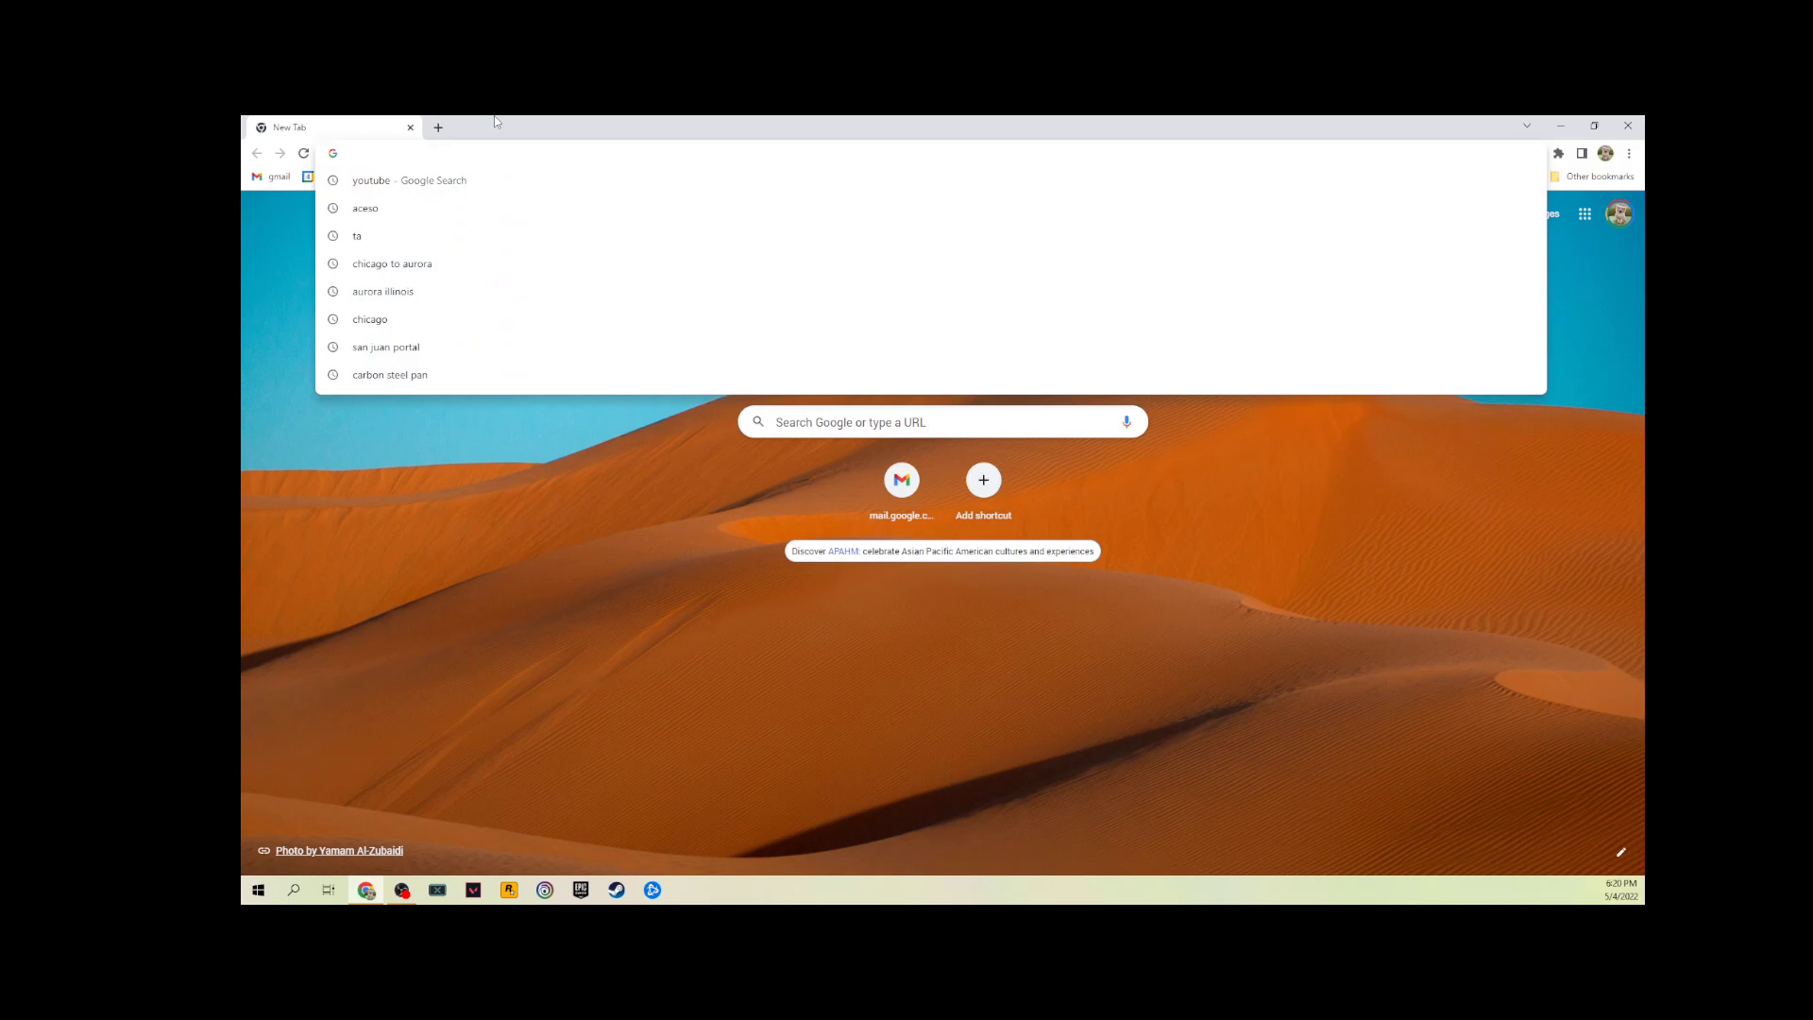
- Open the Beatport DJ site at dj.beatport.com and log in to the account
key(Return)
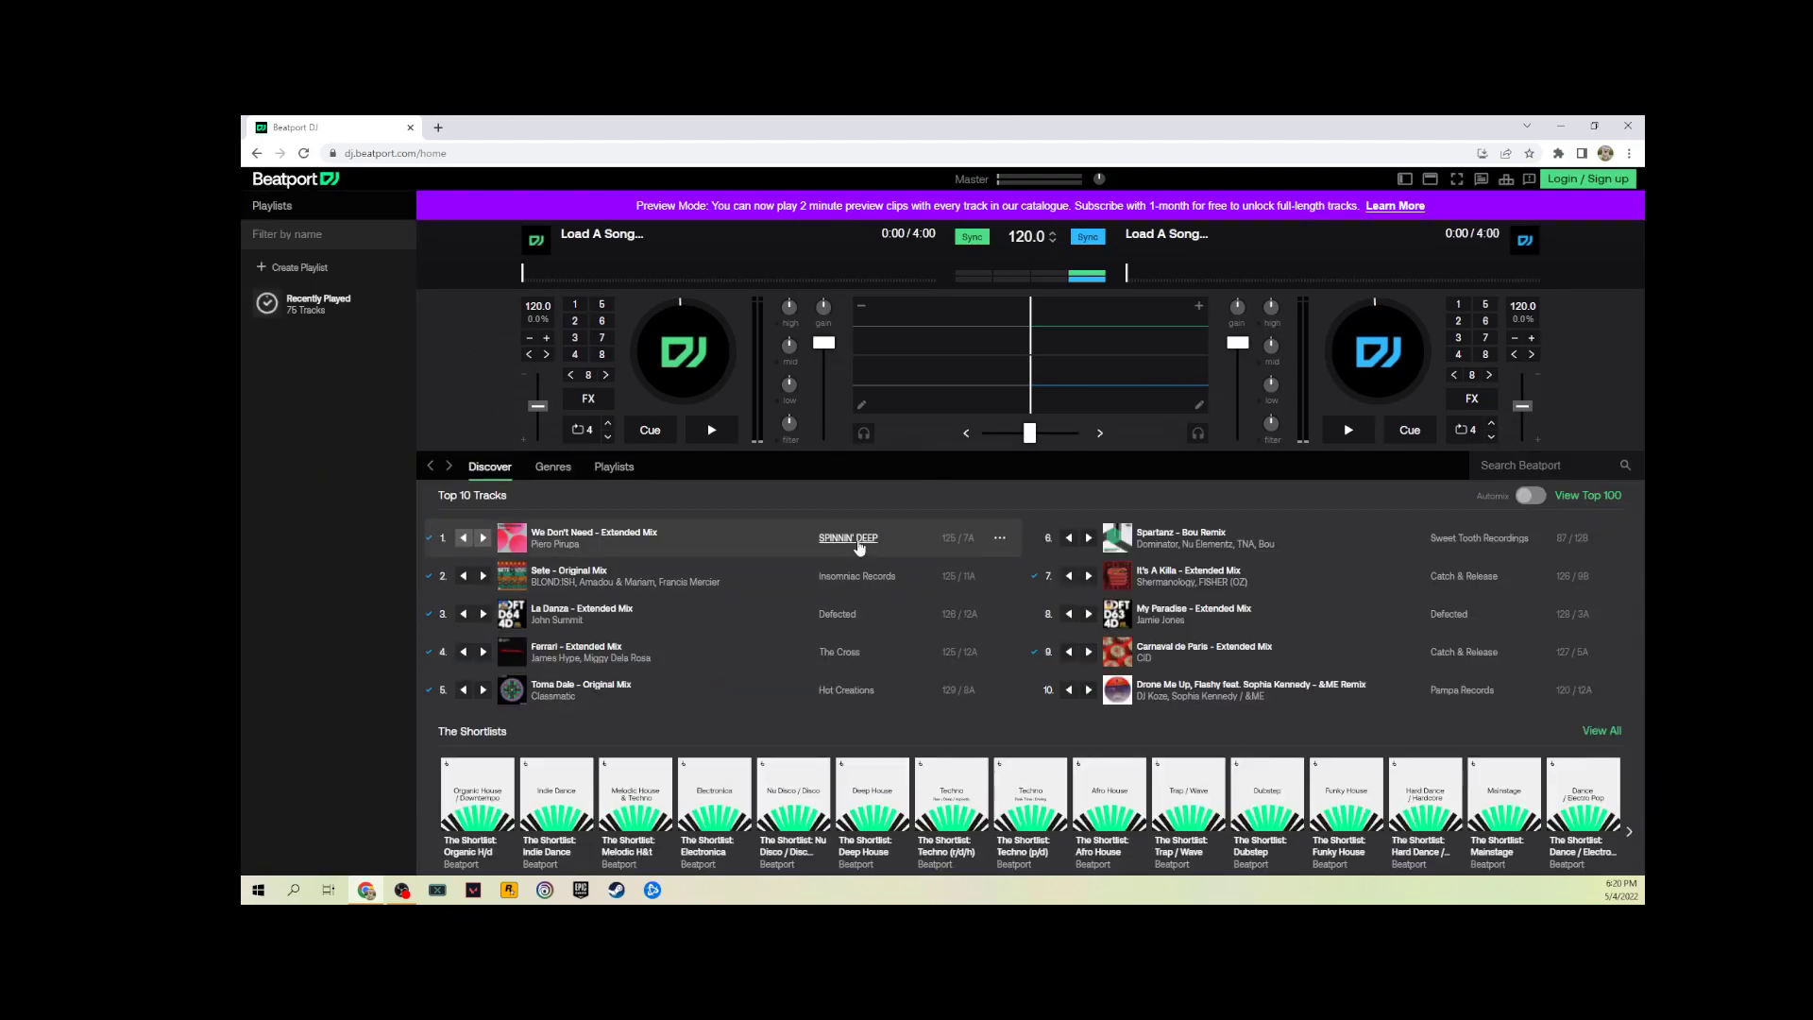
click(1589, 179)
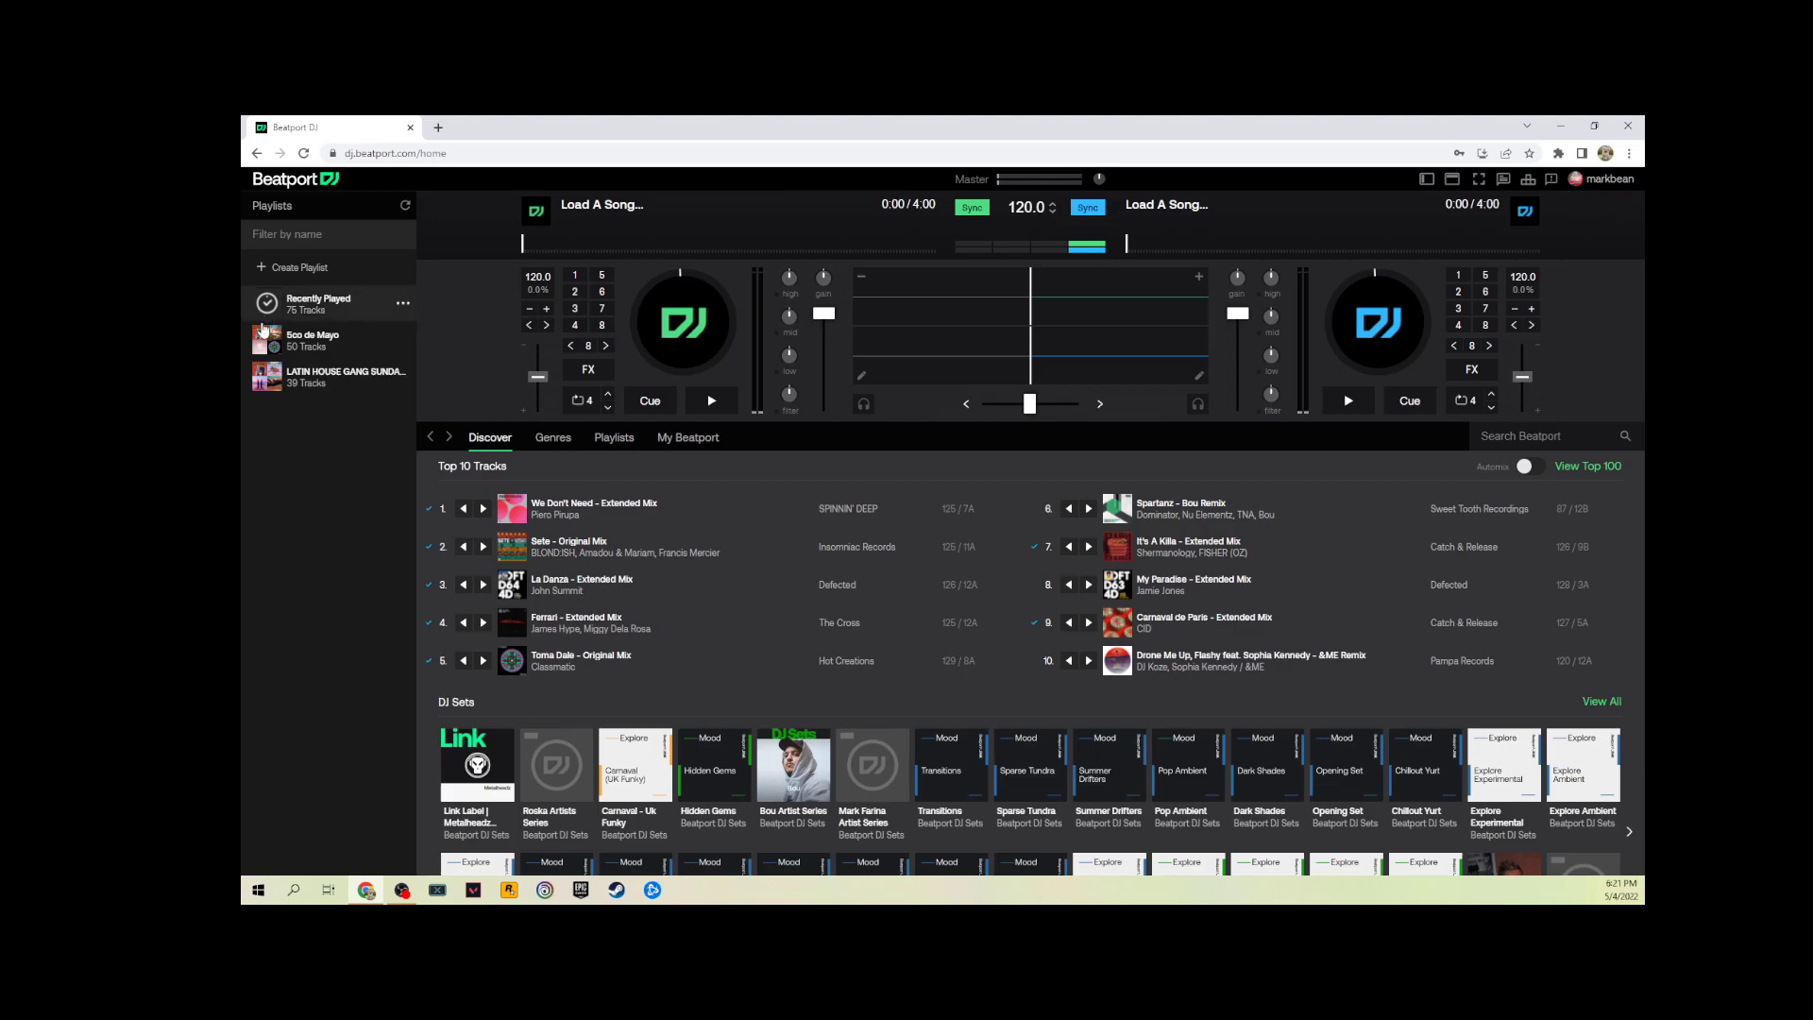
- Show the 5co de Mayo playlist in full screen and play "Wil Lean - Original Mix" on the blue deck
click(297, 340)
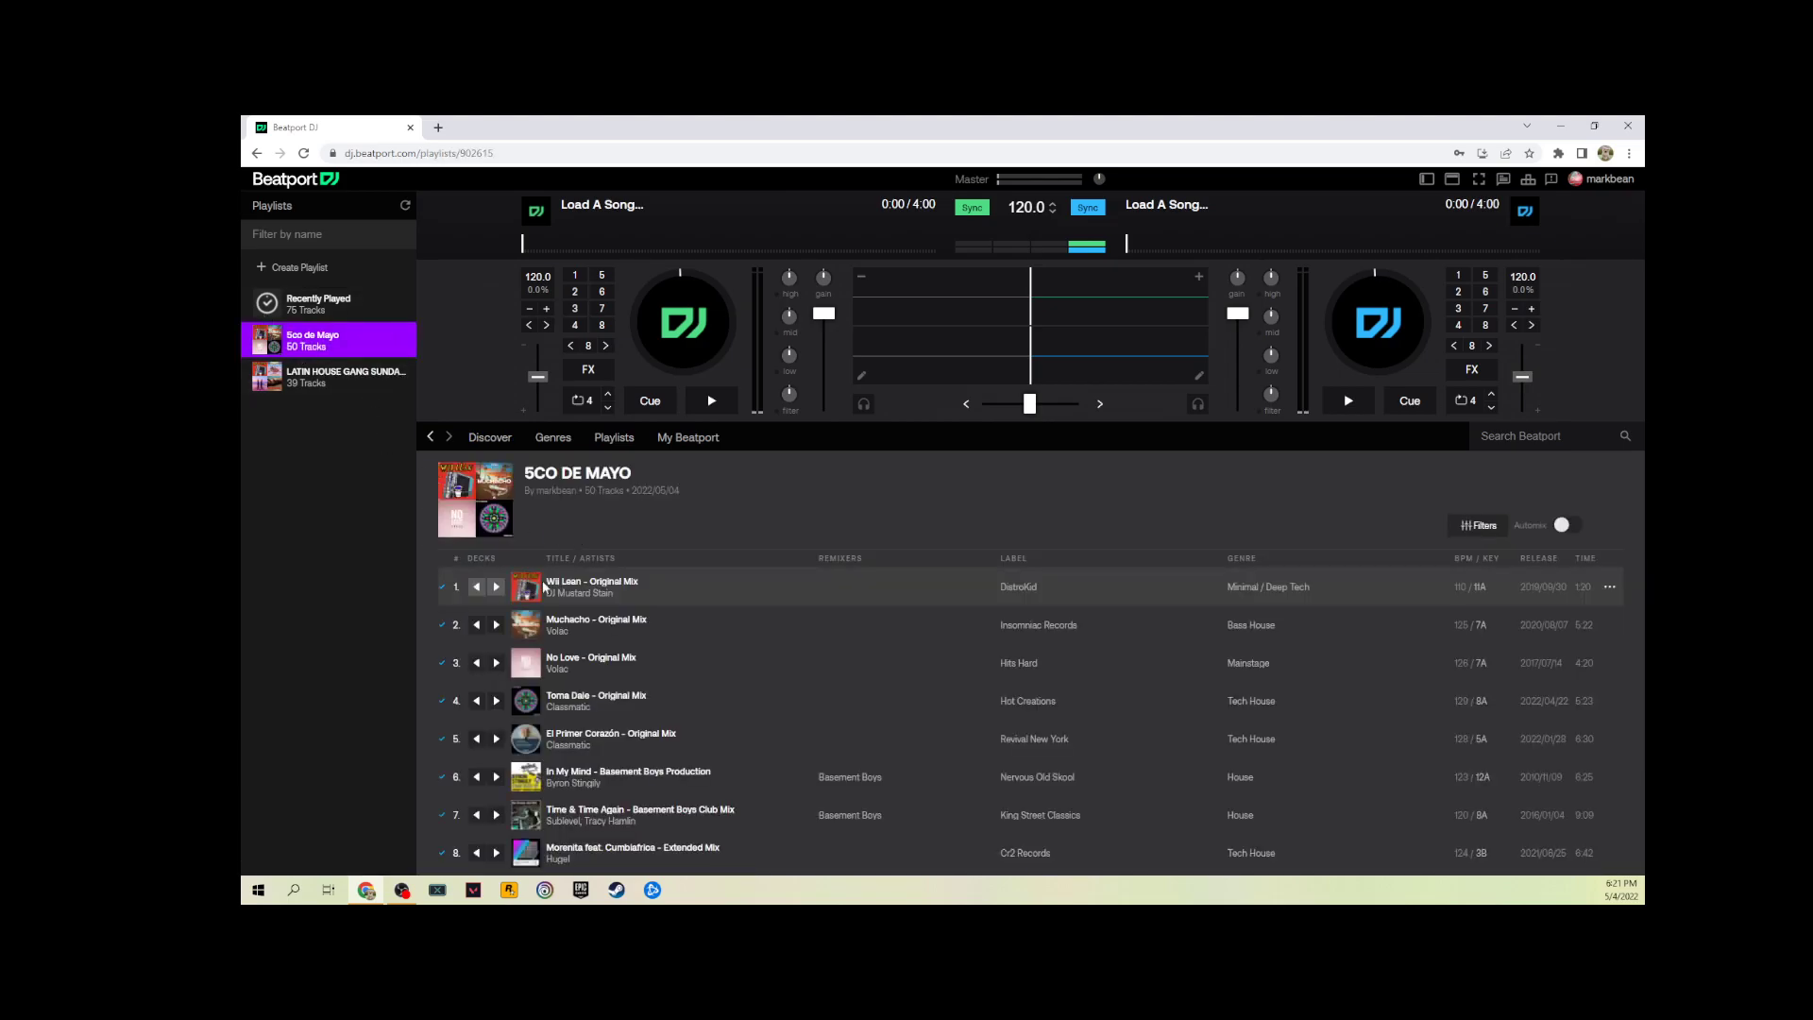
key(F11)
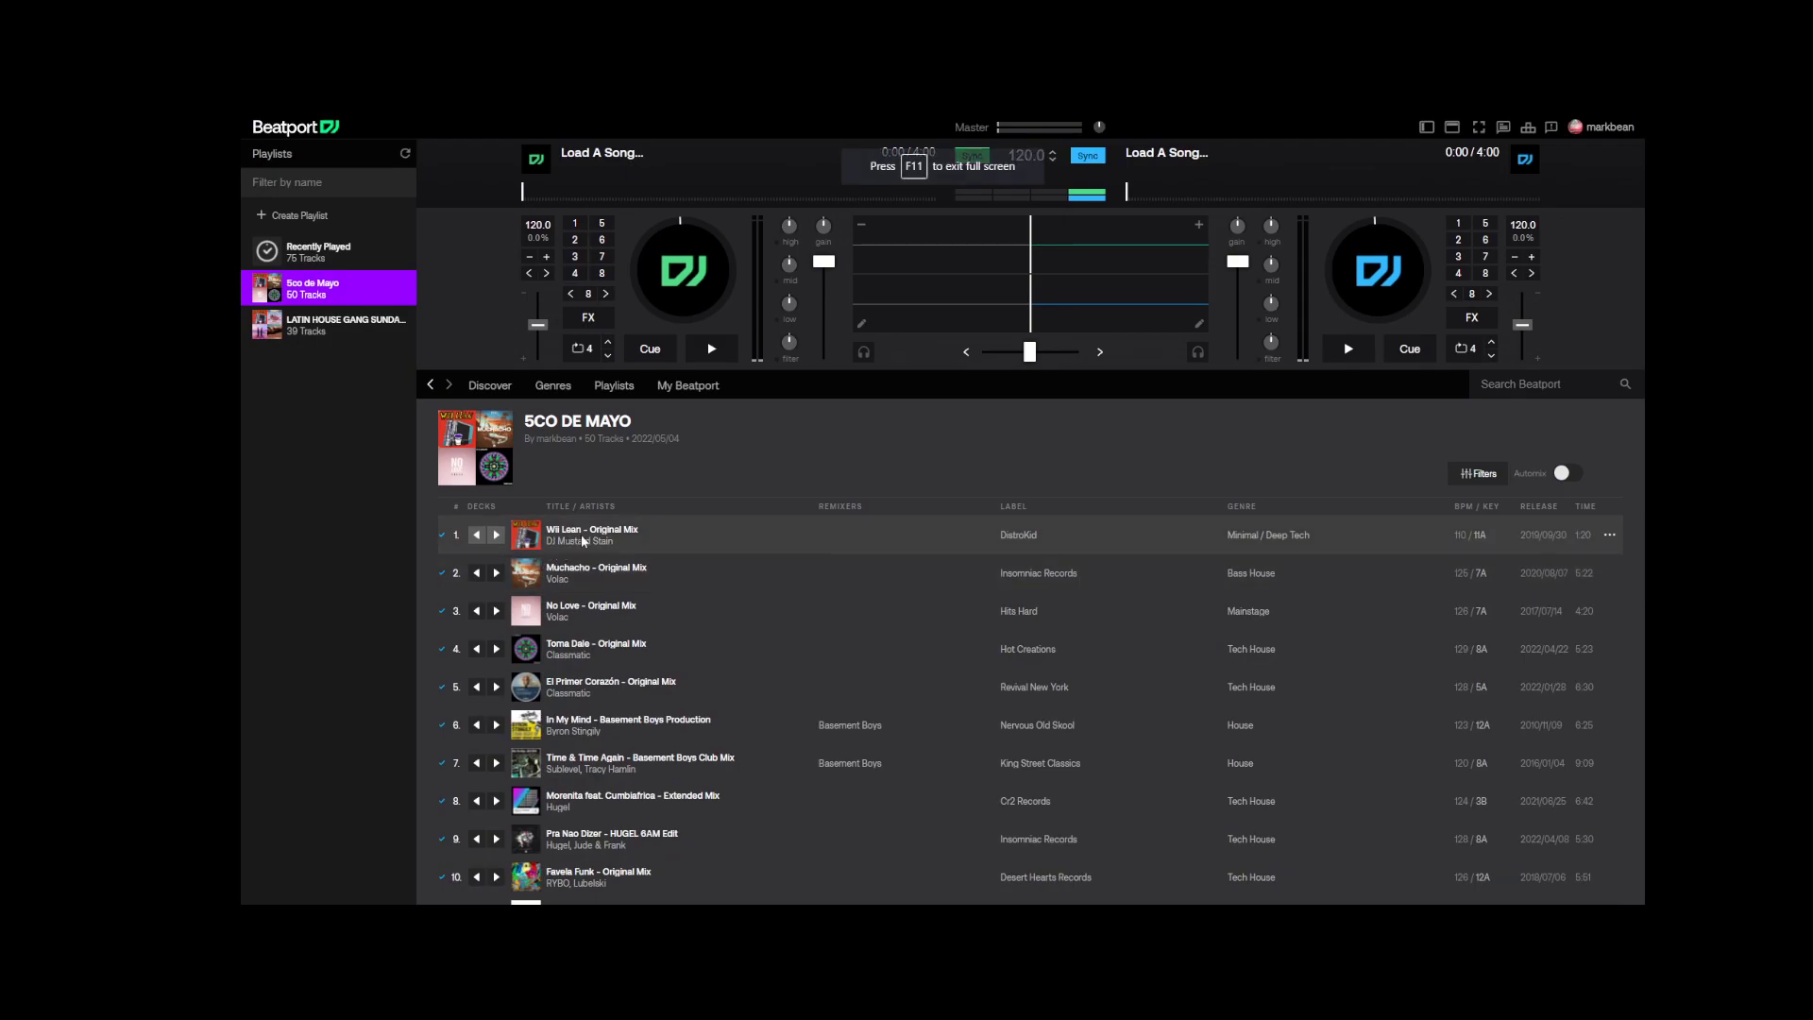
click(495, 535)
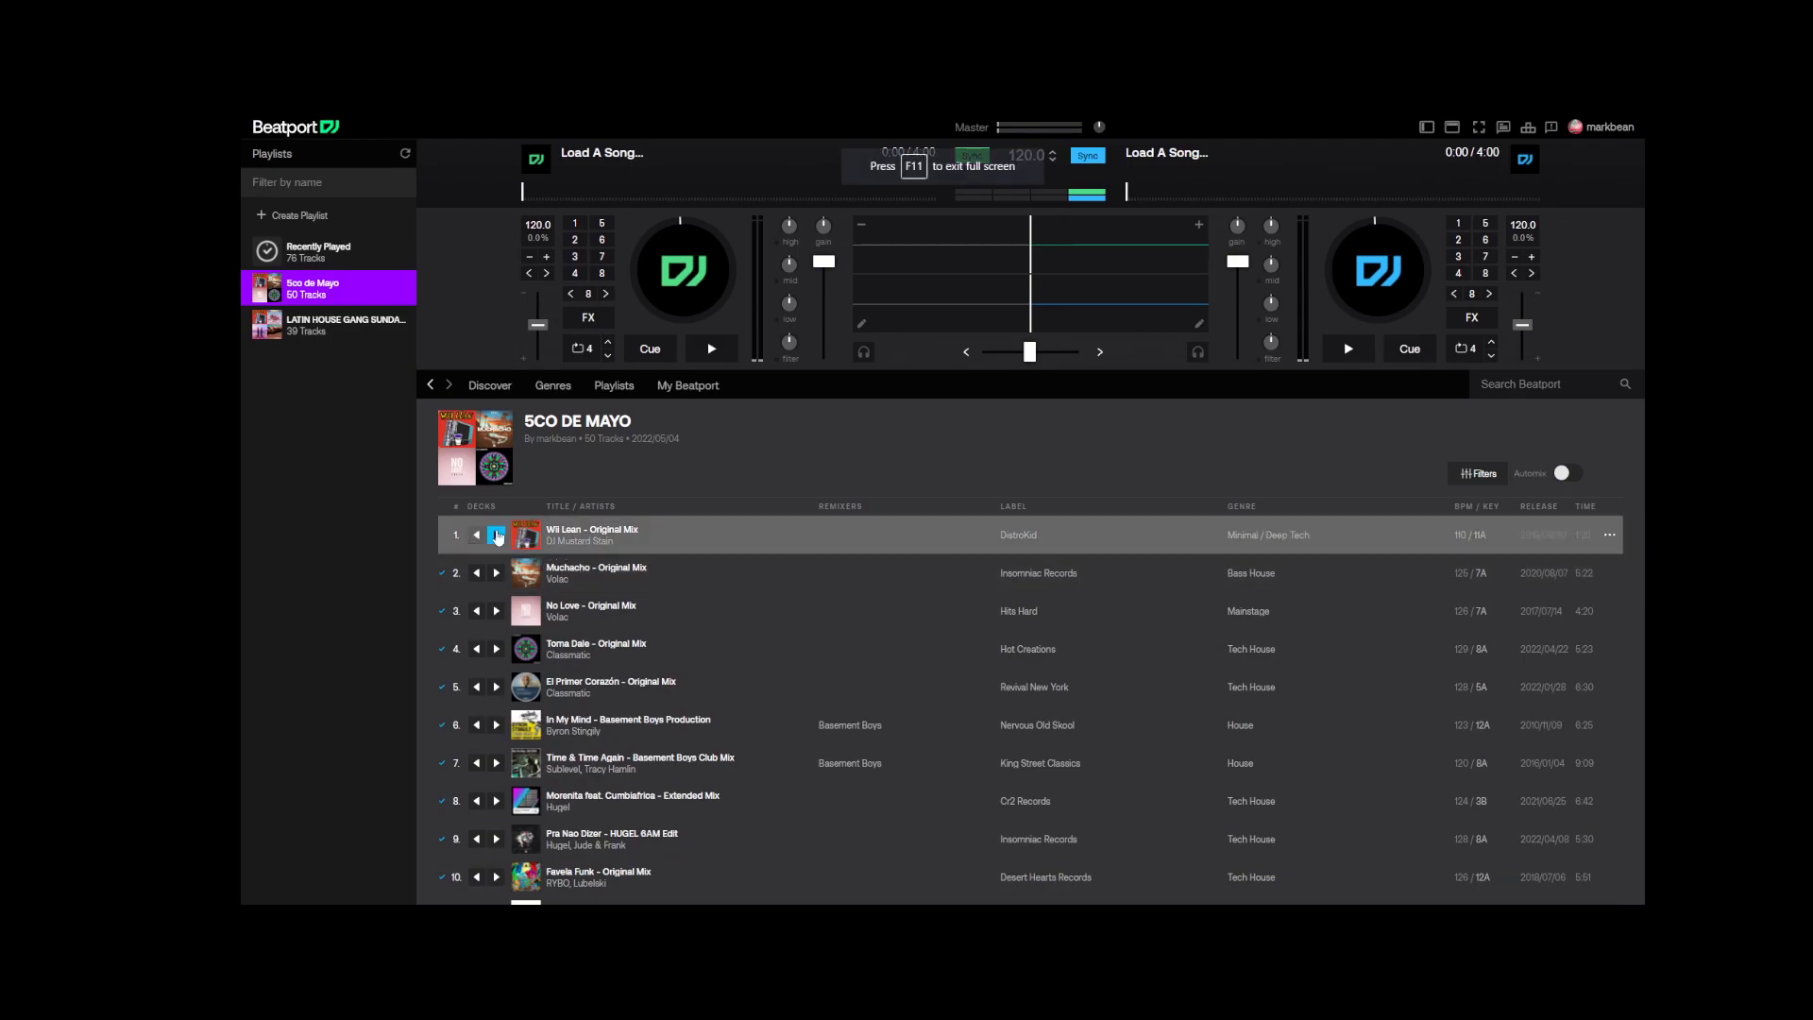
click(1348, 349)
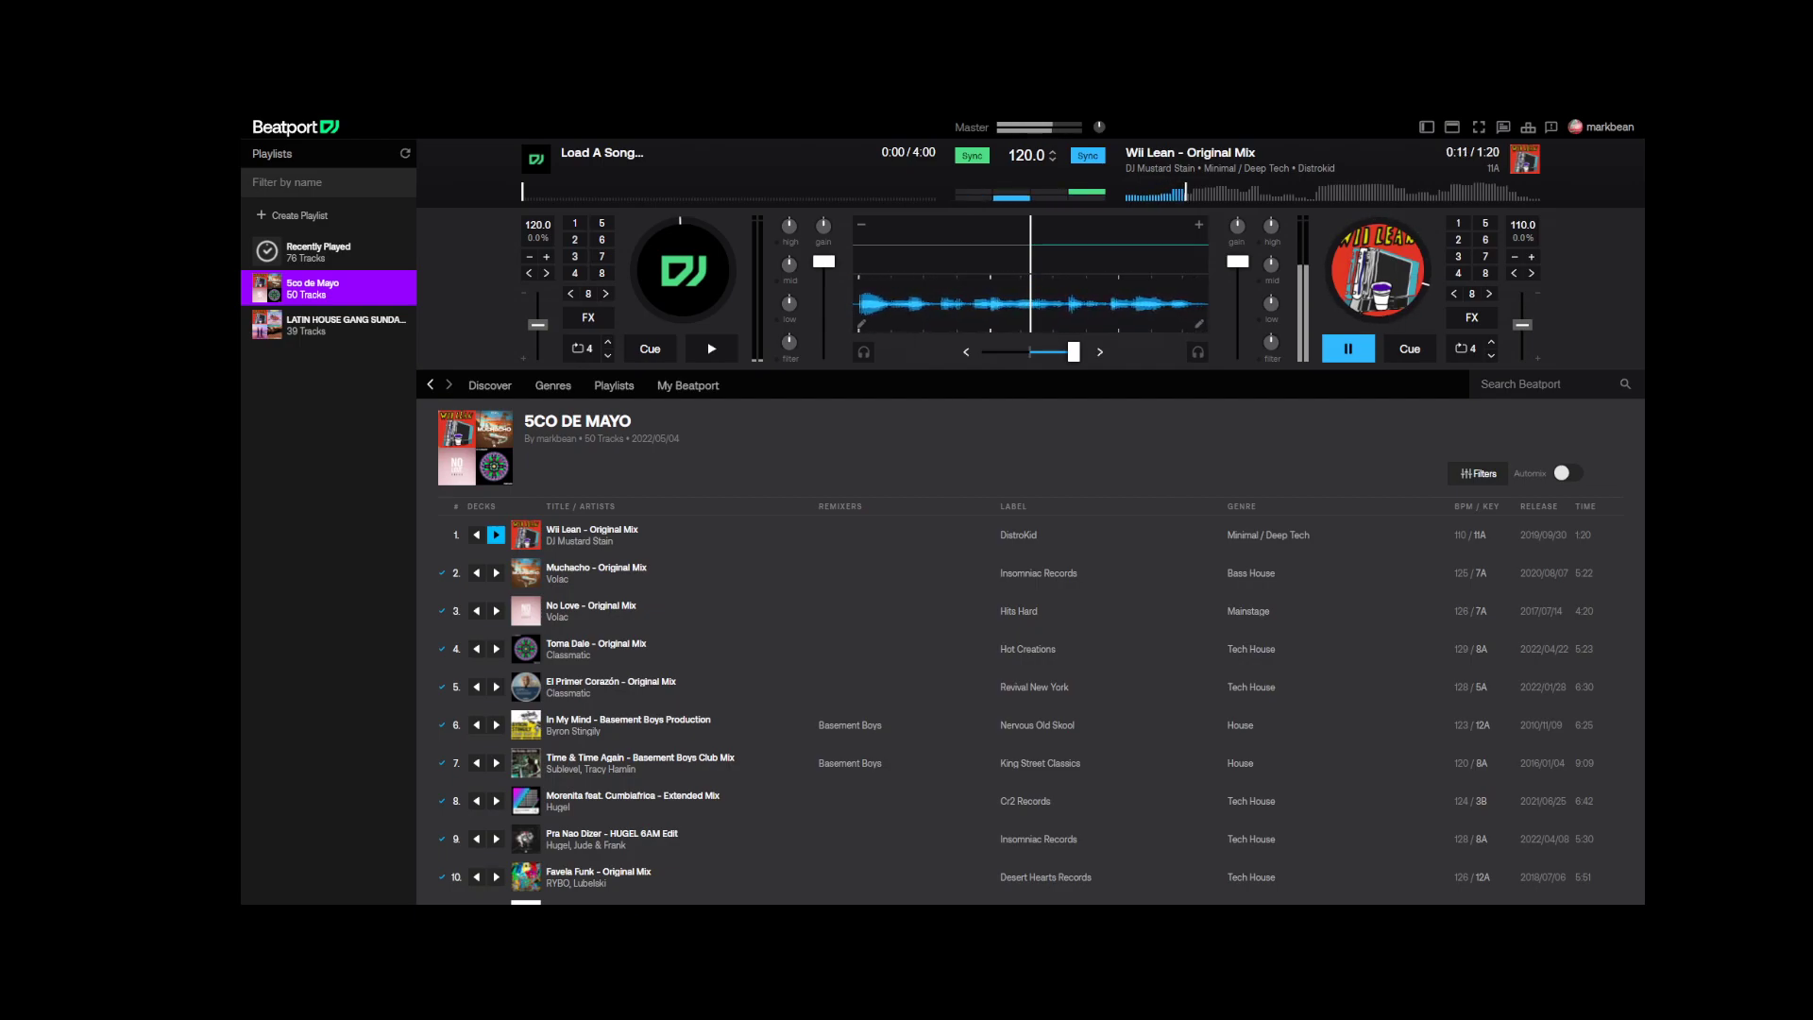
- Look through all tracks of the 5co de Mayo playlist, checking their genre, BPM and key
scroll(1129, 688, down, 10)
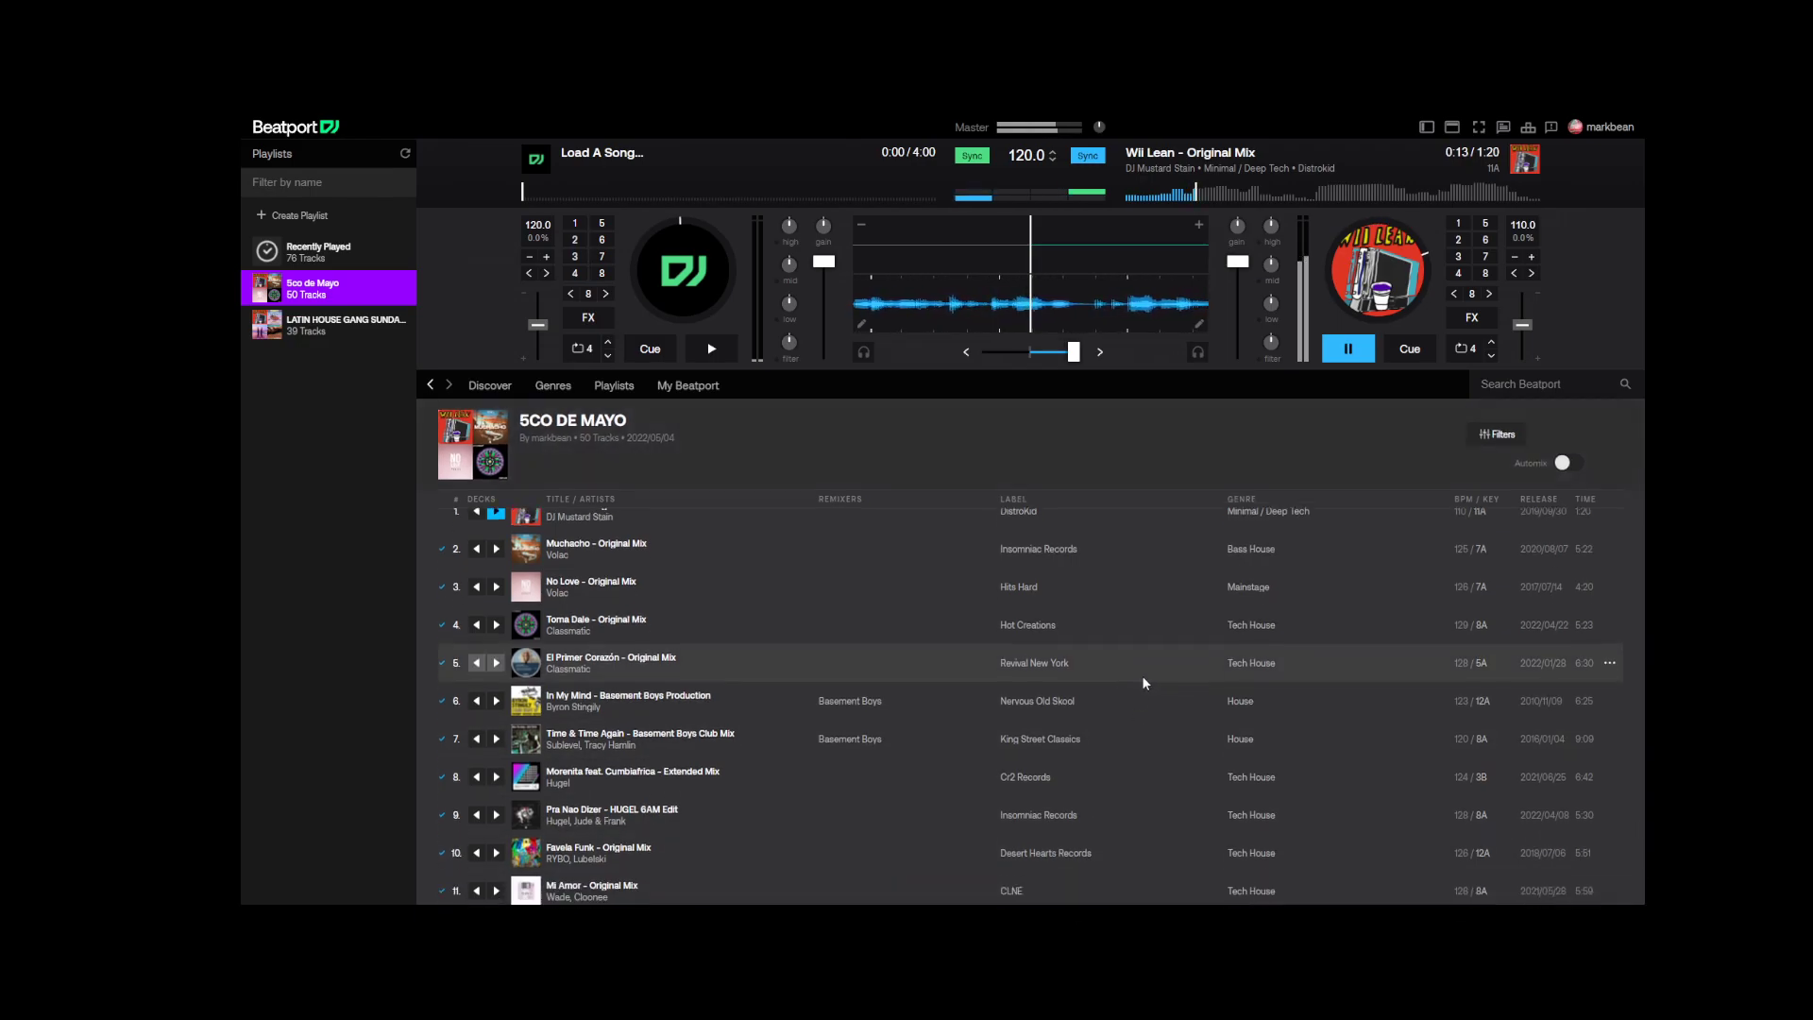
scroll(1201, 642, down, 5)
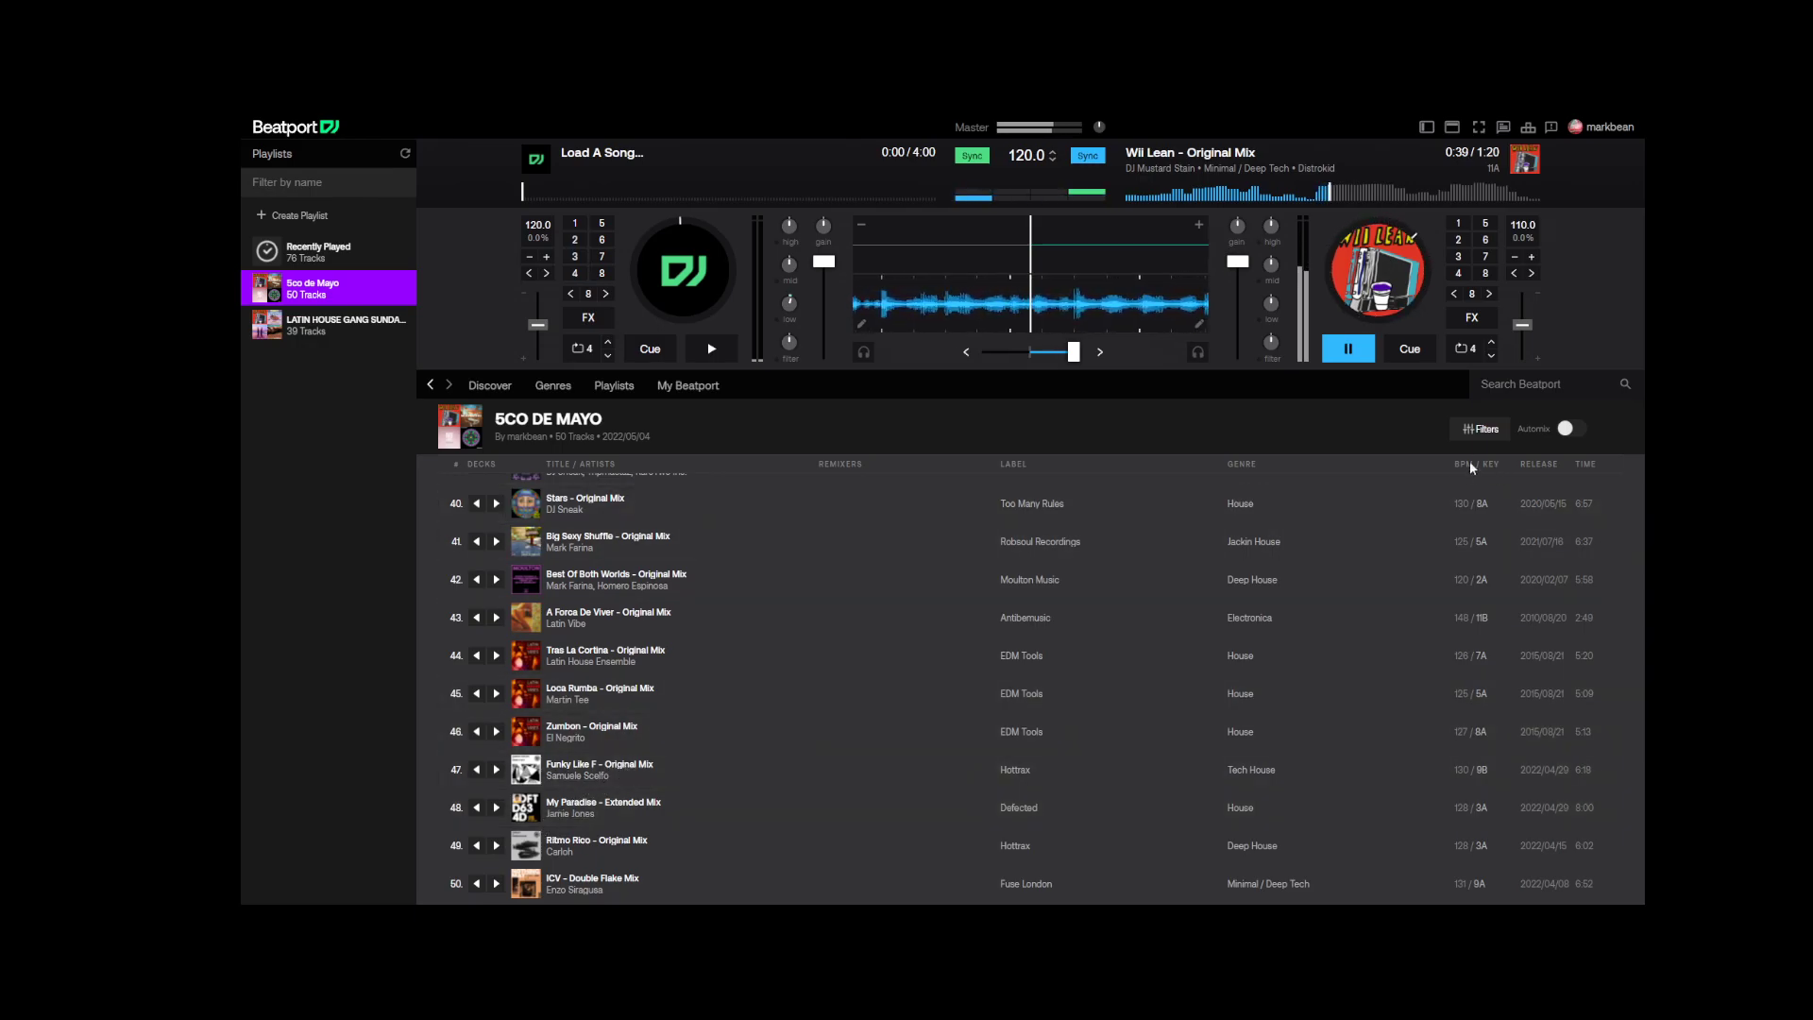
scroll(897, 740, up, 2)
scroll(898, 740, up, 10)
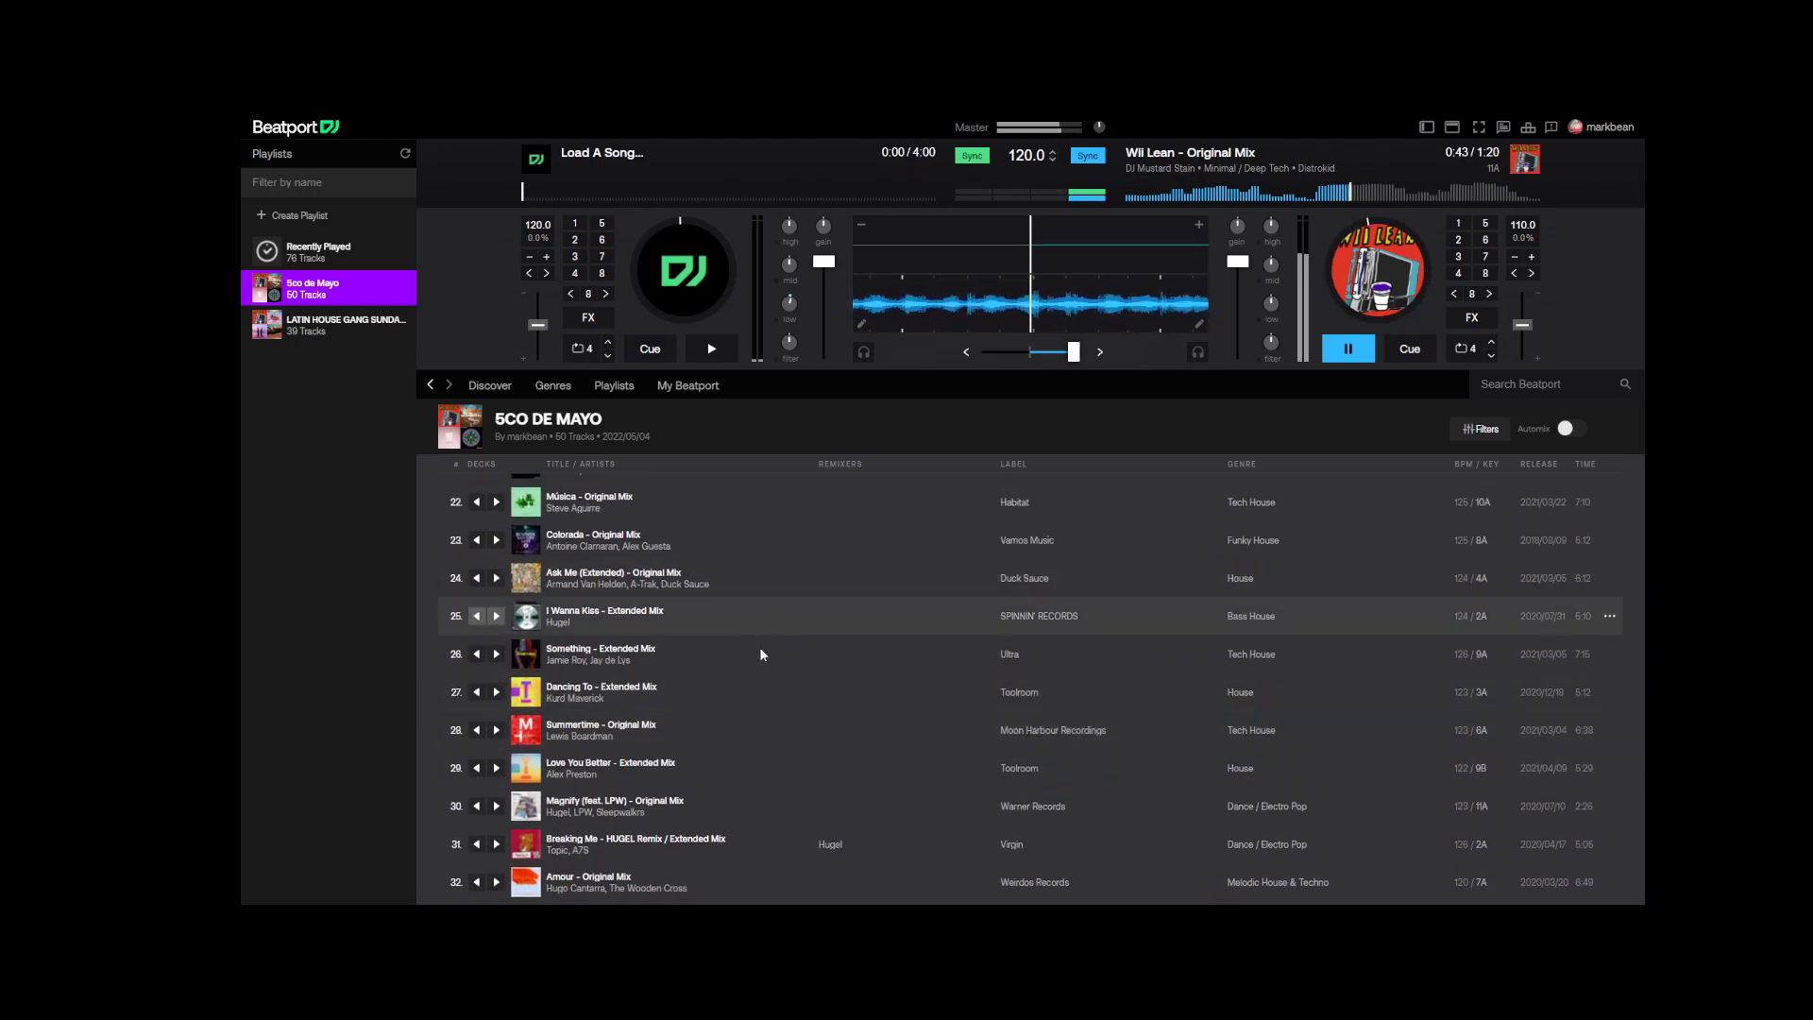
scroll(784, 680, up, 3)
scroll(850, 708, up, 12)
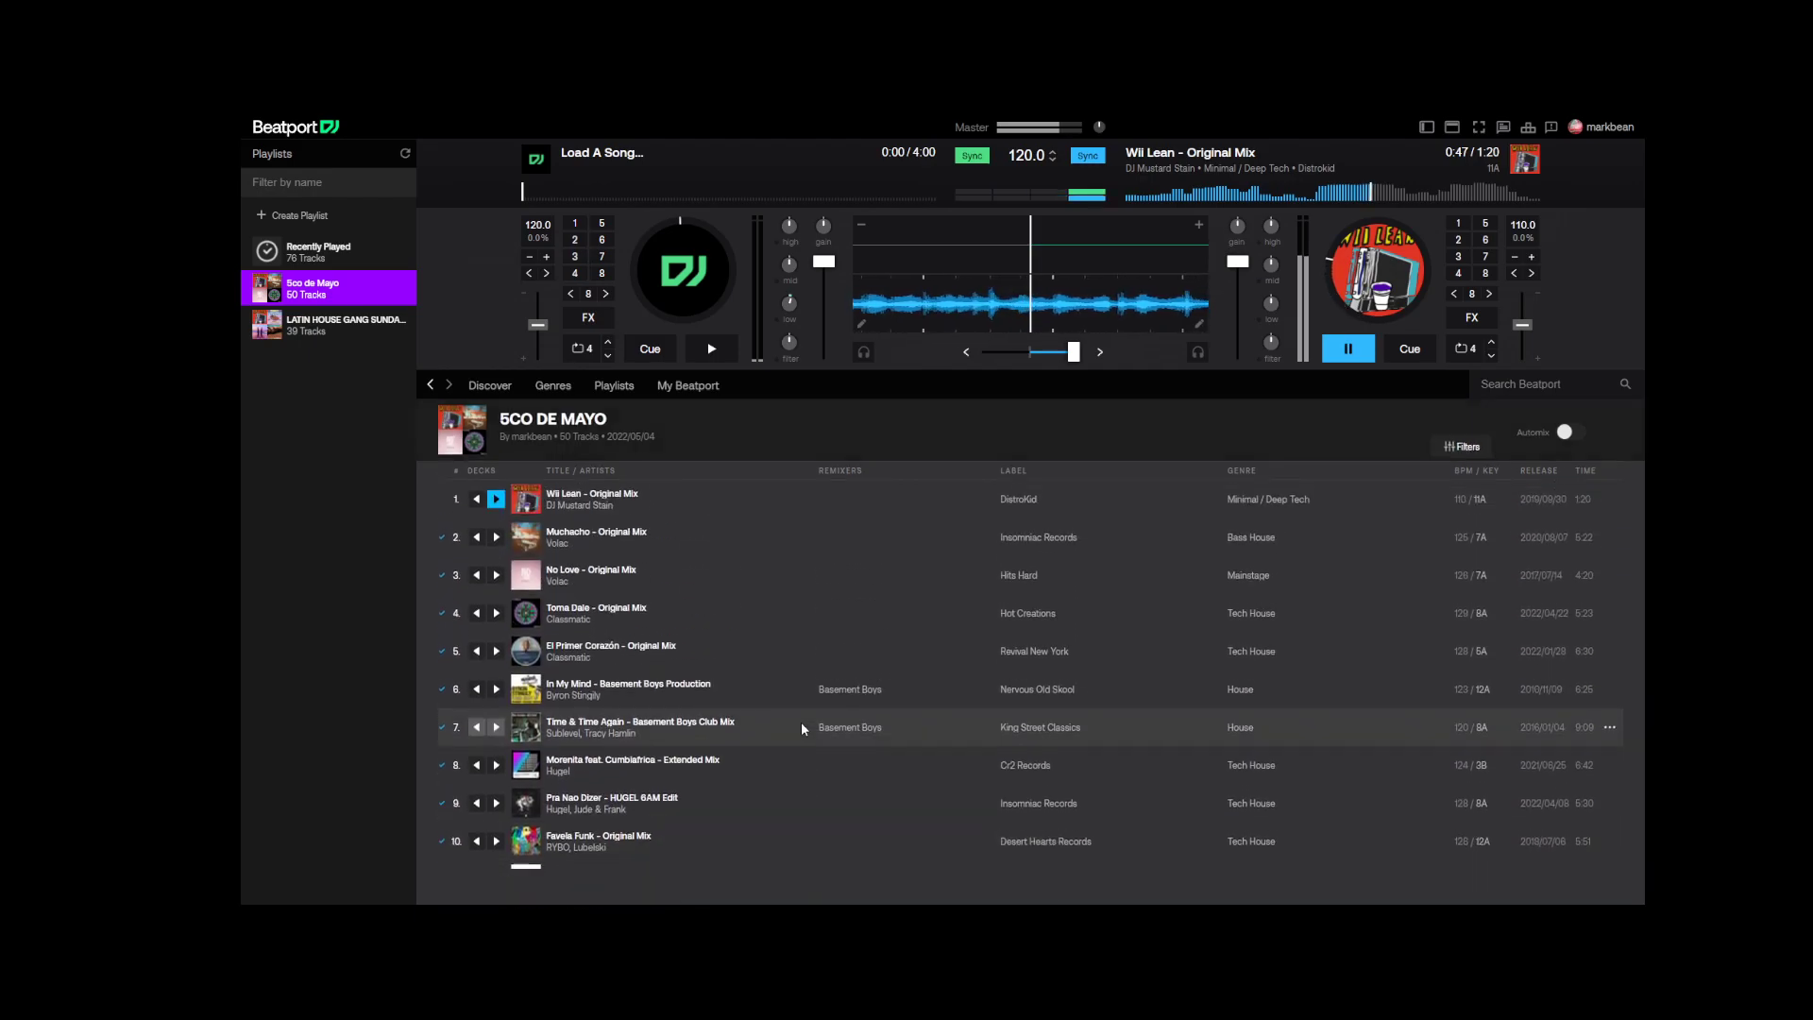
scroll(801, 730, up, 2)
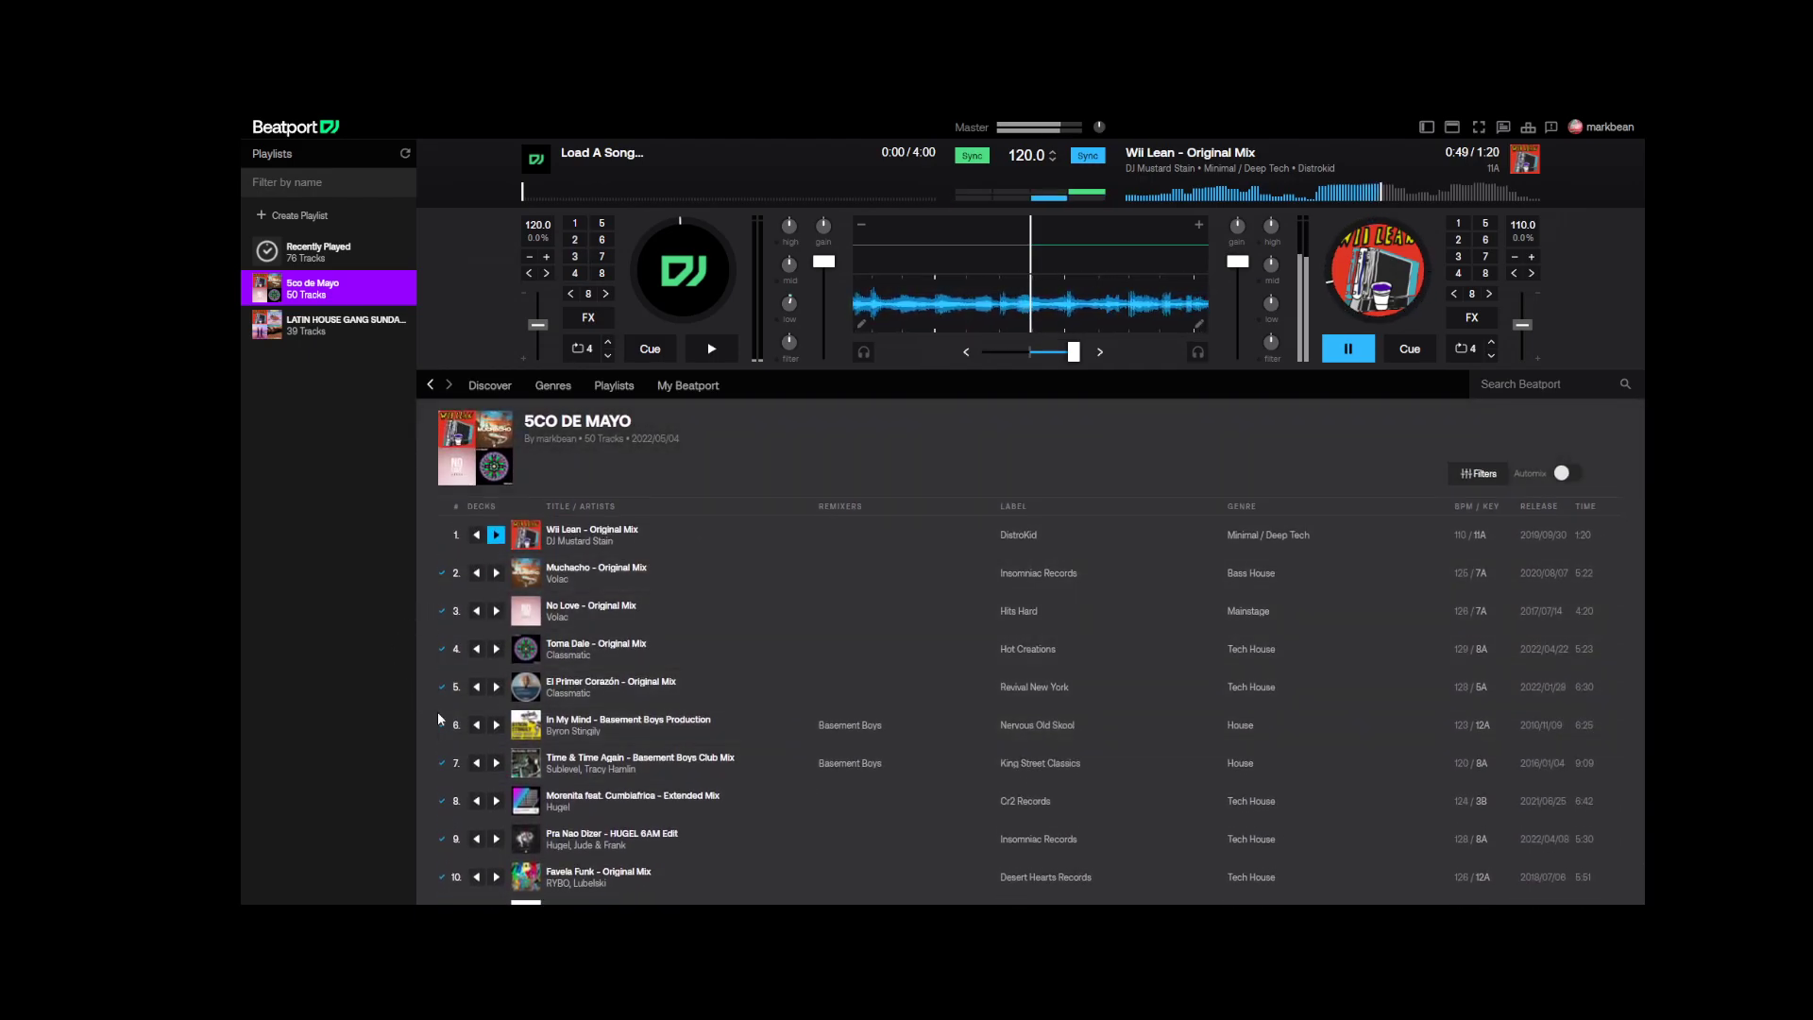
- Load "Exploits Des Passions - House and Sun Miami Mix" (track 13) onto the green deck
scroll(497, 718, down, 4)
scroll(497, 713, down, 2)
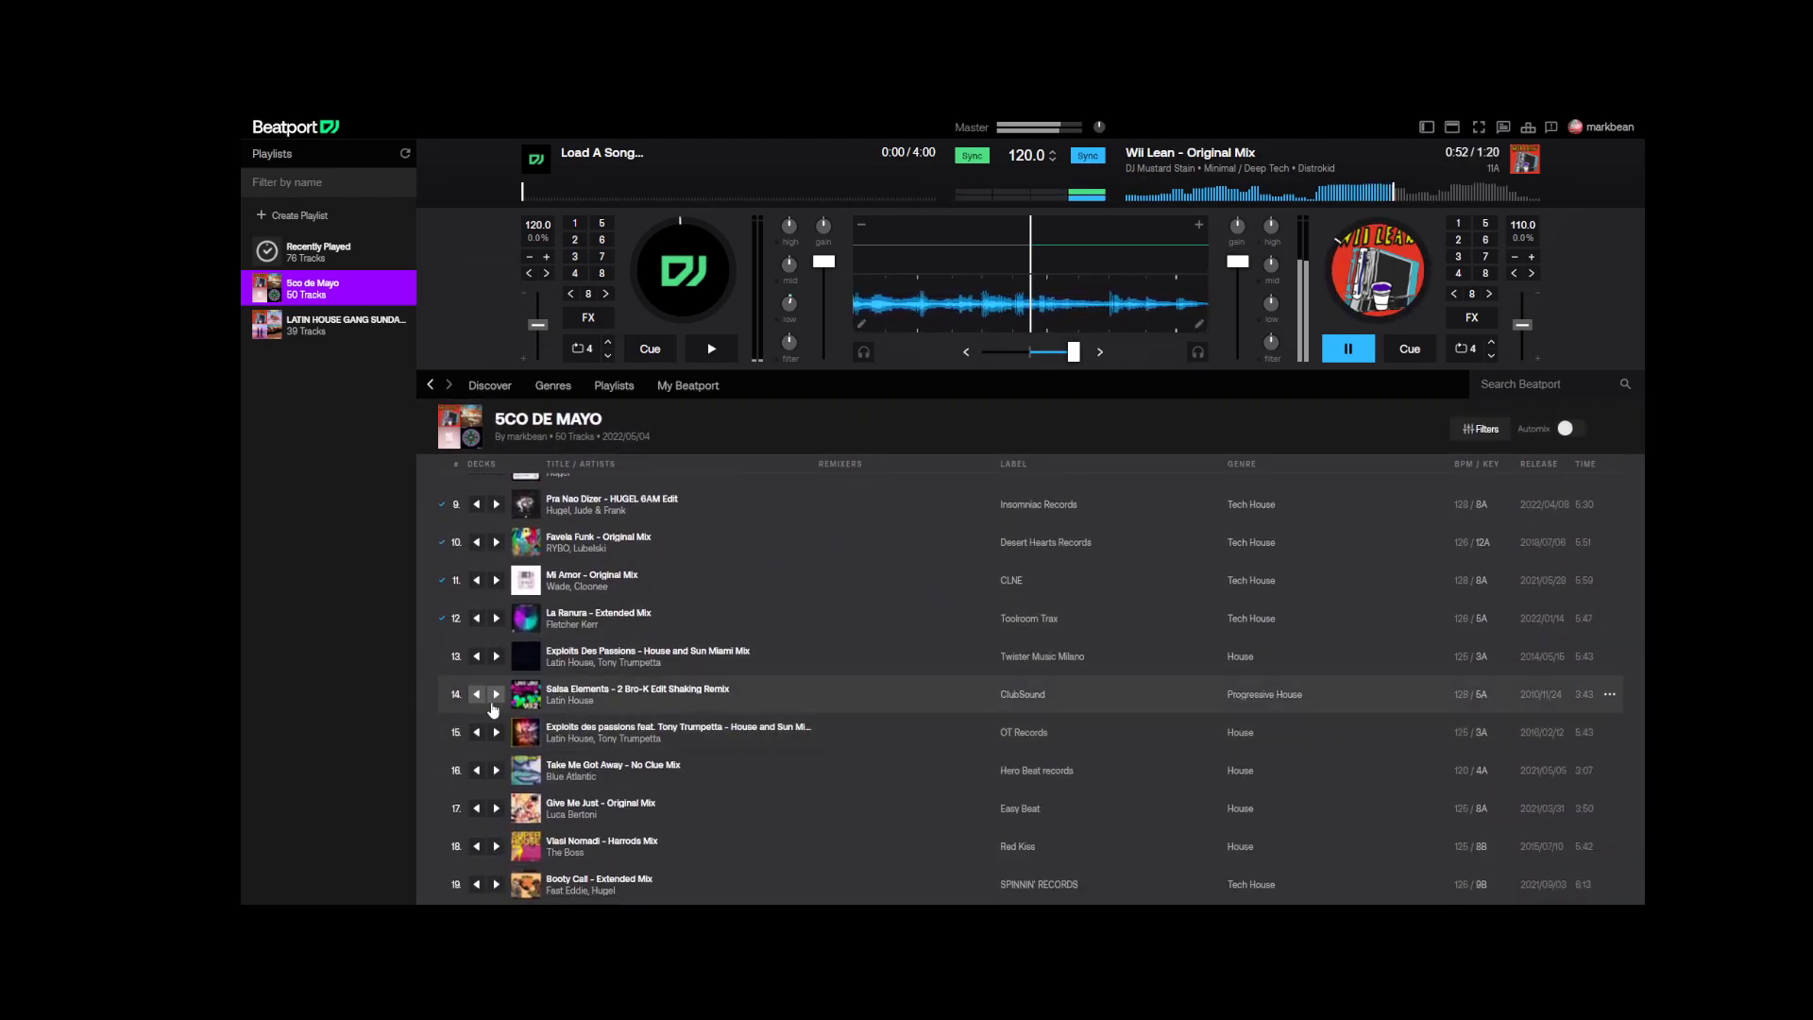
click(477, 657)
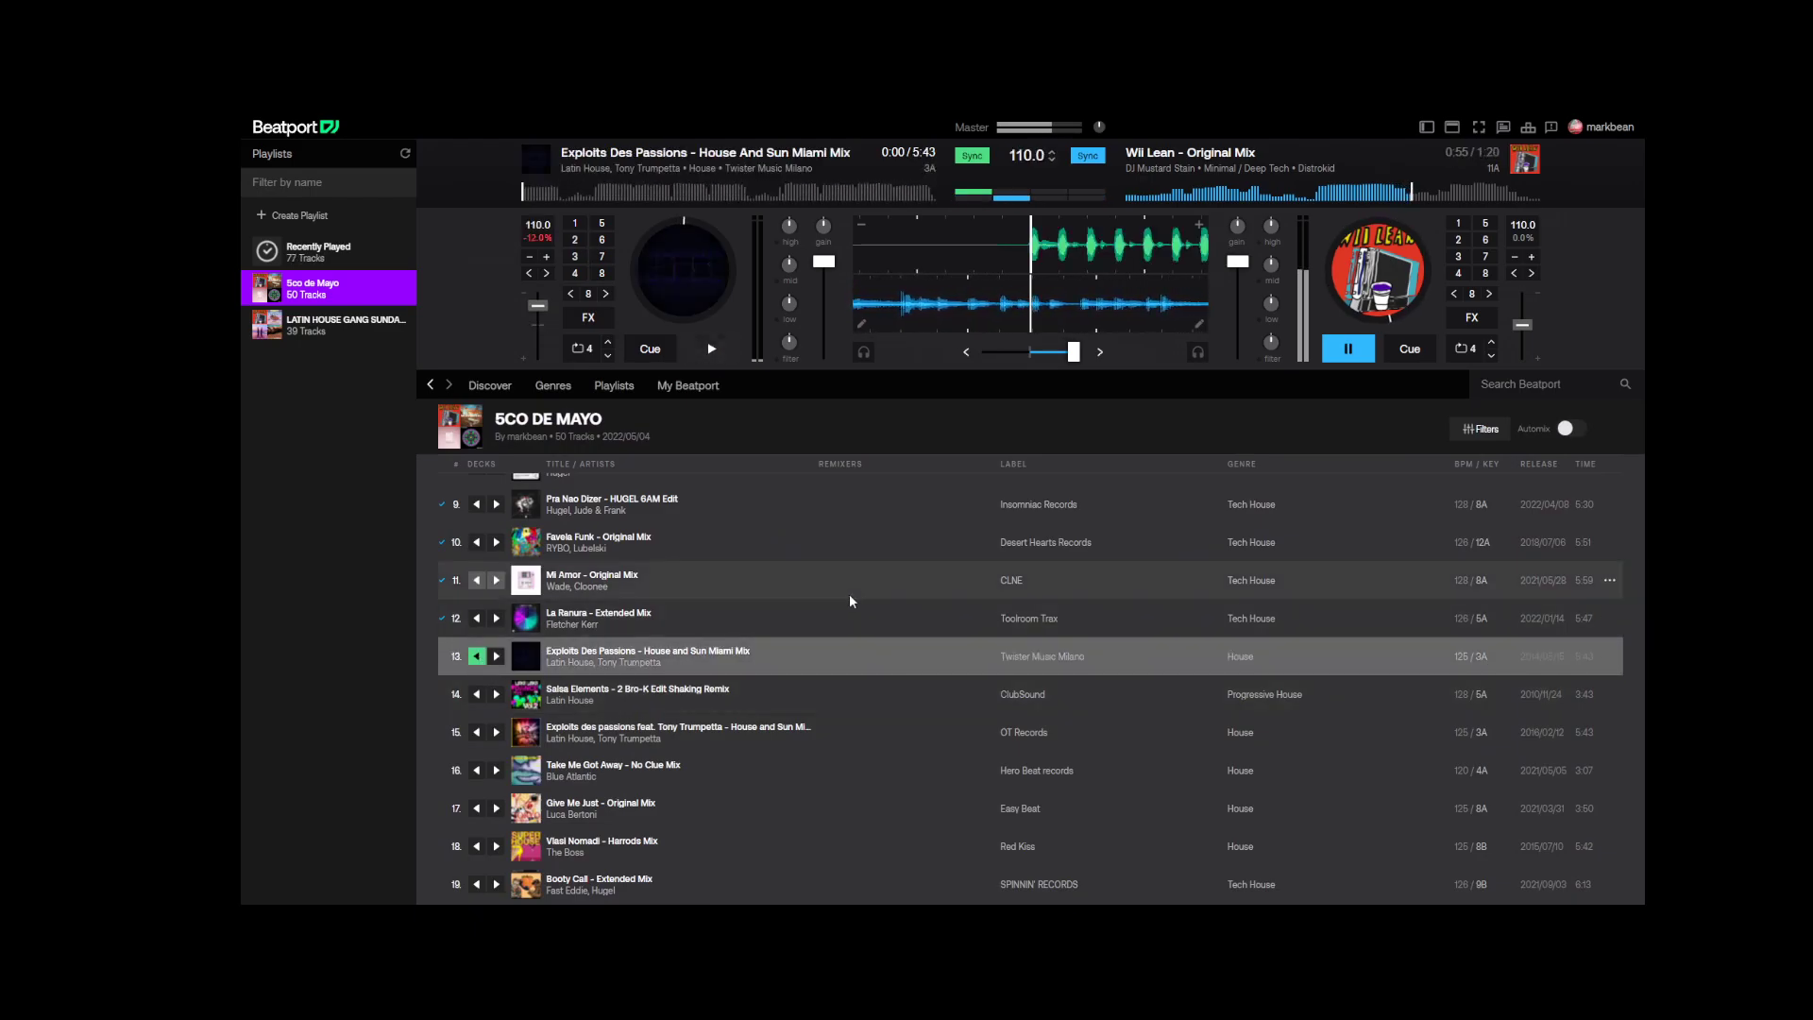
- Blend in the green deck by playing it with the crossfader centred, and set its tempo to 125.0 BPM
drag(1073, 352, 1030, 355)
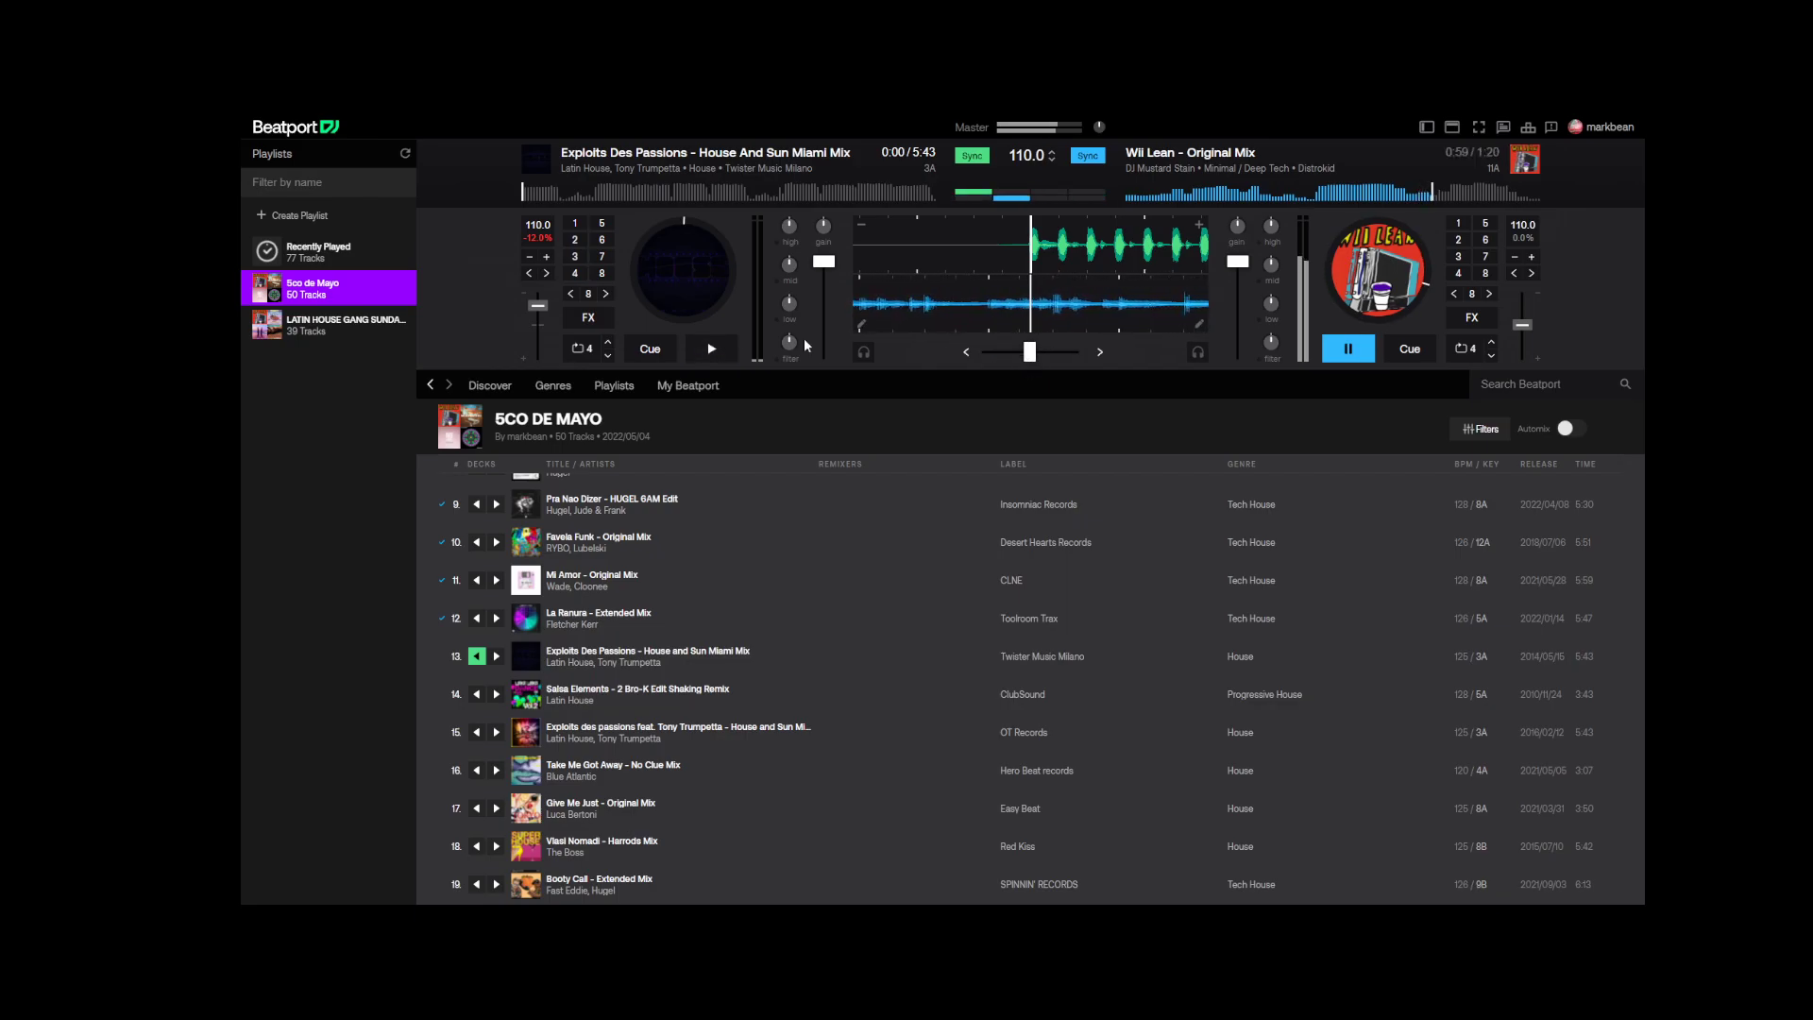
click(711, 348)
drag(541, 312, 548, 334)
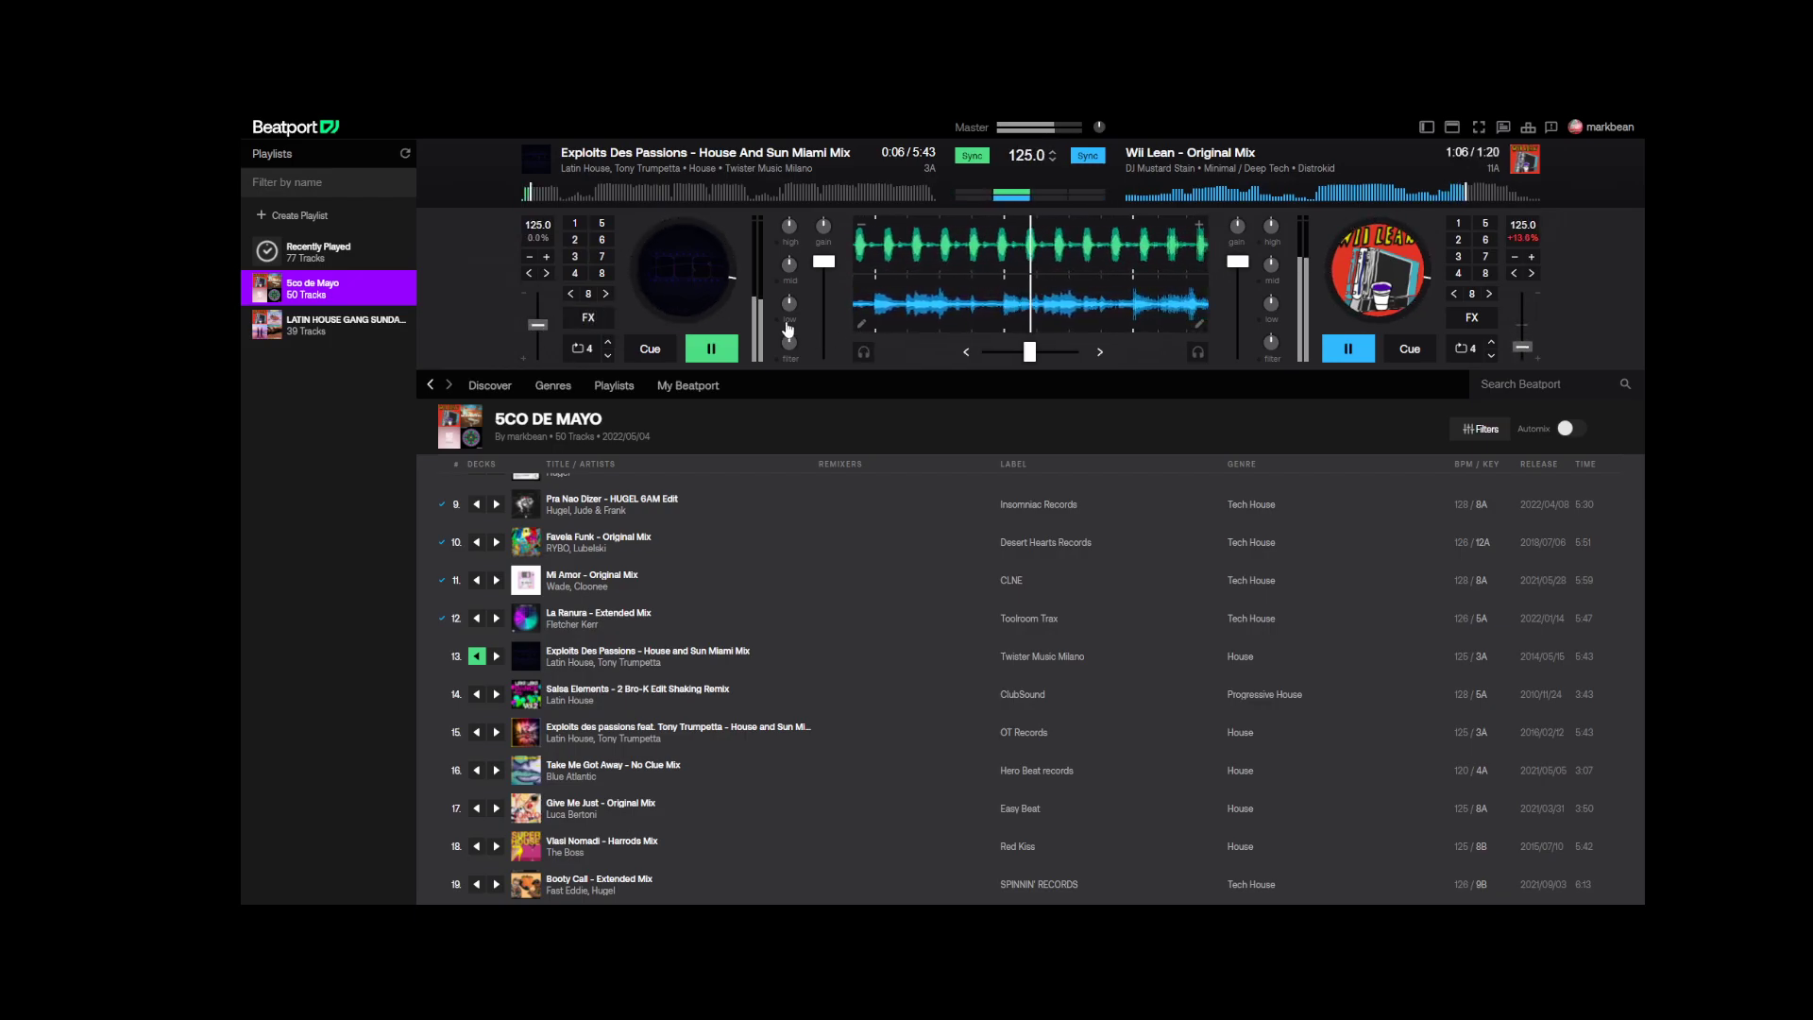
- Cut the blue deck's low EQ and move the crossfader fully to the green deck
drag(1270, 303, 1270, 359)
click(966, 351)
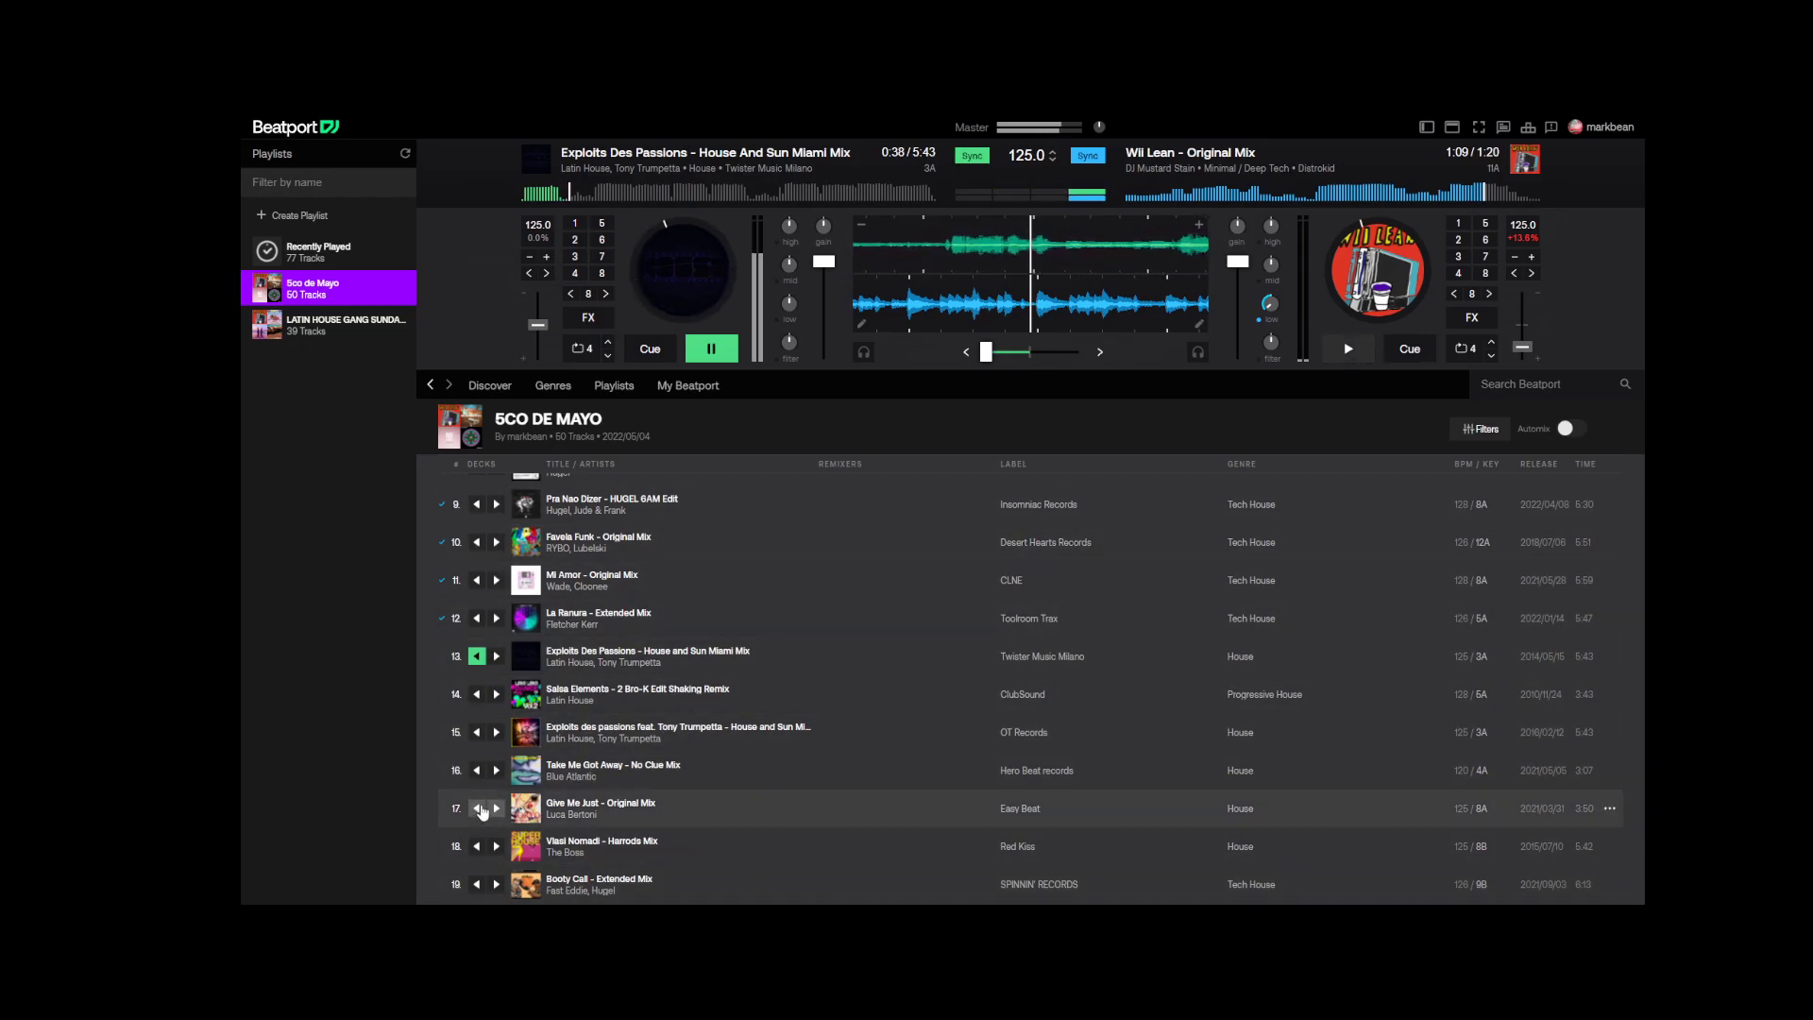
- Load "Salsa Elements - 2 Bro-K Edit Shaking Remix" onto the blue deck and raise the green deck's tempo to 128.0 BPM
click(494, 703)
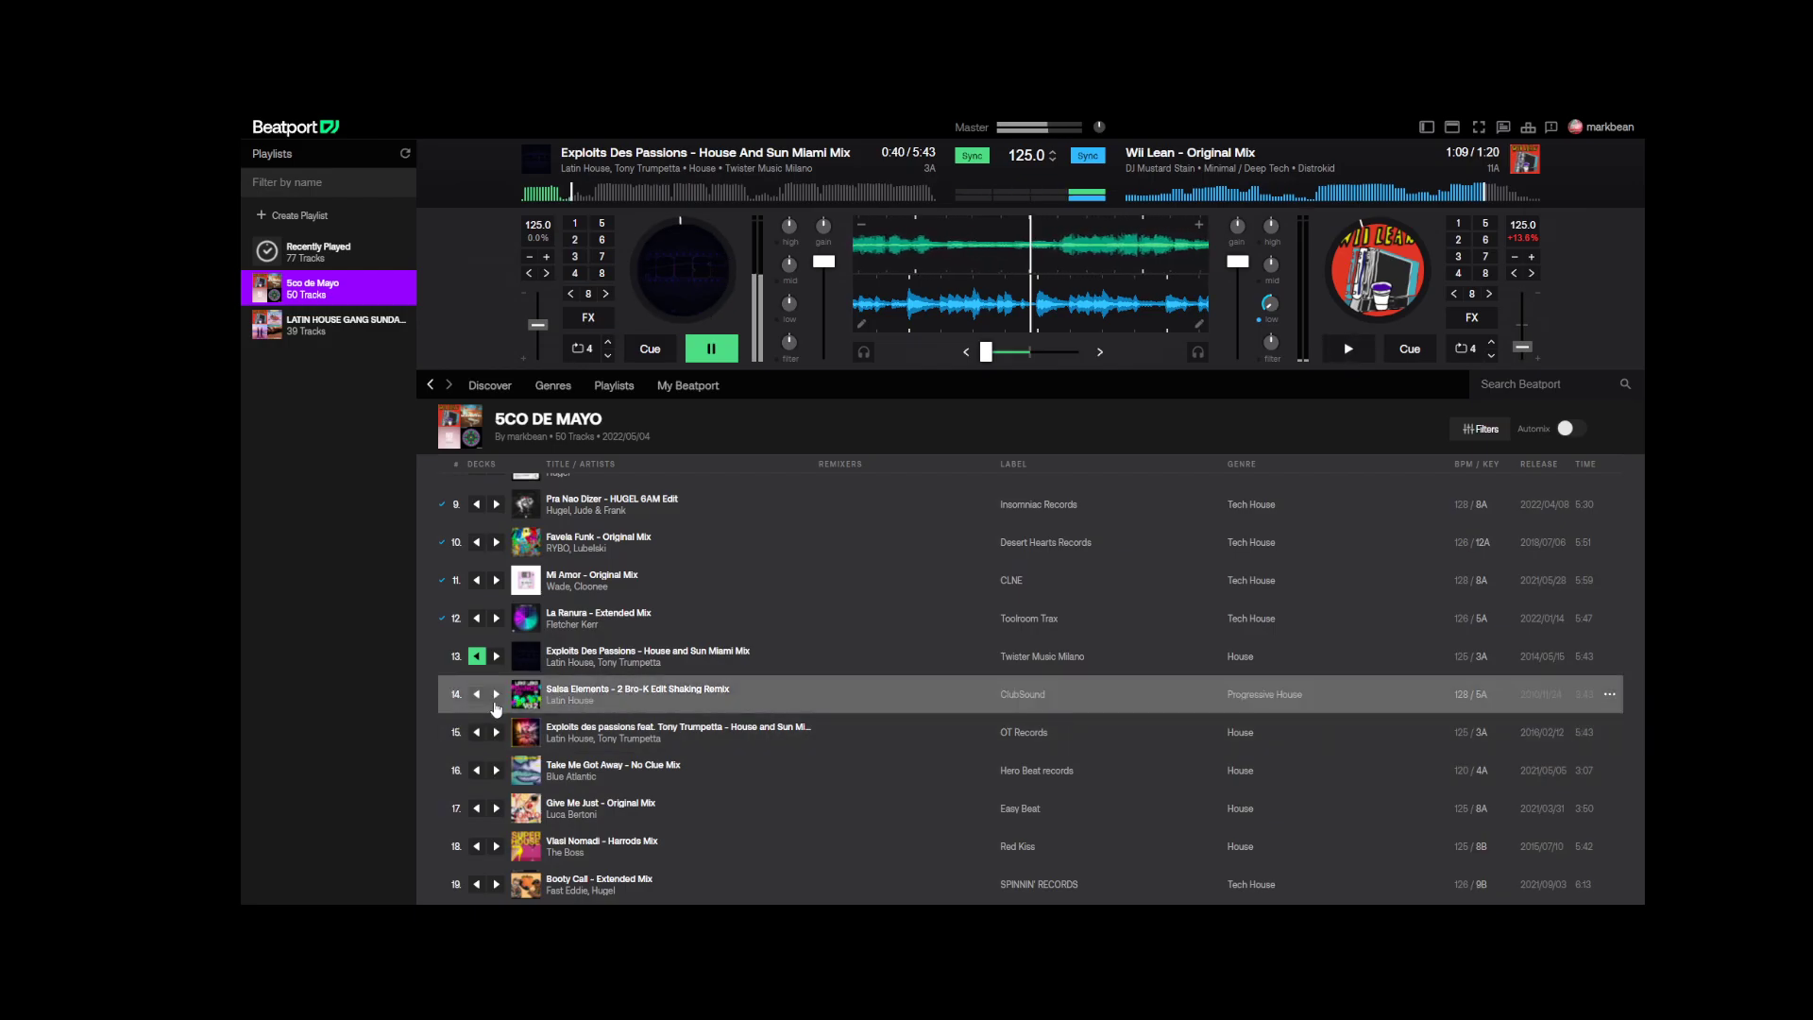
click(496, 699)
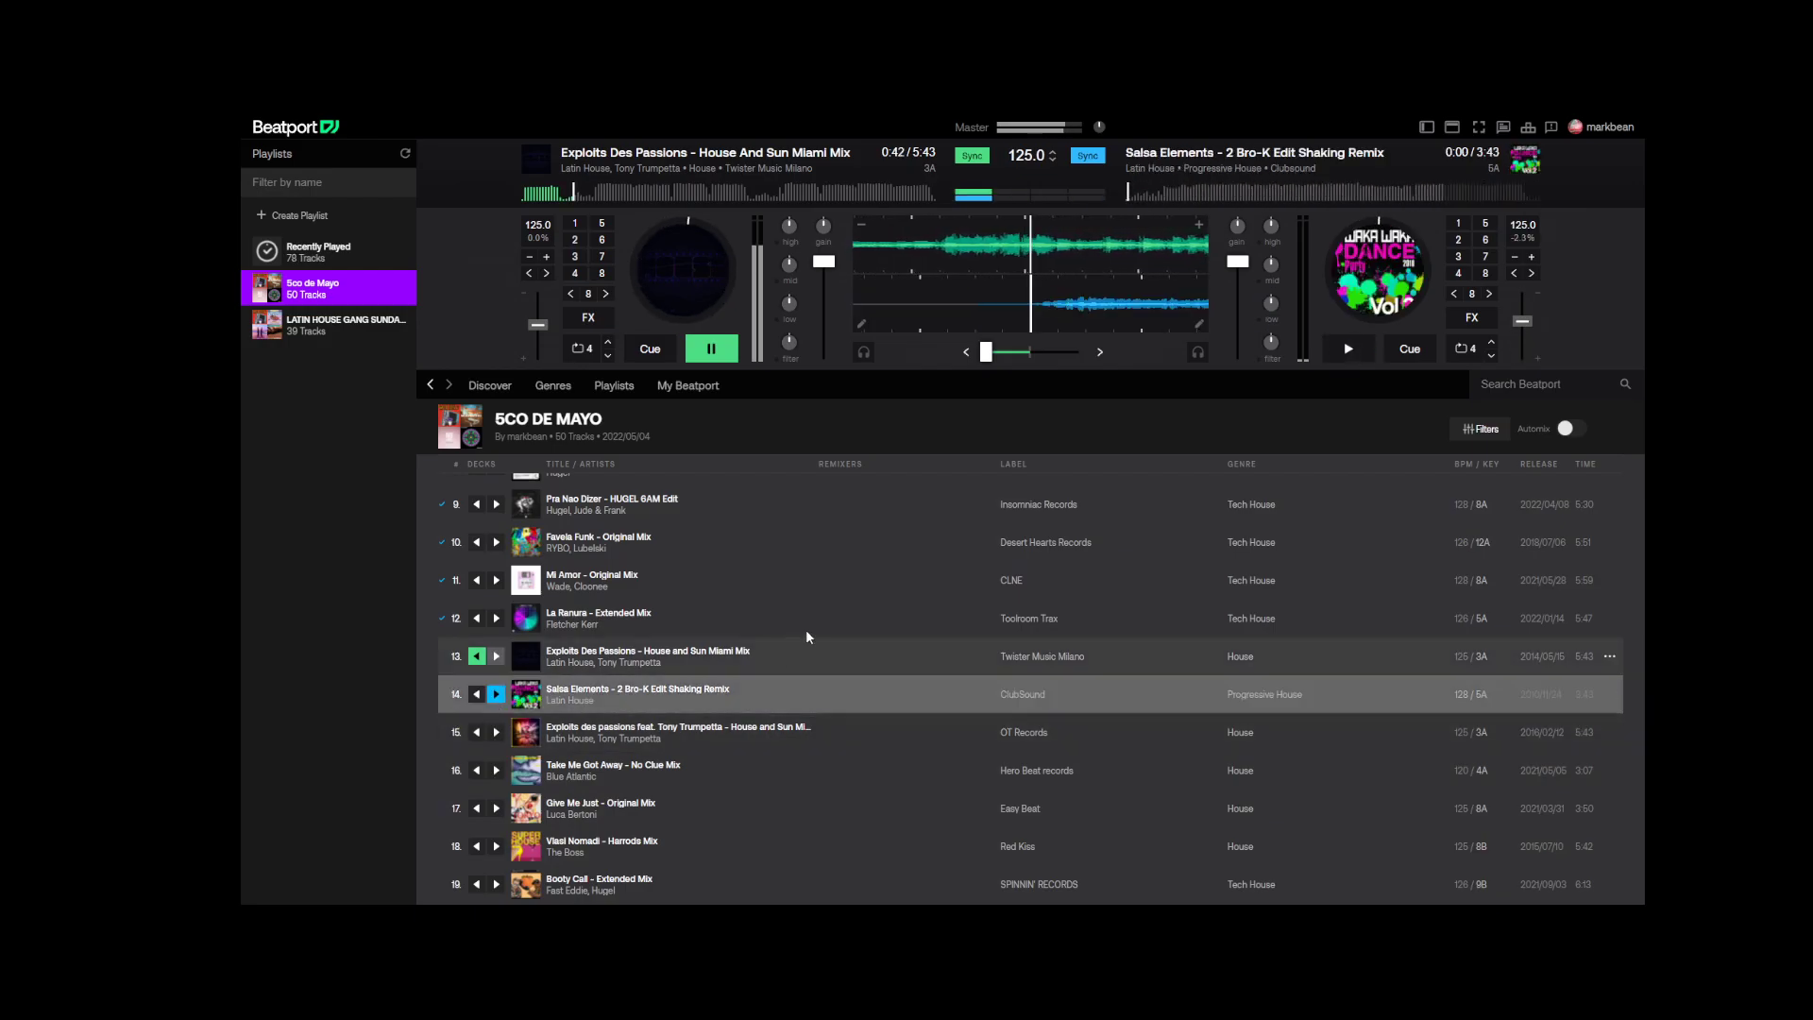
click(547, 258)
click(548, 259)
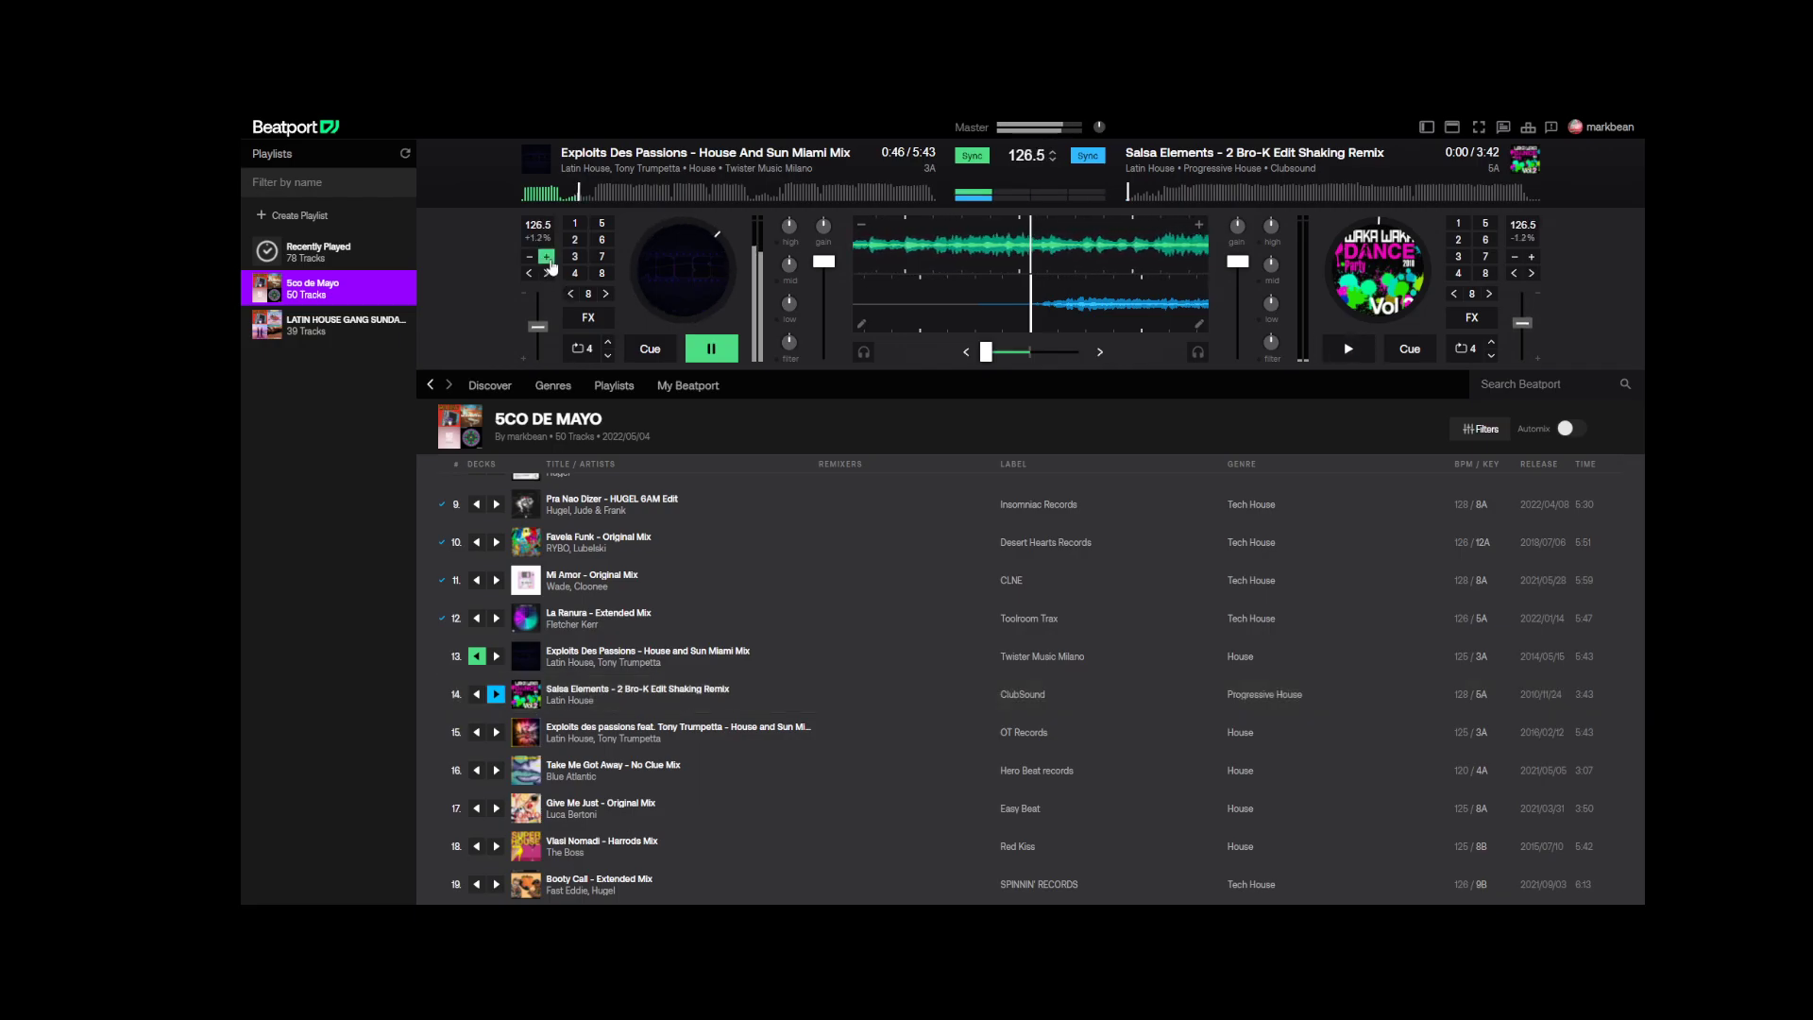
click(548, 259)
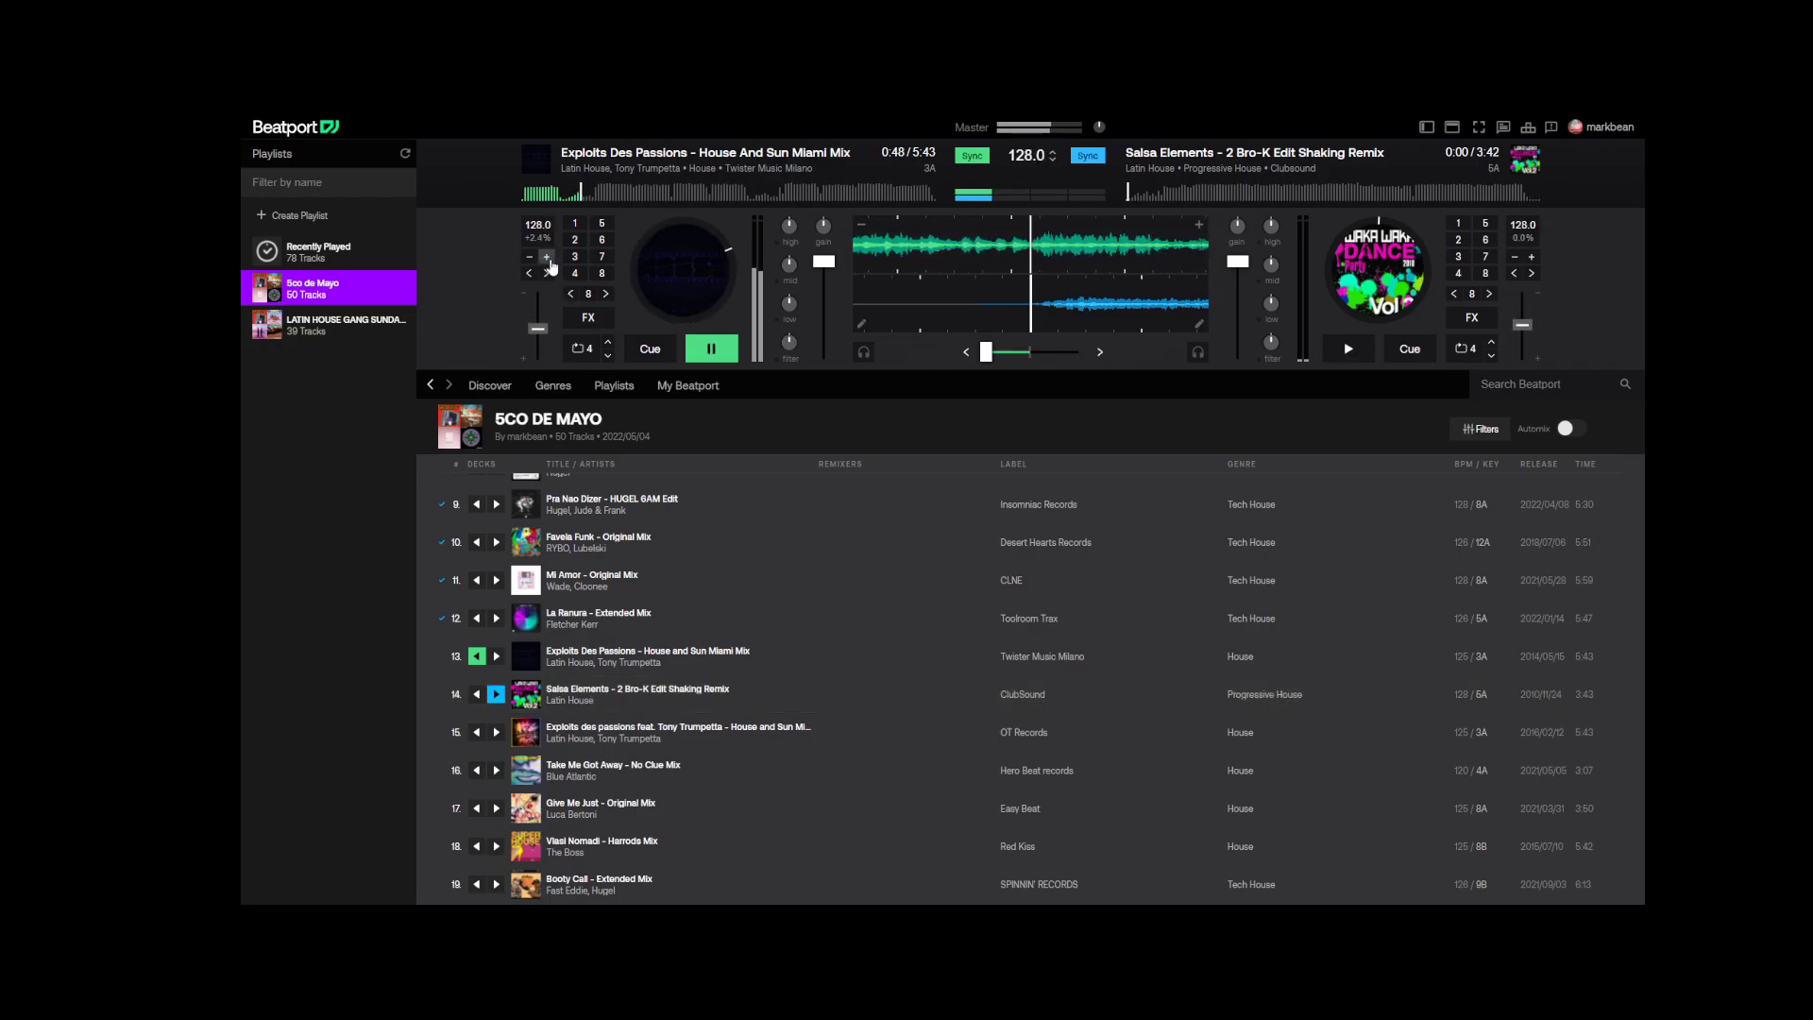
- Sweep the green deck's filter down and reset it, and reduce that deck's high EQ
drag(788, 342, 784, 365)
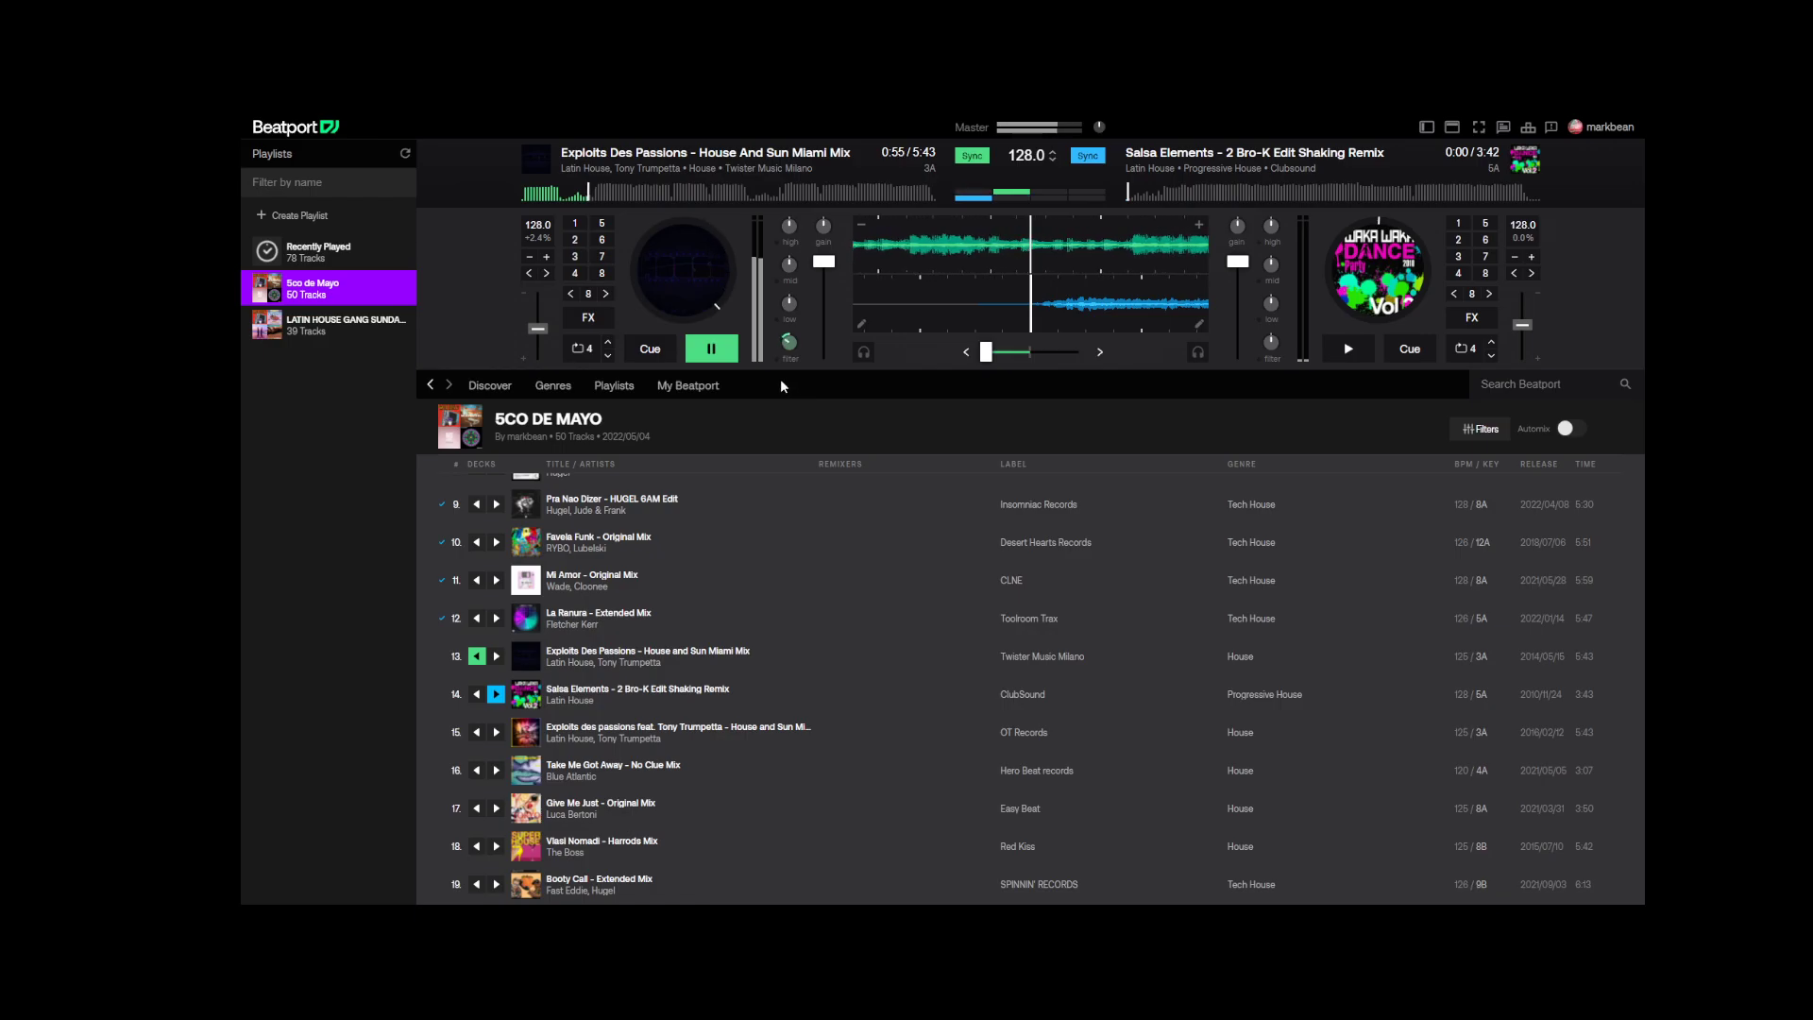
double_click(789, 342)
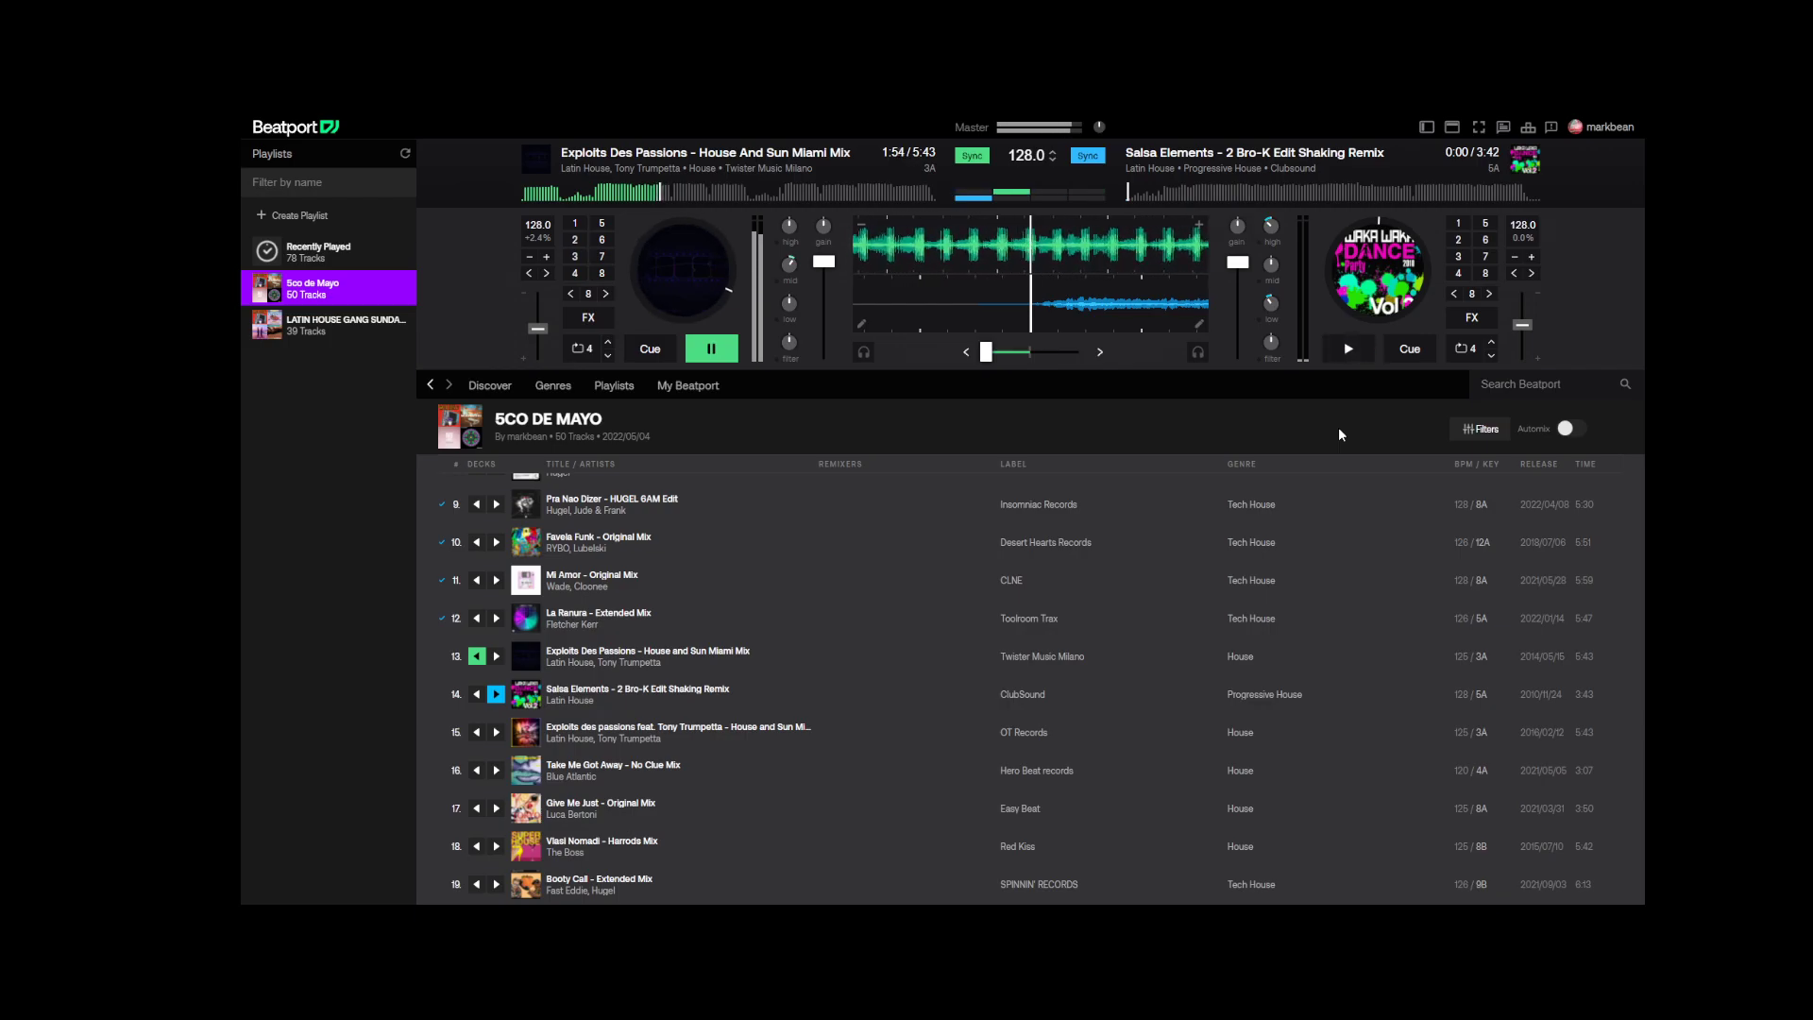
drag(791, 237, 795, 300)
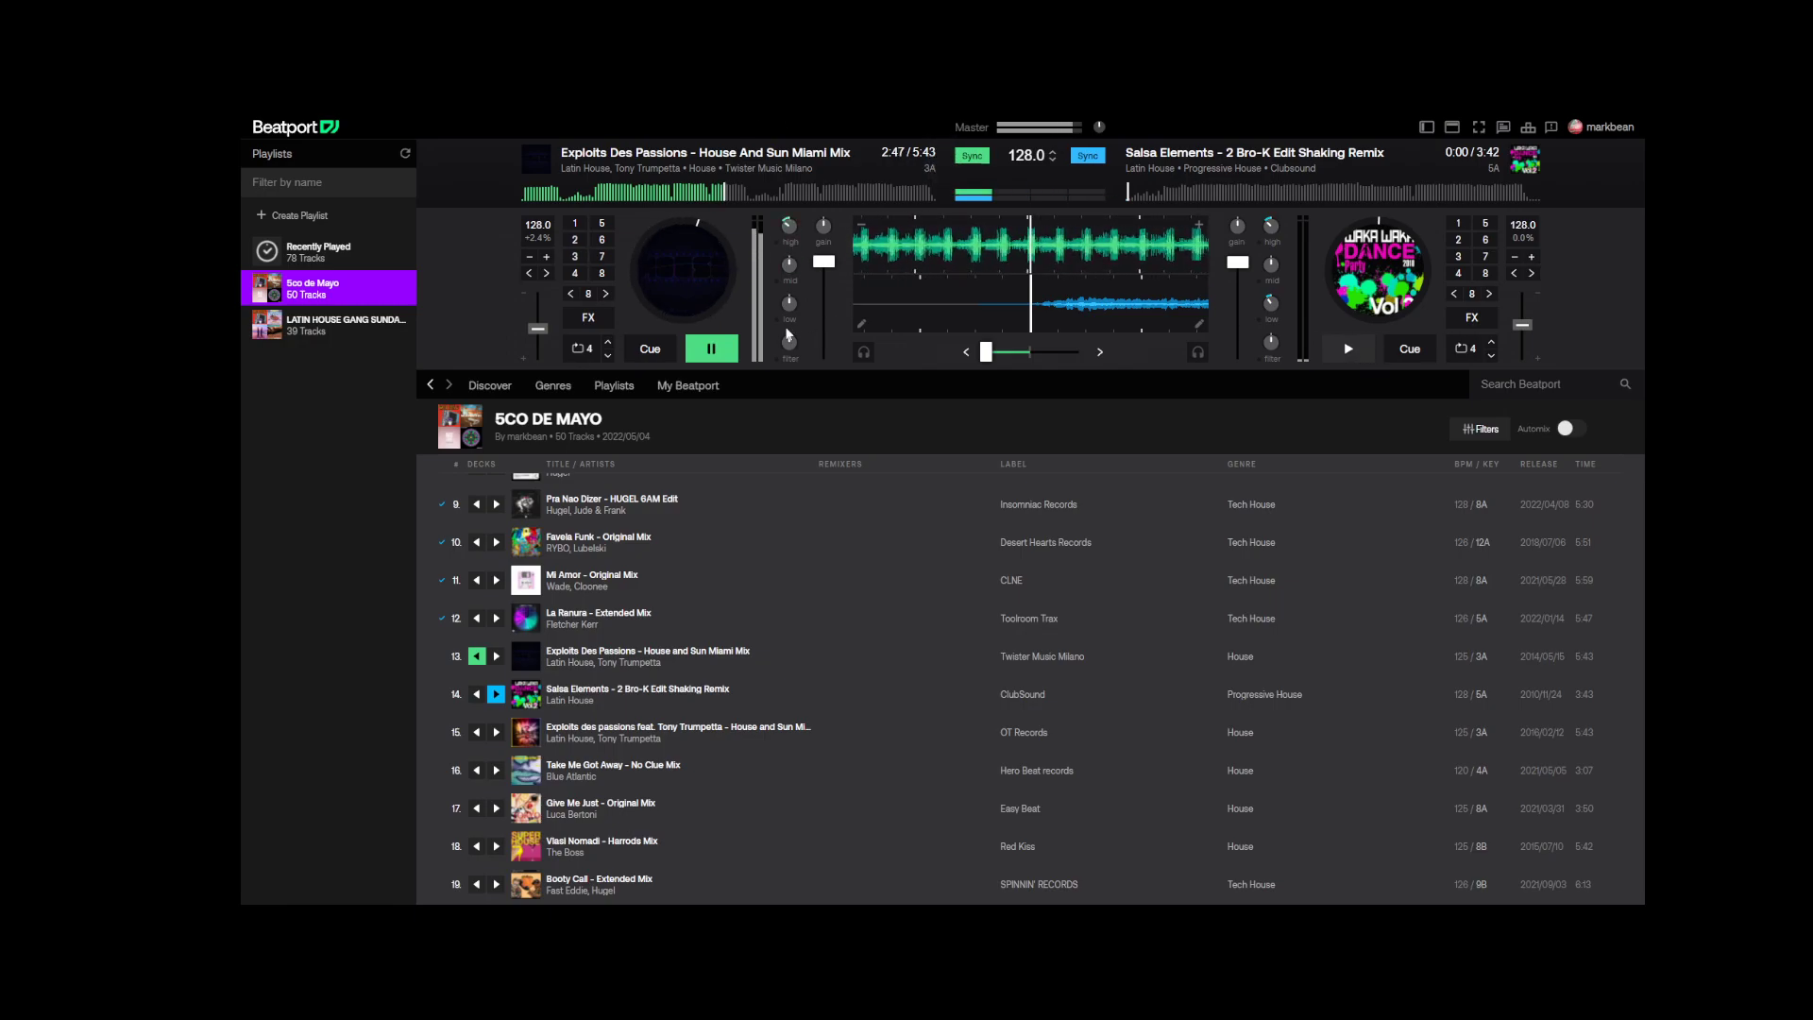
- Start the blue deck with the crossfader centred and bring the green deck's volume fader back up
key(space)
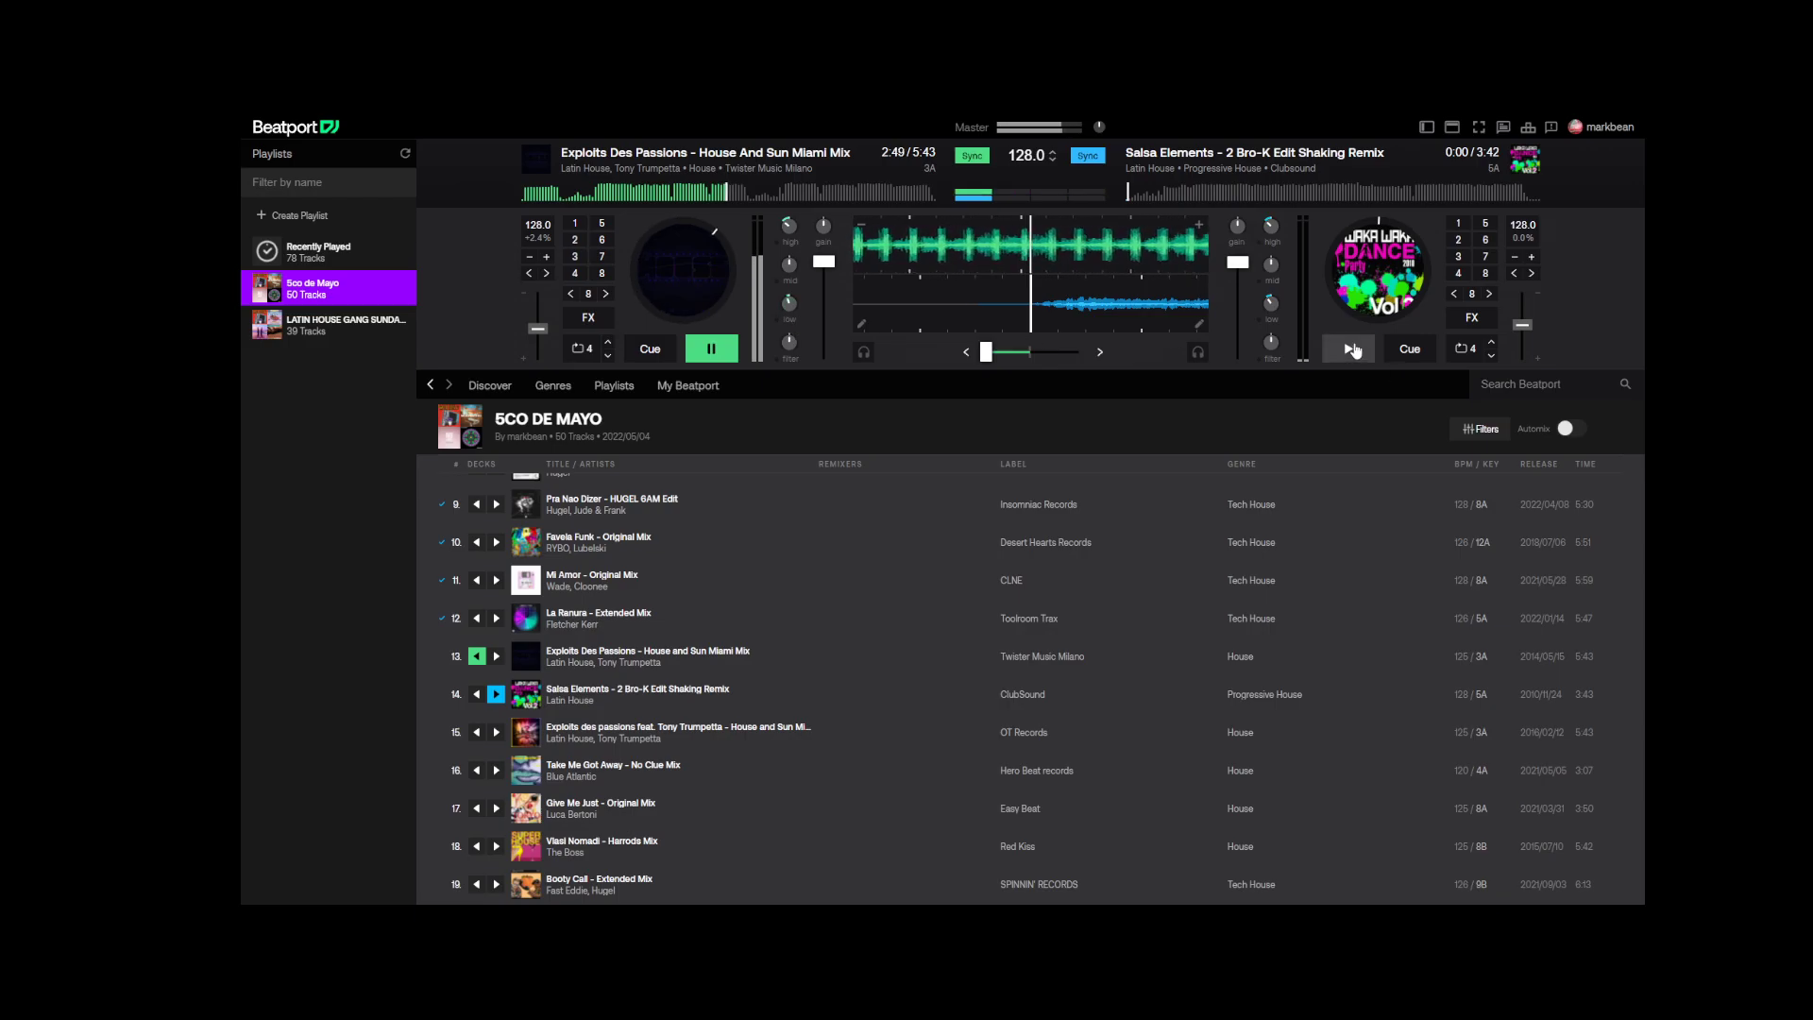
drag(997, 361, 1040, 361)
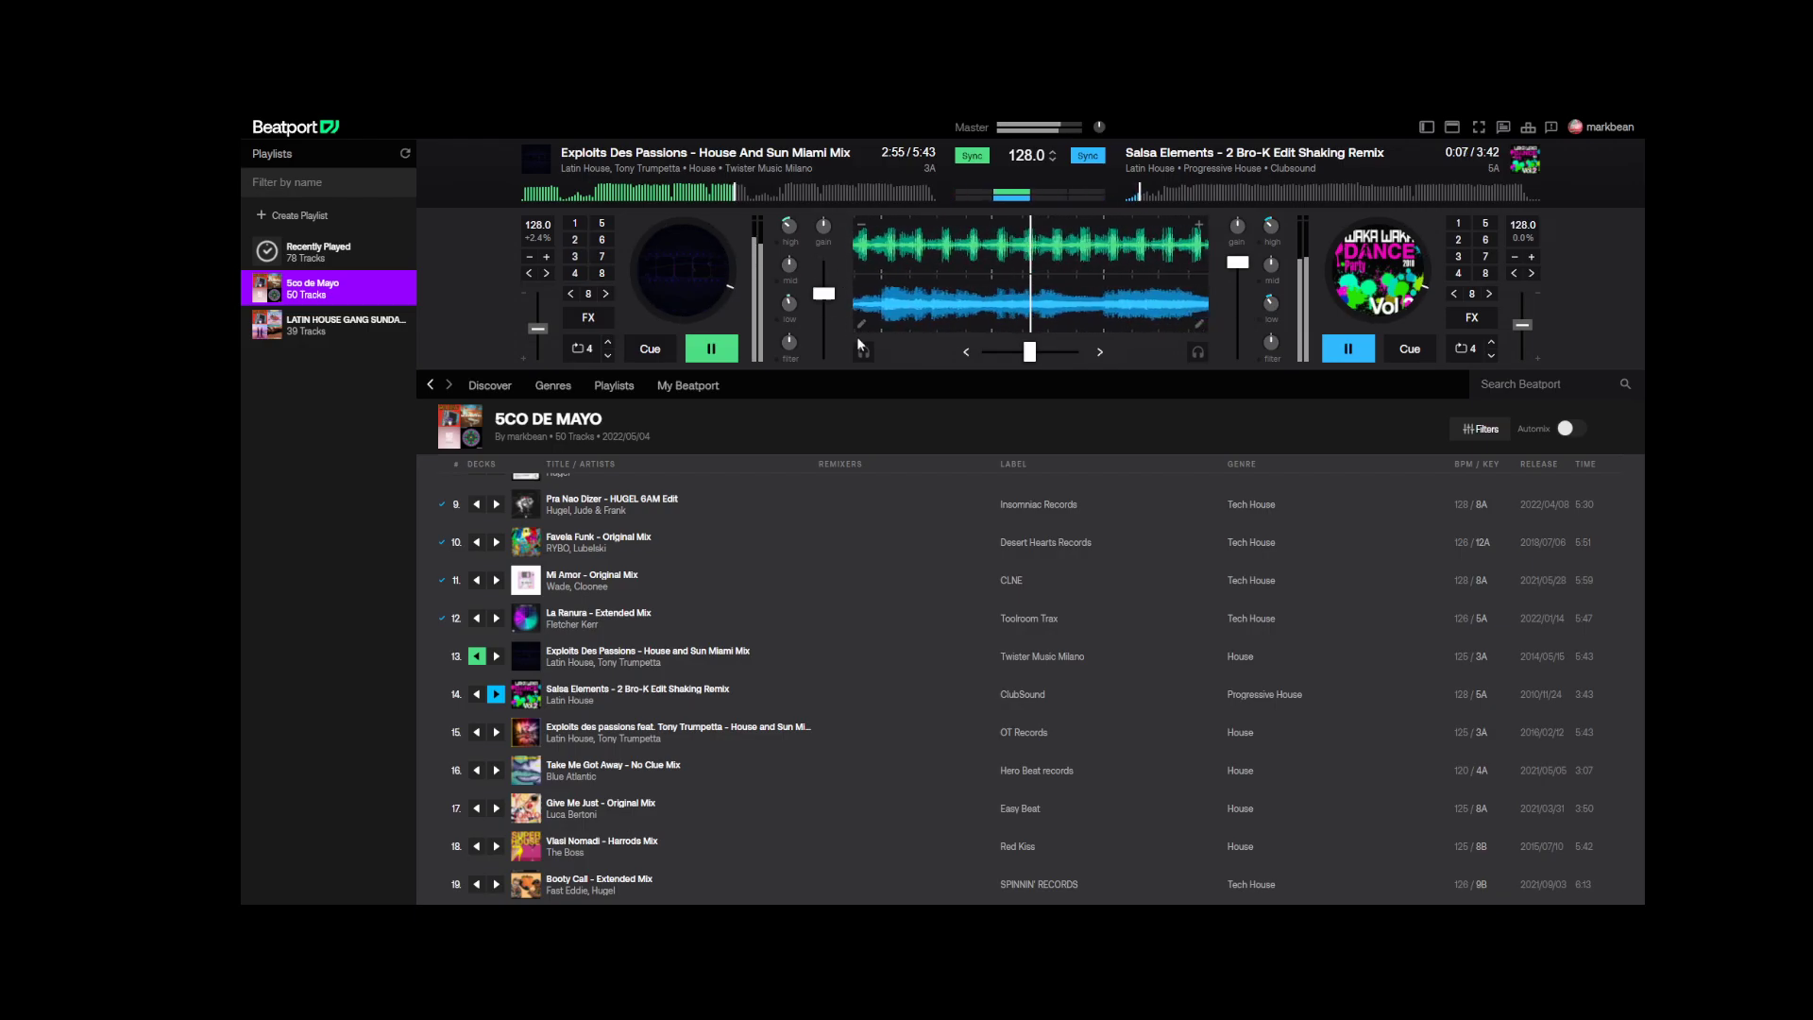
mouse_move(821, 298)
mouse_down()
mouse_move(834, 310)
mouse_move(833, 269)
mouse_up()
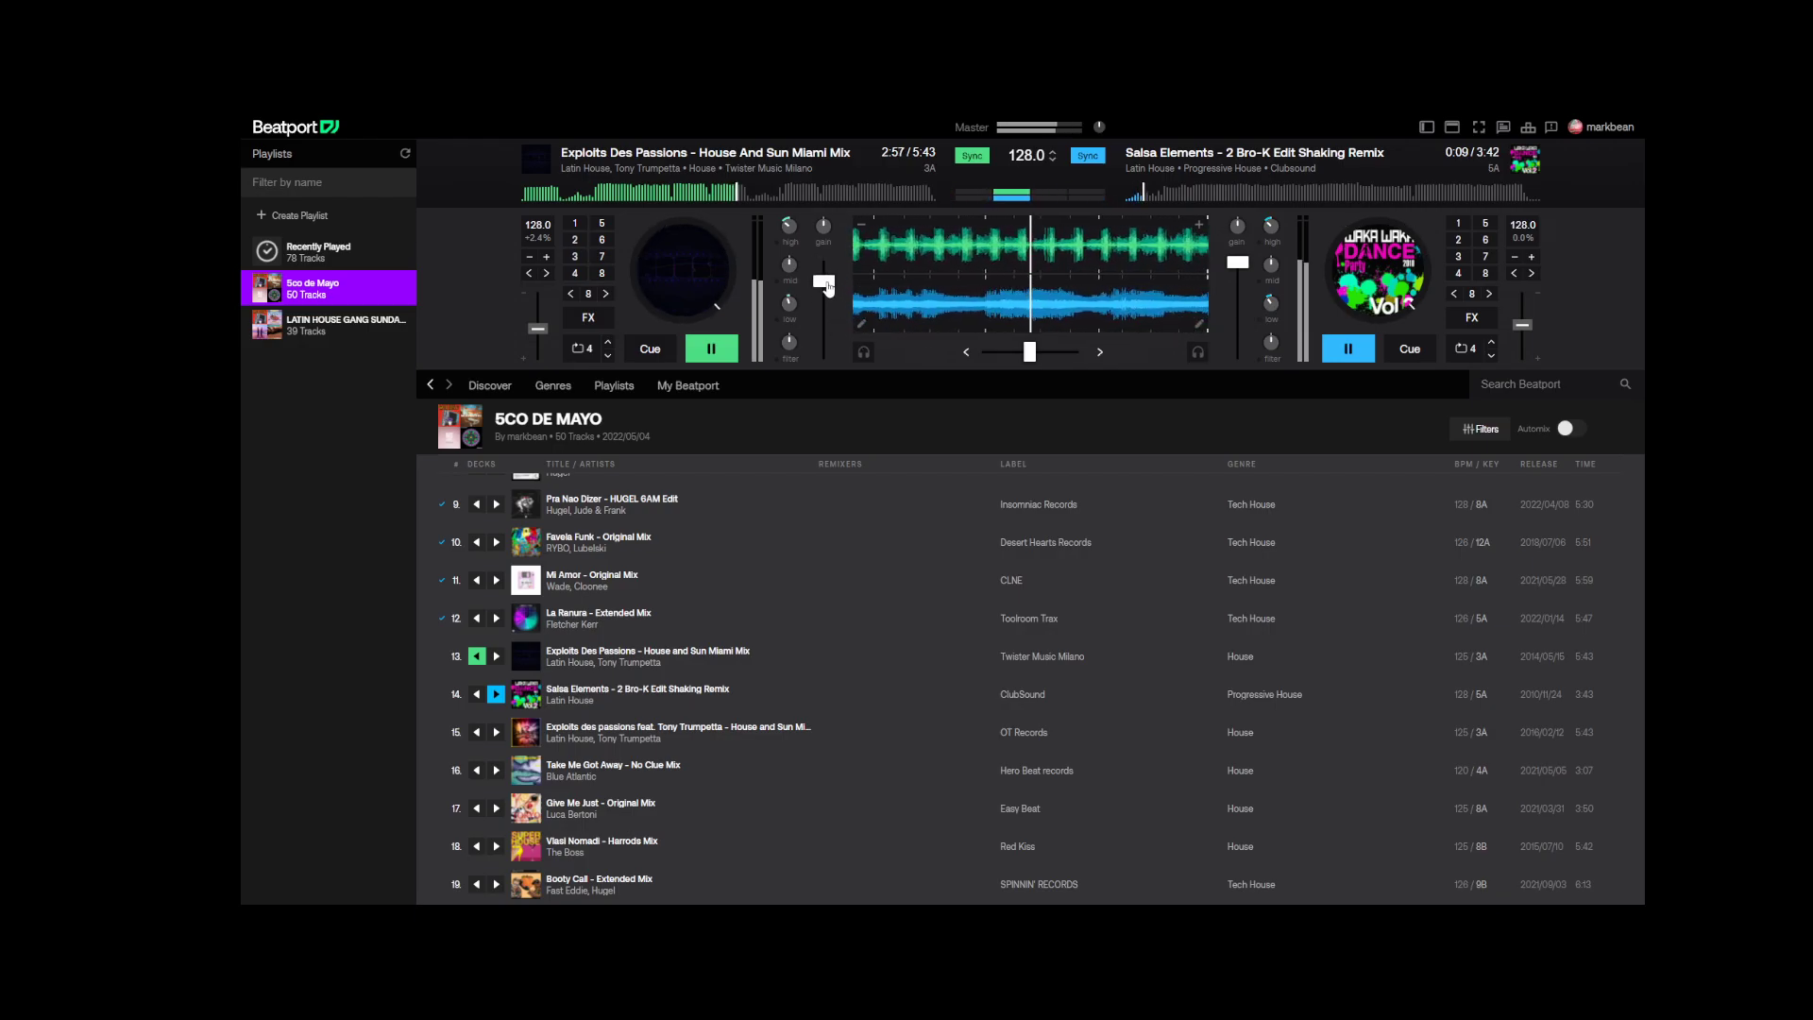
- Cut the green deck's low EQ and adjust its mid EQ, nudging the crossfader toward the blue deck and back to centre
drag(793, 326, 799, 364)
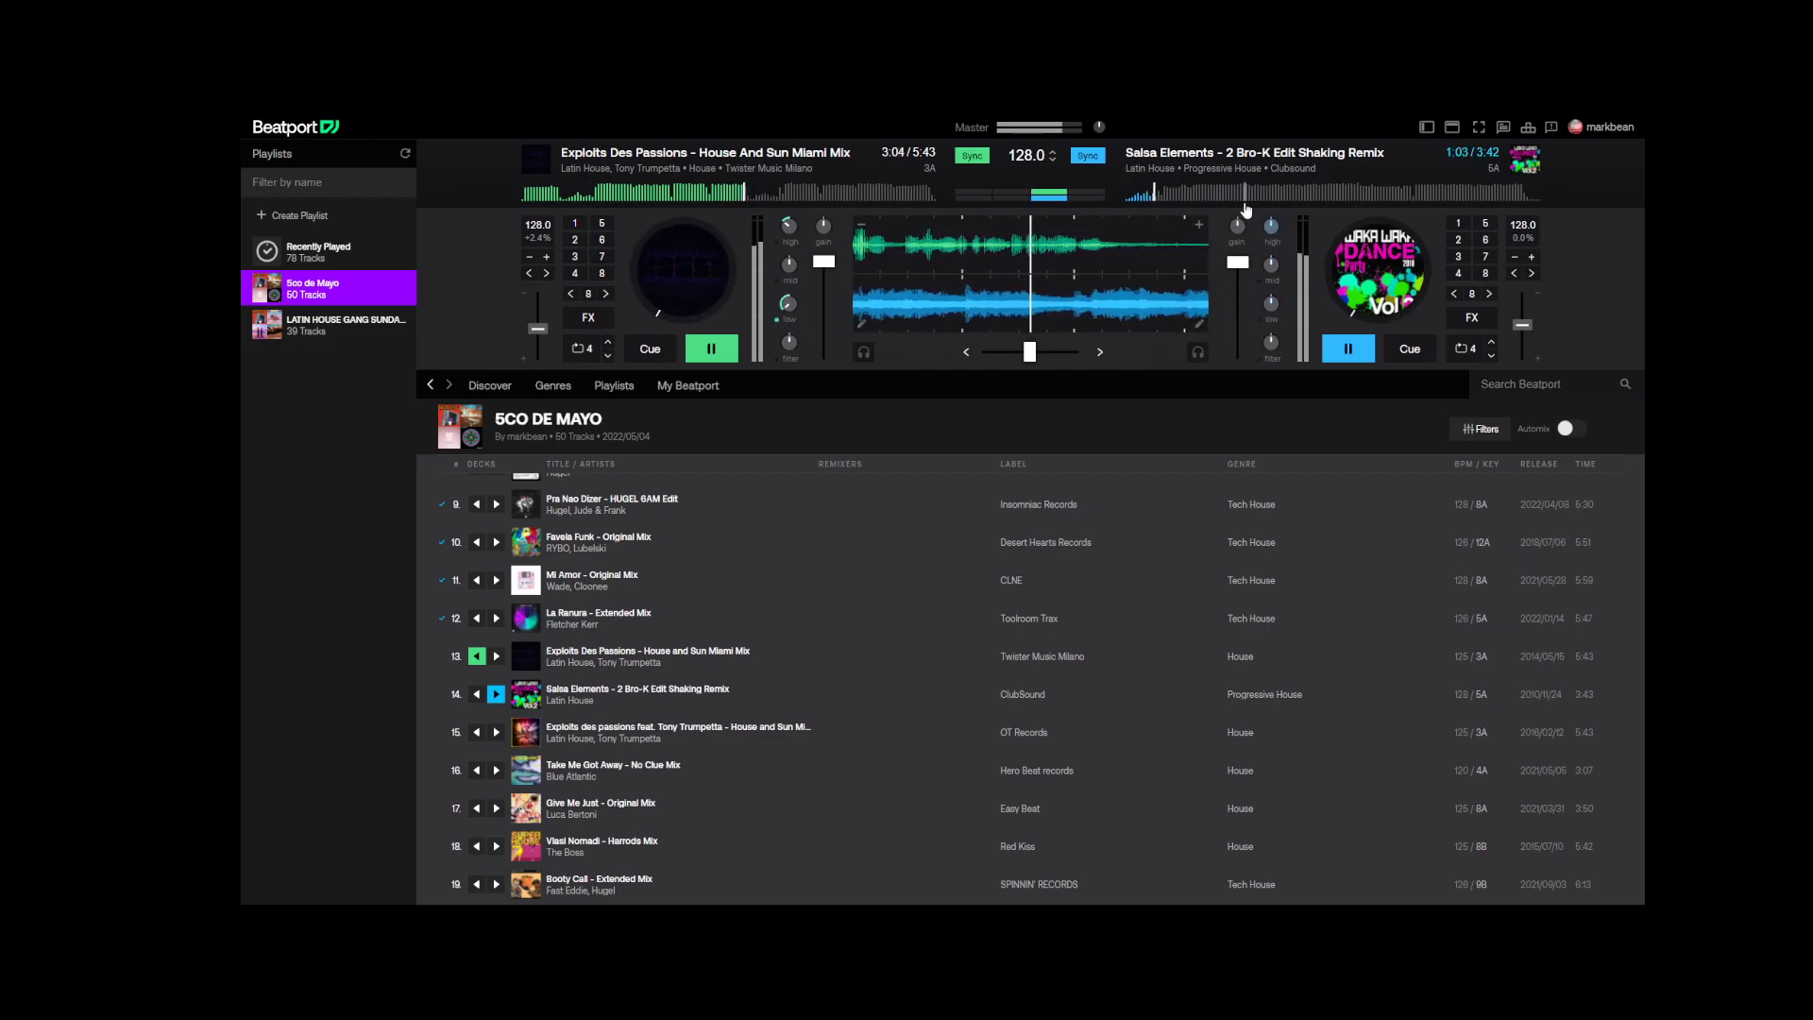
click(1100, 352)
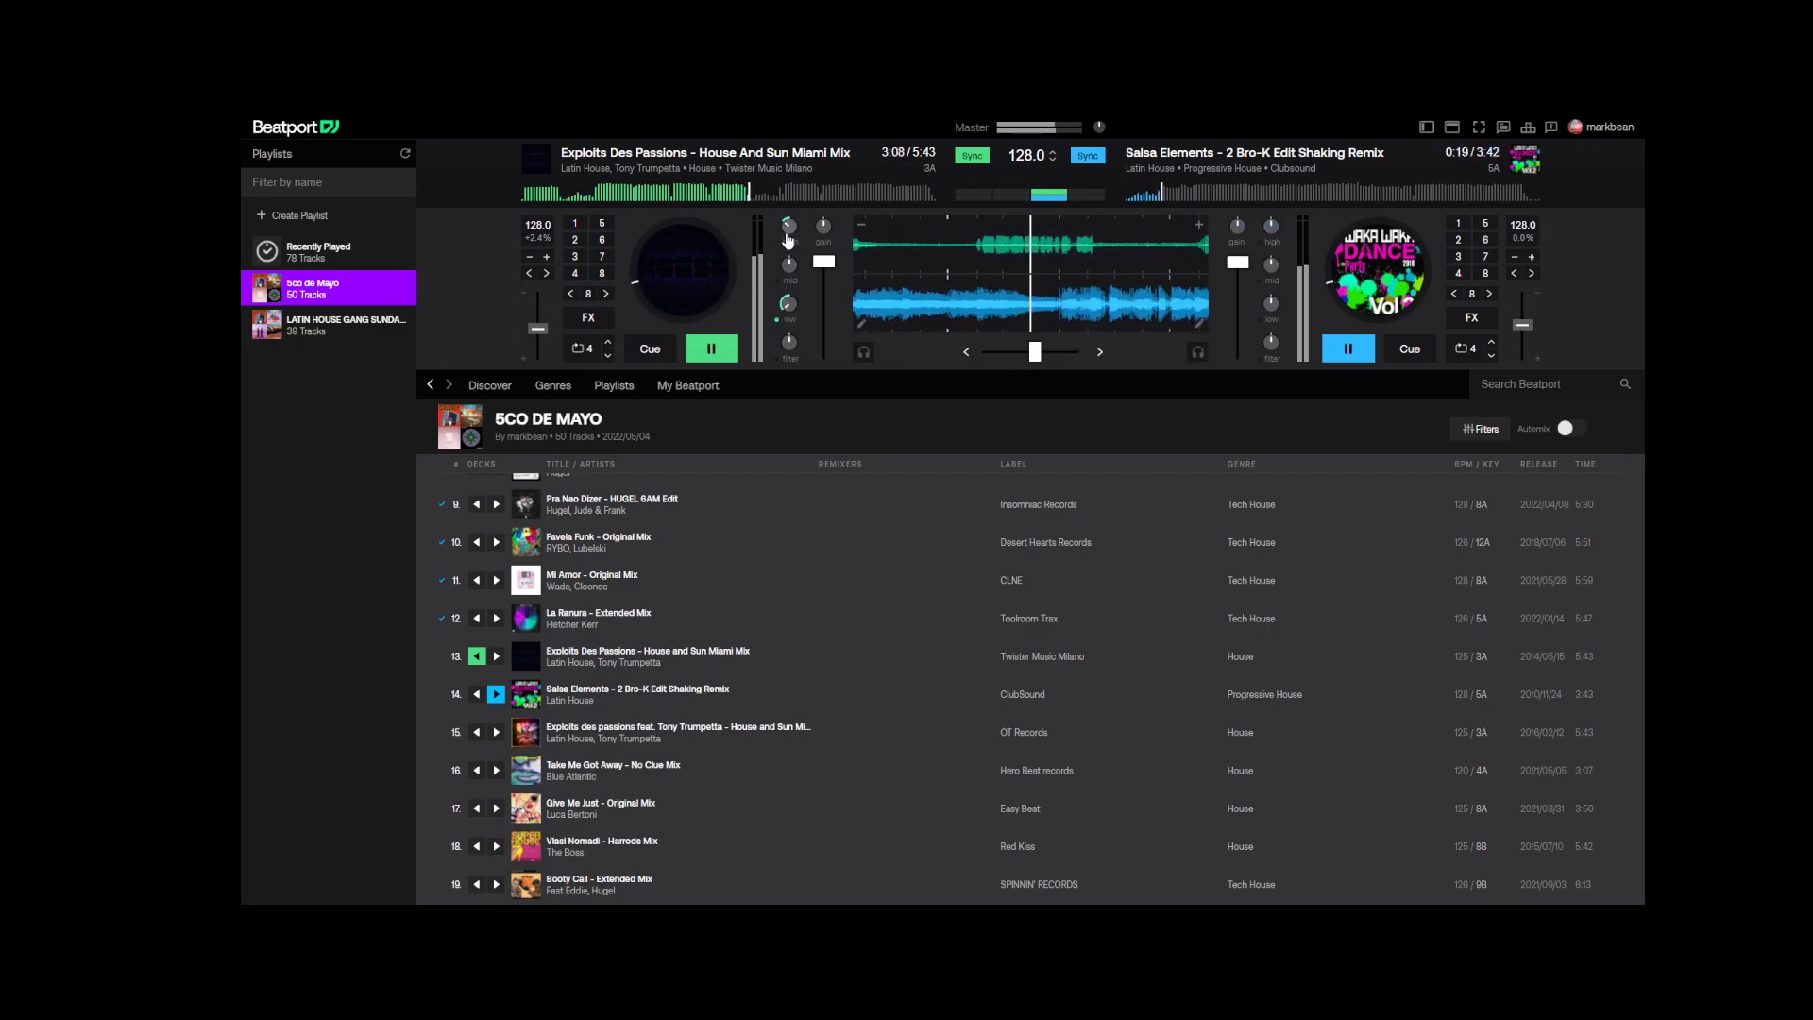
drag(799, 268, 800, 247)
mouse_move(1036, 352)
mouse_down()
mouse_move(1074, 368)
mouse_move(967, 365)
mouse_move(1029, 367)
mouse_up()
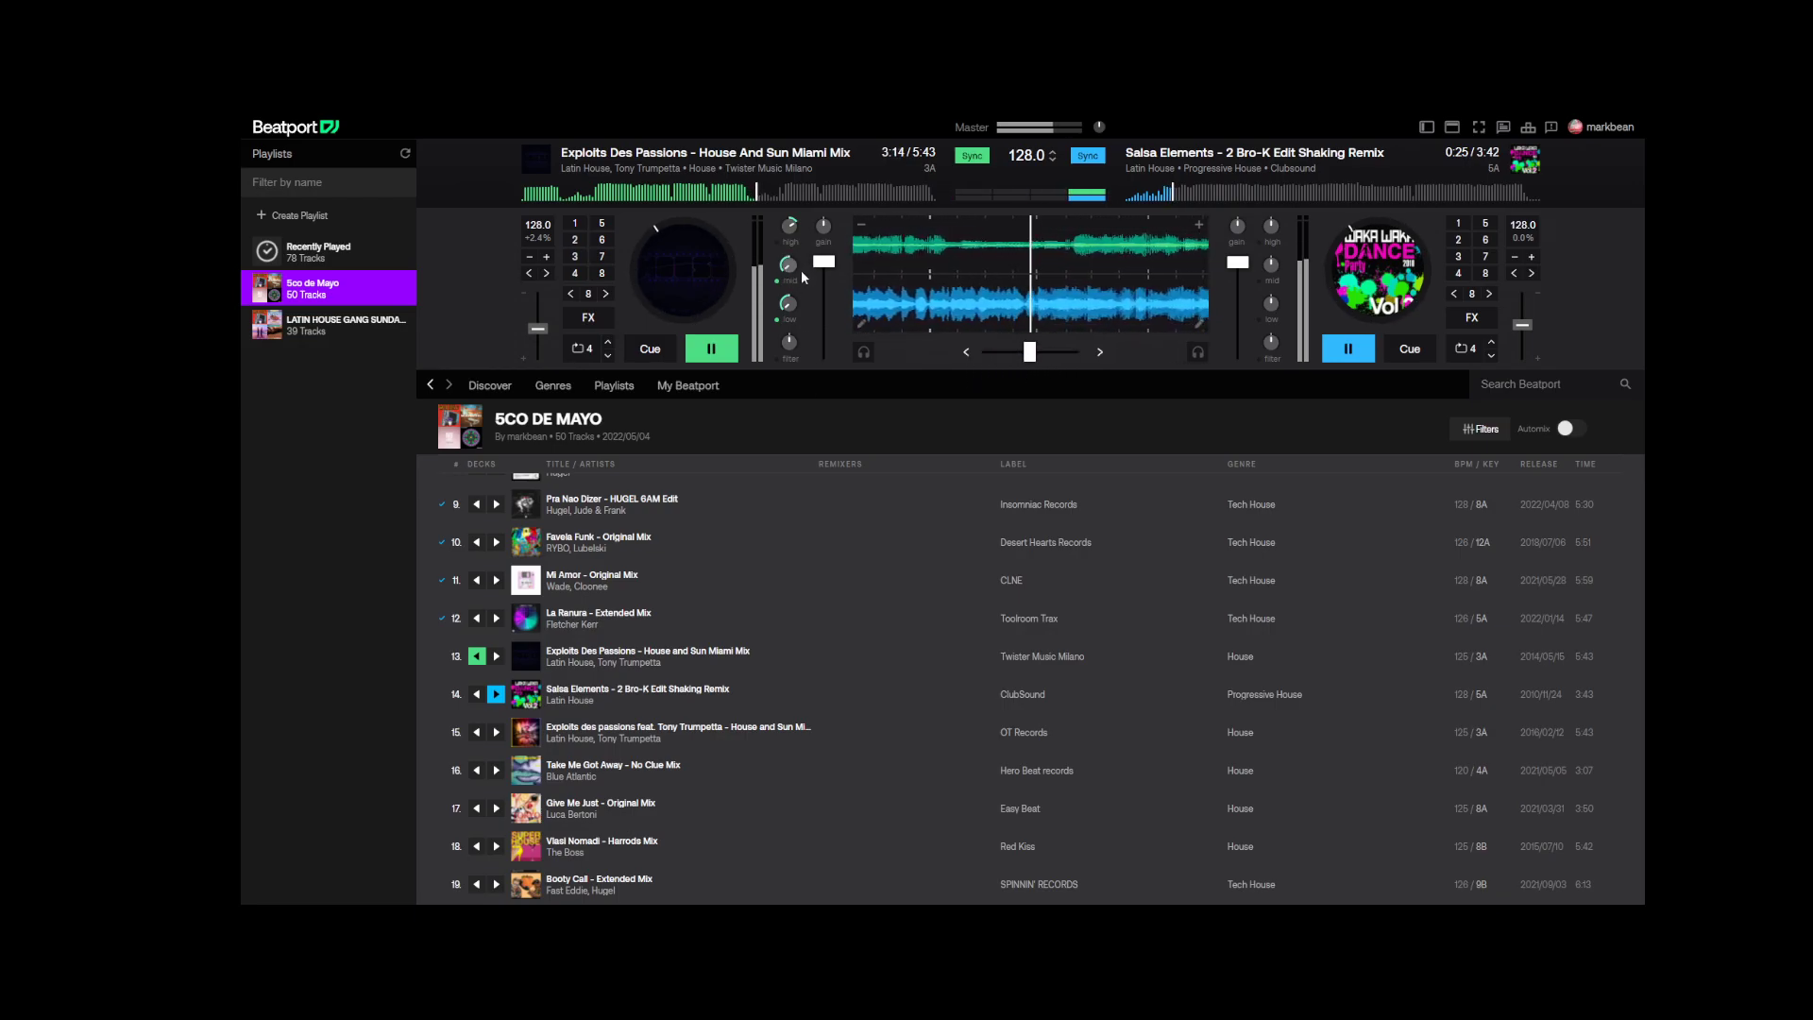
- Swing the crossfader toward the green deck and over fully to the blue deck, and pause the green deck
drag(1029, 351, 990, 359)
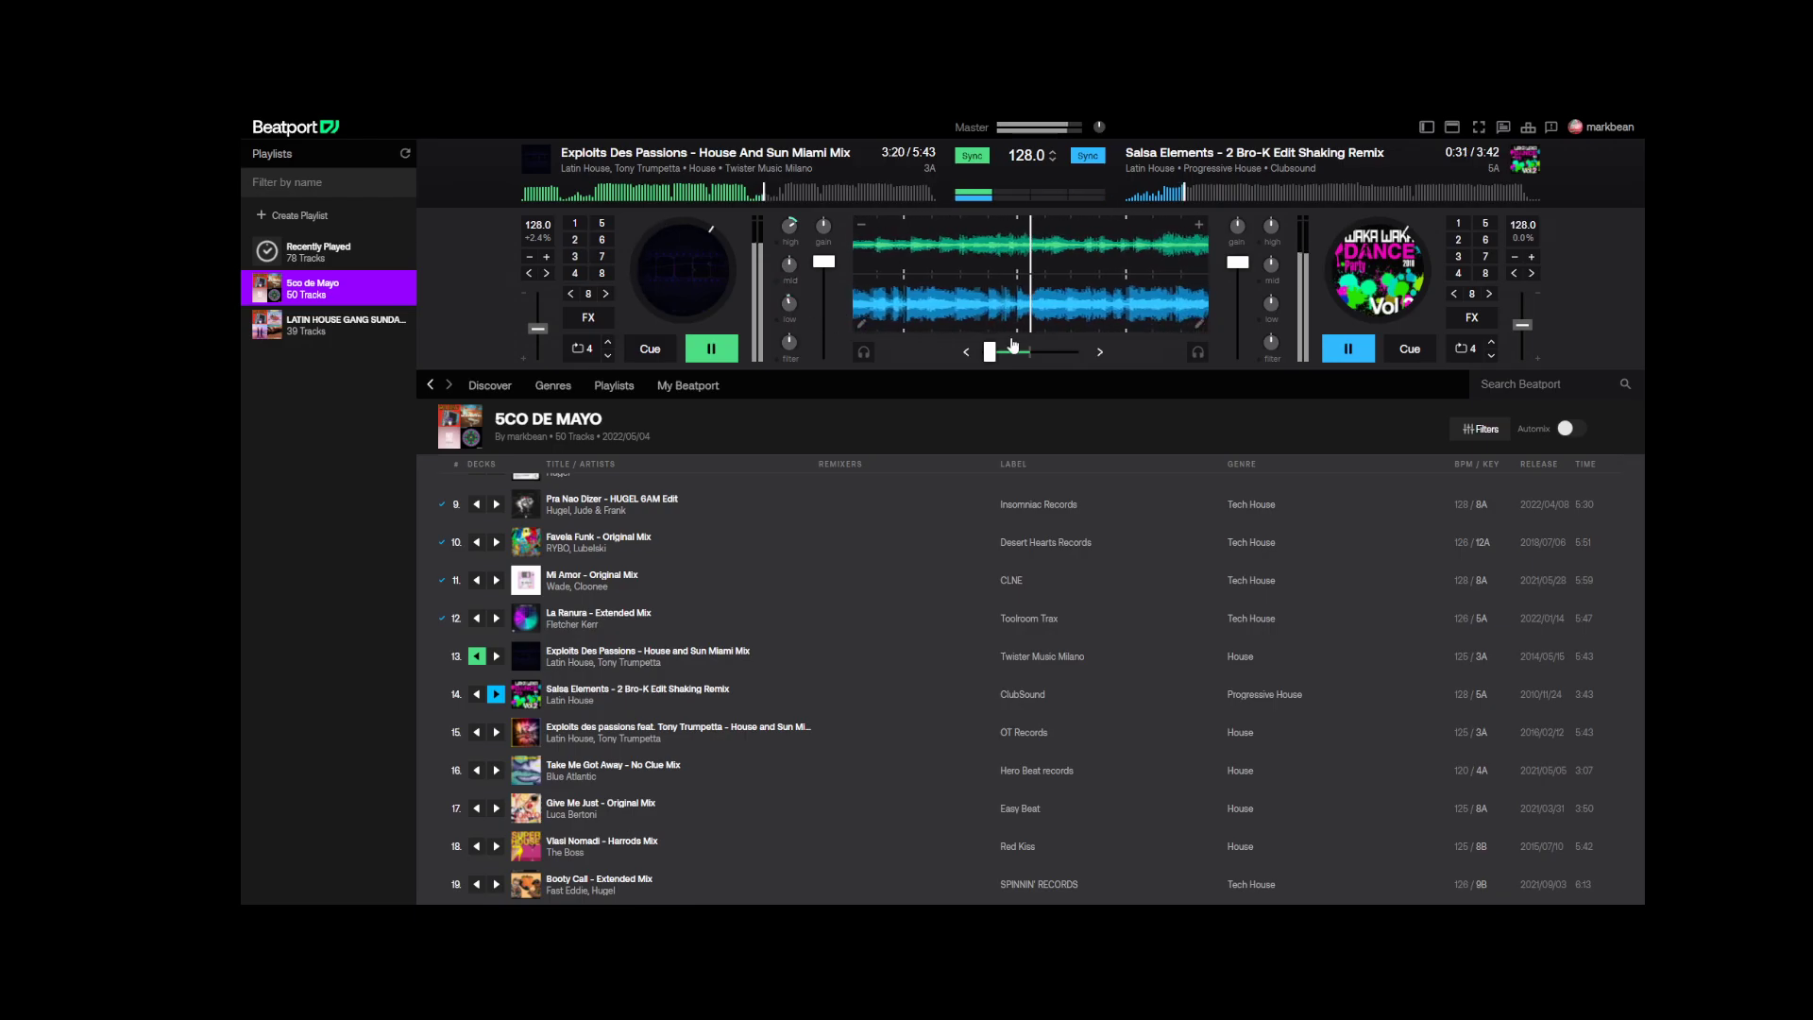
drag(989, 353, 1126, 366)
click(711, 349)
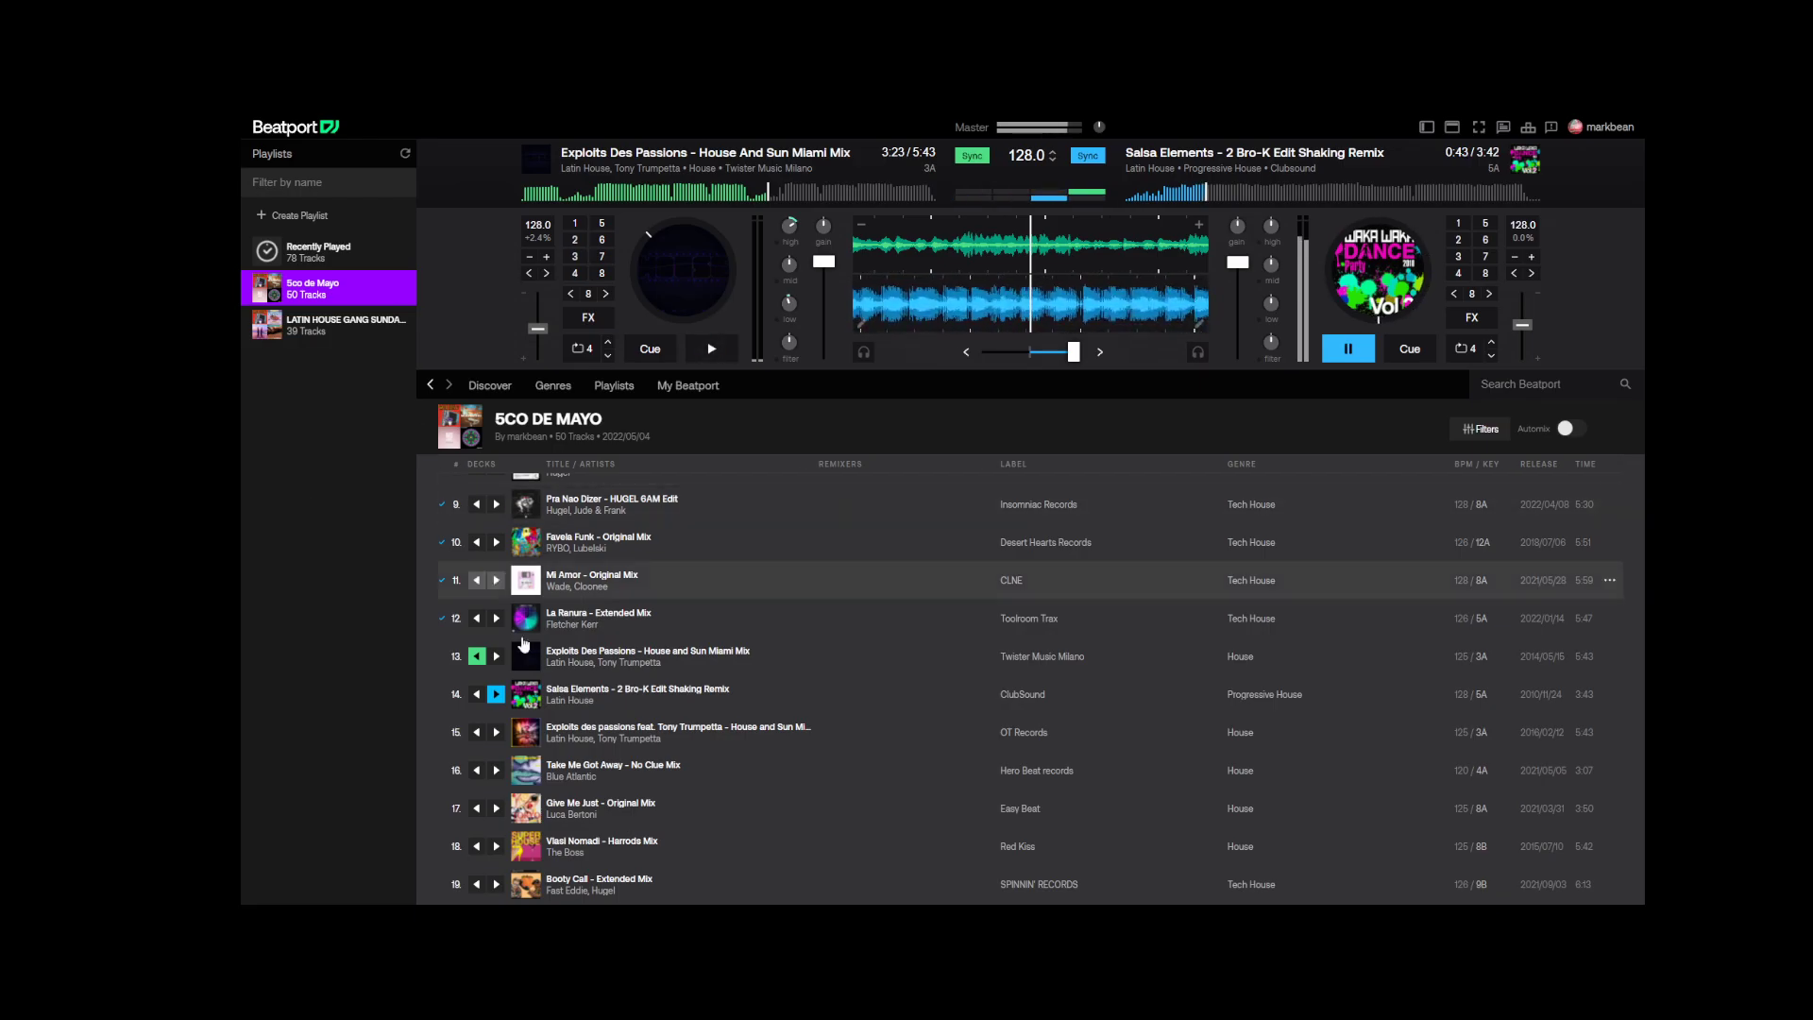
- Load "Booty Call - Extended Mix" (track 19) onto the green deck
scroll(850, 803, down, 3)
scroll(863, 769, up, 1)
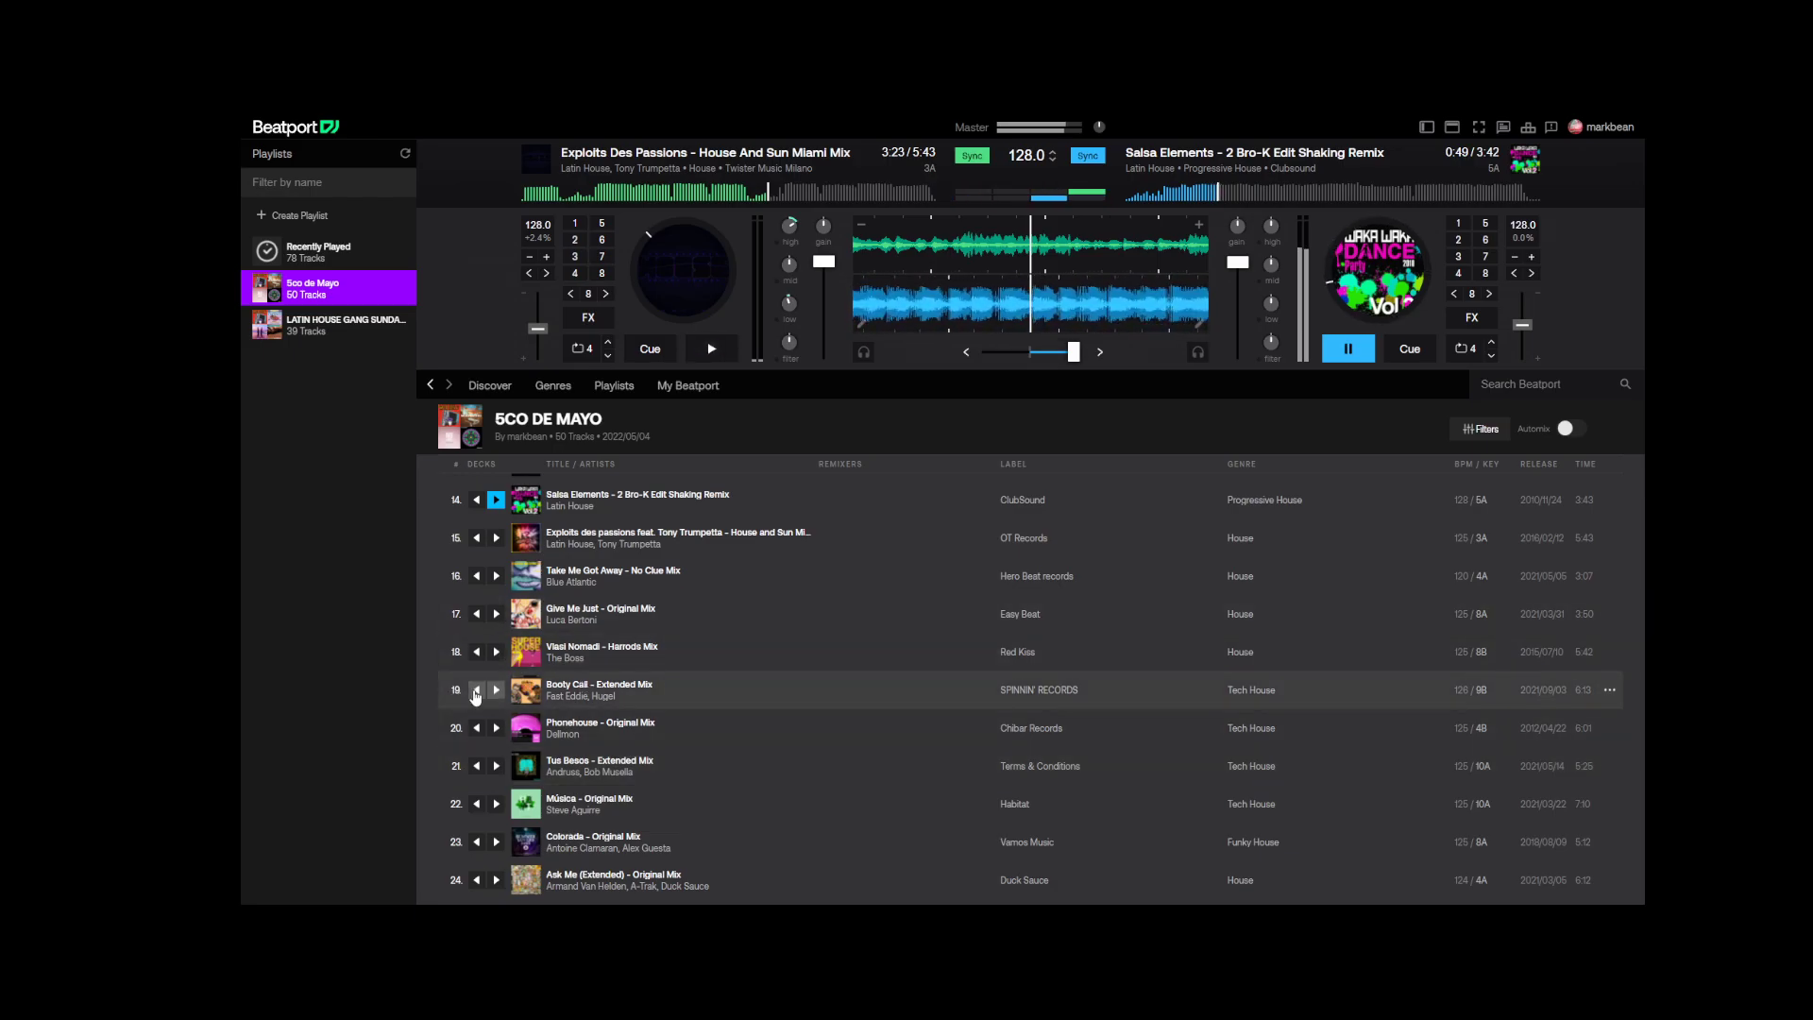
click(477, 690)
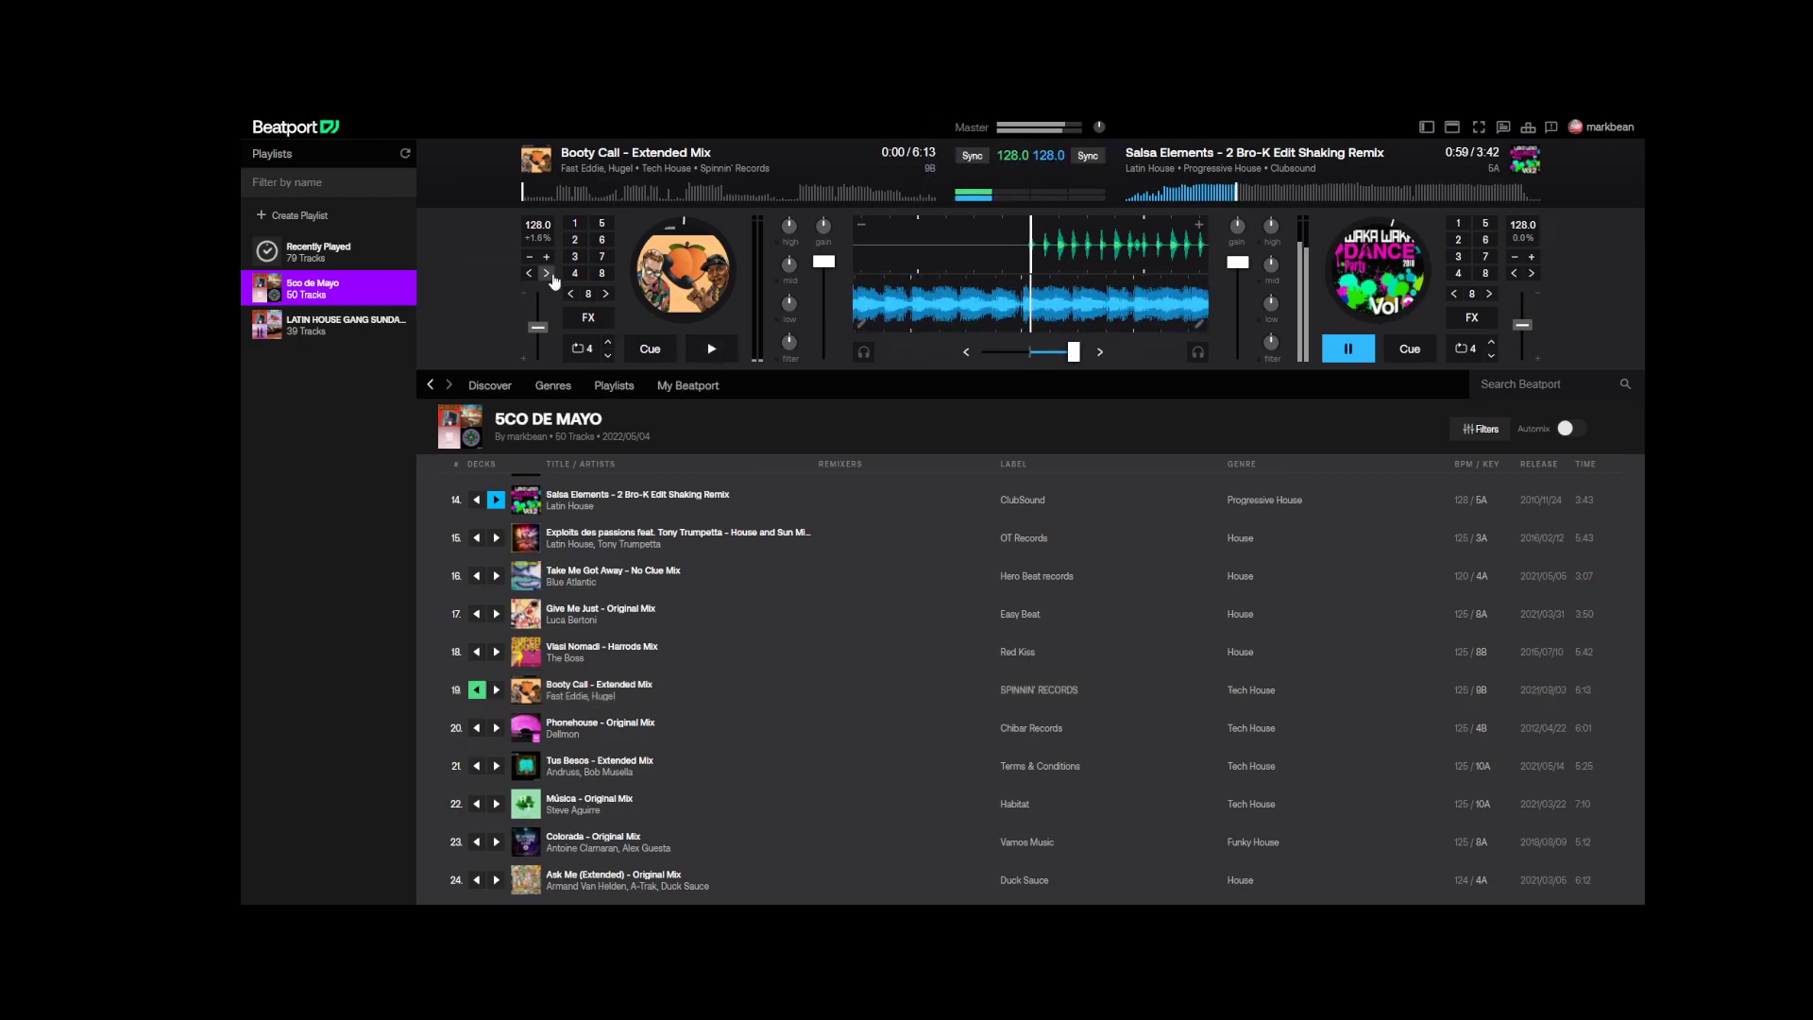
- Adjust the green deck's tempo to 126.0 BPM
click(548, 257)
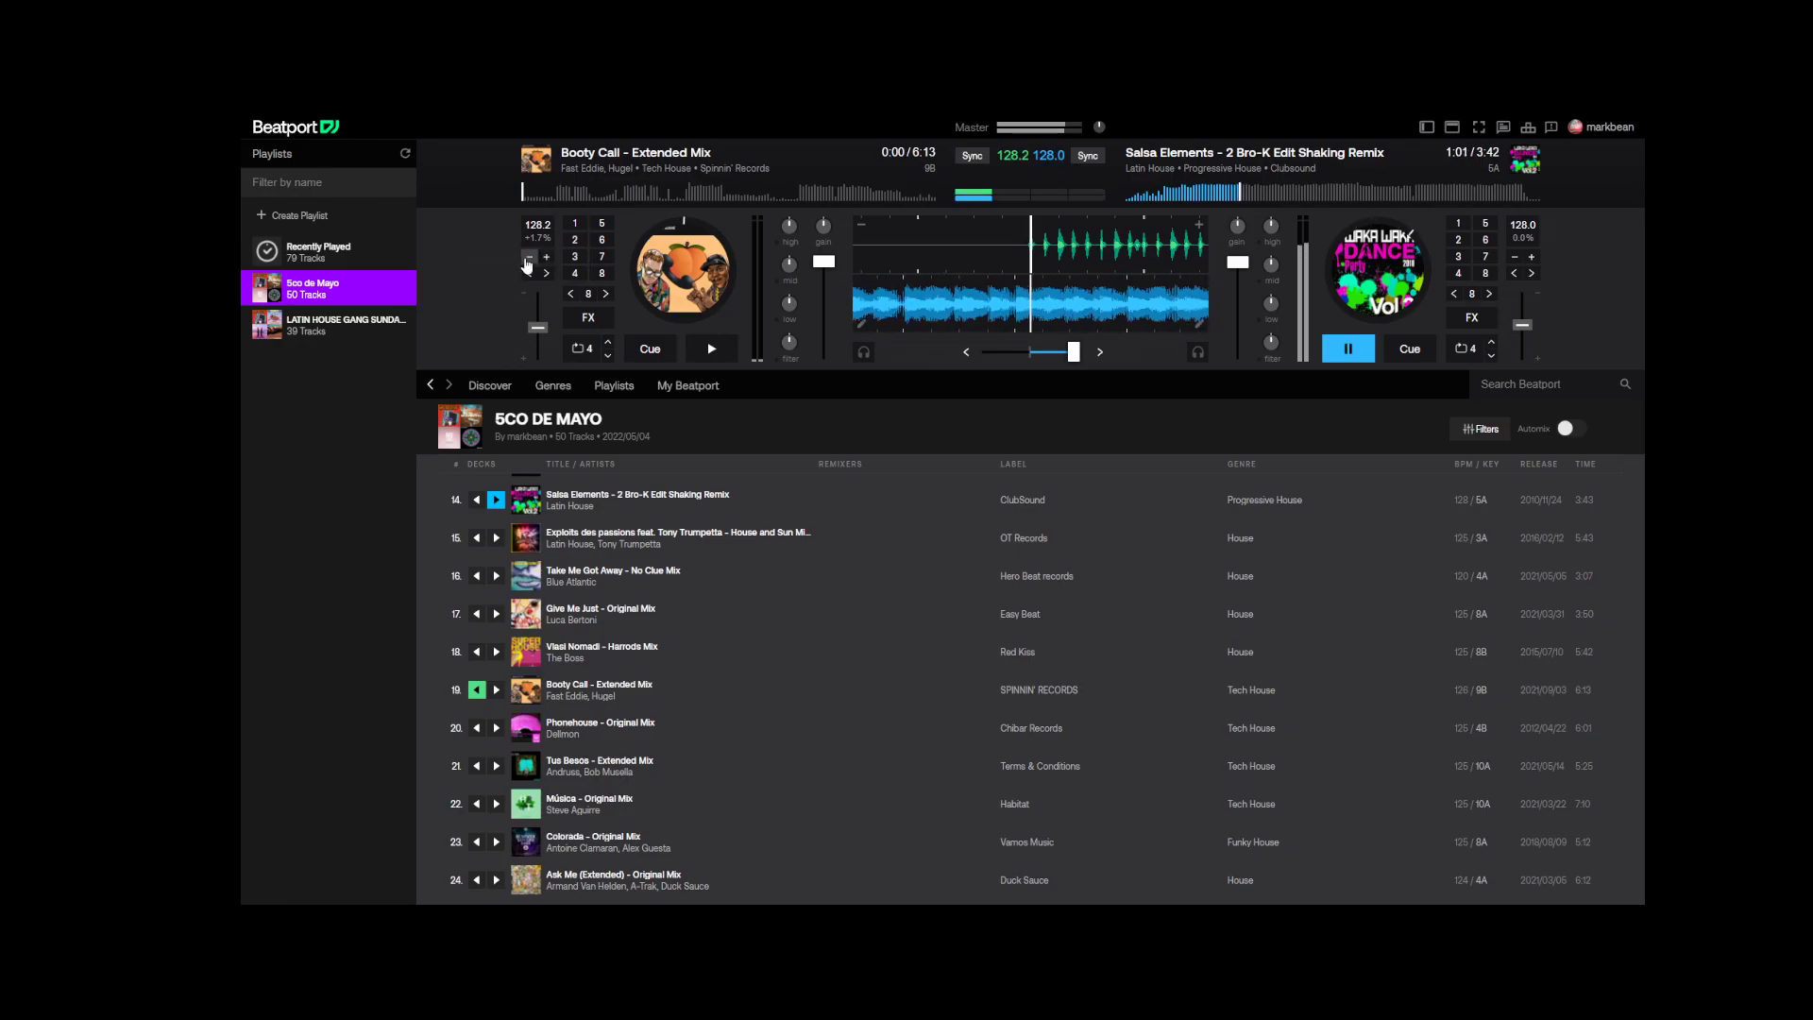
click(527, 261)
click(527, 261)
click(528, 261)
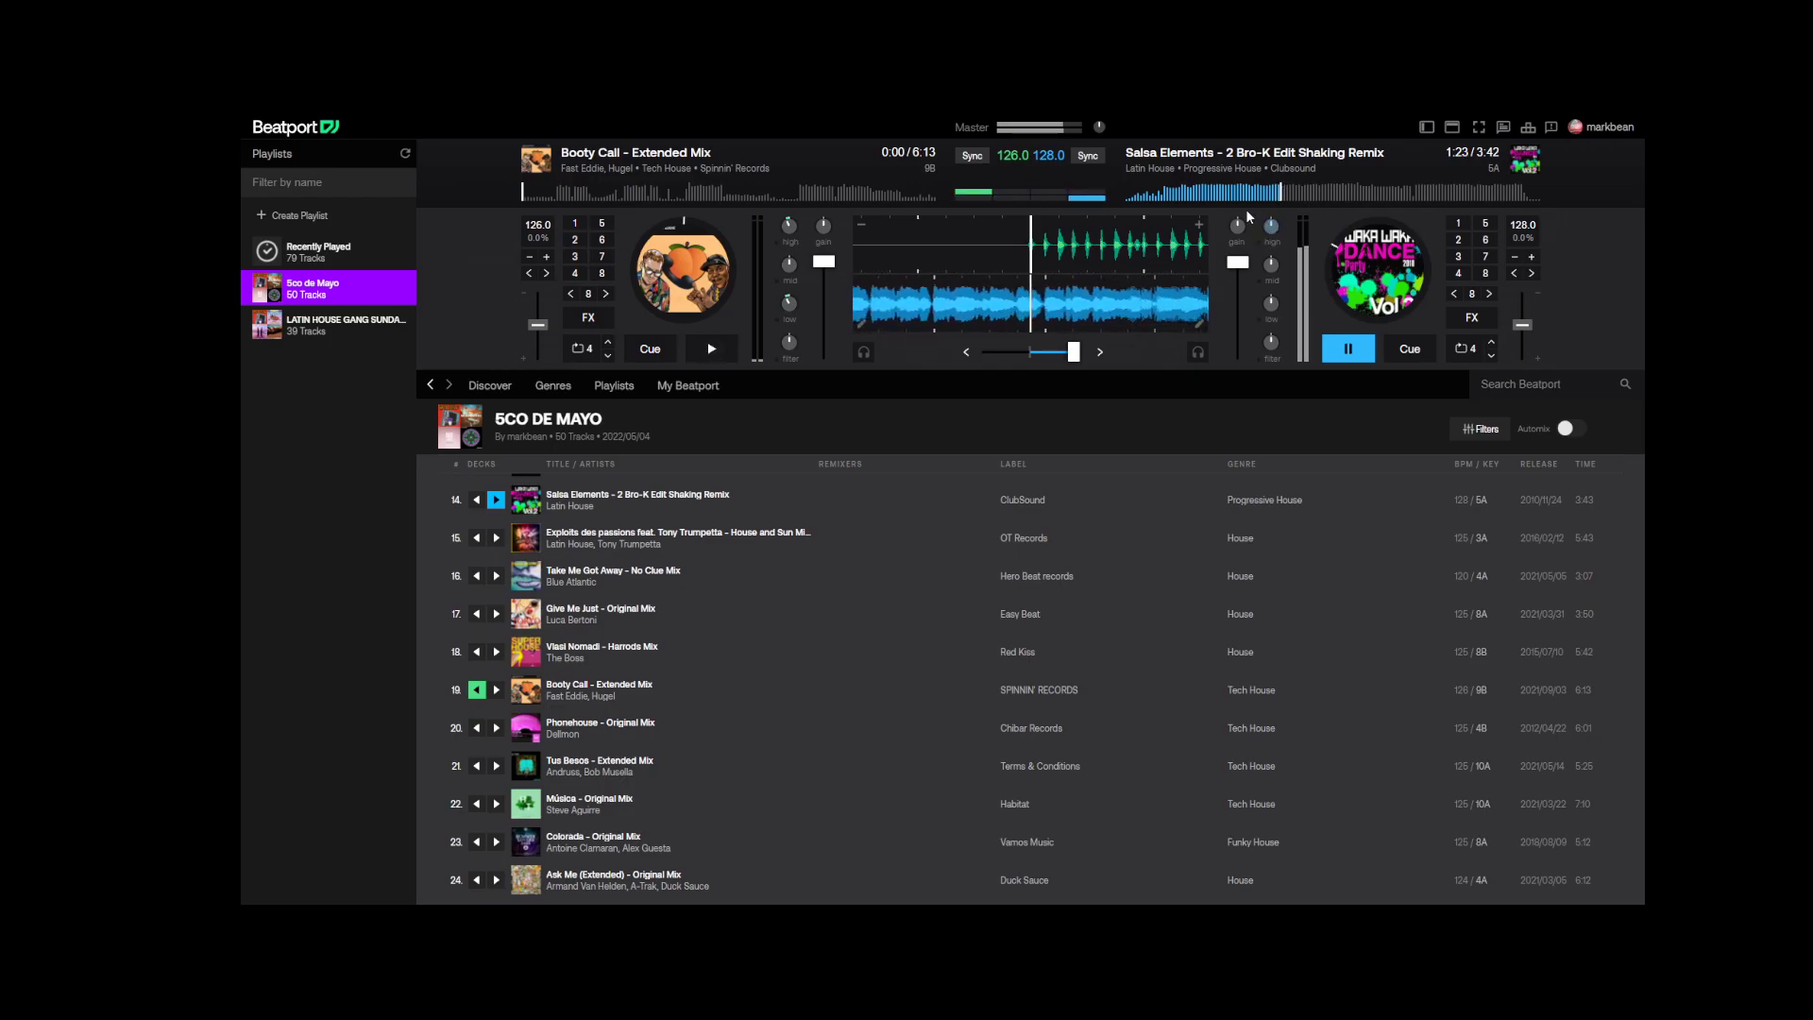
- Adjust the blue deck's low EQ and reset it to neutral
drag(1271, 307, 1269, 326)
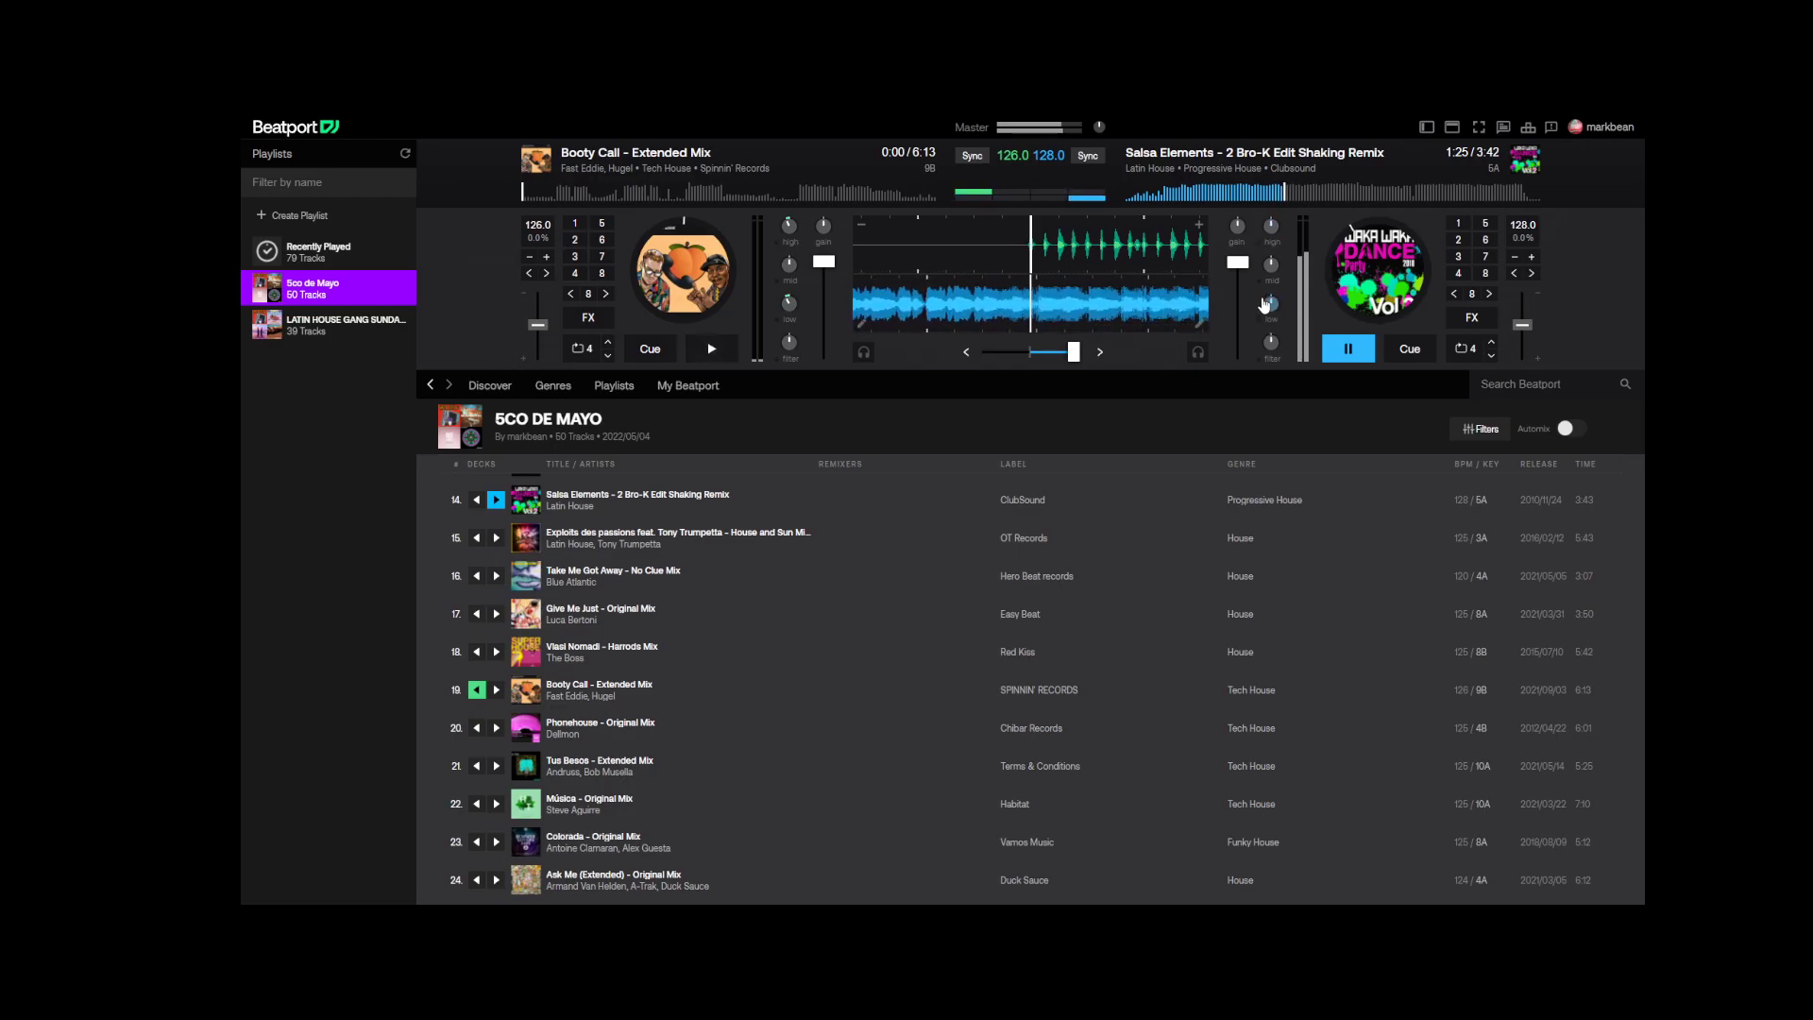
double_click(1272, 304)
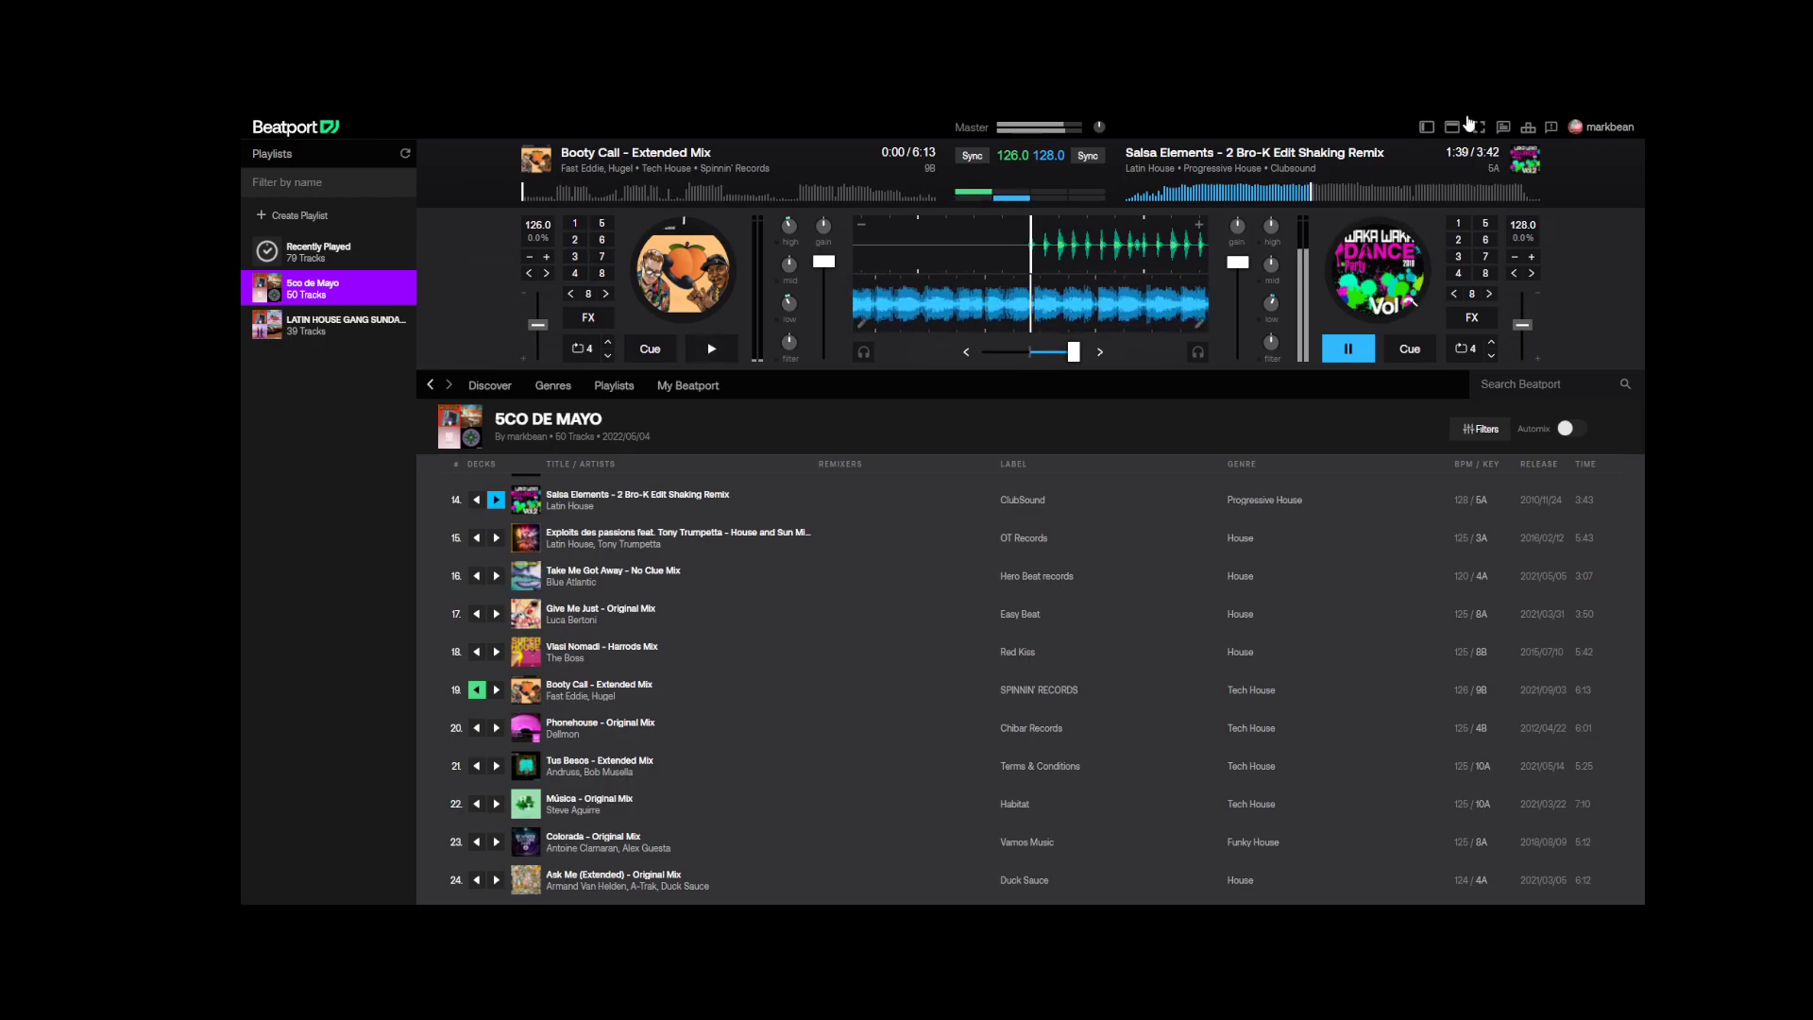
- Cue "Booty Call - Extended Mix" to about 3:02 on the green deck and start it synced at 128.0 BPM
drag(707, 203, 729, 210)
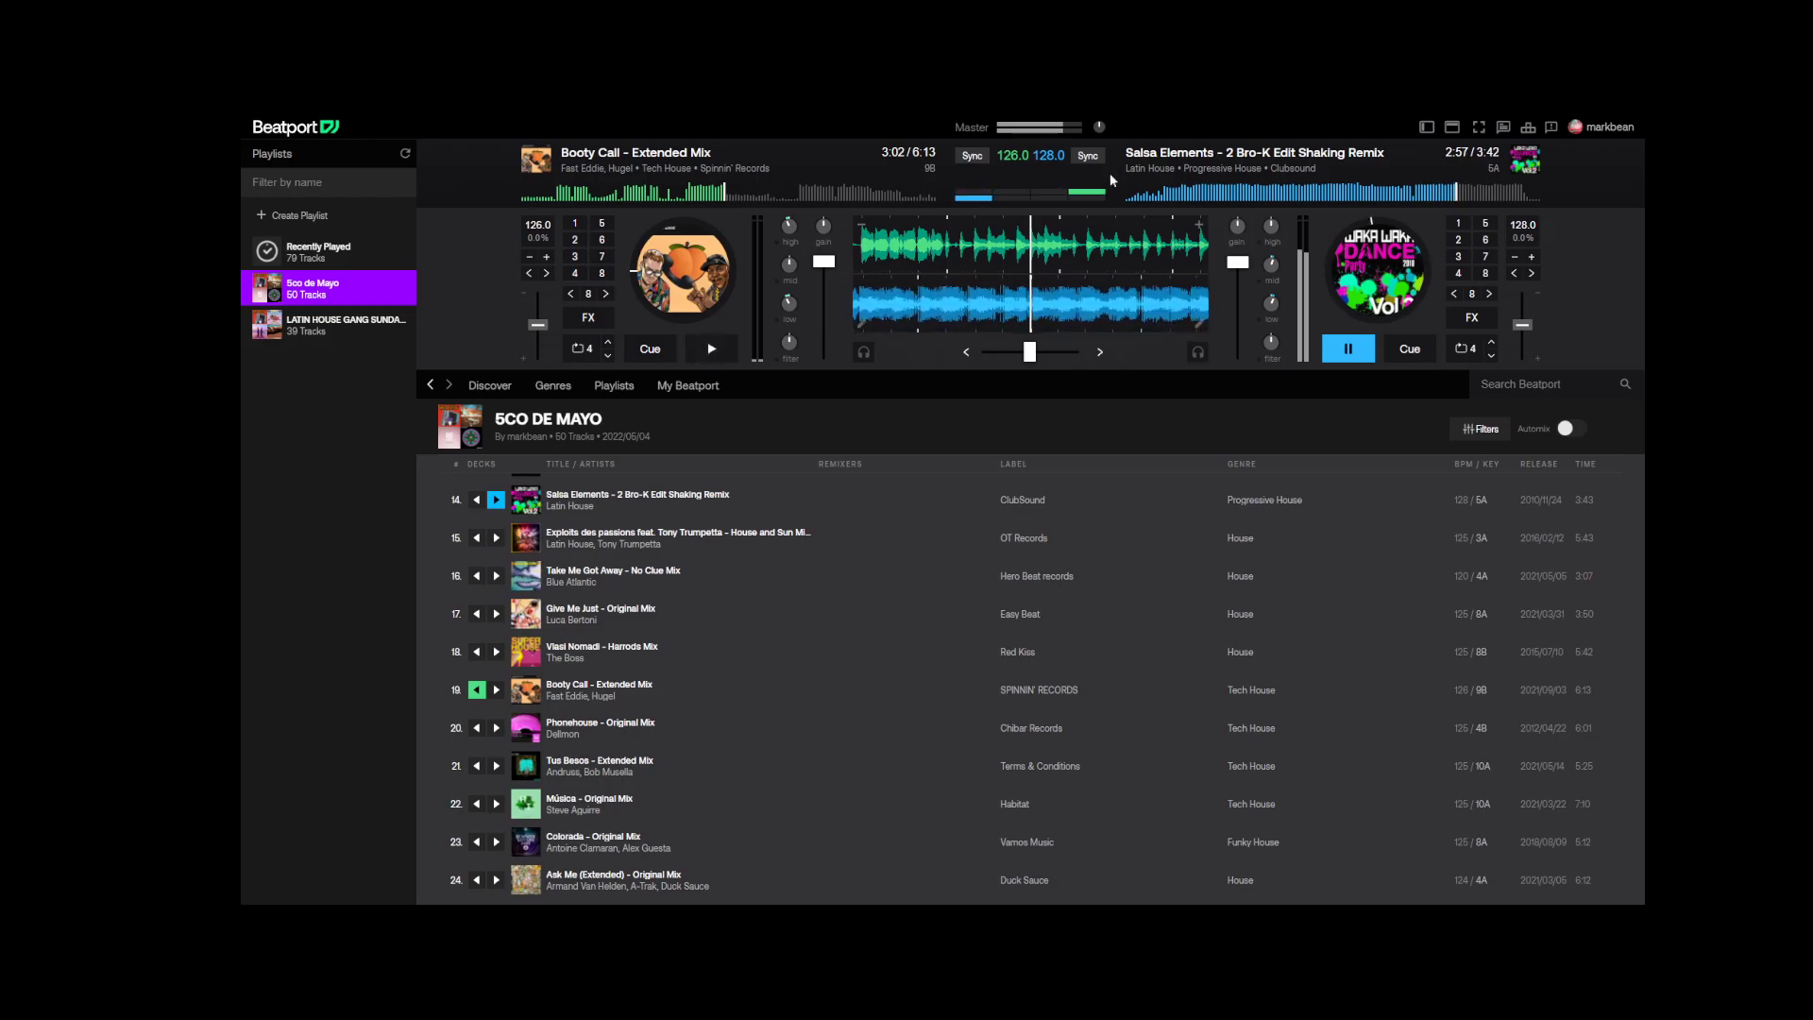
click(972, 155)
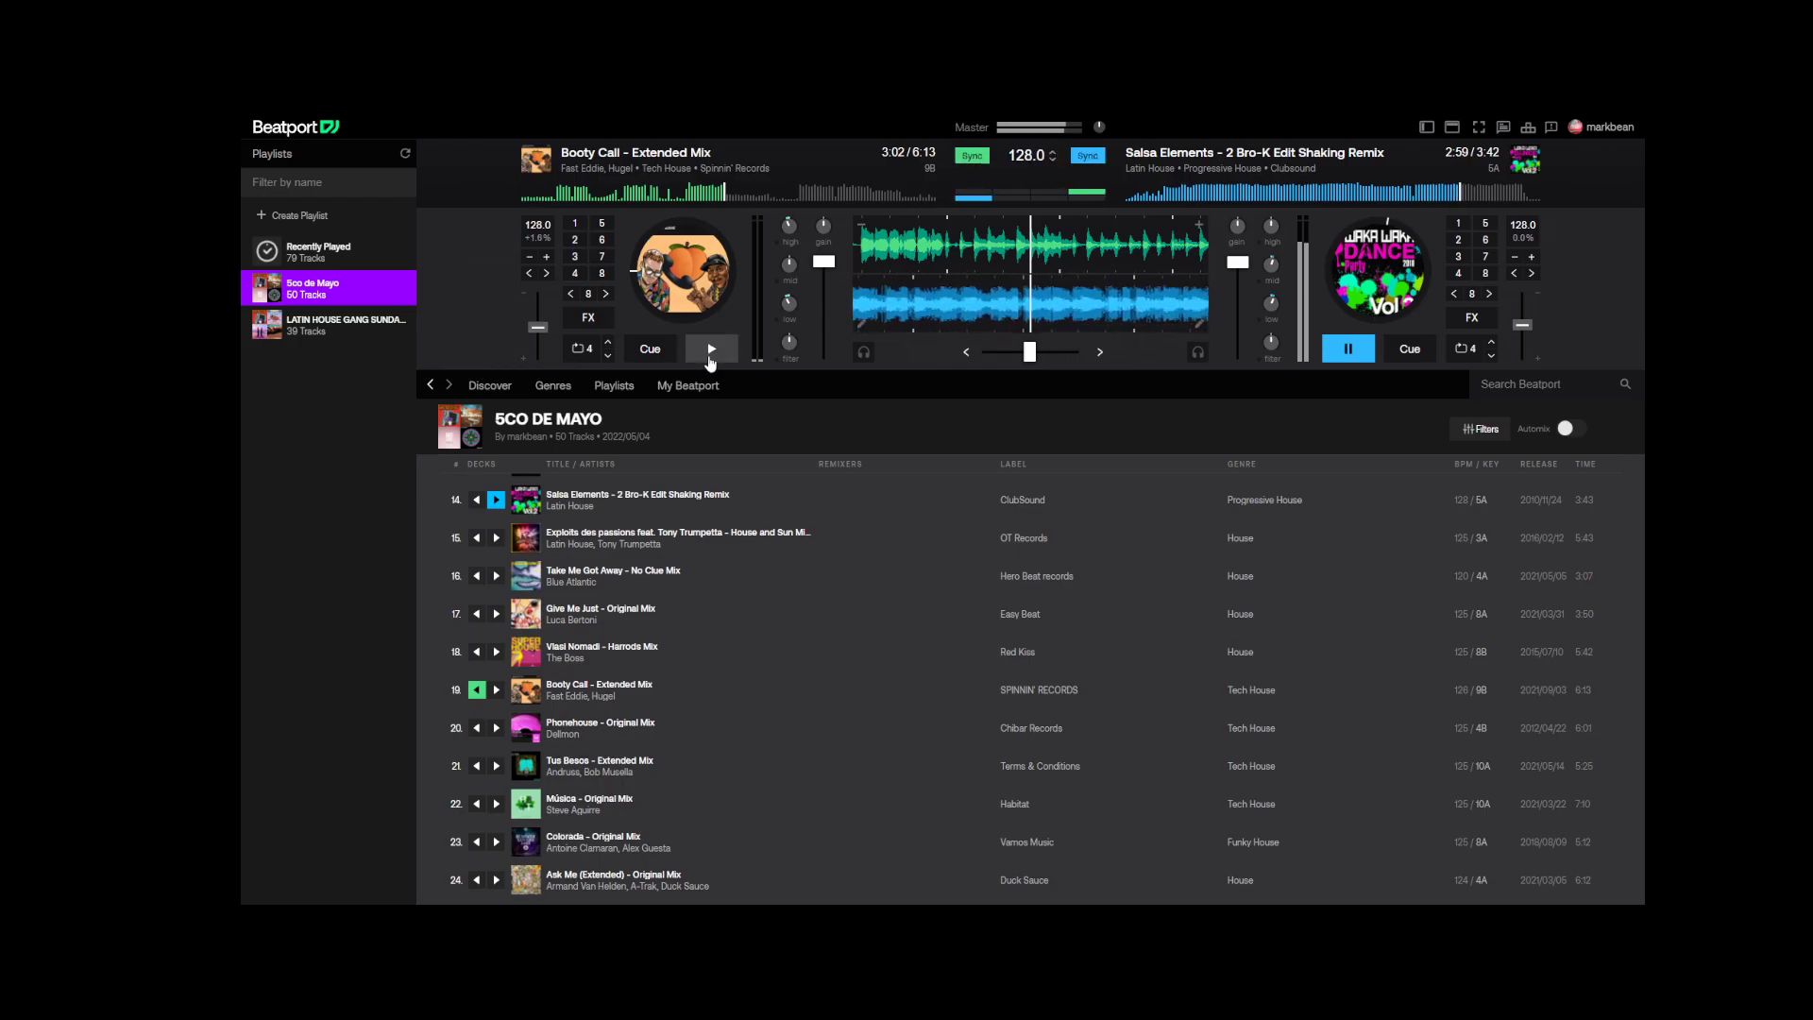
click(710, 351)
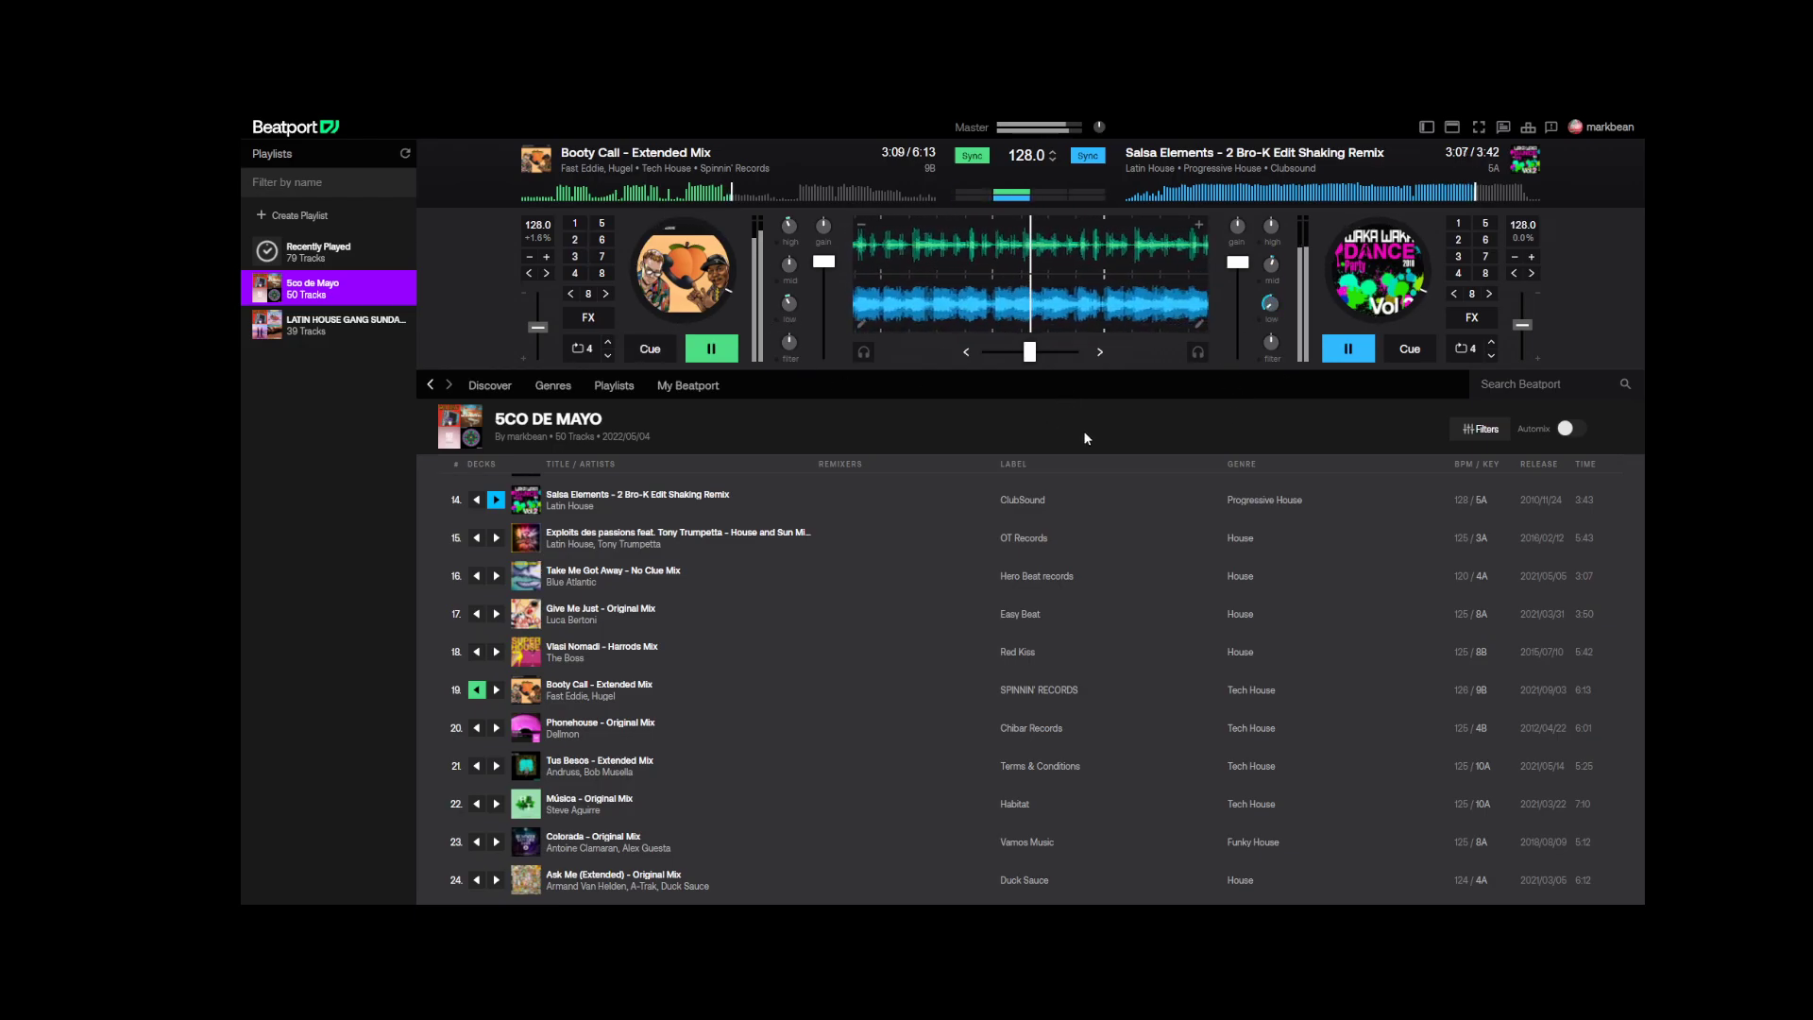
- Lower the blue deck's volume fader in small moves and swing the crossfader fully to the green deck
drag(1252, 269, 1254, 277)
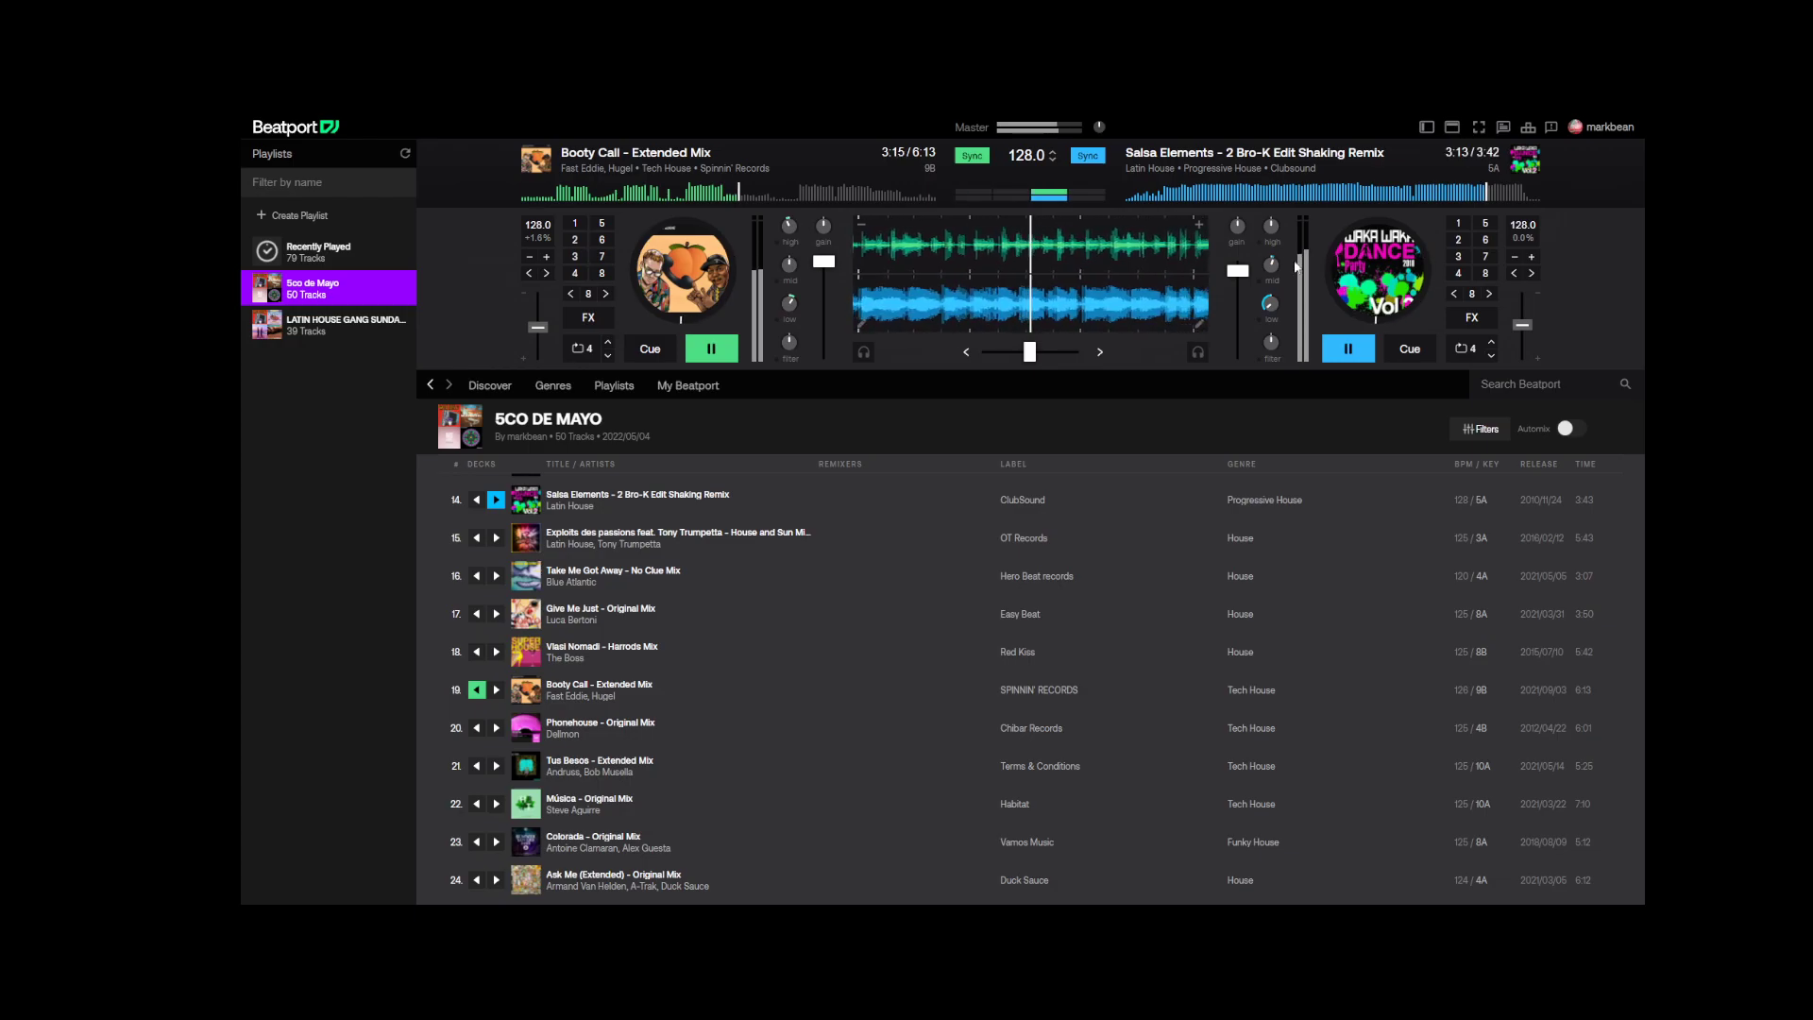
drag(1234, 276, 1233, 285)
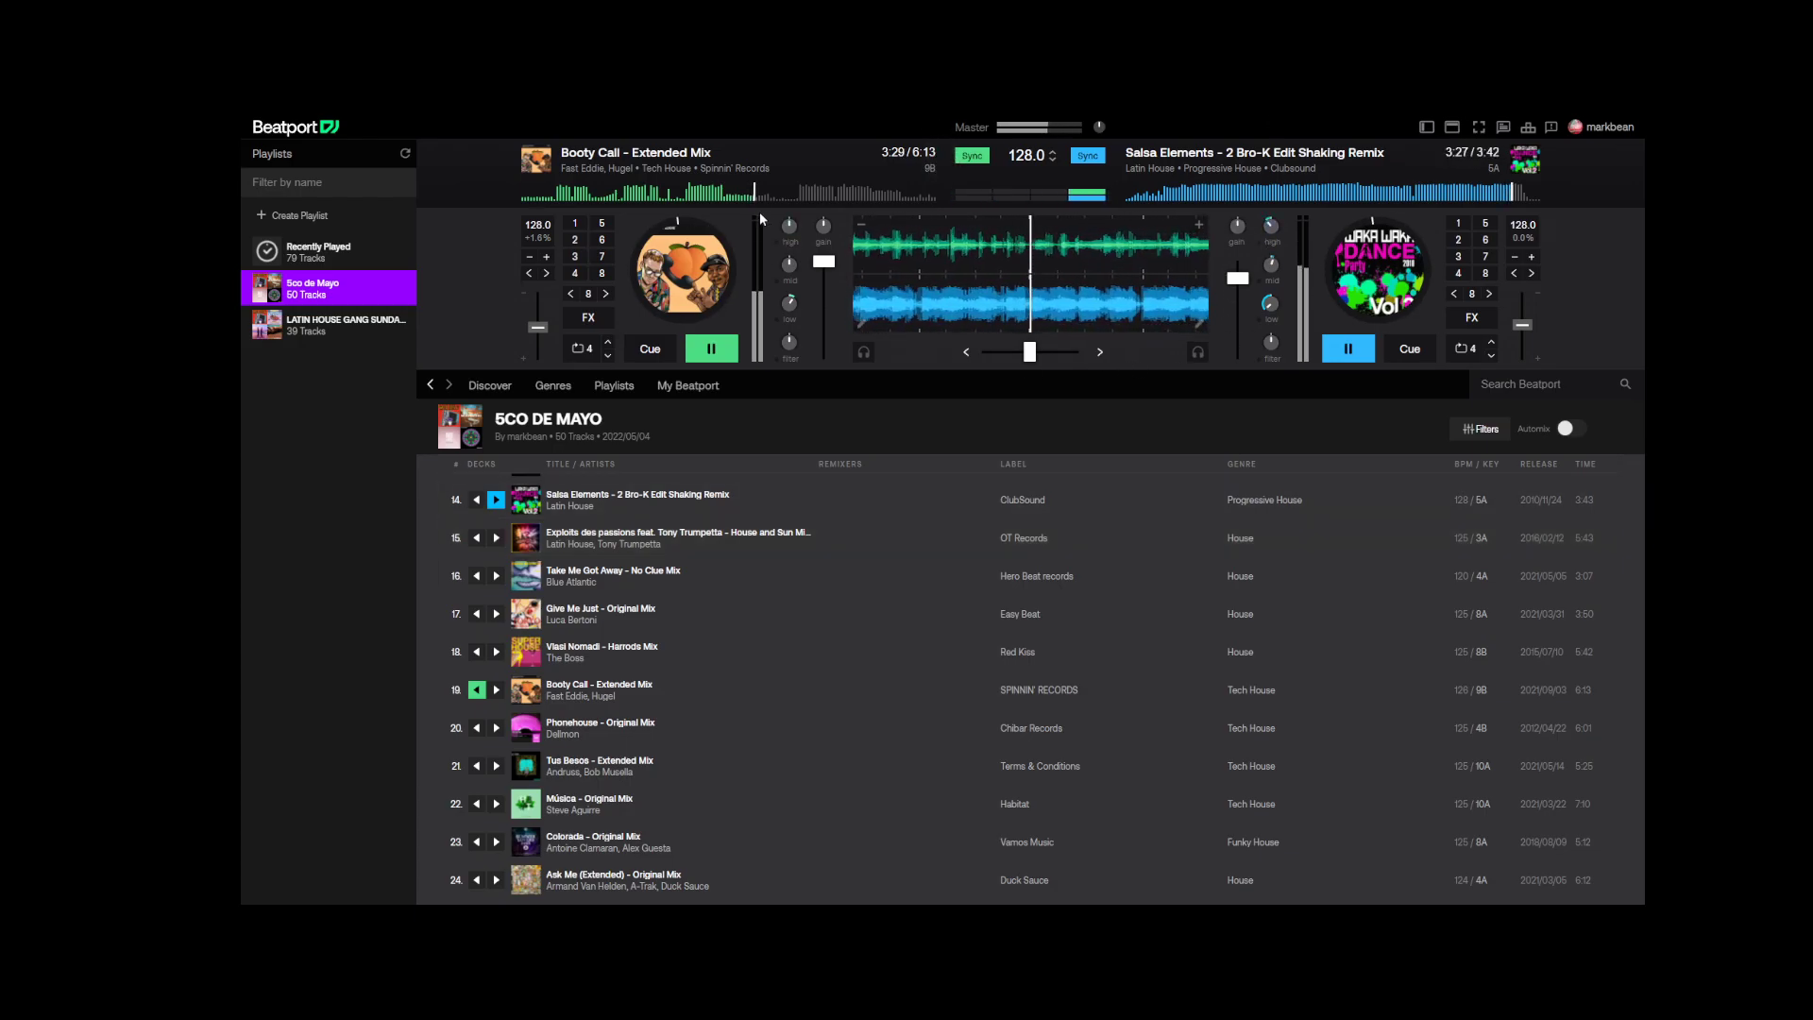
drag(1030, 352, 986, 354)
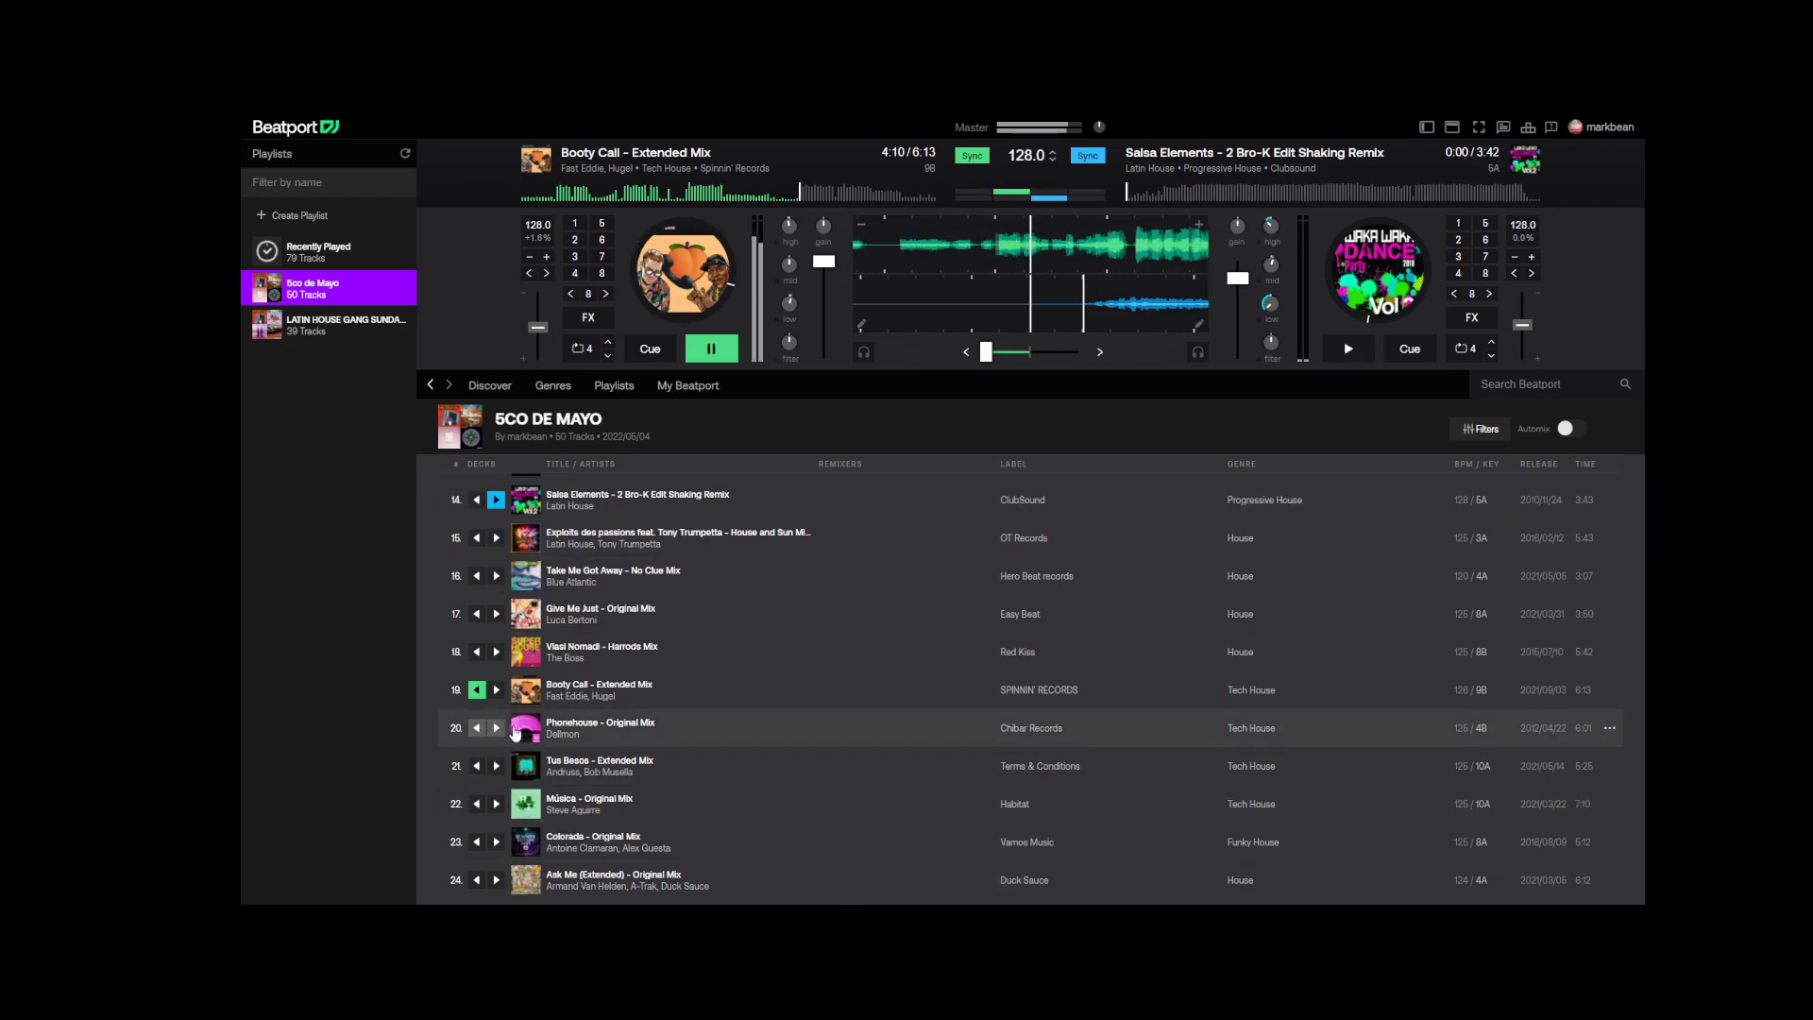
- Load "Guitar Bizarre - Kitsch 2.0 Remix" (track 33) onto the blue deck
scroll(523, 745, down, 5)
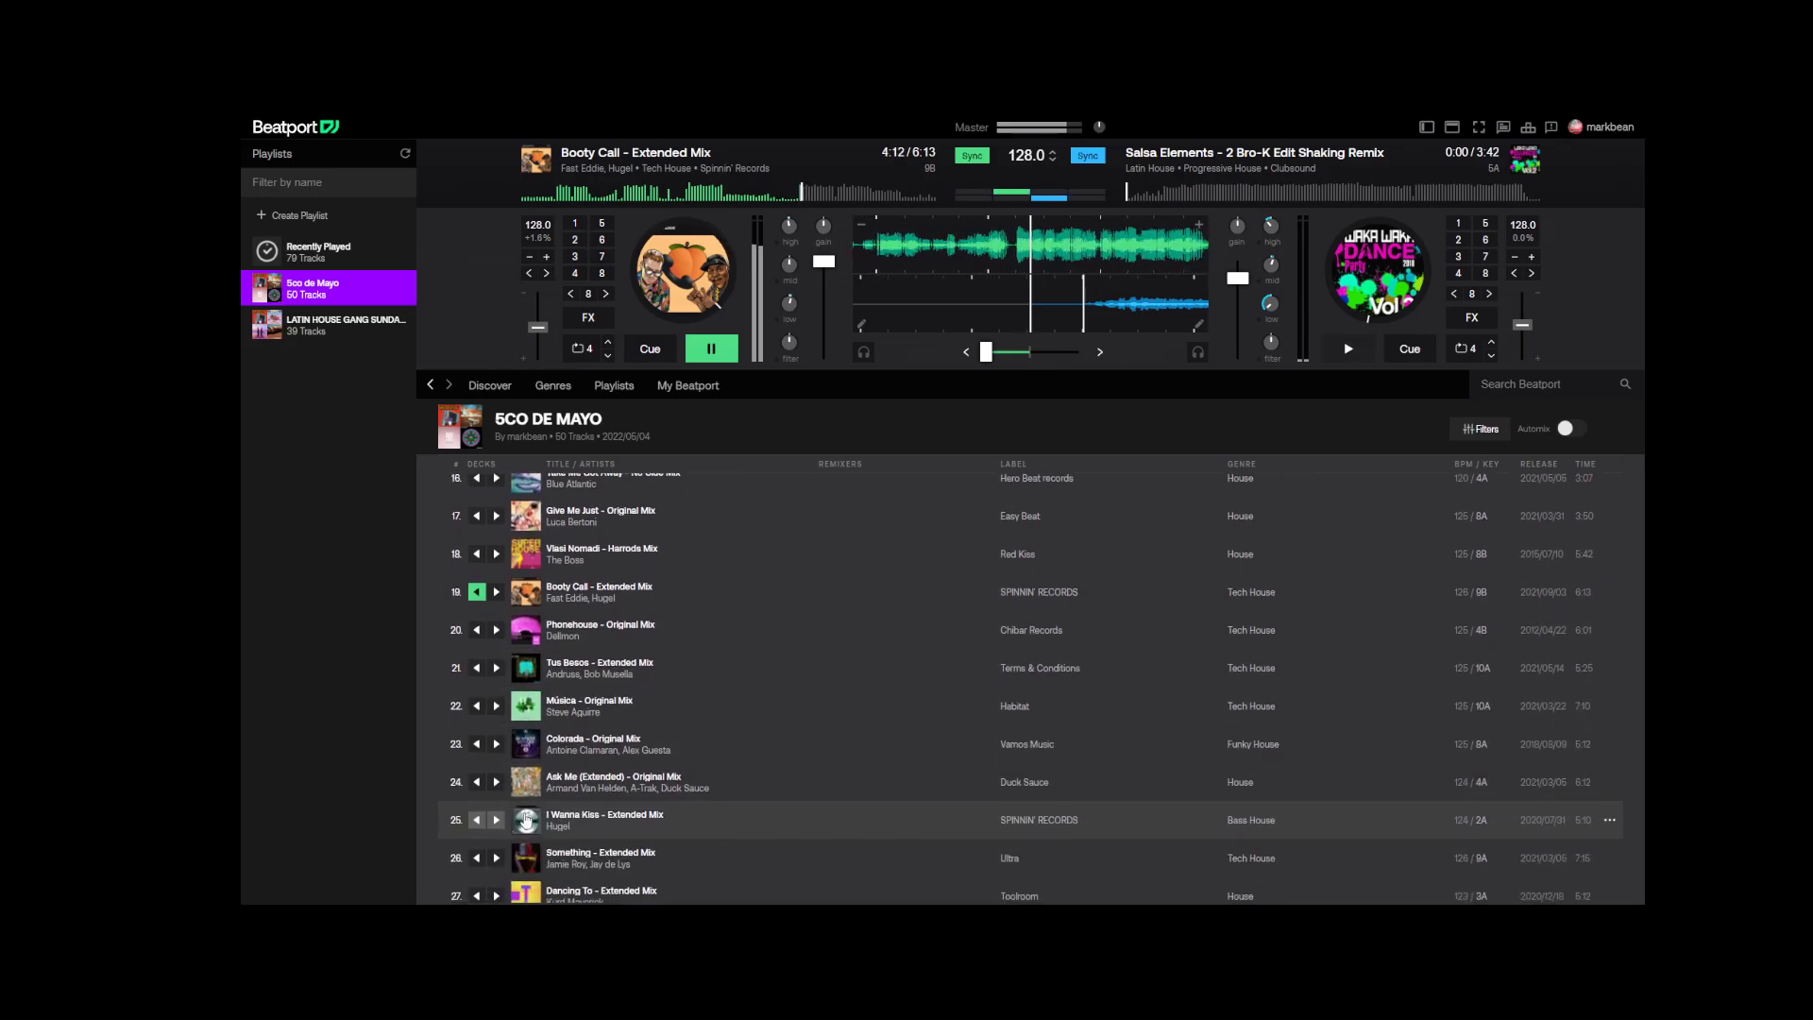
scroll(523, 814, down, 2)
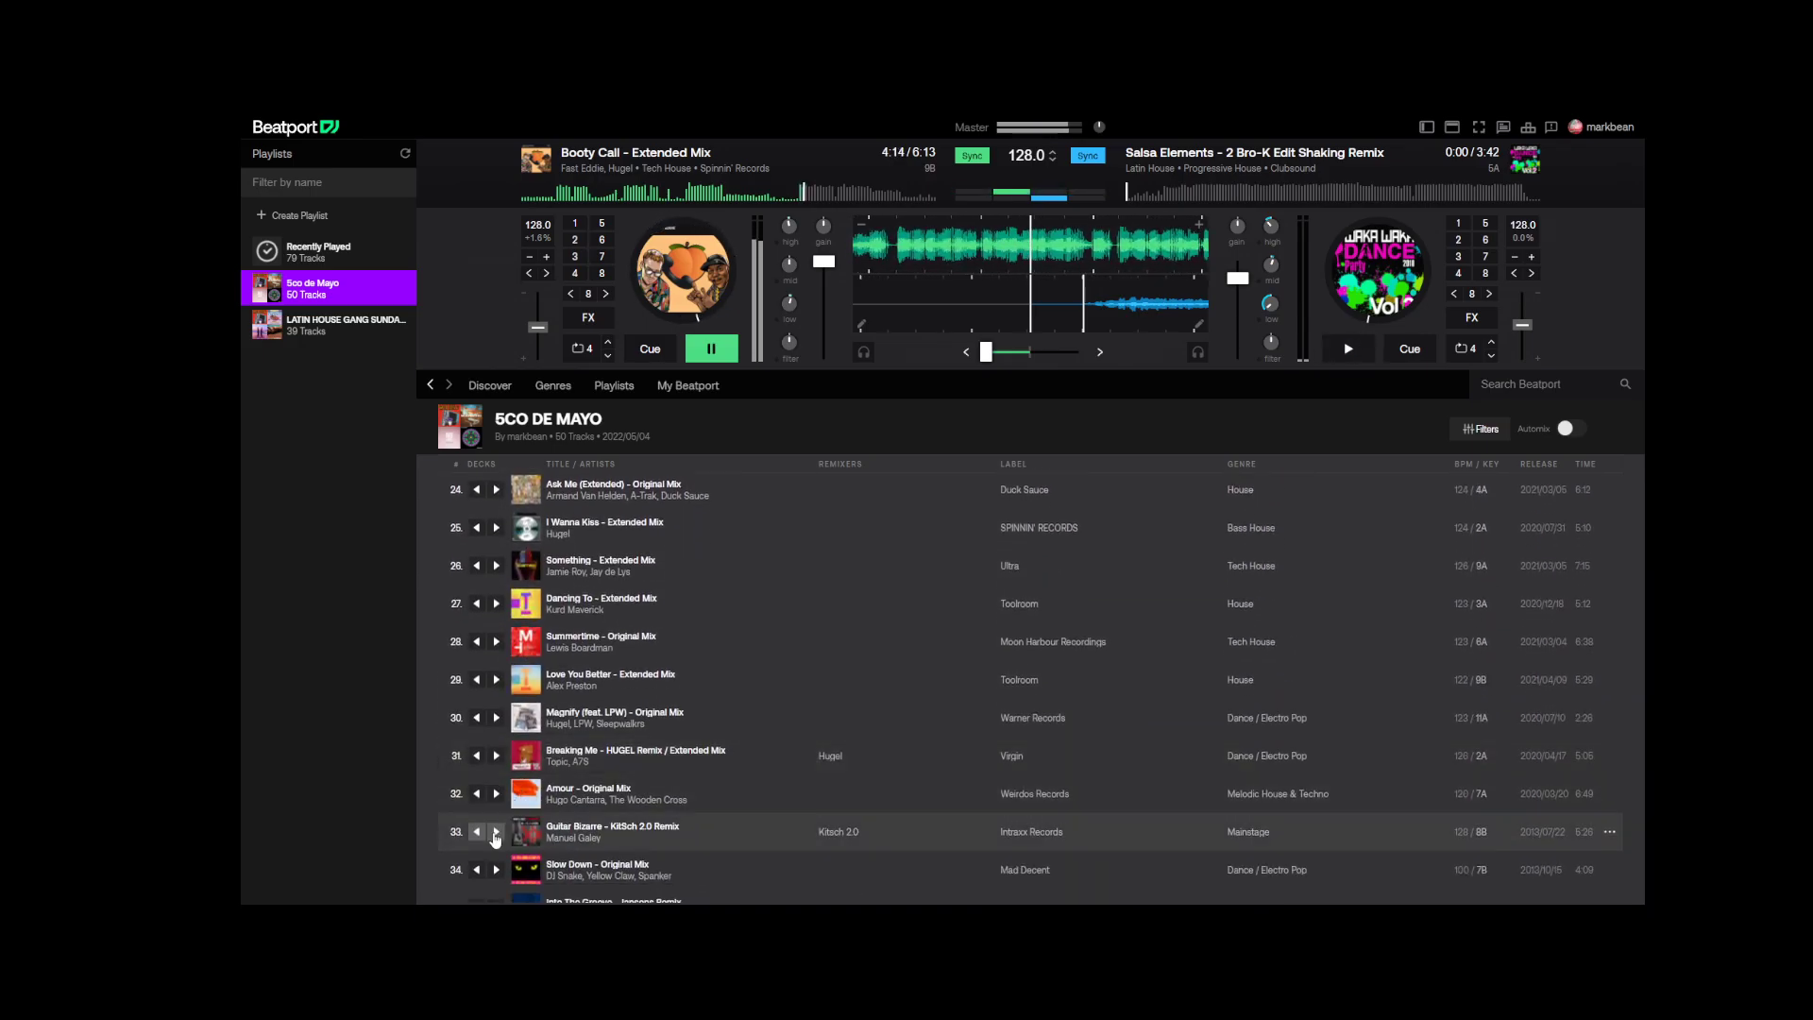
click(496, 831)
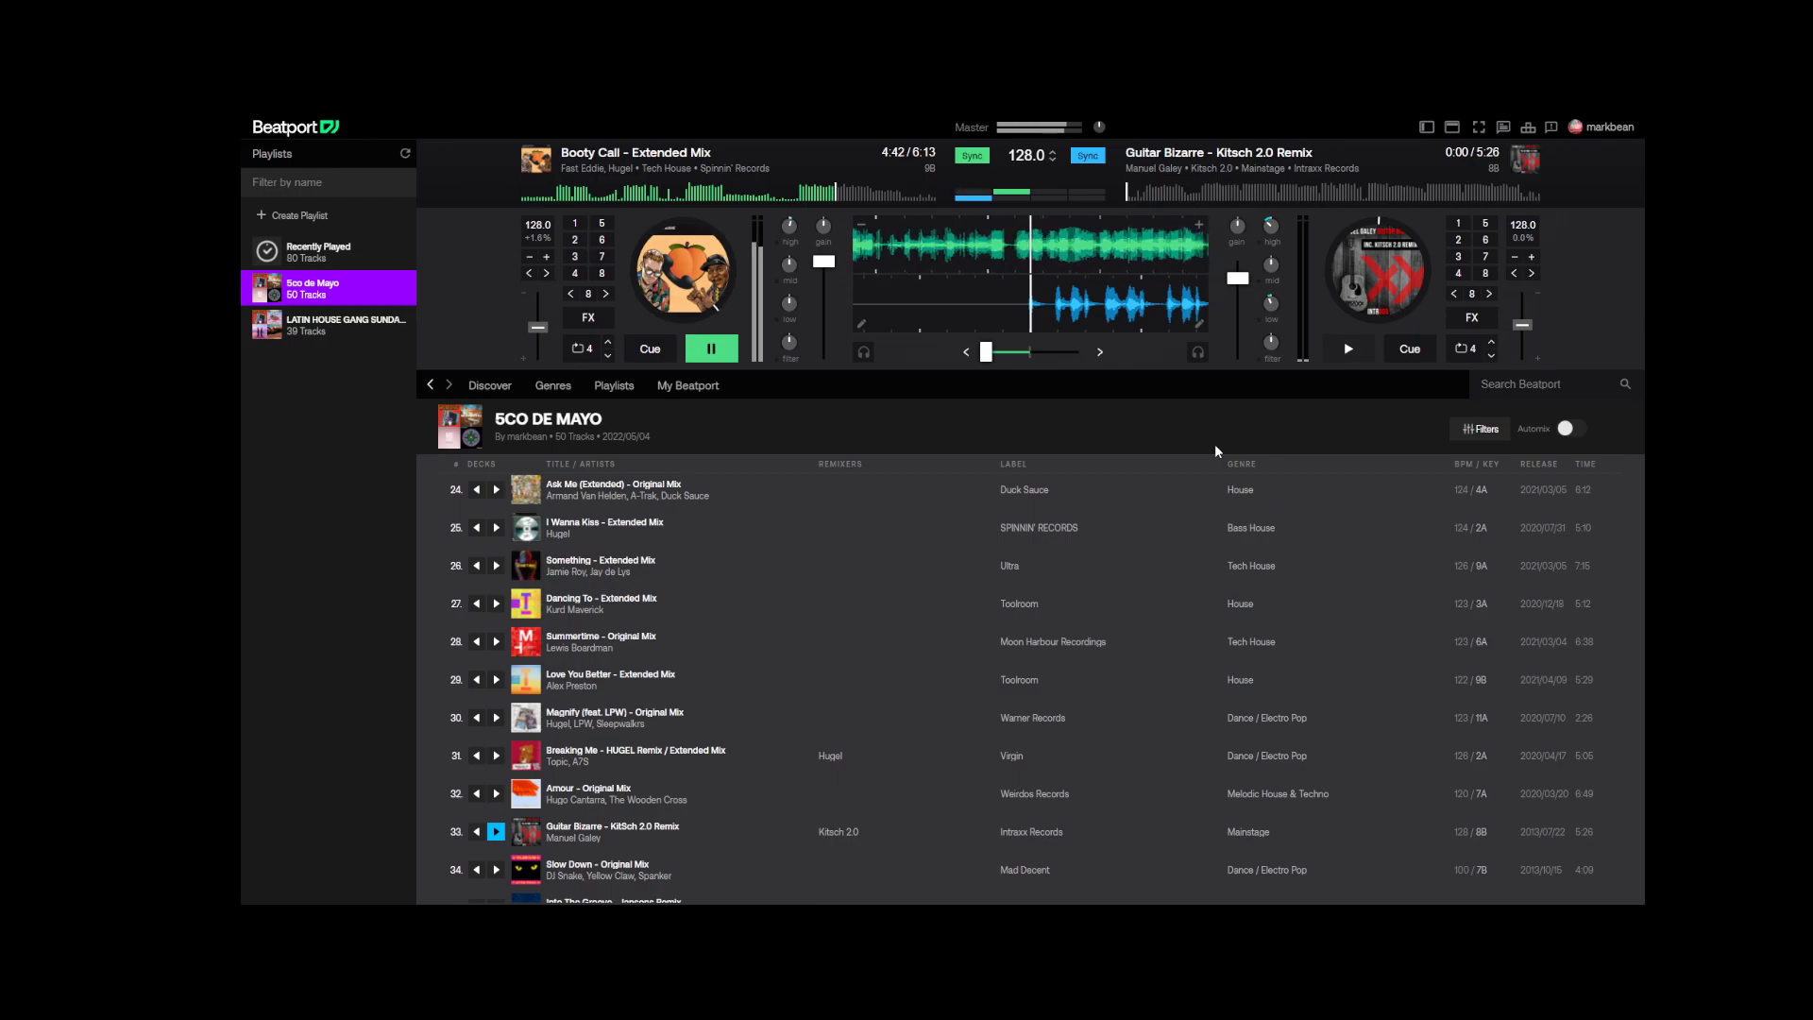
- Start the blue deck and bring the crossfader back to centre
click(1350, 349)
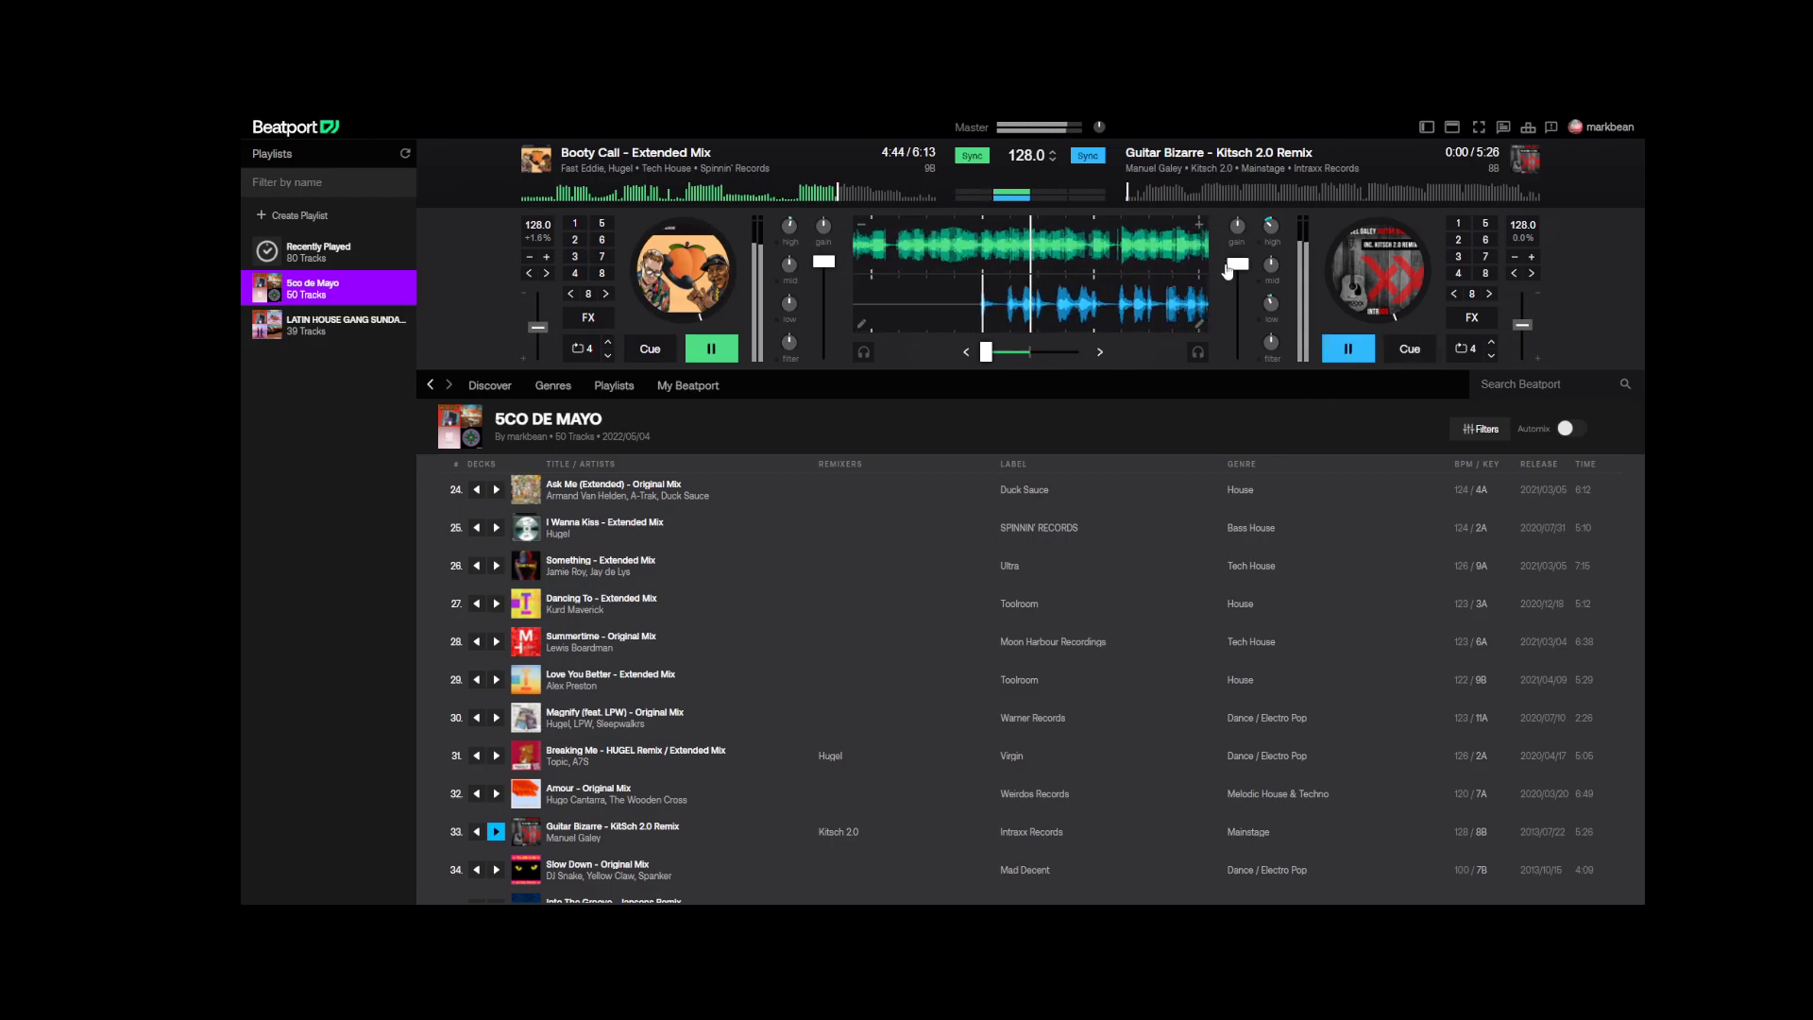
drag(986, 351, 1029, 352)
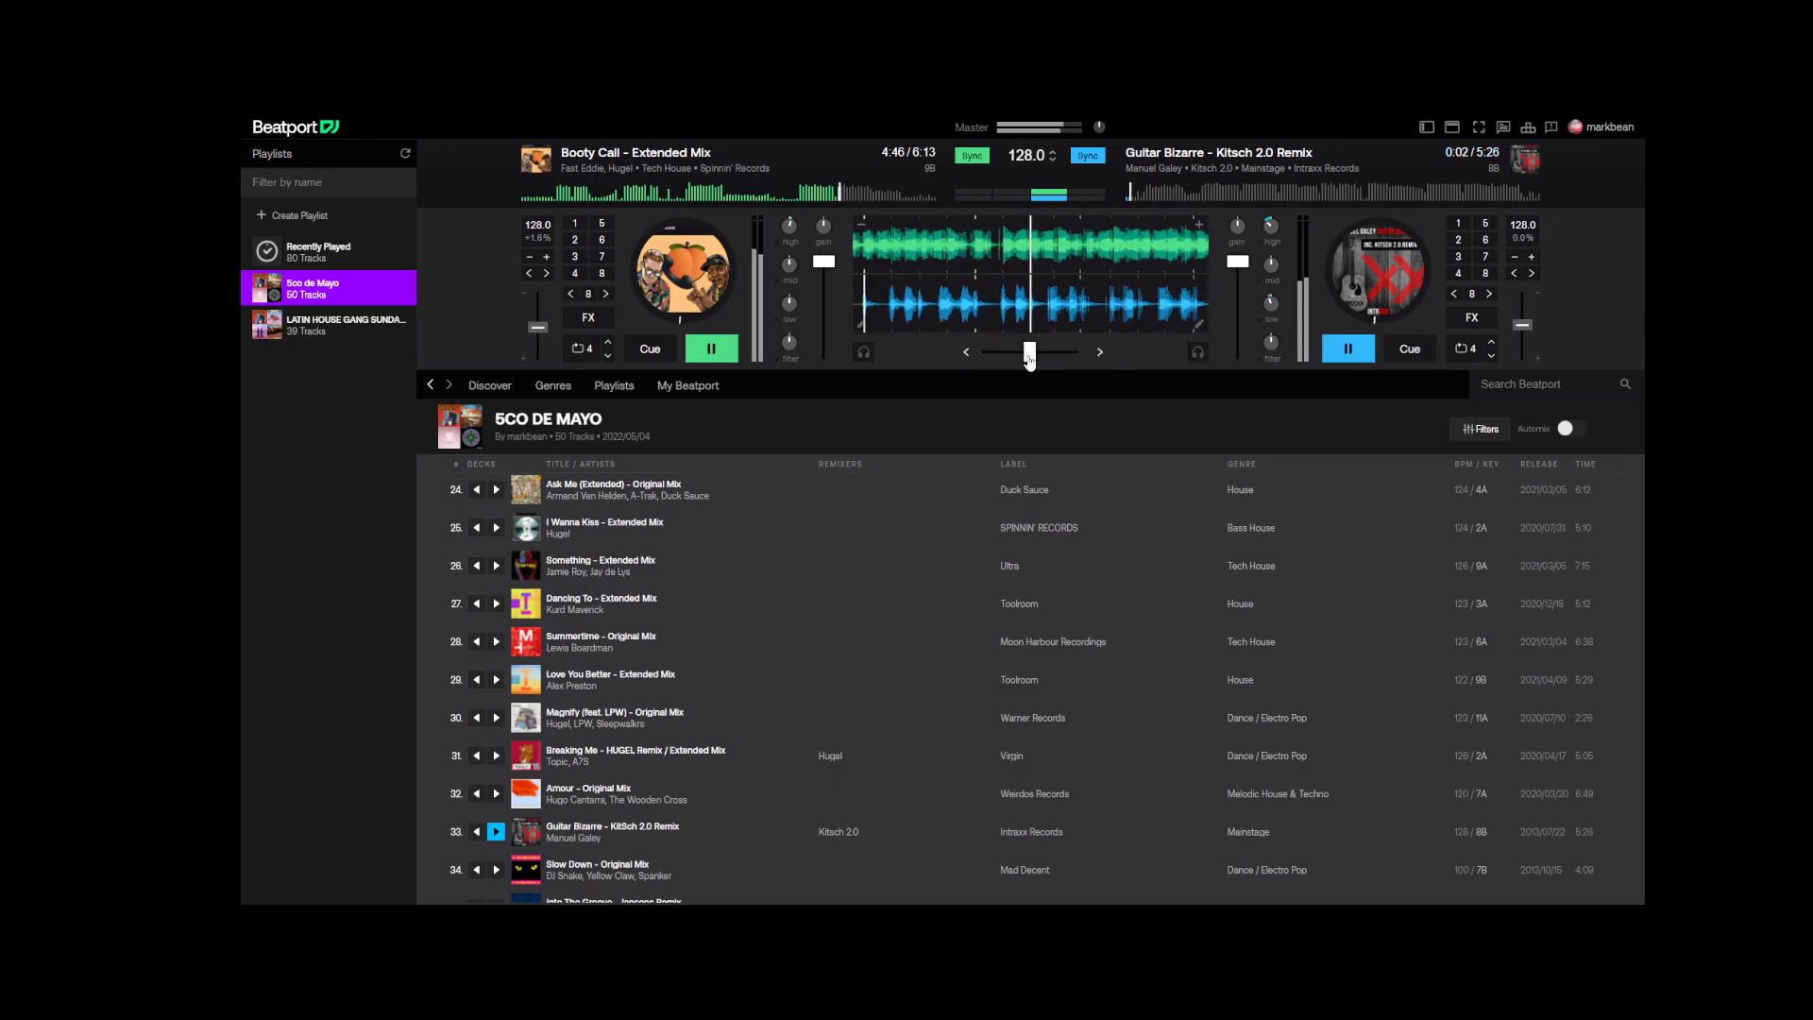
- Adjust the green deck's low EQ and fade the deck out to zero volume while moving the crossfader to the blue deck
mouse_move(789, 302)
mouse_down()
mouse_move(792, 342)
mouse_move(790, 302)
mouse_up()
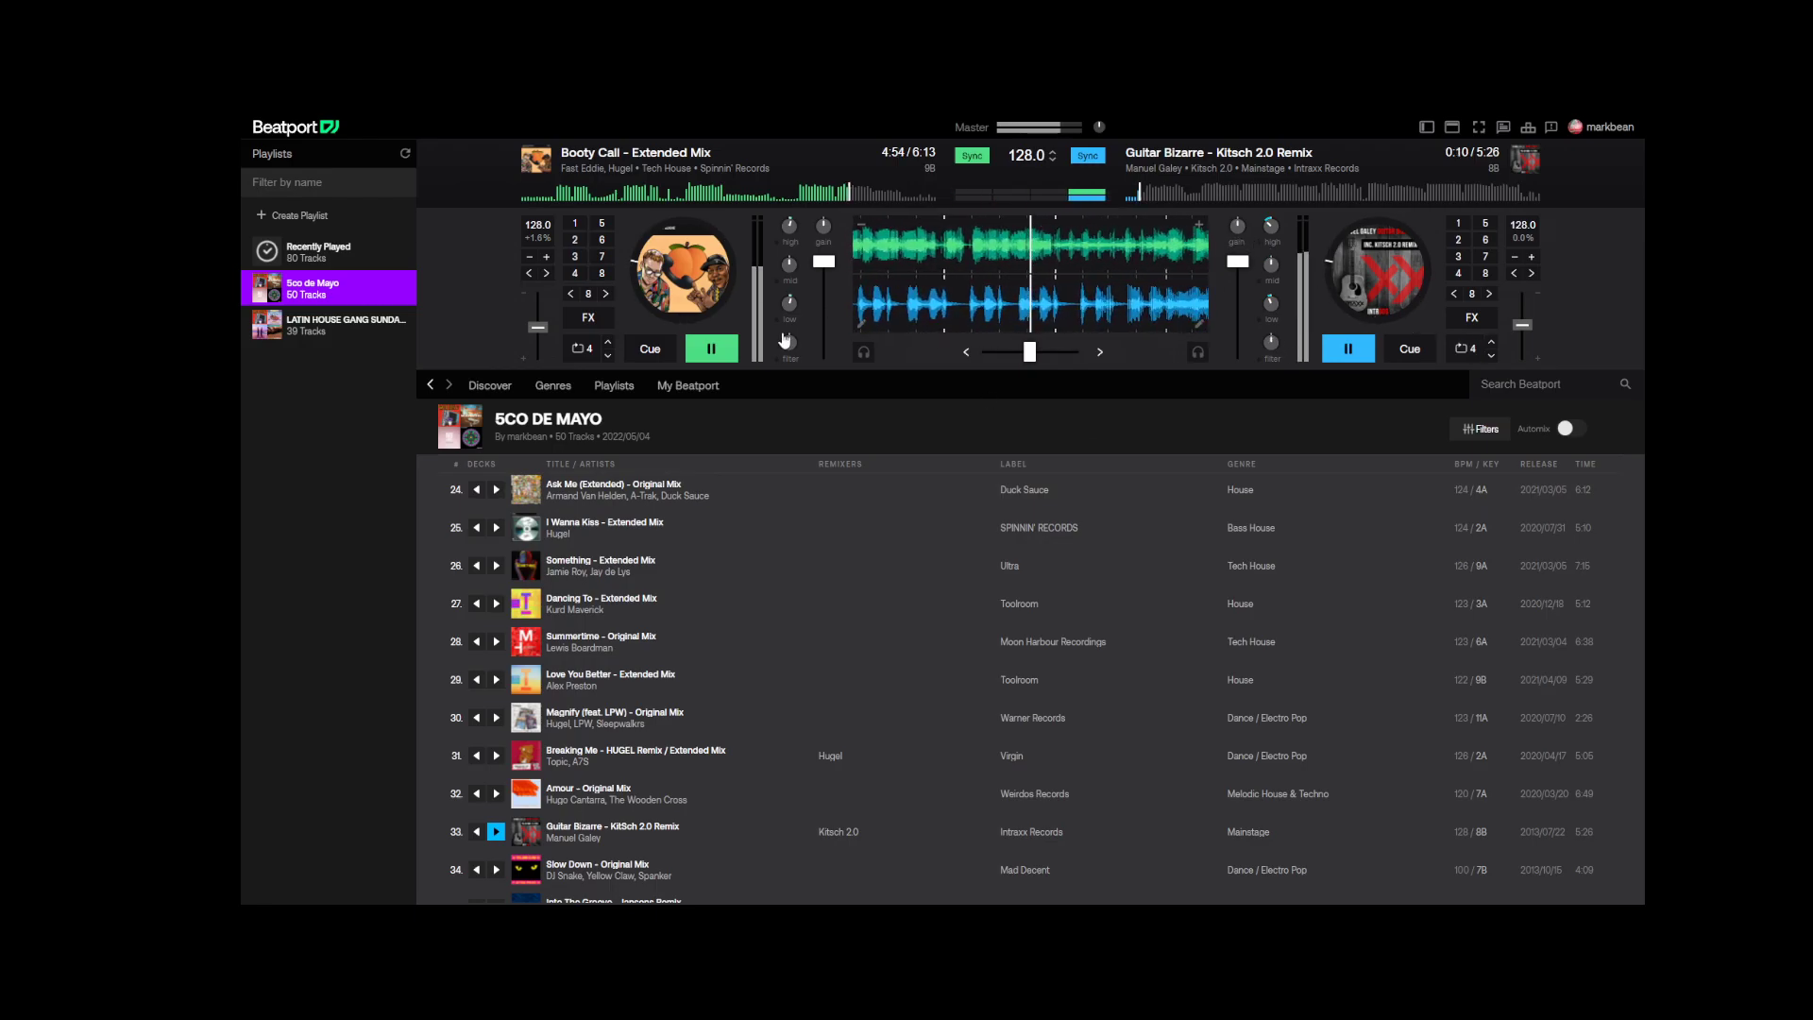
mouse_move(1030, 352)
mouse_down()
mouse_move(1074, 351)
mouse_move(1011, 354)
mouse_move(1044, 367)
mouse_move(1030, 357)
mouse_up()
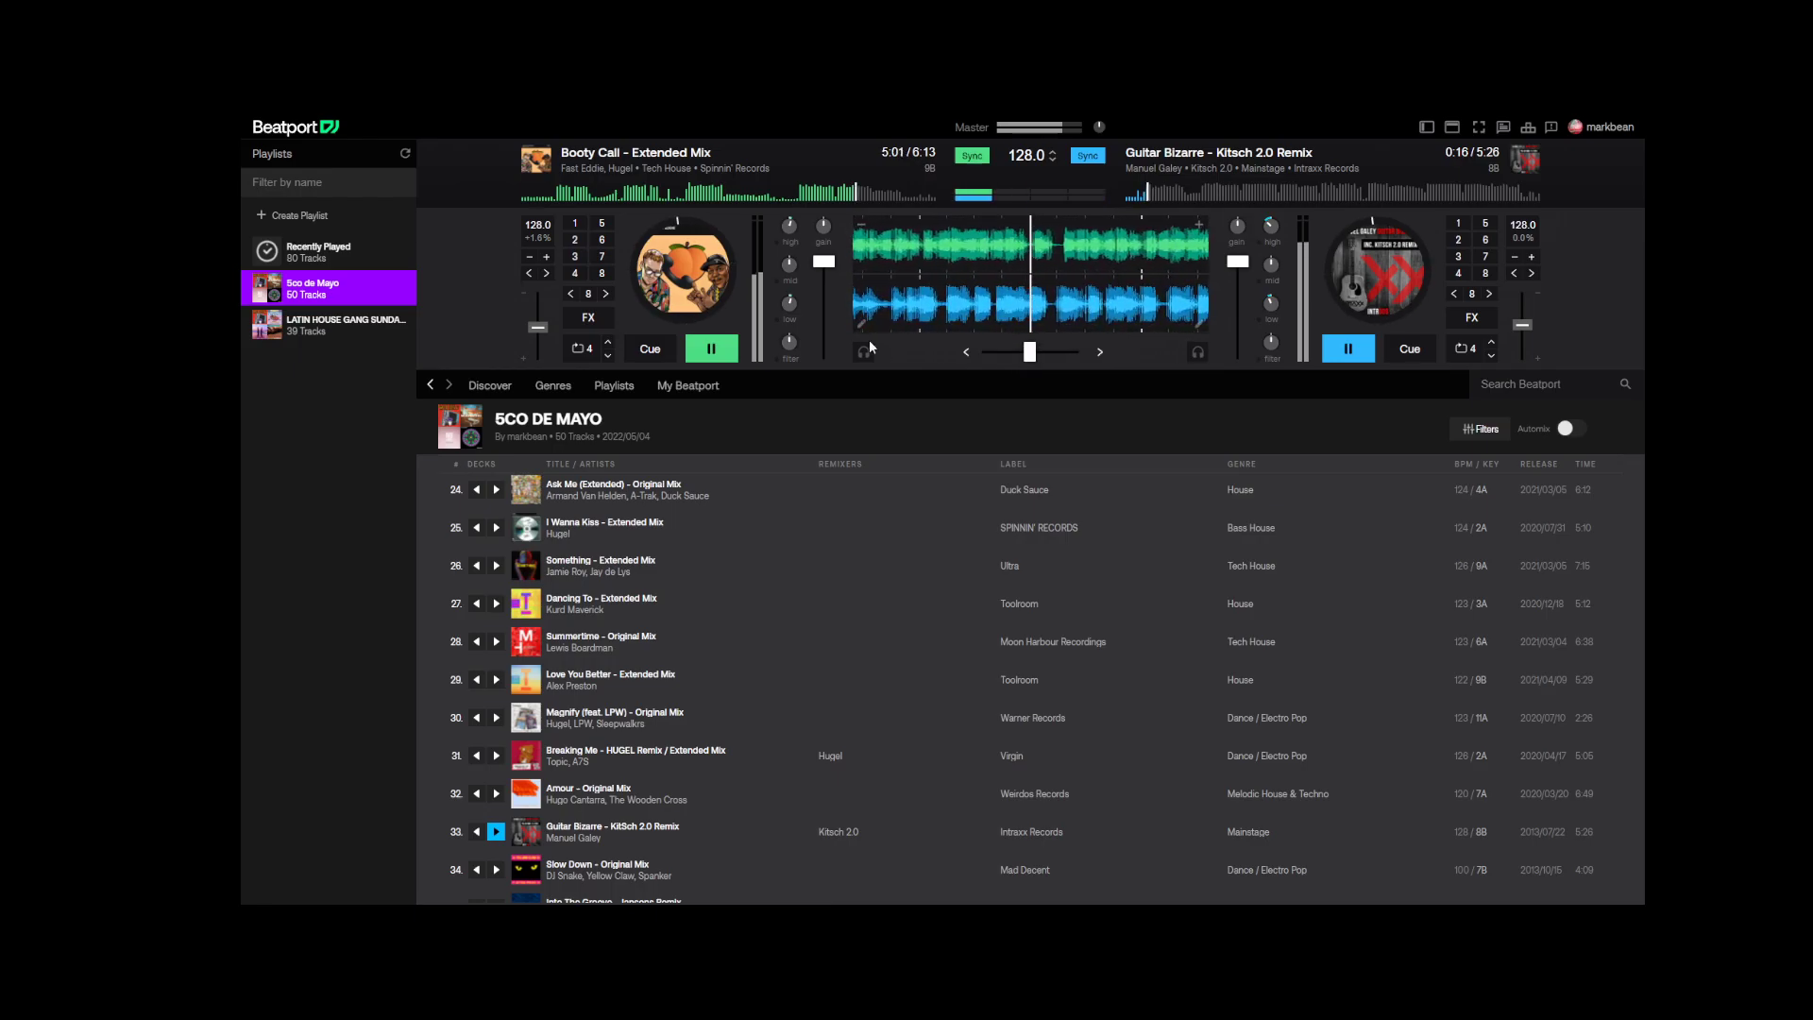
drag(824, 261, 824, 279)
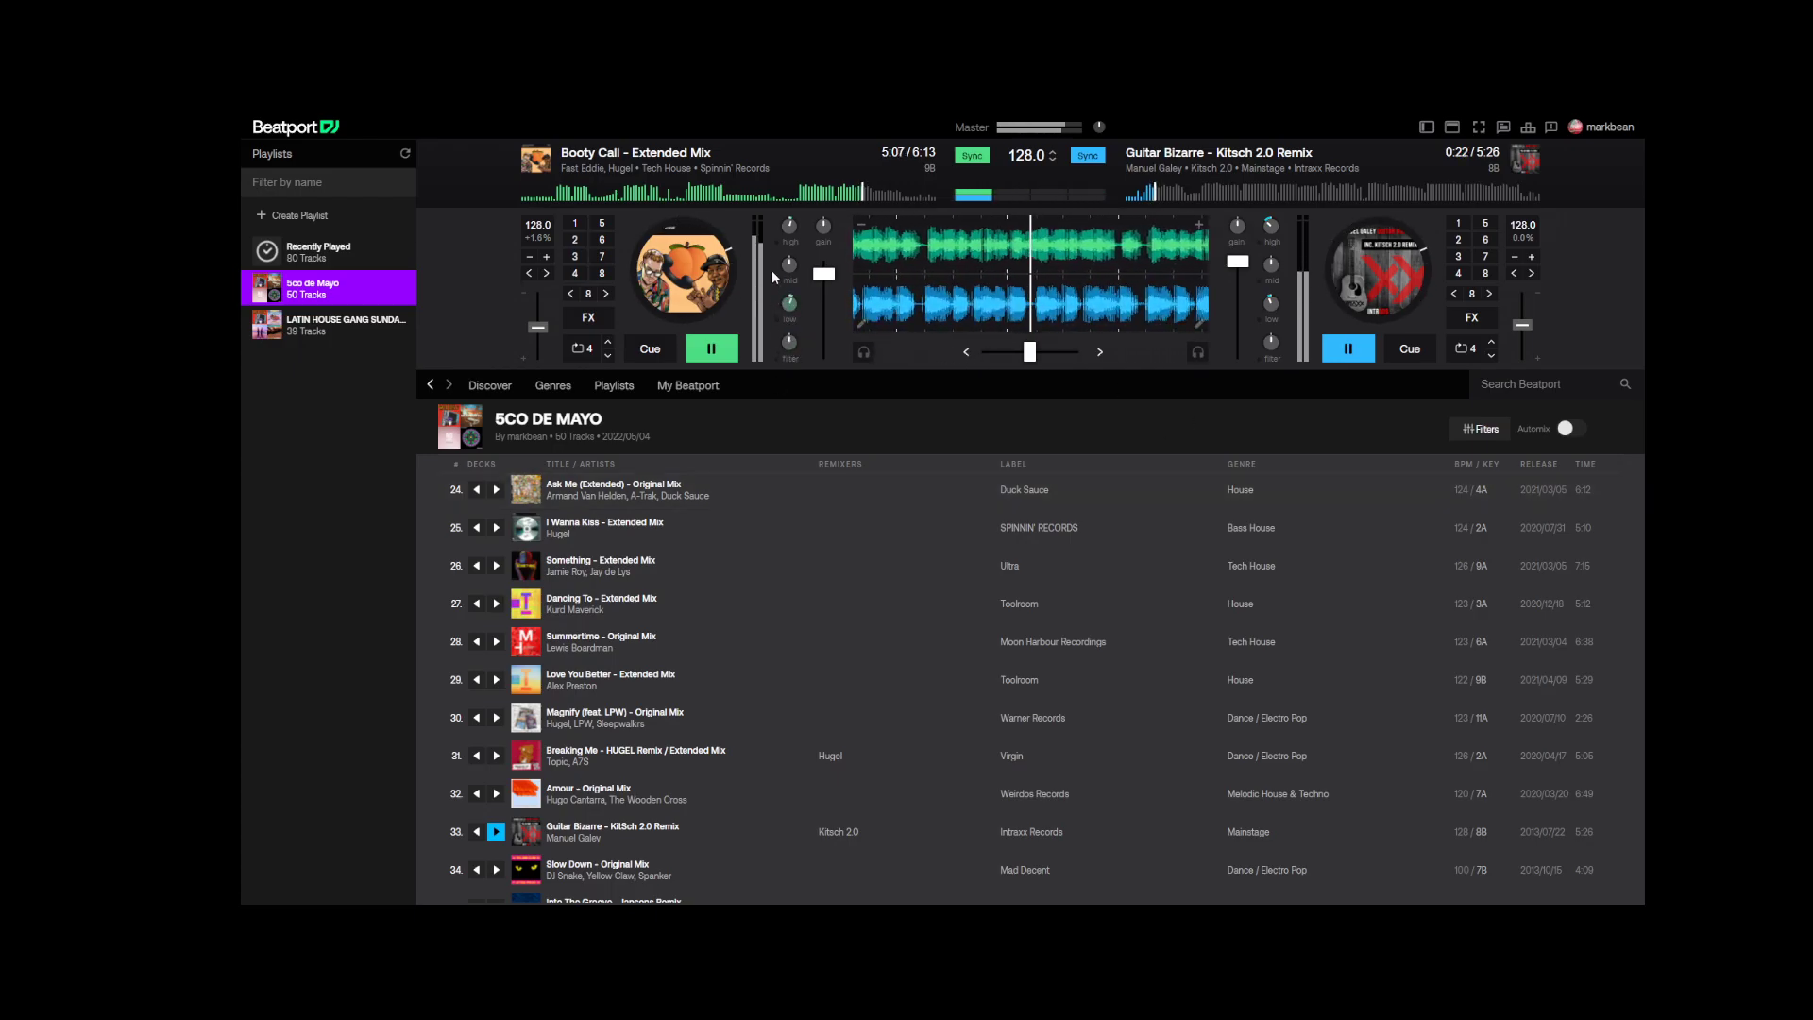
drag(829, 303, 829, 321)
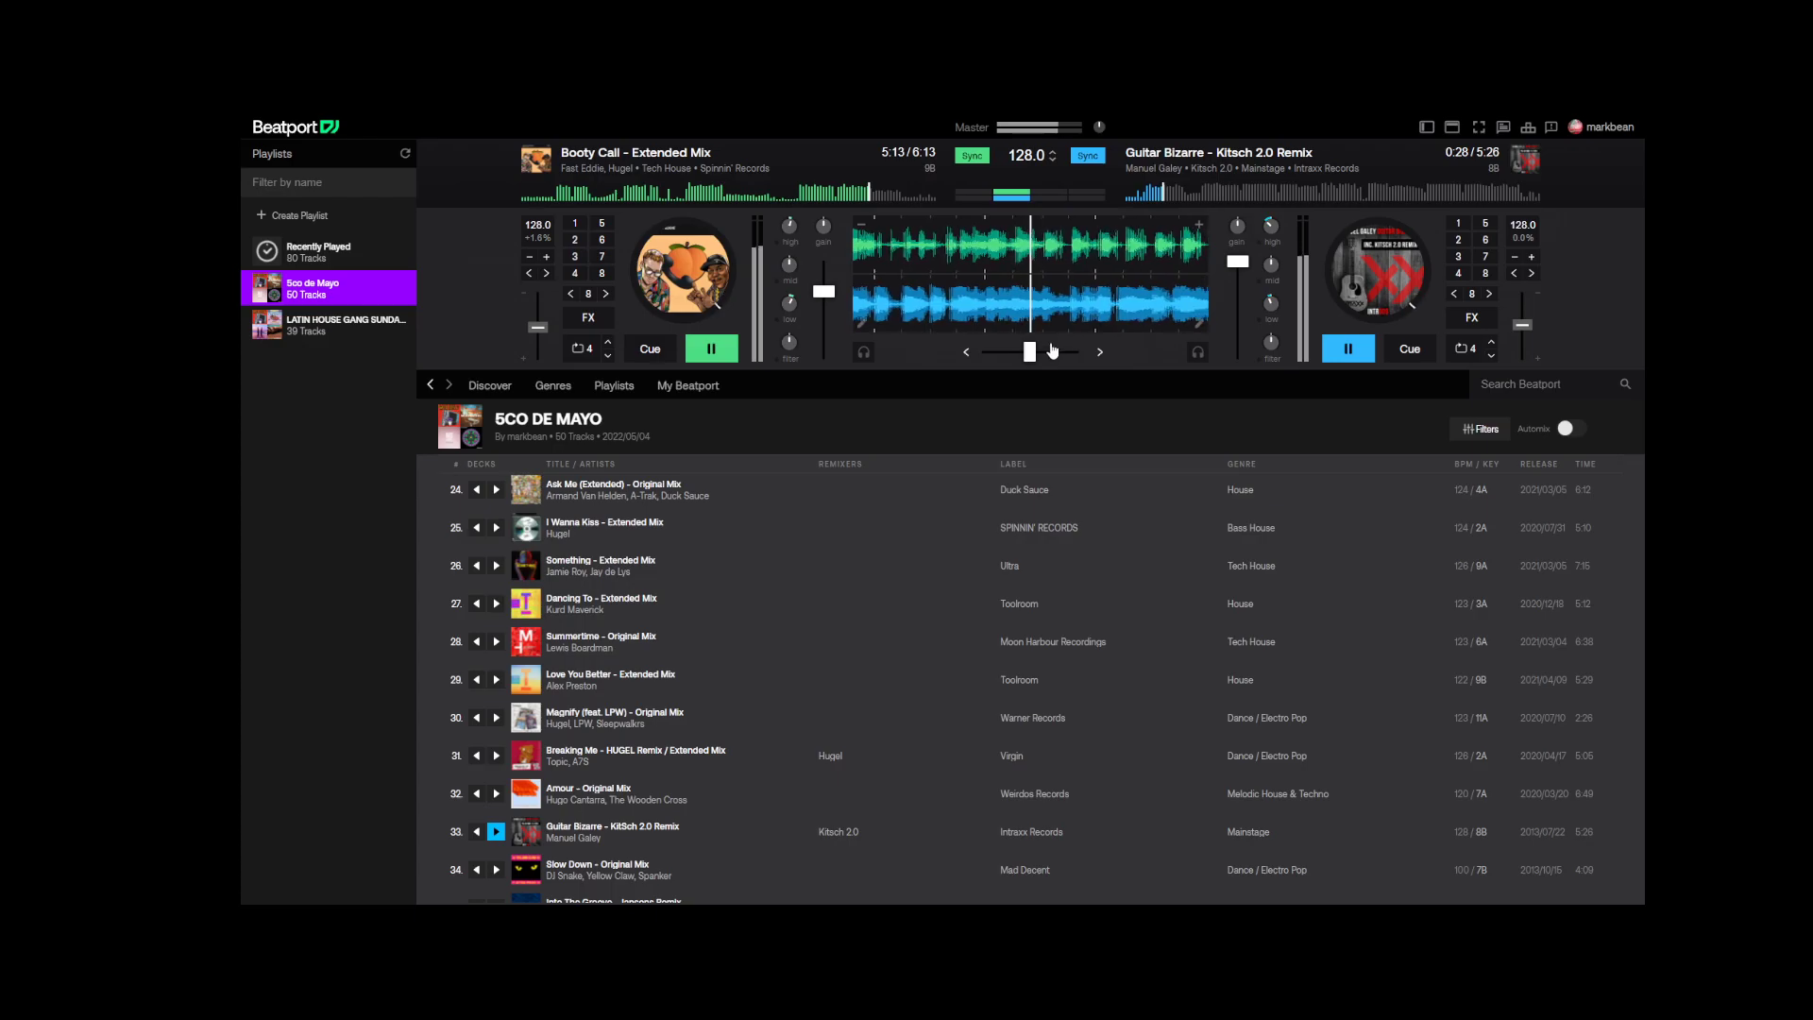
drag(1027, 359, 1044, 359)
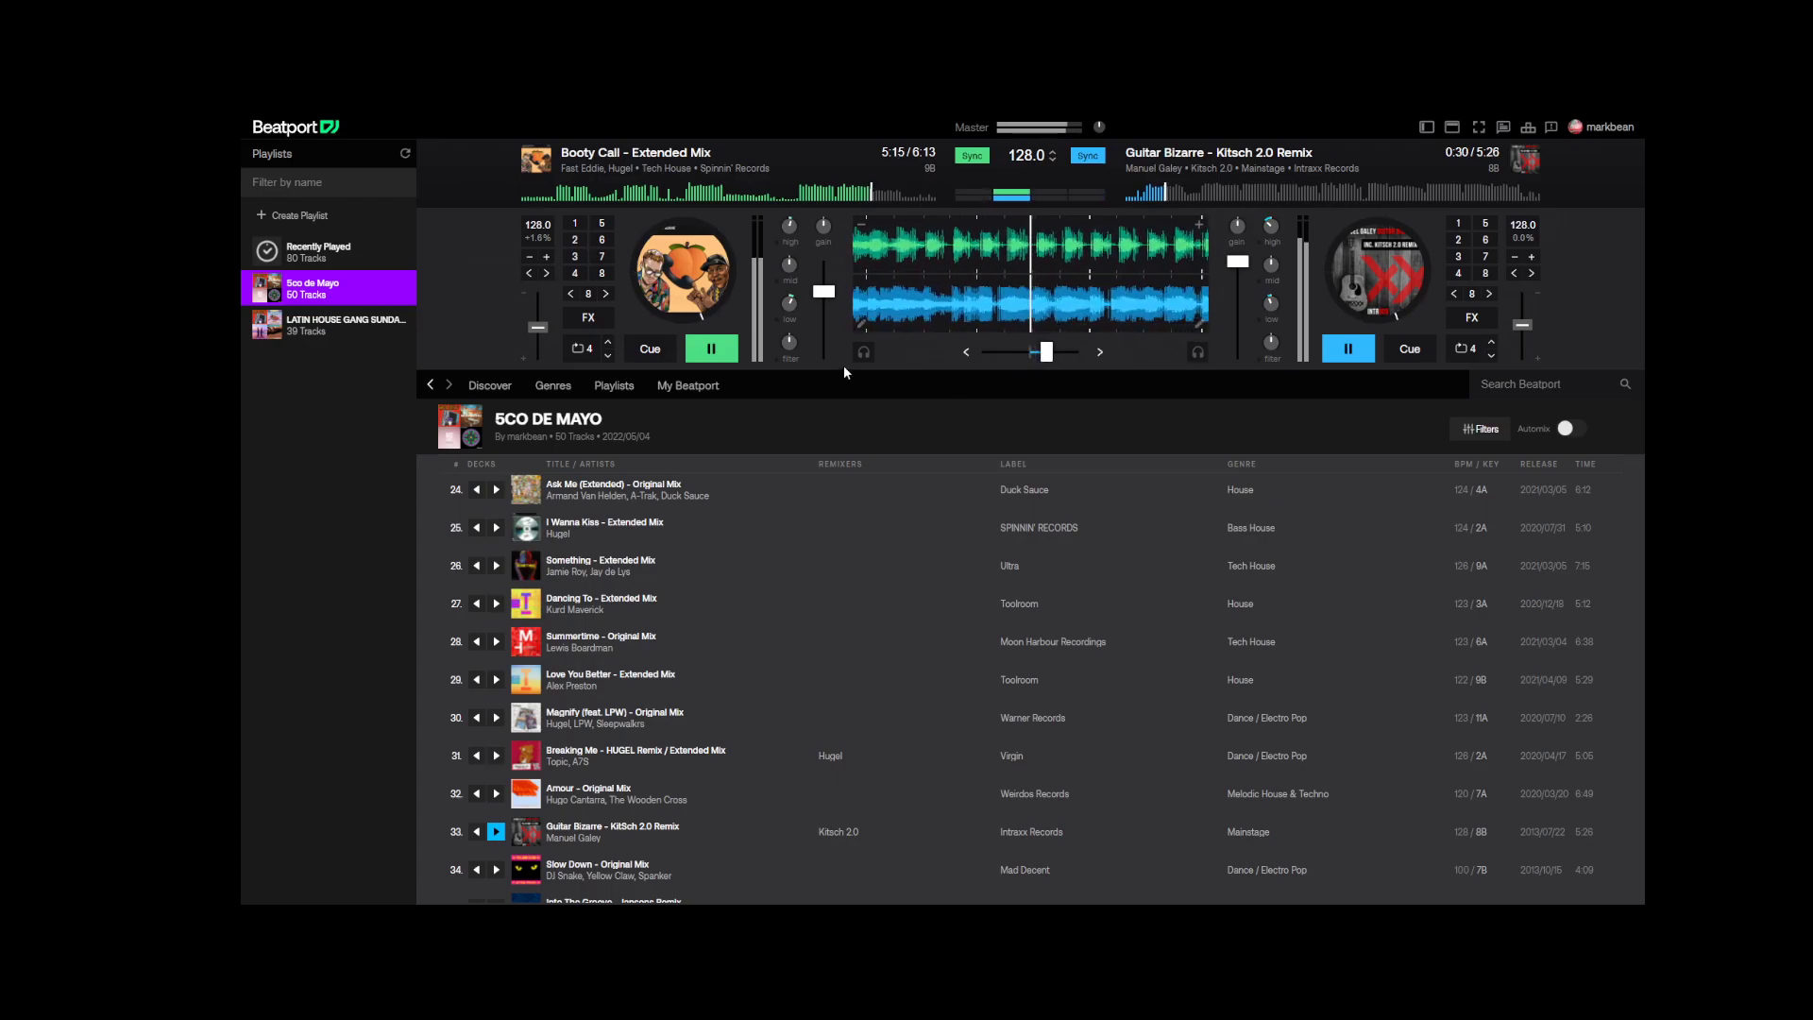
drag(821, 292, 829, 373)
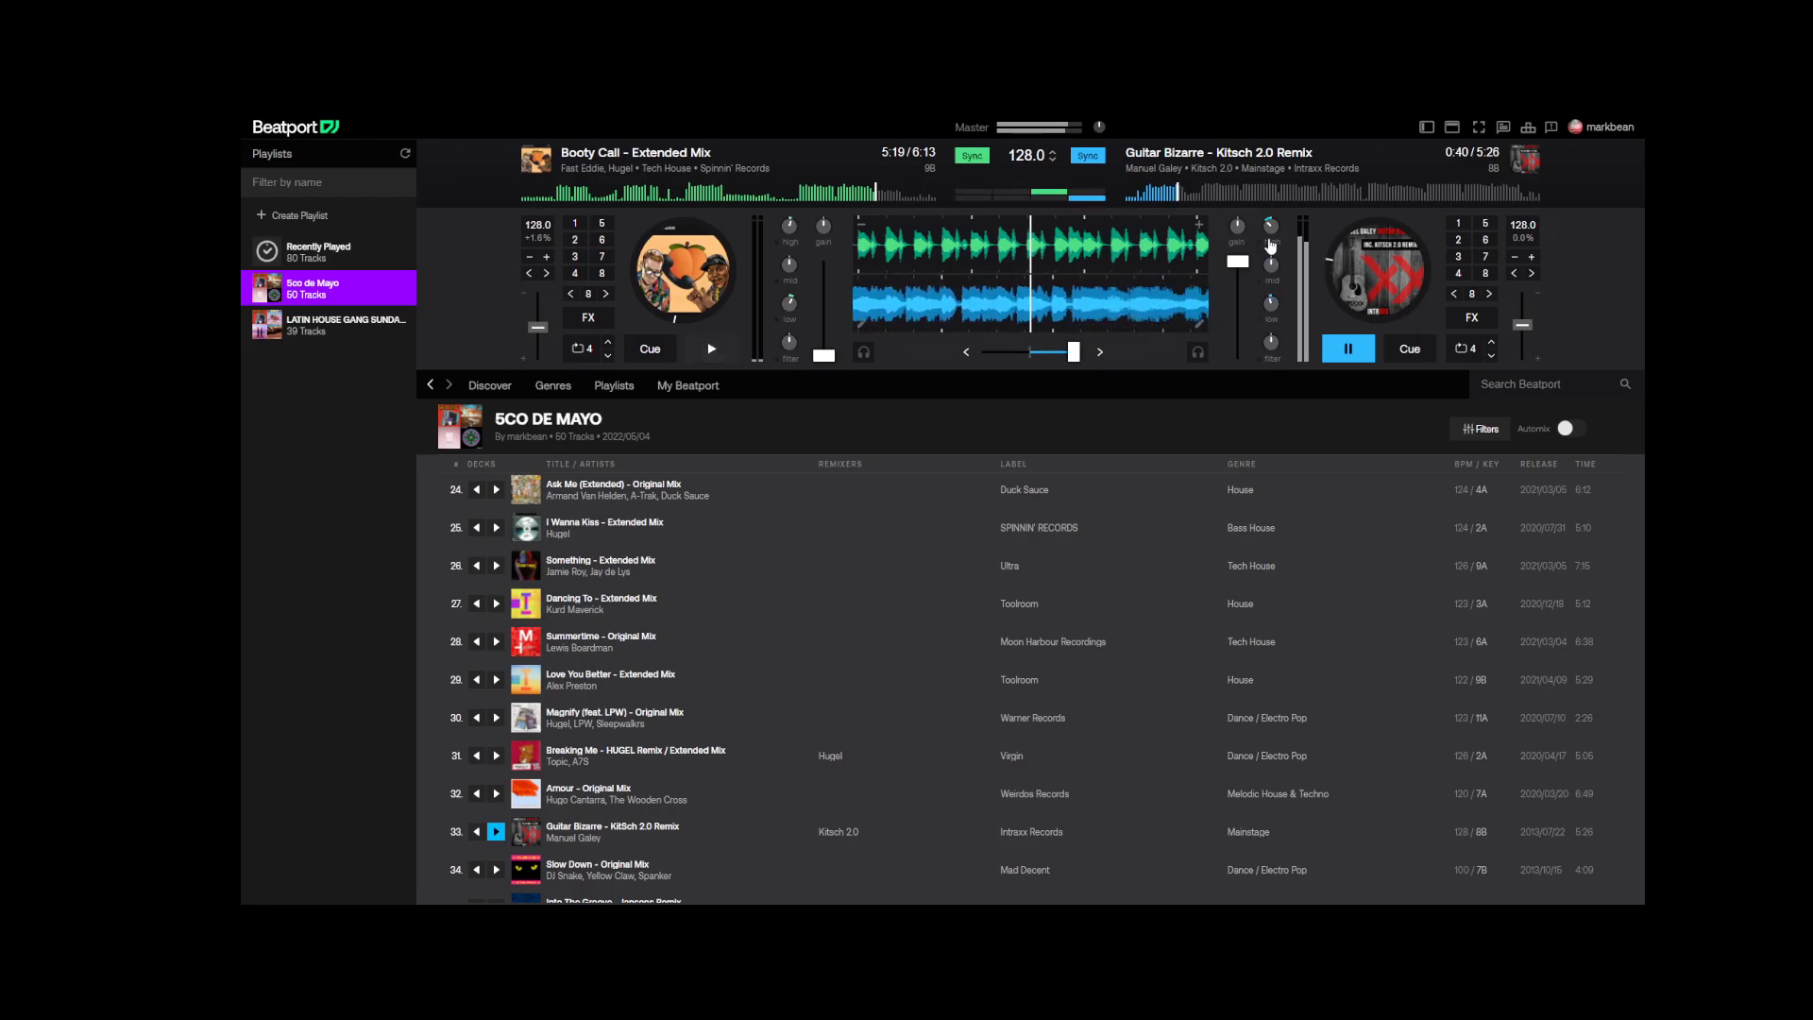
click(1247, 194)
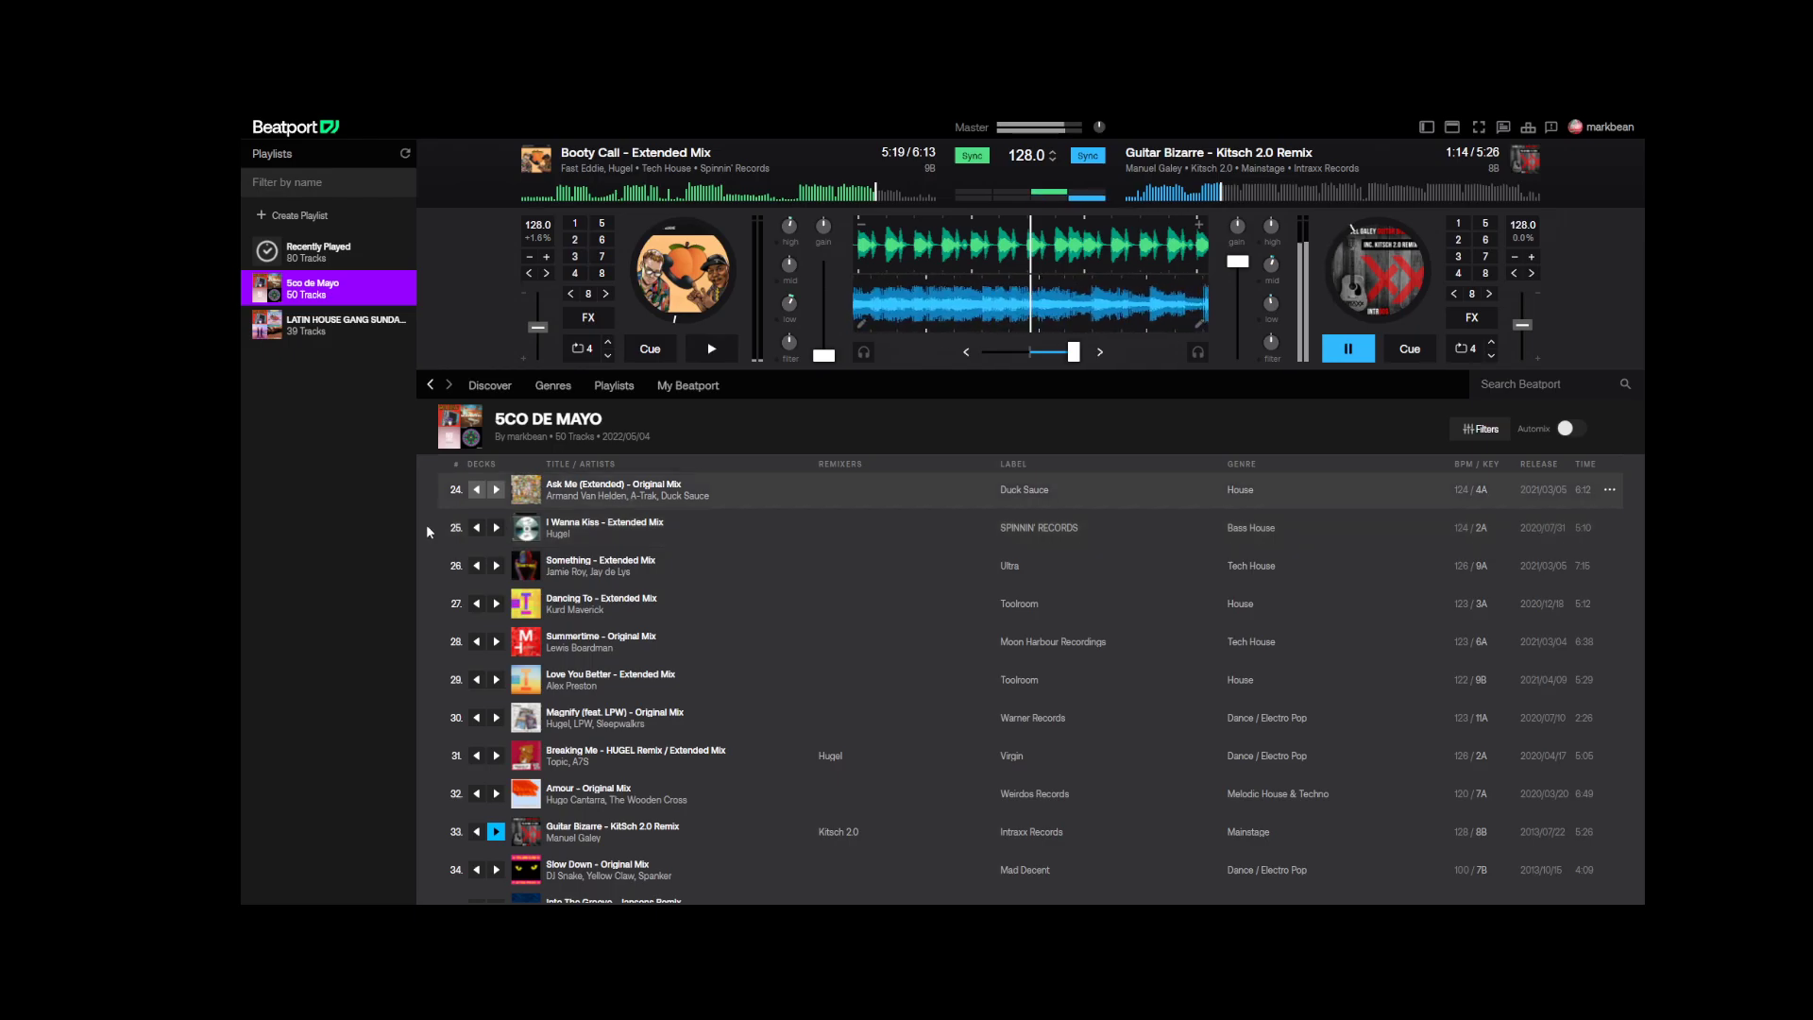
- Load "My Paradise - Extended Mix" (track 48) onto the green deck
scroll(549, 837, down, 5)
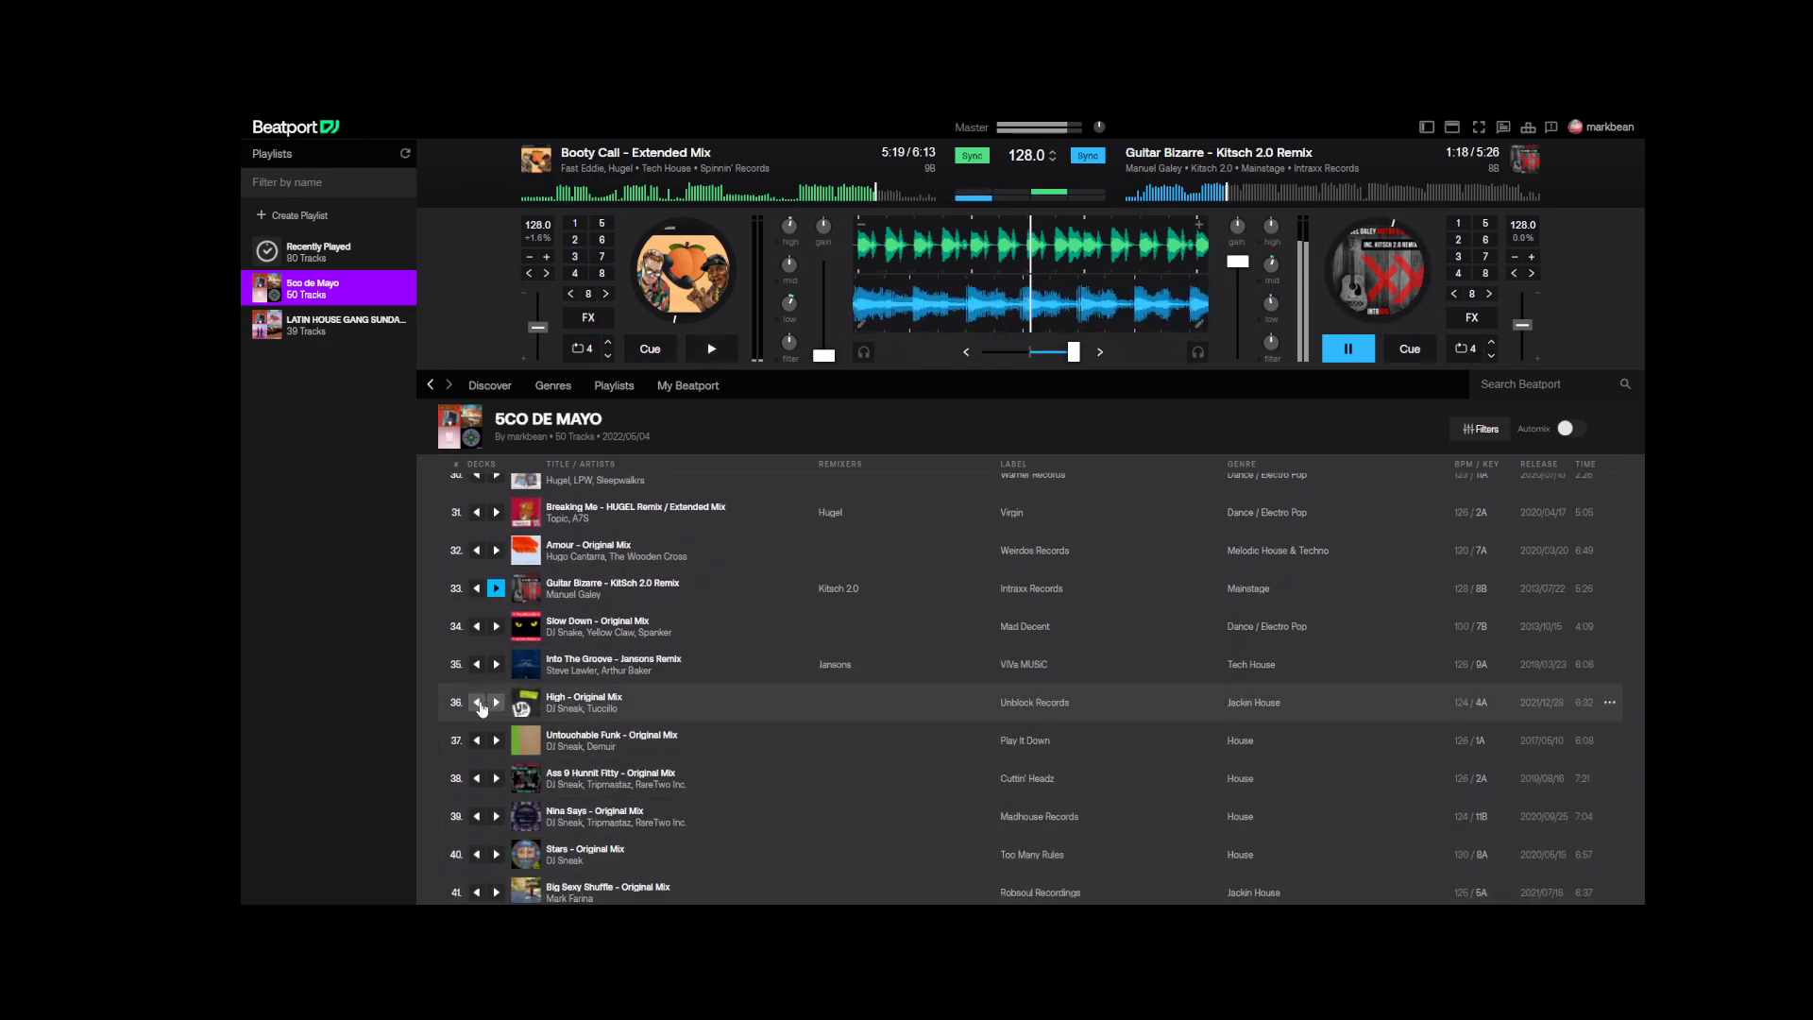
scroll(480, 708, down, 2)
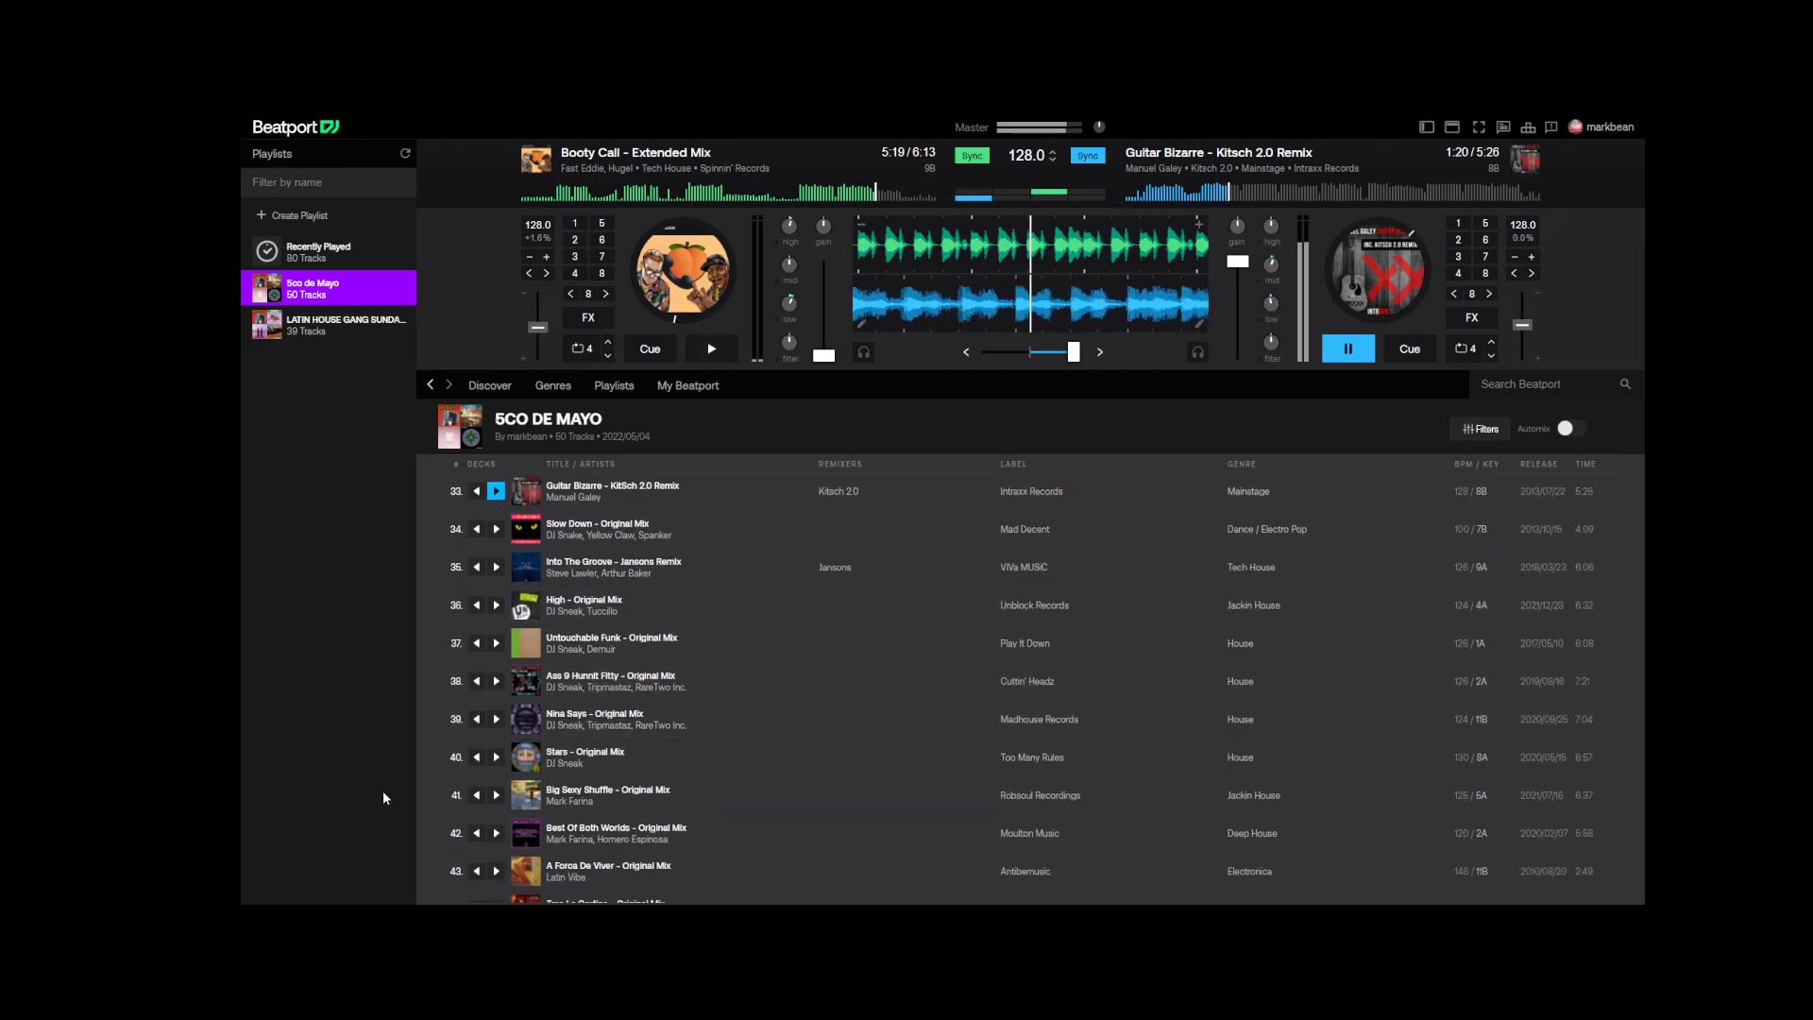
scroll(683, 756, down, 5)
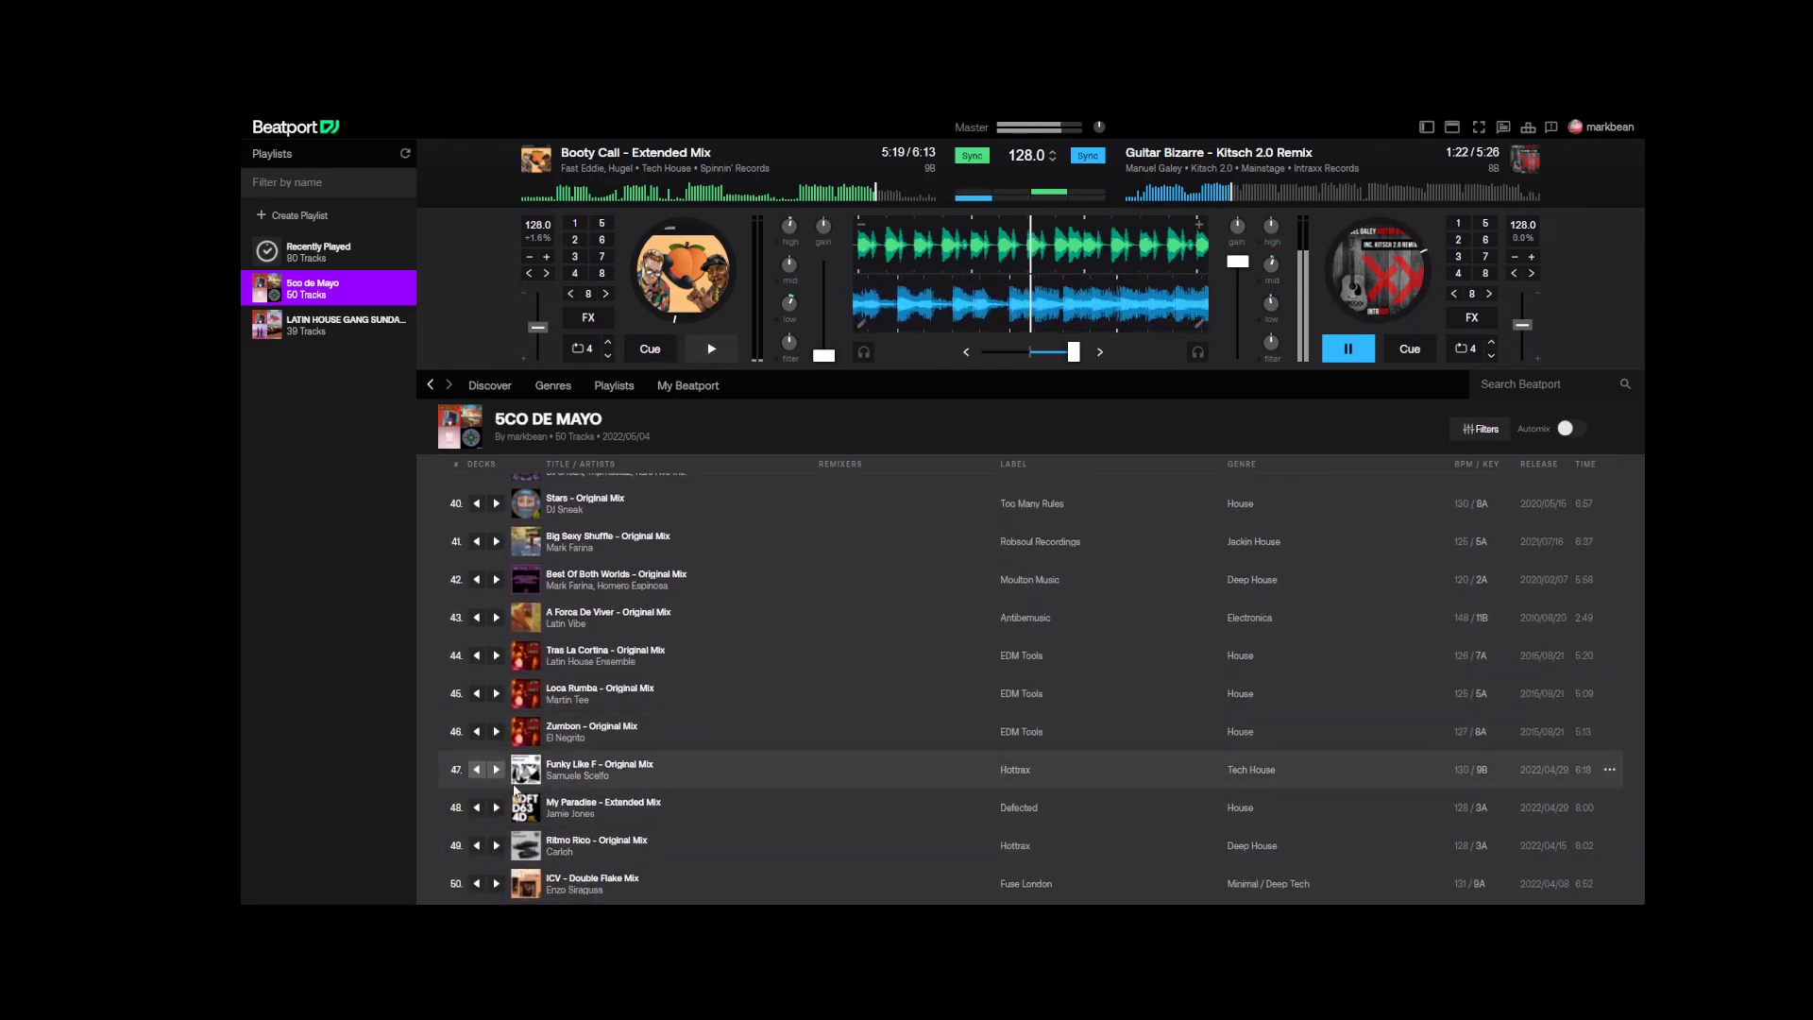
click(476, 809)
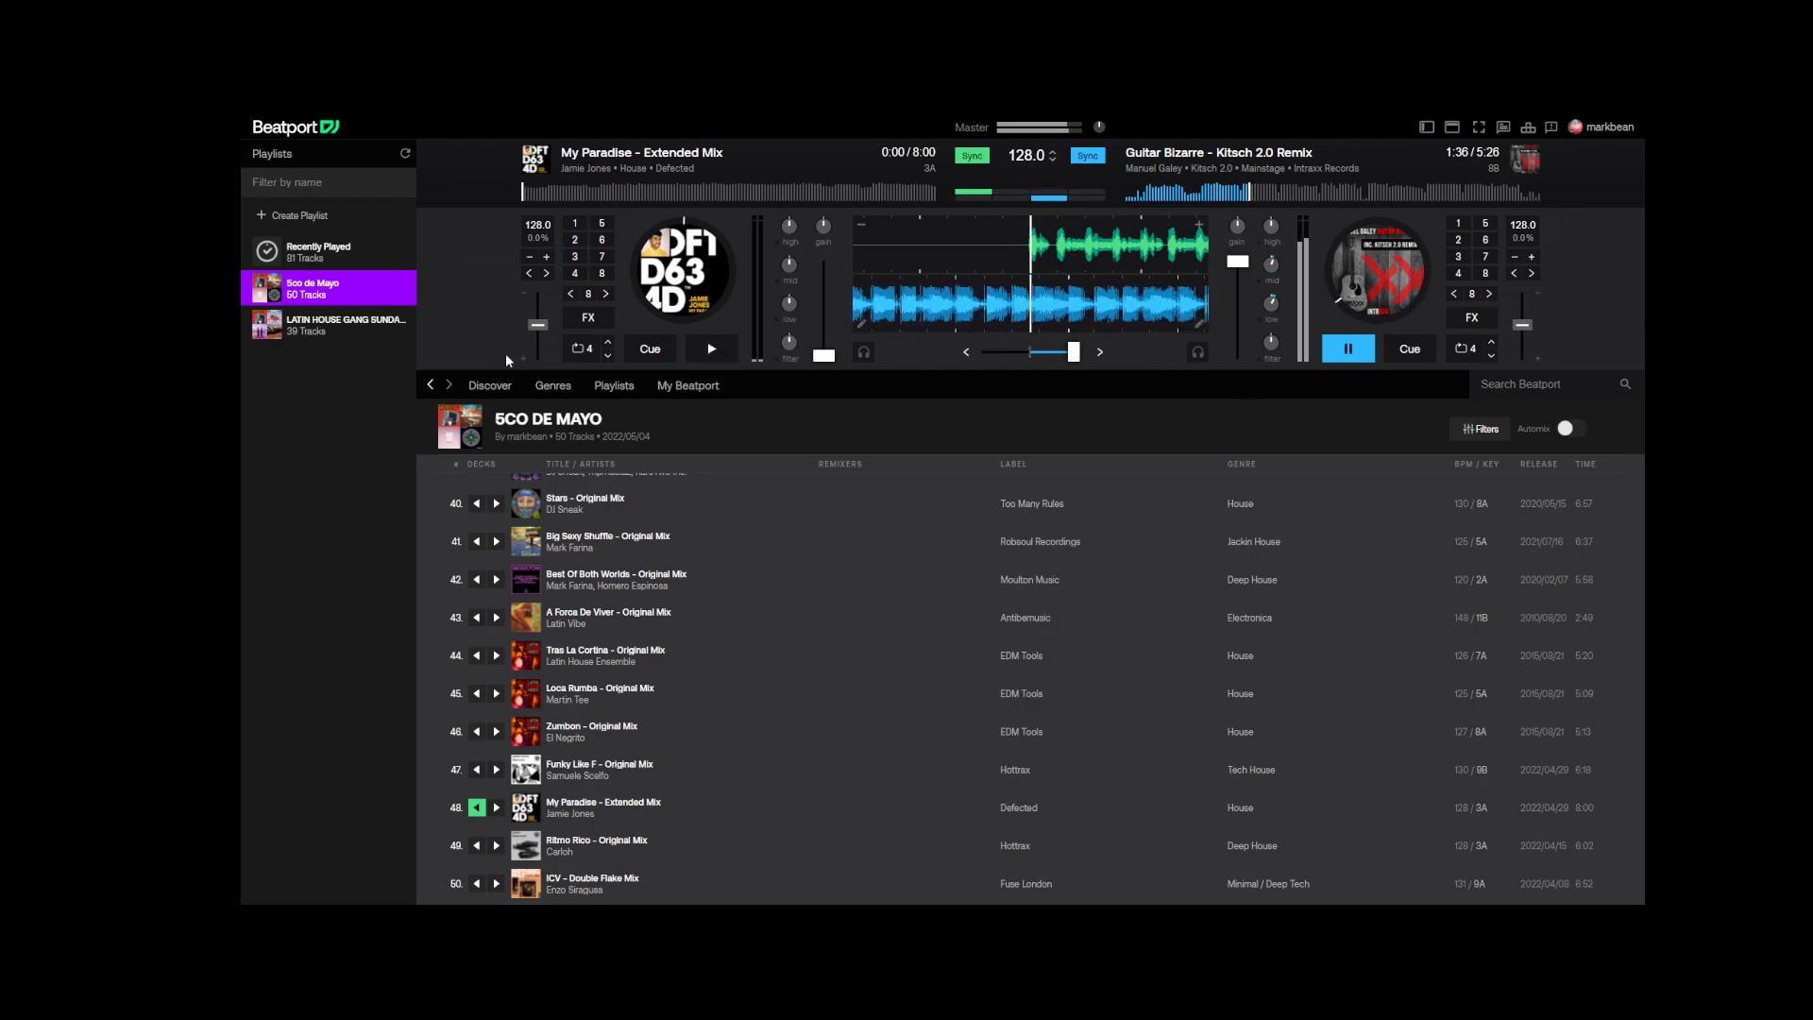
- Raise the green deck's volume fader and briefly test "My Paradise", returning it to the start of the track
drag(824, 355, 824, 262)
click(832, 177)
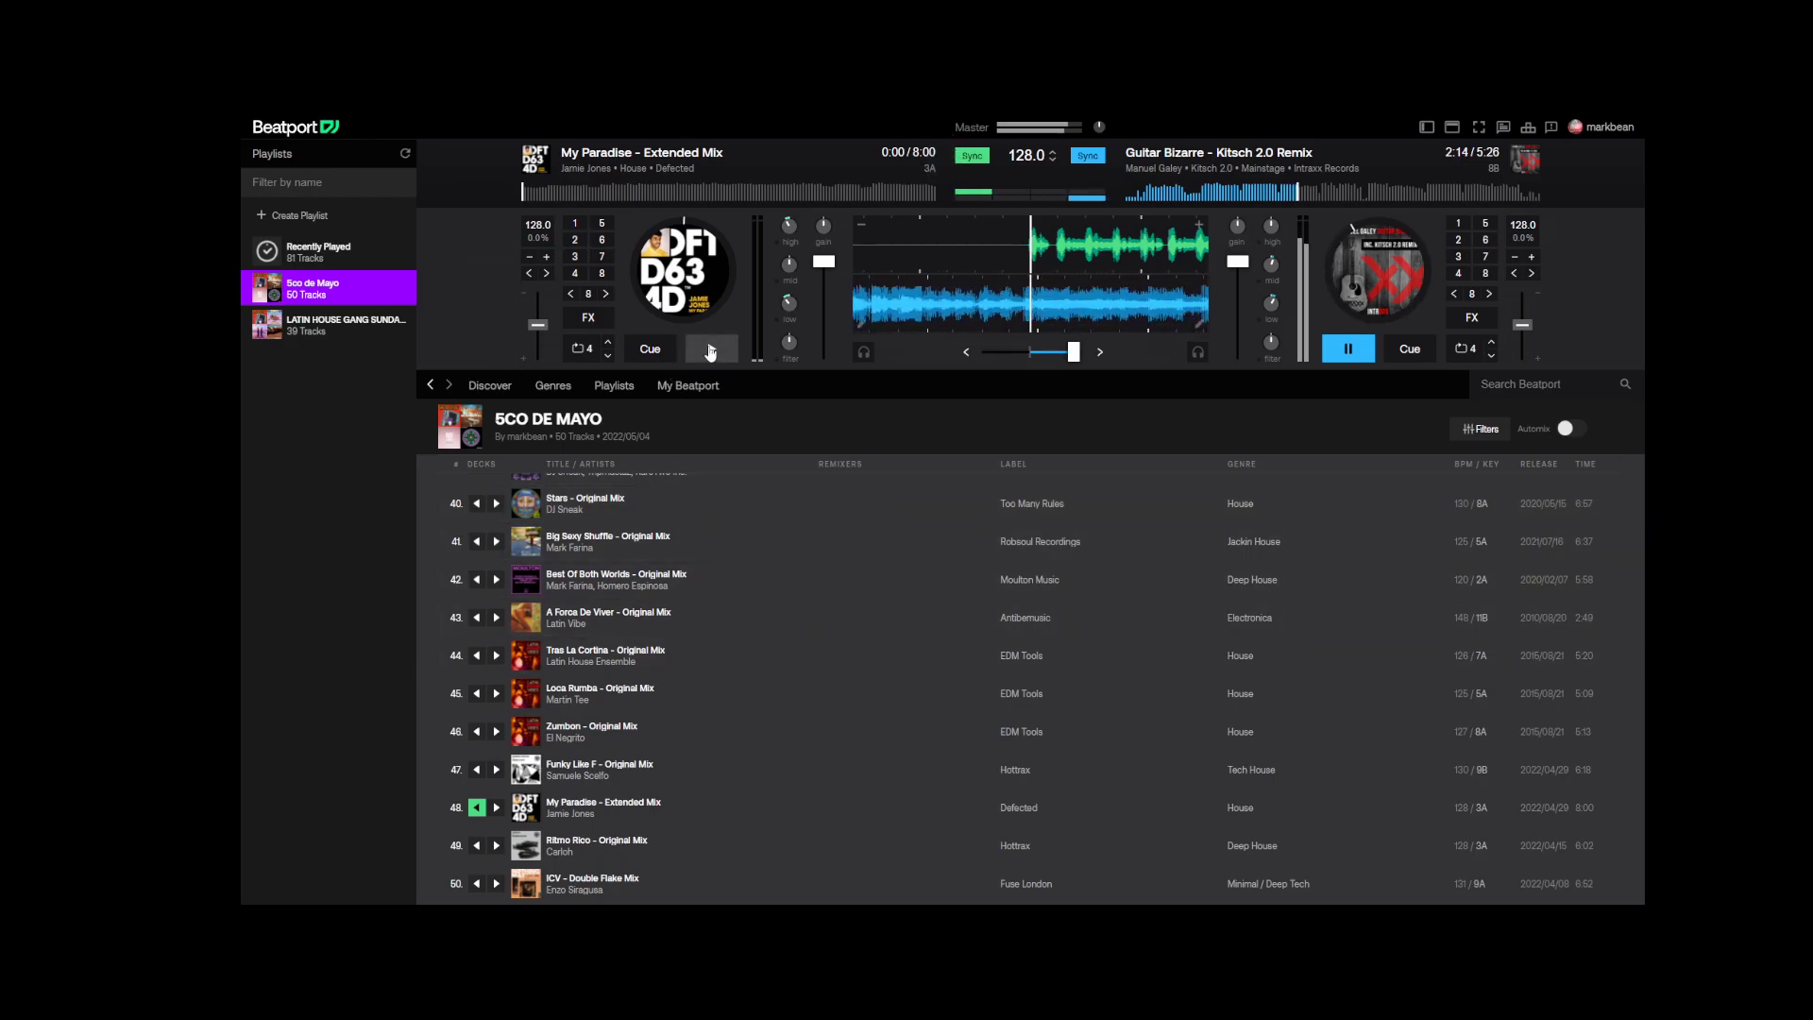
click(711, 357)
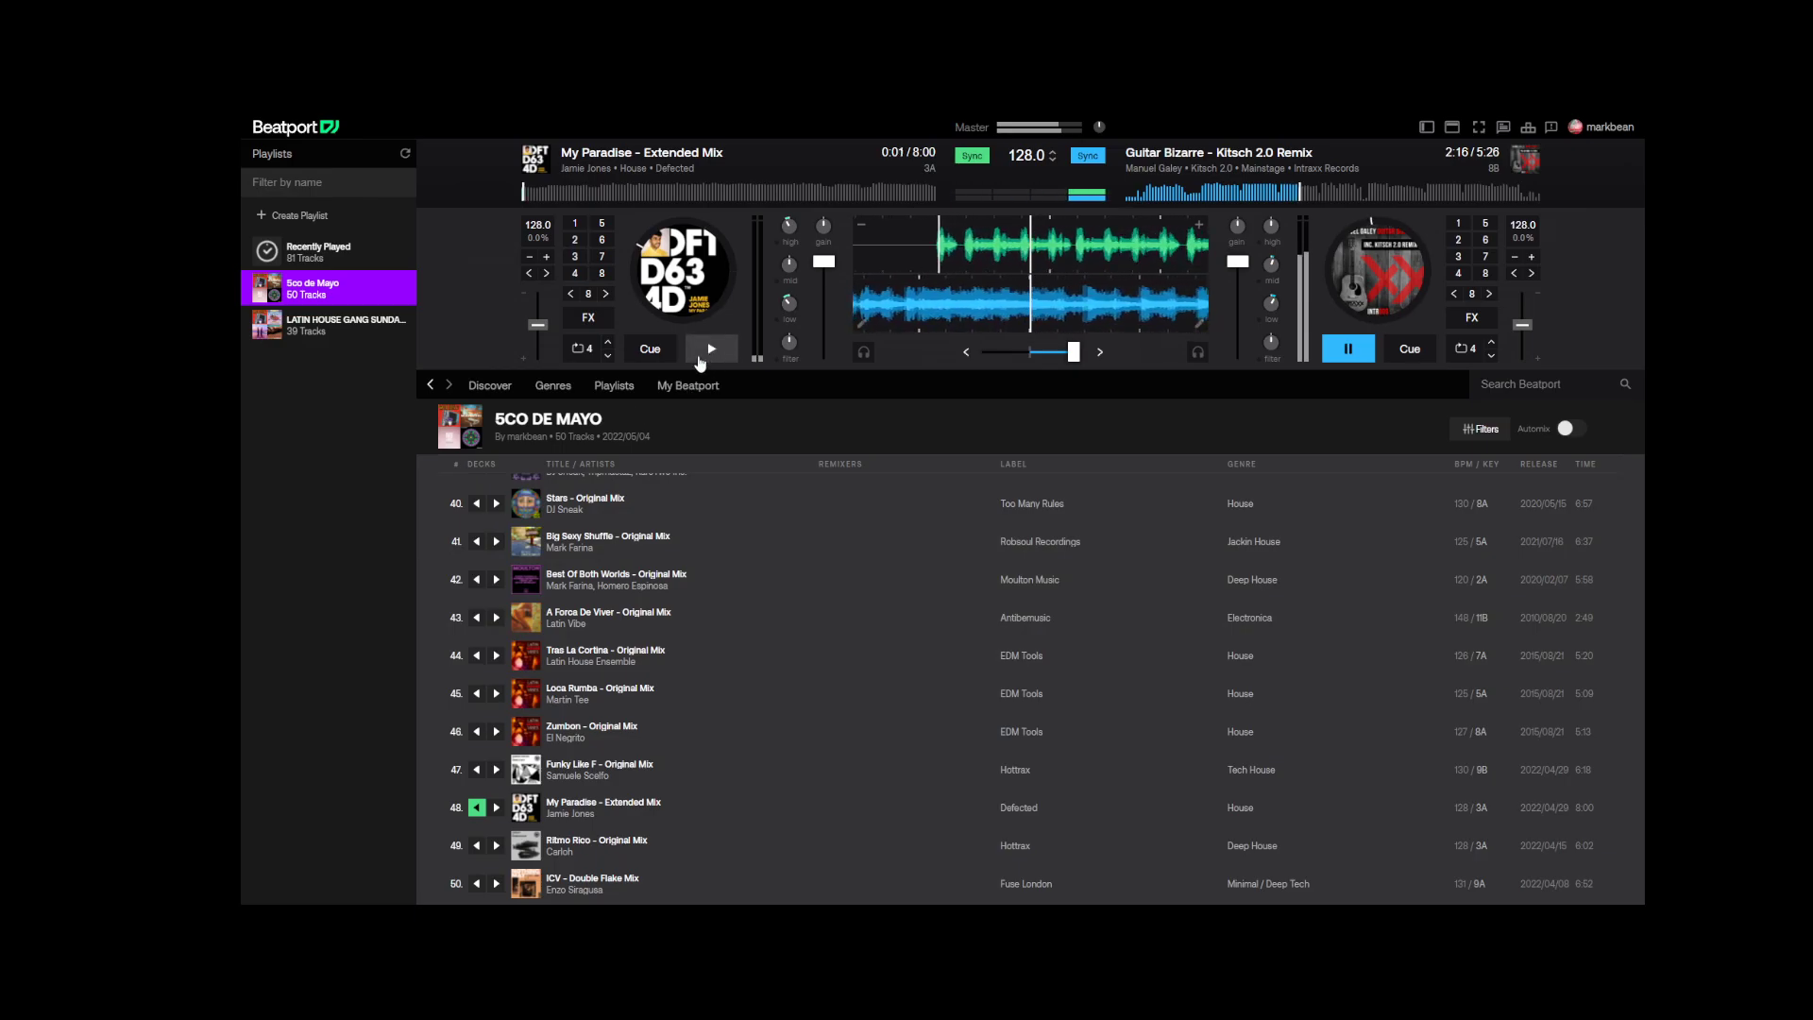
click(520, 198)
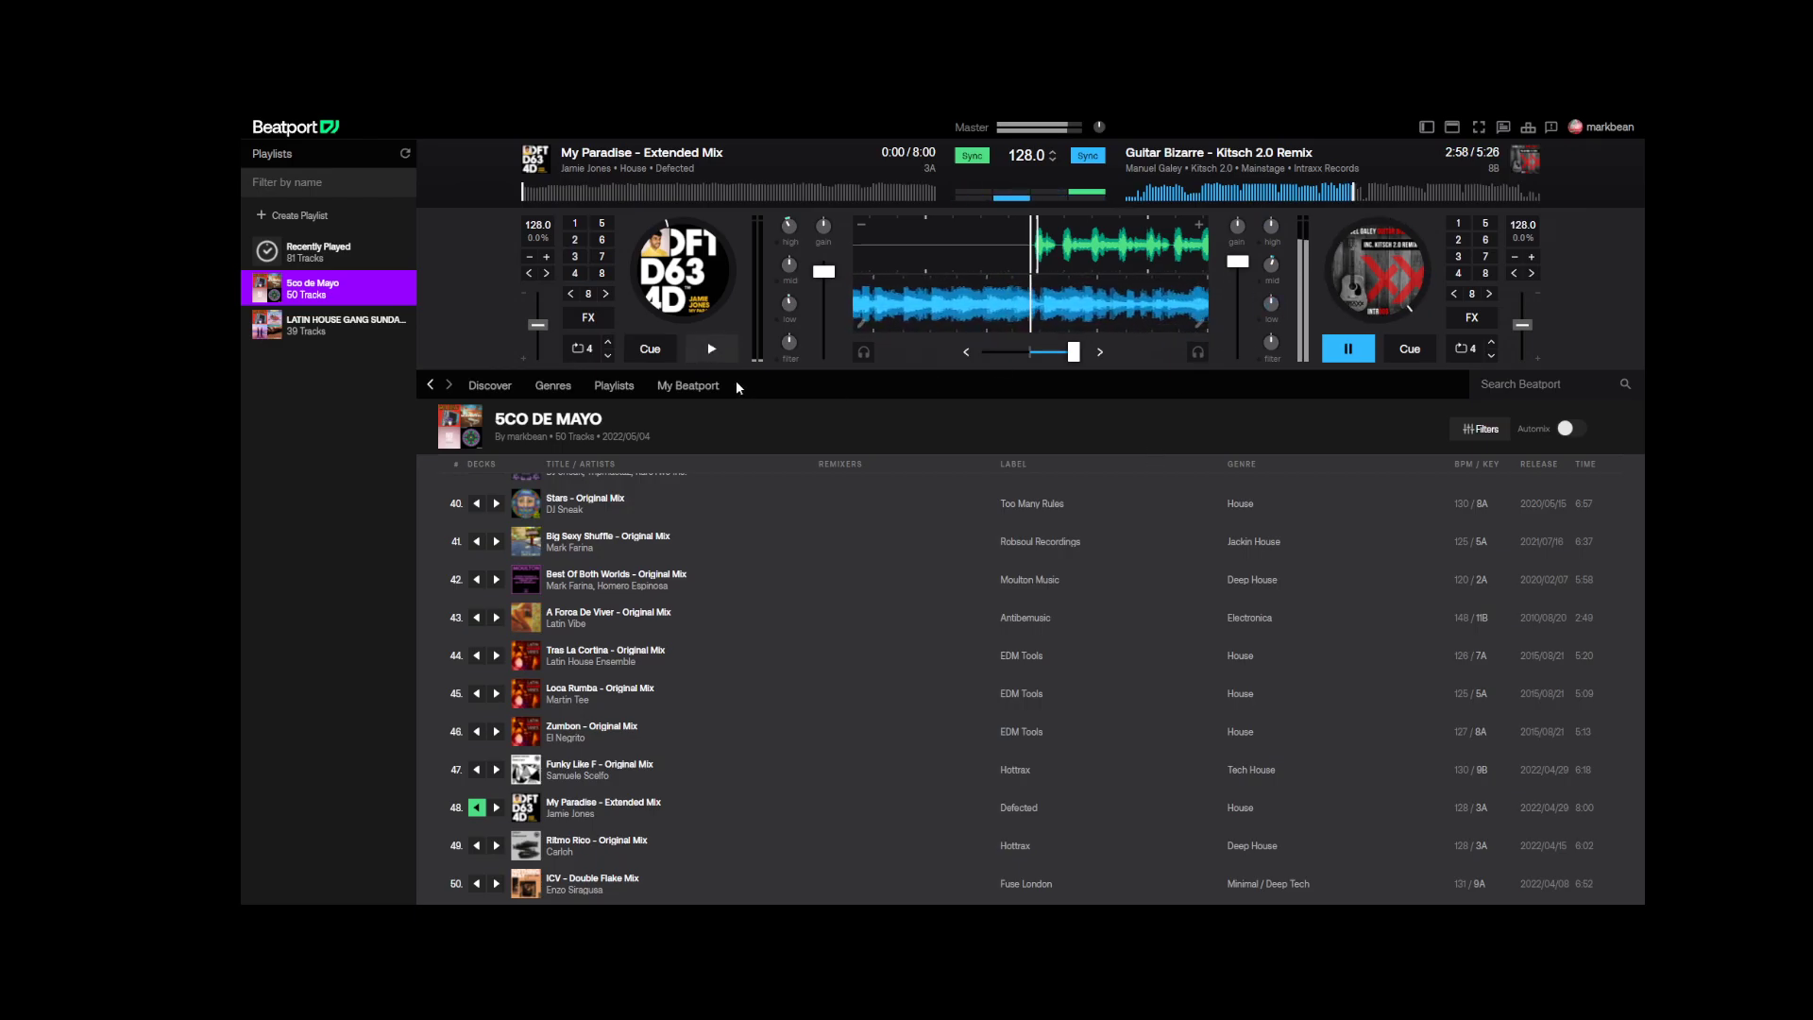
- Start "My Paradise" on the green deck and move the crossfader from the blue deck to centre
click(712, 349)
drag(1074, 352, 1030, 352)
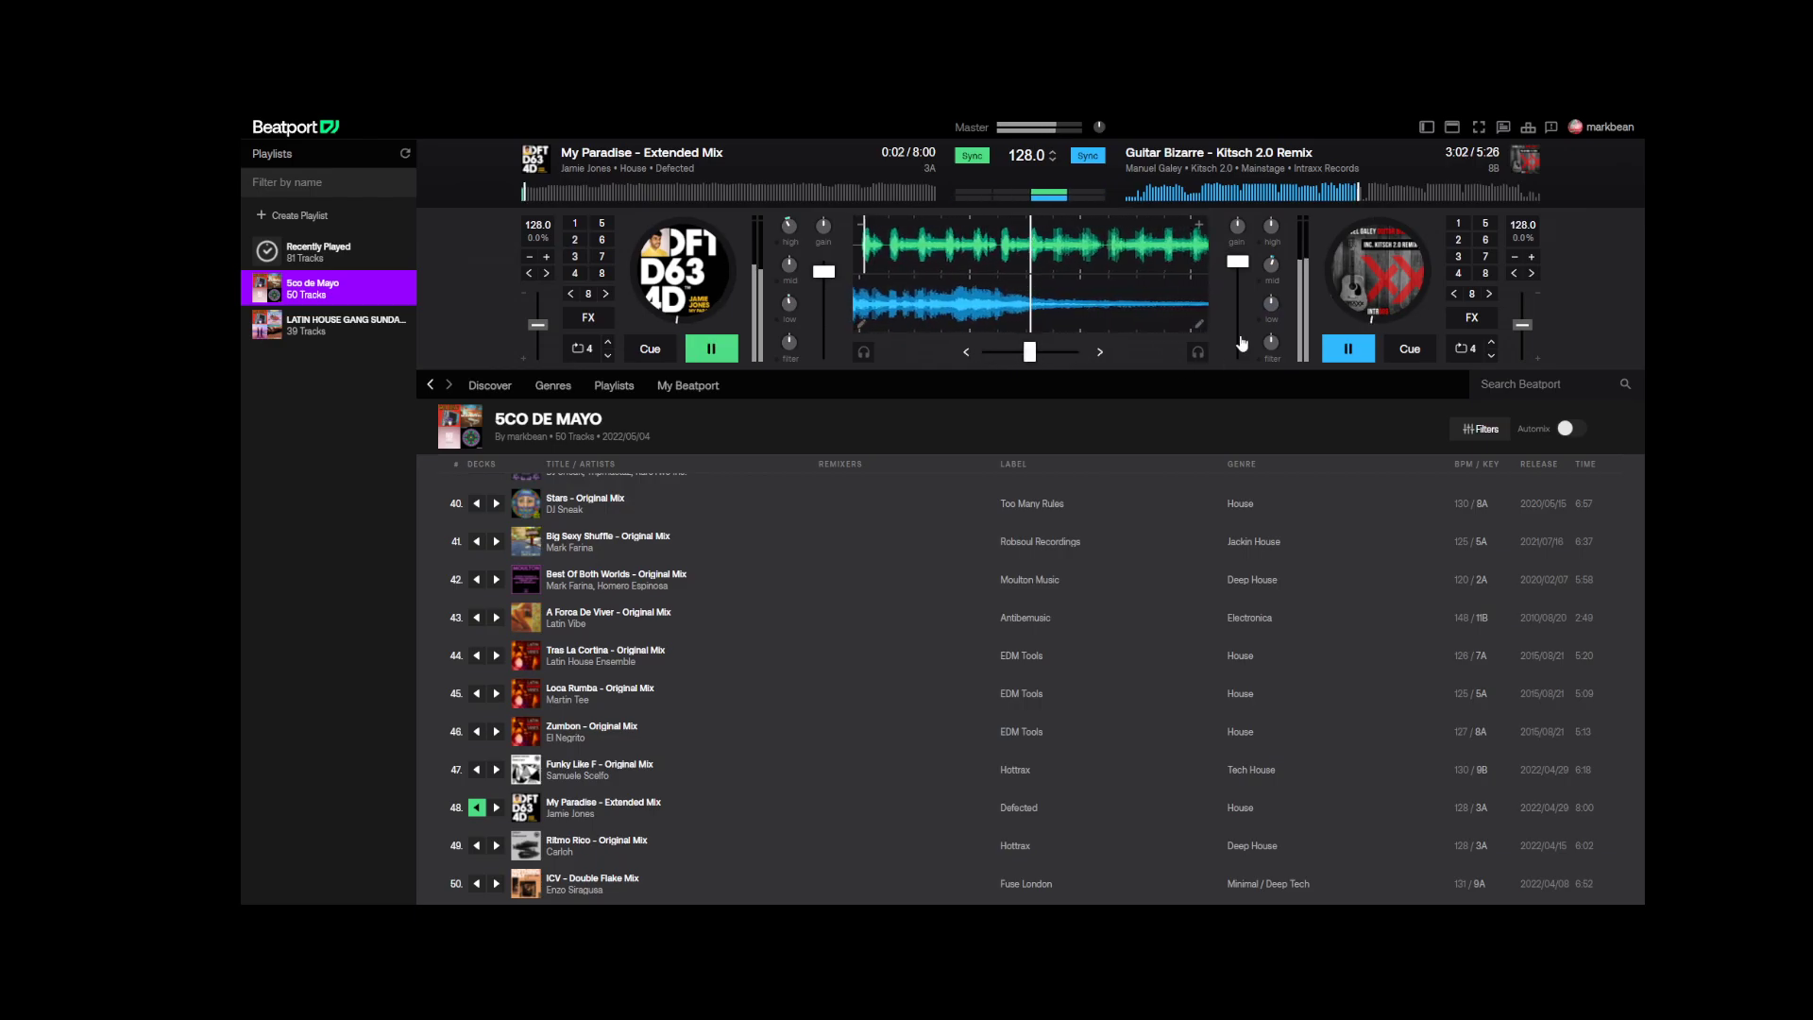
- Thin out the blue deck by cutting its low EQ, lowering its volume fader and tweaking its filter
click(1266, 323)
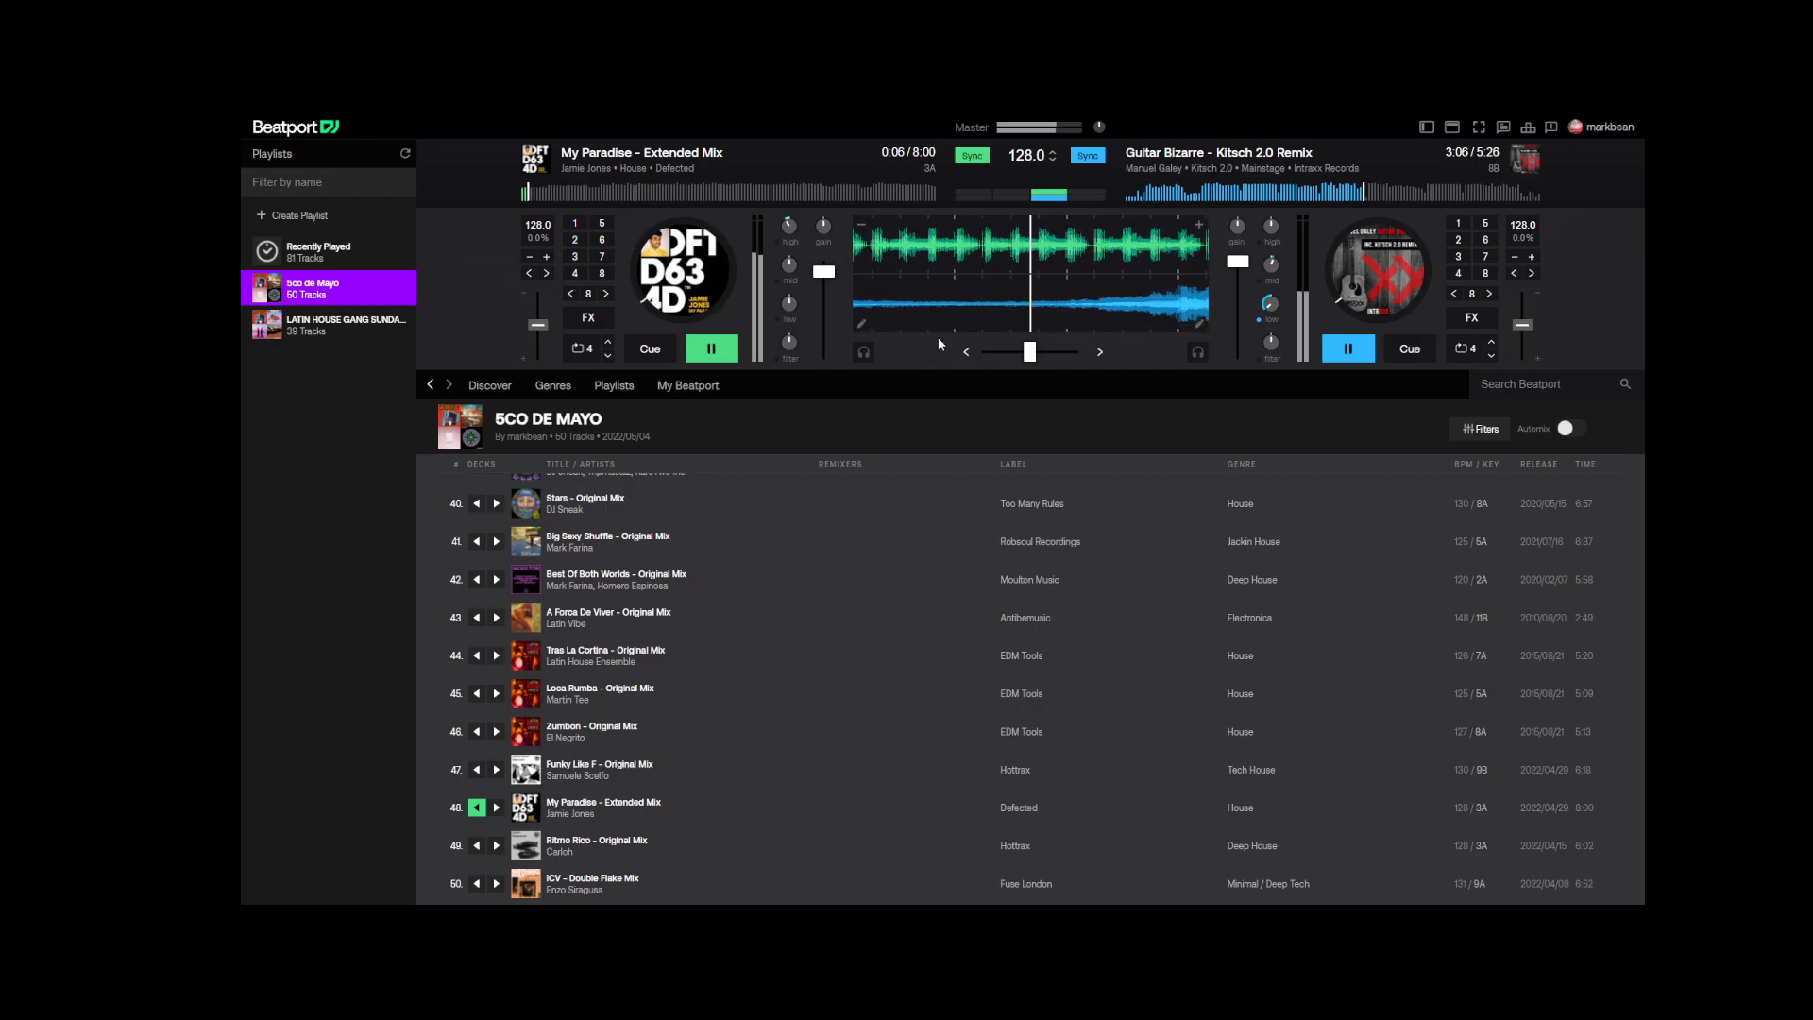
mouse_move(1030, 352)
mouse_down()
mouse_move(994, 353)
mouse_move(1029, 352)
mouse_up()
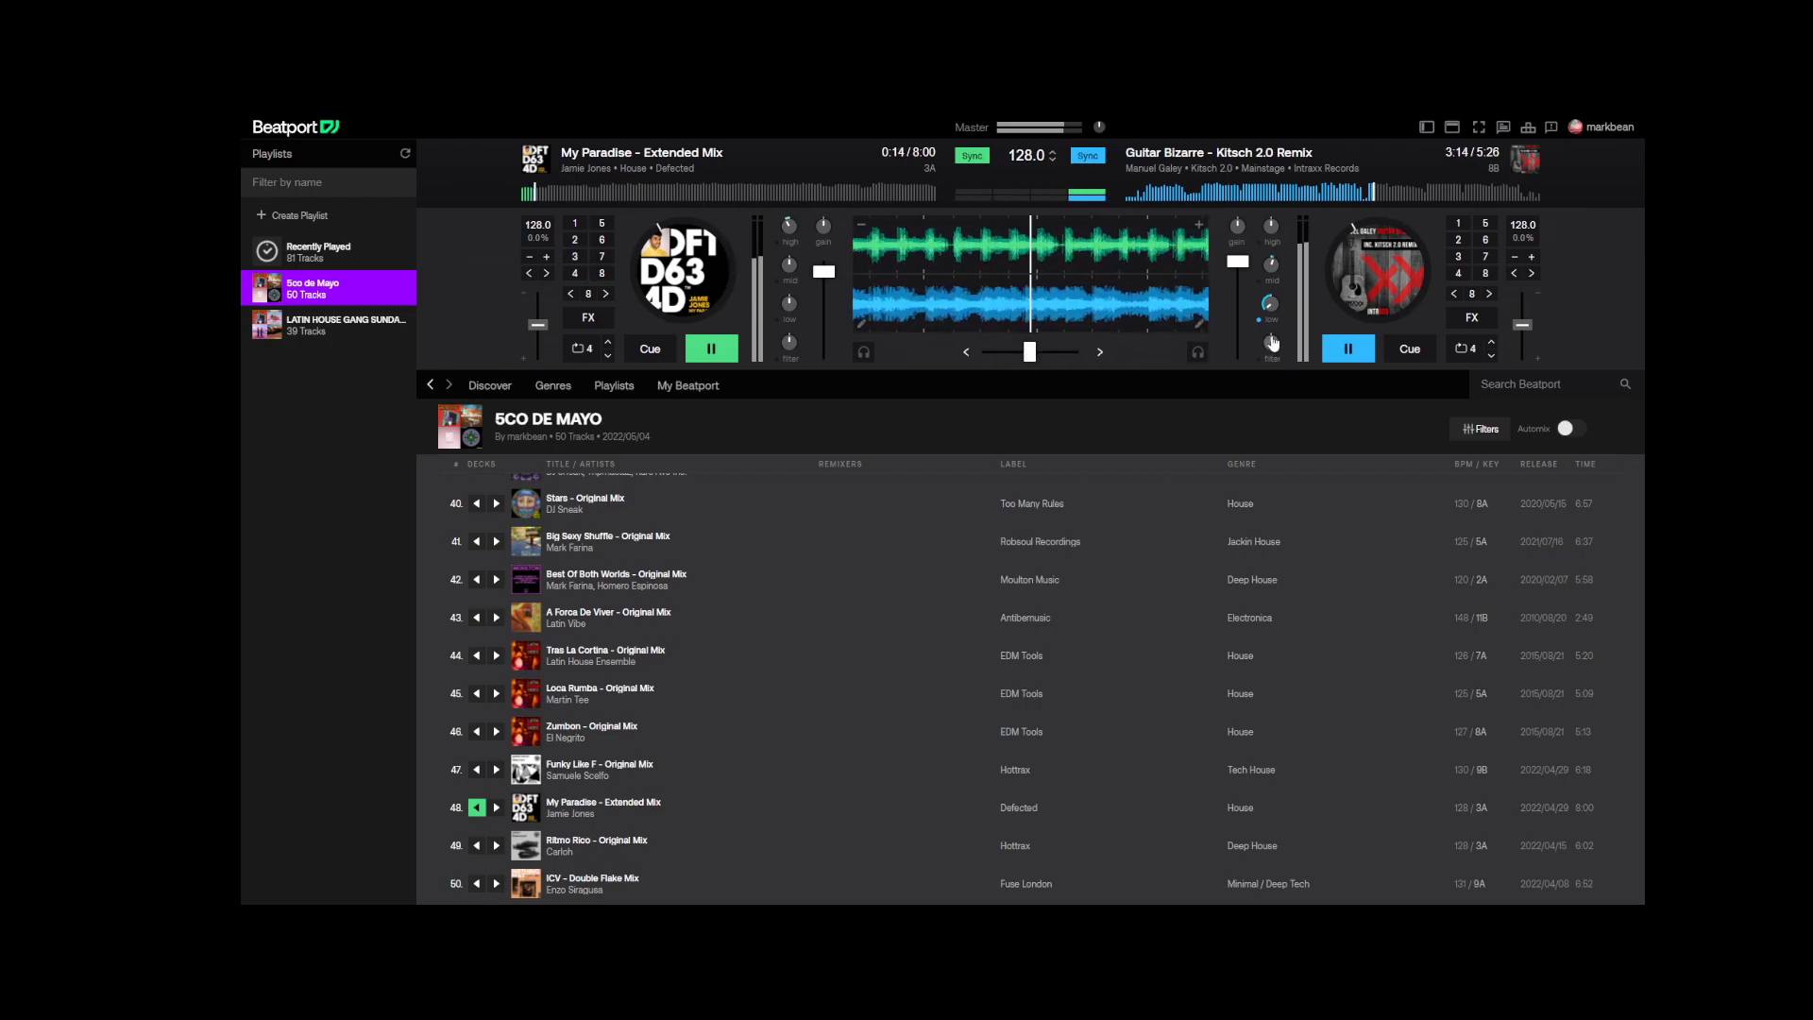
drag(1238, 261, 1237, 282)
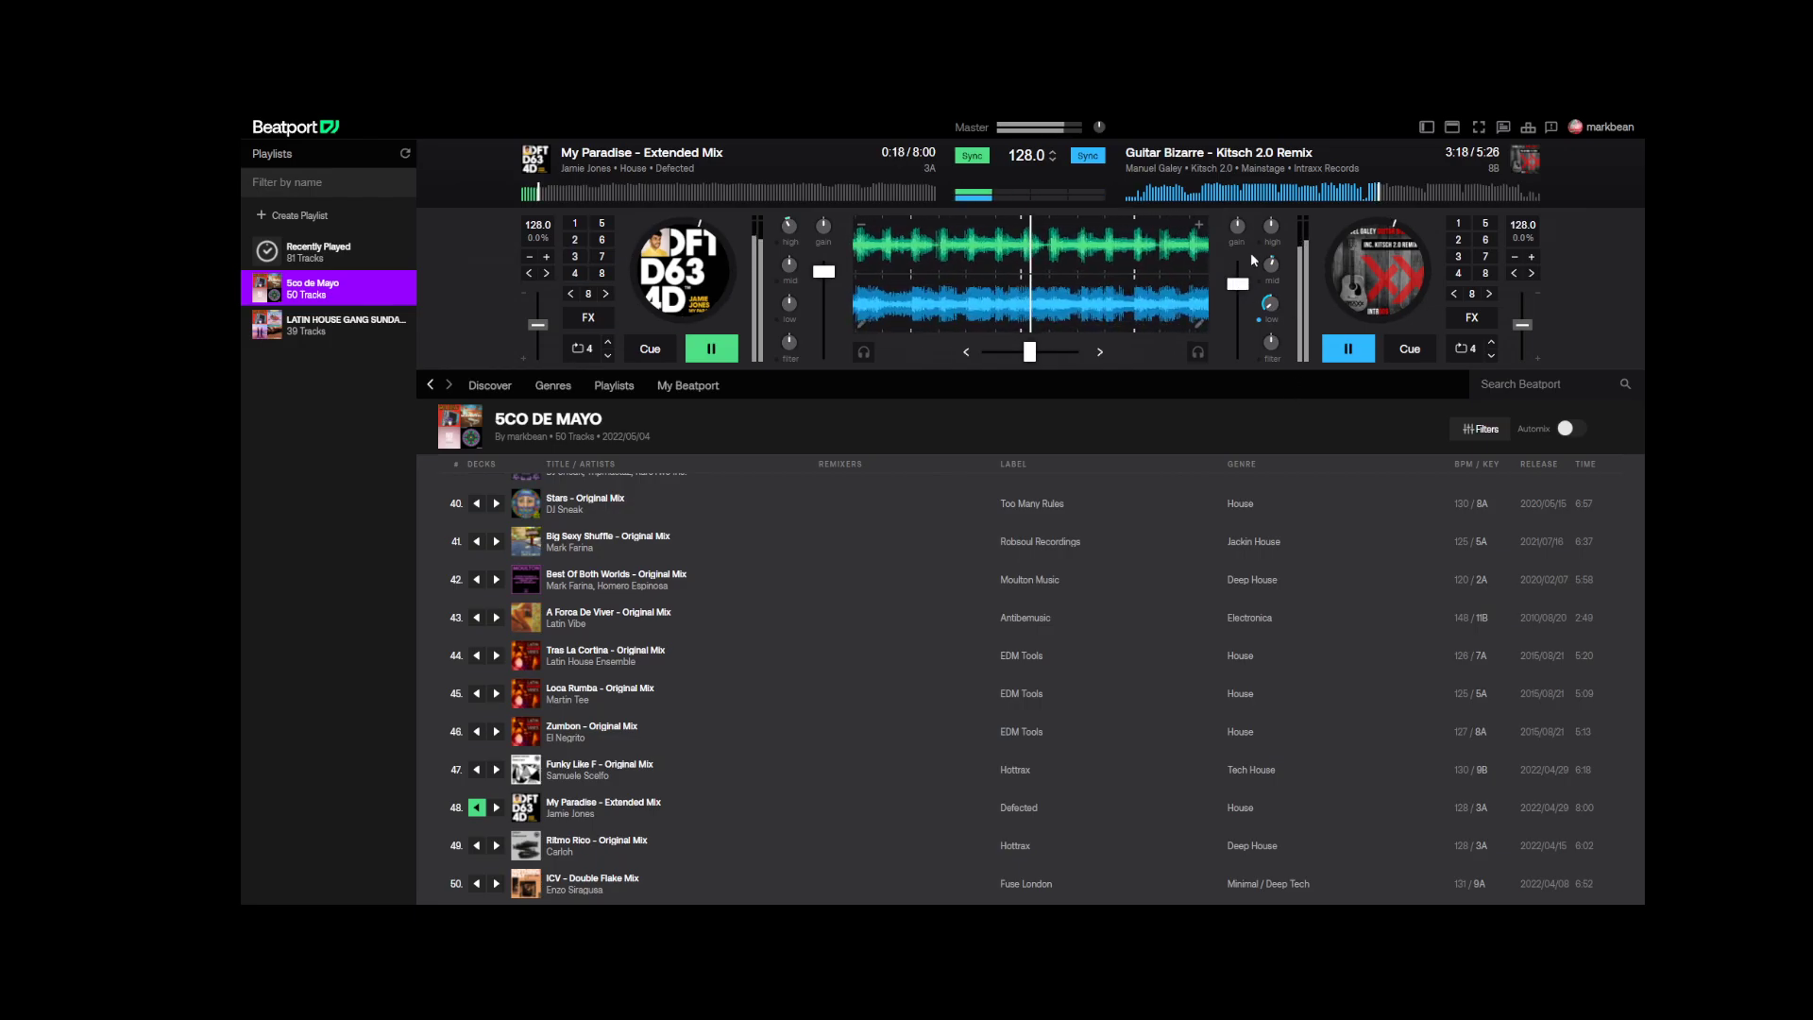
drag(1236, 227, 1234, 210)
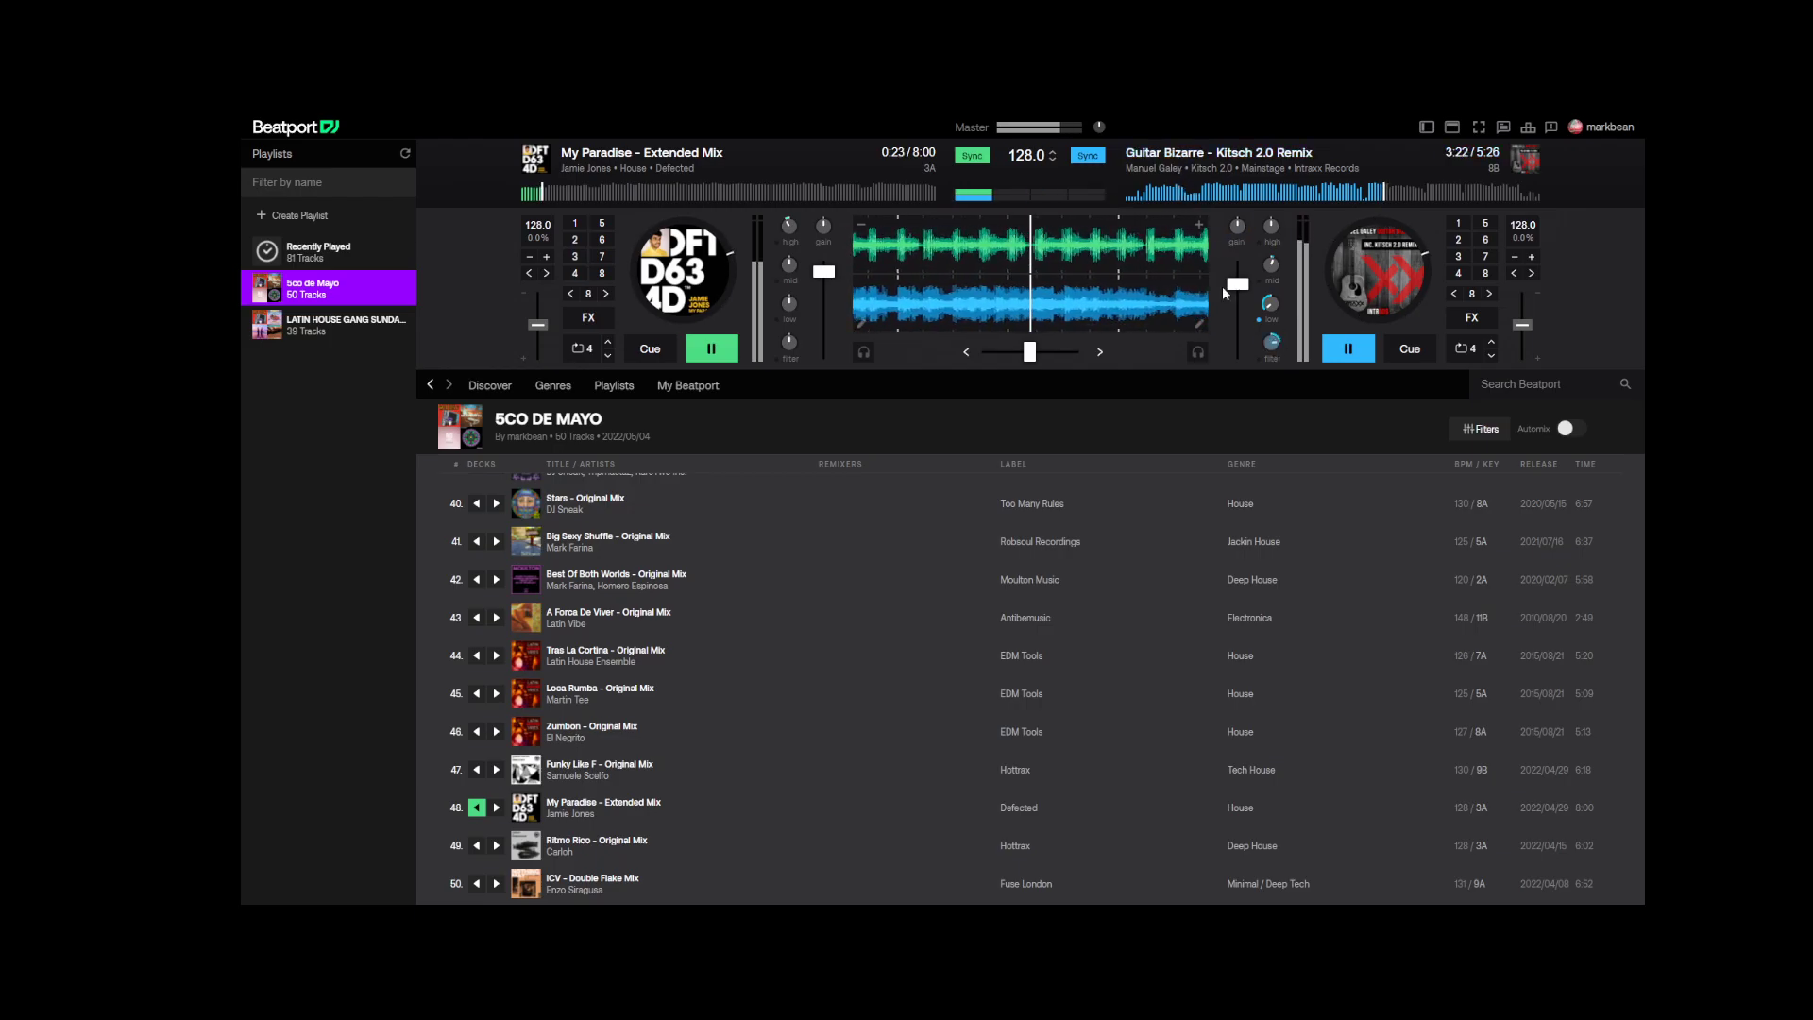
mouse_move(1029, 352)
mouse_down()
mouse_move(986, 353)
mouse_move(1029, 352)
mouse_up()
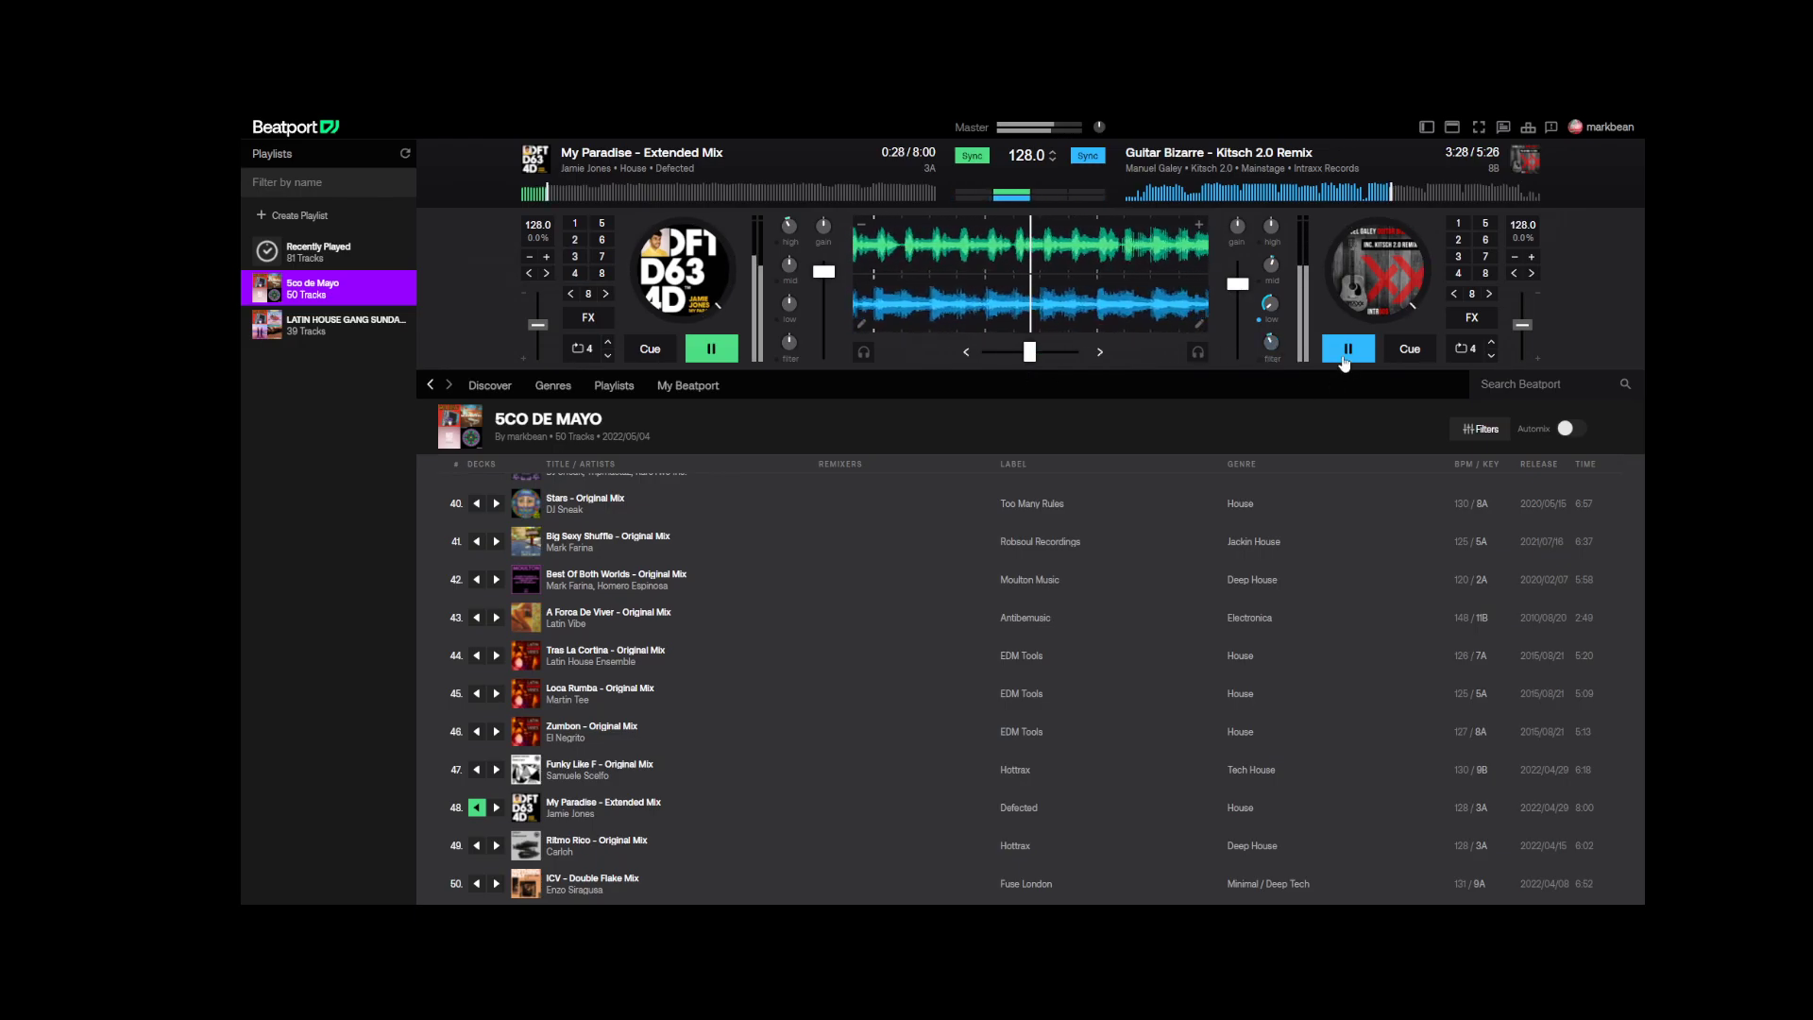
- Move the crossfader partway toward the green deck and adjust the blue deck's high EQ
drag(1030, 351, 1008, 369)
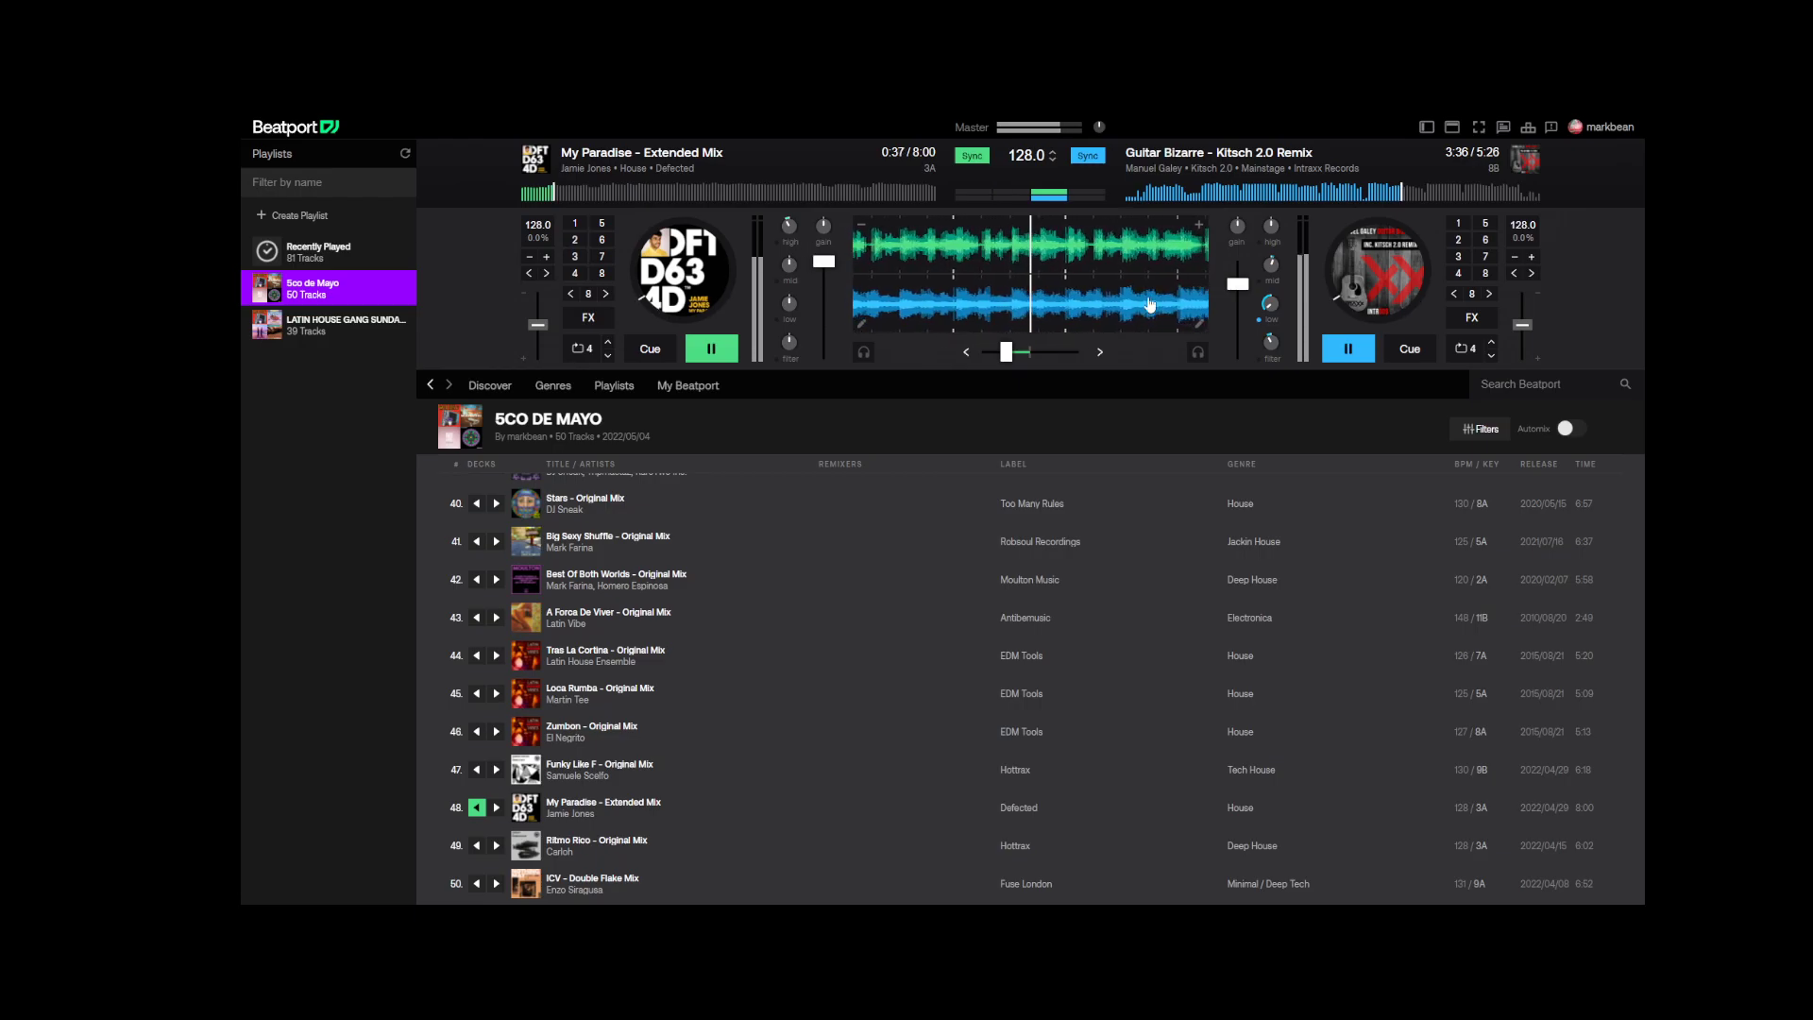
drag(1272, 226, 1271, 215)
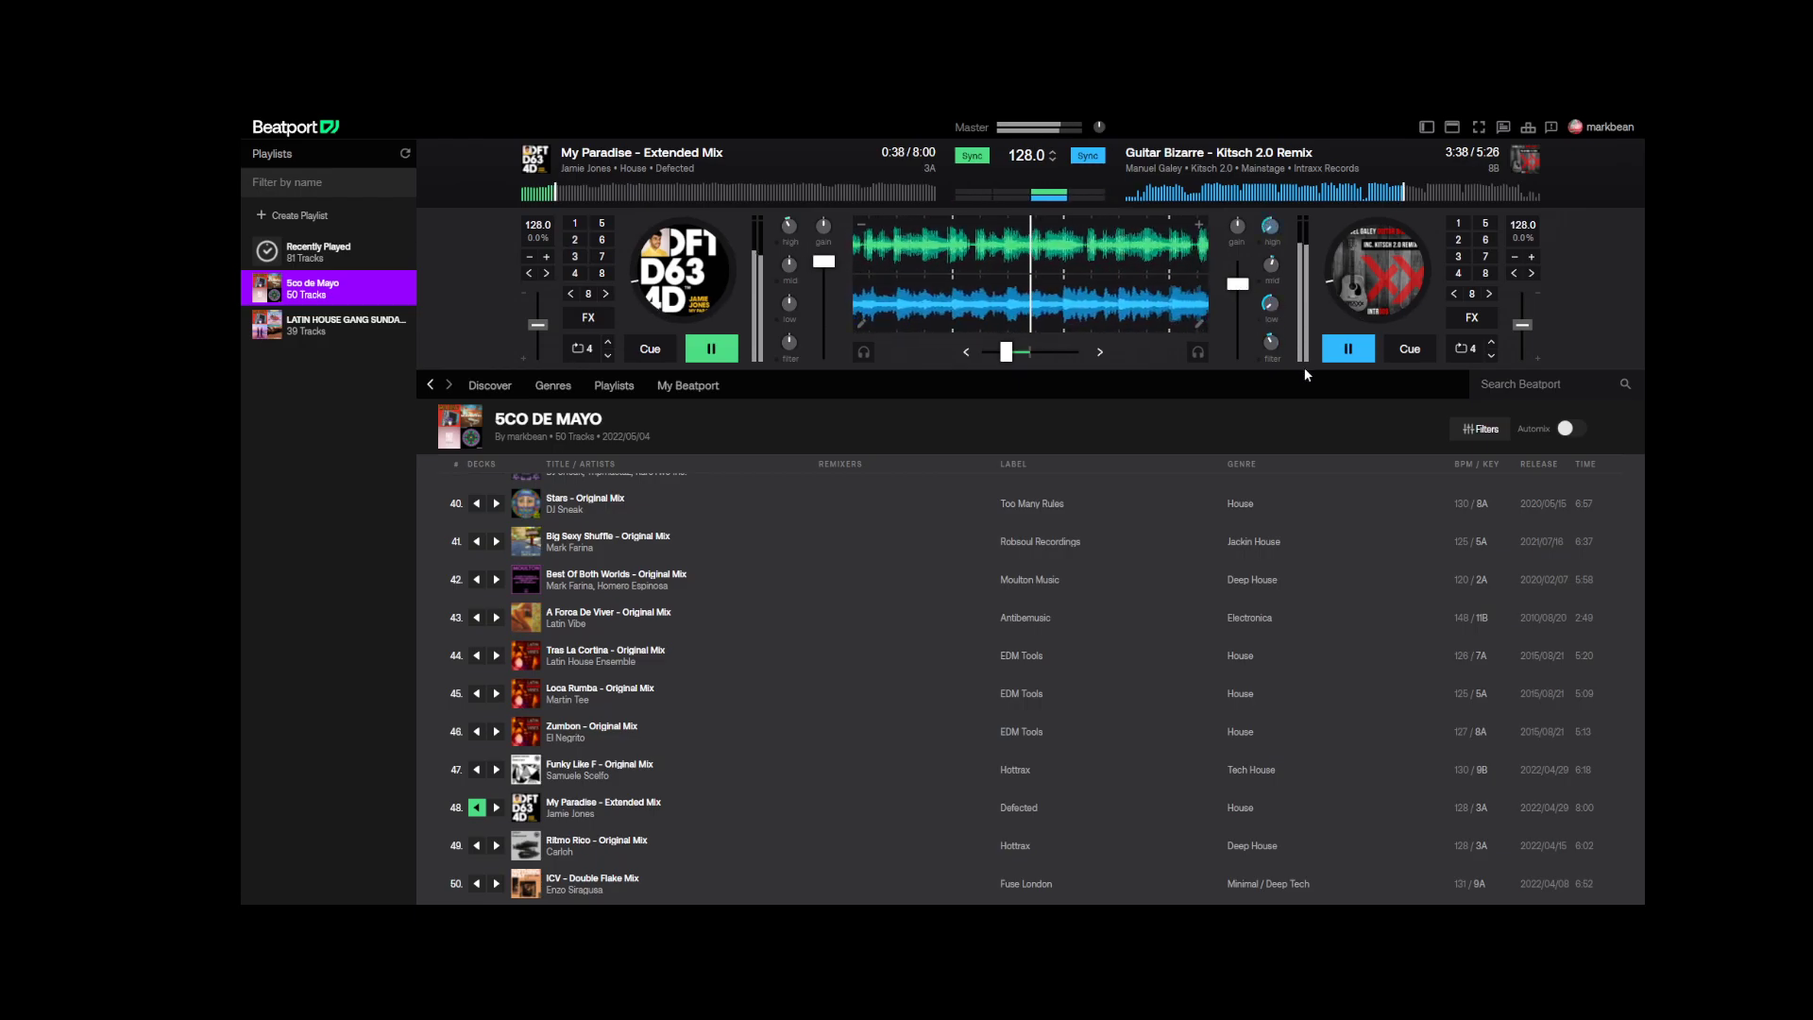
- Move the crossfader further toward the green deck in stages and pause the blue deck
drag(1007, 351, 995, 350)
click(746, 195)
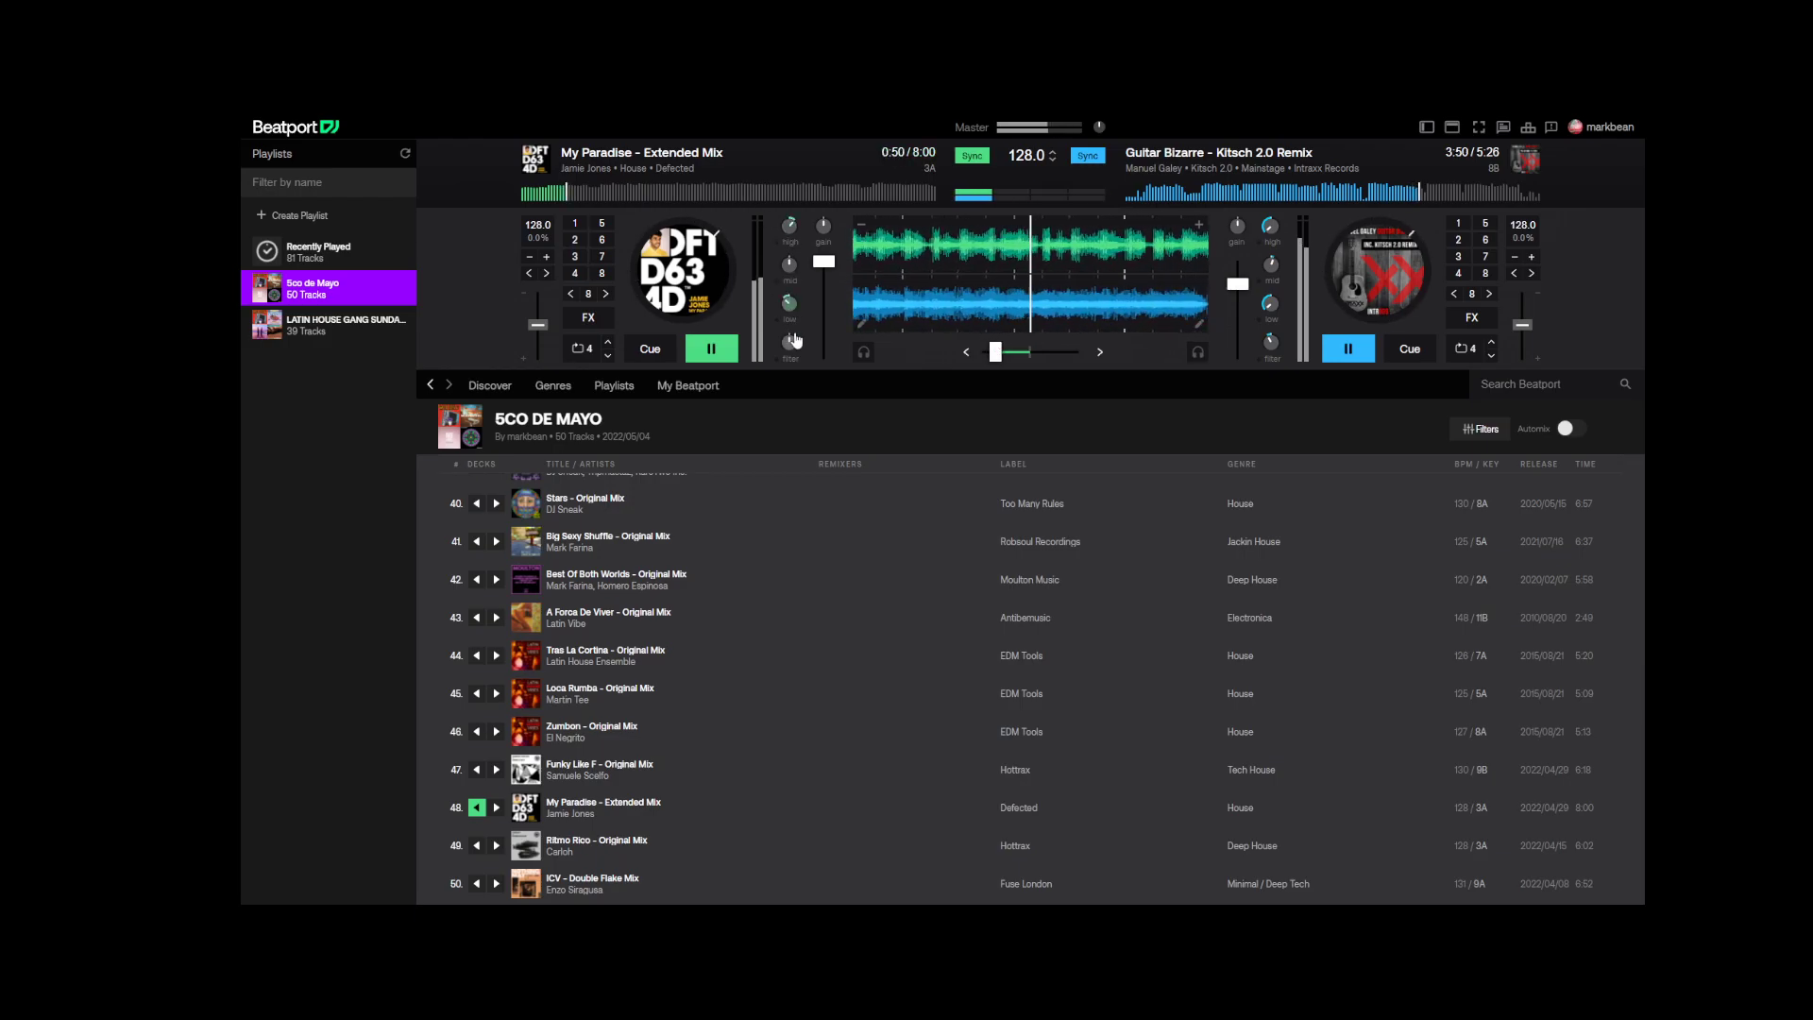
drag(995, 357, 987, 363)
click(1340, 350)
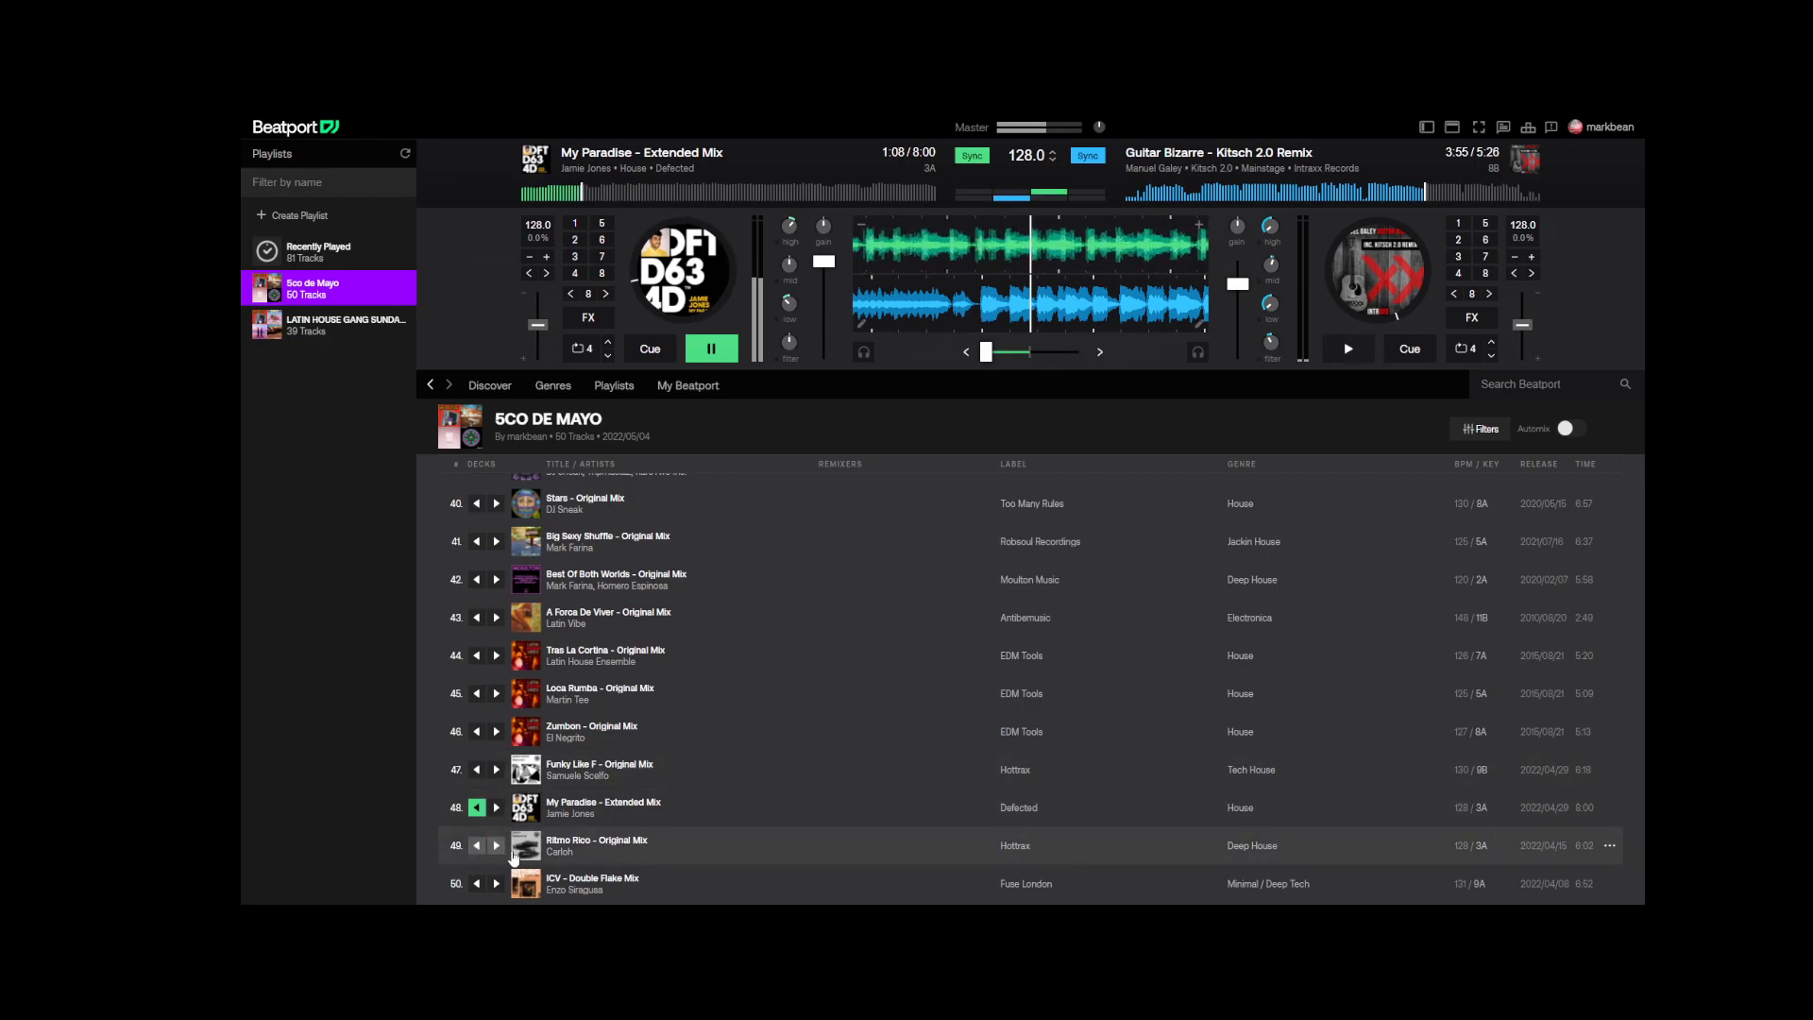
- Load "Ritmo Rico - Original Mix" onto the blue deck and cue its playback position at 2:35
click(496, 845)
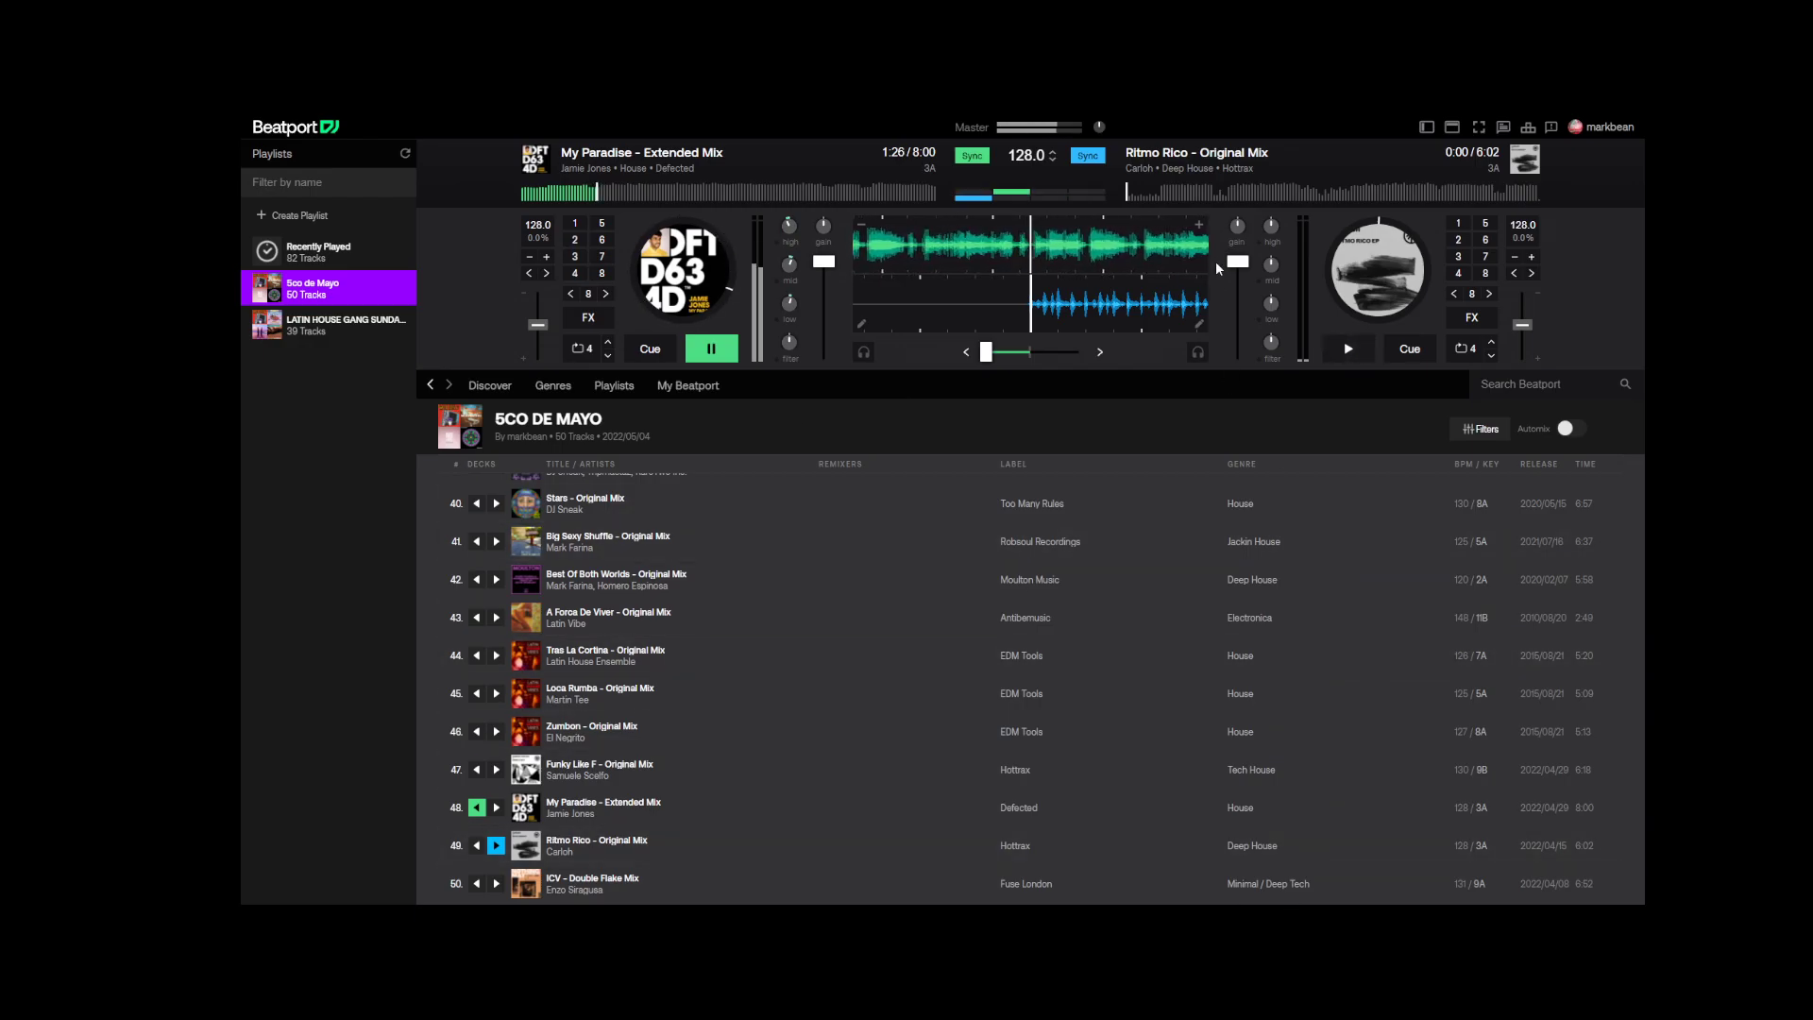
click(1086, 156)
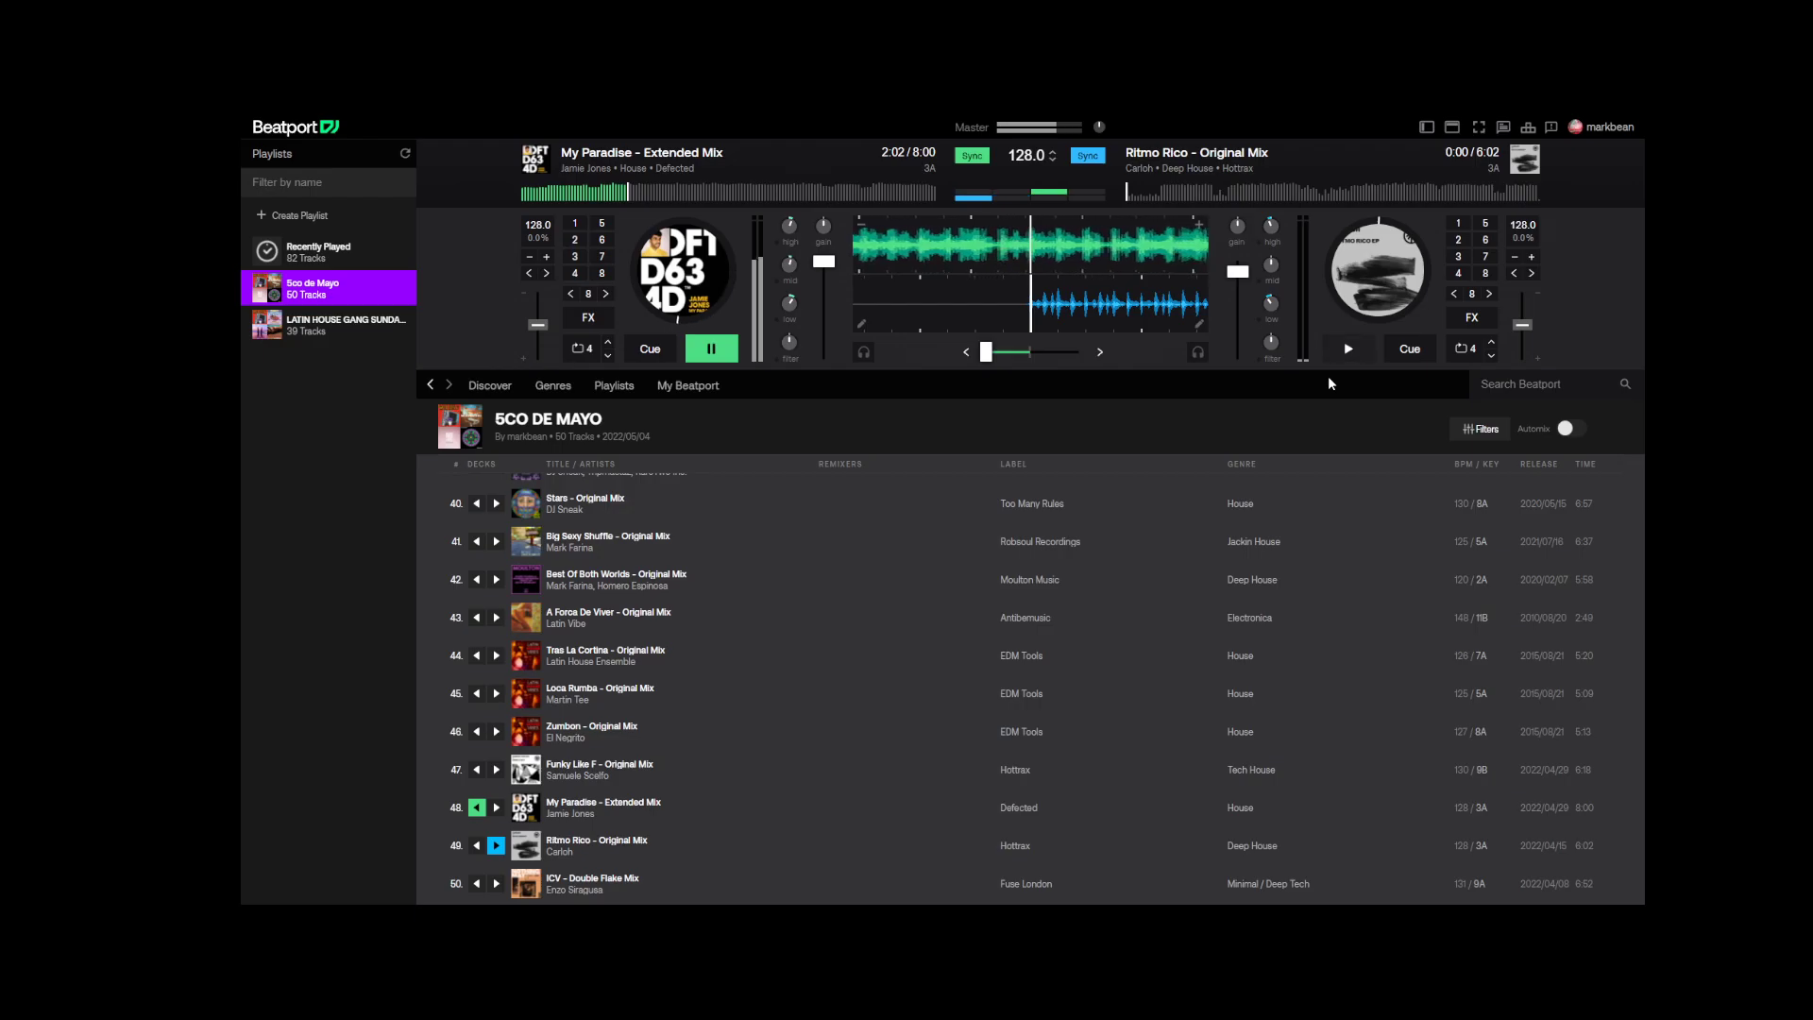
click(1222, 197)
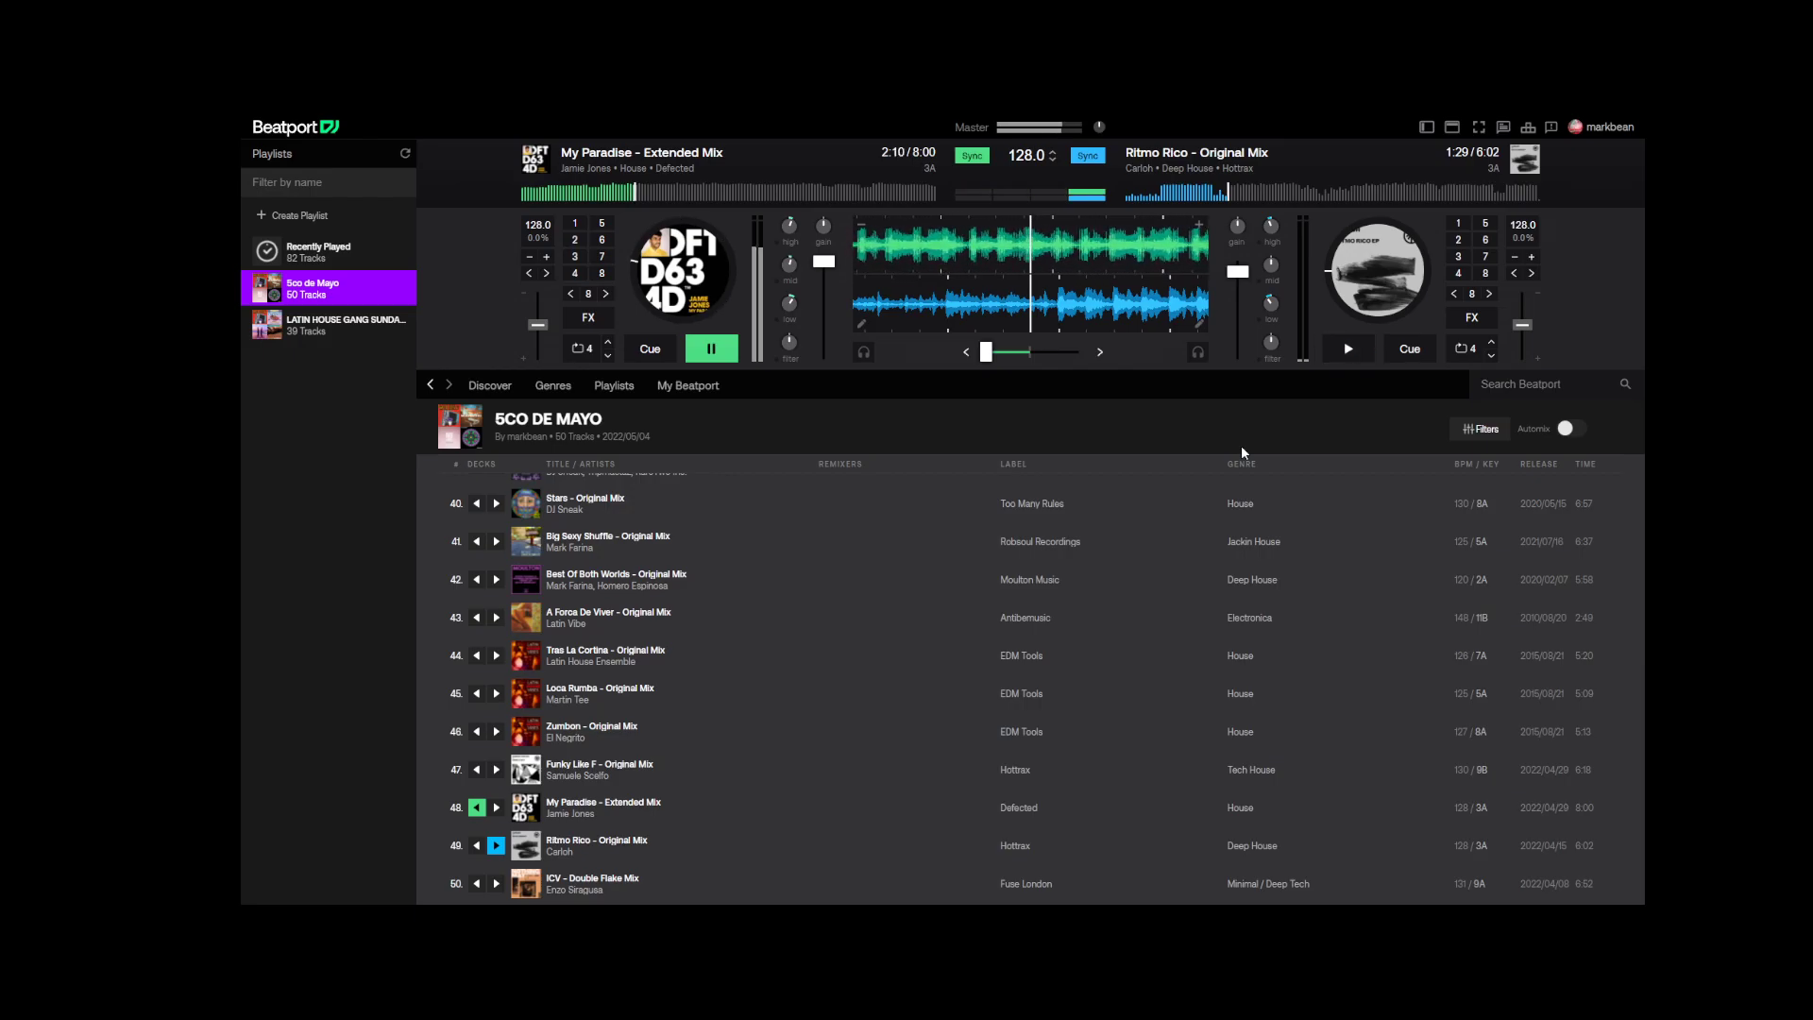
click(1320, 193)
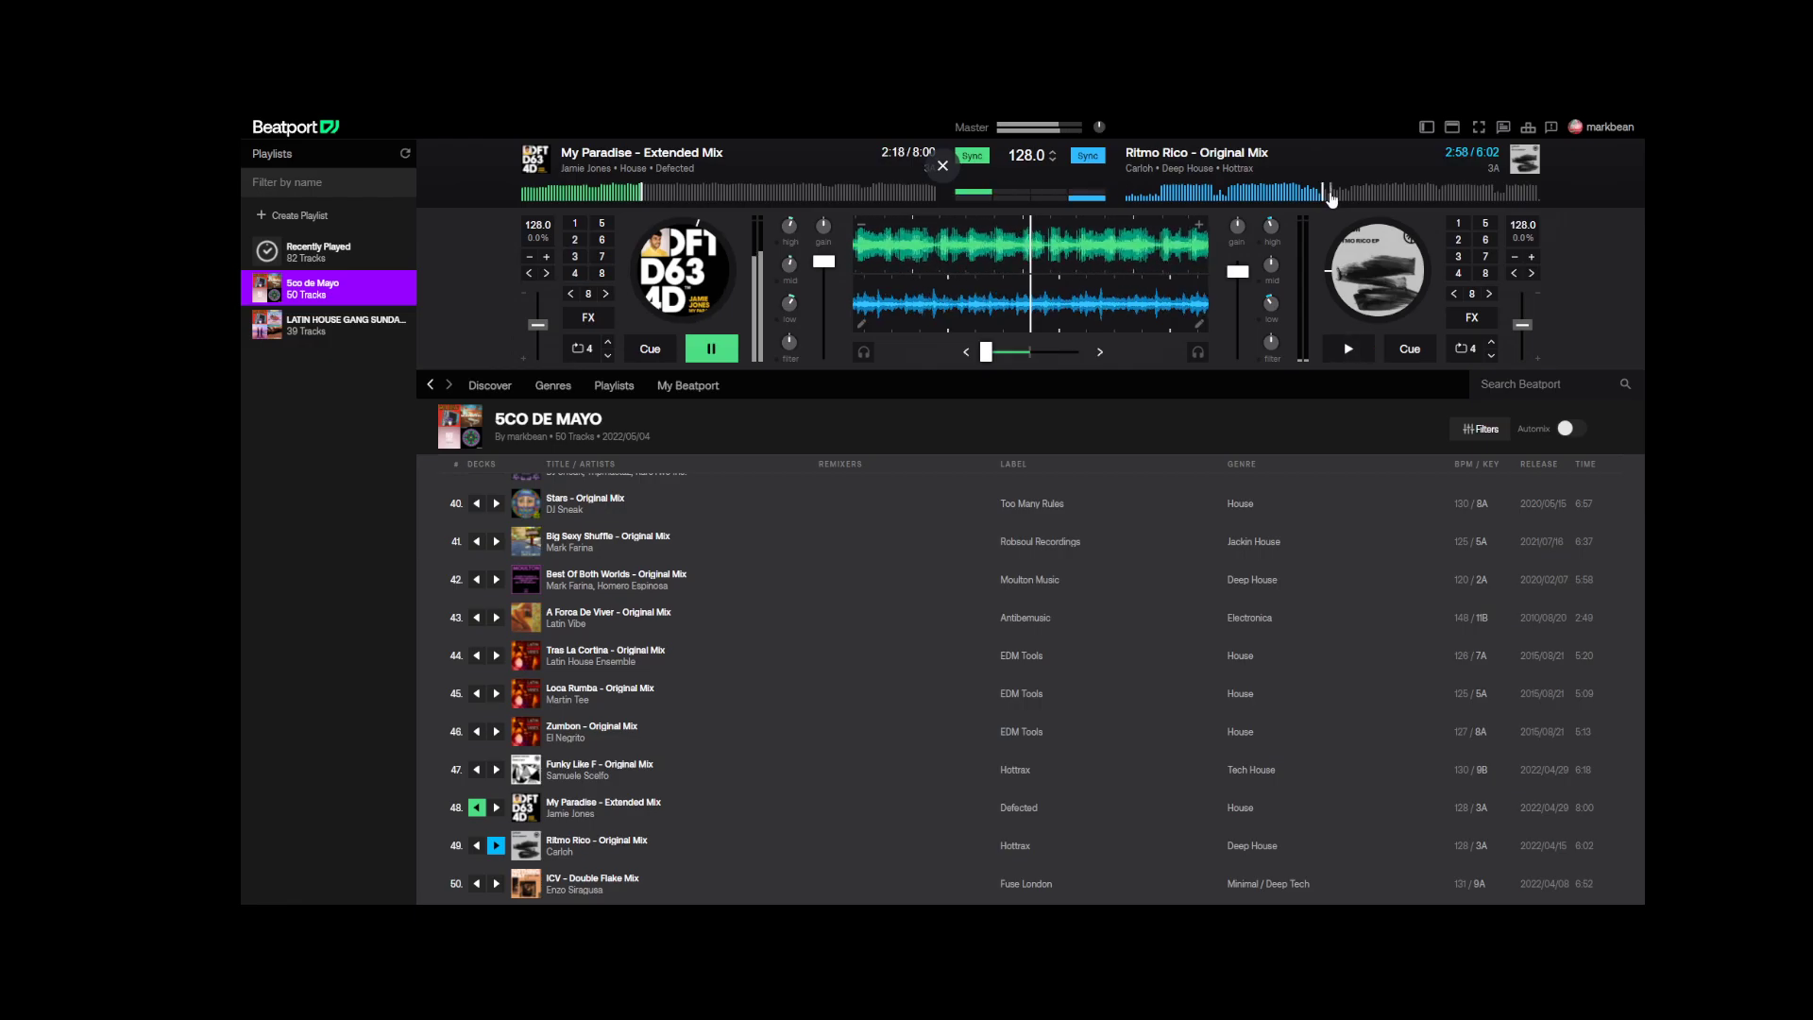
click(1342, 194)
drag(1349, 202, 1353, 204)
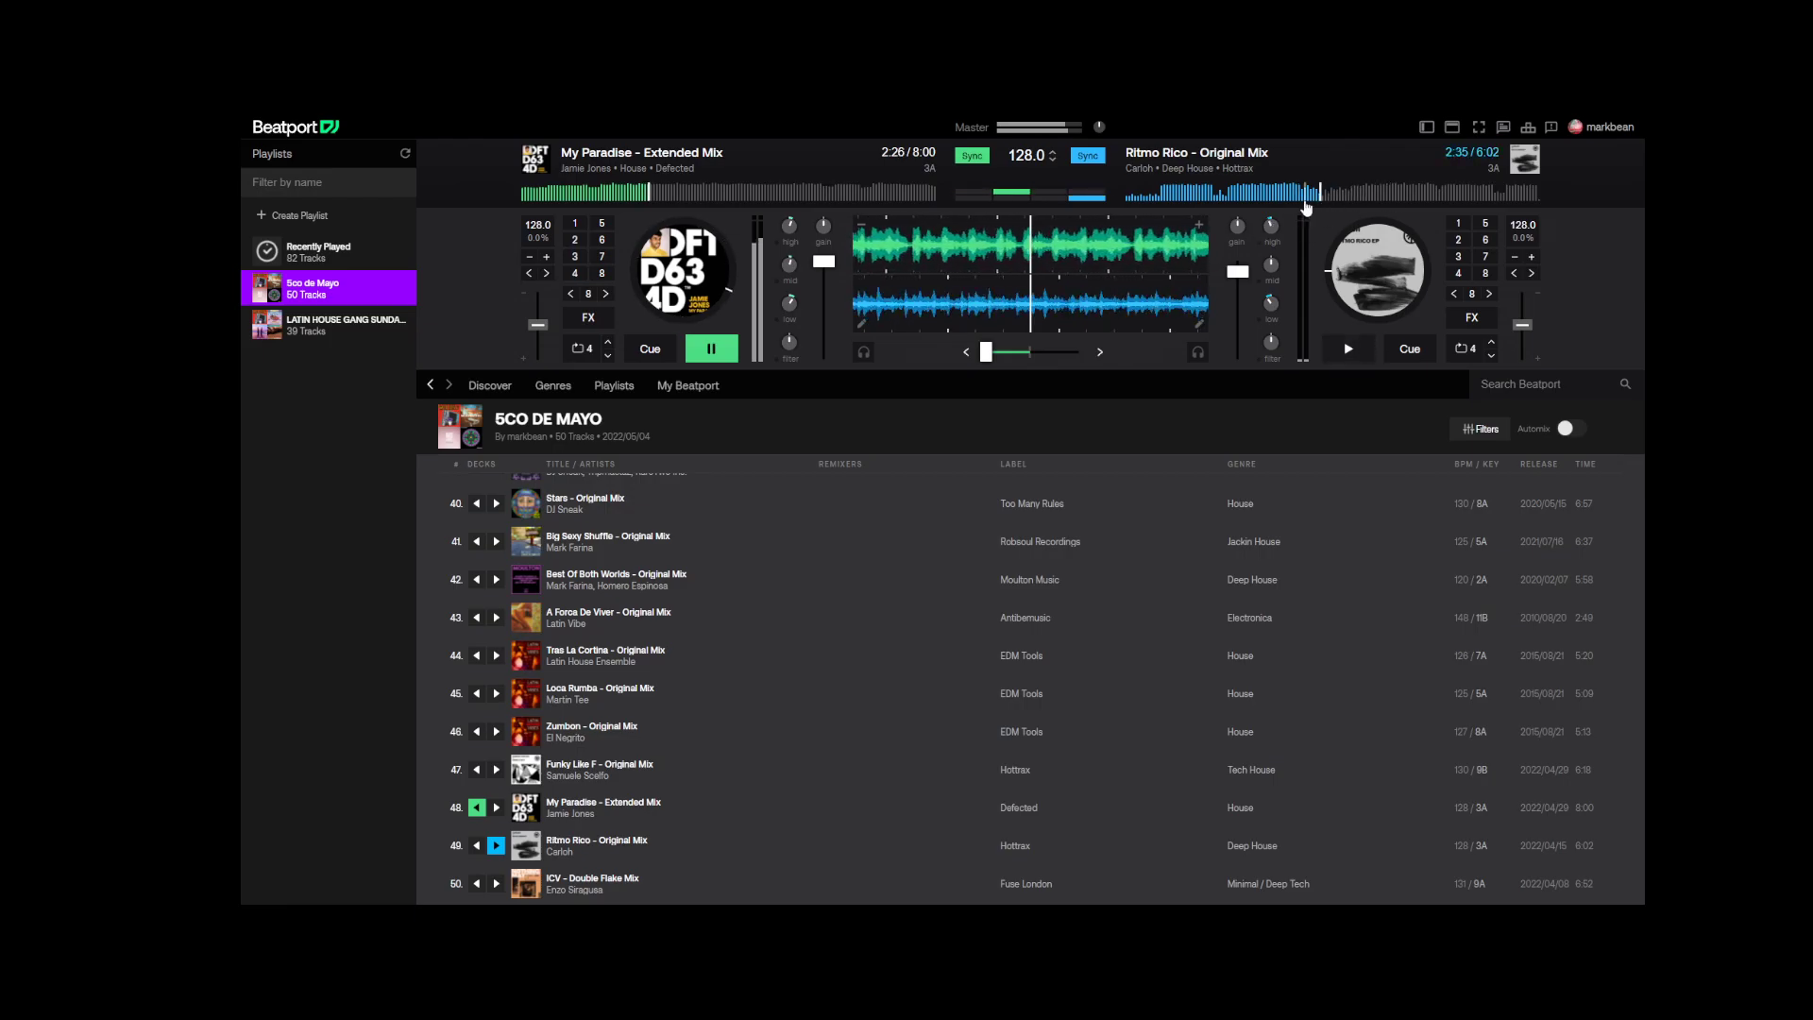
click(1305, 200)
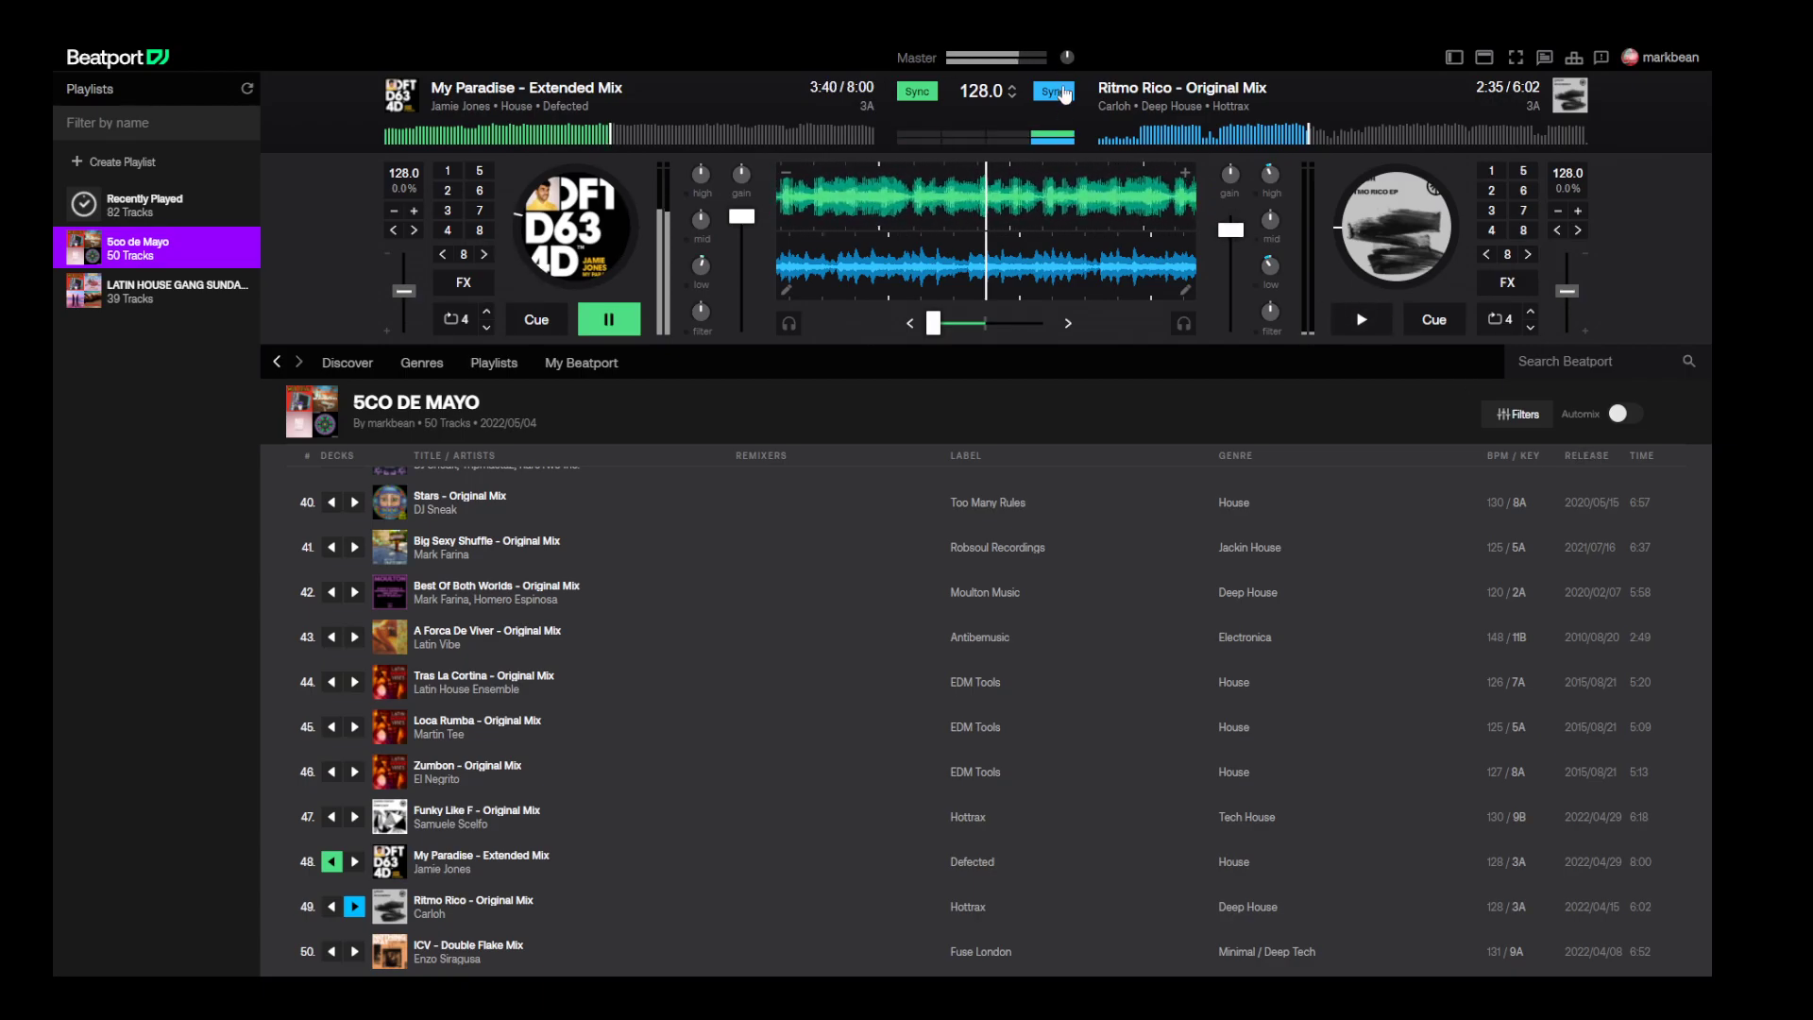
- Start "Ritmo Rico" on the blue deck with sync on and bring the crossfader to centre
click(1054, 92)
click(1055, 94)
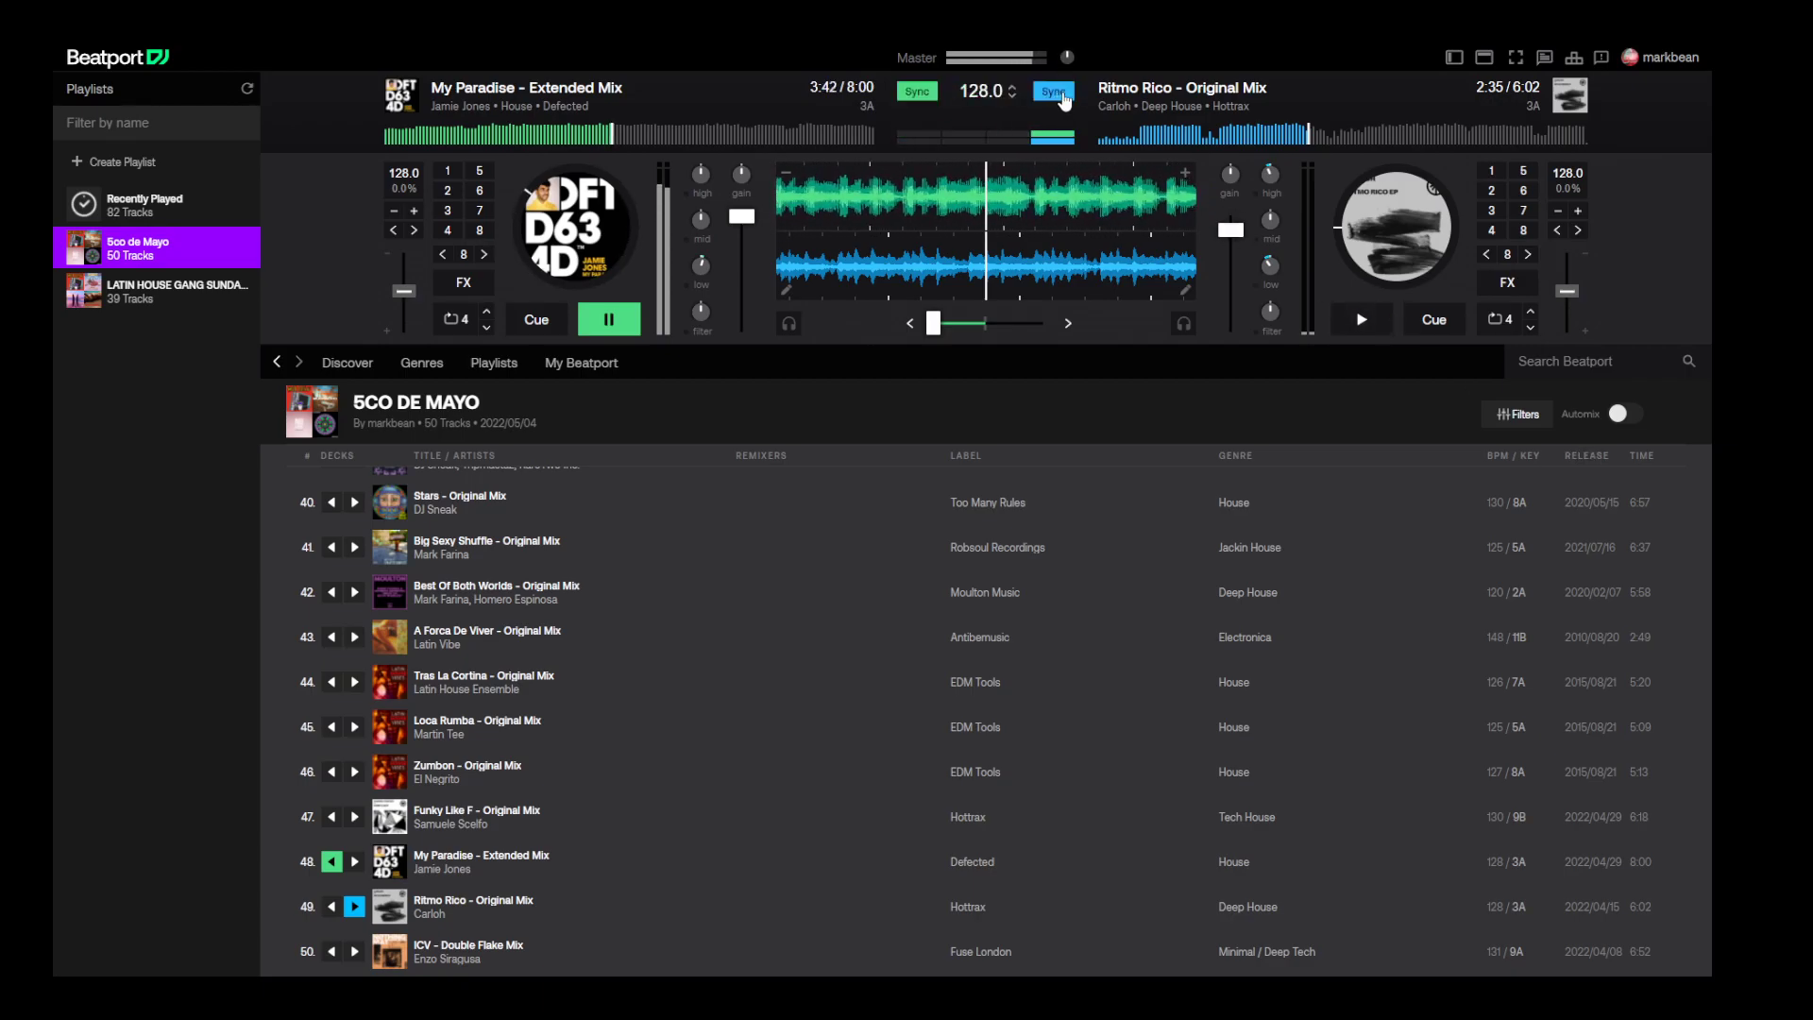
click(1361, 319)
drag(919, 330, 986, 326)
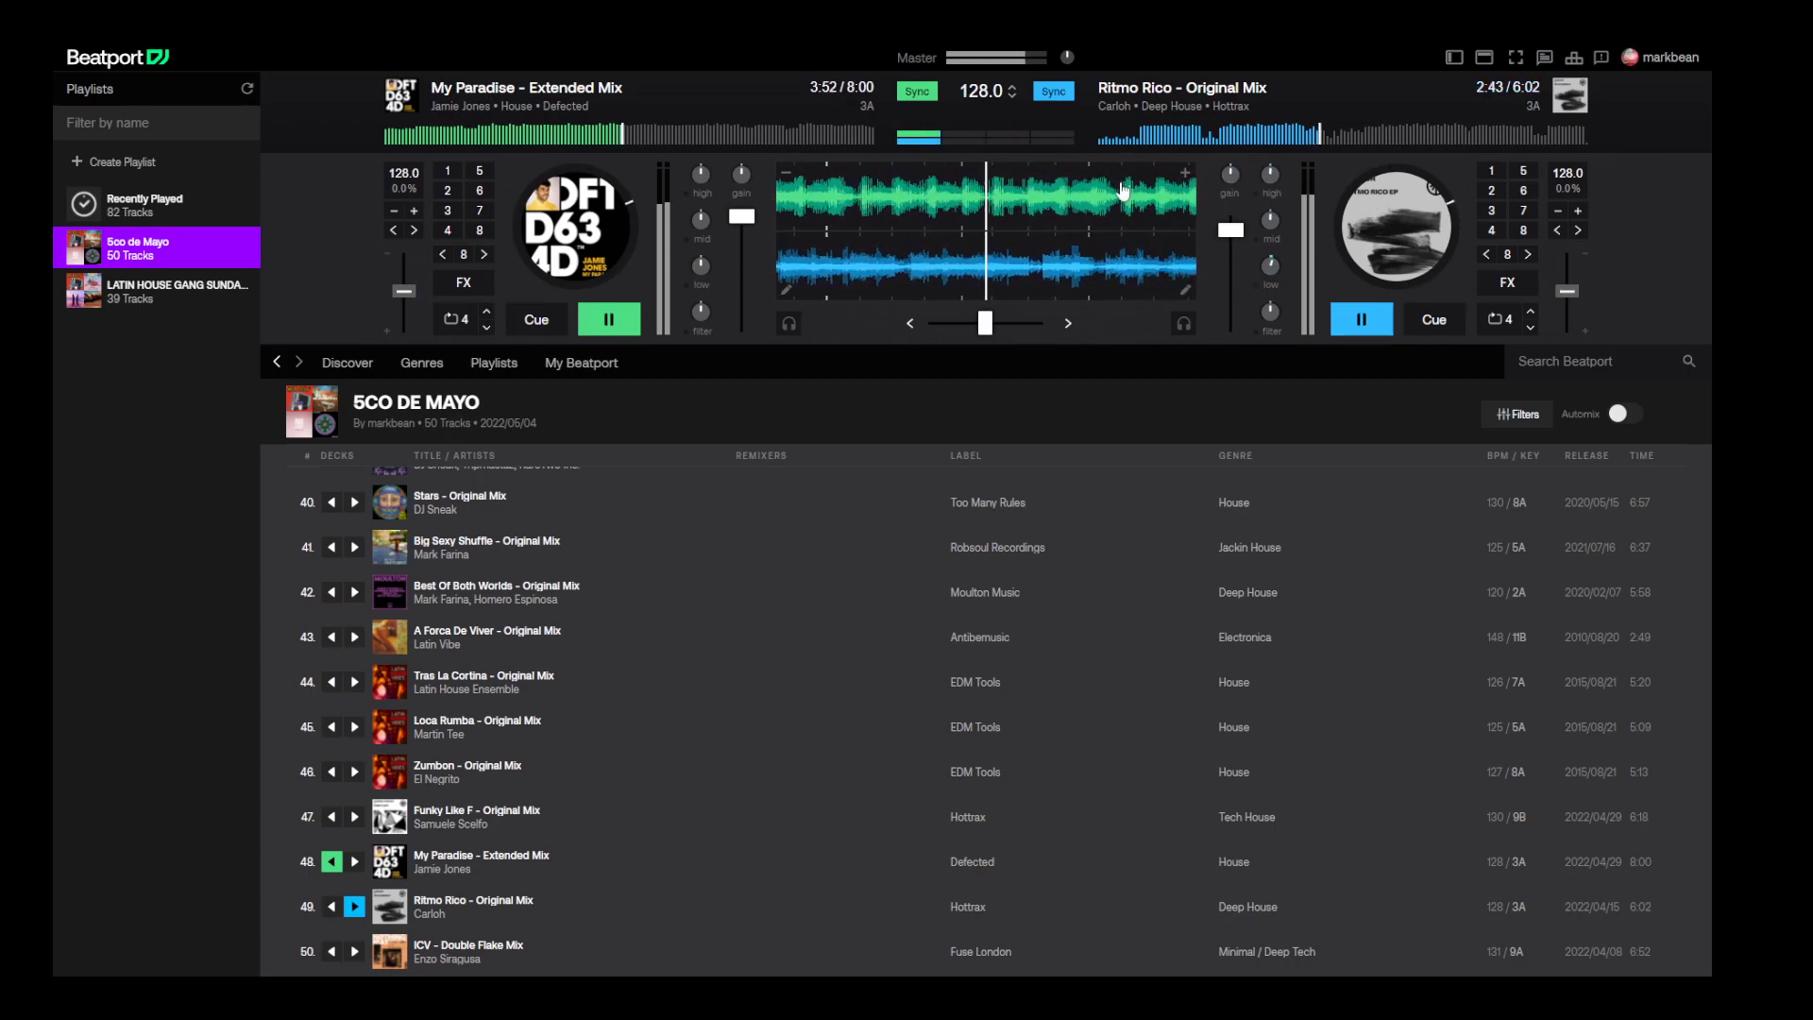
- Lower the green deck's volume fader, raise the blue deck's, and crossfade to the blue deck, stopping the green one
drag(752, 218, 754, 248)
drag(1231, 230, 1231, 215)
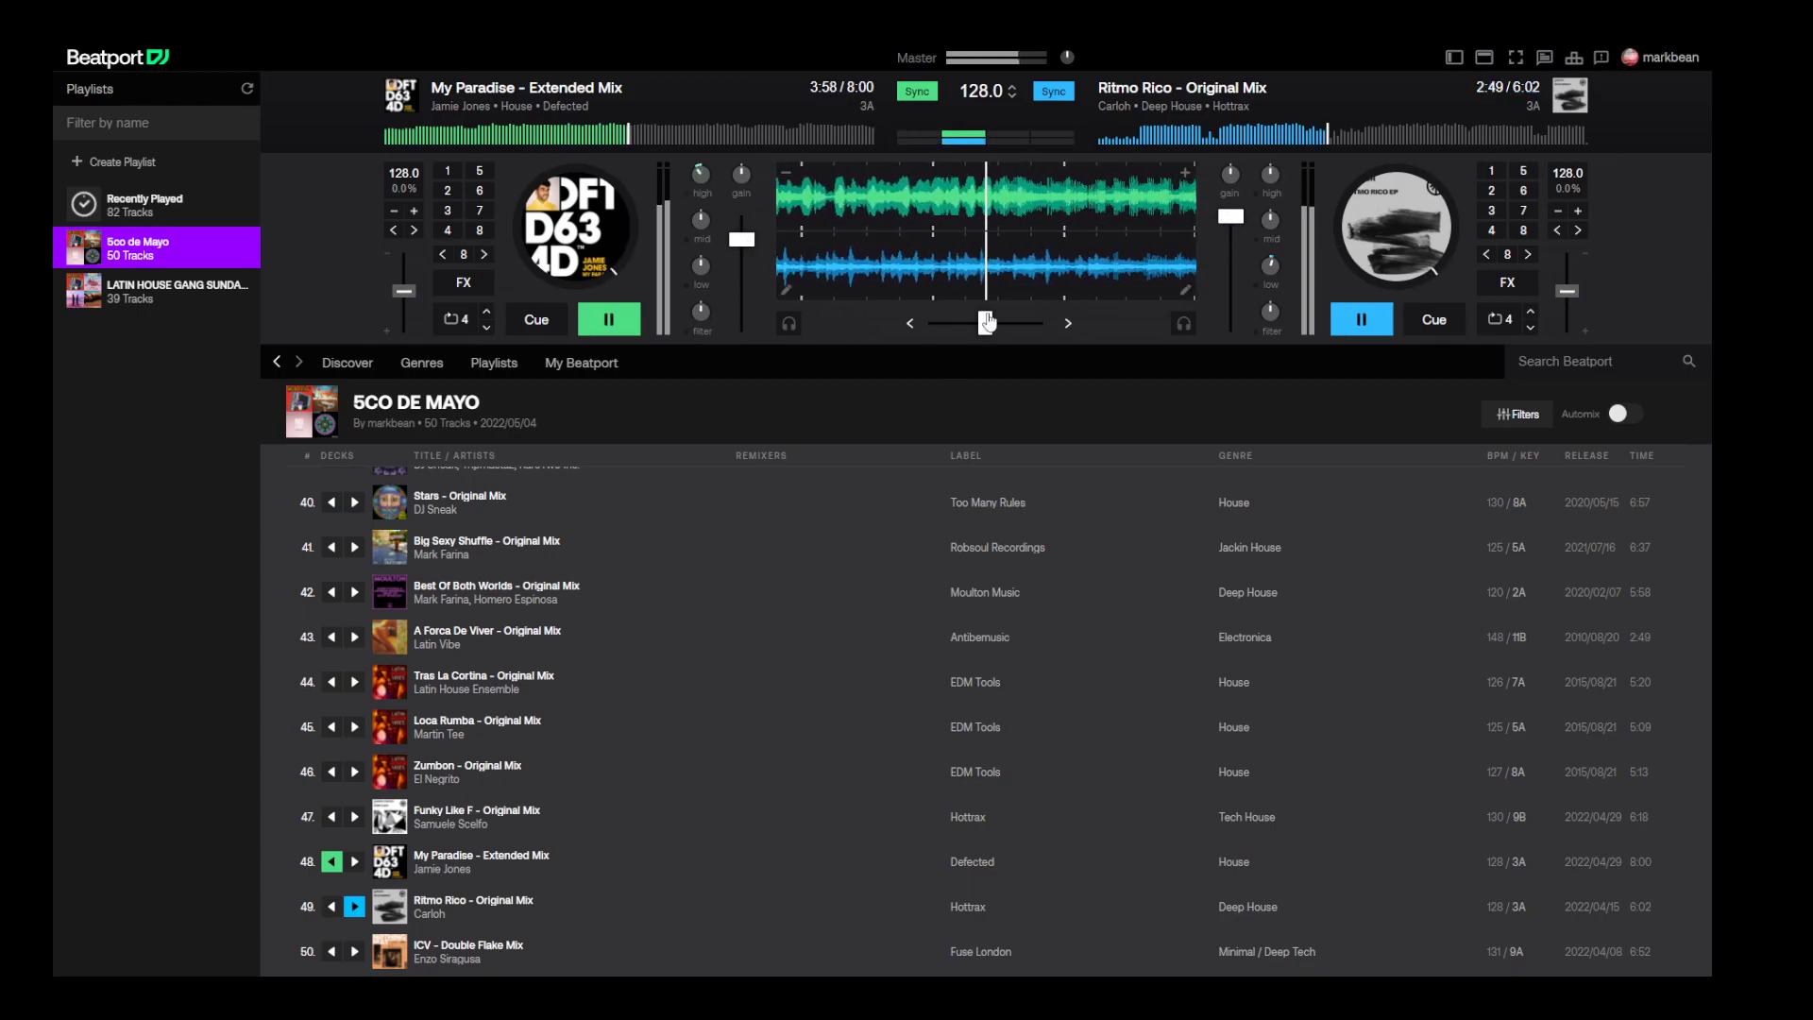
drag(986, 325, 1037, 321)
key(space)
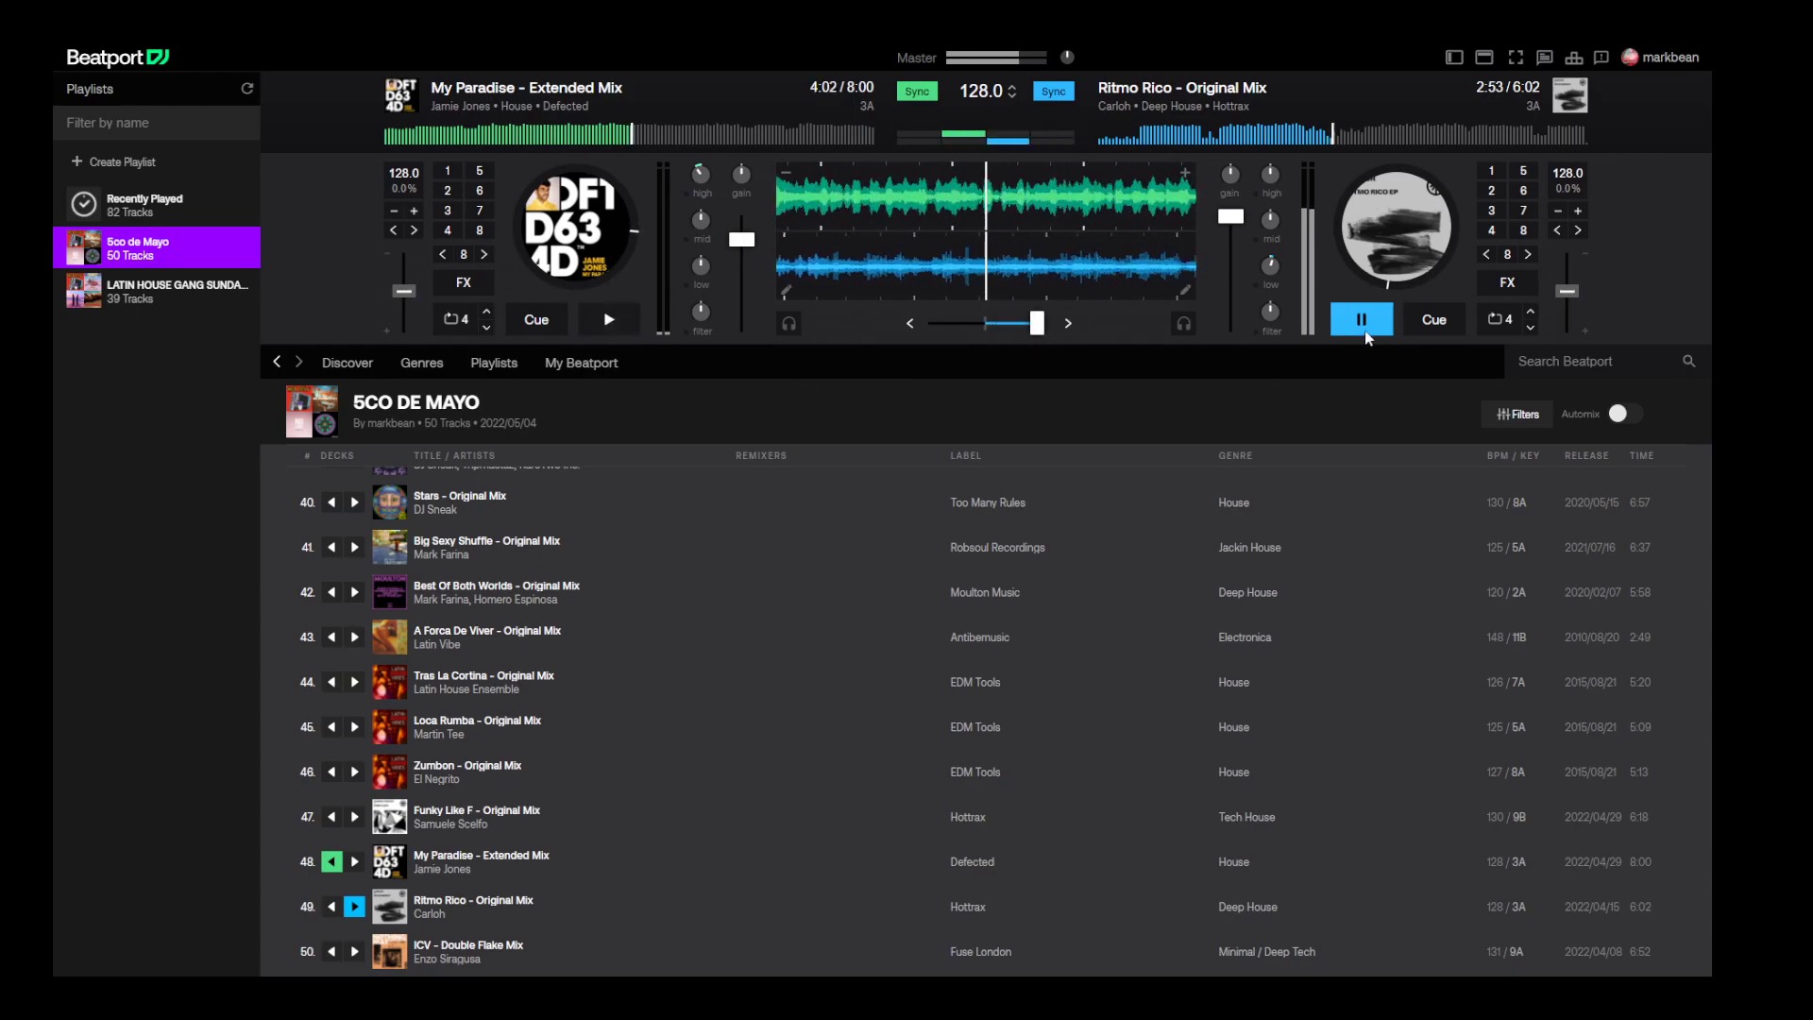
- Tweak the blue deck's low EQ, filter and gain while "Ritmo Rico" plays
drag(1272, 265, 1274, 338)
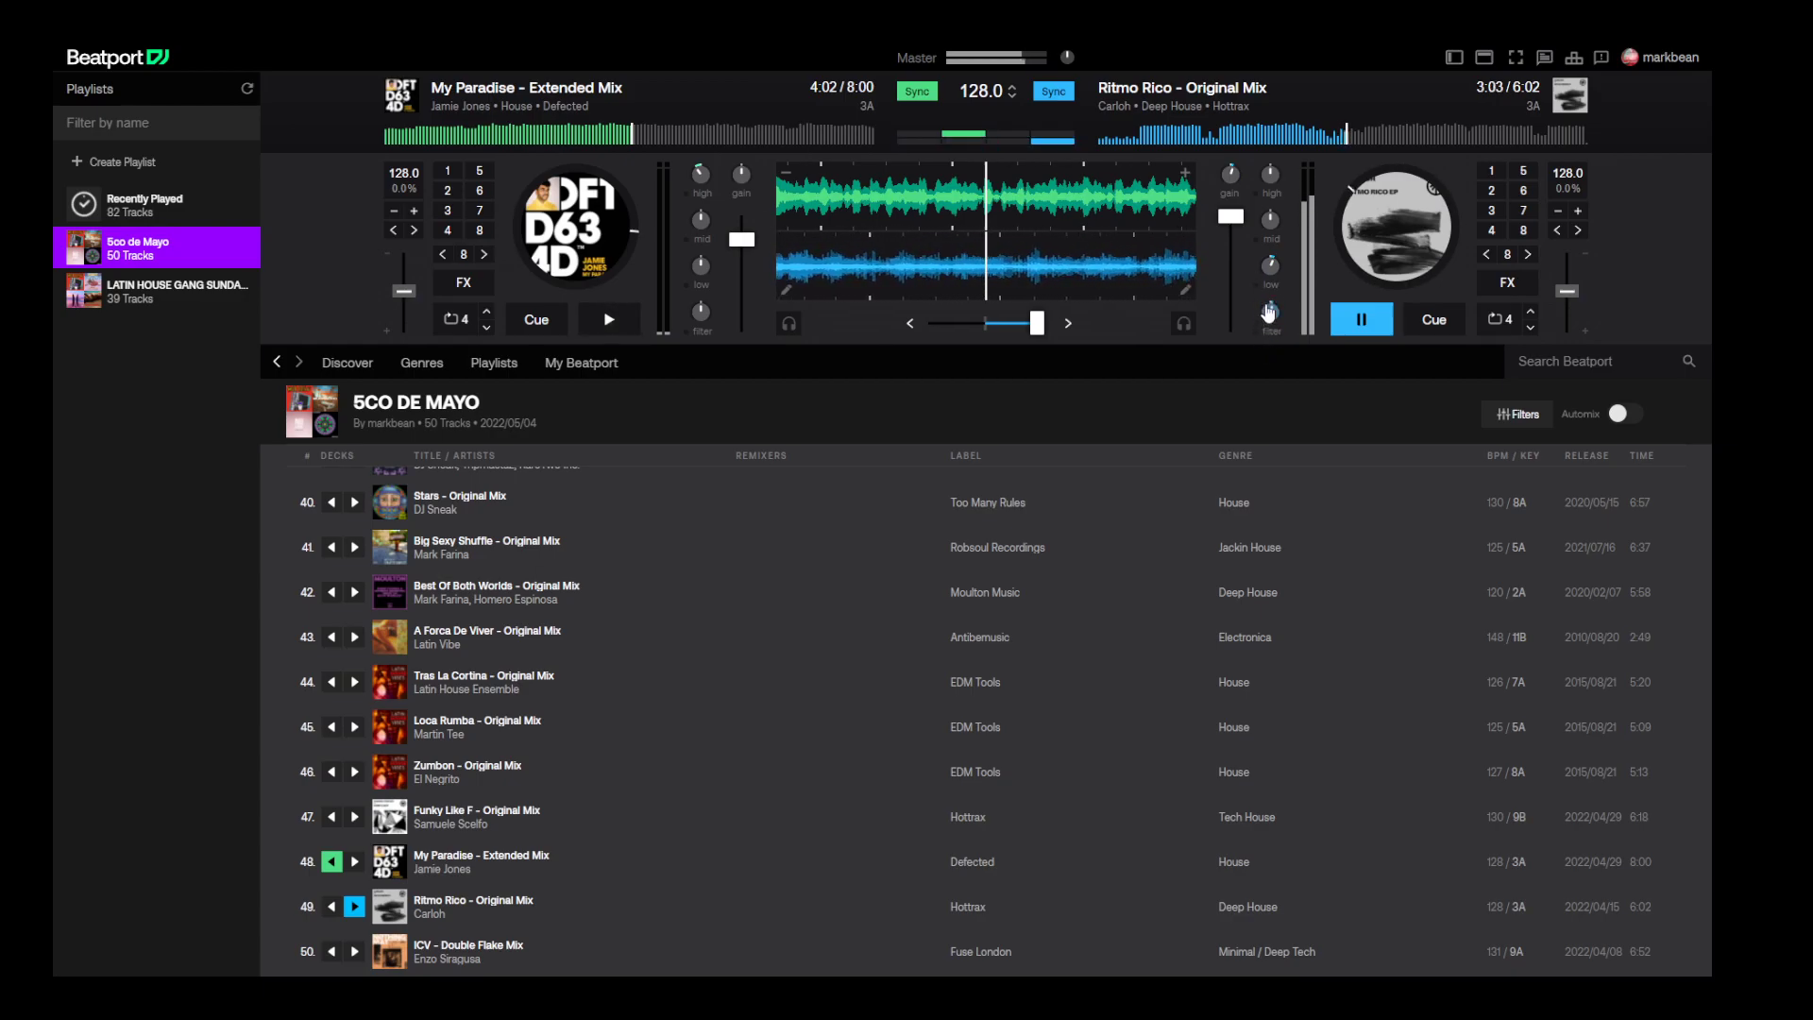
mouse_move(1271, 333)
mouse_down()
mouse_move(1296, 383)
mouse_move(1284, 332)
mouse_up()
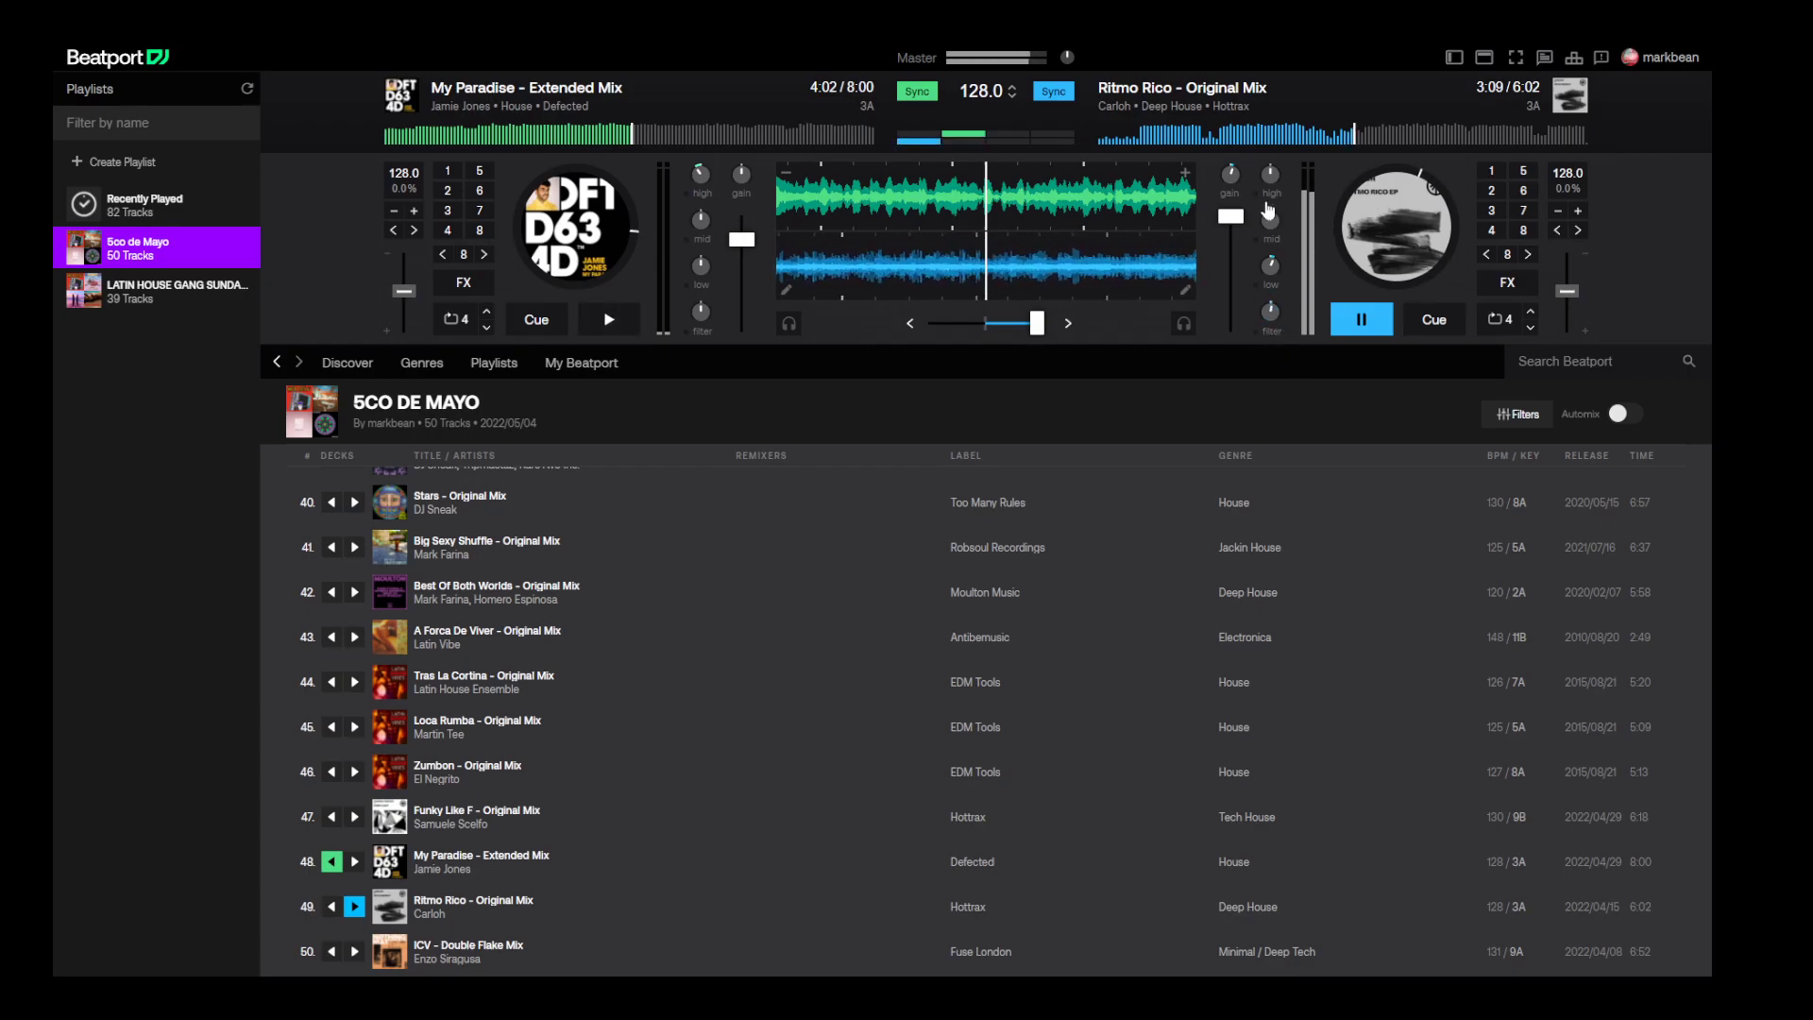
drag(1229, 175, 1229, 203)
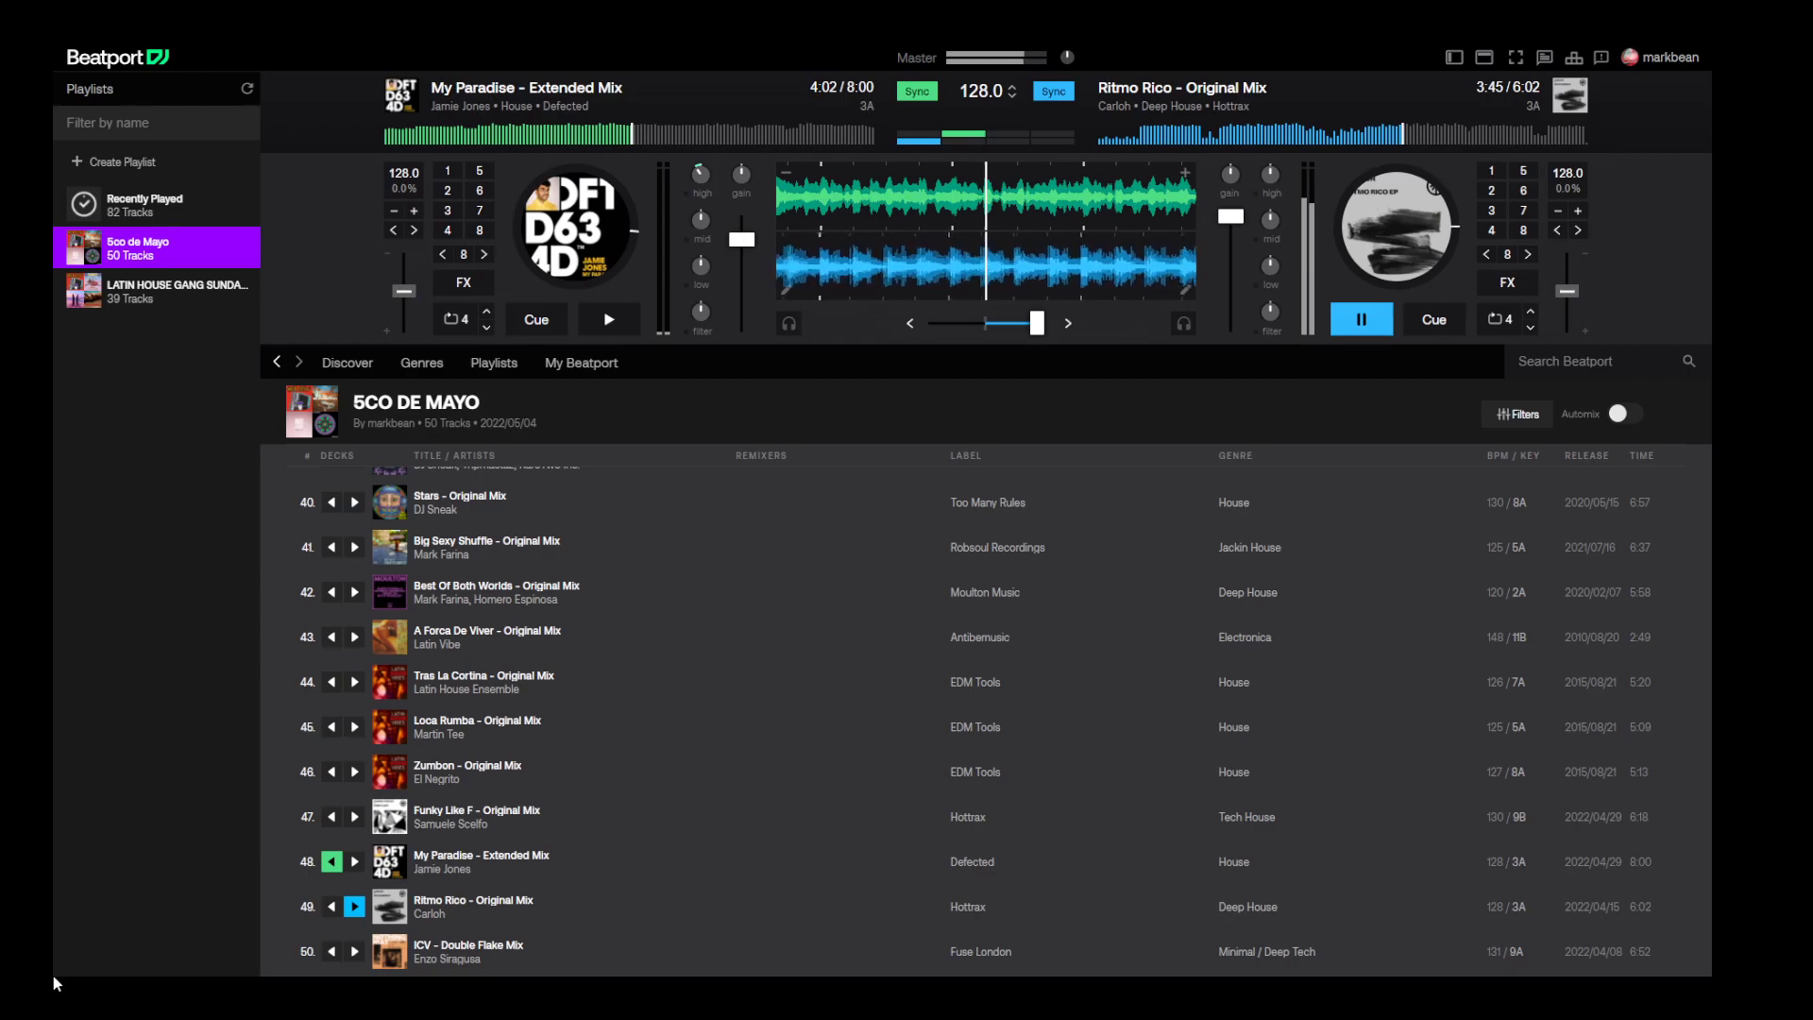
- Load "ICV - Double Flake Mix" onto the green deck and raise the synced tempo gradually to 131.0 BPM from the blue deck
click(332, 953)
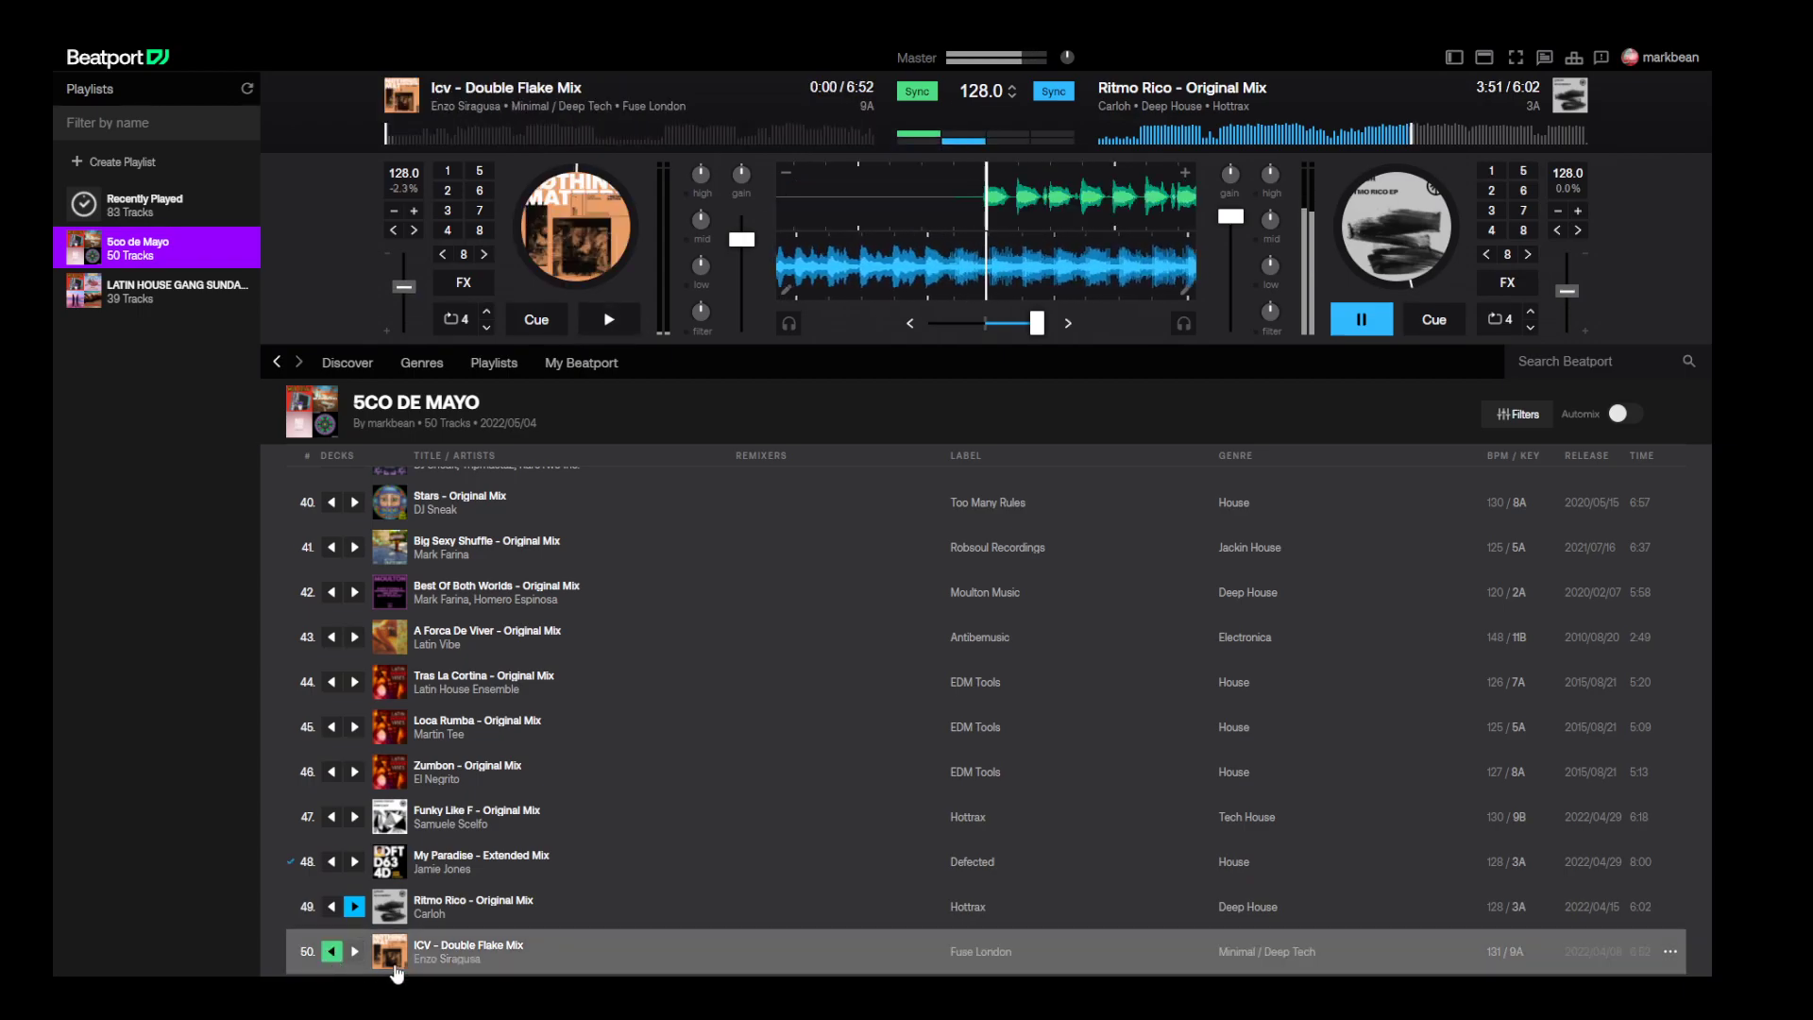
click(1578, 210)
click(1579, 211)
click(1578, 211)
click(1578, 211)
click(1579, 210)
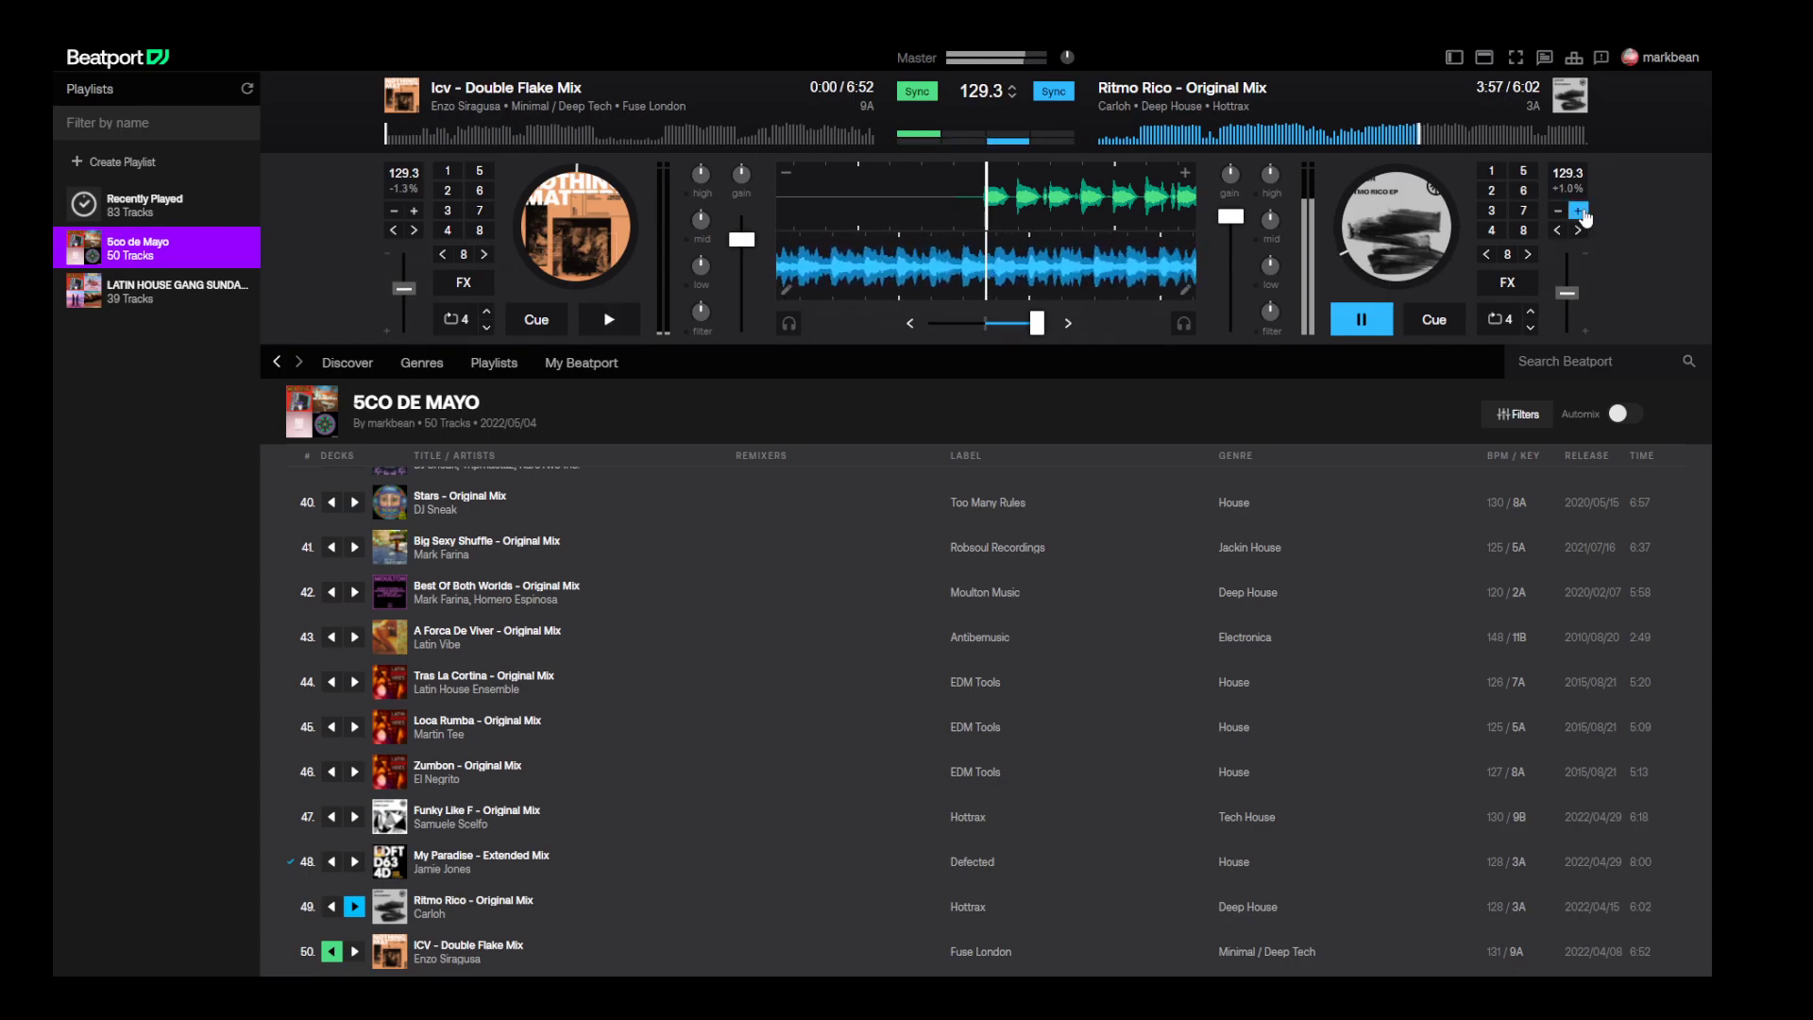
click(1578, 211)
click(1578, 211)
click(1578, 211)
click(1578, 210)
click(1578, 211)
click(1578, 210)
click(1578, 211)
click(1583, 212)
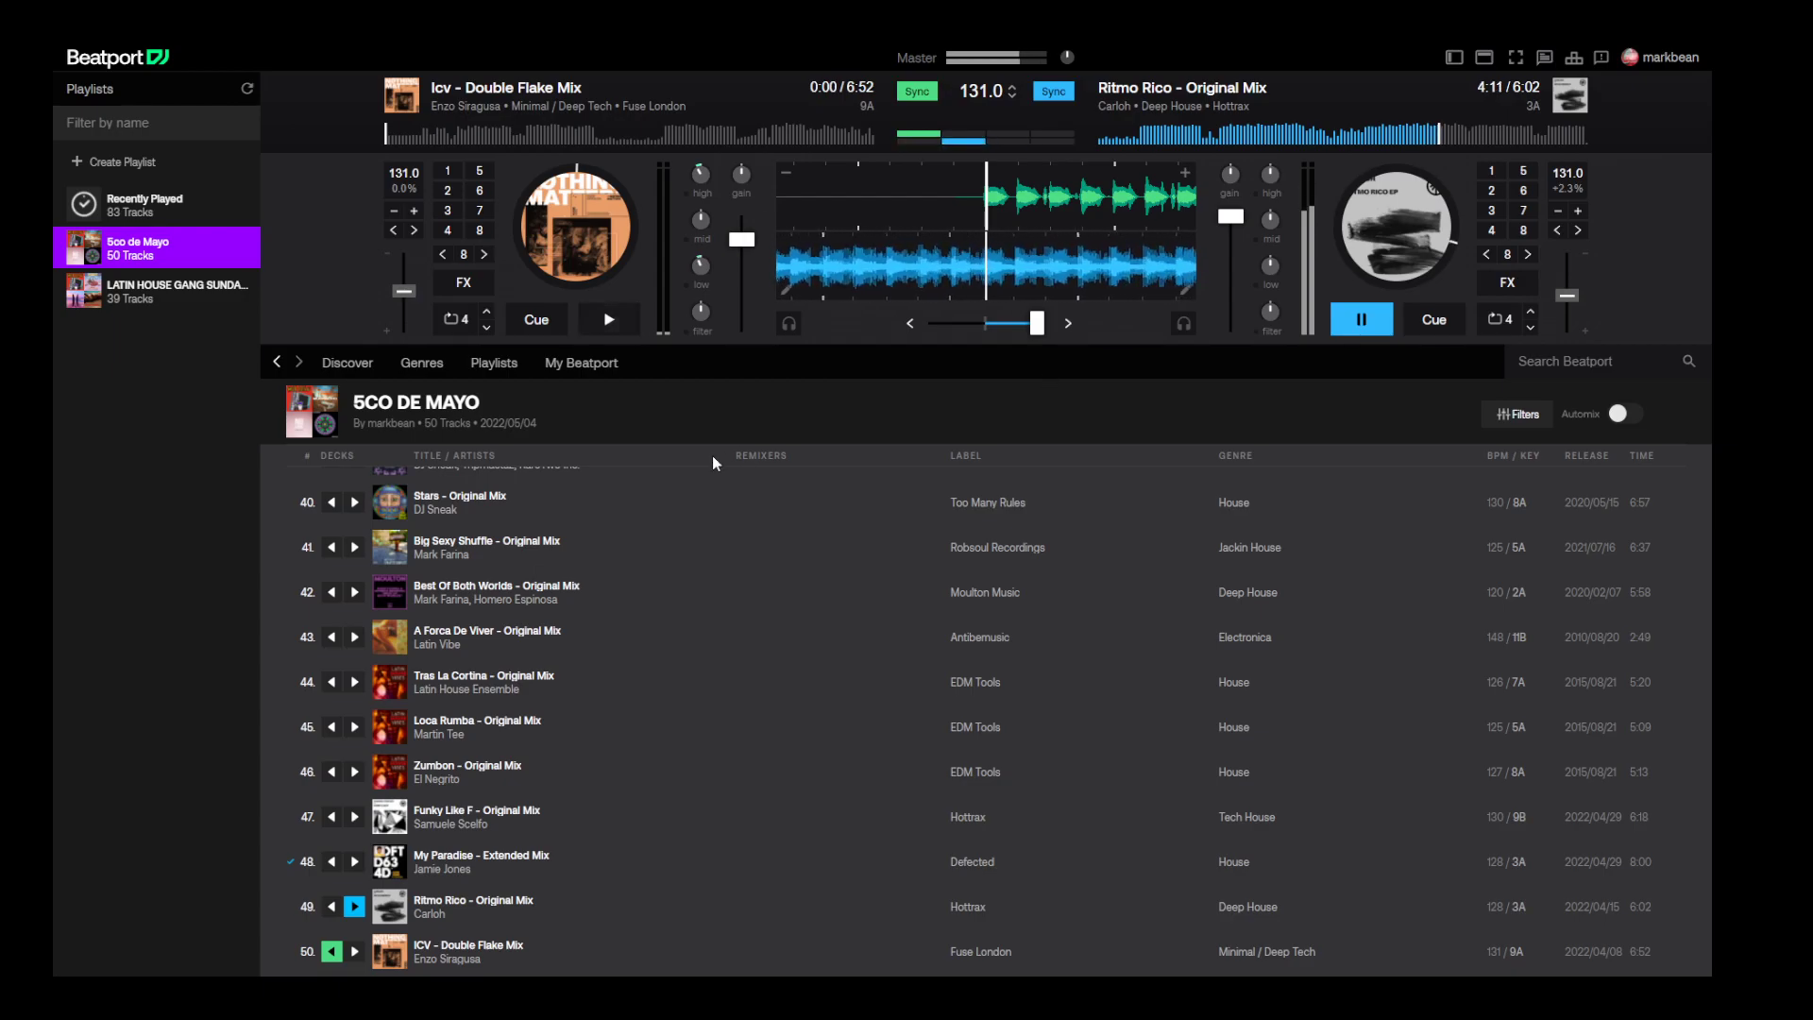
- Start "ICV" on the green deck from 2:55 and bring the crossfader to centre
click(594, 133)
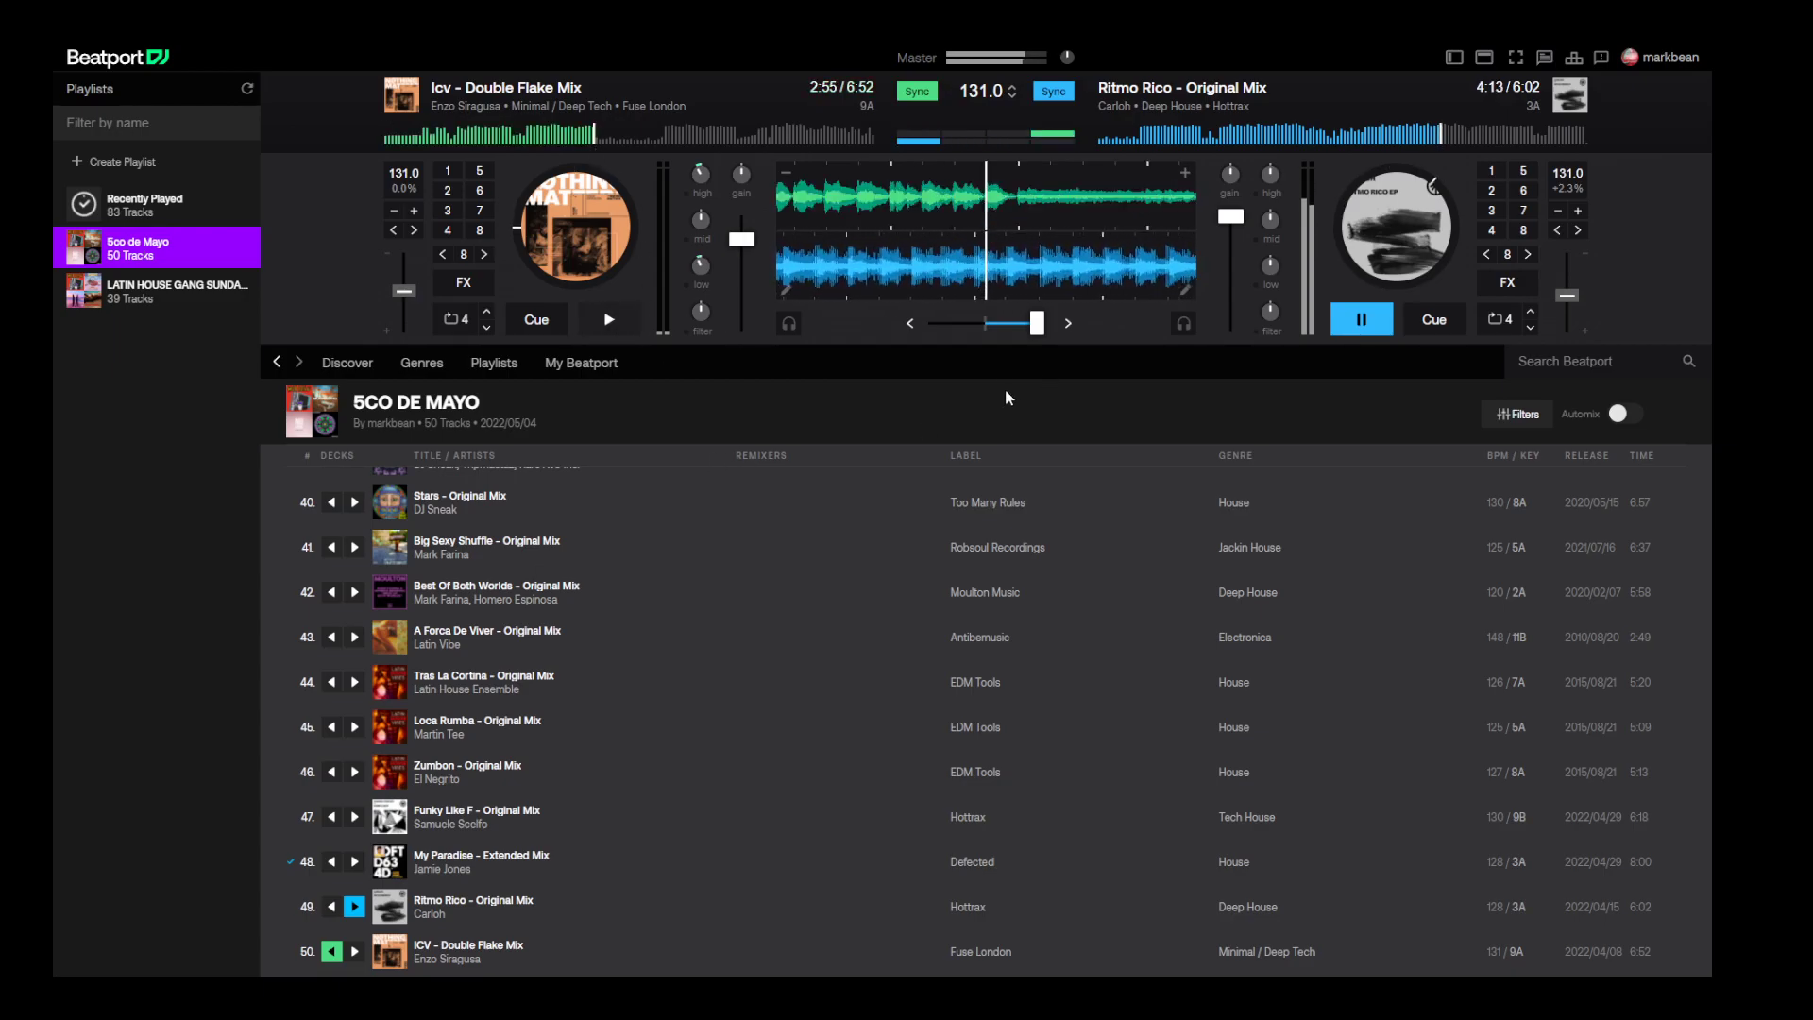
click(608, 319)
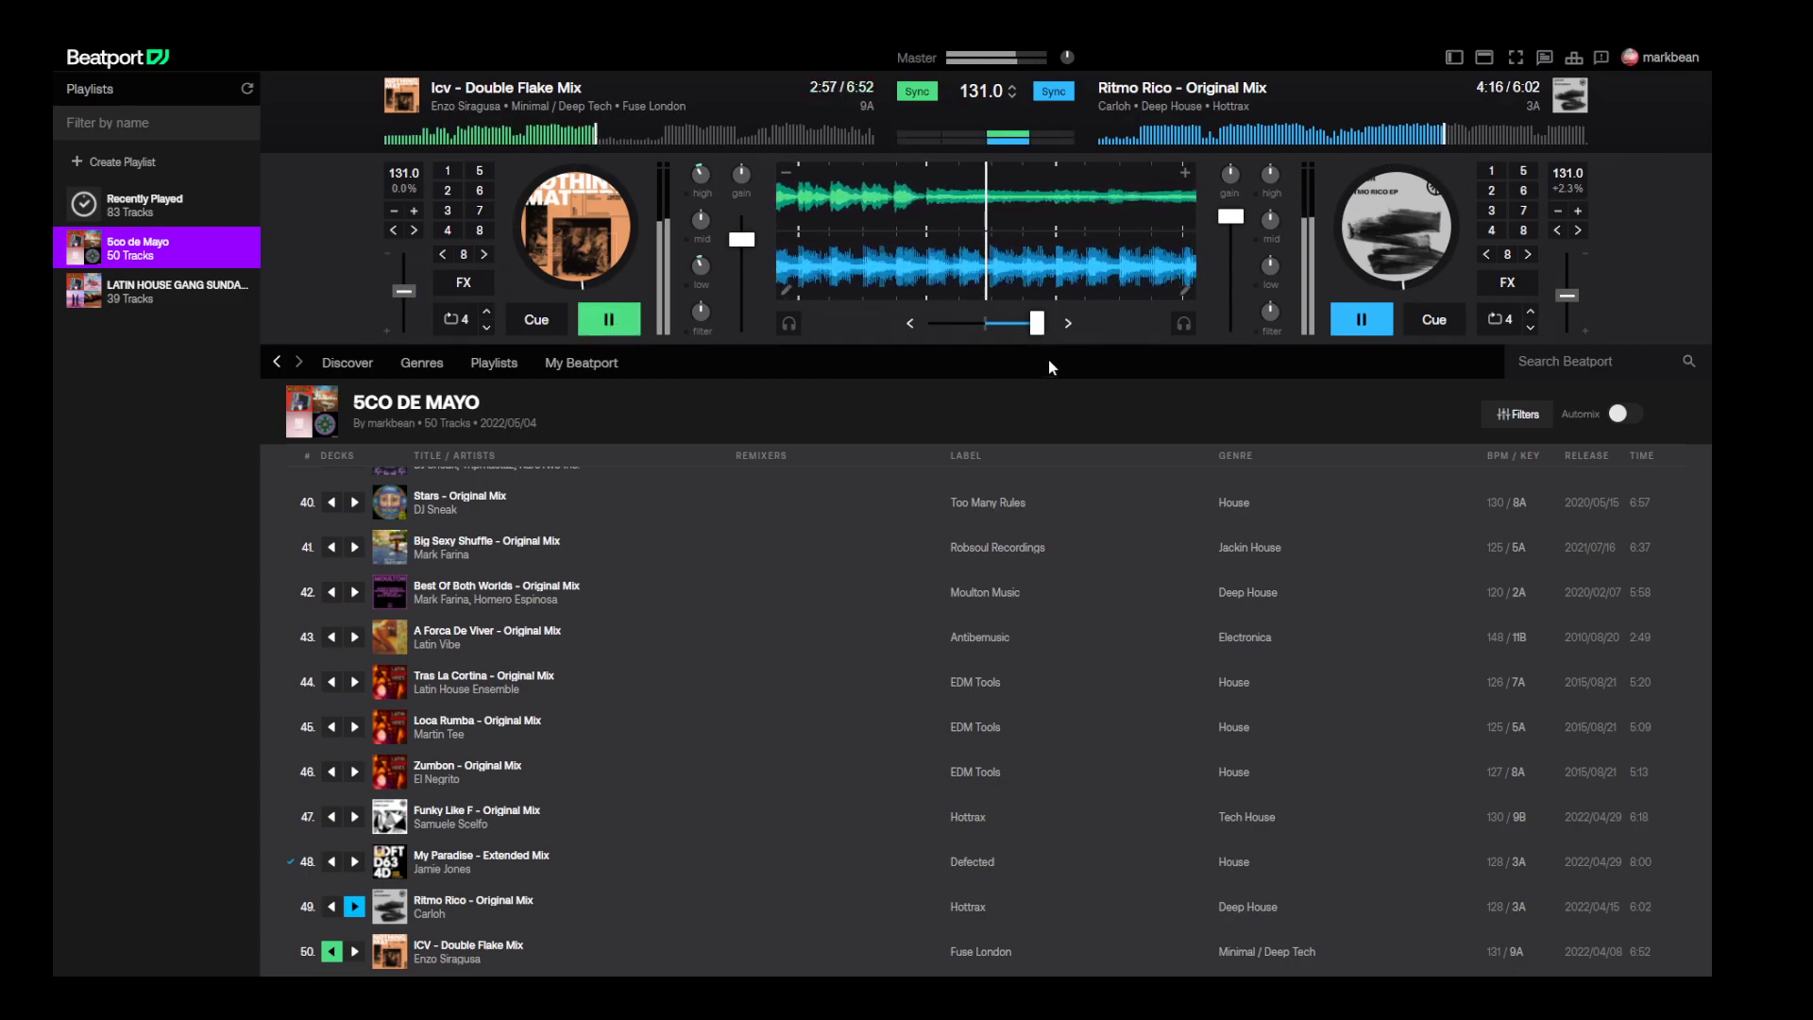
drag(1037, 323, 985, 323)
- Cut the blue deck's low EQ, raise the green deck's volume fader and lower the blue deck's slightly
drag(1271, 265, 1271, 283)
drag(744, 242, 744, 217)
drag(1232, 217, 1233, 228)
- Move the crossfader from around centre to the green deck's side and pause the blue deck
drag(985, 323, 991, 323)
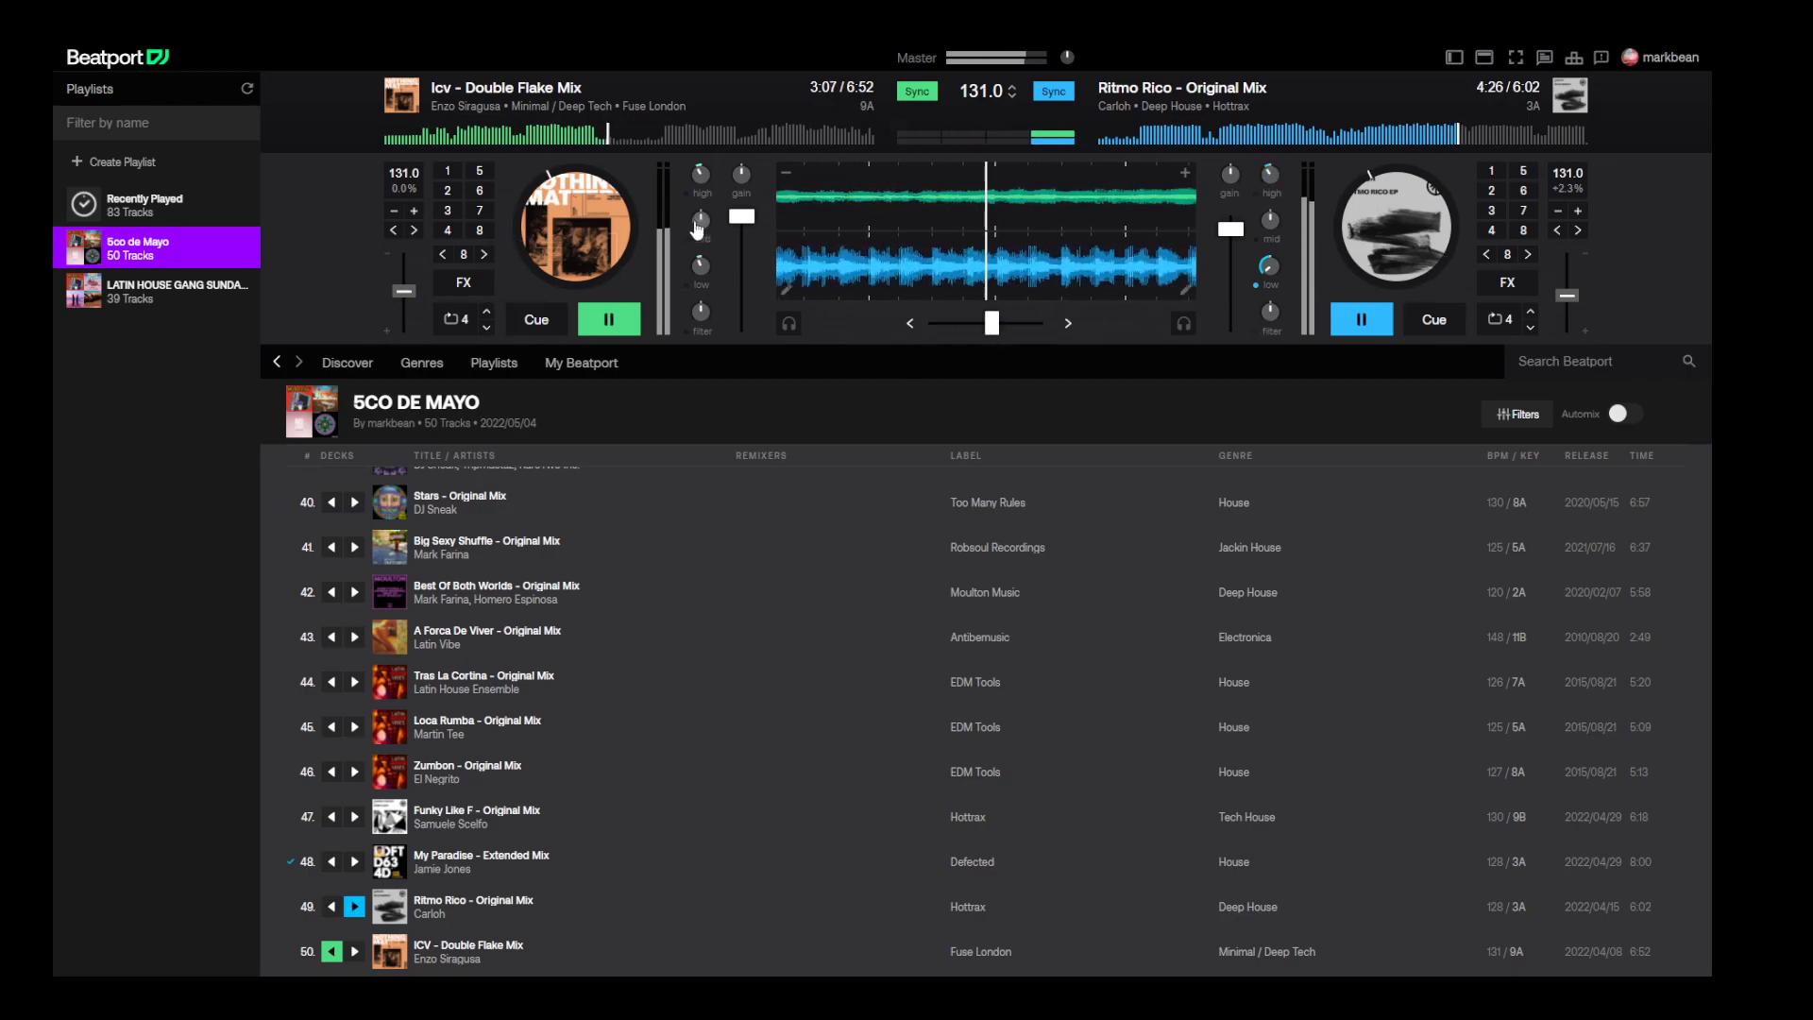
drag(992, 323, 943, 323)
key(space)
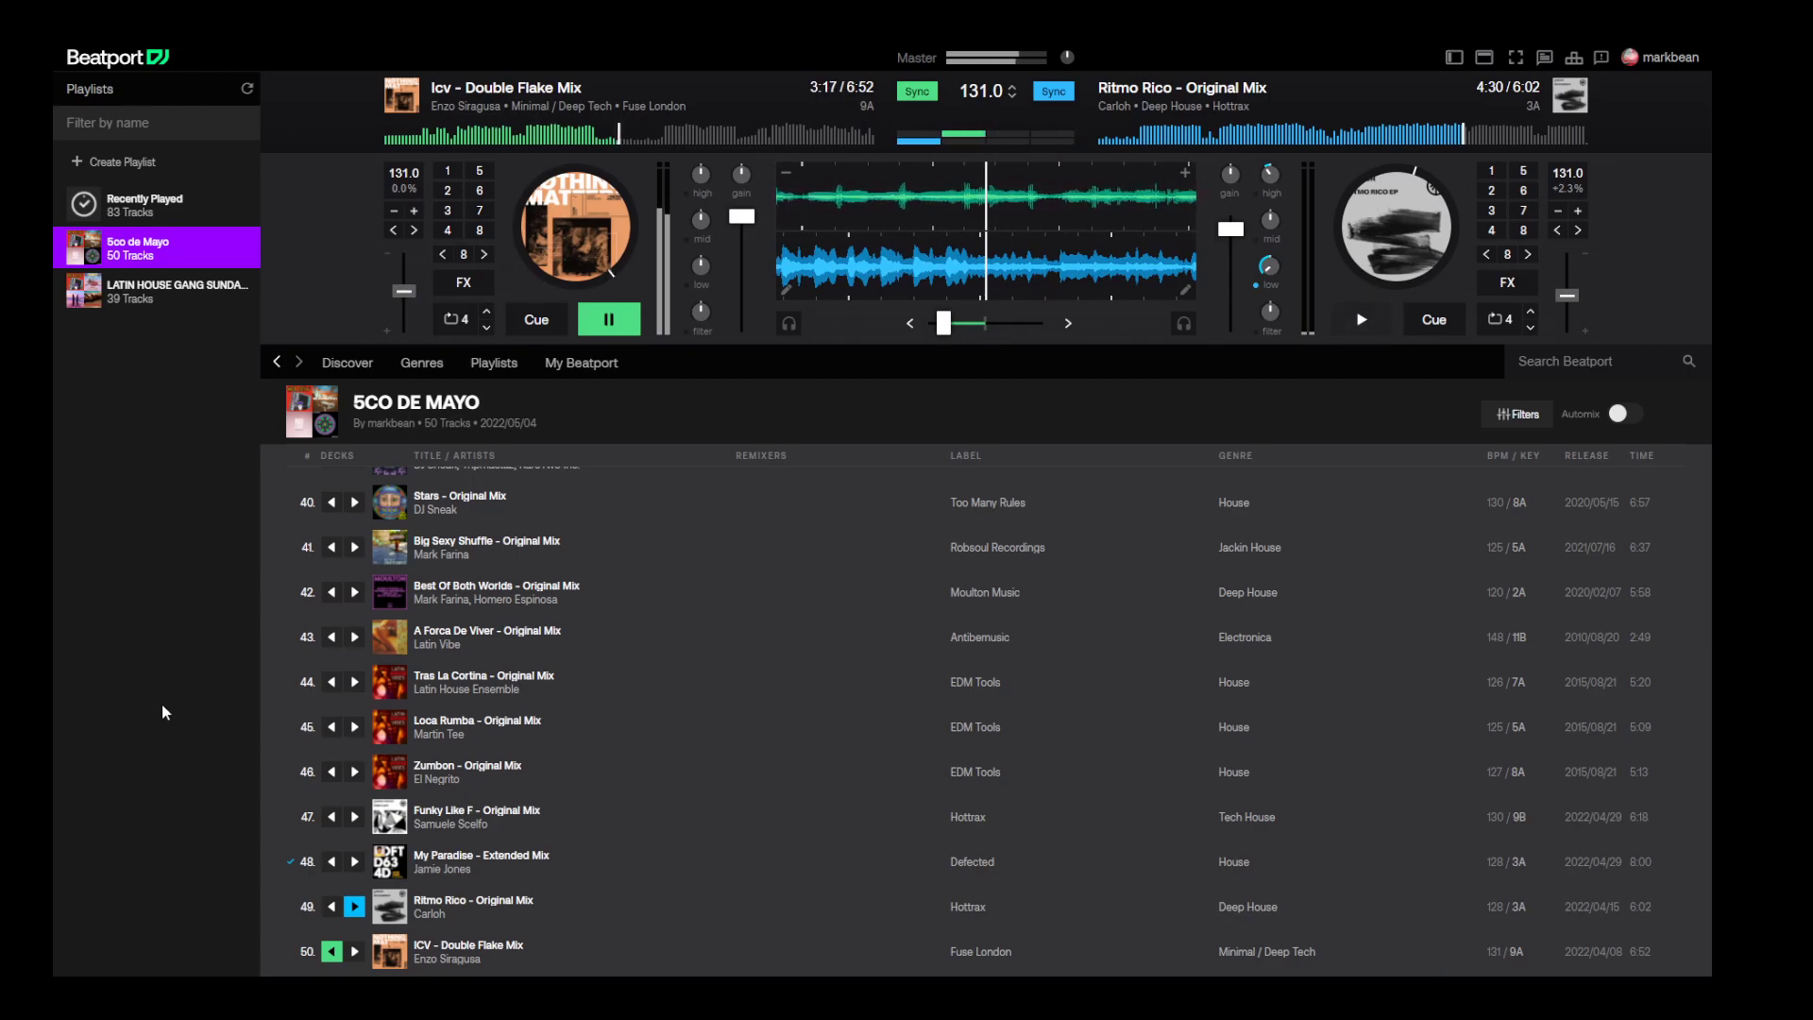
- Sort the 5co de Mayo playlist by BPM in ascending order
scroll(680, 921, up, 3)
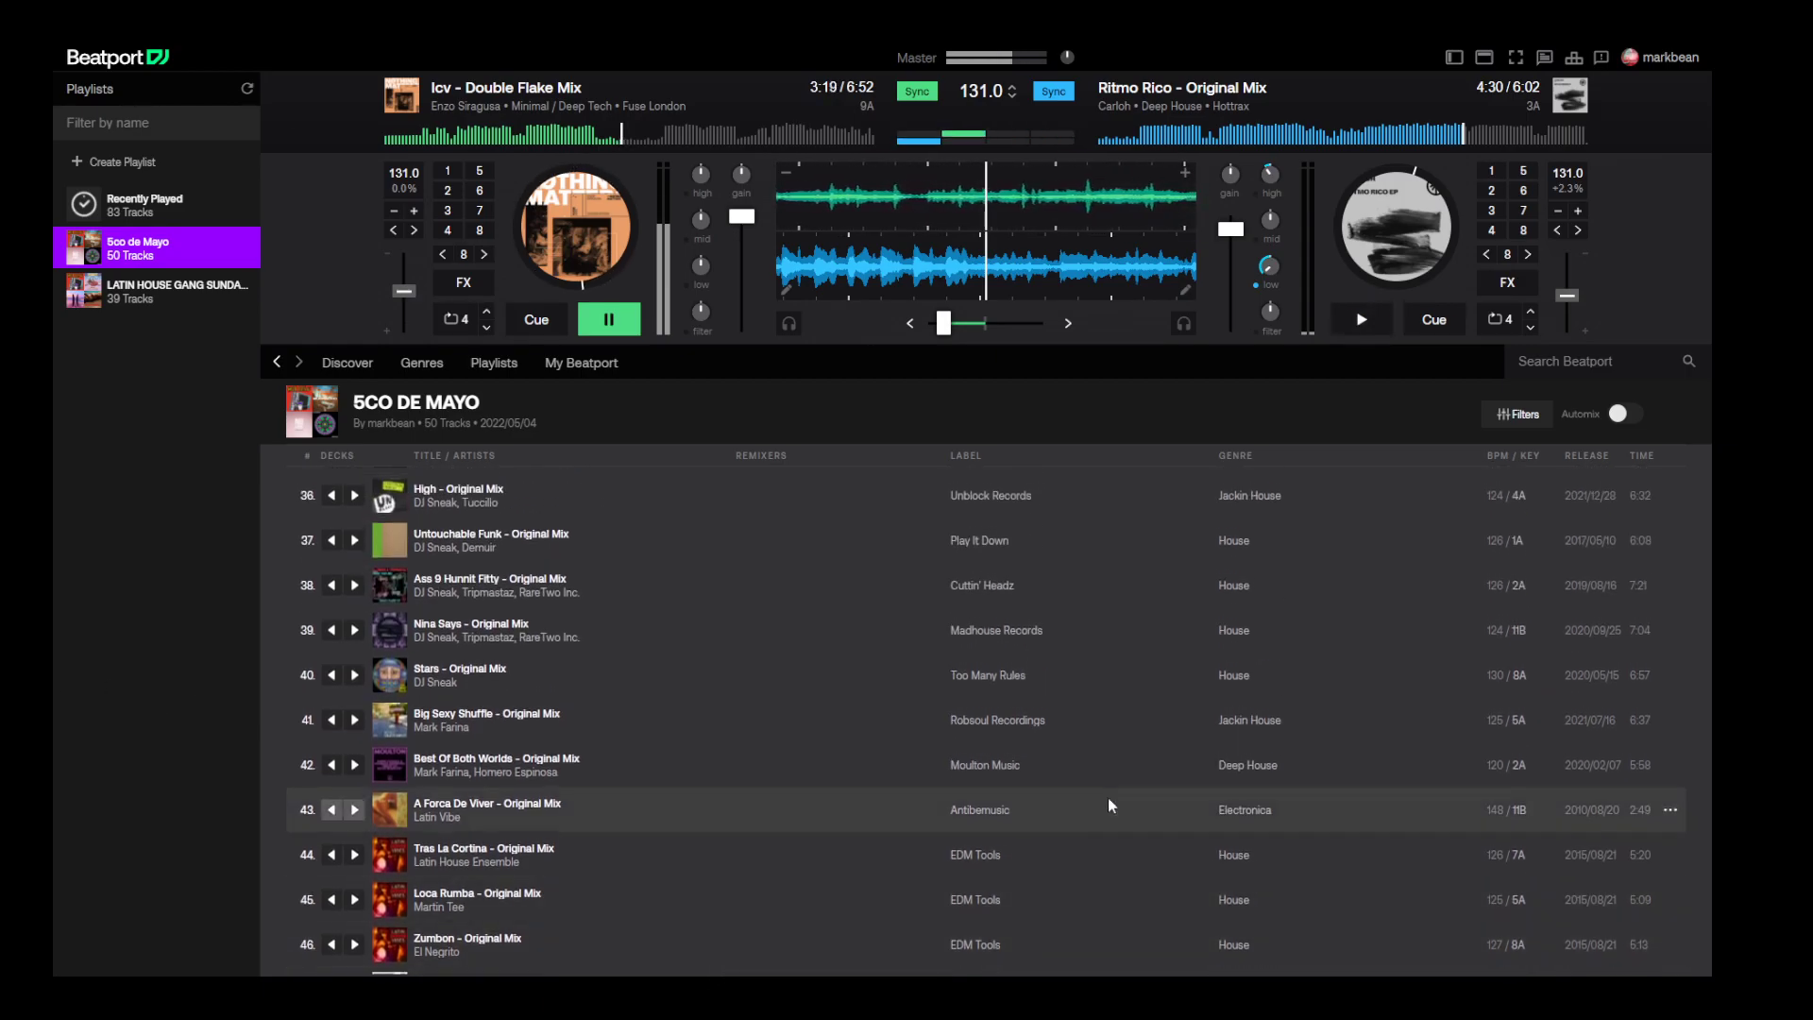
scroll(779, 843, up, 10)
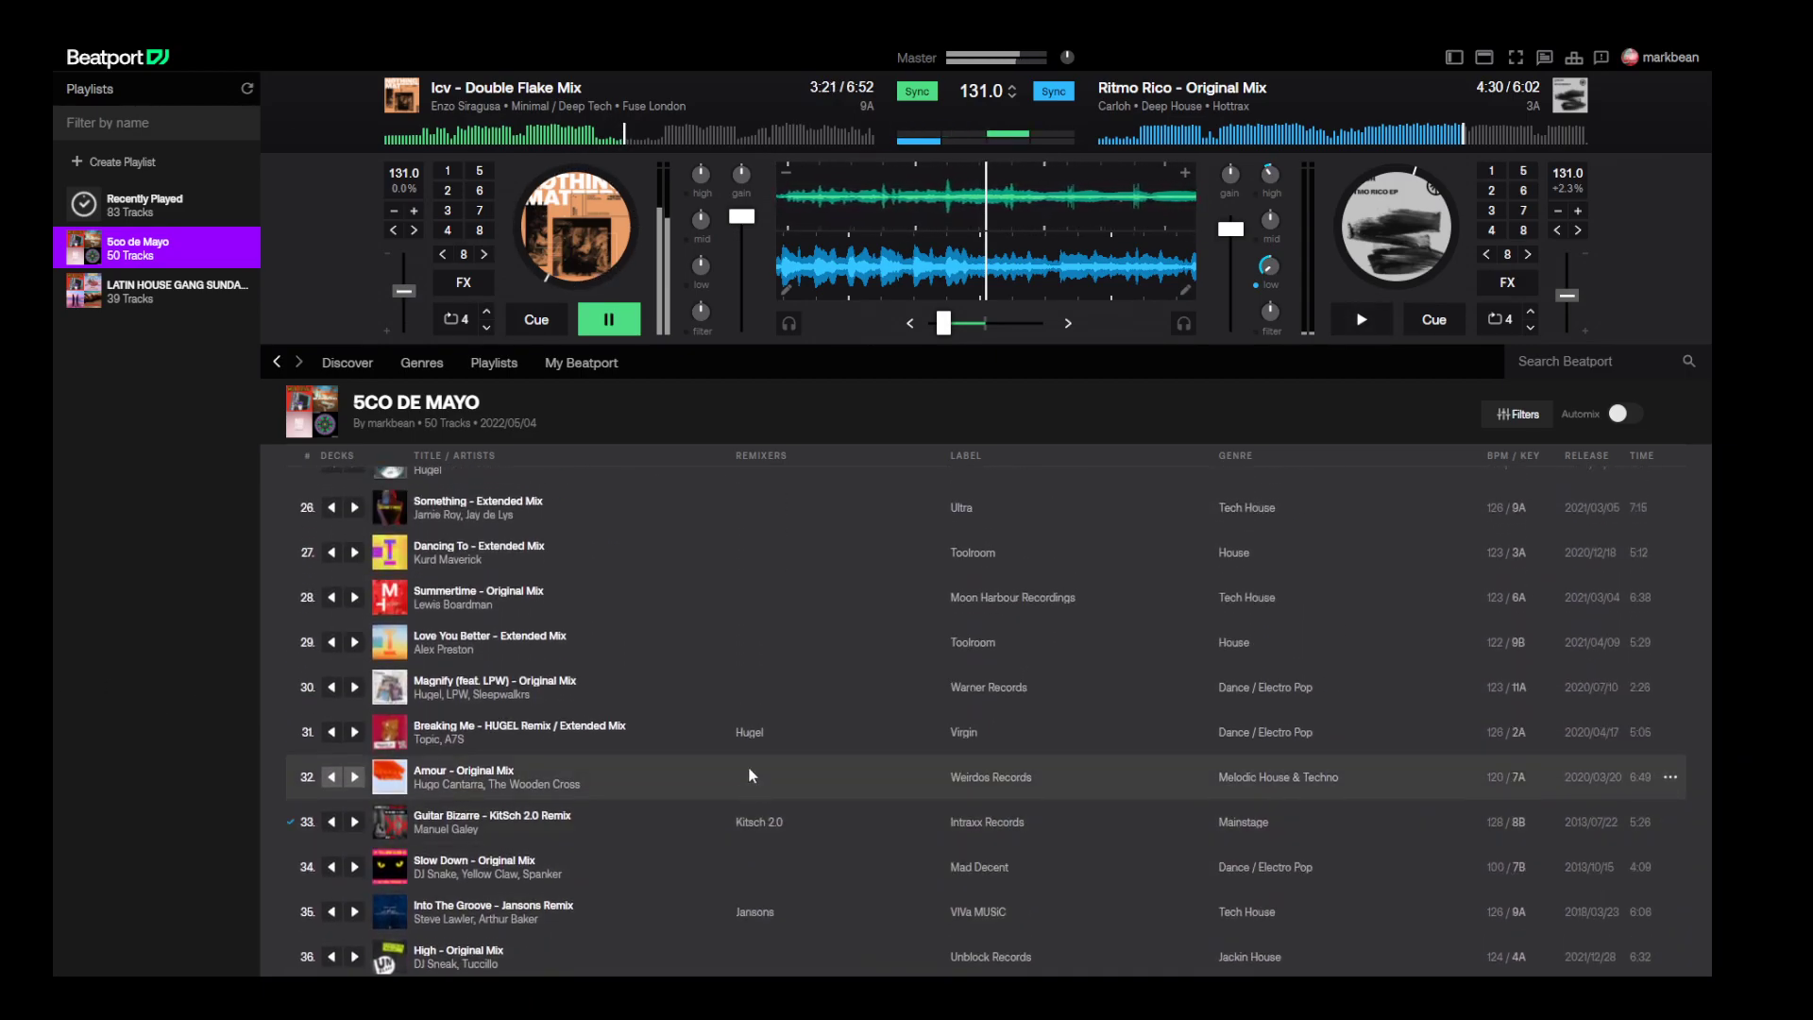
scroll(770, 850, up, 12)
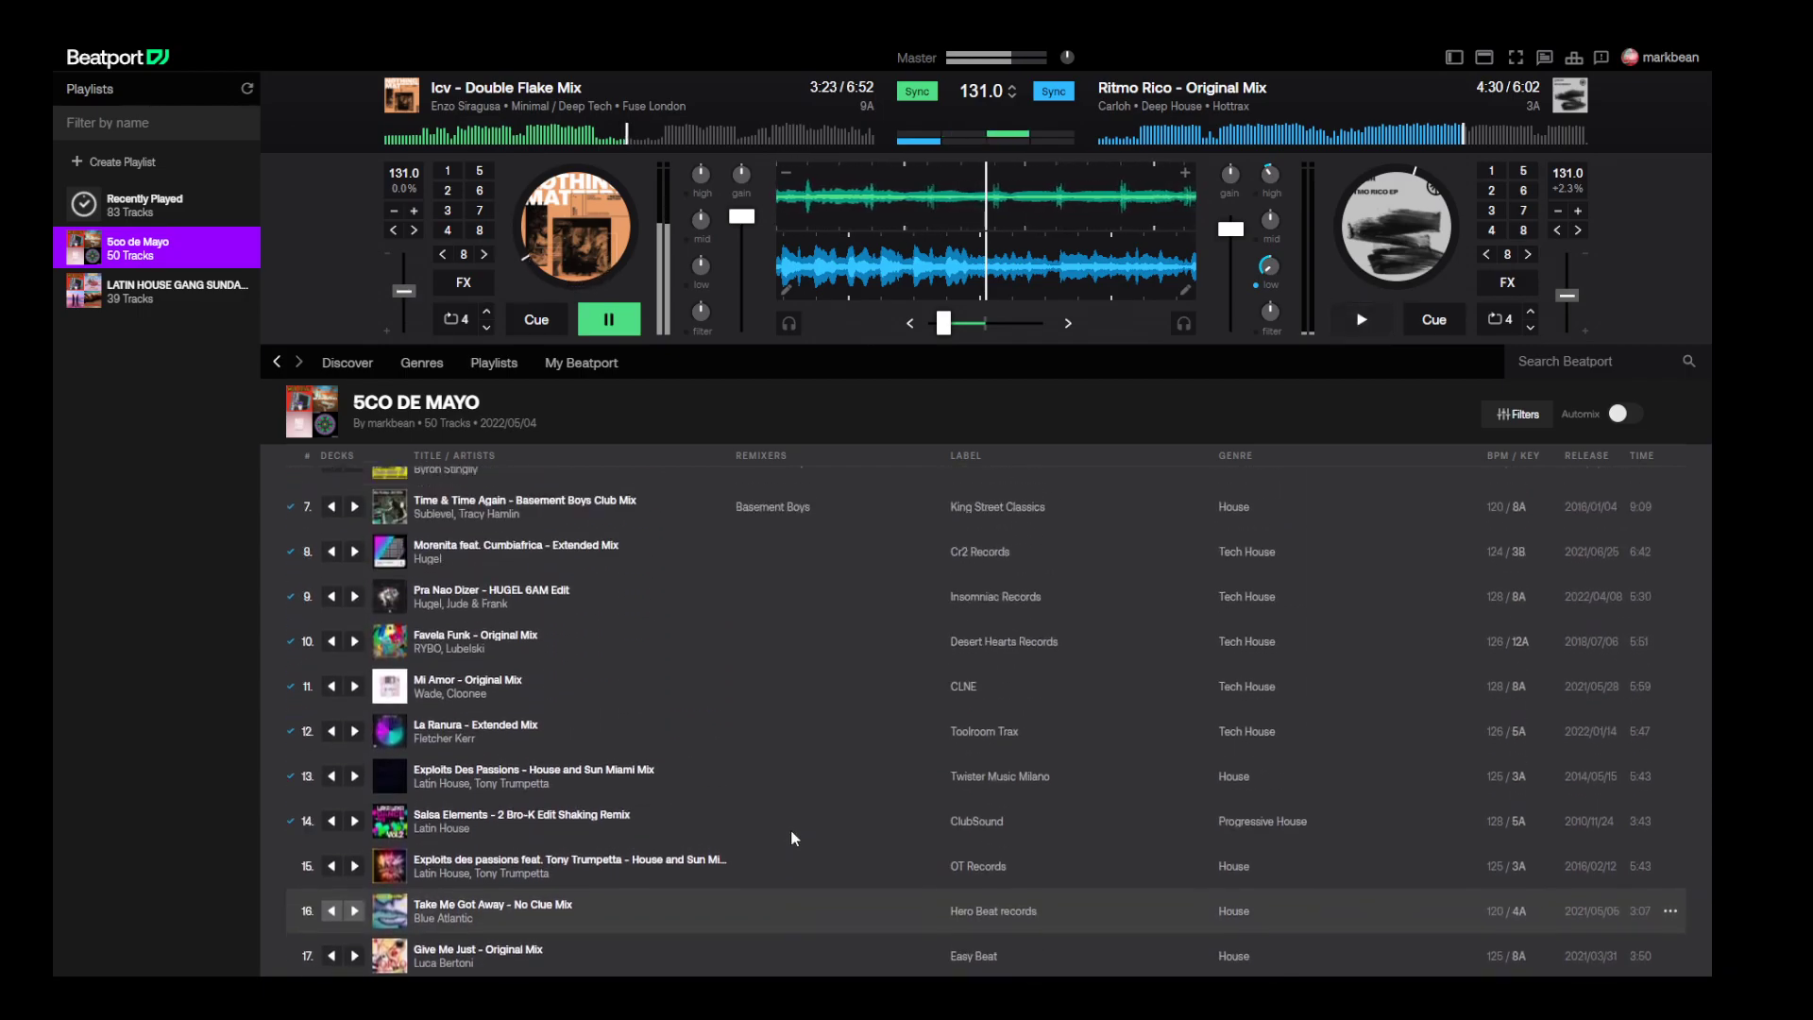
scroll(742, 881, up, 2)
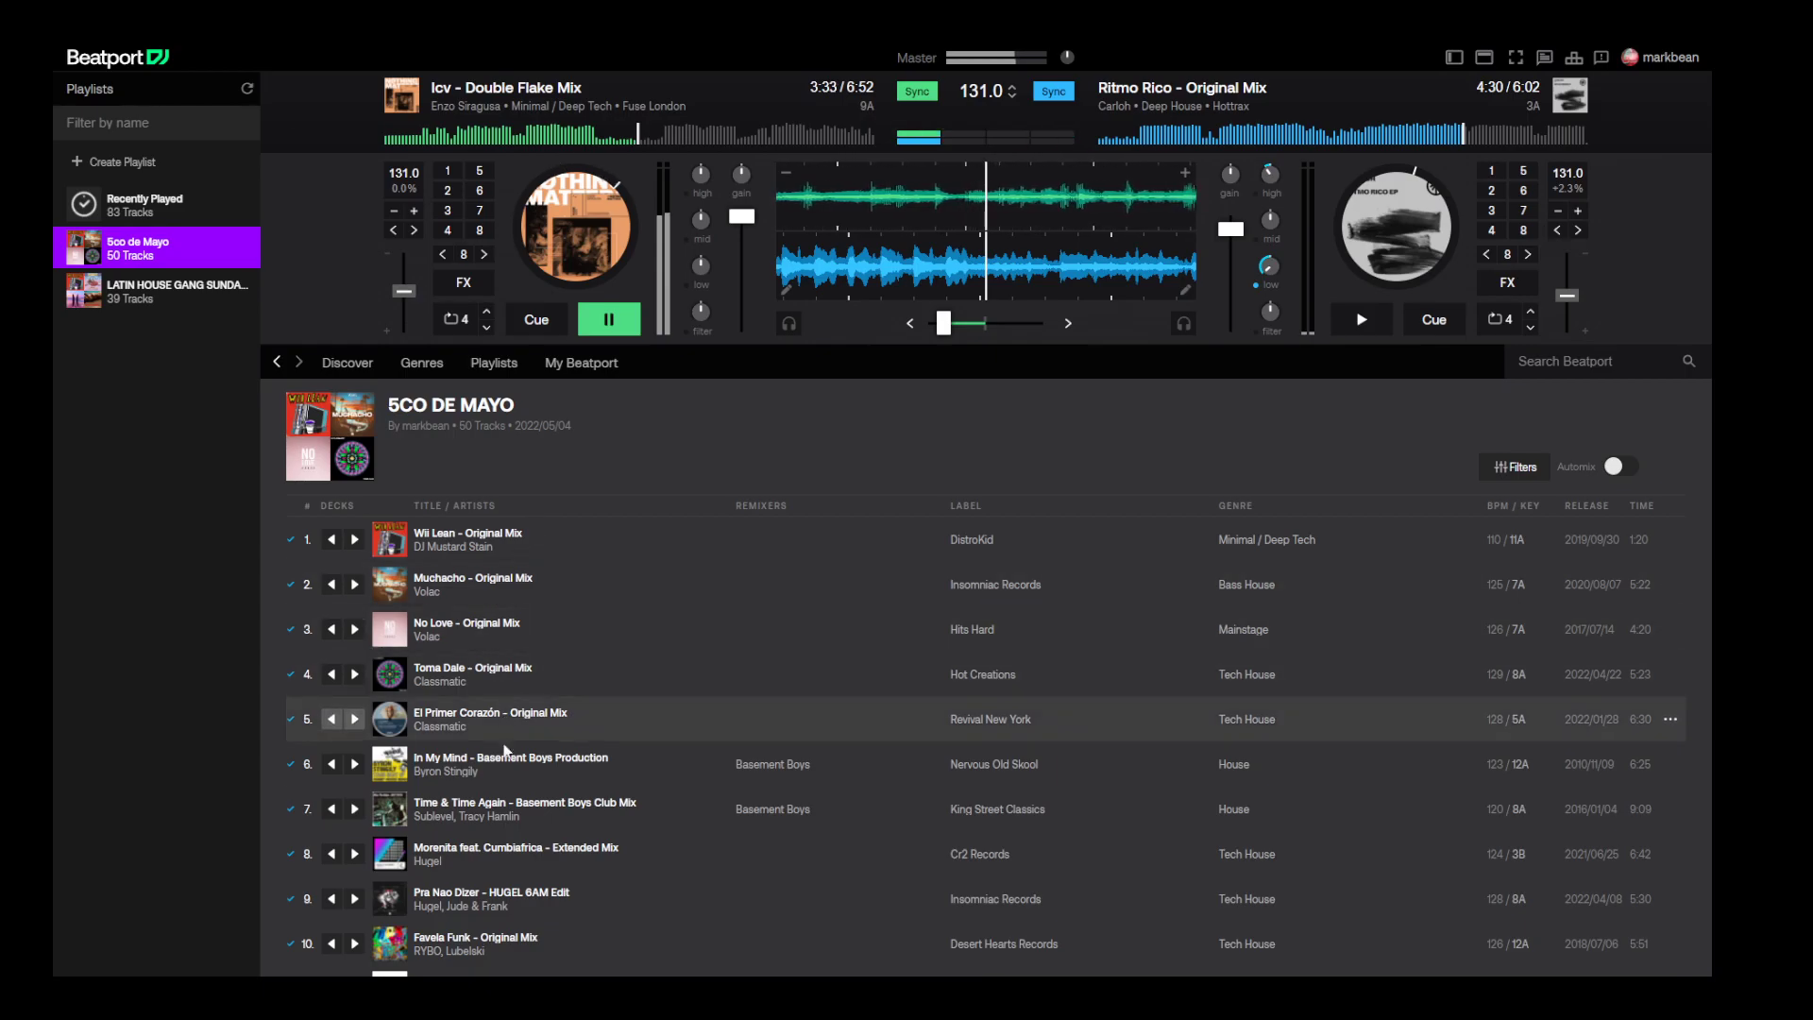
click(1497, 510)
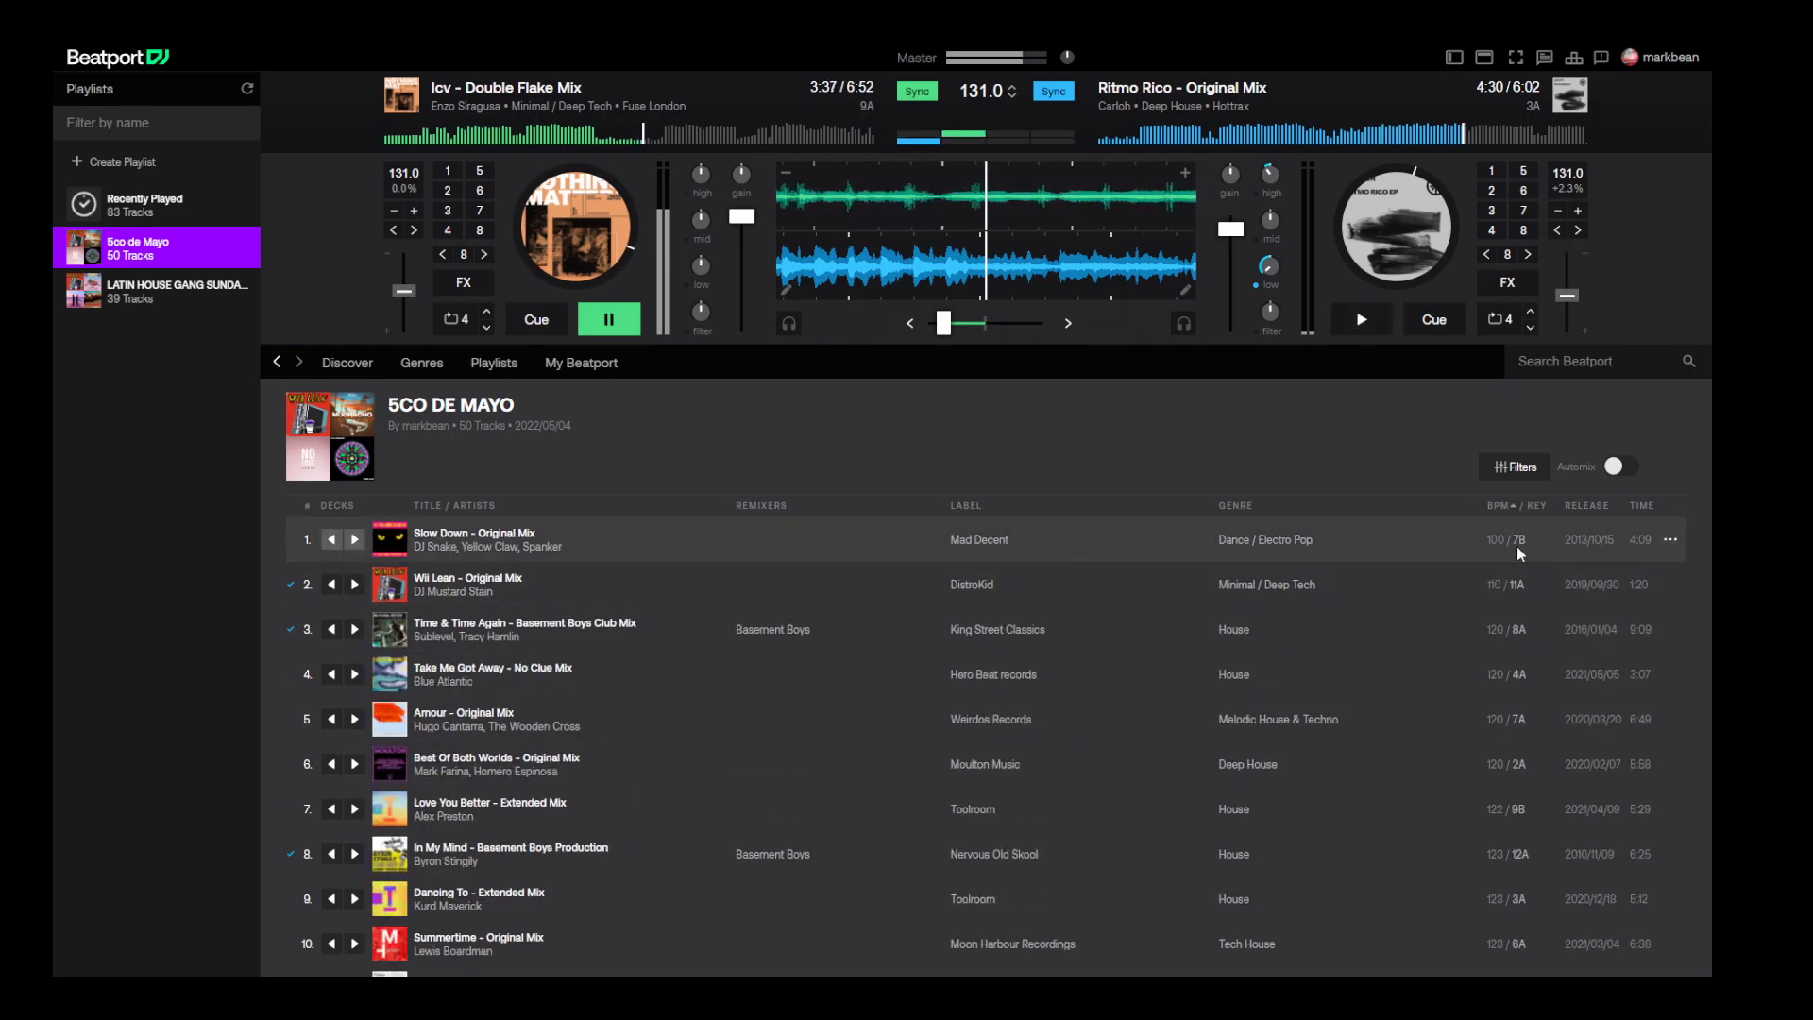
click(1503, 510)
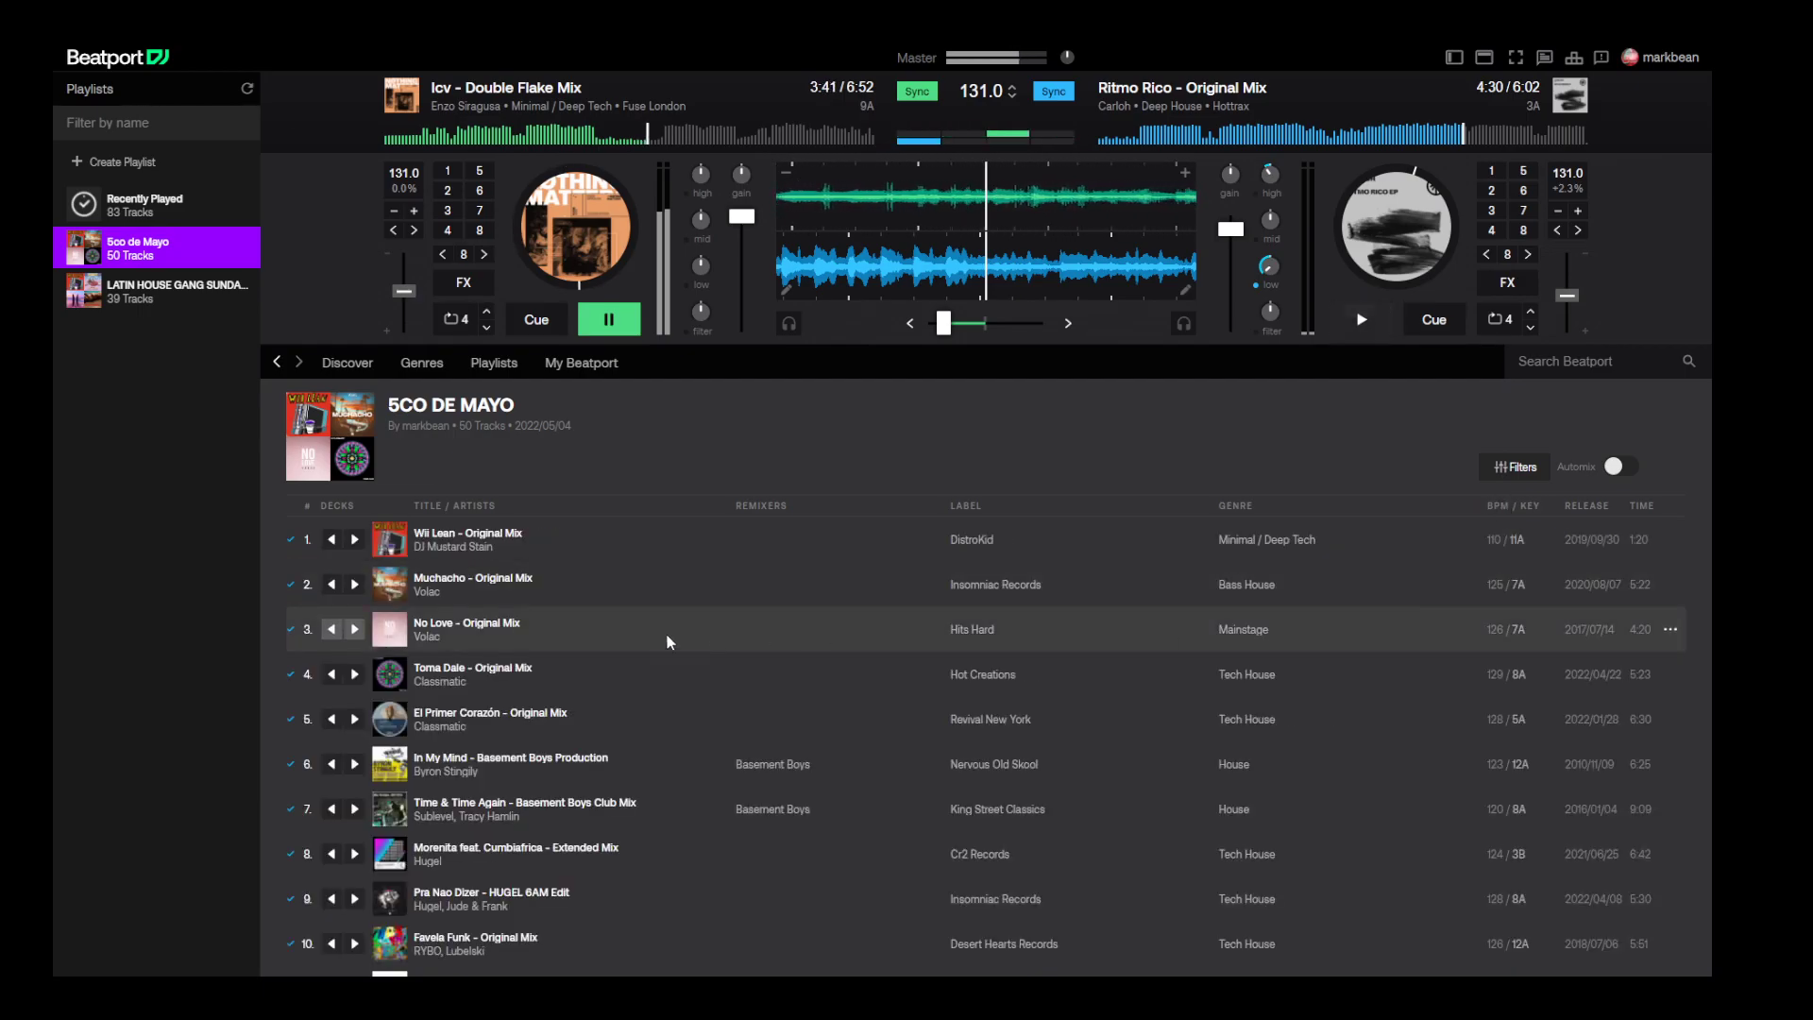
click(1498, 508)
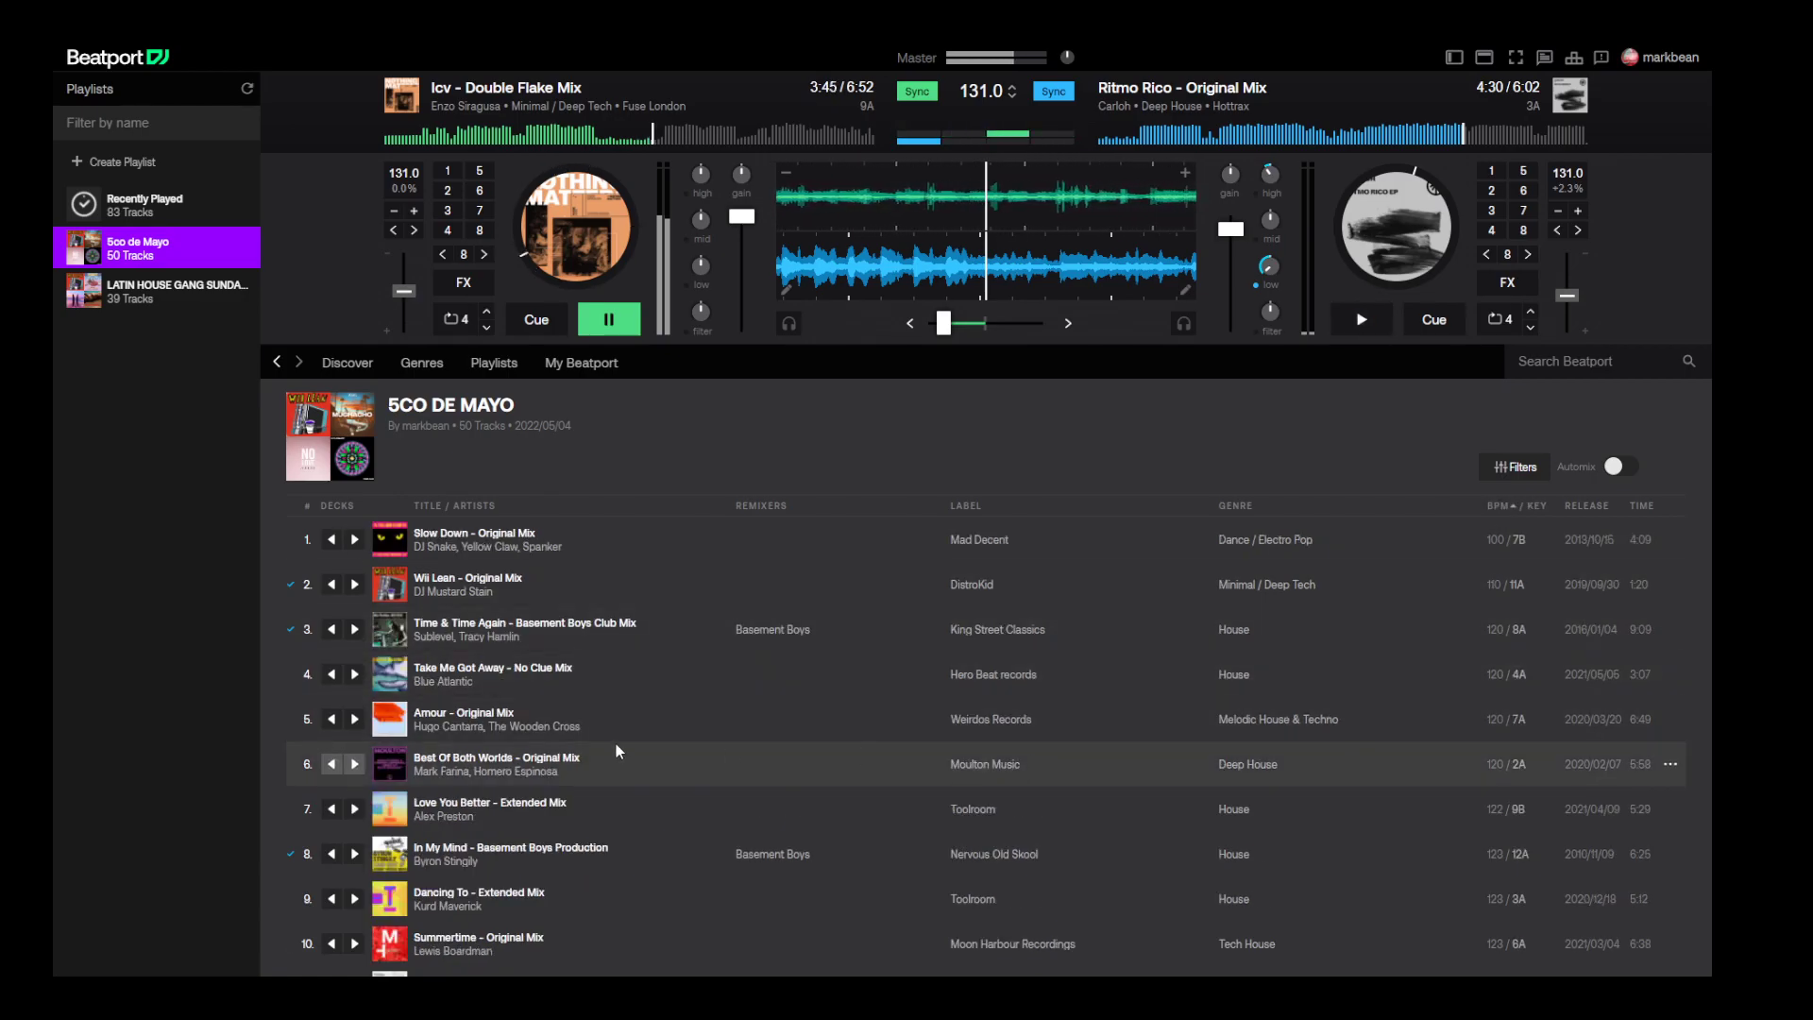
- Load "Slow Down - Original Mix" onto the blue deck at its own tempo with sync off, cued at 1:30
click(354, 540)
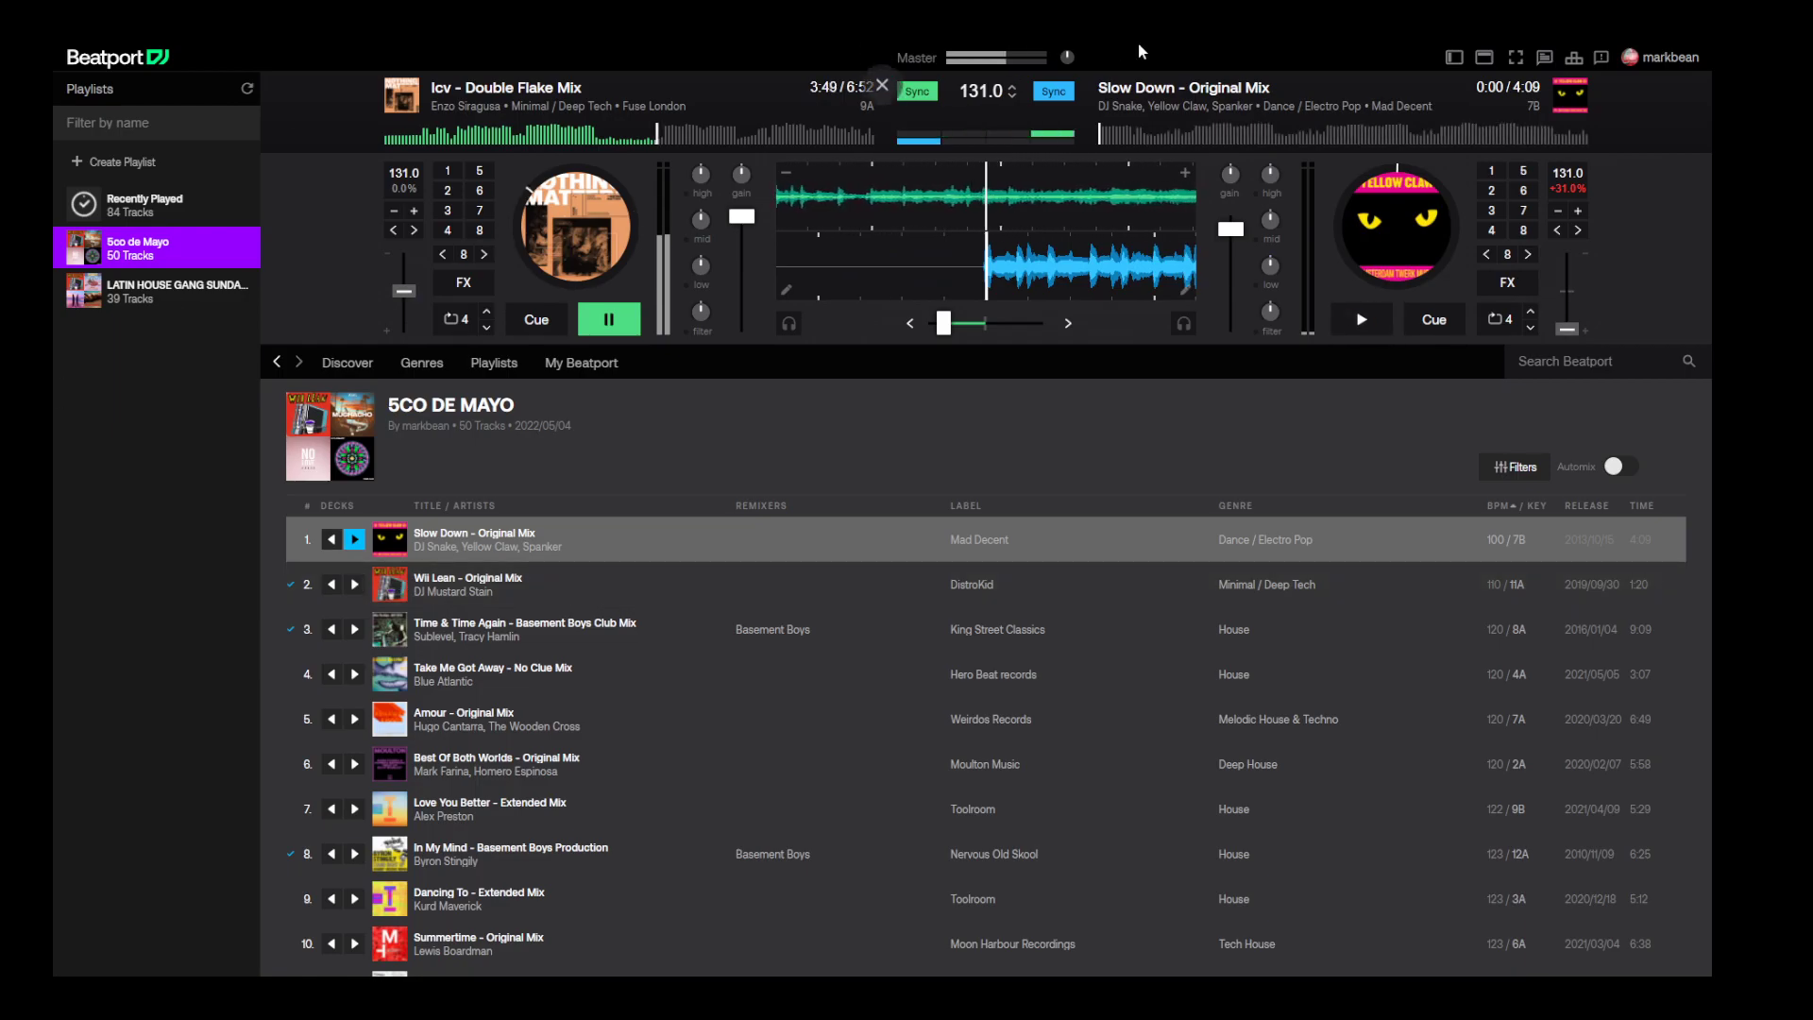
click(910, 94)
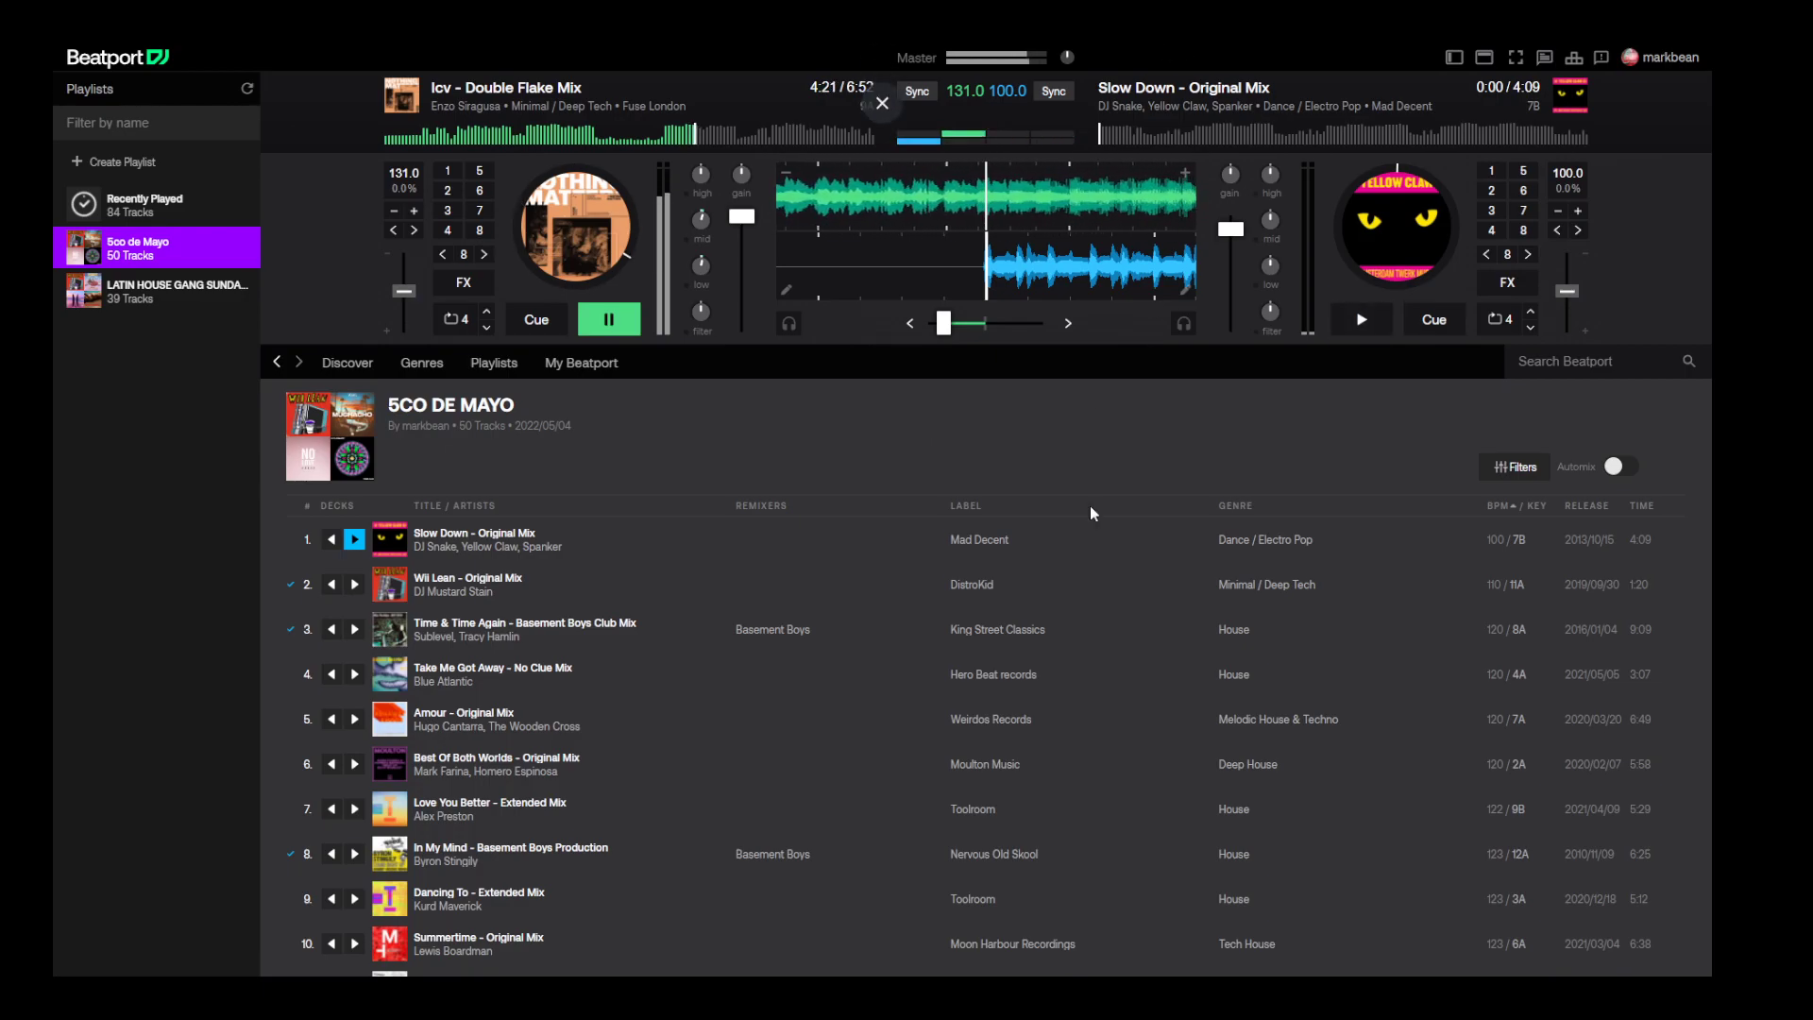
click(1254, 135)
click(1277, 136)
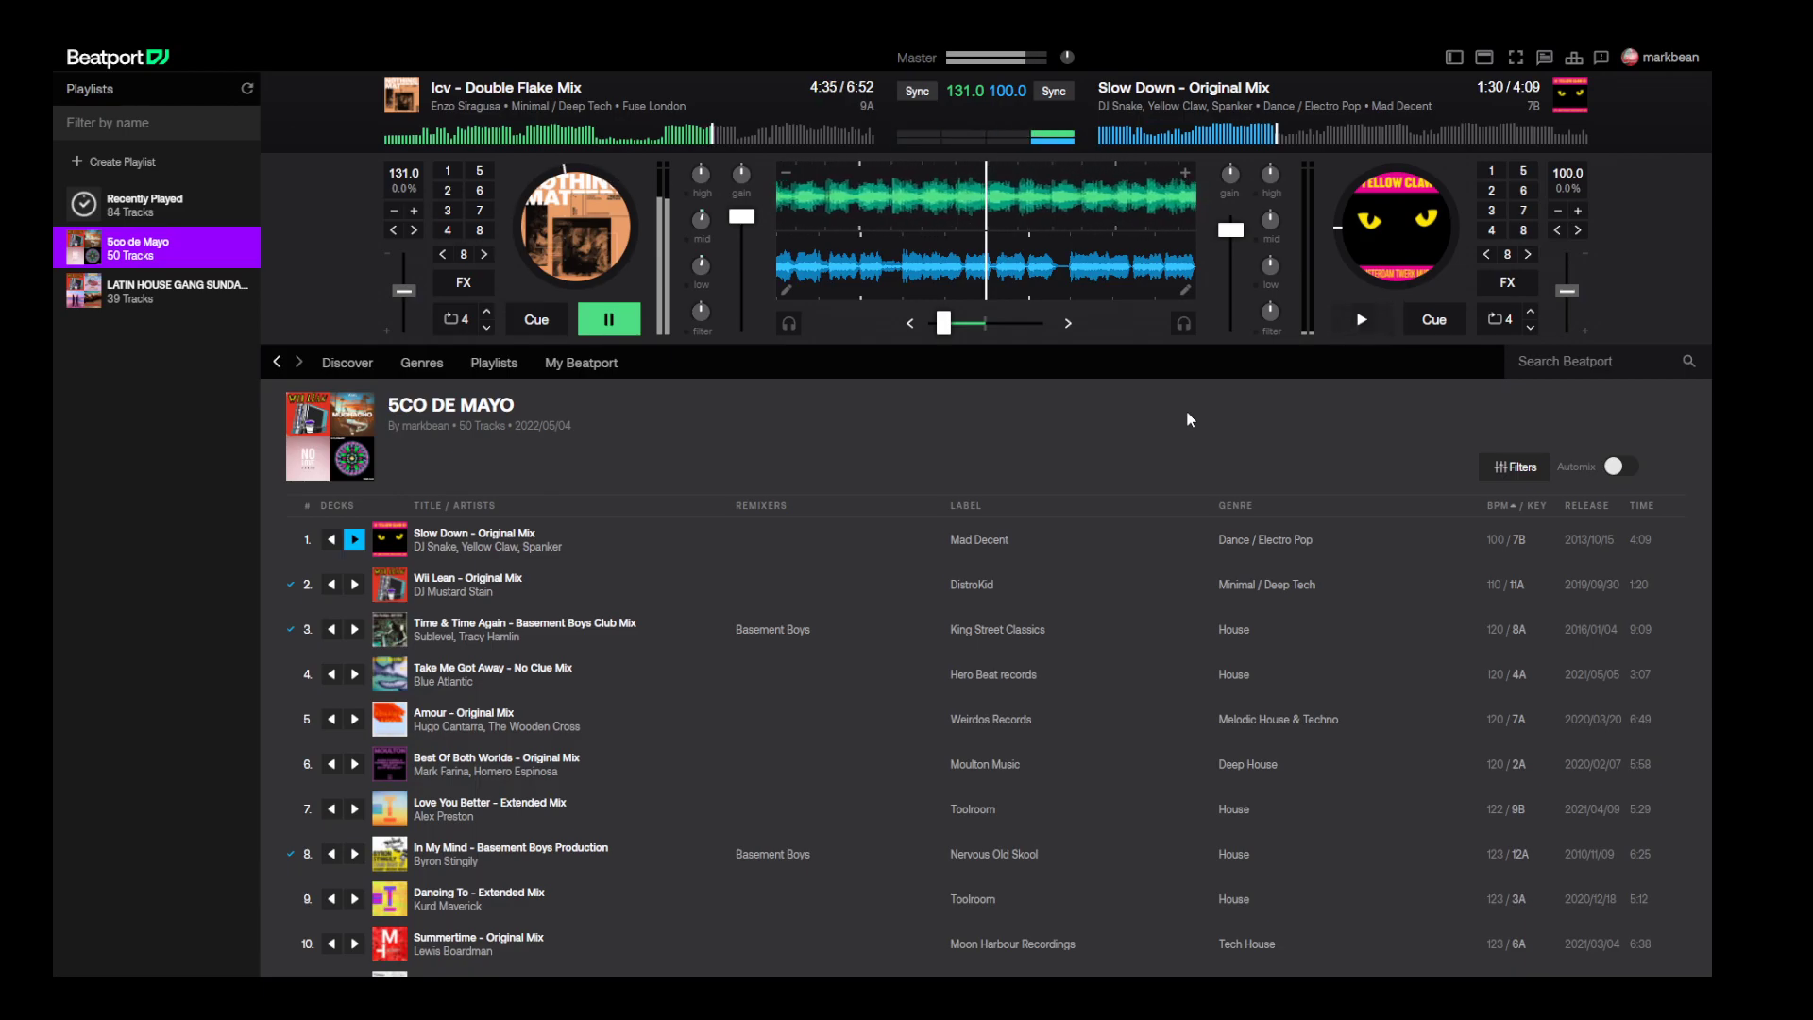
- Start "Slow Down" with the crossfader near centre and fade out the green deck with its low EQ, high EQ and volume fader
click(1361, 319)
drag(943, 323, 986, 323)
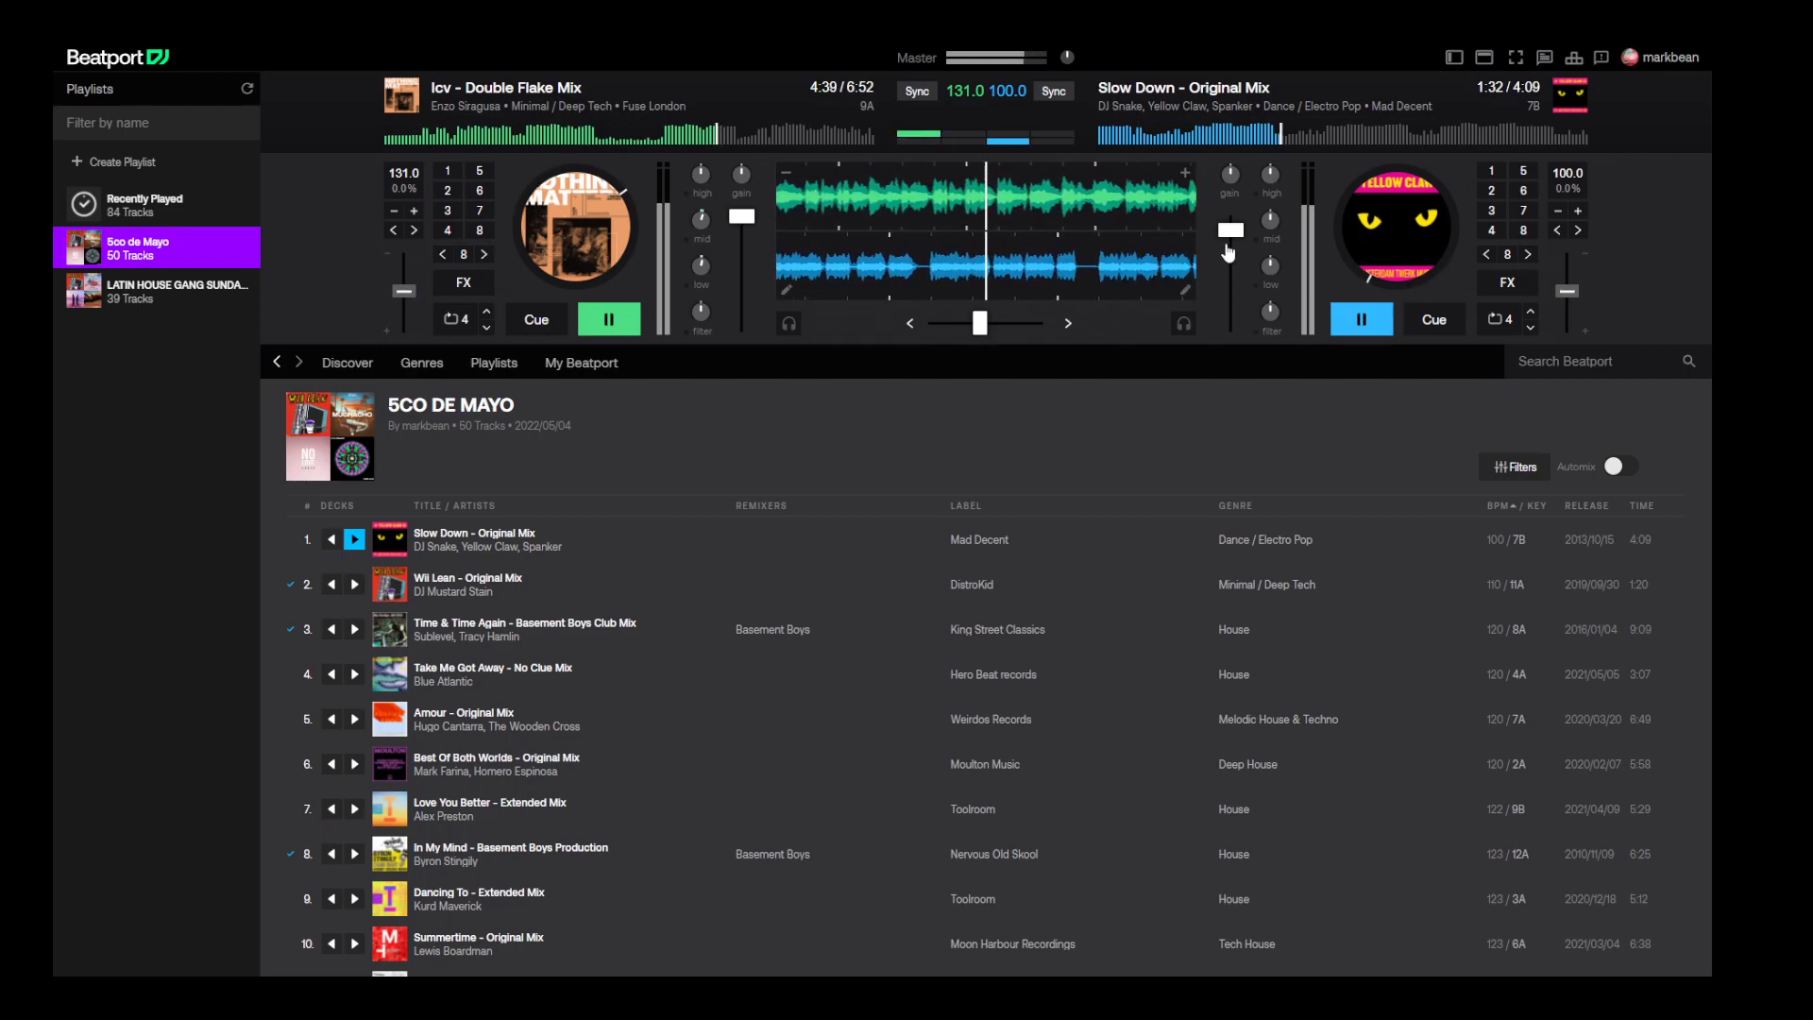
drag(701, 265, 701, 284)
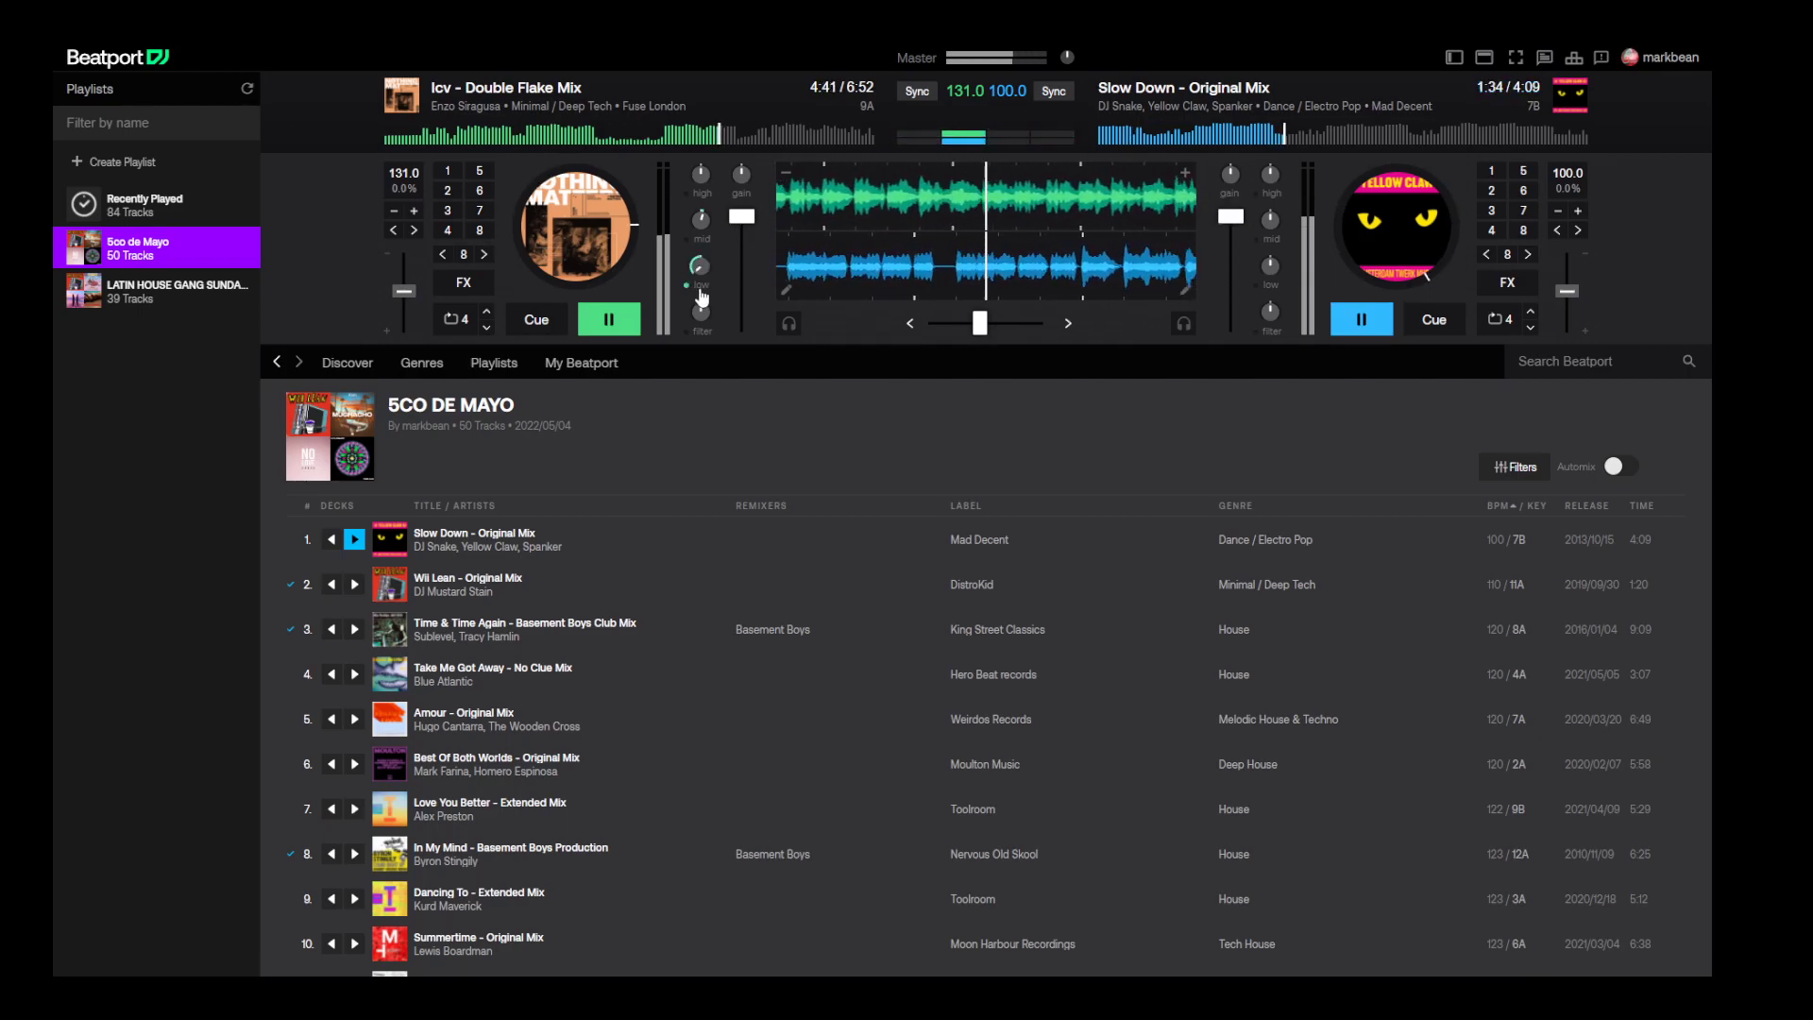
drag(703, 188, 746, 419)
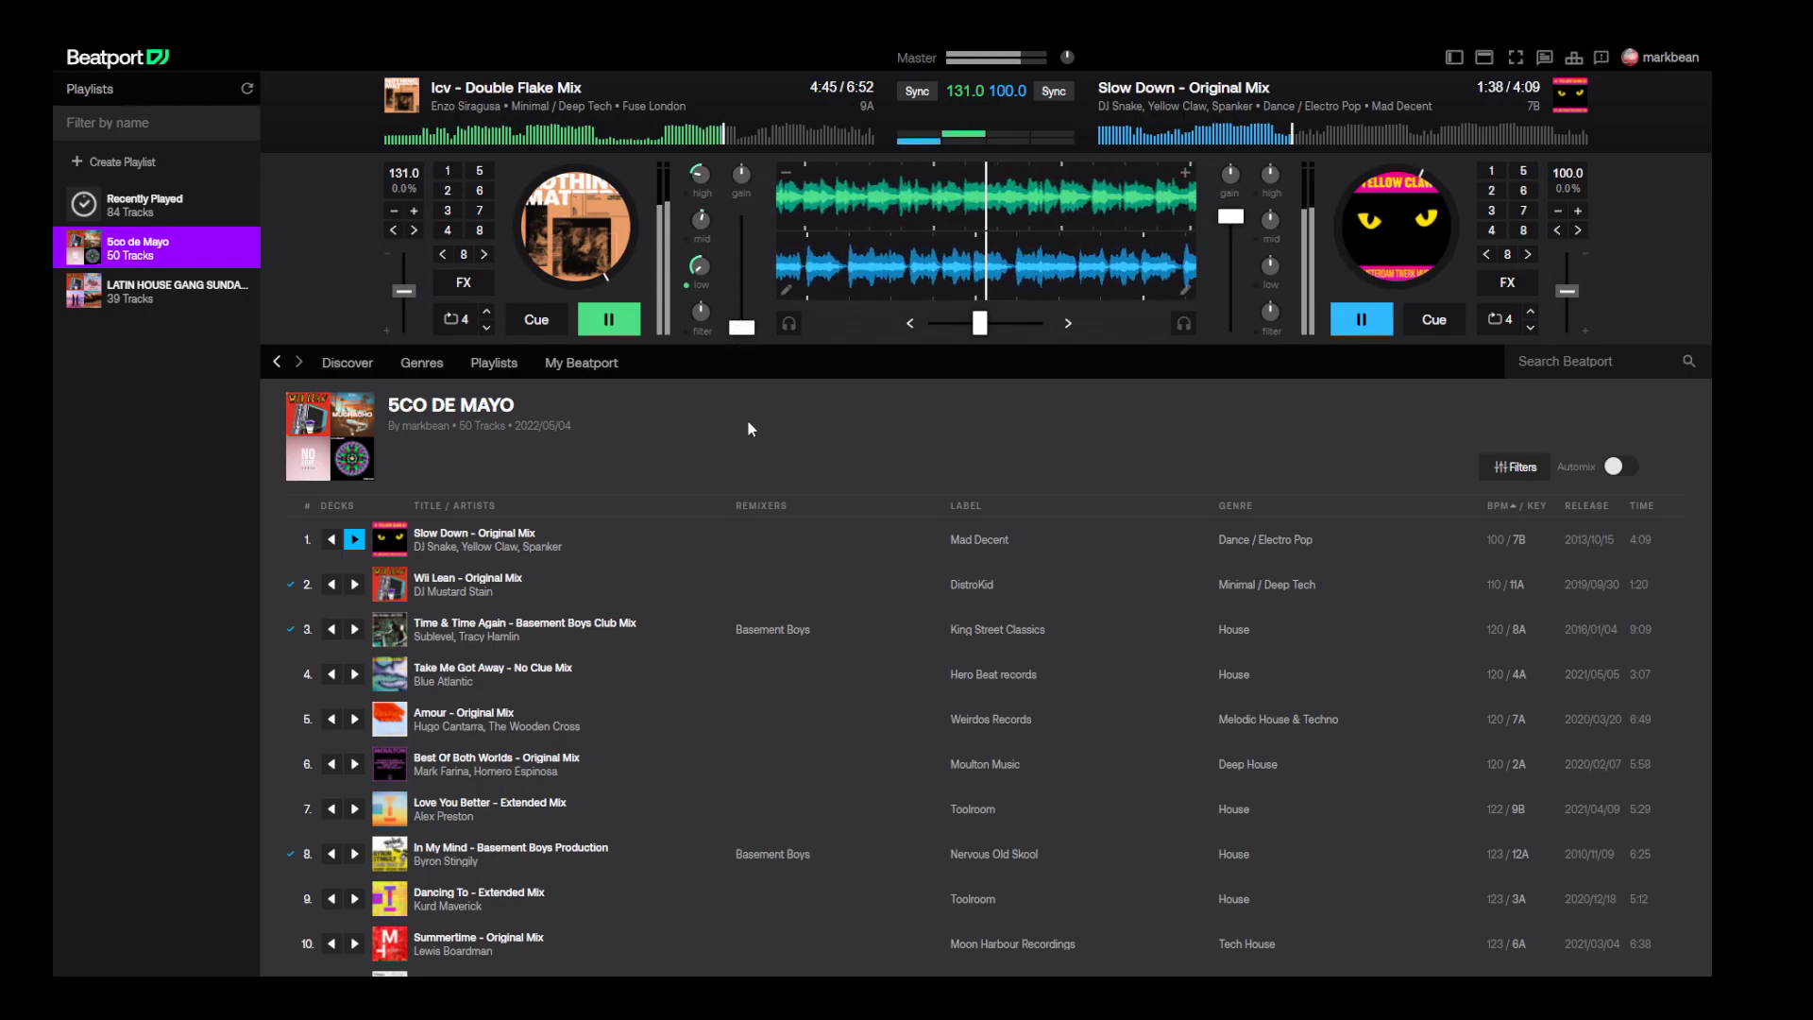
- Pause the green deck and slightly turn down the blue deck's high and mid EQ
click(634, 330)
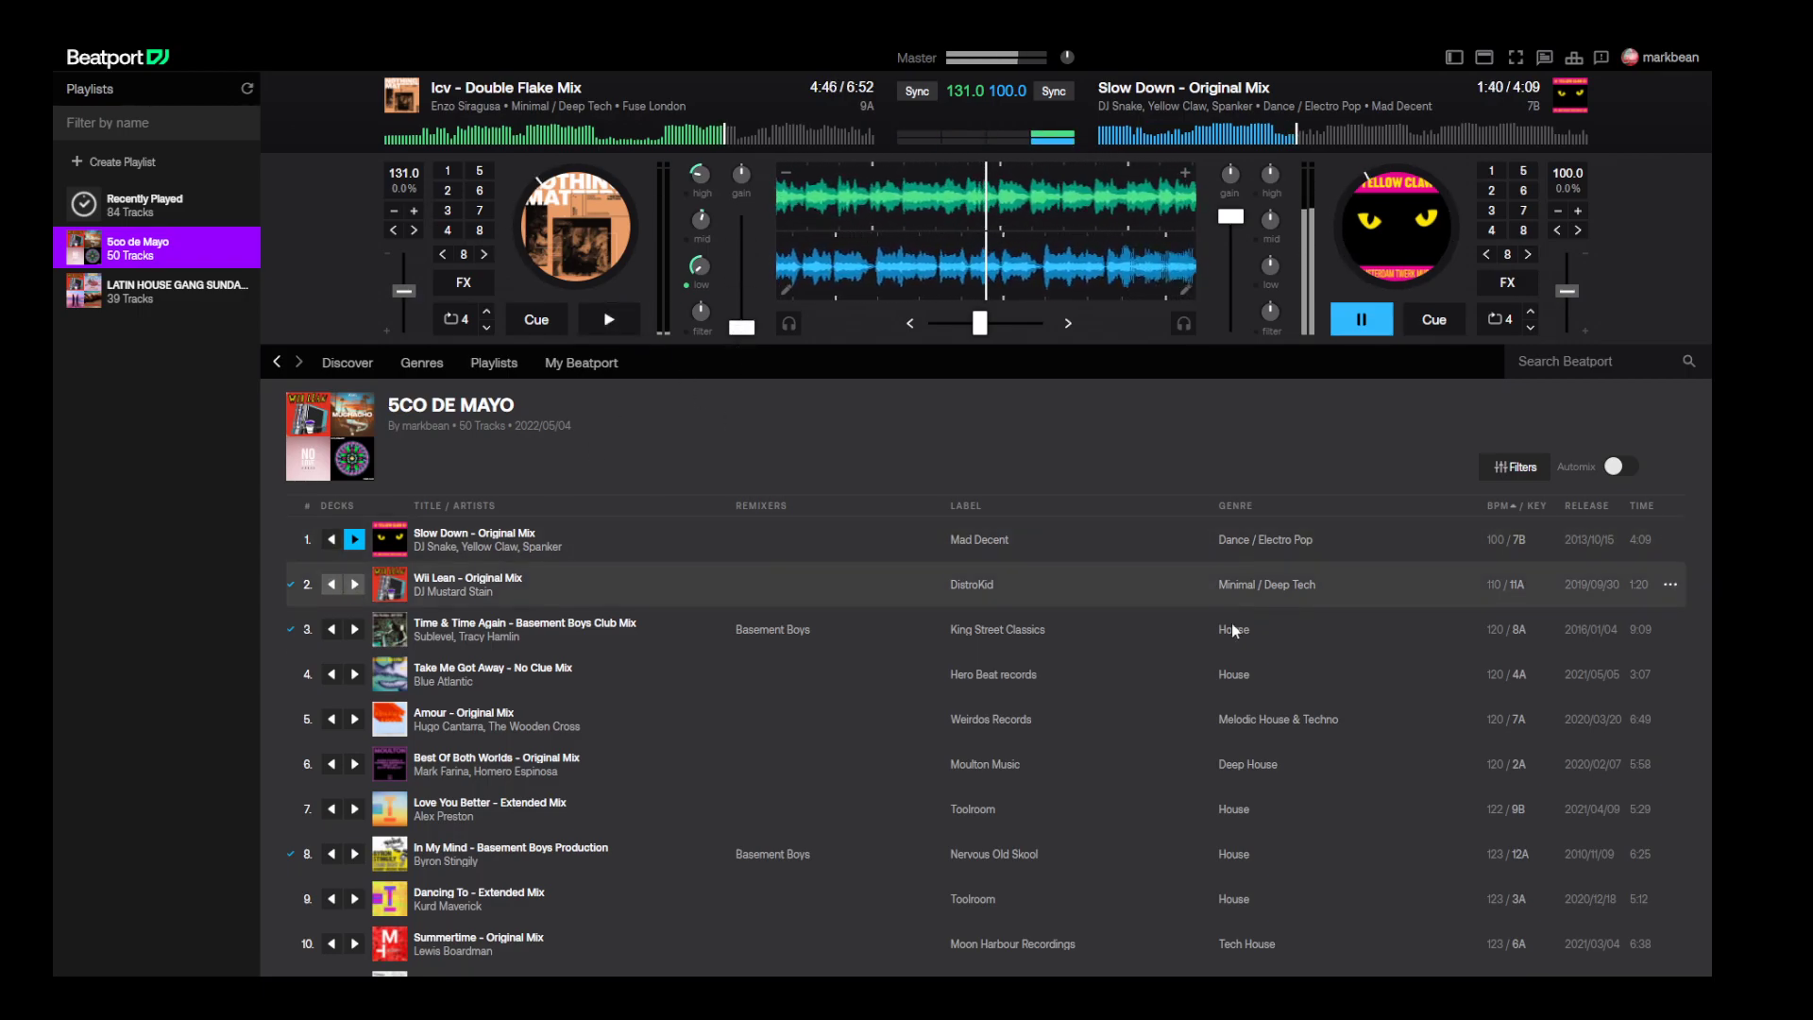
drag(1271, 268, 1271, 291)
drag(1271, 174, 1241, 236)
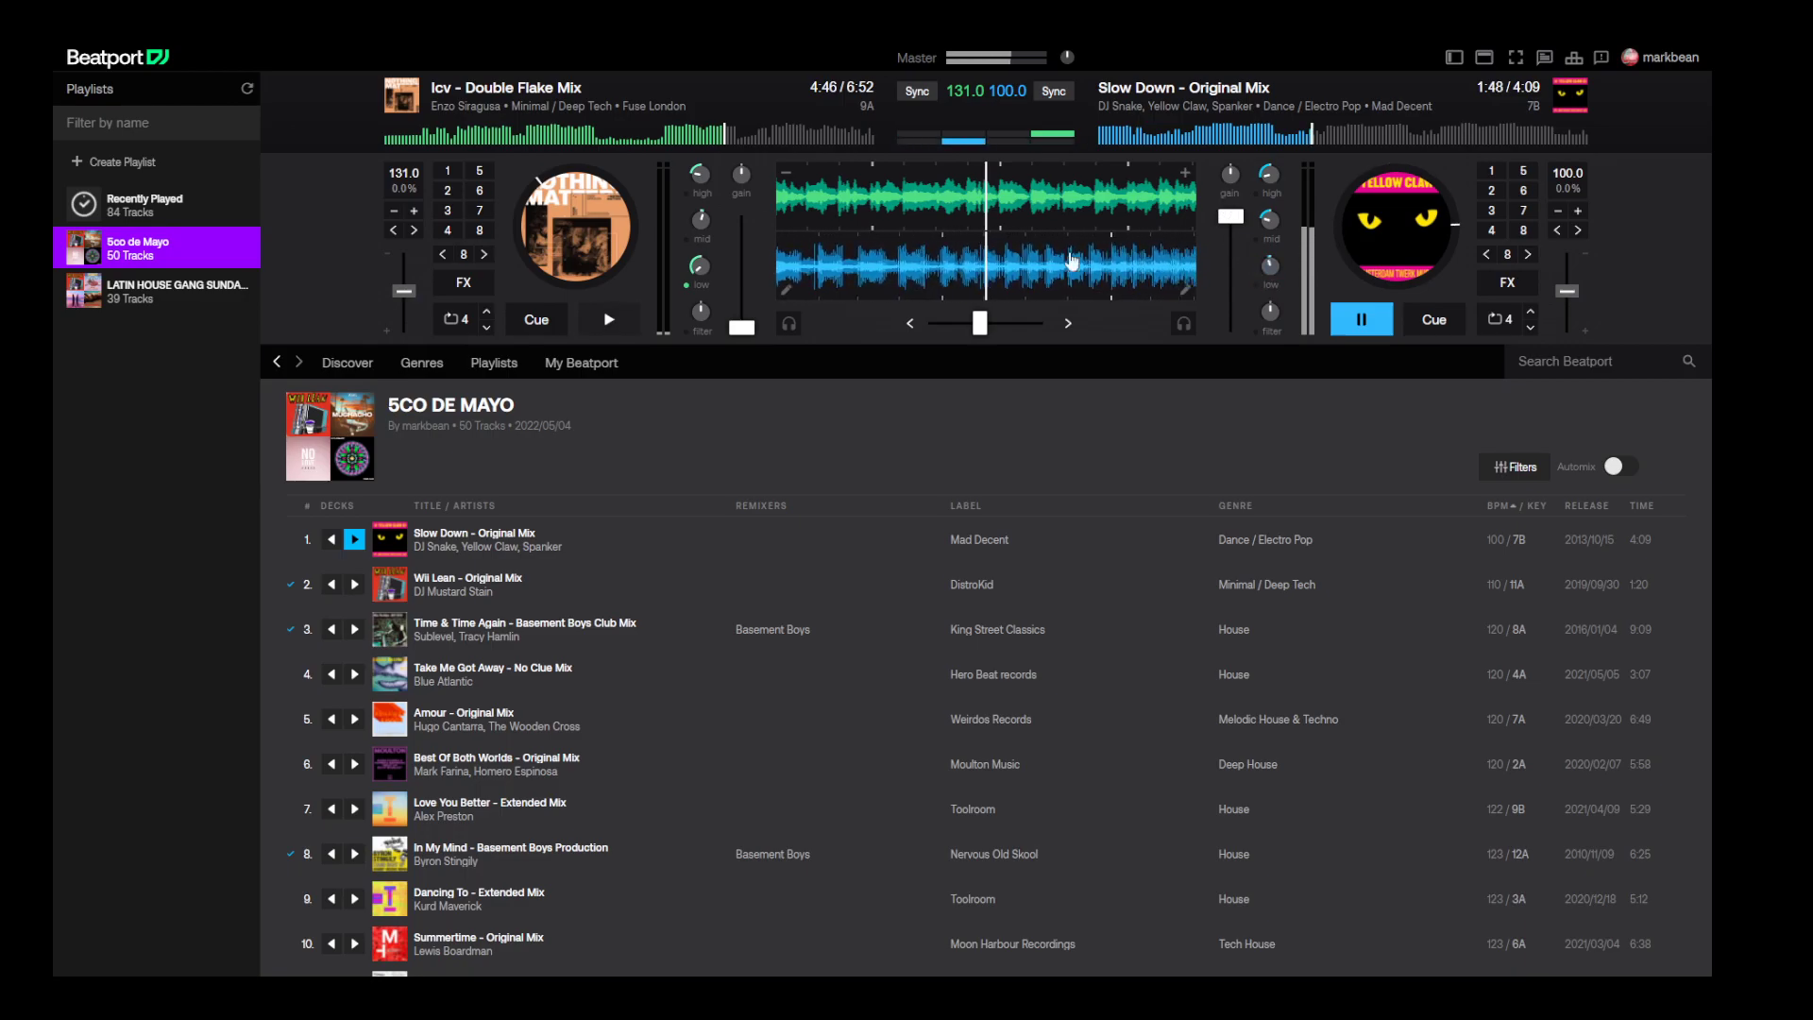
- Nudge the blue deck's tempo up to 100.1 BPM, with the crossfader fully on its side and its low EQ readjusted
click(1593, 323)
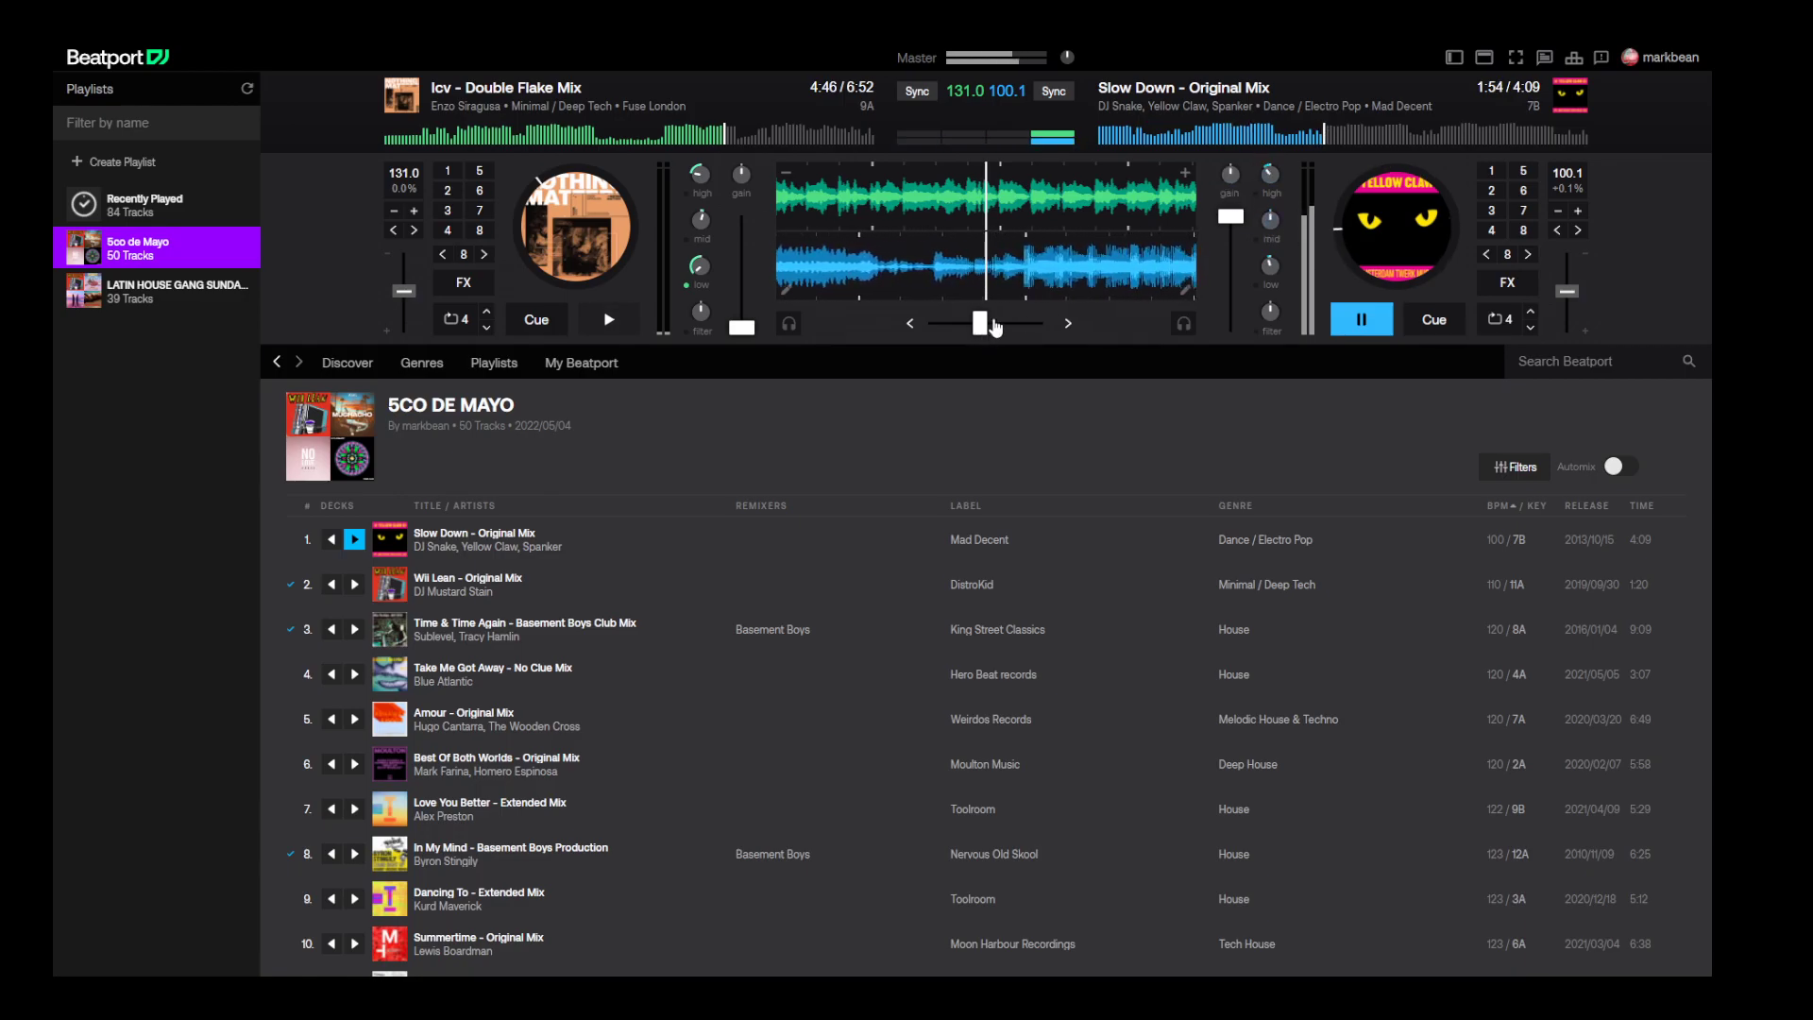
drag(983, 323, 1037, 323)
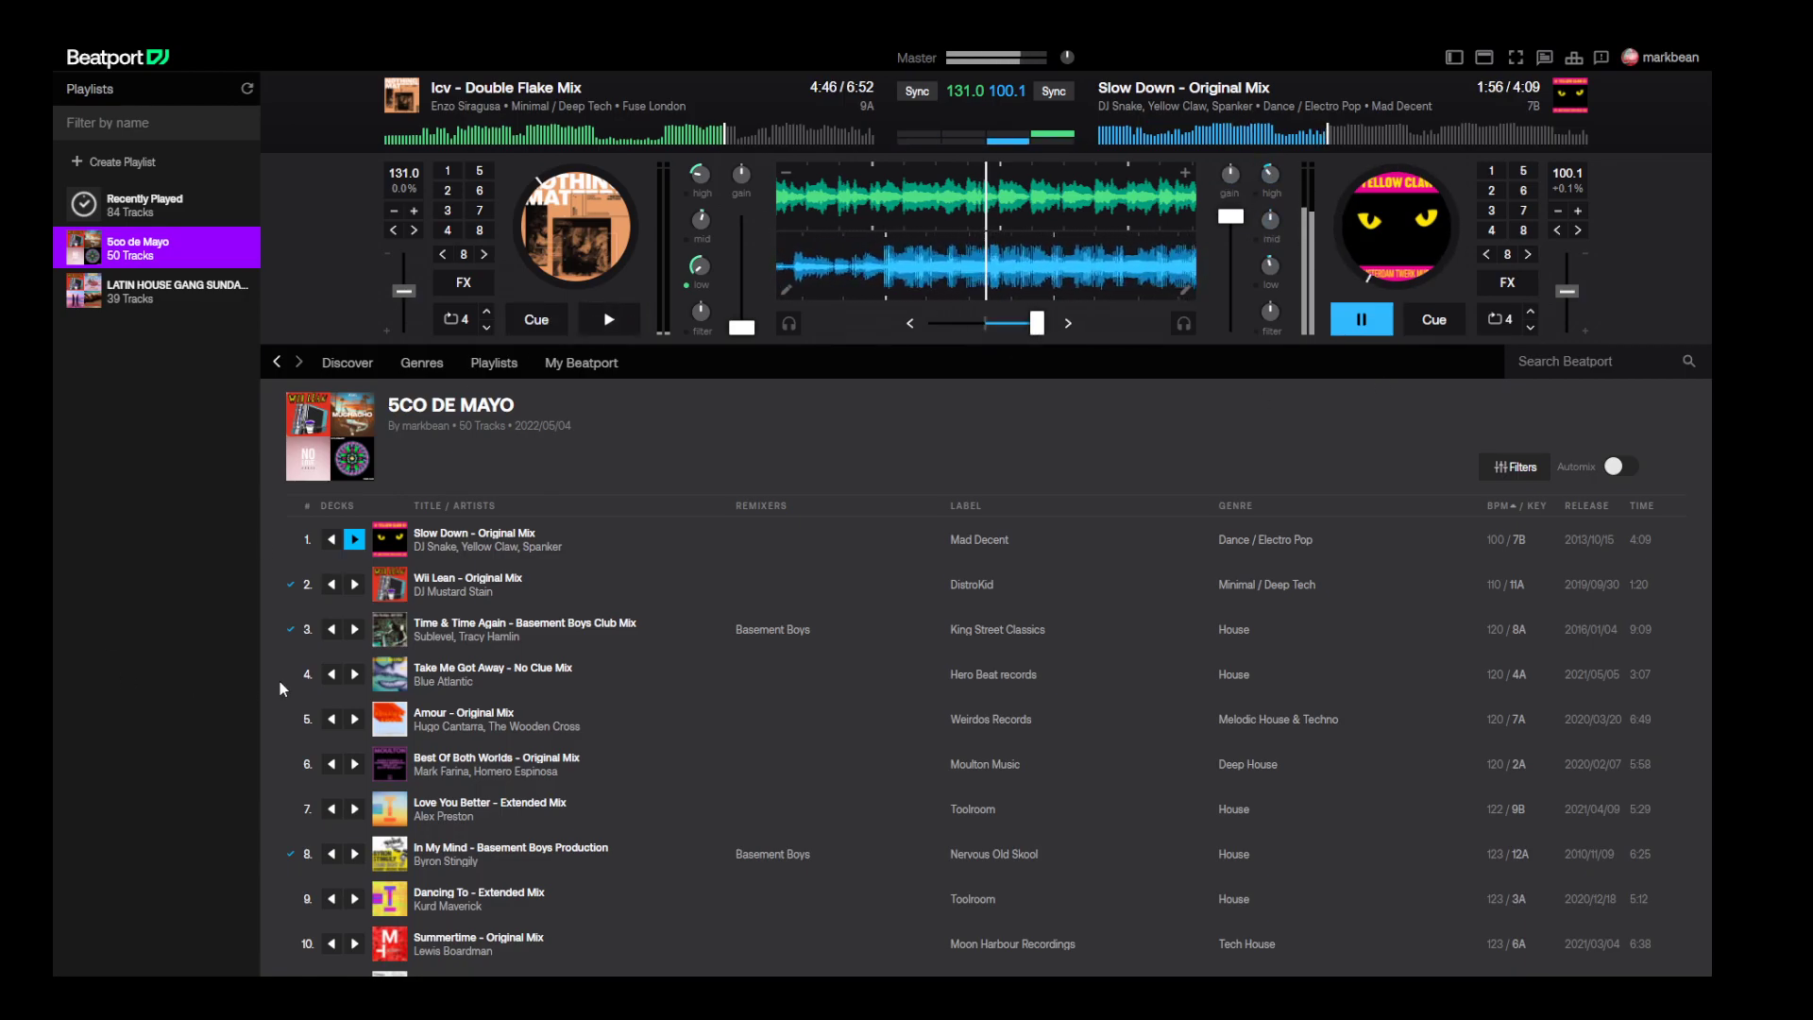
drag(1271, 265, 1341, 338)
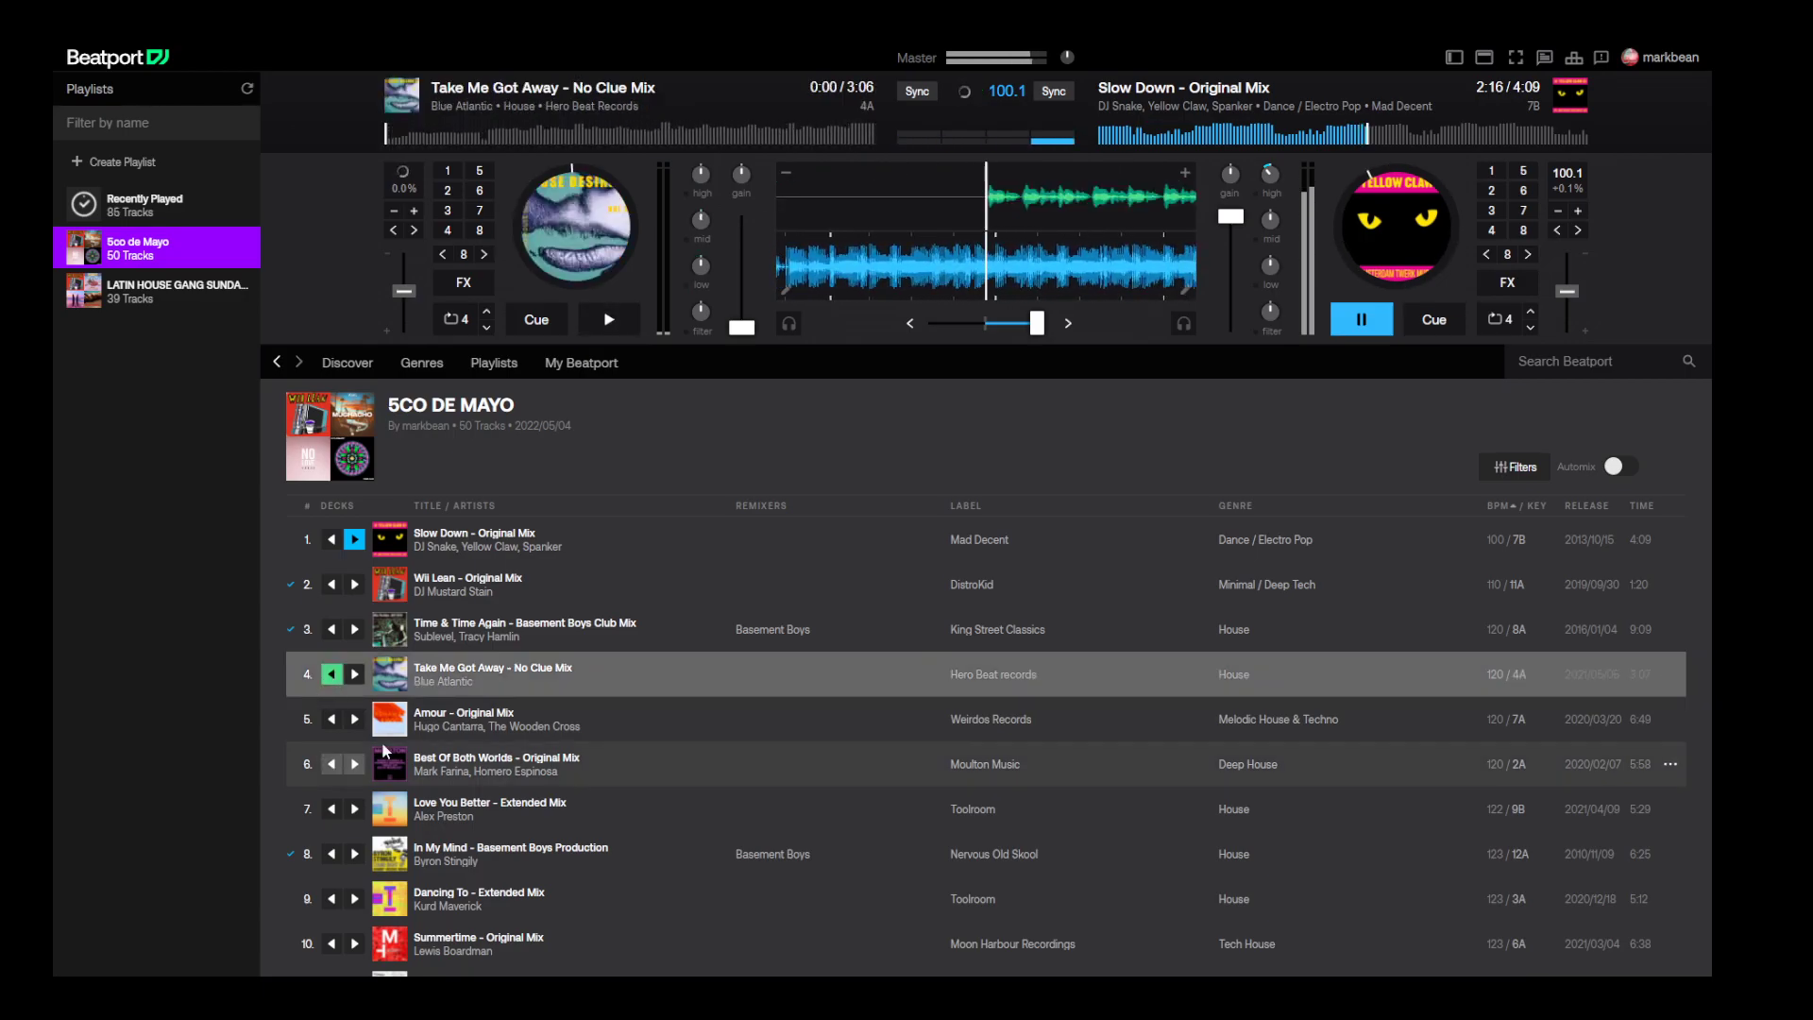
- Raise the green deck's volume fader and cue "Take Me Got Away - No Clue Mix" at 0:35
drag(743, 328, 698, 187)
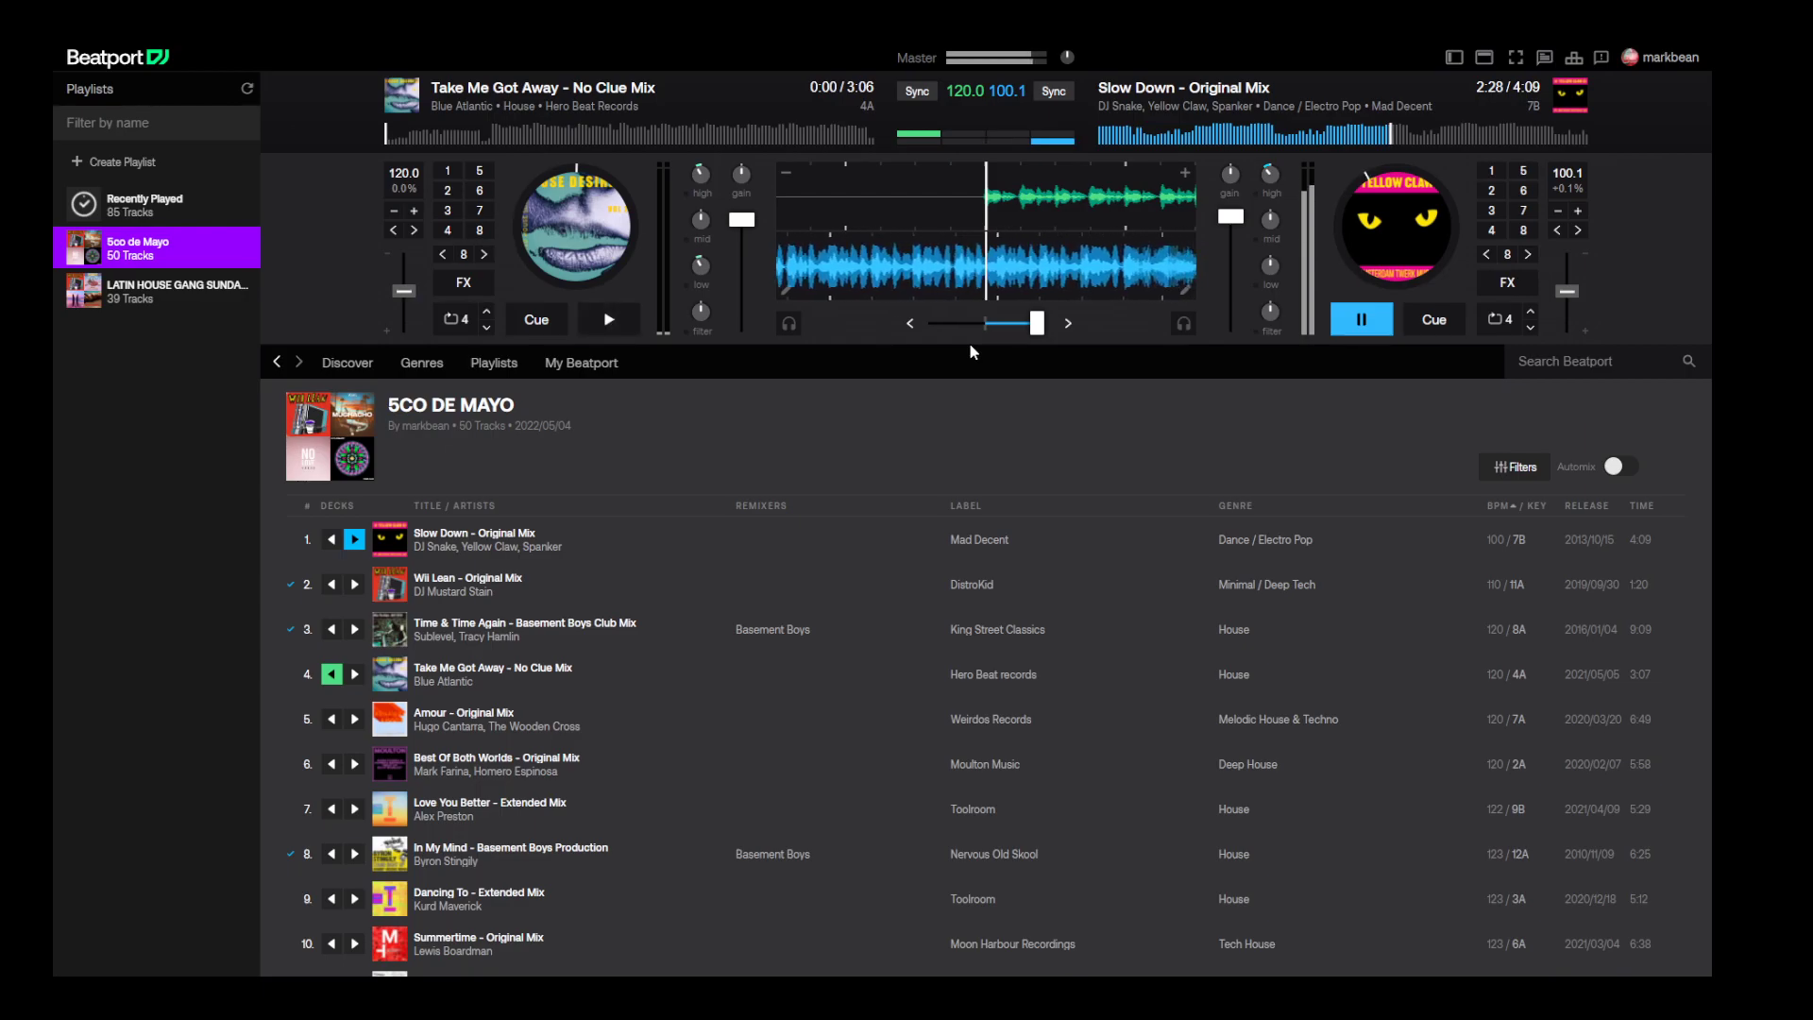
click(485, 142)
click(477, 137)
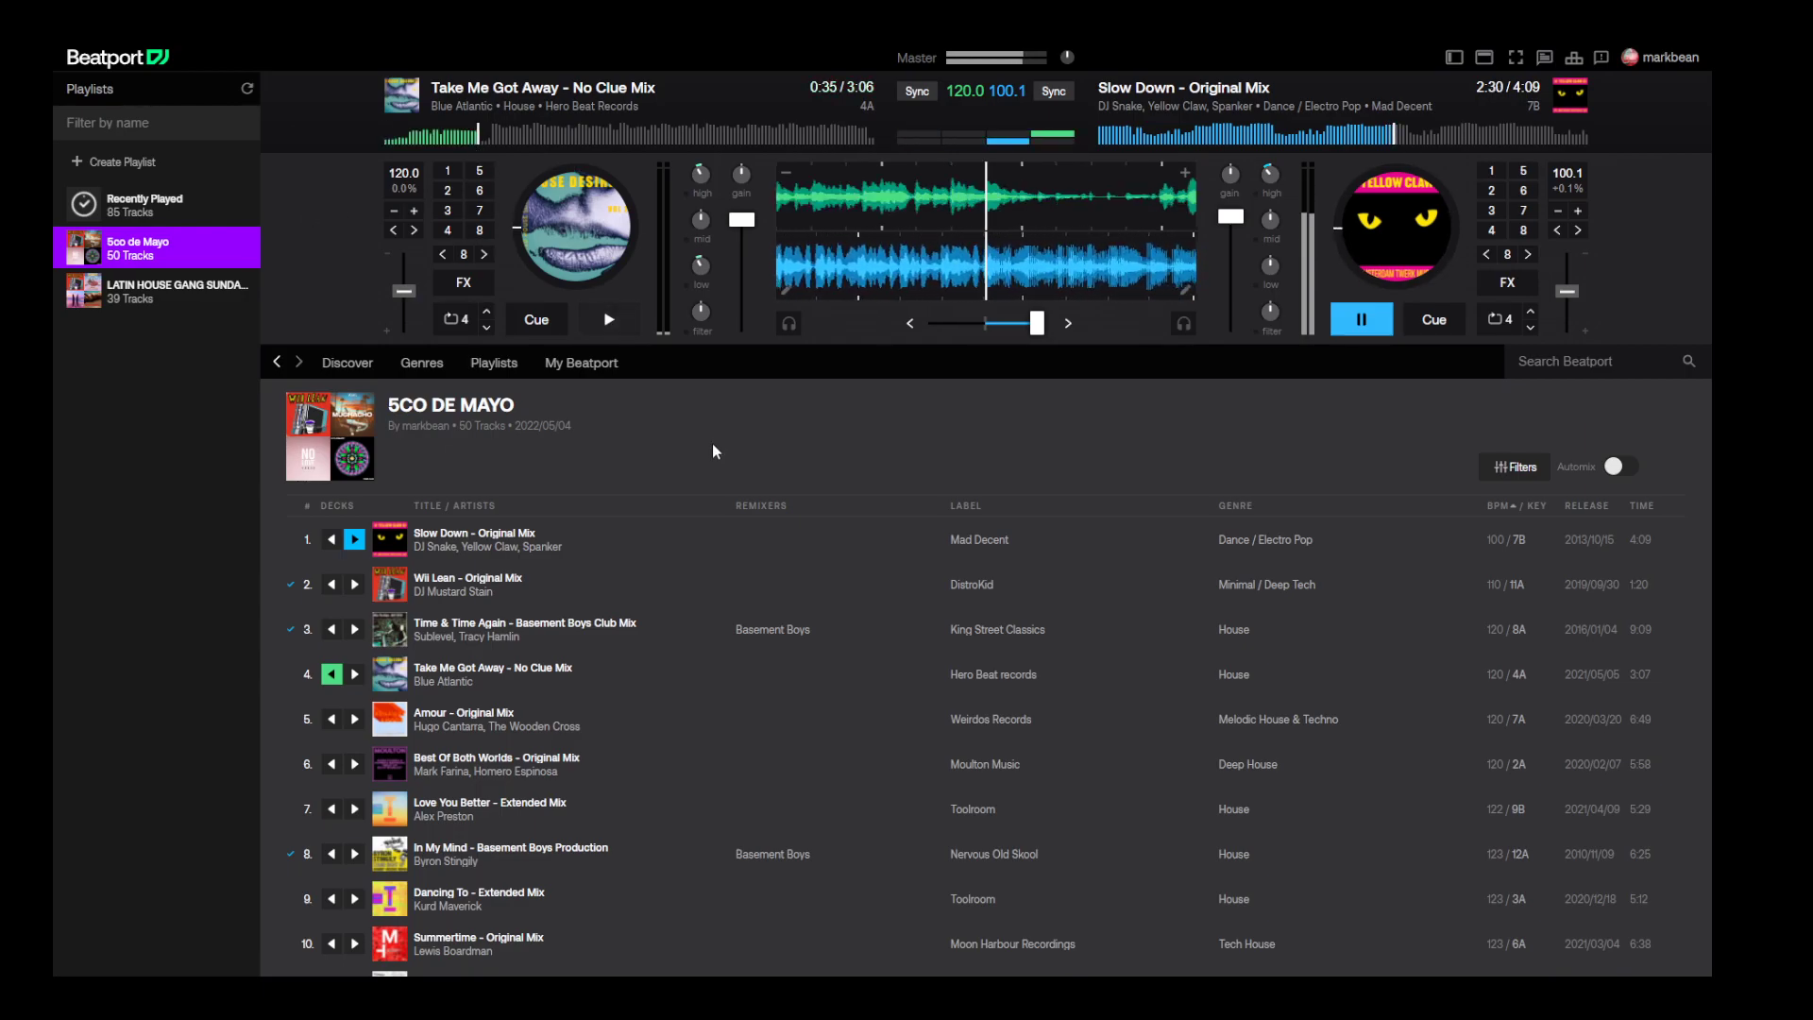
- Transition to "Take Me Got Away" by starting the green deck, crossfading fully to its side and pausing the blue deck
click(588, 327)
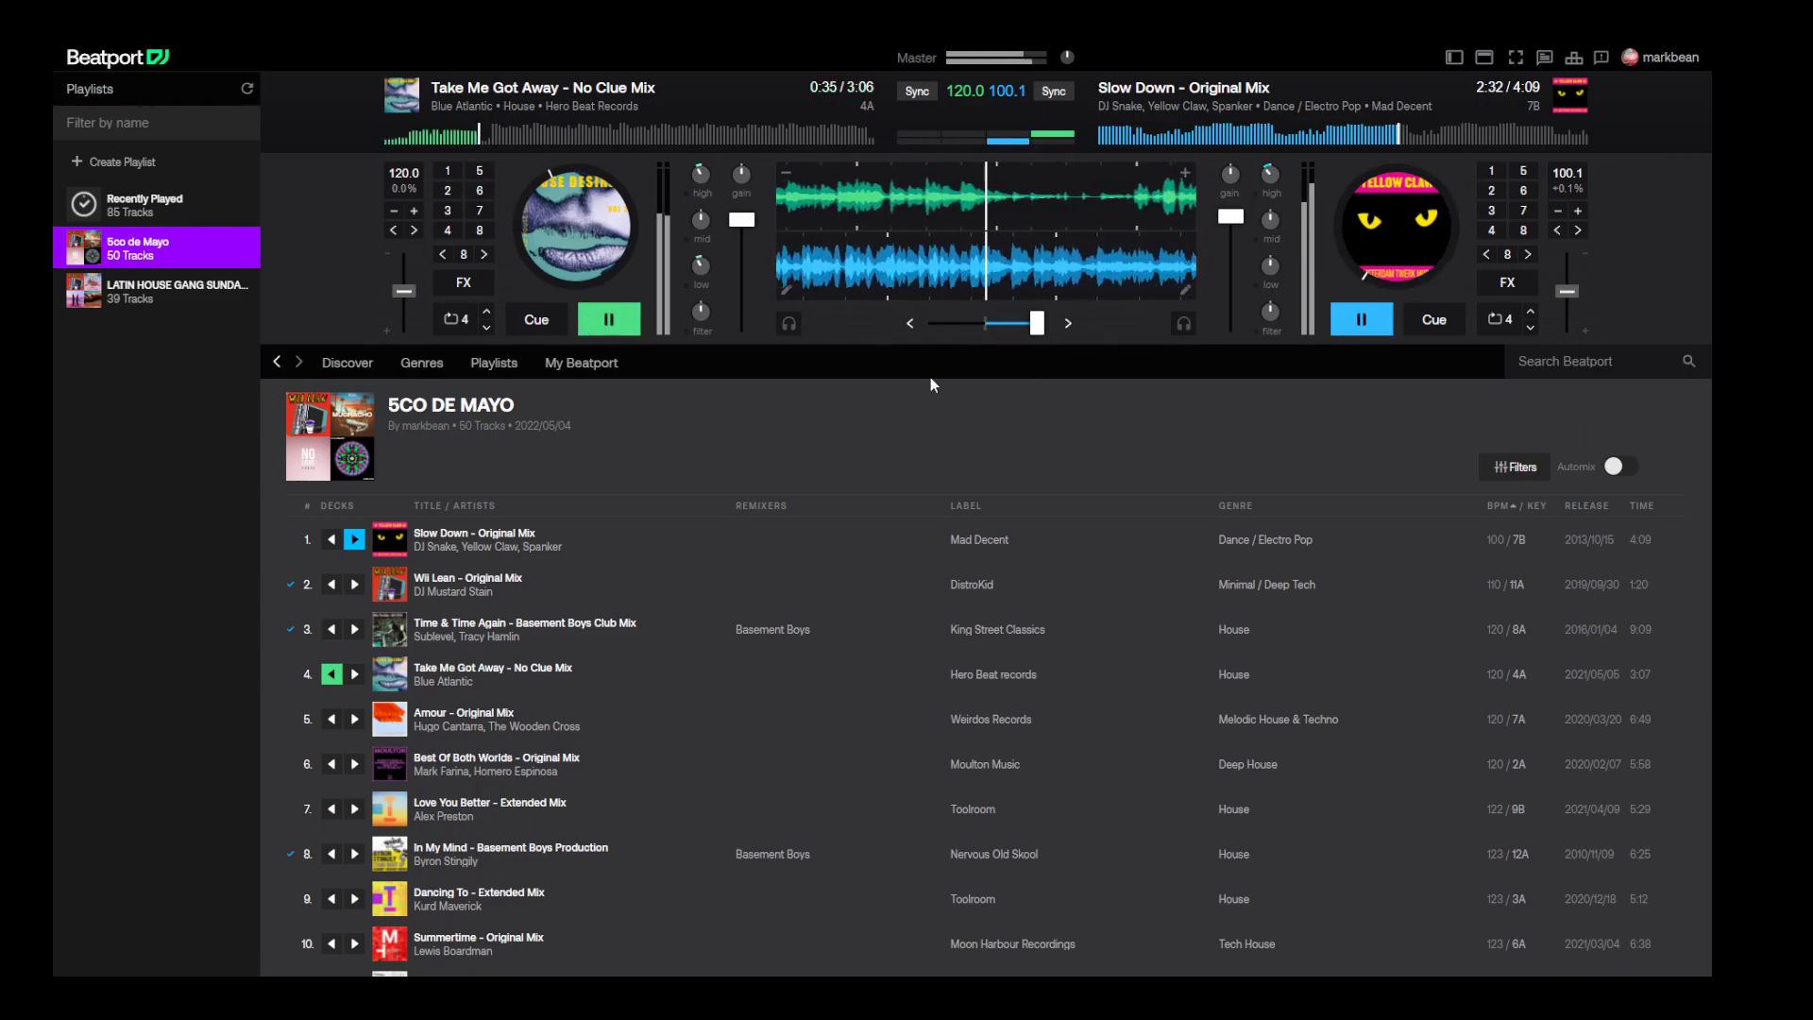
drag(1038, 323, 933, 323)
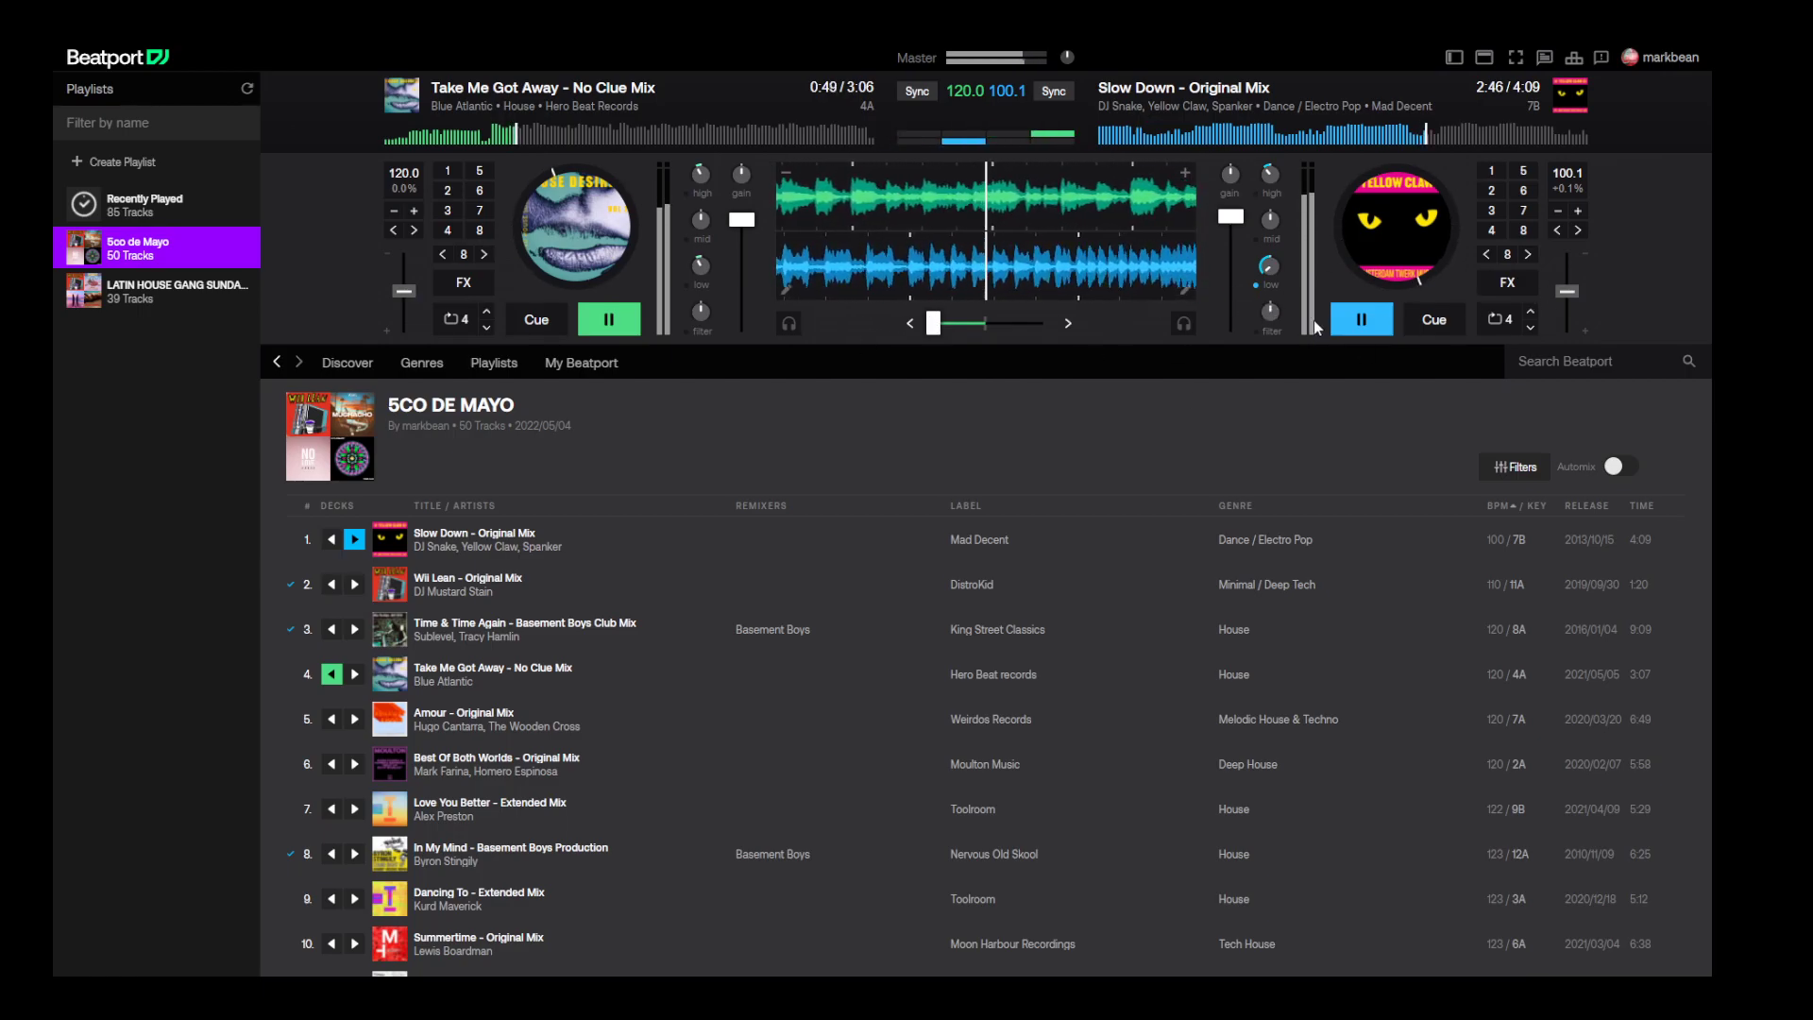
click(1346, 321)
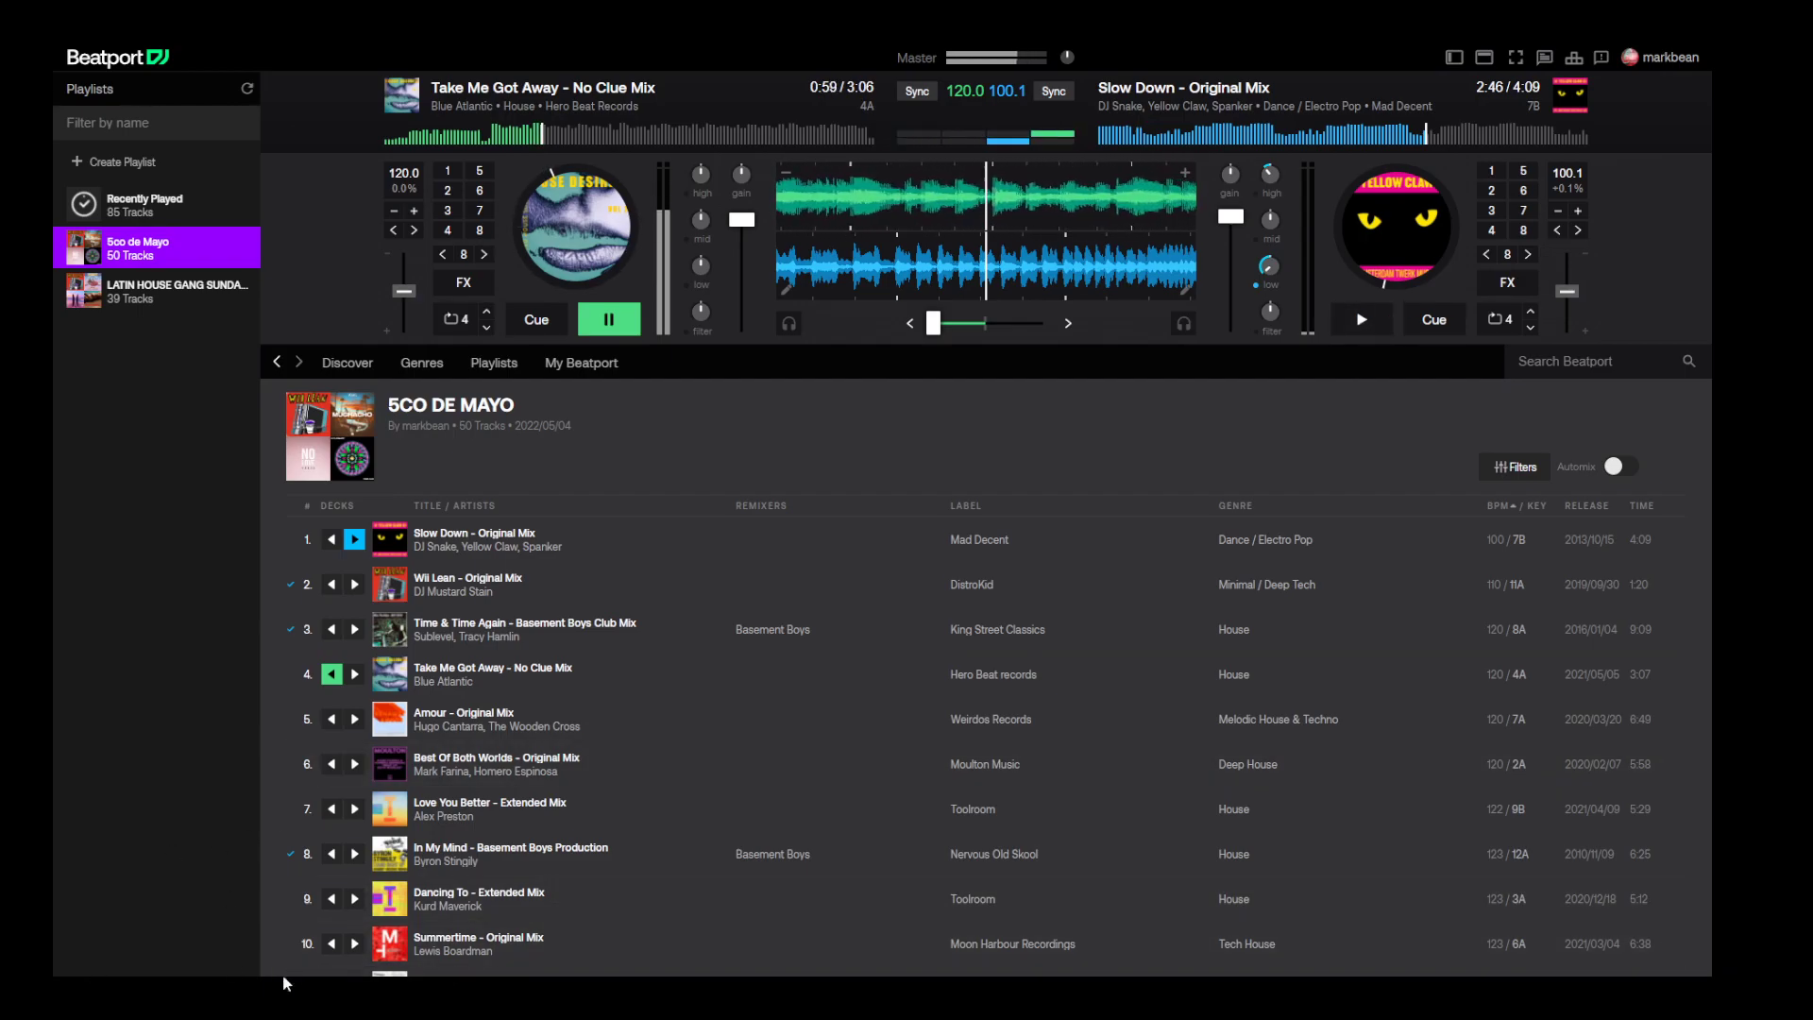
- Load "Amour - Original Mix" onto the blue deck, synced with the green deck at 120.0 BPM and its volume fader slightly lowered
click(354, 719)
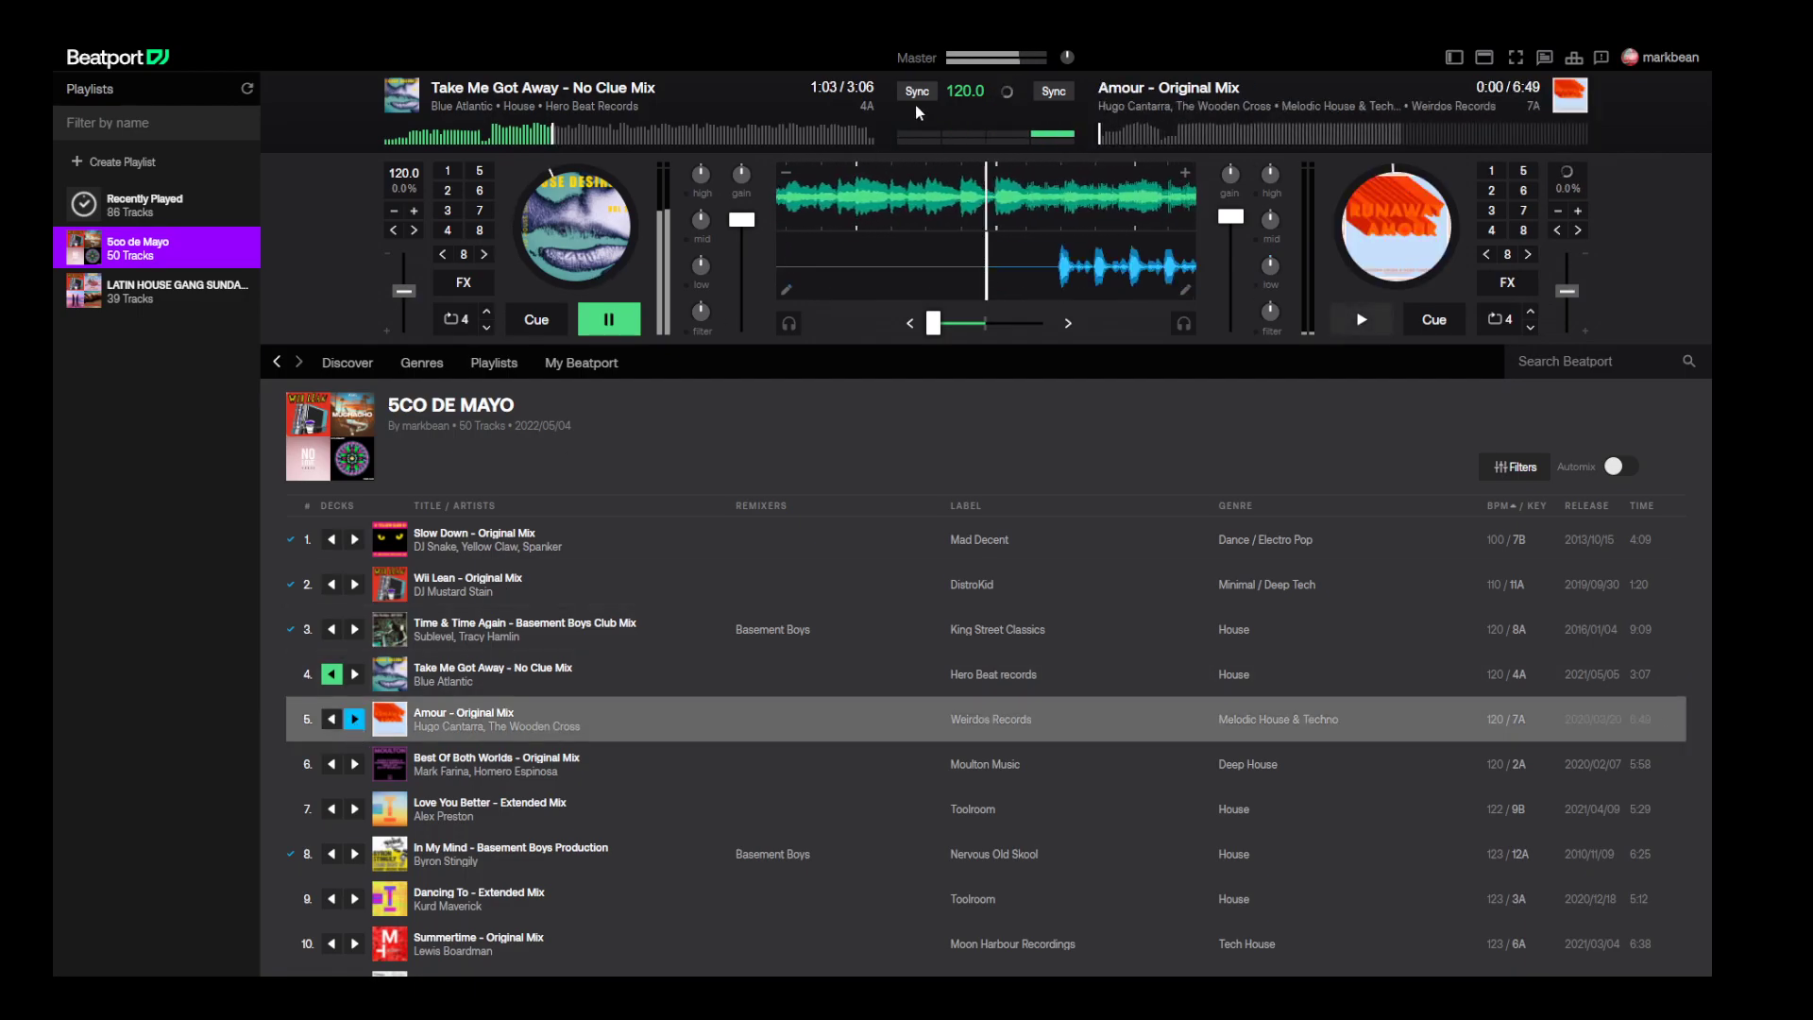
click(1055, 92)
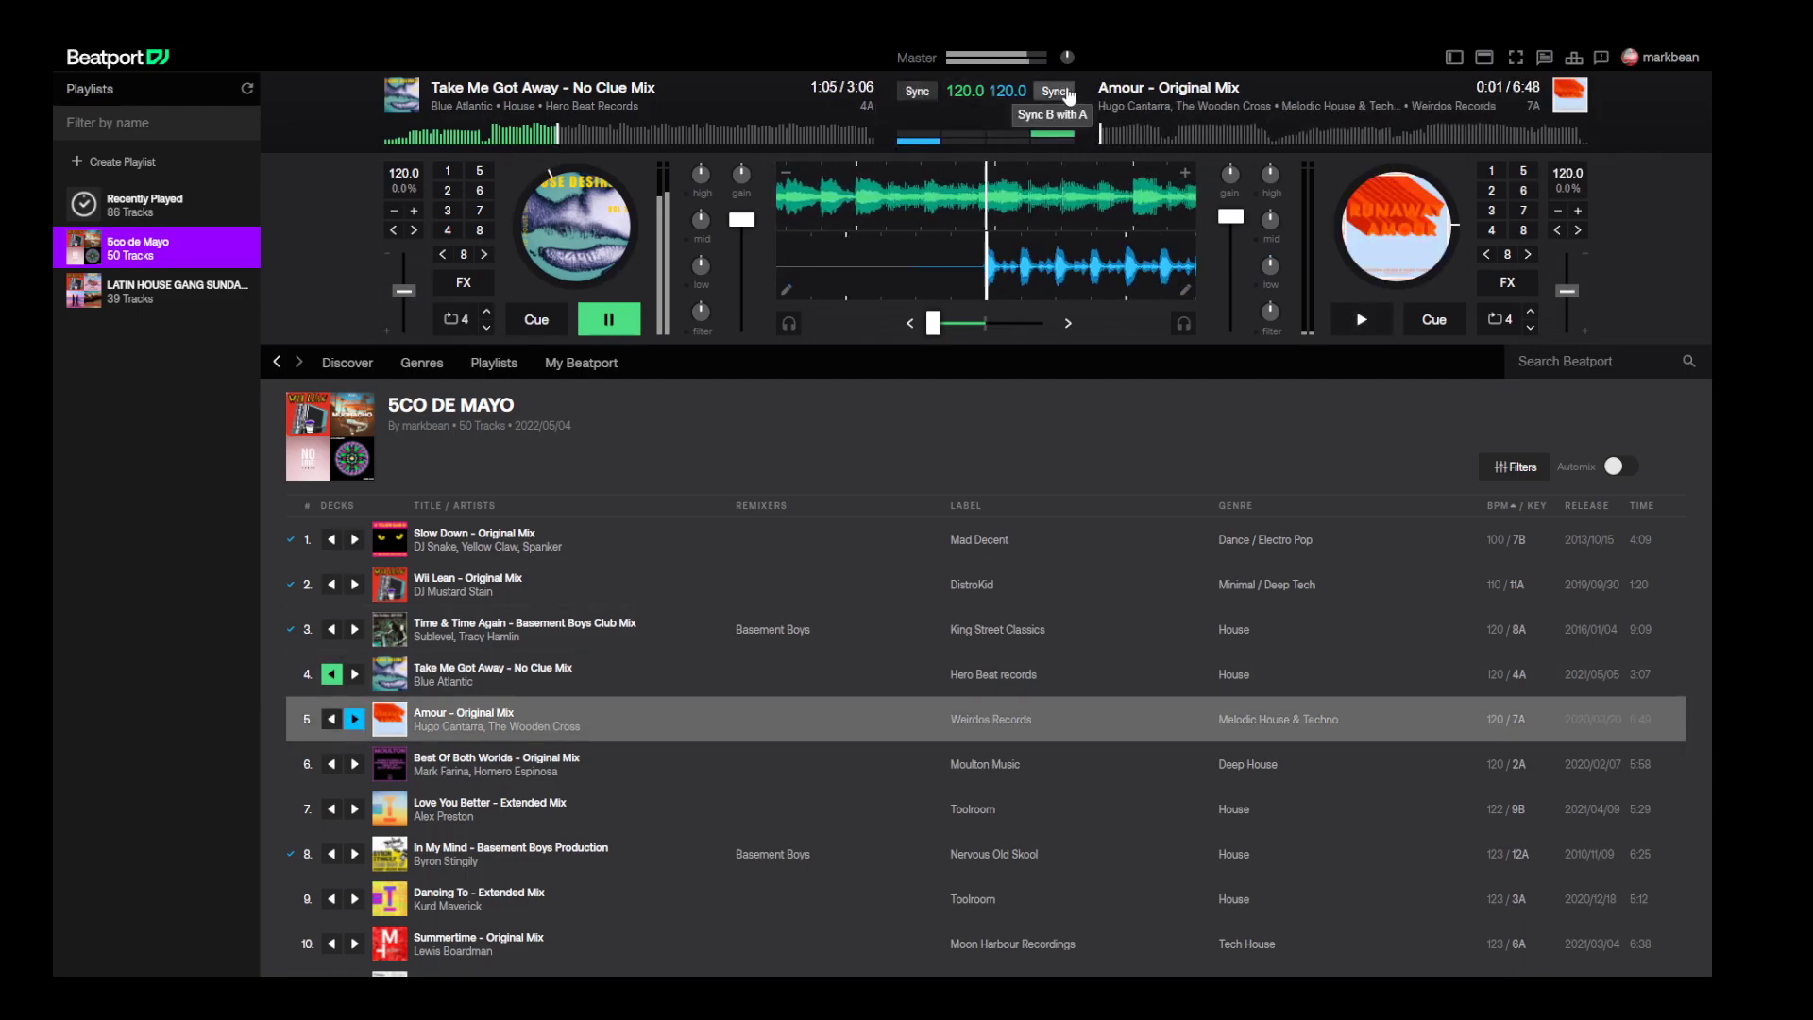
click(1057, 97)
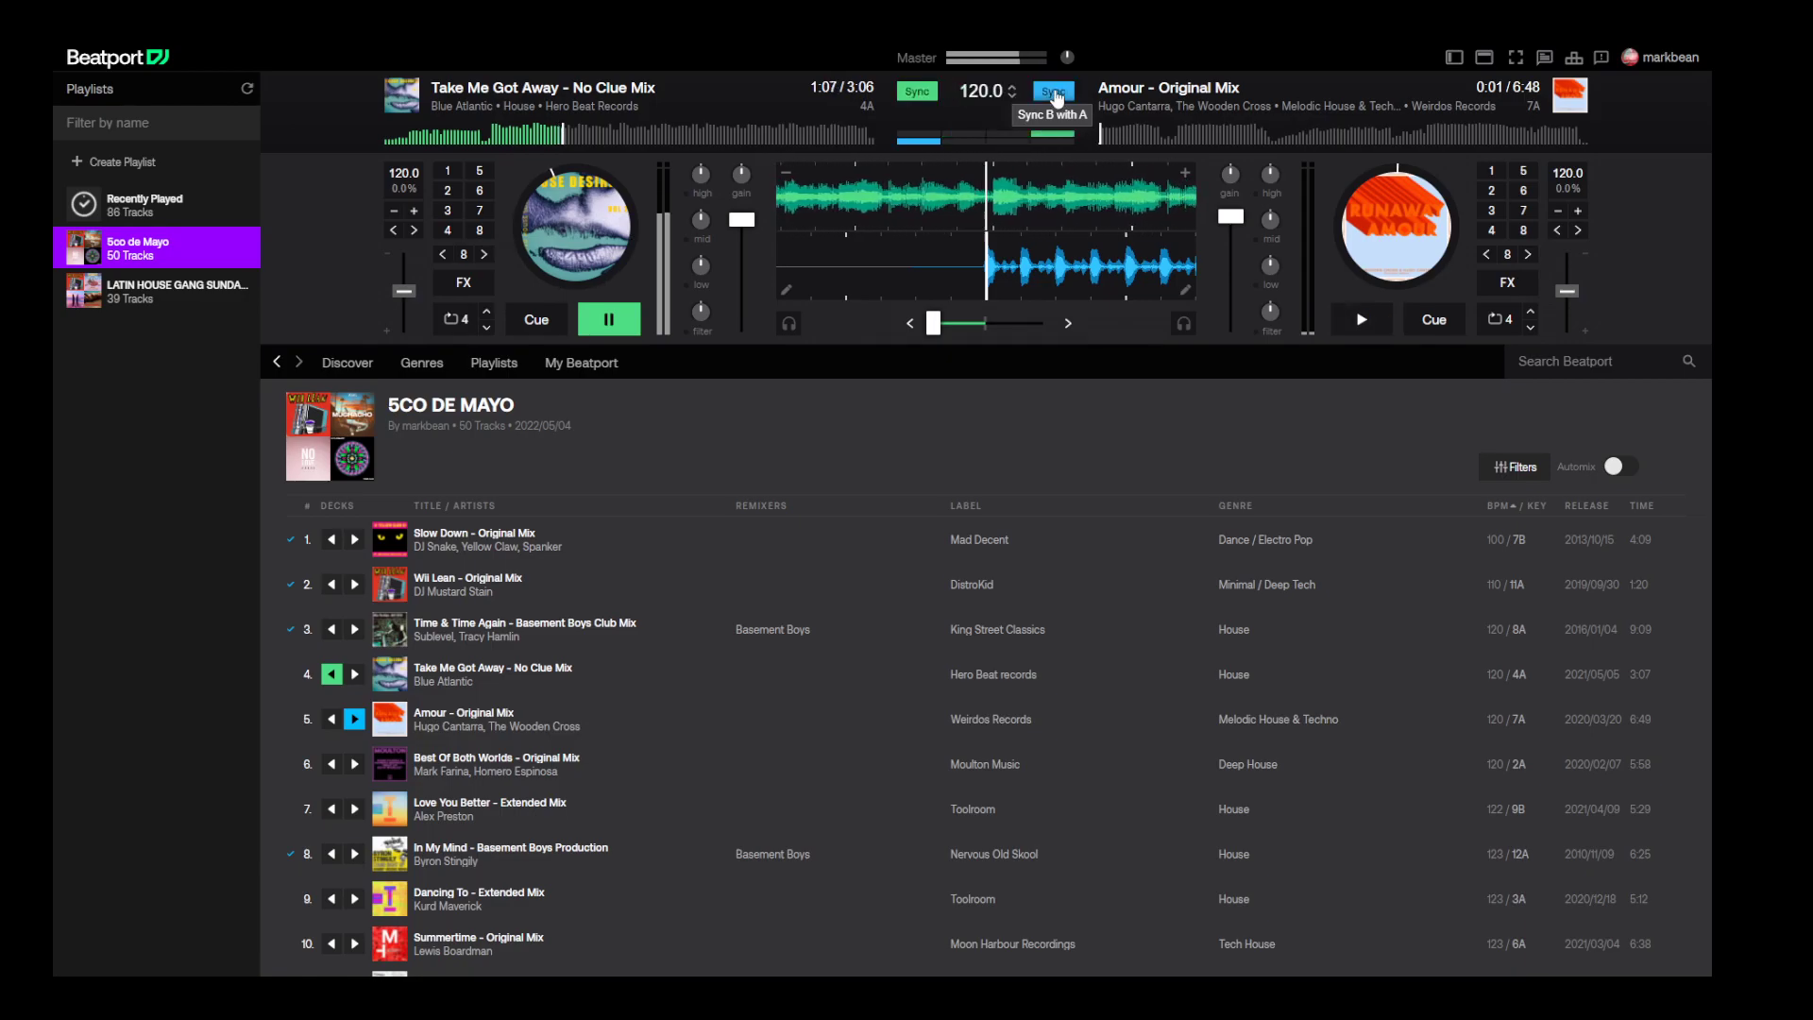
click(918, 93)
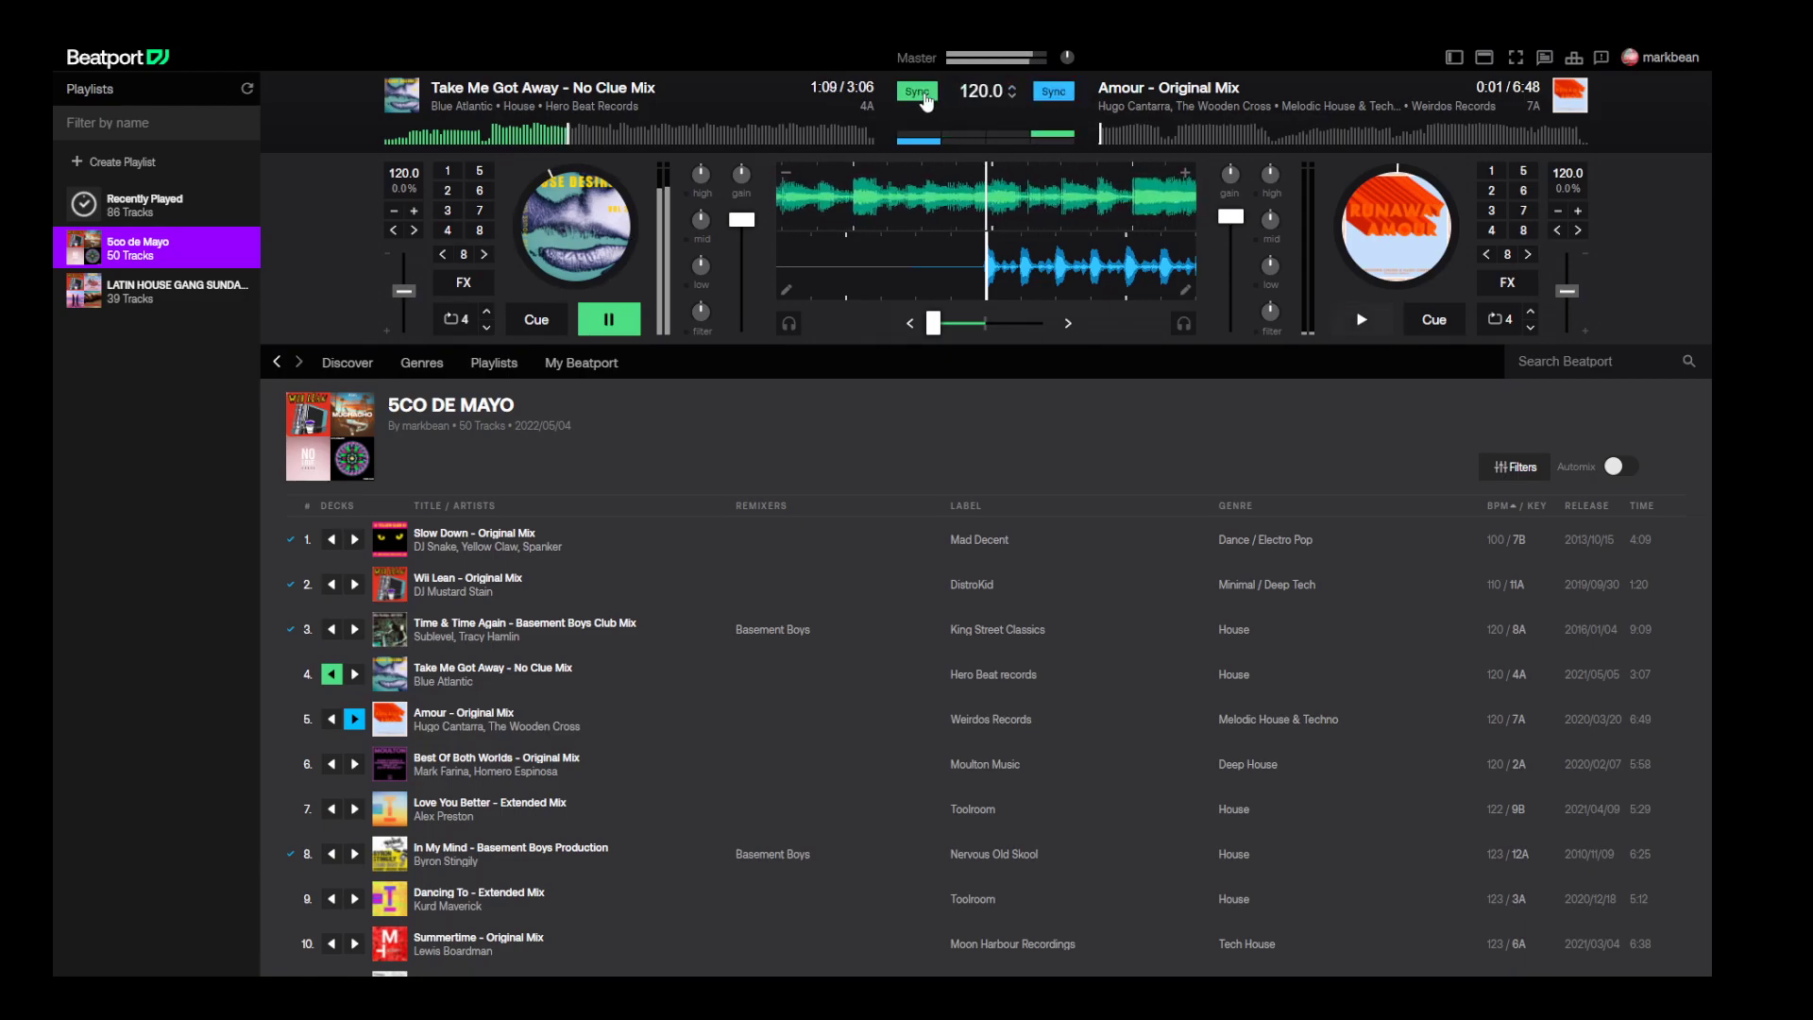
drag(1231, 218, 1259, 208)
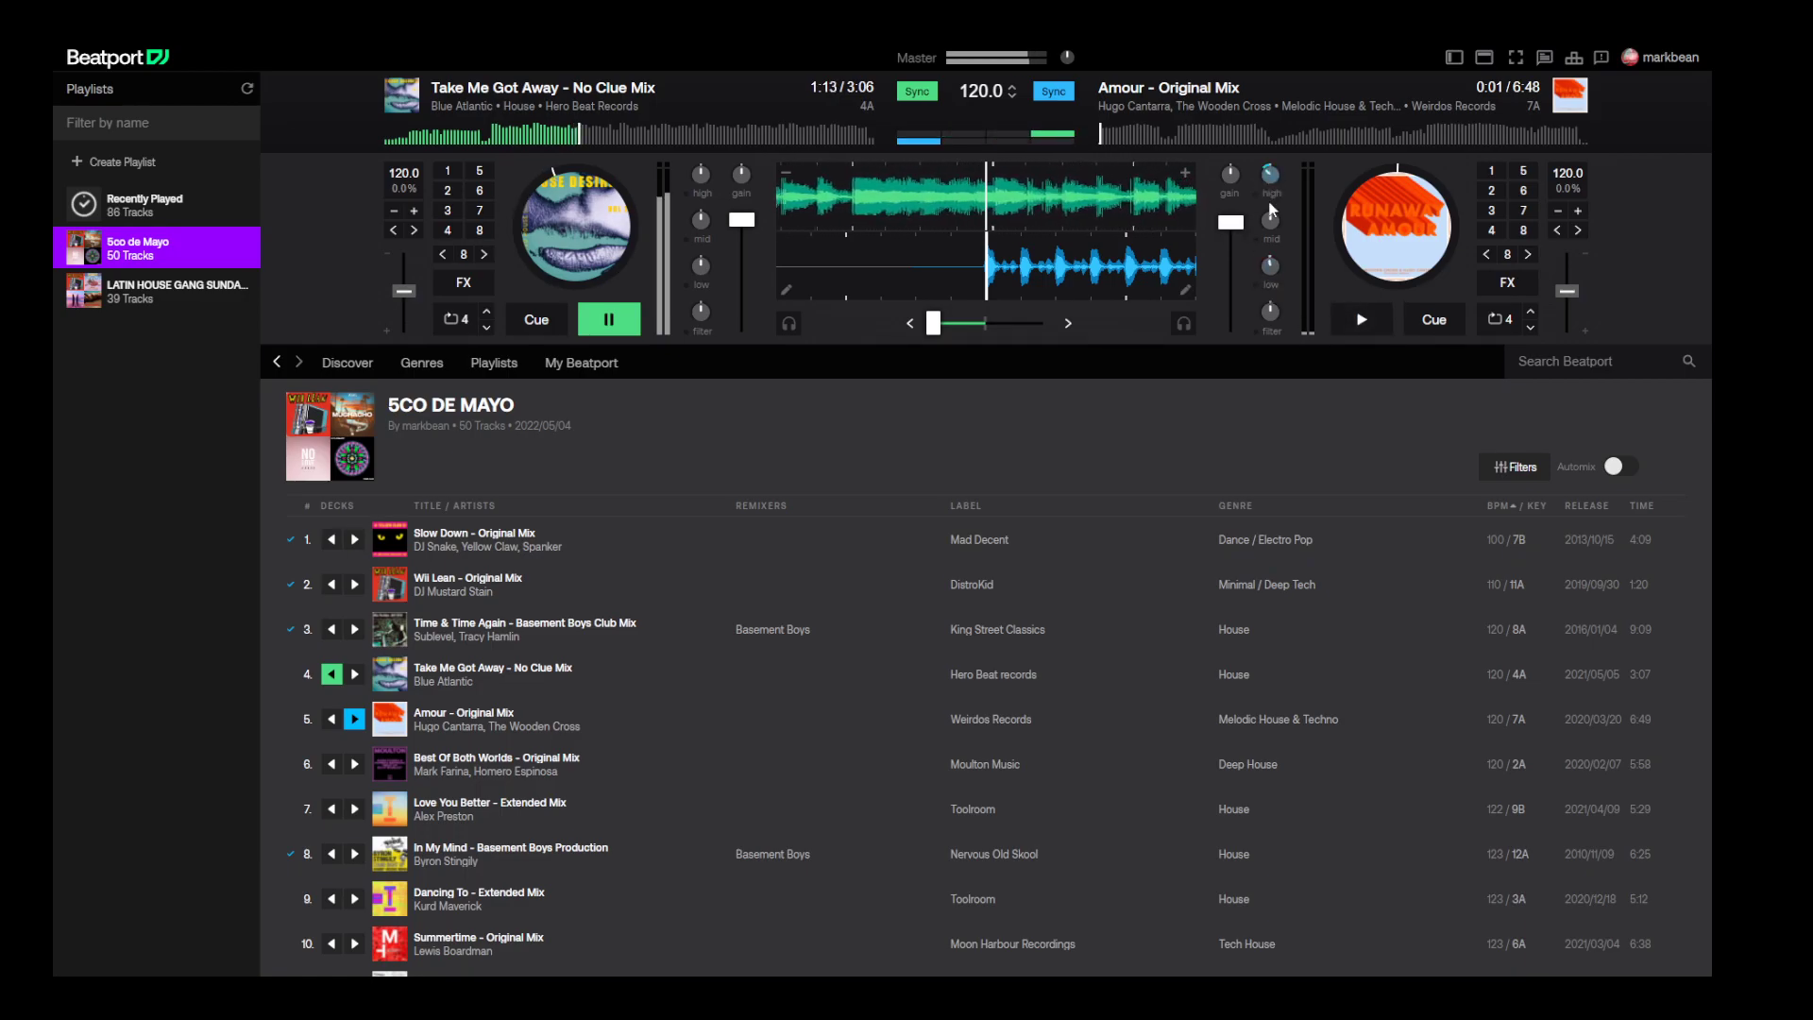
- Start "Amour" with the crossfader centred and reduce the green deck's high EQ, low EQ and volume fader
drag(697, 269, 691, 248)
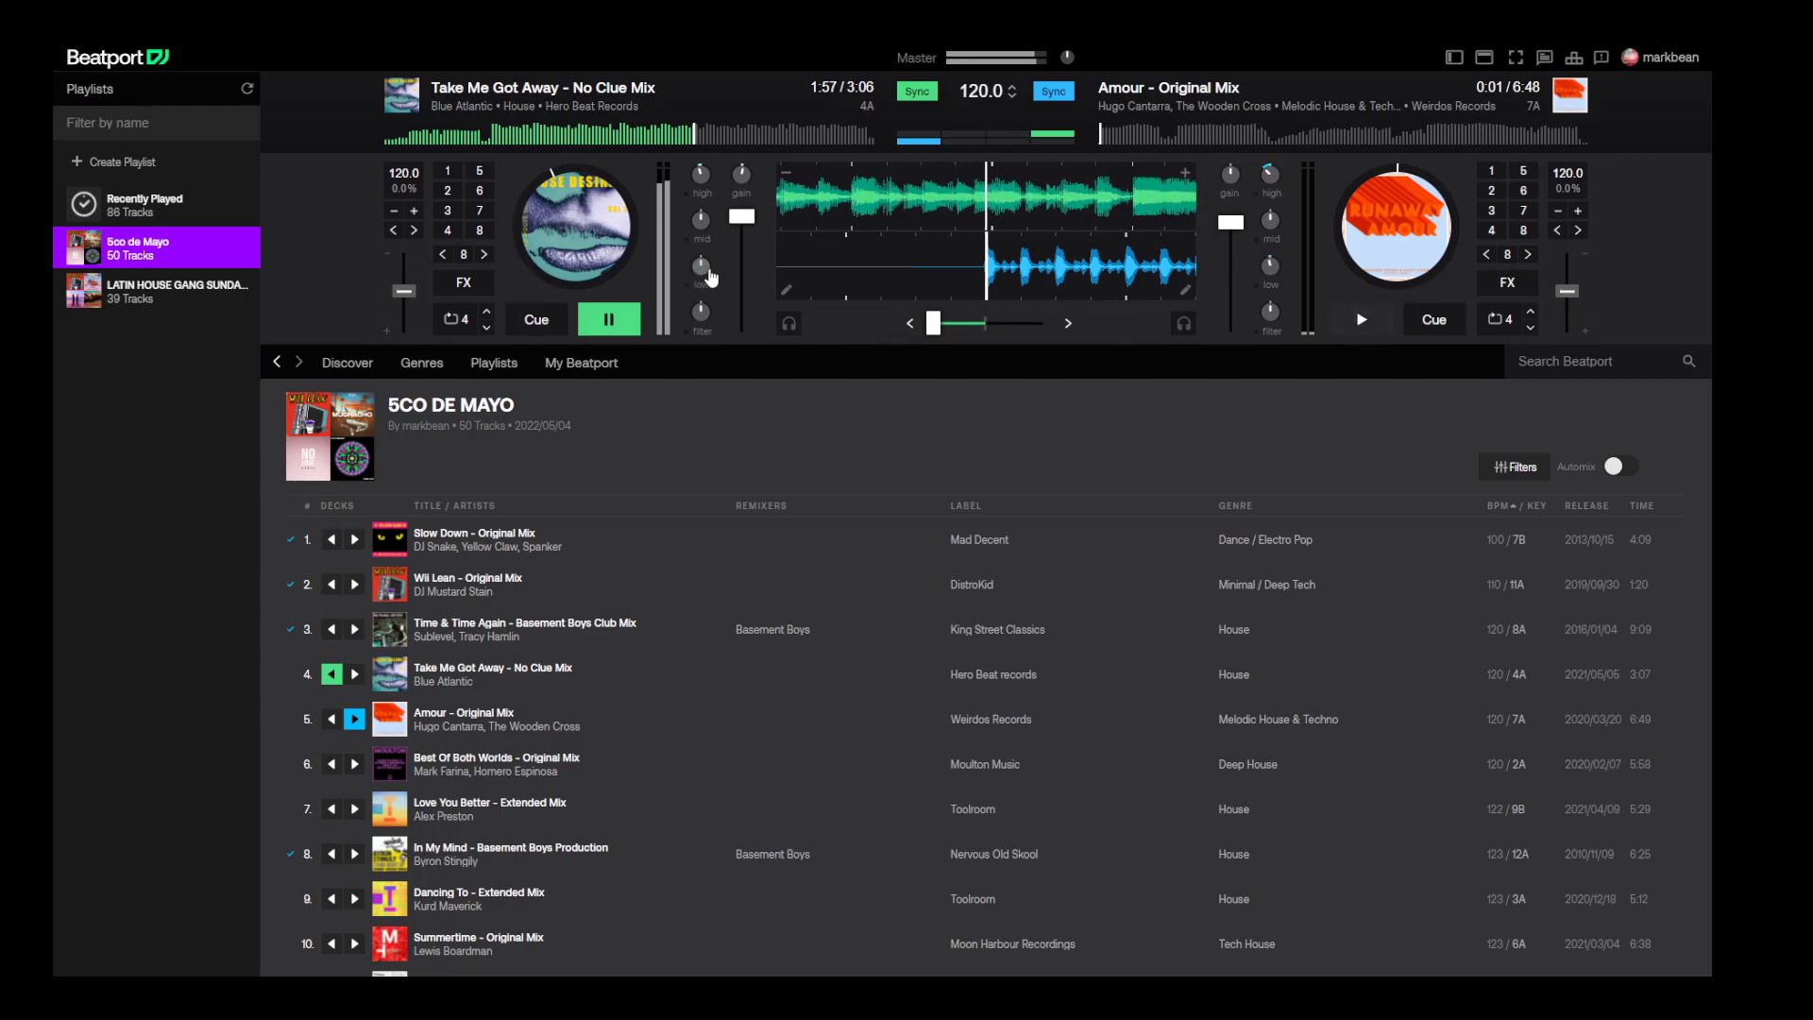
click(1384, 317)
drag(933, 322, 985, 322)
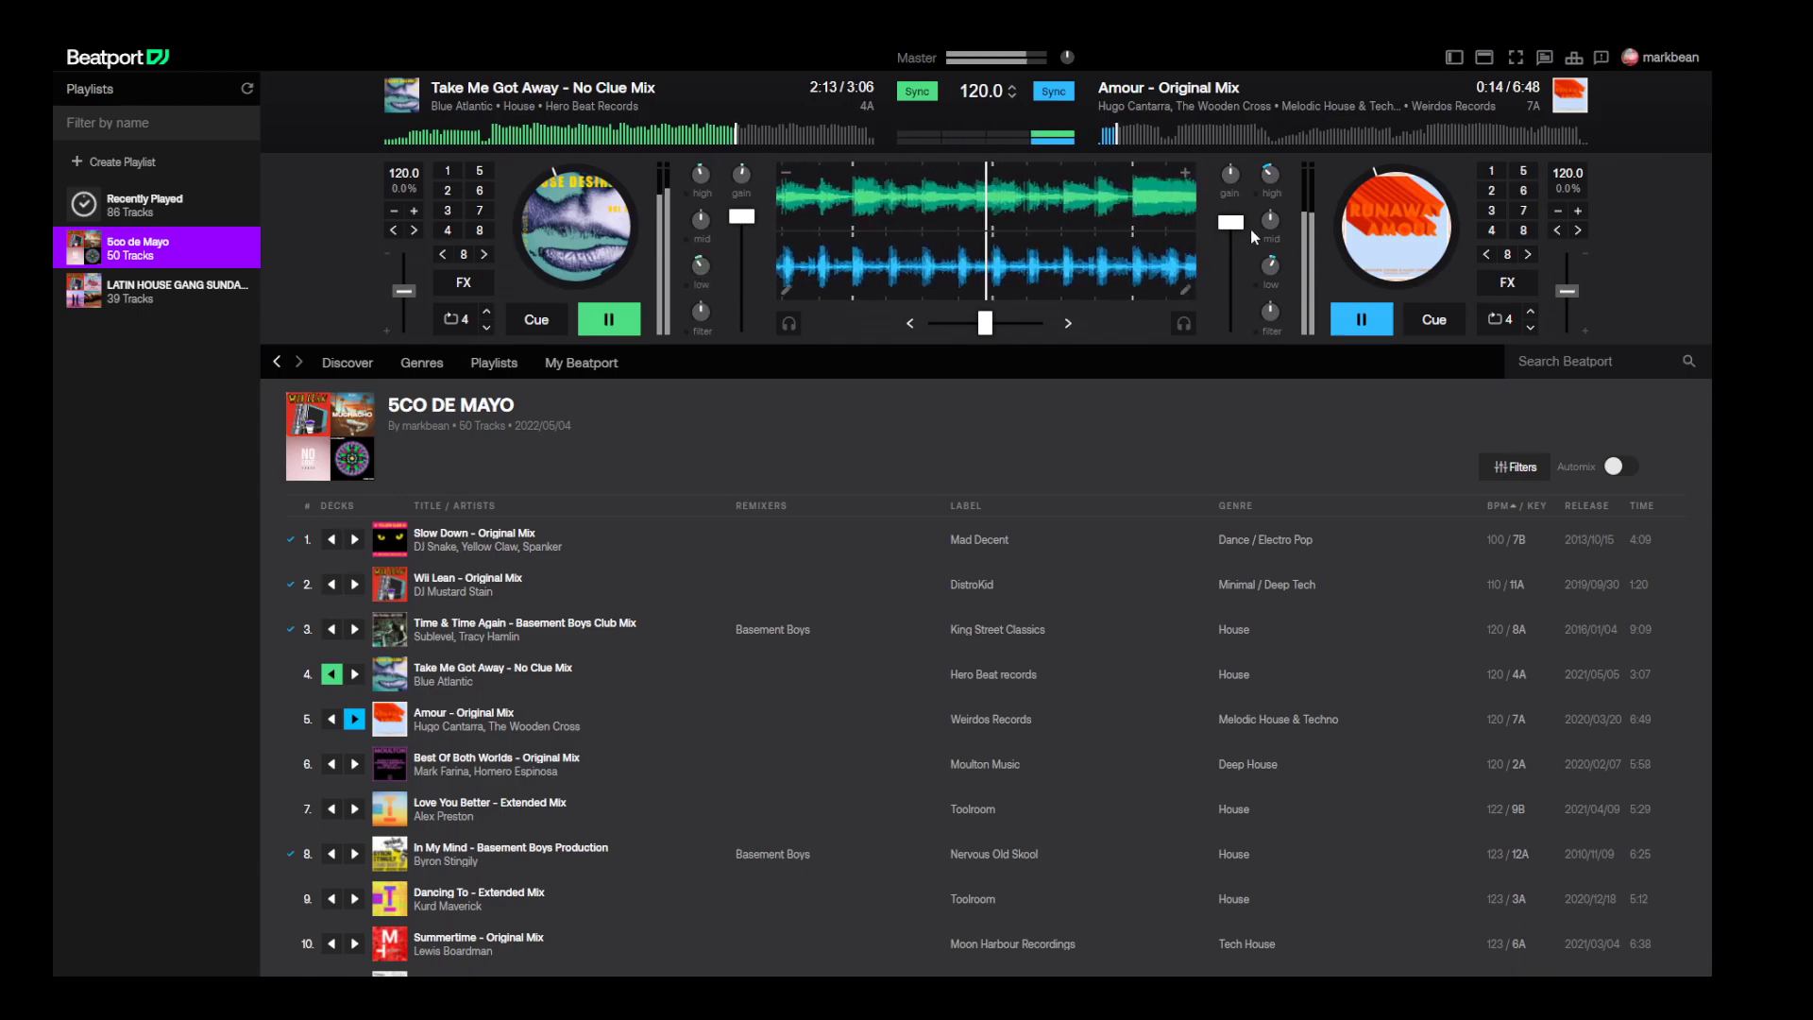
click(1244, 138)
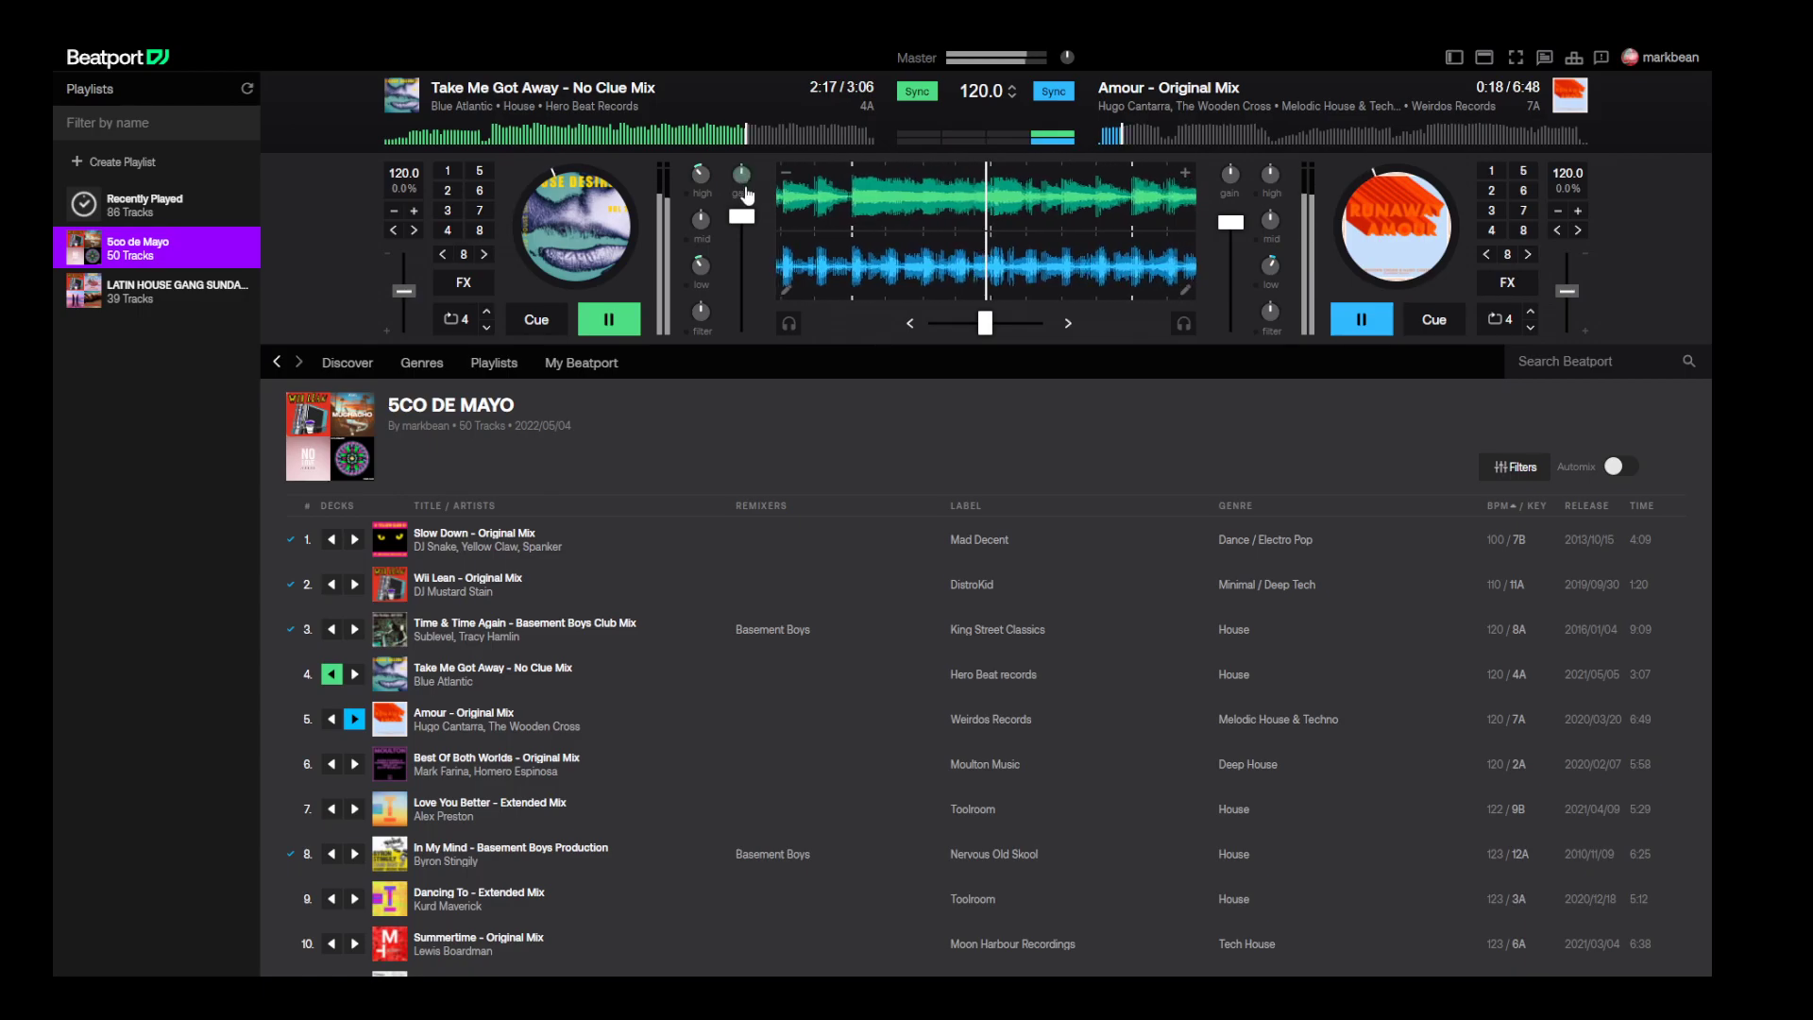
drag(749, 220, 746, 254)
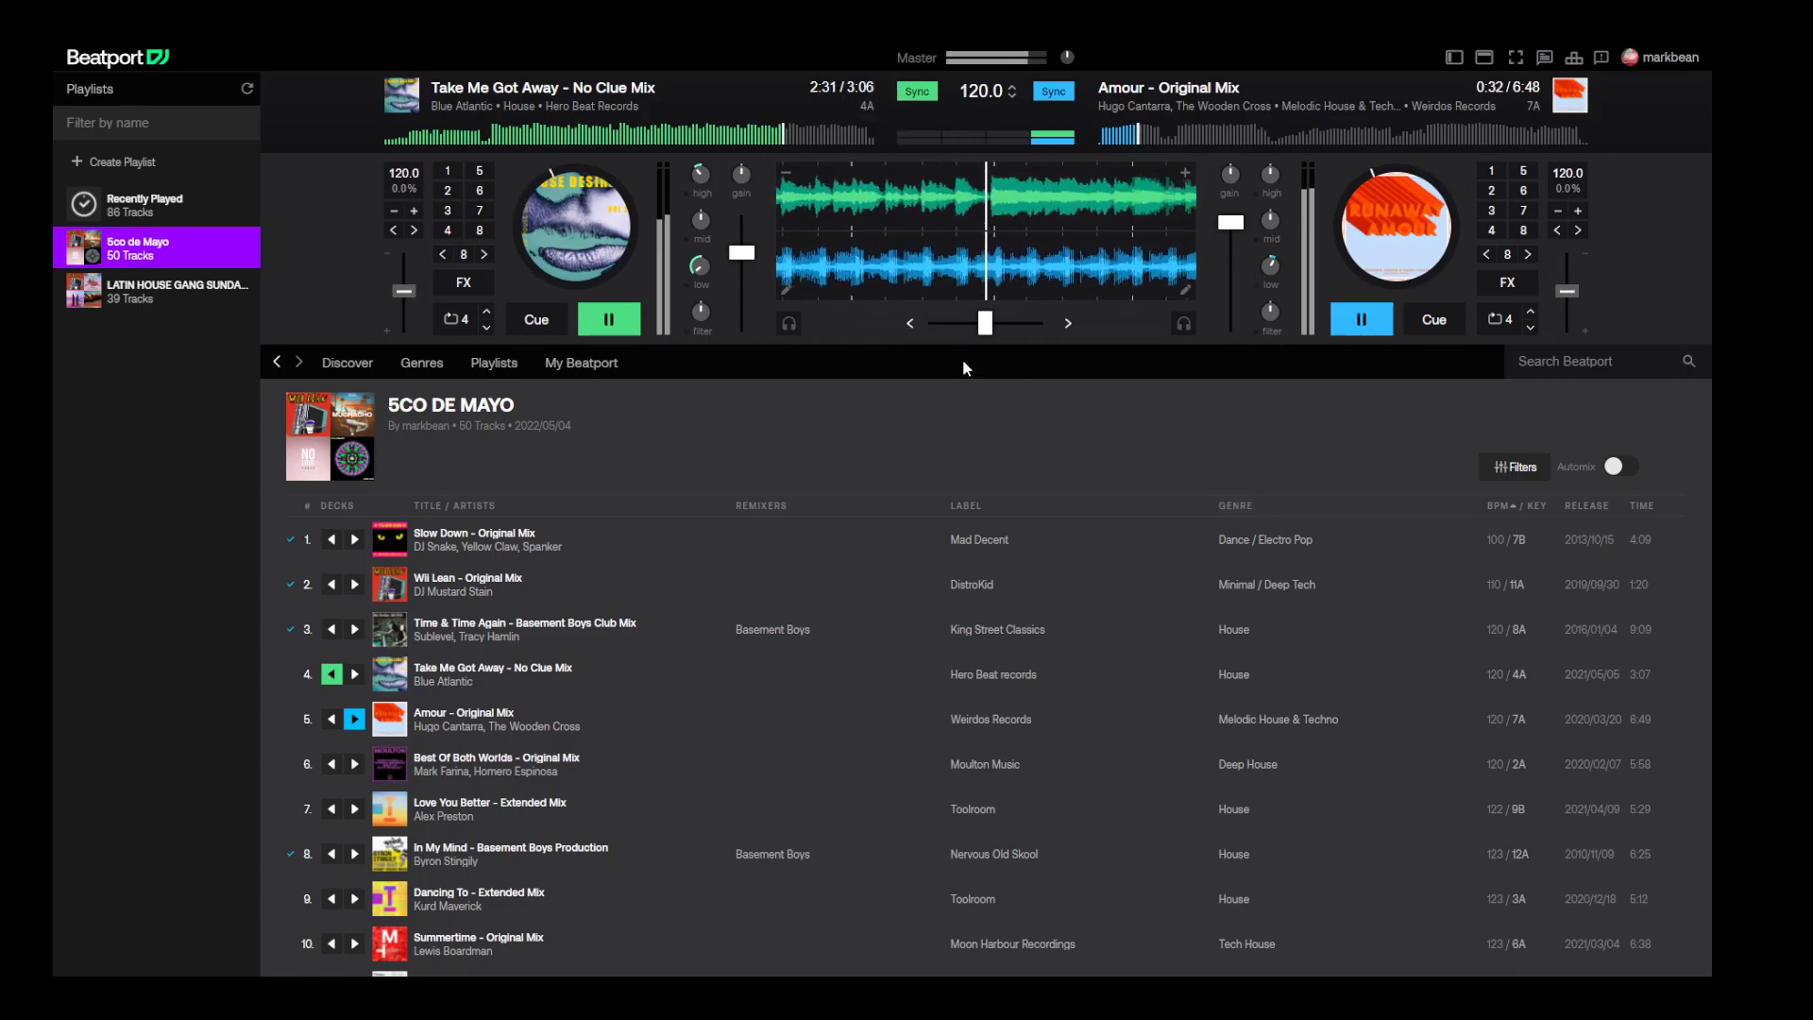
- Ease the crossfader toward the blue deck and back to centre, finish fully on the blue side and pause the green deck
drag(985, 323, 1014, 326)
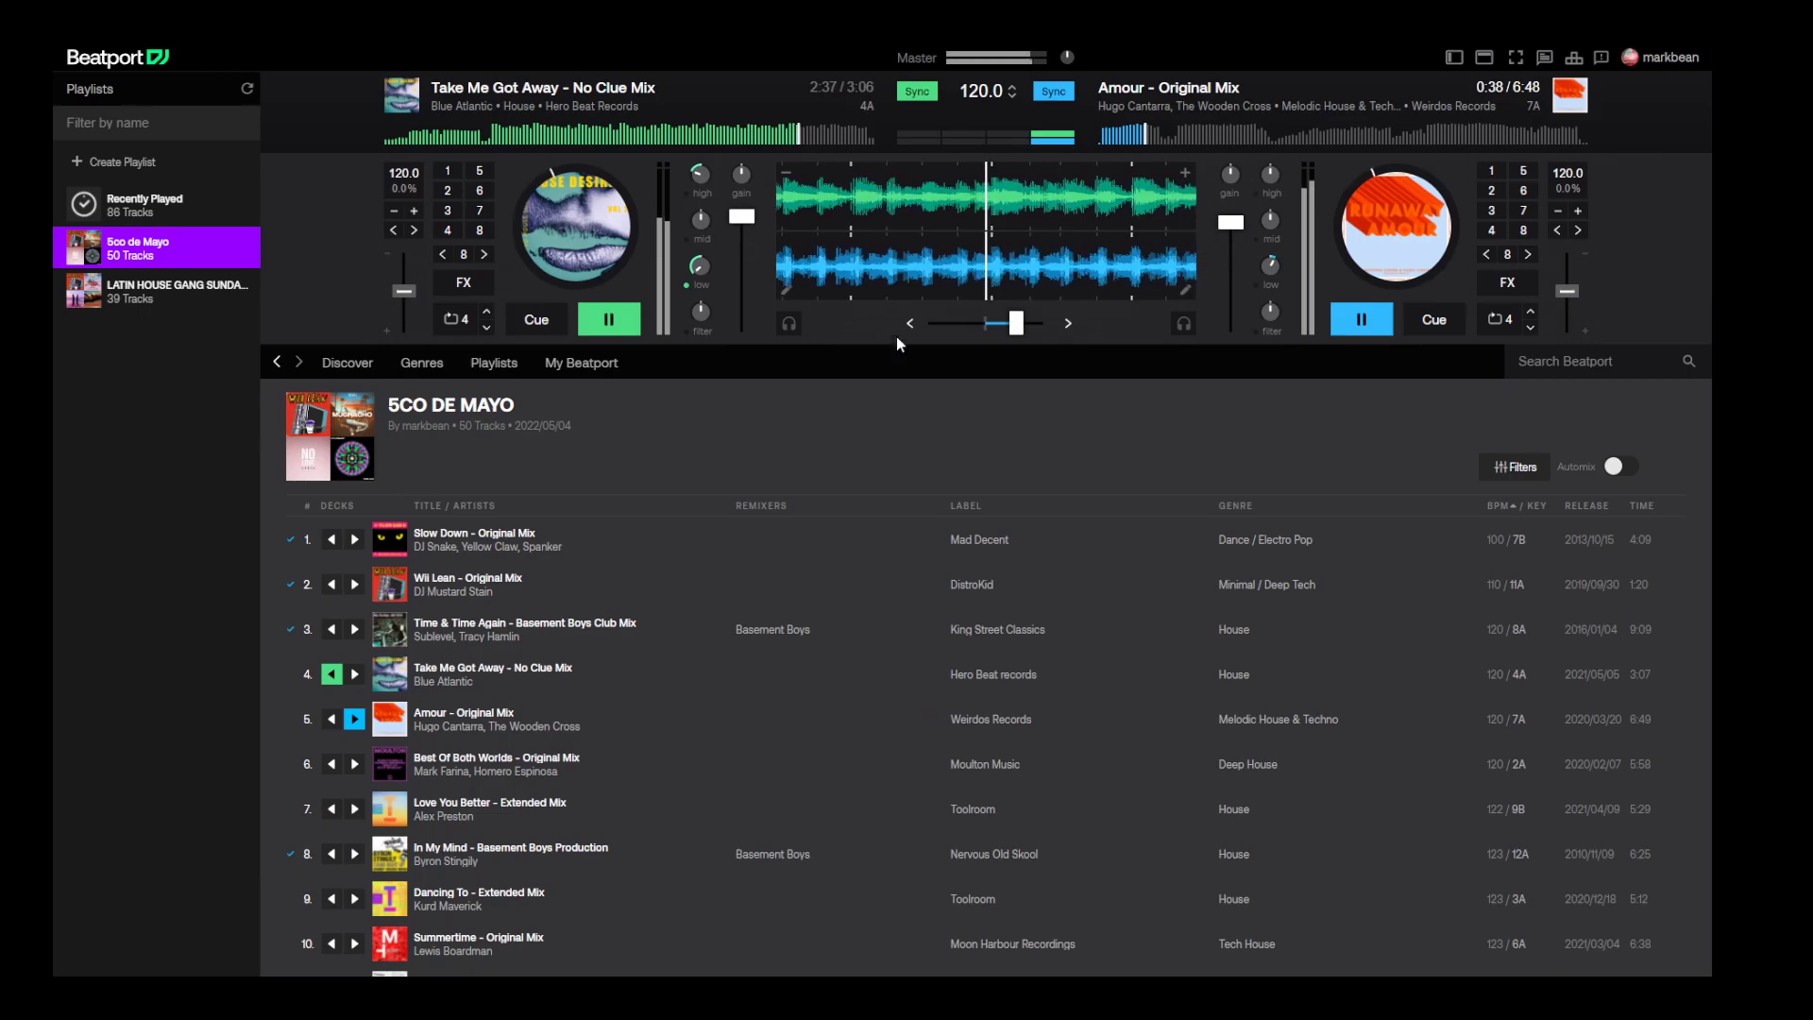
drag(1017, 323, 986, 326)
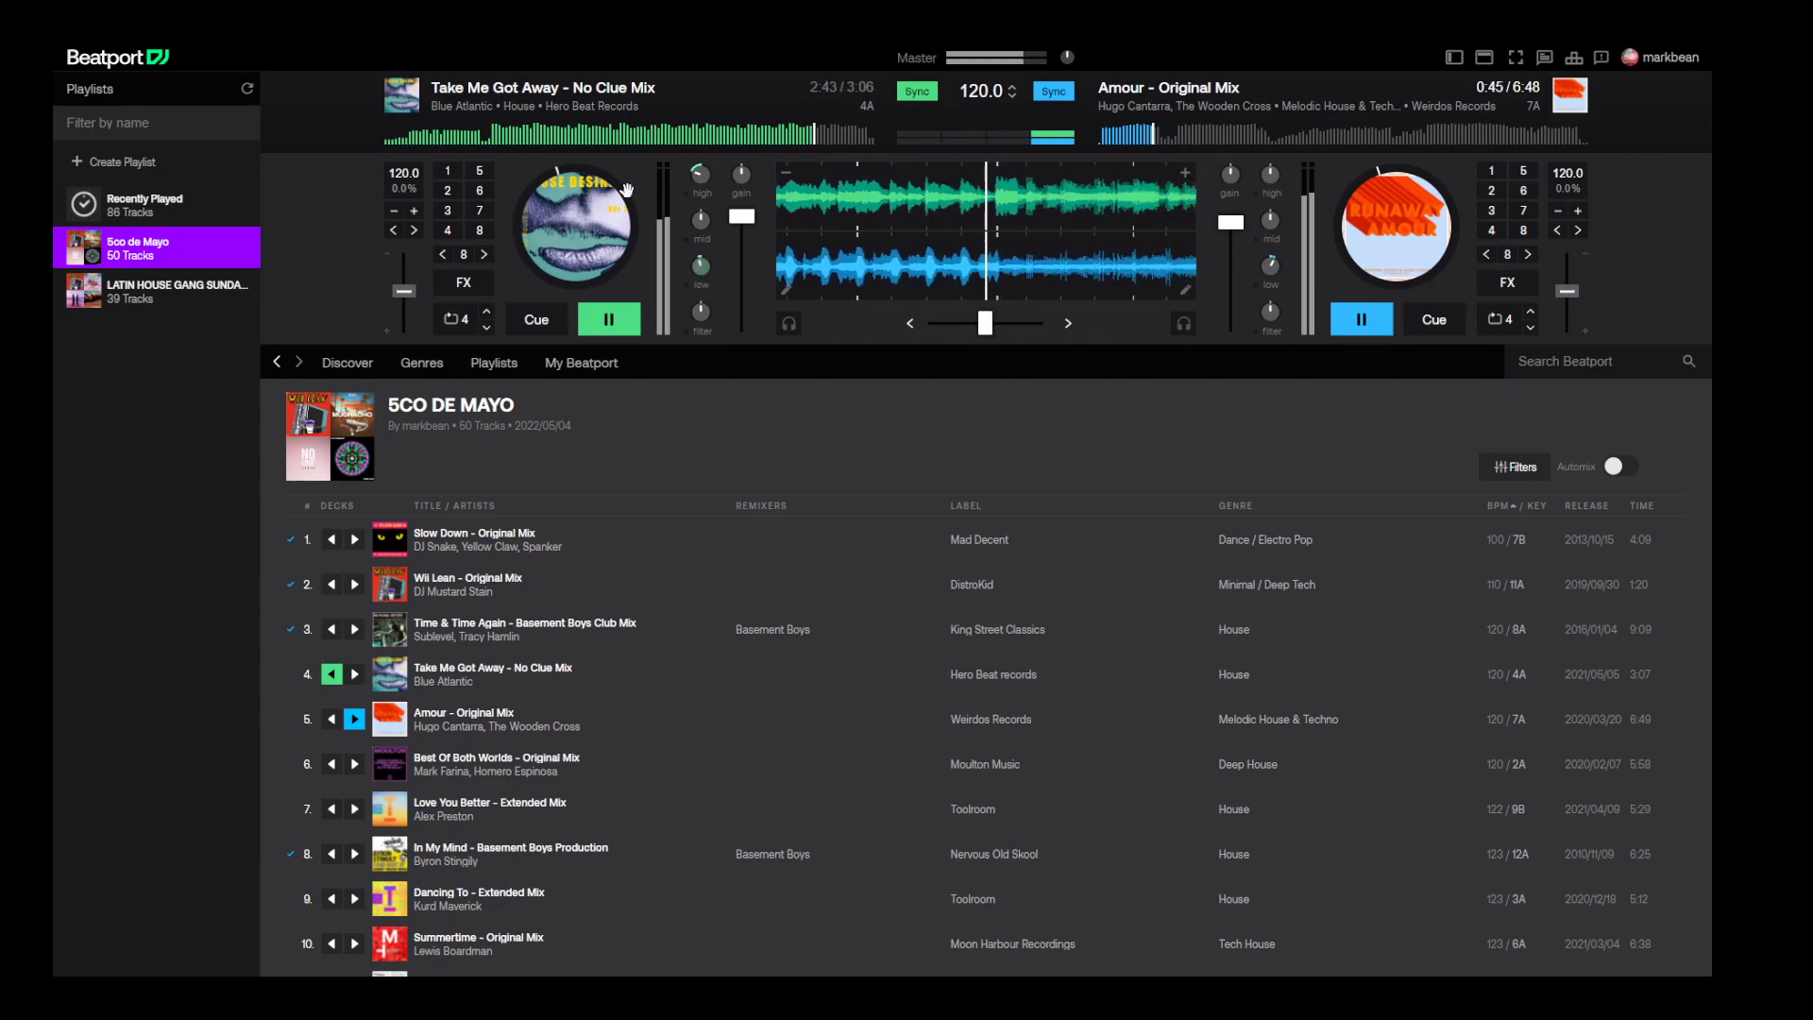
drag(985, 323, 1038, 323)
click(628, 329)
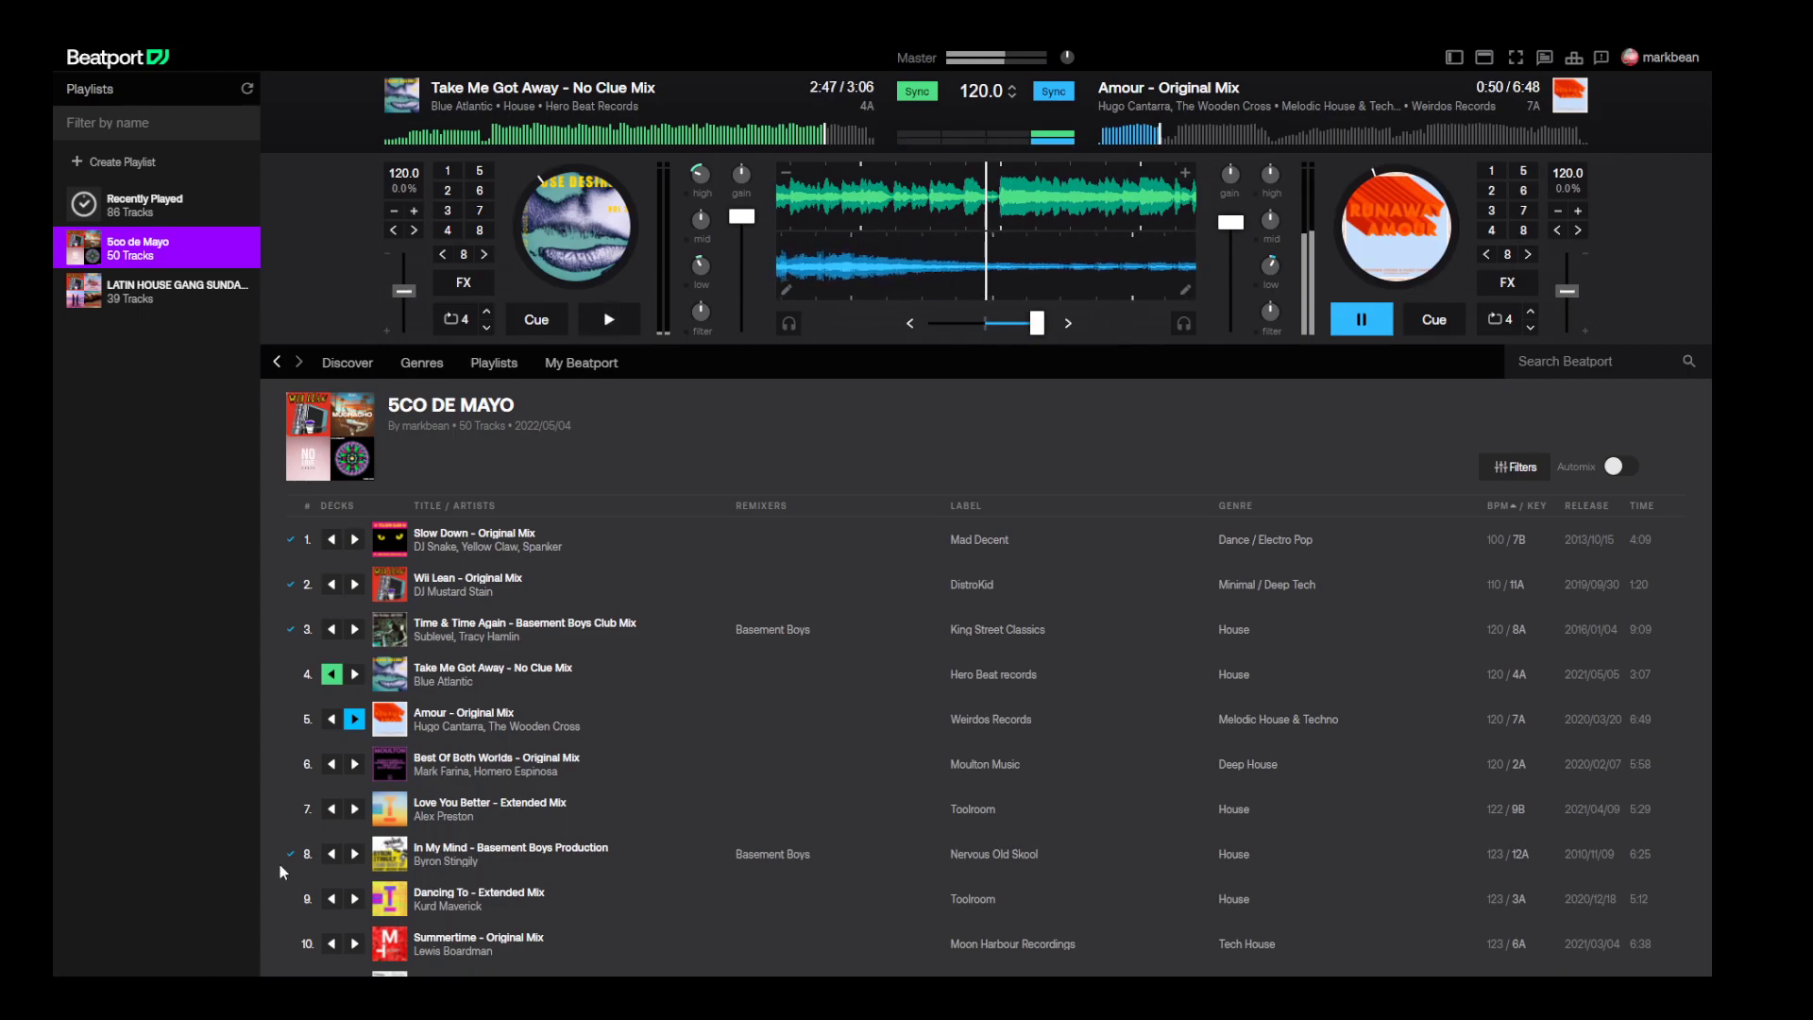
- Load "Best Of Both Worlds - Original Mix" onto the green deck with its volume fader slightly lowered, and readjust the blue deck's low EQ
click(333, 767)
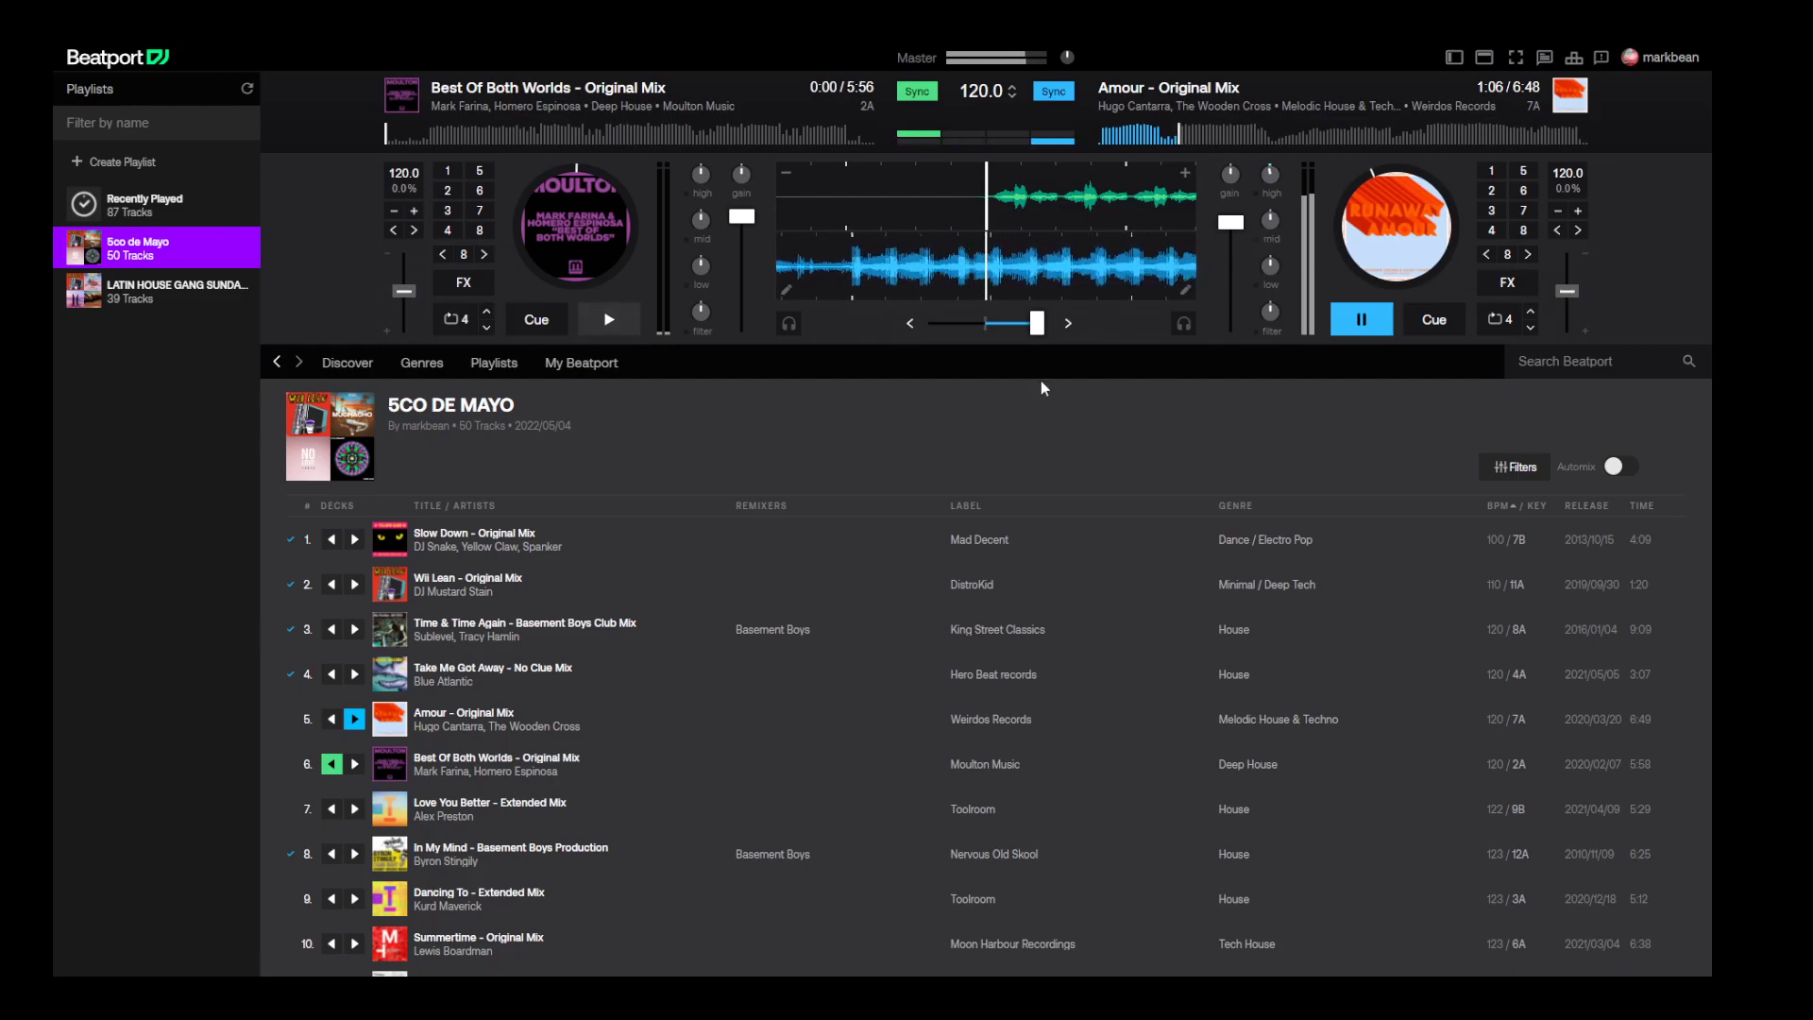
drag(743, 217, 744, 233)
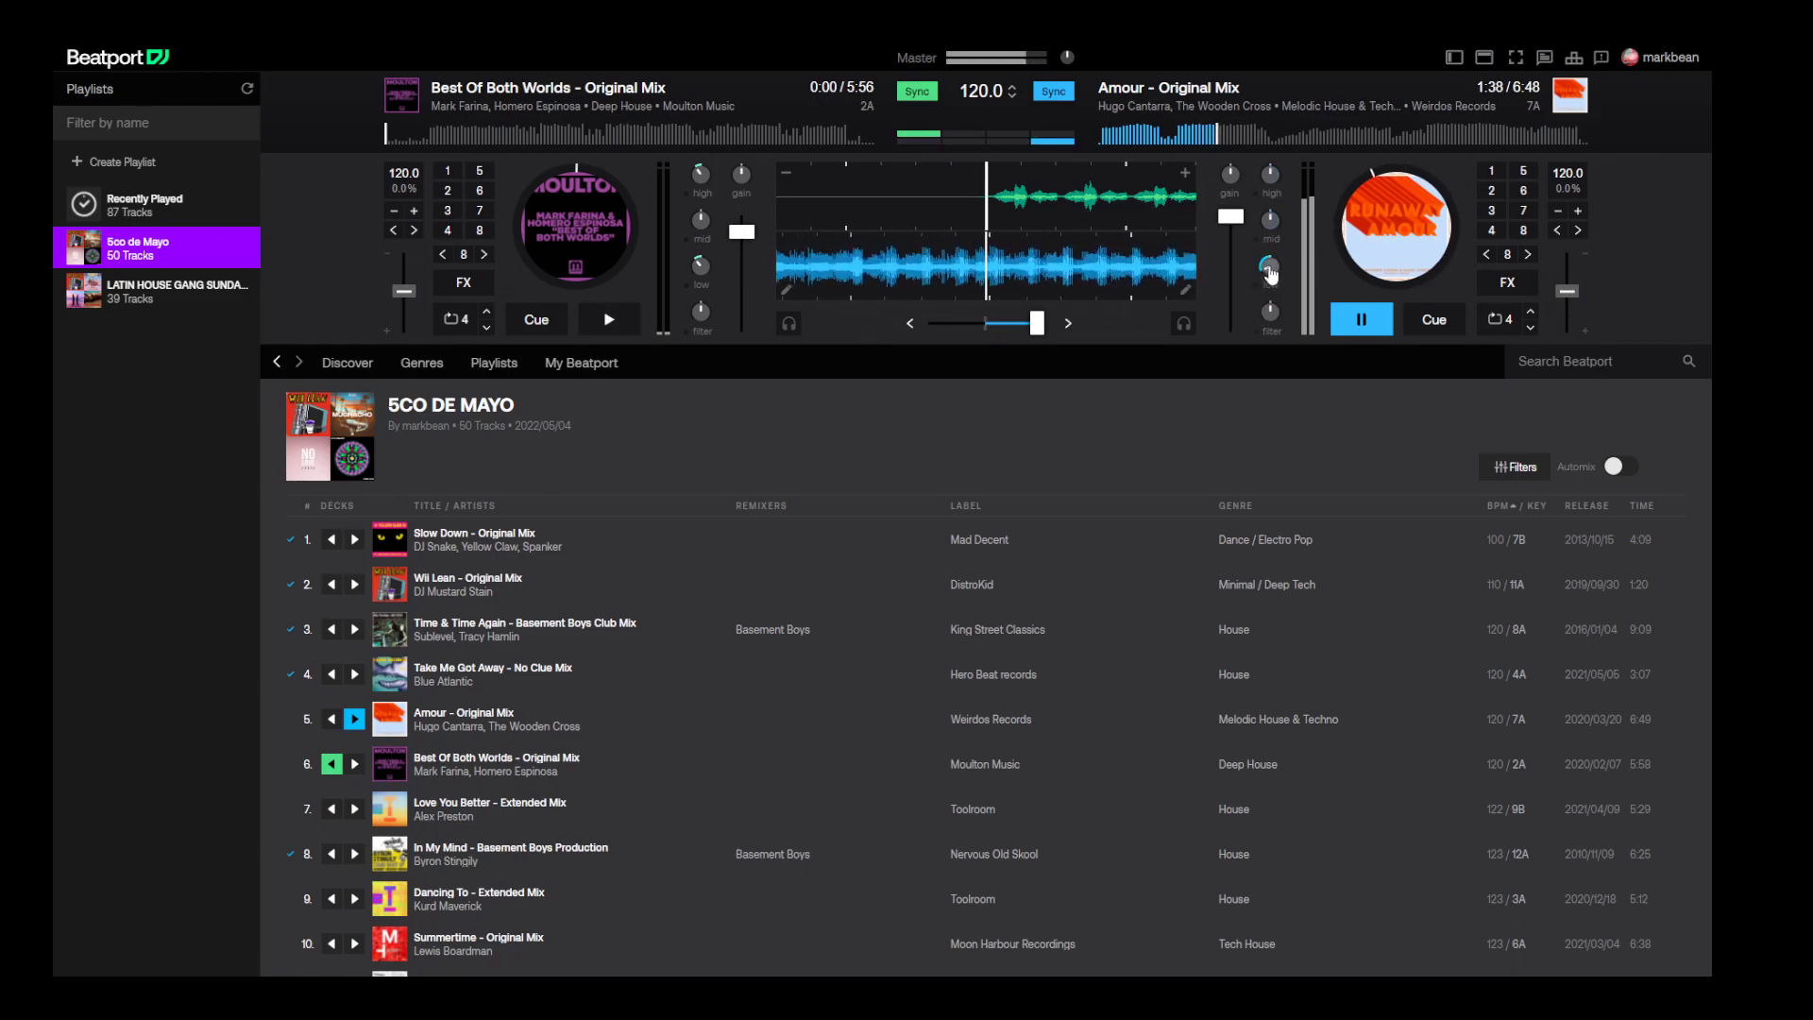
drag(1262, 254, 1275, 283)
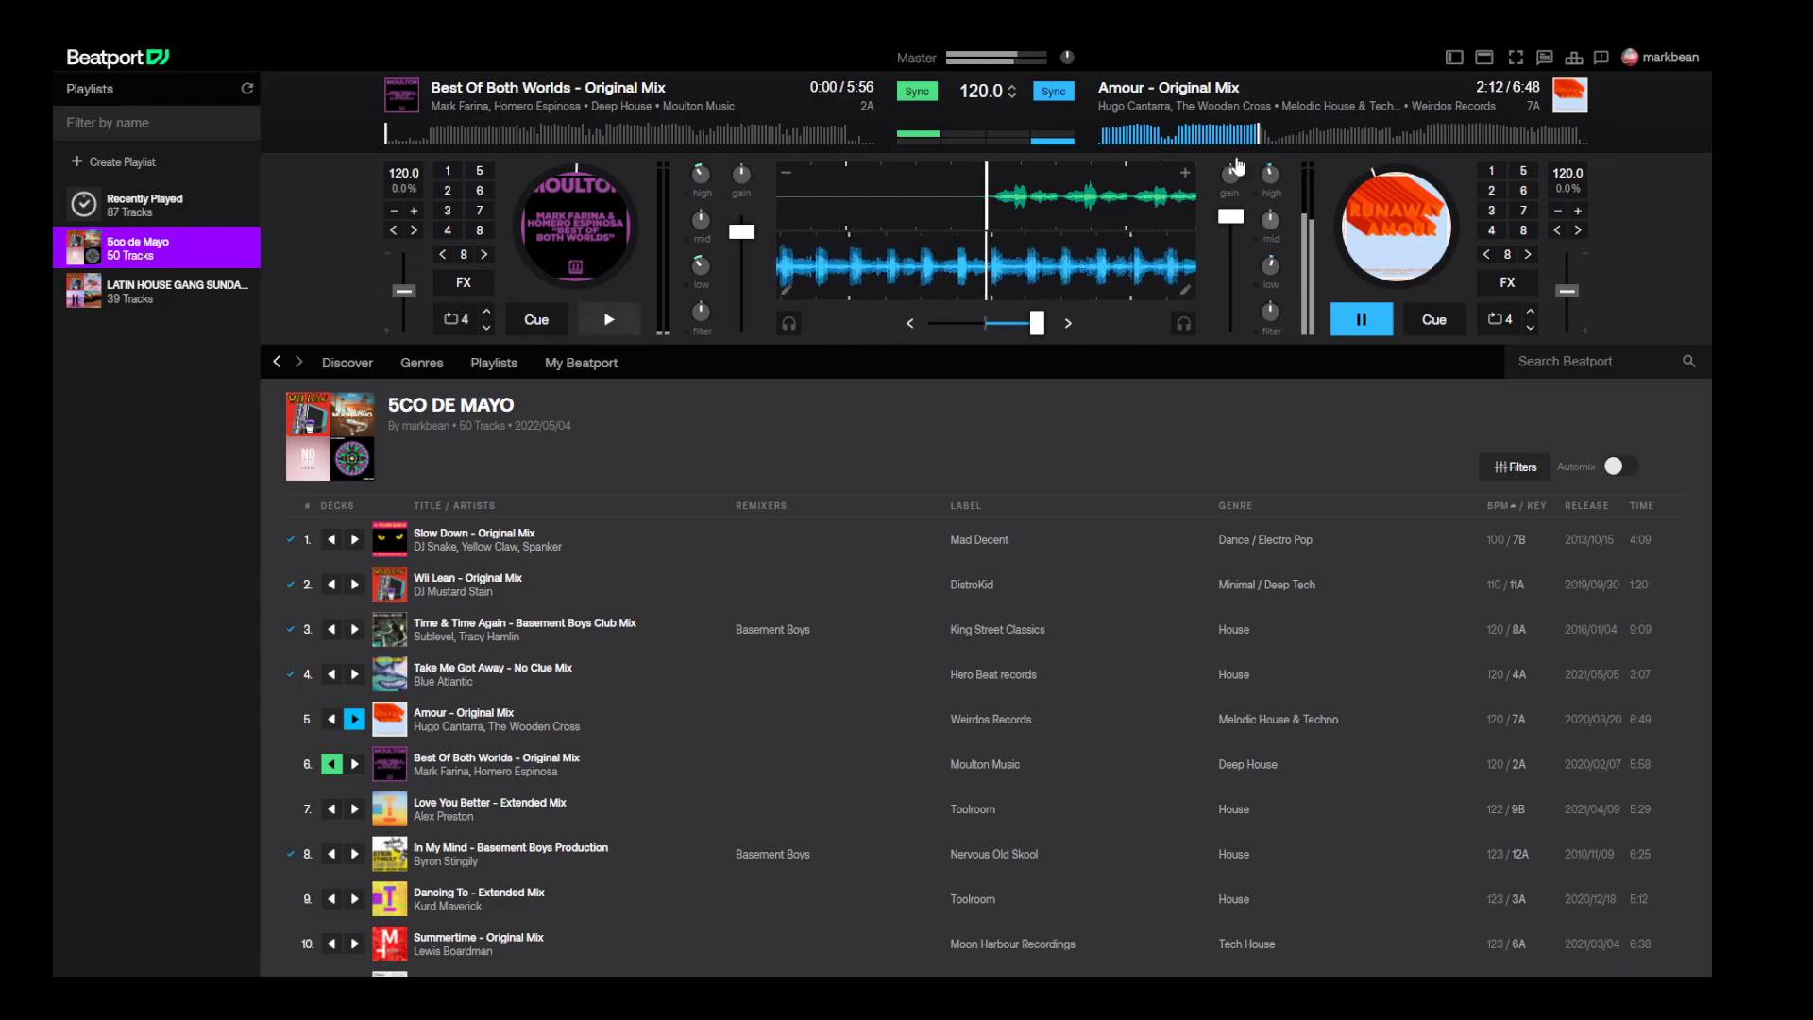
- Transition to "Best Of Both Worlds" on the green deck, cutting the blue deck's low EQ, crossfading fully to green and pausing the blue deck
click(609, 319)
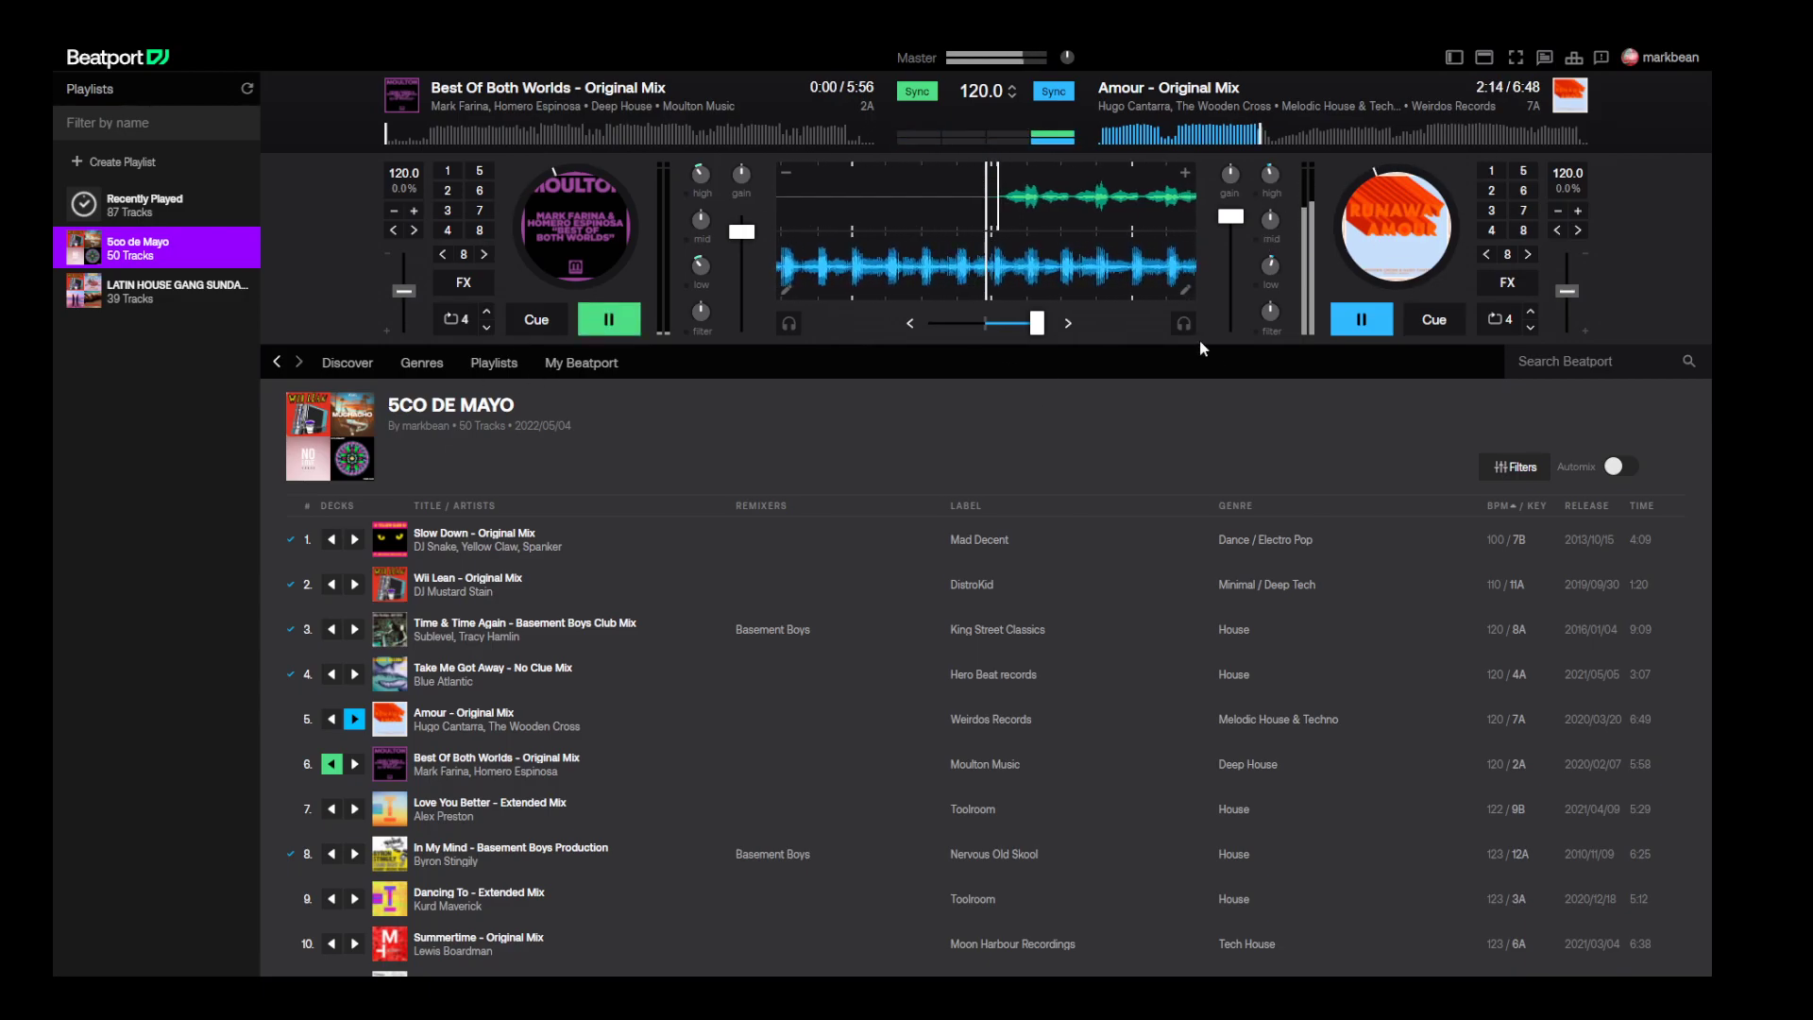
drag(1037, 323, 980, 324)
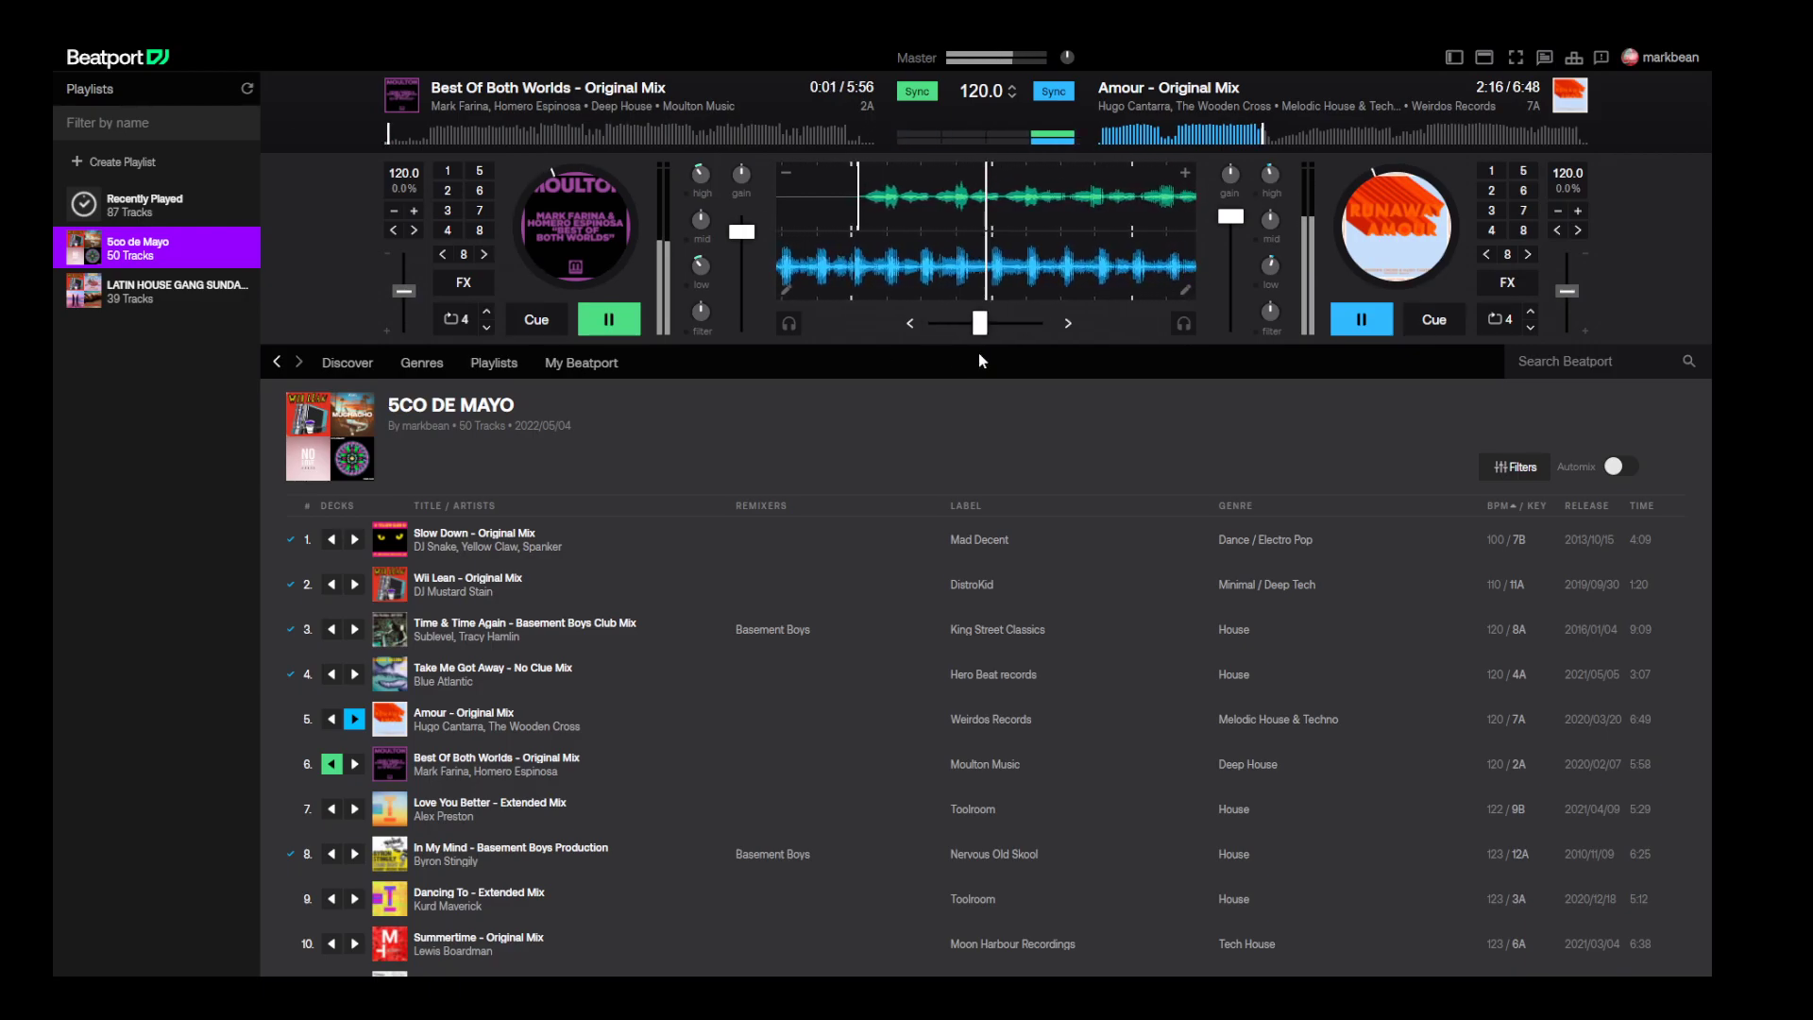
drag(1270, 265, 1222, 338)
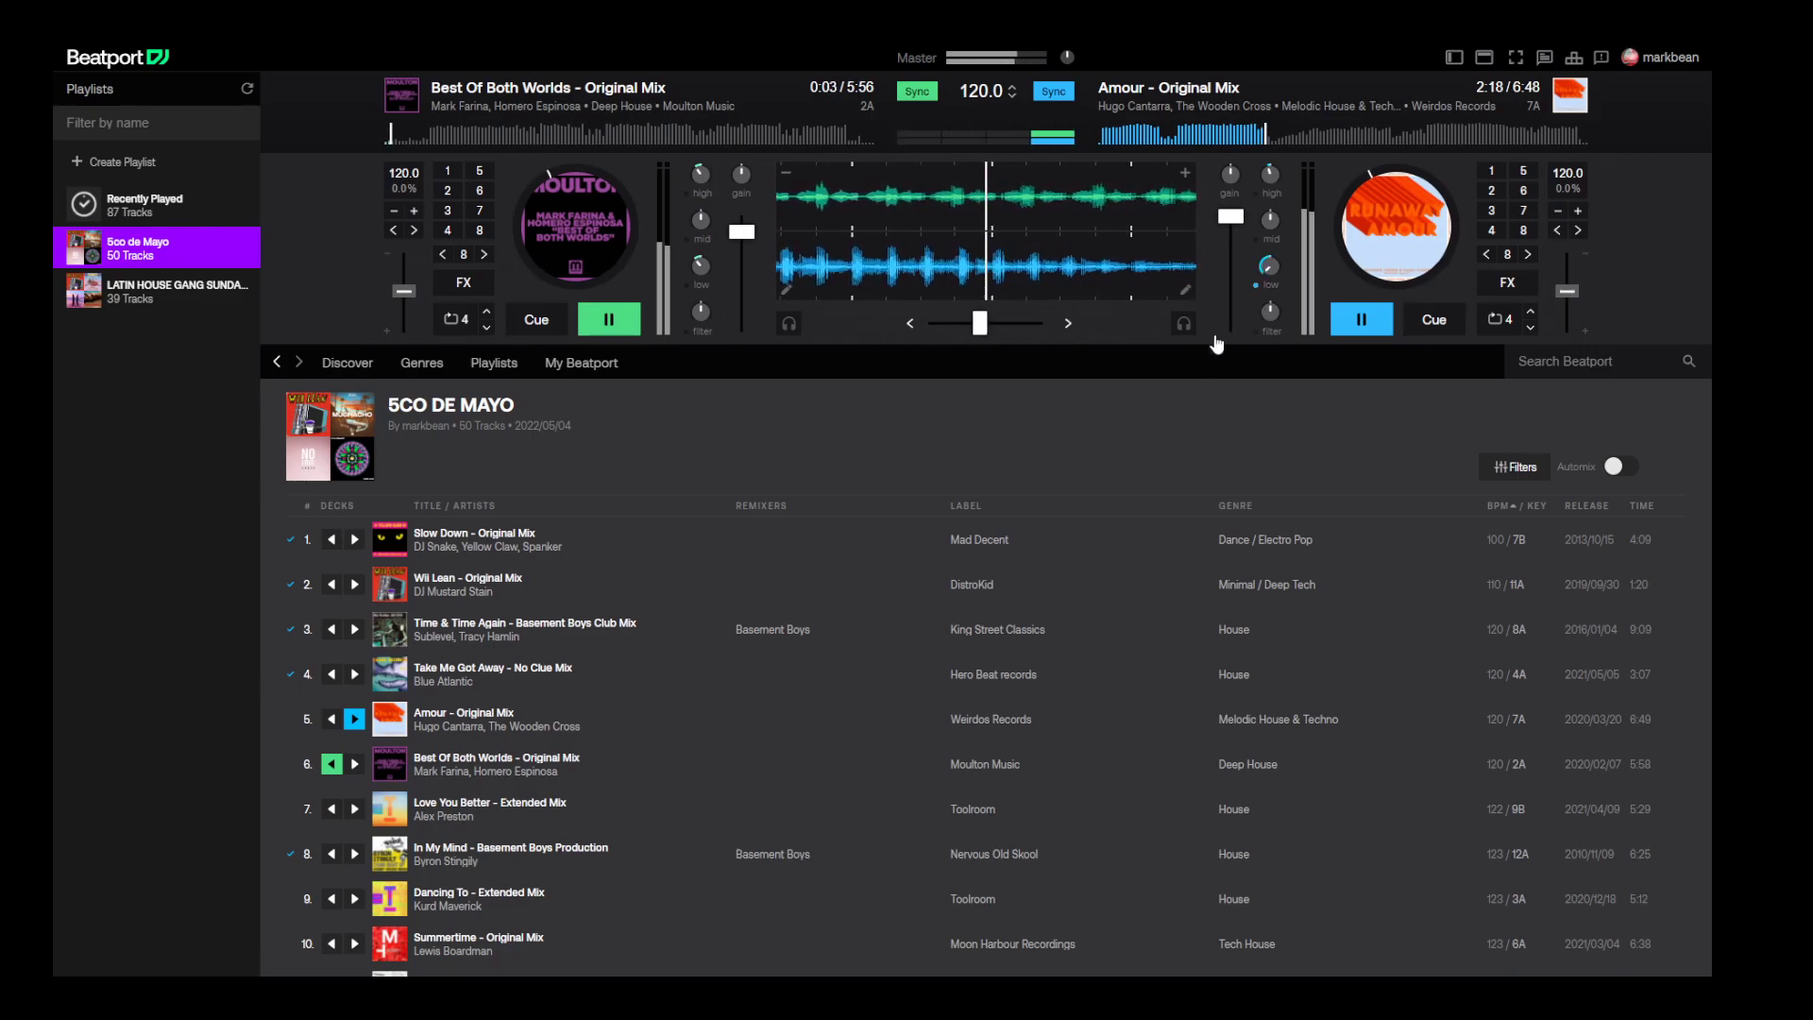
drag(977, 325, 920, 348)
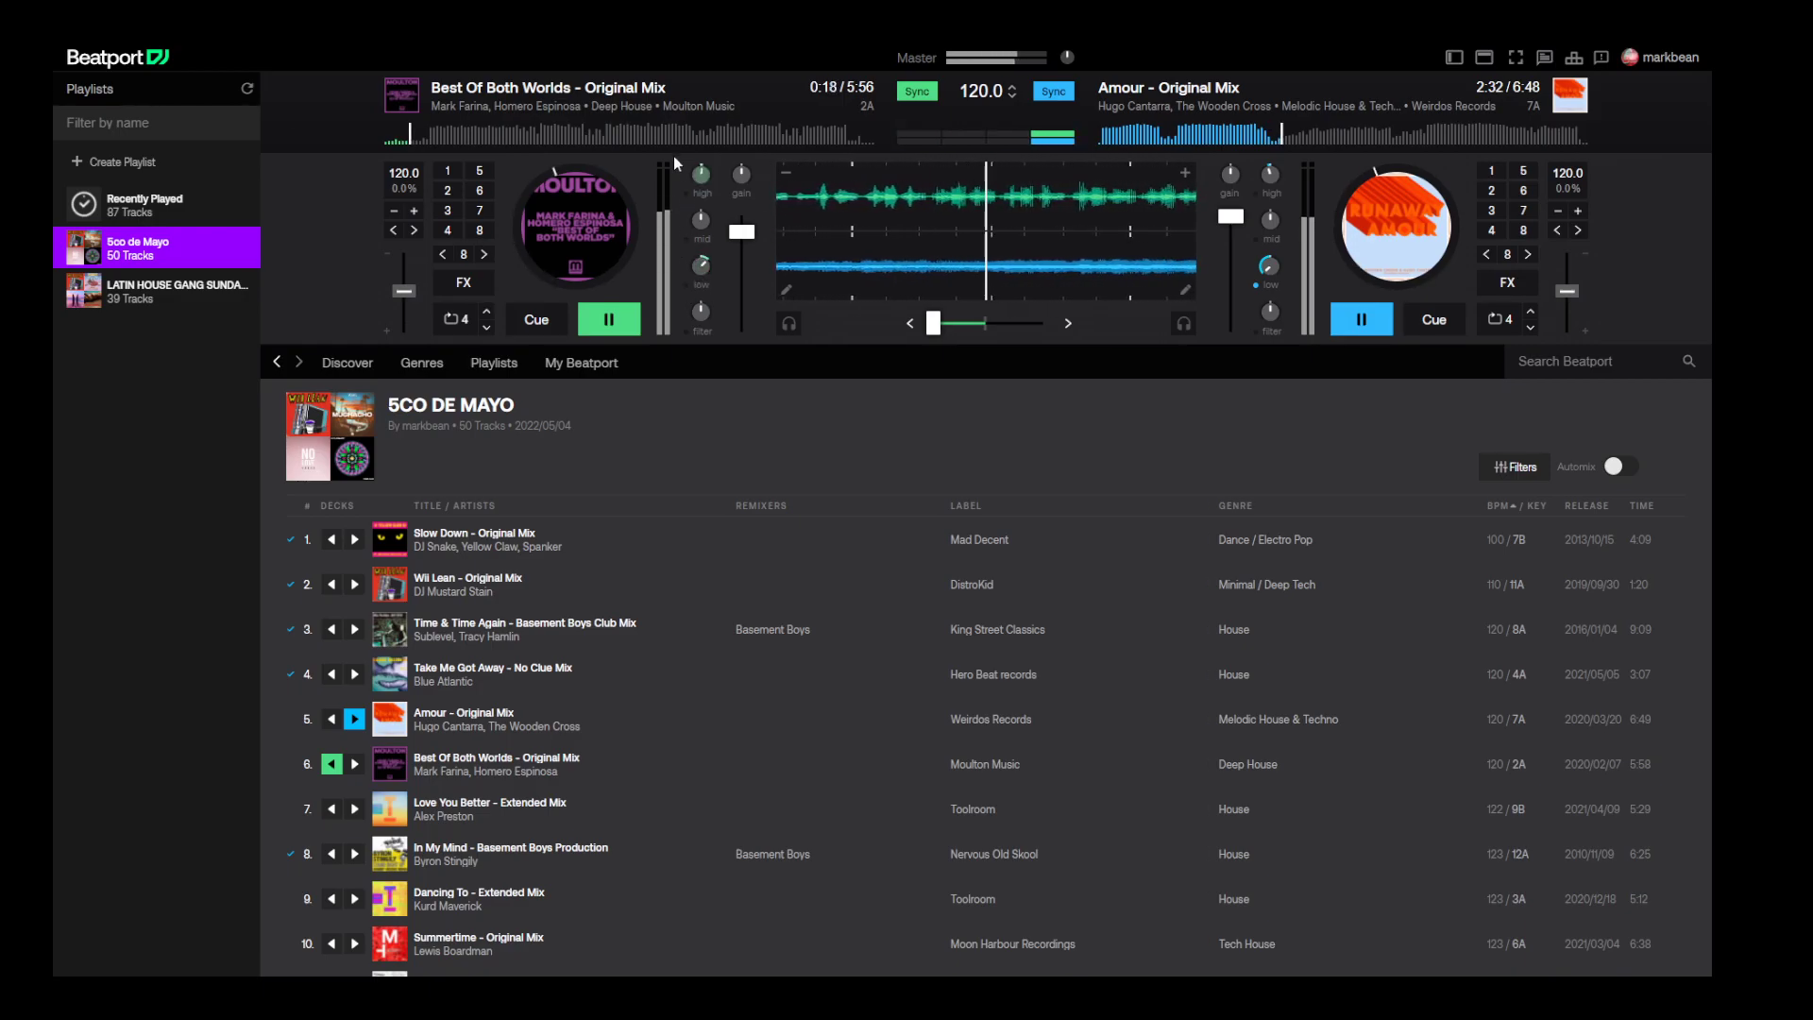
click(1386, 318)
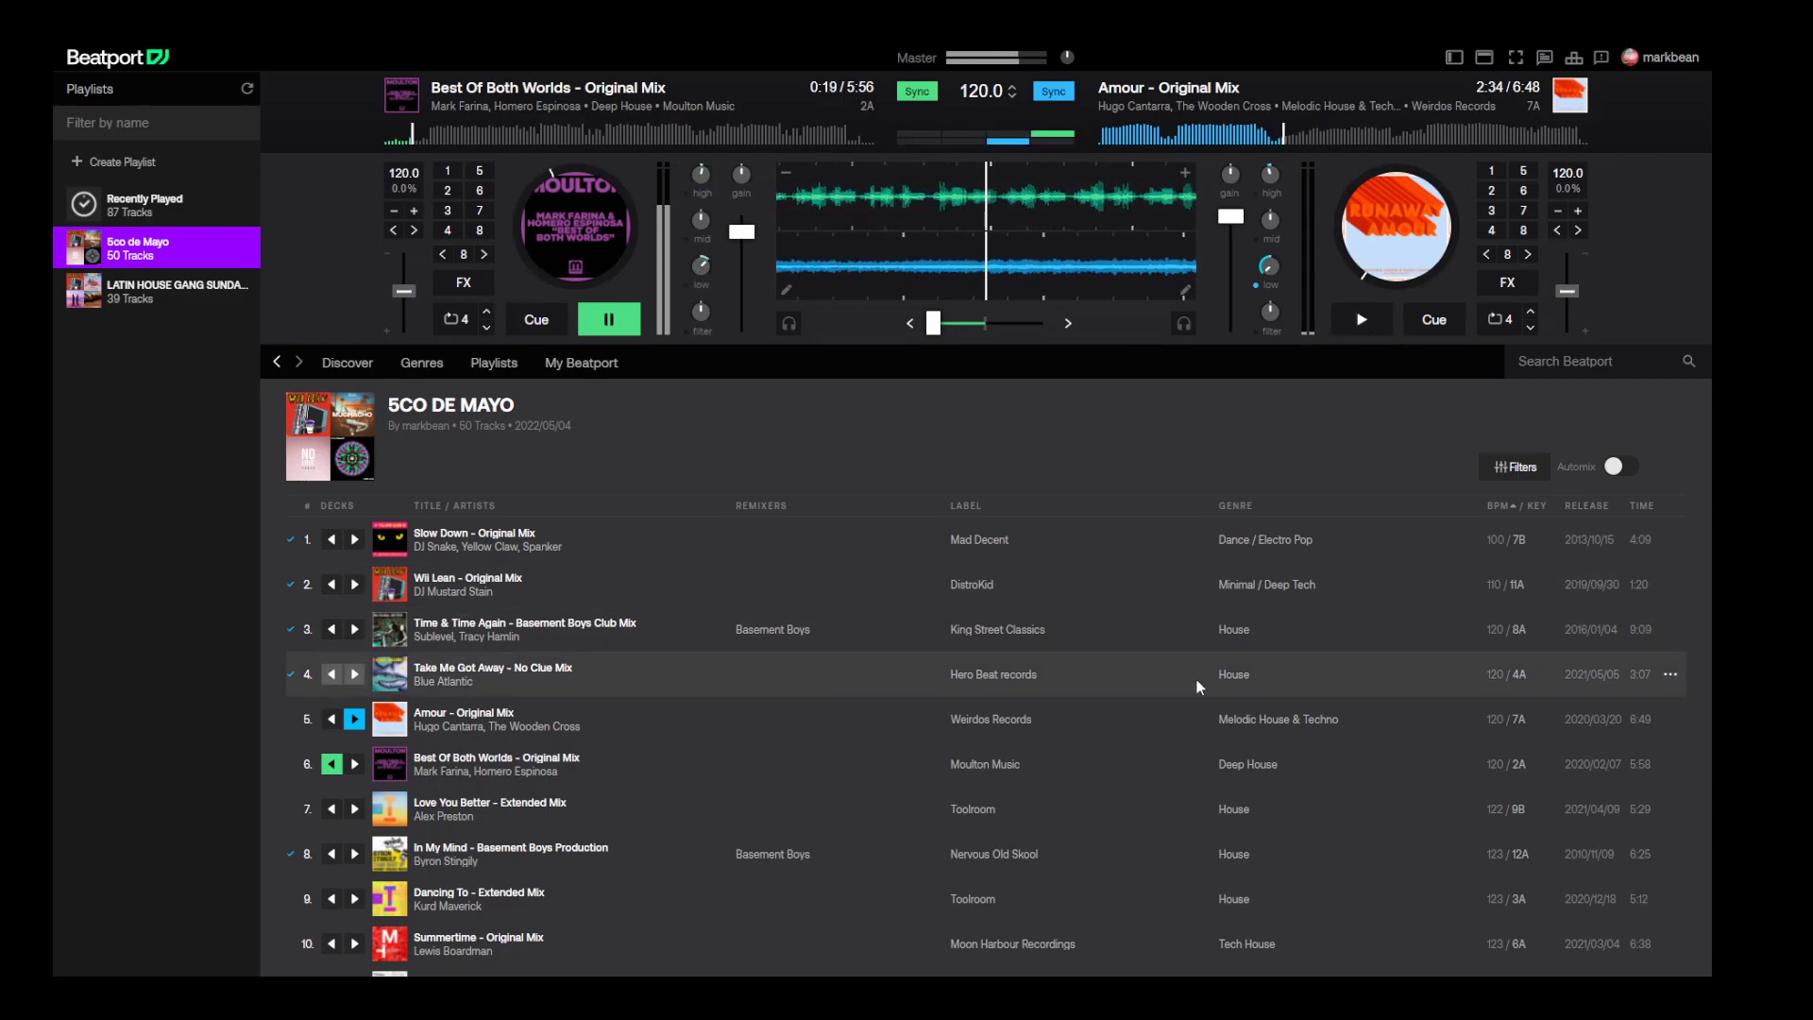
- Load "Love You Better - Extended Mix" onto the blue deck and raise the synced tempo to 122.0 BPM, with the green volume fader slightly higher
click(355, 811)
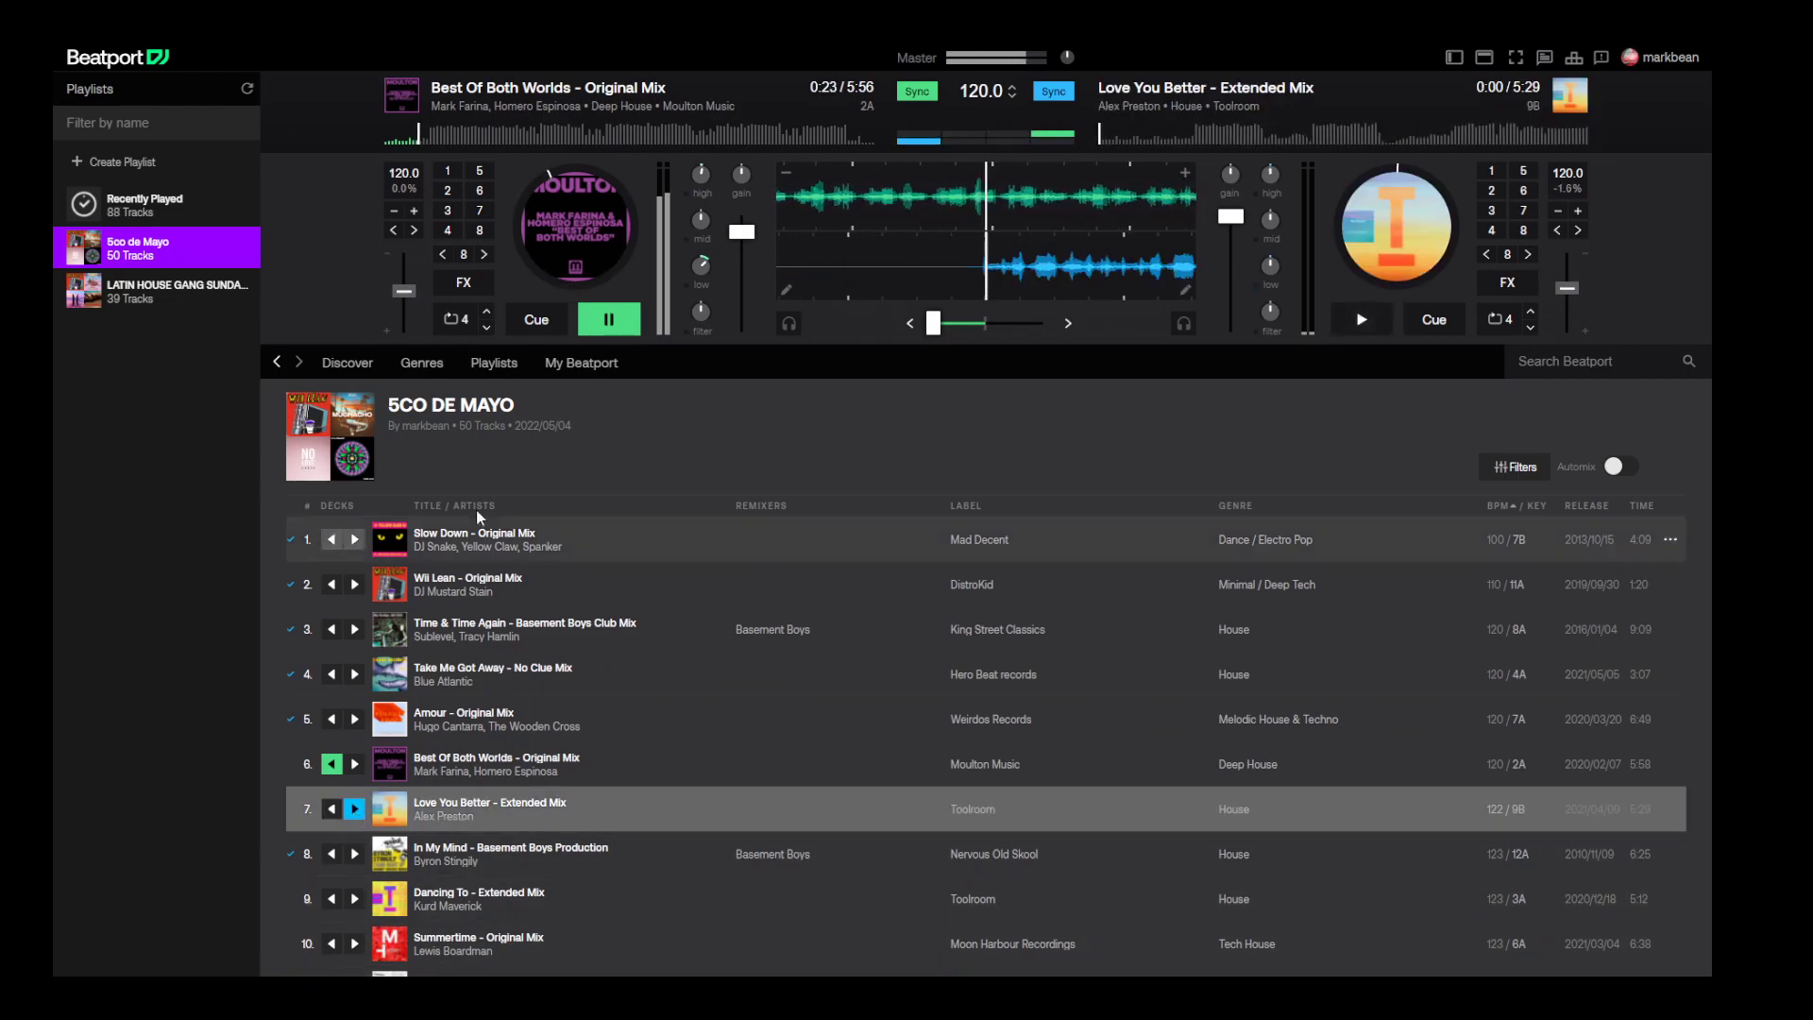
click(414, 210)
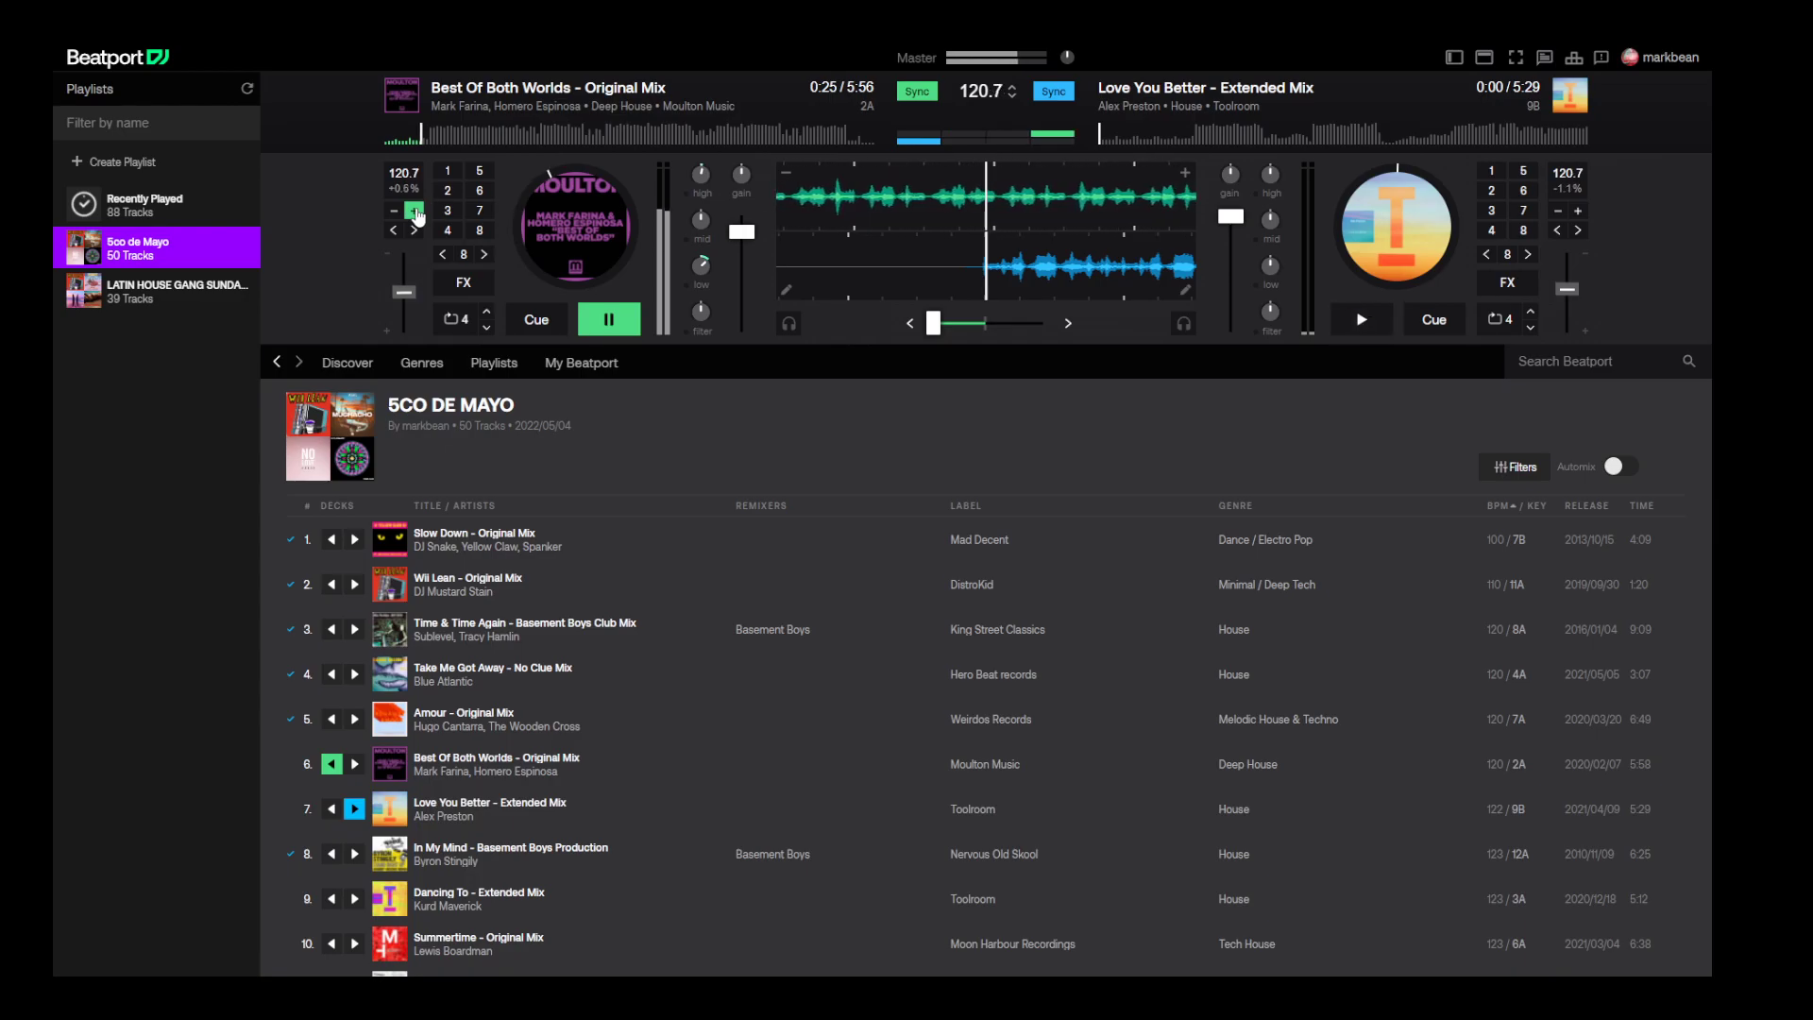
click(414, 210)
click(416, 215)
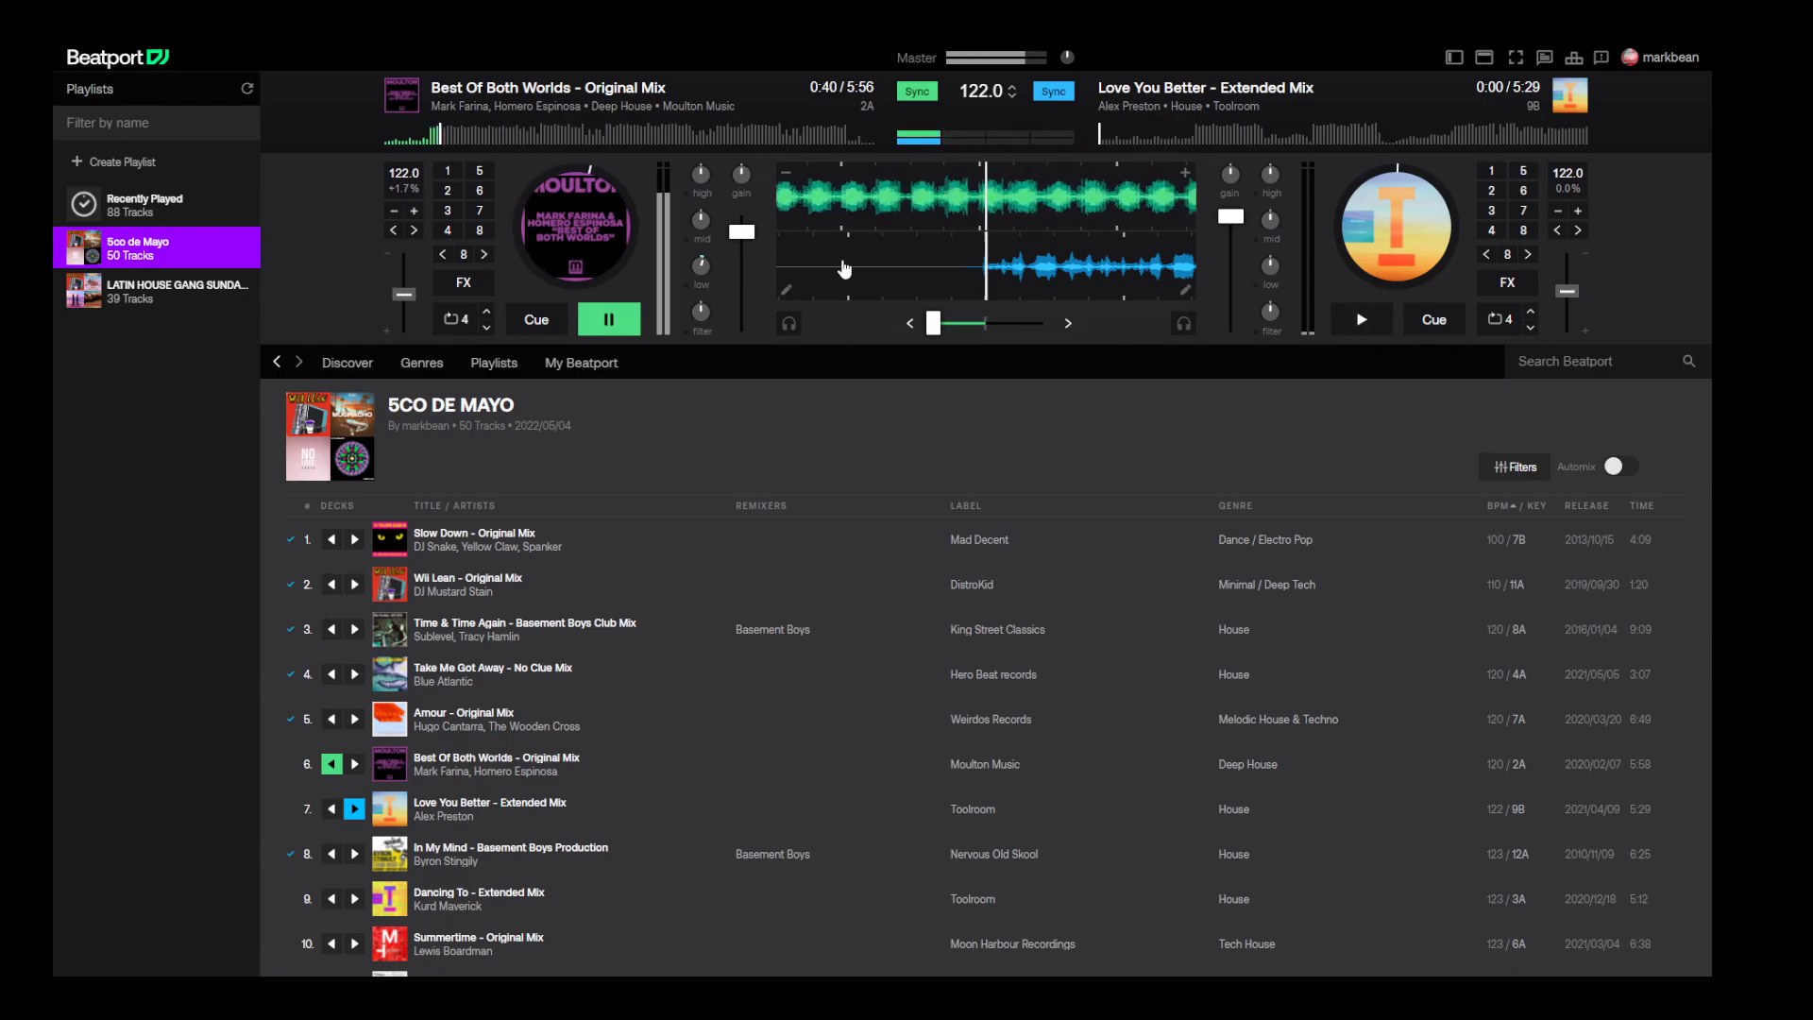
drag(737, 247, 736, 233)
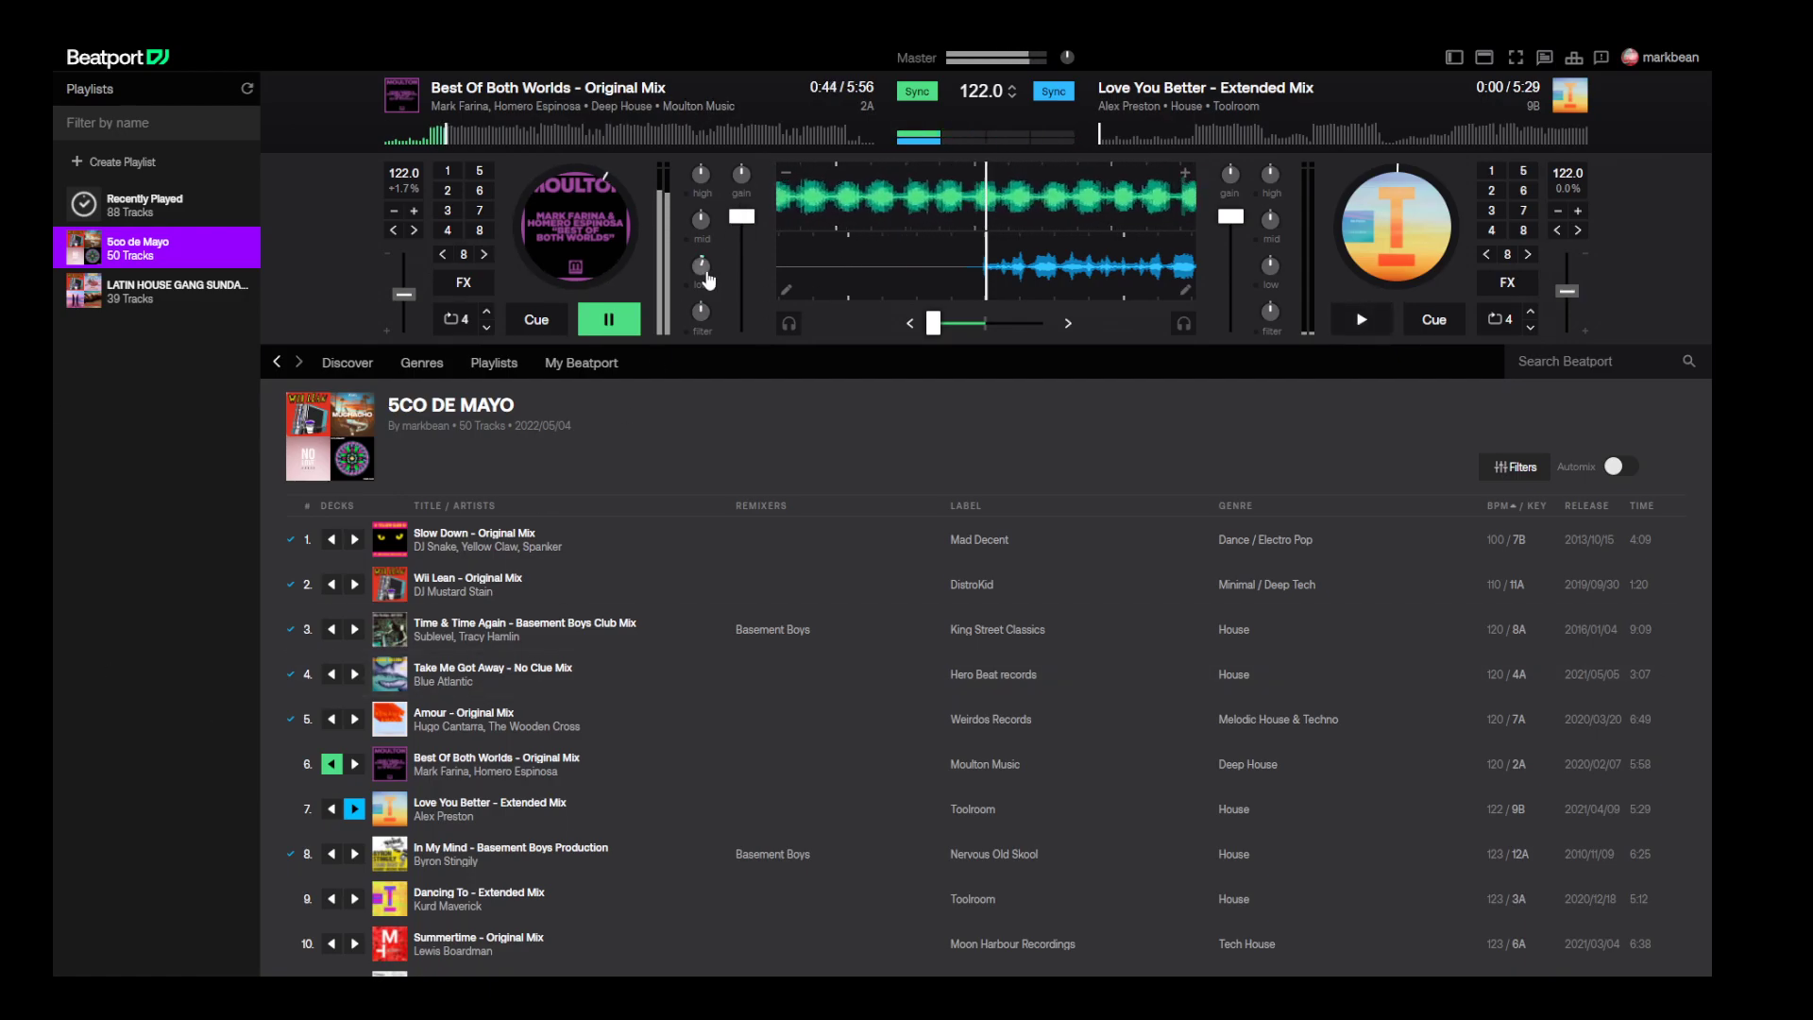
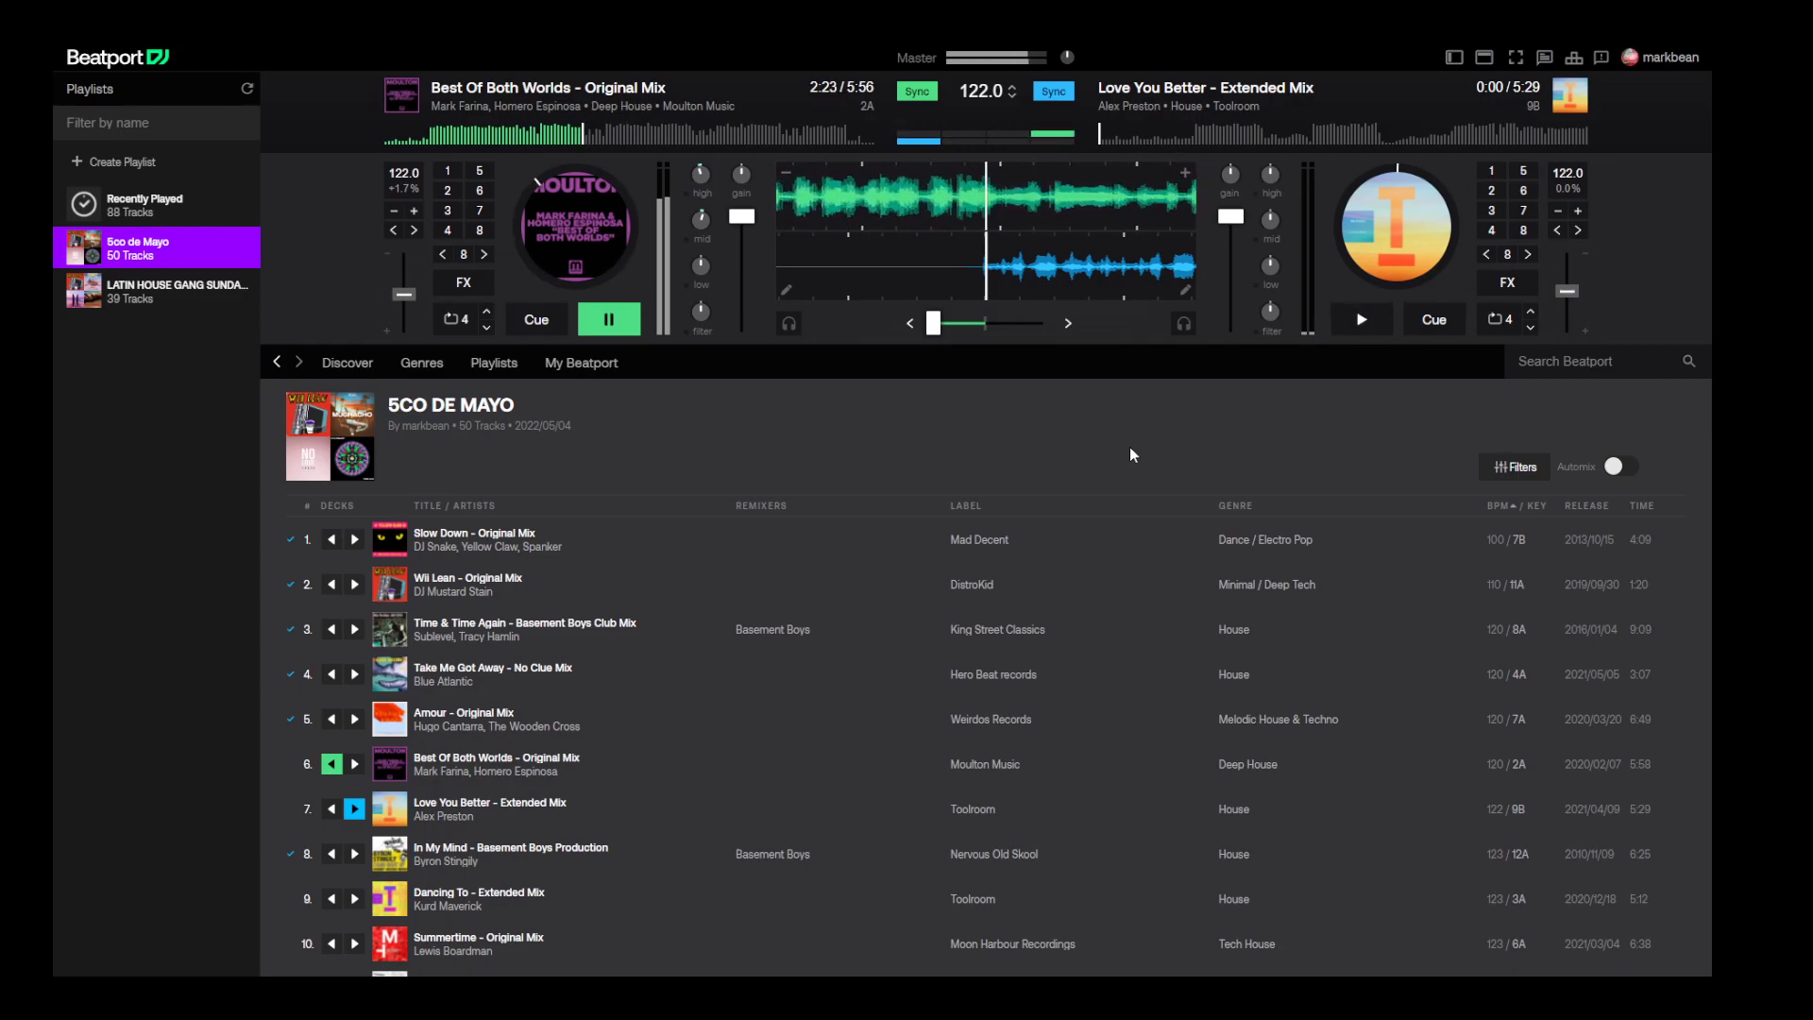
- Transition to "Love You Better" on the blue deck, cutting the green deck's low EQ, crossfading fully to blue and pausing the green deck
click(1366, 321)
drag(933, 323, 985, 323)
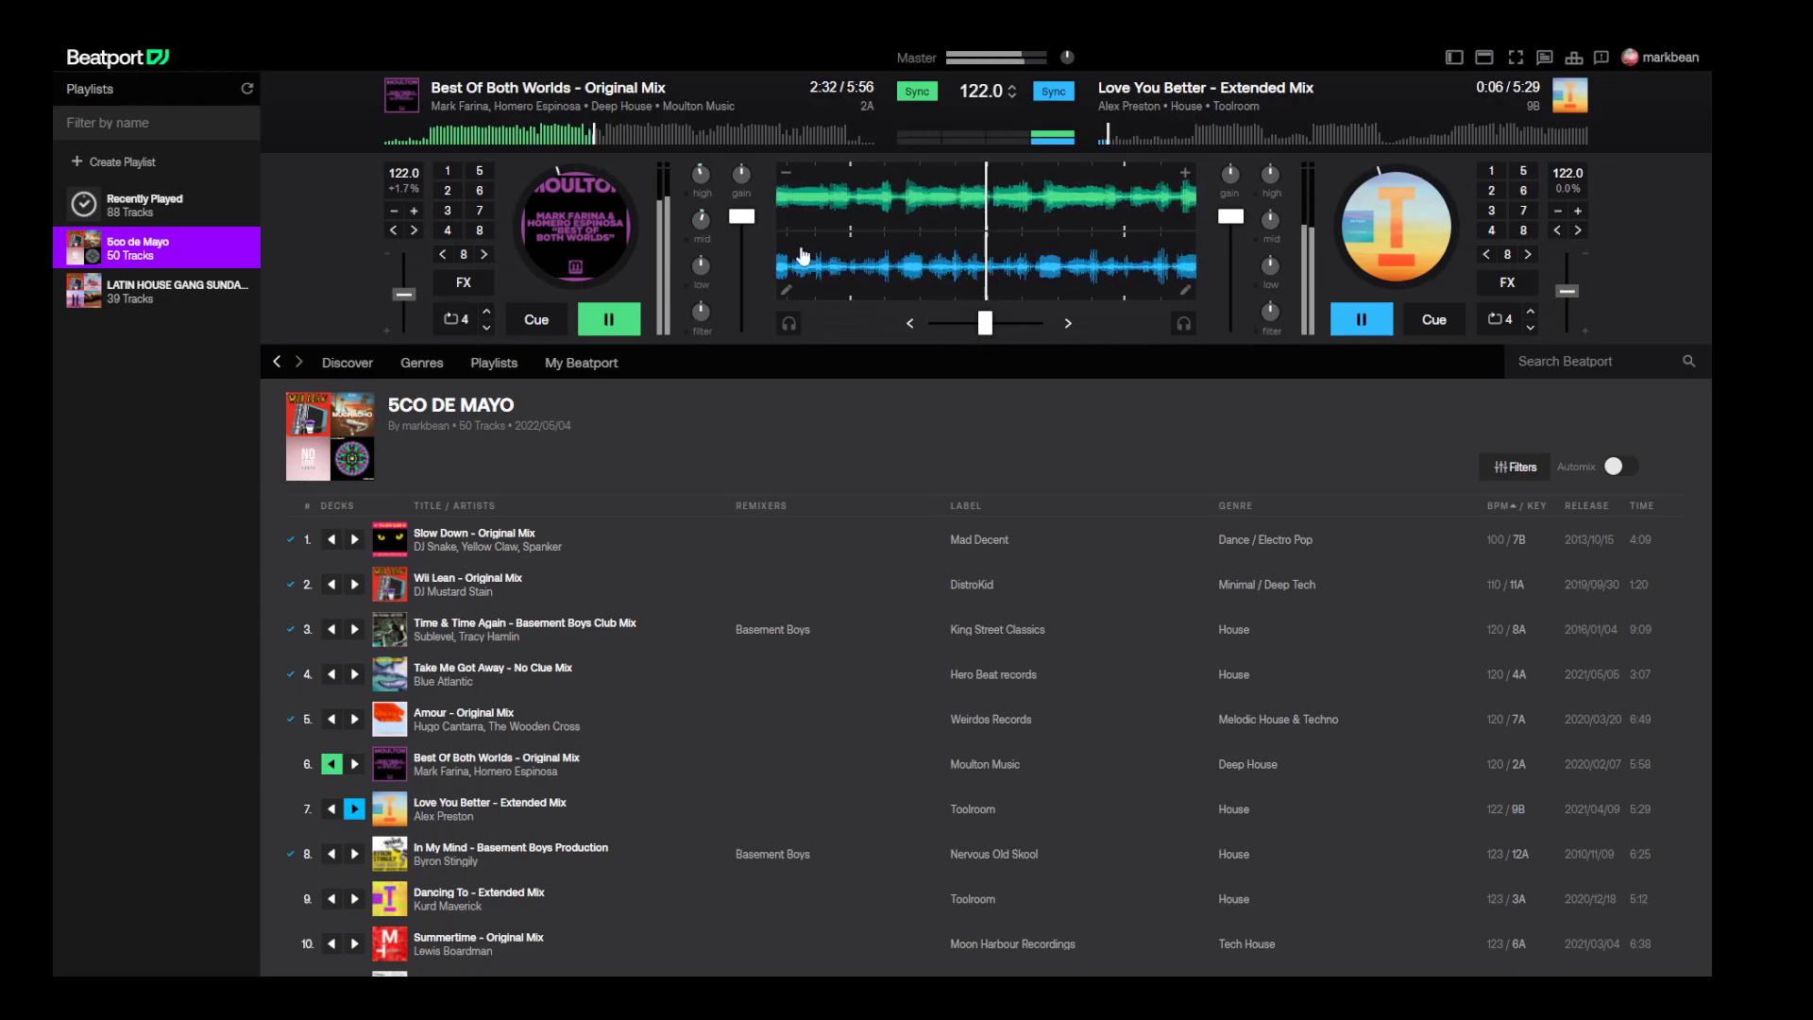
drag(700, 265, 705, 293)
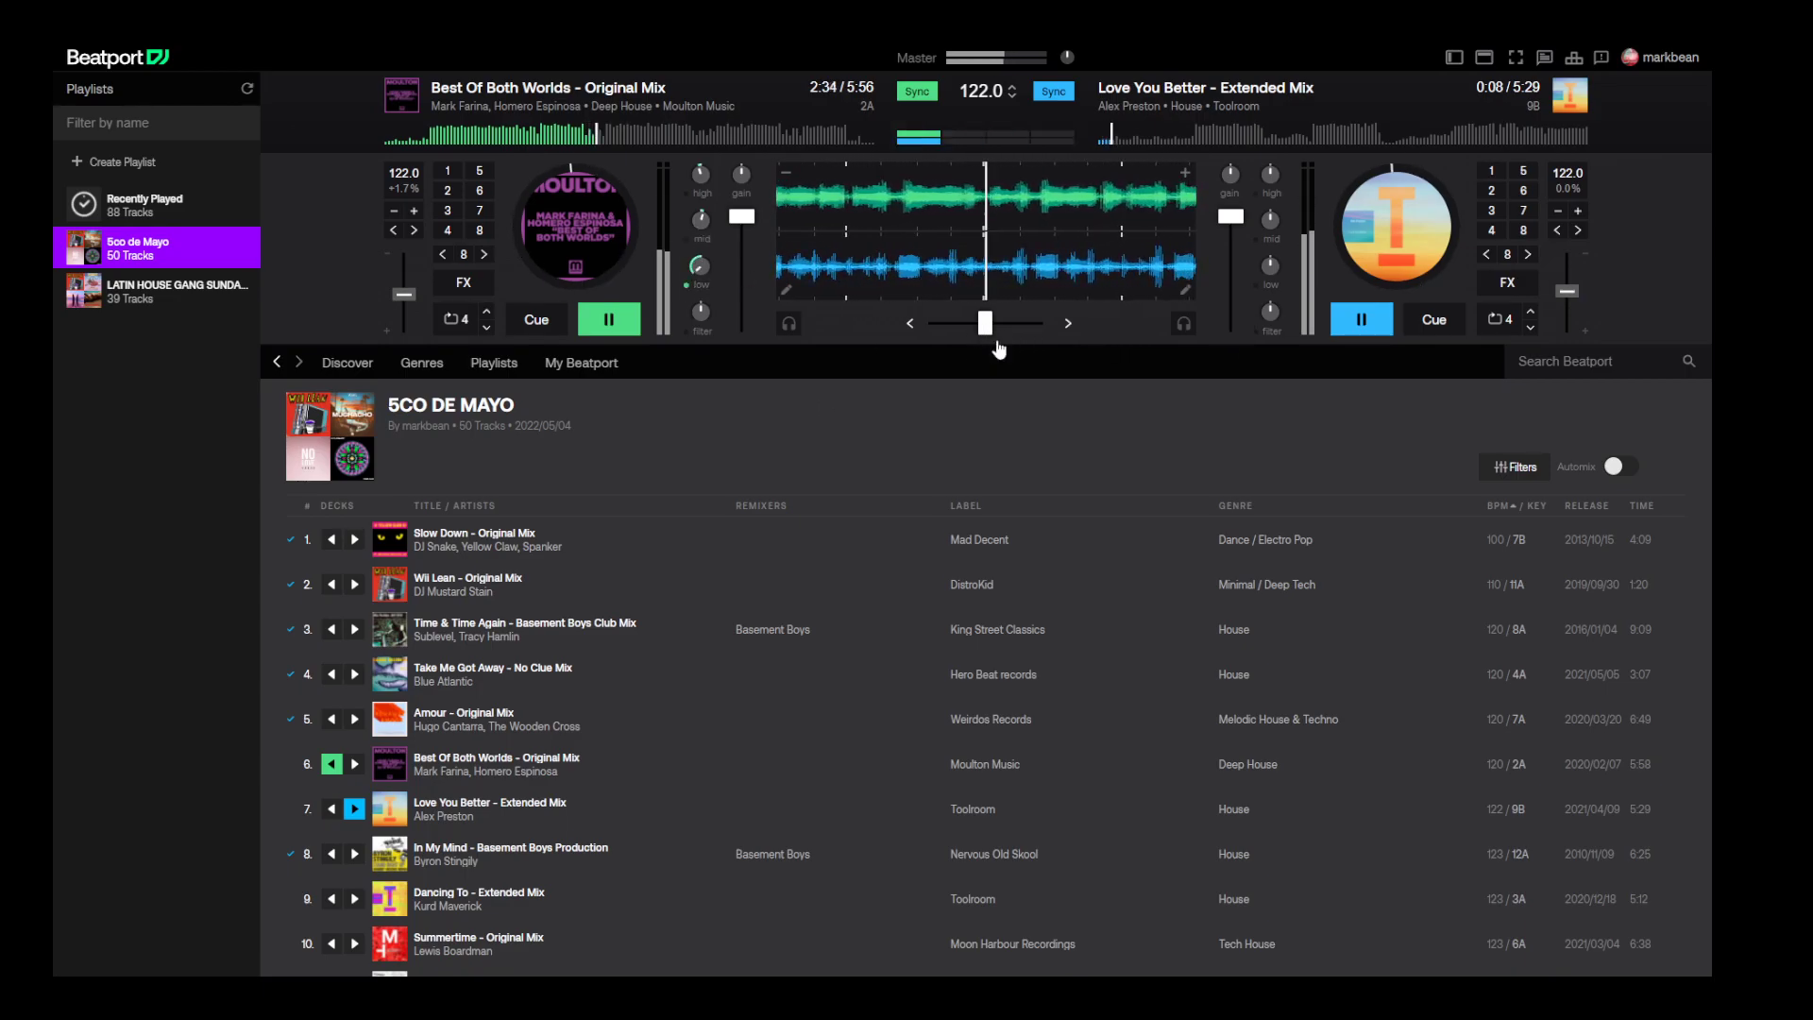
drag(985, 323, 1060, 324)
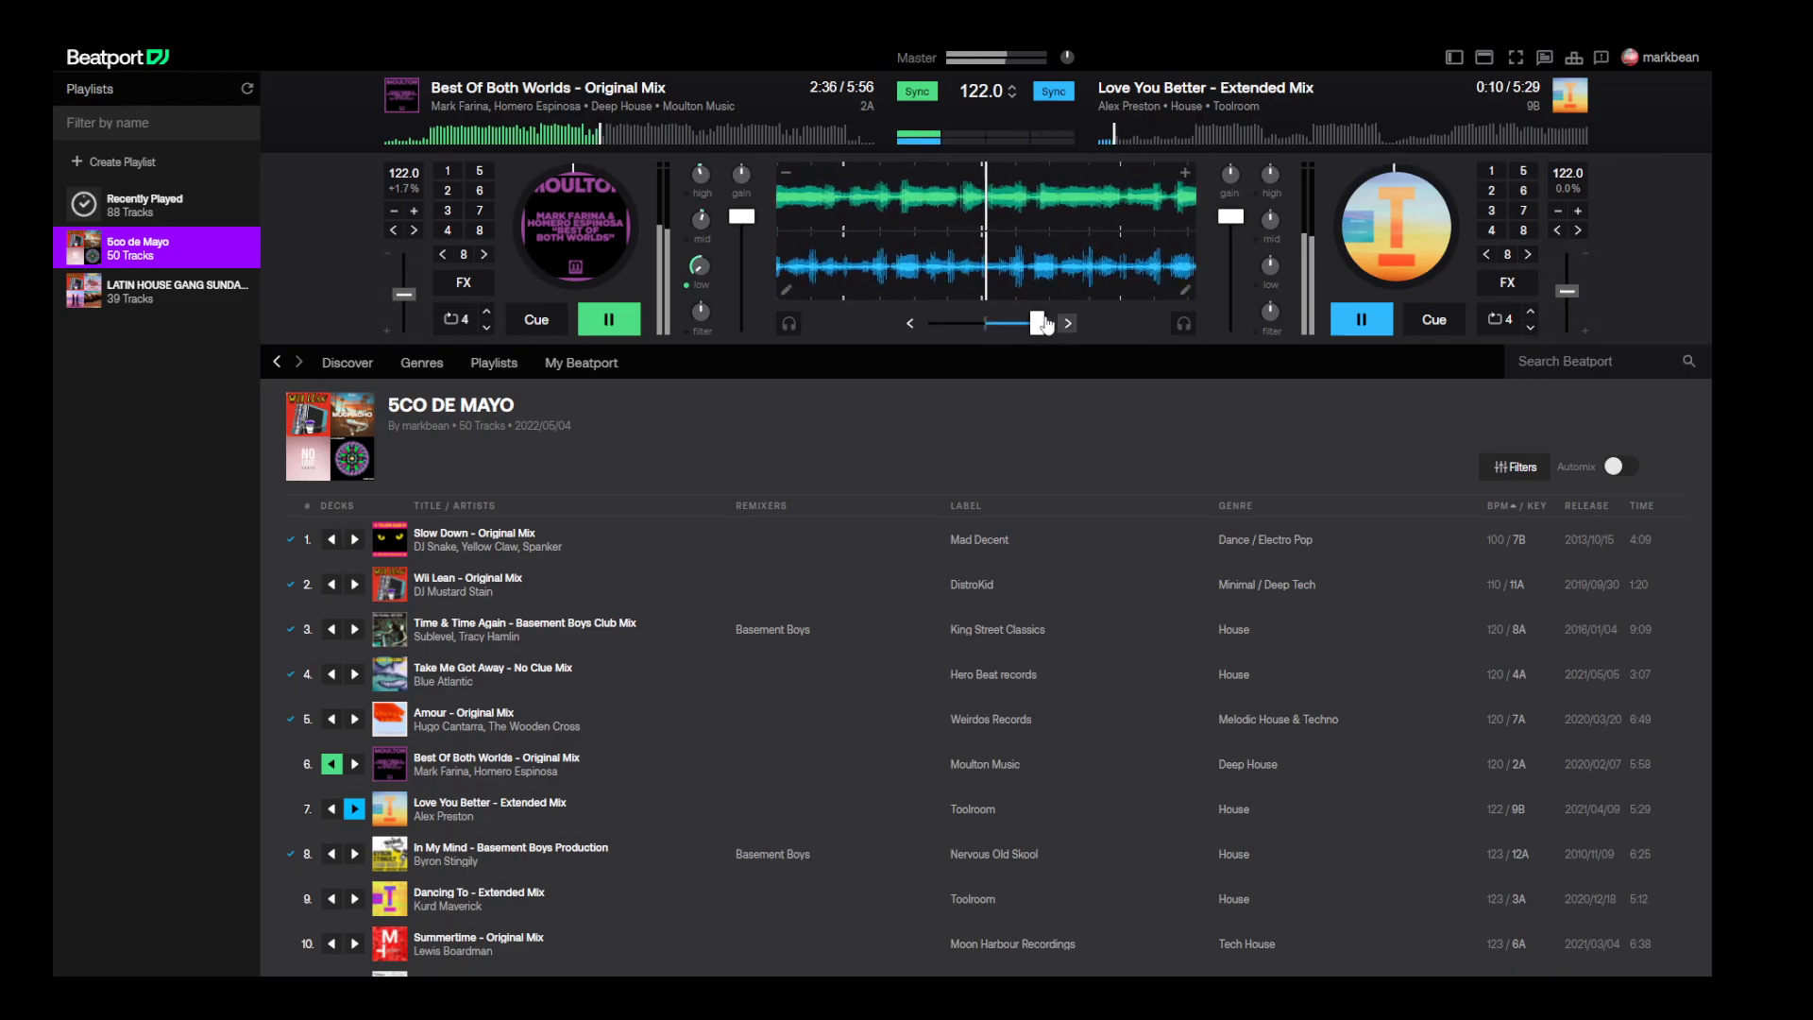
click(608, 319)
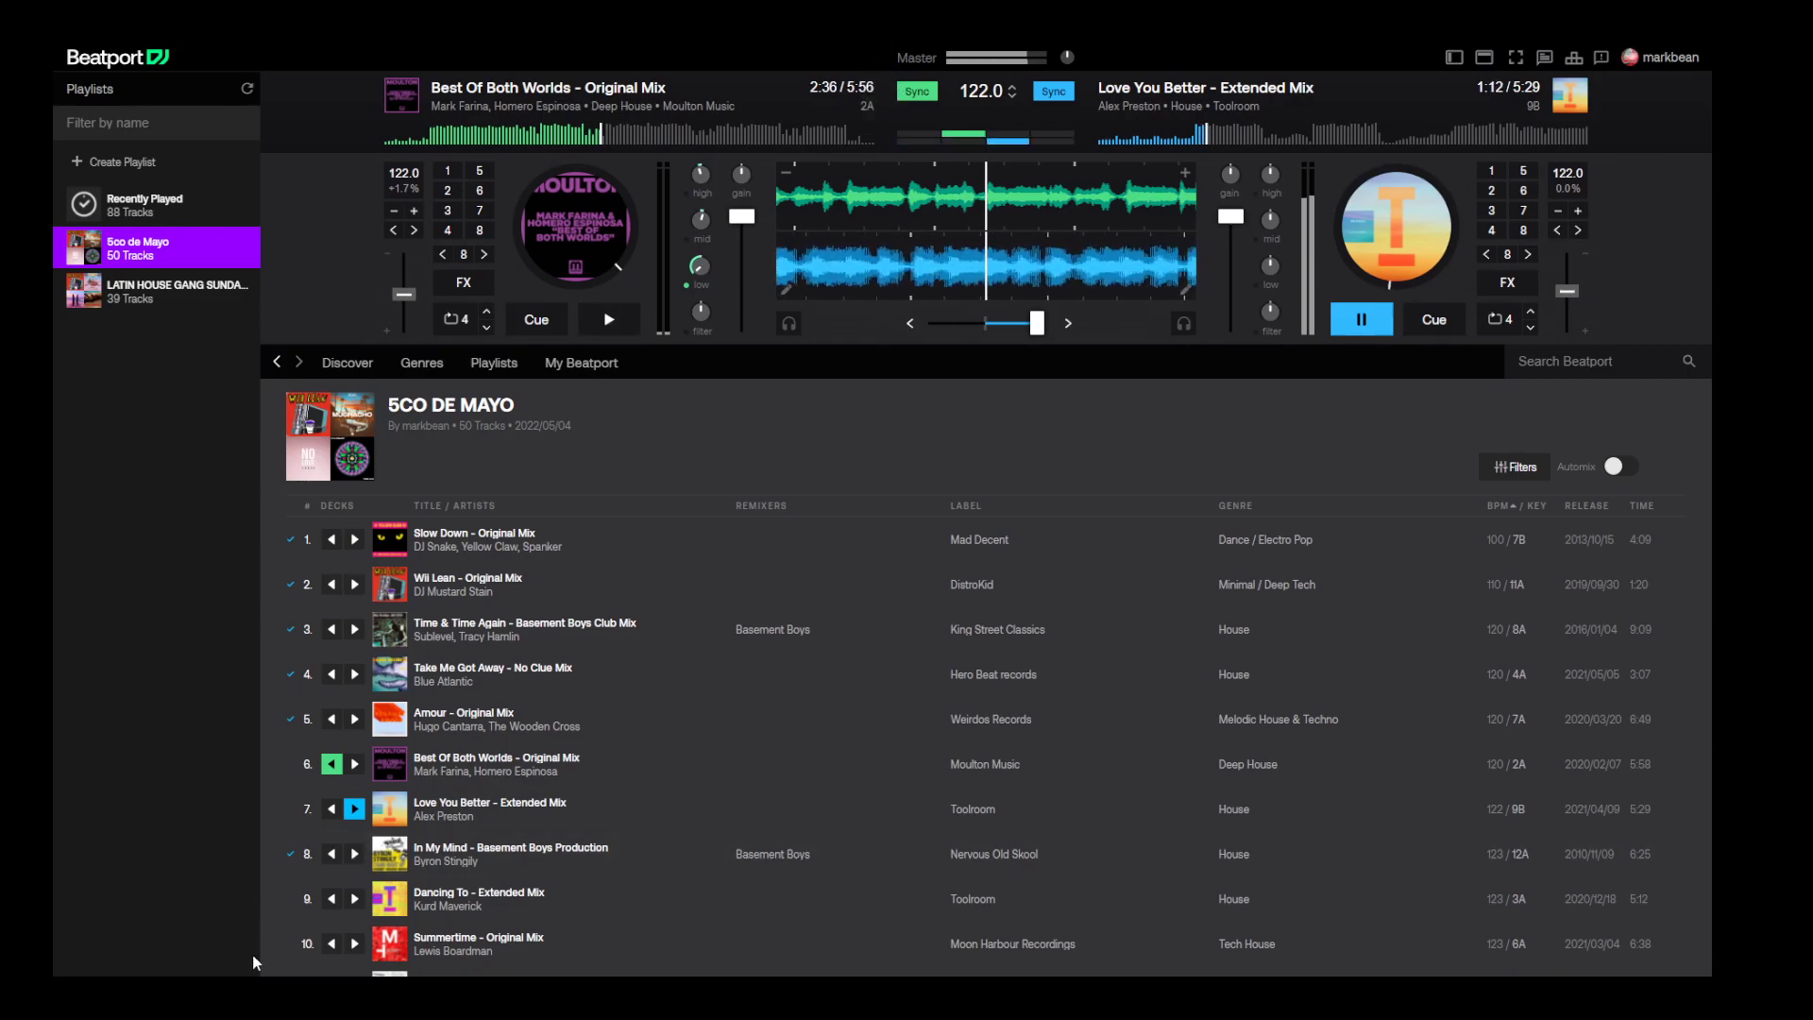
- Load "Dancing To - Extended Mix" onto the green deck and blend it in with the crossfader near centre and the blue deck's low EQ cut
scroll(397, 765, down, 3)
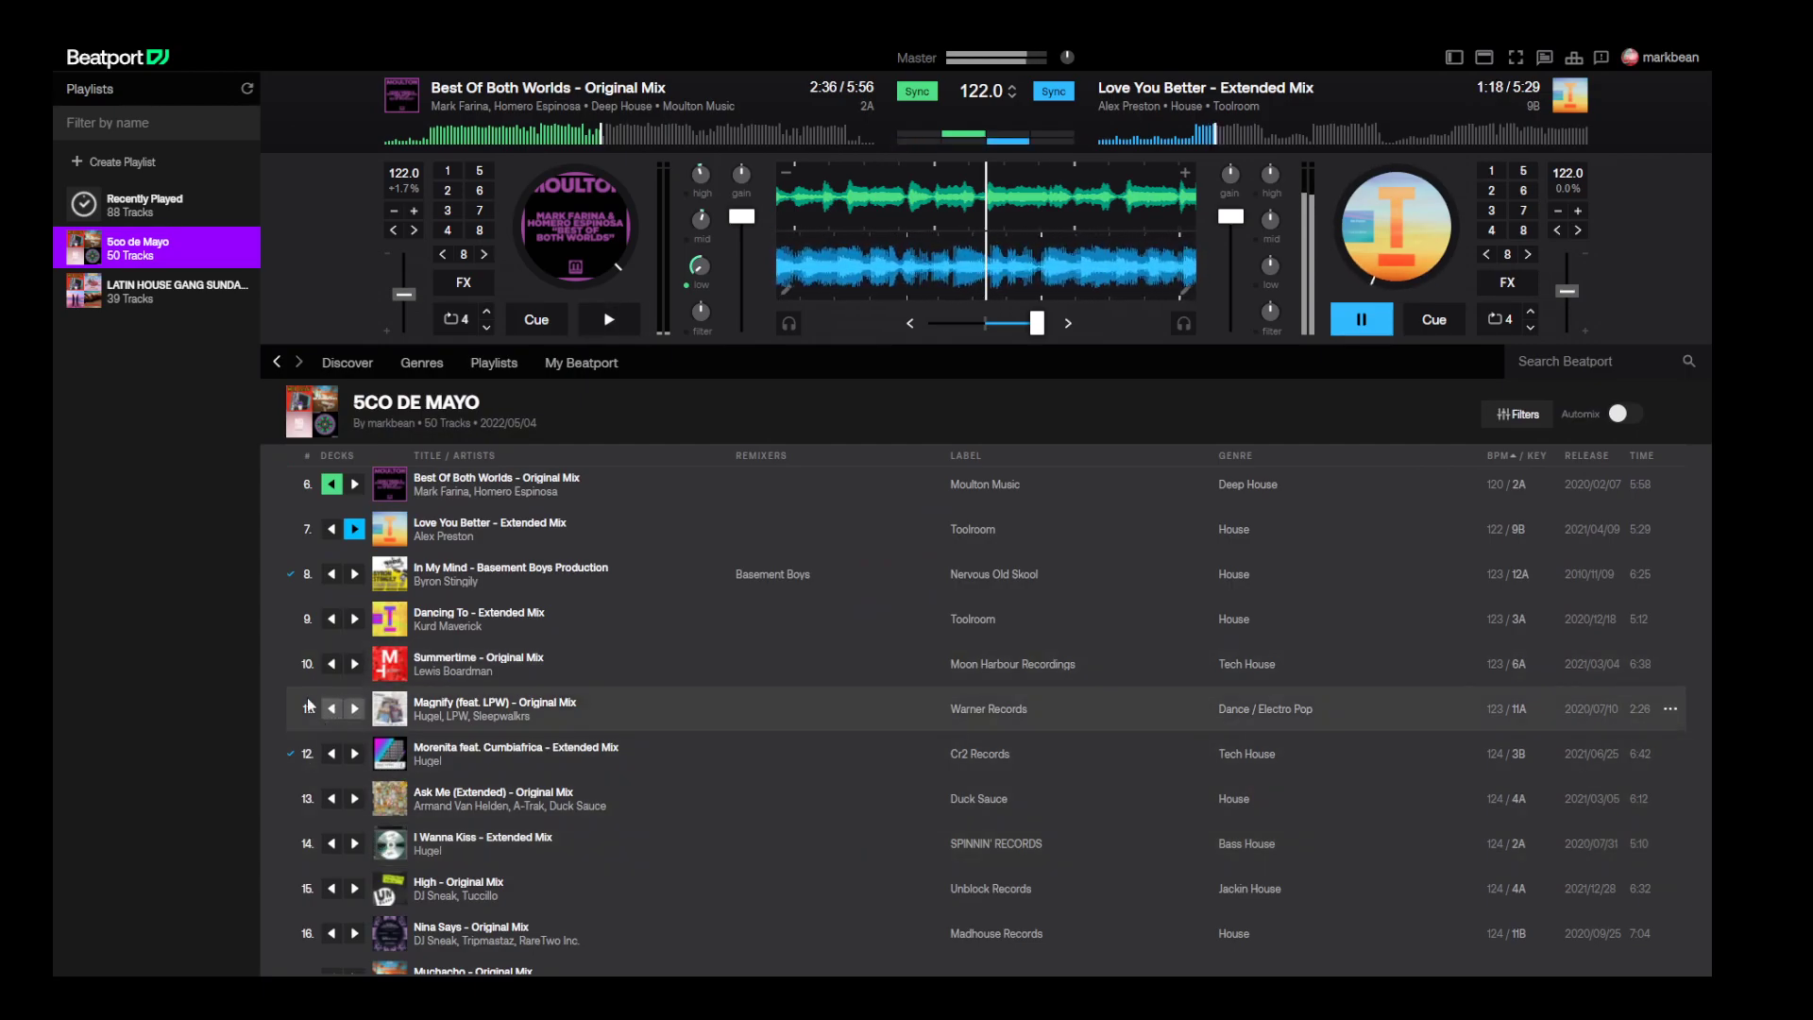
click(335, 621)
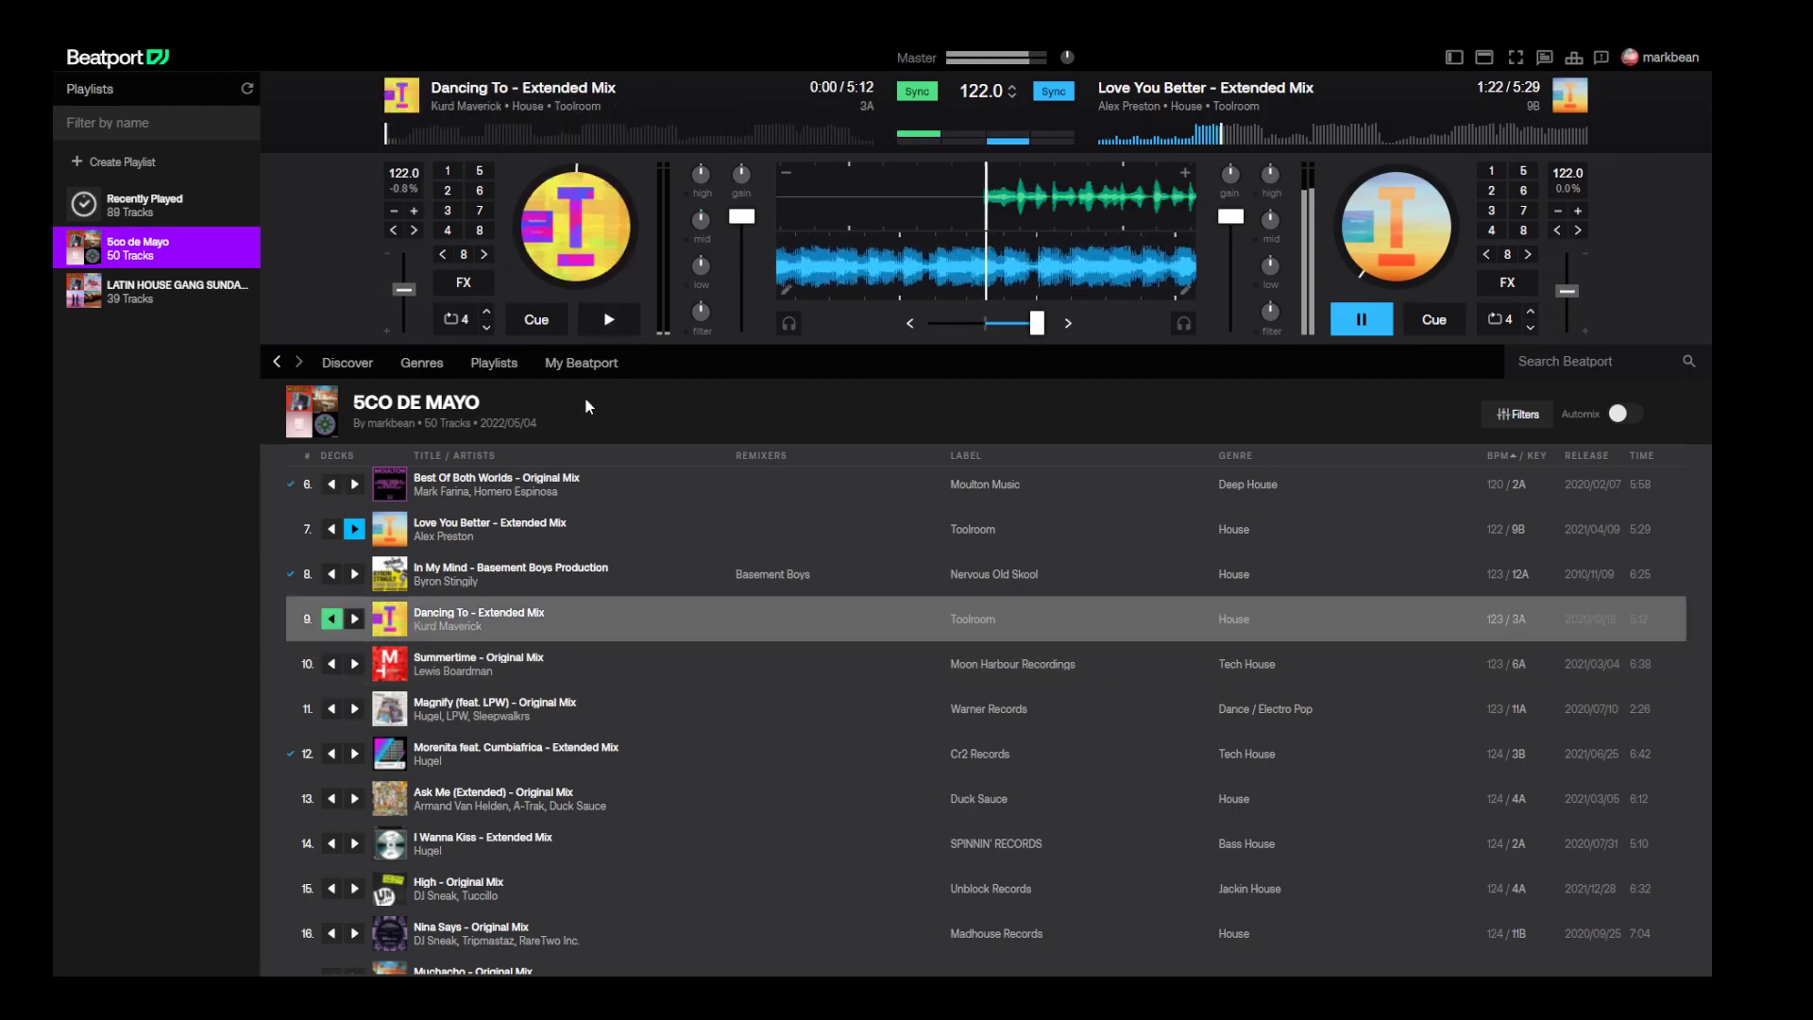
click(609, 319)
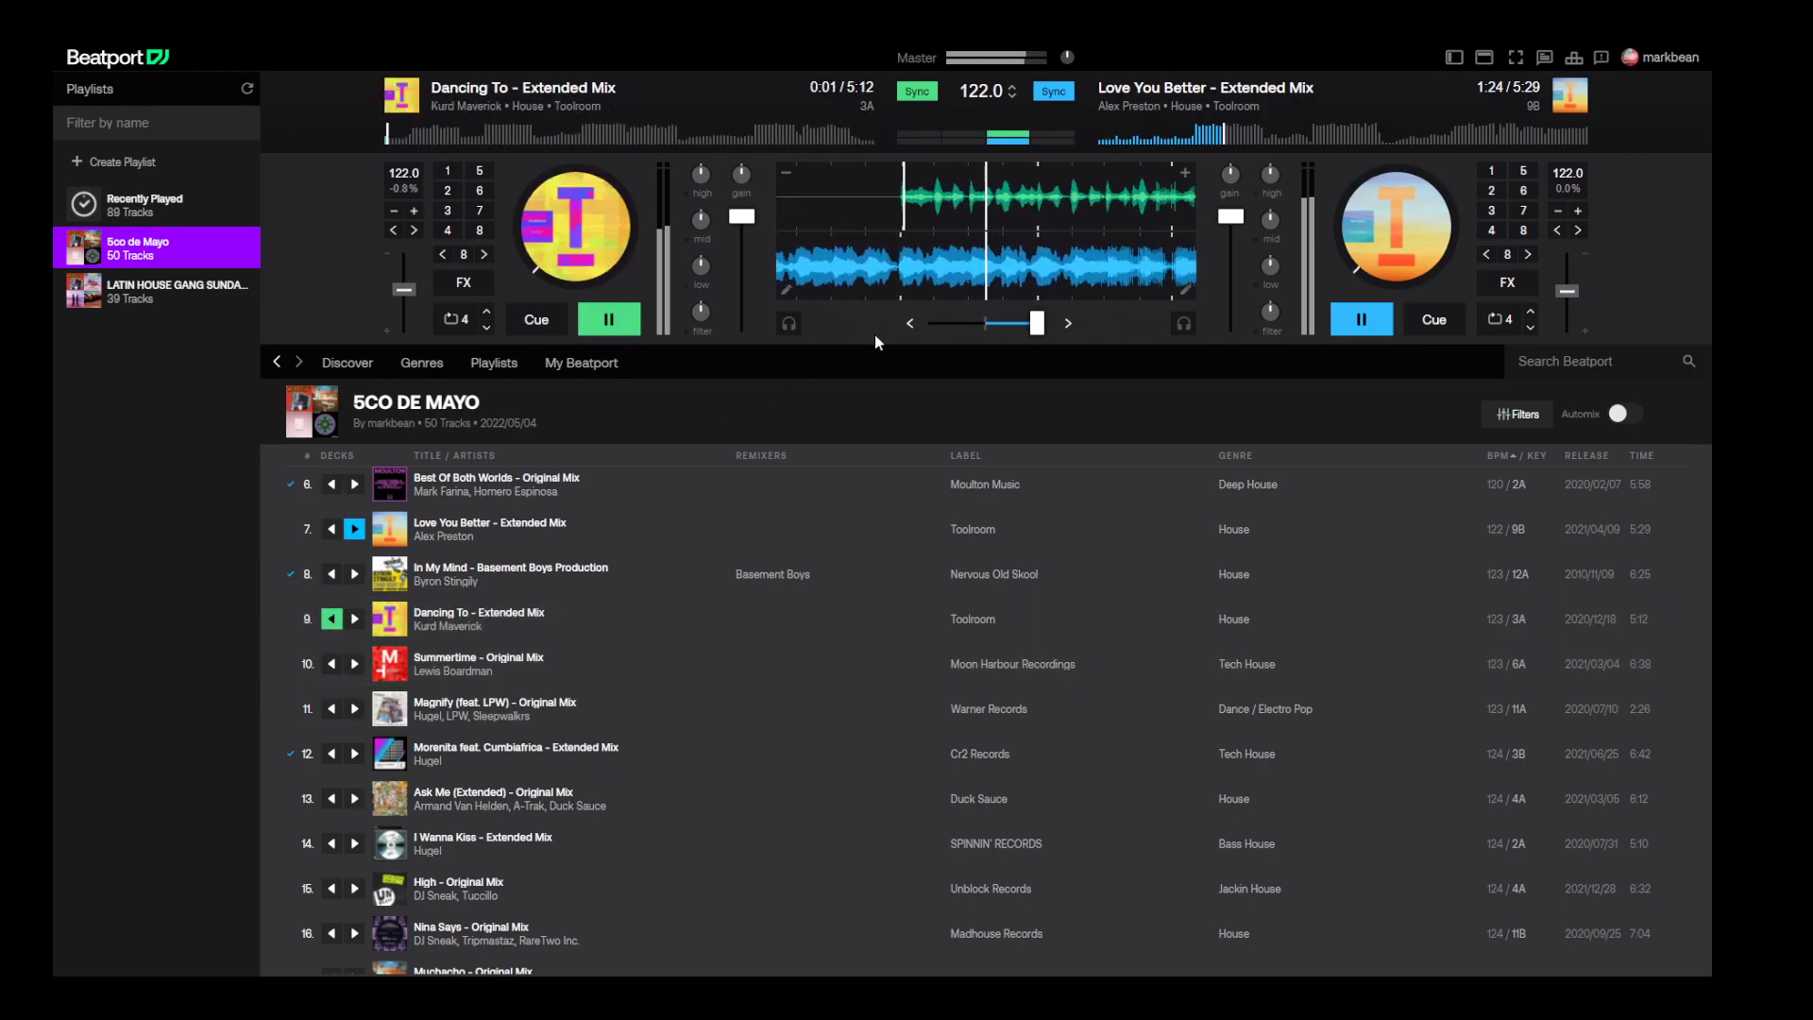
drag(1037, 323, 991, 323)
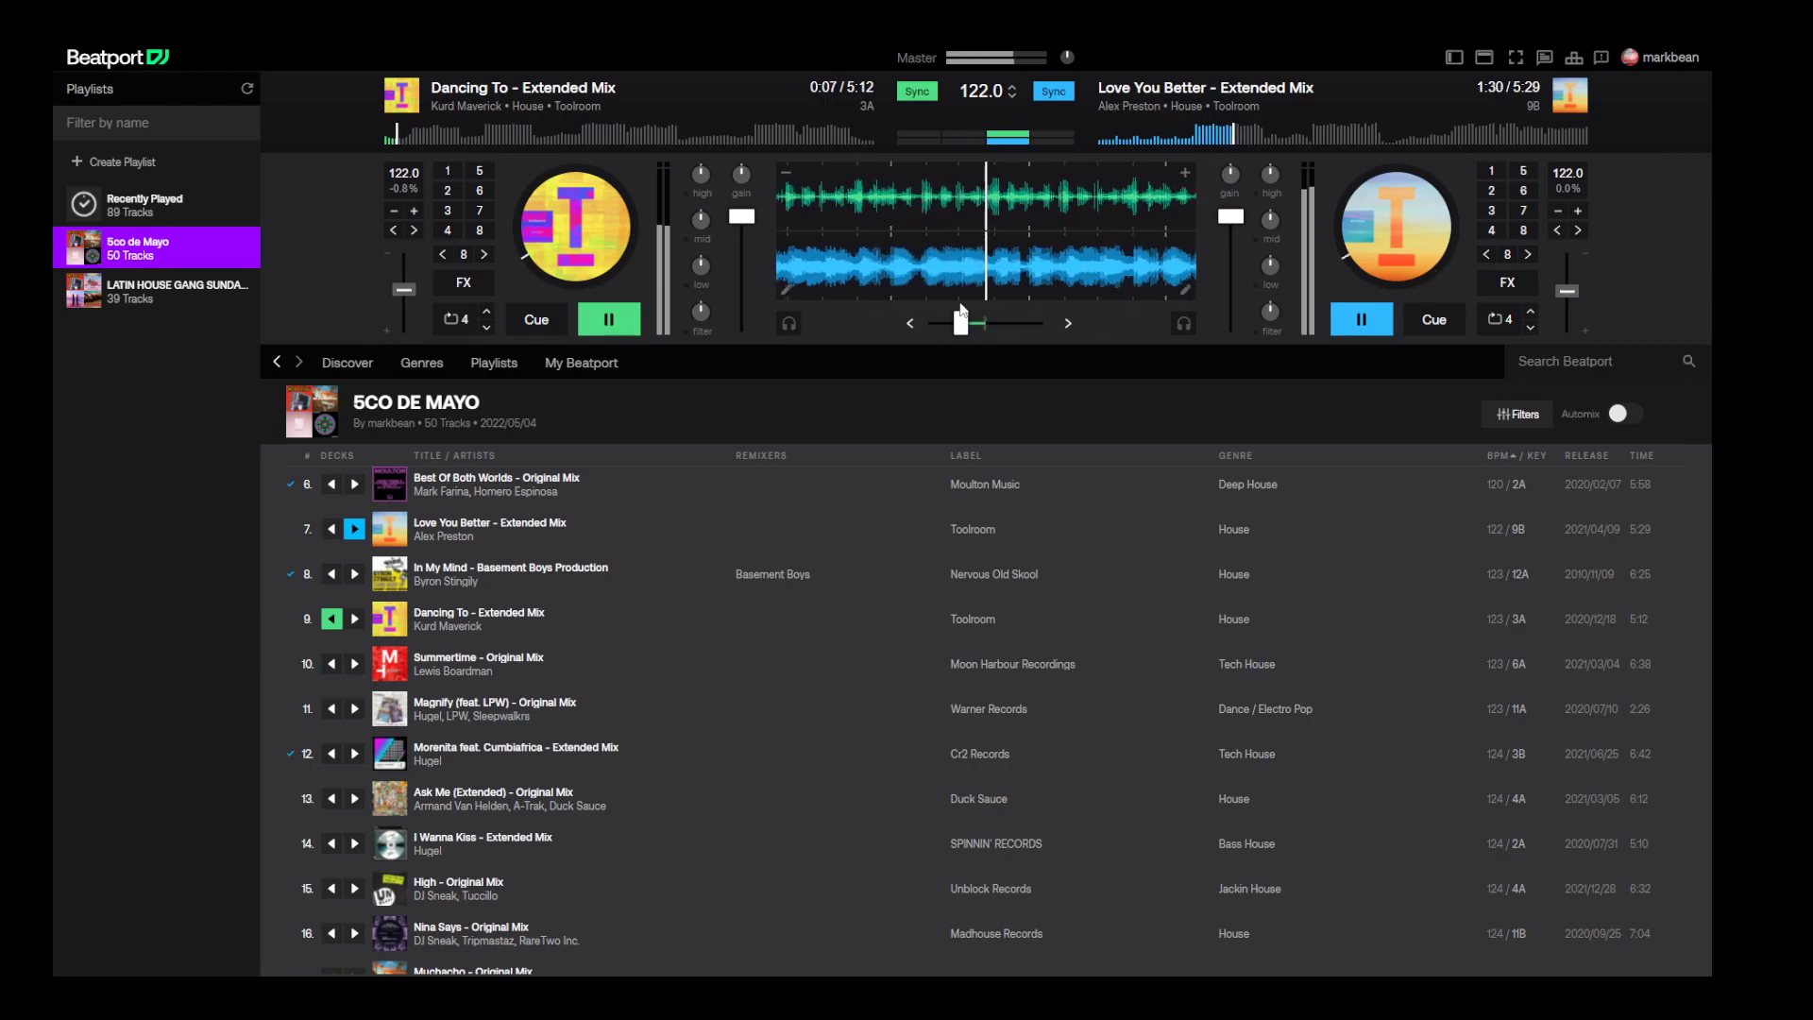
drag(1270, 267, 1269, 280)
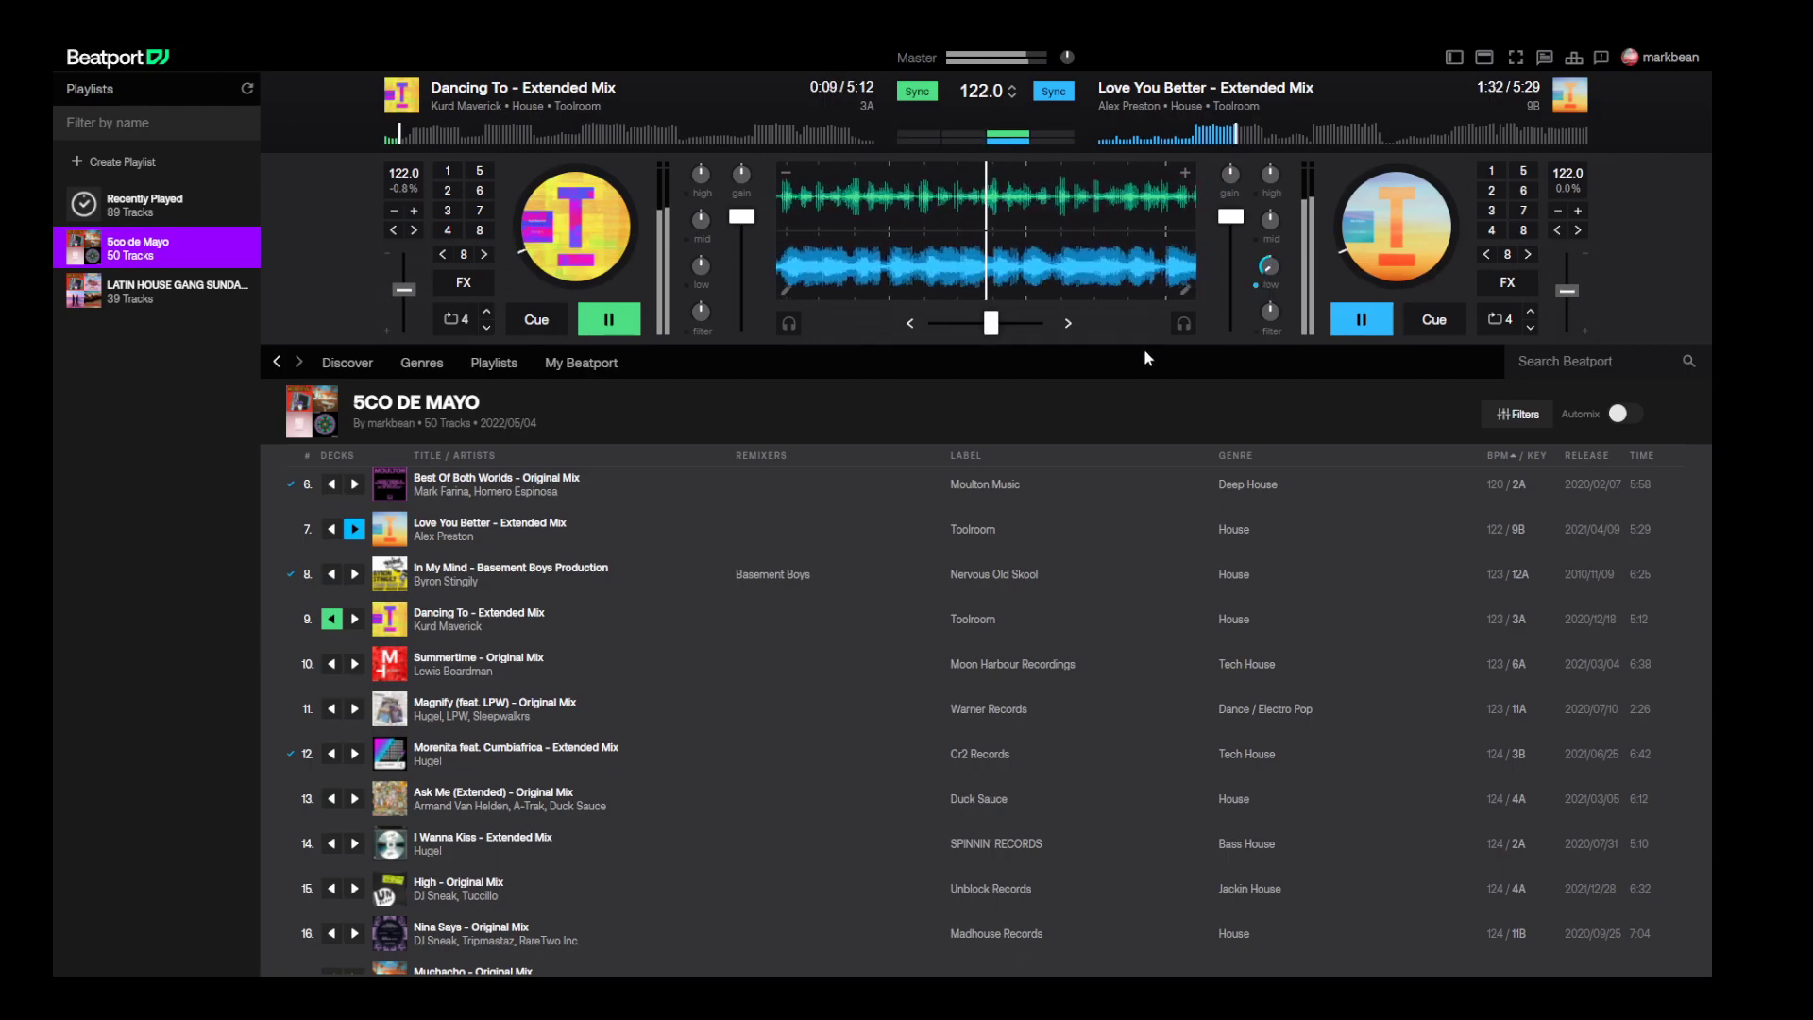
- Ease the crossfader toward the green deck and back to centre, and reset the blue deck's low EQ
drag(991, 323, 949, 323)
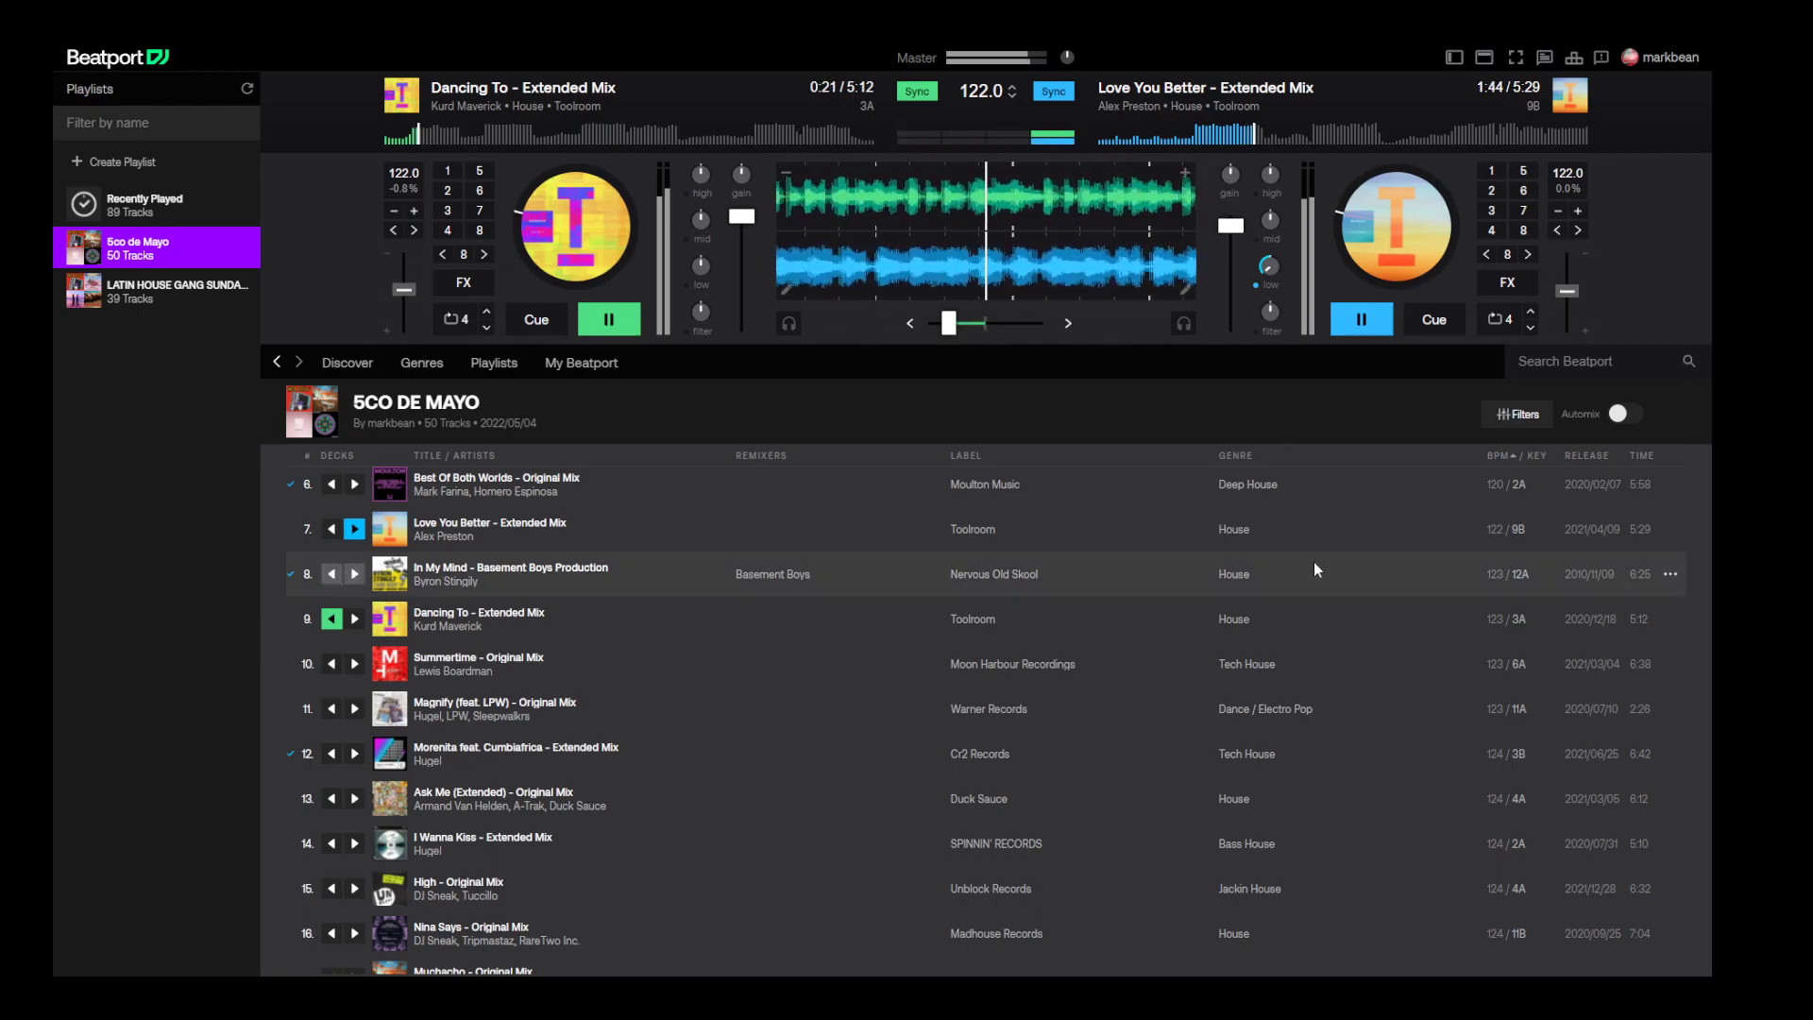
drag(949, 323, 986, 326)
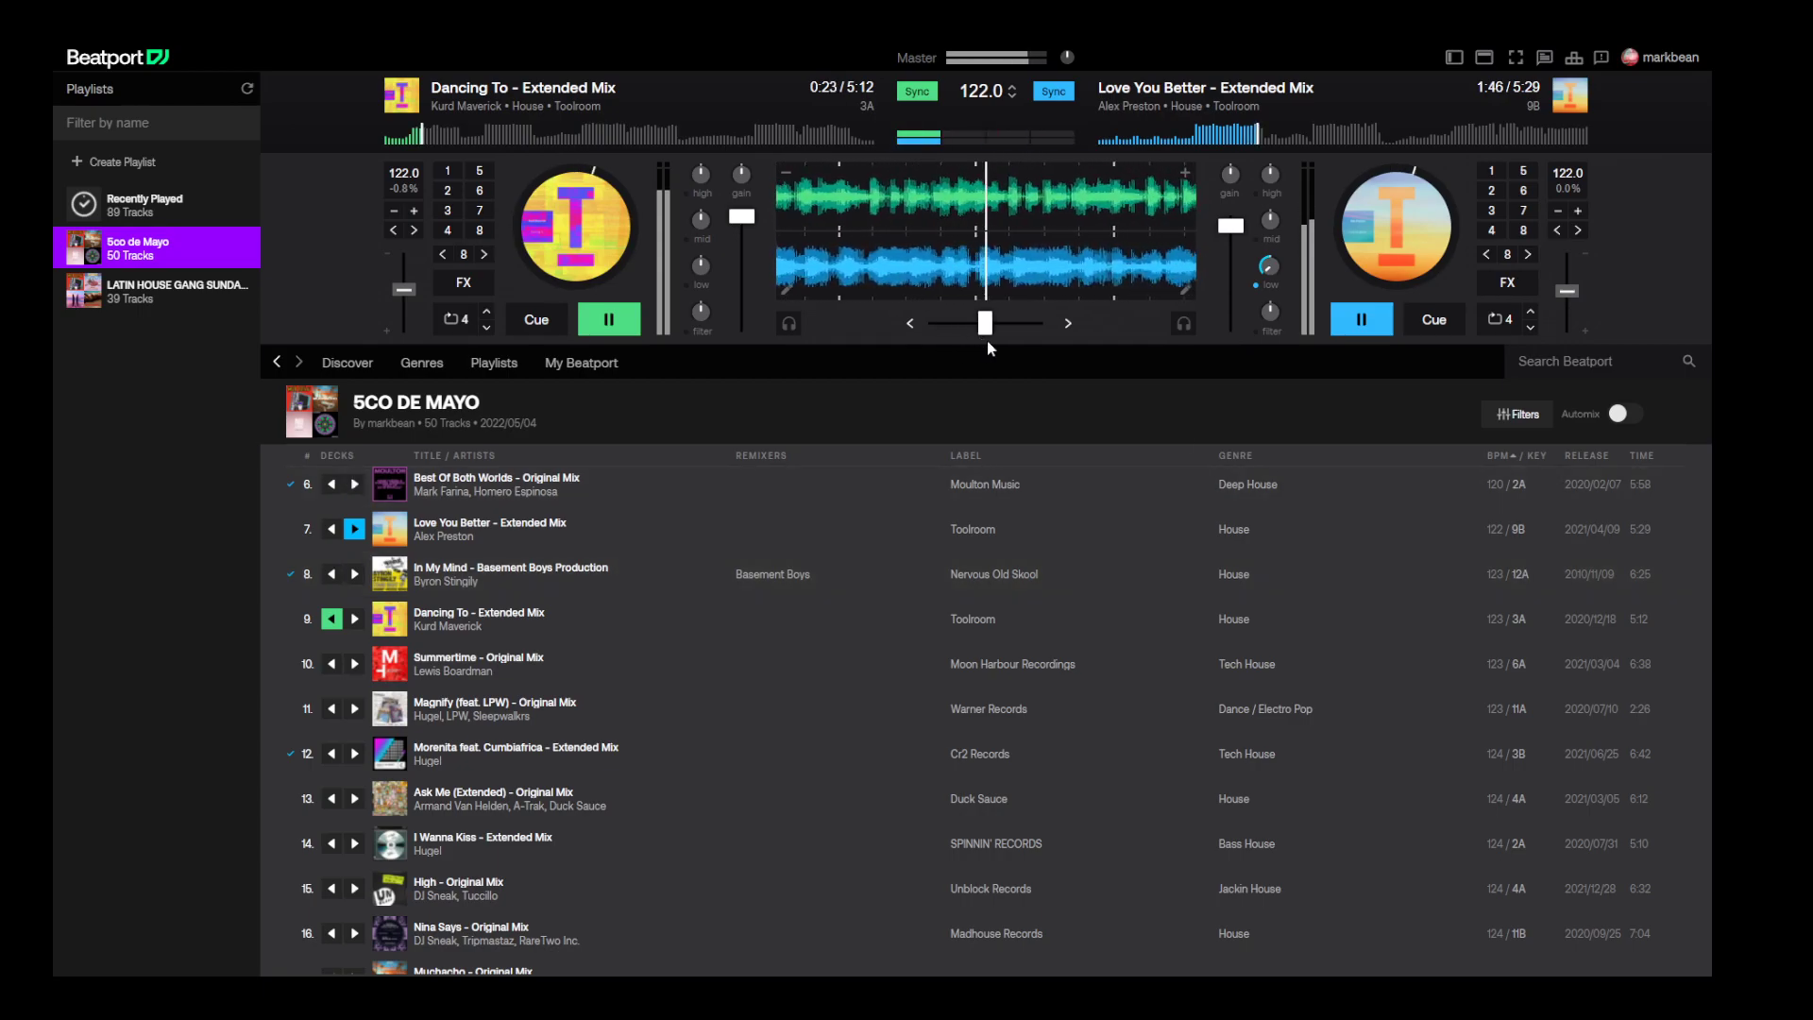
double_click(1272, 266)
- Dip and restore the blue deck's volume fader, trim its high and low EQ, and finish fully on the green side at 123.0 BPM
drag(1231, 224, 1231, 259)
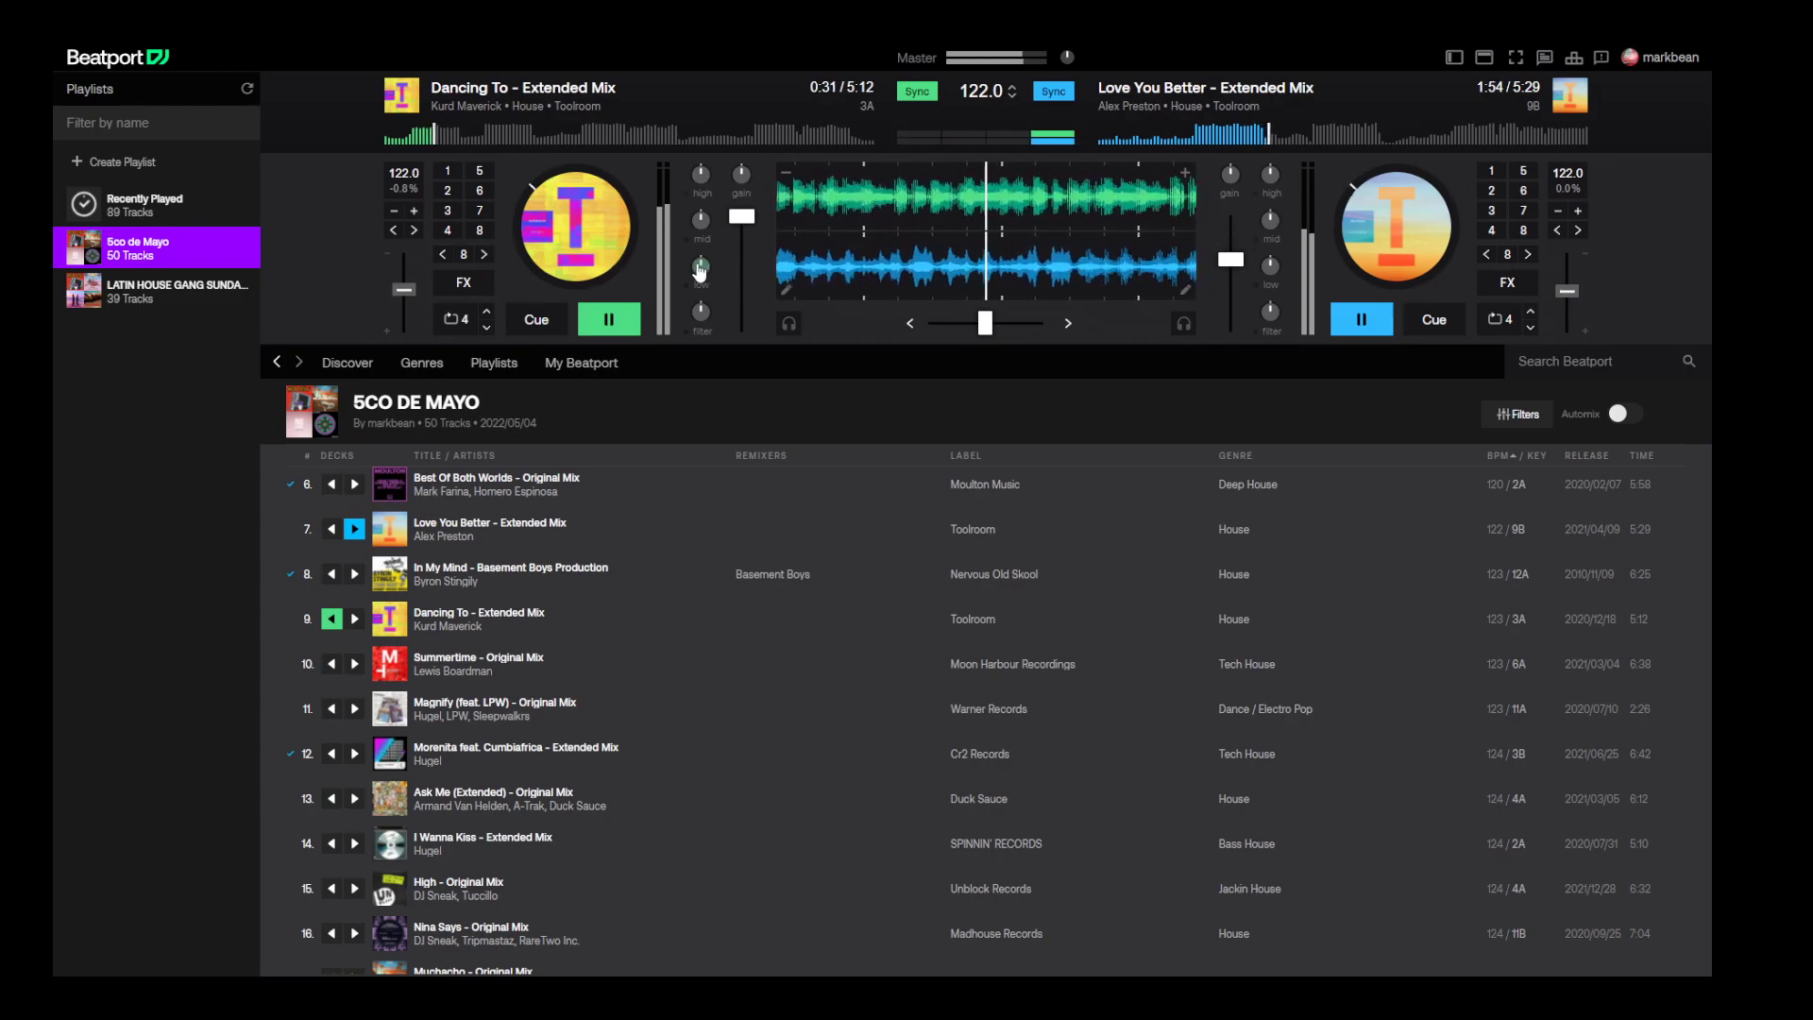
drag(1274, 286, 1273, 304)
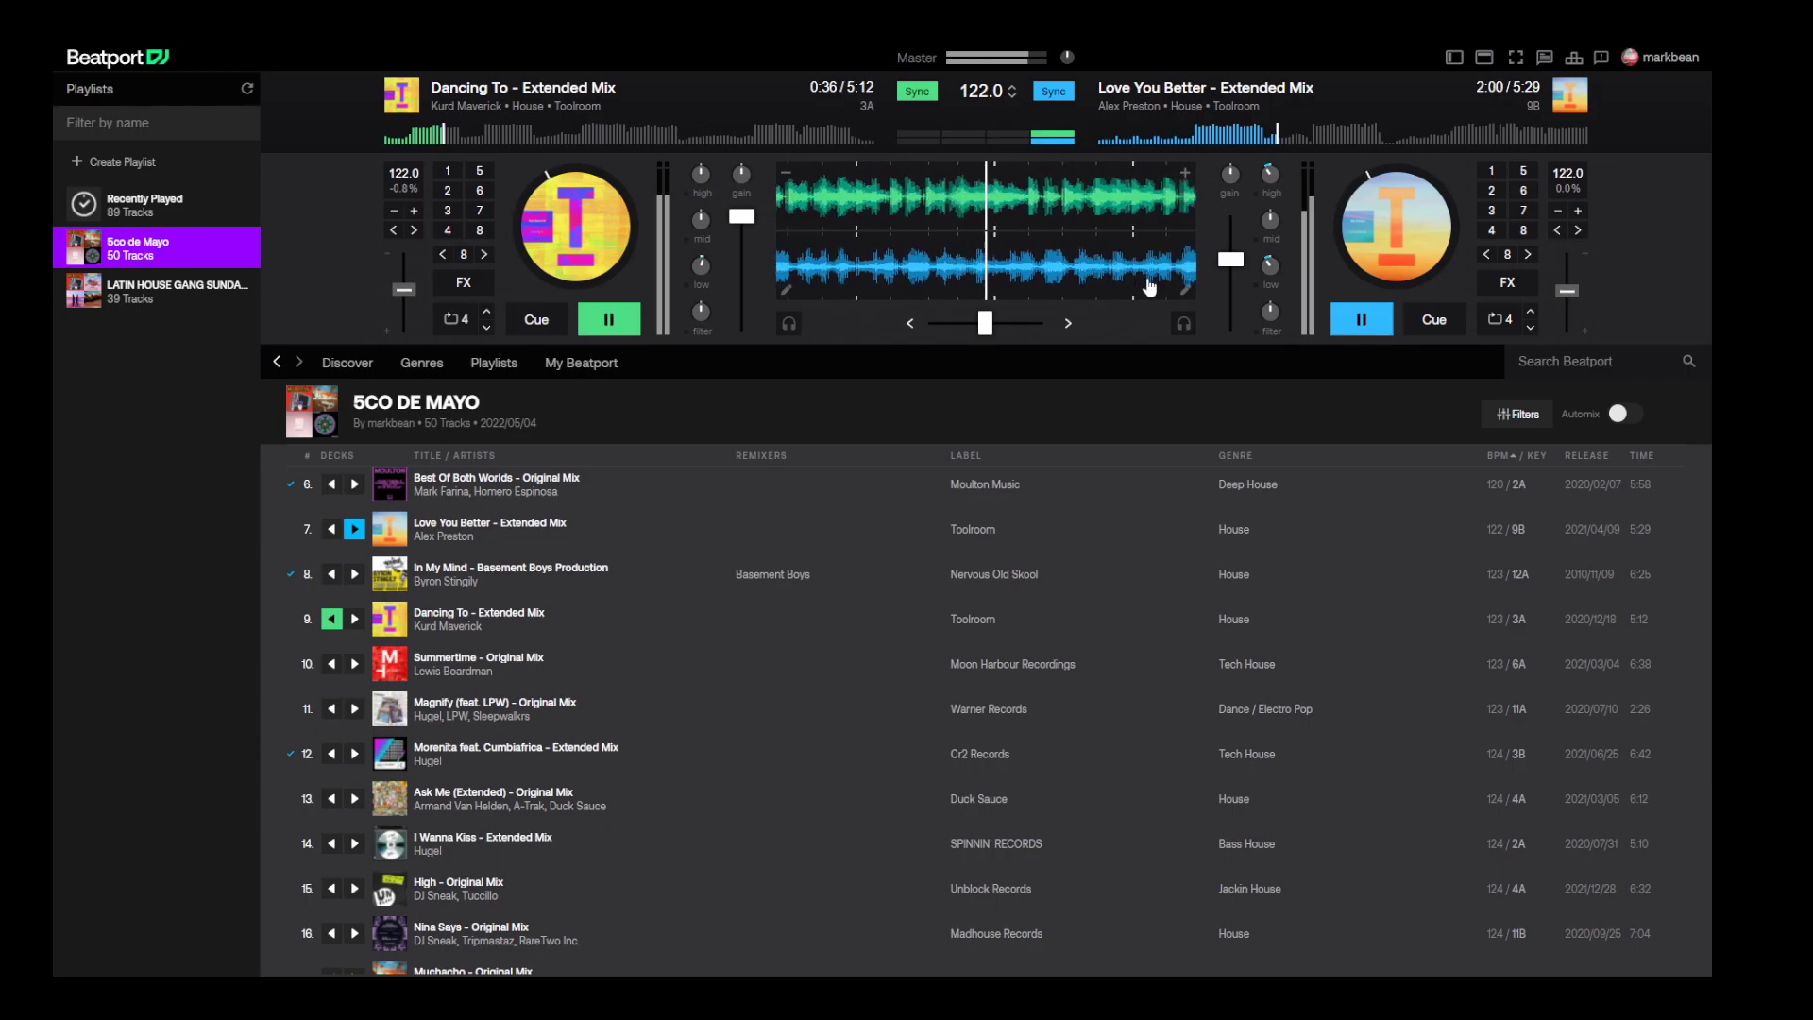
drag(1216, 276, 1217, 209)
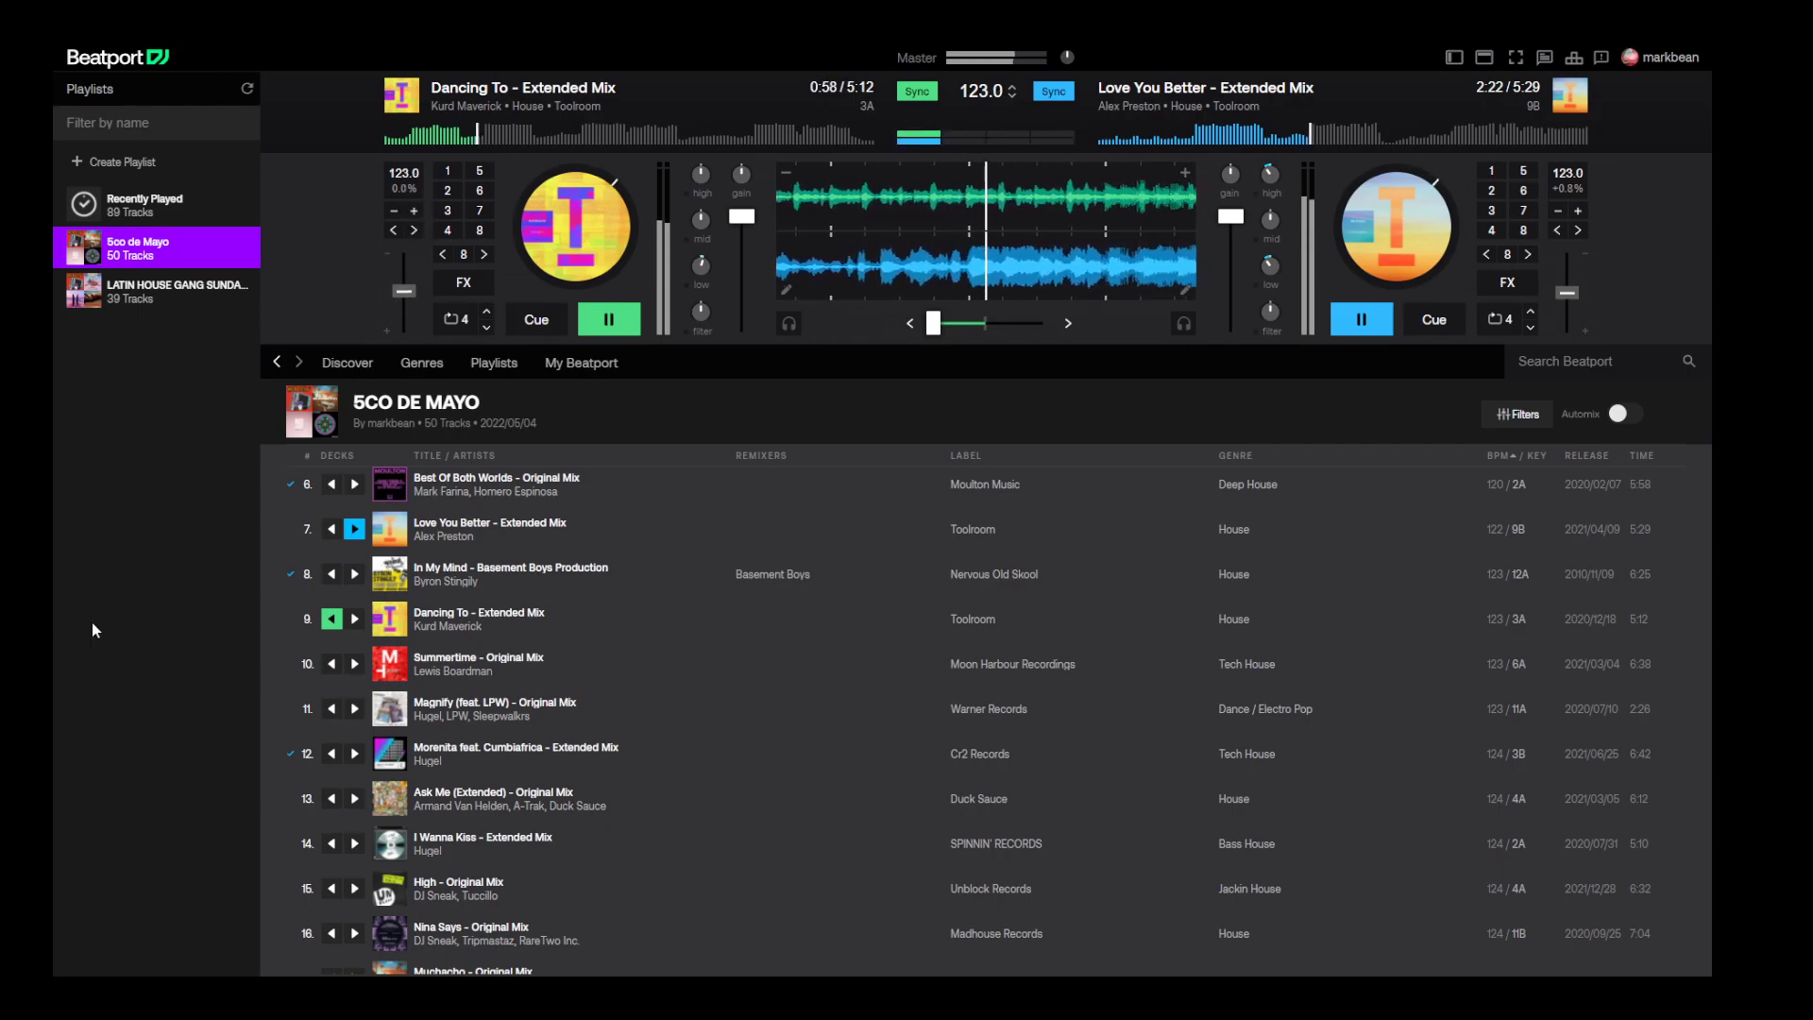
- Load "Summertime - Original Mix" onto the blue deck, start it and bring the crossfader slightly past centre
click(354, 664)
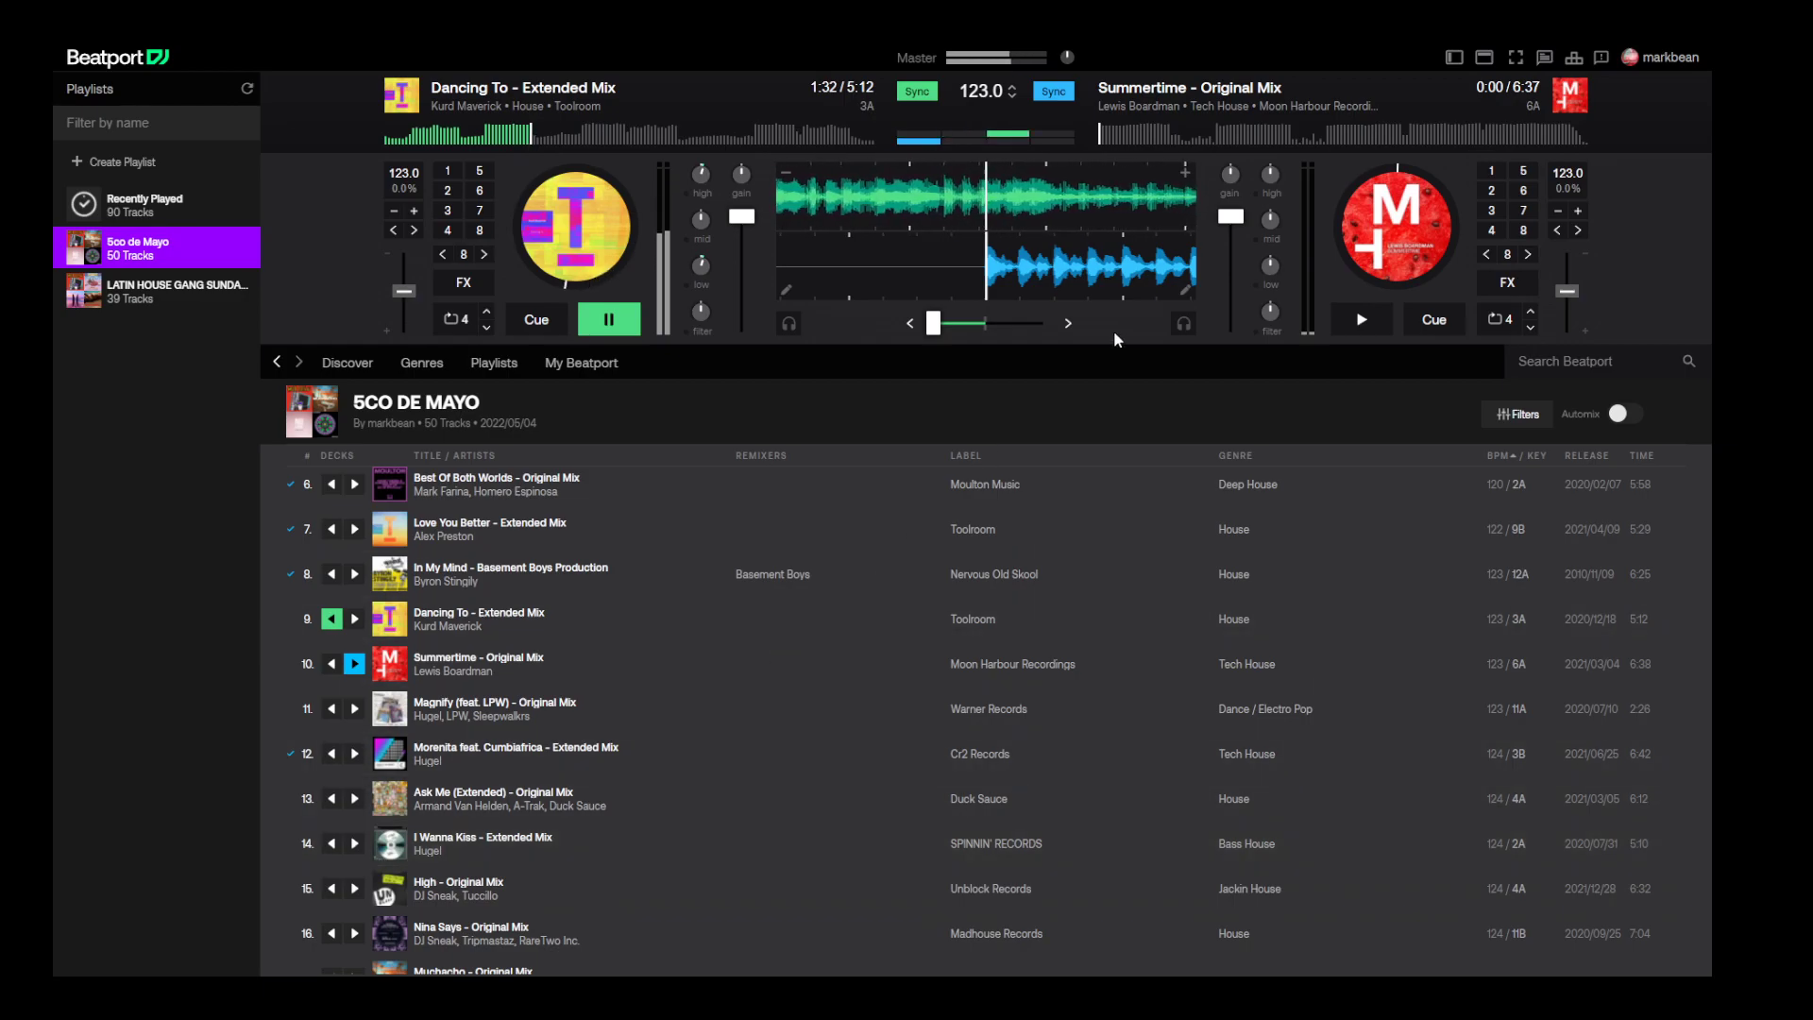
click(1361, 320)
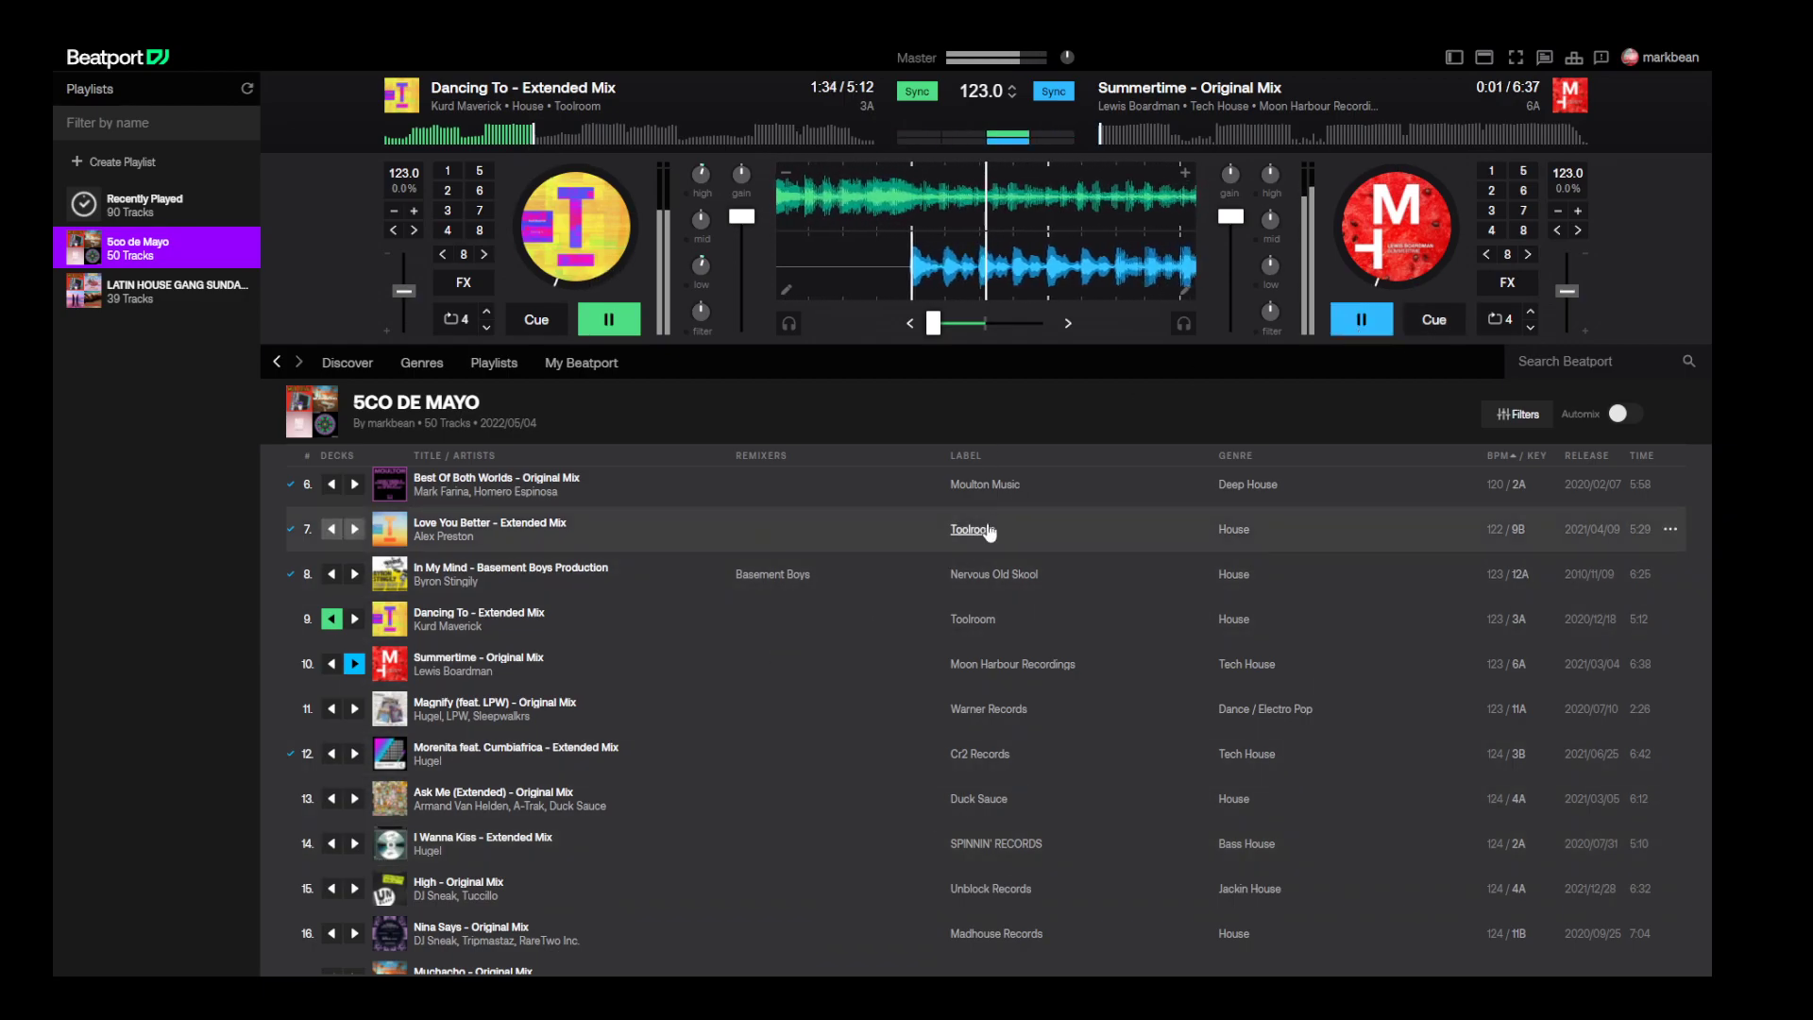
drag(933, 323, 977, 323)
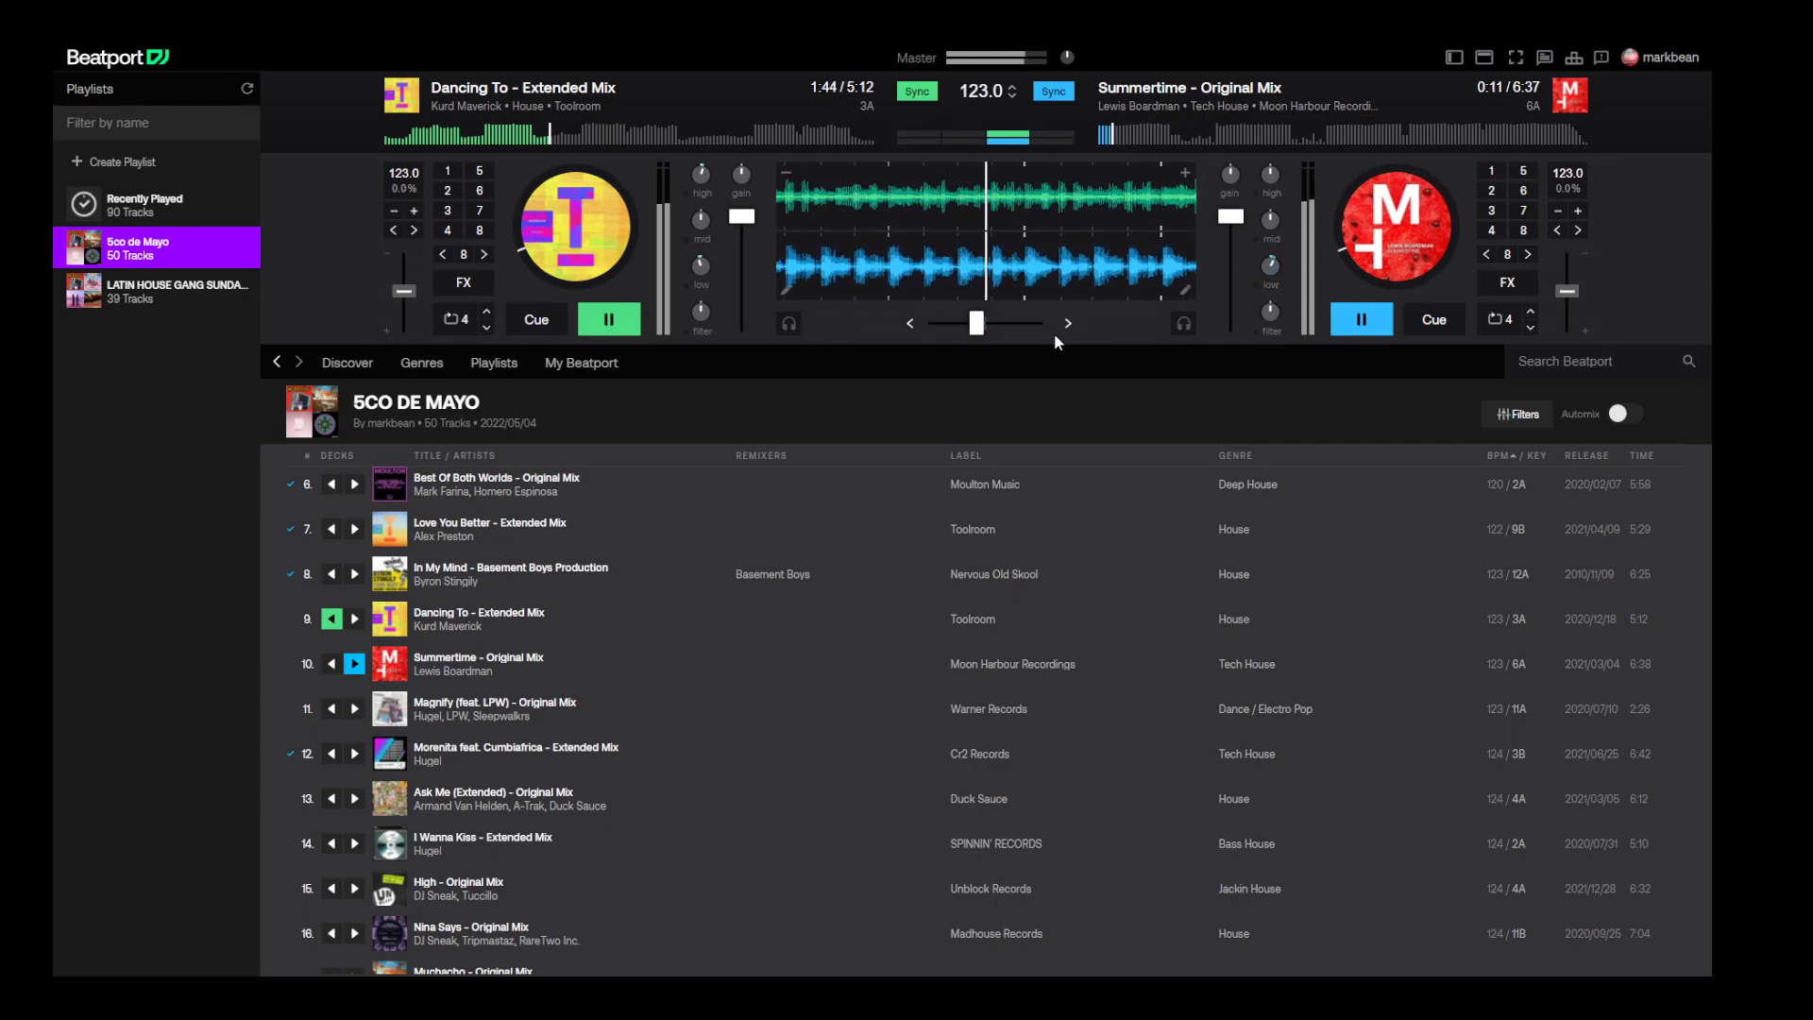
drag(981, 322, 995, 322)
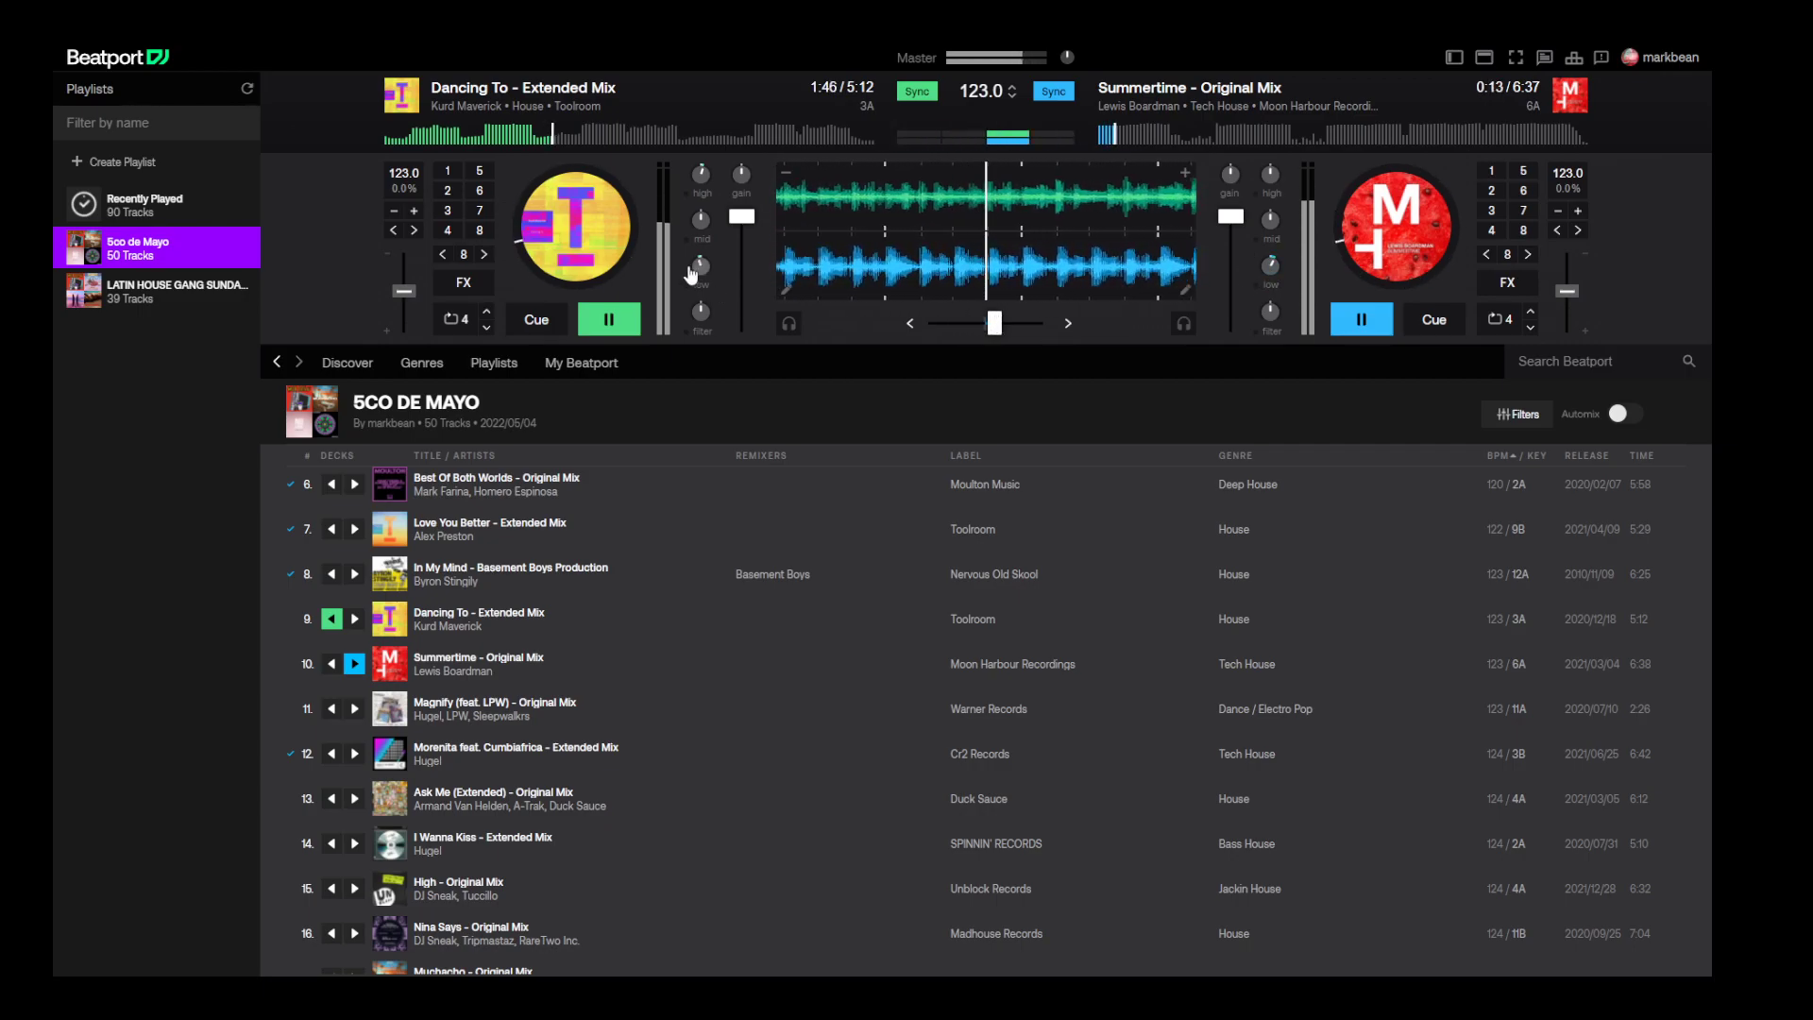
- Trim the green deck's high EQ, return the crossfader fully to green and lower the blue deck's volume fader slightly
drag(701, 173, 701, 189)
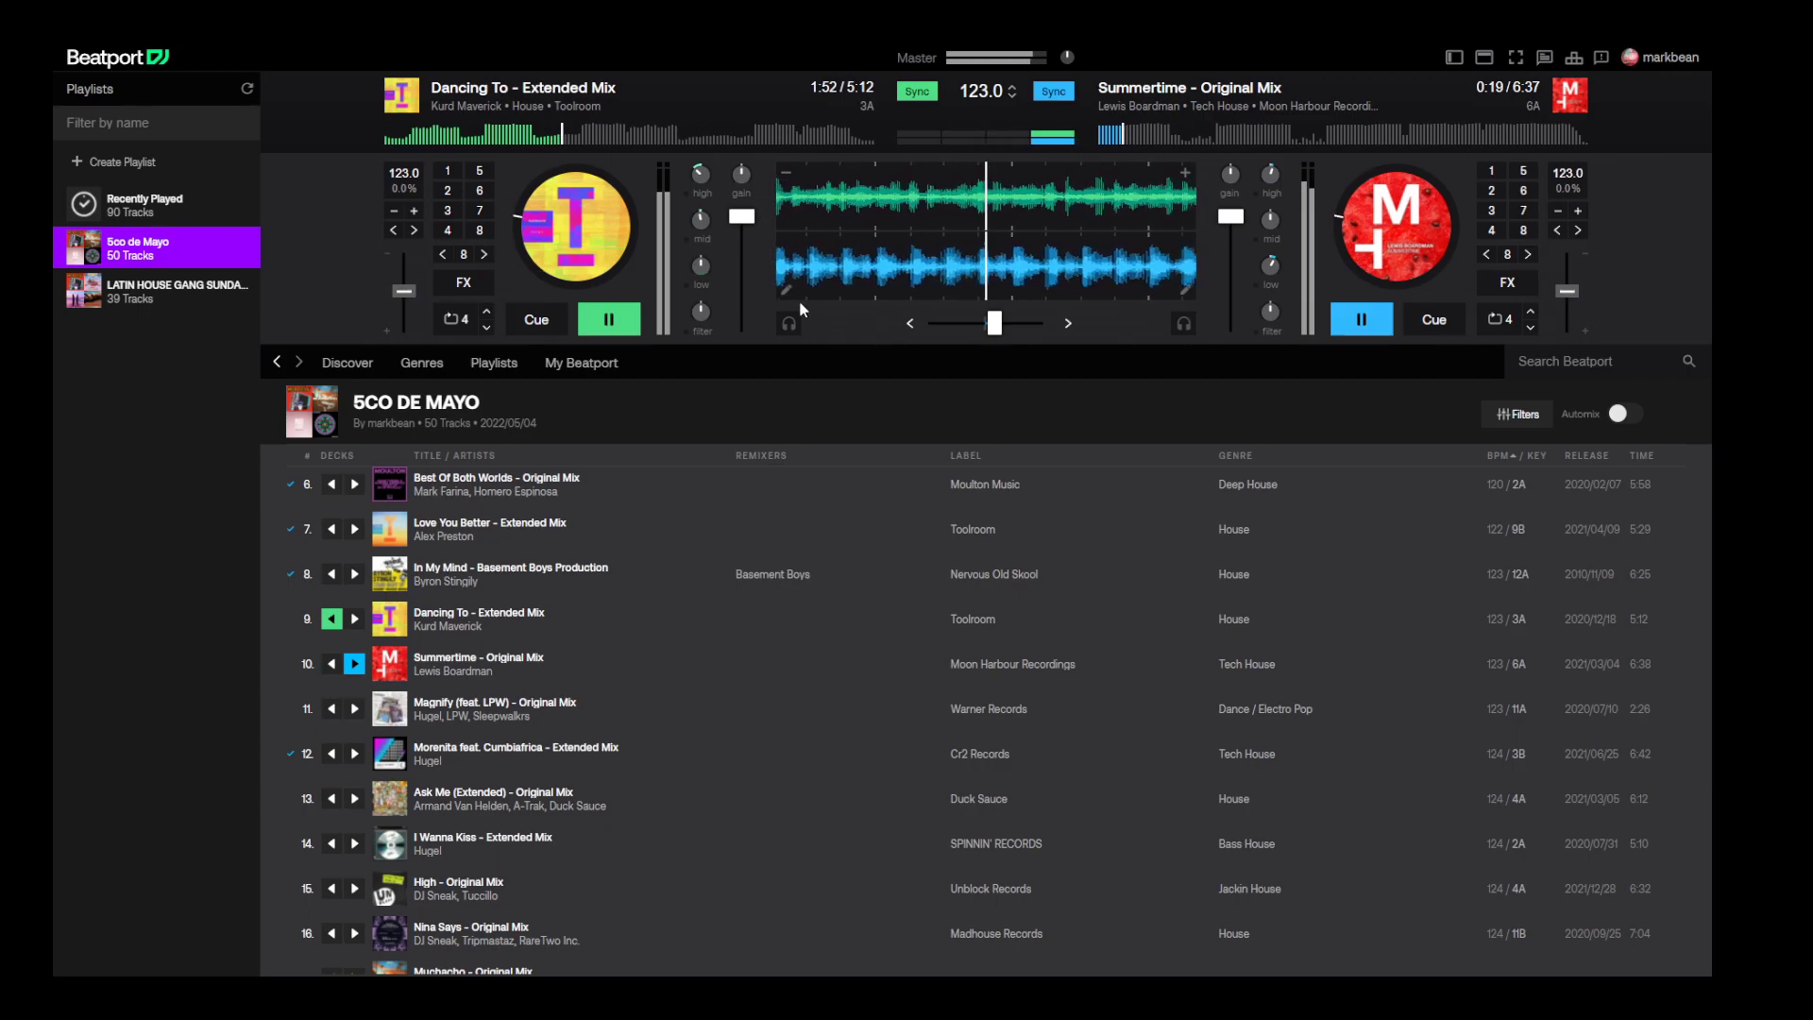
drag(995, 323, 934, 324)
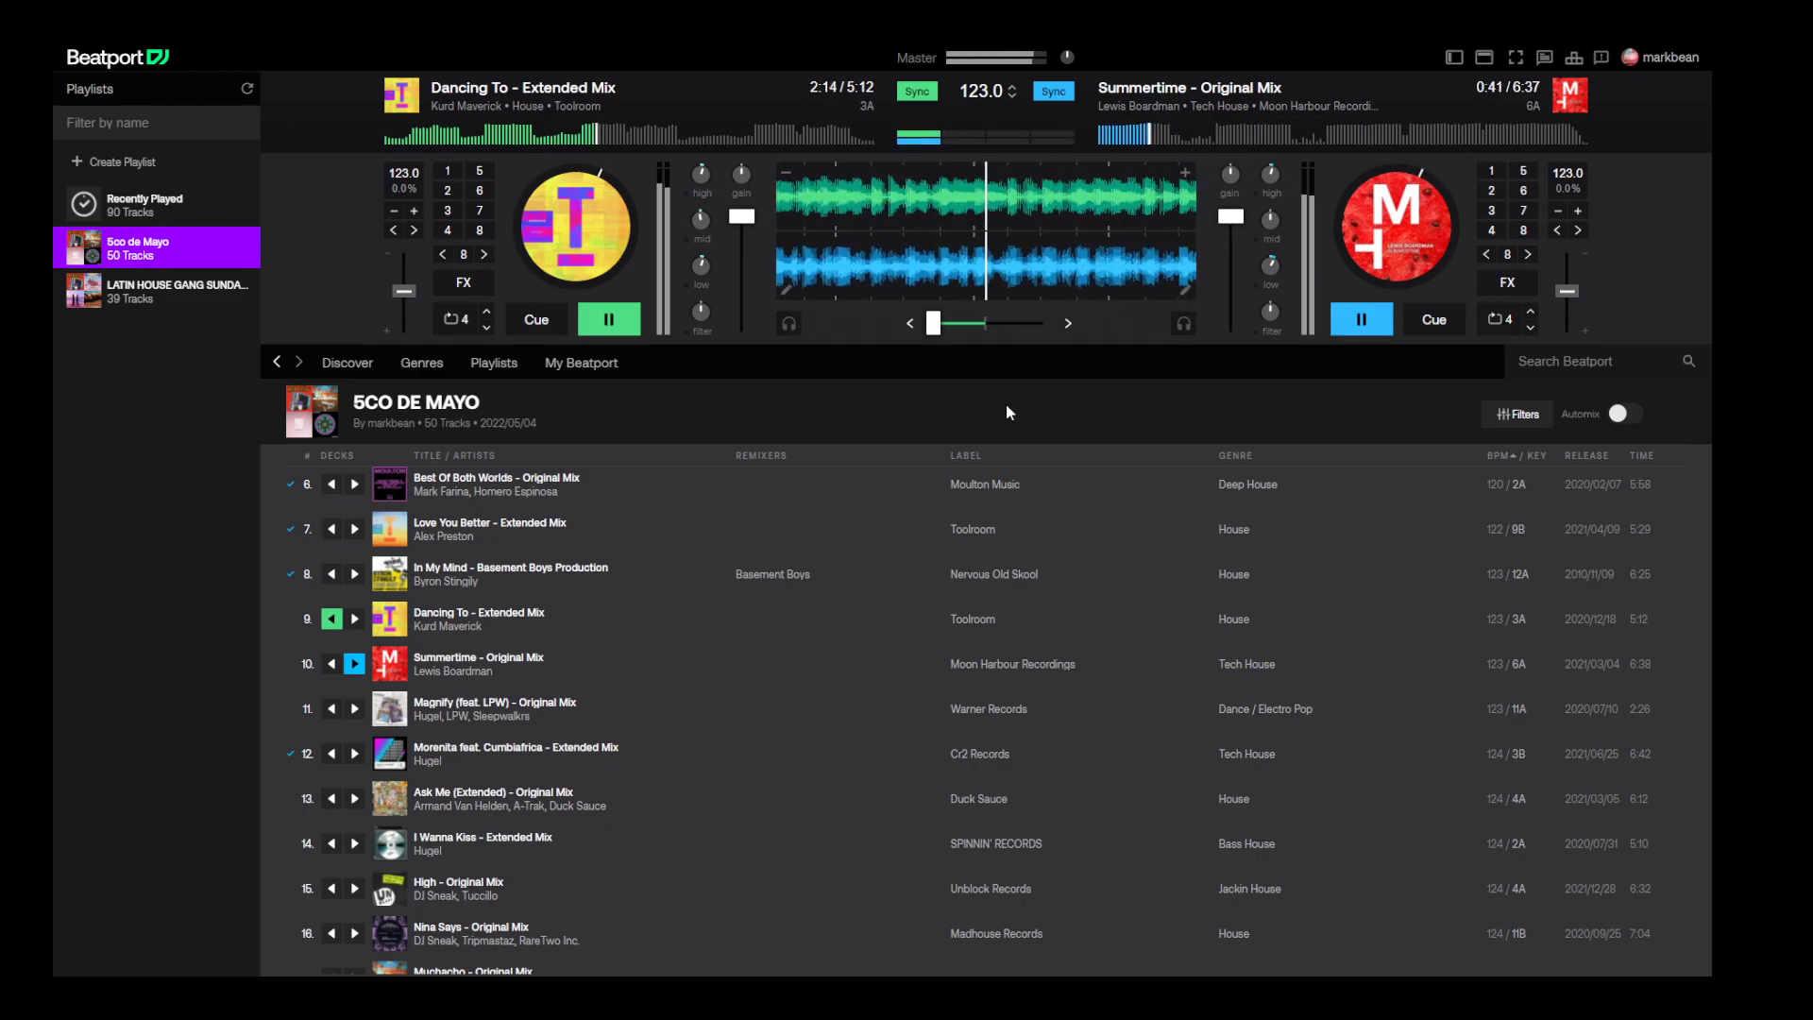
drag(1231, 215, 1231, 239)
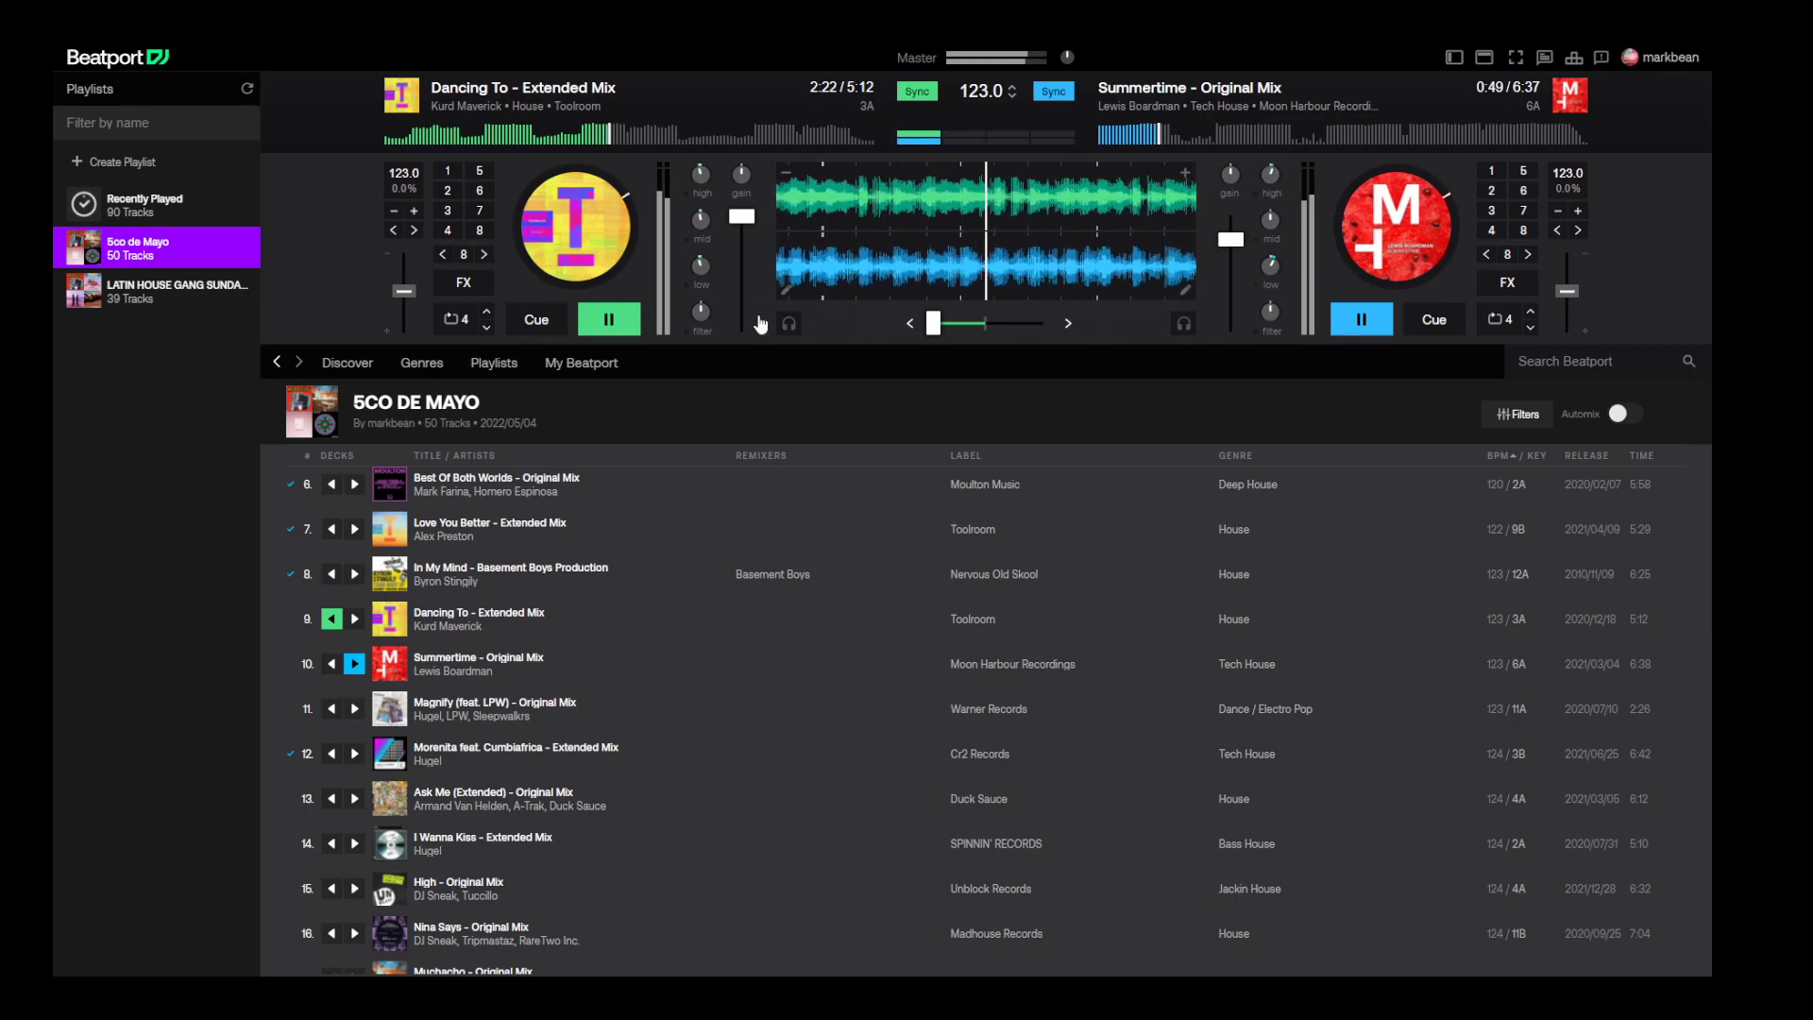
- Transition to "Summertime" through the crossfader's centre, cutting the green deck's low EQ, finishing fully on blue and pausing the green deck
drag(933, 323, 984, 324)
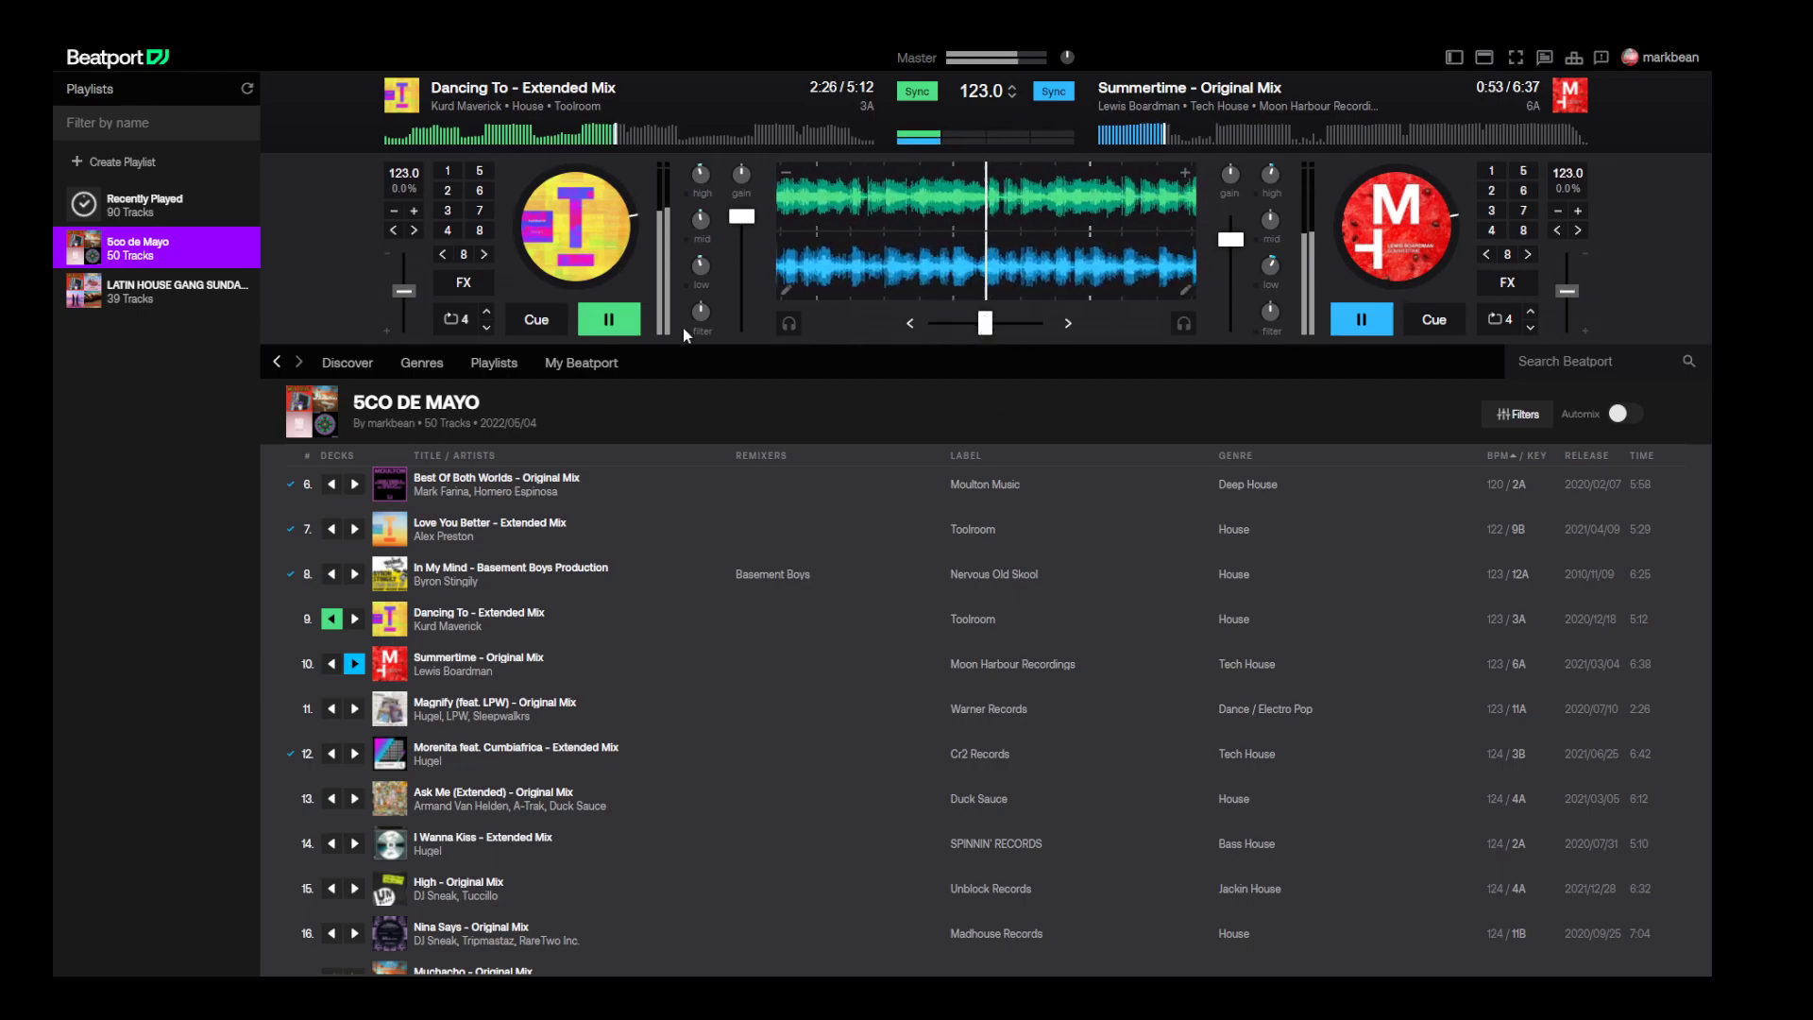
click(704, 287)
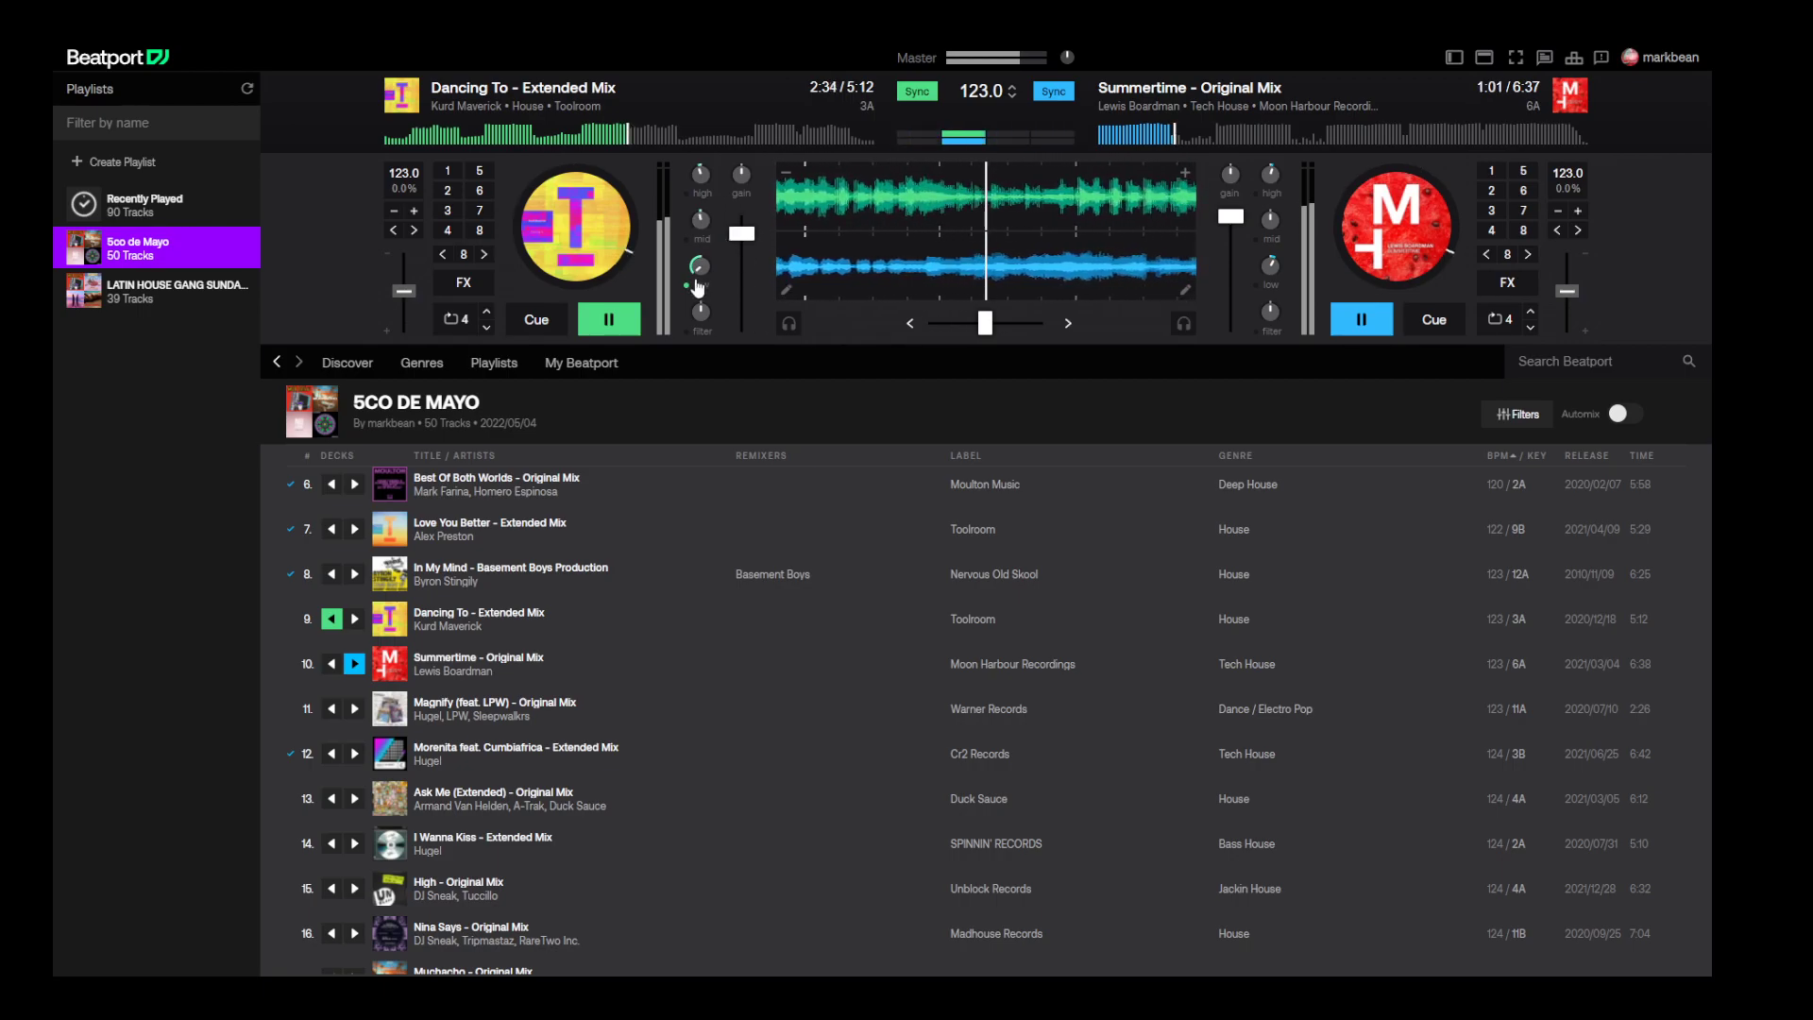
drag(985, 322, 1037, 322)
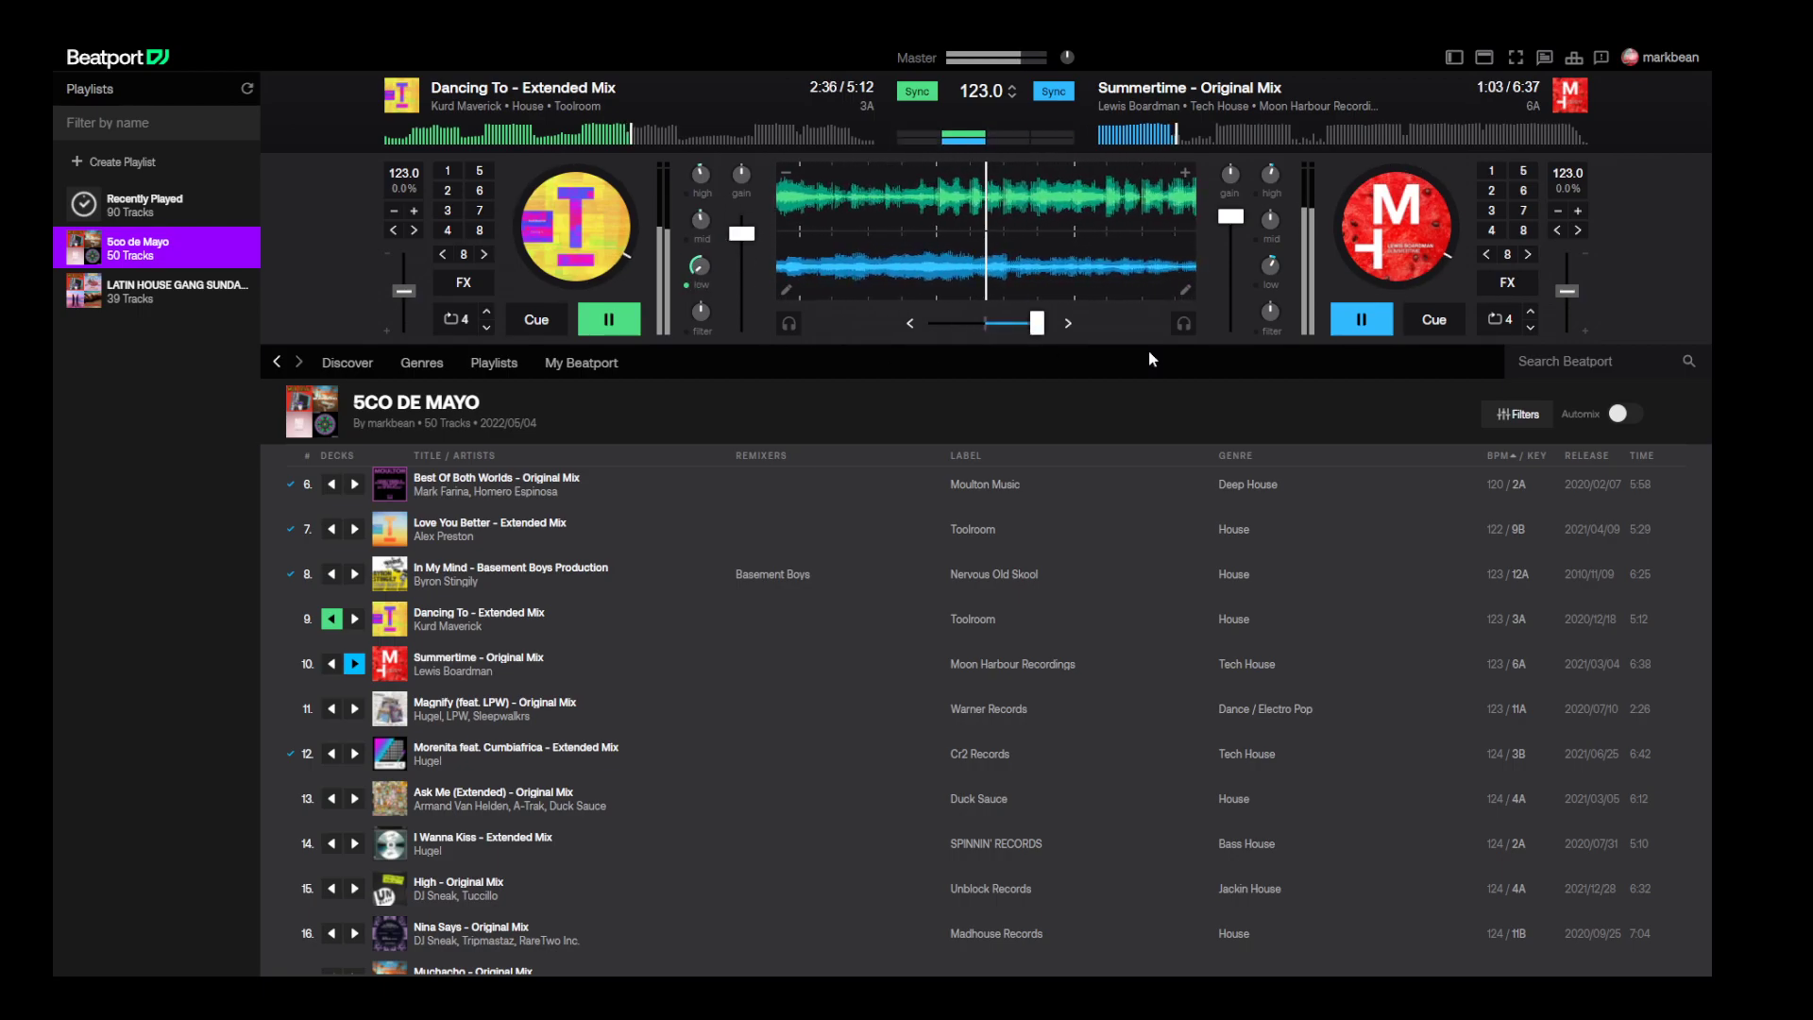
click(609, 320)
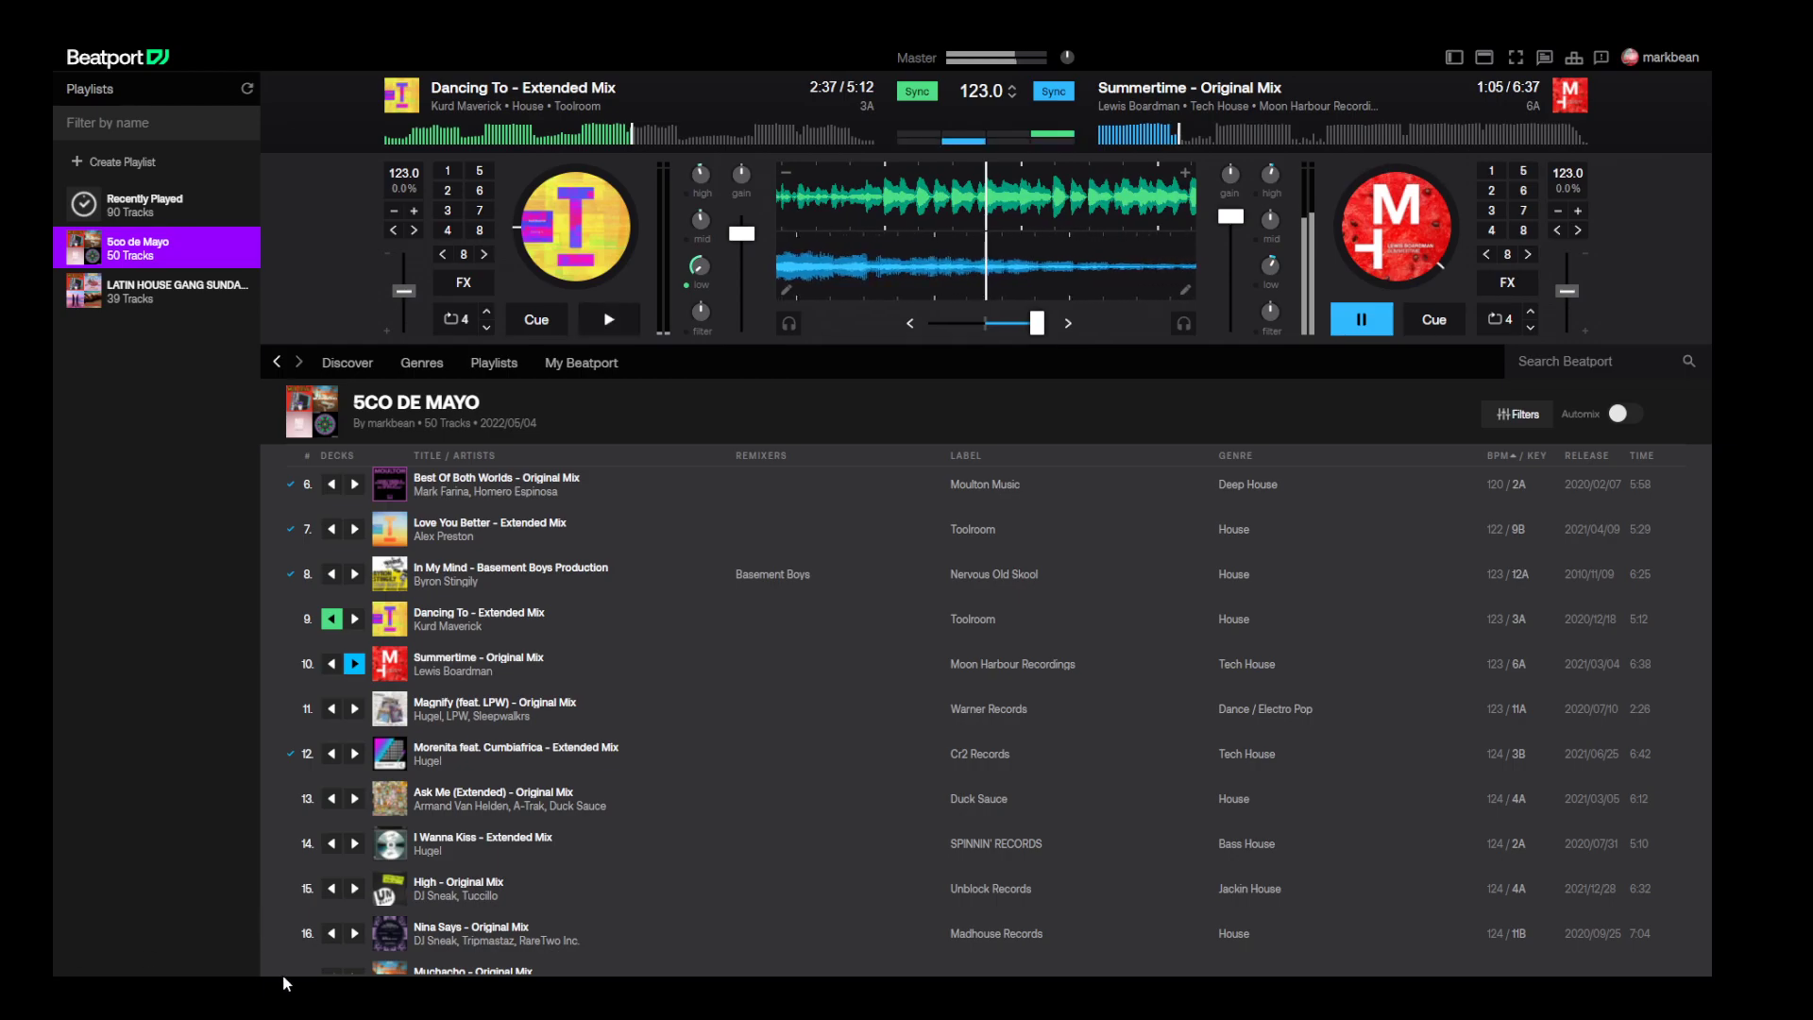
- Load "Magnify (feat. LPW) - Original Mix" onto the green deck positioned at 0:54, and readjust the blue deck's high, mid and low EQ
click(329, 710)
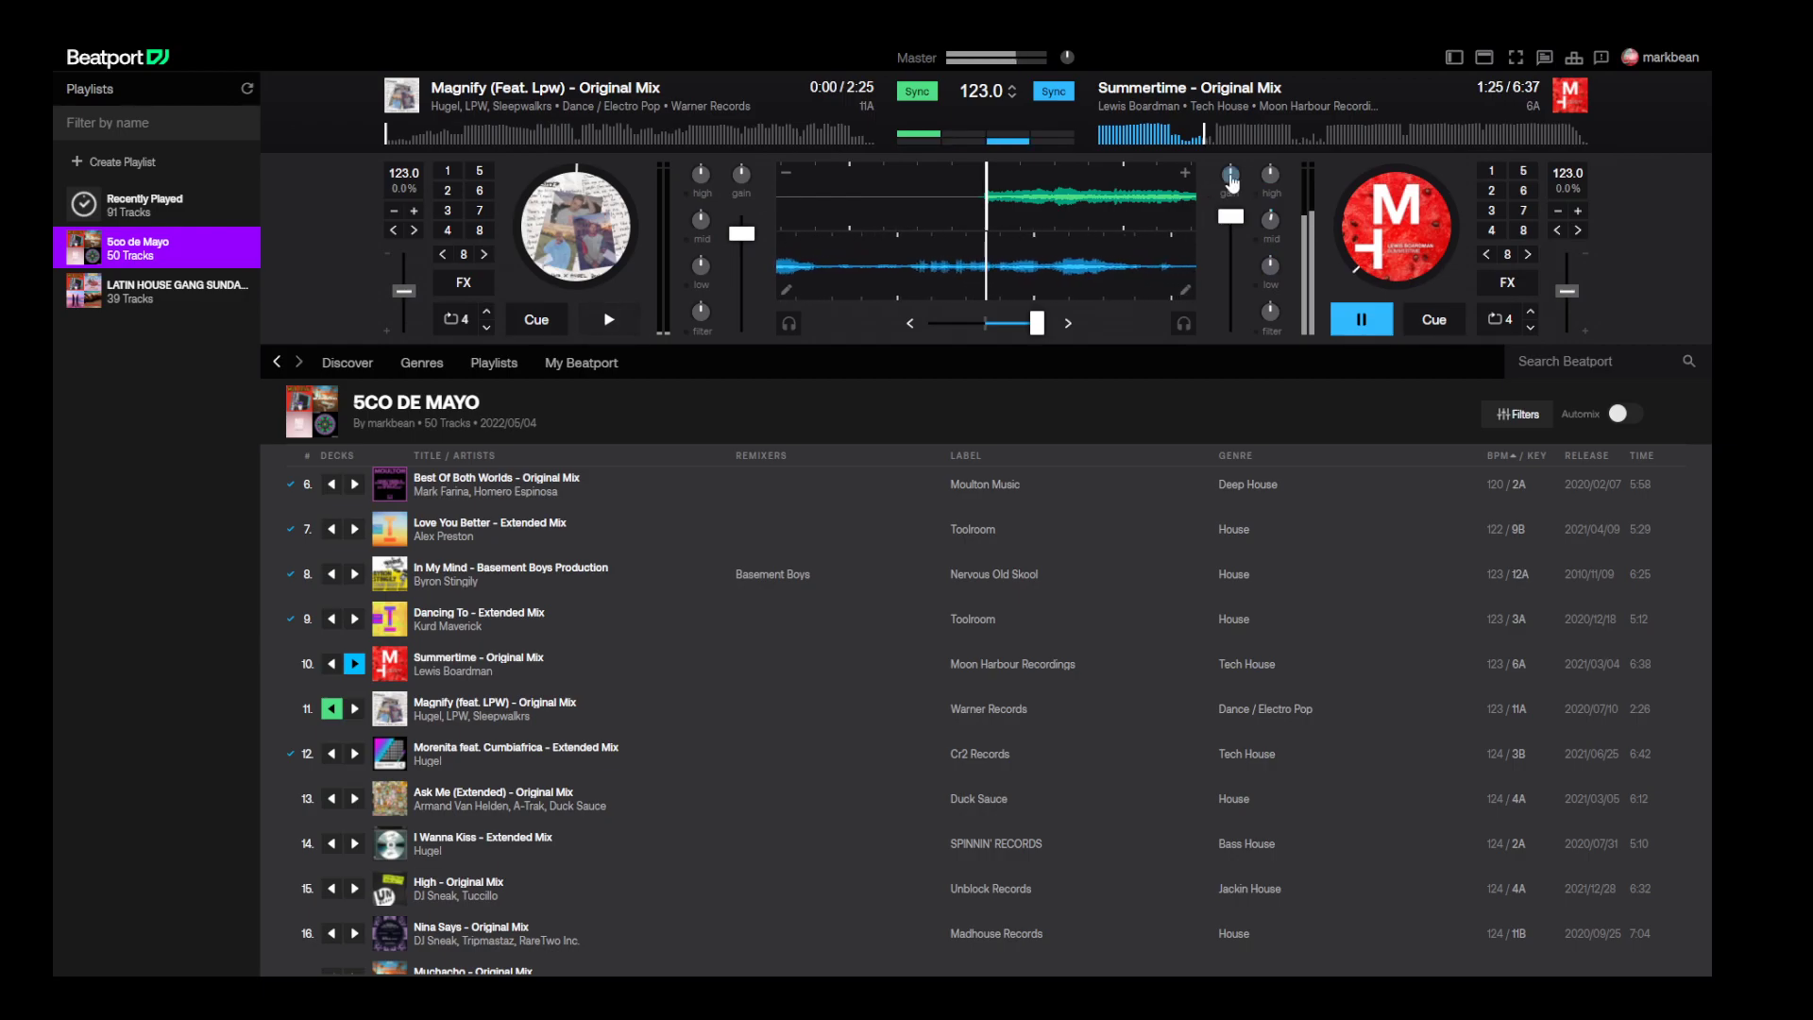
drag(1275, 280, 1278, 338)
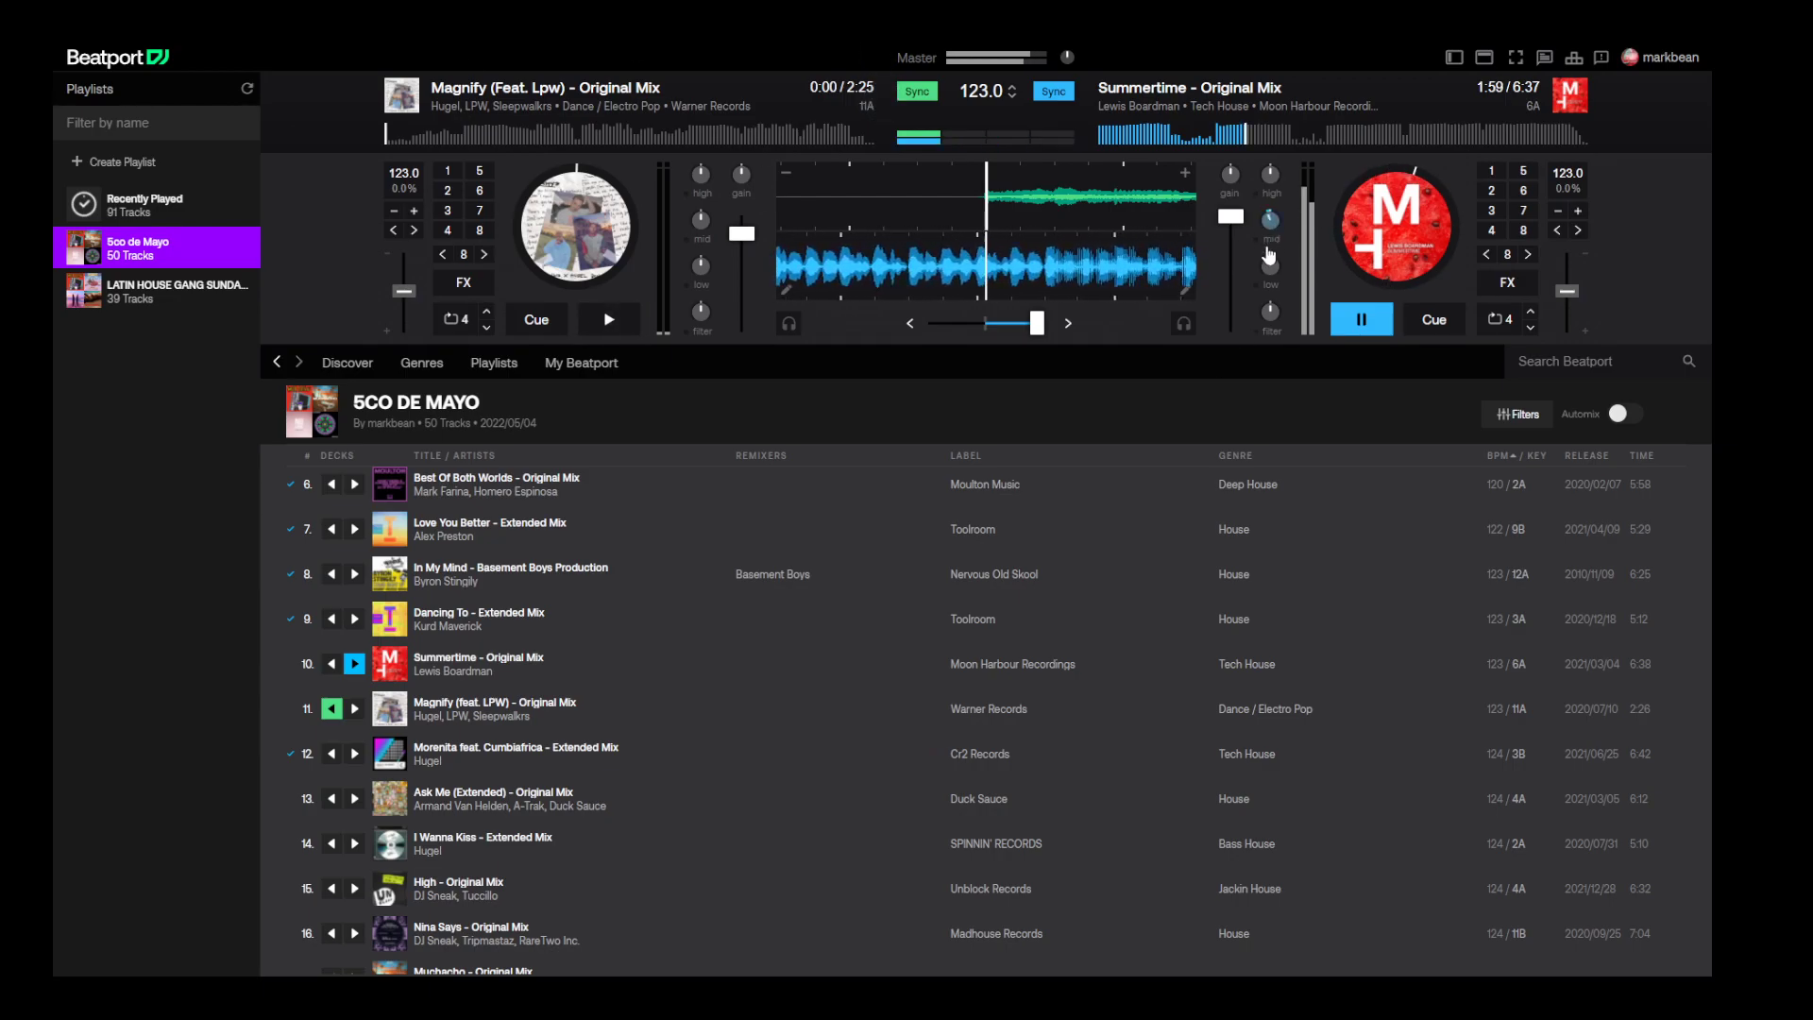
drag(1271, 192, 1275, 269)
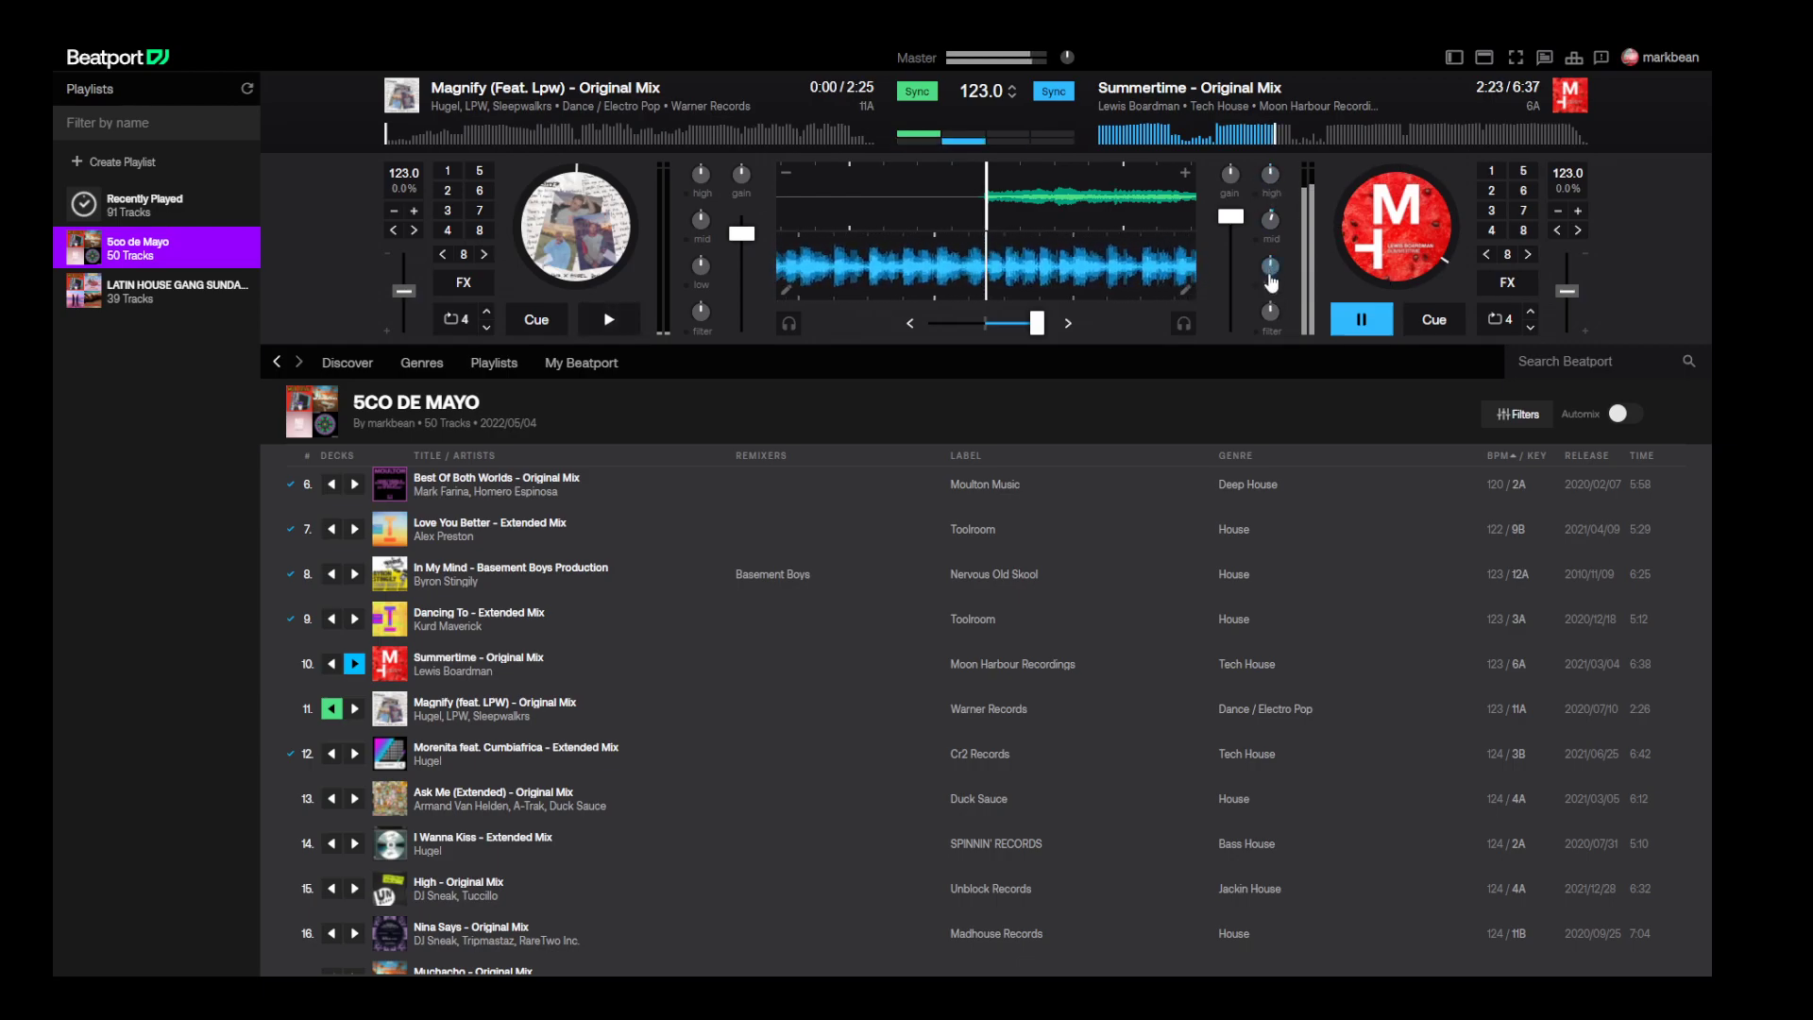
drag(1273, 288, 1288, 356)
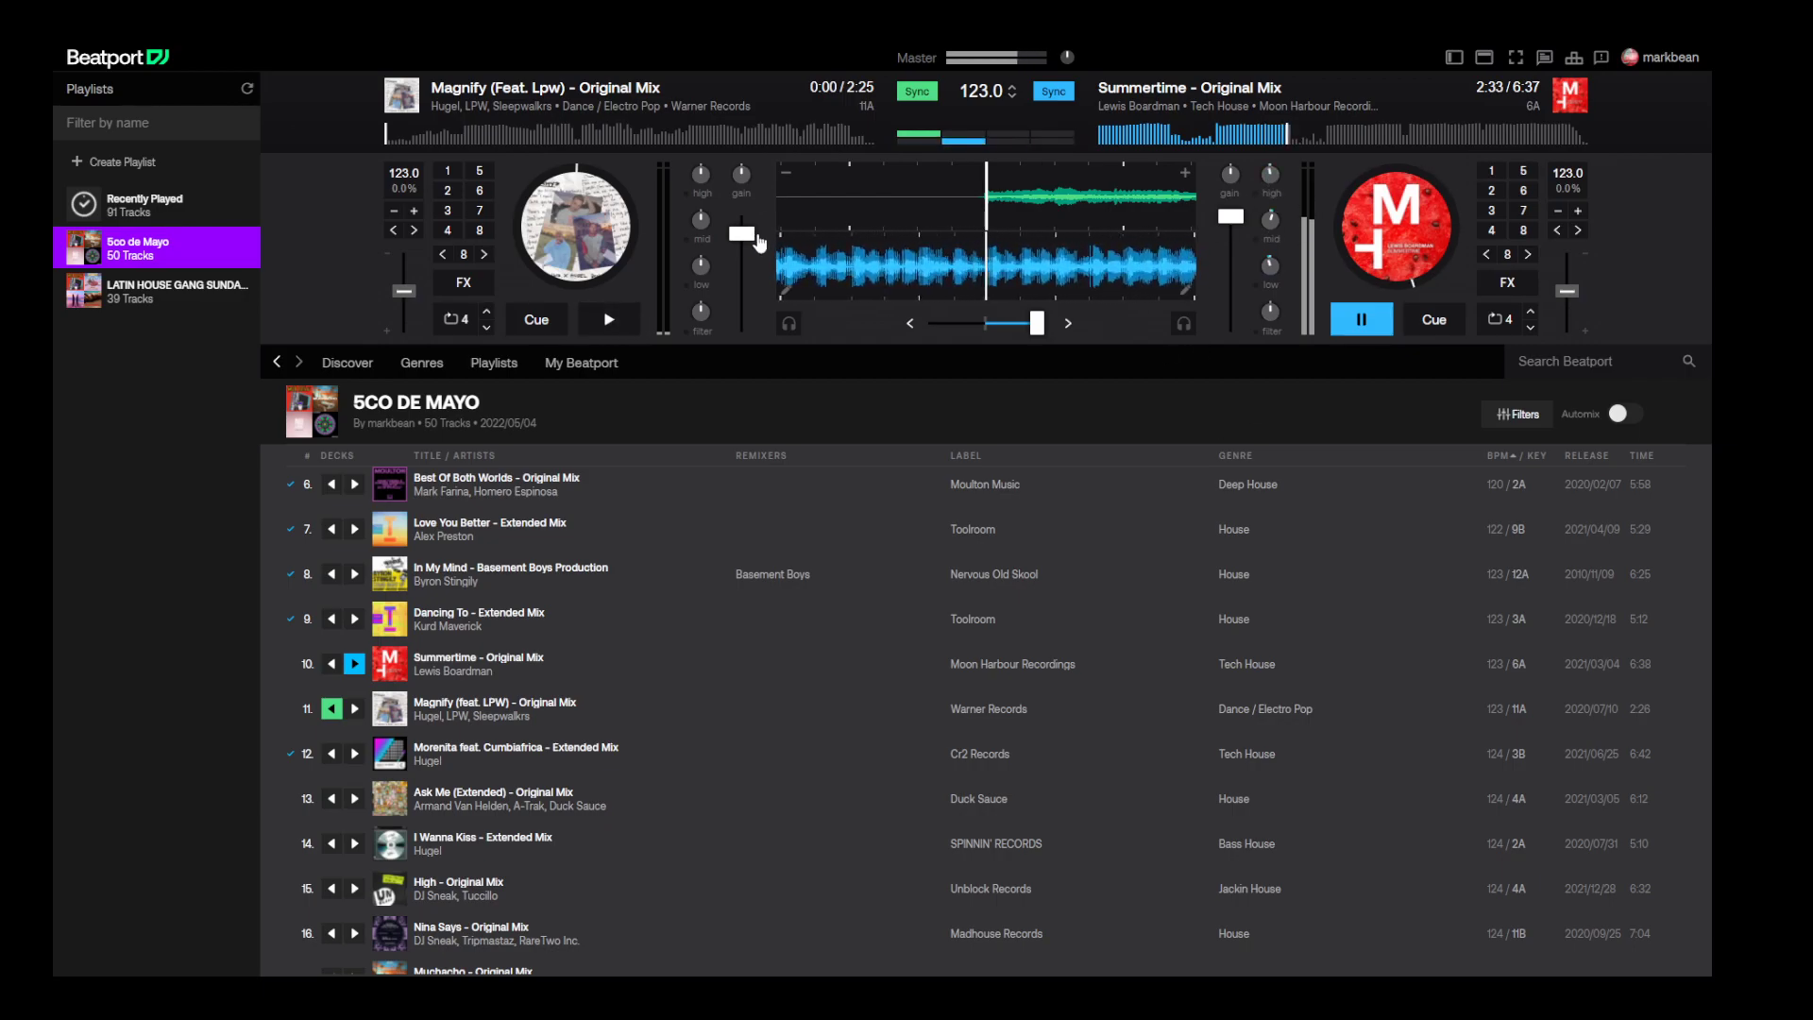
click(576, 135)
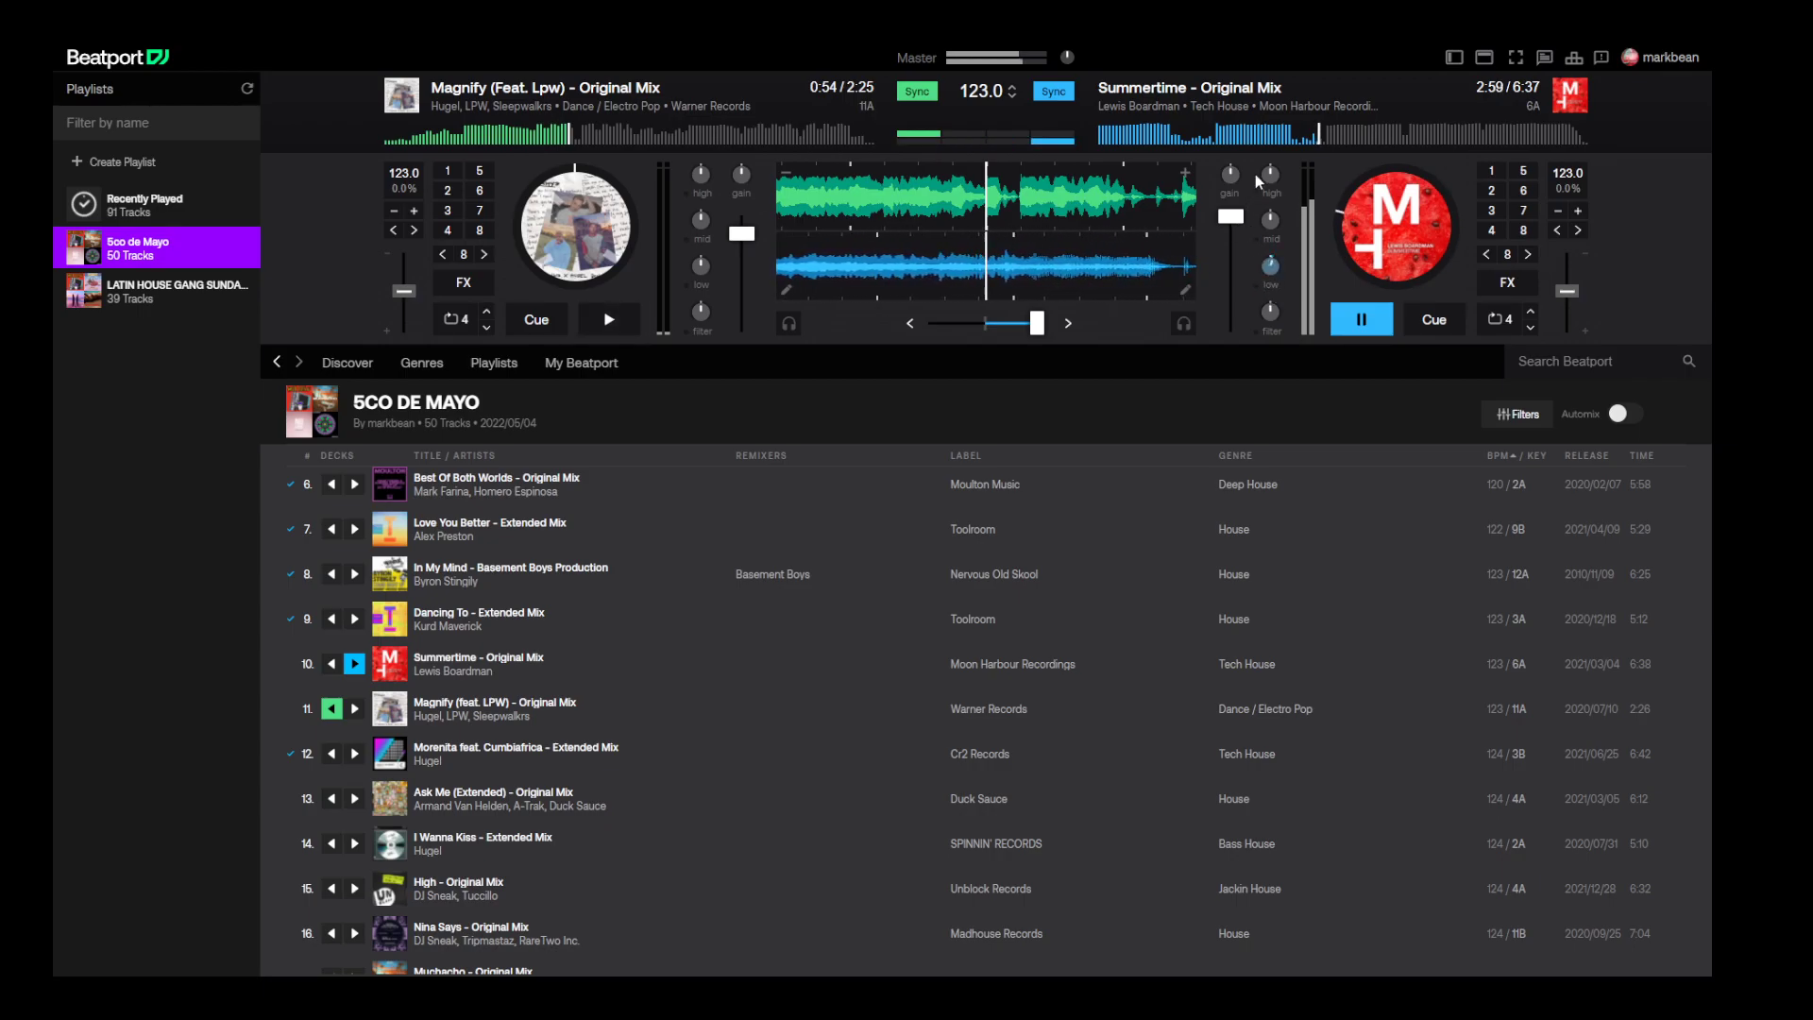
drag(1285, 183, 1285, 231)
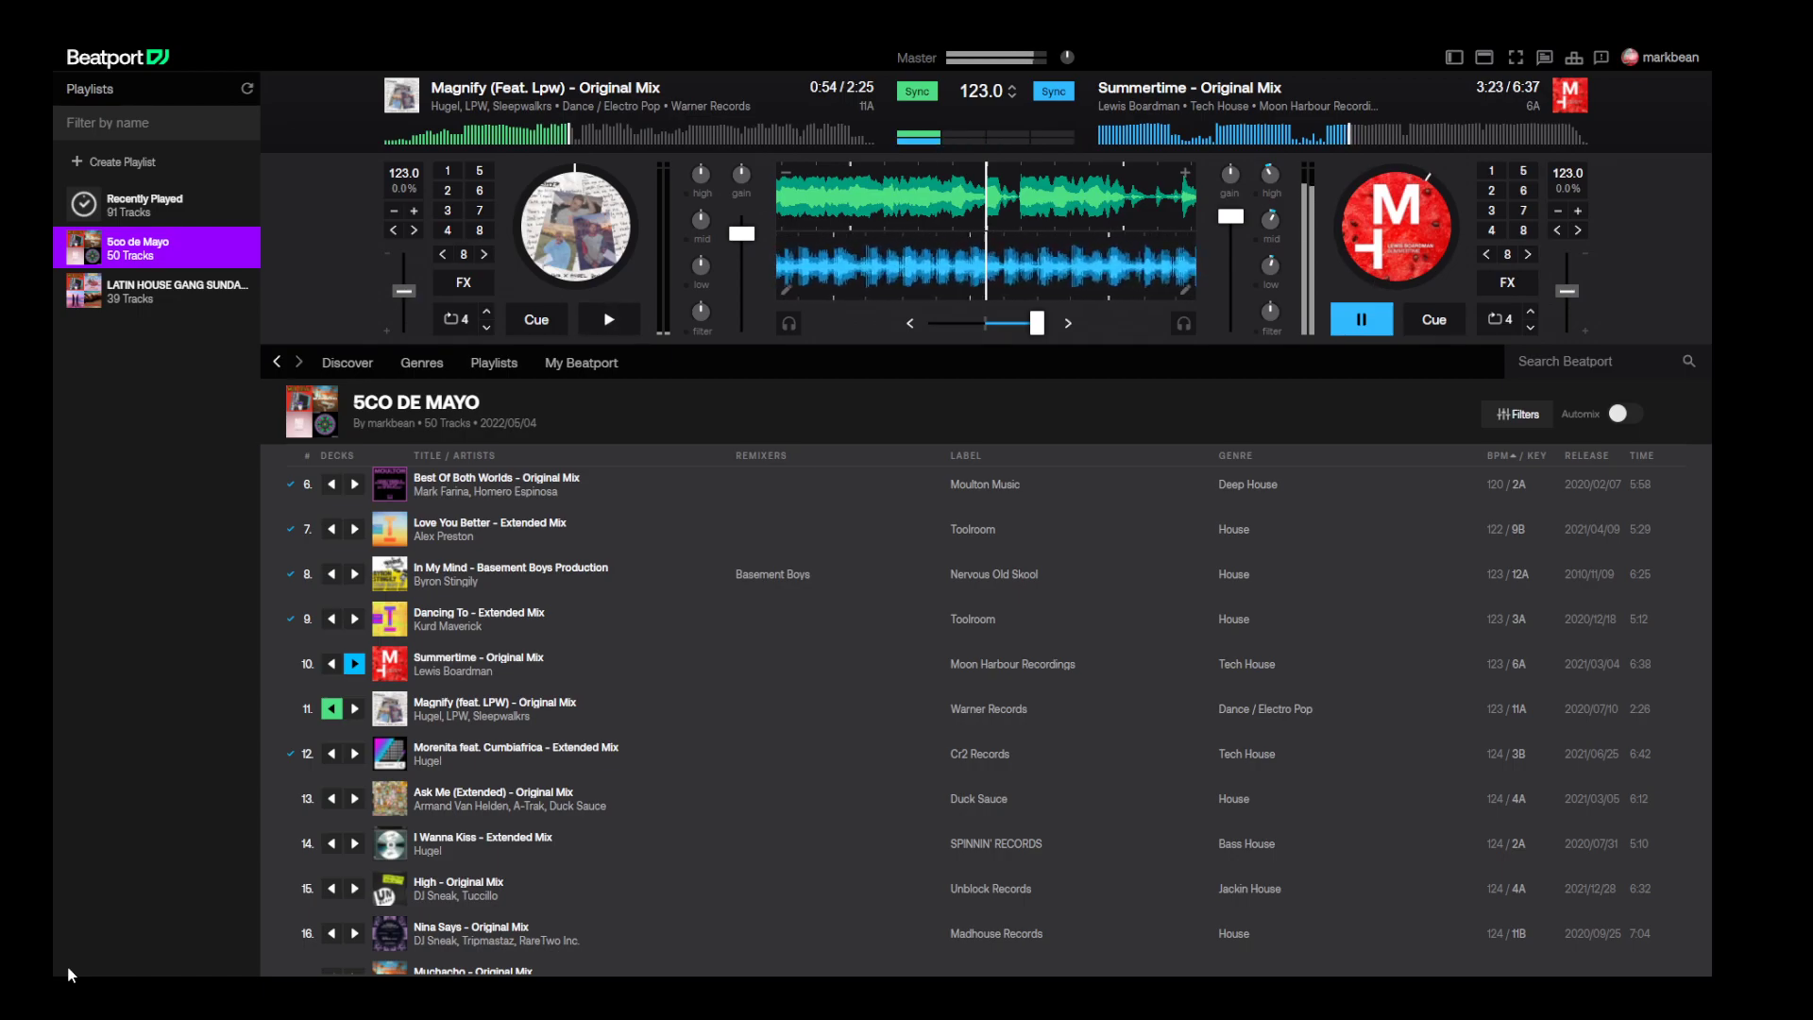
- Start "Magnify" and blend it in with the crossfader centred, the blue deck's low EQ cut and the green volume fader raised
click(606, 322)
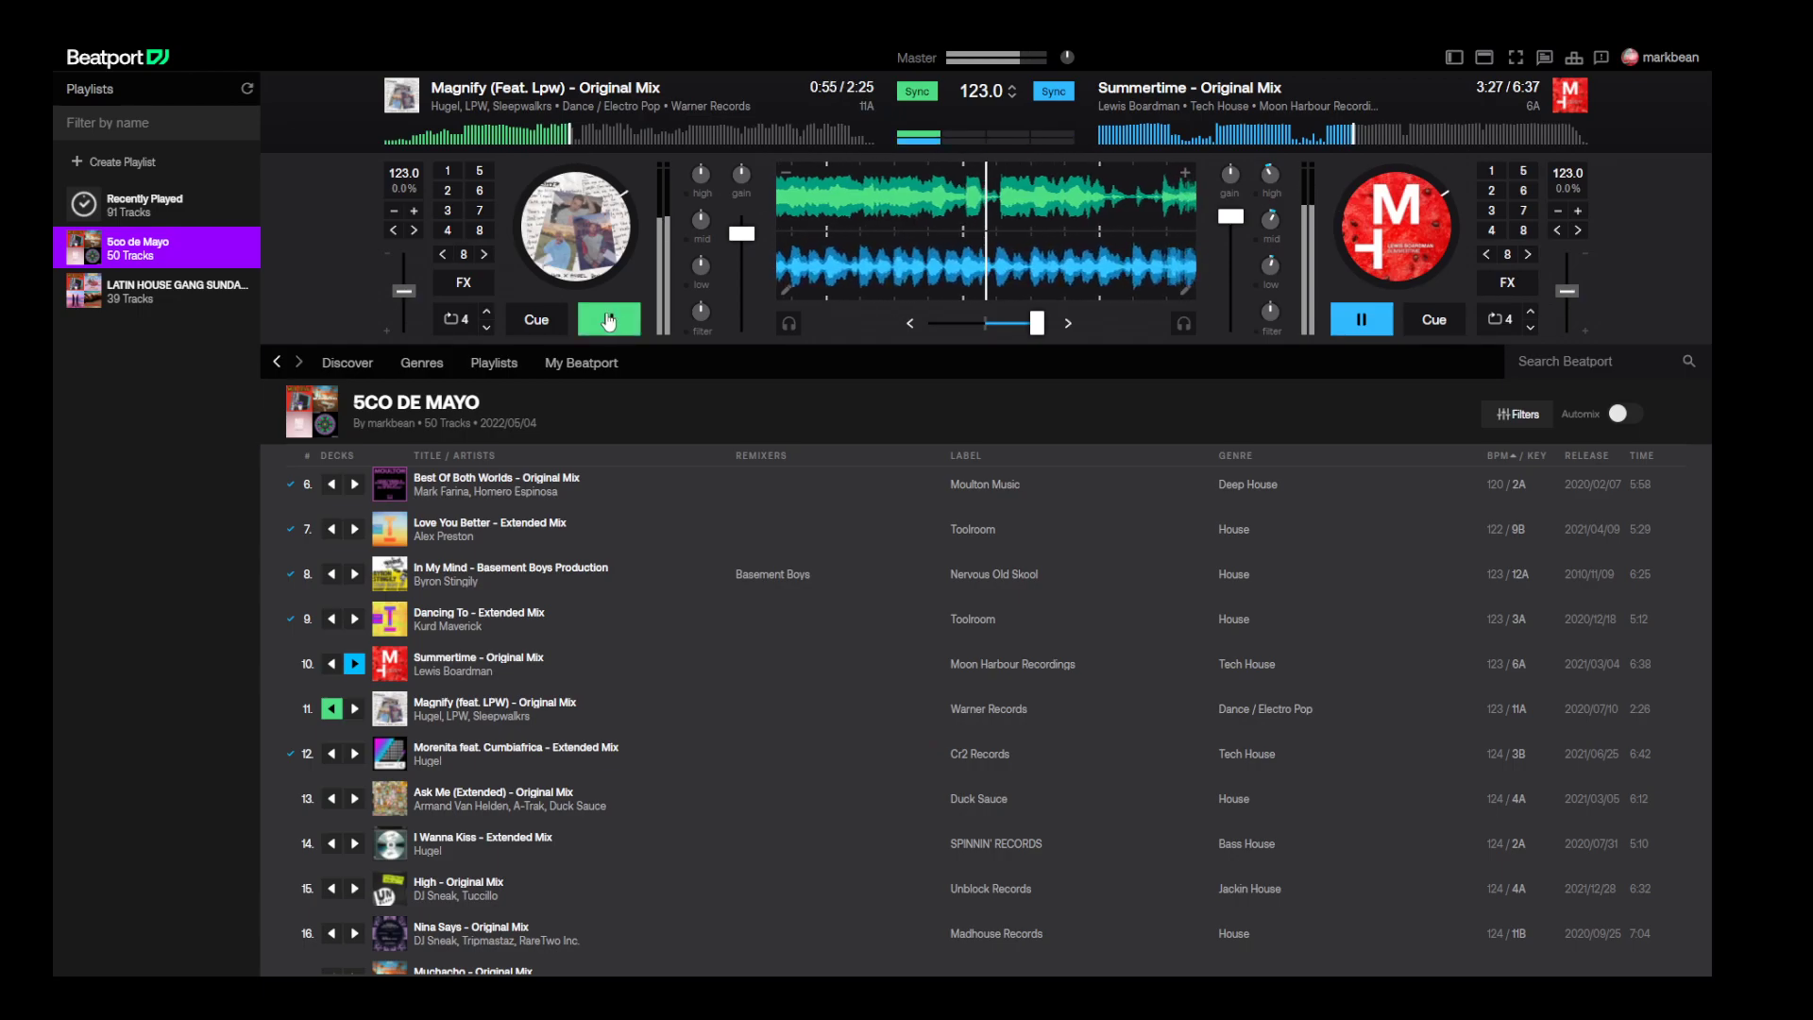
drag(1034, 323, 985, 323)
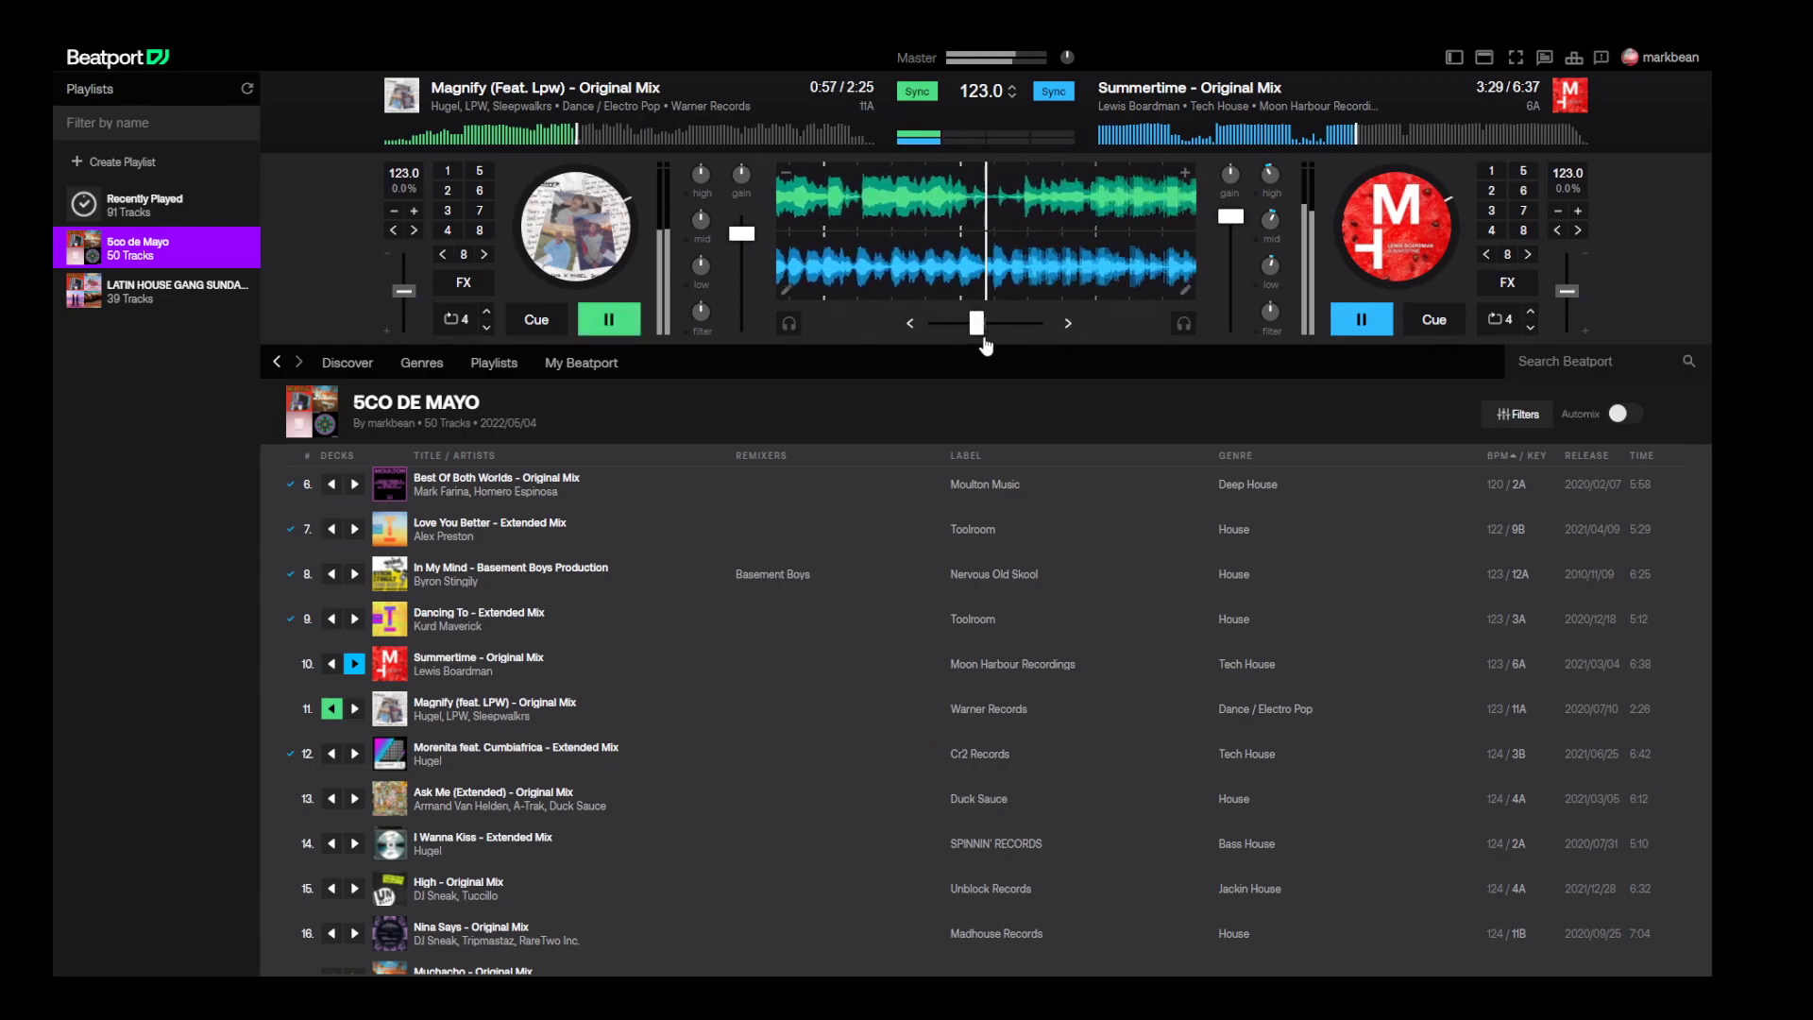
drag(1269, 277, 1256, 332)
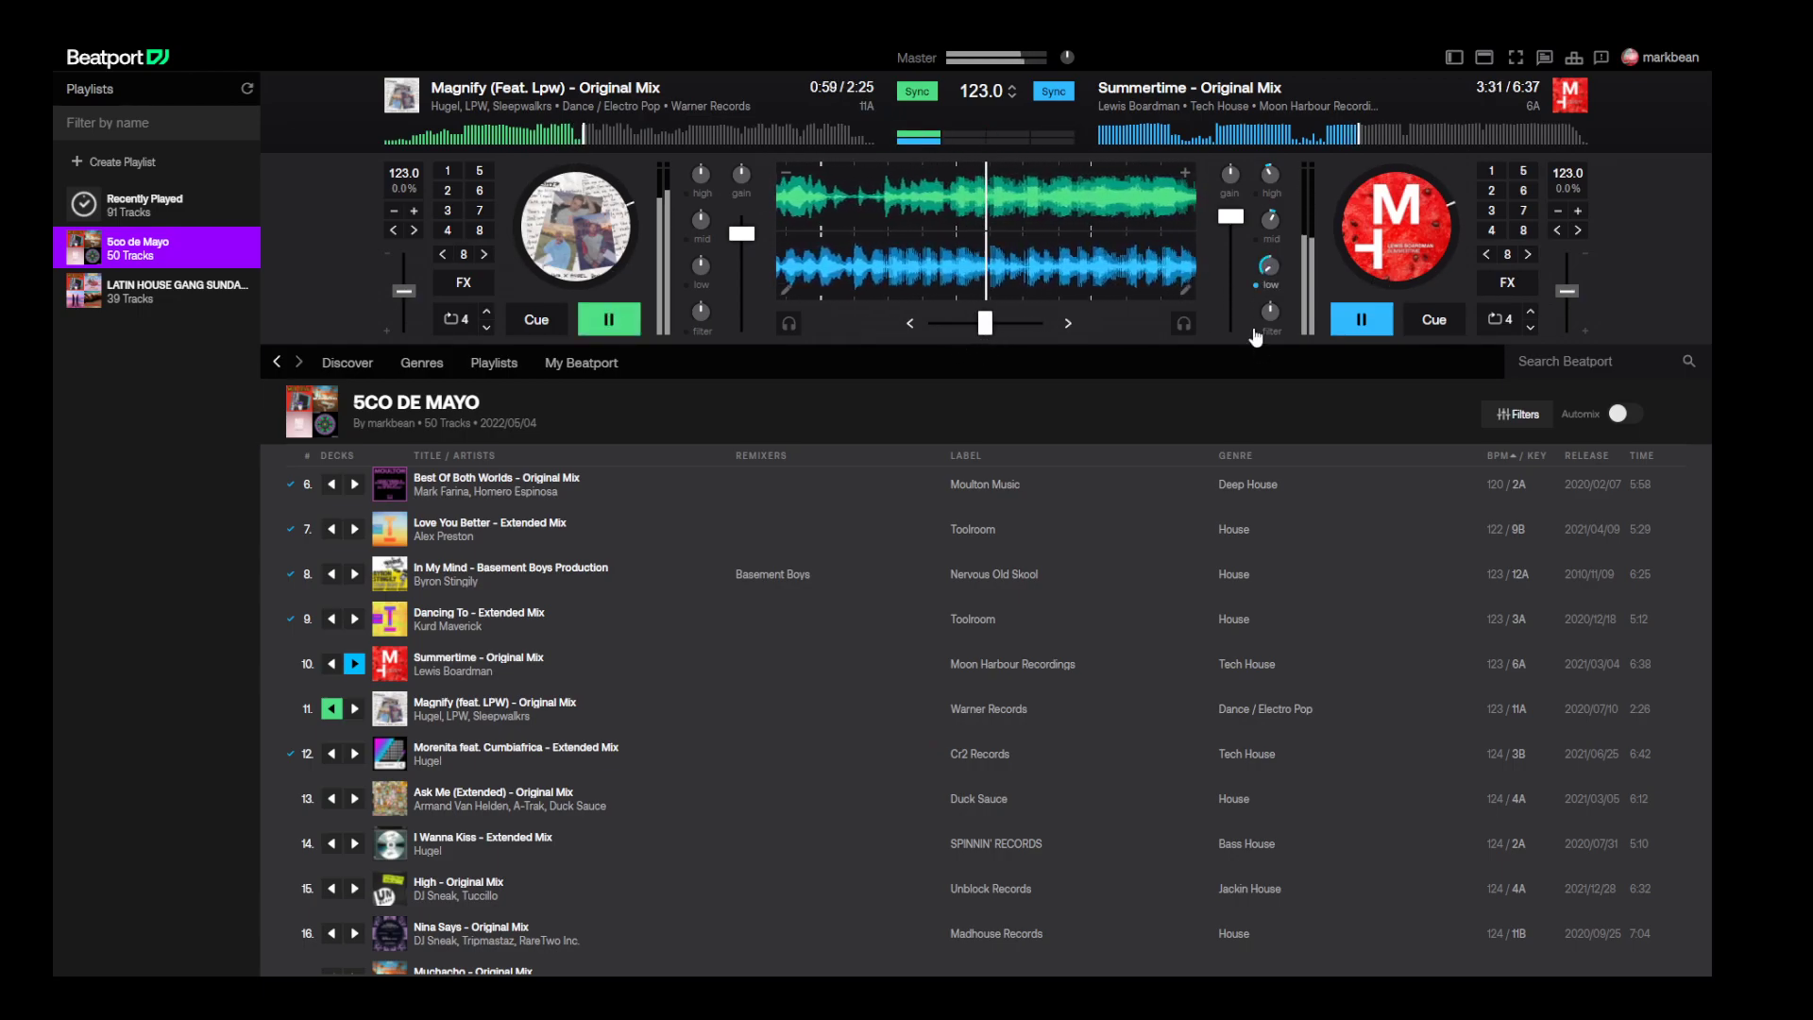
drag(743, 237, 743, 218)
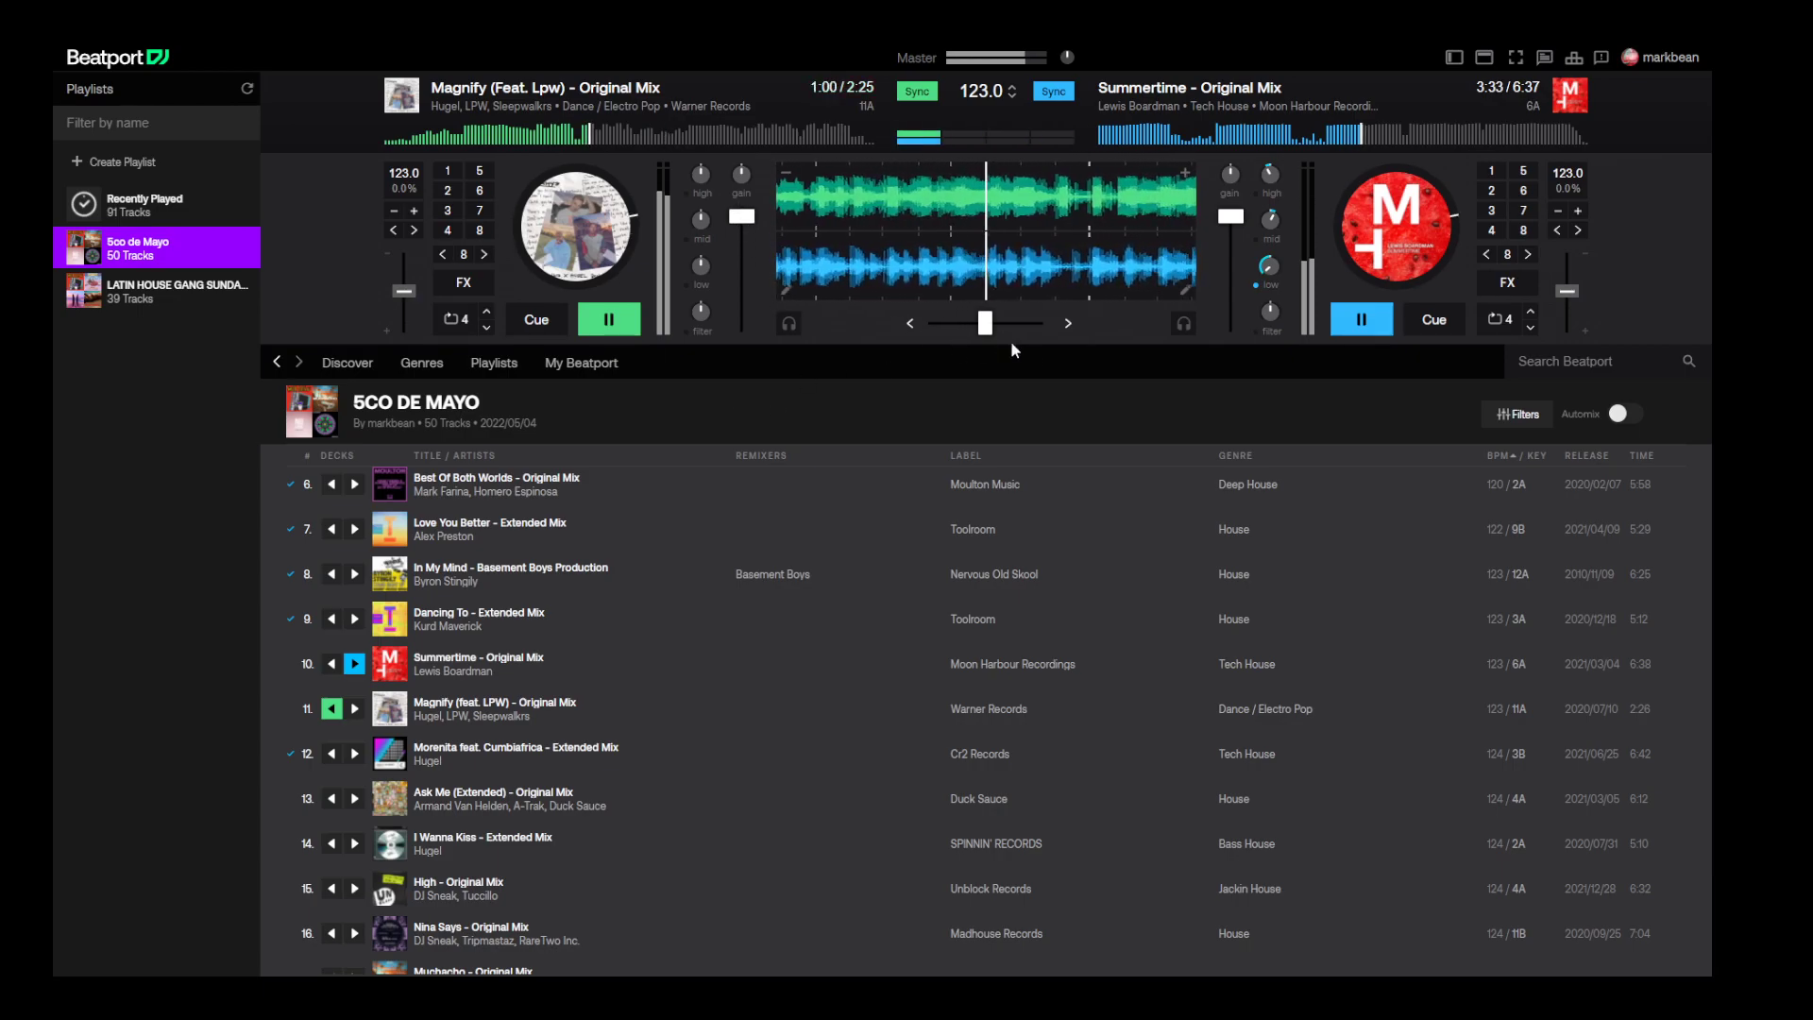
- Finish the transition to "Magnify" by lowering the blue deck's volume fader, moving the crossfader fully to green and pausing the blue deck
mouse_move(982, 333)
mouse_down()
mouse_move(924, 326)
mouse_move(1001, 331)
mouse_up()
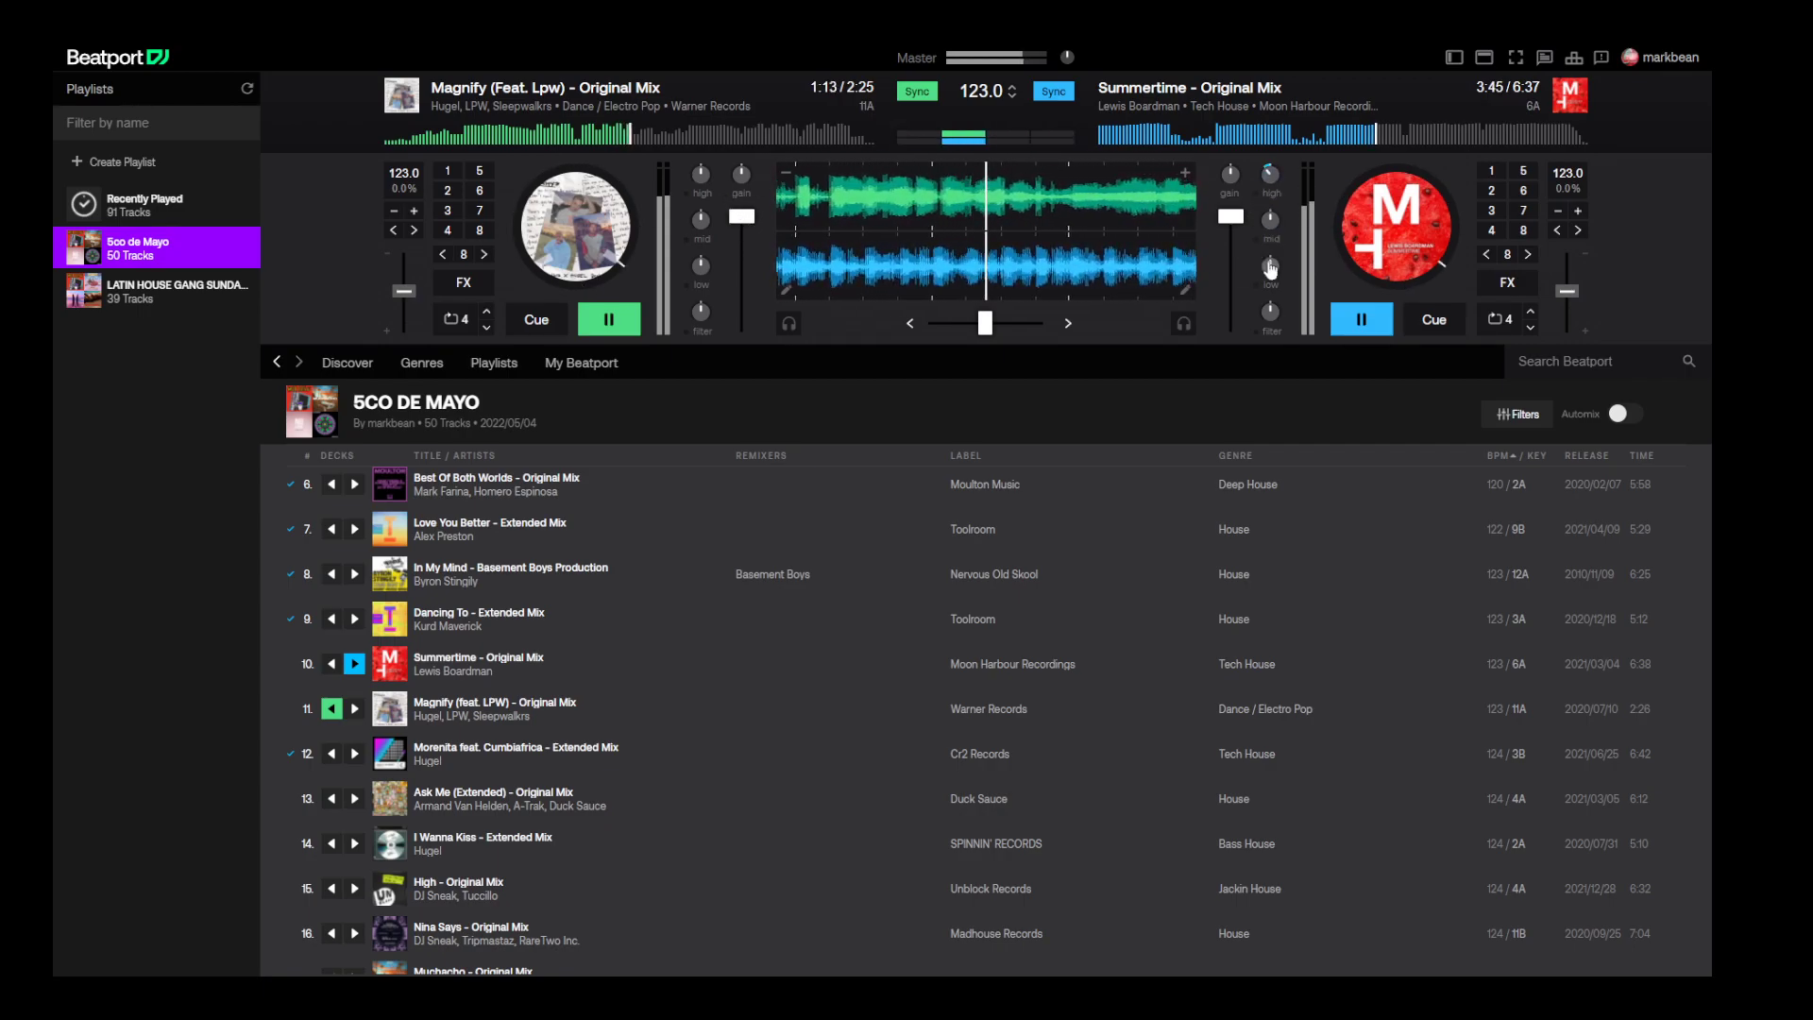
drag(1231, 216, 1231, 257)
drag(985, 323, 839, 329)
click(1361, 320)
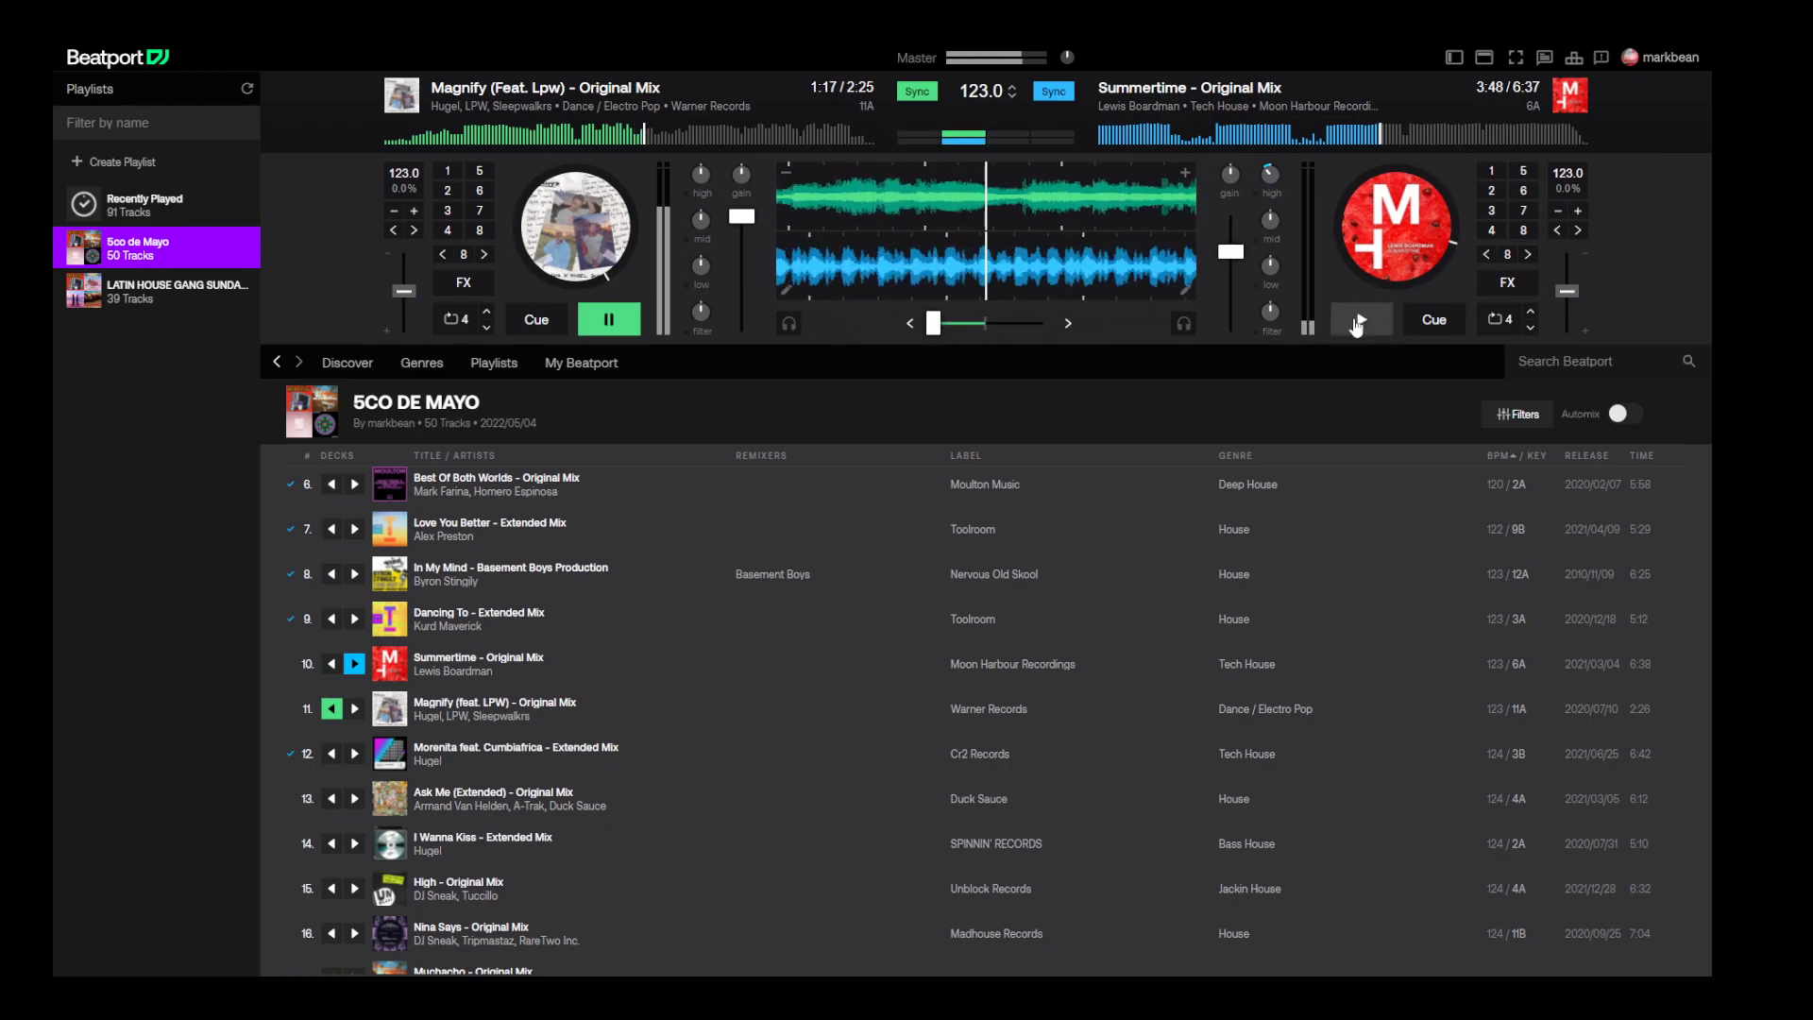
- Load "Morenita feat. Cumbiafrica - Extended Mix" onto the blue deck positioned at 1:33, with the tempo at 124.0 BPM and the blue volume fader raised
click(356, 755)
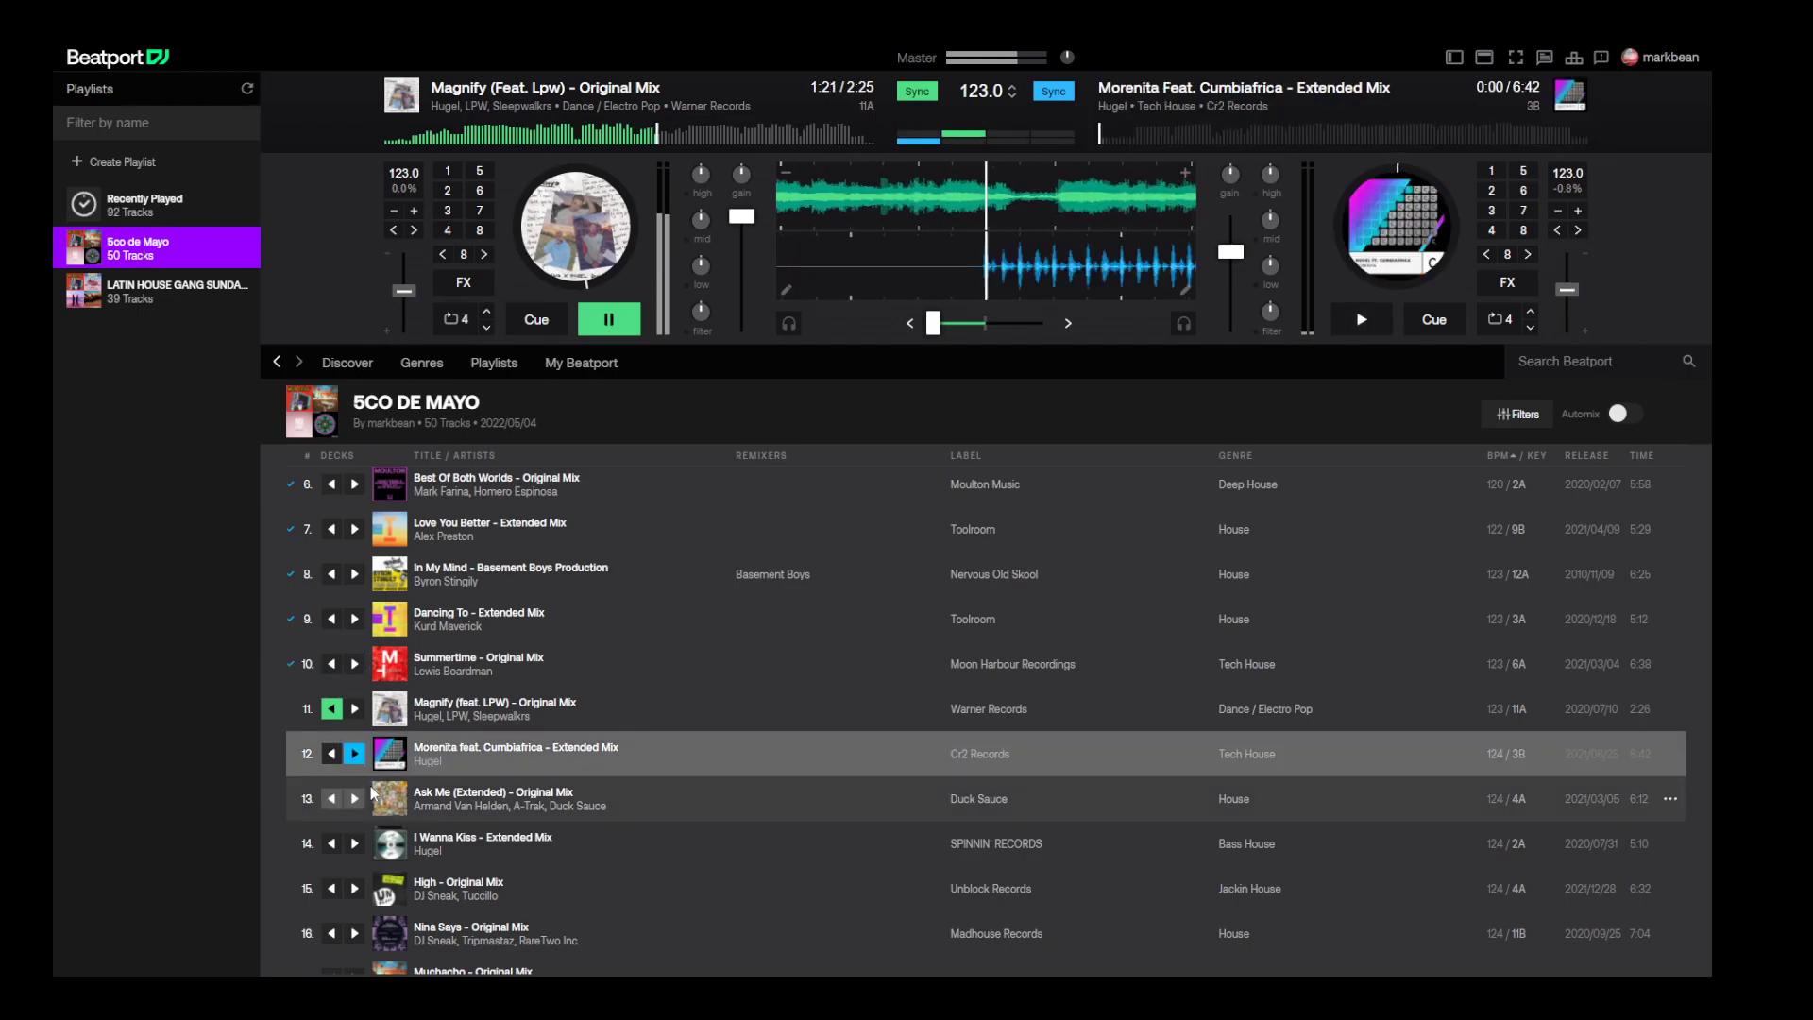
click(414, 210)
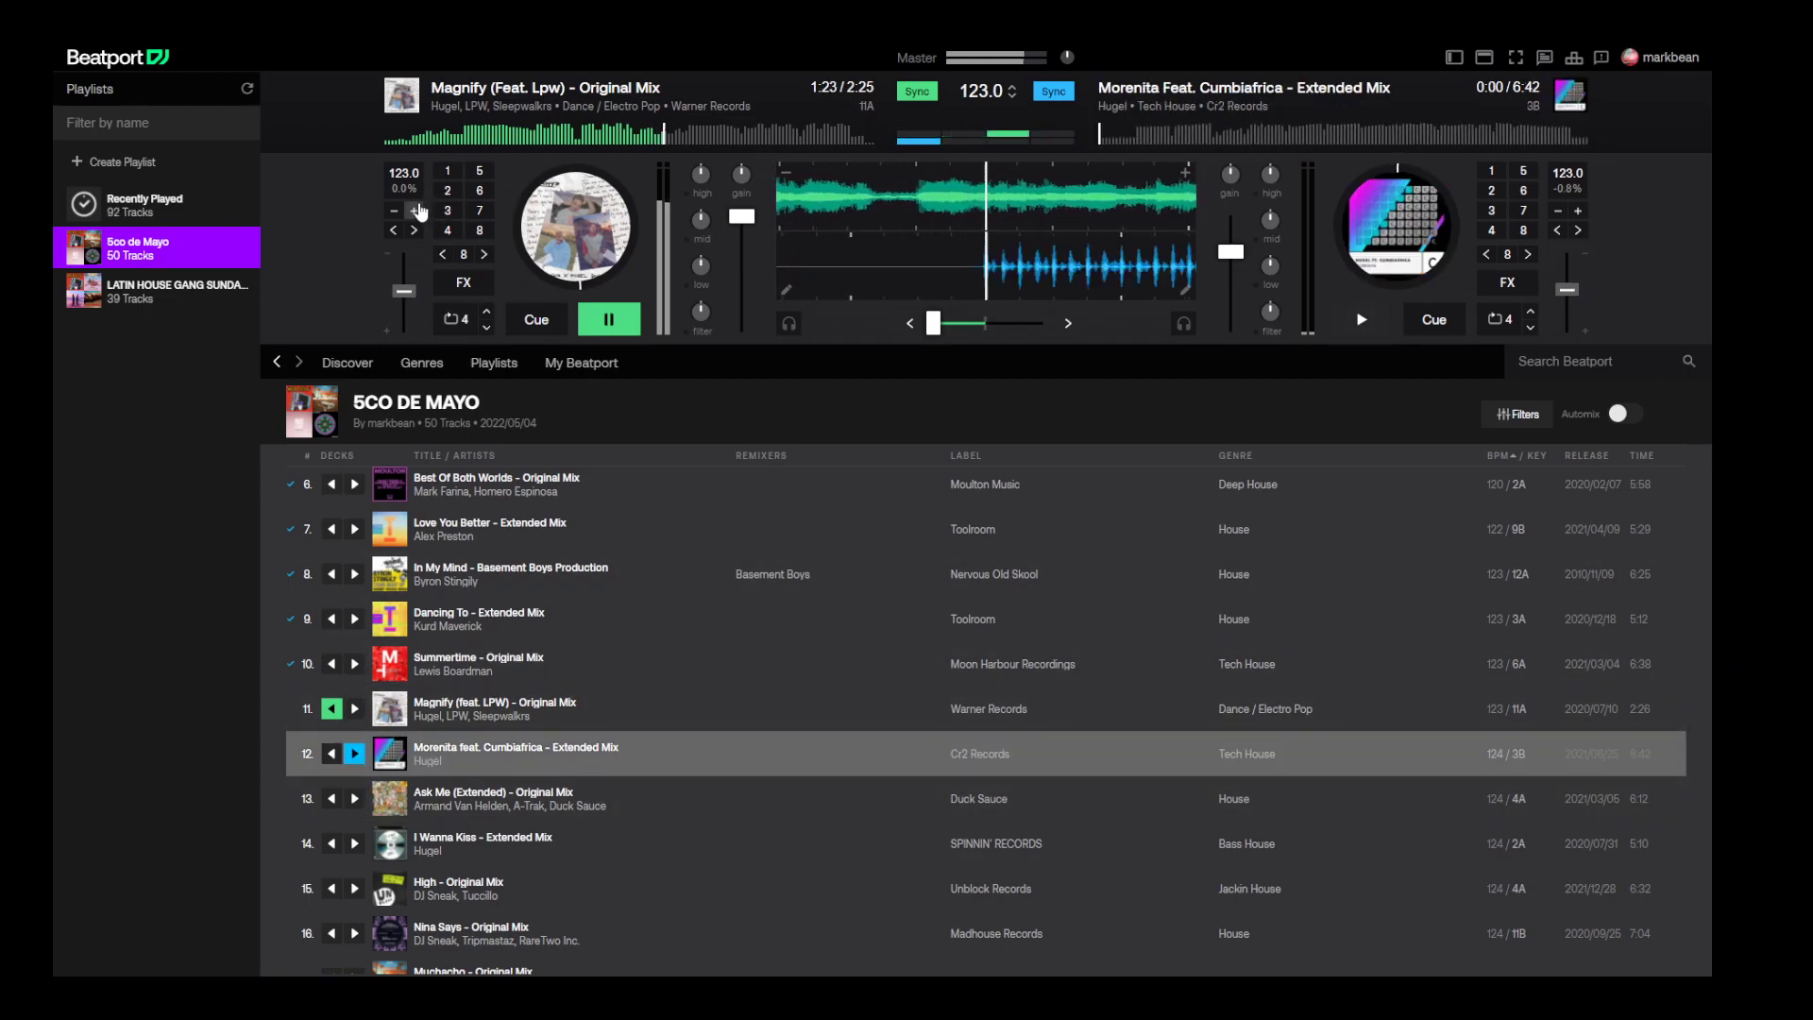
click(416, 210)
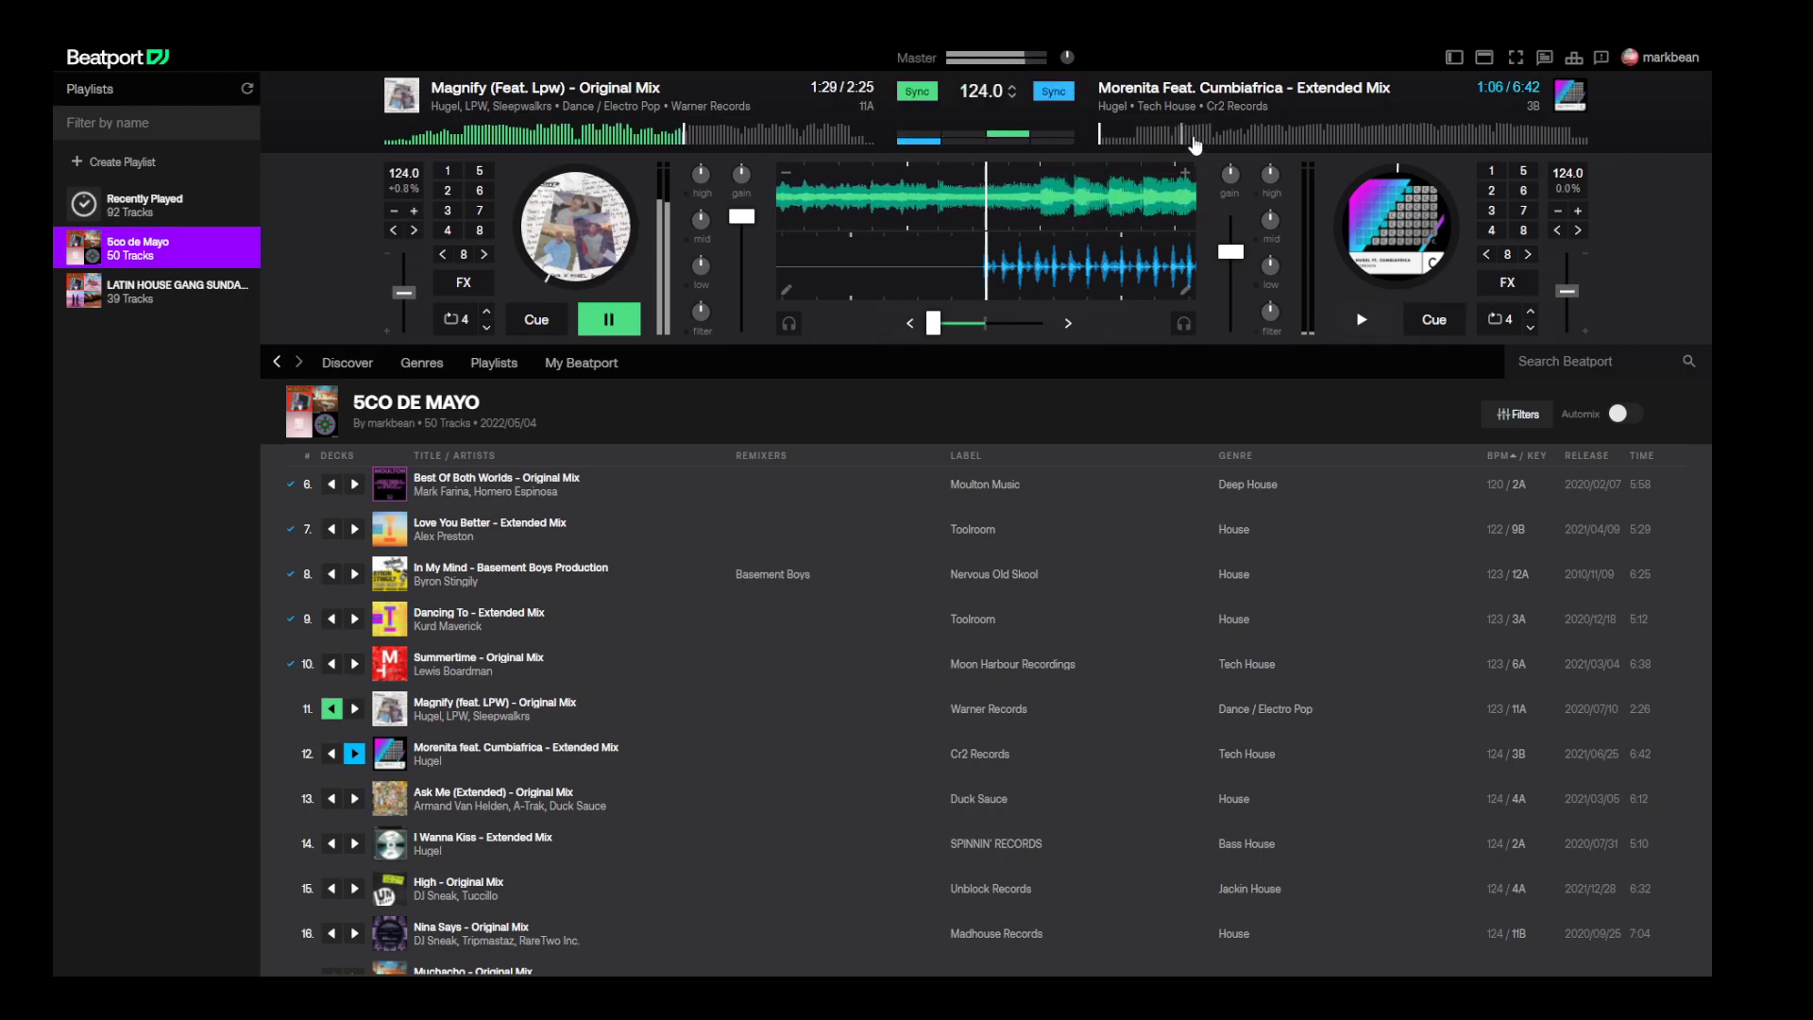
click(1319, 140)
click(1216, 142)
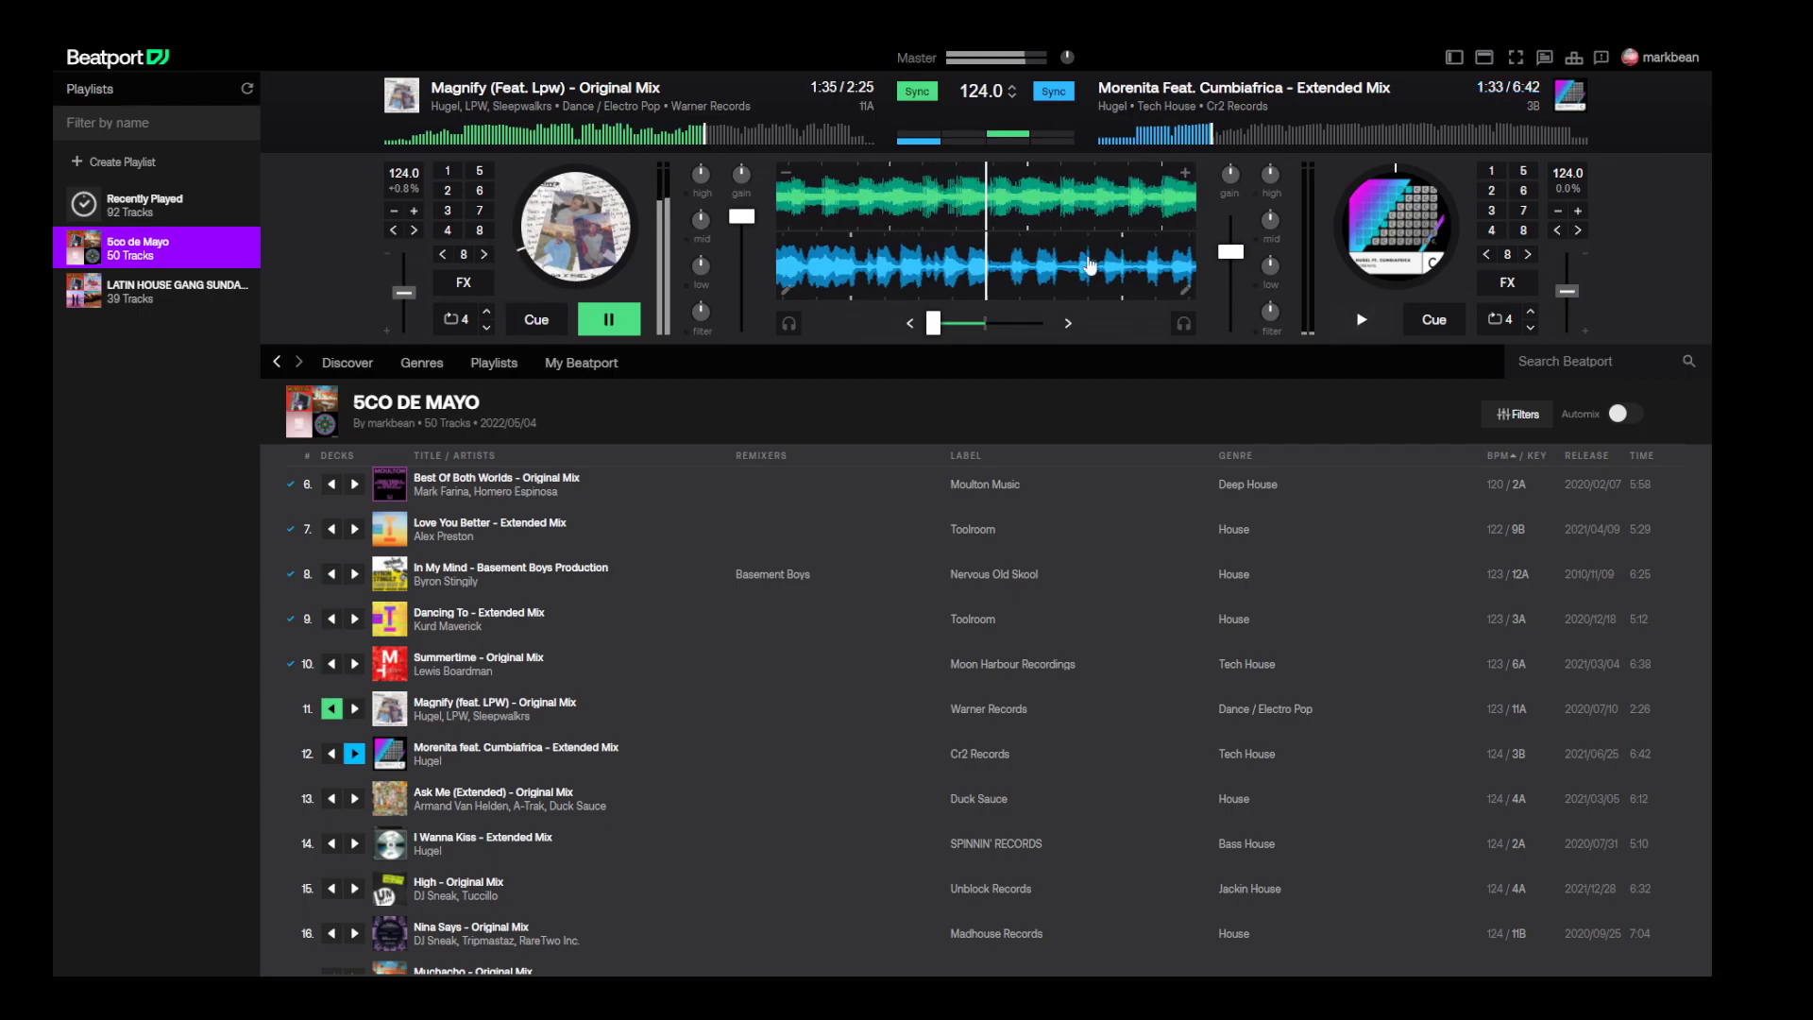
drag(1240, 253, 1243, 230)
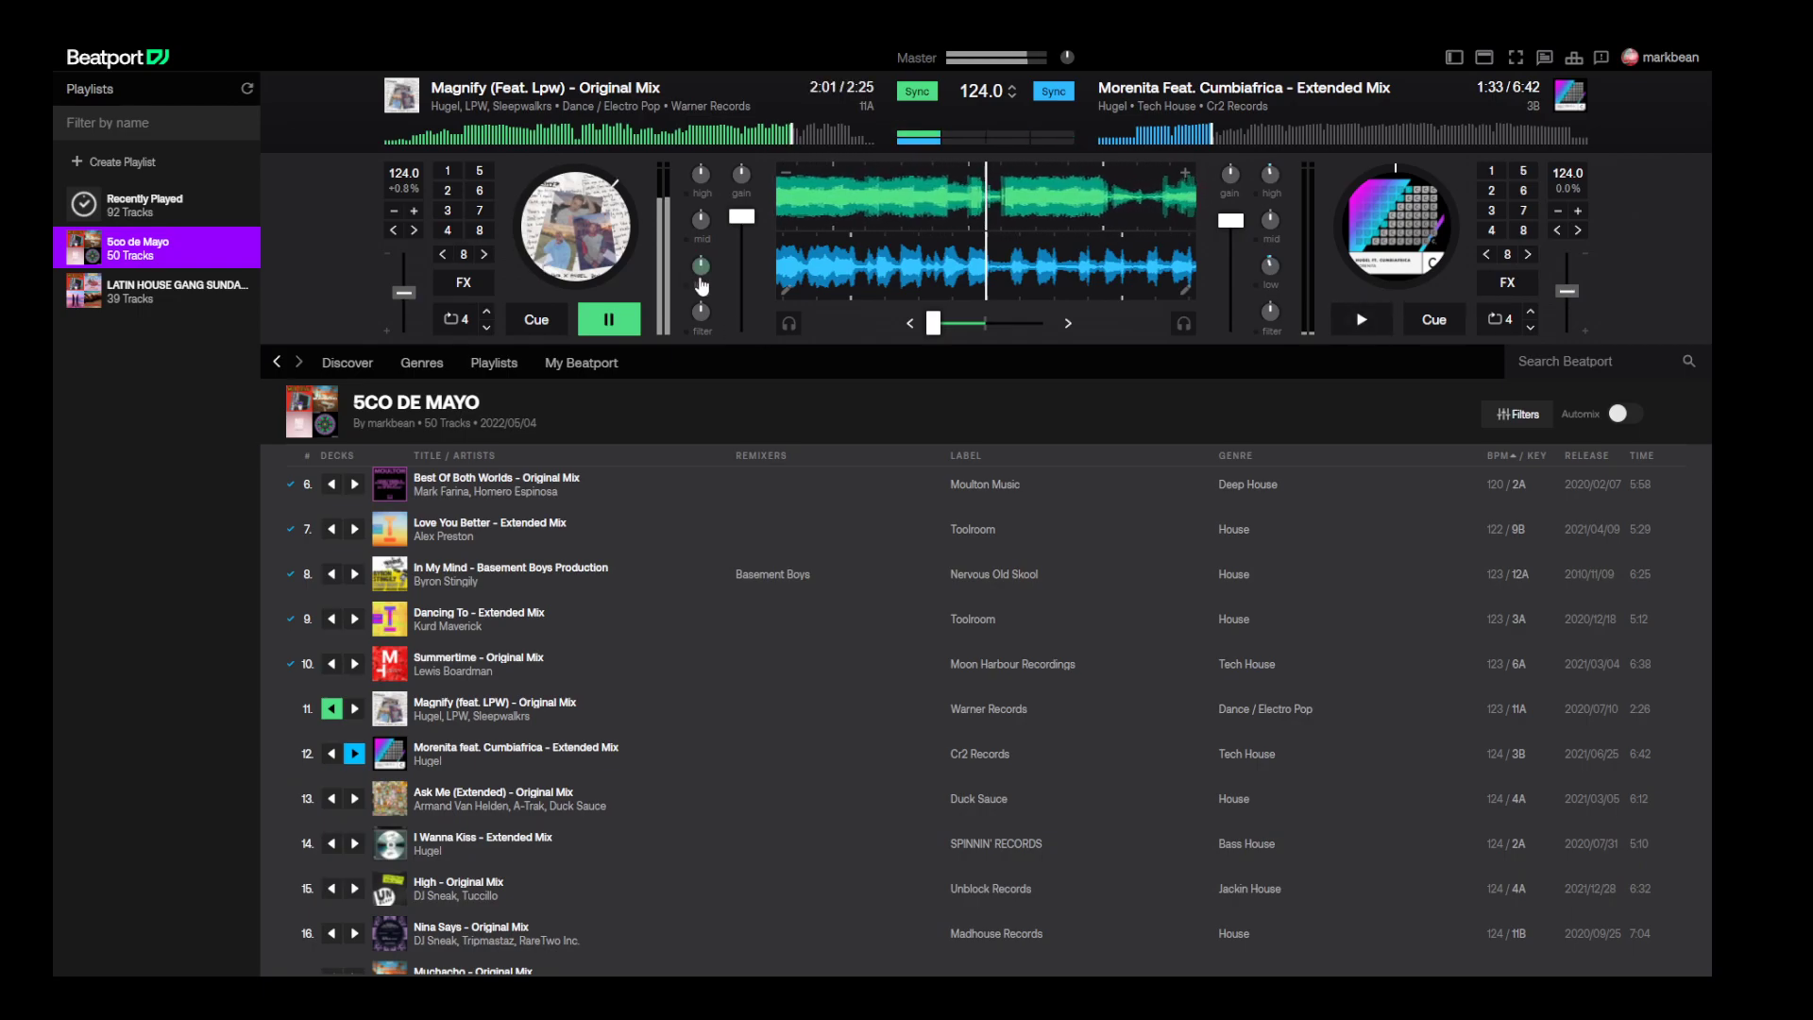
- Start "Morenita" and transition around the crossfader's centre with the green deck's low and high EQ cut, finishing fully on blue and pausing green
click(1361, 319)
drag(933, 323, 1006, 326)
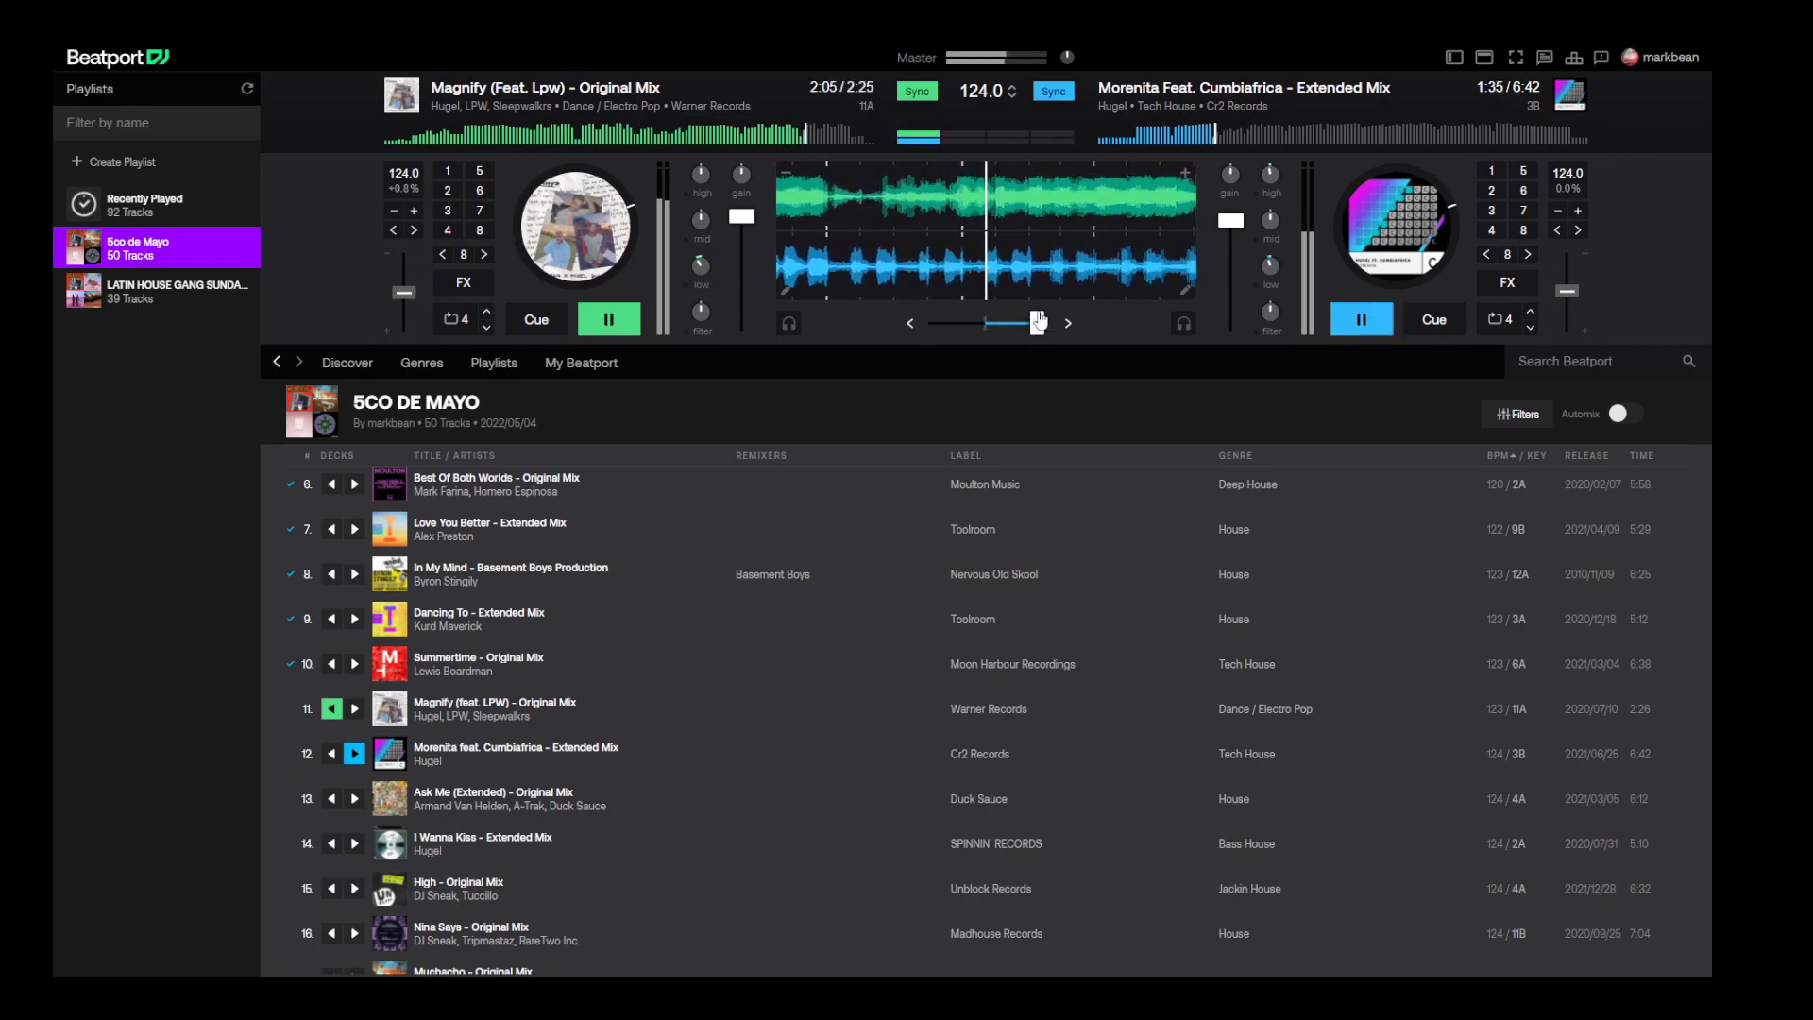
drag(701, 264, 701, 255)
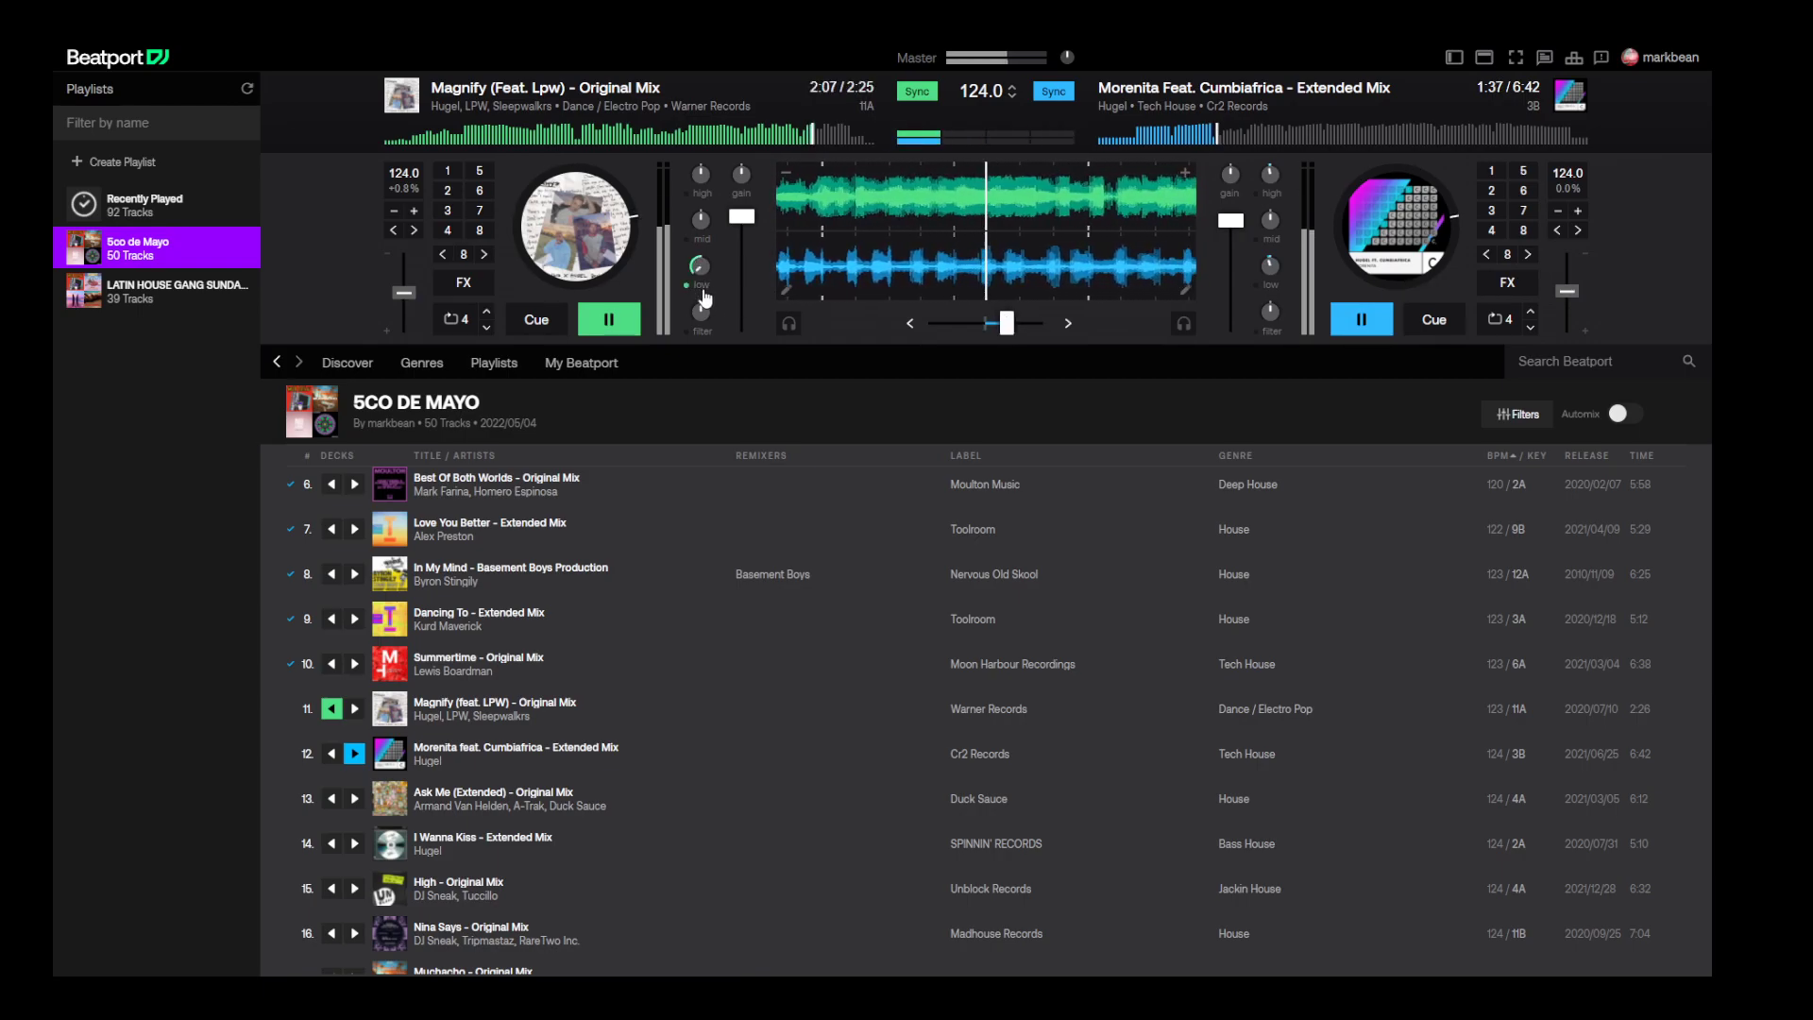
drag(1007, 323, 999, 322)
drag(701, 176, 701, 166)
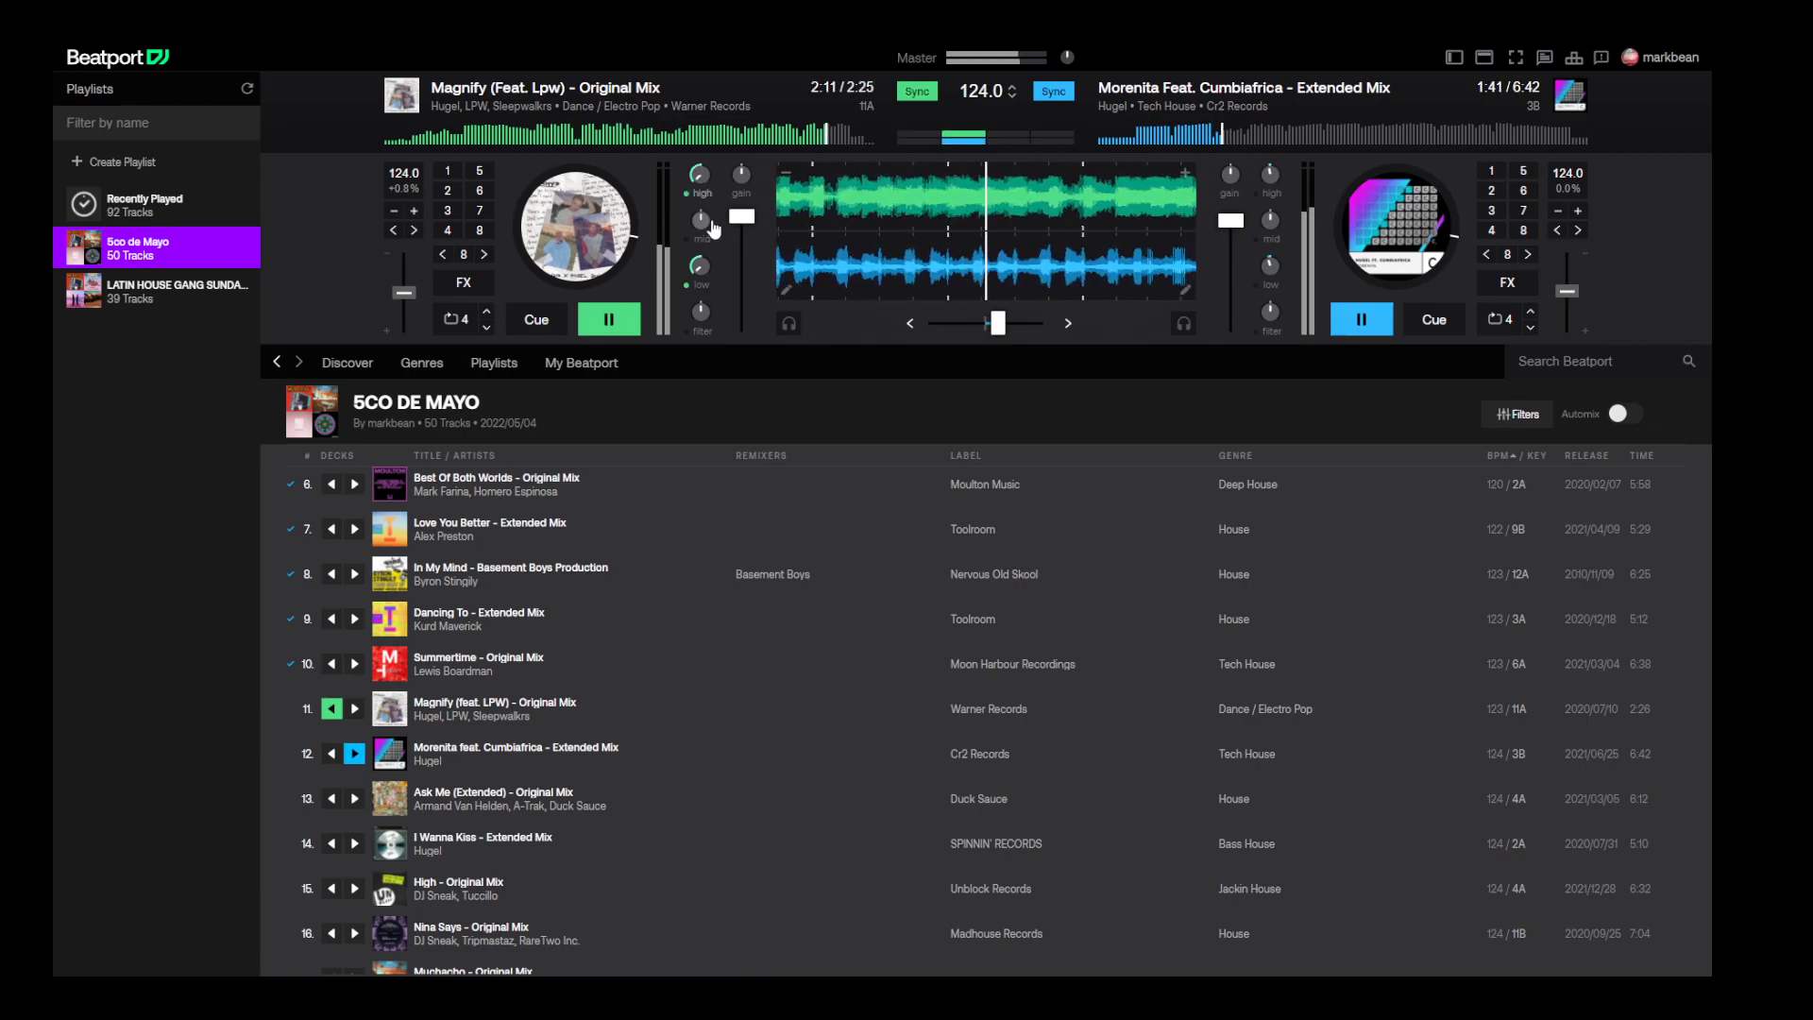
drag(999, 323, 985, 324)
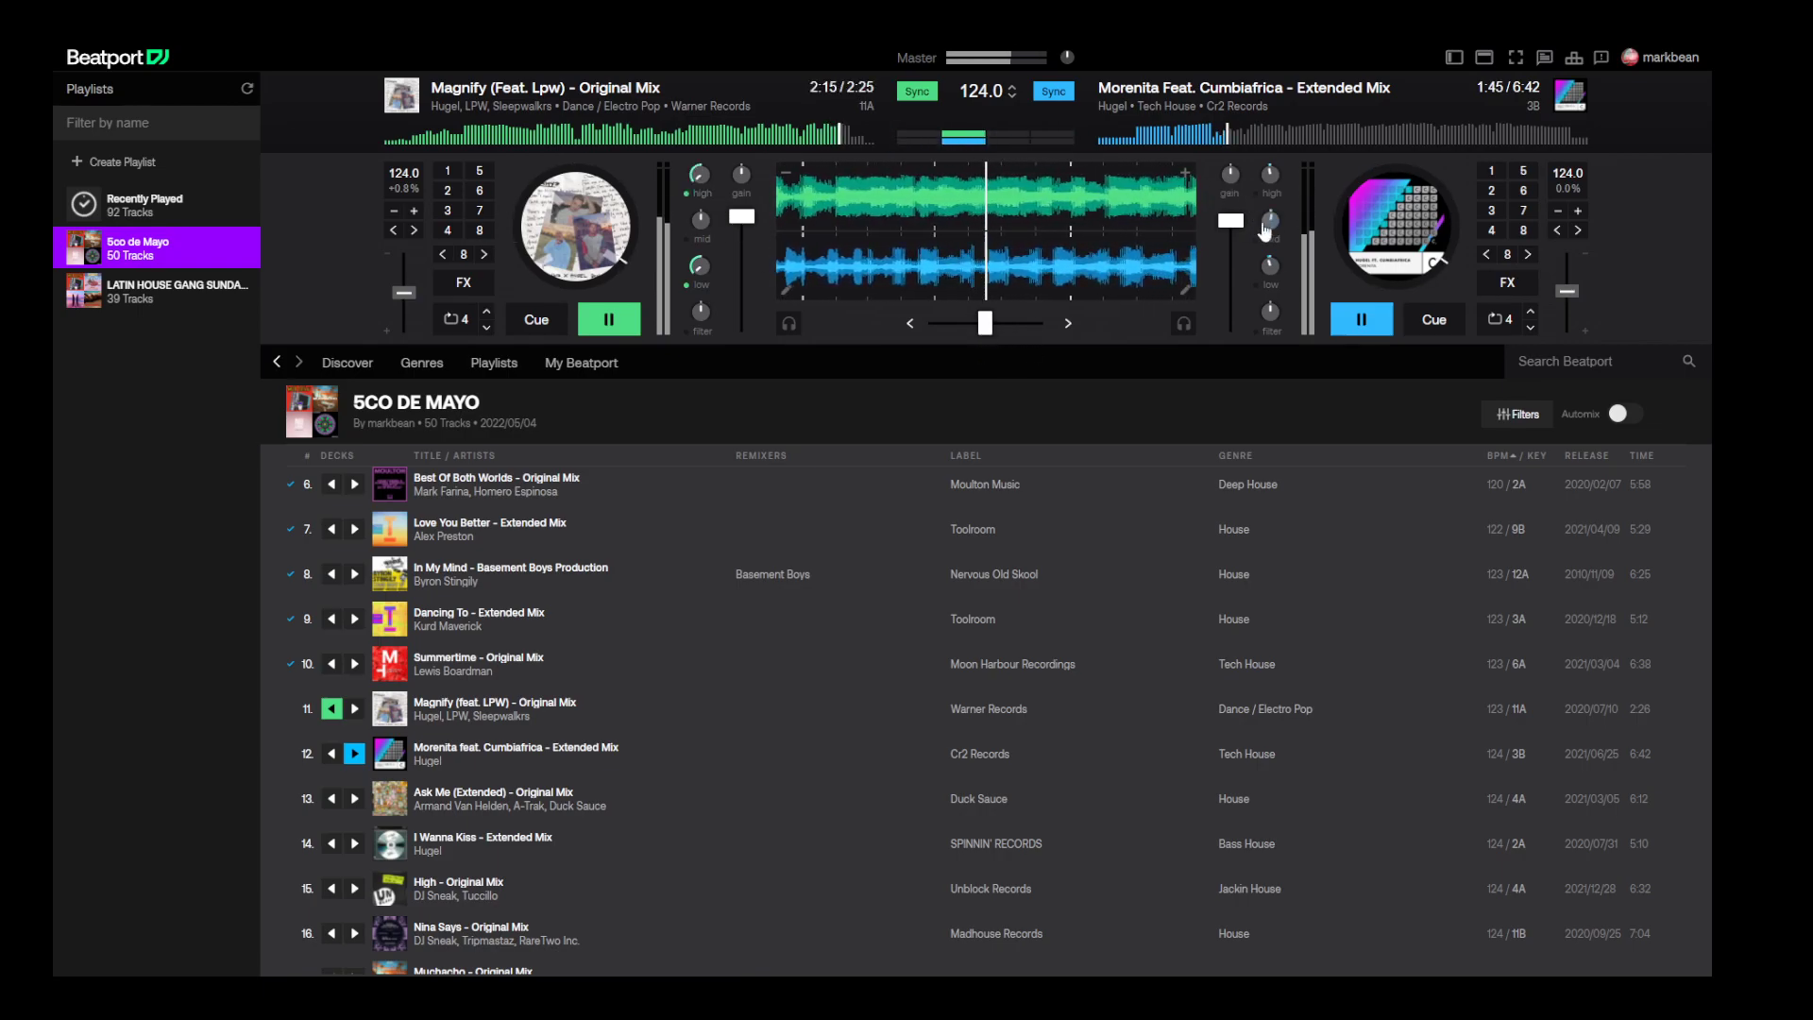
mouse_move(1002, 326)
mouse_down()
mouse_move(1064, 346)
mouse_move(975, 336)
mouse_move(1036, 330)
mouse_up()
click(609, 320)
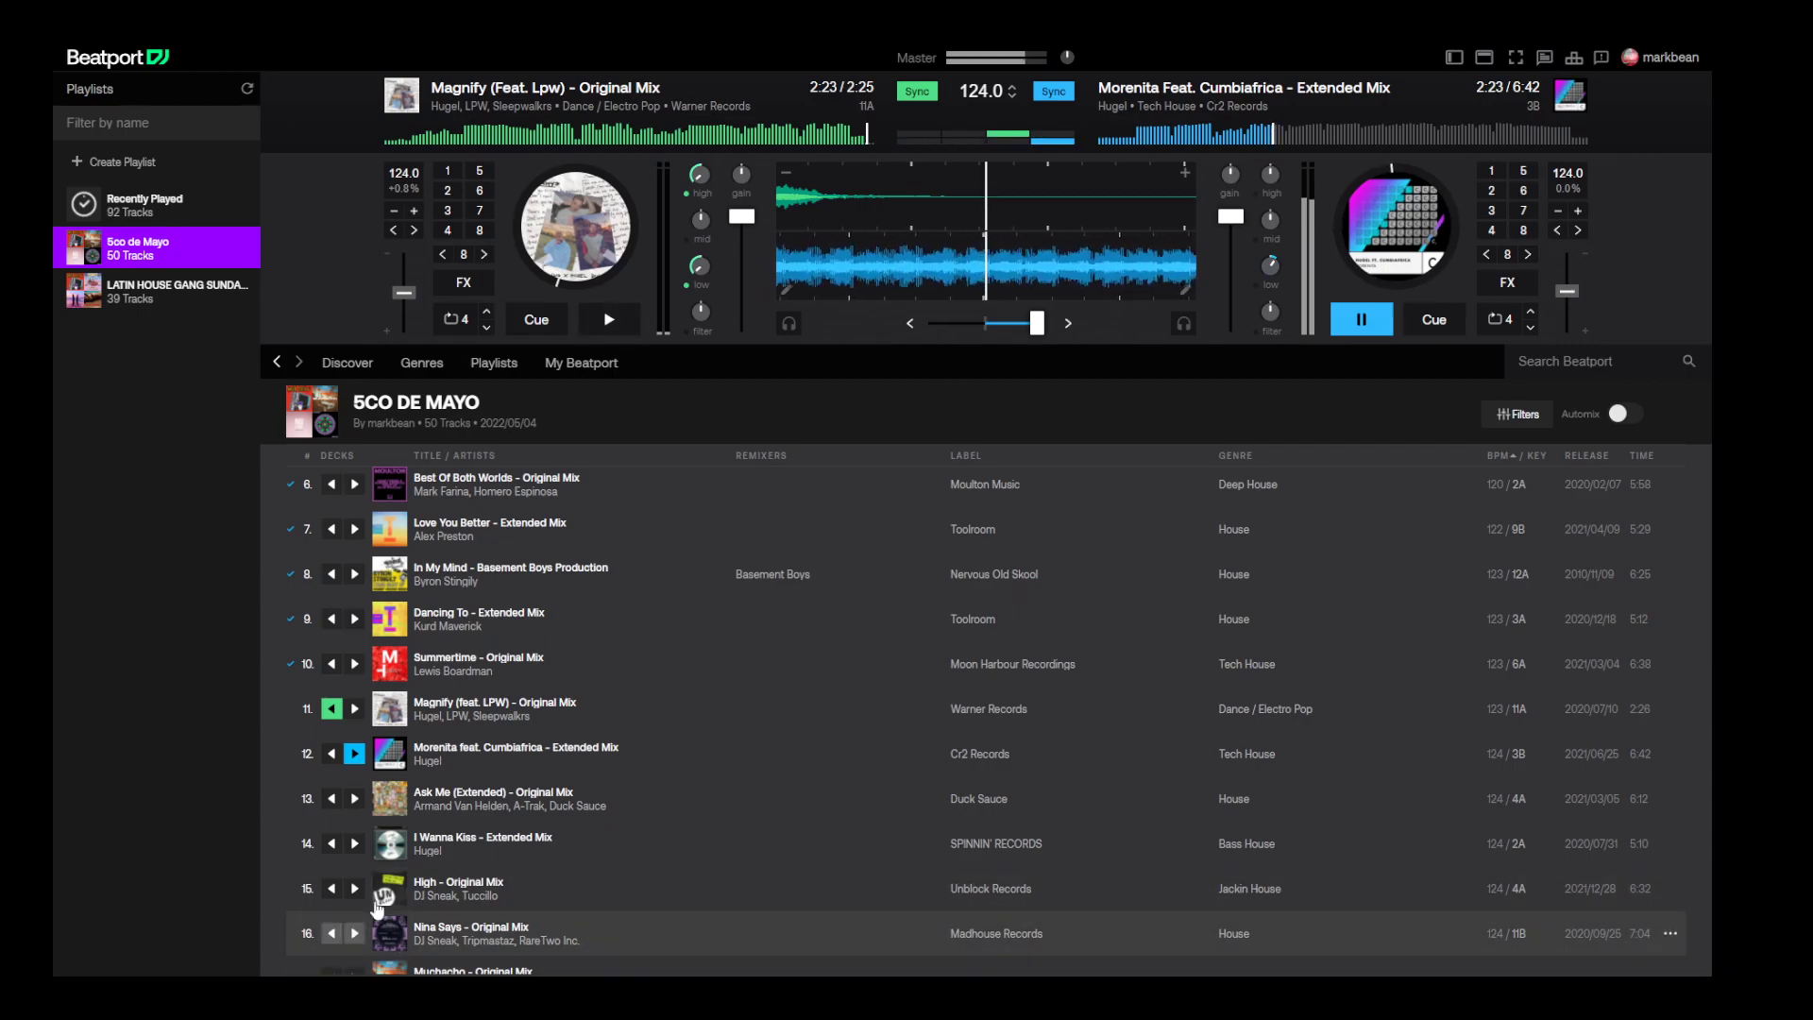
- Load "Ask Me (Extended) - Original Mix" onto the green deck positioned at 3:48, and start it synced with the crossfader centred
click(332, 799)
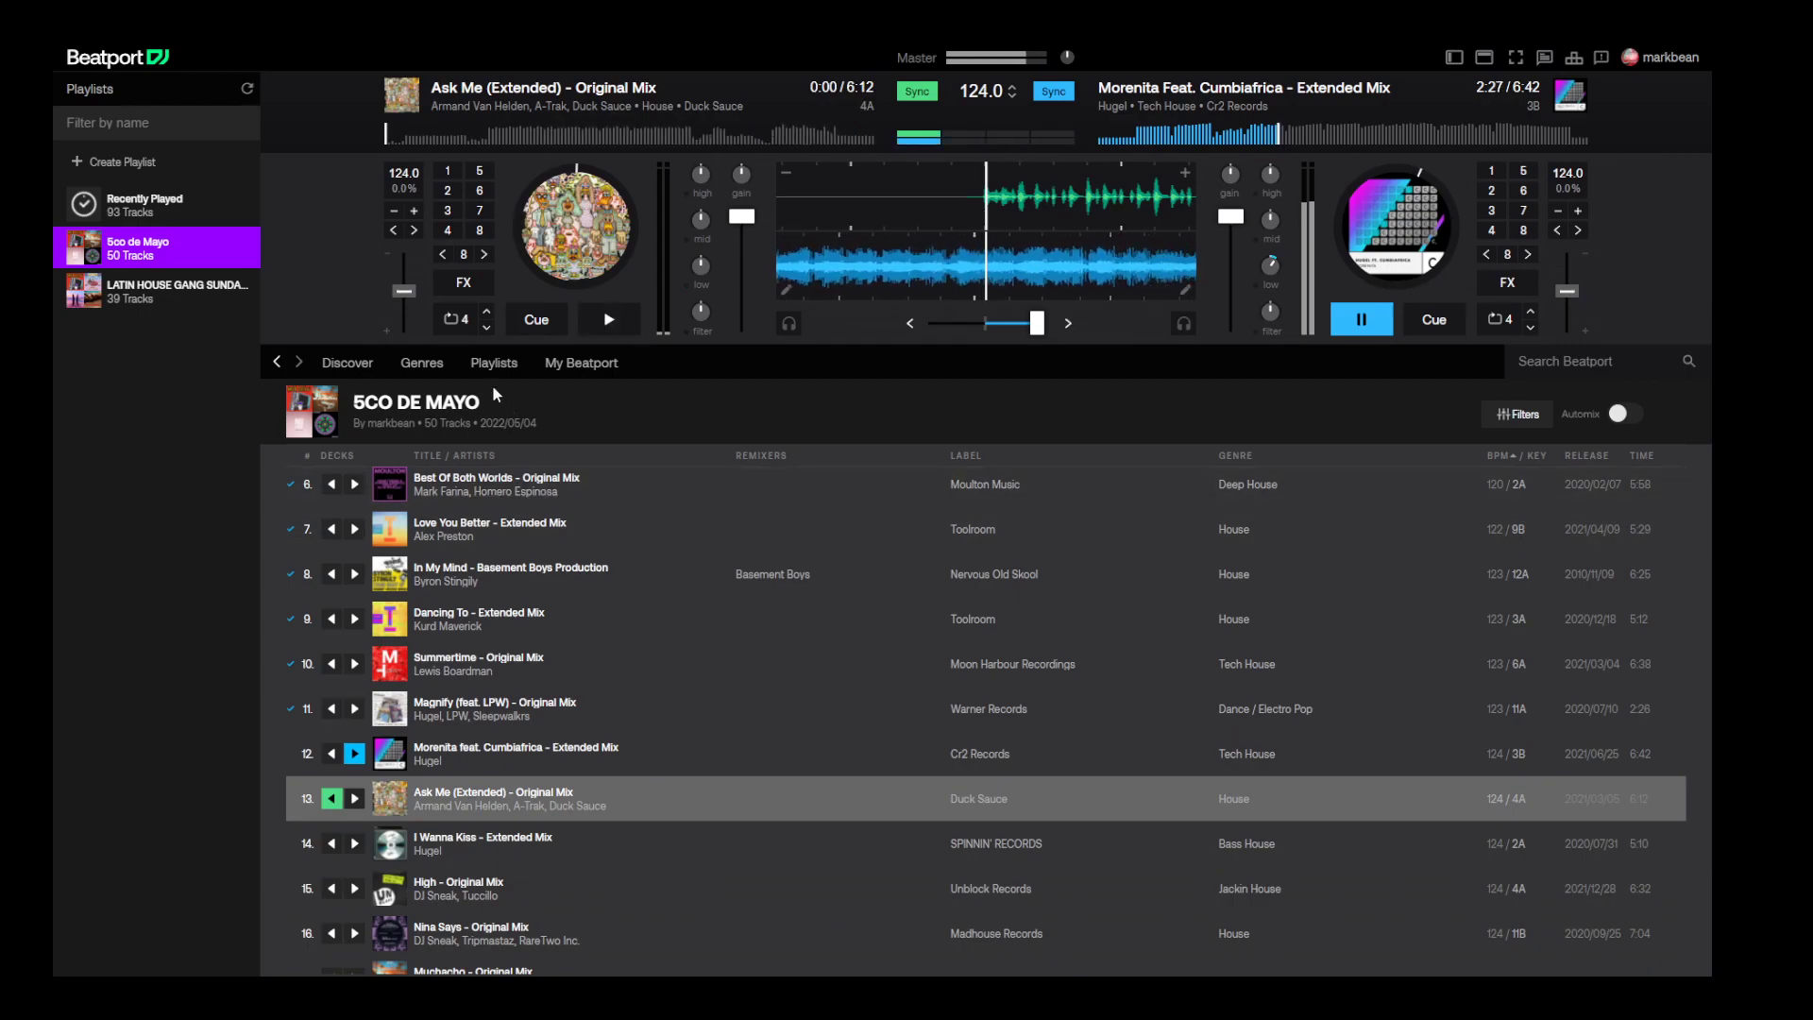
click(914, 94)
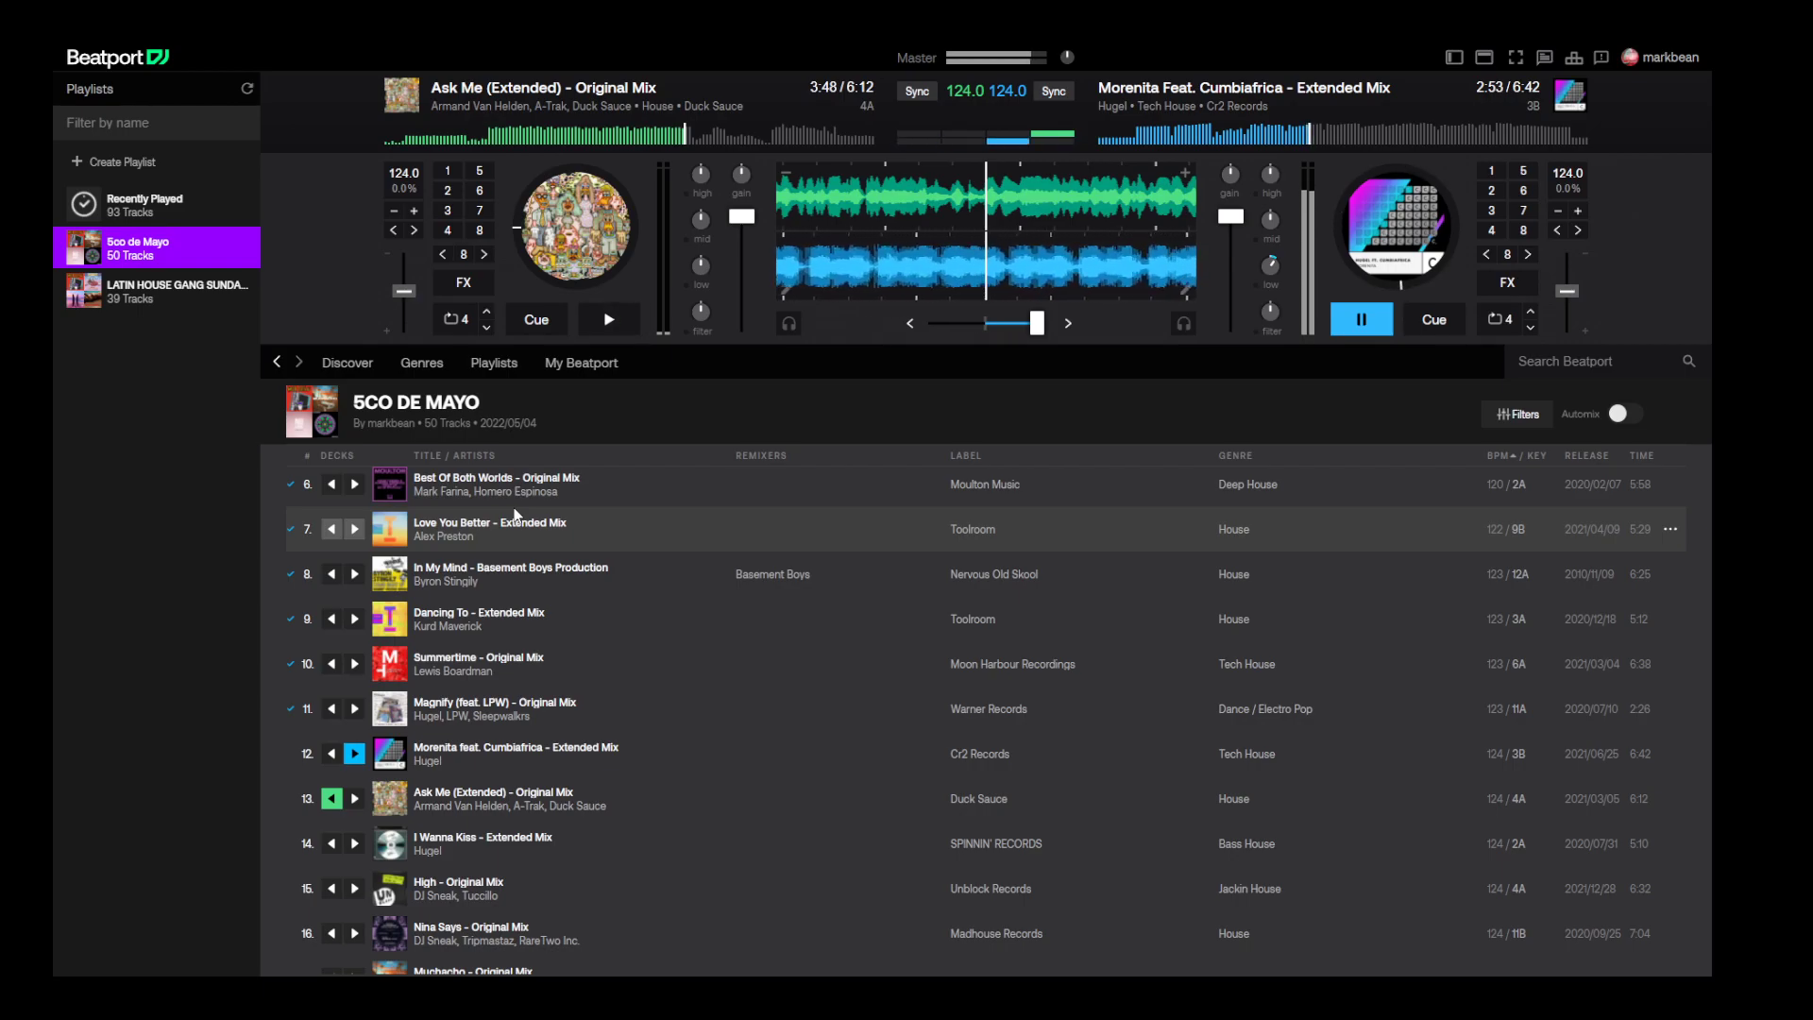
click(608, 319)
drag(1037, 323, 985, 323)
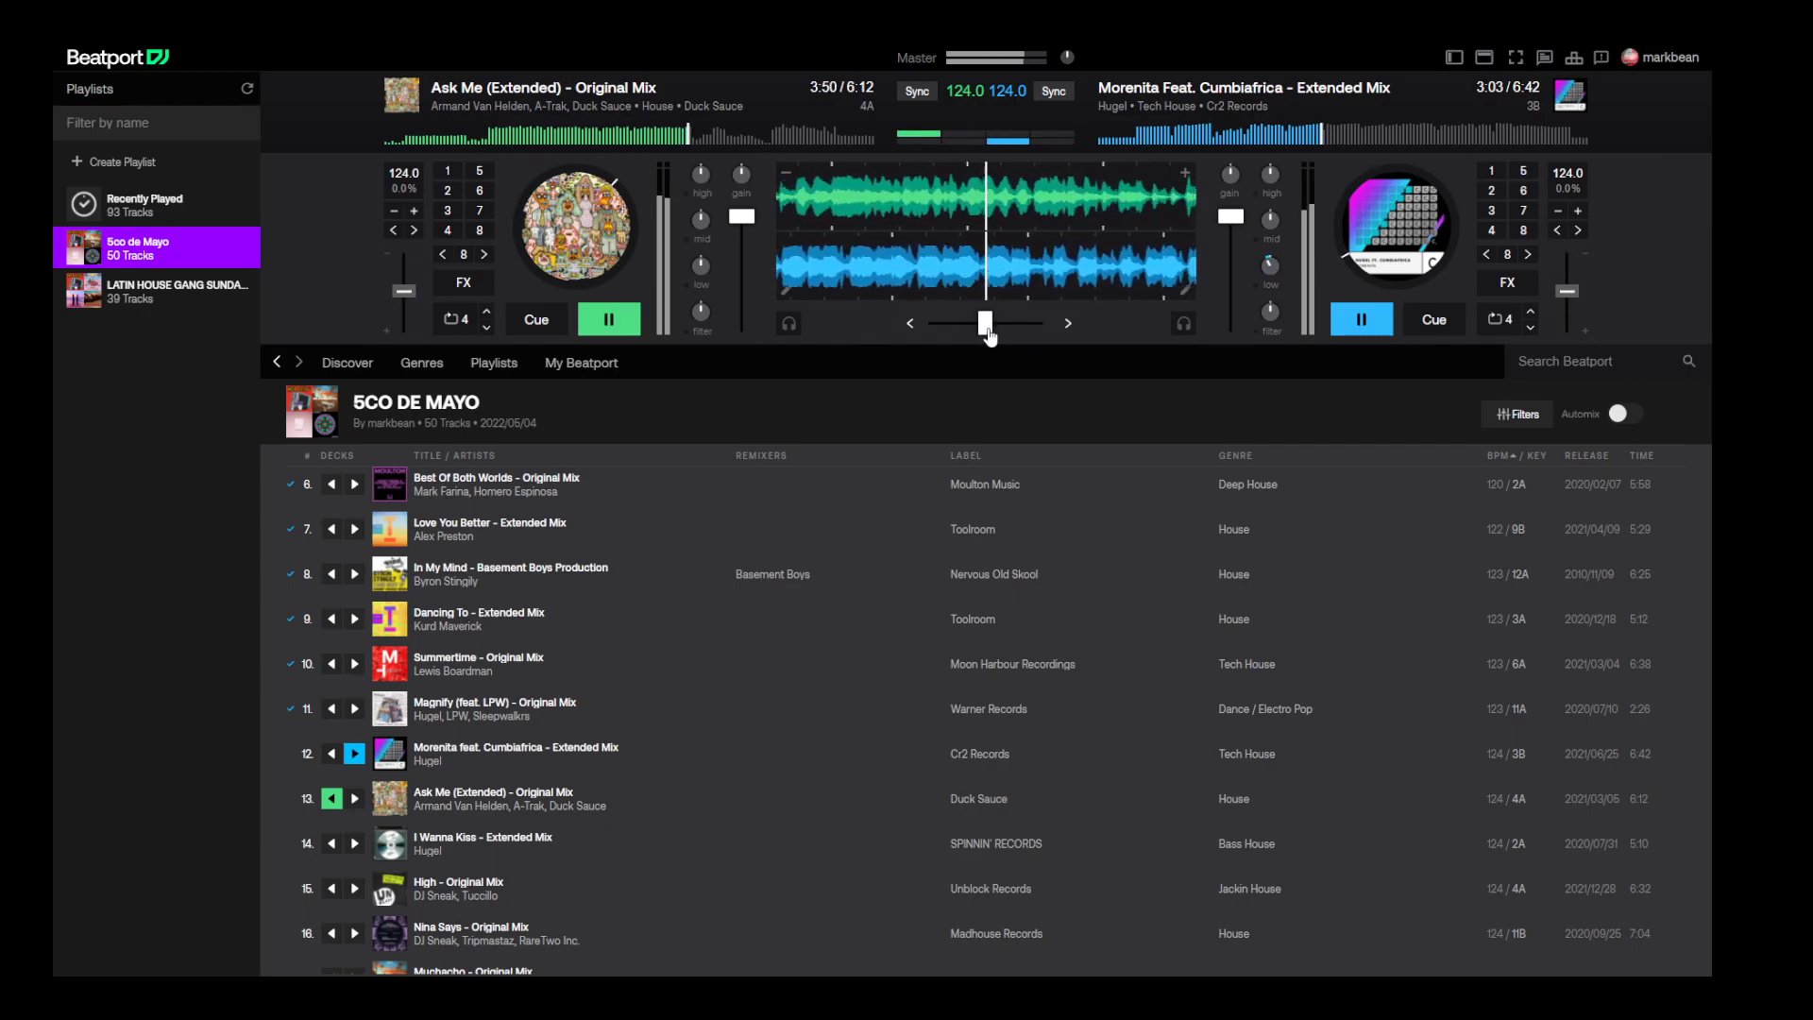
click(1054, 91)
- Cut the blue deck's low EQ, lower its volume fader slightly and complete the crossfade fully to green, pausing the blue deck
drag(1270, 266, 1288, 404)
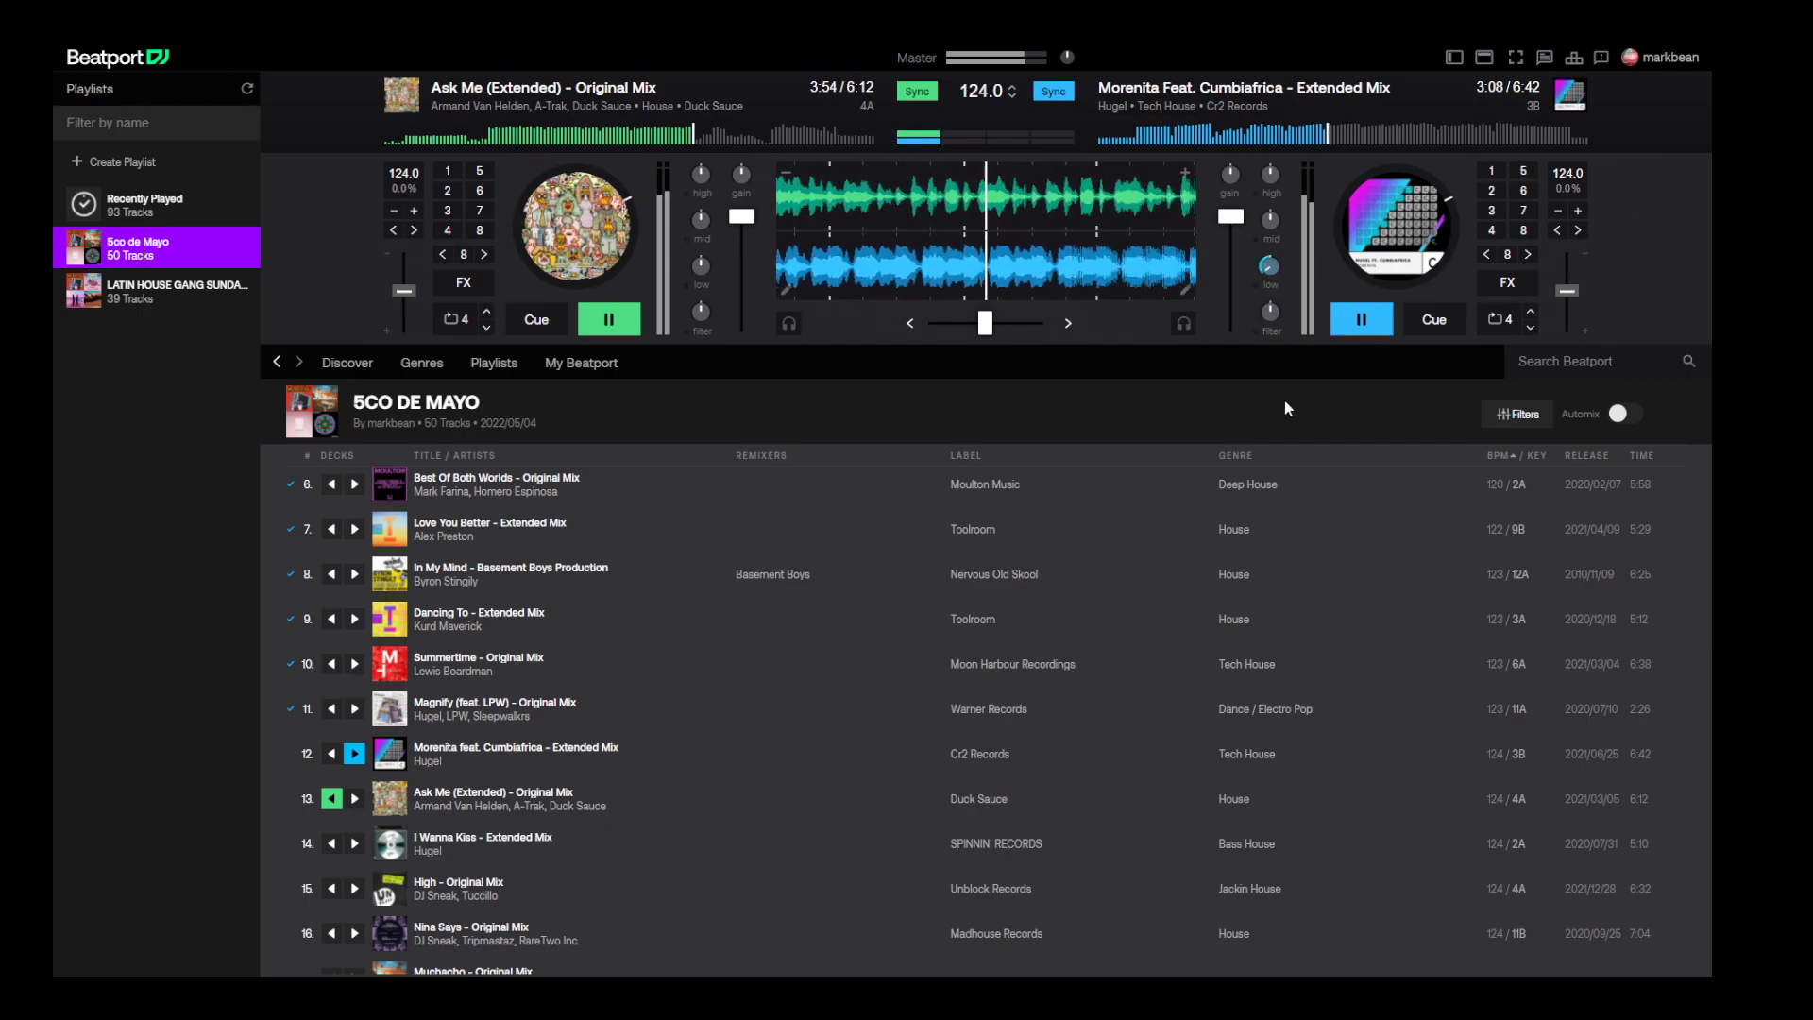
drag(1231, 216, 1231, 233)
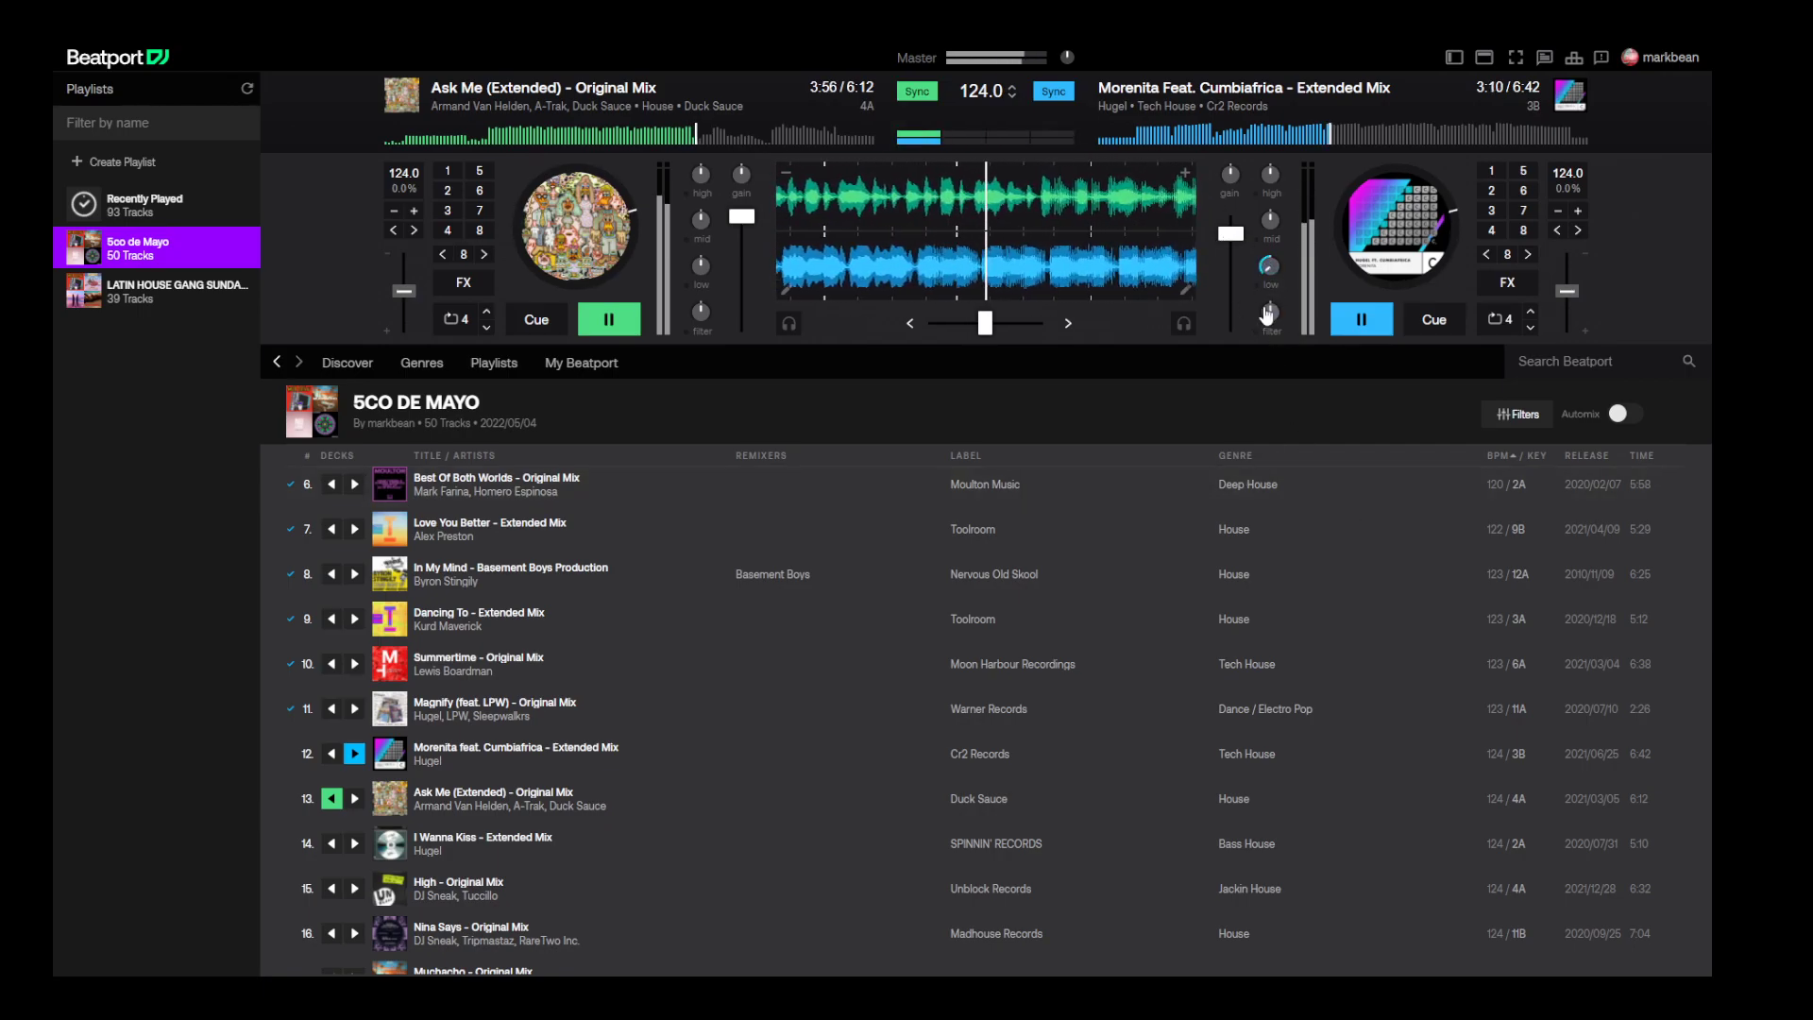
mouse_move(980, 340)
mouse_down()
mouse_move(927, 361)
mouse_move(1001, 344)
mouse_move(984, 341)
mouse_up()
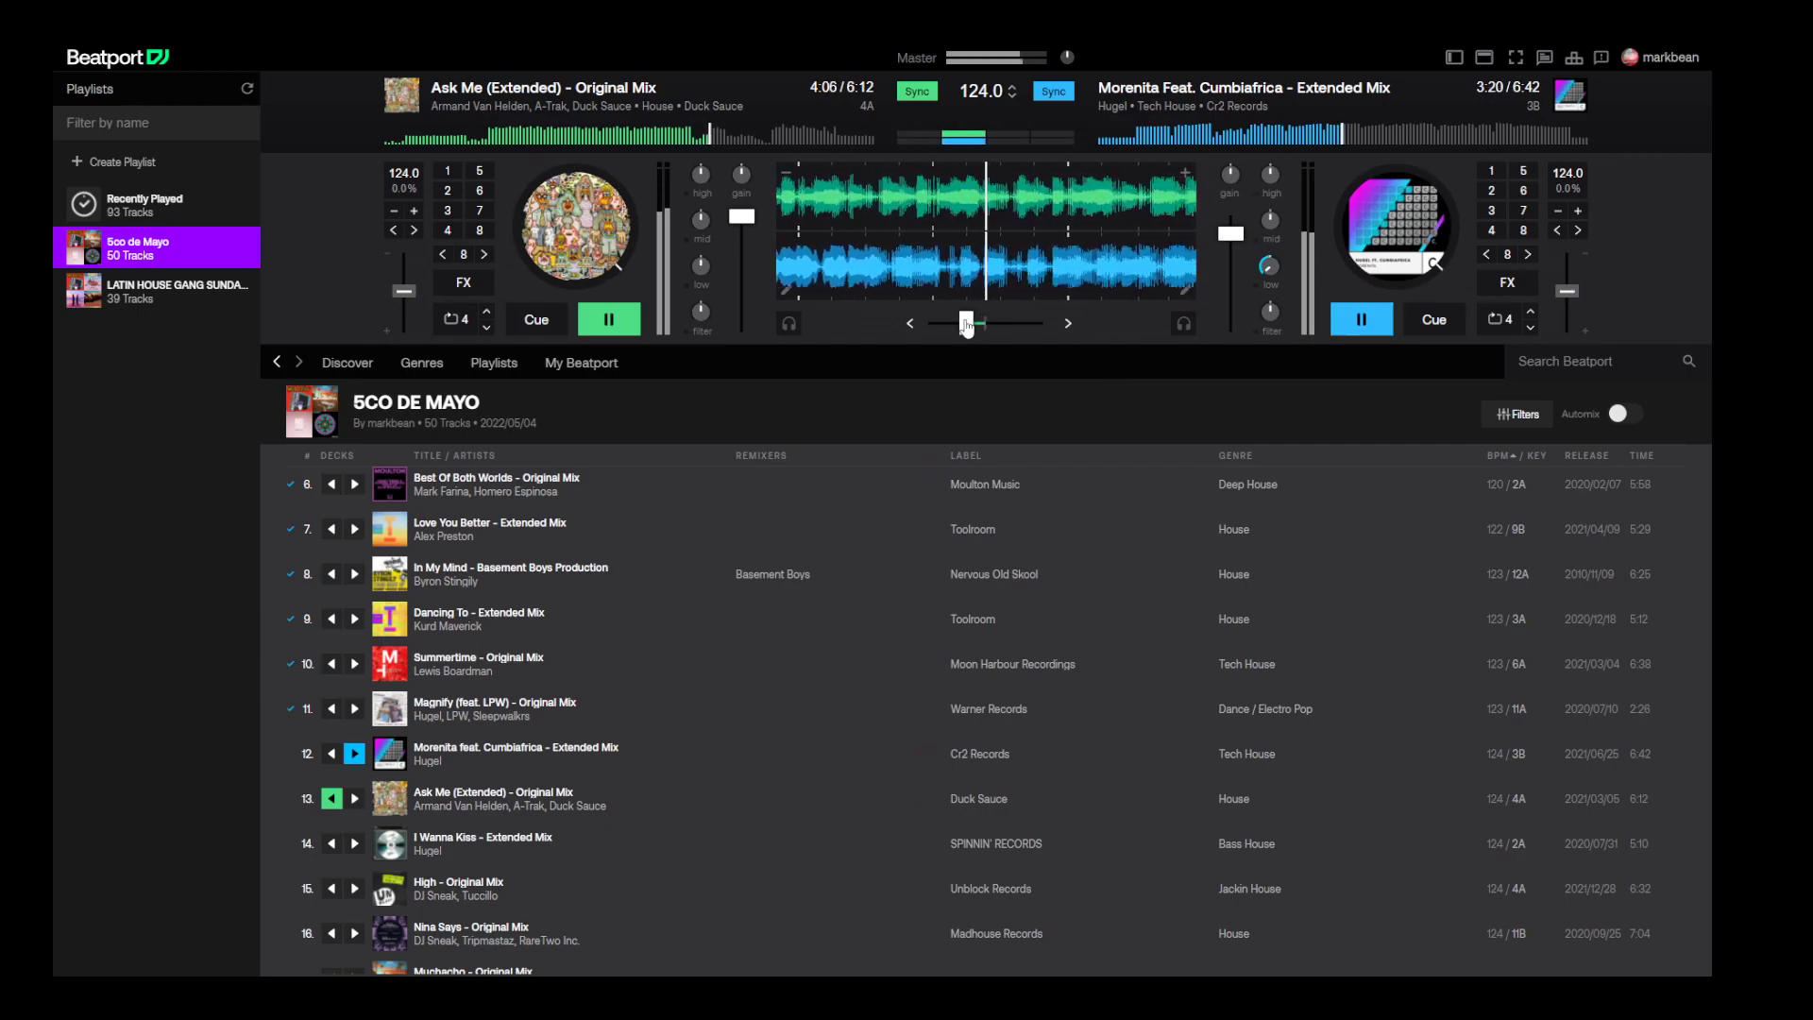
click(1358, 330)
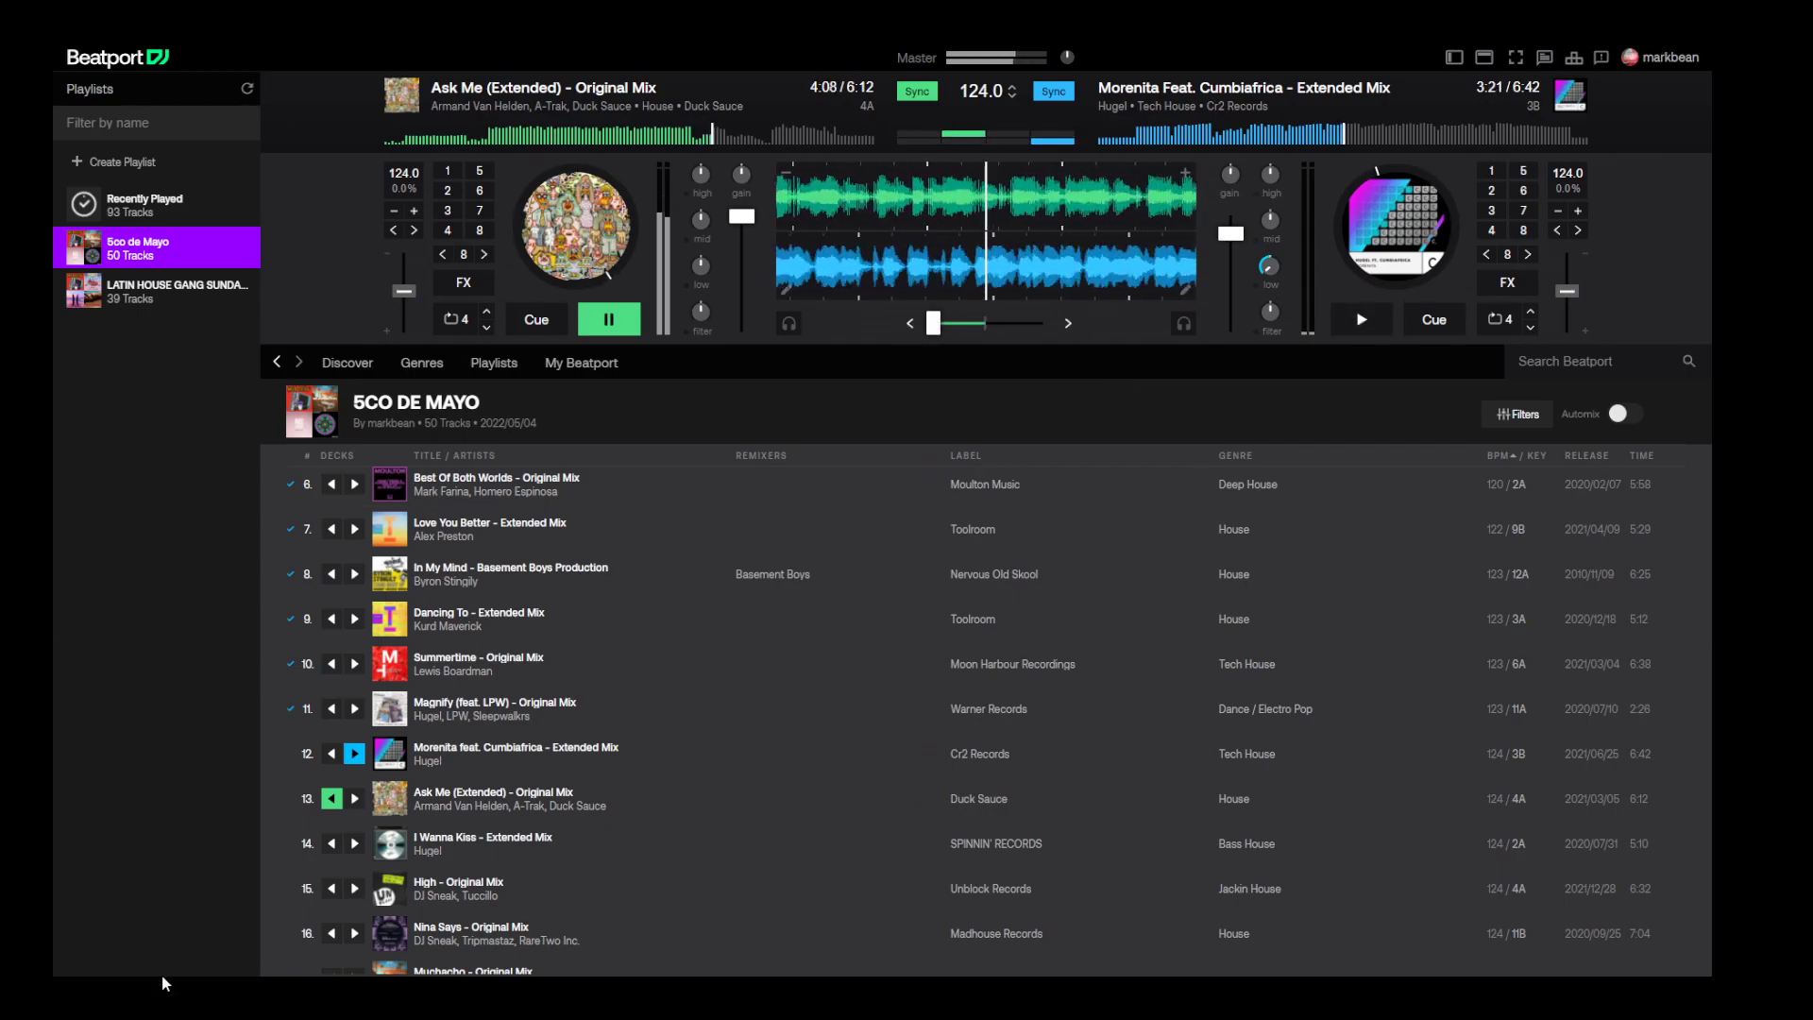
- Load "I Wanna Kiss - Extended Mix" onto the blue deck positioned at 2:29, and start it with the crossfader centred
click(354, 844)
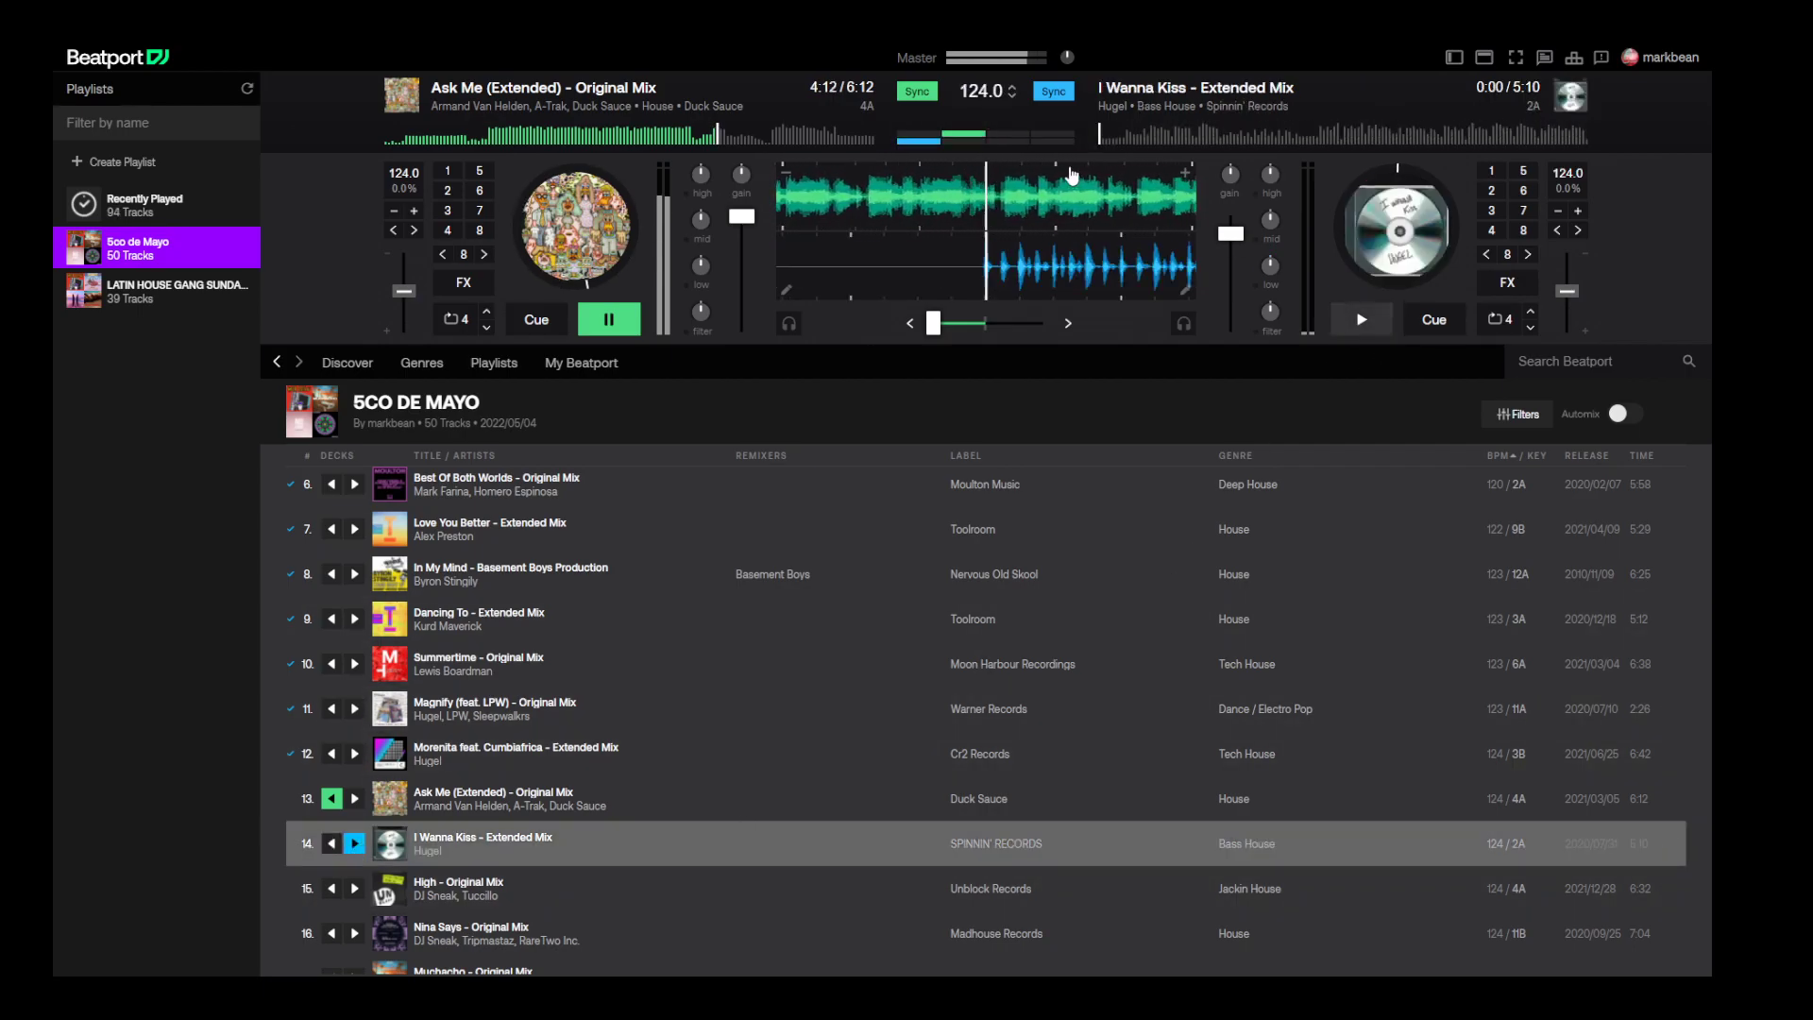
click(1336, 141)
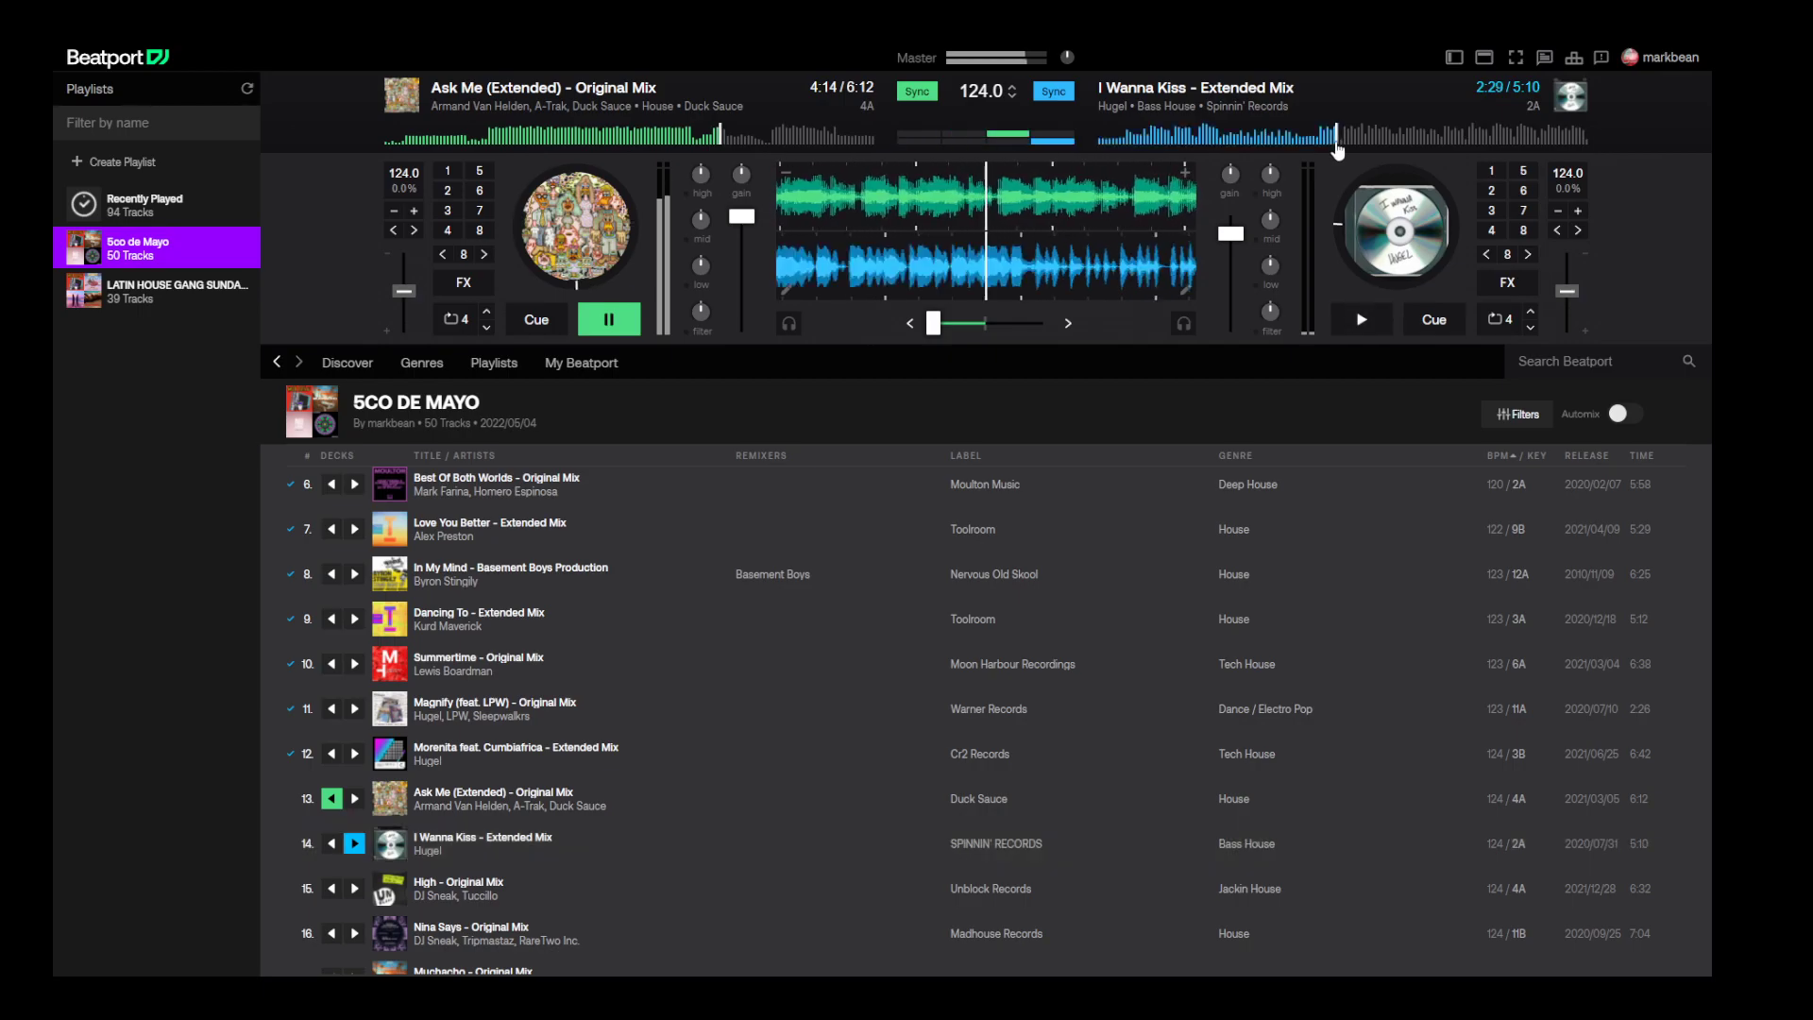
click(1371, 338)
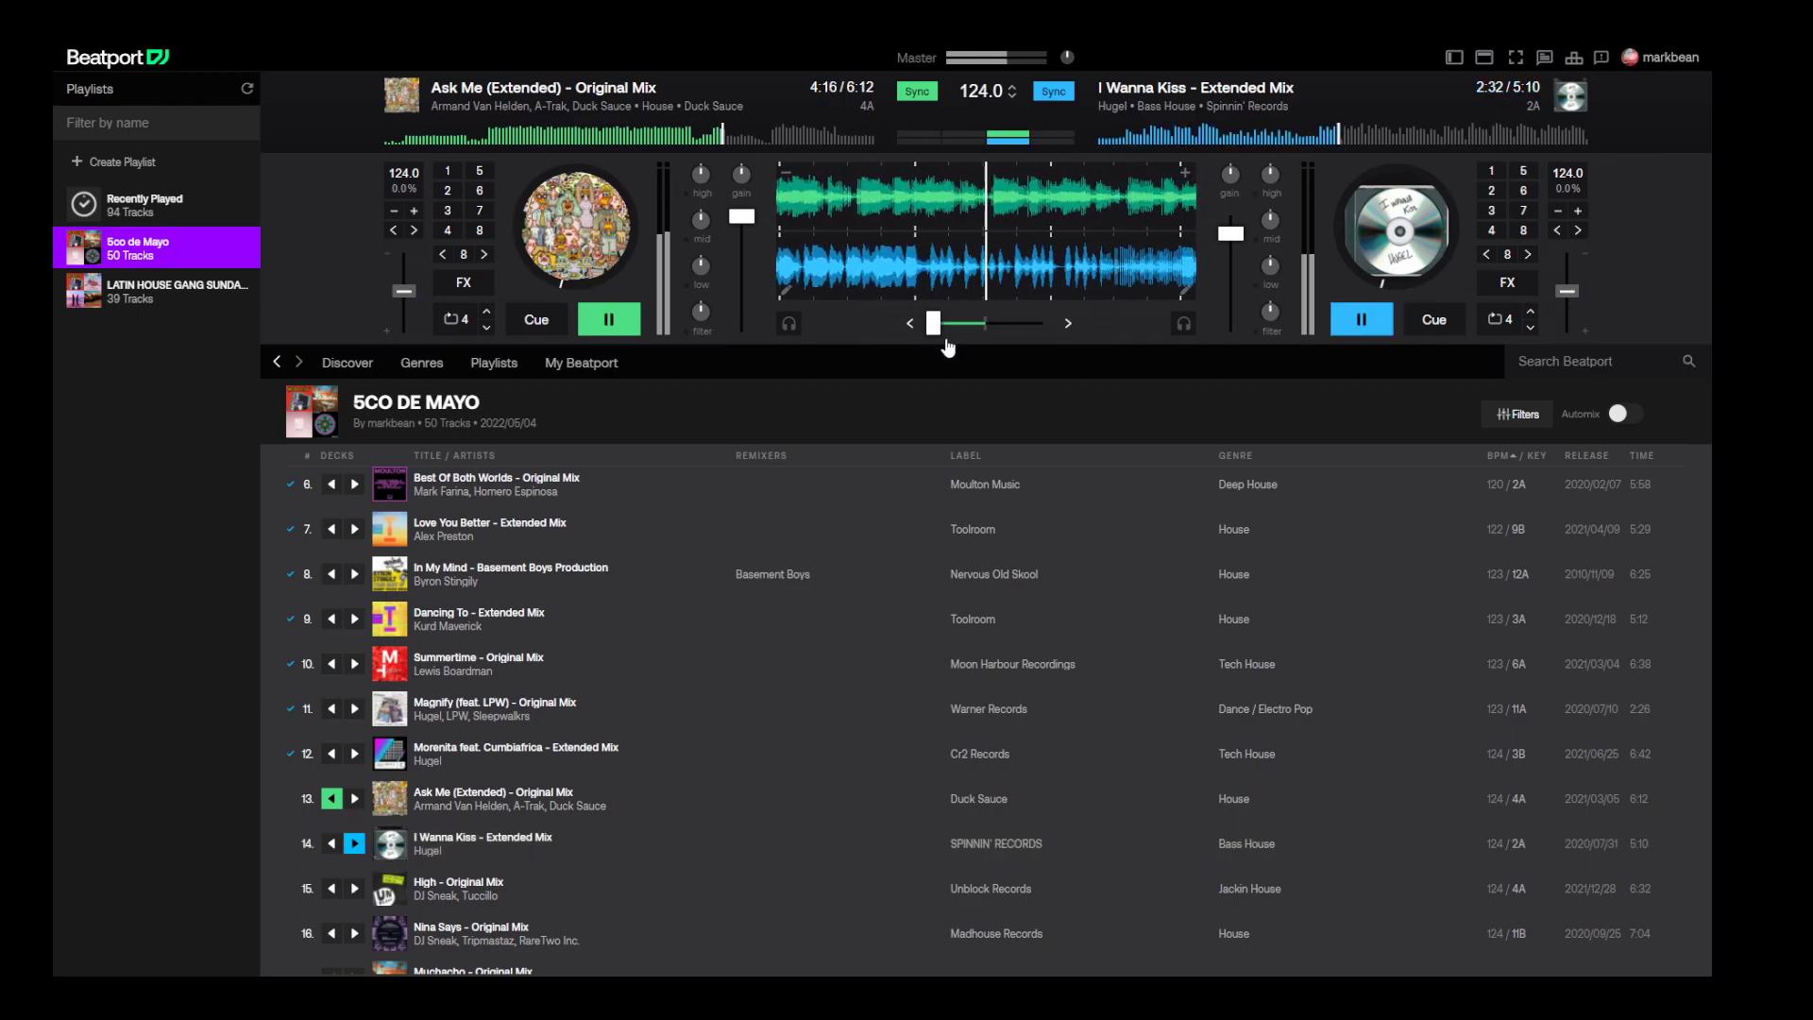
drag(933, 326, 984, 332)
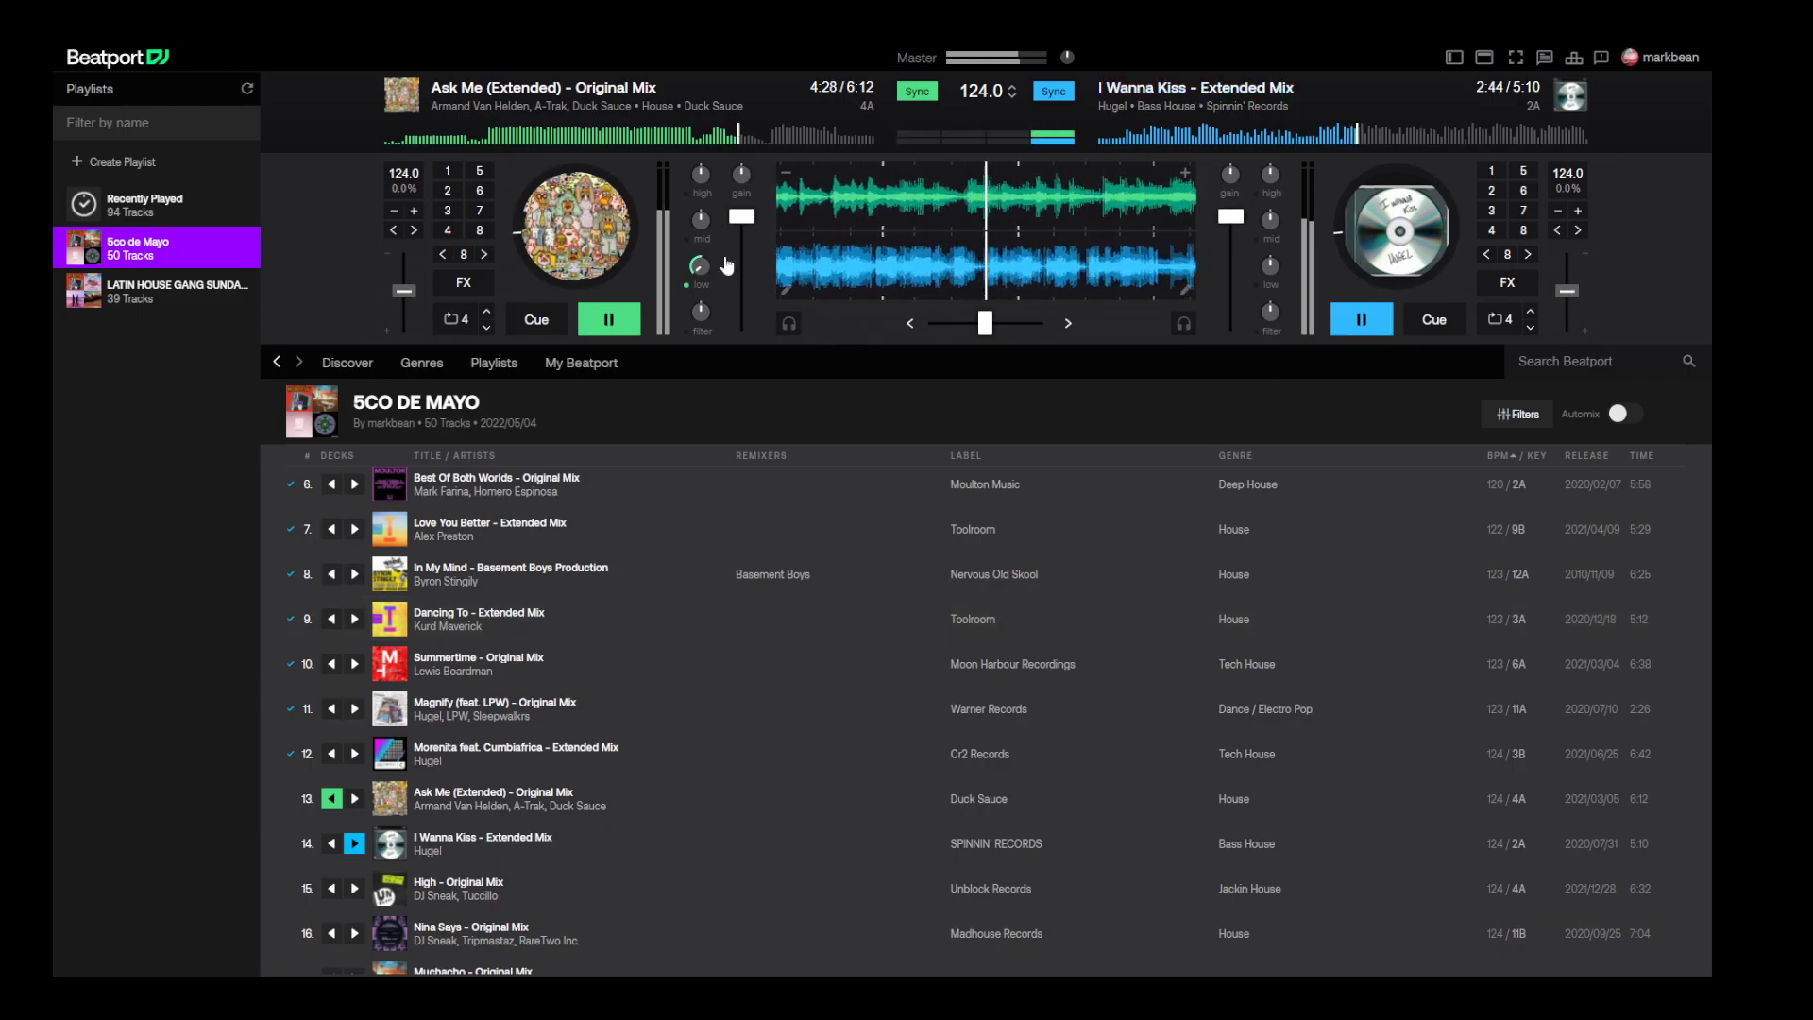
- Return the crossfader fully to green, dipping the green deck's volume fader slightly and raising it again
drag(739, 227, 739, 244)
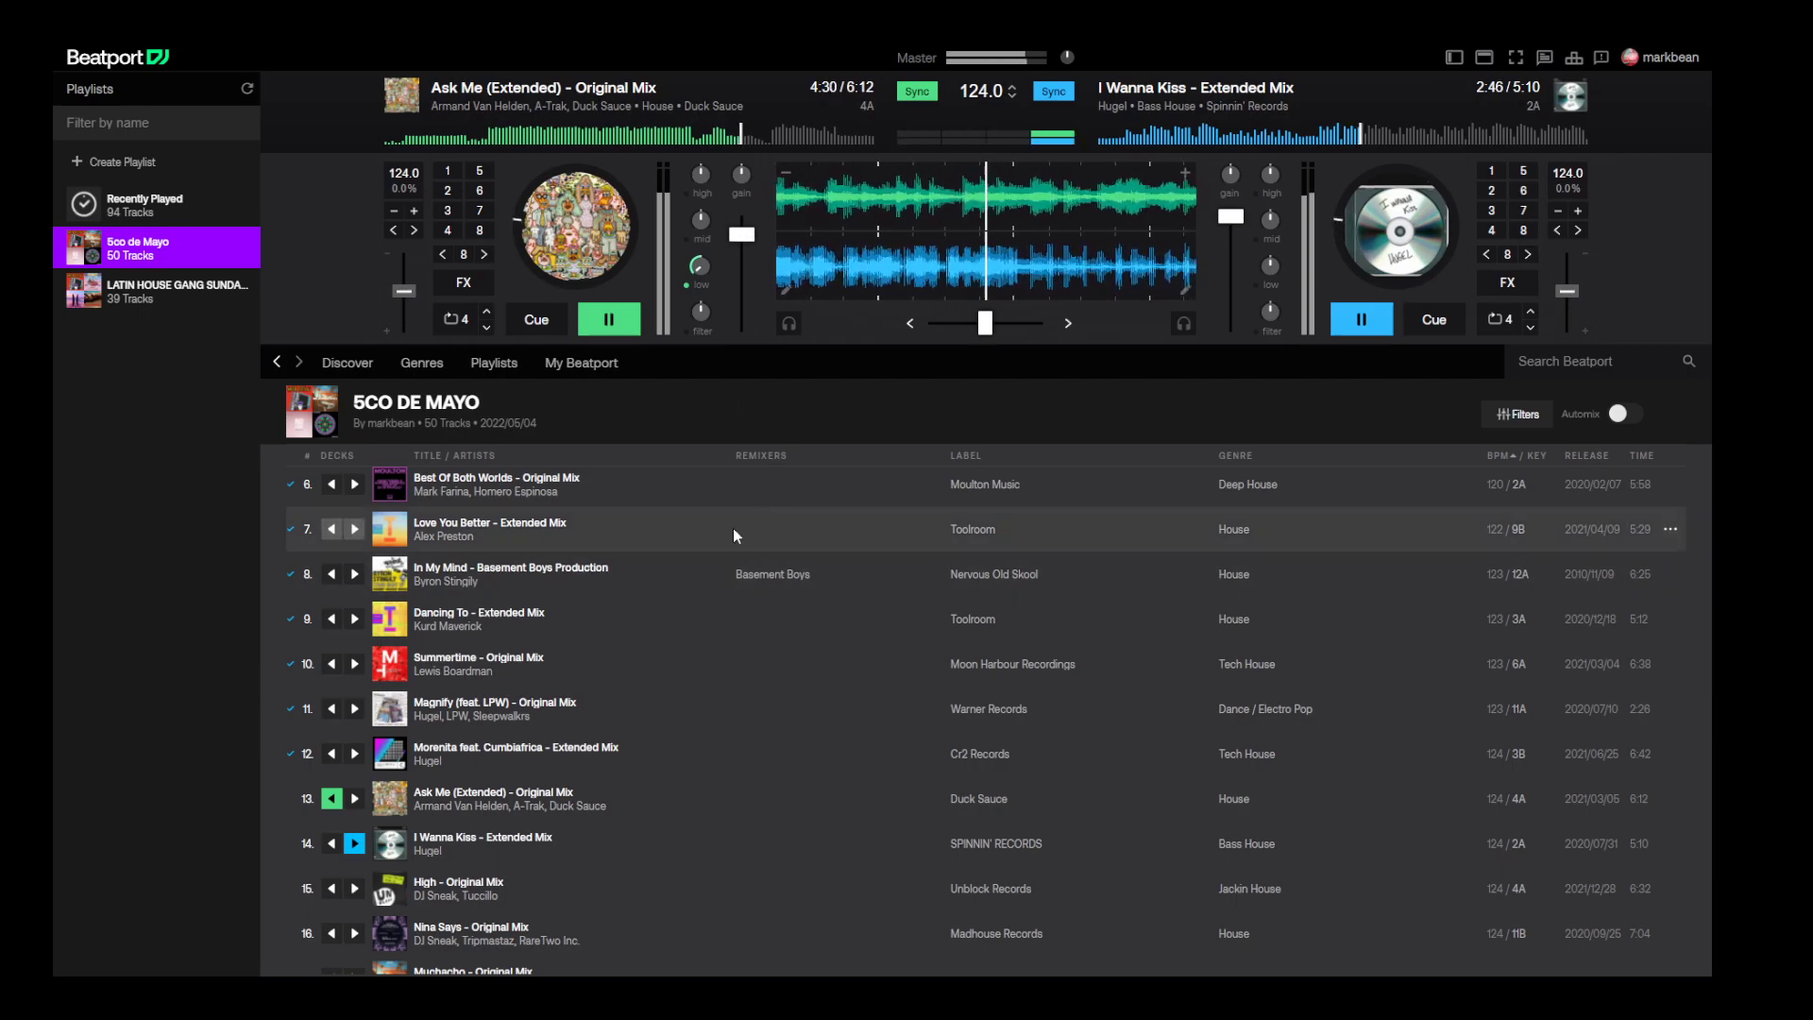
drag(985, 323, 934, 327)
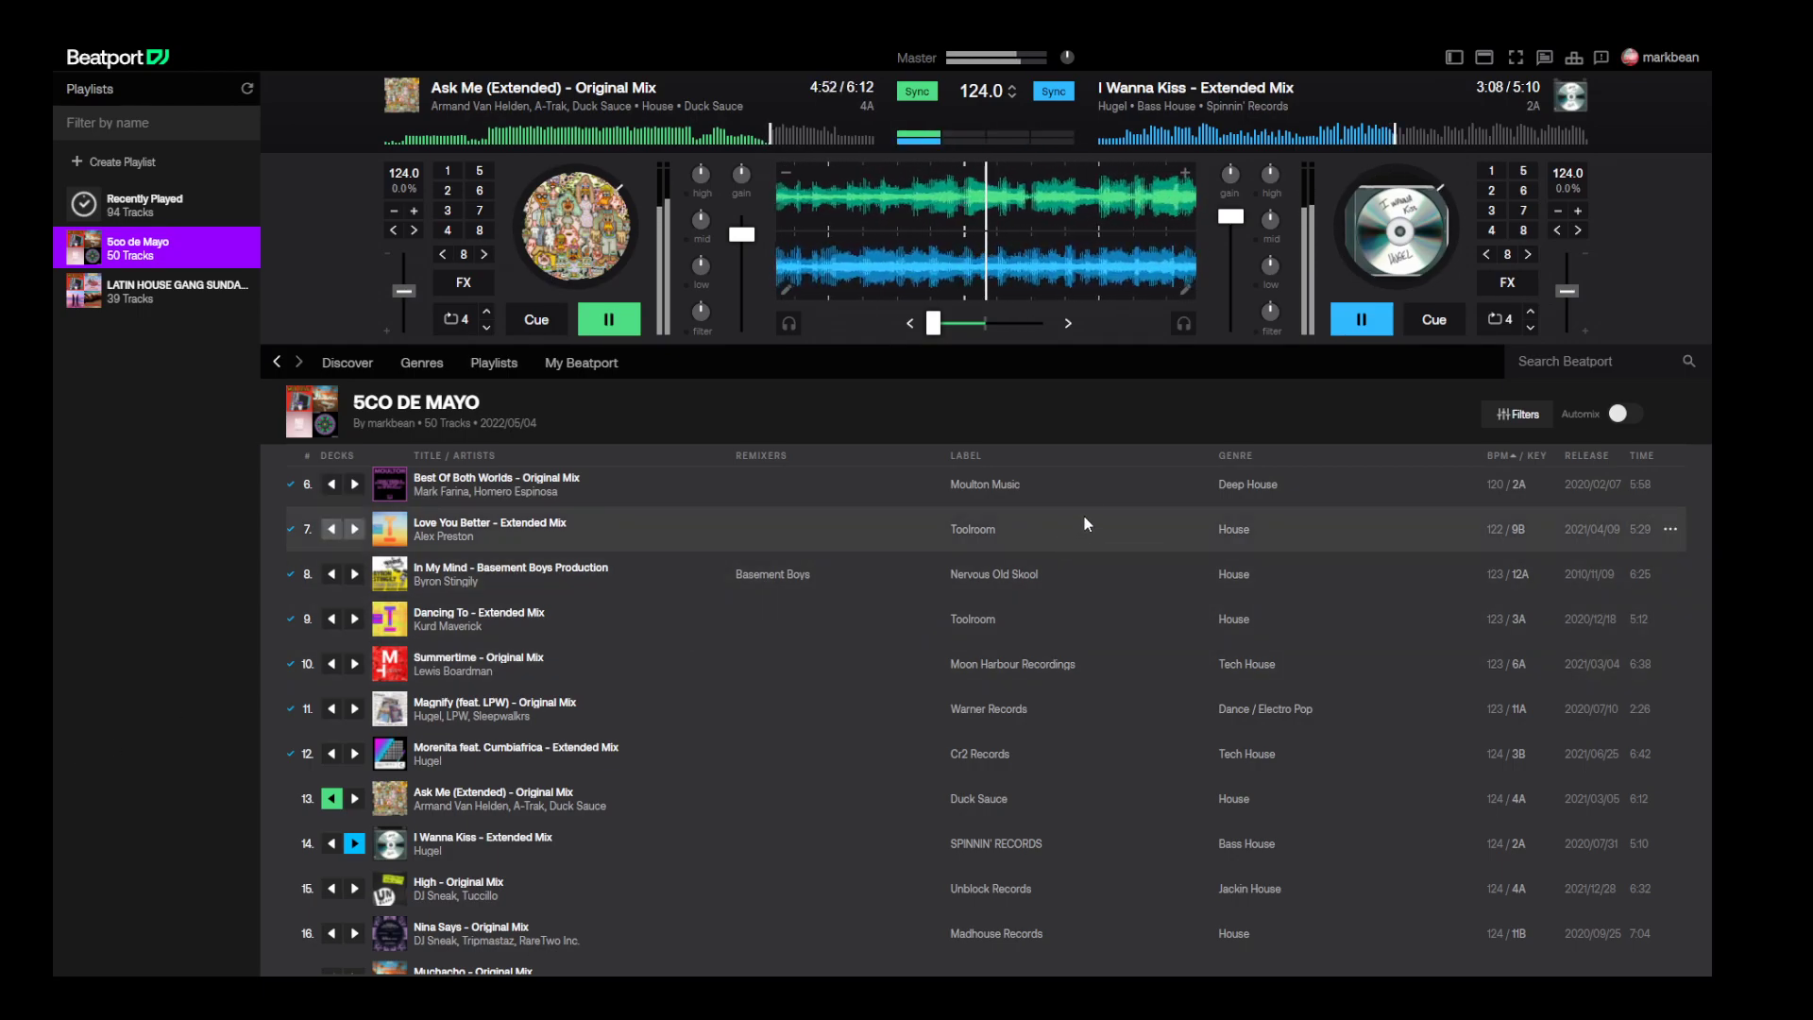
drag(742, 234, 751, 202)
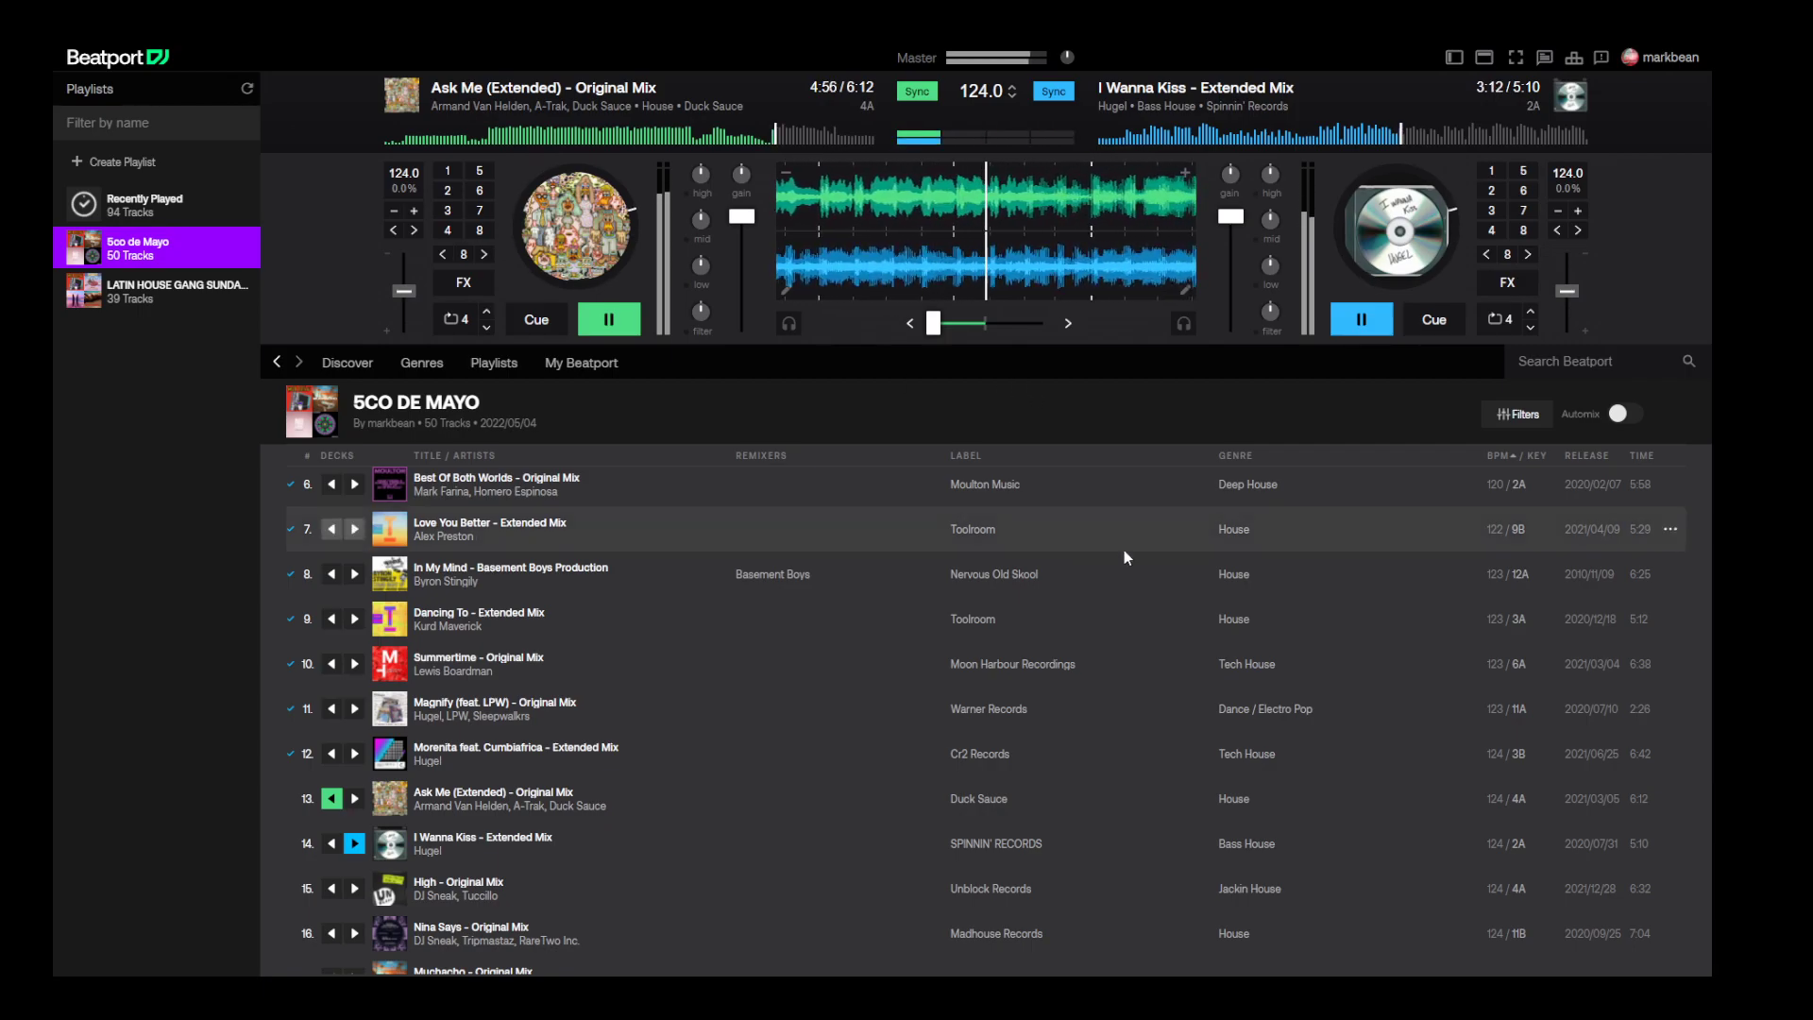
- Transition to "I Wanna Kiss" through the crossfader's centre, trimming the green low EQ and restoring the blue volume and low EQ, finishing fully on blue
drag(1231, 216, 1190, 515)
drag(933, 323, 988, 338)
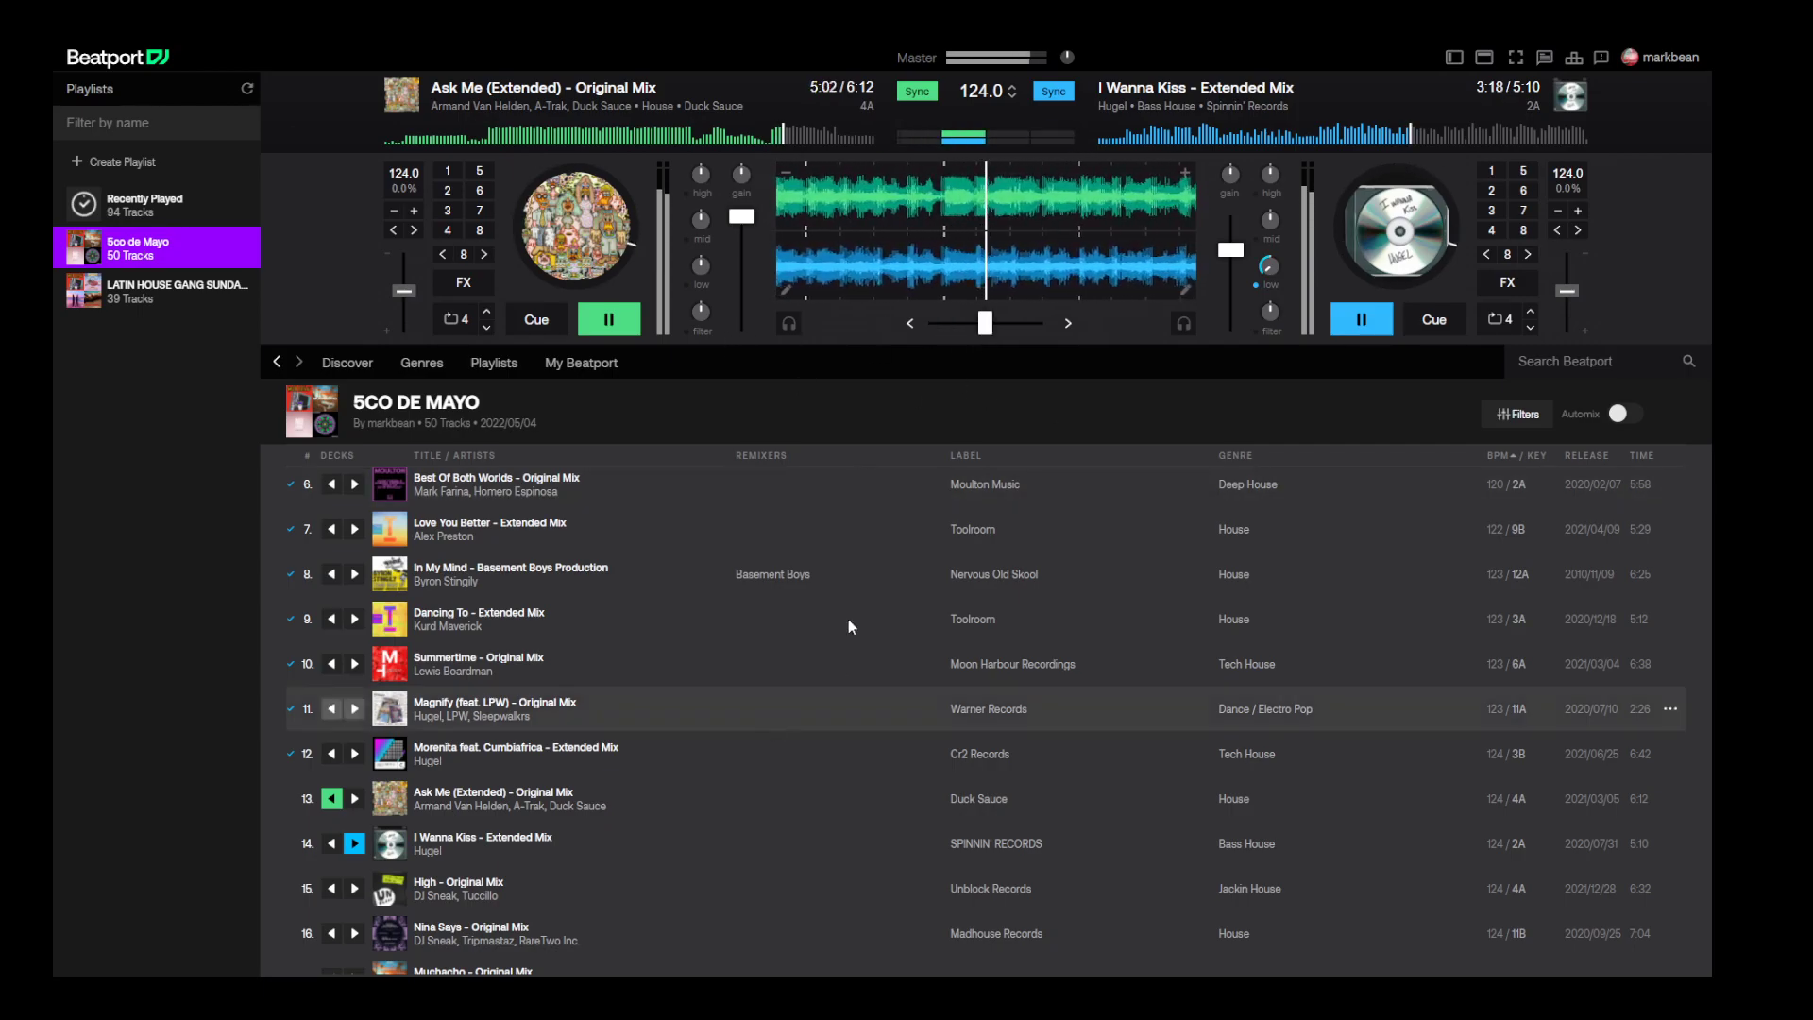
drag(701, 266, 1079, 402)
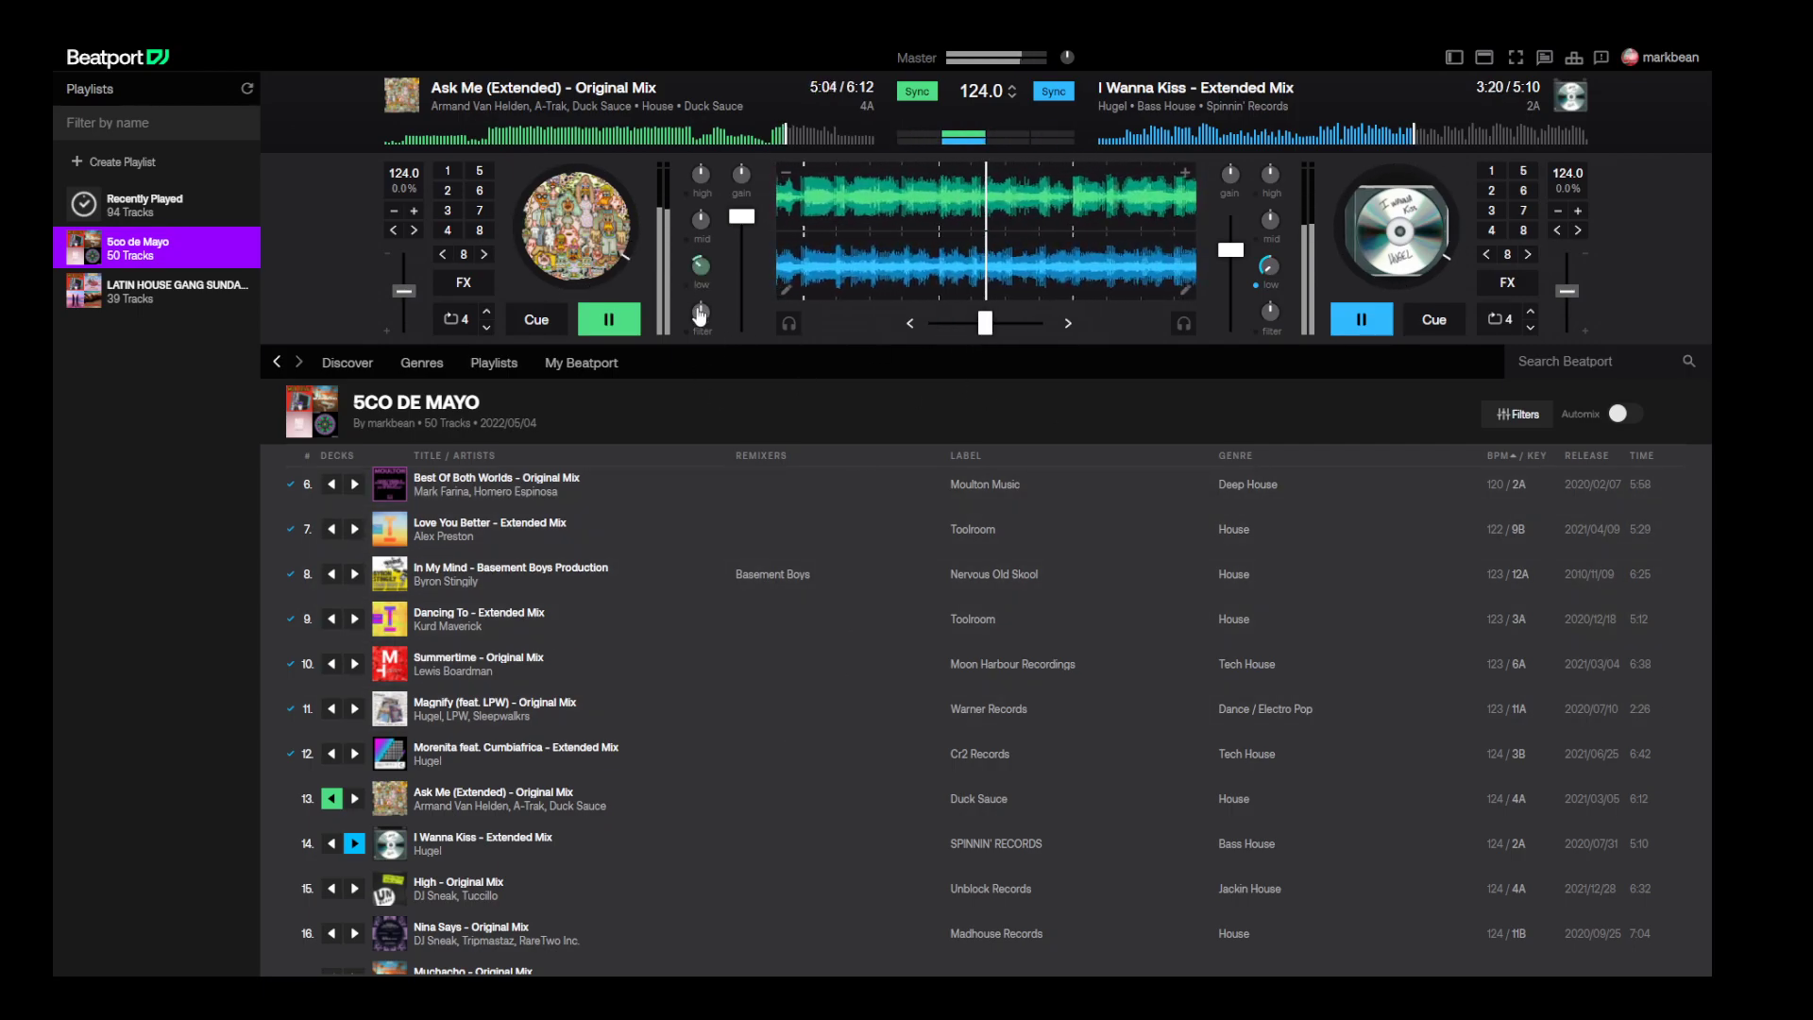
drag(1230, 249, 1230, 217)
double_click(1272, 265)
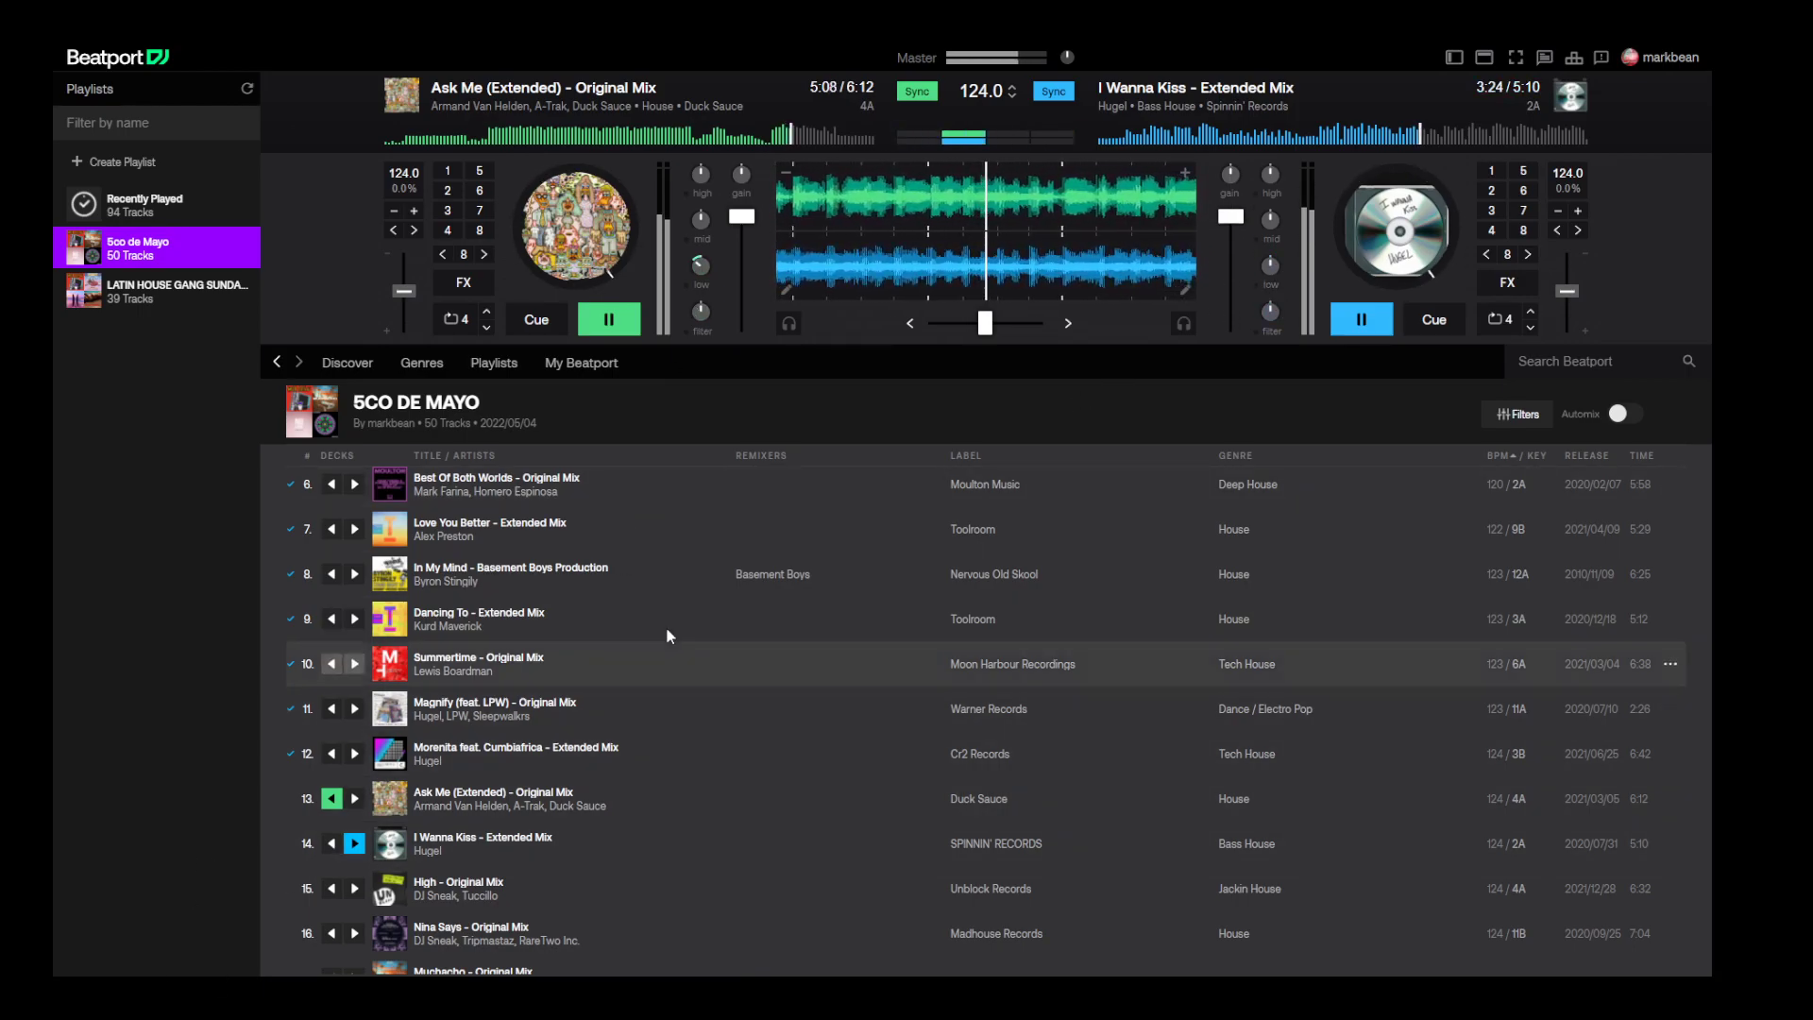
drag(985, 323, 1038, 323)
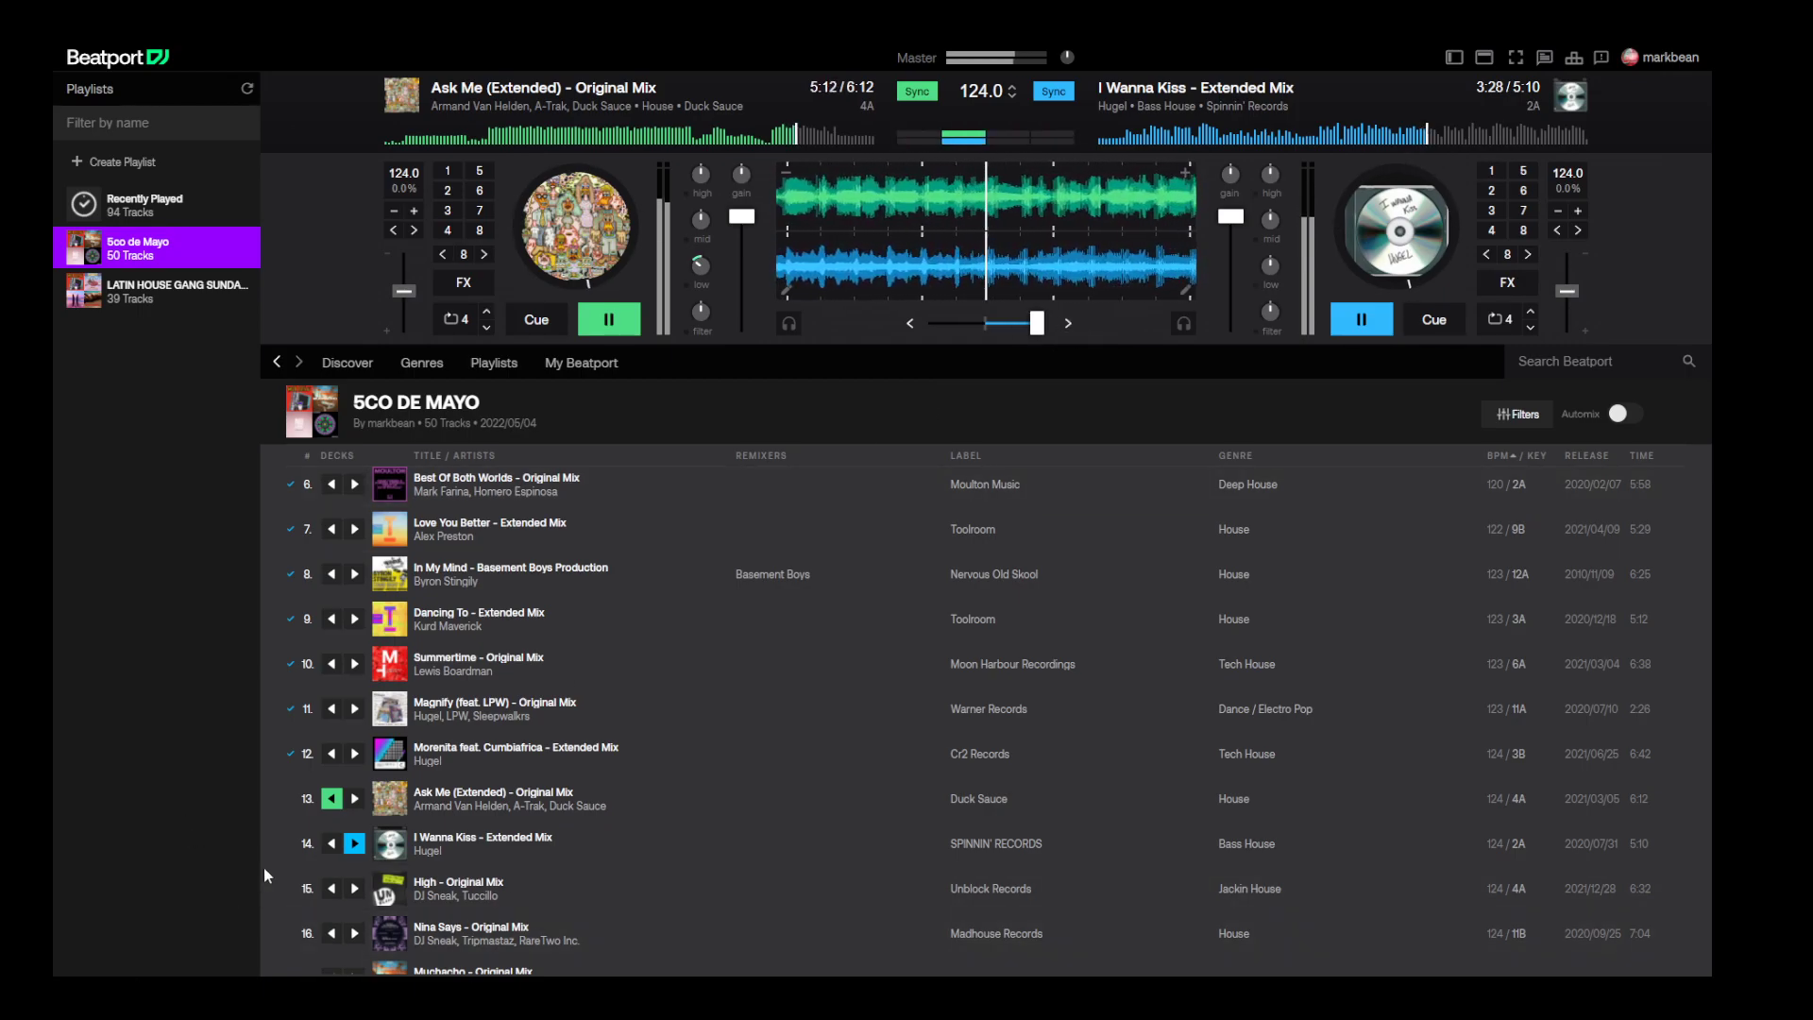
- Load "High - Original Mix" onto the green deck positioned at 2:38, with the green volume fader lowered slightly
click(332, 890)
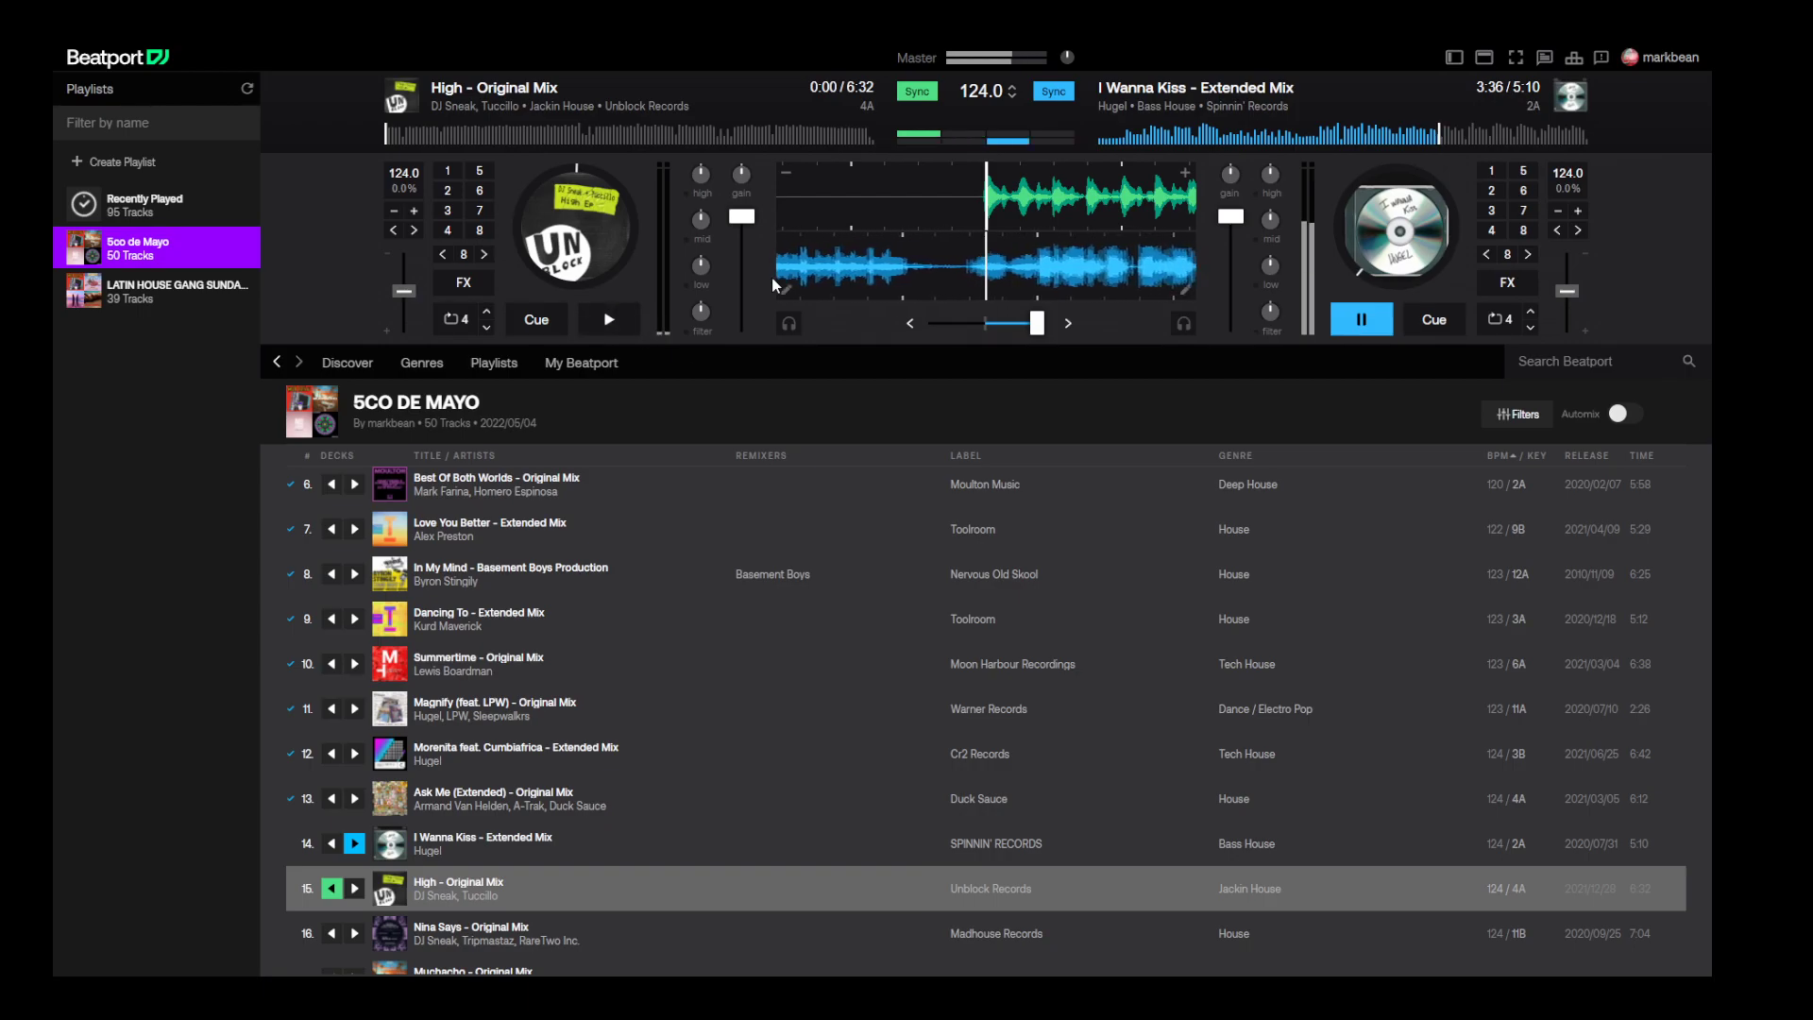
drag(745, 224, 746, 240)
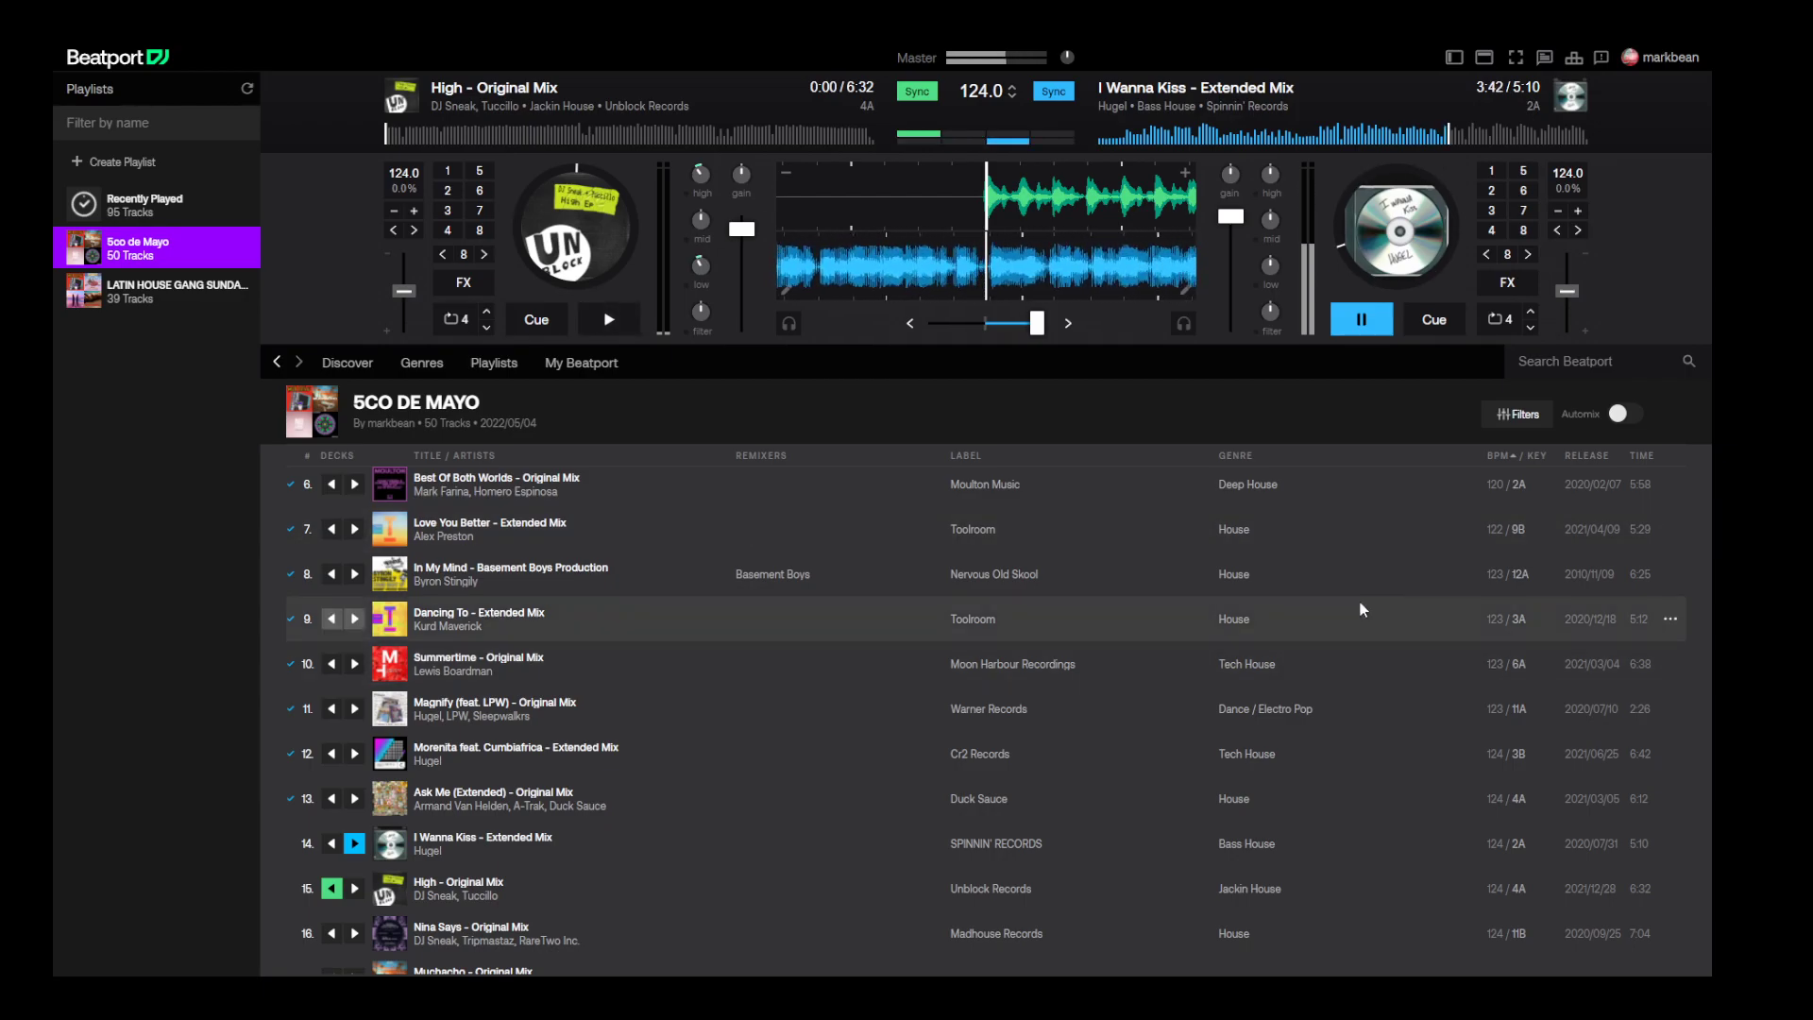
click(581, 134)
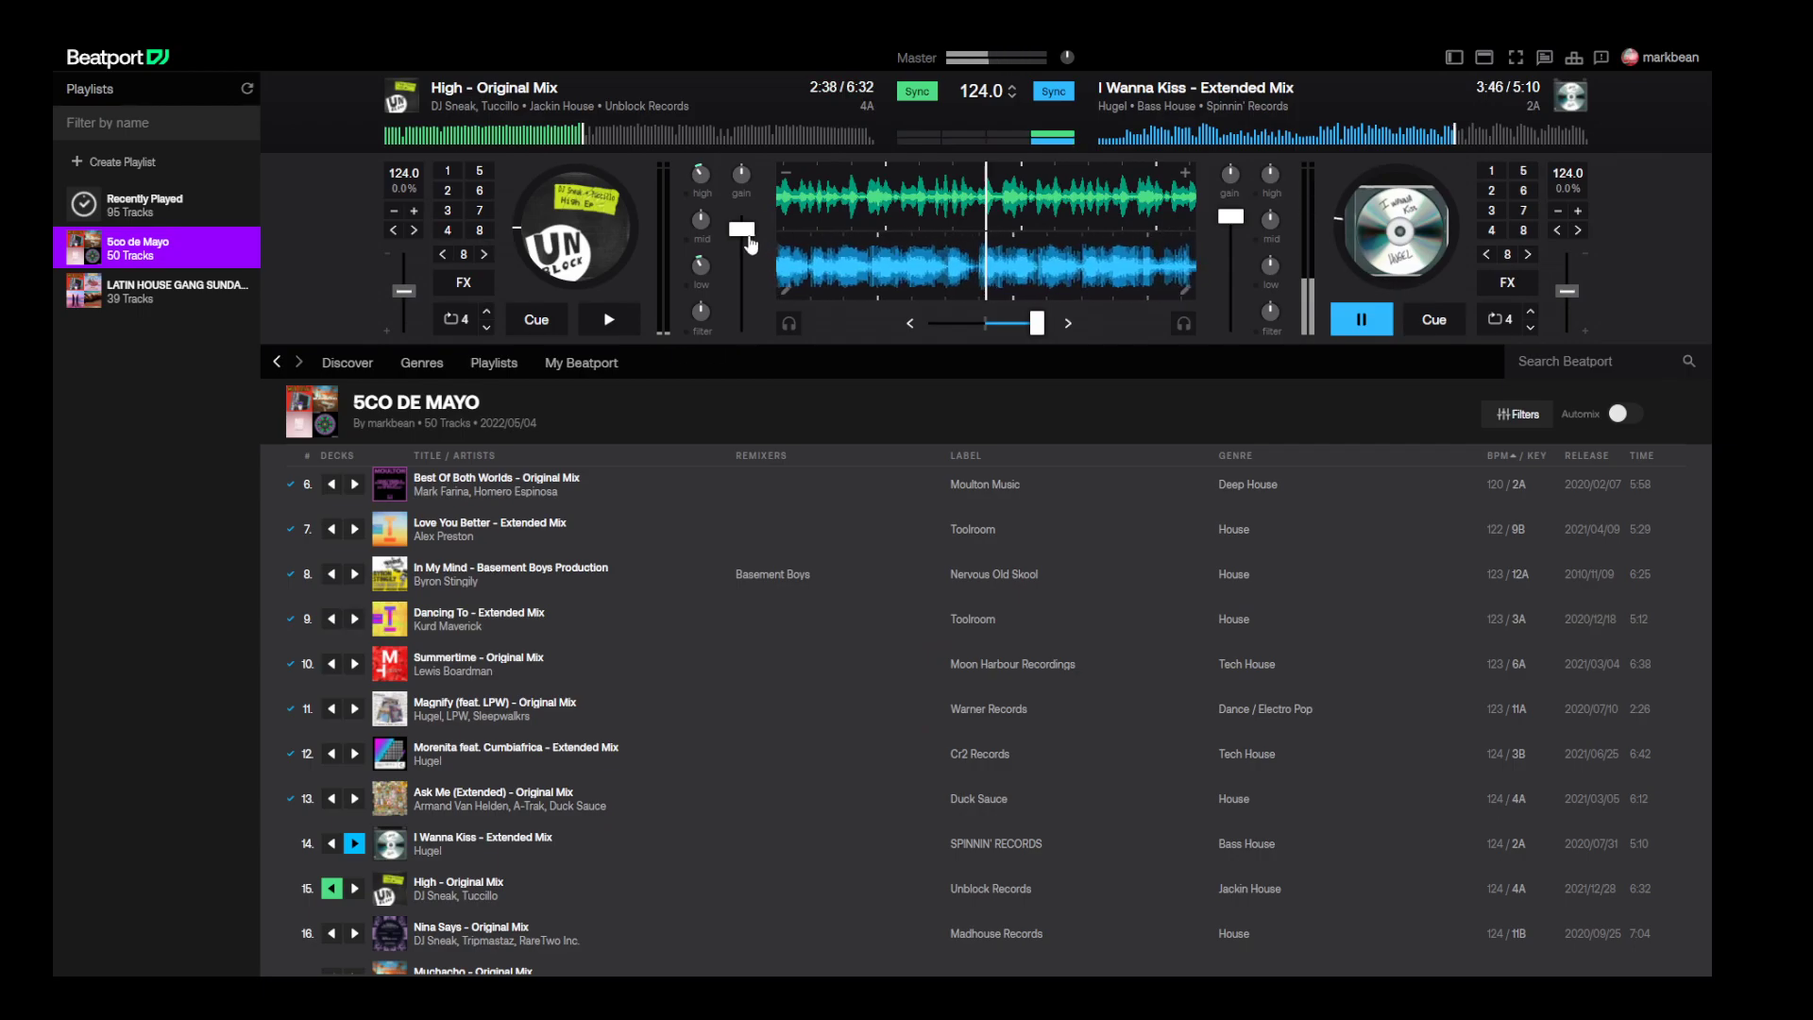
- Start "High" and blend it in with the crossfader centred and the blue deck's low EQ cut
click(612, 321)
drag(1037, 323, 985, 327)
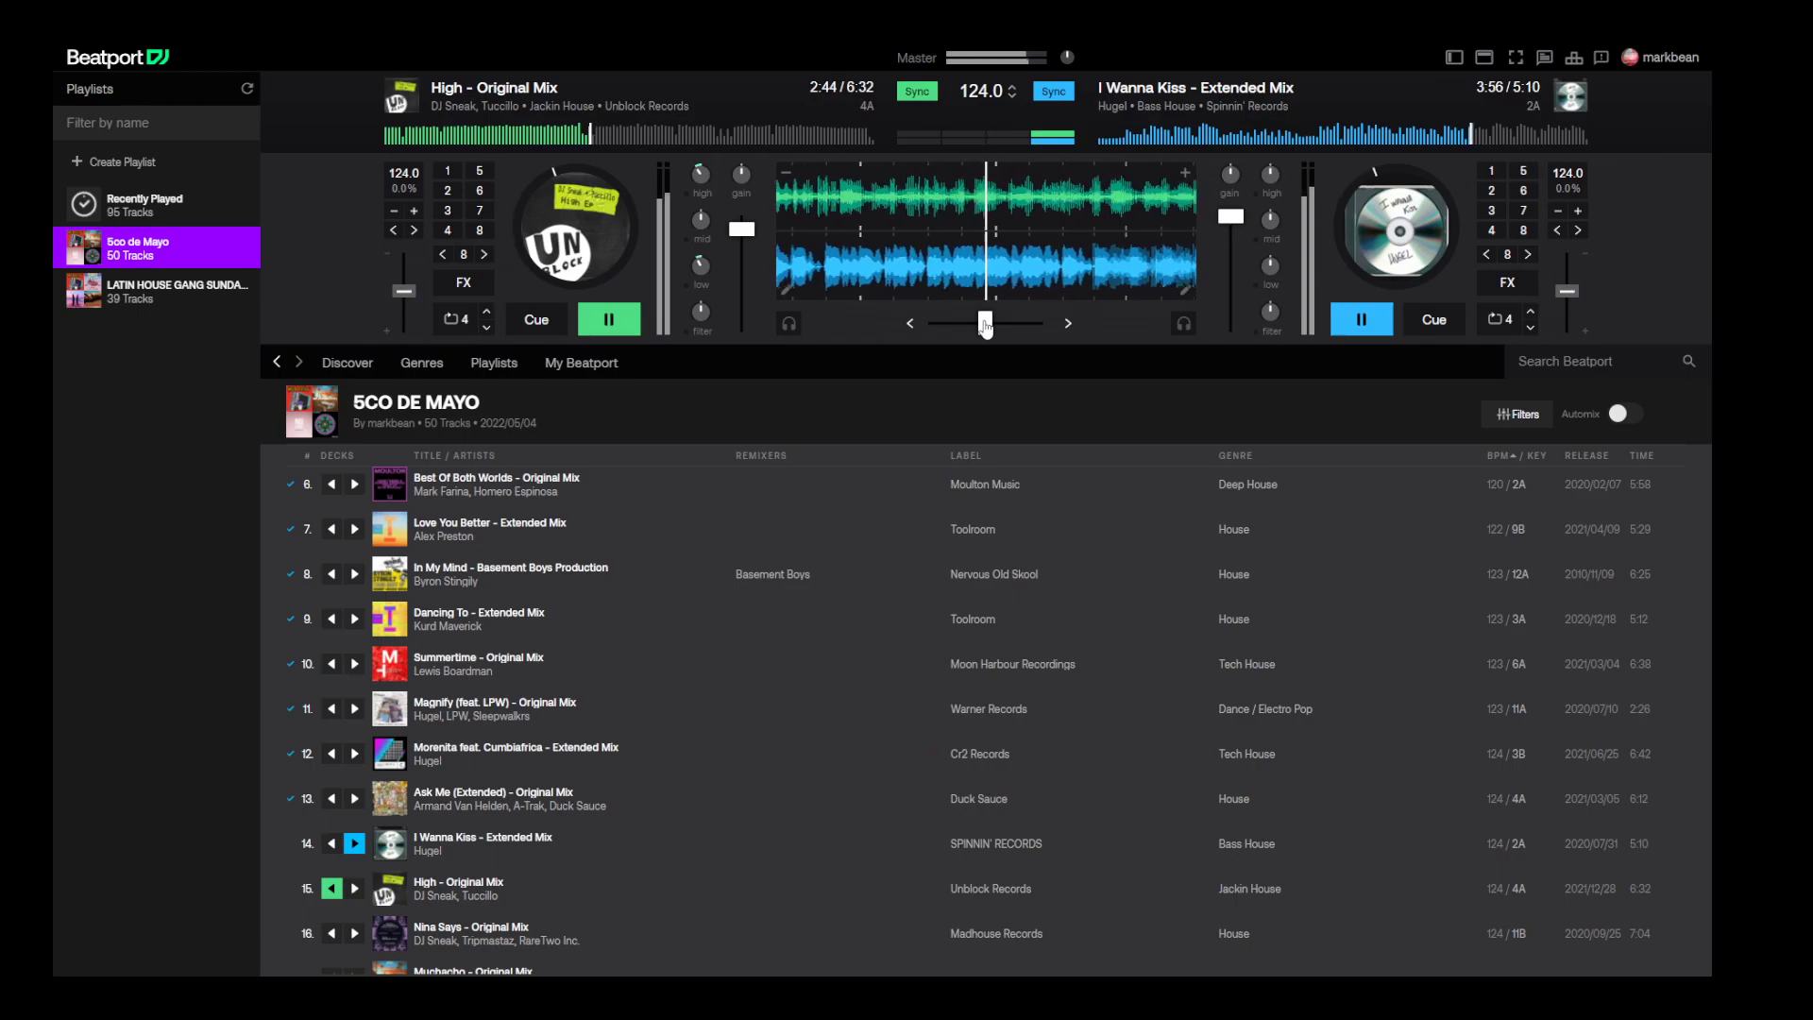
drag(1271, 265, 1270, 284)
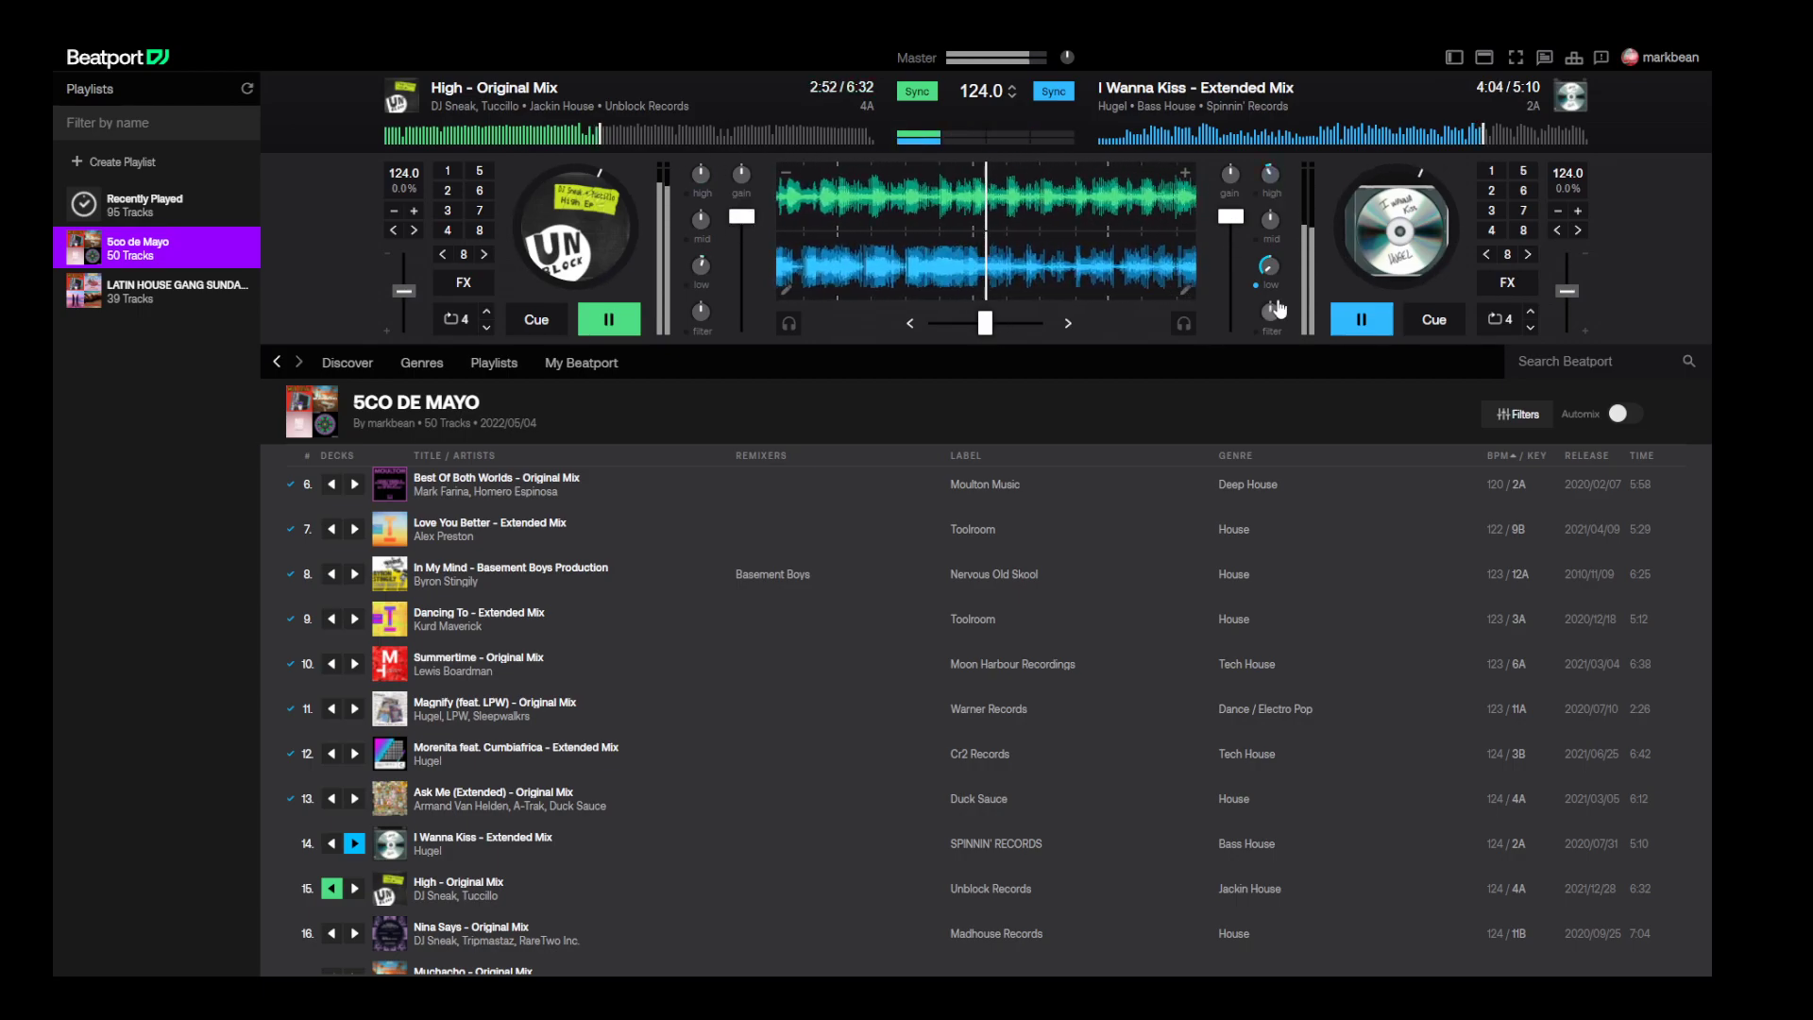
- Nudge the crossfader partway toward green and back to centre, lowering the blue deck's volume fader slightly
mouse_move(985, 323)
mouse_down()
mouse_move(897, 331)
mouse_move(985, 323)
mouse_up()
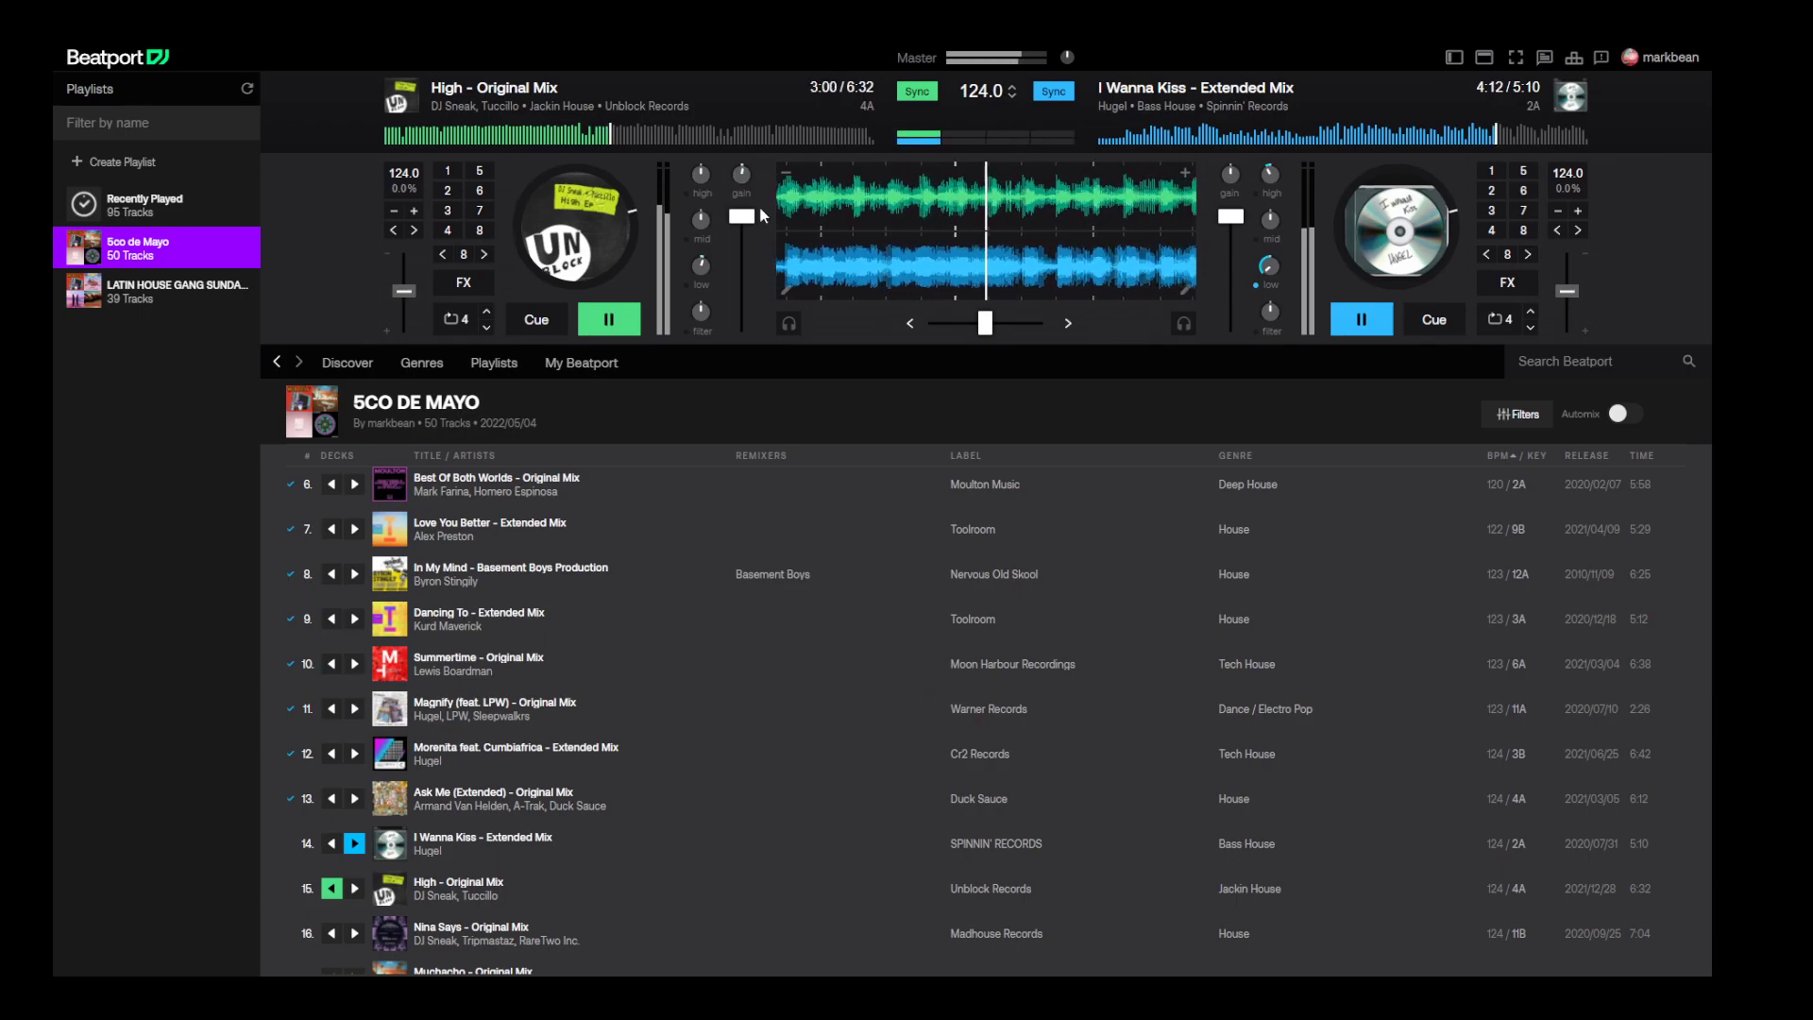
drag(985, 323, 962, 326)
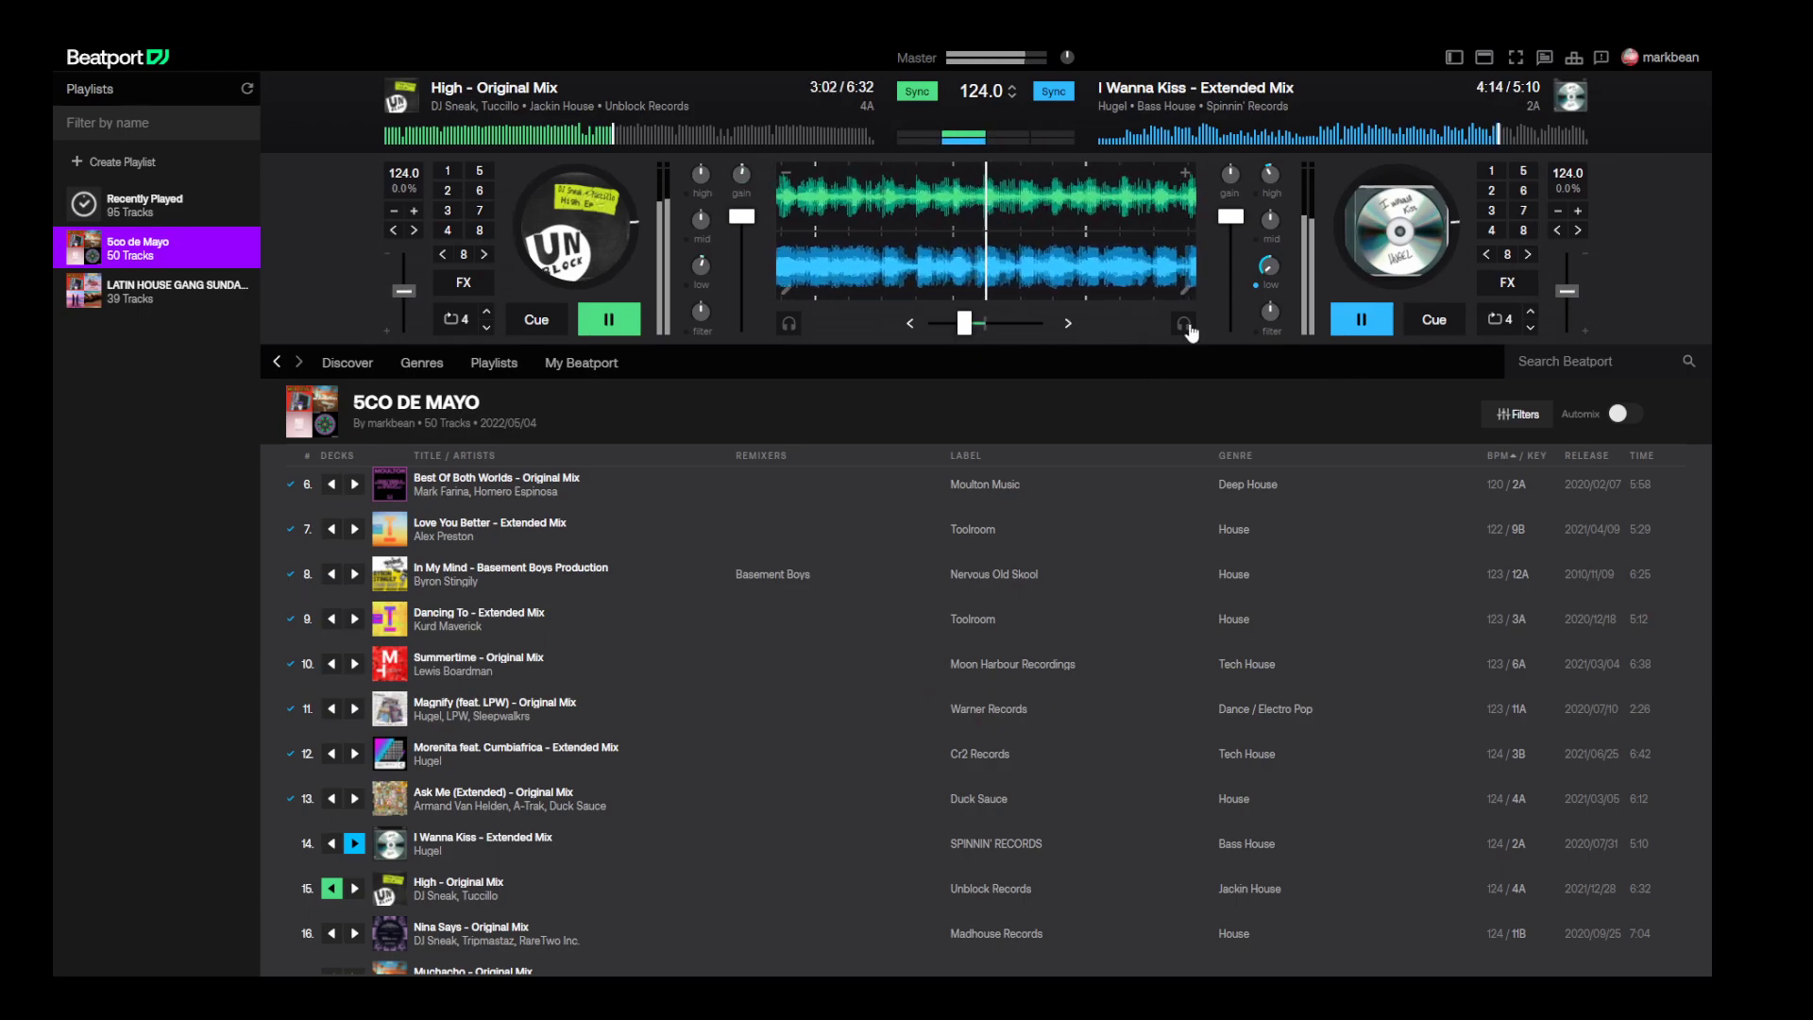
drag(1232, 215, 1232, 241)
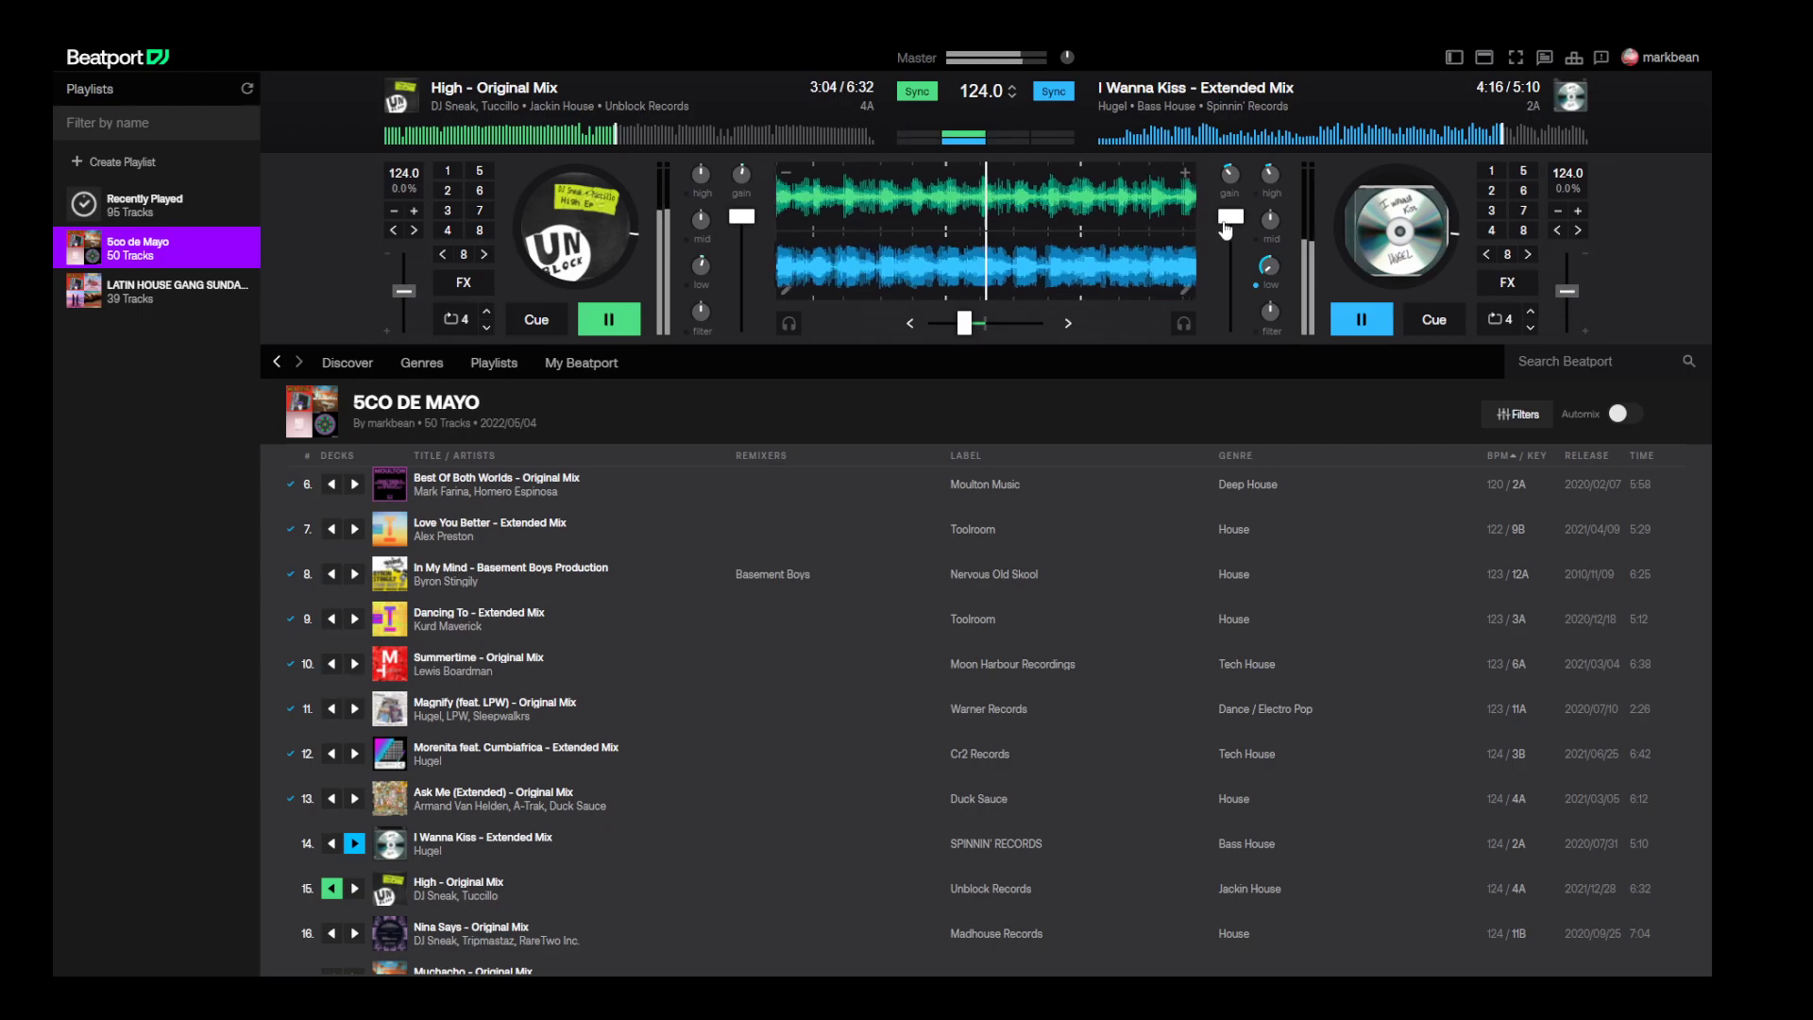
mouse_move(965, 324)
mouse_down()
mouse_move(933, 326)
mouse_move(986, 325)
mouse_up()
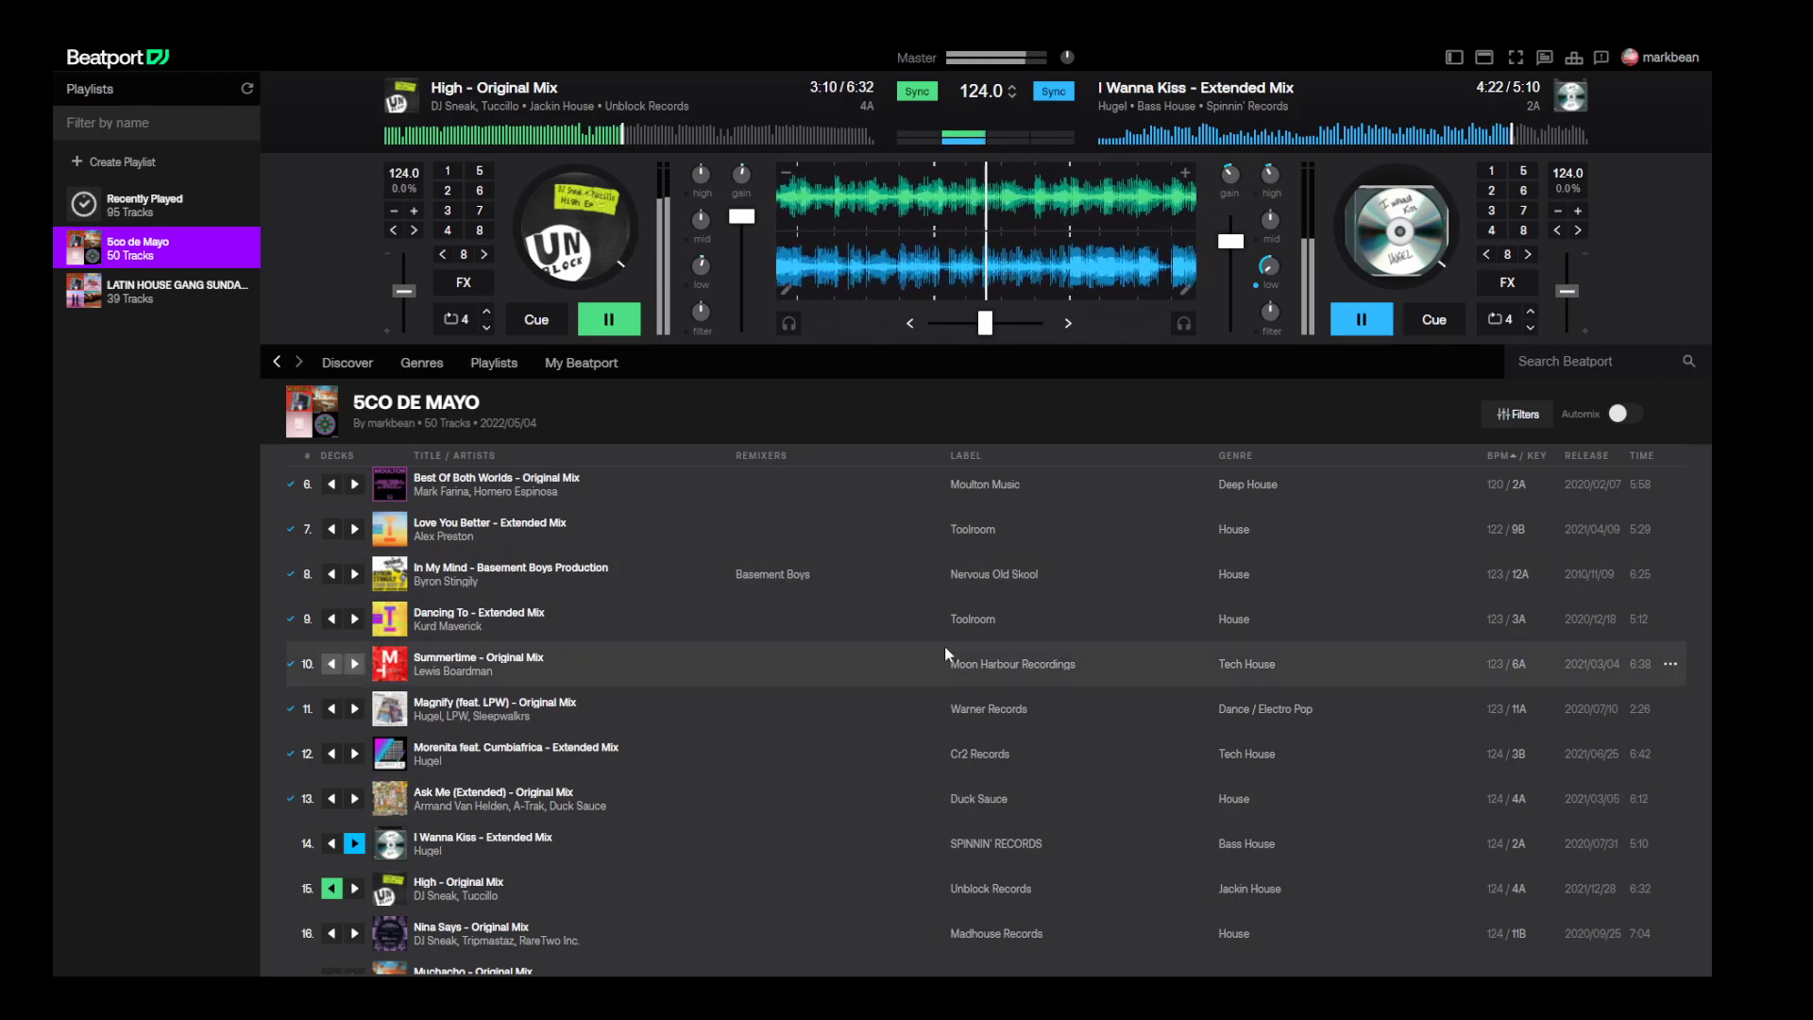
- Finish the transition to "High" by restoring the blue low EQ and volume, moving the crossfader fully to green and stopping the blue deck
drag(1271, 268, 1231, 217)
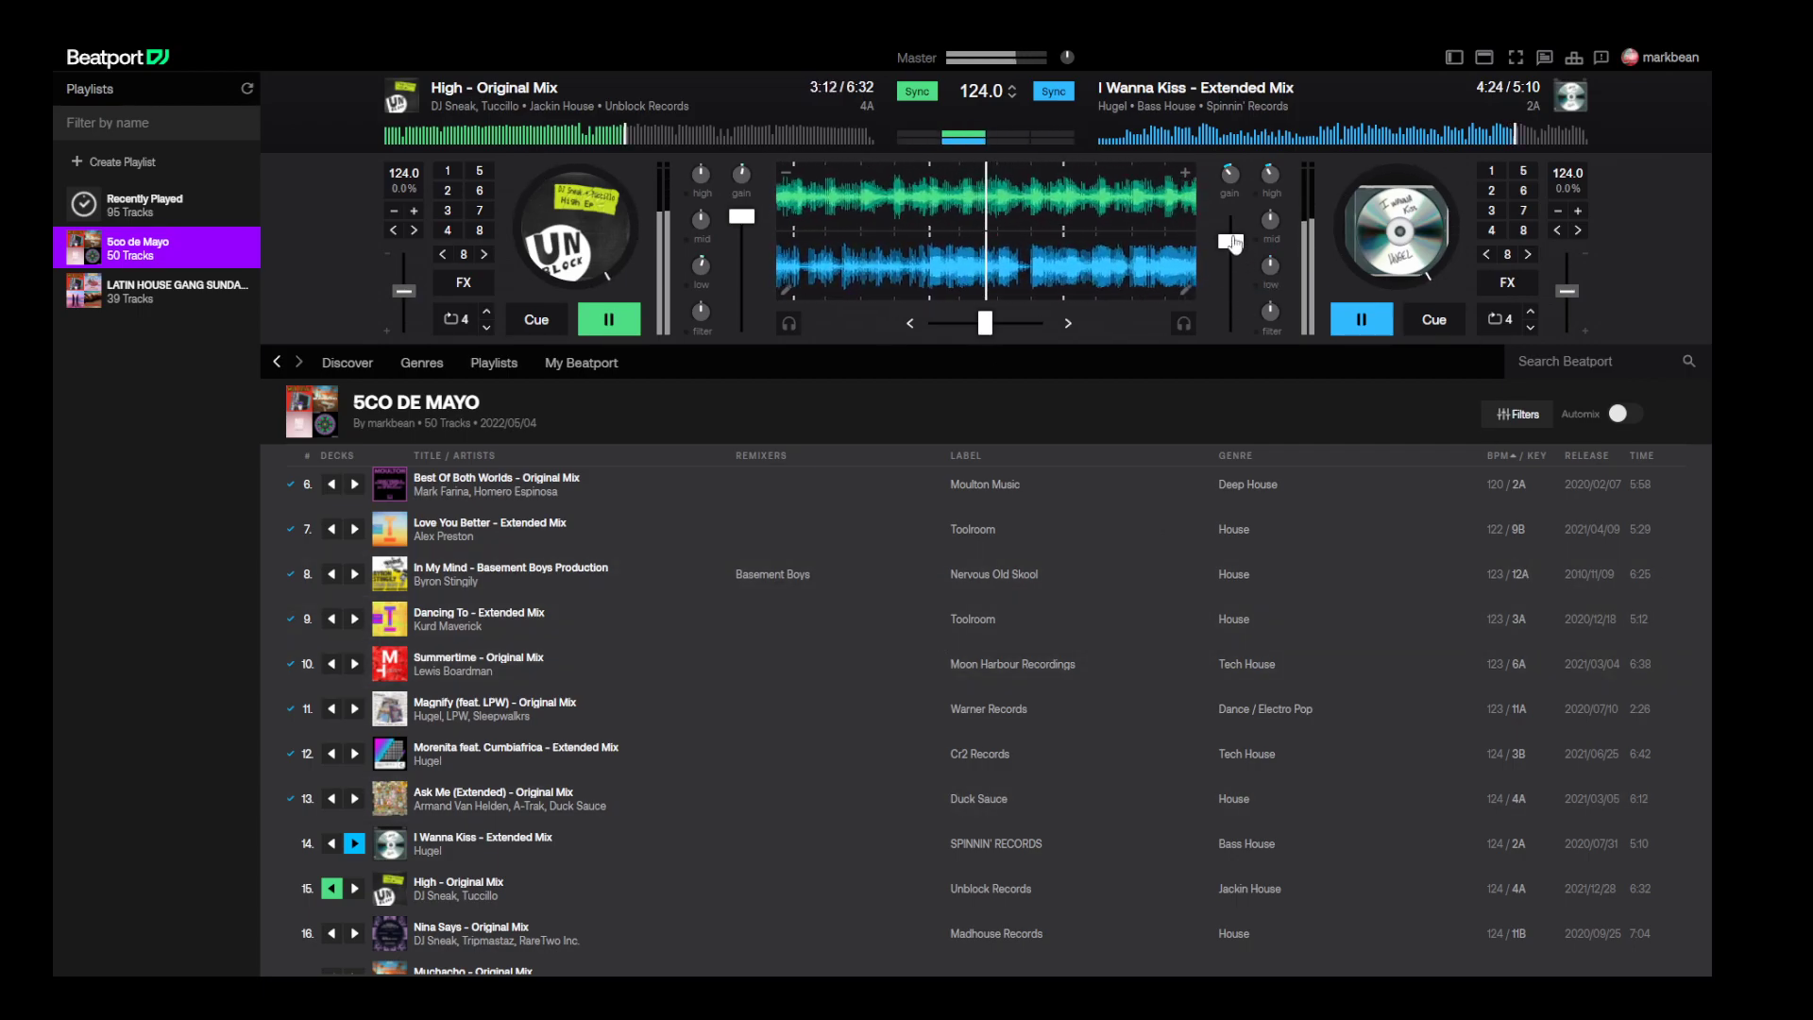
drag(985, 324, 934, 324)
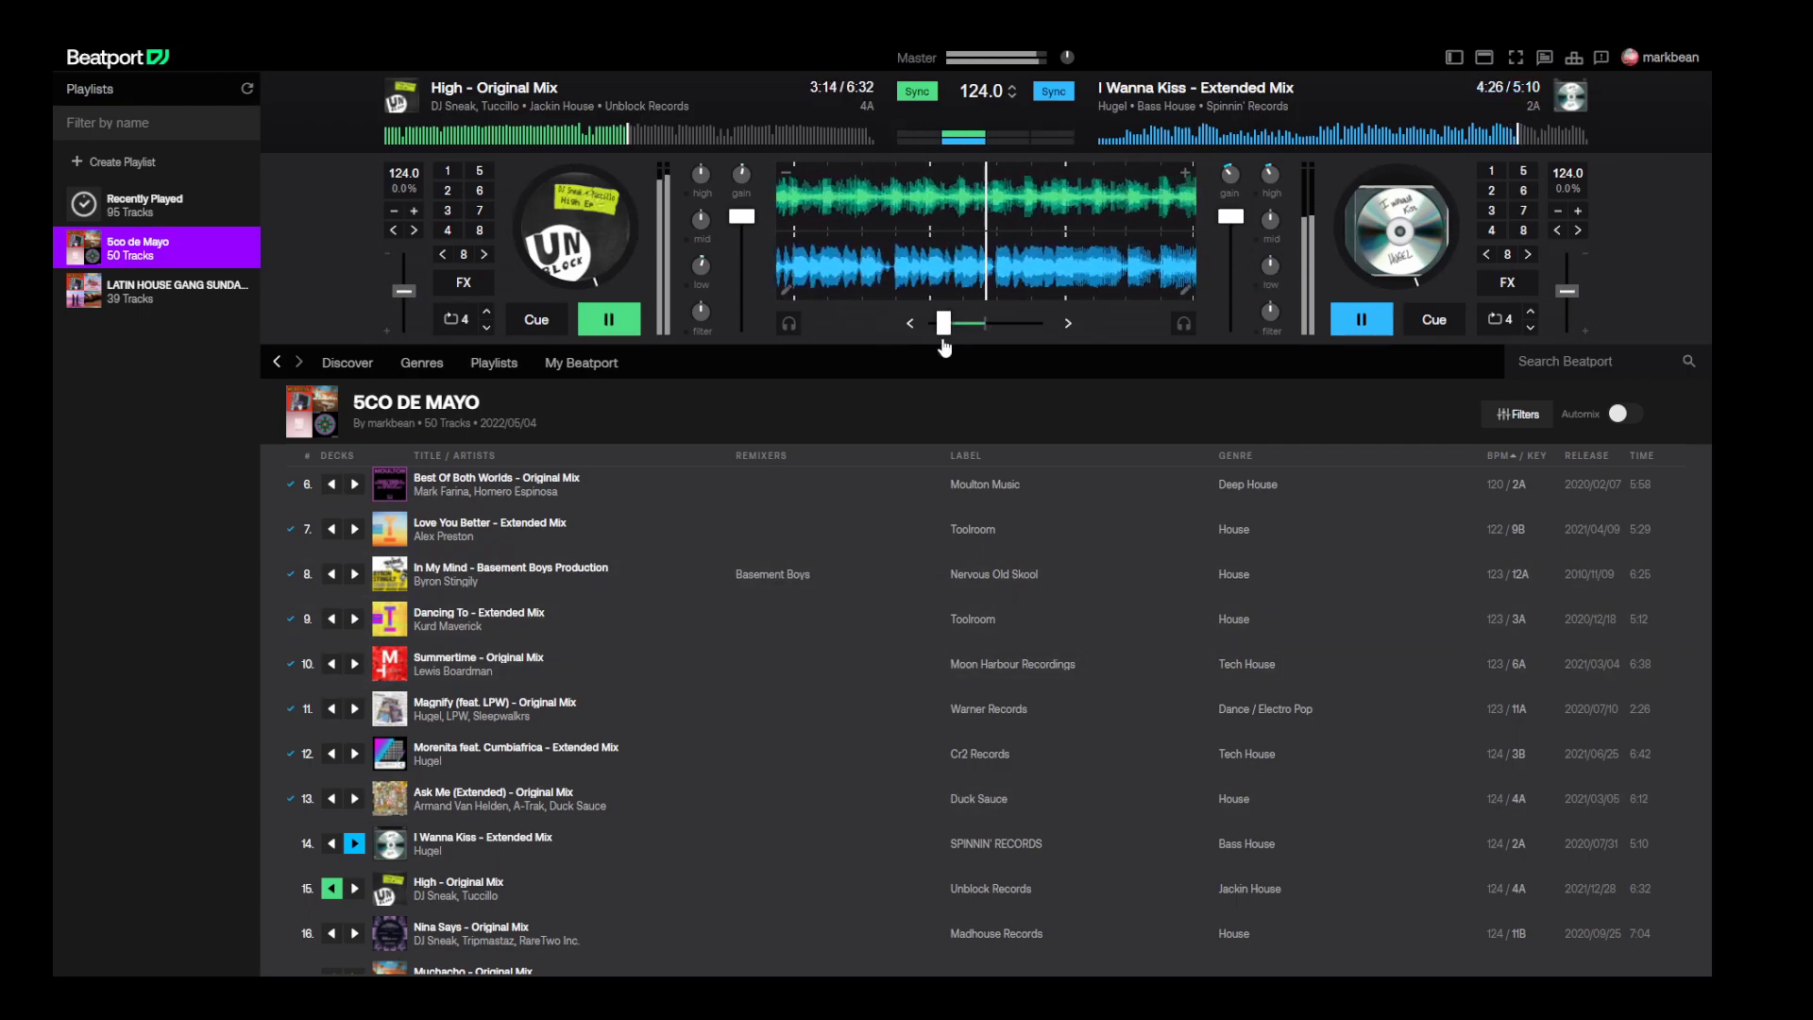
click(1369, 321)
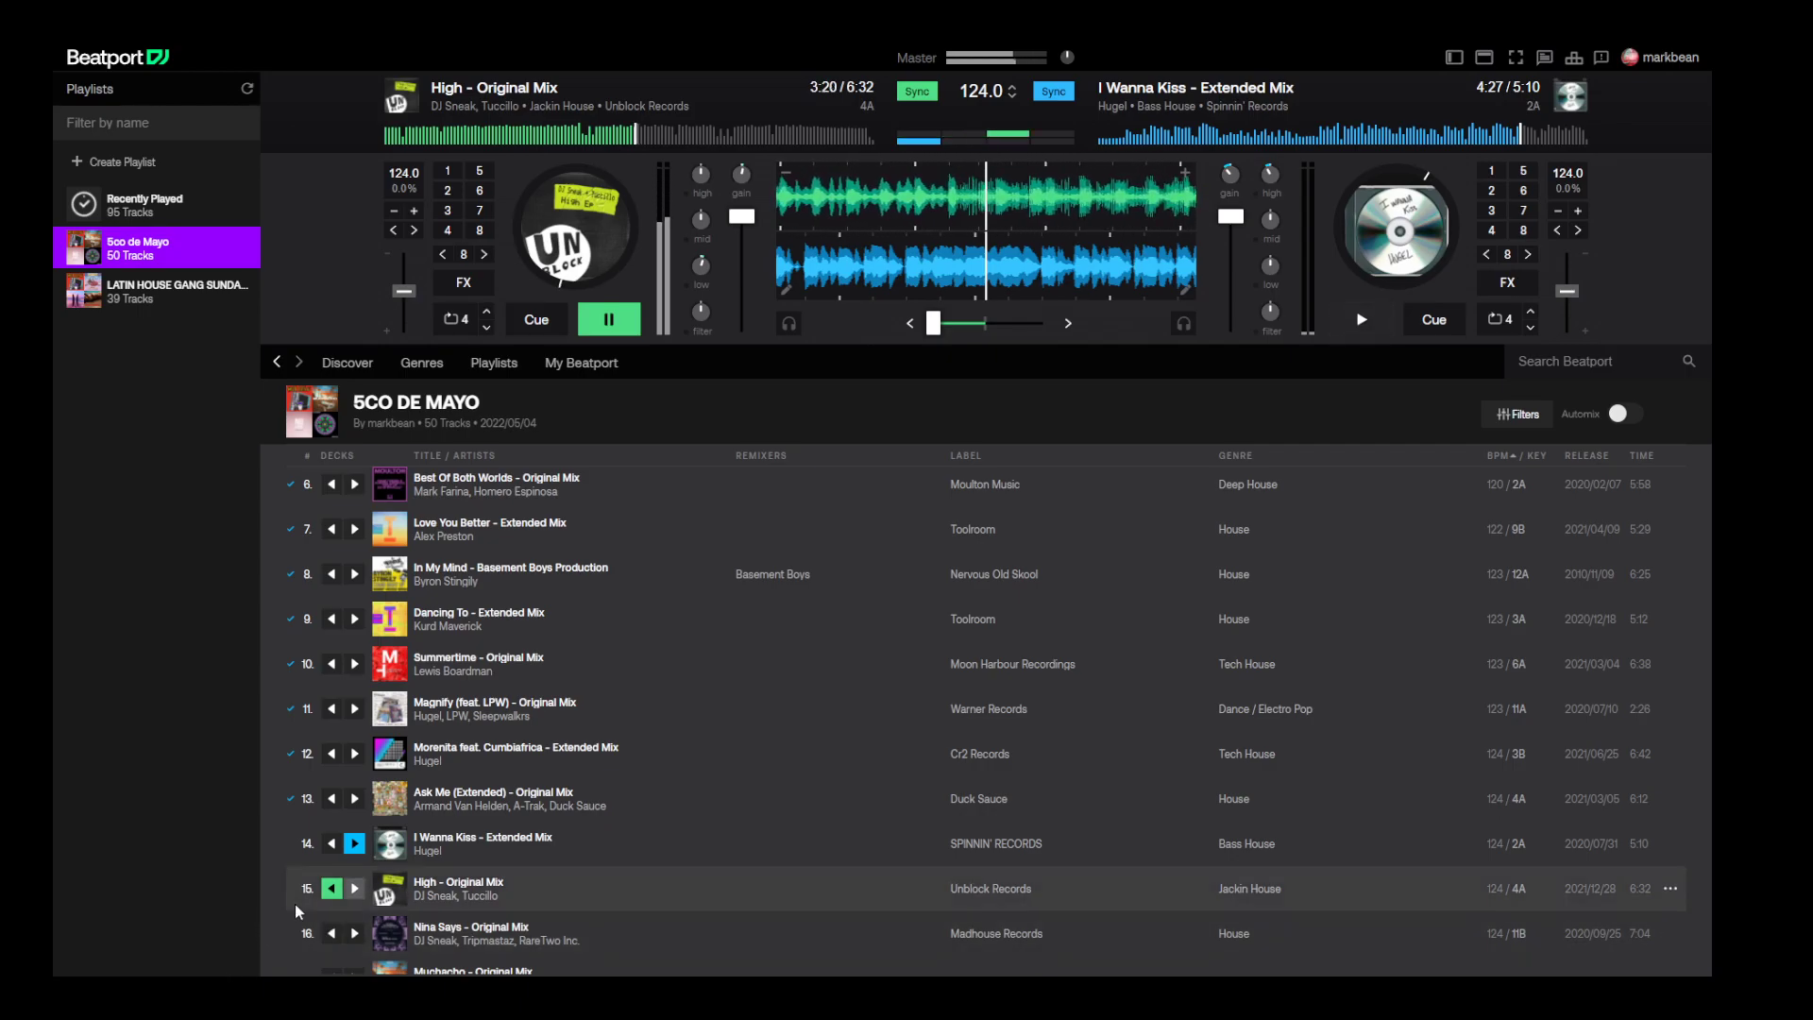
- Load "Nina Says - Original Mix" onto the blue deck positioned at 4:27 and start it
scroll(321, 850, down, 3)
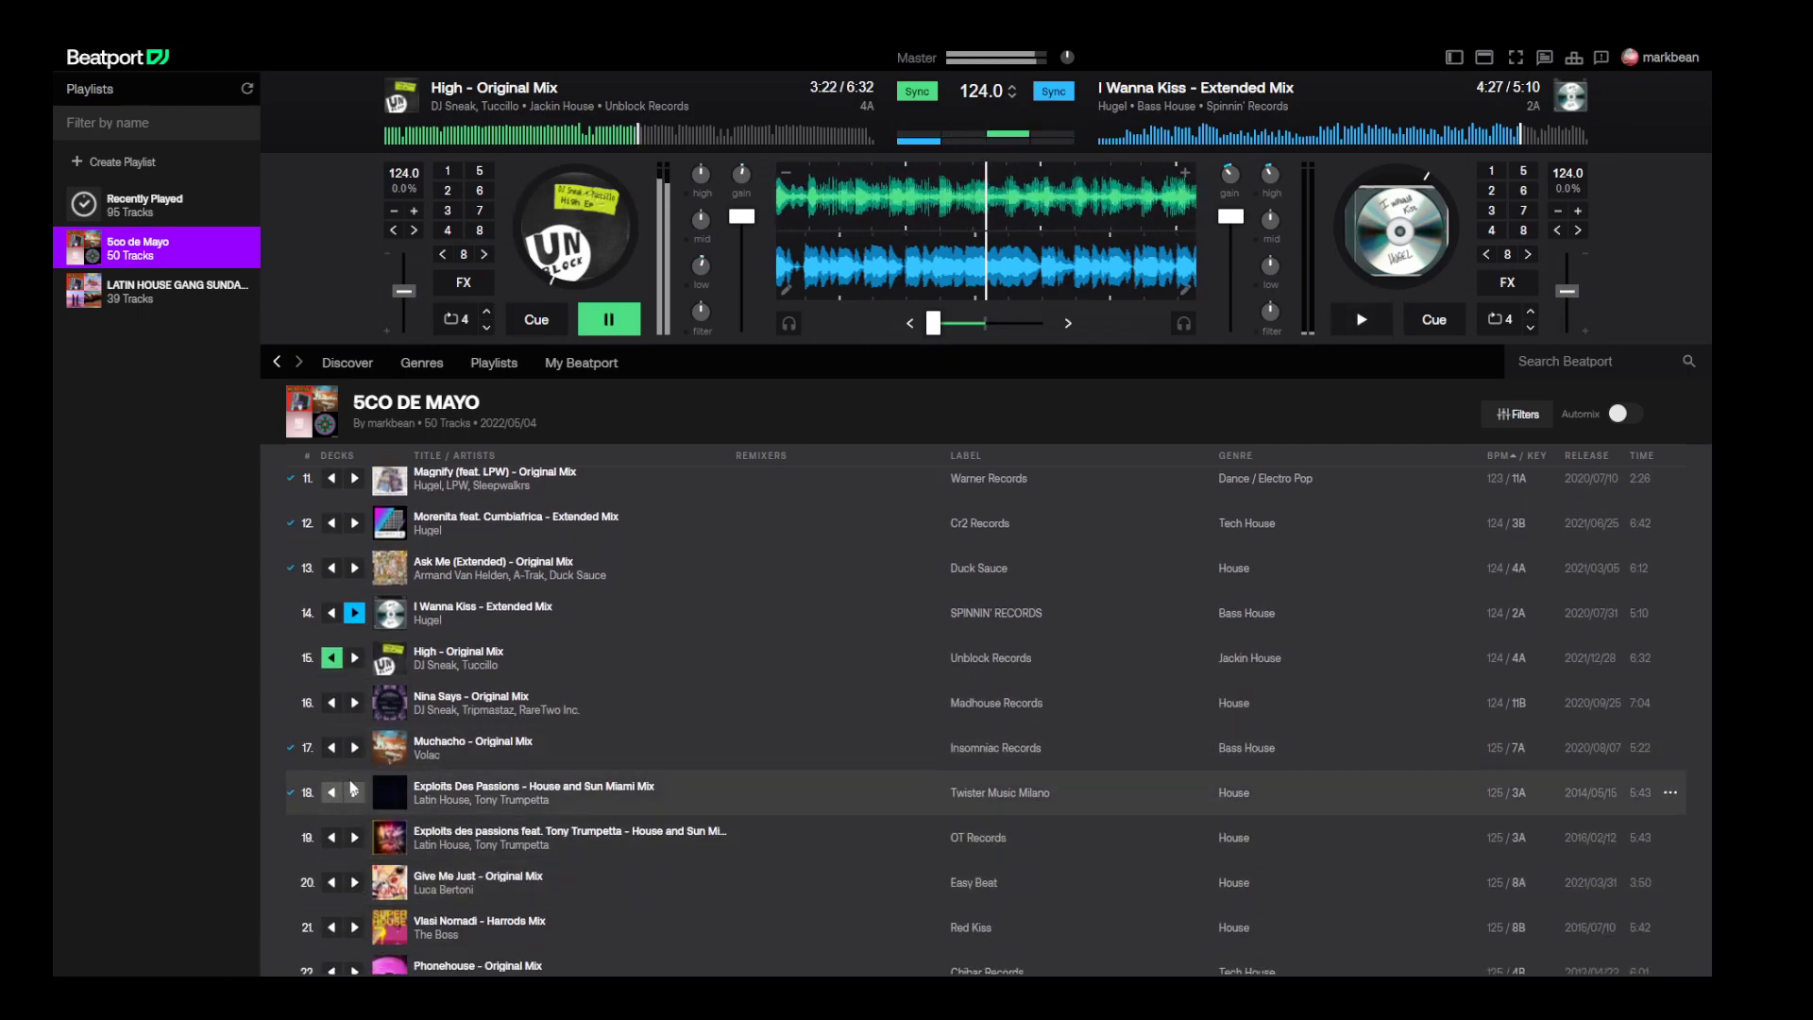
click(356, 703)
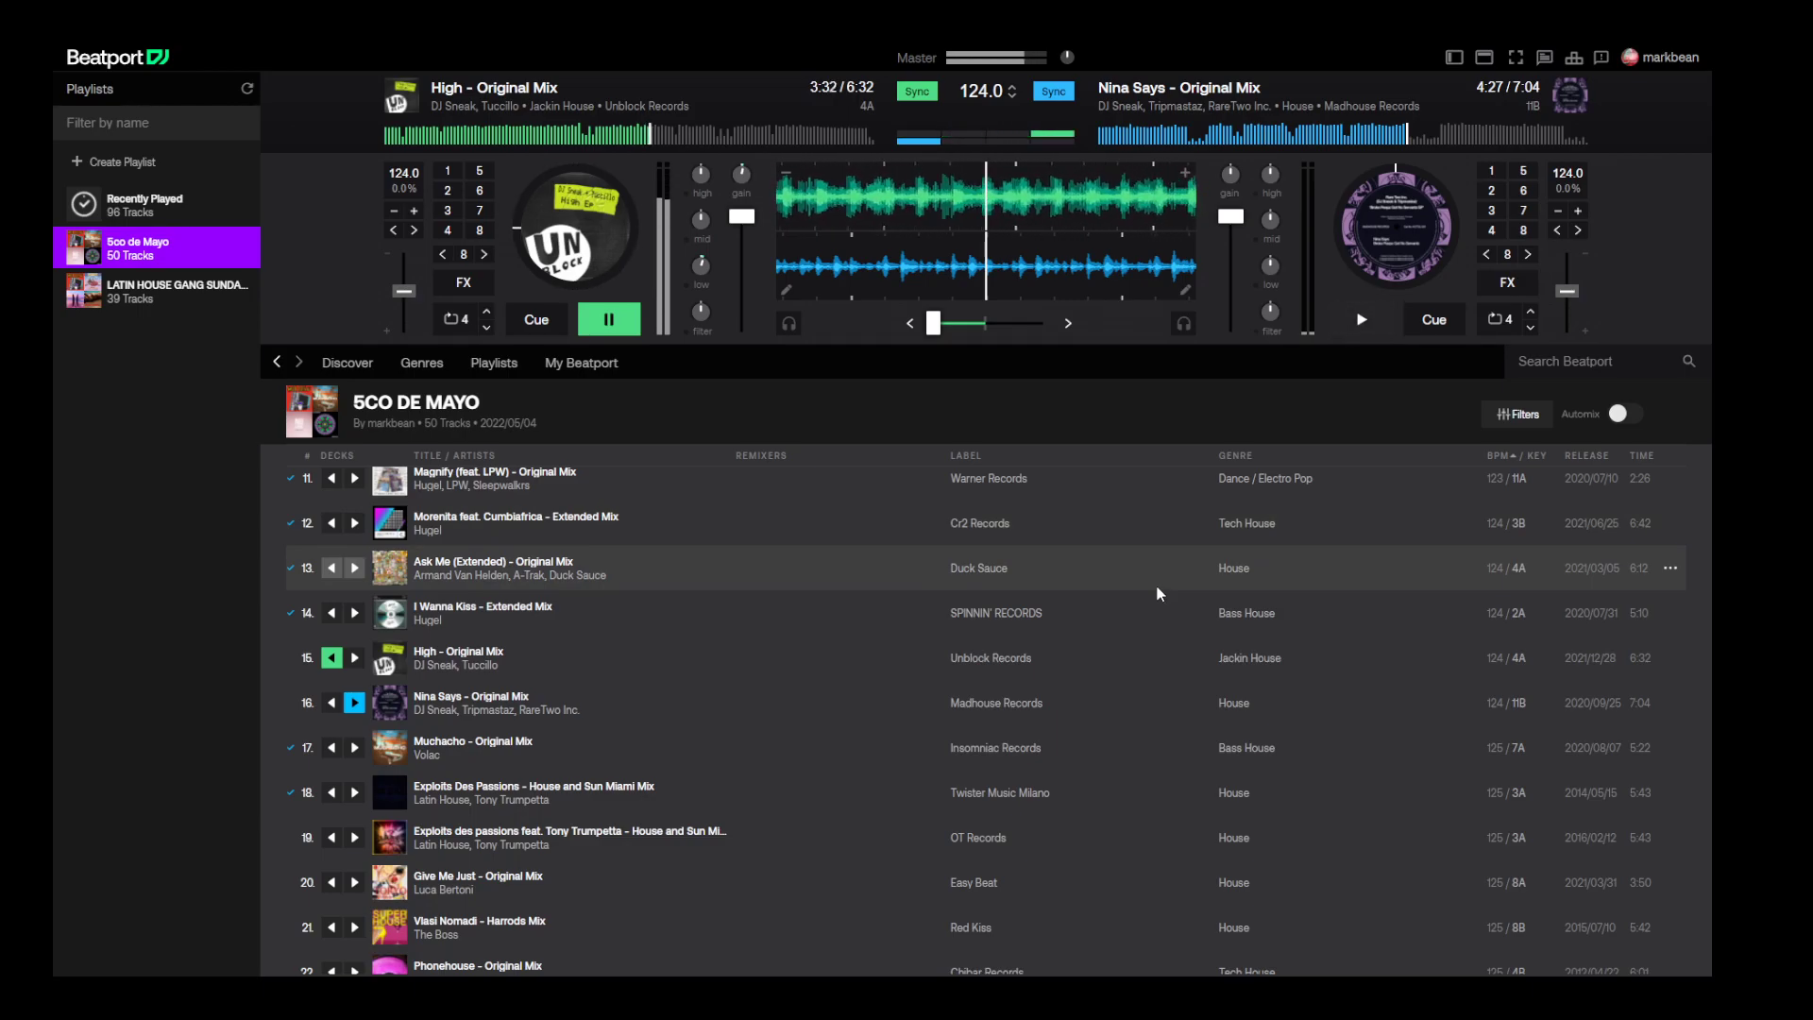
click(1342, 326)
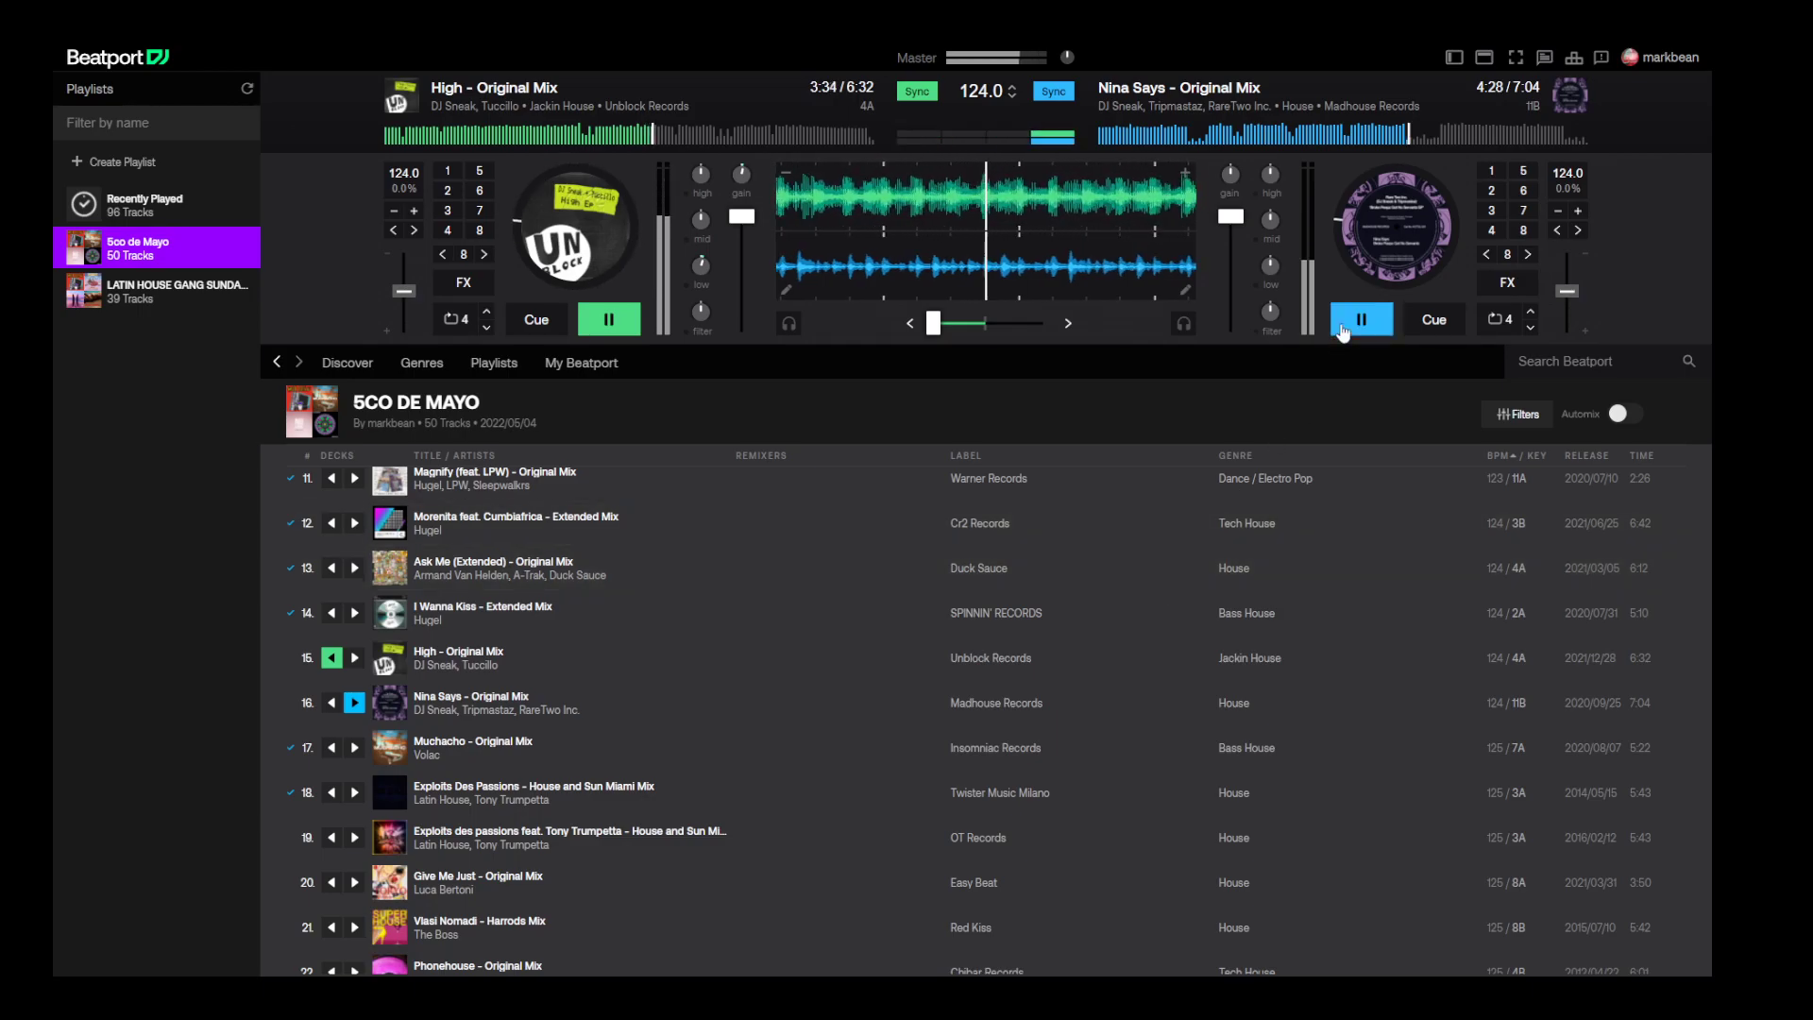
- Transition to "Nina Says", cutting and restoring the green low EQ, lowering the green volume, ending fully on blue with the green deck stopped
drag(933, 349, 985, 340)
drag(701, 265, 832, 267)
drag(742, 216, 1162, 243)
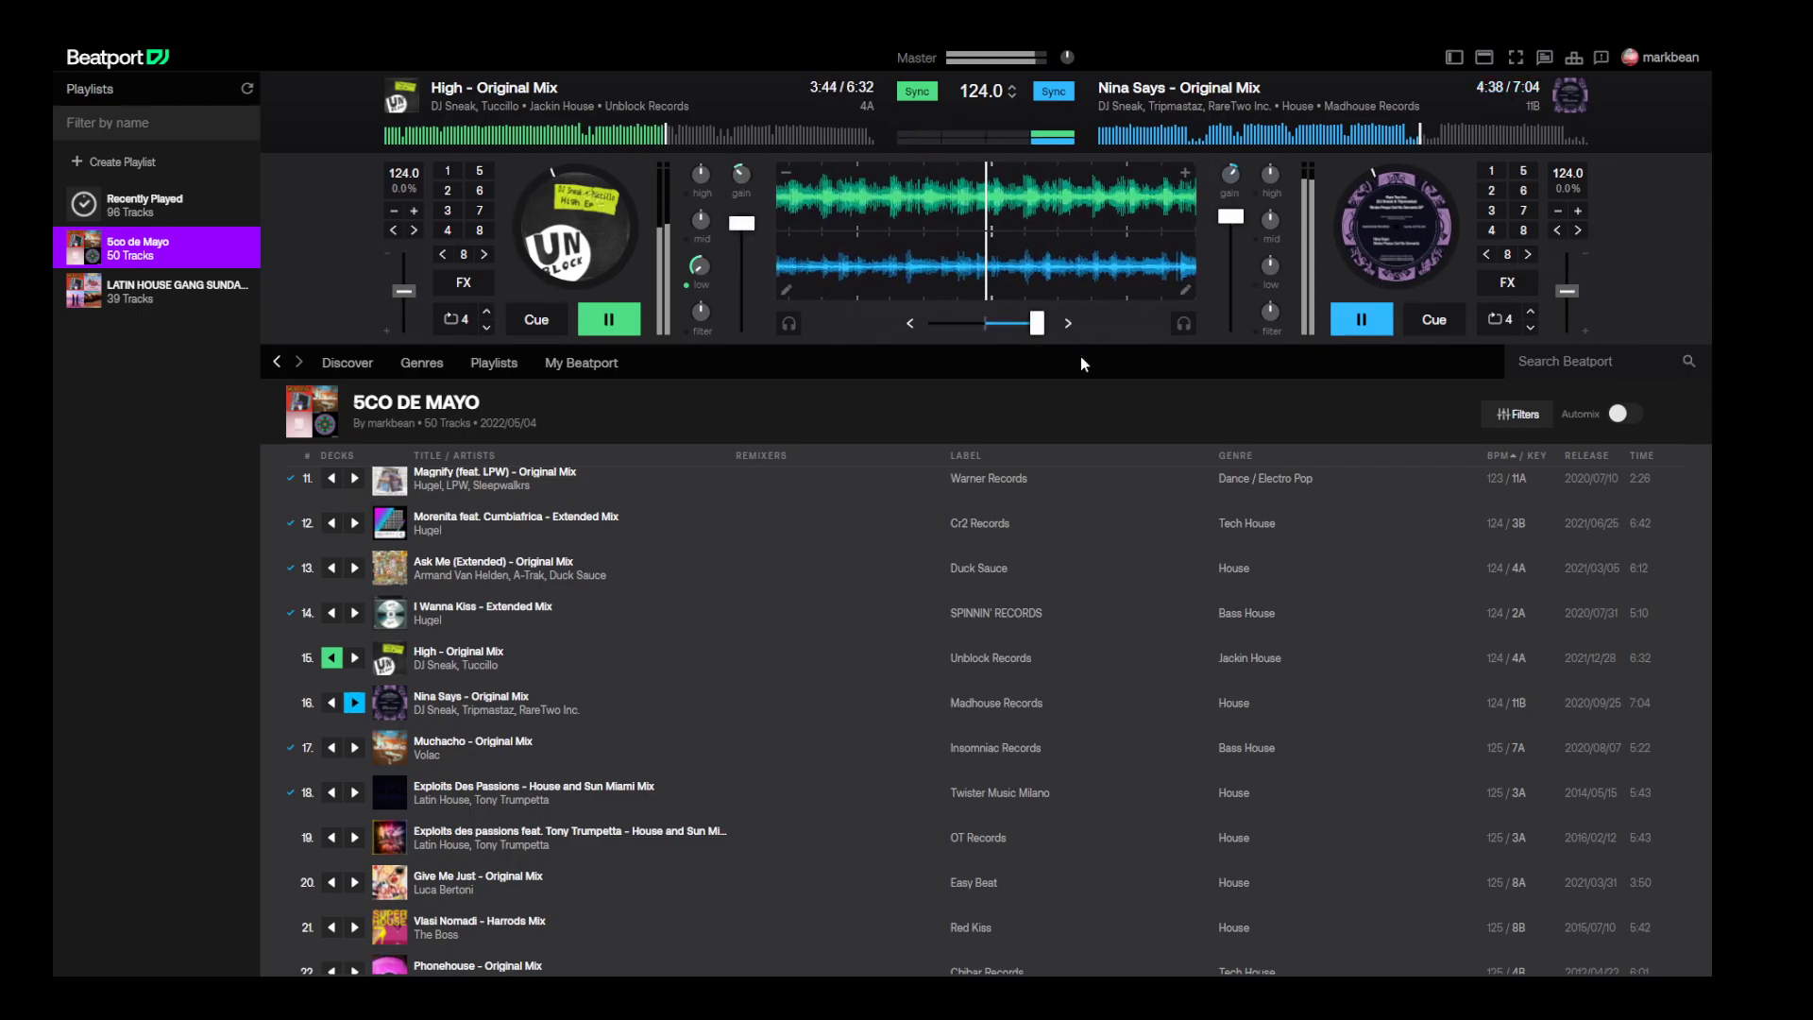
drag(985, 323, 998, 323)
click(686, 284)
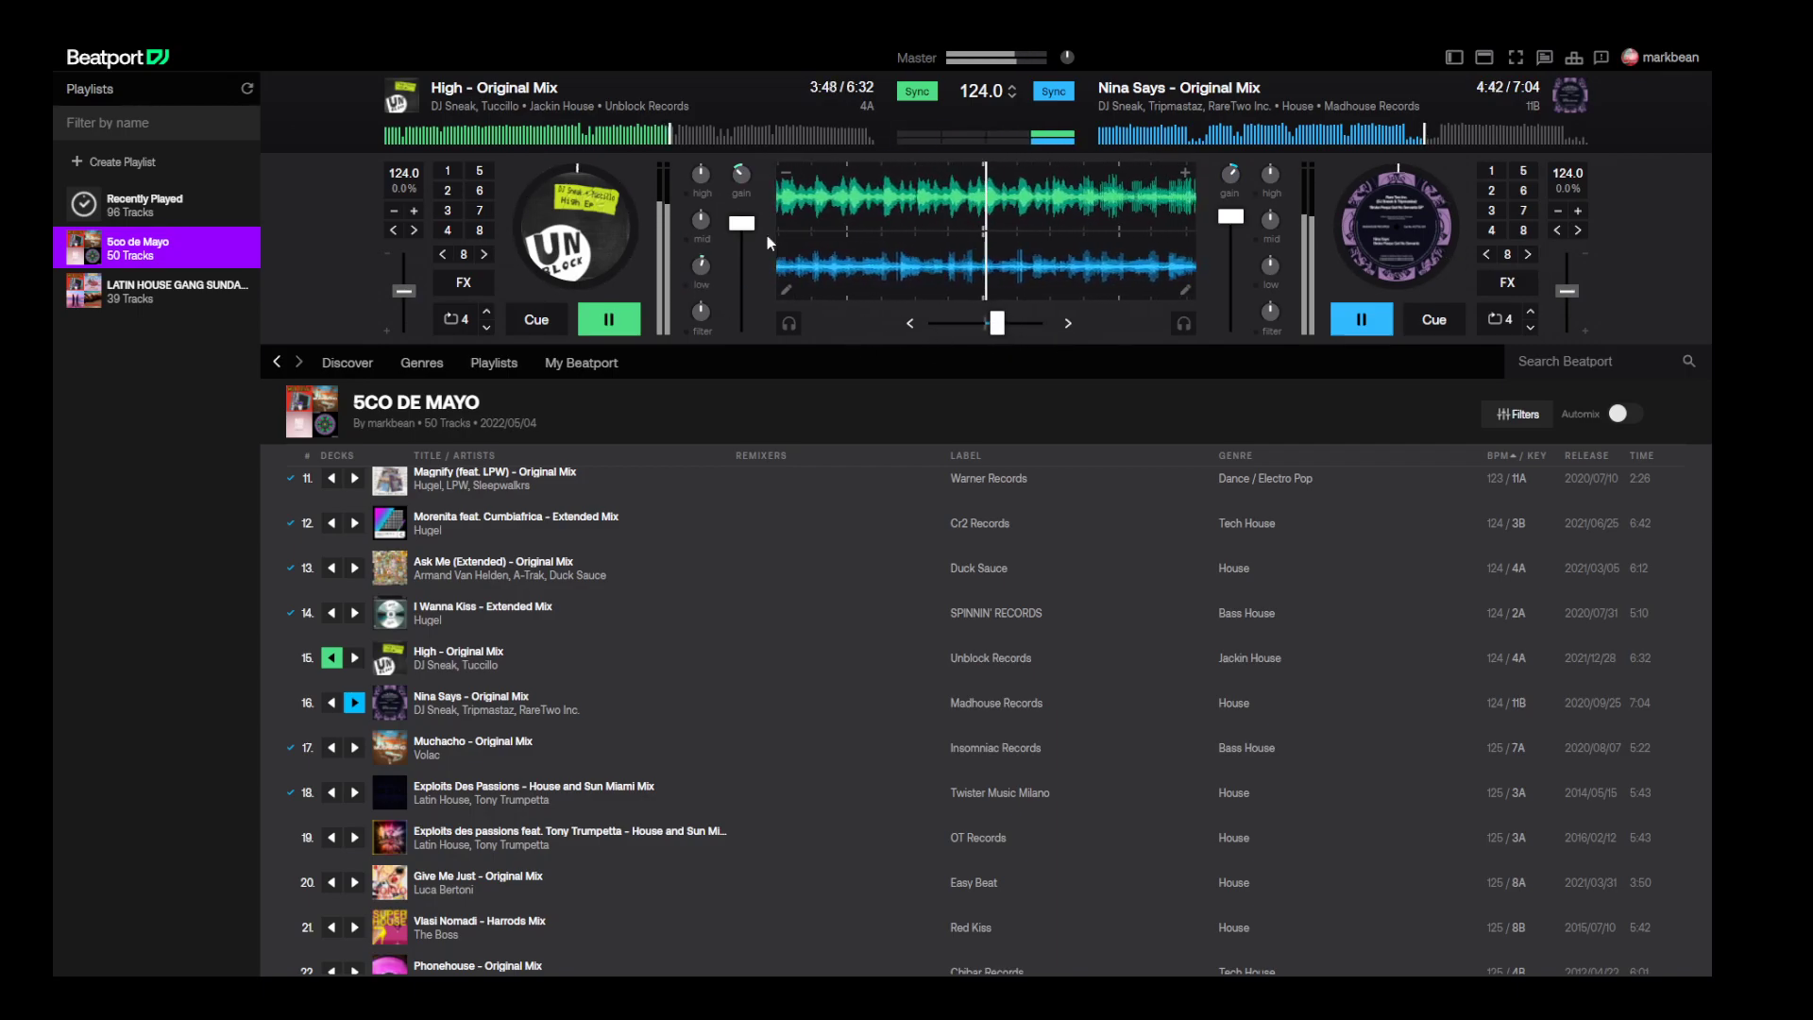
drag(742, 223, 745, 230)
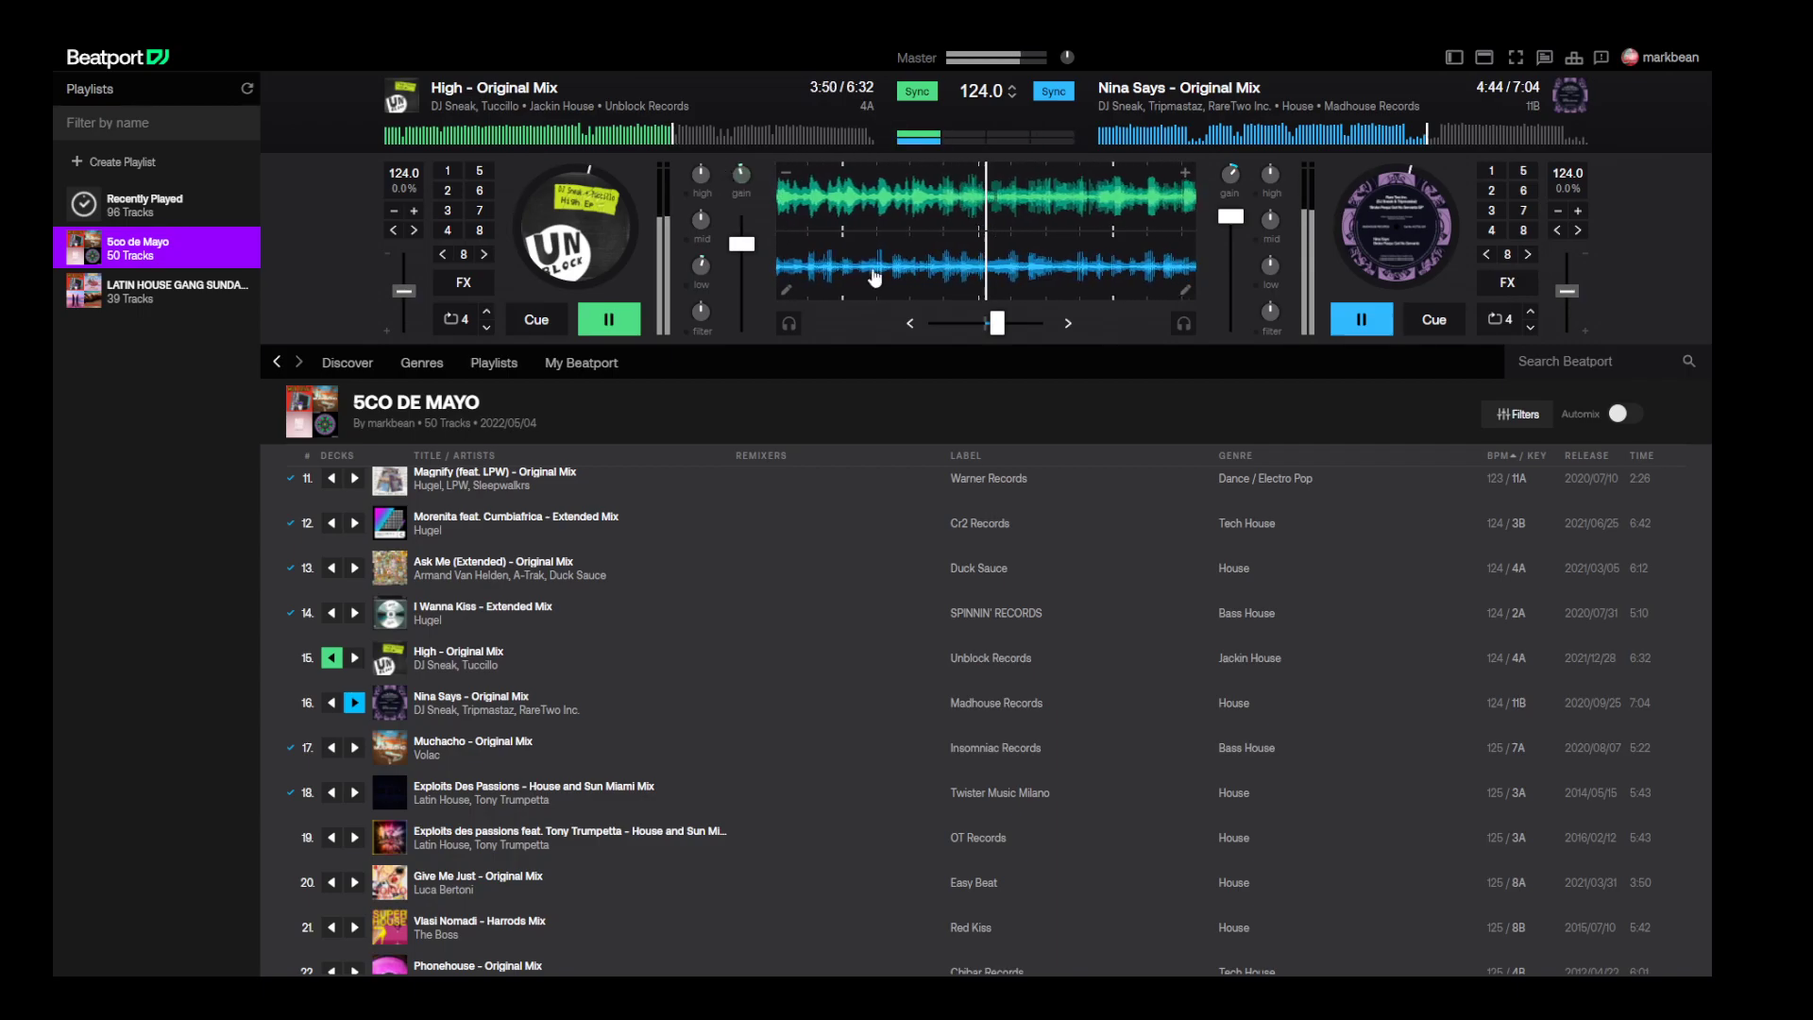
click(608, 321)
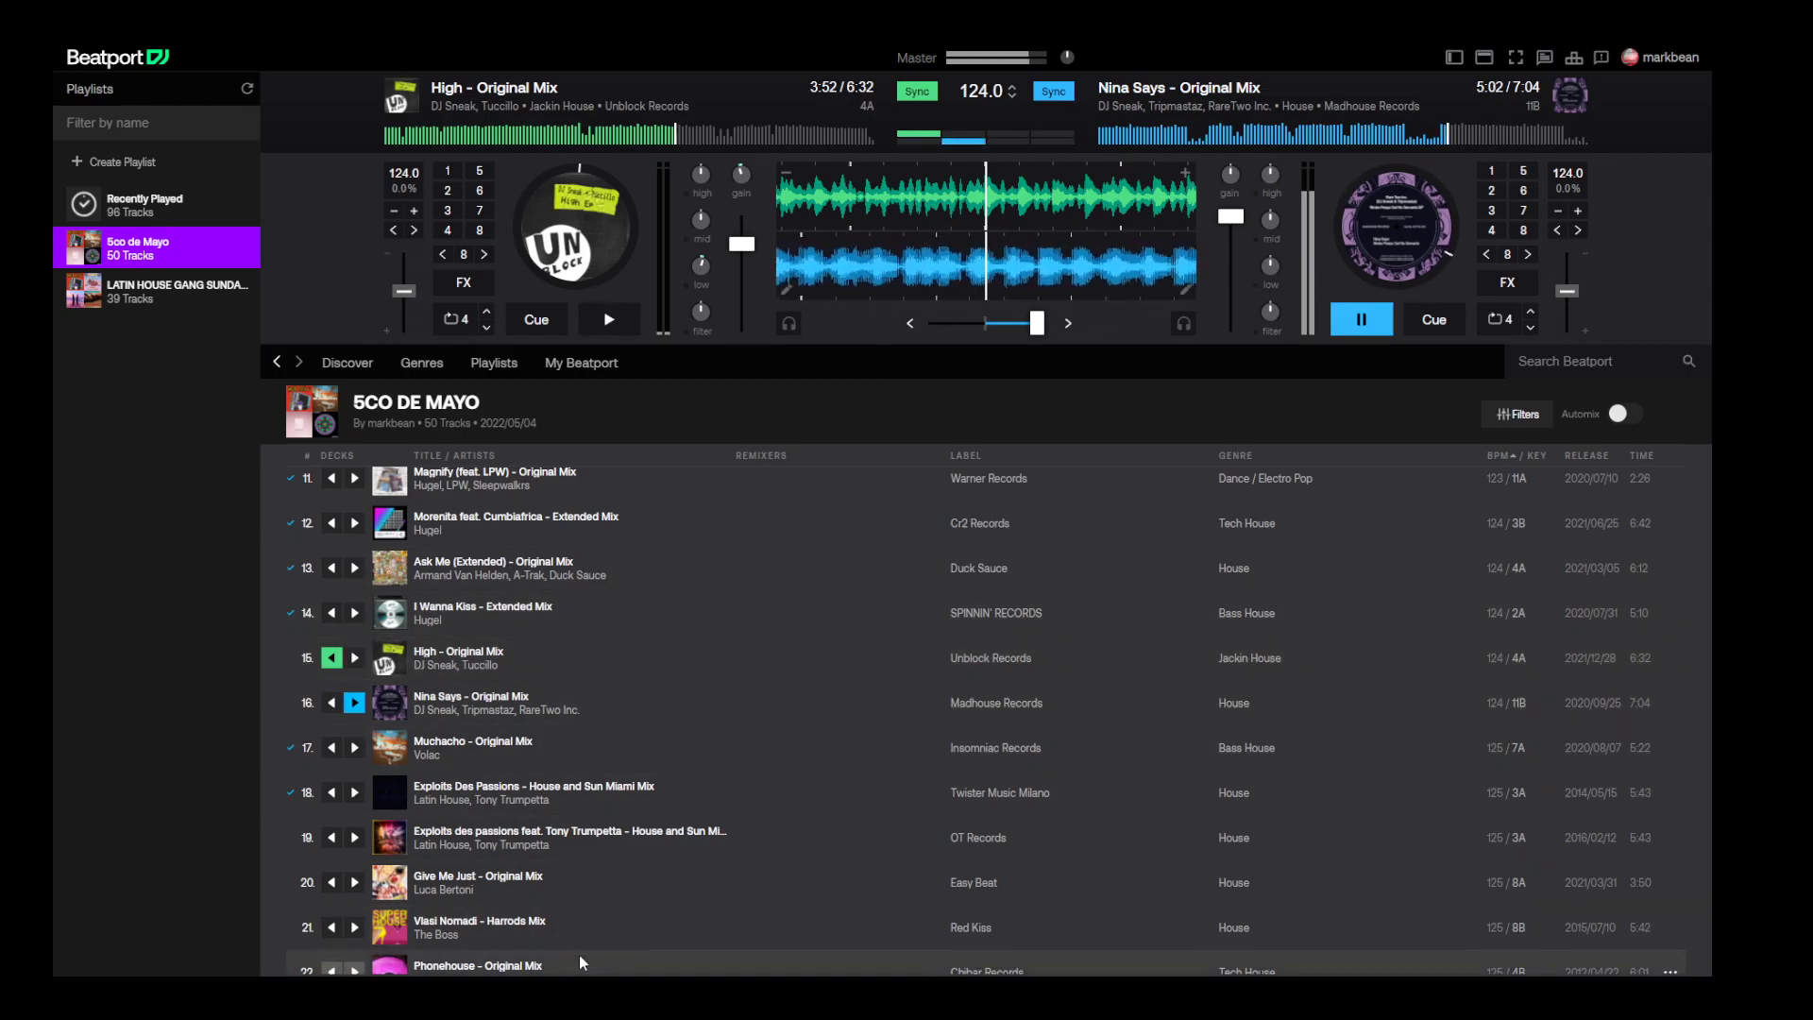
- Load "Exploits des passions feat. Tony Trumpetta" onto the green deck, re-engage sync, start it from 3:00 and switch over fully to green
scroll(633, 903, down, 3)
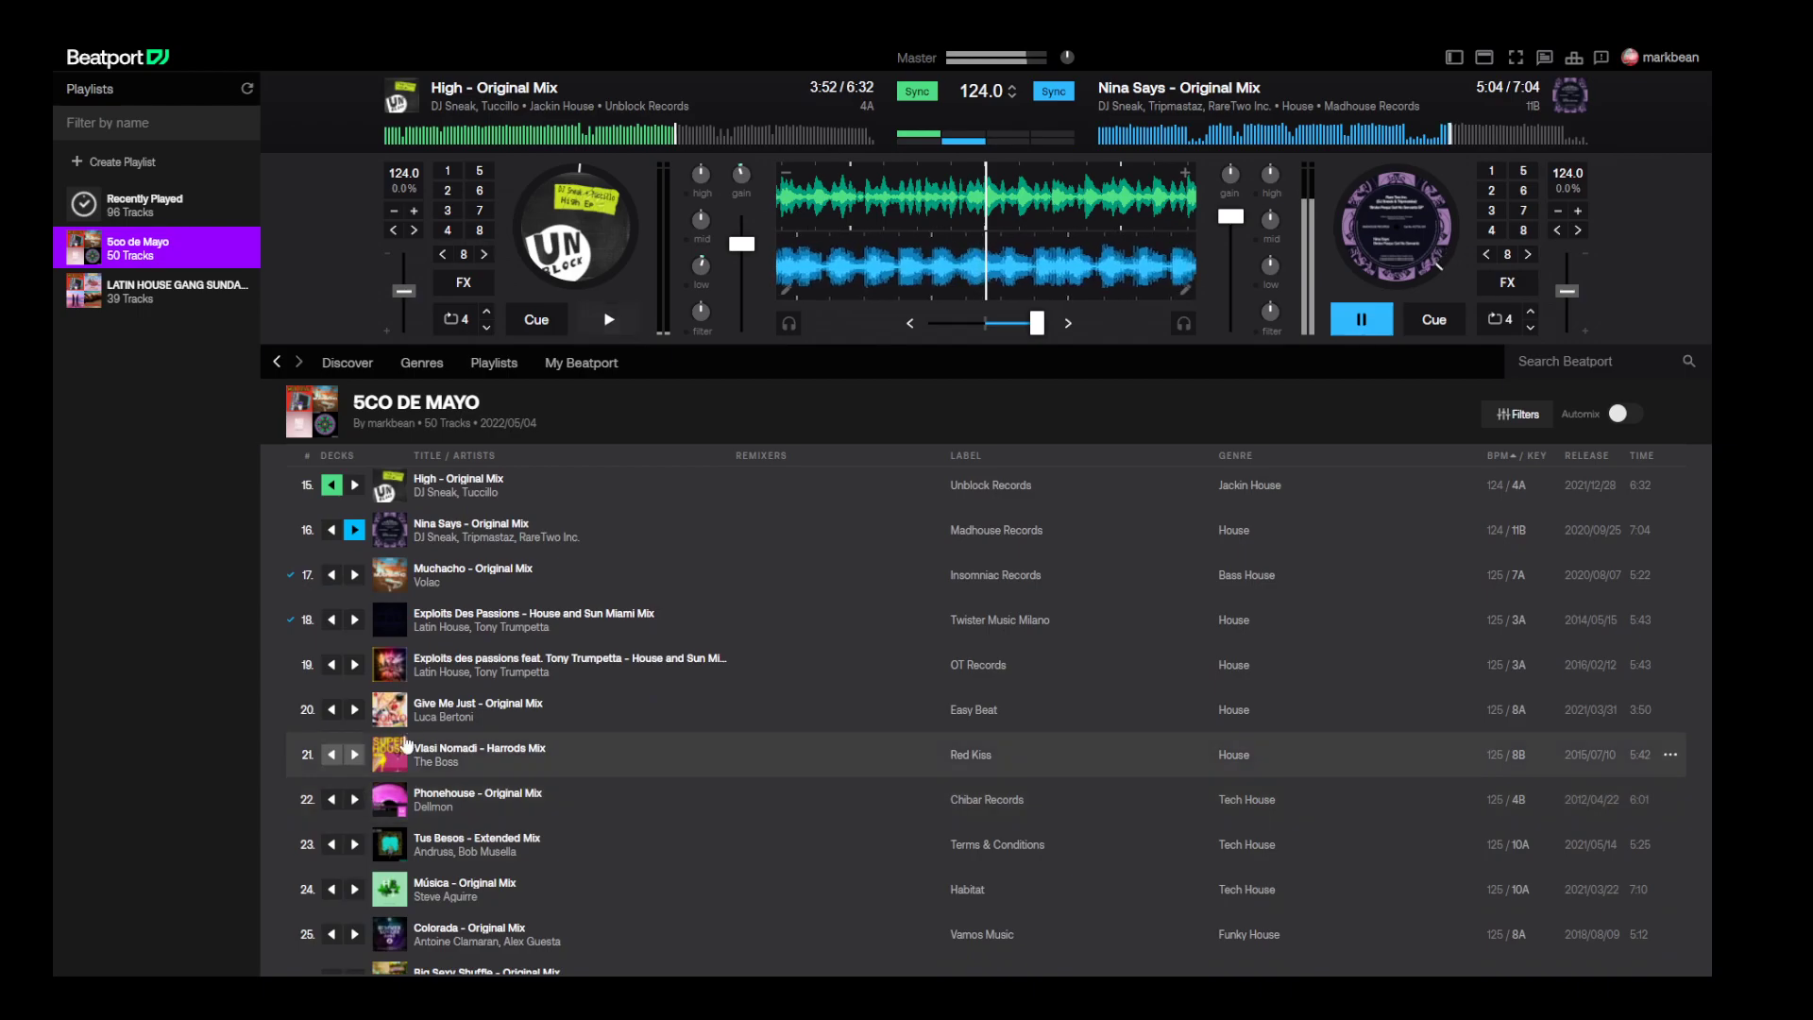
click(330, 664)
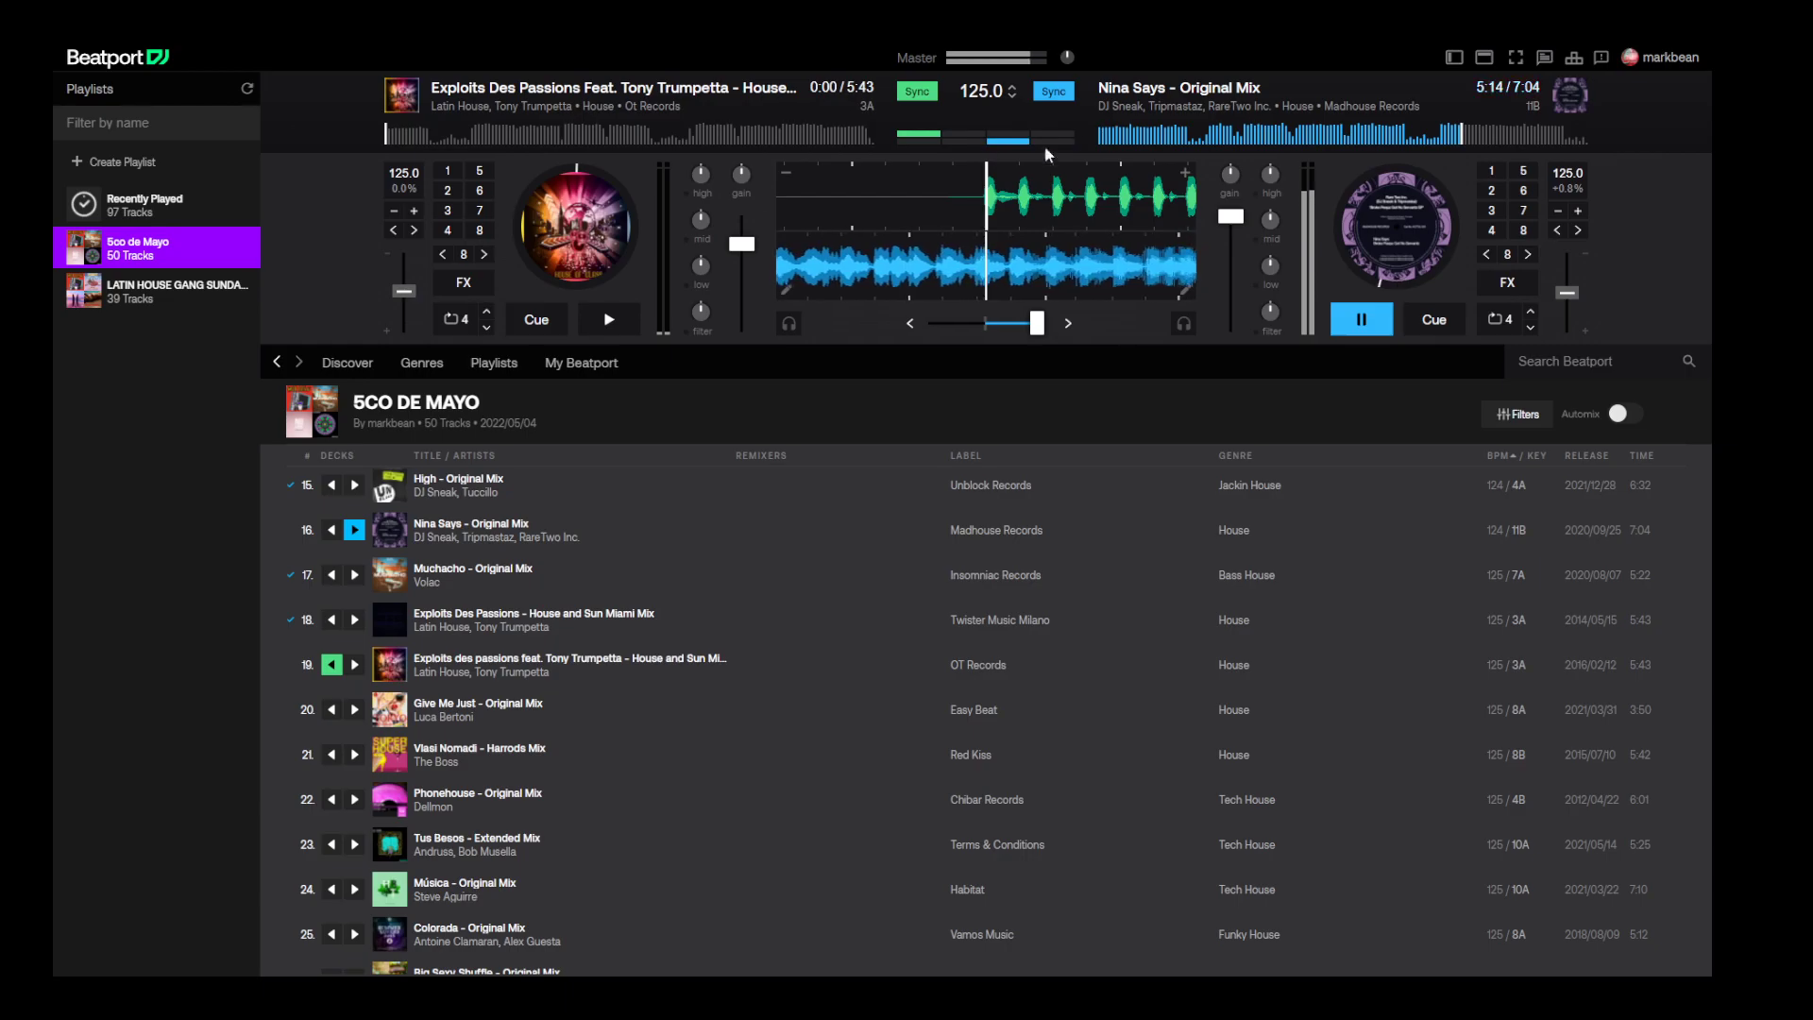
click(916, 92)
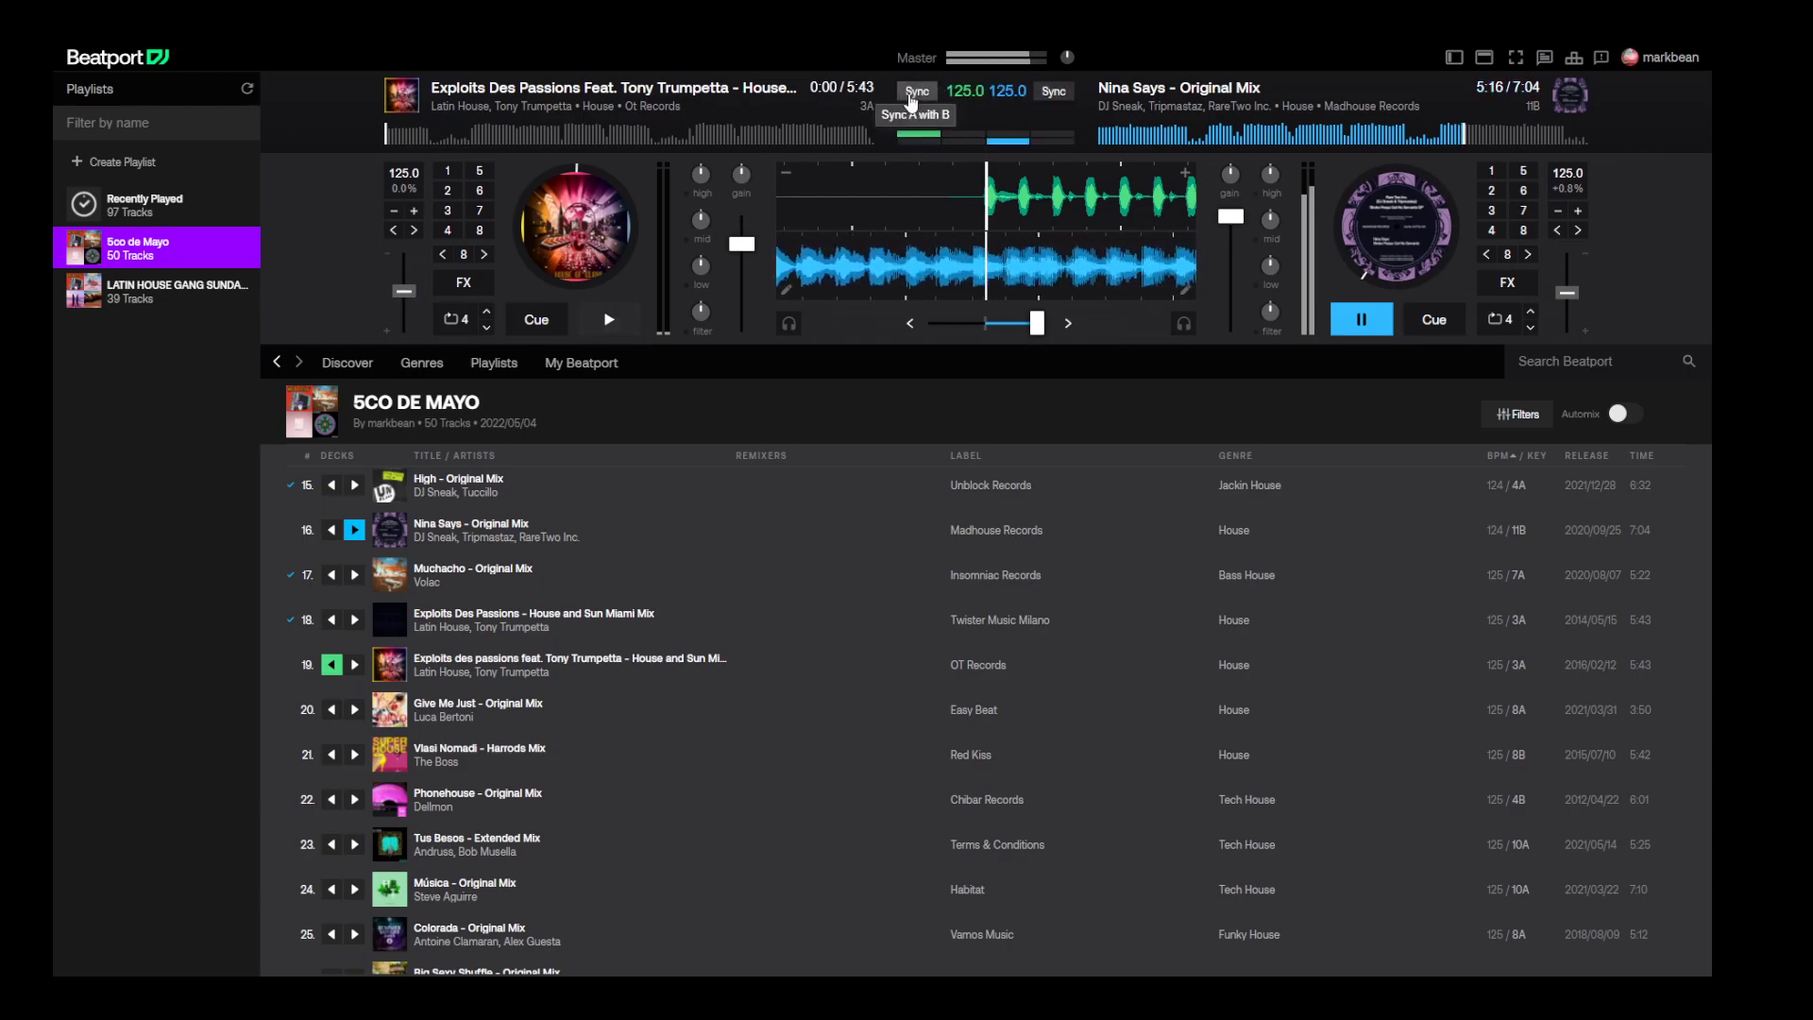
click(912, 96)
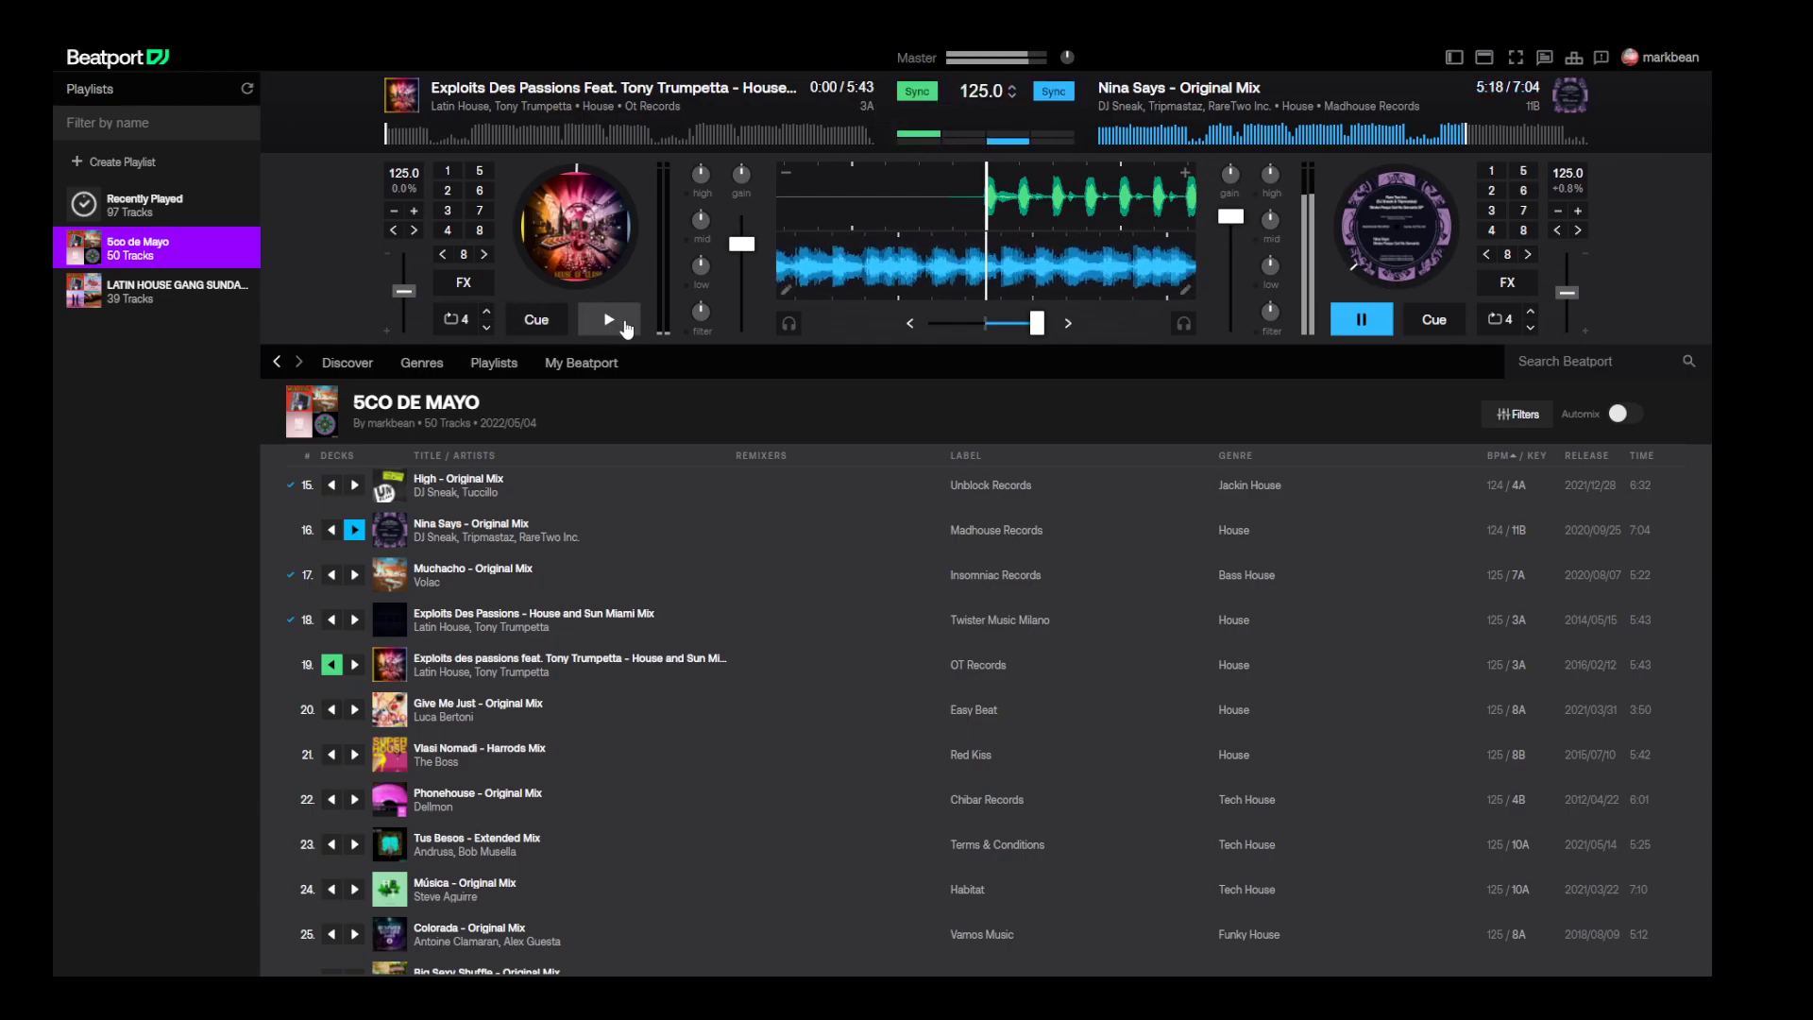
click(646, 147)
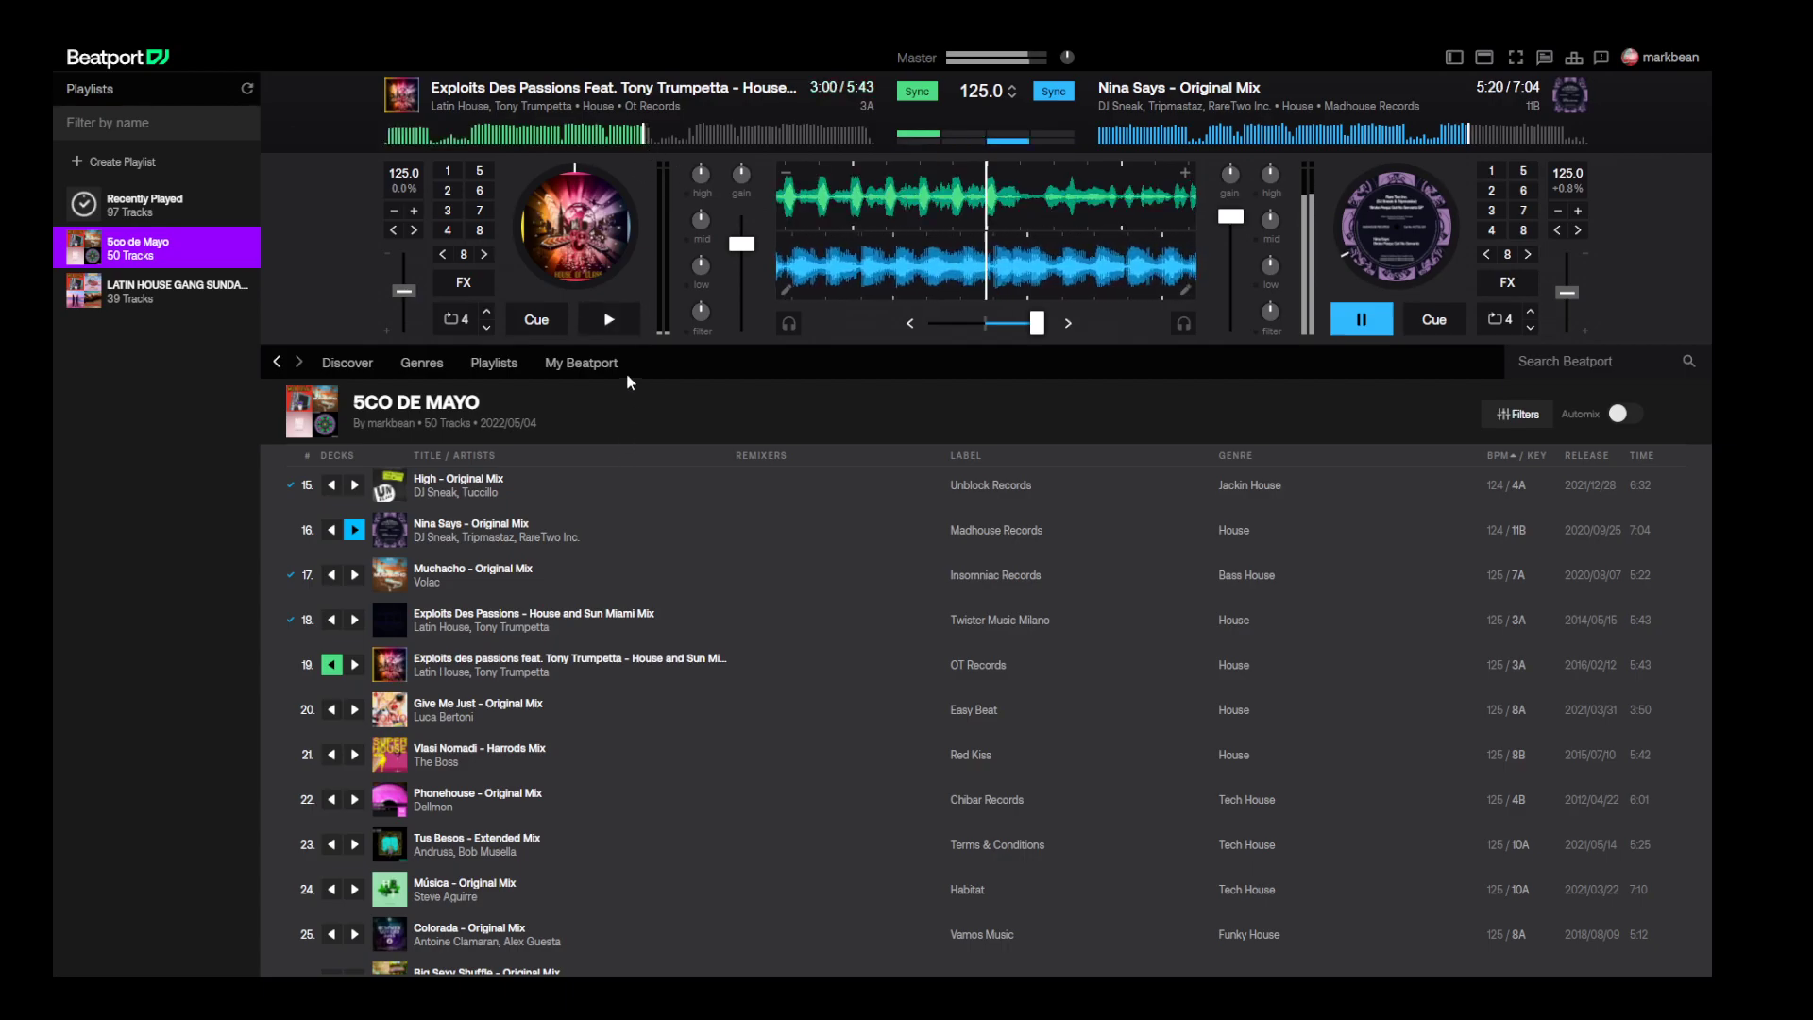
click(610, 321)
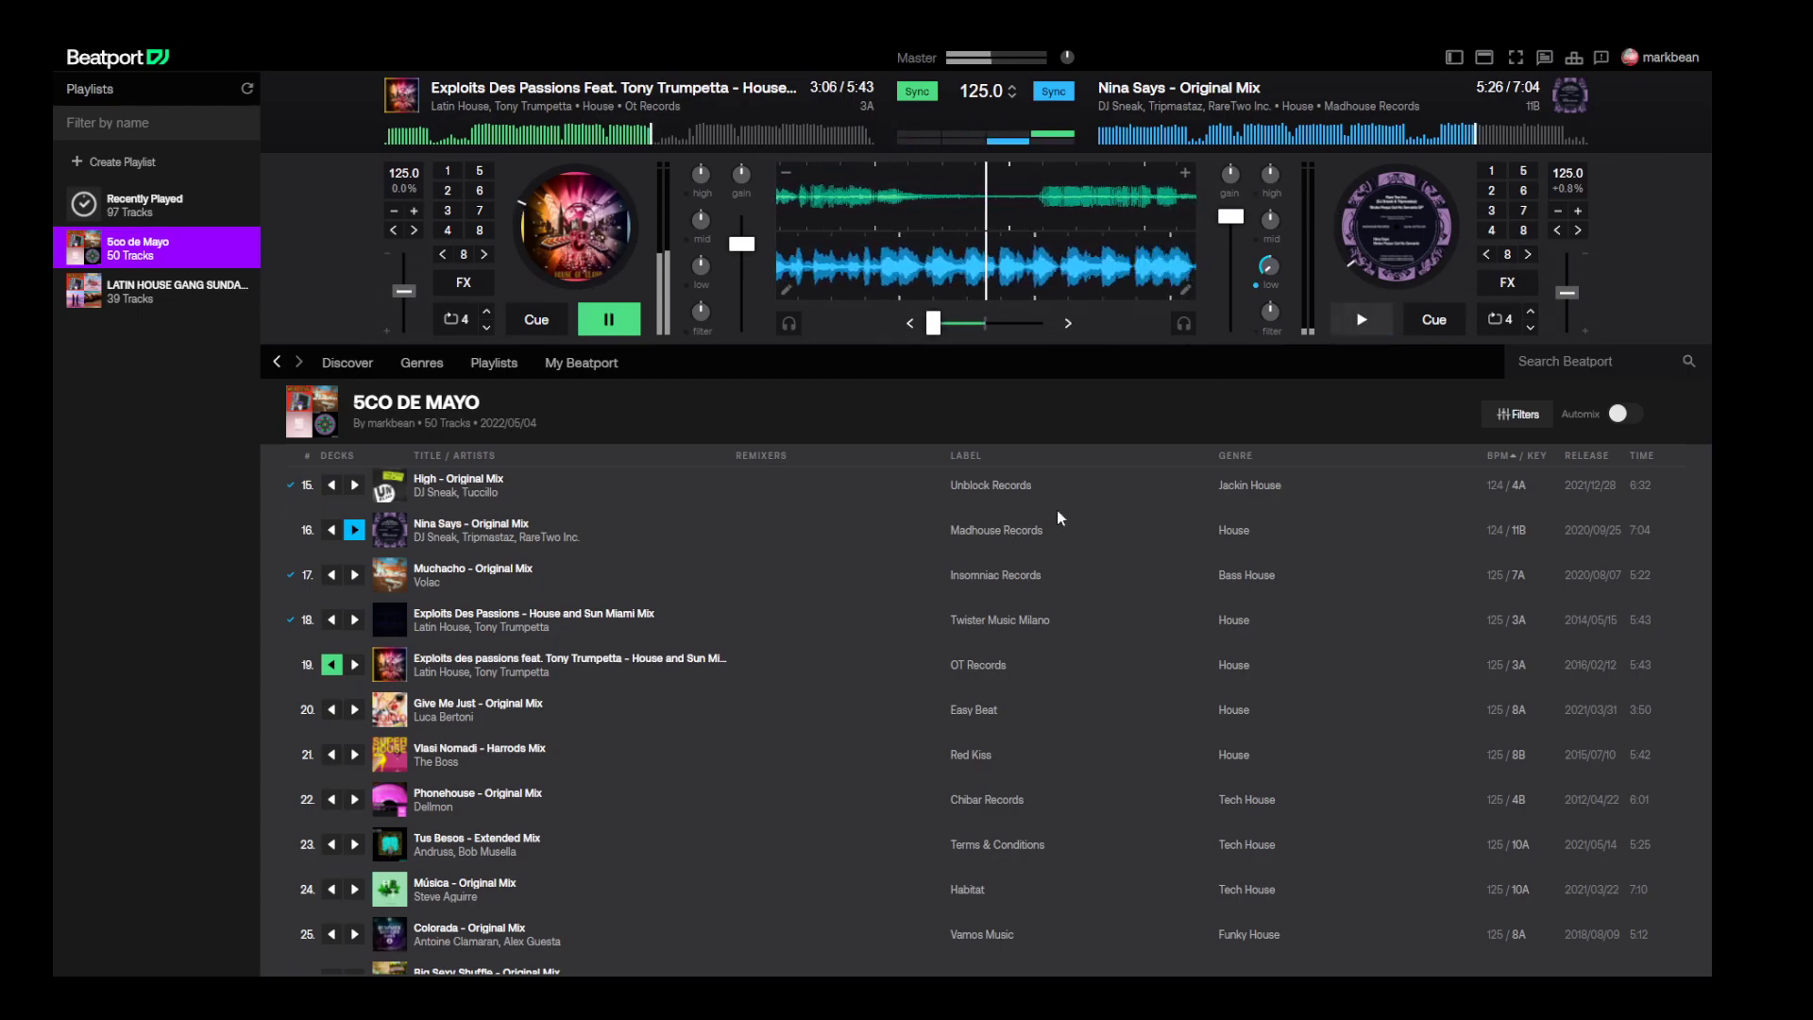
- Load "Give Me Just - Original Mix" onto the blue deck positioned at 1:05, with the blue volume fader lowered slightly
click(354, 709)
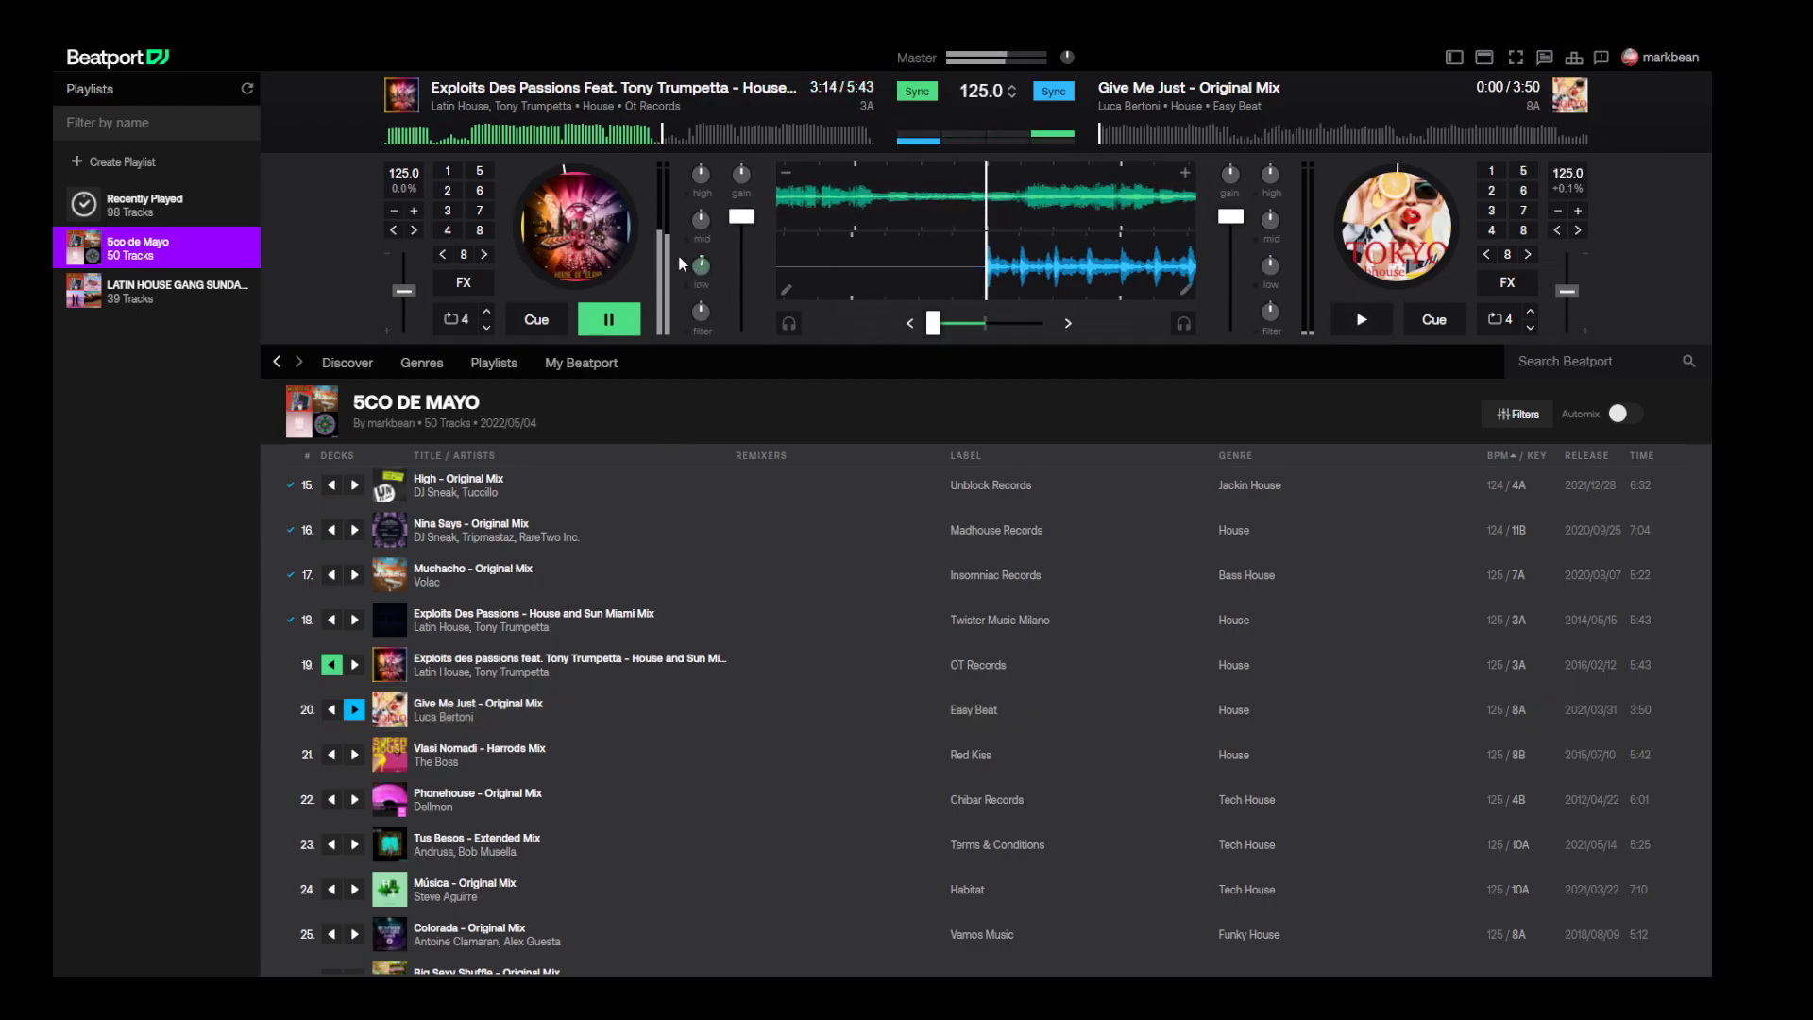
drag(1222, 252, 1221, 245)
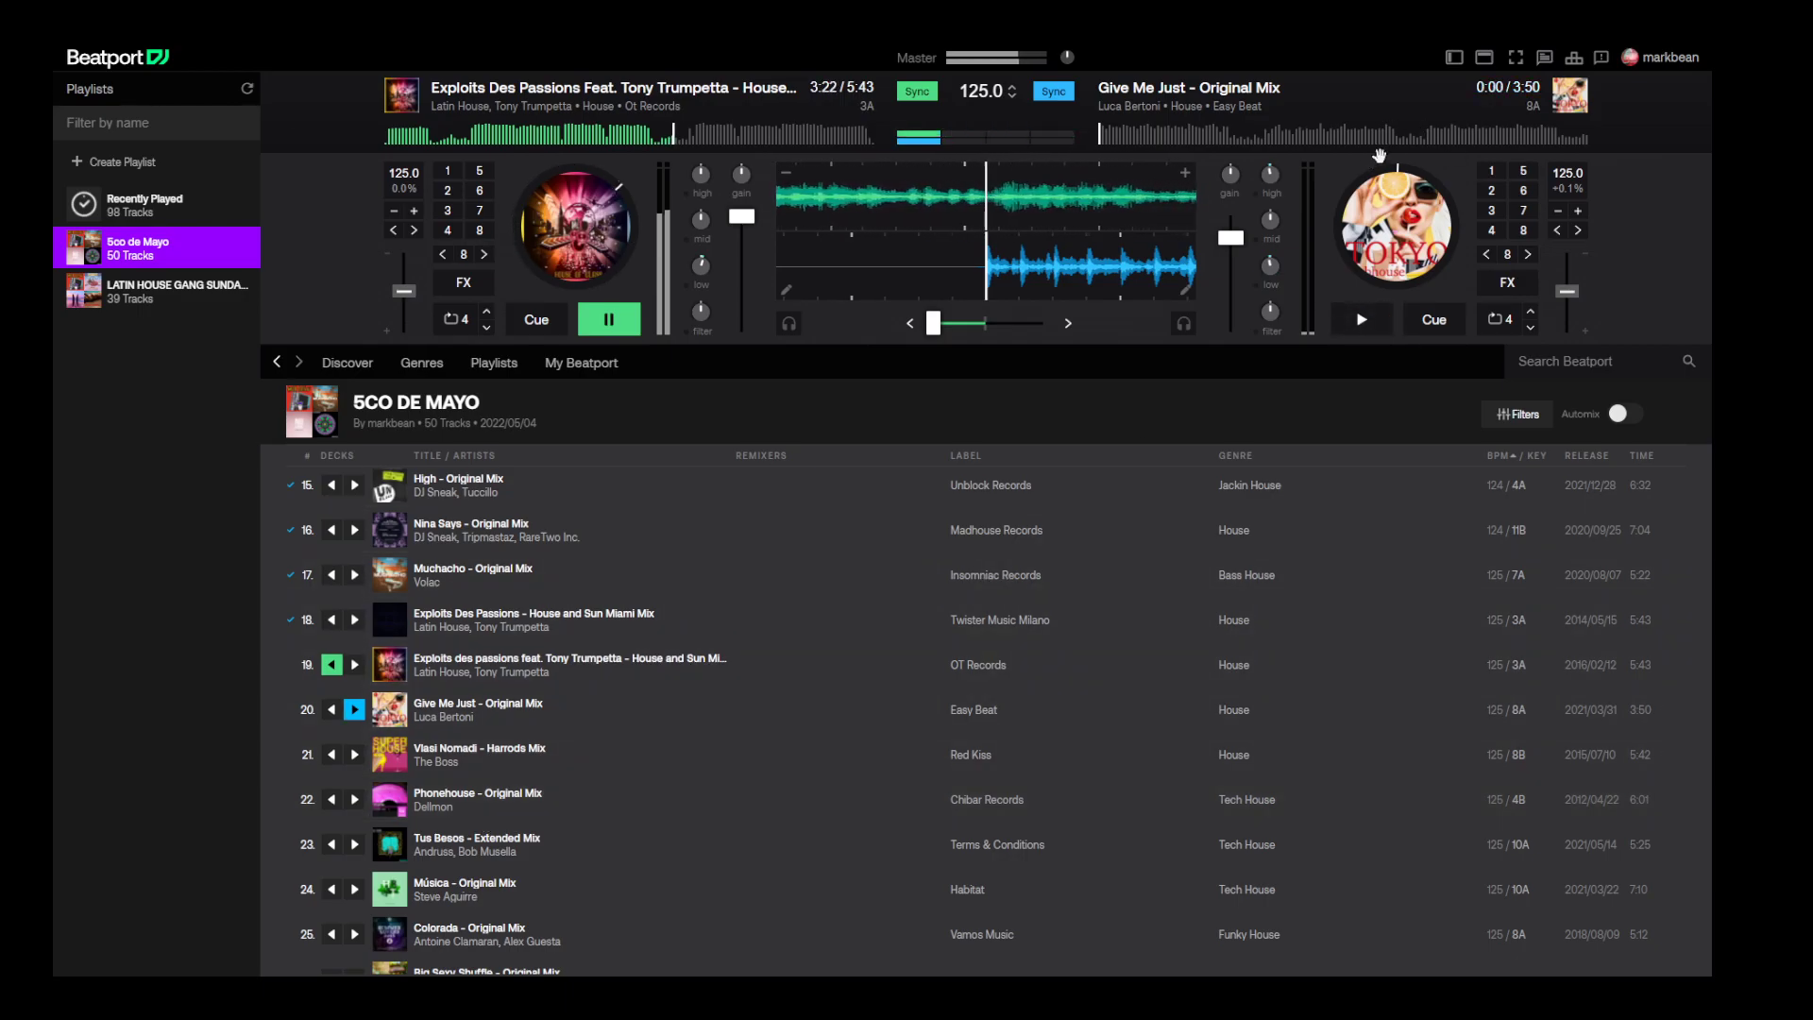
click(1398, 140)
click(1223, 137)
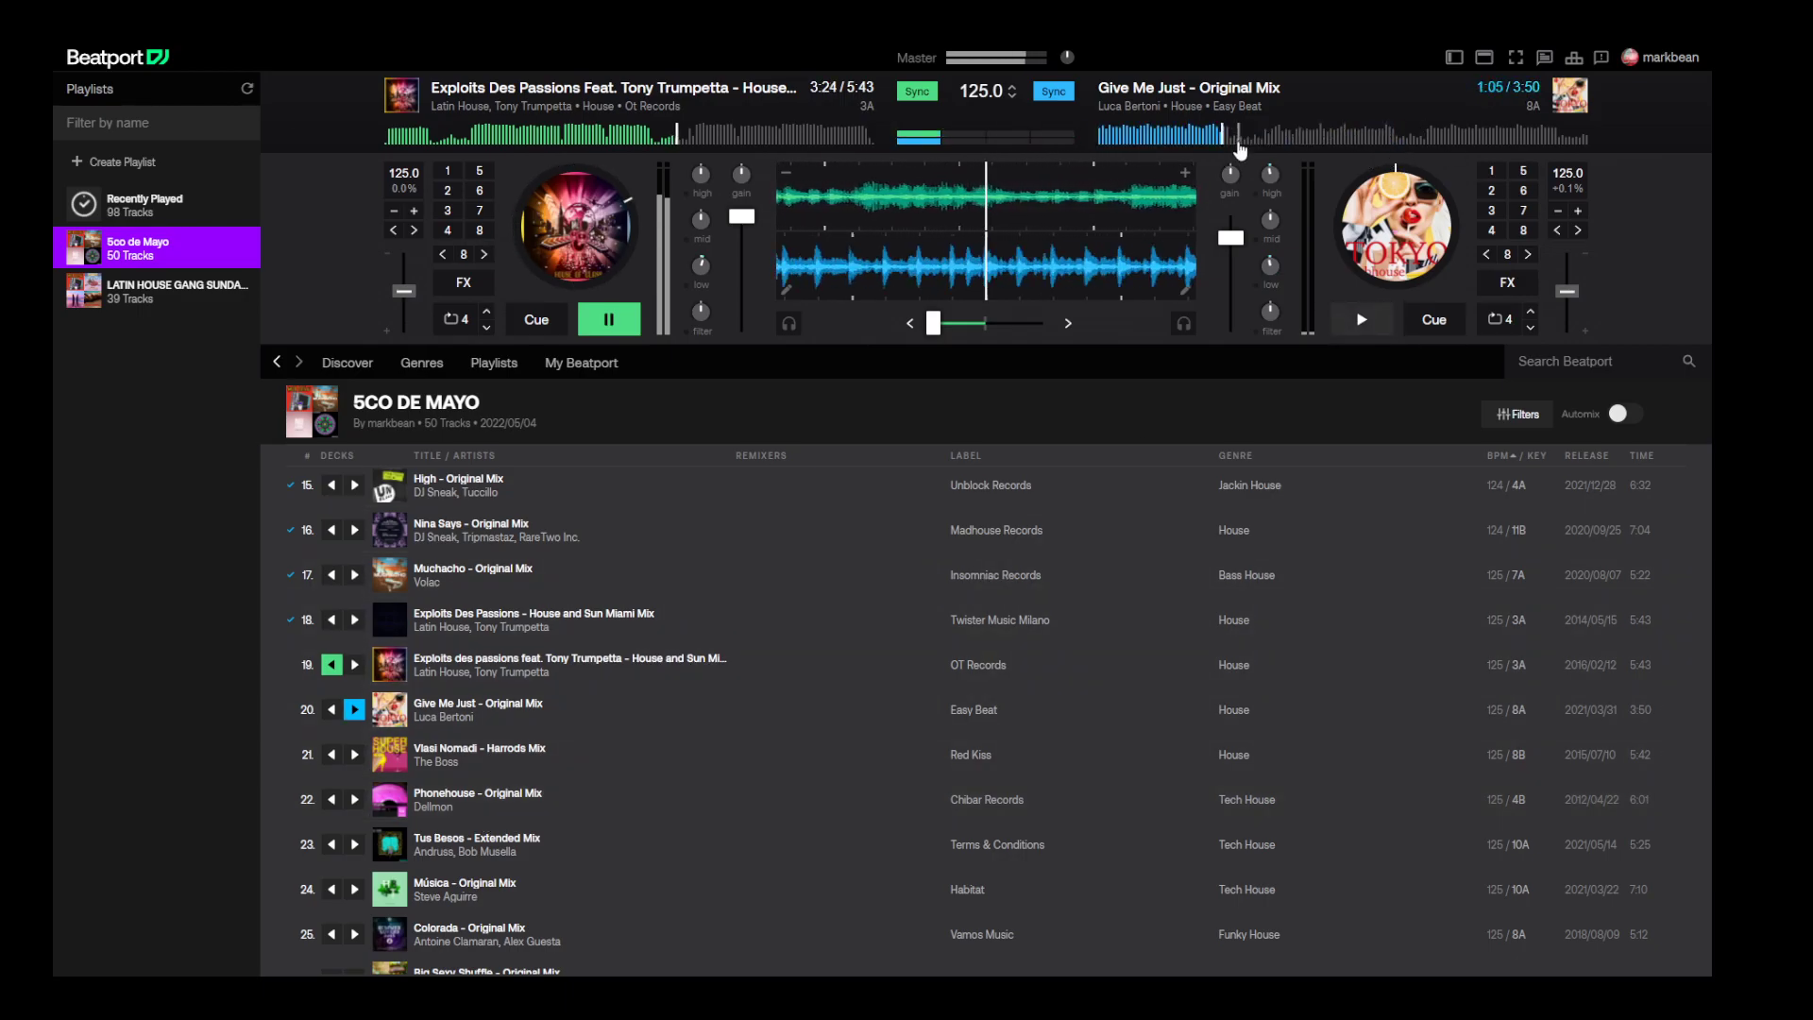
- Restore the blue volume, start "Give Me Just" and transition fully to blue, stopping the green deck
drag(1231, 237, 1230, 216)
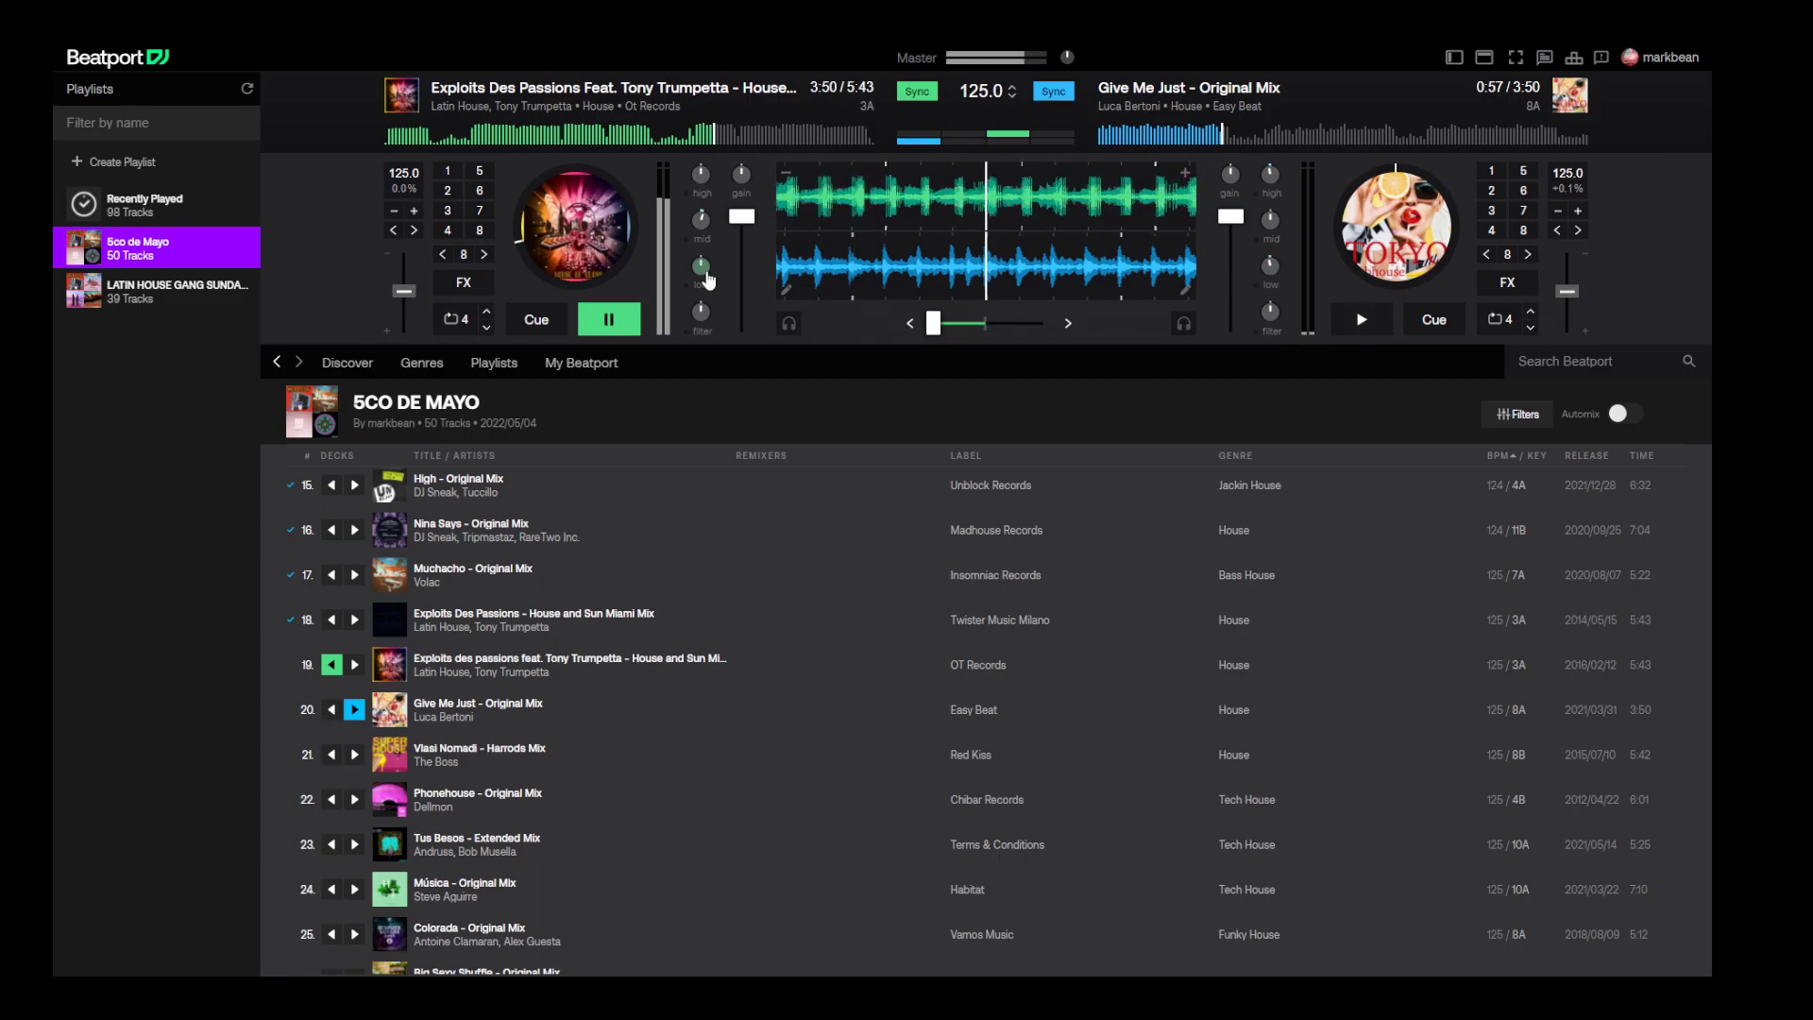
click(1362, 319)
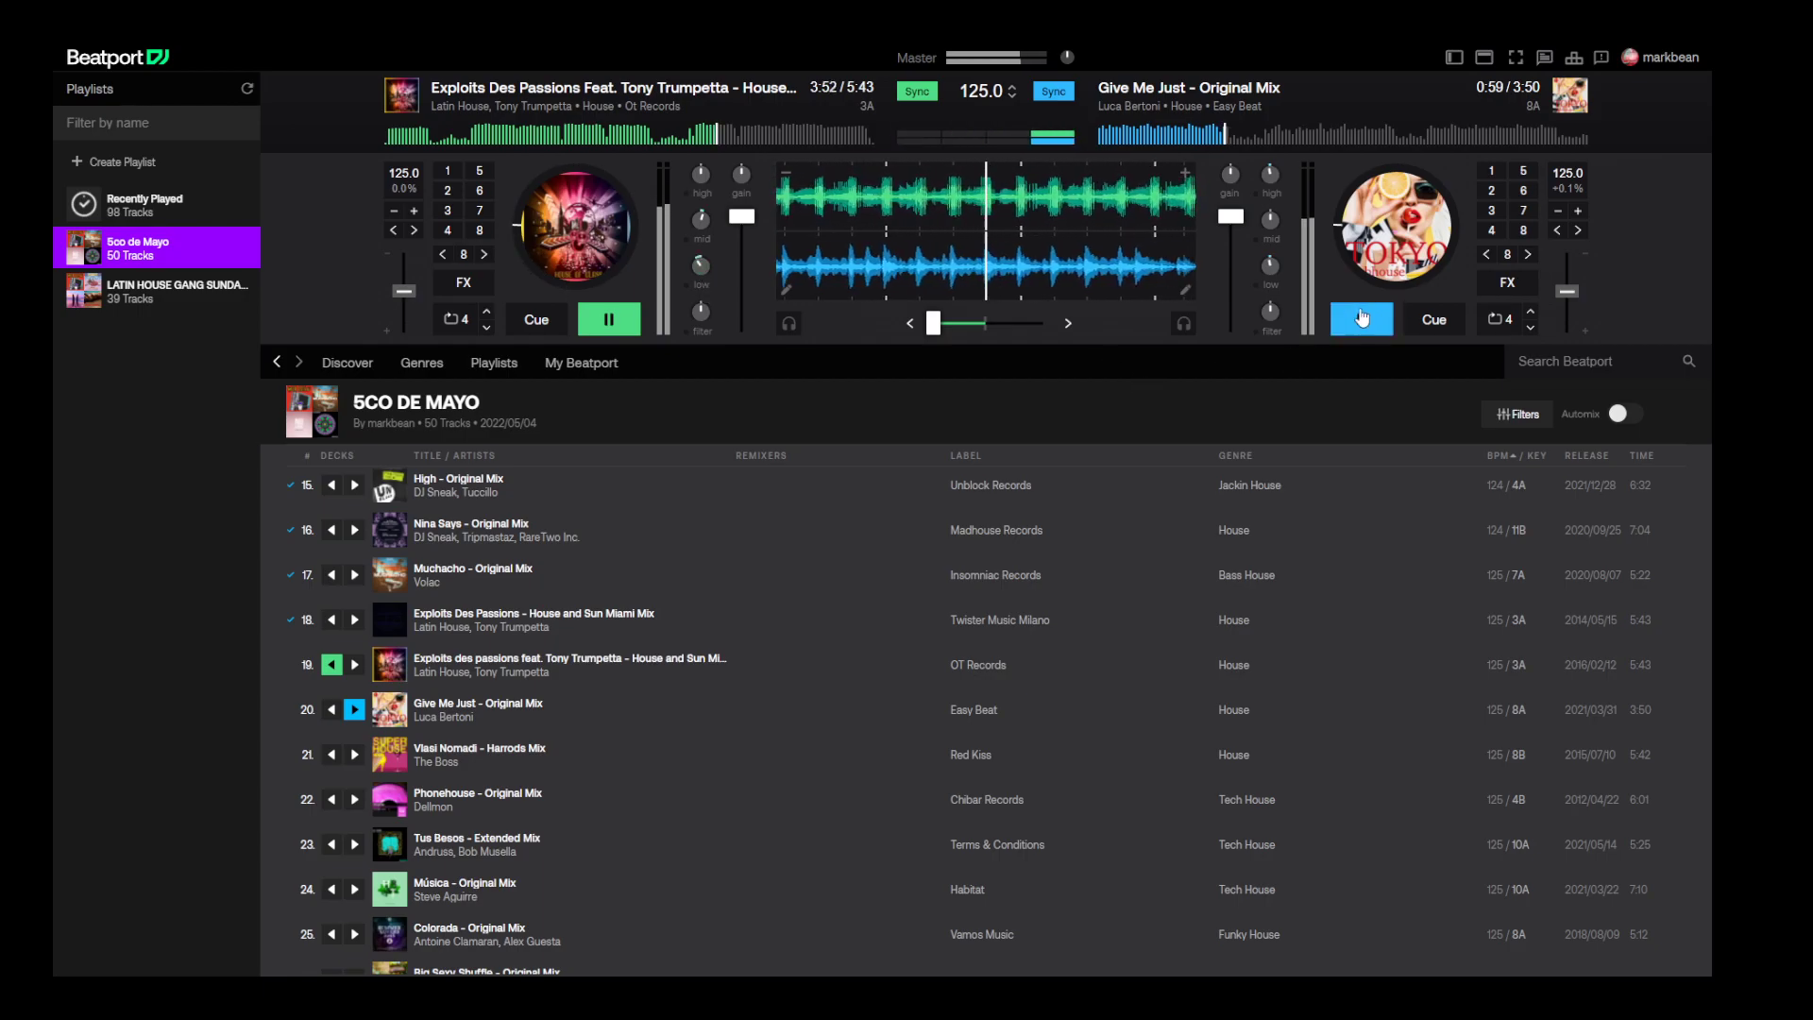
mouse_move(933, 323)
mouse_down()
mouse_move(1013, 324)
mouse_move(933, 323)
mouse_up()
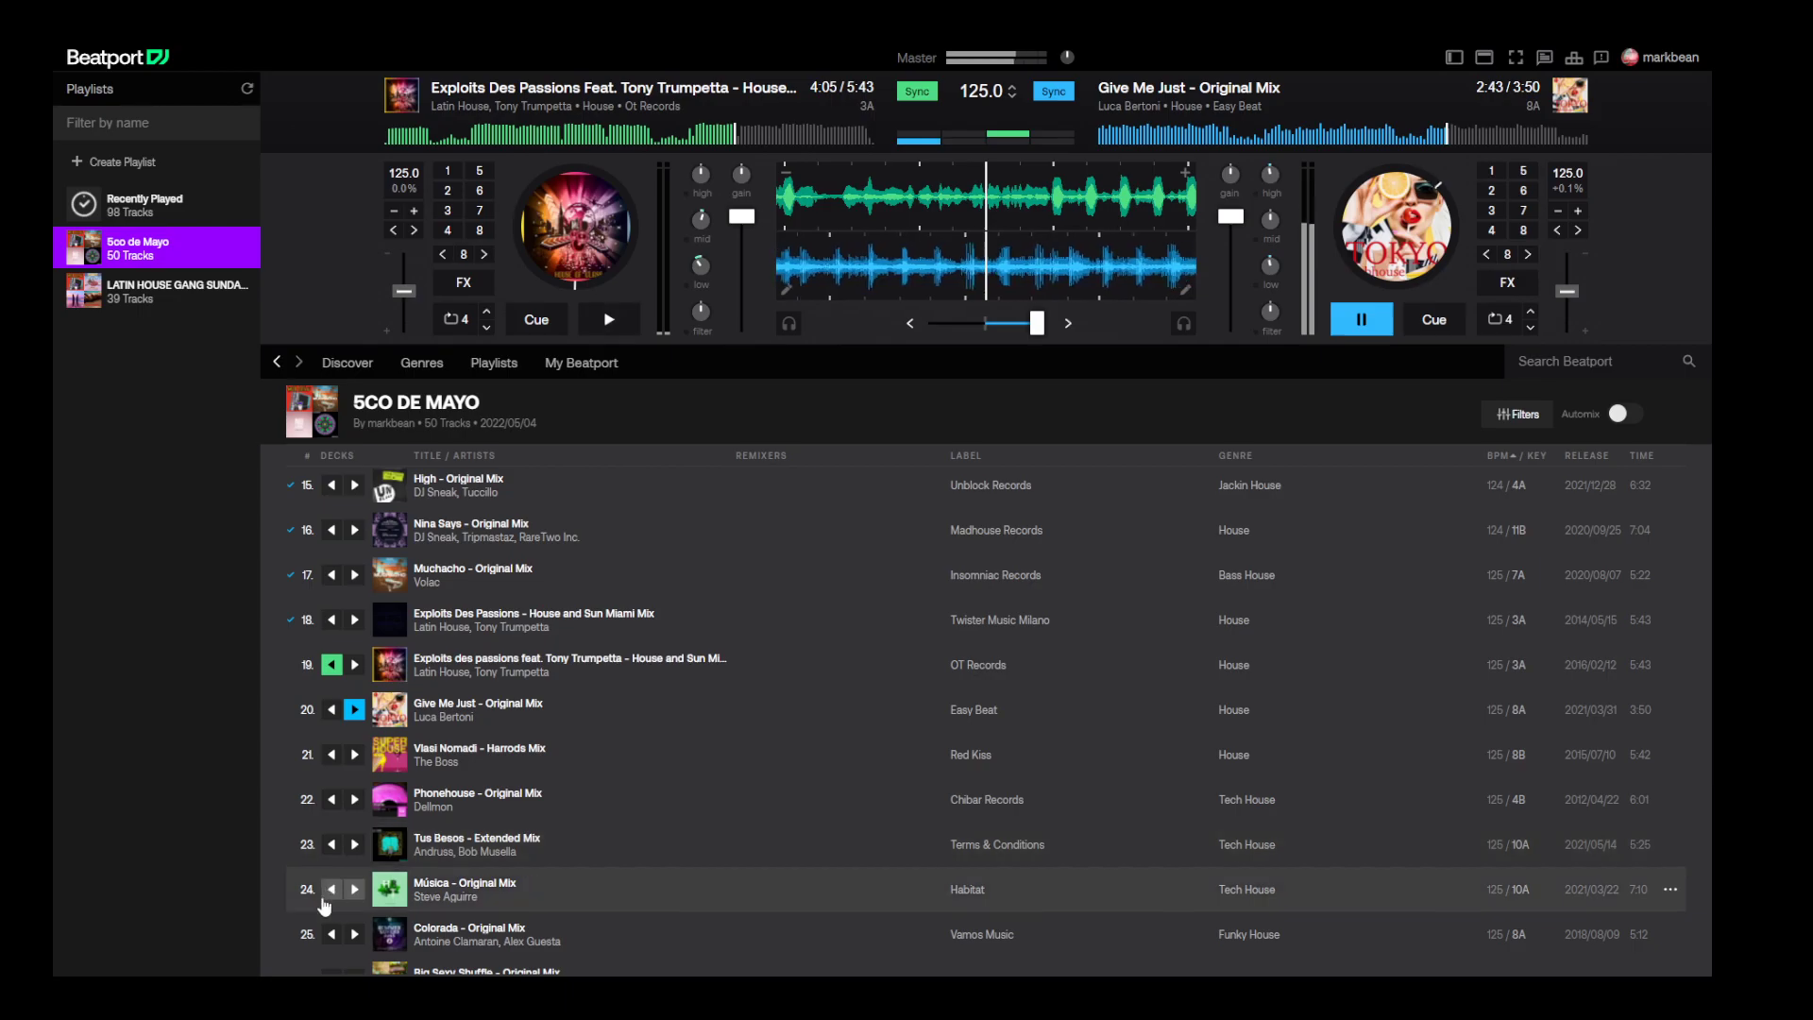
- Load "Vlasi Nomadi - Harrods Mix" onto the green deck, set the tempo to 124.9 BPM and start the track from past its midpoint
click(331, 756)
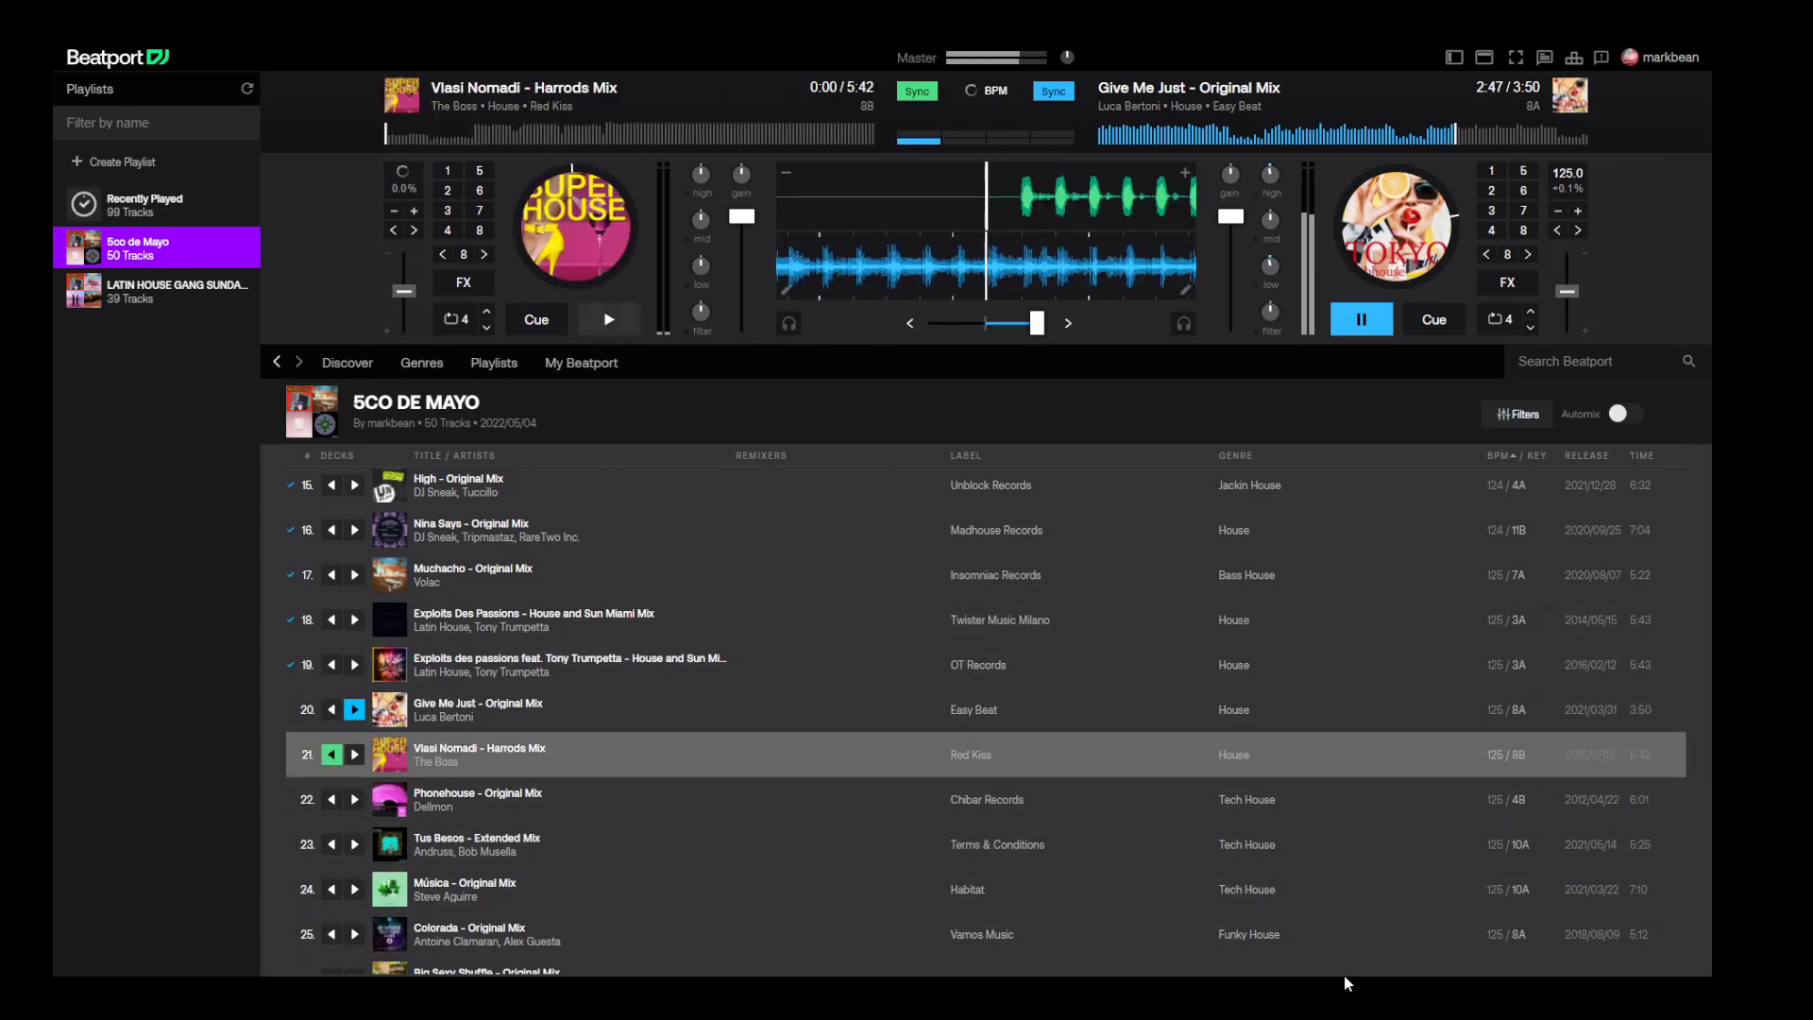
click(1578, 213)
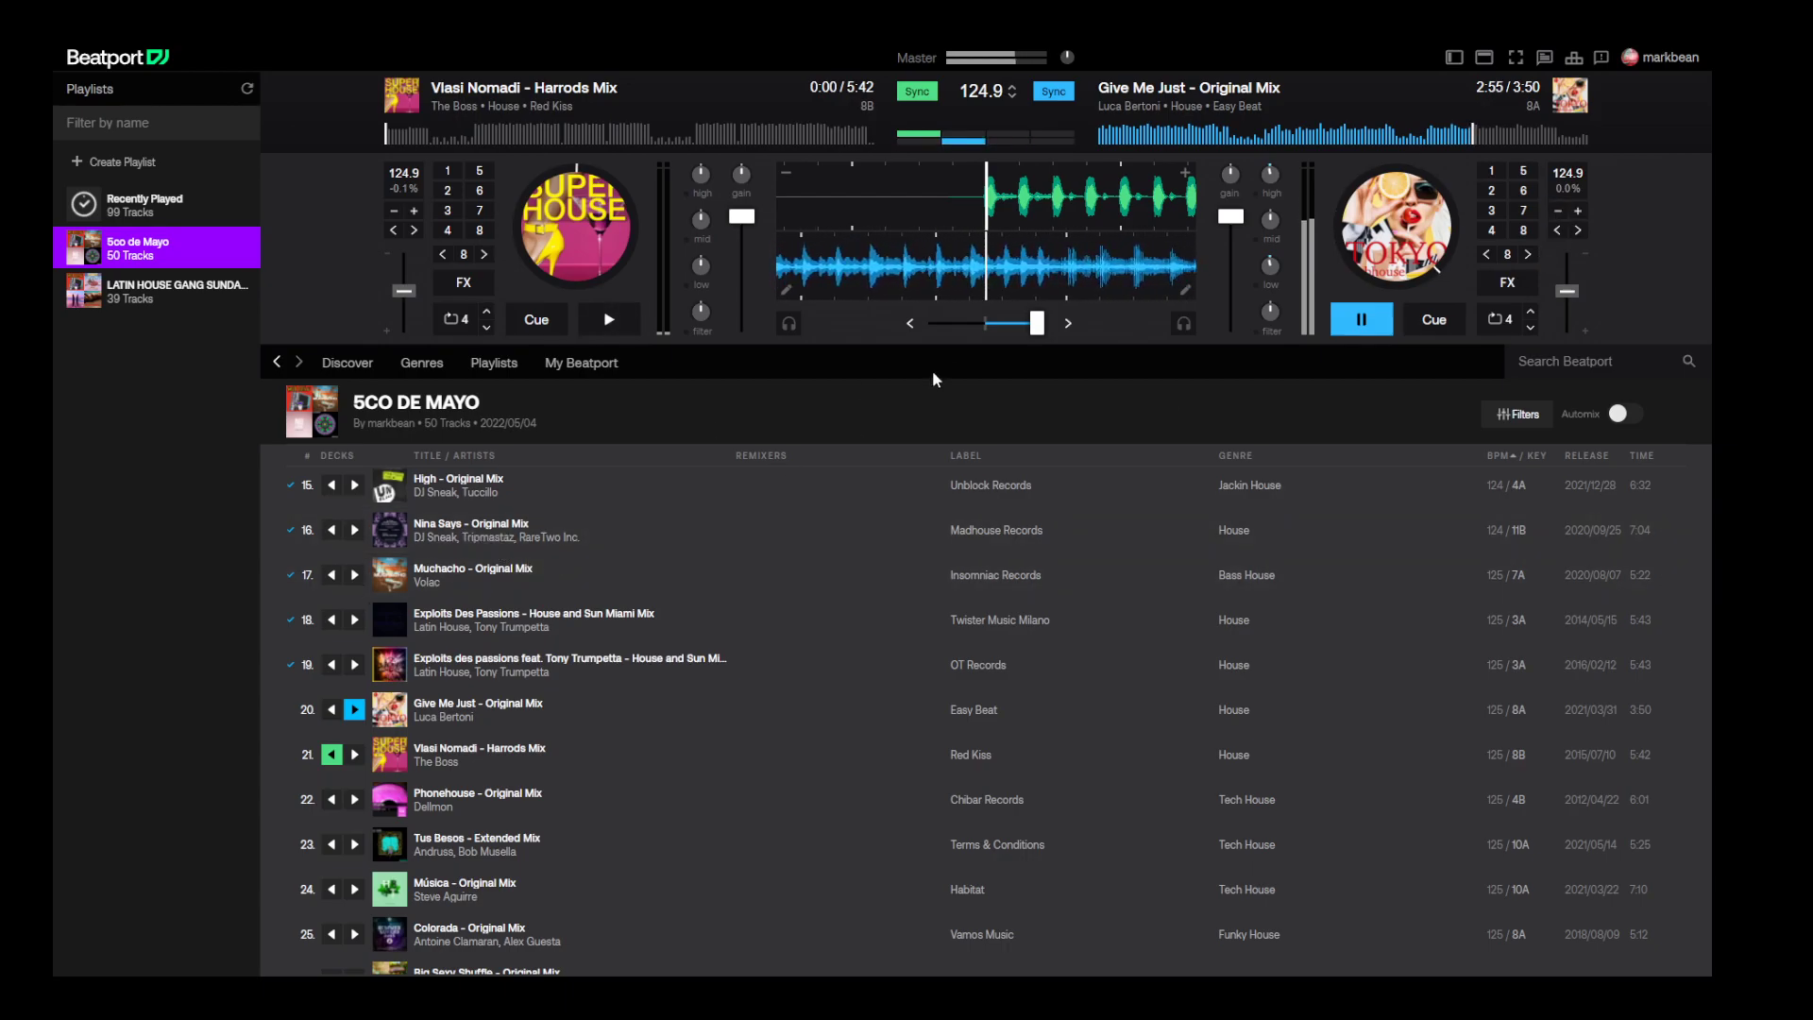
click(656, 137)
click(606, 317)
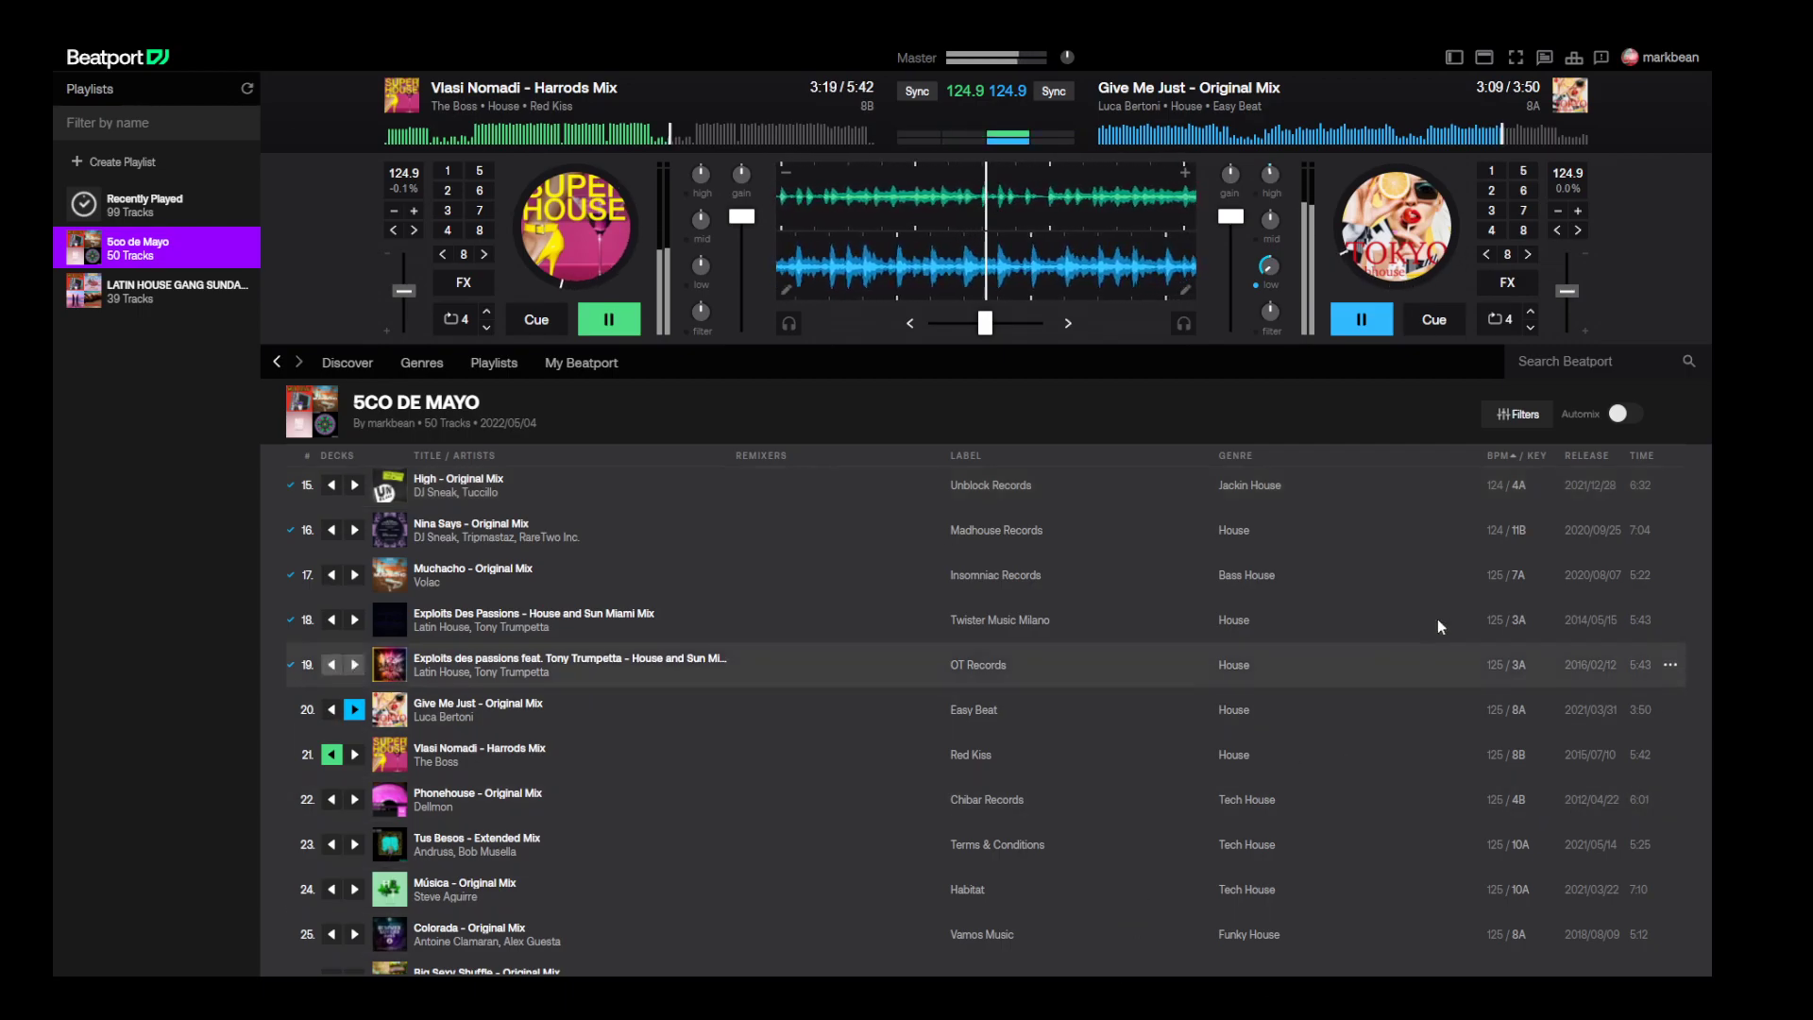
- Transition fully to "Vlasi Nomadi" on green with the blue low EQ cut, briefly adjusting the green high EQ and resetting it
drag(1276, 289, 1276, 293)
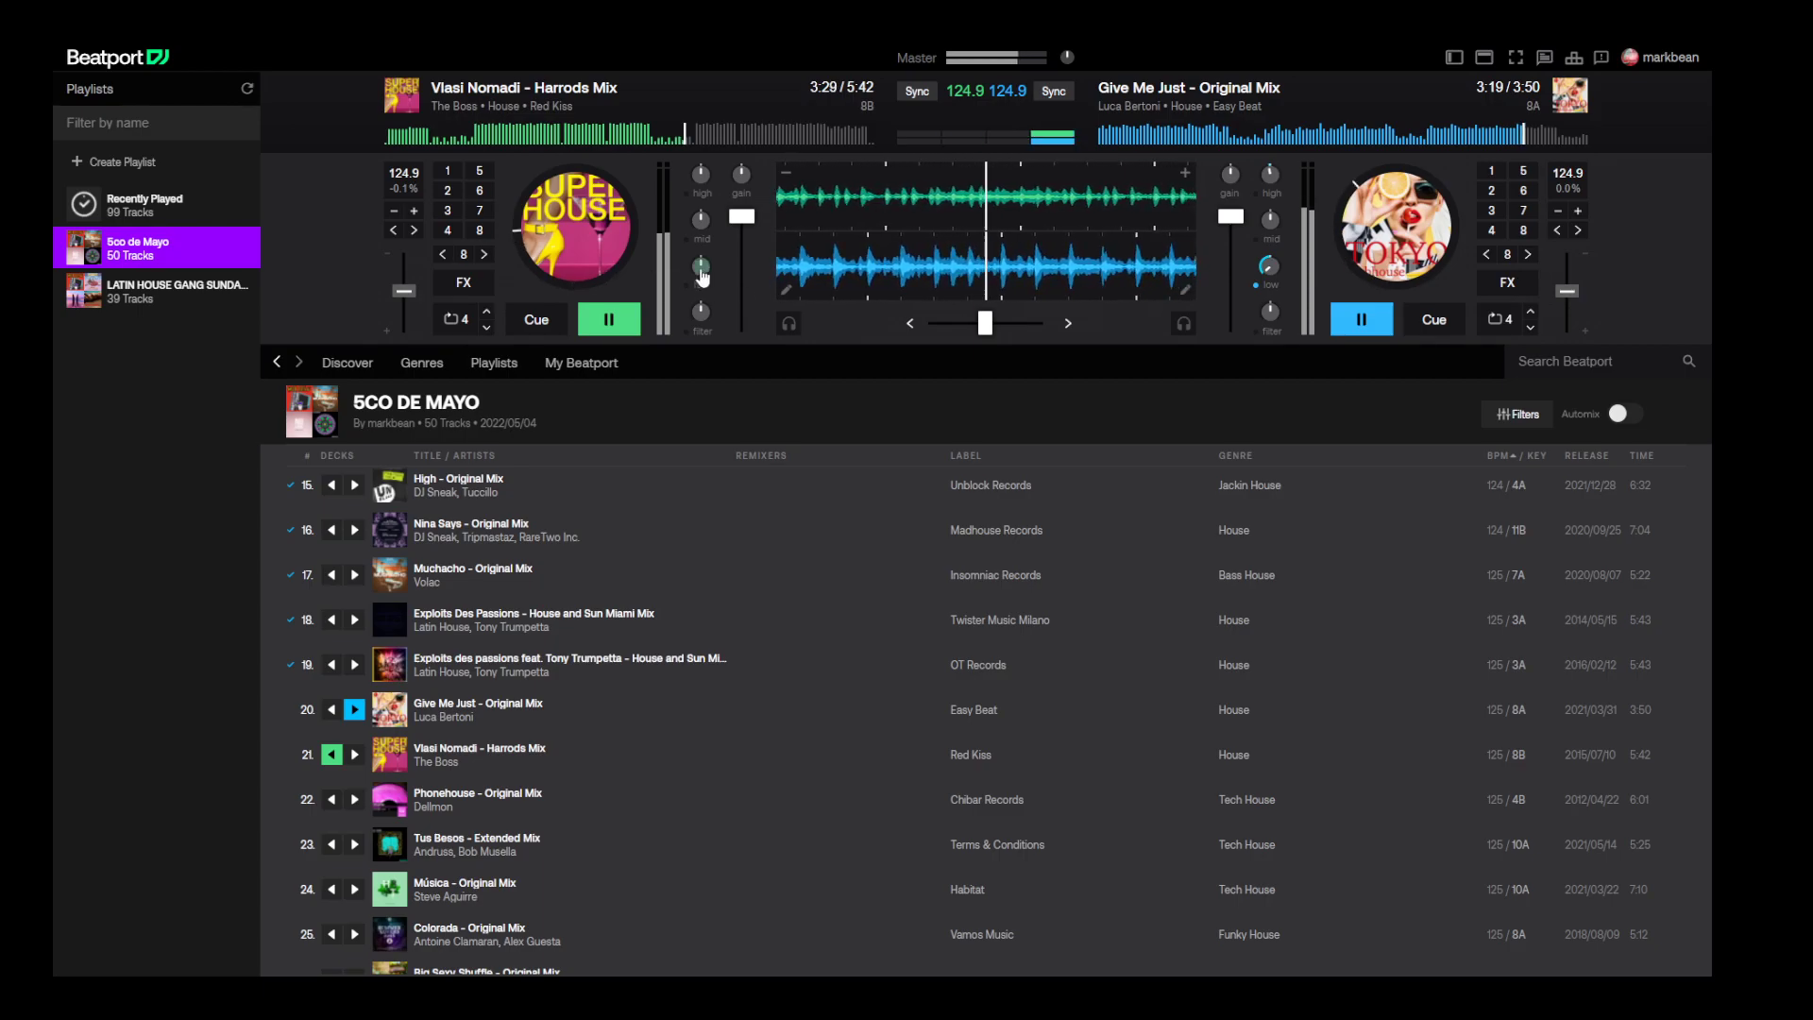
drag(701, 174, 701, 181)
drag(947, 322, 934, 322)
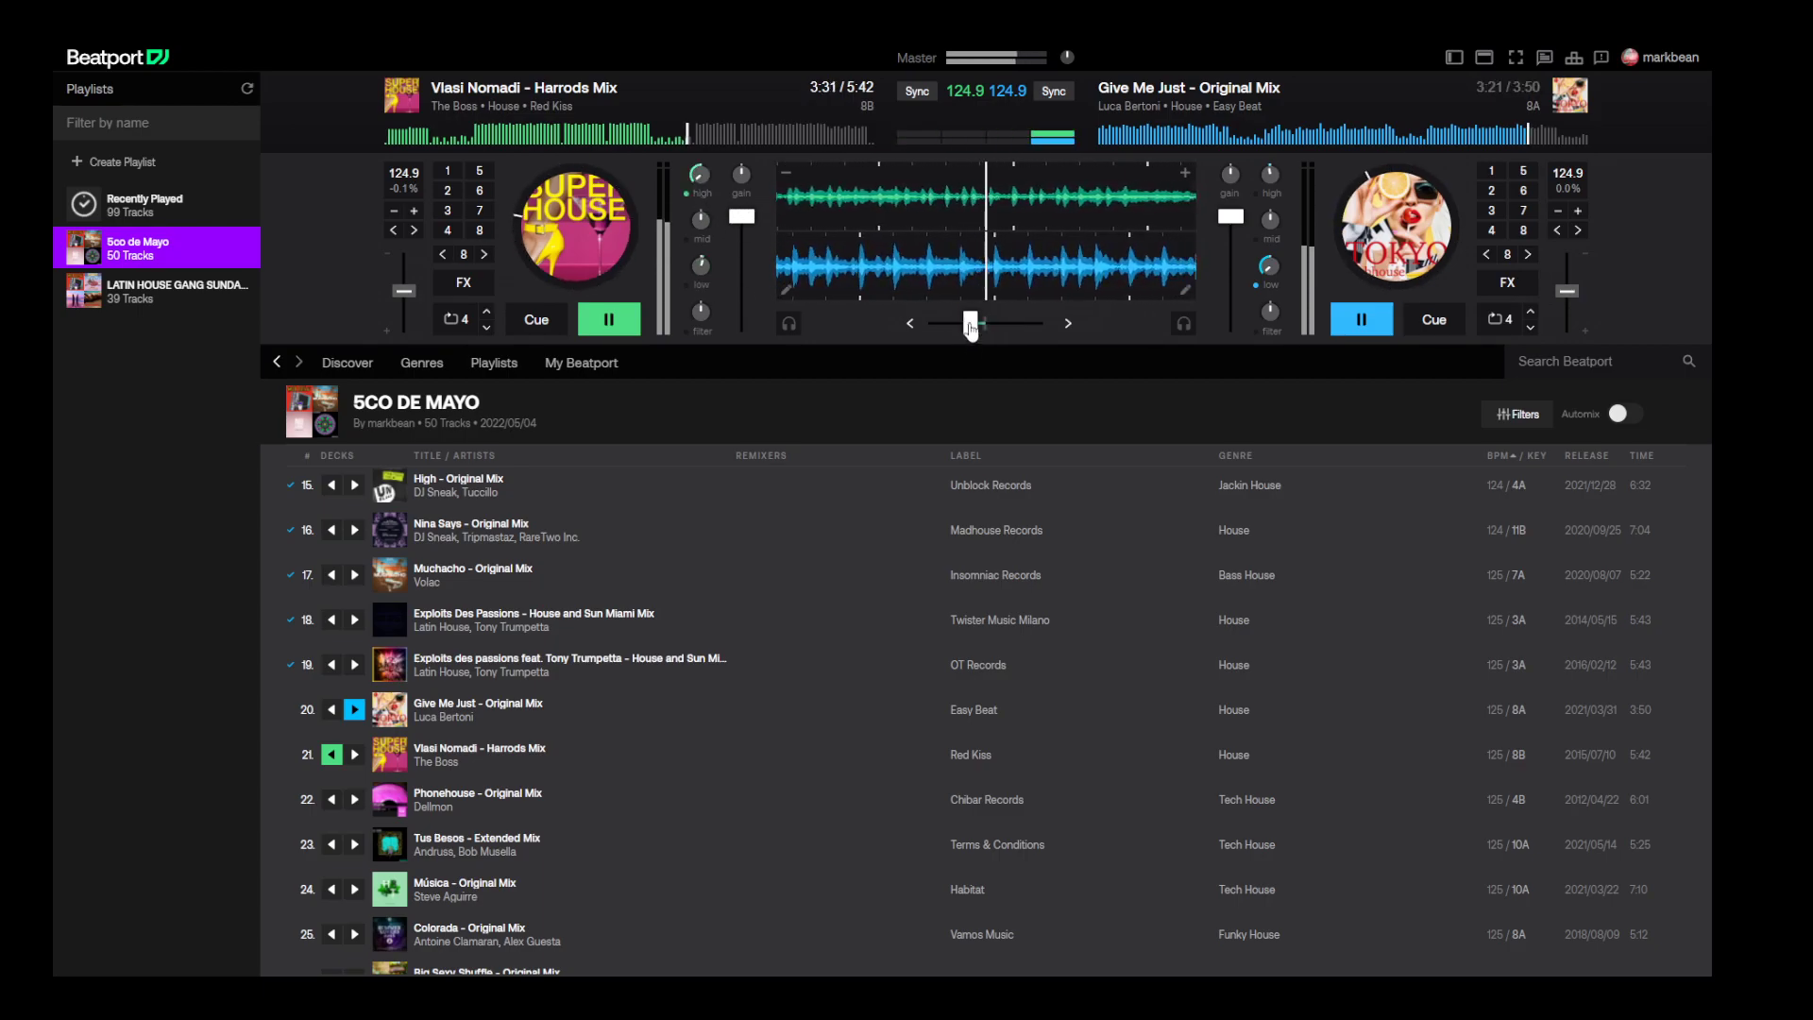
click(695, 196)
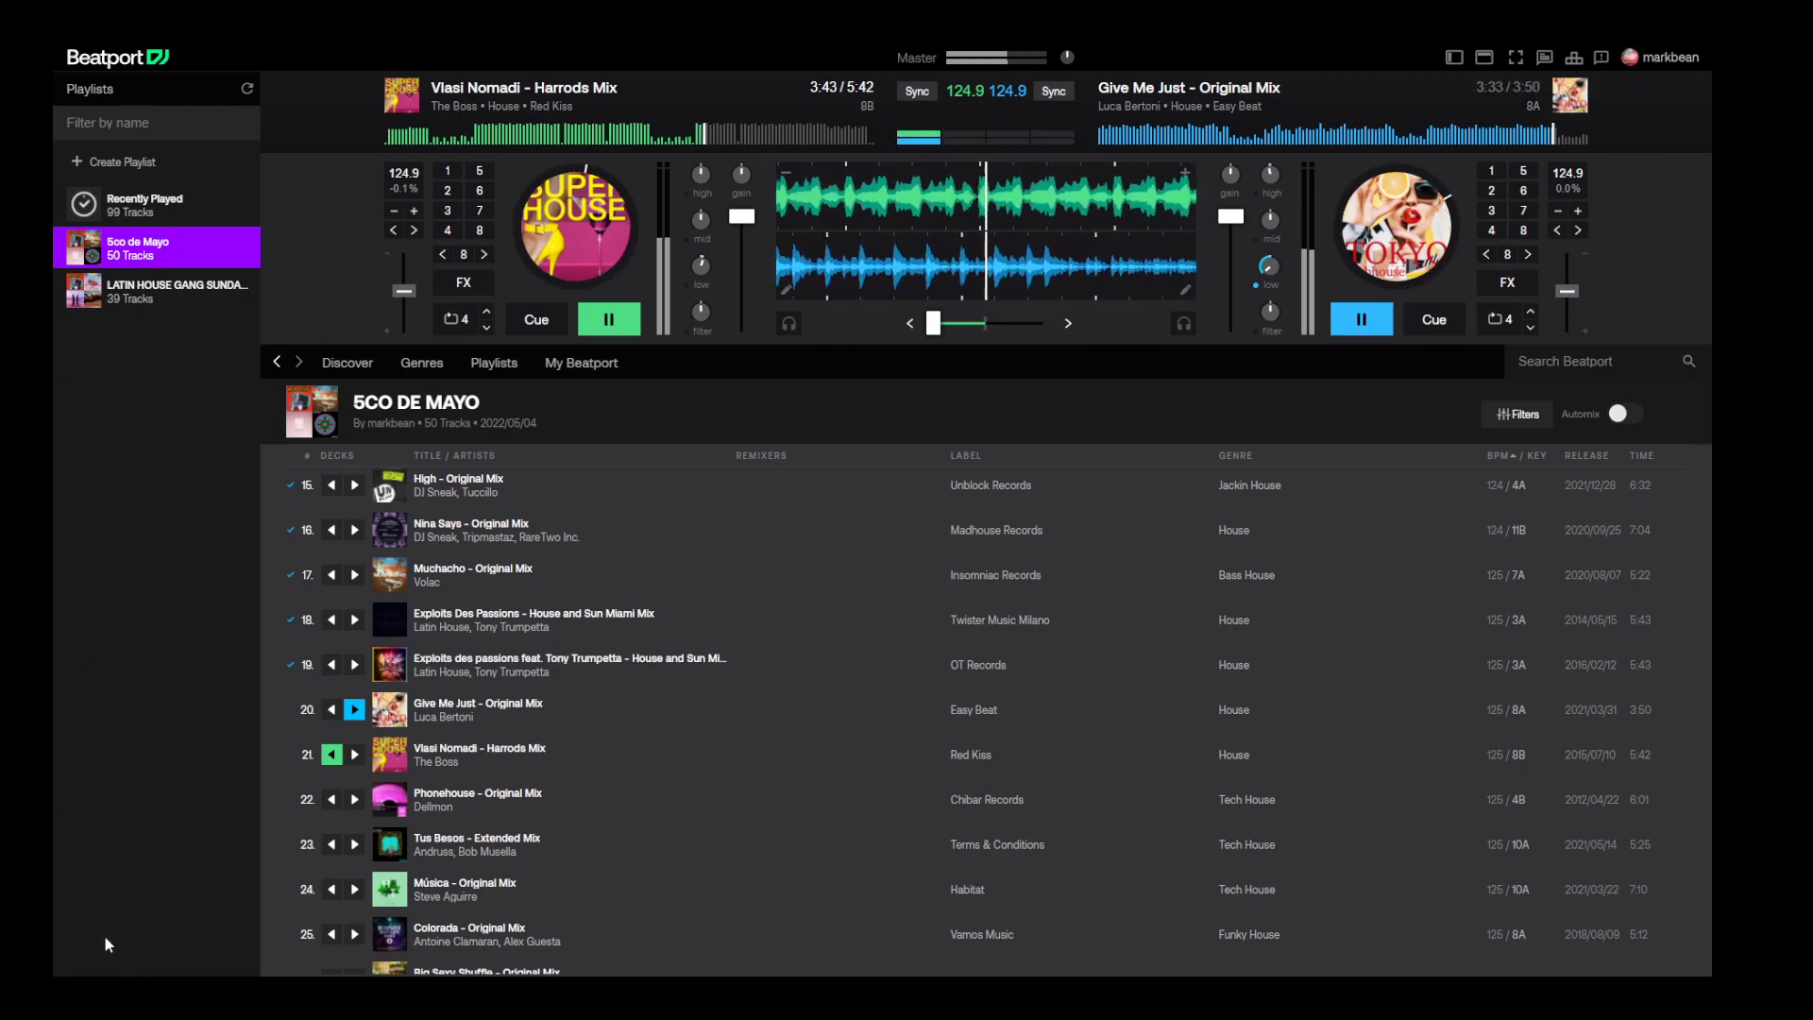
- Load "Phonehouse - Original Mix" onto the blue deck positioned at 2:18
click(355, 800)
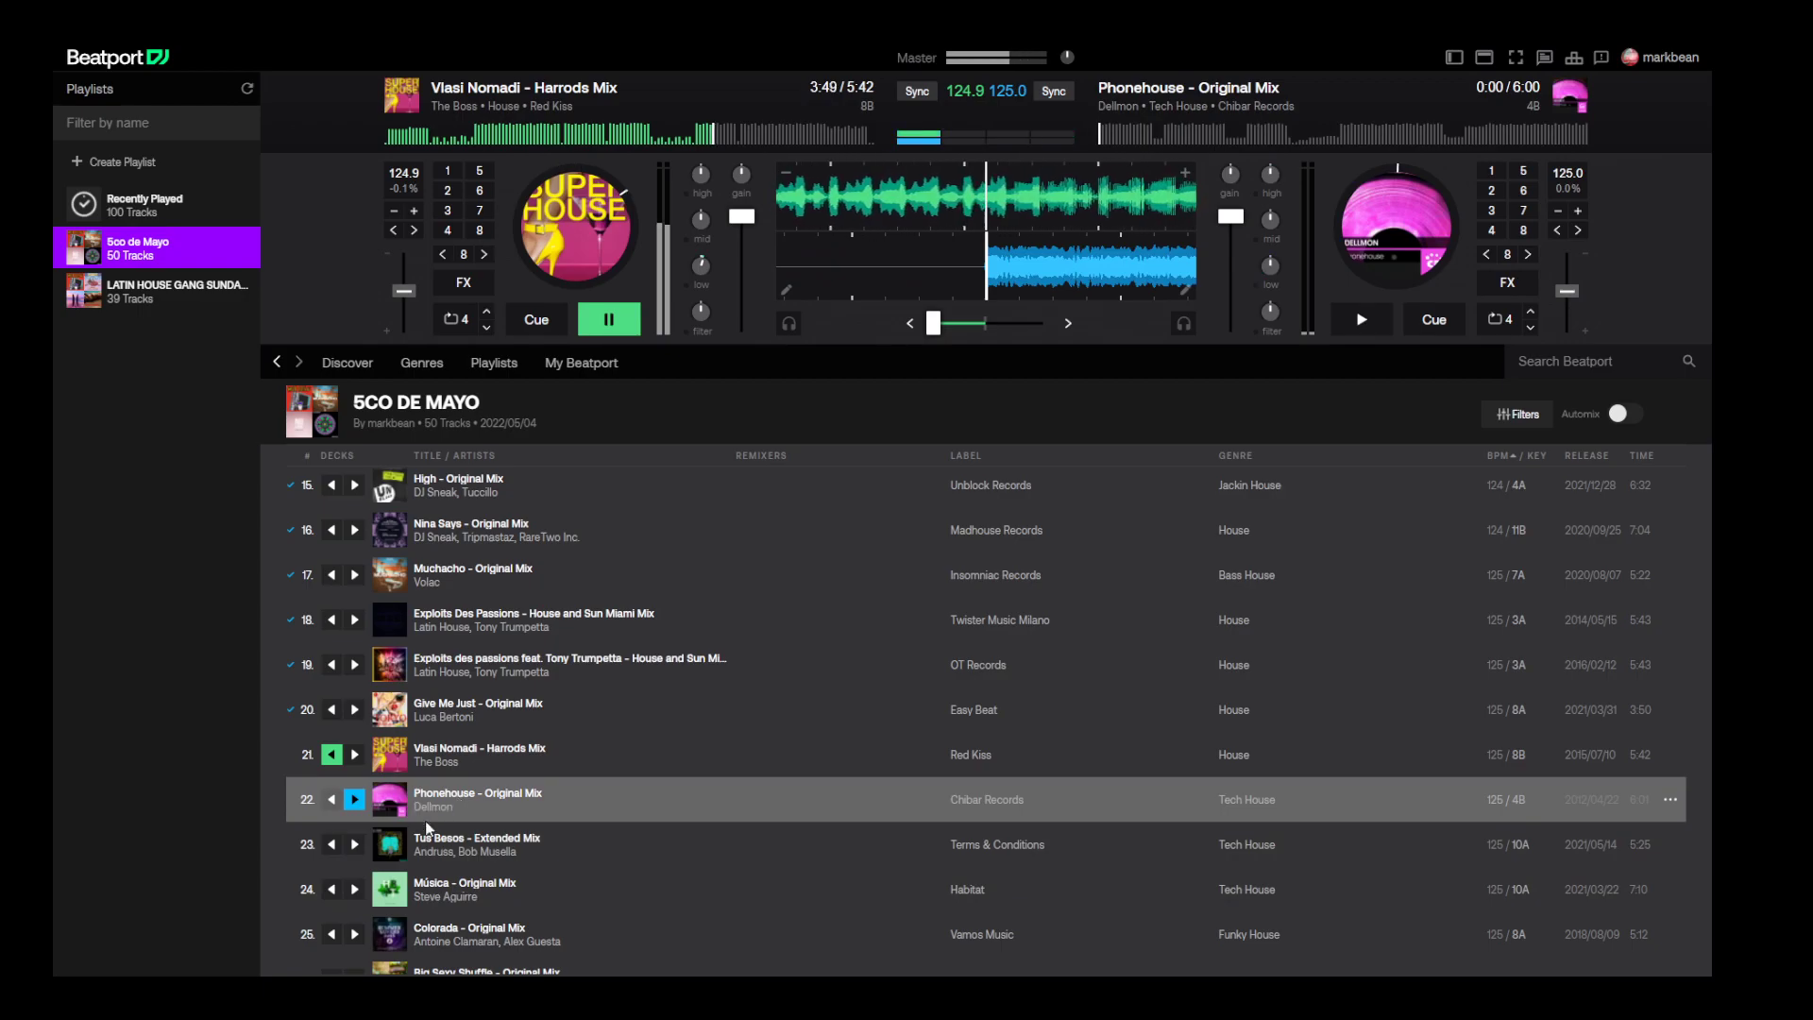
click(1294, 154)
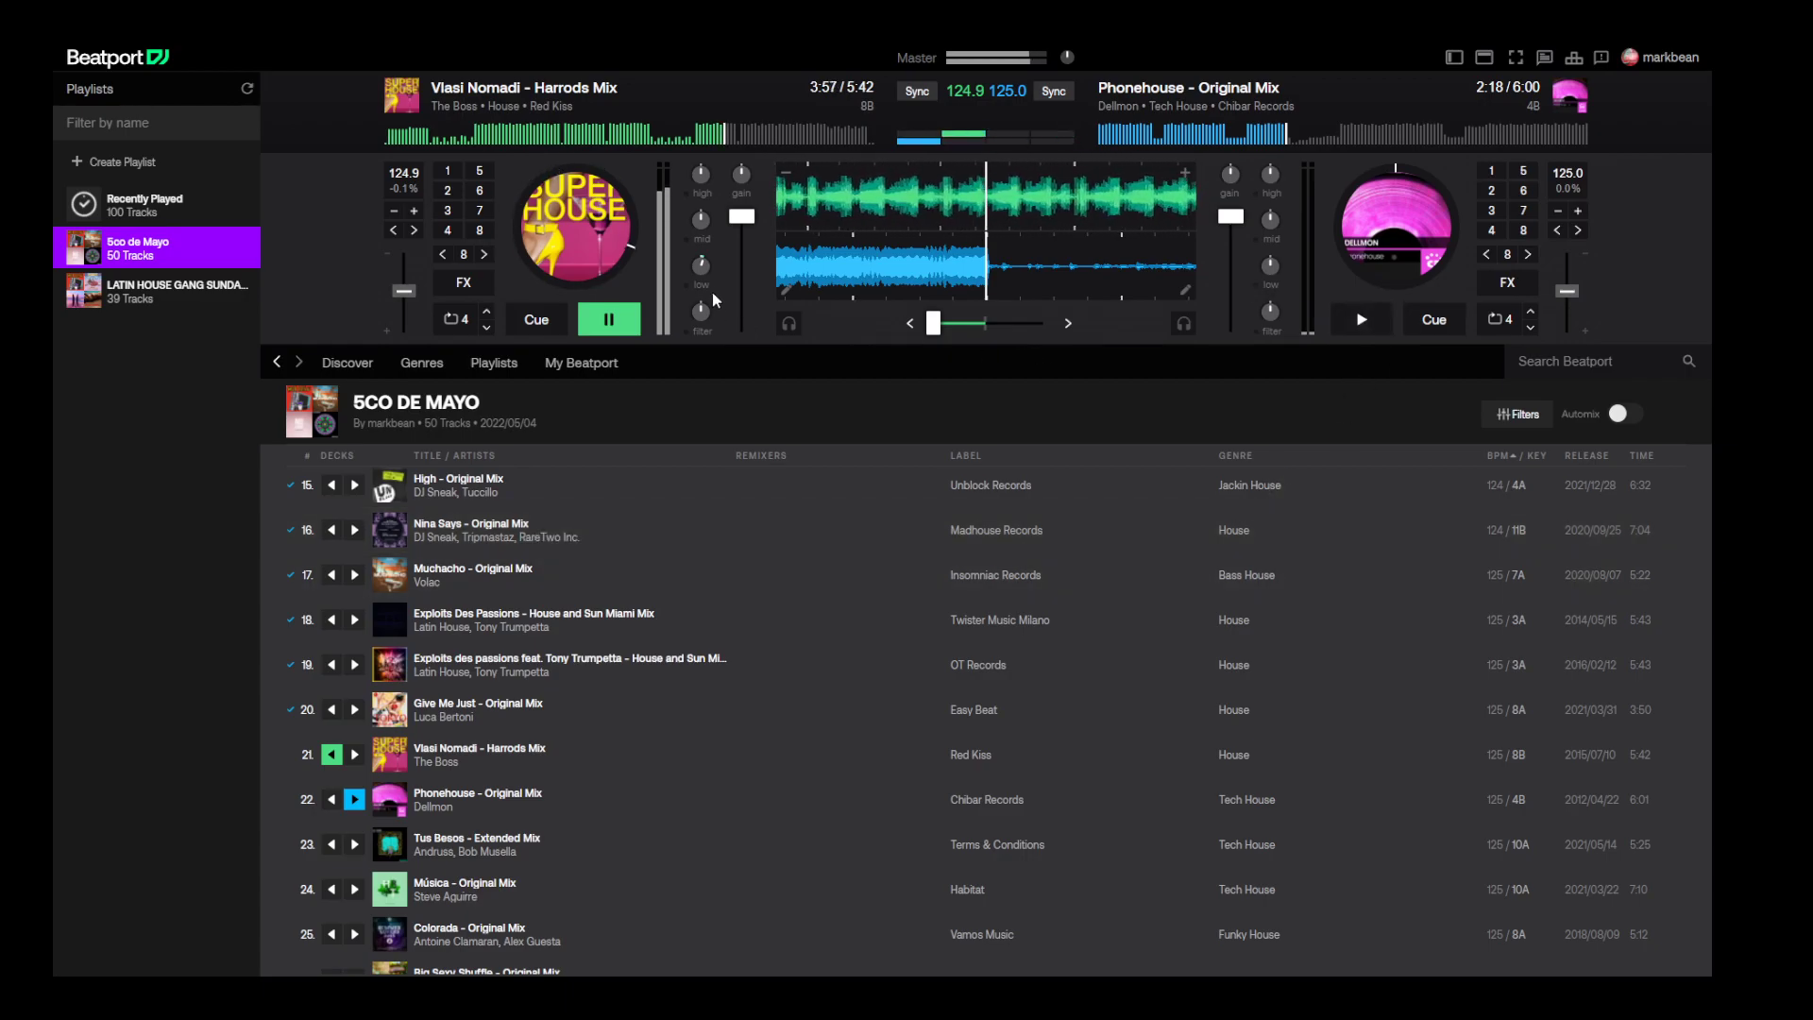
scroll(715, 287, down, 2)
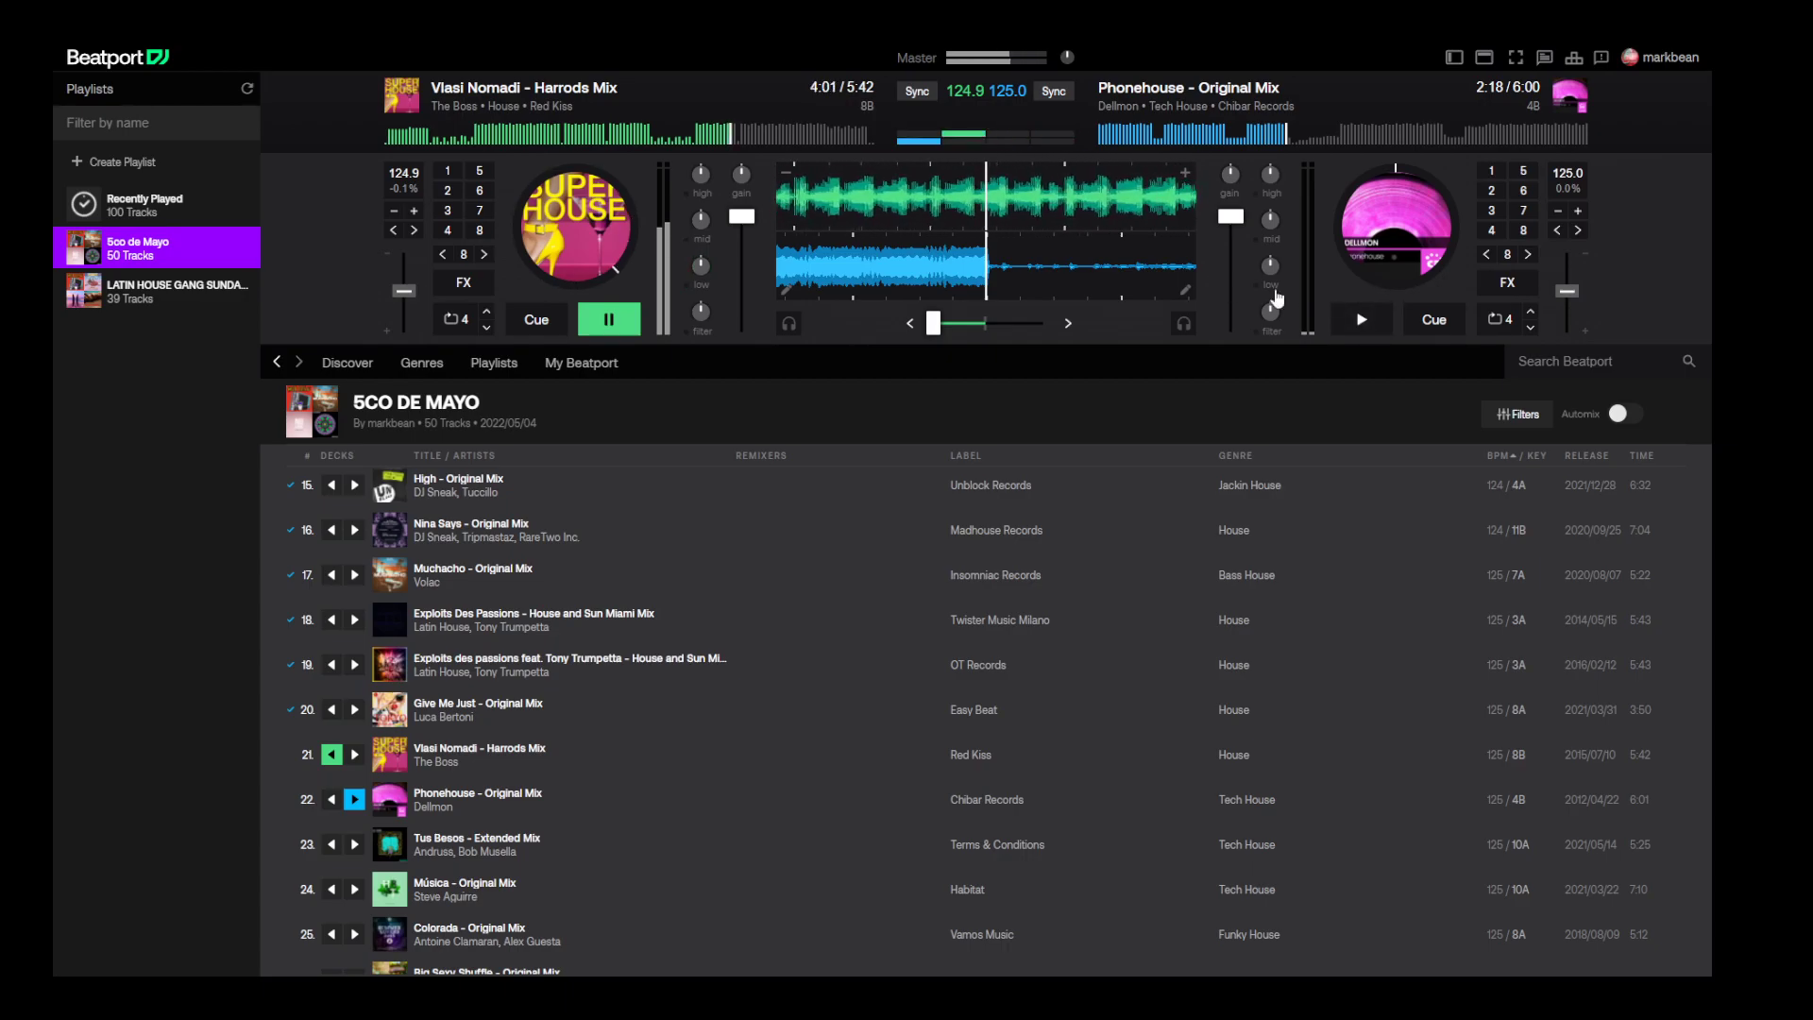
- Trim the blue deck's EQ slightly, start "Phonehouse" and transition fully to blue, stopping the green deck
scroll(1266, 279, down, 2)
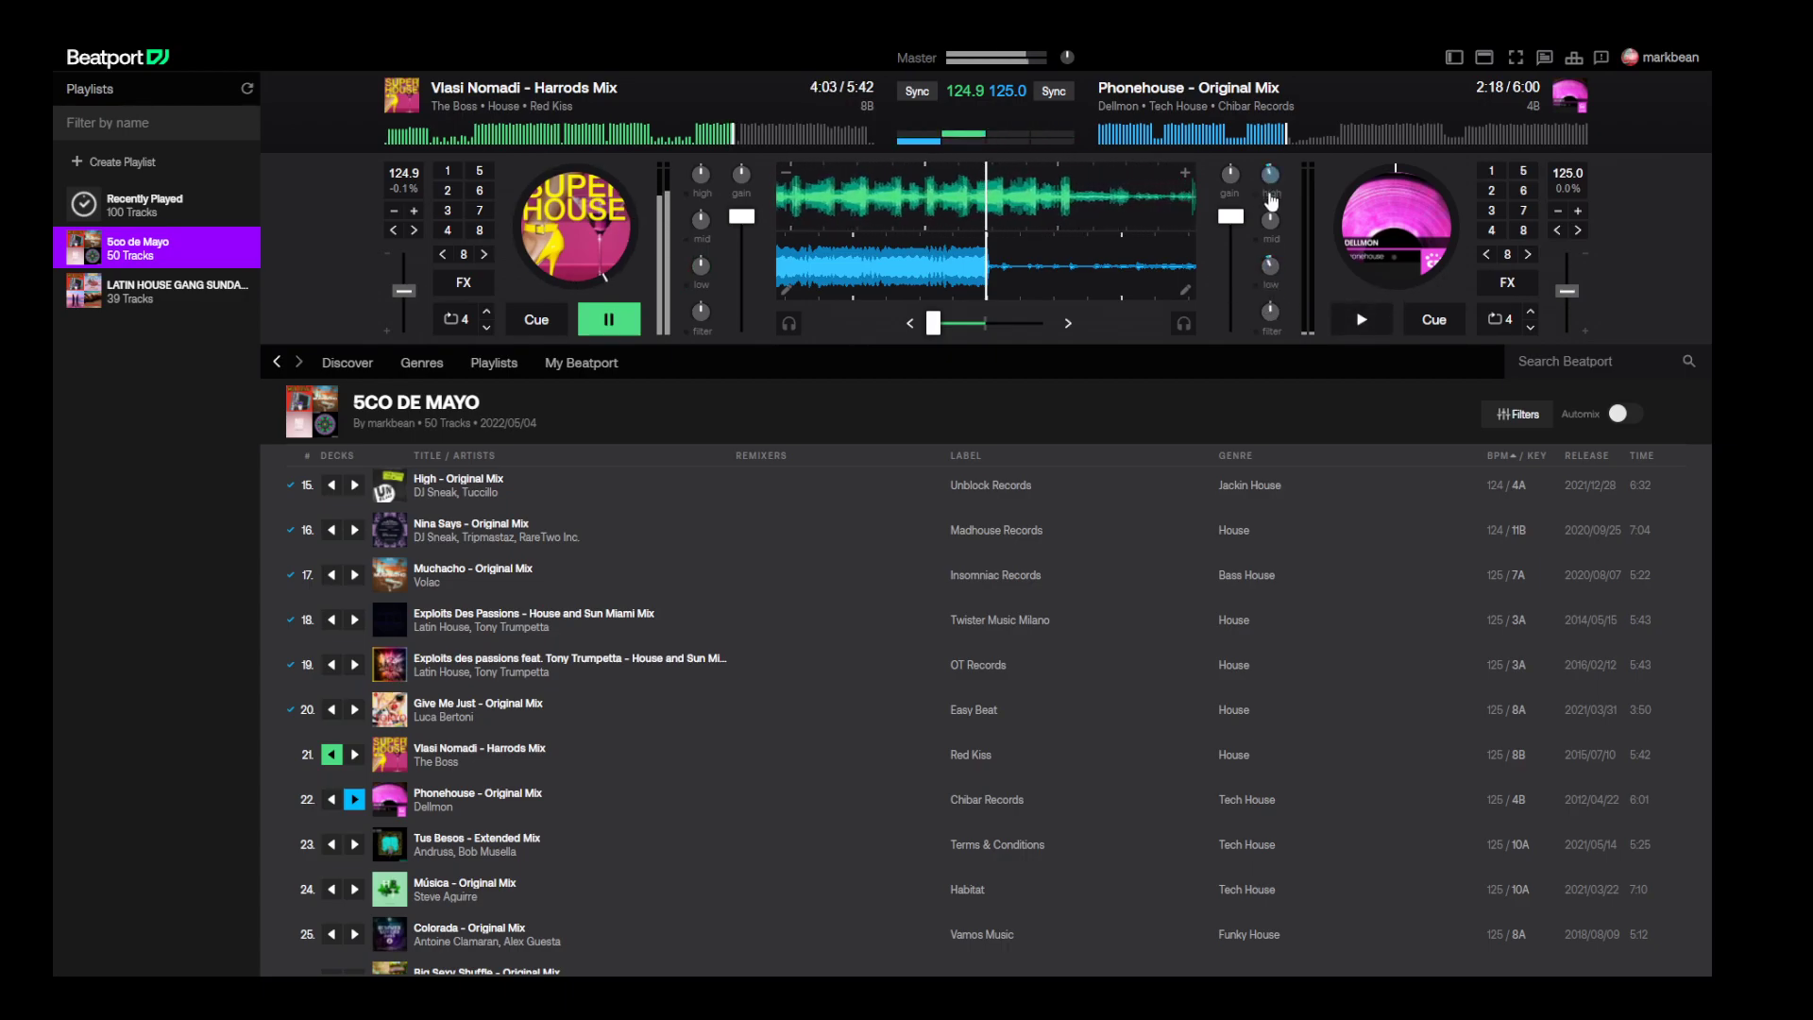
click(1361, 319)
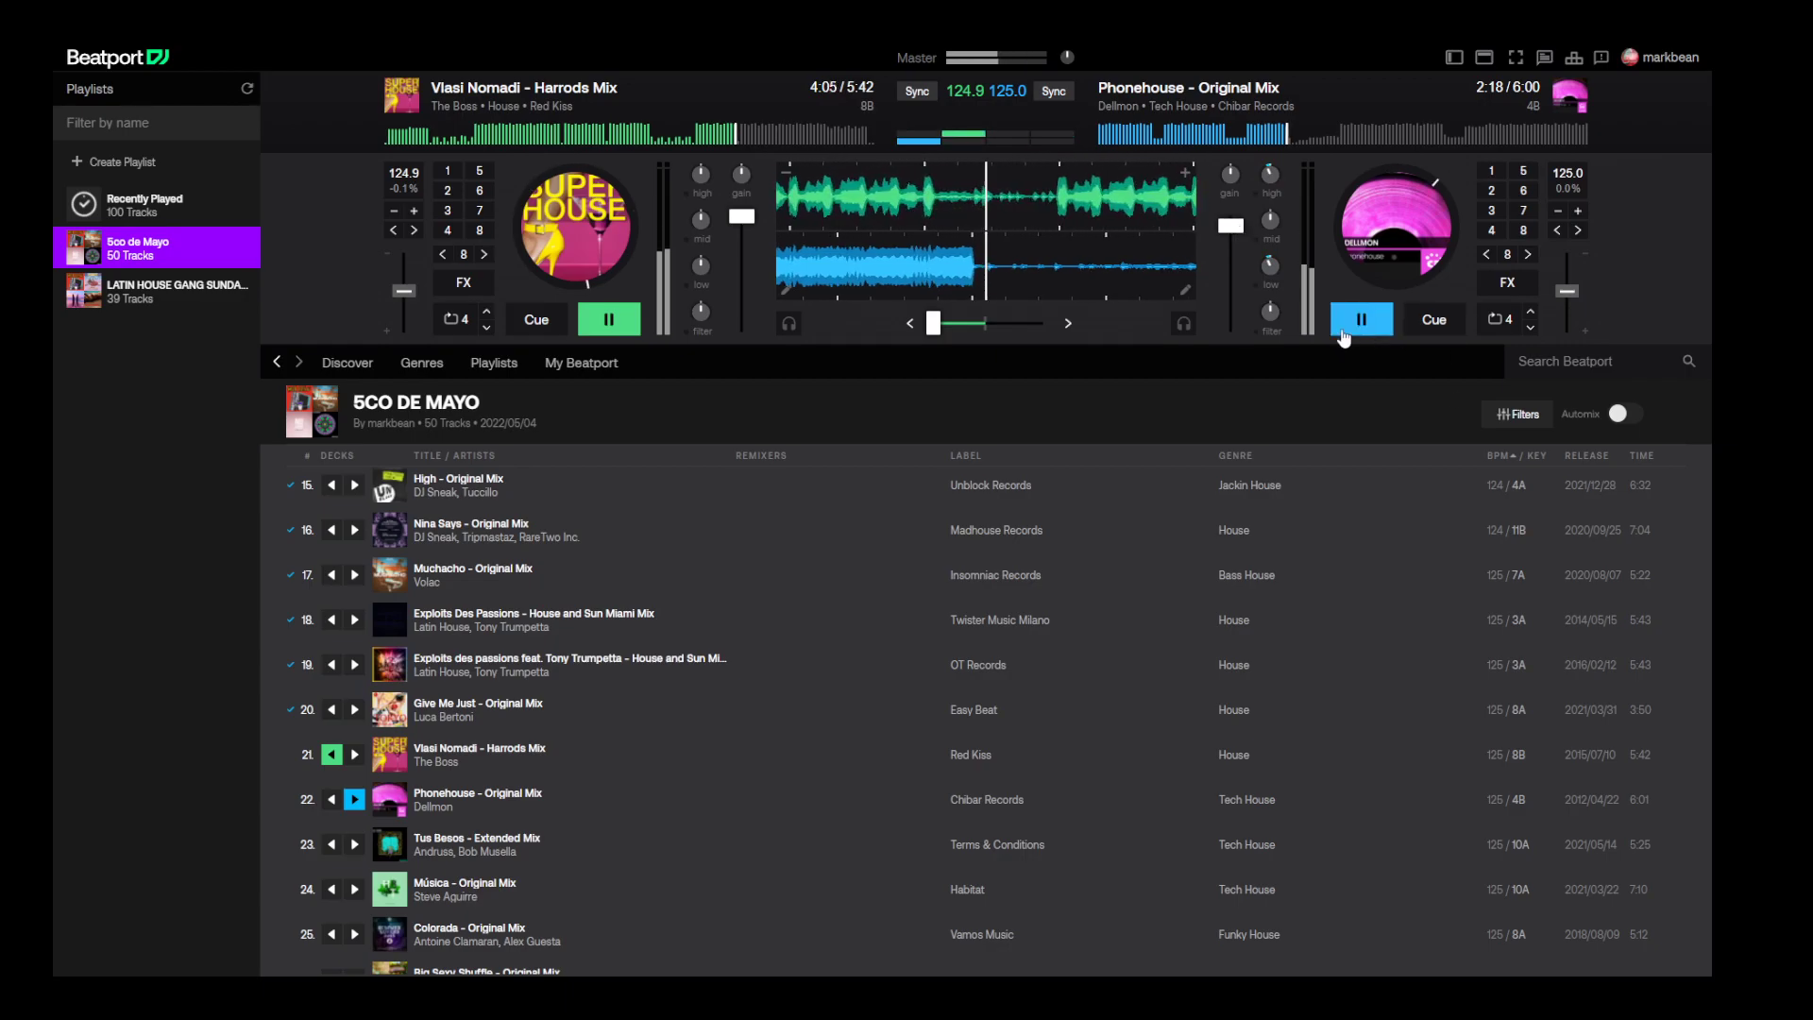
drag(933, 323, 1037, 323)
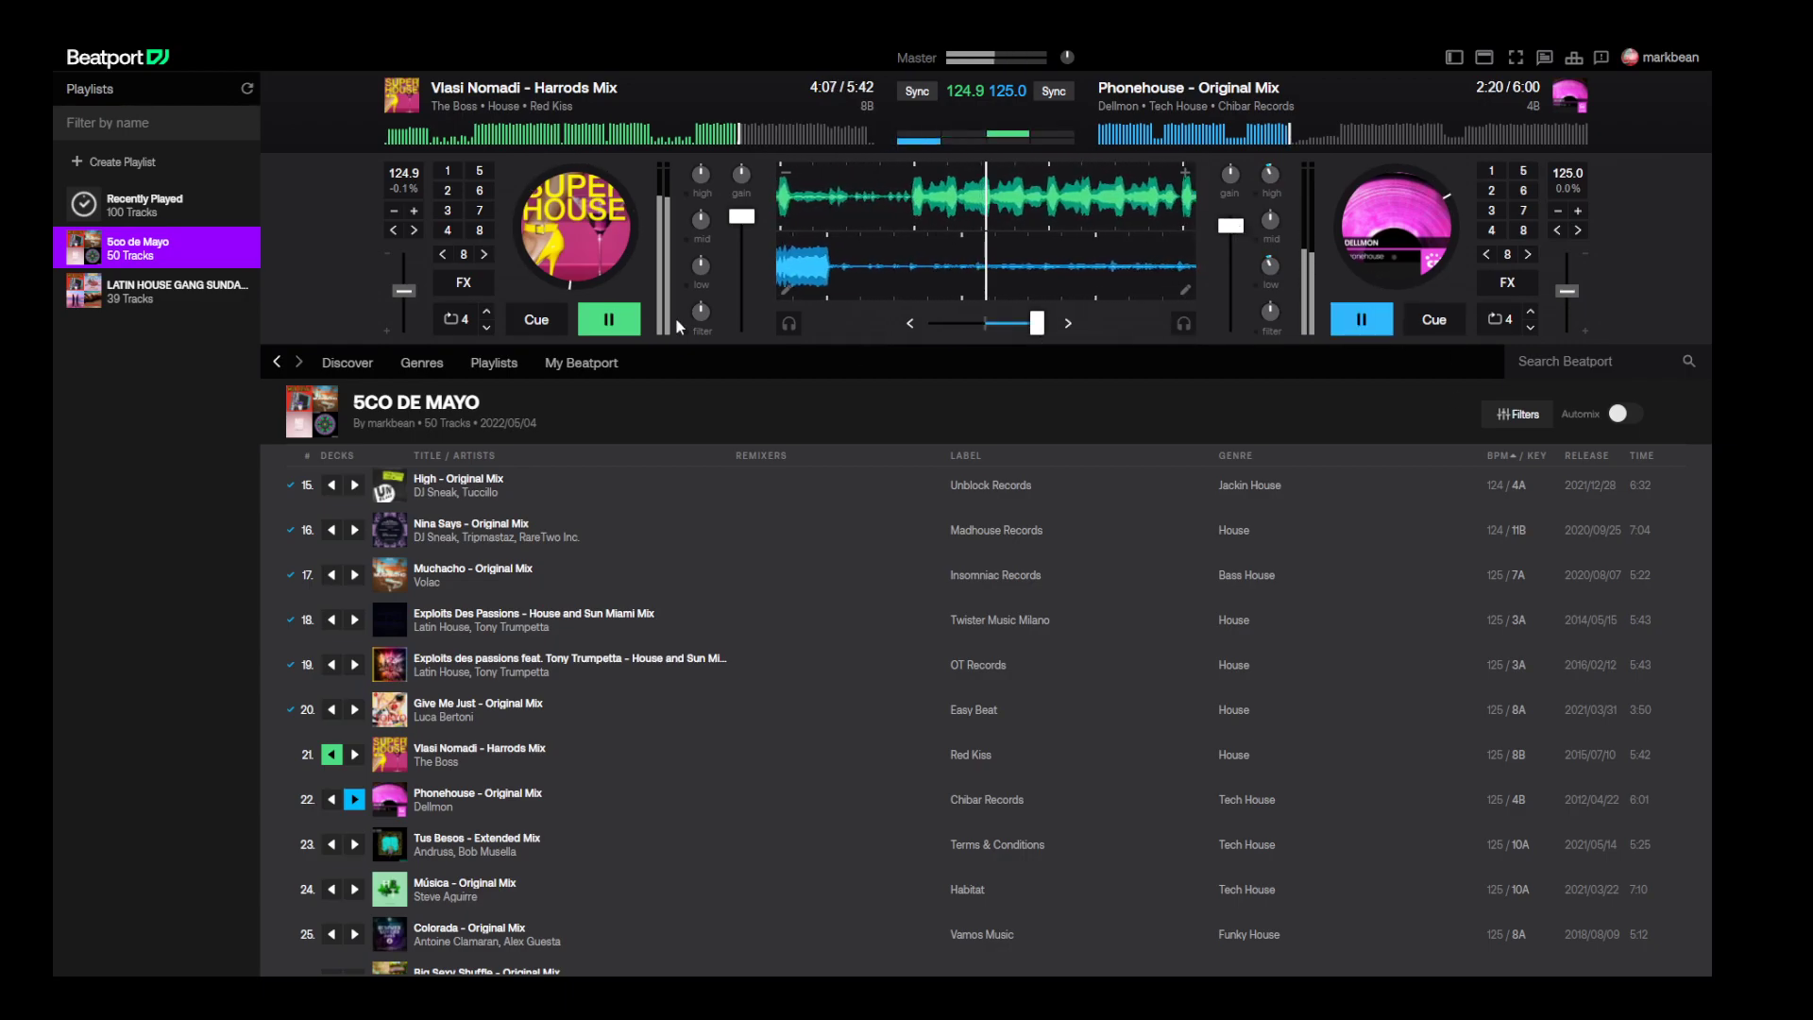
click(614, 321)
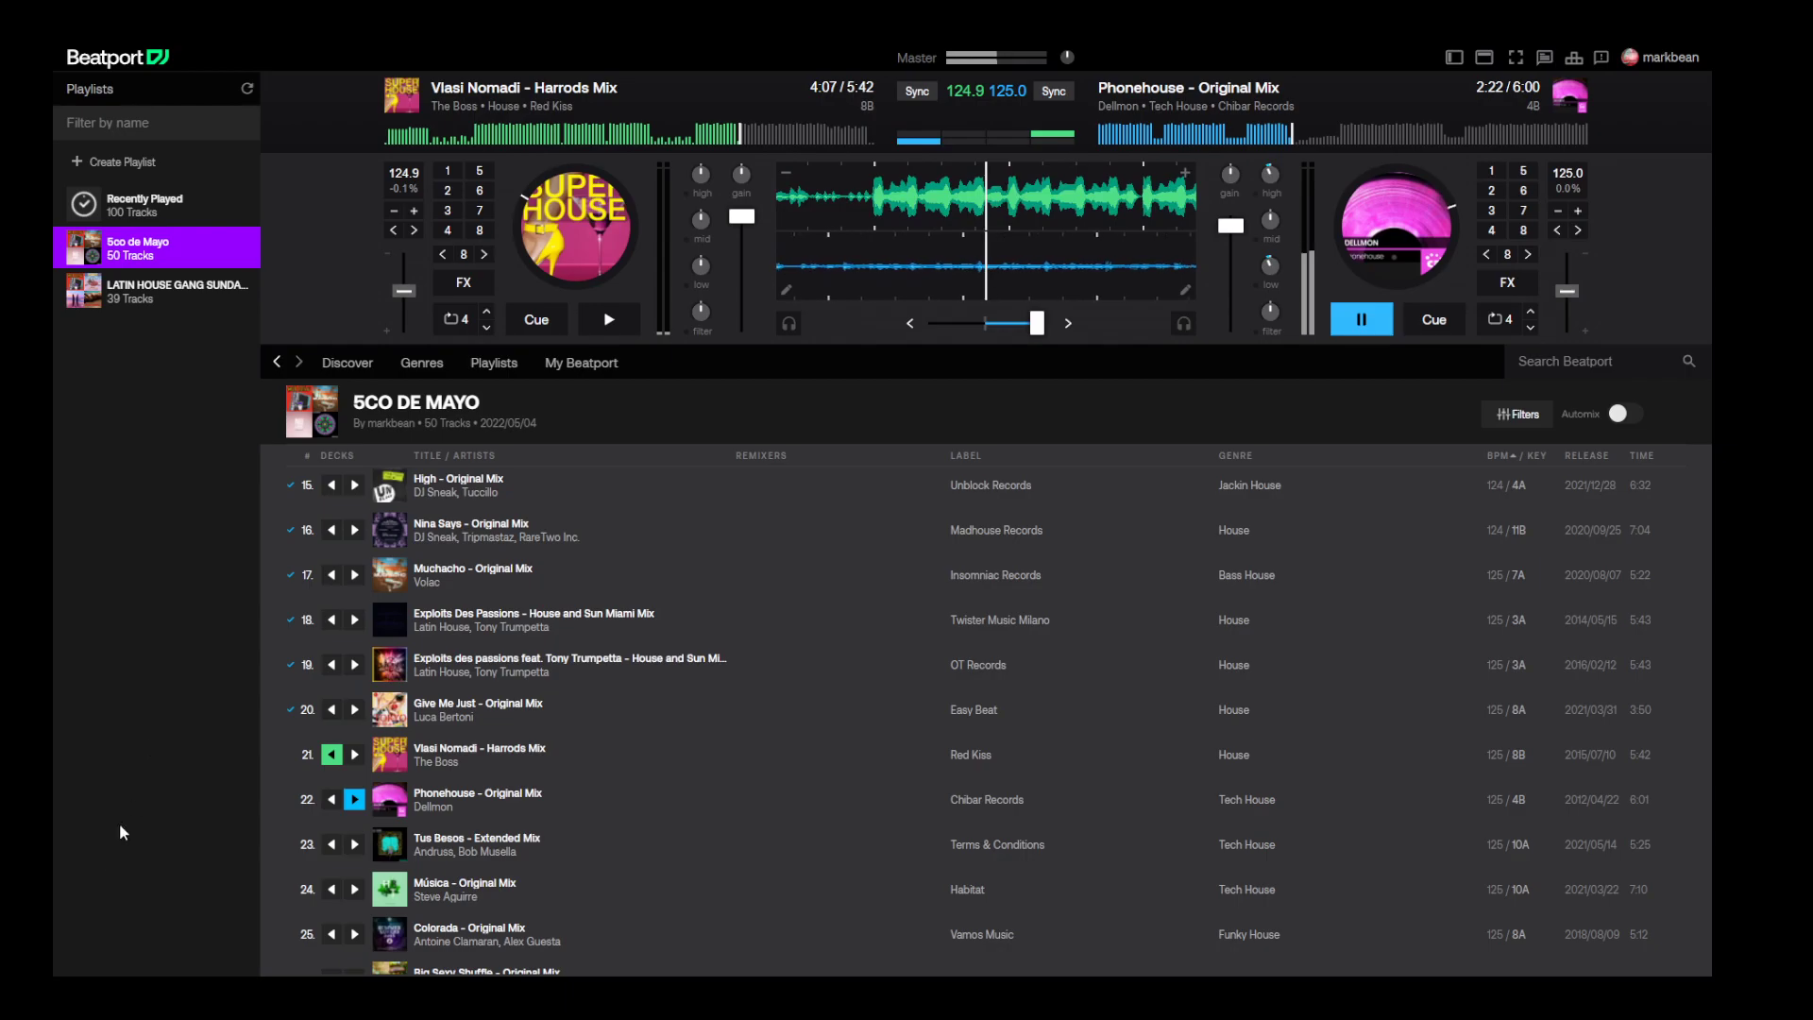
- Load "Tus Besos - Extended Mix" onto the green deck, synced with blue and positioned at 1:01, and raise the blue volume slightly
click(330, 844)
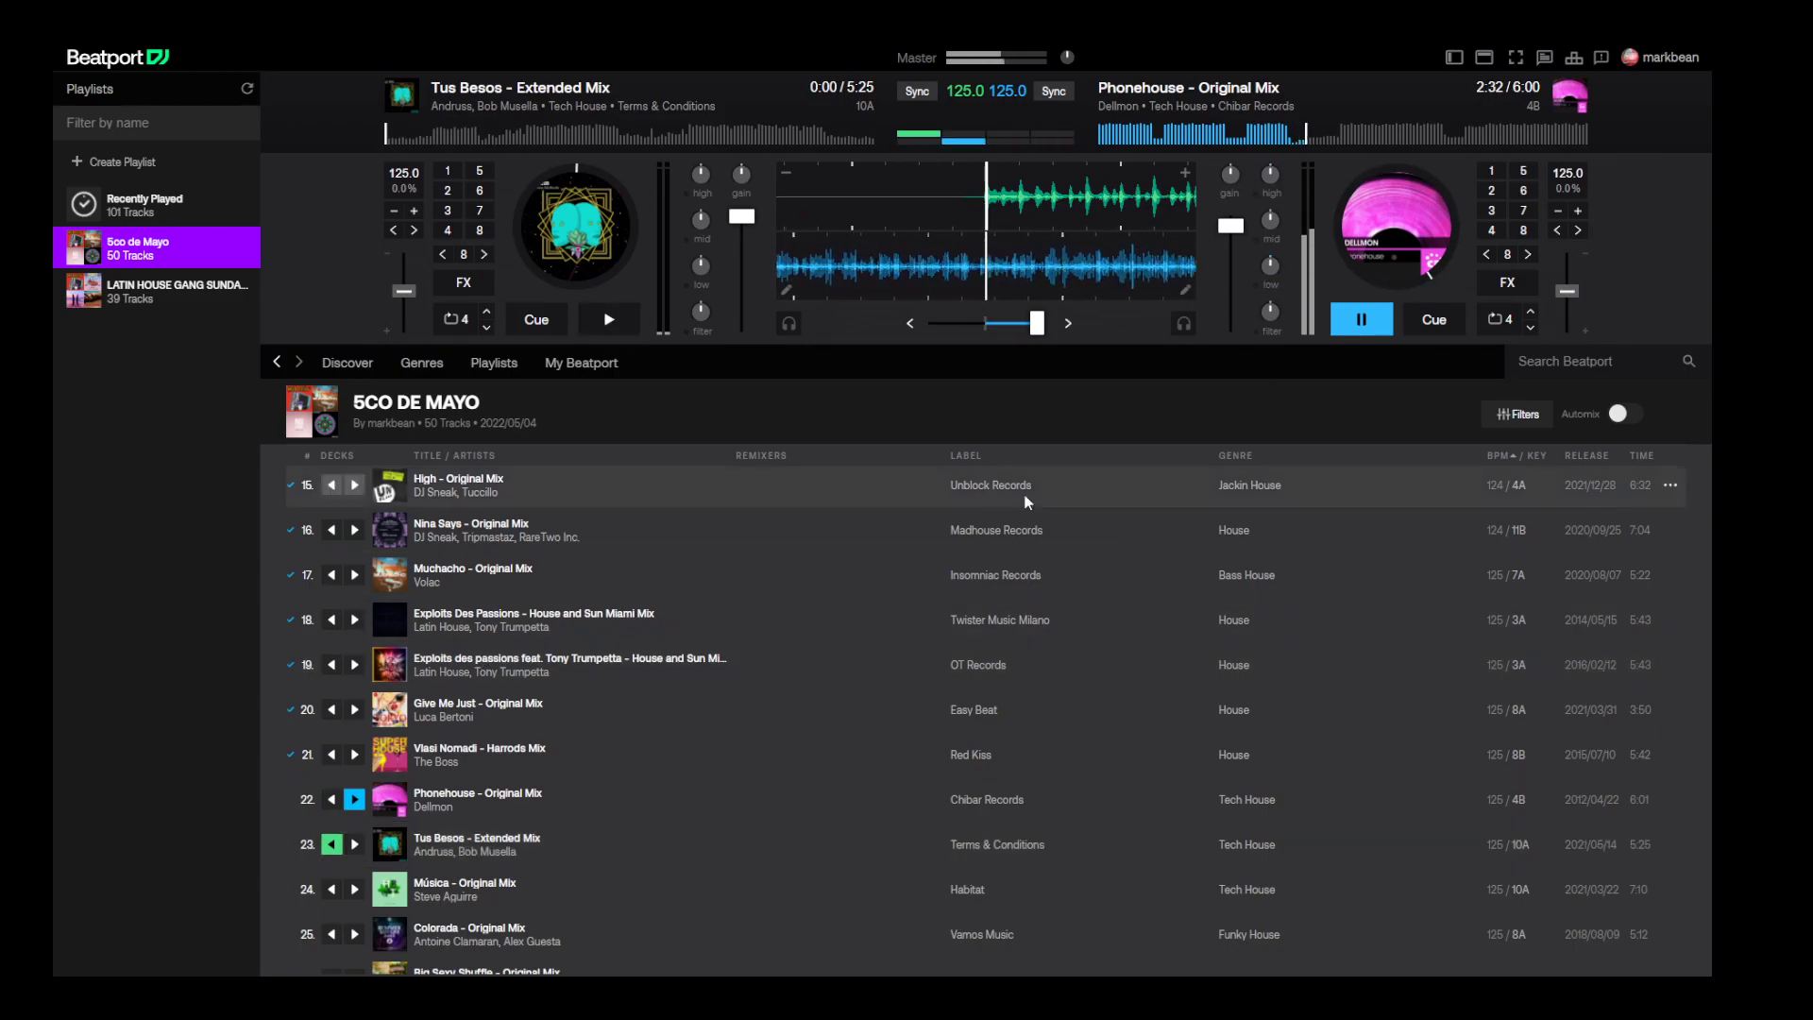
click(929, 87)
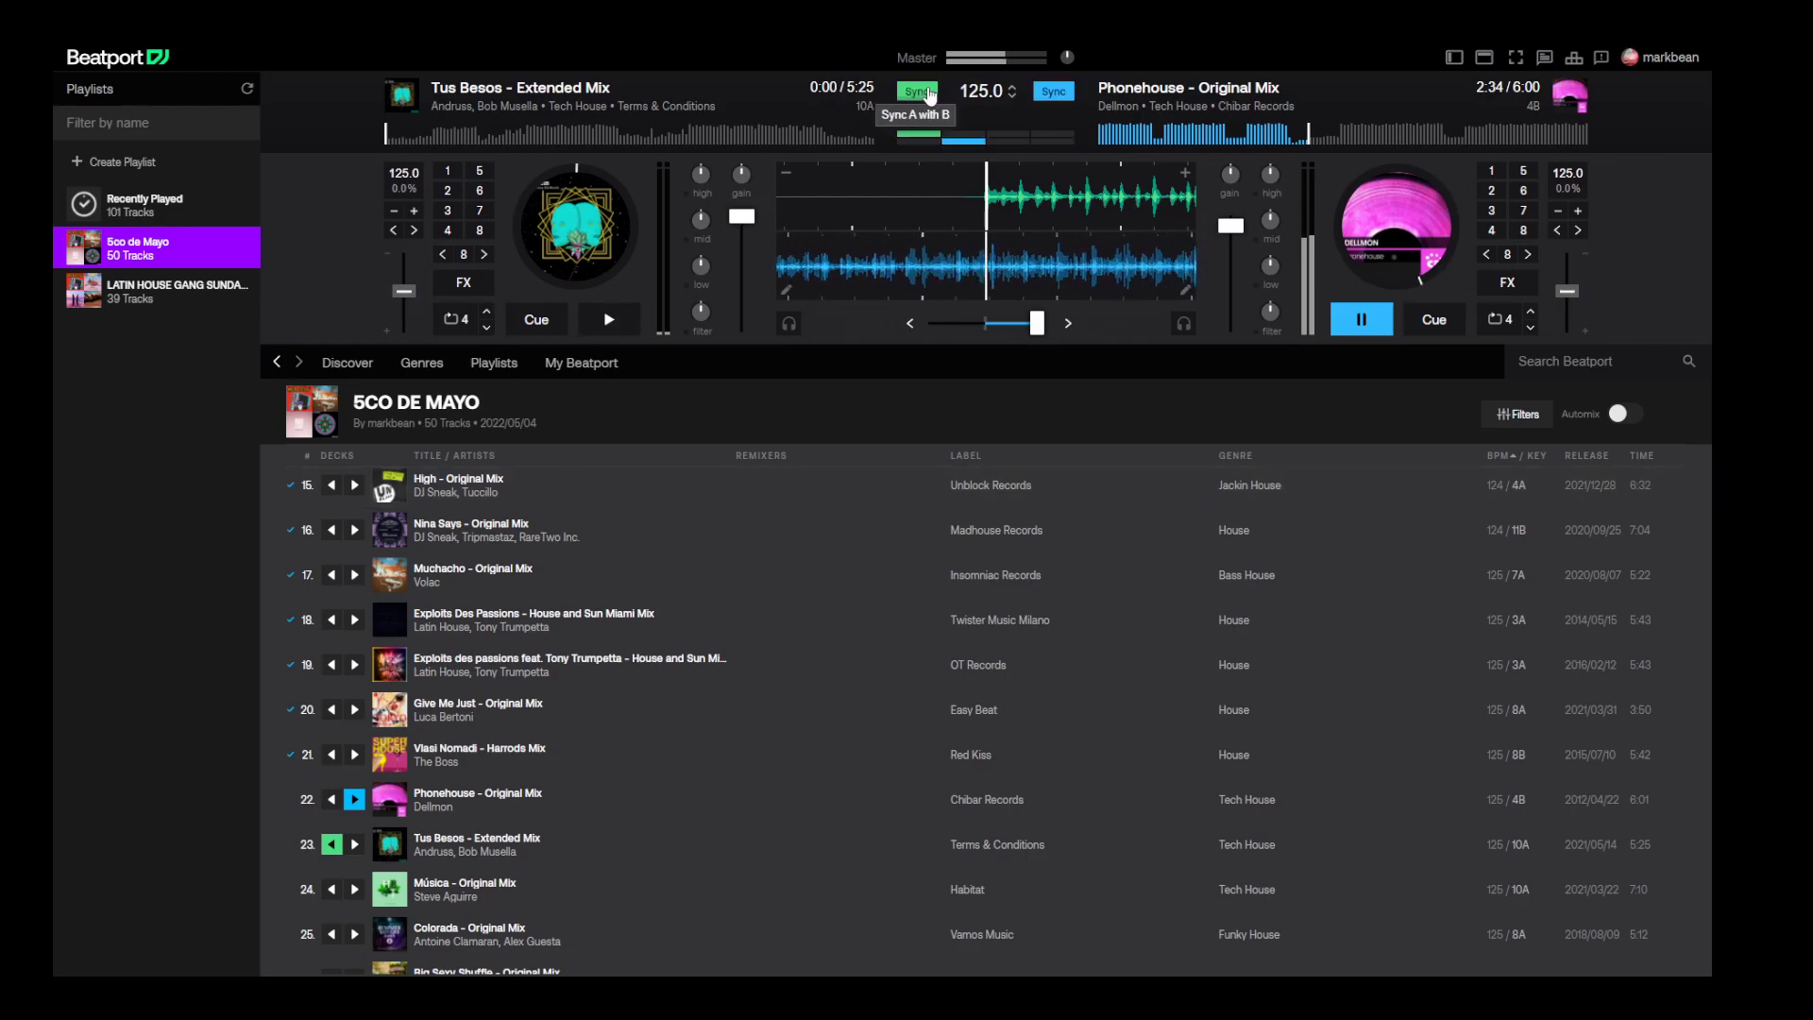
click(483, 142)
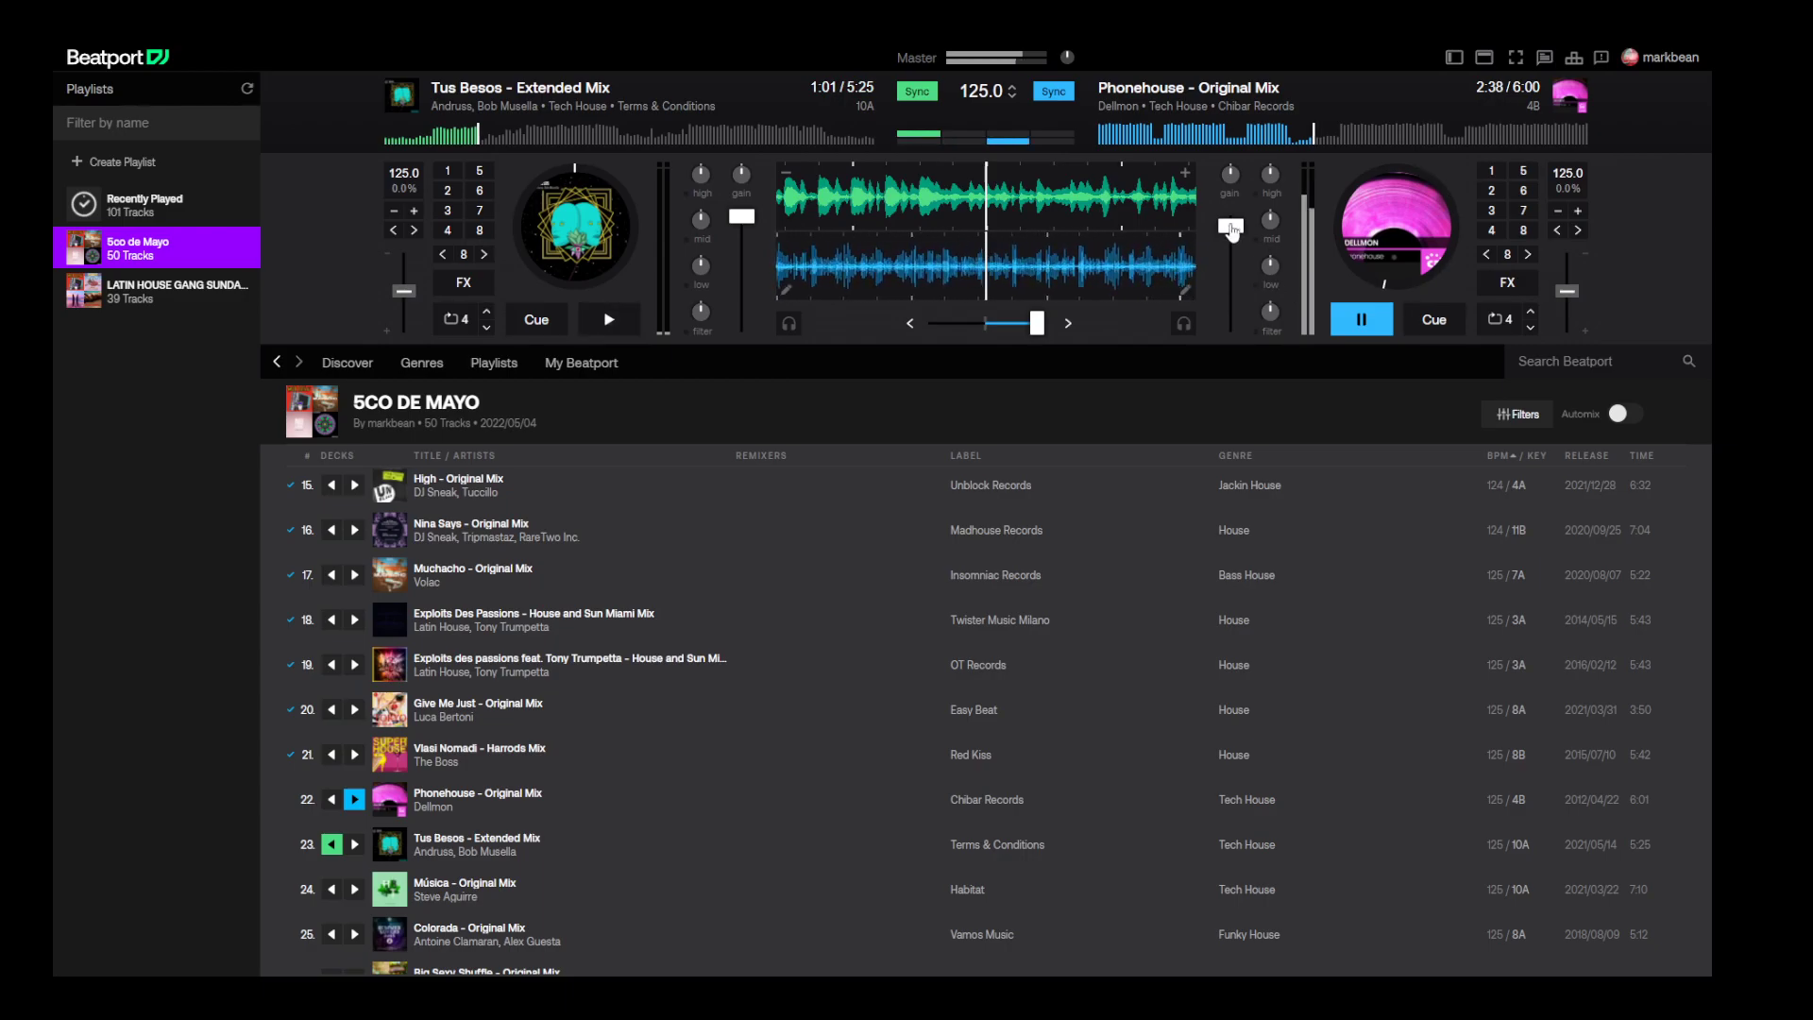
drag(1230, 225, 1231, 215)
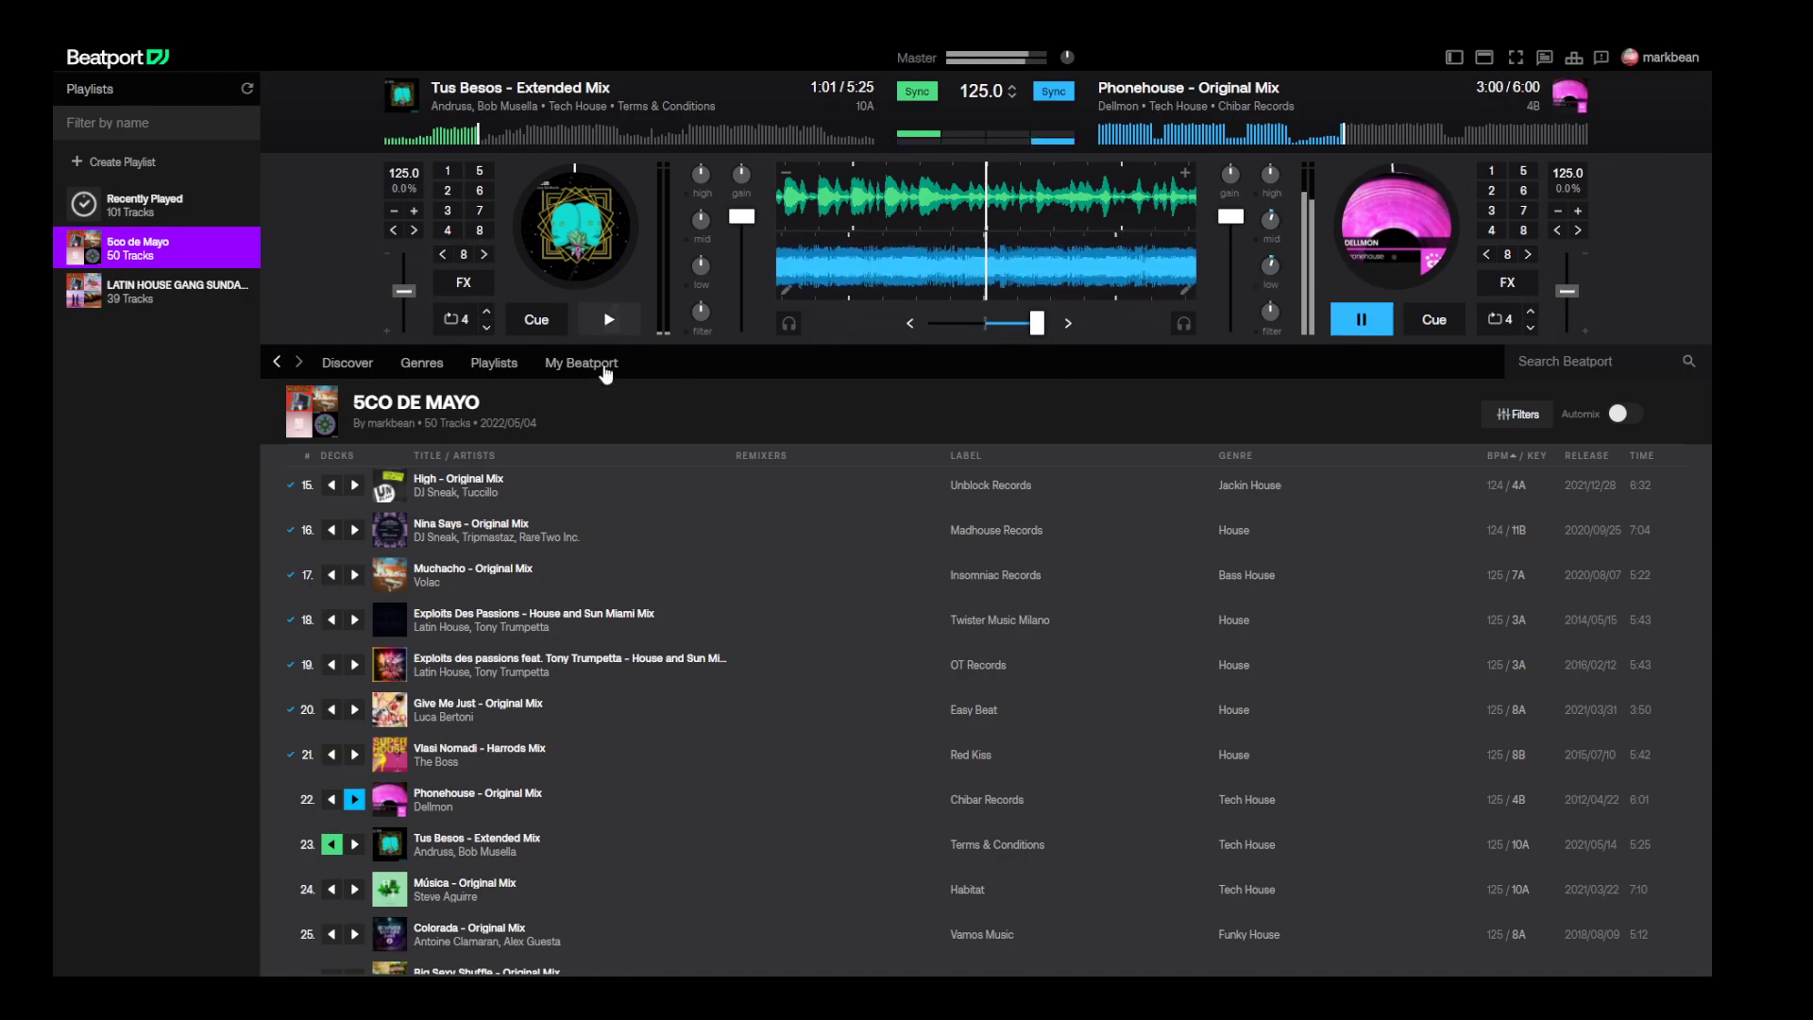
- Start "Tus Besos" and transition fully to green through the crossfader's centre with the blue low EQ cut, stopping the blue deck
click(608, 319)
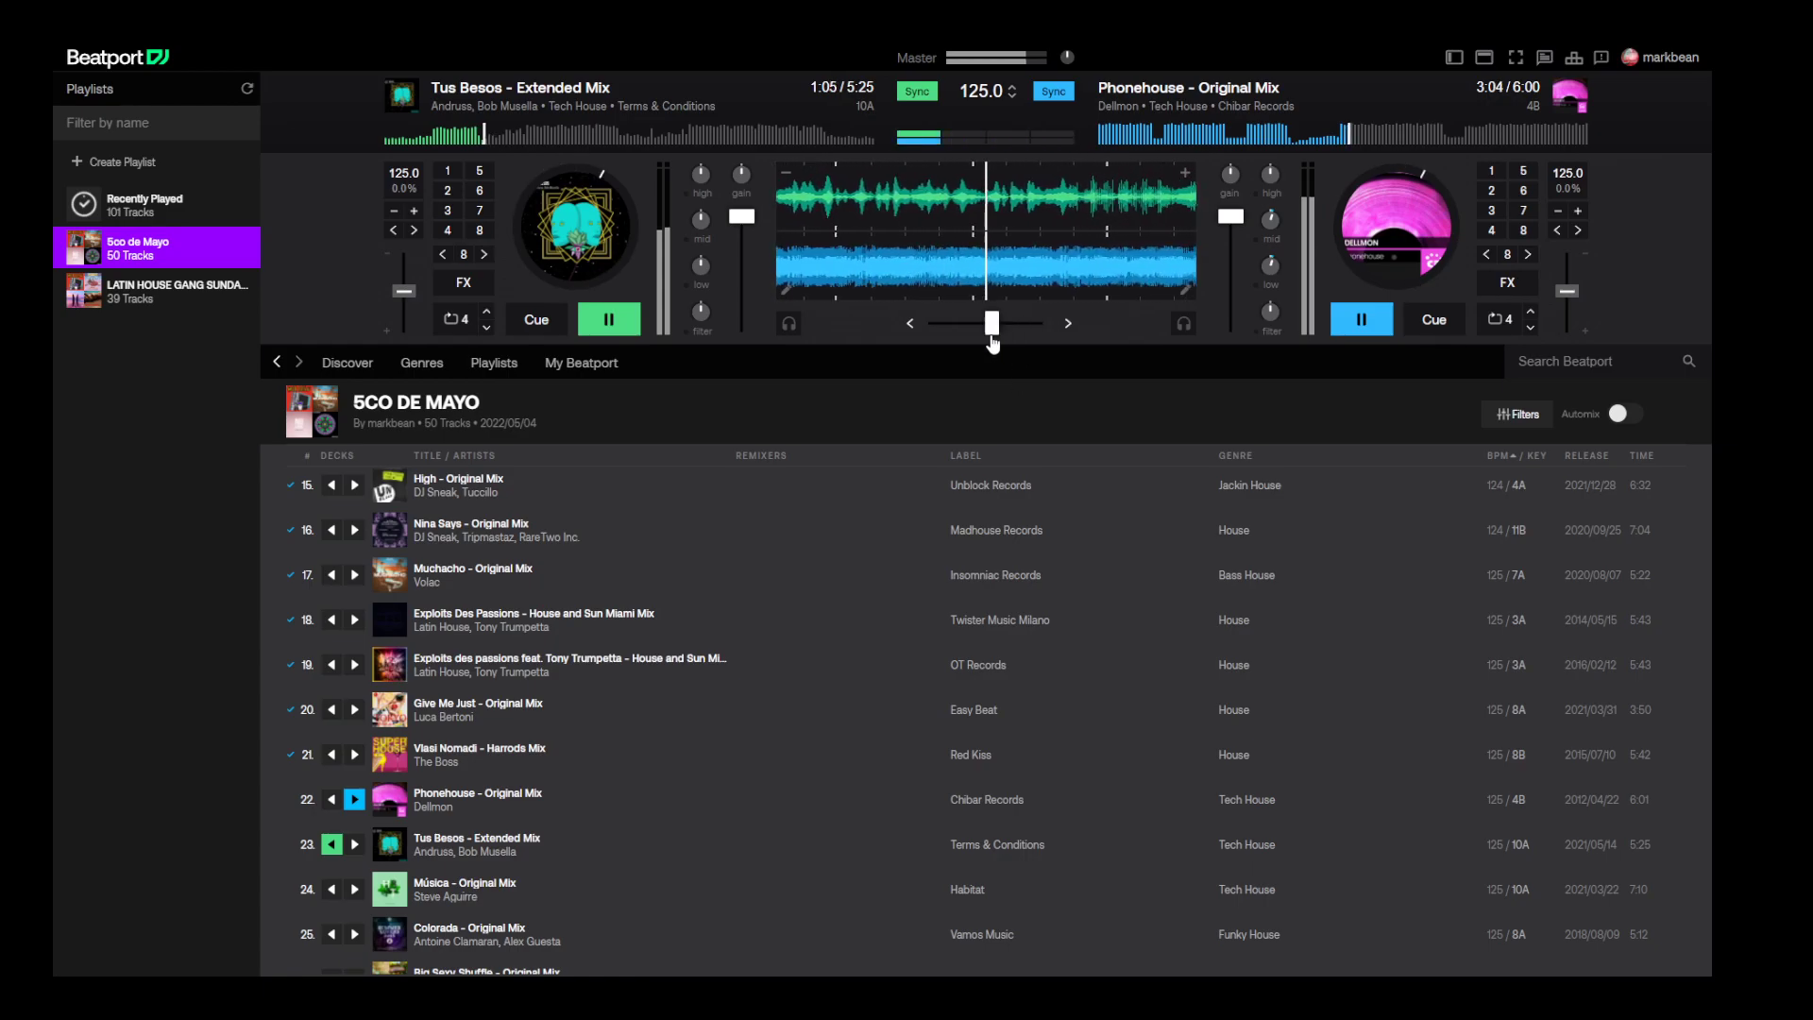
drag(980, 345, 985, 345)
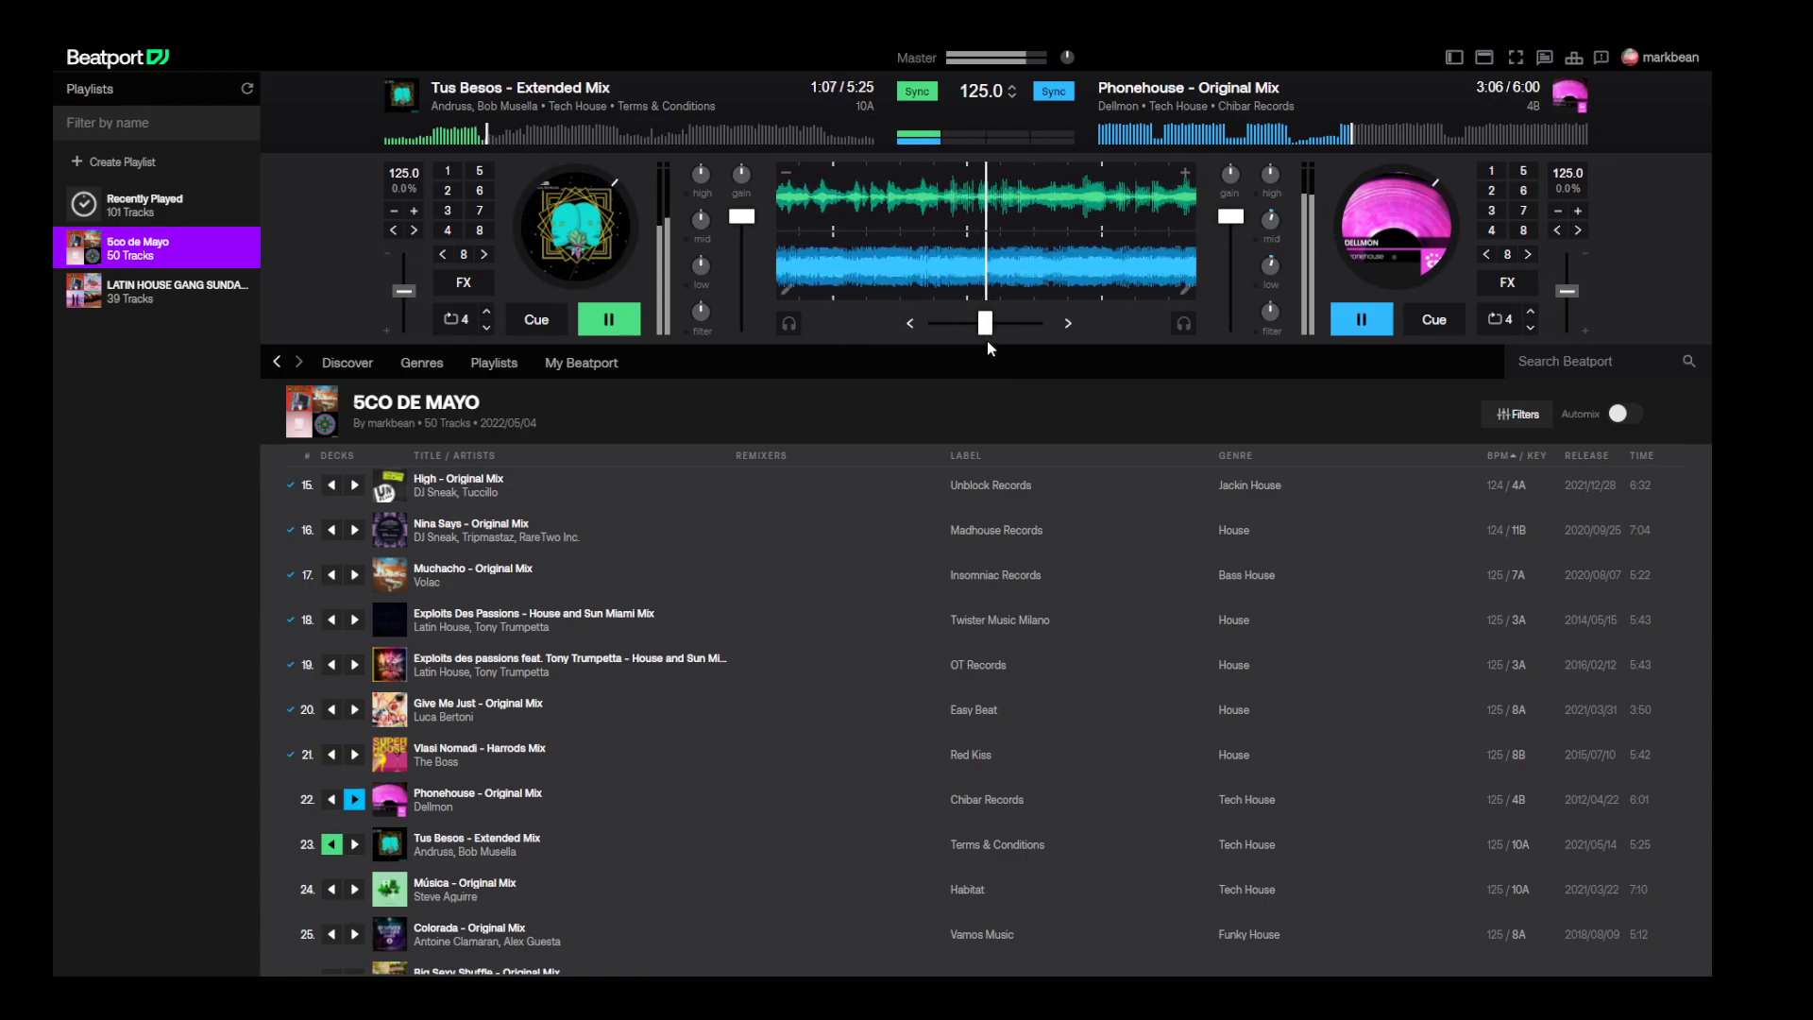
drag(1271, 266, 1271, 288)
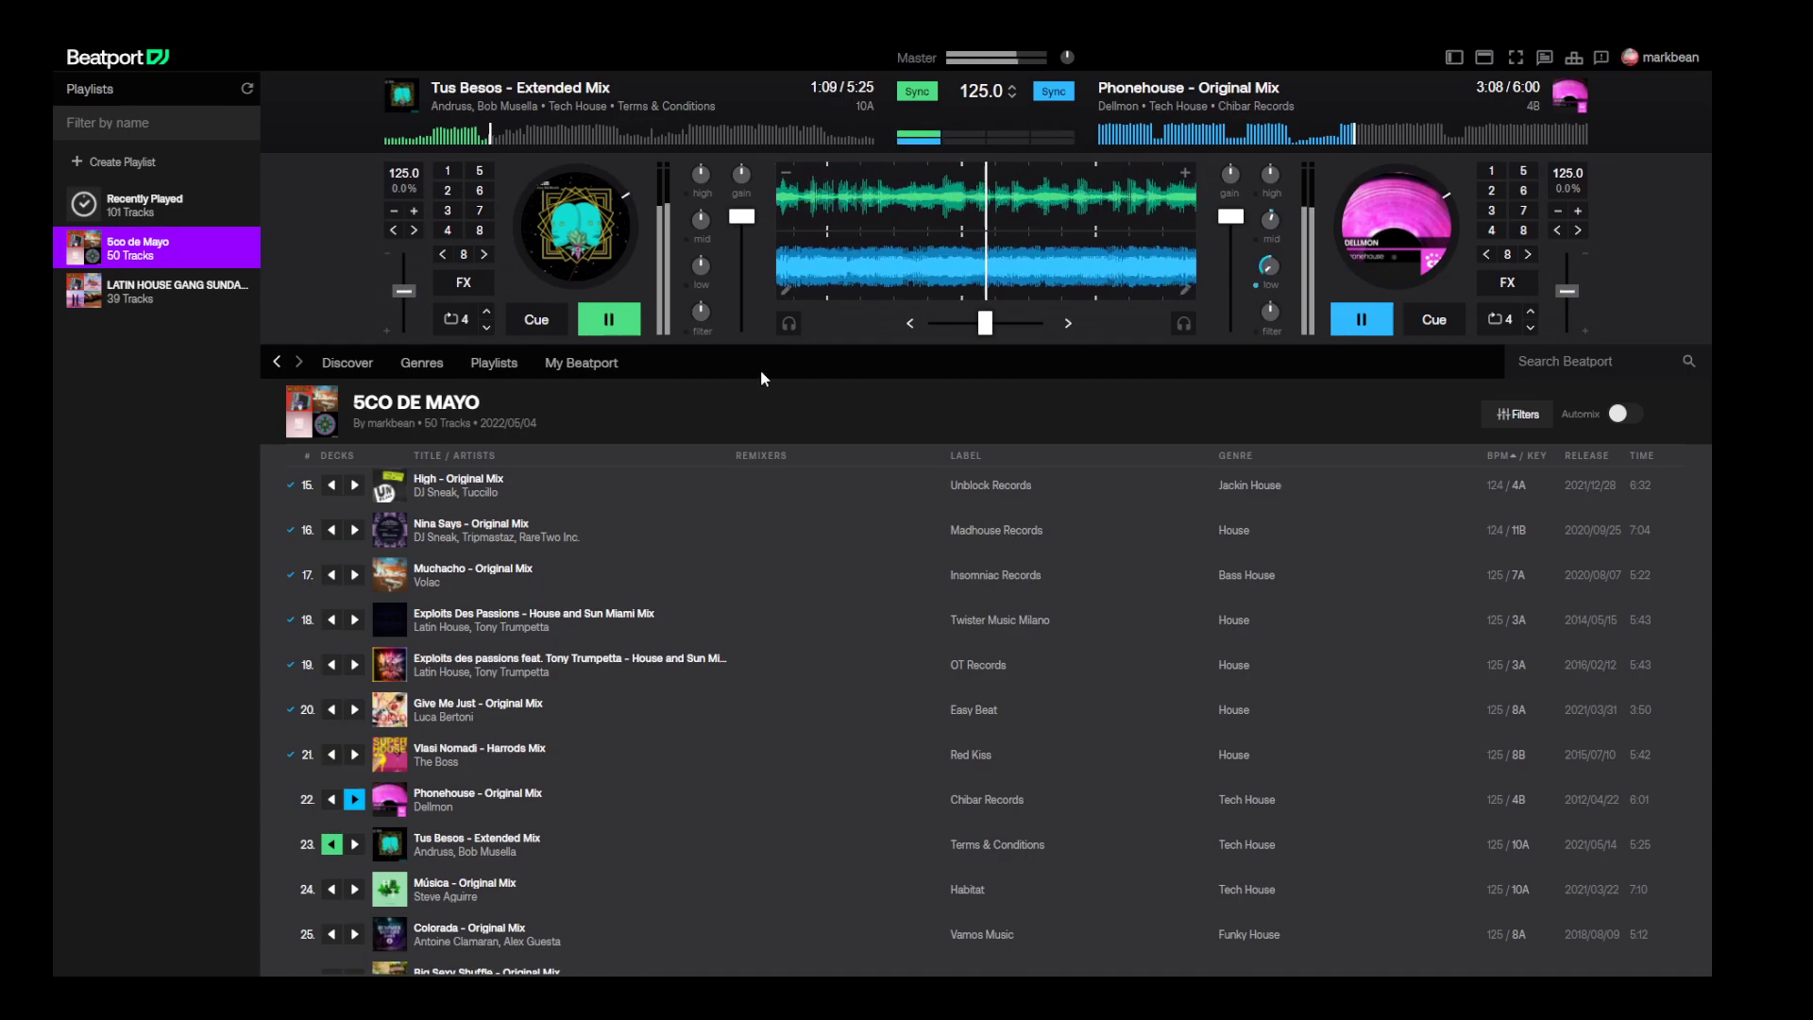
drag(989, 334, 937, 331)
click(1361, 320)
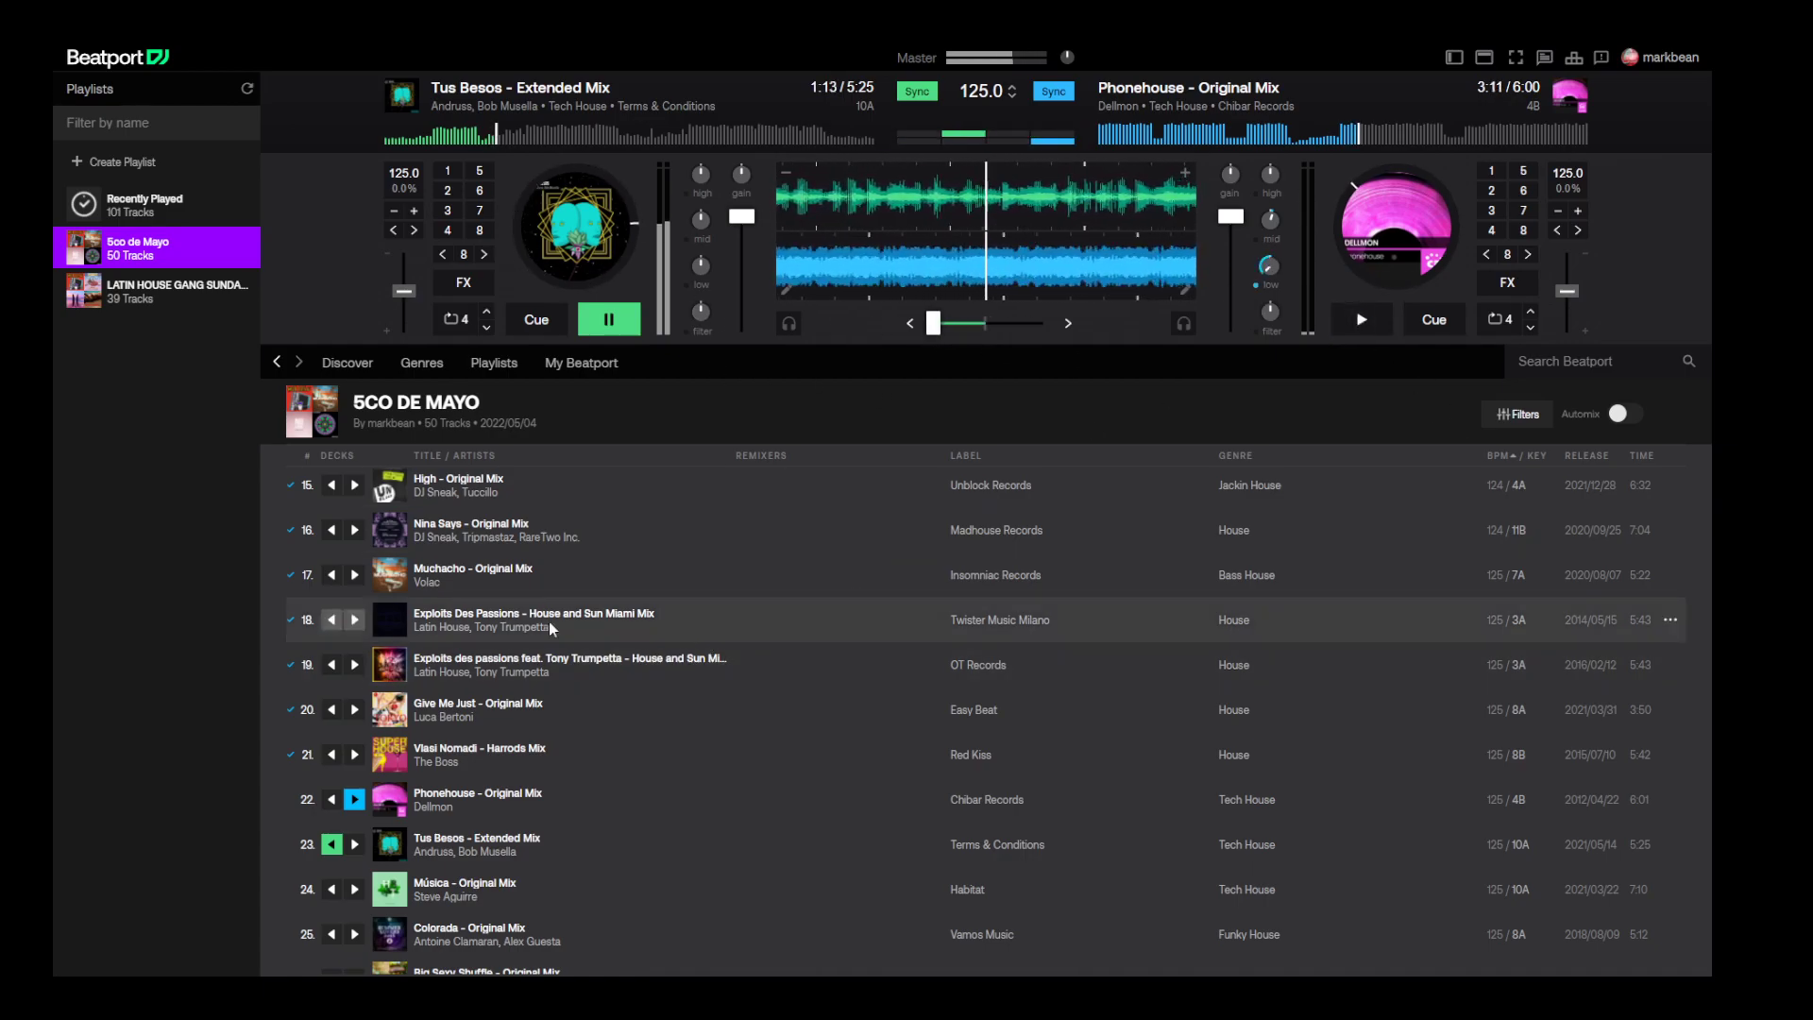
- Load "Música - Original Mix" onto the blue deck at 3:31 and transition fully to it, stopping the green deck
scroll(359, 888, down, 3)
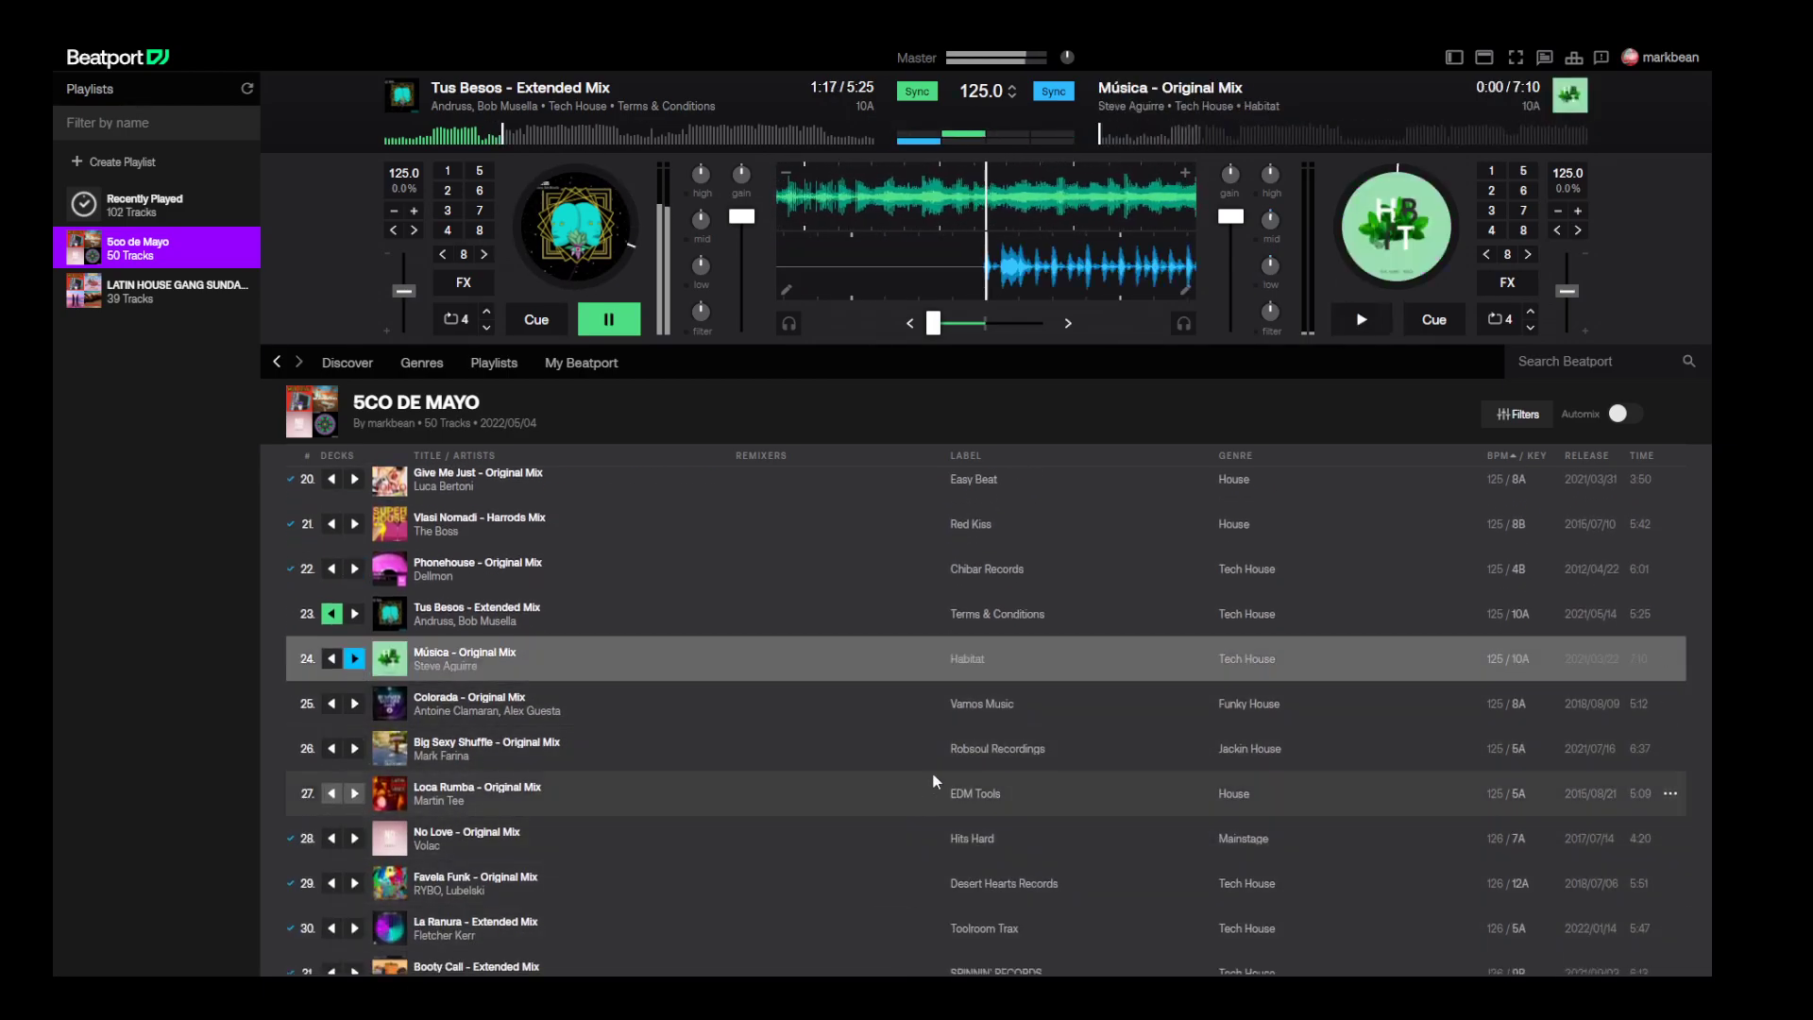
click(1339, 132)
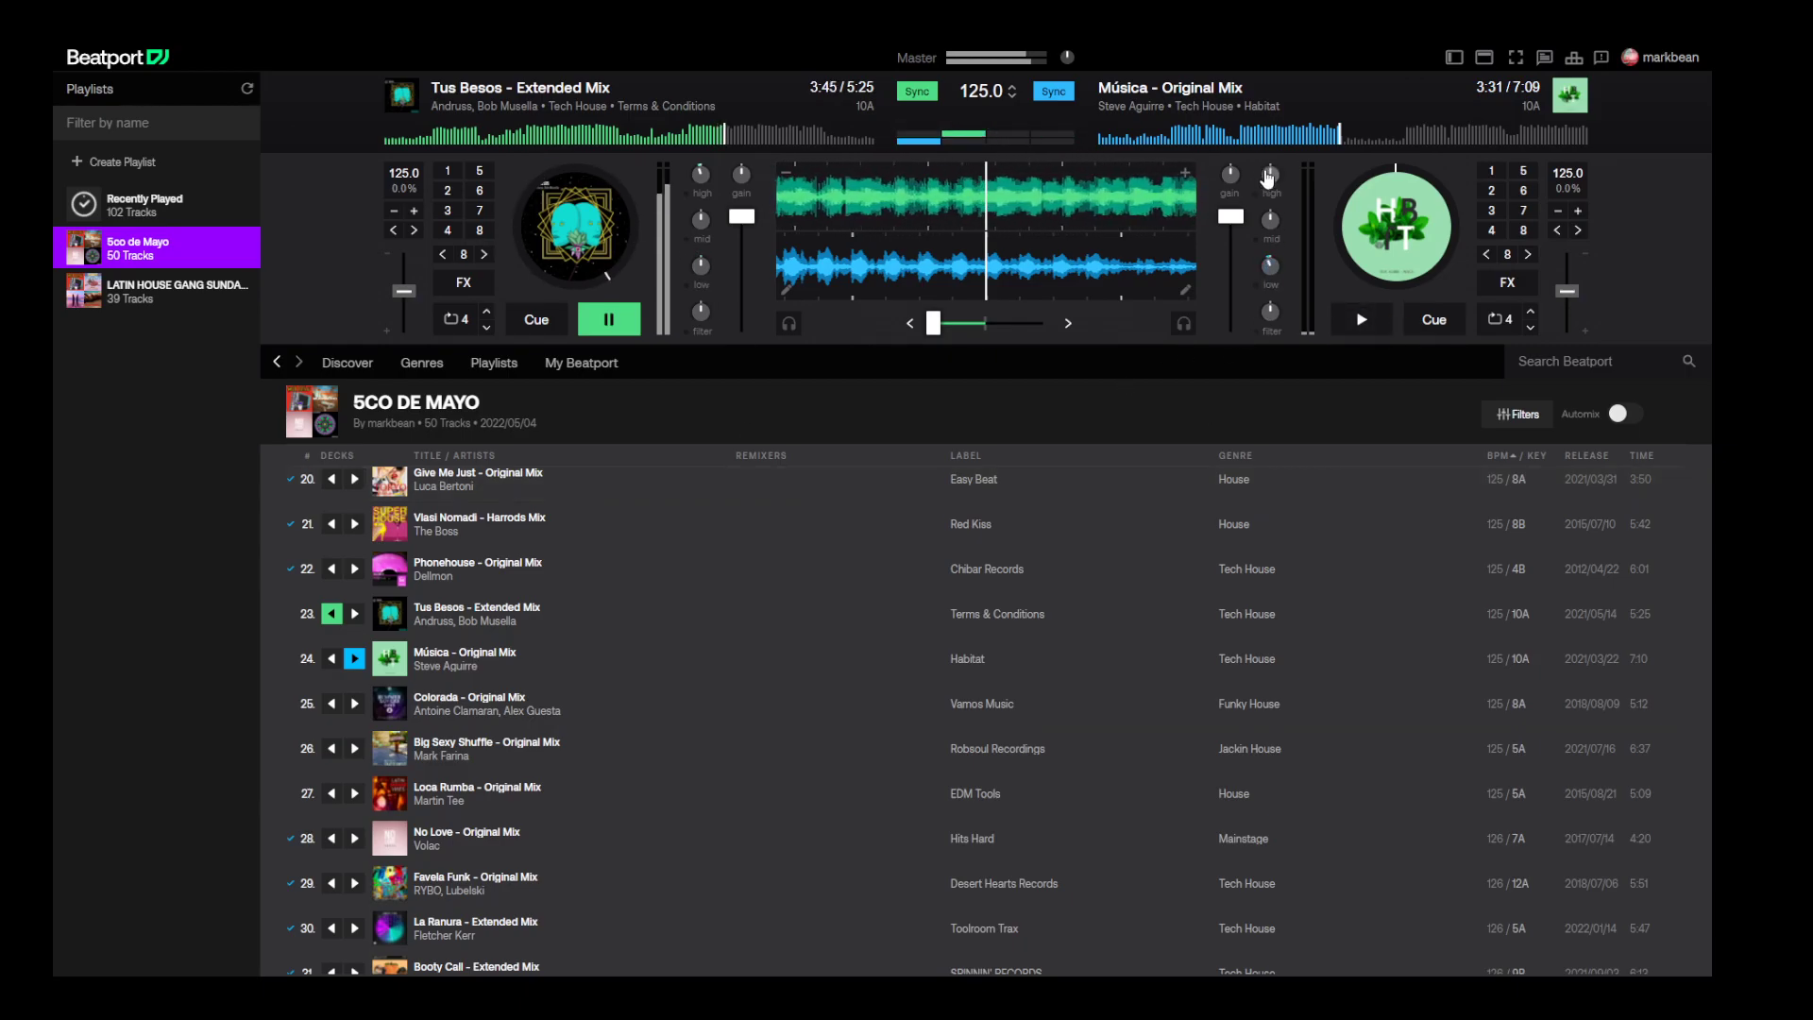
click(1361, 319)
drag(933, 323, 1037, 324)
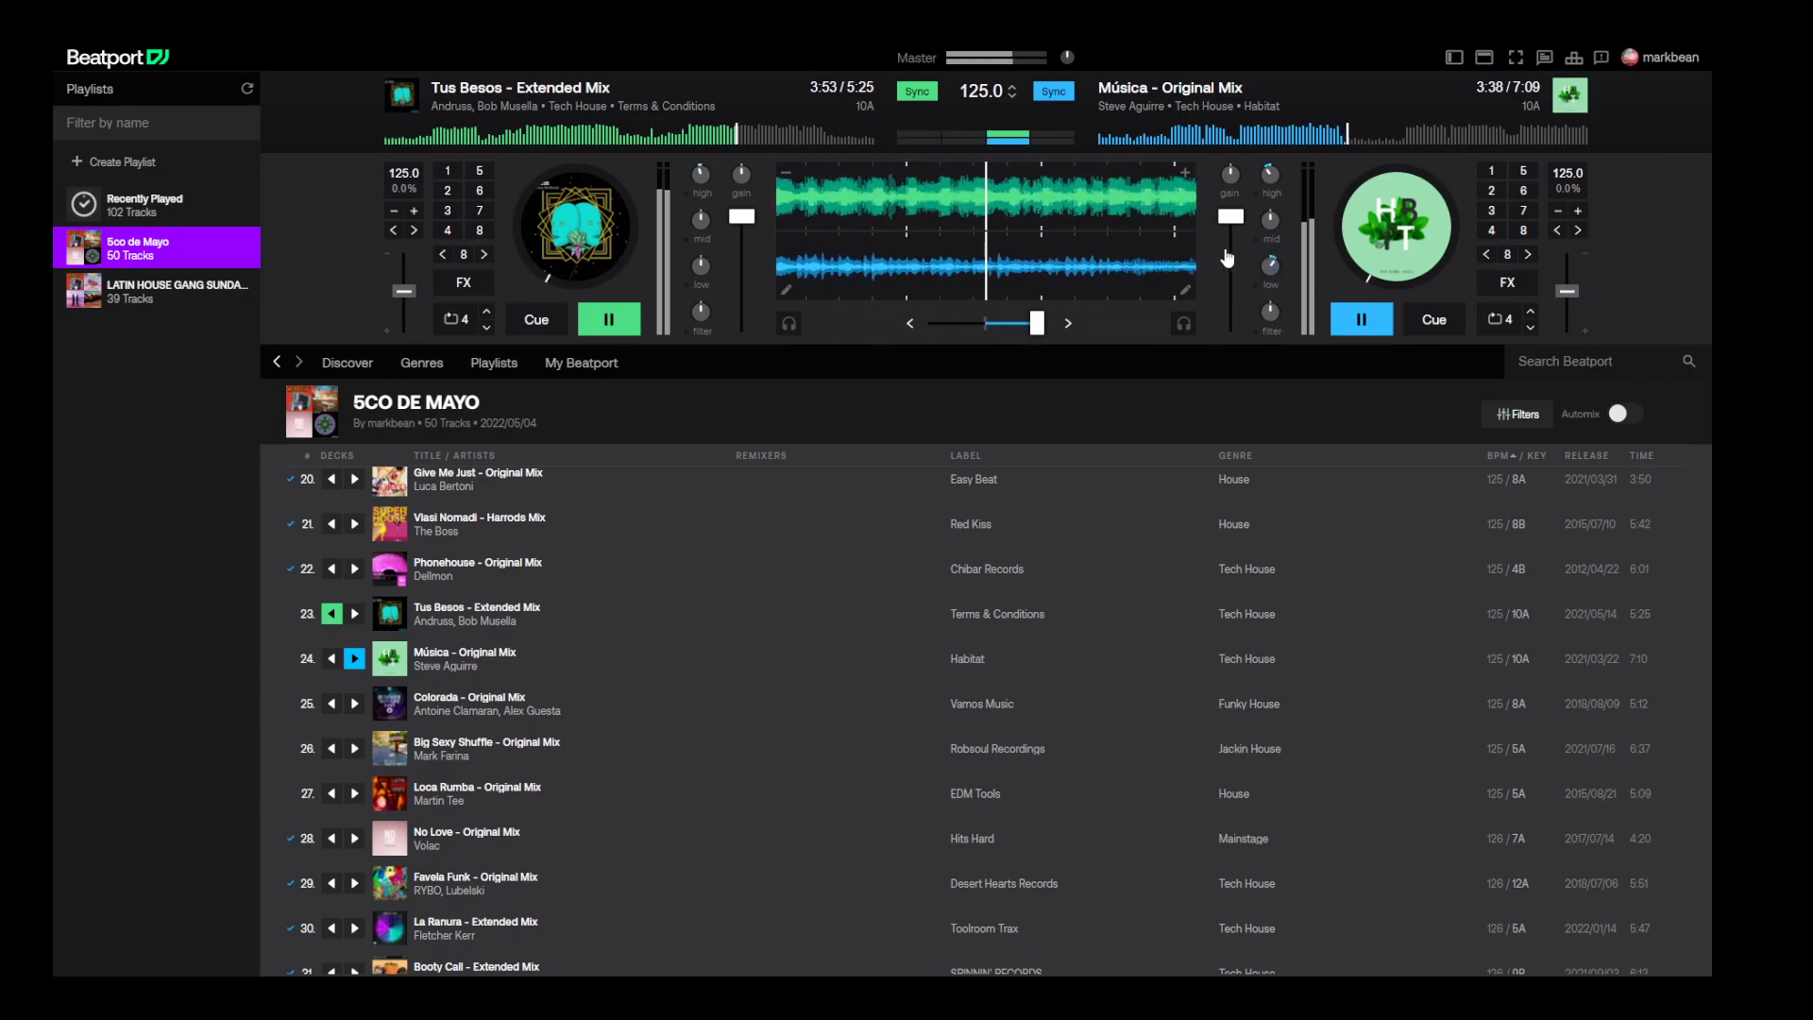
click(614, 324)
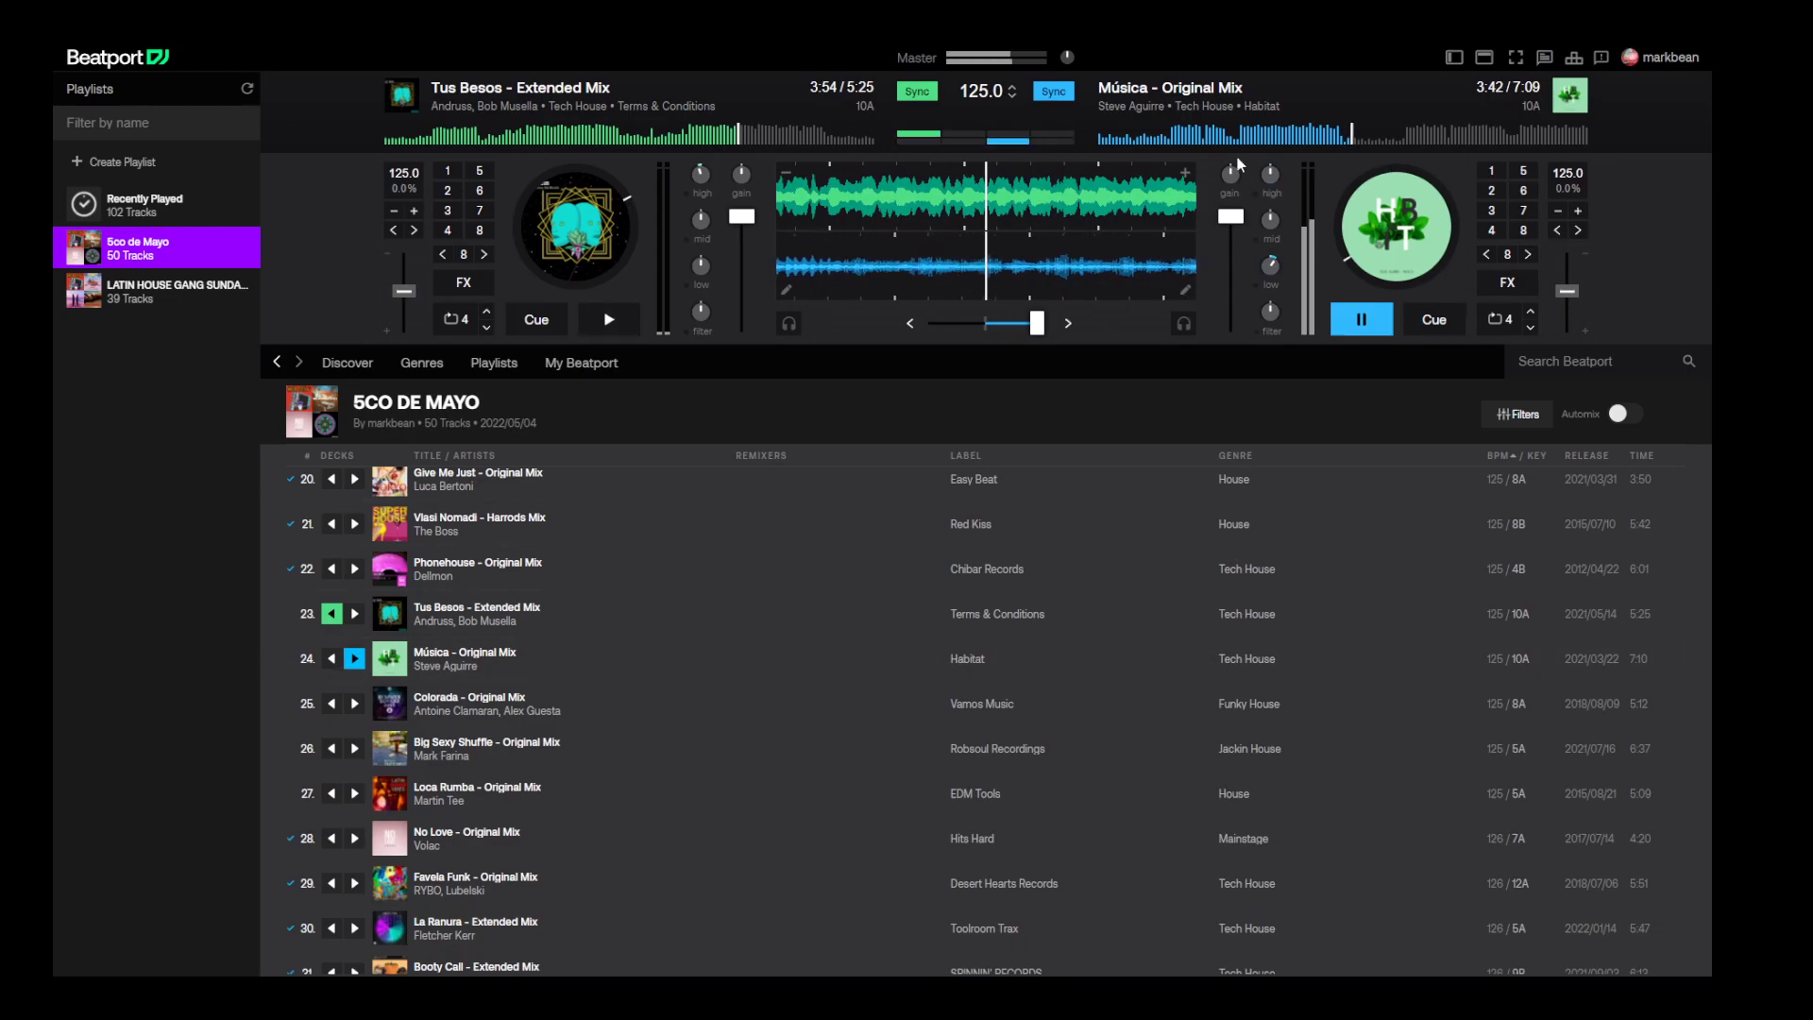
- Load "Colorada - Original Mix" onto the green deck at 2:33 and start it with the crossfader centred
click(332, 704)
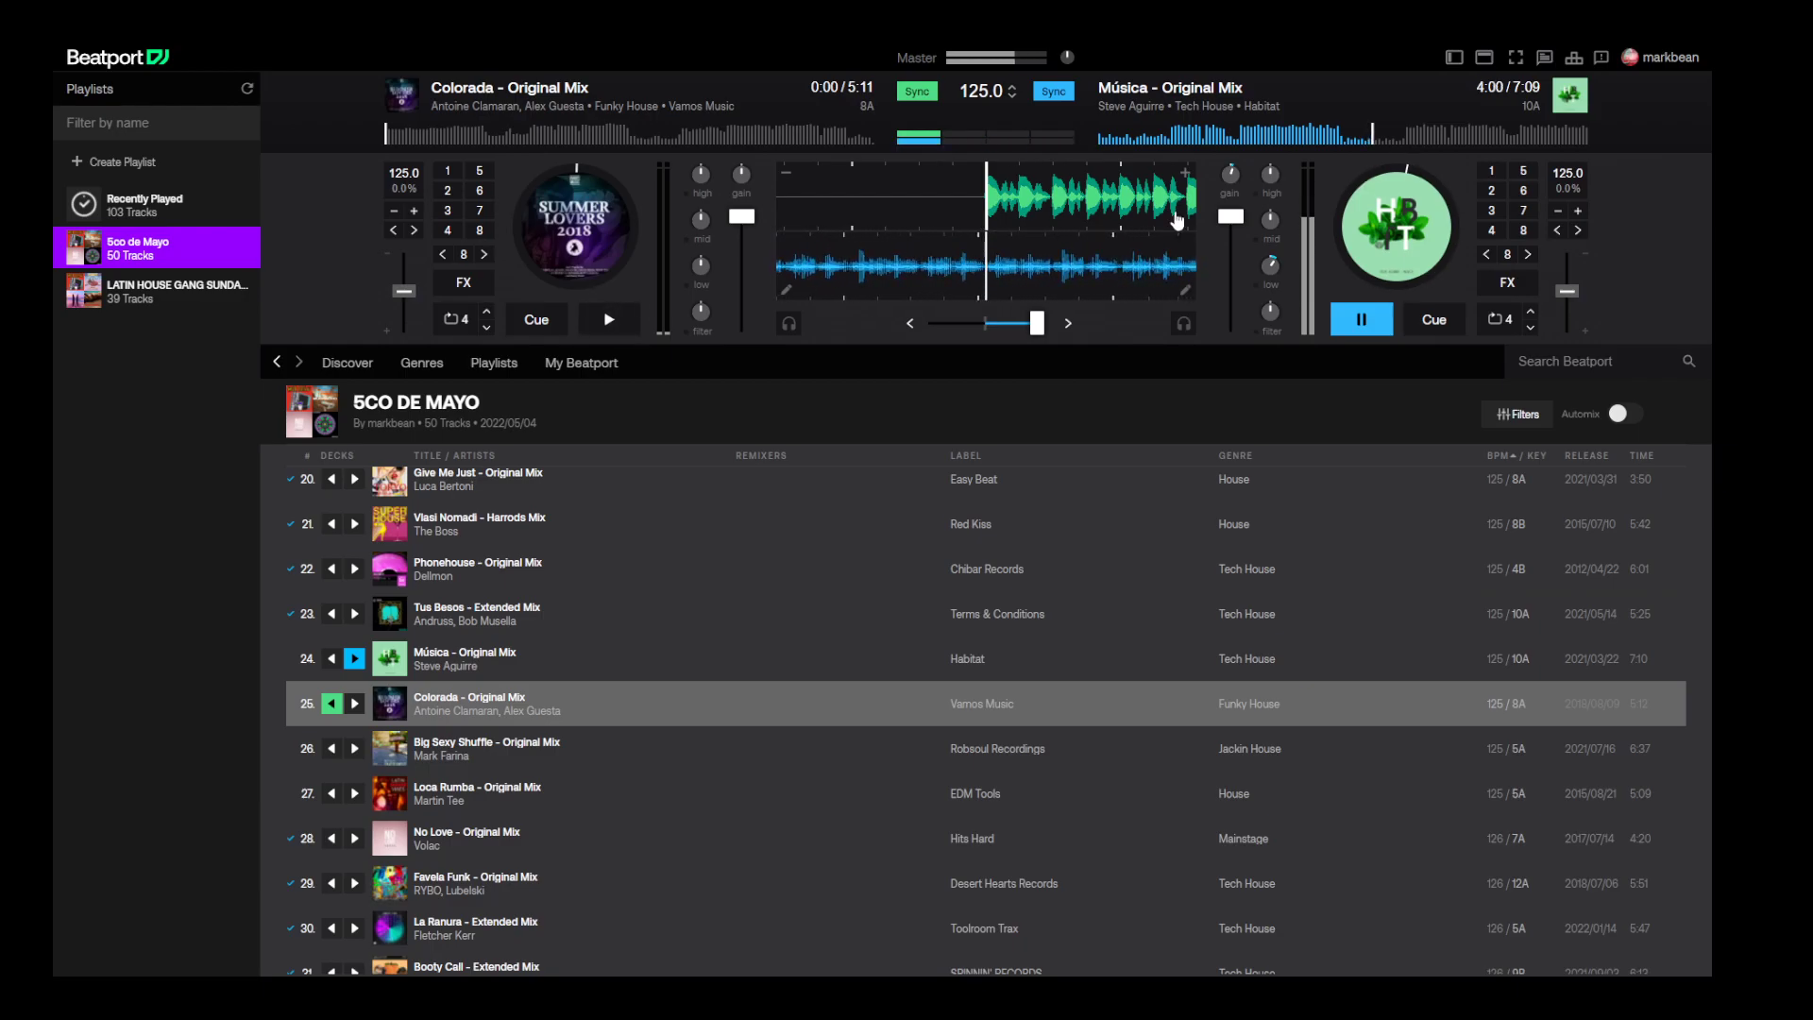
click(627, 144)
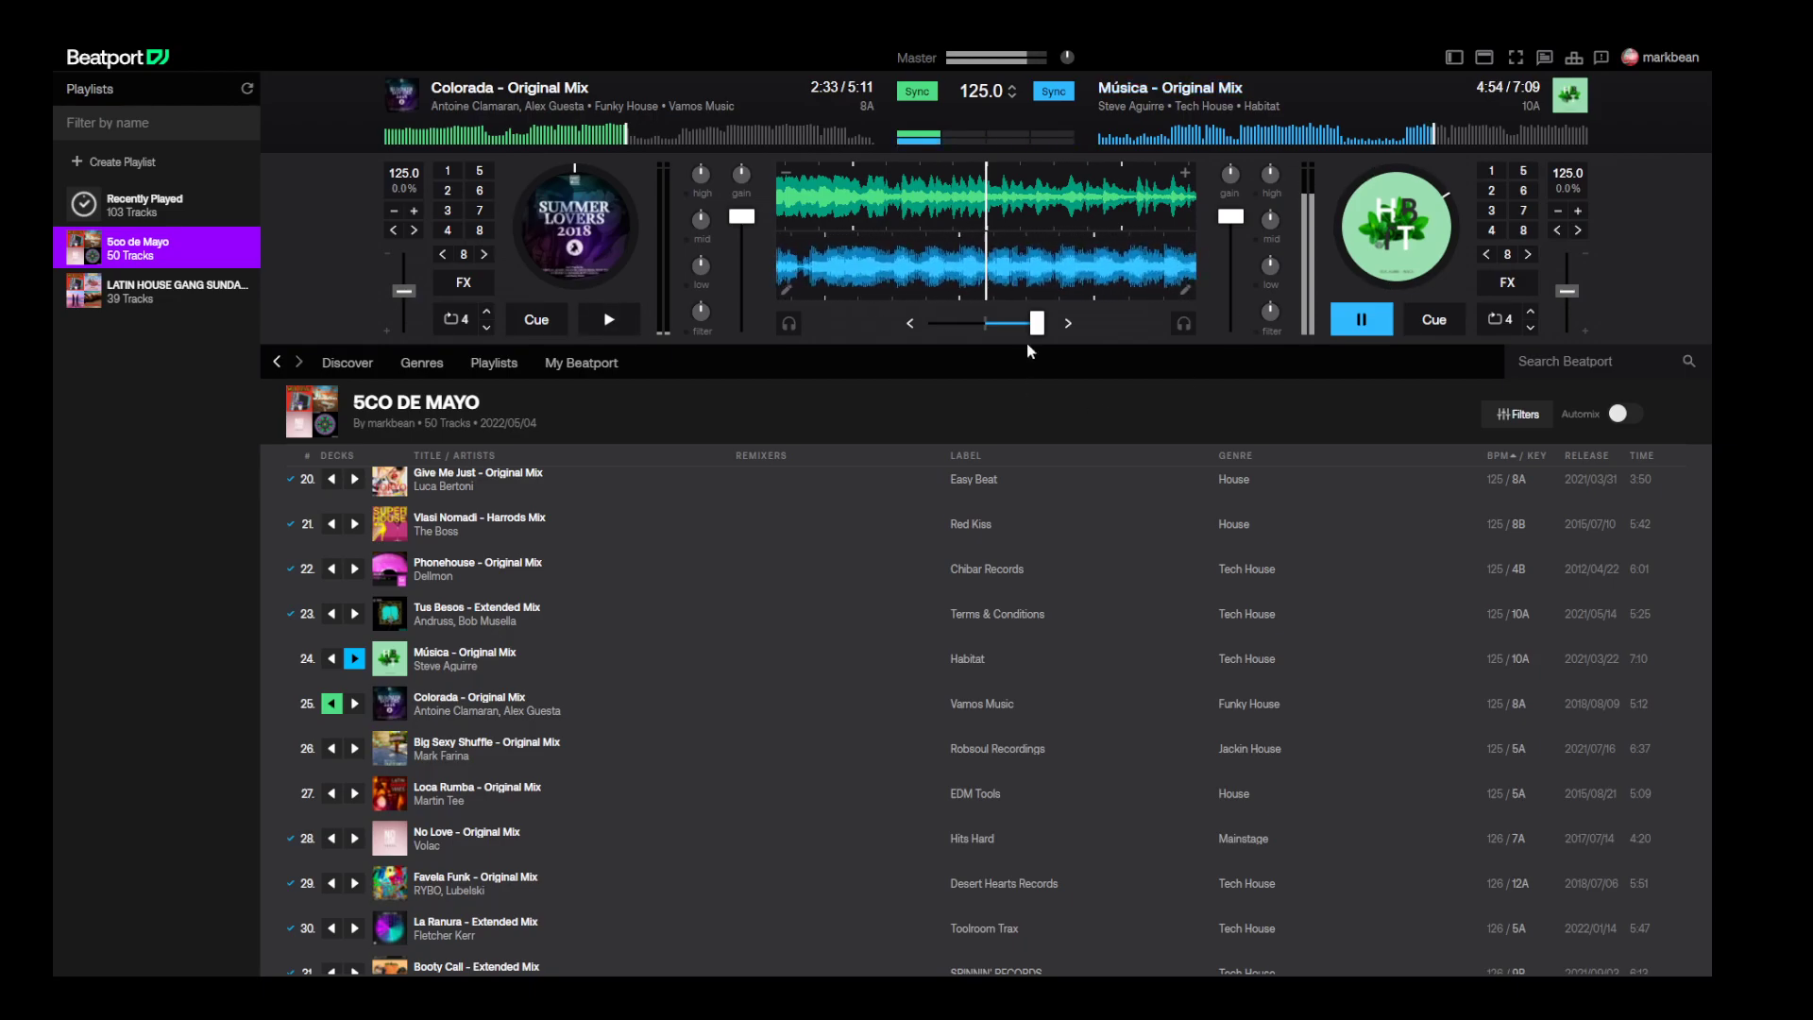
drag(1037, 323, 985, 323)
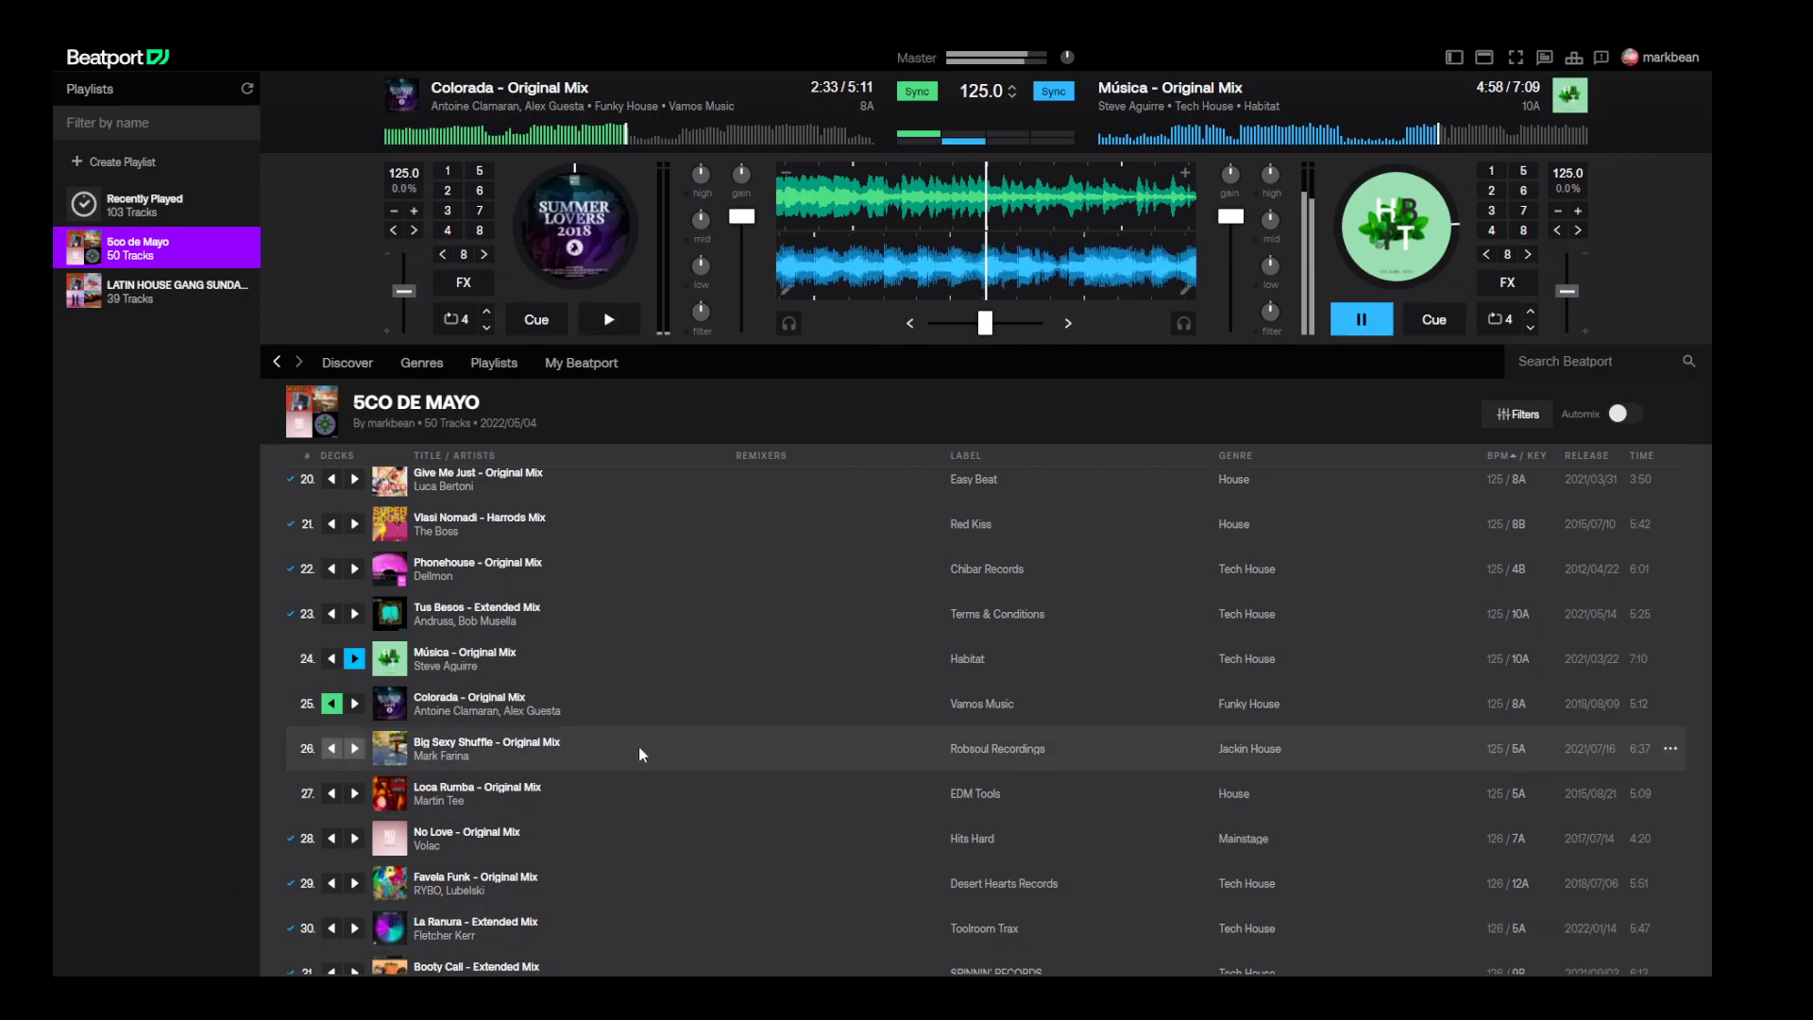
click(608, 319)
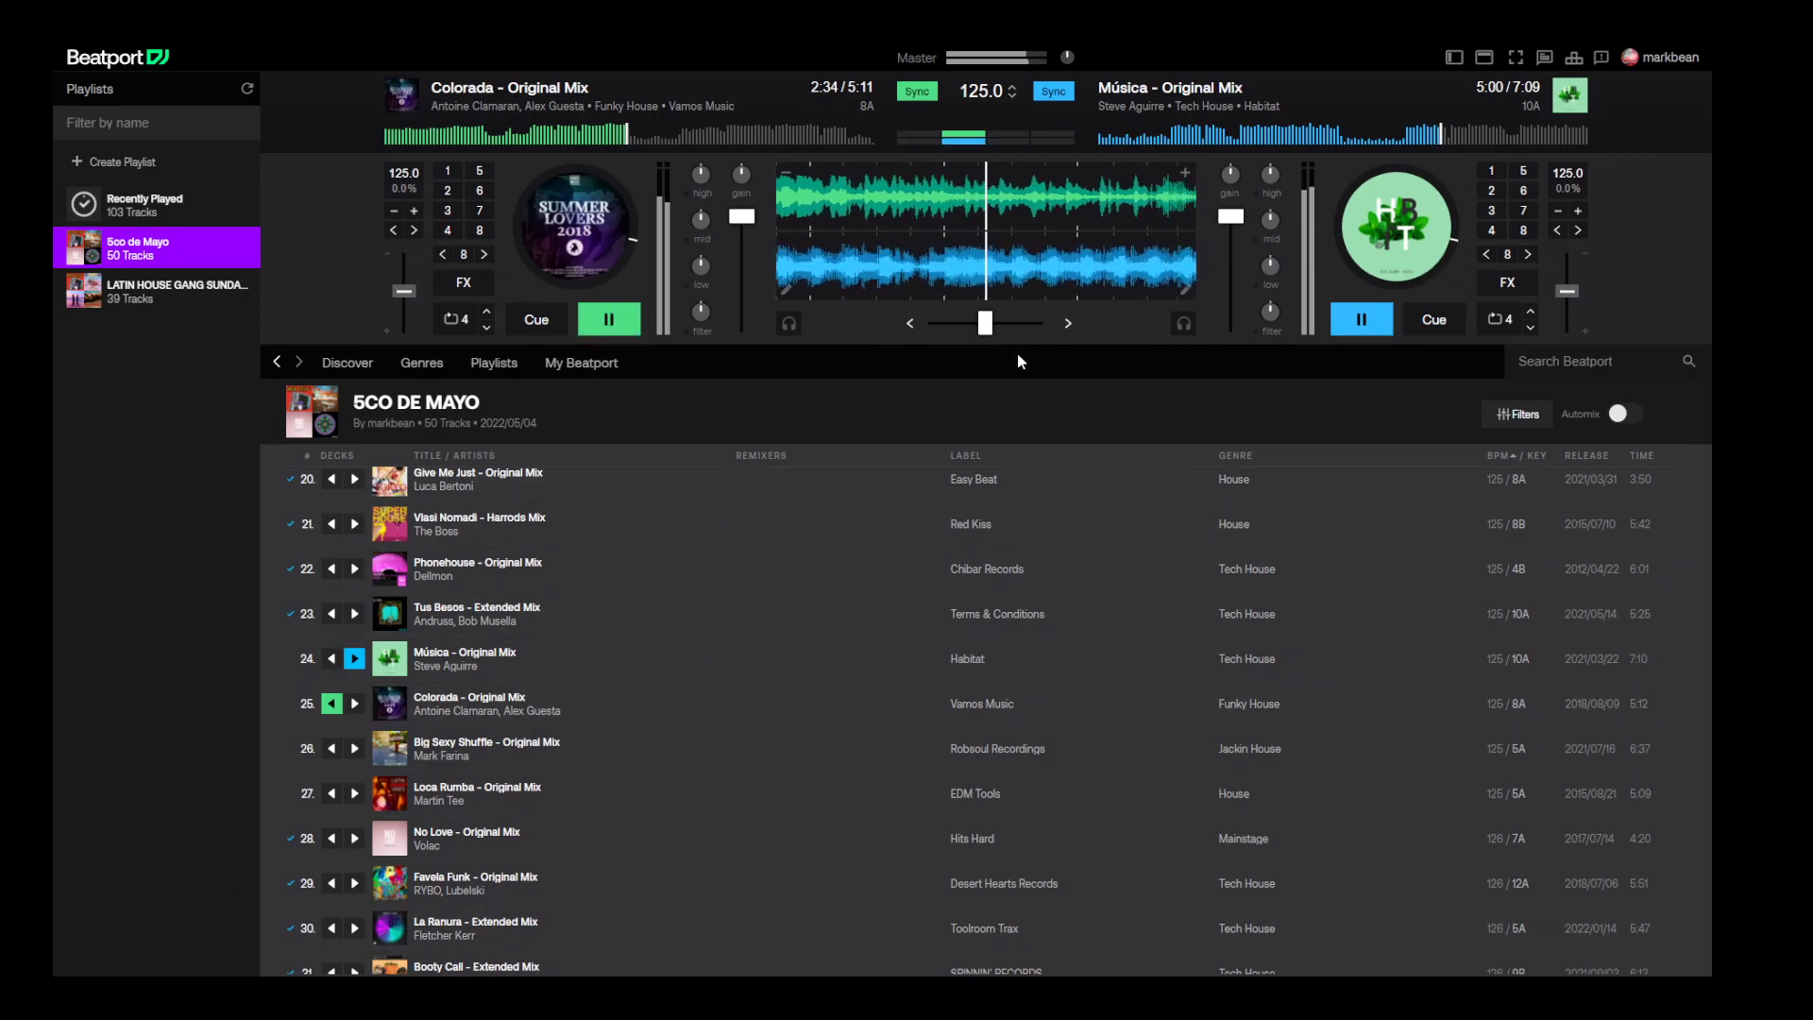
- Cut the blue low EQ, lower the blue volume slightly and crossfade fully to "Colorada" on green
drag(1270, 266, 1274, 293)
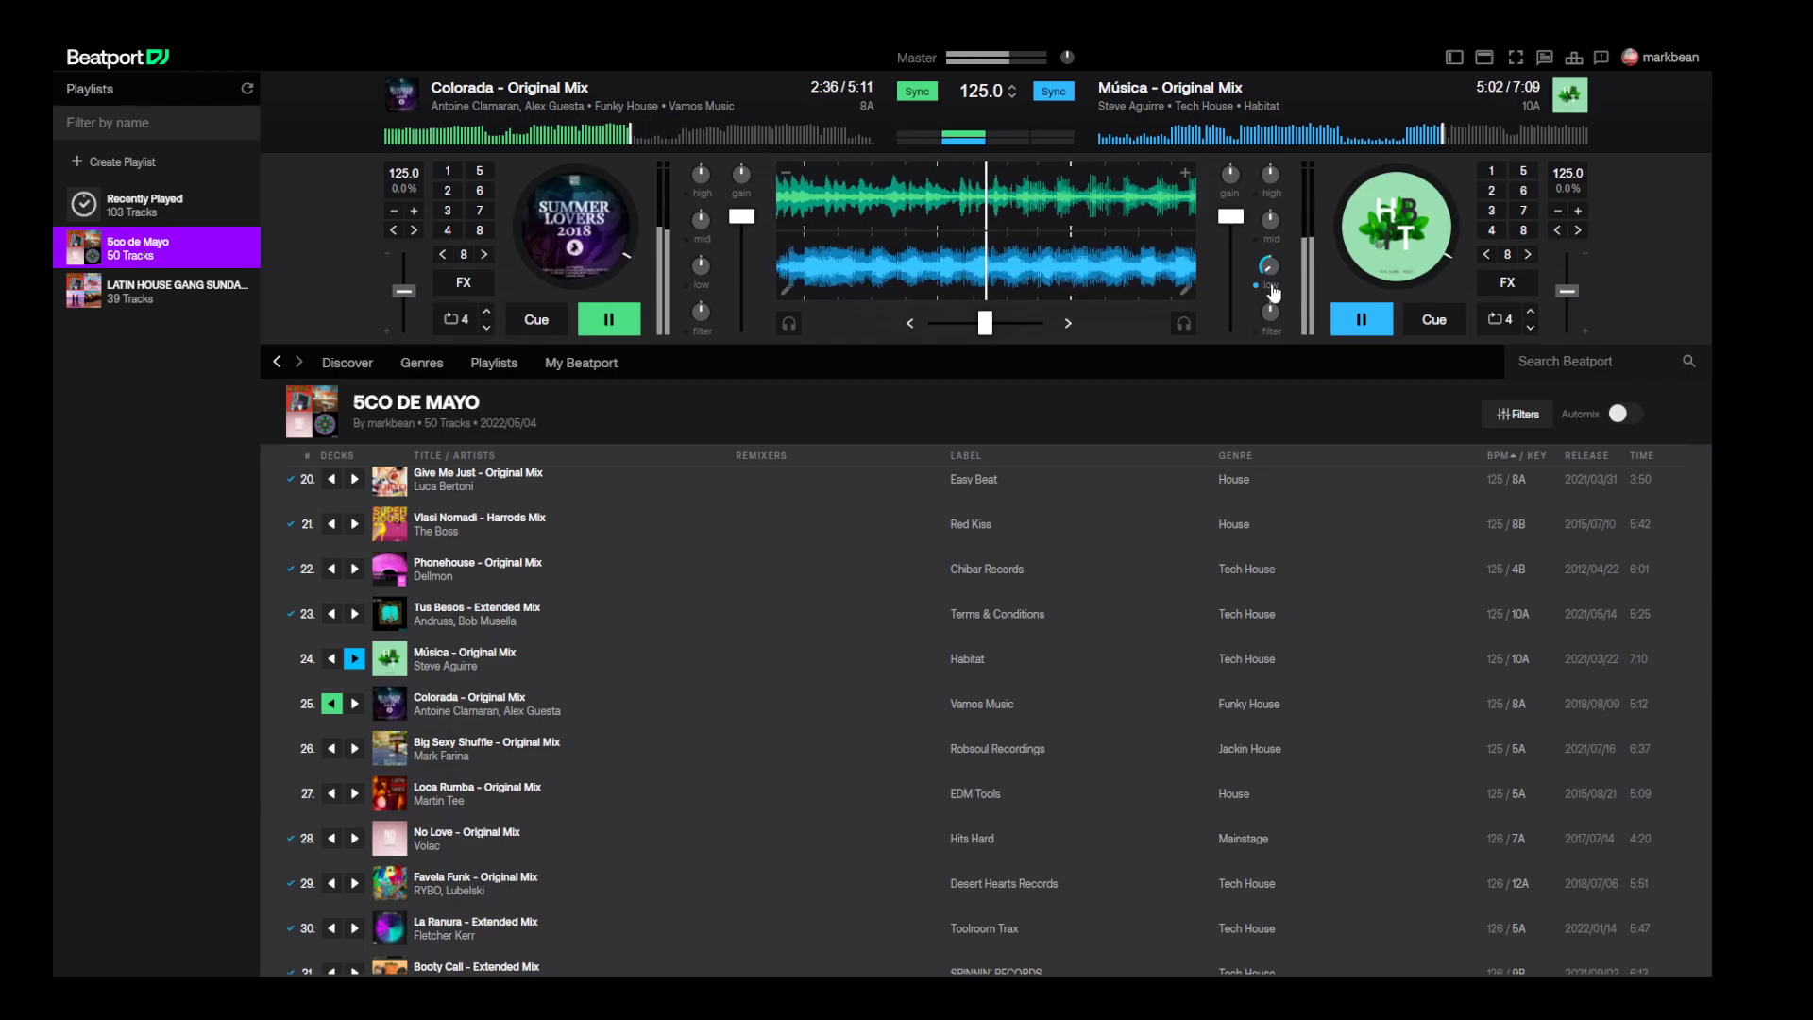
drag(1234, 217, 1240, 229)
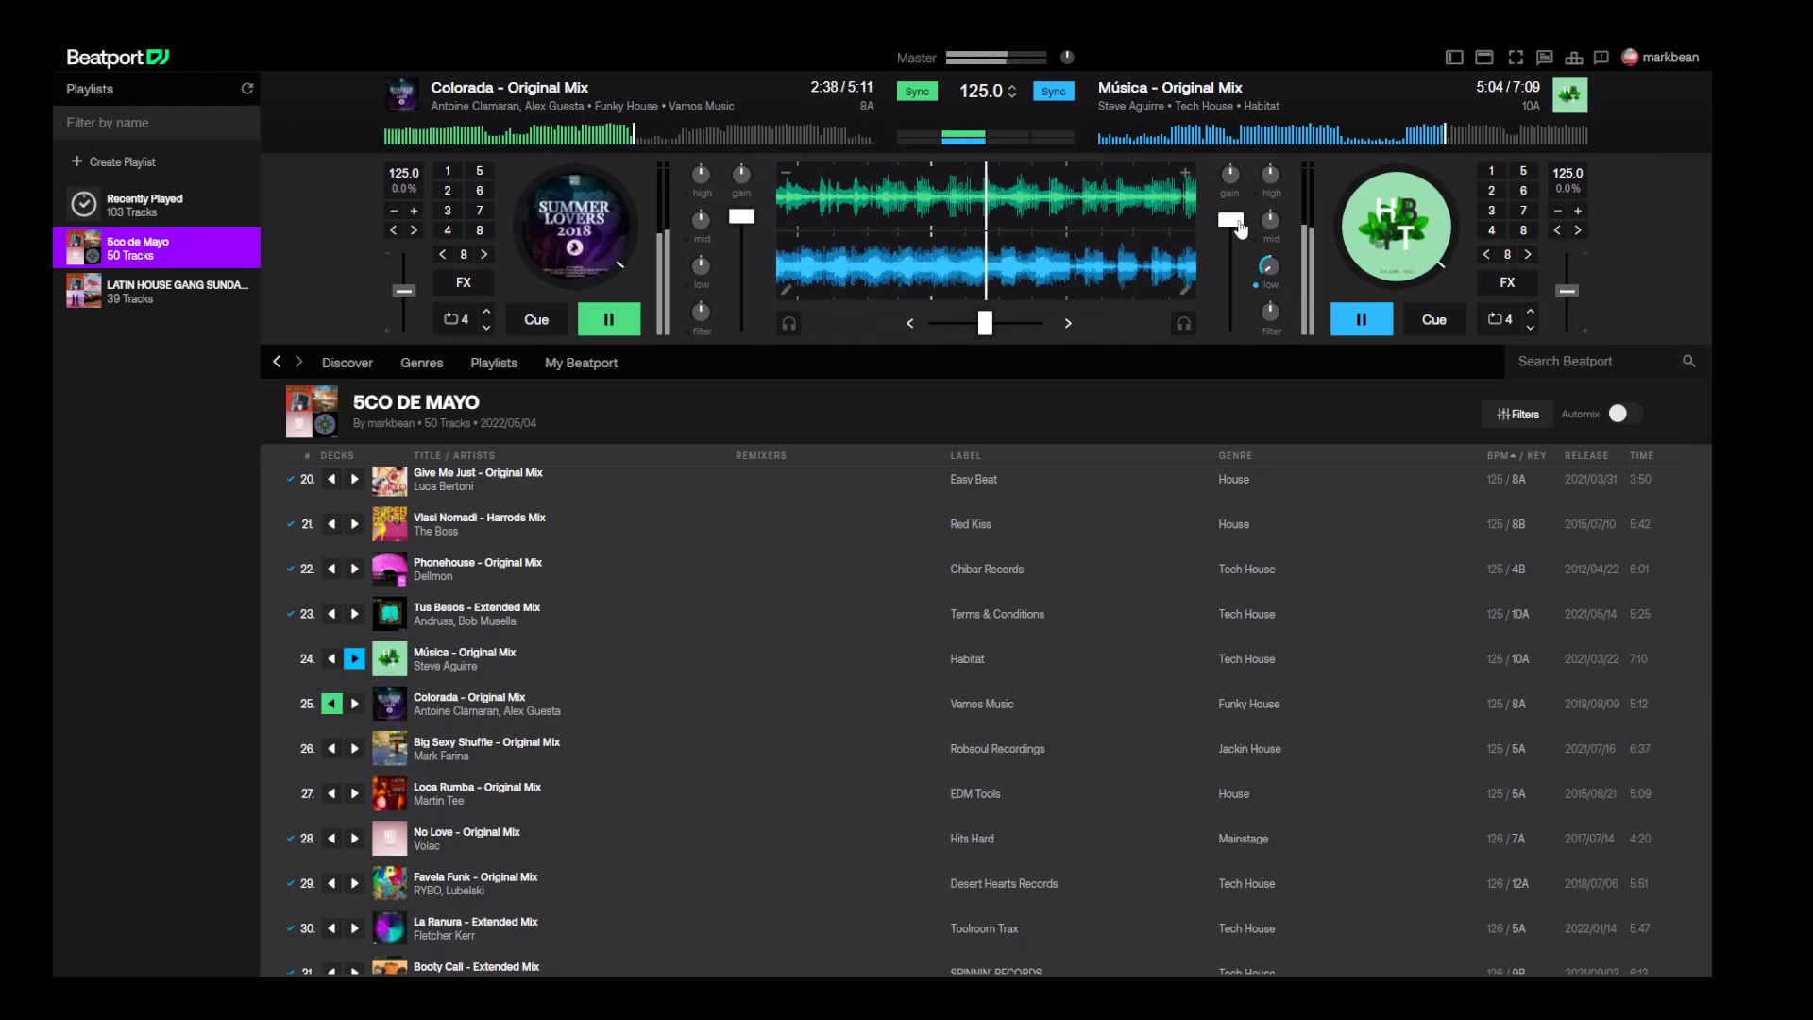
drag(985, 323, 933, 323)
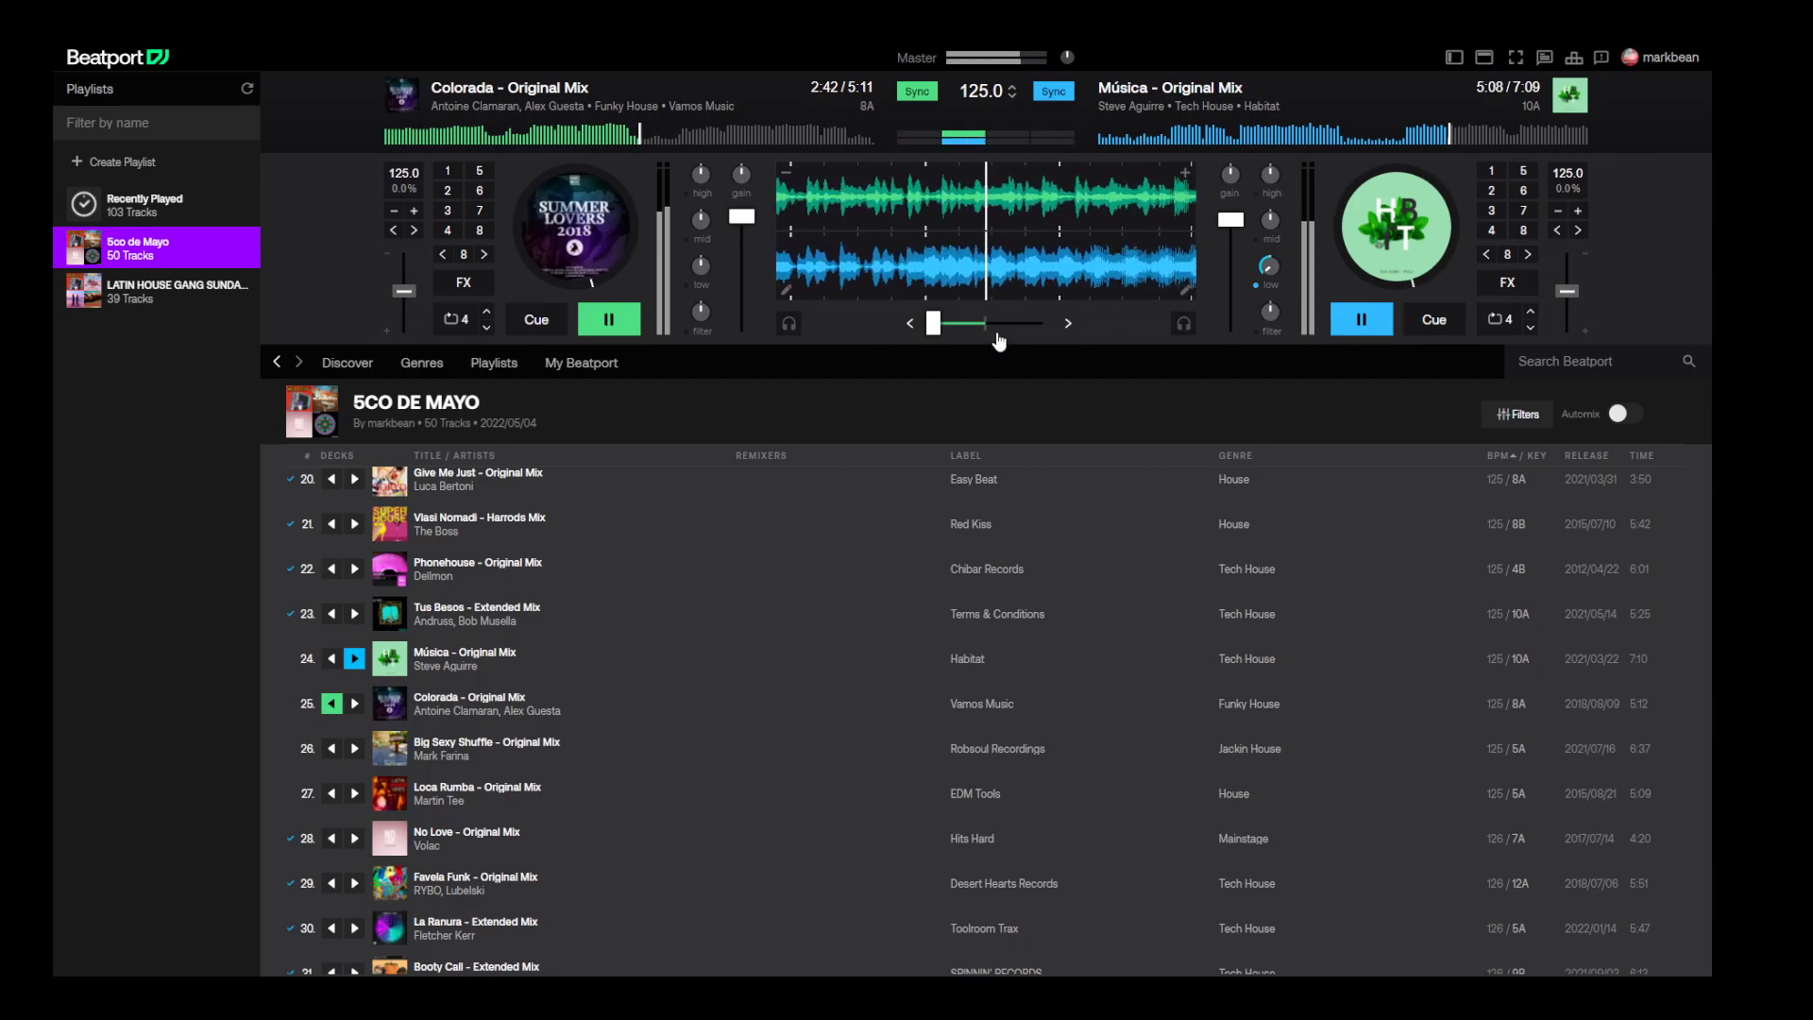
- Briefly adjust the green gain, reset it to default and stop the blue deck
drag(741, 174, 756, 220)
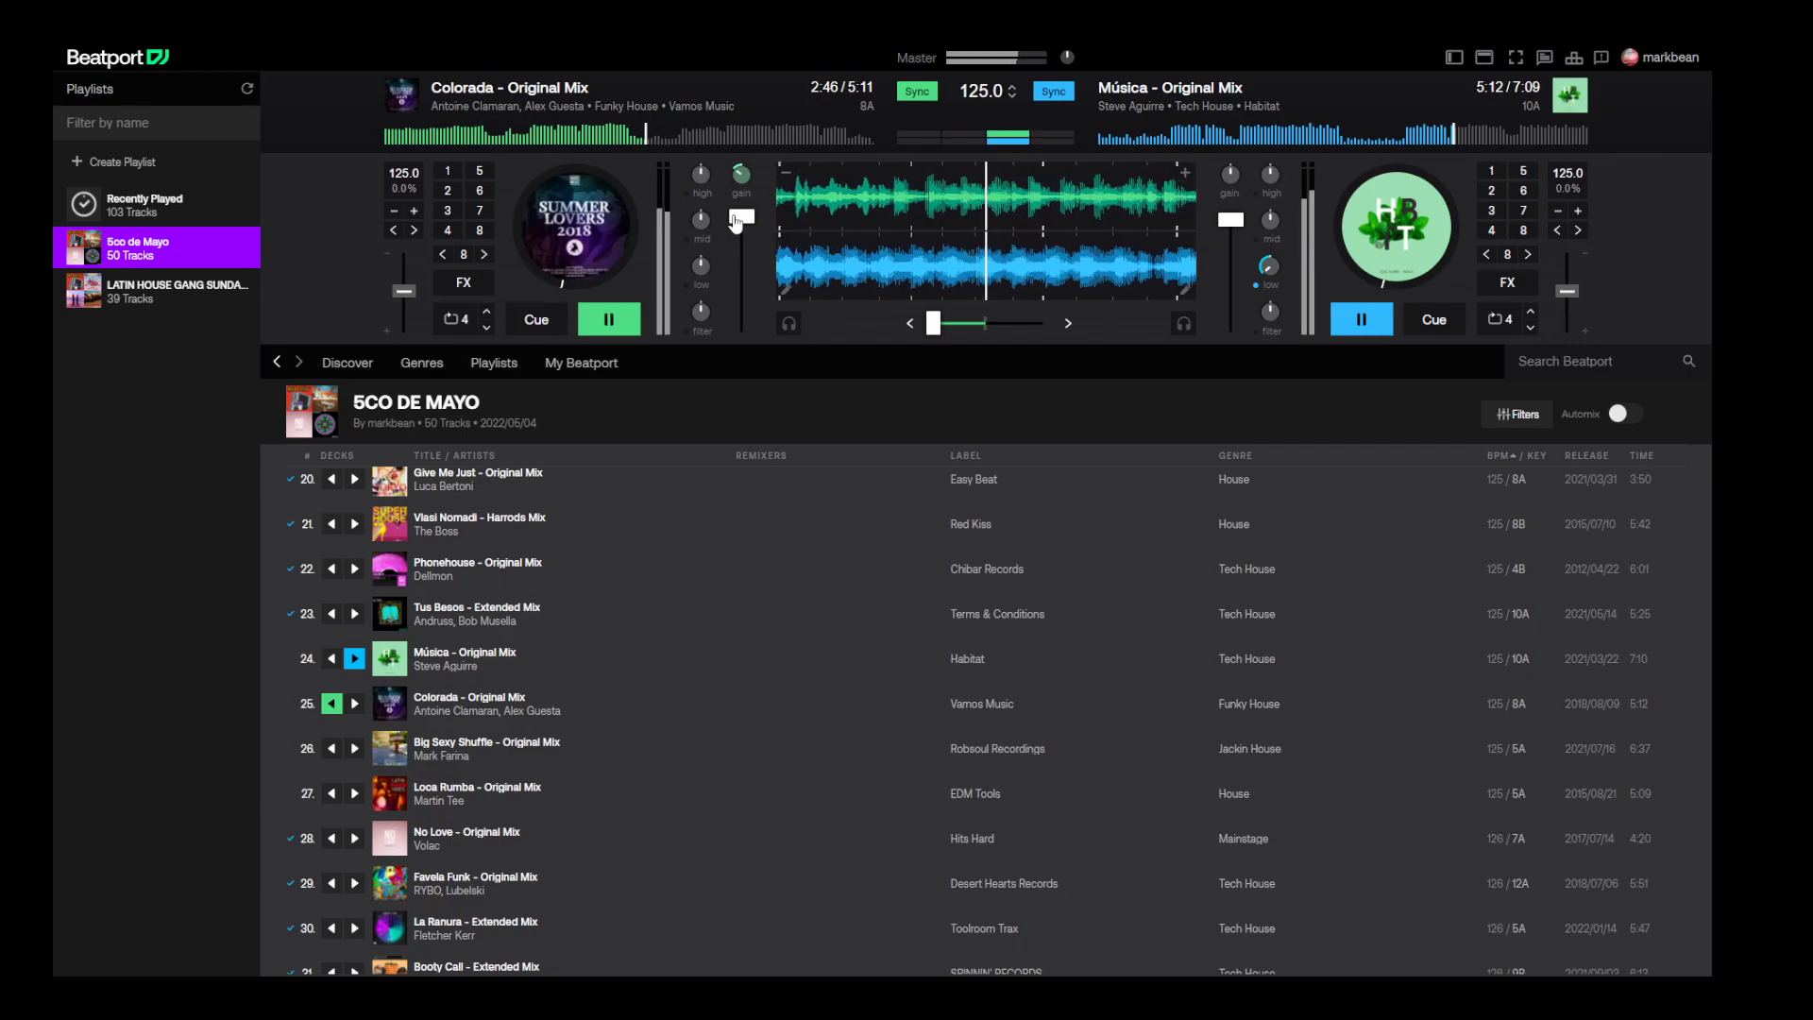
double_click(742, 174)
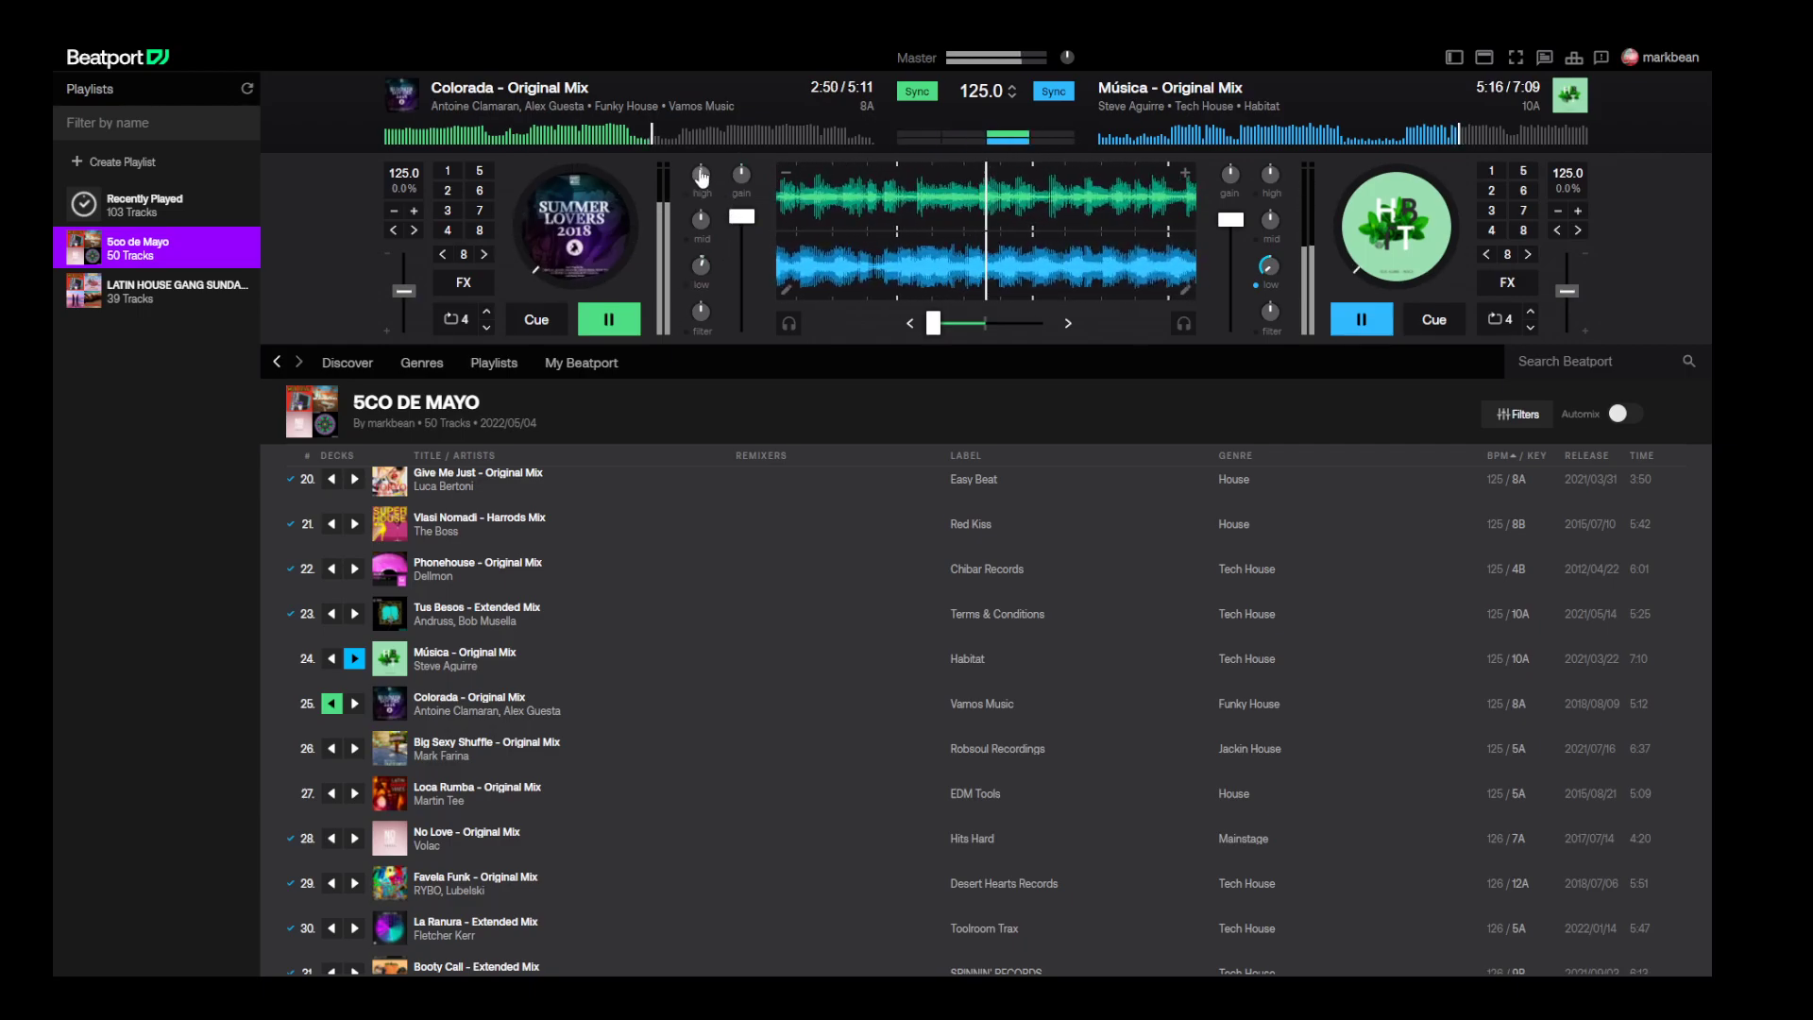
click(1351, 323)
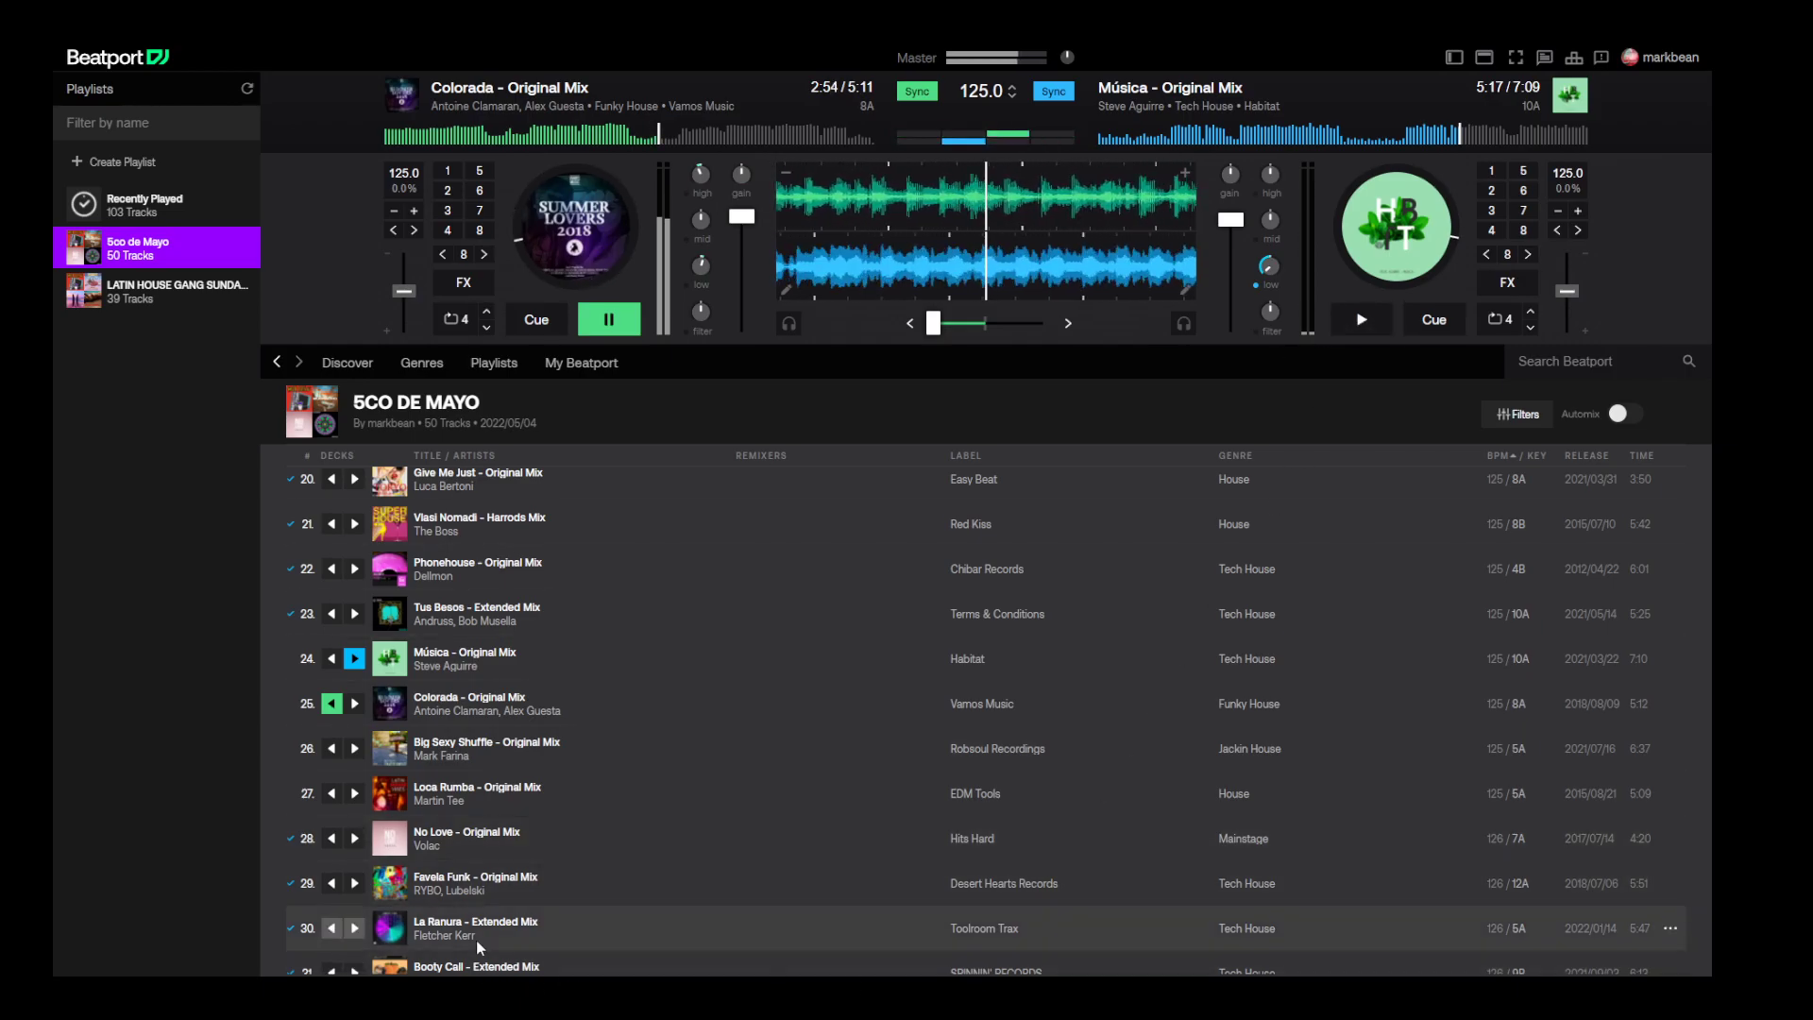
- Load "Big Sexy Shuffle - Original Mix" onto the blue deck positioned at 1:37
click(354, 748)
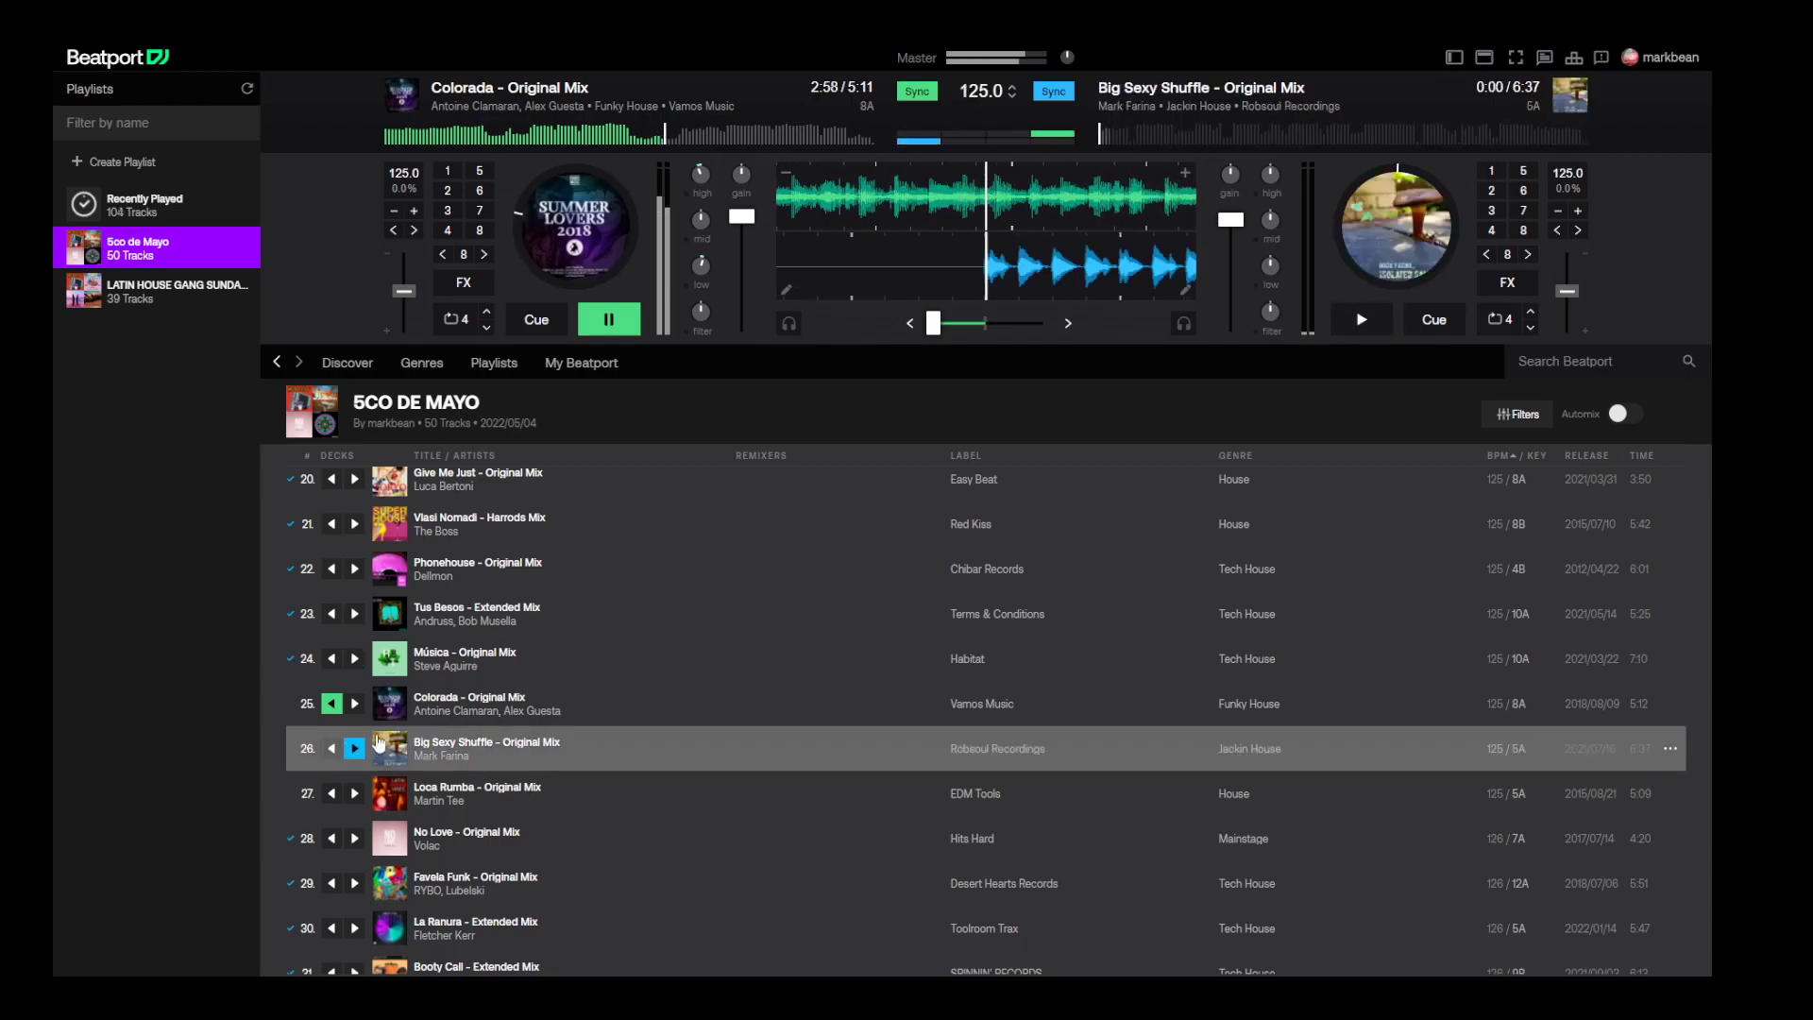
click(1417, 151)
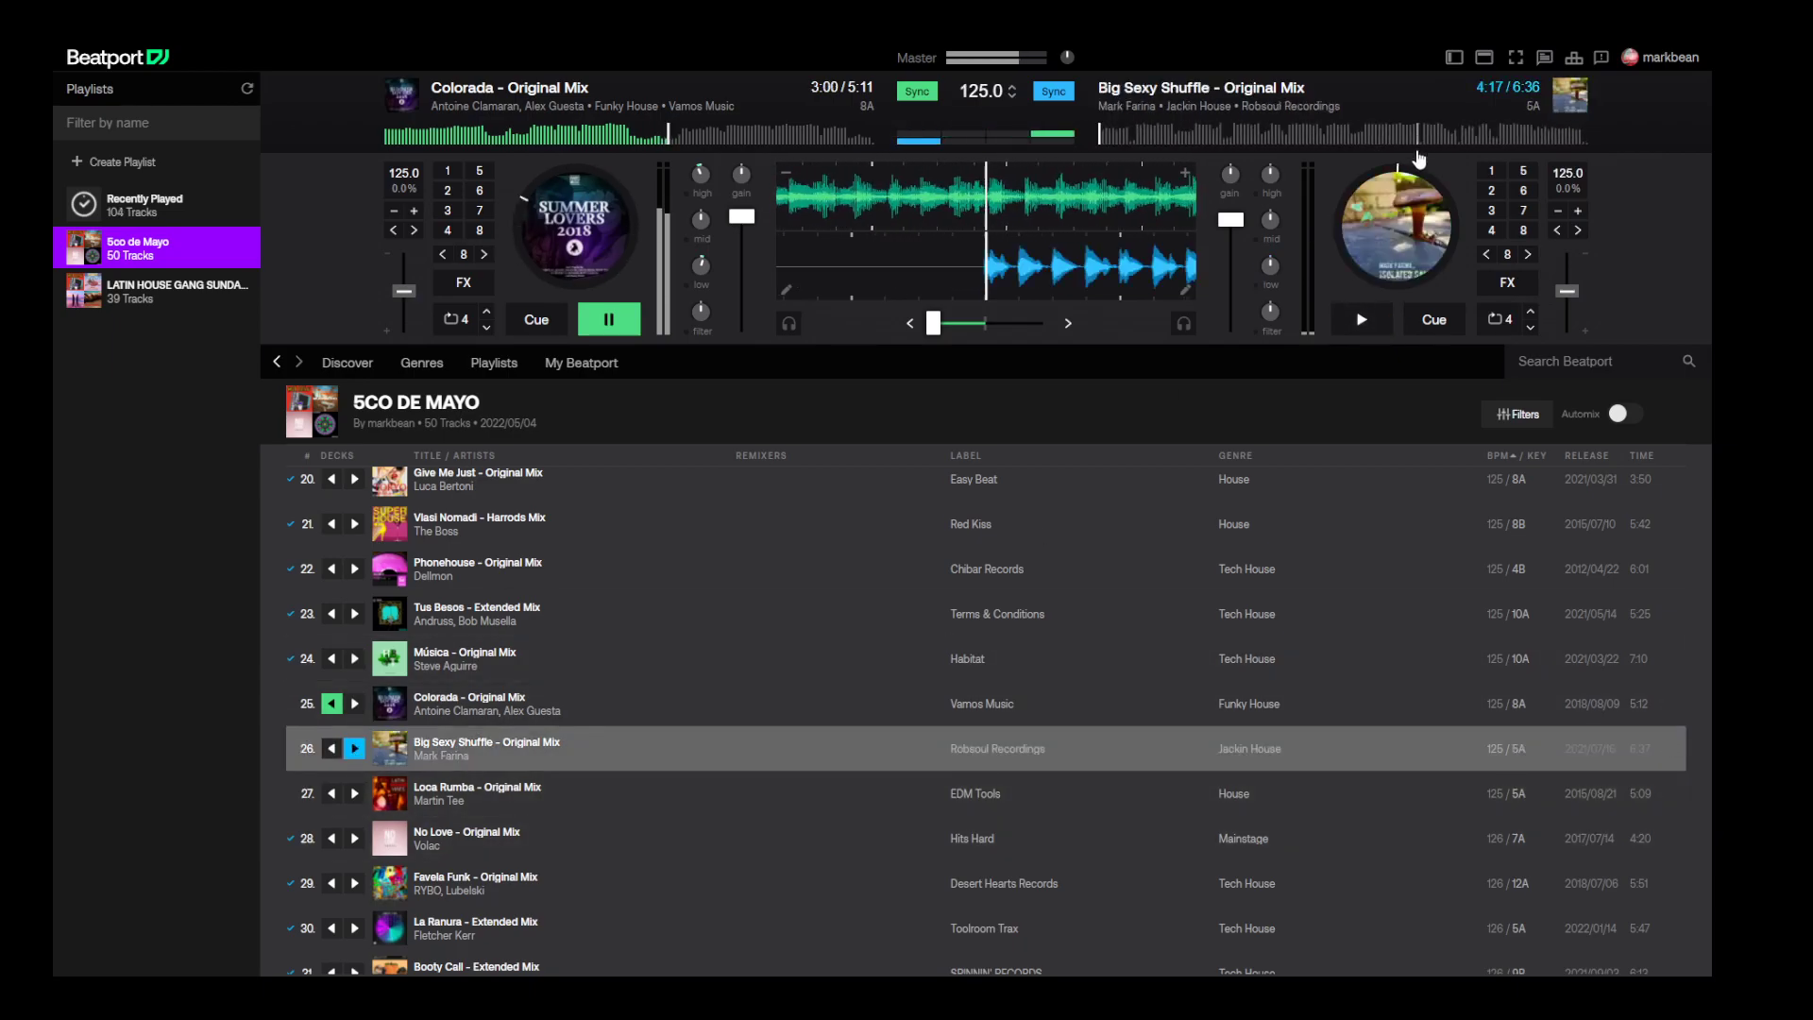
click(1230, 135)
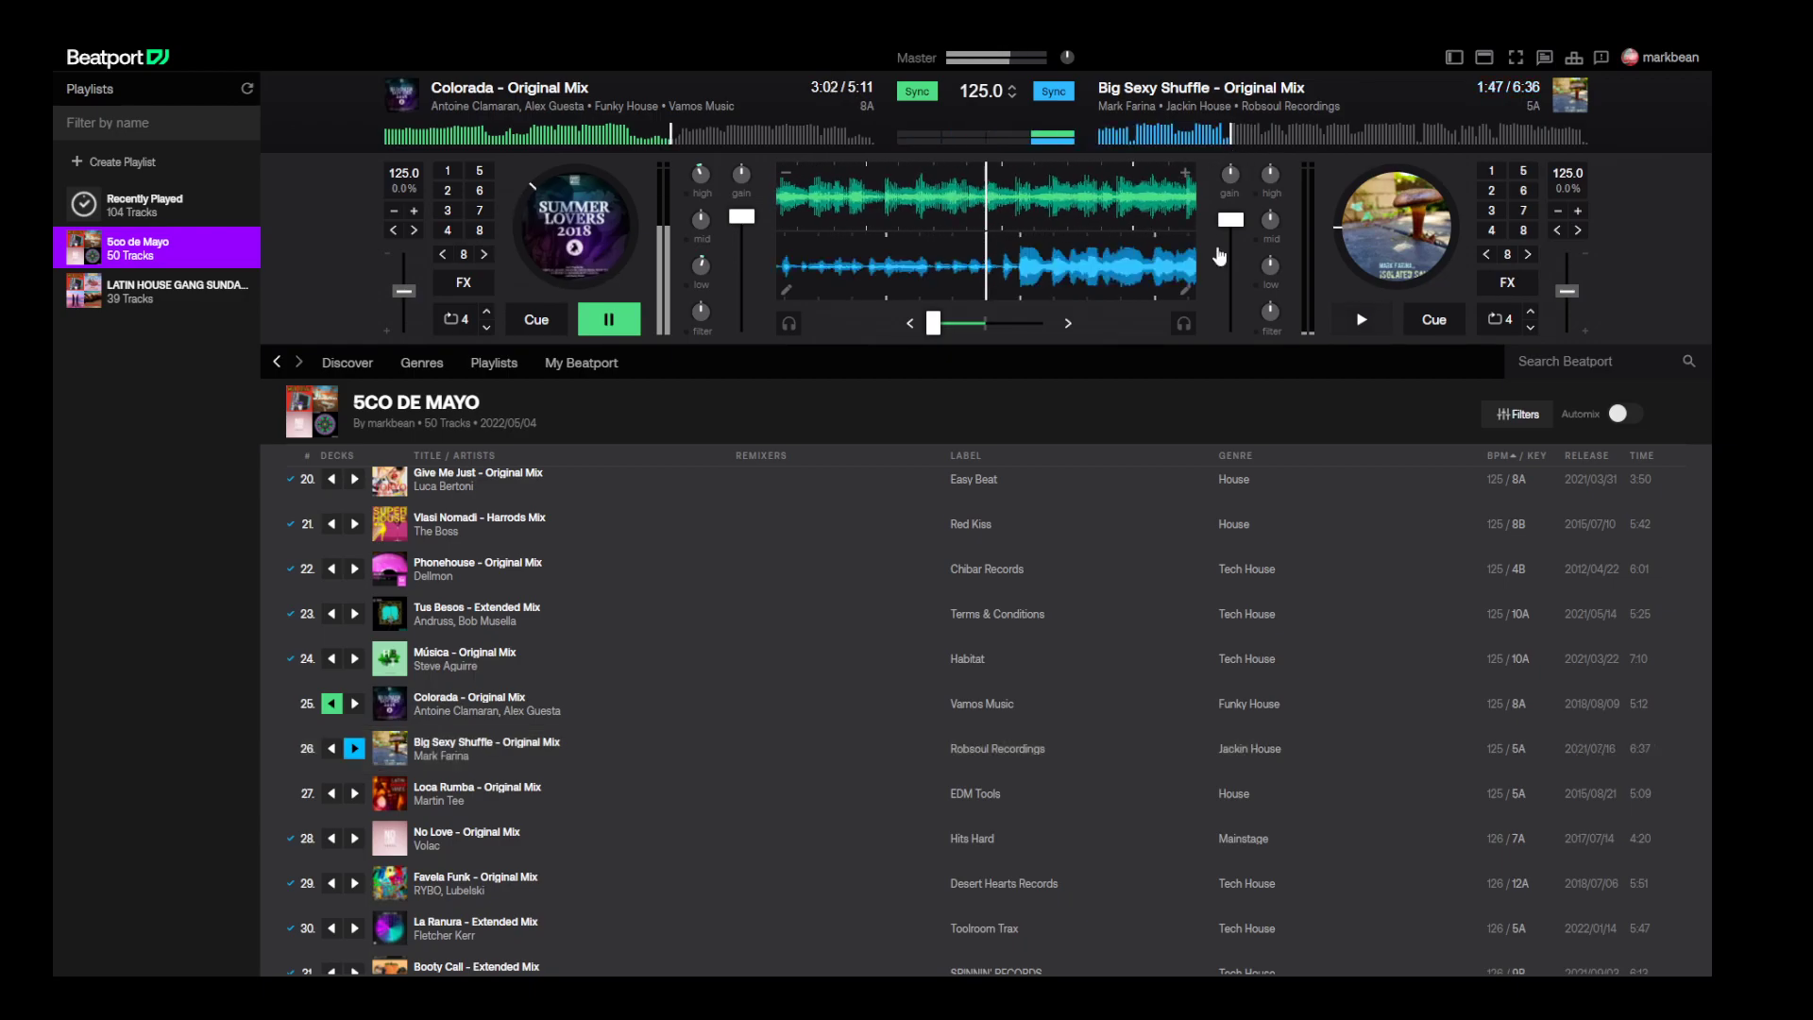
click(1218, 135)
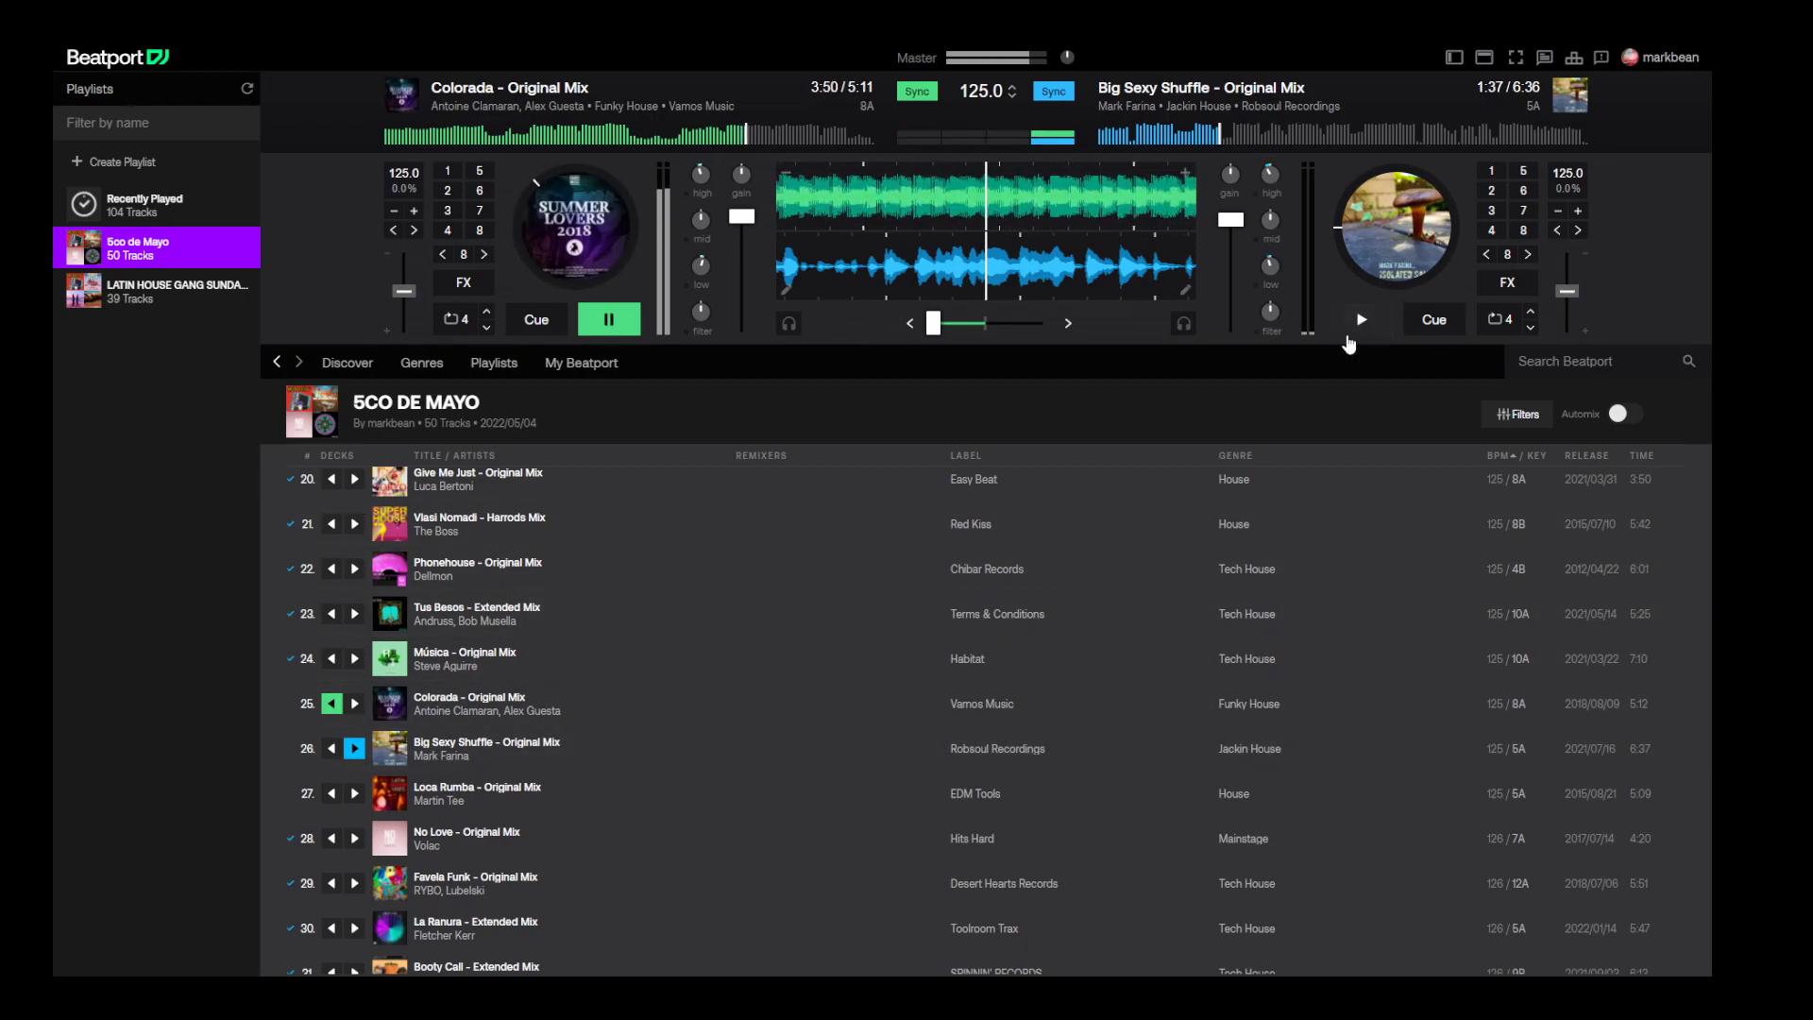
- Start "Big Sexy Shuffle" and transition fully to blue, cutting the green low EQ and stopping the green deck
click(1352, 321)
drag(935, 329, 1081, 338)
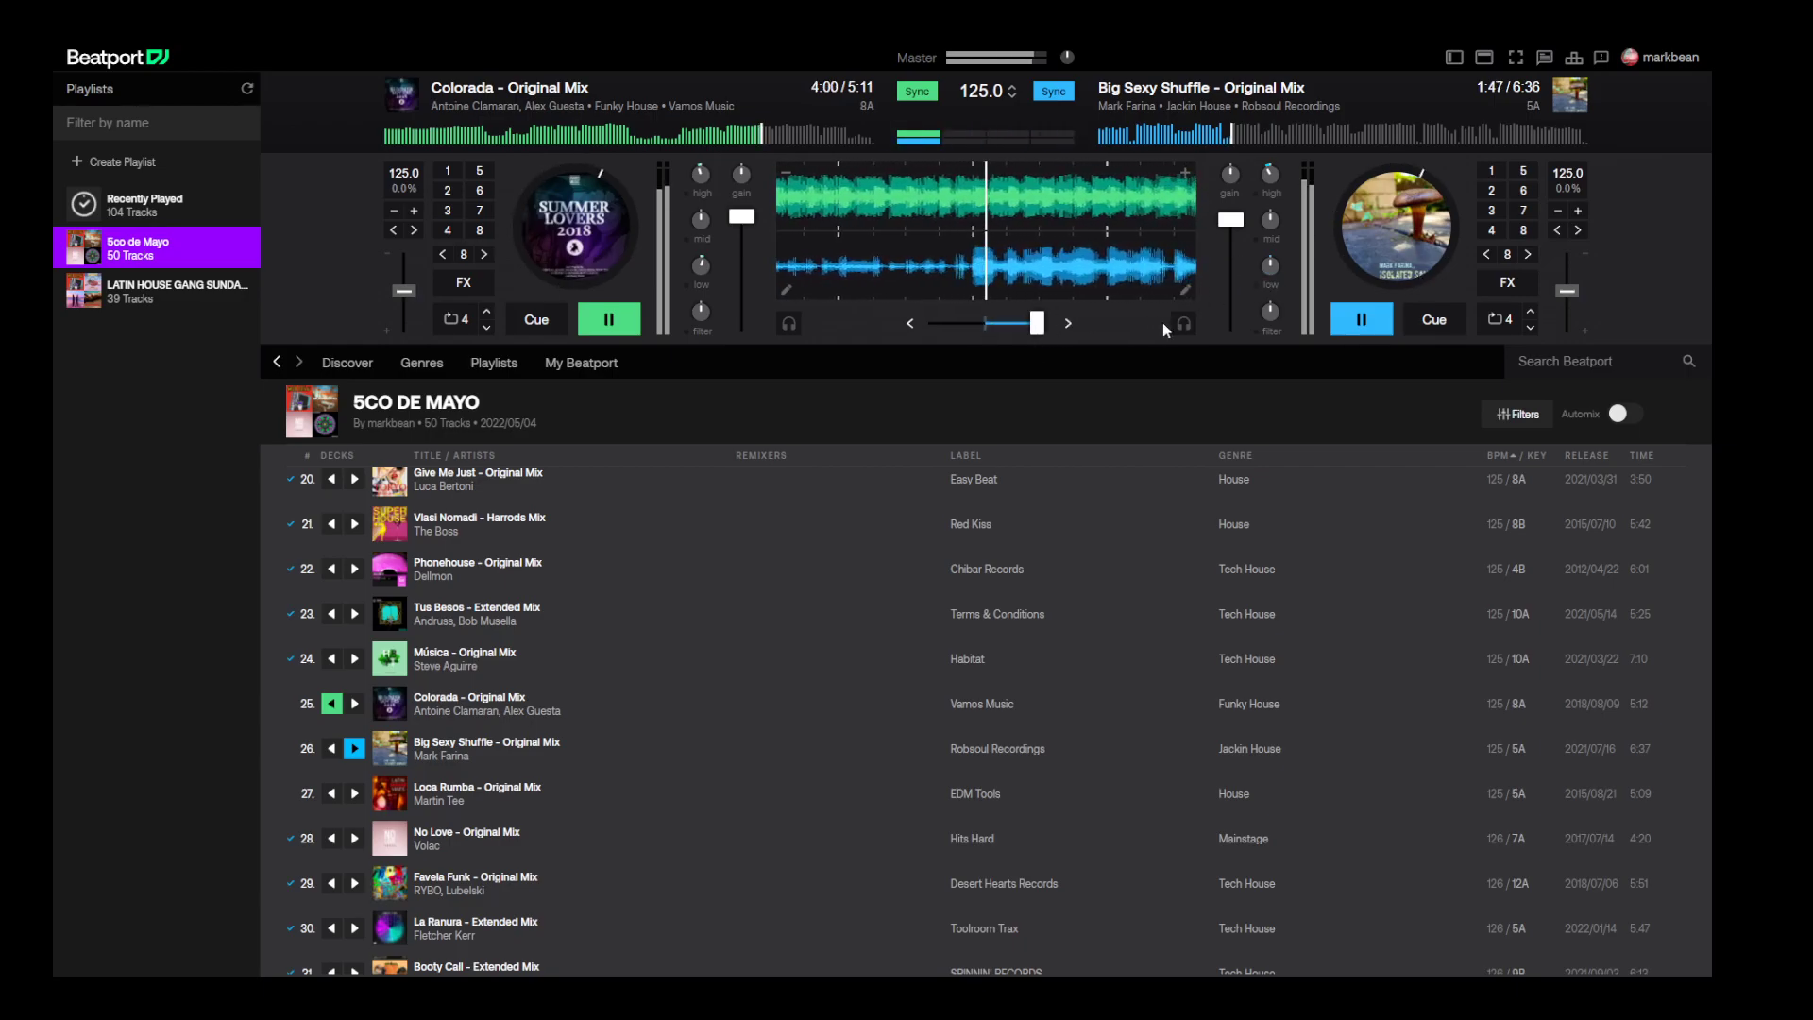
drag(700, 265, 717, 346)
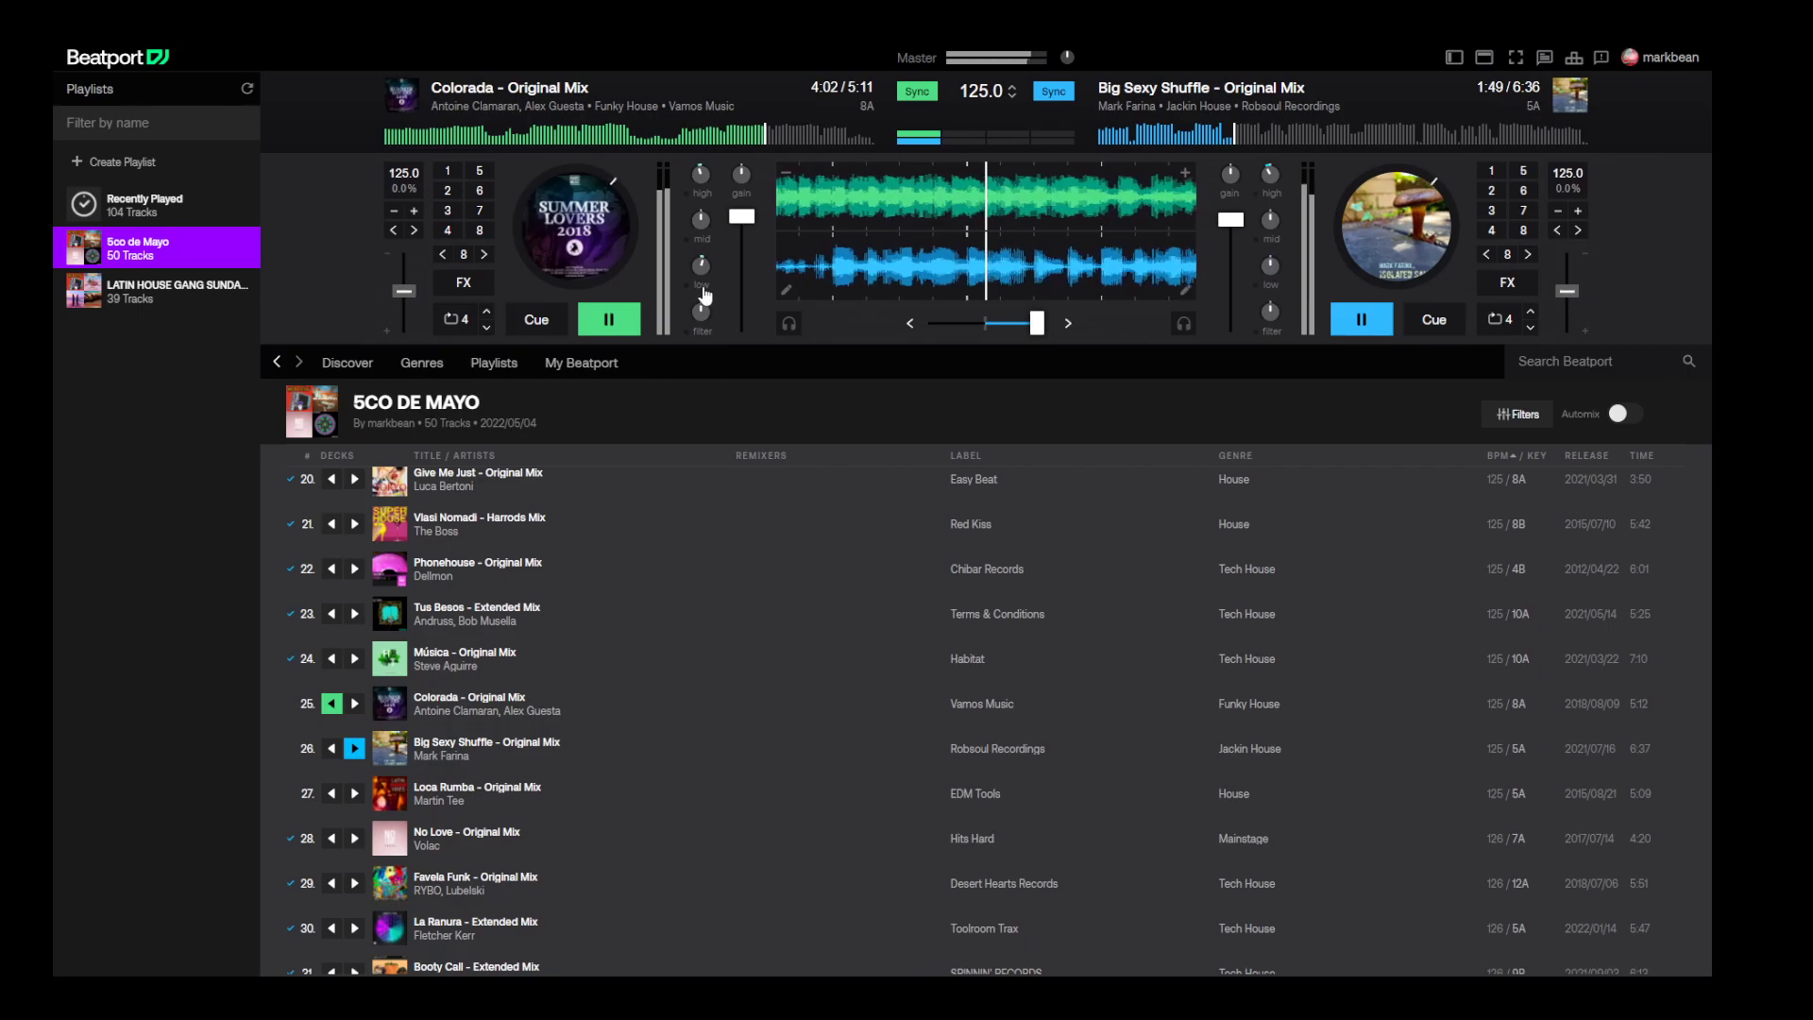
click(609, 319)
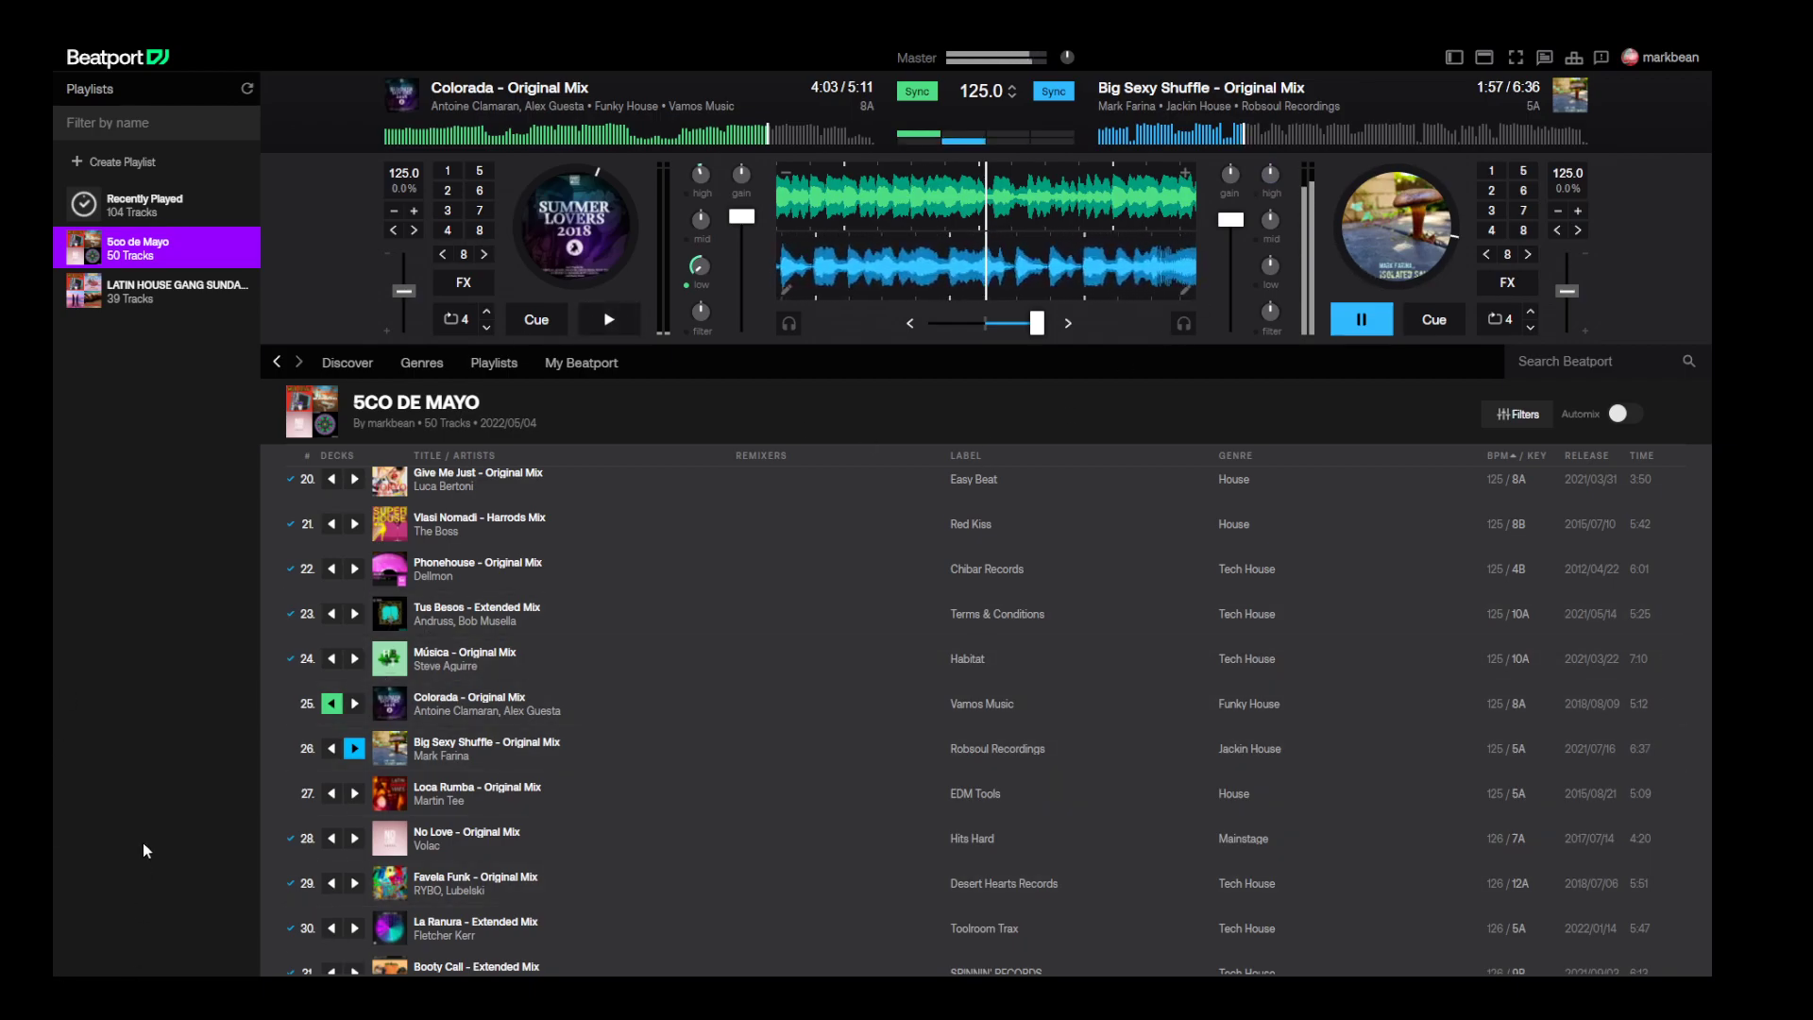
- Load "Loca Rumba - Original Mix" onto the green deck positioned at 2:33
click(331, 793)
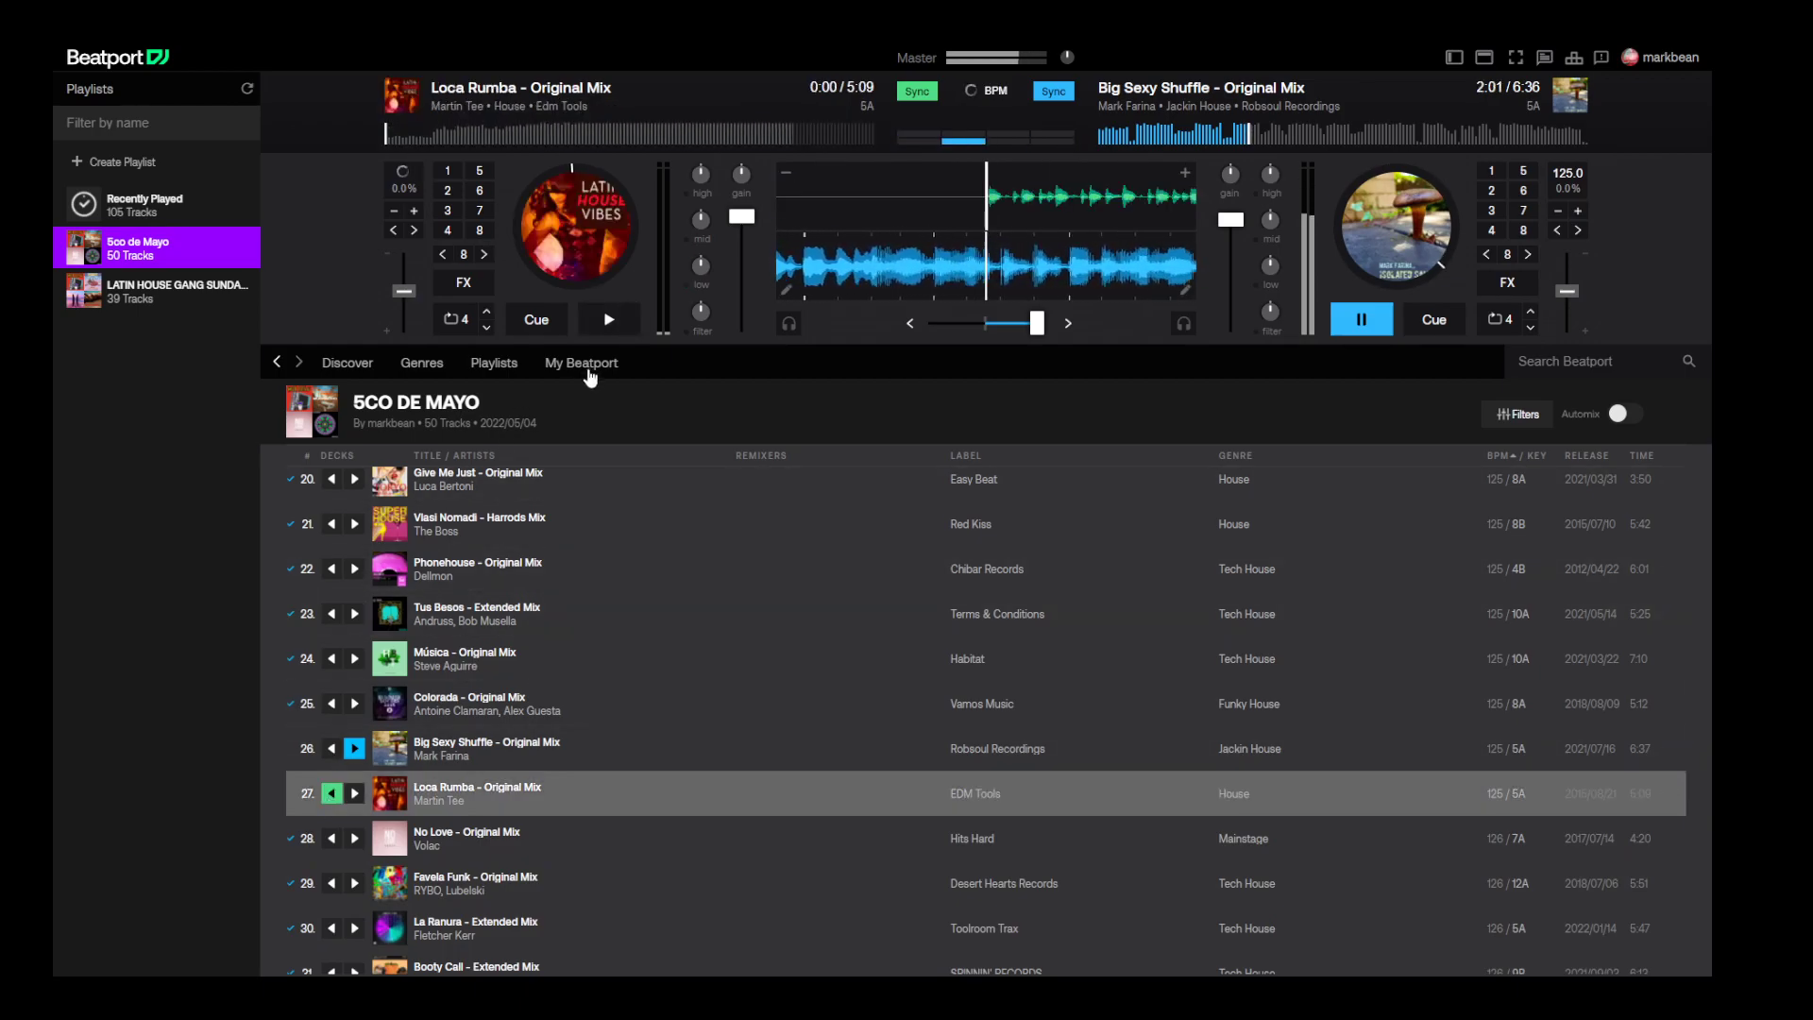
click(630, 135)
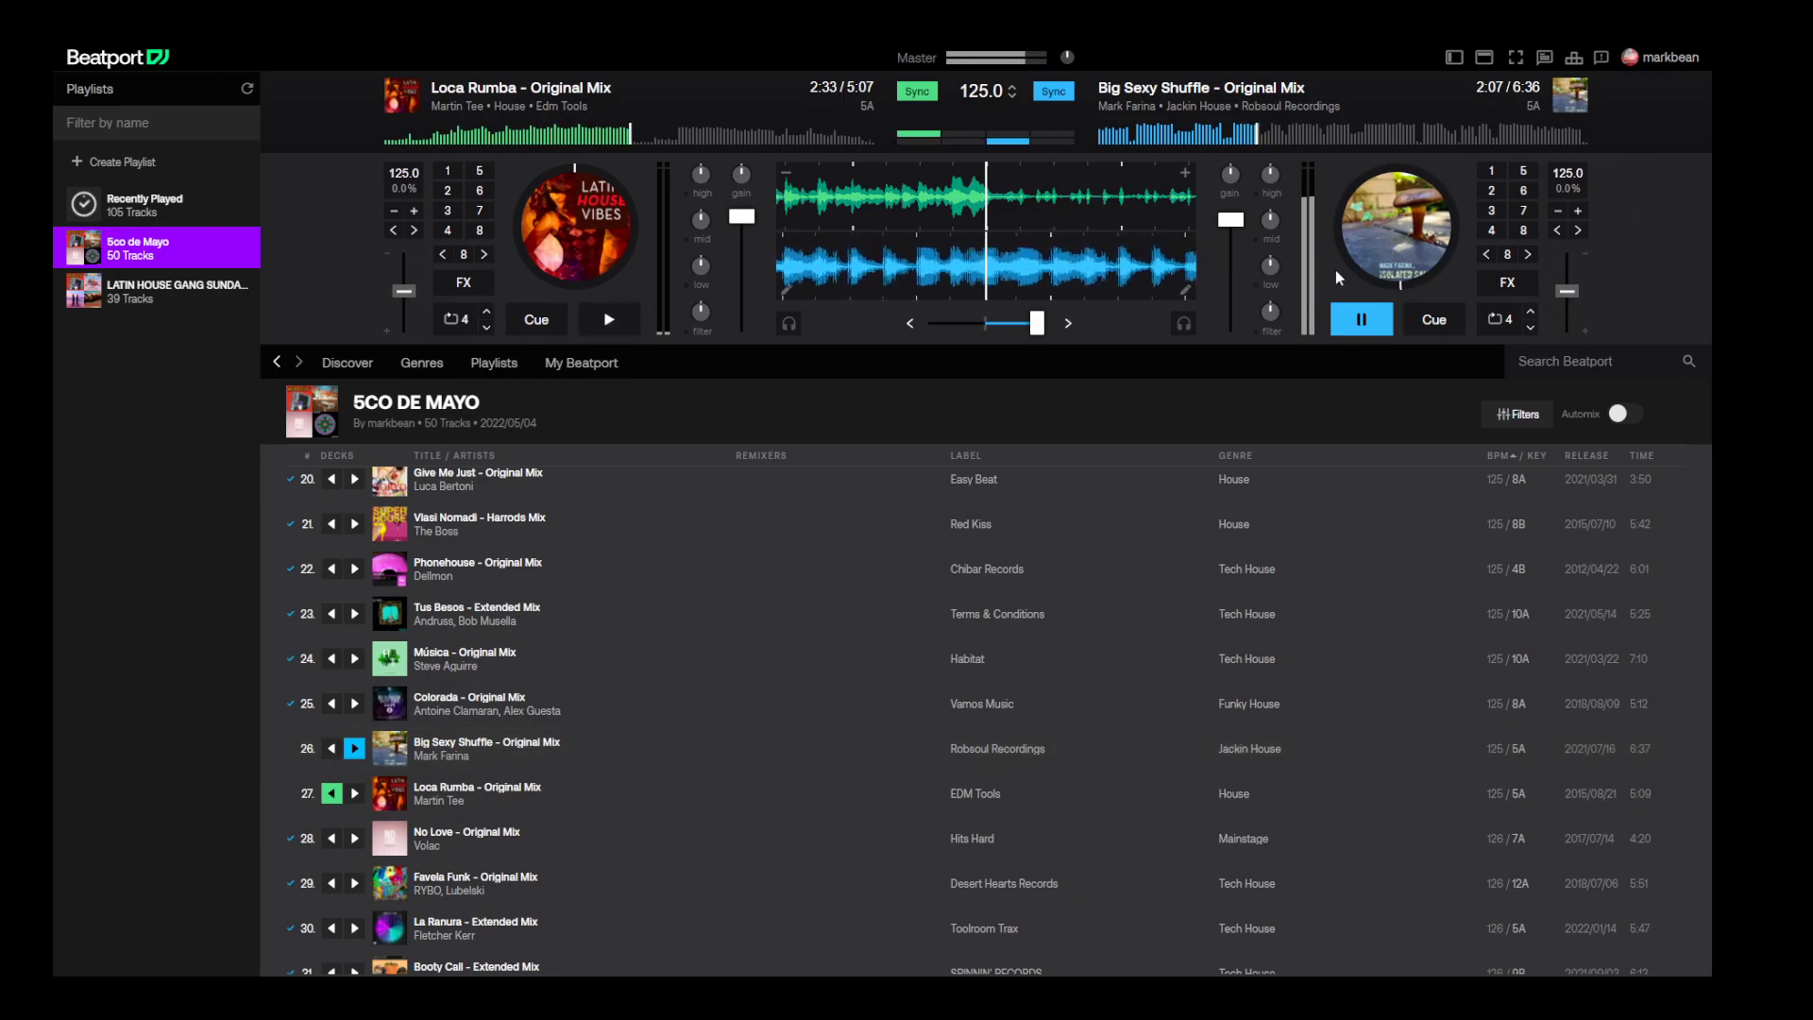
- Briefly adjust the blue deck's low and high EQ and reset both to default
drag(1274, 269, 1257, 256)
double_click(1271, 174)
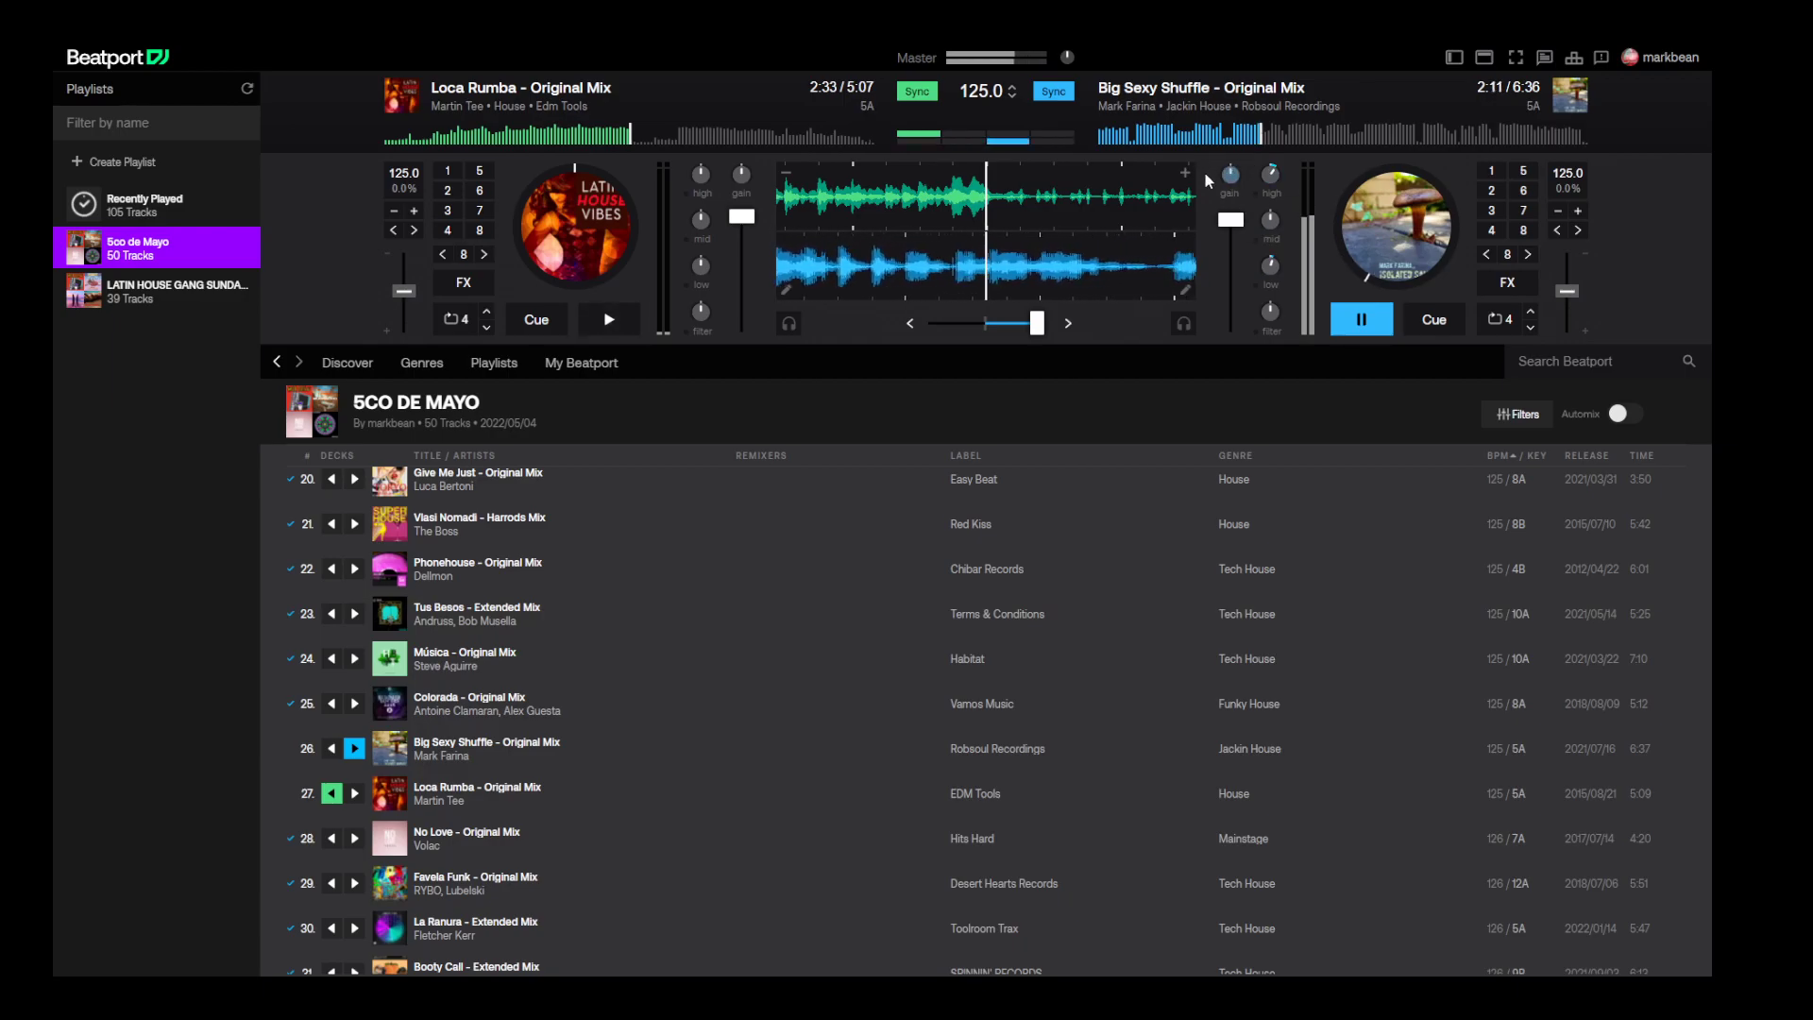
drag(1271, 178, 1274, 209)
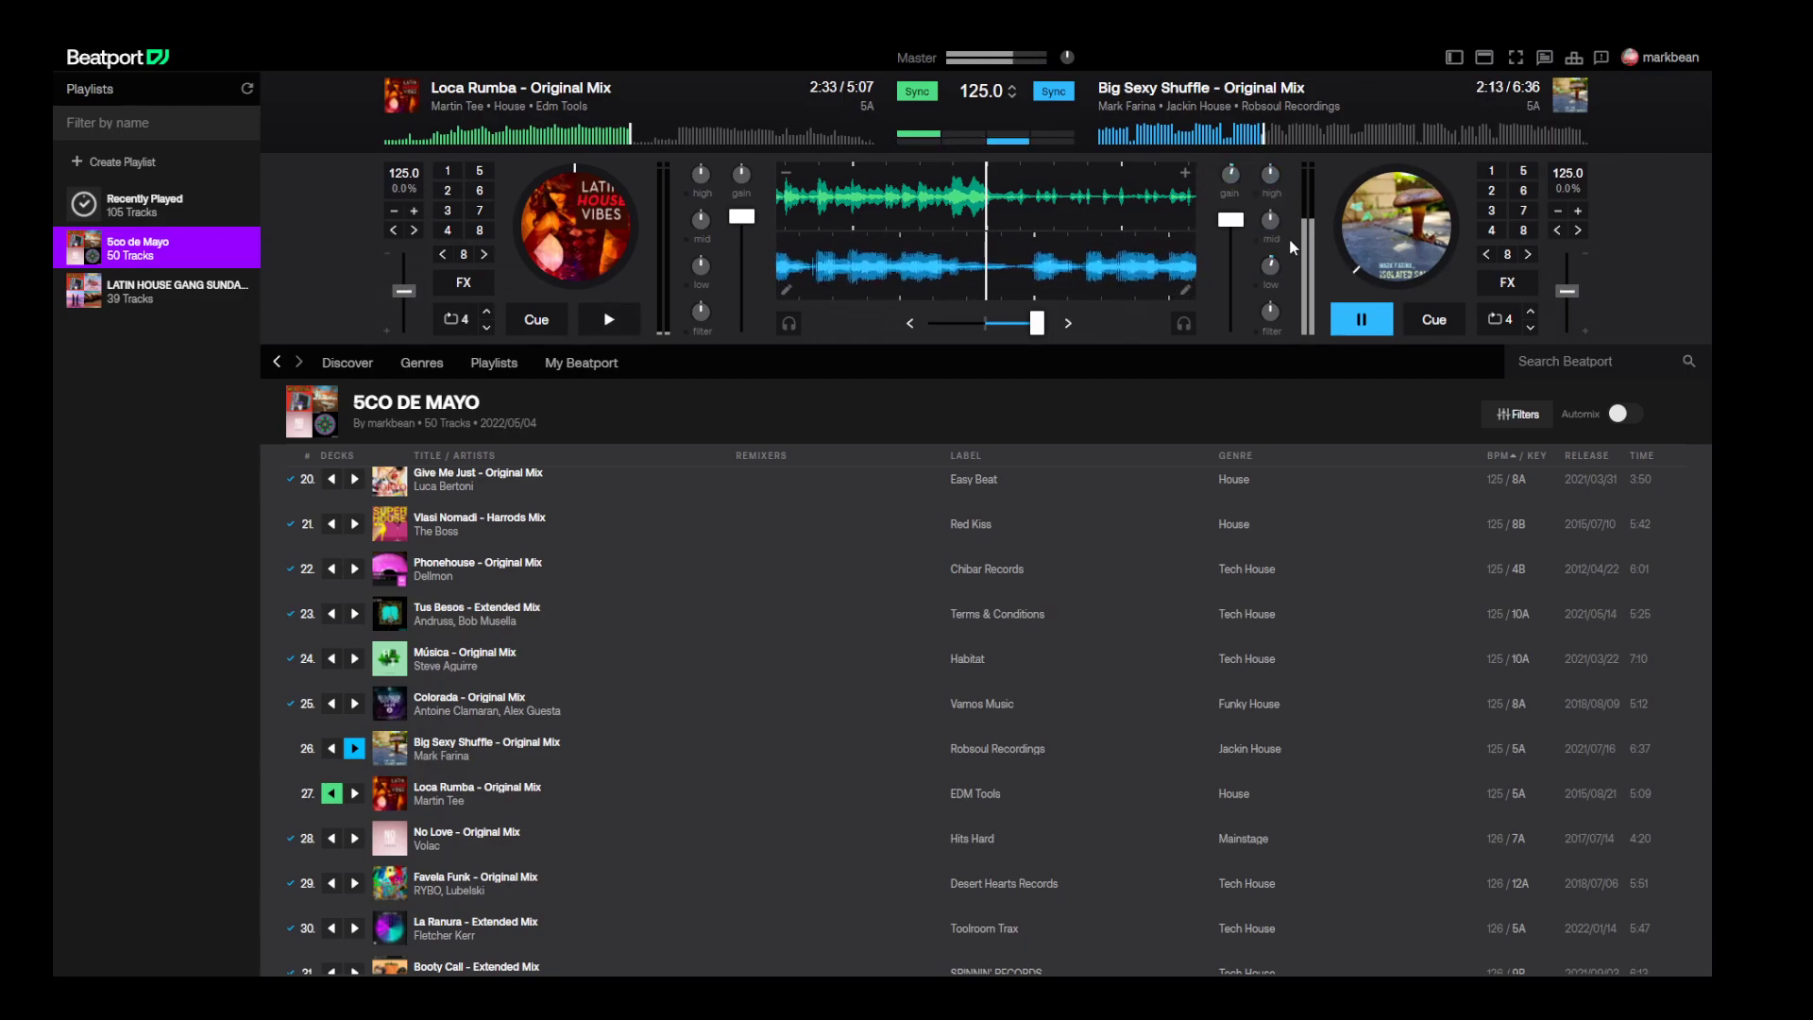
double_click(1272, 283)
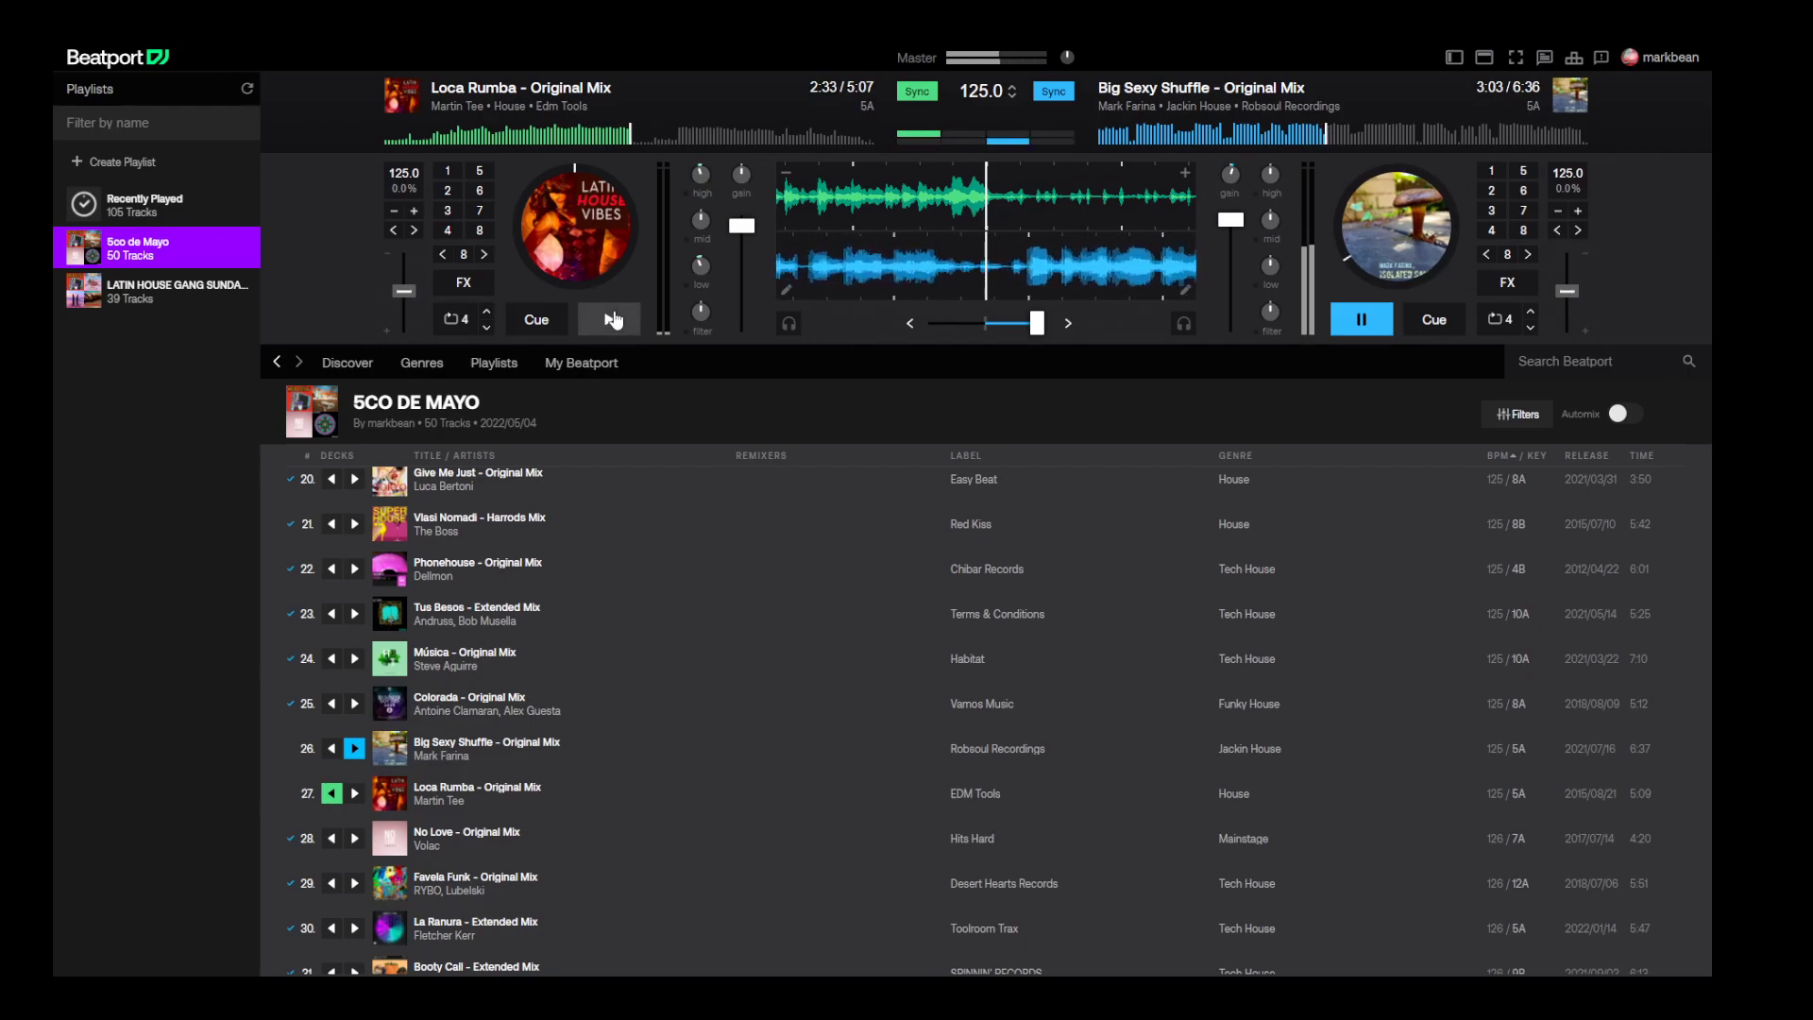
- Start "Loca Rumba" and transition fully to green, cutting the blue low EQ during the blend and stopping the blue deck
click(613, 321)
drag(1038, 323, 985, 324)
drag(1270, 268, 1267, 298)
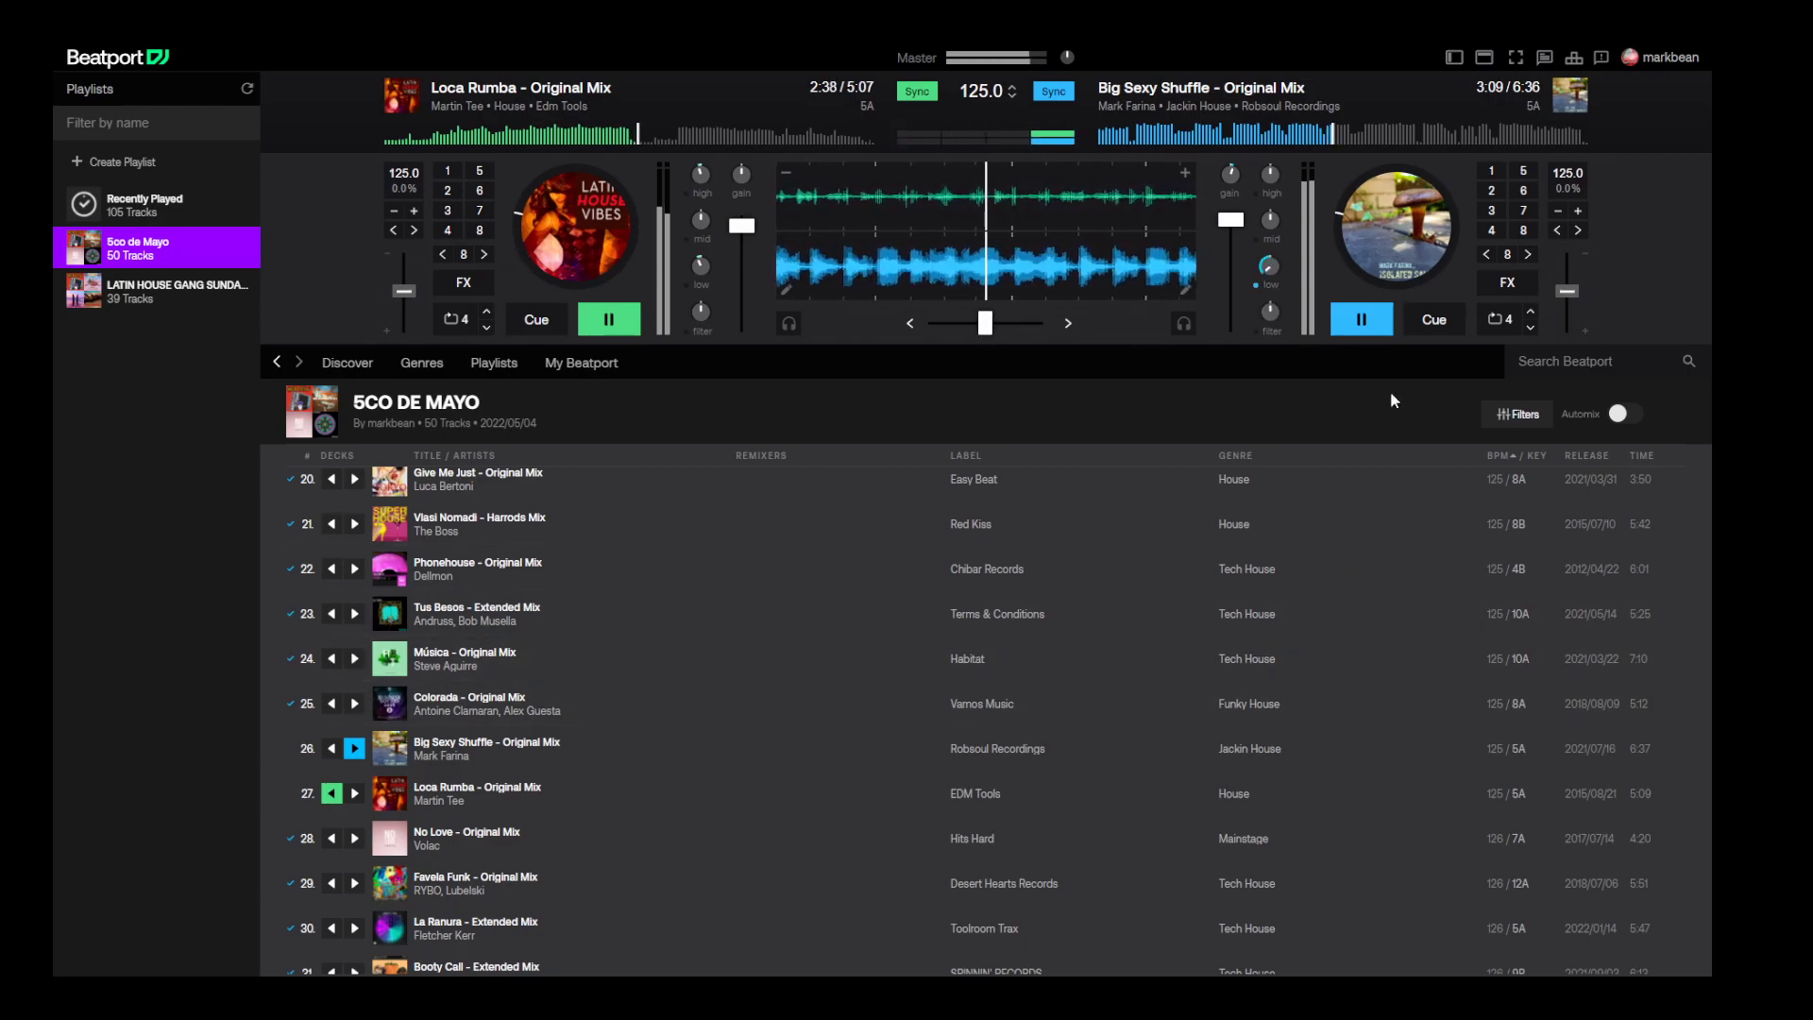
double_click(1271, 289)
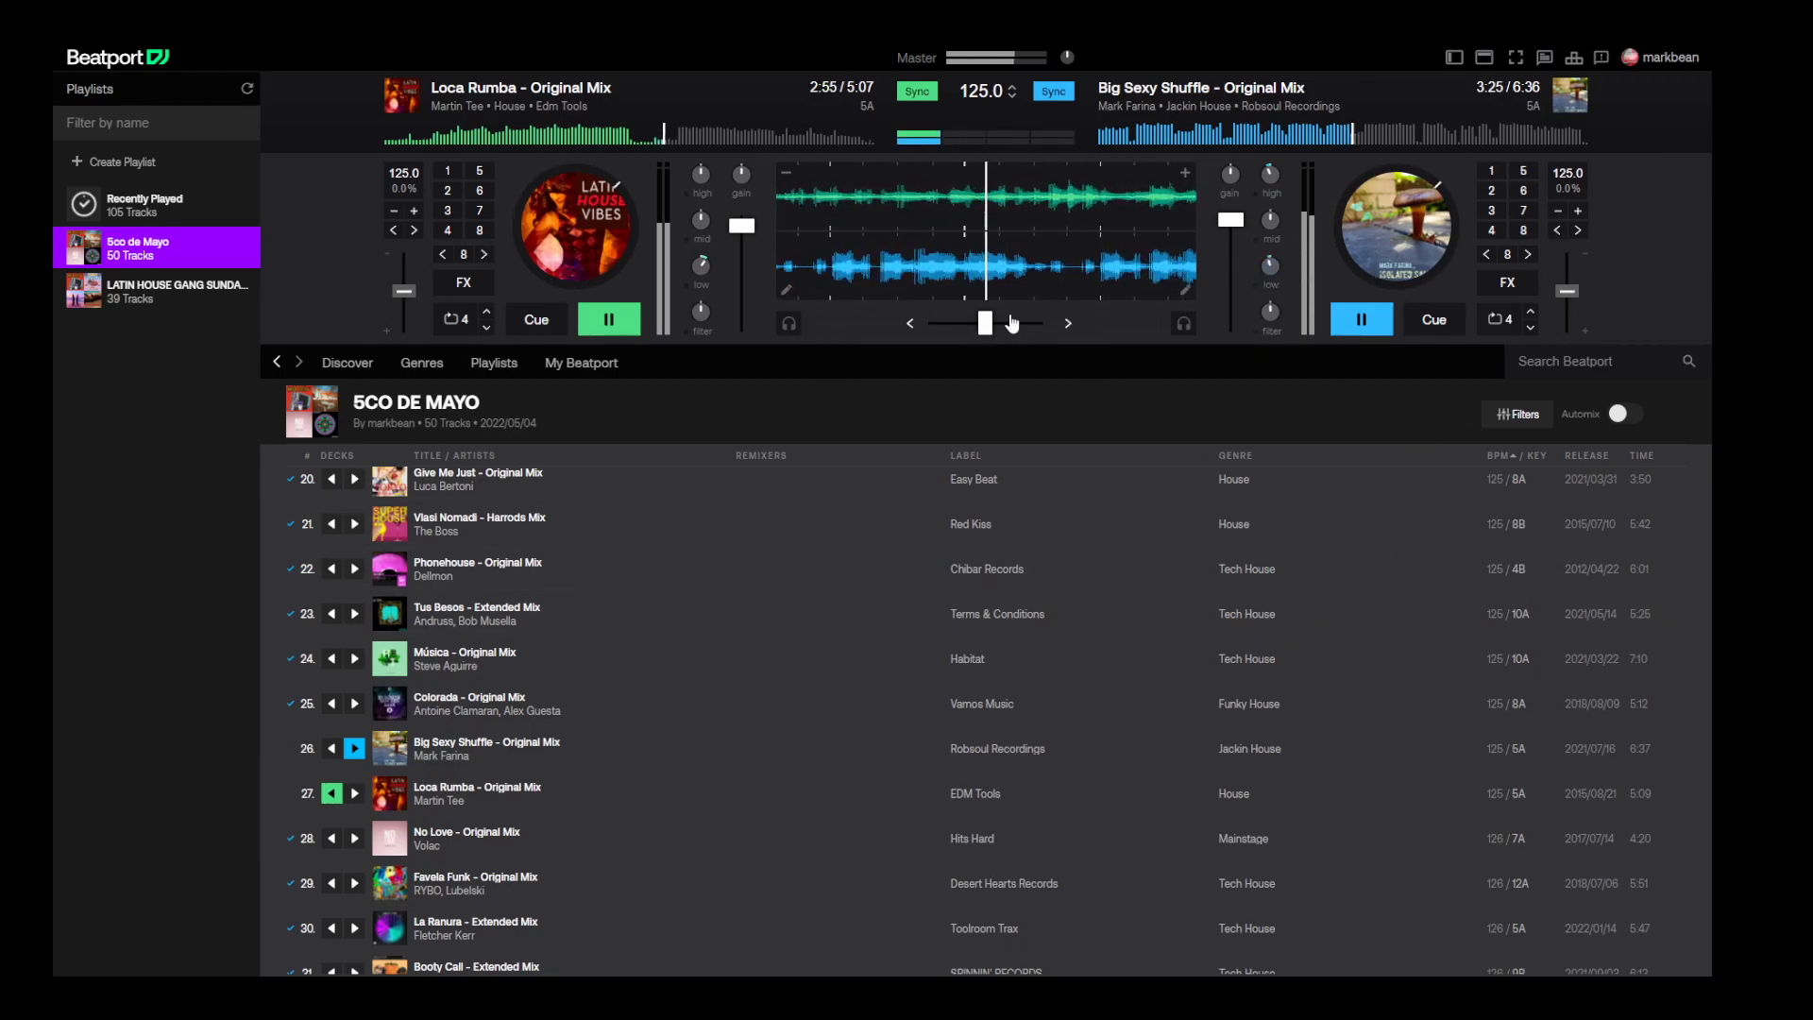
drag(984, 326, 933, 326)
click(1361, 319)
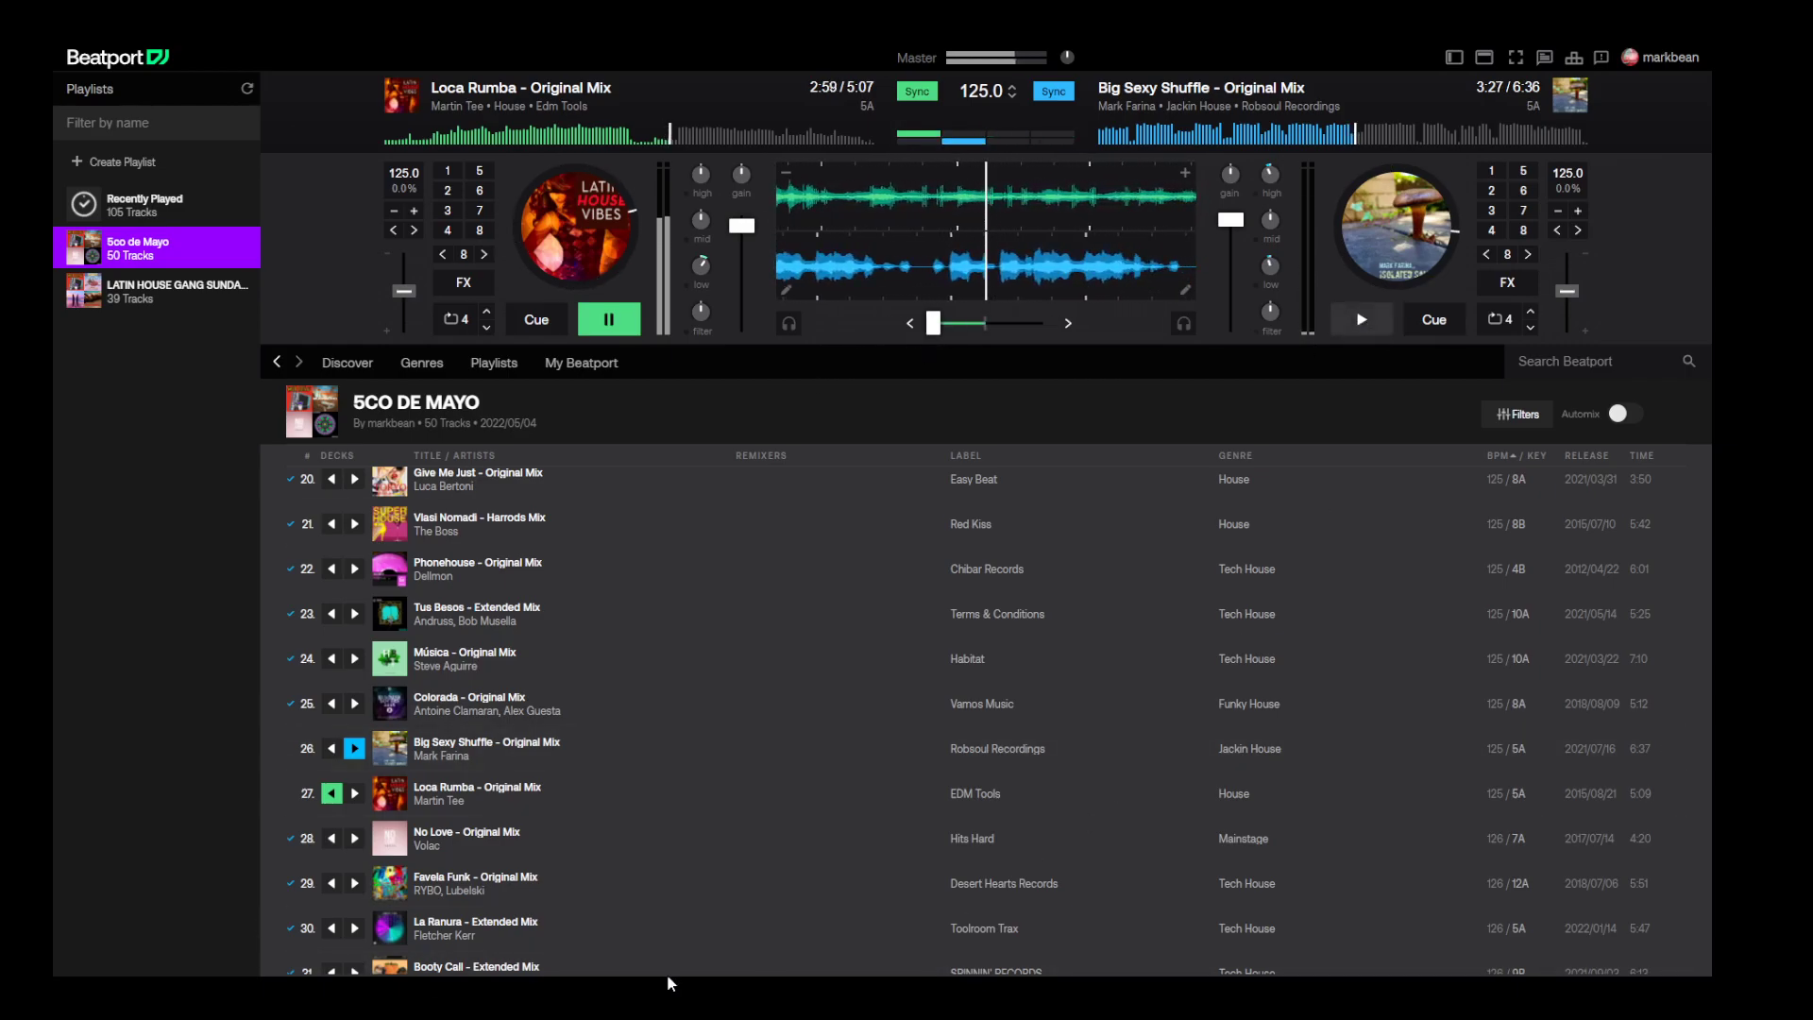
- Load "Untouchable Funk - Original Mix" from the 5co de Mayo playlist onto the blue deck
scroll(397, 885, down, 4)
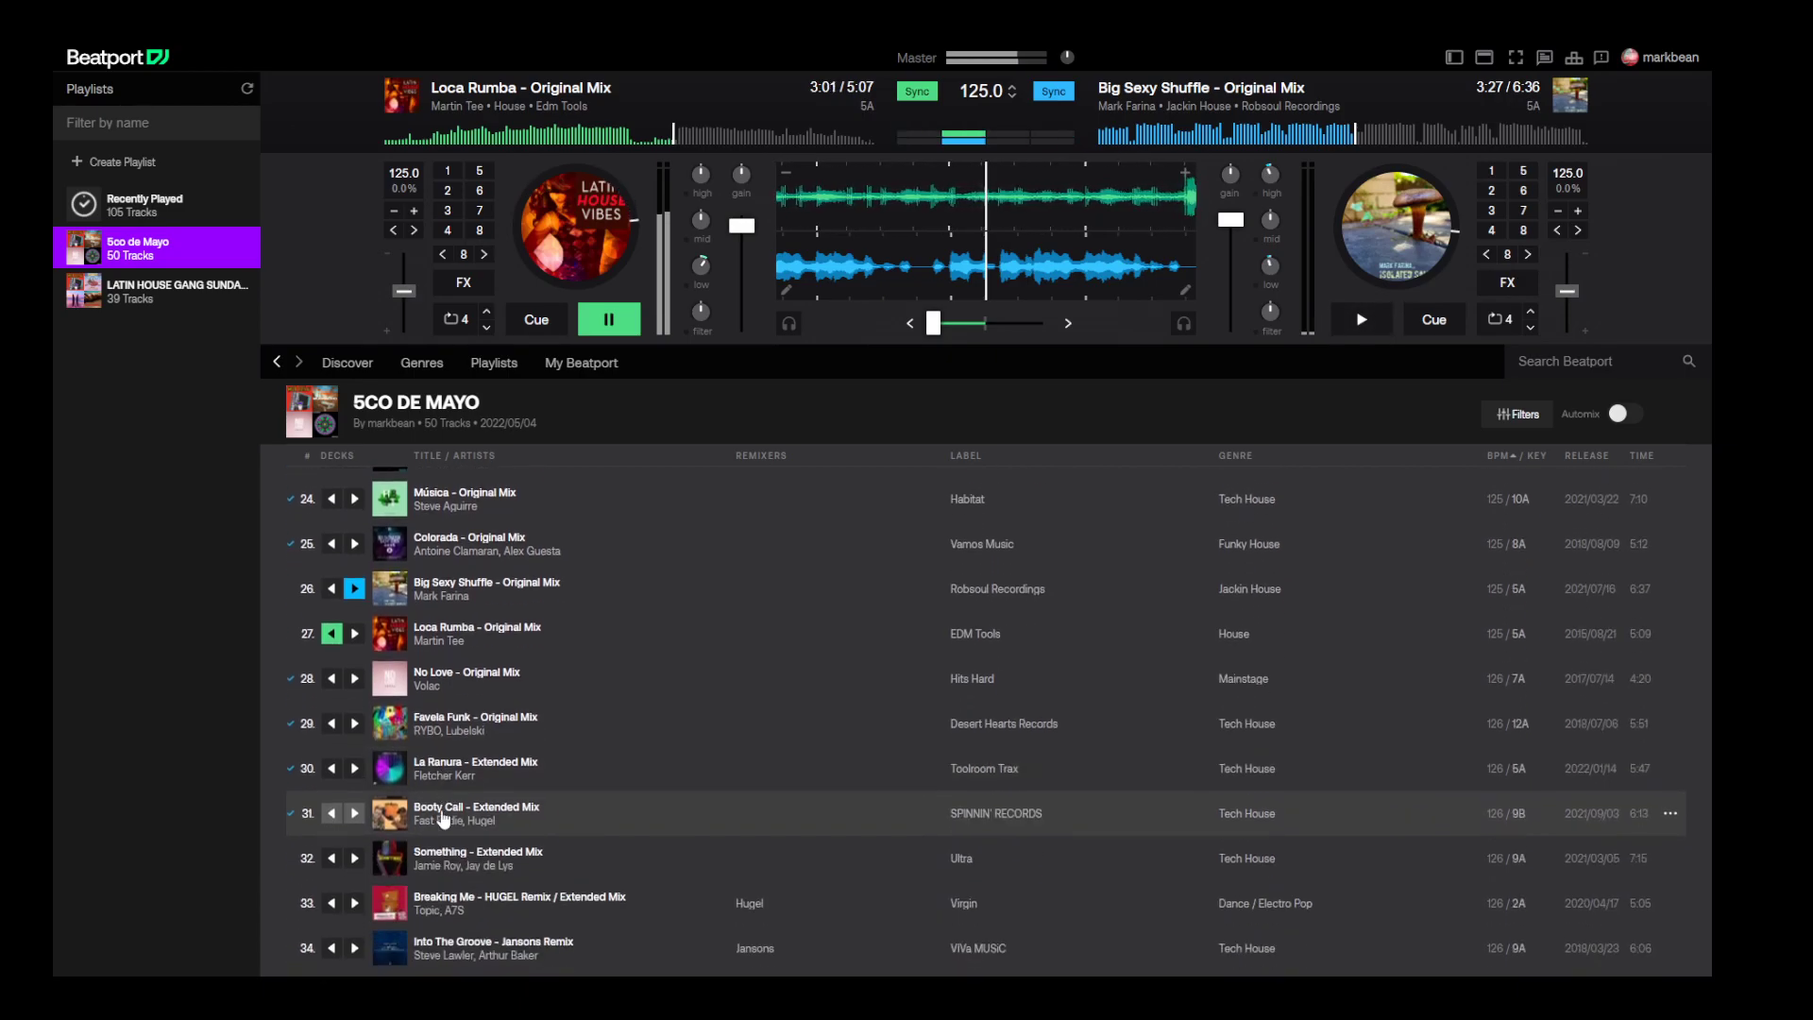
scroll(359, 690, down, 1)
scroll(359, 661, down, 1)
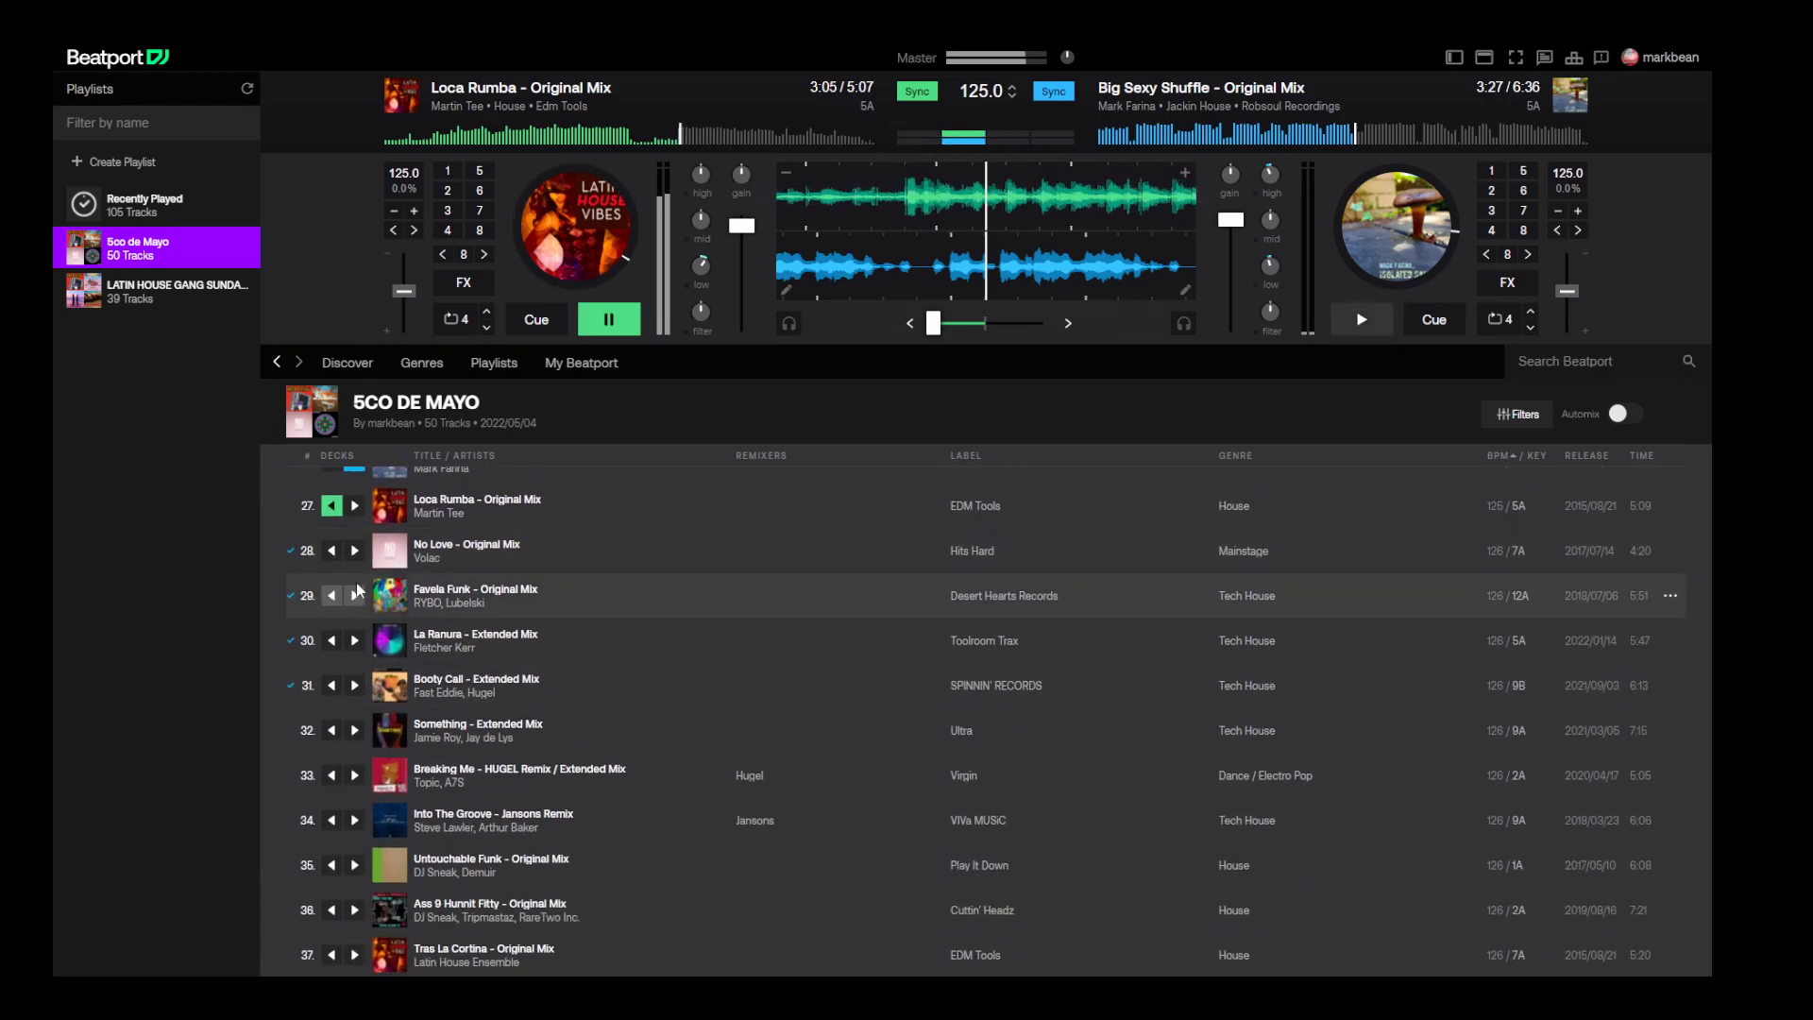
scroll(357, 604, down, 1)
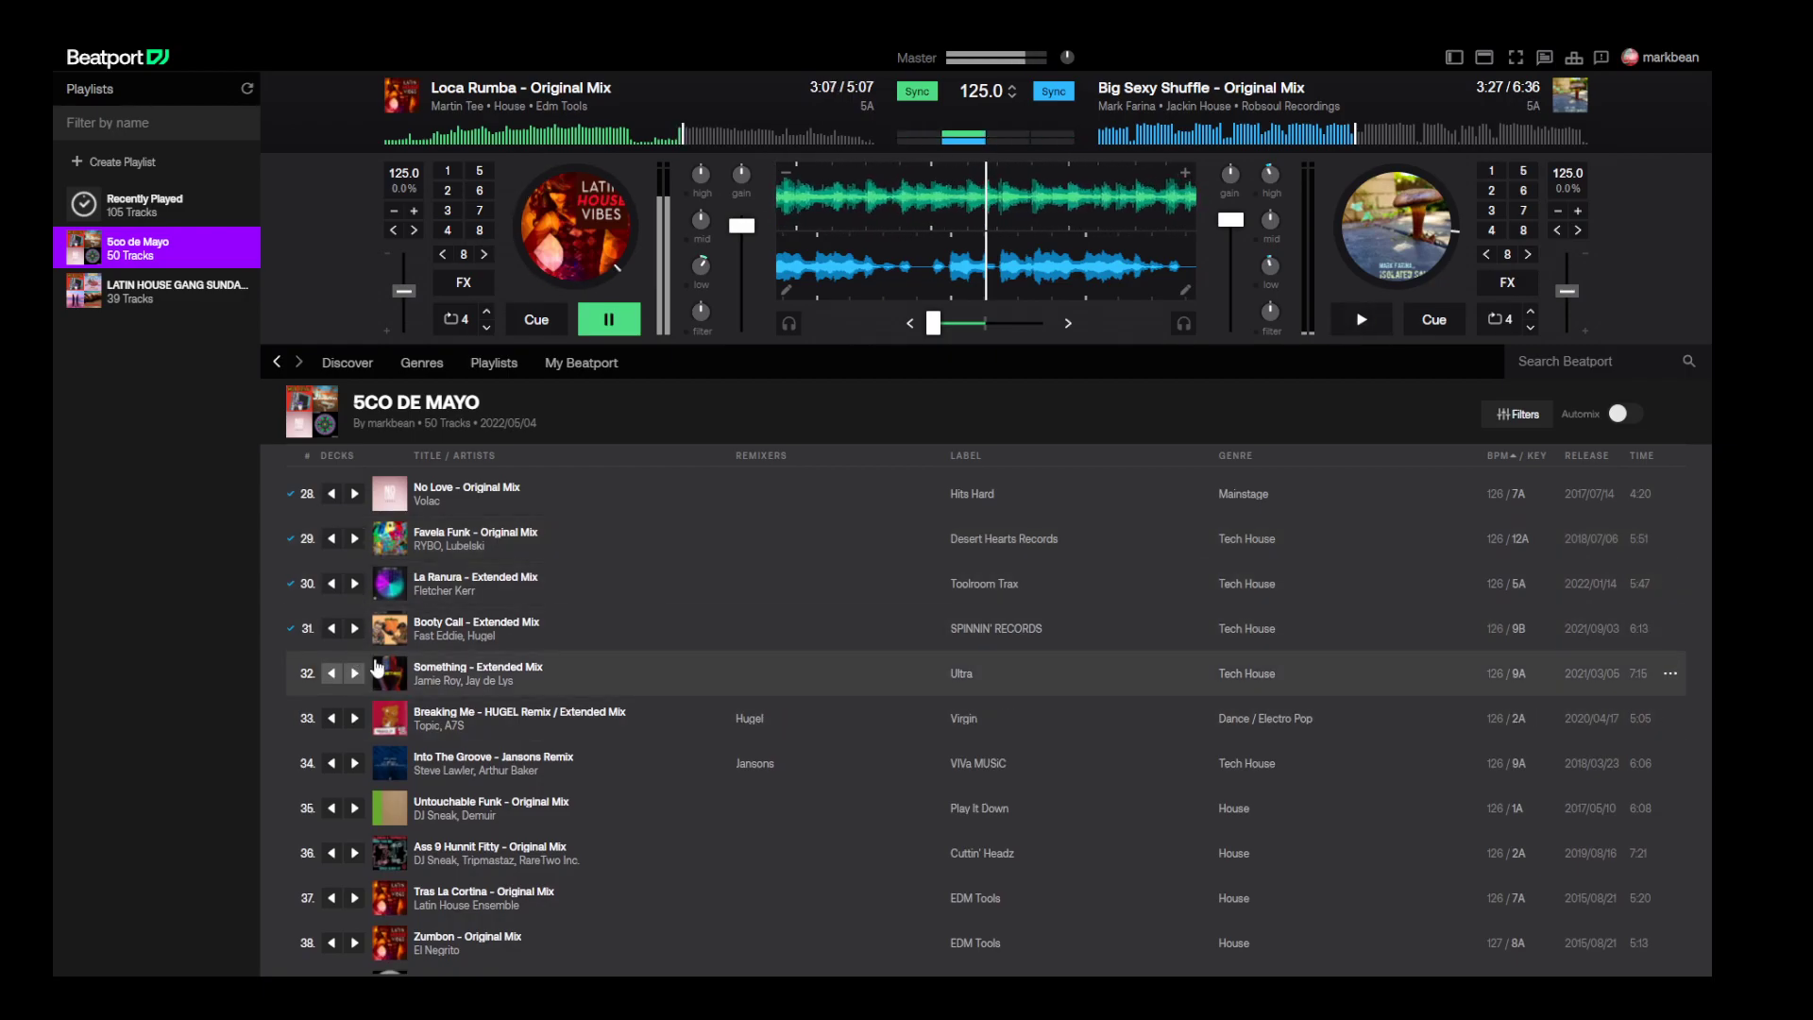
scroll(355, 680, down, 1)
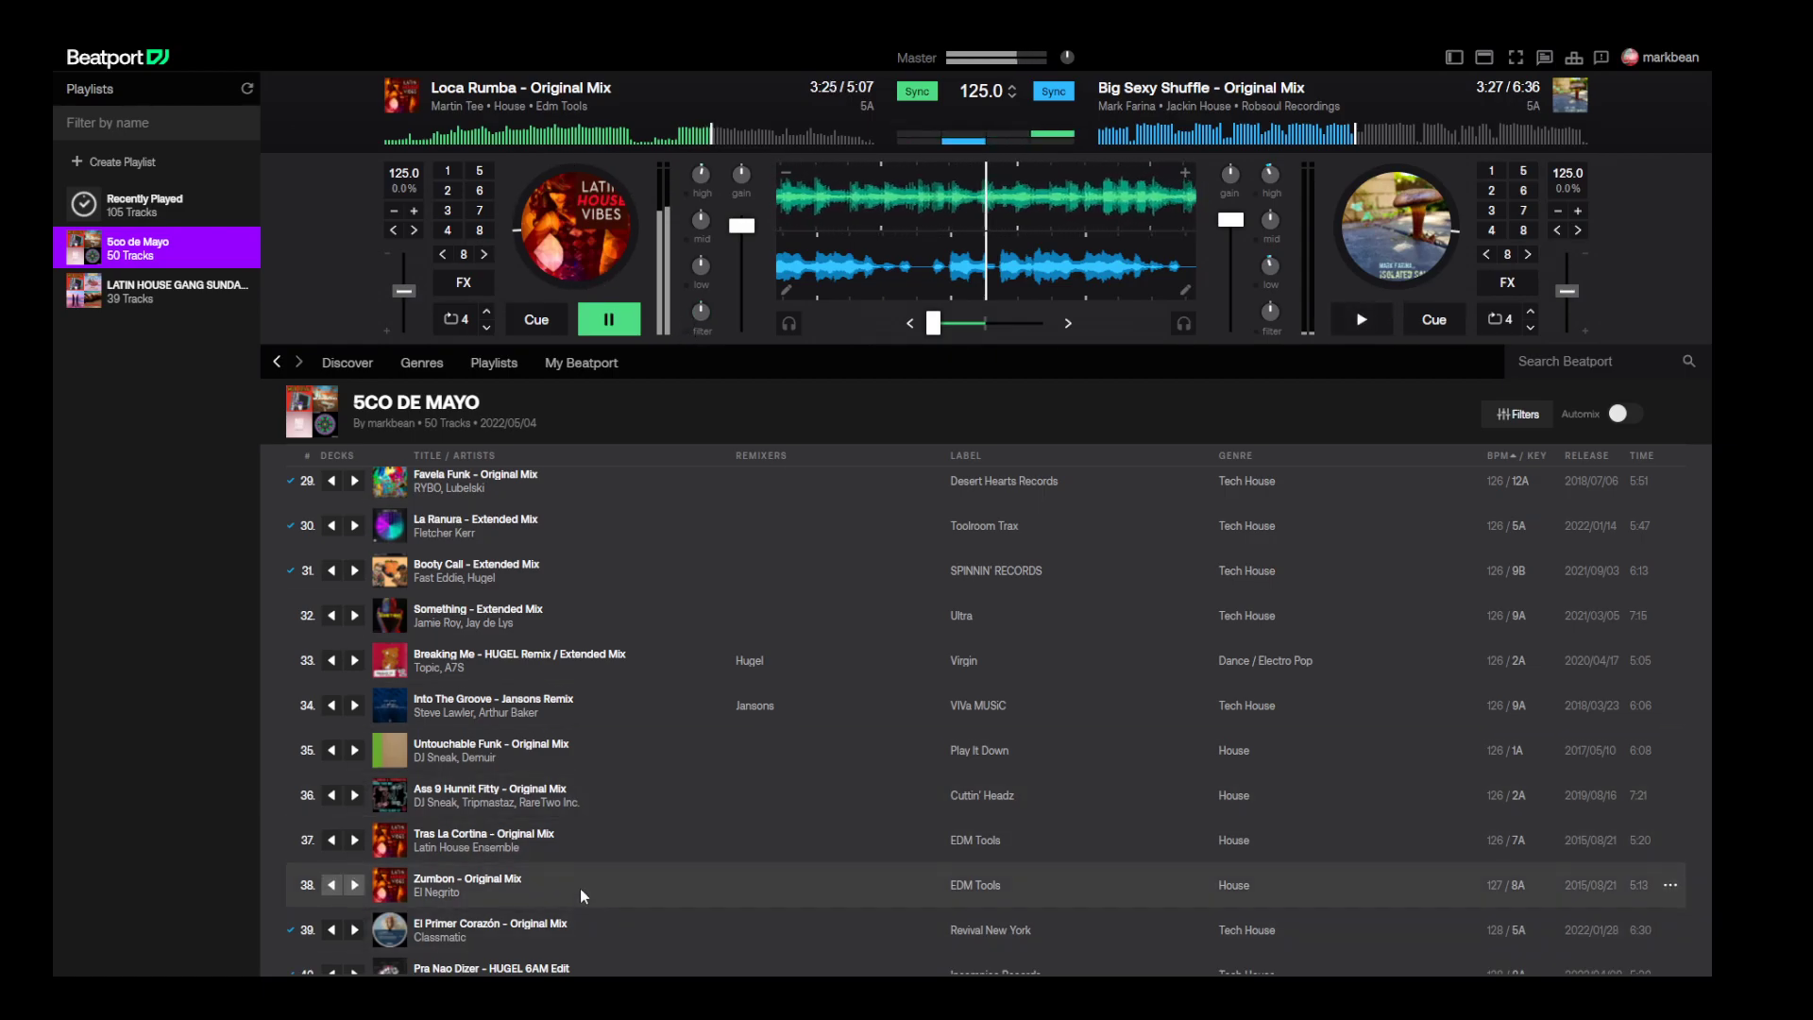
click(355, 751)
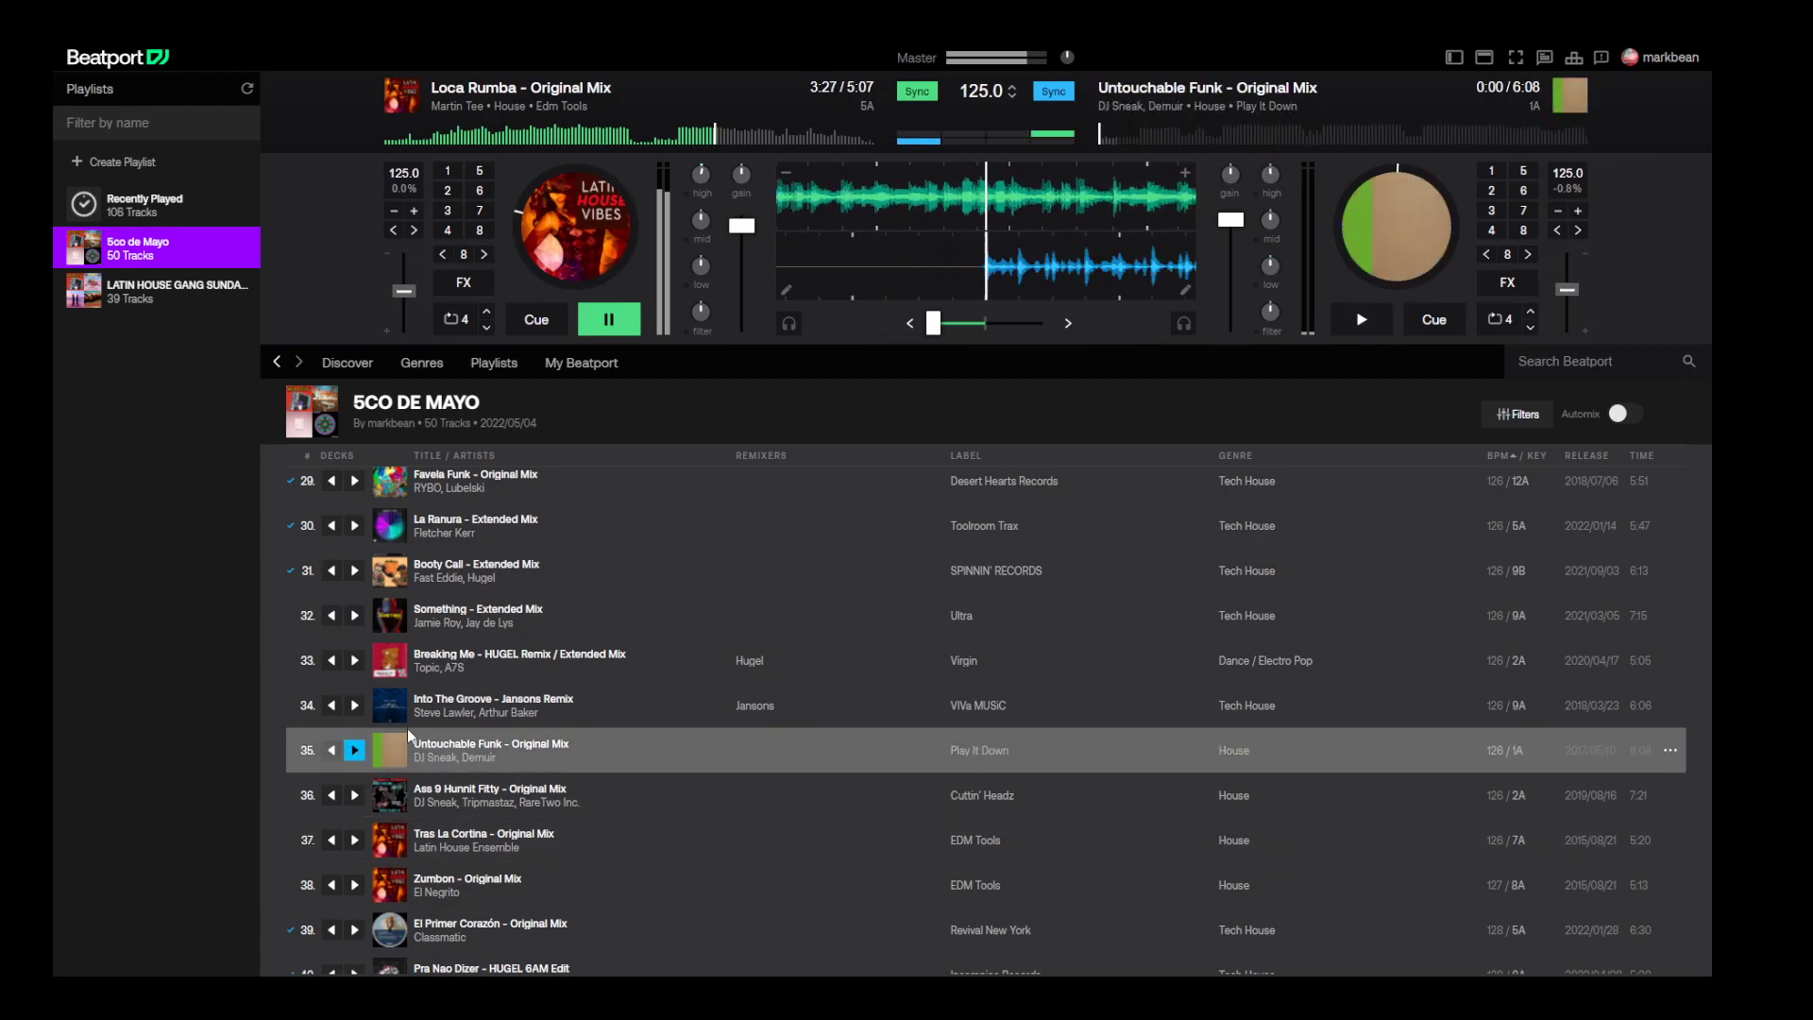
- Raise the tempo of the playing green deck to 126.0 BPM
click(413, 211)
click(412, 211)
click(412, 213)
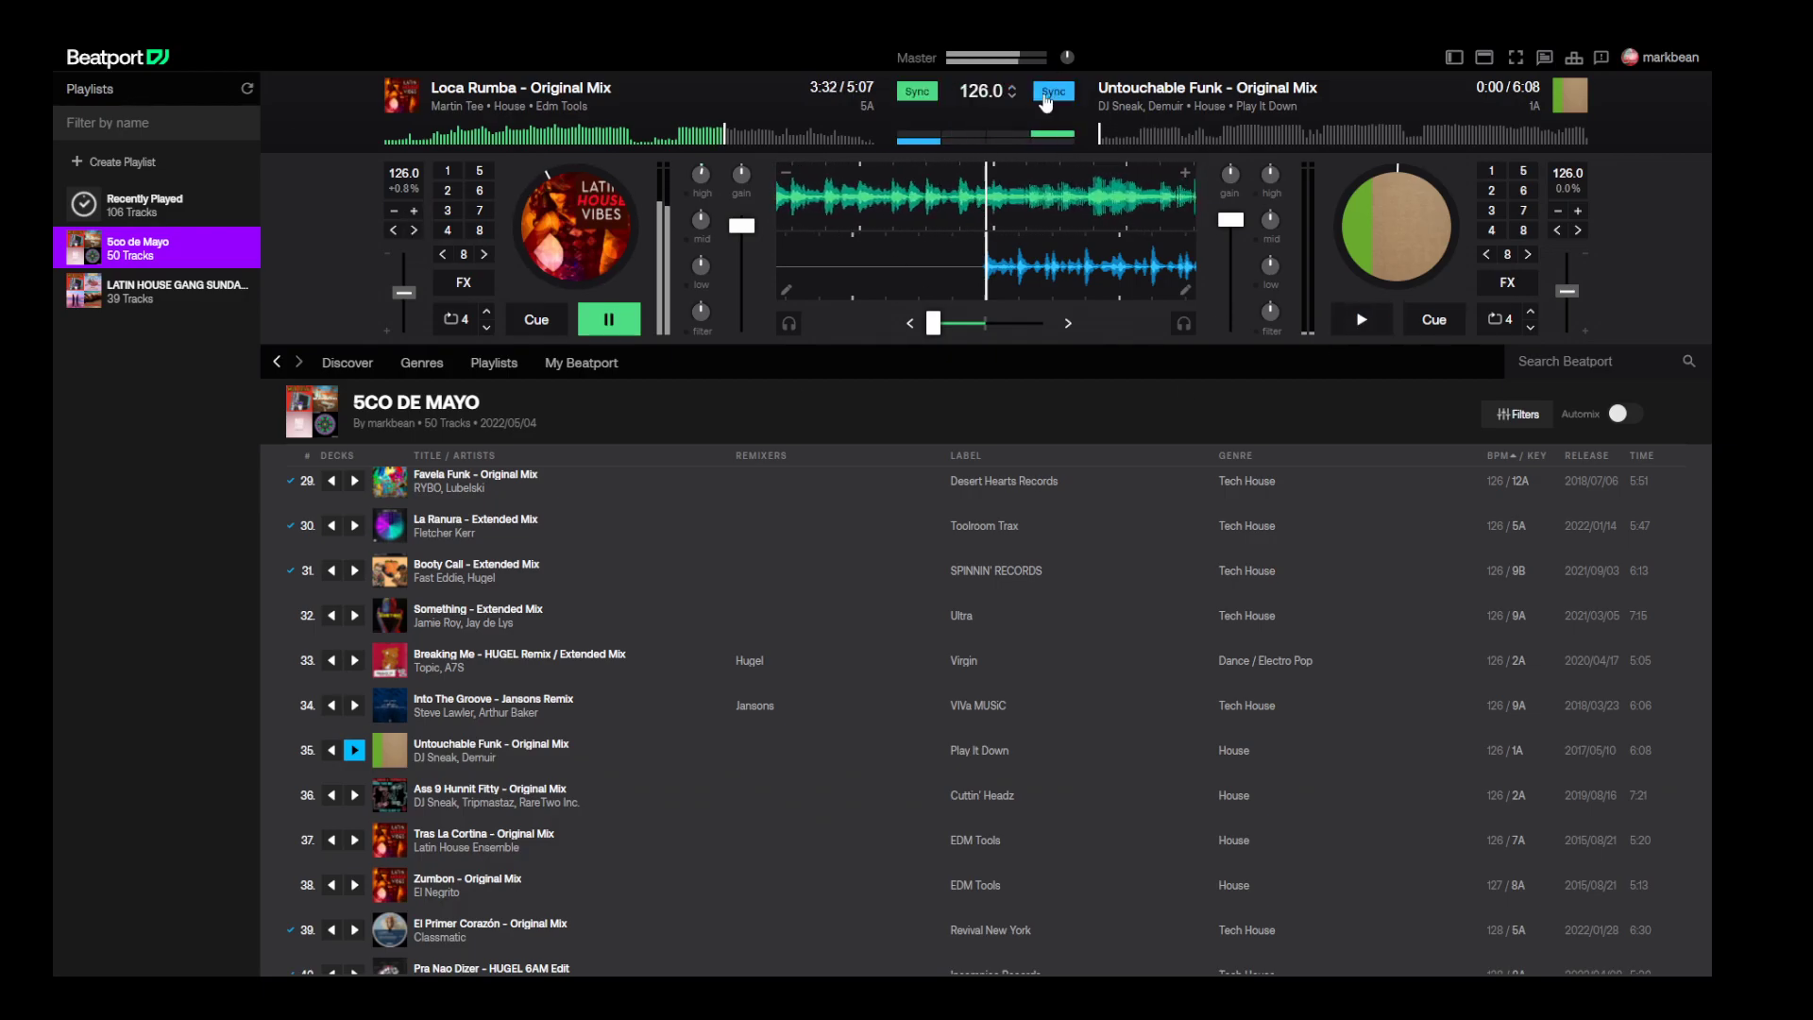
- Start "Untouchable Funk" and transition fully to blue, lowering the green volume and stopping the green deck
click(1346, 322)
drag(935, 326, 994, 338)
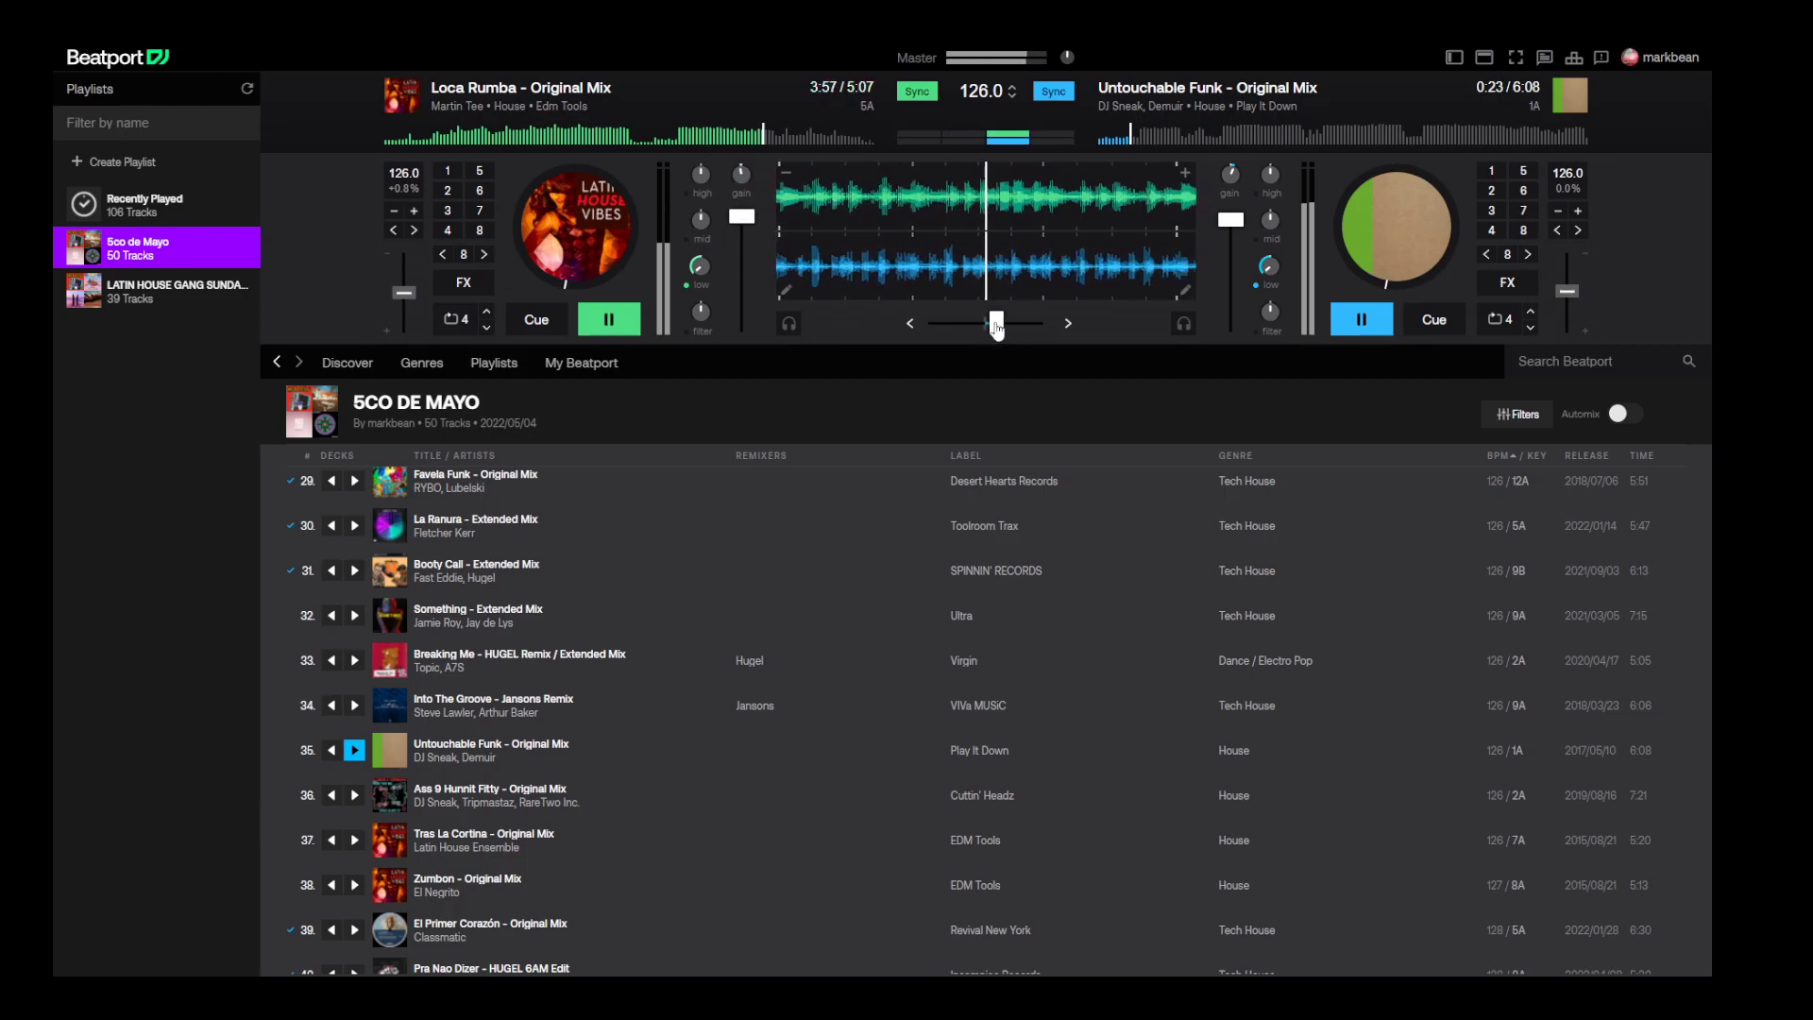
click(1068, 324)
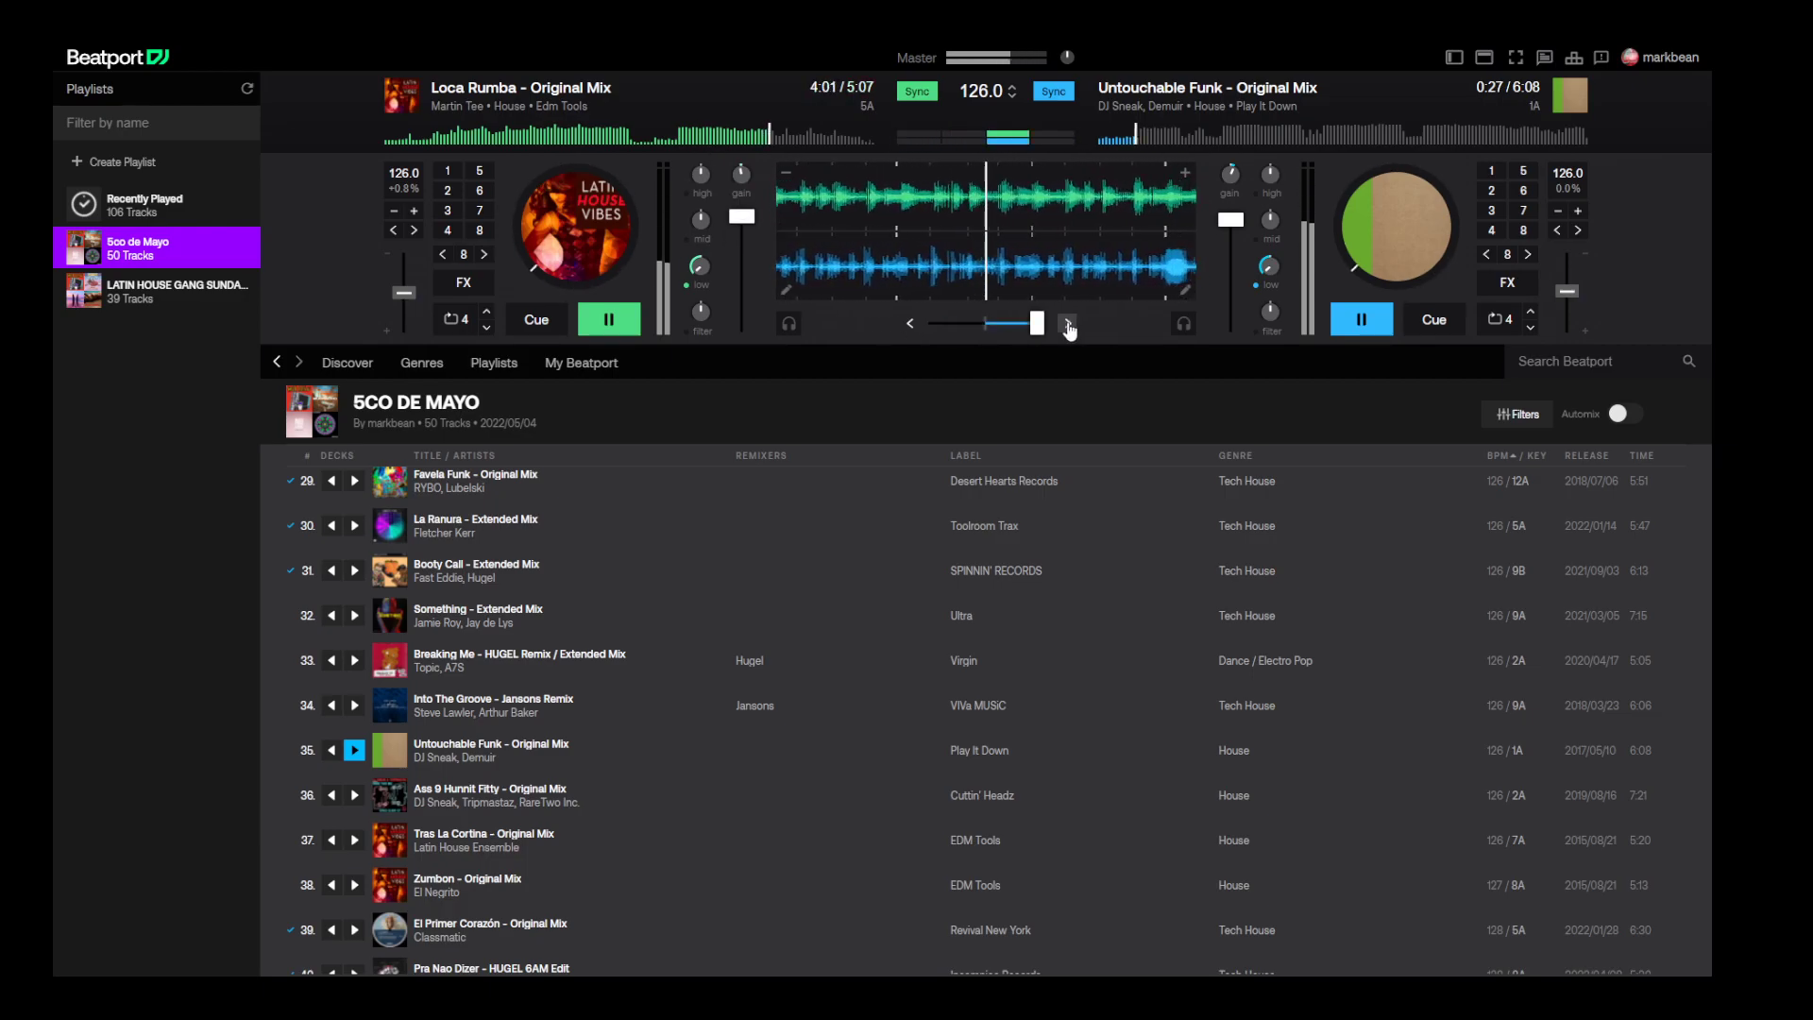
drag(1036, 323, 985, 326)
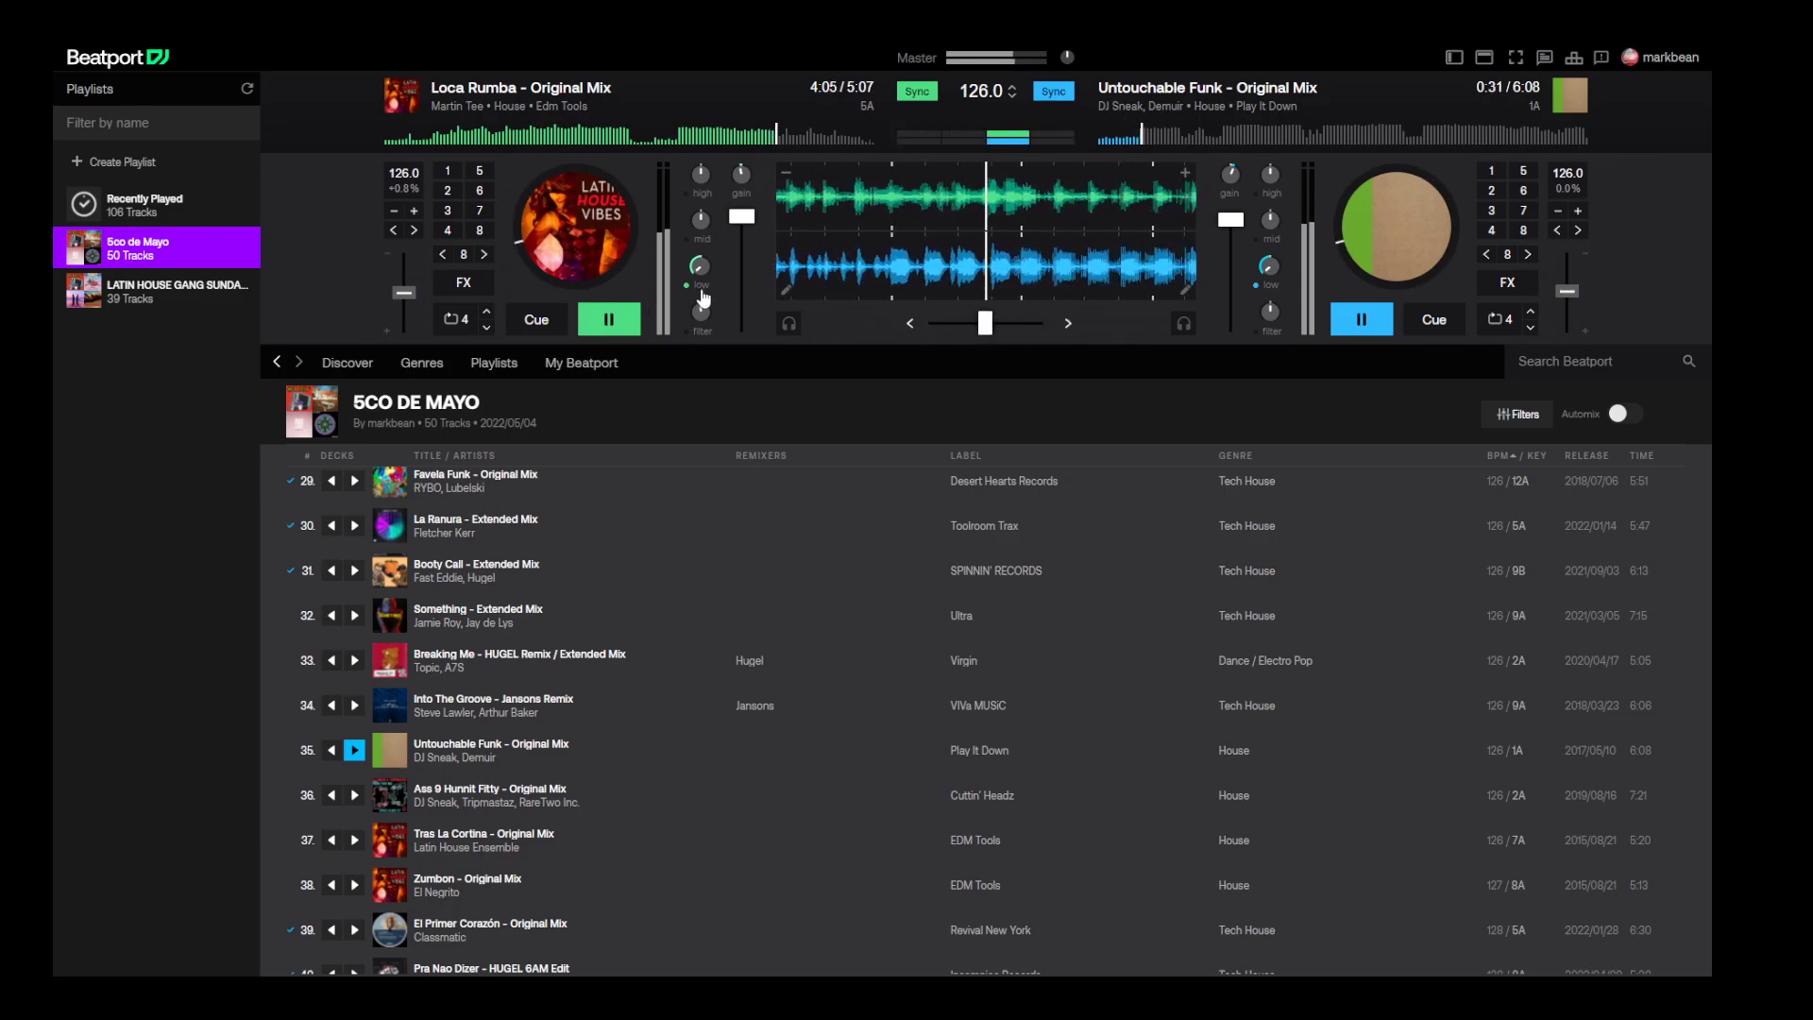
mouse_move(743, 216)
mouse_down()
mouse_move(742, 328)
mouse_move(743, 240)
mouse_up()
drag(985, 323, 1037, 416)
key(space)
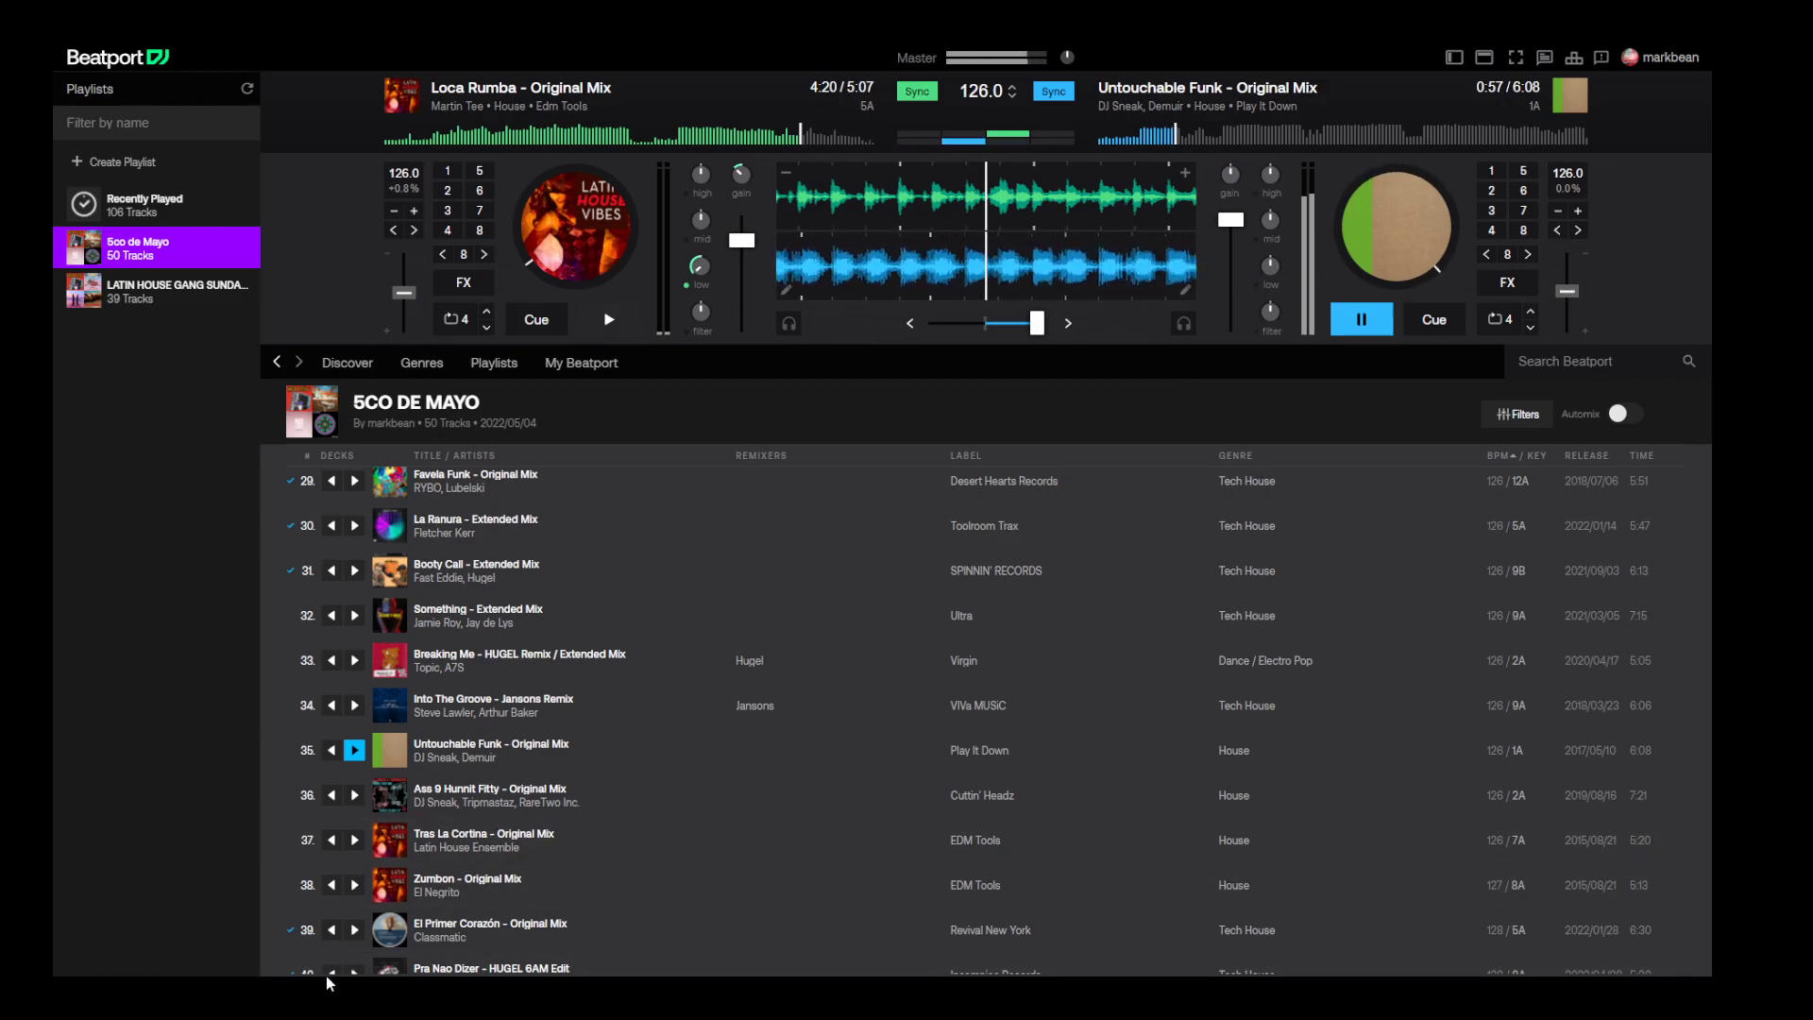
- Load "Ass 9 Hunnit Fitty - Original Mix" onto the green deck positioned at 2:59
click(332, 795)
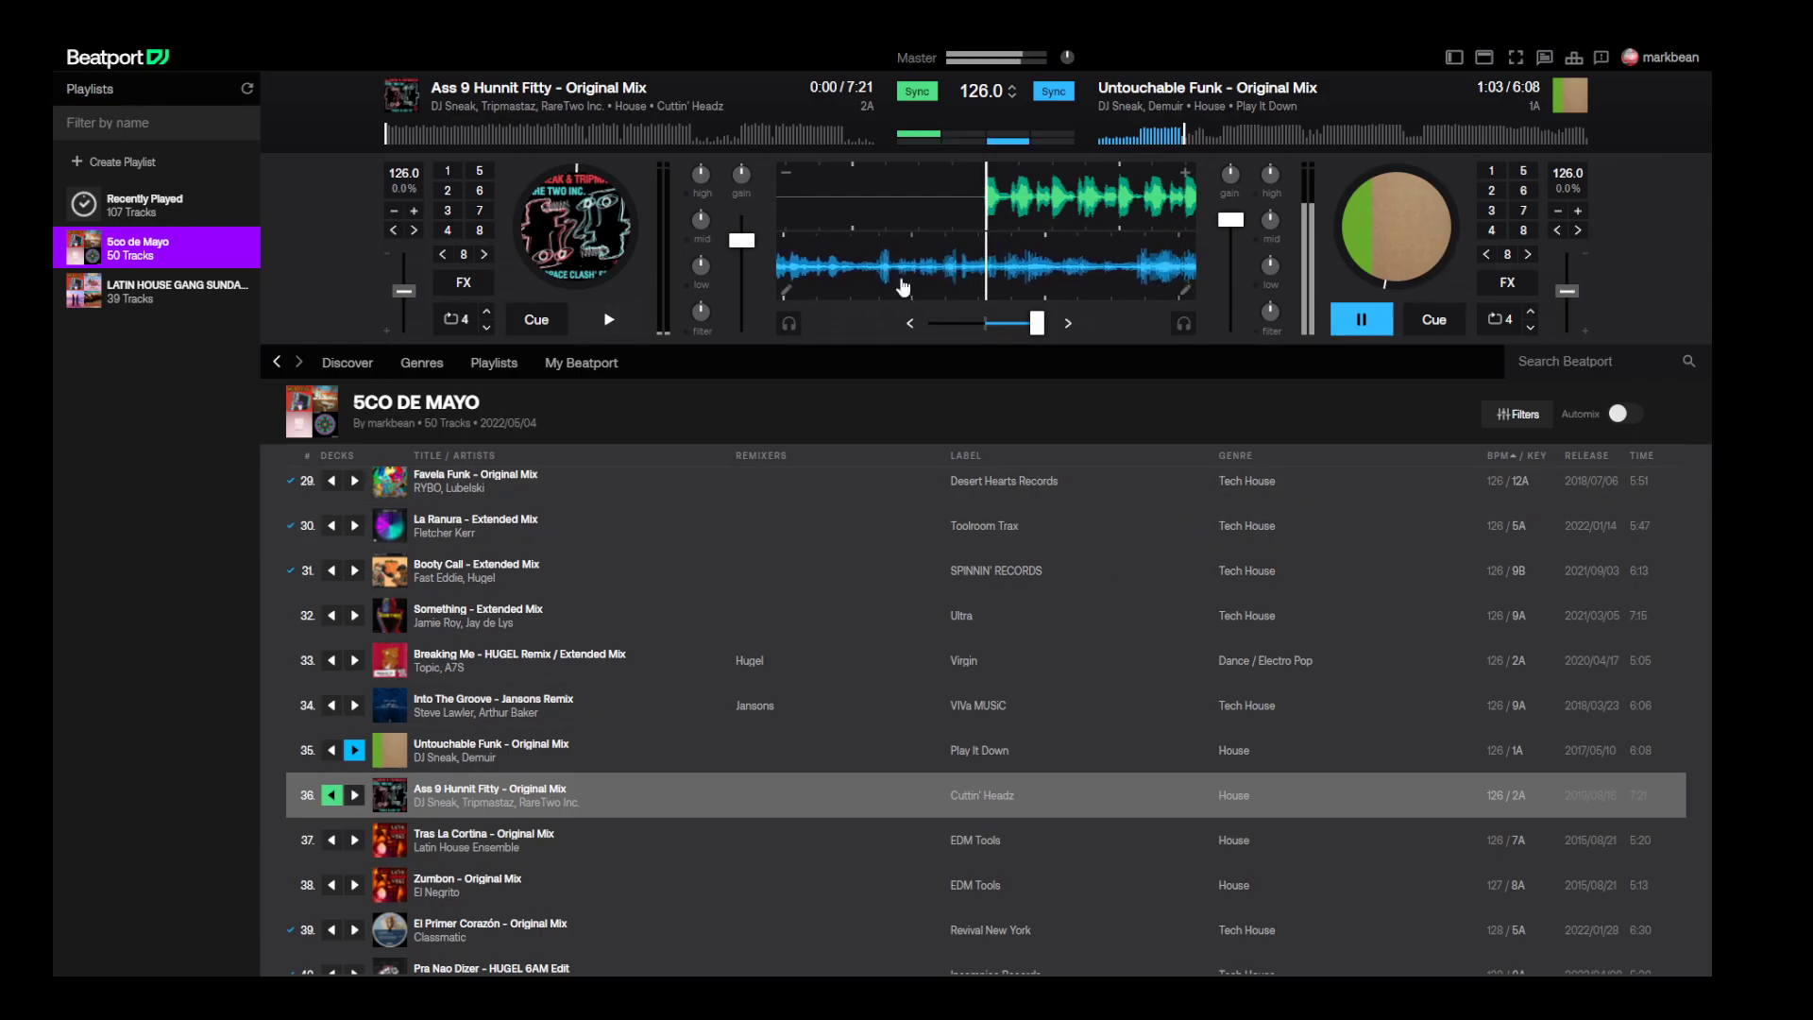
click(585, 141)
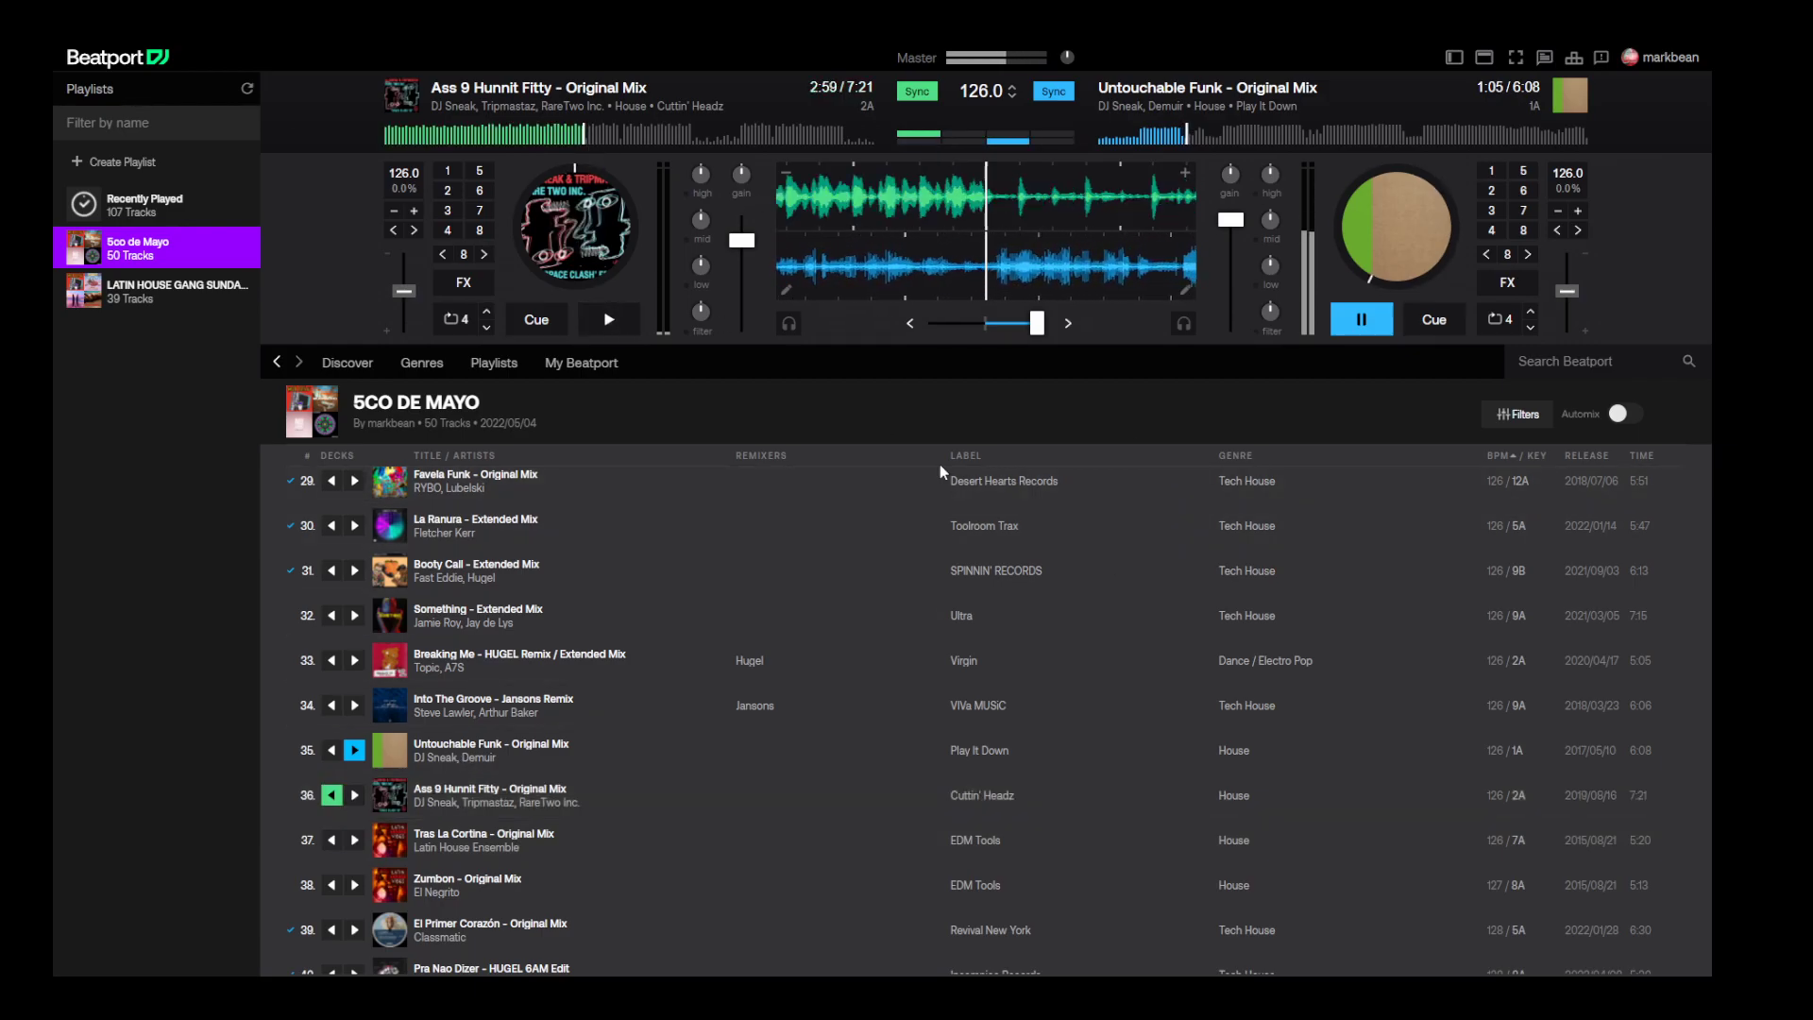
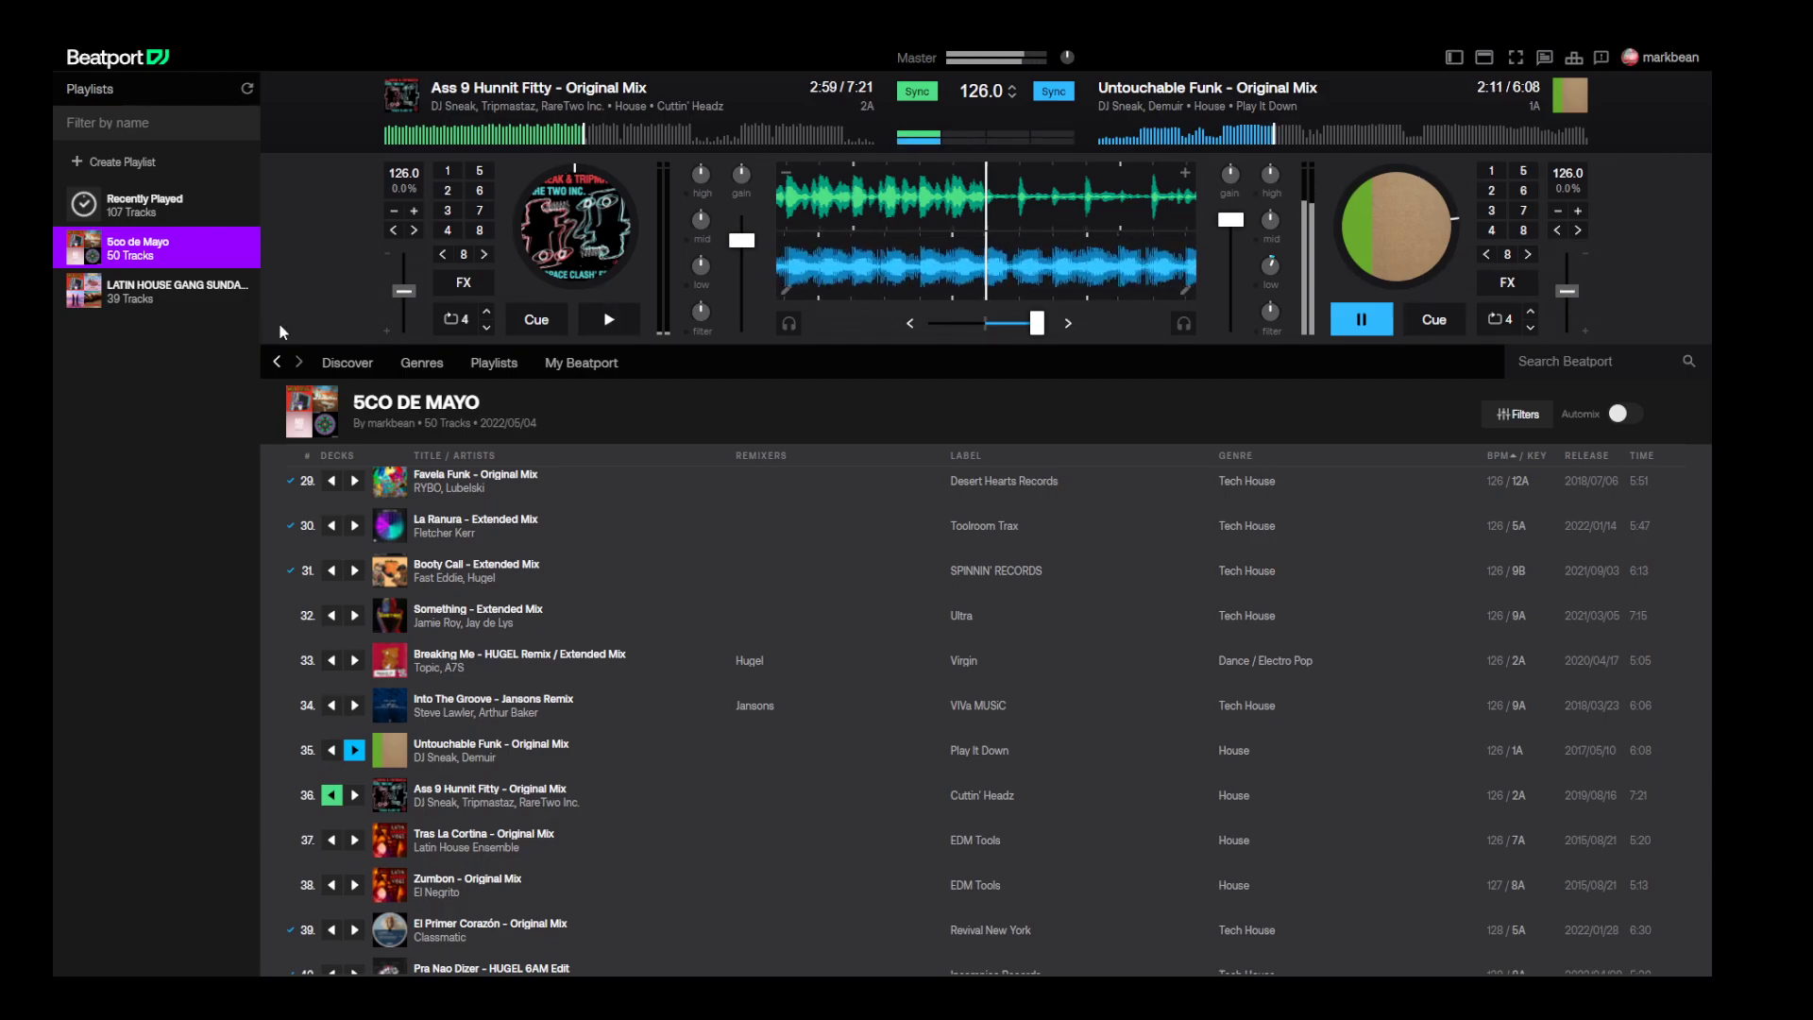
- Start "Ass 9 Hunnit Fitty" and transition fully to green, raising the green volume, lowering the blue volume and stopping the blue deck
click(609, 320)
drag(1037, 323, 982, 343)
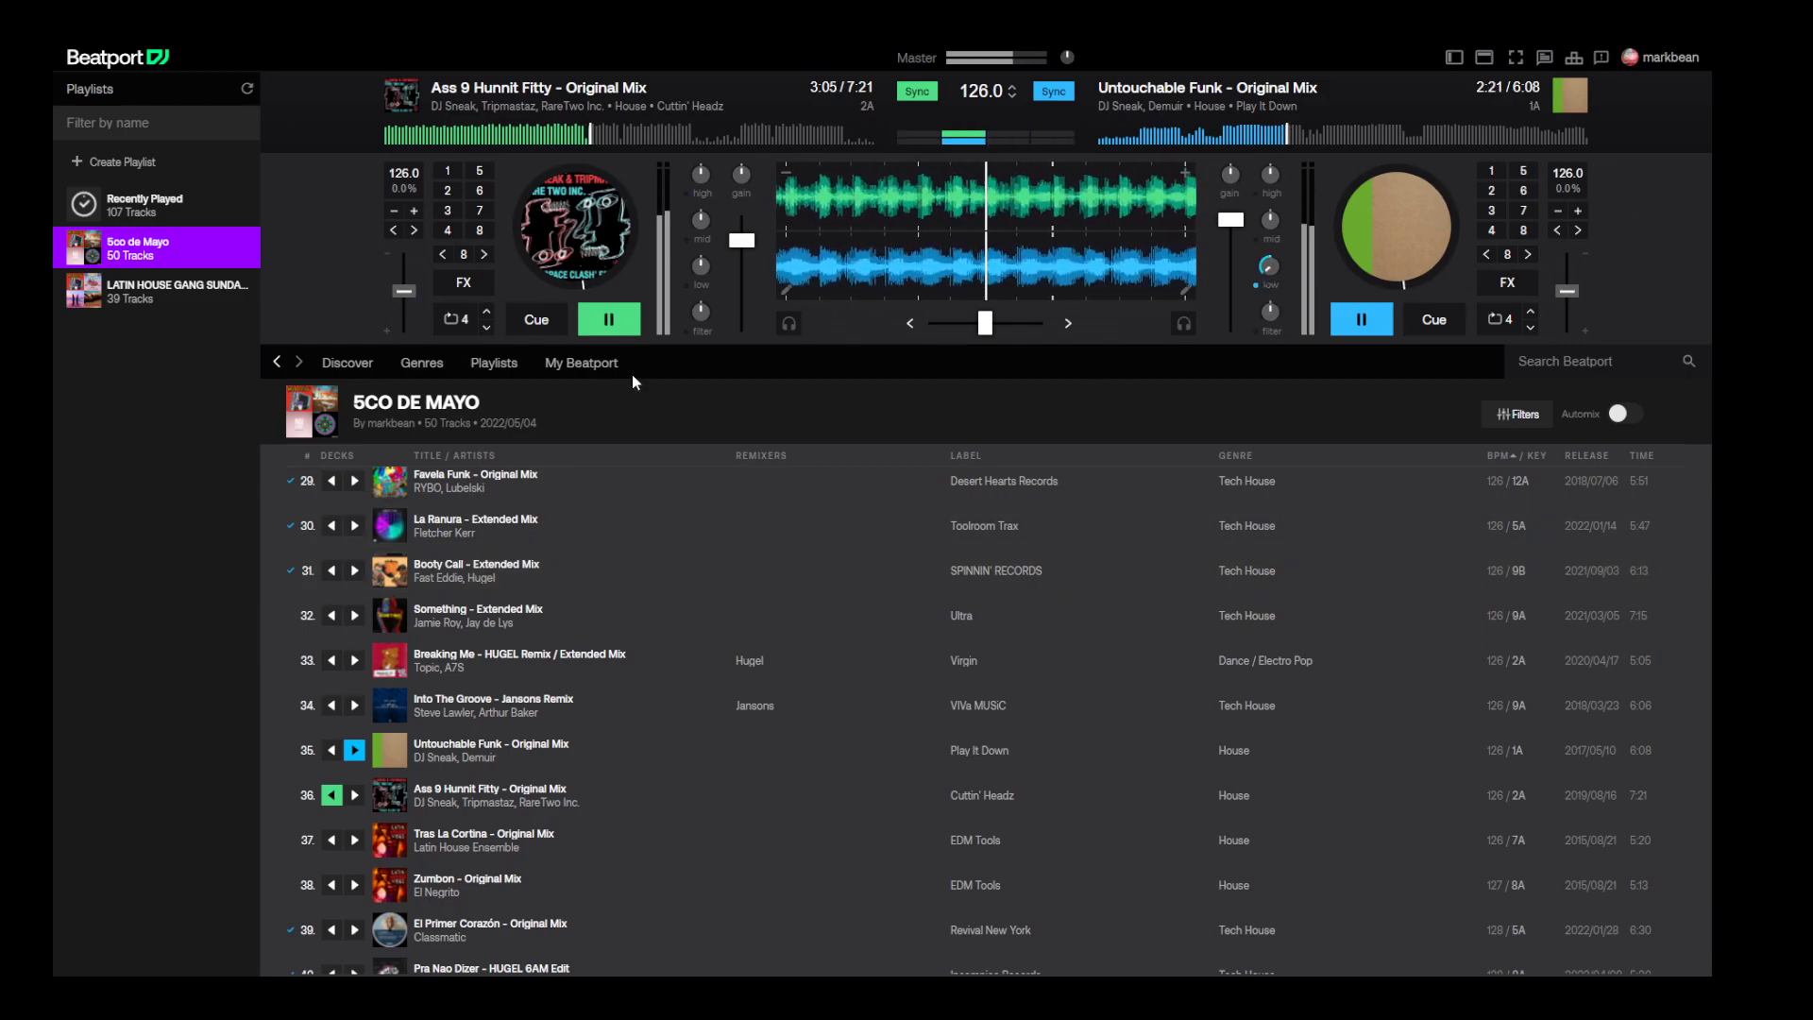
drag(742, 240, 742, 217)
drag(1232, 219, 1232, 230)
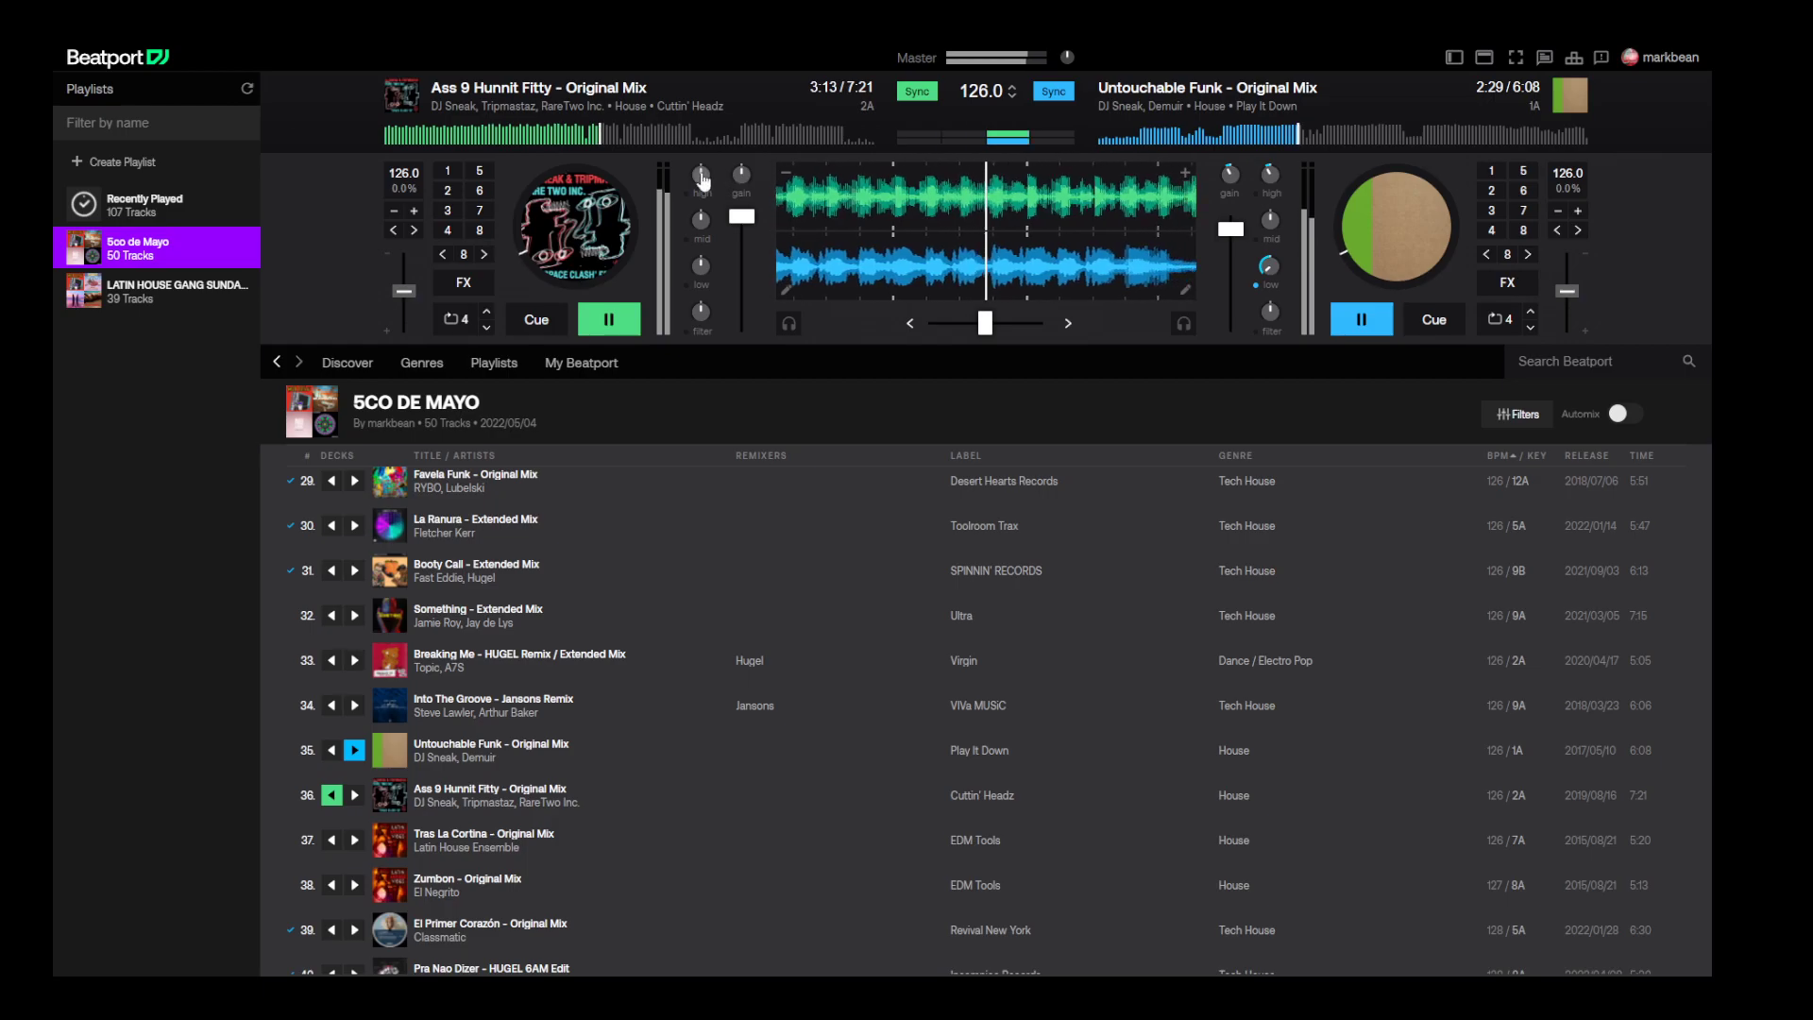
click(909, 323)
drag(933, 323, 985, 323)
drag(1231, 228, 1231, 261)
drag(986, 323, 933, 348)
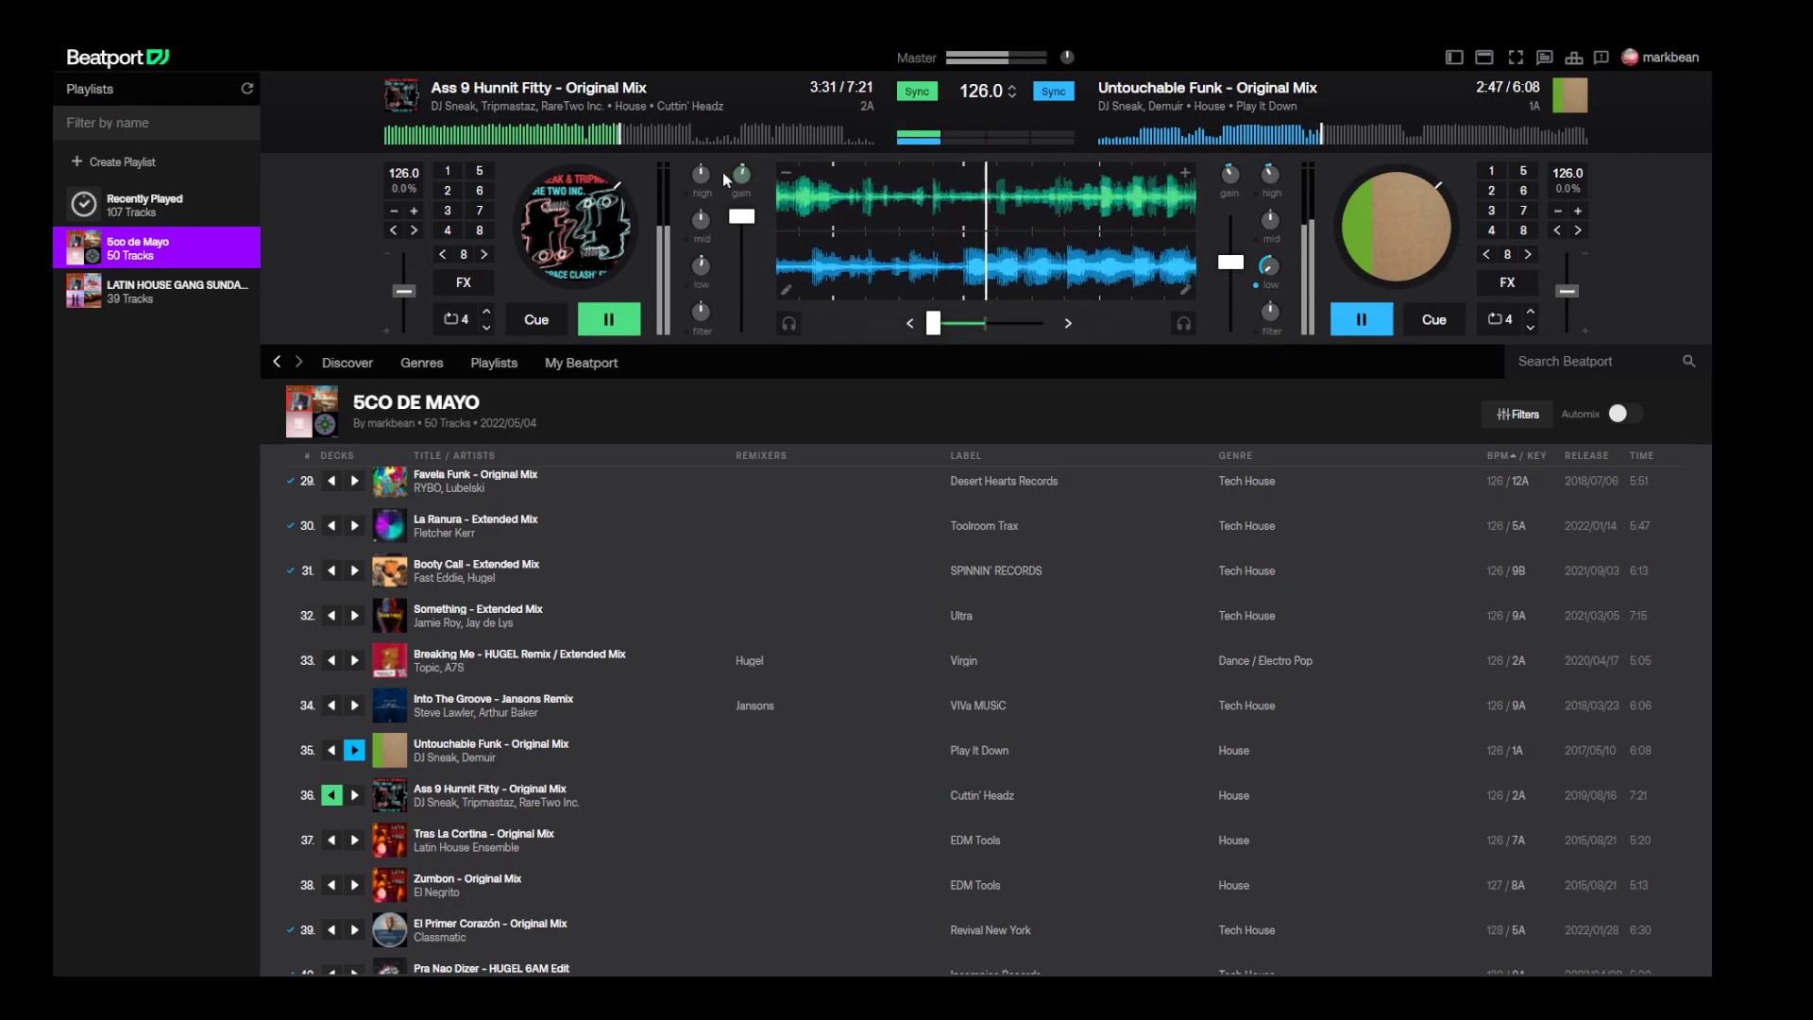
click(1361, 319)
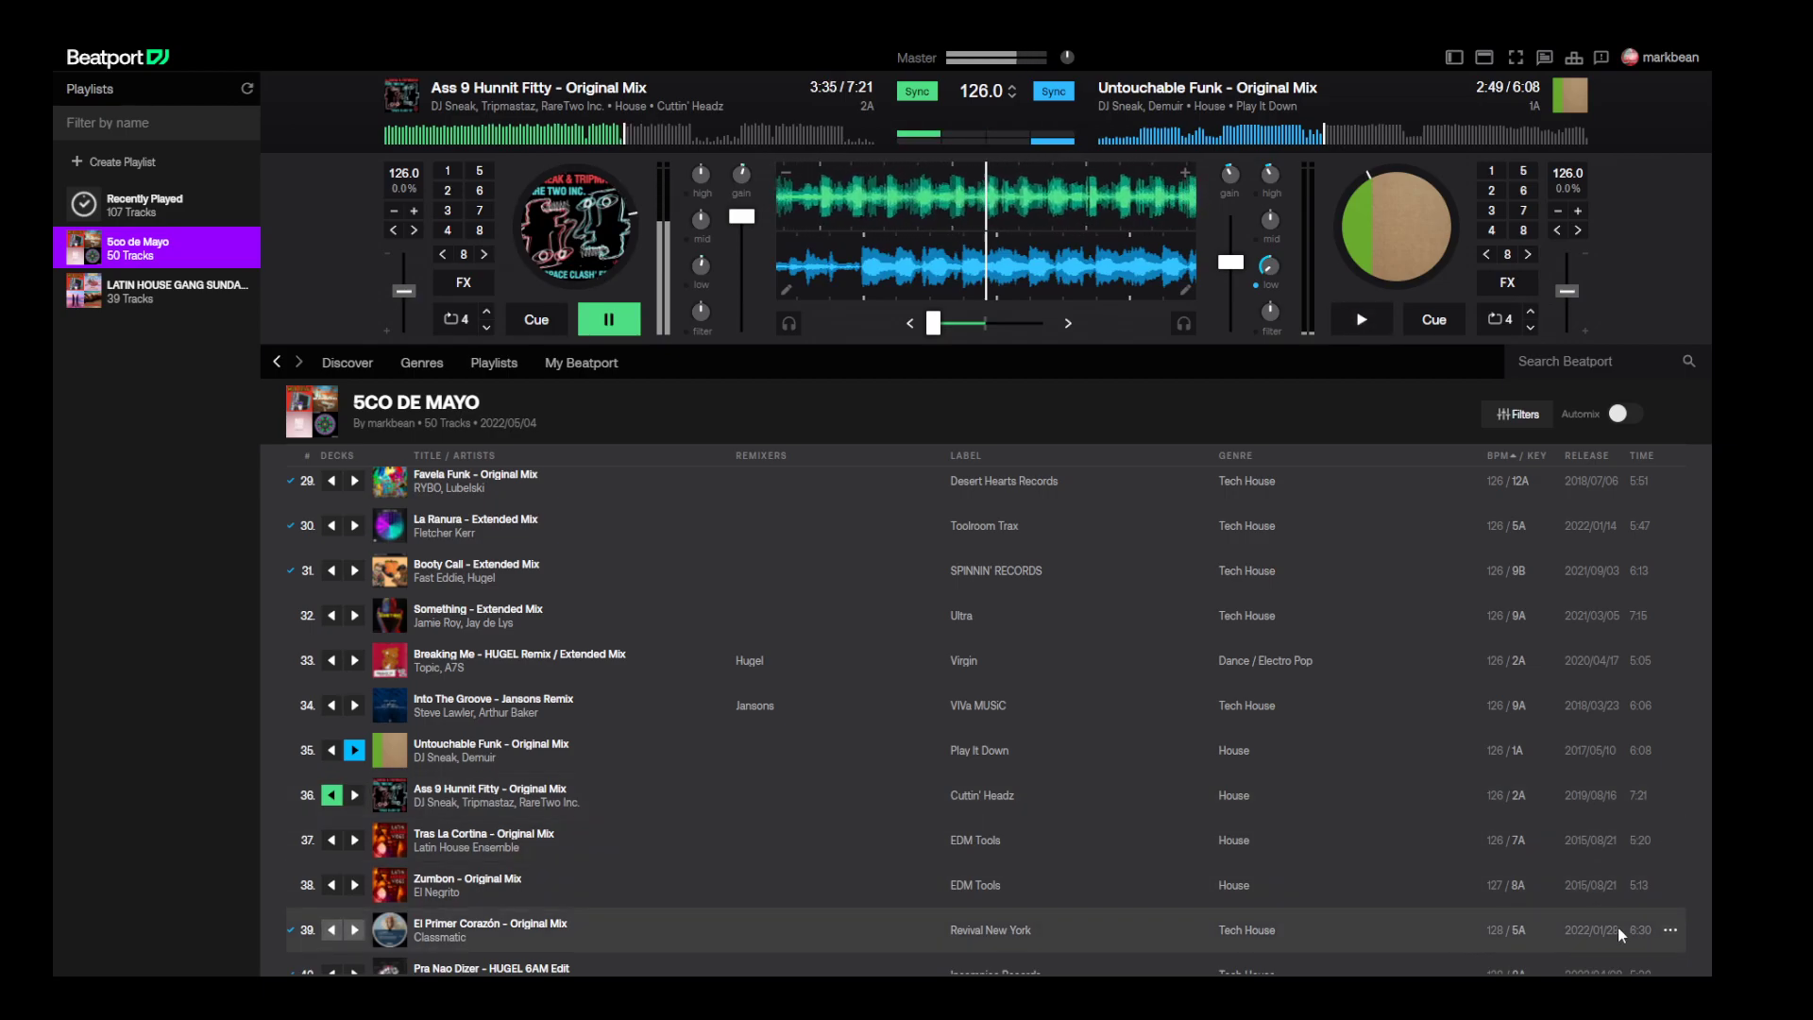
- Load "Tras La Cortina - Original Mix" onto the blue deck positioned at 2:48 and raise the blue volume
scroll(825, 835, down, 1)
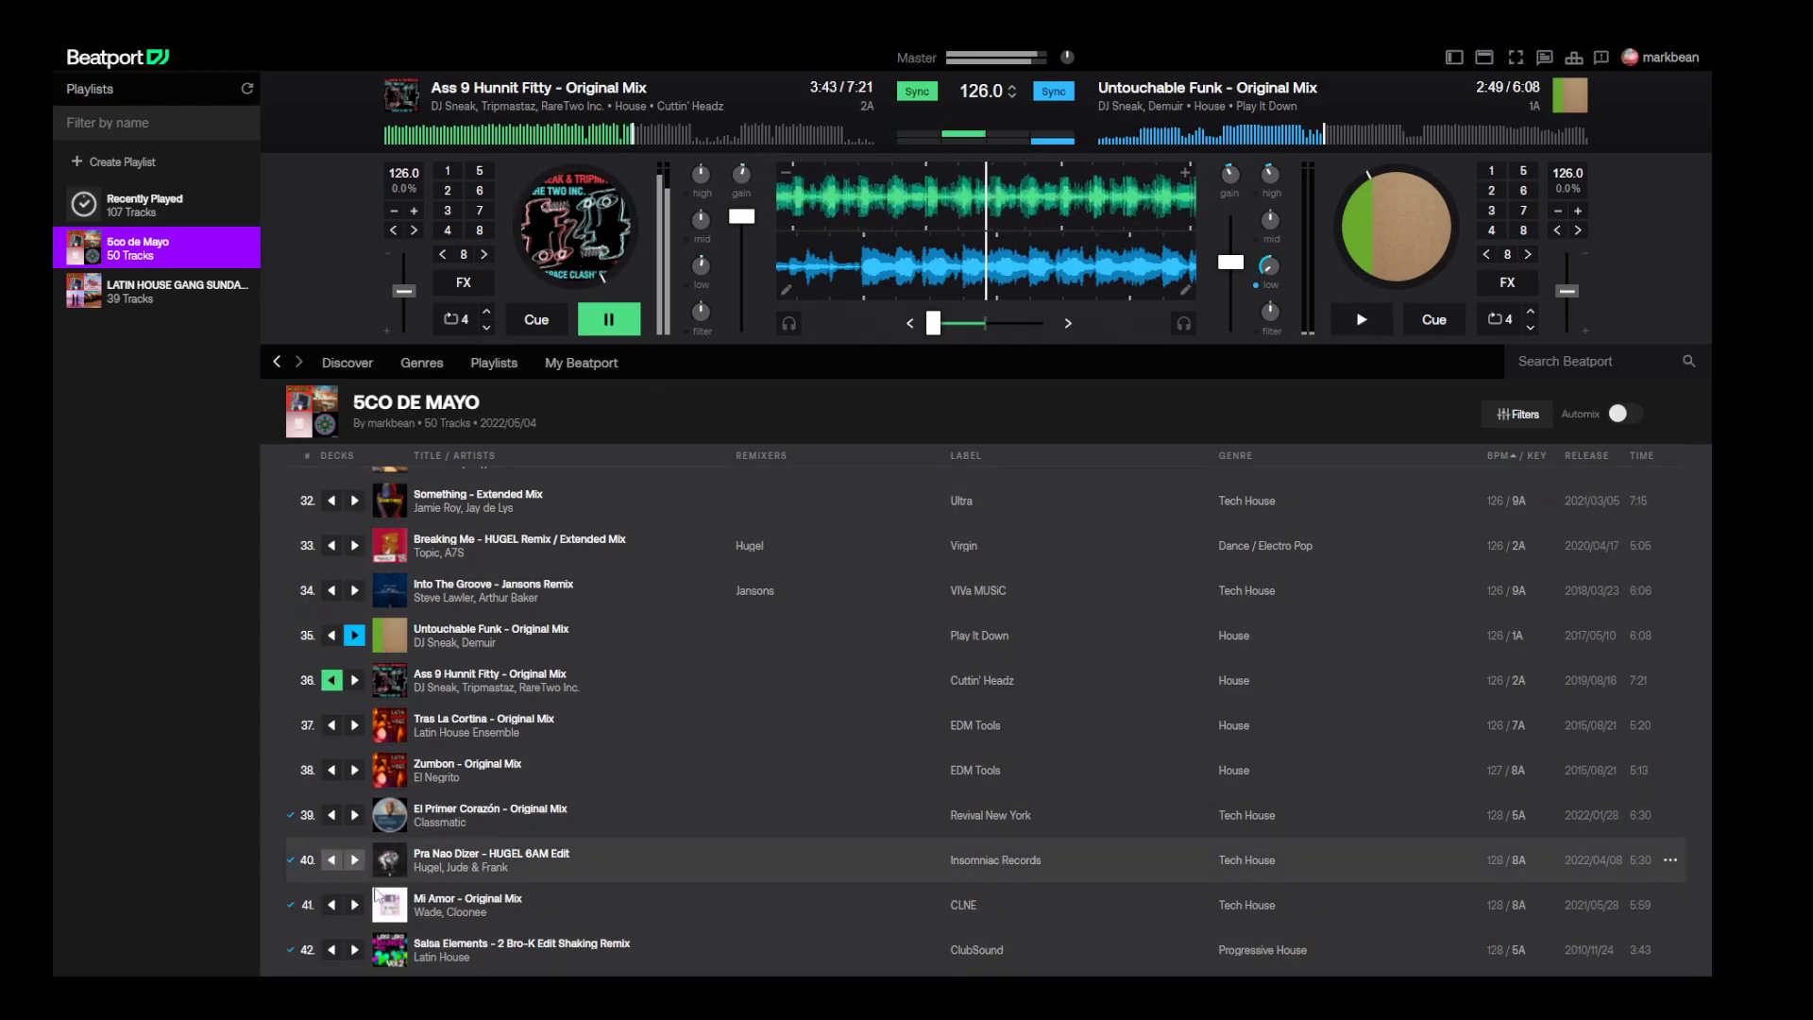
click(354, 724)
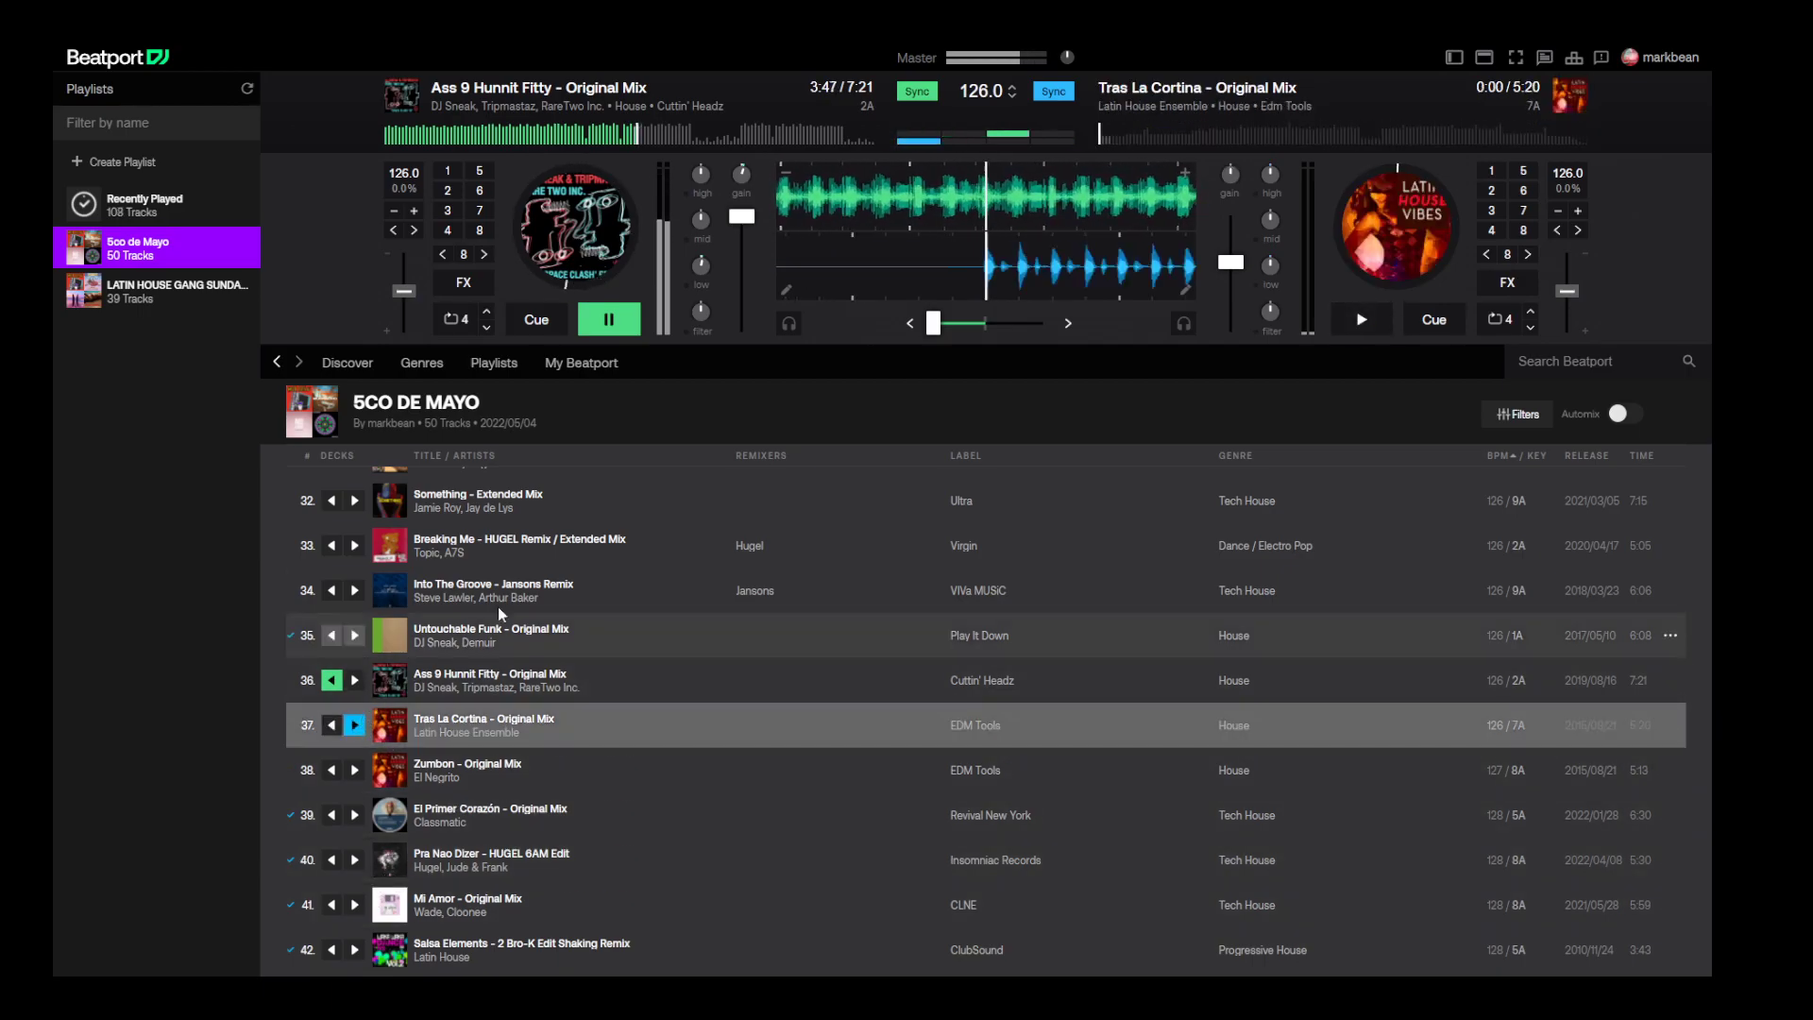
click(1355, 132)
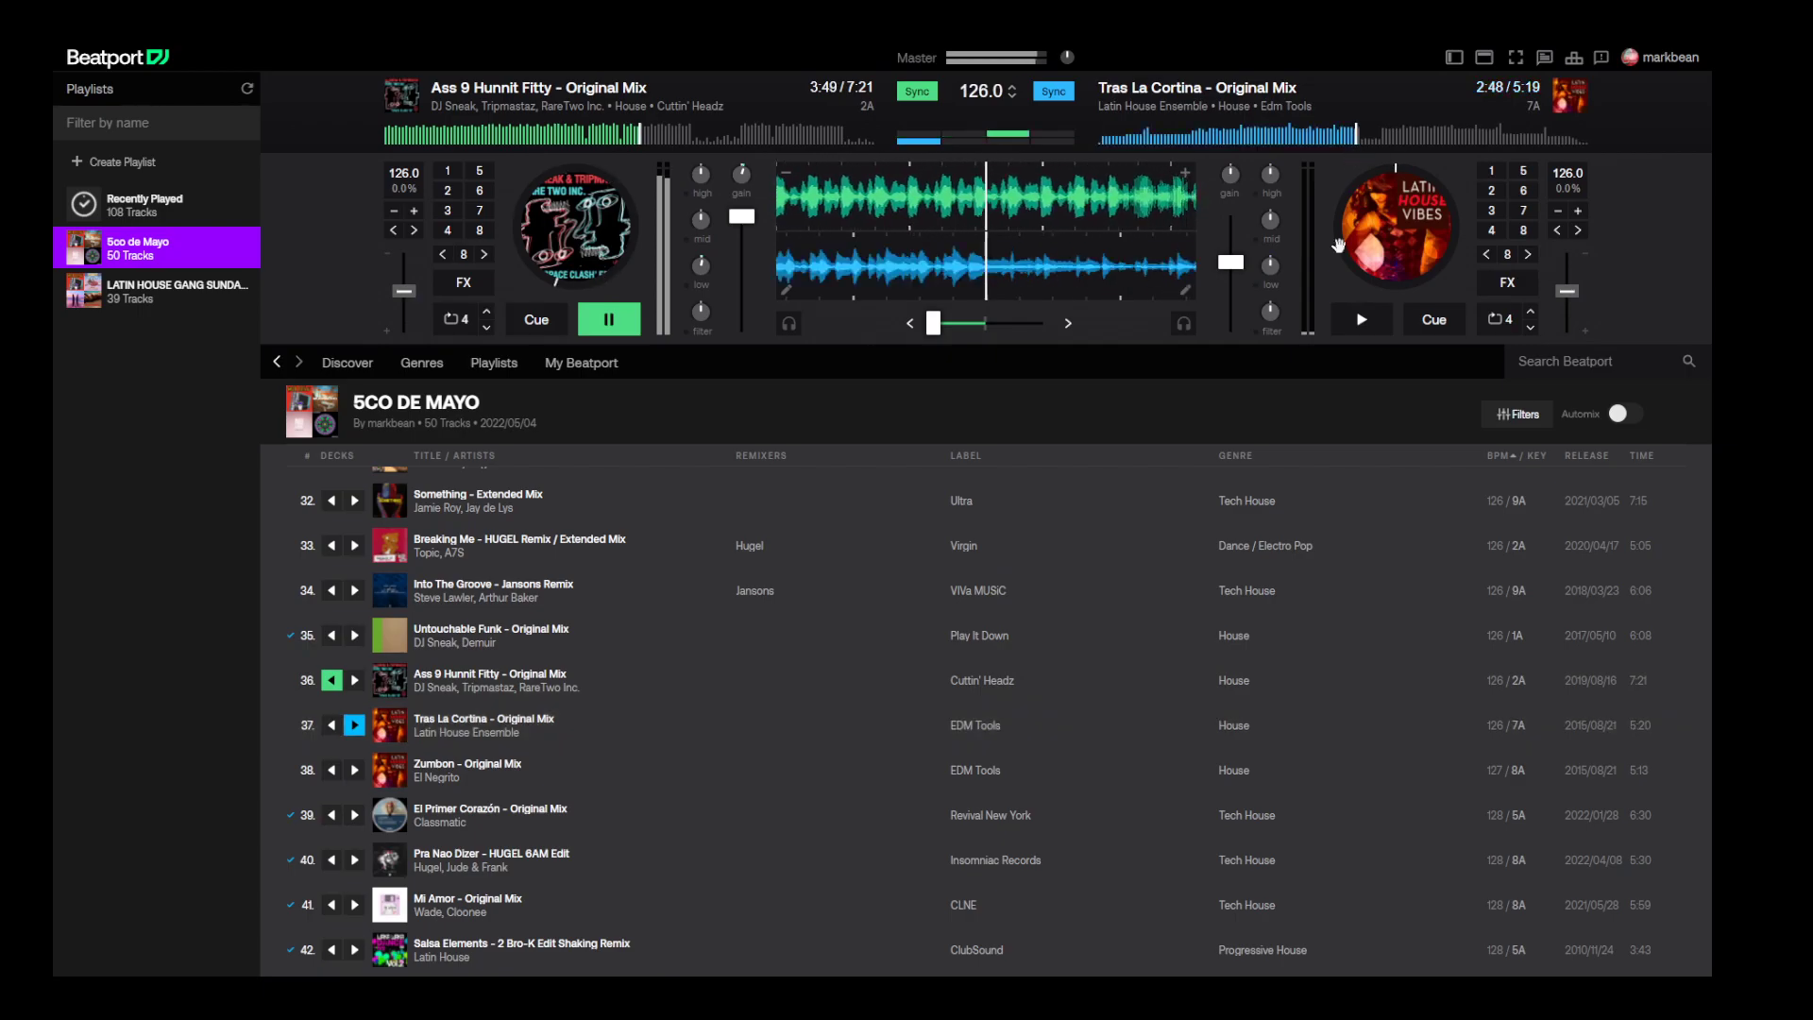
drag(1230, 263, 1230, 216)
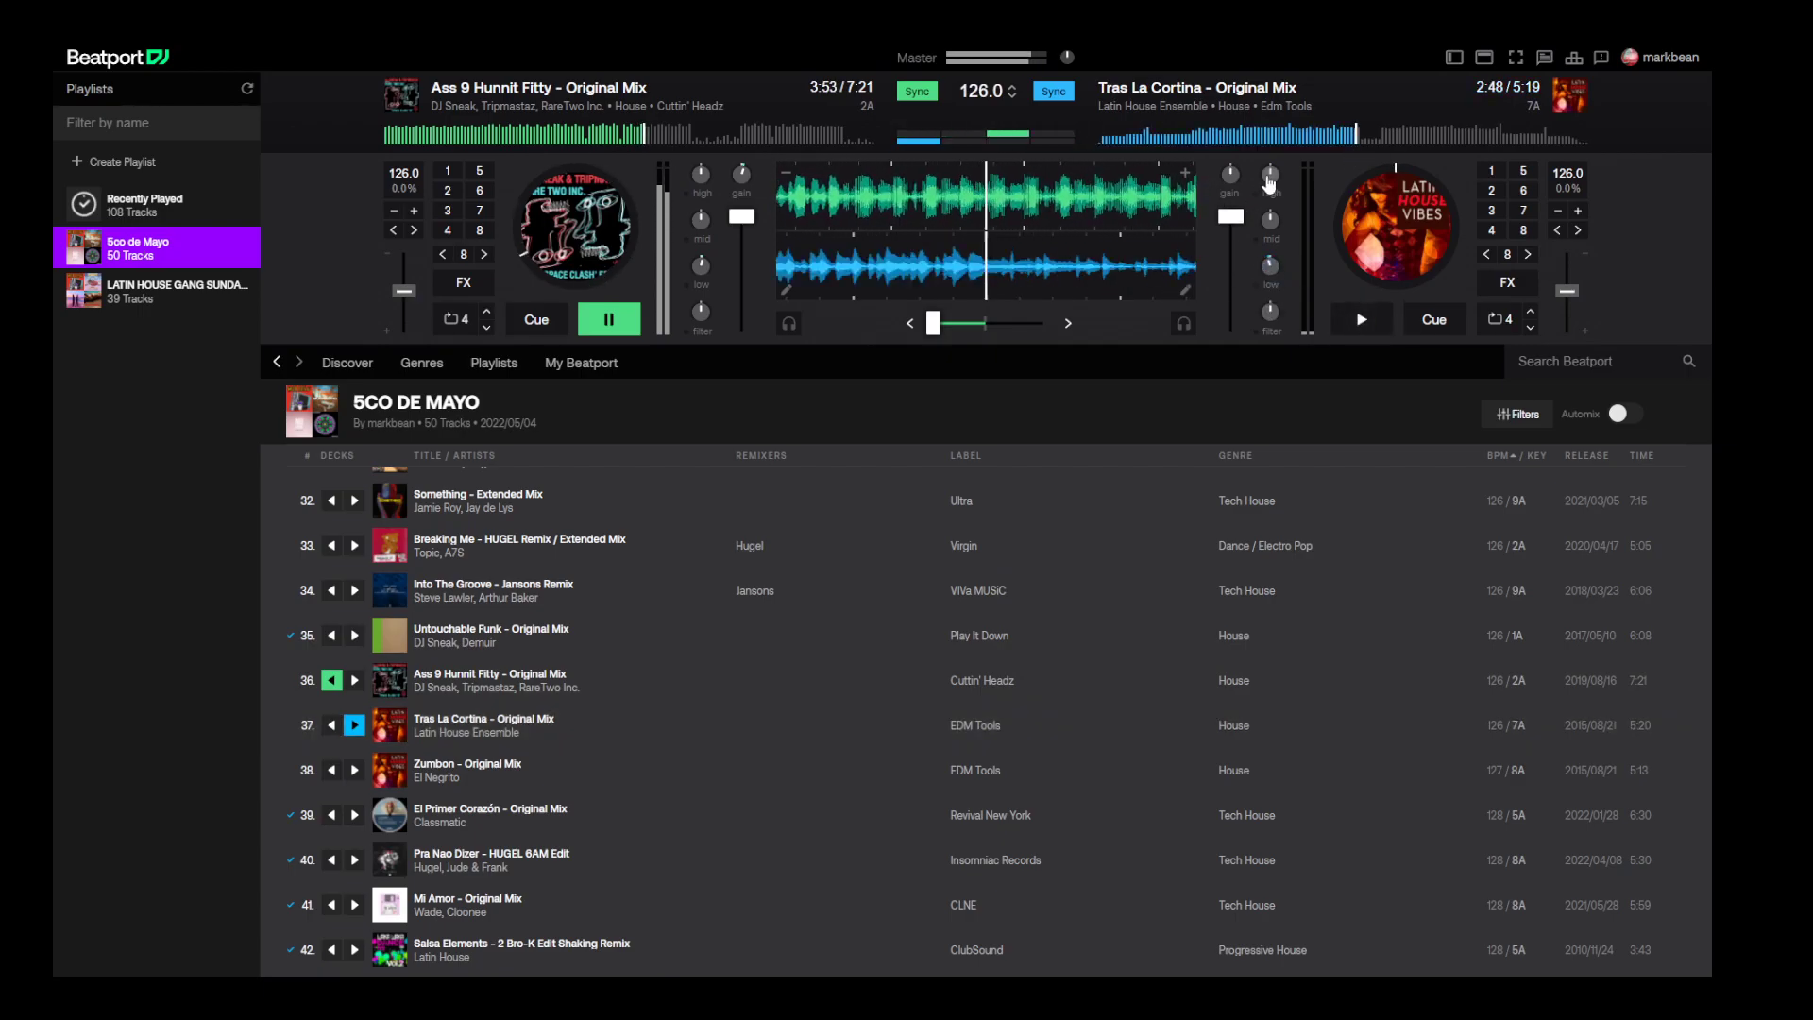
- Turn off sync, start "Tras La Cortina" and transition fully to blue, lowering the green volume to zero
click(1054, 92)
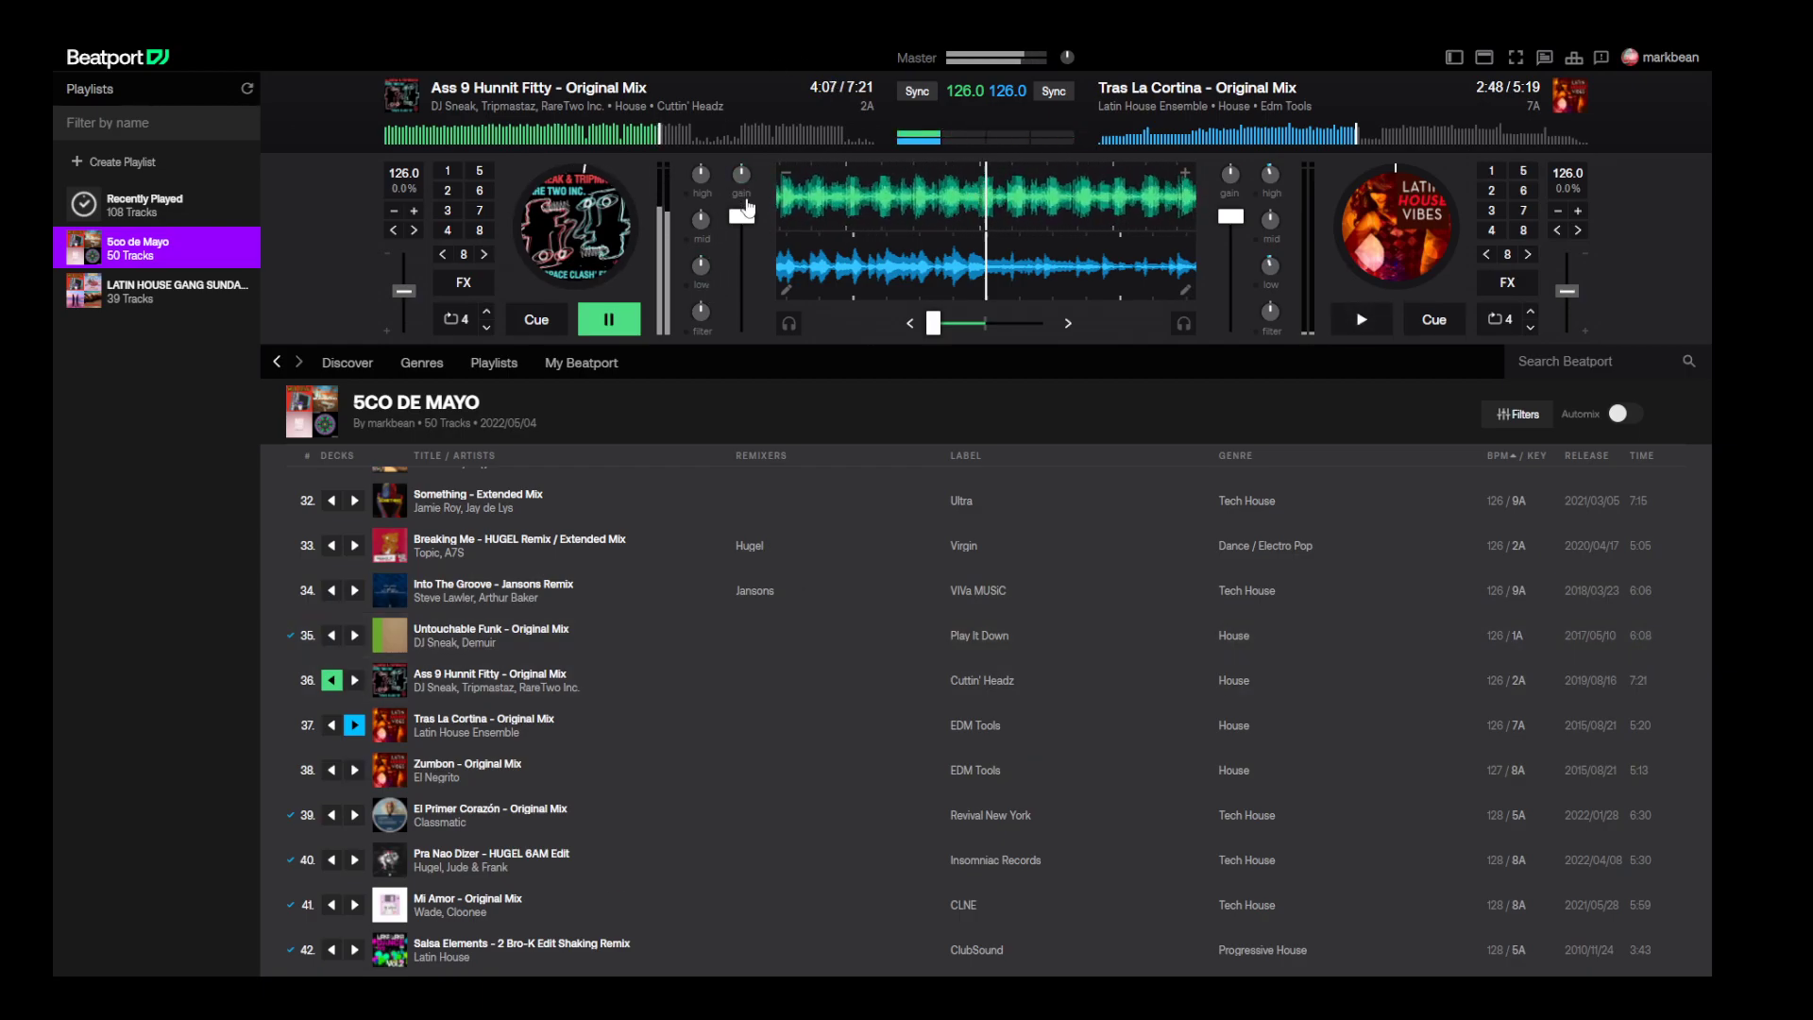
click(1358, 326)
drag(935, 326, 990, 336)
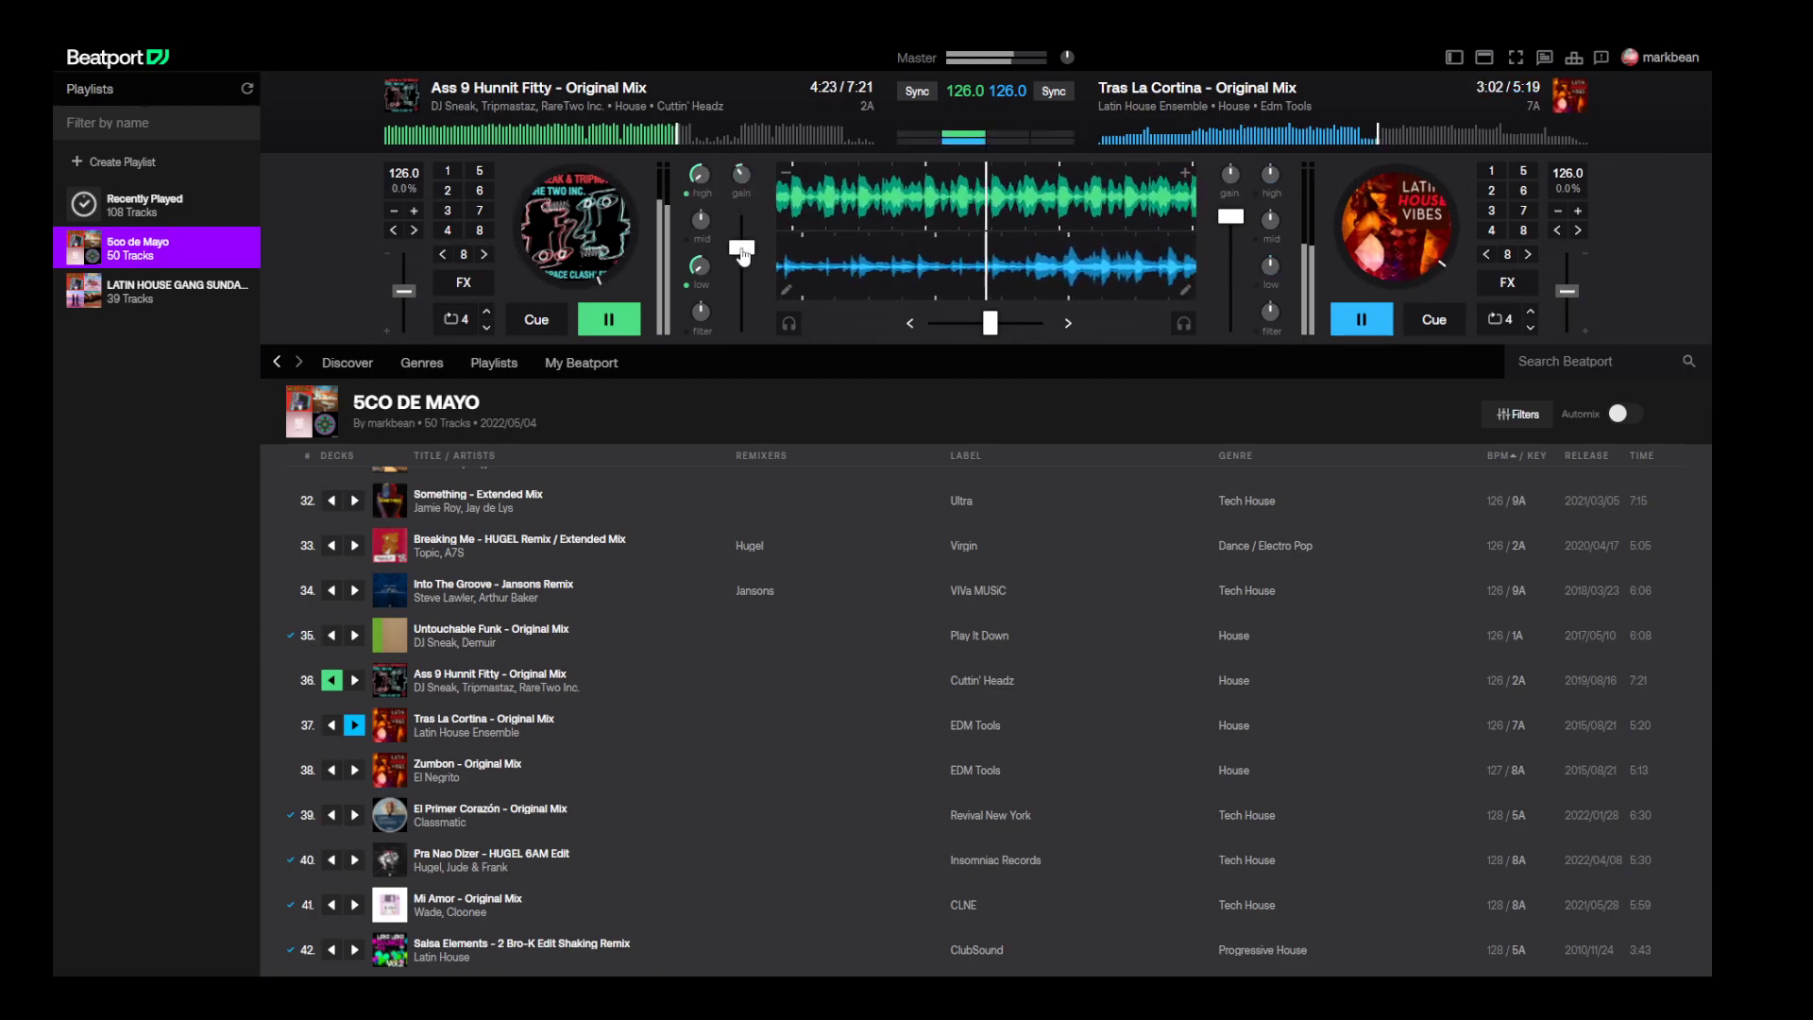
drag(752, 299, 754, 336)
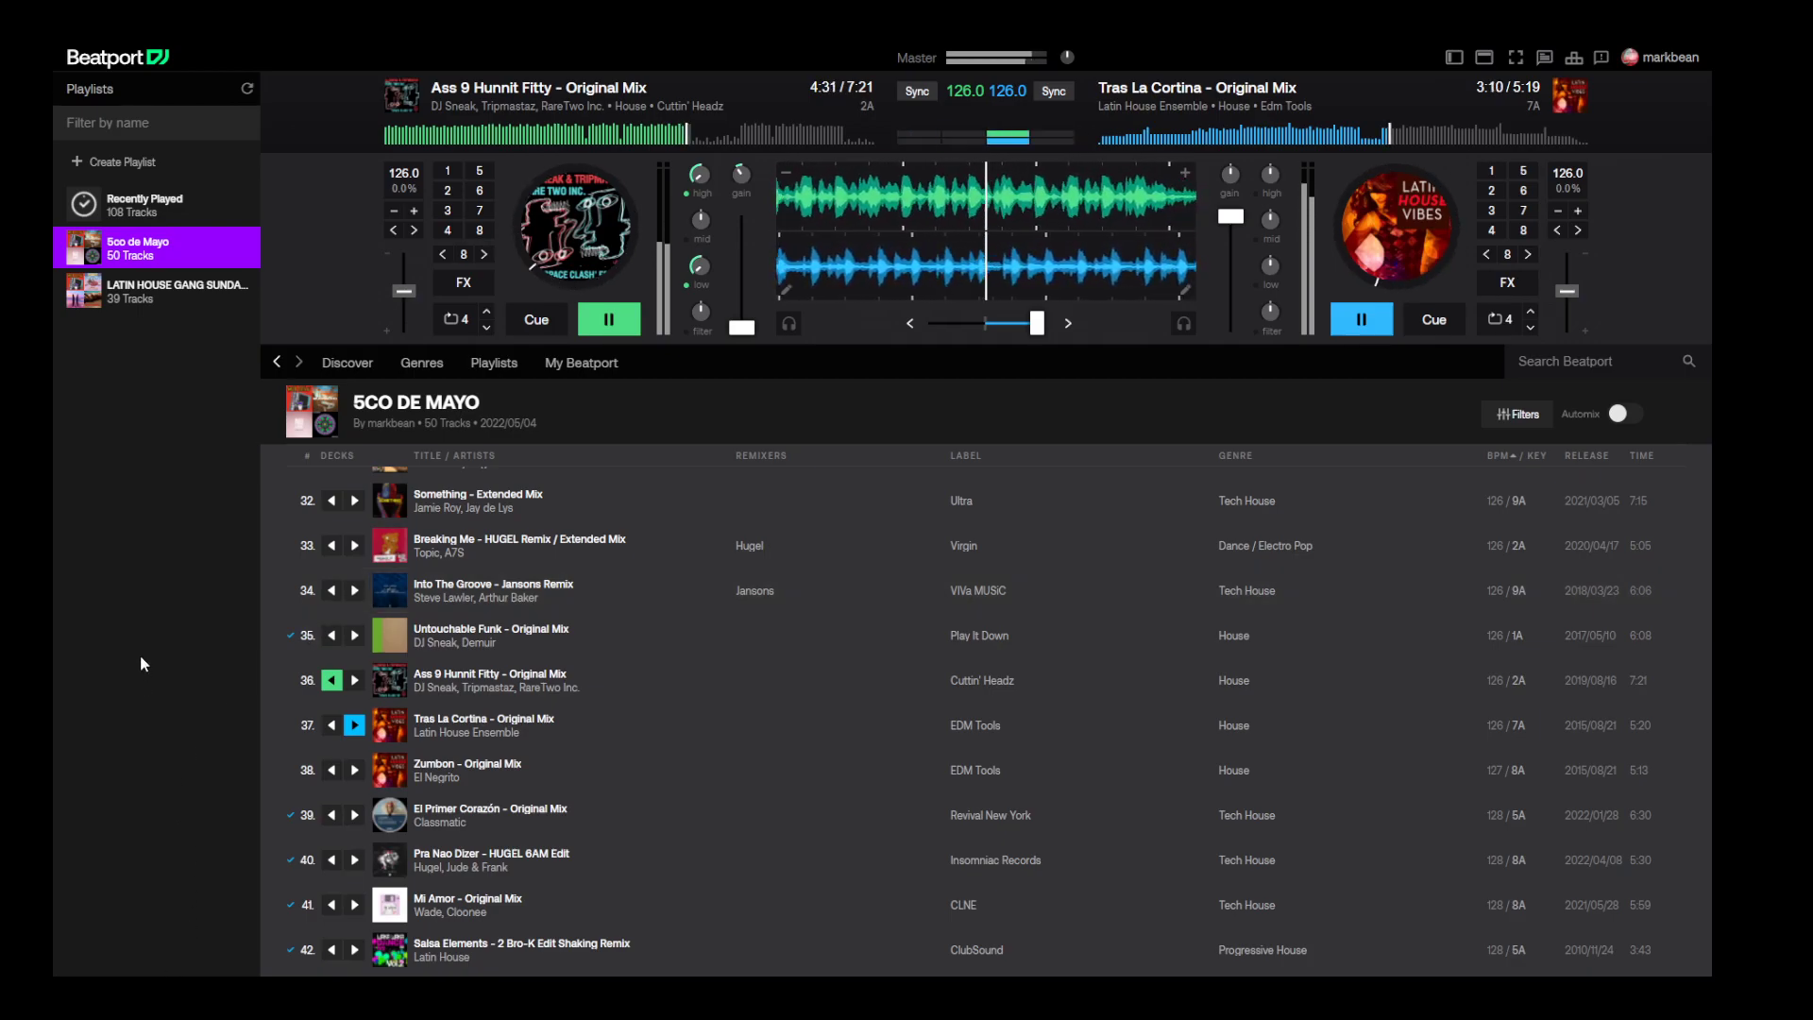
- Load "Zumbon - Original Mix" onto the green deck, matched to 126.0 BPM and positioned at 3:01
click(332, 771)
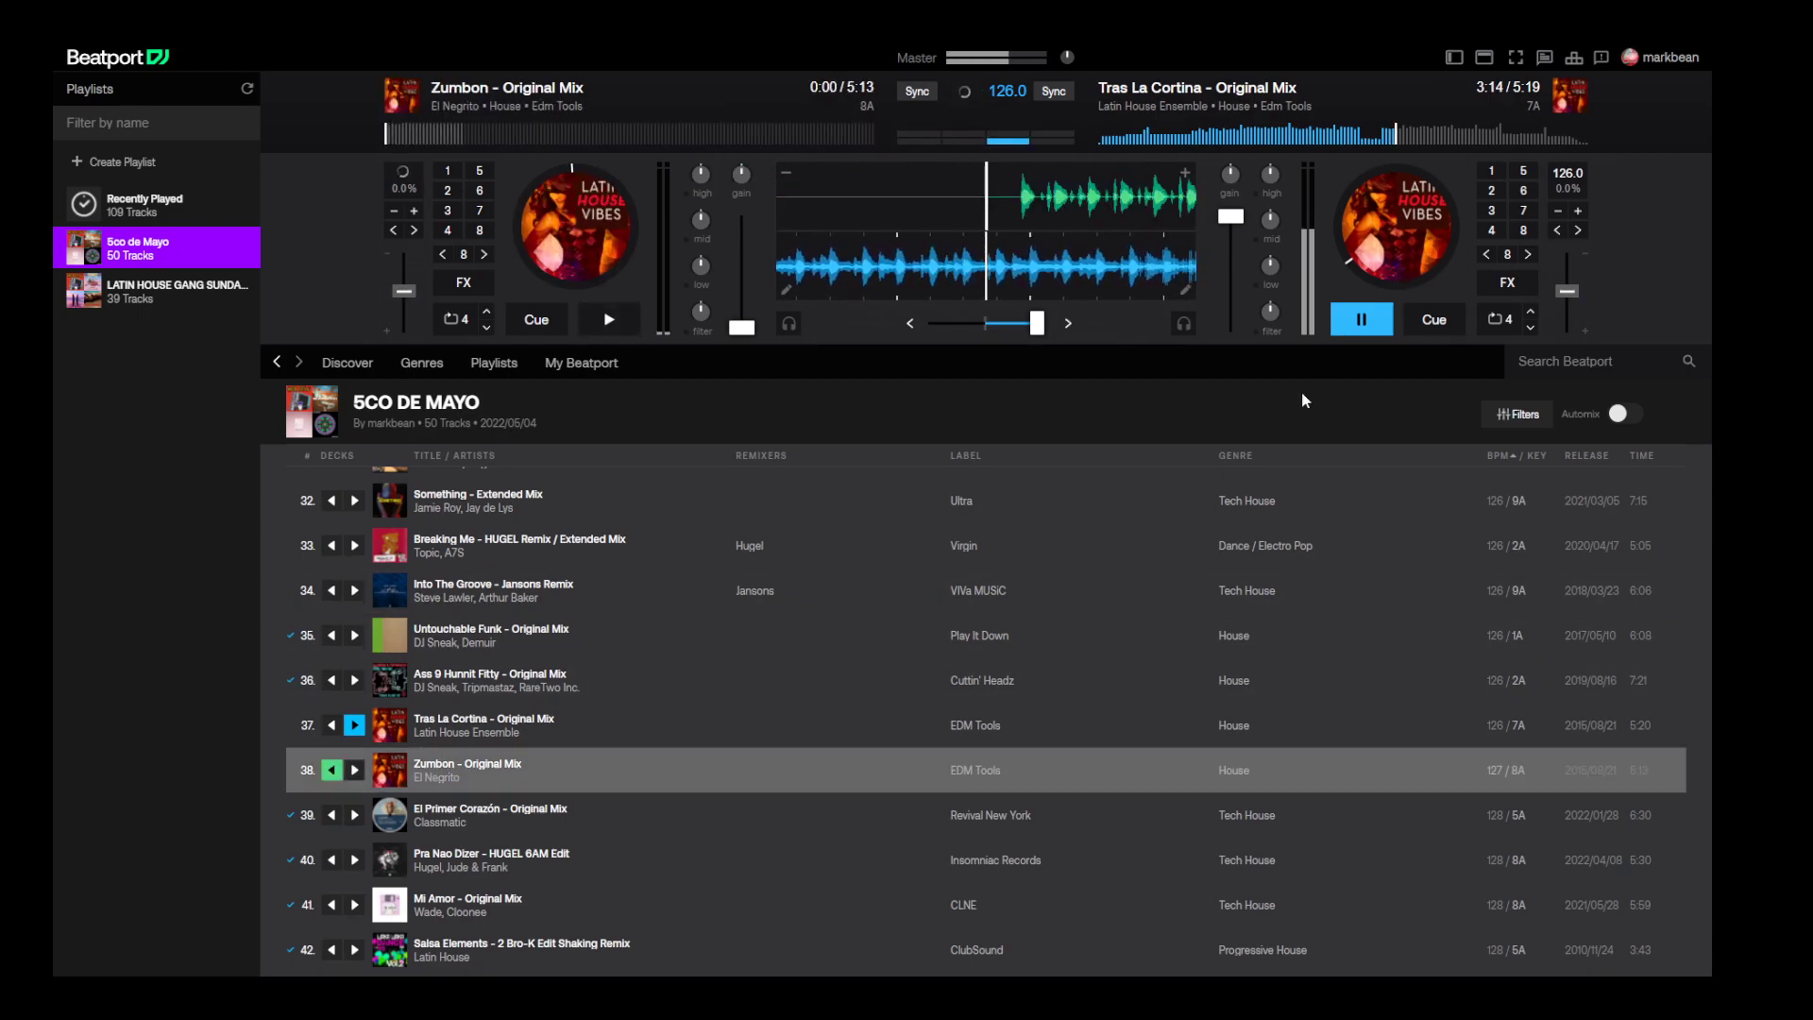
click(413, 212)
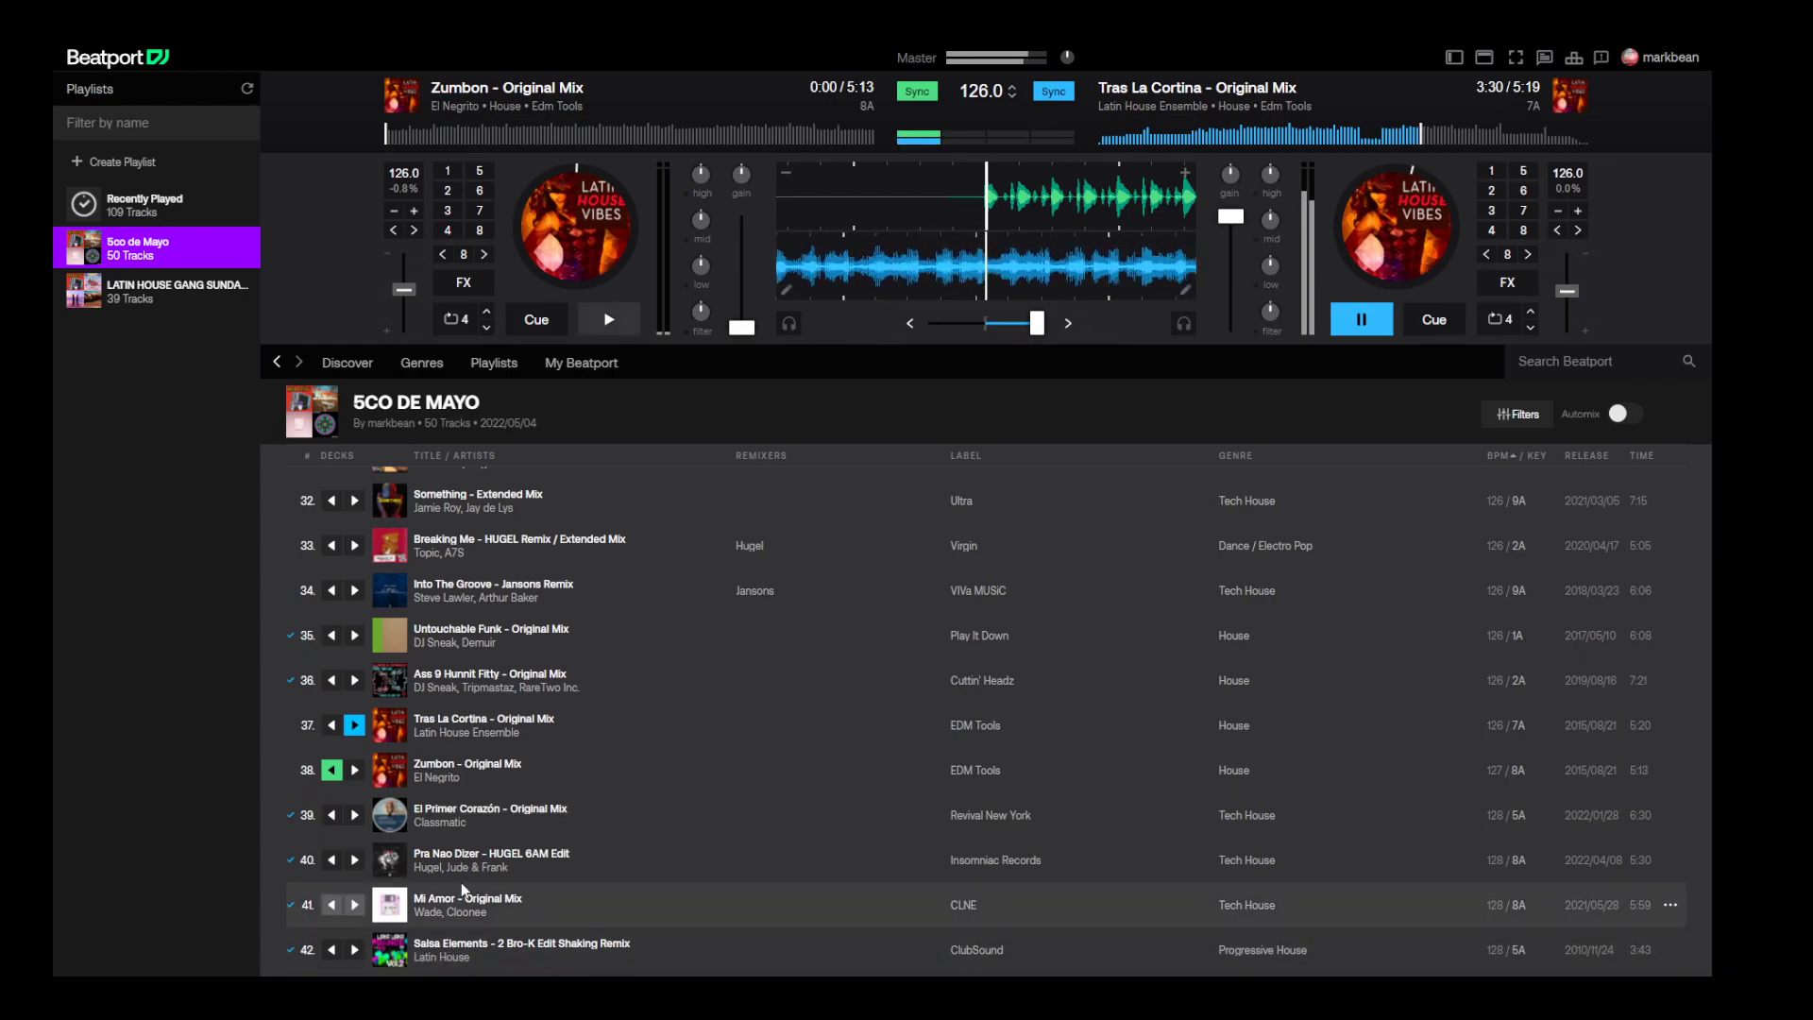
click(669, 134)
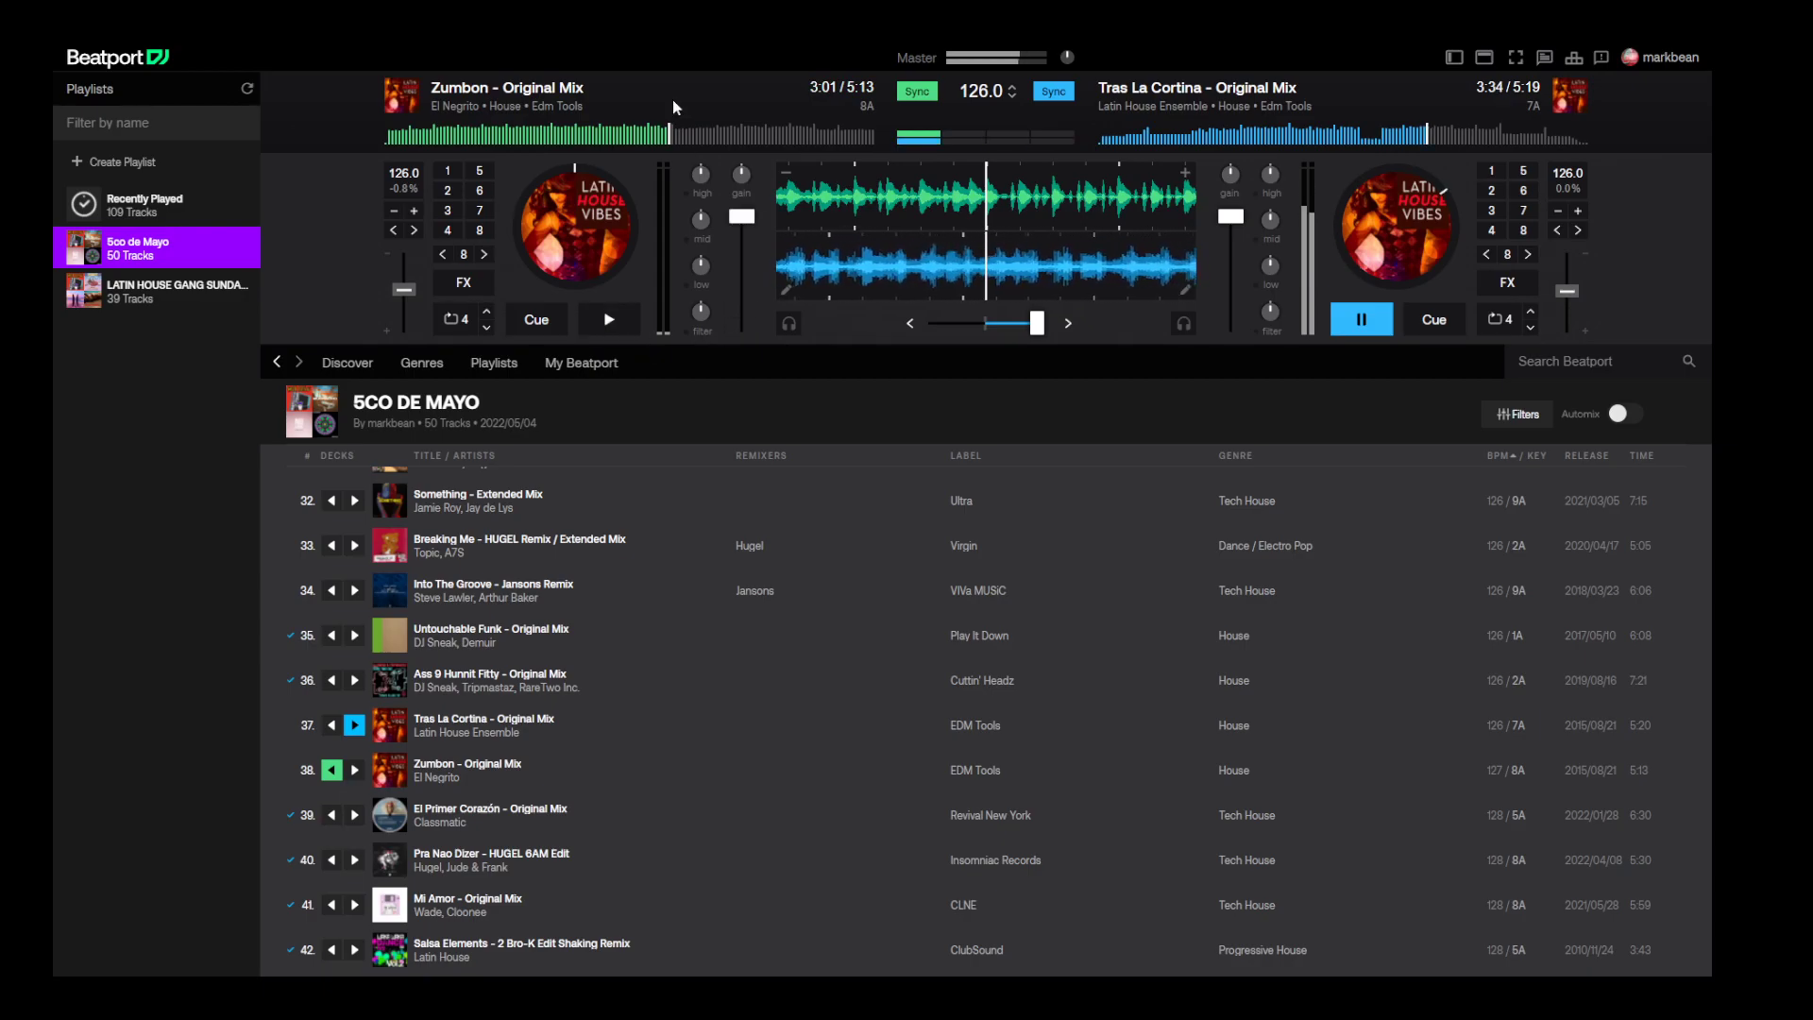
- Start "Zumbon" and transition fully to green, reducing the blue low and high EQ and stopping the blue deck
click(608, 319)
drag(1037, 323, 986, 326)
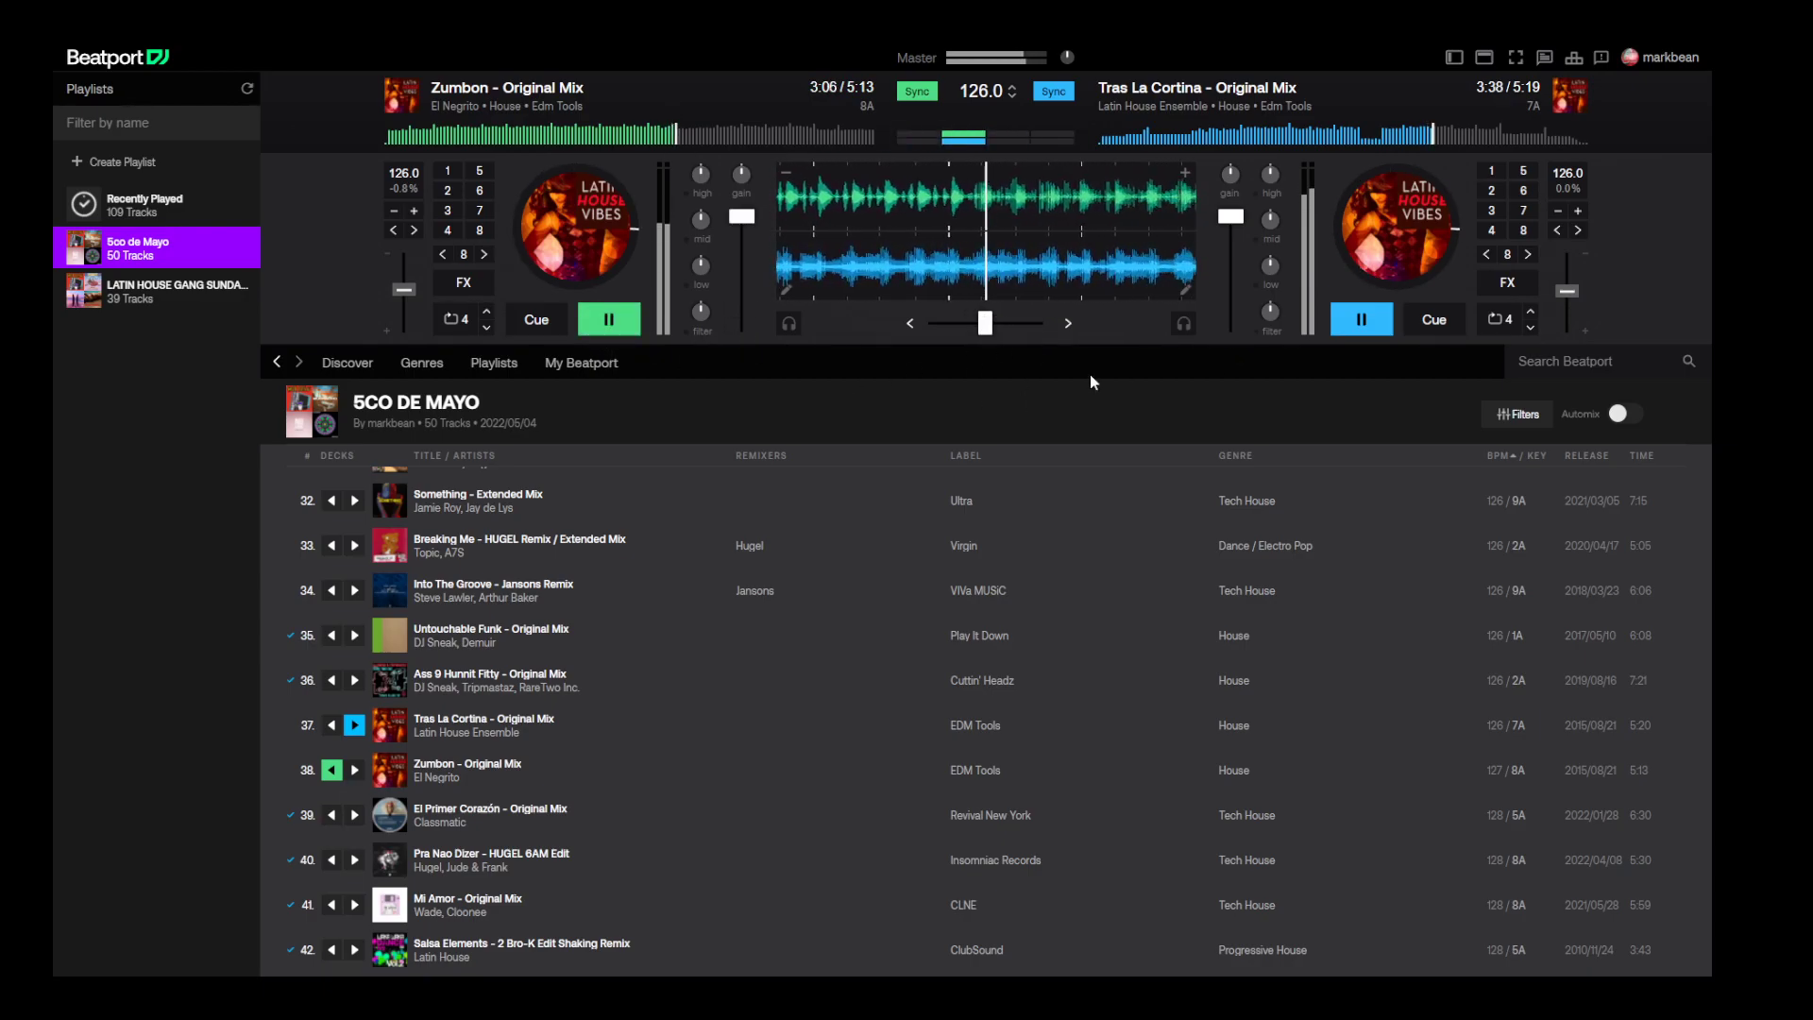
drag(1270, 265, 1271, 283)
mouse_move(985, 323)
mouse_down()
mouse_move(914, 330)
mouse_move(977, 335)
mouse_up()
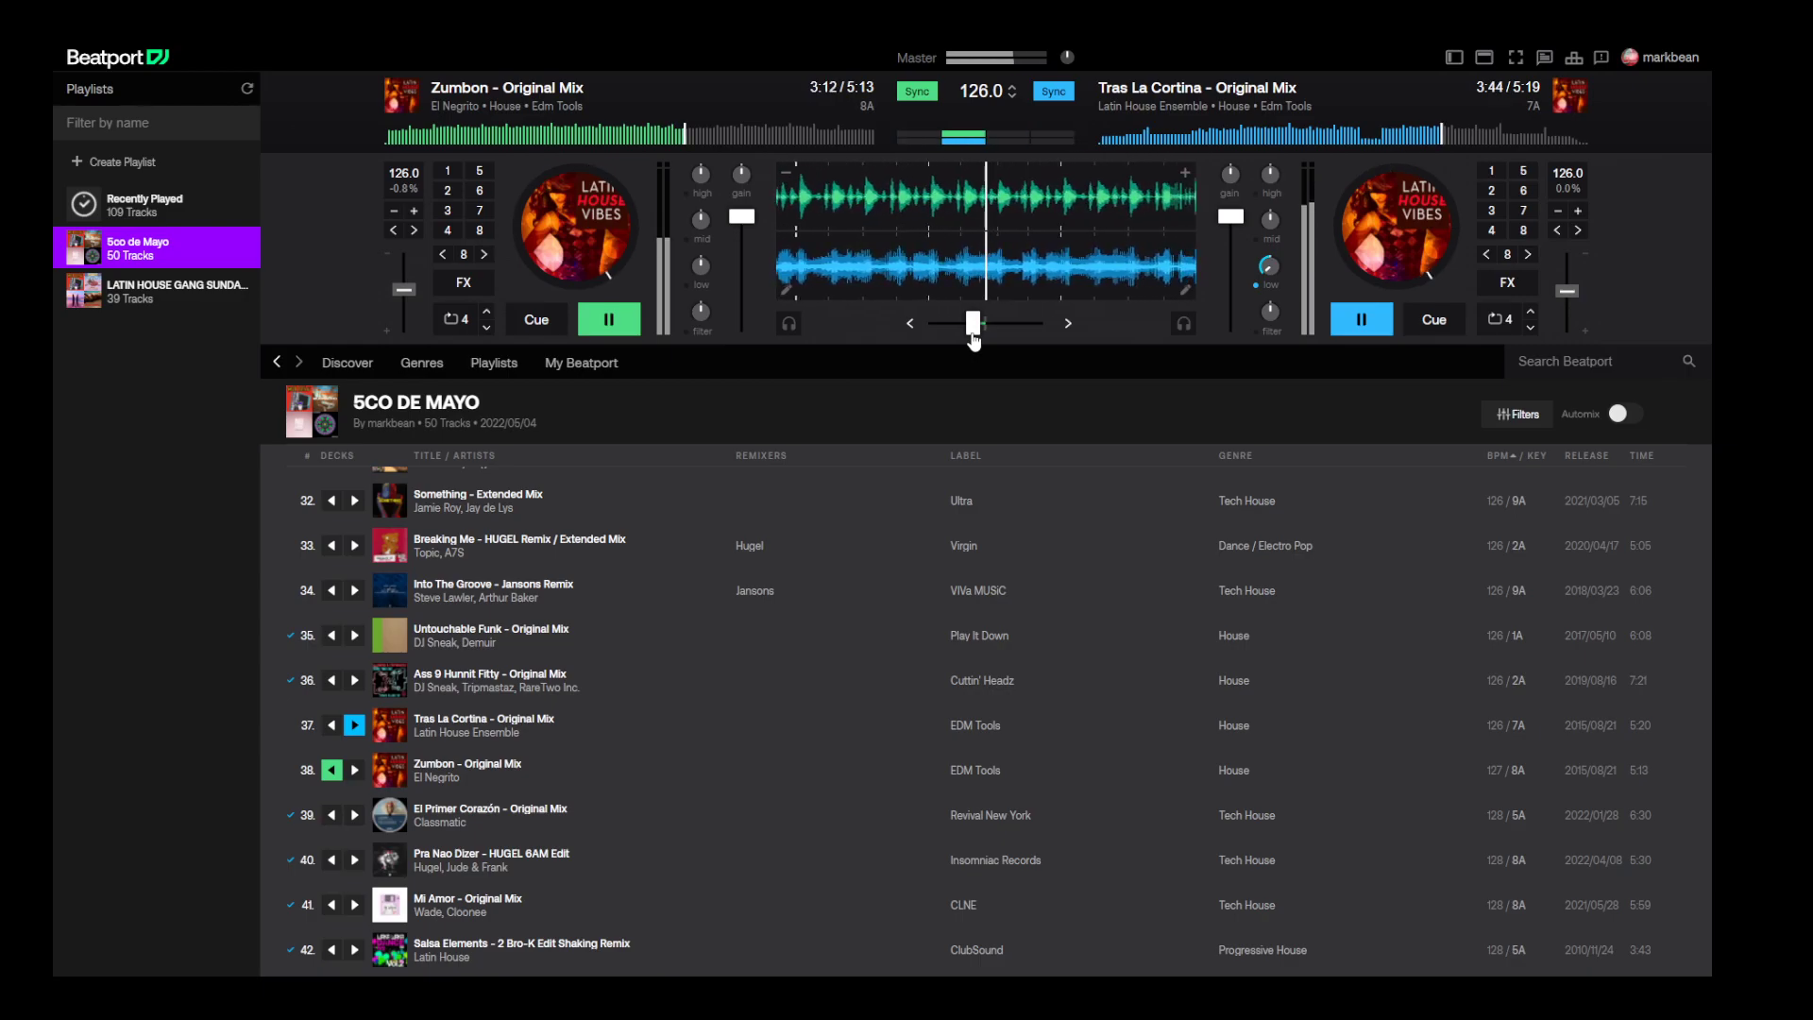
drag(1272, 175, 1268, 210)
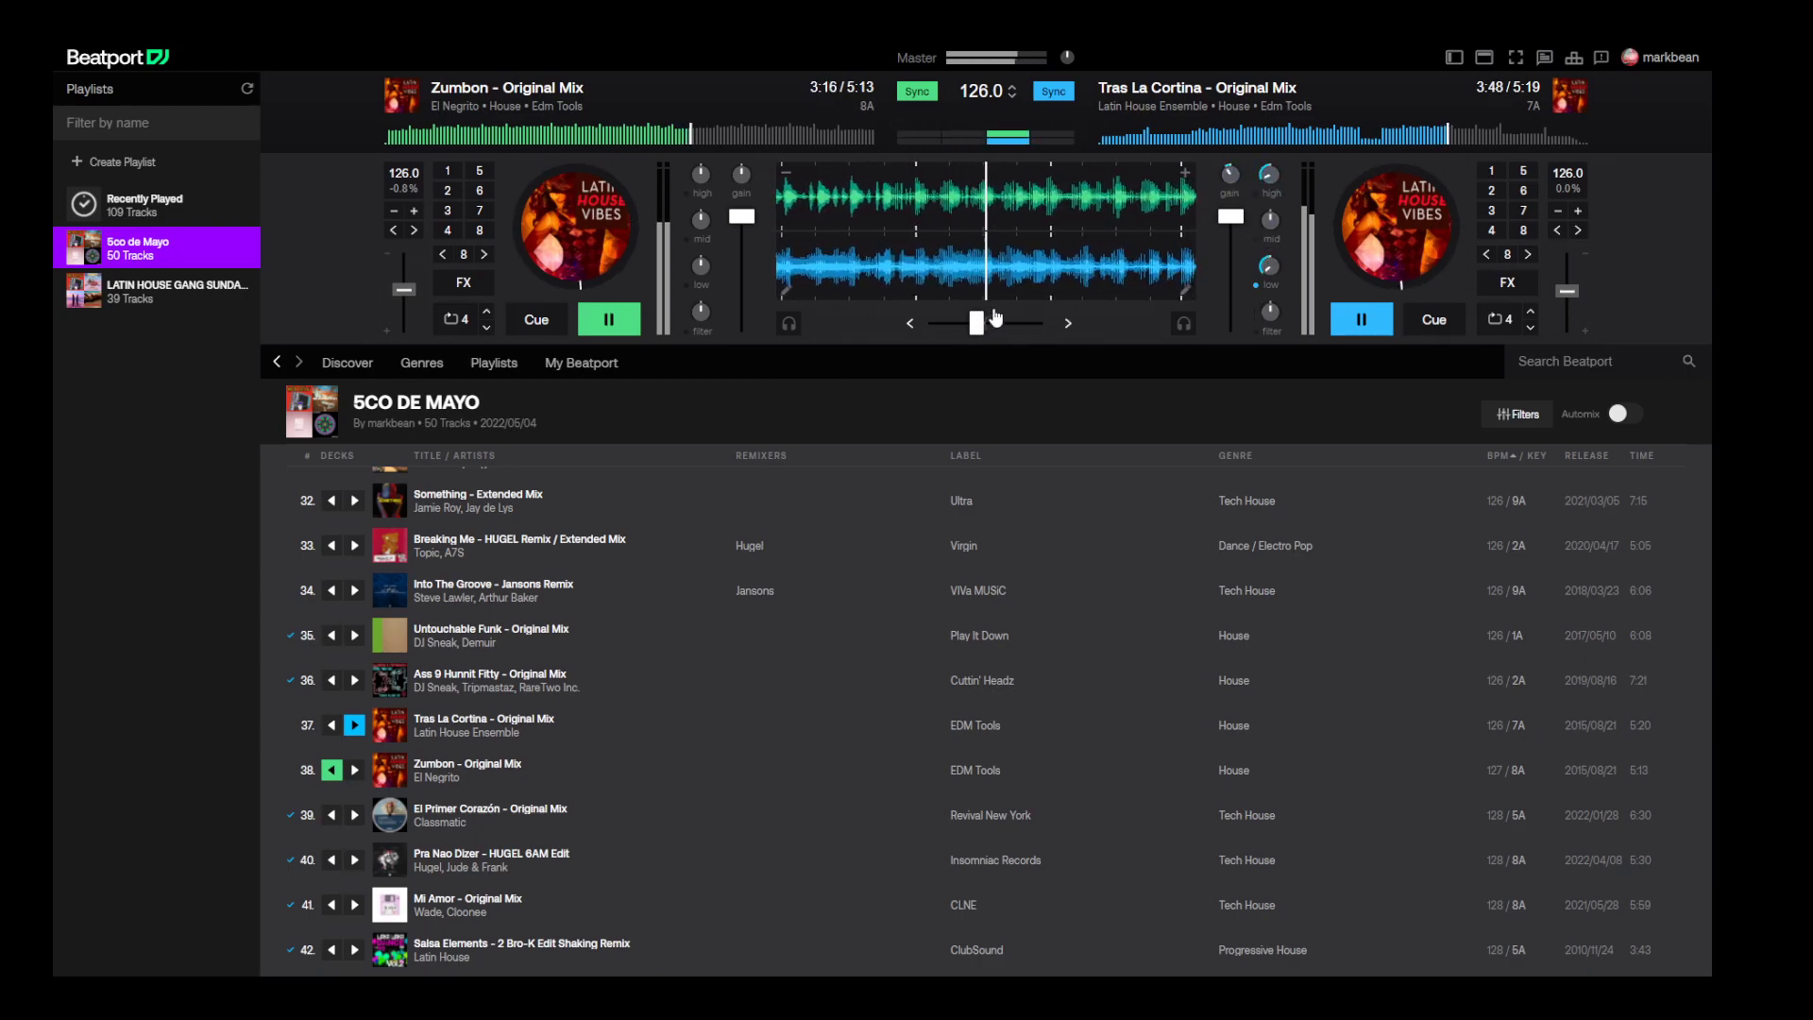
drag(977, 323, 933, 324)
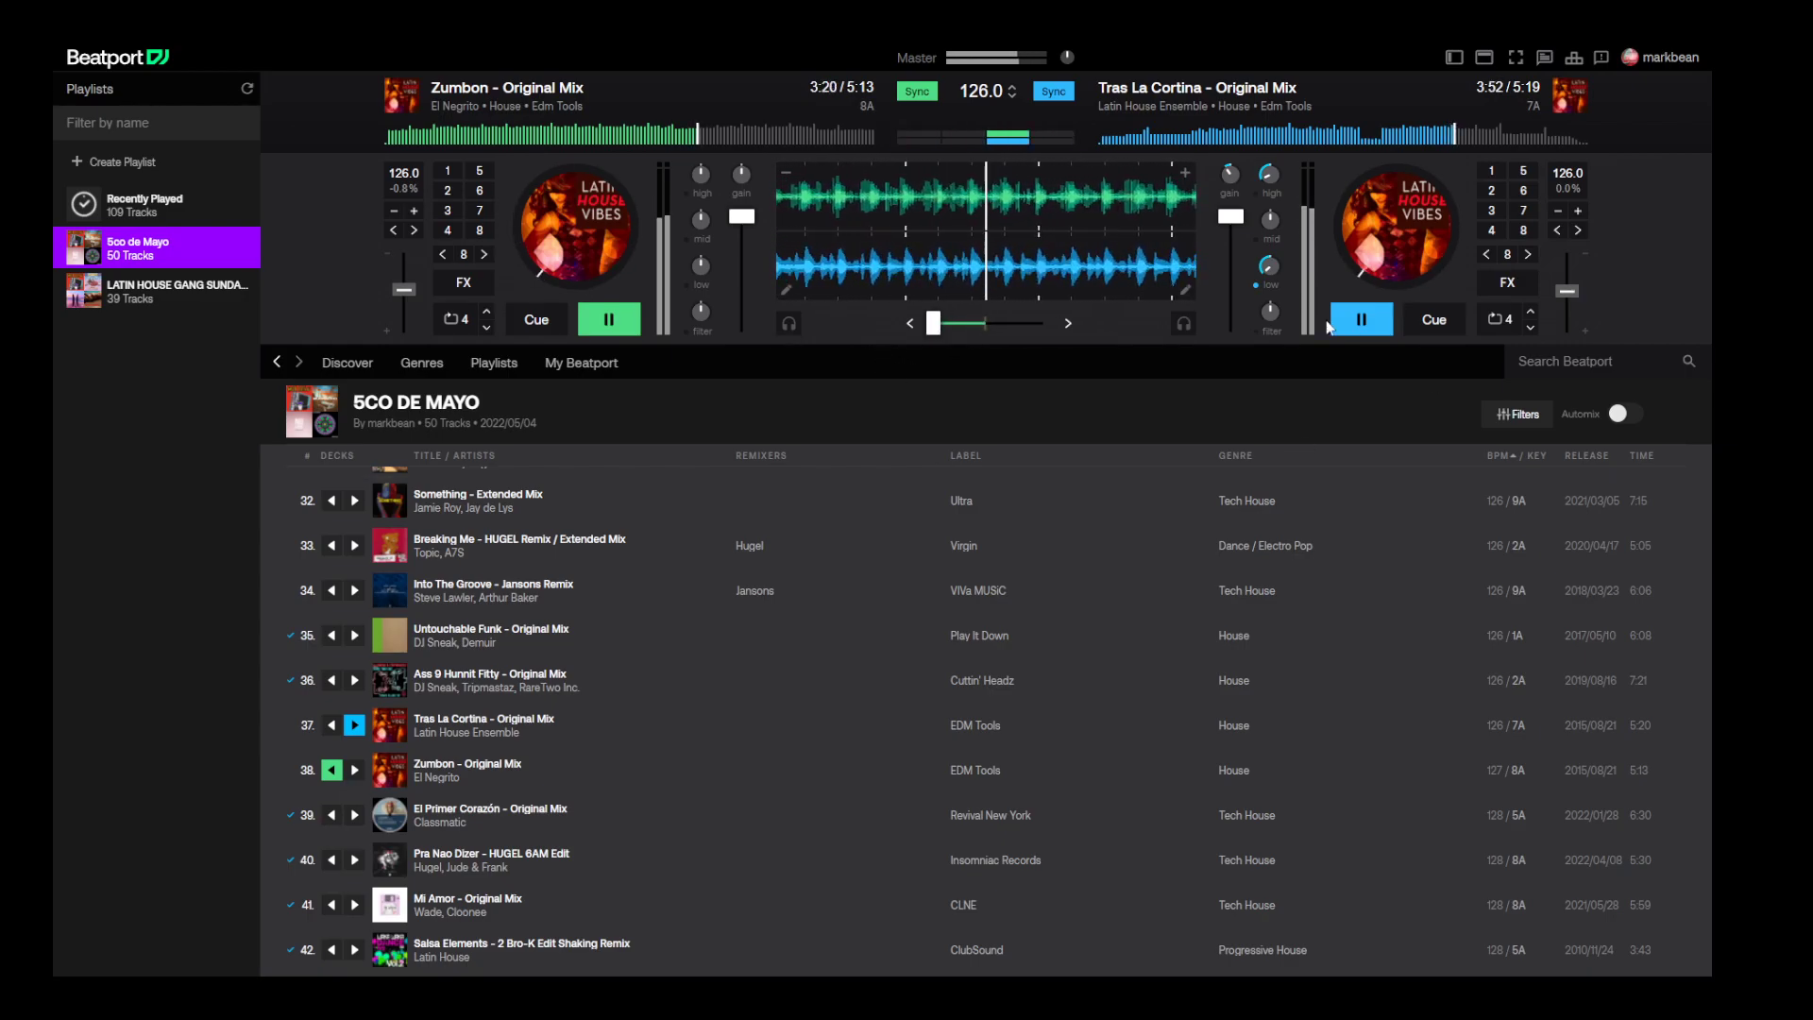
click(1363, 323)
- Load "El Primer Corazón - Original Mix" onto the blue deck and position it at 3:24
scroll(387, 803, down, 2)
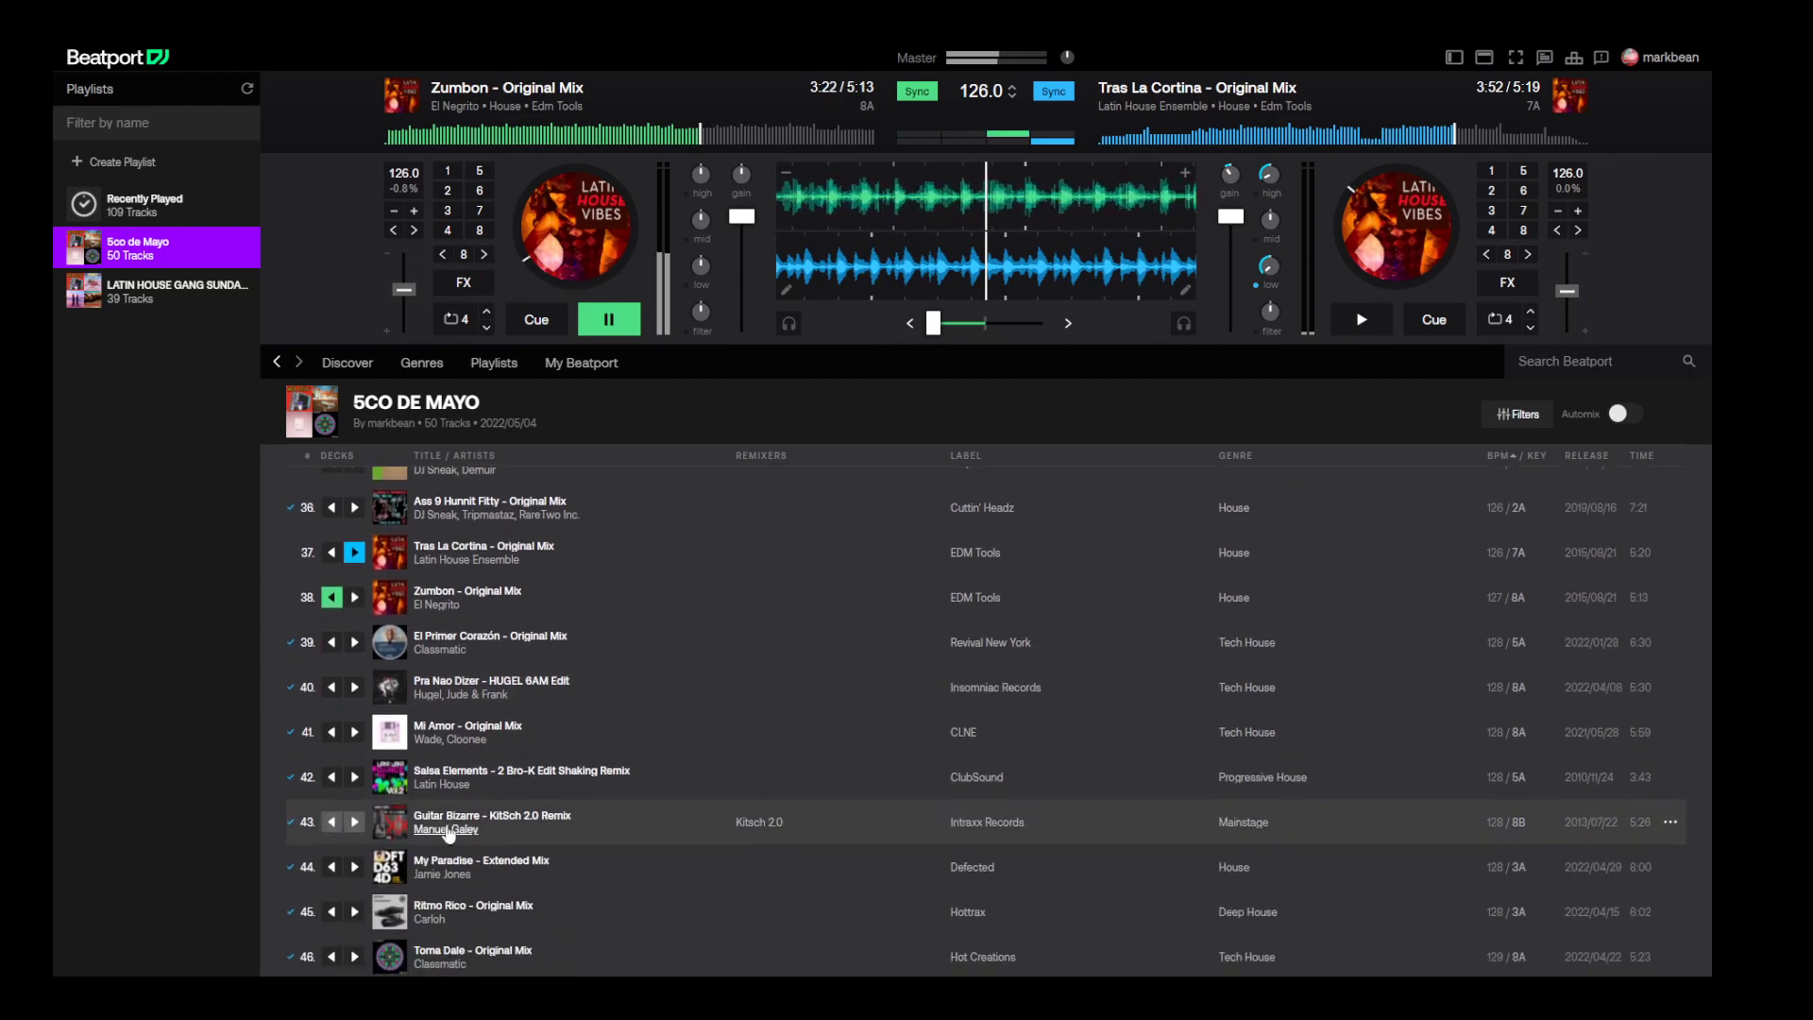
click(355, 644)
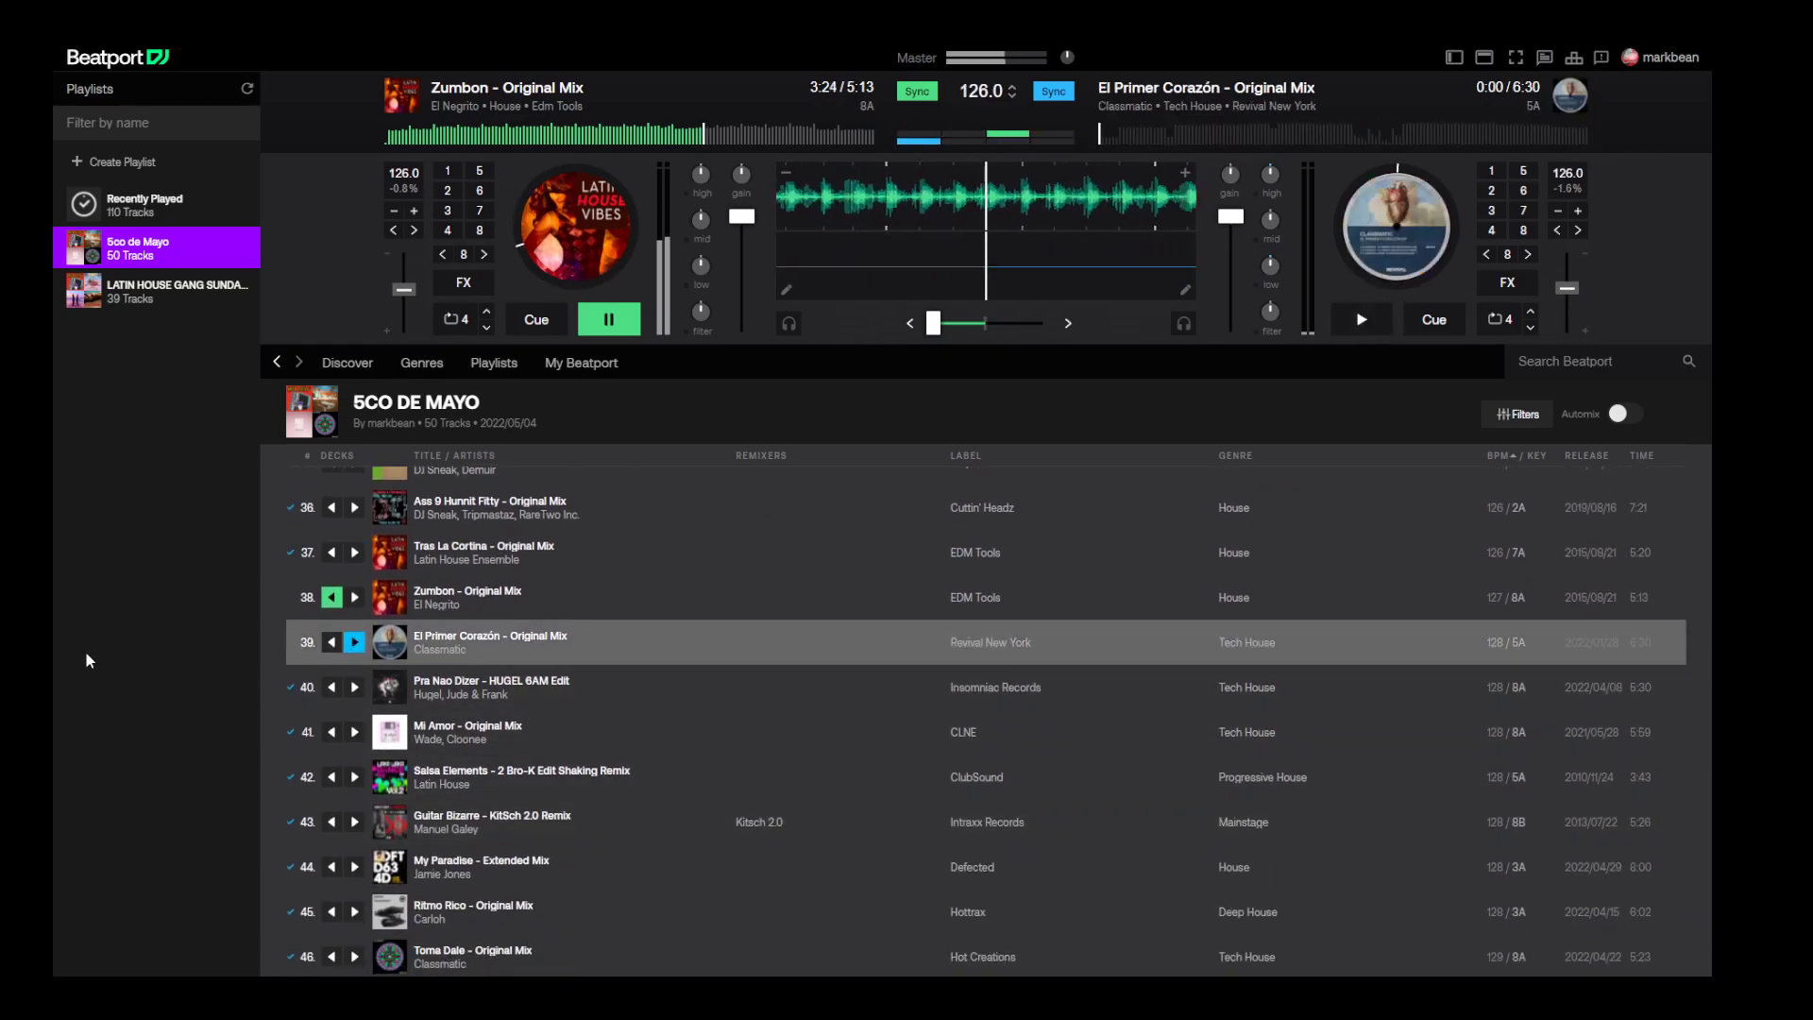
click(1358, 135)
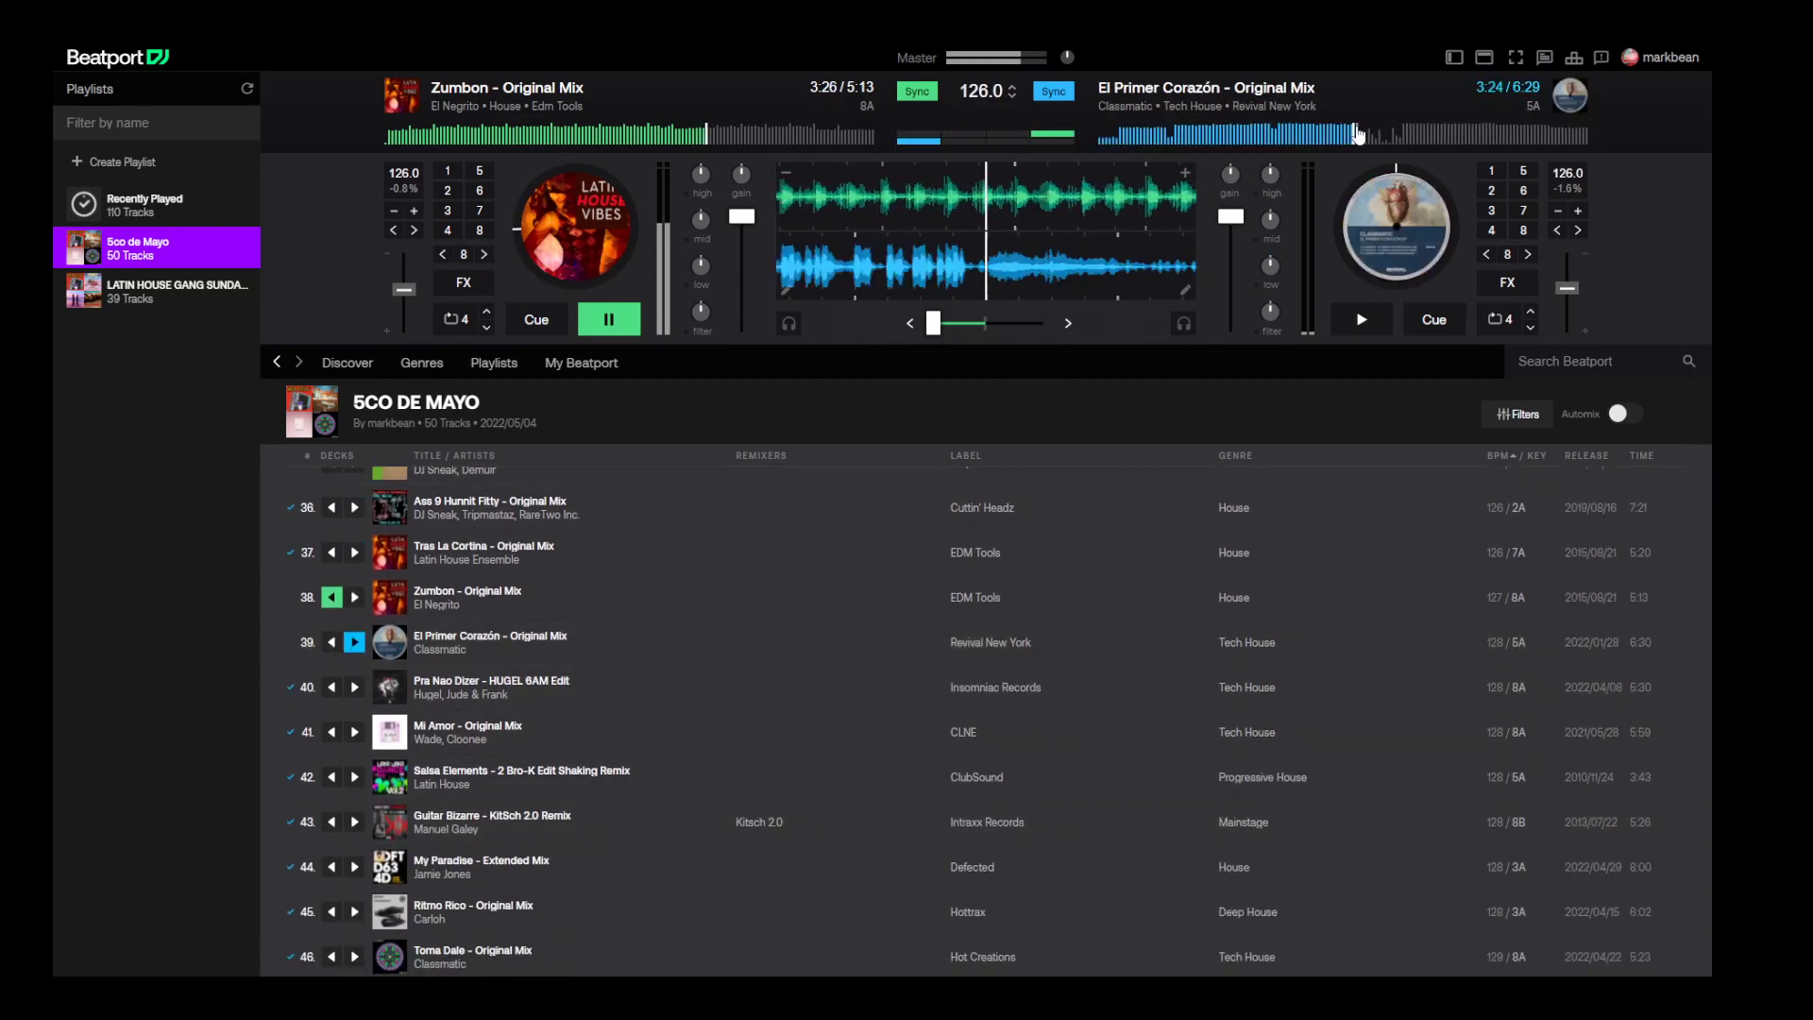
- Start "El Primer Corazón", pause and restart the green deck, reduce the green low EQ and crossfade slightly past centre towards blue
click(1362, 319)
drag(933, 323, 1039, 323)
double_click(1039, 323)
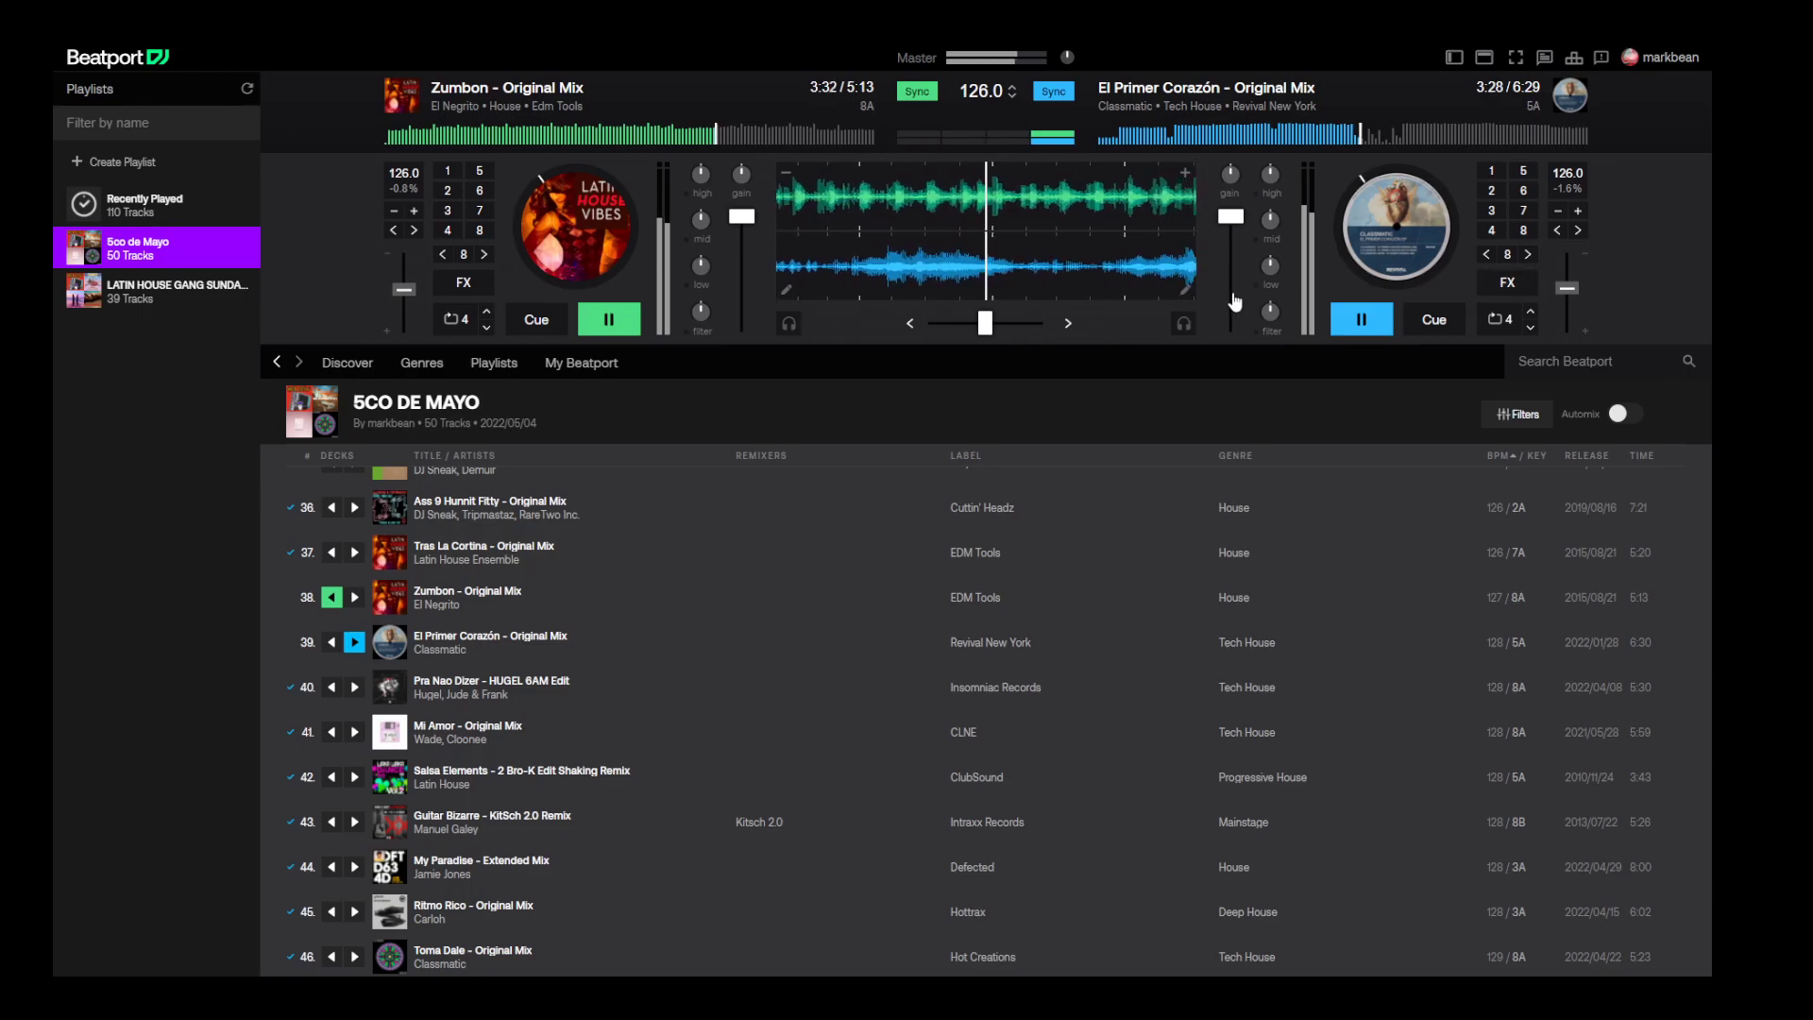
click(609, 319)
click(609, 321)
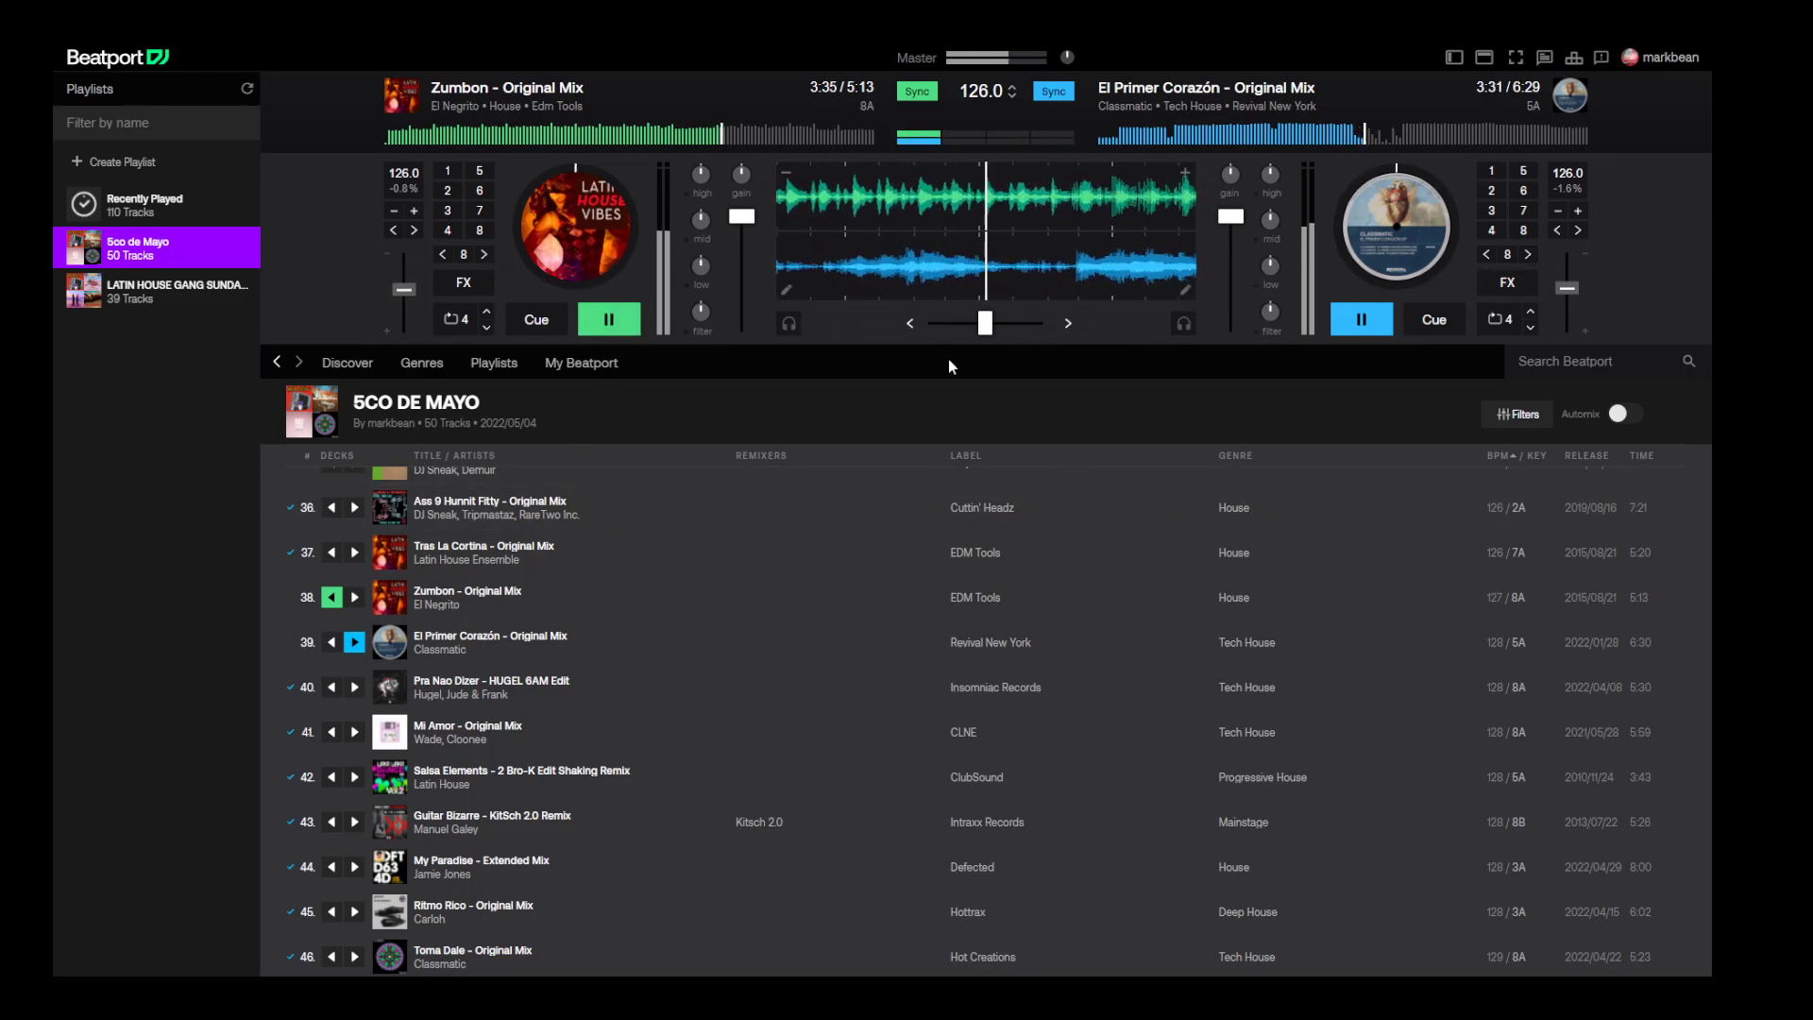
drag(701, 265, 712, 283)
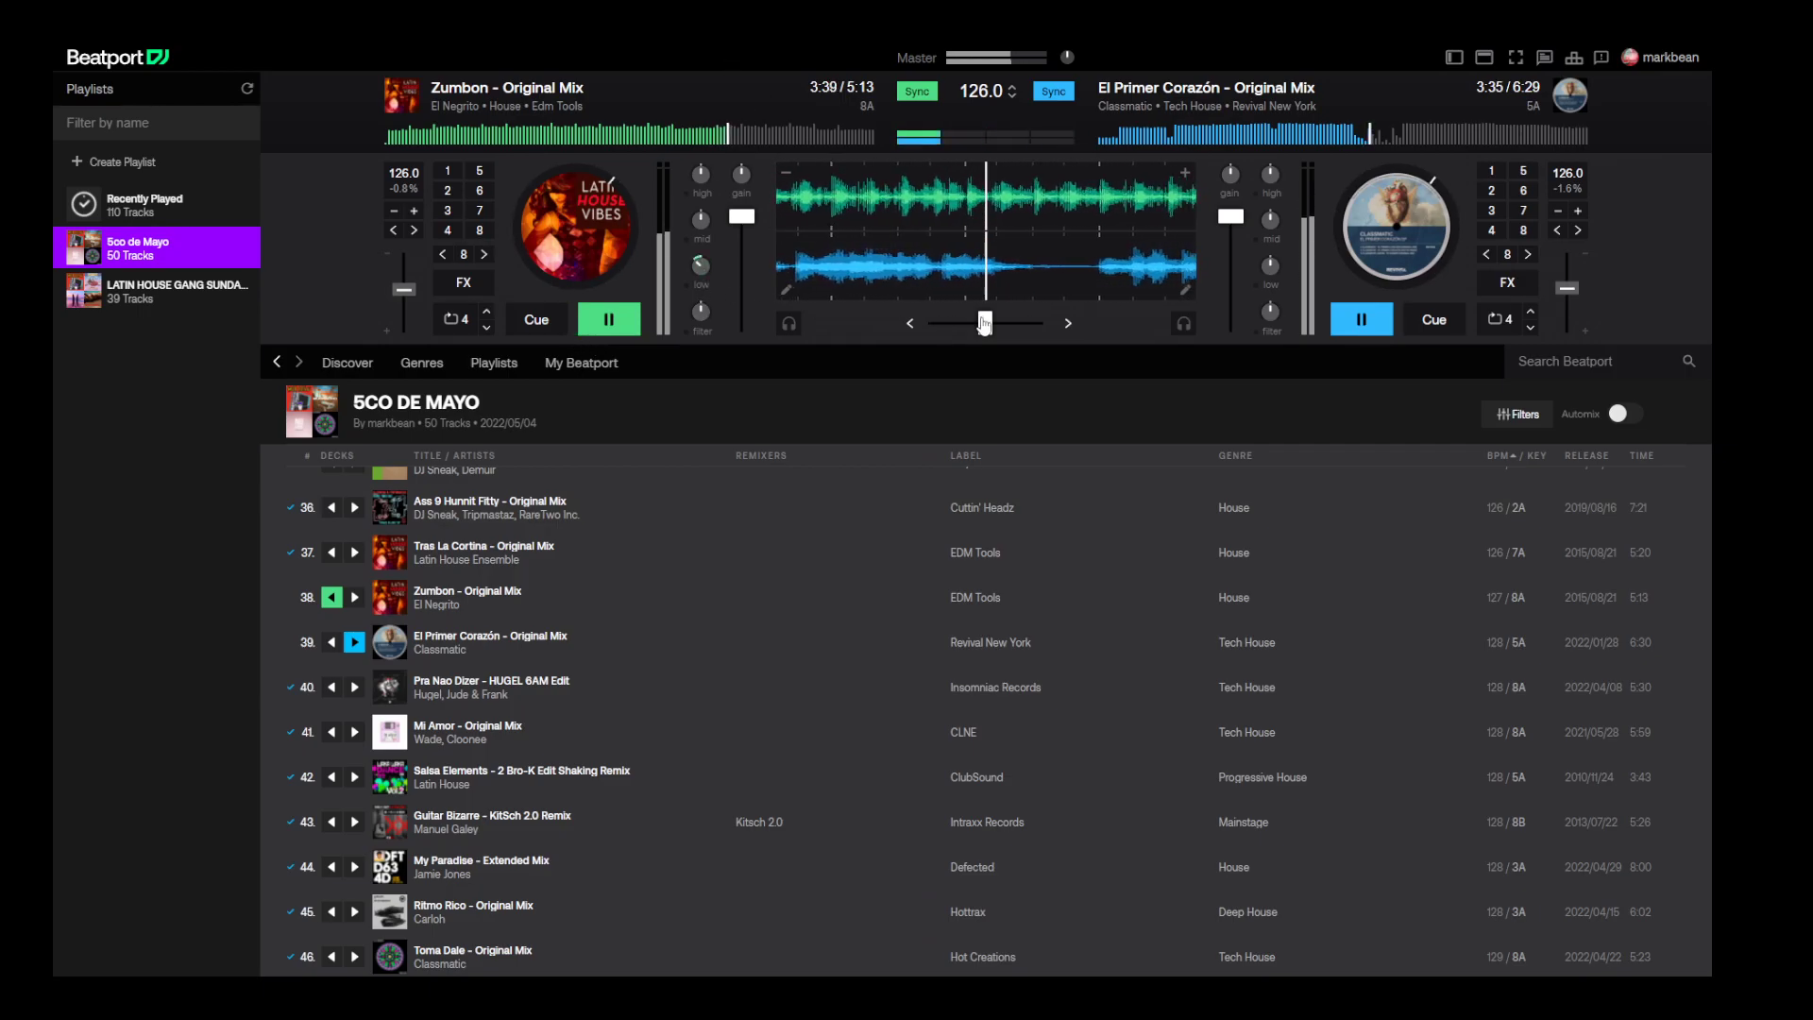
drag(985, 323, 995, 323)
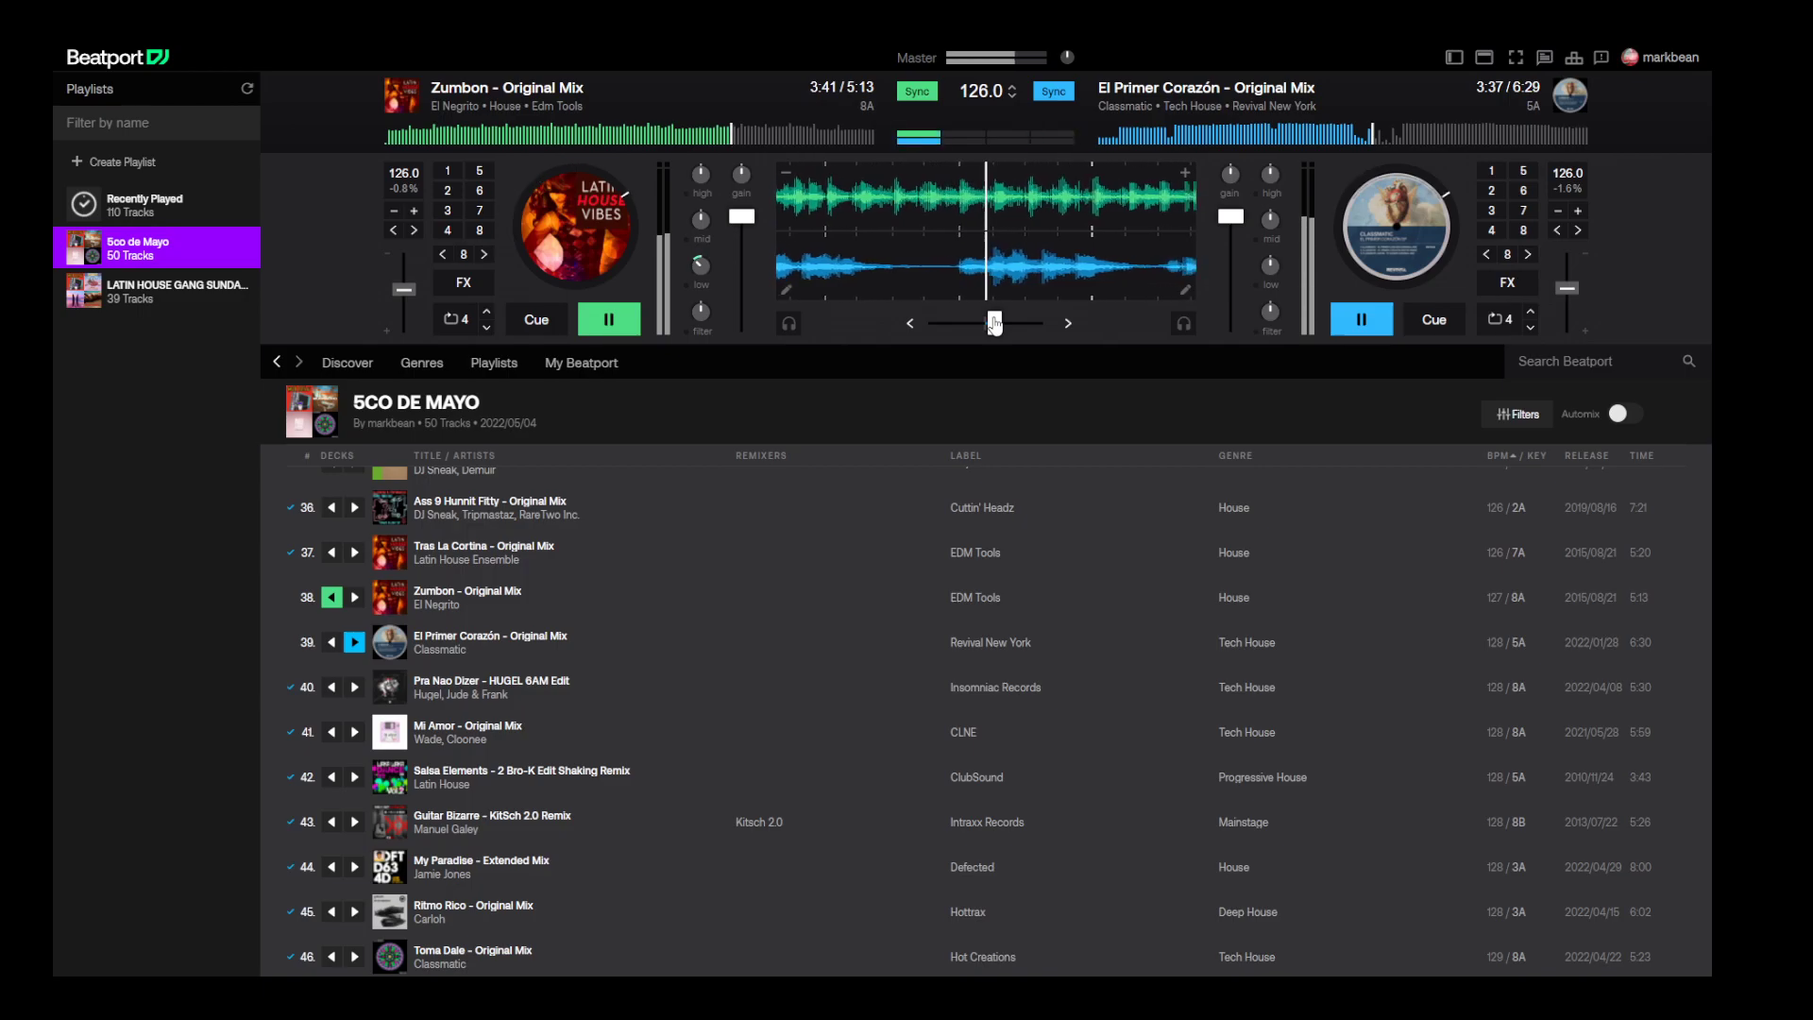
- Complete the transition to blue by lowering the green volume to zero, stopping the green deck and boosting the blue low EQ
drag(751, 237, 749, 246)
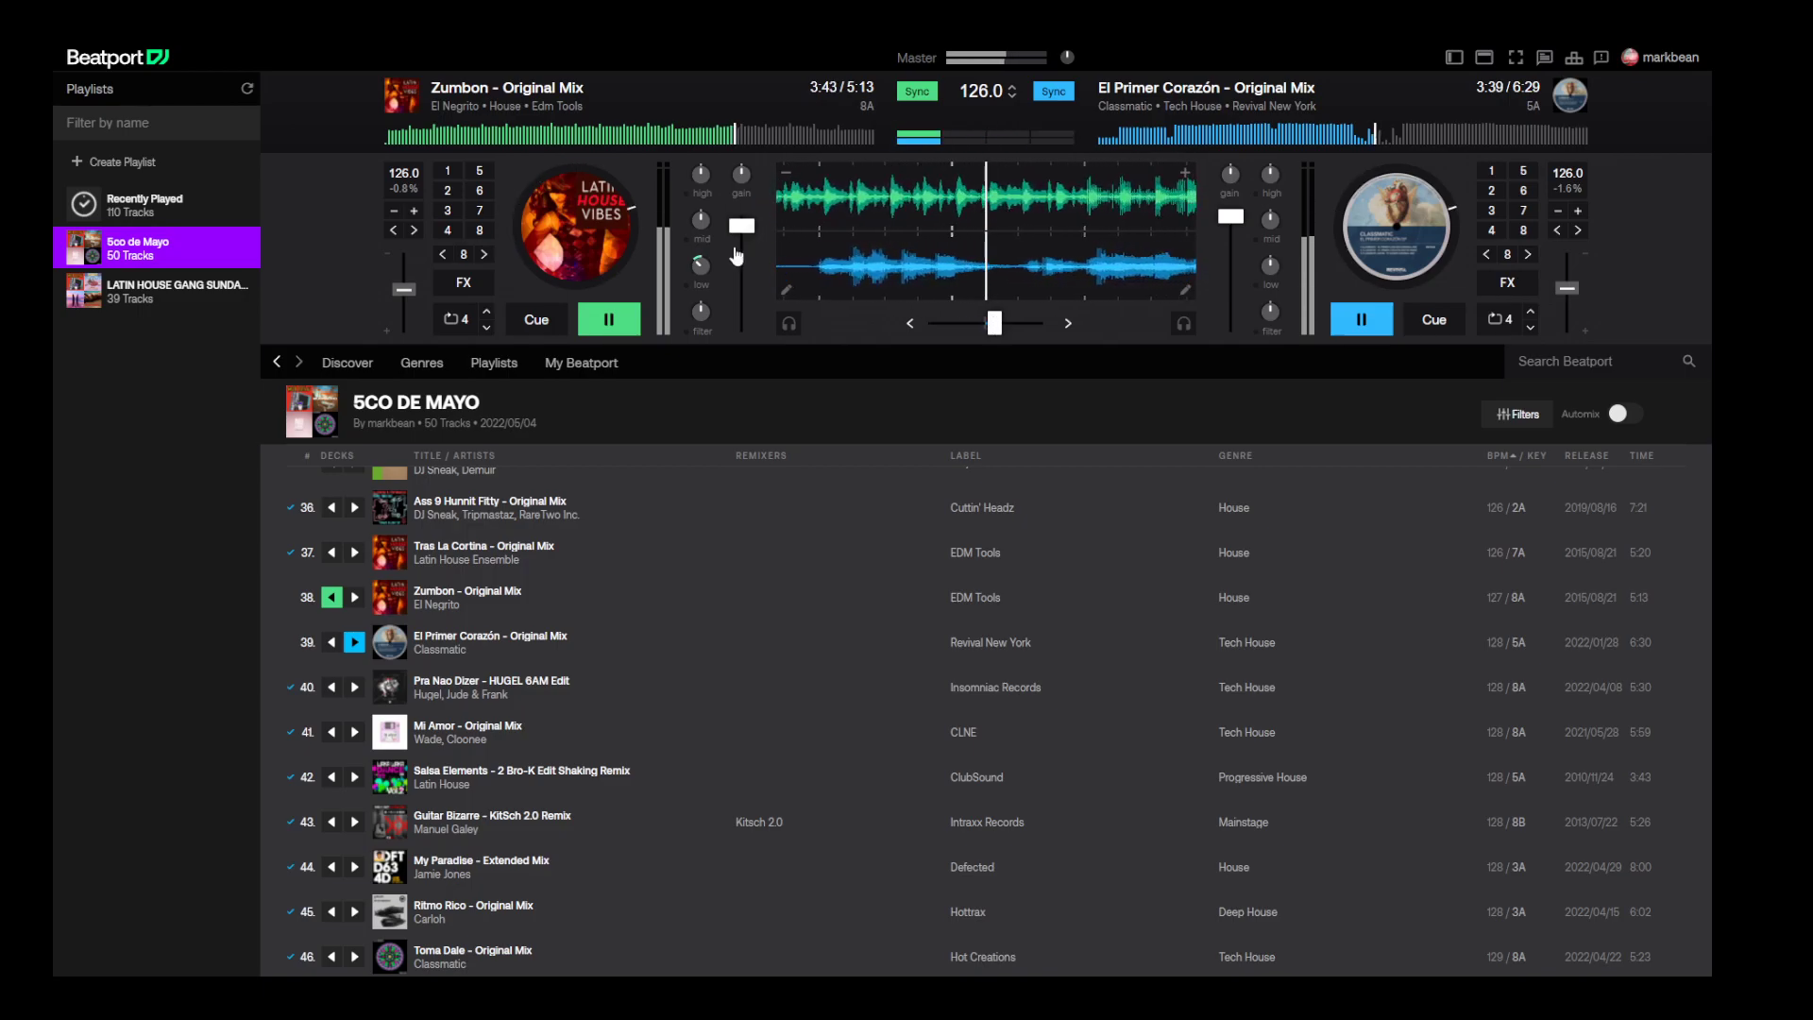
mouse_move(994, 323)
mouse_down()
mouse_move(1053, 350)
mouse_move(1009, 351)
mouse_up()
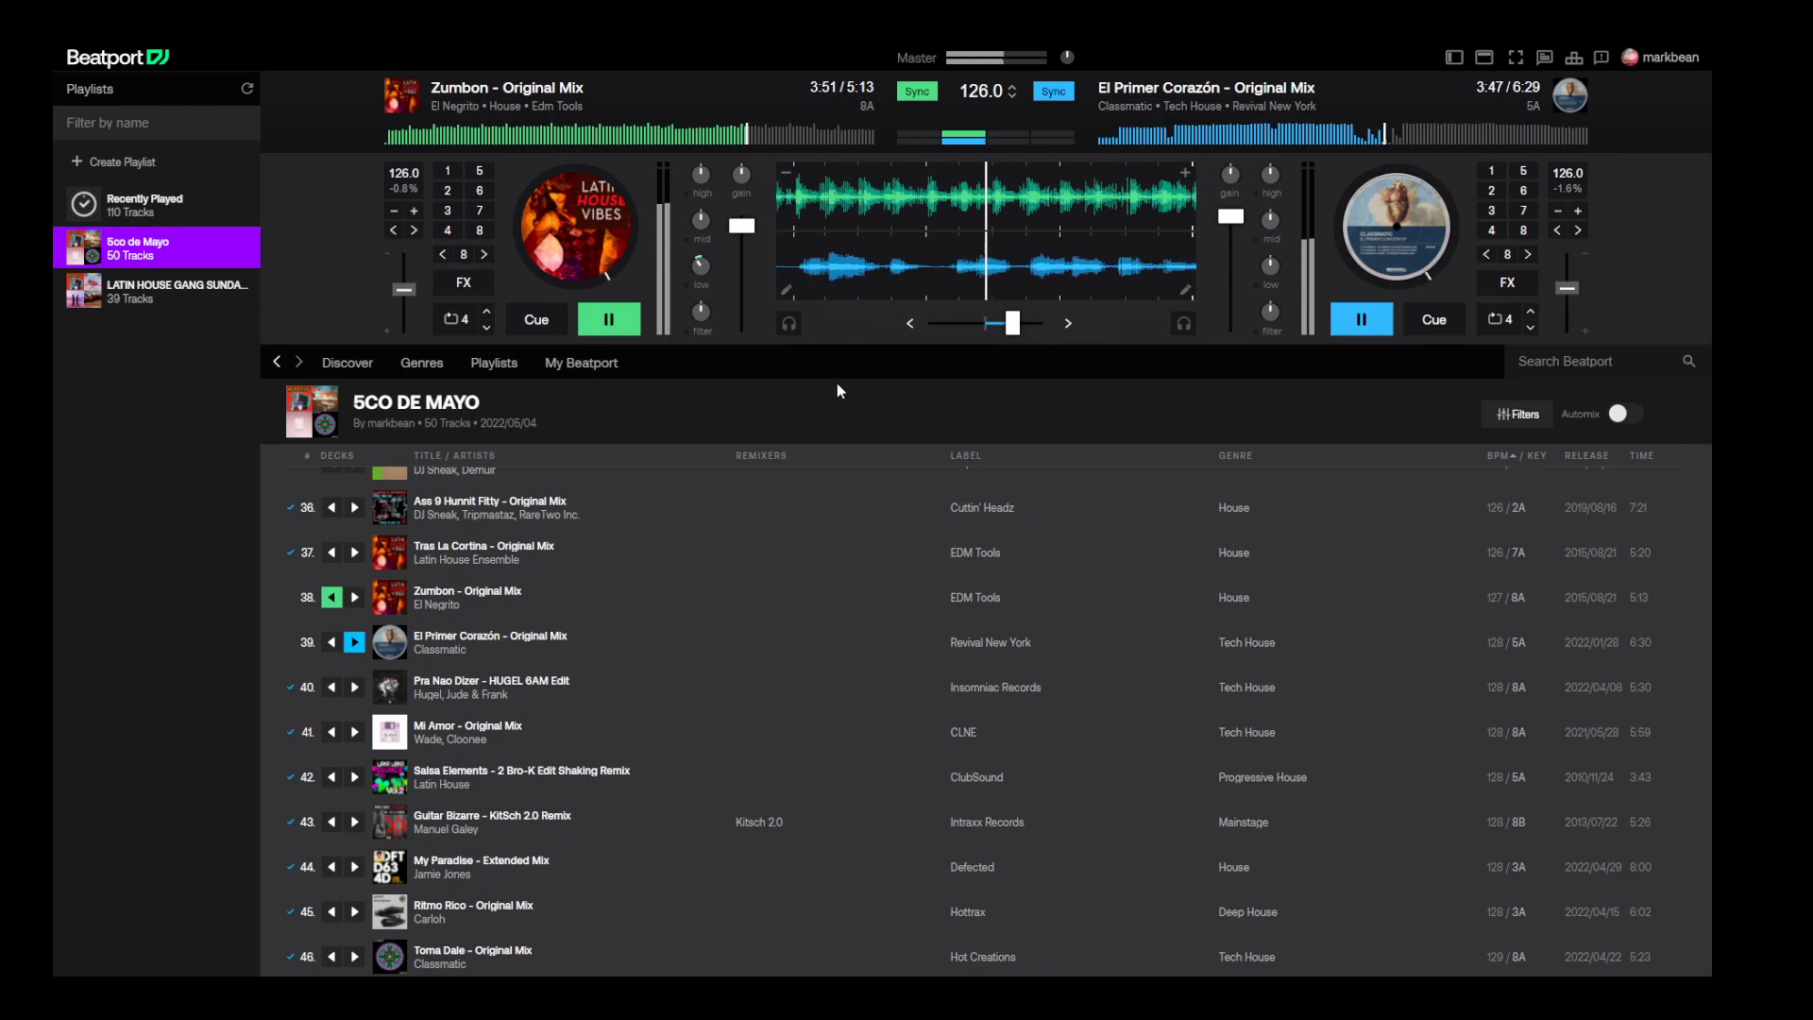
drag(743, 227, 742, 258)
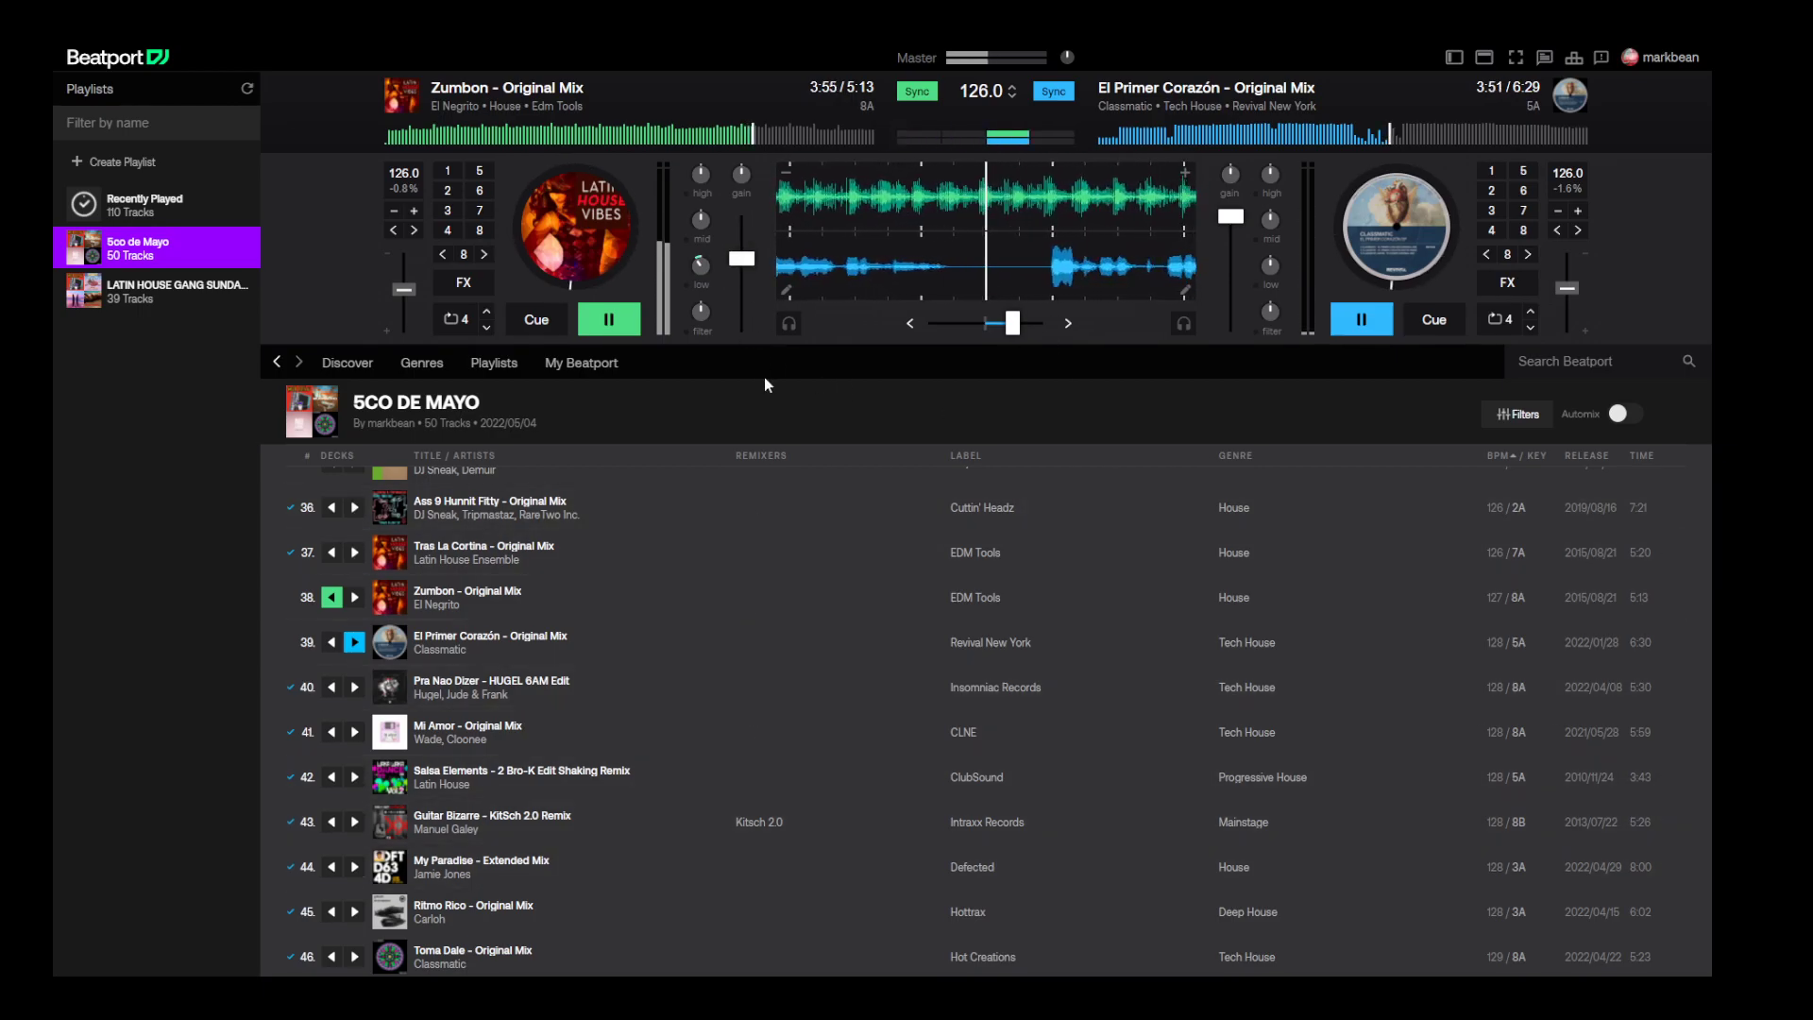
drag(743, 262, 742, 385)
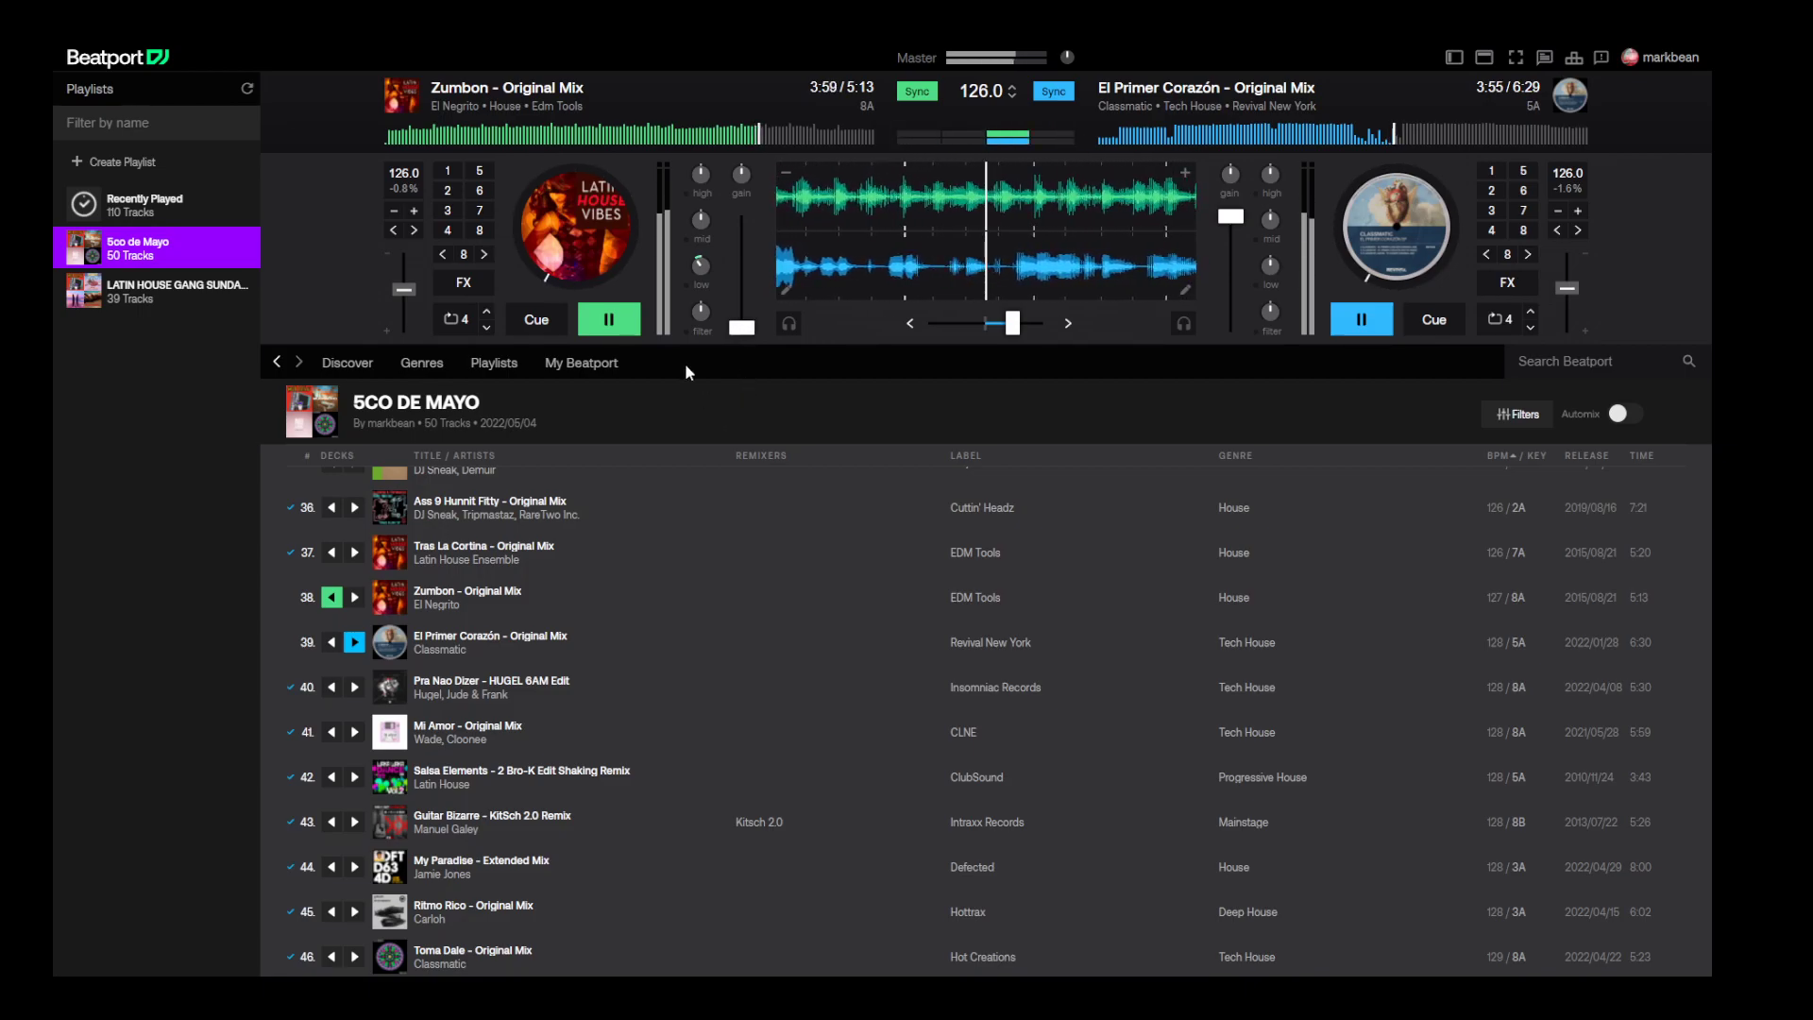
click(627, 321)
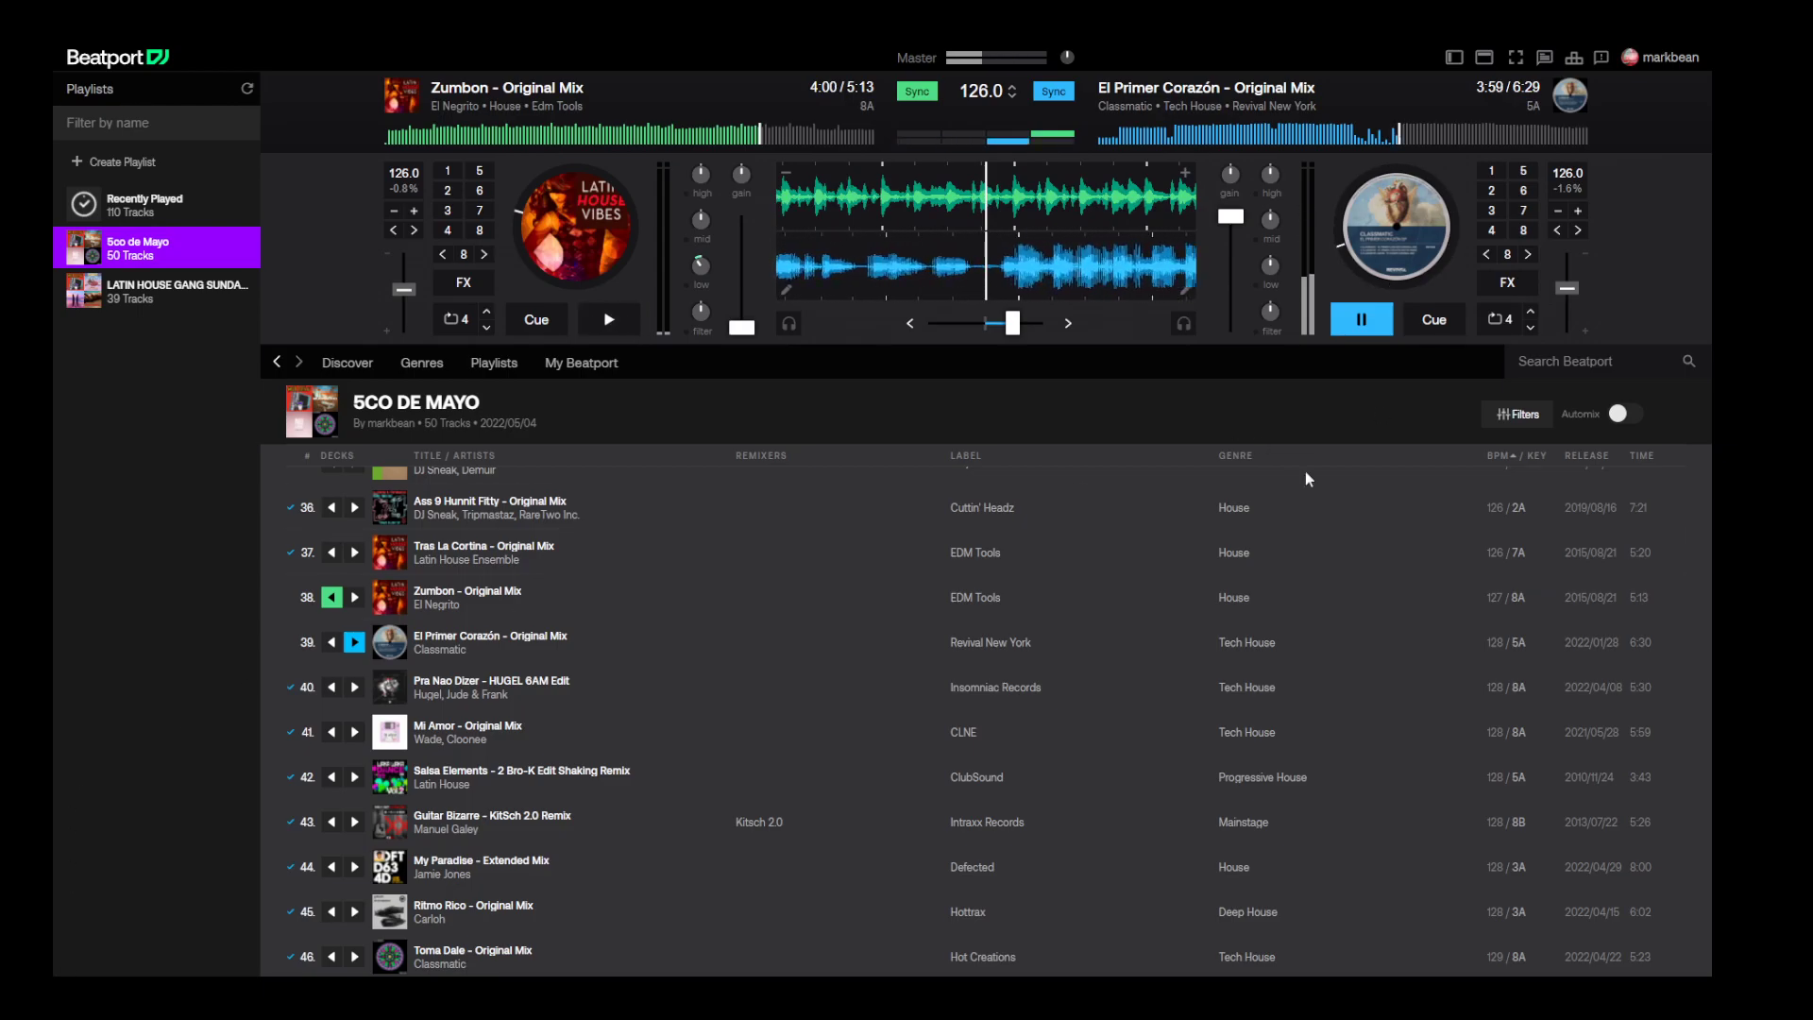
drag(1270, 268, 1268, 283)
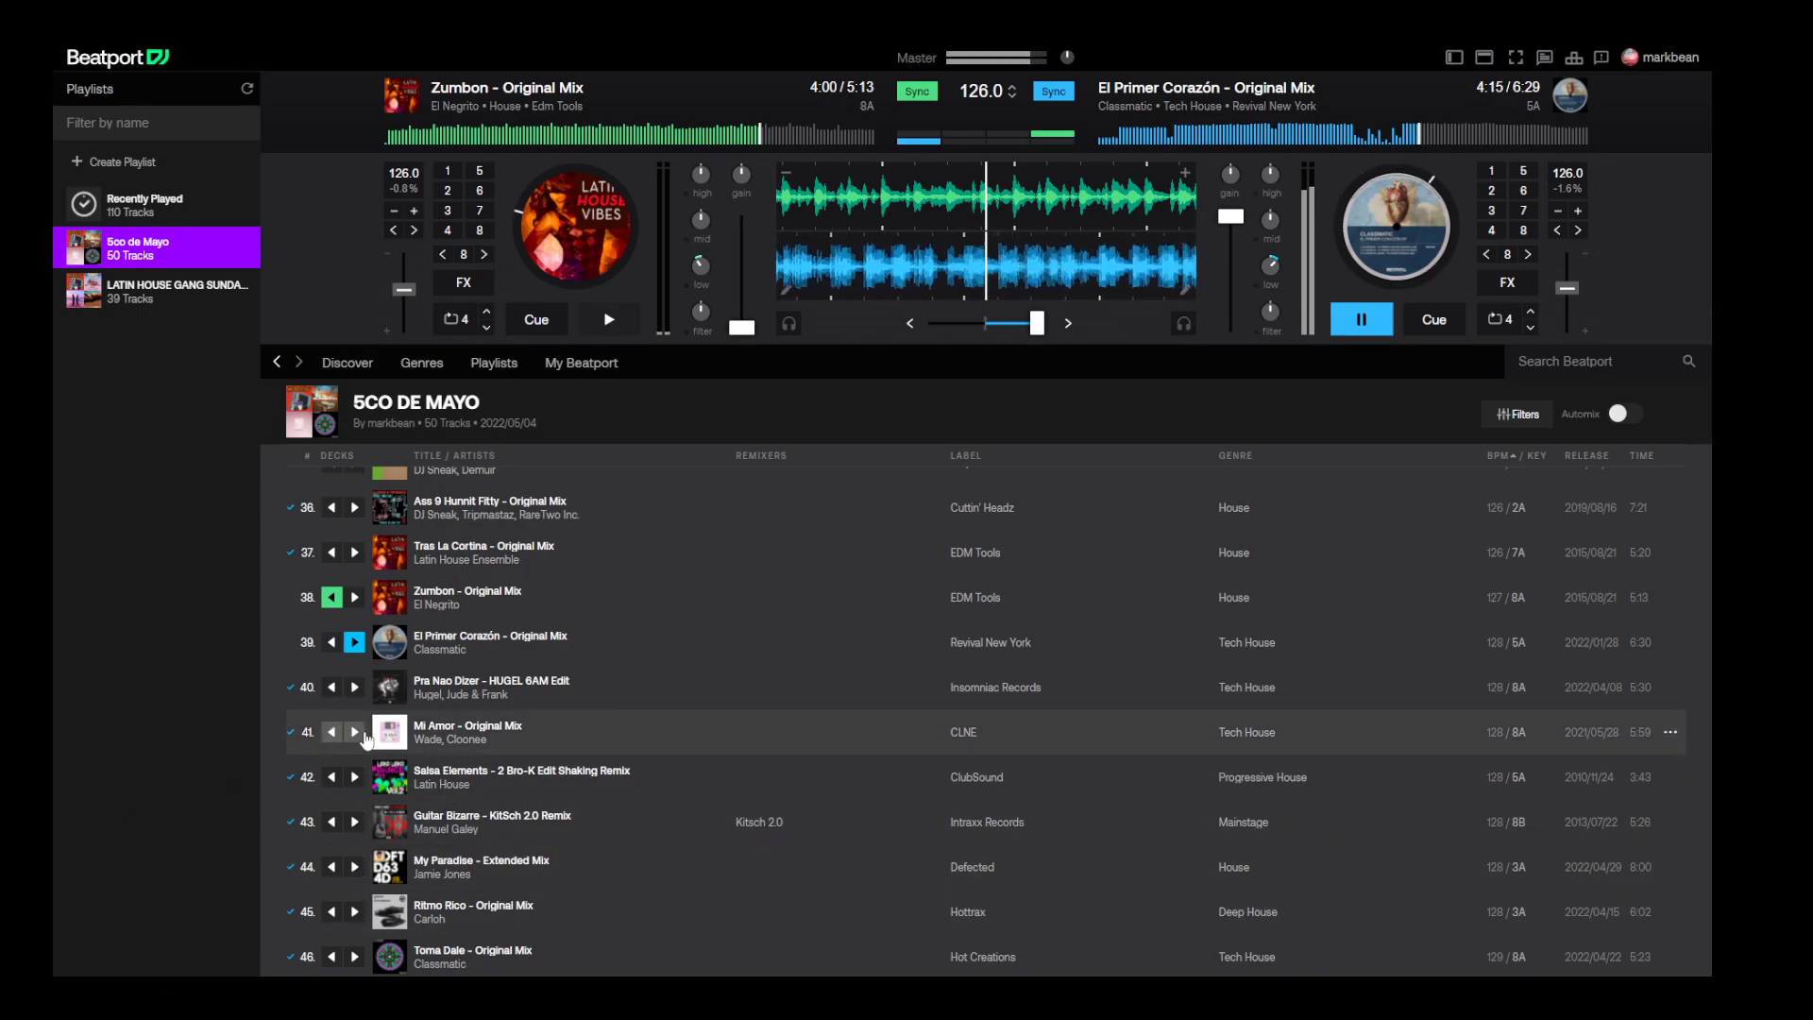
- Load "Pra Nao Dizer - HUGEL 6AM Edit" onto the green deck at 2:30, then start it with green volume raised and the crossfader centred
click(331, 687)
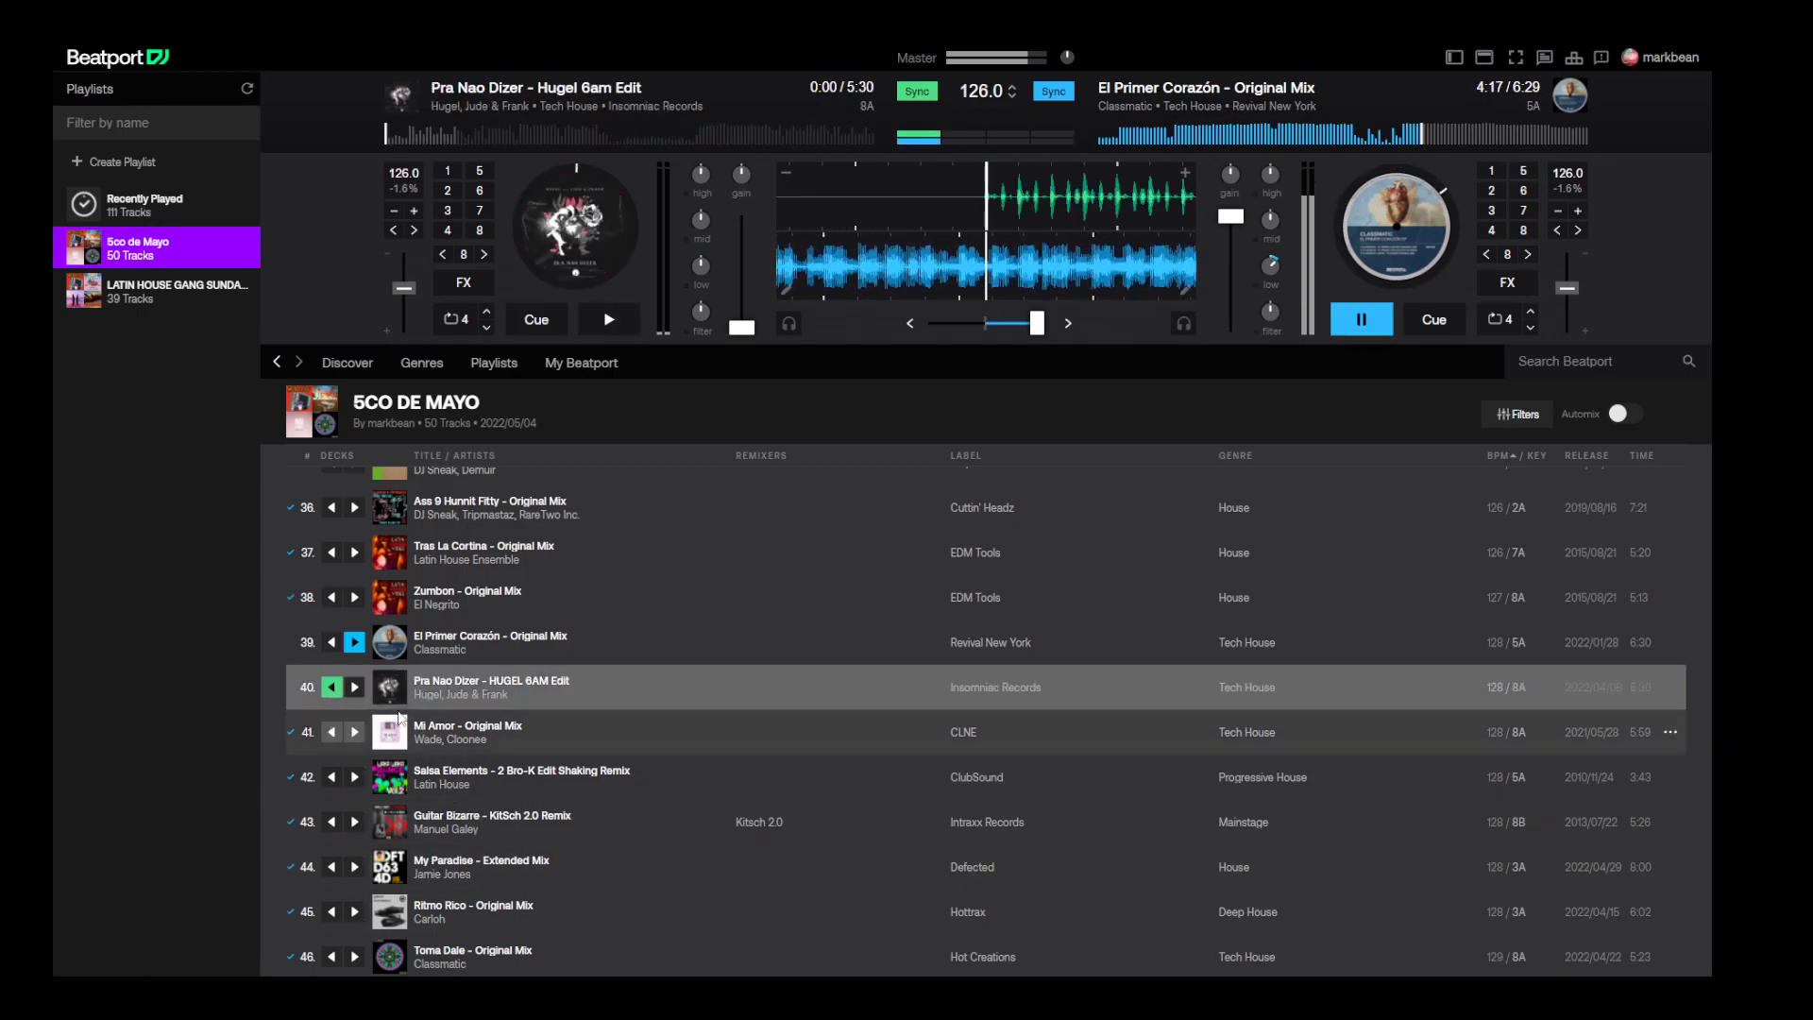
click(608, 134)
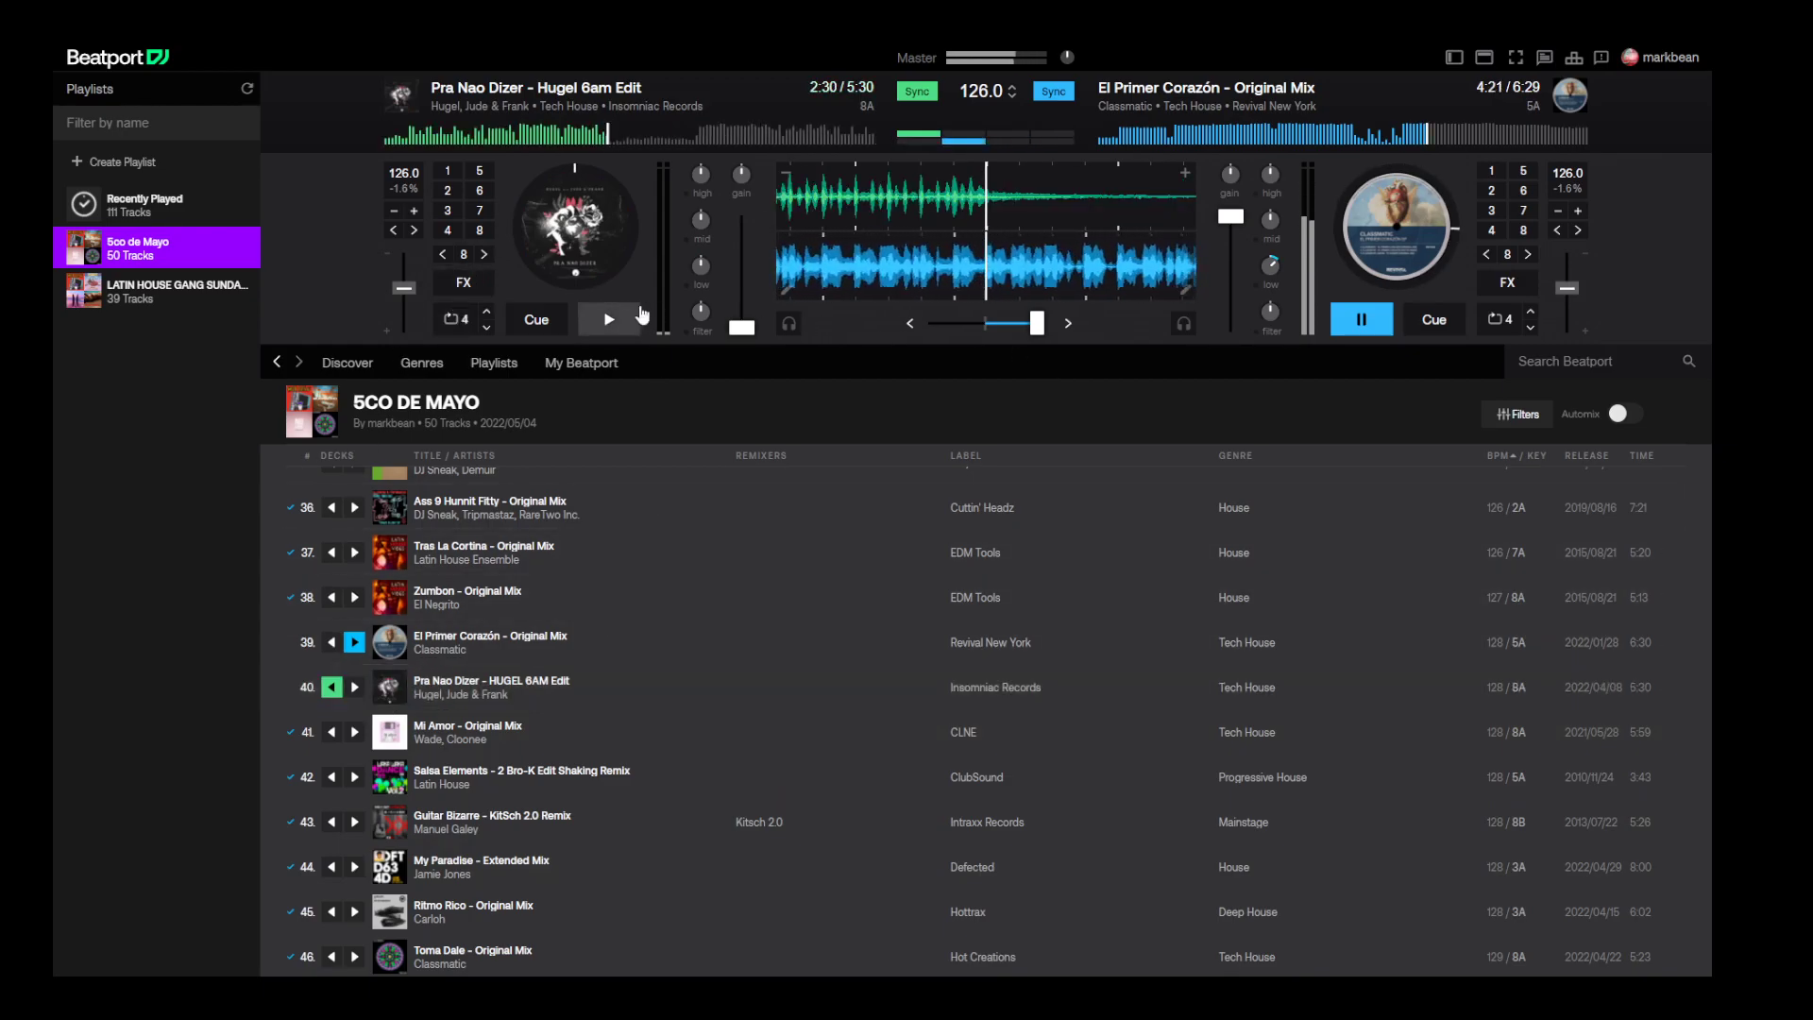
click(608, 319)
drag(743, 327, 743, 216)
drag(1037, 323, 1010, 323)
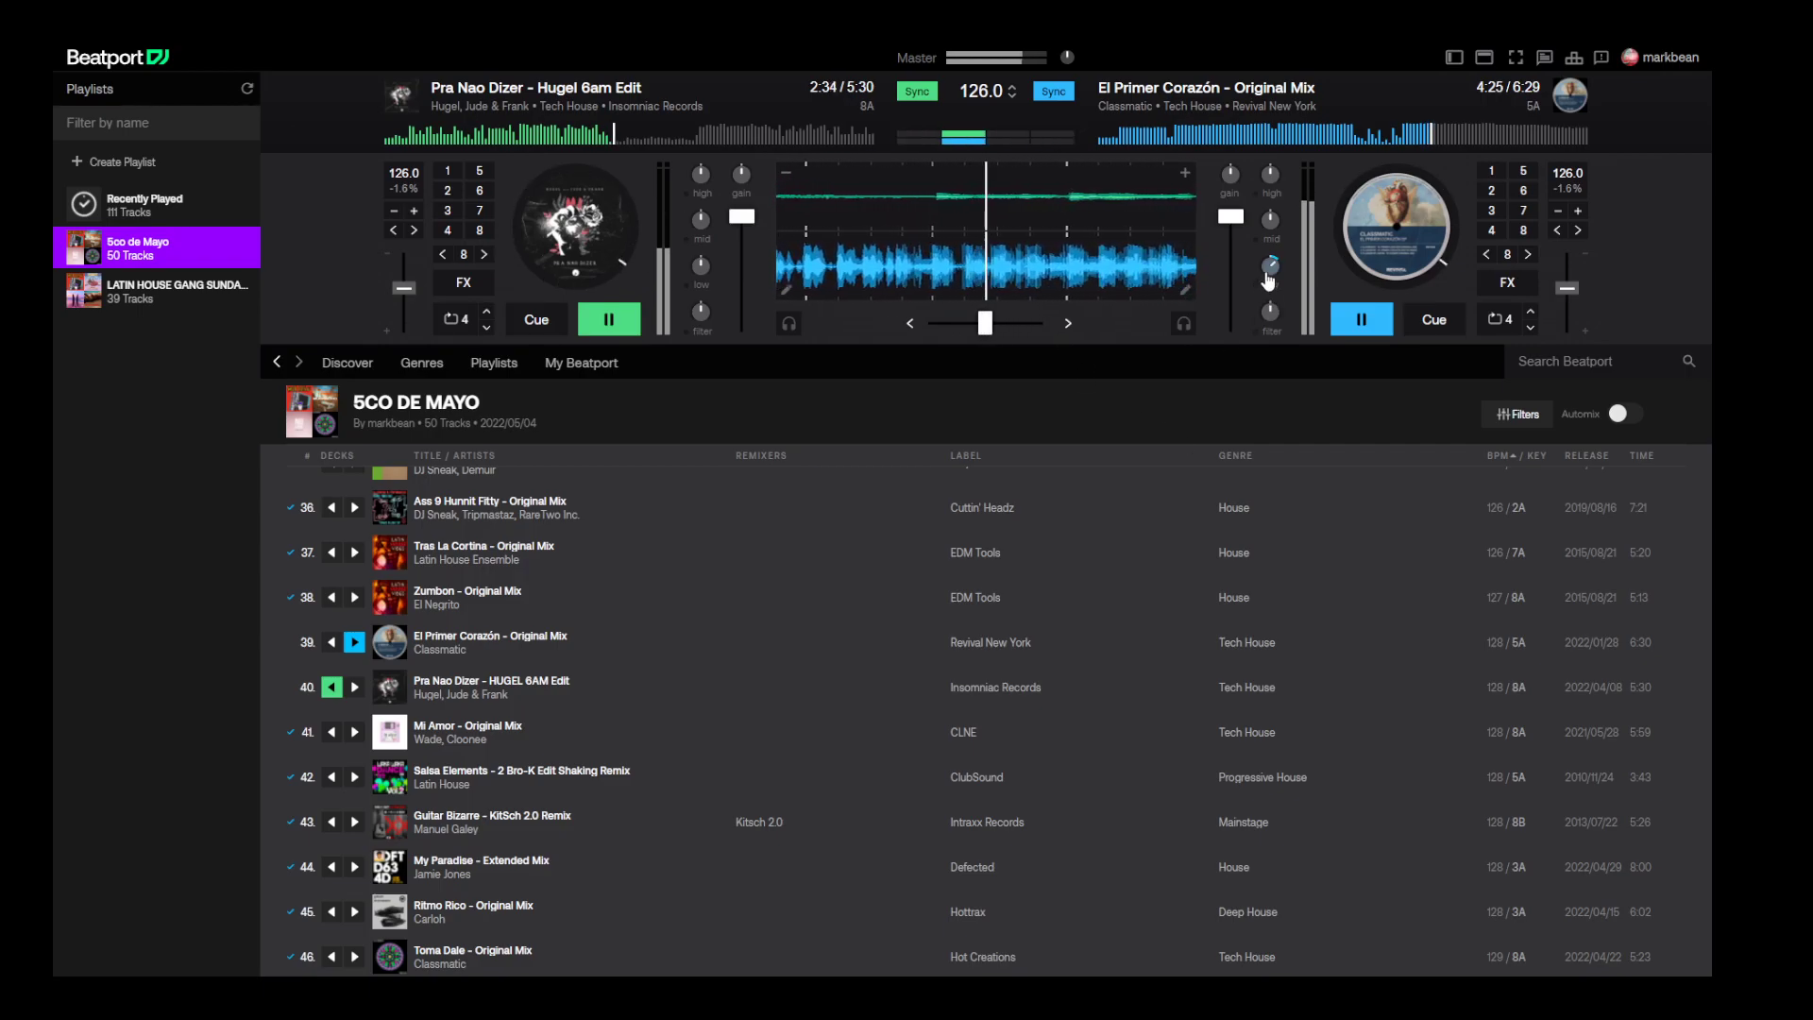
- Reduce the blue low EQ and transition fully to green, stopping the blue deck
drag(1271, 265, 1277, 337)
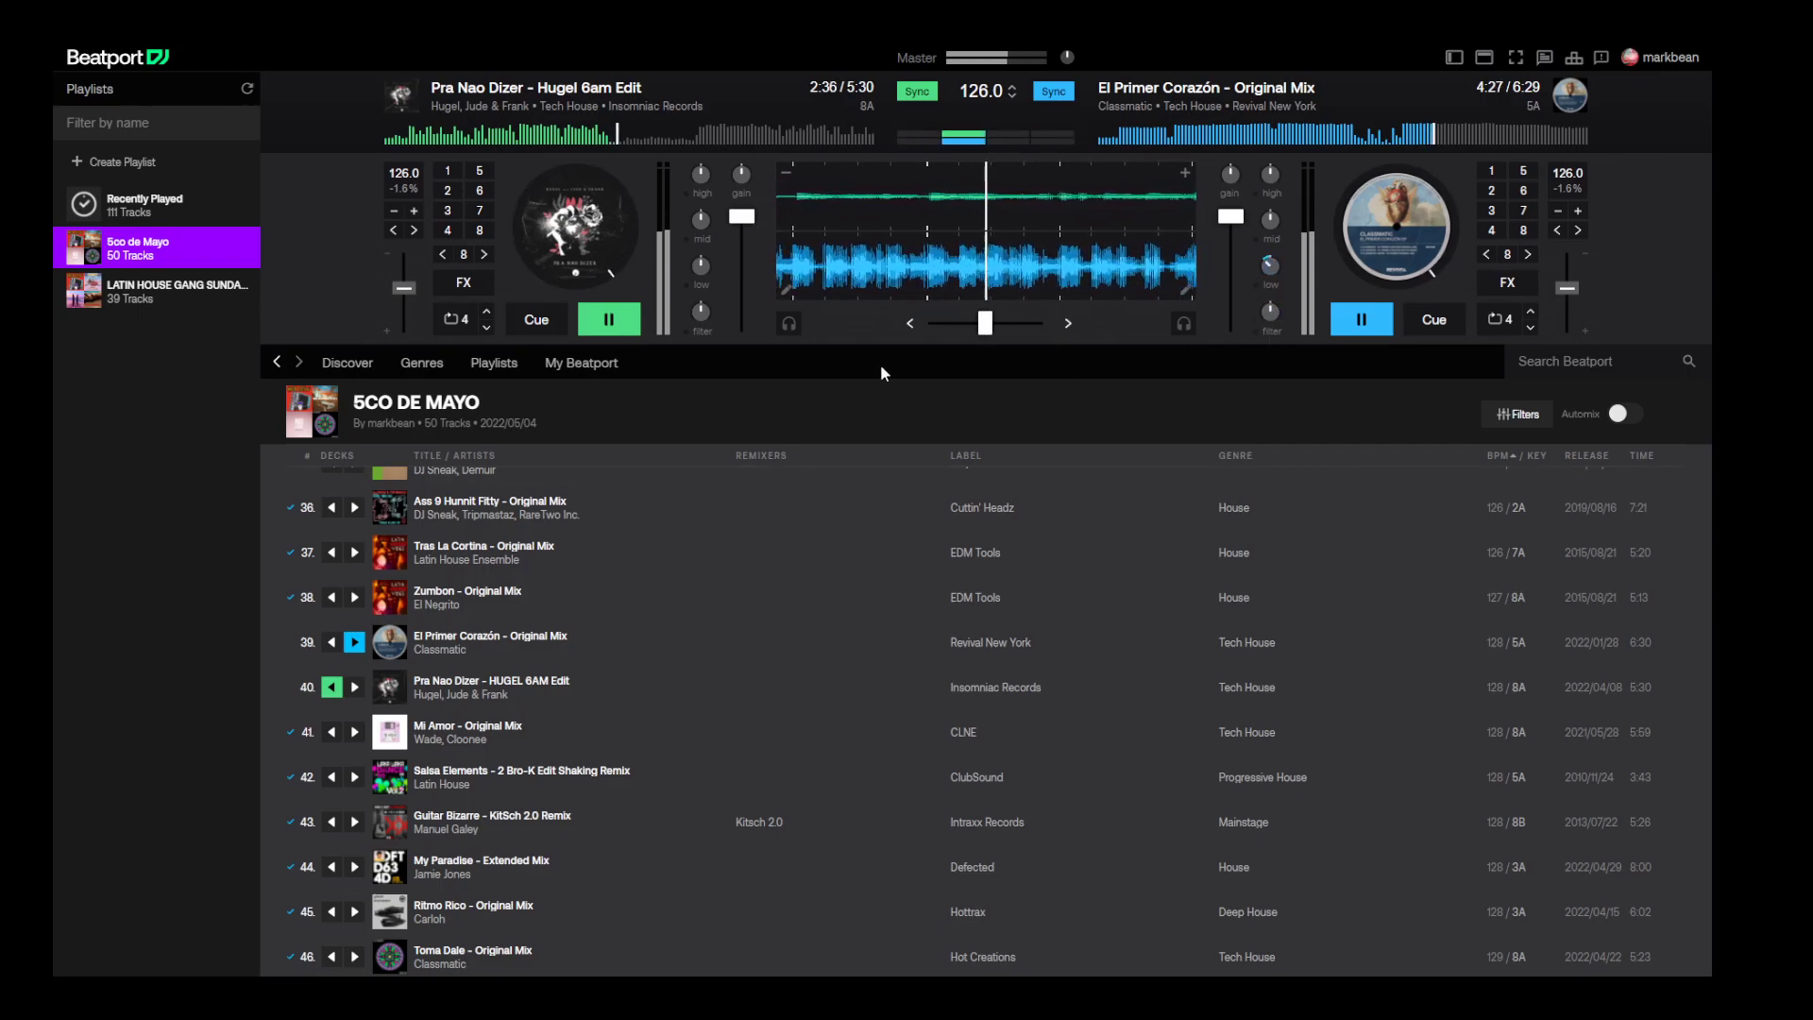
drag(985, 323, 875, 334)
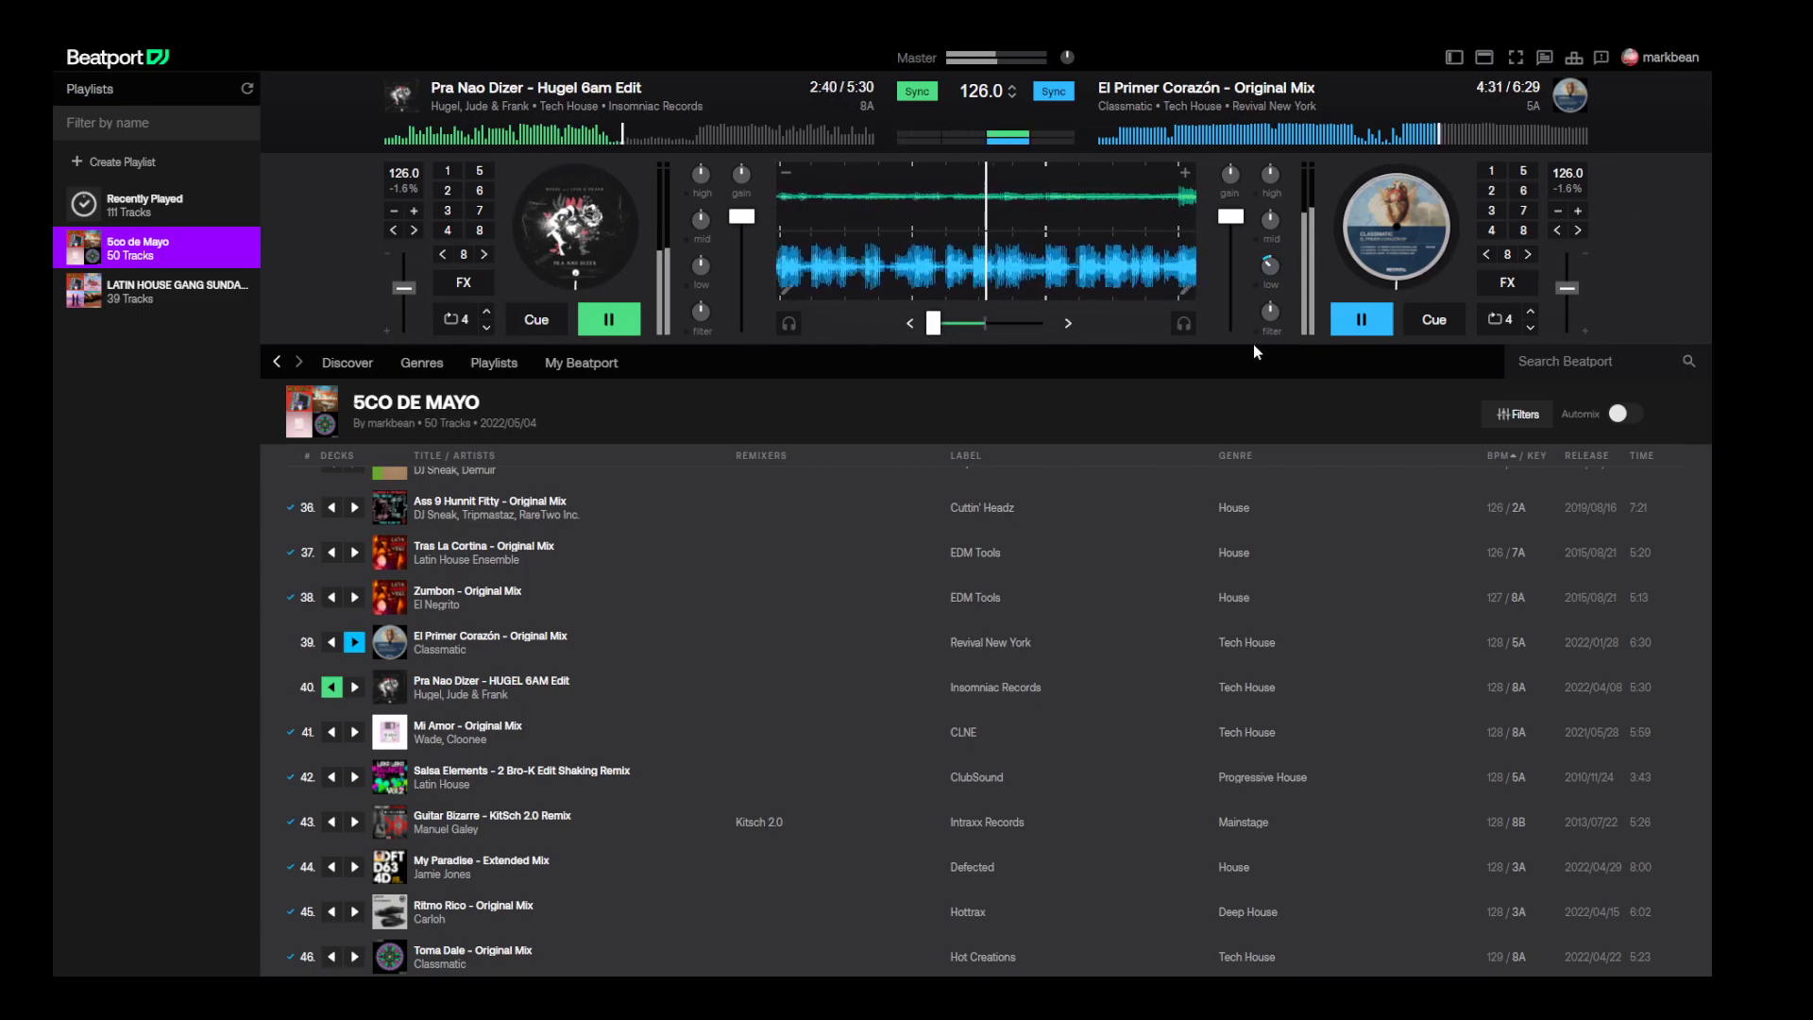
click(1361, 320)
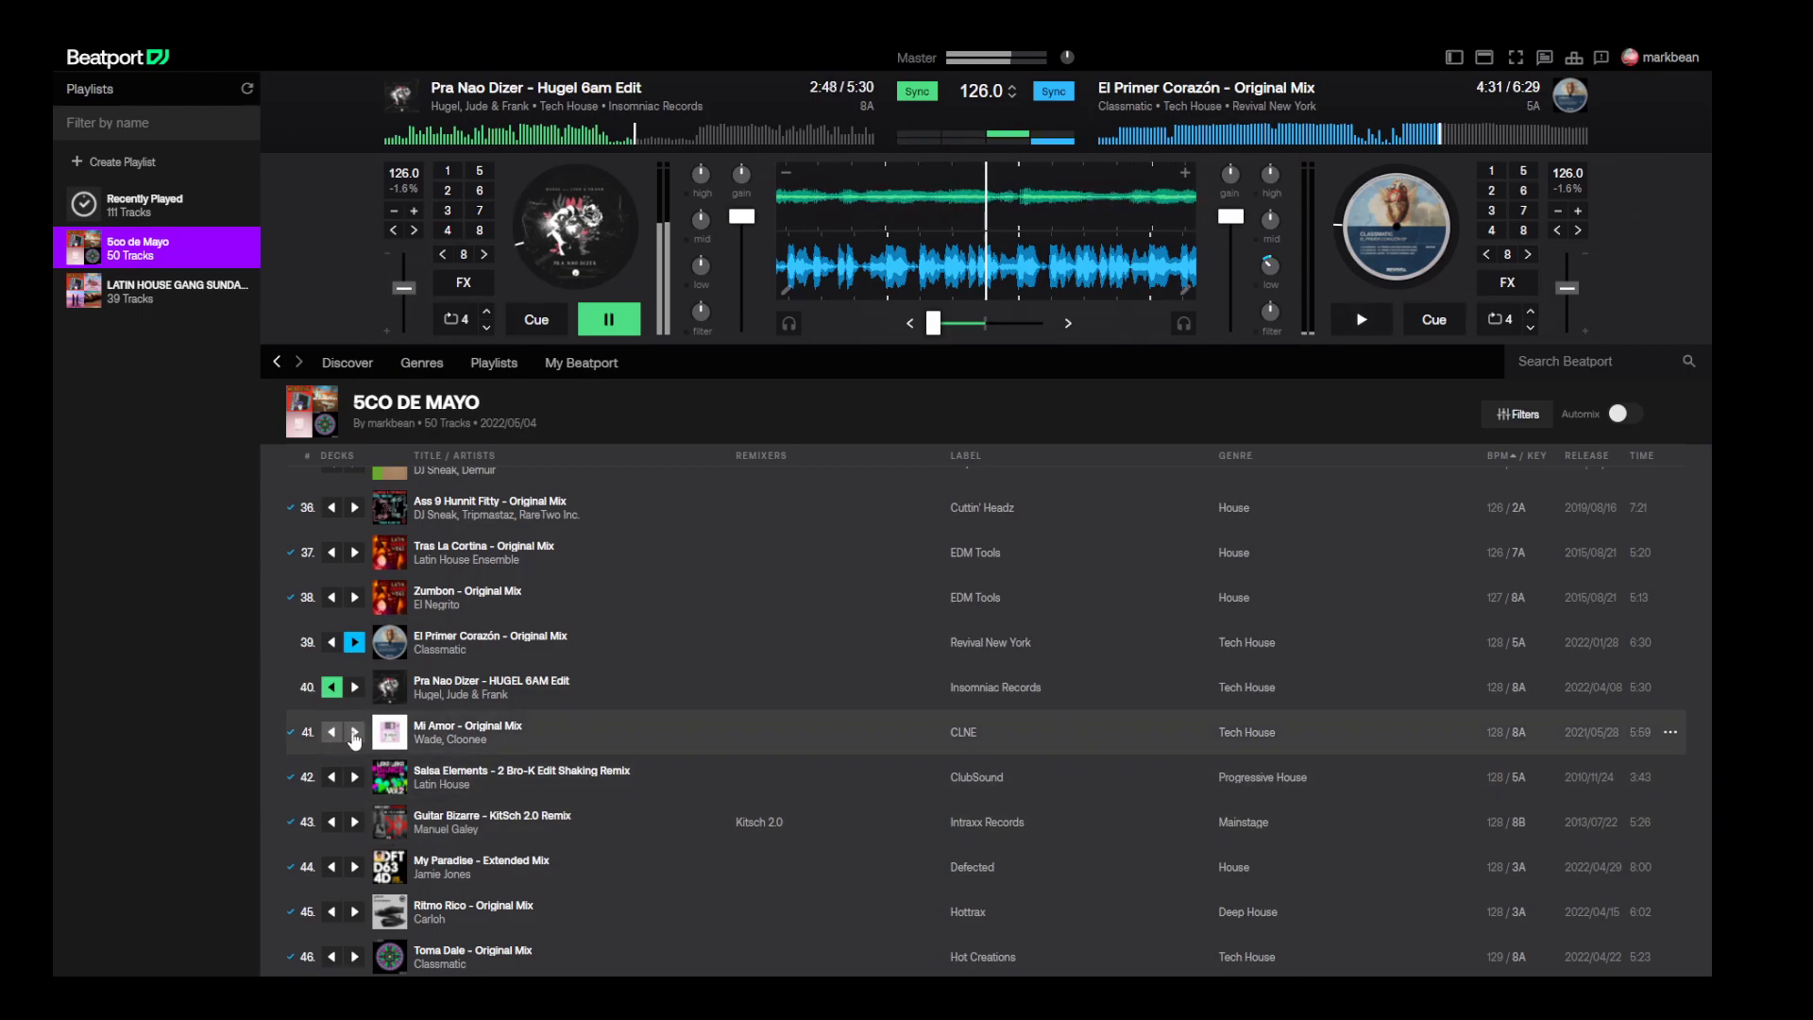
- Load and start "Mi Amor - Original Mix" on the blue deck, transition fully to blue at 128 BPM and stop the green deck
click(354, 732)
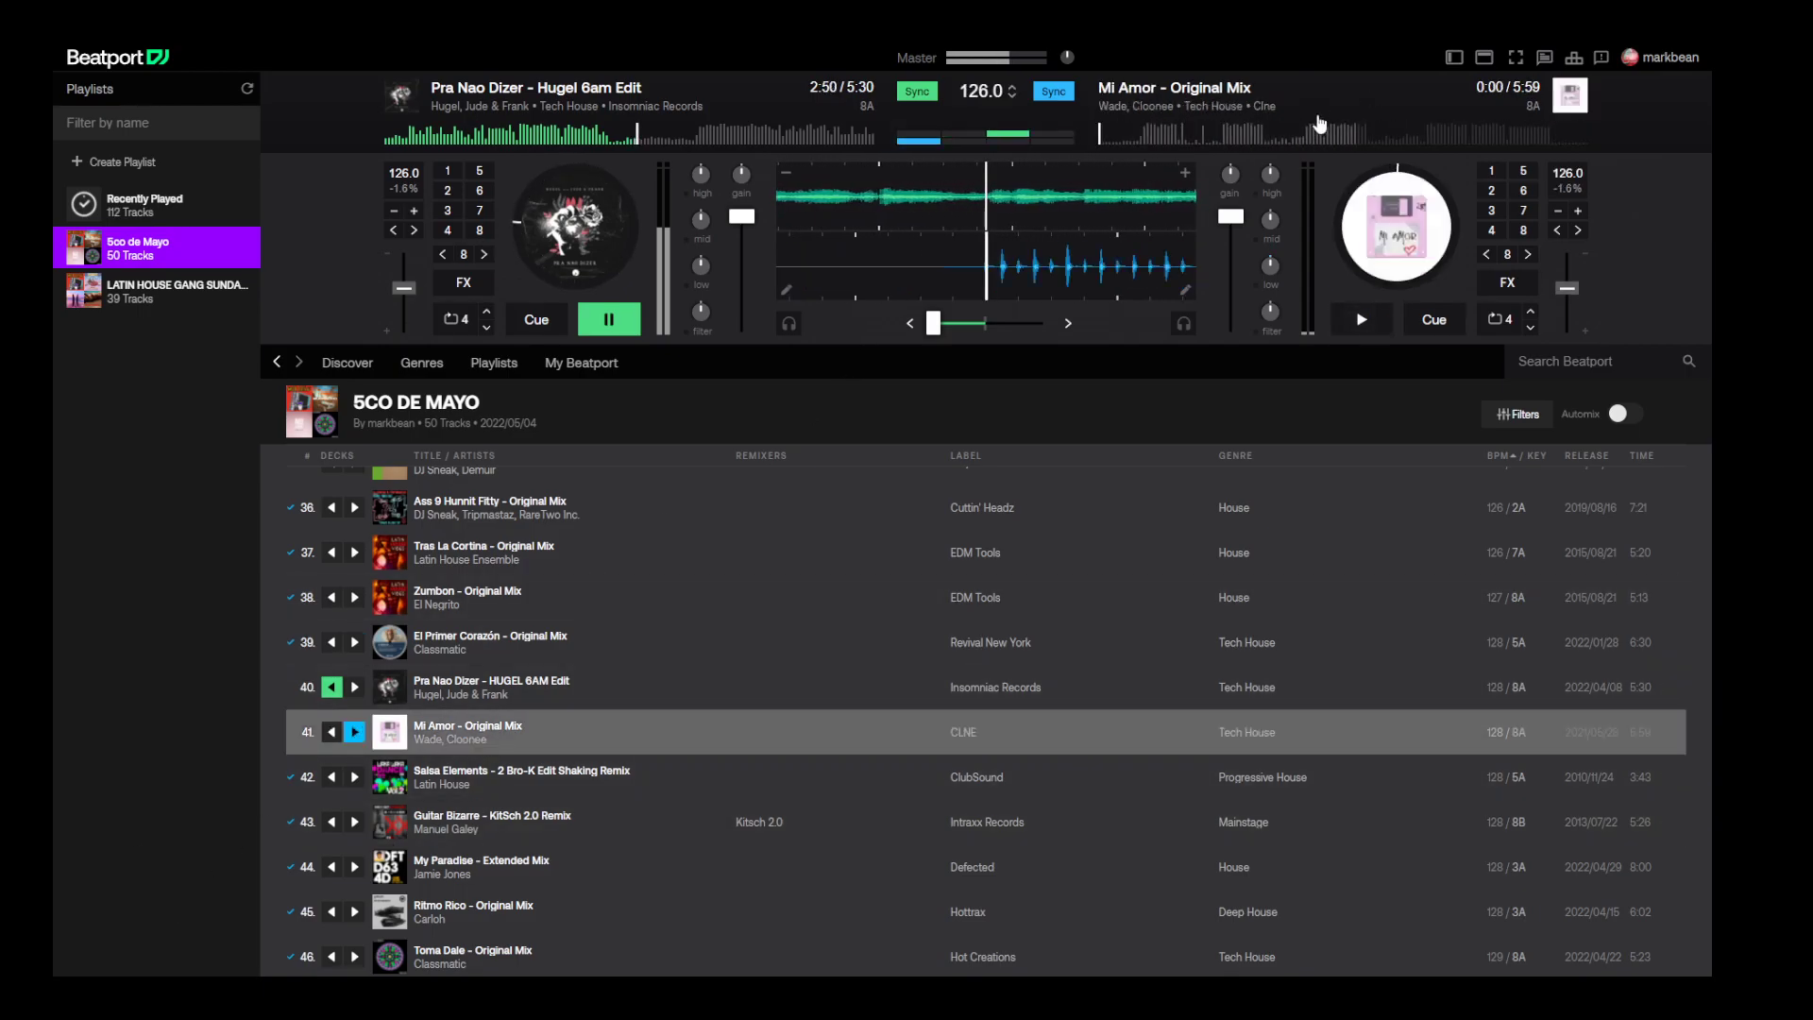
click(1364, 320)
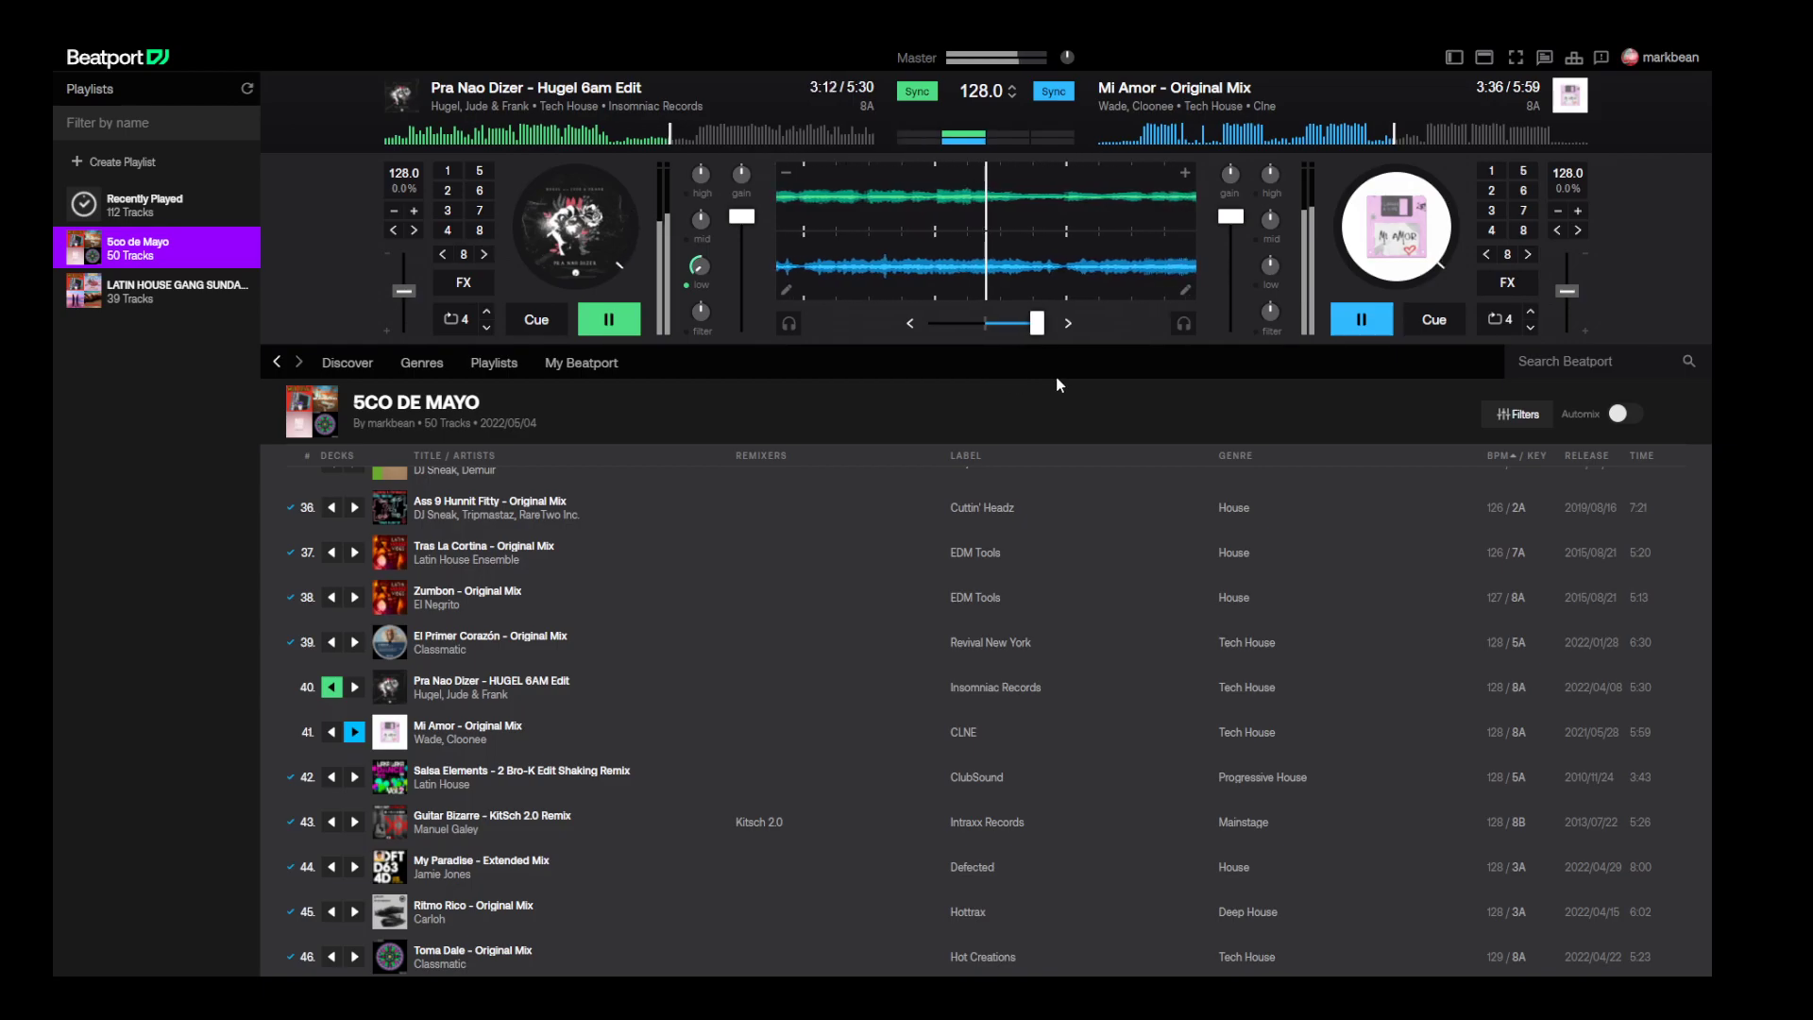
click(609, 321)
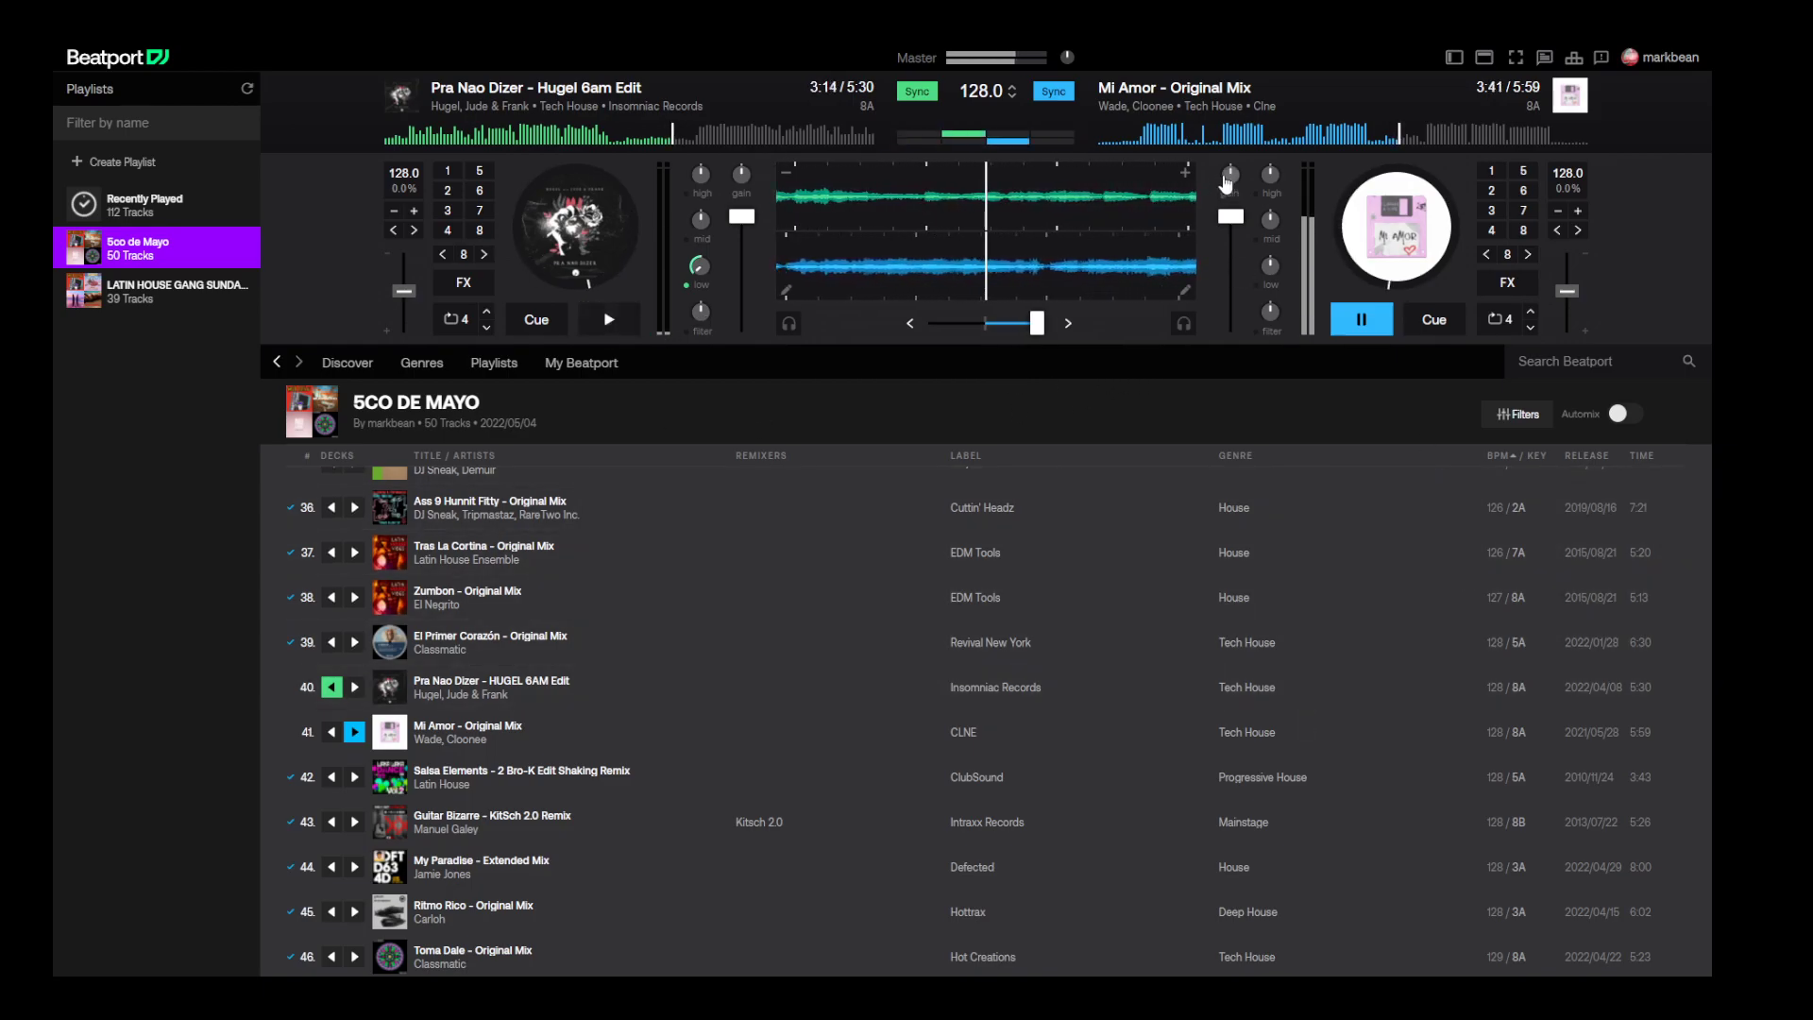
drag(1271, 266, 1249, 273)
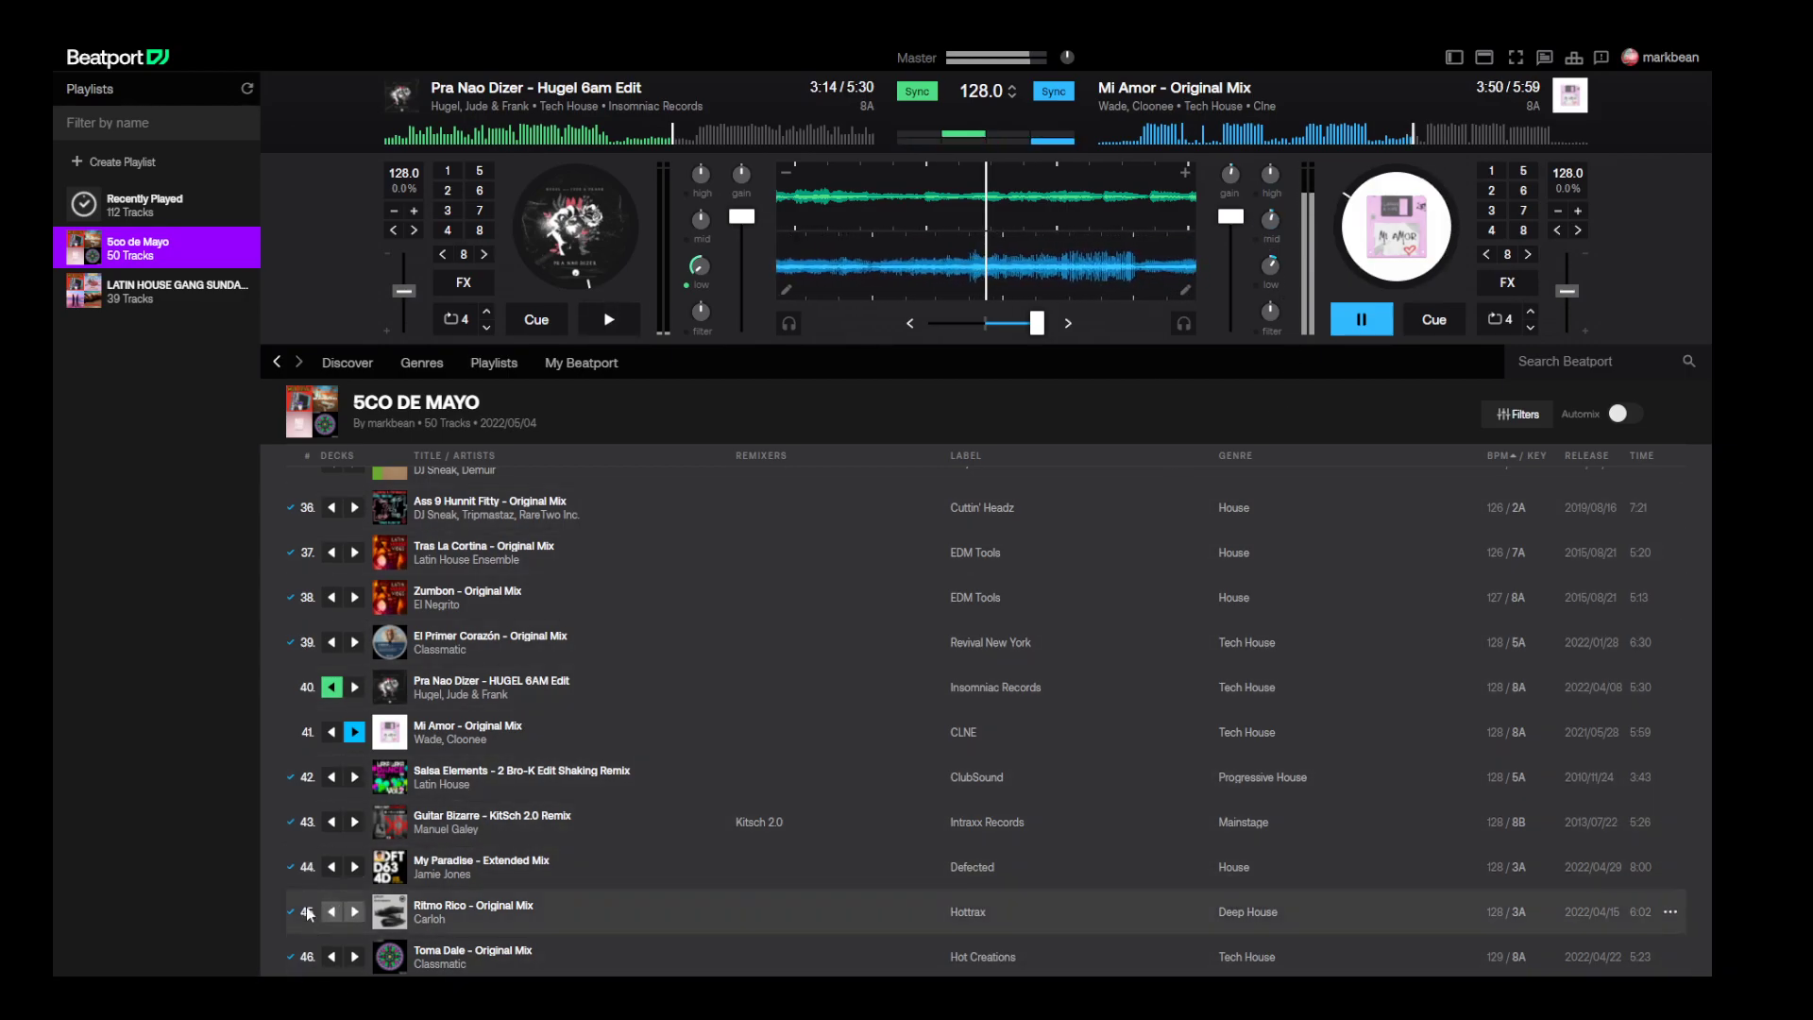
- Load "Stars - Original Mix" onto the green deck and raise the tempo to 130 BPM
scroll(332, 858, down, 2)
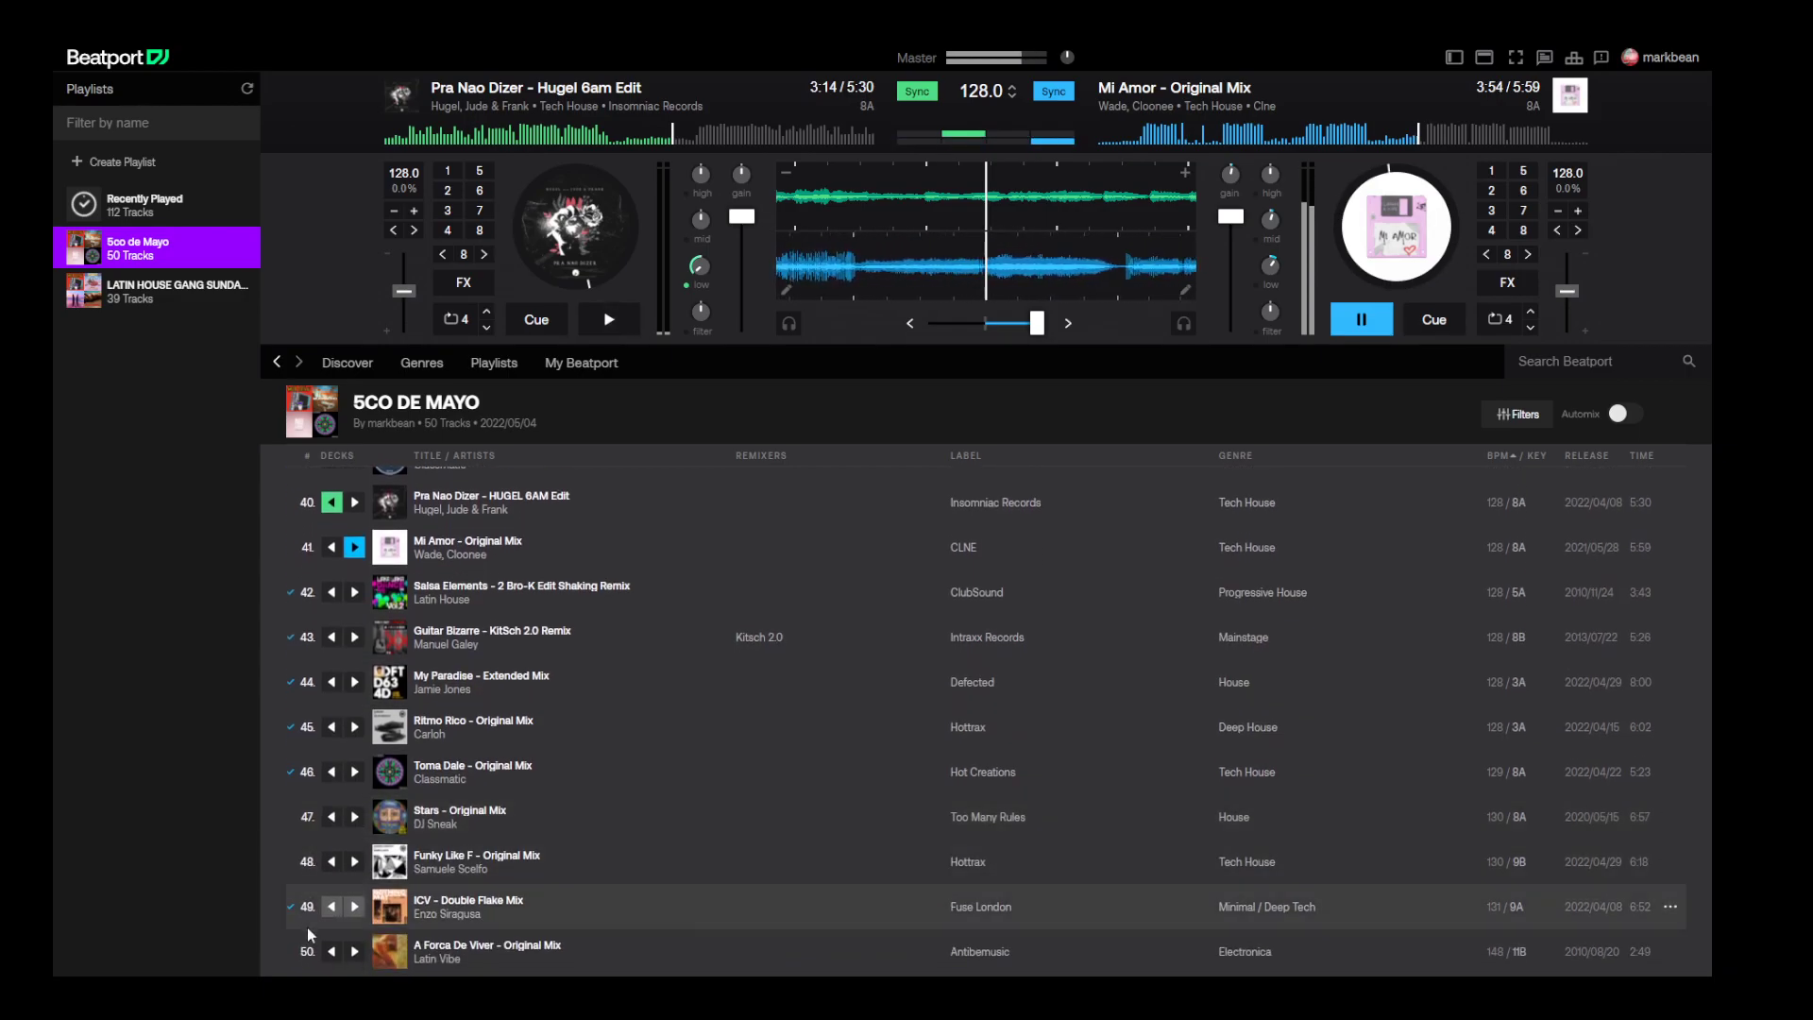
click(330, 818)
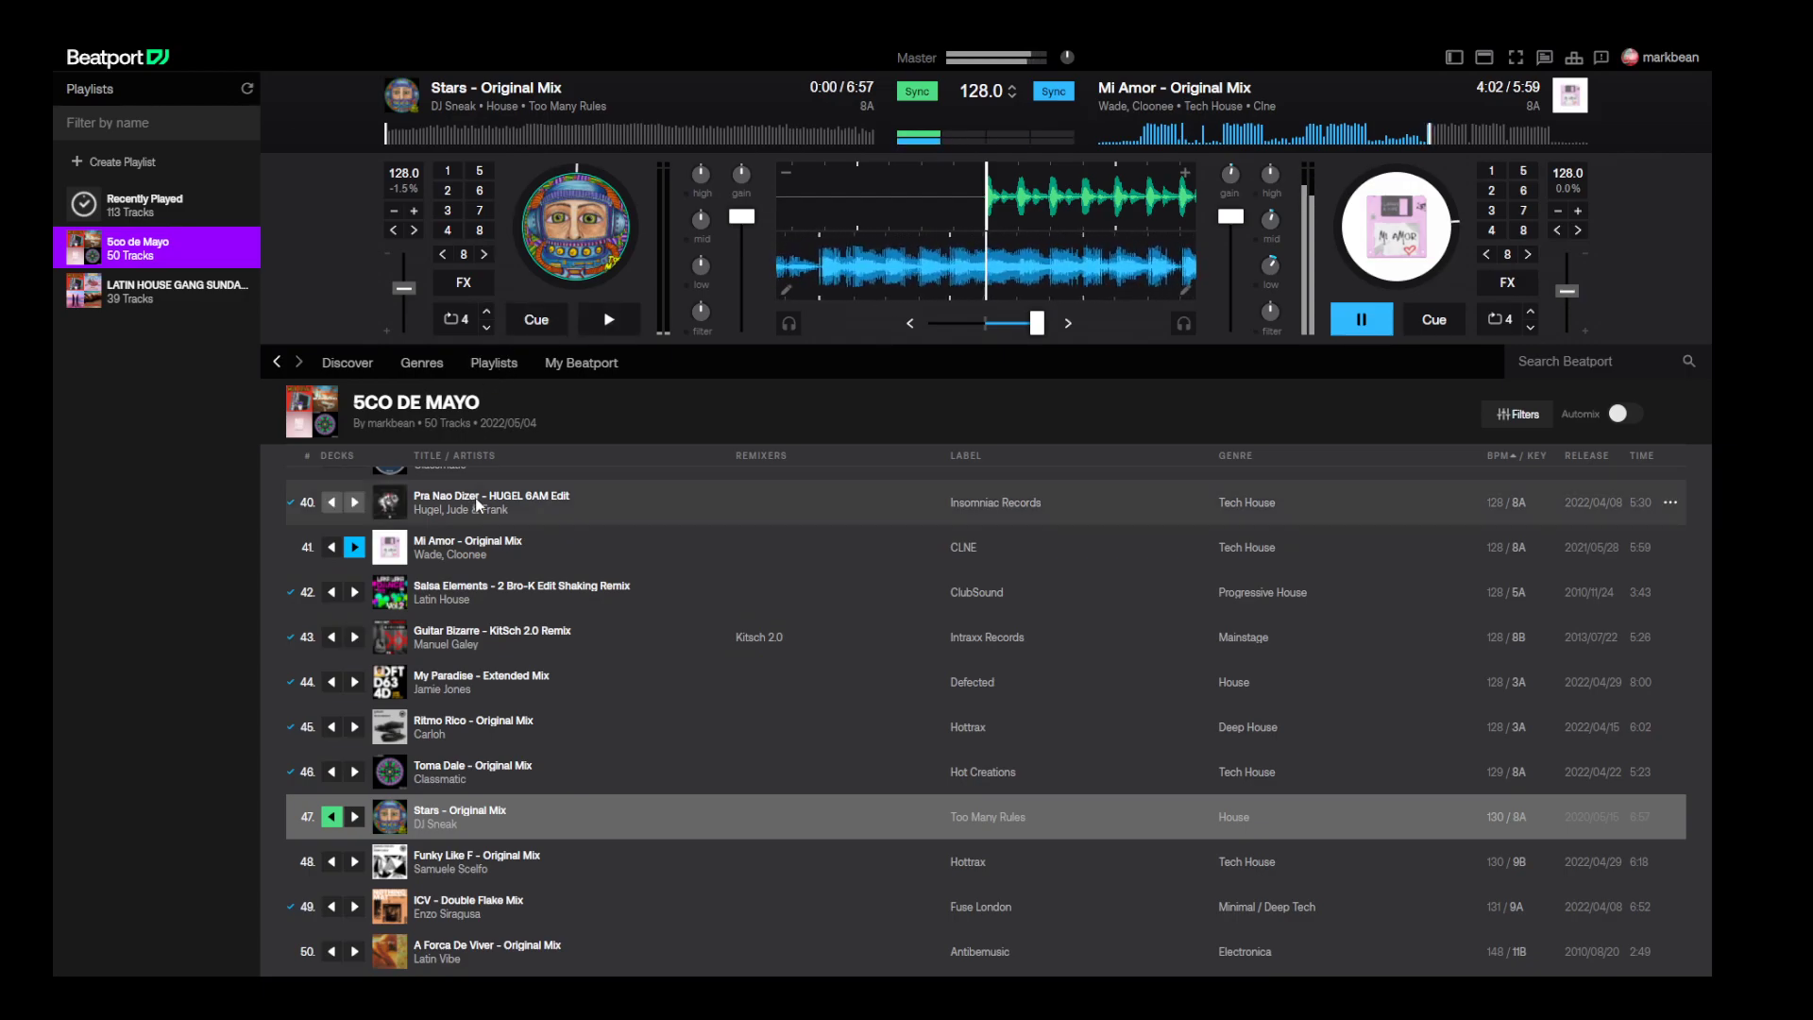
click(394, 211)
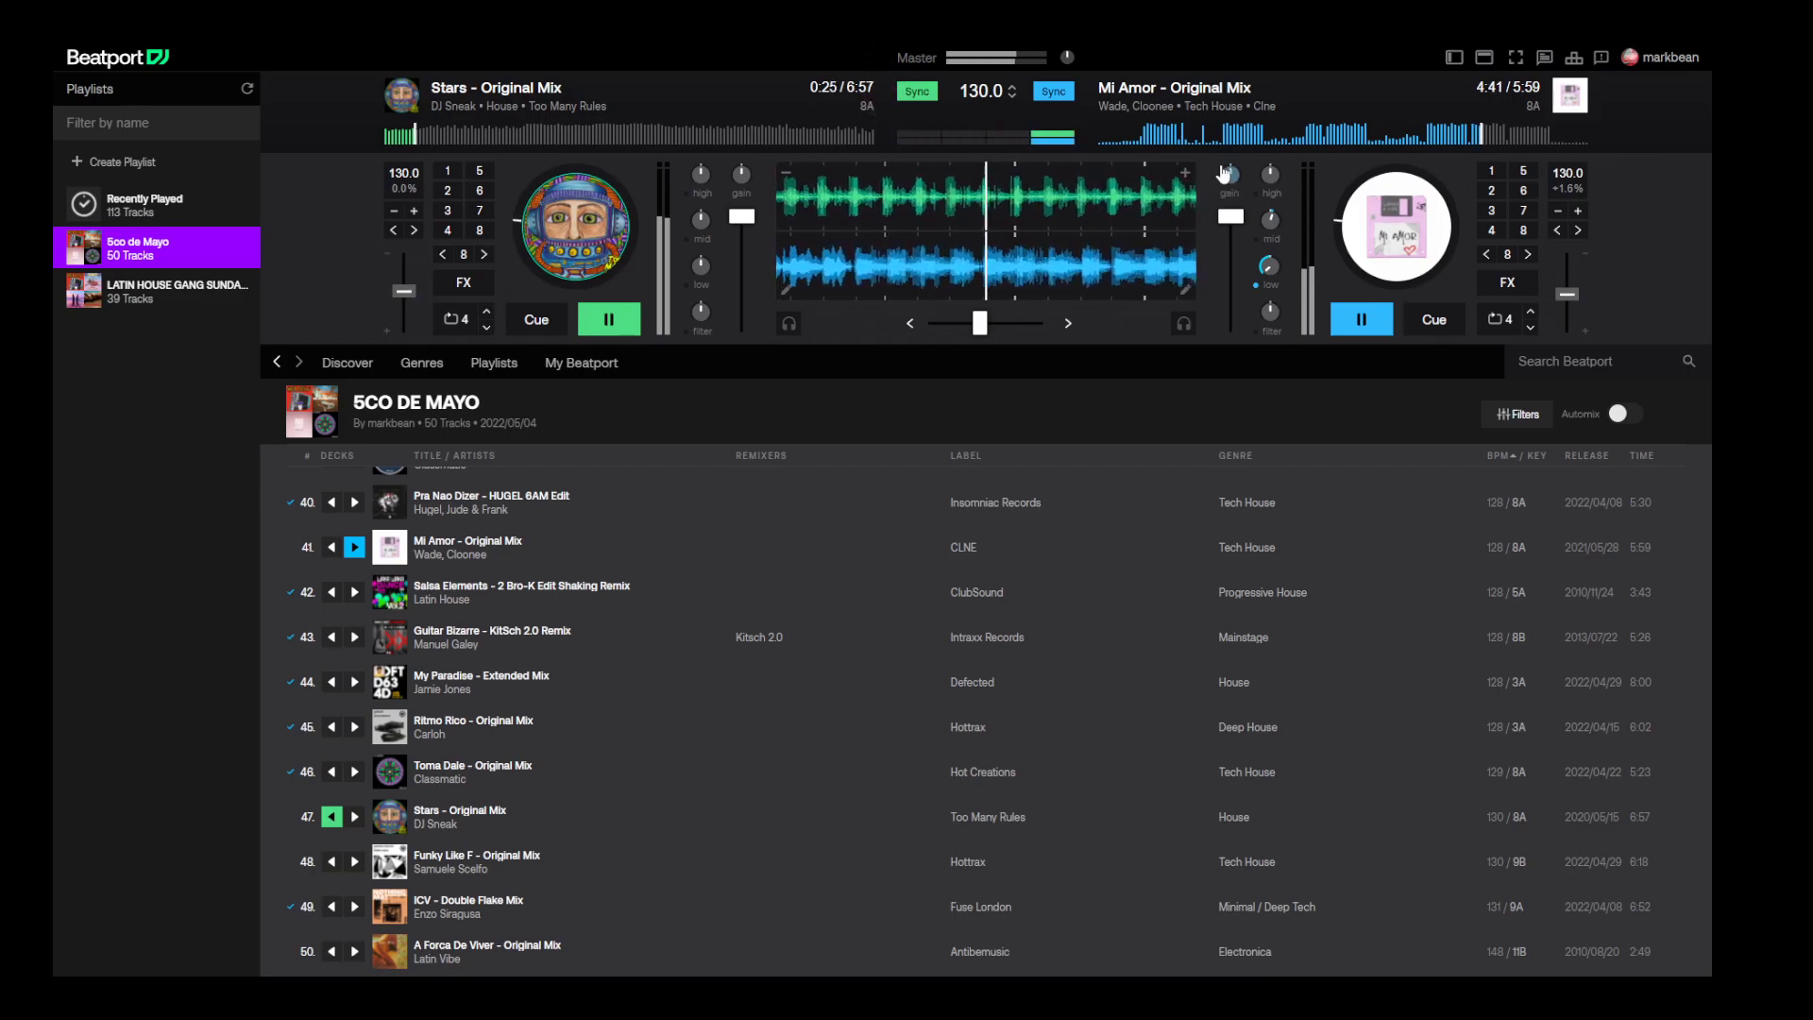
- Dip and restore the blue volume, then transition fully to green for "Stars" and stop the blue deck
drag(1231, 215, 1237, 246)
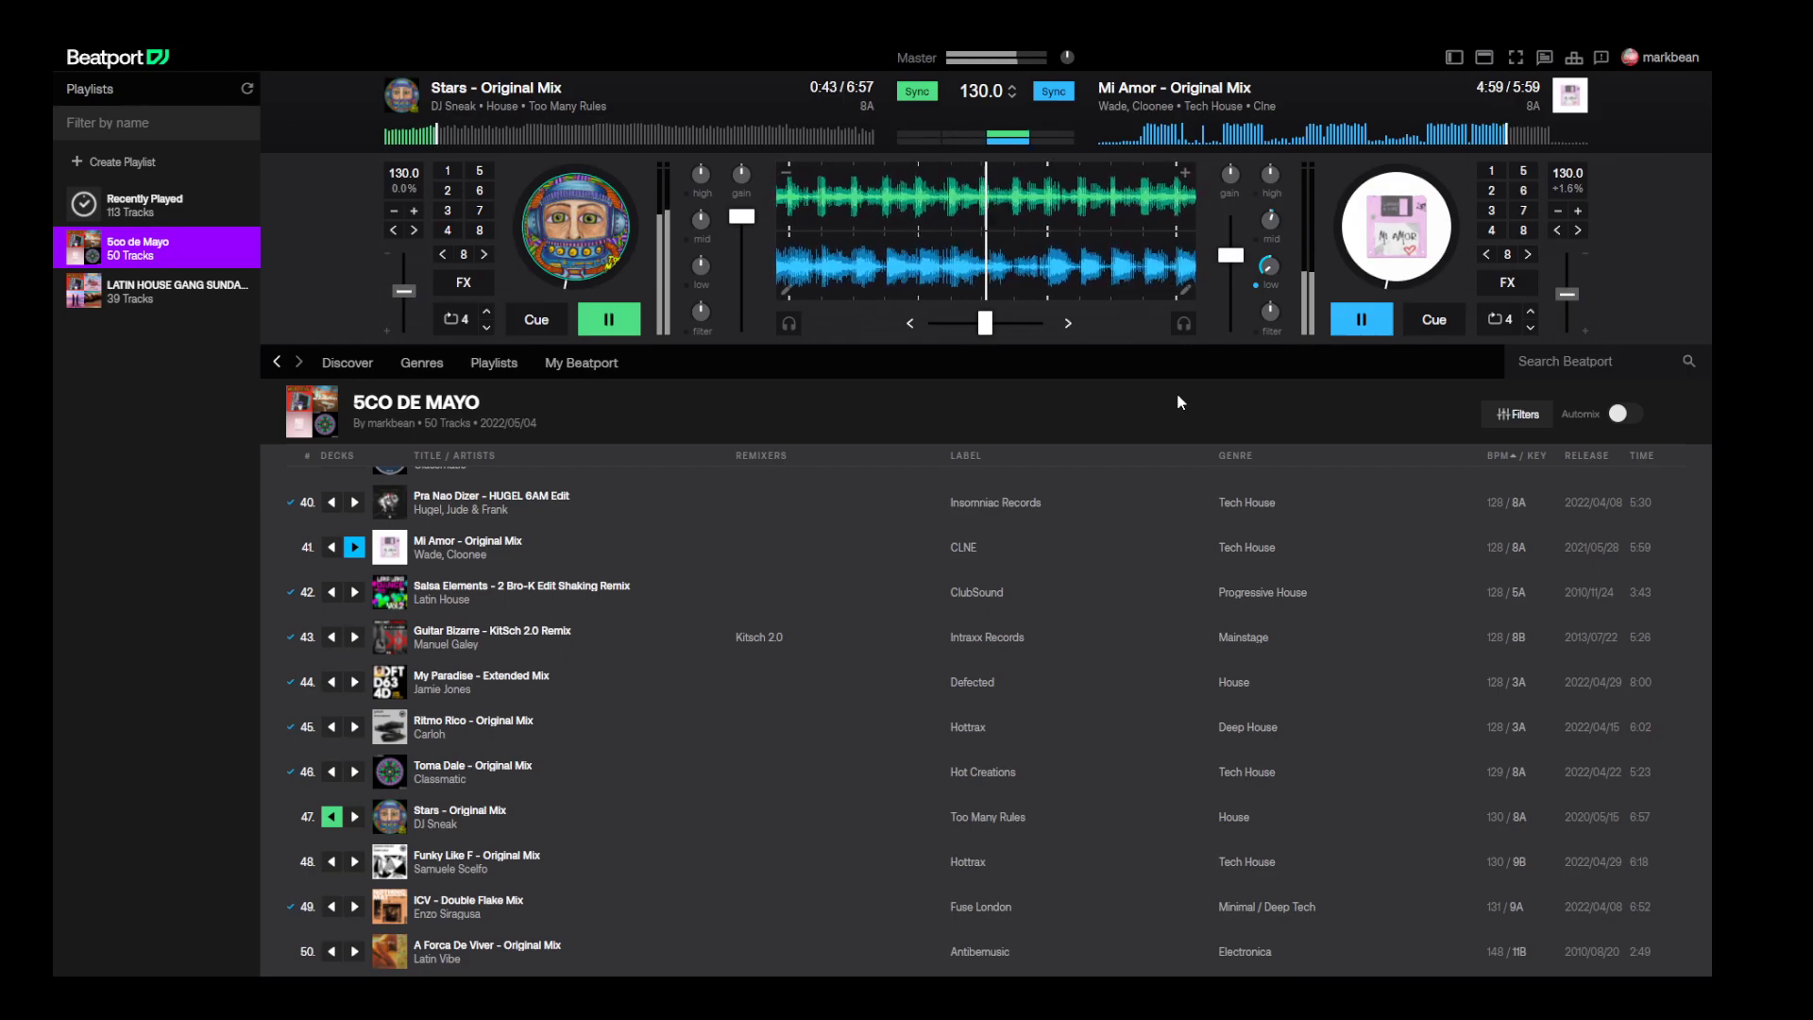
drag(1231, 255, 1230, 216)
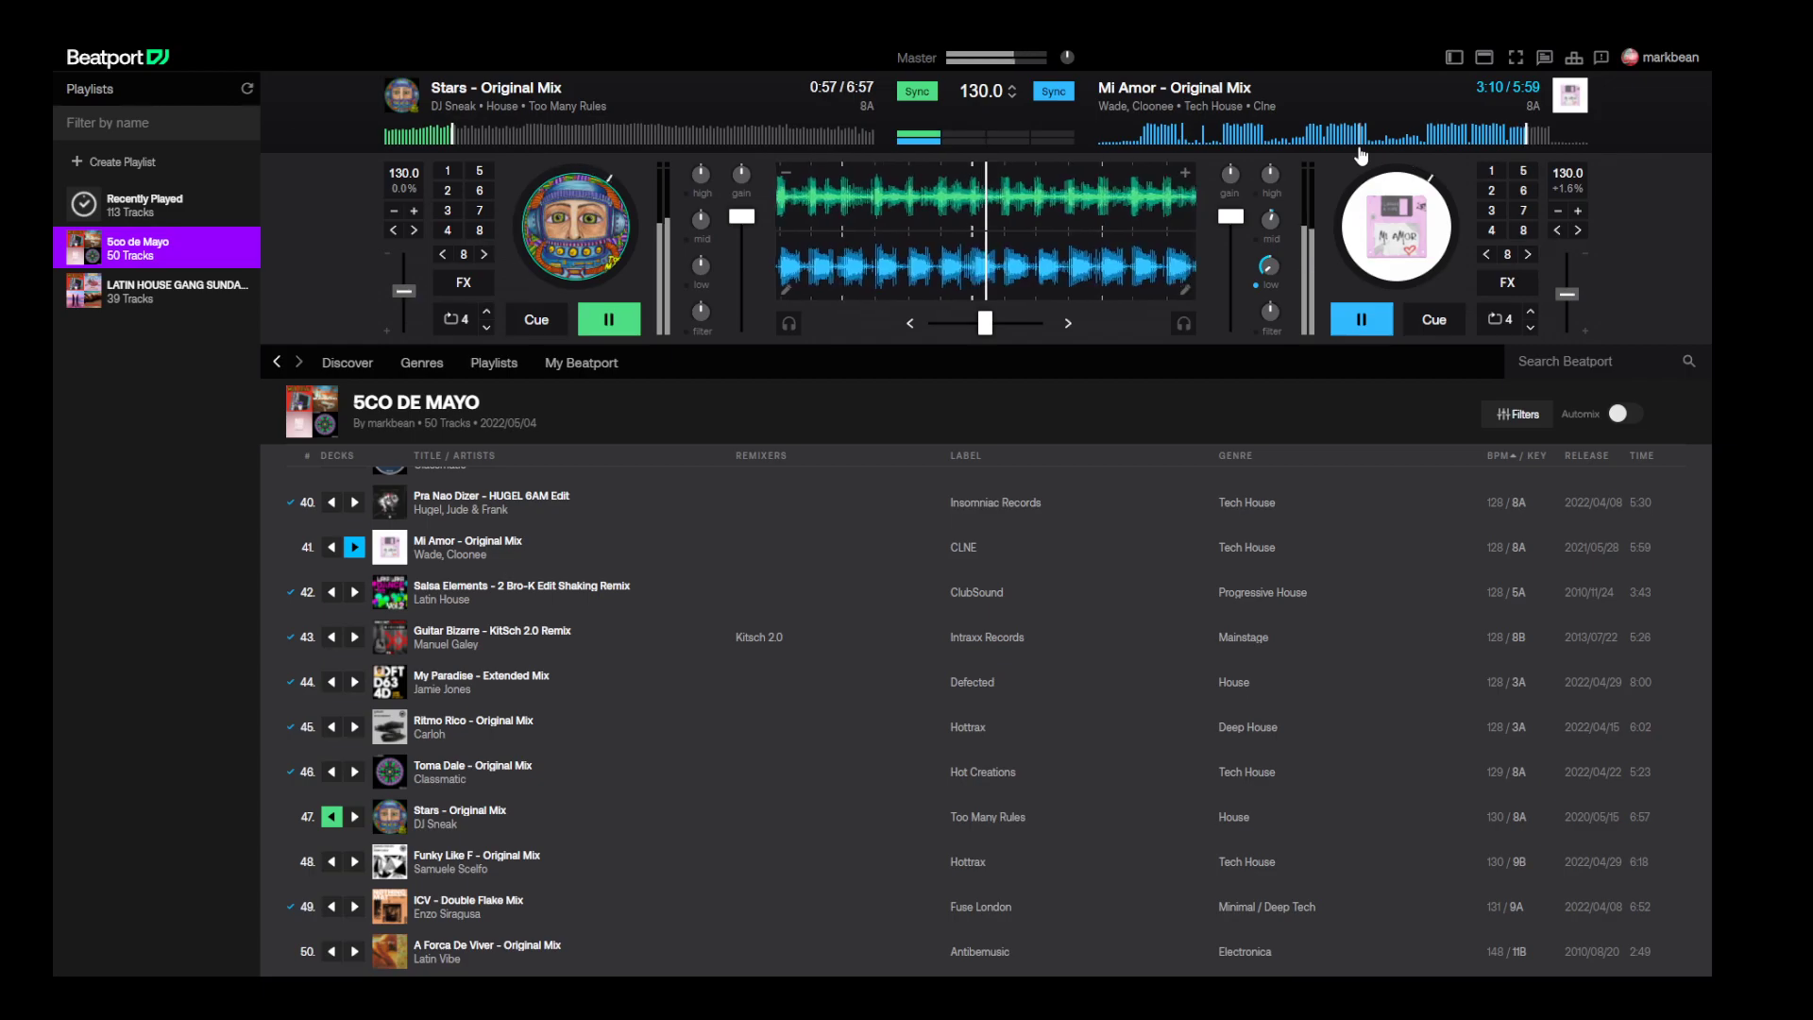
drag(985, 322, 885, 316)
key(space)
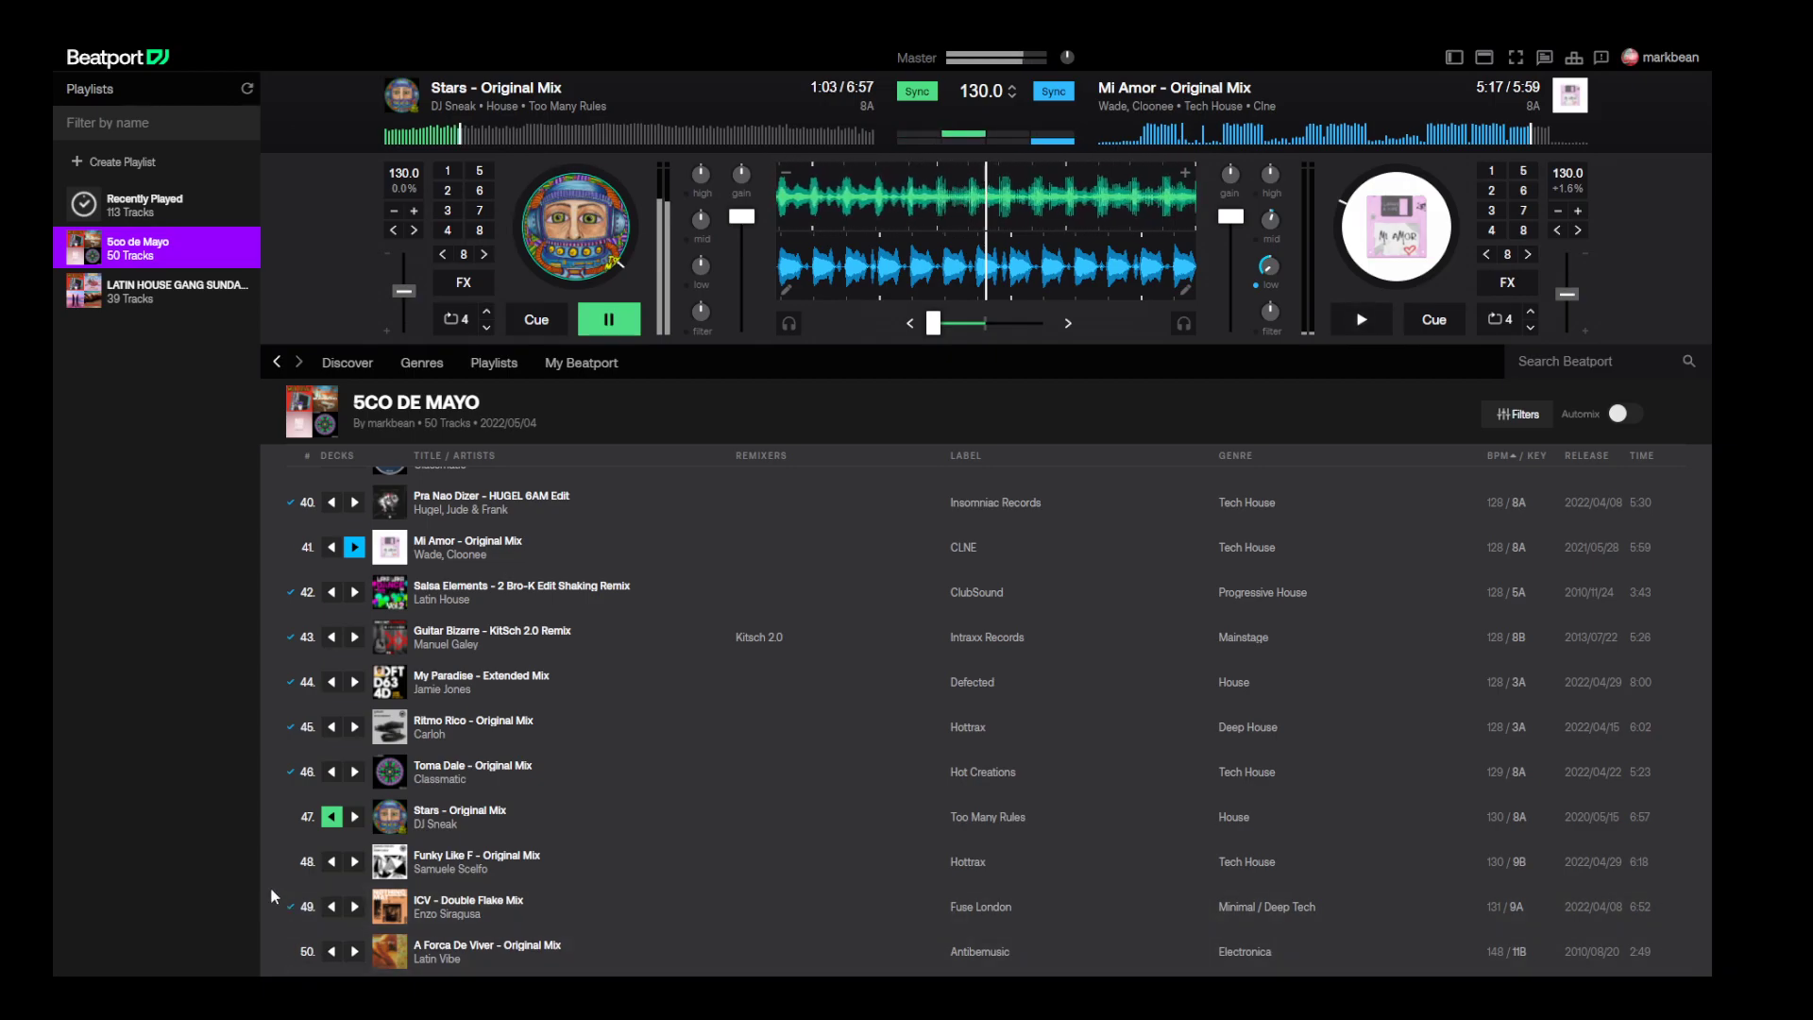
- Load "Funky Like F - Original Mix" onto the blue deck and turn off sync
click(354, 863)
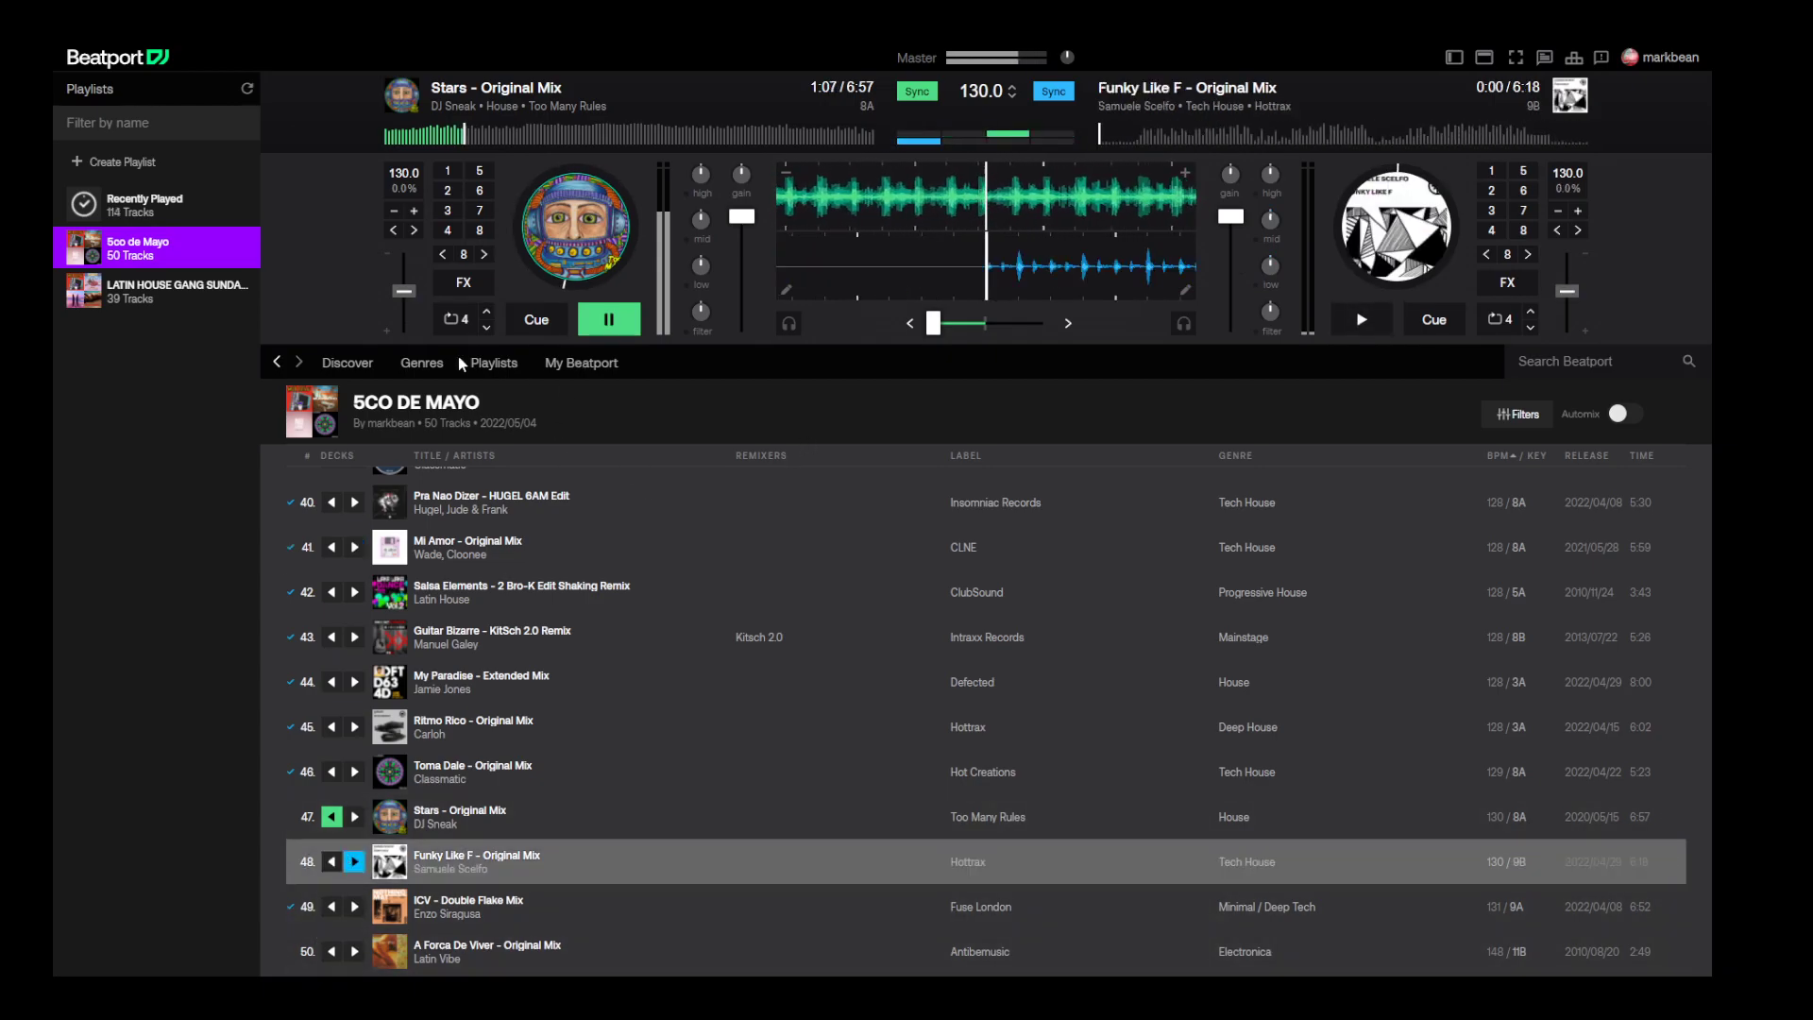
click(1051, 92)
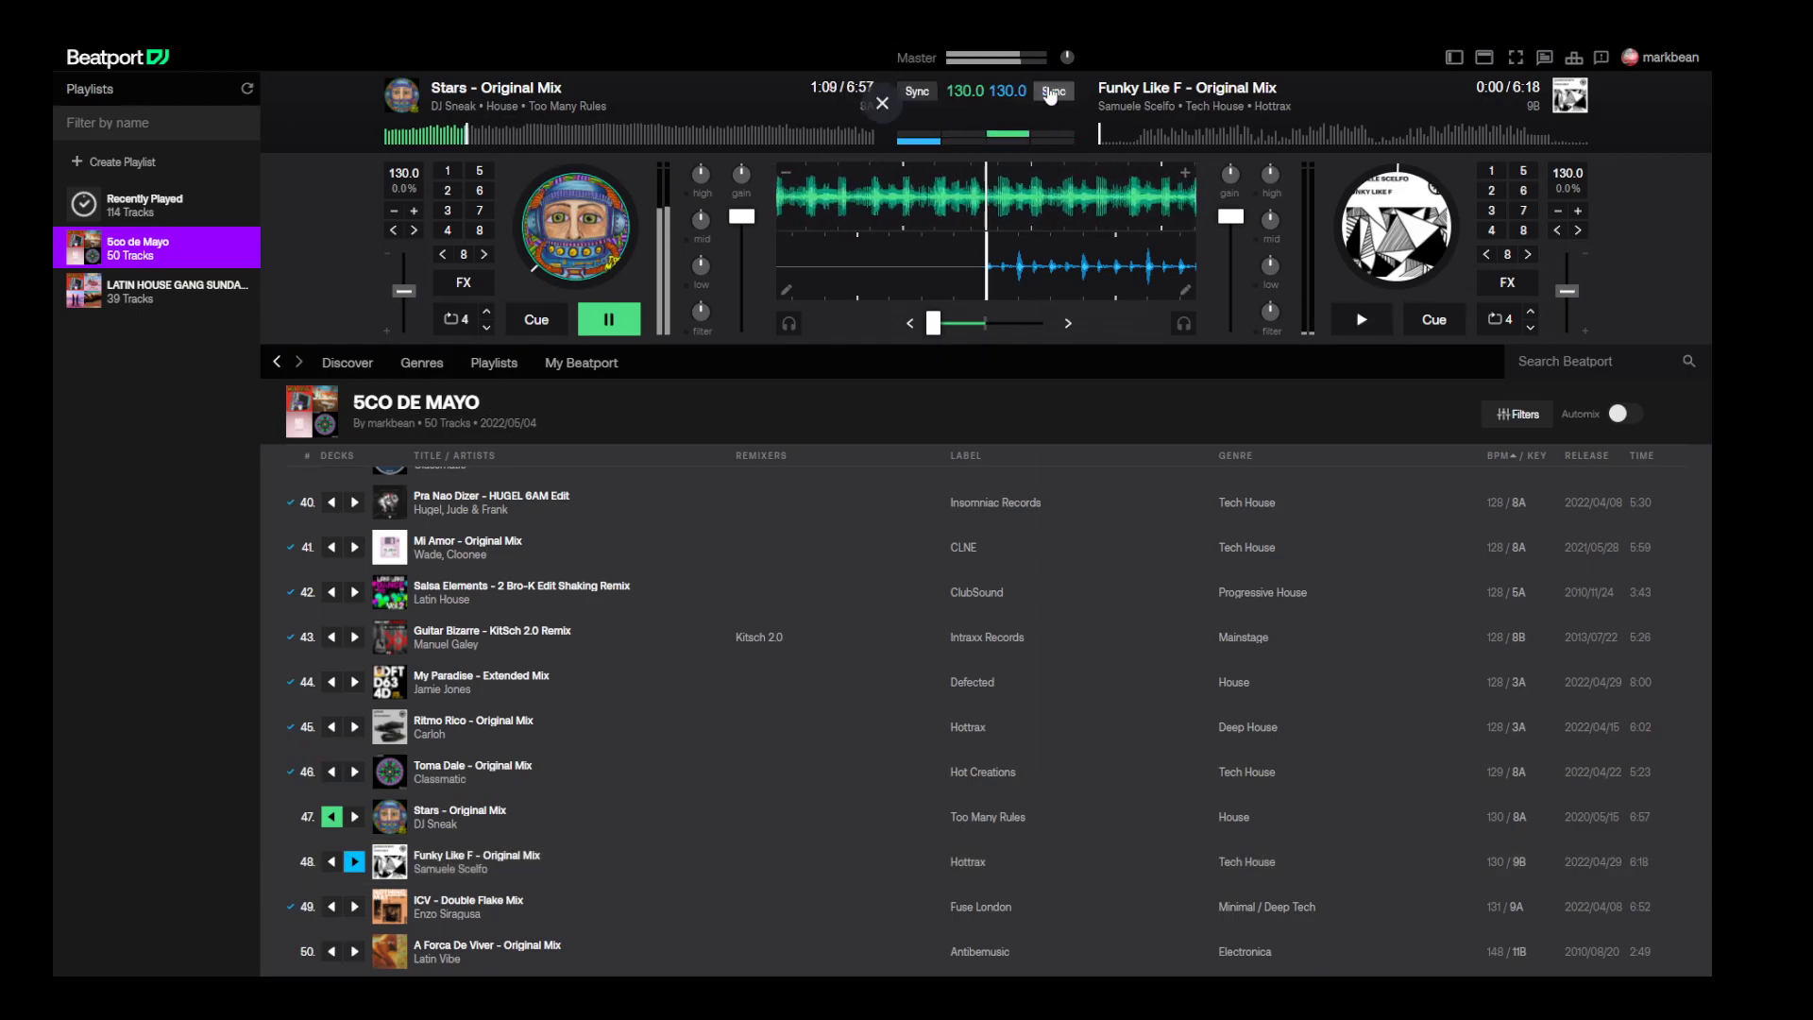
- Start "Funky Like F - Original Mix" from about 1:58 on the blue deck and blend it in with the green deck's lows cut
click(1255, 139)
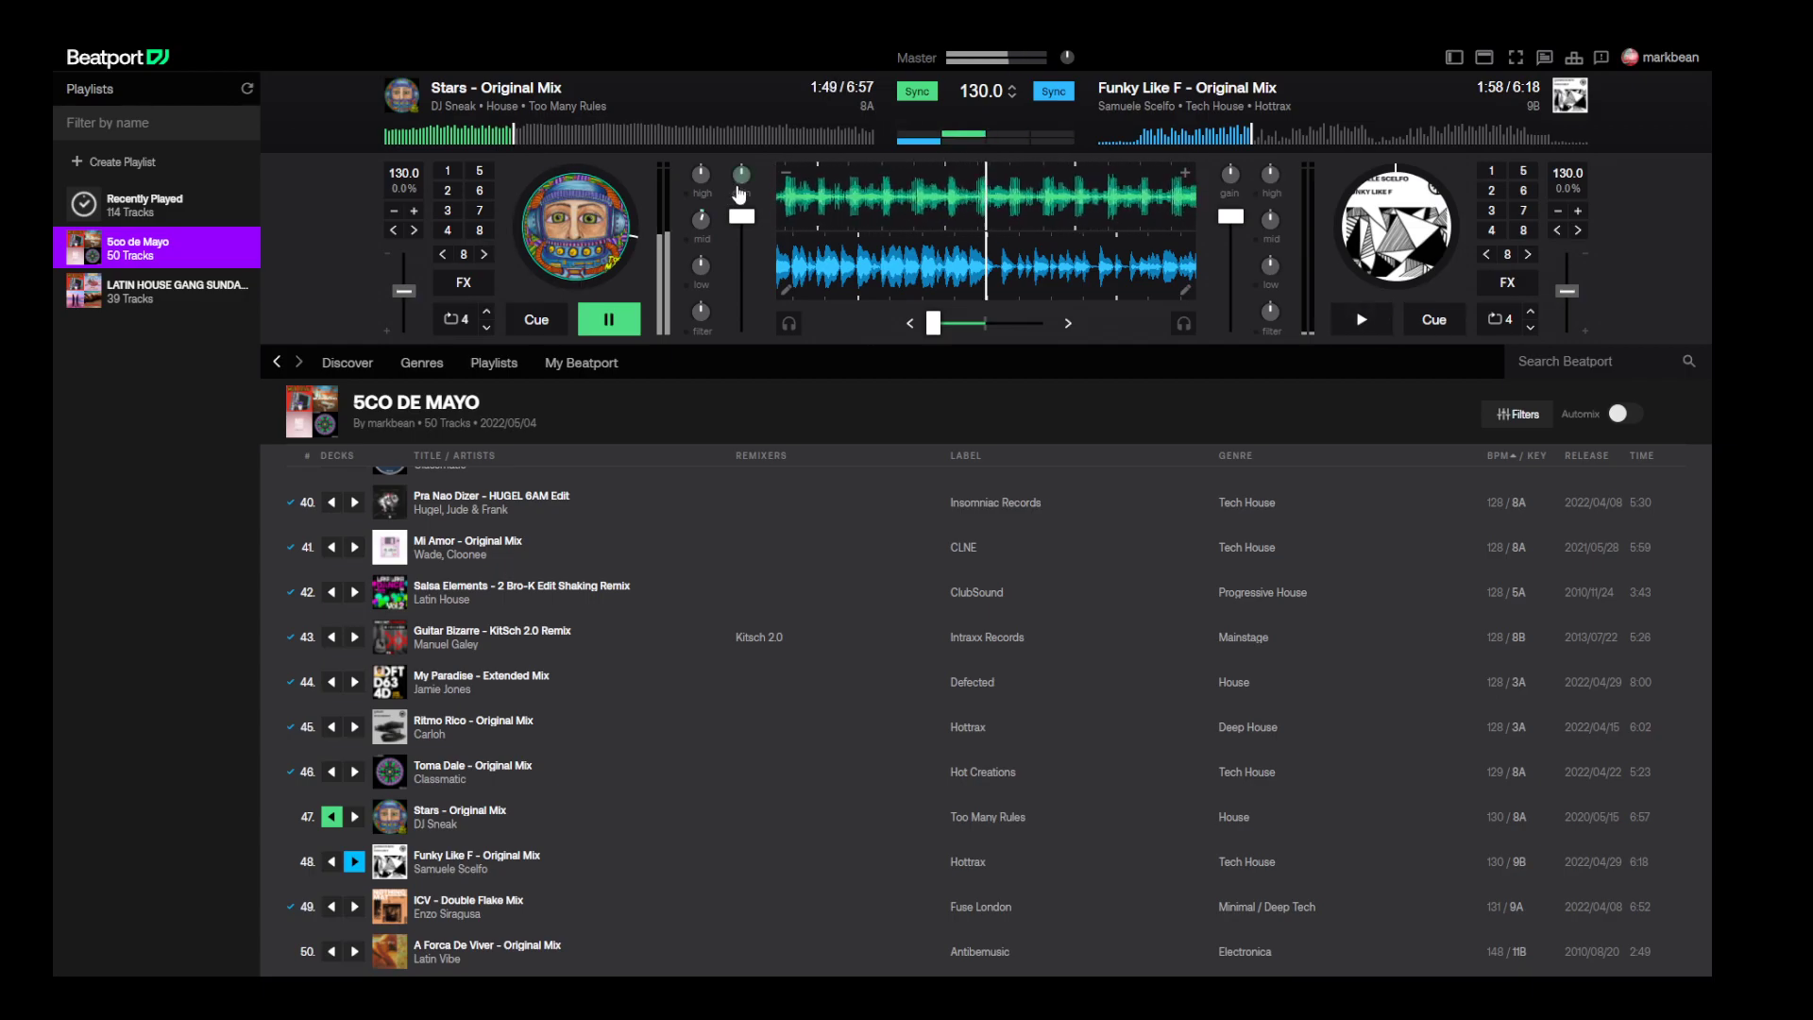
key(space)
drag(933, 323, 980, 323)
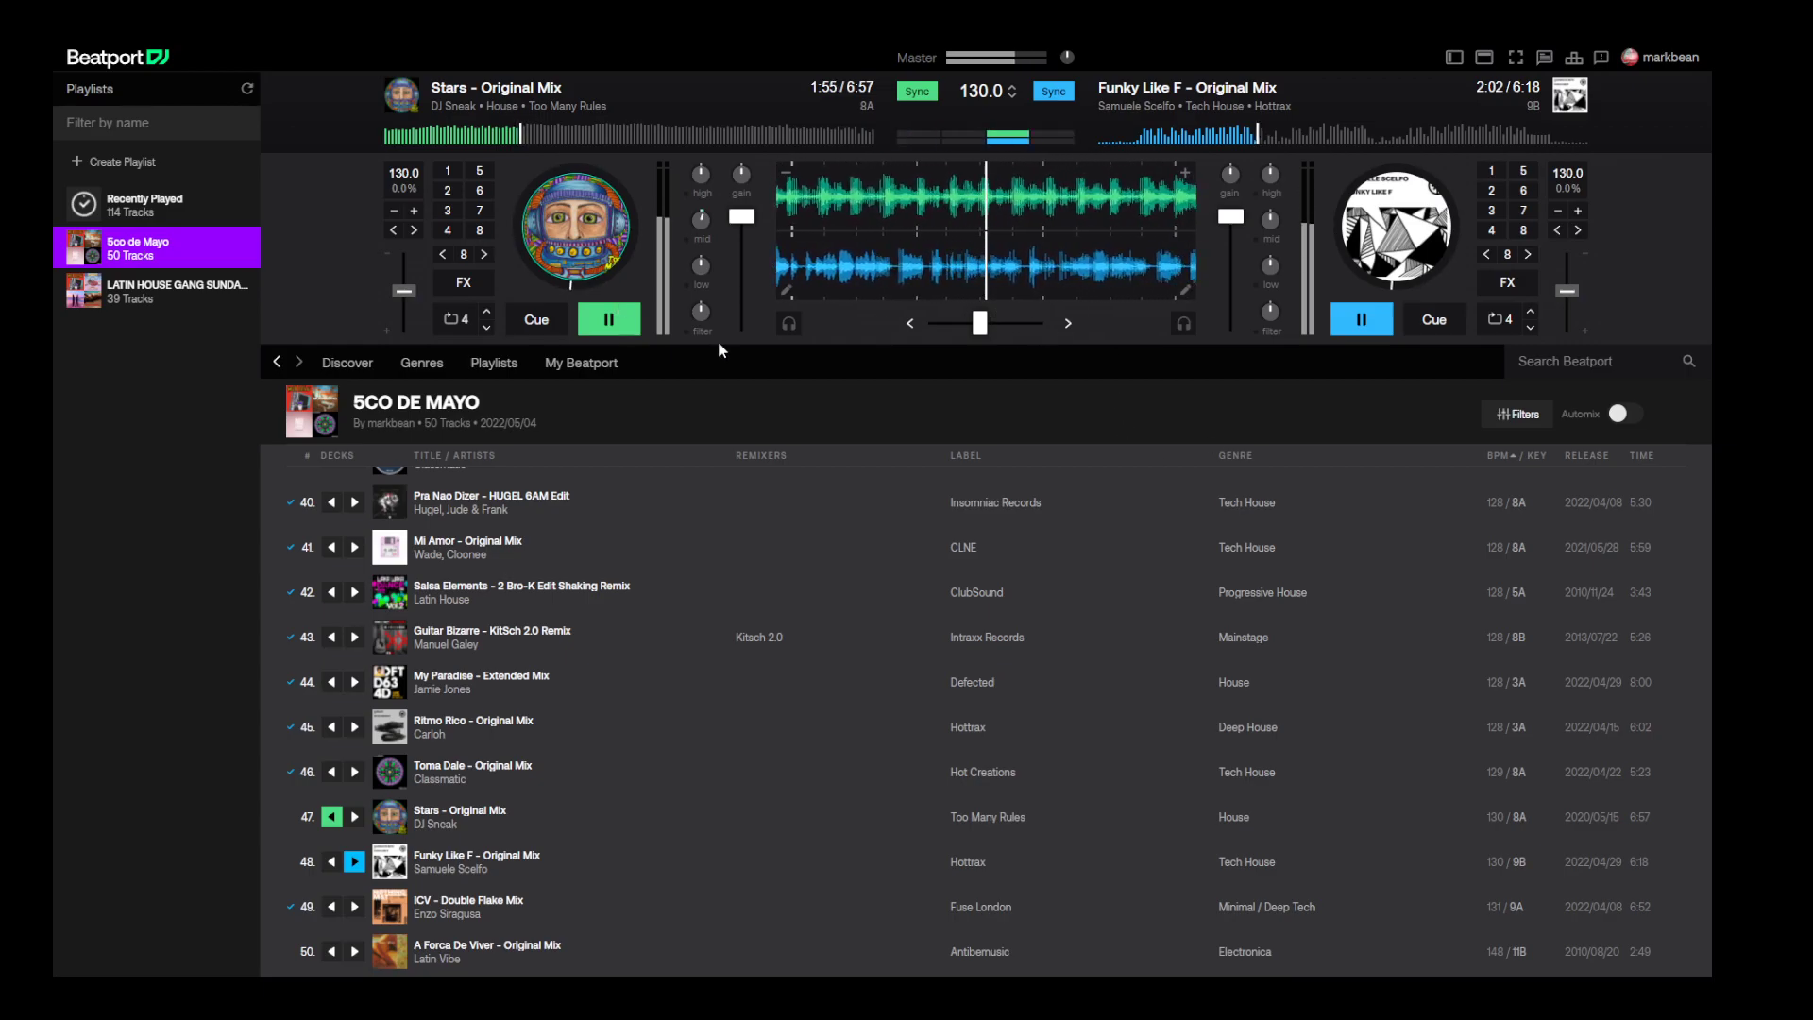
drag(701, 265, 699, 284)
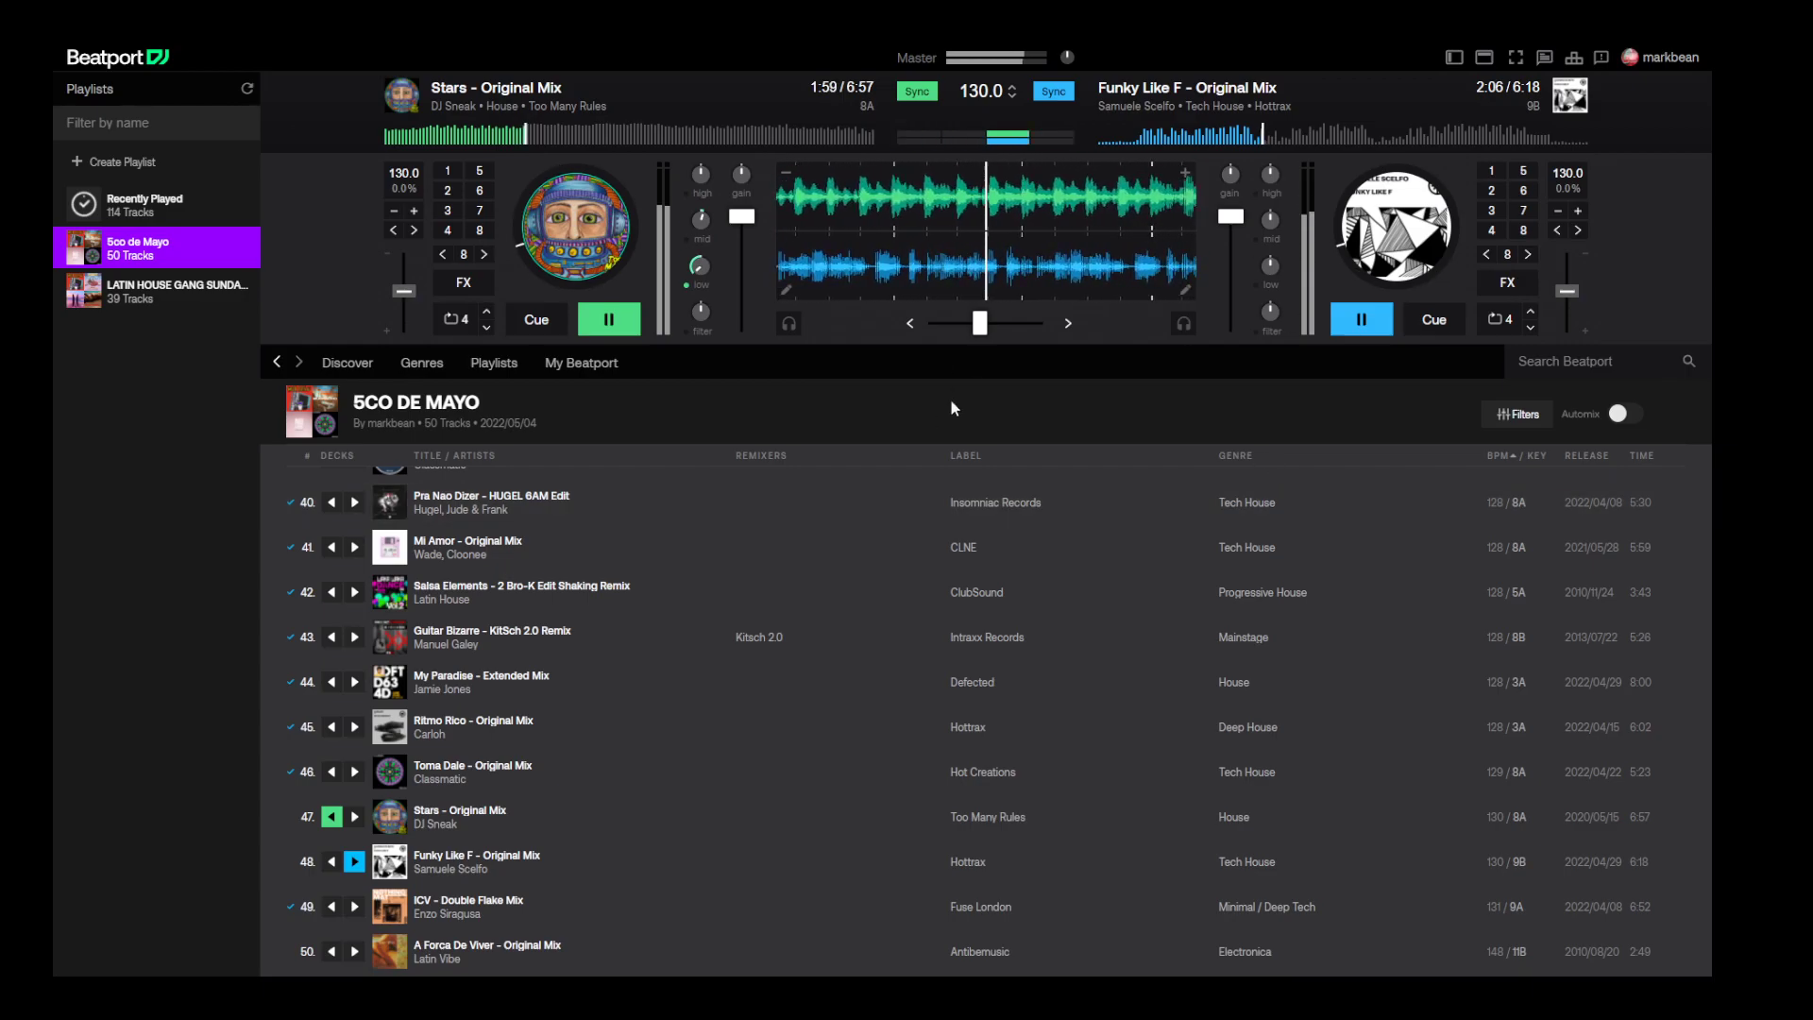
- Move the crossfader fully to the blue deck for "Funky Like F" and stop "Stars" on the green deck
drag(981, 323, 985, 323)
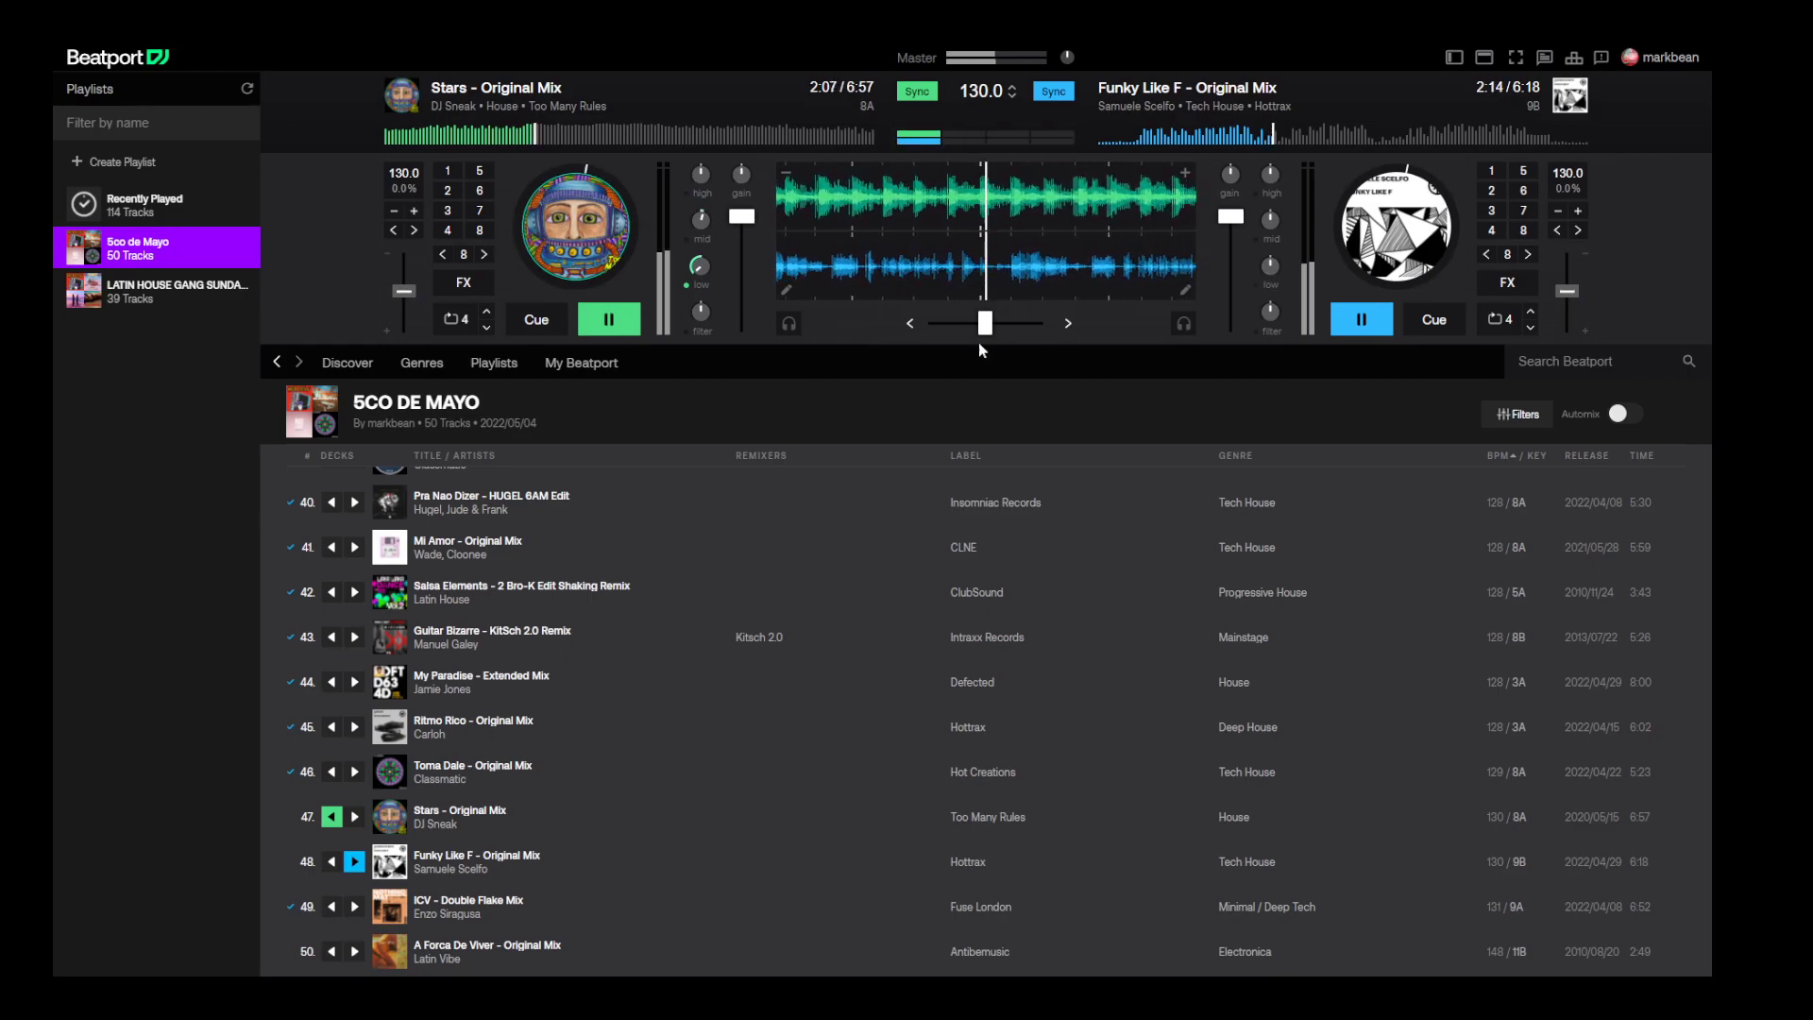
click(1008, 323)
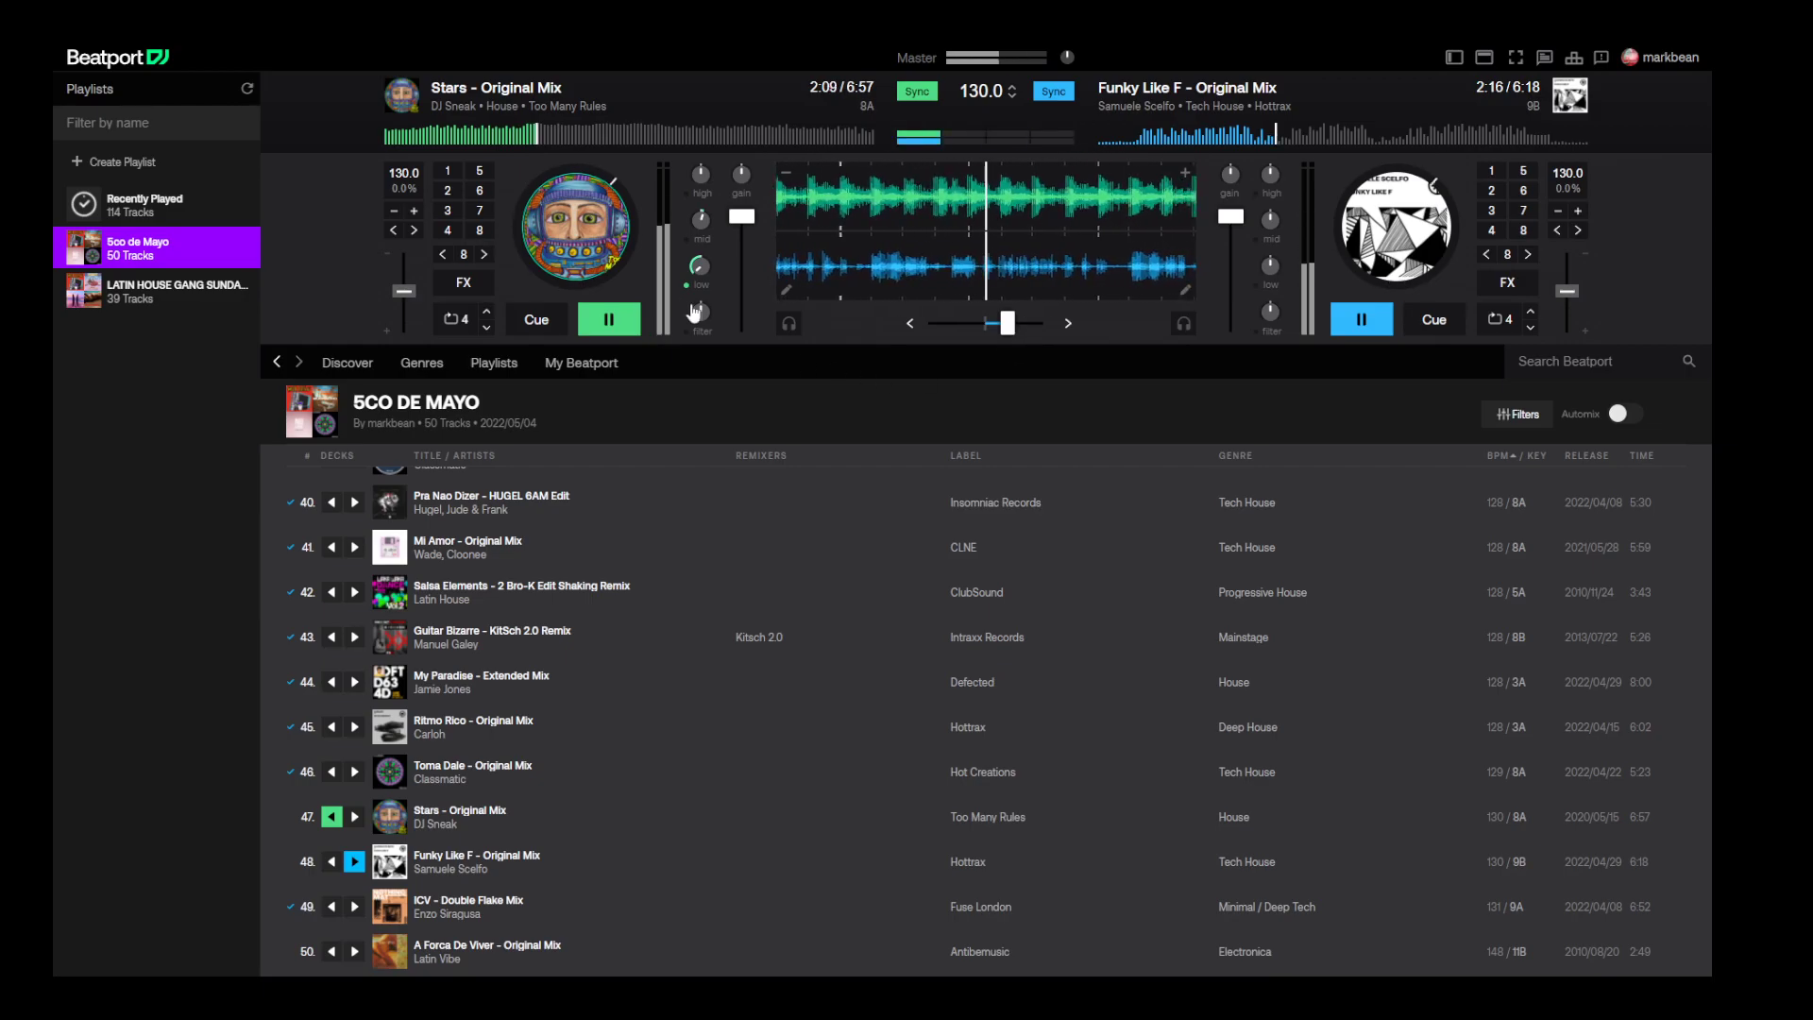
click(985, 322)
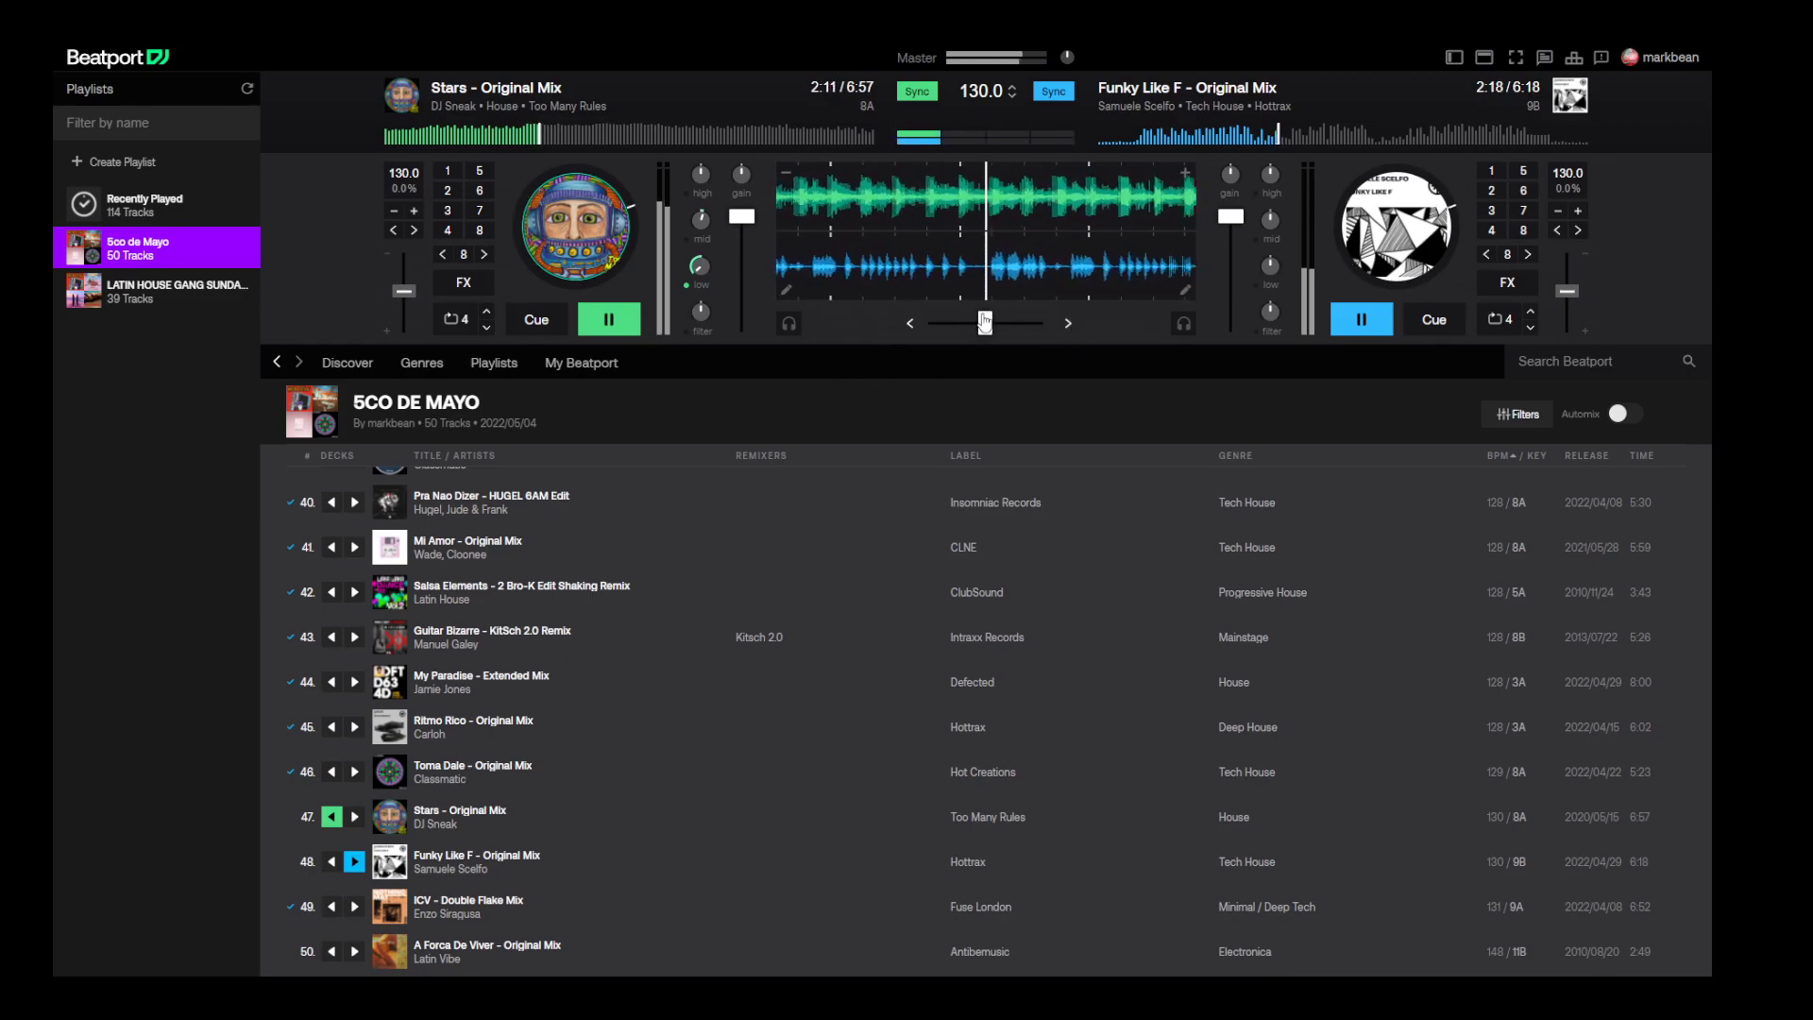
drag(985, 322, 1037, 323)
click(610, 319)
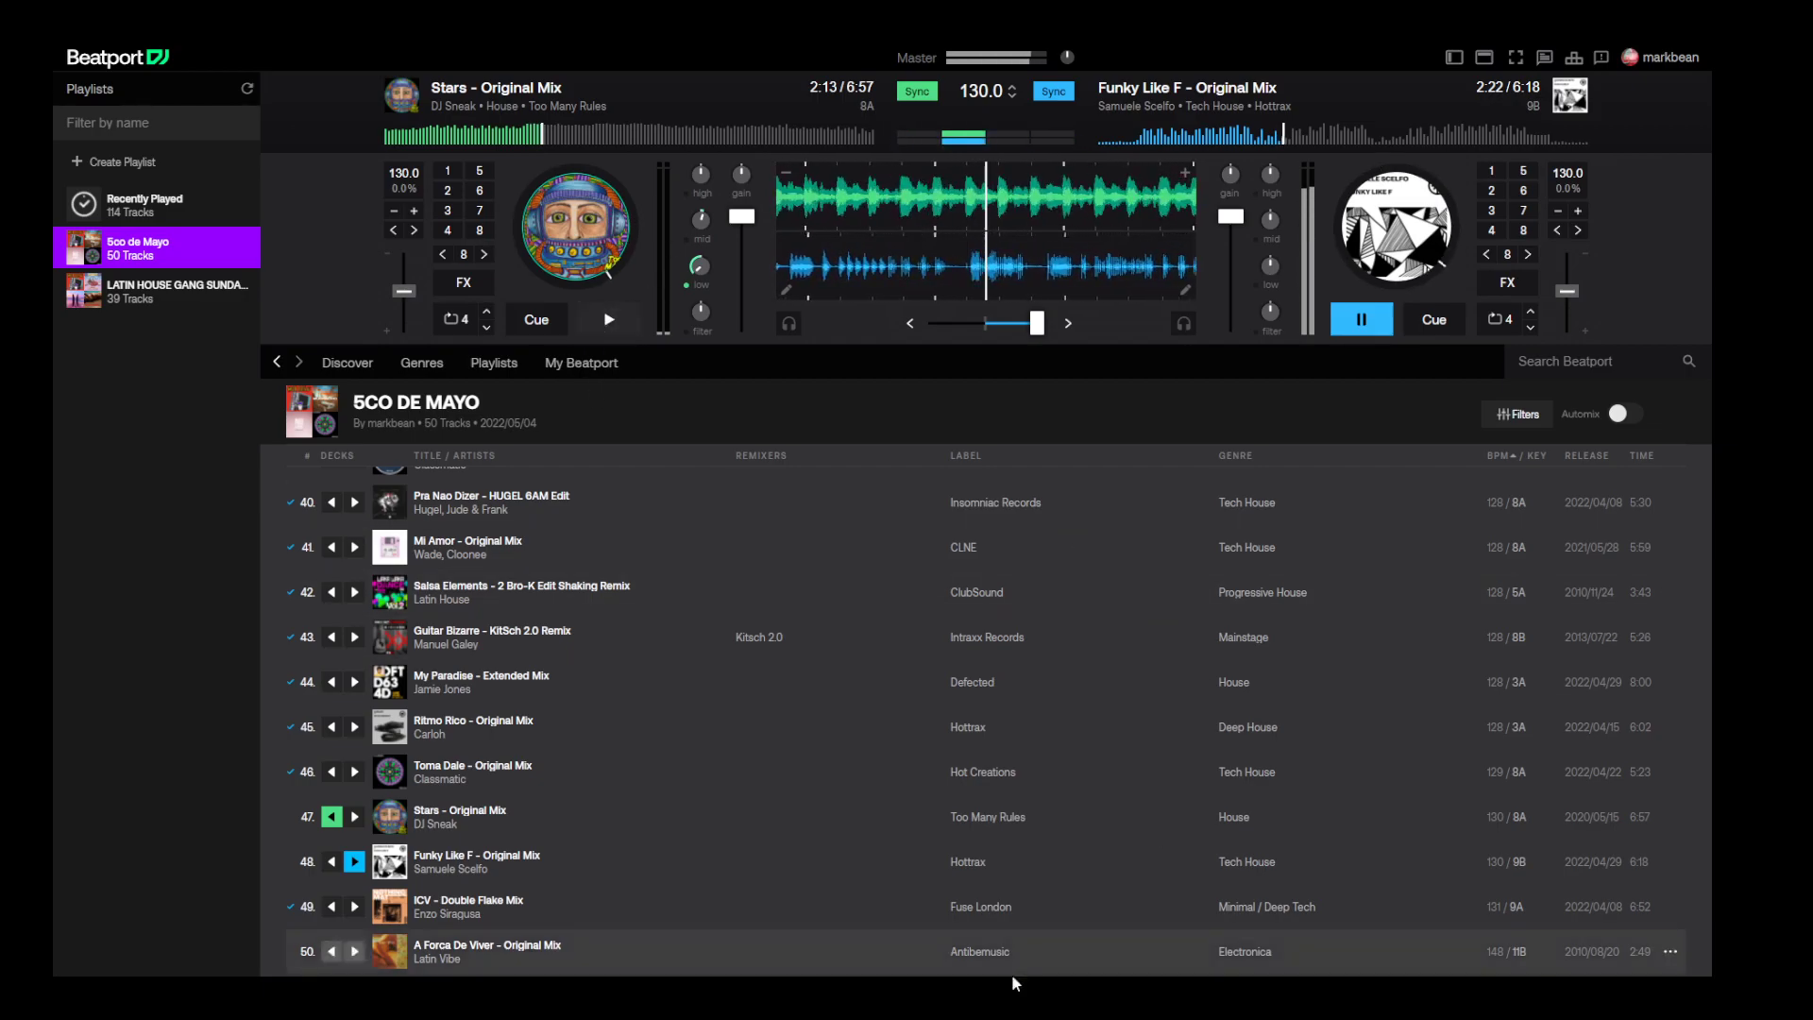
- Sort the 5co de Mayo playlist by BPM from highest to lowest
scroll(453, 586, up, 5)
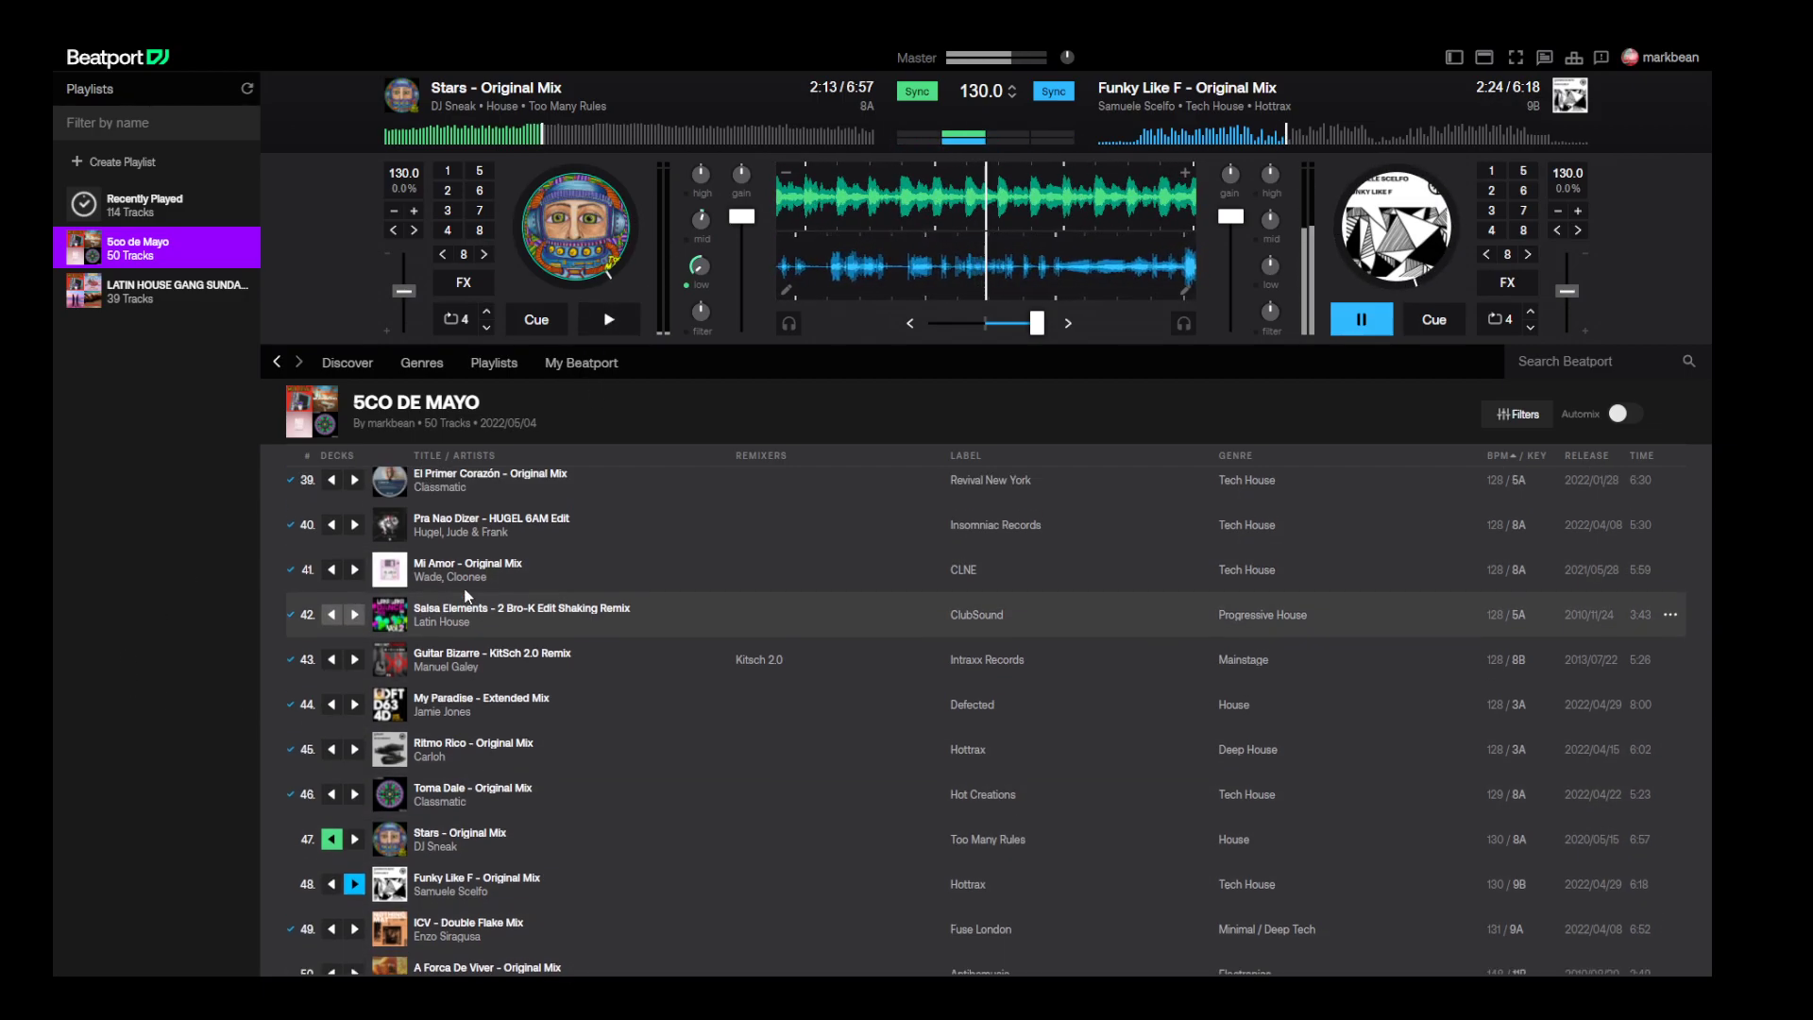
scroll(460, 569, down, 5)
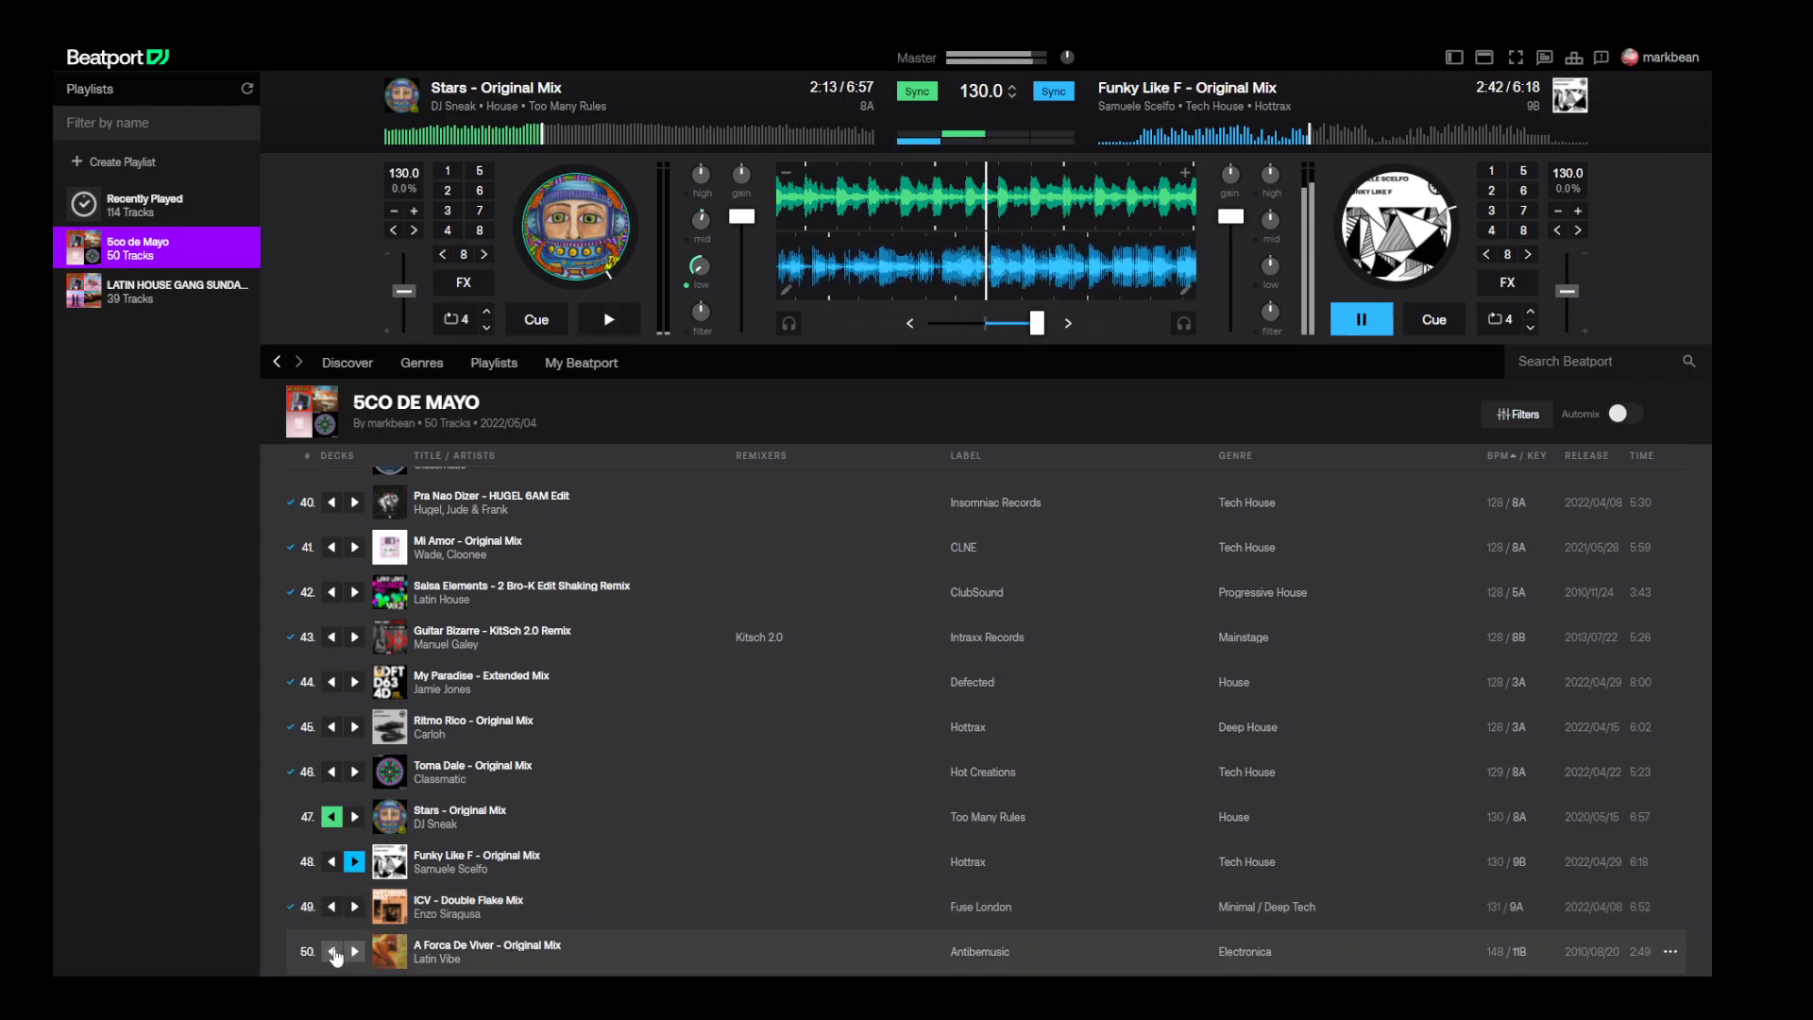
scroll(578, 784, up, 7)
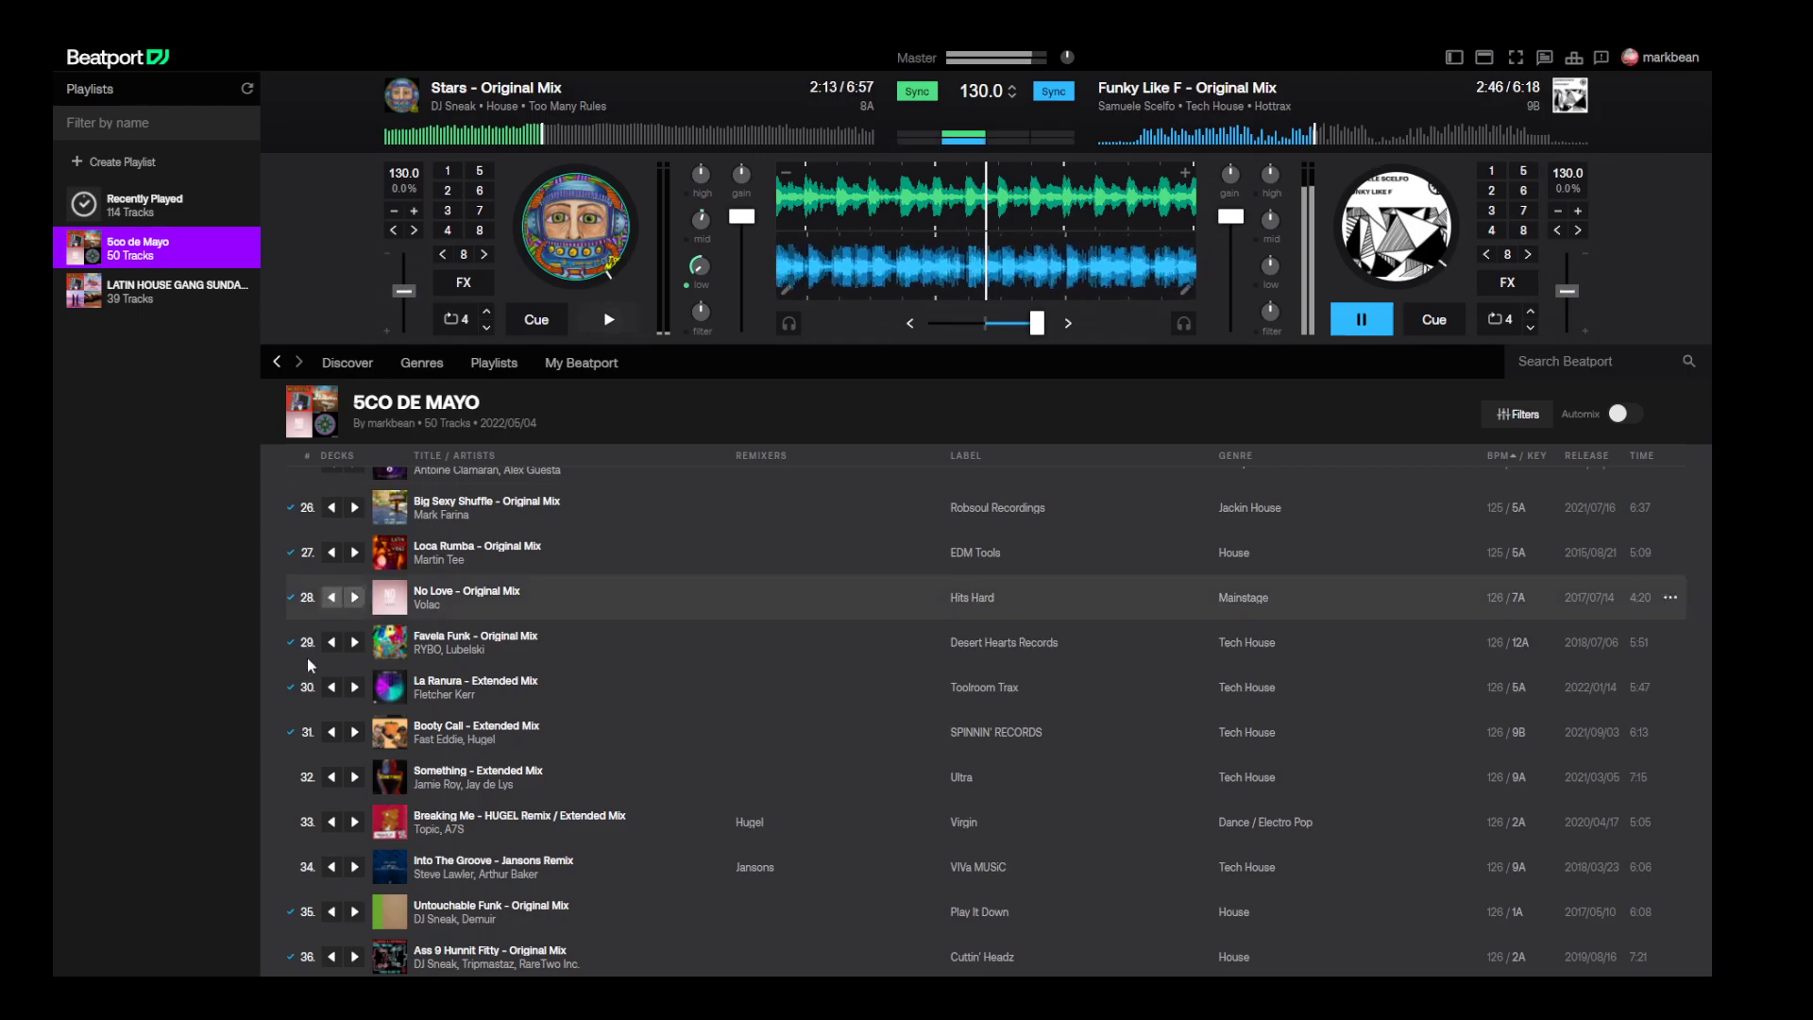
scroll(1389, 968, up, 2)
scroll(1643, 944, up, 5)
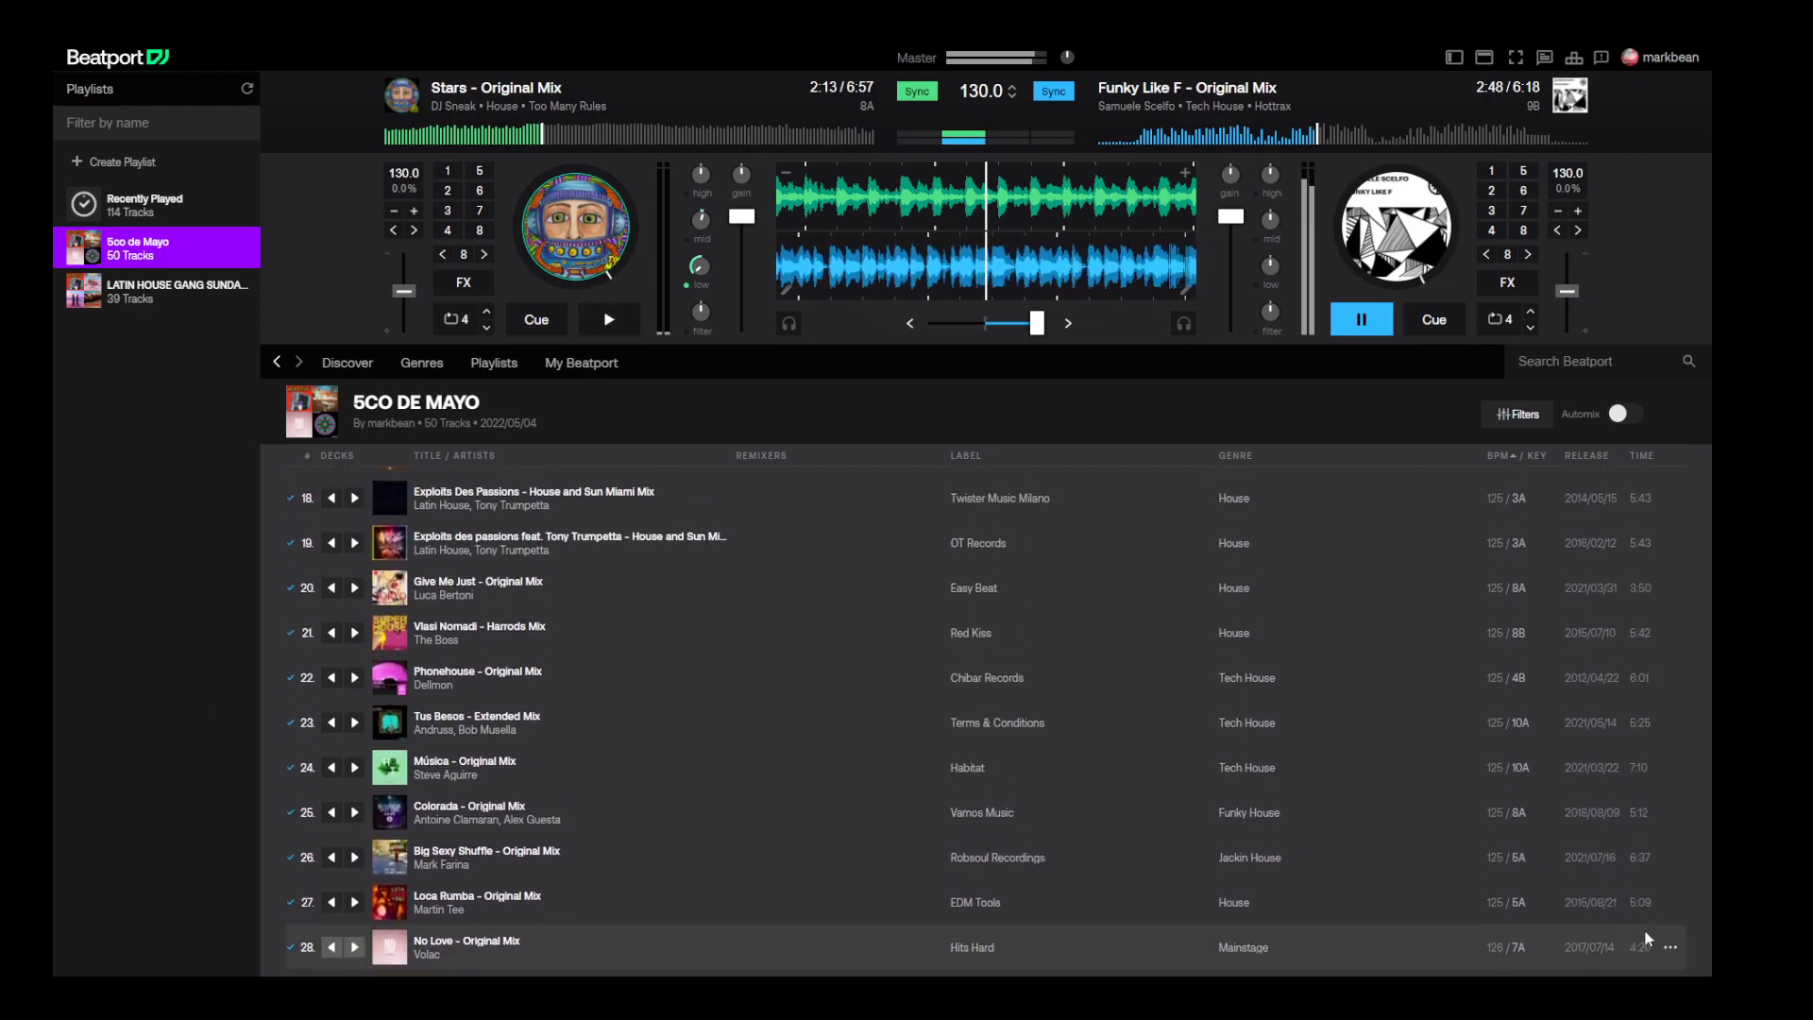
click(1494, 454)
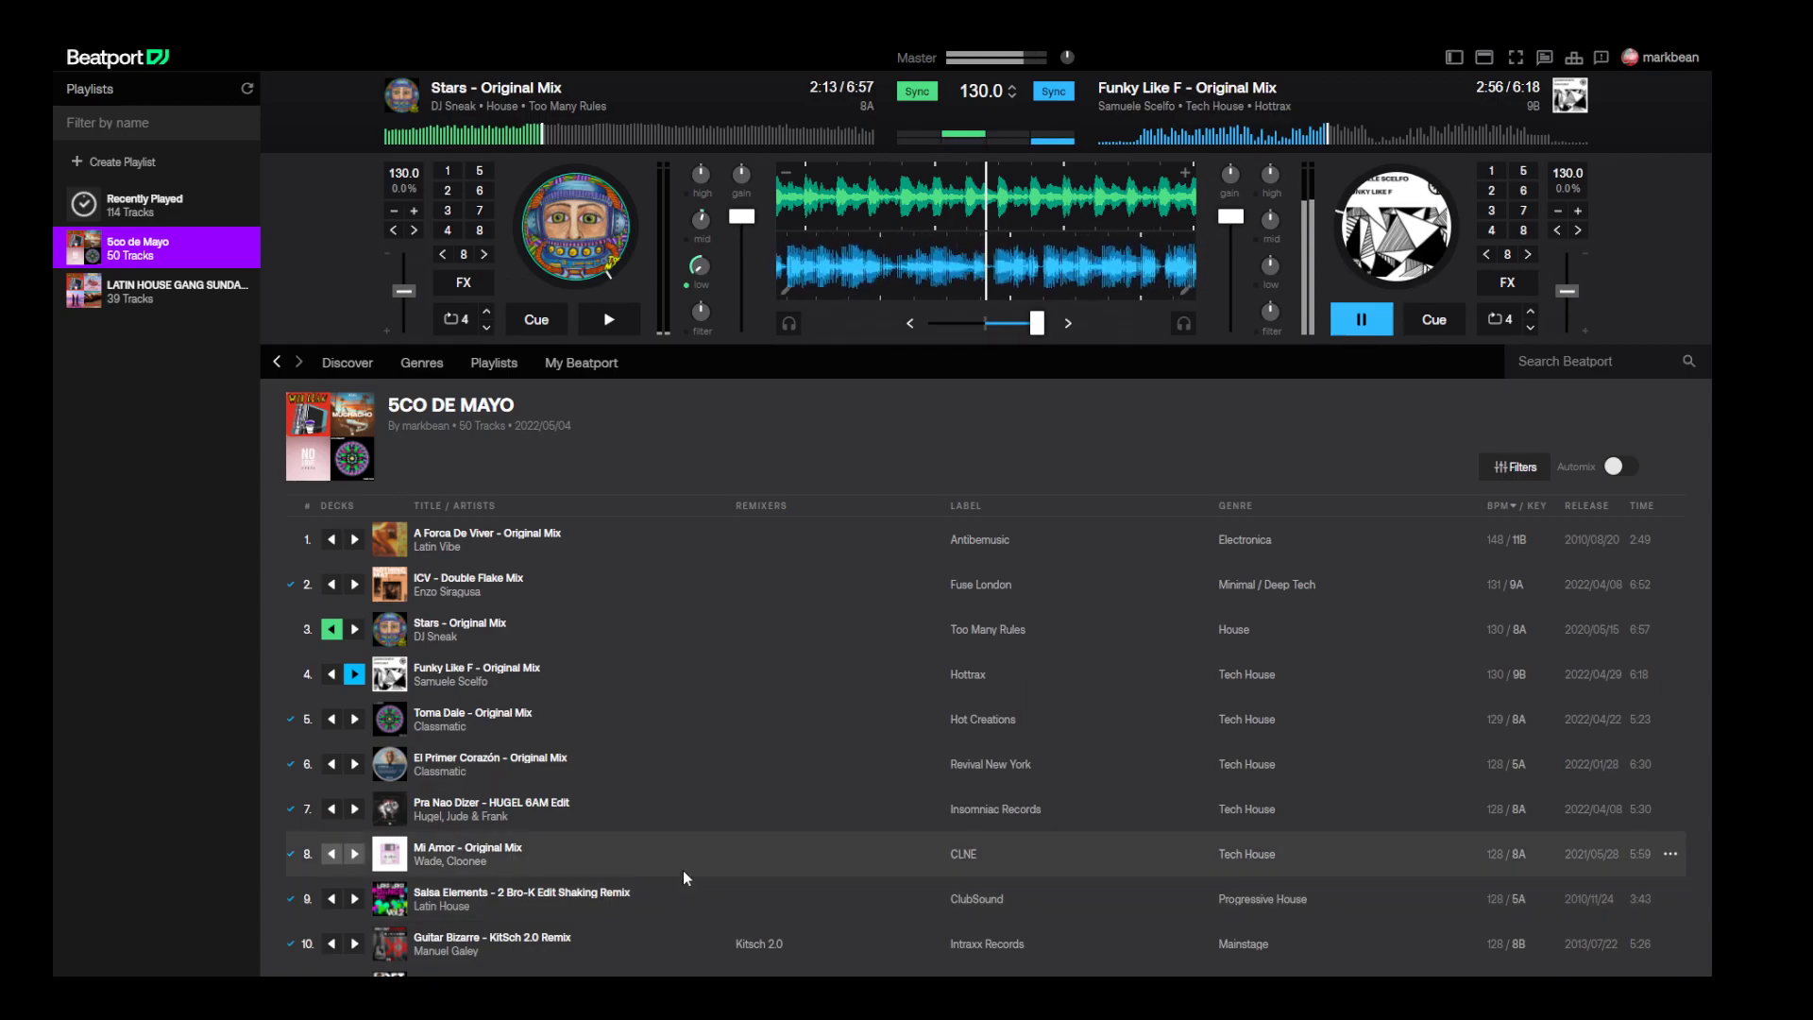
- Look through the BPM-sorted 5co de Mayo playlist for a track to play next
scroll(500, 850, down, 3)
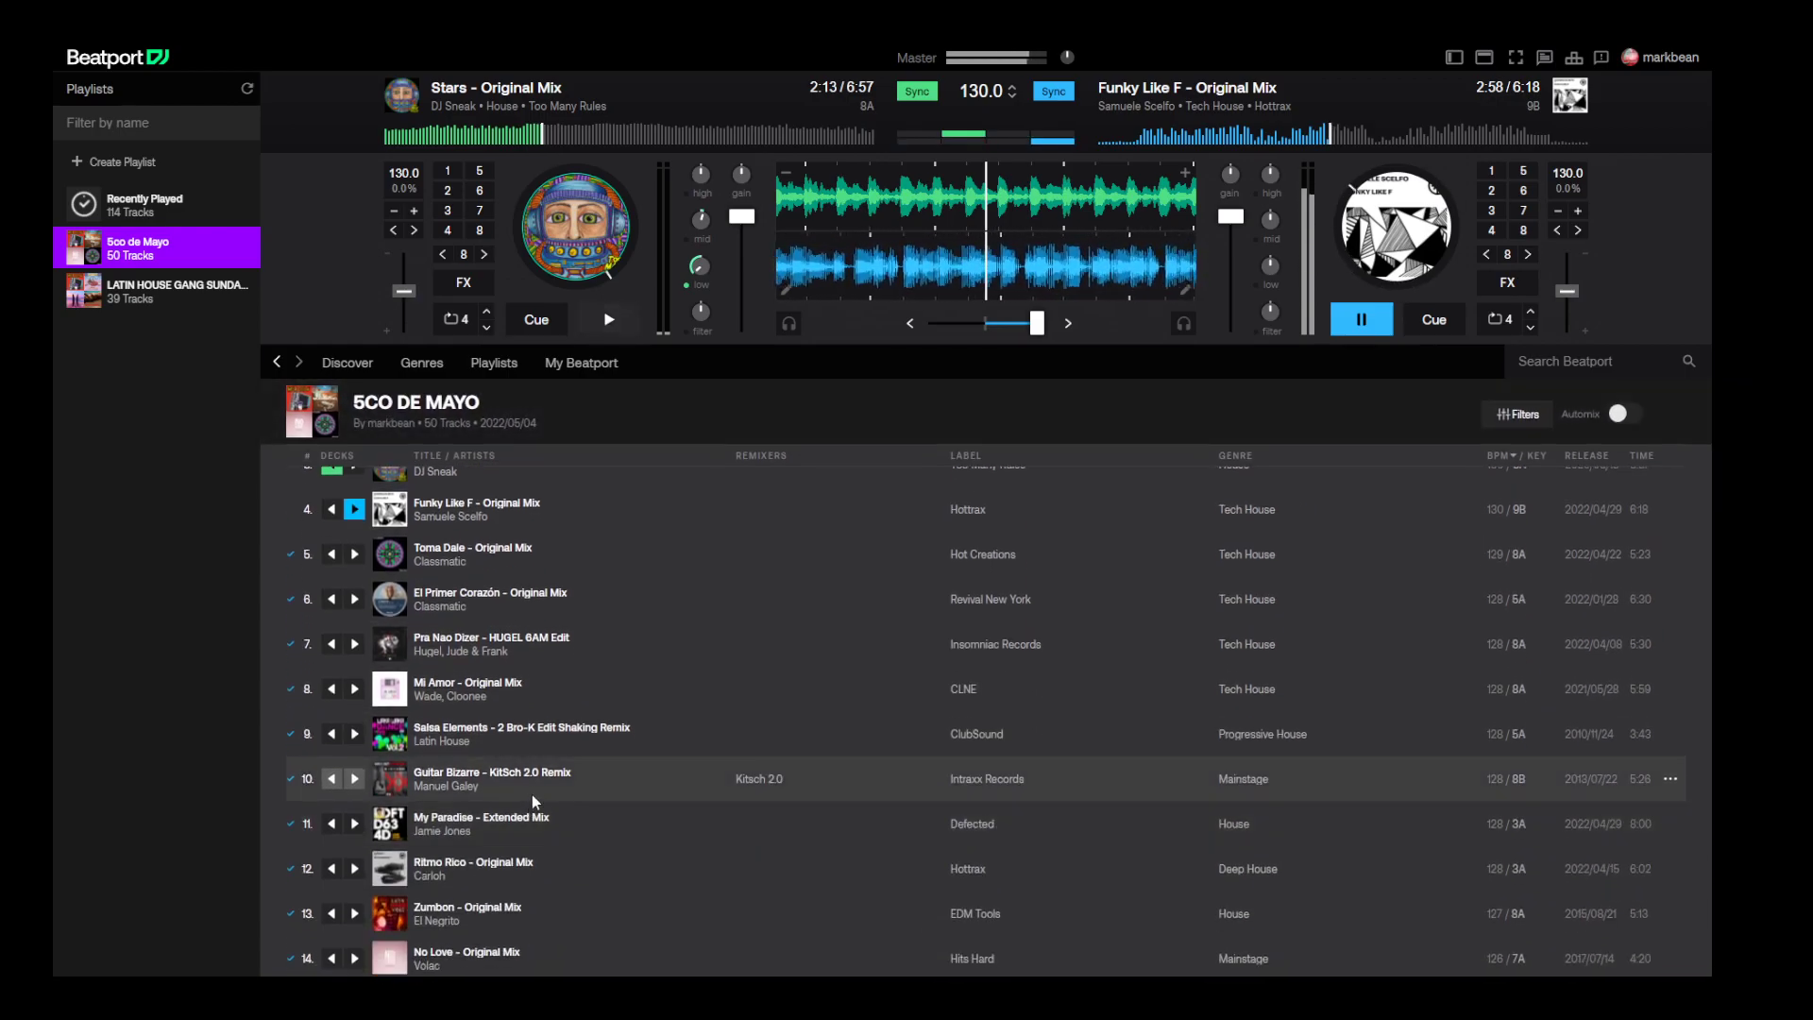
scroll(539, 745, down, 2)
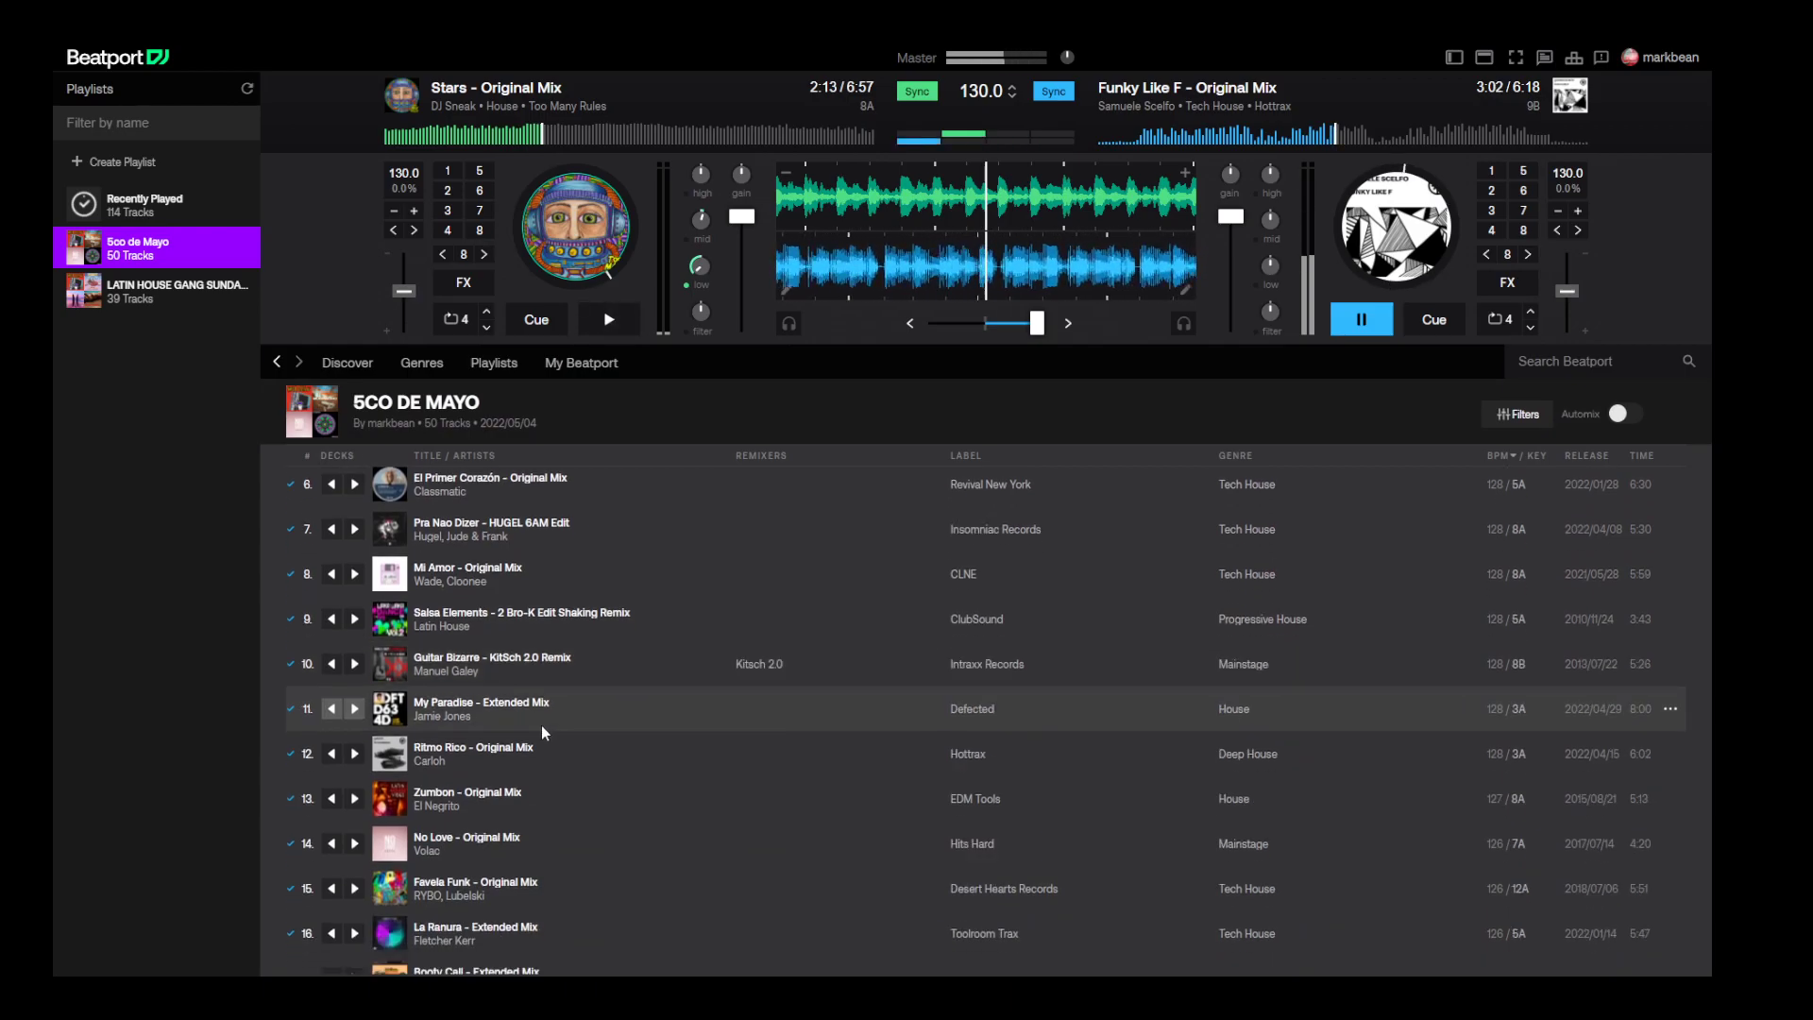
scroll(543, 725, down, 3)
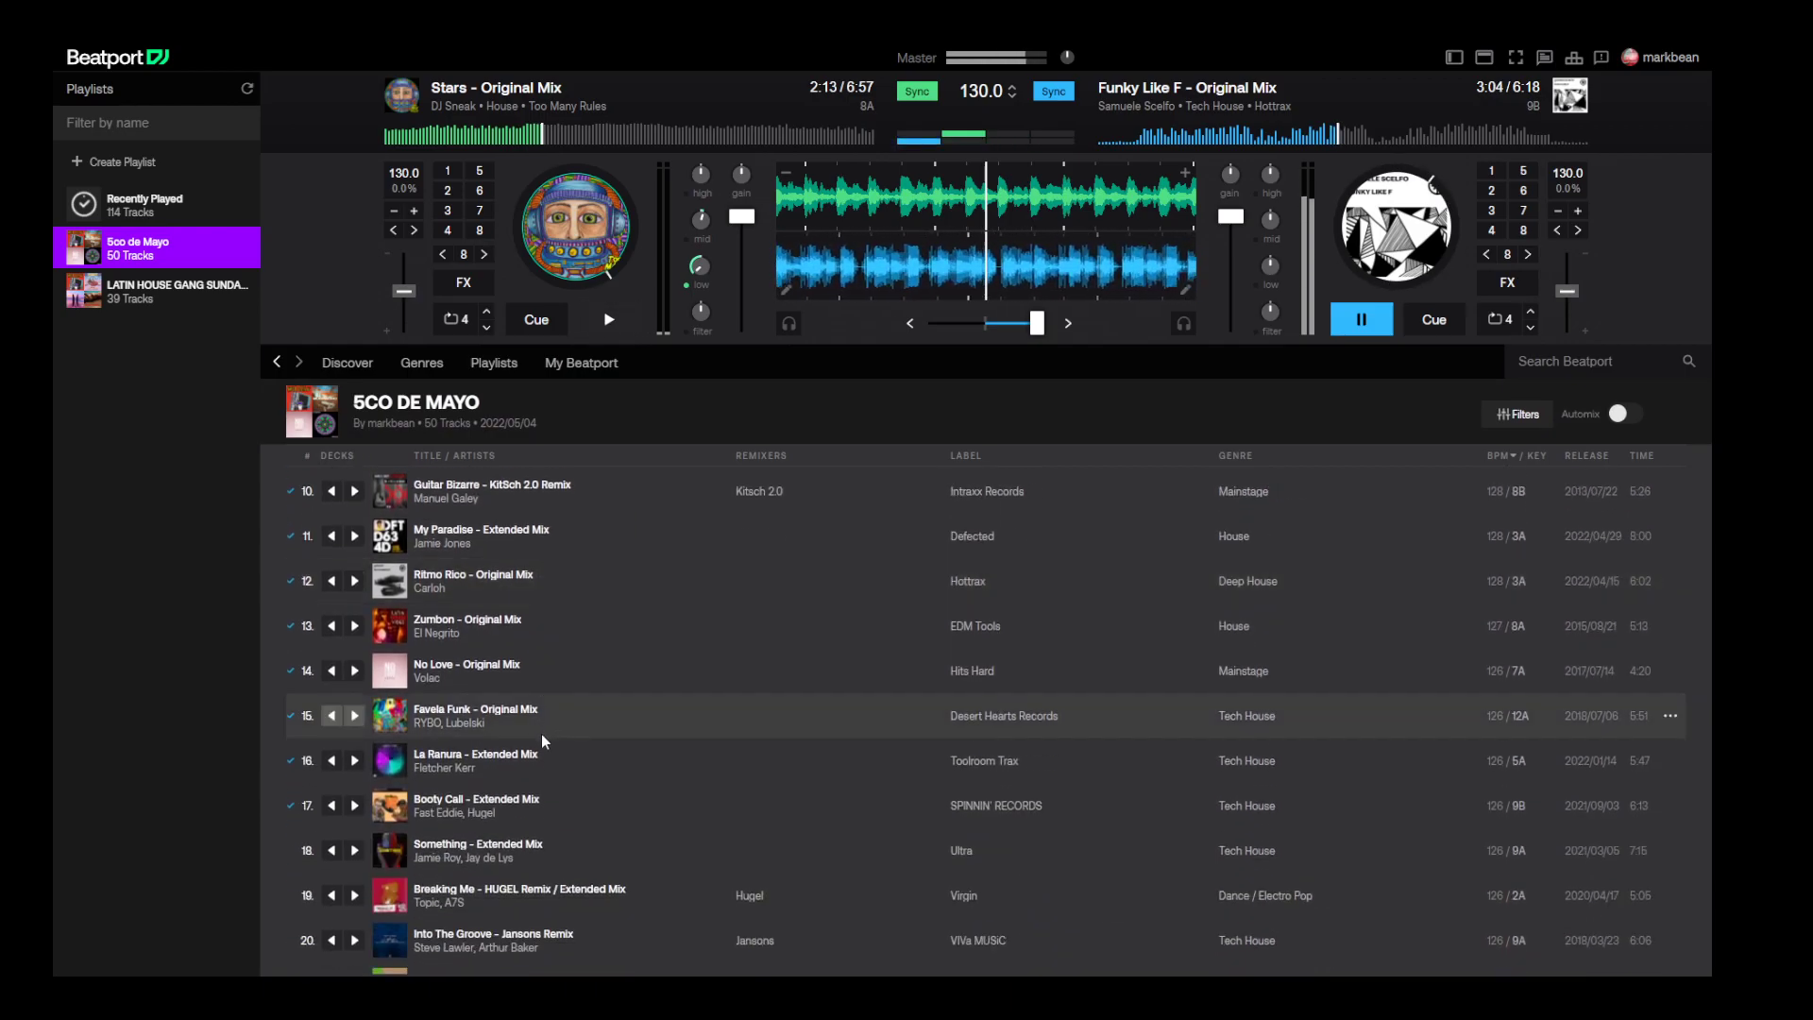
scroll(551, 721, down, 3)
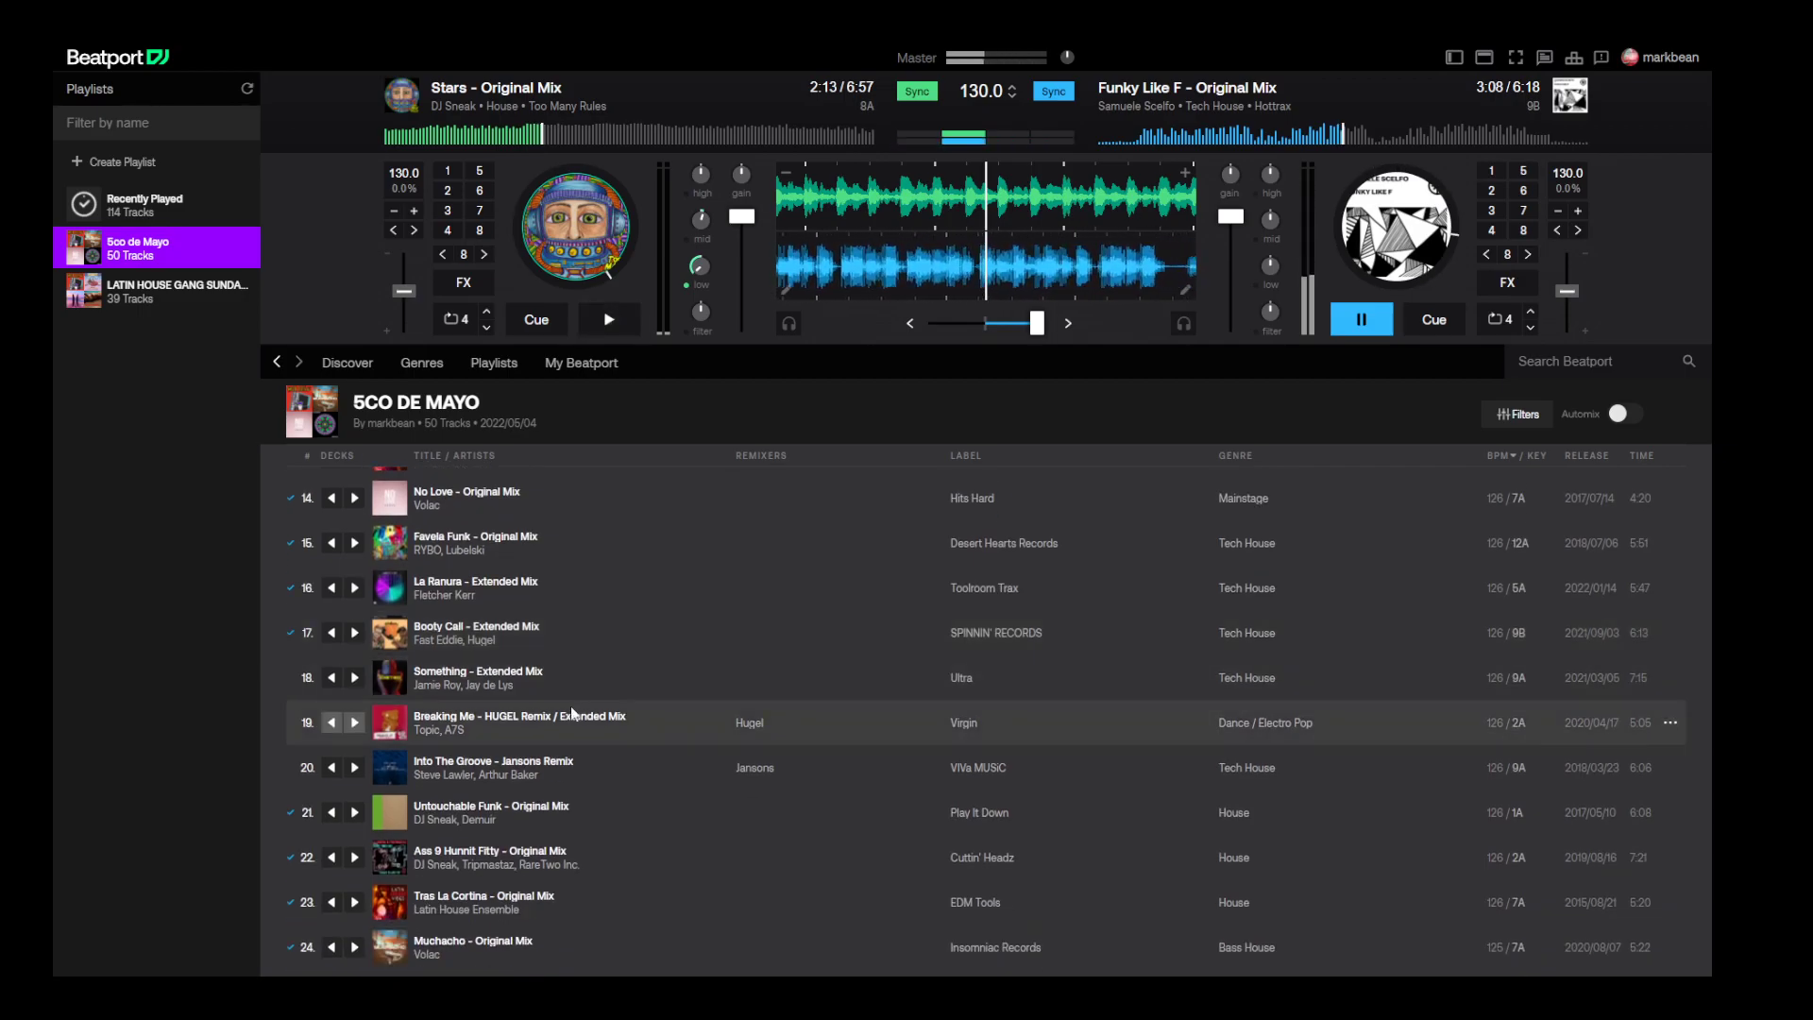
scroll(575, 715, down, 2)
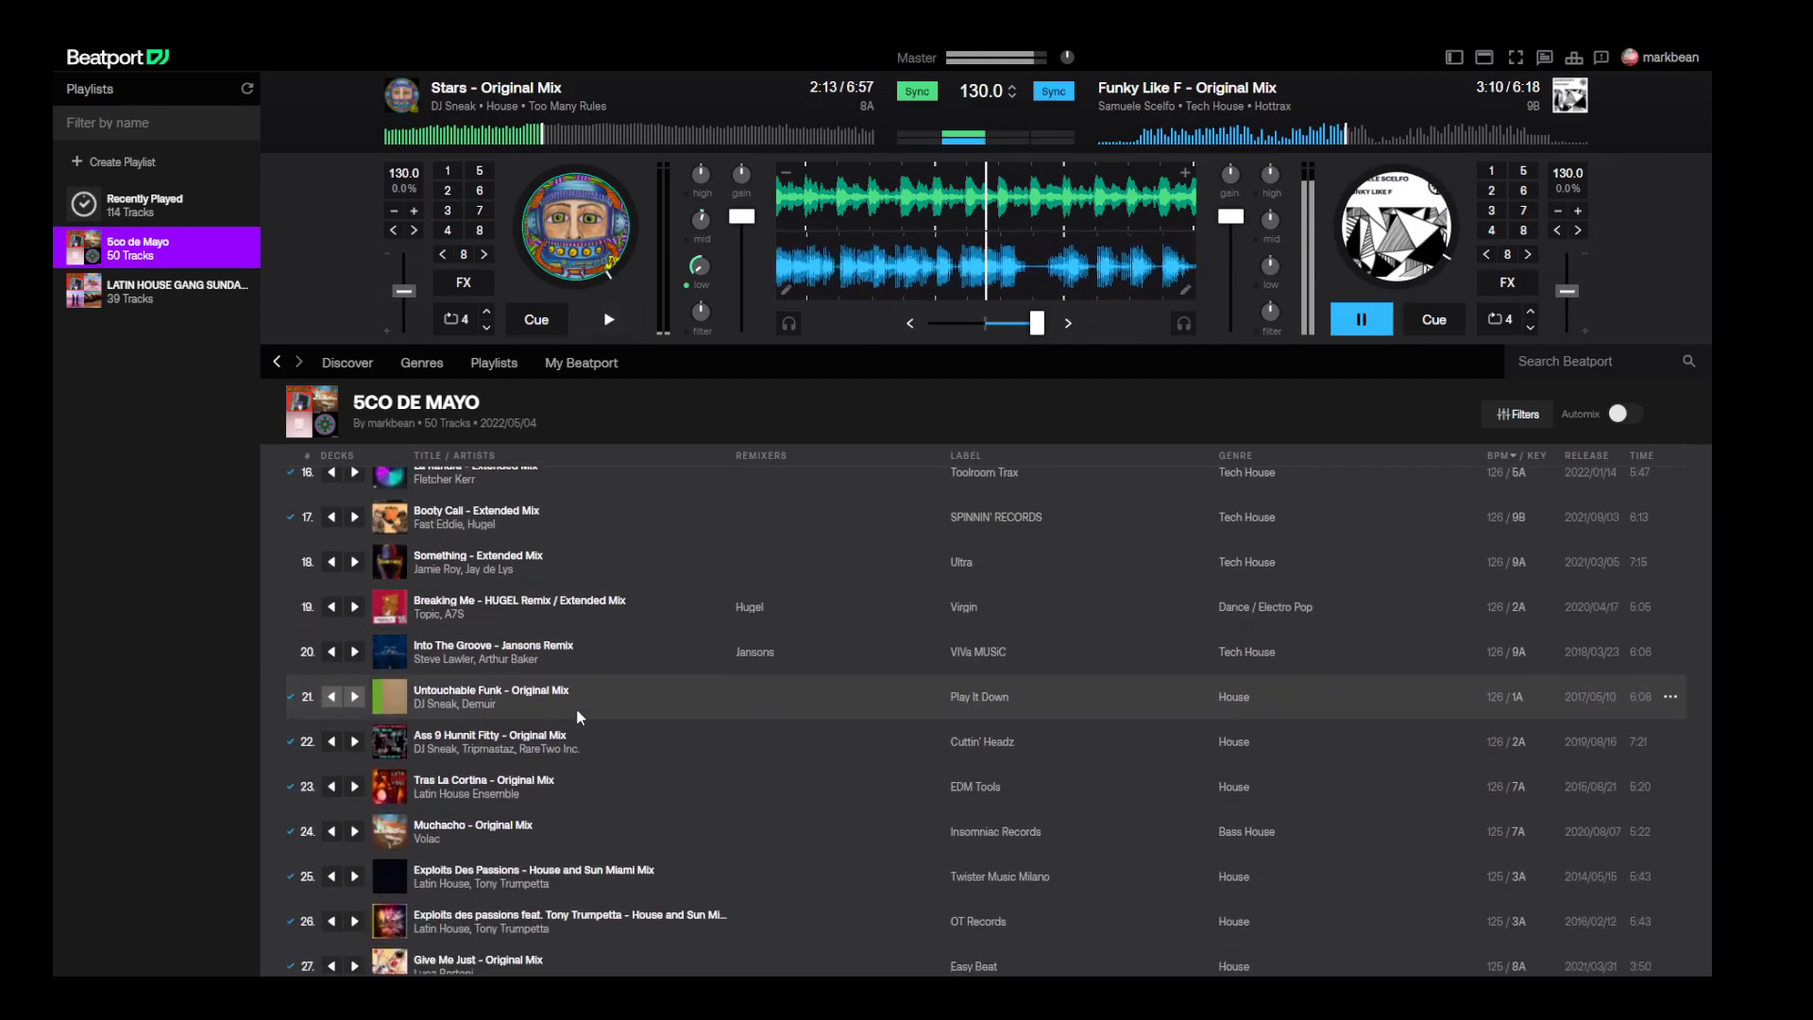
scroll(585, 713, down, 3)
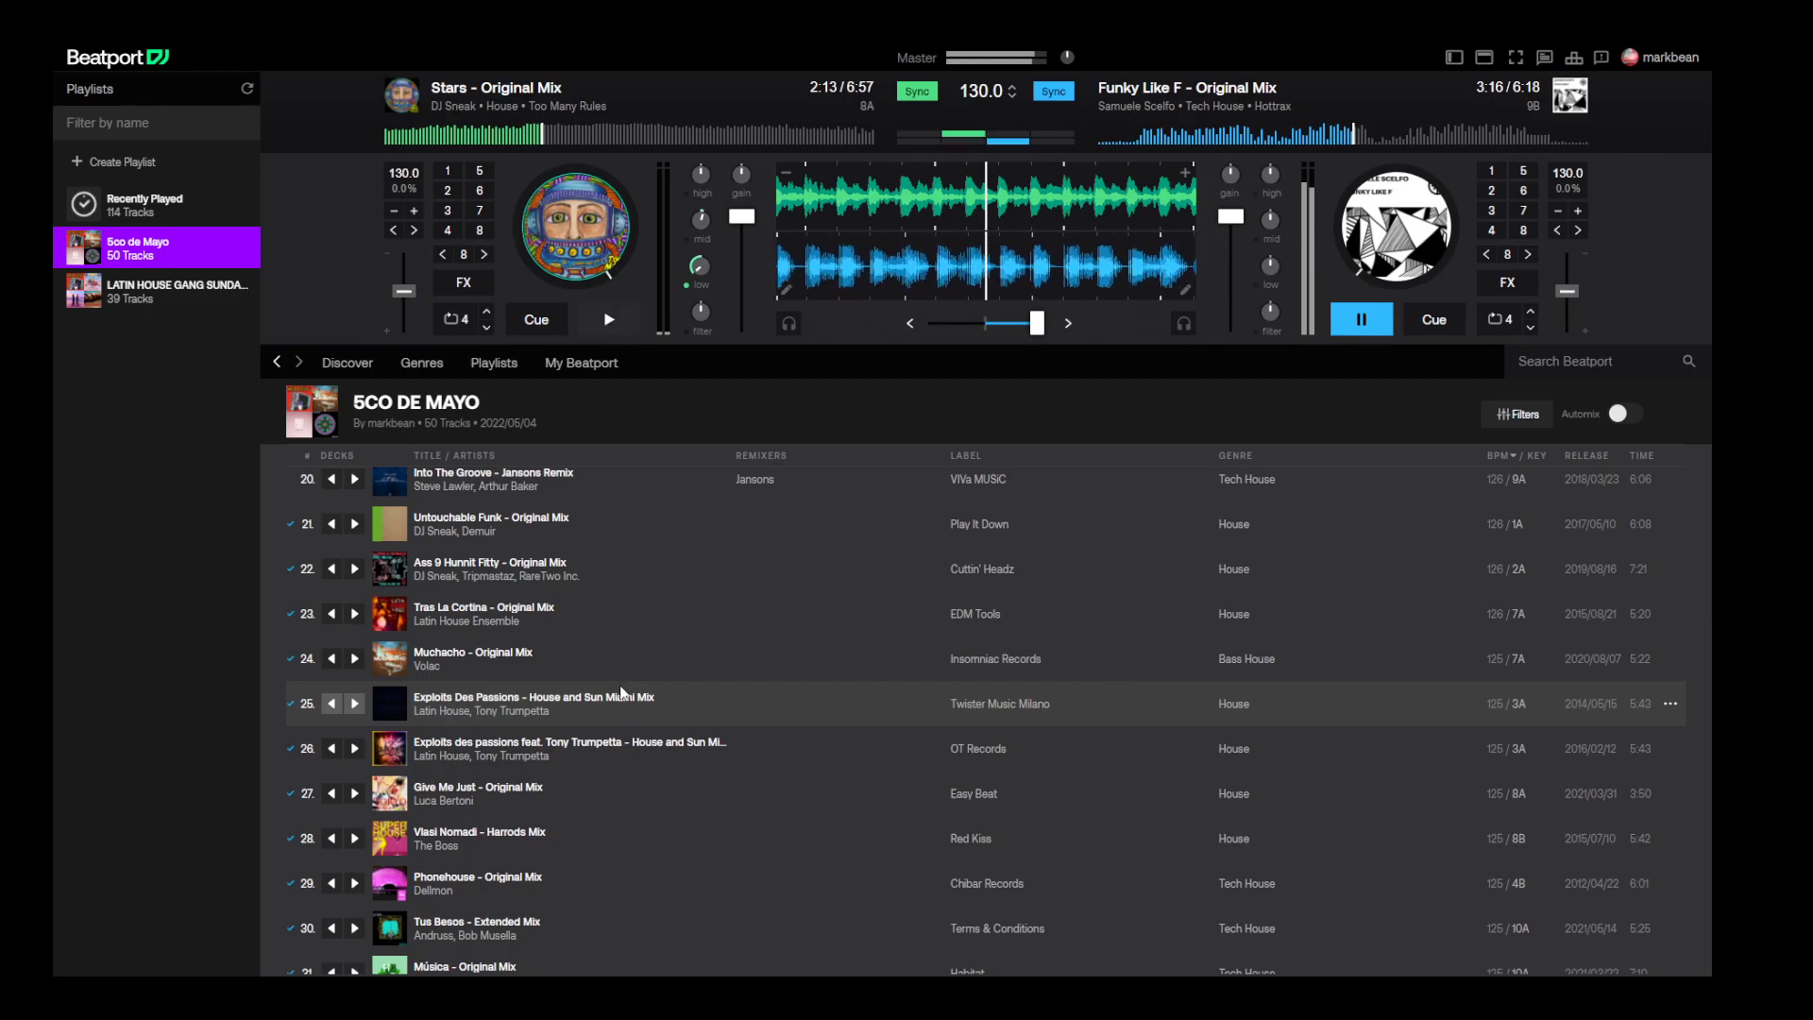
scroll(619, 690, down, 7)
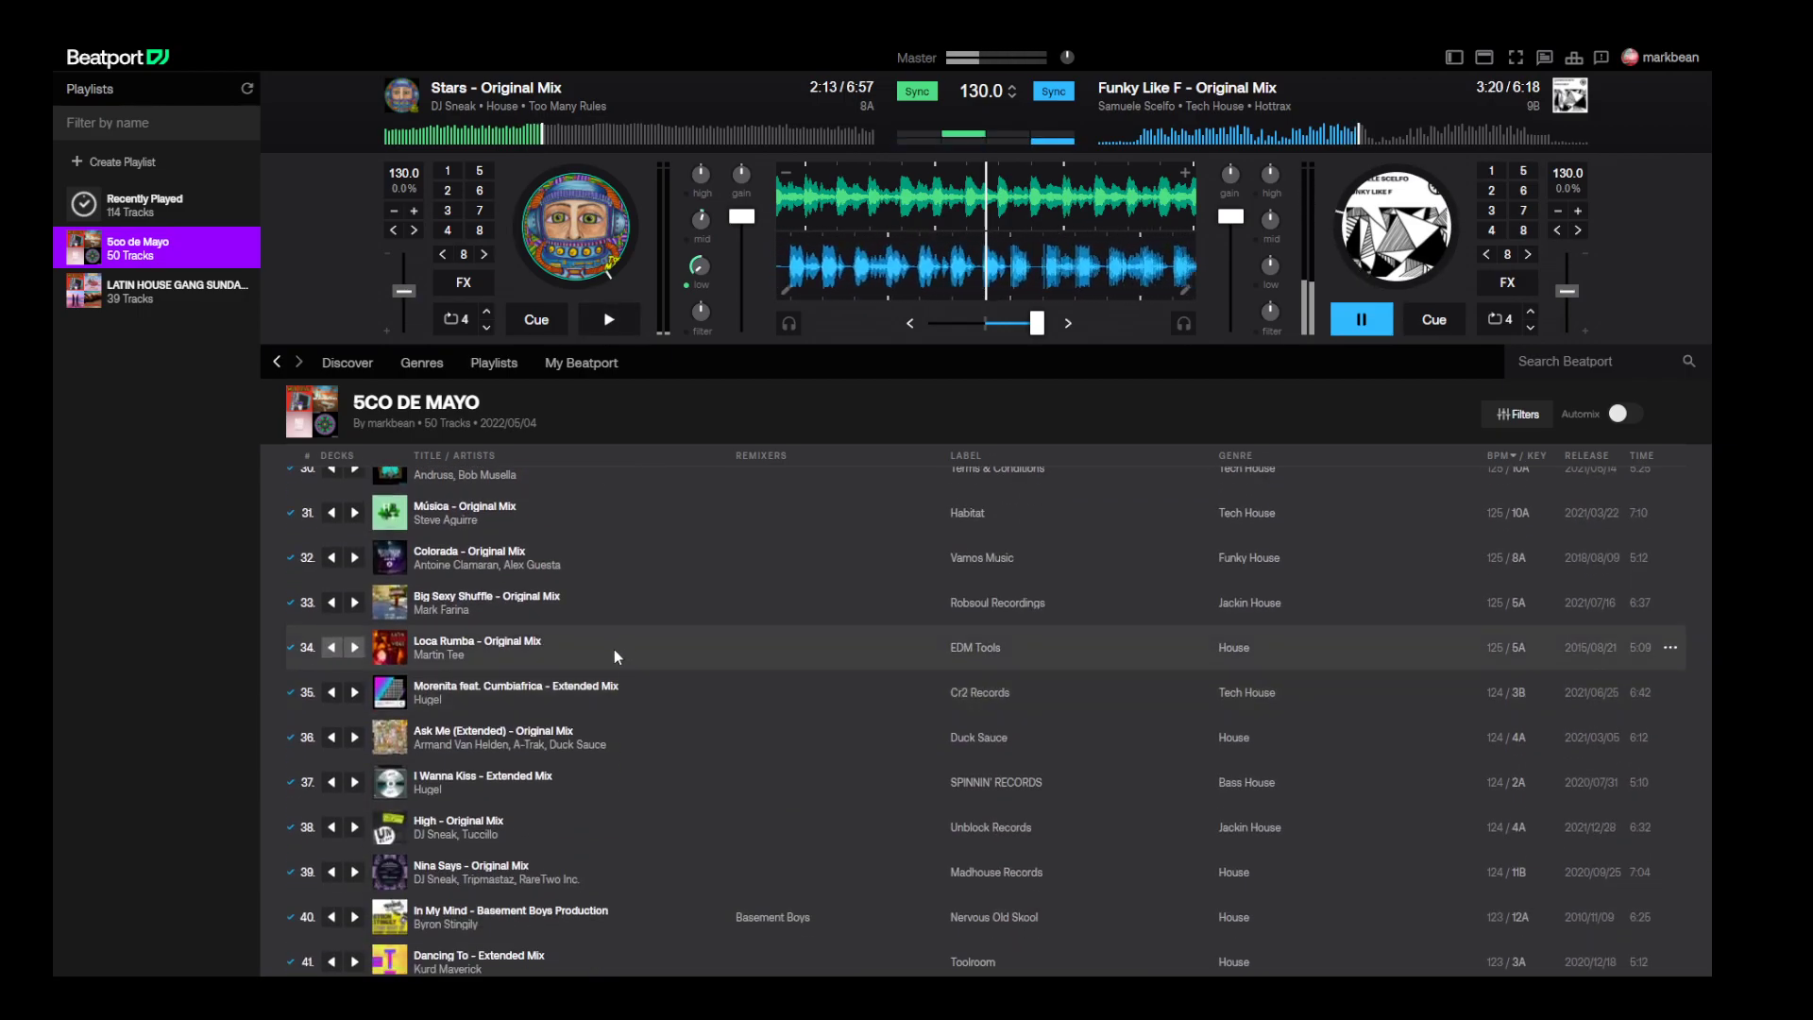
scroll(614, 654, down, 2)
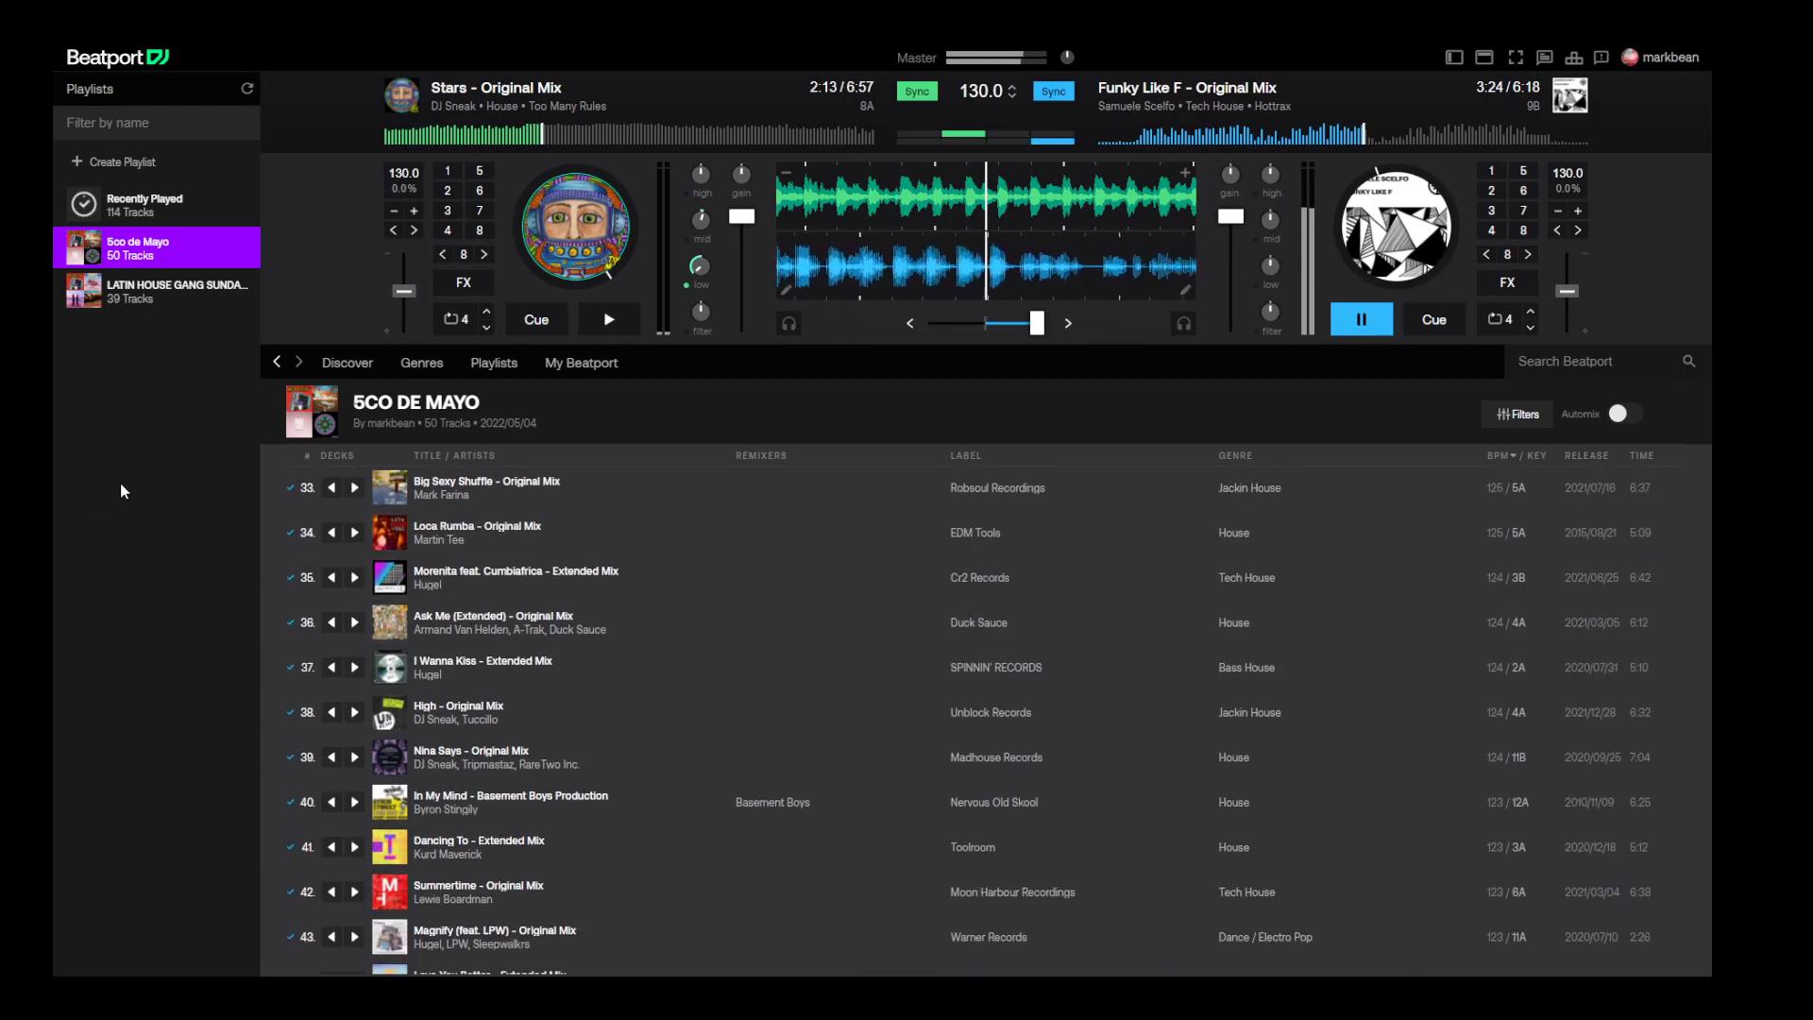
- Load "Muchacho - Original Mix" from the LATIN HOUSE GANG SUNDAY playlist onto the green deck and start it from about 2:48
click(182, 283)
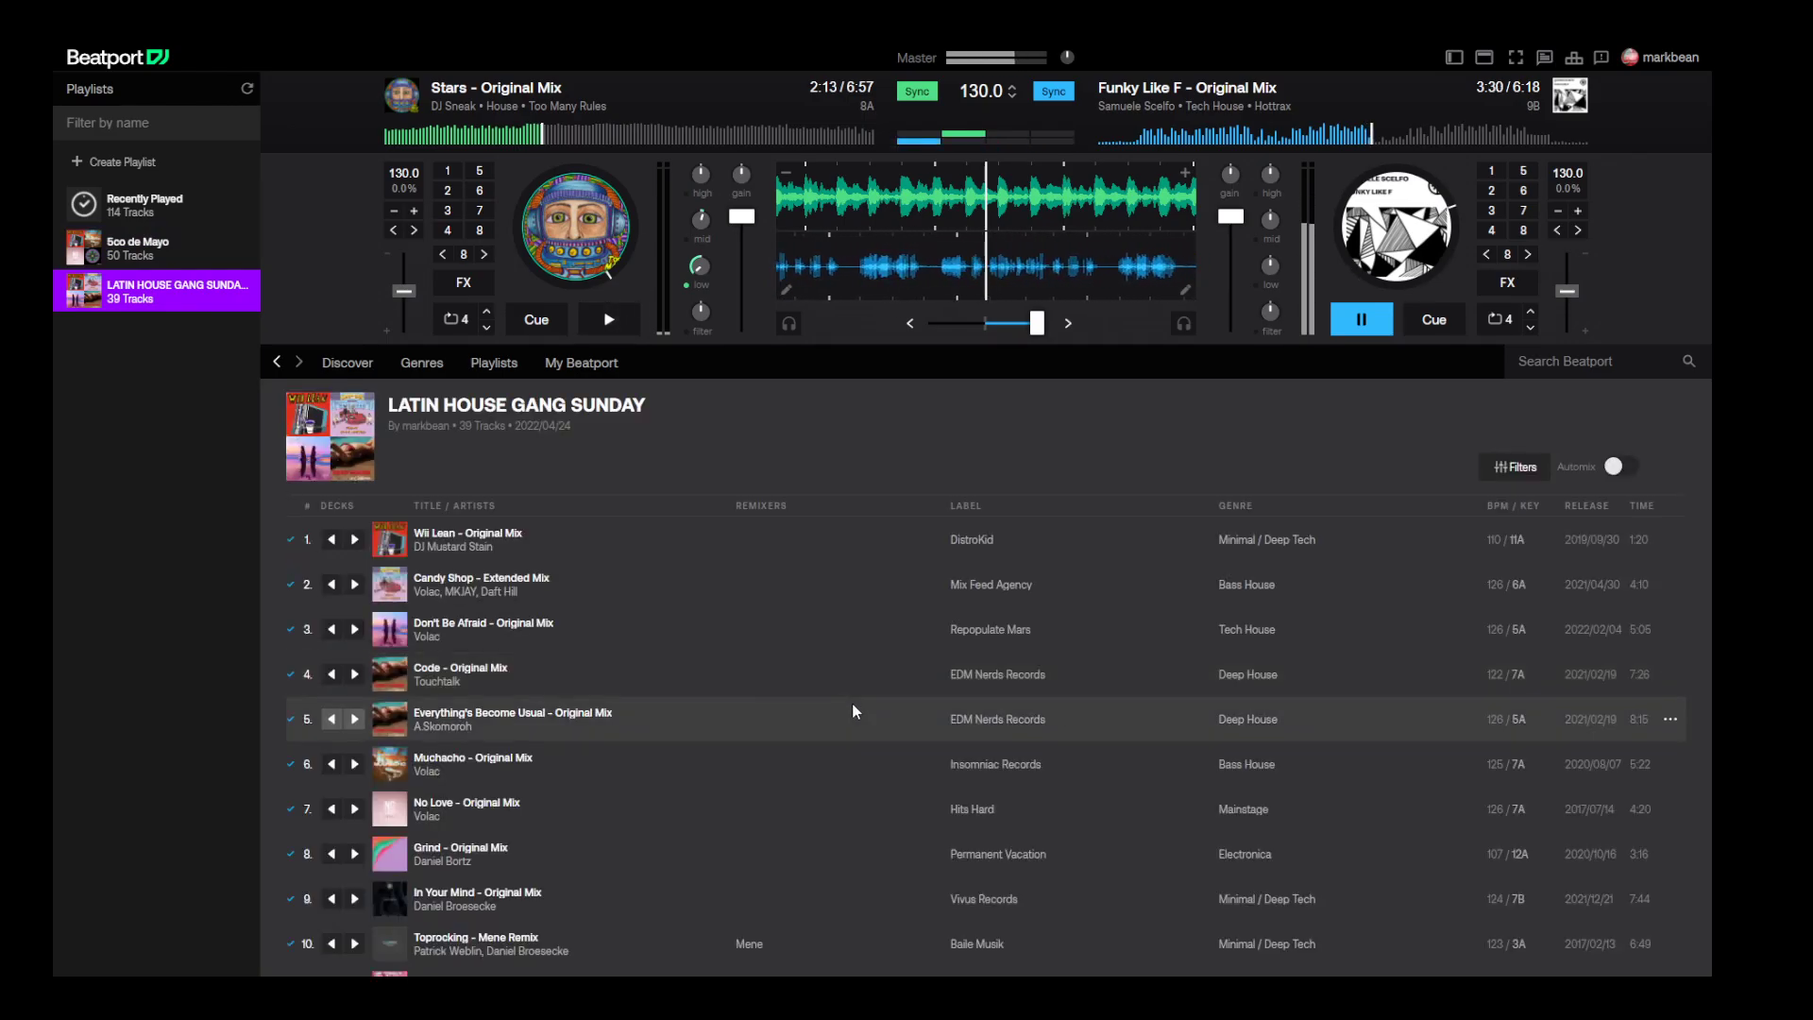
scroll(854, 712, down, 2)
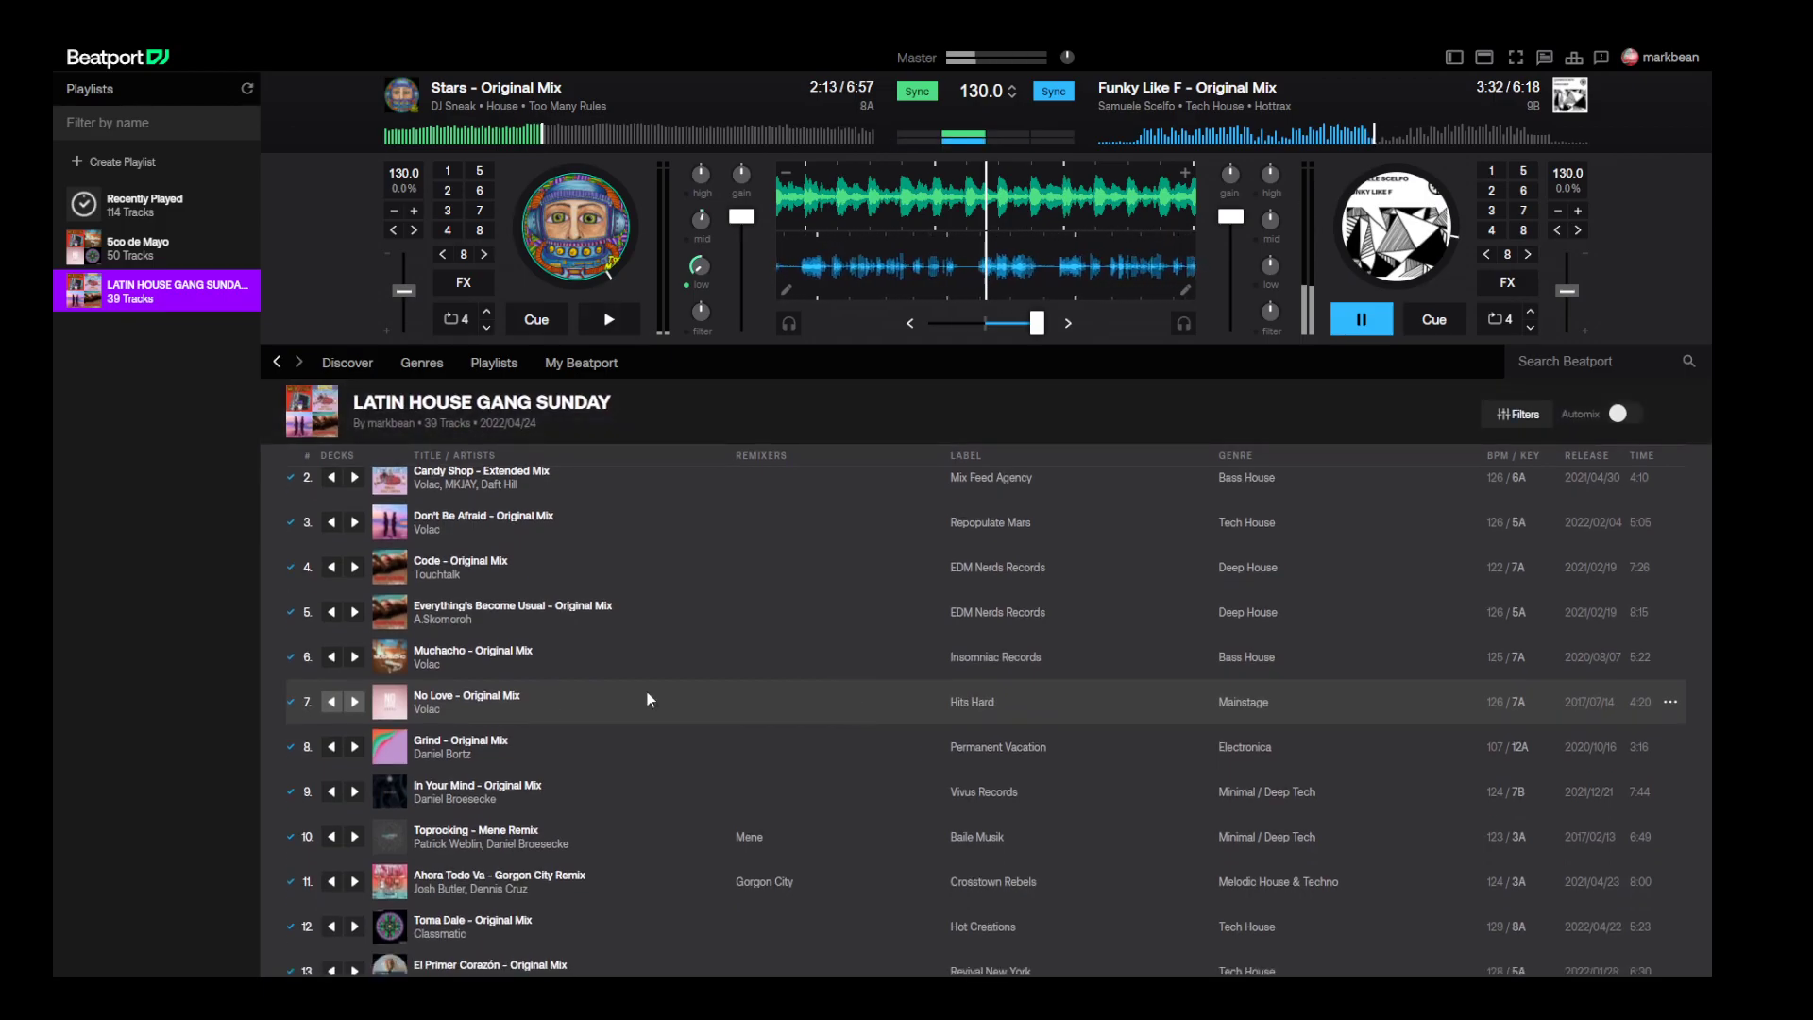
click(331, 660)
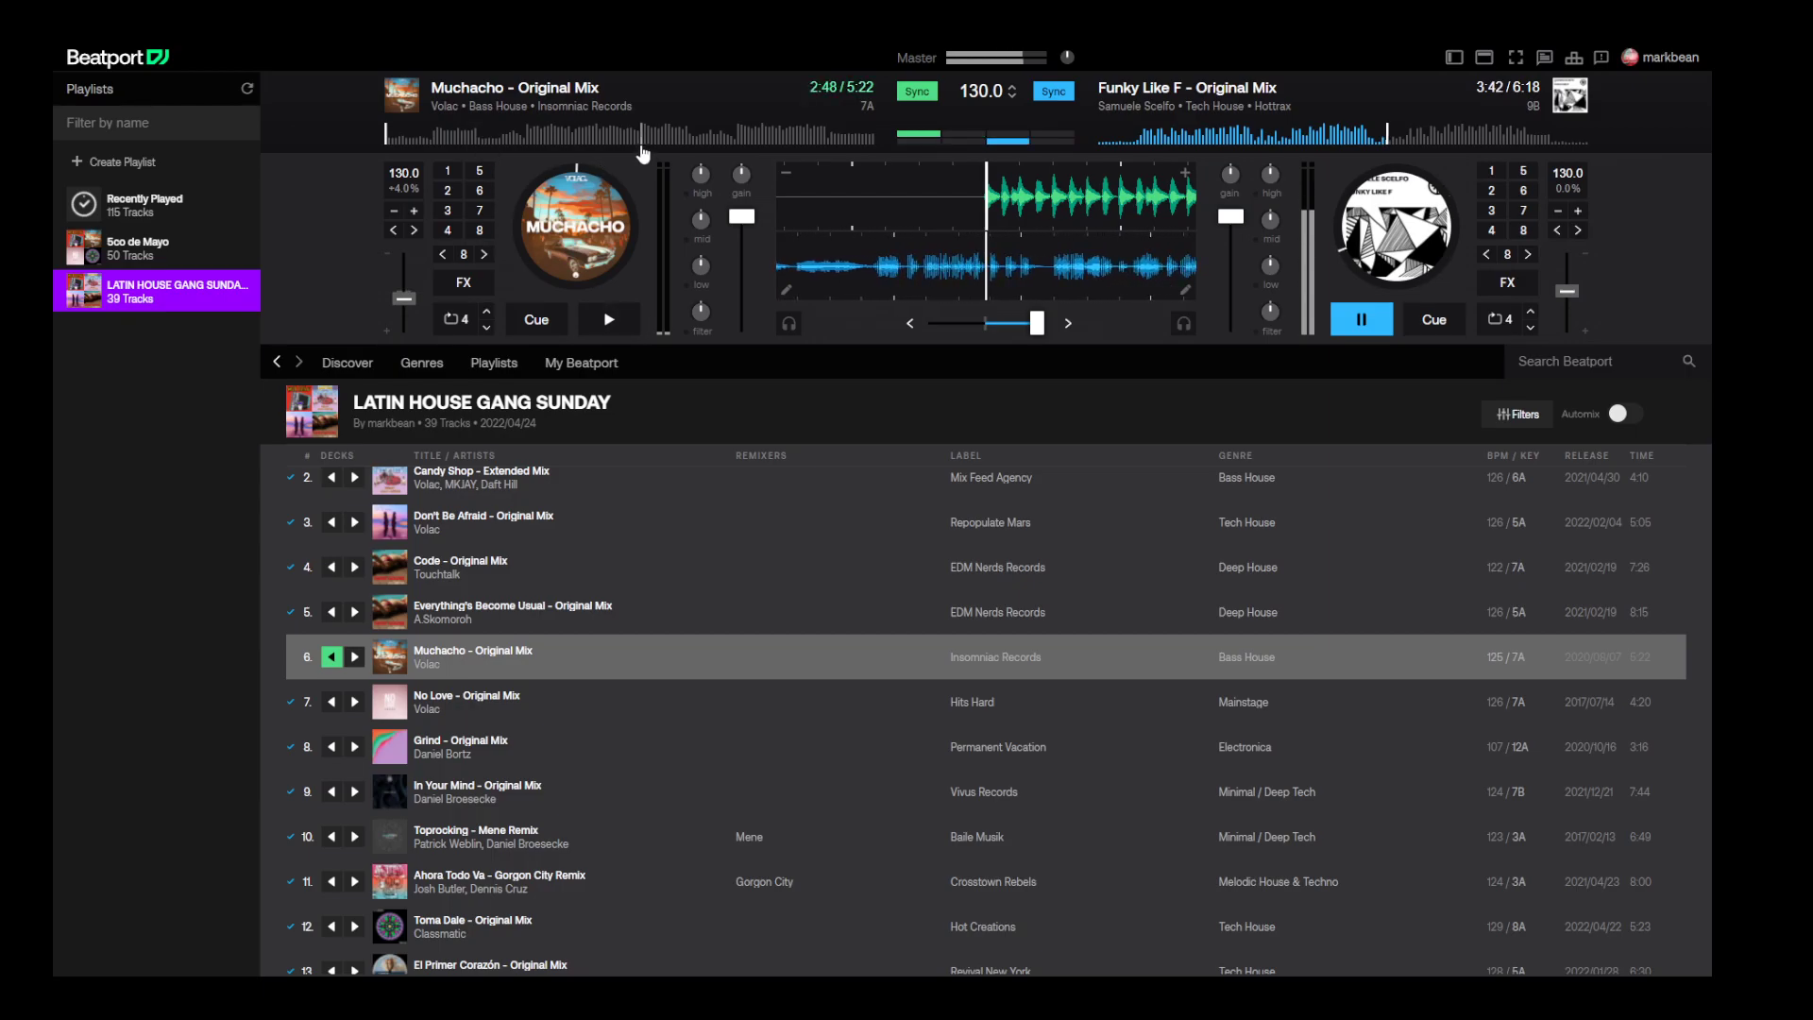
click(642, 153)
click(610, 326)
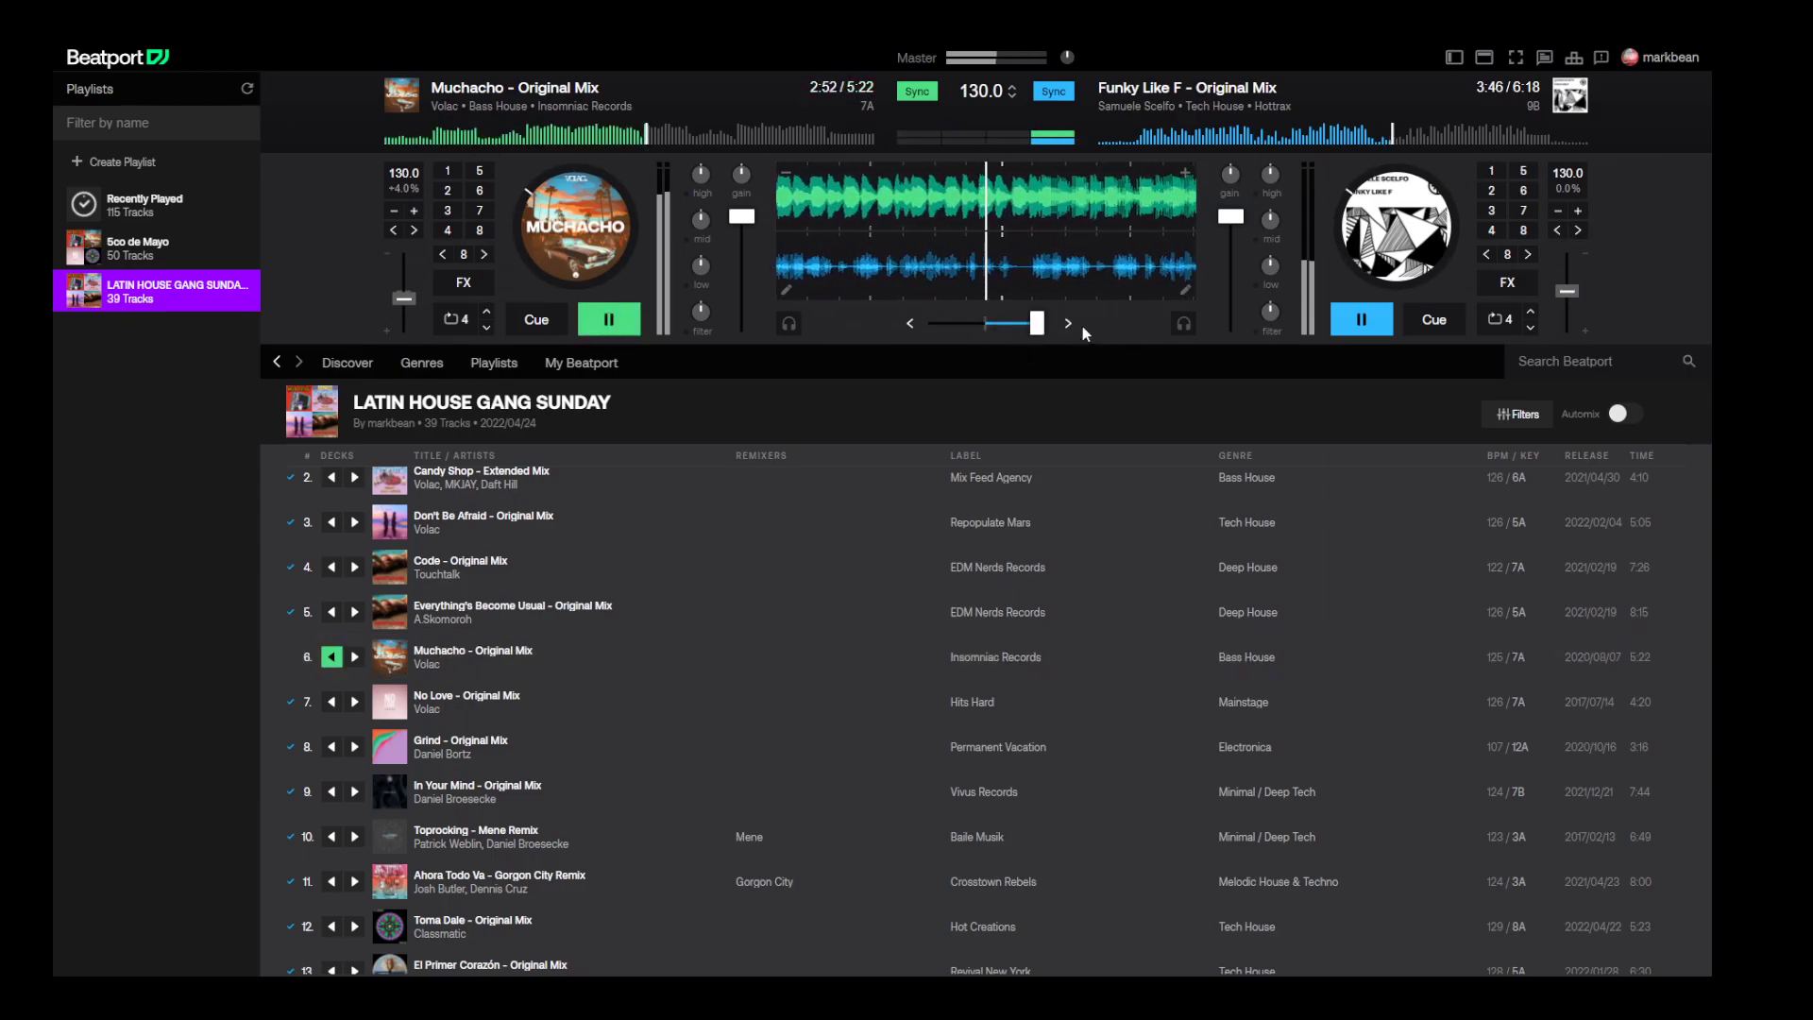
- Lower the blue volume slightly while transitioning fully to "Muchacho" on the green deck, and stop the blue deck
drag(743, 217, 742, 237)
drag(1037, 323, 993, 323)
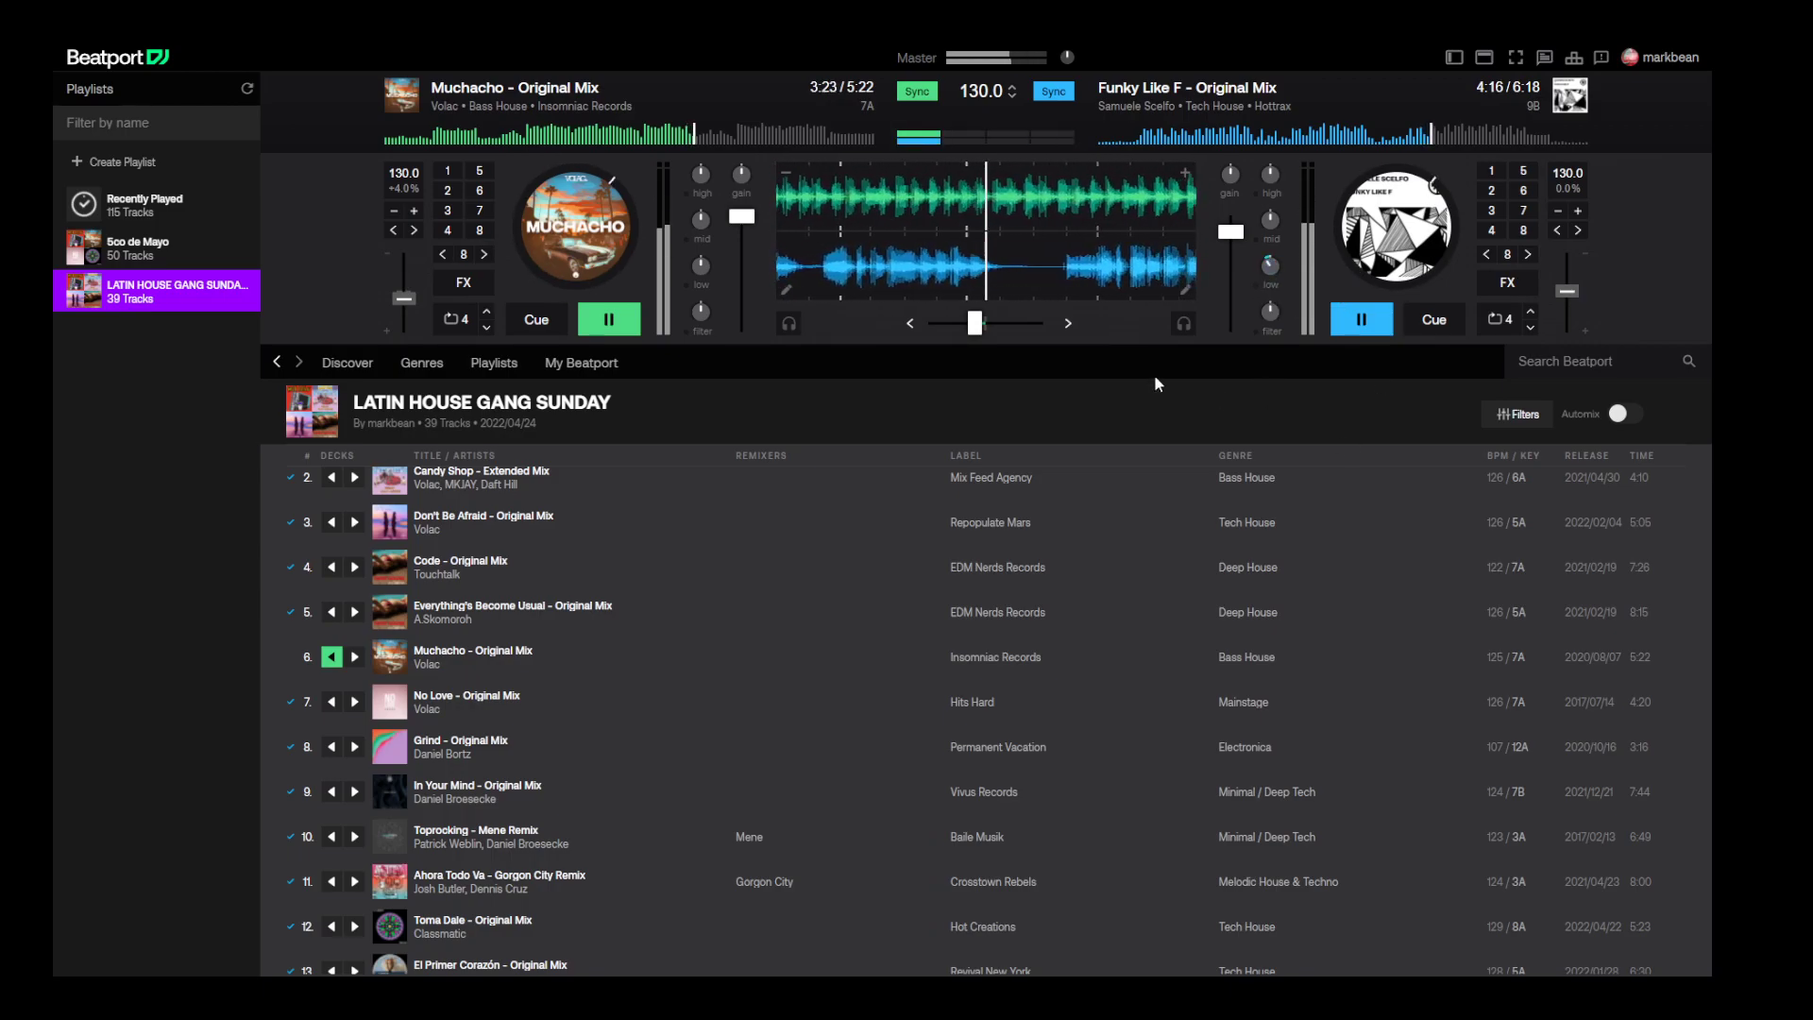
drag(974, 323, 933, 323)
click(1361, 319)
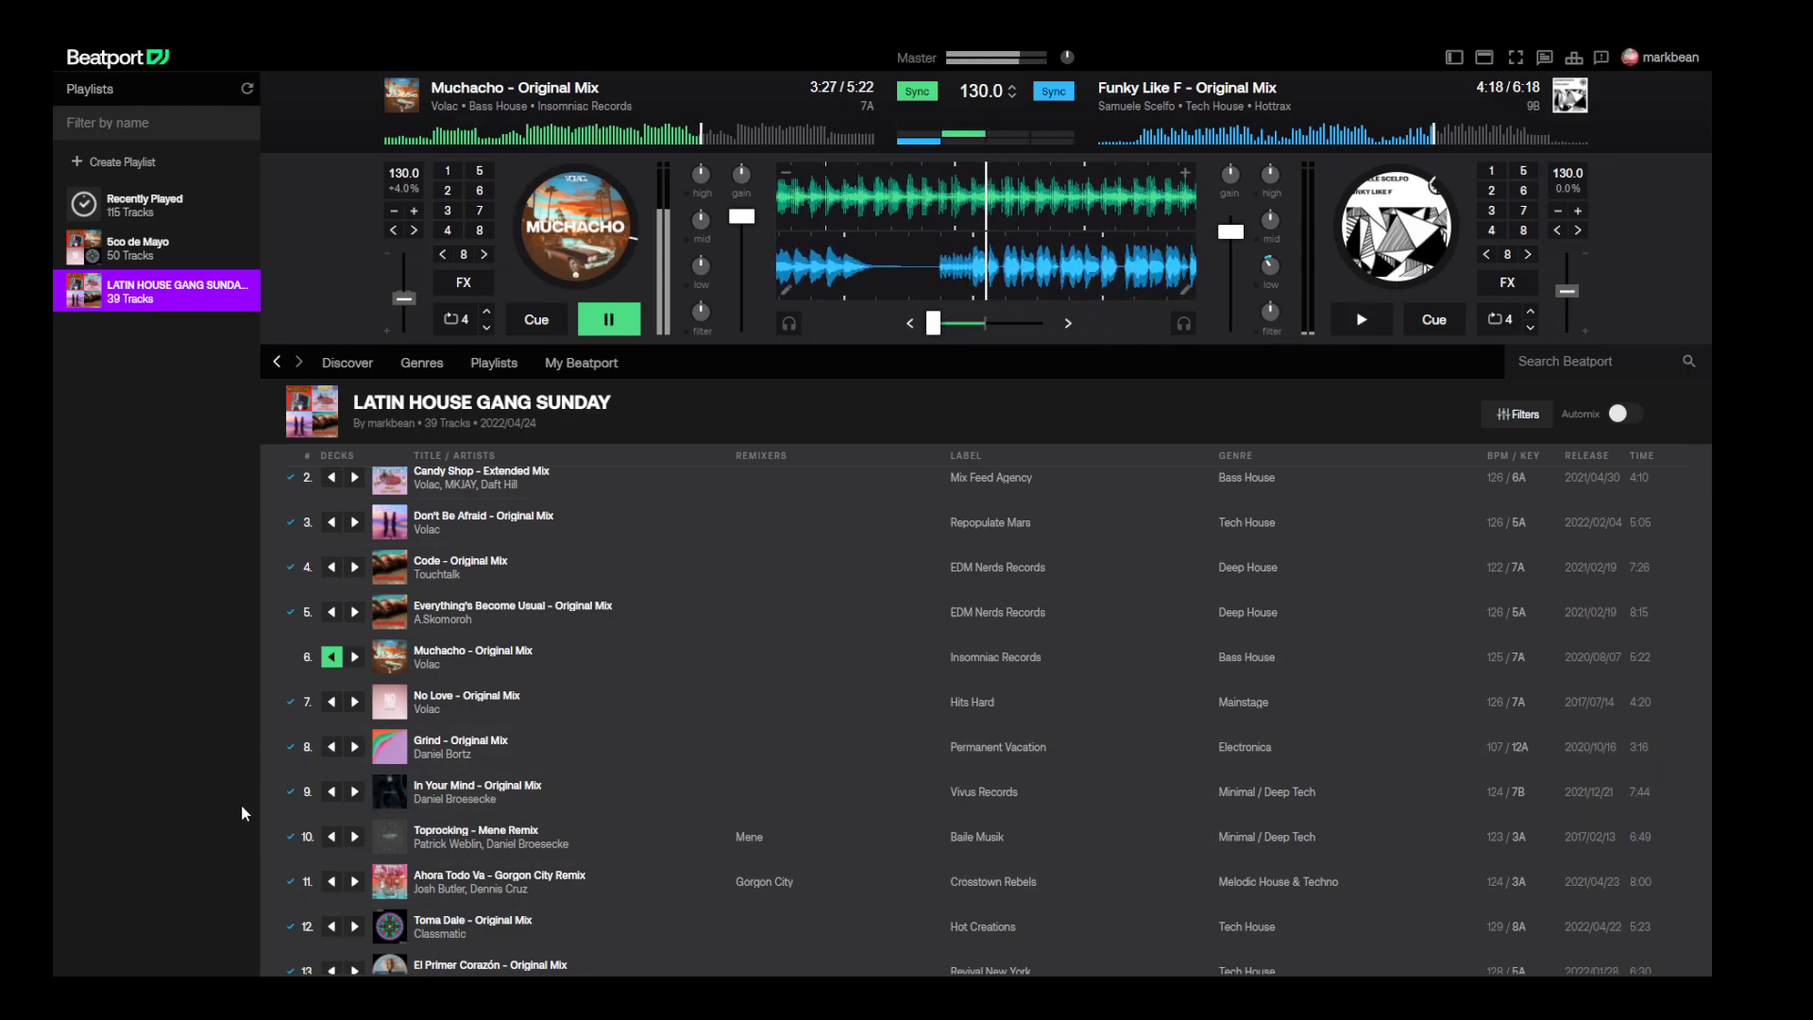
- Load "In Your Mind - Original Mix" onto the blue deck and start it near its midpoint with the tempo set to 124 BPM
click(354, 794)
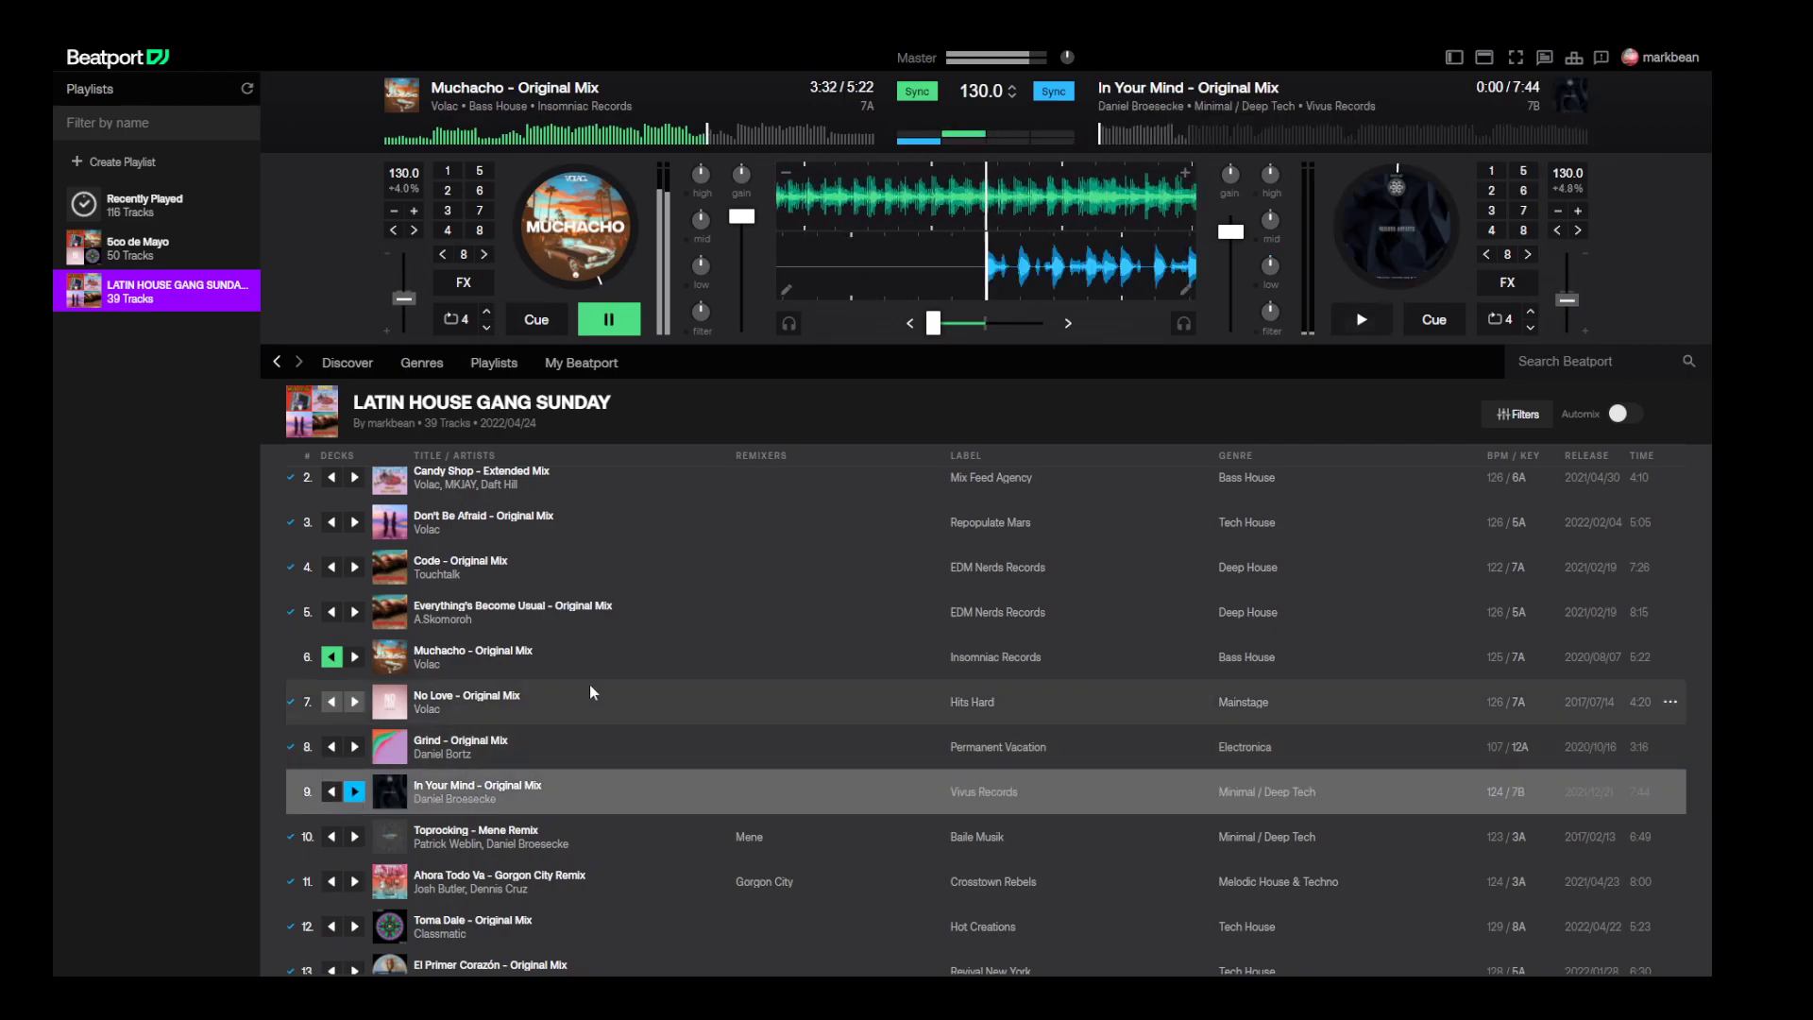
click(1190, 143)
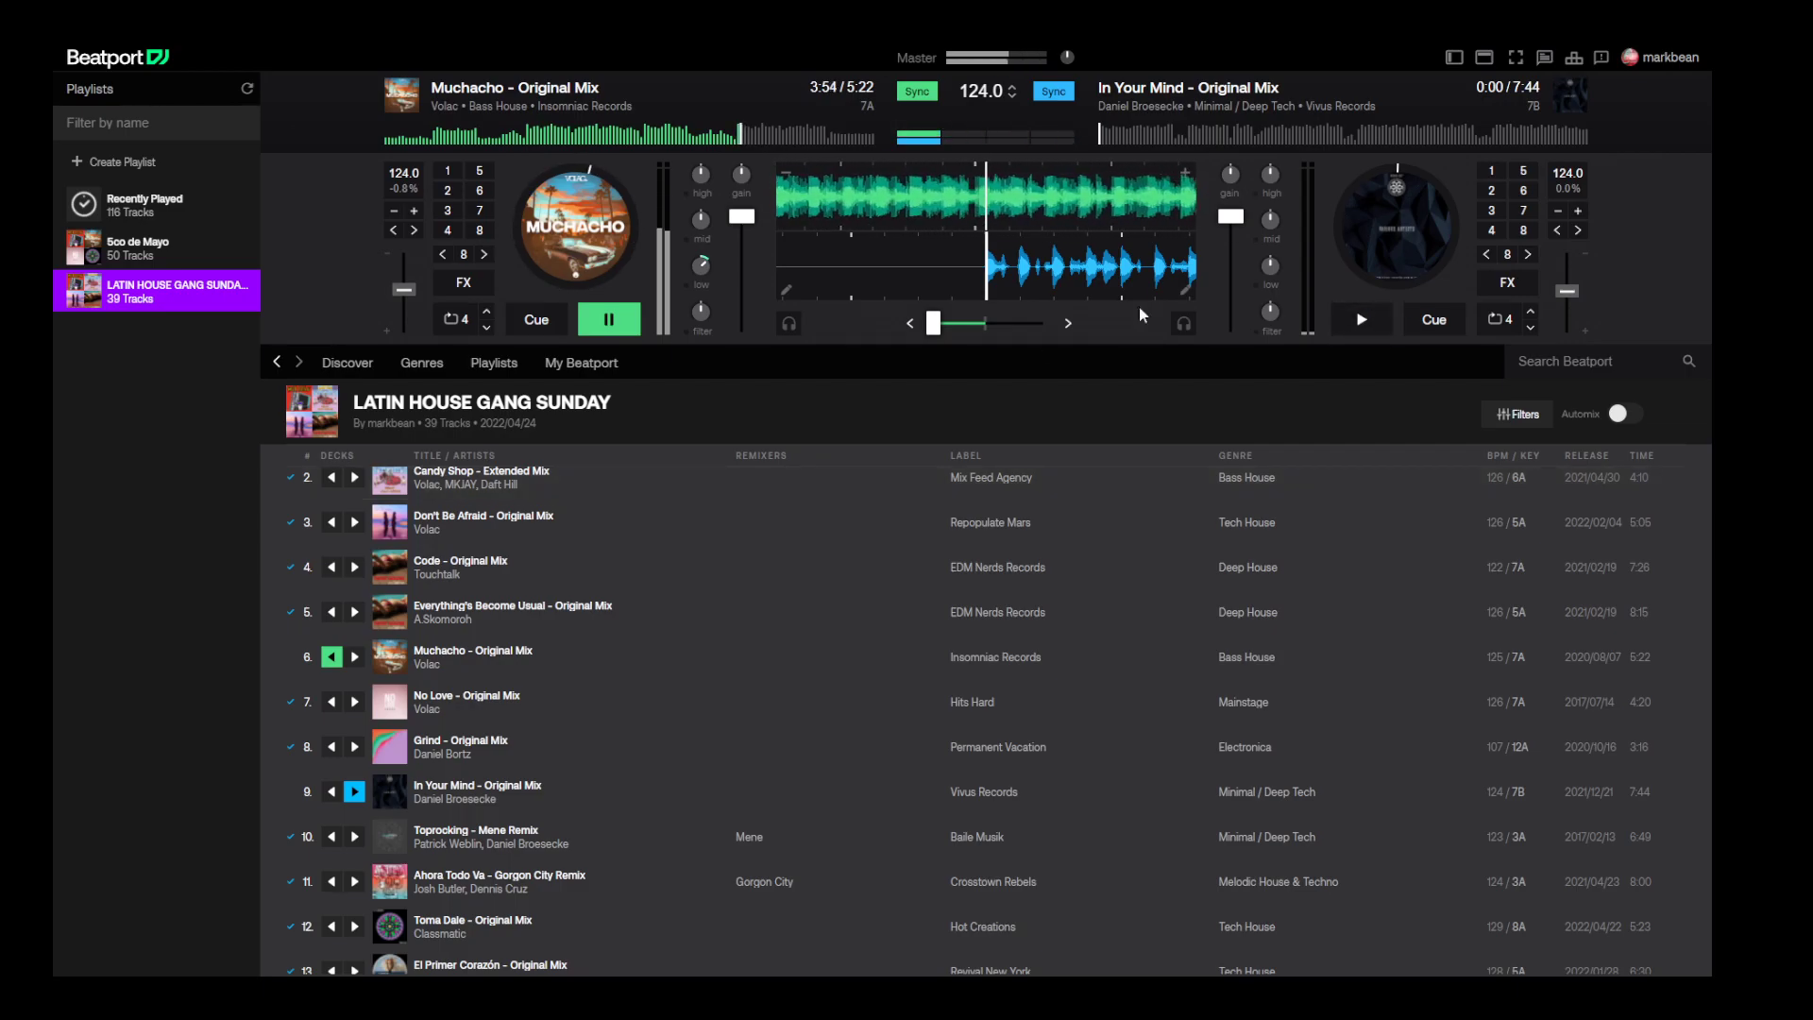
click(1254, 138)
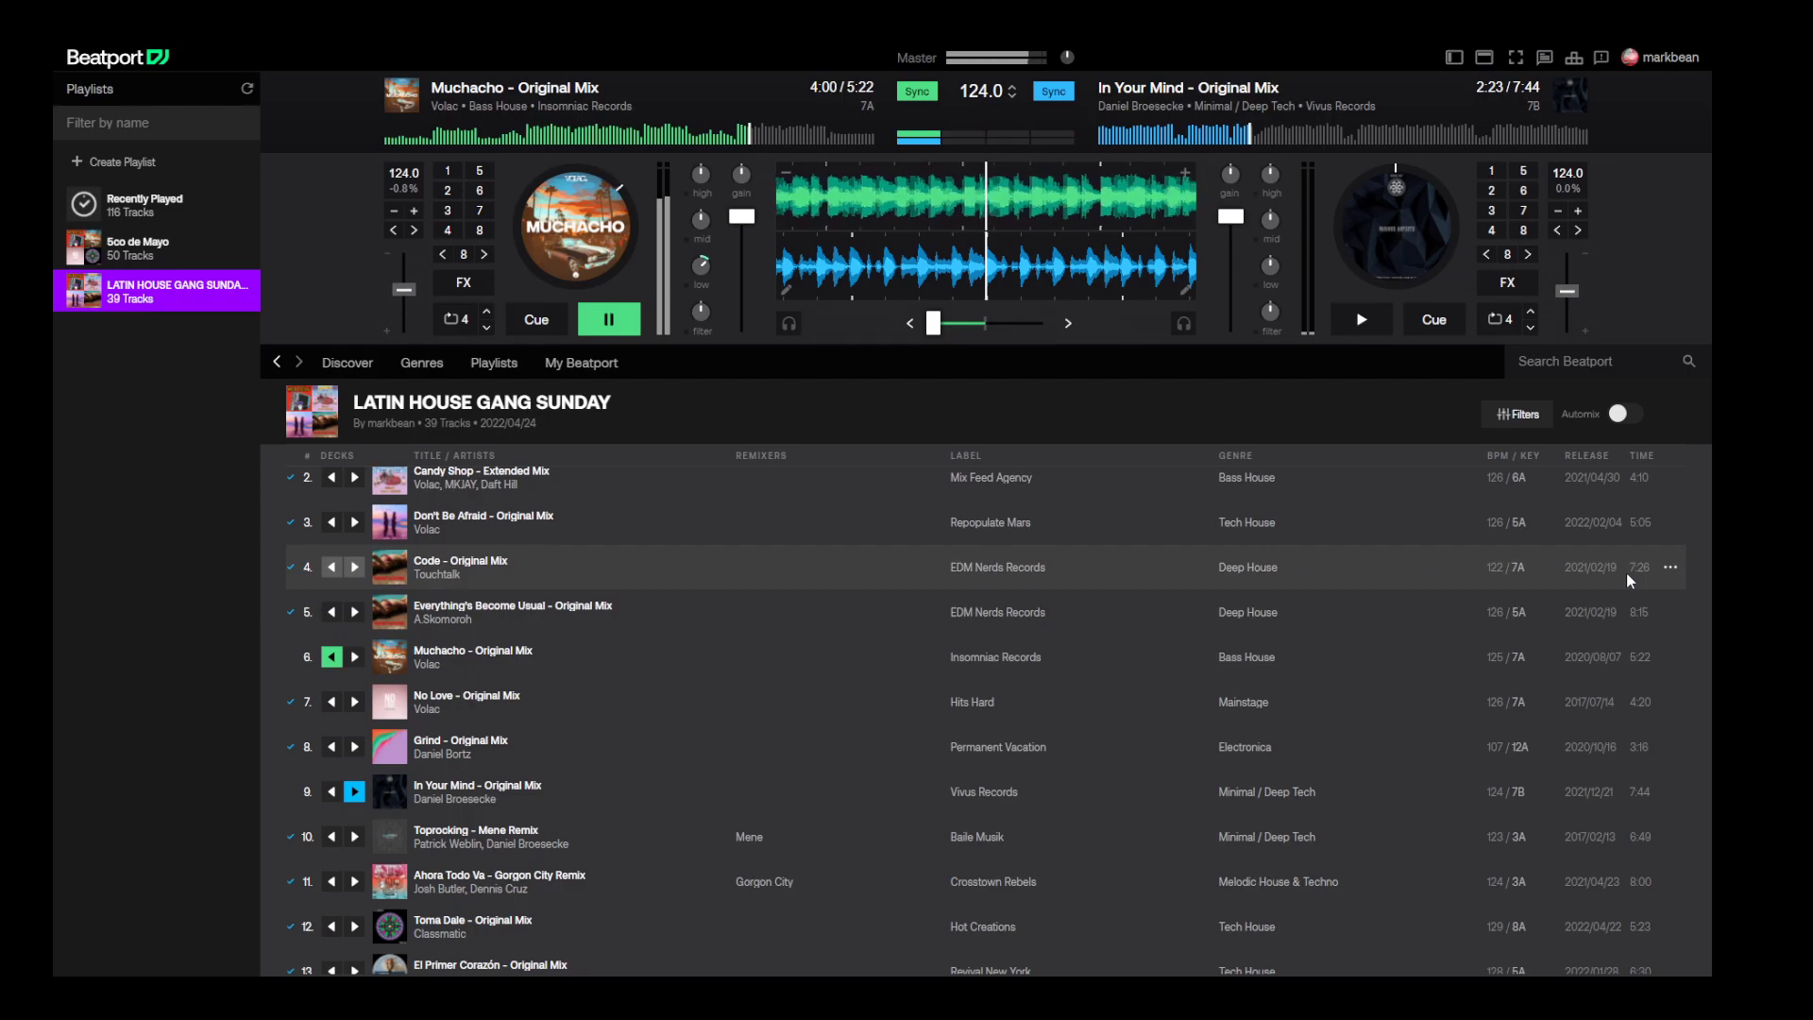
click(1341, 140)
click(1361, 319)
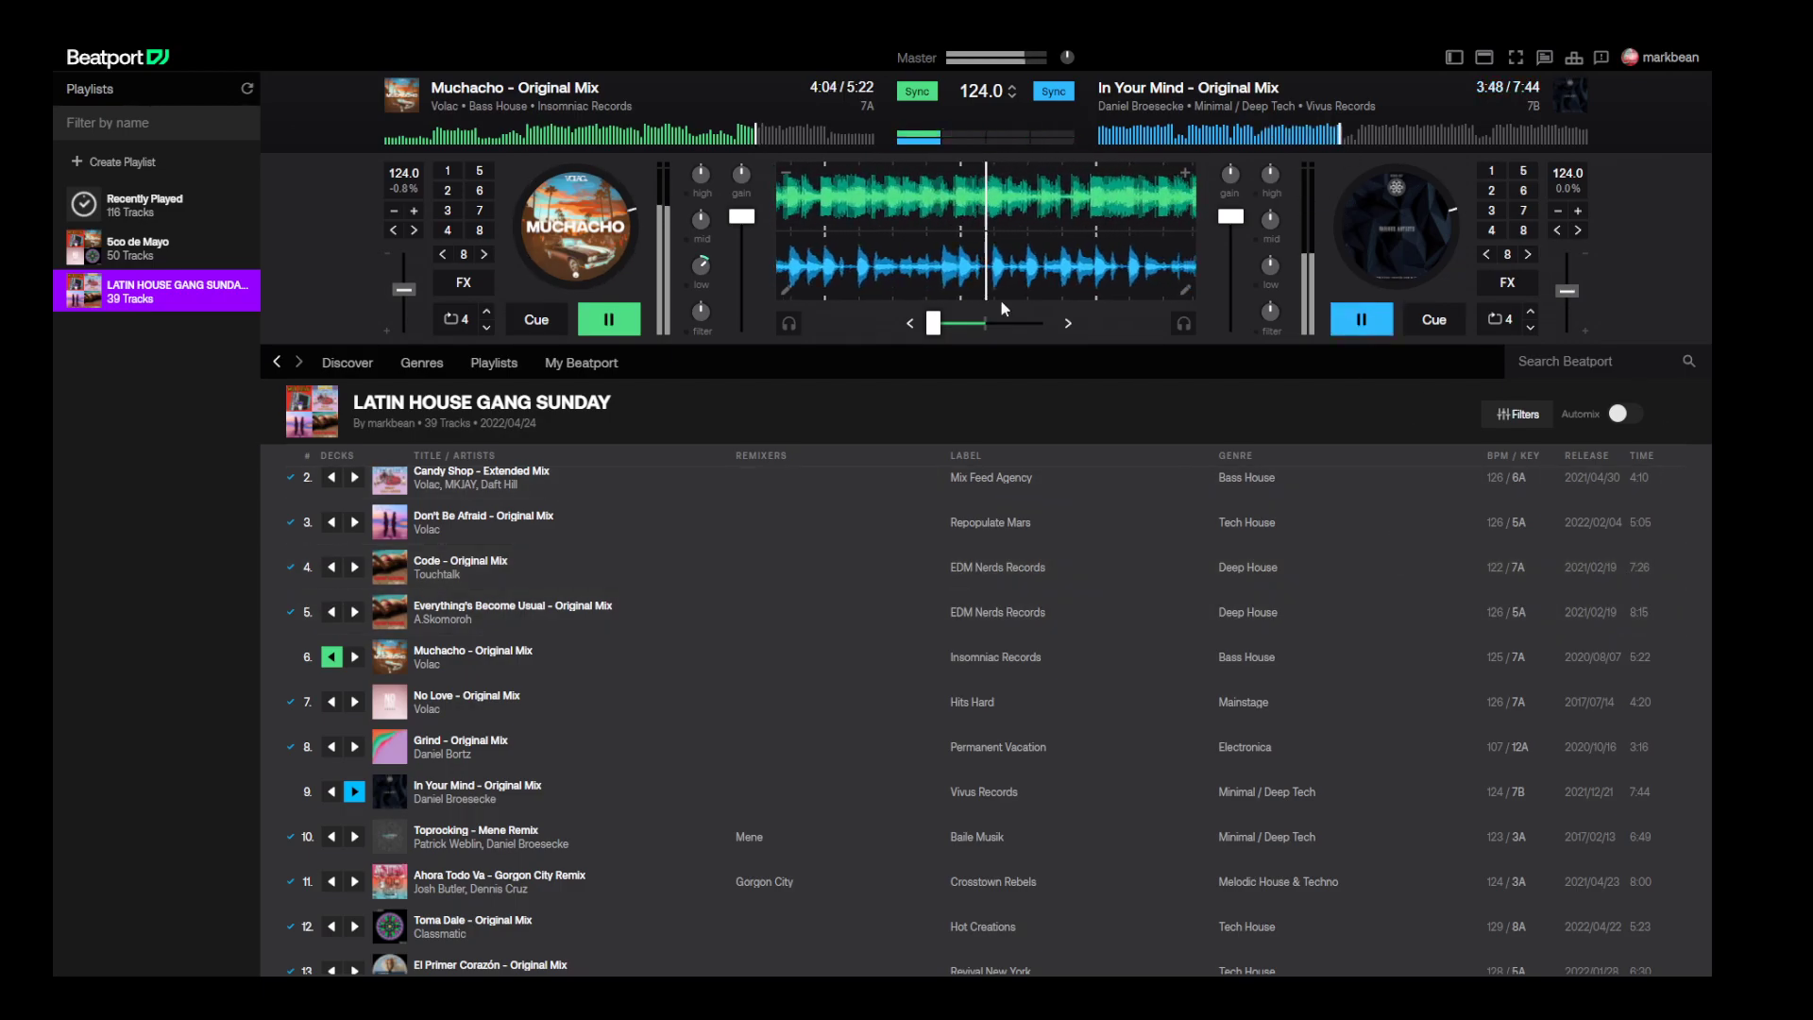
- Centre the crossfader to blend in "In Your Mind", with the green deck's lows cut and its volume reduced
drag(933, 323, 993, 323)
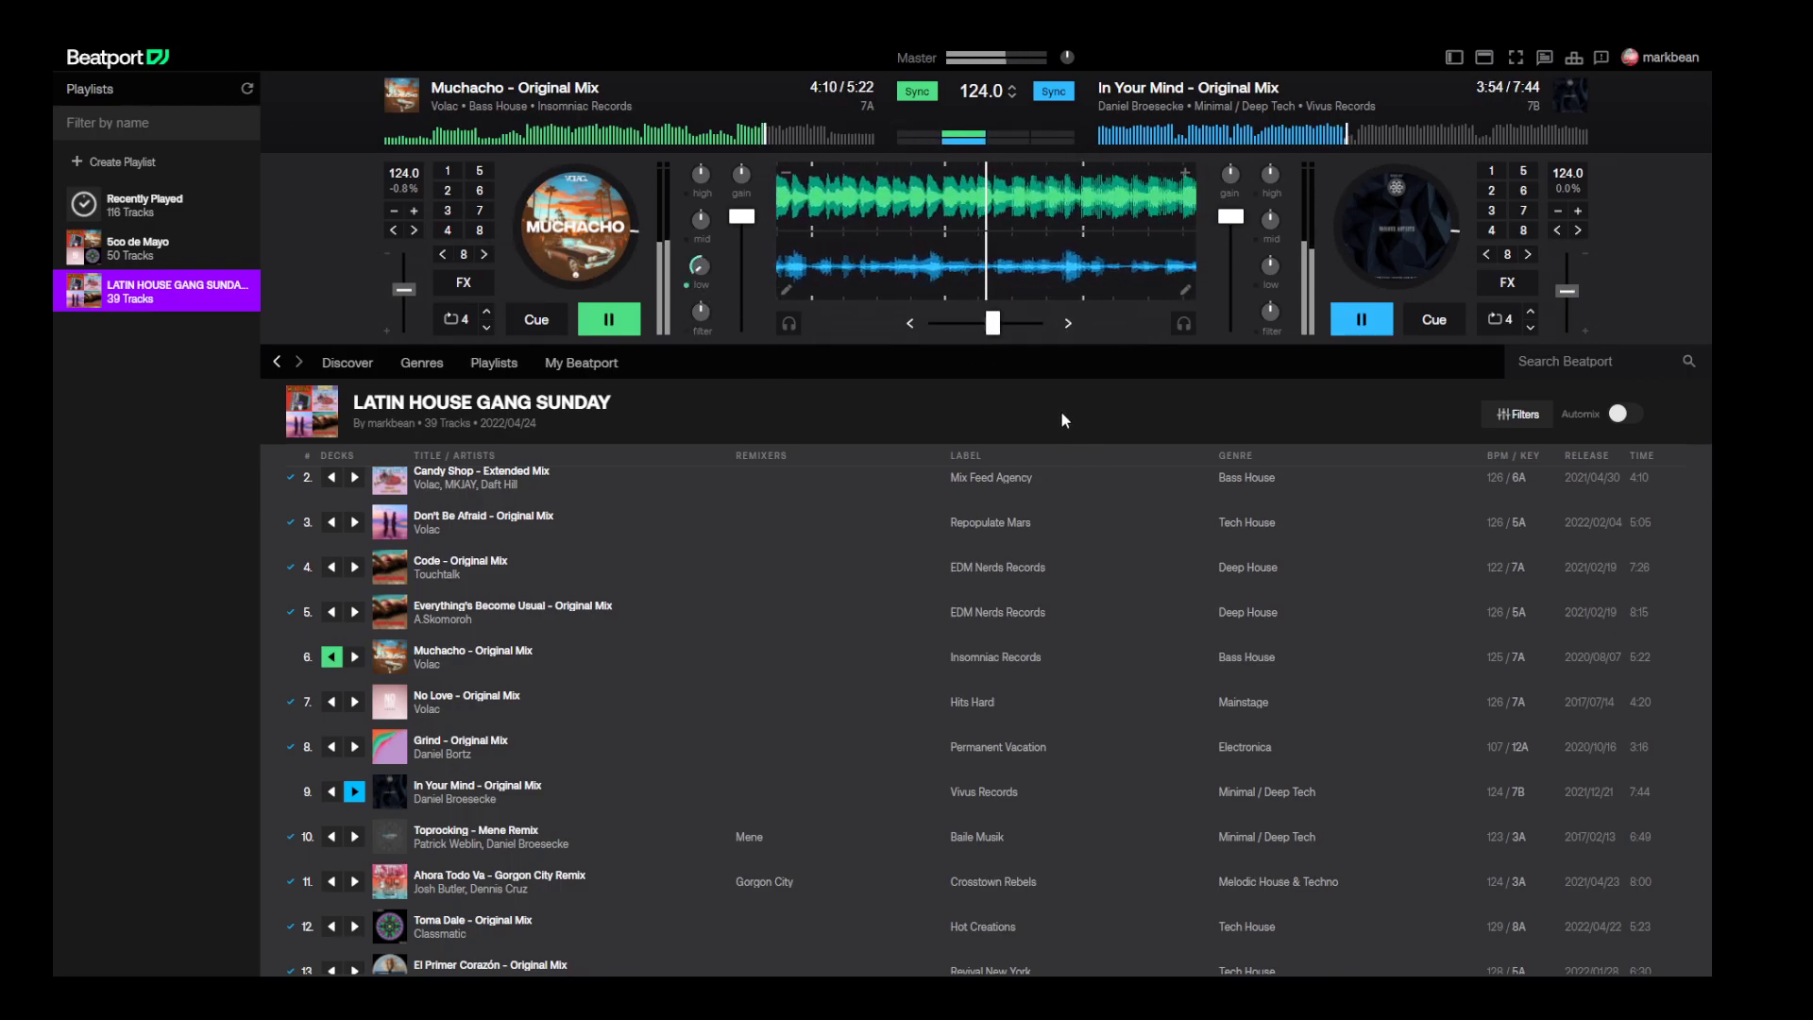
drag(994, 324, 984, 353)
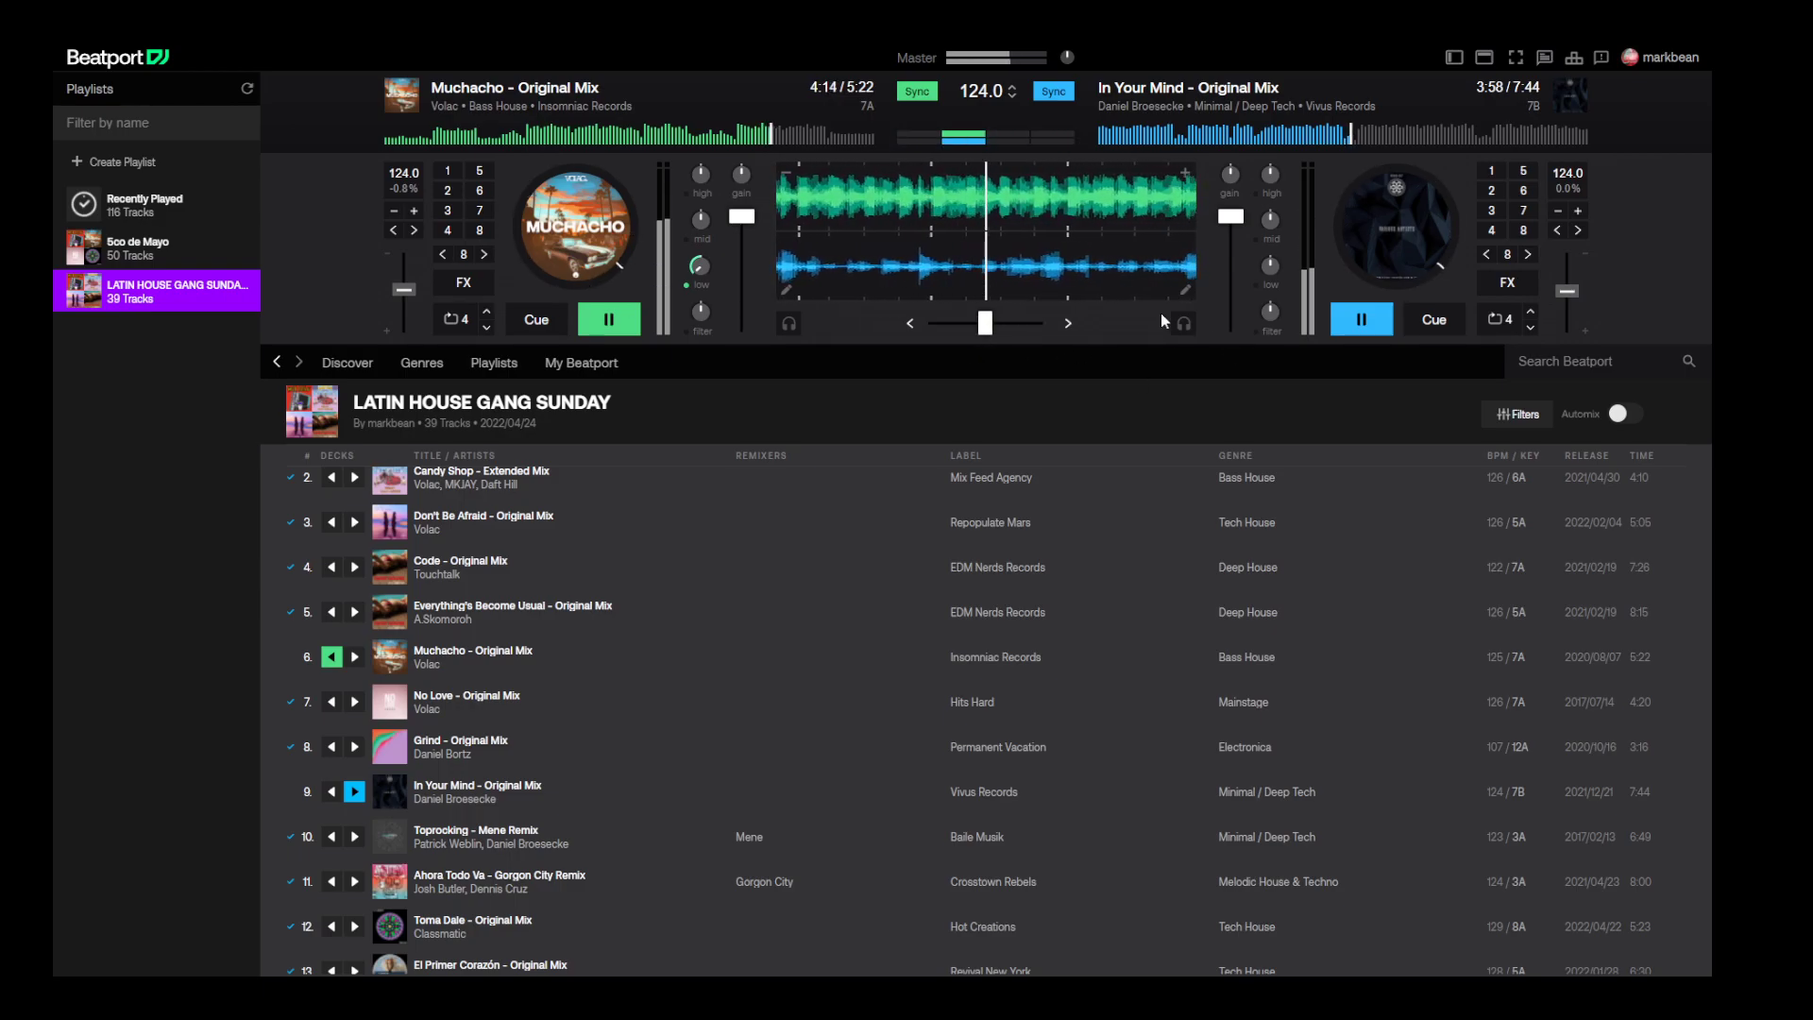
drag(741, 217, 741, 261)
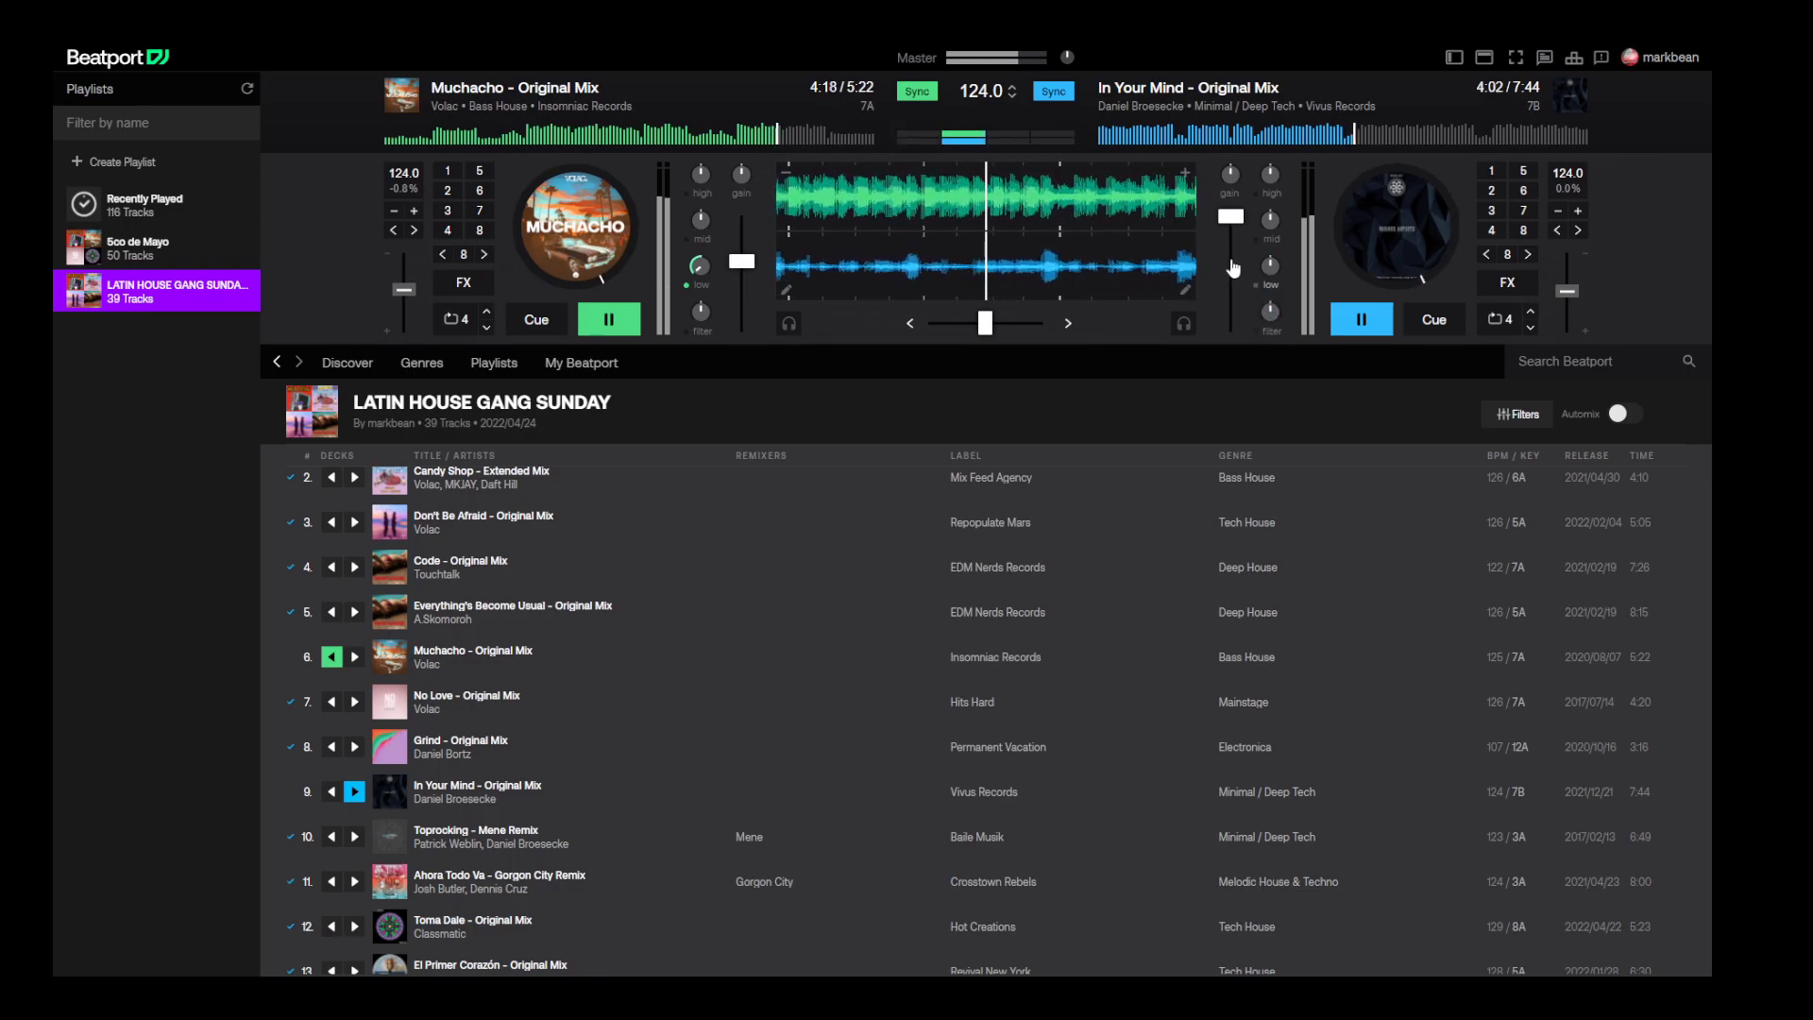
- Complete the crossfade to "In Your Mind" on the blue deck and stop "Muchacho" on the green deck
drag(985, 323, 1037, 323)
click(1350, 324)
click(1358, 320)
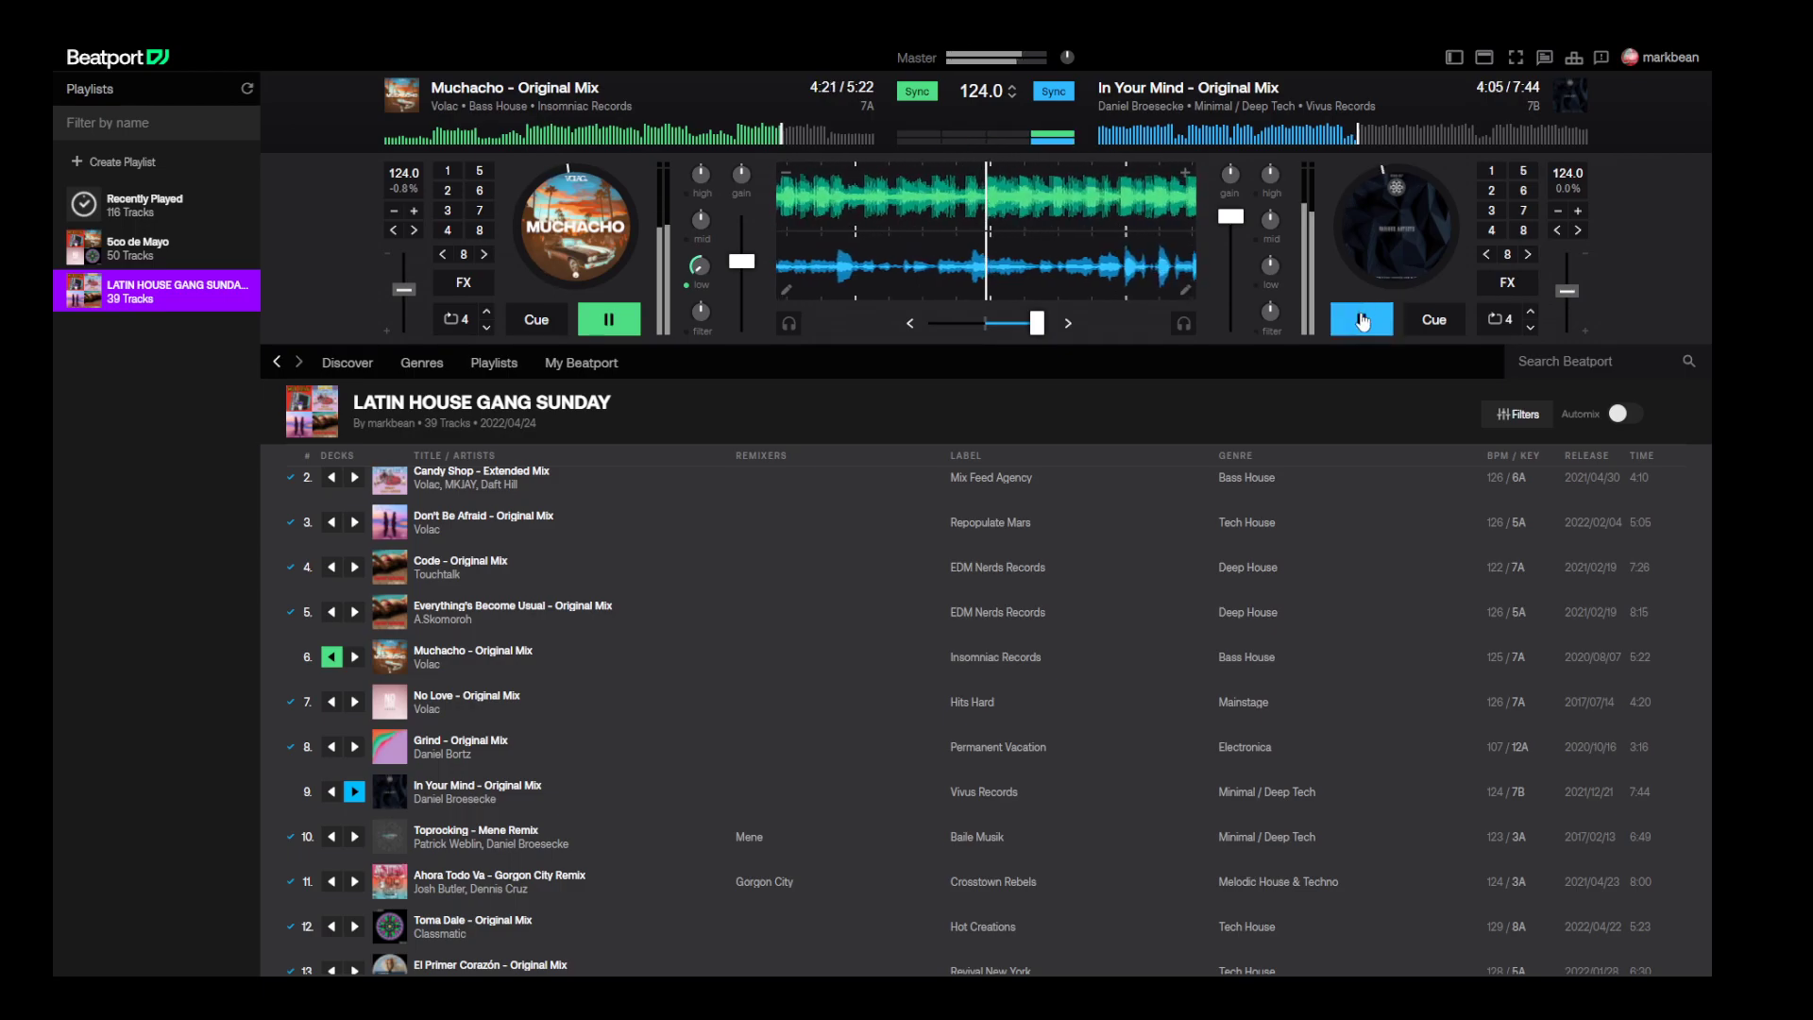
click(631, 323)
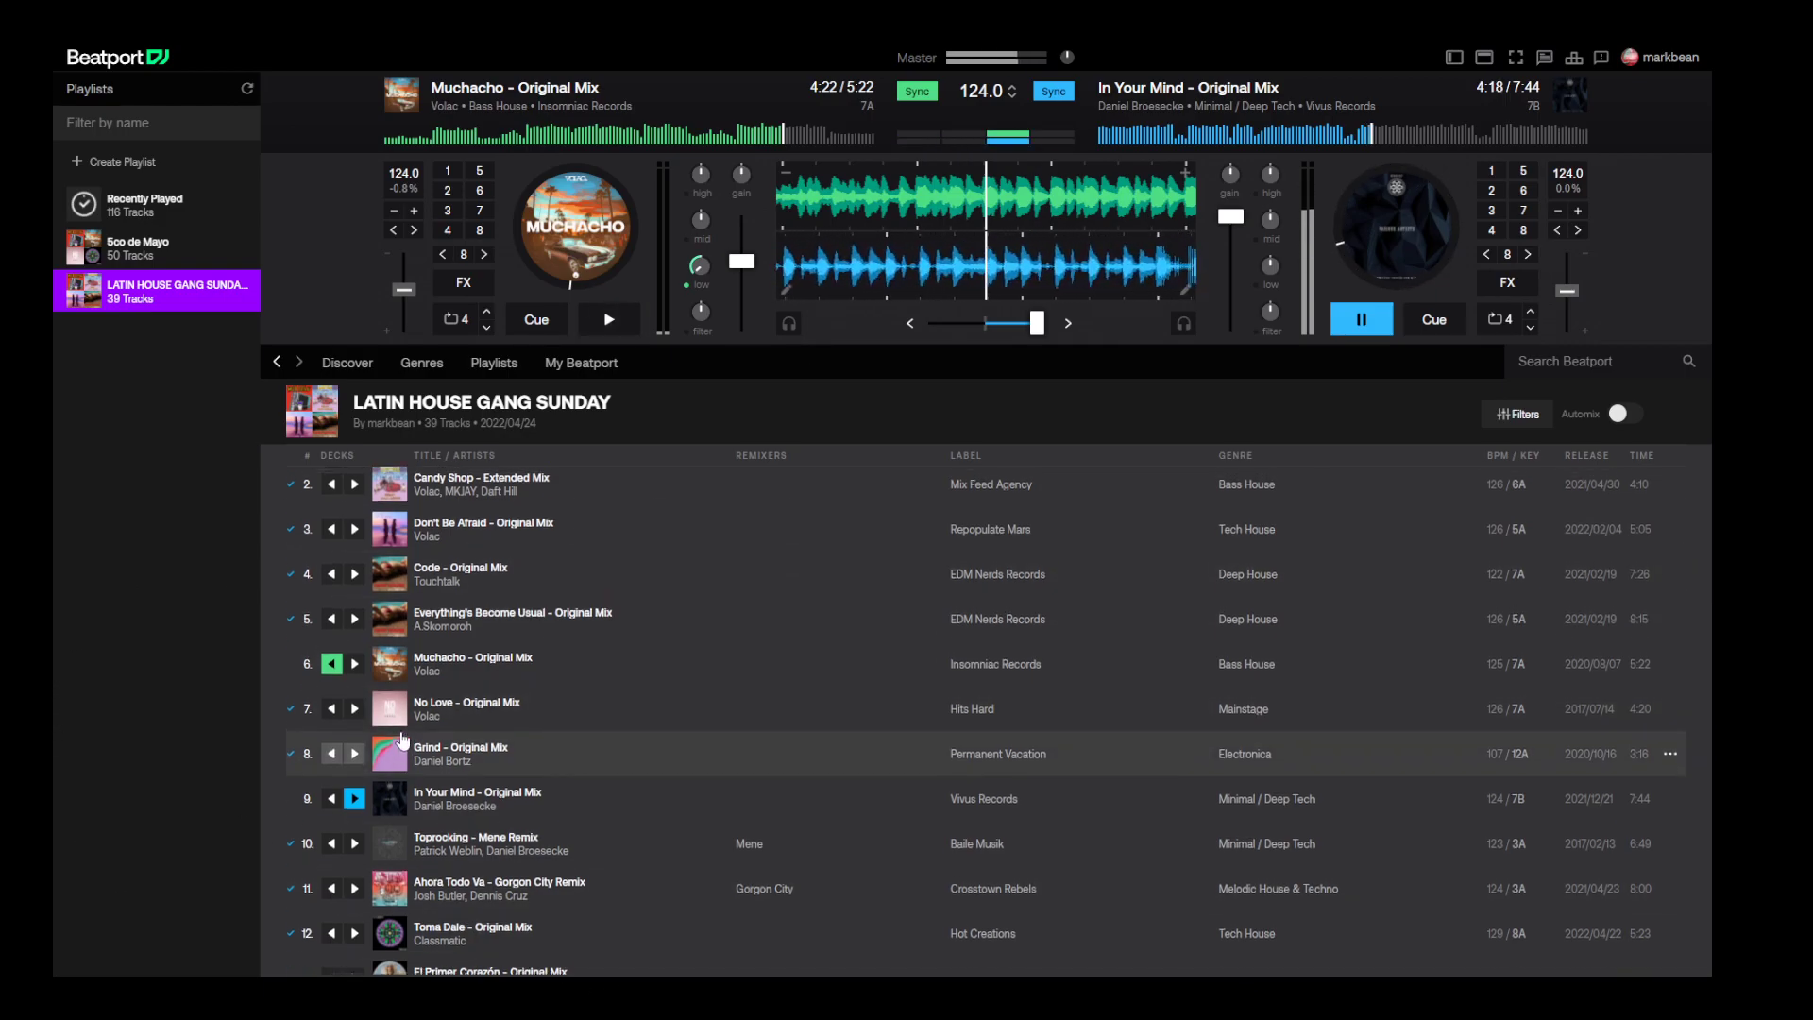
- Load "Toma Dale - Original Mix" from the playlist onto the green deck and start it about a third of the way in
scroll(408, 718, up, 2)
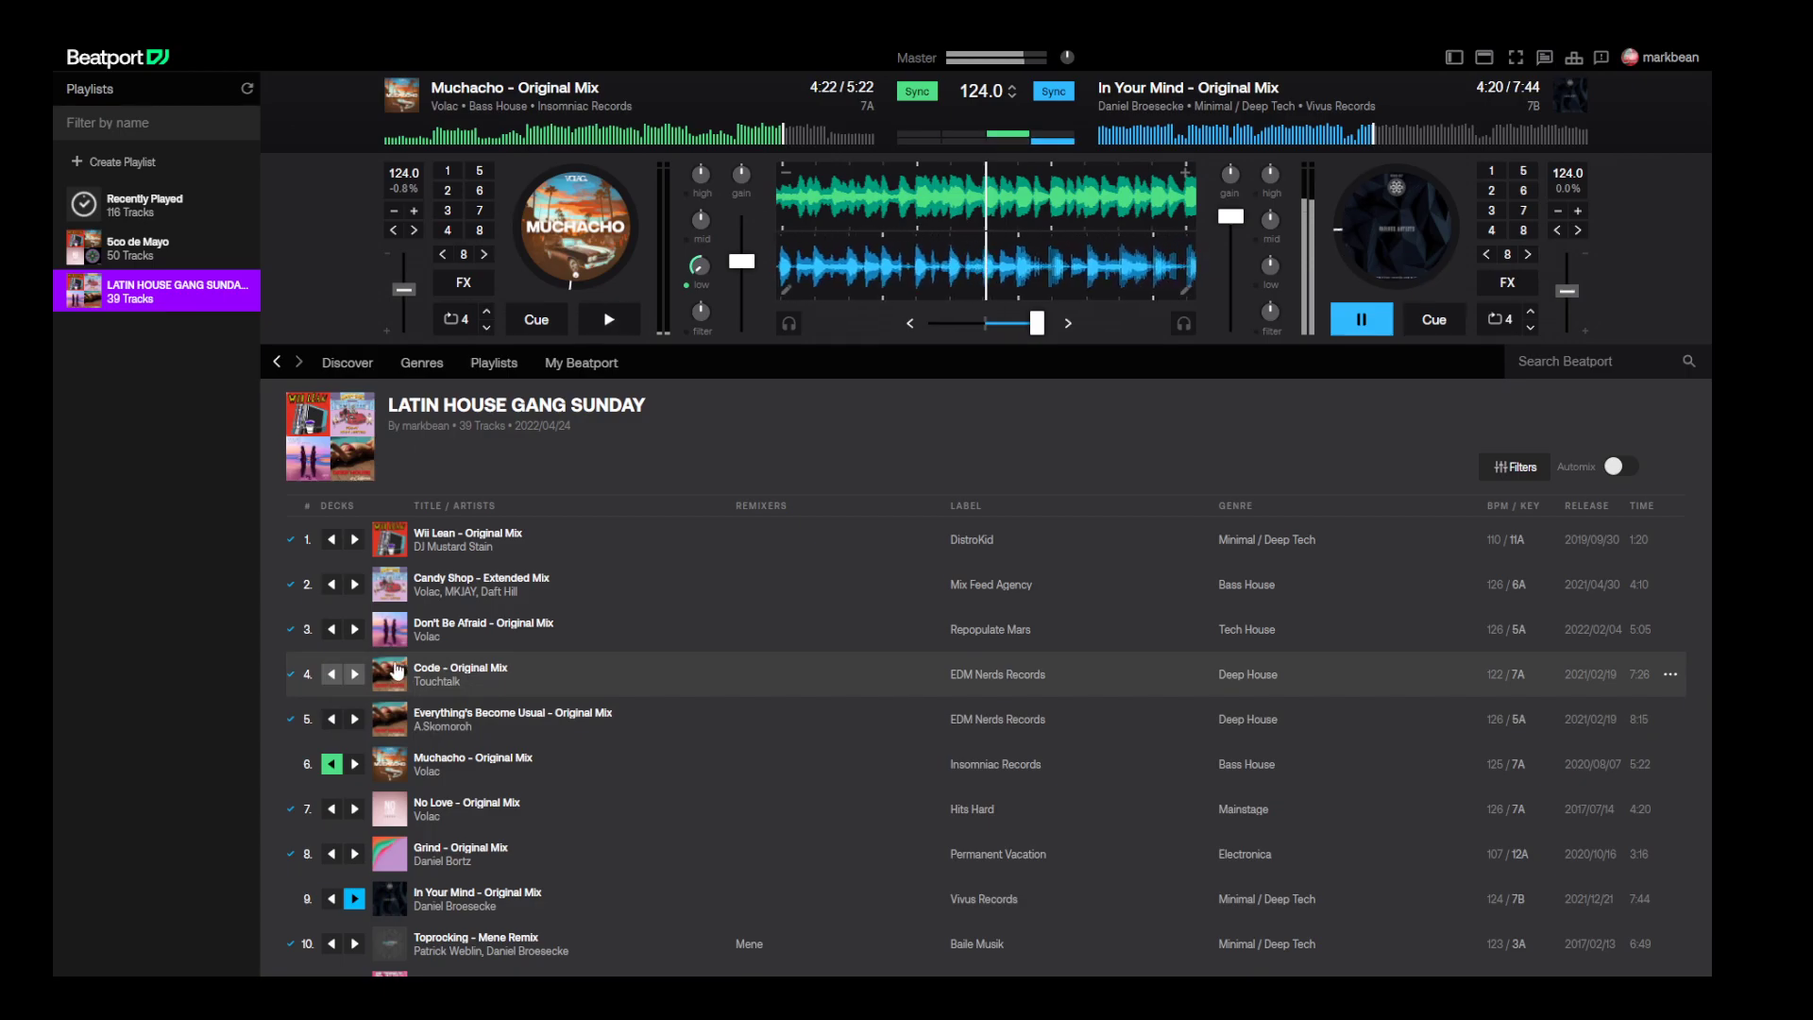
scroll(397, 666, down, 2)
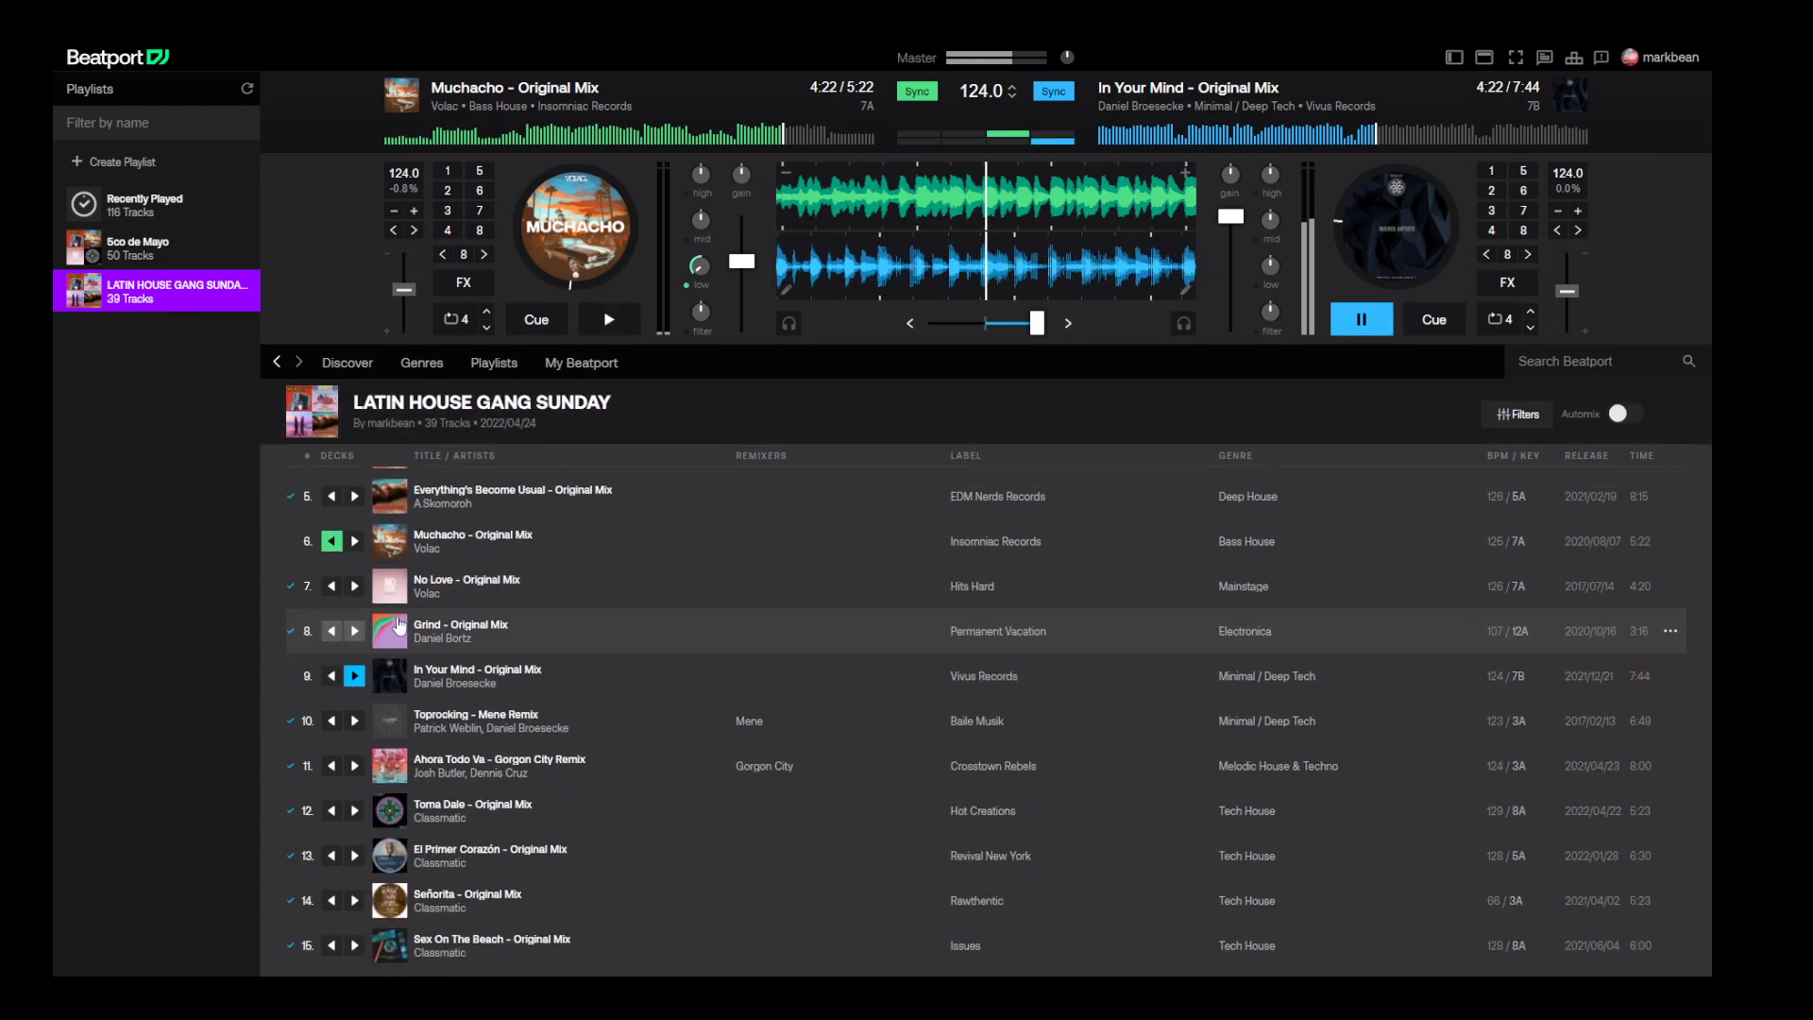
scroll(395, 624, down, 3)
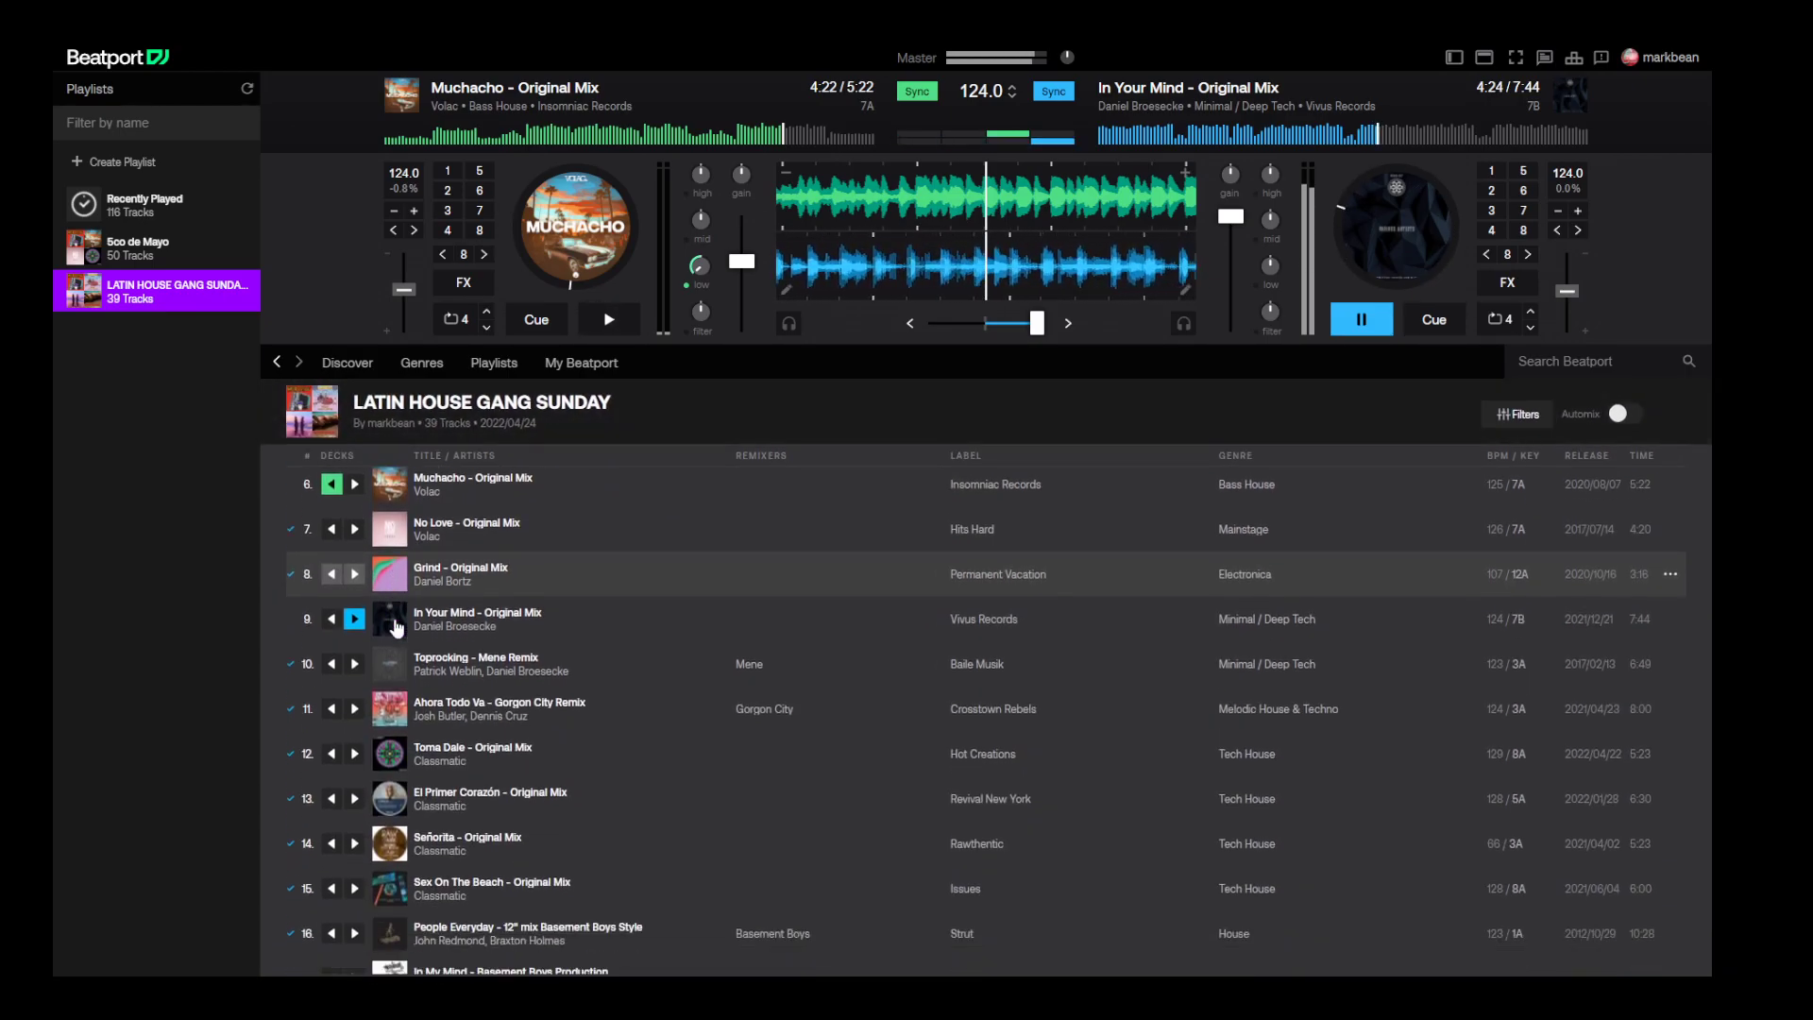
scroll(389, 612, down, 1)
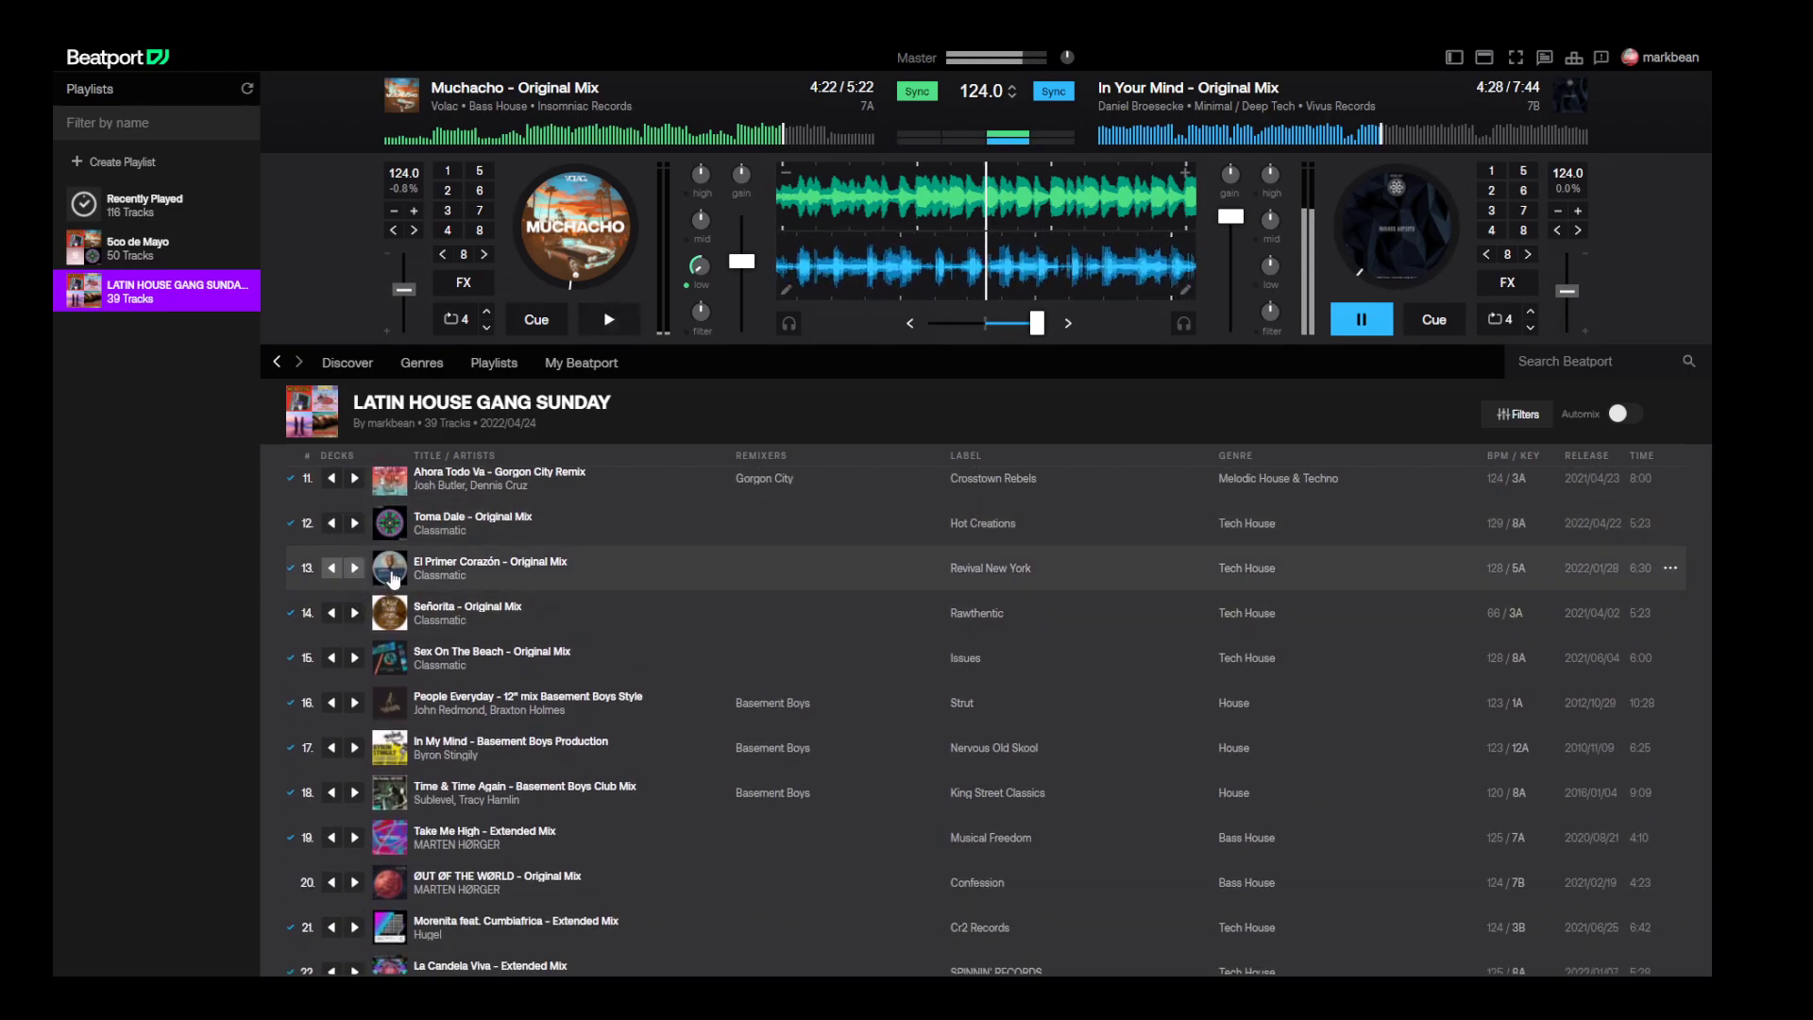
click(332, 523)
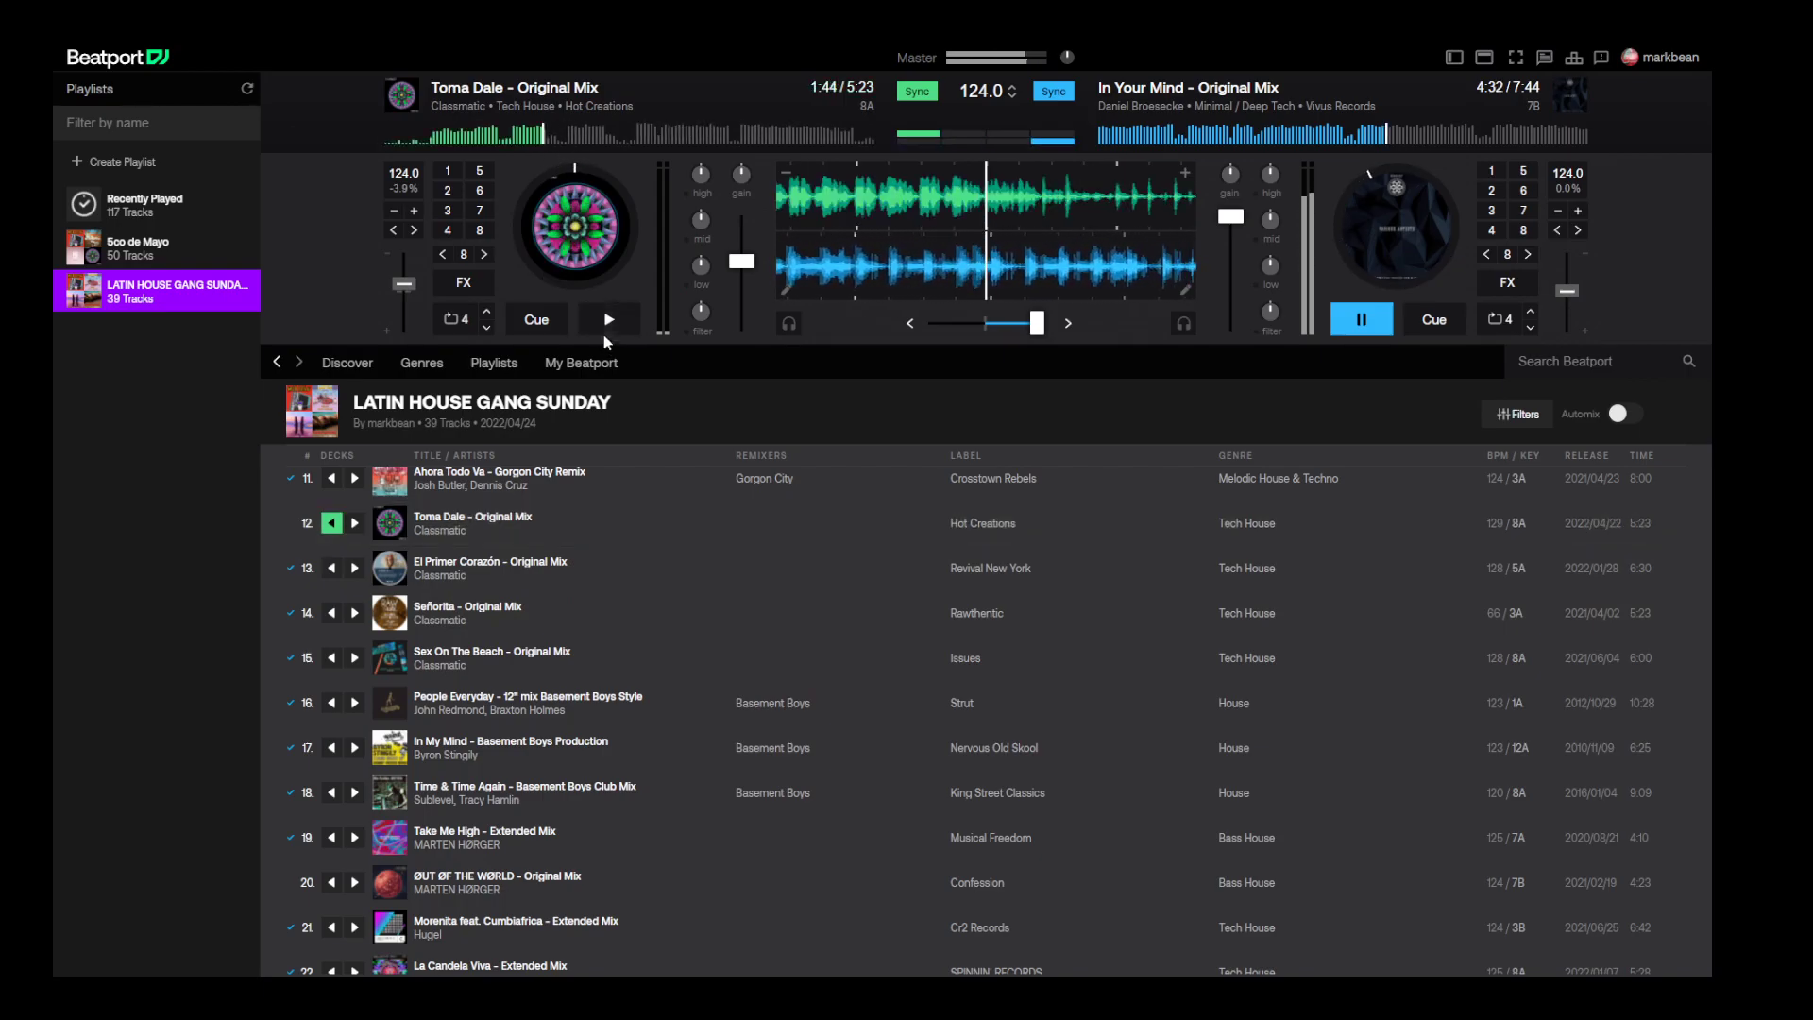
click(608, 319)
- Centre the crossfader and raise the green deck's volume to the blue deck's level to blend in "Toma Dale"
drag(1036, 323, 985, 326)
drag(742, 261, 742, 215)
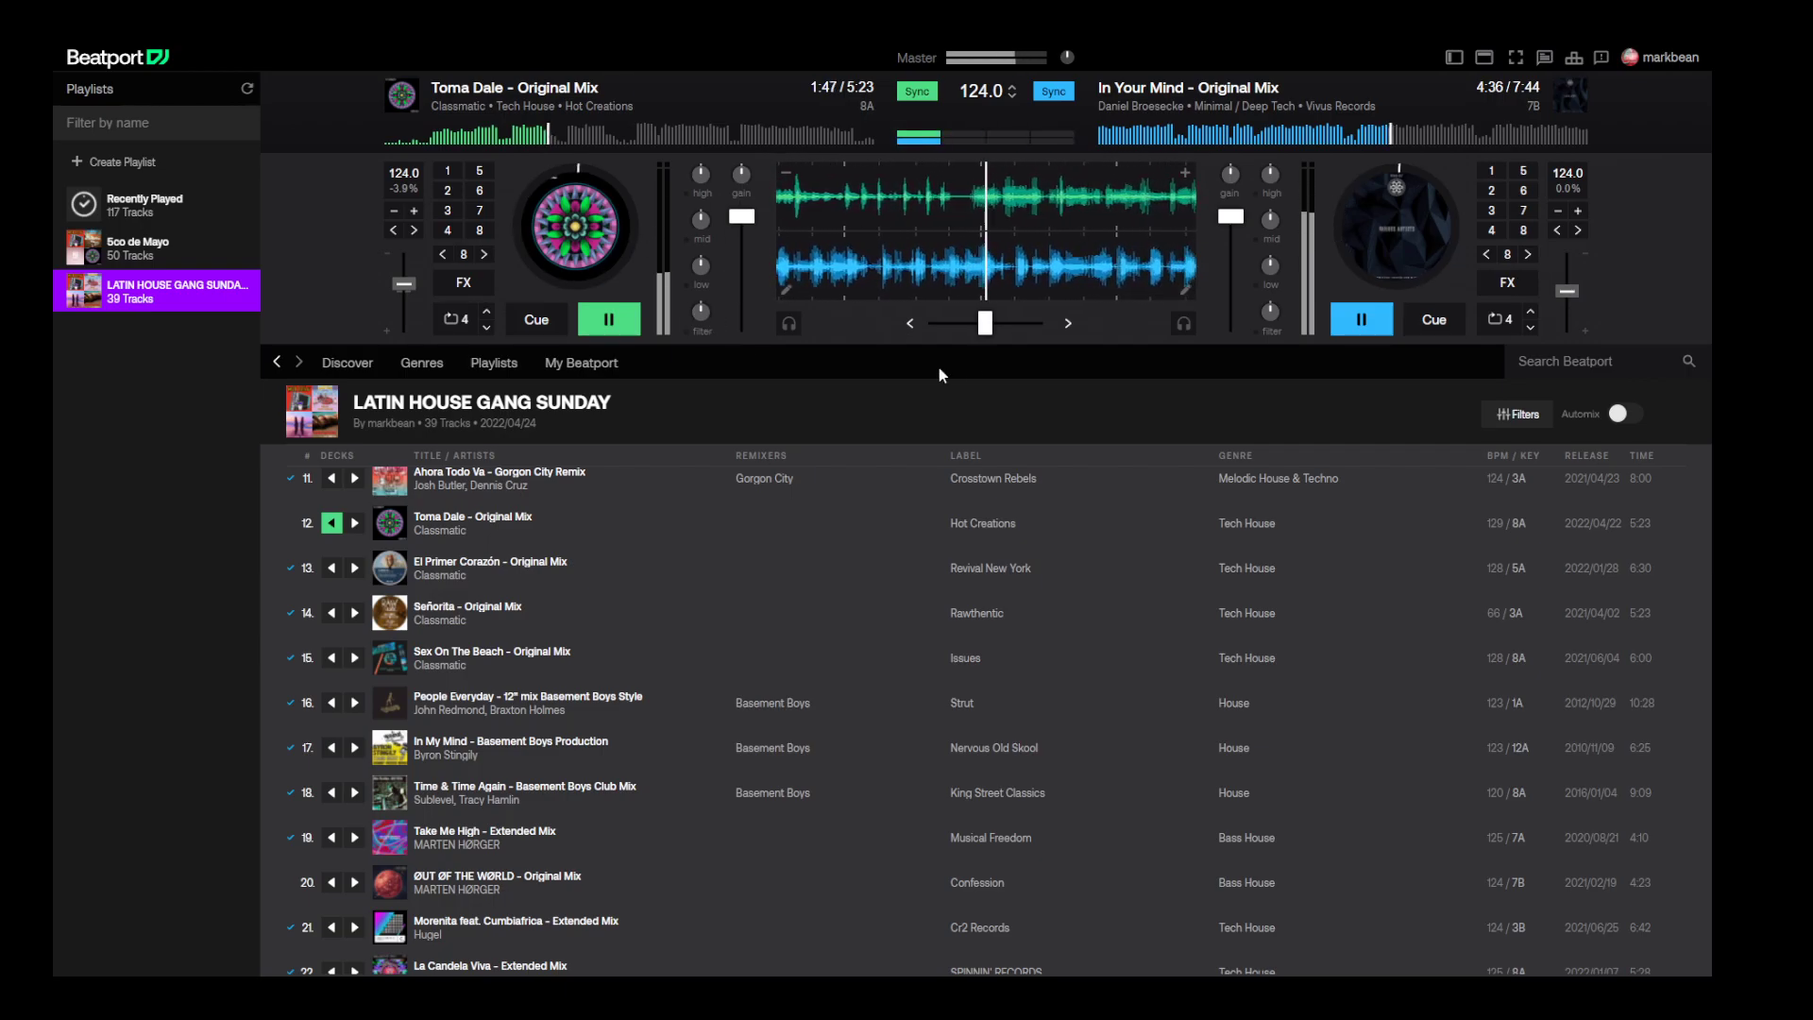
mouse_move(982, 342)
mouse_down()
mouse_move(880, 344)
mouse_move(983, 360)
mouse_up()
- With the blue deck's lows cut, complete the crossfade to "Toma Dale" on the green deck and stop "In Your Mind"
drag(1271, 267, 1267, 291)
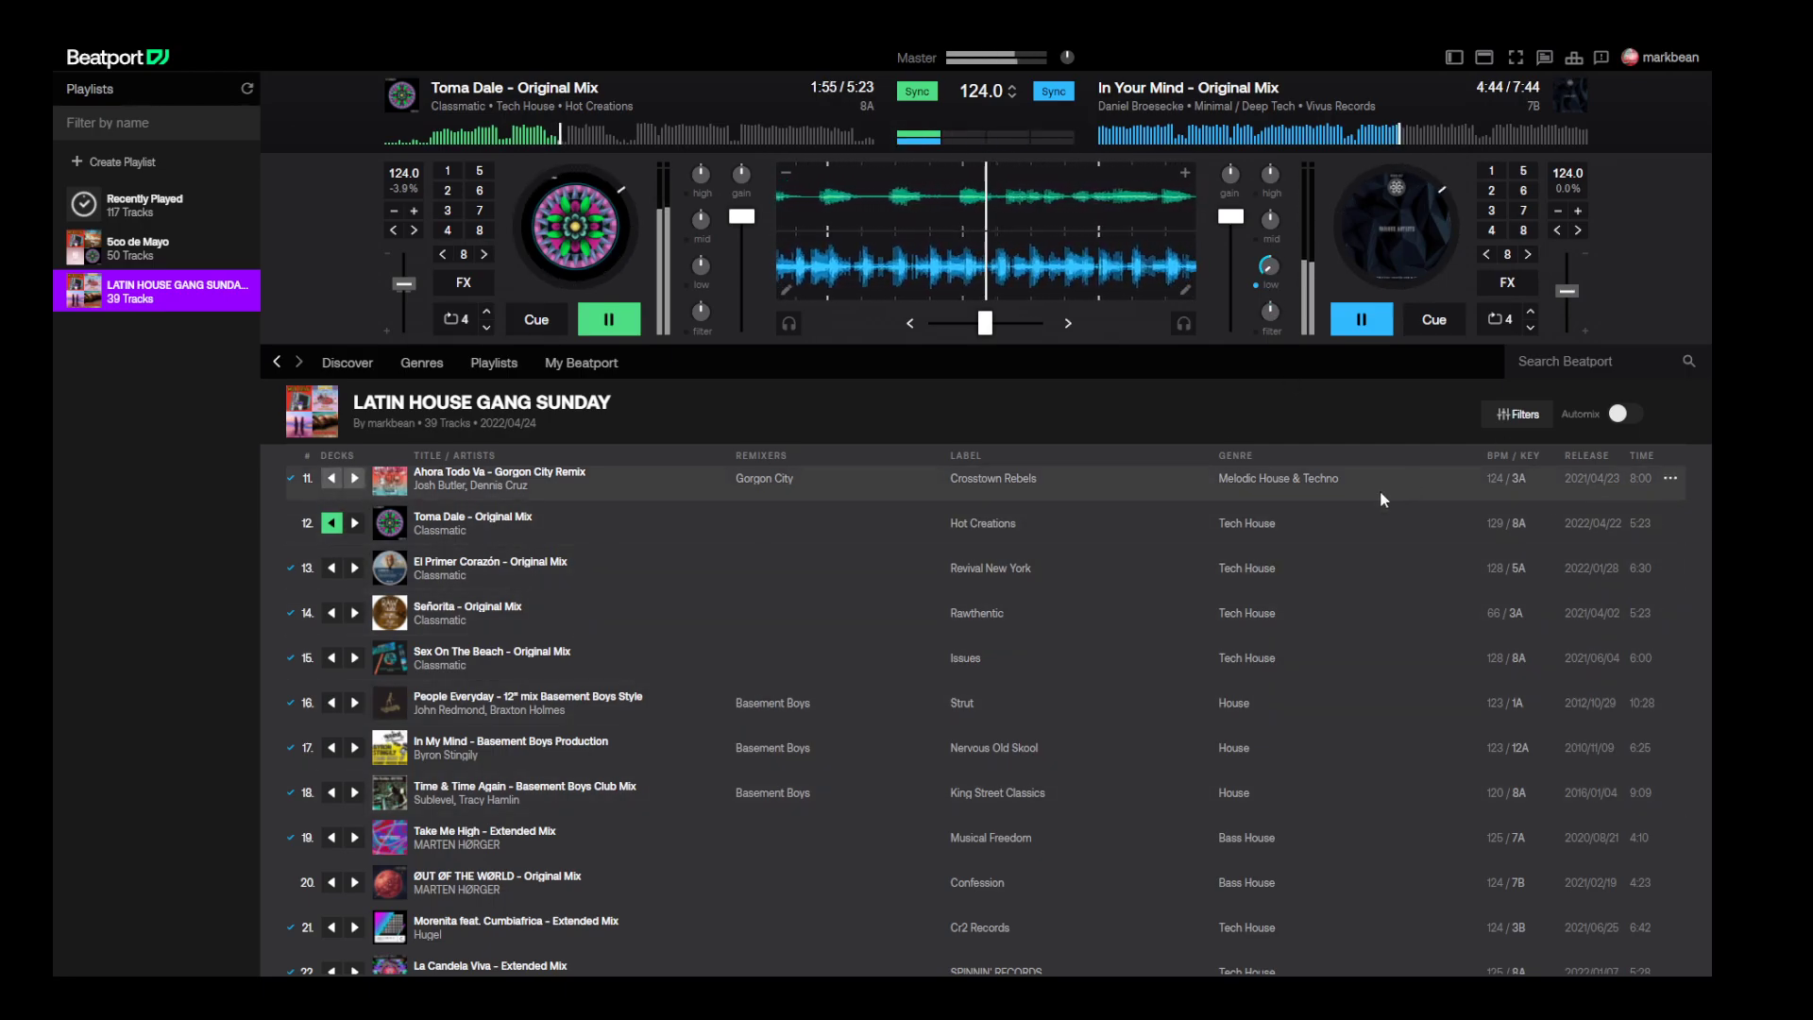
drag(985, 323, 933, 323)
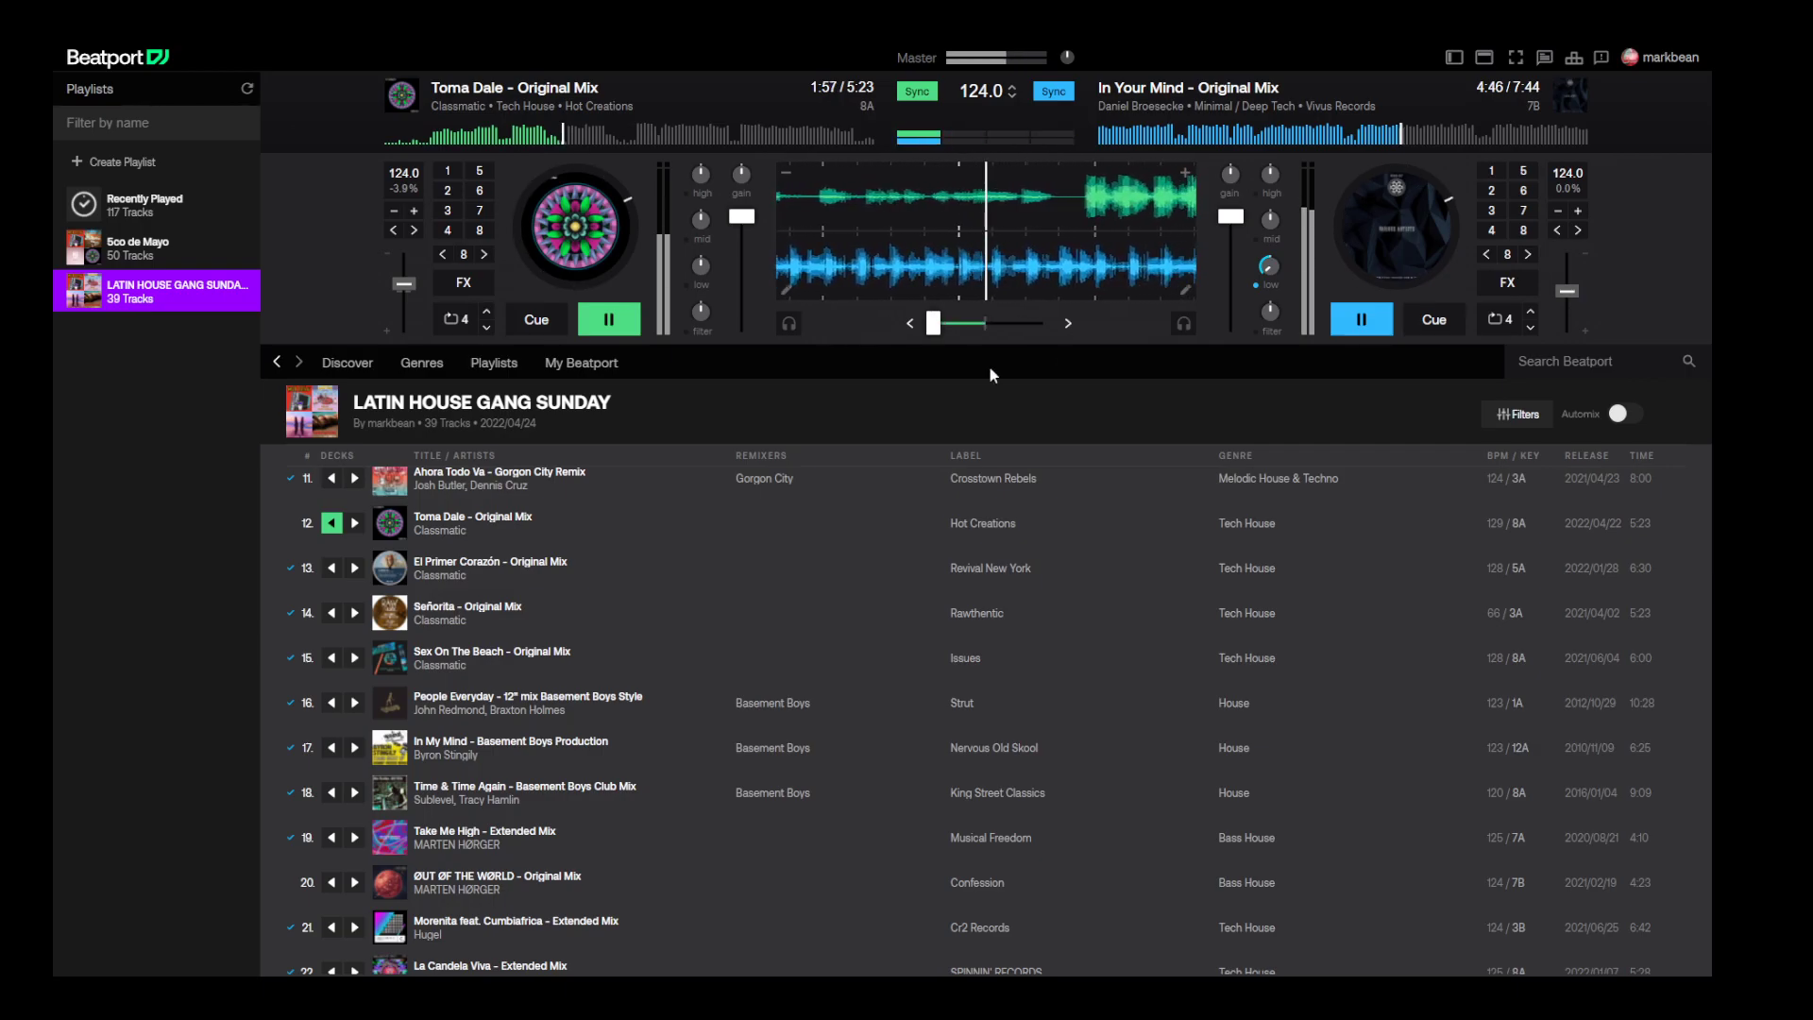
click(1361, 319)
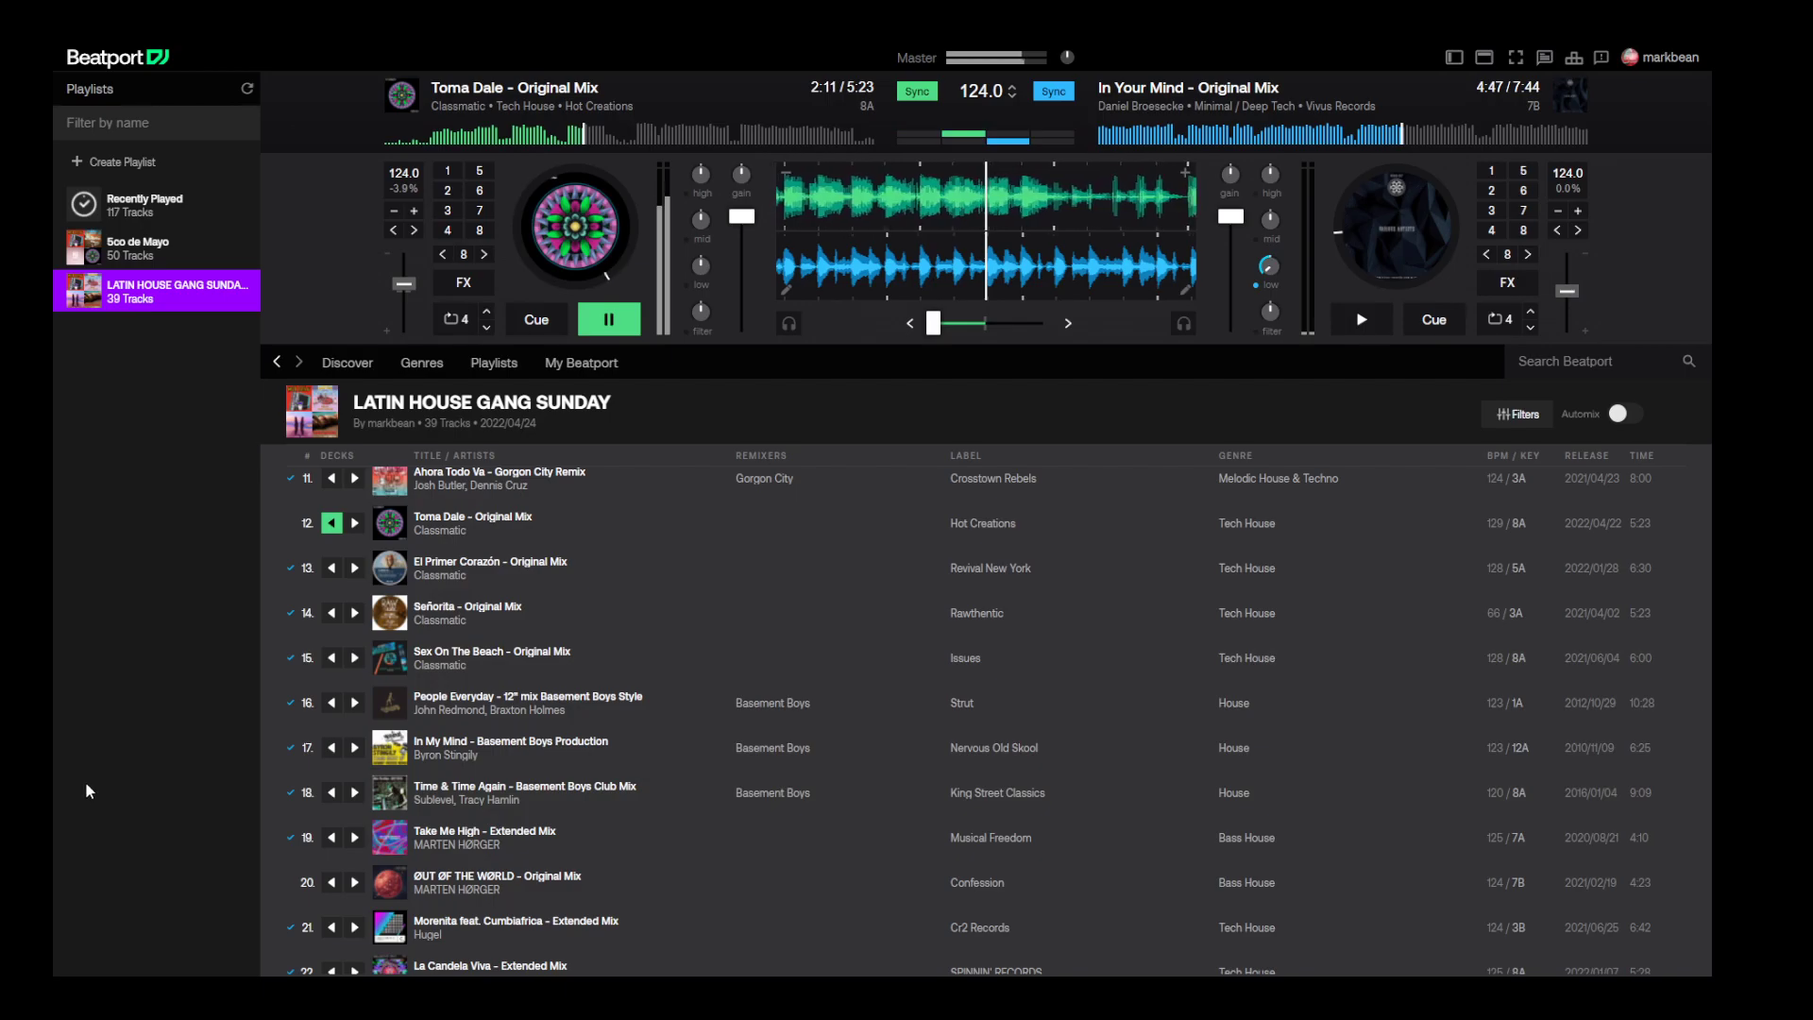
- Load "Madonna - Extended Mix" from the Latin House Gang Sunday playlist onto the right deck and raise the tempo to 127.0 BPM
scroll(669, 826, down, 2)
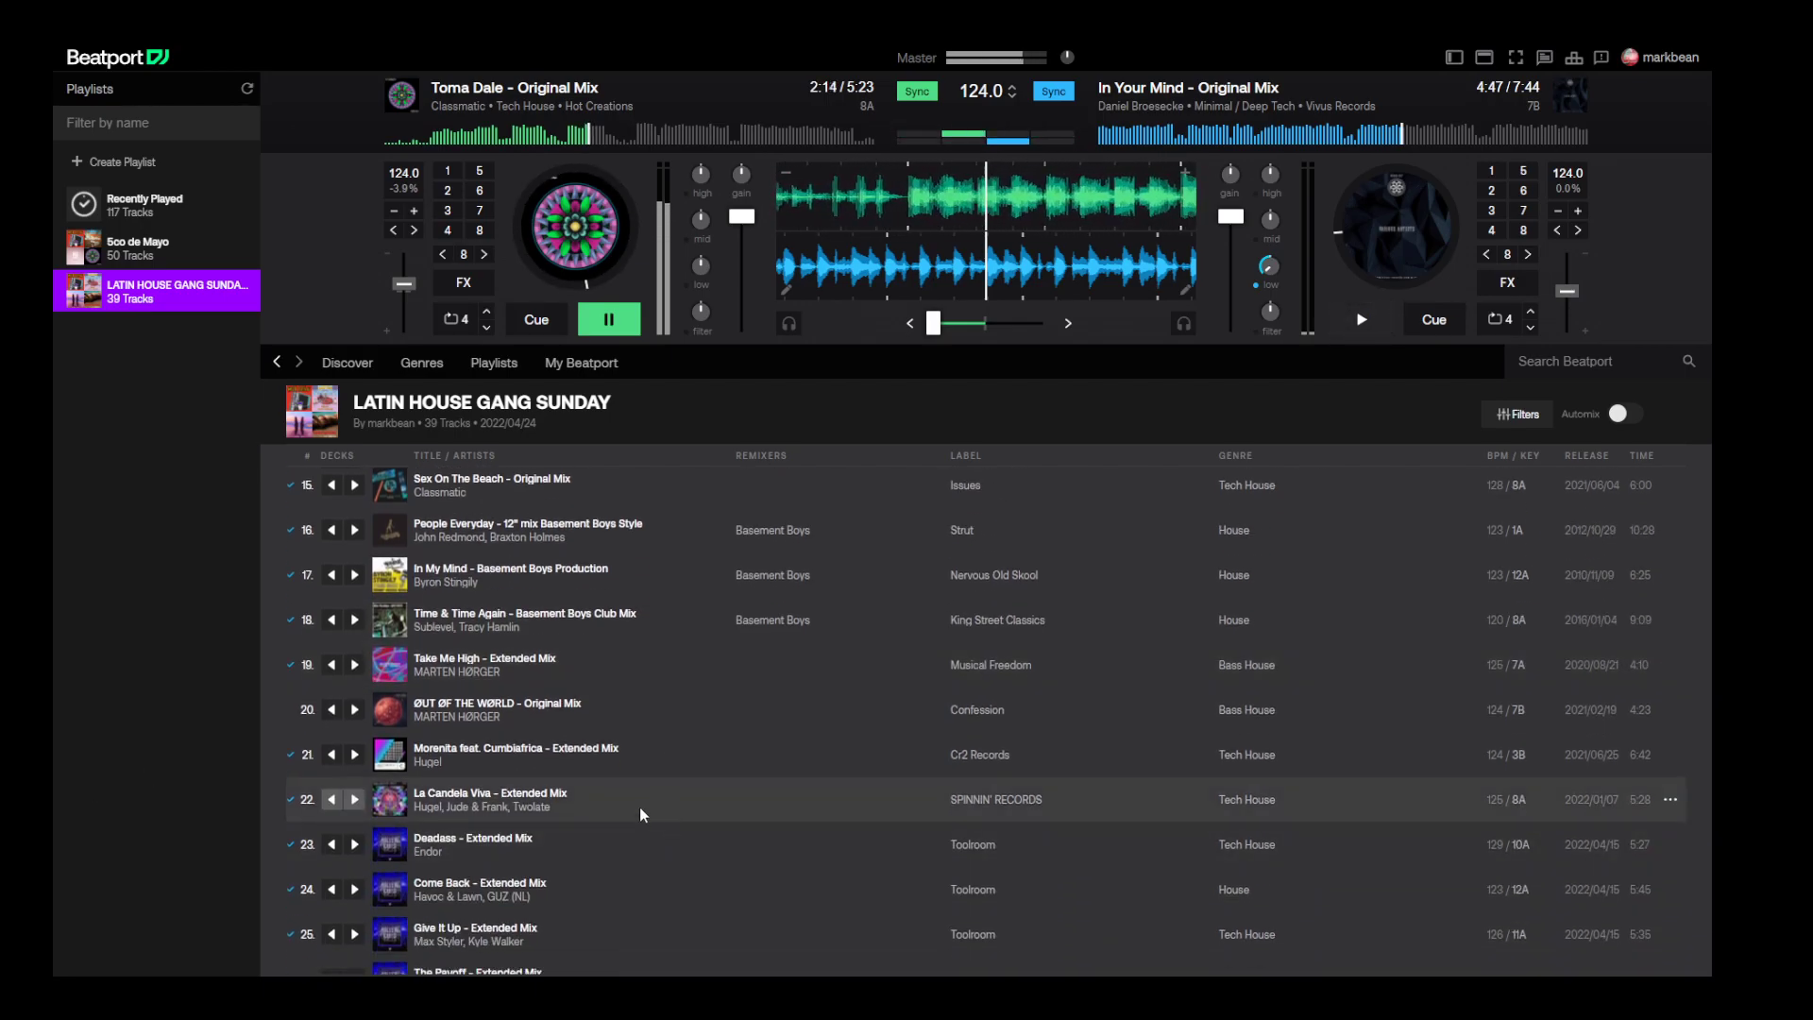
scroll(638, 822, down, 2)
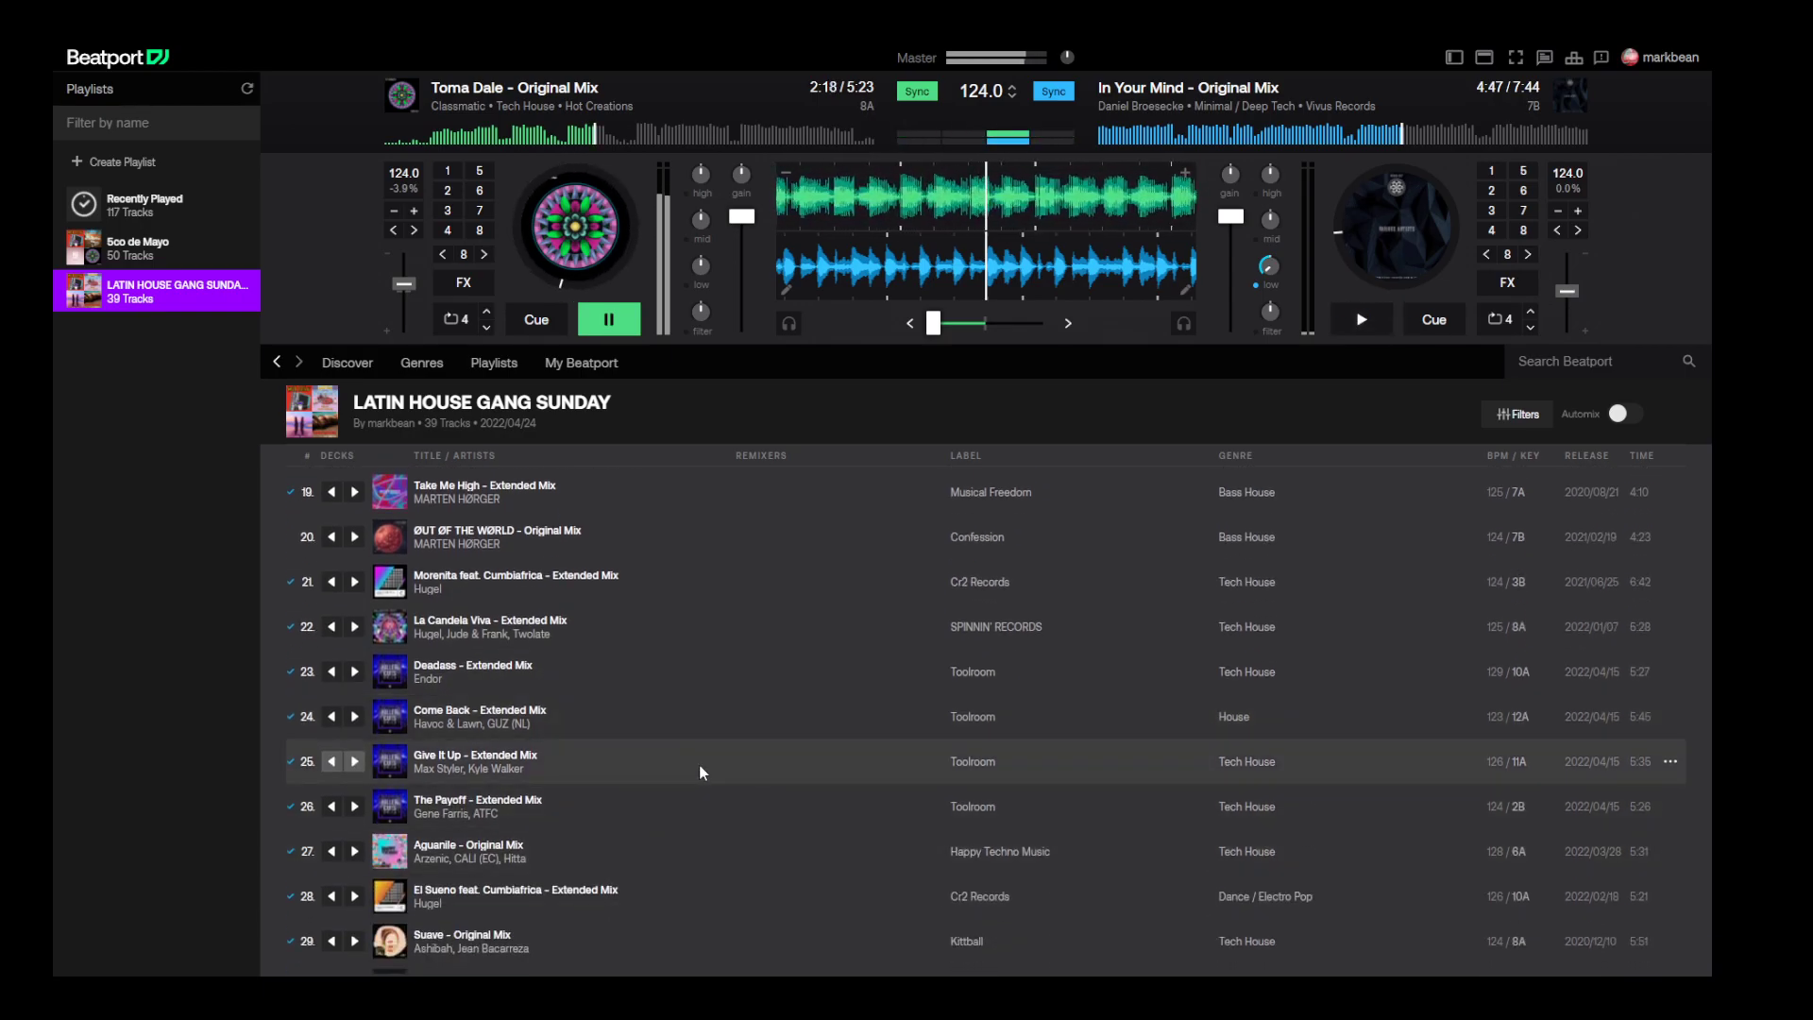
scroll(699, 764, down, 3)
scroll(699, 761, down, 2)
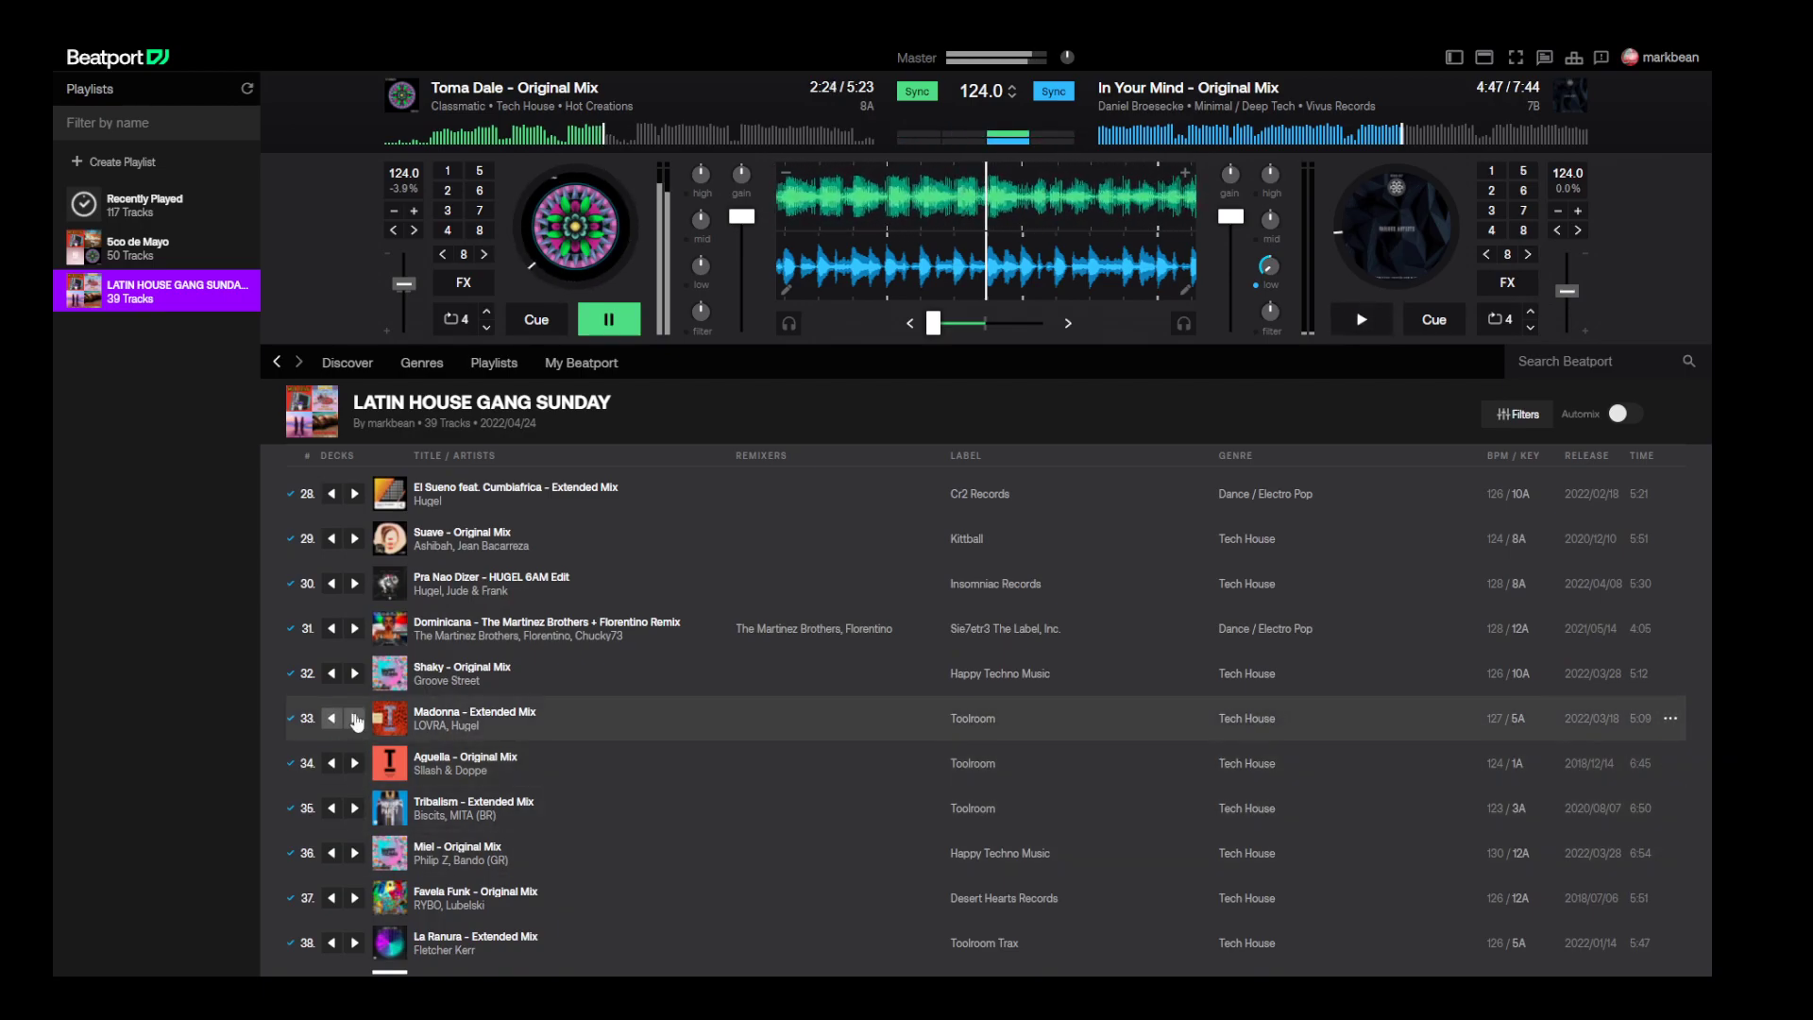
click(355, 718)
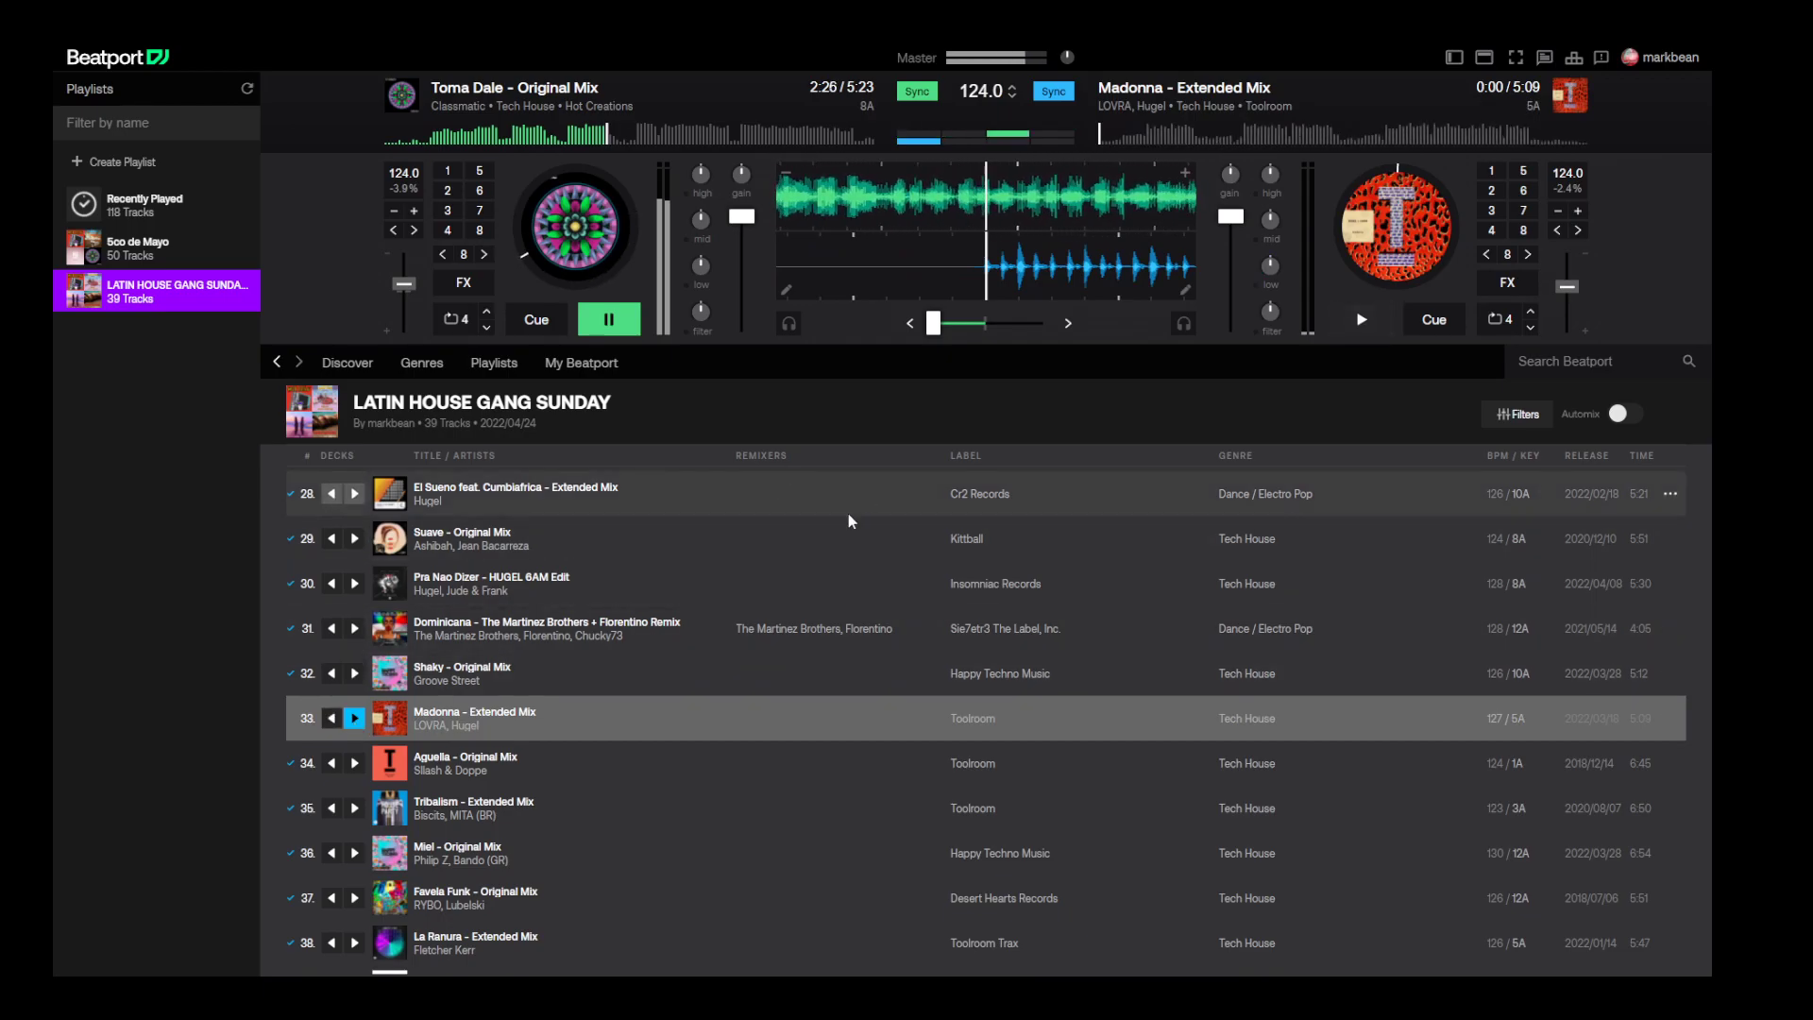
click(1587, 212)
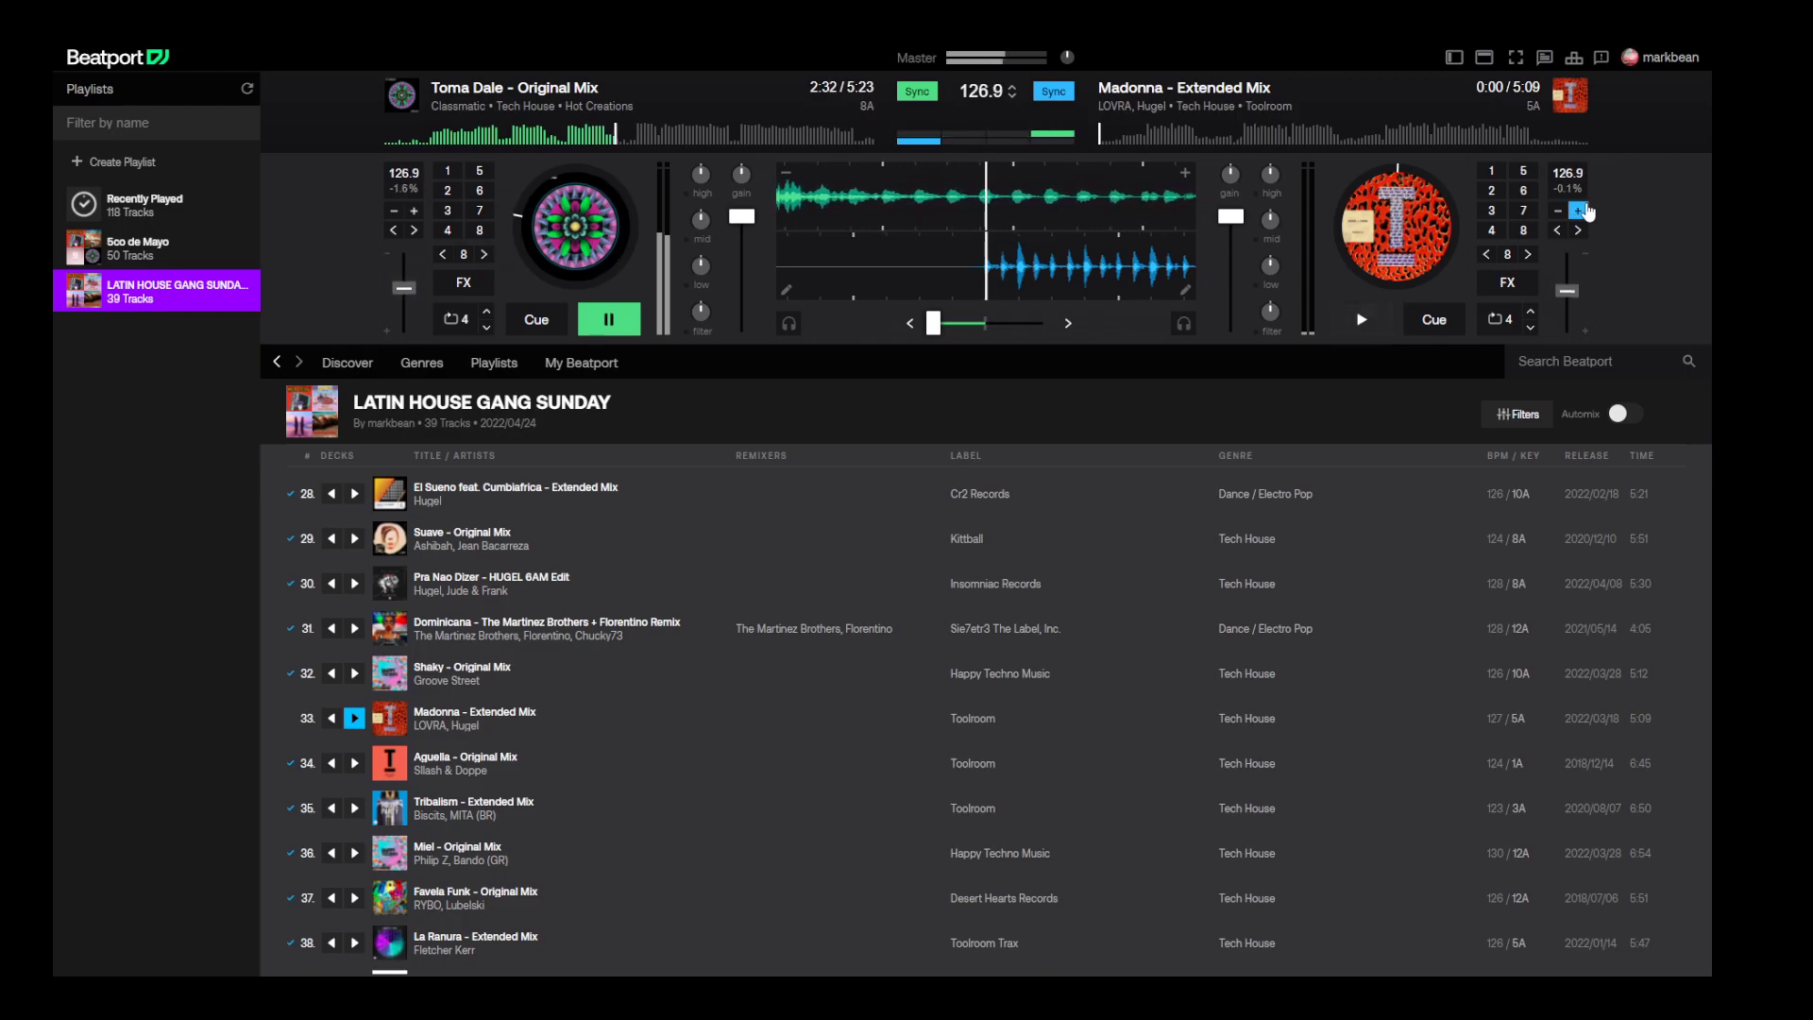
- Audition Madonna from about 1:38, pause it, and move its playback position to about 2:32
click(1247, 140)
key(space)
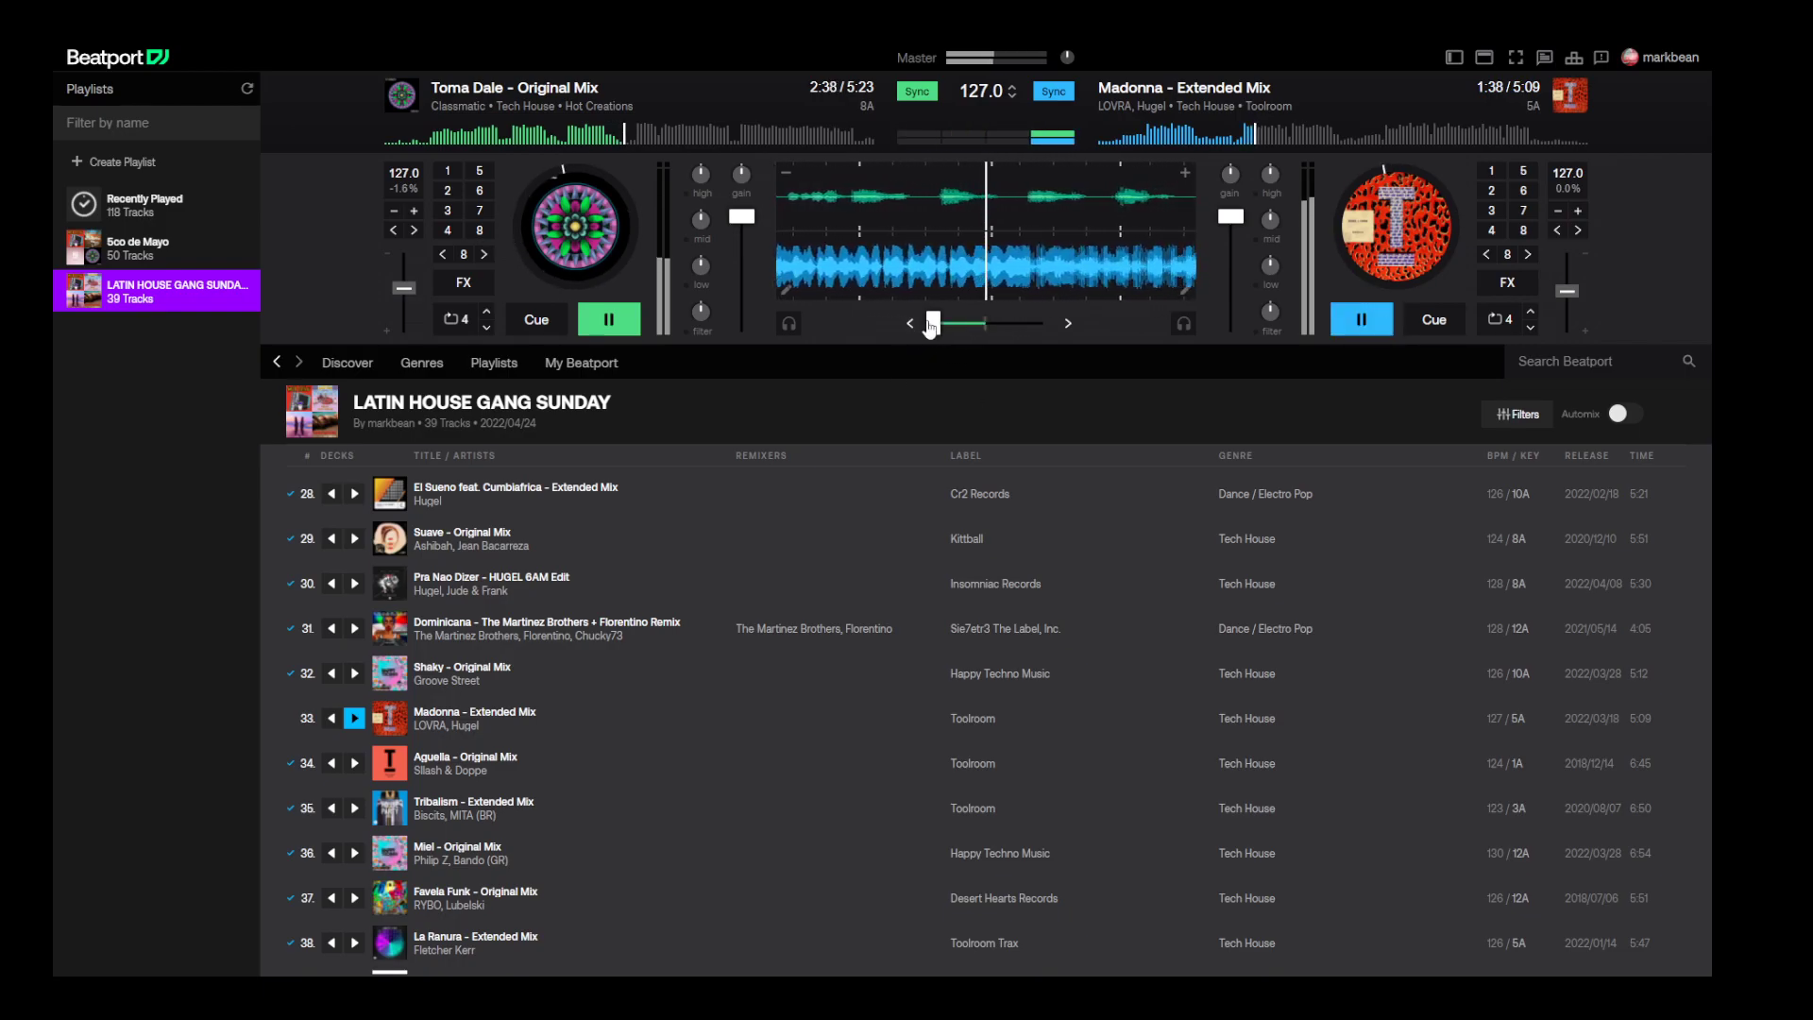
click(1361, 317)
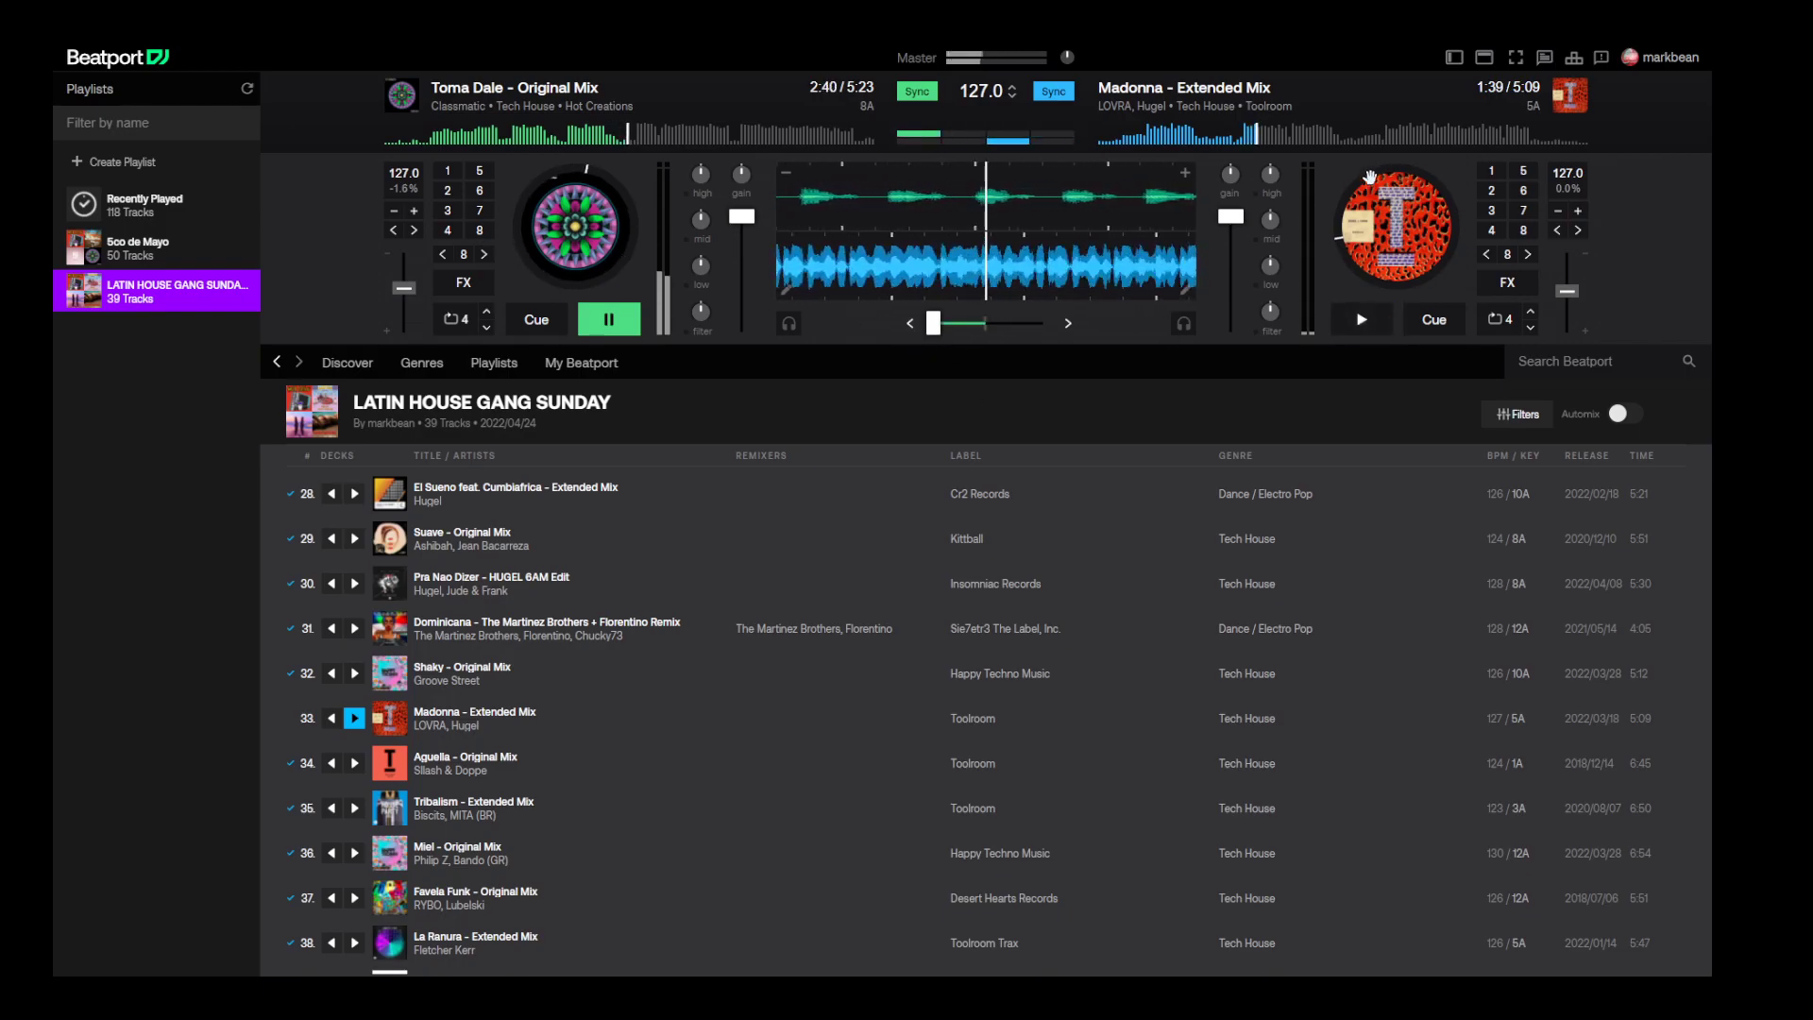
click(1342, 151)
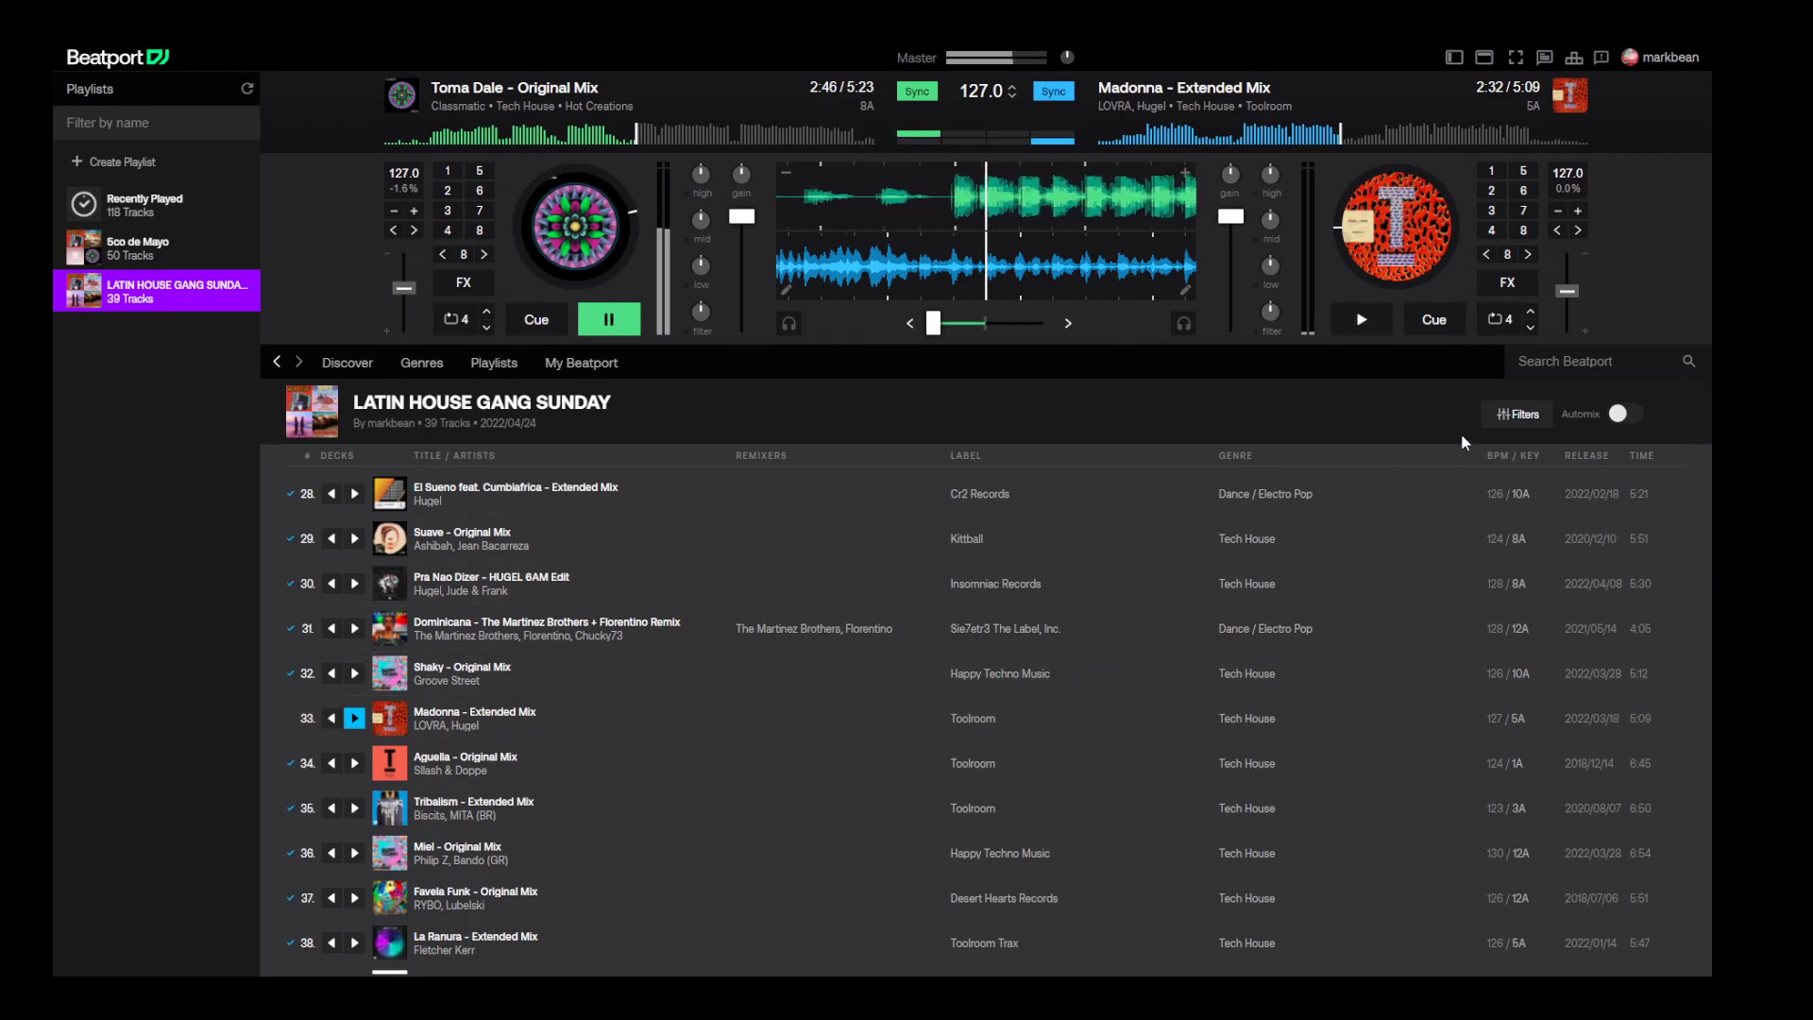
- Sort the playlist by BPM from highest to lowest and load "Favela Funk - Original Mix" onto the right deck
click(1494, 457)
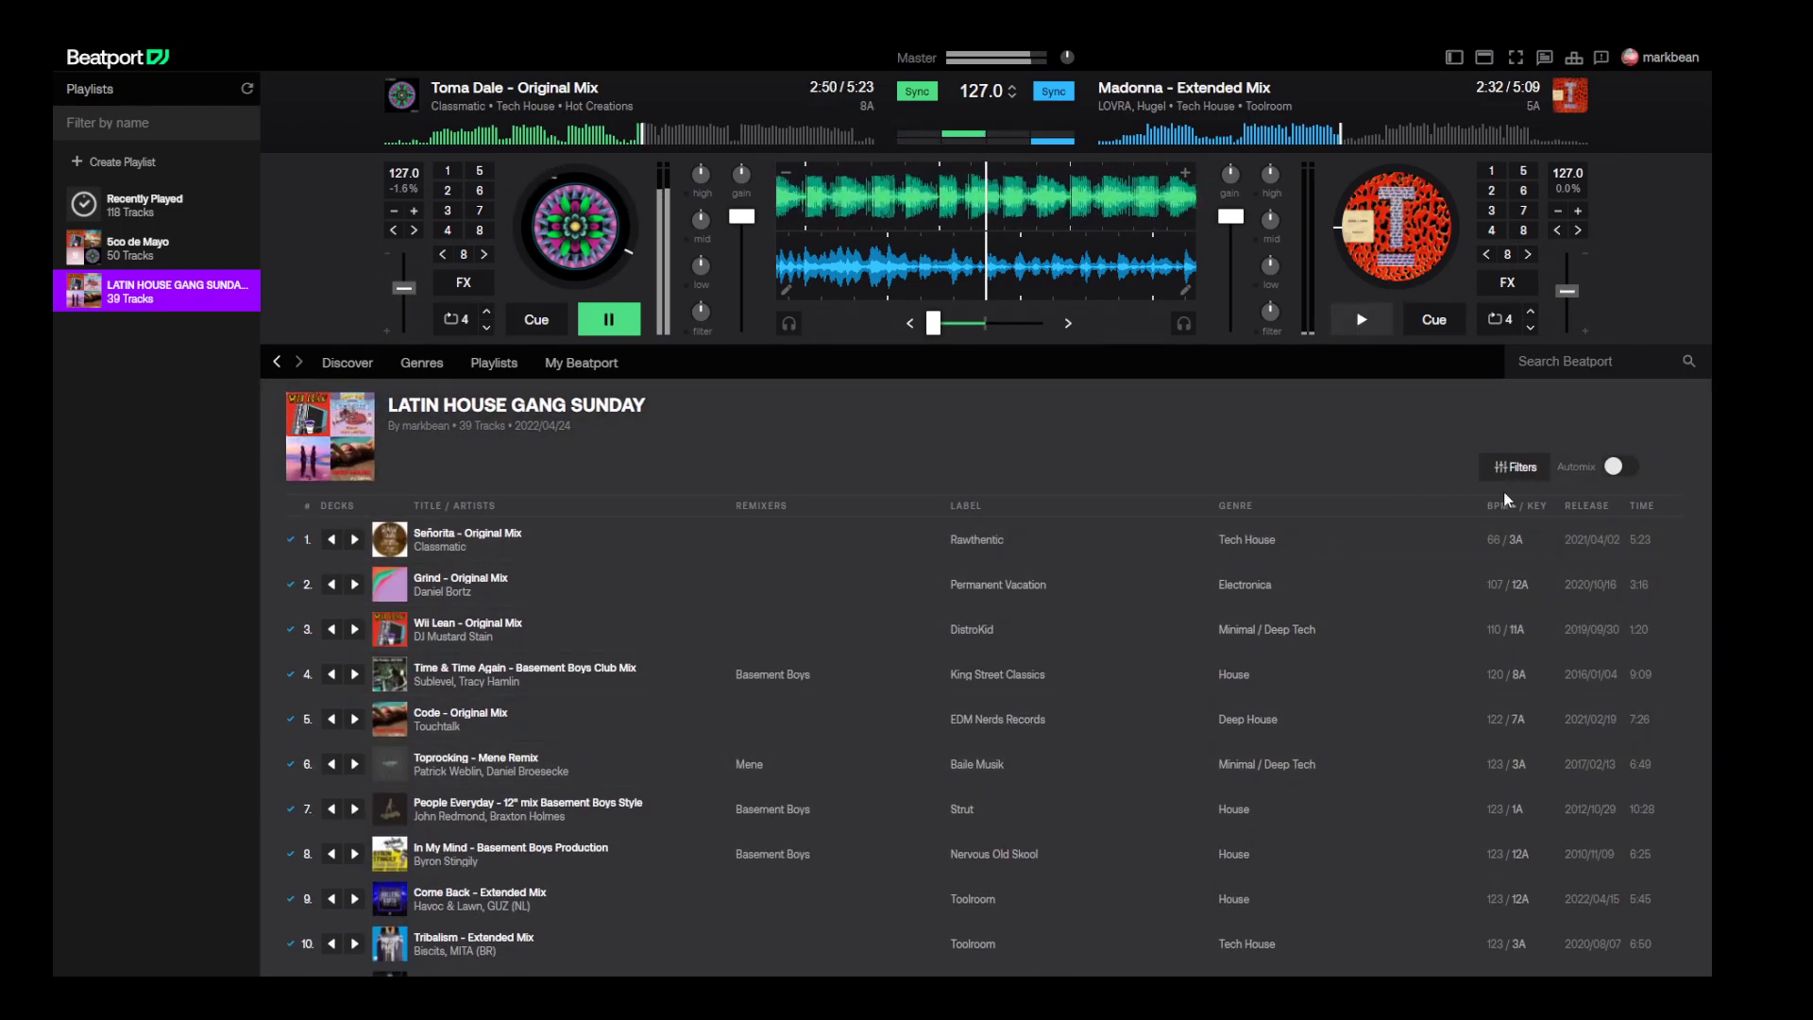
click(1495, 508)
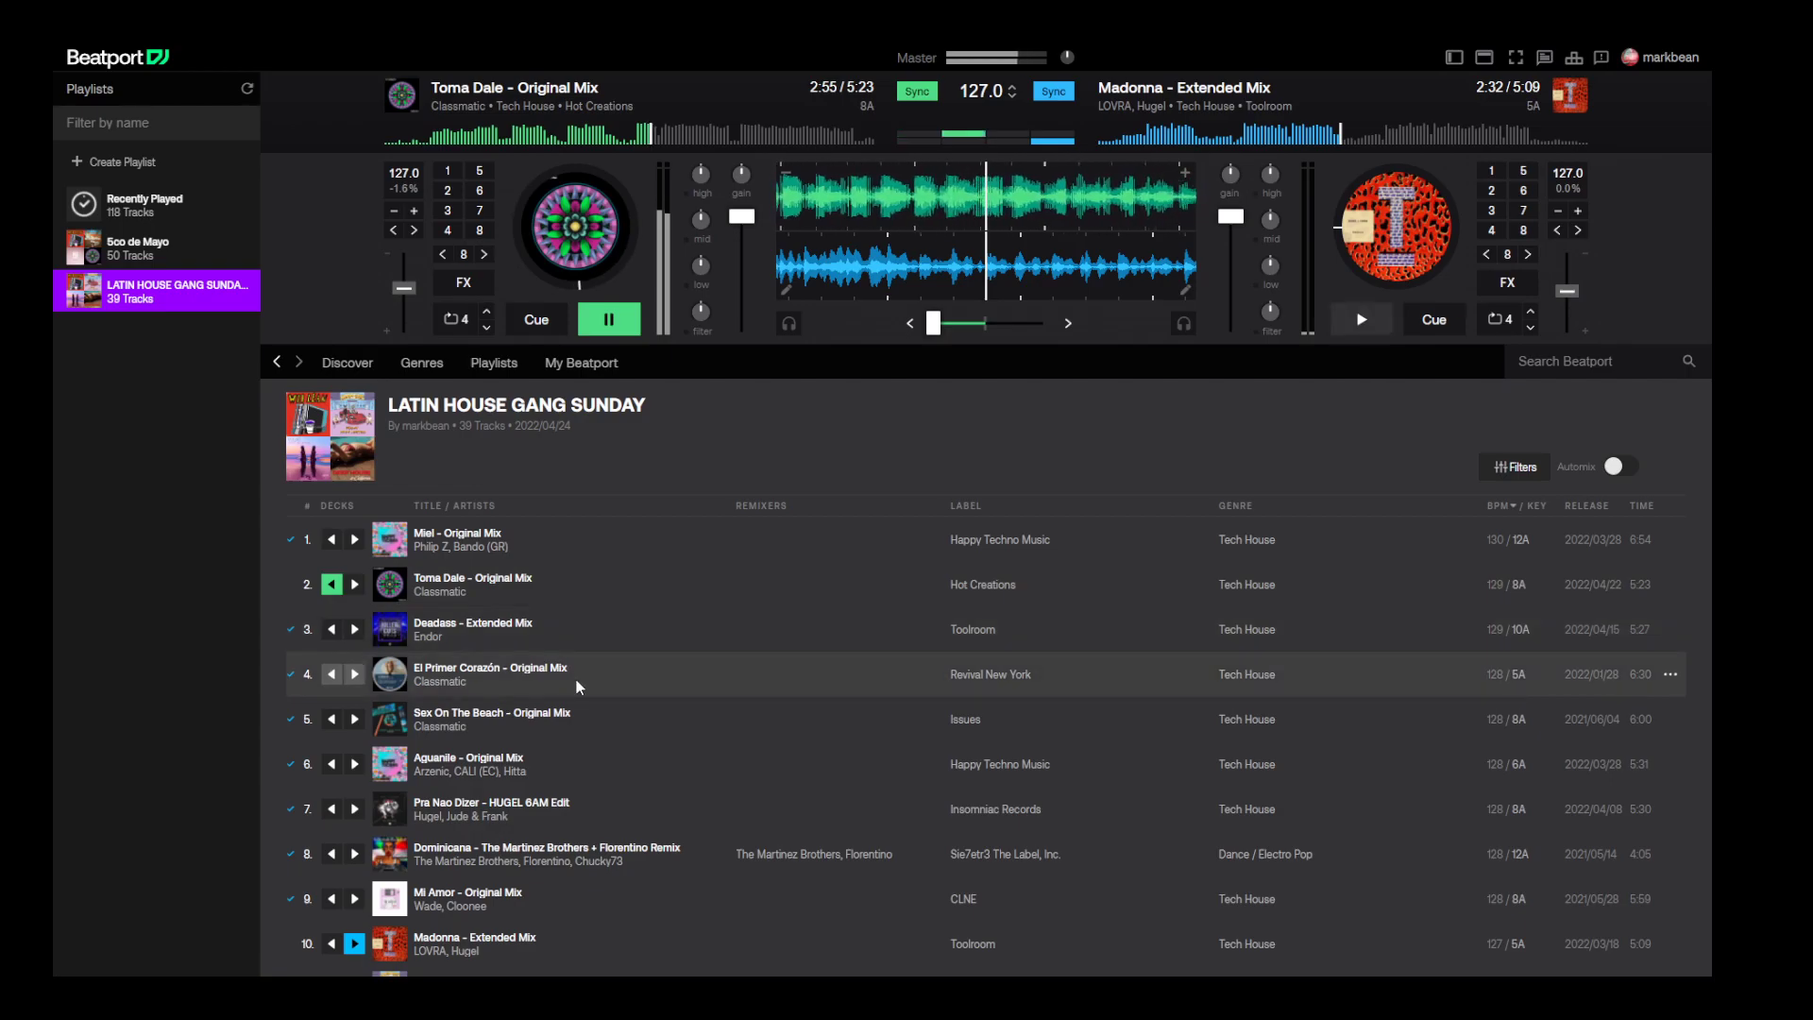
scroll(604, 689, down, 5)
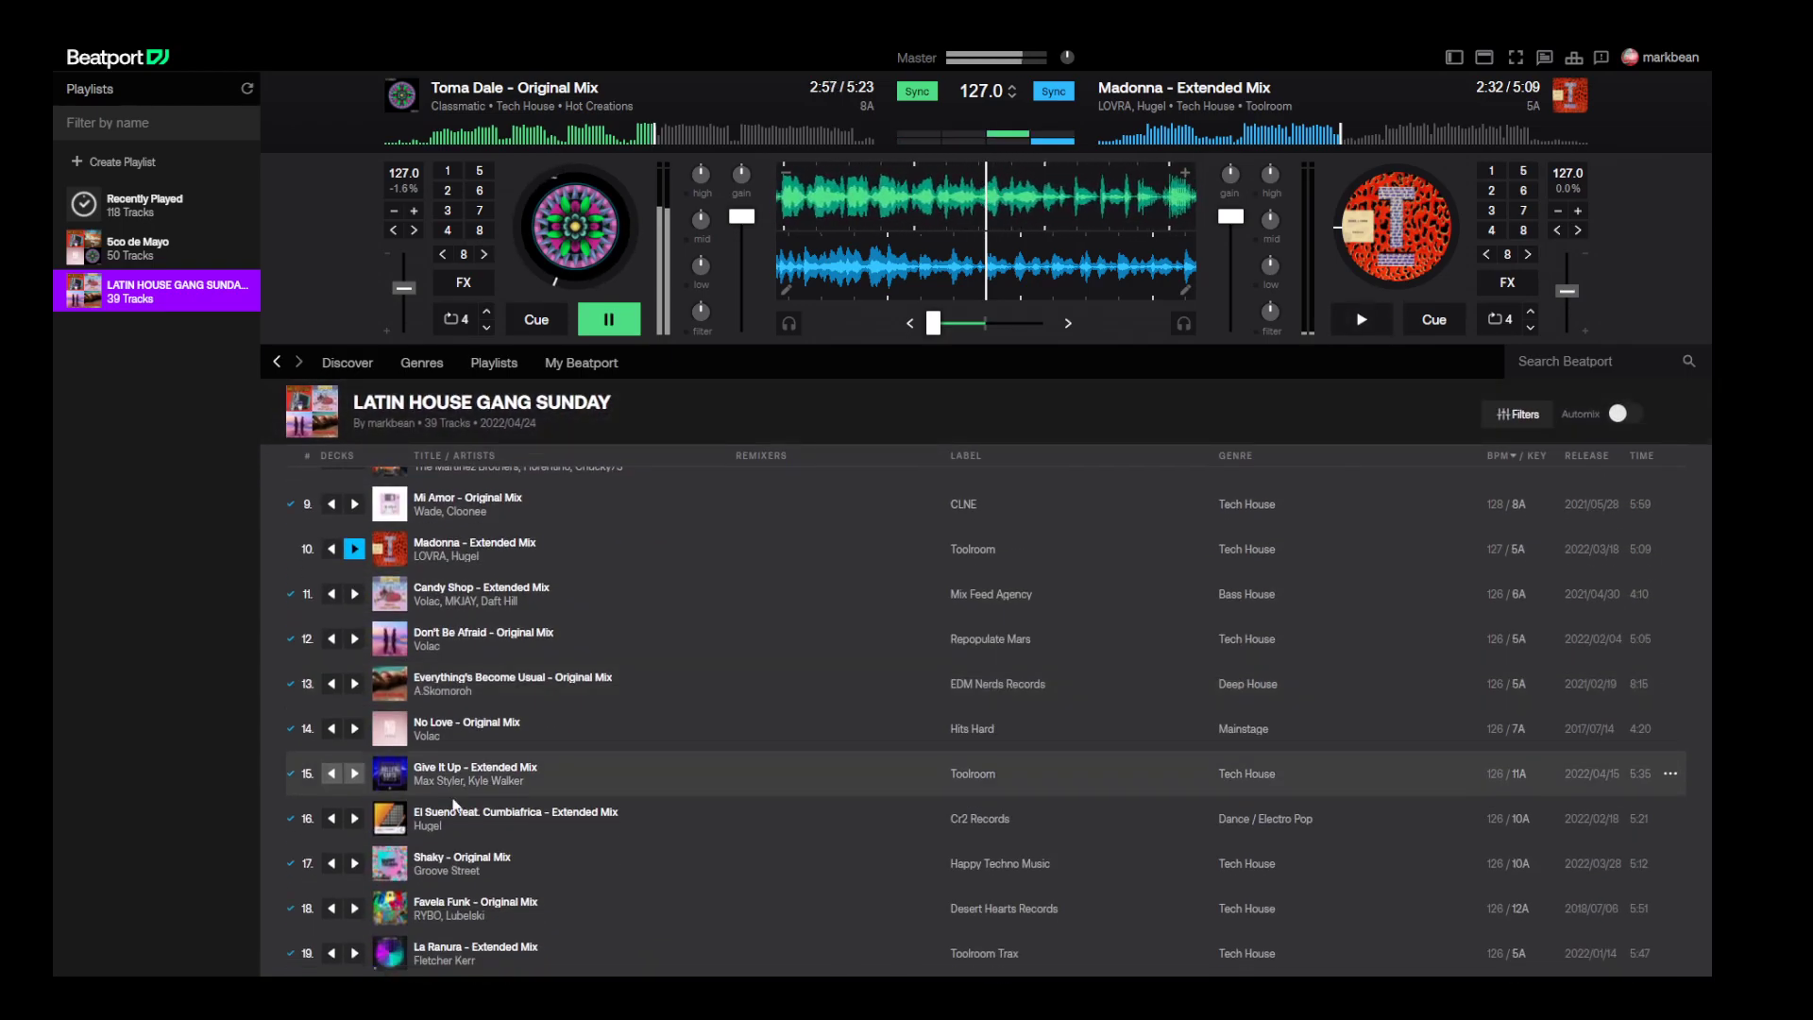
scroll(437, 799, down, 1)
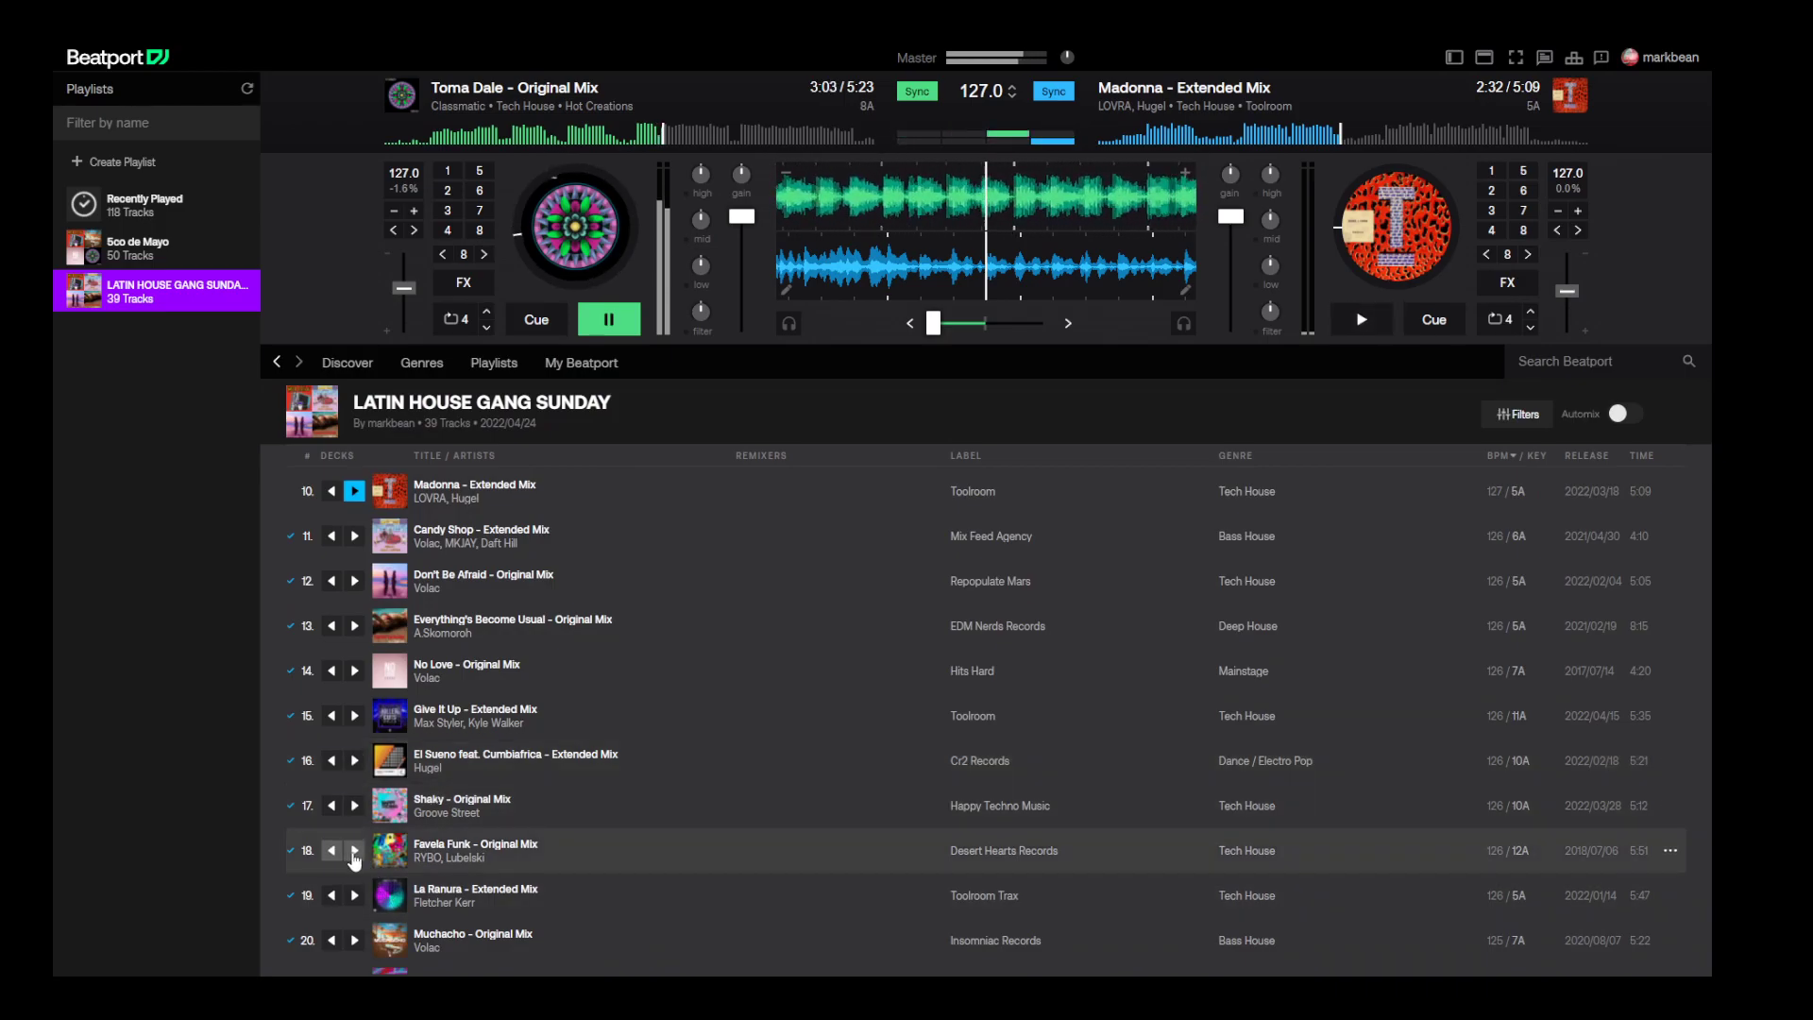
click(354, 852)
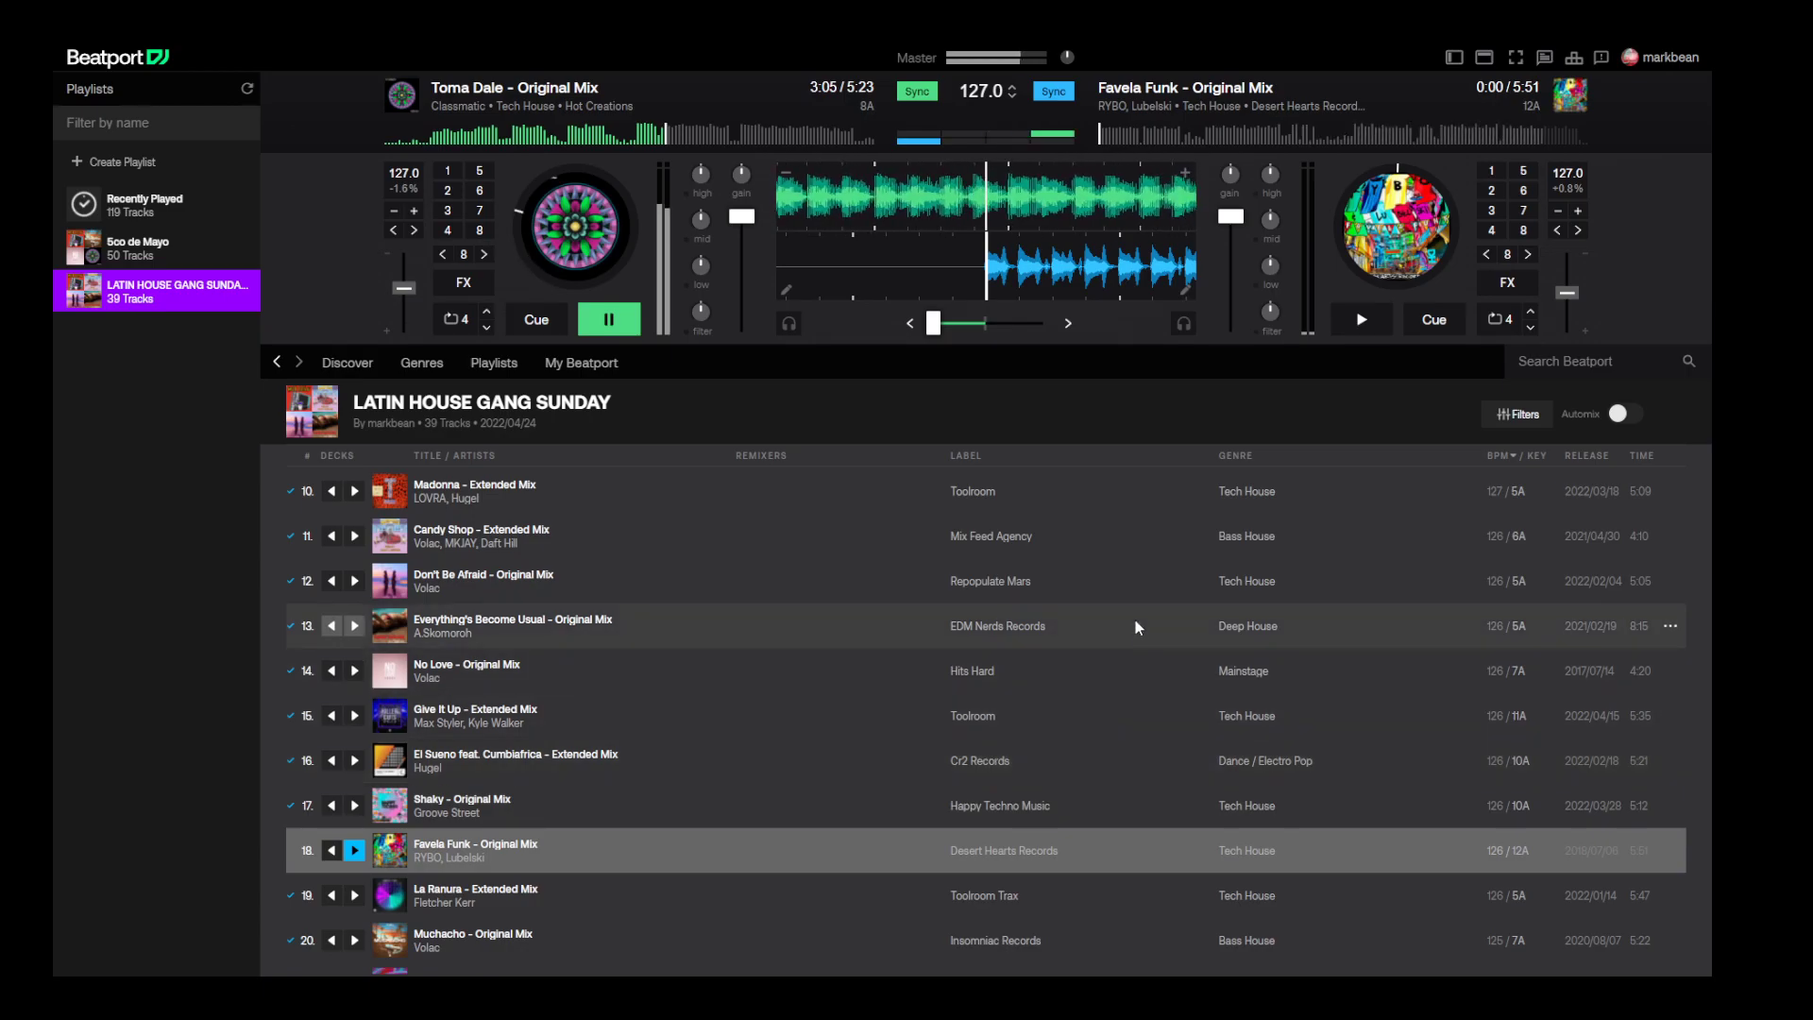
- Lower the tempo to 126.0 BPM and start Favela Funk playing from about 2:28
click(1560, 211)
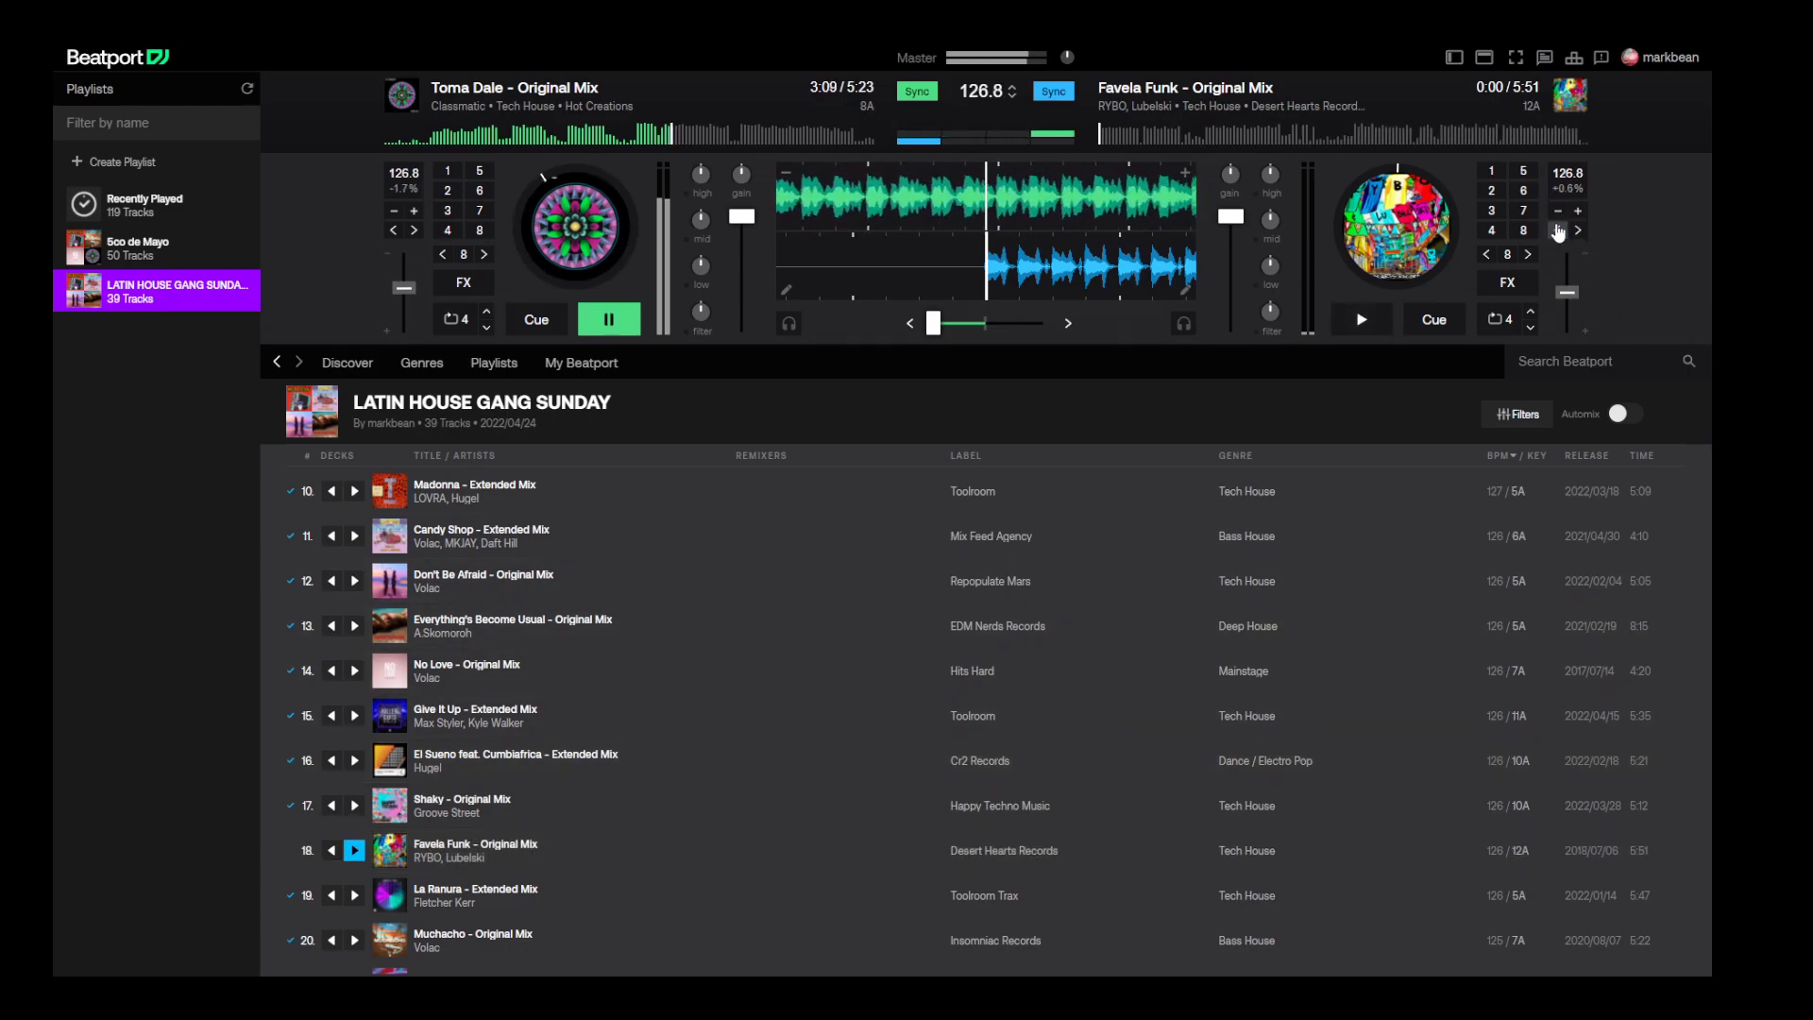
click(1560, 220)
click(1560, 220)
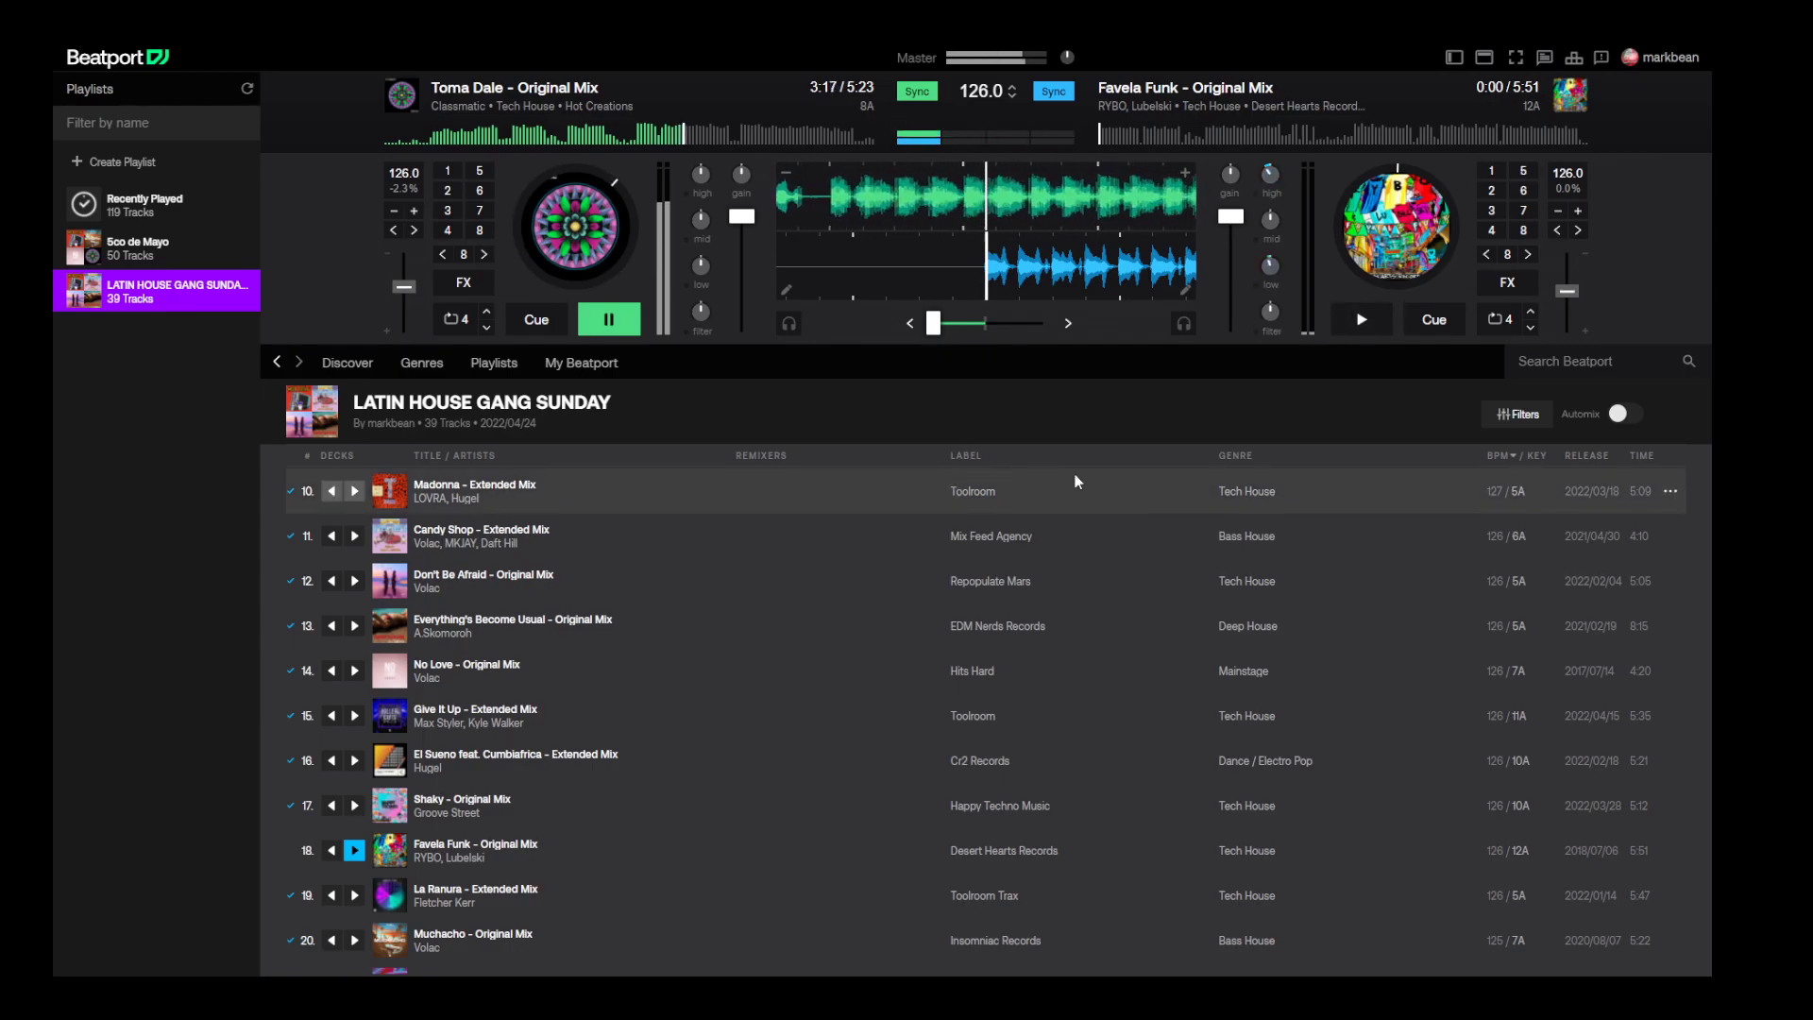
click(1313, 135)
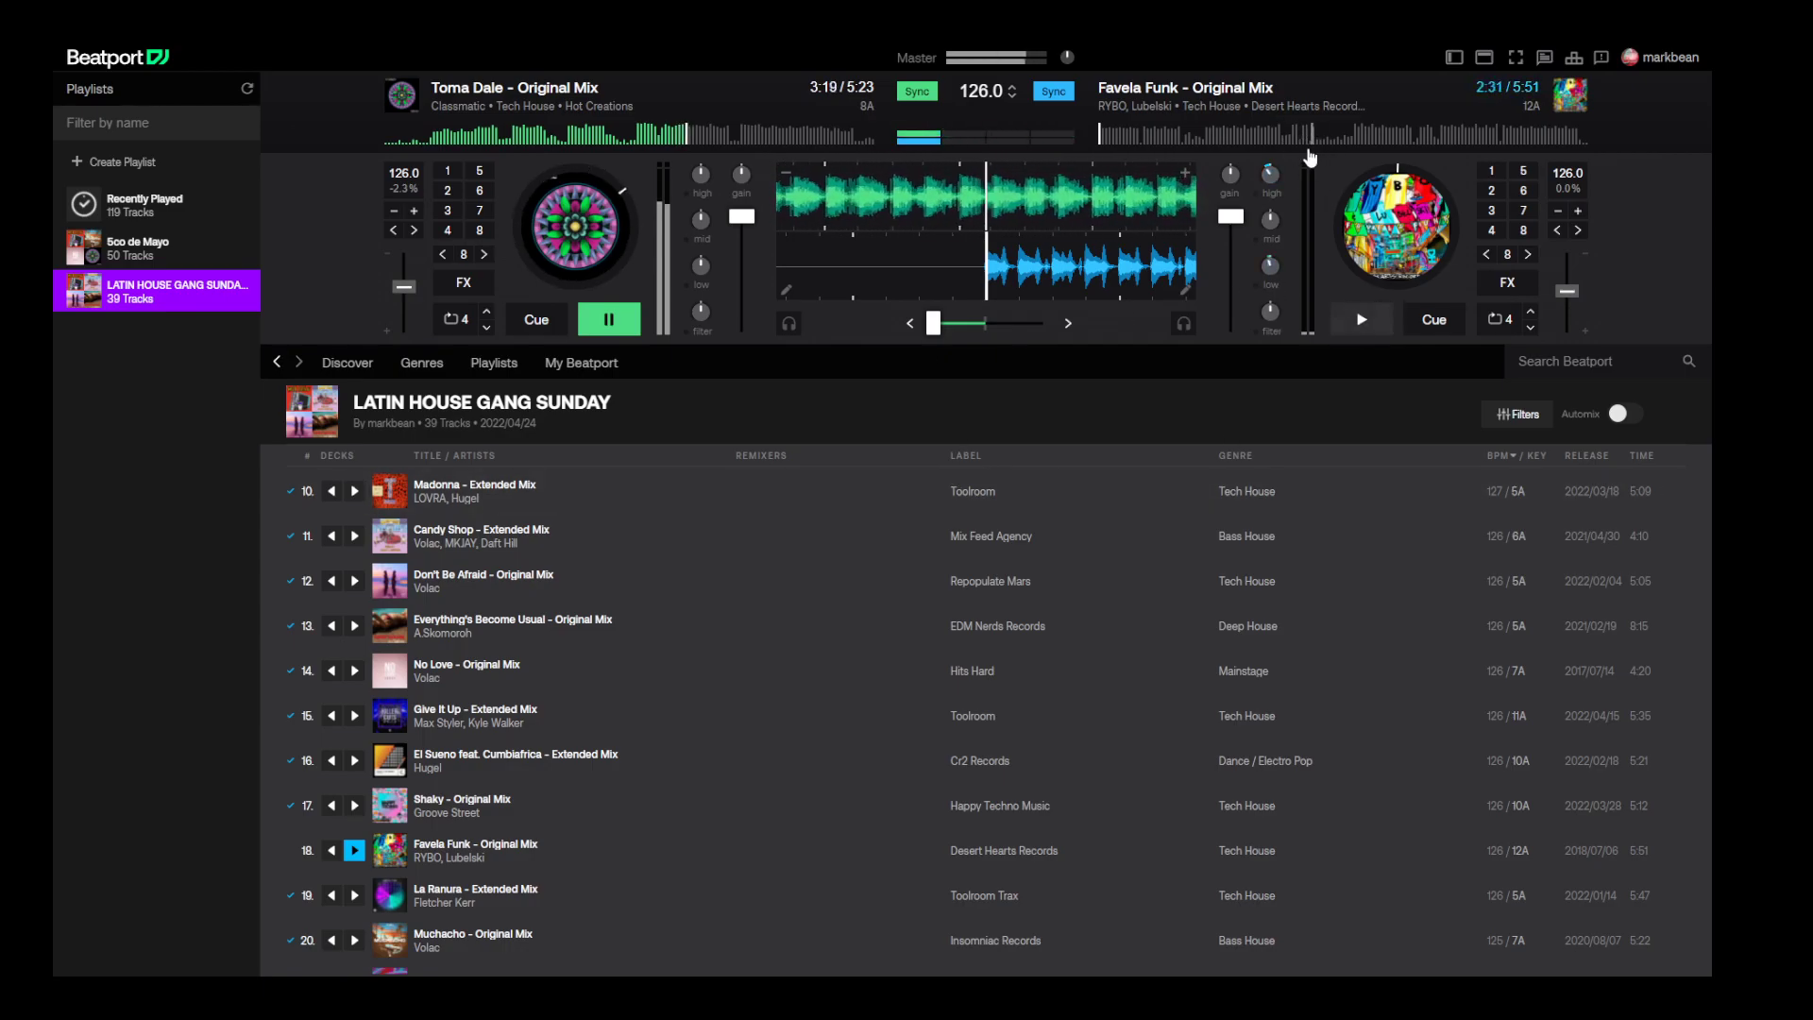
click(1307, 137)
click(1355, 321)
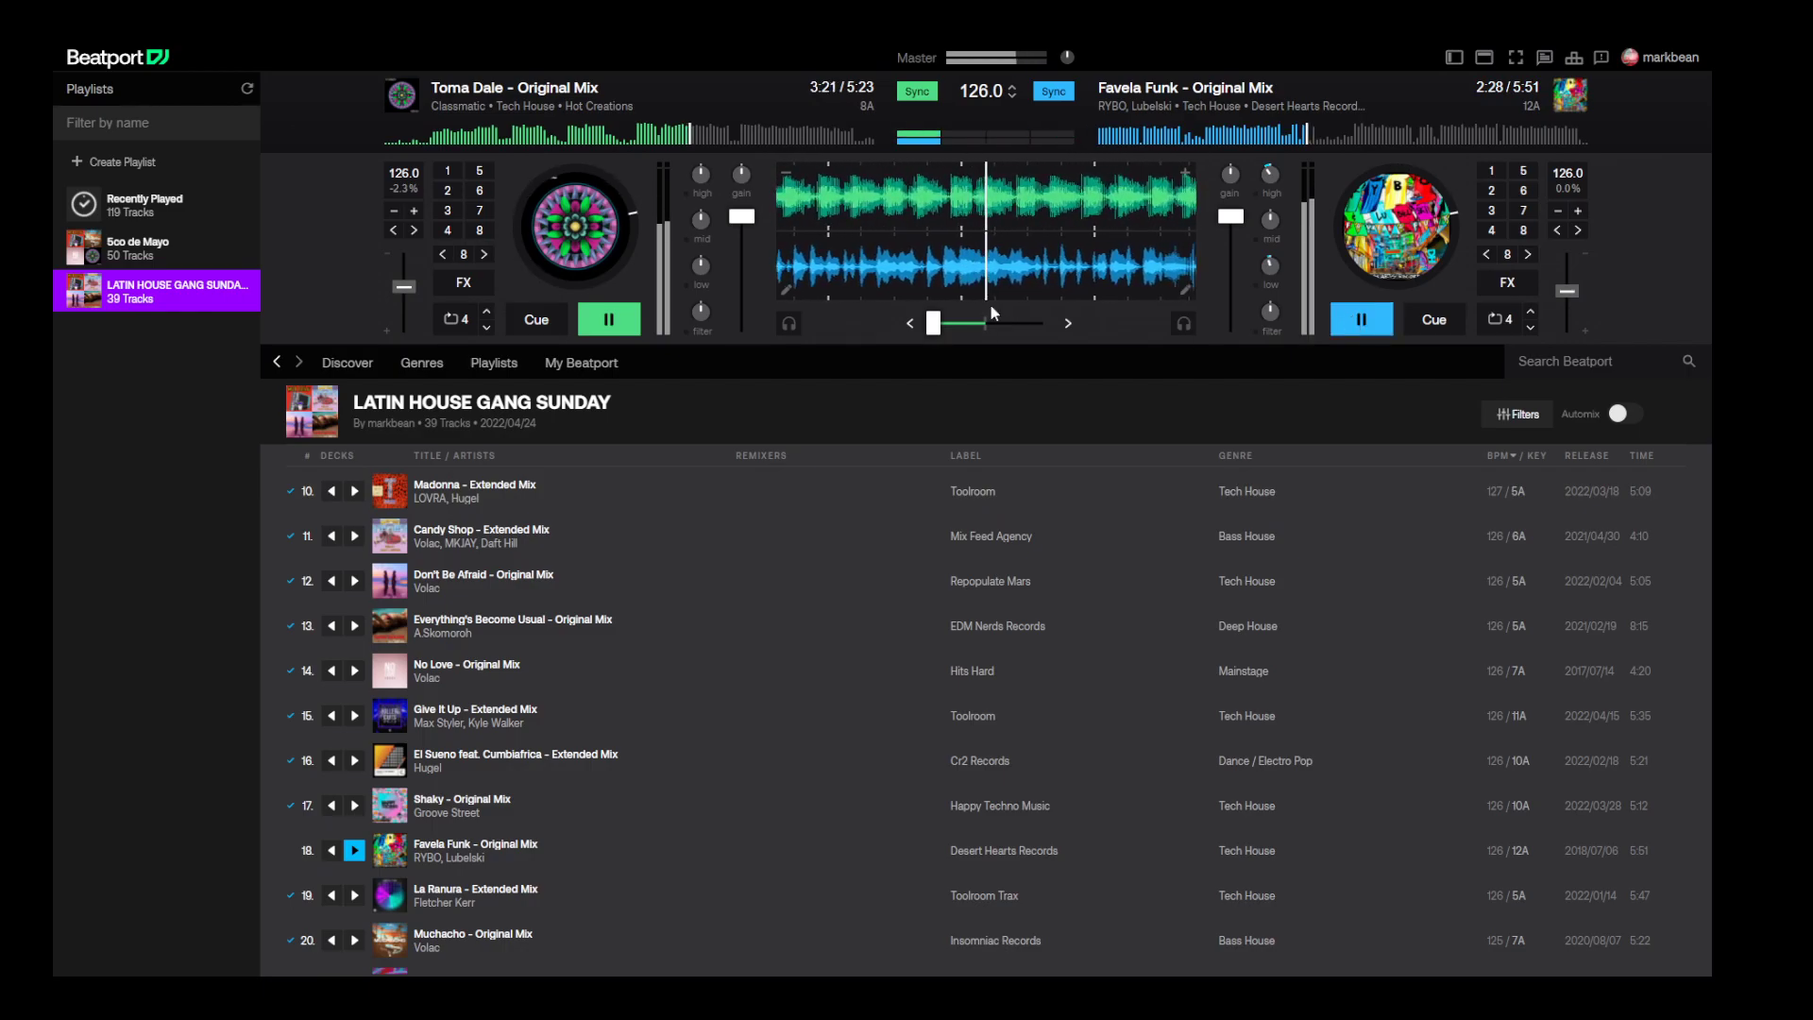
- Crossfade fully from Toma Dale to Favela Funk, dipping and restoring Toma Dale's volume on the way, and stop Toma Dale
drag(935, 323, 993, 331)
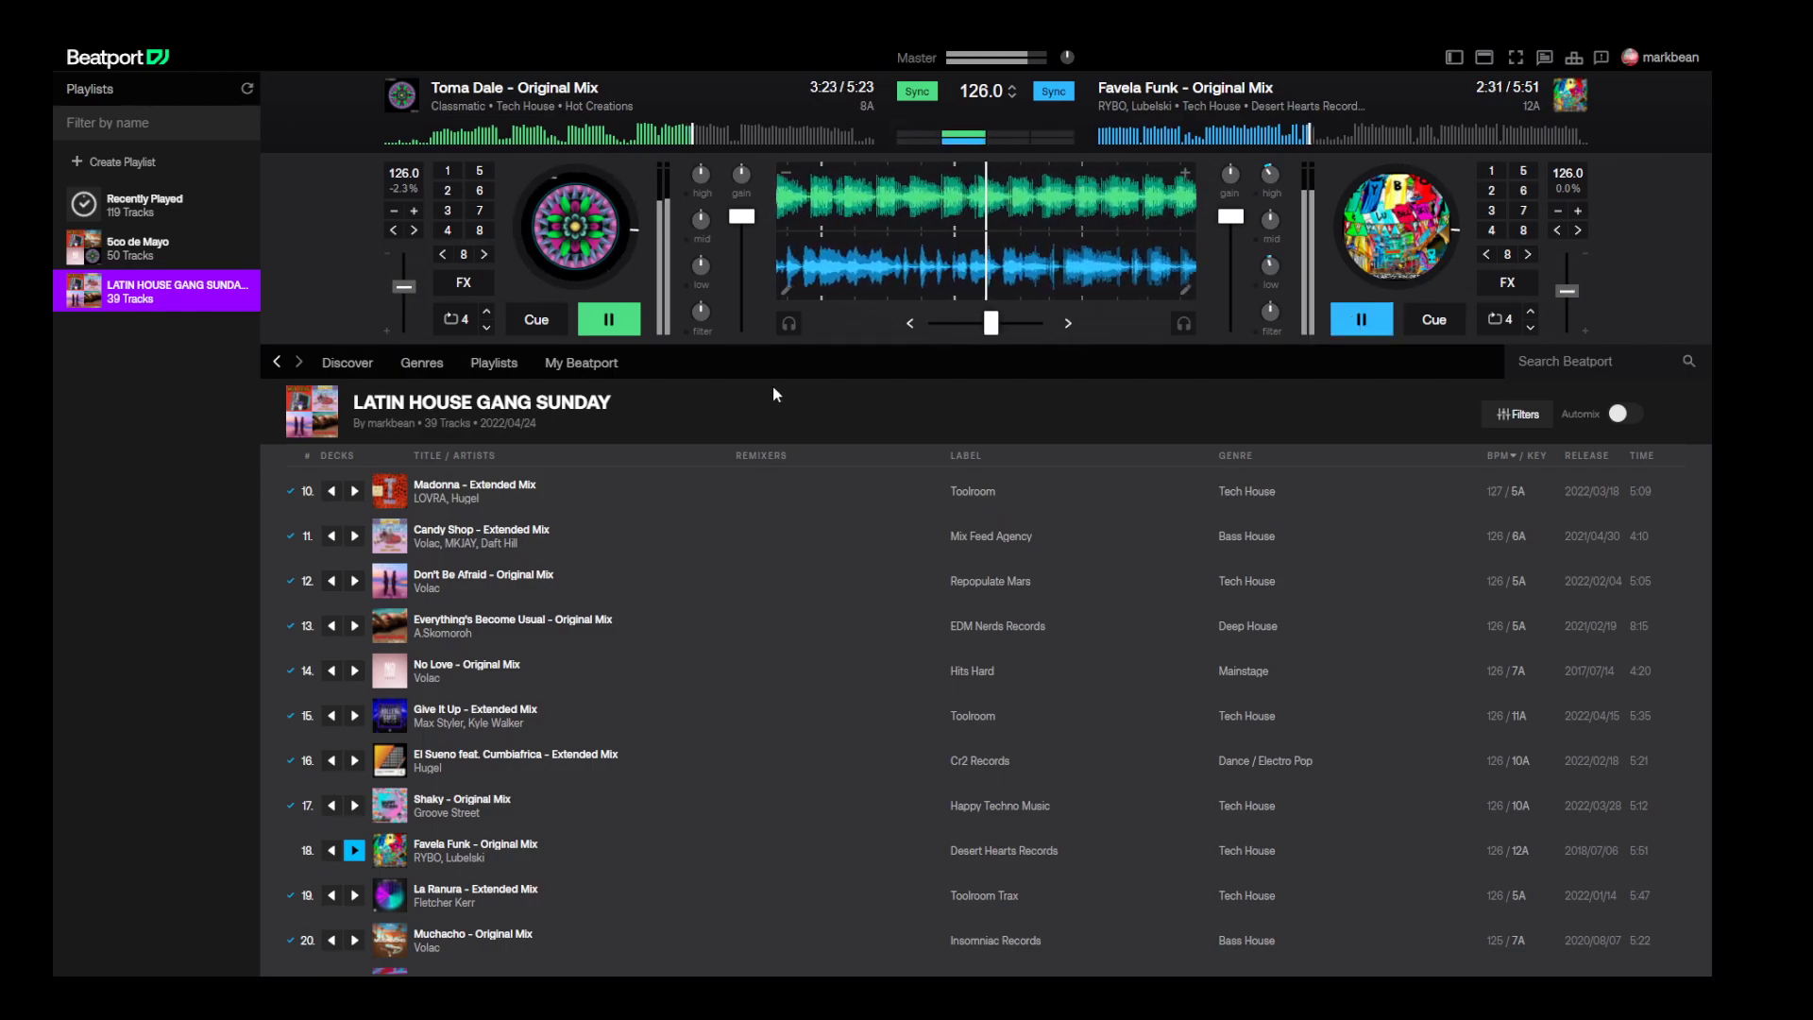
drag(742, 217, 741, 229)
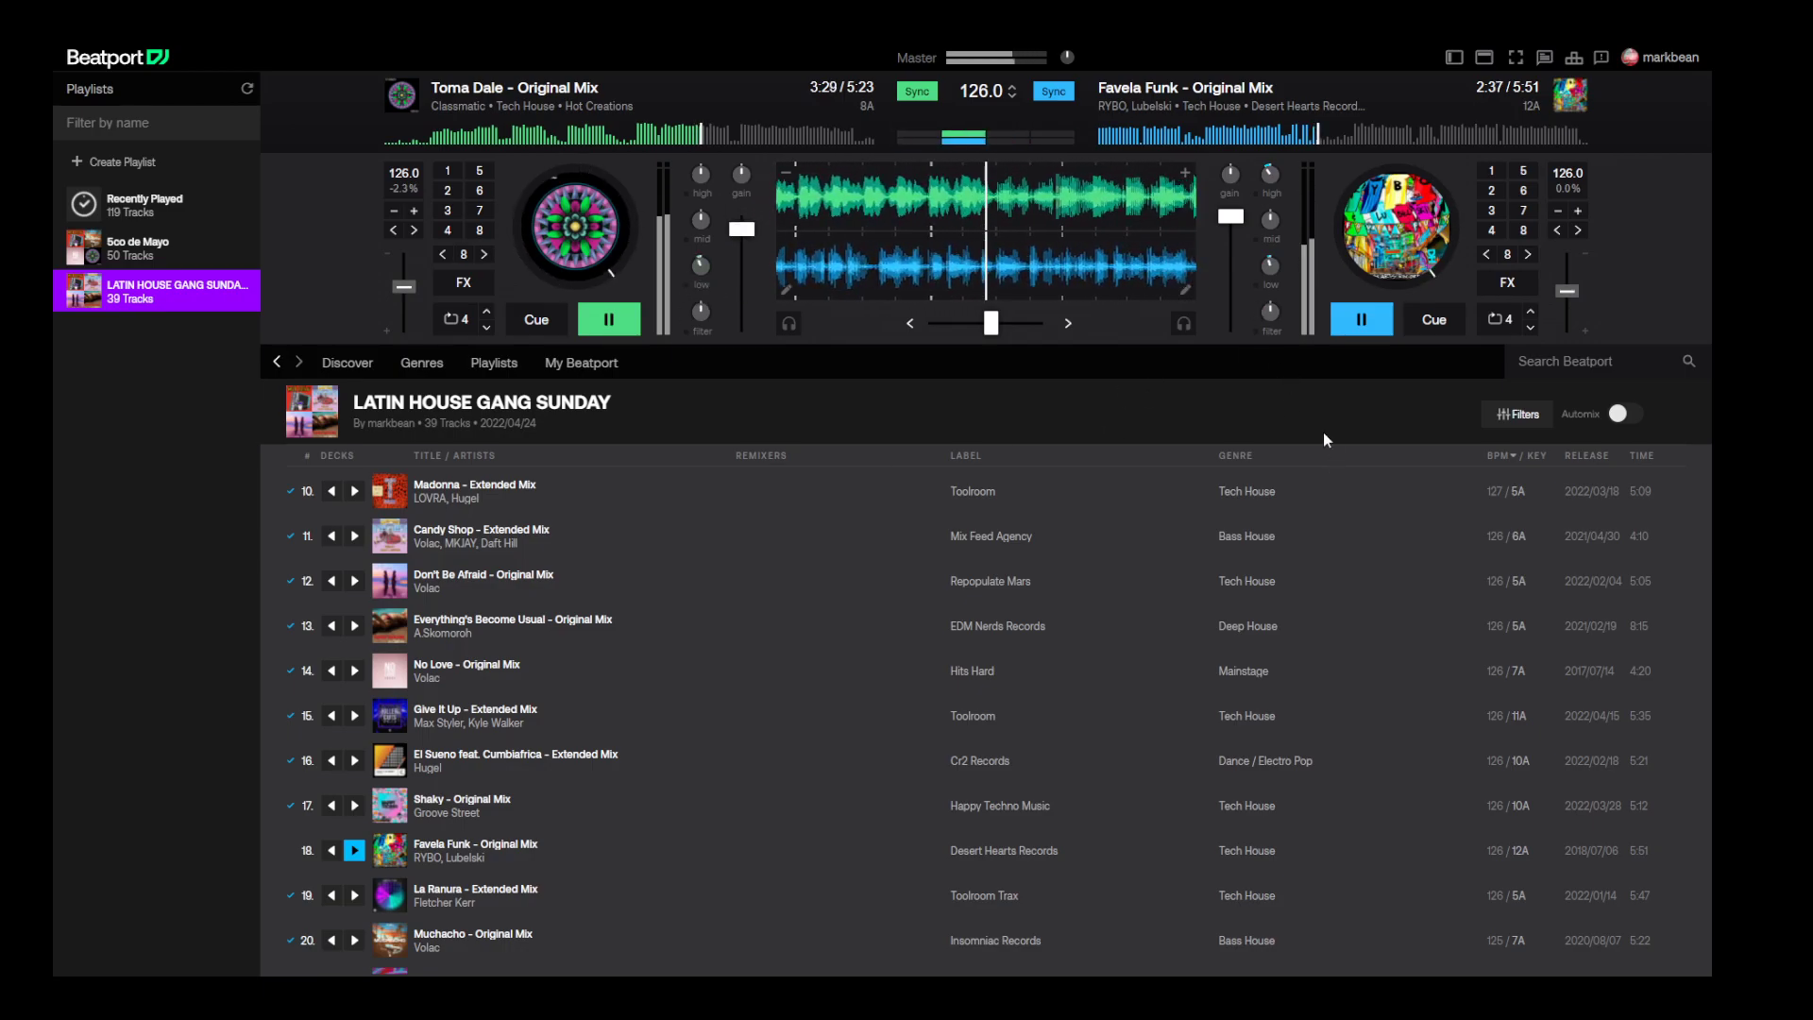
drag(742, 229, 741, 216)
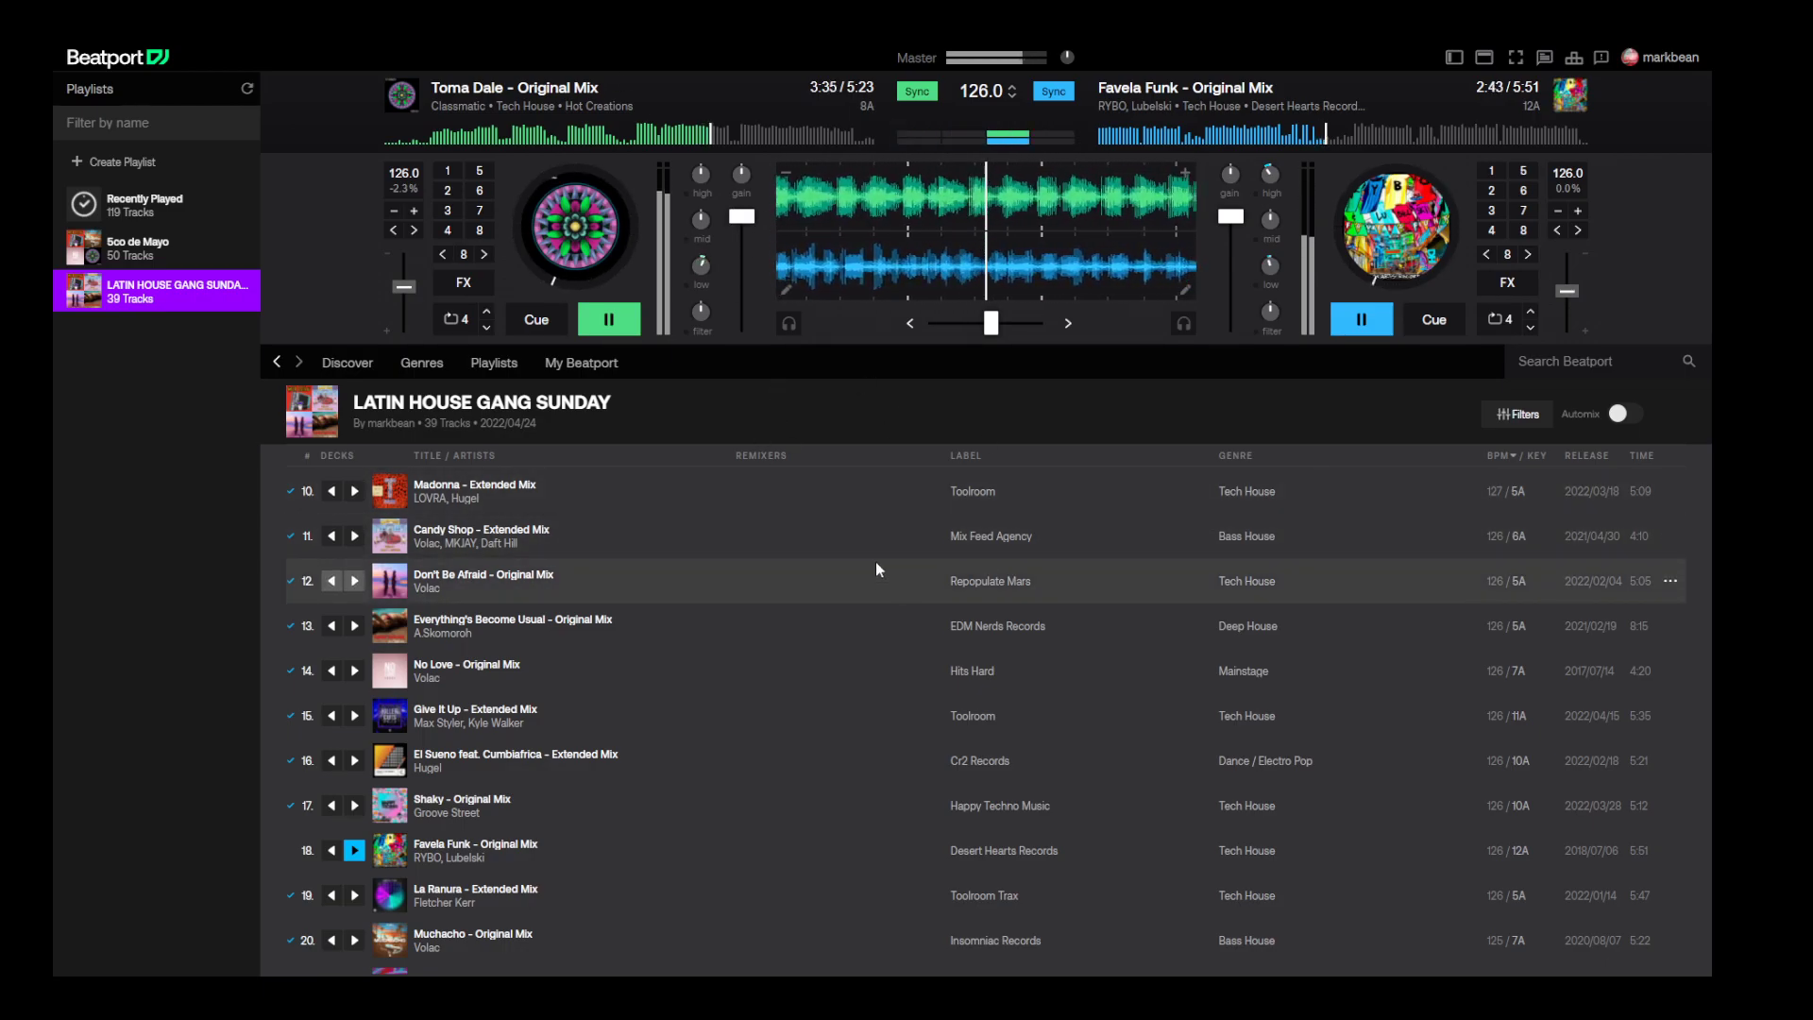
drag(991, 323, 985, 323)
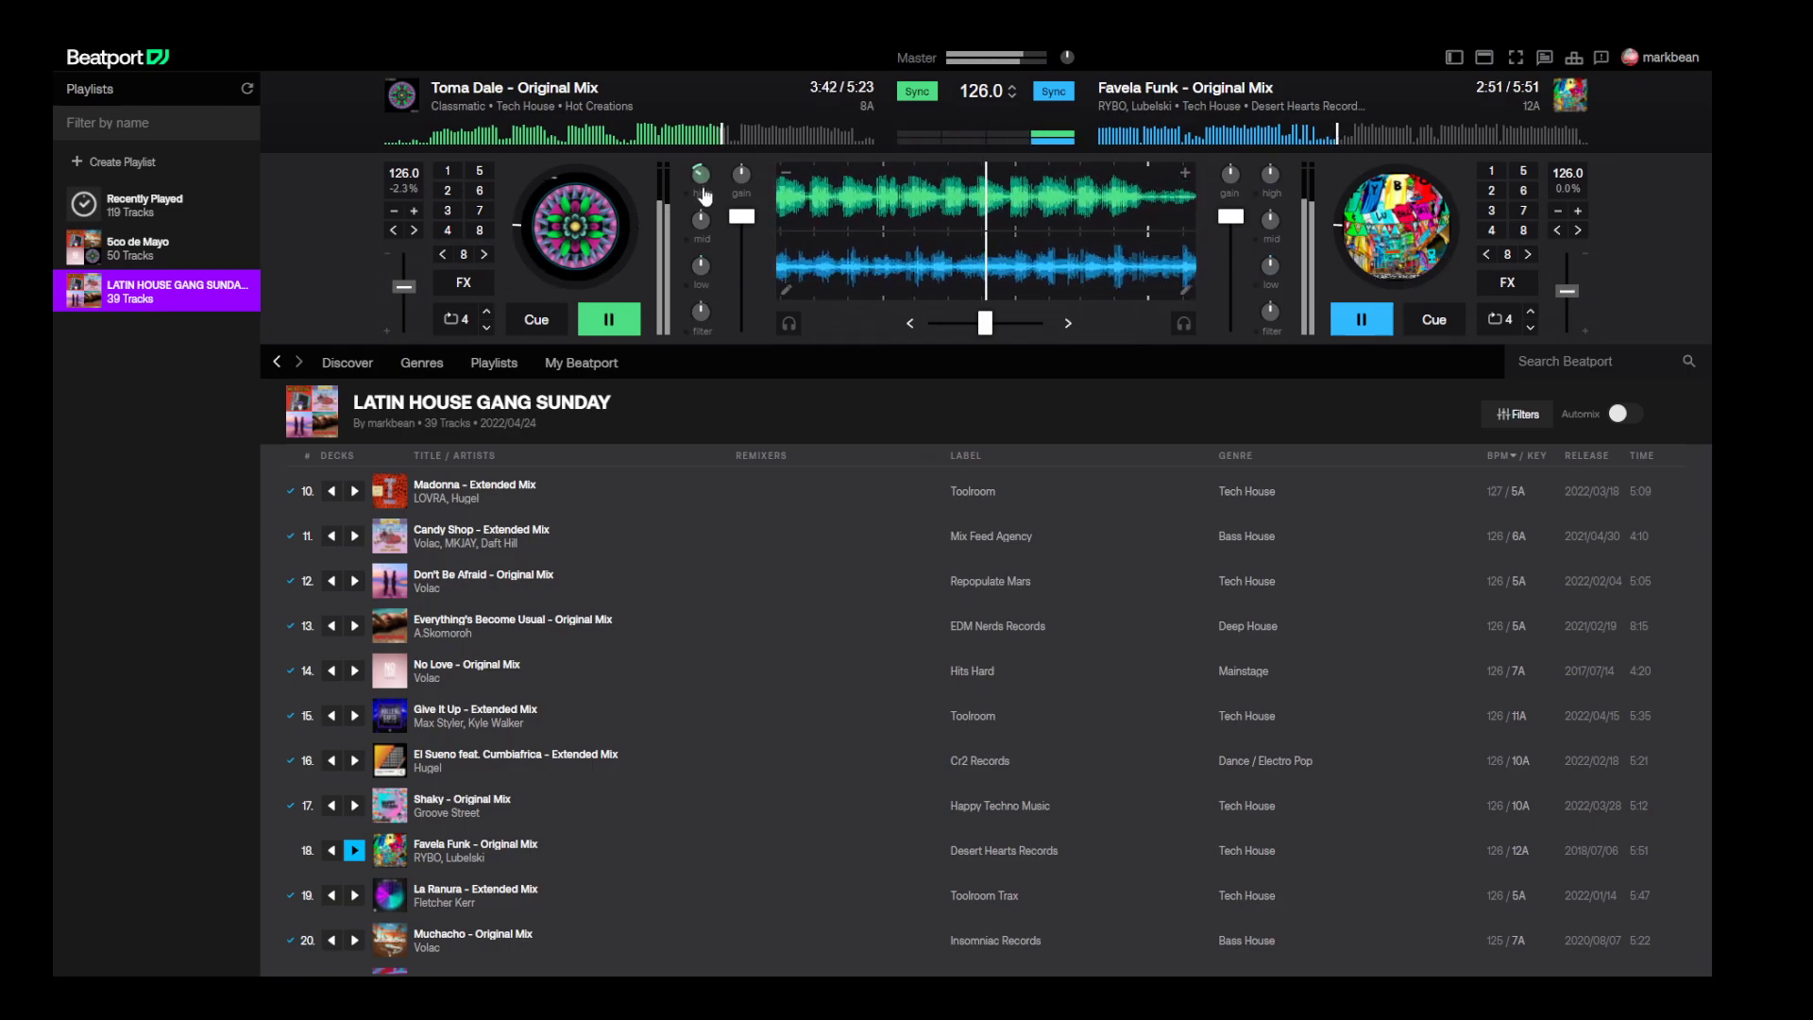
drag(985, 323, 1037, 323)
click(609, 320)
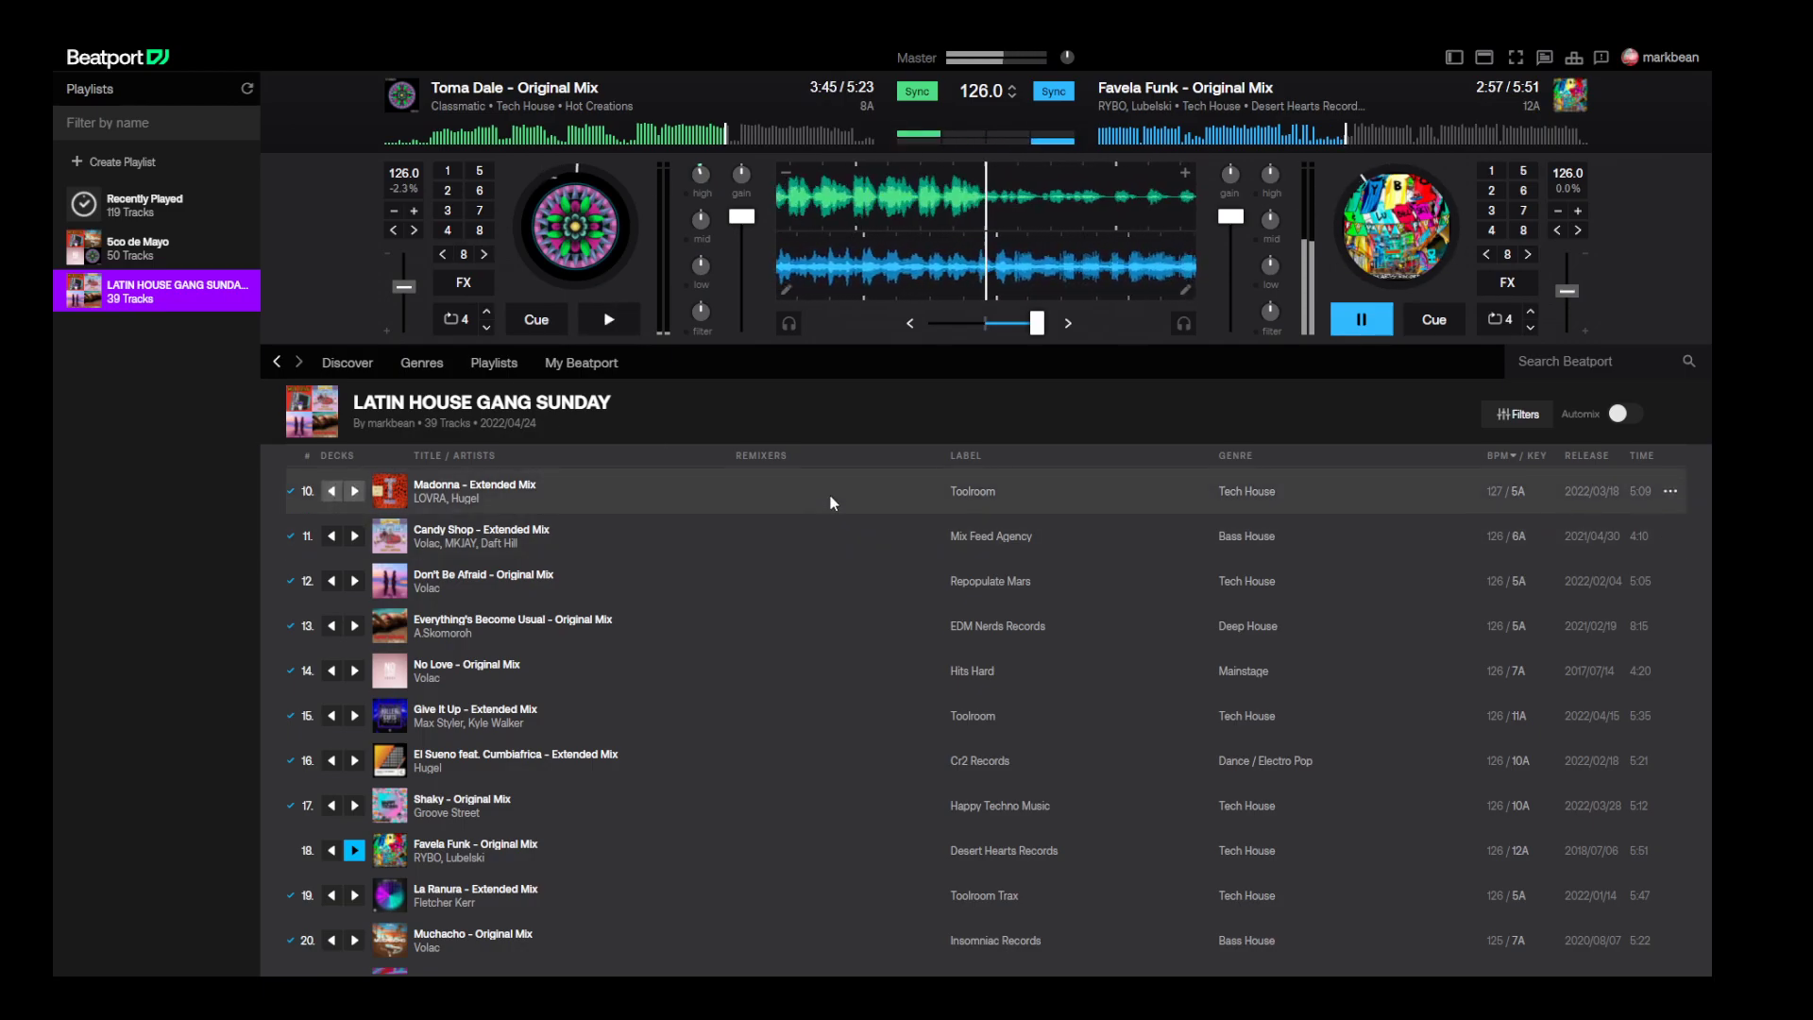
- Sort the playlist by BPM from lowest to highest and load "Aguanile - Original Mix" onto the left deck
scroll(604, 893, up, 8)
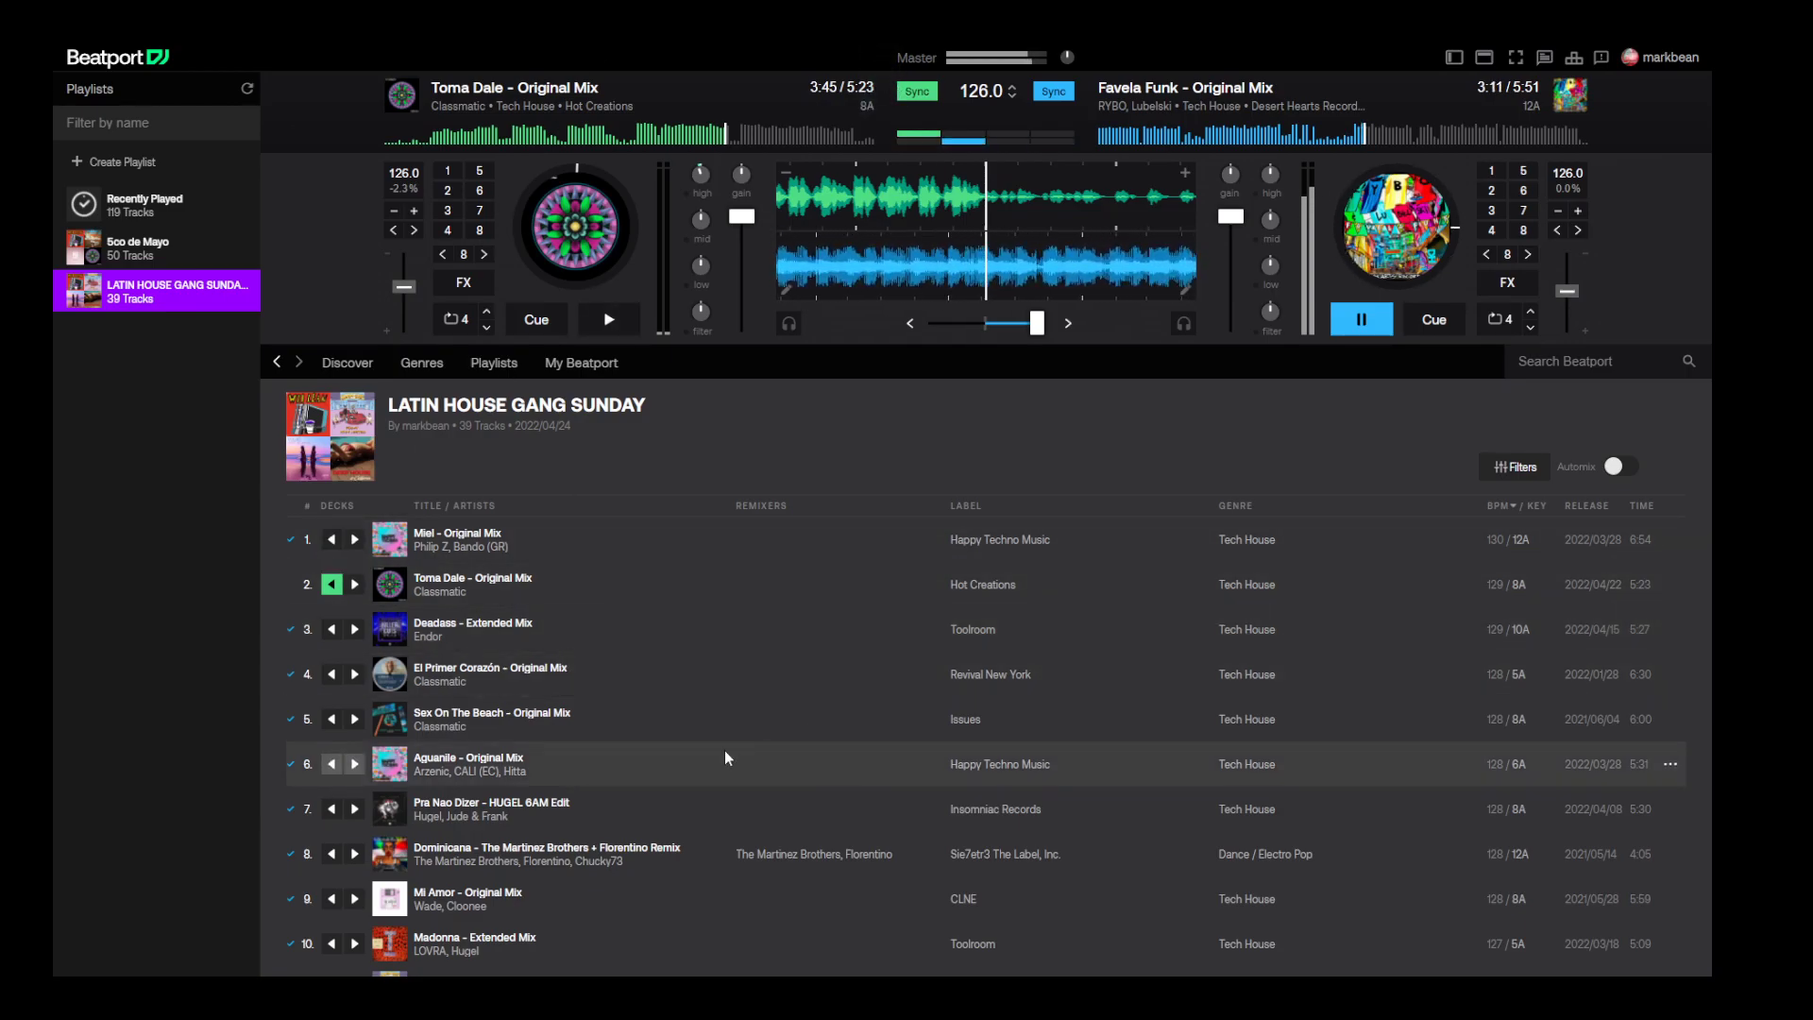
click(1497, 507)
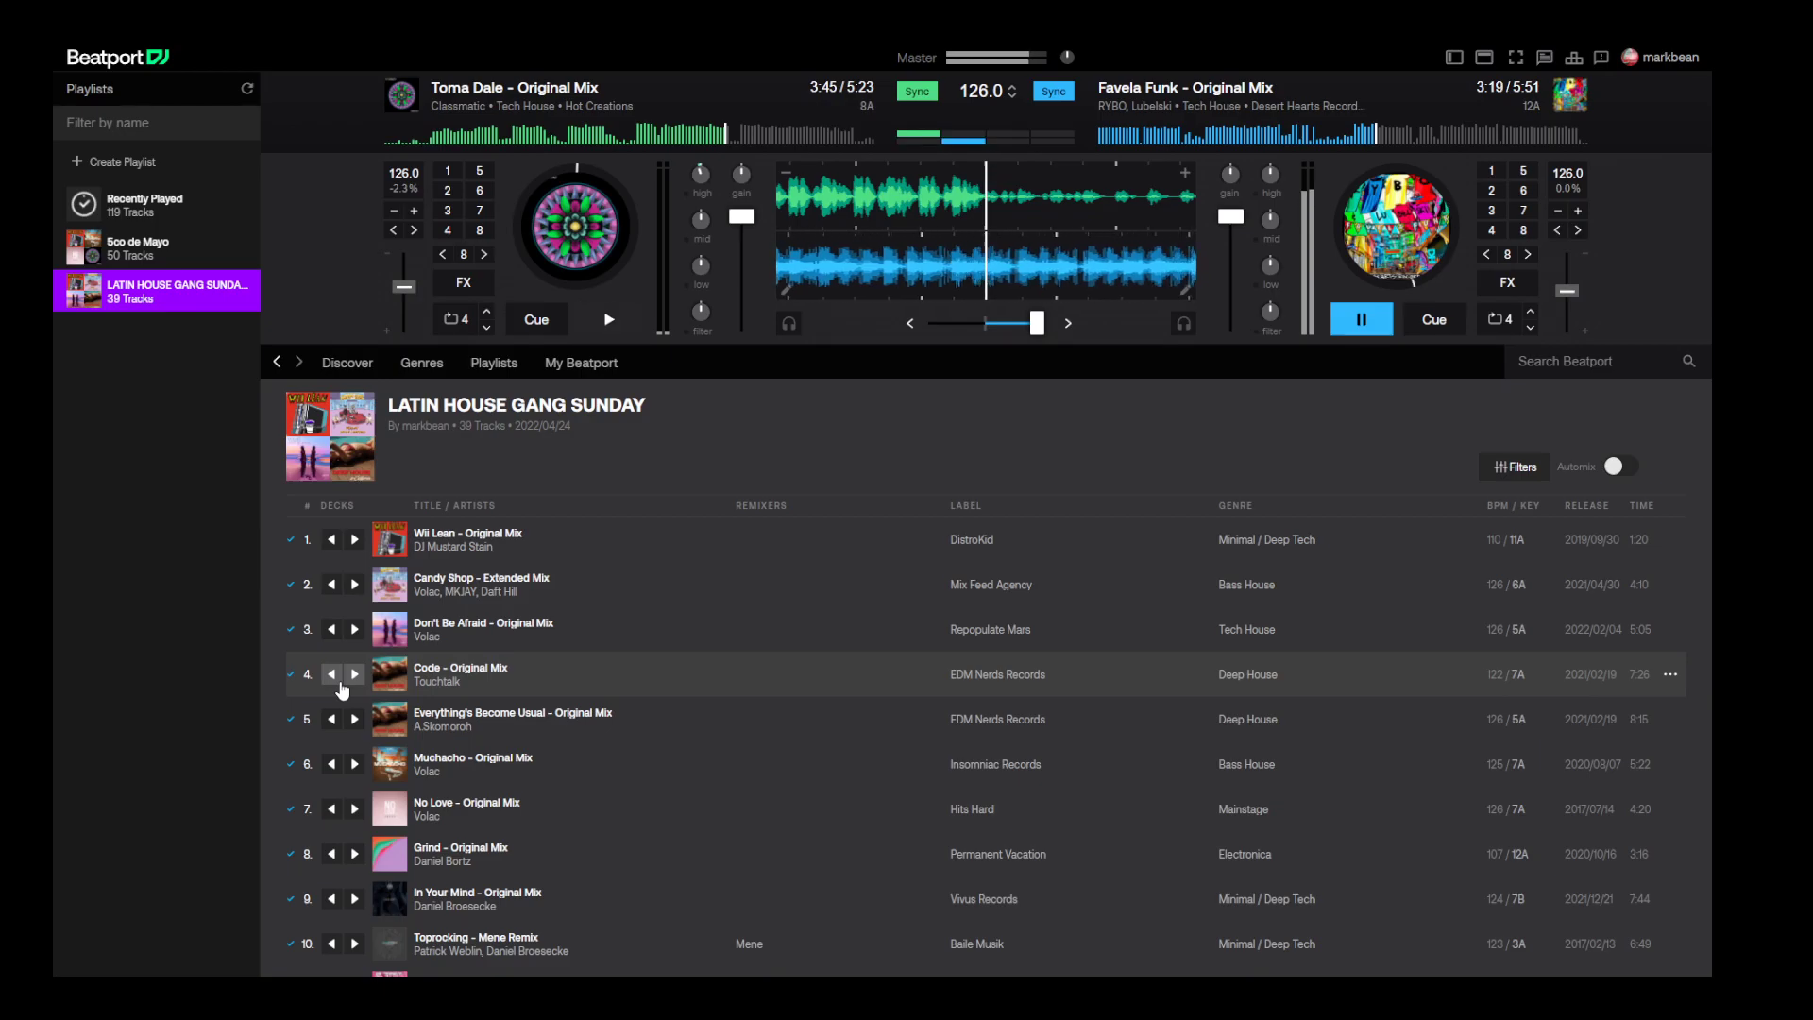
click(1494, 511)
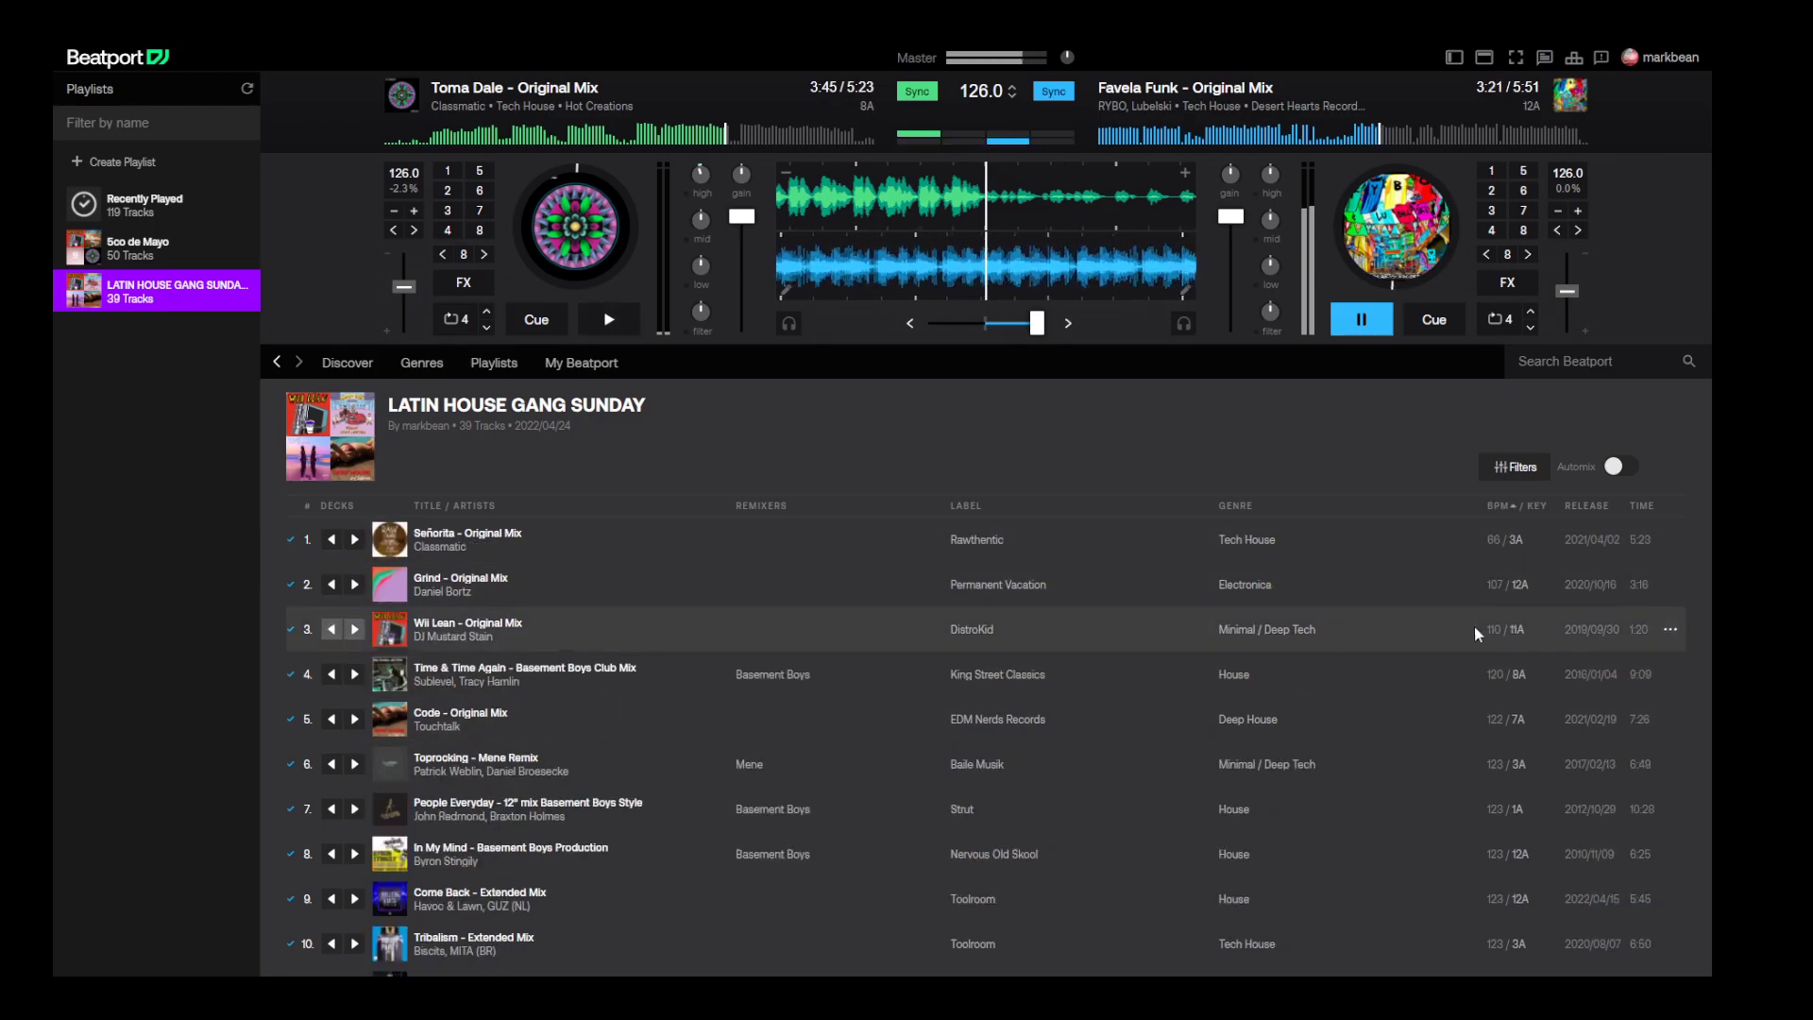
scroll(1393, 803, down, 3)
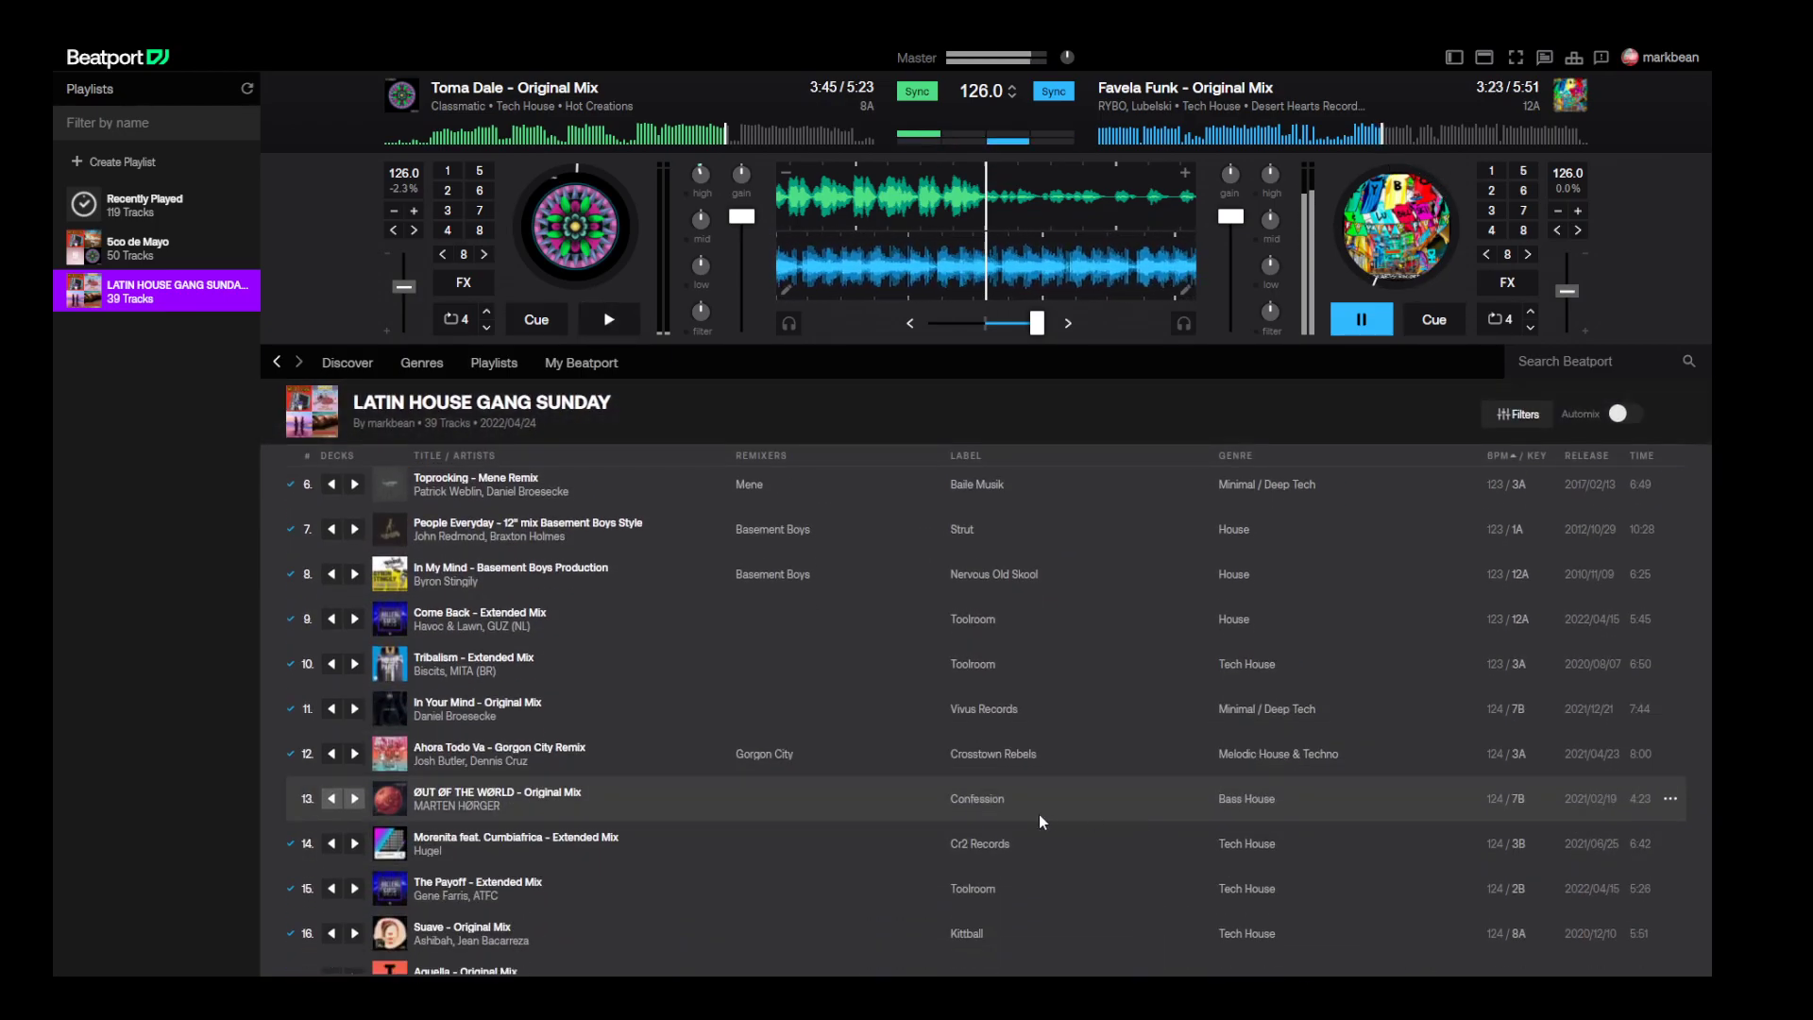
scroll(1043, 822, down, 8)
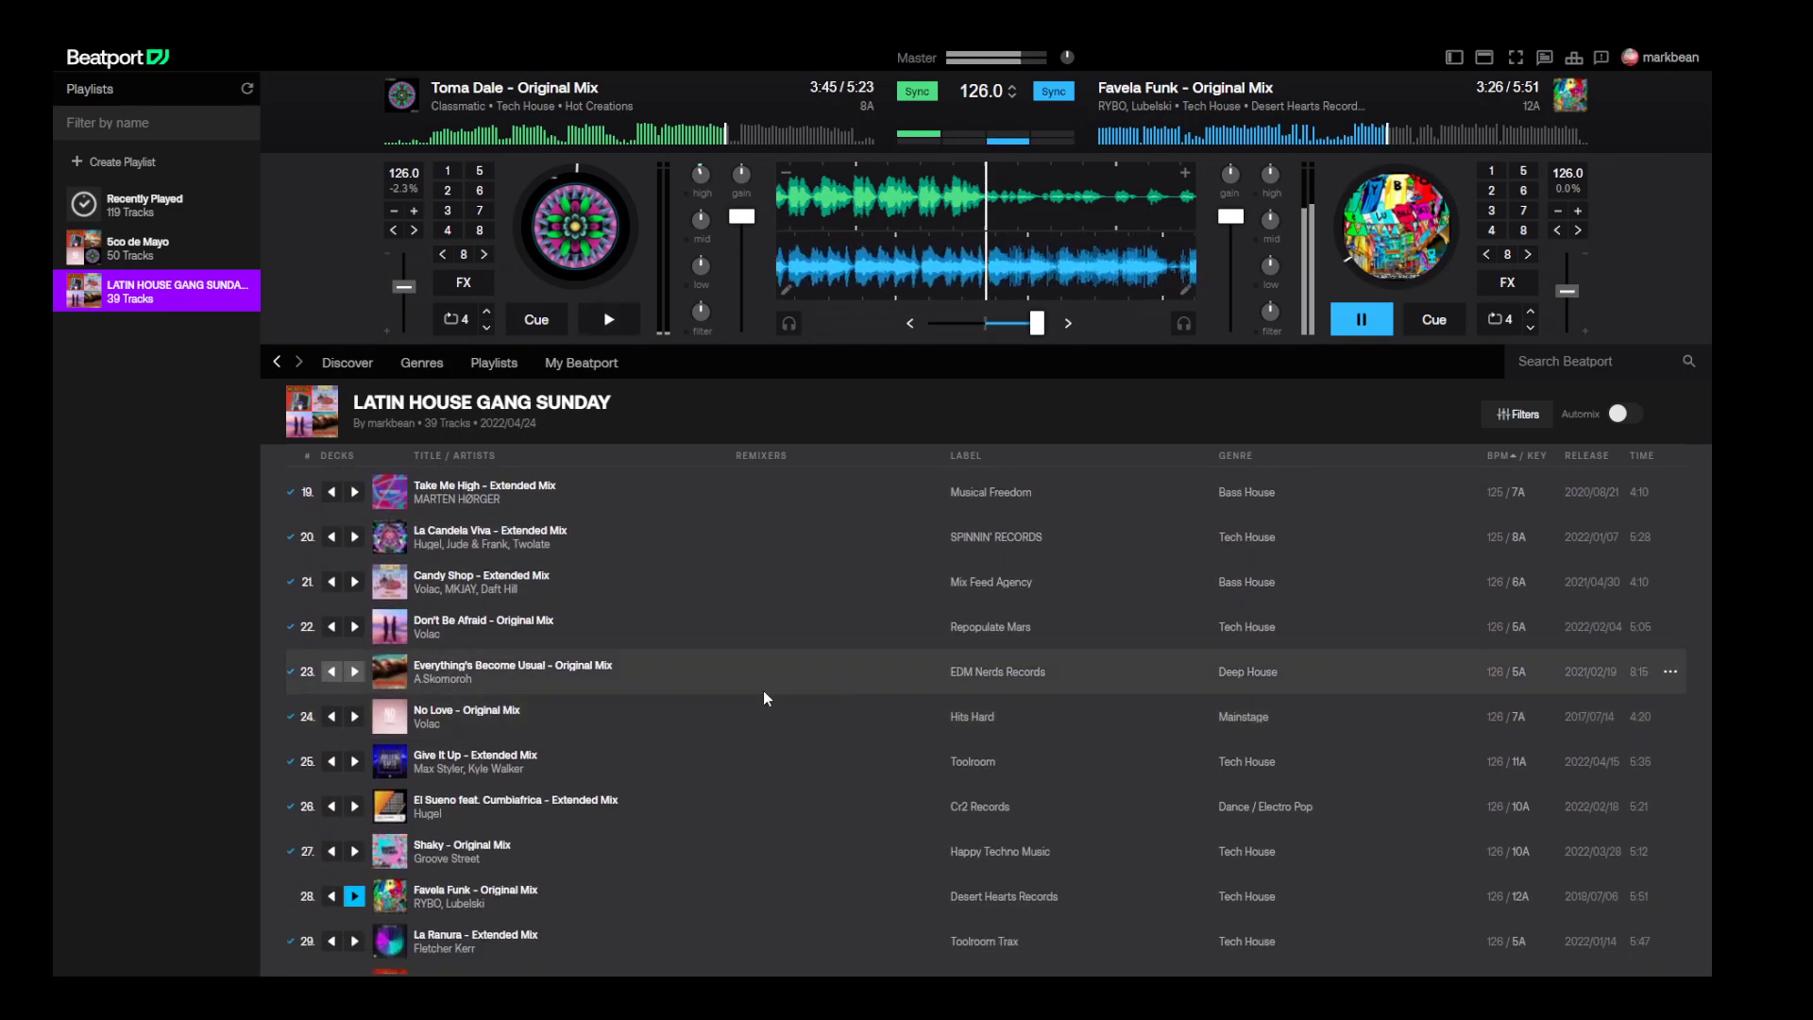
scroll(763, 690, down, 2)
scroll(764, 694, down, 1)
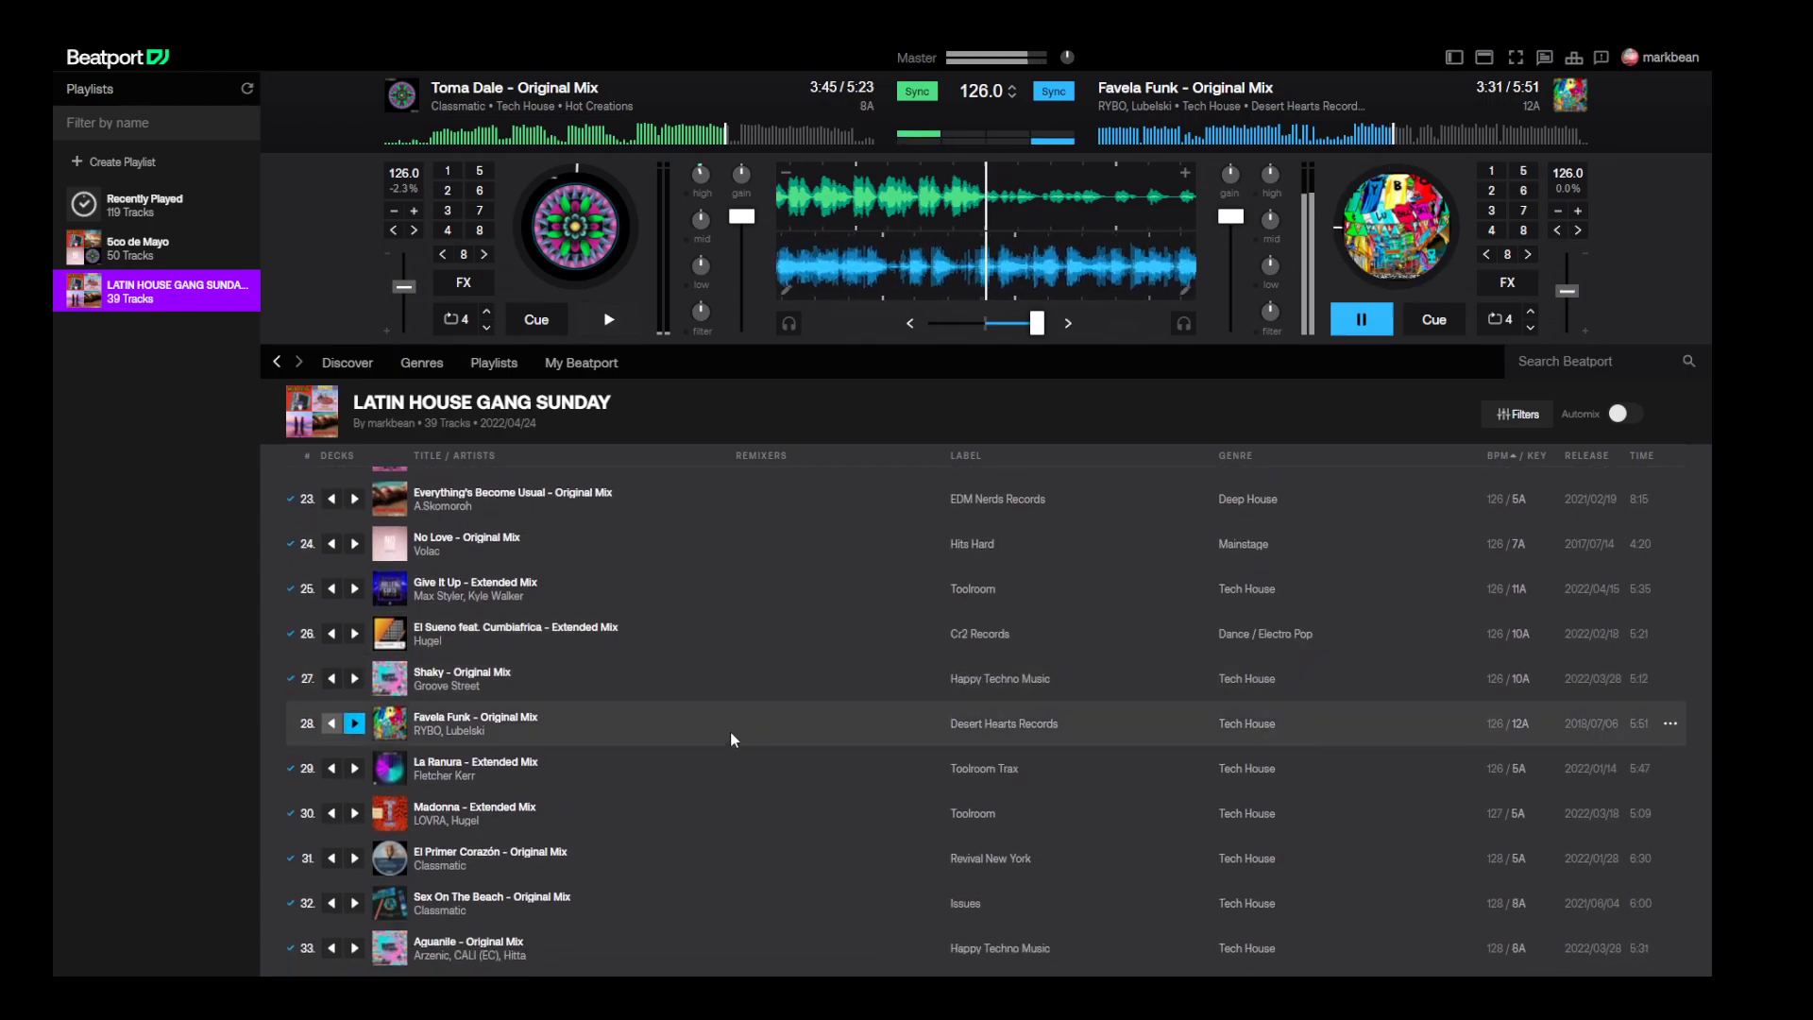
scroll(729, 734, down, 2)
scroll(728, 734, down, 3)
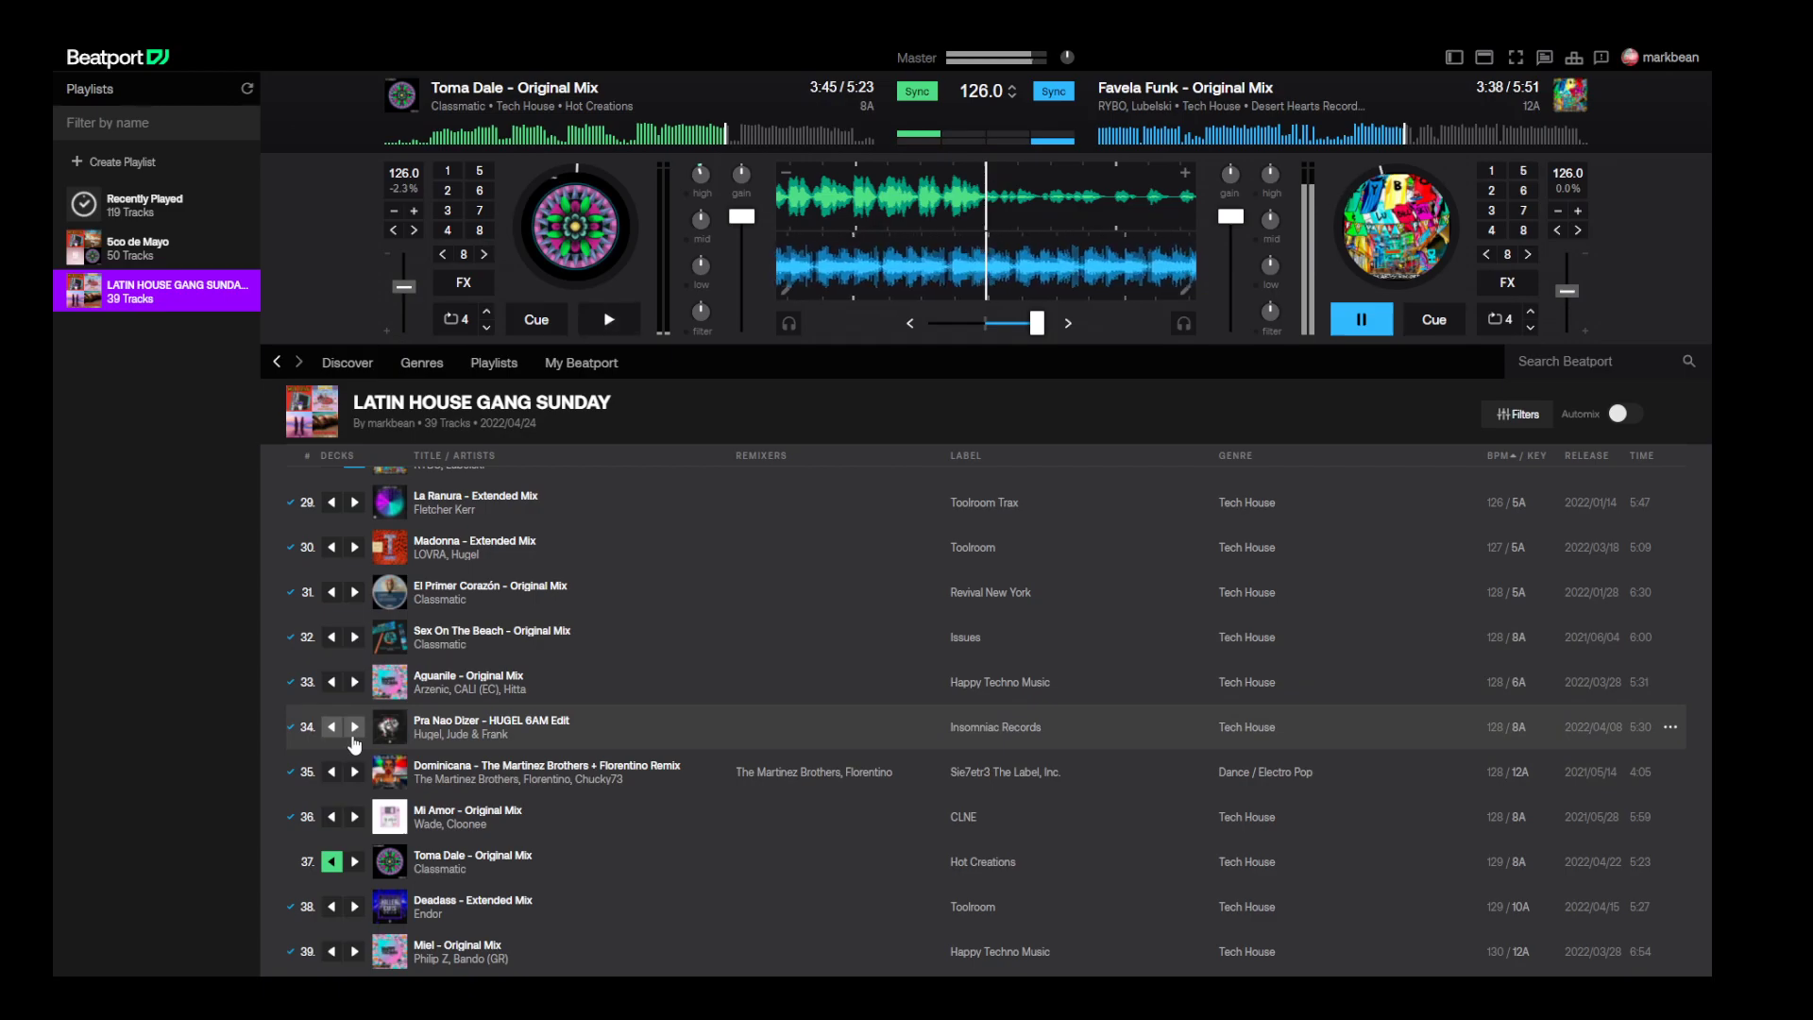
click(332, 683)
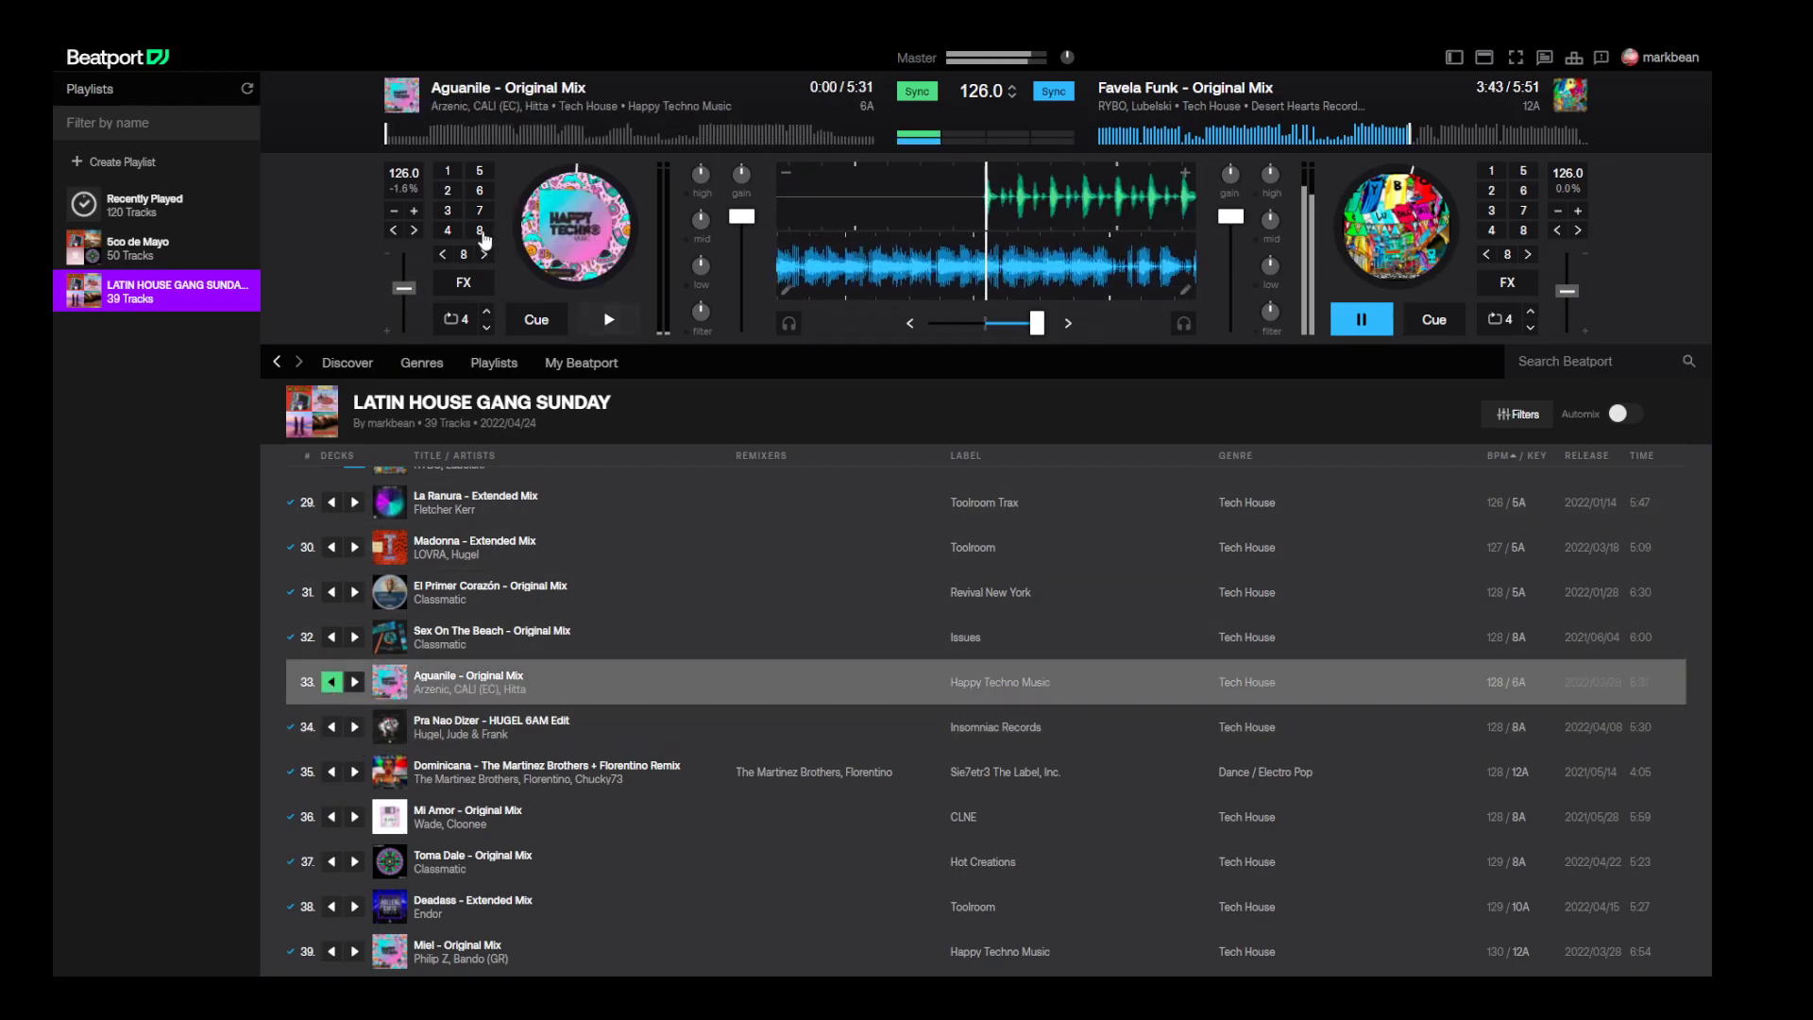
- Raise the tempo to 128.0 BPM and start Aguanile playing from just past the two-minute mark
click(412, 215)
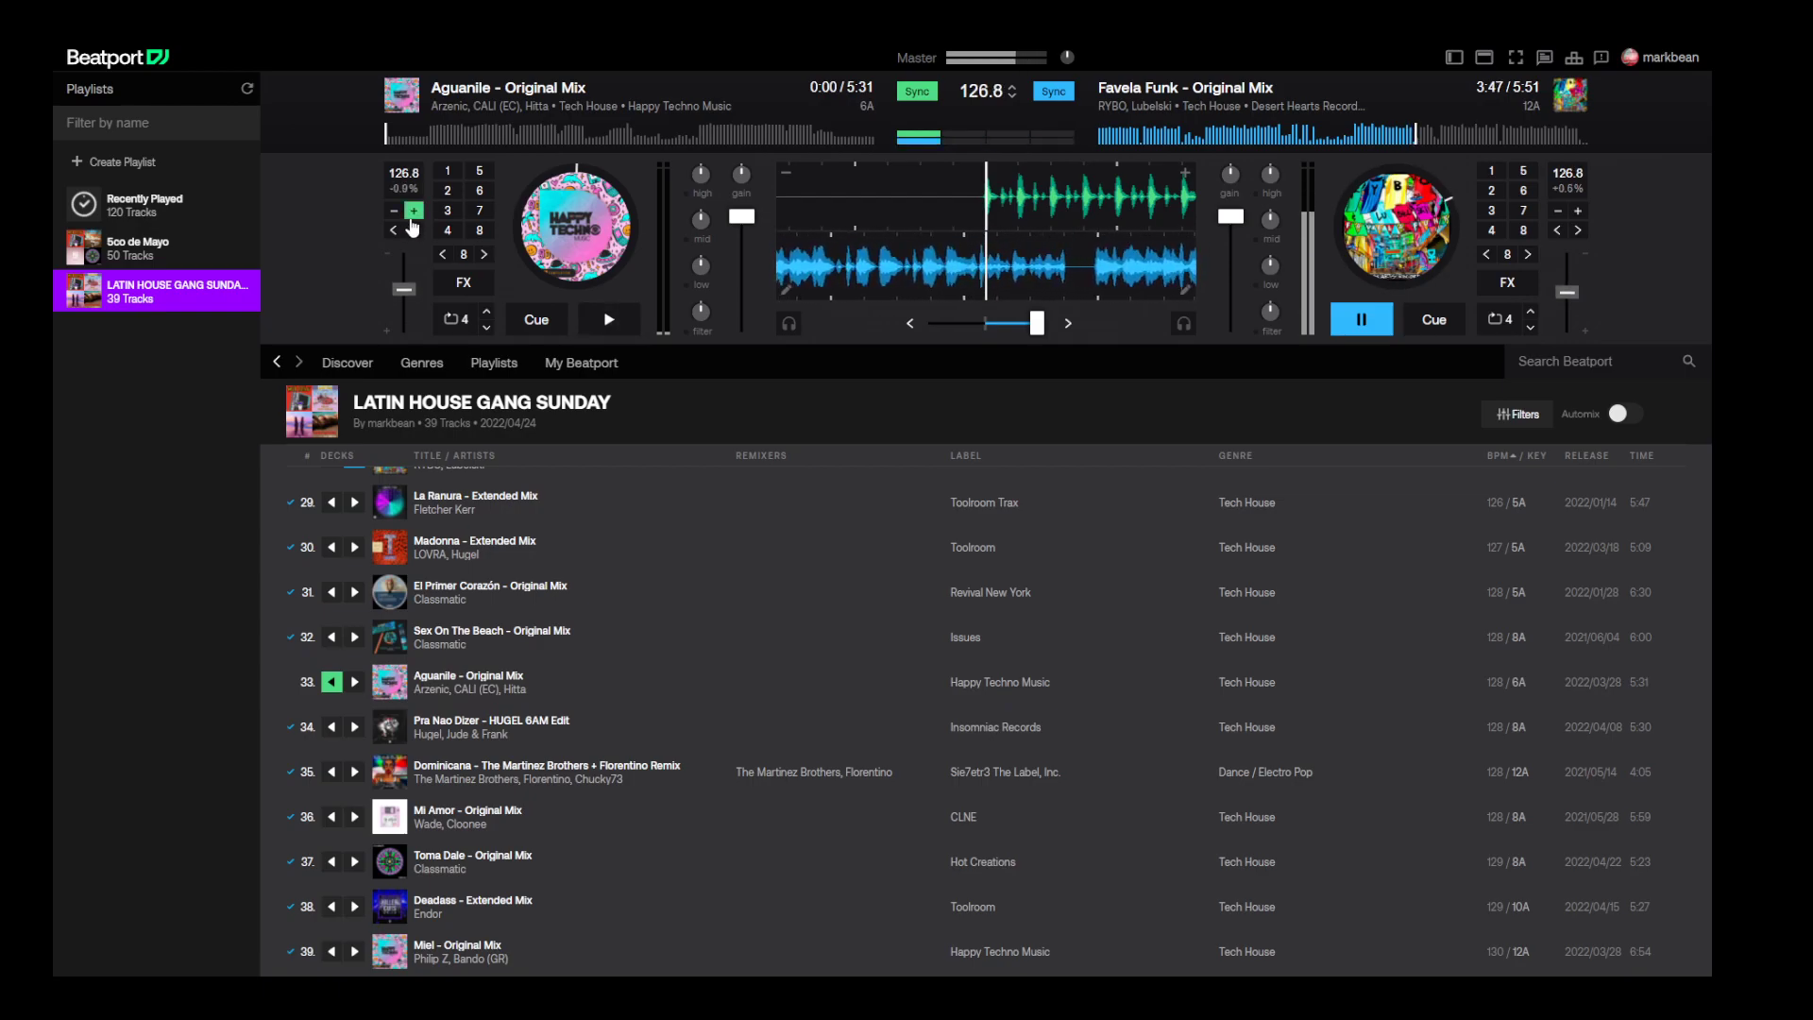
click(612, 319)
- Crossfade fully from Favela Funk to Aguanile, dipping and restoring Favela Funk's volume on the way, and stop Favela Funk
mouse_move(1037, 323)
mouse_down()
mouse_move(977, 323)
mouse_move(1003, 323)
mouse_up()
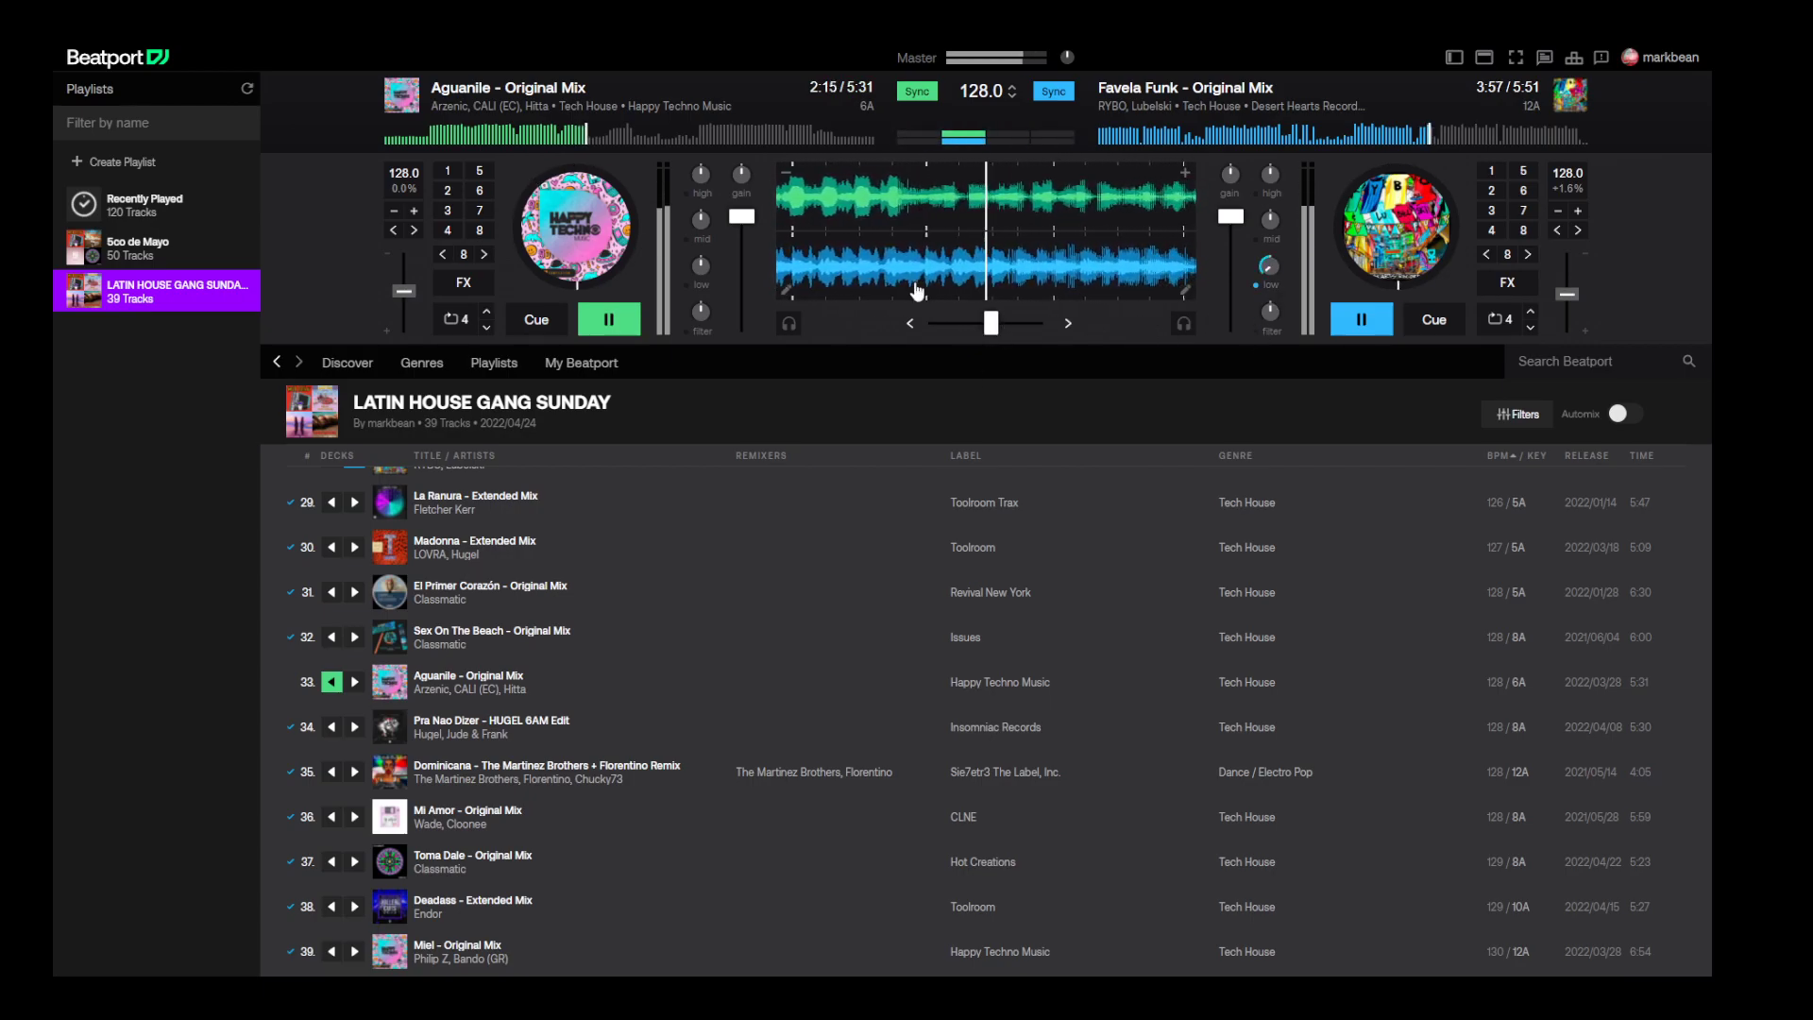
drag(998, 337, 978, 336)
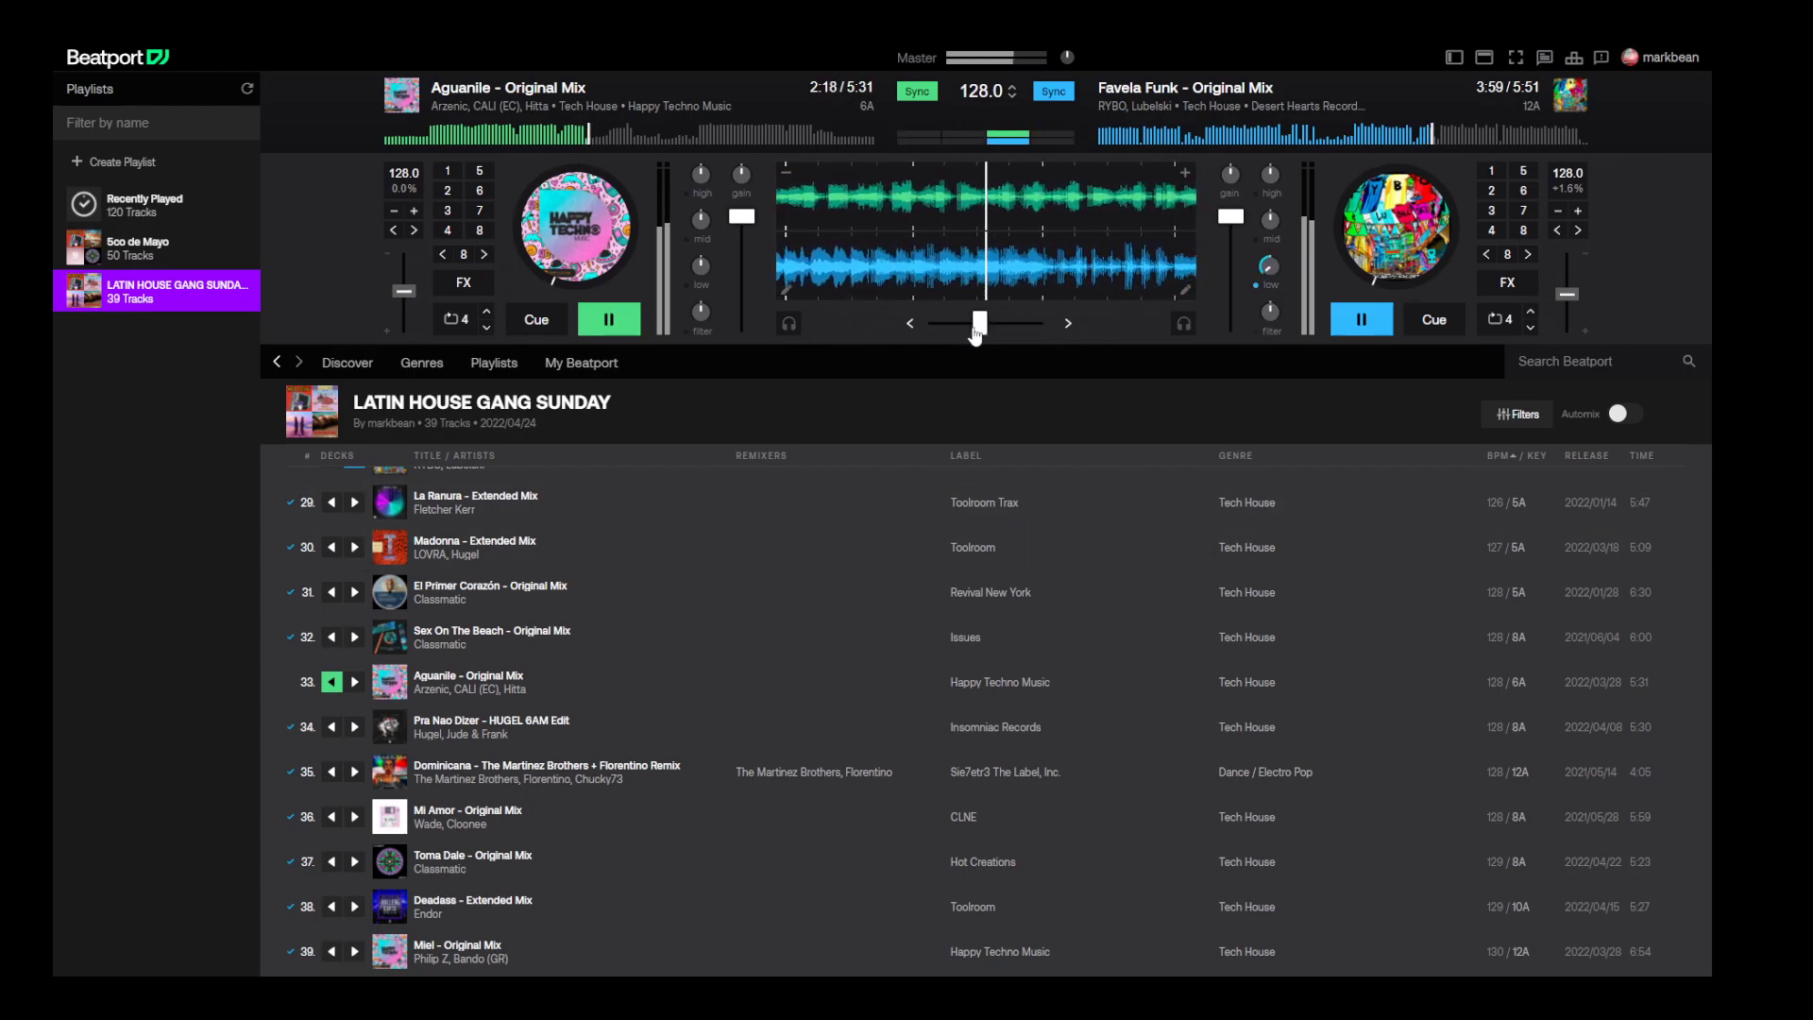
drag(1232, 216, 1232, 237)
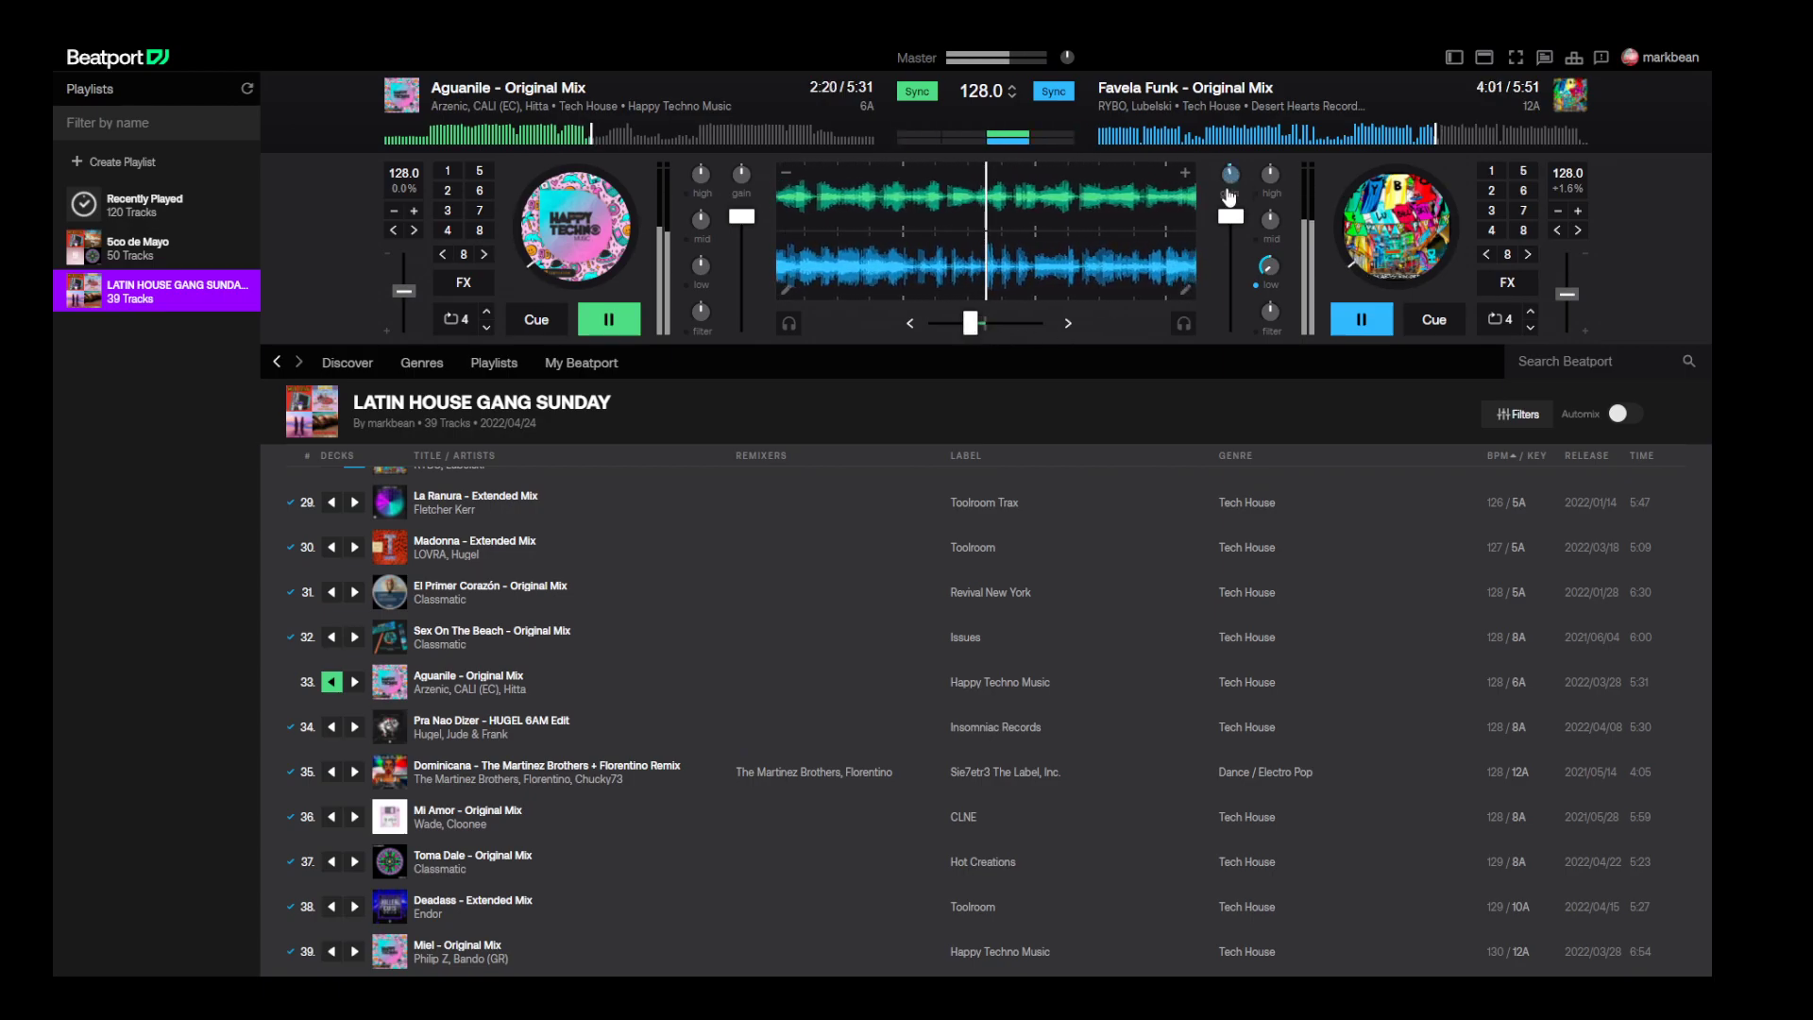
mouse_move(982, 327)
mouse_down()
mouse_move(926, 327)
mouse_move(985, 345)
mouse_up()
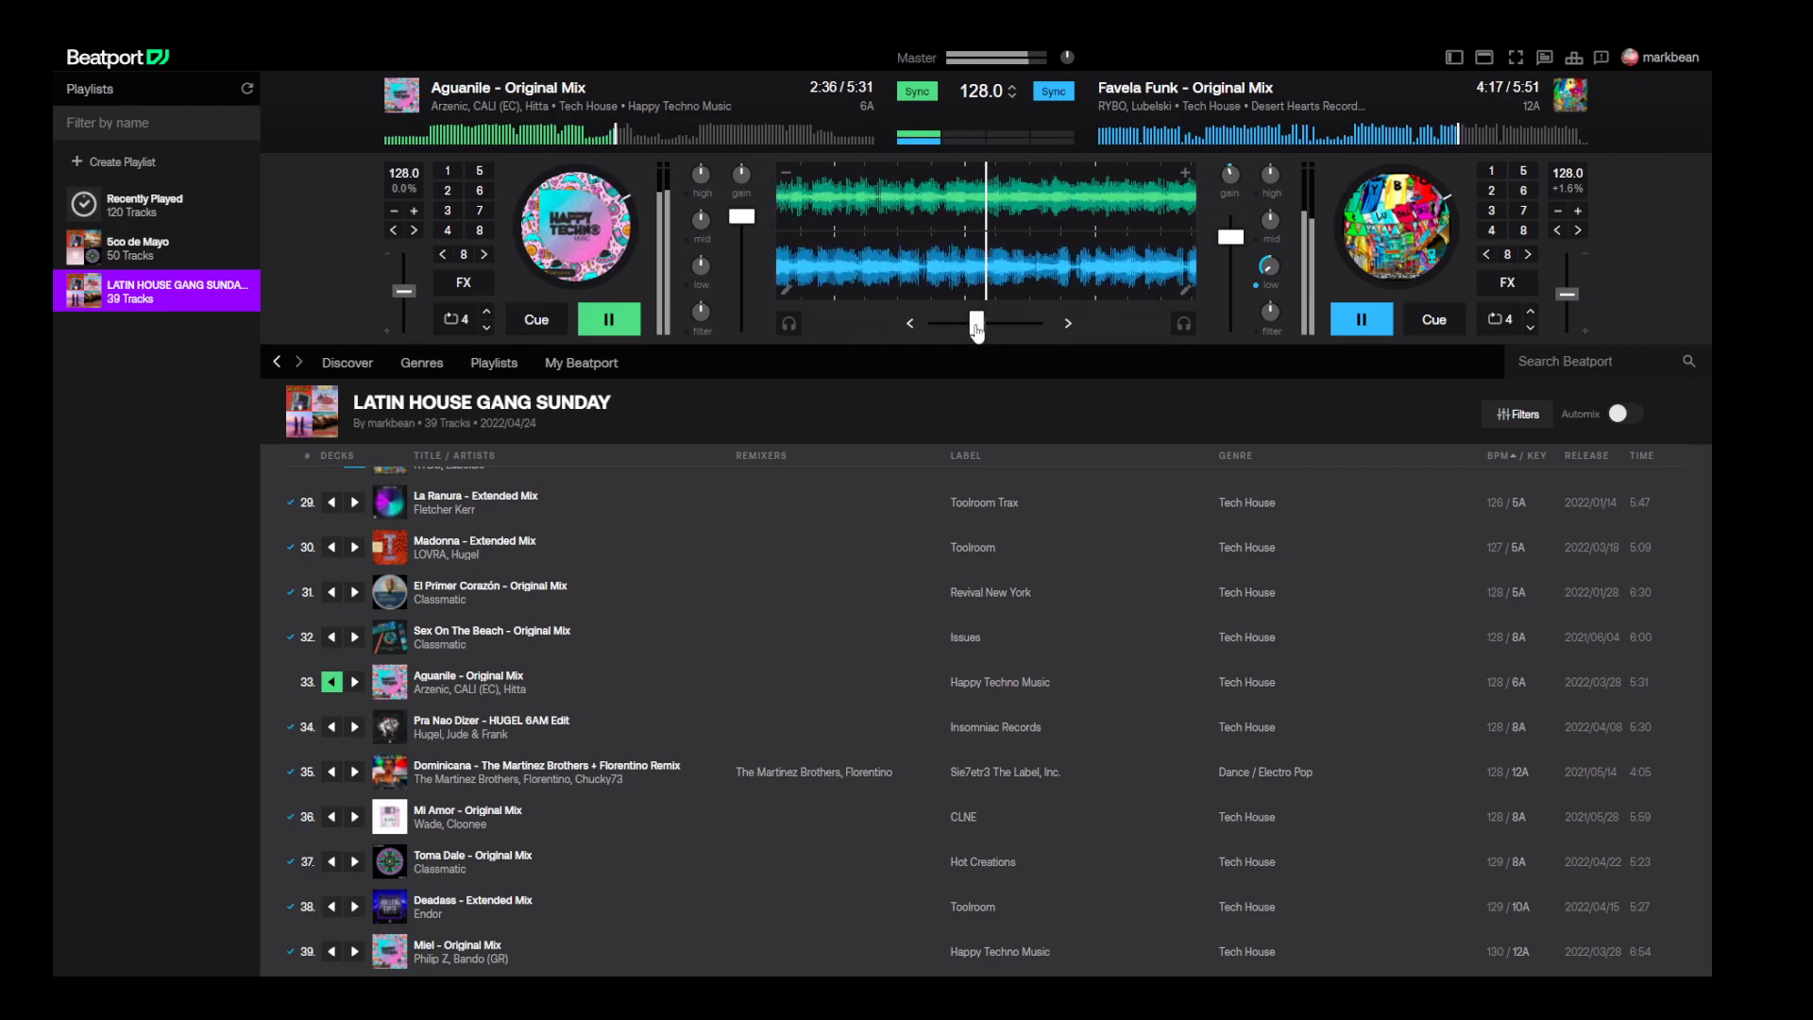
drag(995, 316, 960, 322)
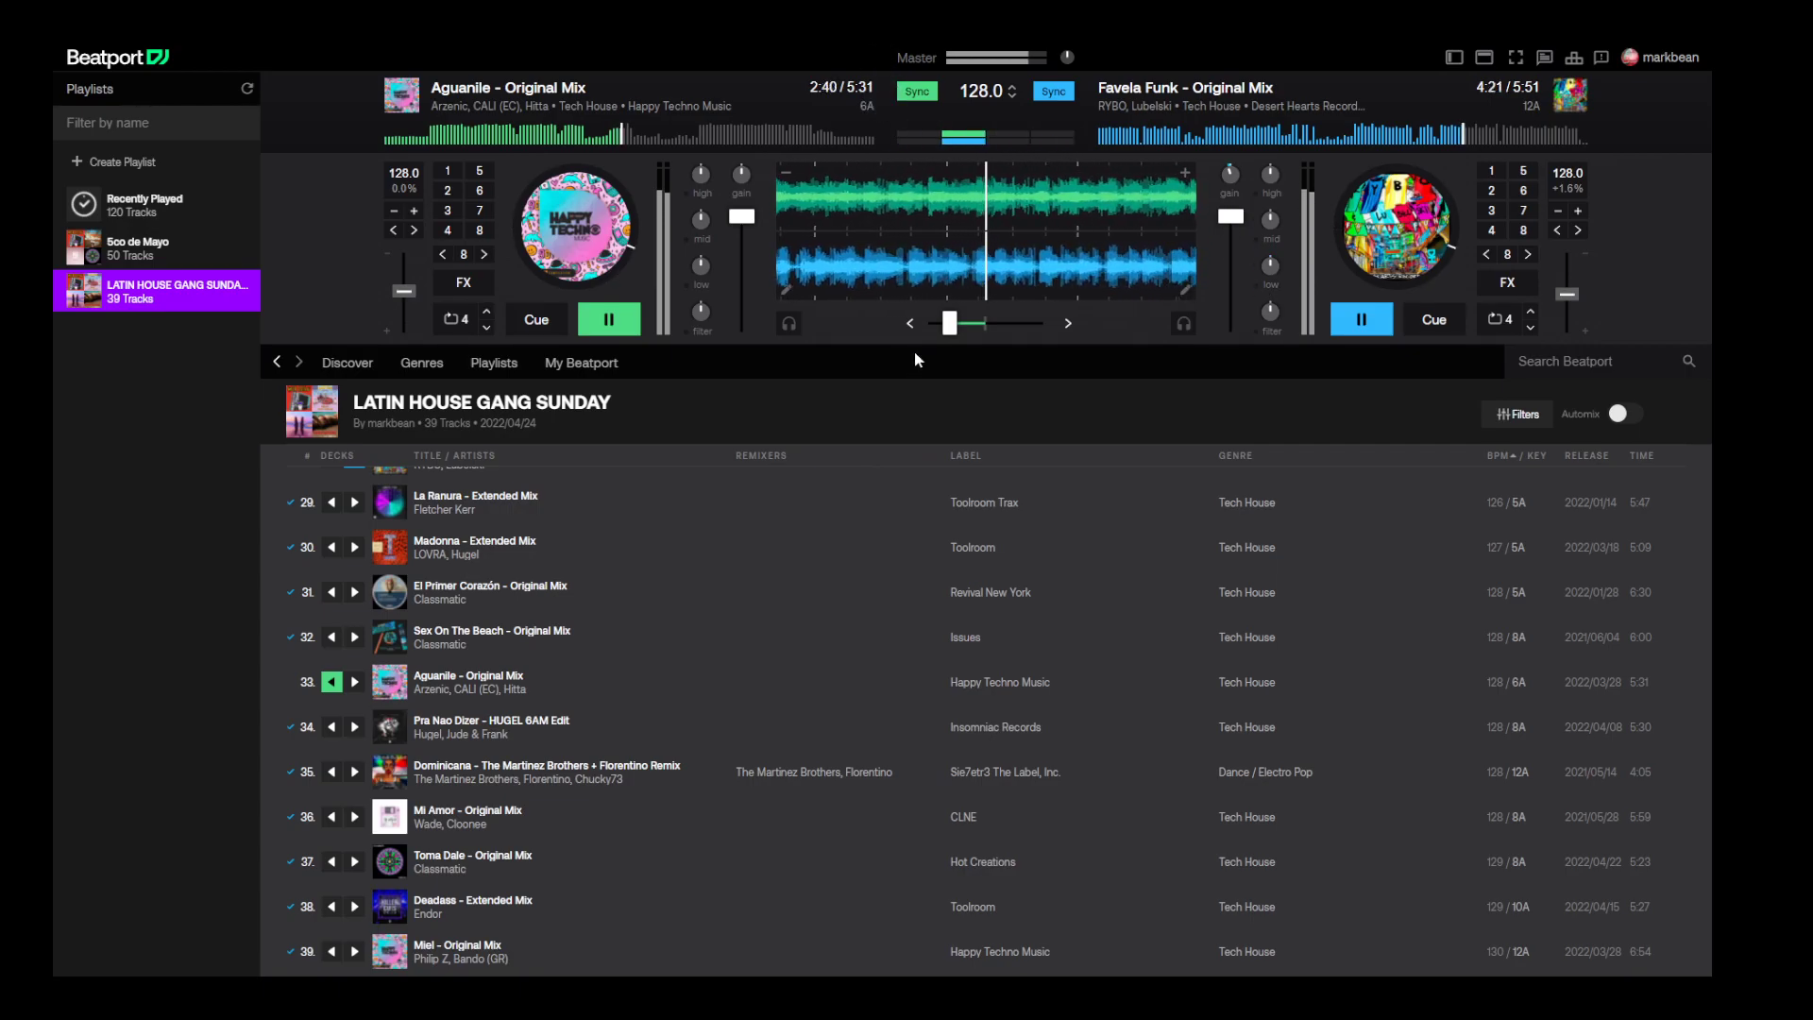
drag(951, 332, 933, 327)
click(1352, 326)
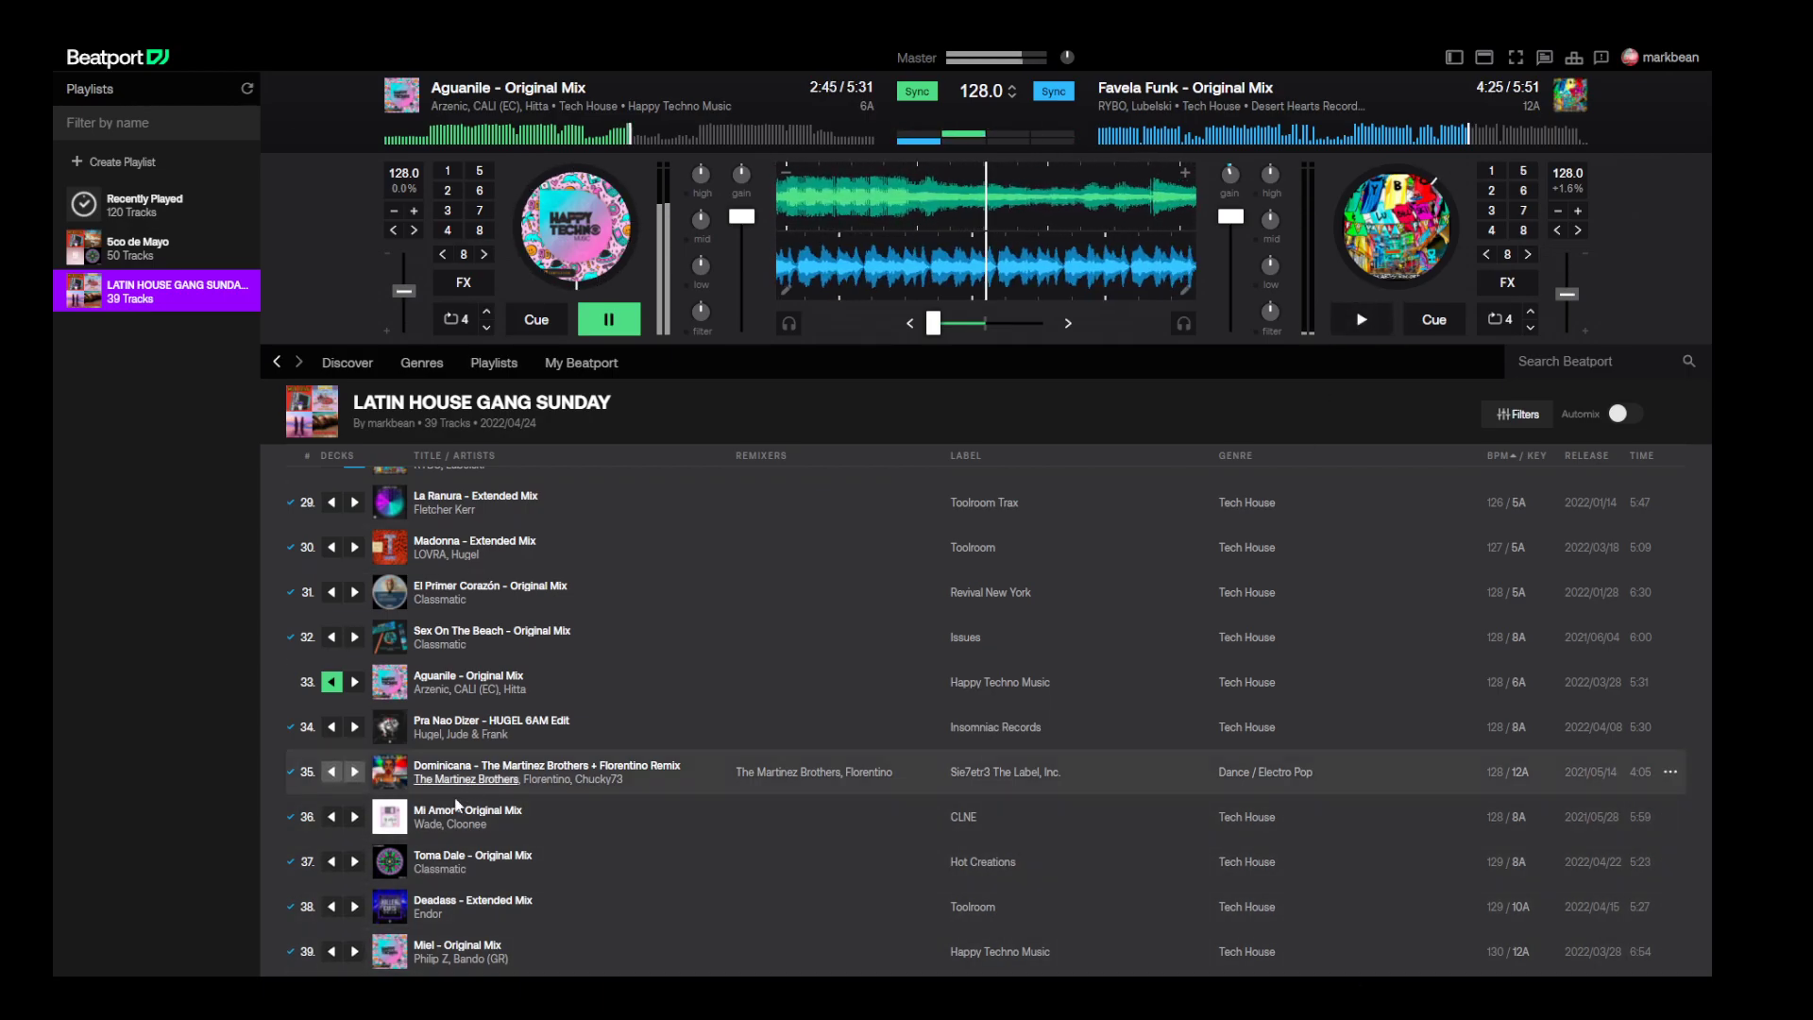
- Load "Dominicana - The Martinez Brothers + Florentino Remix" onto the right deck and start it playing from about 1:15
click(354, 773)
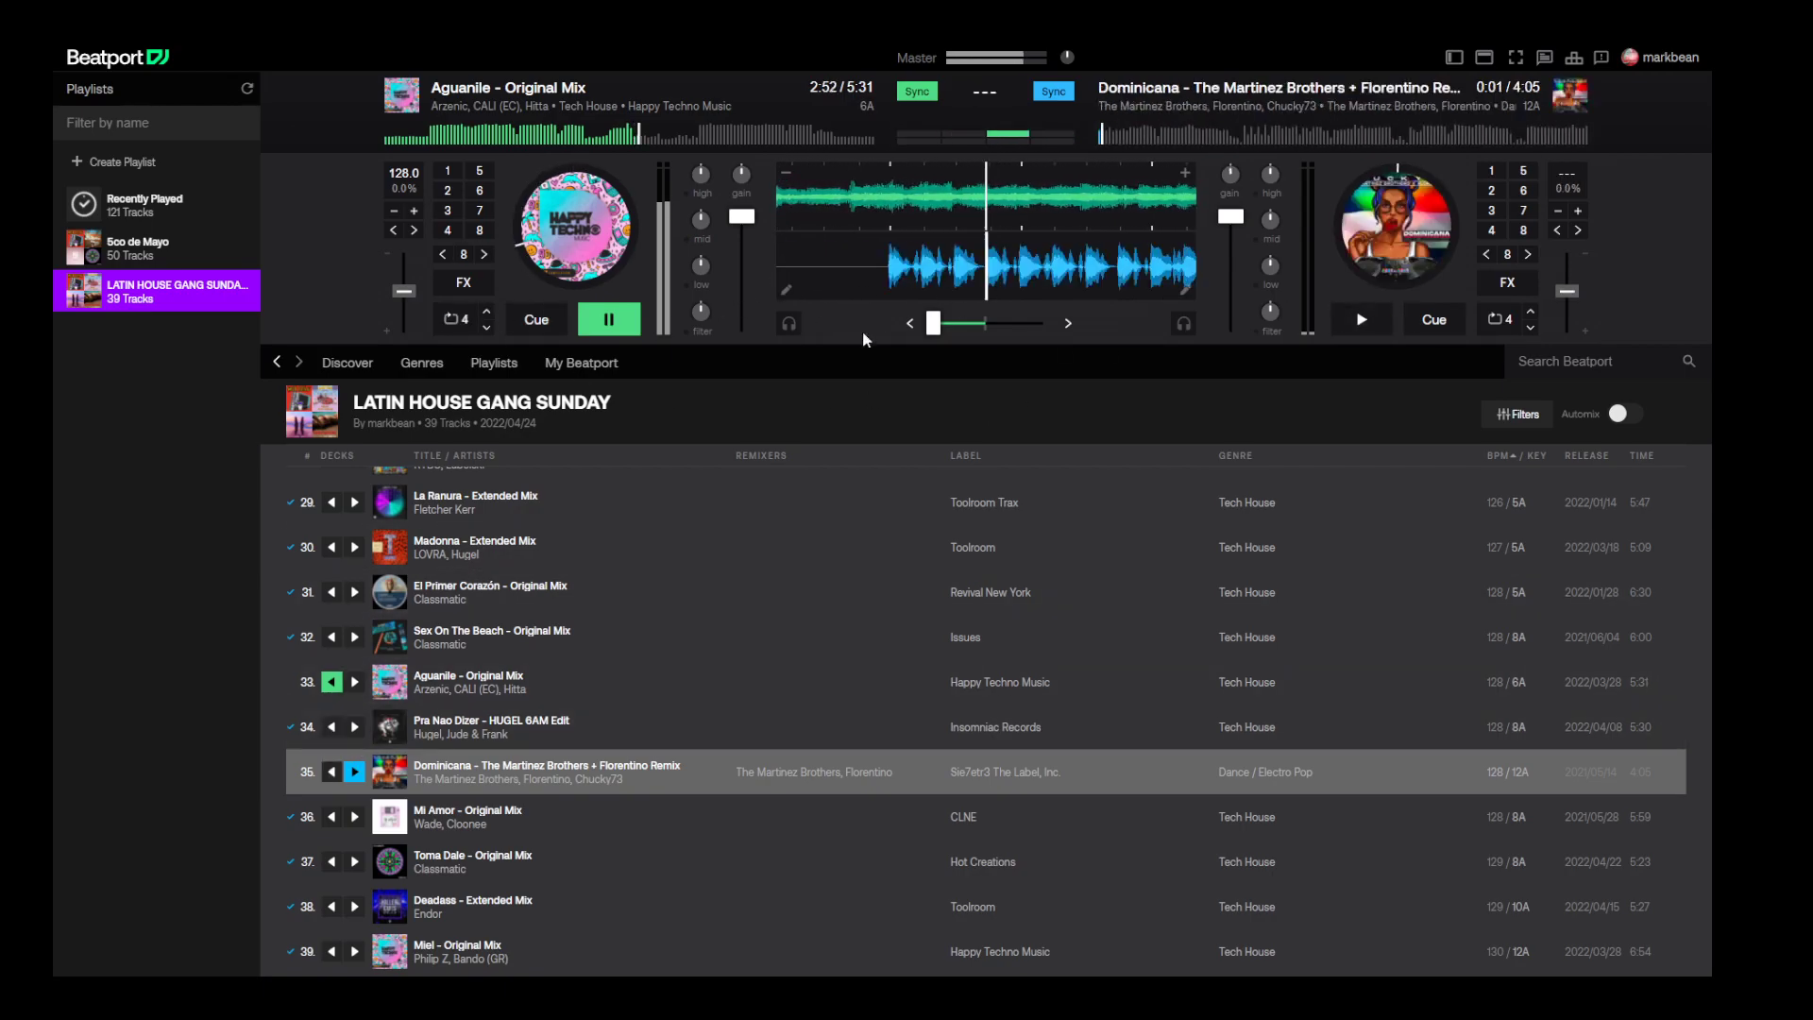
click(1243, 142)
click(1362, 321)
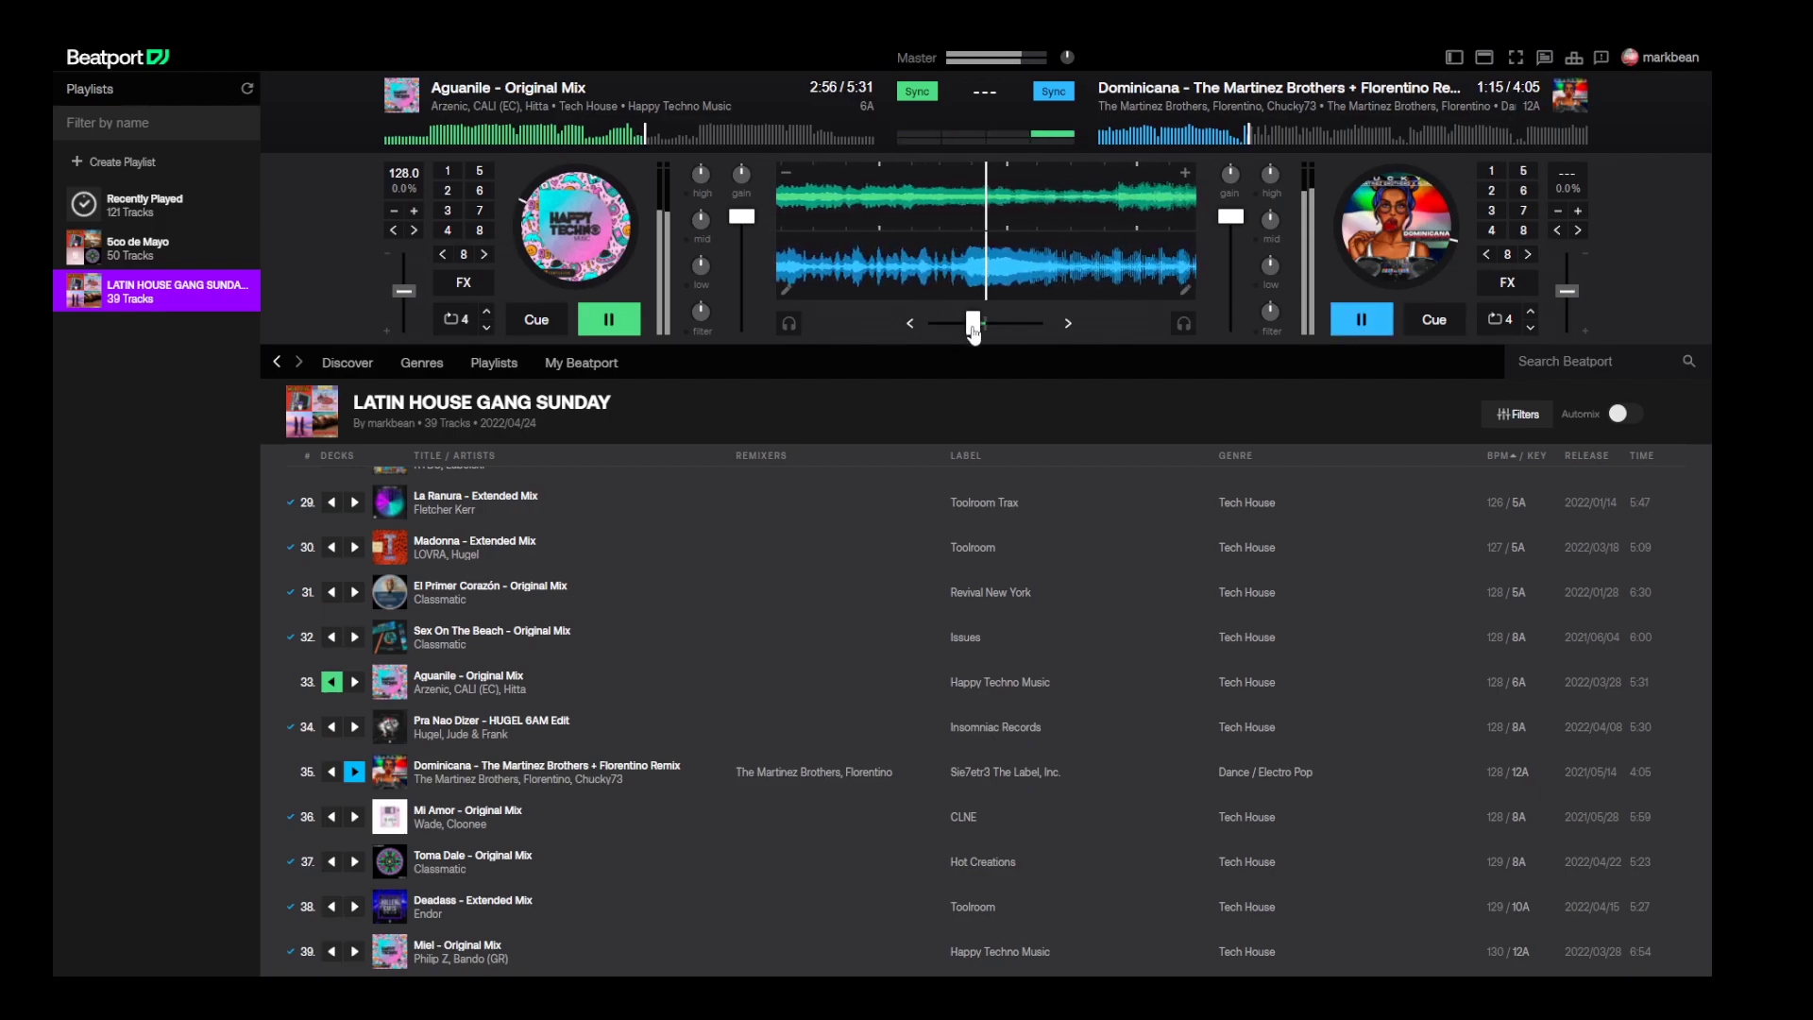
- Cut Aguanile's low EQ and crossfade fully from Aguanile to Dominicana
drag(974, 332, 970, 341)
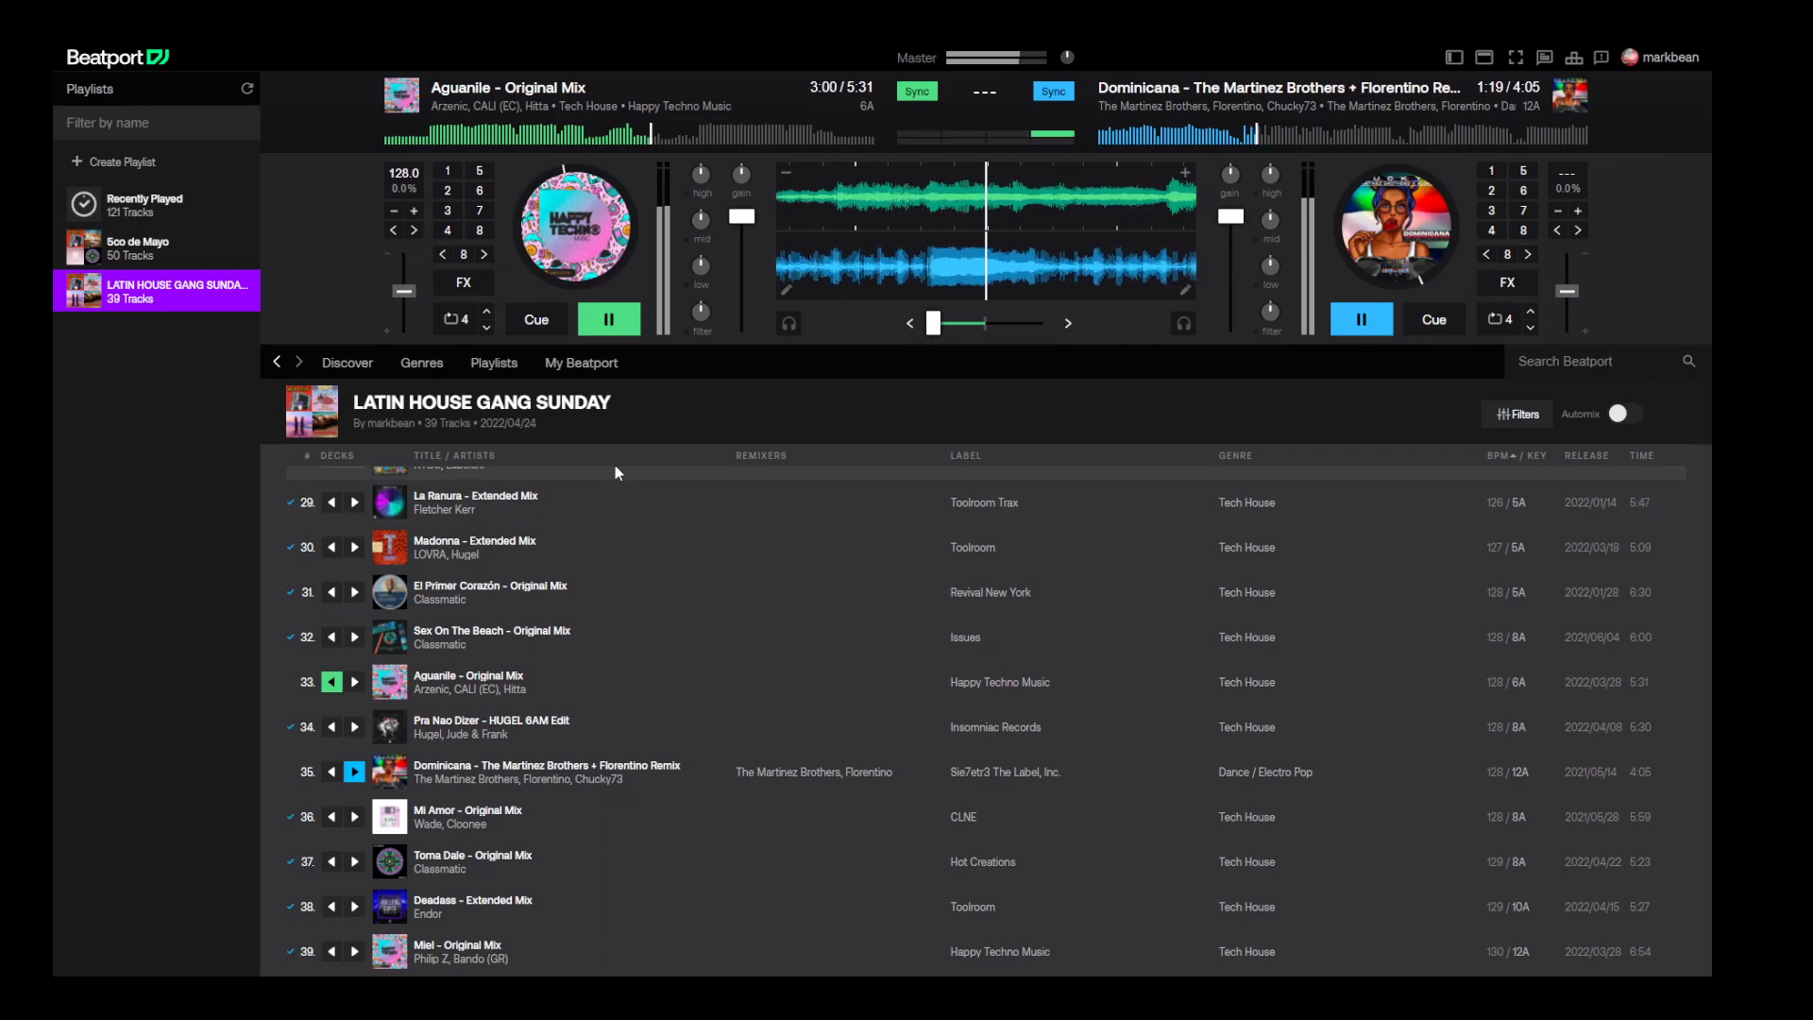
drag(958, 346, 981, 349)
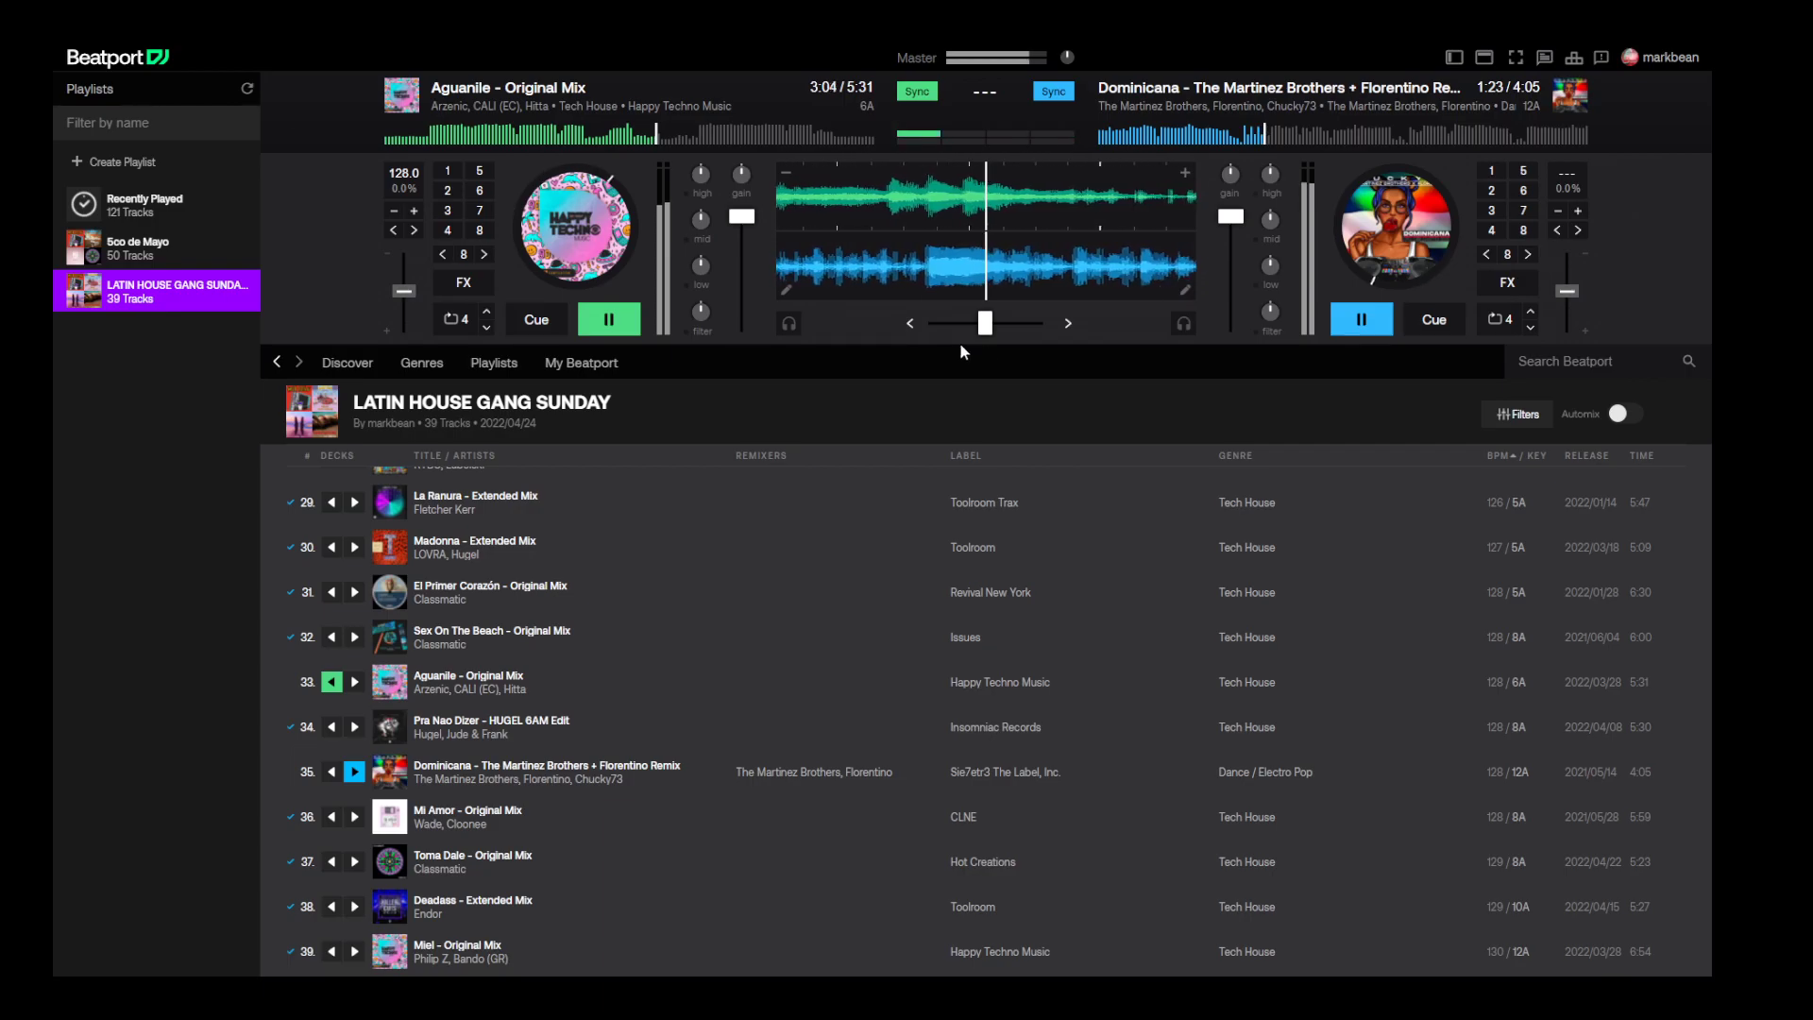
drag(699, 266, 733, 348)
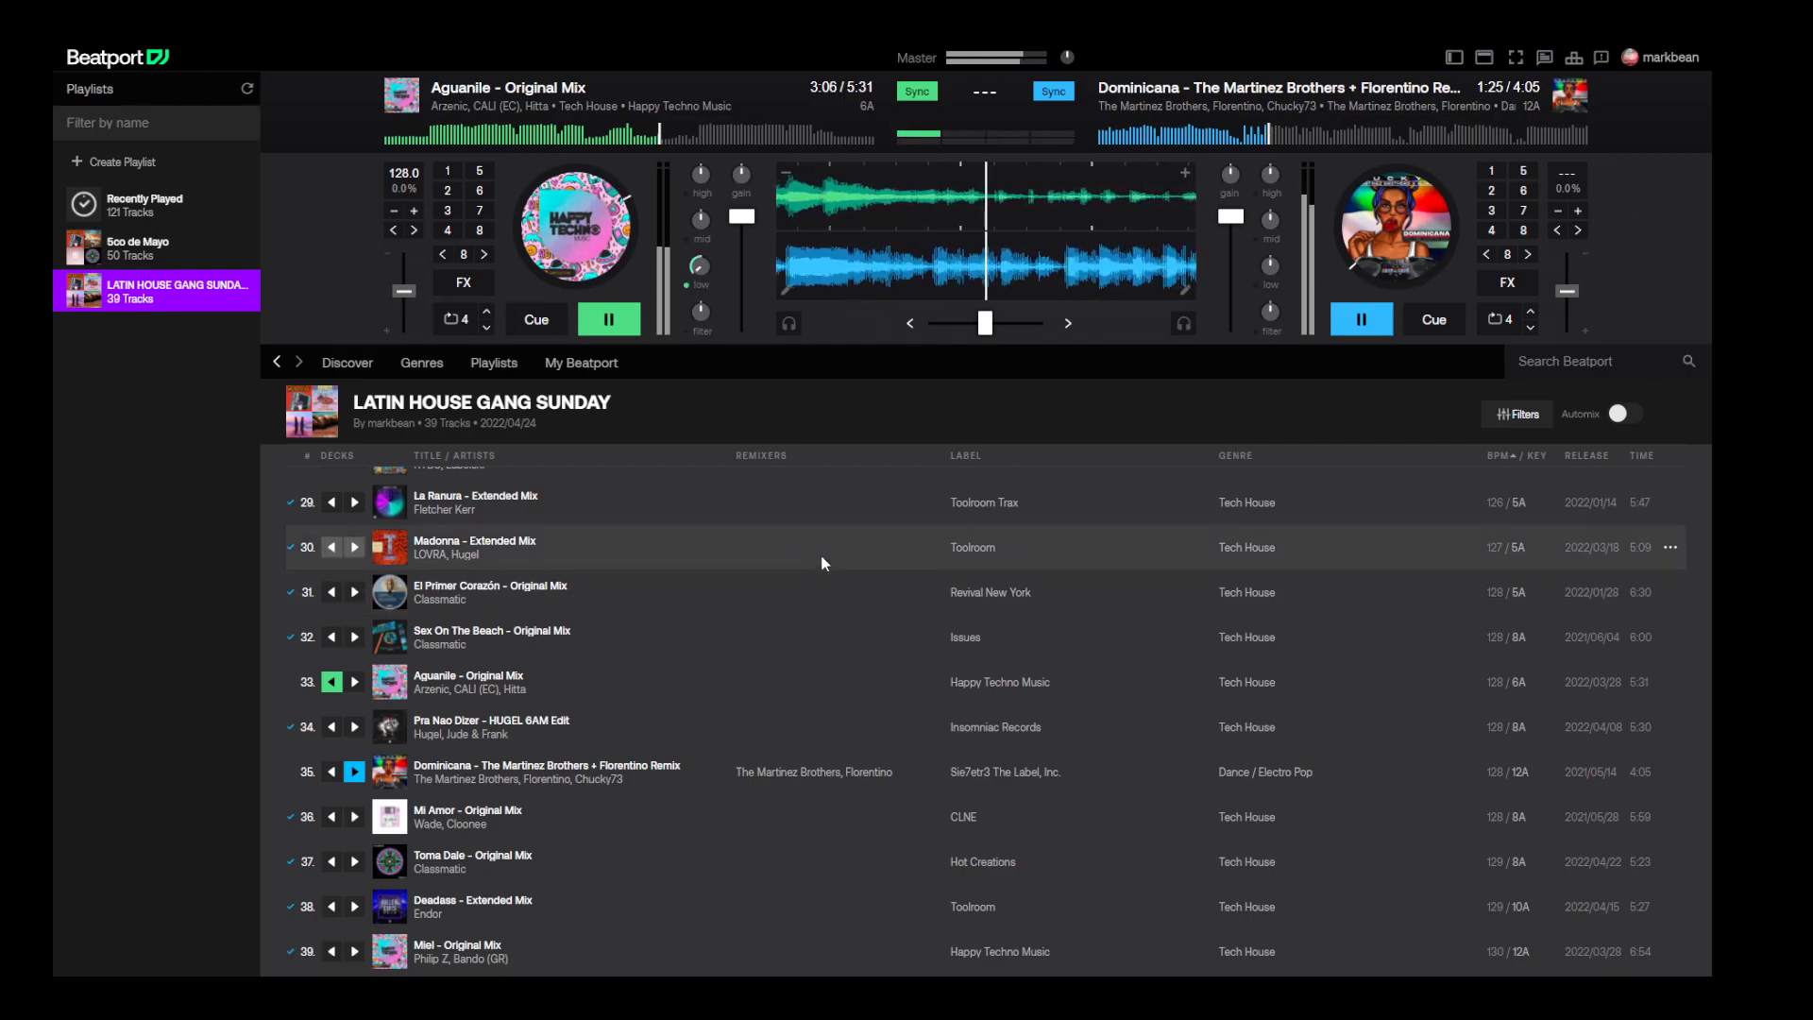
drag(985, 323, 1037, 323)
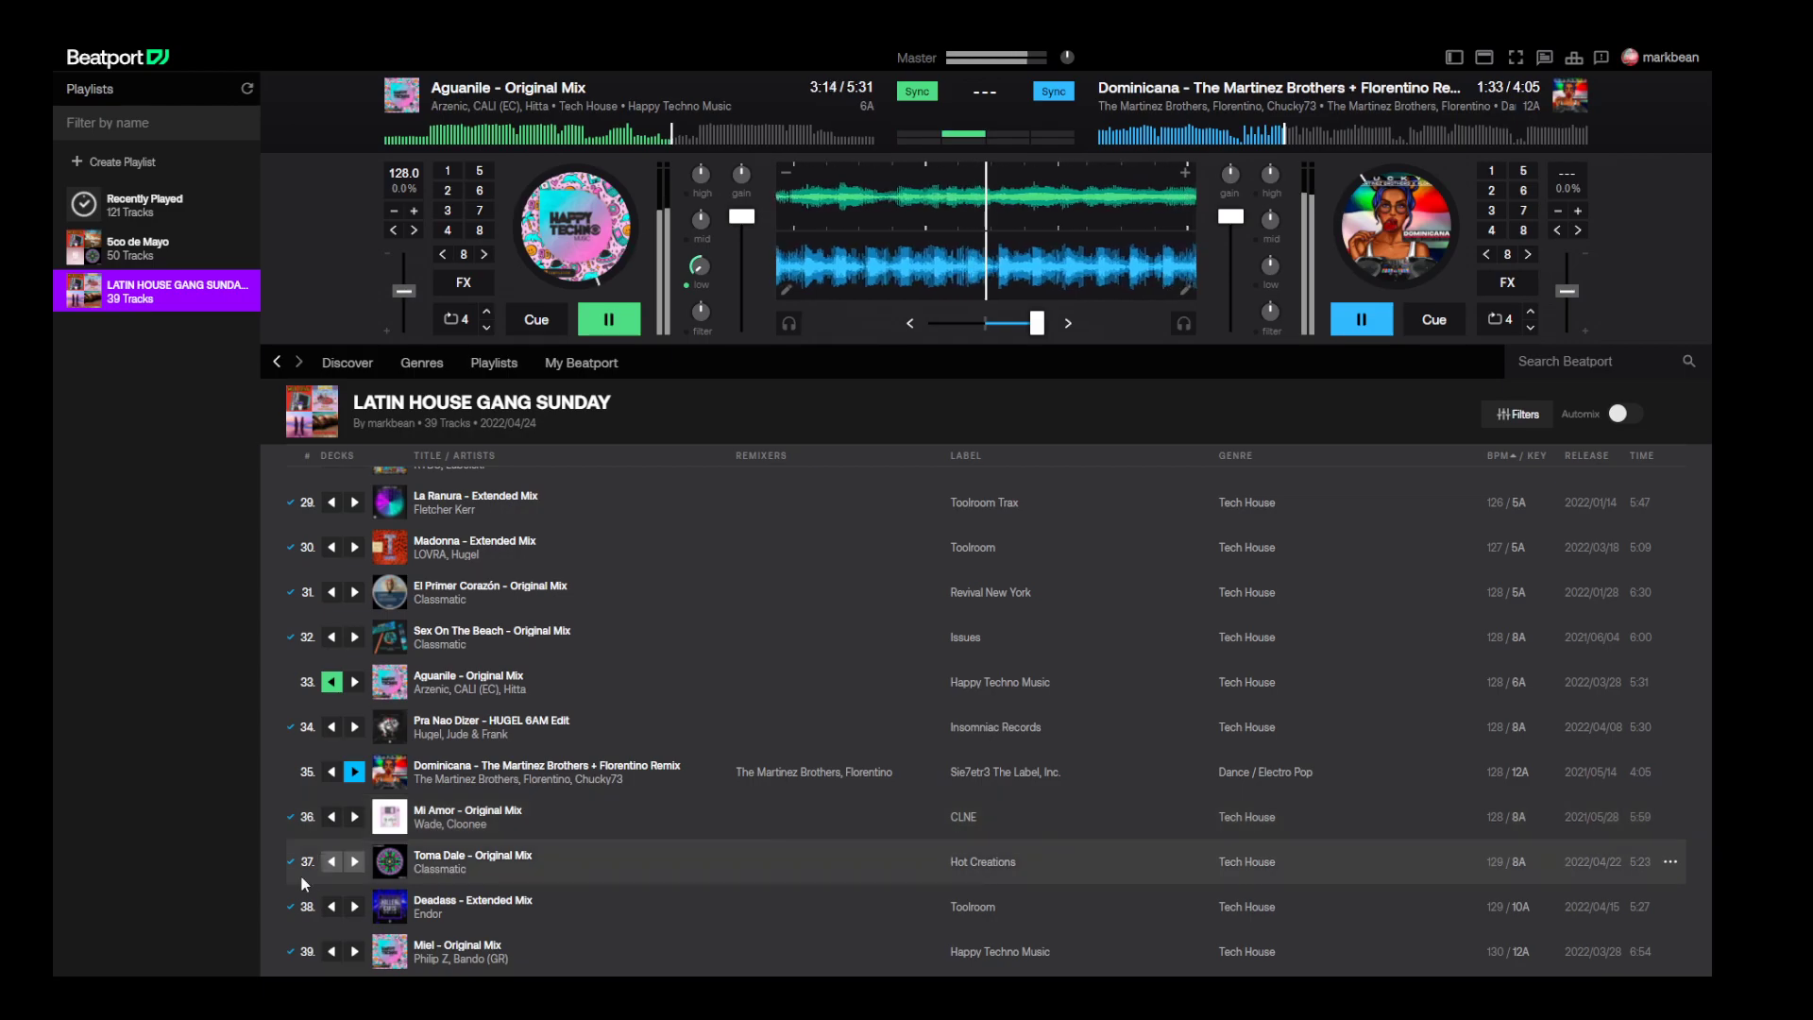
- Load "Miel - Original Mix" onto the left deck and start it playing from the beginning
scroll(309, 882, up, 3)
scroll(310, 875, down, 3)
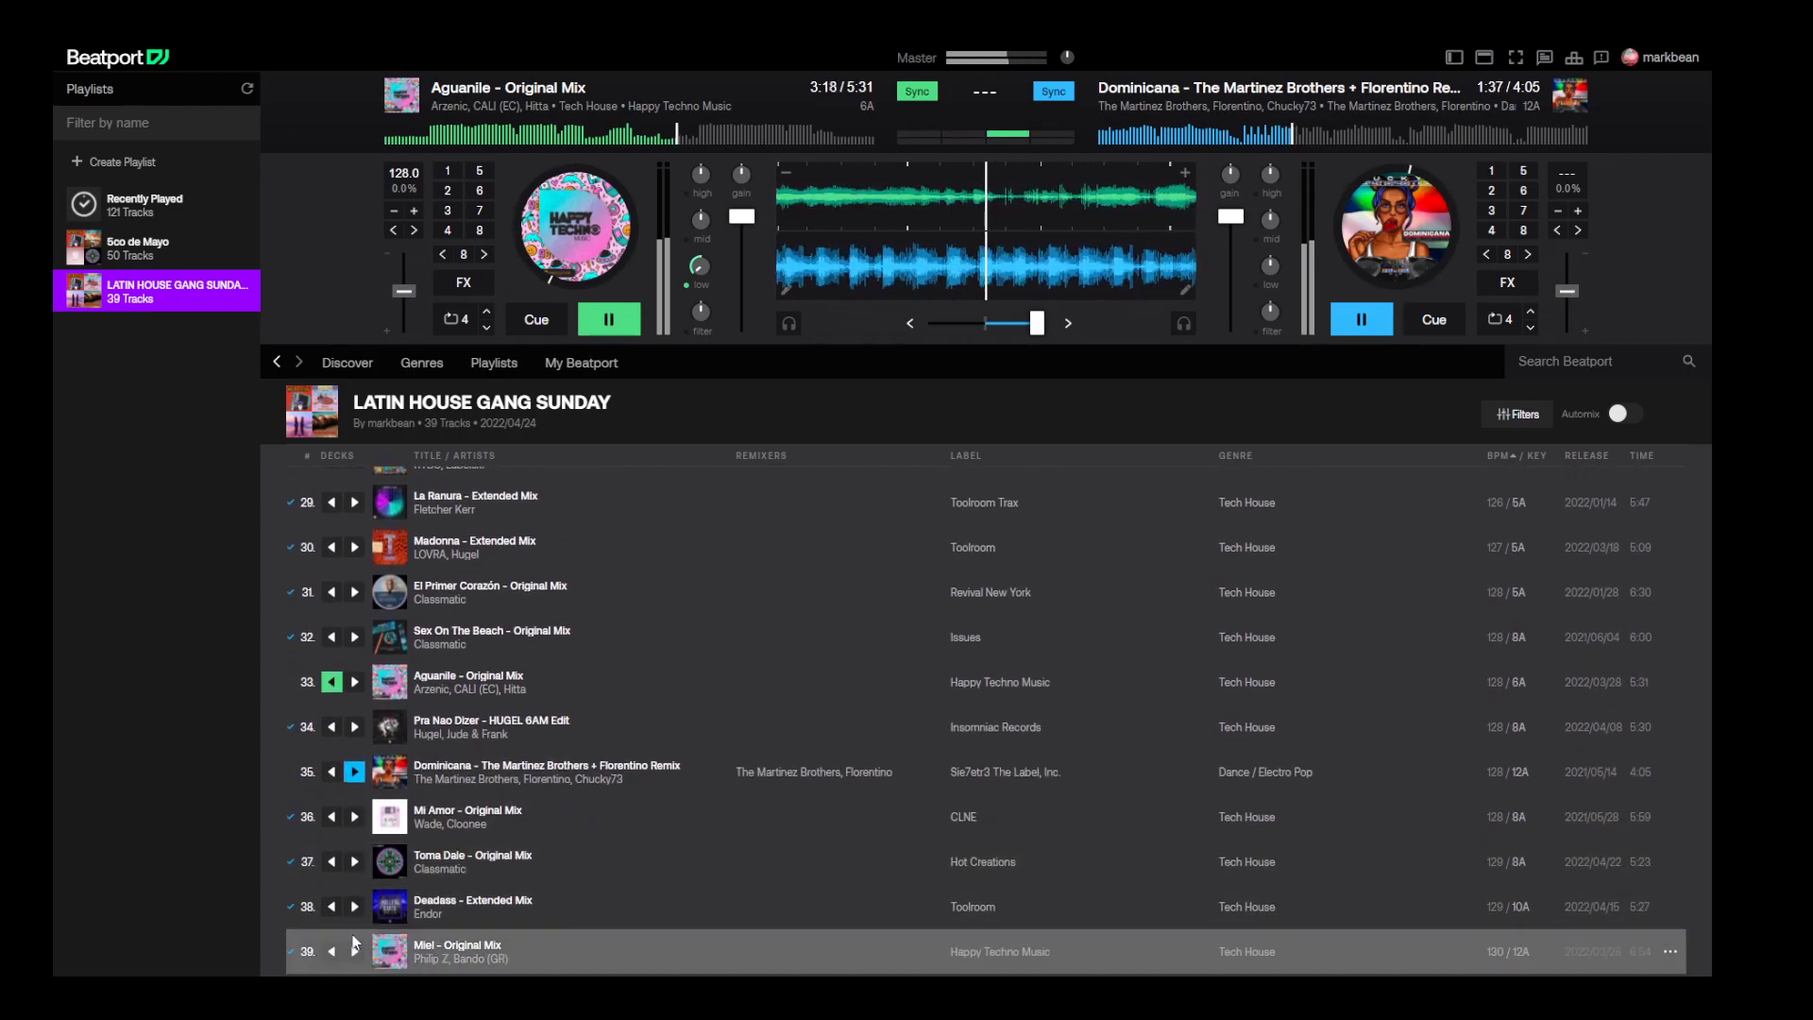
click(332, 951)
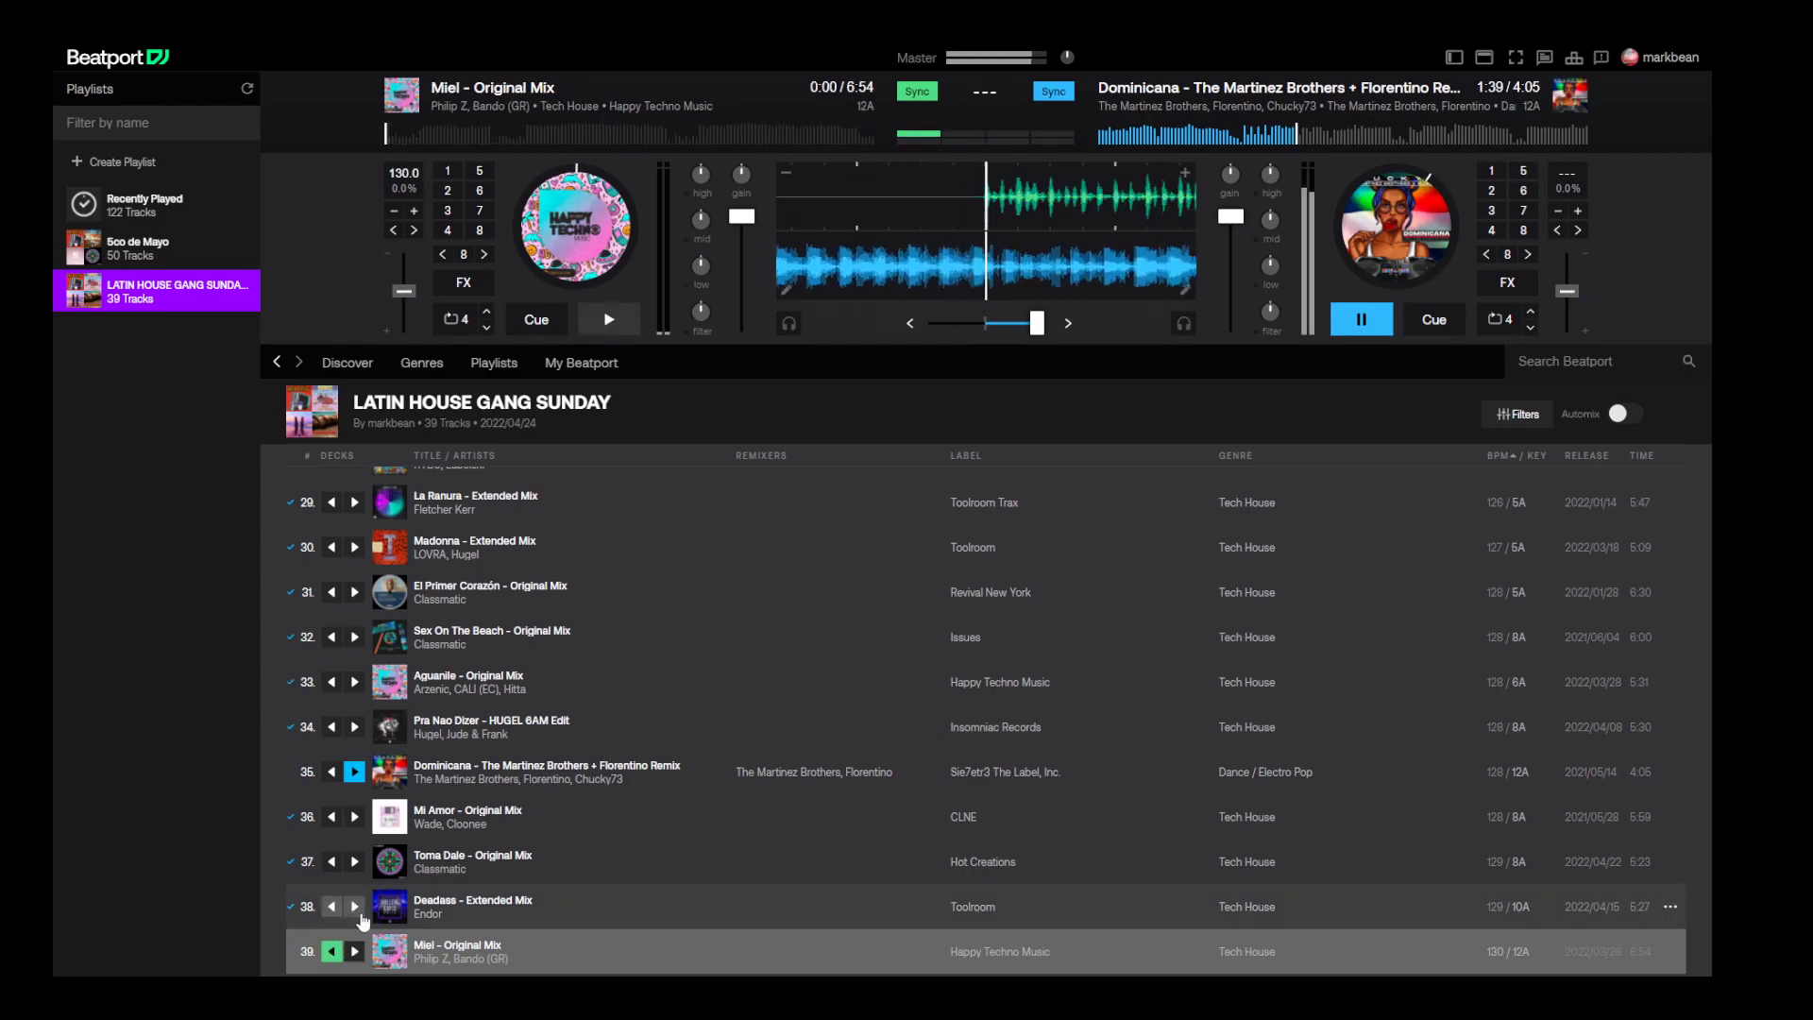
click(609, 319)
- Crossfade fully from Dominicana to Miel, stop Dominicana, and restore Miel's low and mid EQ to neutral
drag(1033, 322, 933, 323)
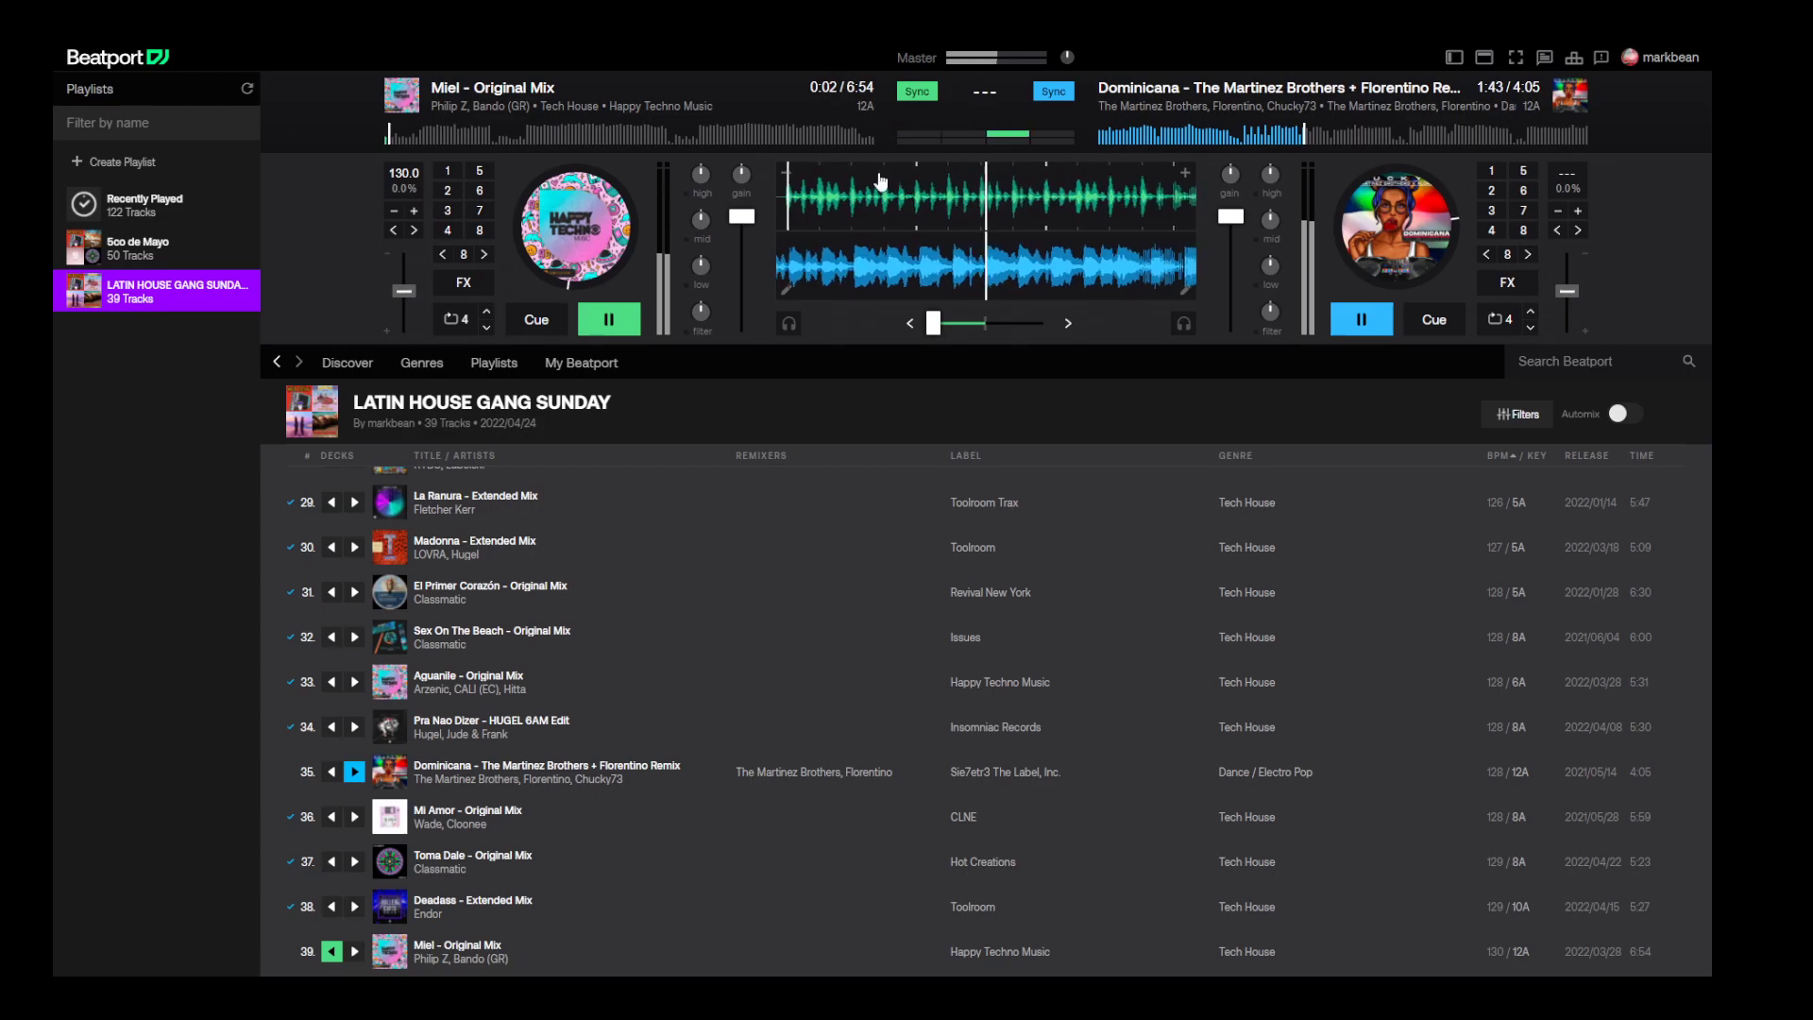
click(1345, 325)
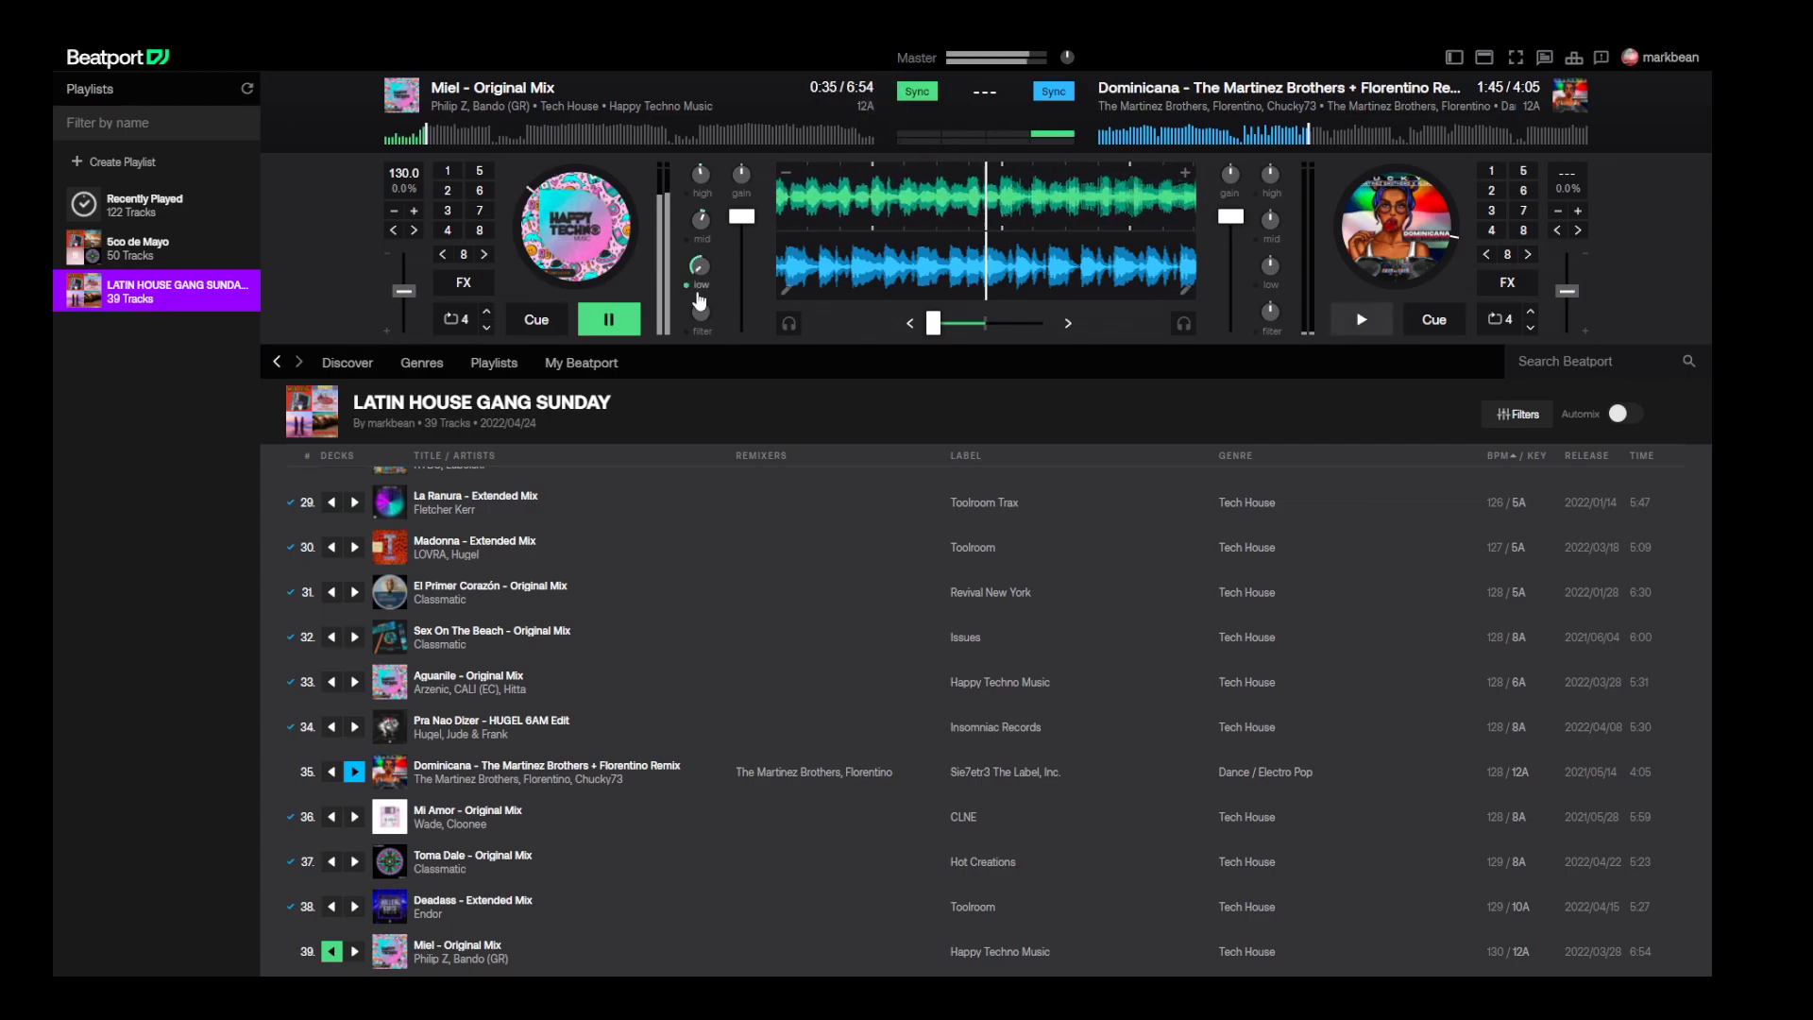
drag(700, 294, 700, 283)
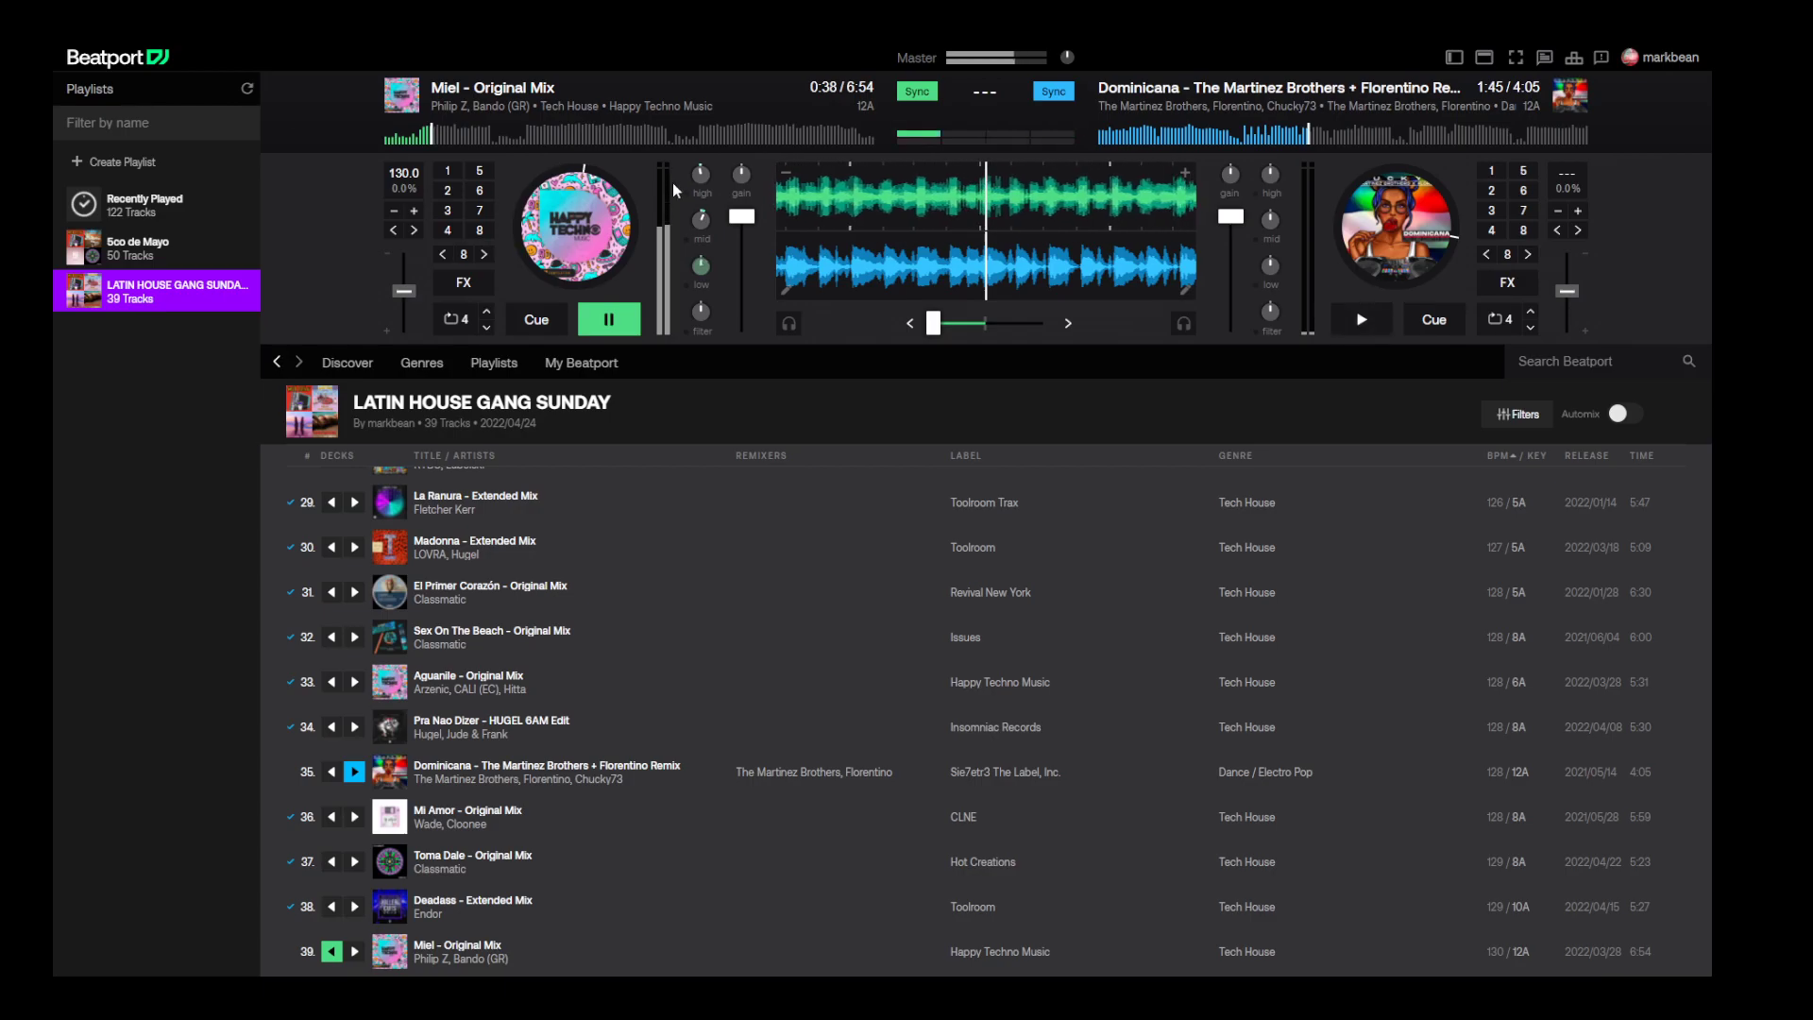
drag(701, 219, 705, 248)
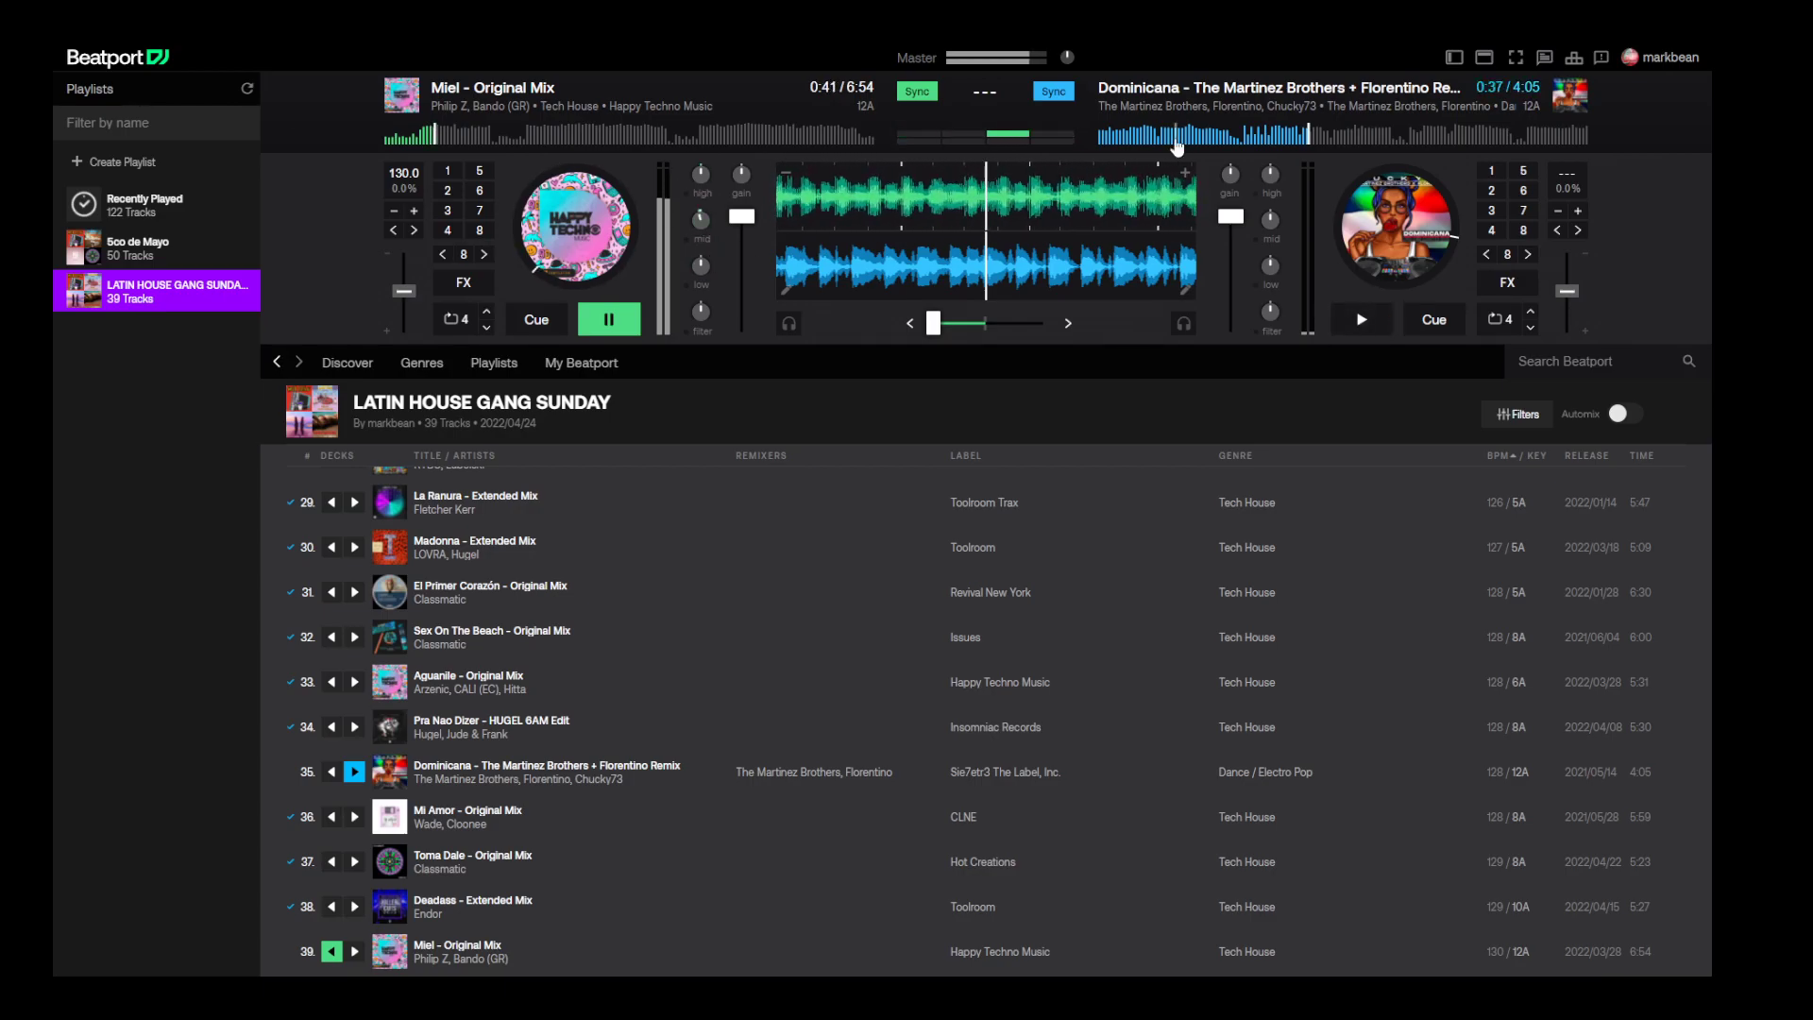
click(1176, 142)
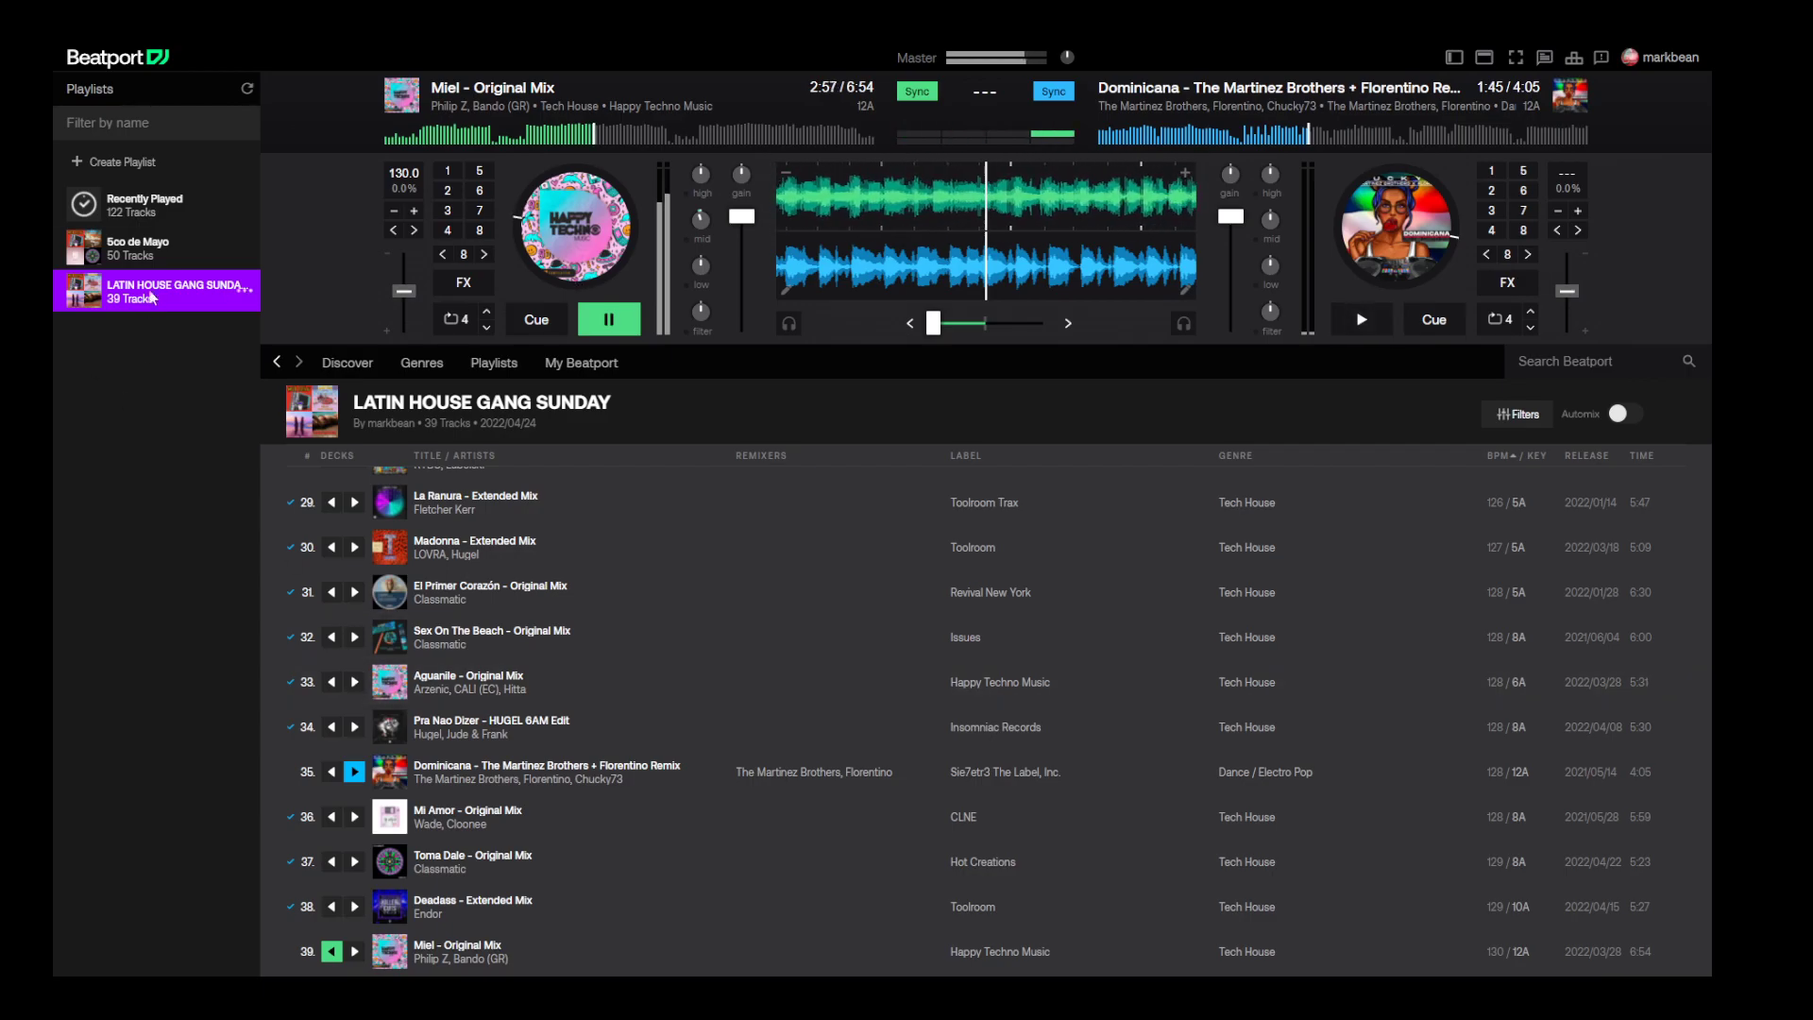
- Sort the 5co de Mayo playlist by BPM from highest to lowest and load "A Forca De Viver - Original Mix" onto the right deck
click(170, 247)
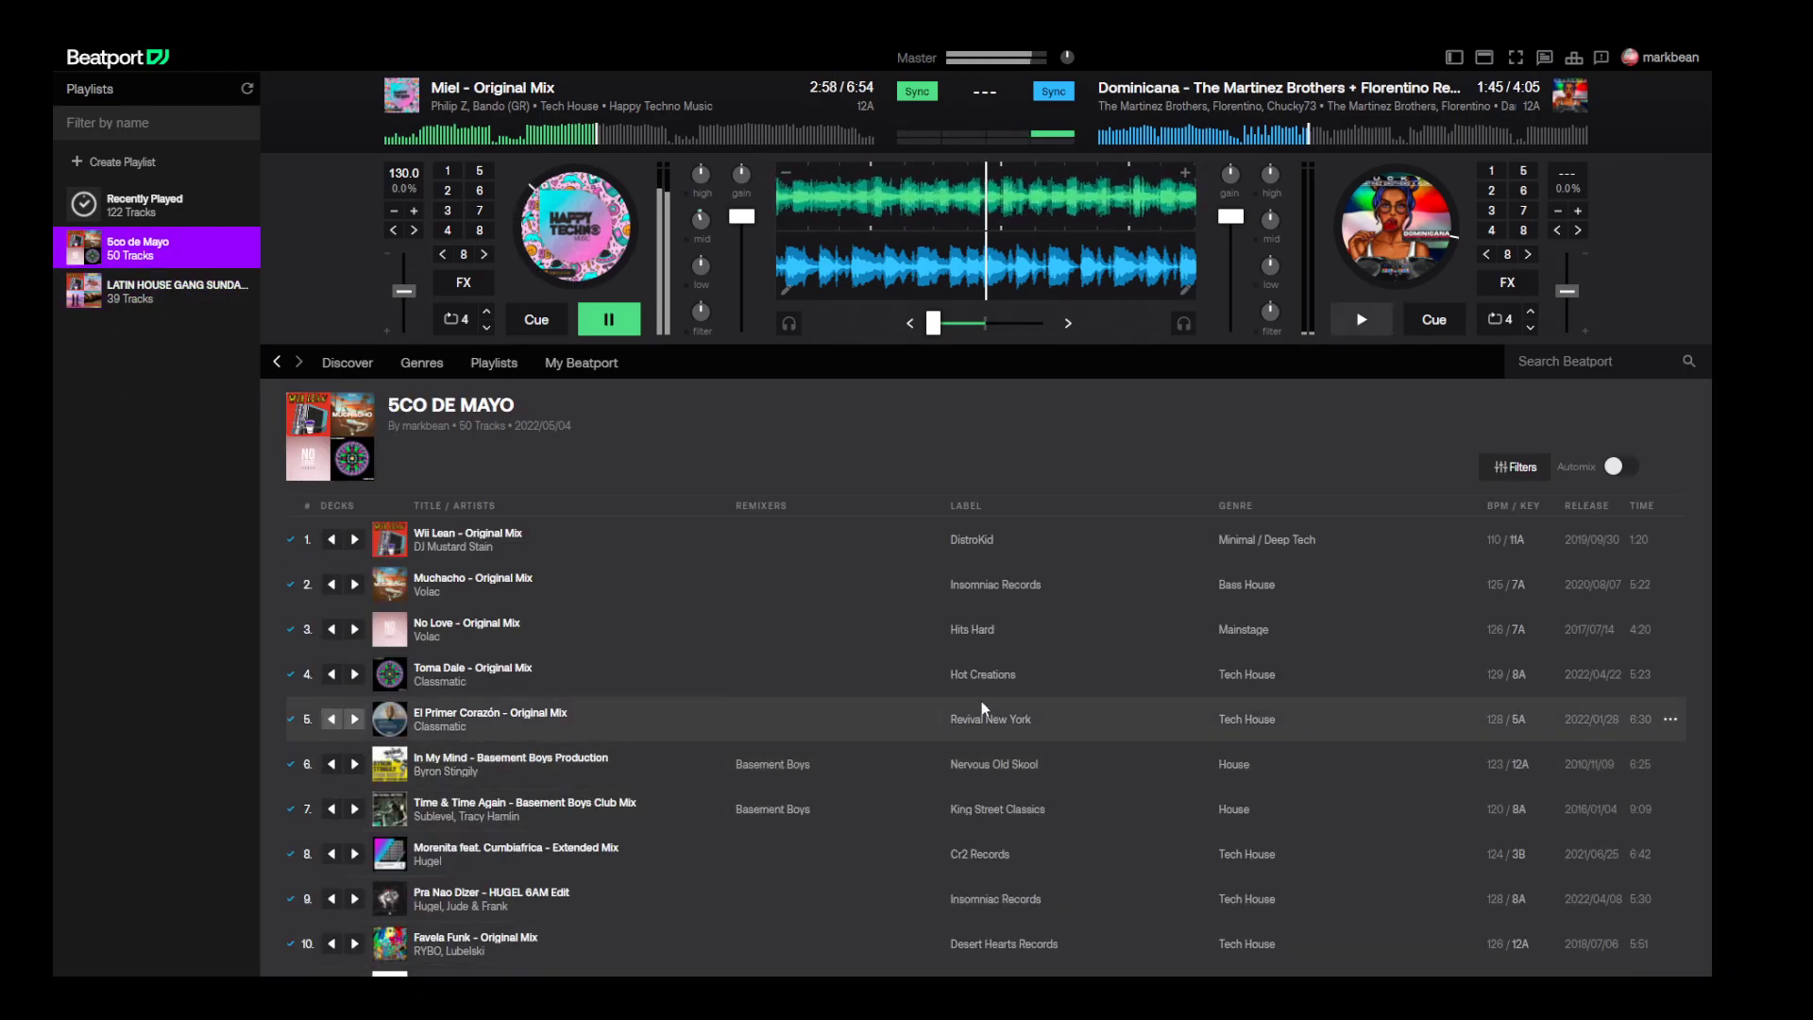
click(1499, 508)
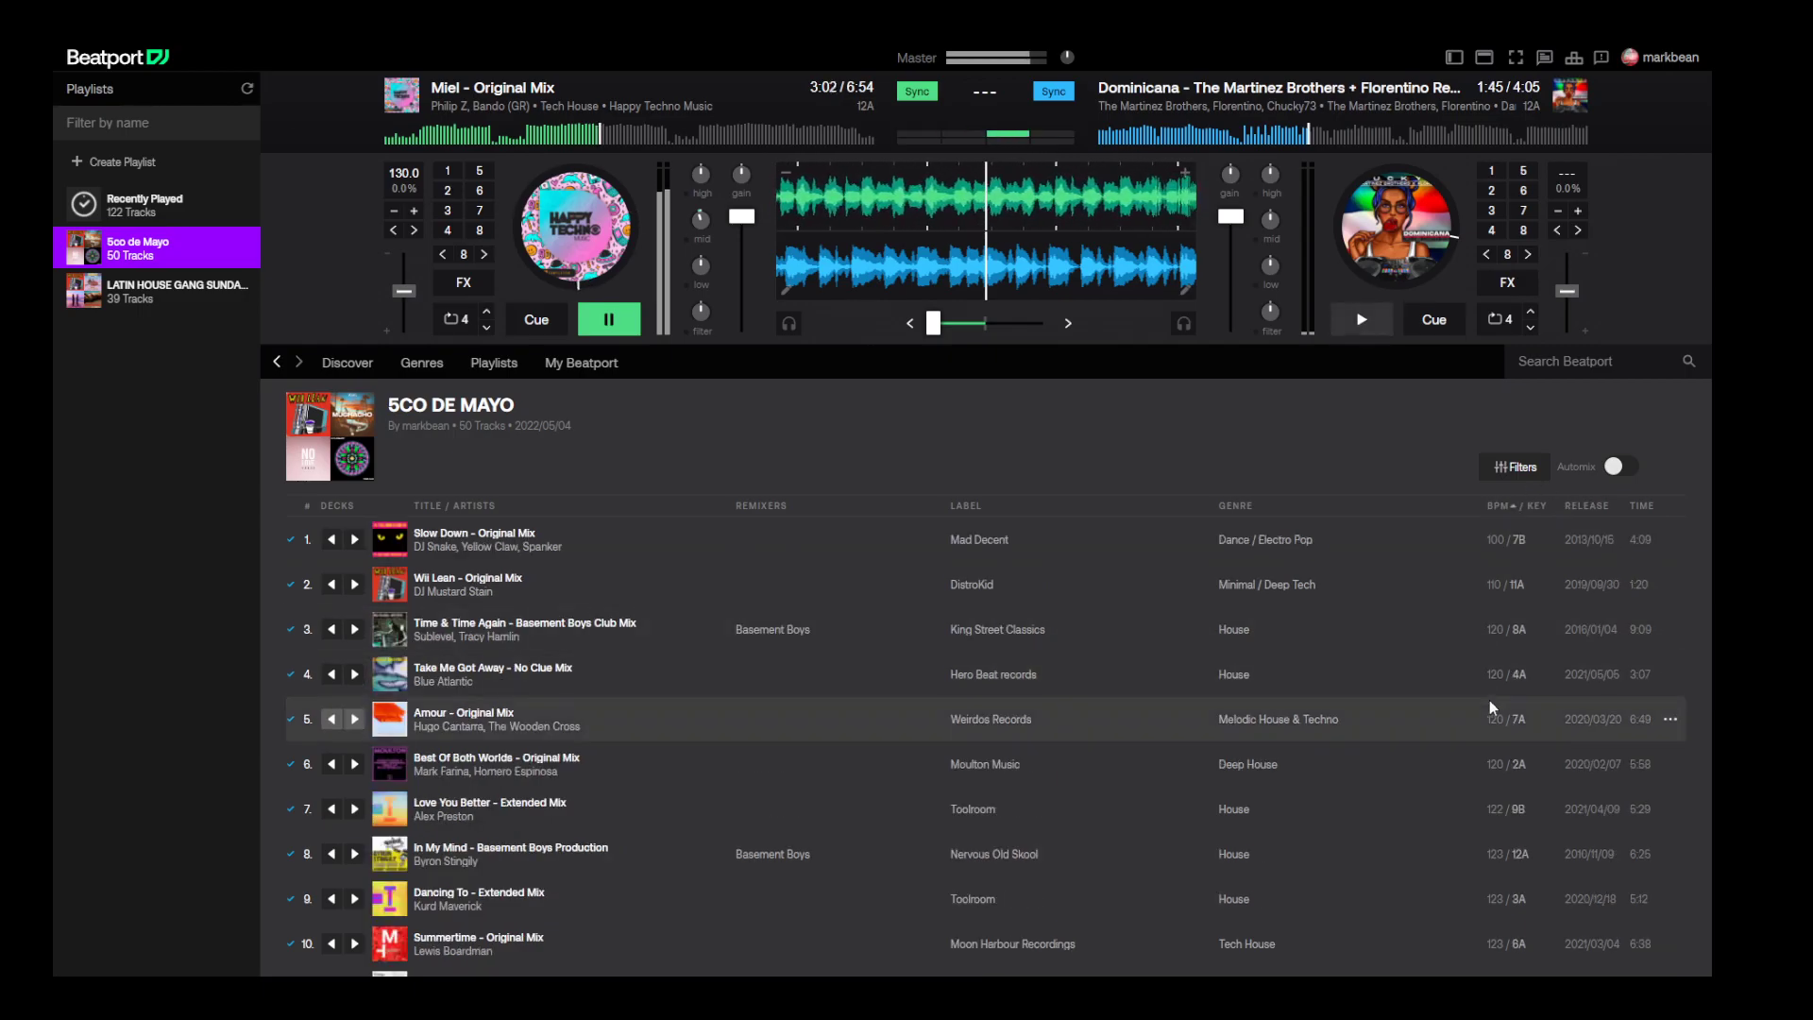
click(1493, 505)
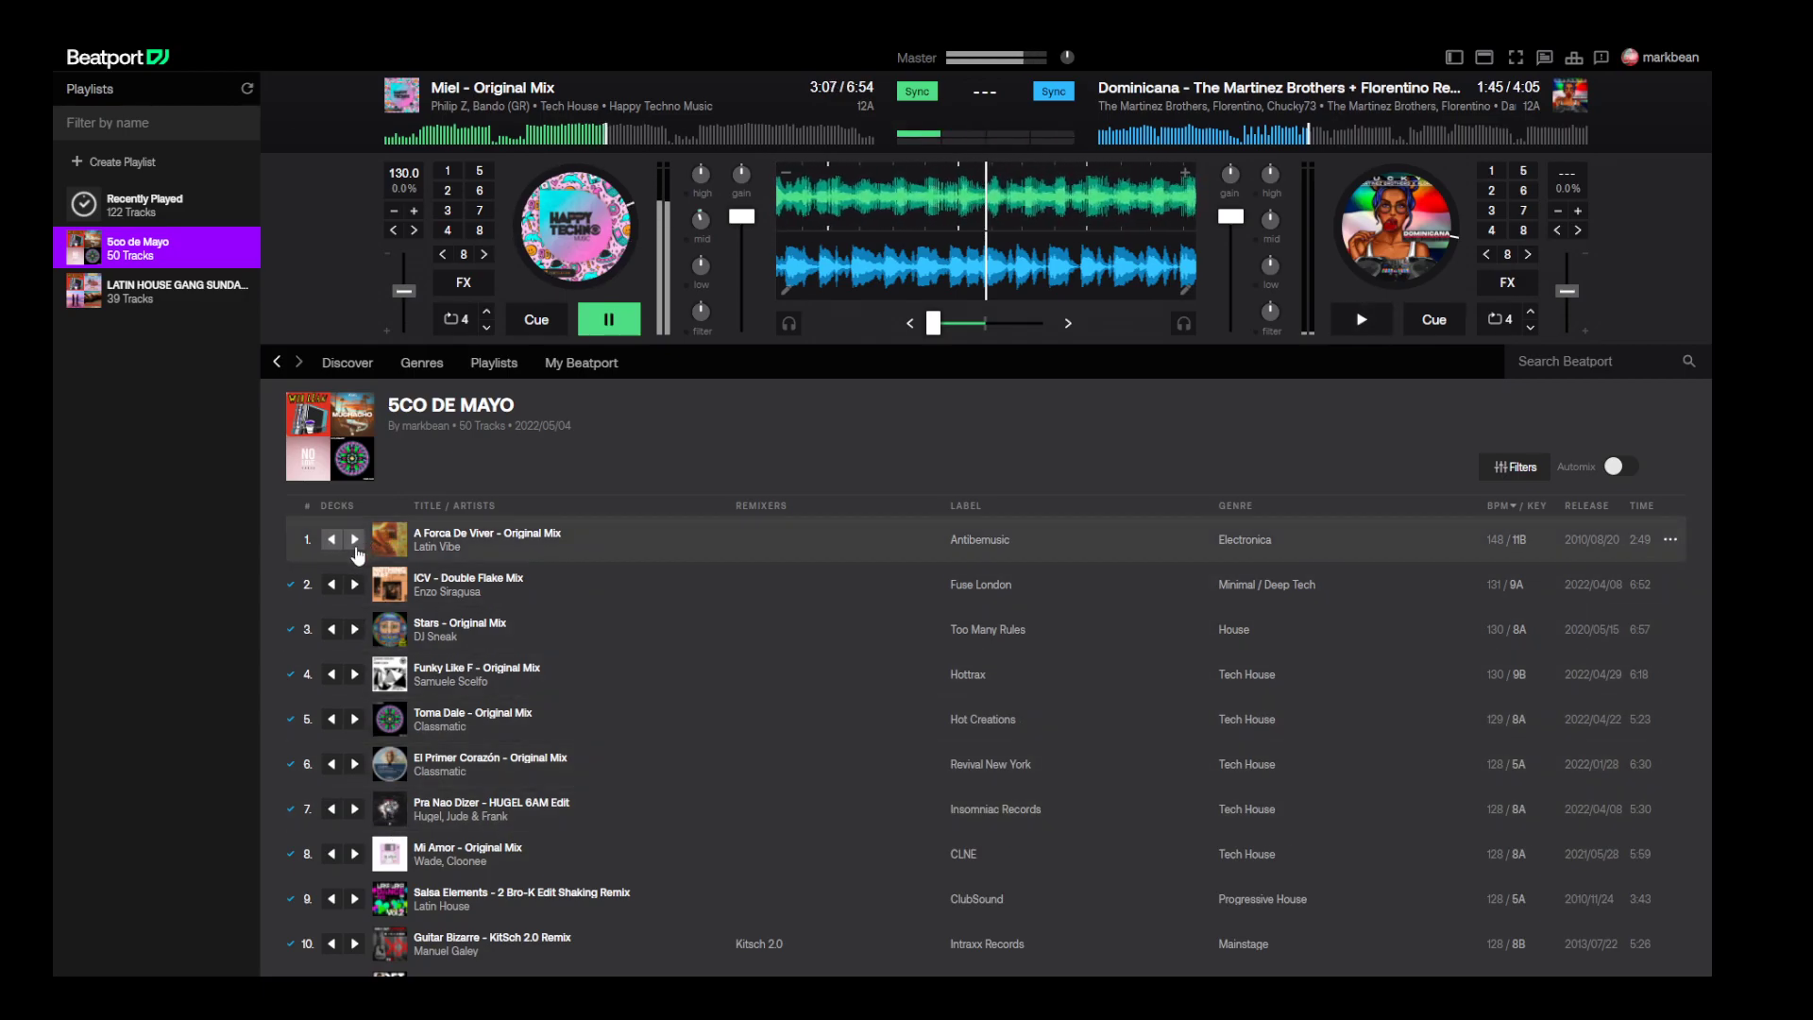
click(354, 539)
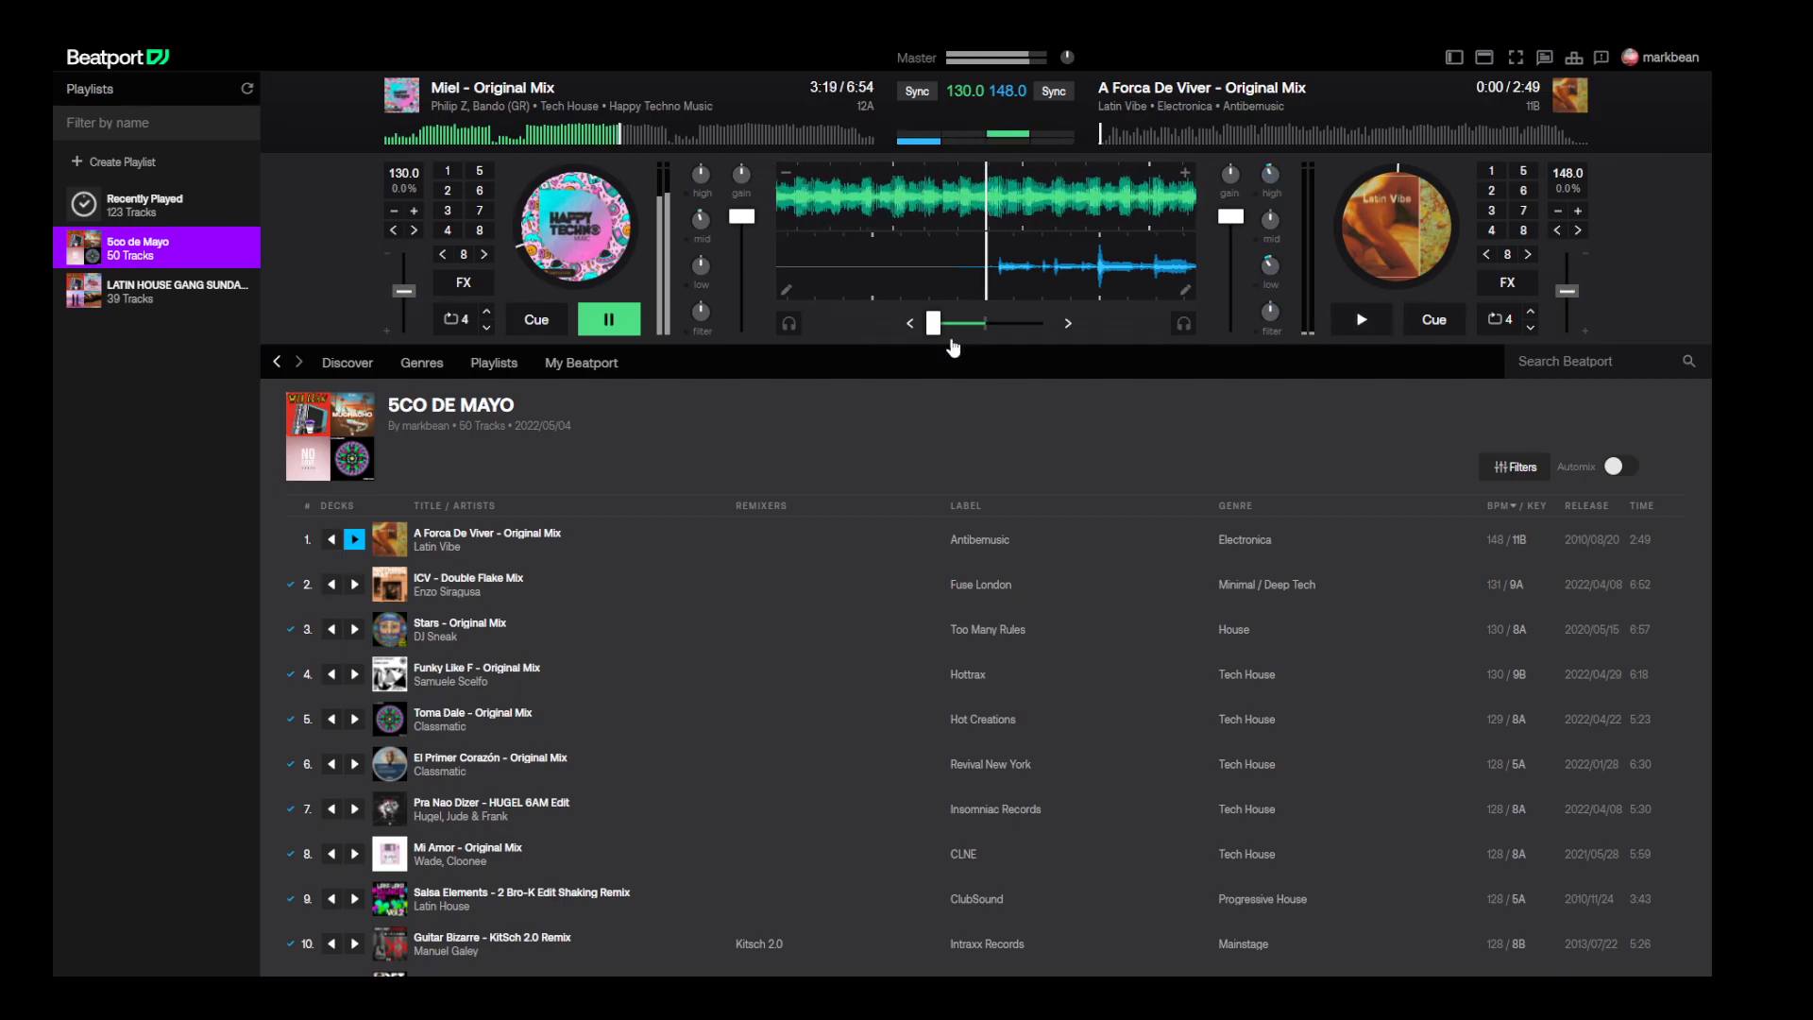
- Start A Forca De Viver from the beginning with the crossfader centred, and lower Miel's volume and low EQ
drag(935, 326, 985, 342)
click(1361, 319)
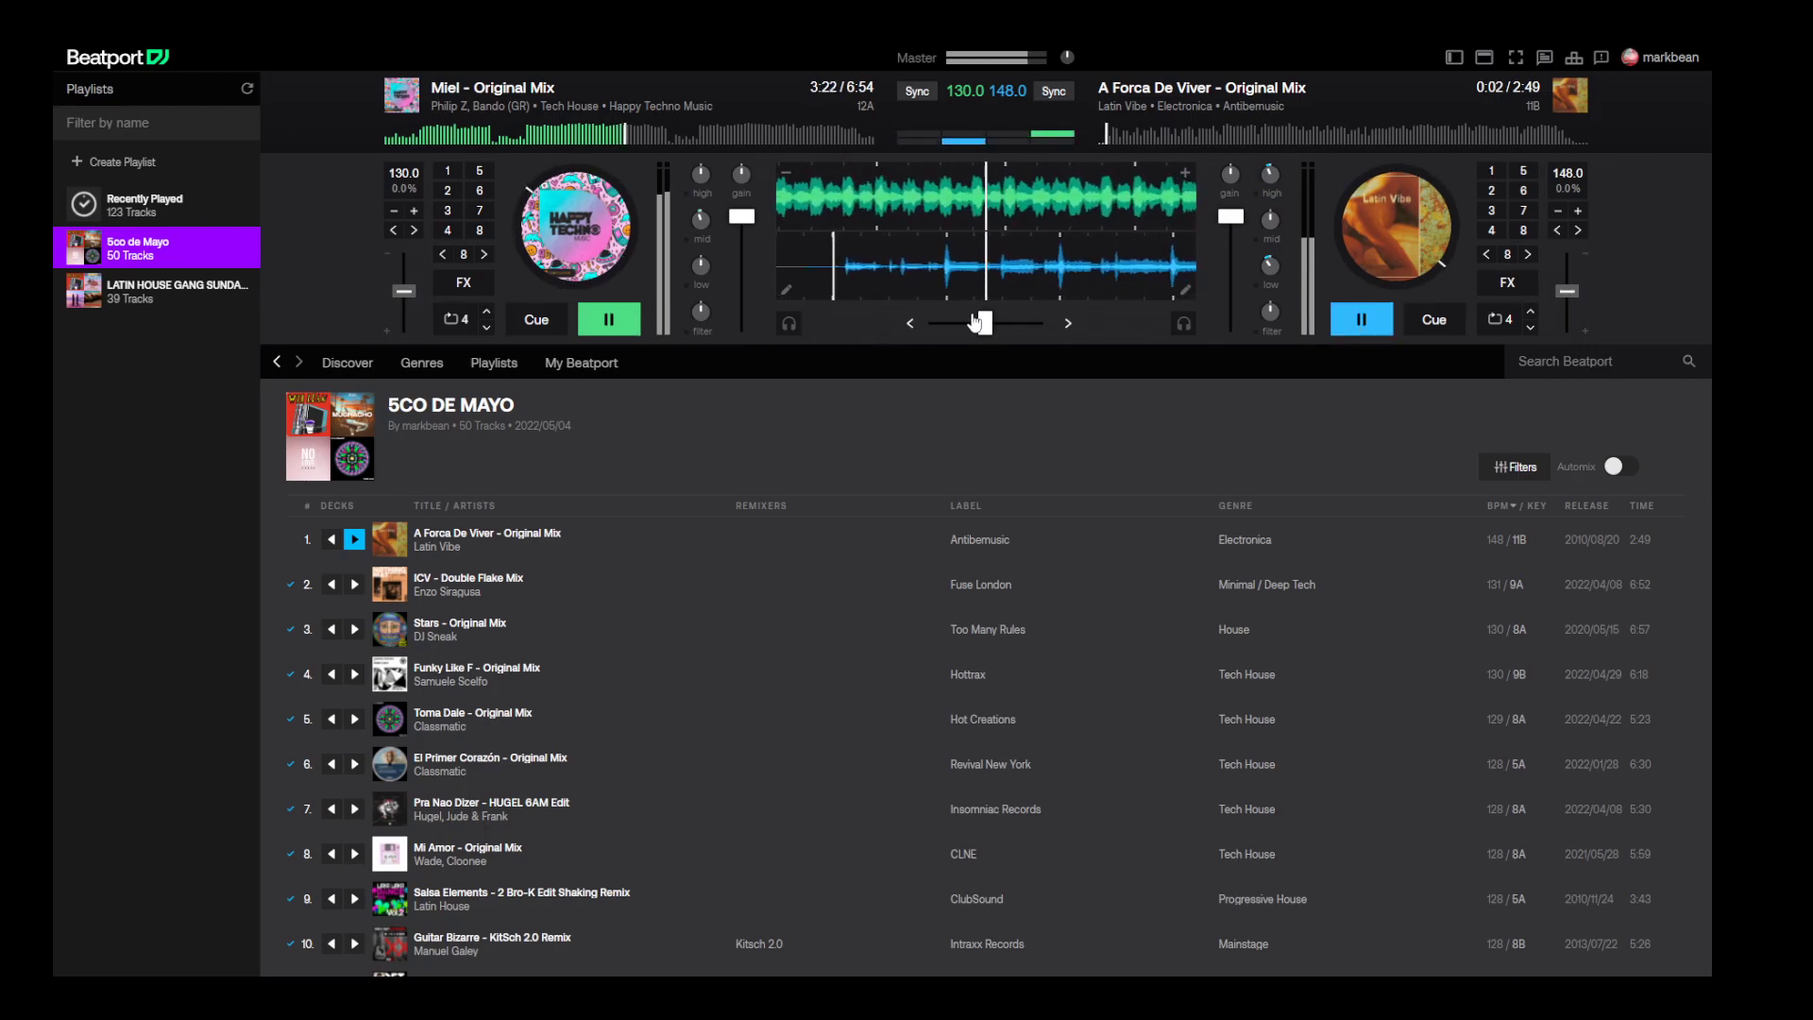
drag(741, 216, 743, 274)
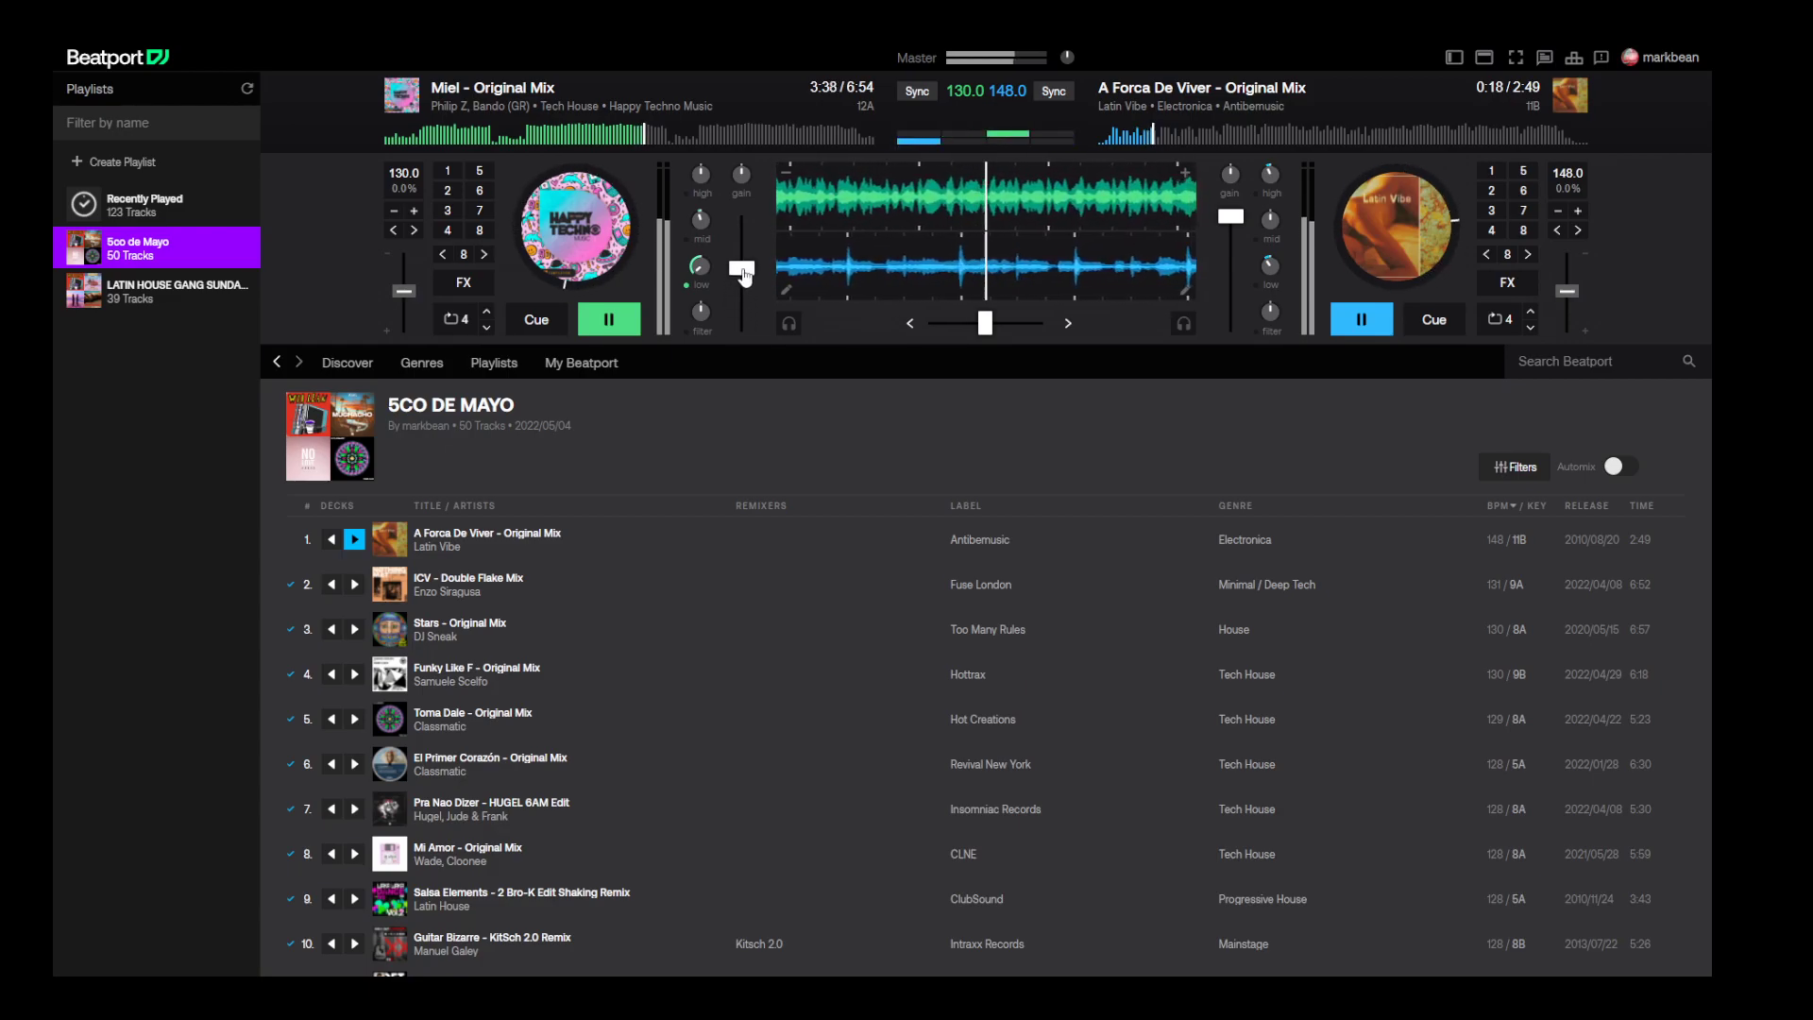
- Restore Miel's volume, crossfade fully to A Forca De Viver while dipping and restoring its low EQ, and stop Miel
drag(985, 323, 1020, 323)
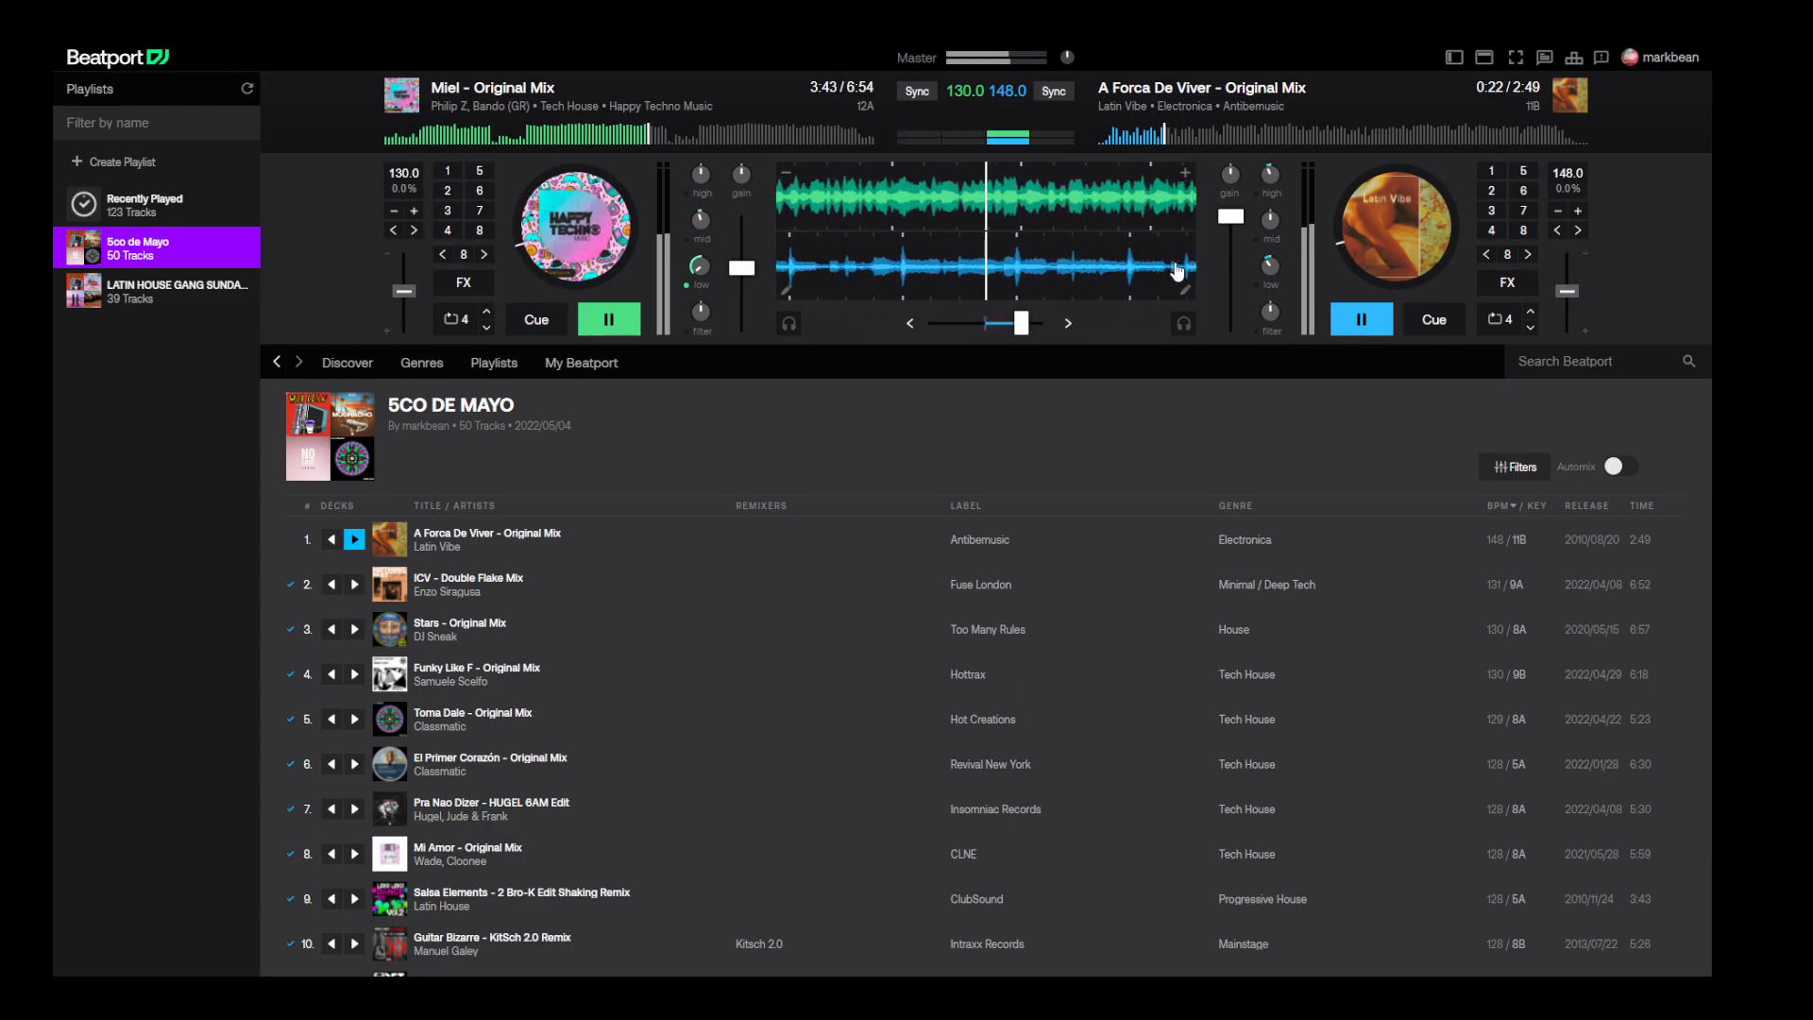
drag(1270, 265, 1235, 279)
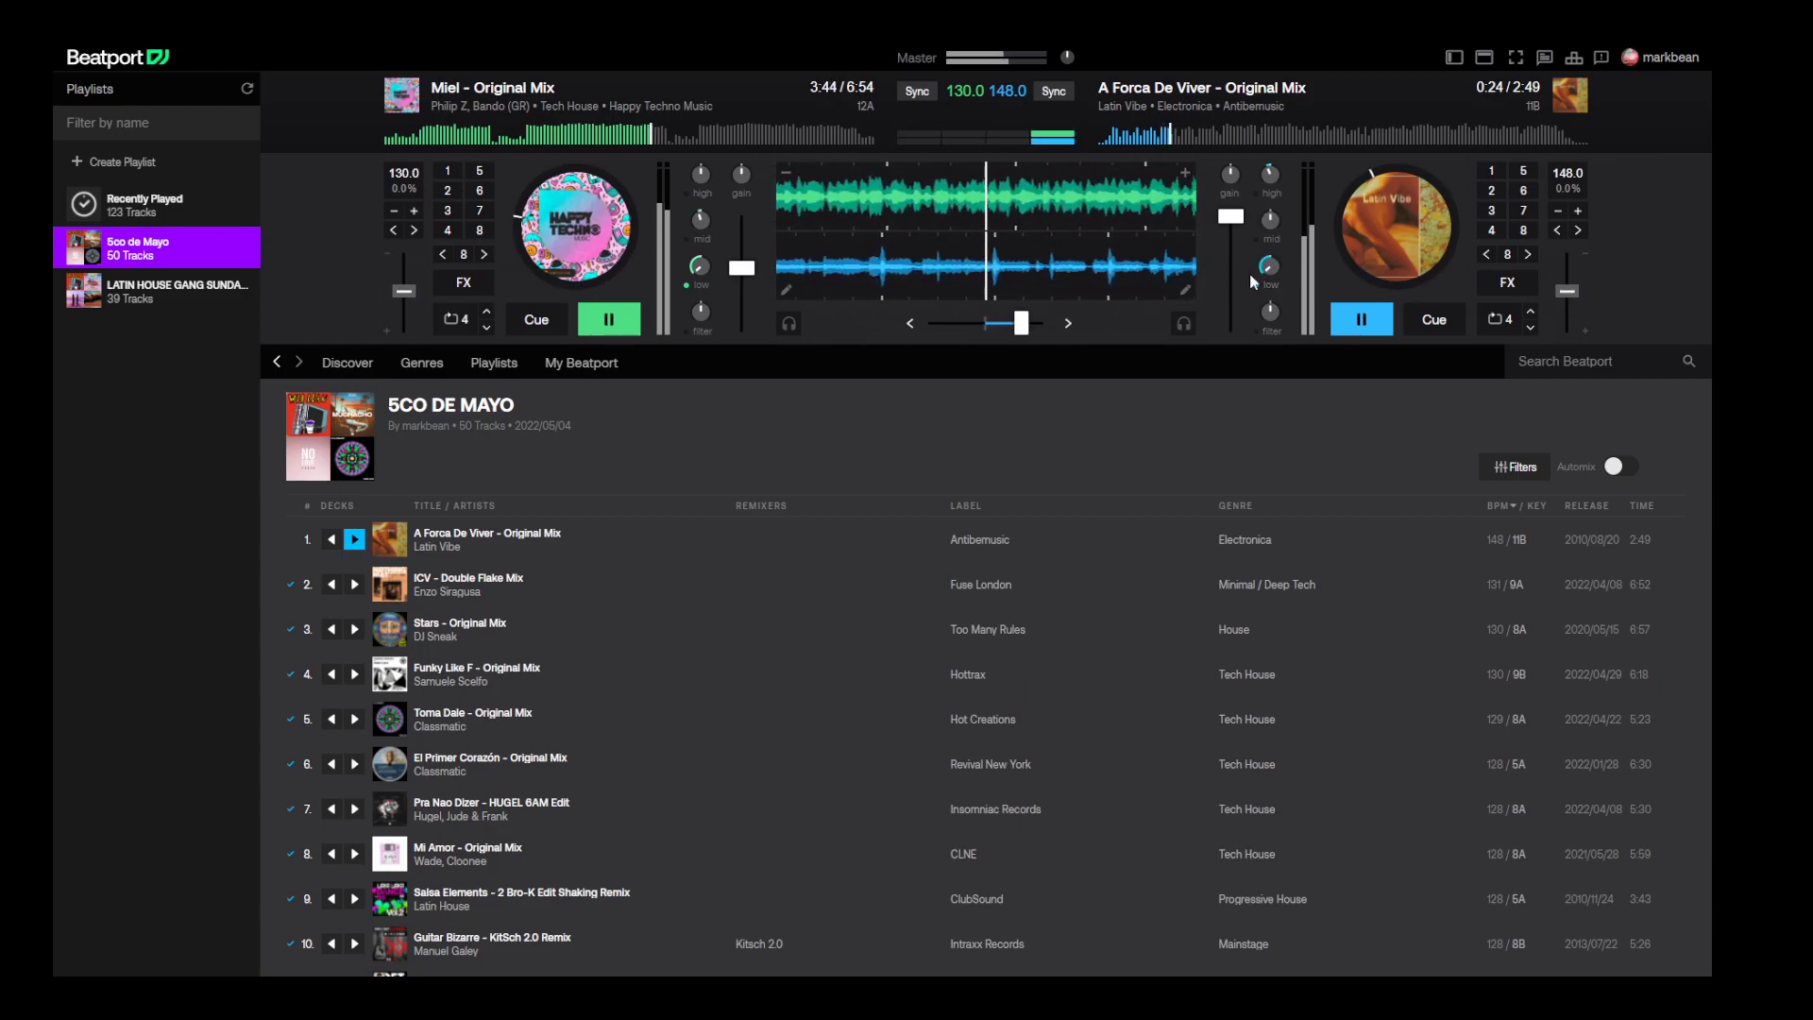
drag(1034, 335, 987, 326)
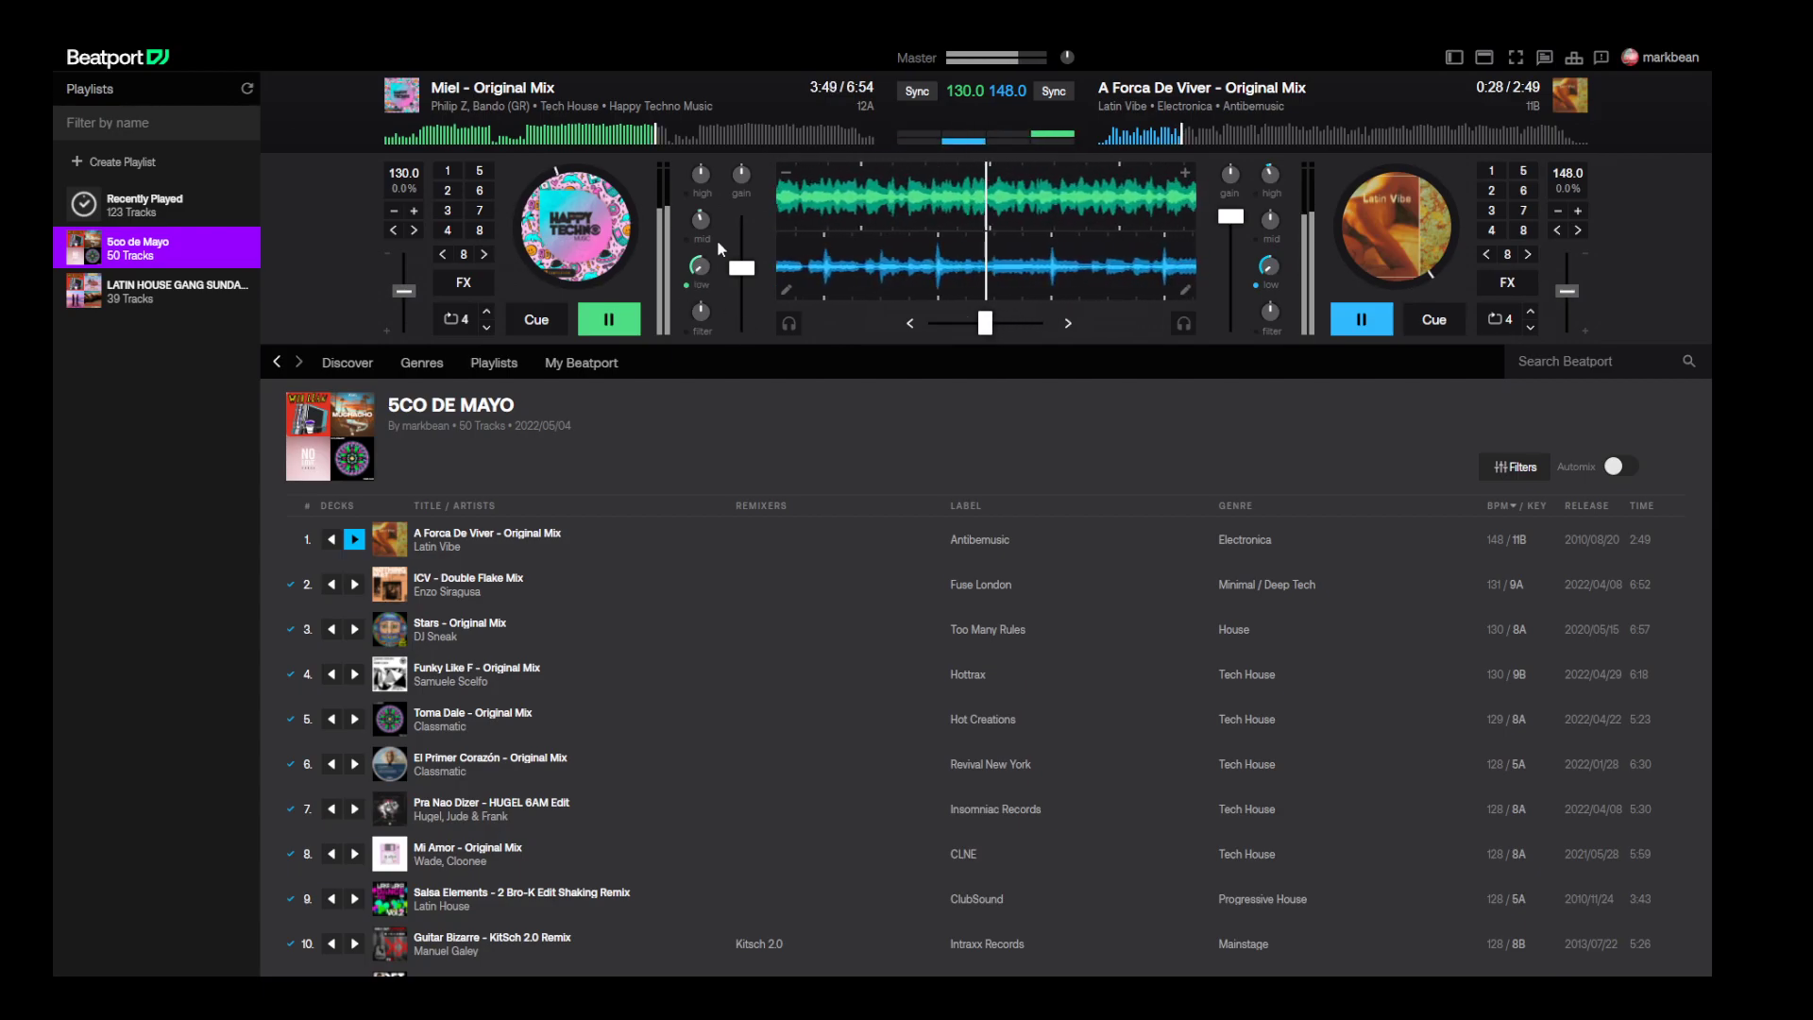
drag(746, 273, 745, 217)
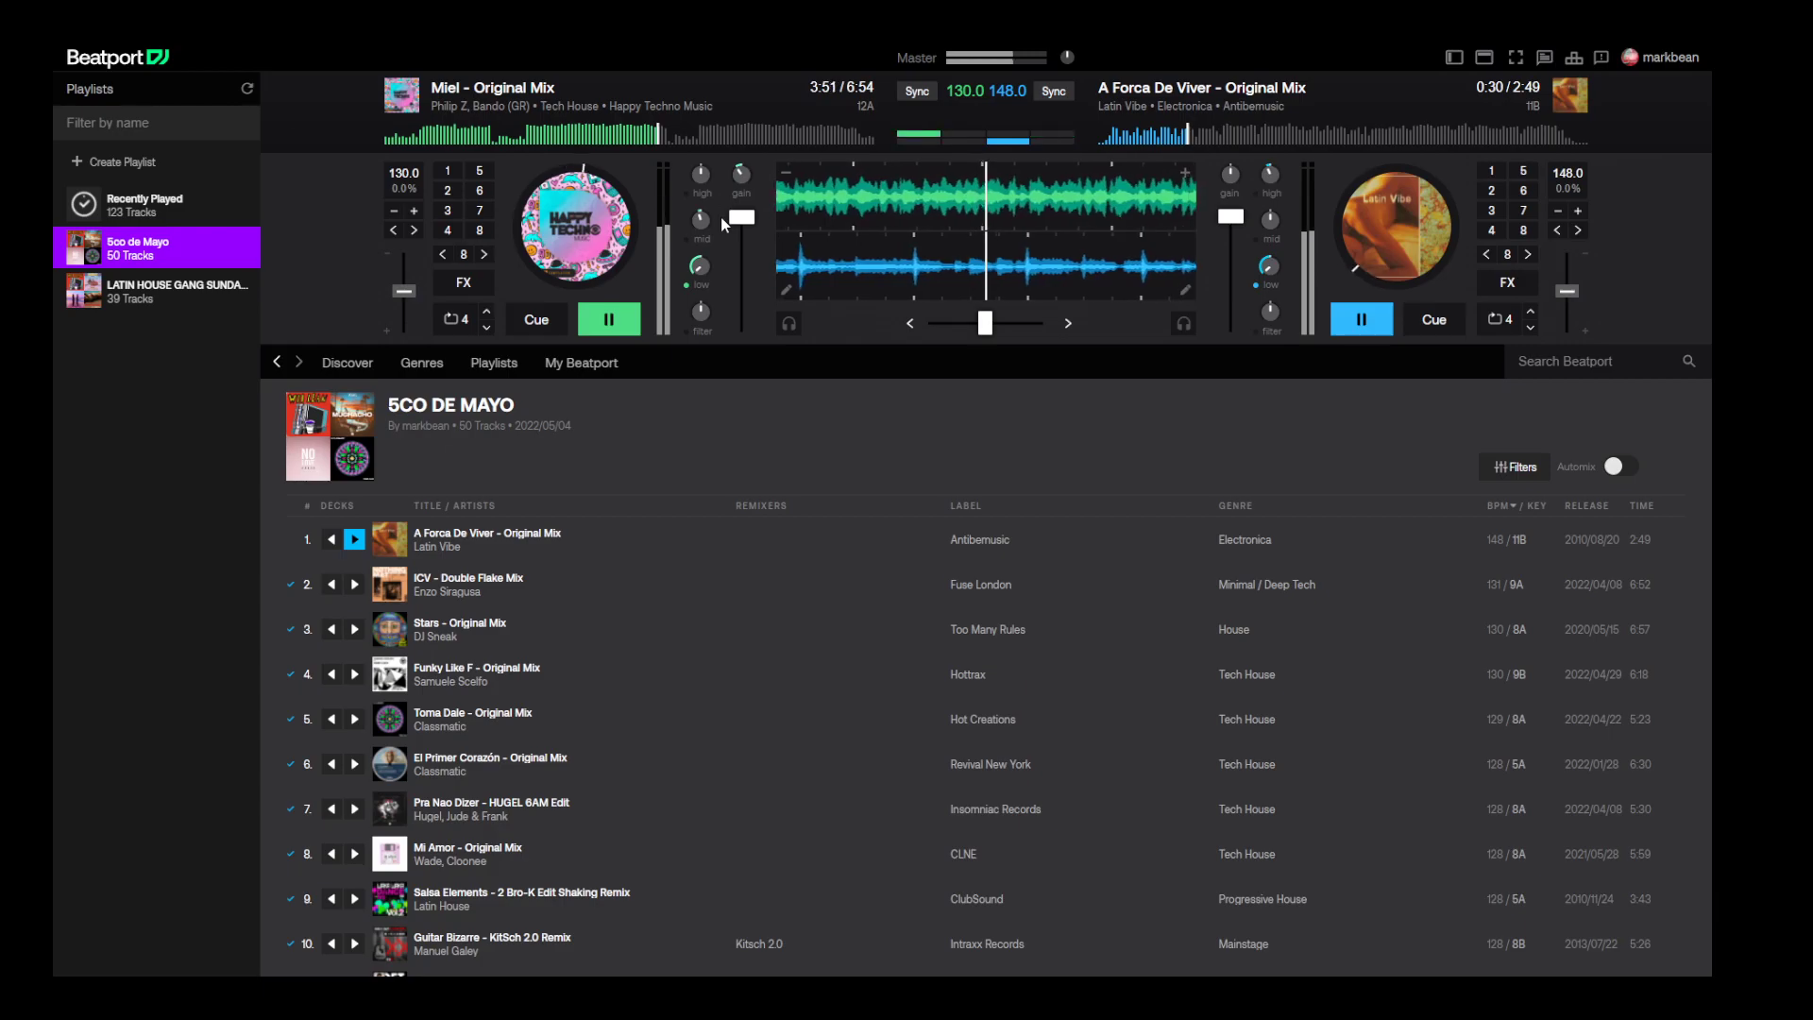
drag(985, 324, 1037, 326)
click(608, 319)
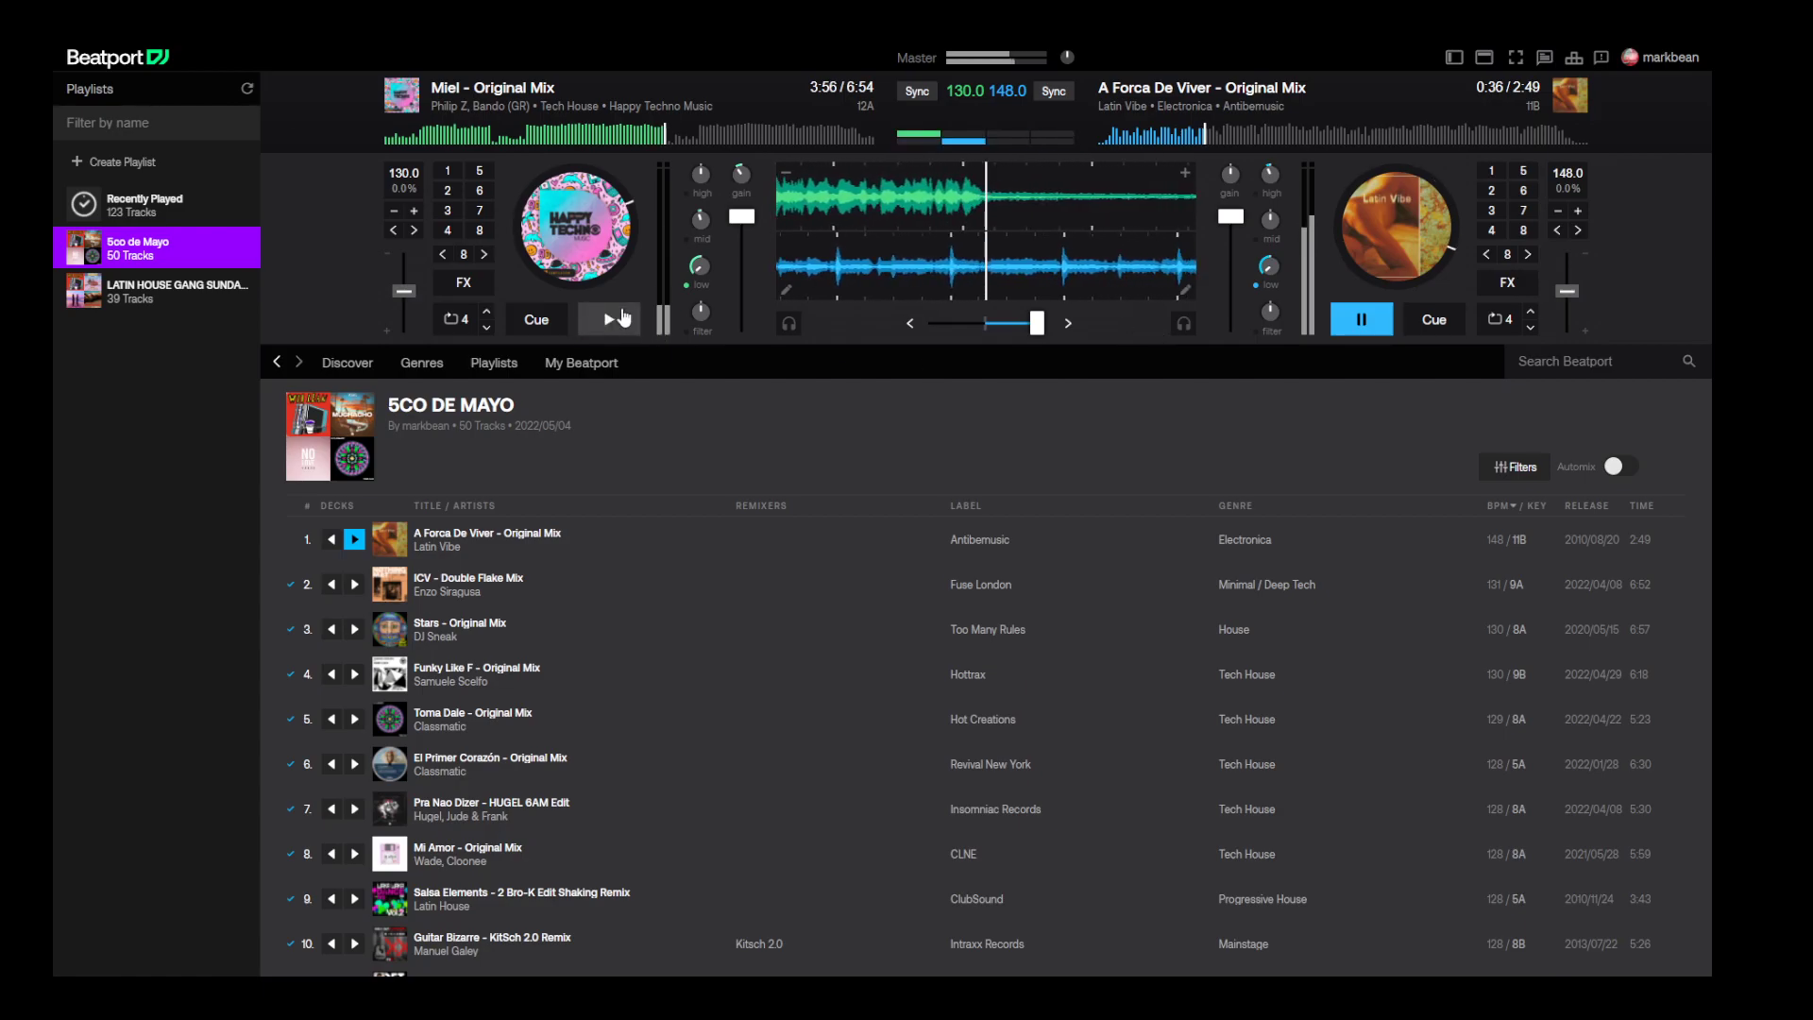
drag(1270, 267, 1265, 290)
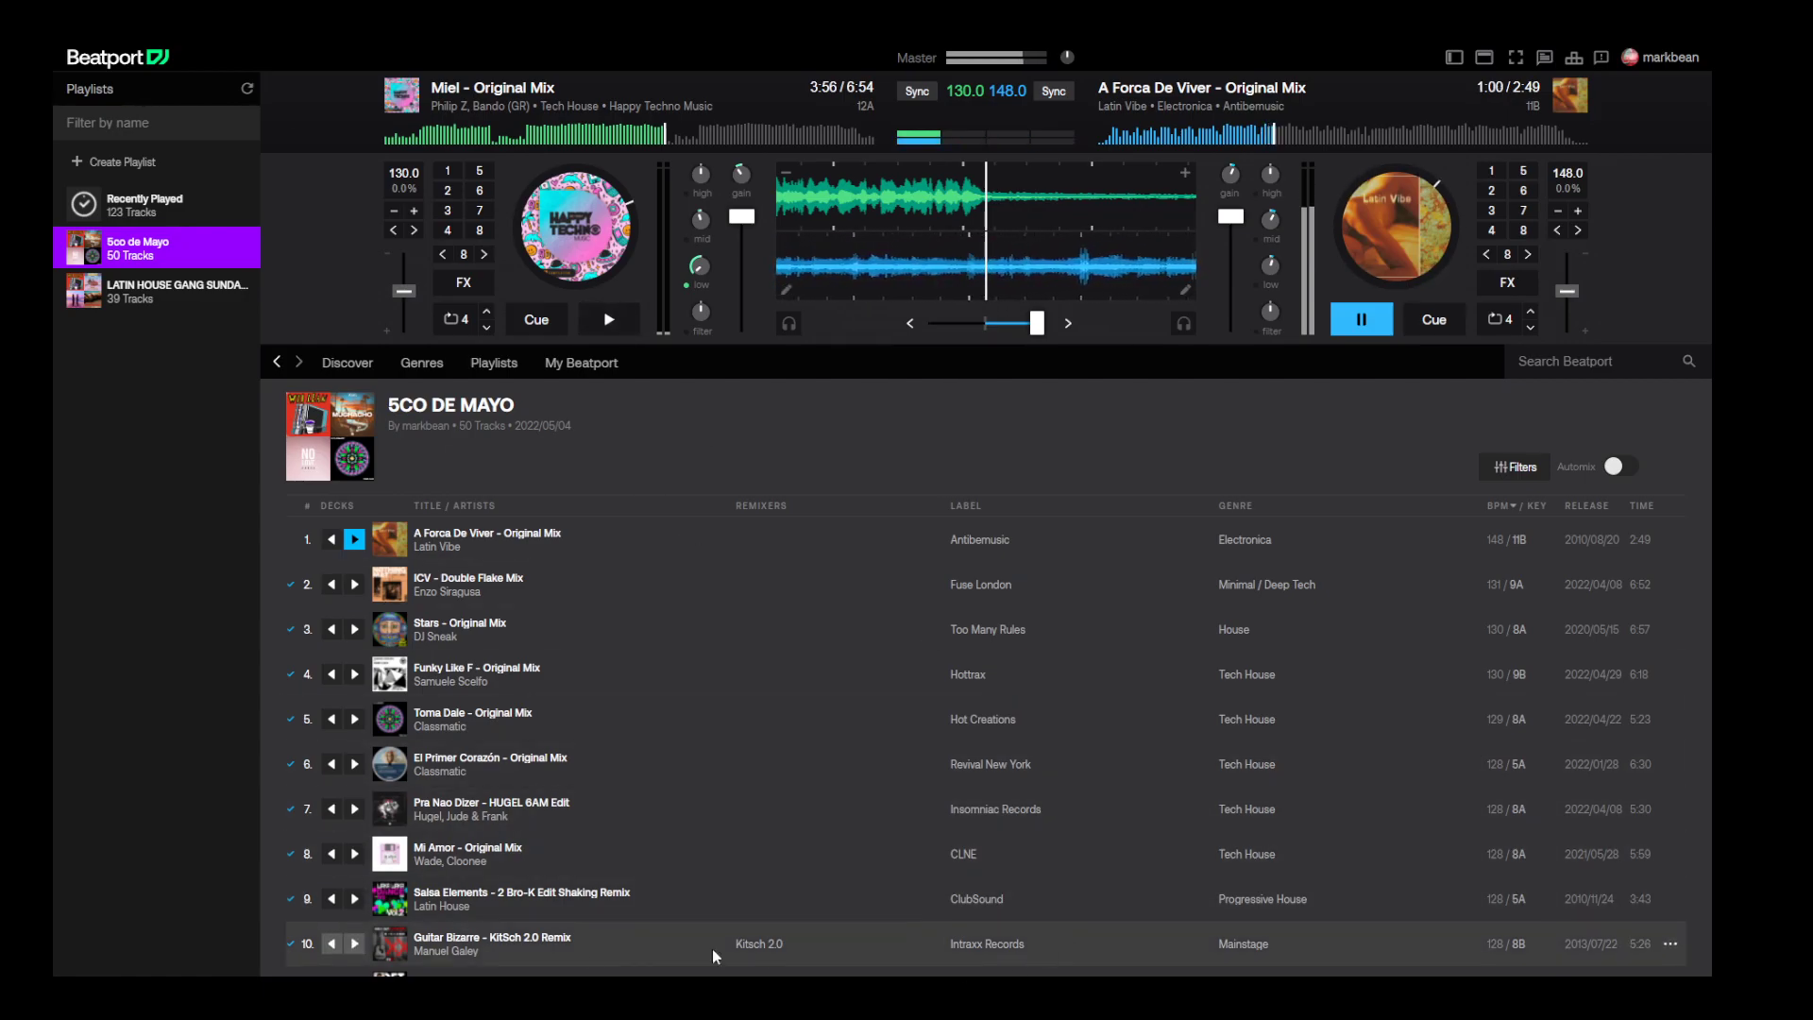
- Load "Something - Extended Mix" from the 5co de Mayo playlist onto the left deck
scroll(350, 794, down, 5)
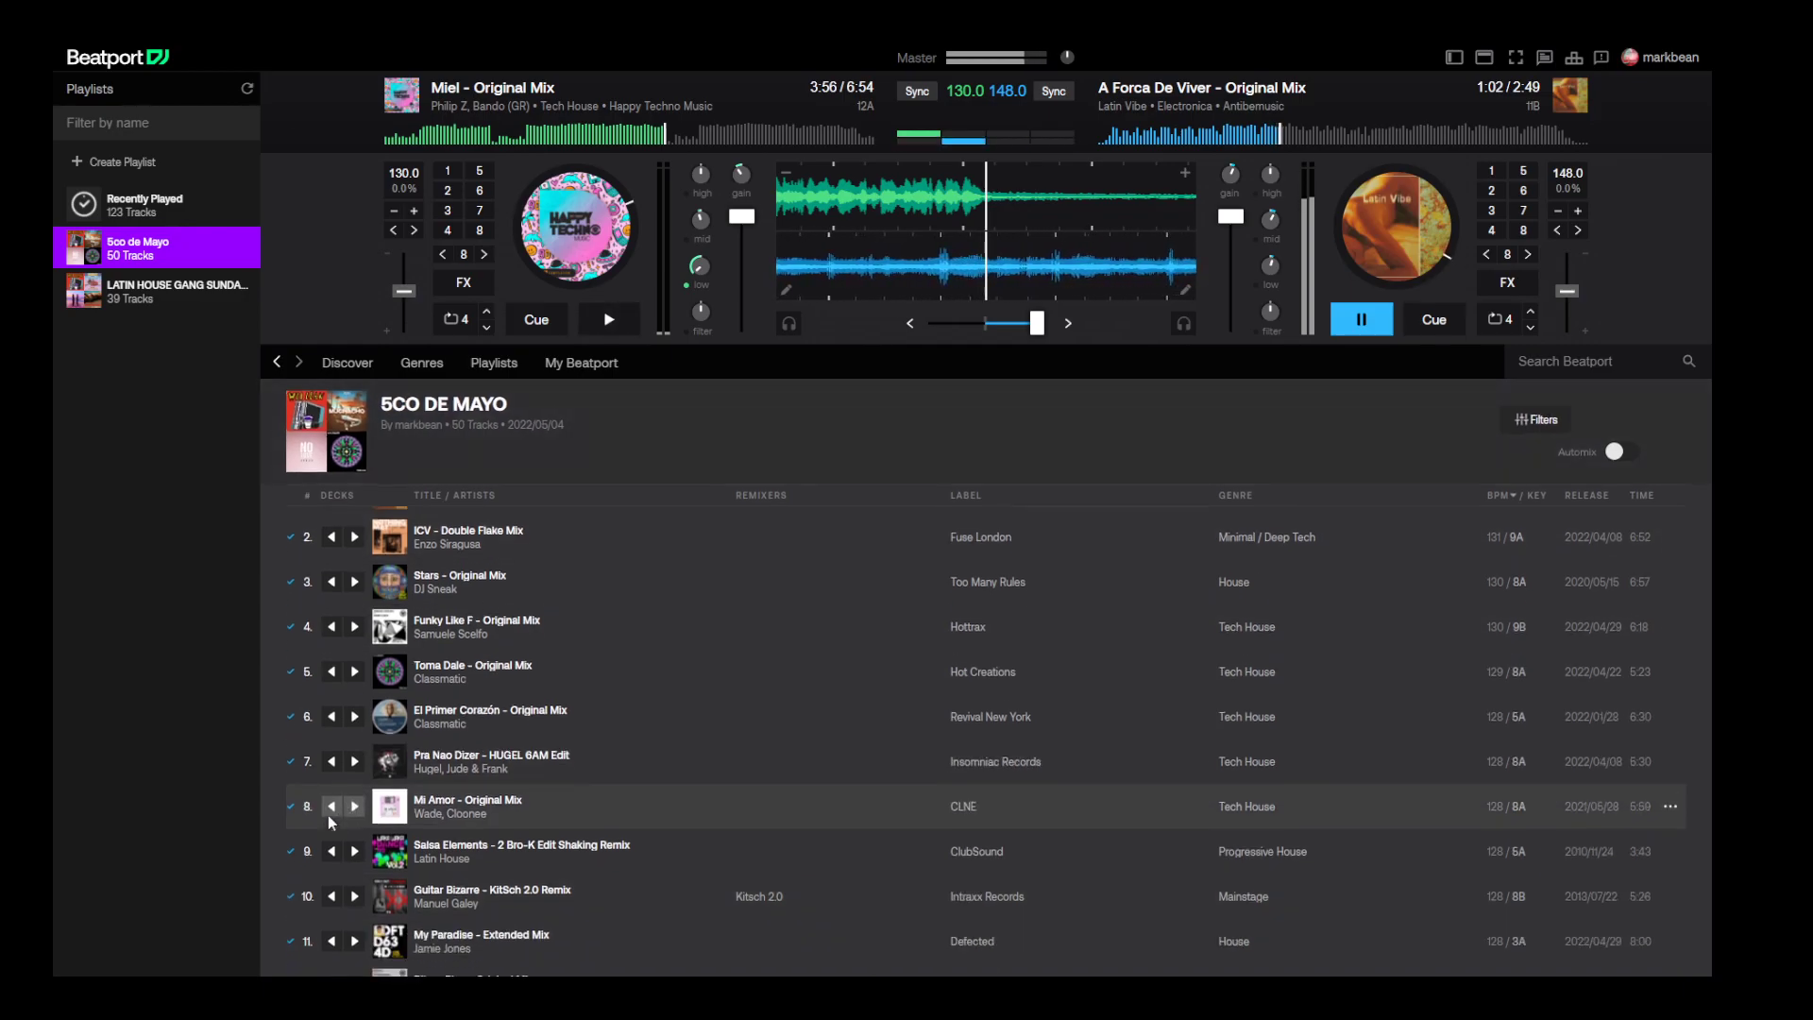
scroll(330, 758, up, 5)
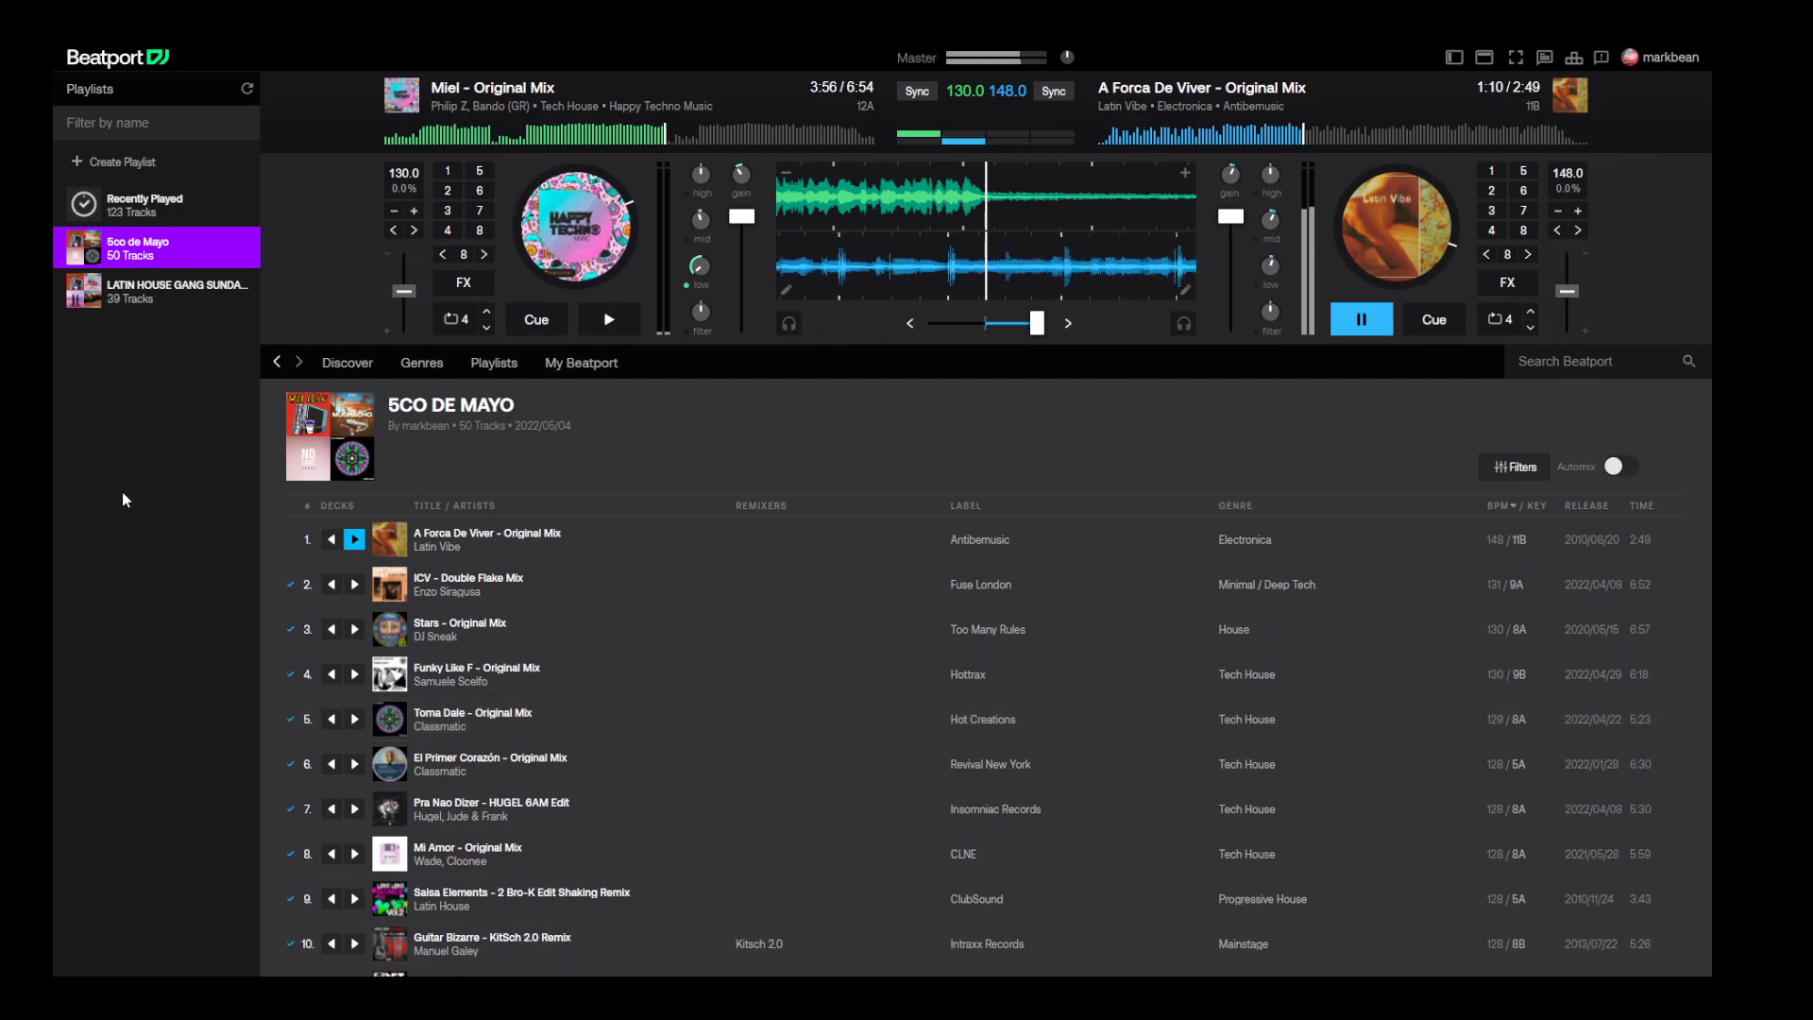
scroll(1061, 713, down, 7)
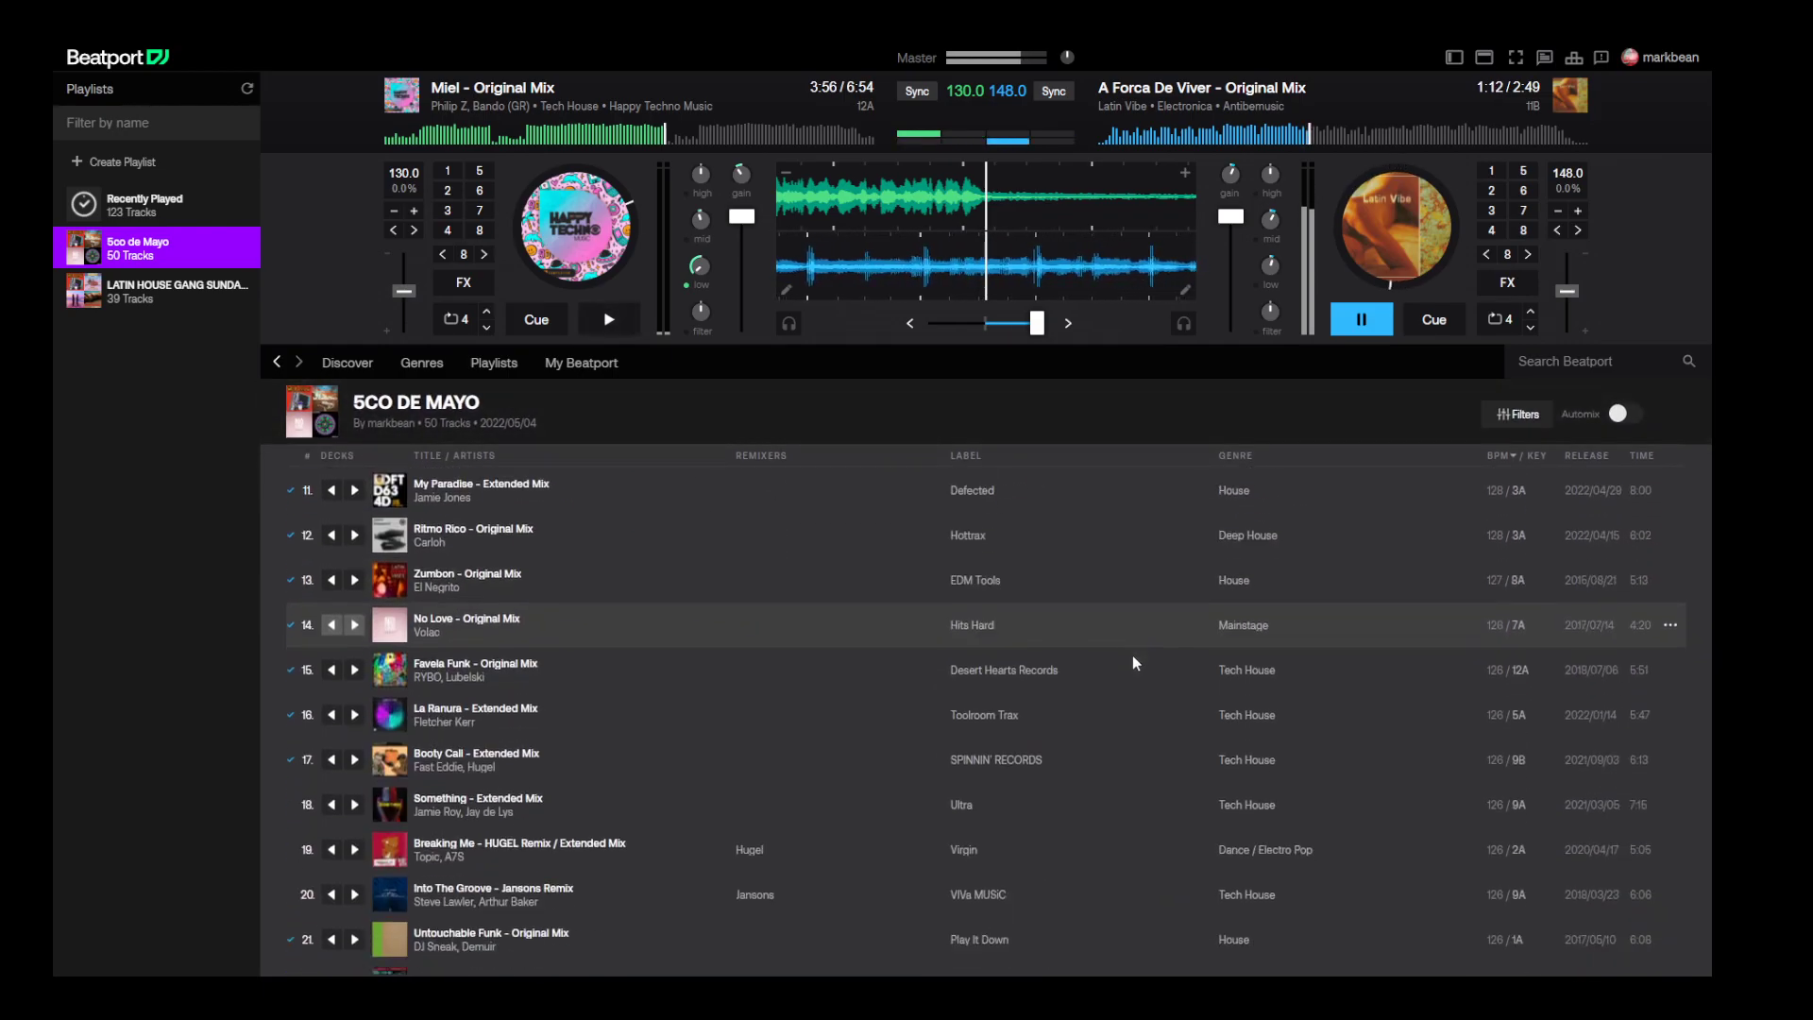
scroll(977, 775, down, 5)
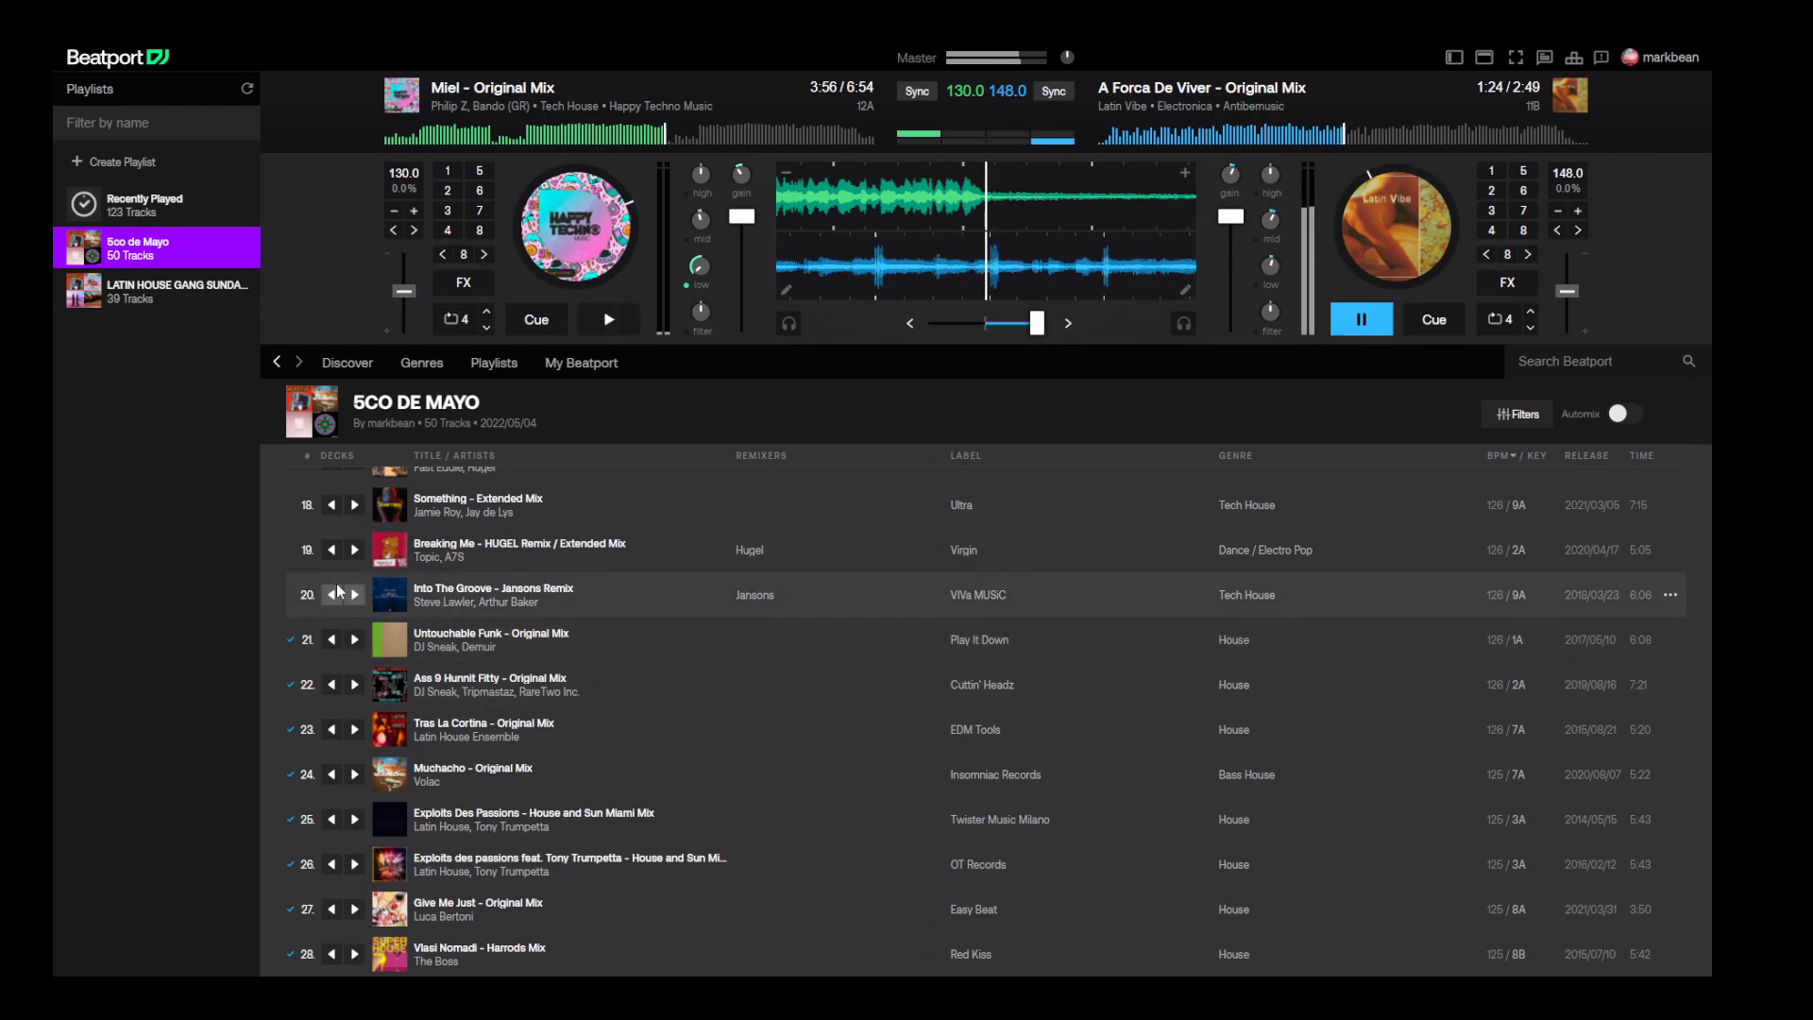
scroll(340, 592, up, 1)
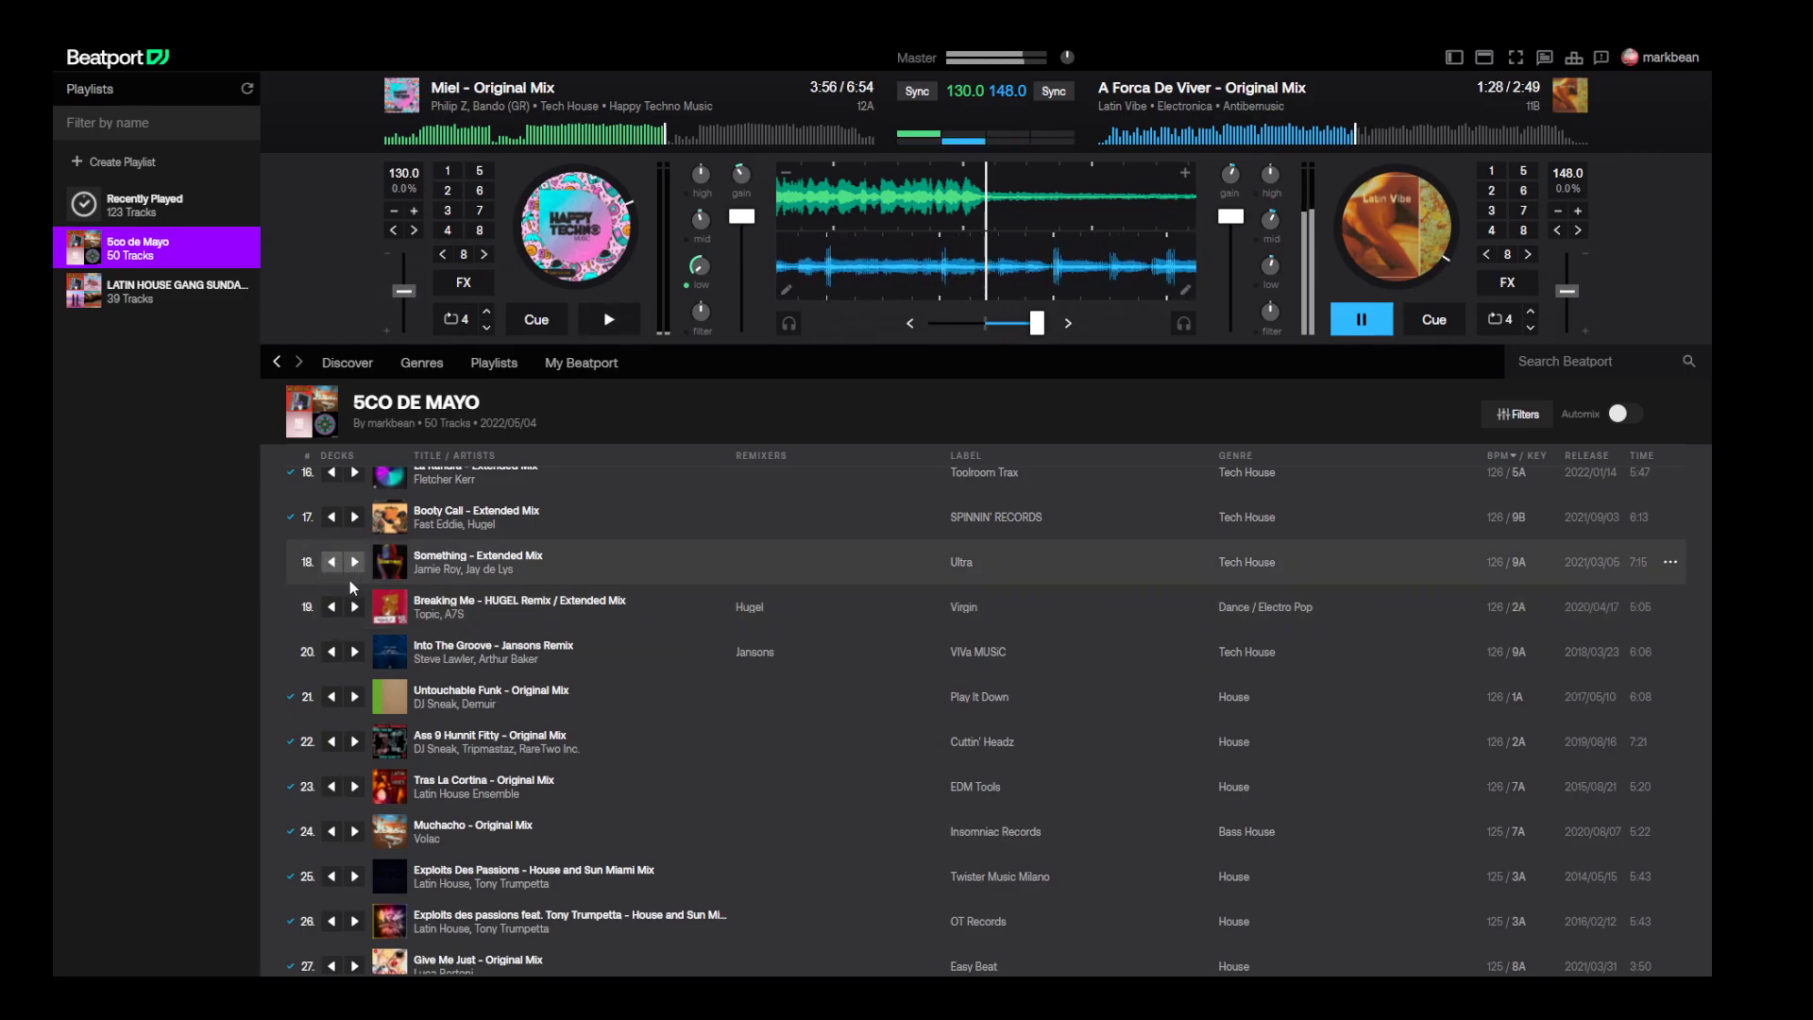
click(332, 562)
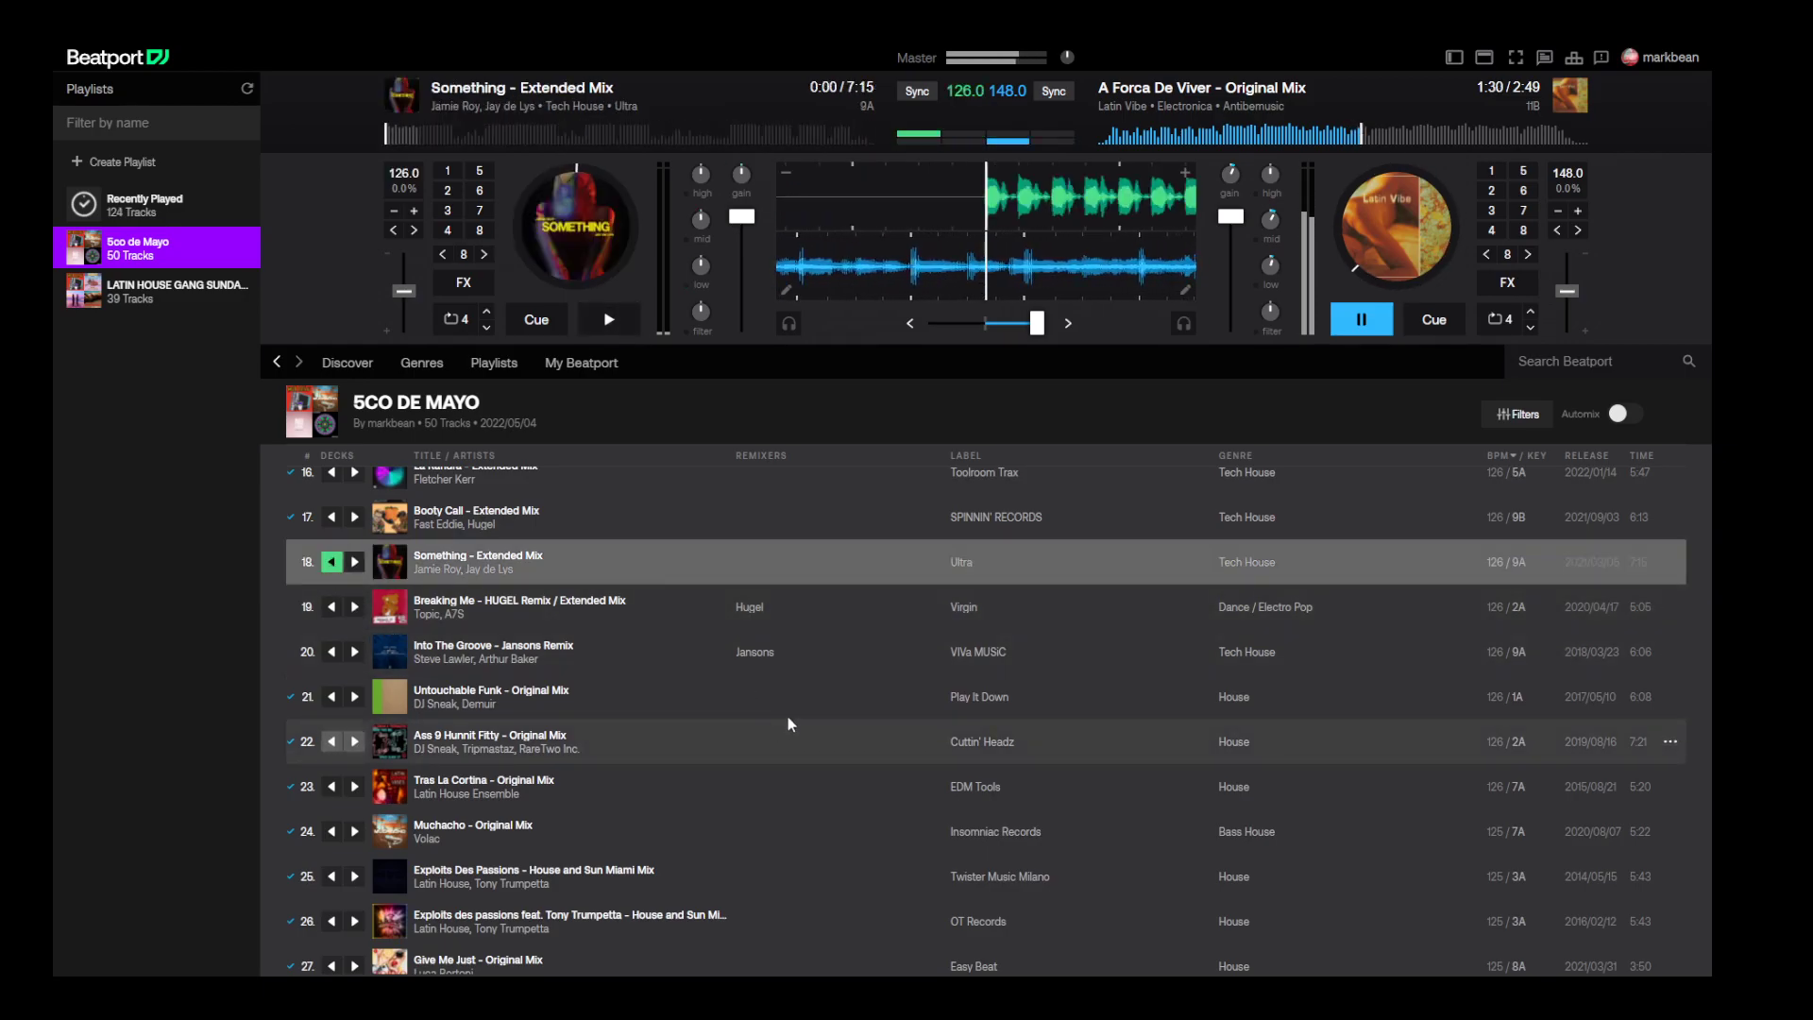
- Lower the low EQ of Something and start the track from about 3:56
click(699, 266)
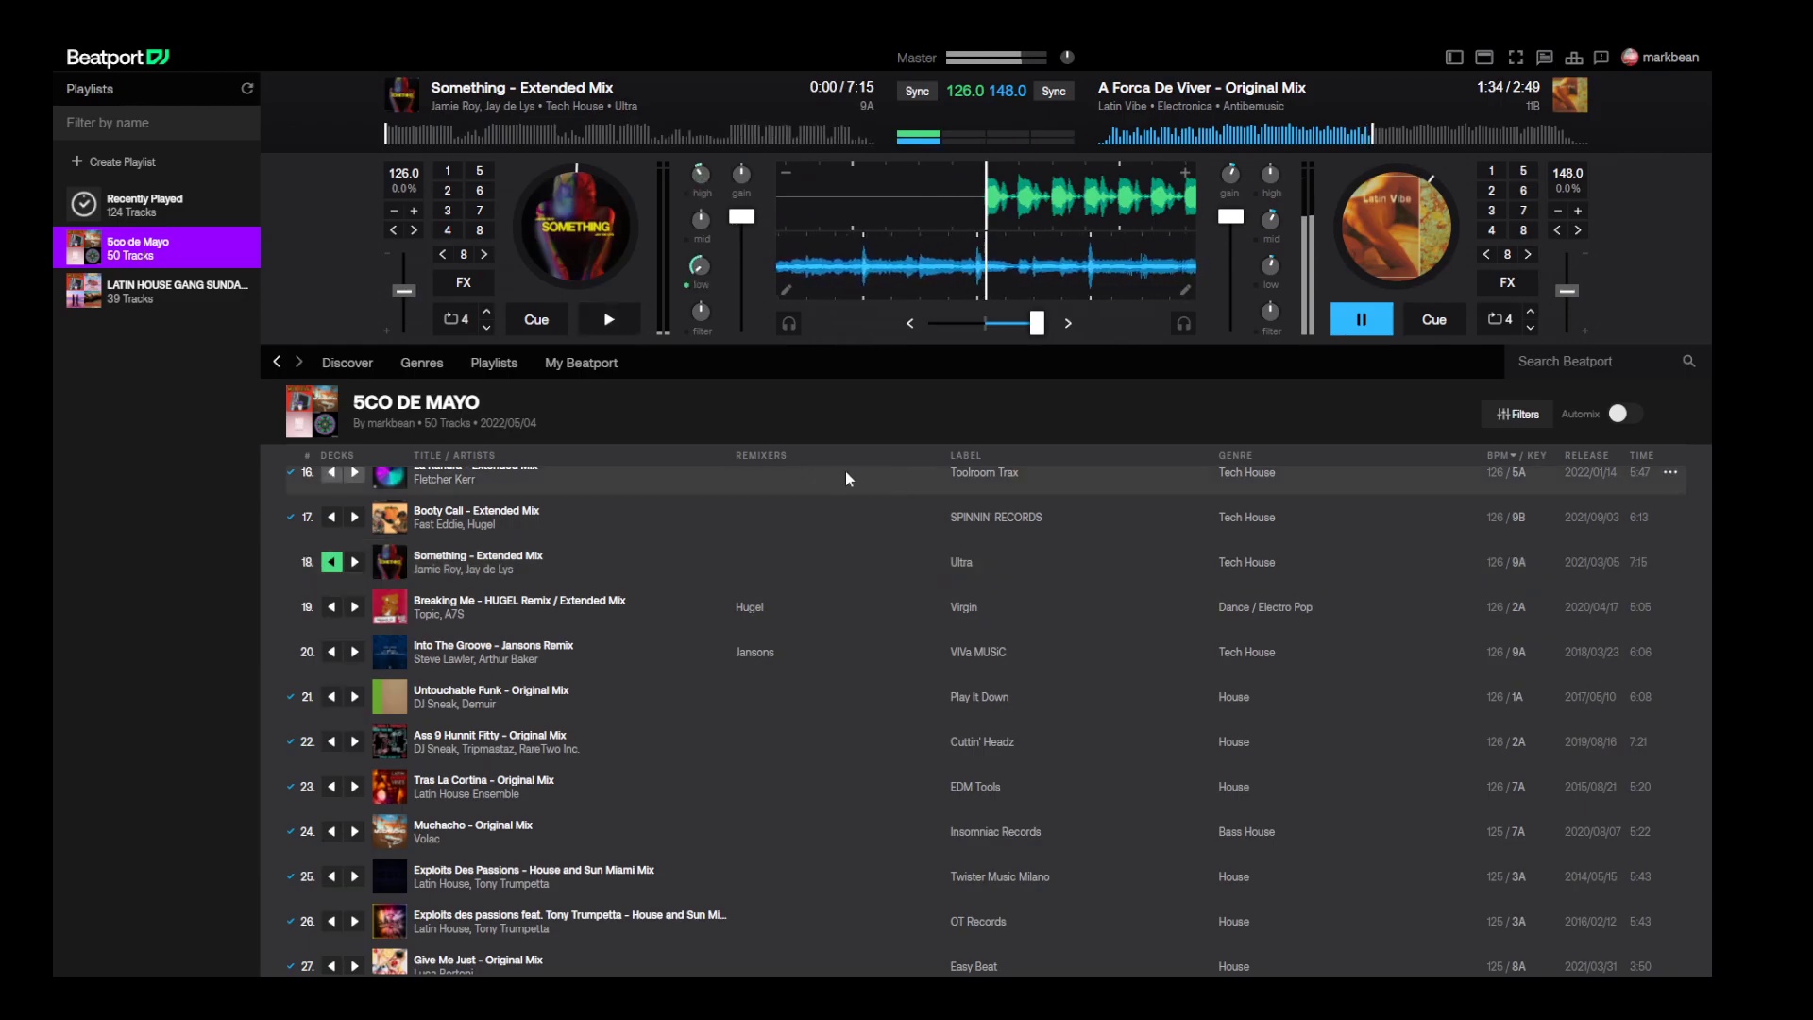
click(660, 139)
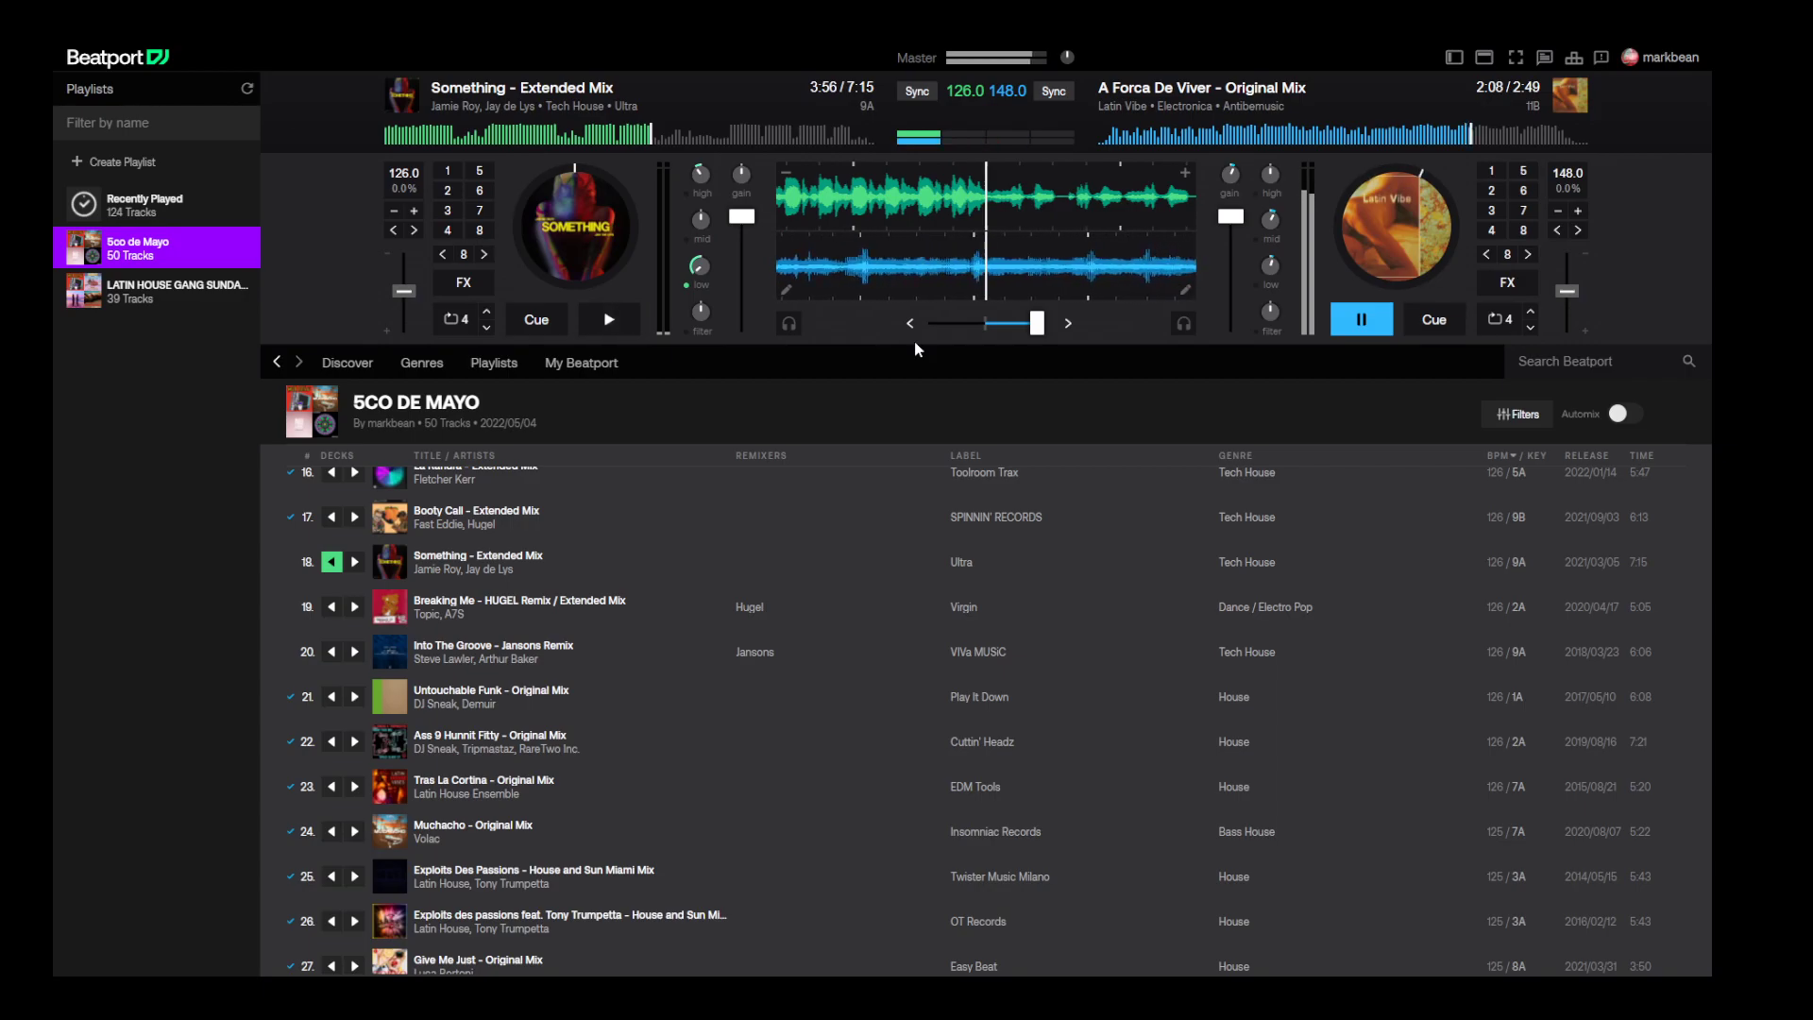
click(606, 319)
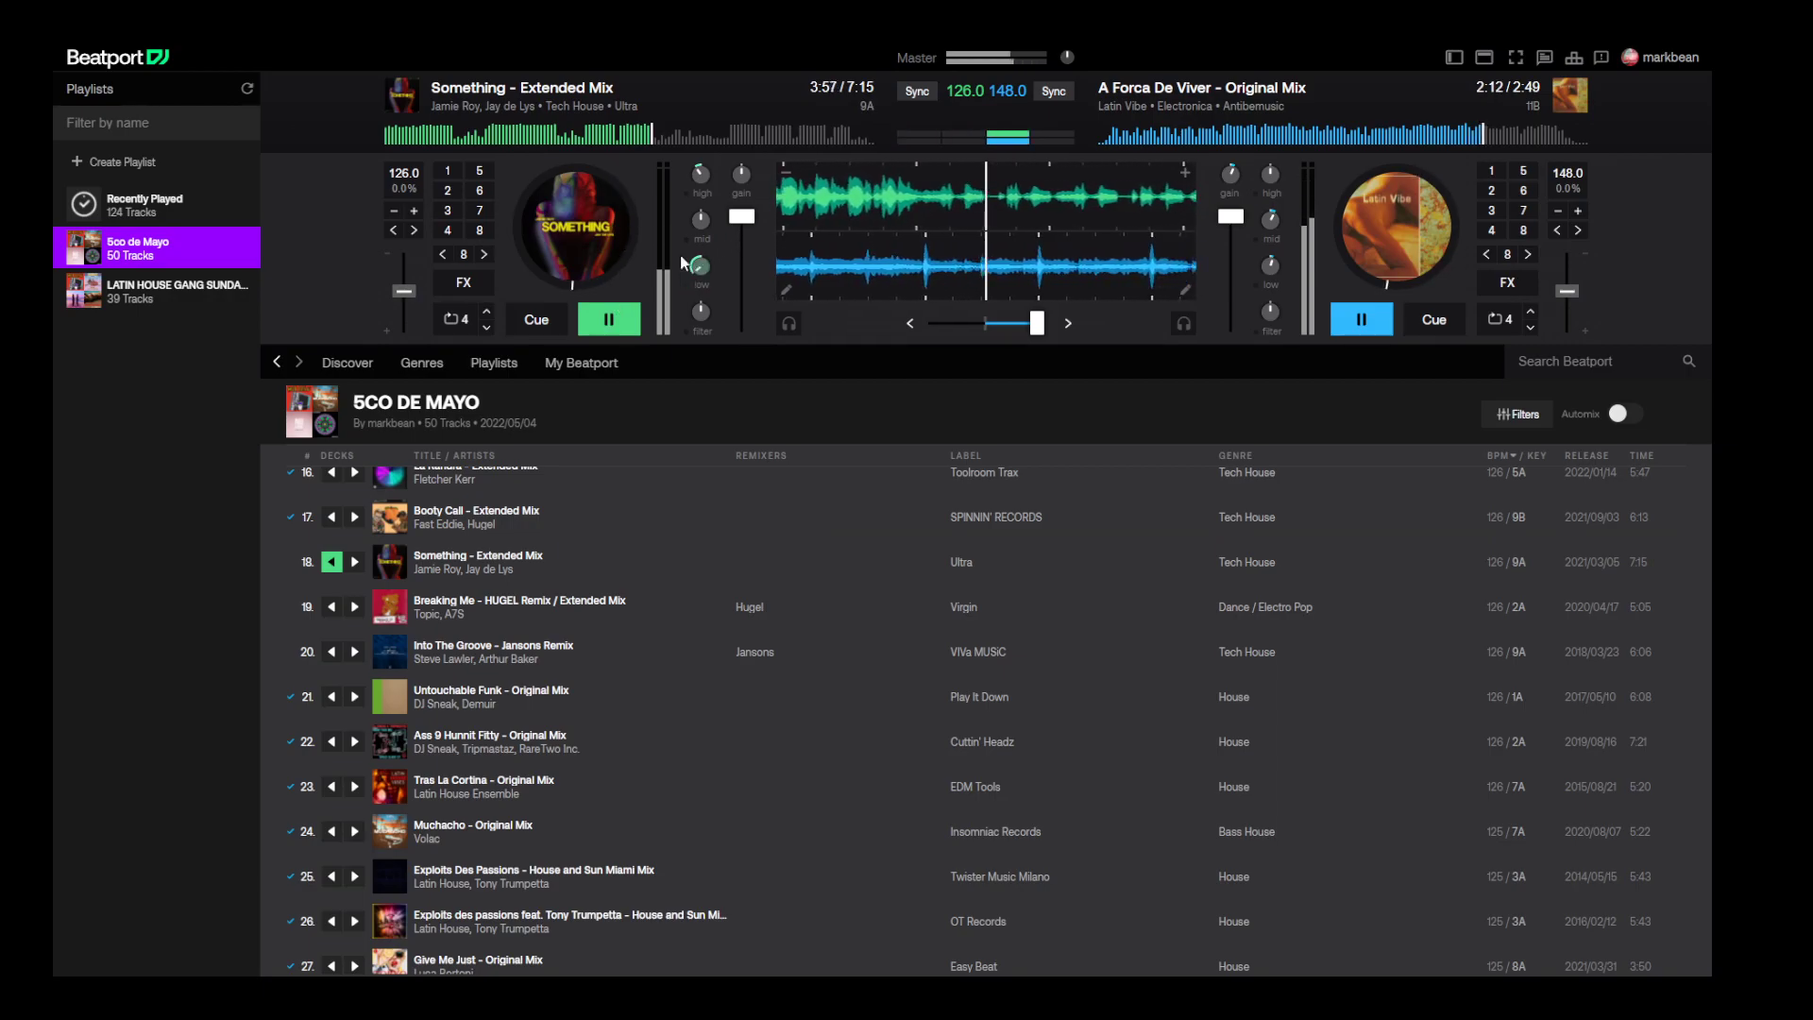
- Crossfade fully from A Forca De Viver to Something while lowering A Forca De Viver's low EQ, and stop A Forca De Viver
drag(1037, 323, 967, 323)
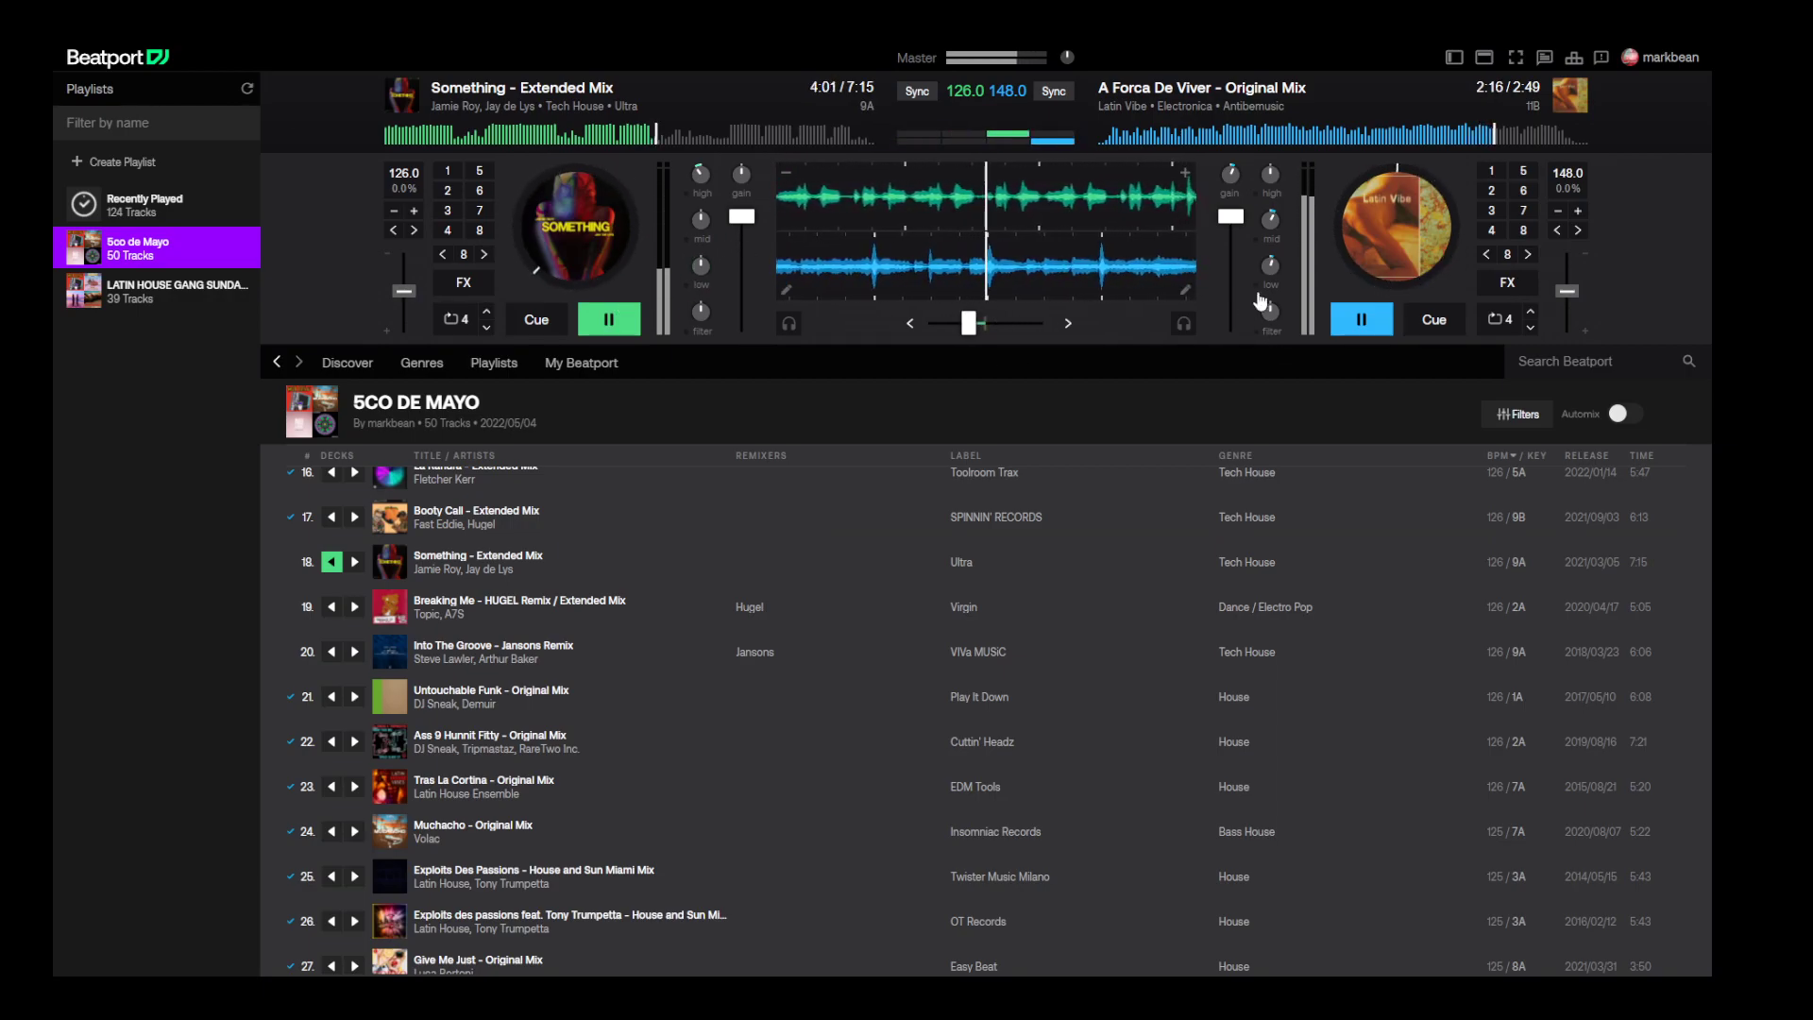
drag(1270, 266, 1266, 283)
drag(1228, 220, 1231, 255)
mouse_move(969, 325)
mouse_down()
mouse_move(929, 325)
mouse_move(950, 326)
mouse_up()
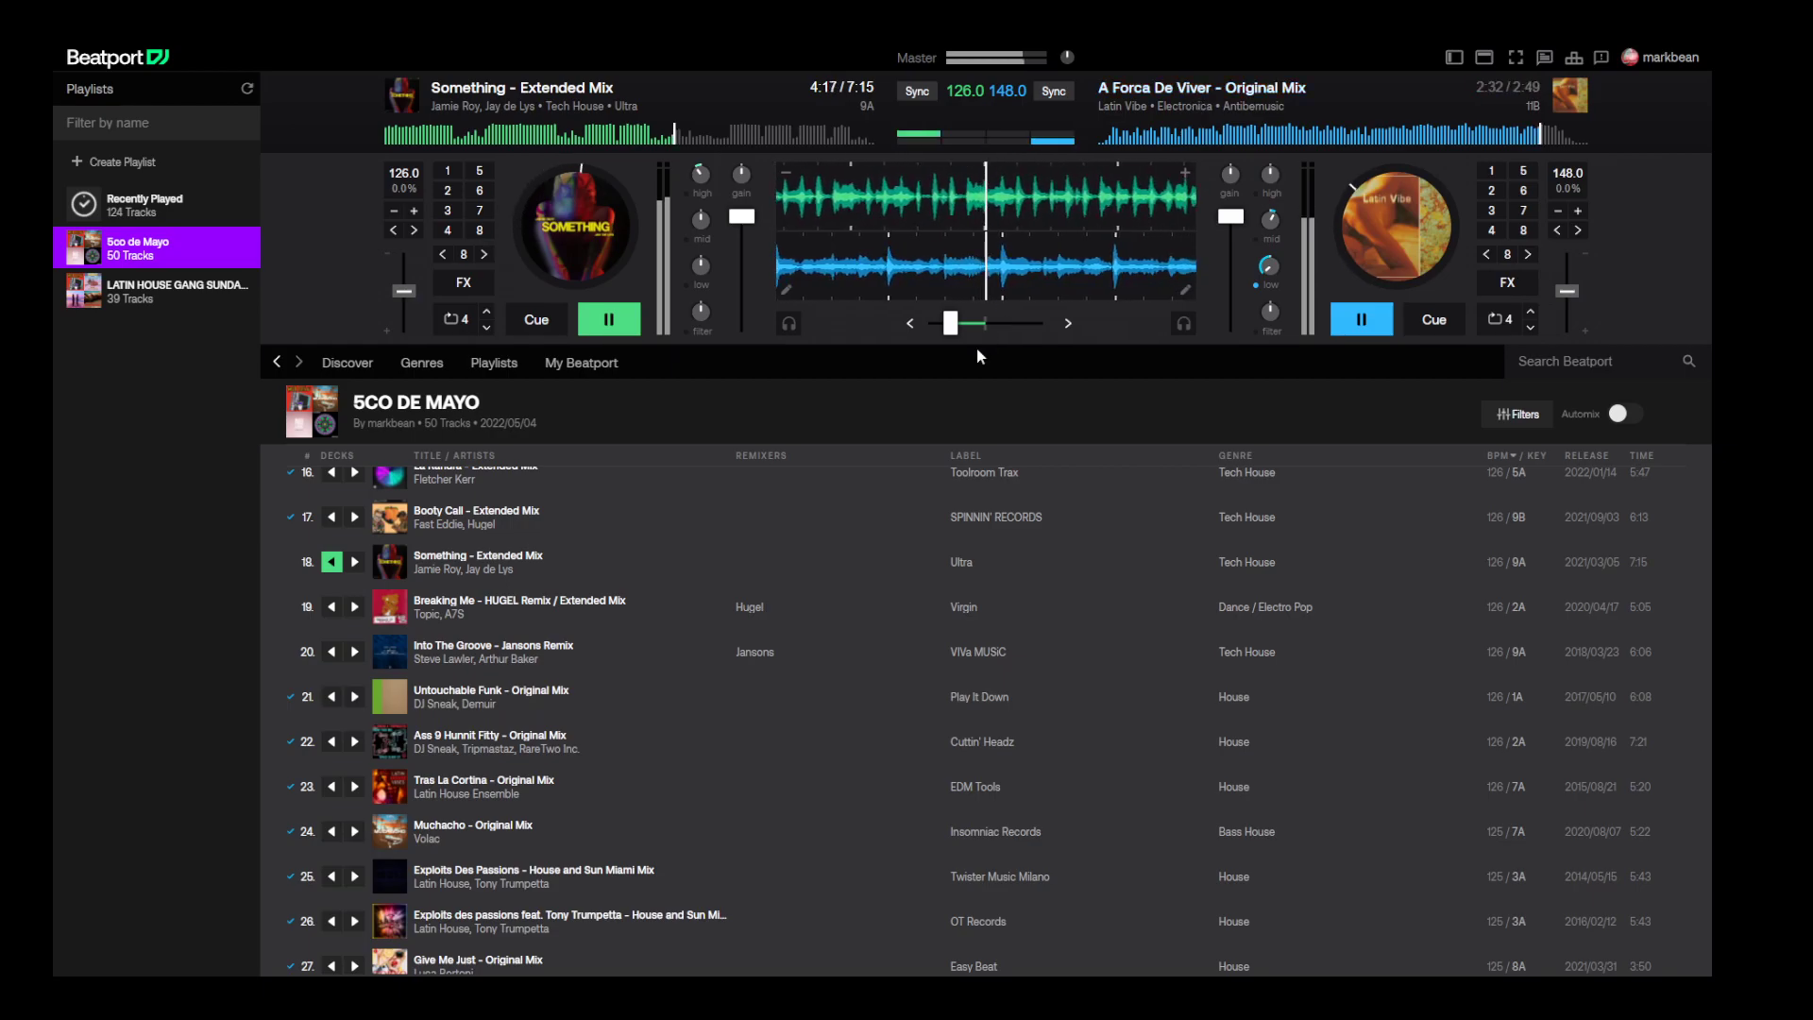
drag(951, 321, 995, 319)
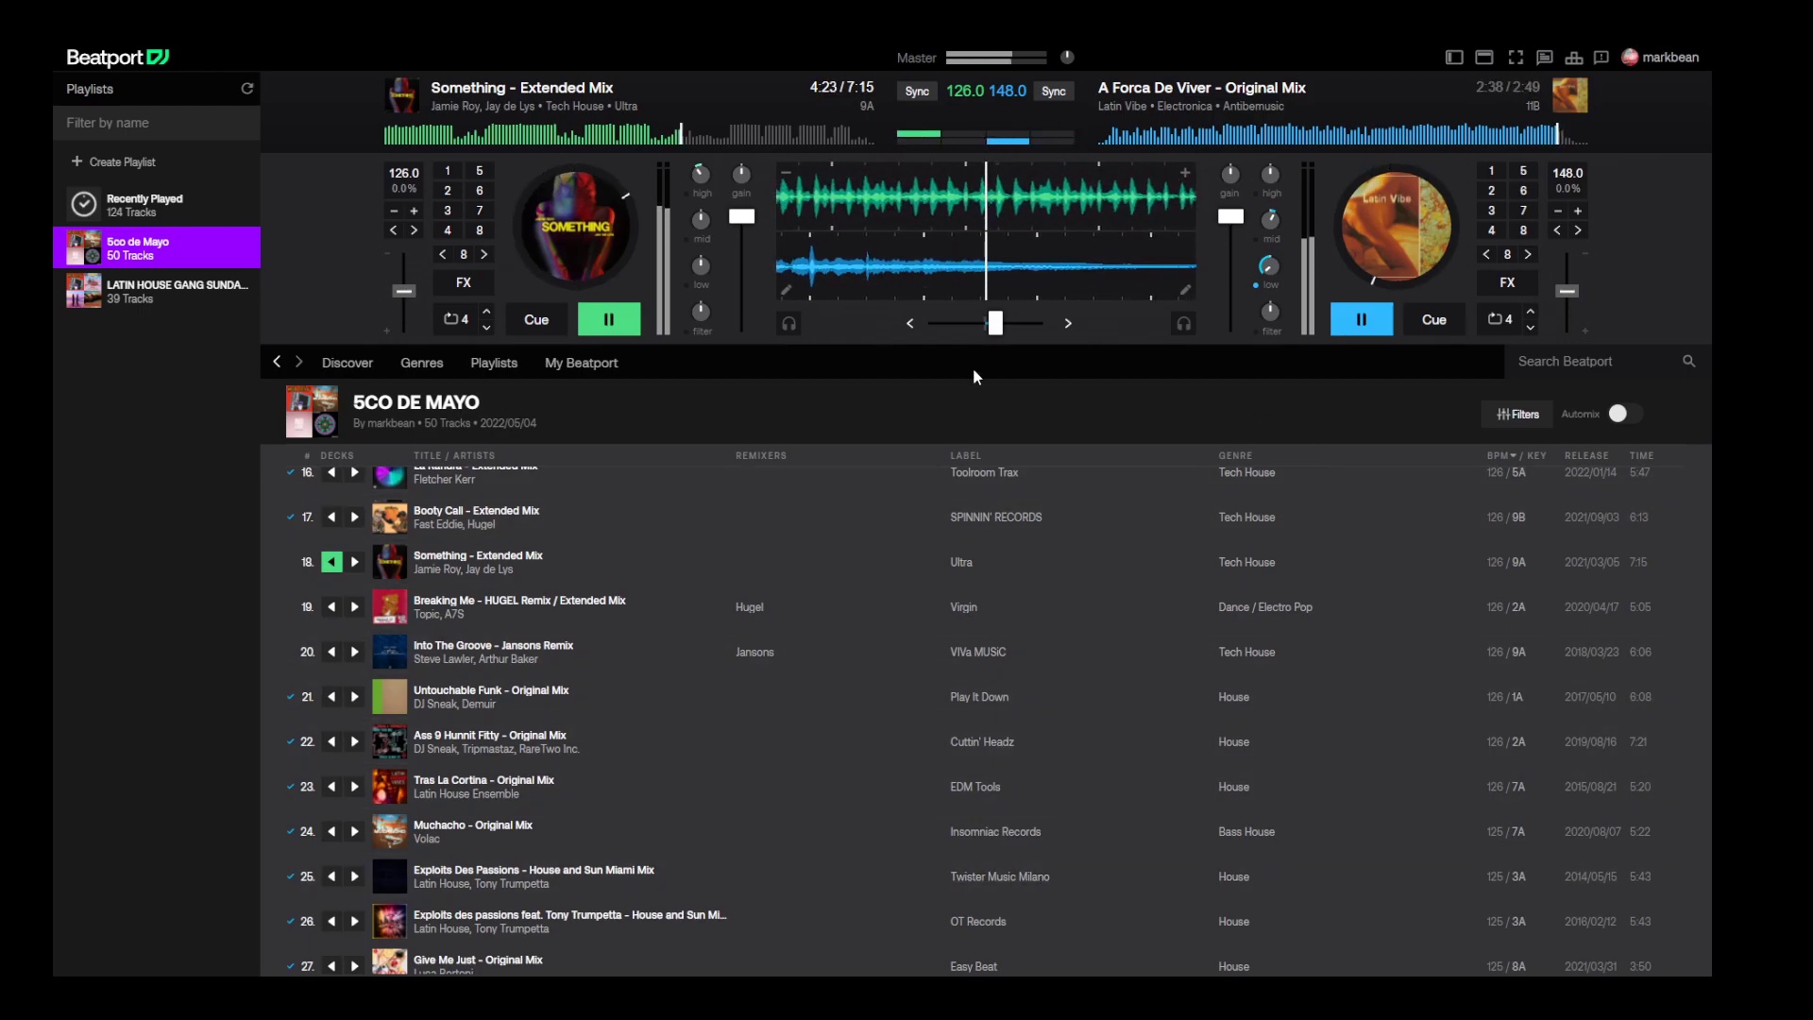
drag(995, 322, 934, 323)
click(1360, 320)
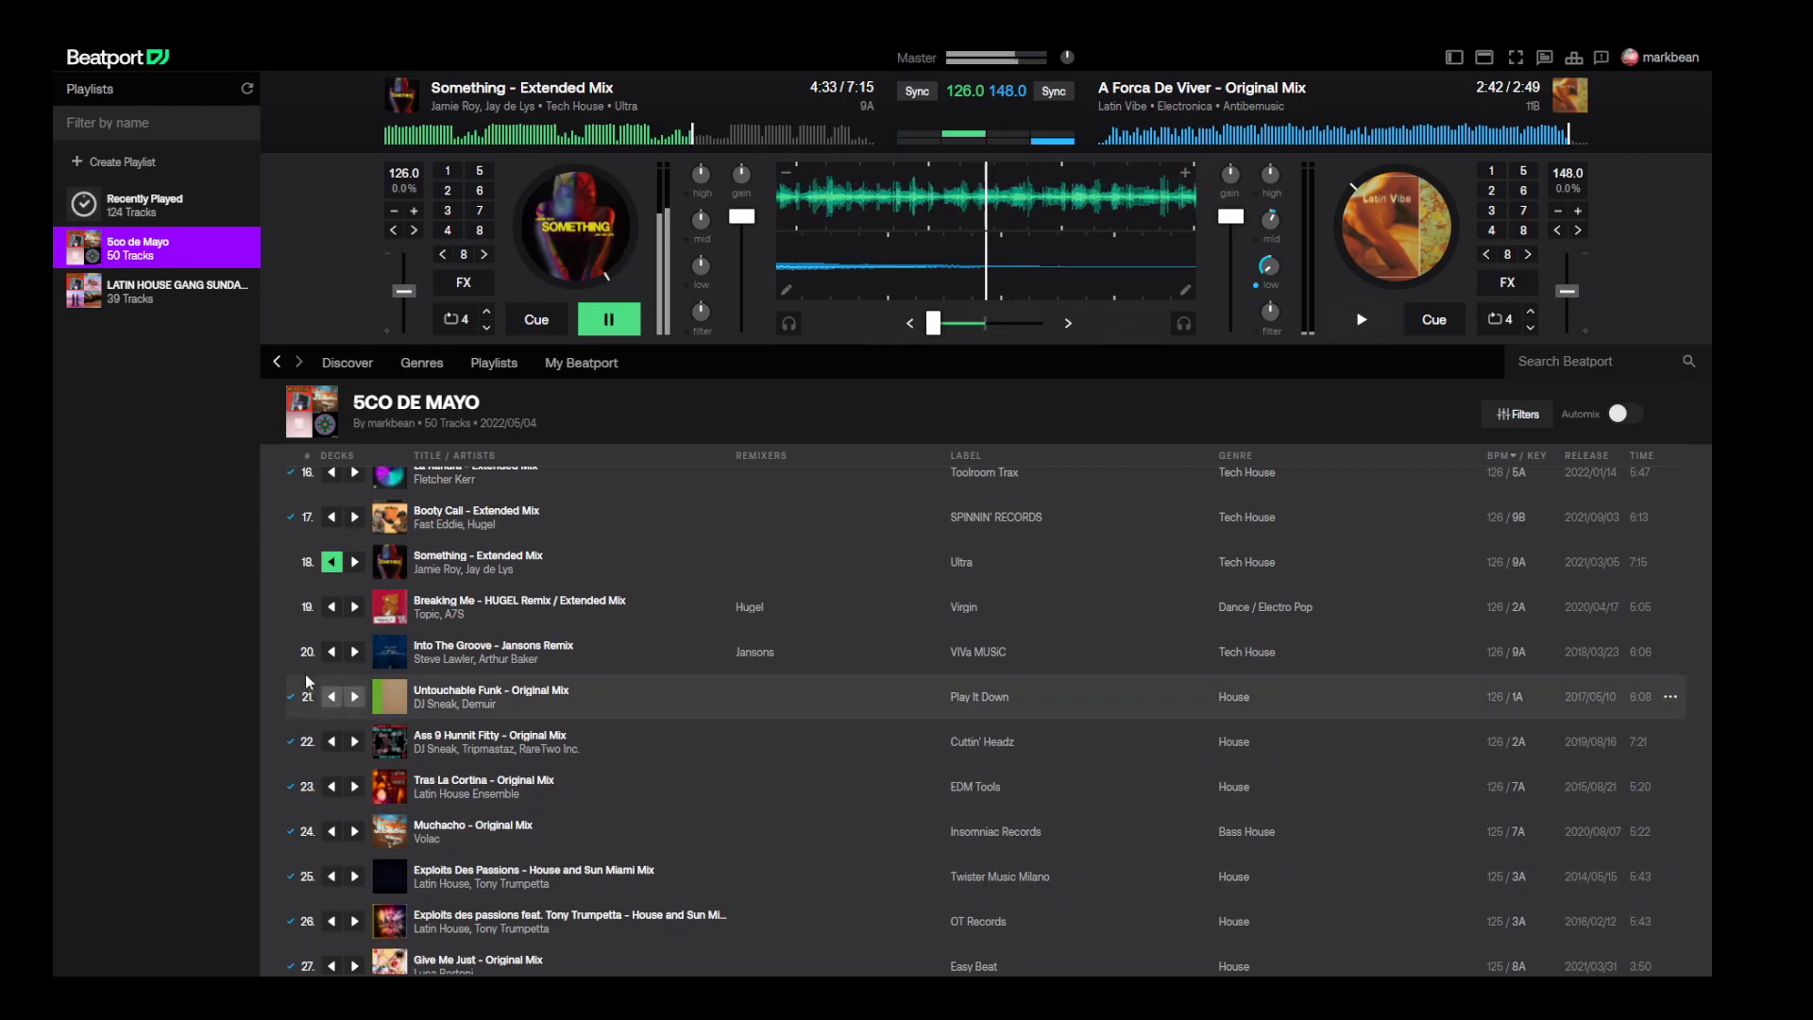
- Load "Breaking Me - HUGEL Remix / Extended Mix" onto the right deck and sync both decks at 126.0 BPM
click(356, 609)
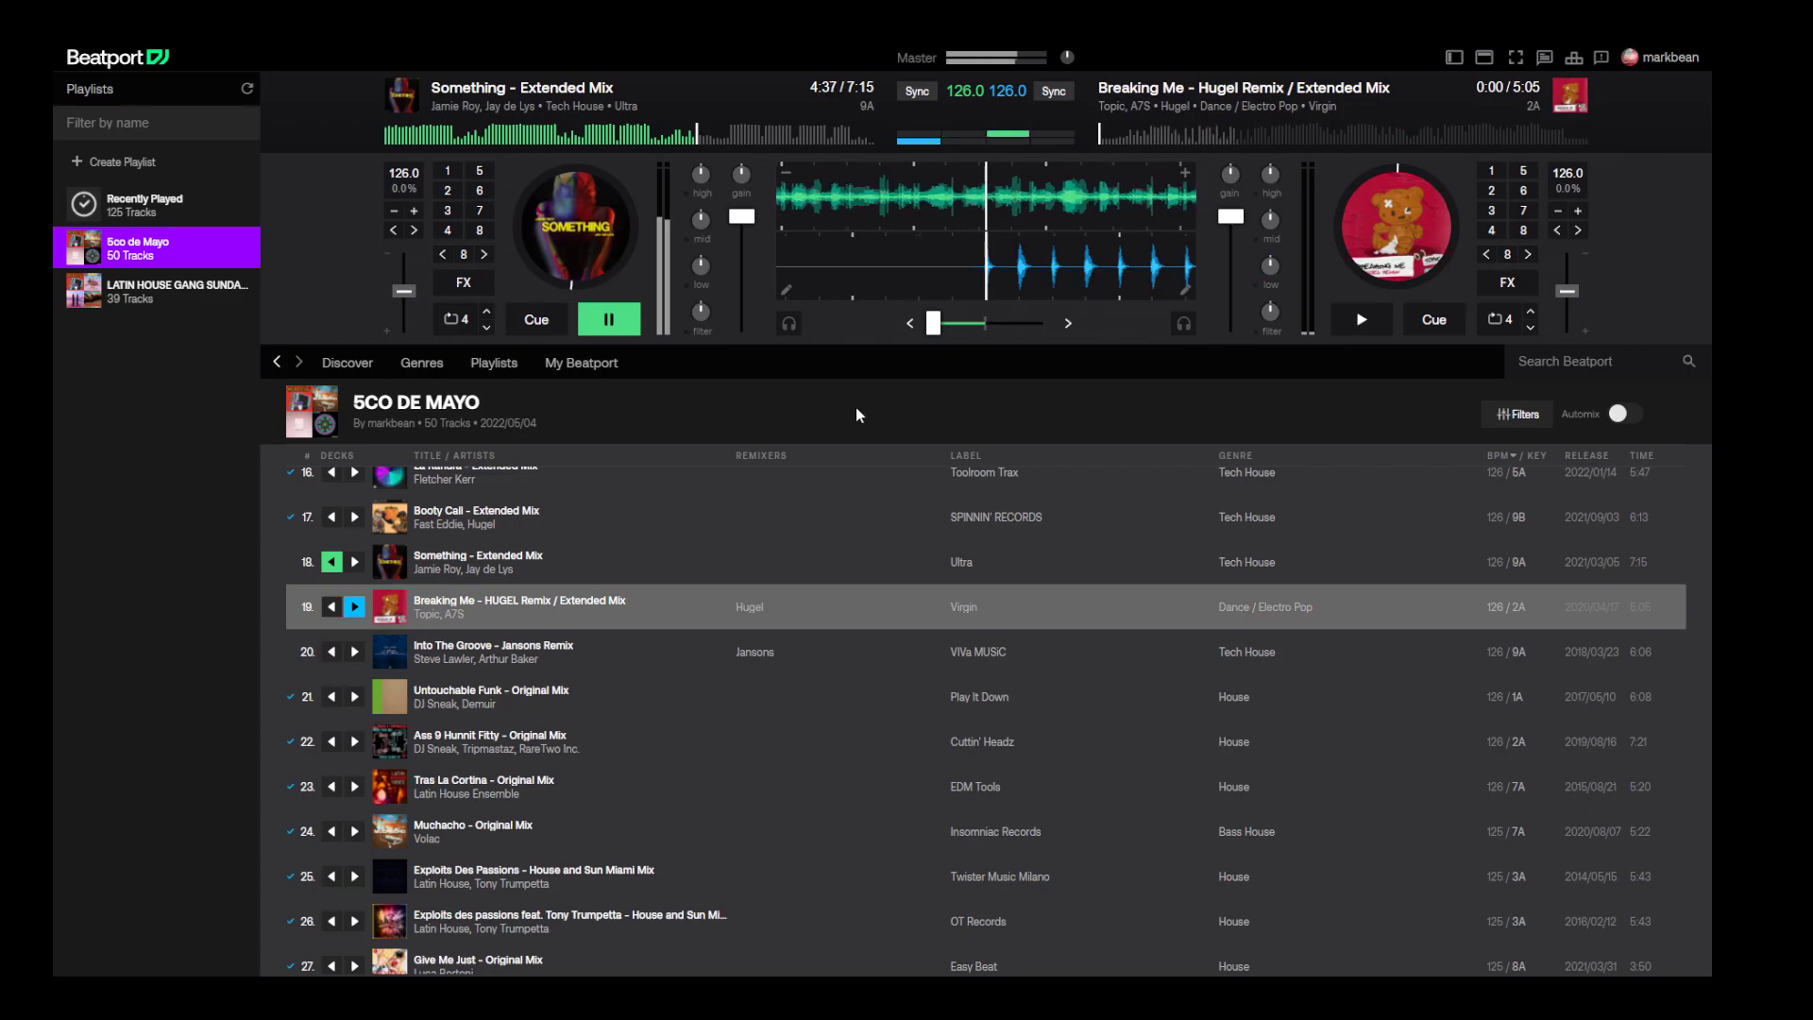
click(1051, 93)
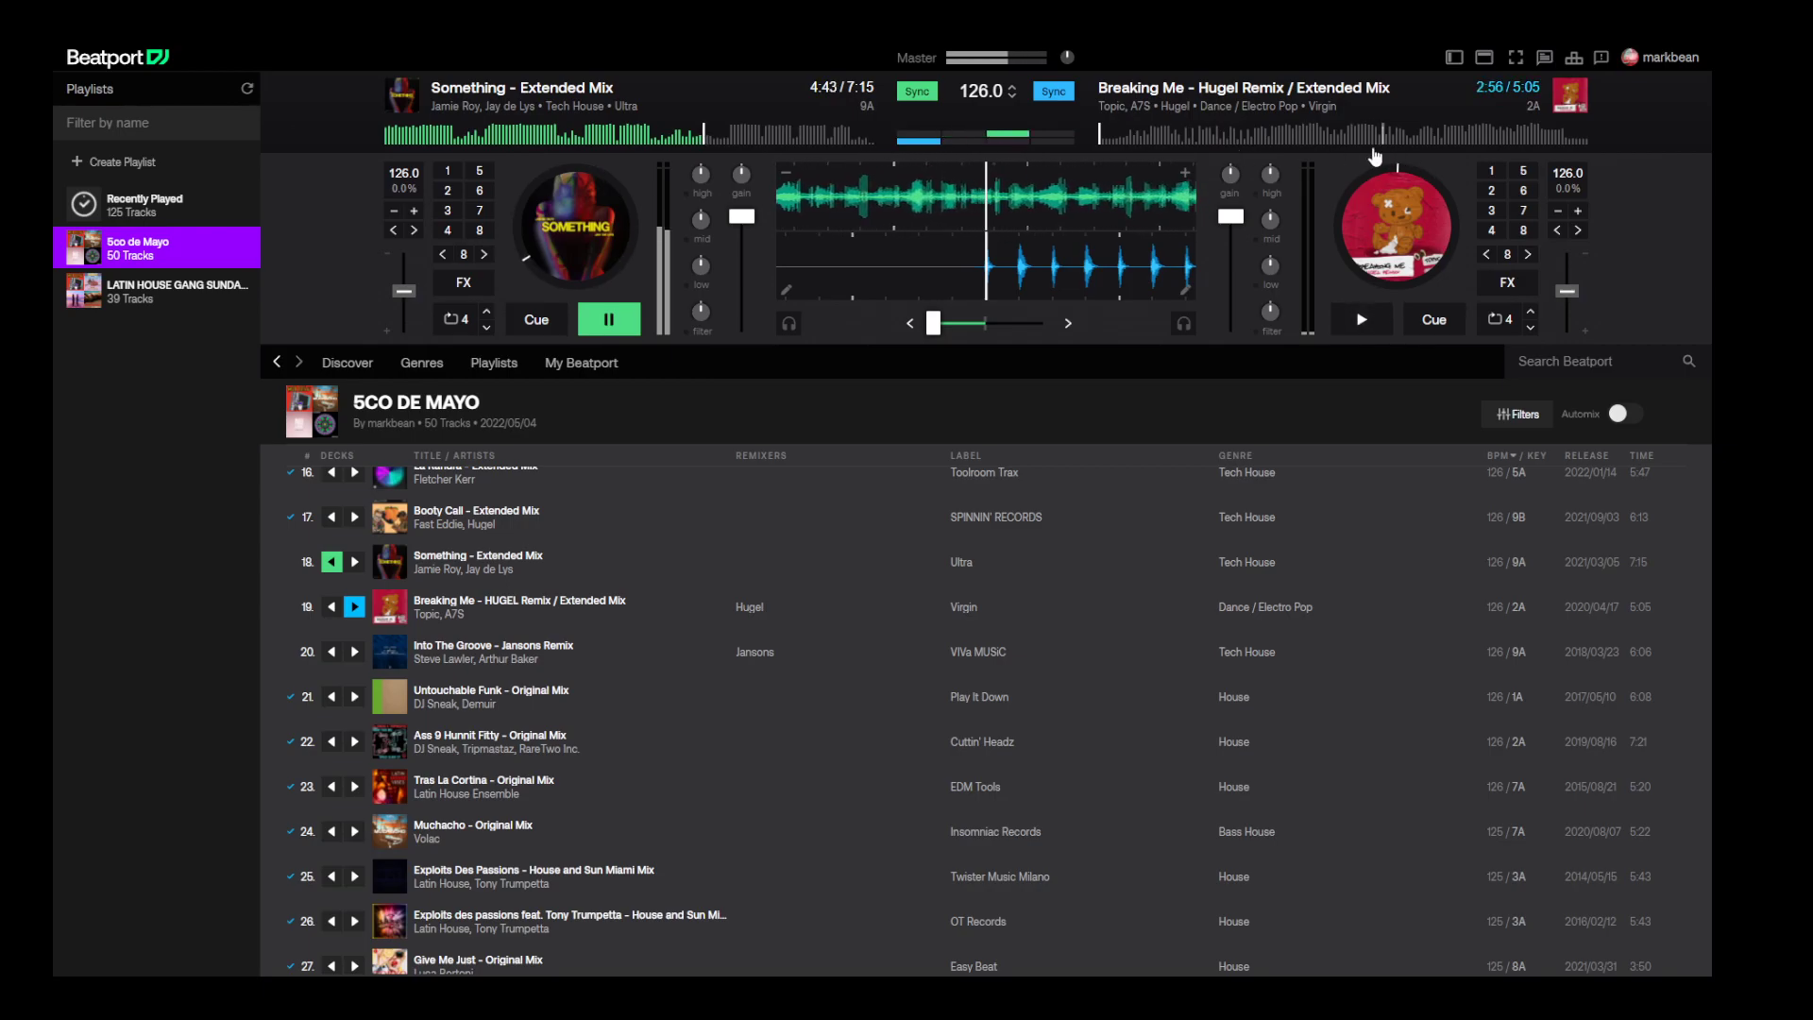
- Start Breaking Me from about 2:17 and crossfade to it from Something
click(1320, 142)
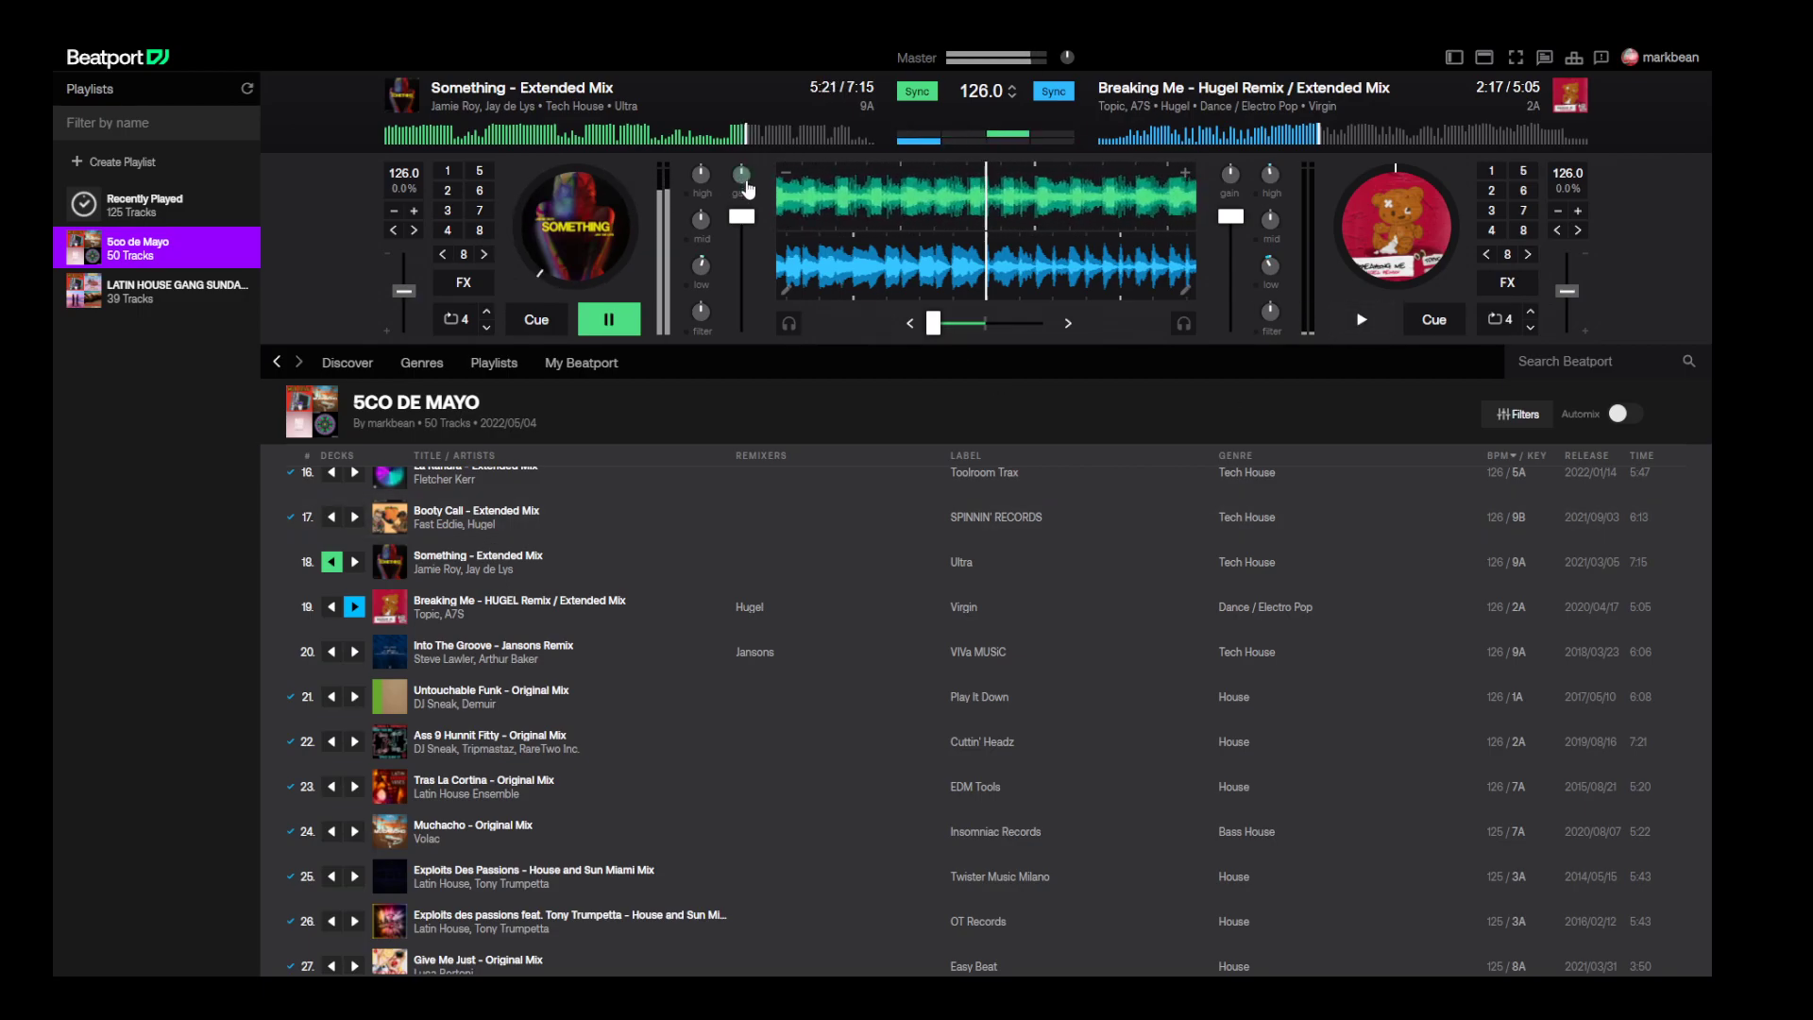
click(1361, 319)
drag(933, 323, 985, 330)
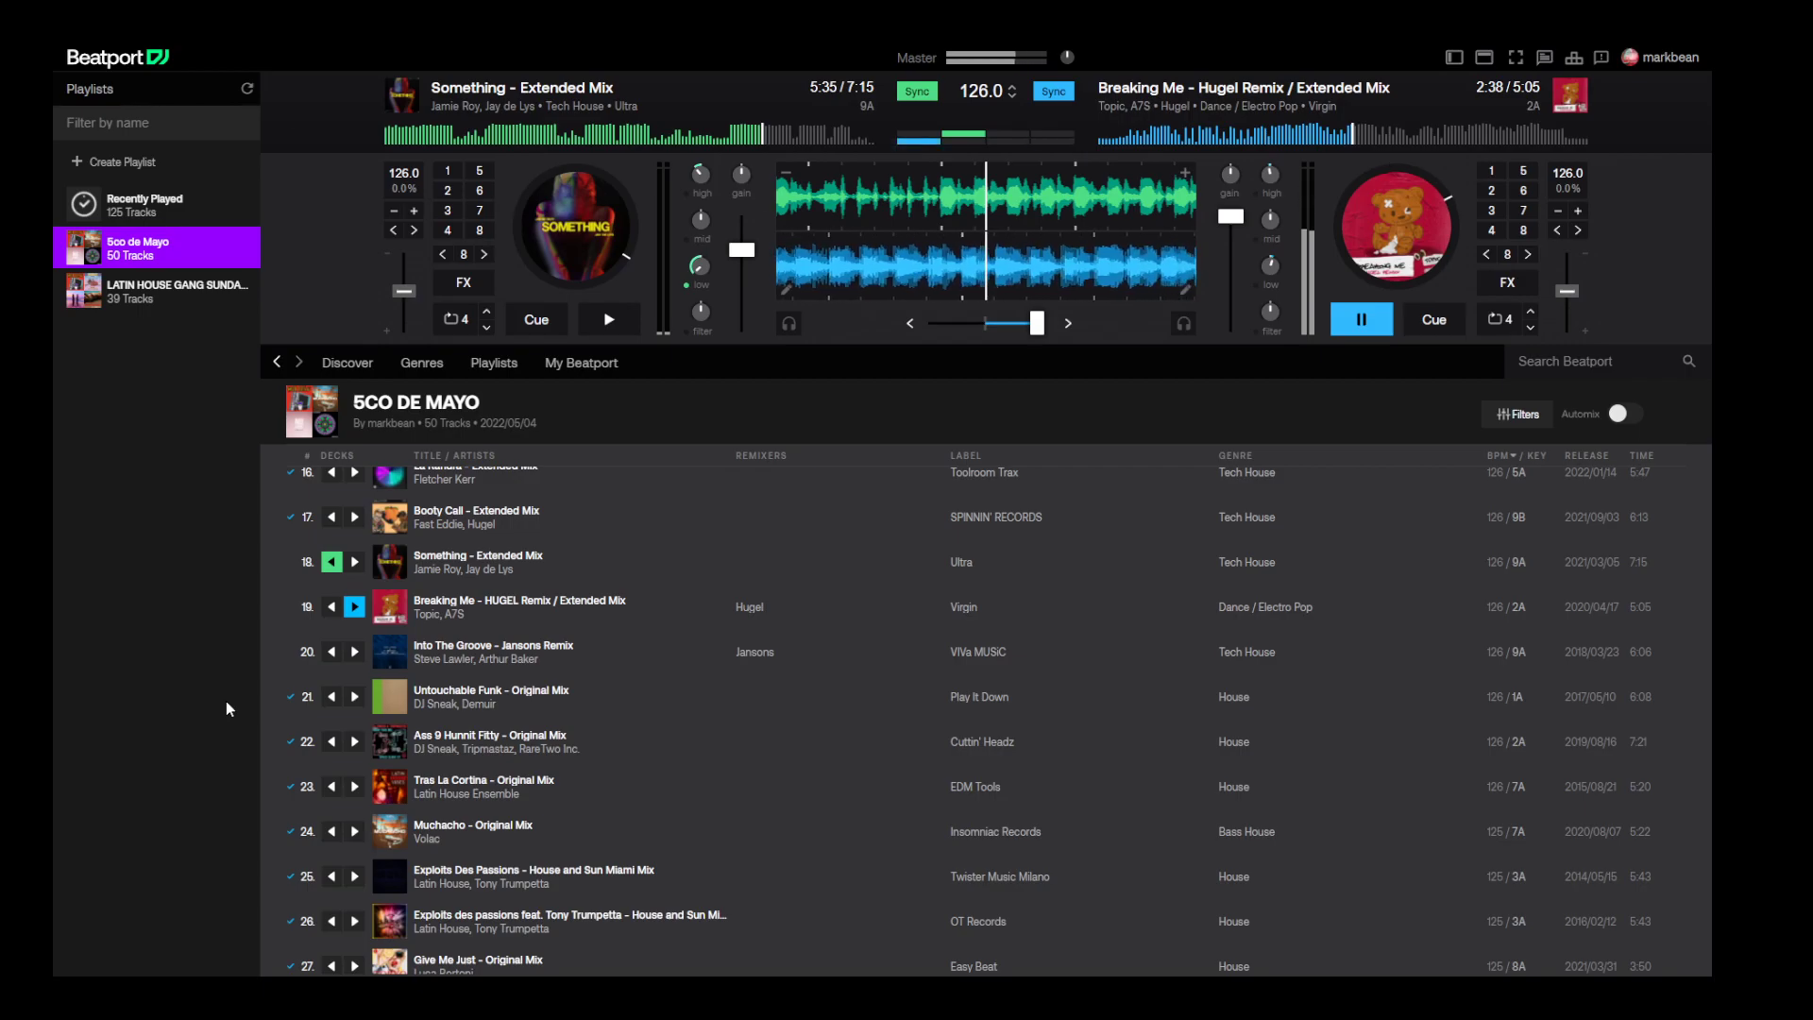
- Load "Into The Groove - Jansons Remix" onto the left deck, start it near its midpoint, and centre the crossfader
click(331, 652)
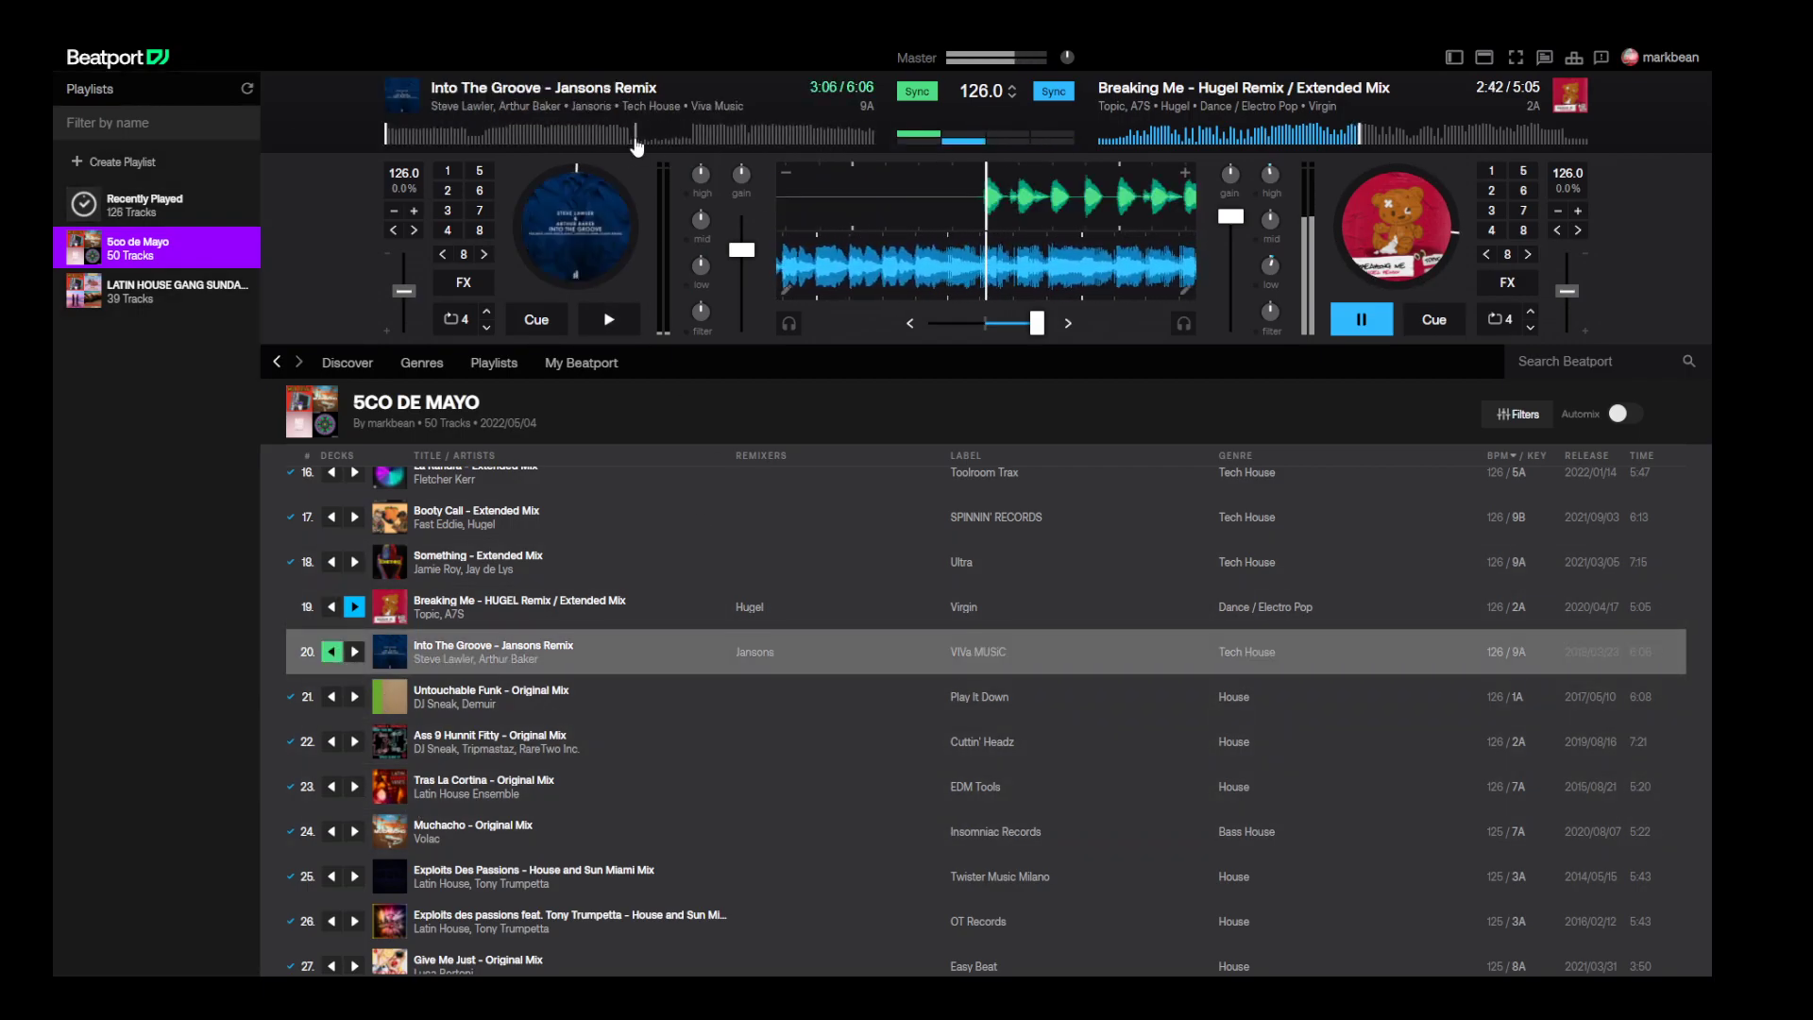
click(630, 137)
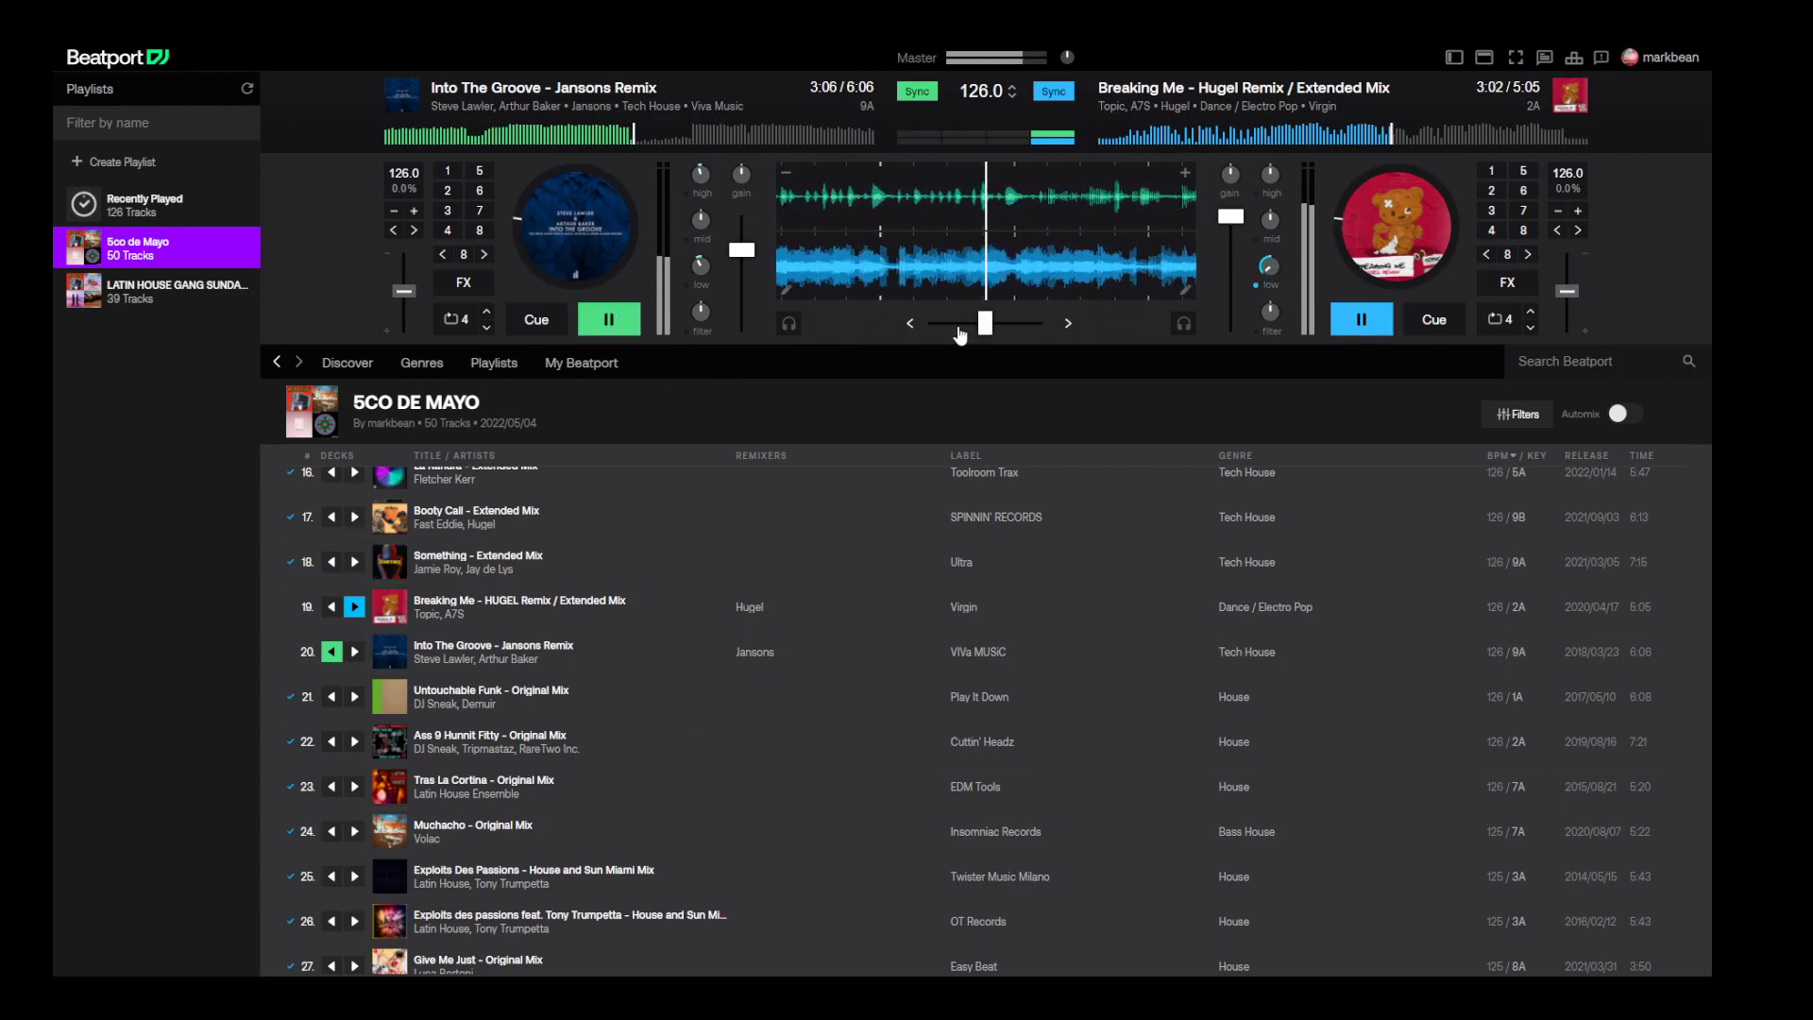
mouse_move(930, 321)
mouse_down()
mouse_move(987, 321)
mouse_move(961, 322)
mouse_up()
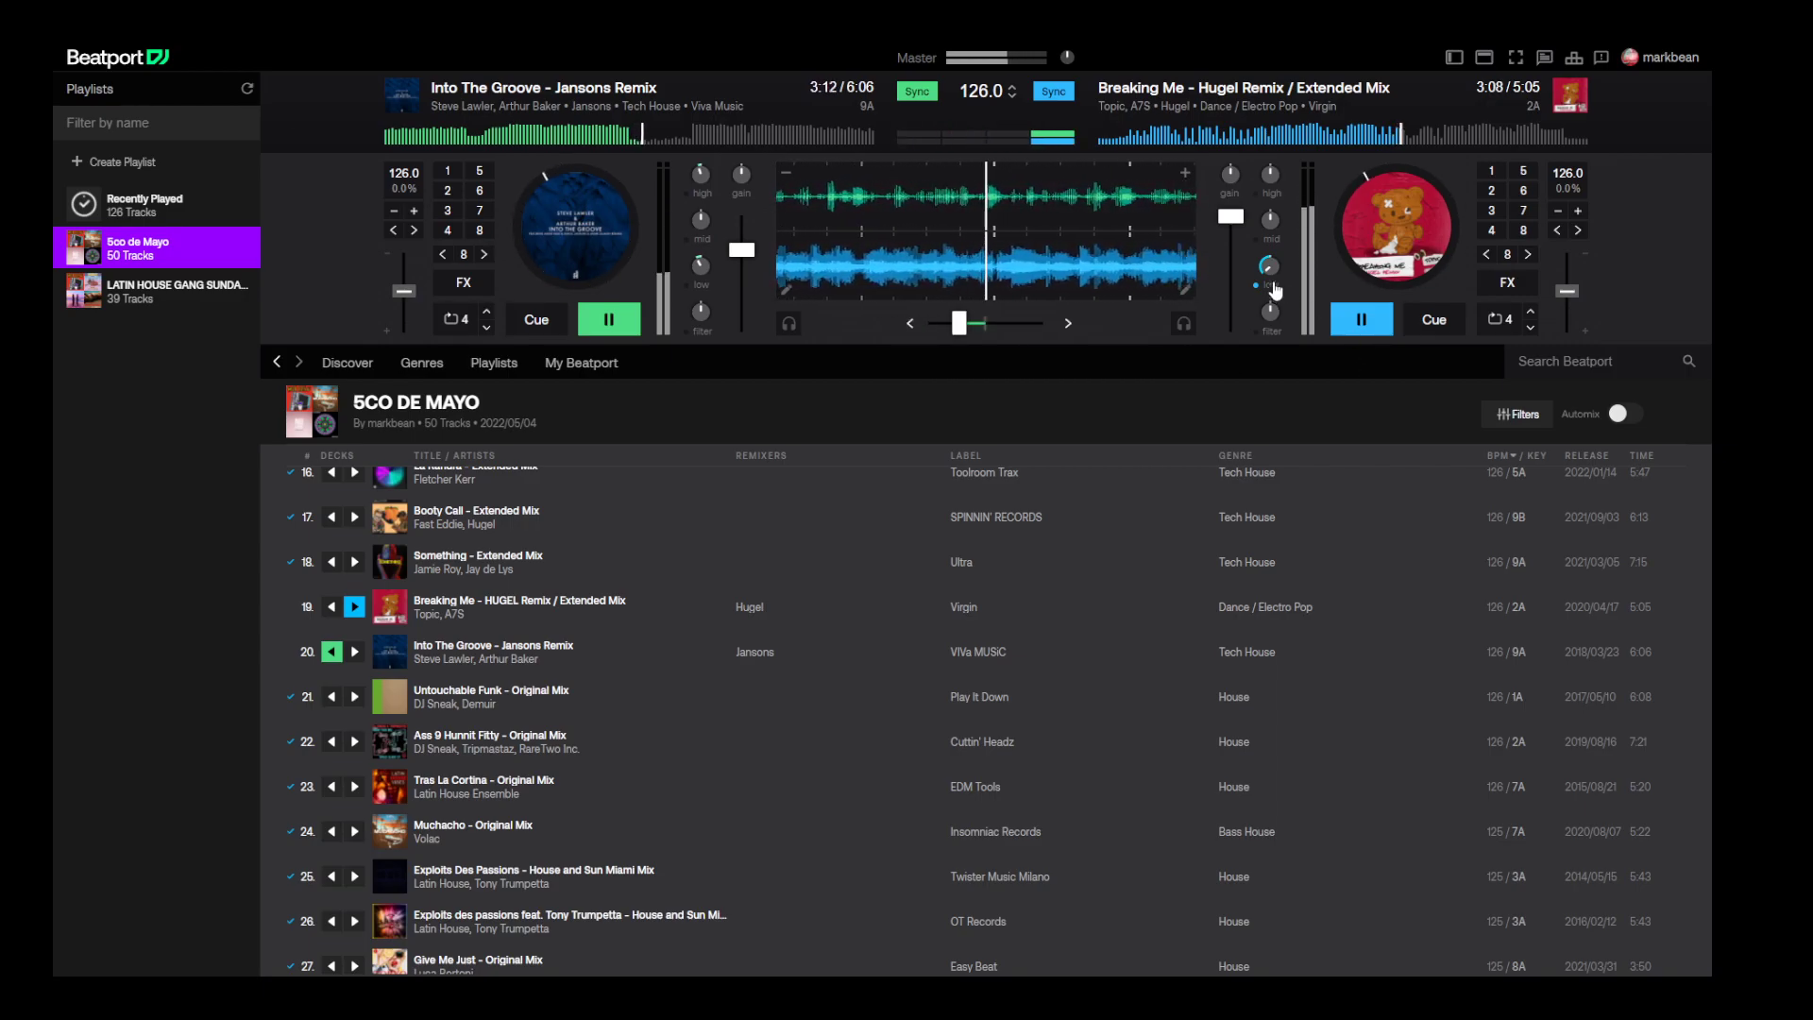
mouse_move(959, 323)
mouse_down()
mouse_move(933, 322)
mouse_move(985, 324)
mouse_up()
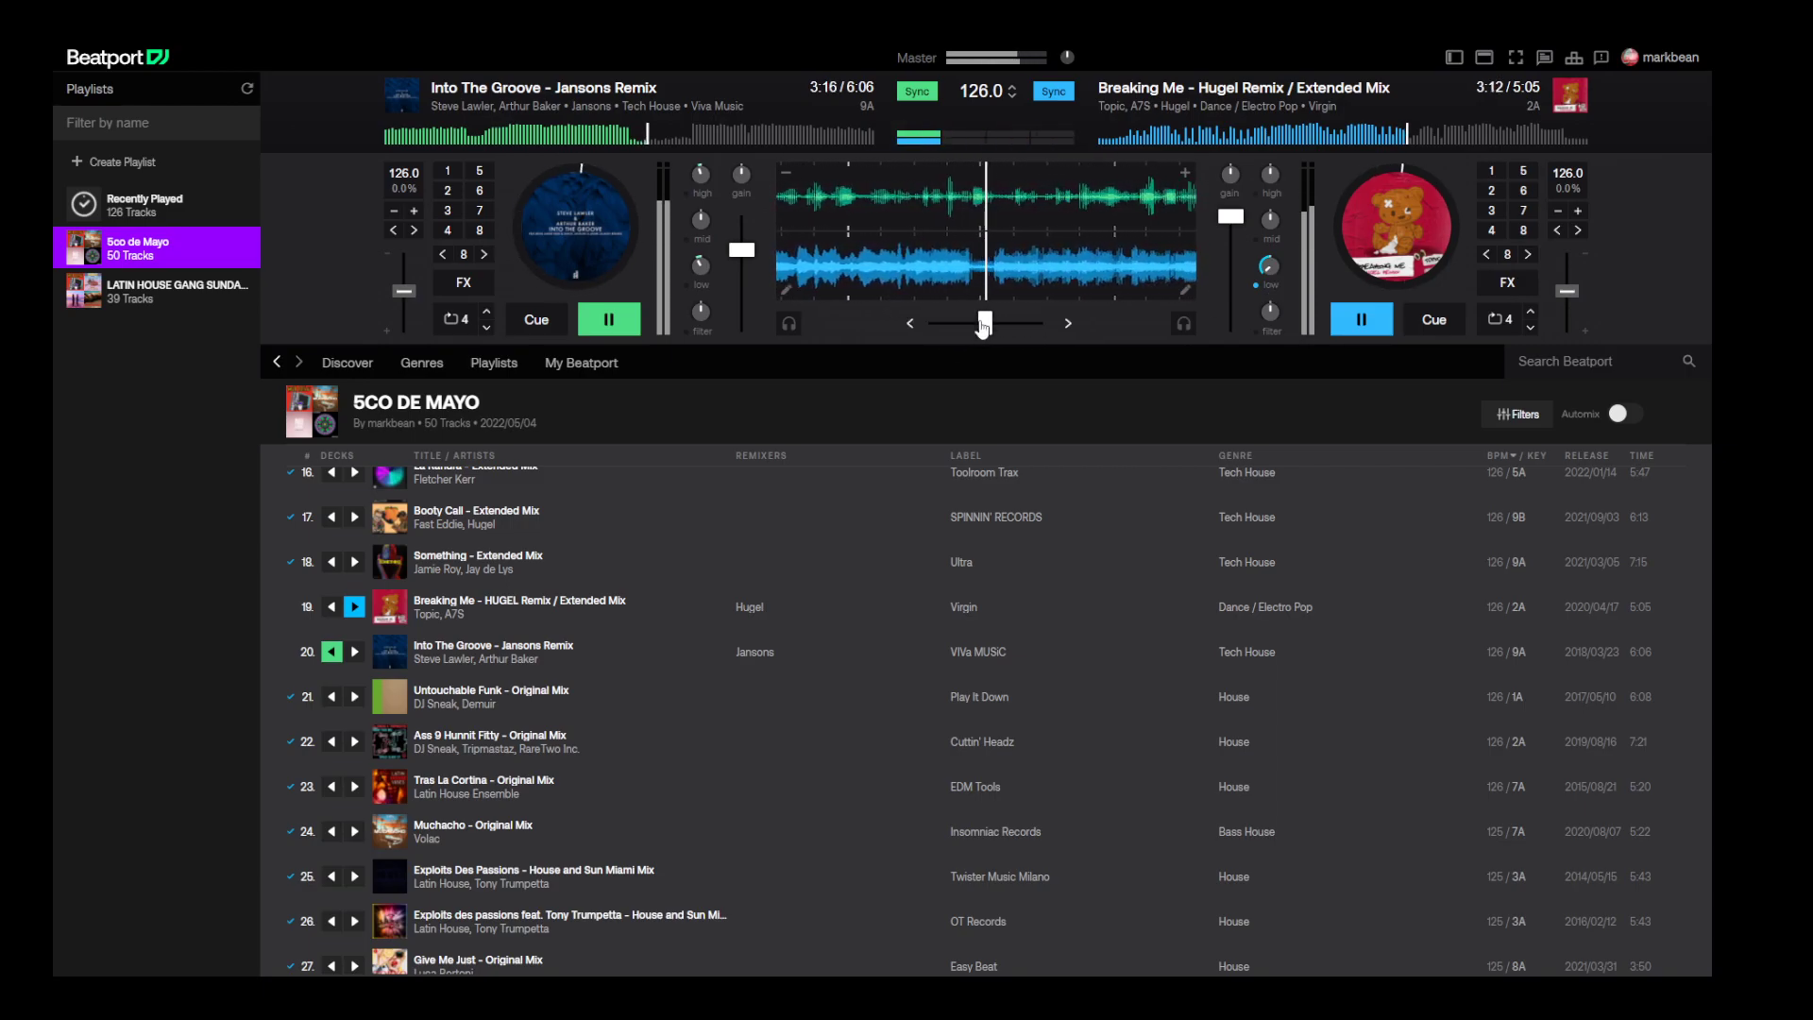
- Crossfade fully to Into The Groove with Breaking Me's volume reduced and its low EQ reset to neutral, and stop Breaking Me
drag(1231, 216, 1224, 281)
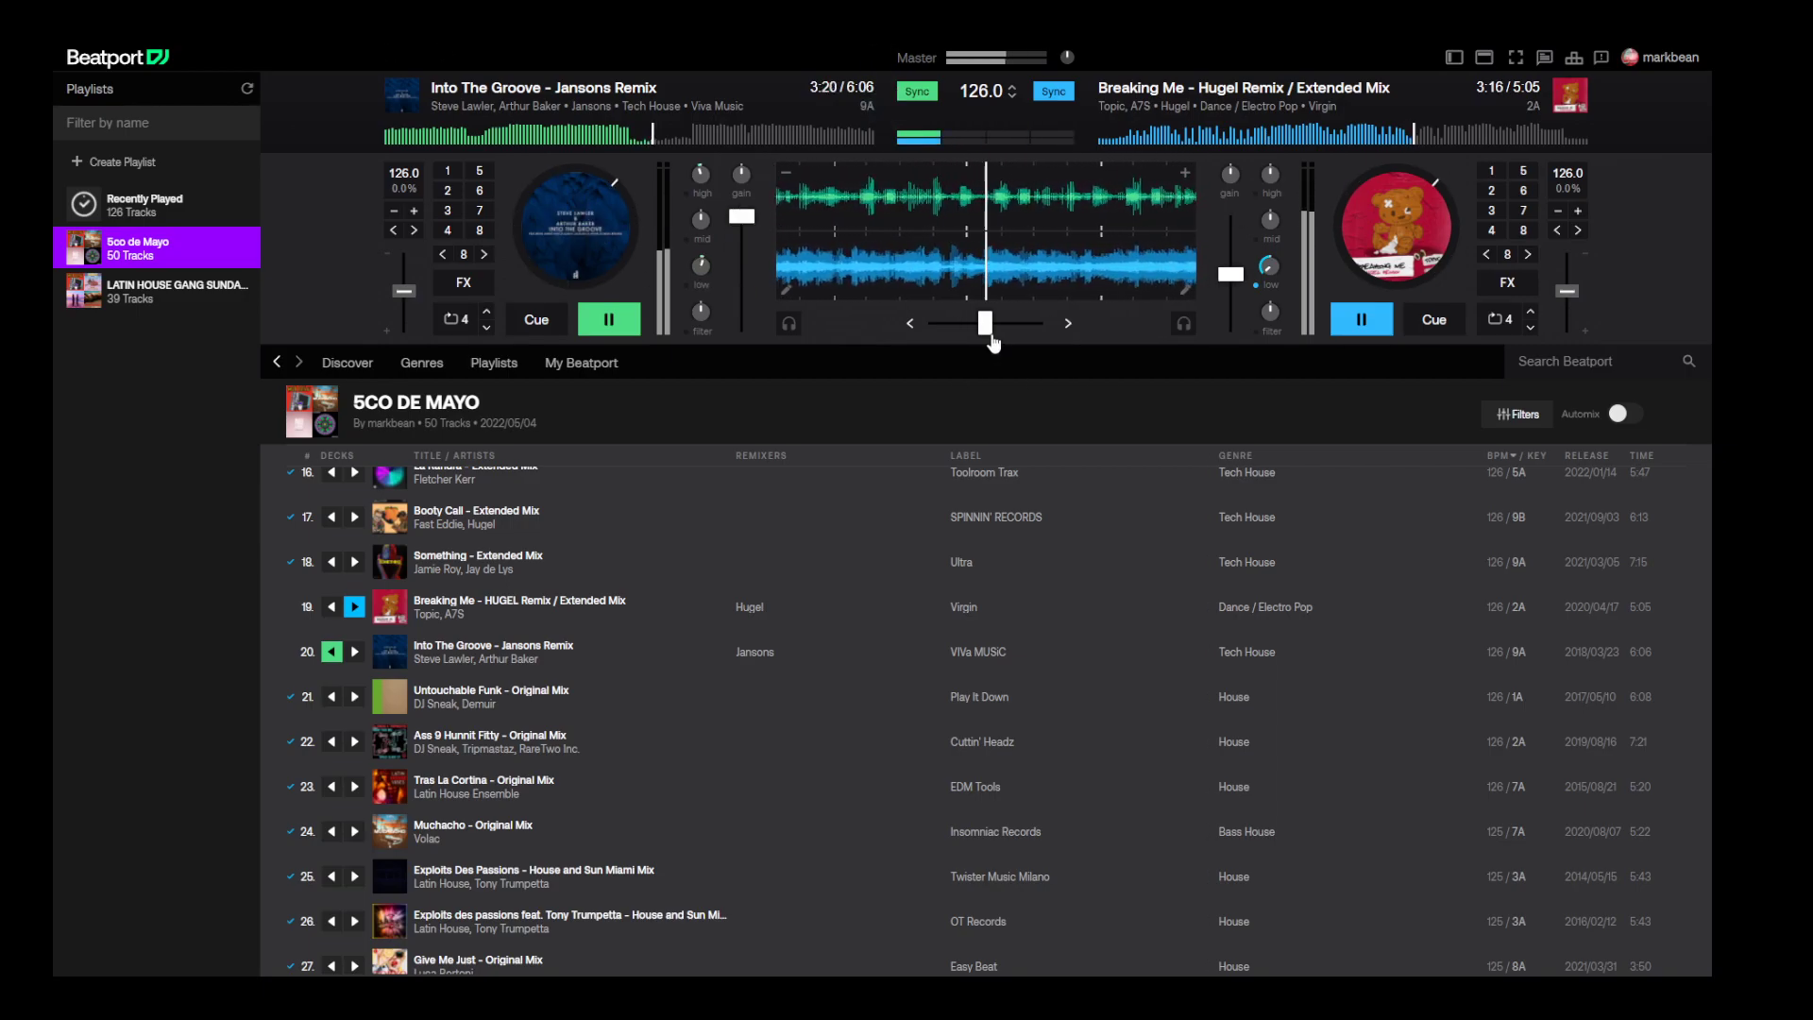
drag(985, 322, 942, 345)
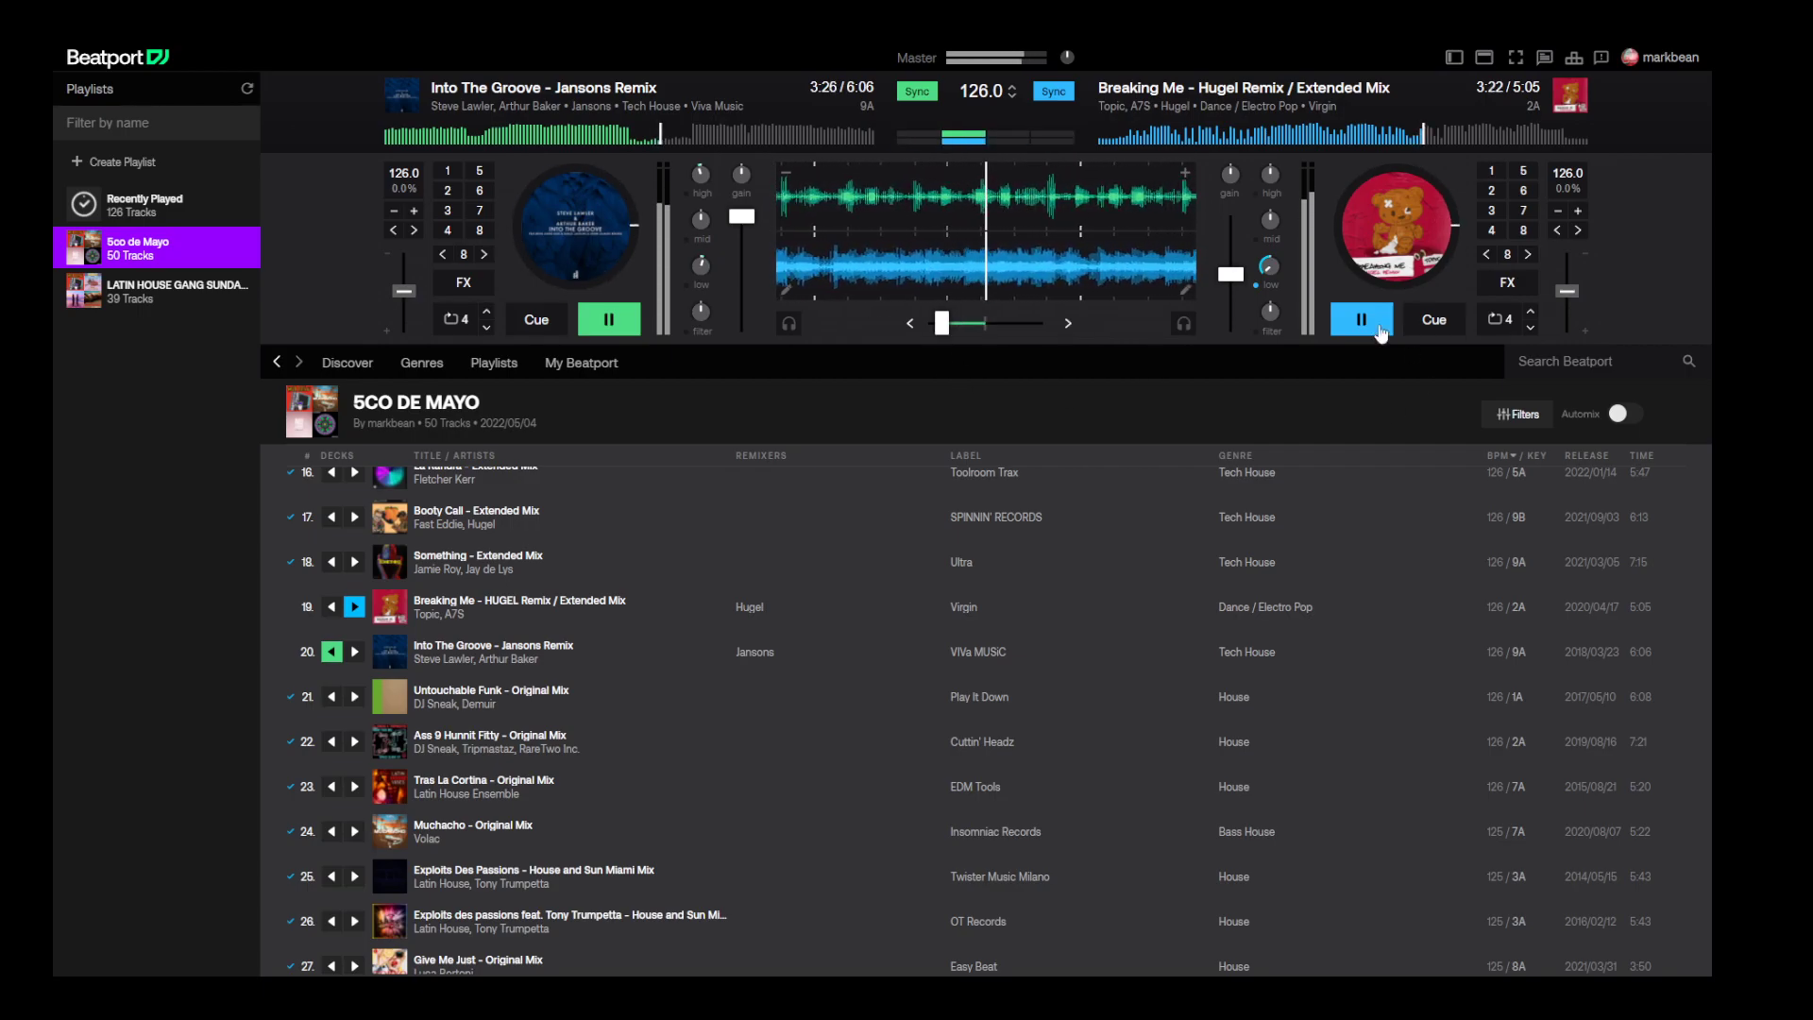
drag(1230, 274, 1196, 242)
click(1258, 286)
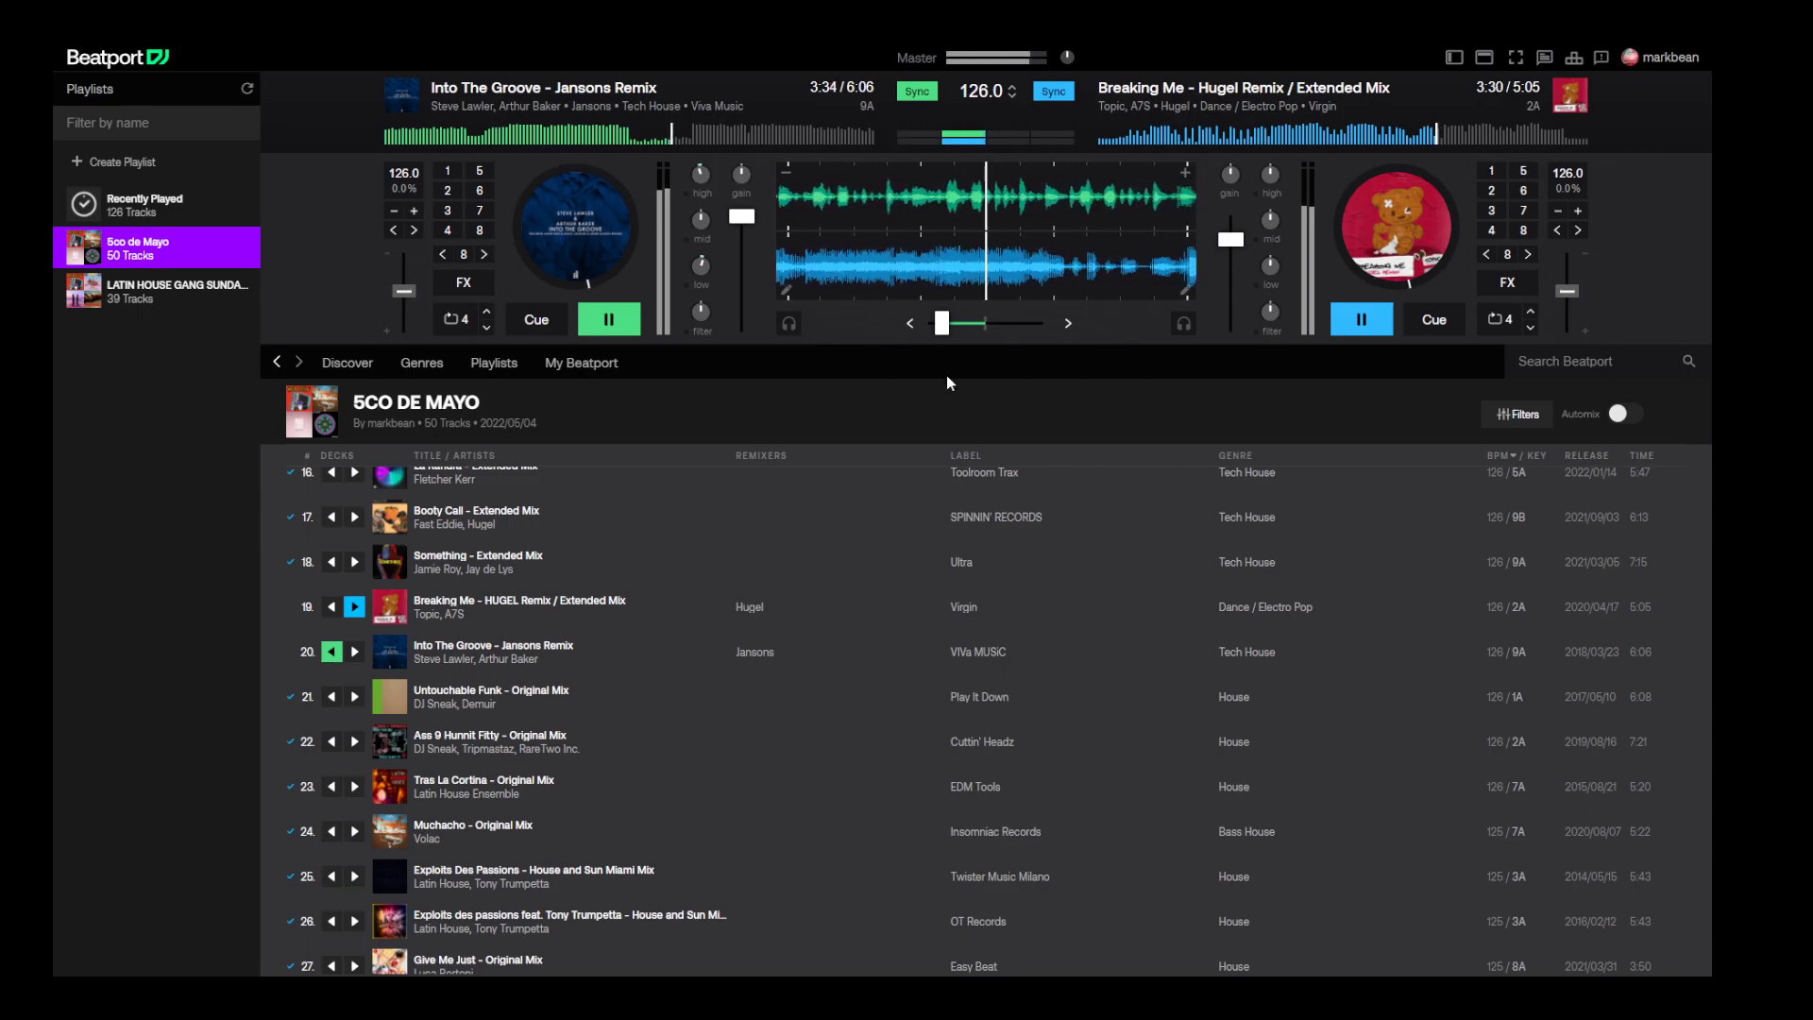
drag(942, 326, 933, 326)
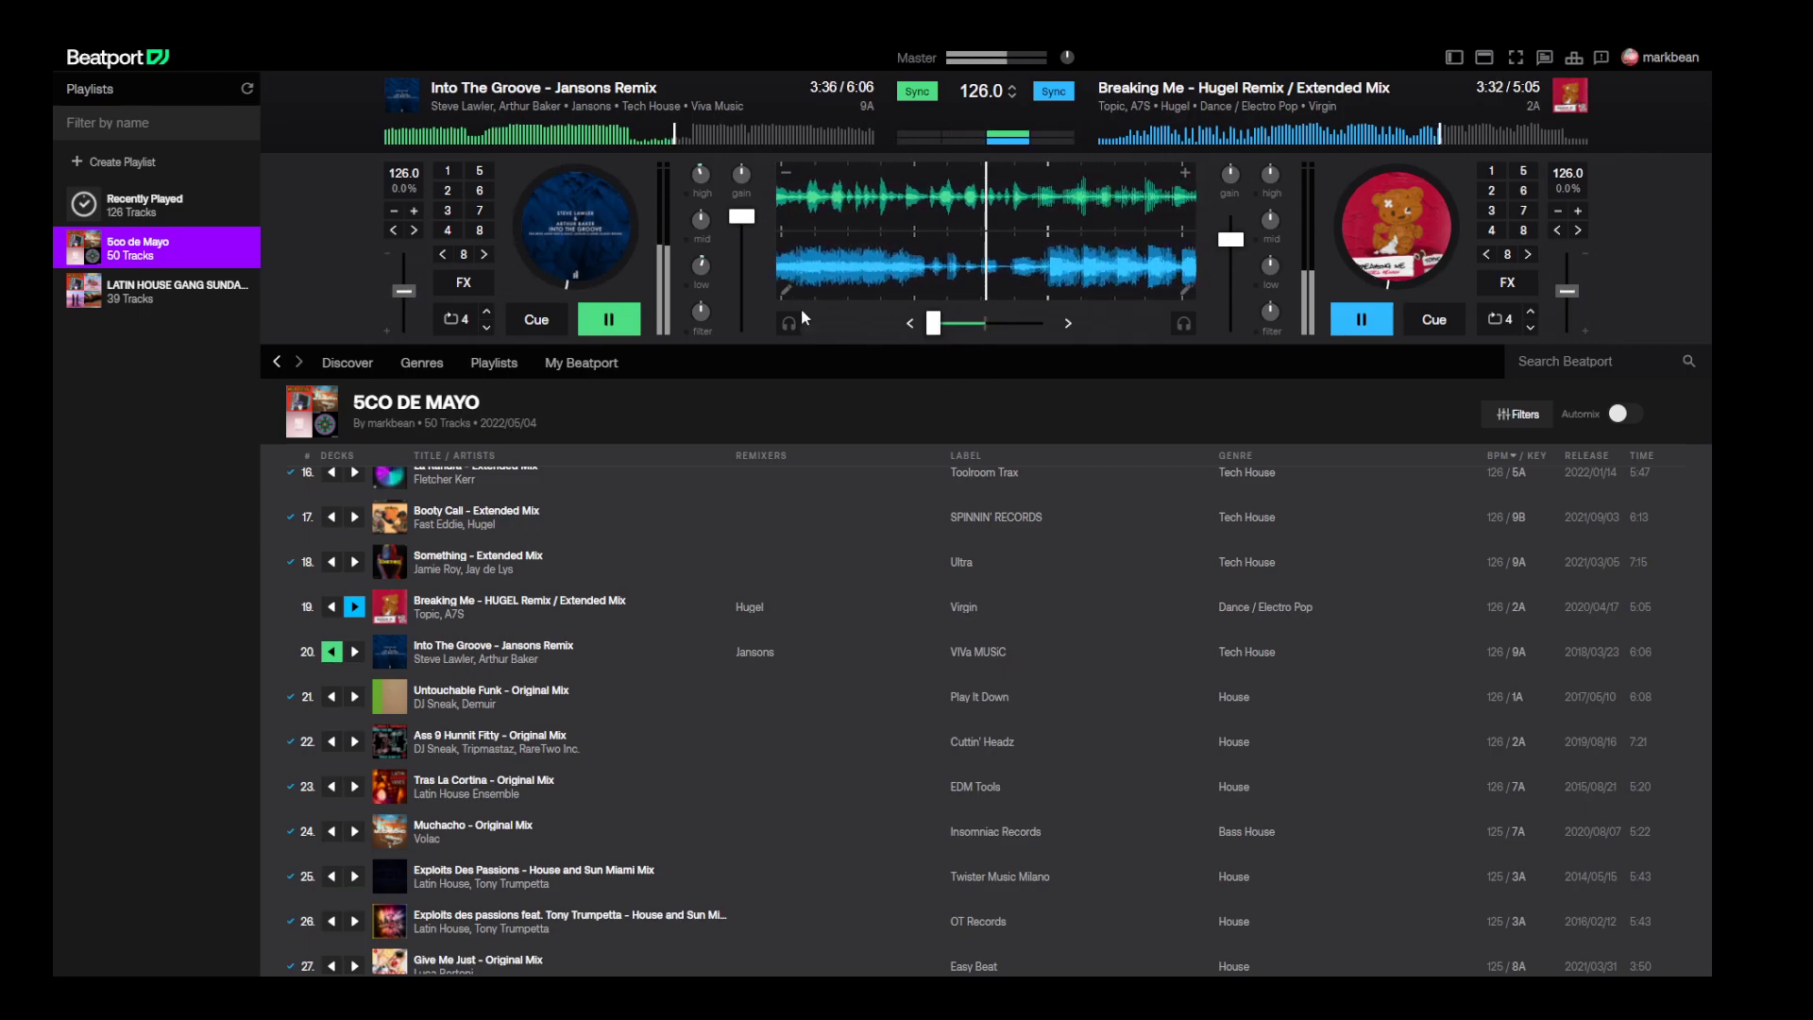
click(1361, 319)
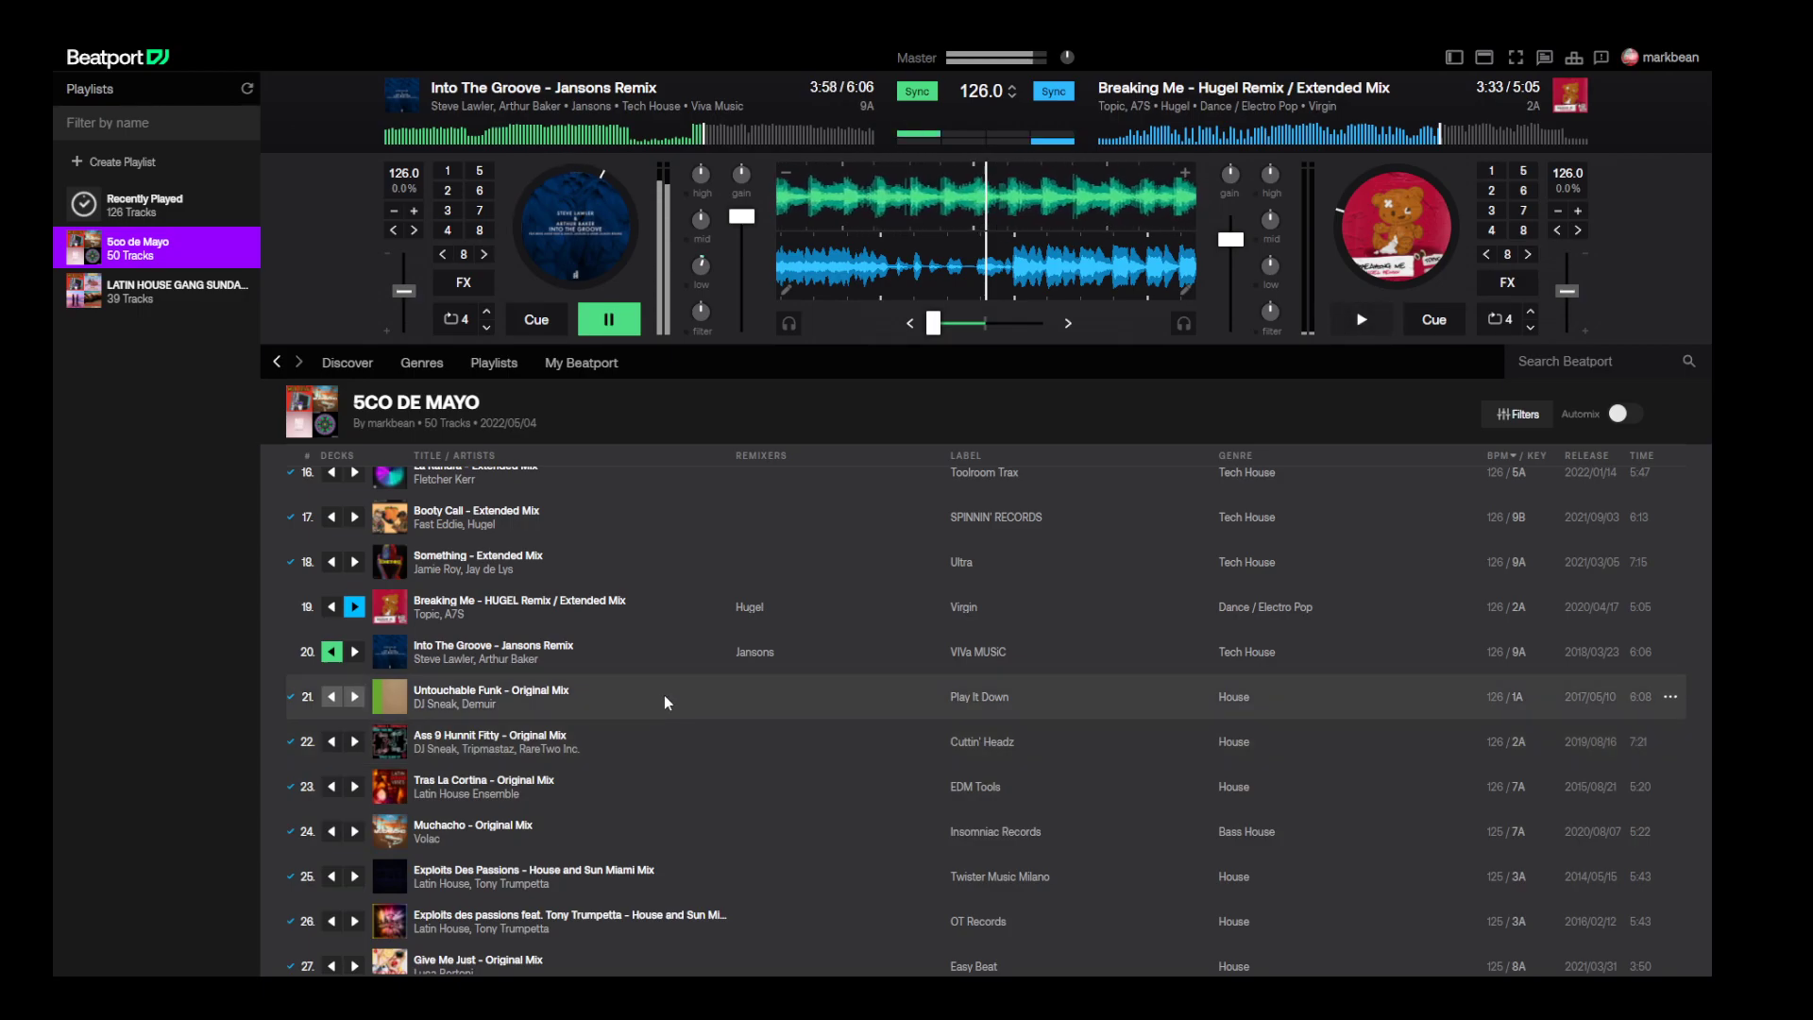
- Look through the 5co de Mayo playlist for a track to play next
scroll(656, 734, down, 2)
scroll(616, 870, down, 3)
scroll(623, 794, down, 8)
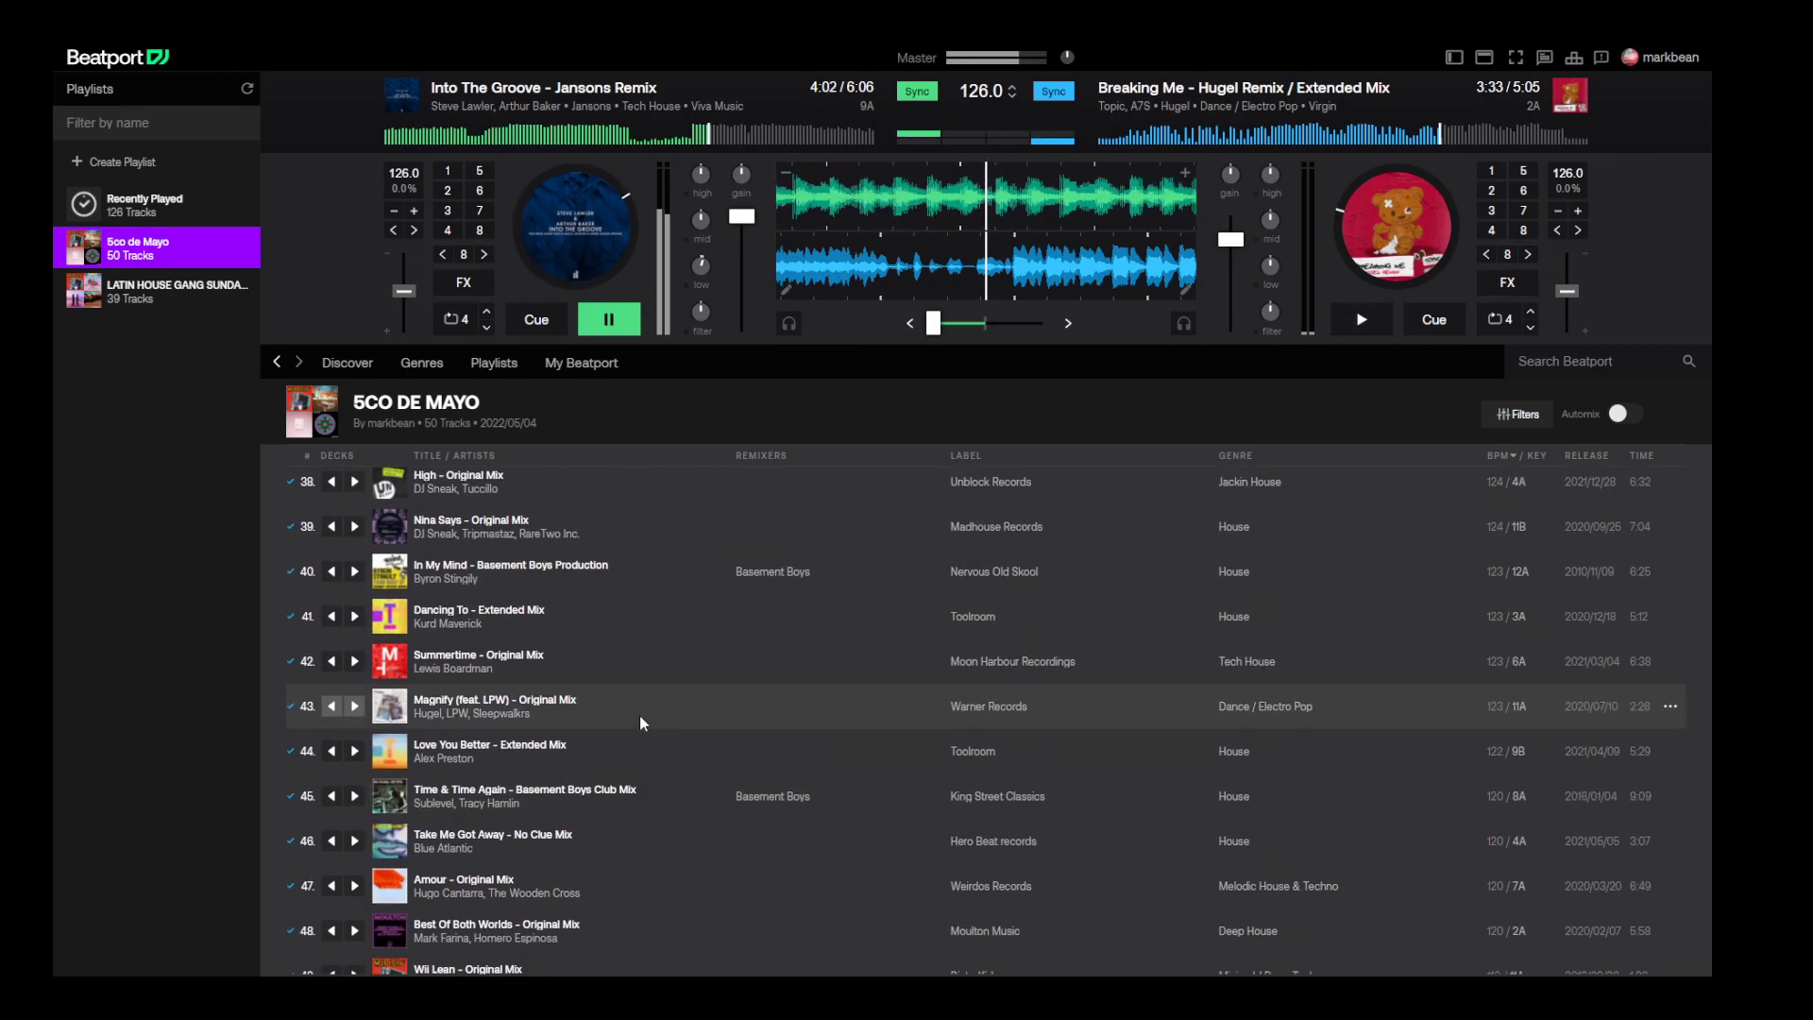
scroll(648, 669, up, 8)
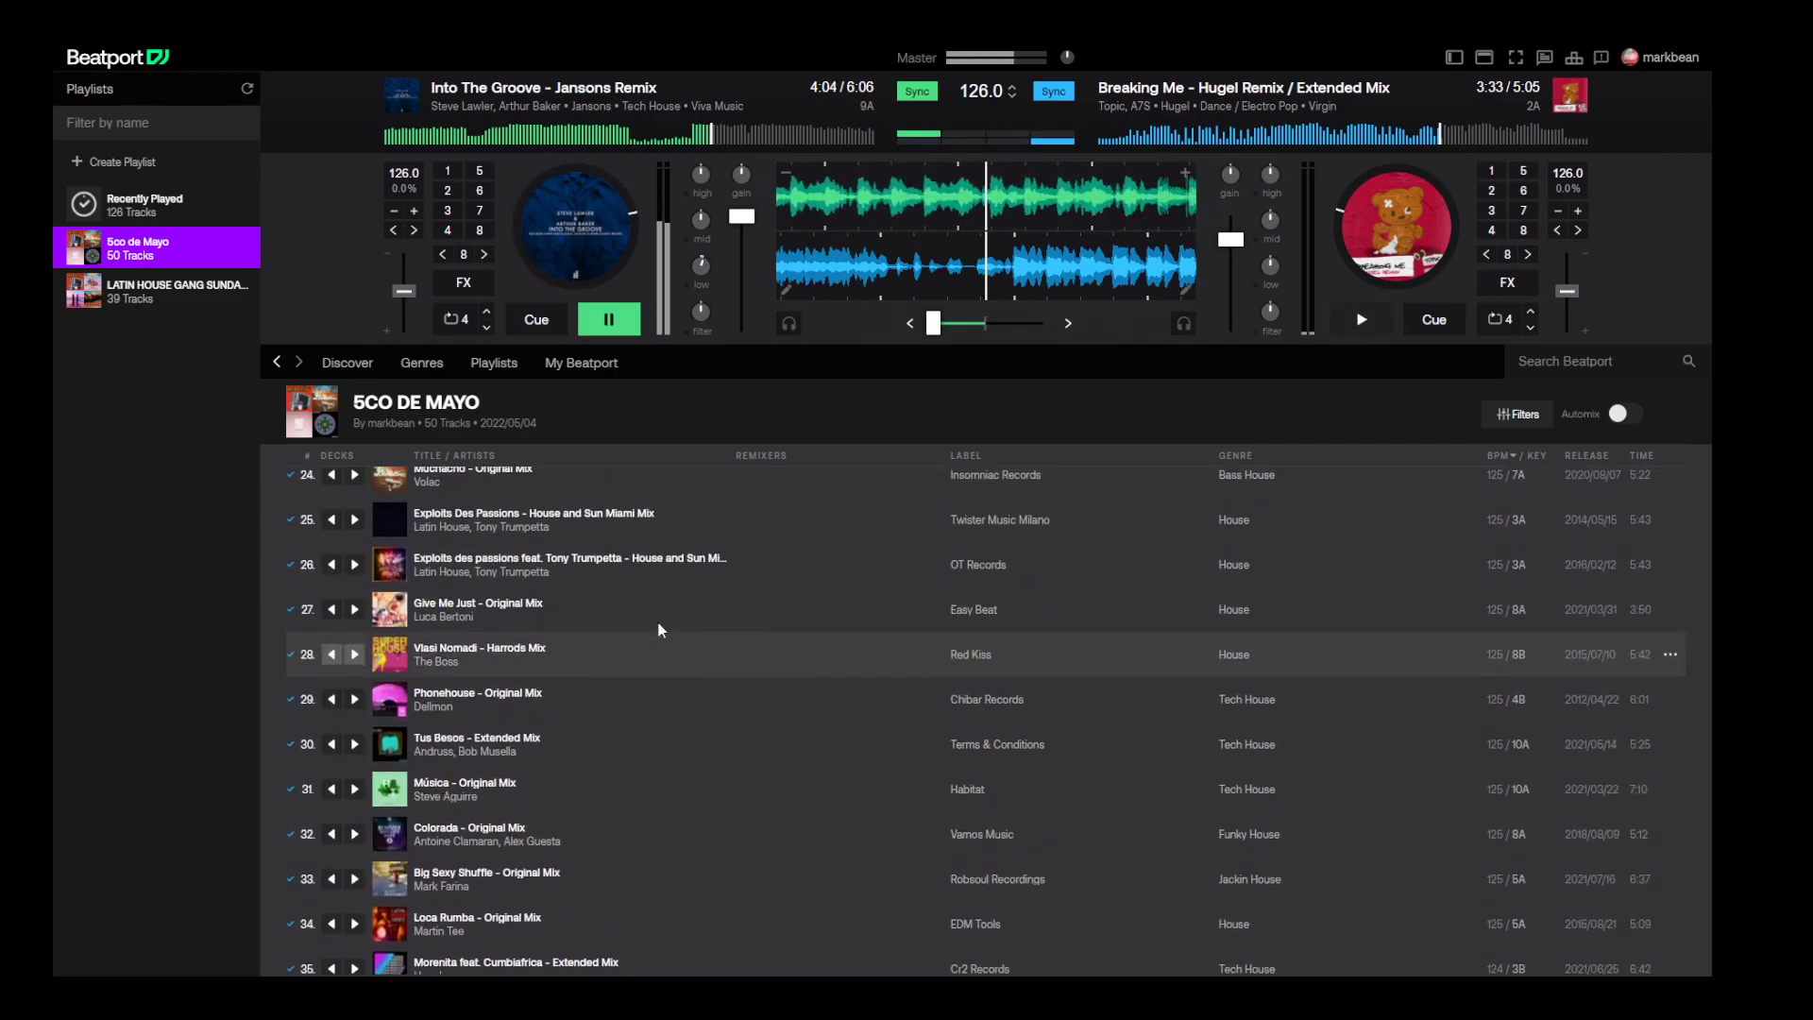
scroll(655, 691, up, 5)
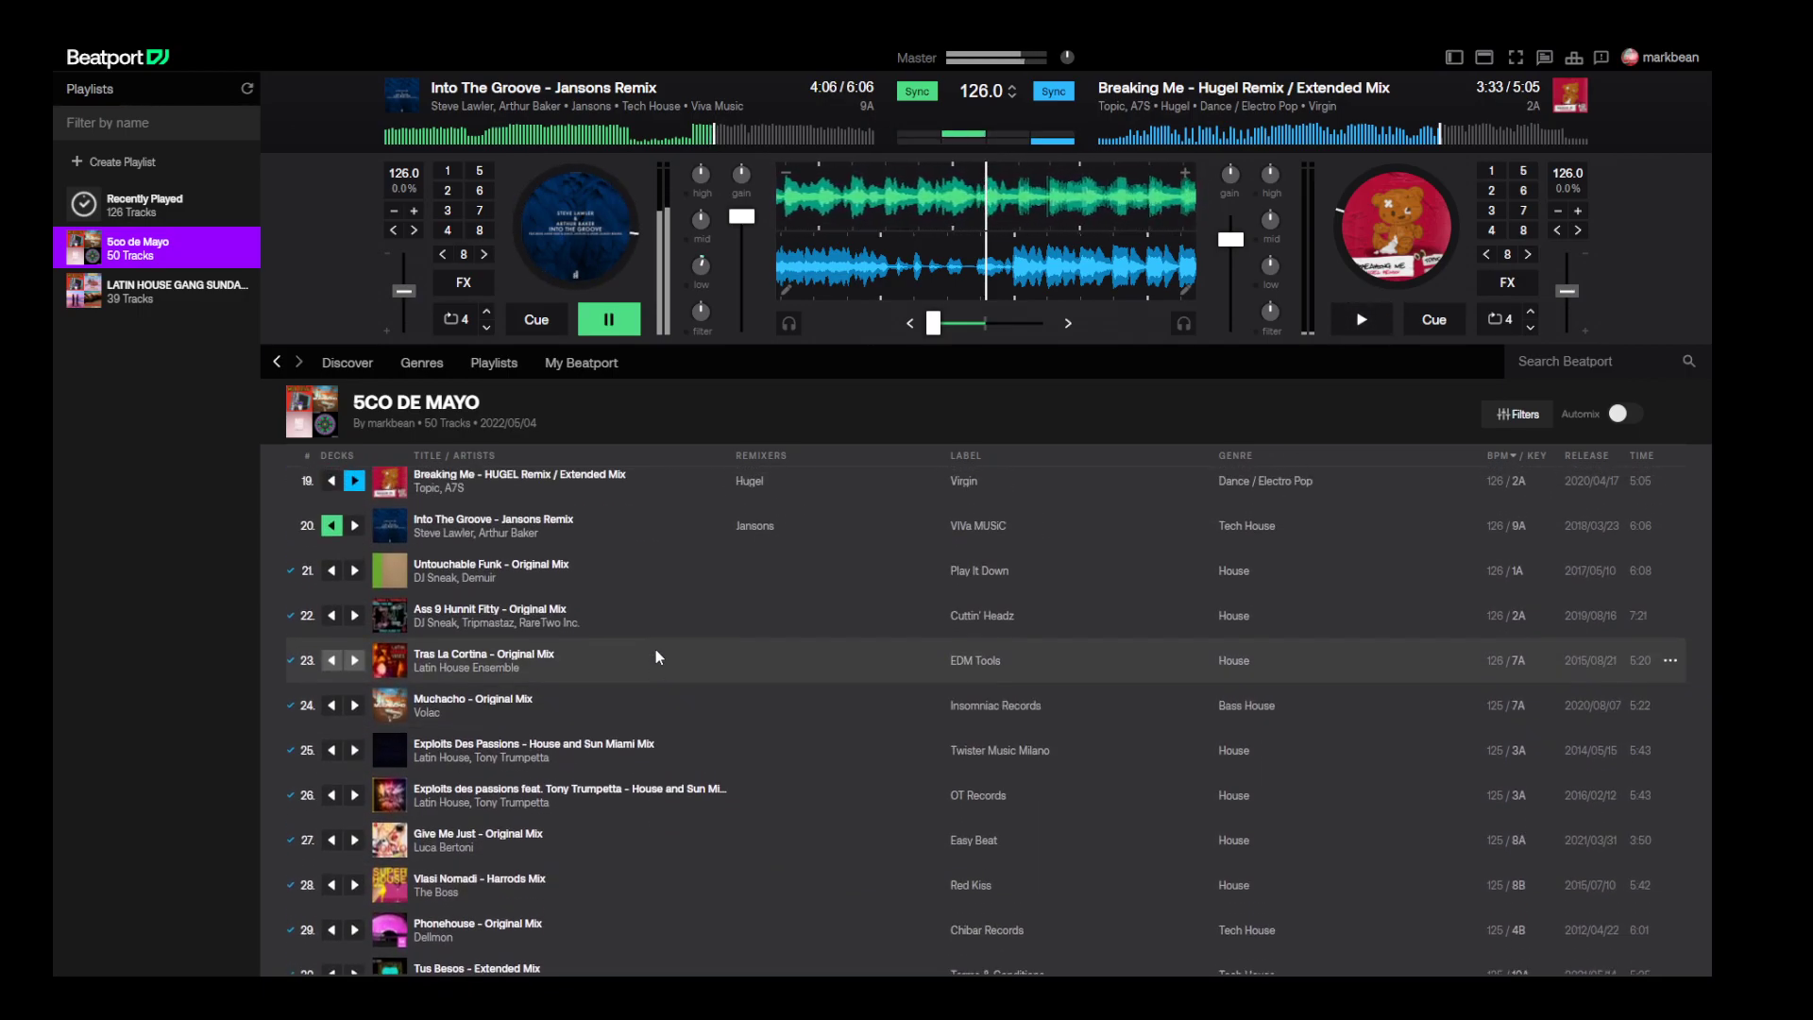
scroll(656, 640, up, 4)
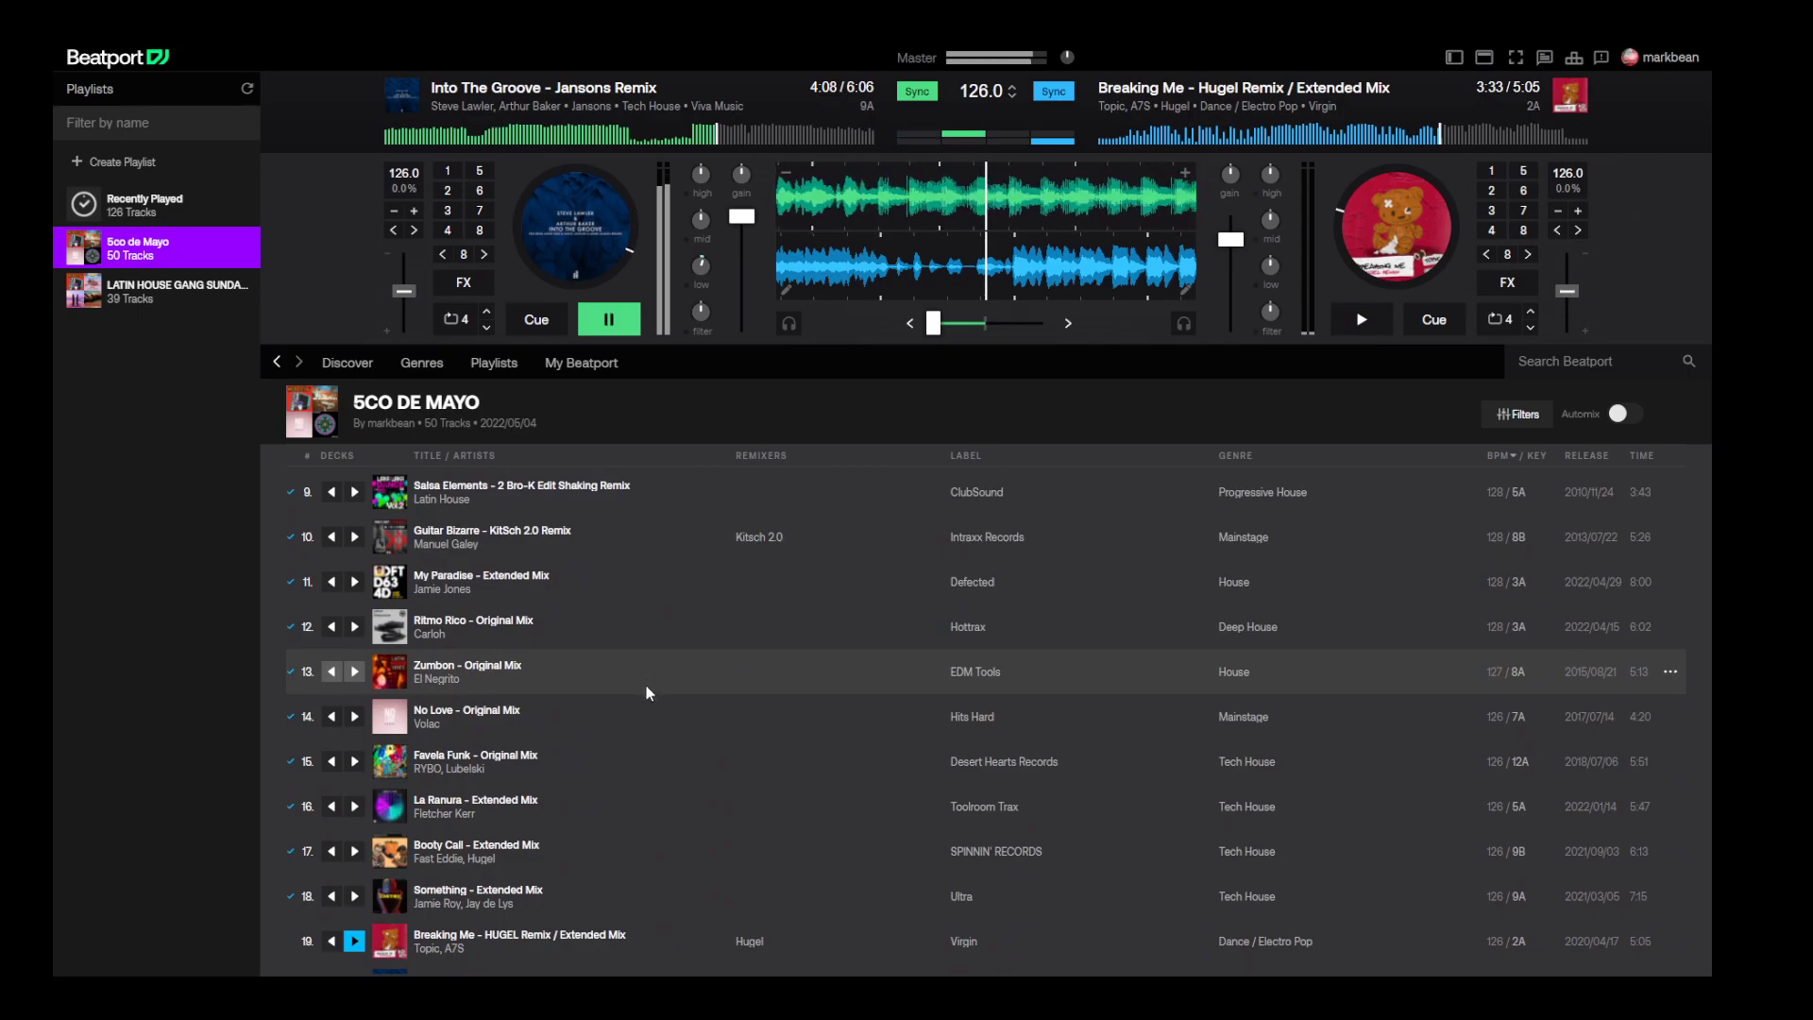
scroll(761, 859, up, 5)
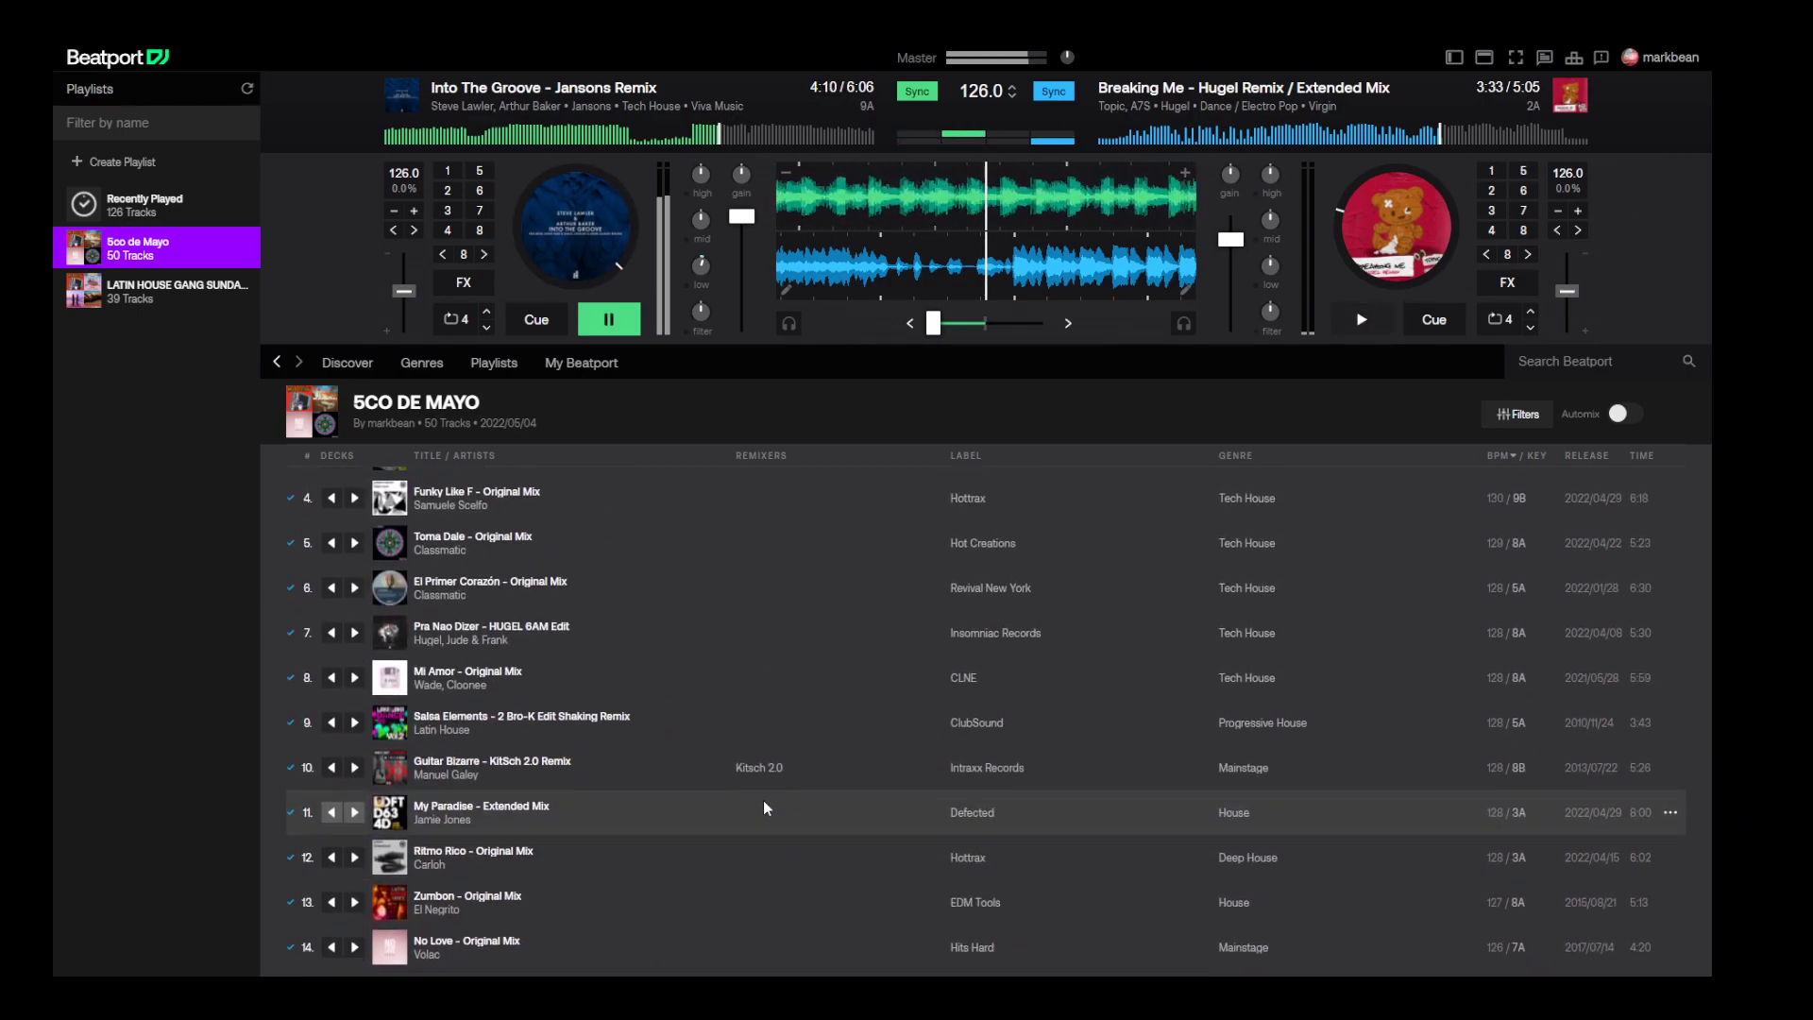
- Load "ØUT ØF THE WØRLD - Original Mix" from the LATIN HOUSE GANG SUNDAY playlist onto the right deck
click(151, 291)
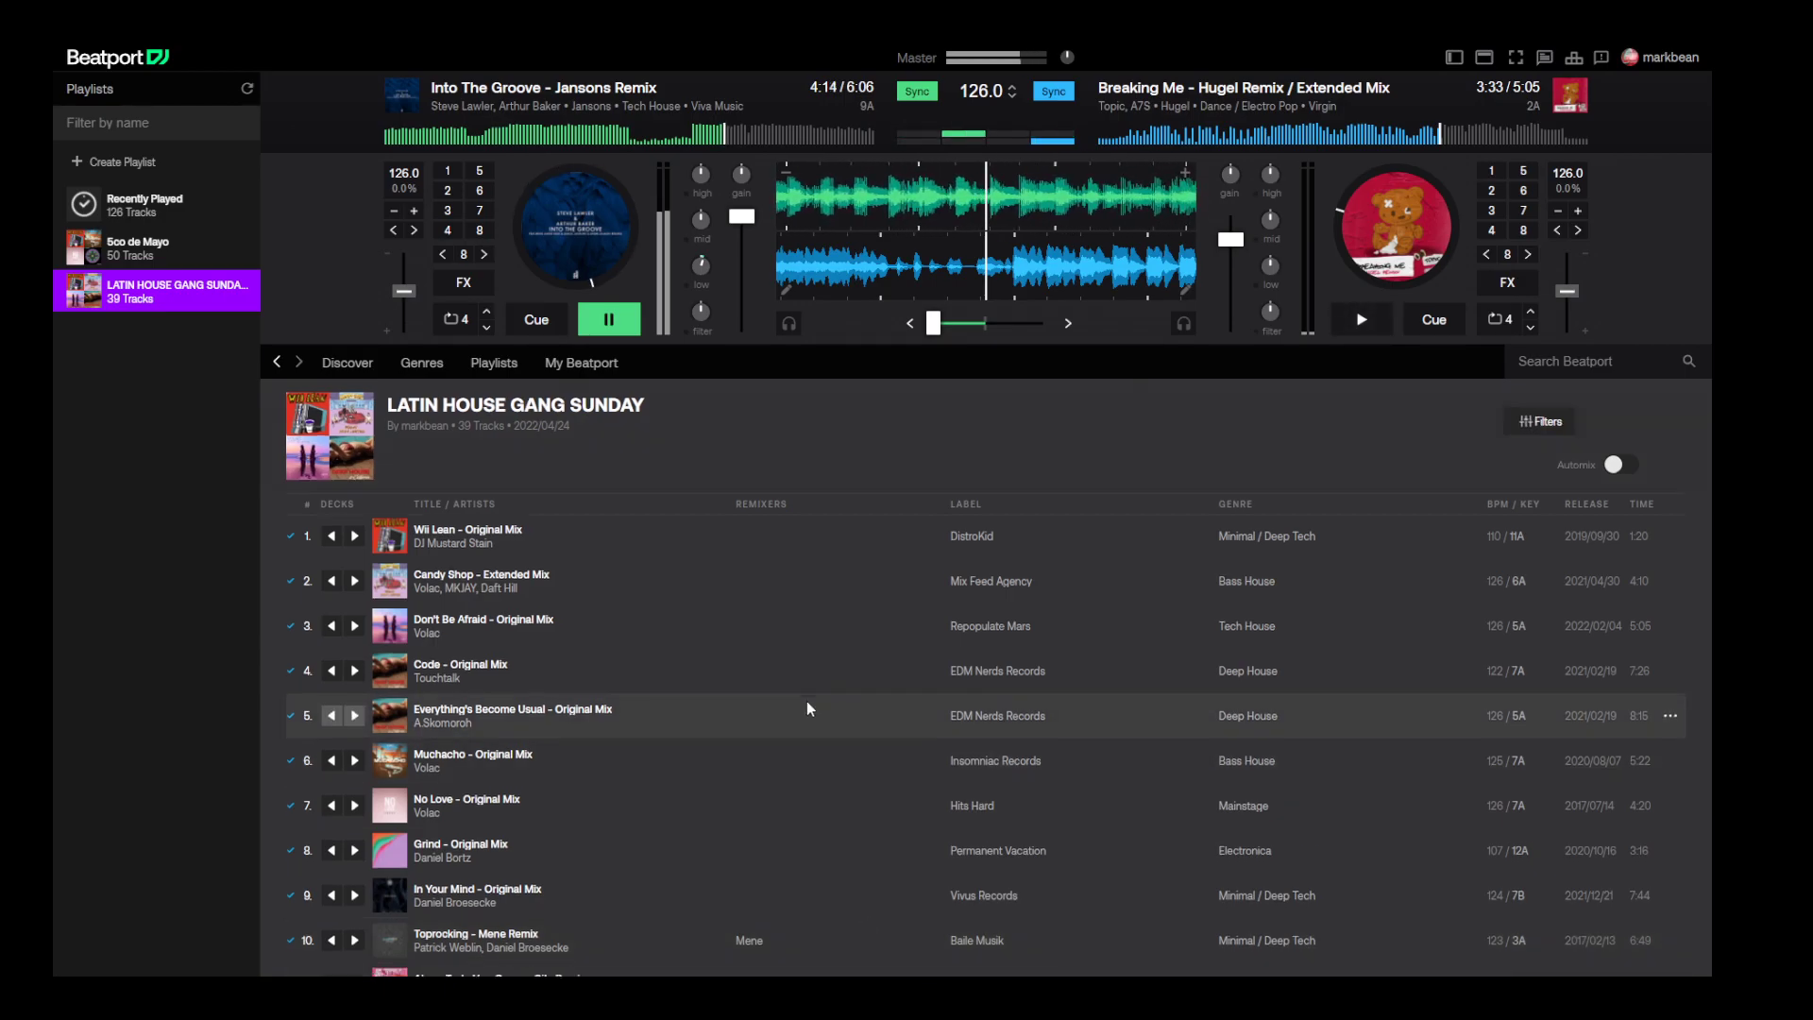
scroll(811, 699, down, 8)
scroll(820, 670, down, 4)
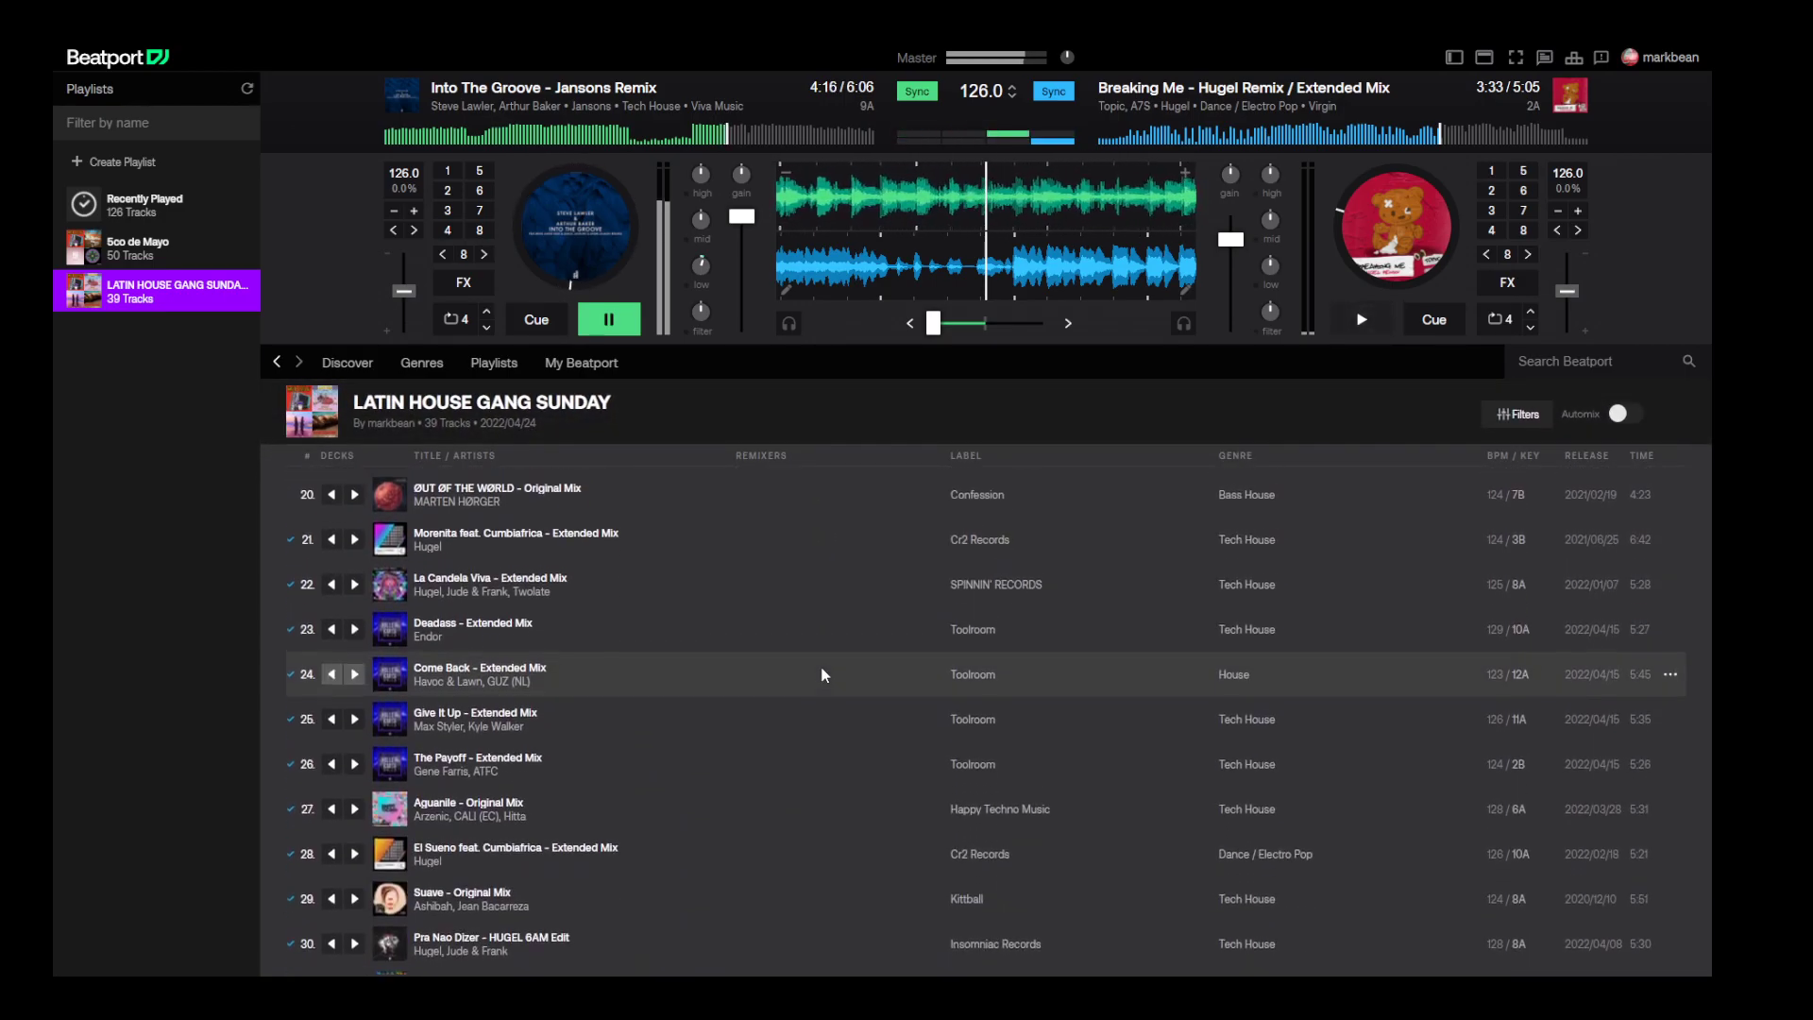
scroll(813, 680, up, 1)
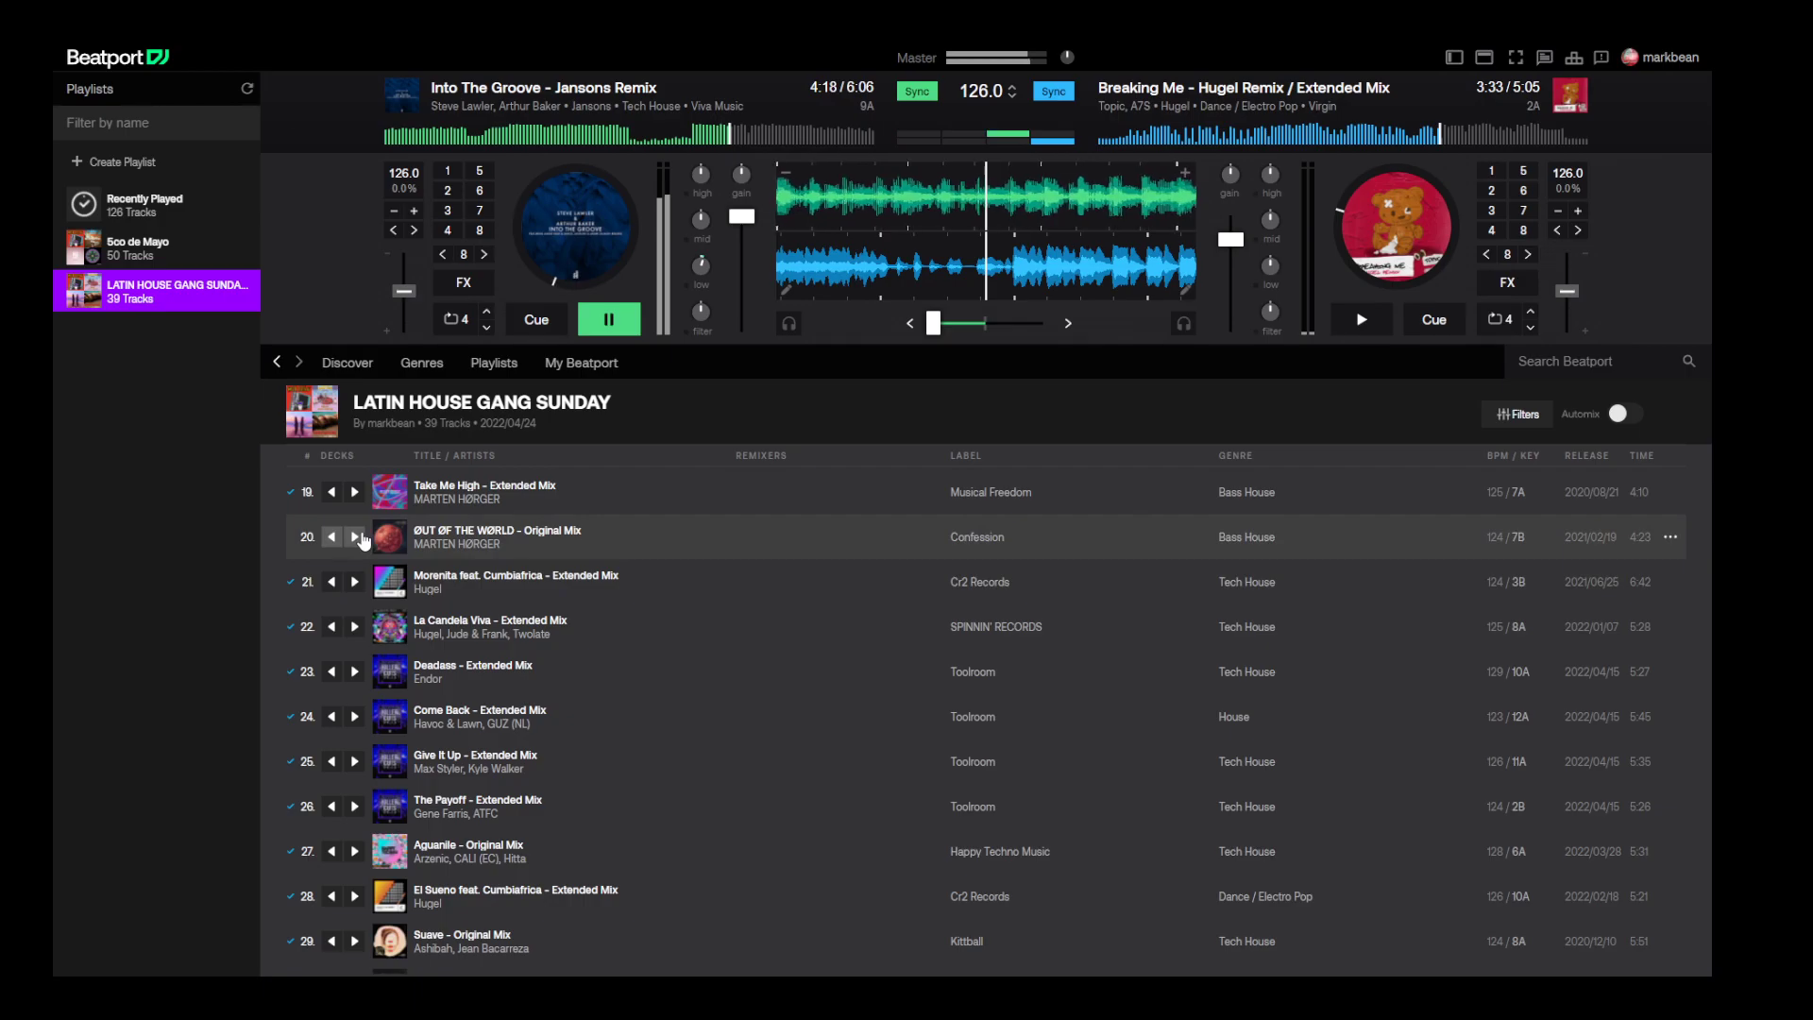
click(355, 536)
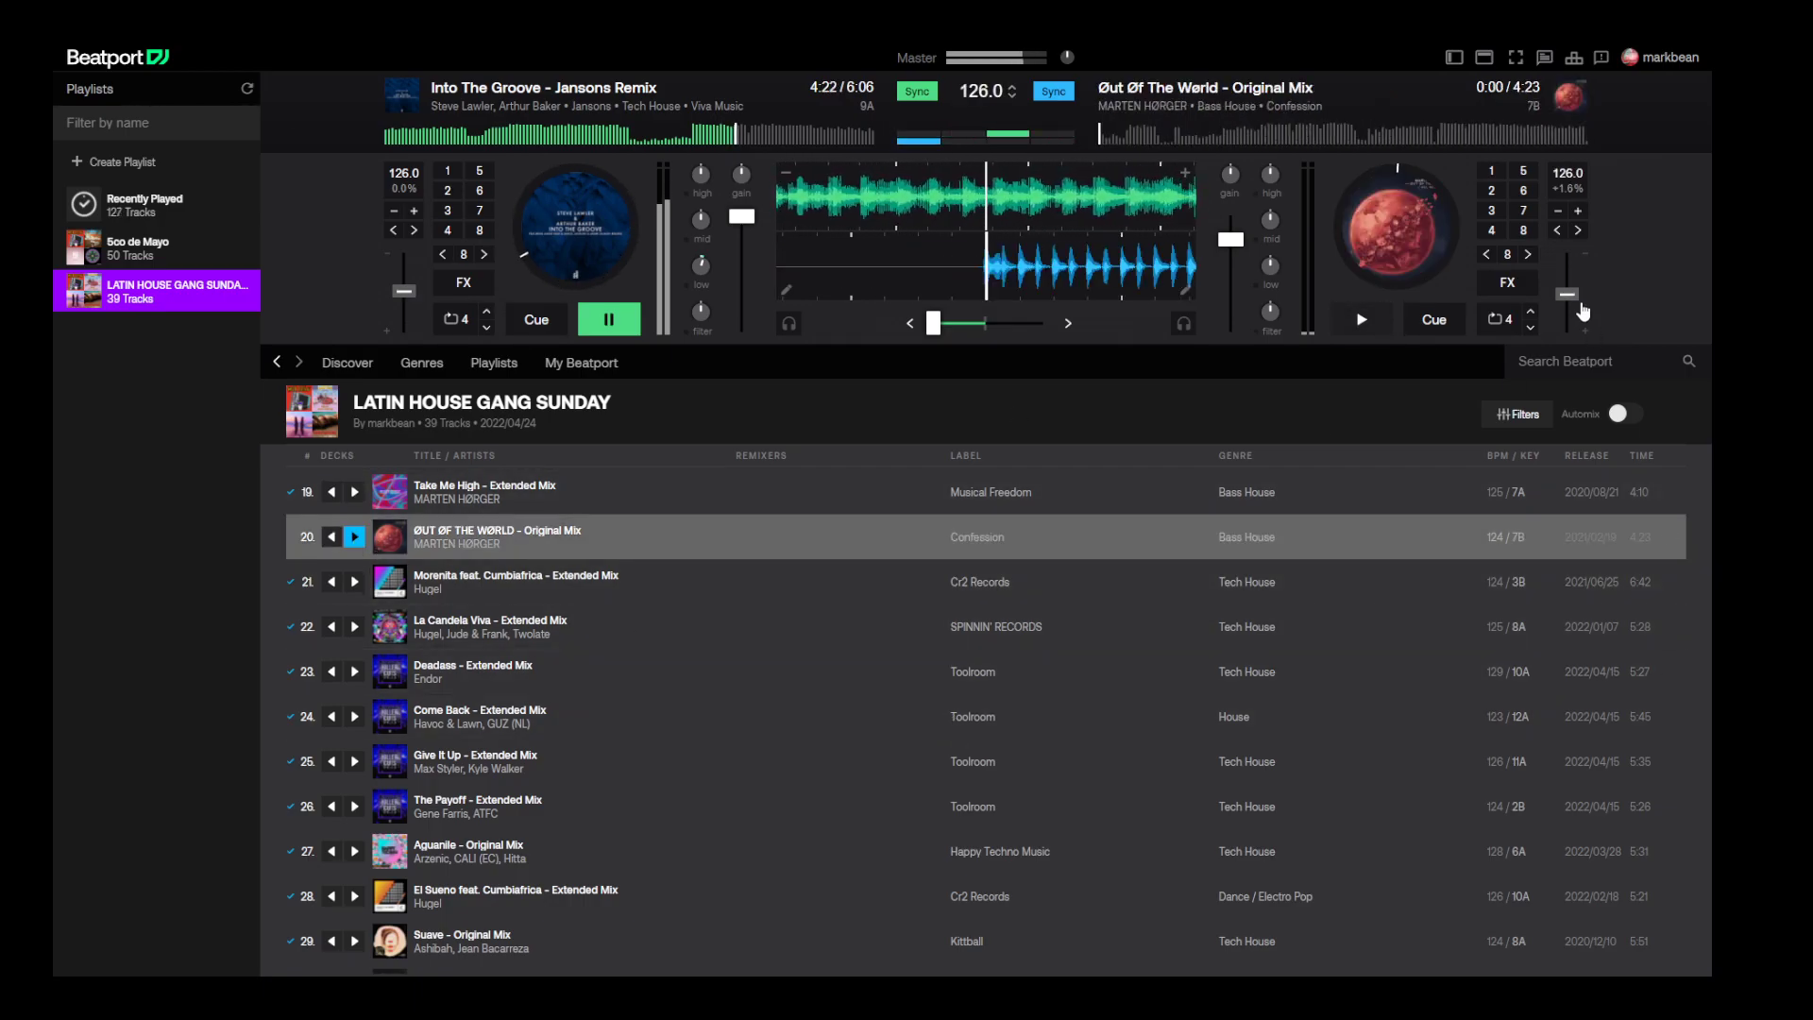
- Set the synced tempo of both decks to 124.1 BPM and recheck sync on the right deck
click(1578, 211)
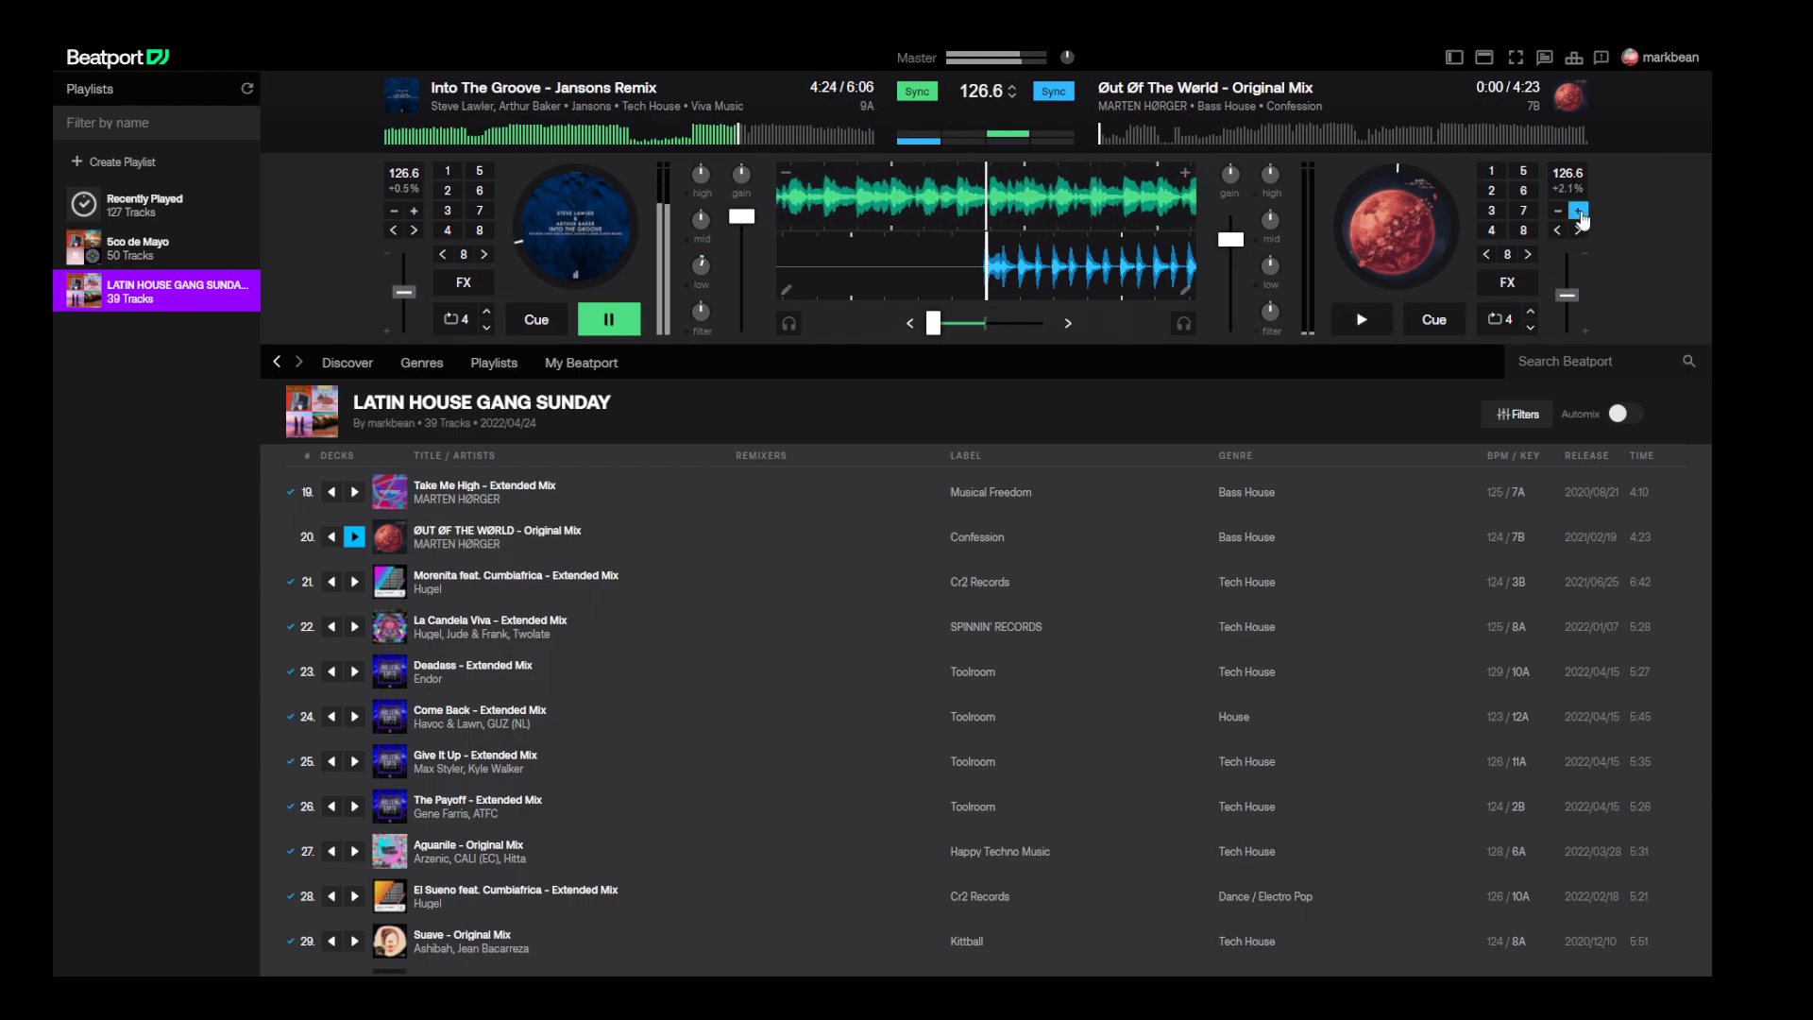
click(1578, 211)
click(1559, 210)
click(1559, 210)
click(1559, 211)
click(1558, 211)
click(1558, 210)
click(1559, 210)
click(1558, 211)
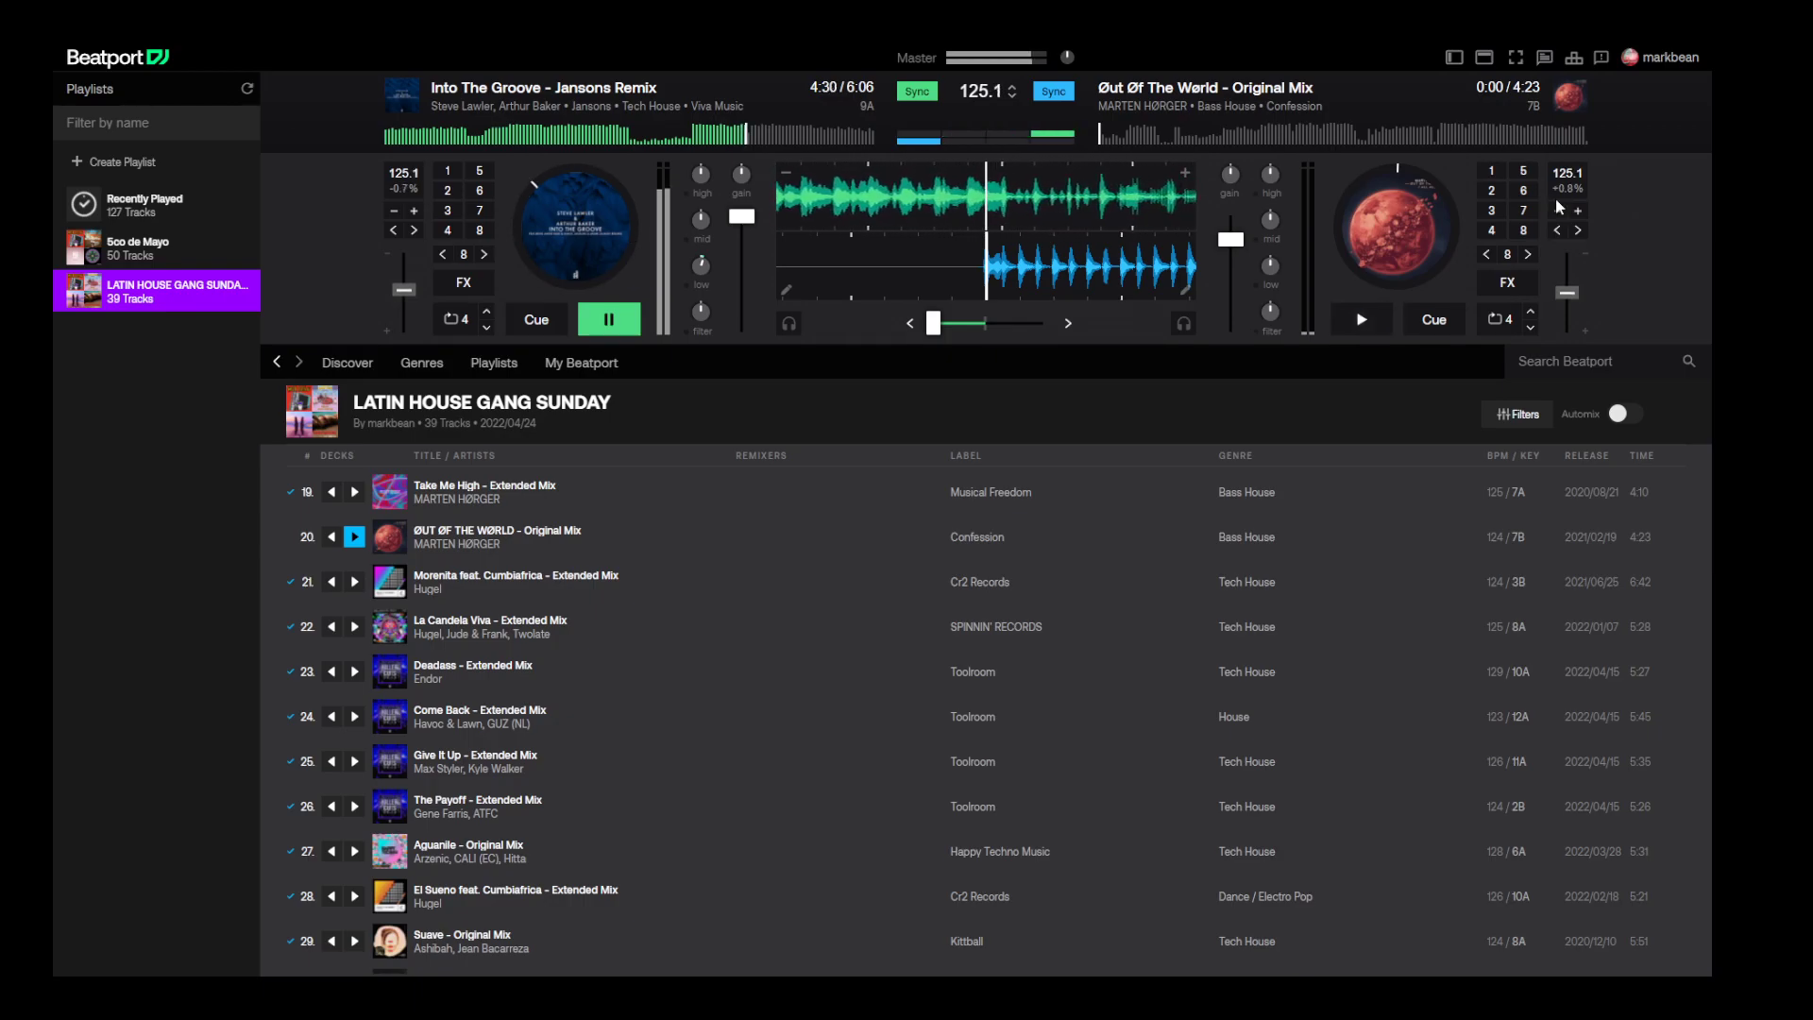
click(1559, 211)
click(1559, 210)
click(1559, 211)
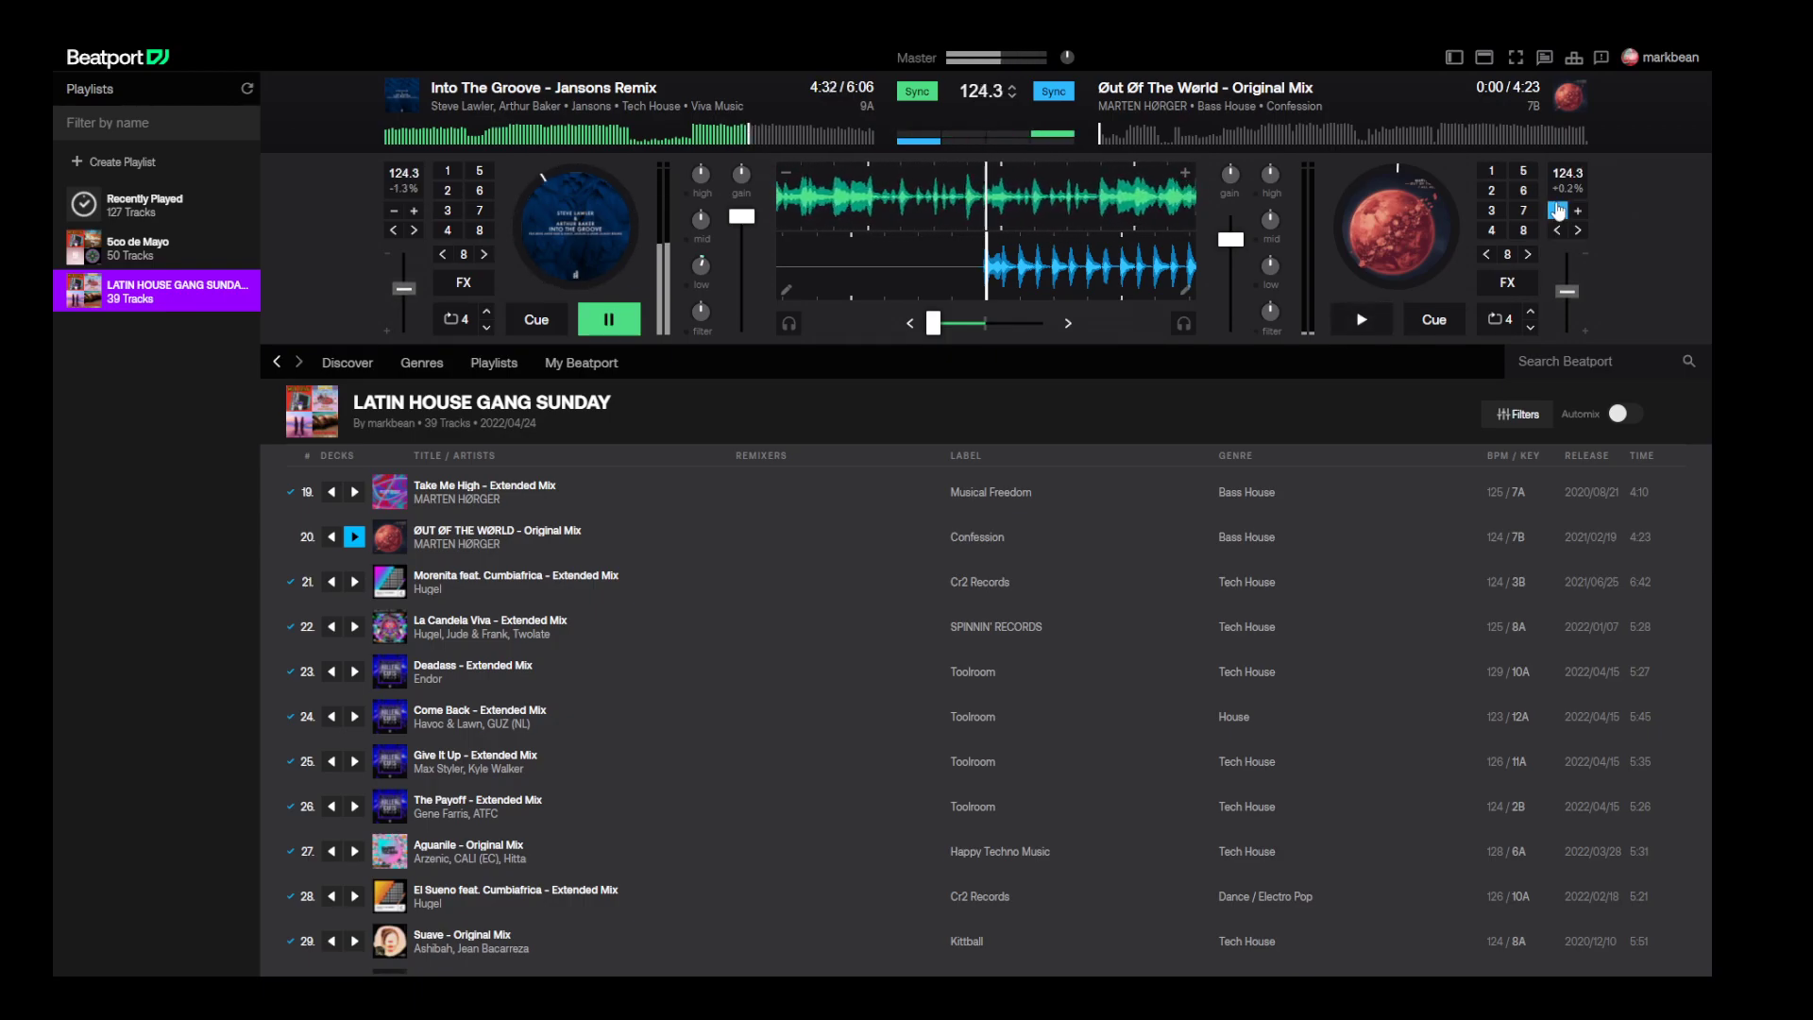
click(1558, 211)
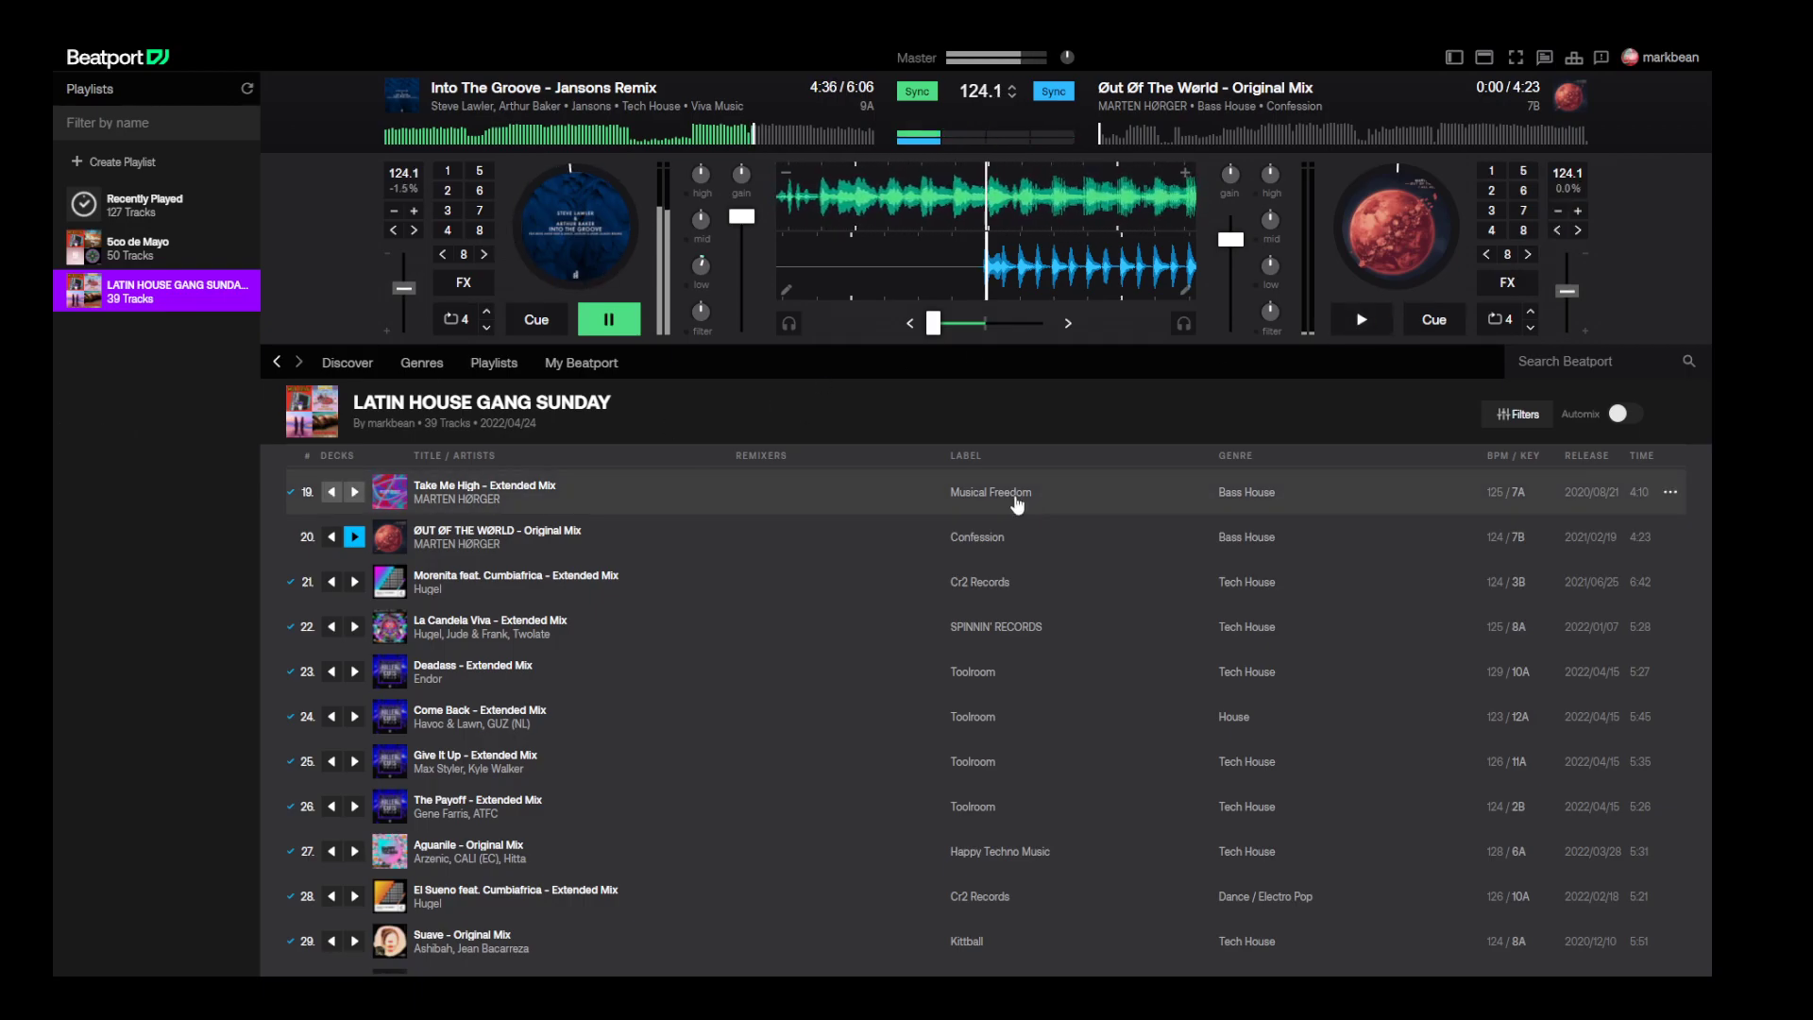
click(1053, 90)
click(1053, 91)
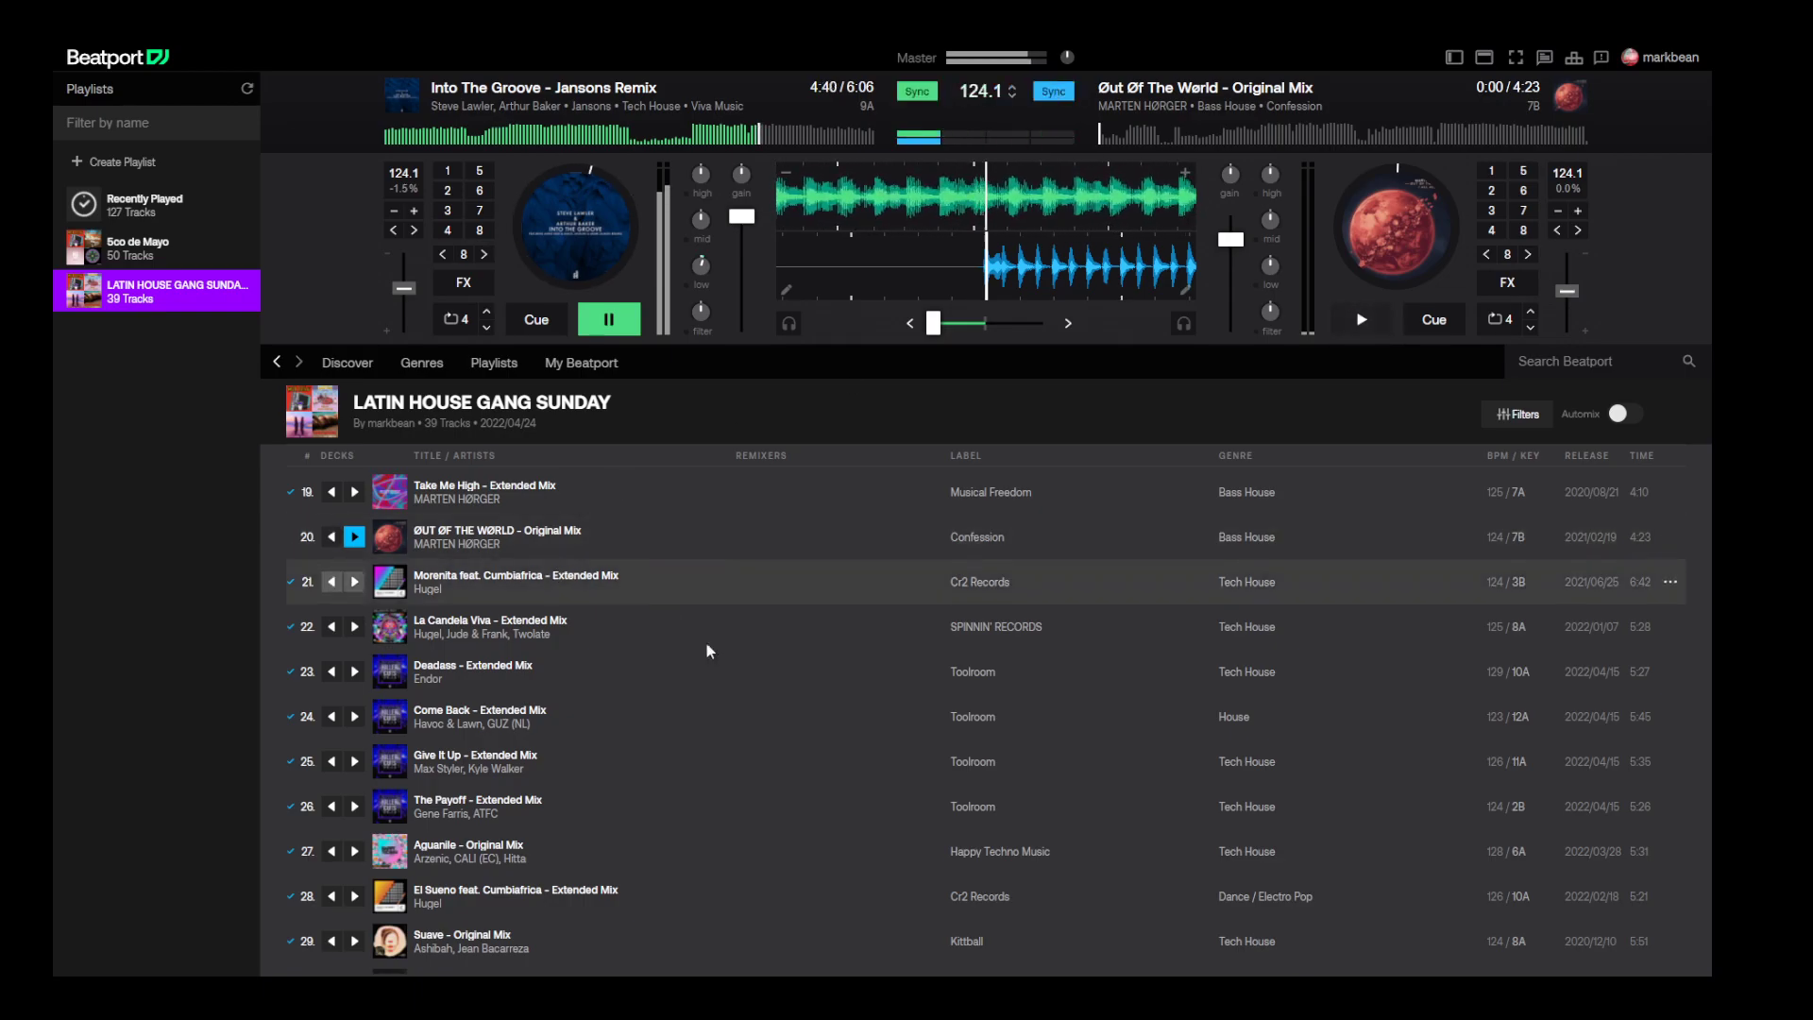
- Start "ØUT ØF THE WØRLD - Original Mix" on the right deck, raise its volume, and centre the crossfader
click(1361, 319)
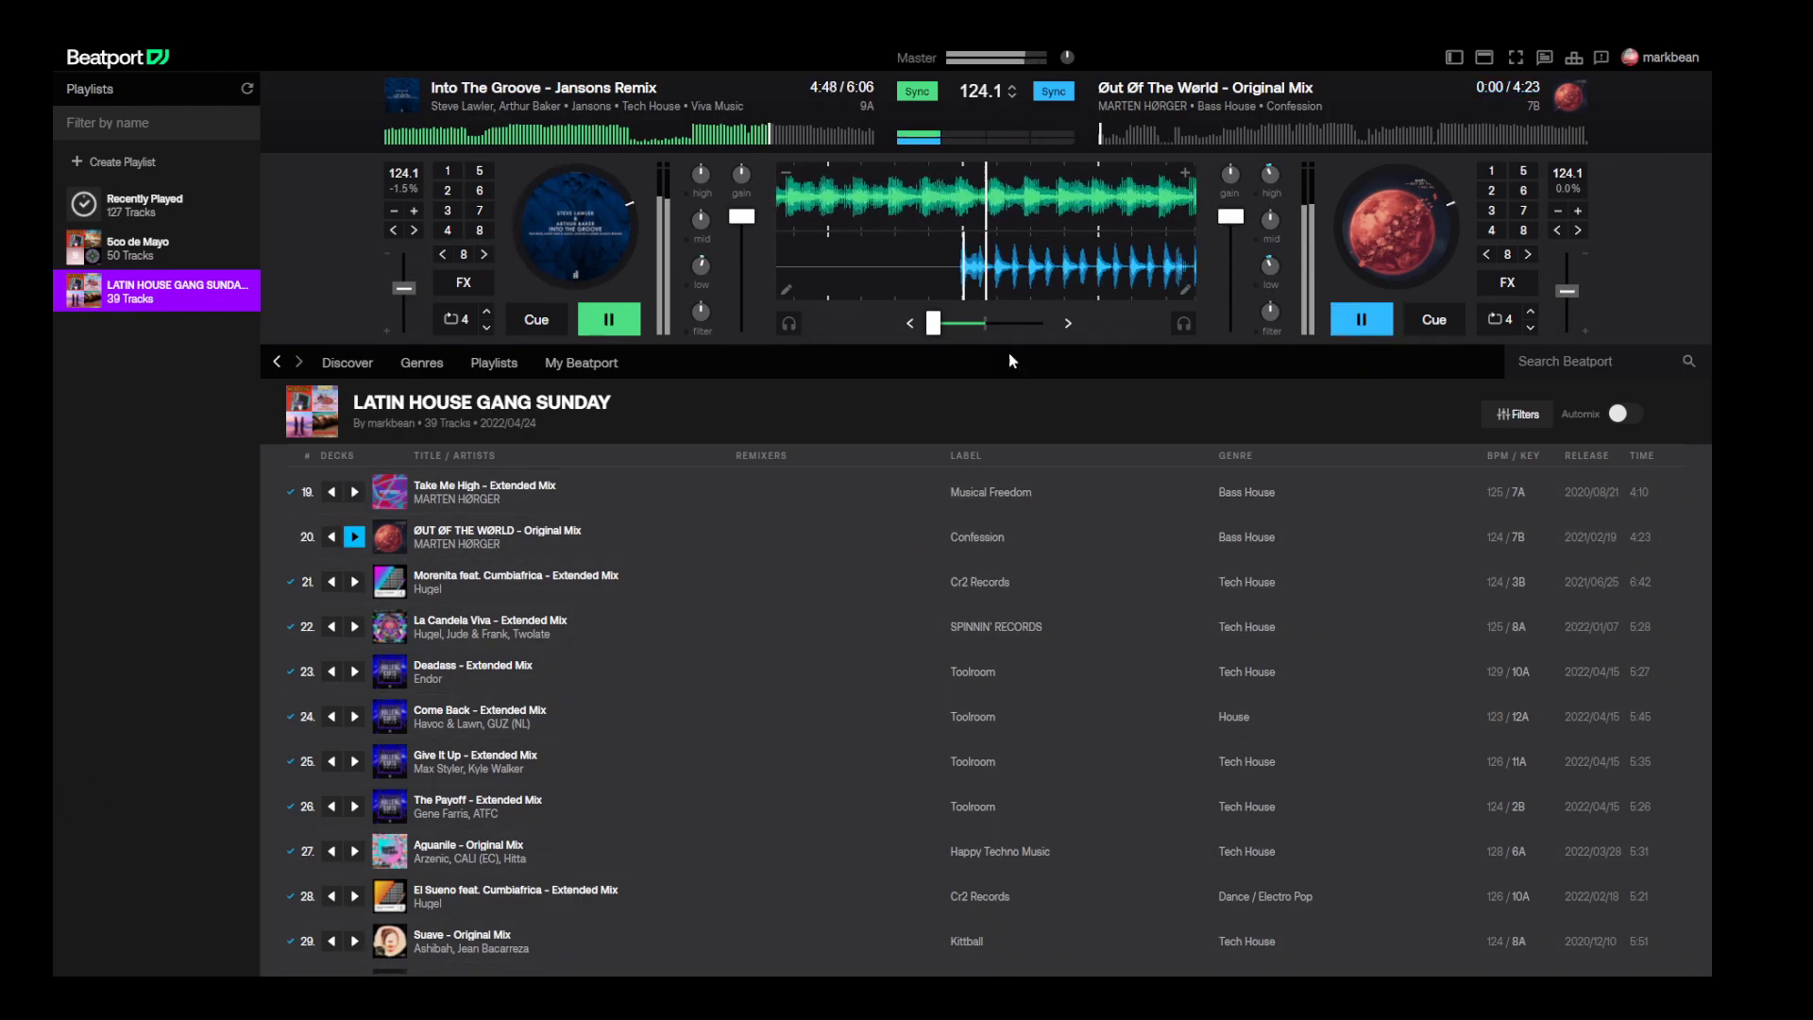
drag(945, 327, 998, 327)
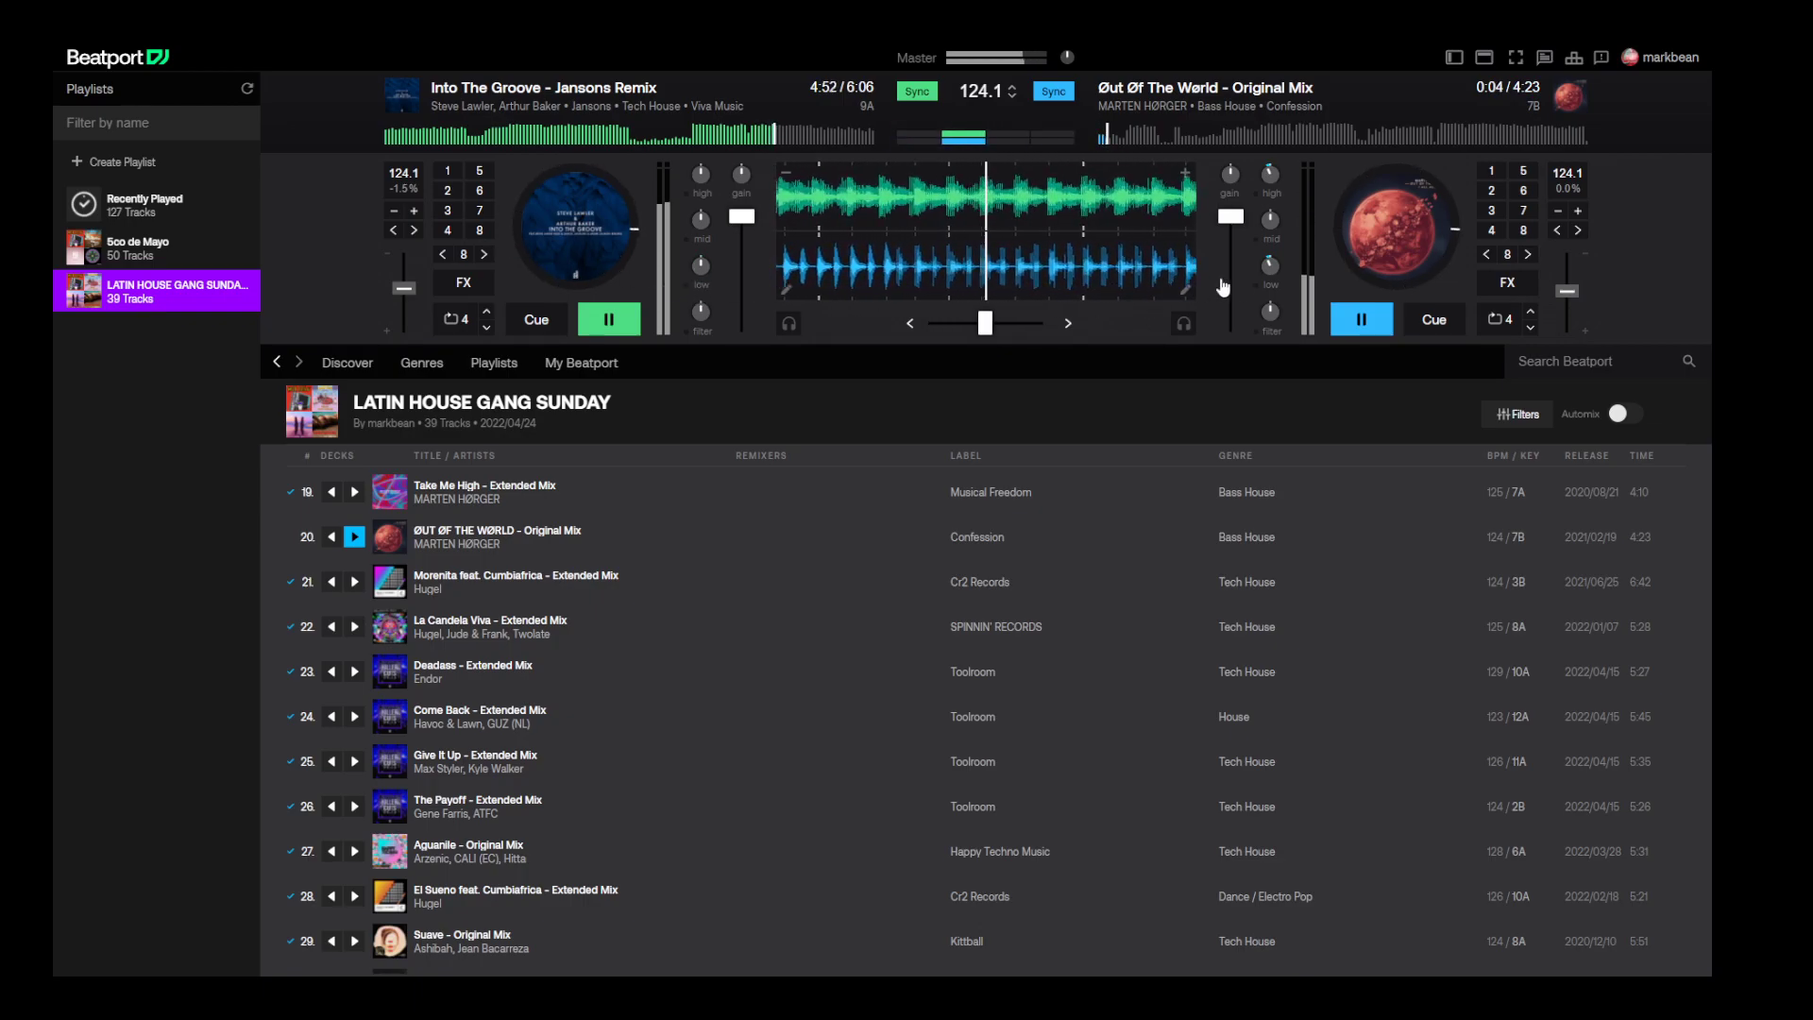
click(1225, 137)
click(1115, 137)
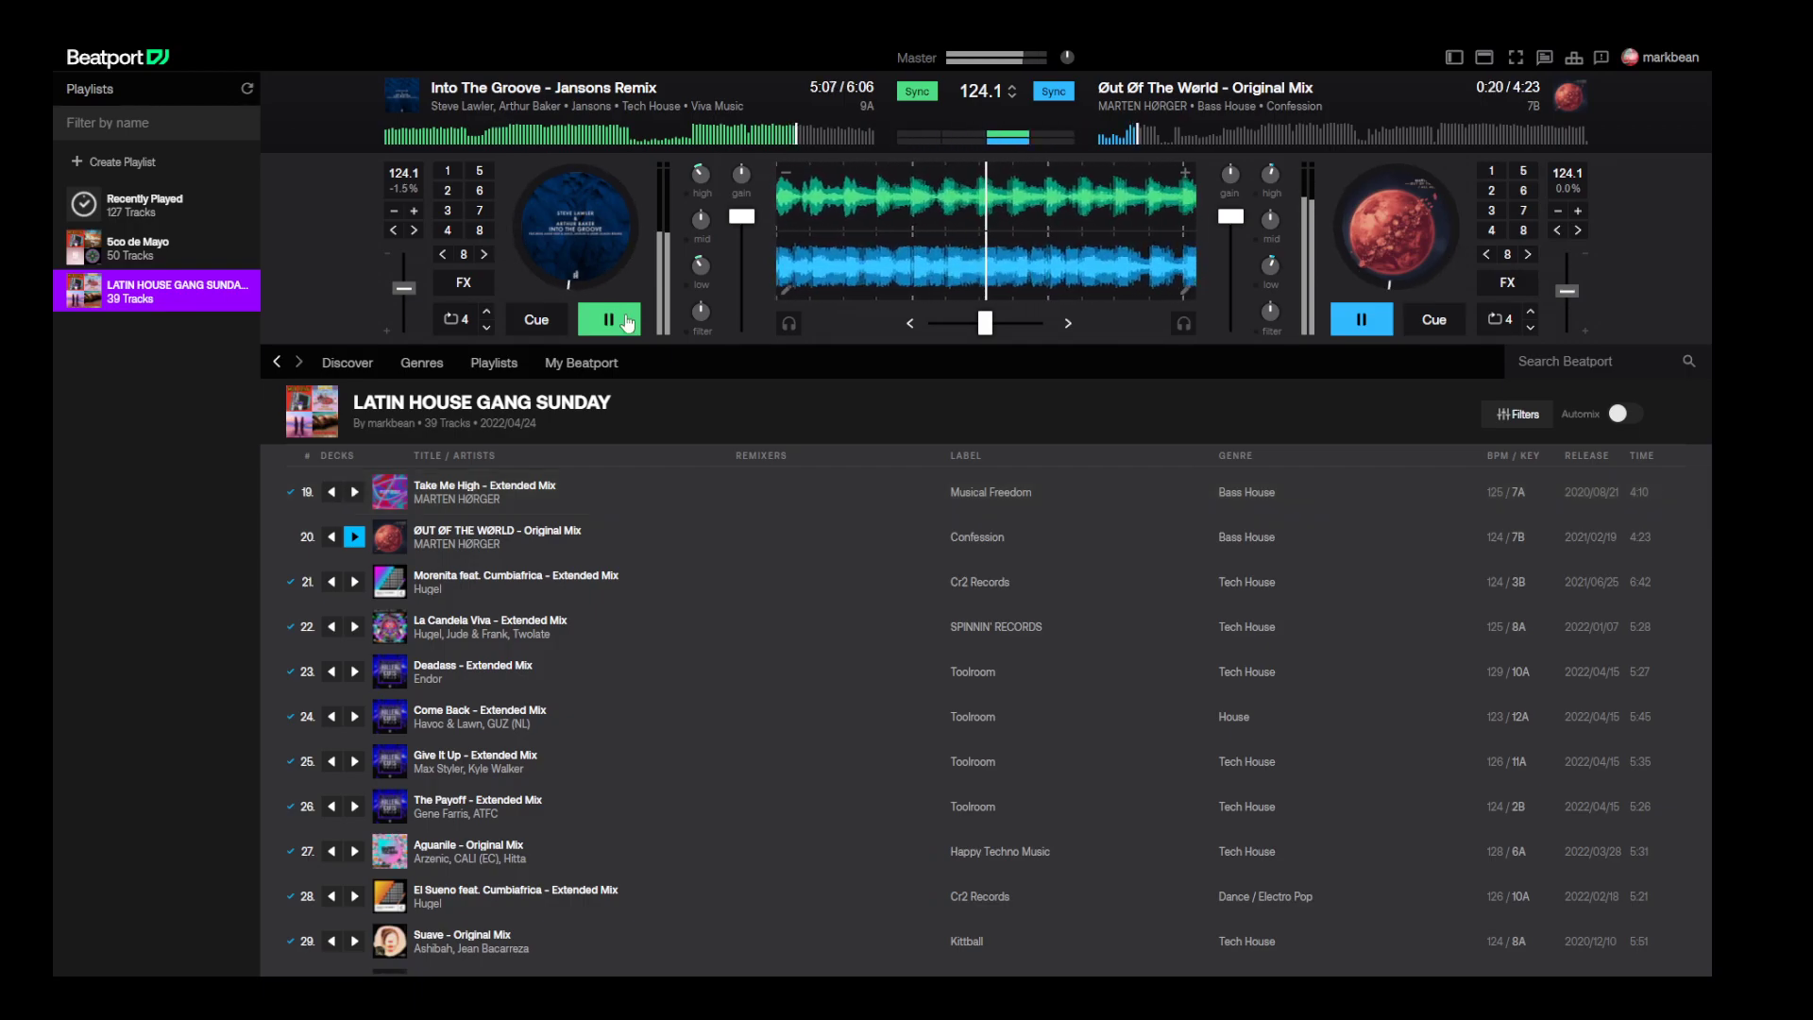
- Crossfade fully to ØUT ØF THE WØRLD with Into The Groove's low EQ reduced, and stop Into The Groove
drag(701, 266, 700, 283)
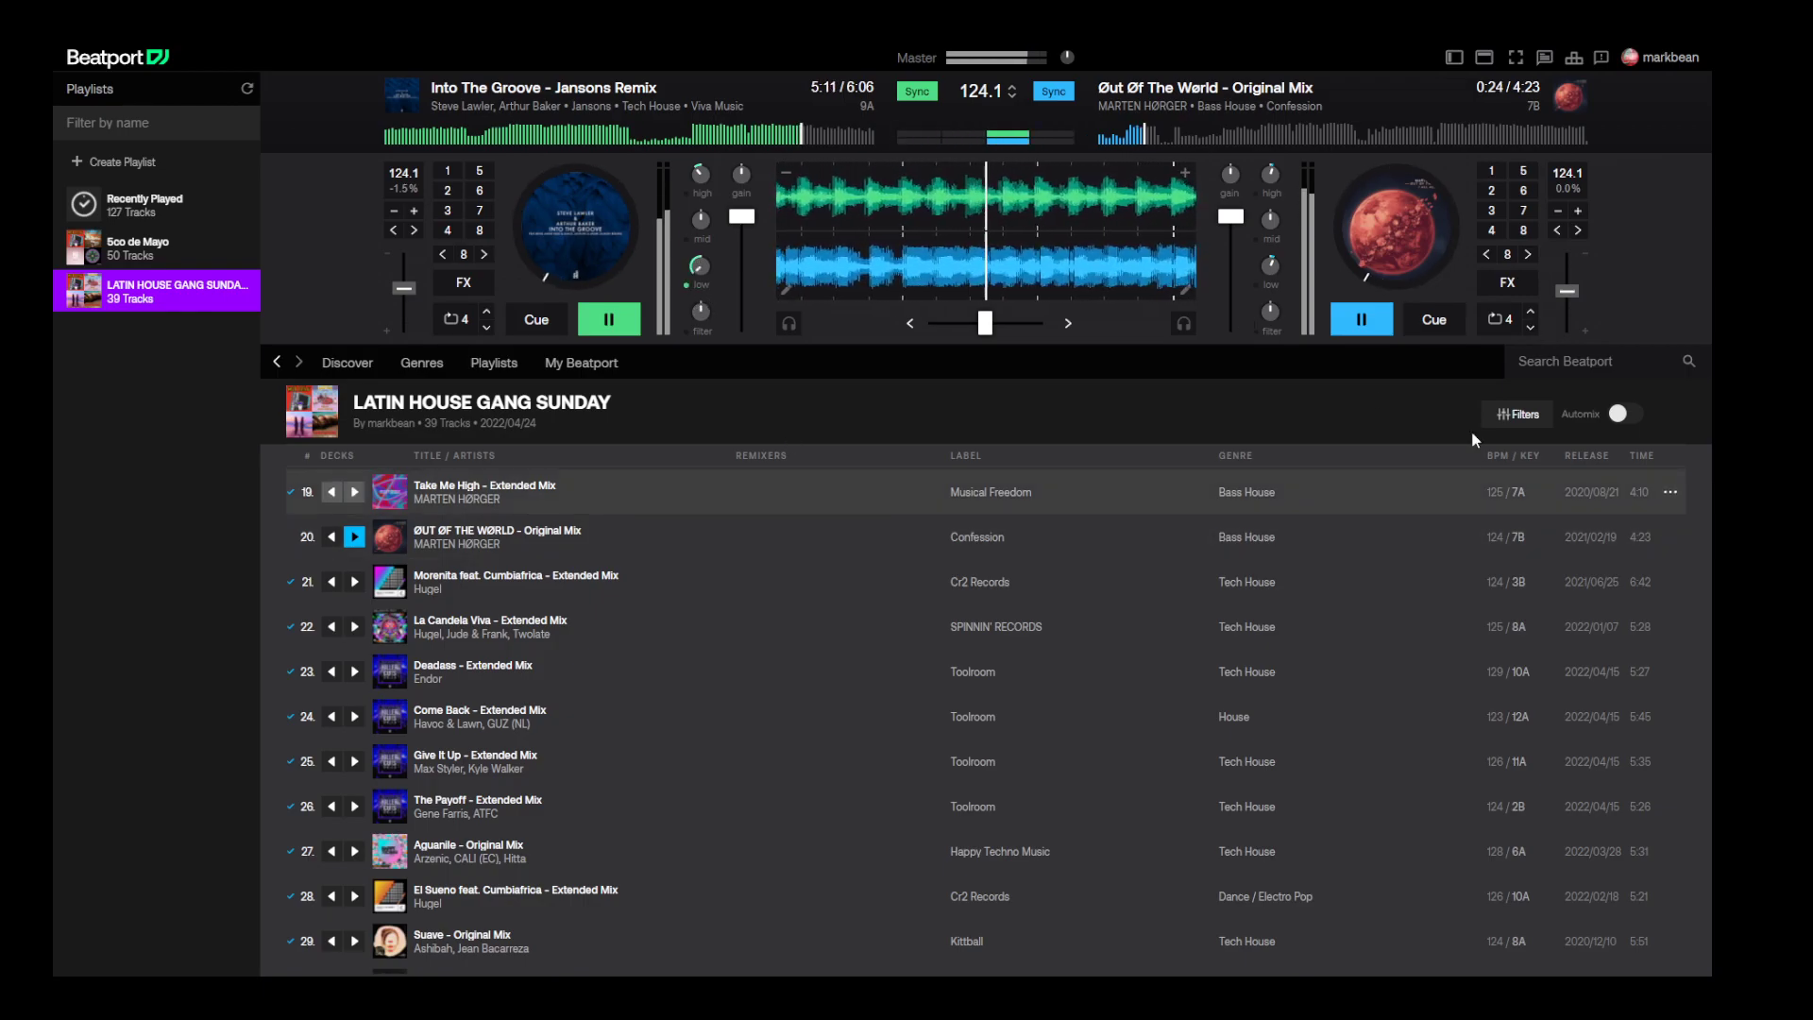
drag(743, 216, 761, 249)
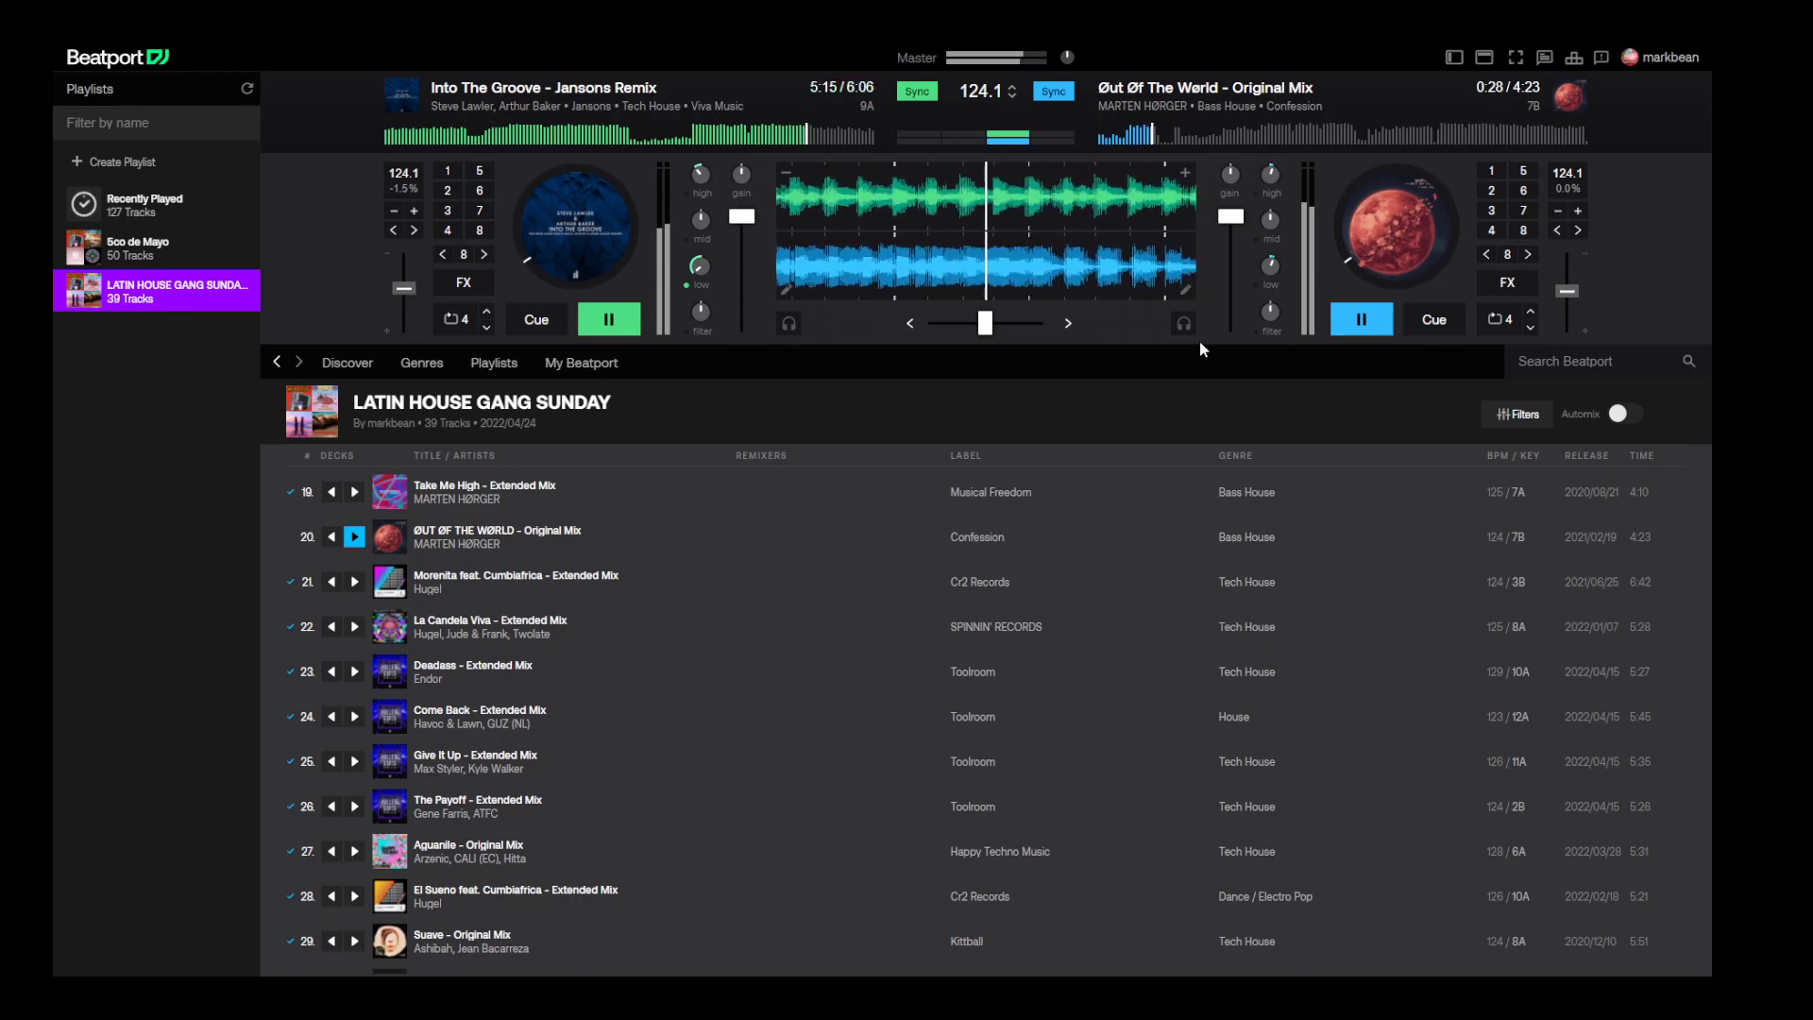
drag(976, 316, 1037, 410)
click(628, 321)
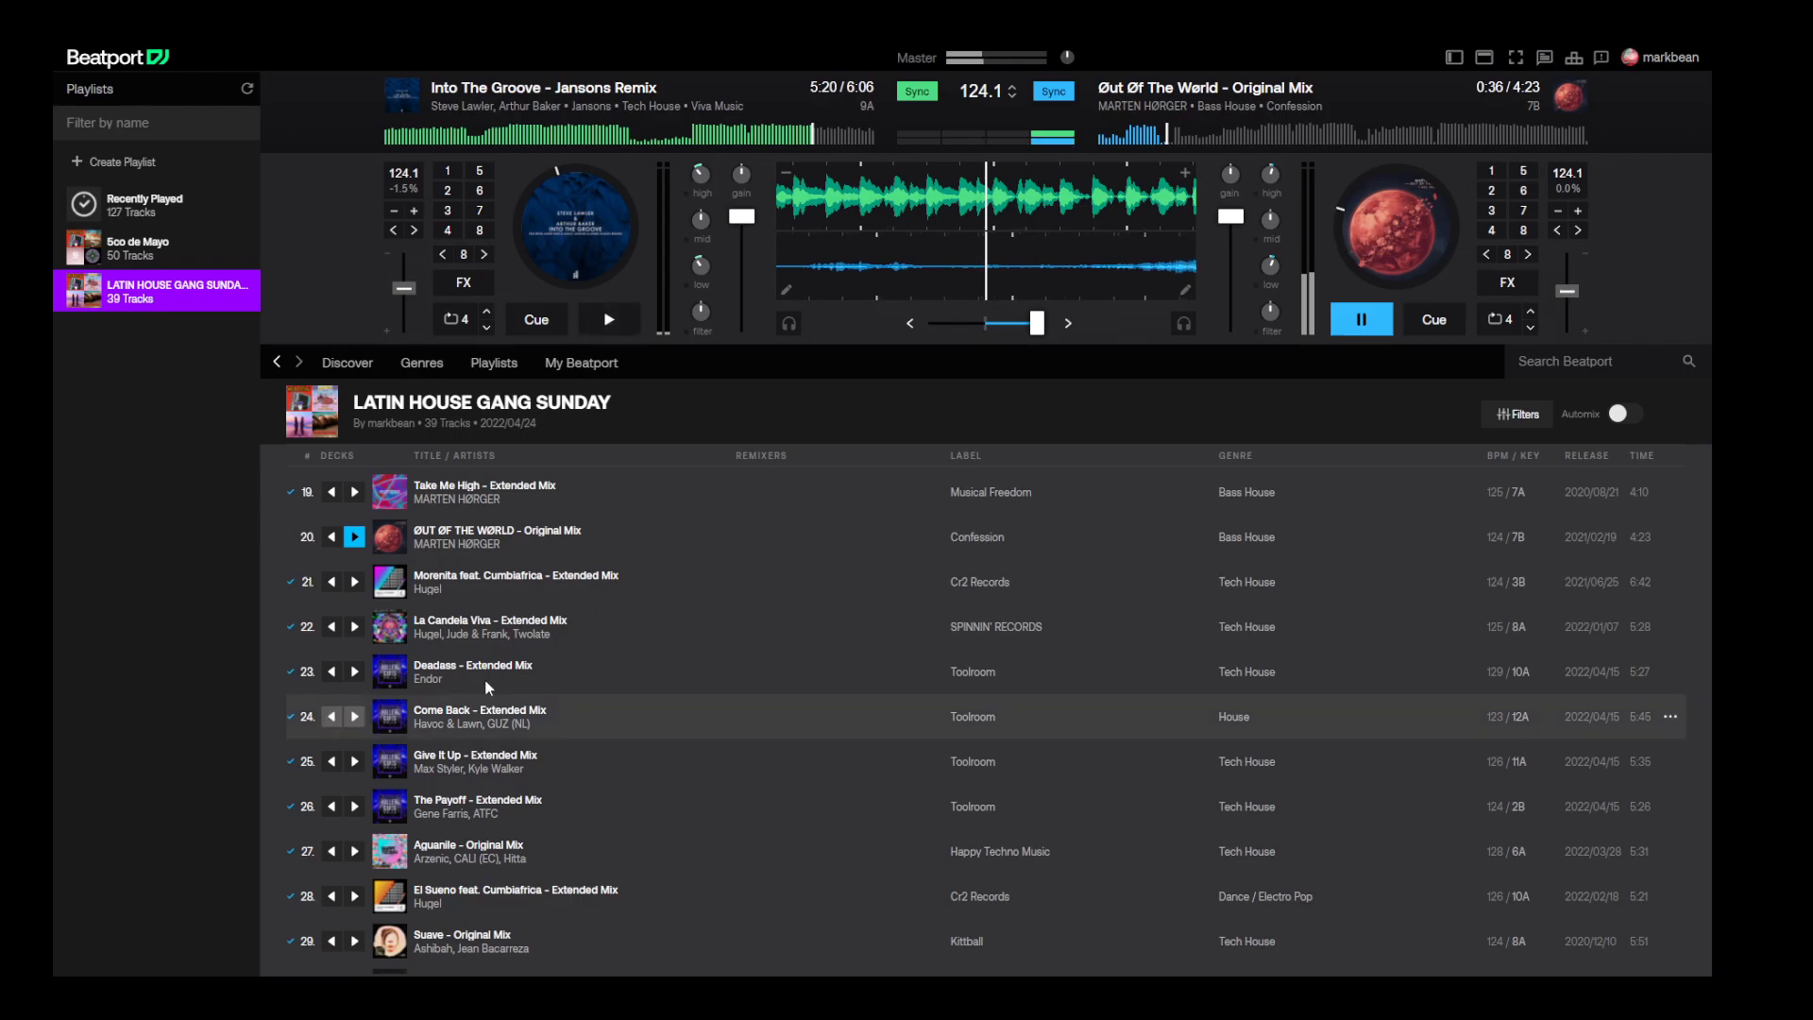
- Load "Carnaval De Paris - Extended Mix" from the Discover Top 10 Tracks onto the left deck
scroll(723, 690, down, 5)
scroll(710, 685, up, 3)
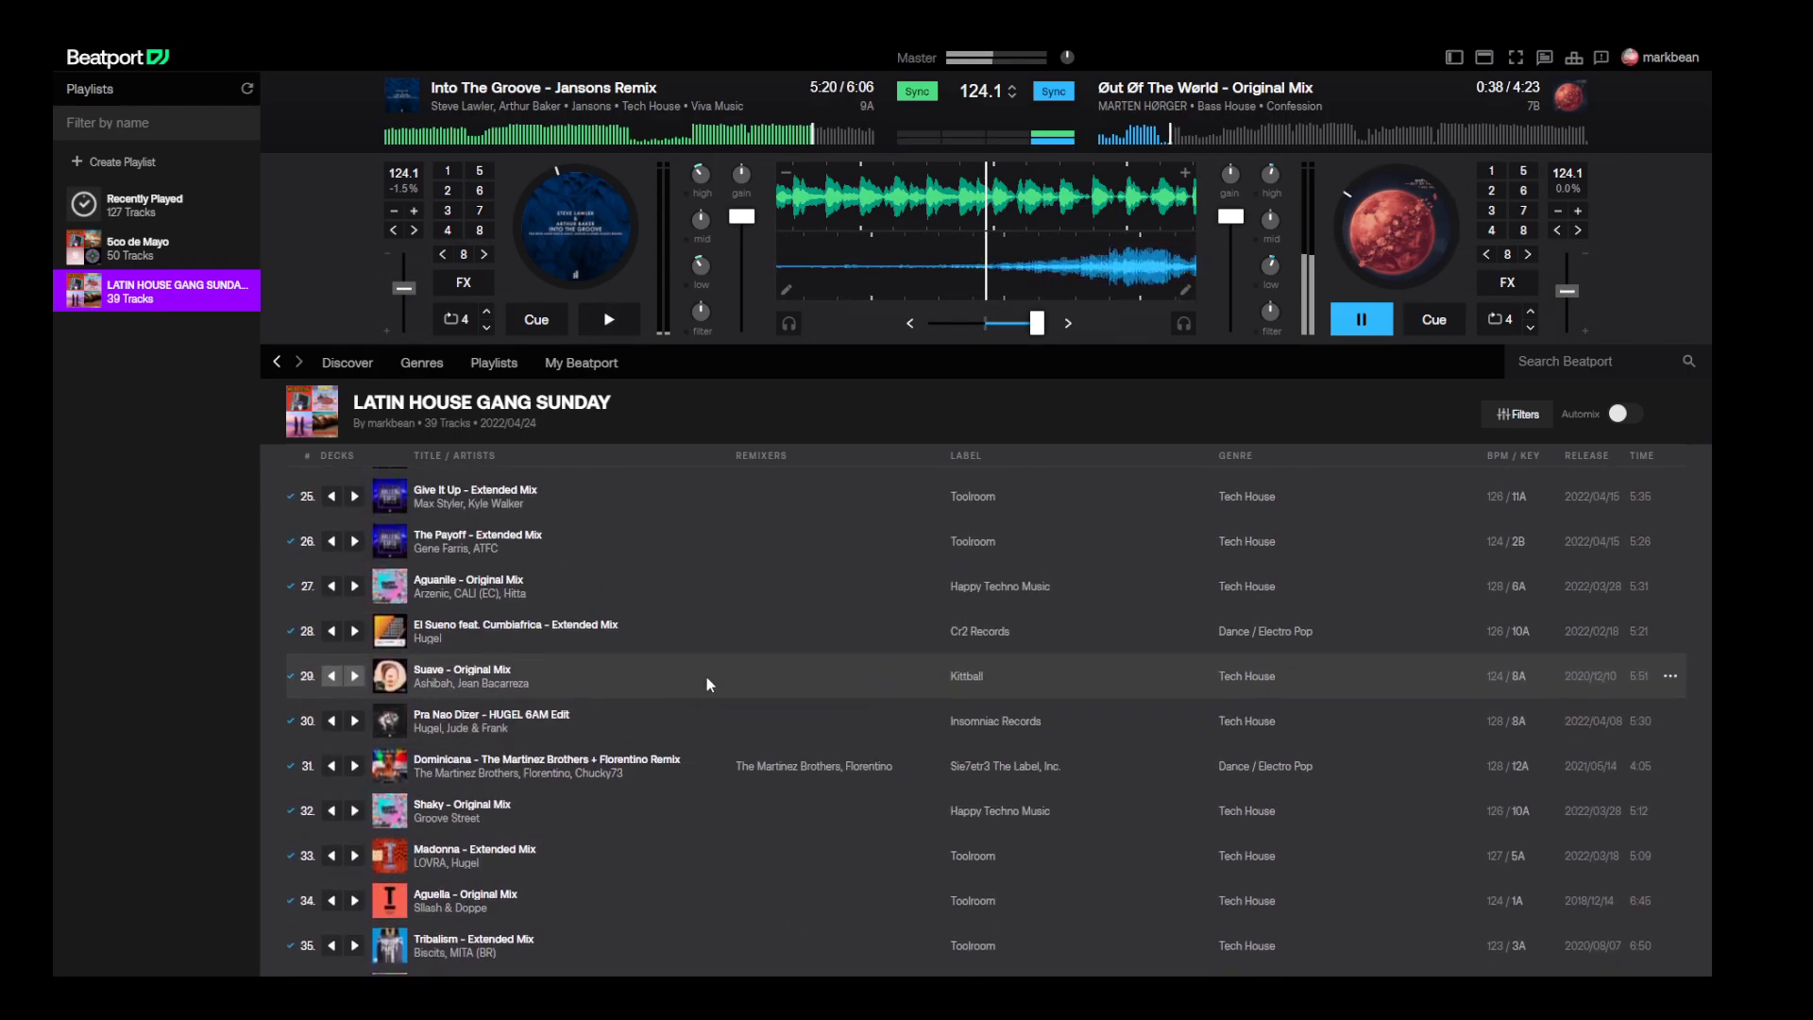
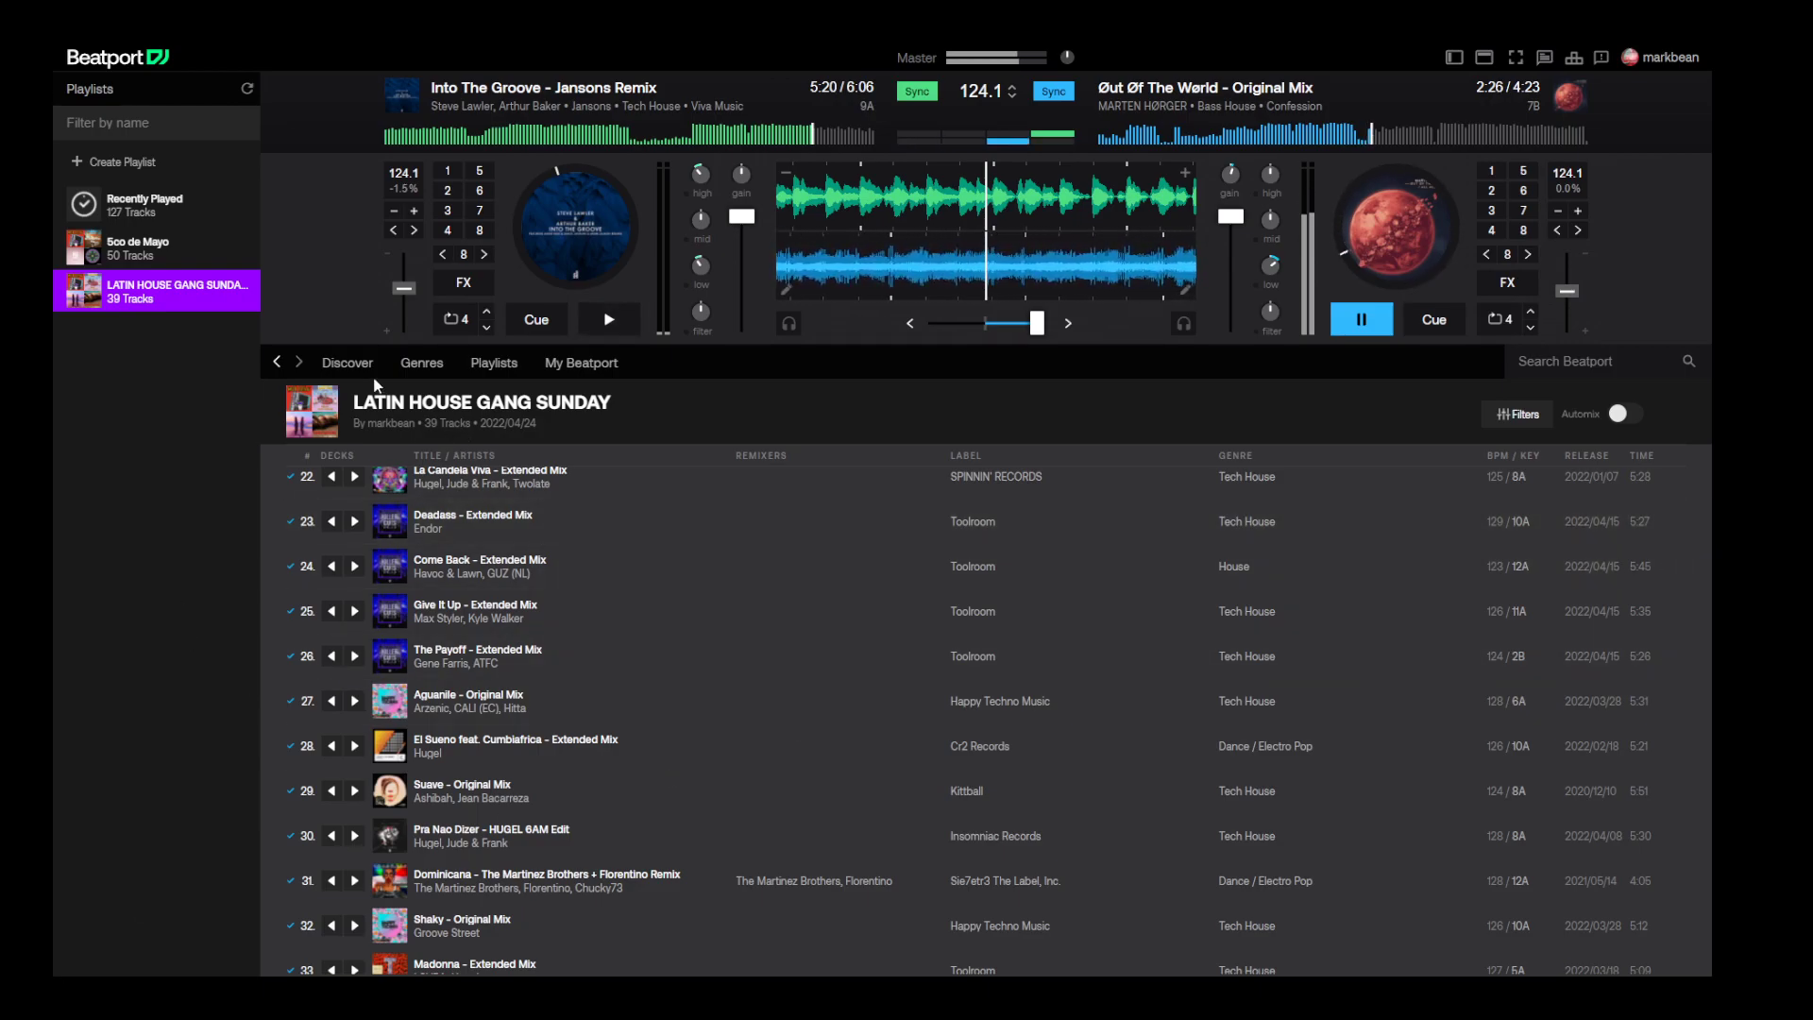
click(501, 369)
click(340, 364)
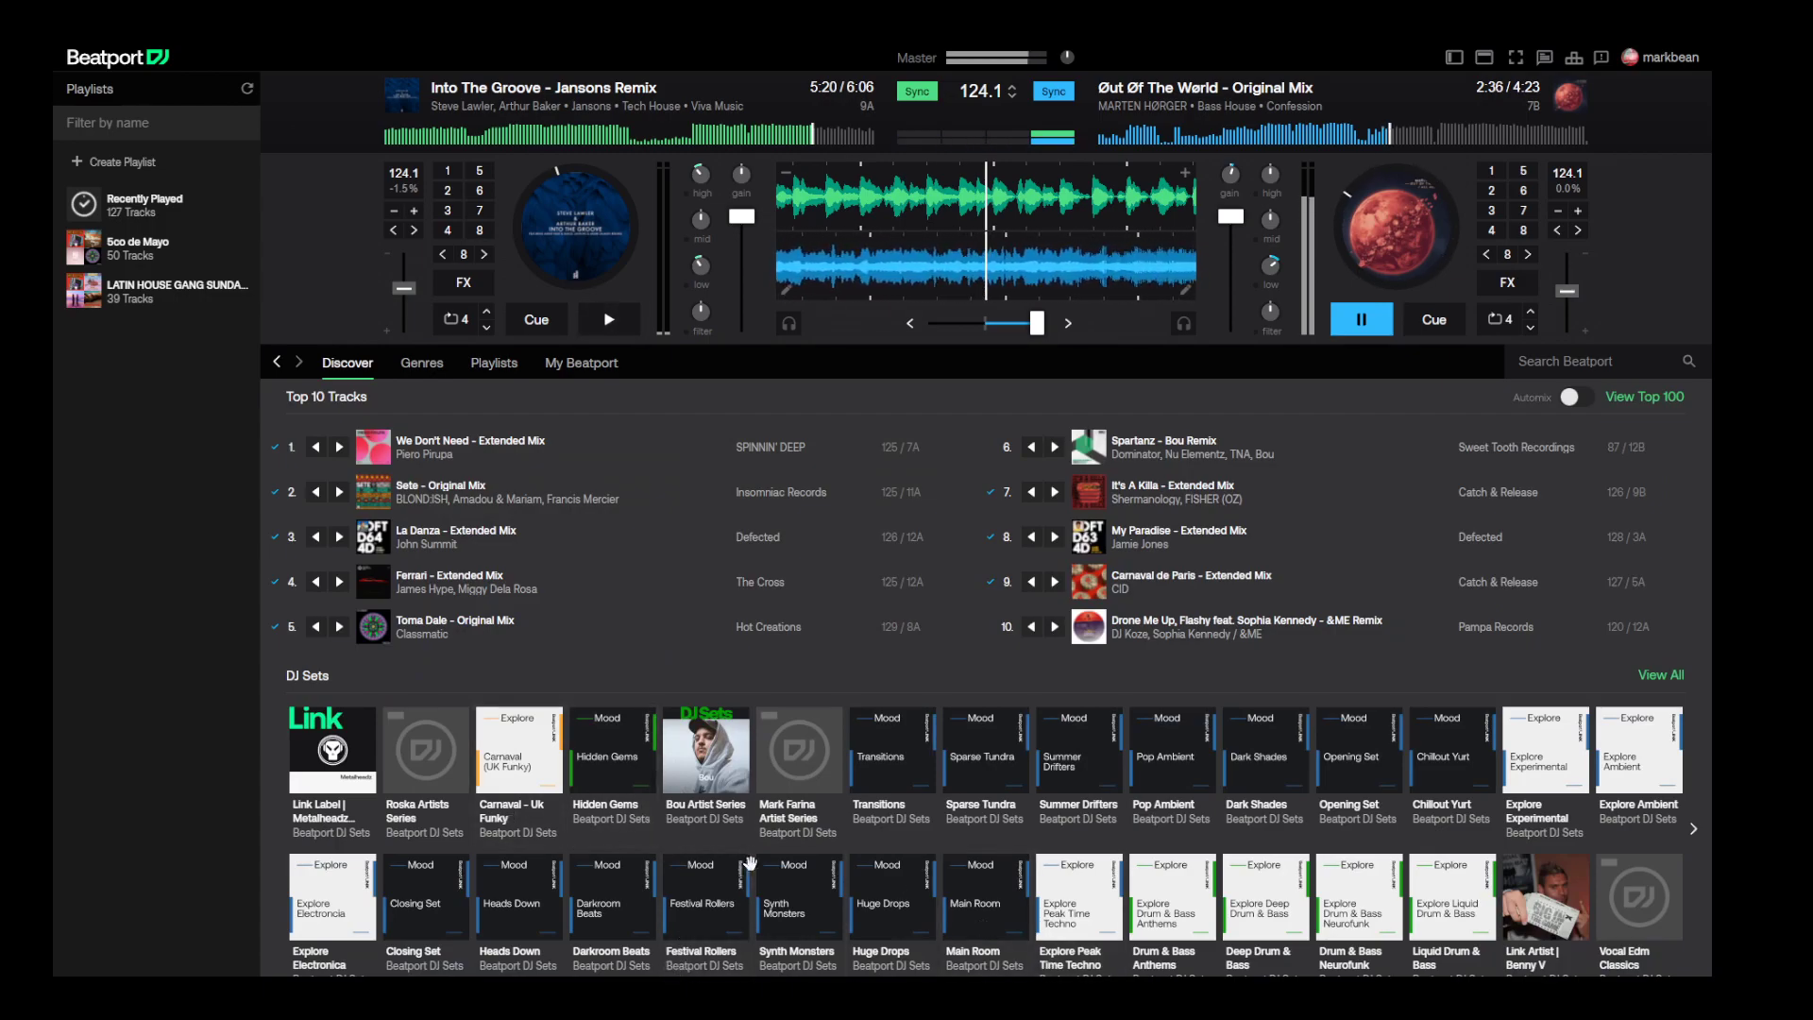
click(1034, 583)
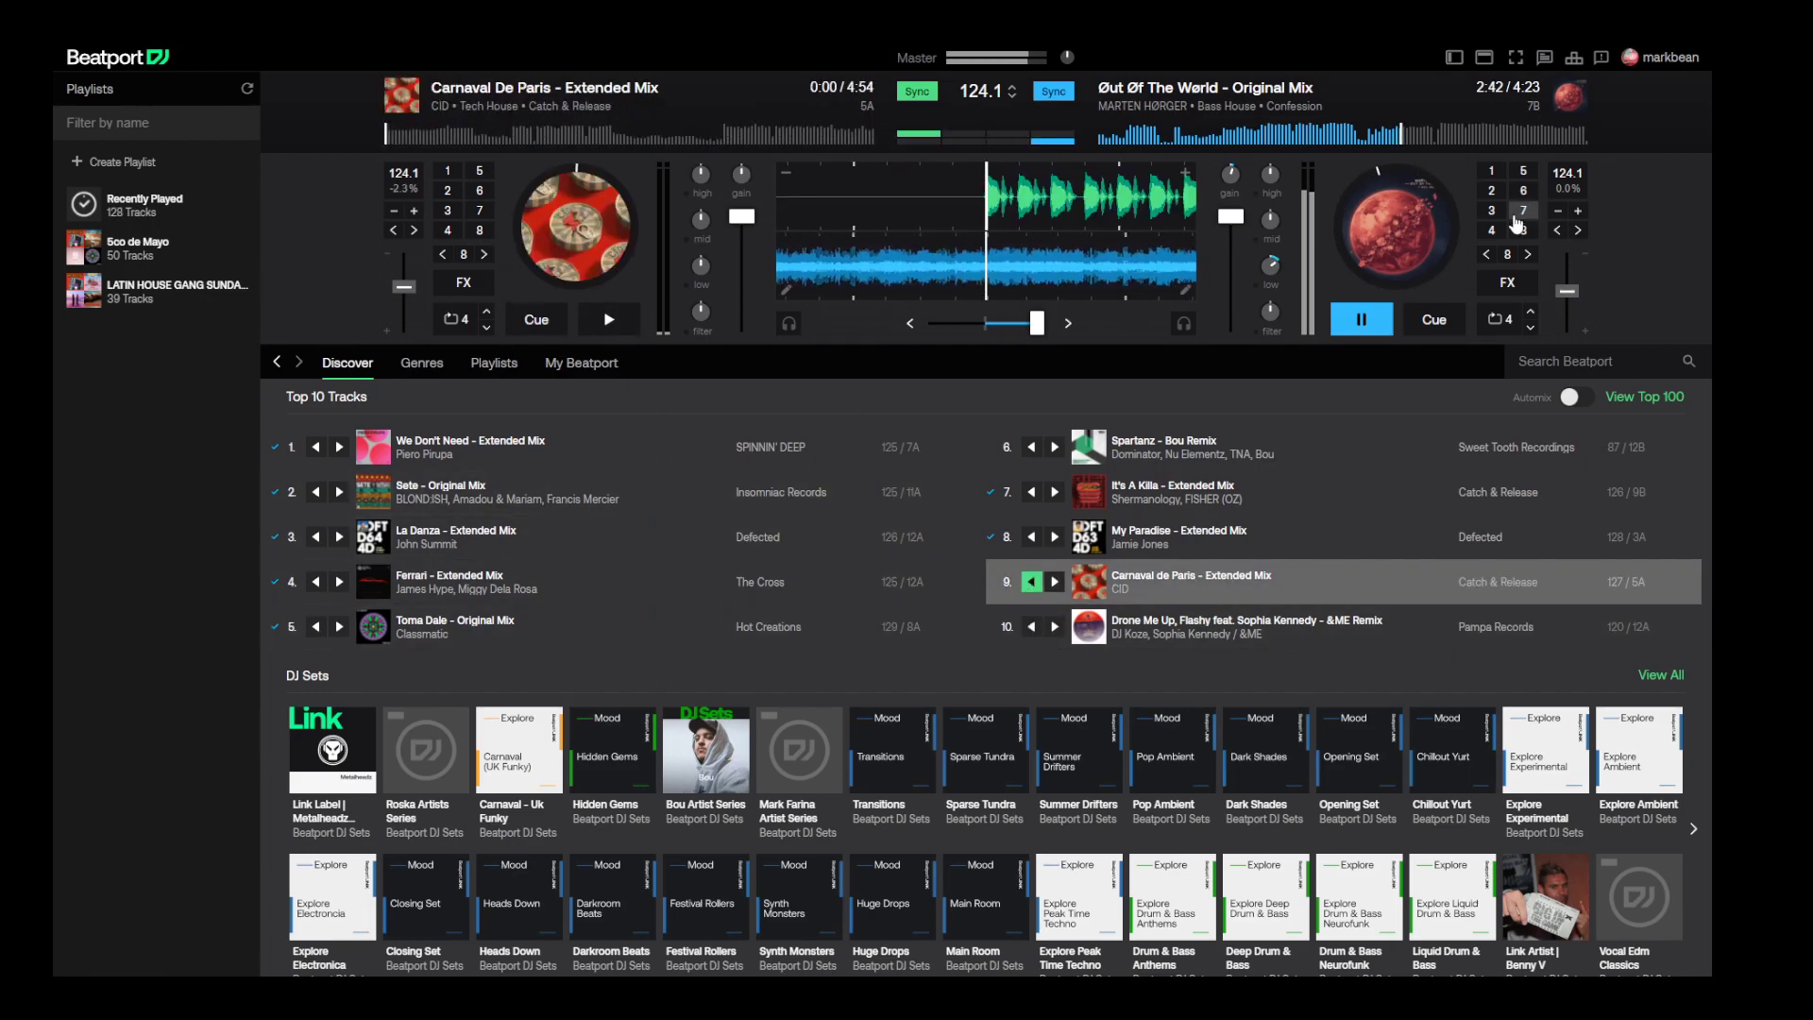
- Raise the synced tempo of both decks to 127.0 BPM
click(1579, 211)
click(1579, 212)
click(1579, 212)
click(1579, 212)
click(1579, 212)
click(1558, 212)
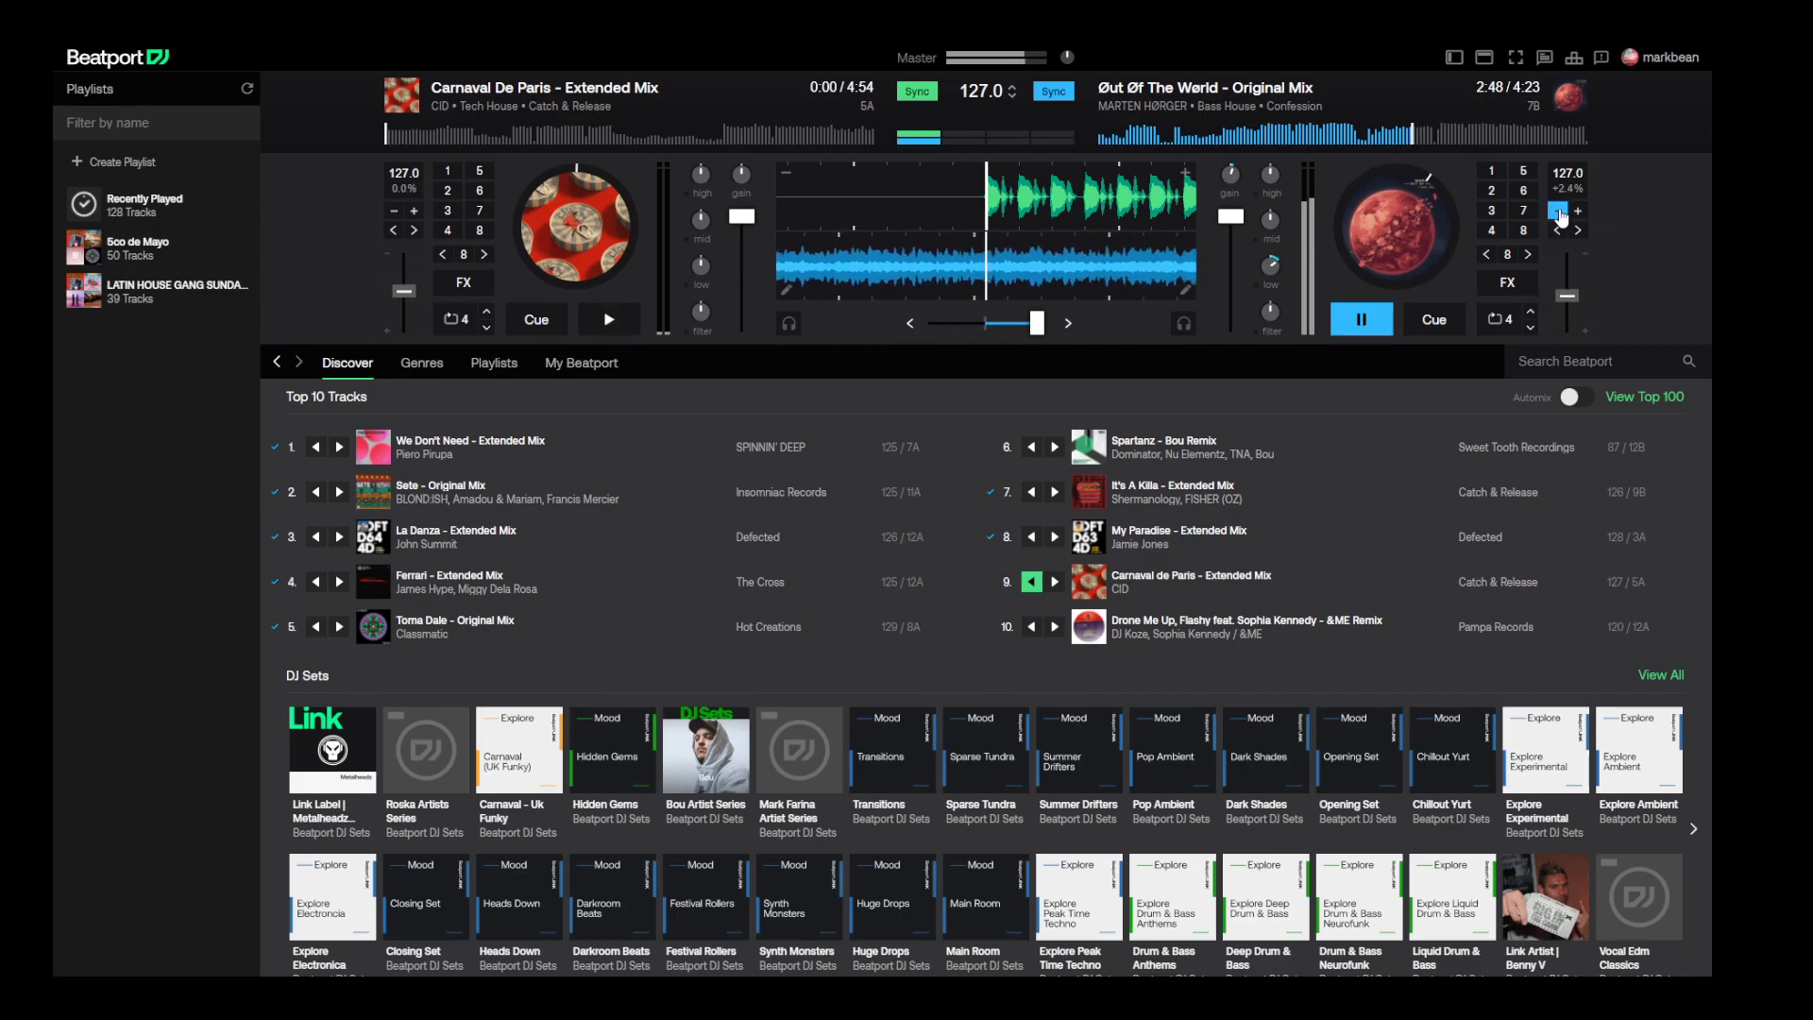
click(1575, 214)
click(1575, 213)
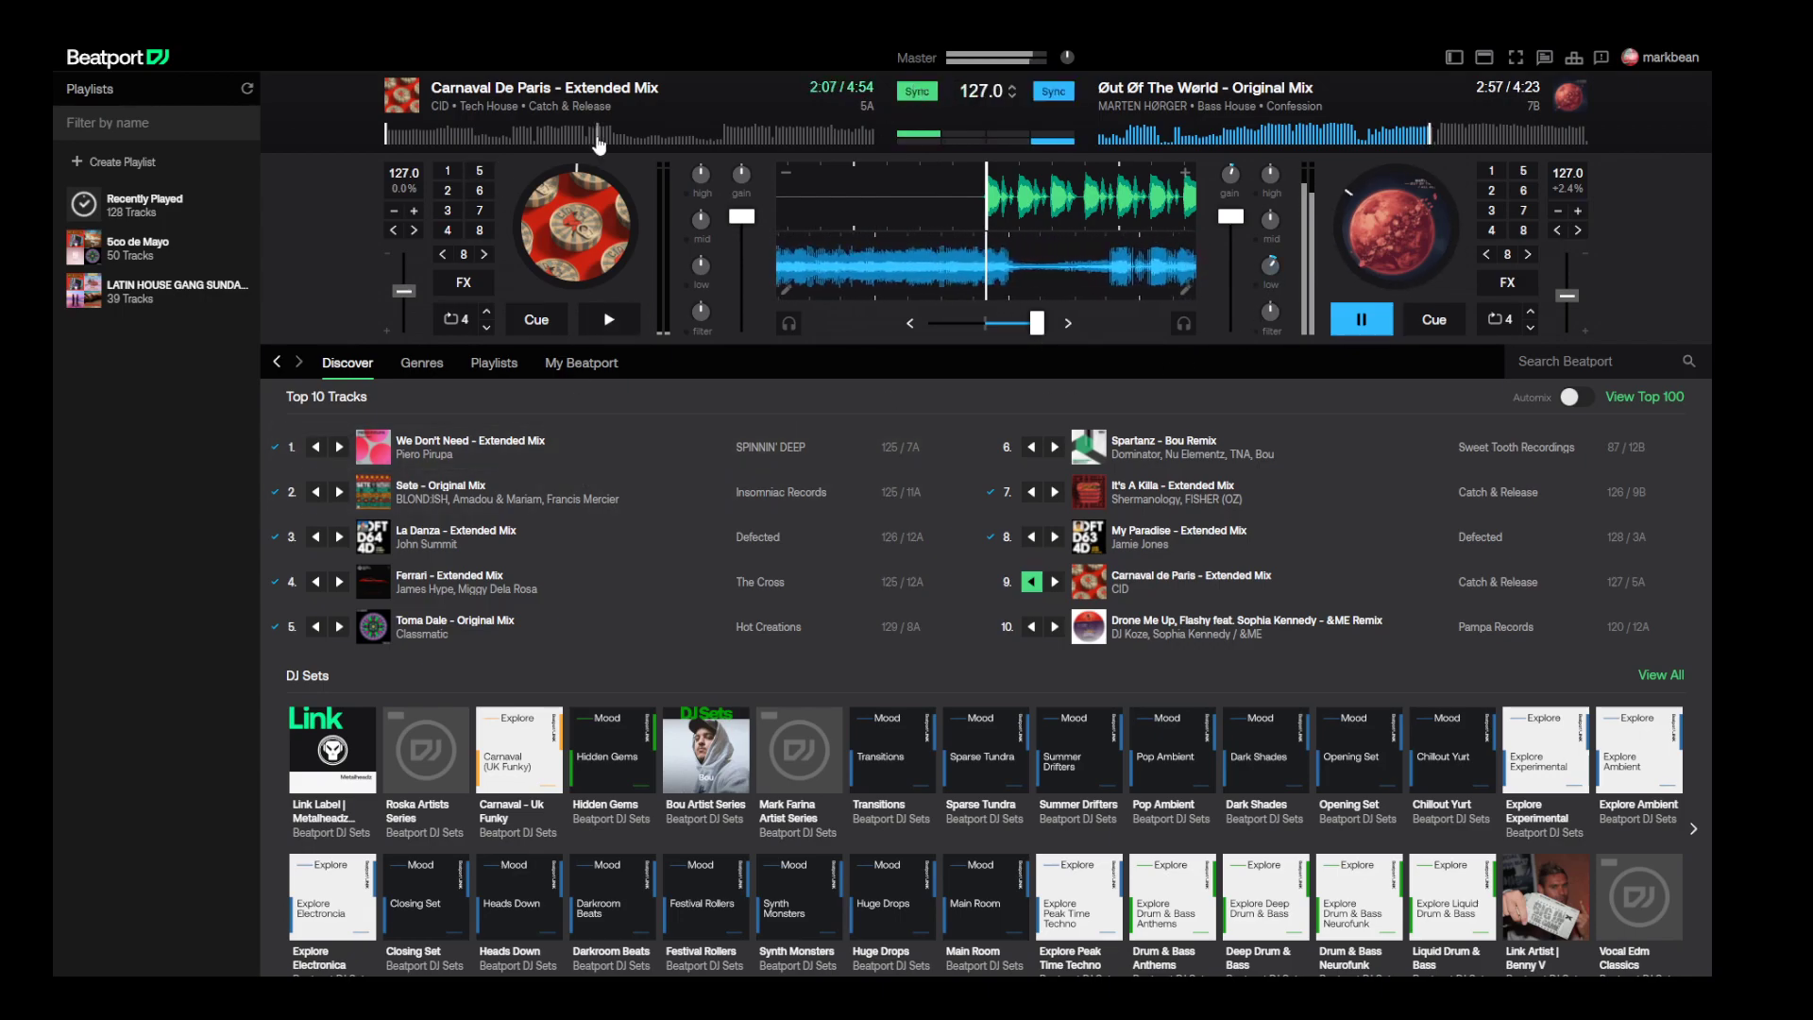
- Start Carnaval De Paris from about 2:16 on the left deck and centre the crossfader
click(612, 135)
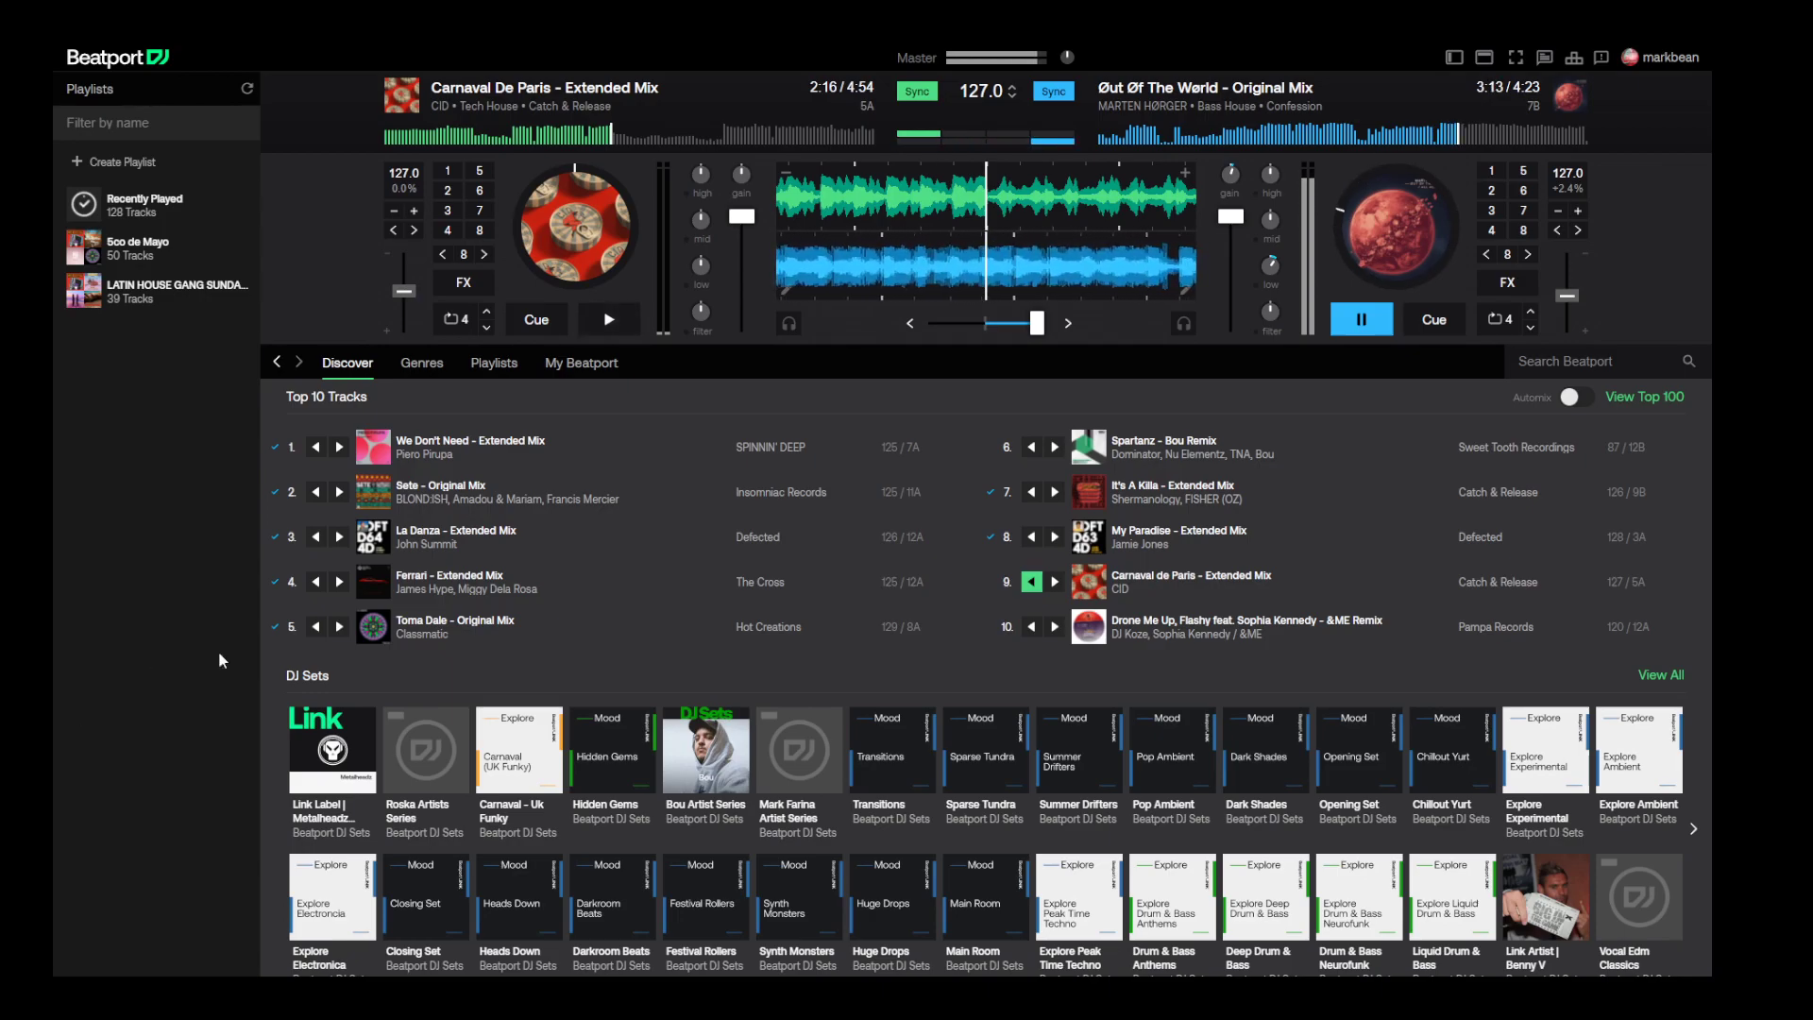
click(606, 321)
drag(1037, 323, 988, 326)
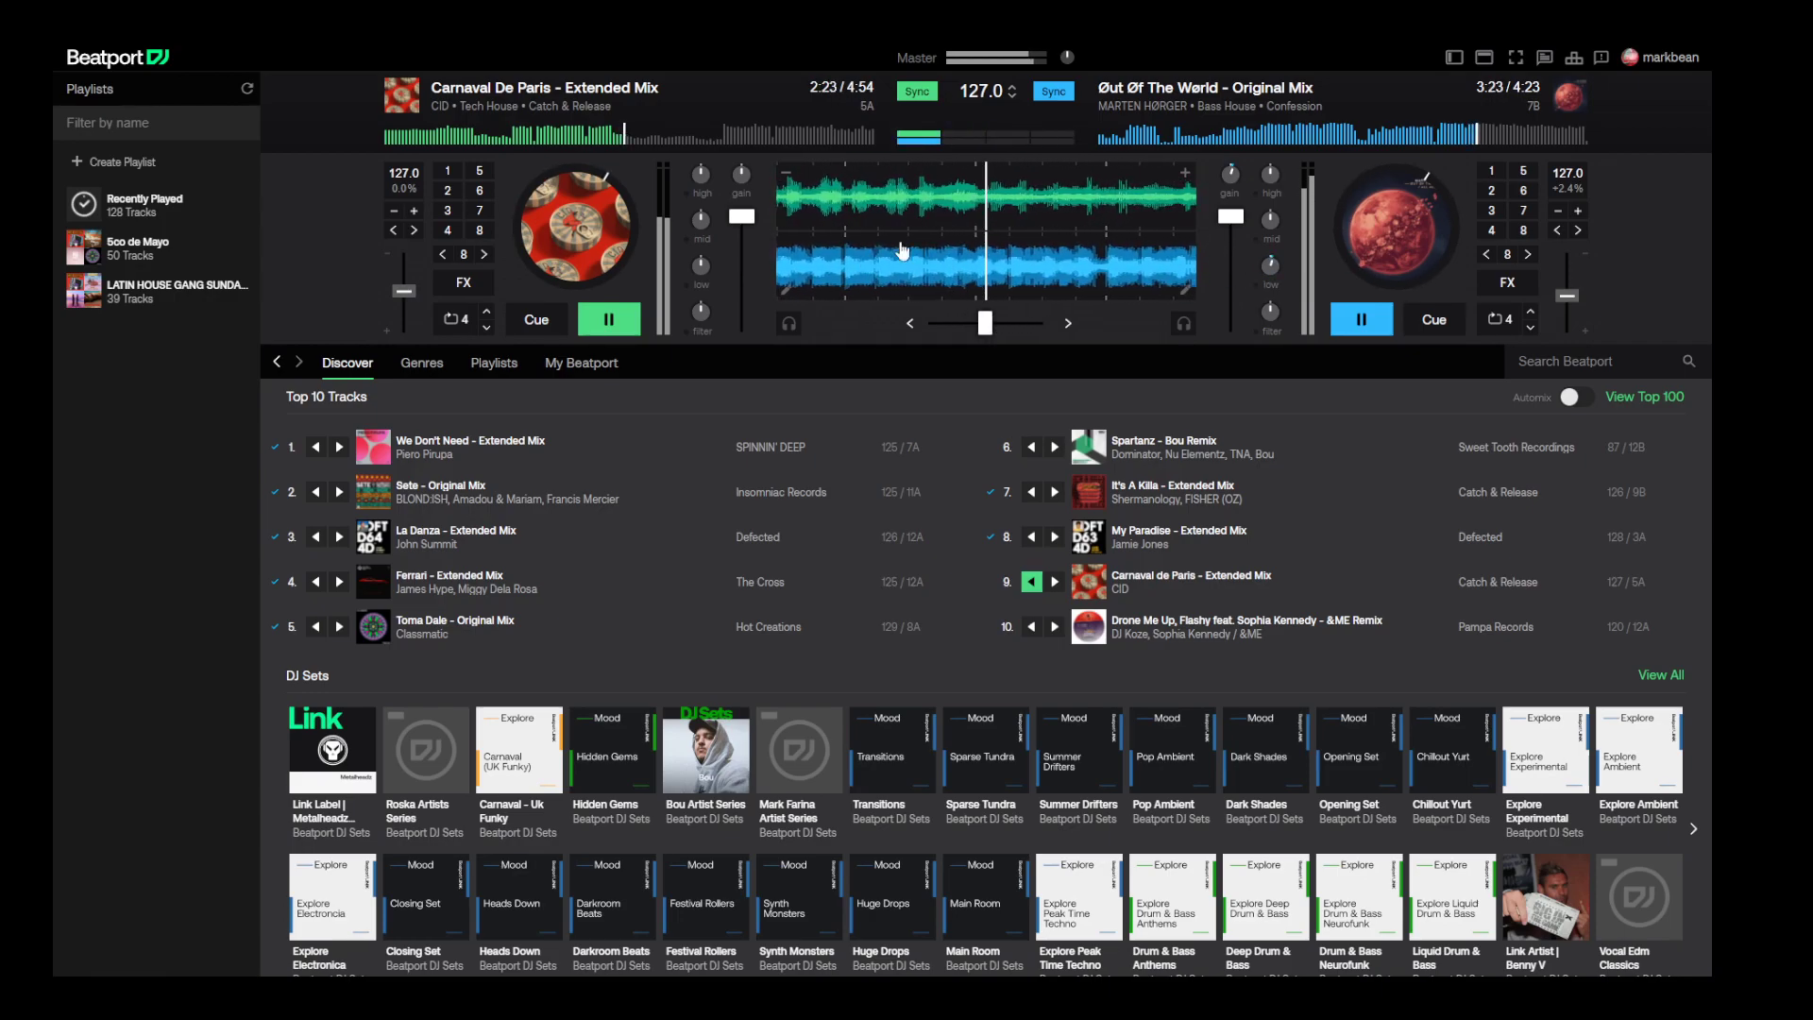
- Crossfade fully to Carnaval De Paris with ØUT ØF THE WØRLD's low EQ reduced, stop ØUT ØF THE WØRLD, and lower its volume to zero
drag(1219, 223, 1218, 232)
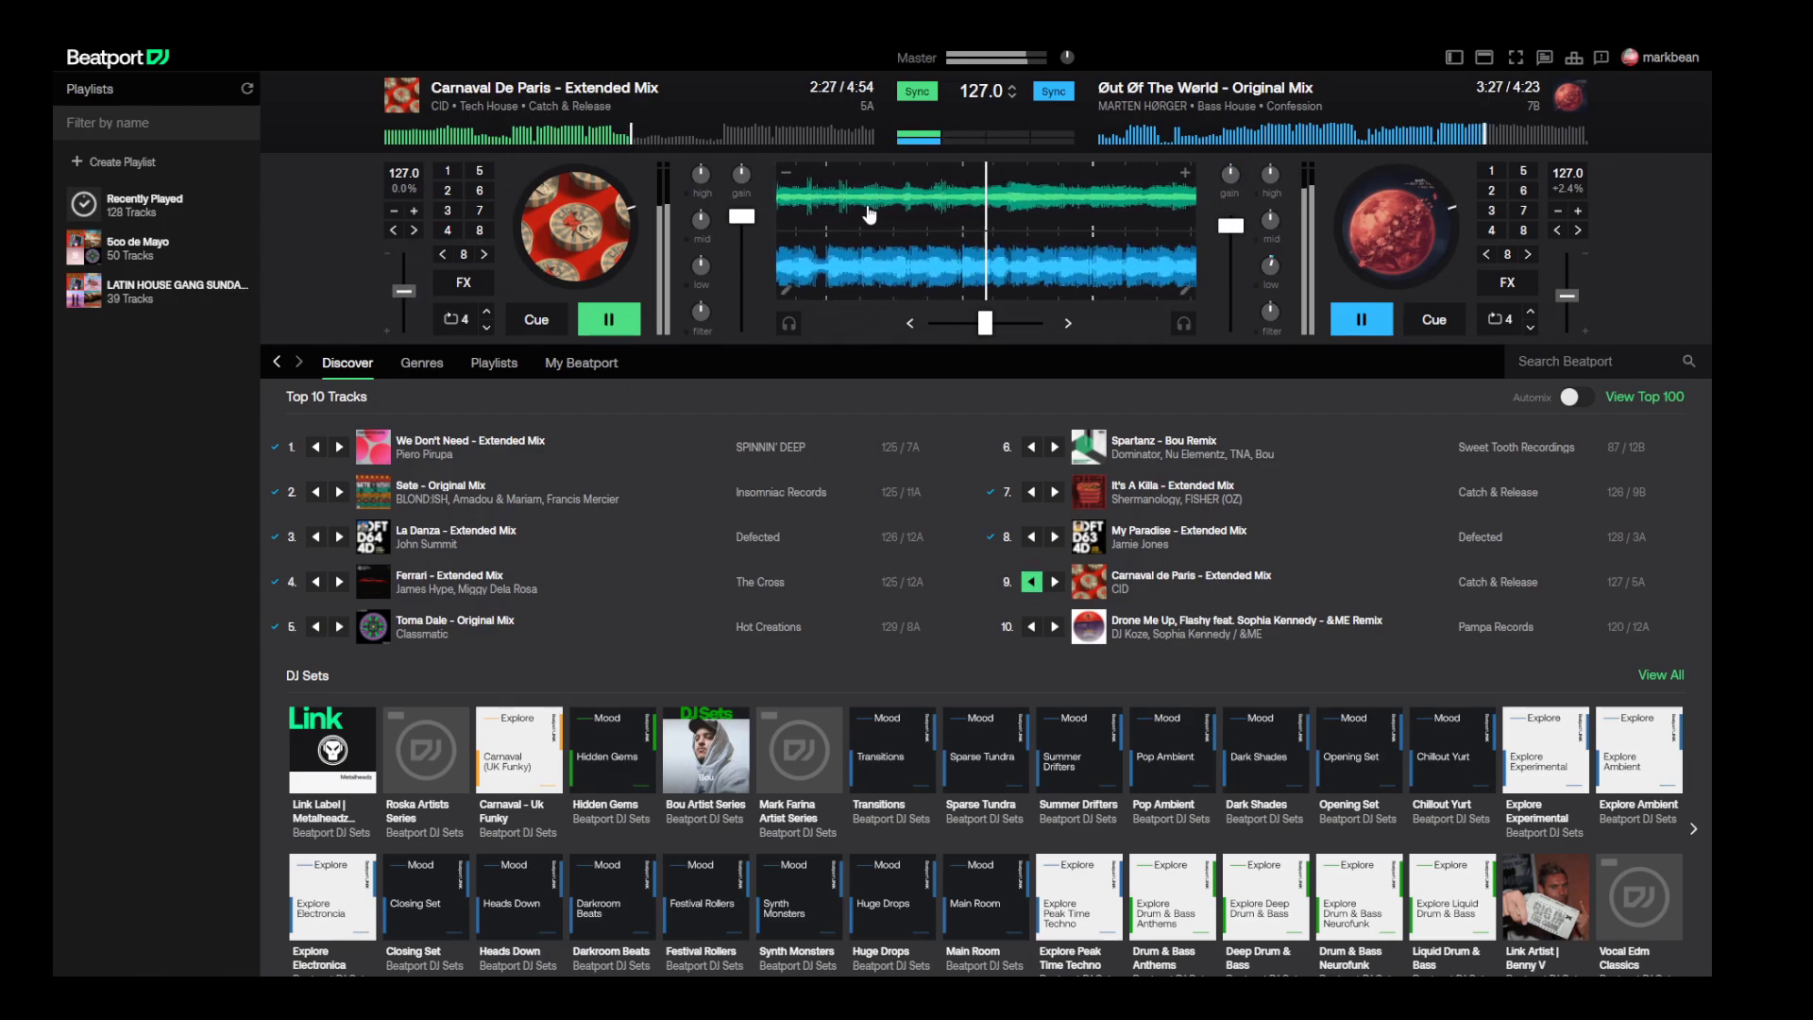
drag(985, 323, 959, 323)
drag(1272, 266, 1250, 308)
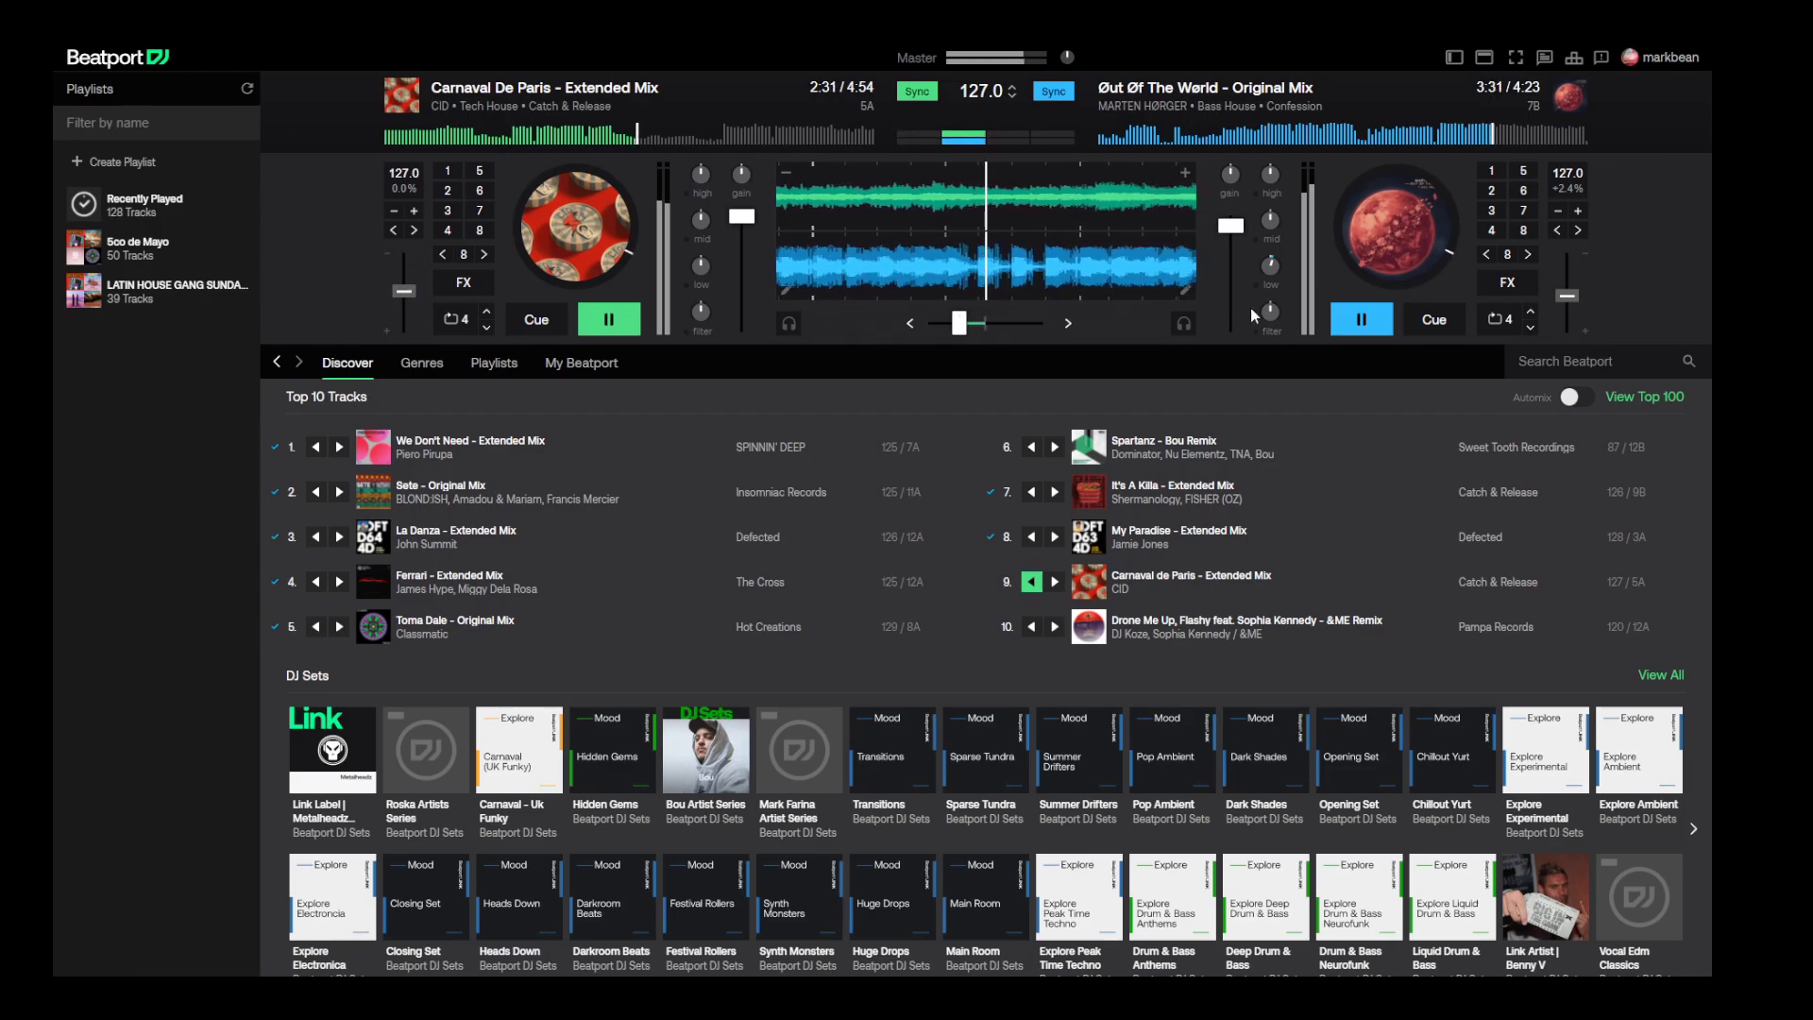
drag(972, 331, 899, 330)
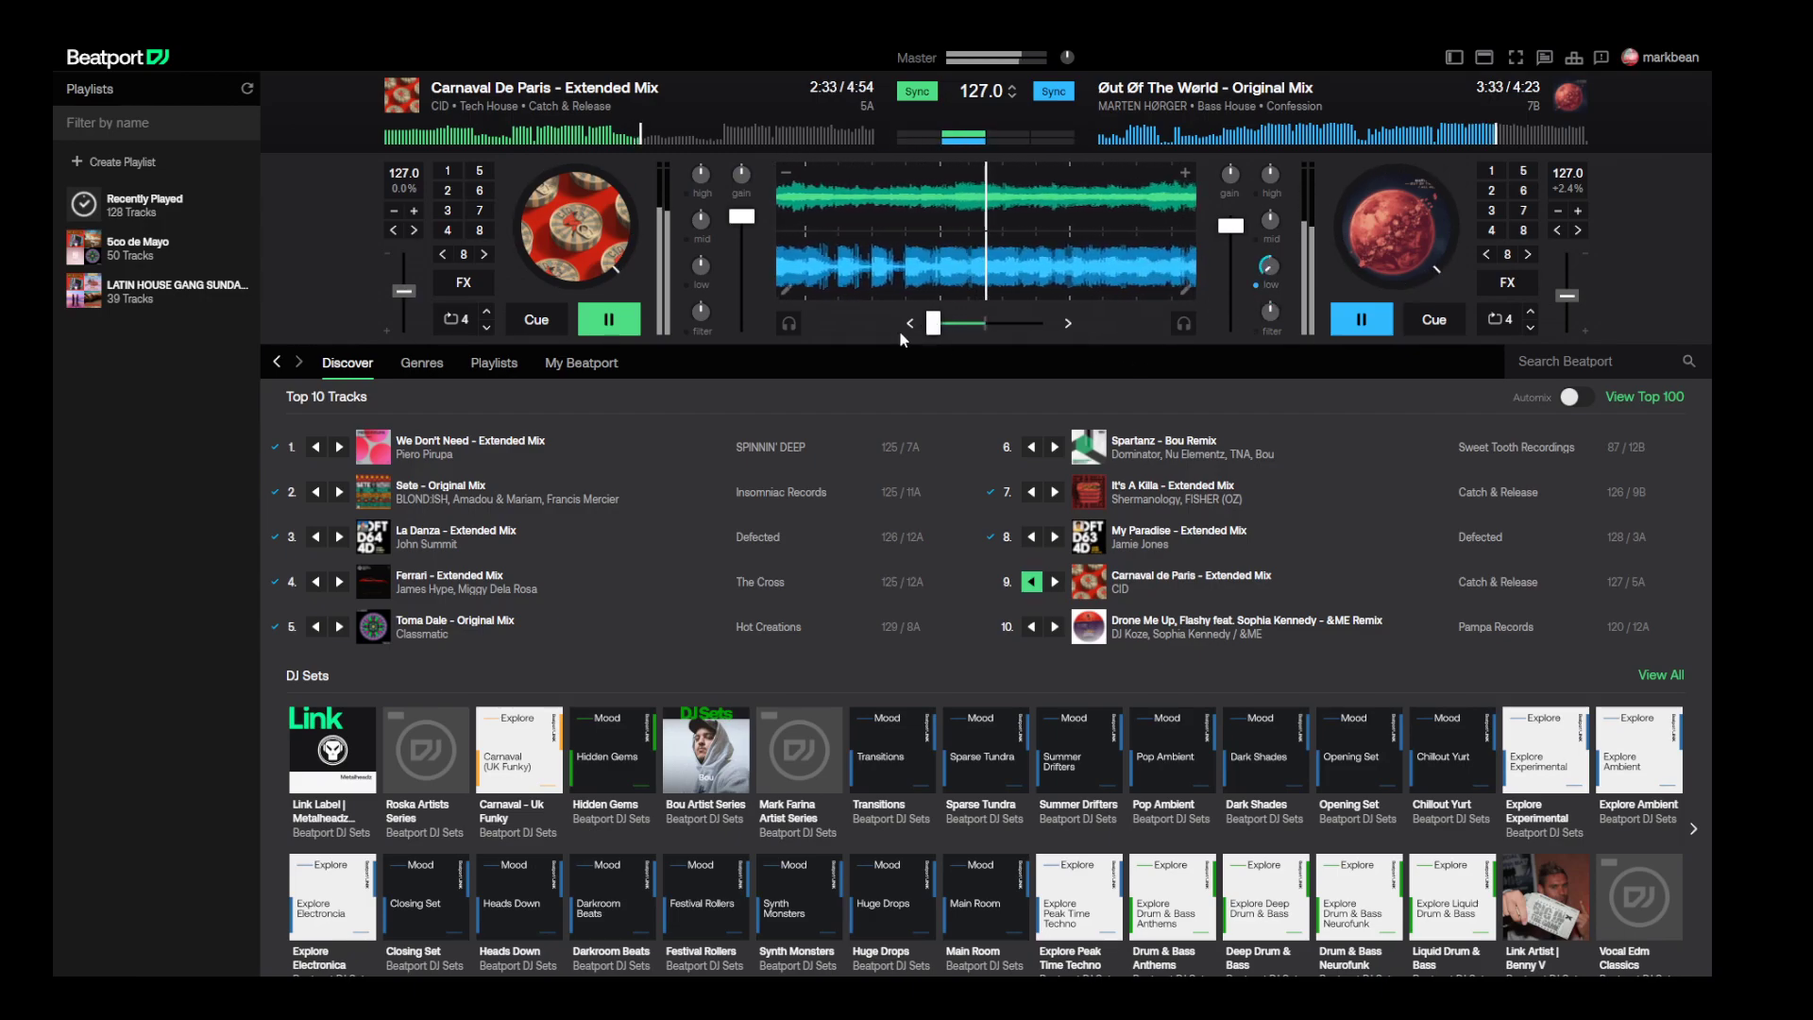
click(1361, 319)
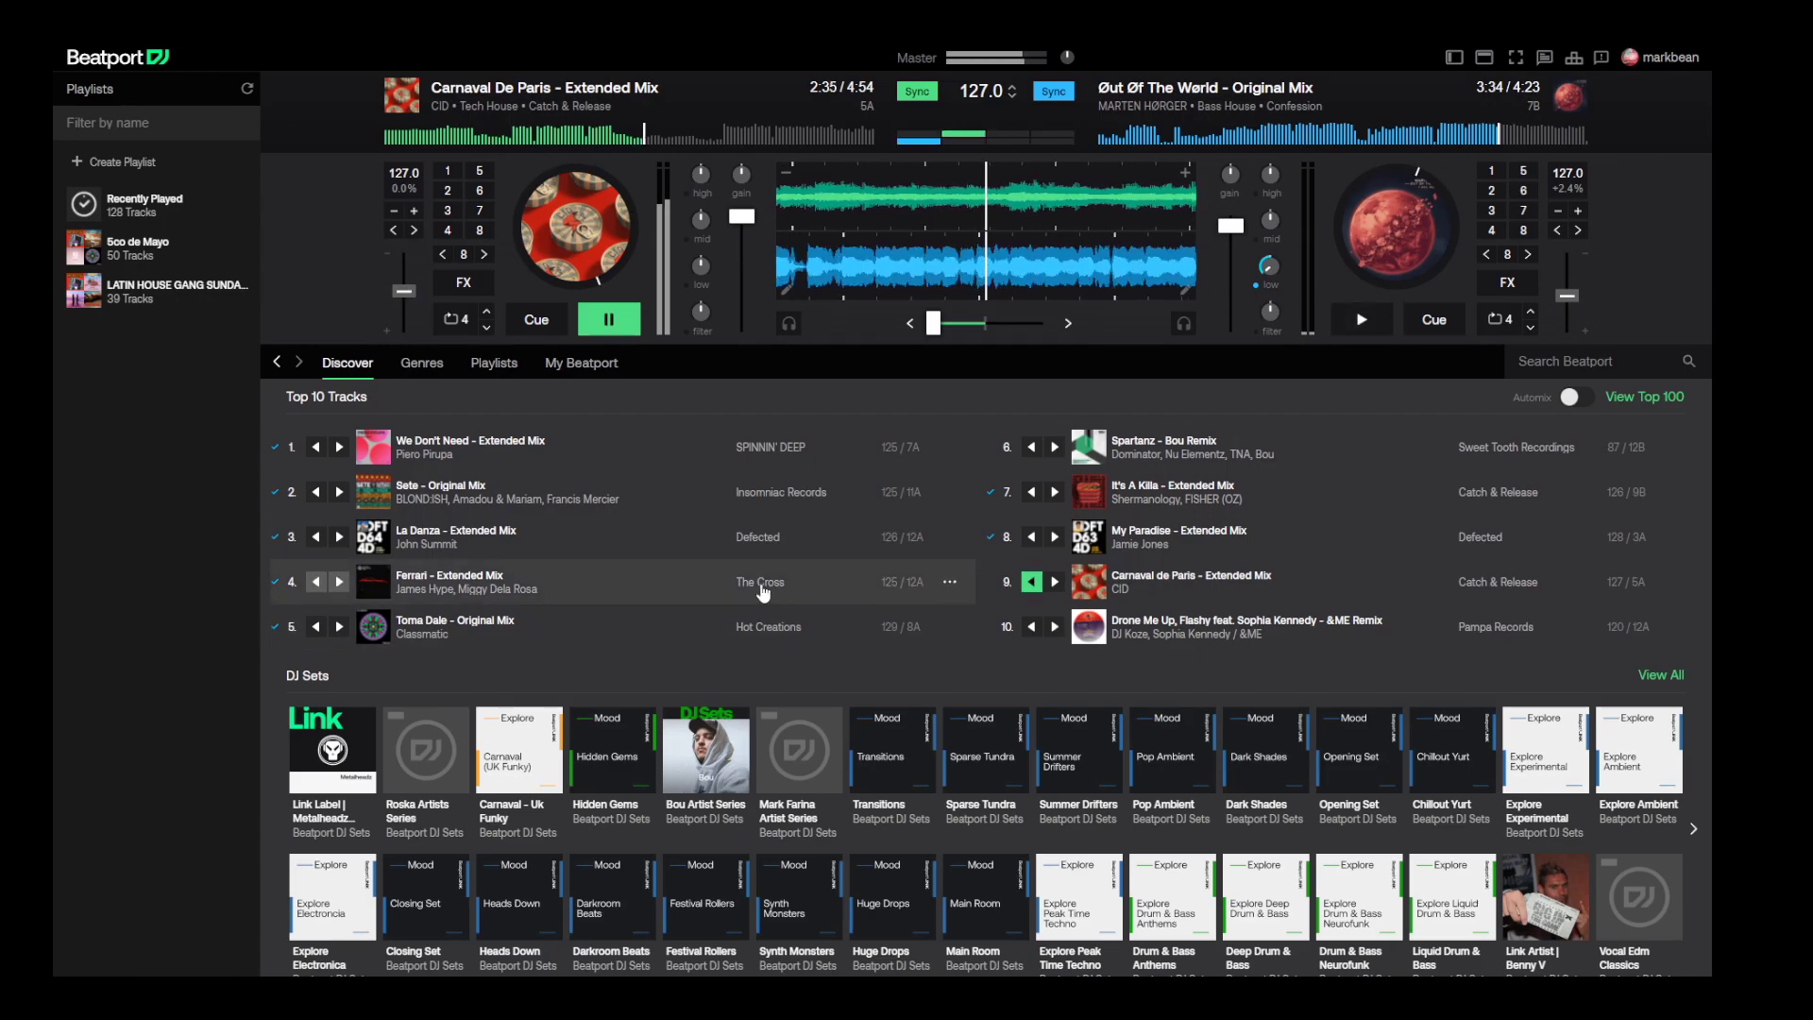
drag(745, 181, 728, 176)
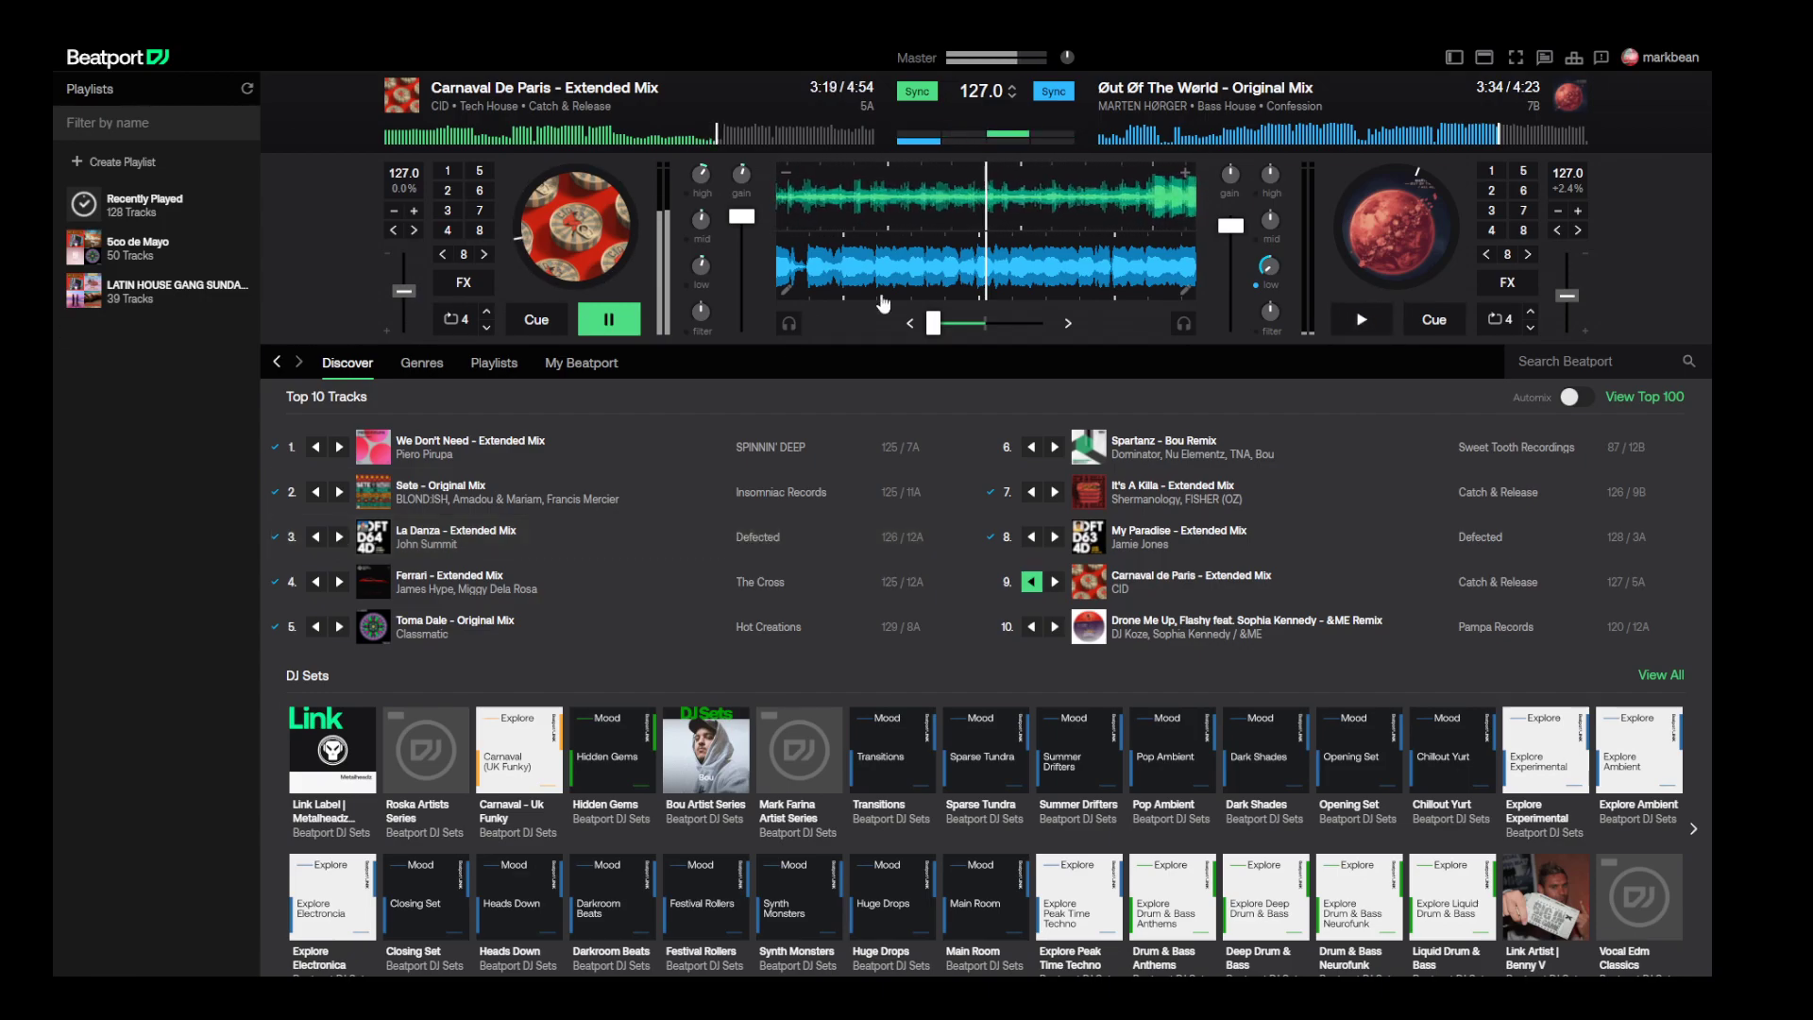
drag(1229, 228, 1230, 328)
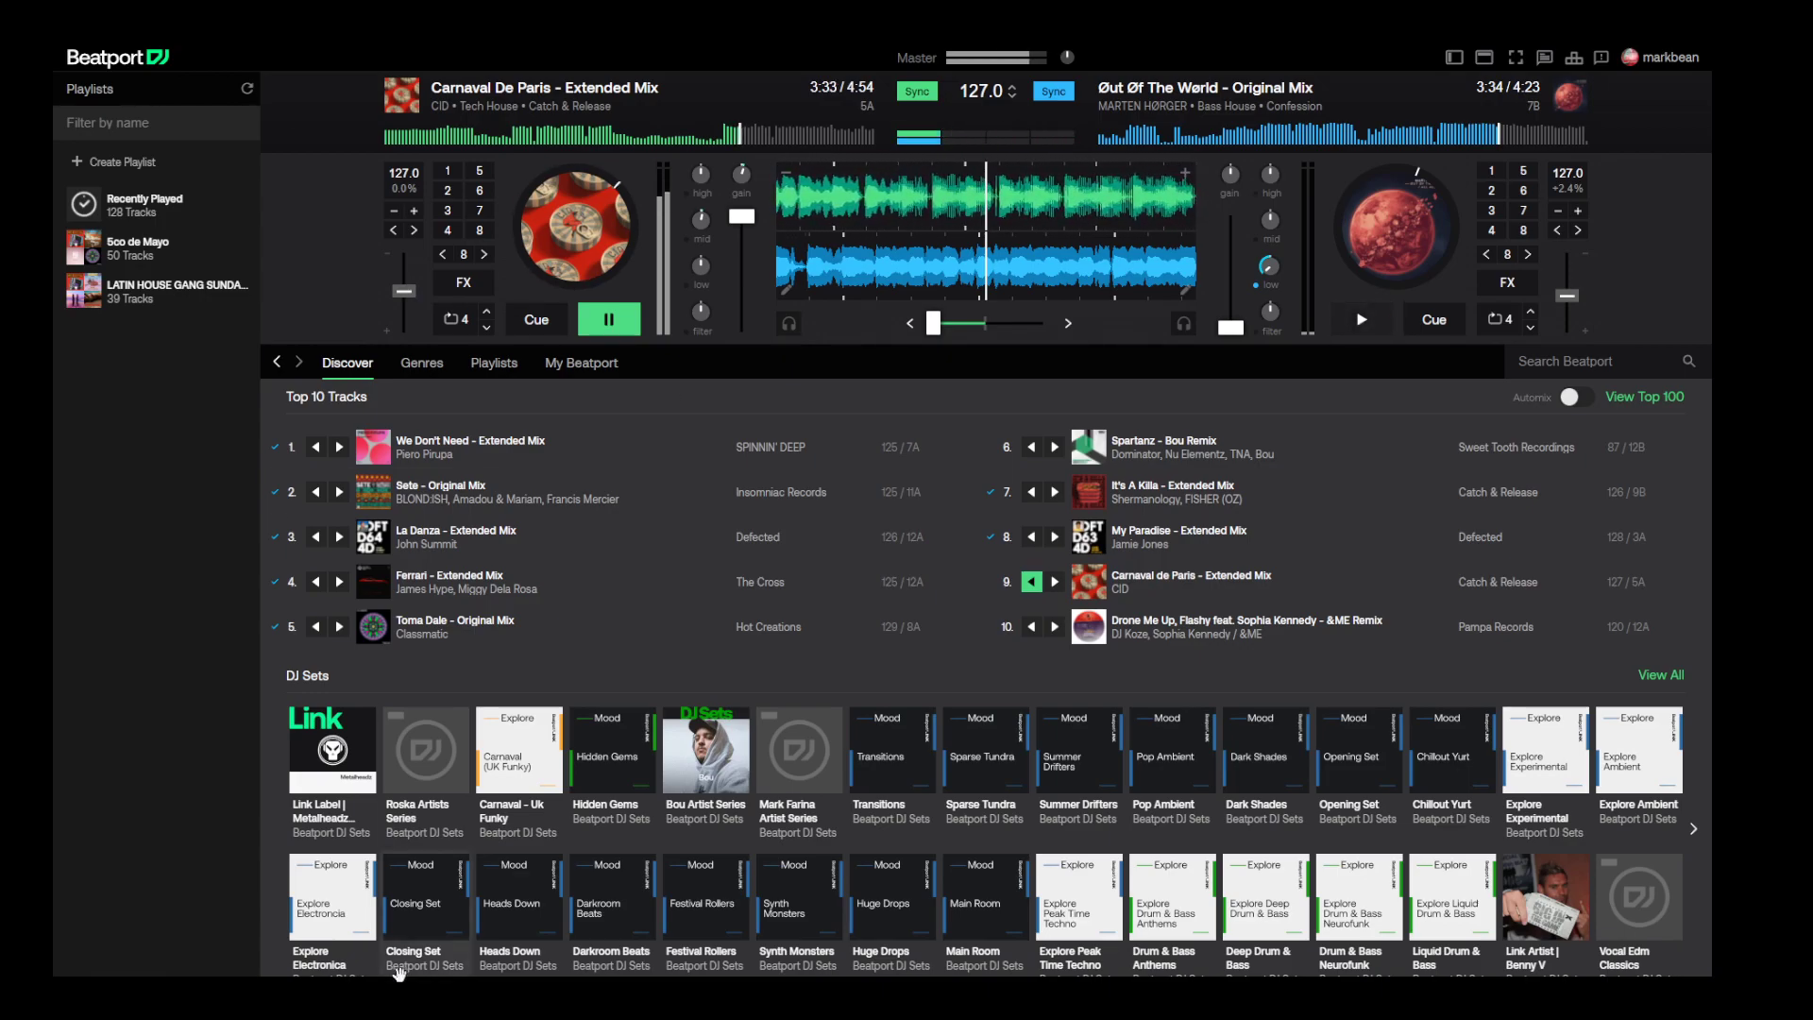
- Load "Move It - Extended Mix" from the Bass House genre's Top 10 Tracks onto the right deck
scroll(607, 574, down, 1)
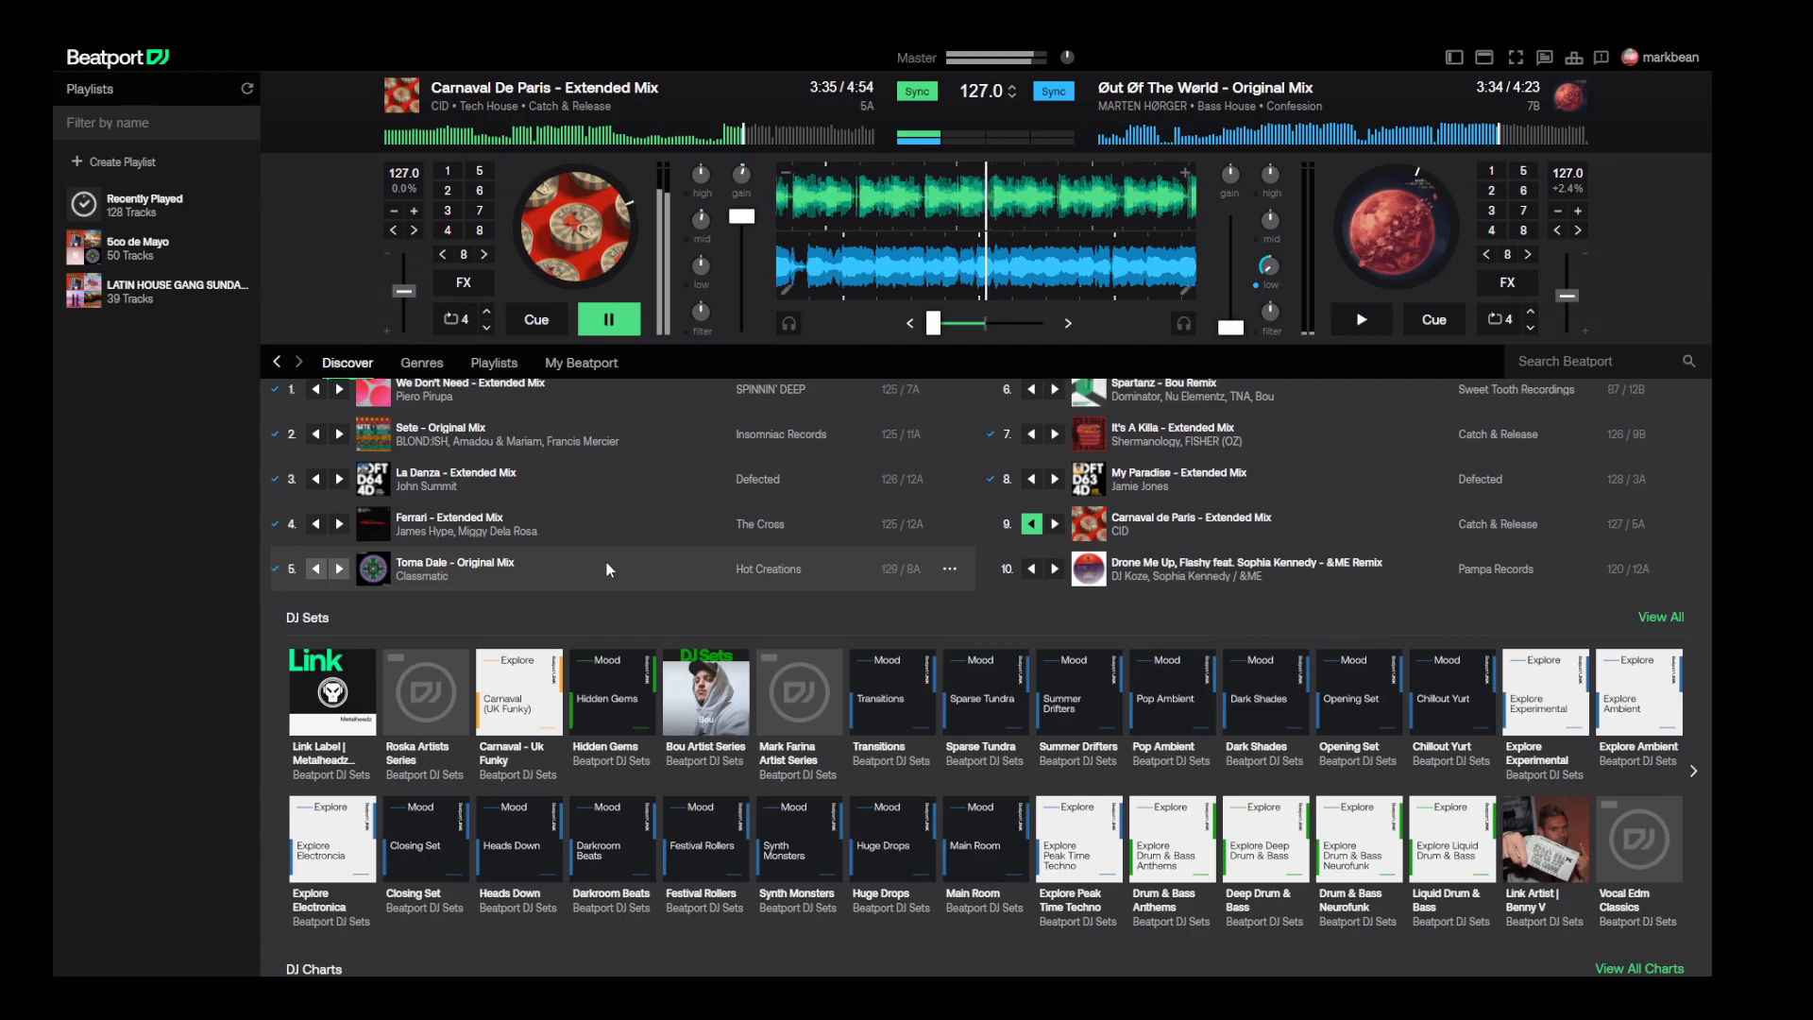
scroll(595, 586, up, 1)
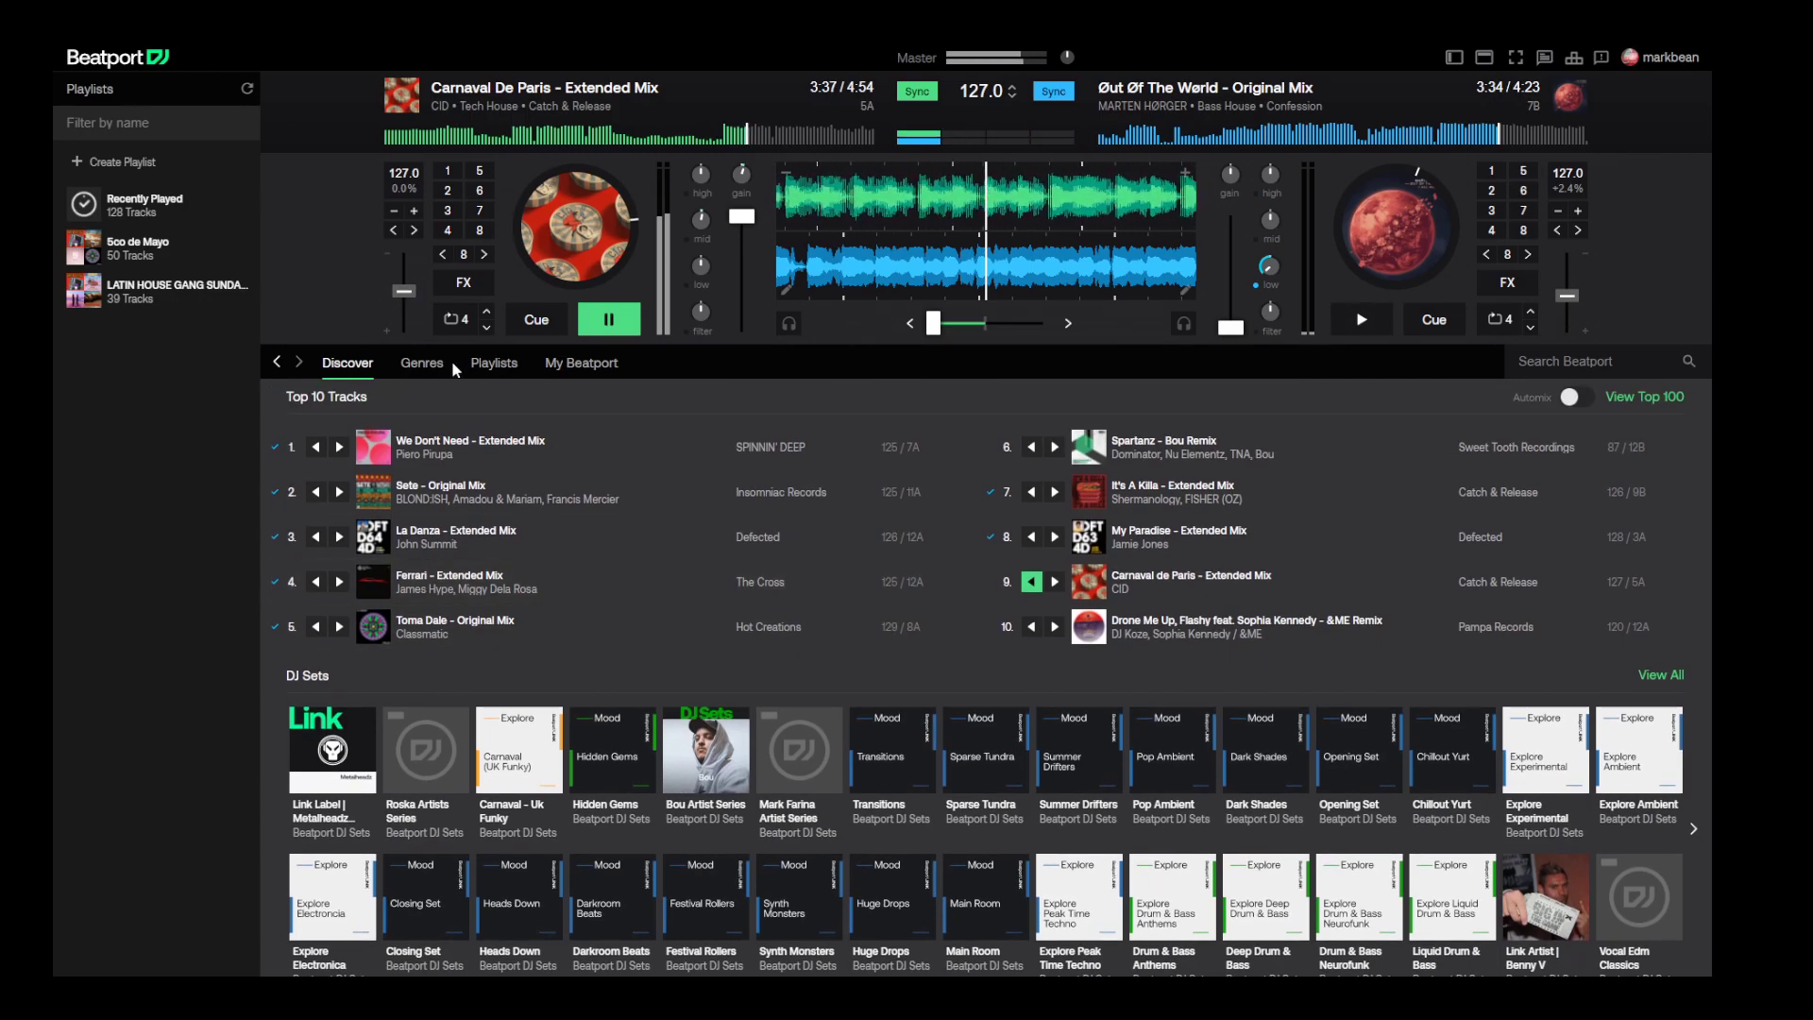
click(493, 369)
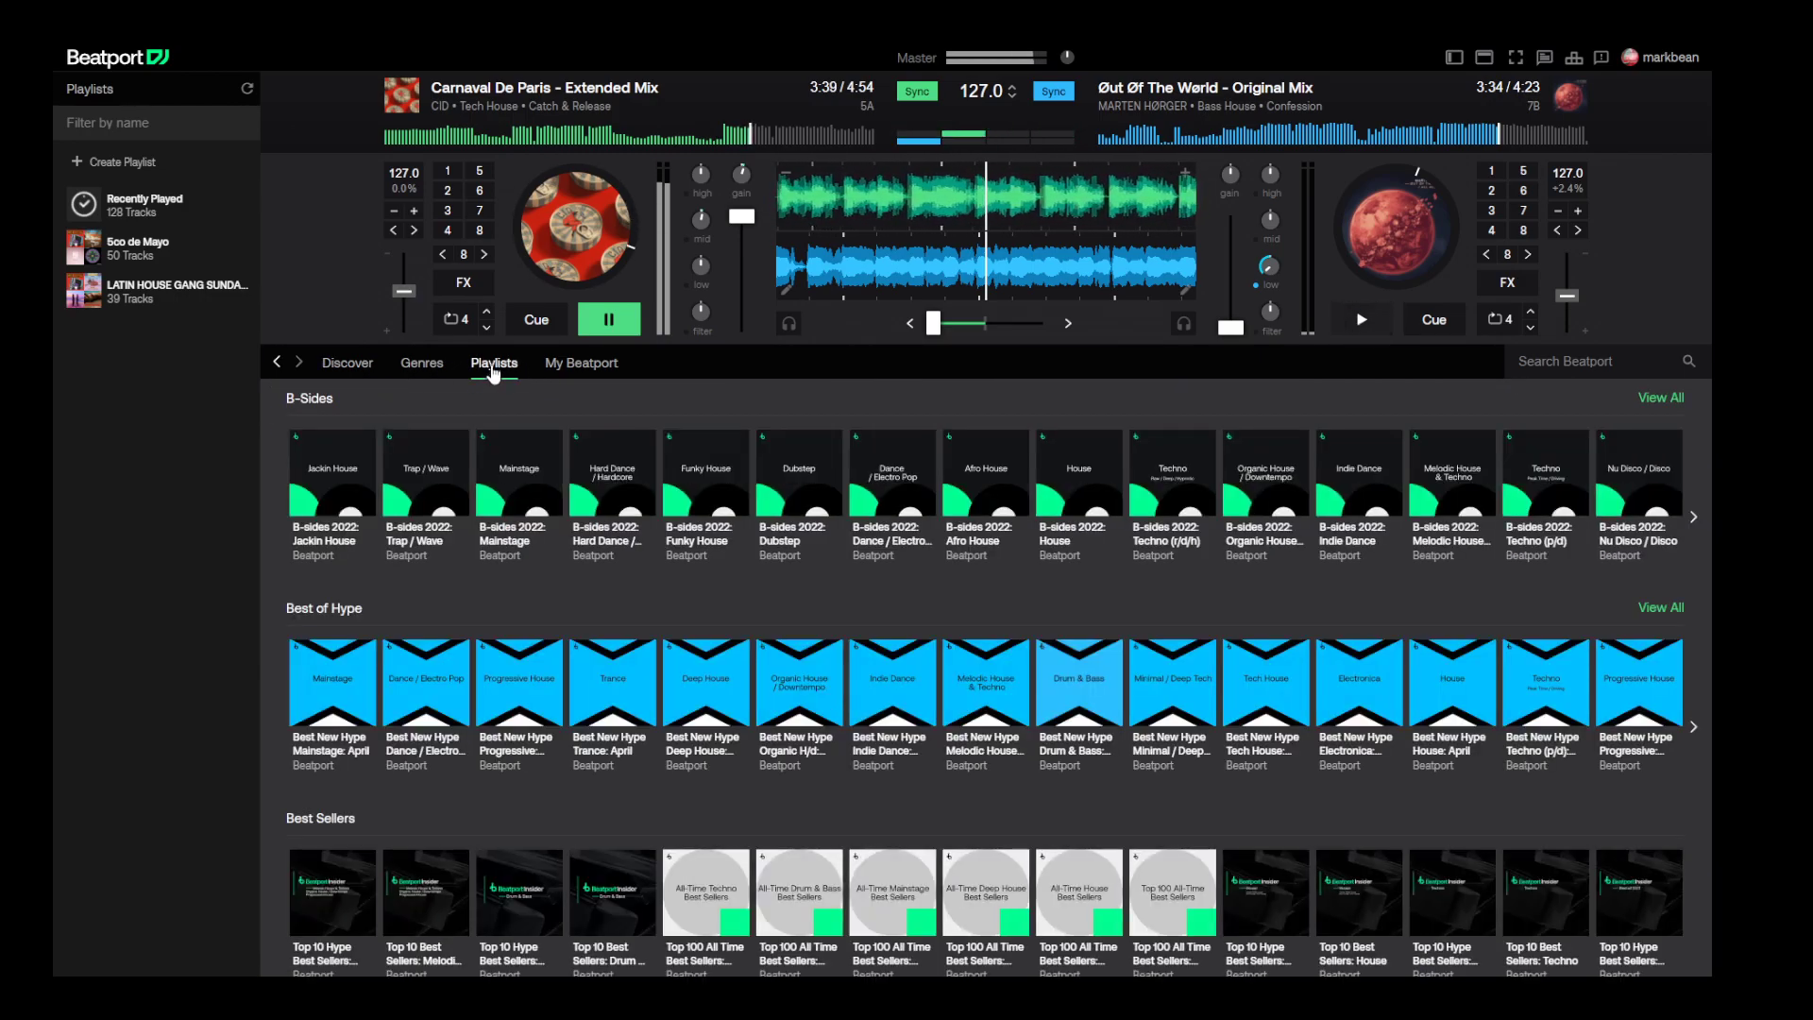
click(435, 373)
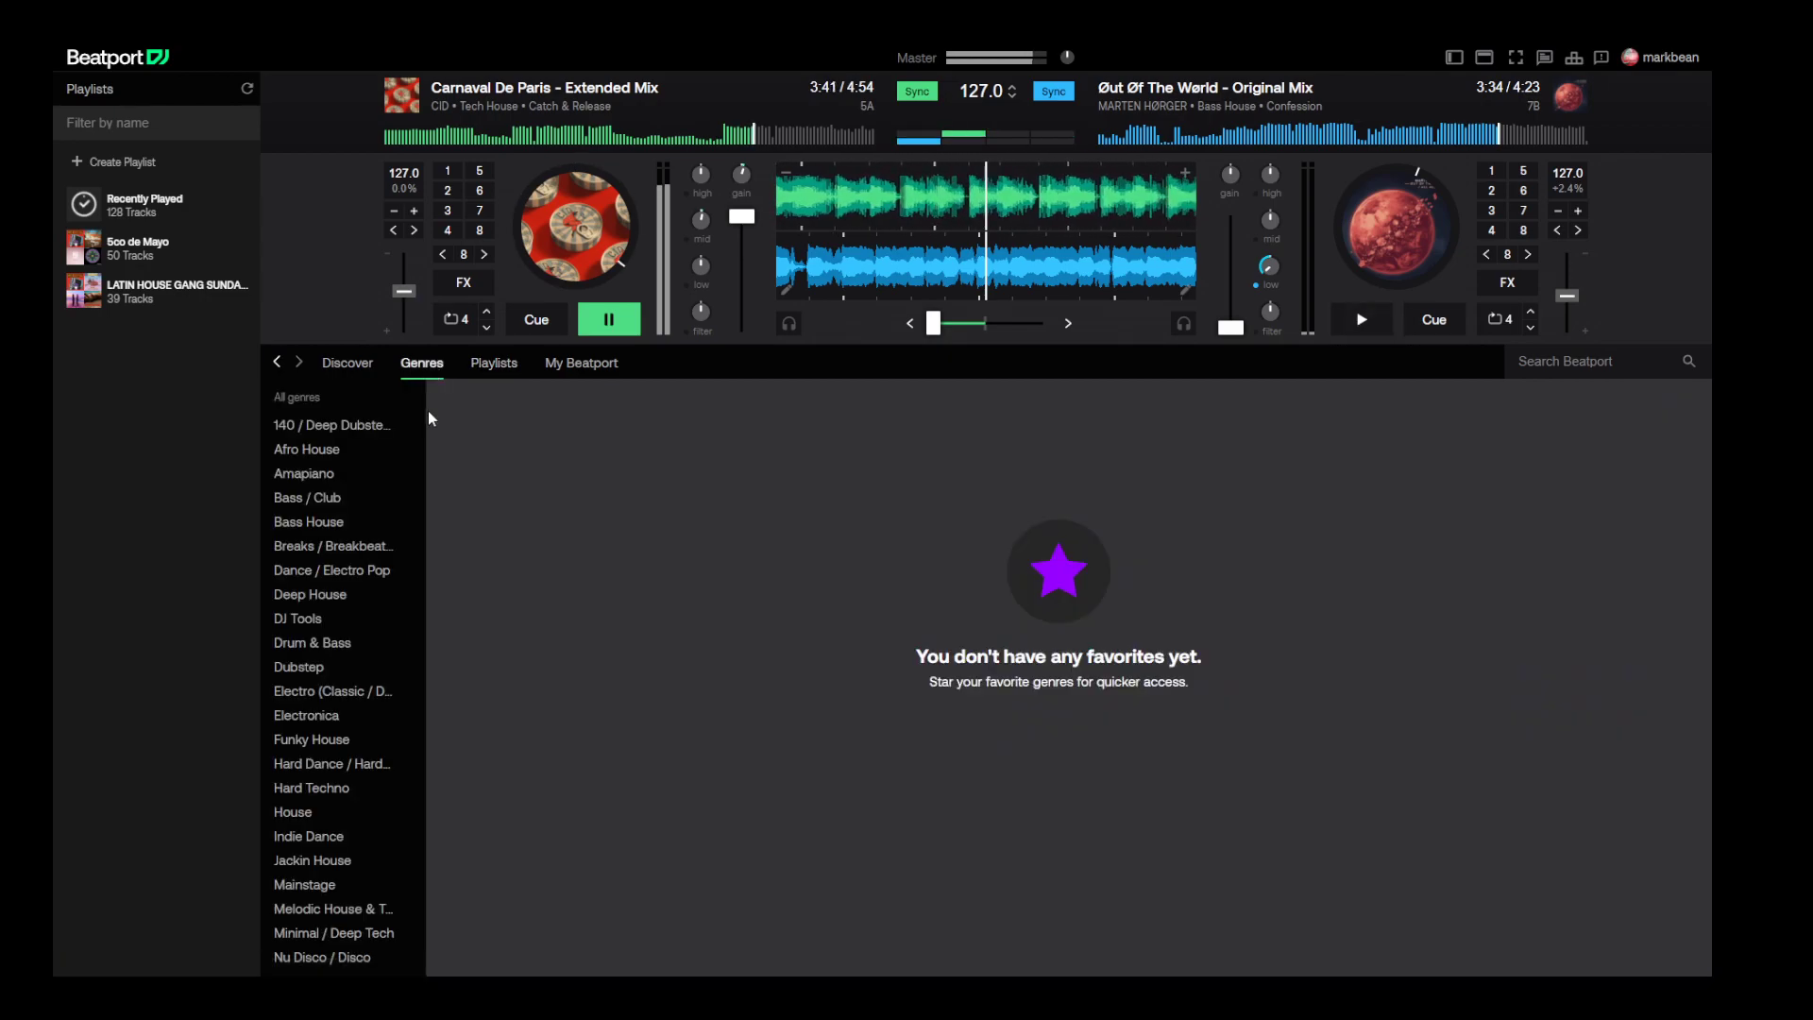
click(295, 457)
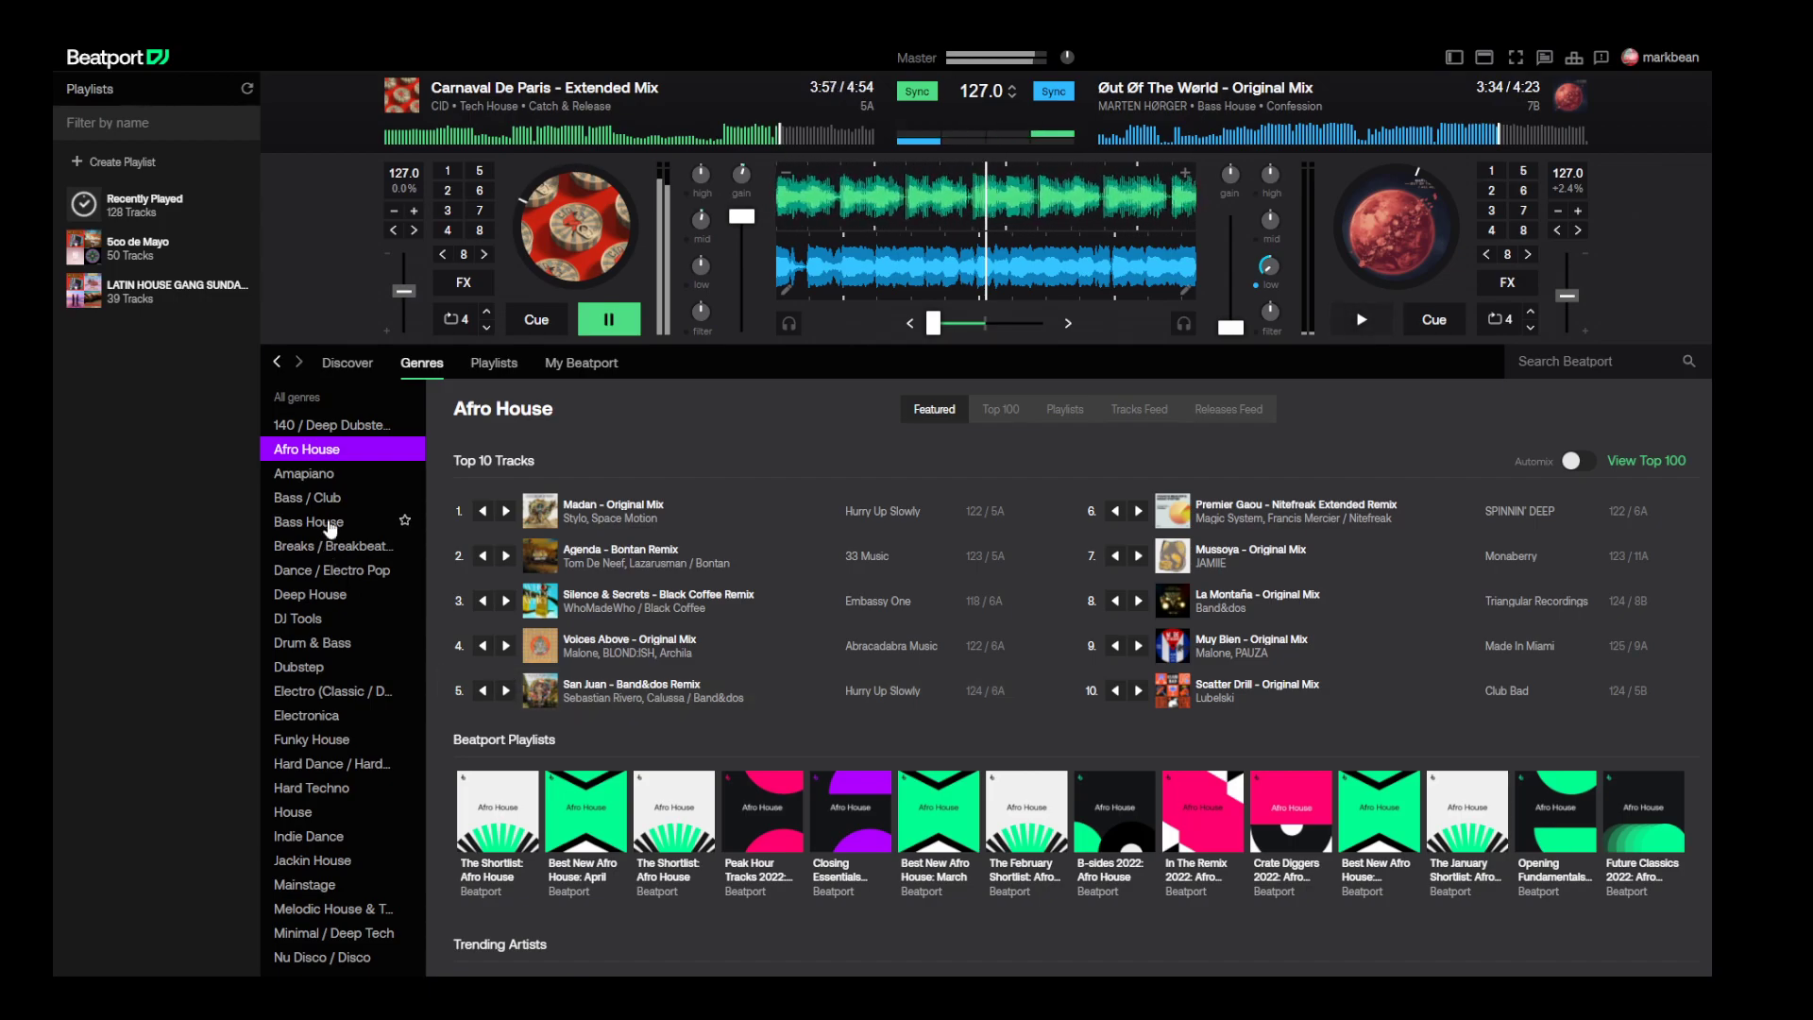
click(333, 524)
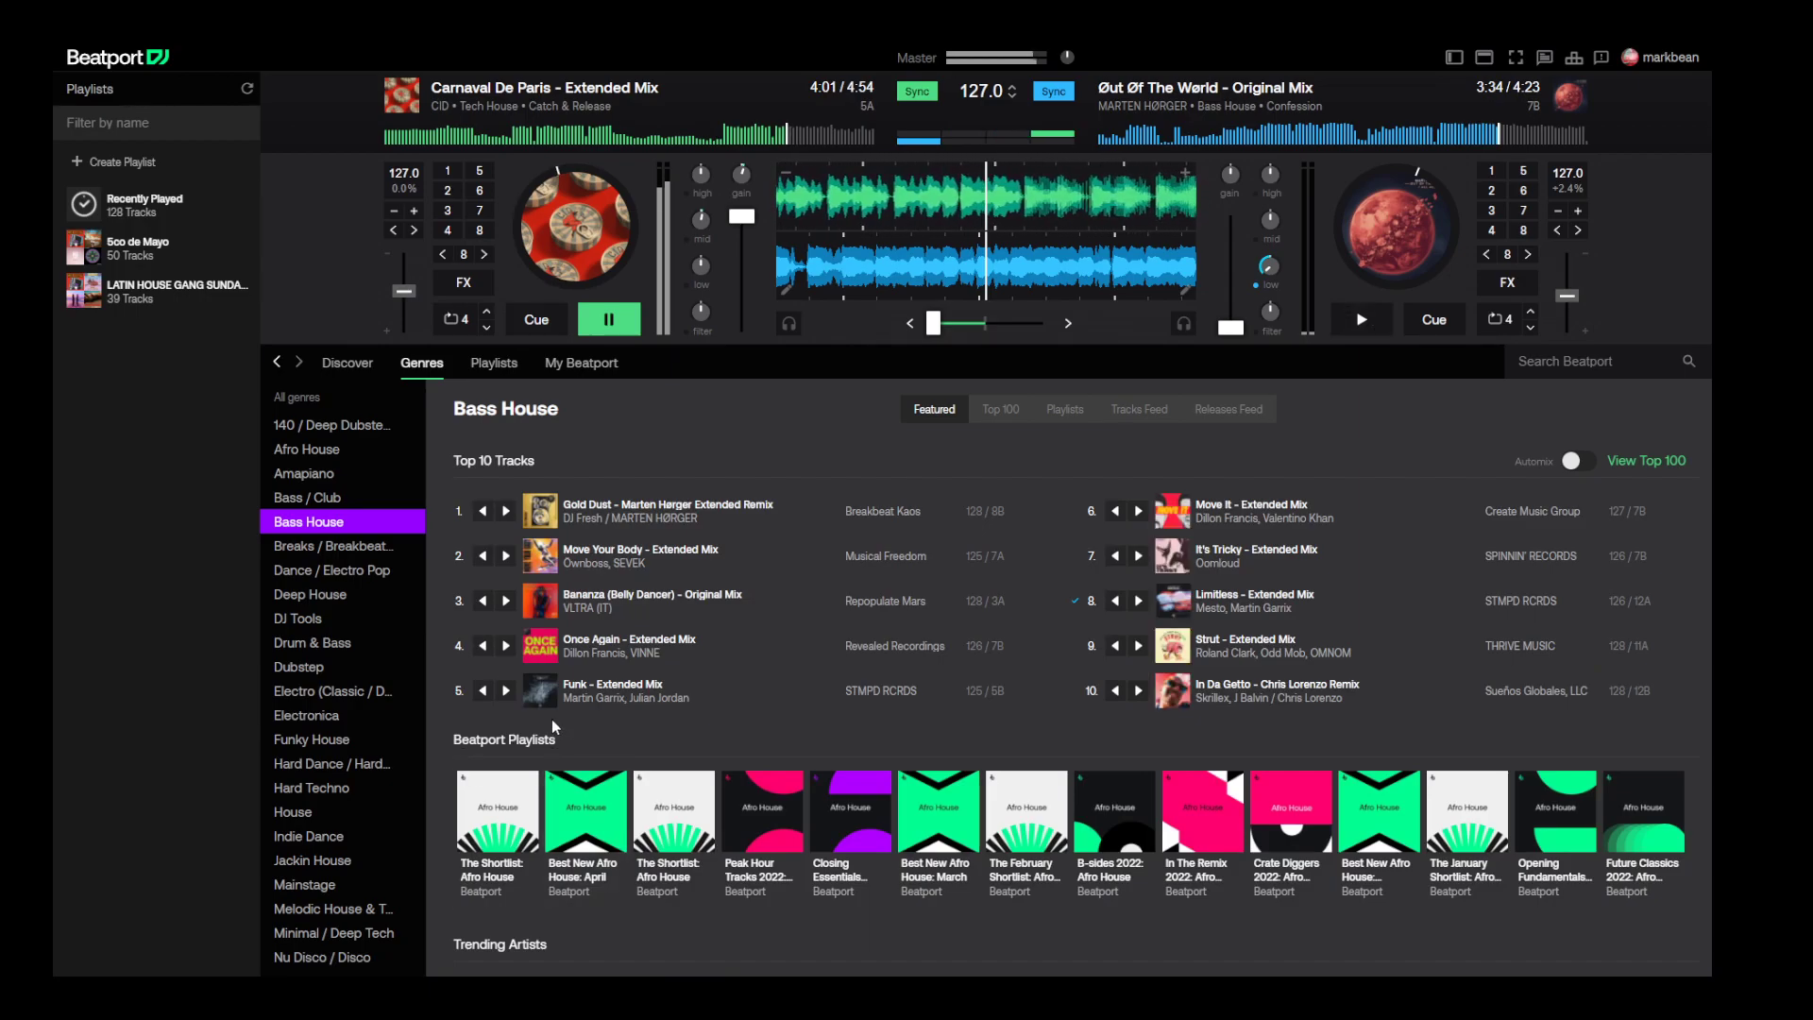
click(1139, 512)
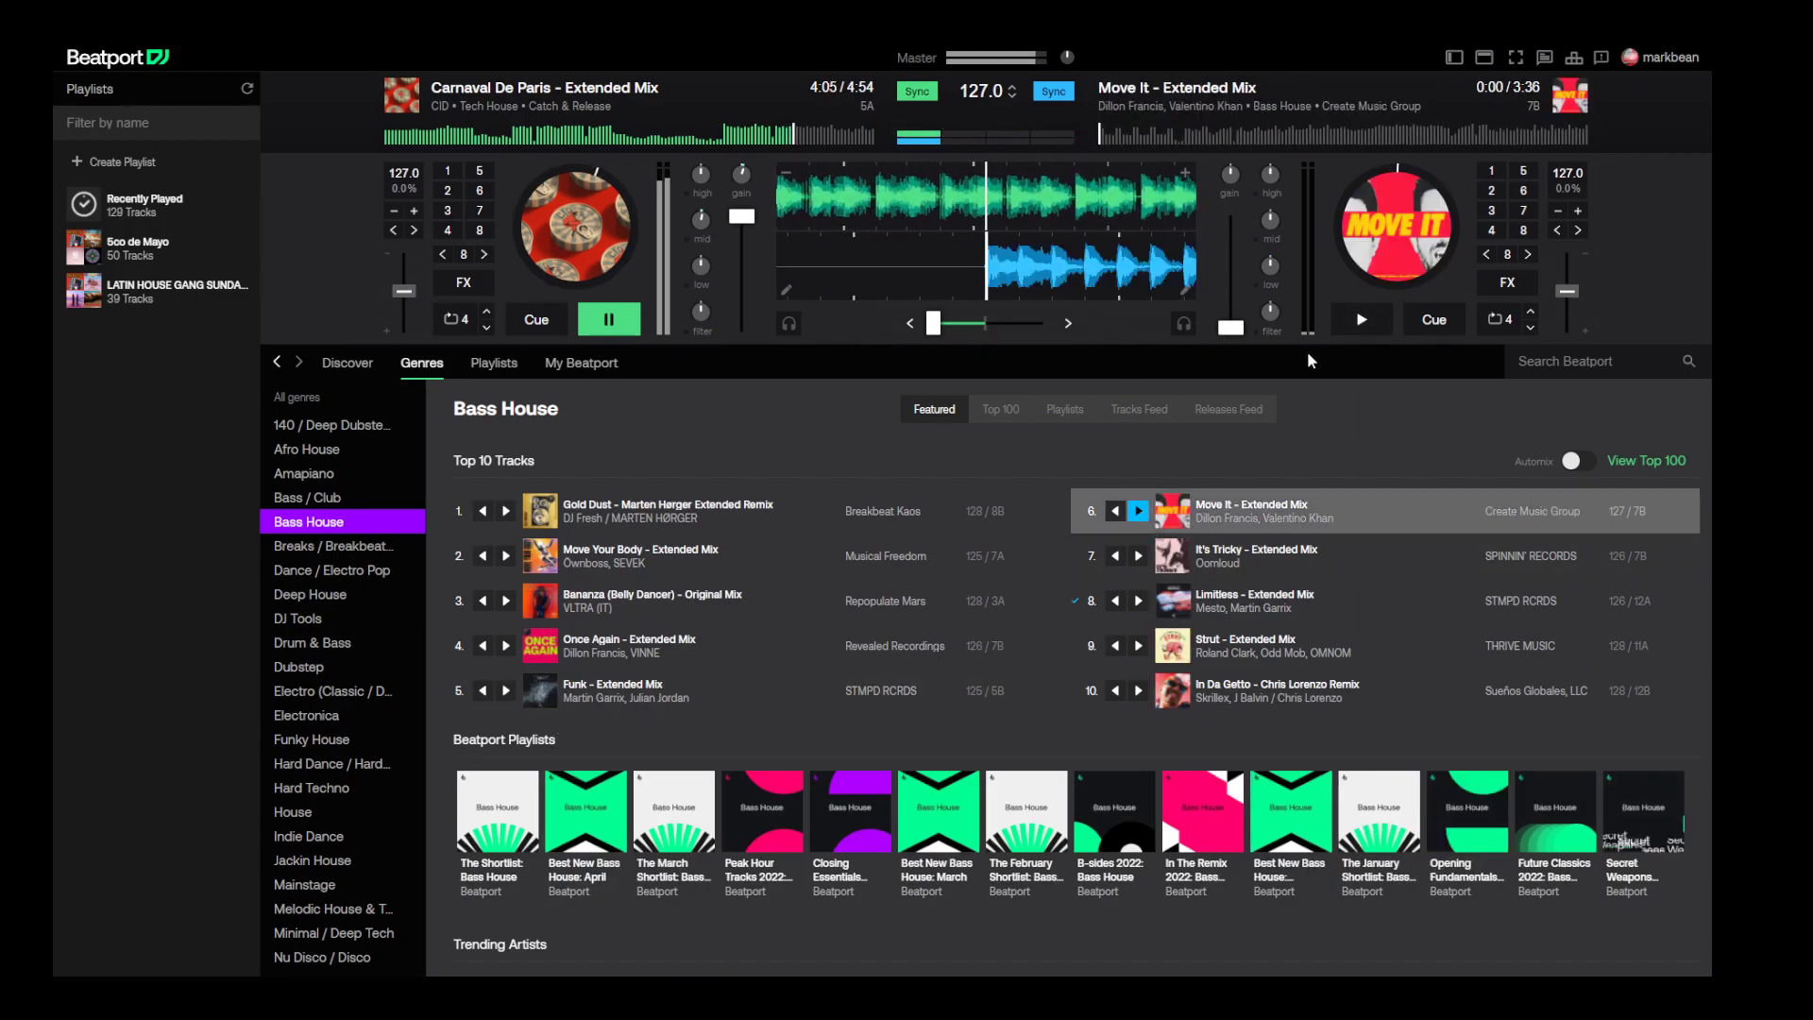
- Start Move It with its volume raised, crossfade fully to it with Carnaval De Paris's volume reduced, and stop Carnaval De Paris
drag(1232, 329, 1235, 315)
key(space)
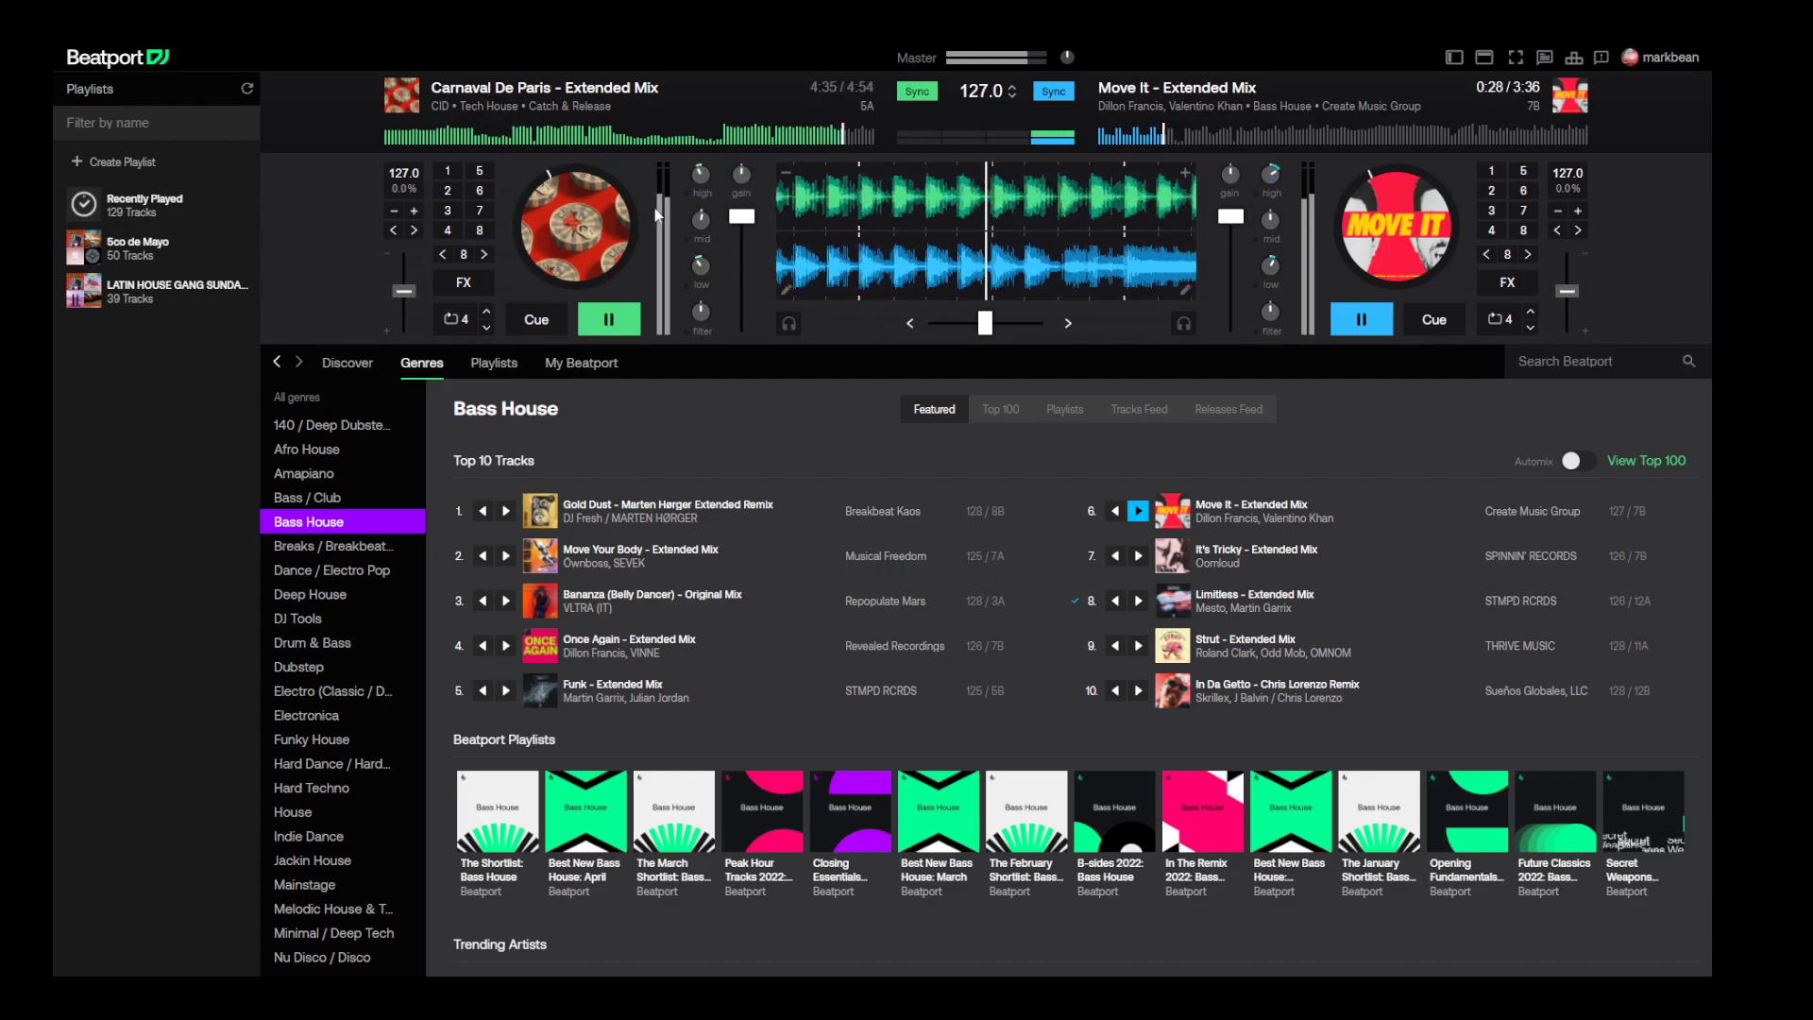
drag(730, 243, 730, 250)
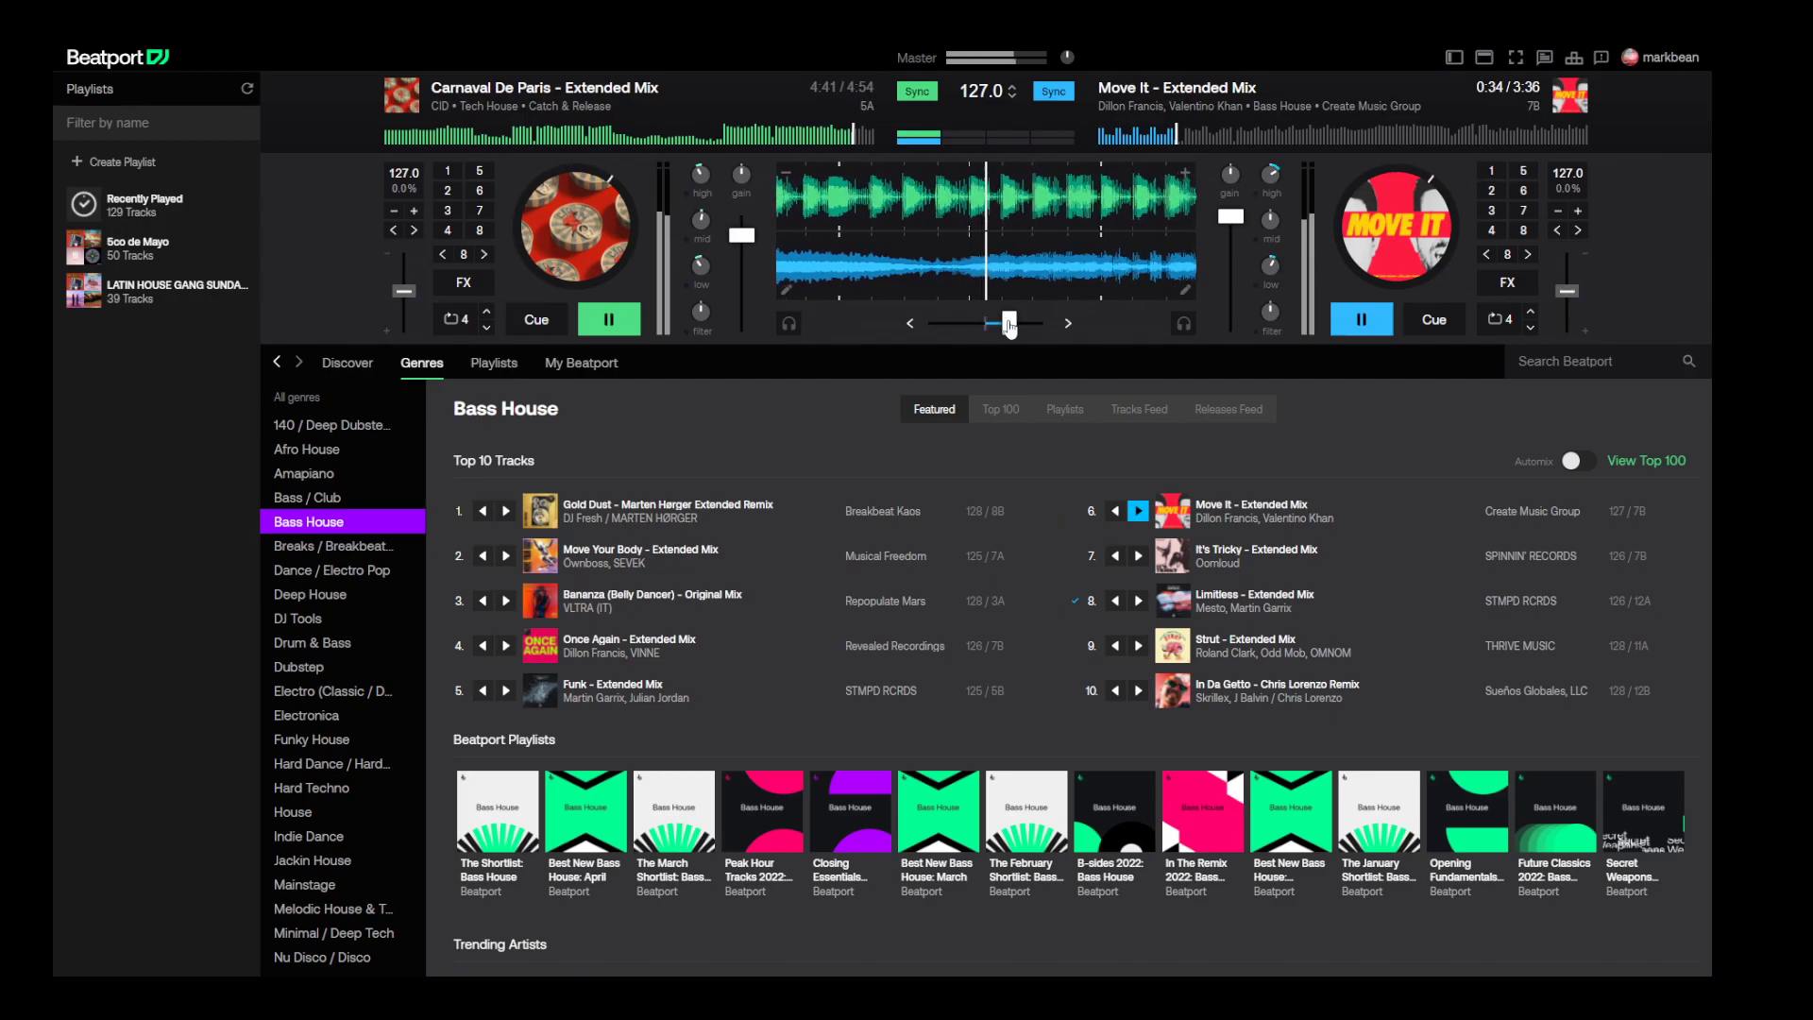
click(584, 325)
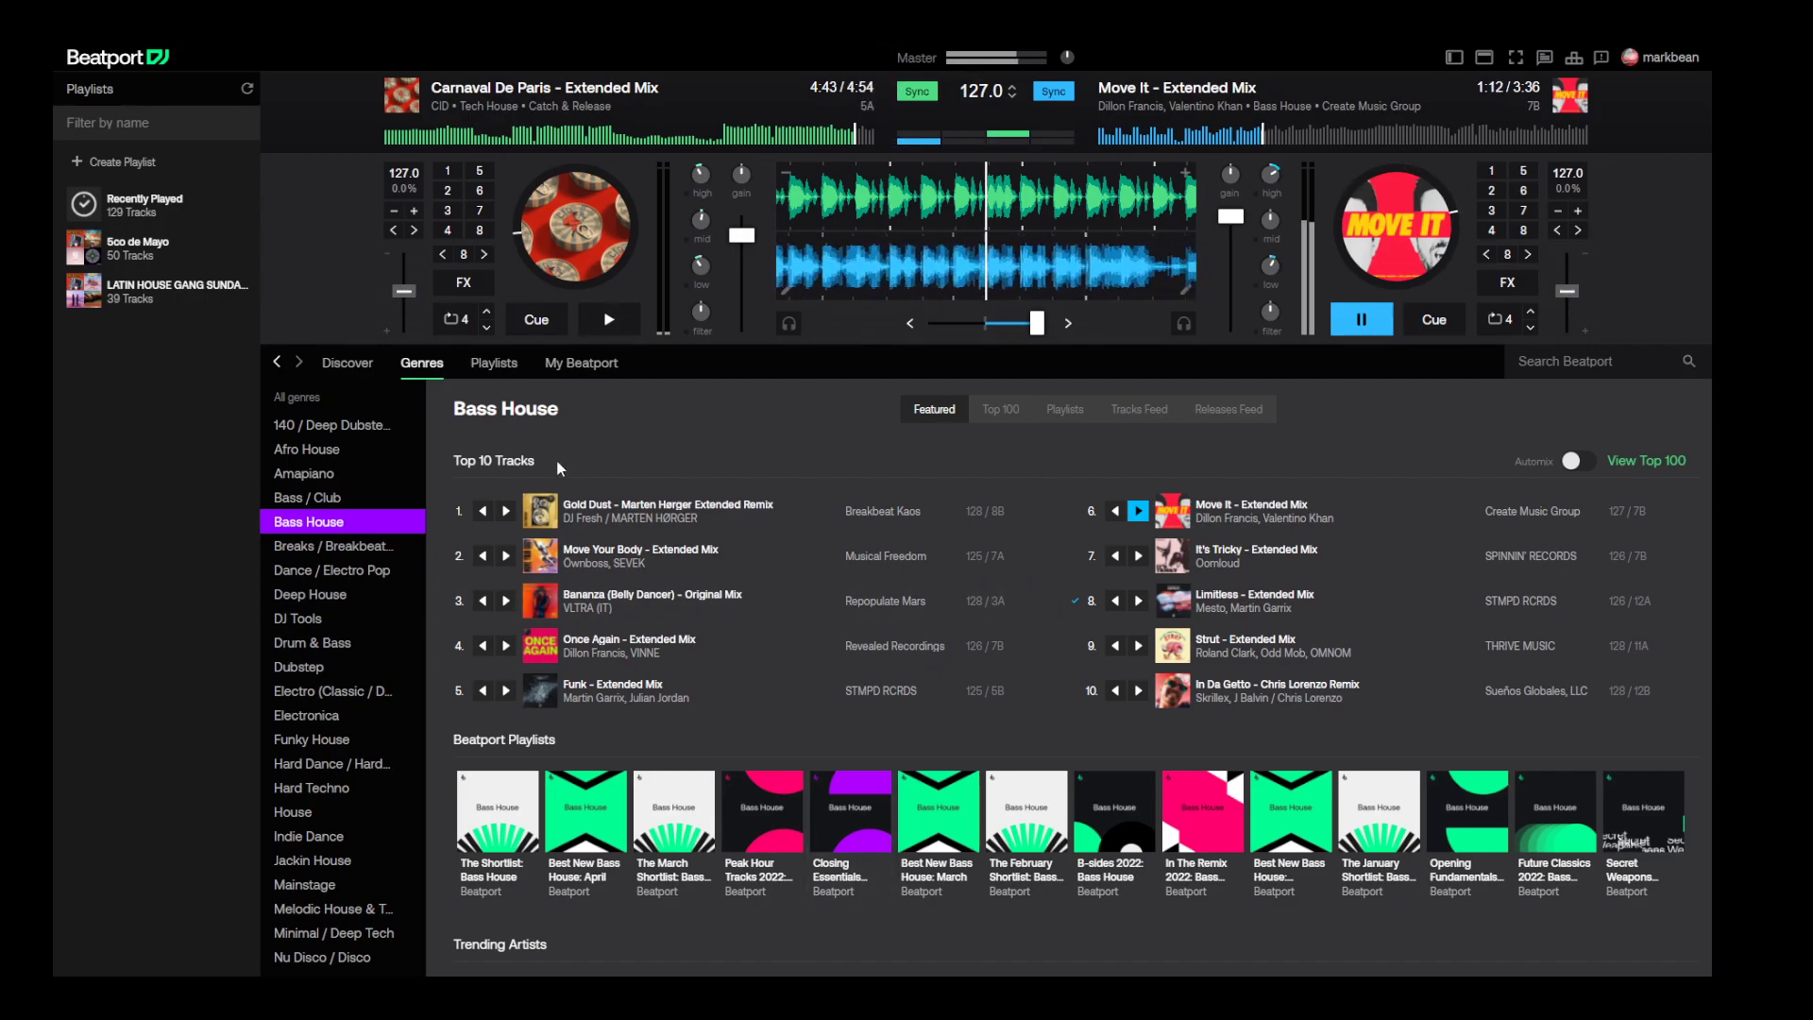
- Search for the artist mochakk, open the artist's page, and load "False Need - Extended Mix" onto the left deck
click(1596, 370)
text(mochakk)
key(Return)
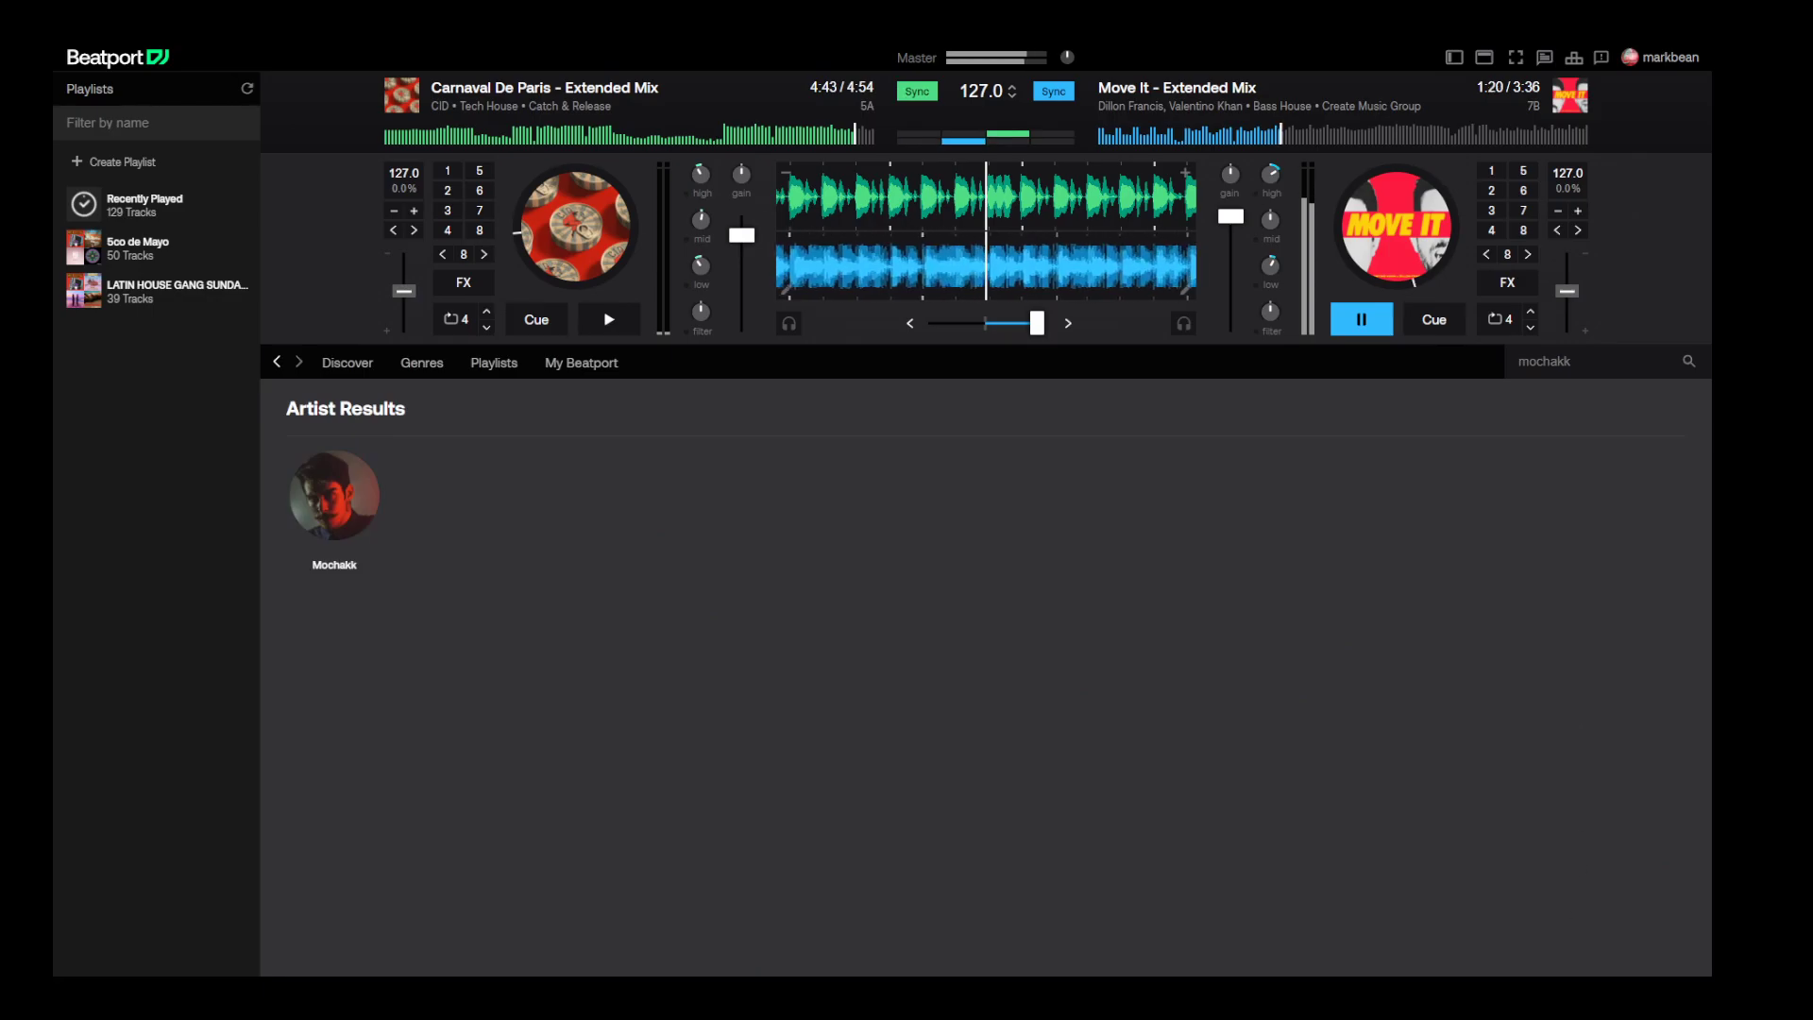
click(334, 495)
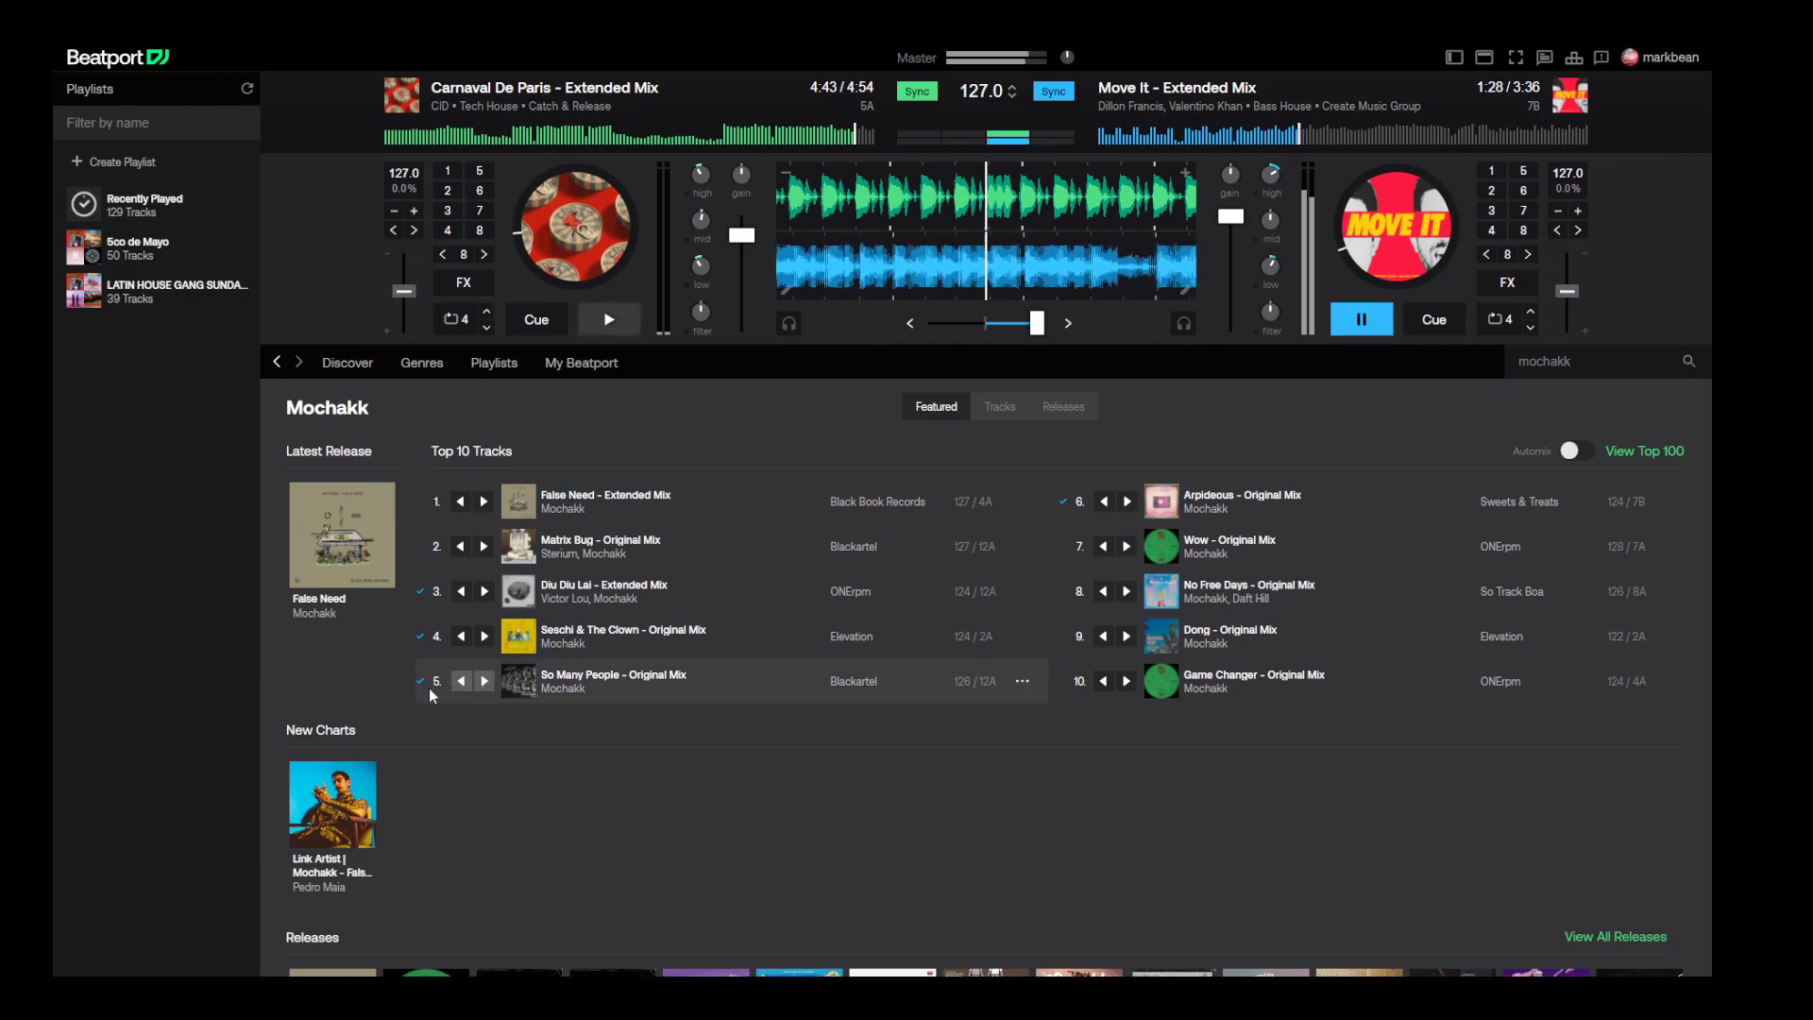
click(460, 501)
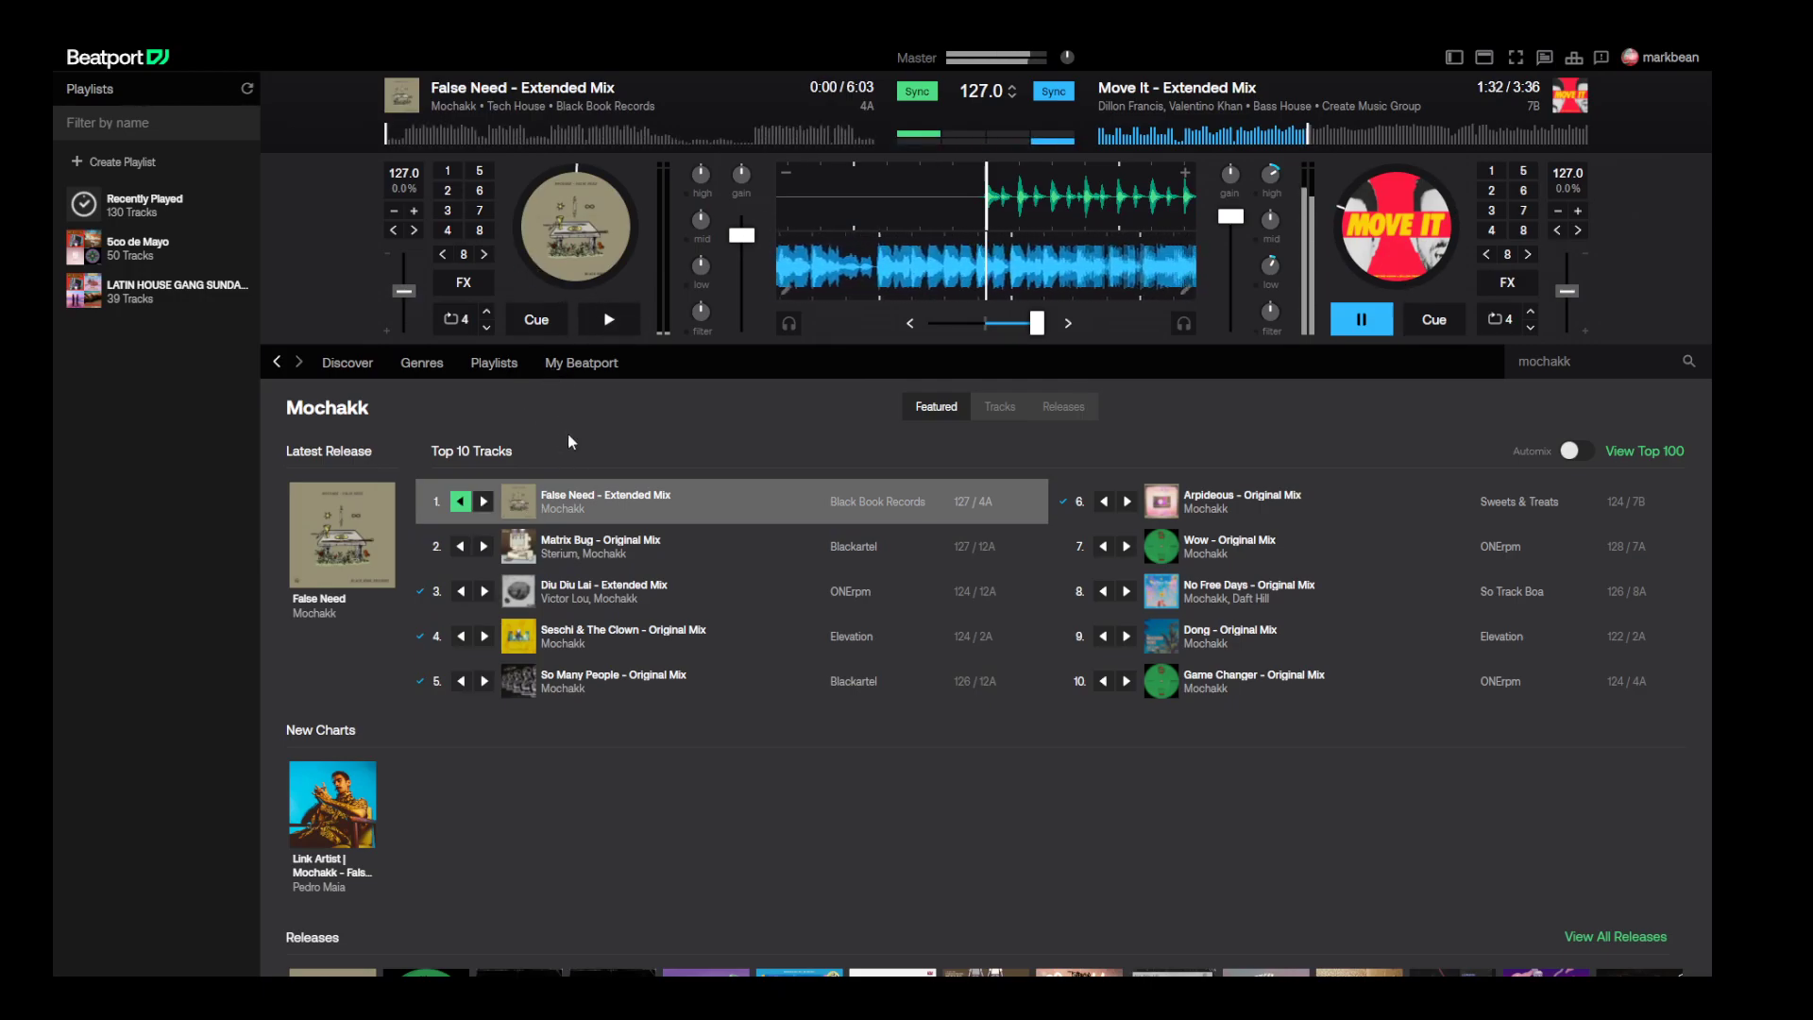
- Start False Need with its volume raised, reapply sync on the right deck, and centre the crossfader
click(609, 320)
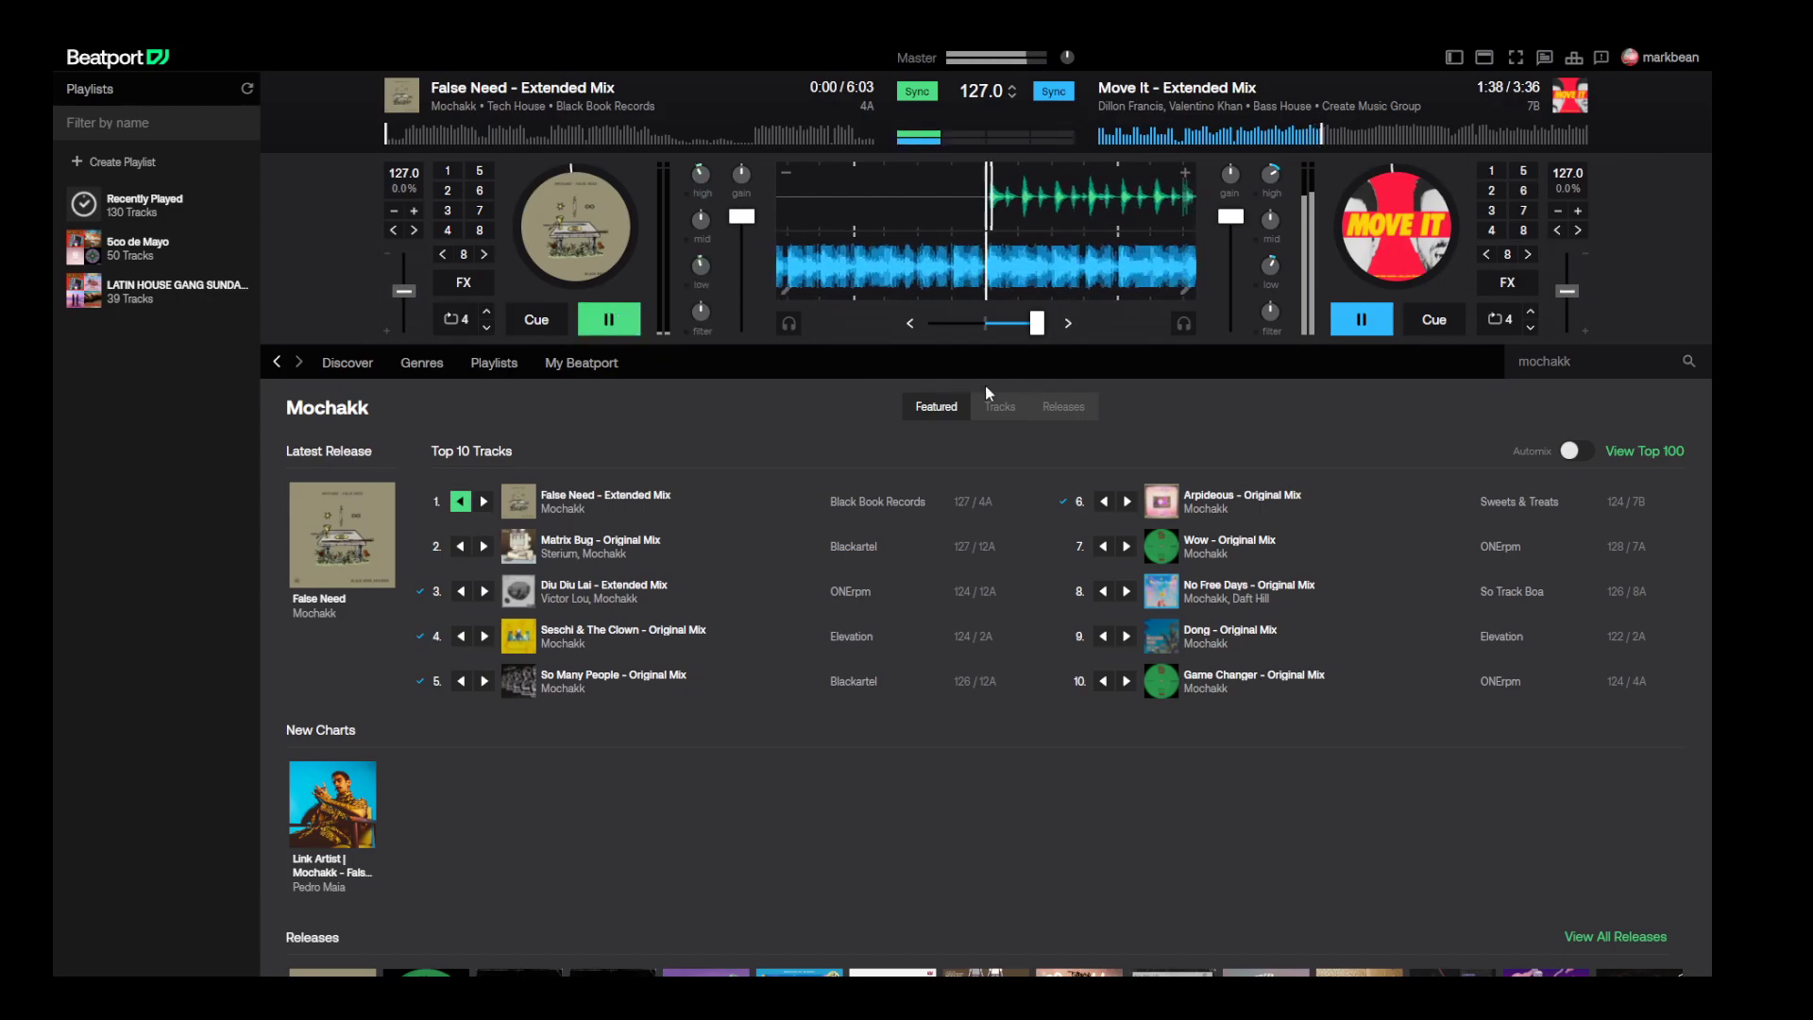
click(1054, 91)
click(1055, 92)
drag(1045, 338, 992, 326)
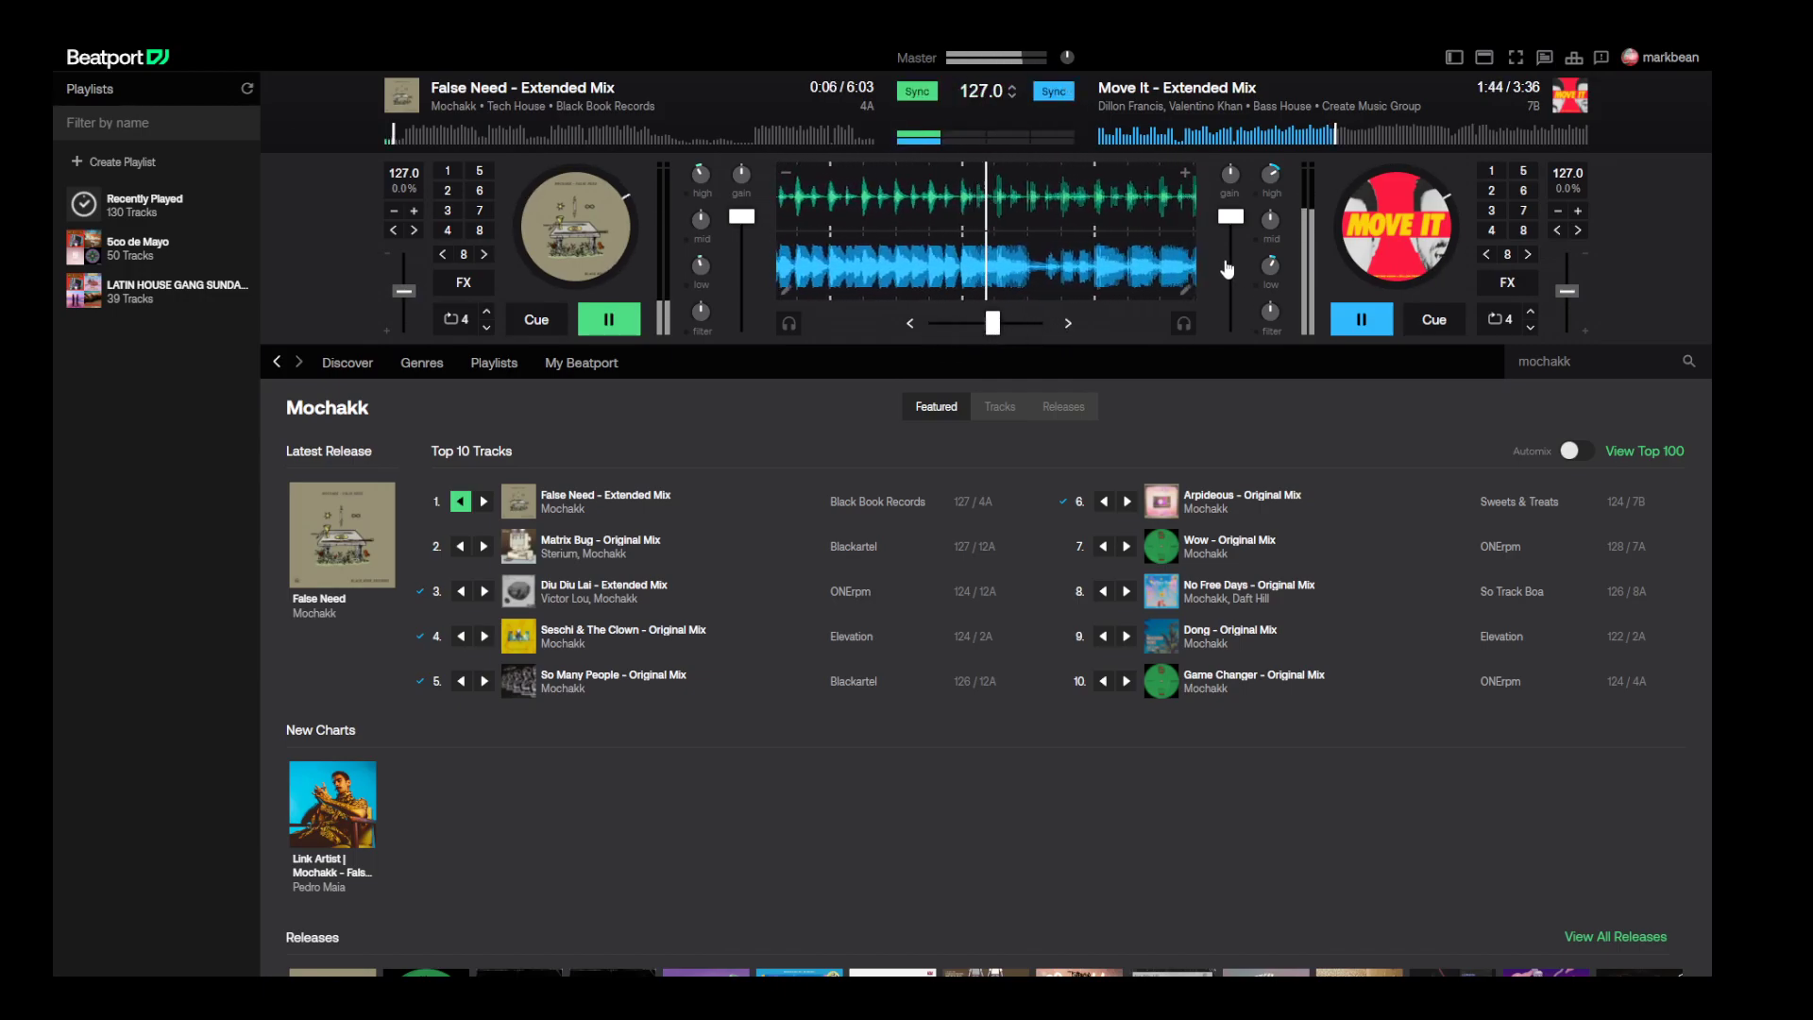
- Crossfade fully to False Need with Move It's volume and low EQ reduced, and stop Move It
drag(1237, 225, 1237, 257)
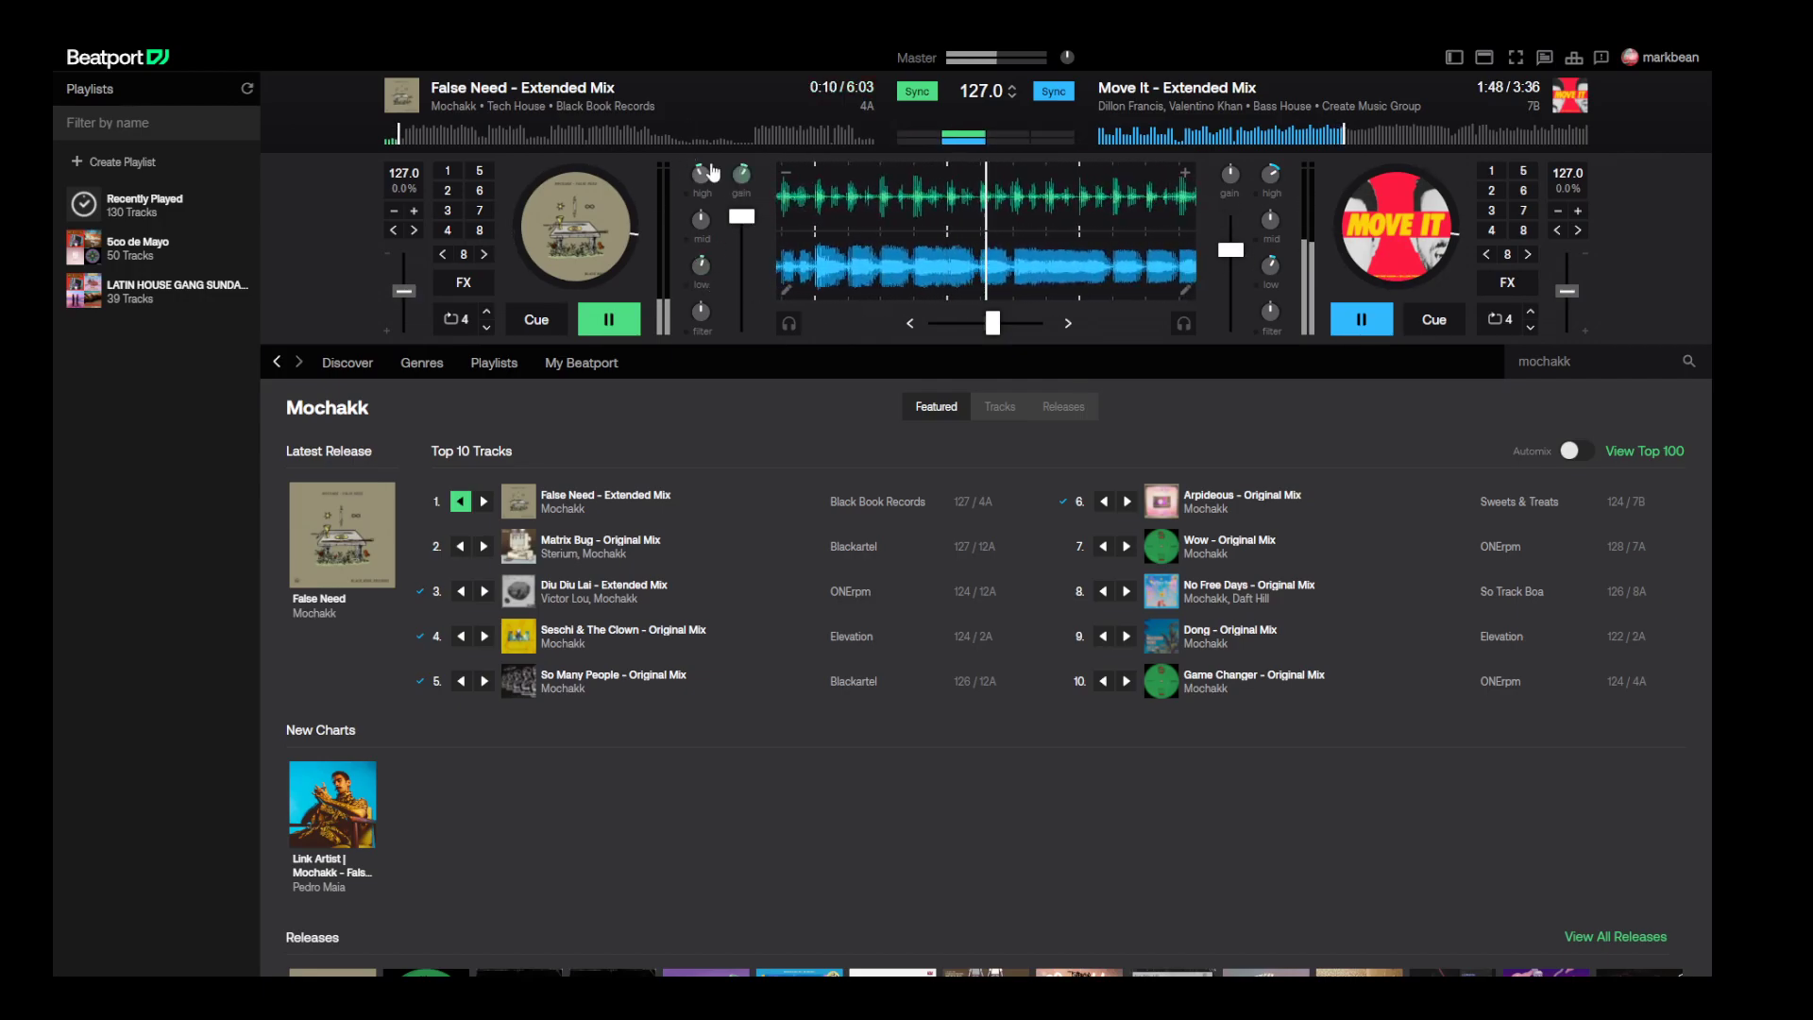
drag(1271, 268, 1271, 293)
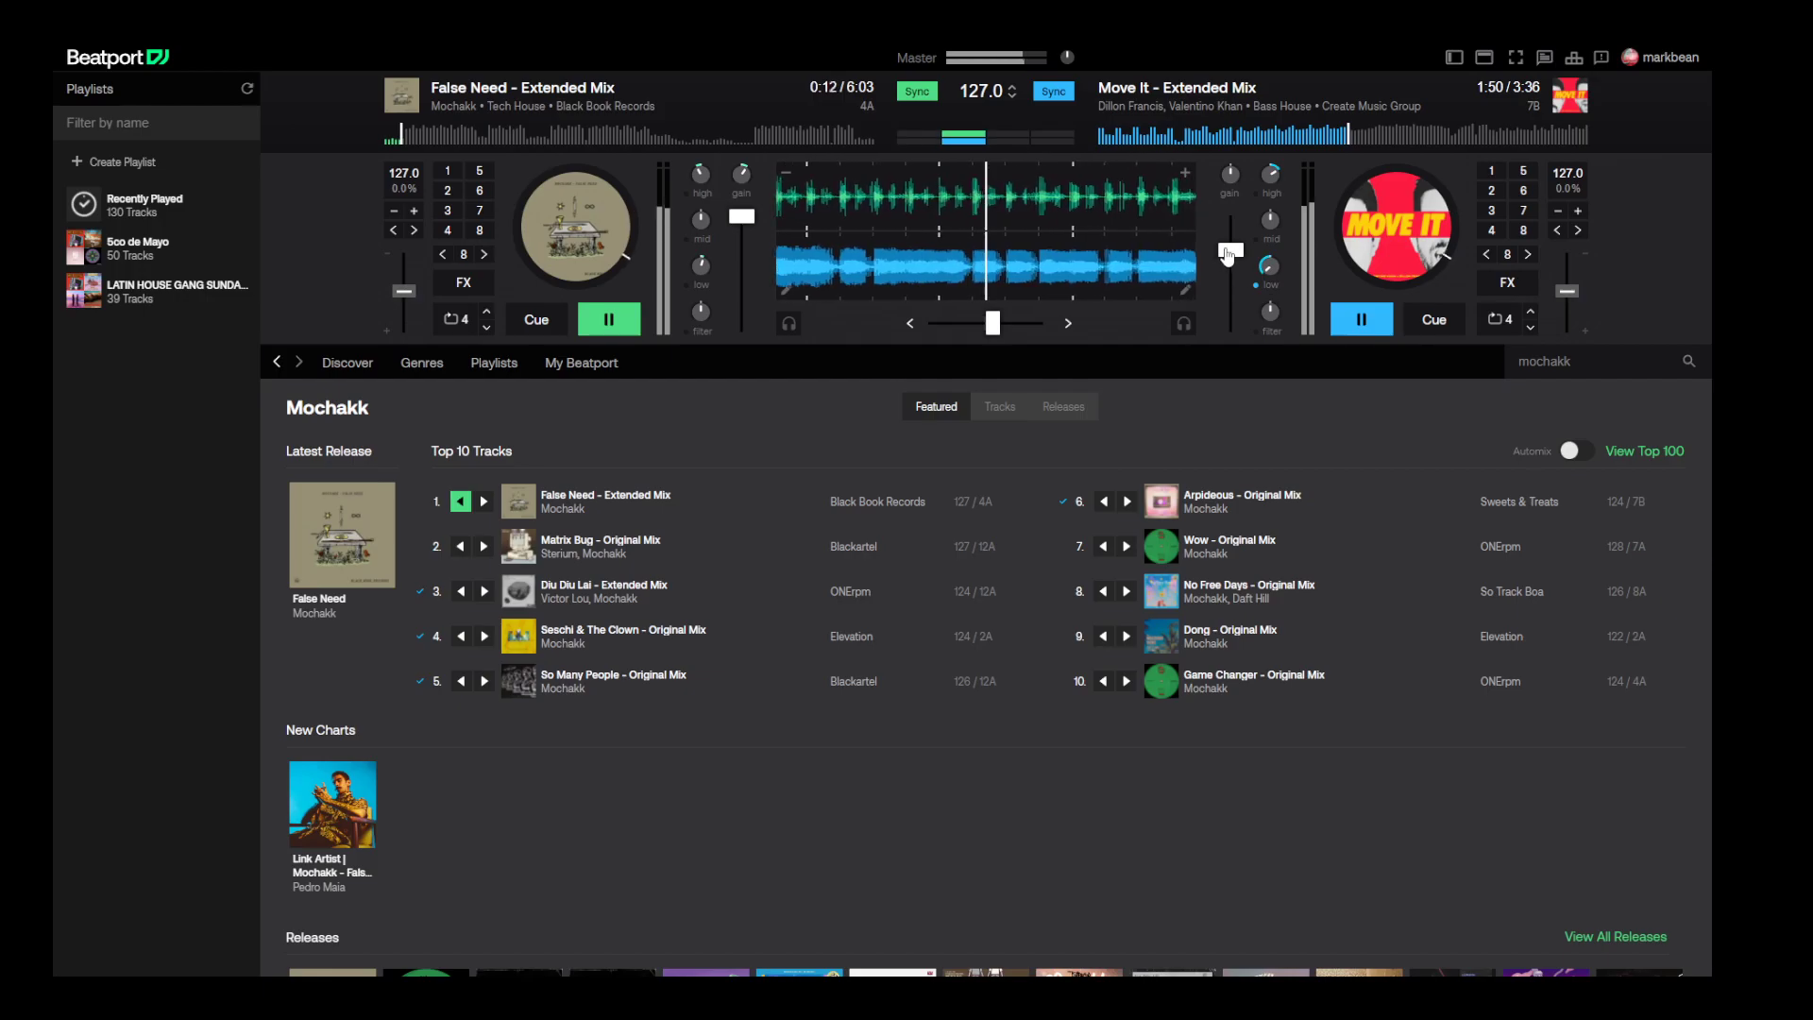
drag(992, 323, 955, 336)
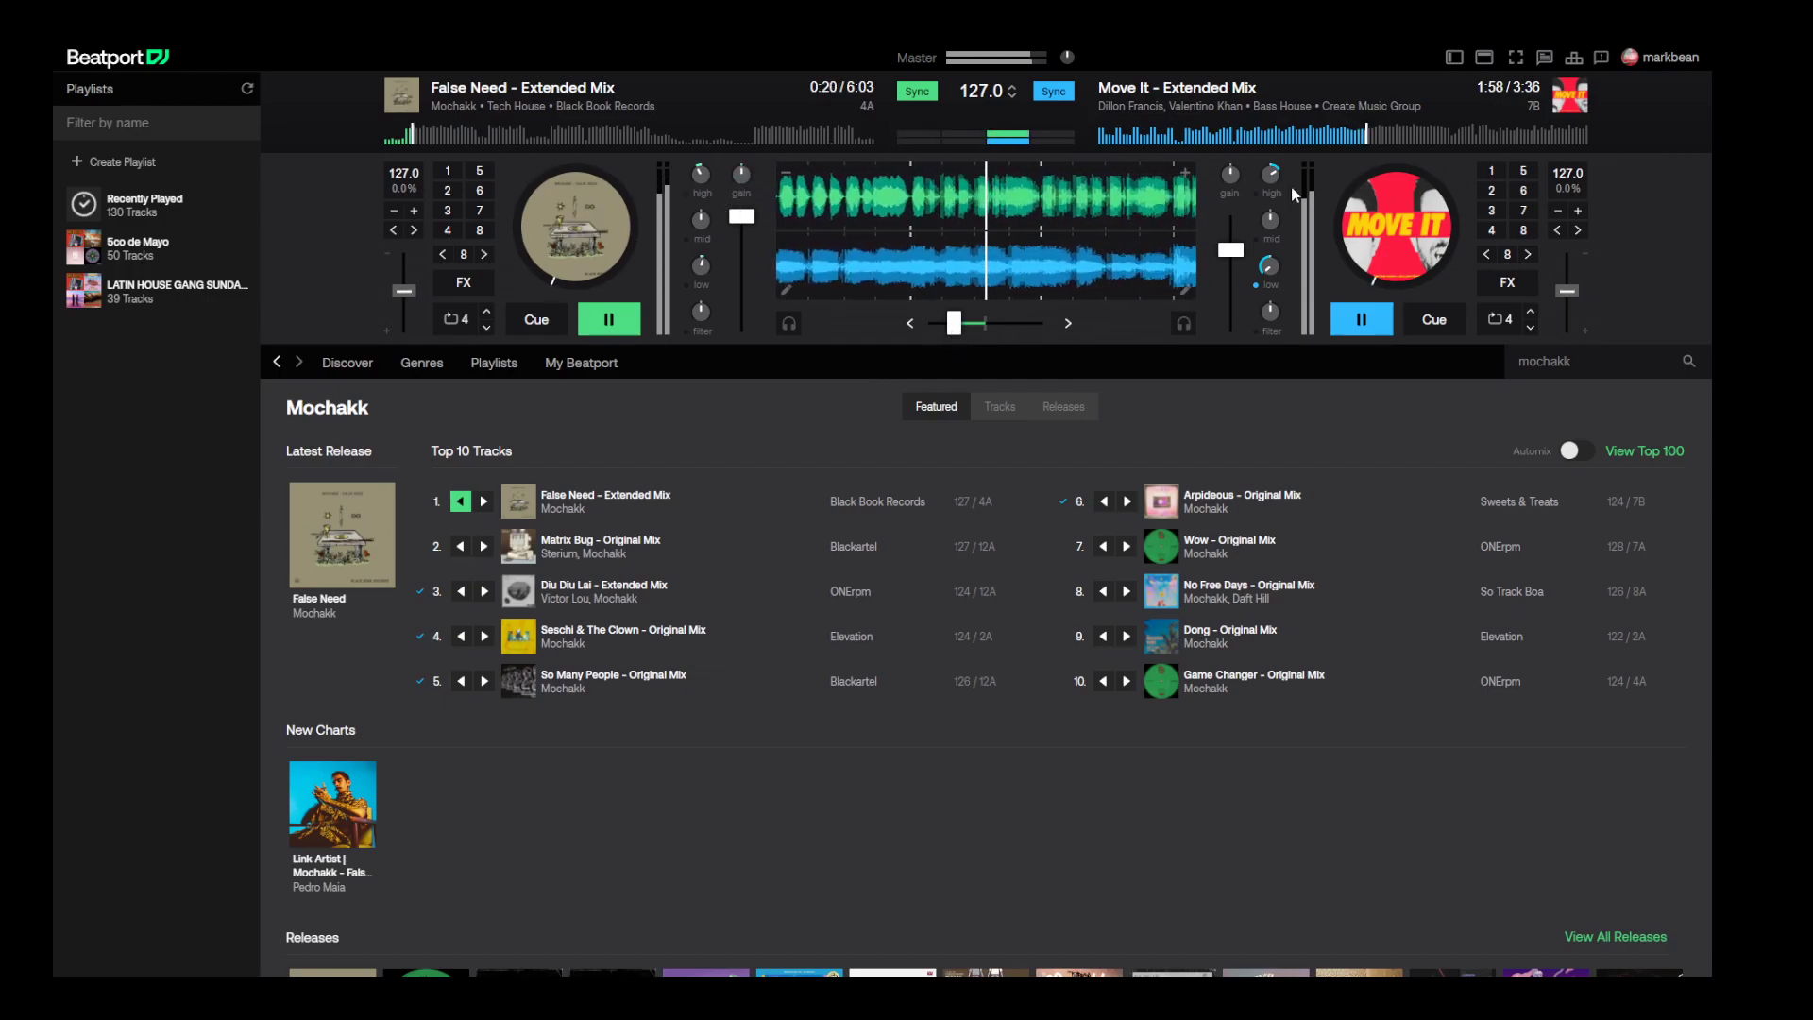
click(905, 323)
click(1361, 320)
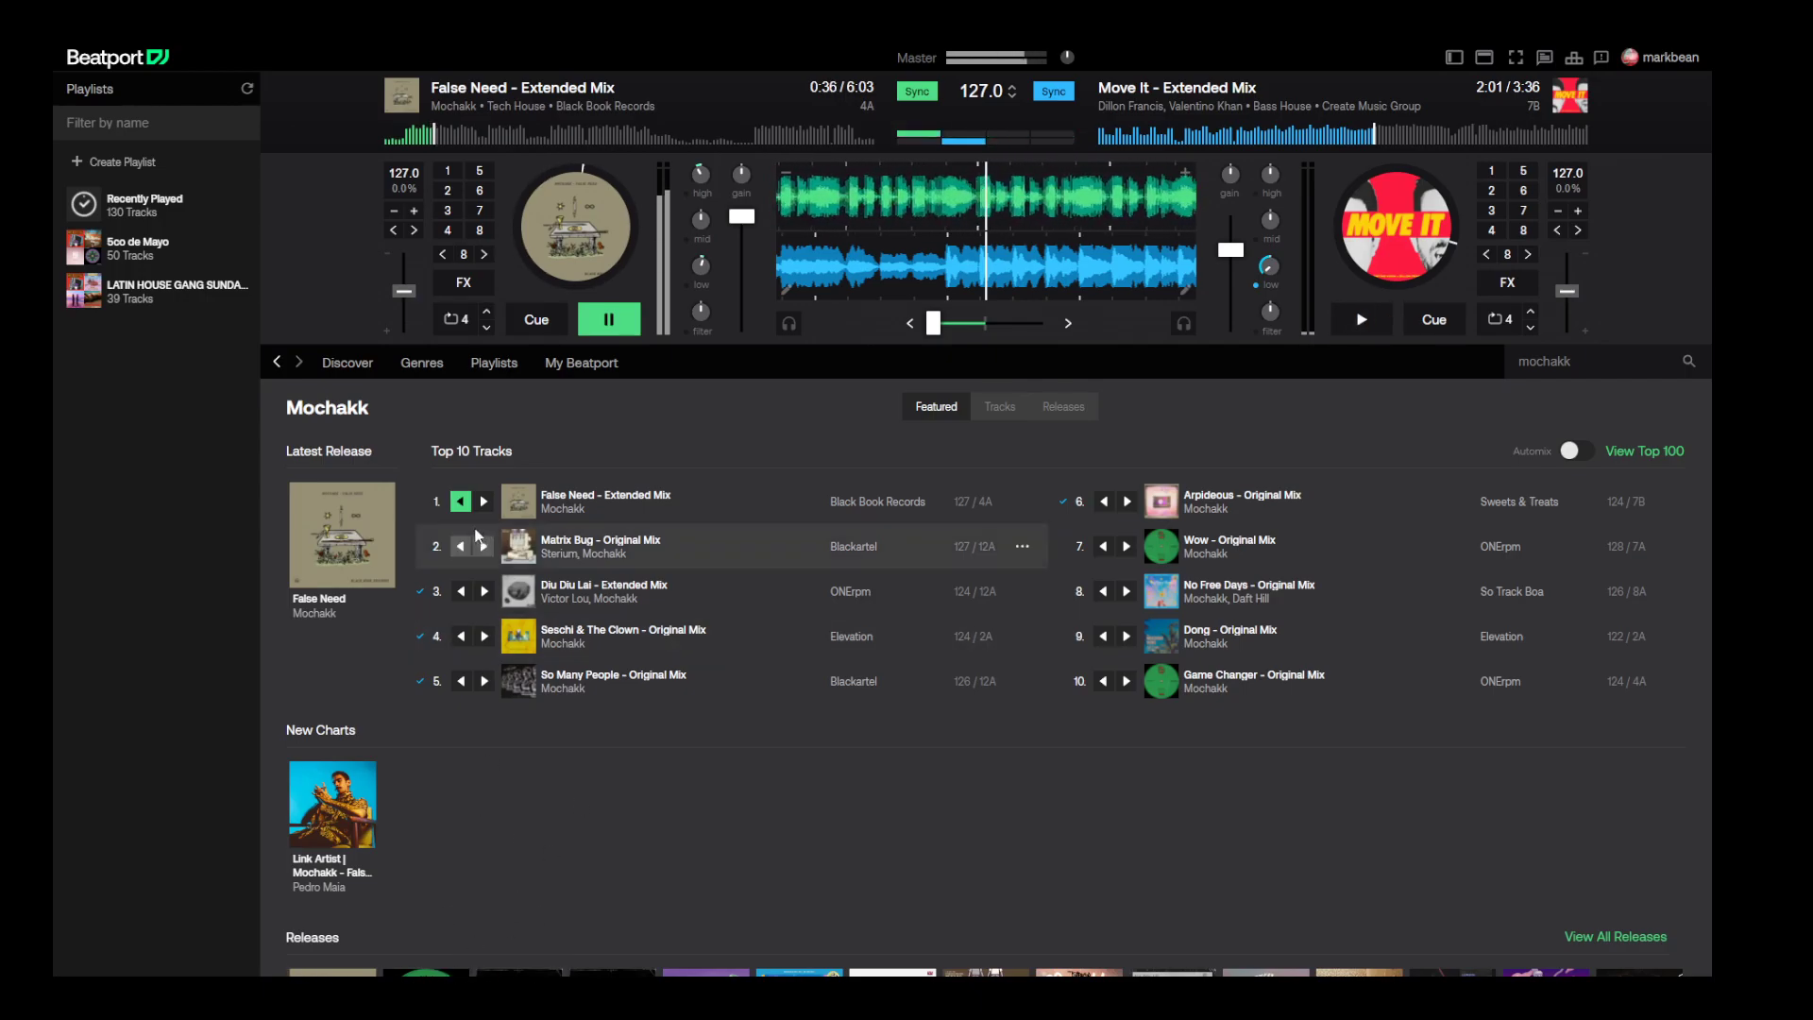
- Load "Diu Diu Lai - Extended Mix" onto the right deck and start it from about 2:58 with centred crossfader and raised volume
click(484, 592)
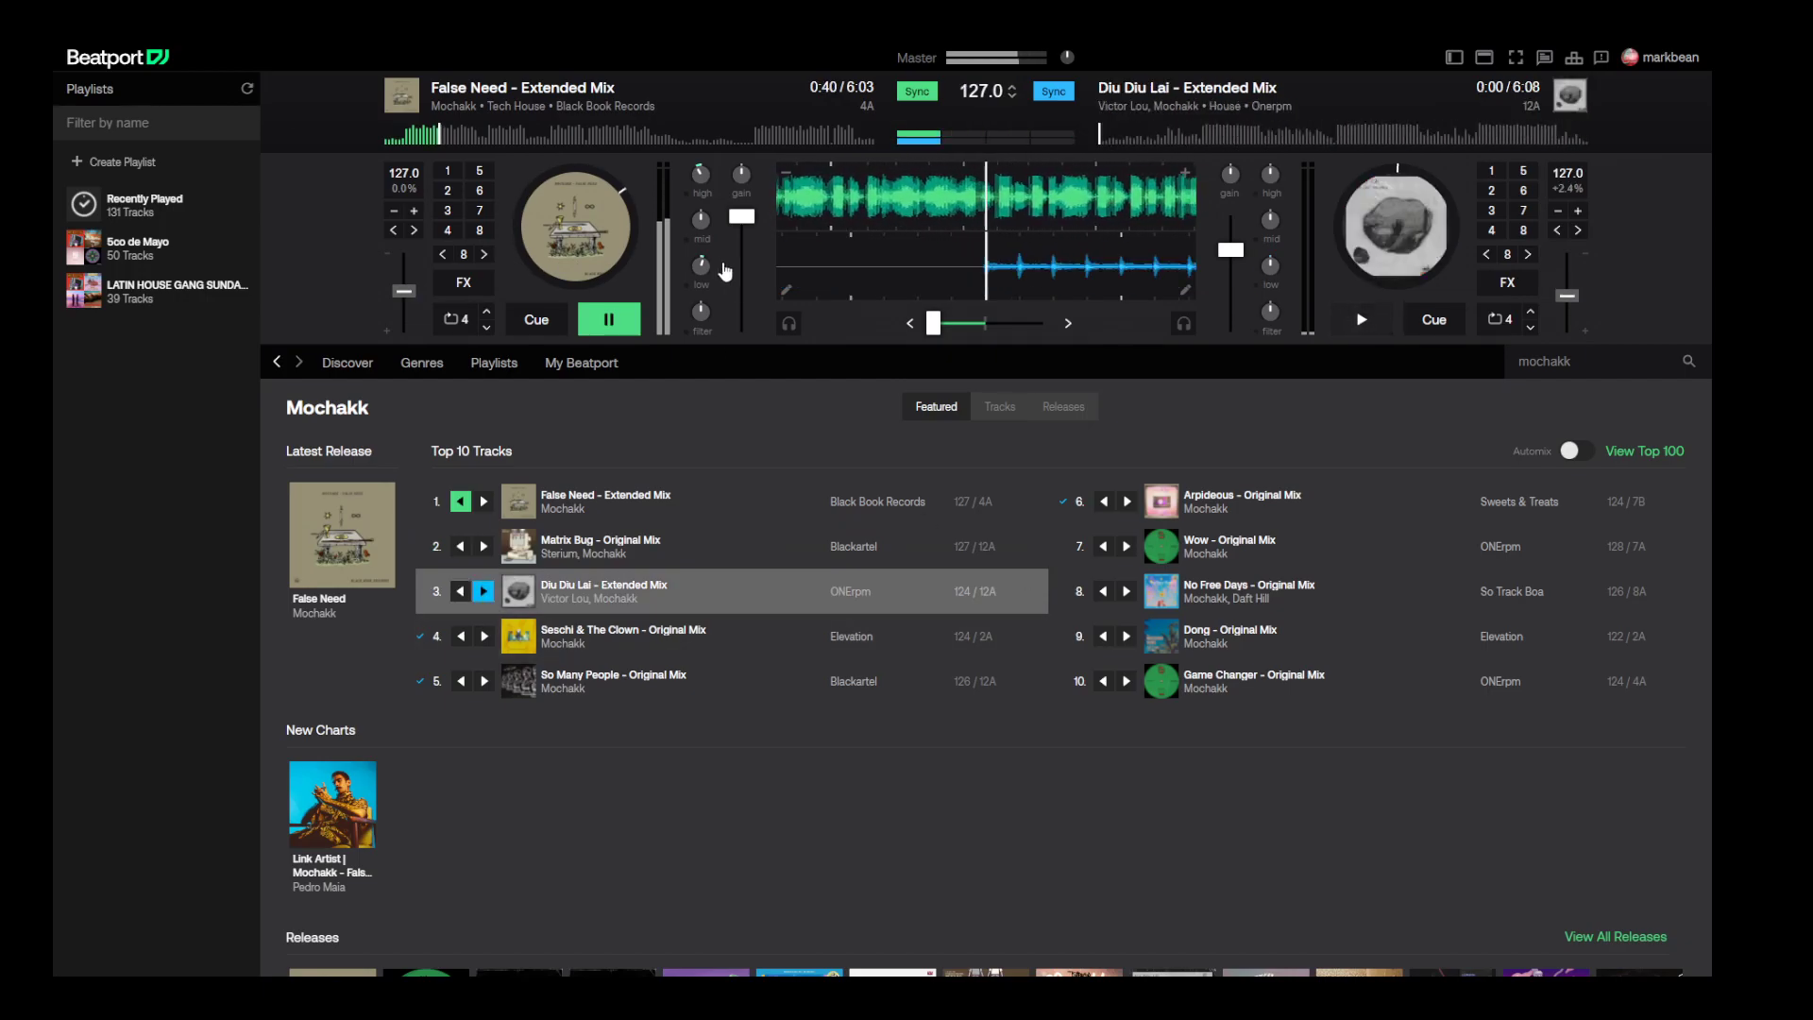
click(1335, 134)
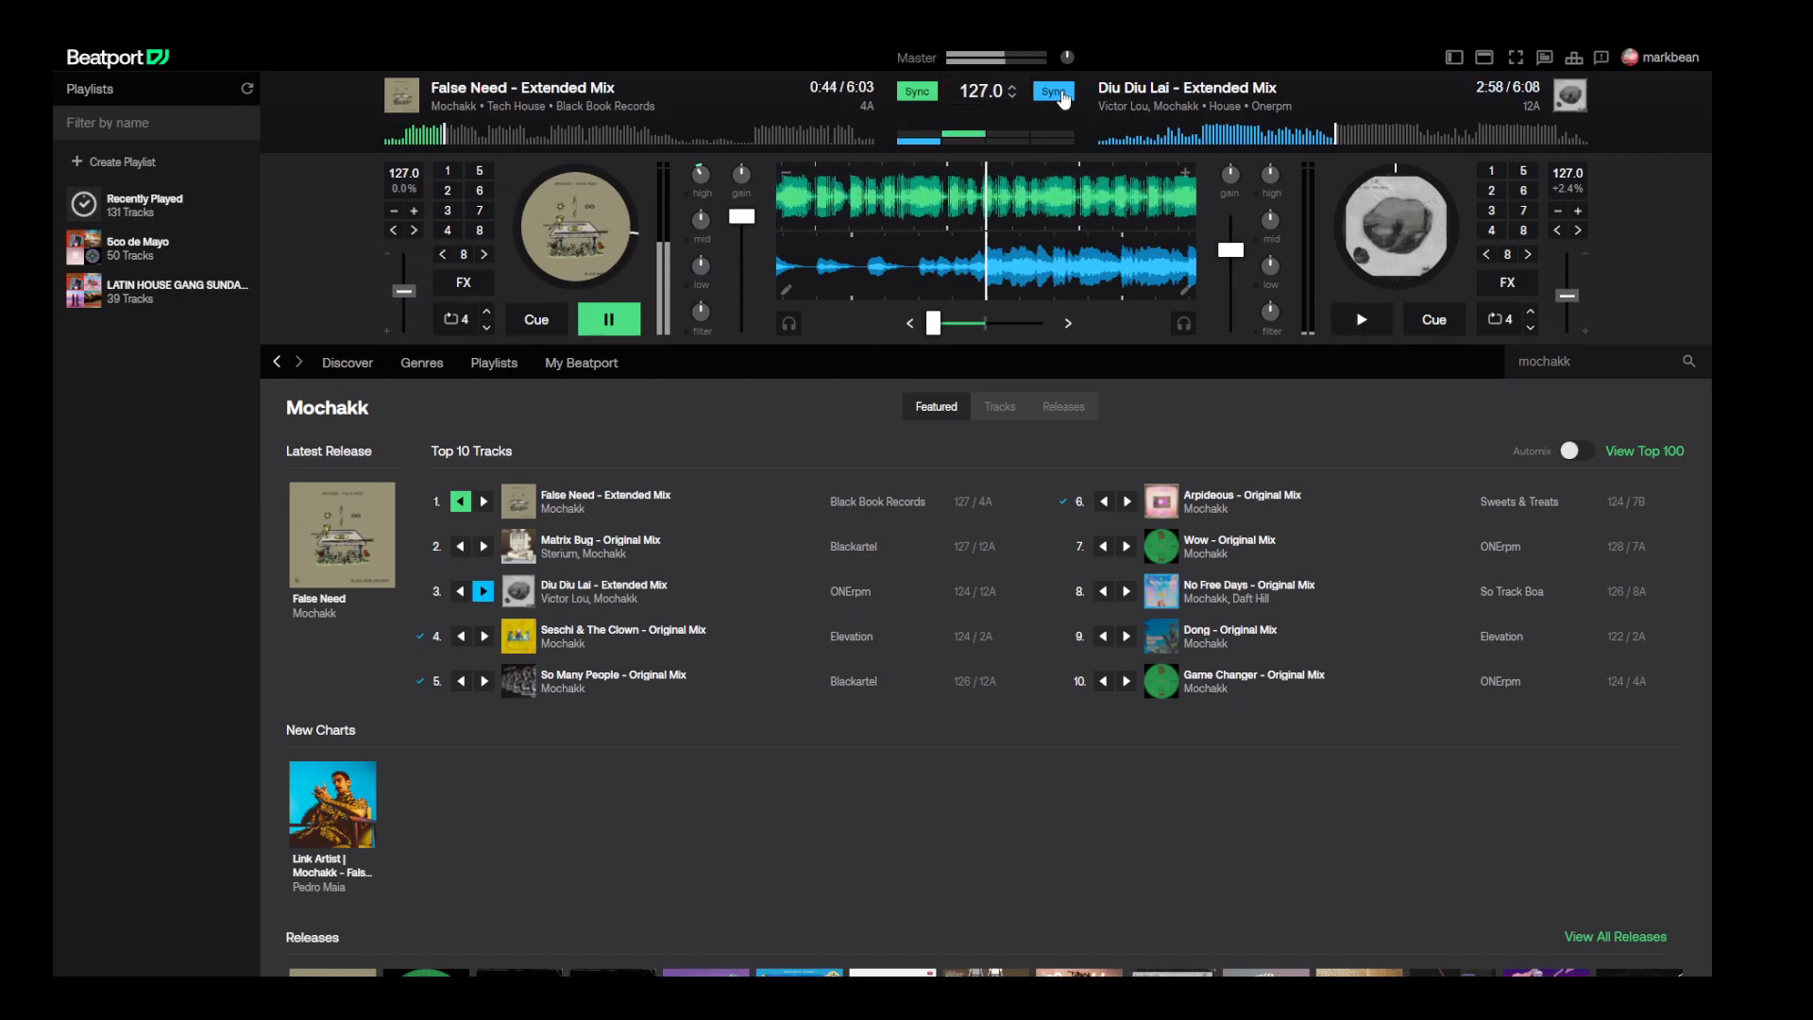
click(1361, 319)
drag(933, 323, 985, 324)
drag(1231, 249, 1231, 216)
- Crossfade fully to Diu Diu Lai with False Need's low EQ reduced and Diu Diu Lai's low EQ raised, and stop False Need
click(1154, 135)
drag(700, 265, 697, 288)
mouse_move(987, 323)
mouse_down()
mouse_move(1038, 320)
mouse_move(1002, 328)
mouse_up()
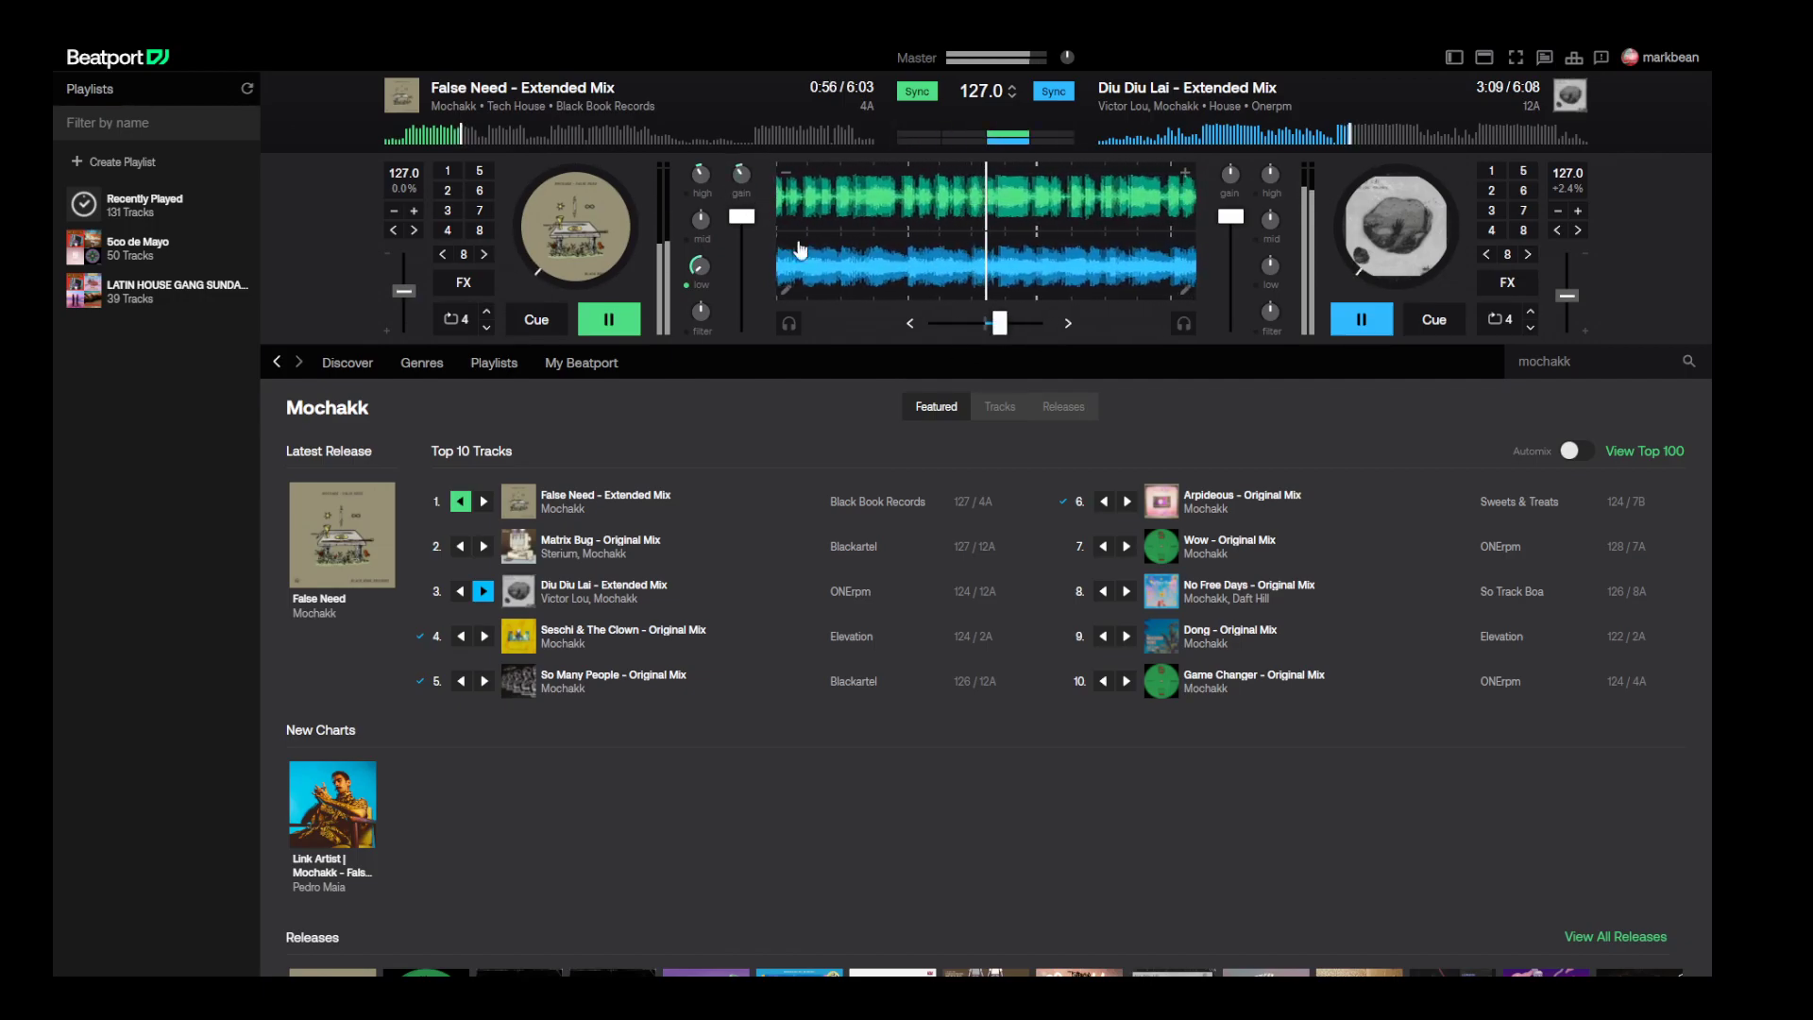
drag(1285, 263, 1283, 257)
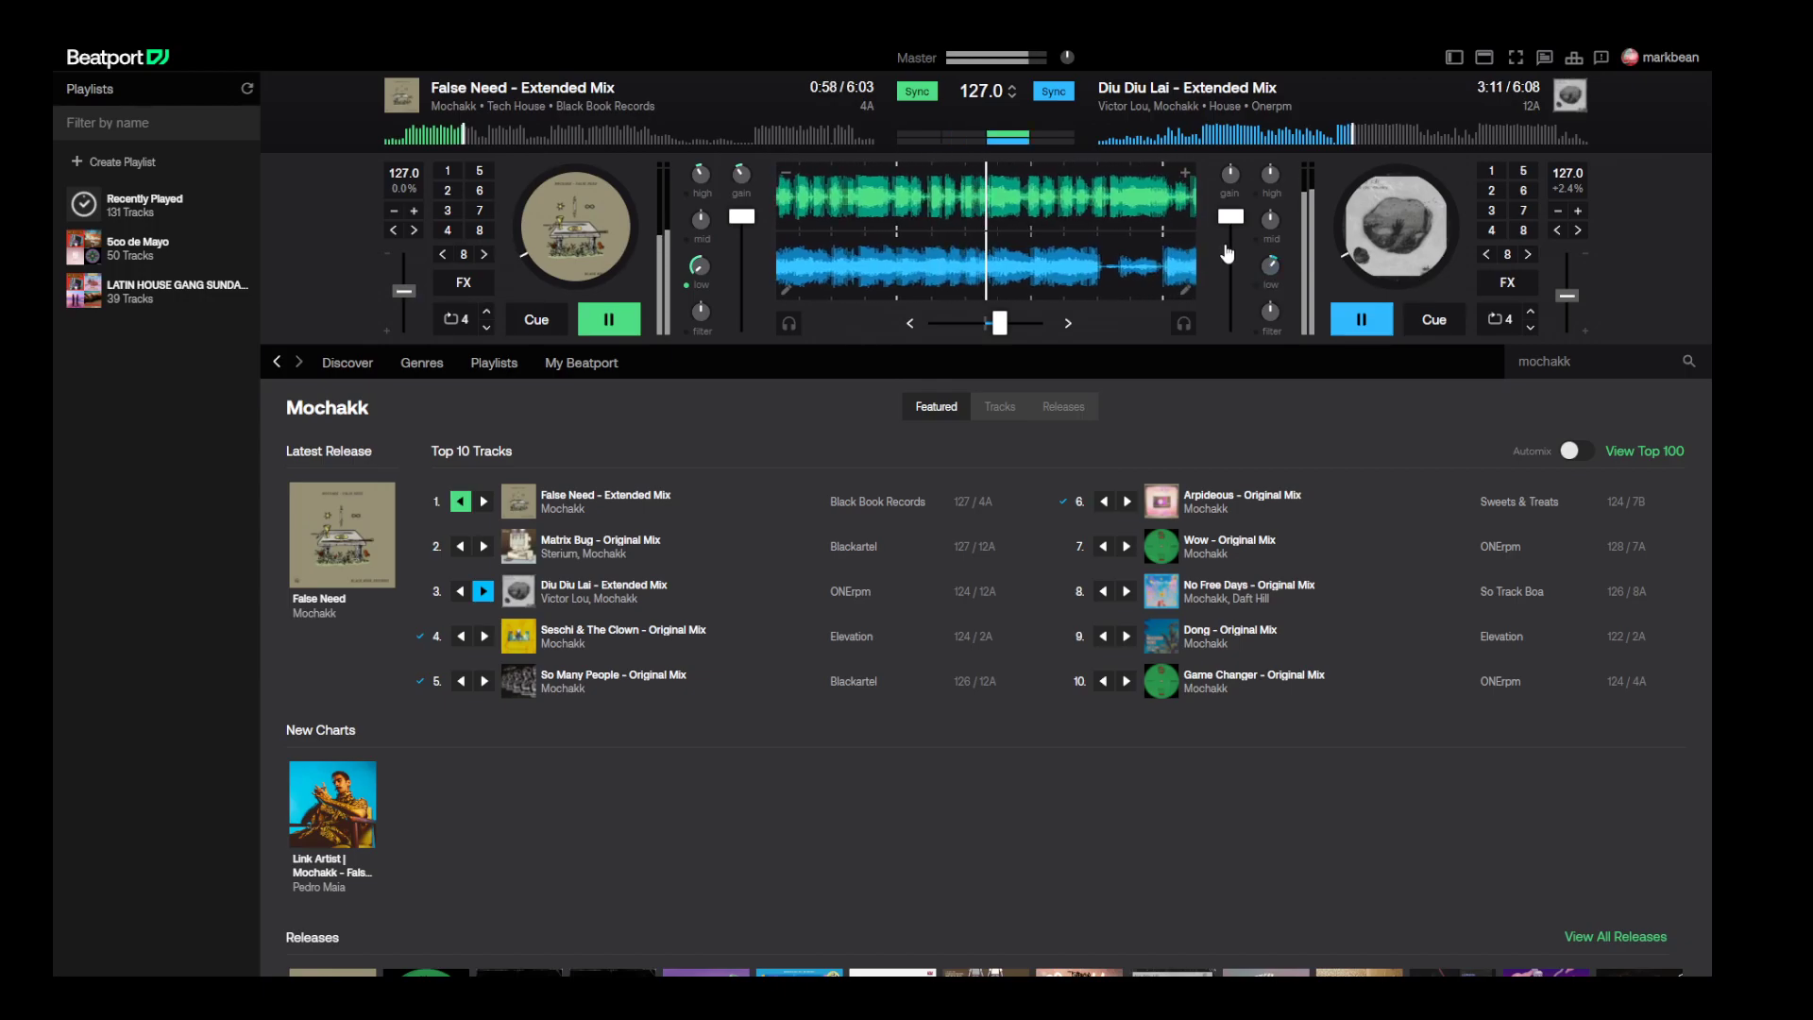
drag(999, 324, 1037, 326)
click(609, 321)
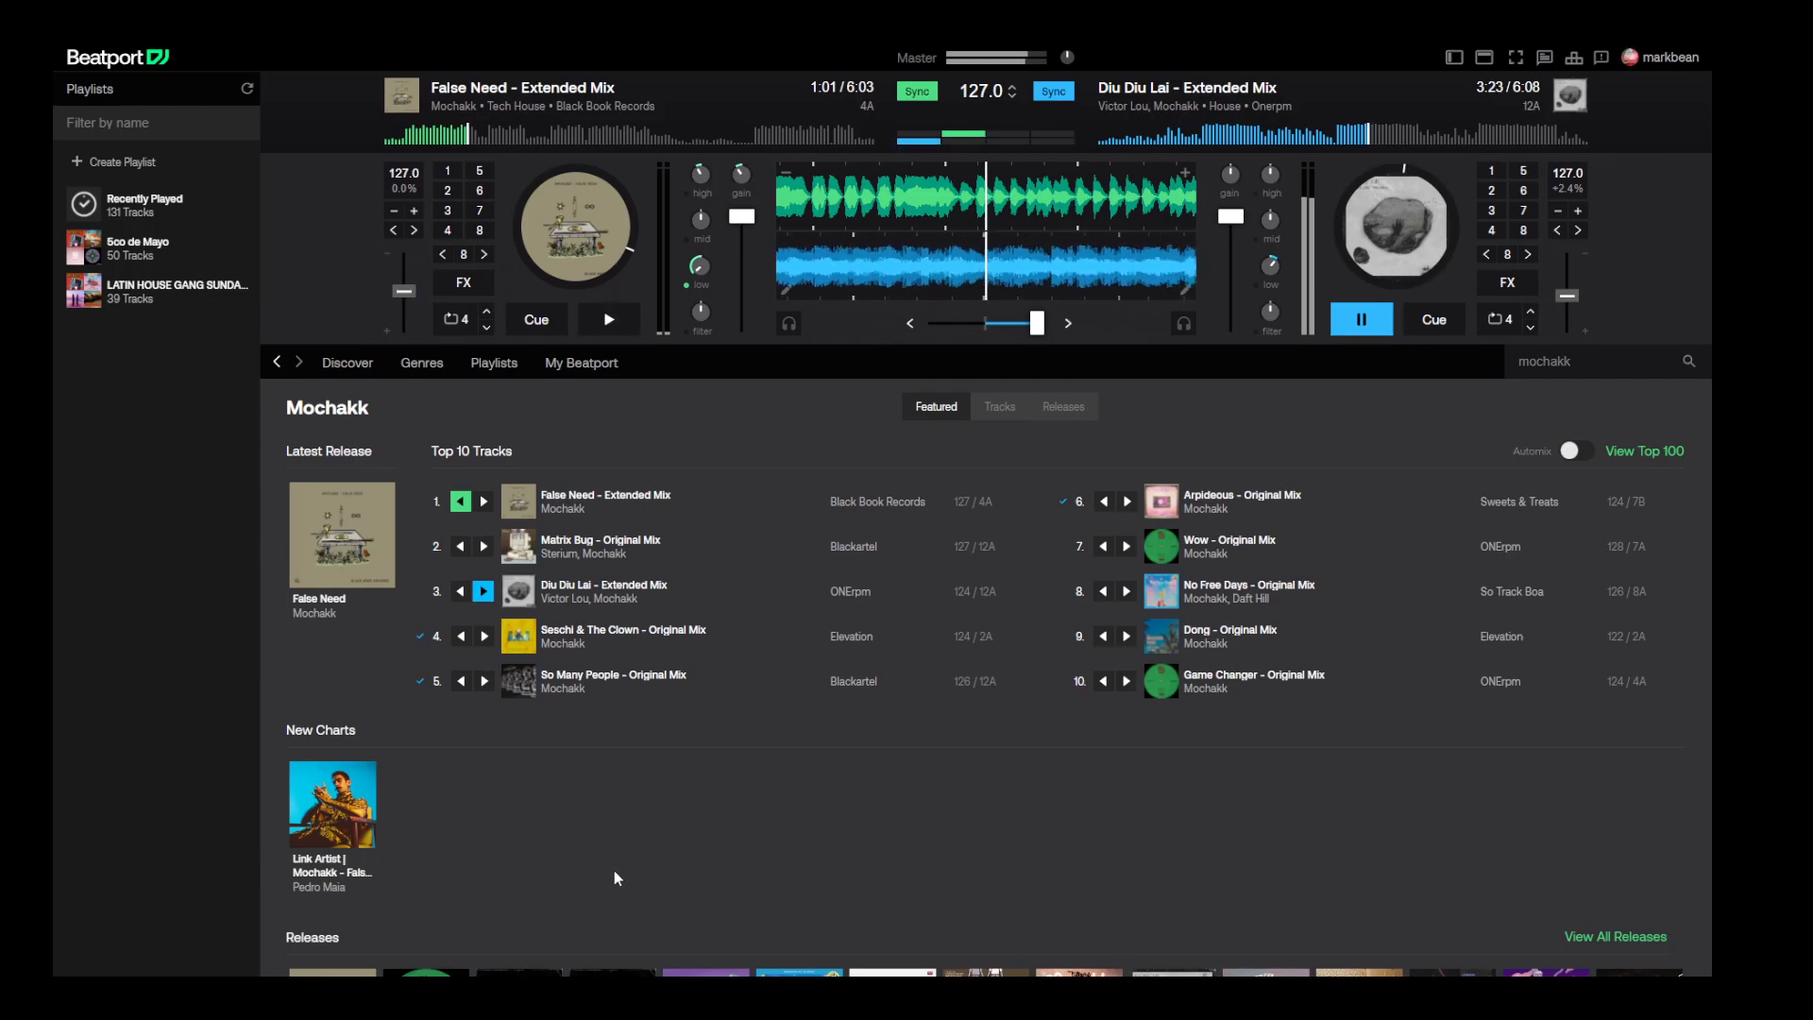
- Load "Seschi & The Clown - Original Mix" onto the right deck, resume False Need on the left deck, and start Seschi & The Clown
click(483, 635)
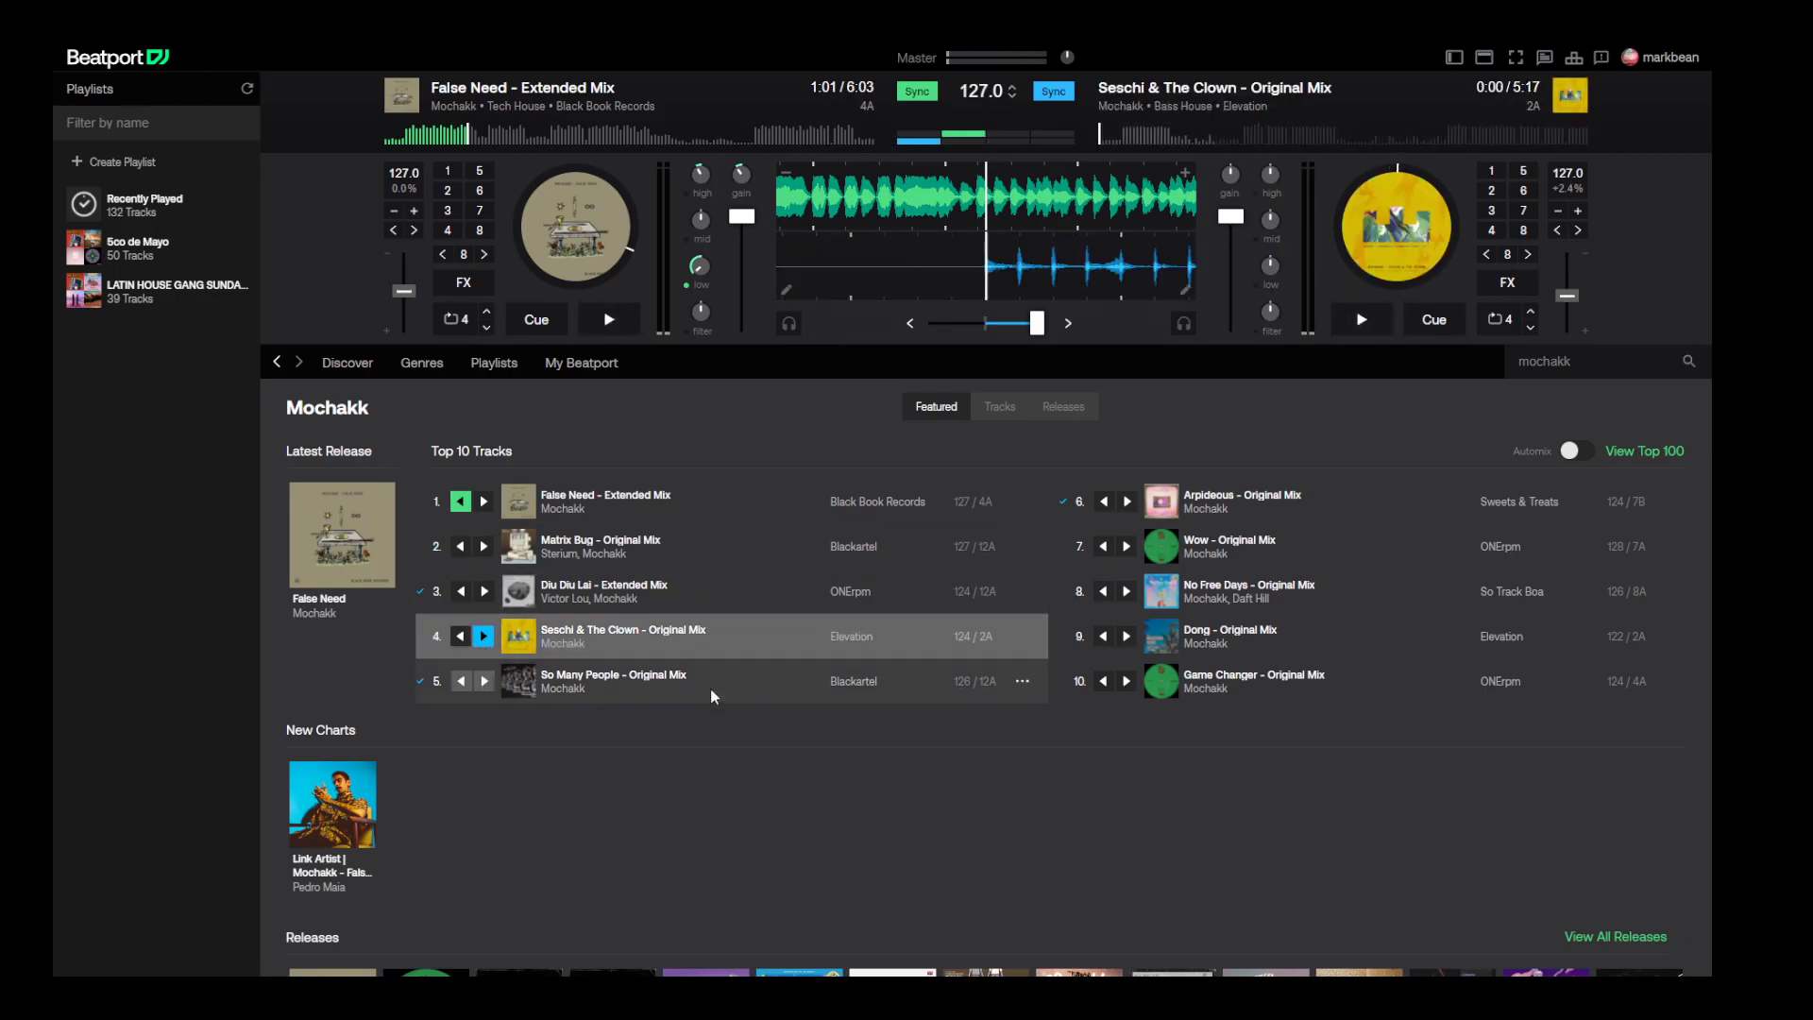
click(610, 319)
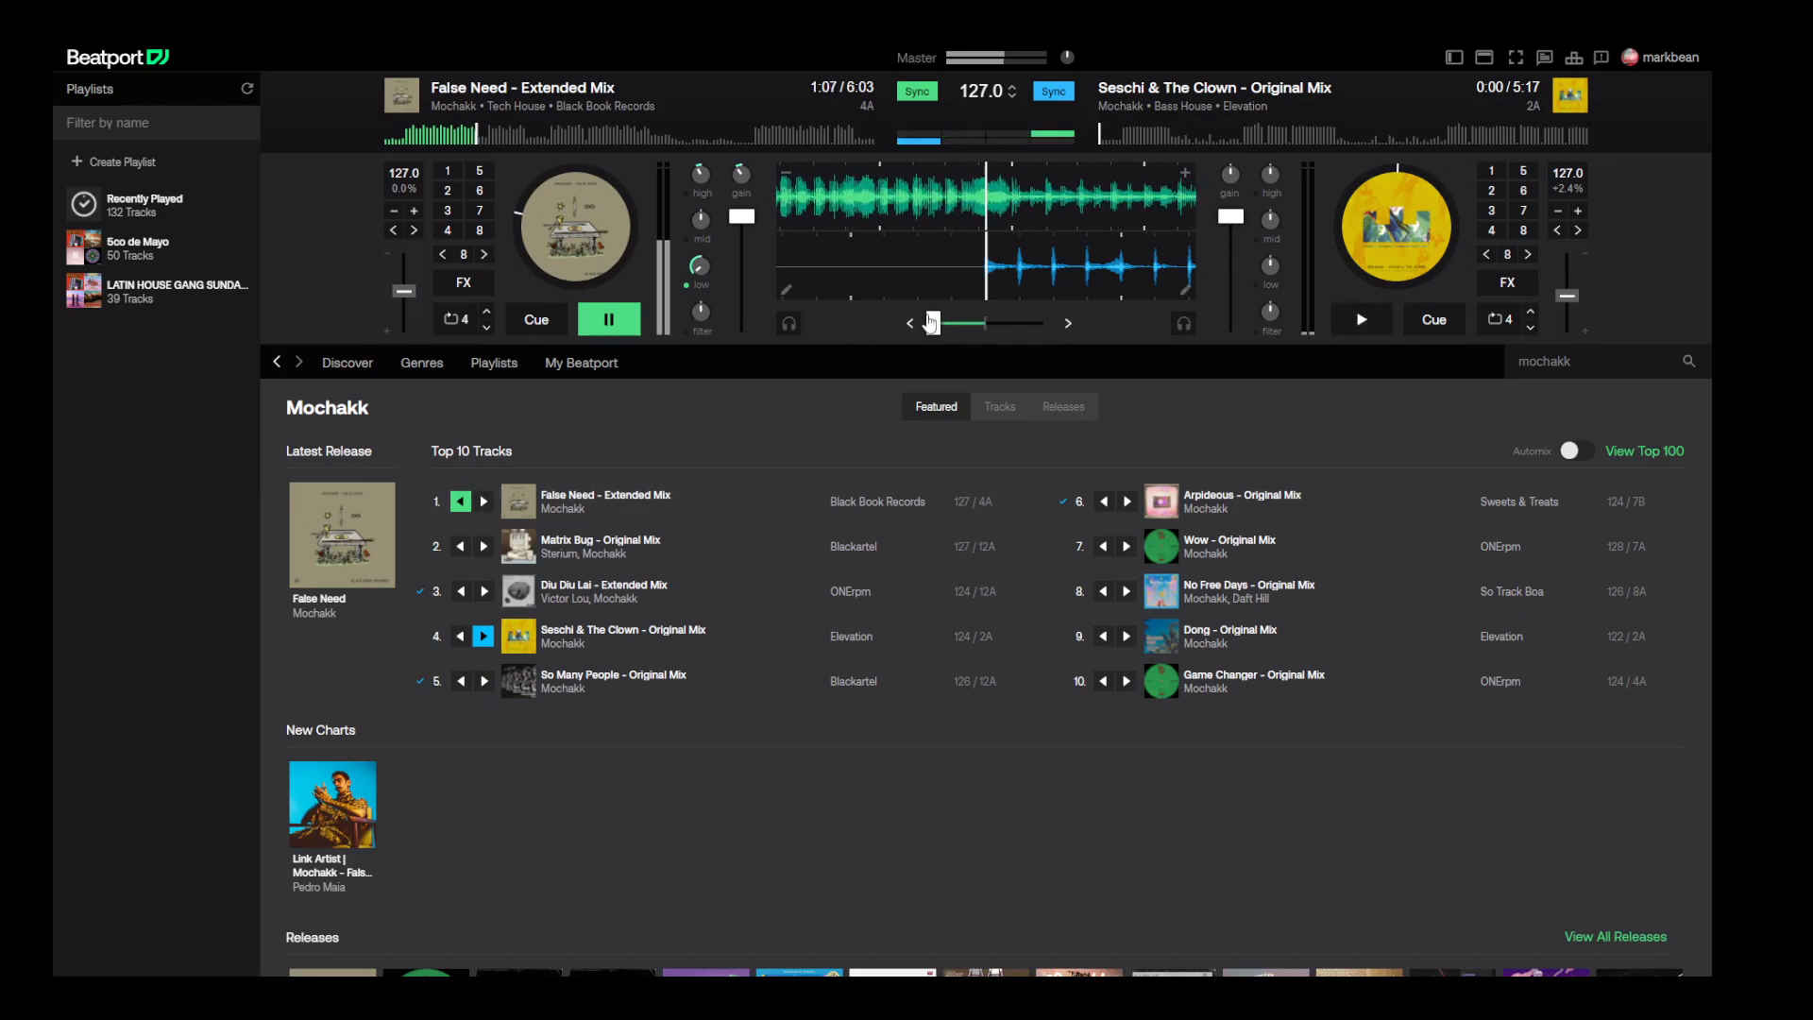
click(1361, 320)
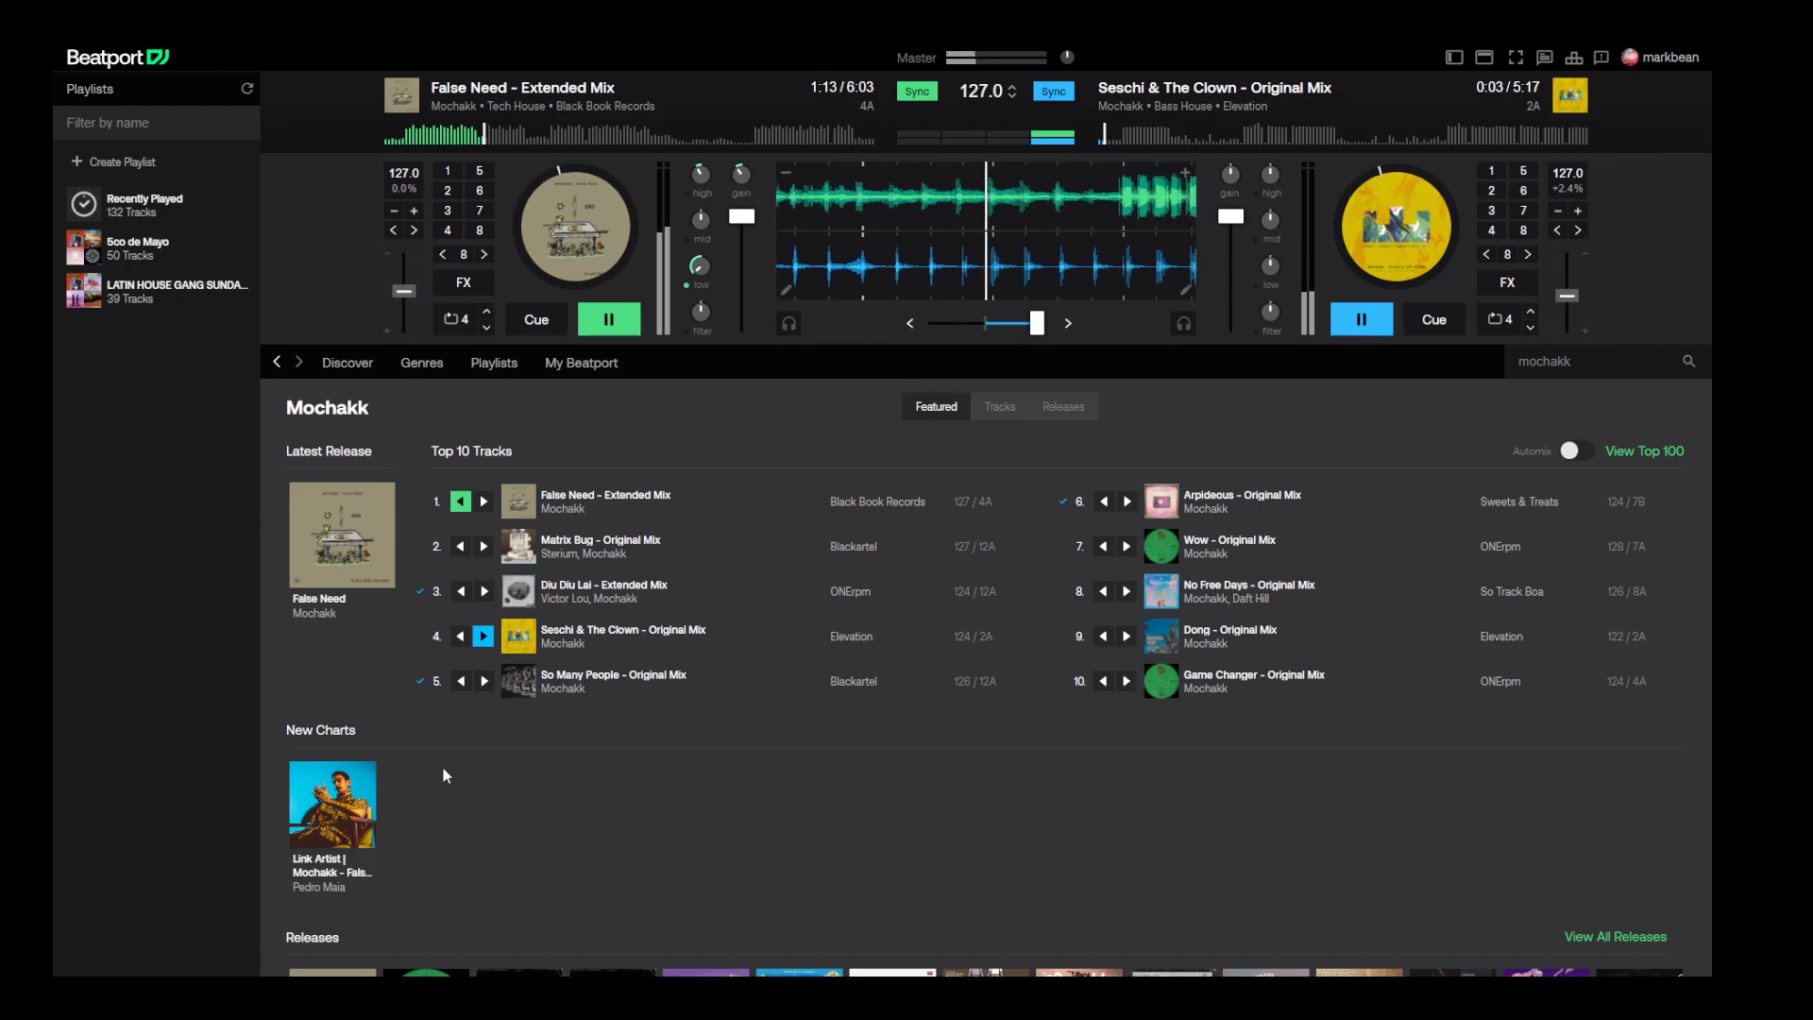
- Load Diu Diu Lai onto the left deck and crossfade fully to it with both decks' low EQ reduced
click(460, 591)
drag(1038, 323, 985, 323)
drag(699, 265, 704, 283)
drag(1271, 293, 1271, 311)
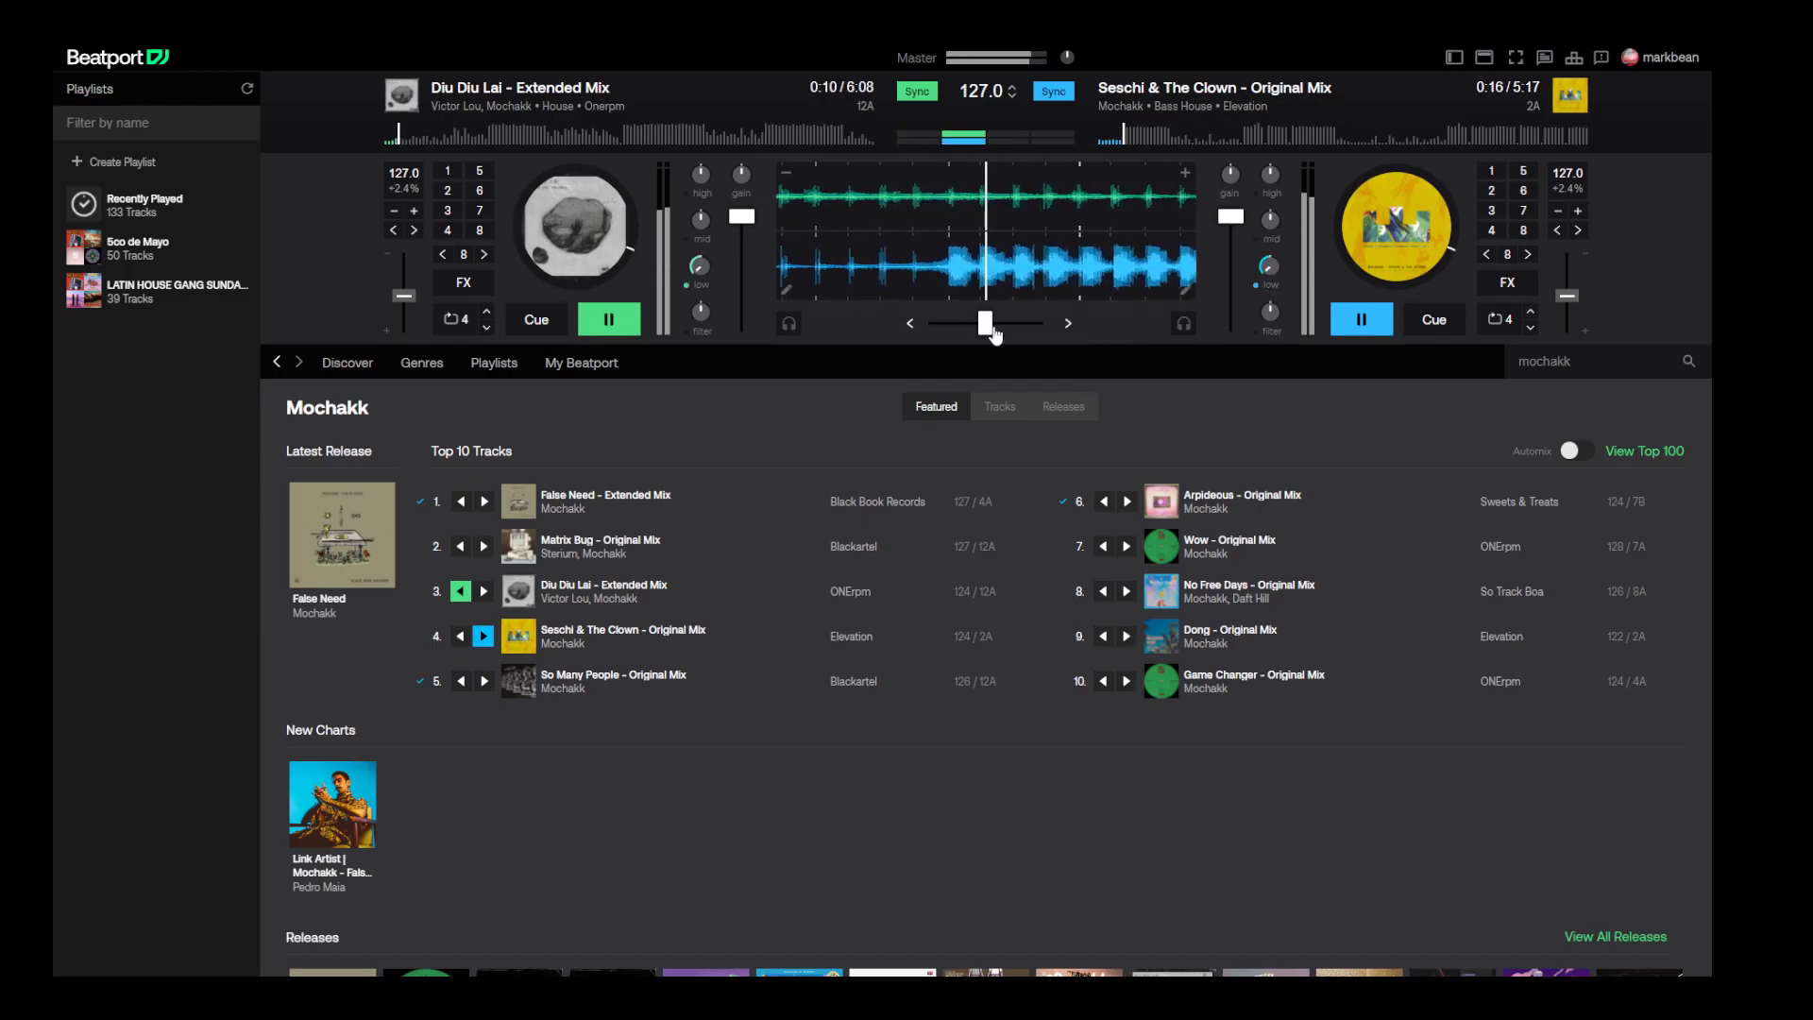
drag(985, 323, 933, 323)
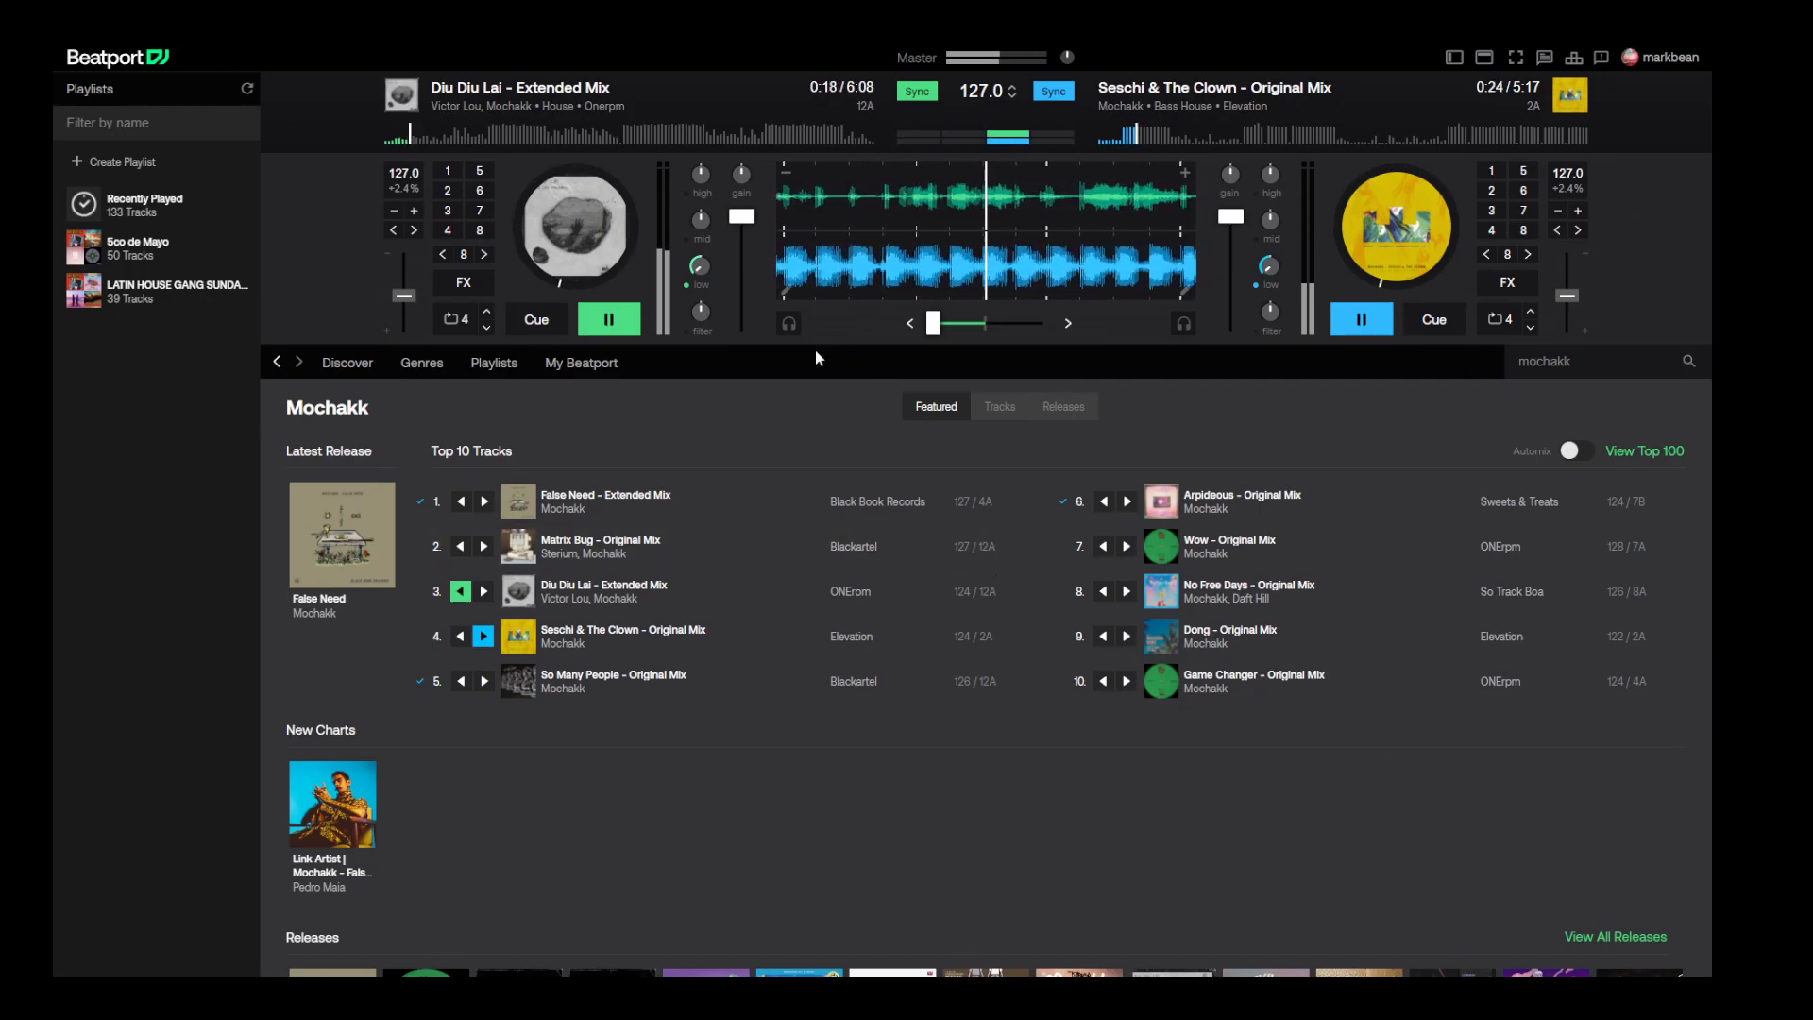
- Reset Seschi & The Clown's low EQ, adjust Diu Diu Lai's low EQ, and centre the crossfader to blend both tracks
click(699, 267)
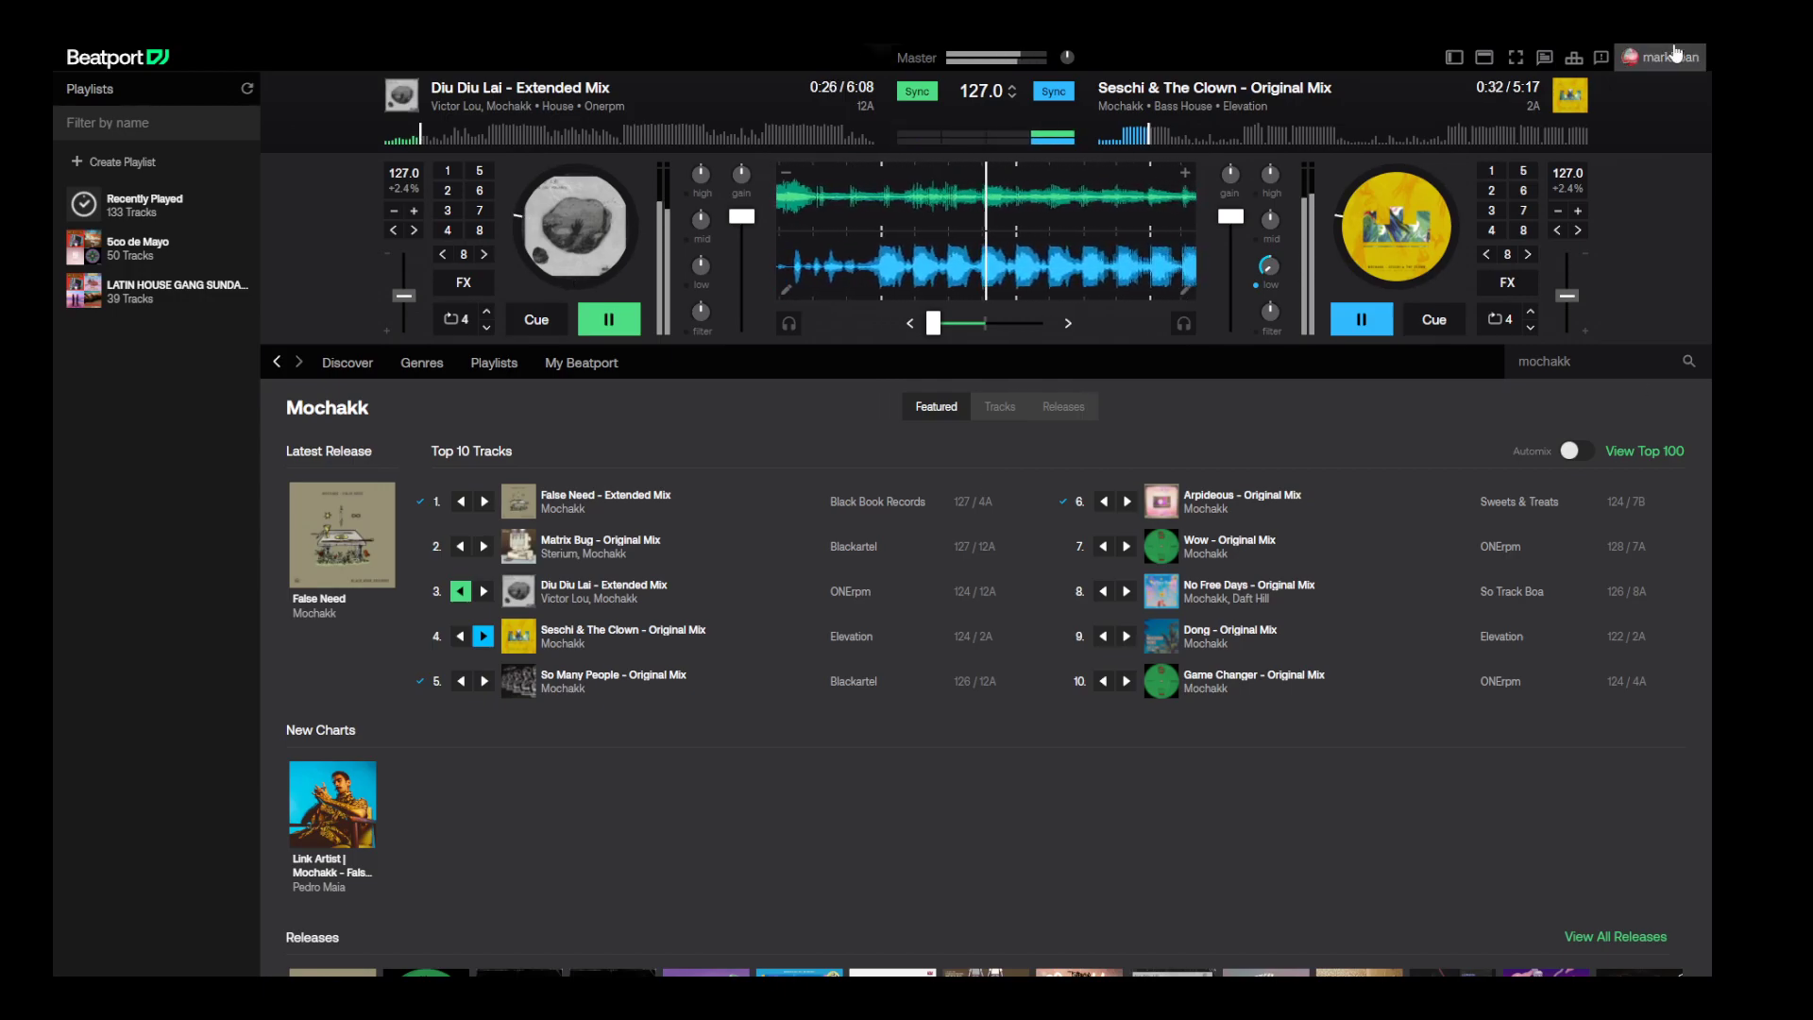
drag(935, 323, 854, 315)
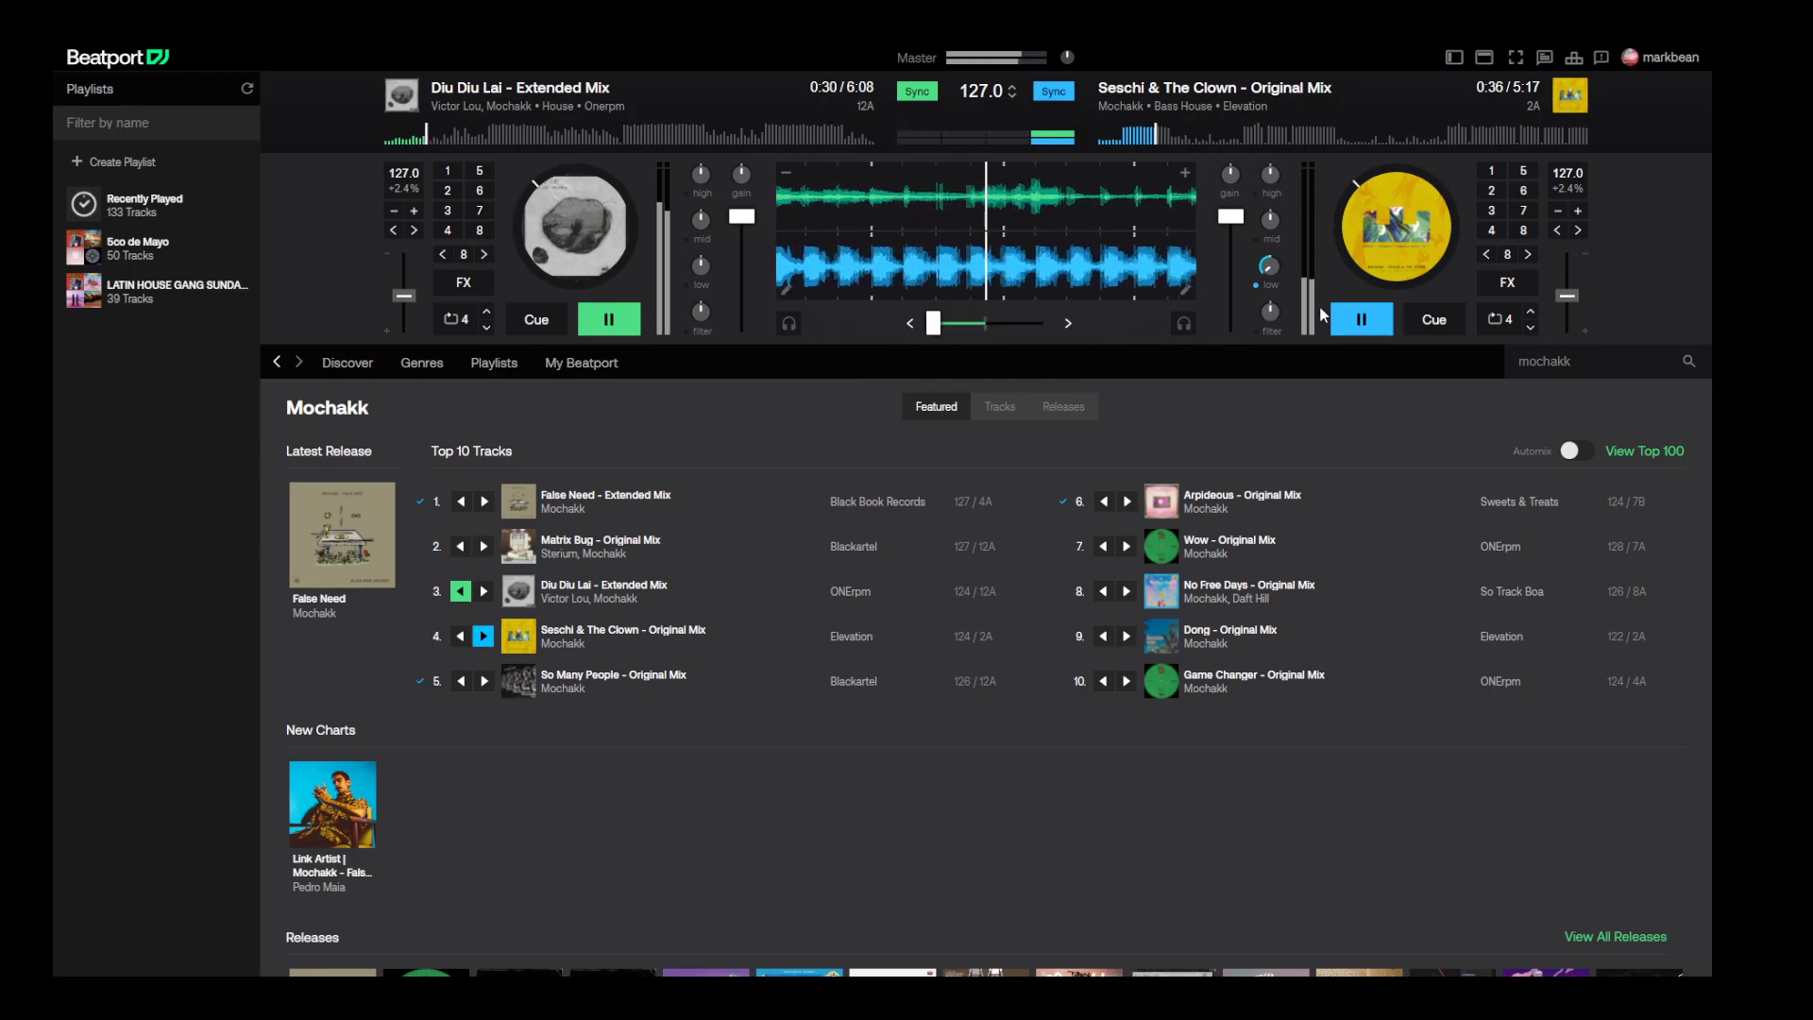
double_click(1270, 266)
drag(937, 328, 986, 324)
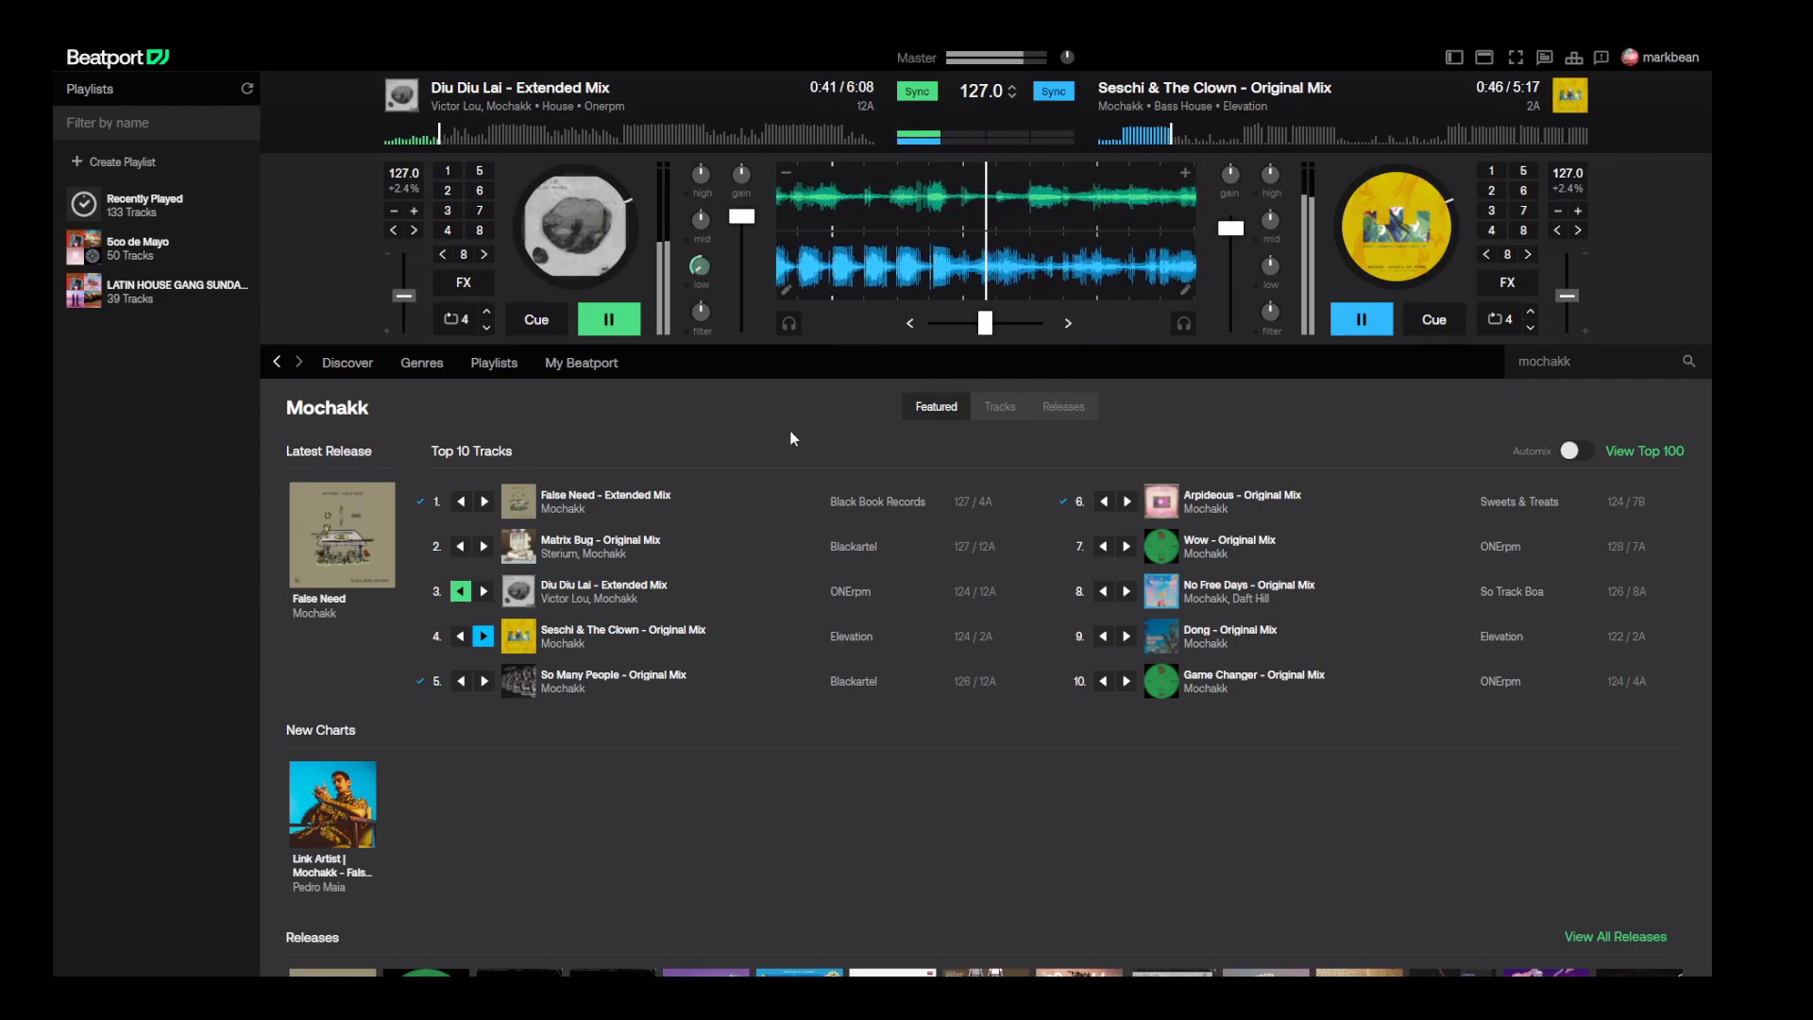
- Crossfade fully to Diu Diu Lai with Seschi & The Clown's low EQ reduced, and stop Seschi & The Clown
drag(985, 324, 896, 328)
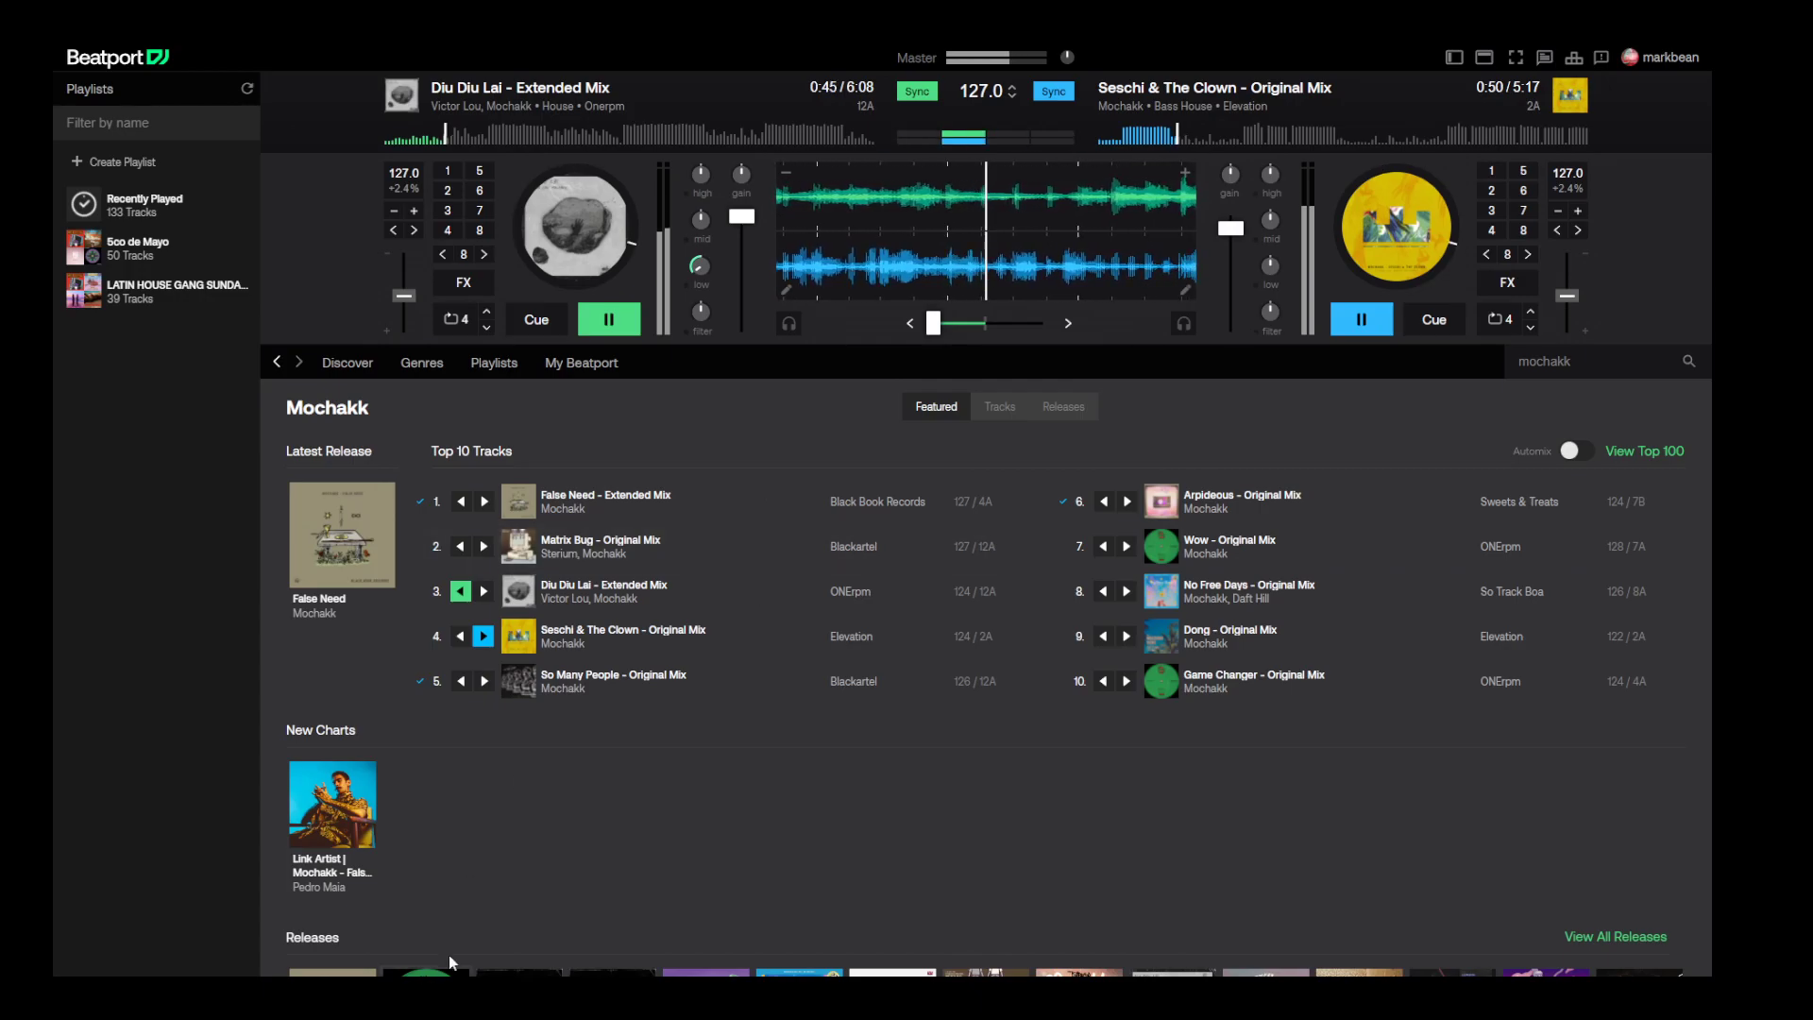
drag(1268, 293, 1268, 317)
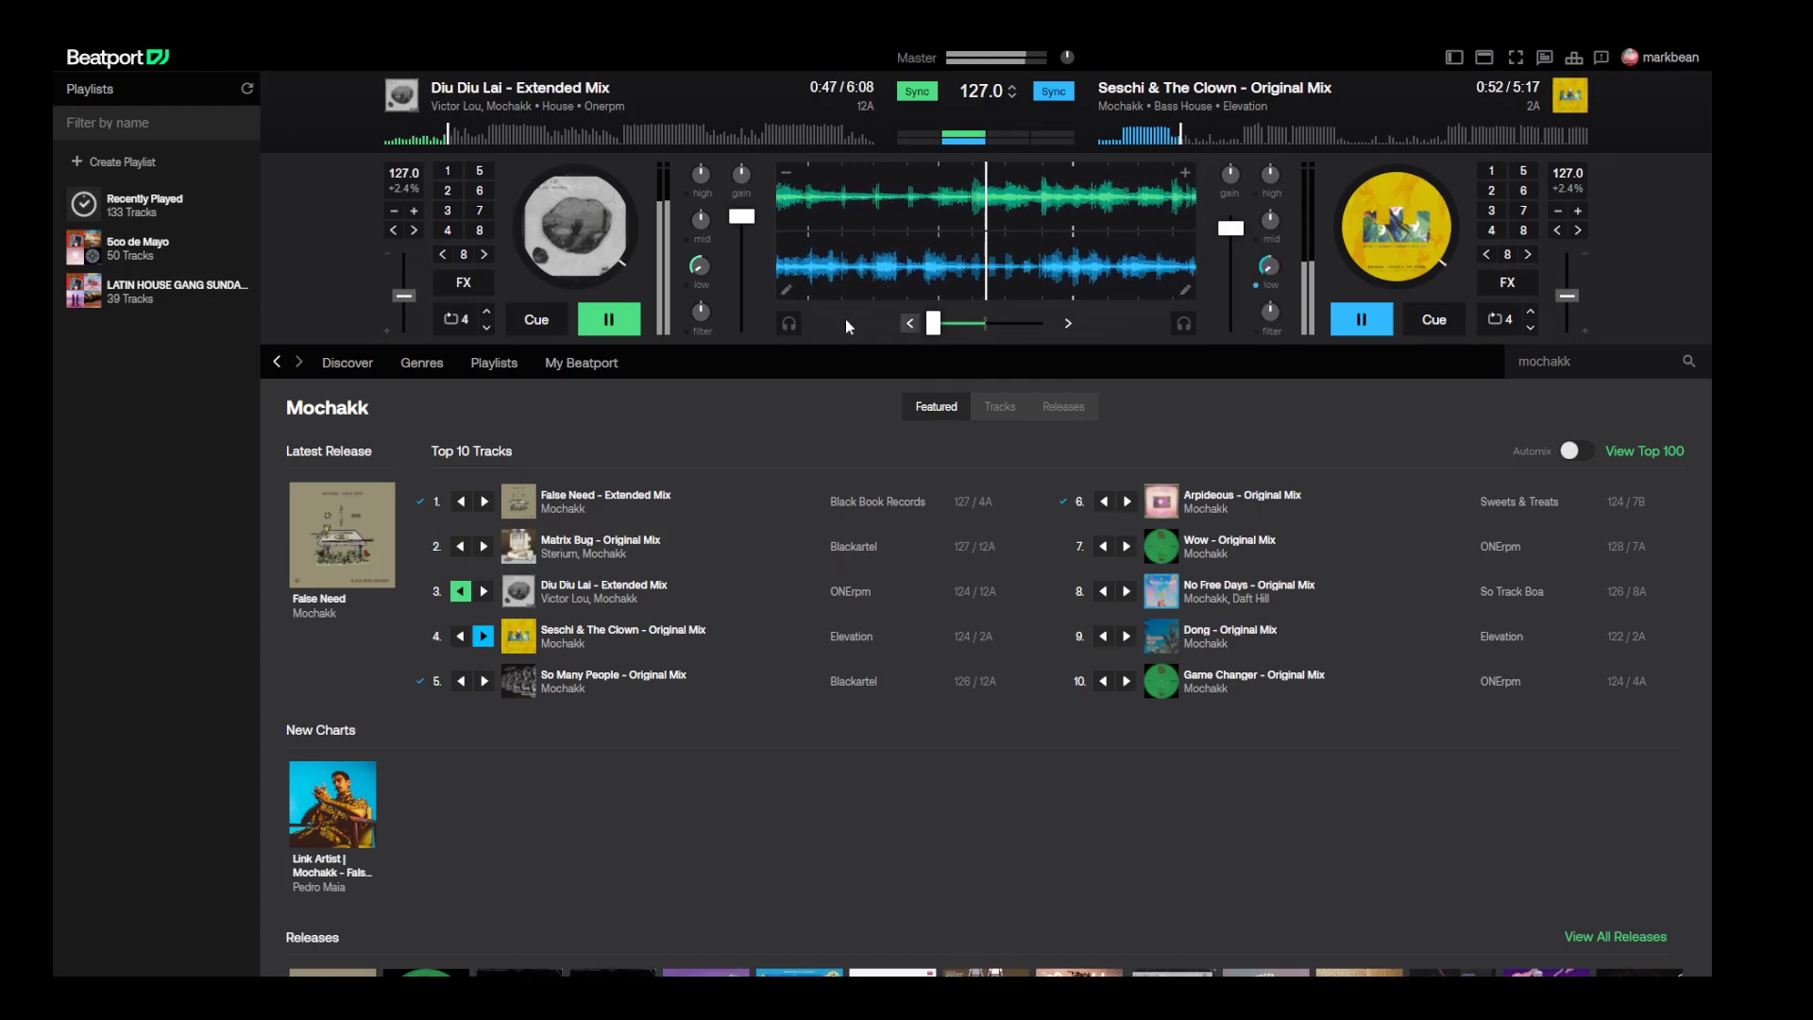
click(599, 140)
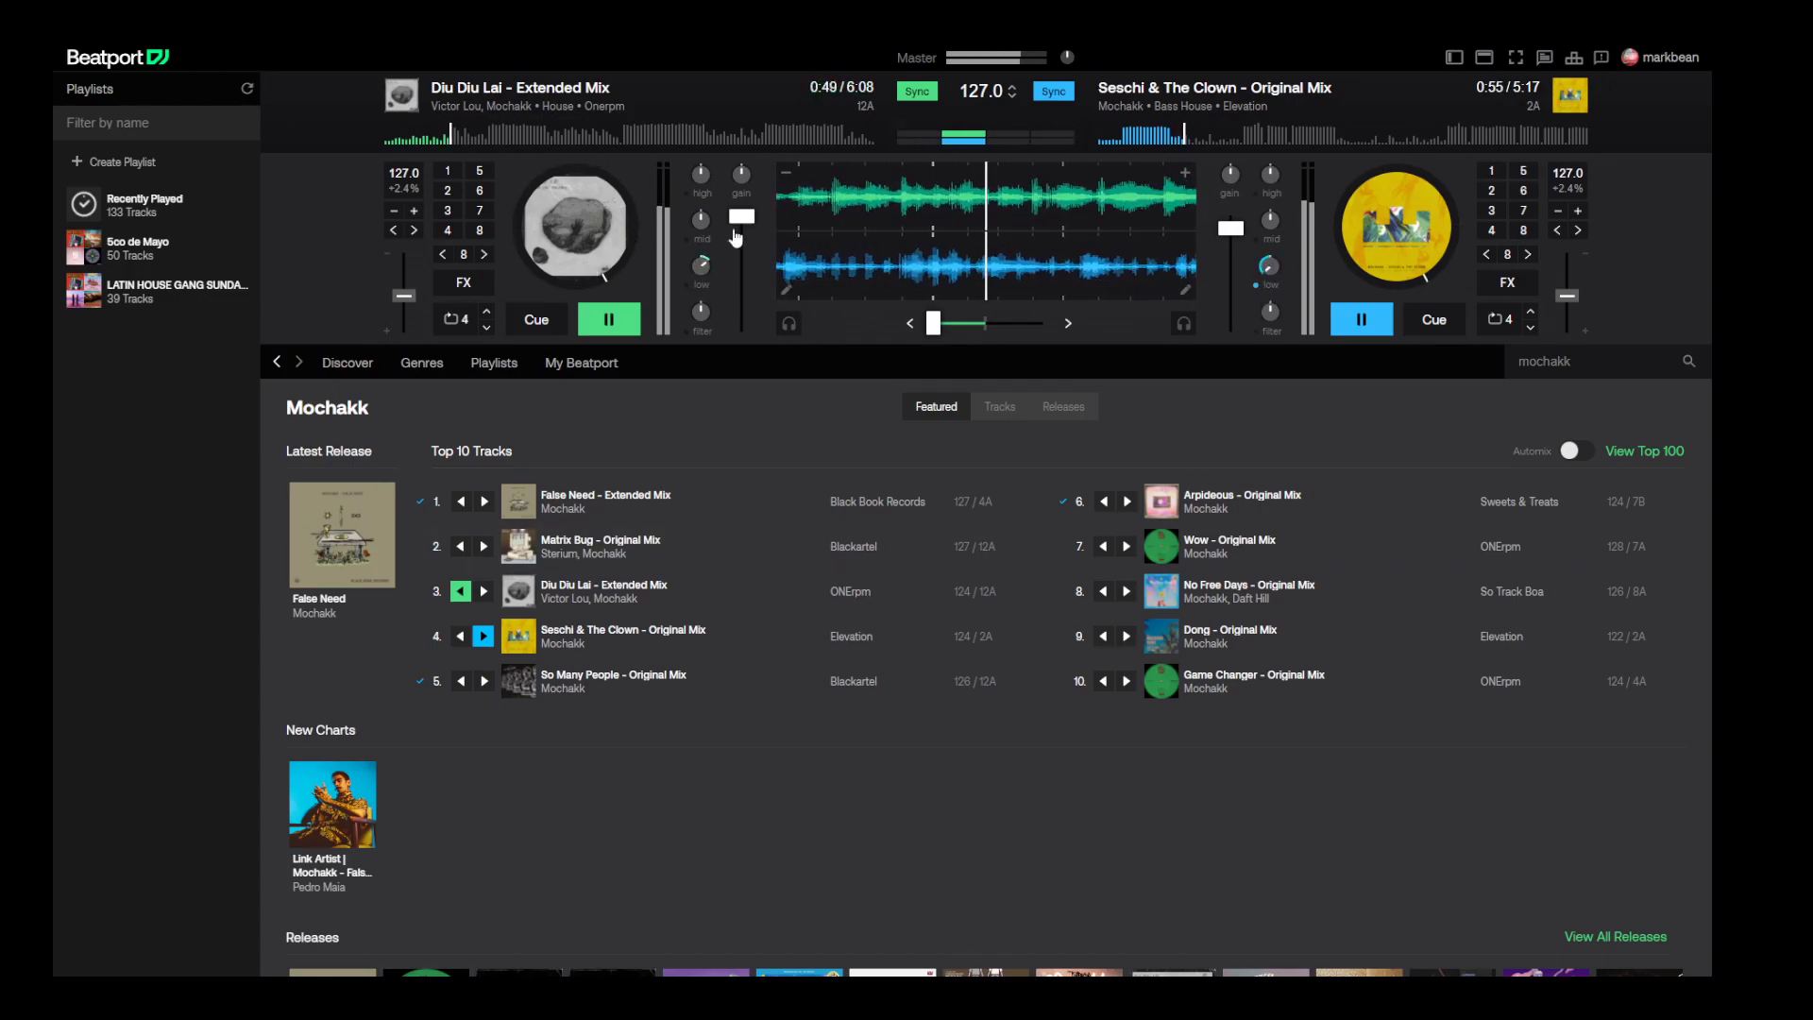
click(1361, 319)
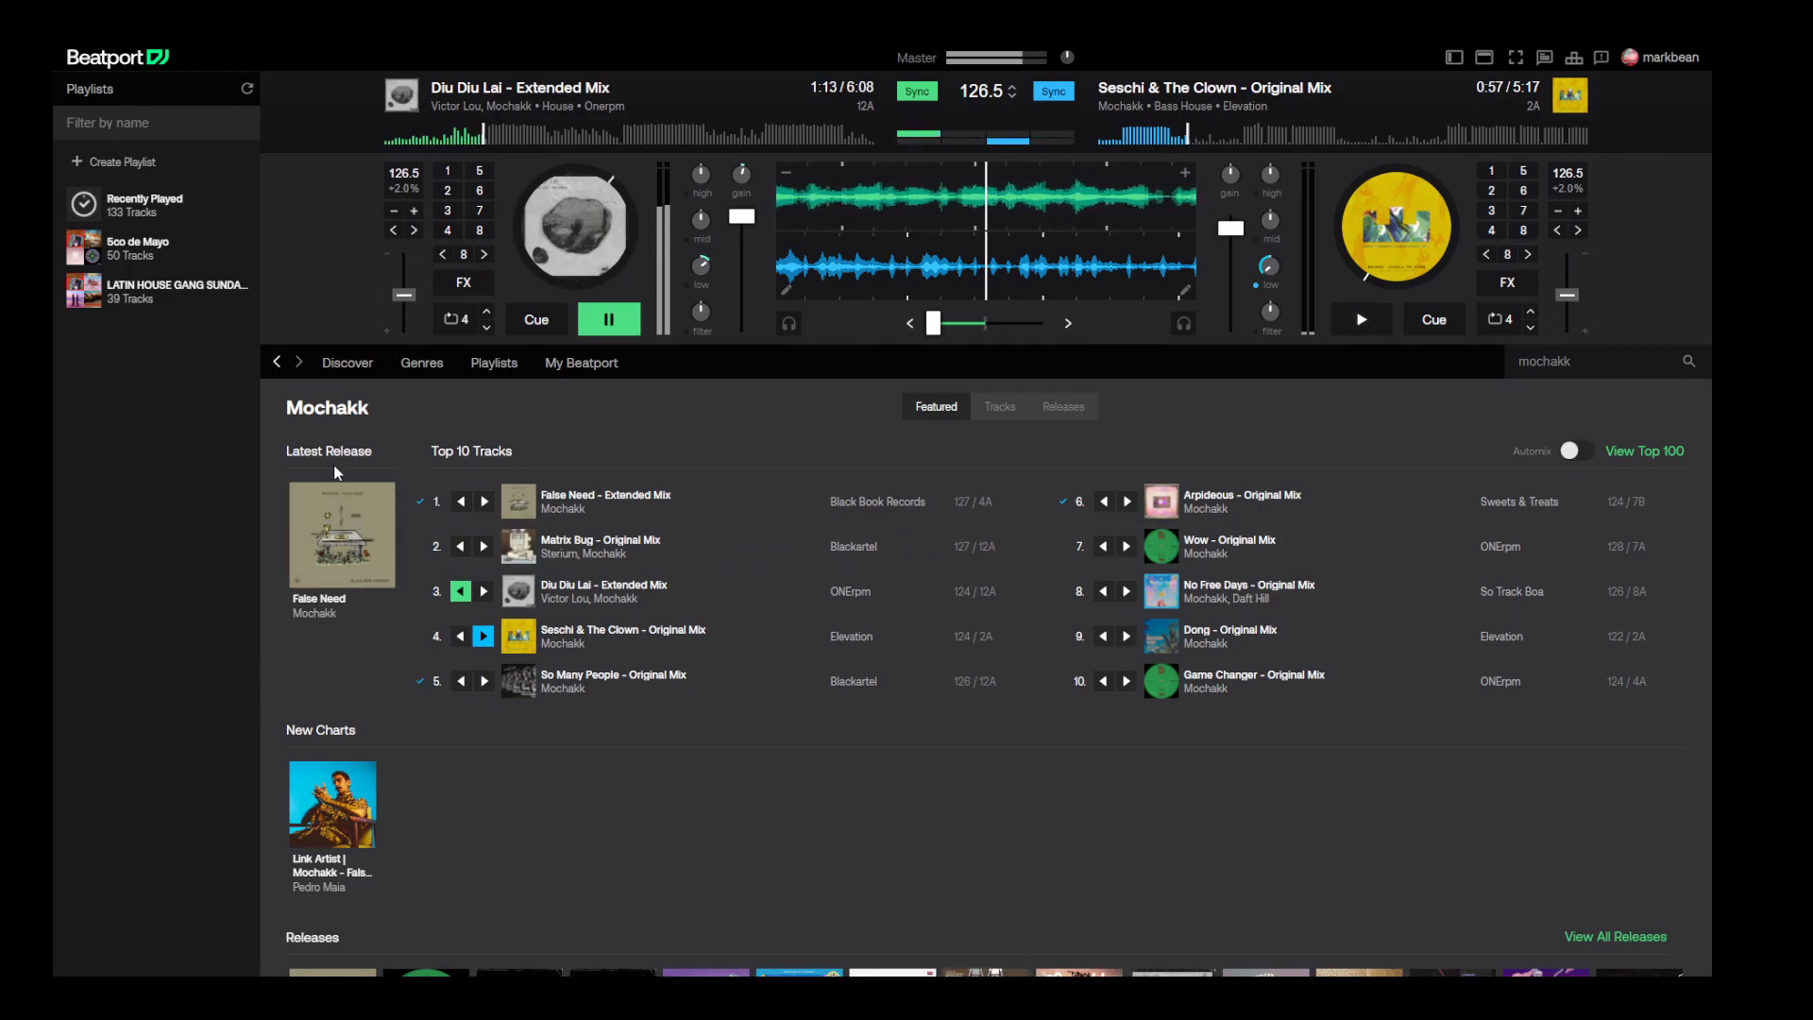
- Look through Mochakk's featured page and full track list for the next track to mix
scroll(676, 718, down, 3)
scroll(671, 716, up, 2)
scroll(665, 703, down, 1)
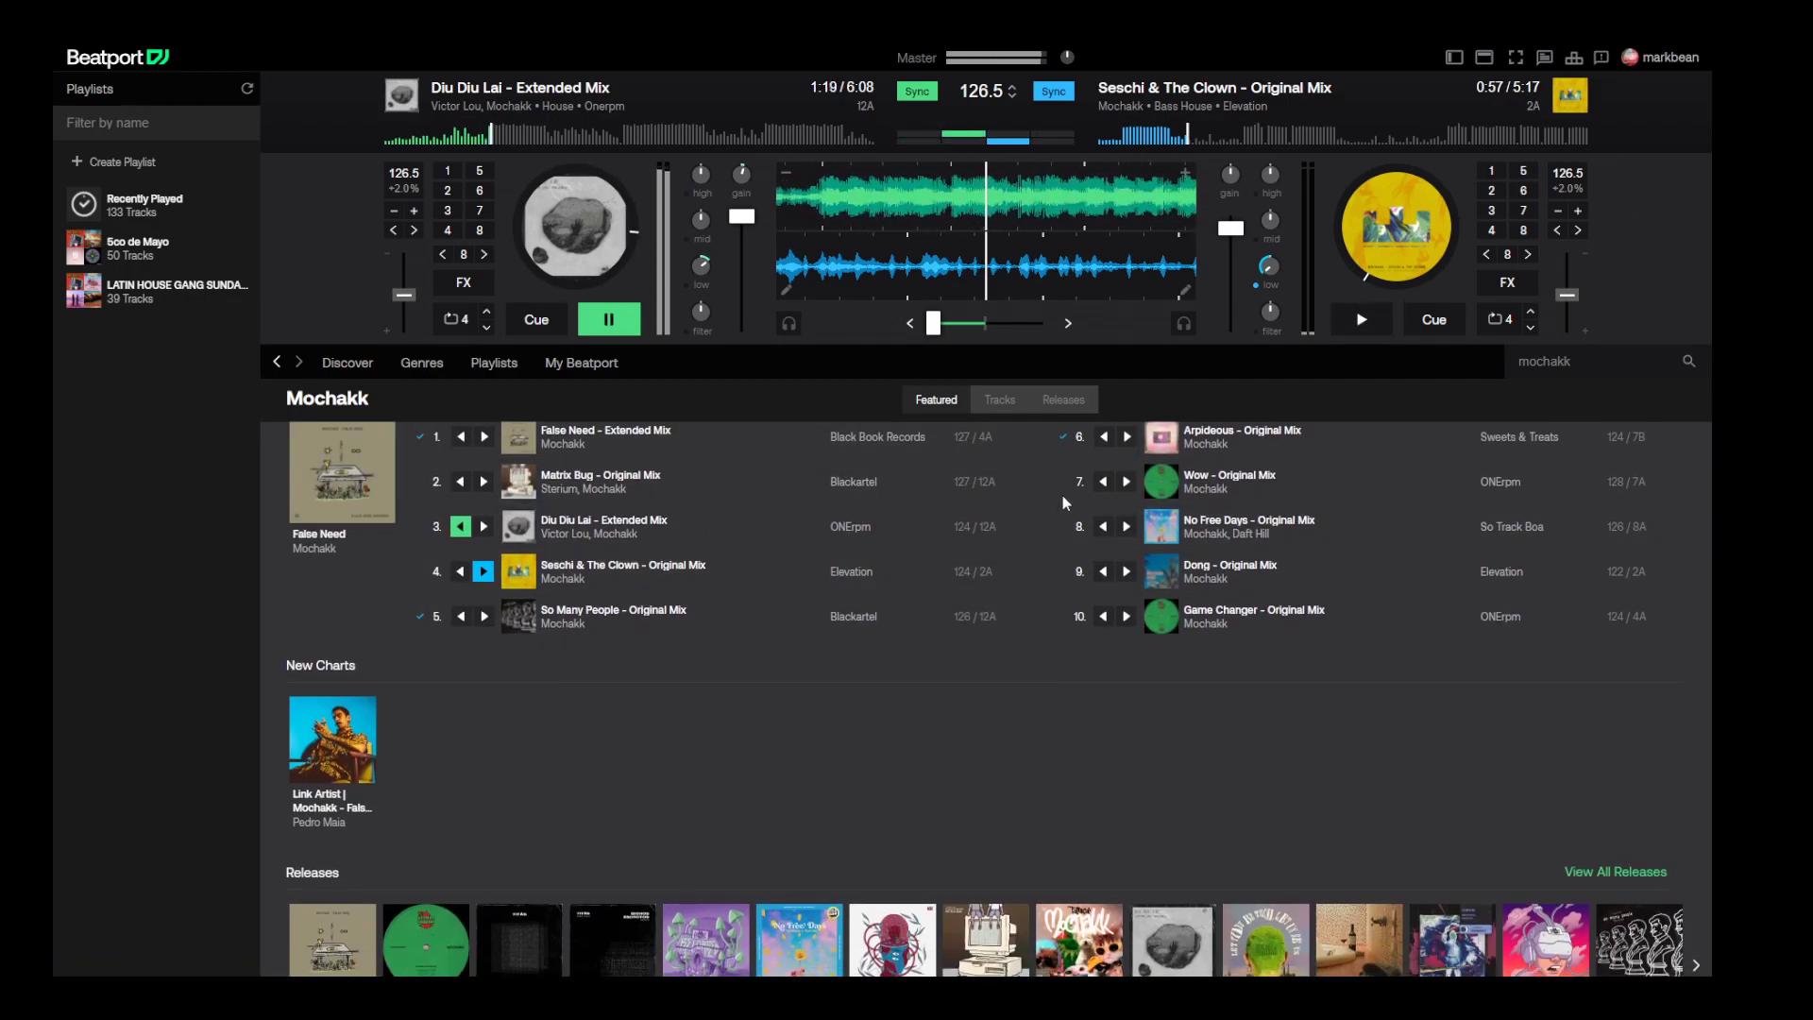
click(999, 400)
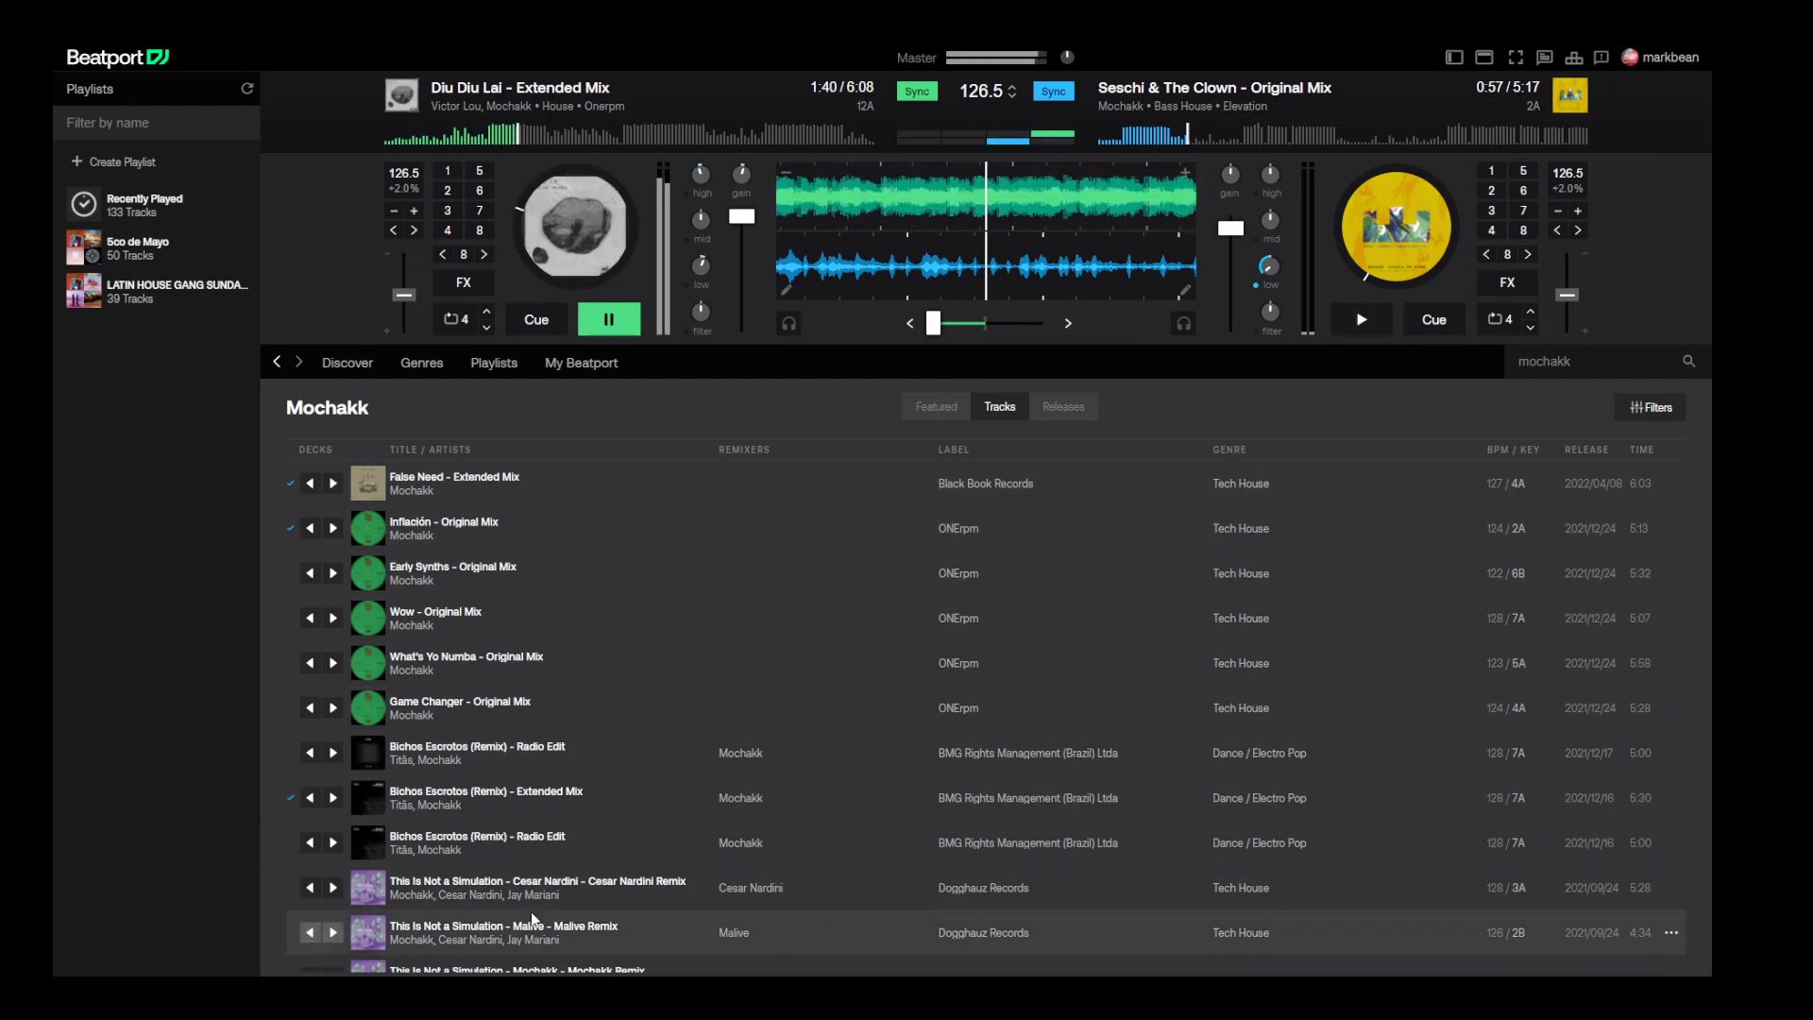
scroll(972, 722, down, 5)
scroll(728, 769, down, 3)
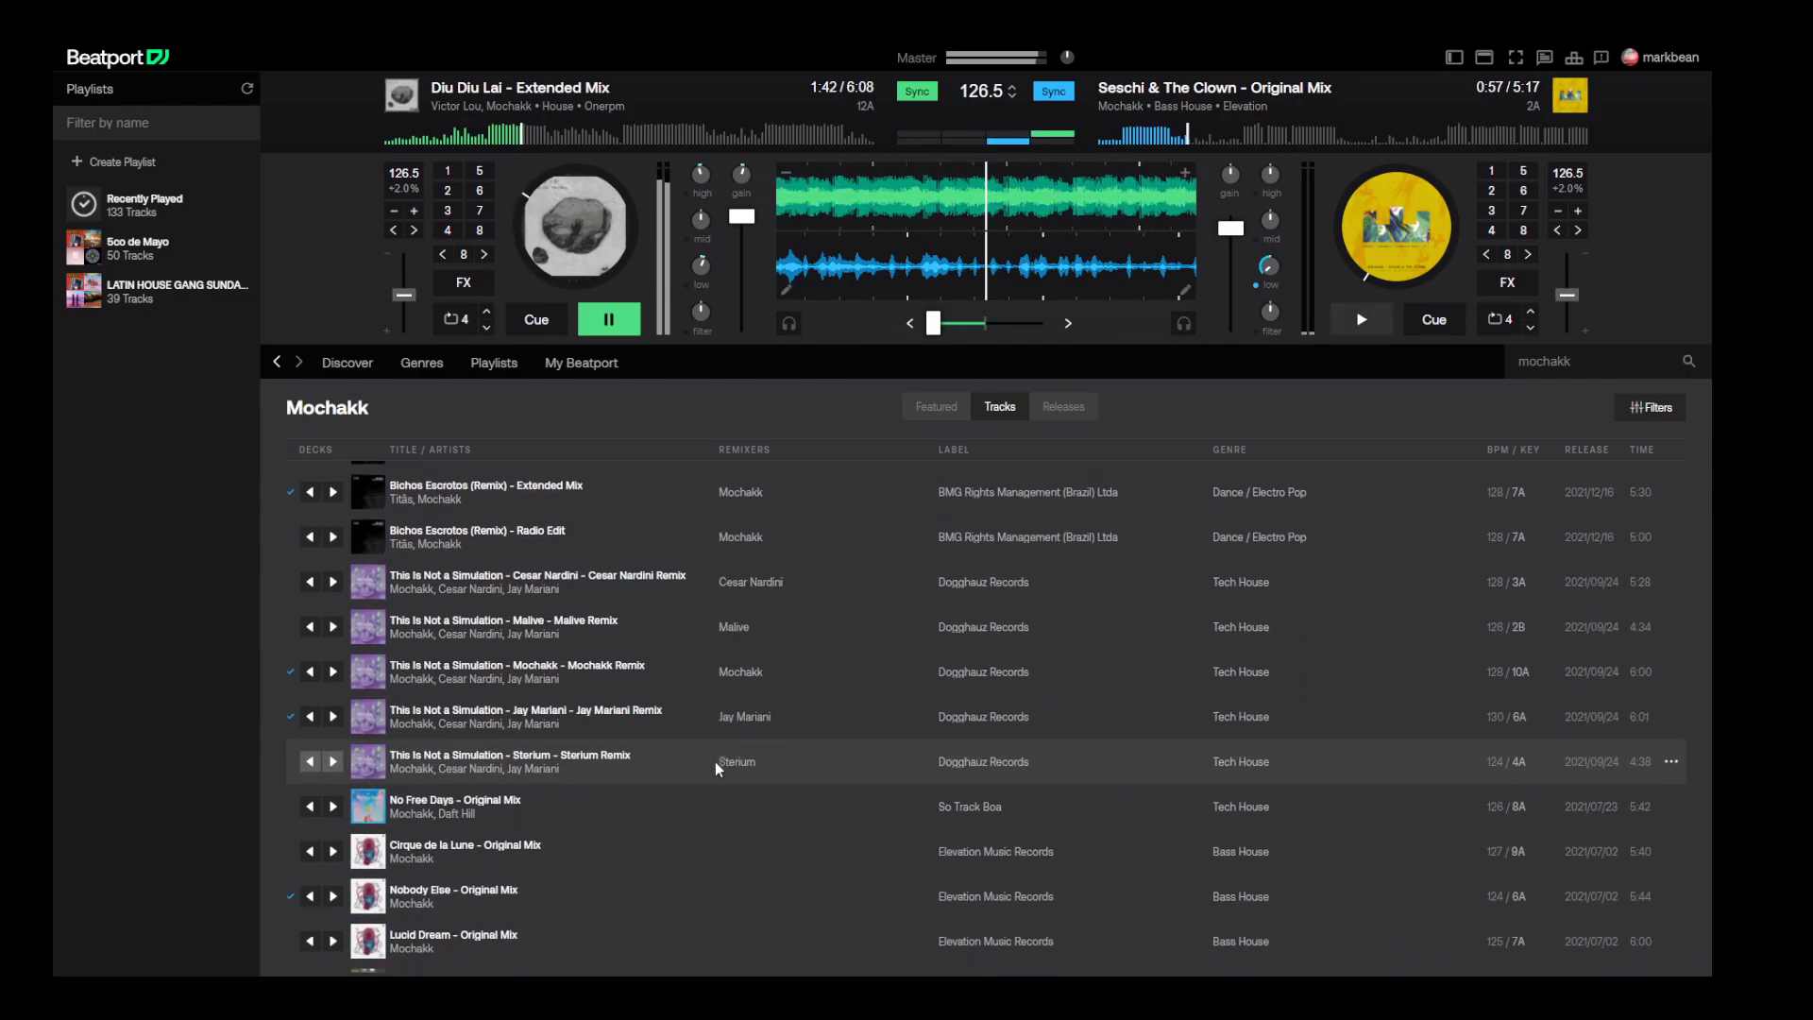
scroll(439, 808, down, 5)
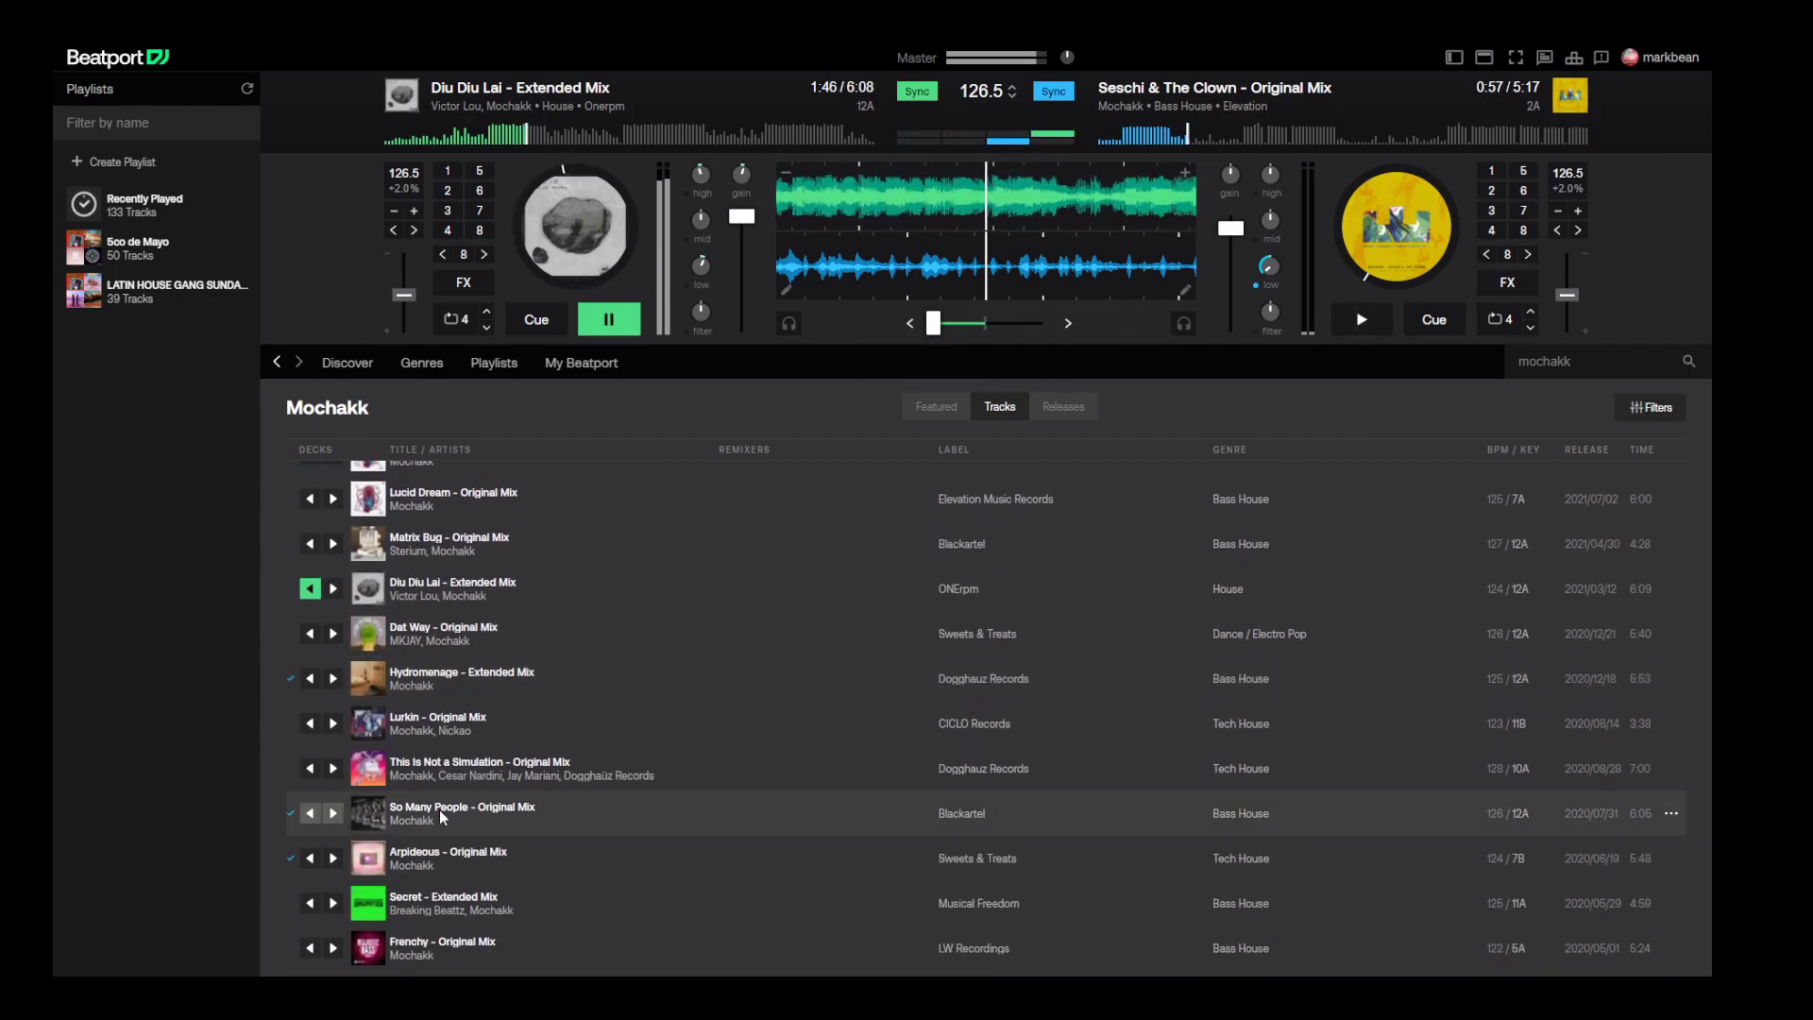
scroll(439, 809, down, 4)
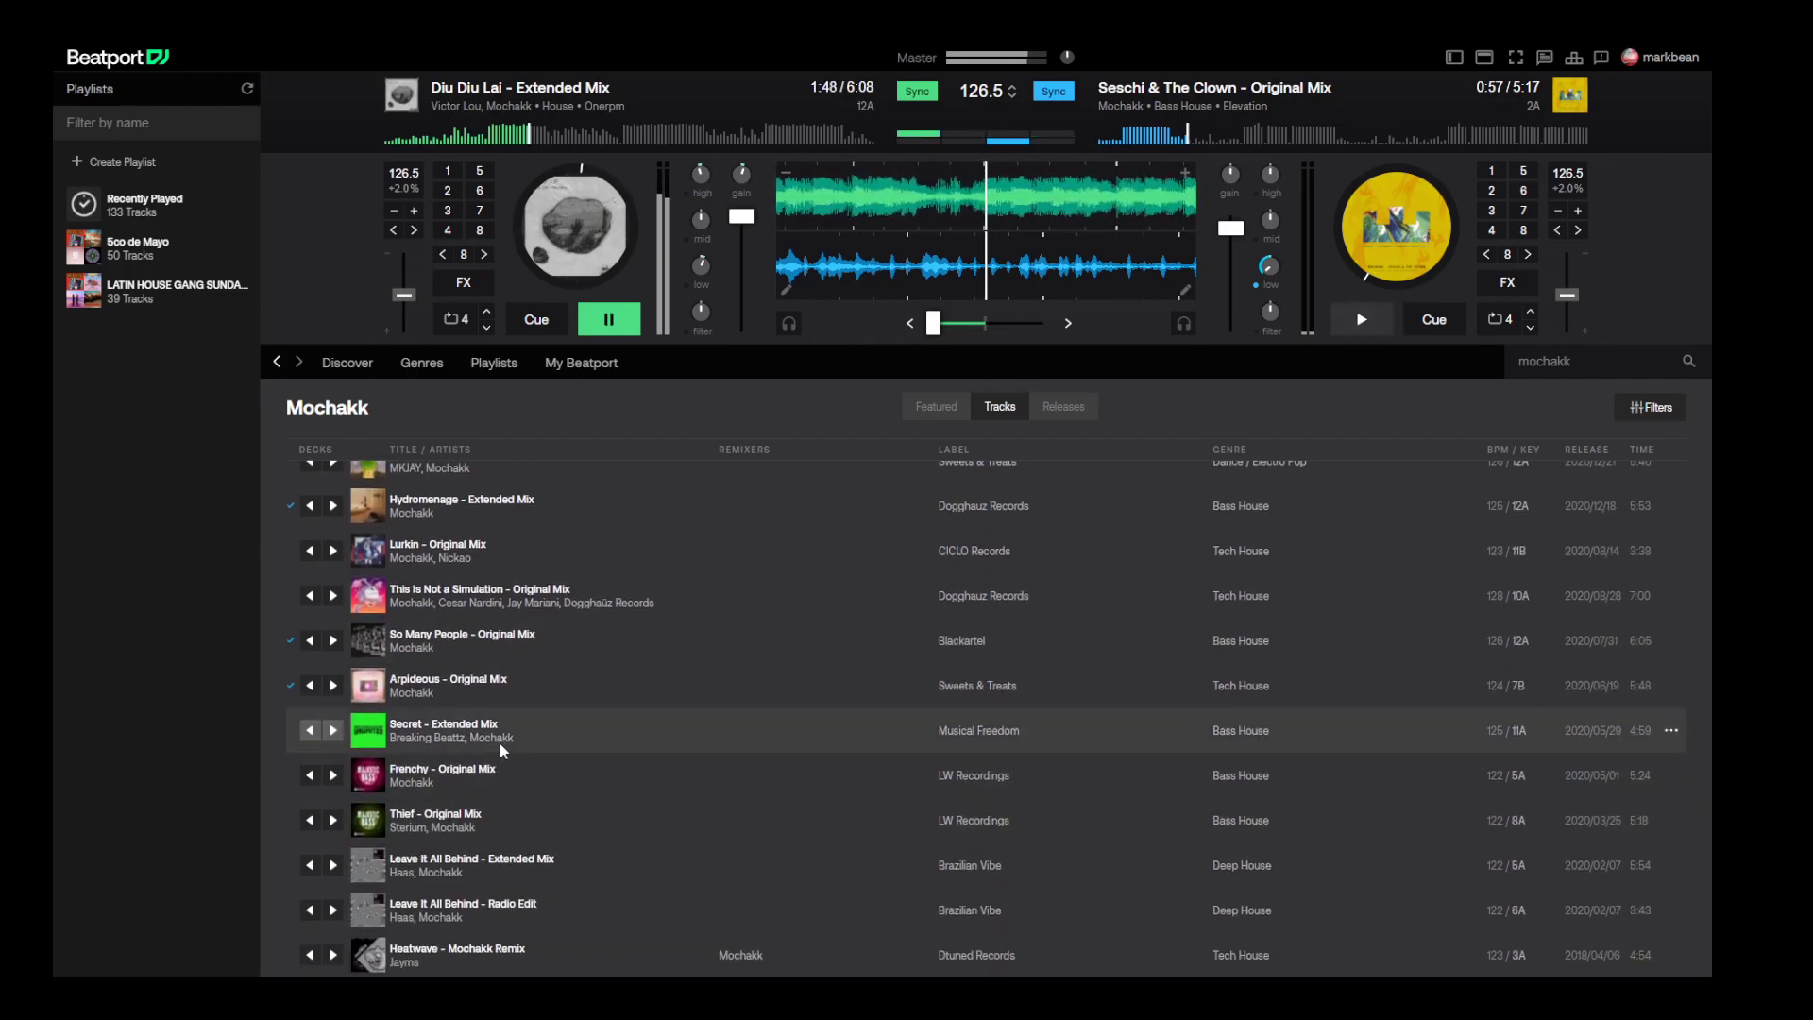
scroll(501, 744, down, 1)
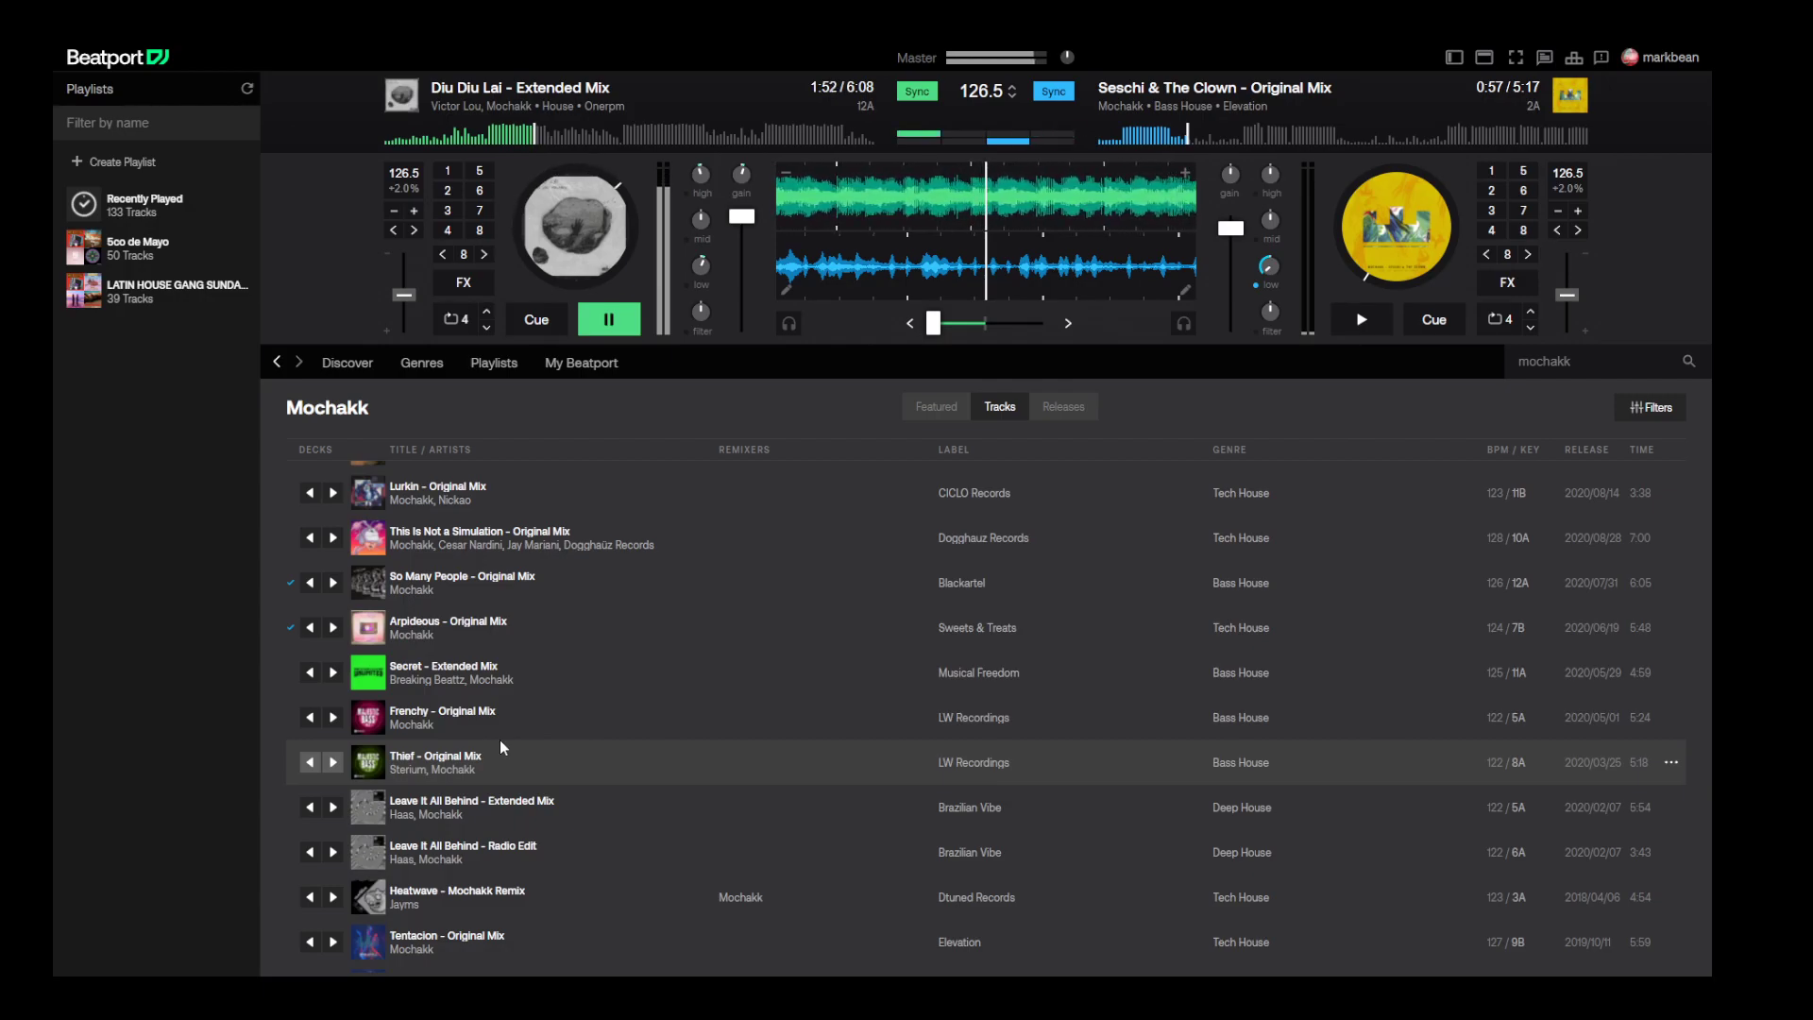
scroll(500, 739, down, 8)
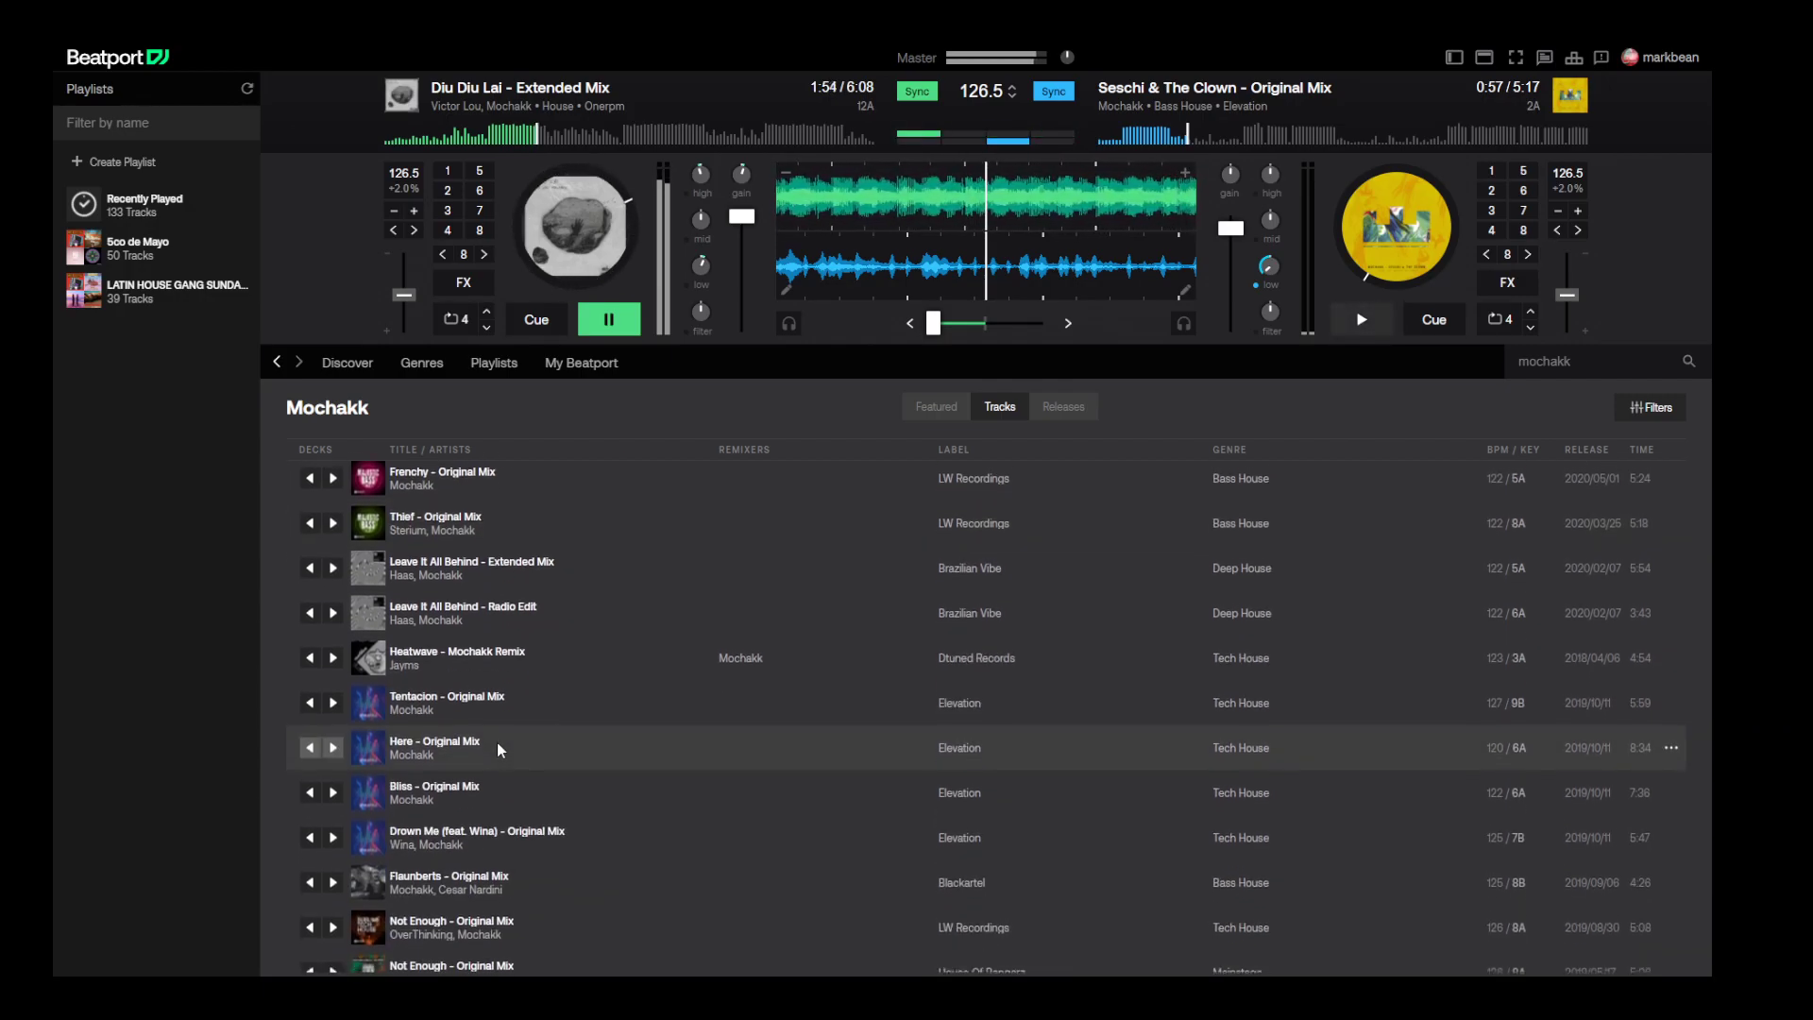
scroll(498, 743, down, 4)
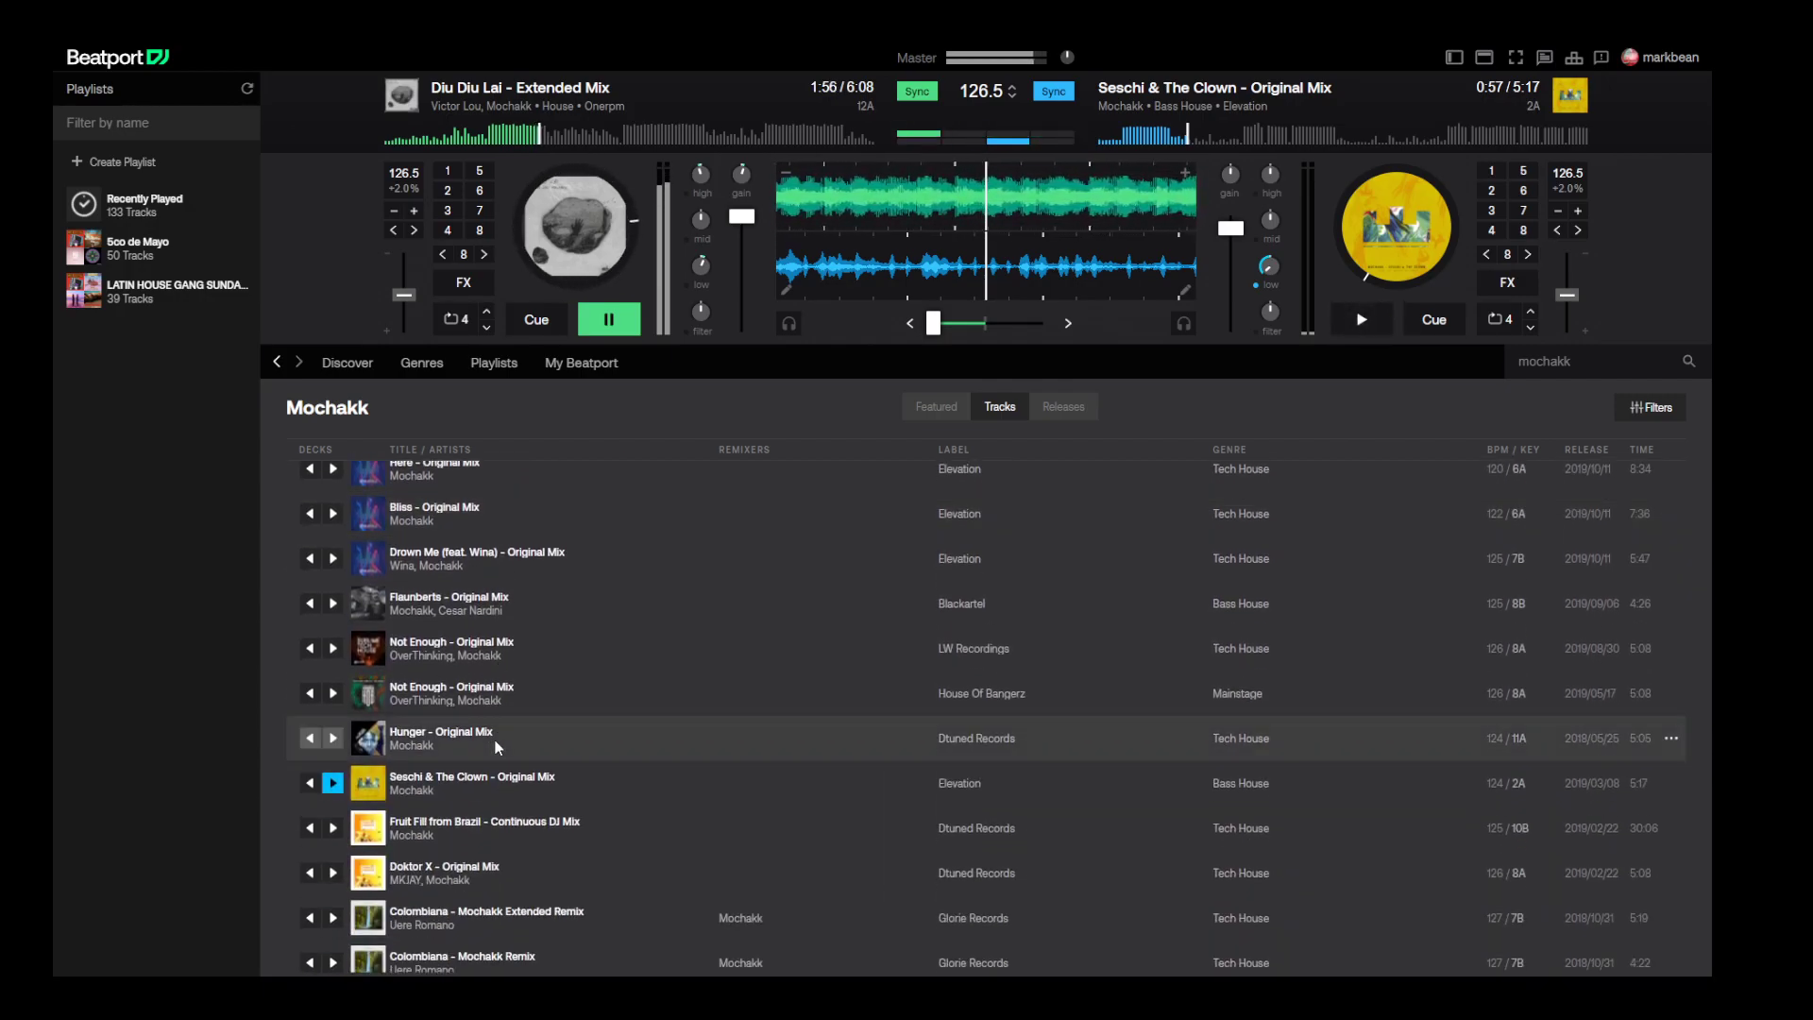
scroll(498, 747, down, 5)
scroll(486, 746, down, 6)
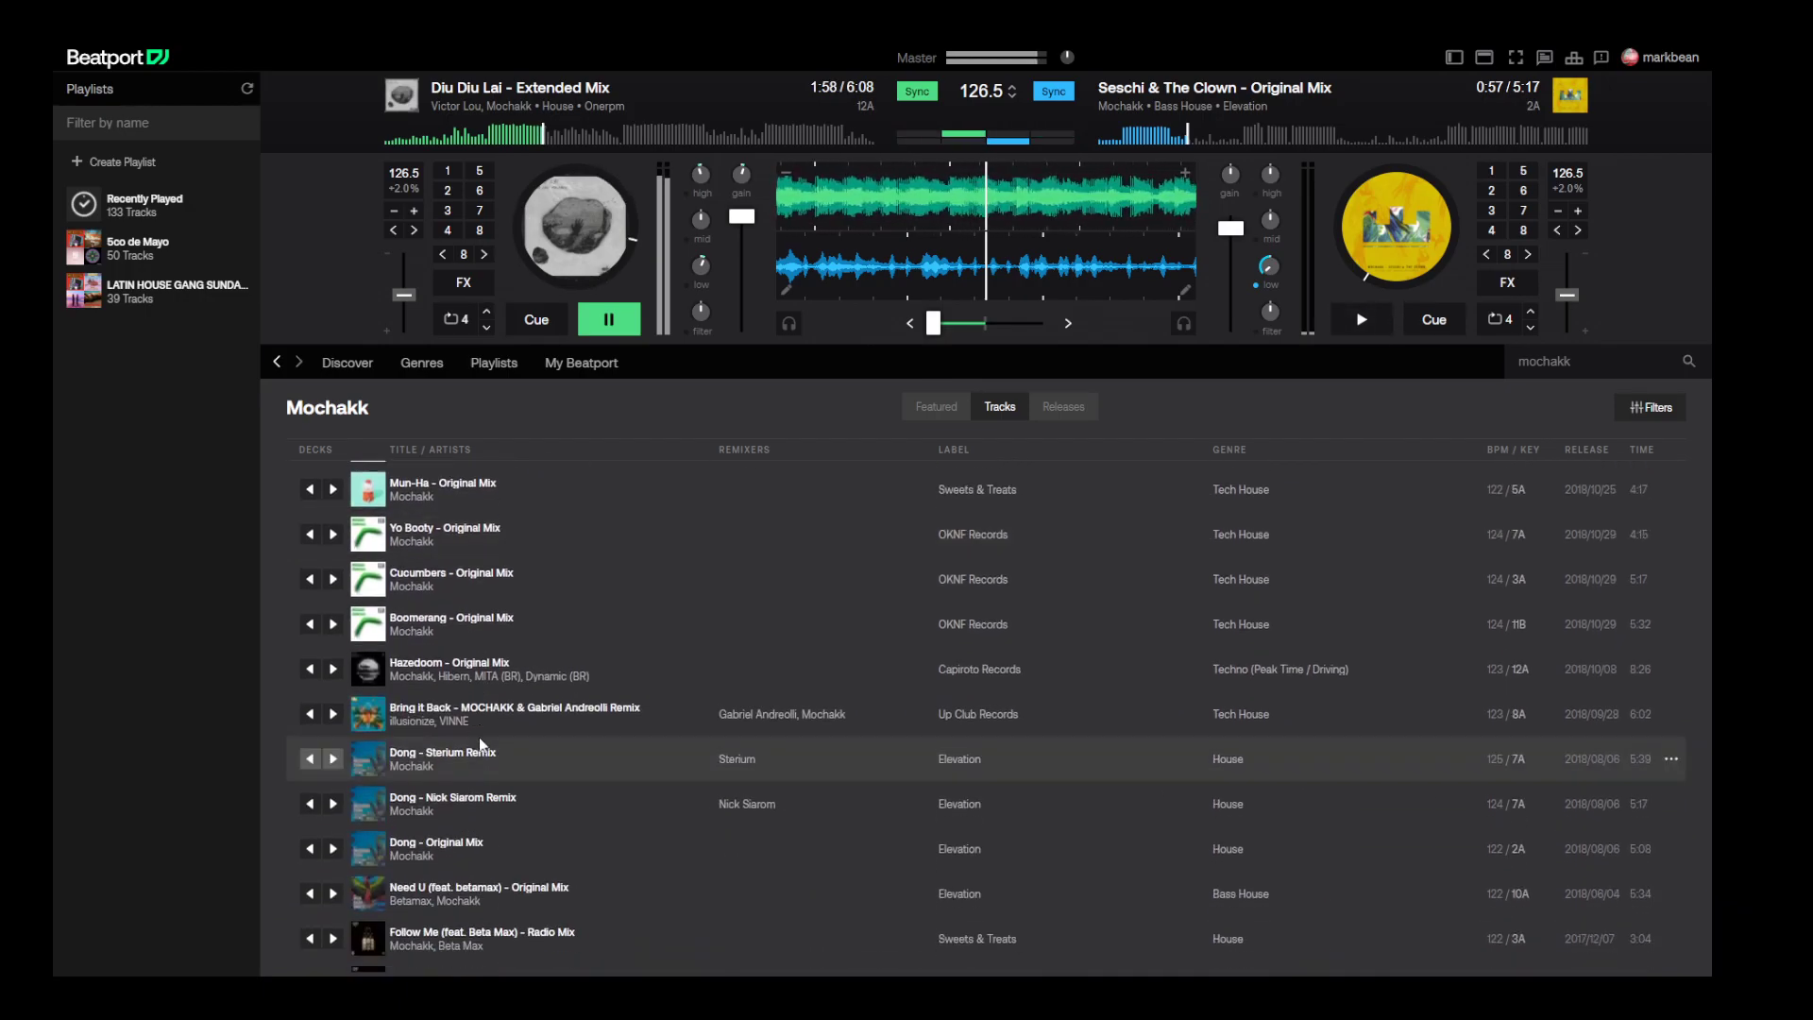
scroll(482, 733, down, 2)
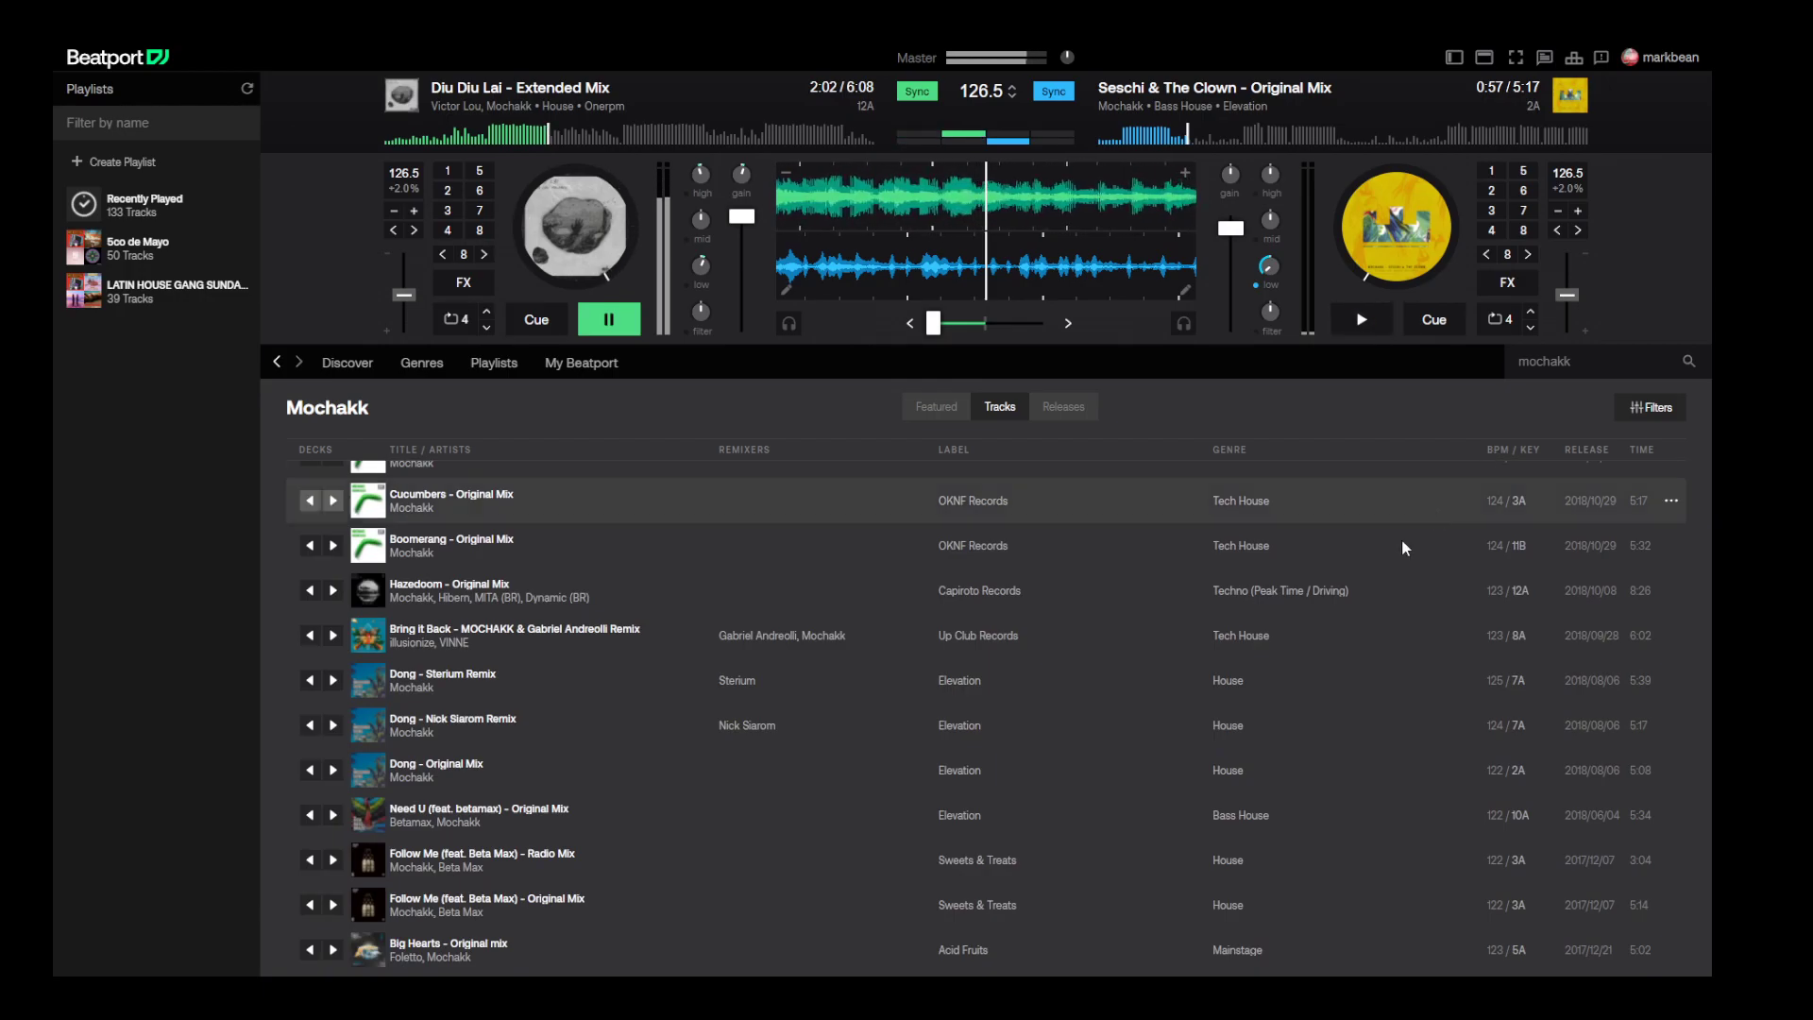
scroll(572, 737, up, 9)
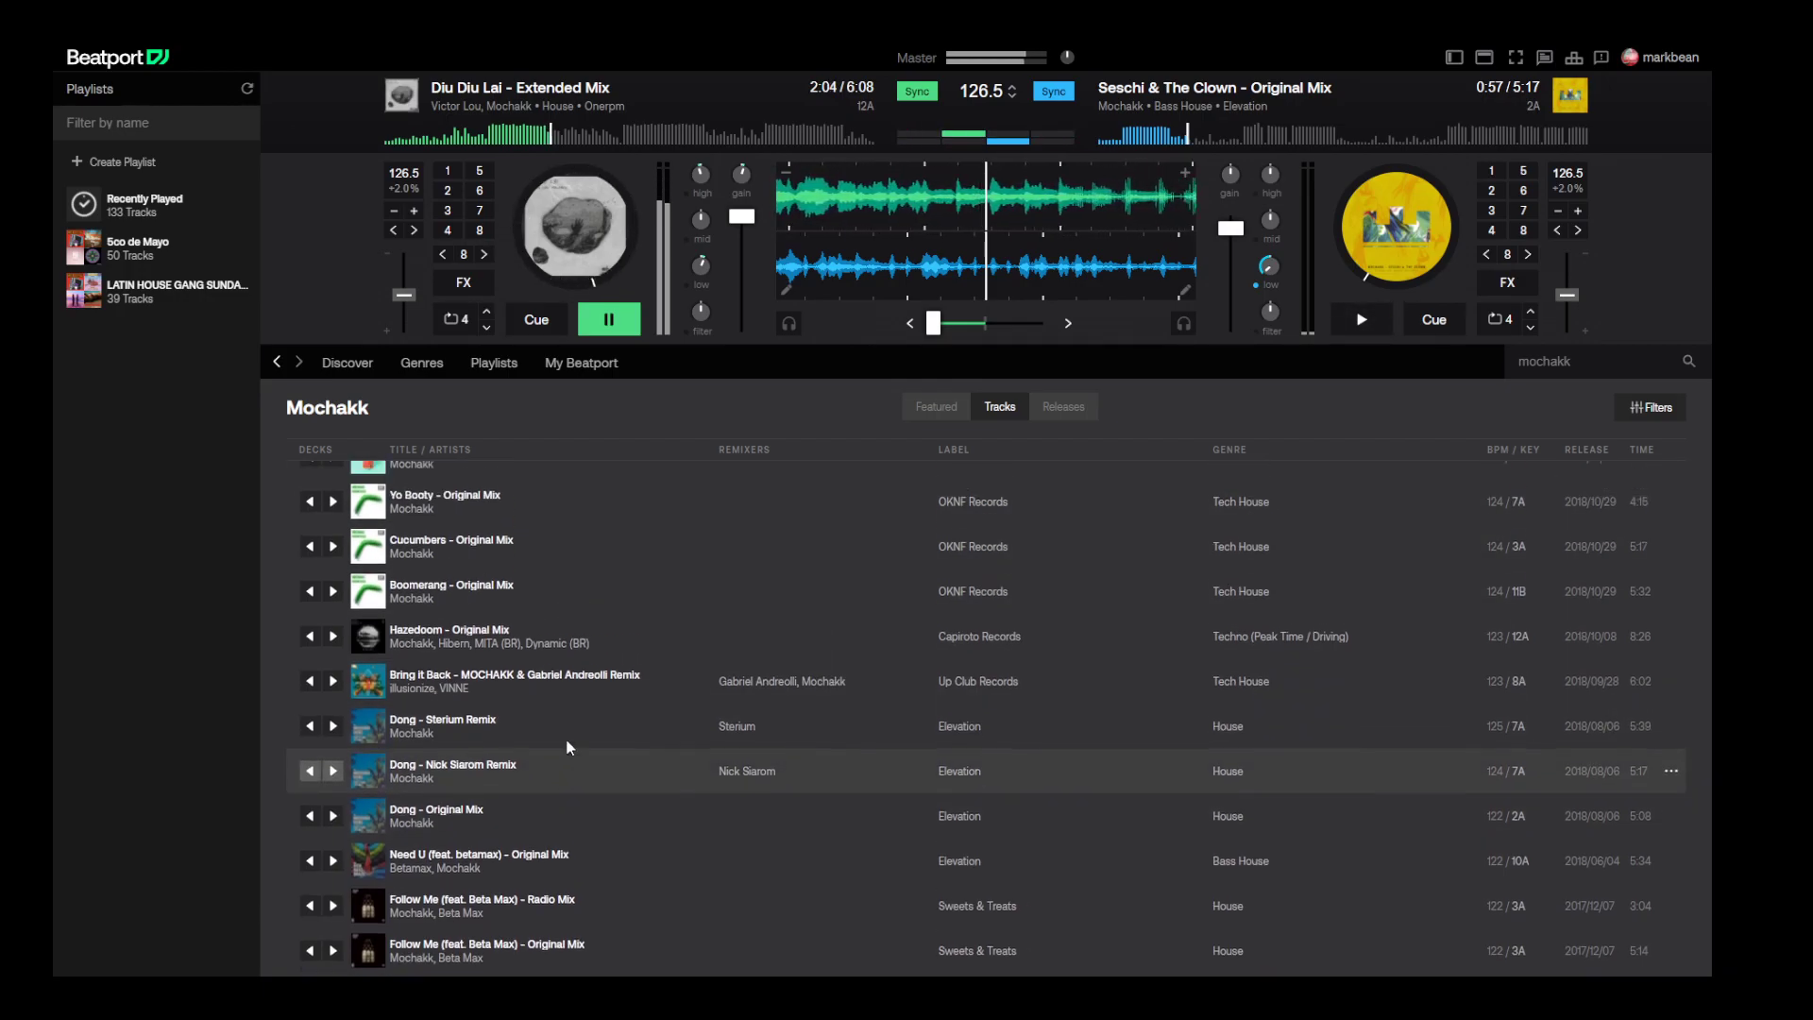
scroll(709, 643, up, 15)
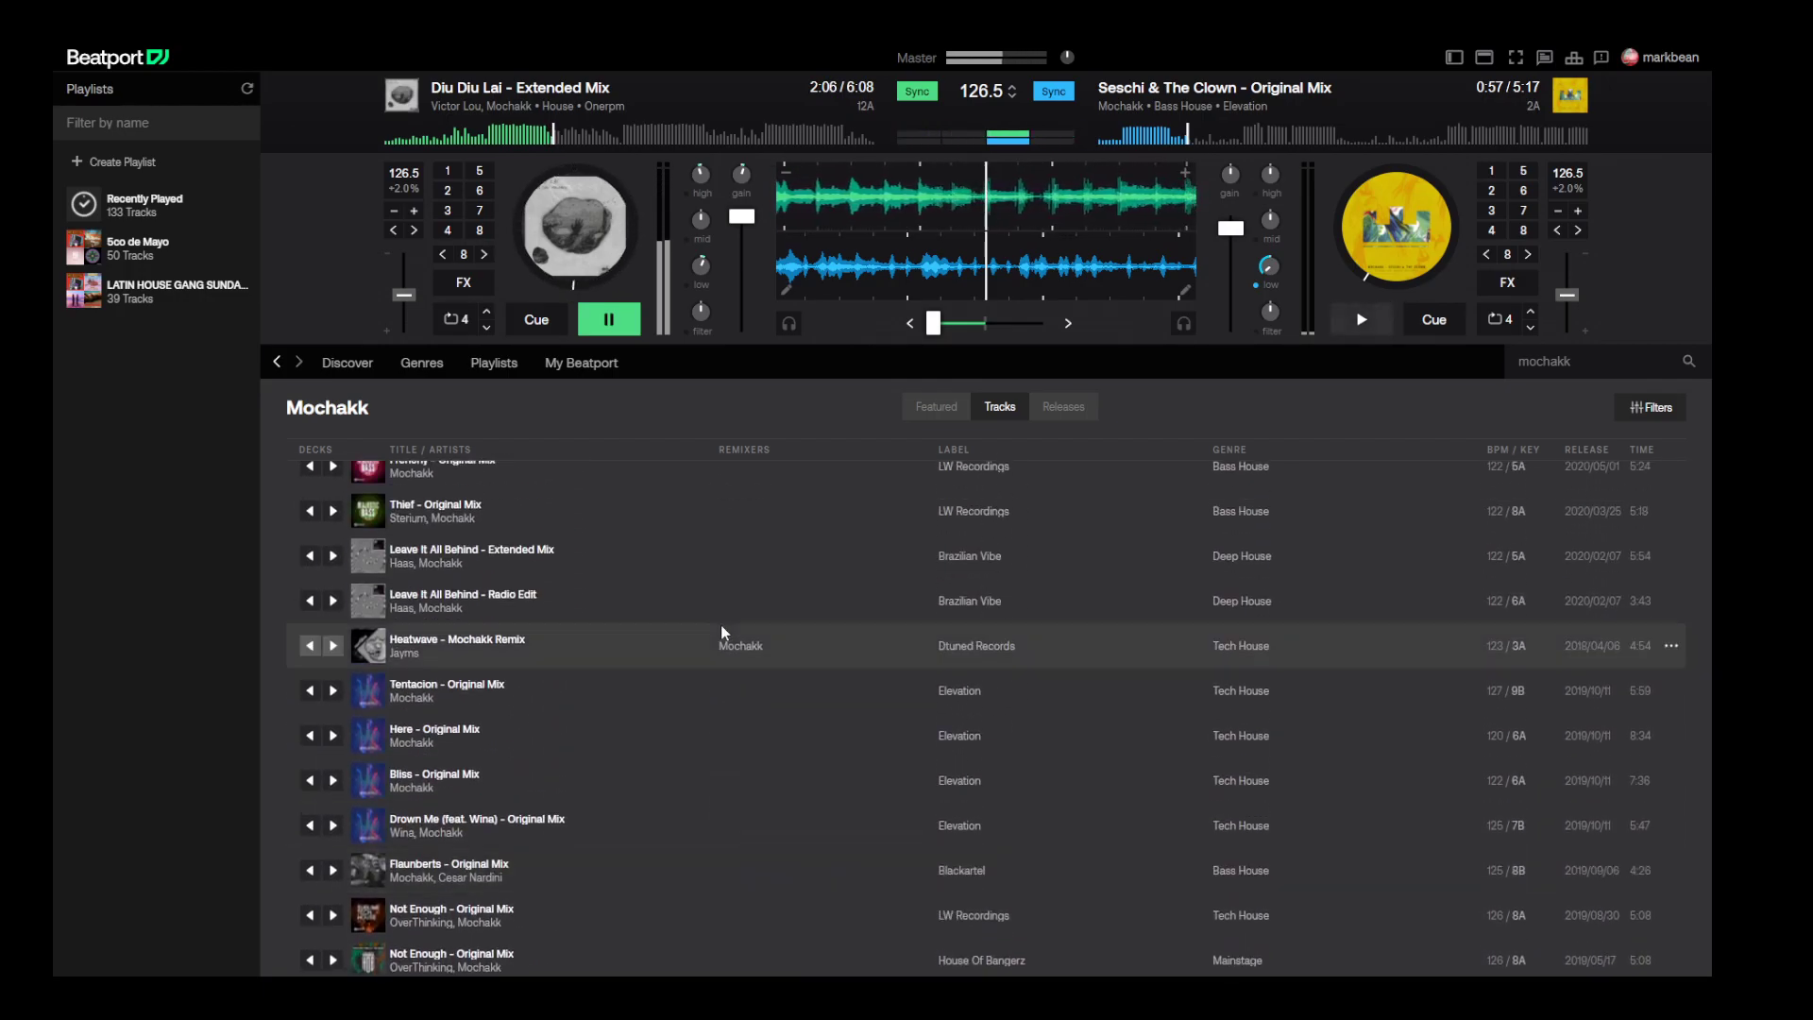
- Browse Mochakk's releases and load "Bichos Escrotos (Remix) - Radio Edit" onto the right deck
click(1065, 408)
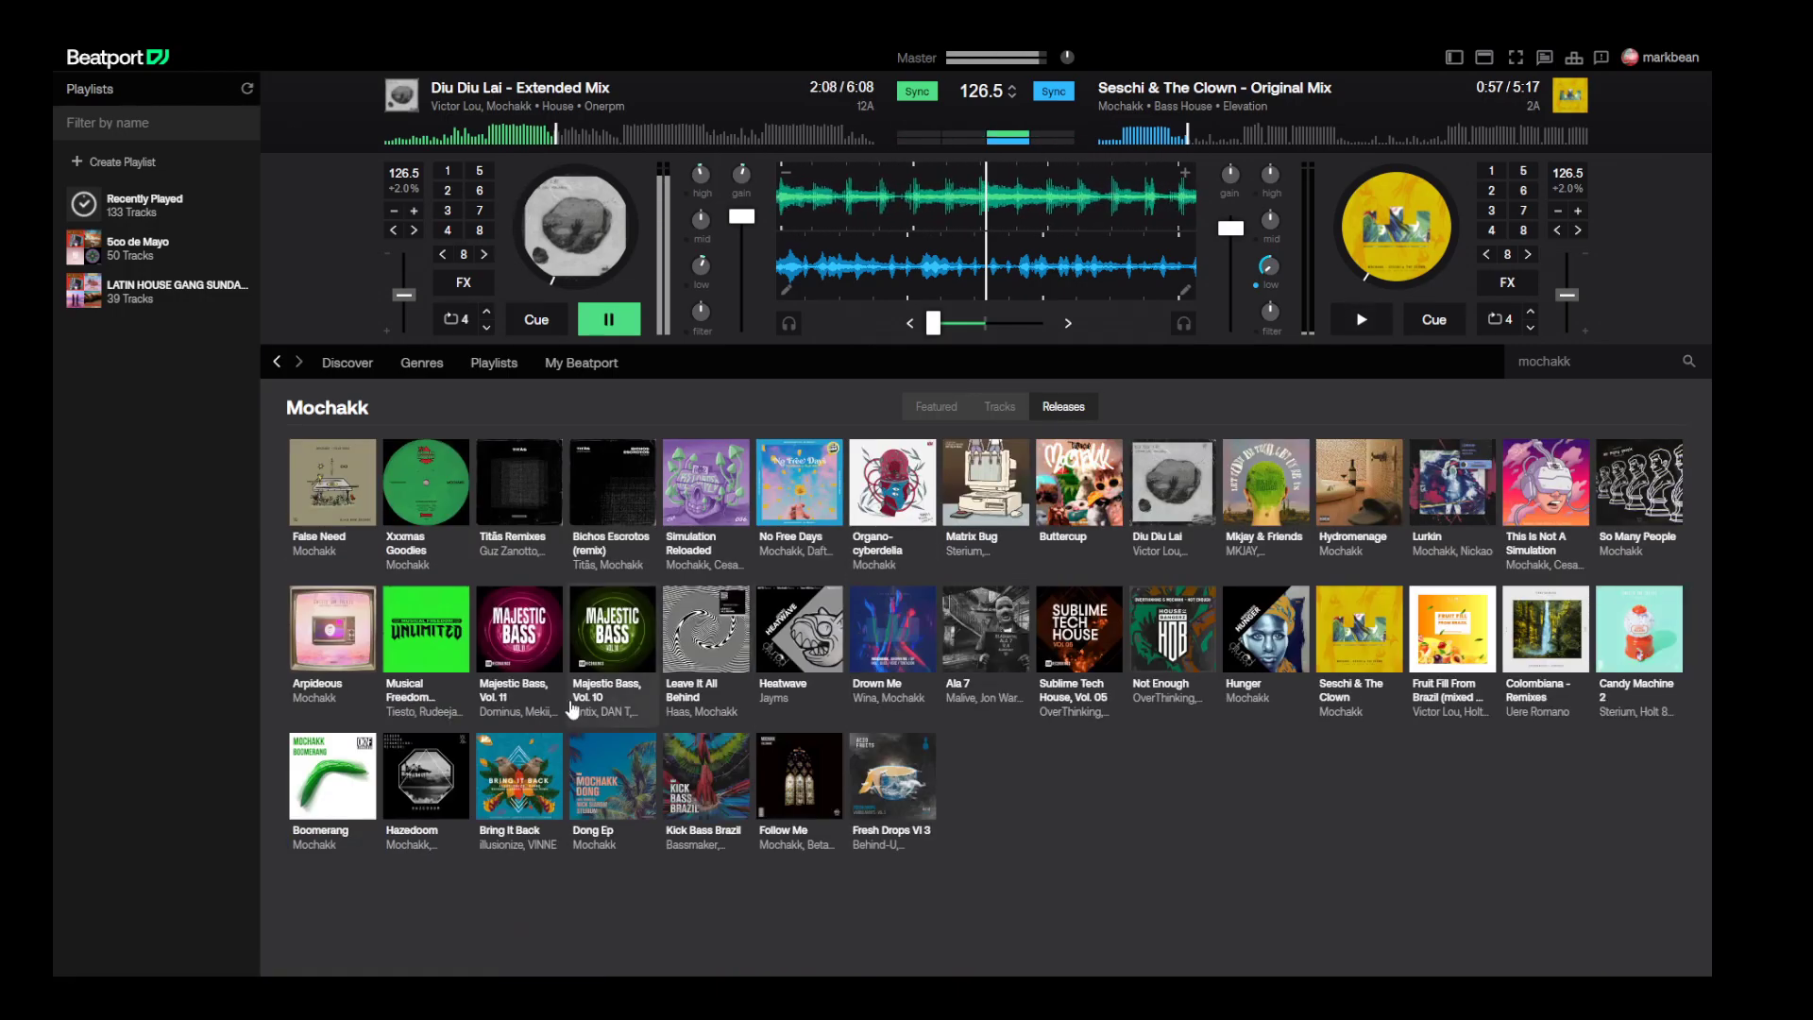
click(329, 515)
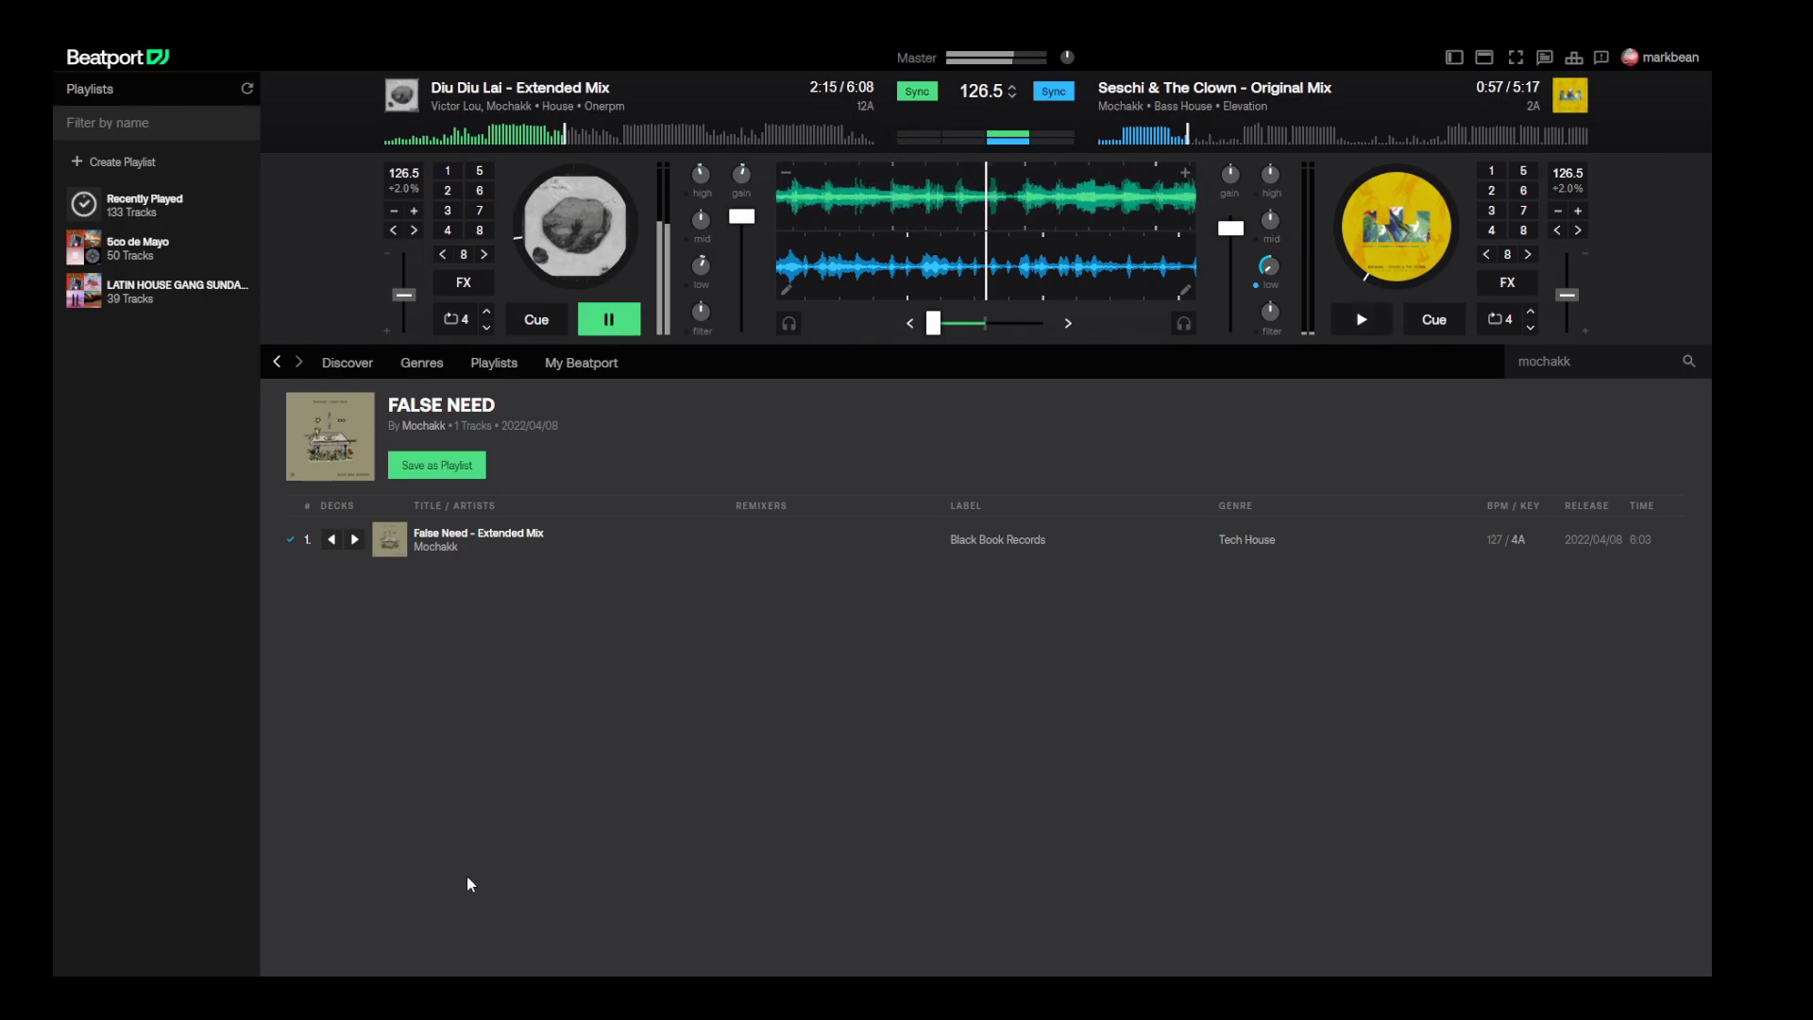
click(355, 540)
click(276, 362)
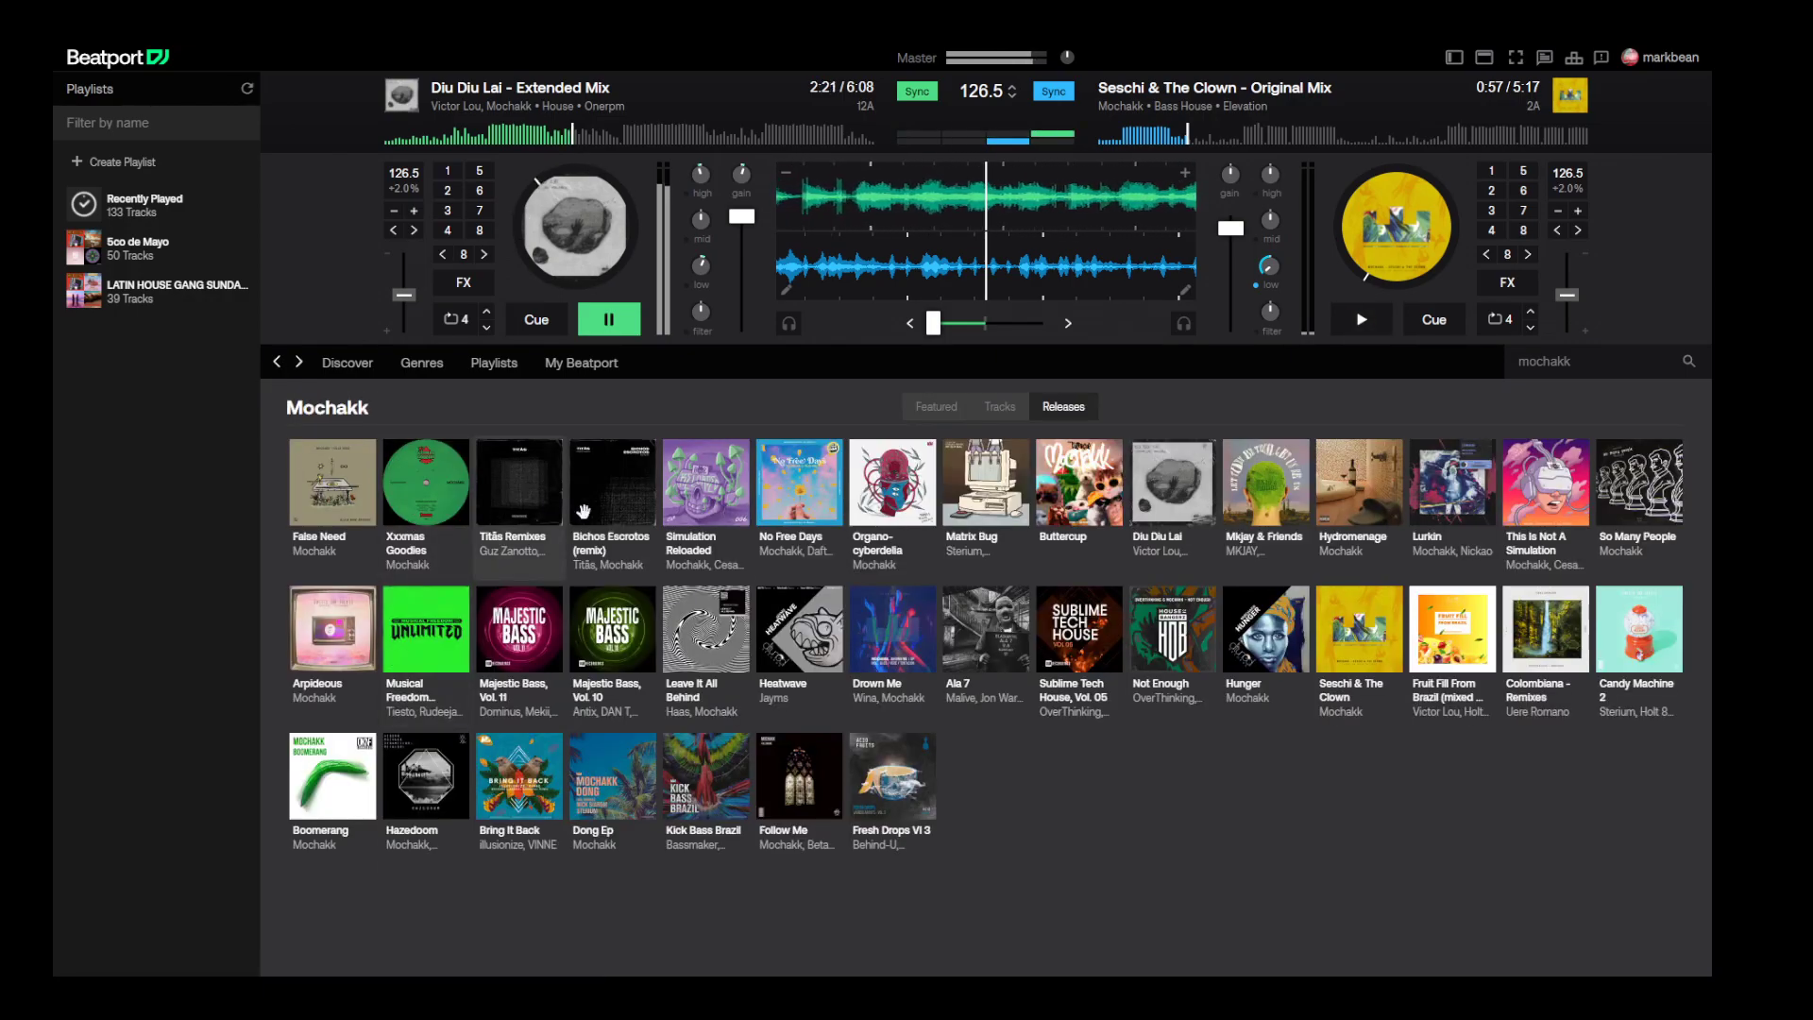
click(606, 482)
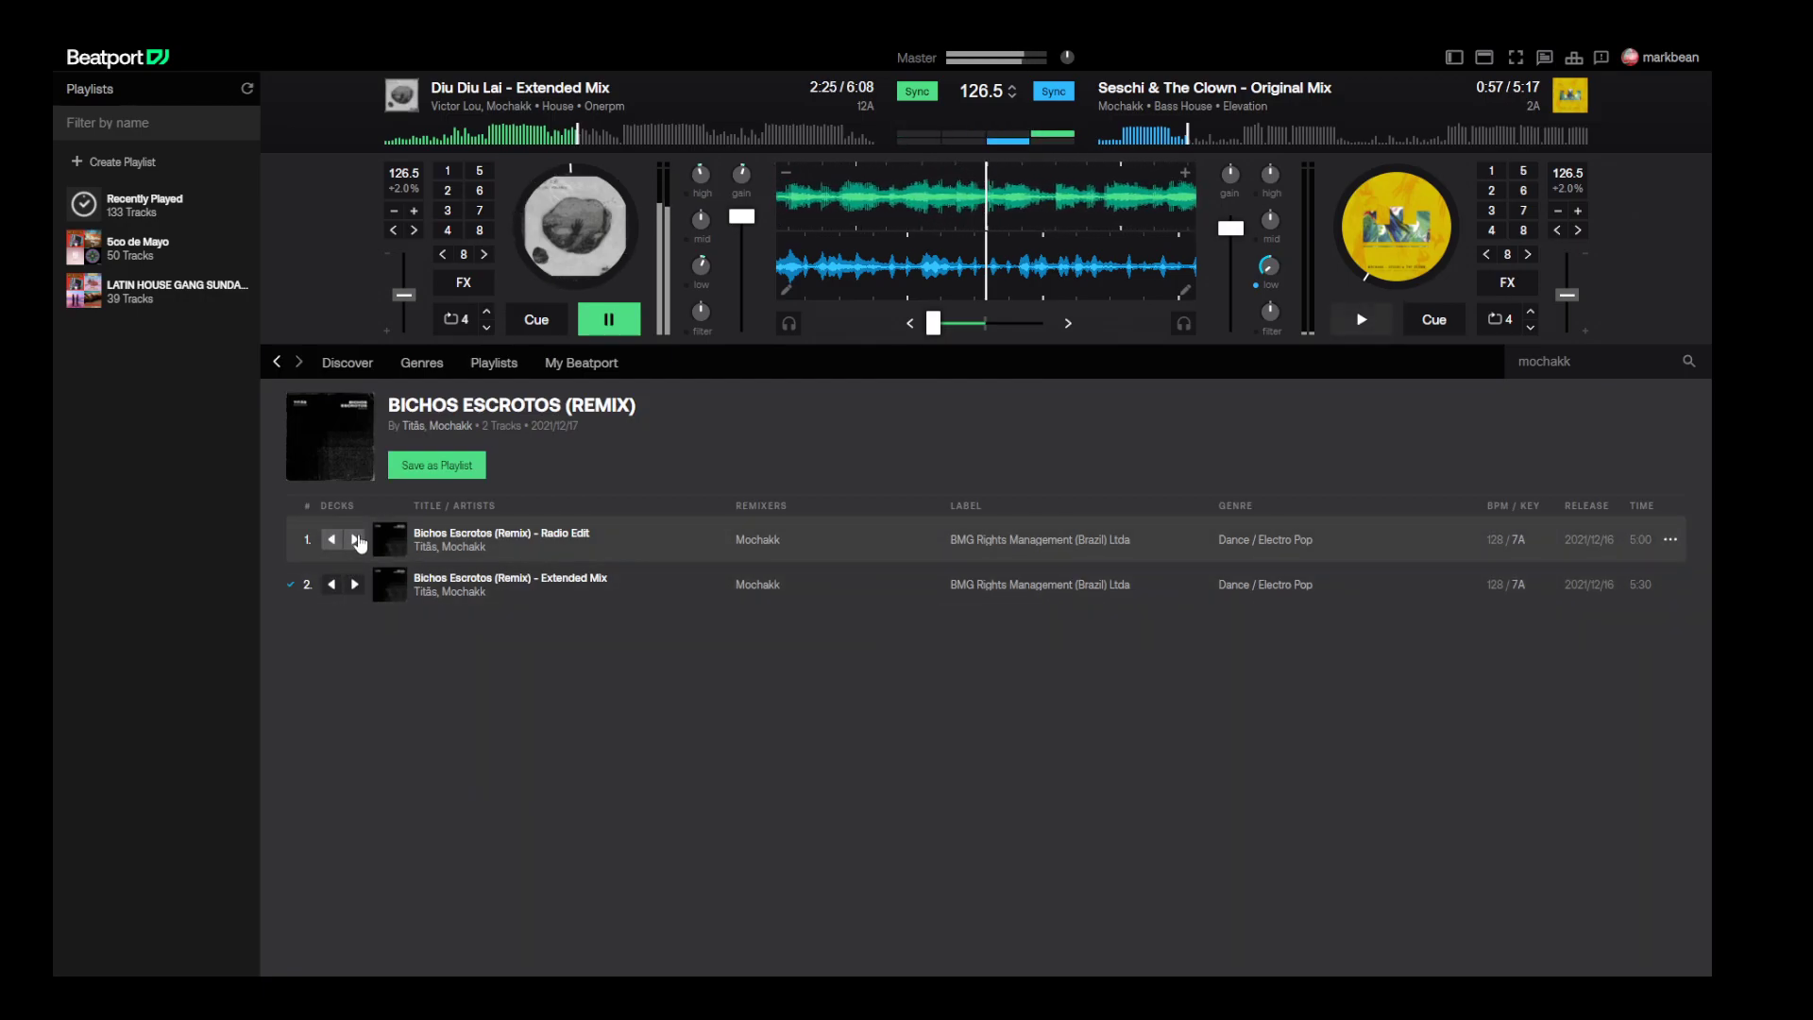
click(356, 539)
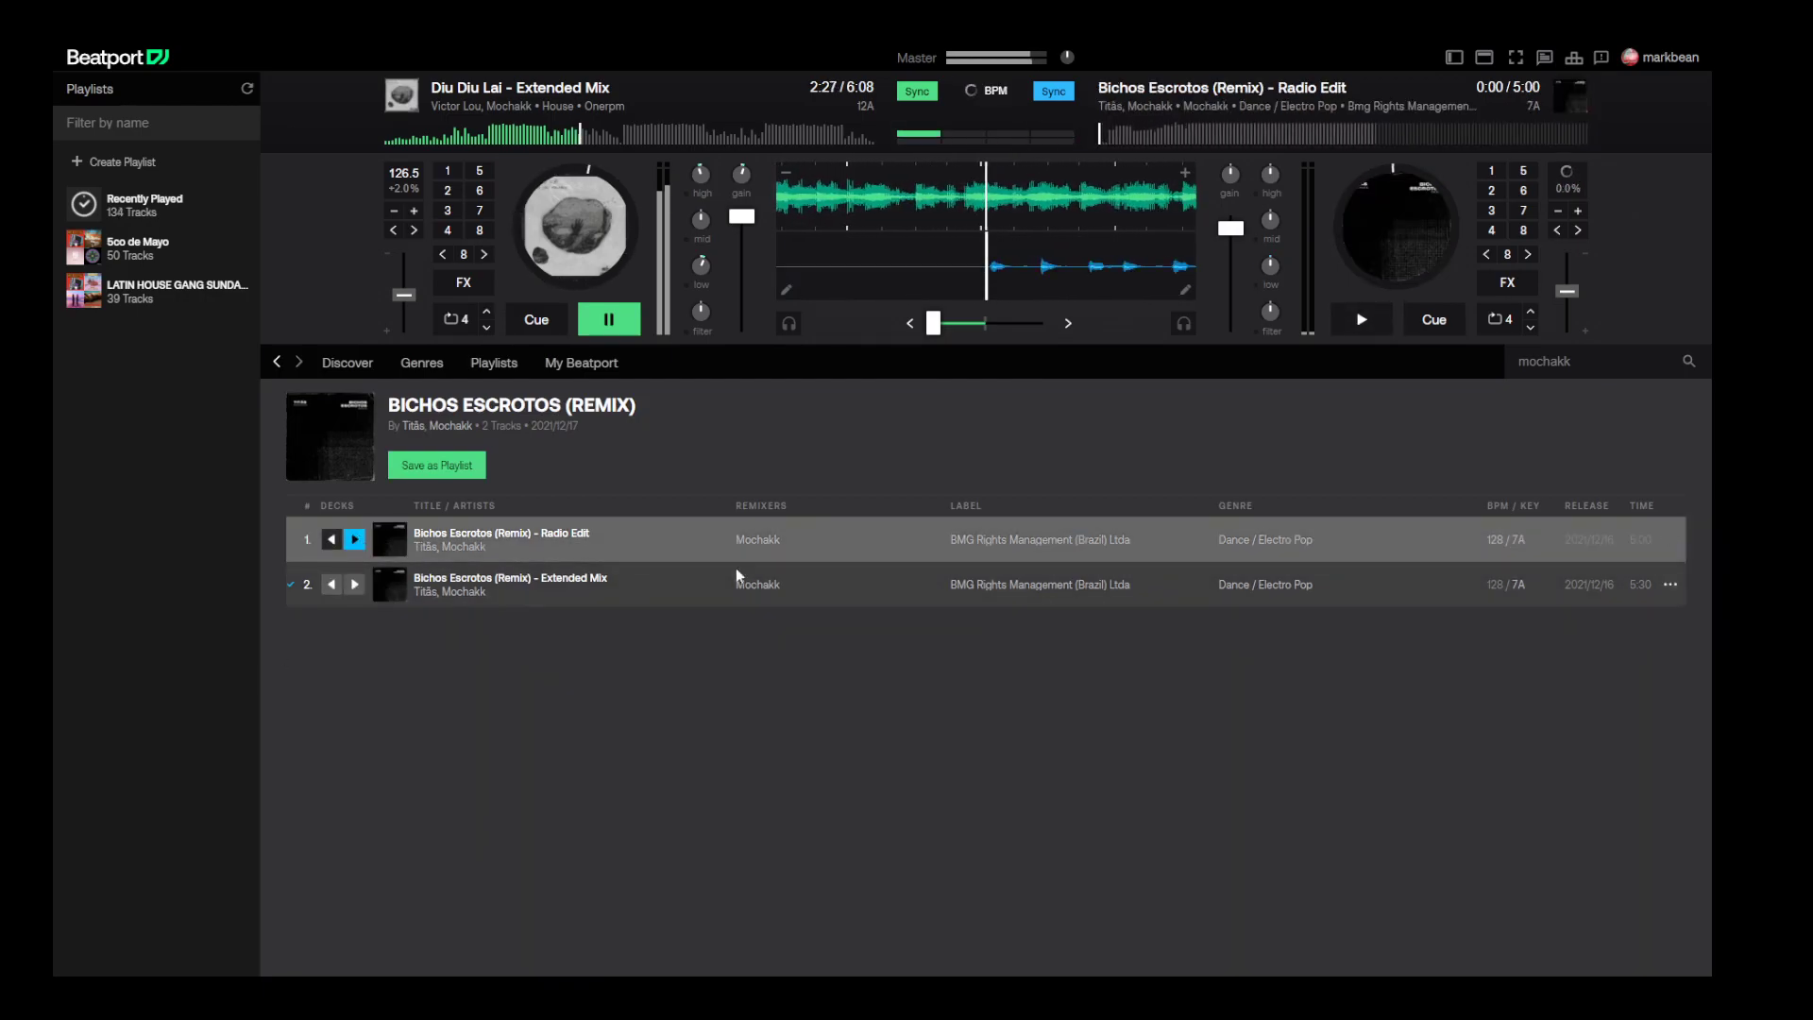
- Sync Bichos Escrotos to the left deck's tempo and start it playing from 2:00
click(1054, 93)
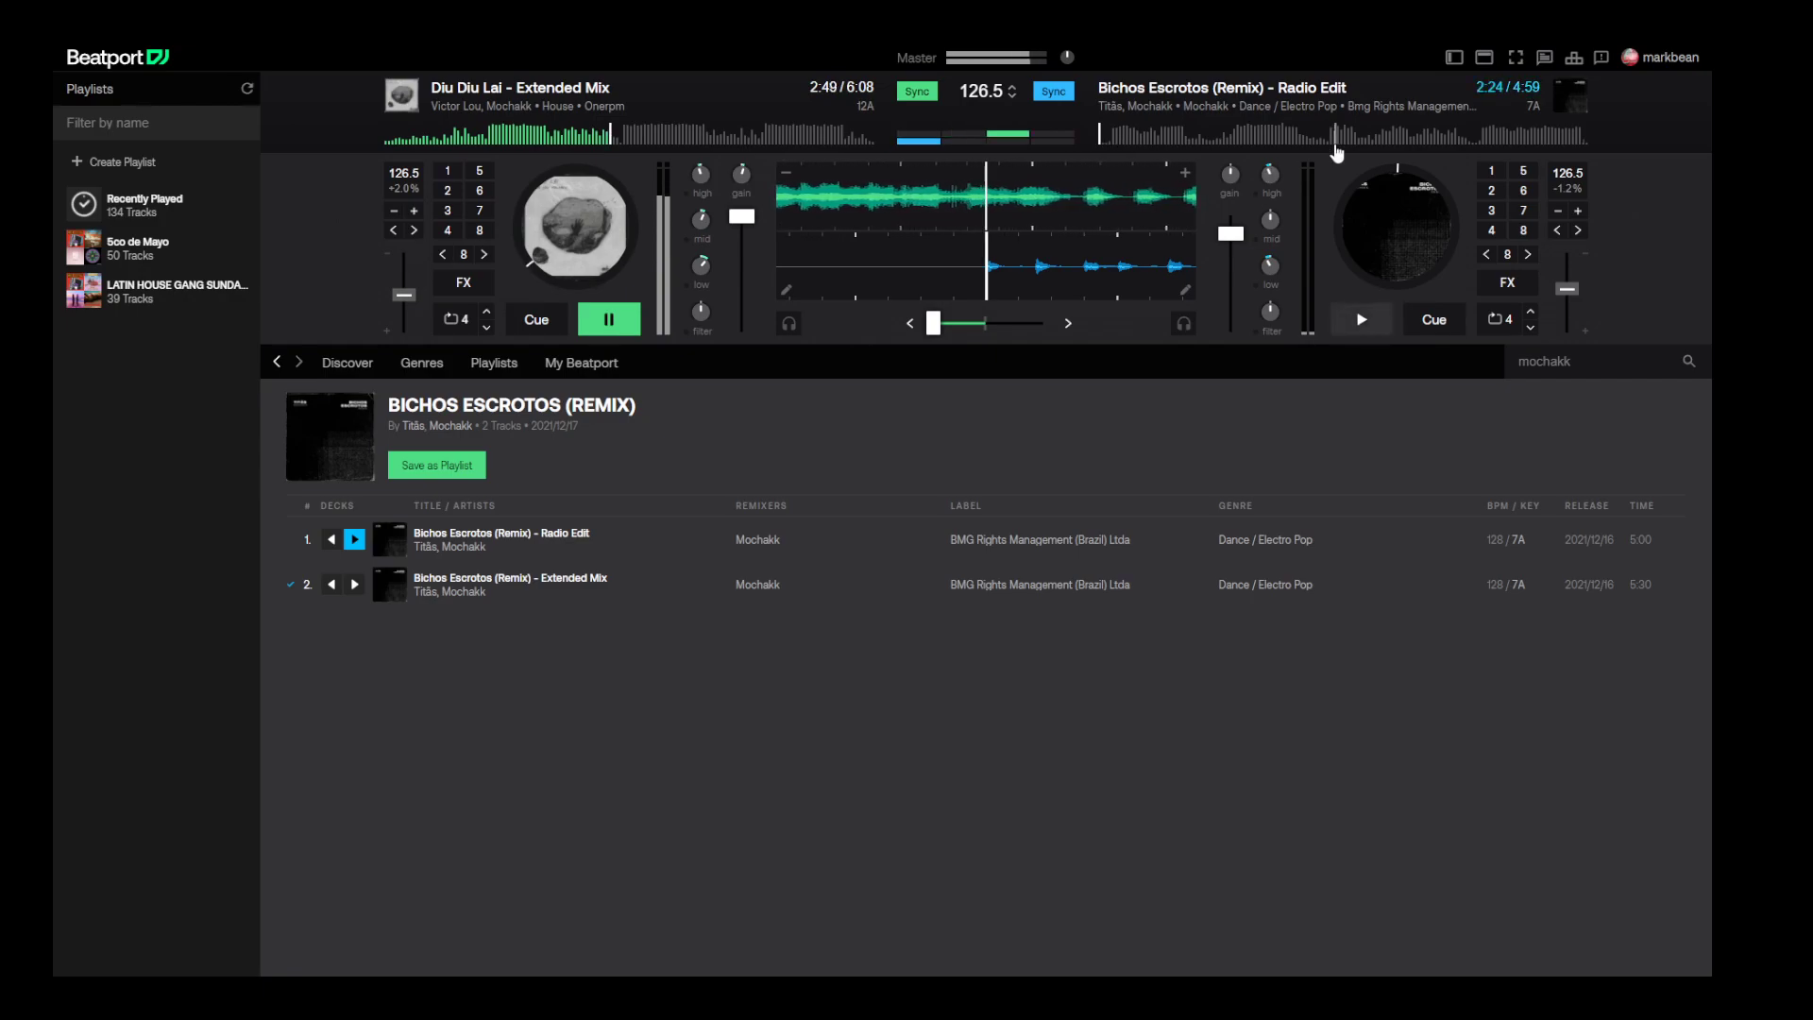
click(1295, 135)
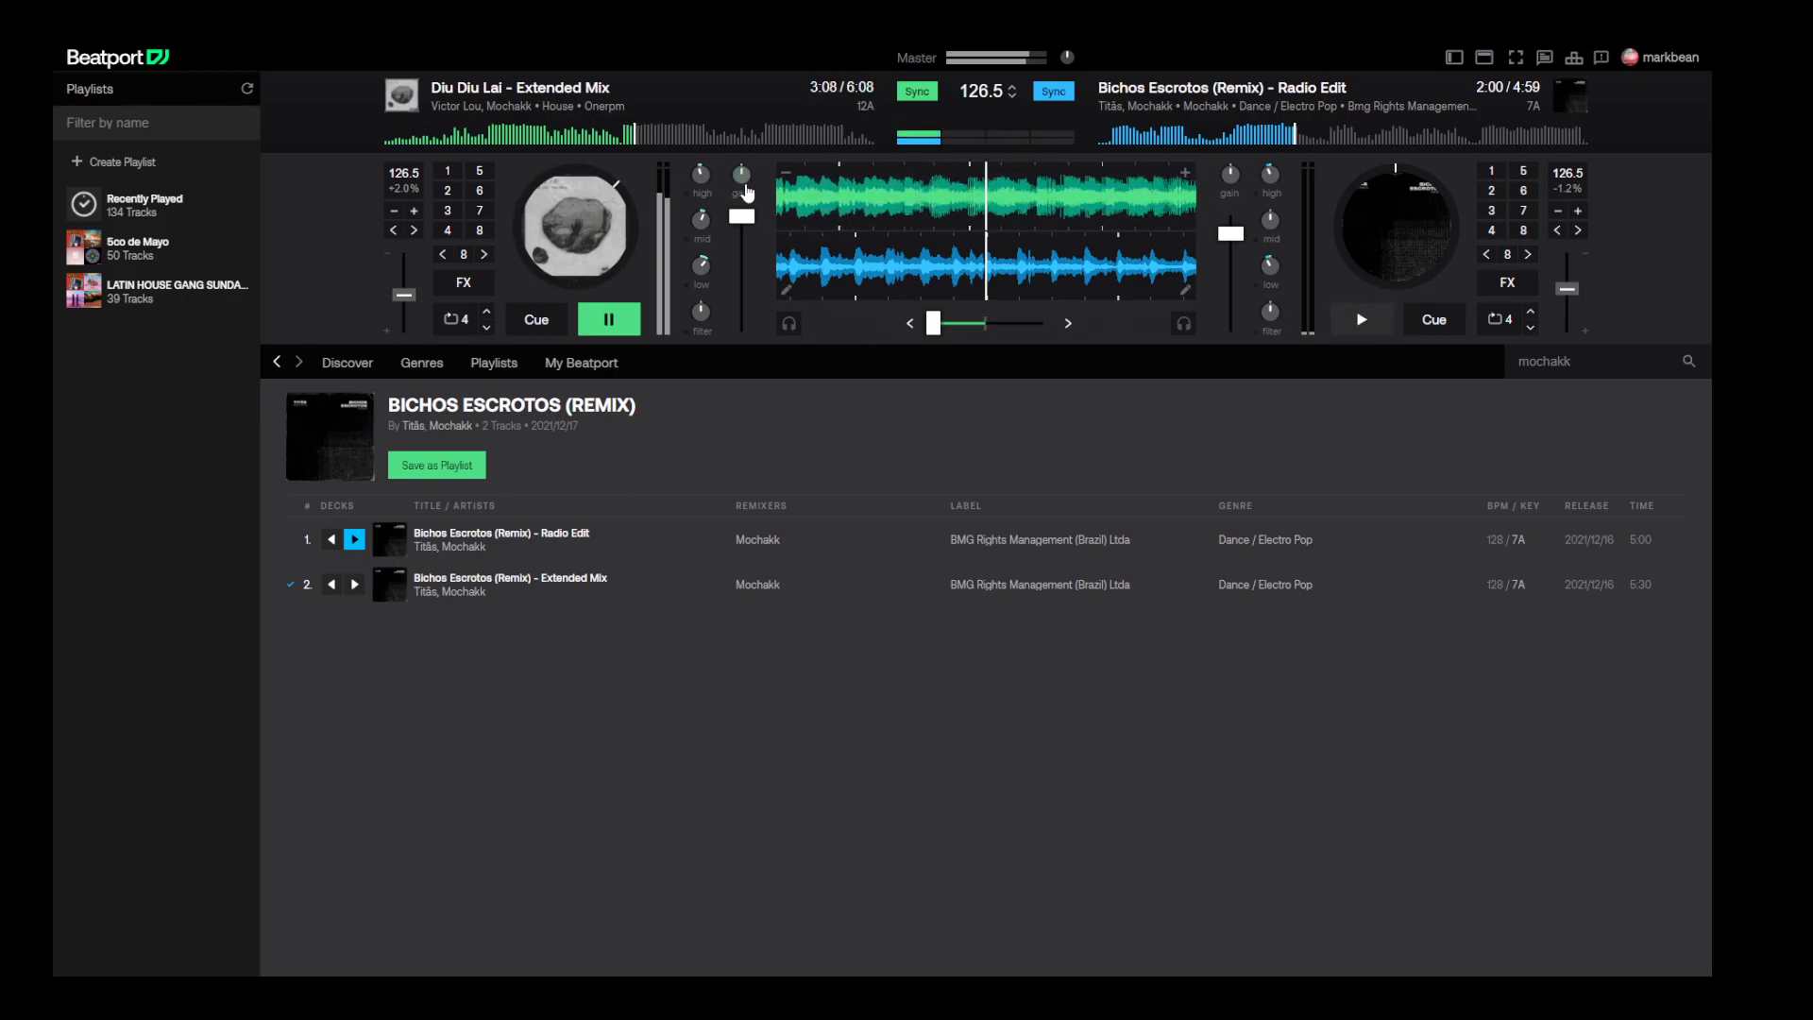
key(space)
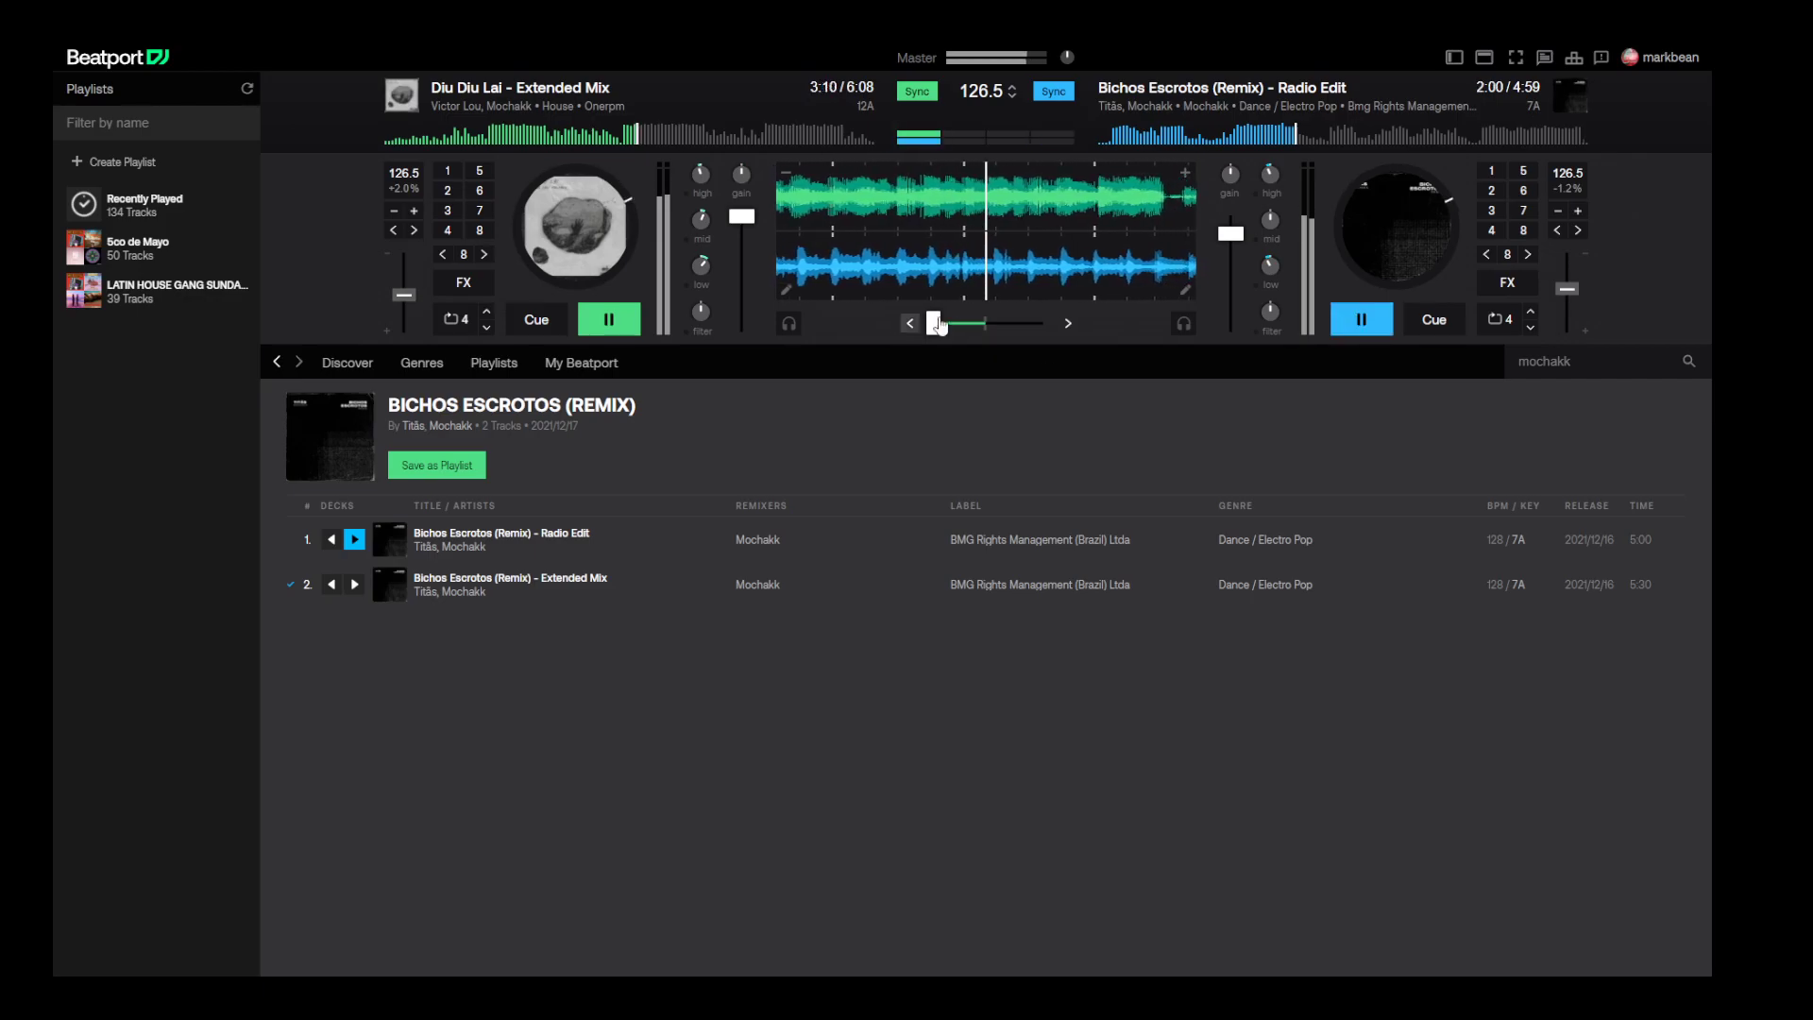
- Crossfade fully to Bichos Escrotos and stop Diu Diu Lai, adjusting both decks' low EQ for the transition
drag(929, 323, 991, 335)
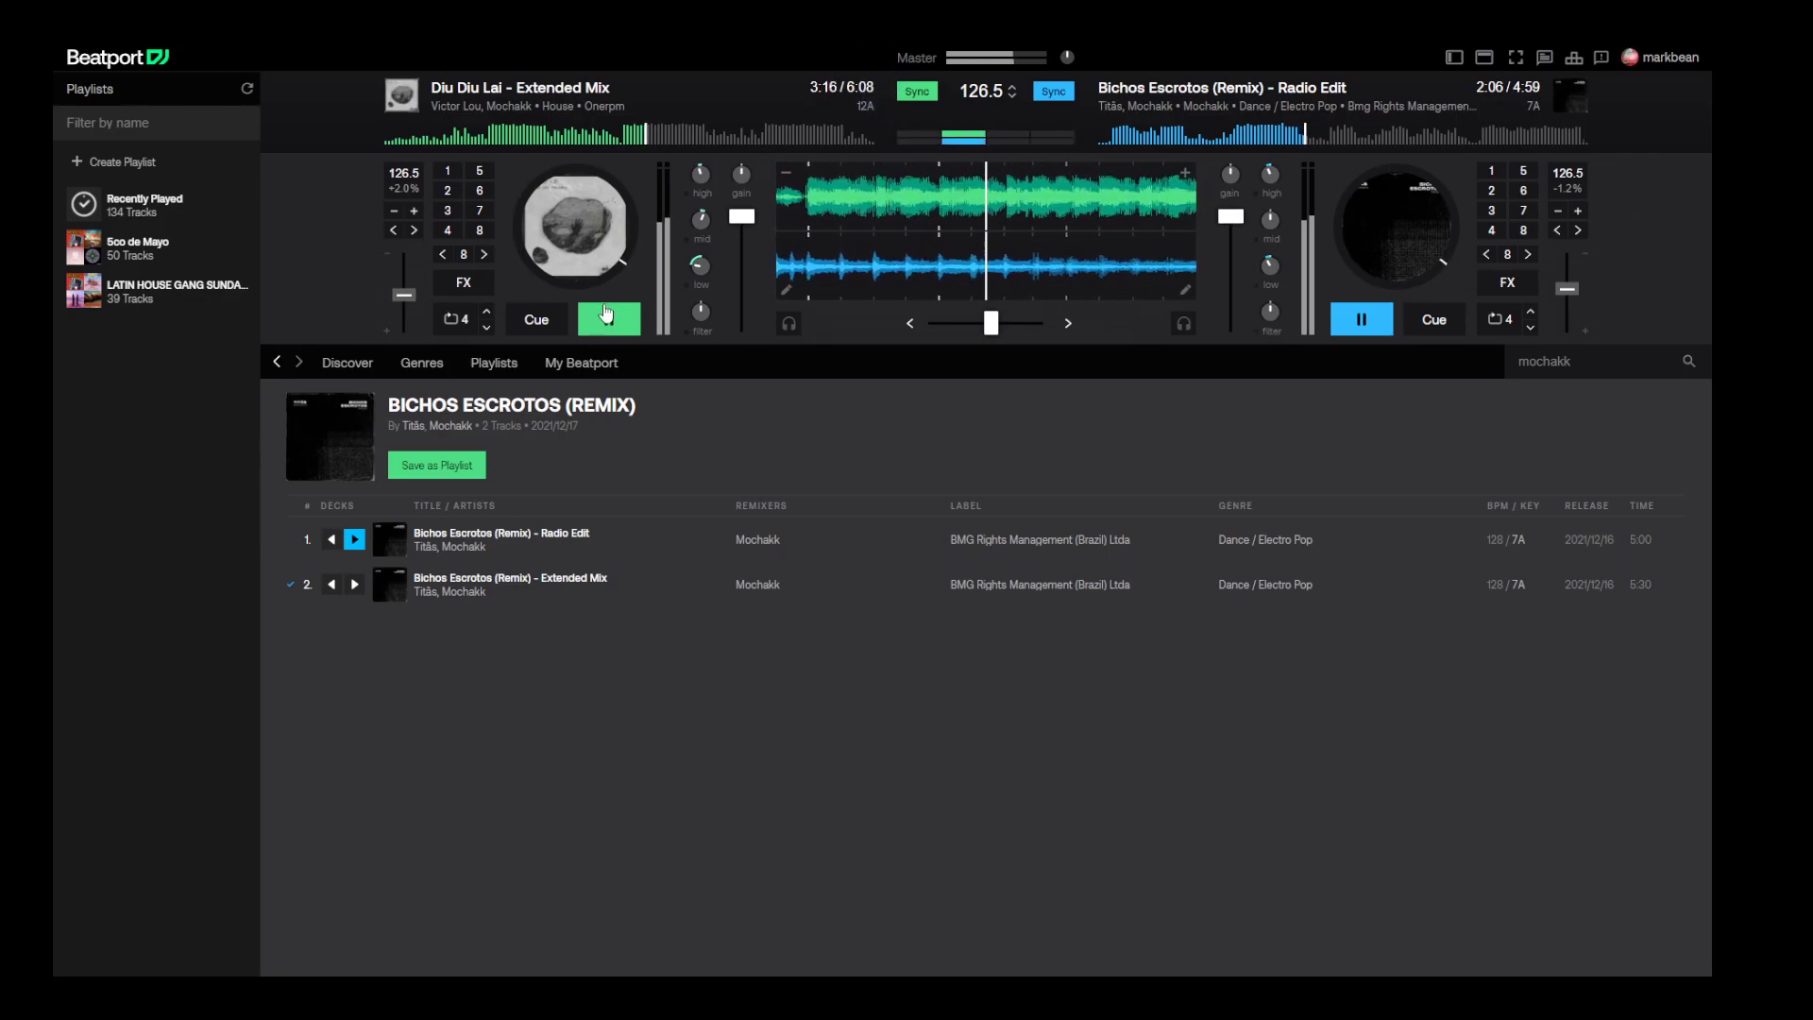
drag(991, 323, 1037, 323)
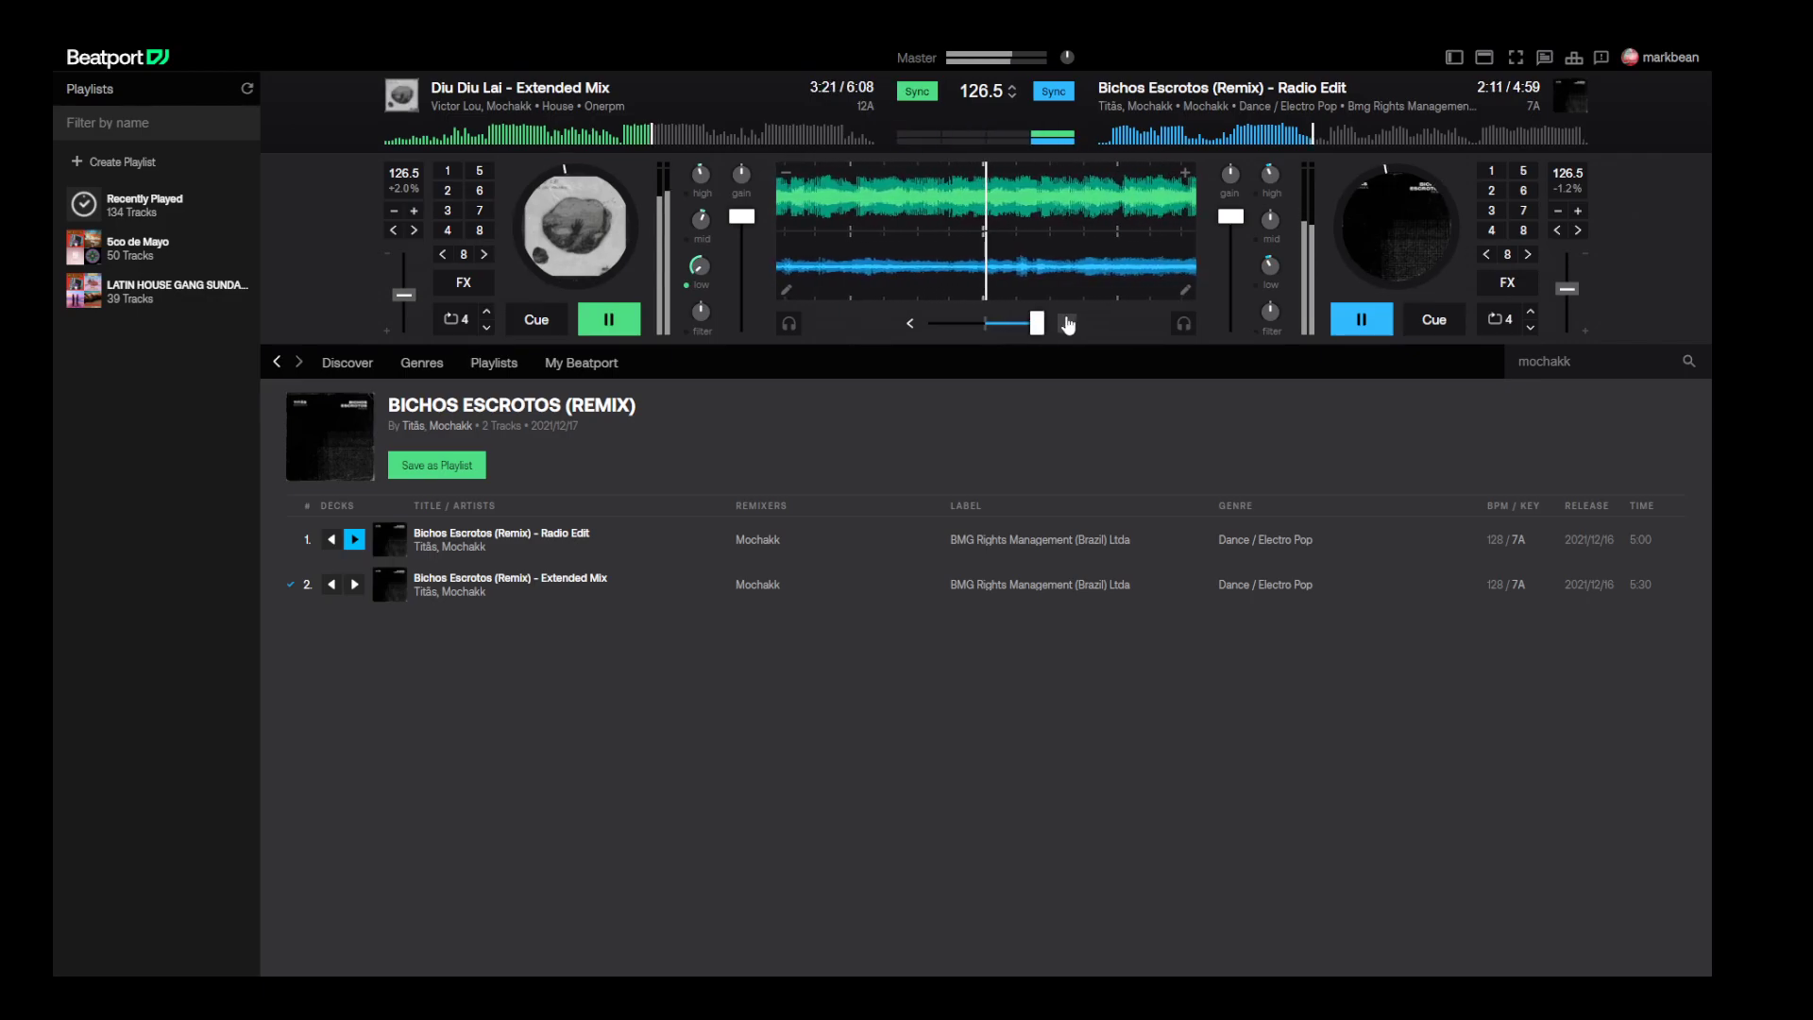
click(612, 324)
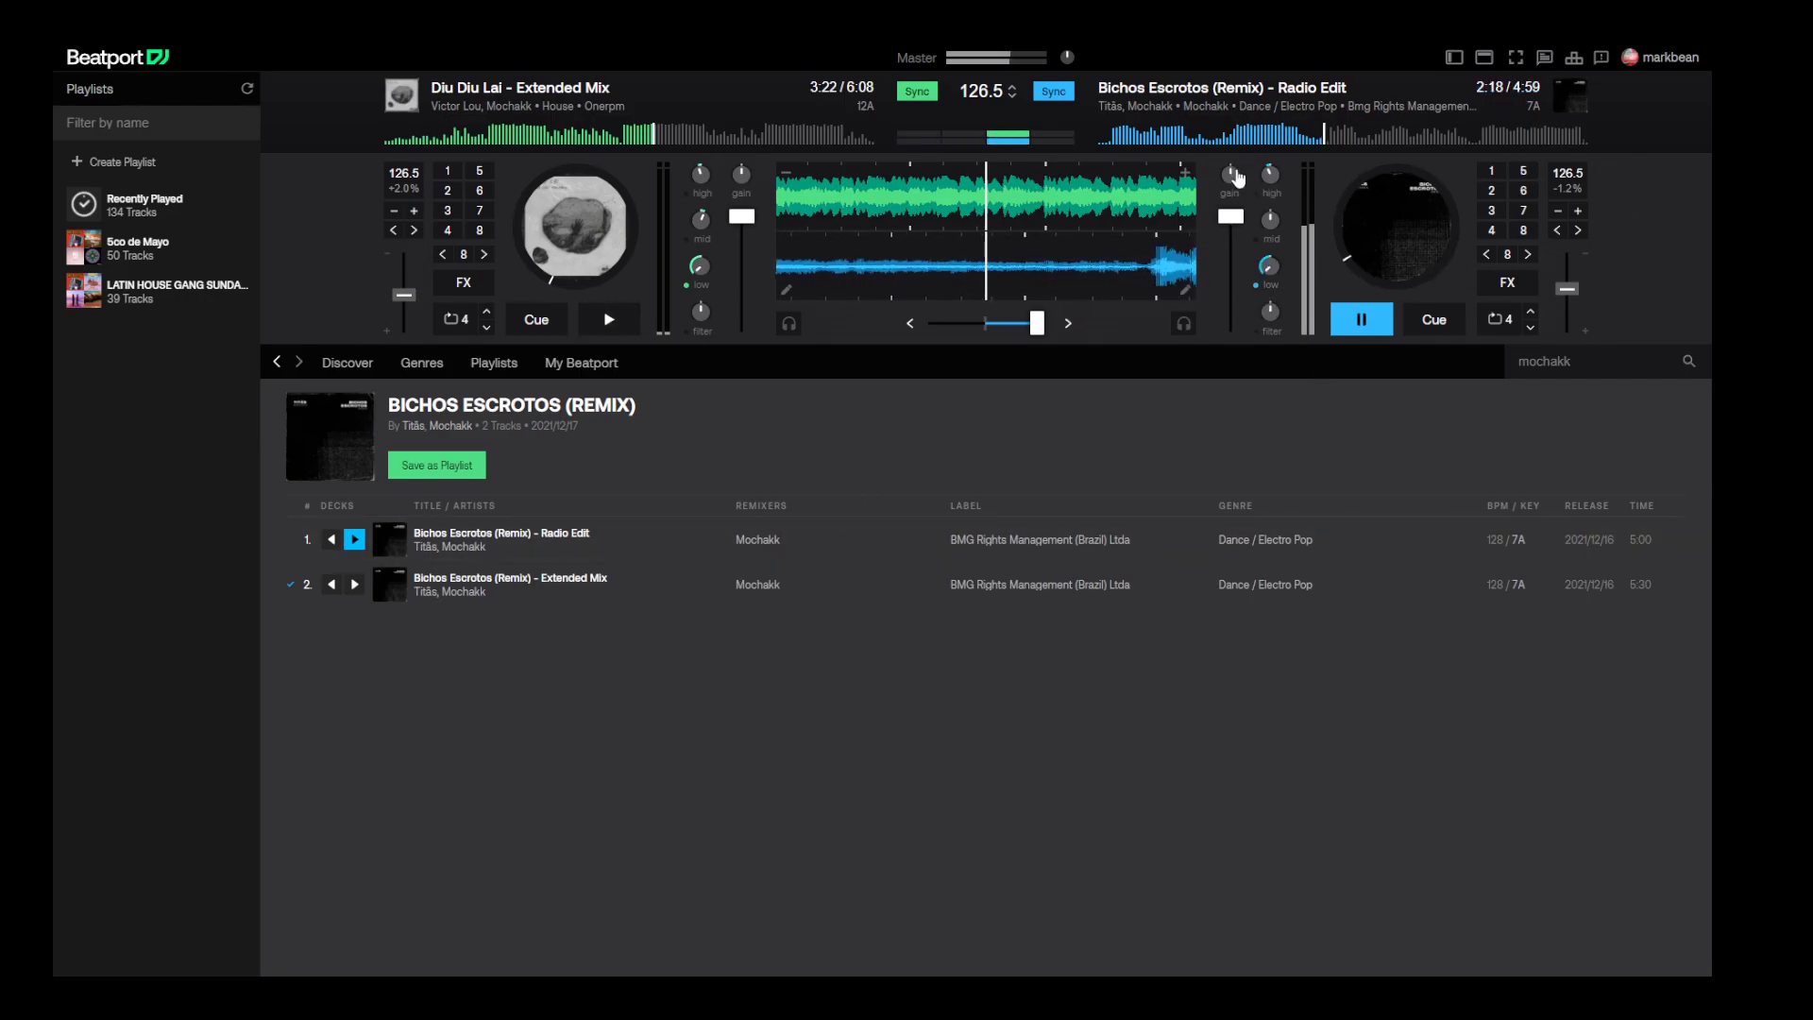
click(1269, 284)
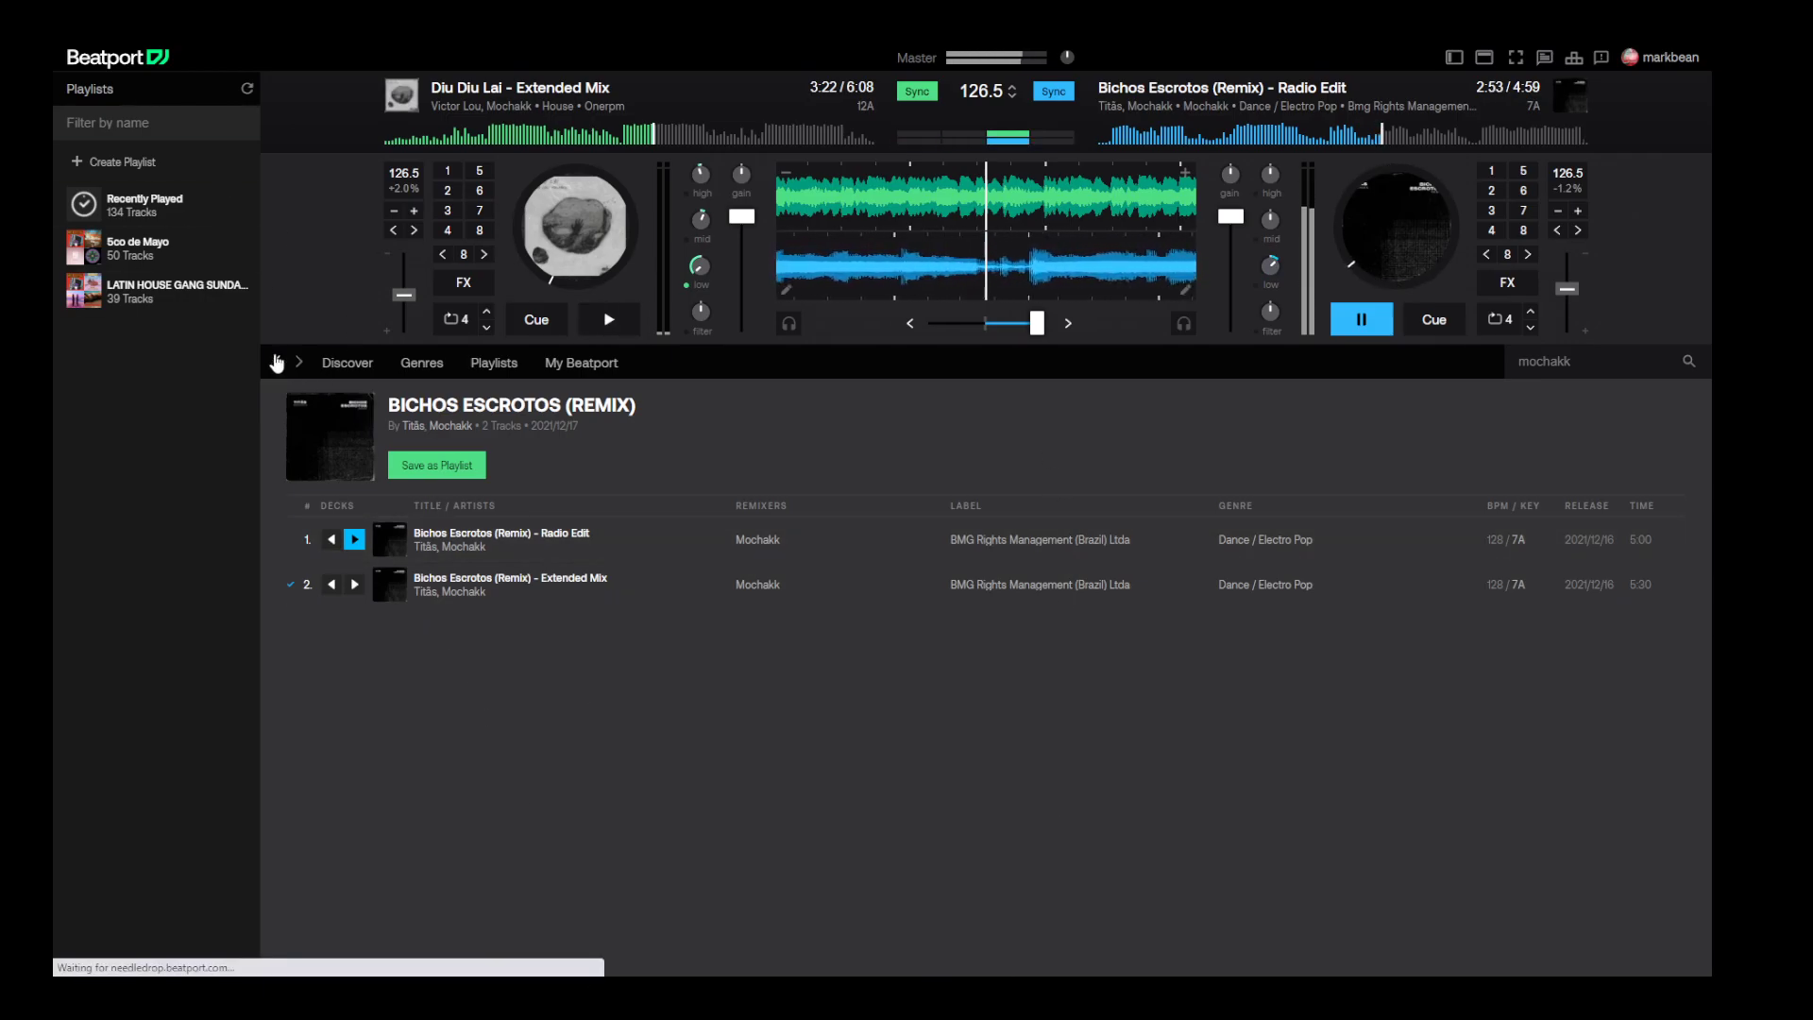
- Return to Mochakk's artist page through the artist search and load "Matrix Bug - Original Mix" onto the left deck
click(276, 361)
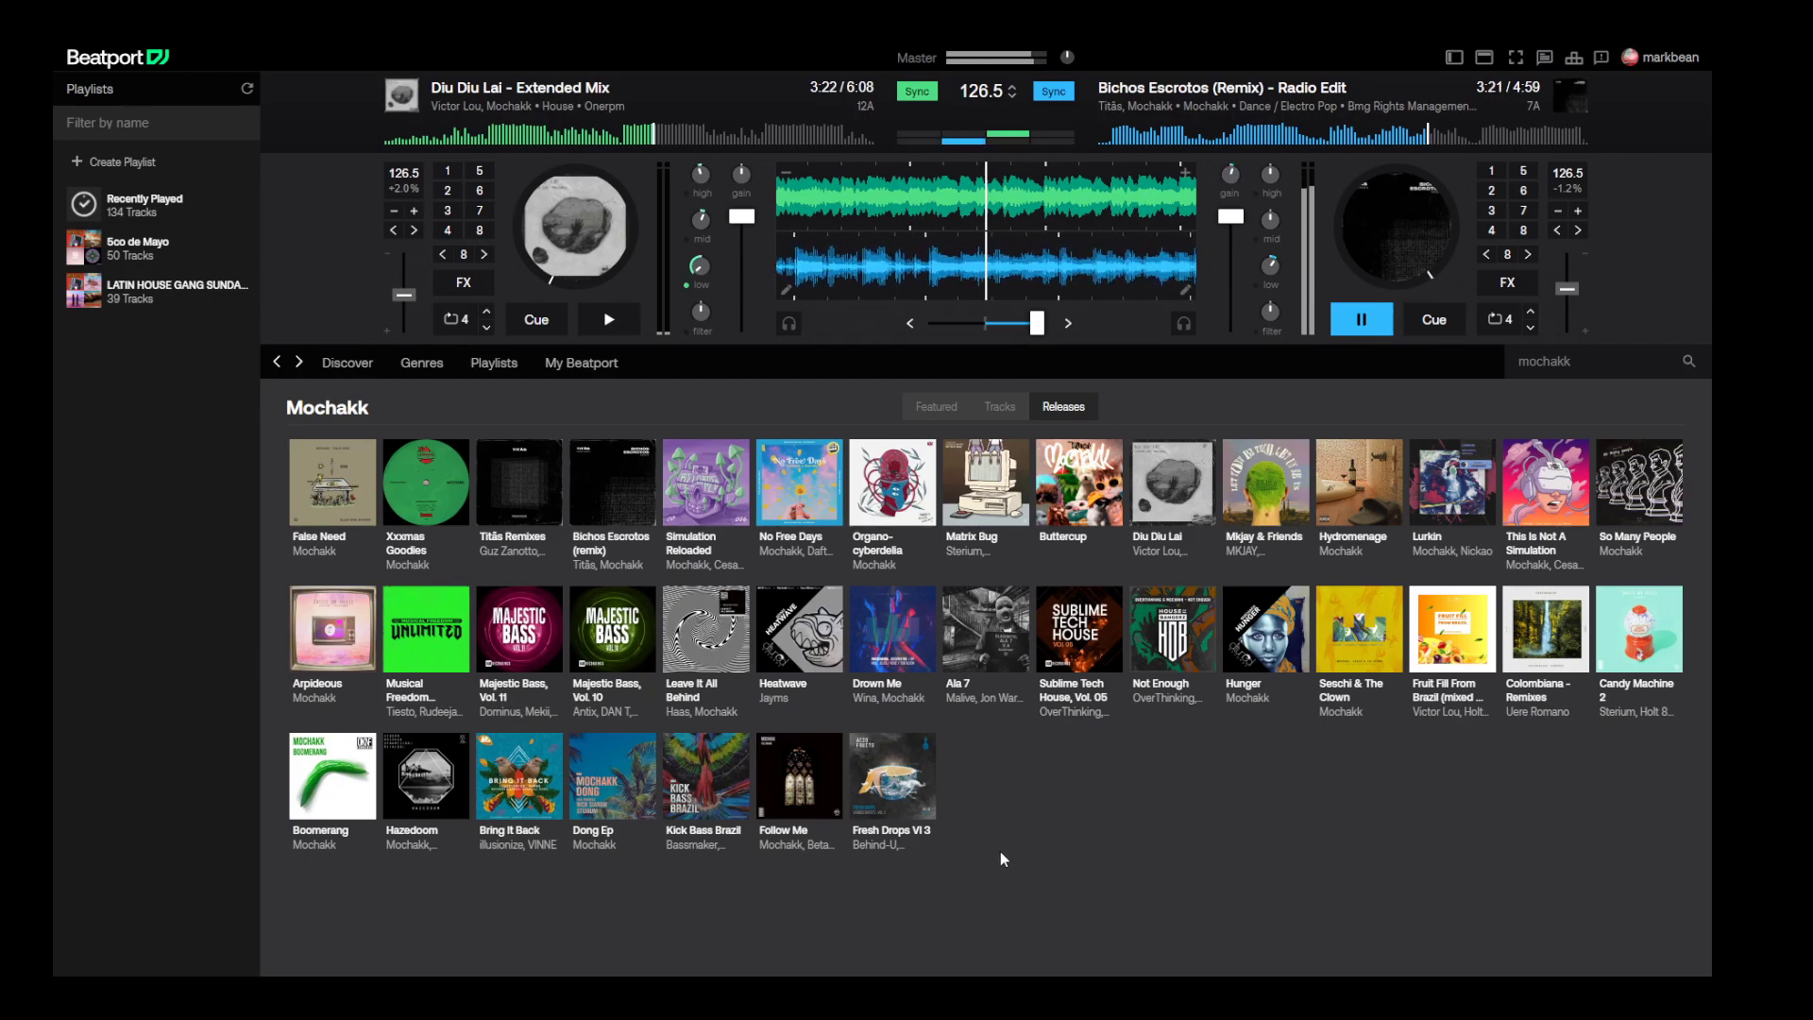
click(1069, 483)
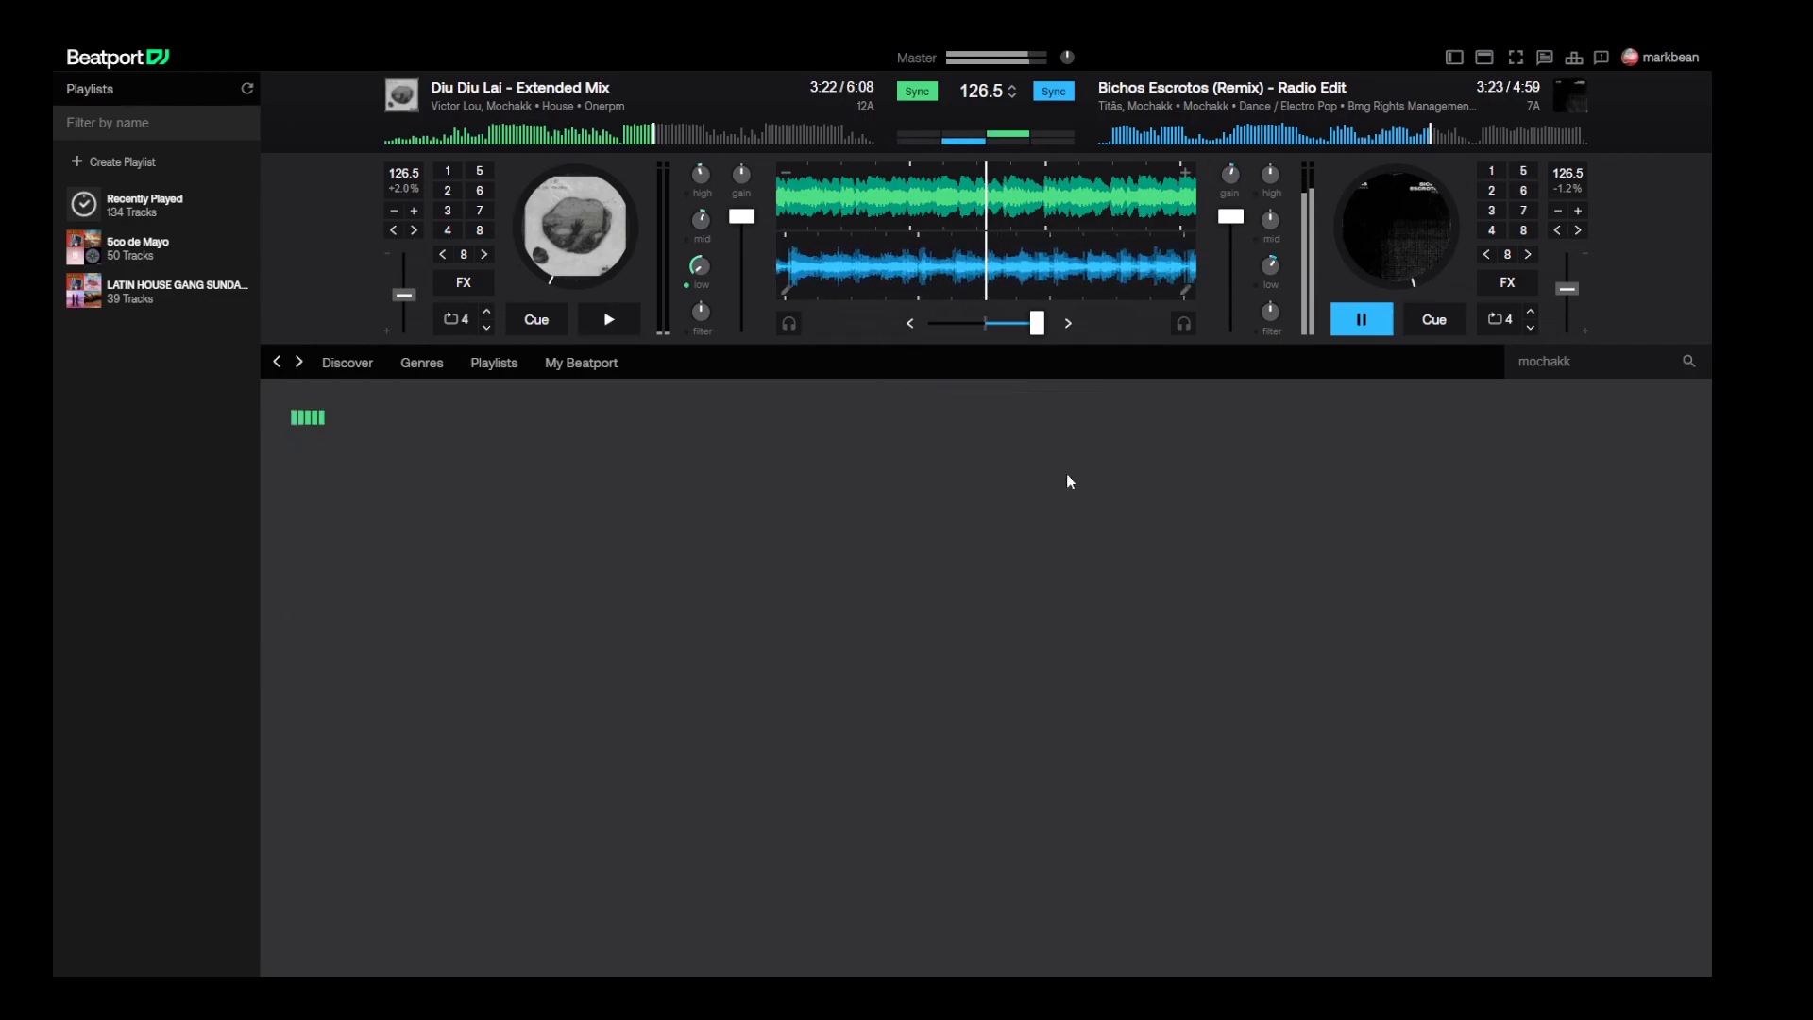
click(897, 545)
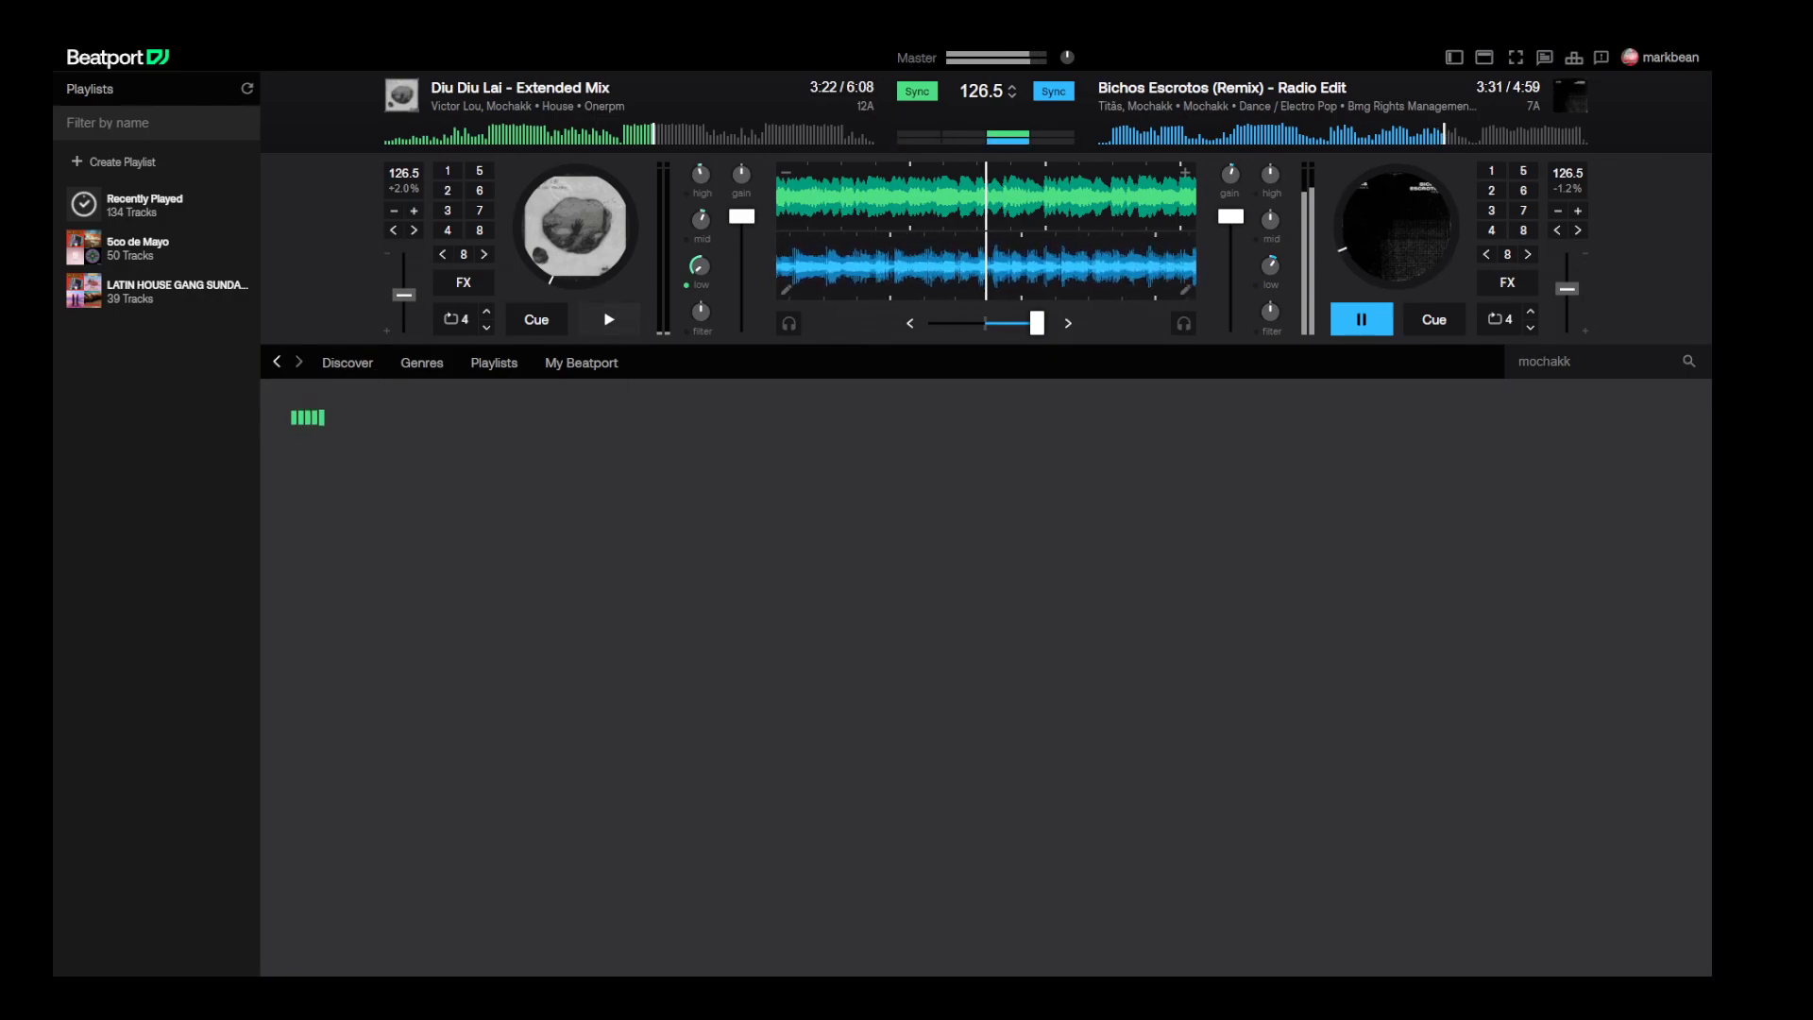
click(1596, 360)
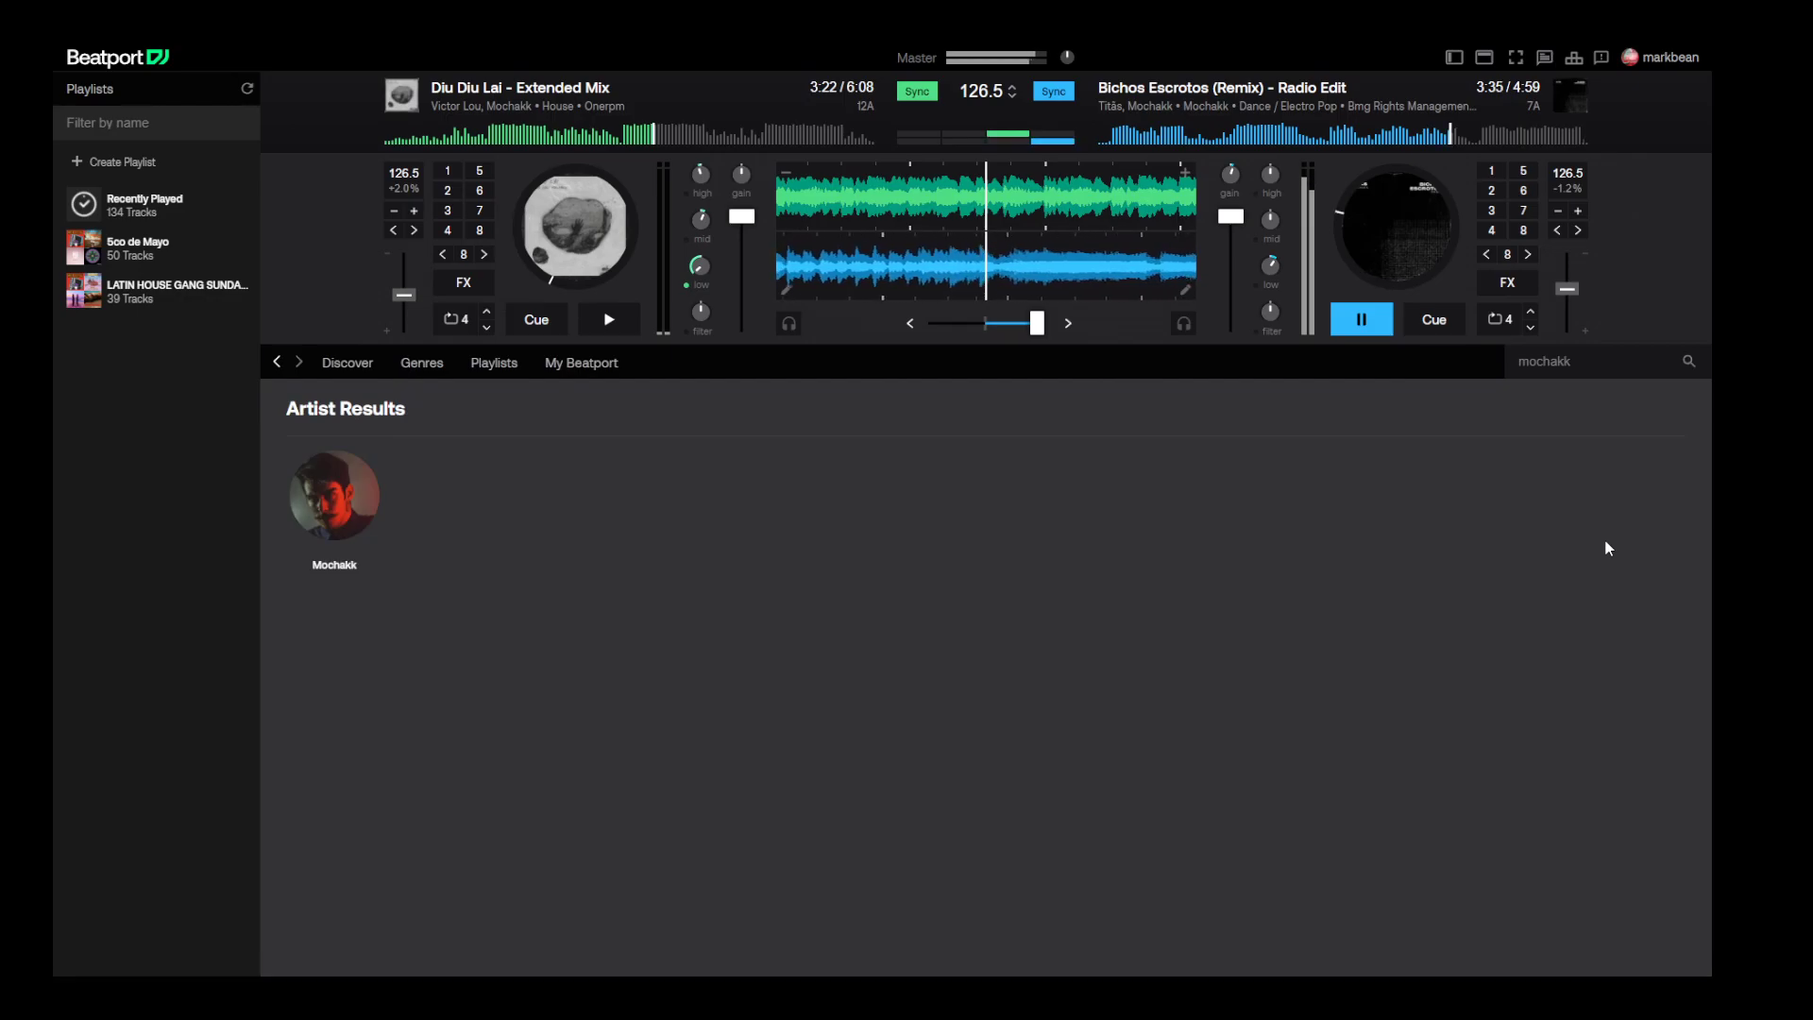
click(324, 526)
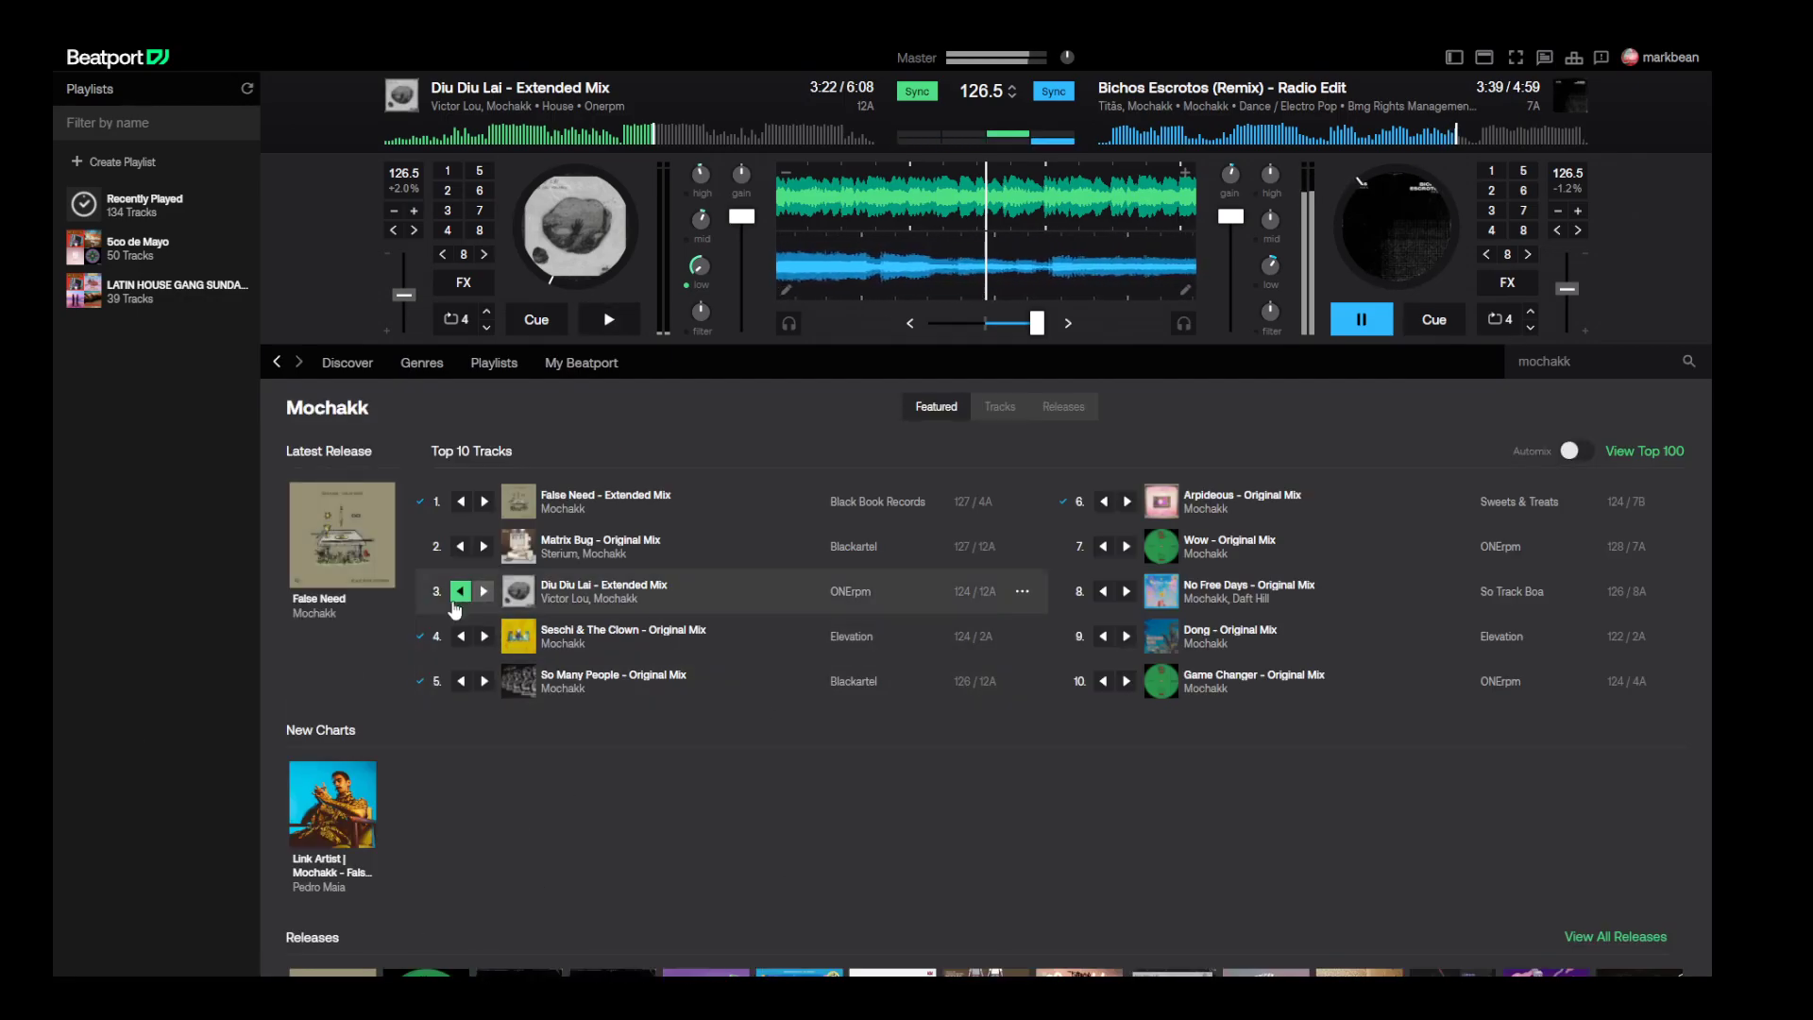
click(461, 546)
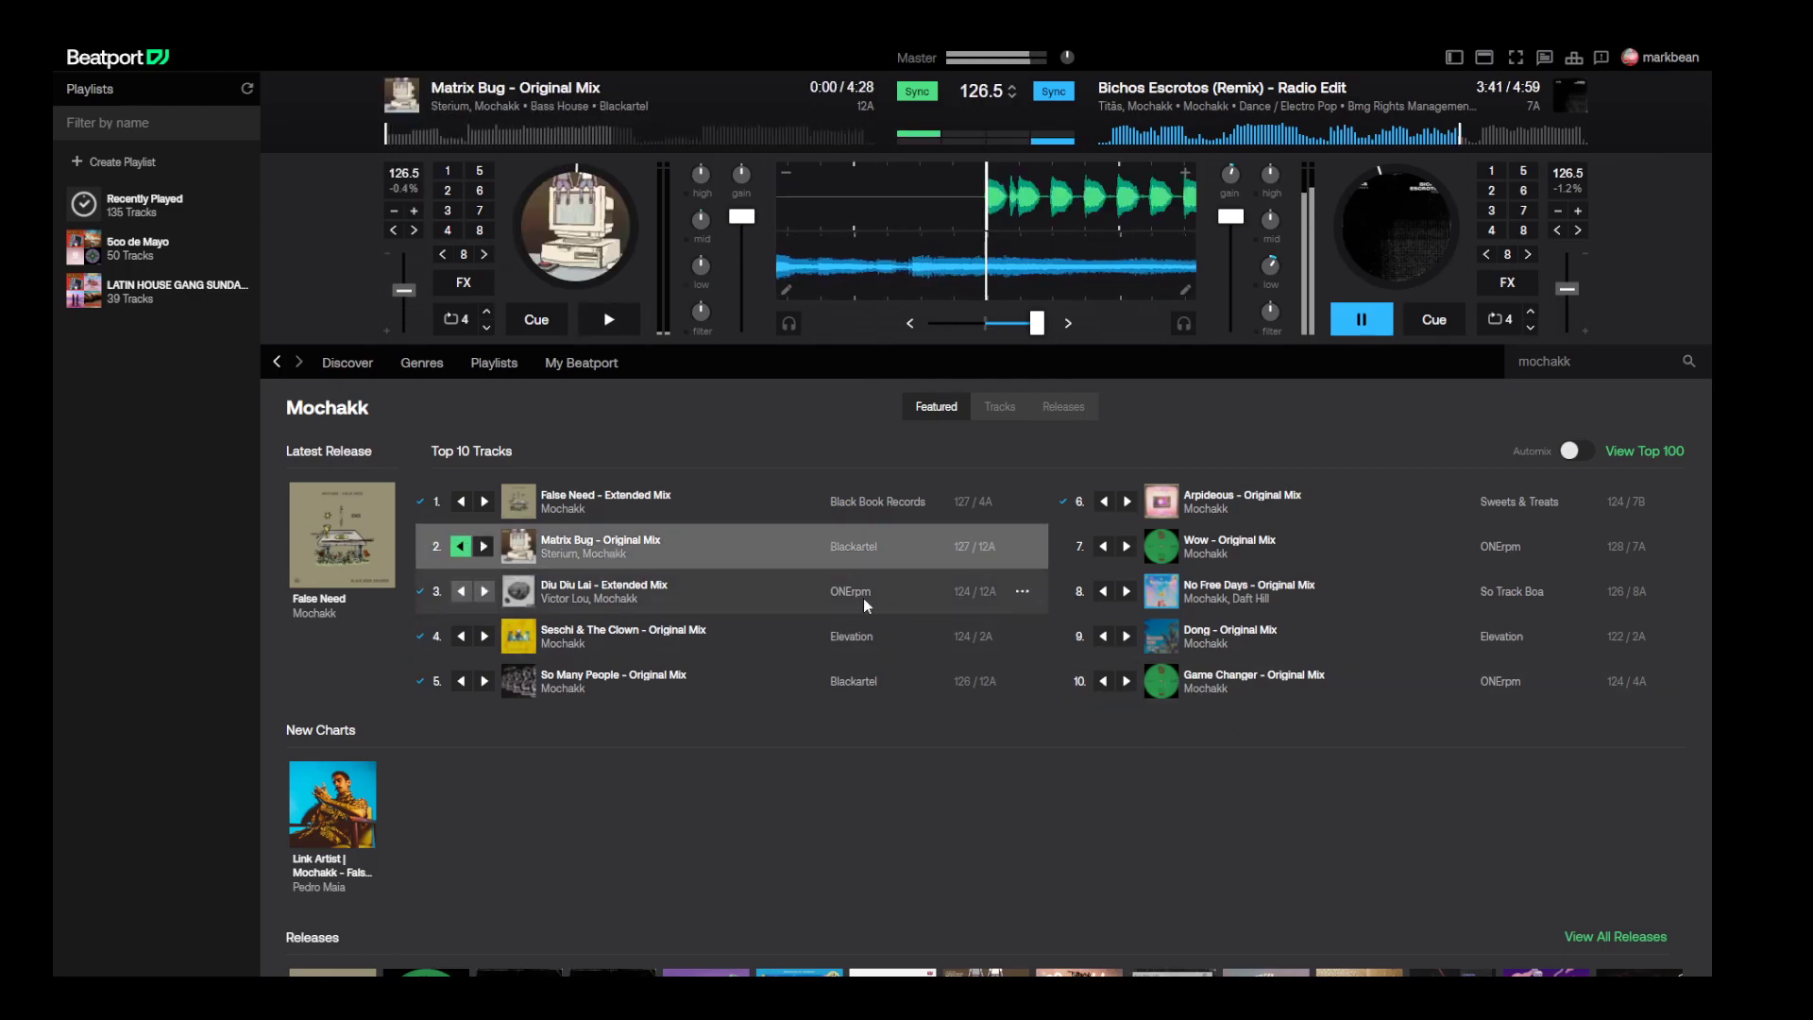
- Start Matrix Bug and move the crossfader partway towards it with Bichos Escrotos' low EQ reduced
click(609, 319)
drag(1037, 323, 971, 316)
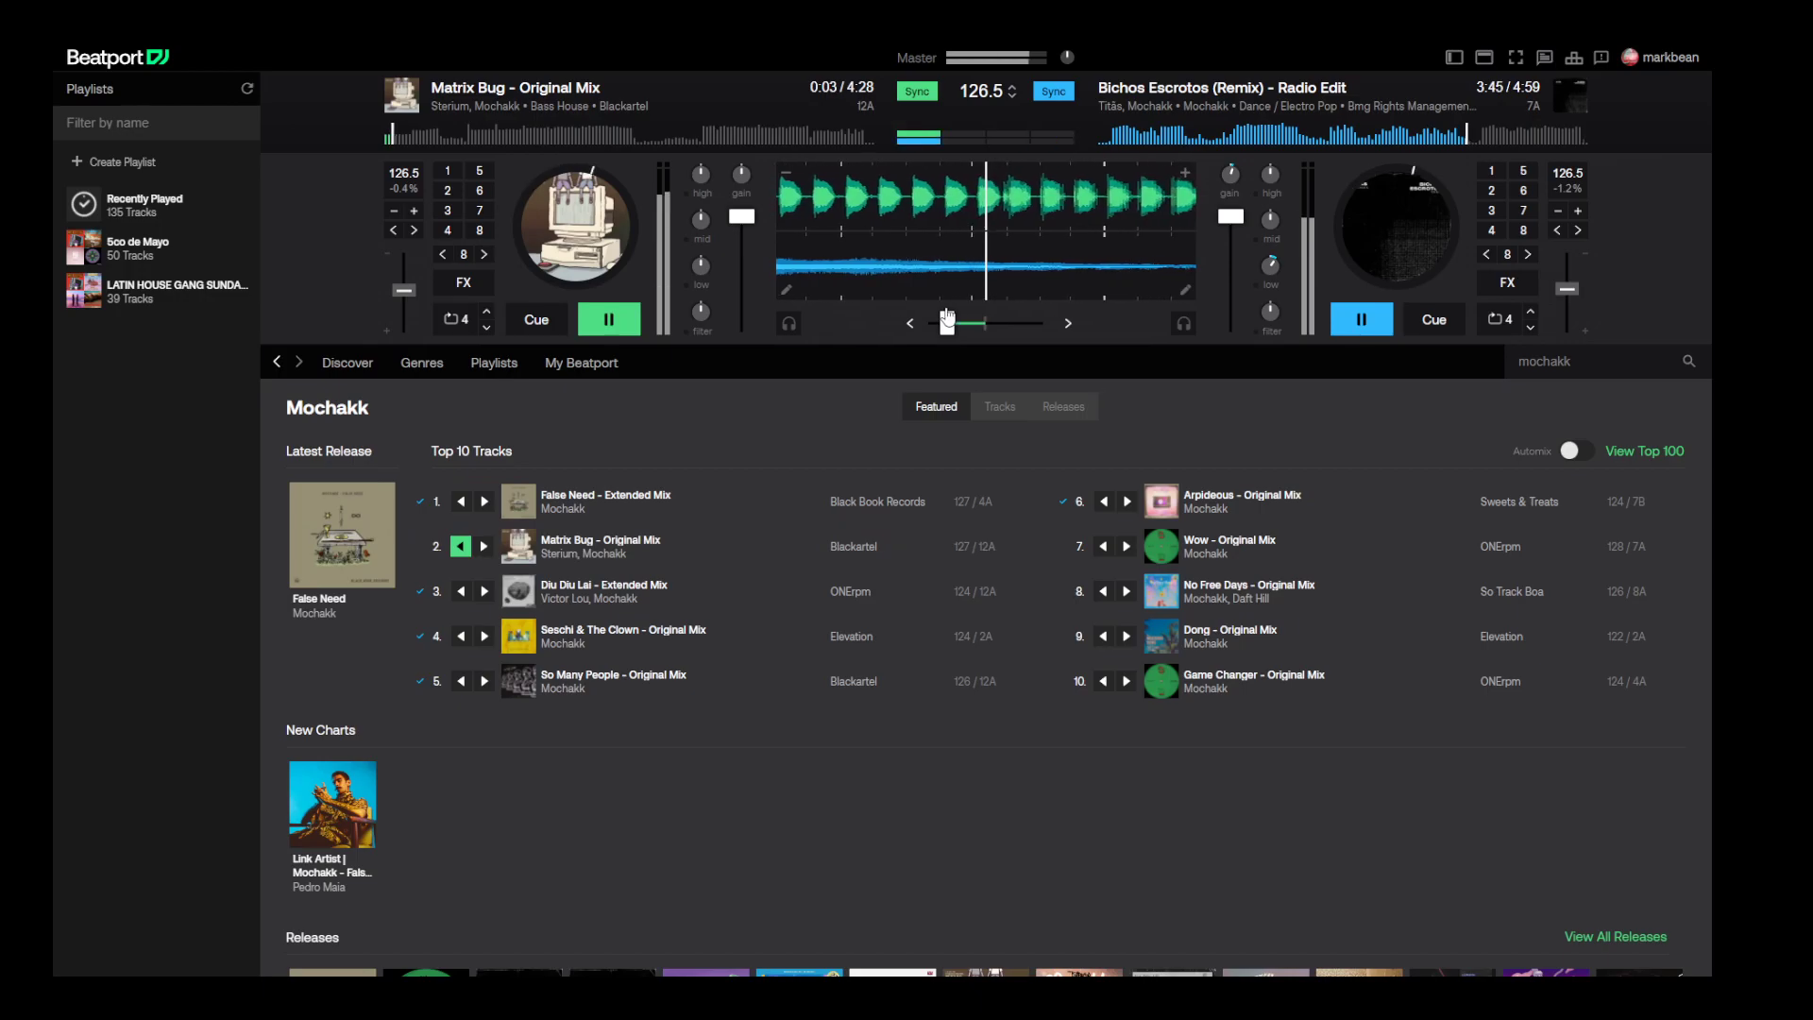
drag(1271, 265, 1267, 291)
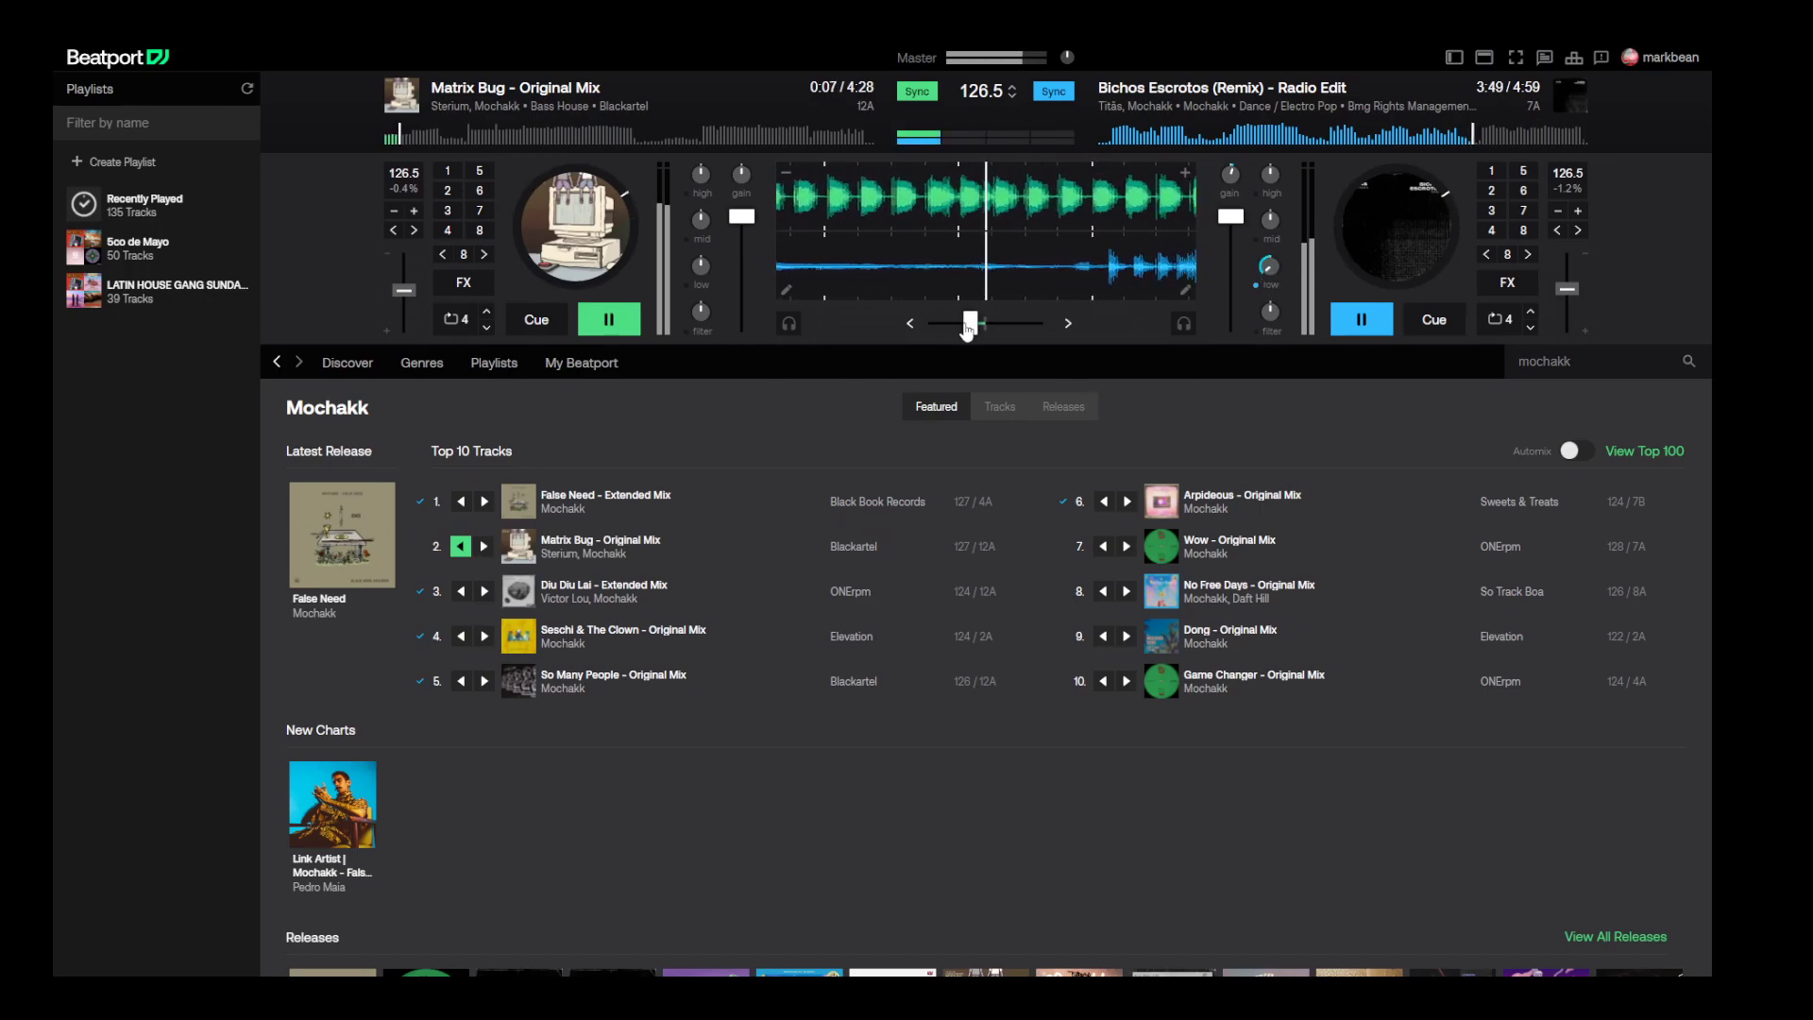
mouse_move(971, 323)
mouse_down()
mouse_move(1007, 322)
mouse_move(957, 321)
mouse_up()
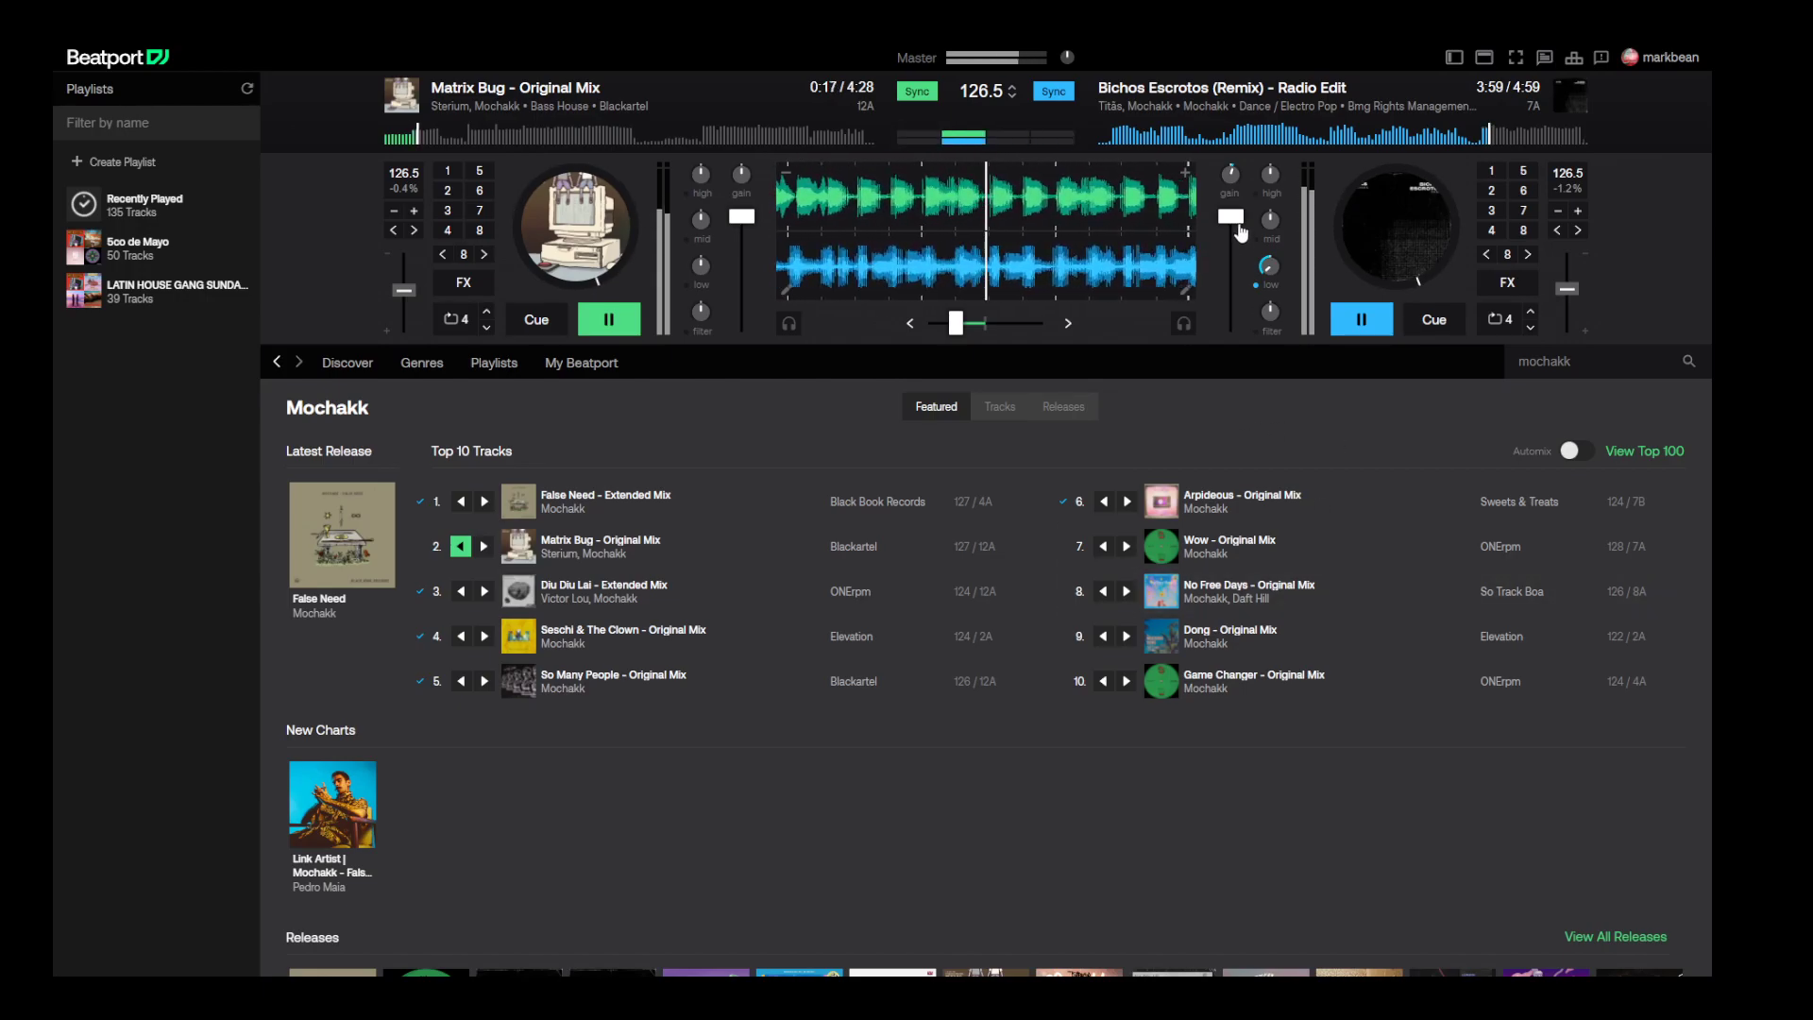
- Raise Bichos Escrotos' low EQ at a lower deck volume, then crossfade fully to Matrix Bug and back to centre
drag(1272, 267, 1274, 292)
drag(955, 323, 934, 323)
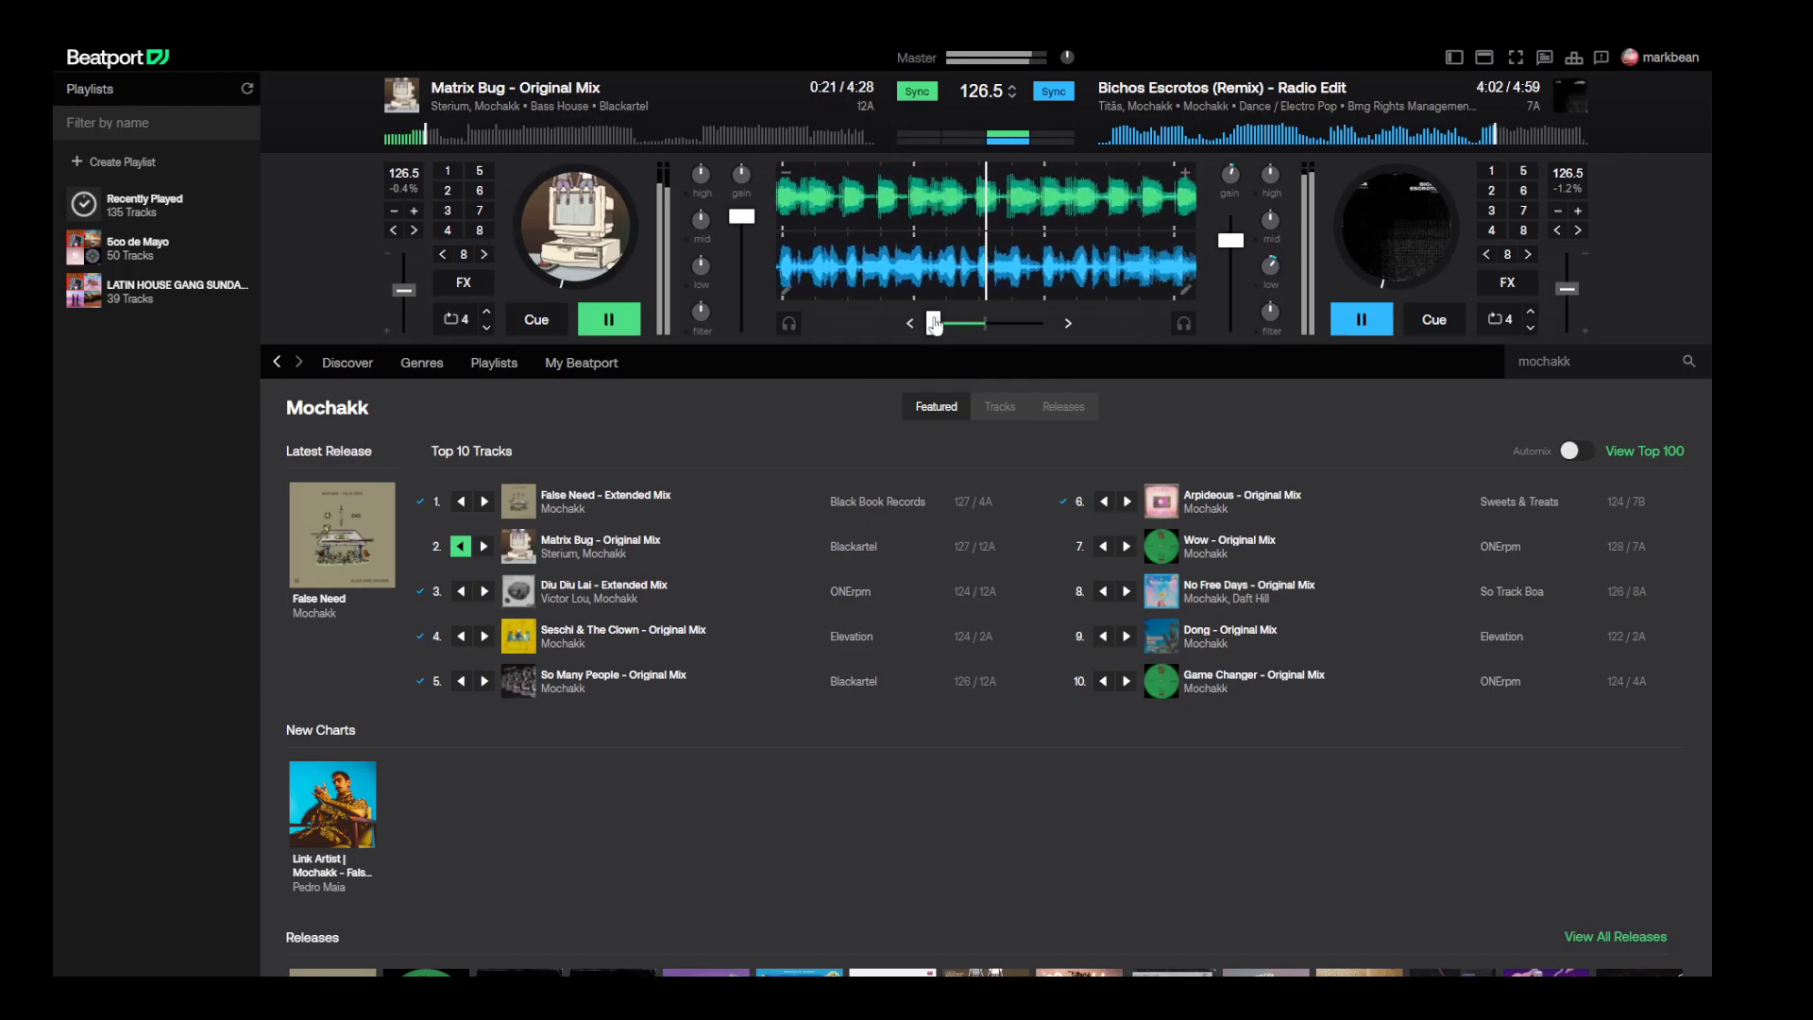
drag(933, 323, 985, 325)
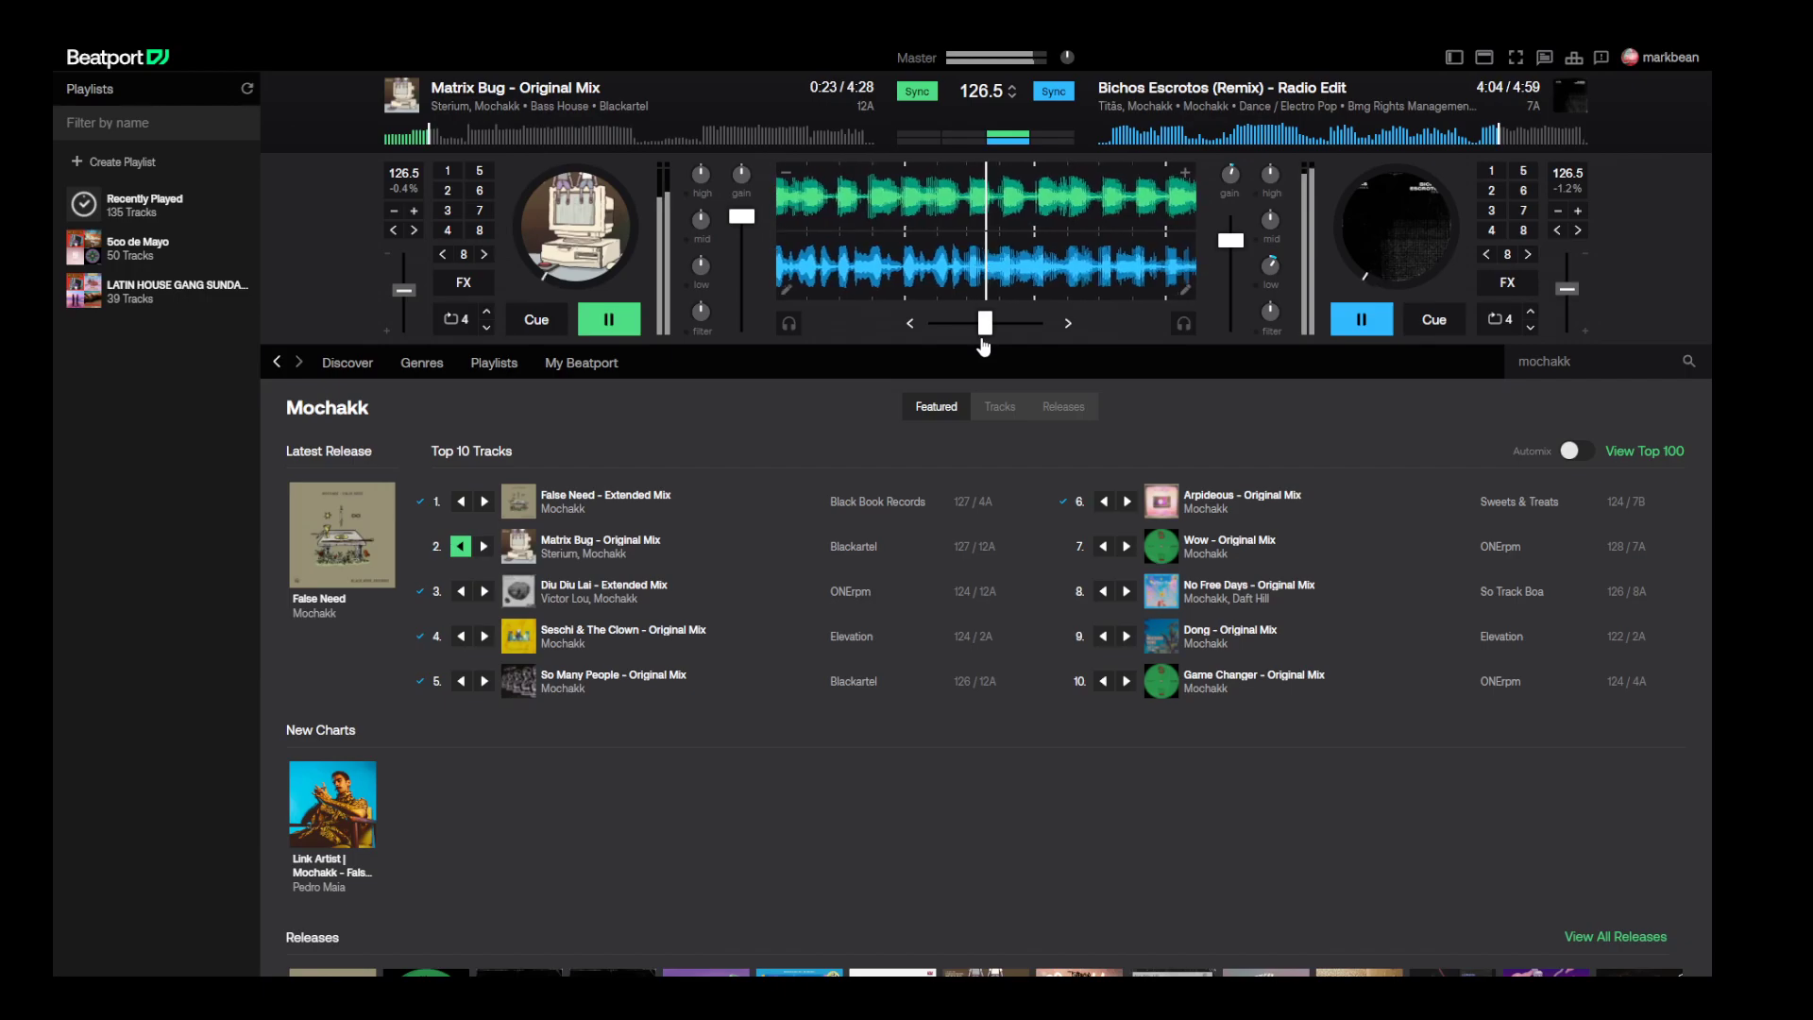
- Lower Bichos Escrotos' deck volume, crossfade fully to Matrix Bug and stop Bichos Escrotos
mouse_move(1231, 242)
mouse_down()
mouse_move(1232, 312)
mouse_move(1231, 255)
mouse_up()
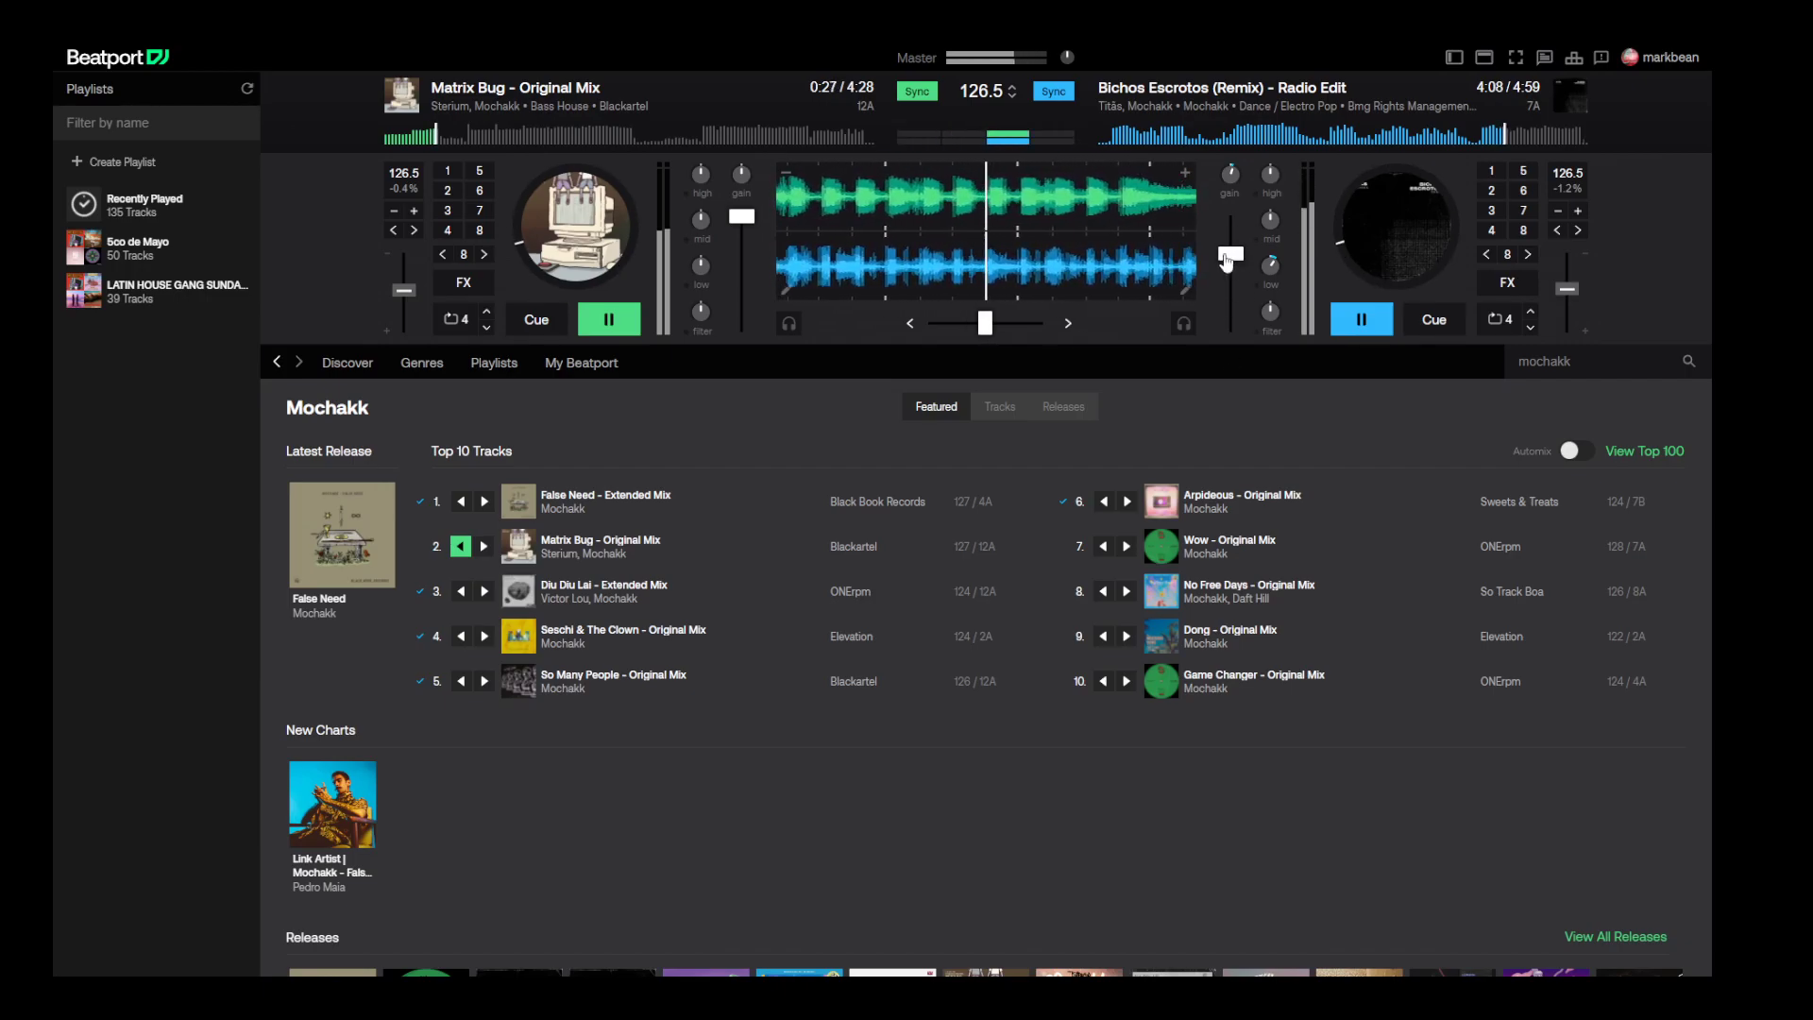
drag(983, 323, 933, 323)
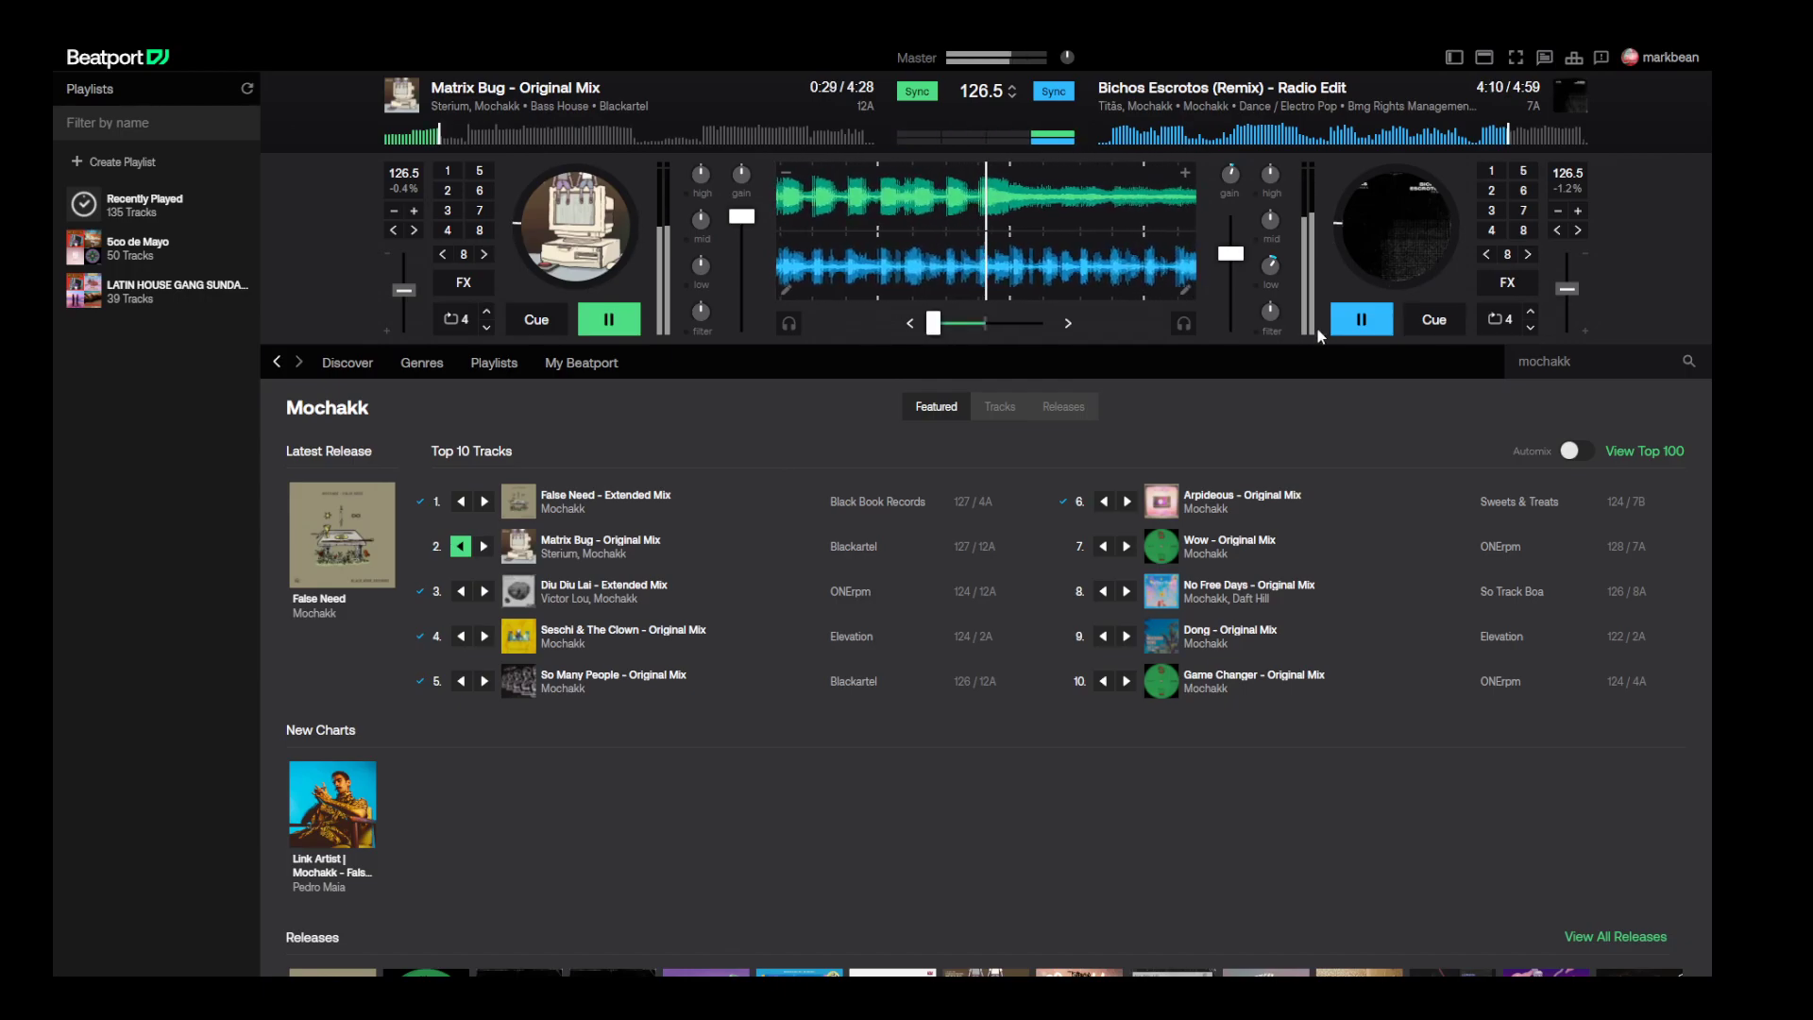
click(1350, 318)
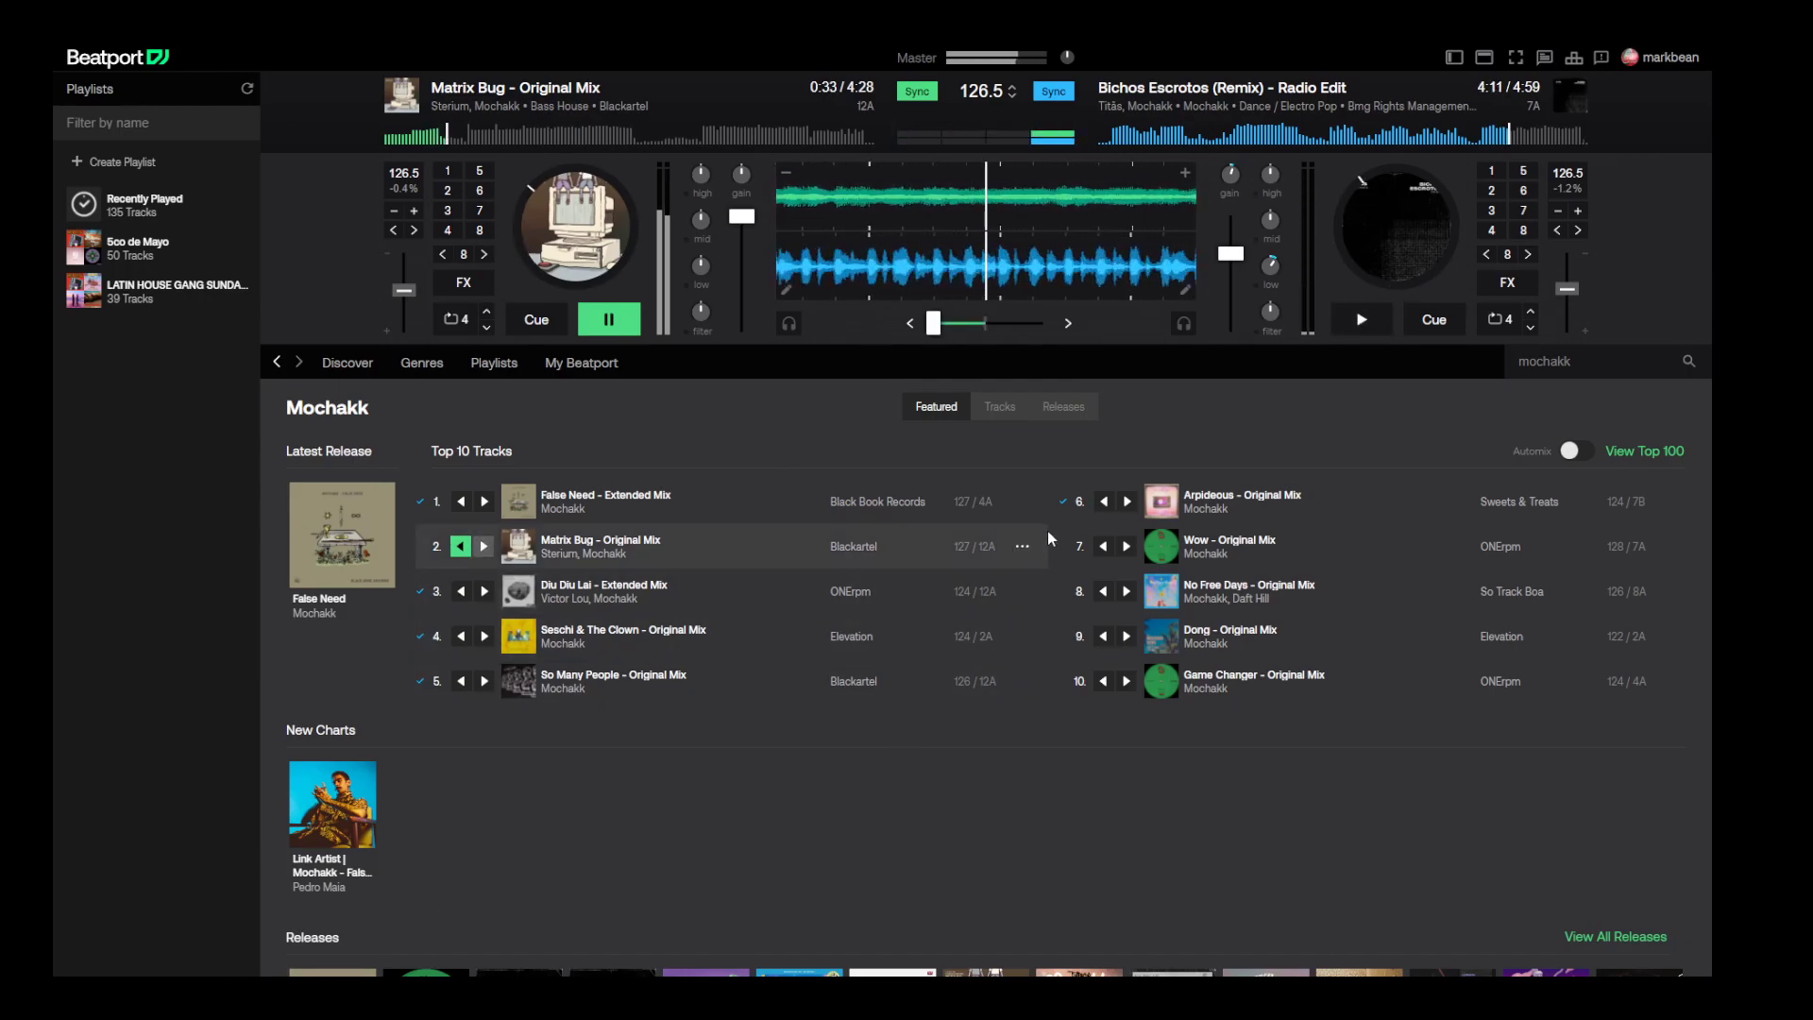
- Load Mochakk's "Wow - Original Mix" onto the right deck and set the tempo to 127.0 BPM
click(1127, 547)
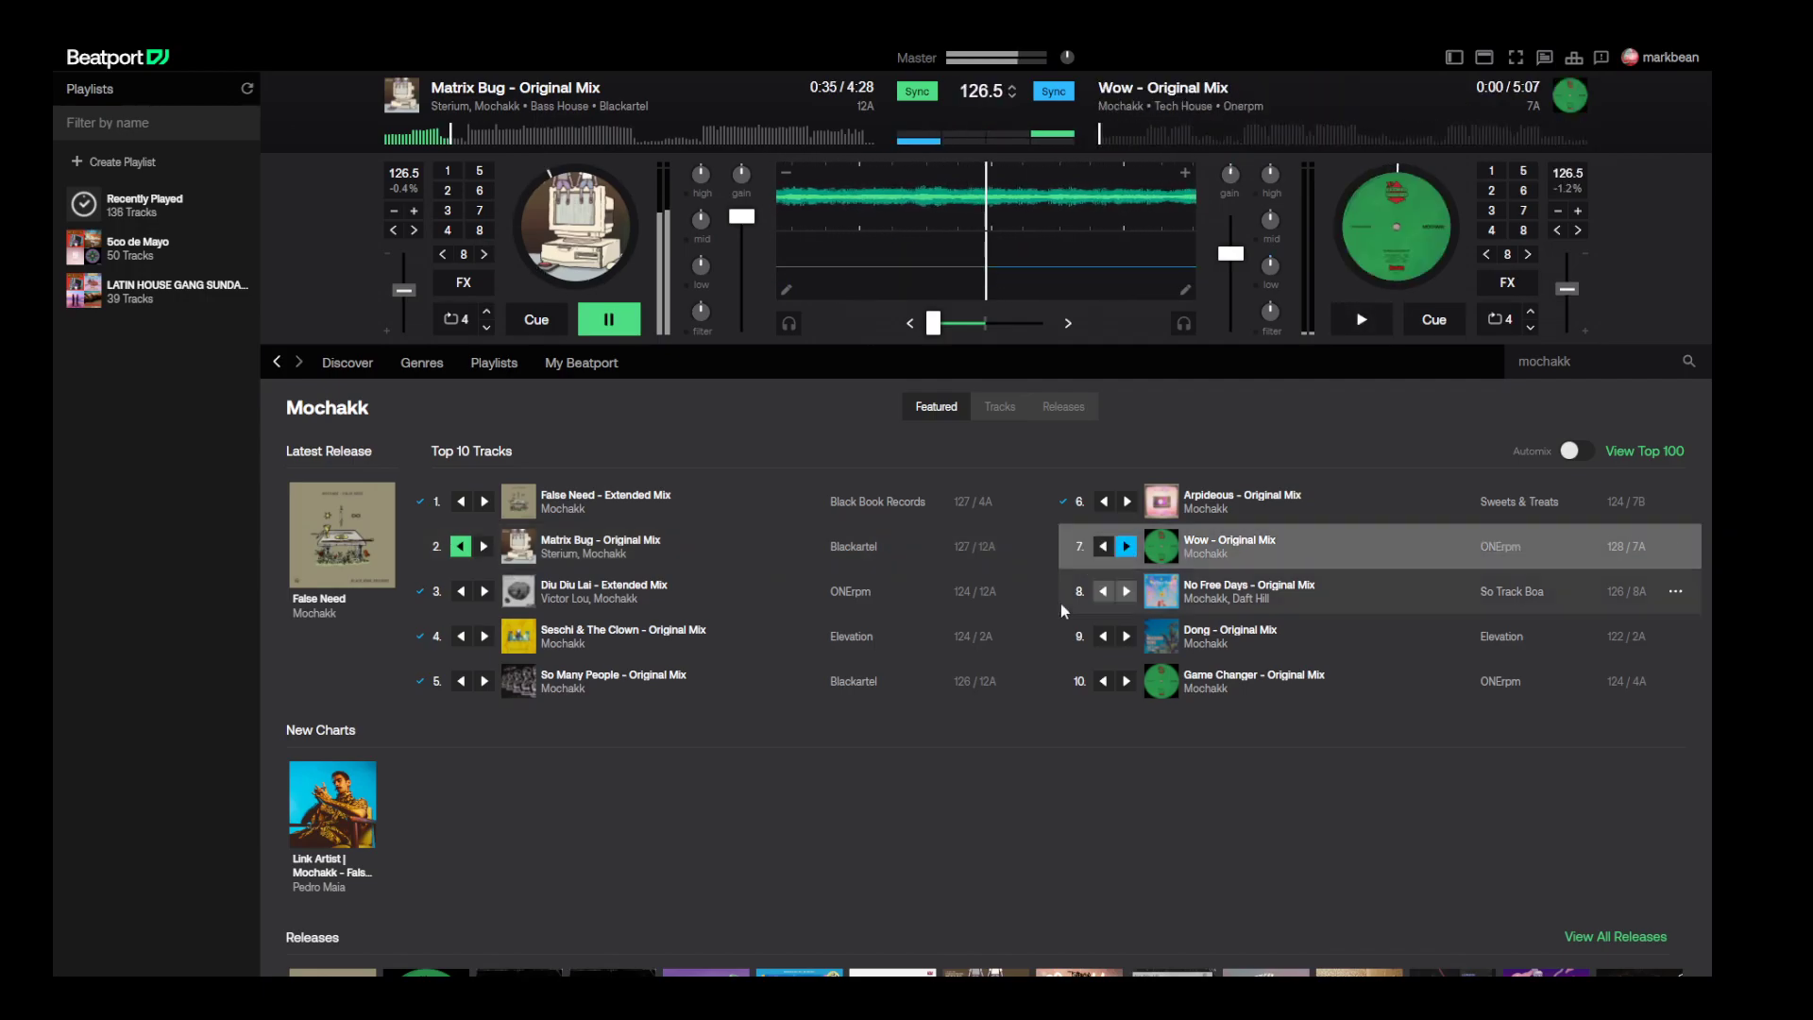
click(414, 211)
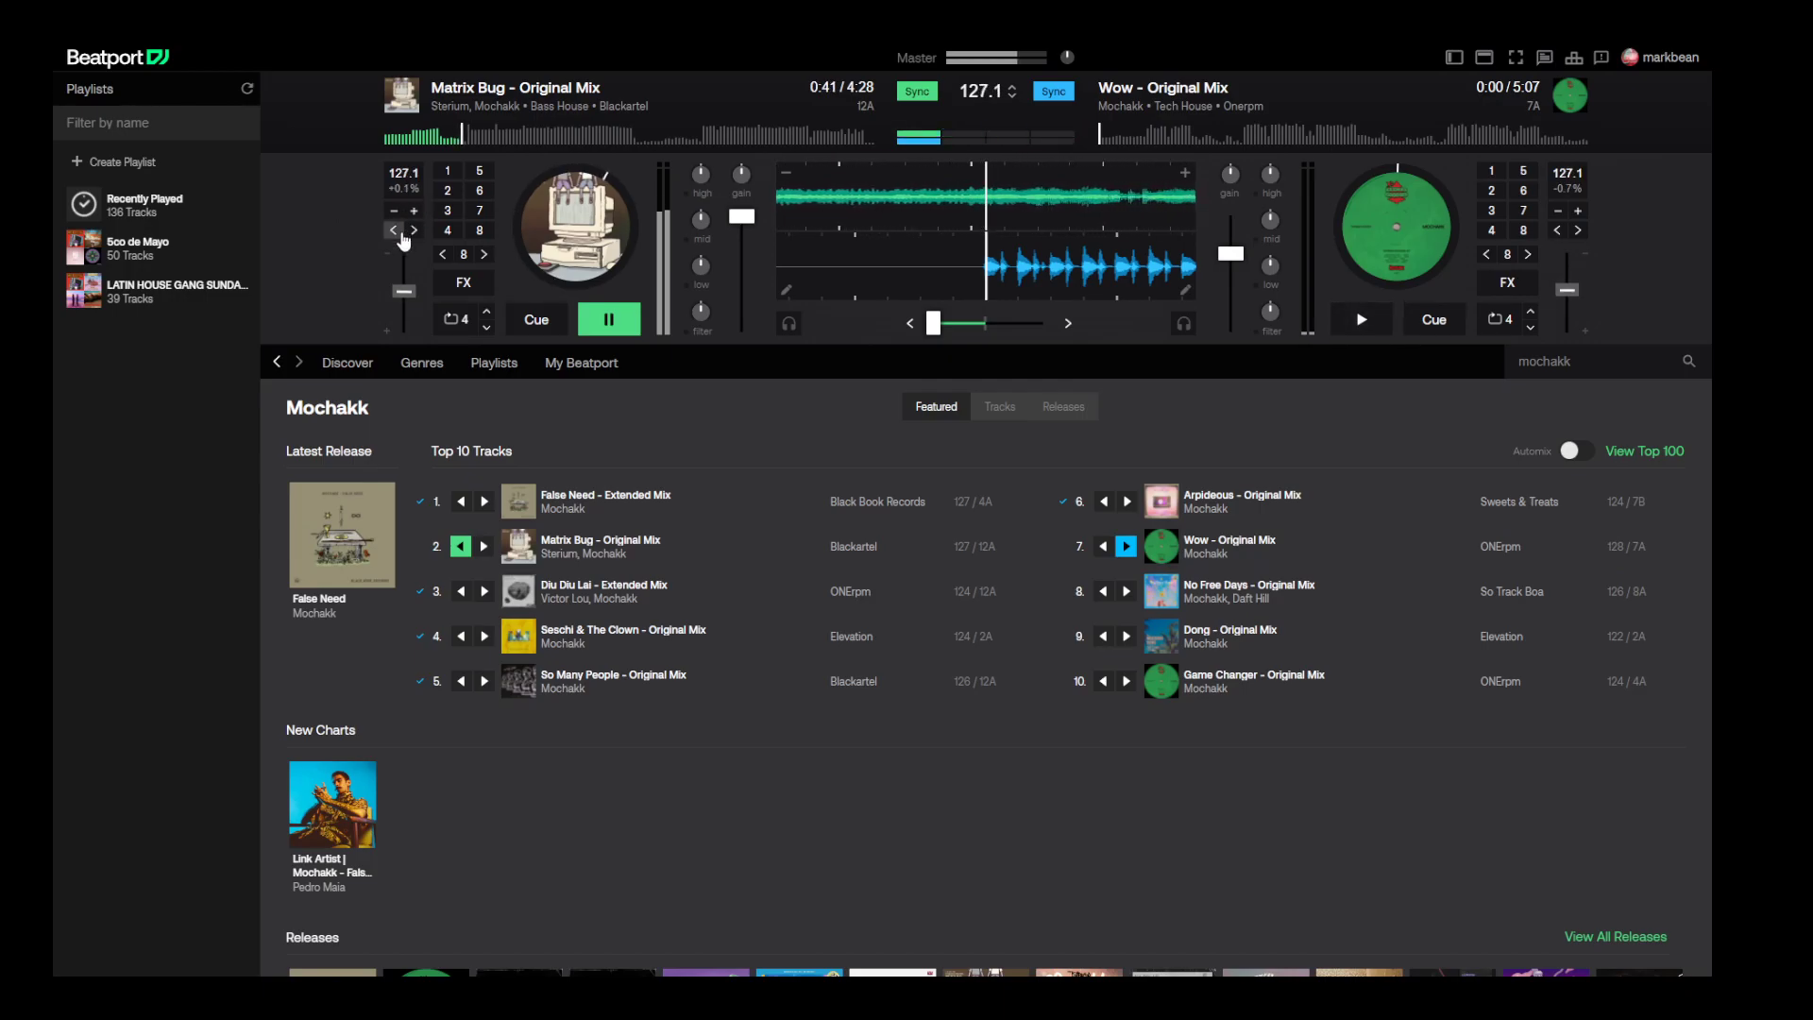
click(394, 210)
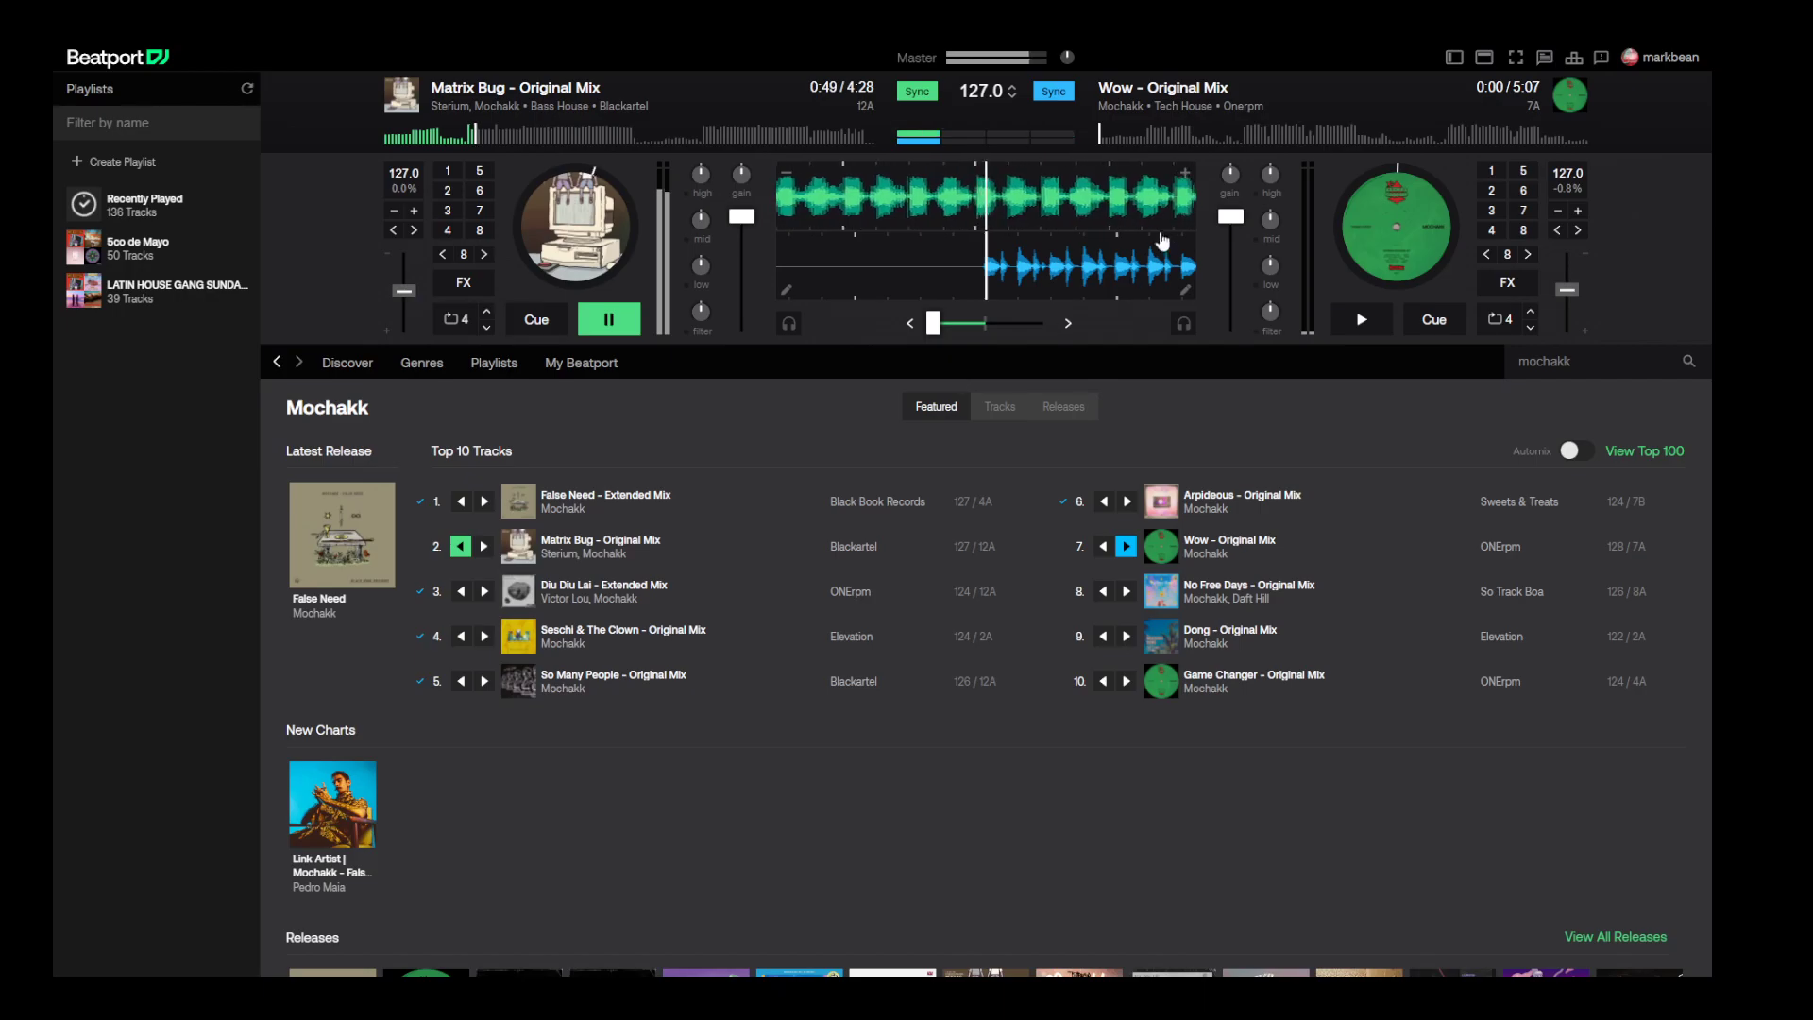
- Position Wow at 2:41, start it and bring the crossfader to about the centre
click(1200, 139)
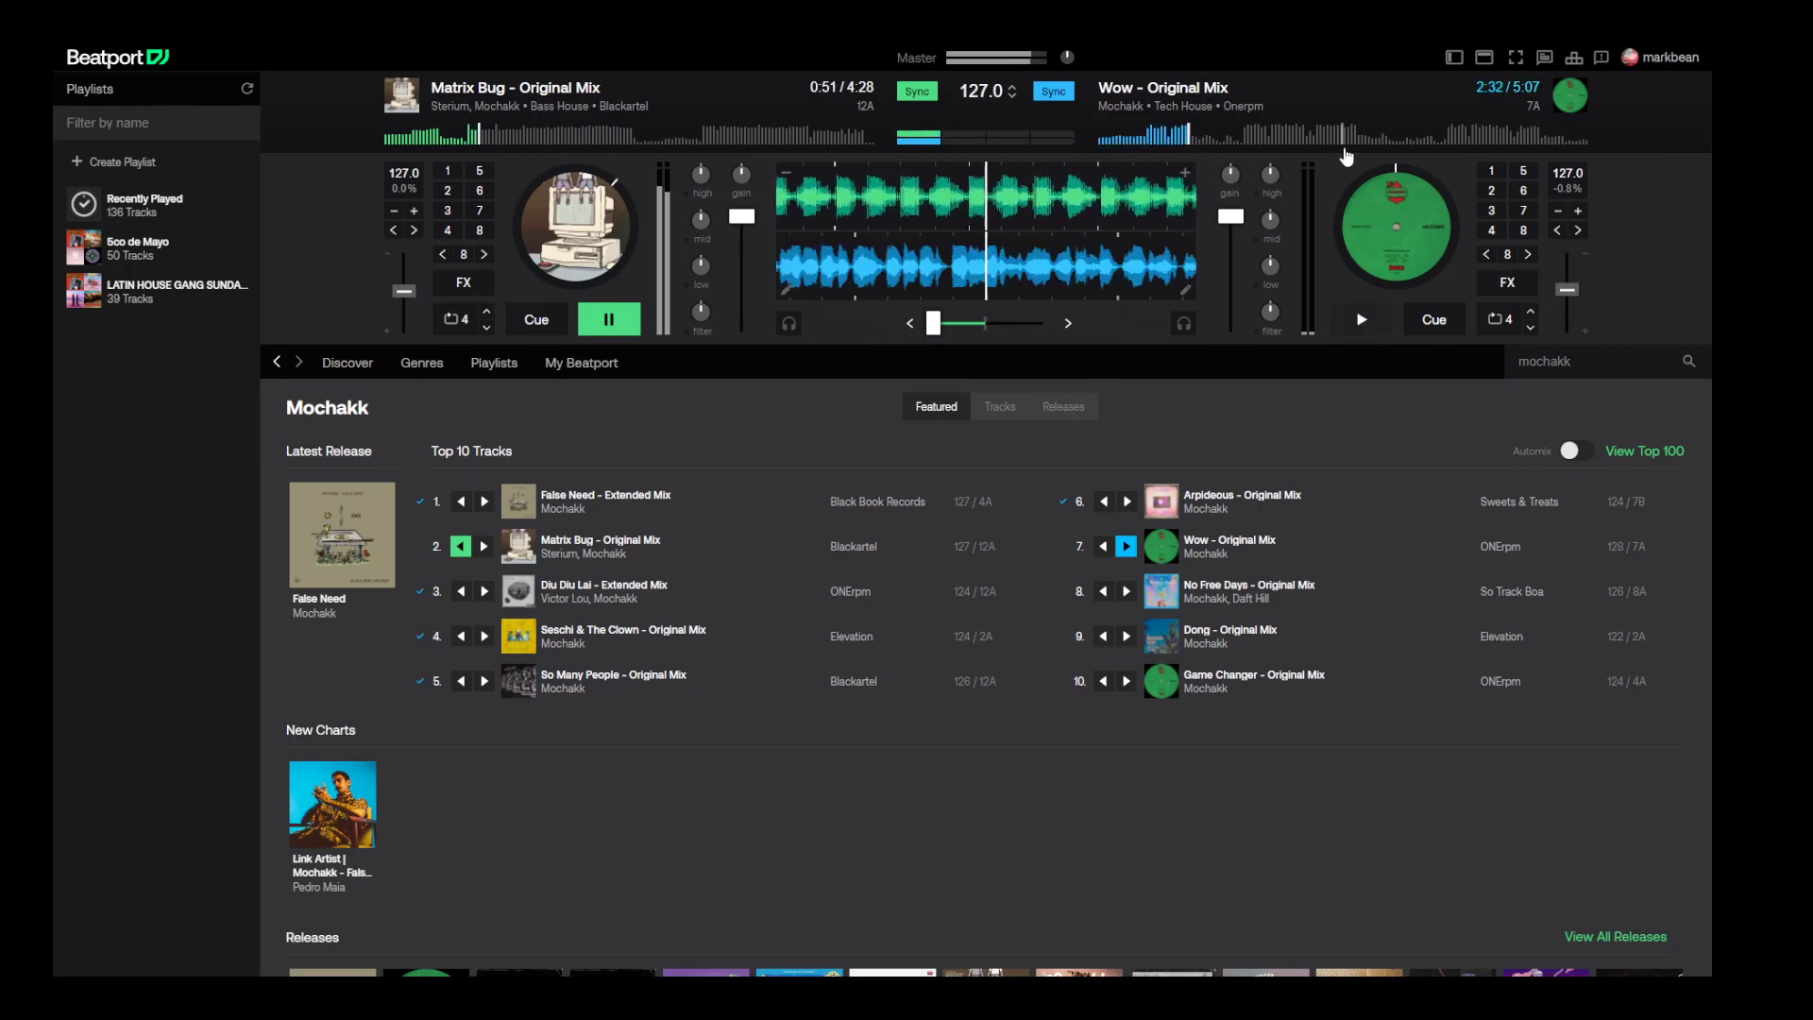
click(1356, 140)
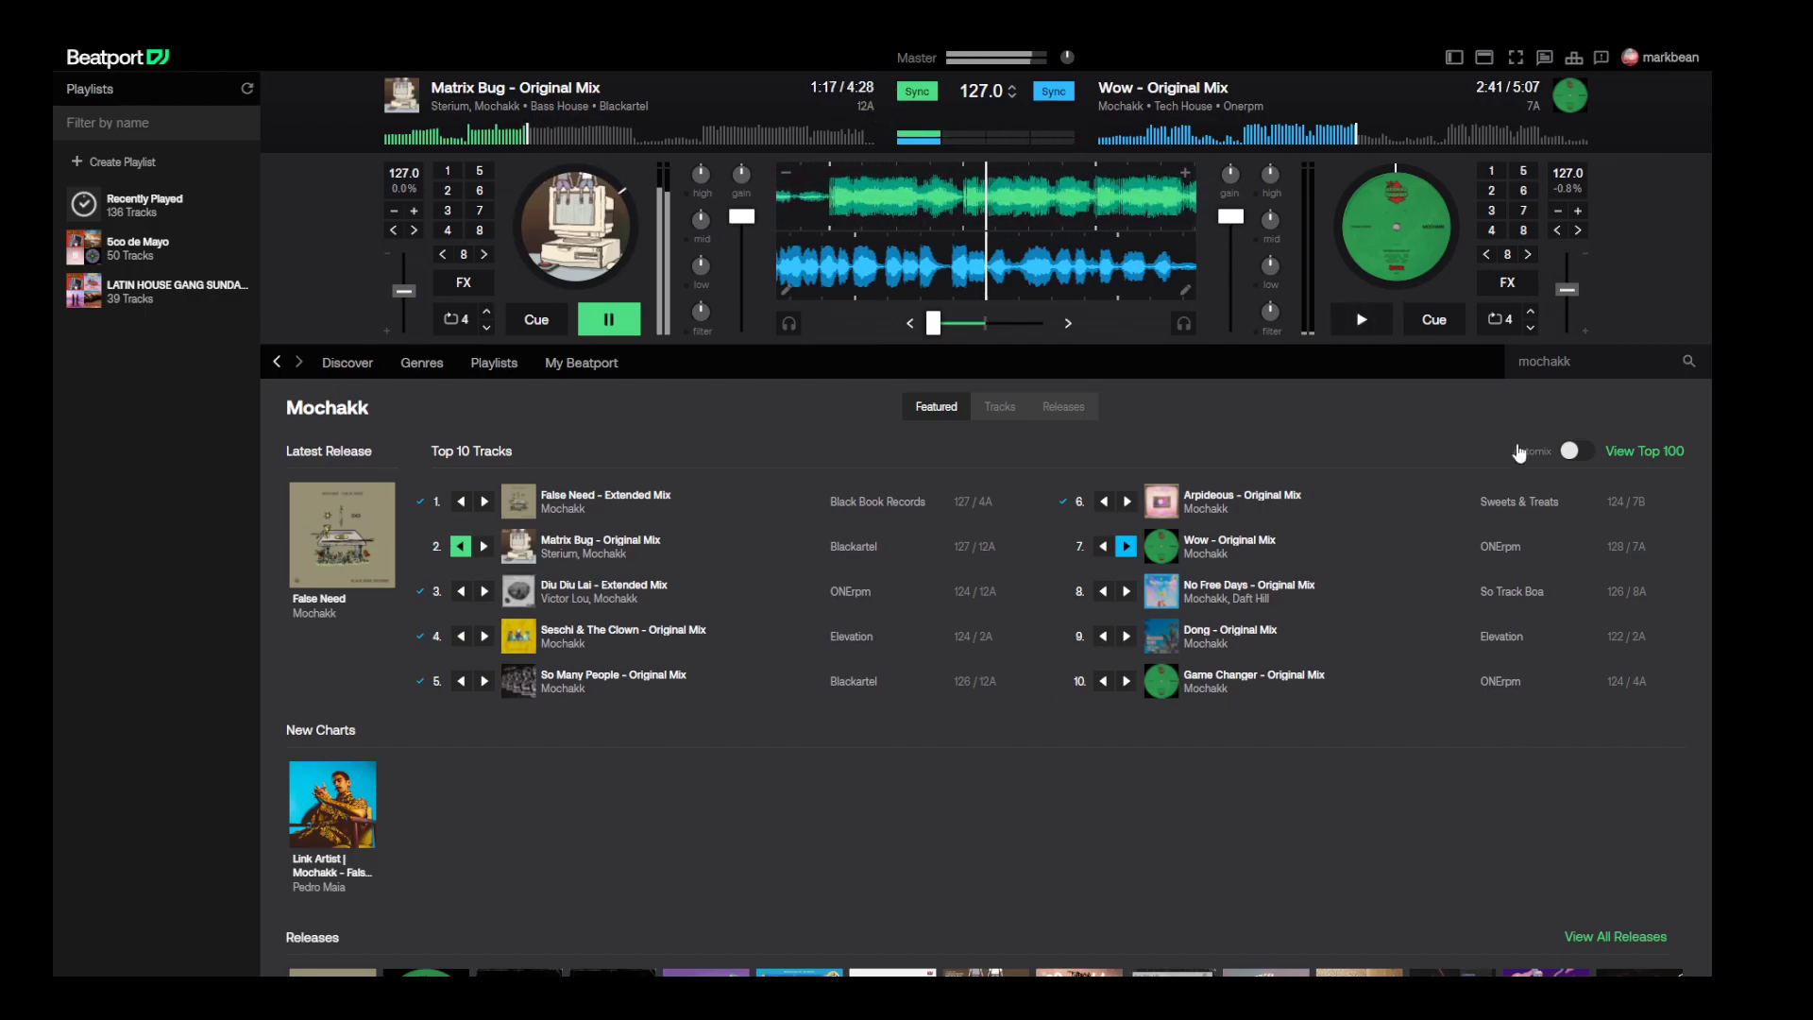
click(1361, 319)
drag(933, 323, 991, 323)
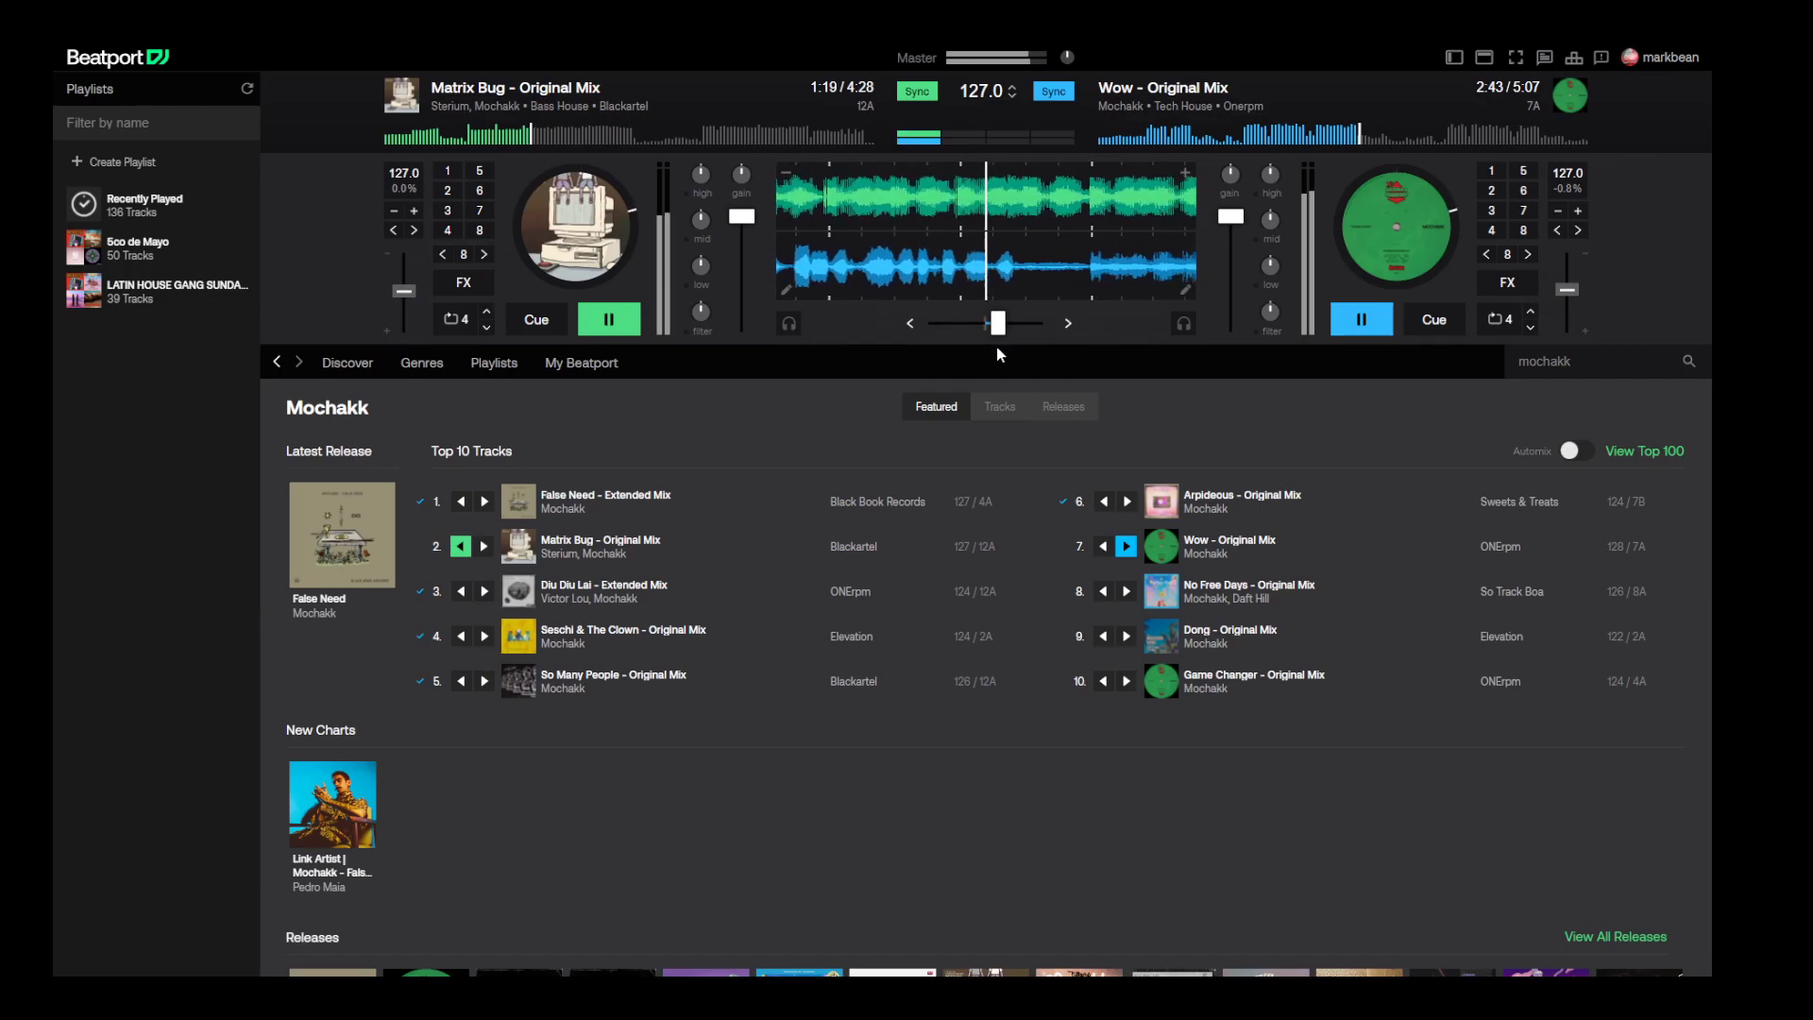
- Reduce Matrix Bug's low EQ and deck volume, and move the crossfader slightly towards Wow
drag(700, 267, 700, 296)
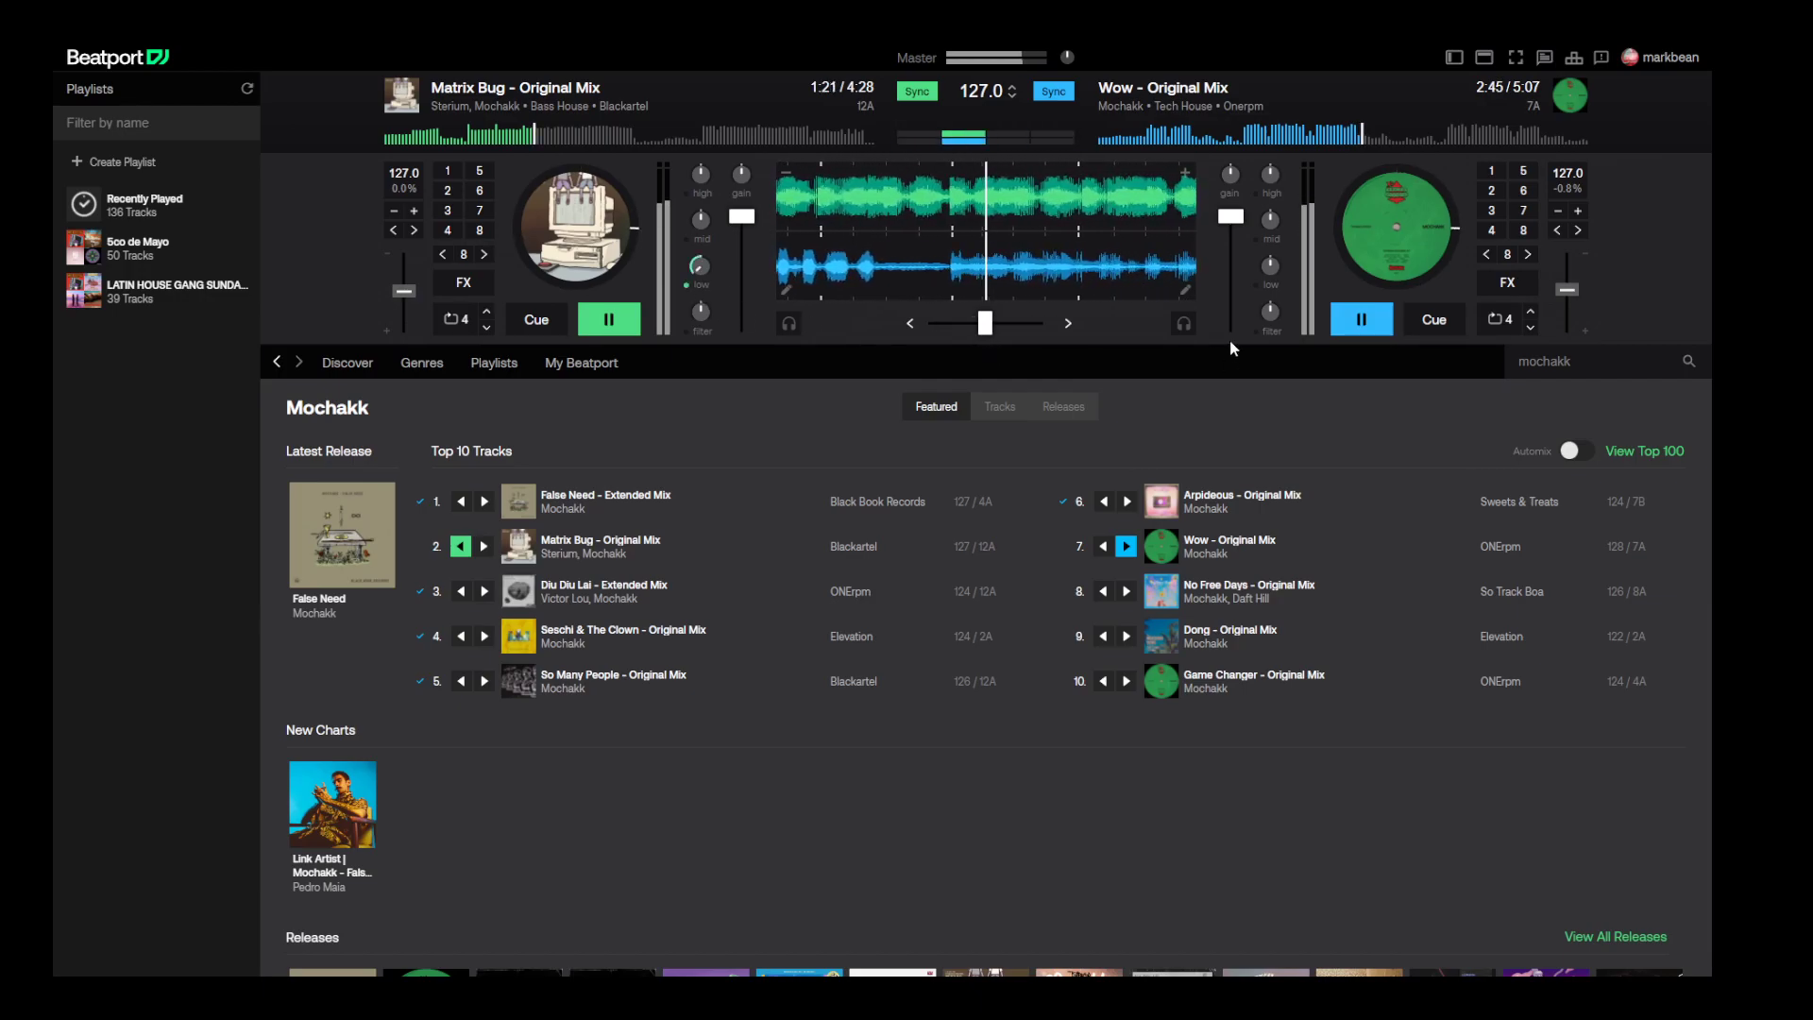
mouse_move(985, 323)
mouse_down()
mouse_move(1057, 342)
mouse_move(985, 325)
mouse_up()
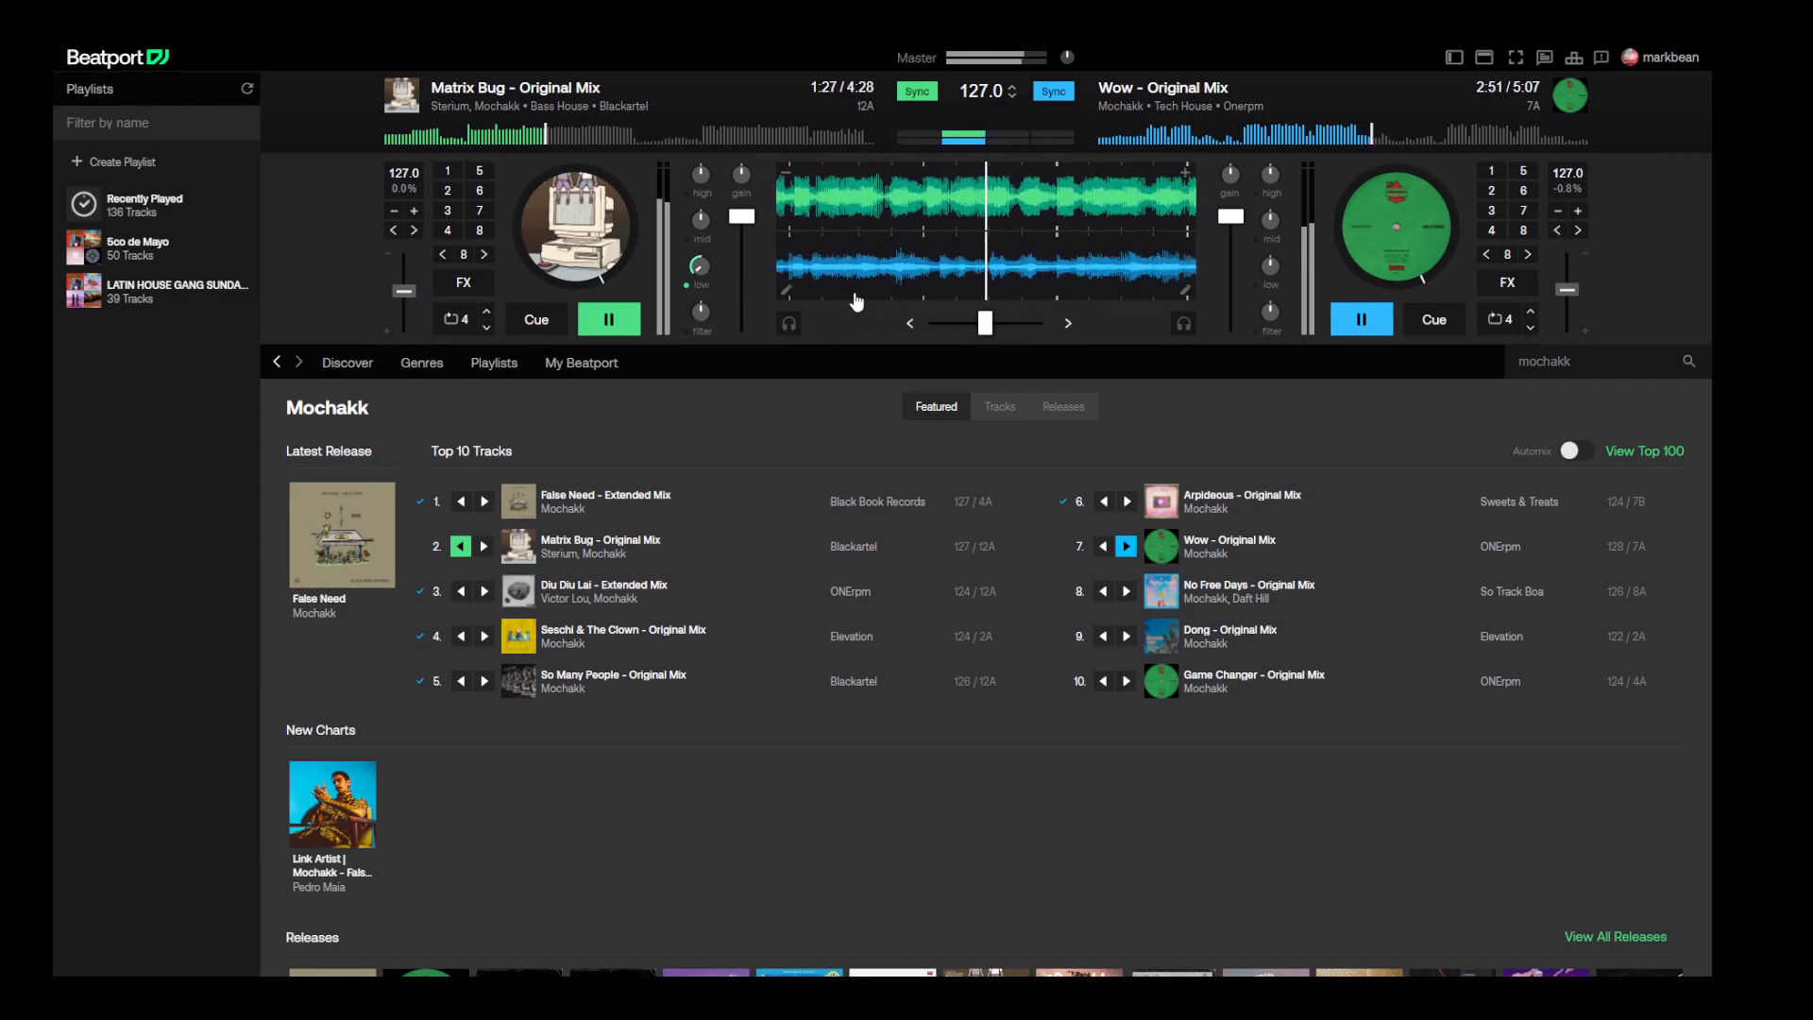
drag(742, 216, 742, 244)
mouse_move(985, 323)
mouse_down()
mouse_move(1040, 325)
mouse_move(998, 331)
mouse_up()
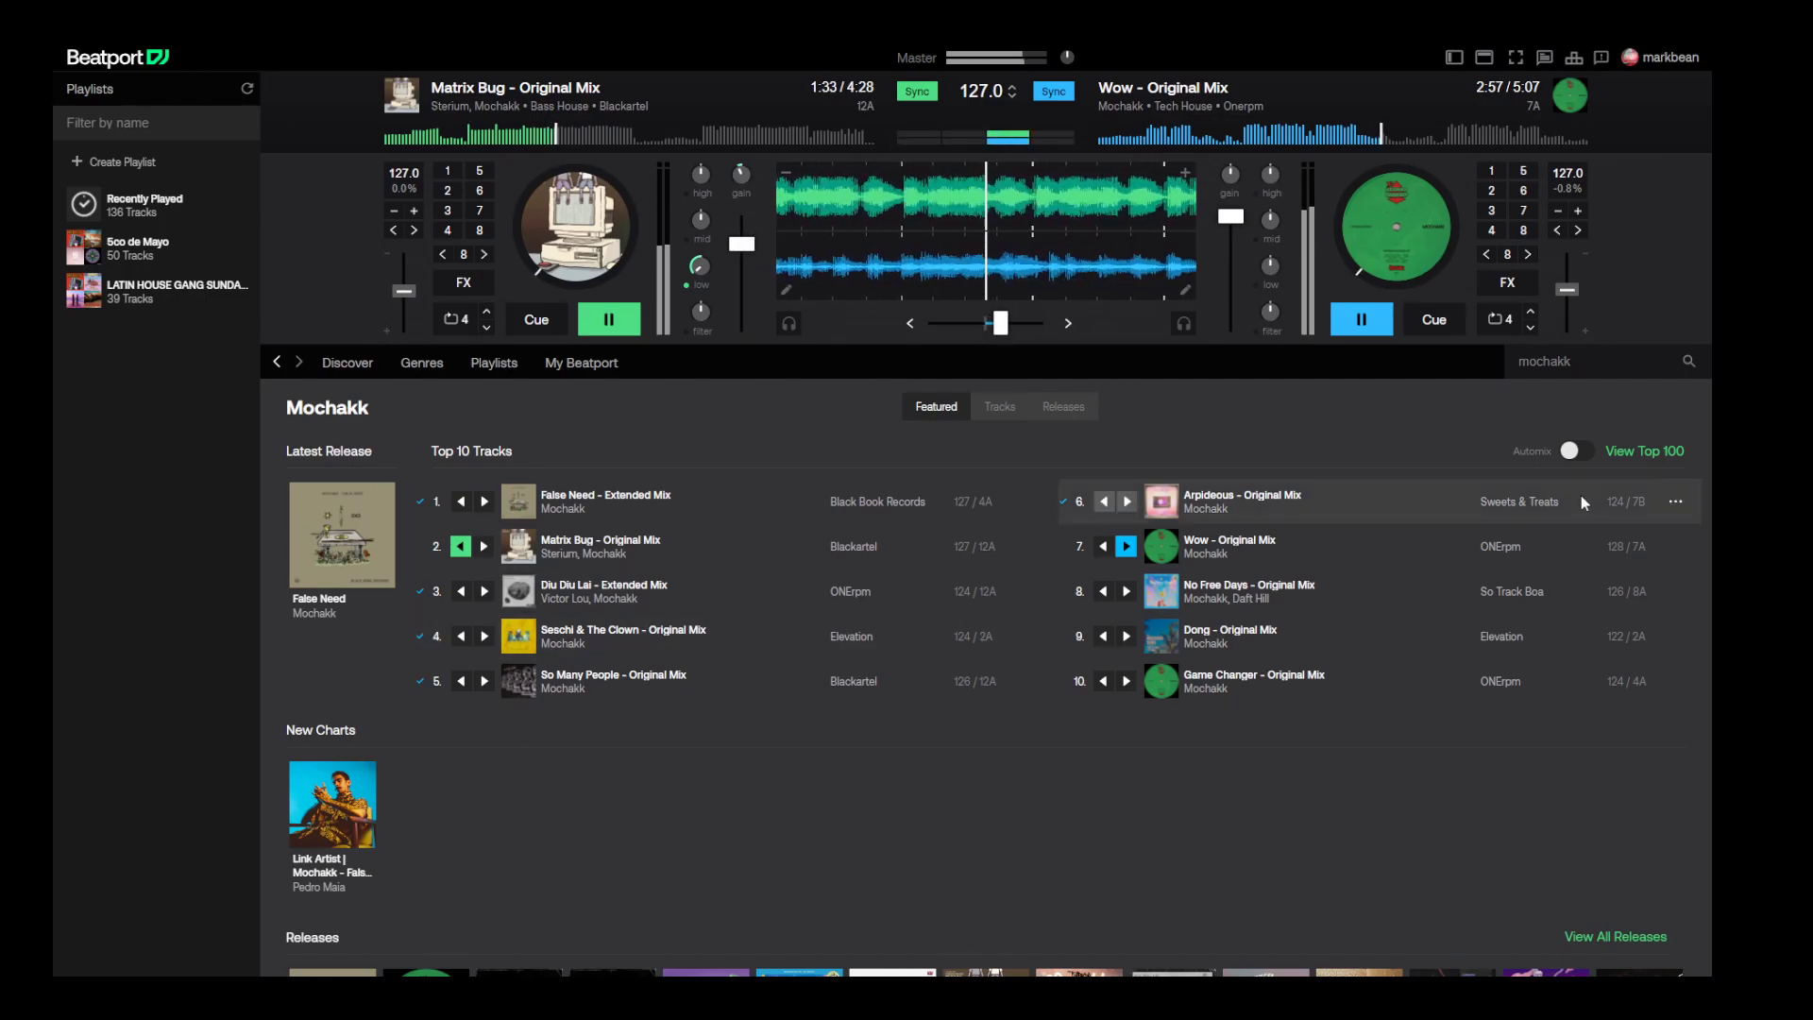
- Open Mochakk's Top 100 list, crossfade fully to Wow and stop Matrix Bug, reducing Wow's low EQ
click(1624, 450)
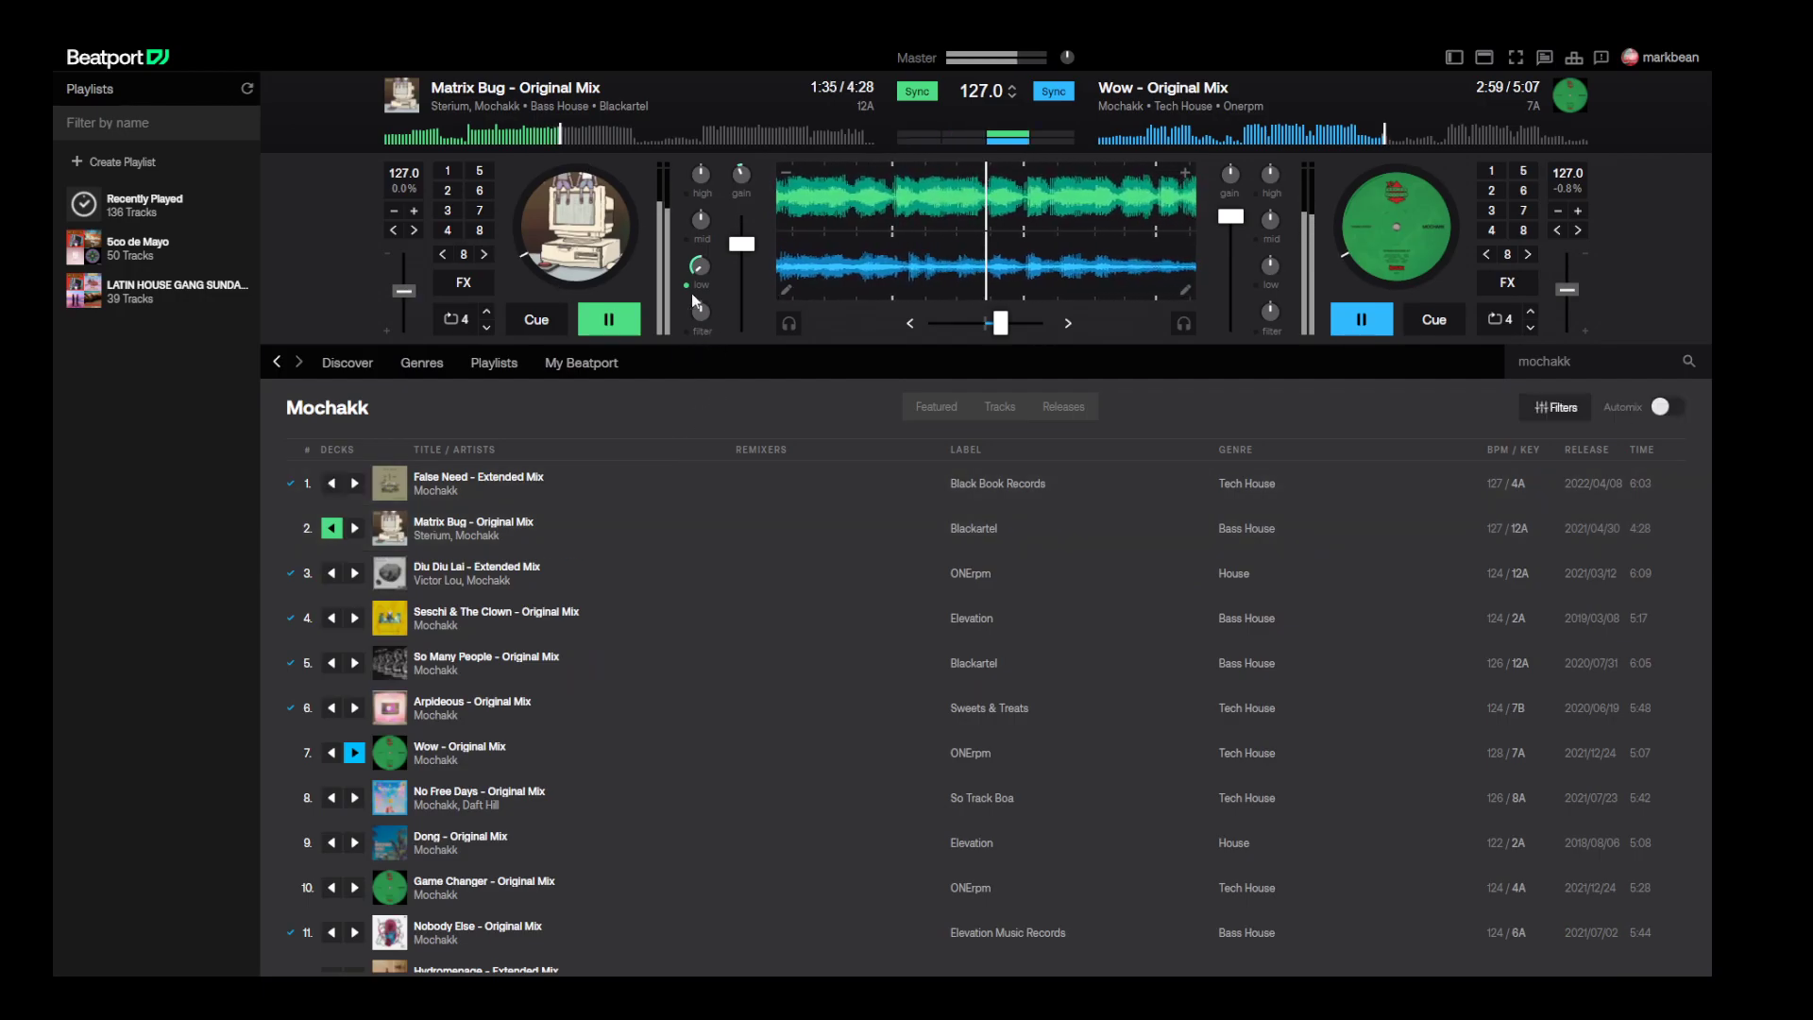
click(1038, 326)
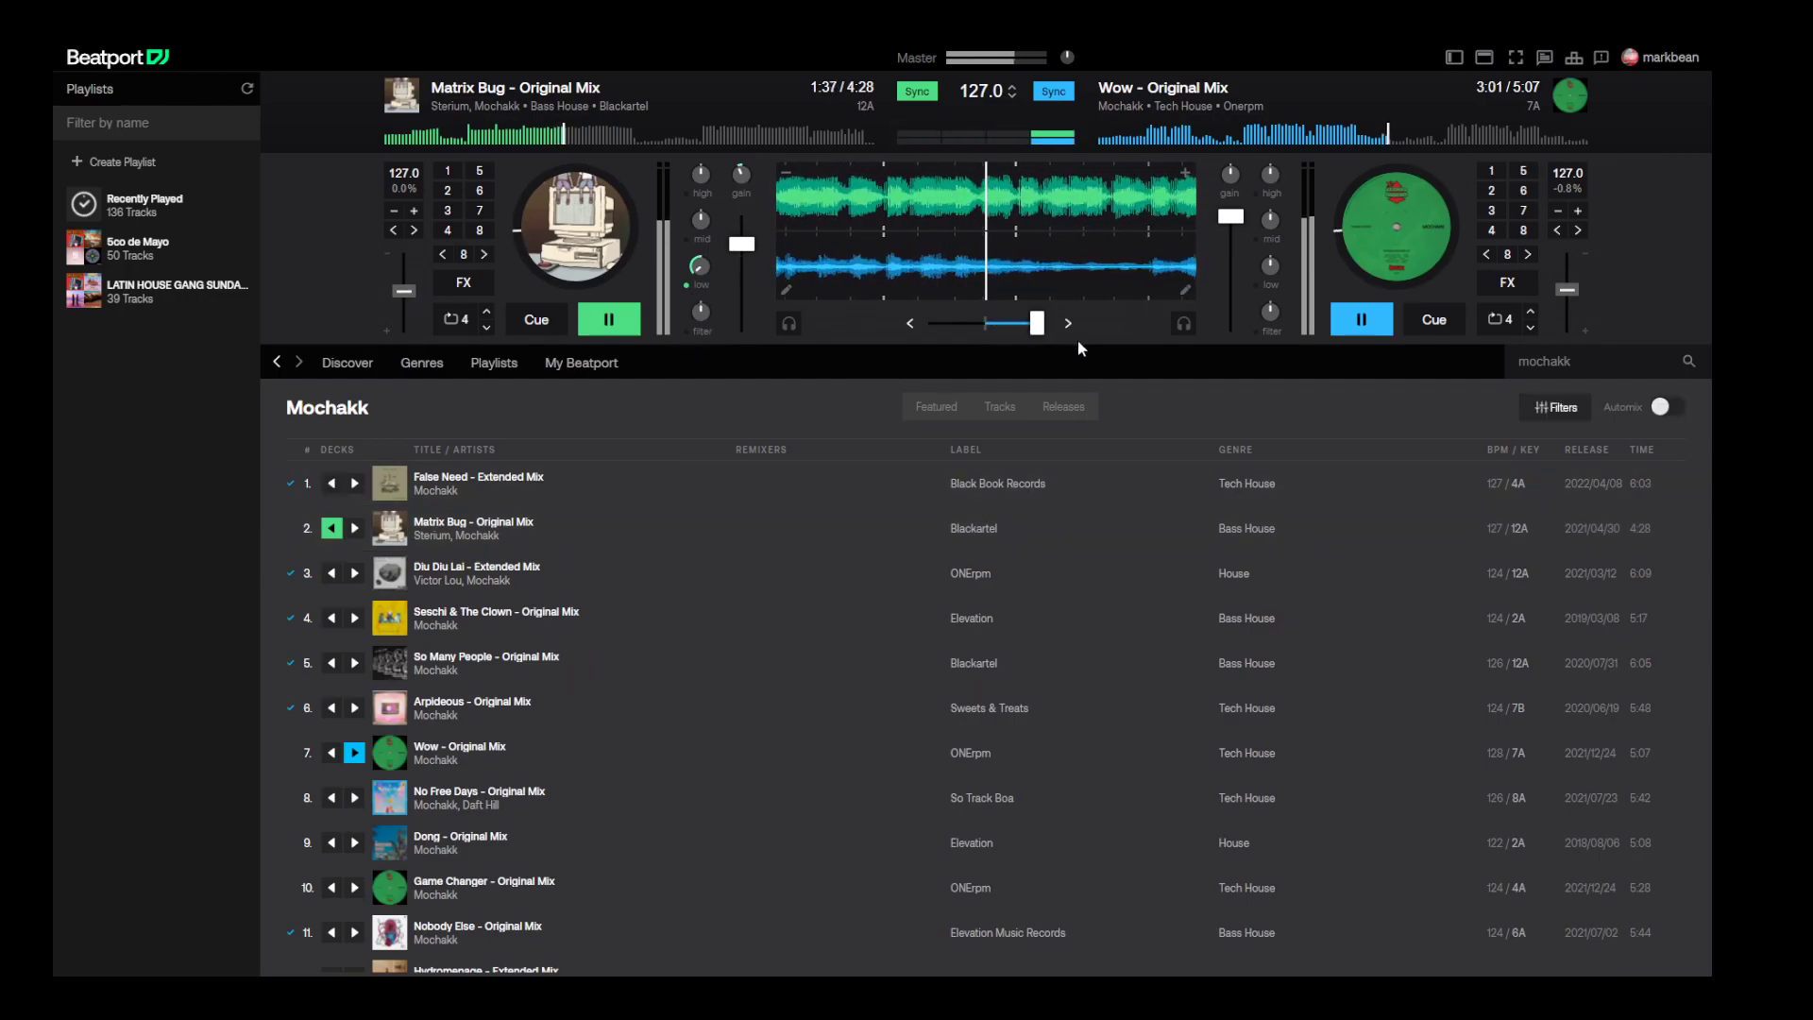
click(608, 319)
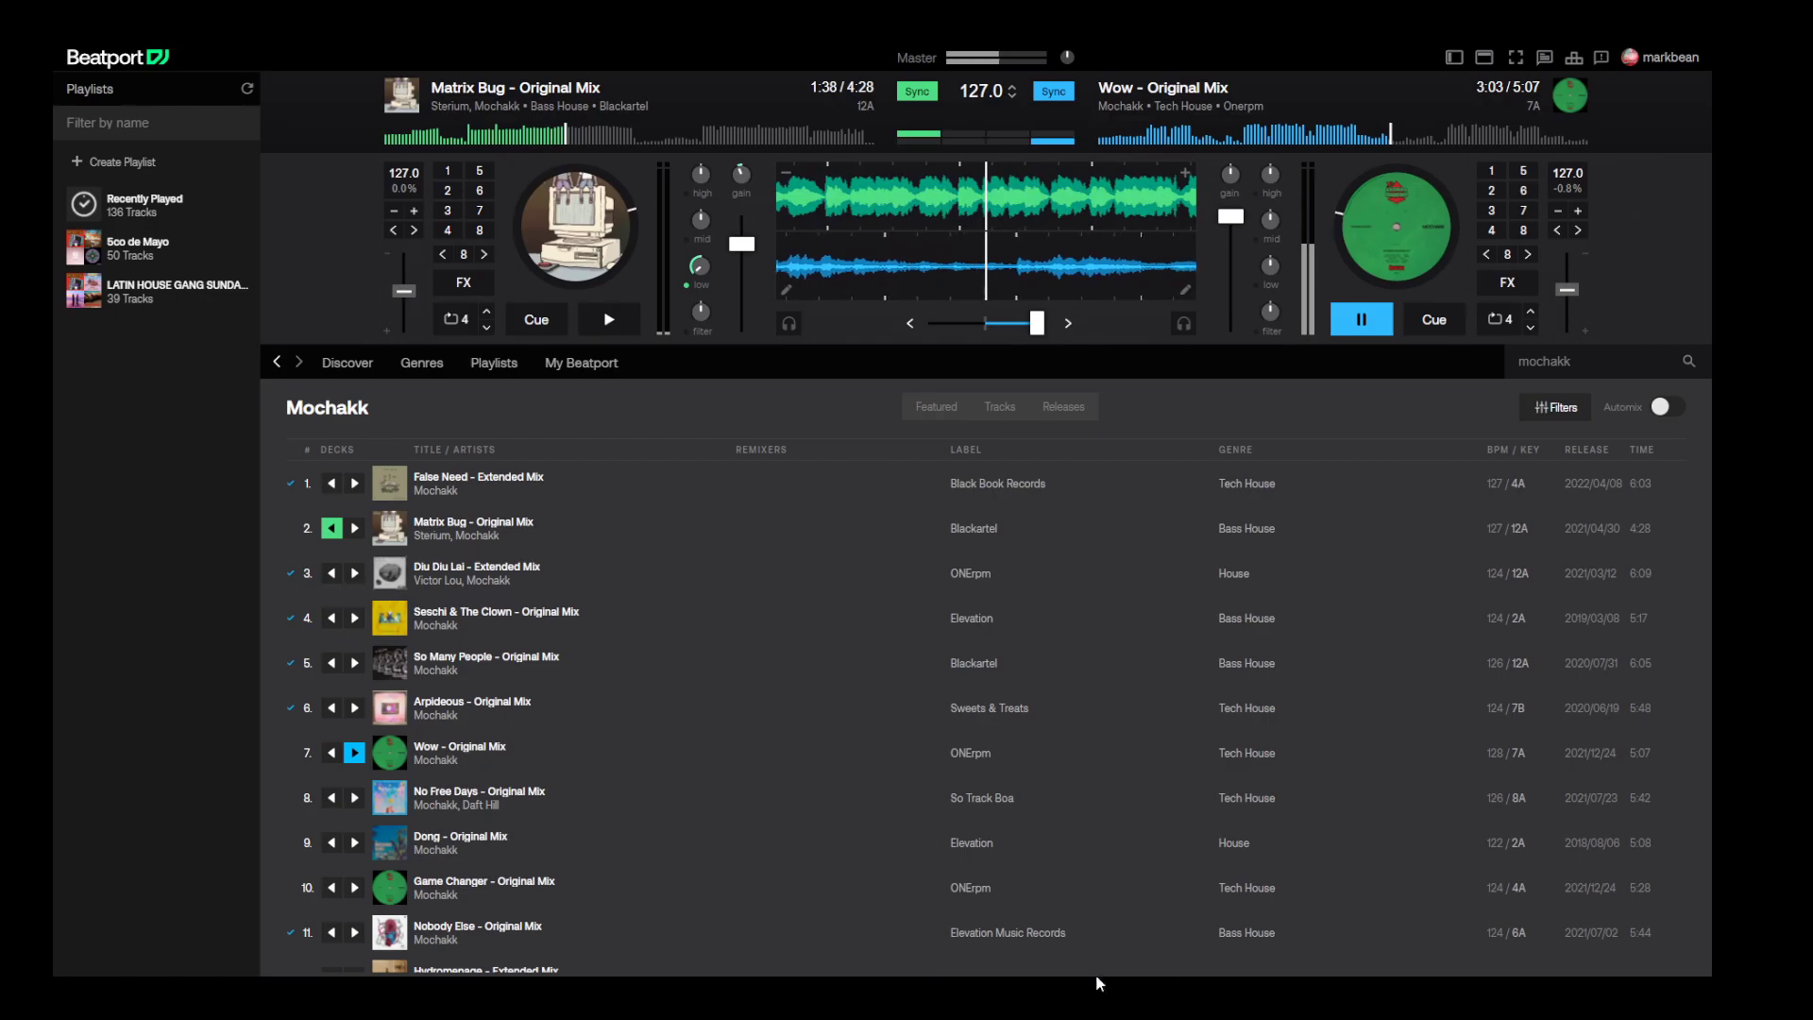
drag(1271, 263, 1287, 388)
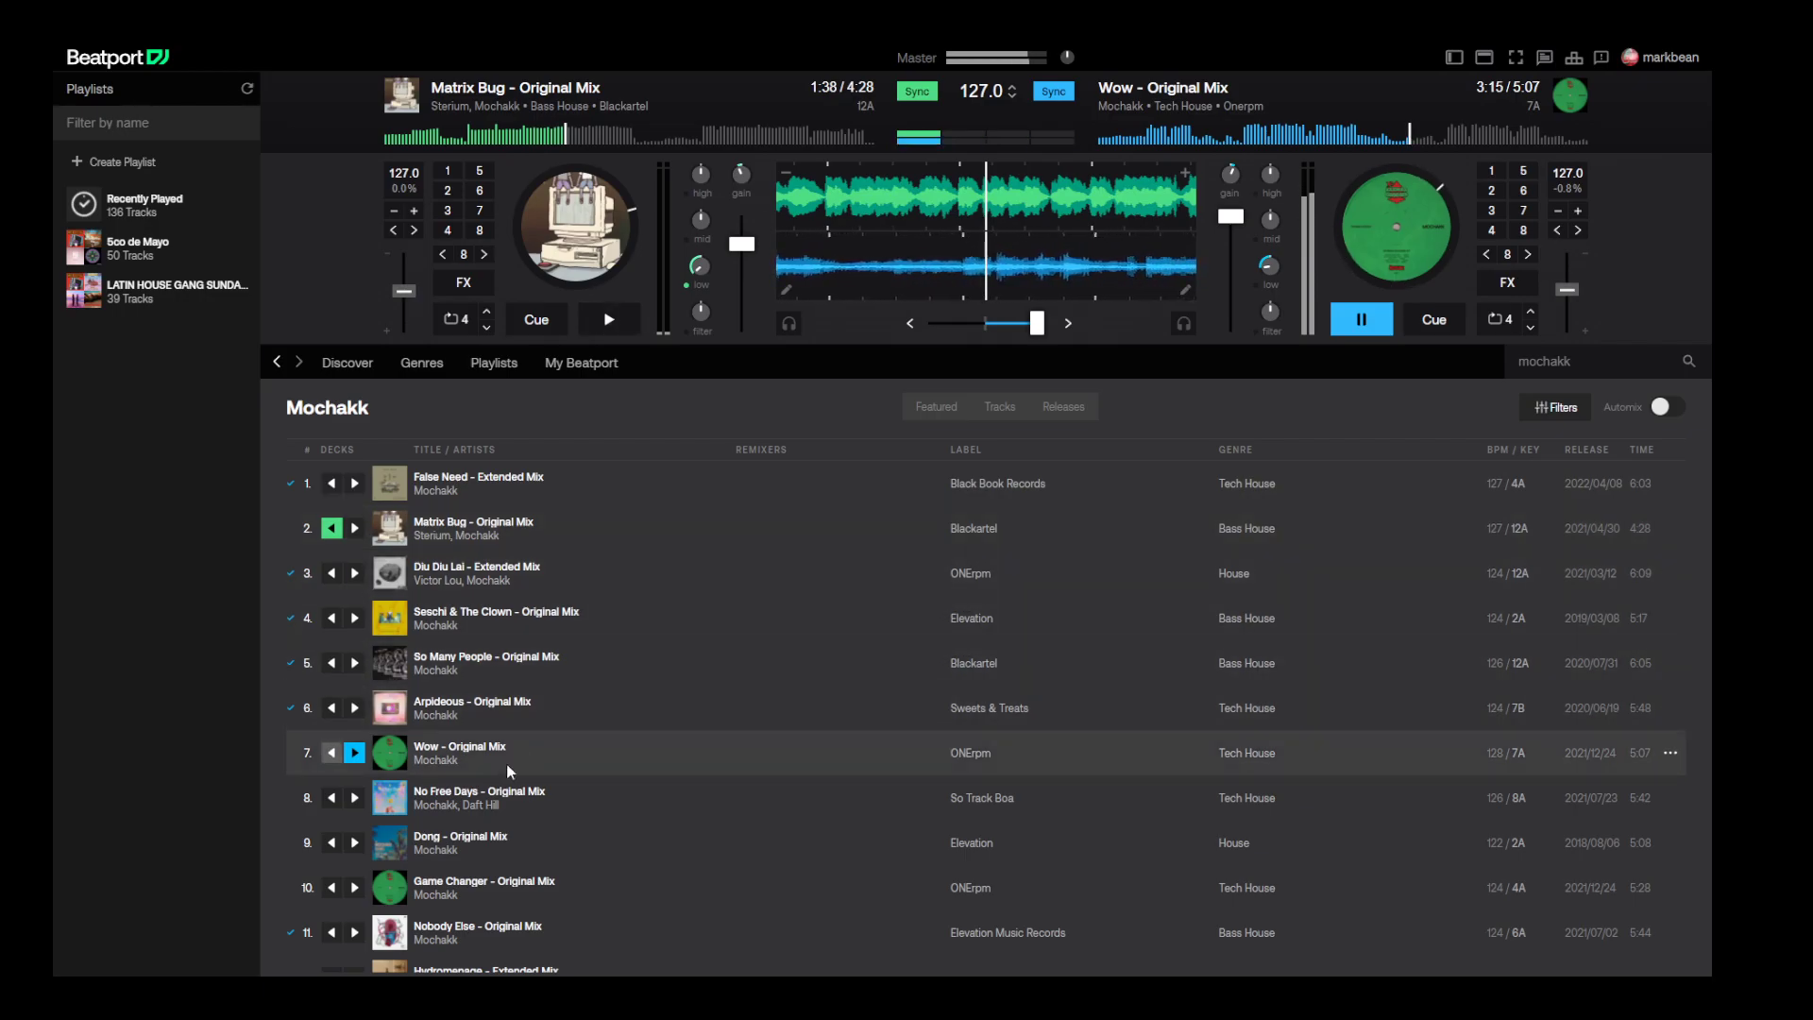
- Look through Mochakk's Top 100 track list for a next track, comparing titles, BPM and keys
scroll(560, 812, down, 3)
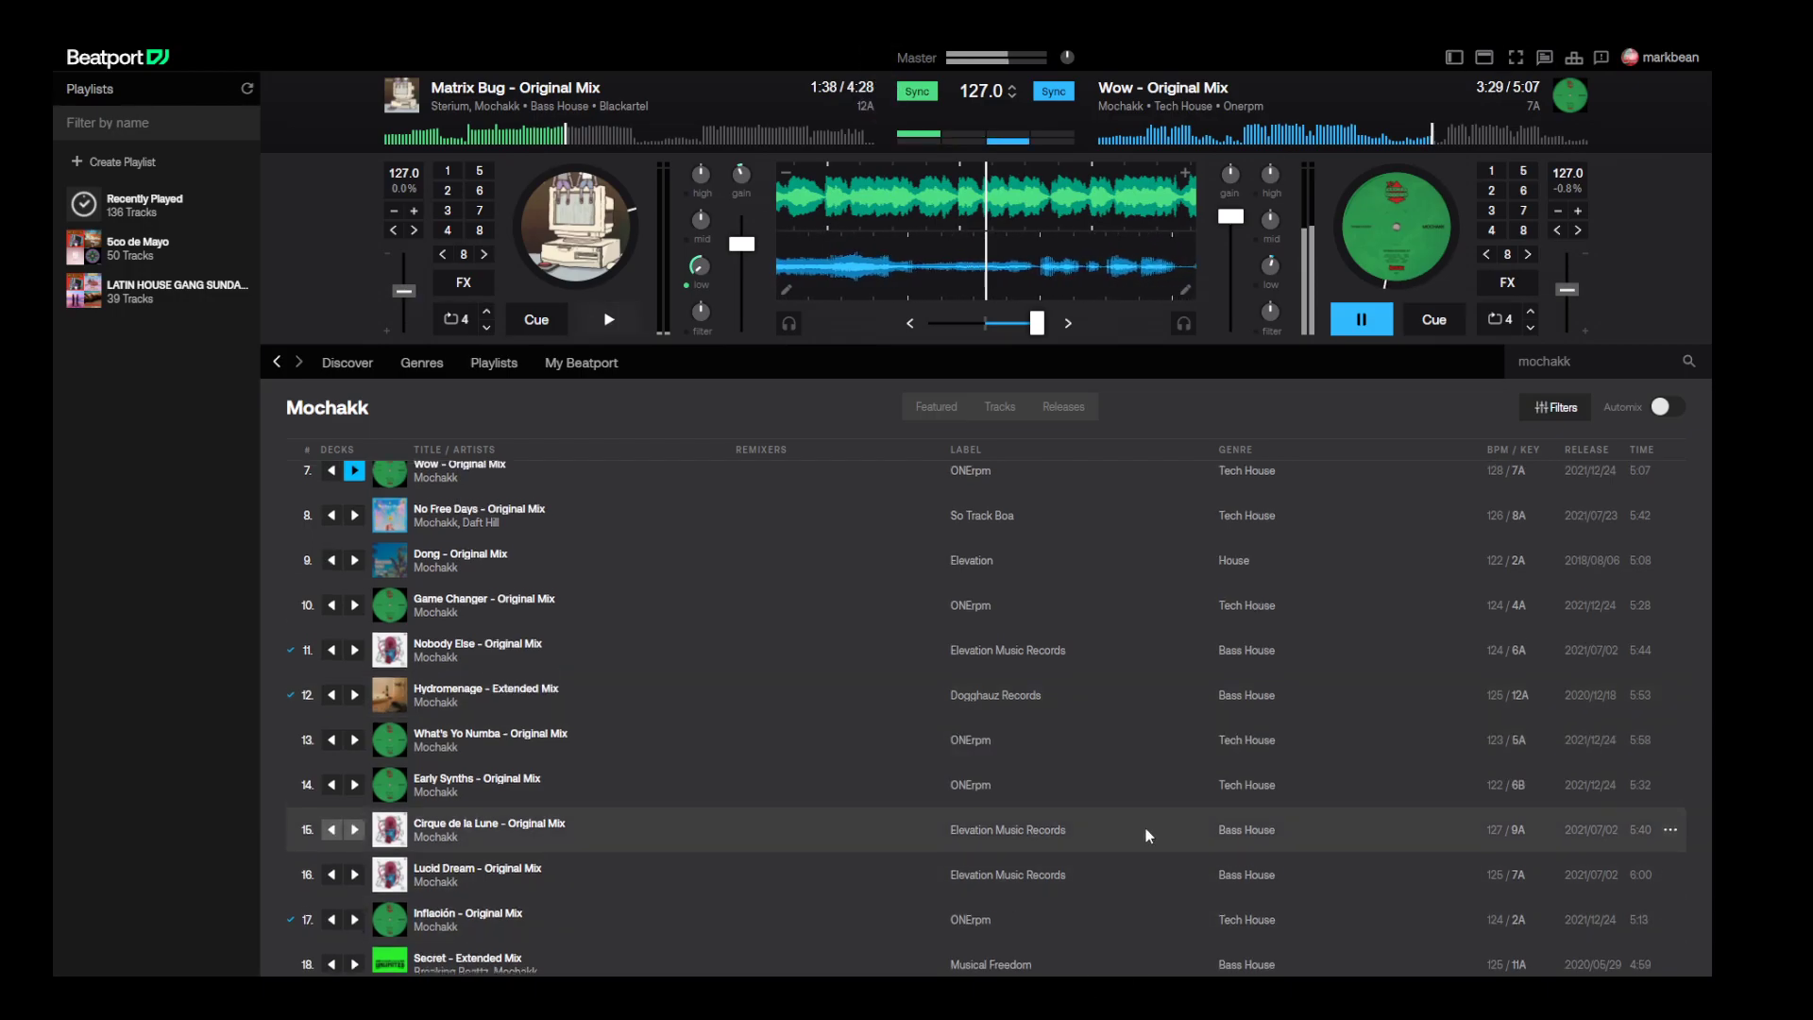
scroll(1140, 845, up, 2)
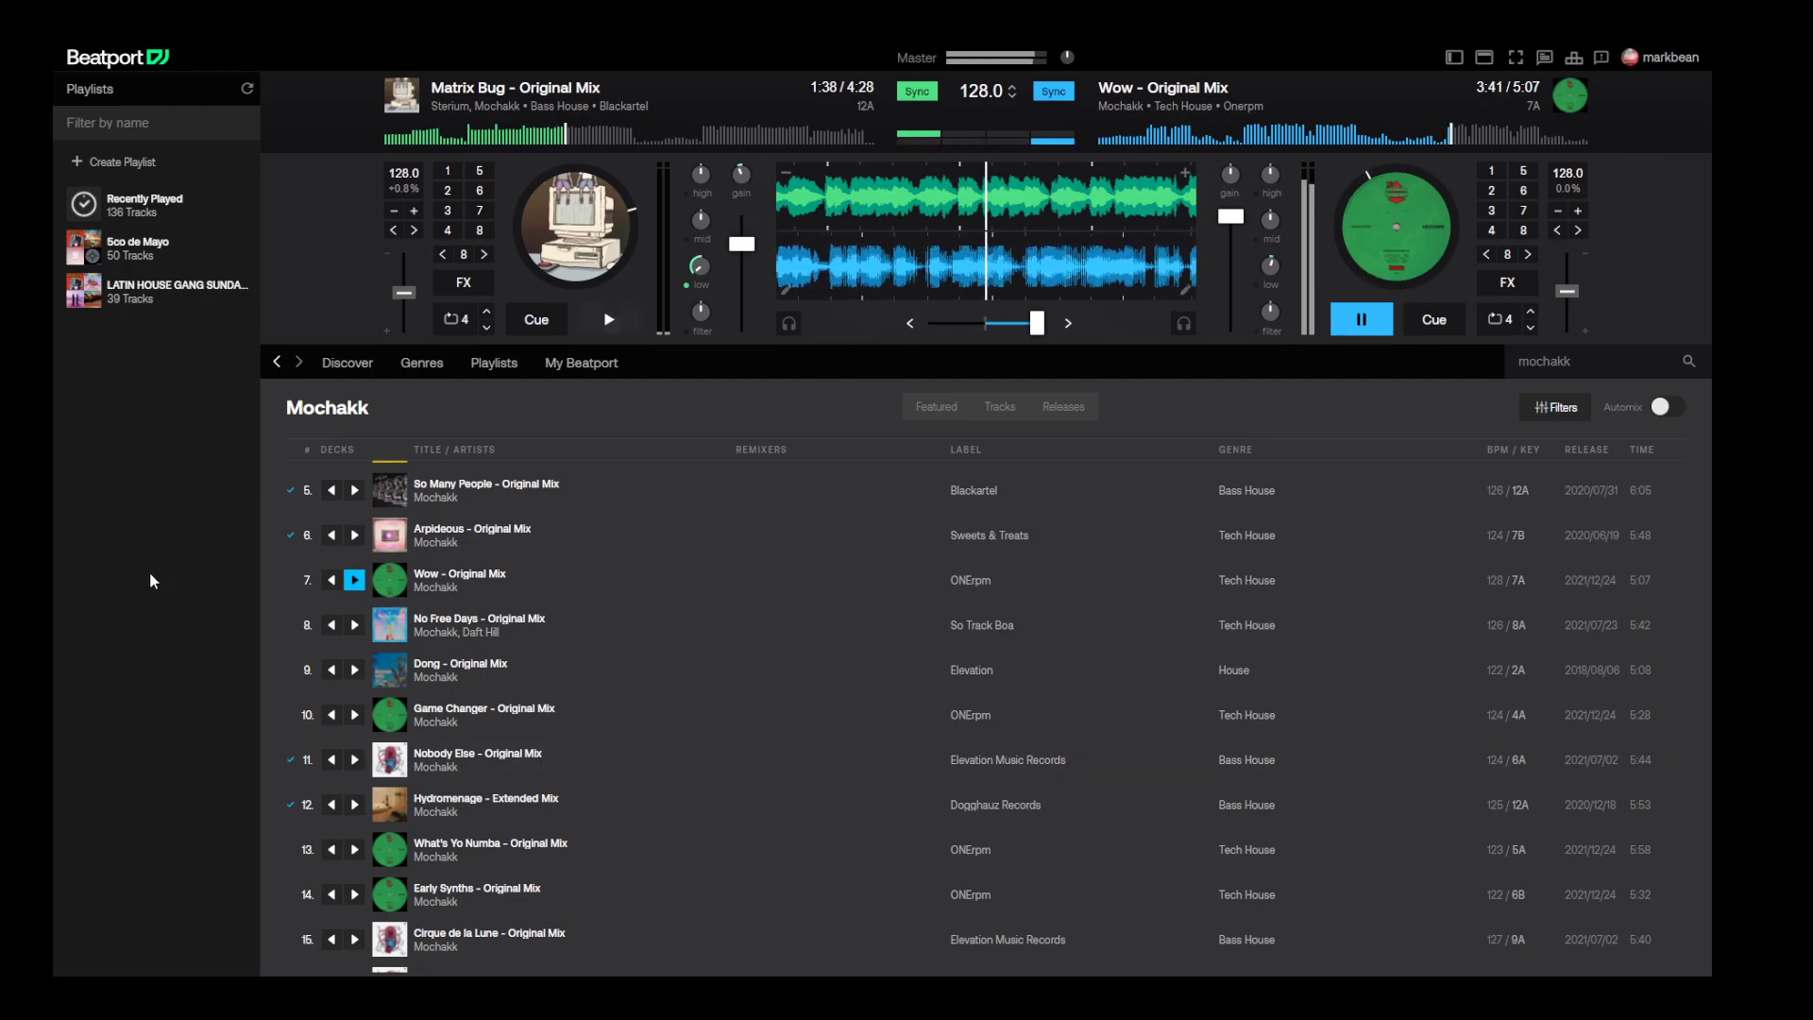
scroll(1170, 784, down, 3)
scroll(1175, 831, up, 2)
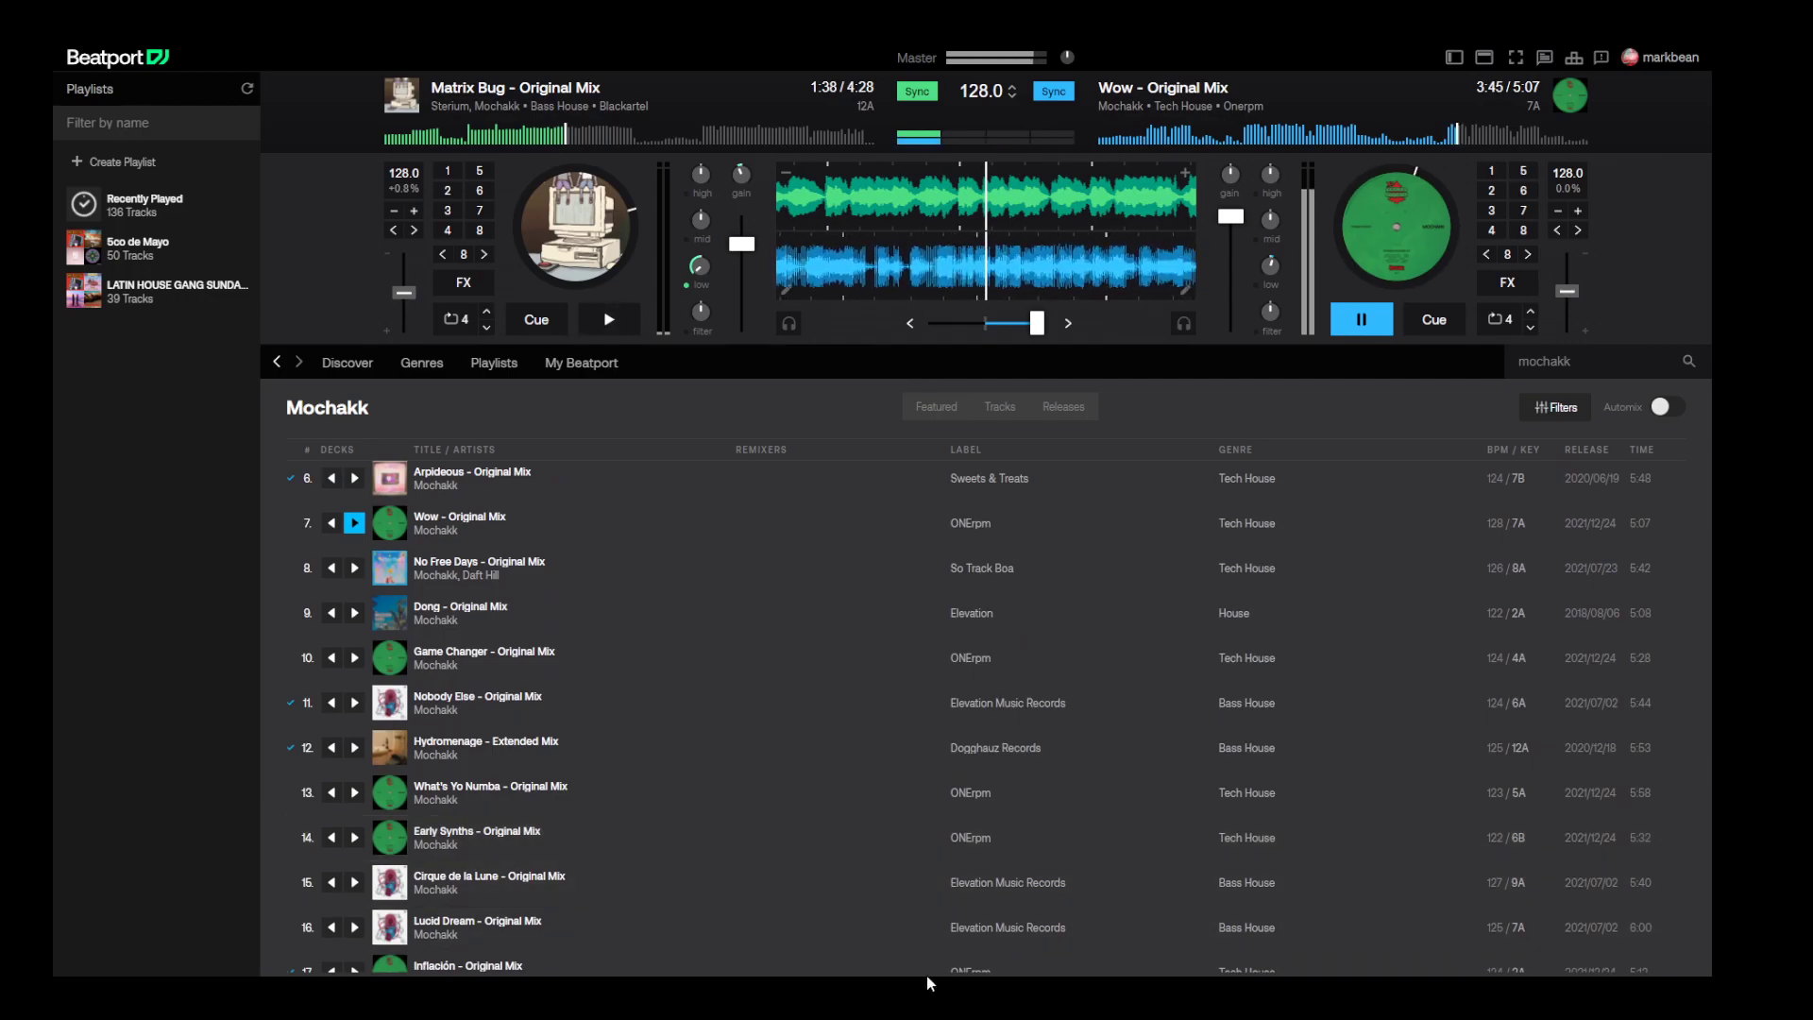
scroll(958, 758, down, 4)
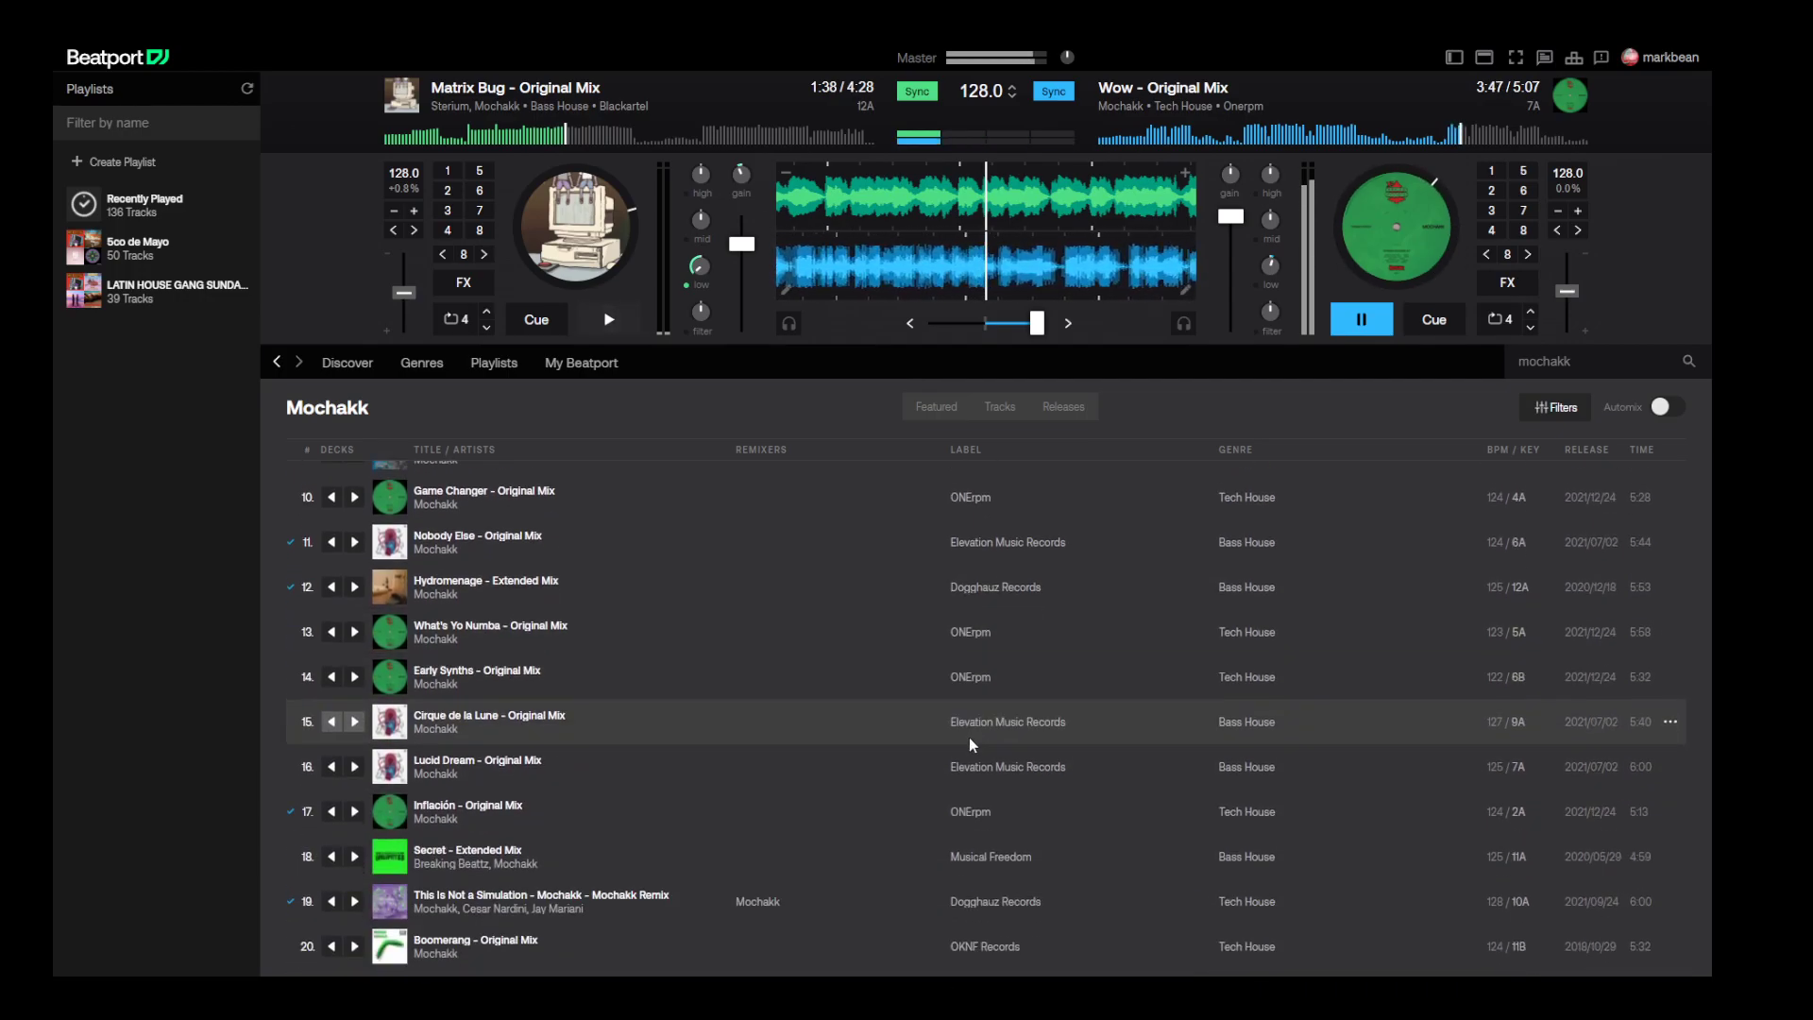
scroll(977, 740, down, 1)
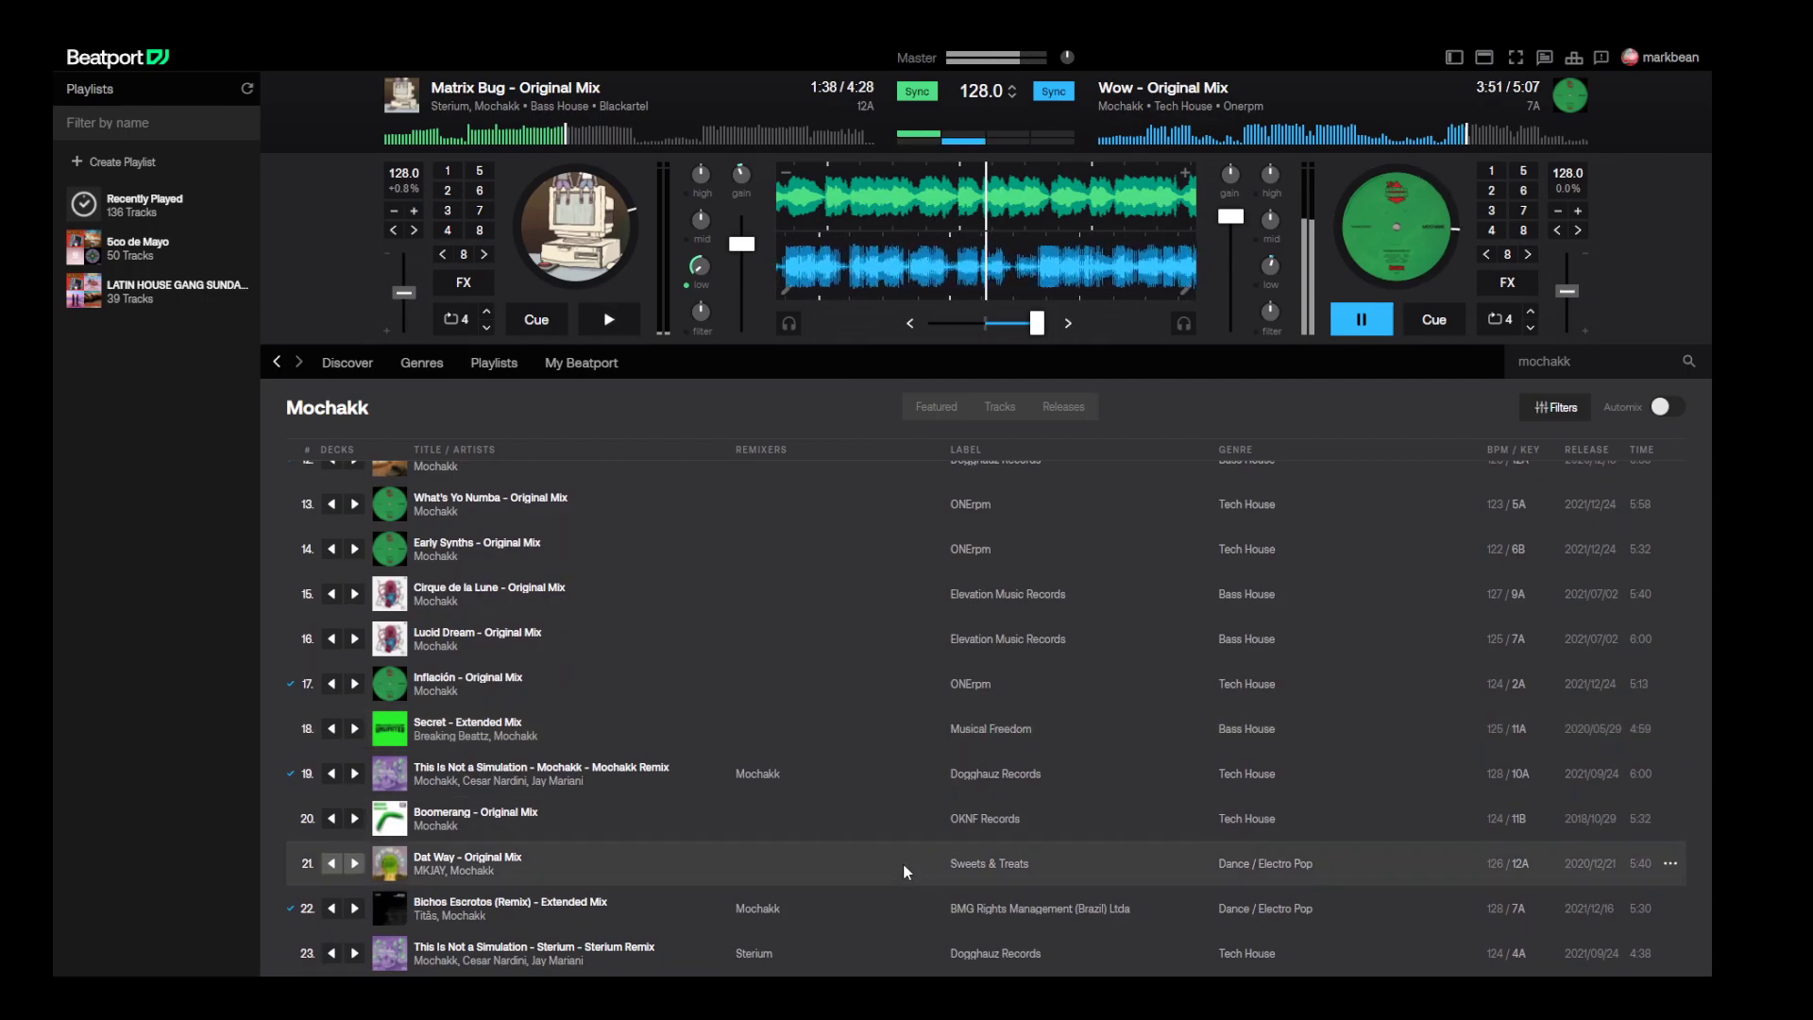
scroll(941, 805, down, 1)
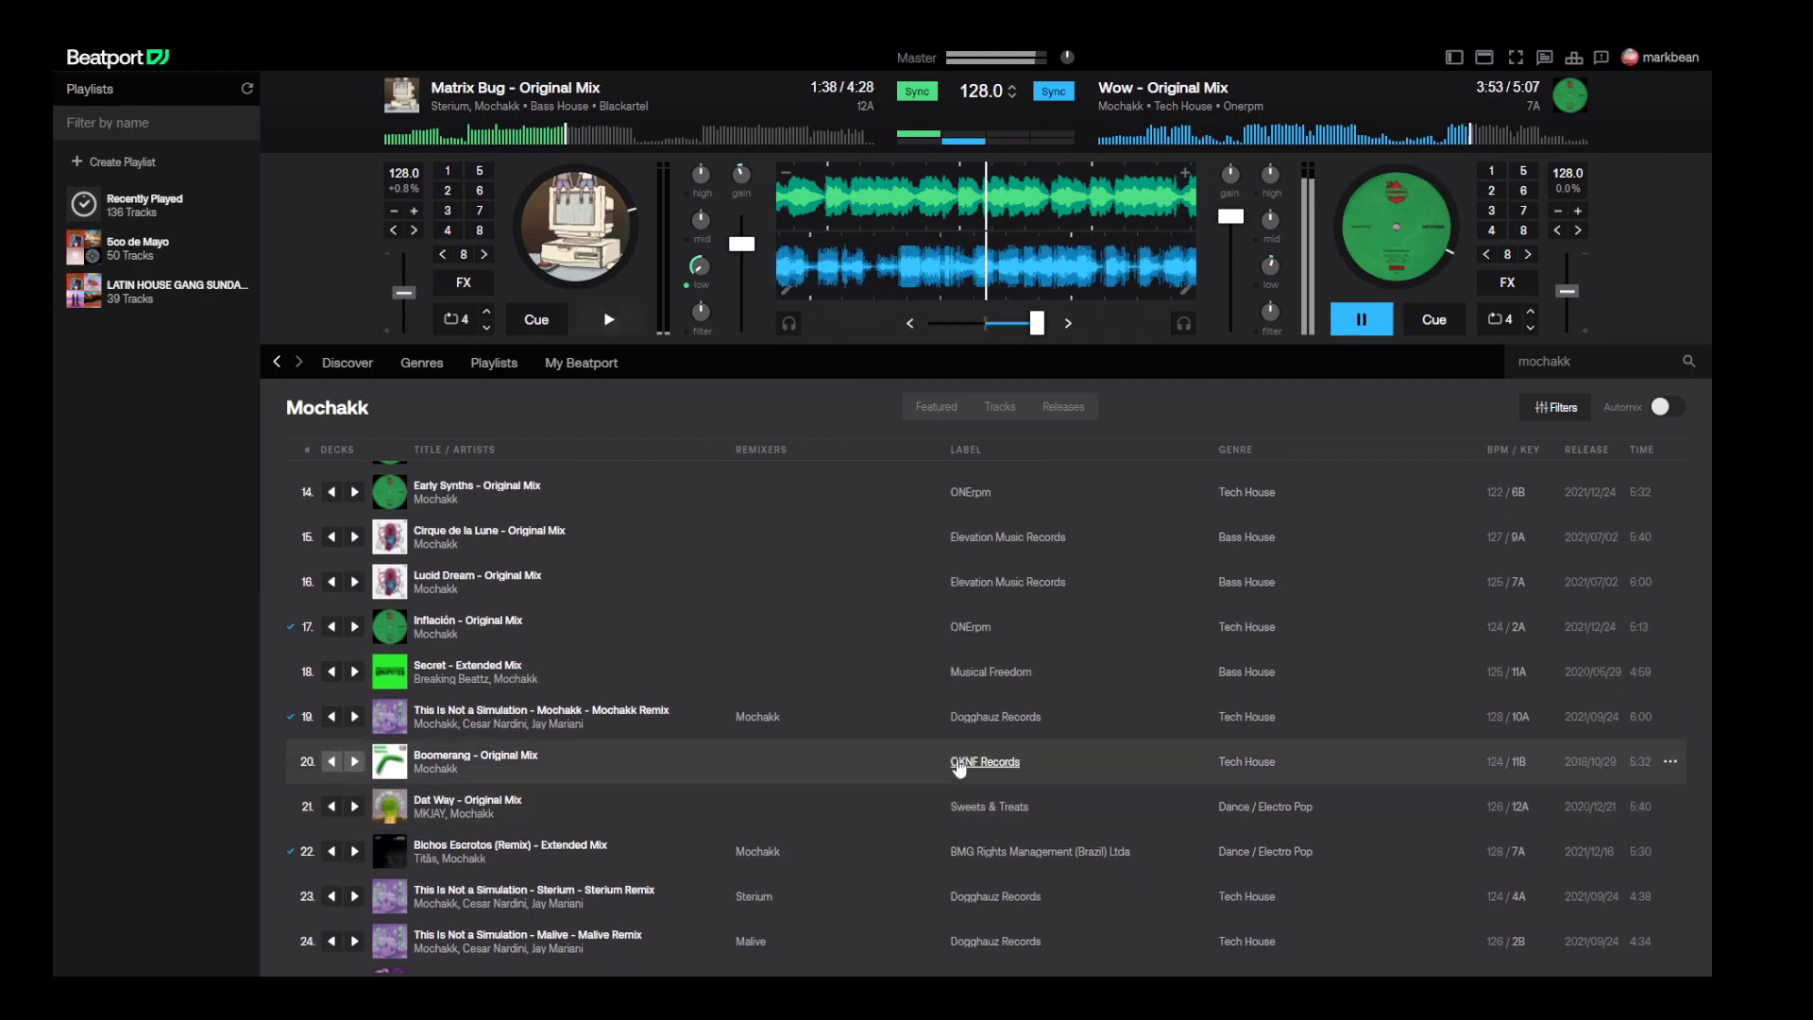
scroll(958, 765, down, 4)
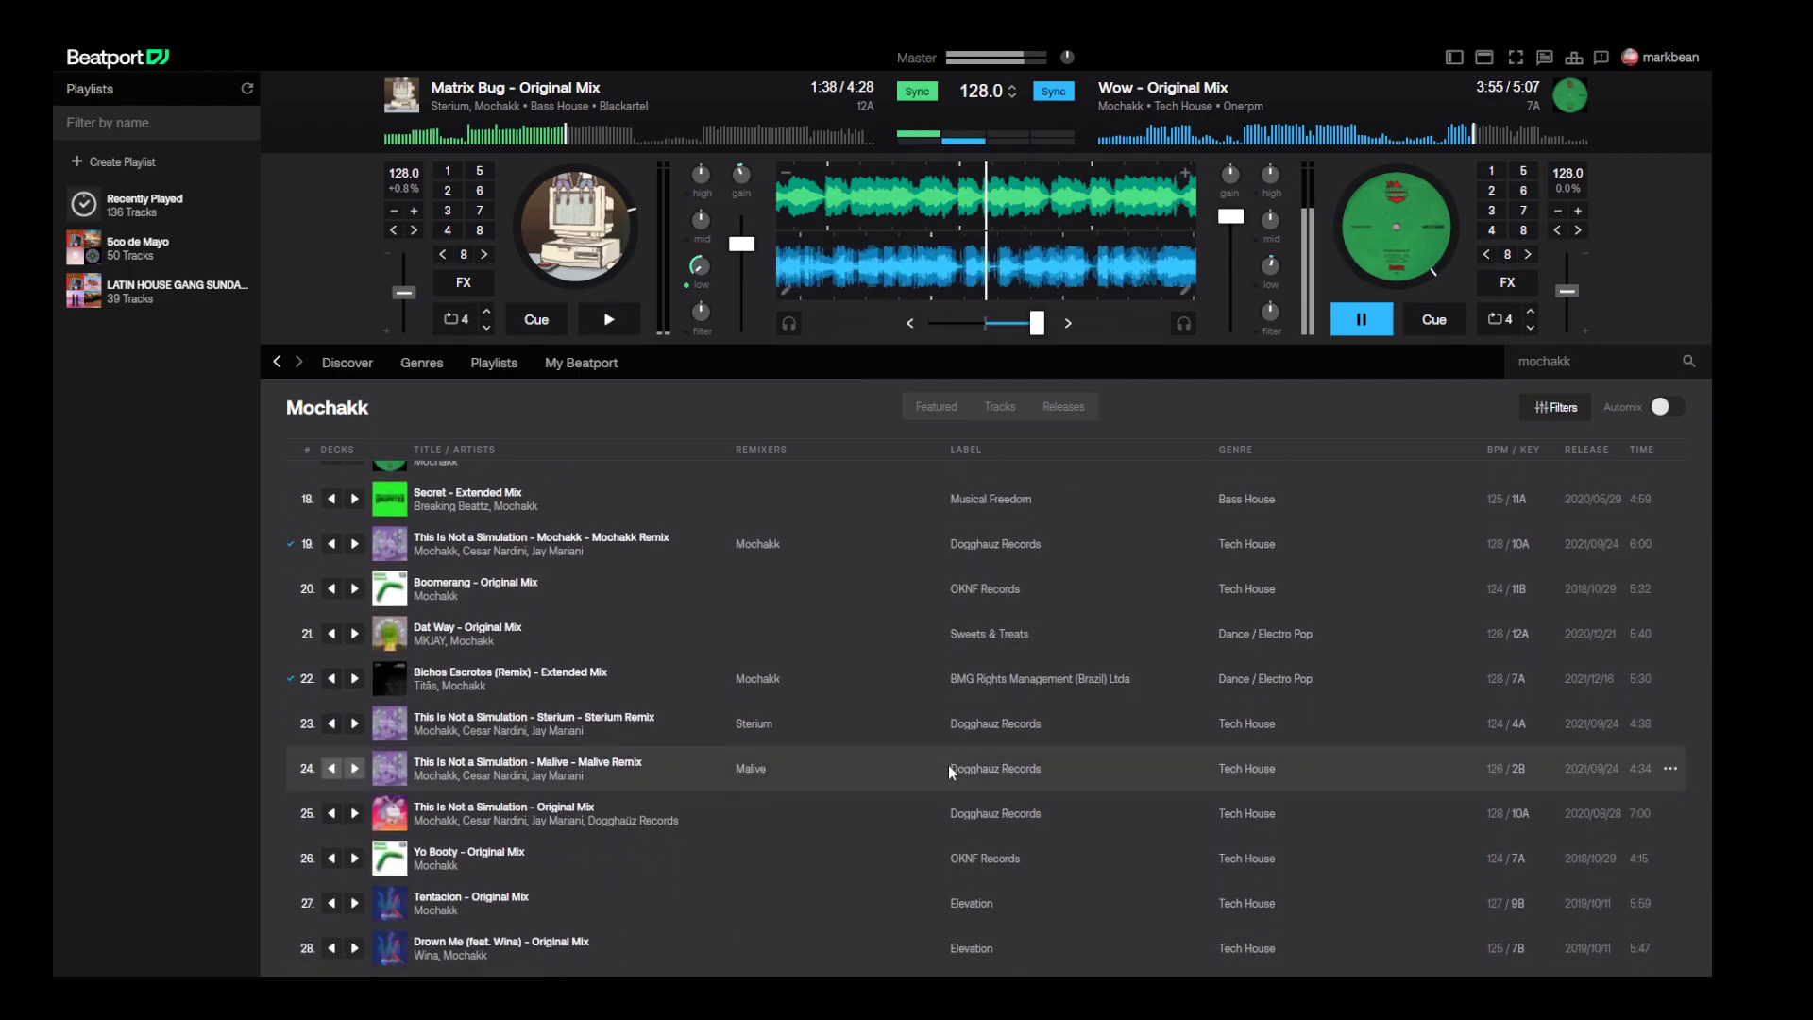
scroll(952, 749, down, 5)
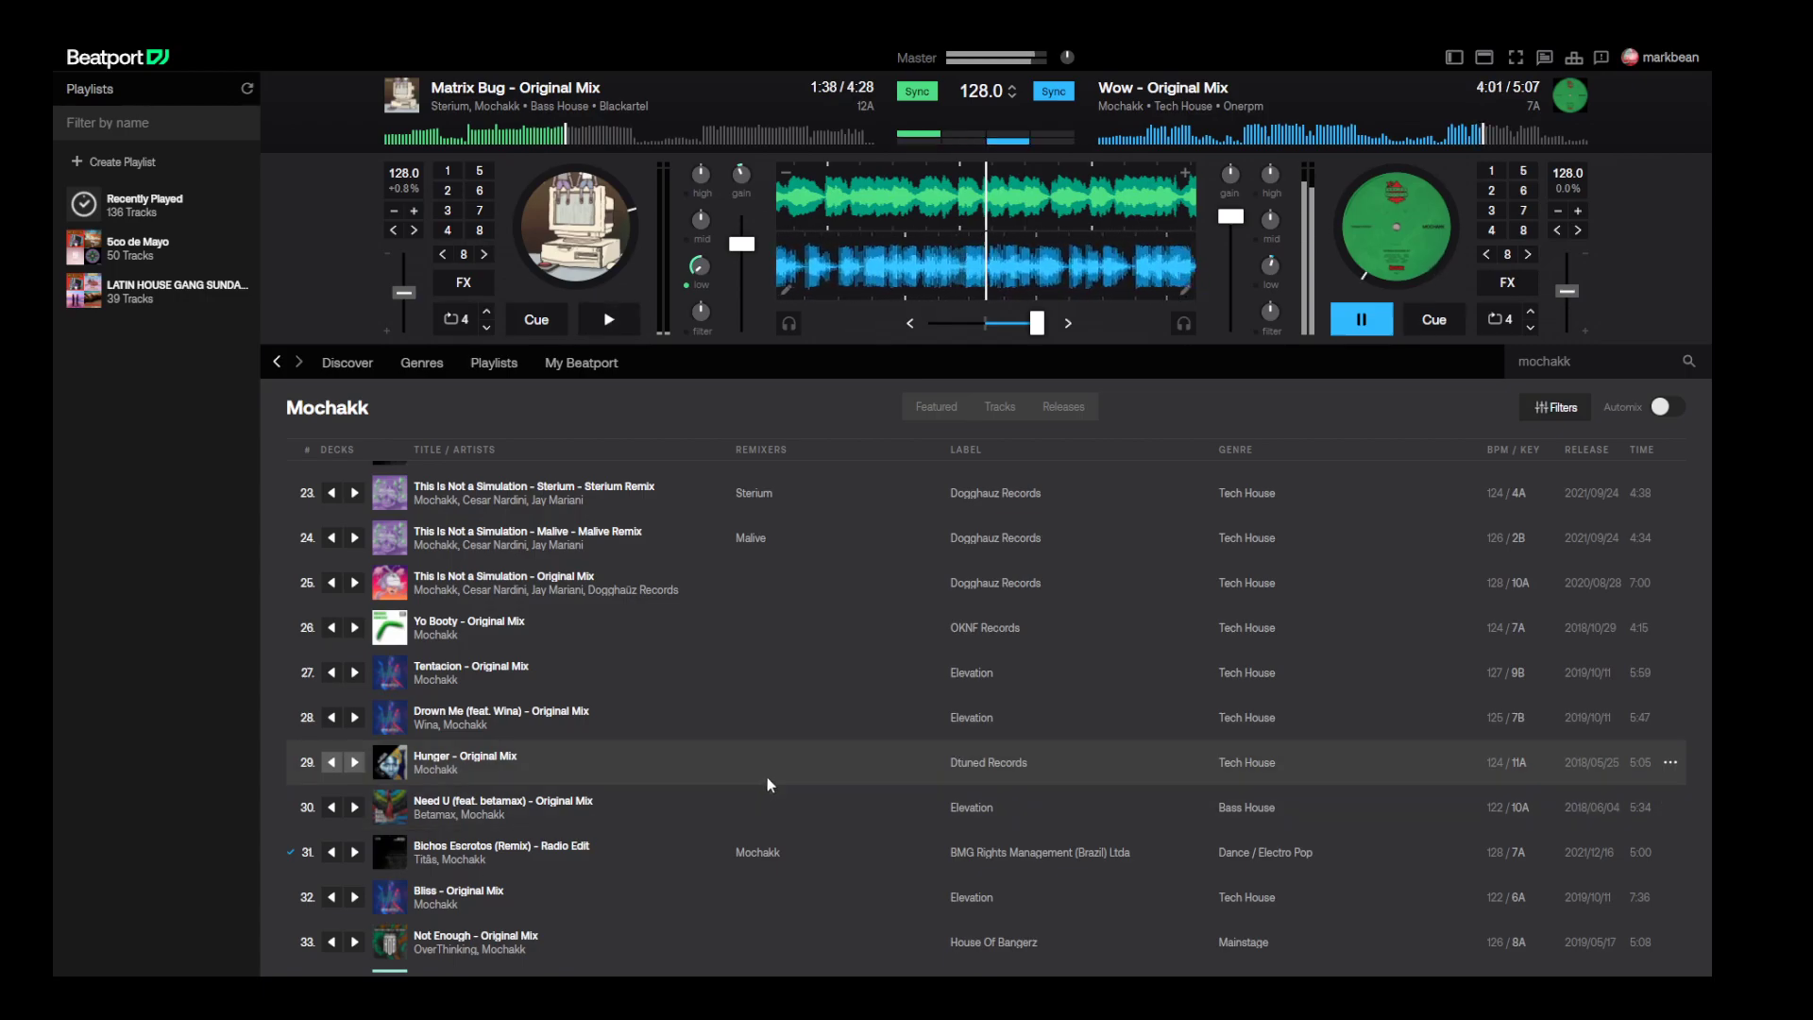
scroll(775, 760, down, 4)
scroll(801, 735, down, 5)
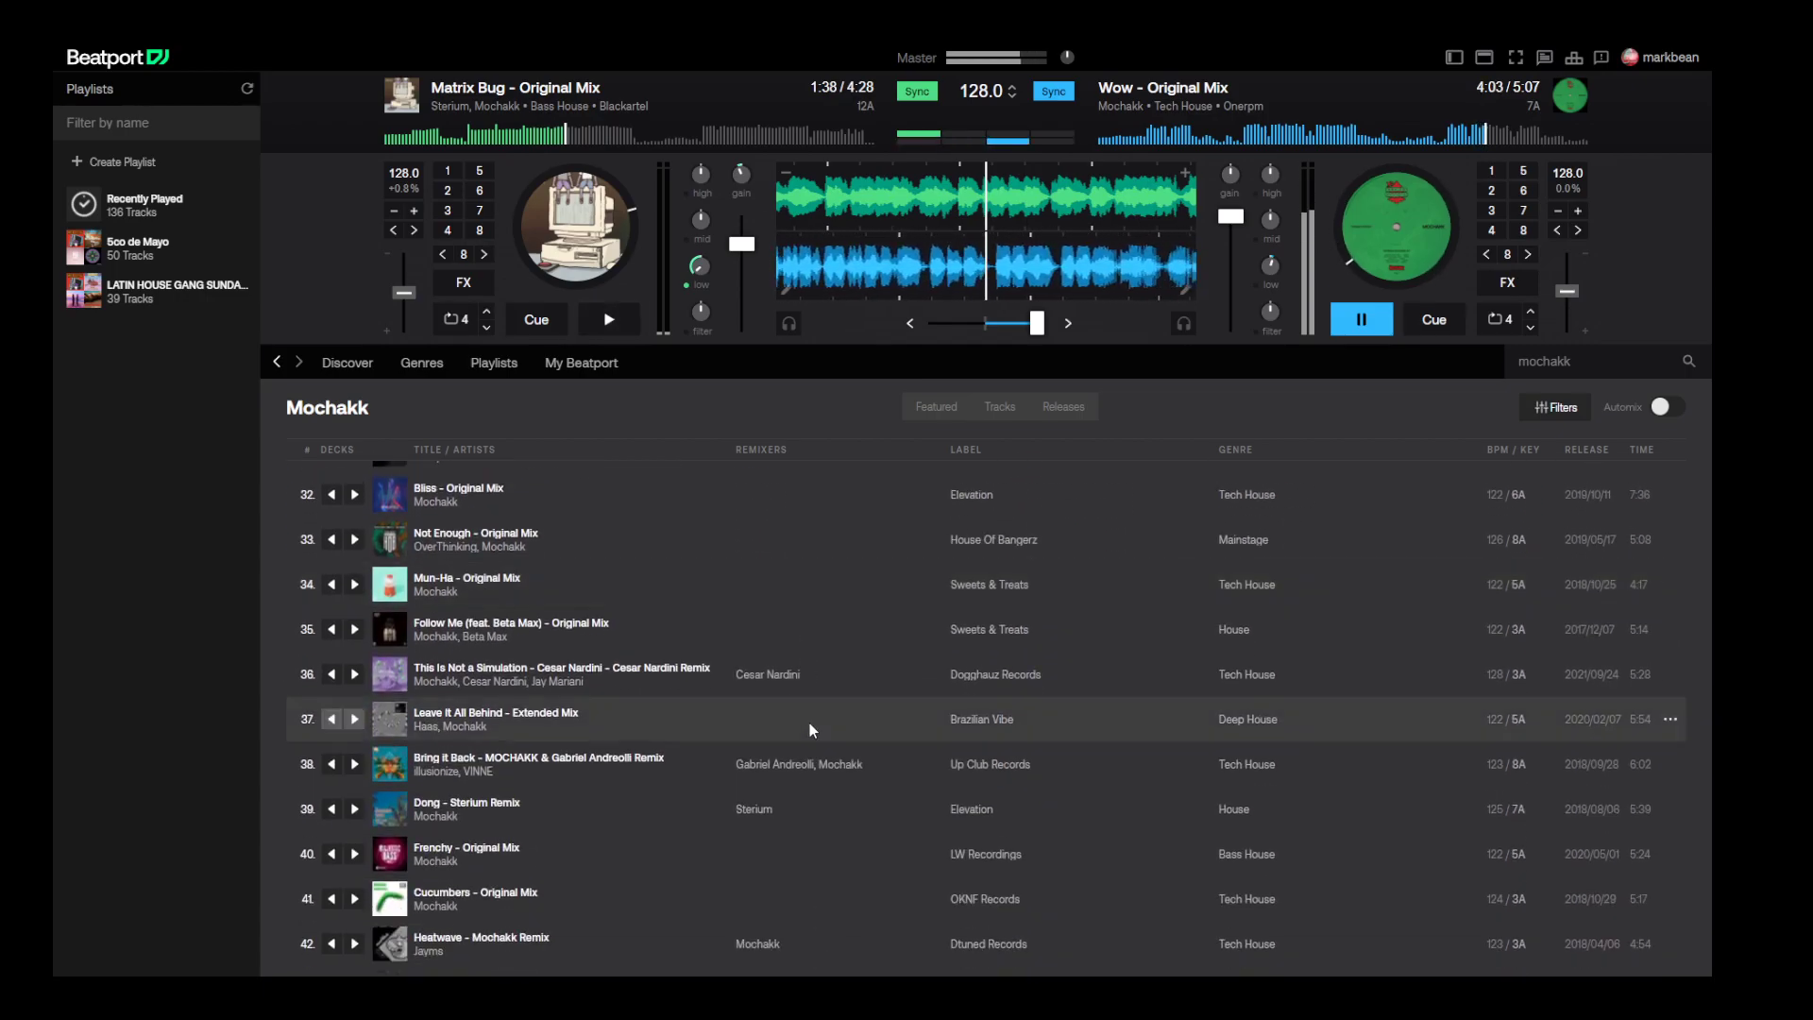
scroll(809, 725, down, 7)
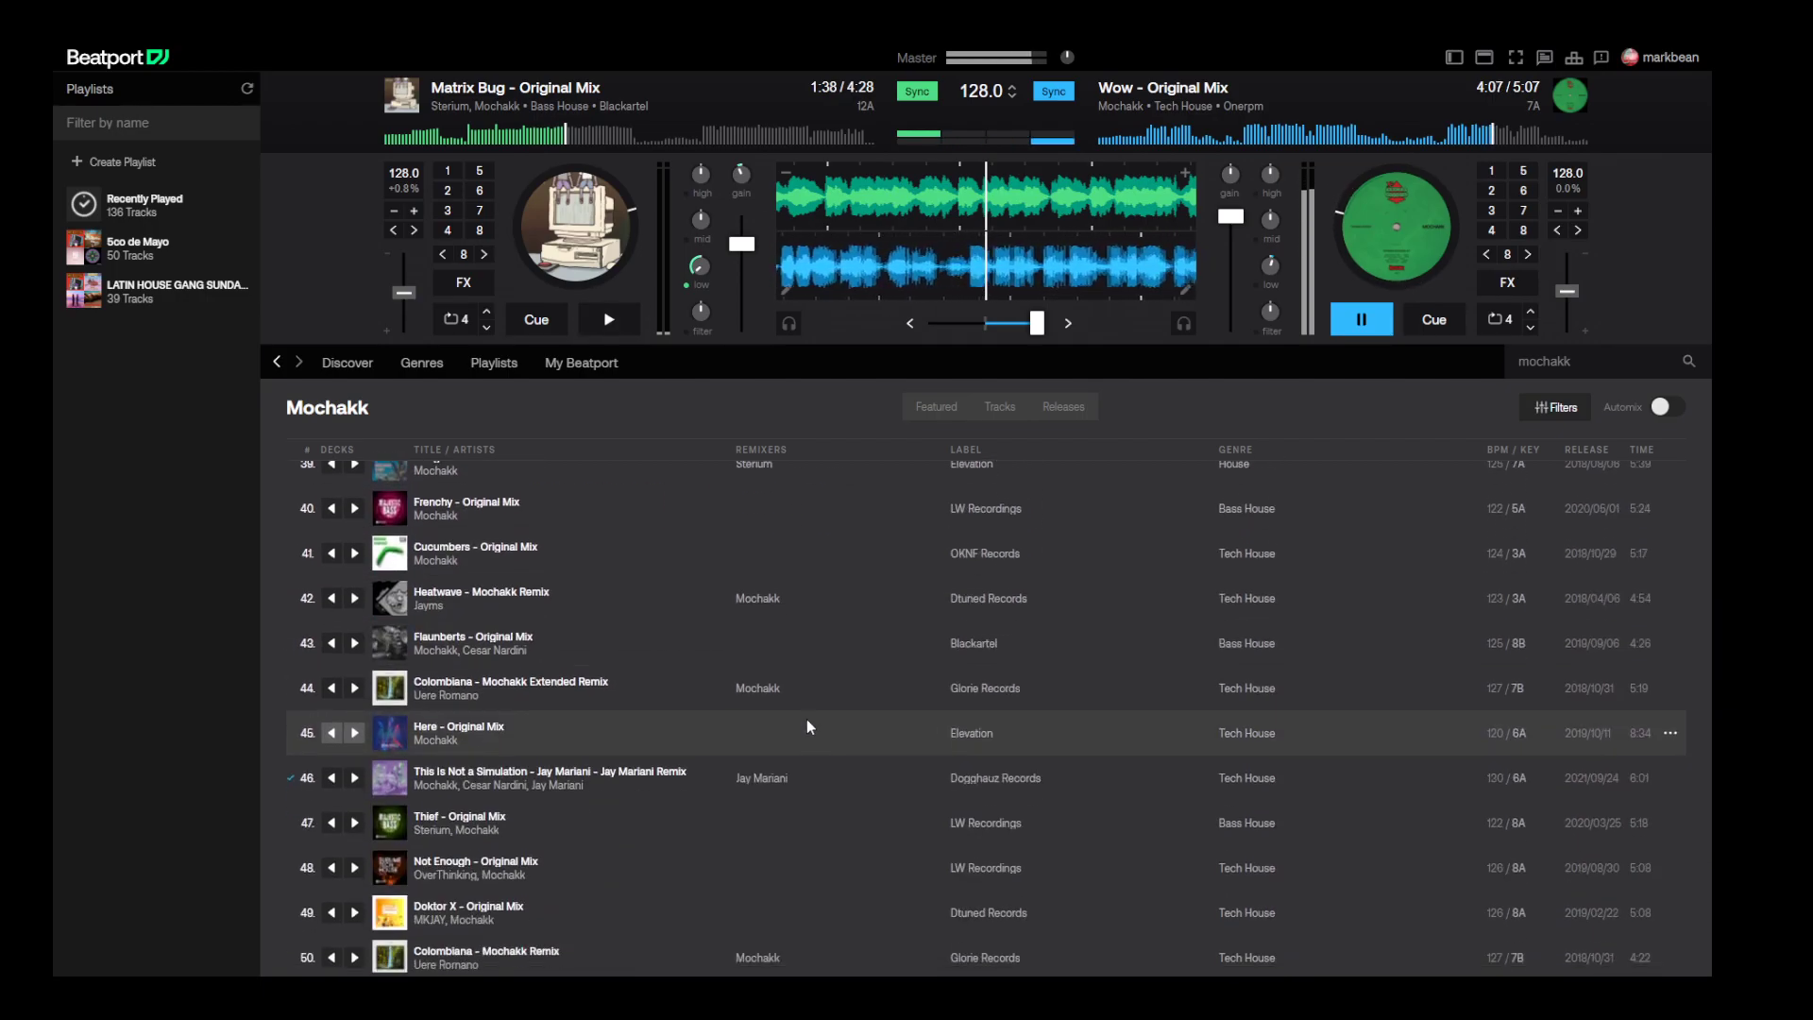
scroll(807, 718, down, 4)
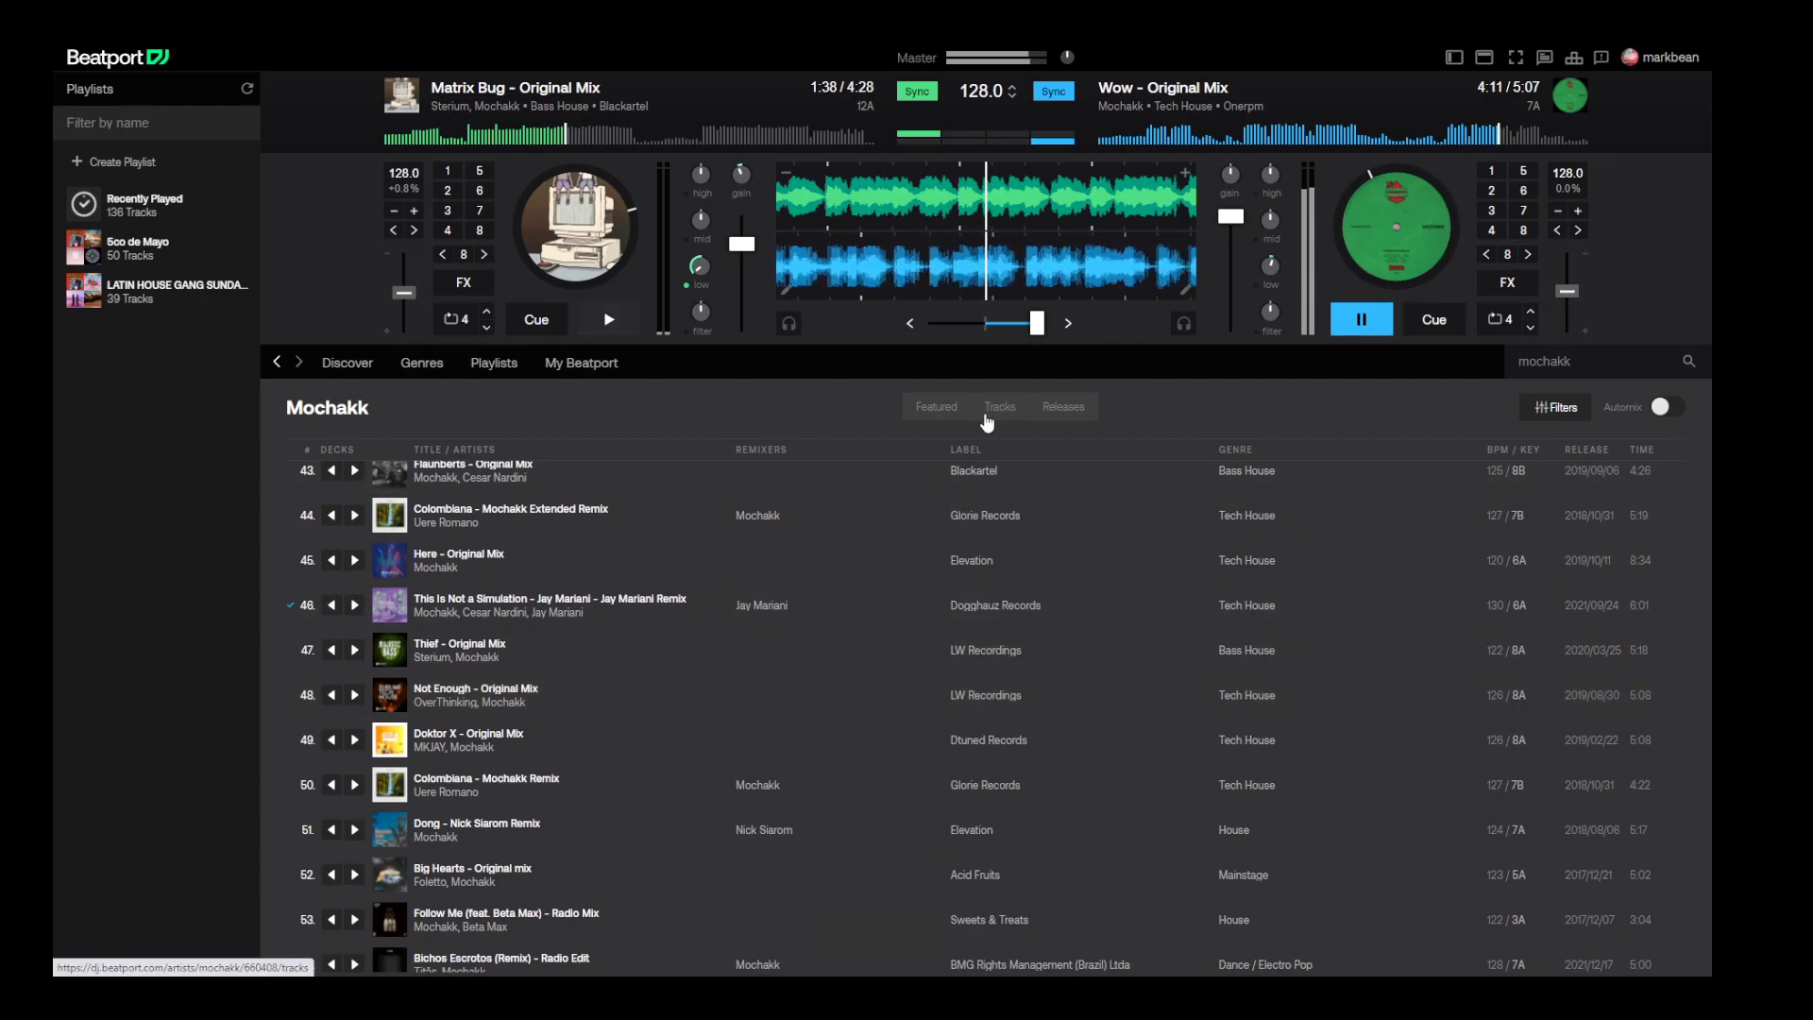
- Return to Mochakk's featured page, load "No Free Days - Original Mix" onto the left deck and start it partway through
click(929, 403)
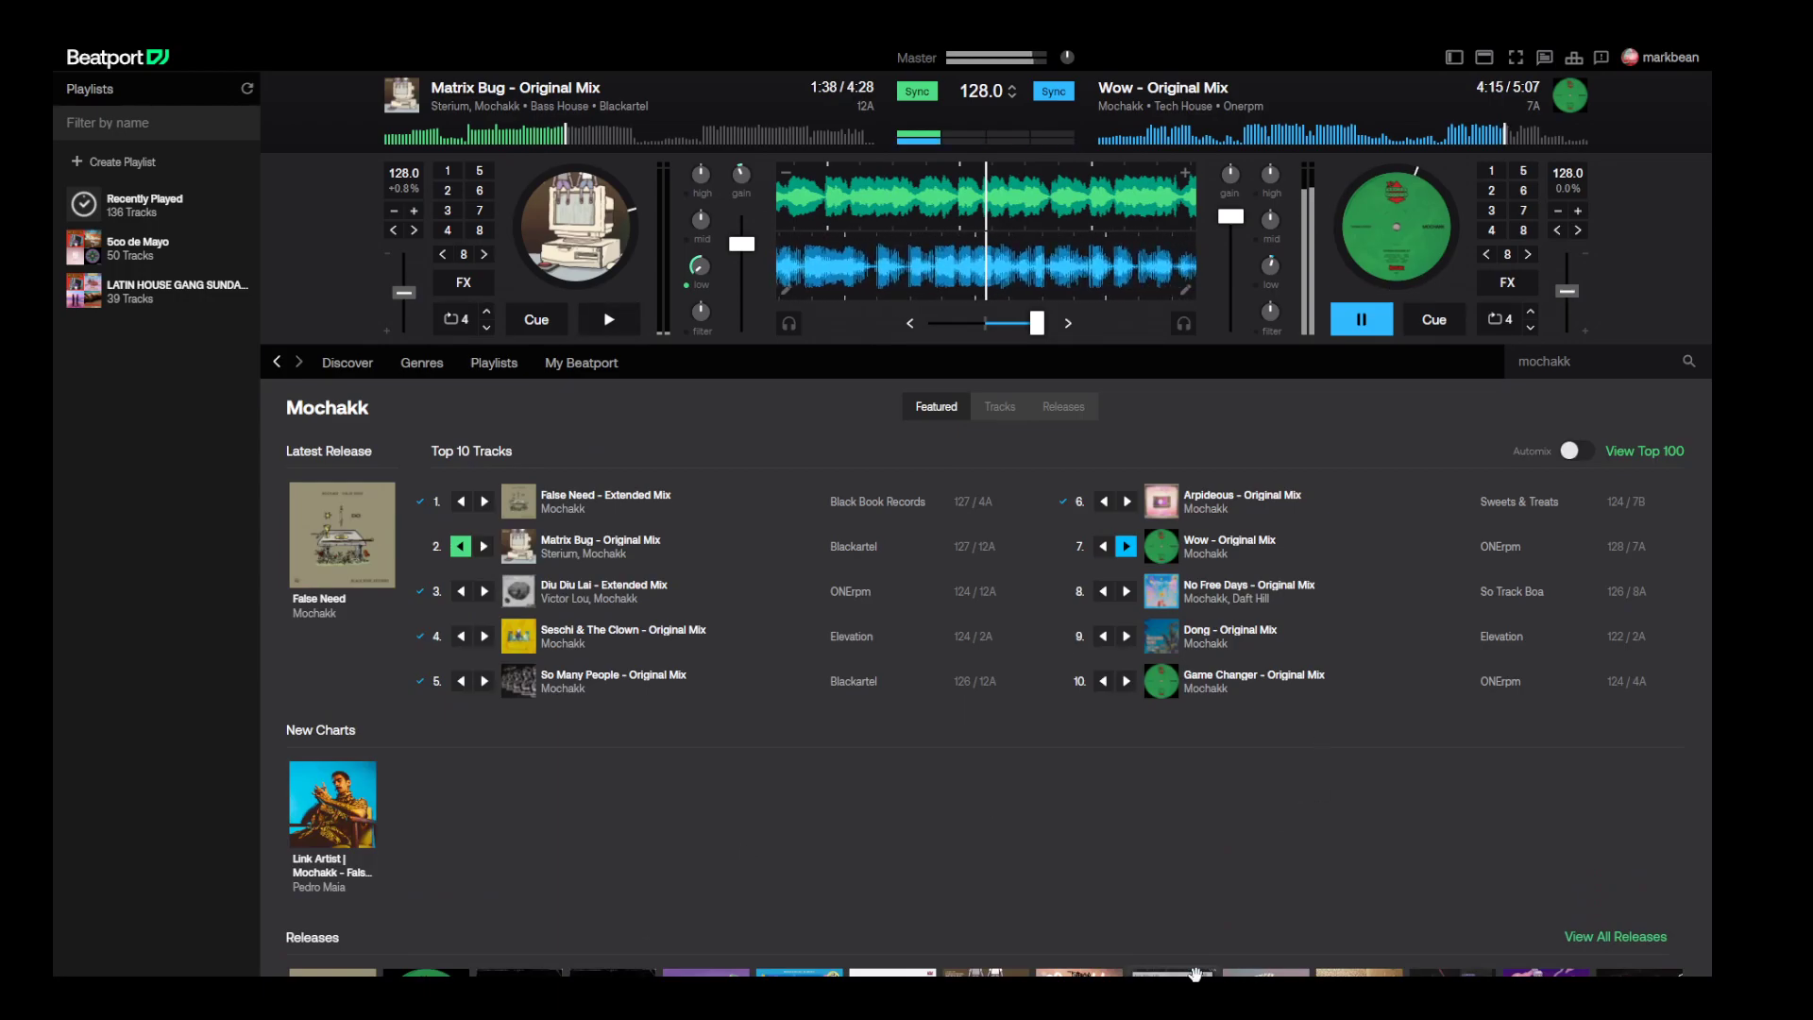
click(1104, 592)
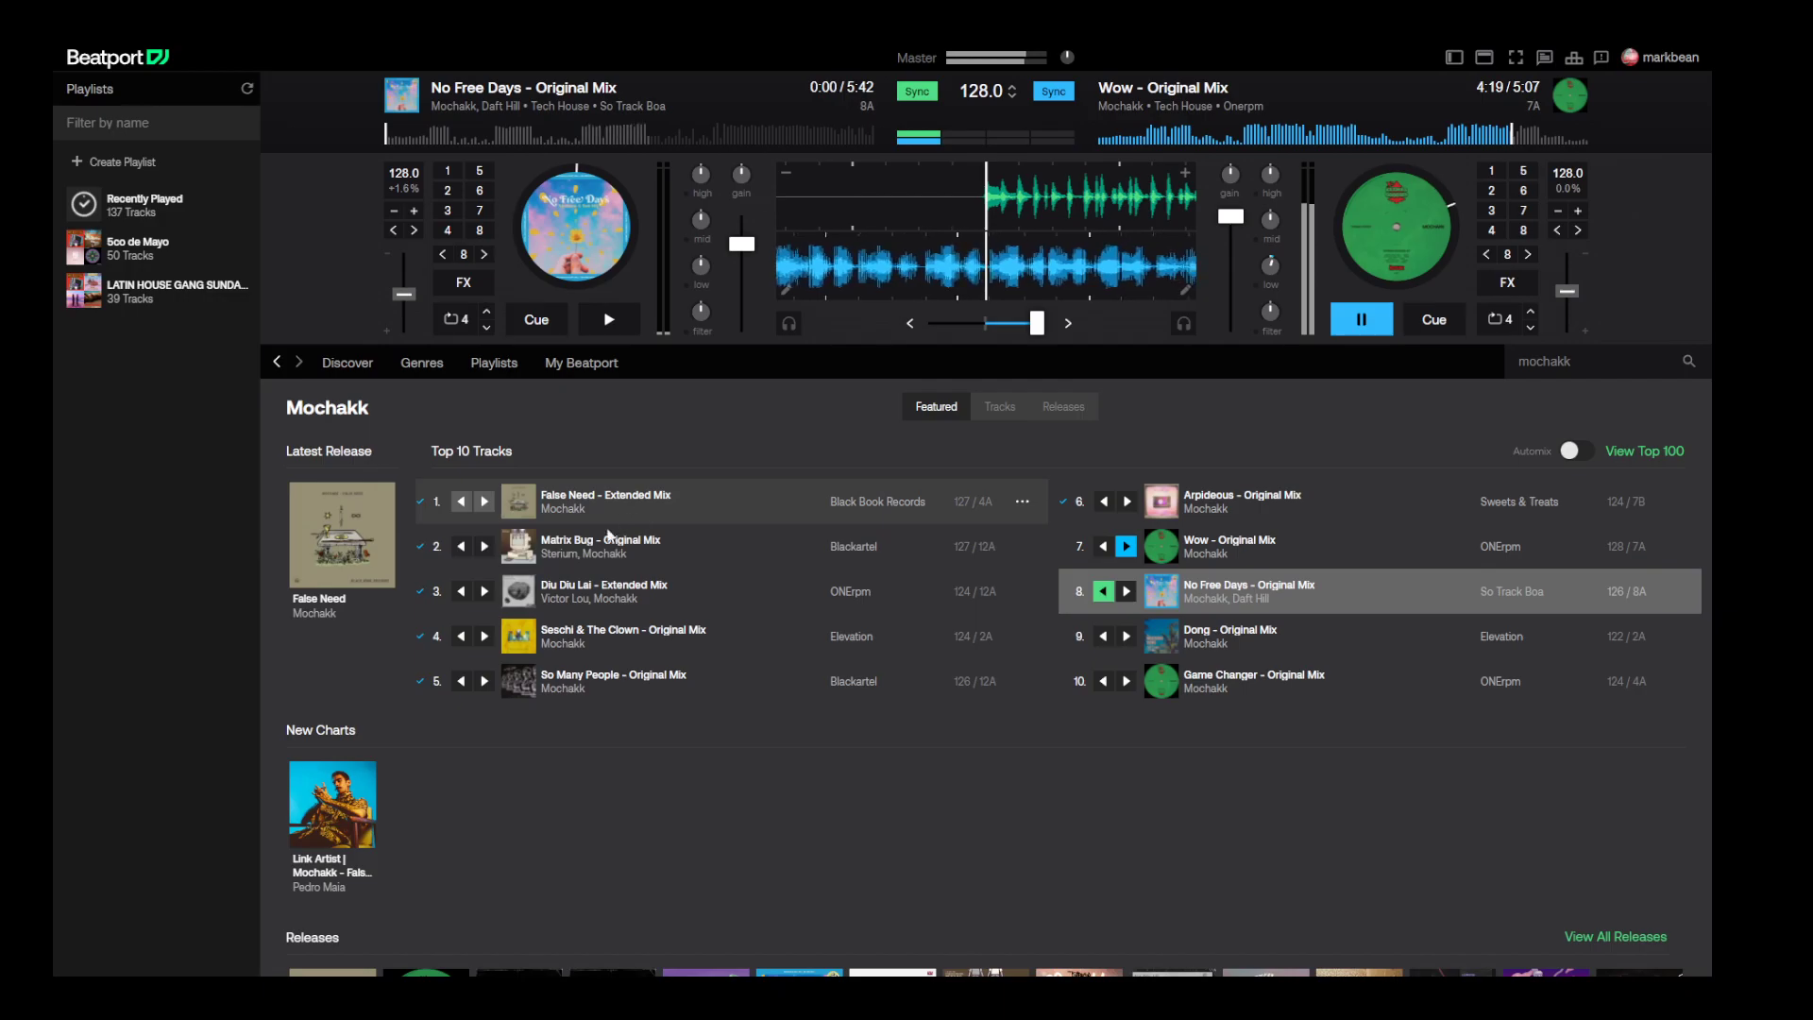
click(481, 137)
click(538, 137)
click(609, 320)
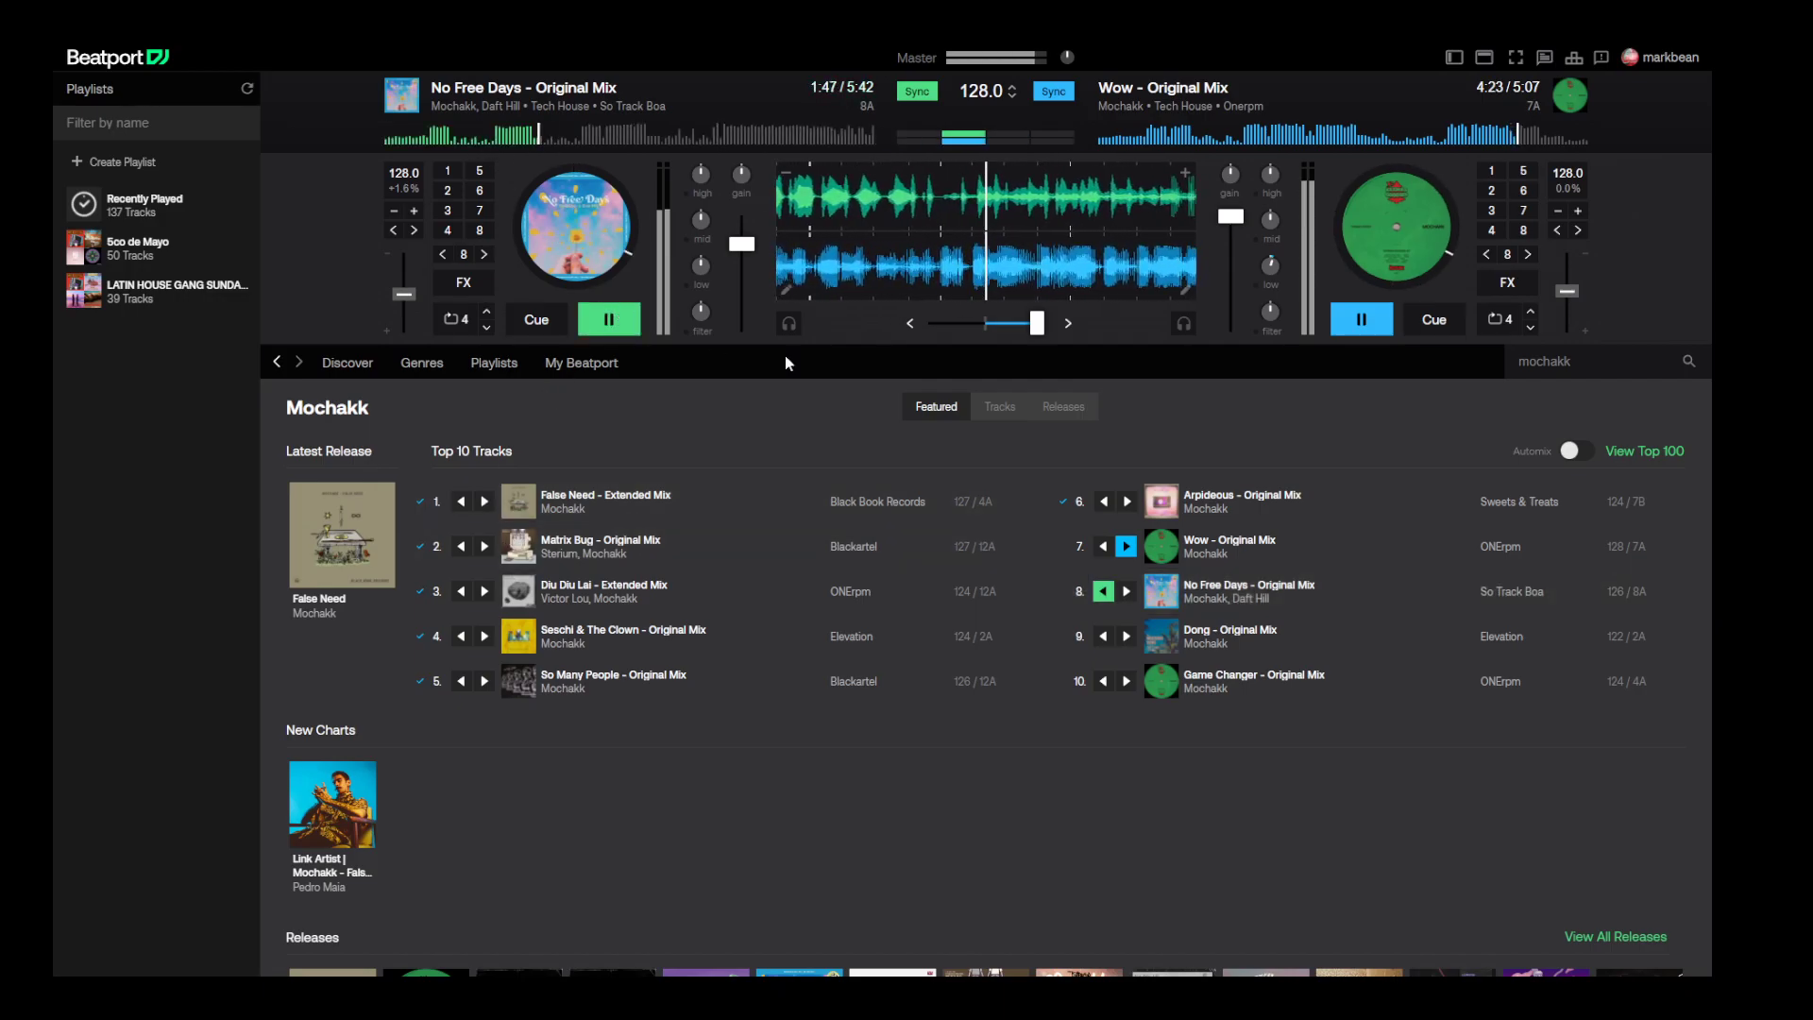
- Crossfade through the centre fully to No Free Days, raising its volume and reducing Wow's low EQ, and stop Wow
drag(1037, 323, 987, 327)
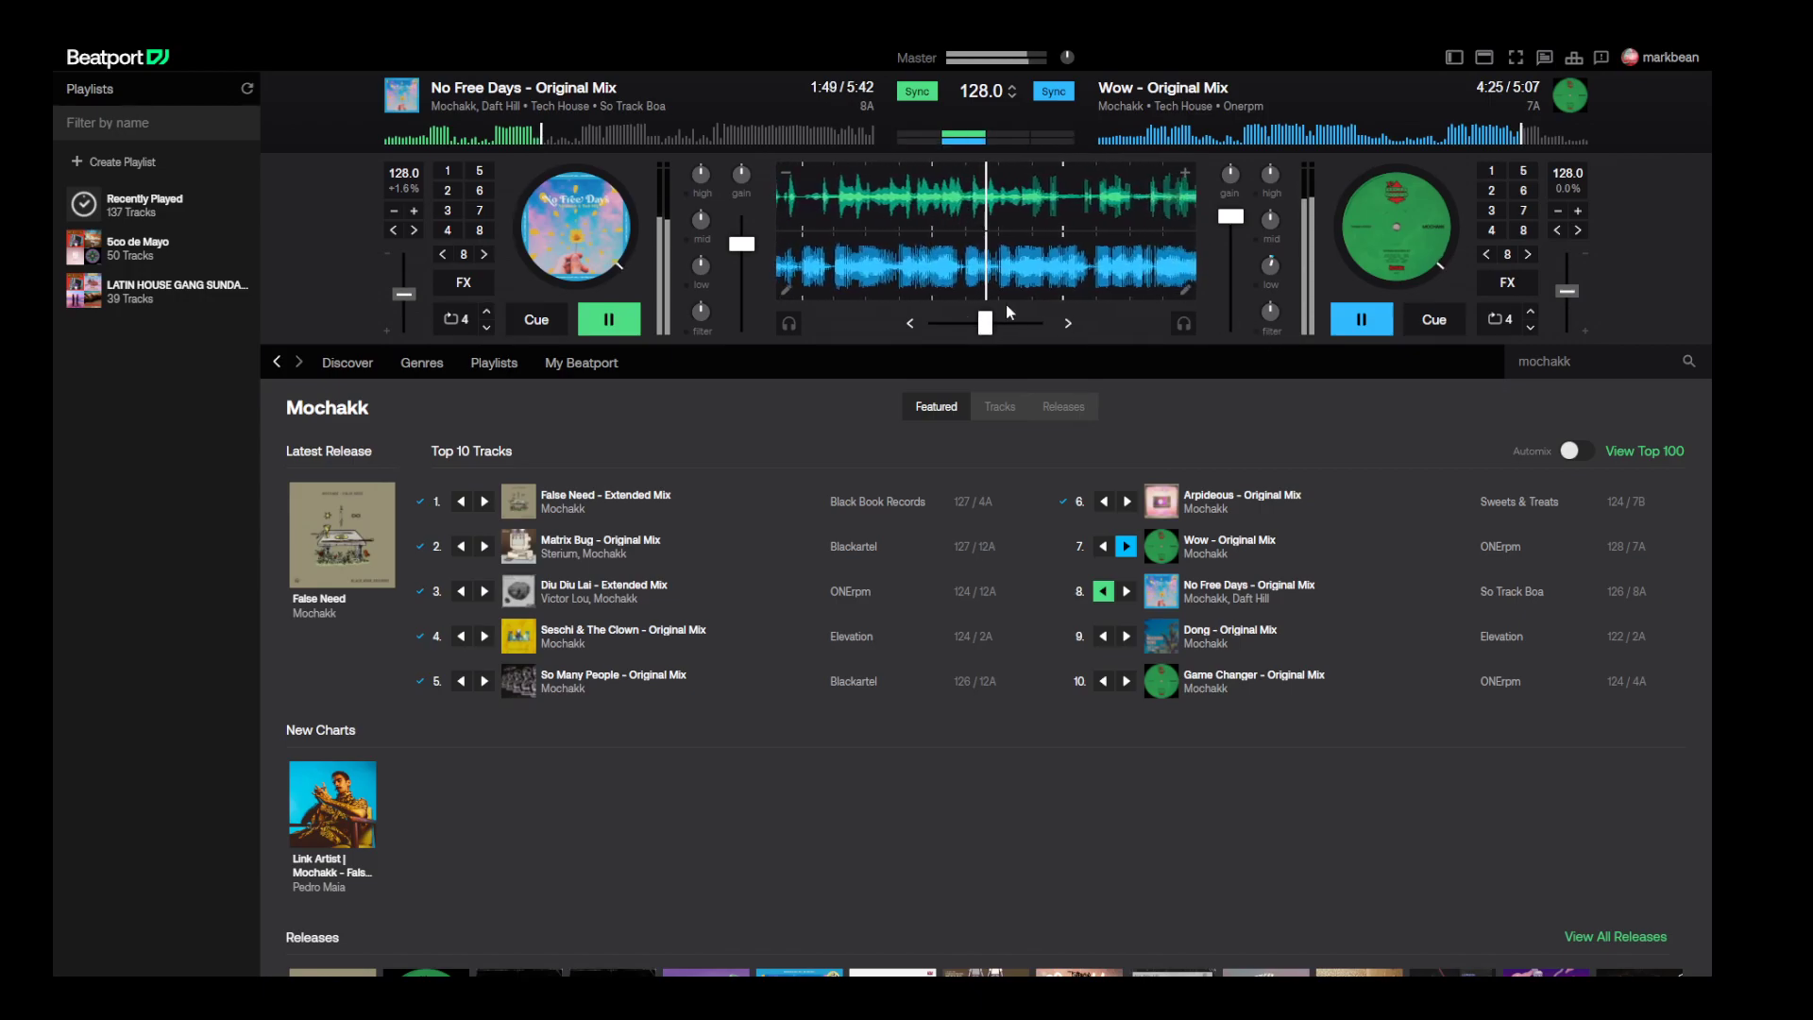
drag(742, 244, 743, 216)
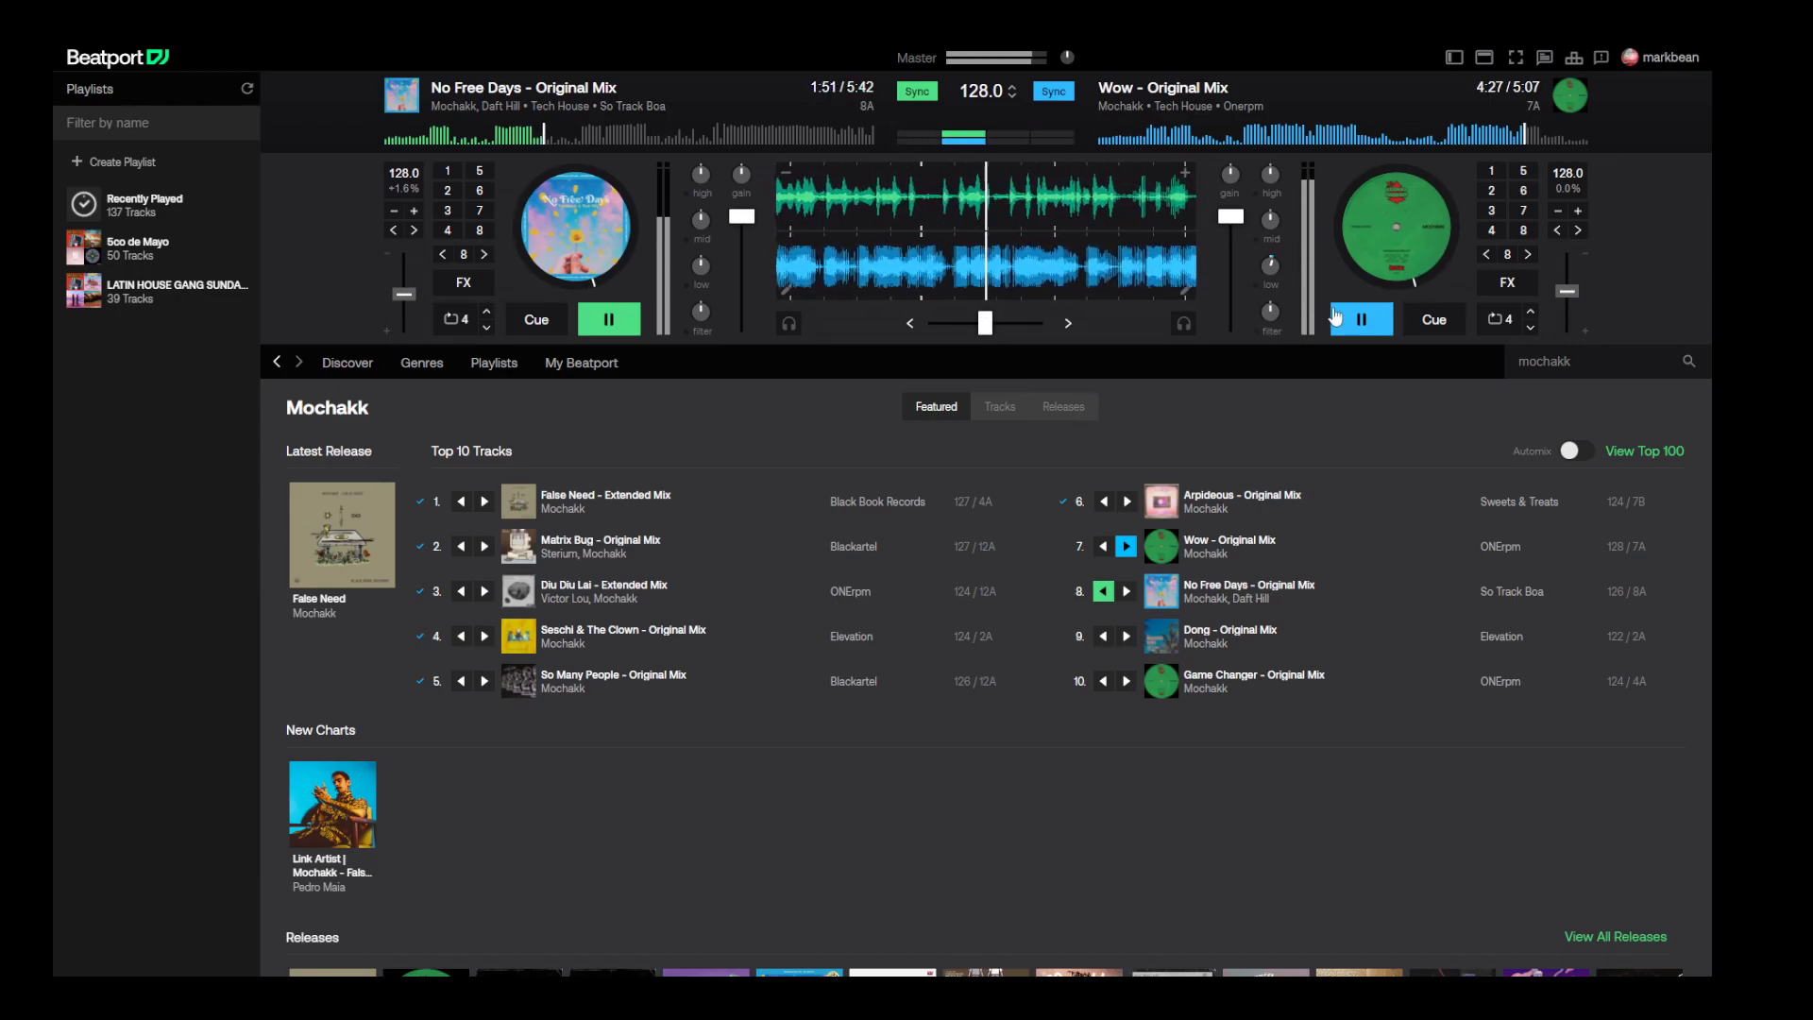
drag(1271, 270, 1271, 255)
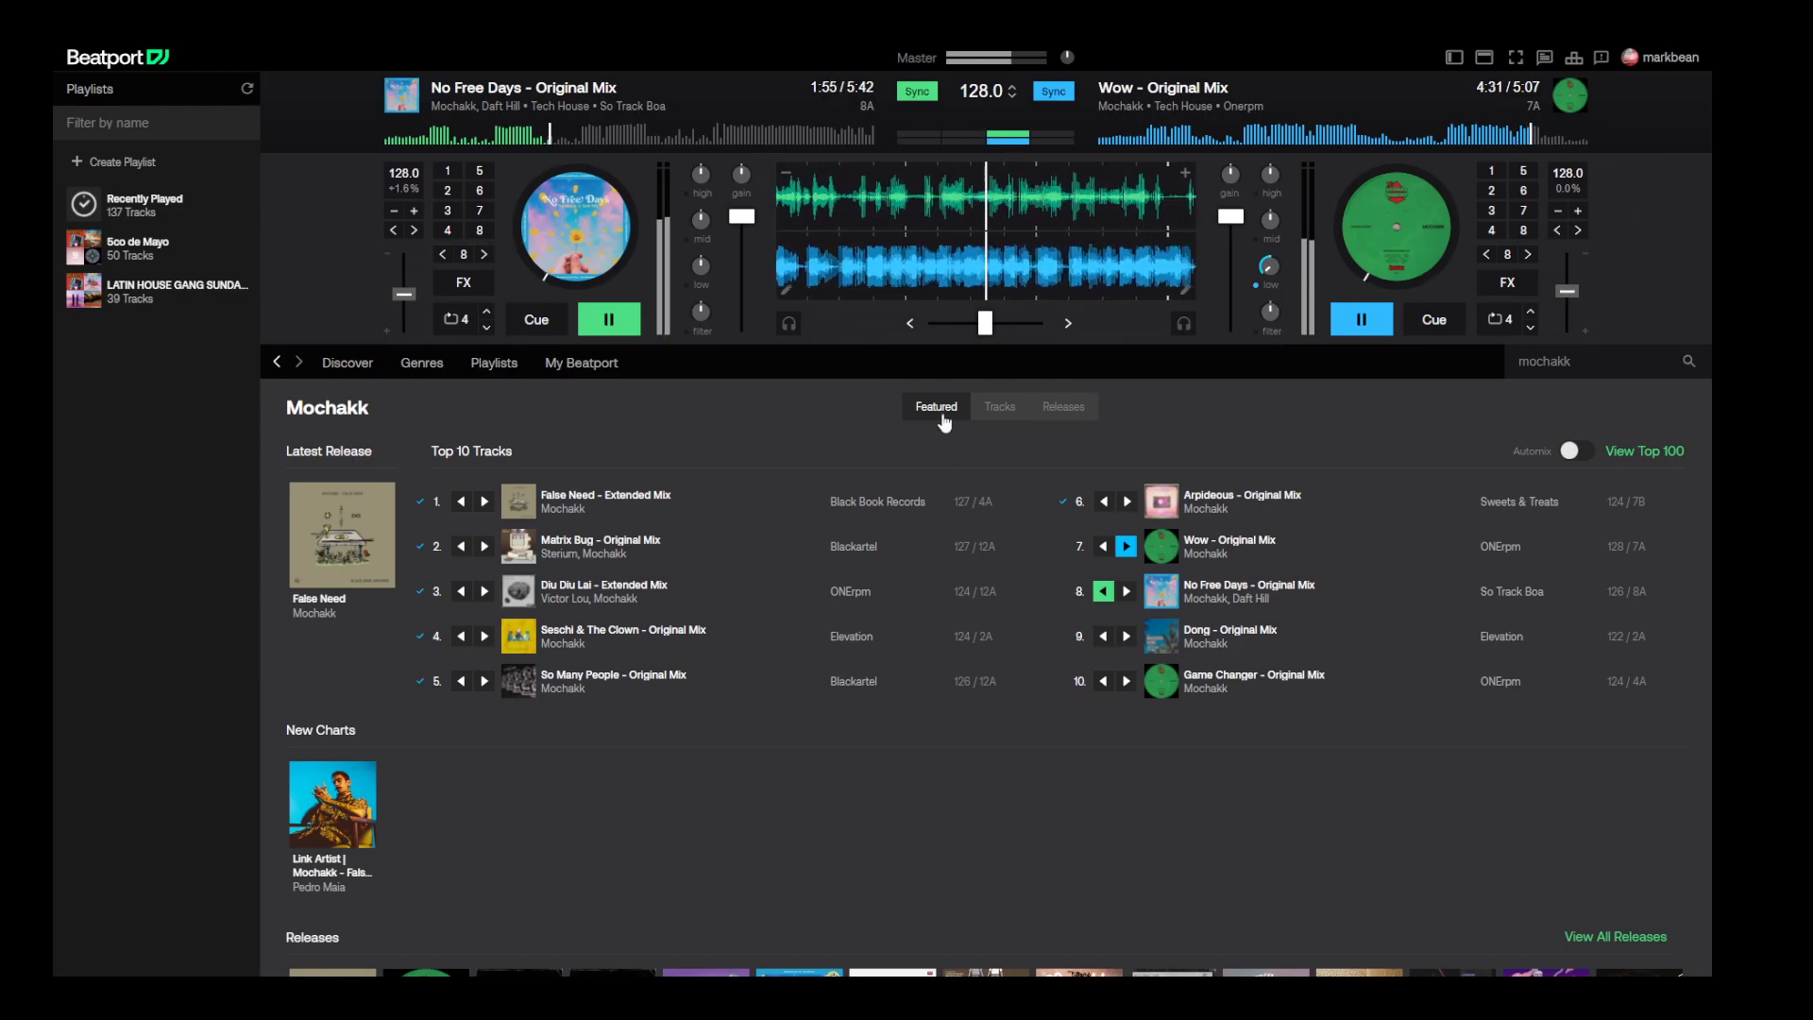
drag(985, 323, 913, 333)
click(1362, 319)
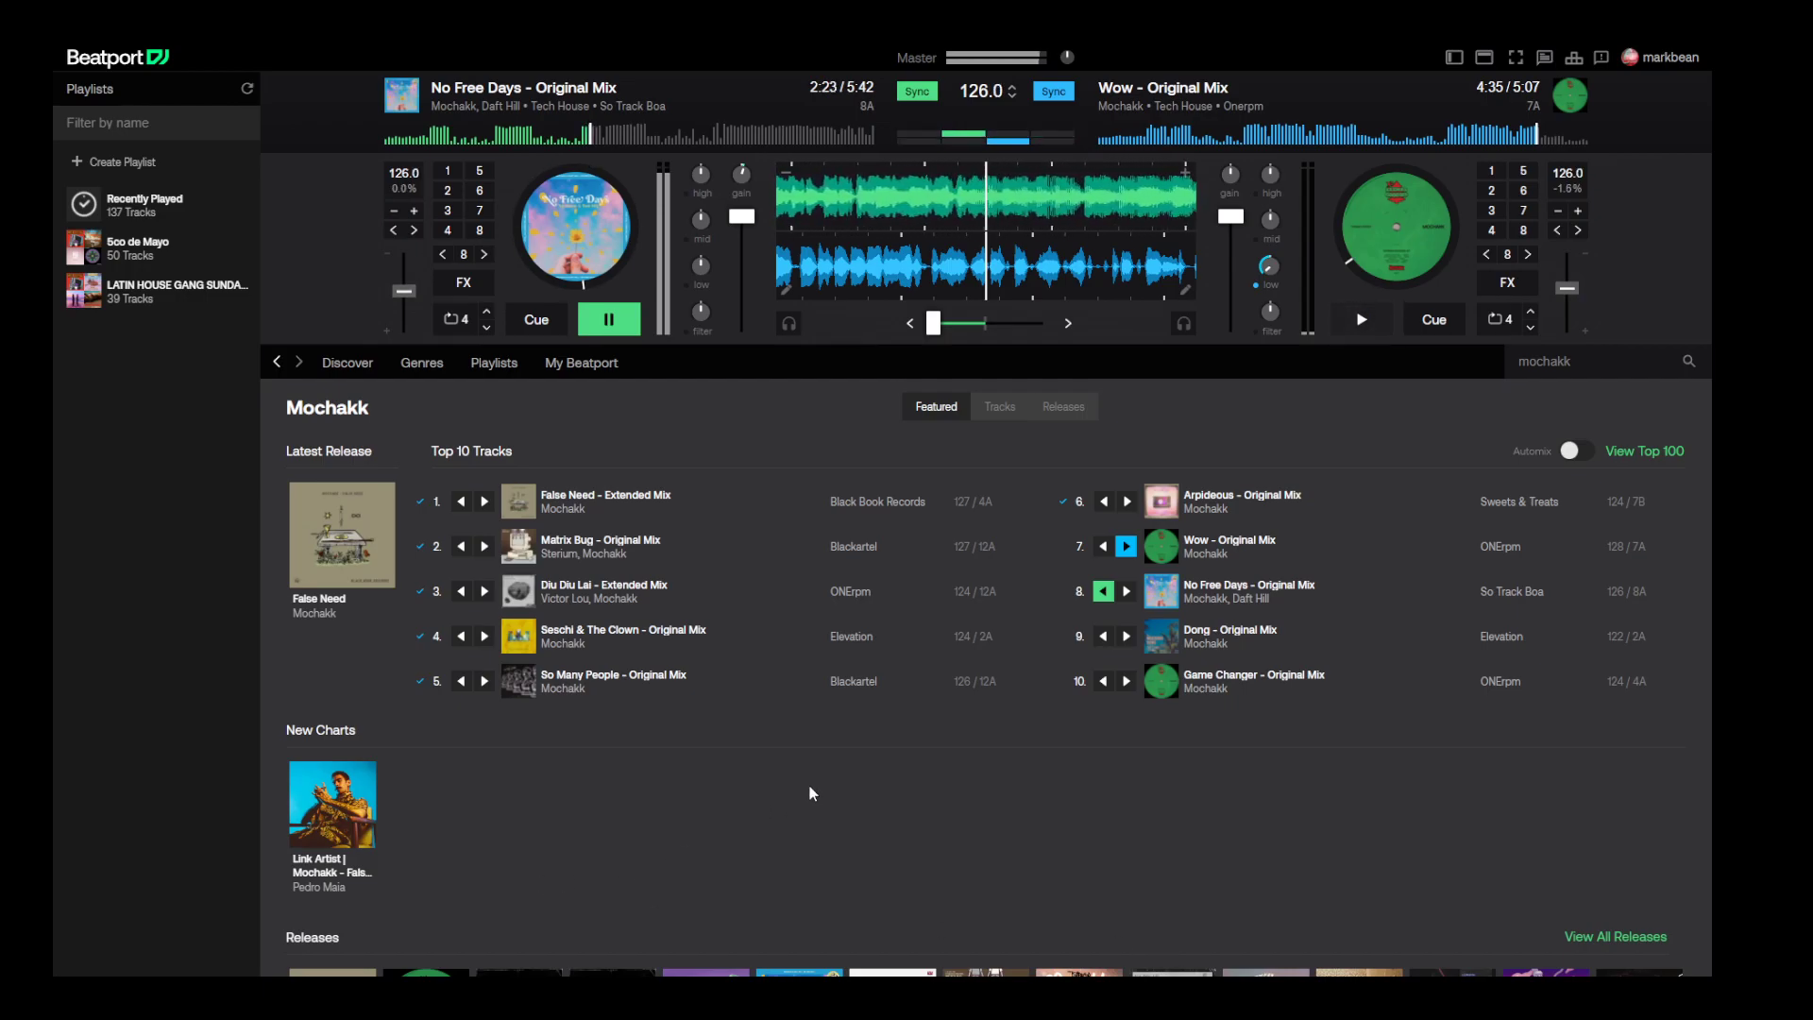
- Search the artists for "elro" and again for "elrow"
scroll(810, 795, down, 5)
scroll(875, 925, down, 5)
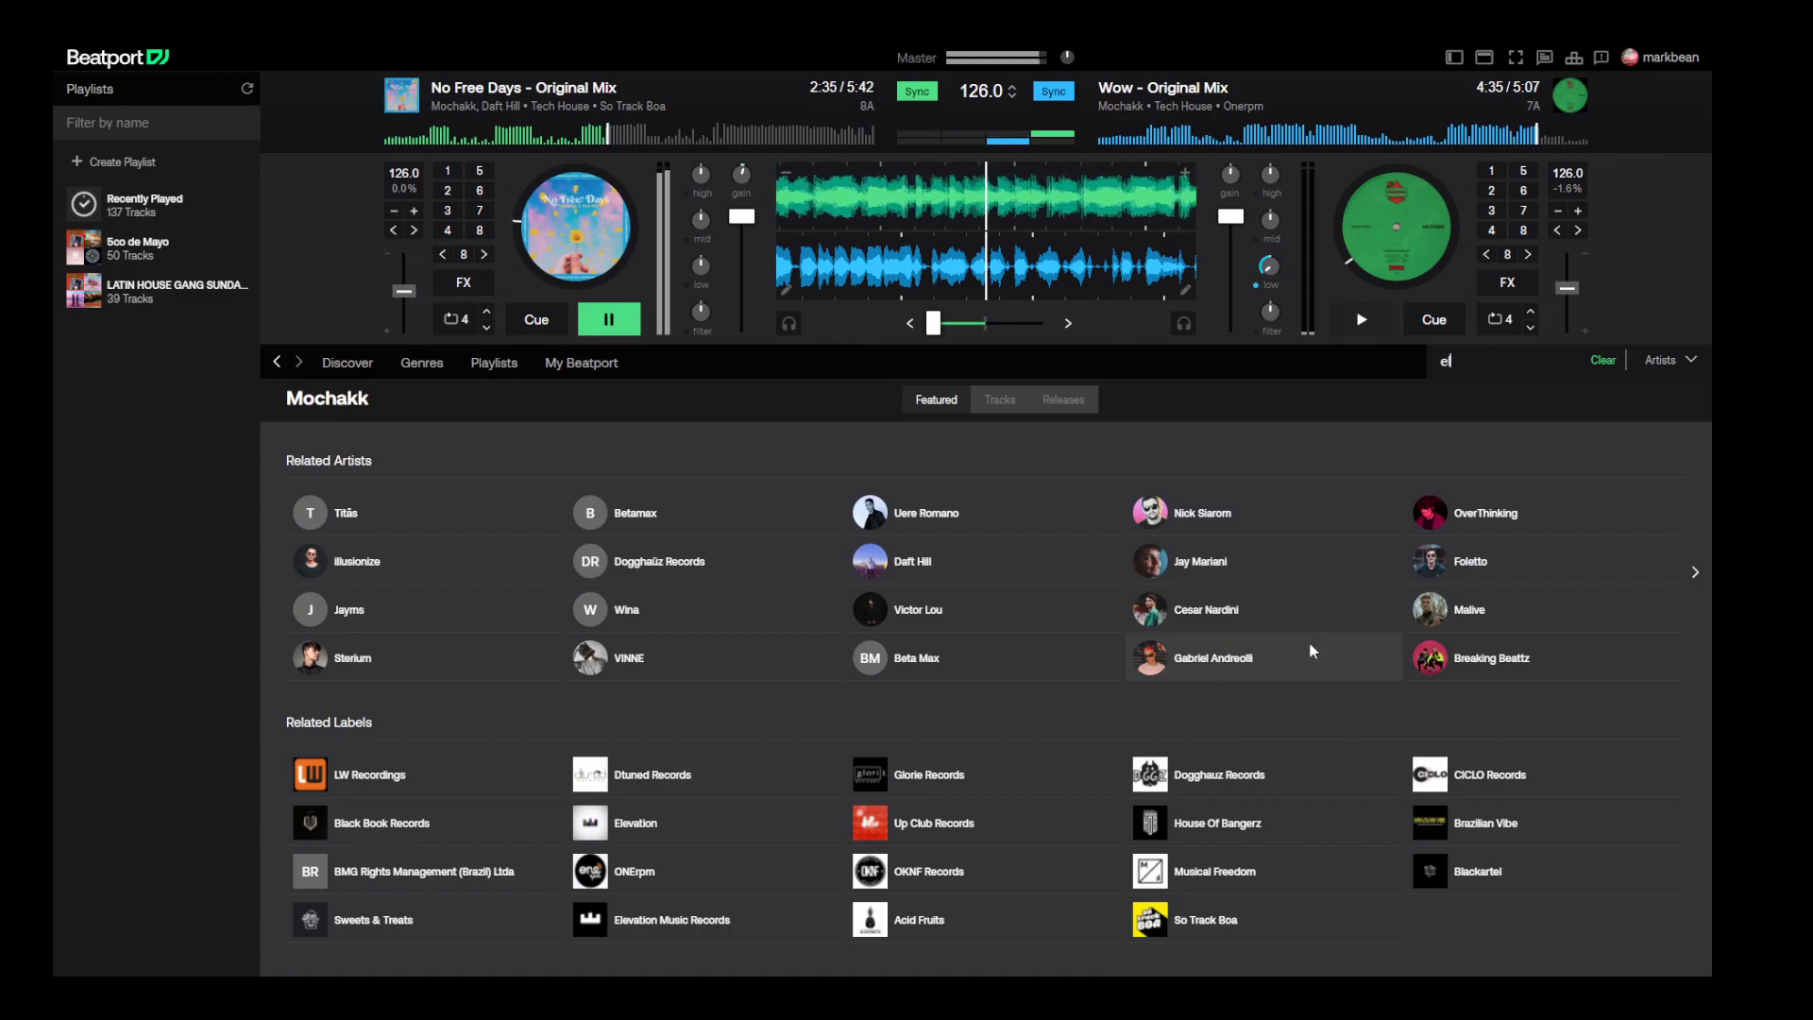
key(Return)
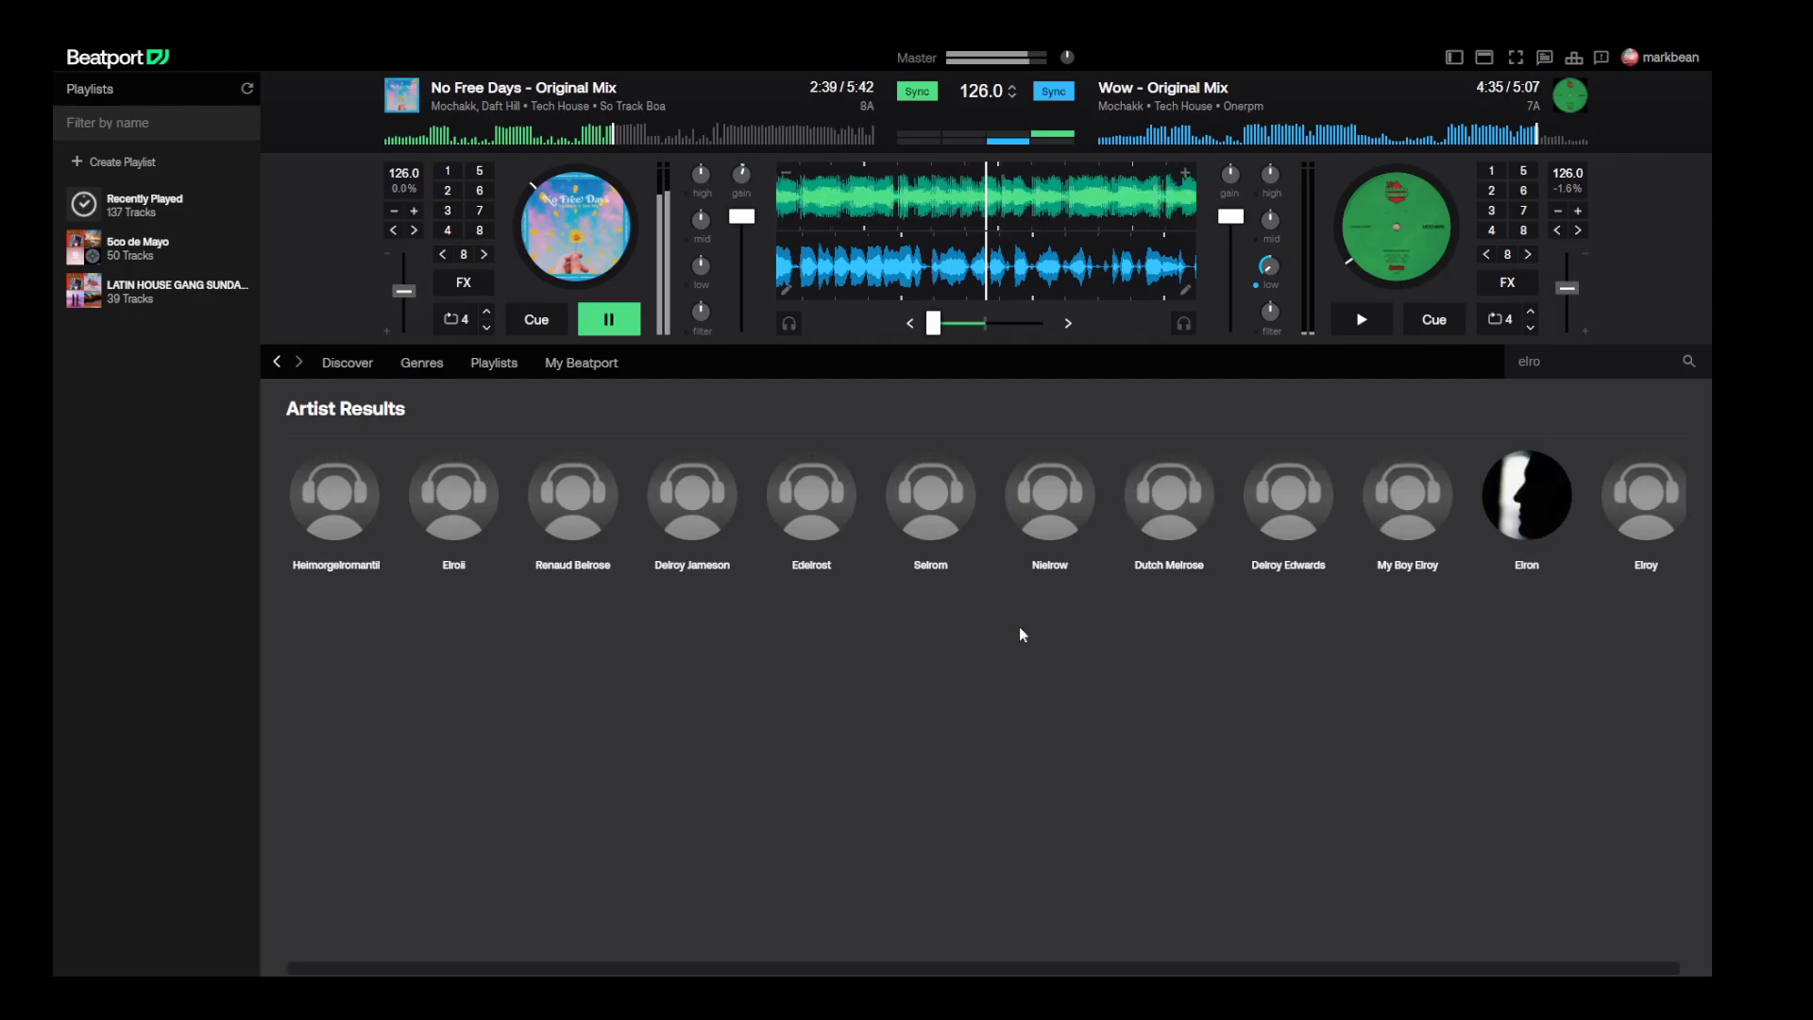
click(1580, 371)
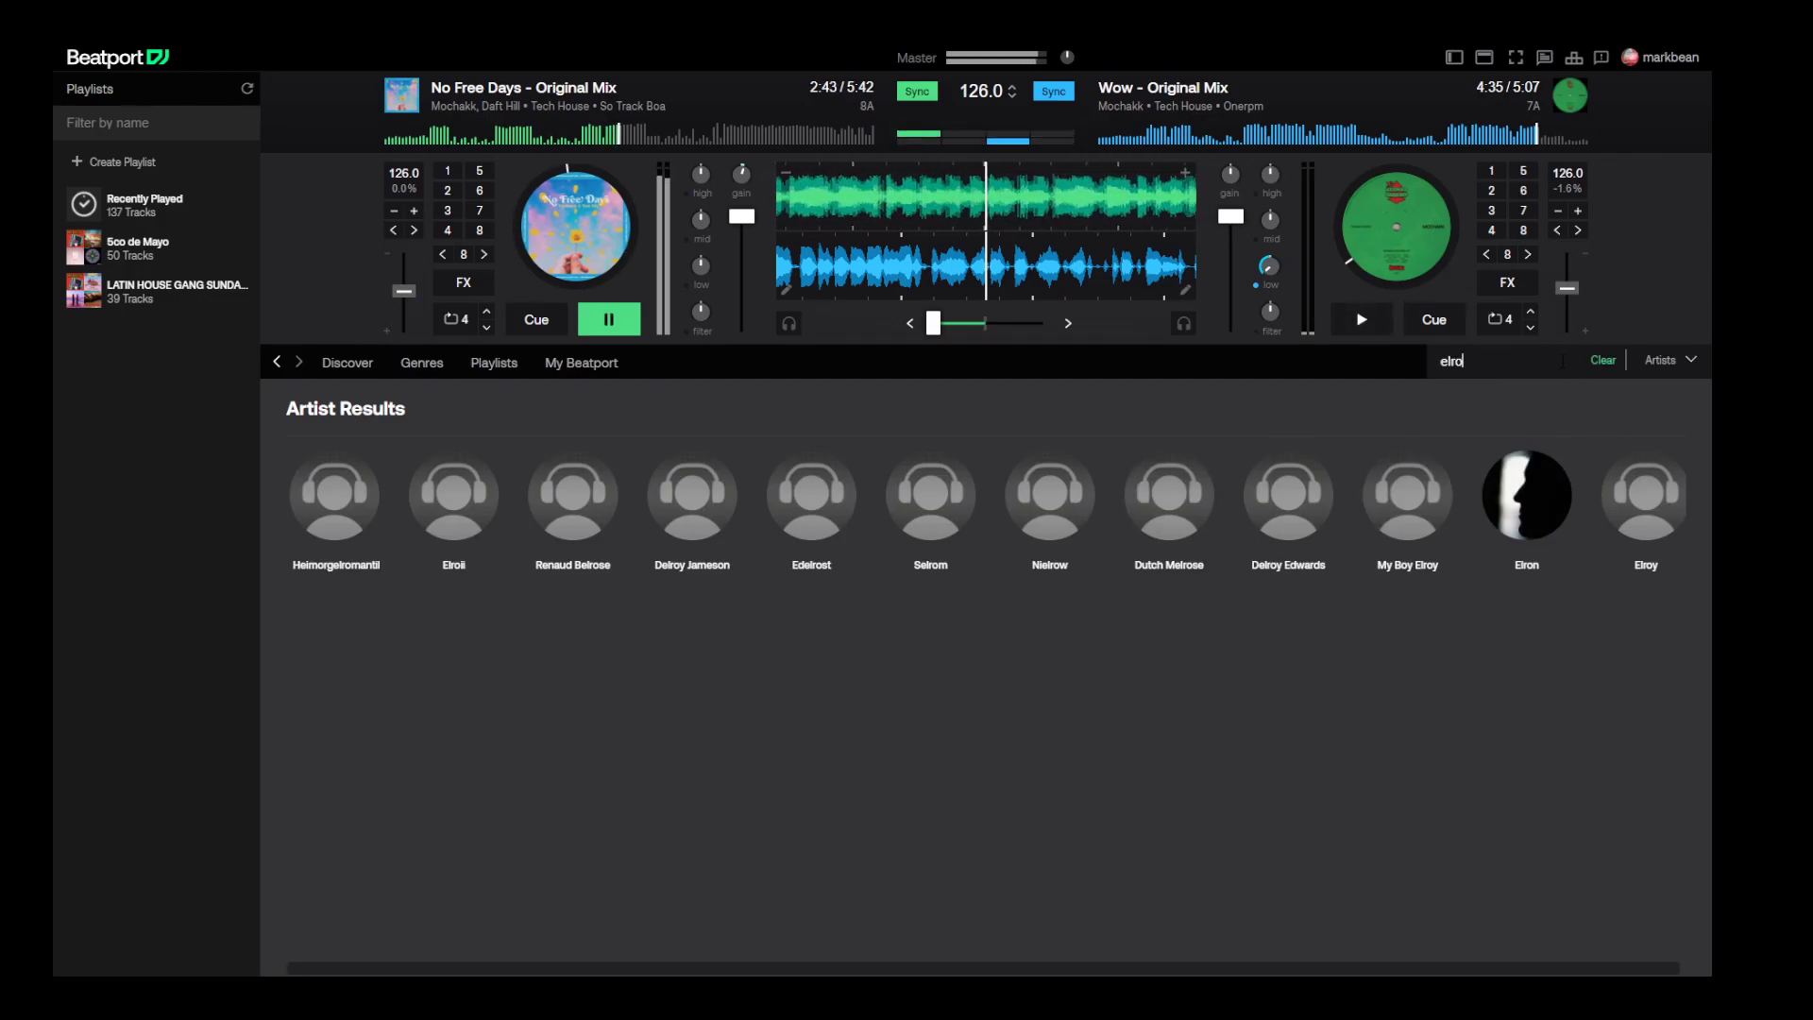
key(Return)
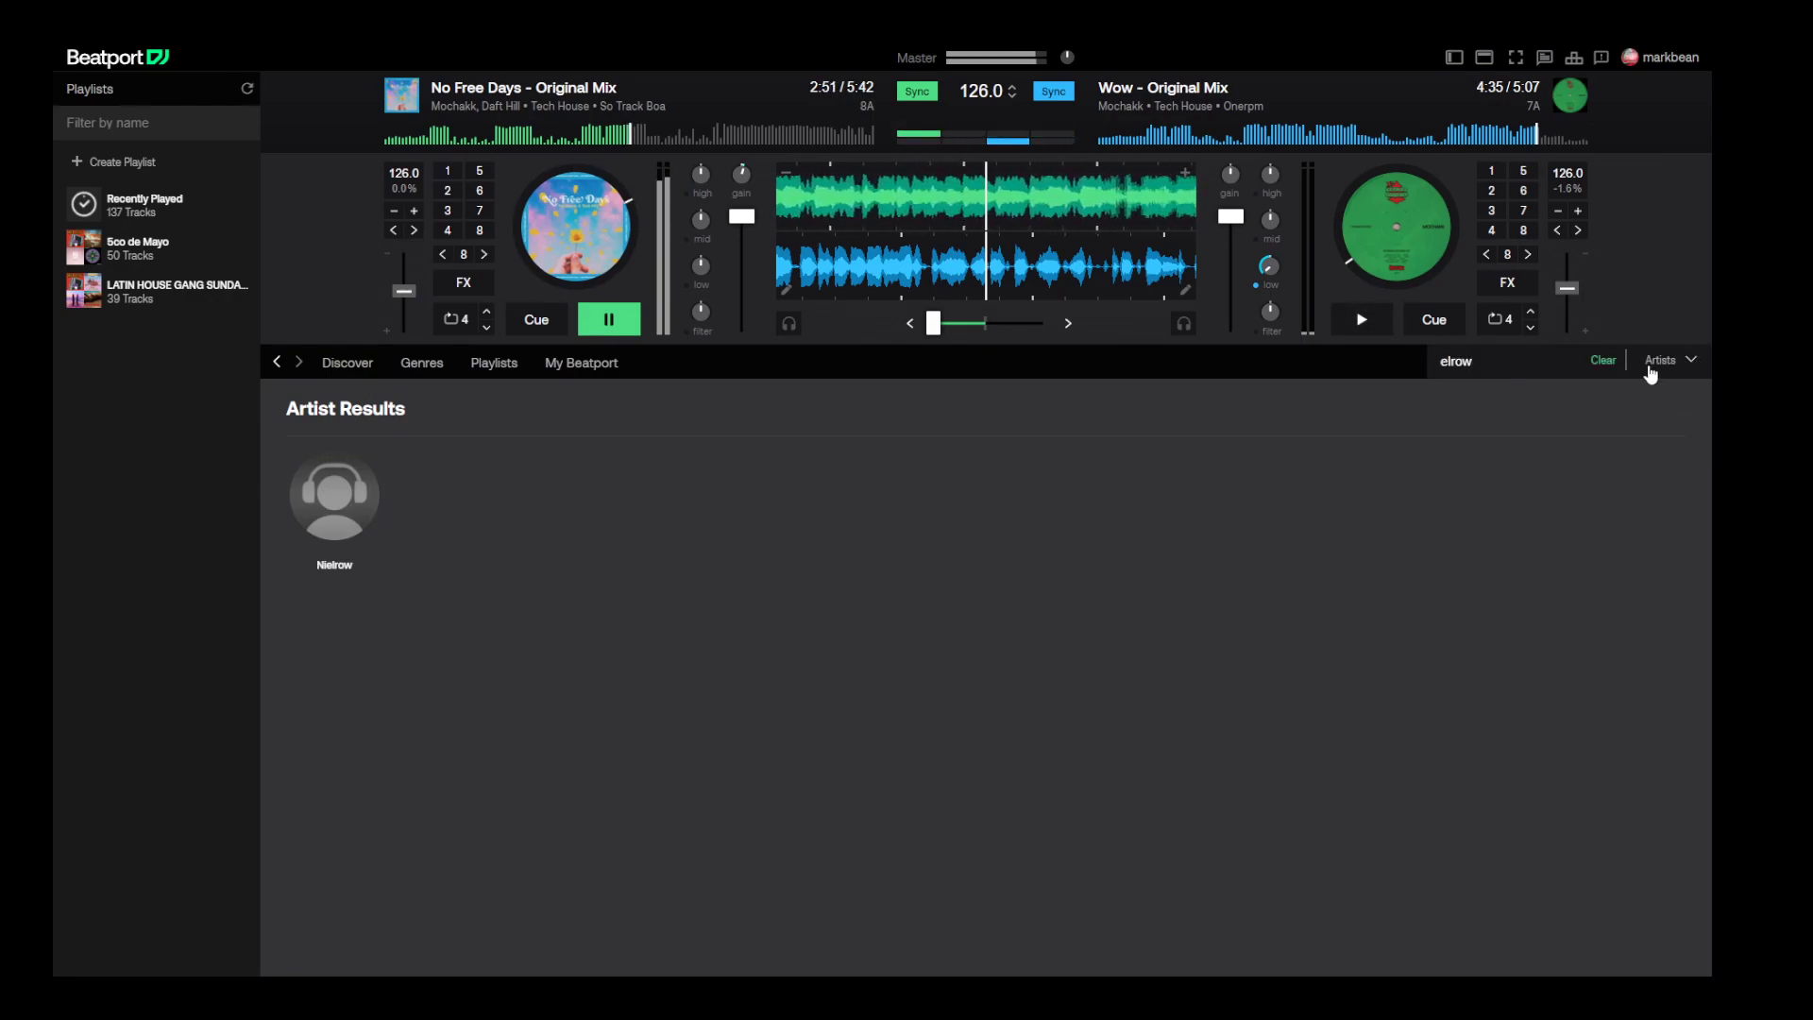
- Search the labels for "elrow" and open the elrow Music label page
click(1655, 363)
click(1655, 421)
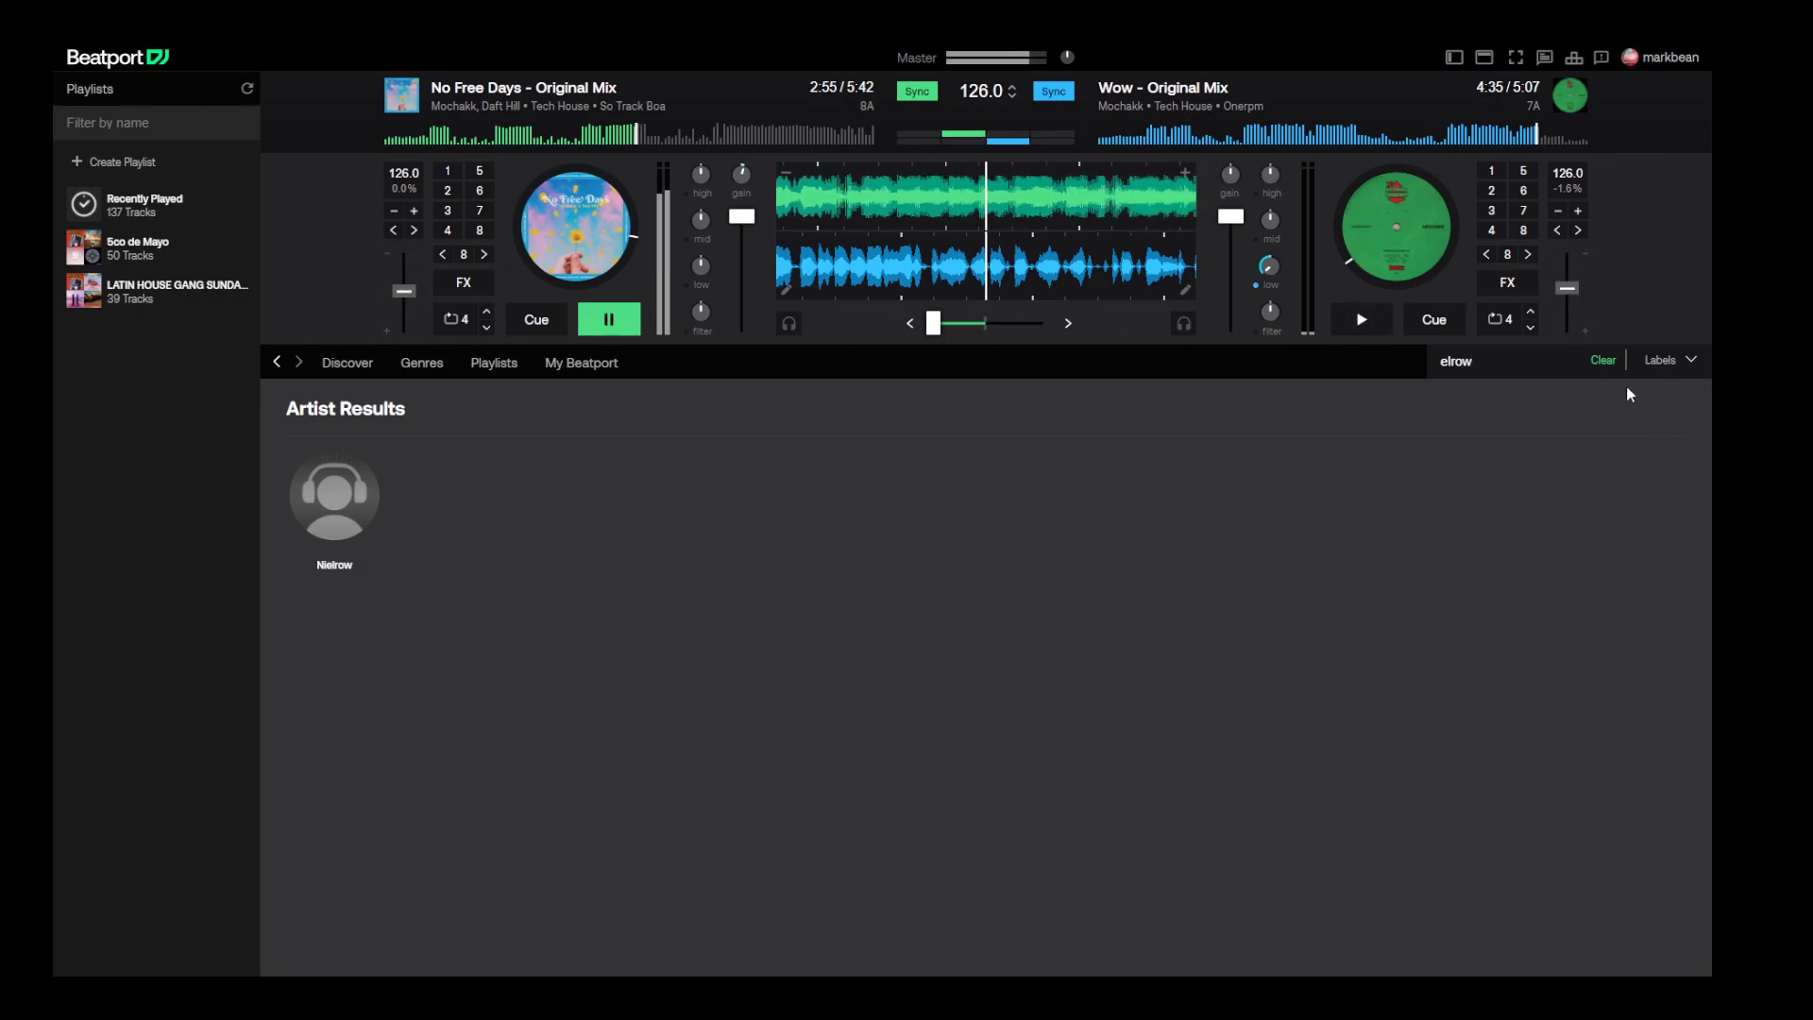
key(Return)
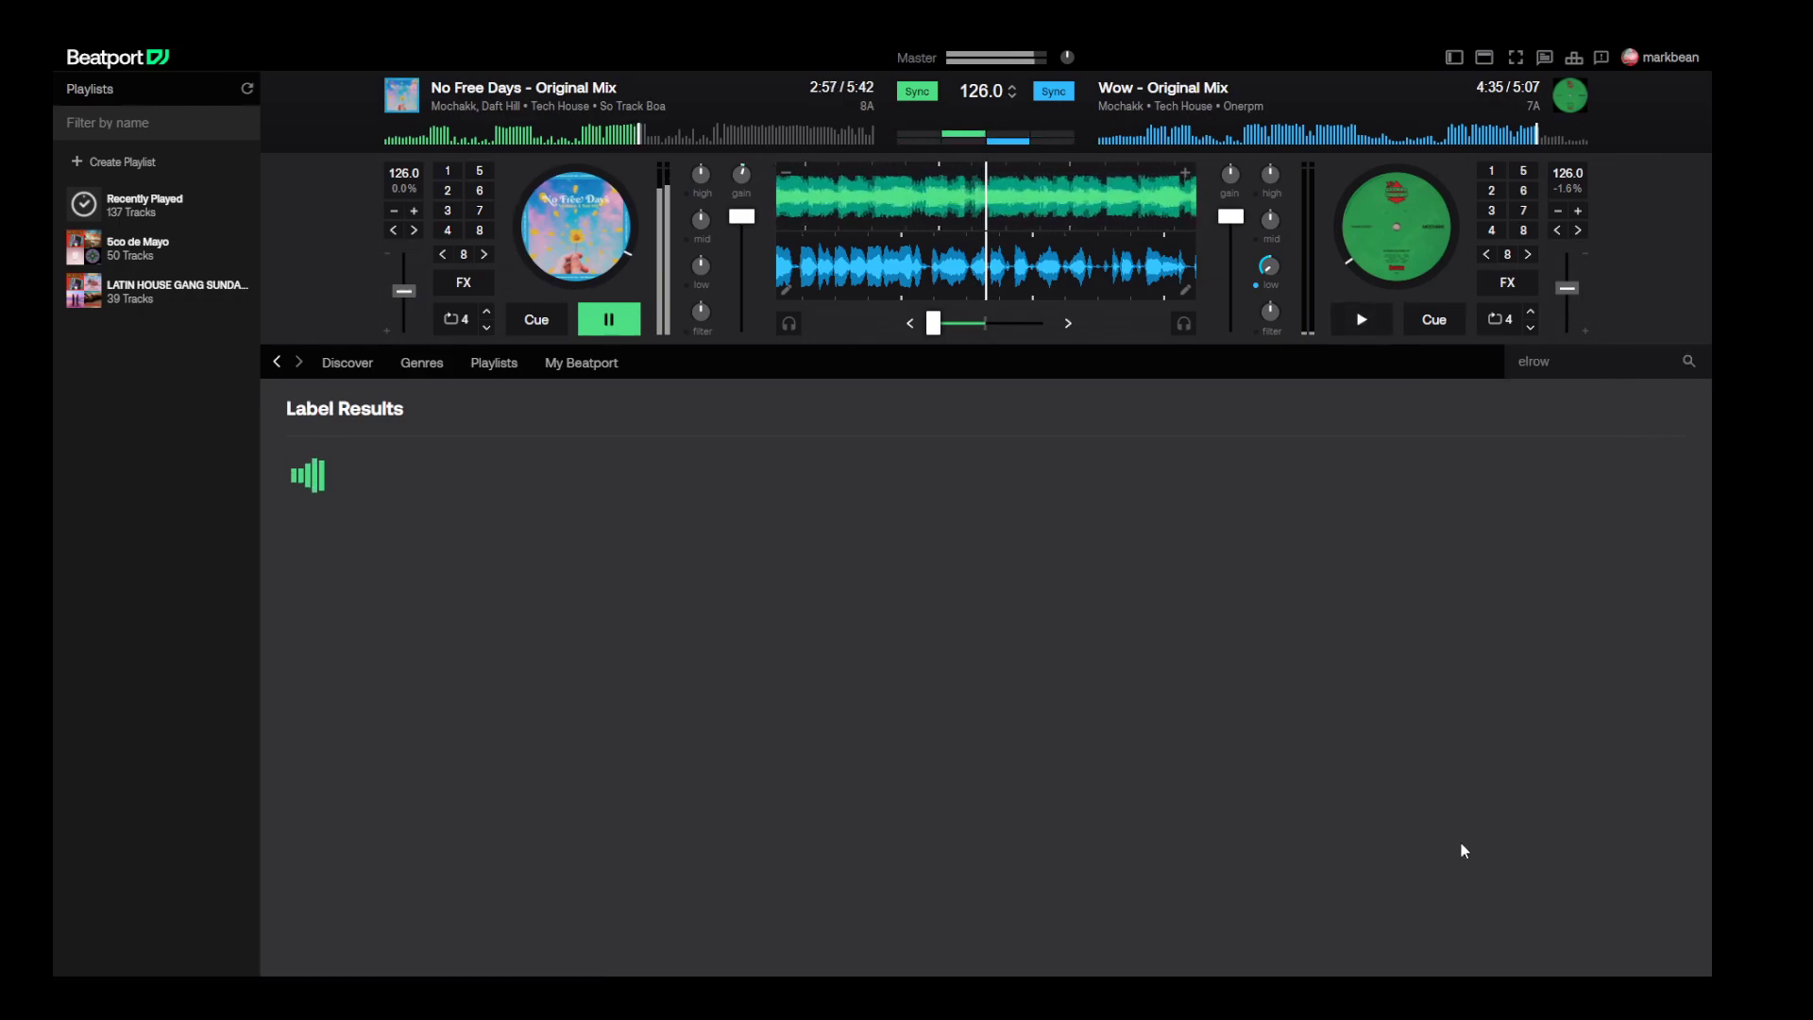
click(330, 517)
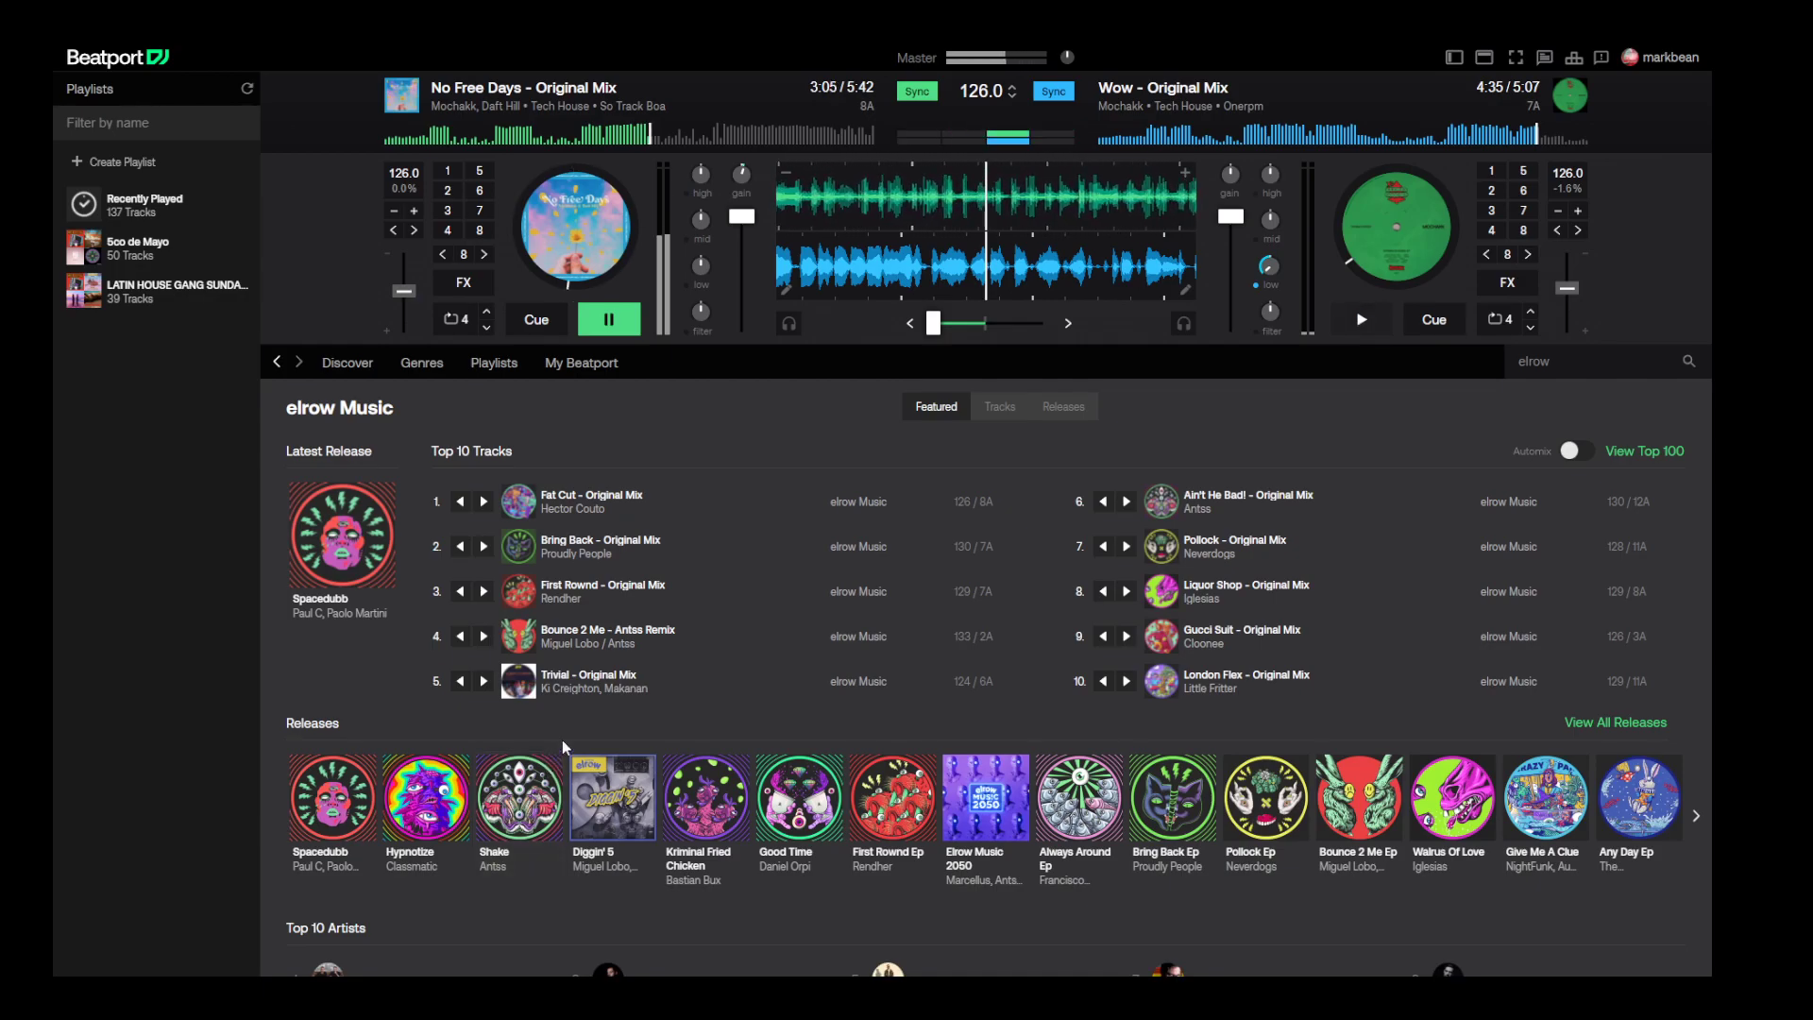
- Load "Fat Cut - Original Mix" onto the right deck and start it, centring the crossfader and reducing No Free Days' low EQ and volume
click(483, 502)
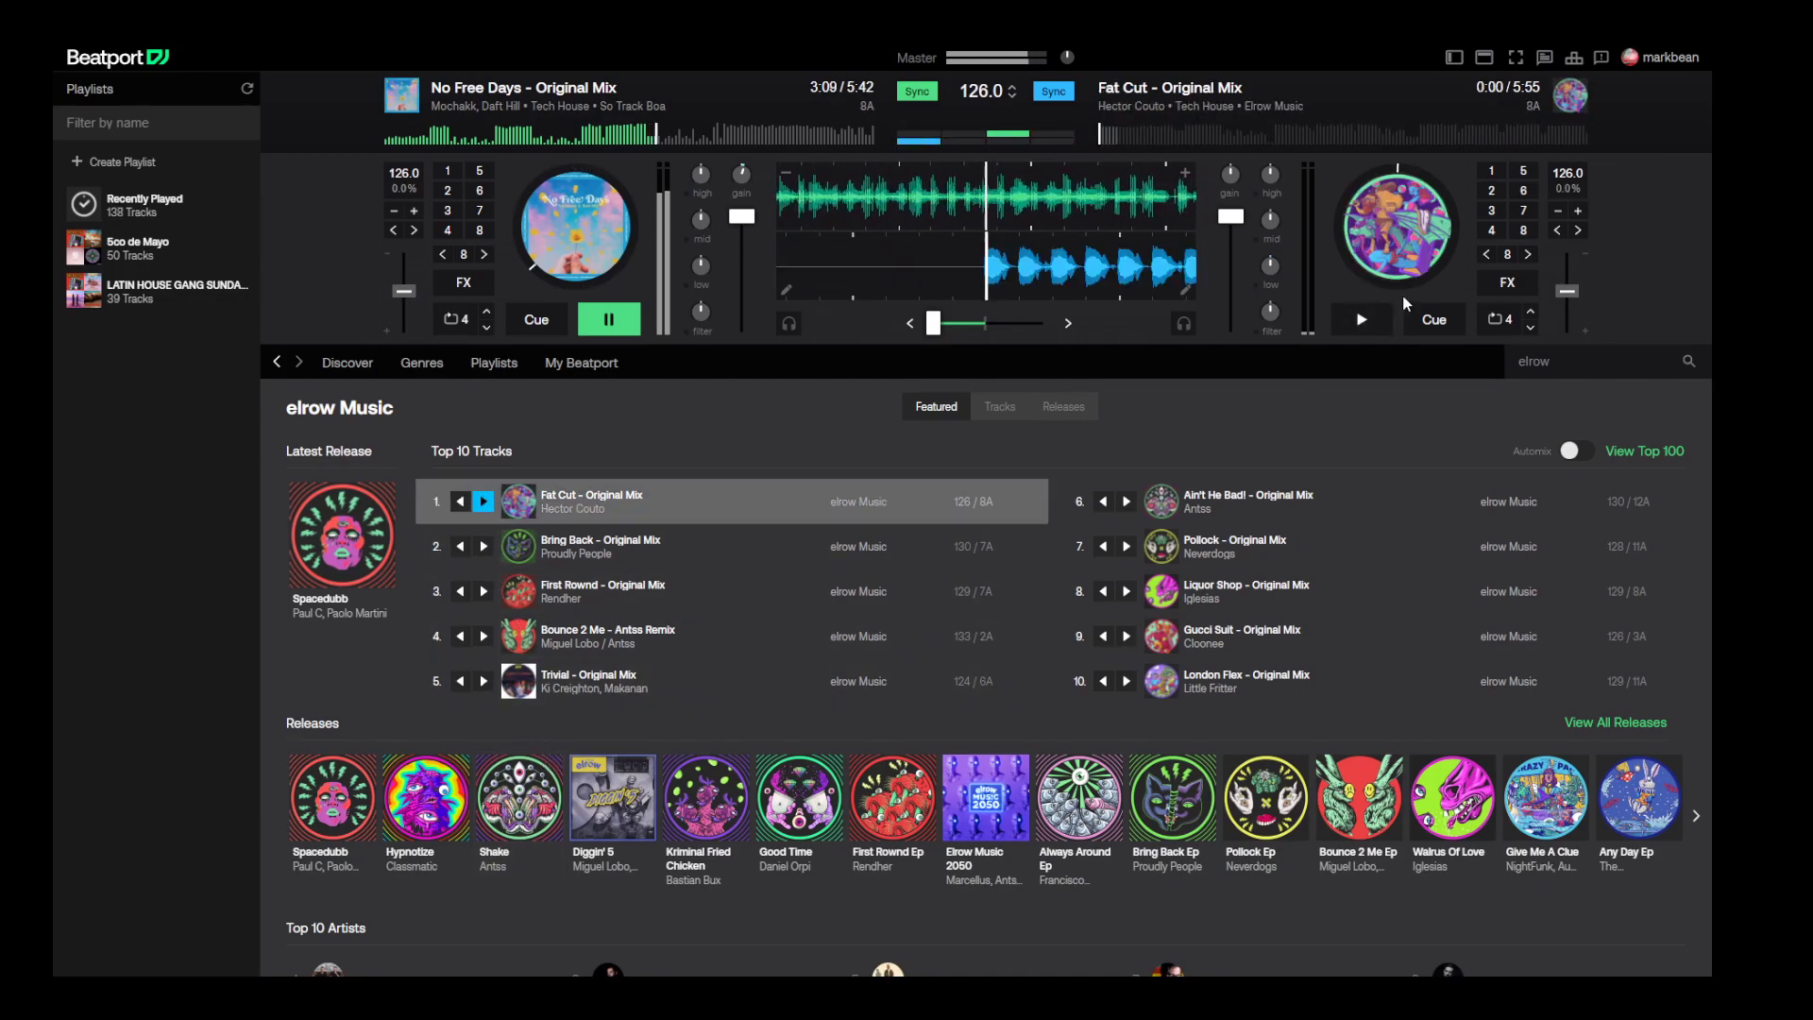
click(1361, 319)
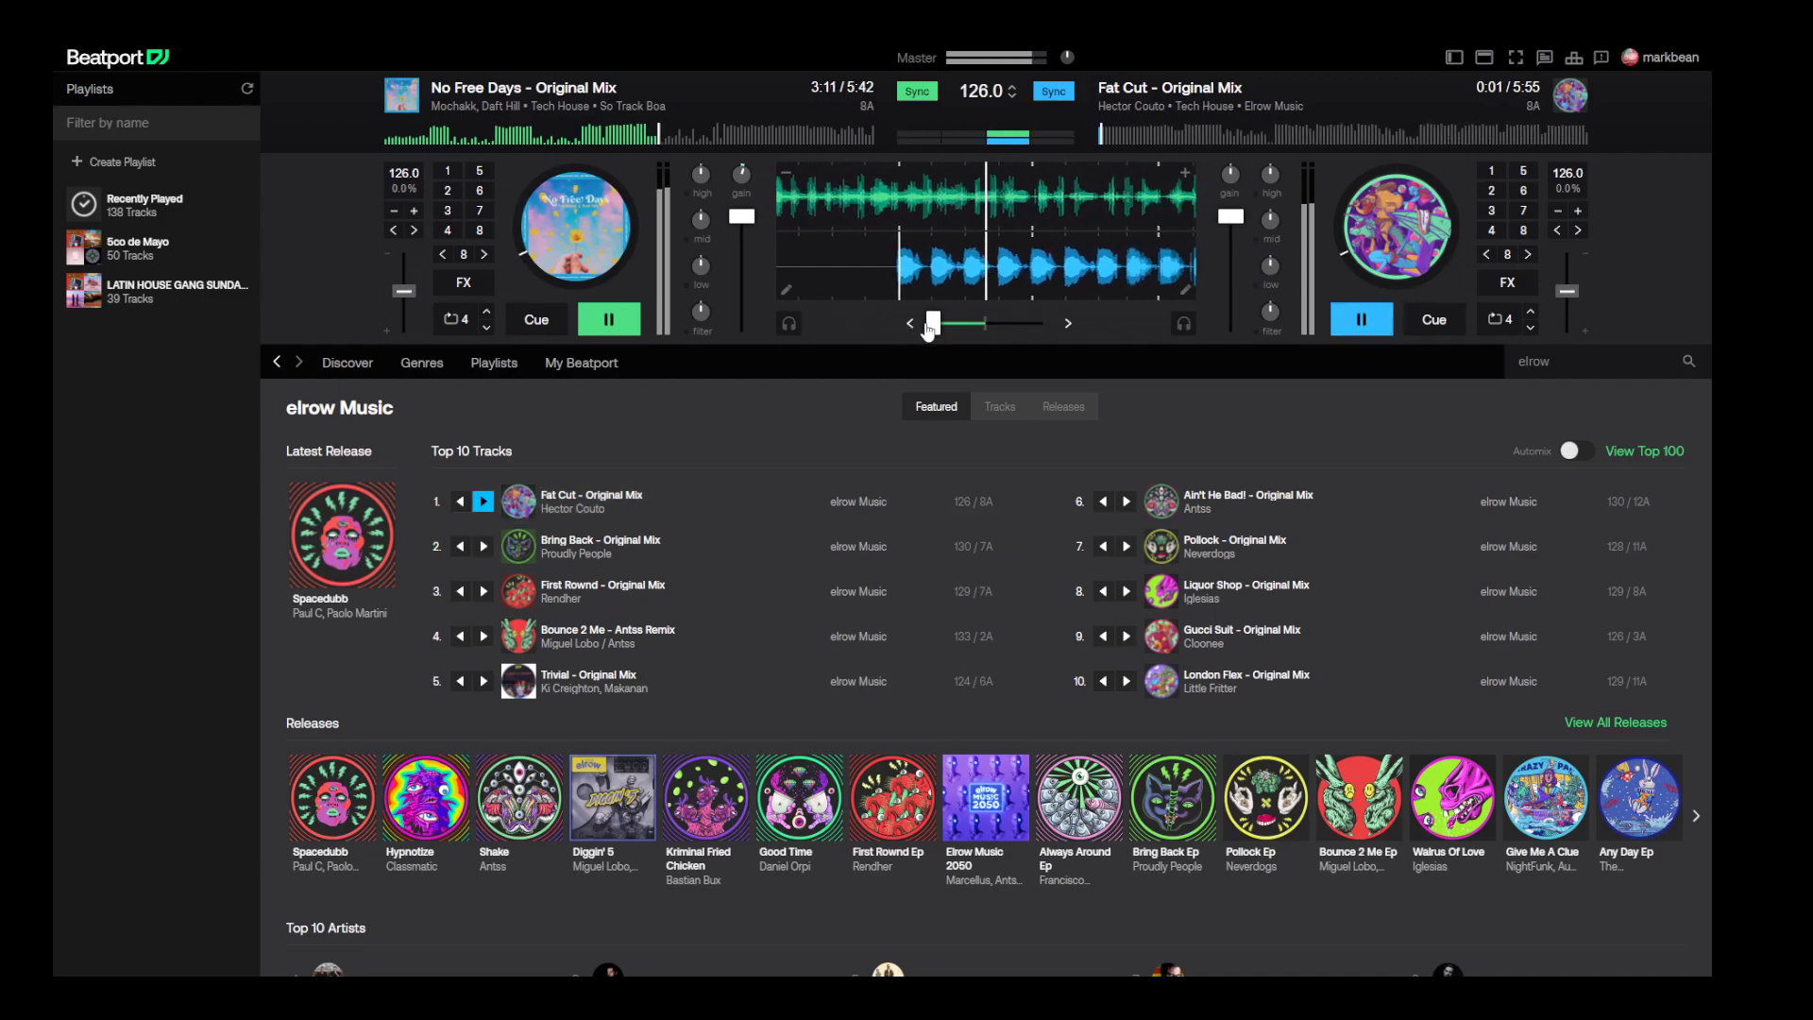
drag(700, 266, 700, 283)
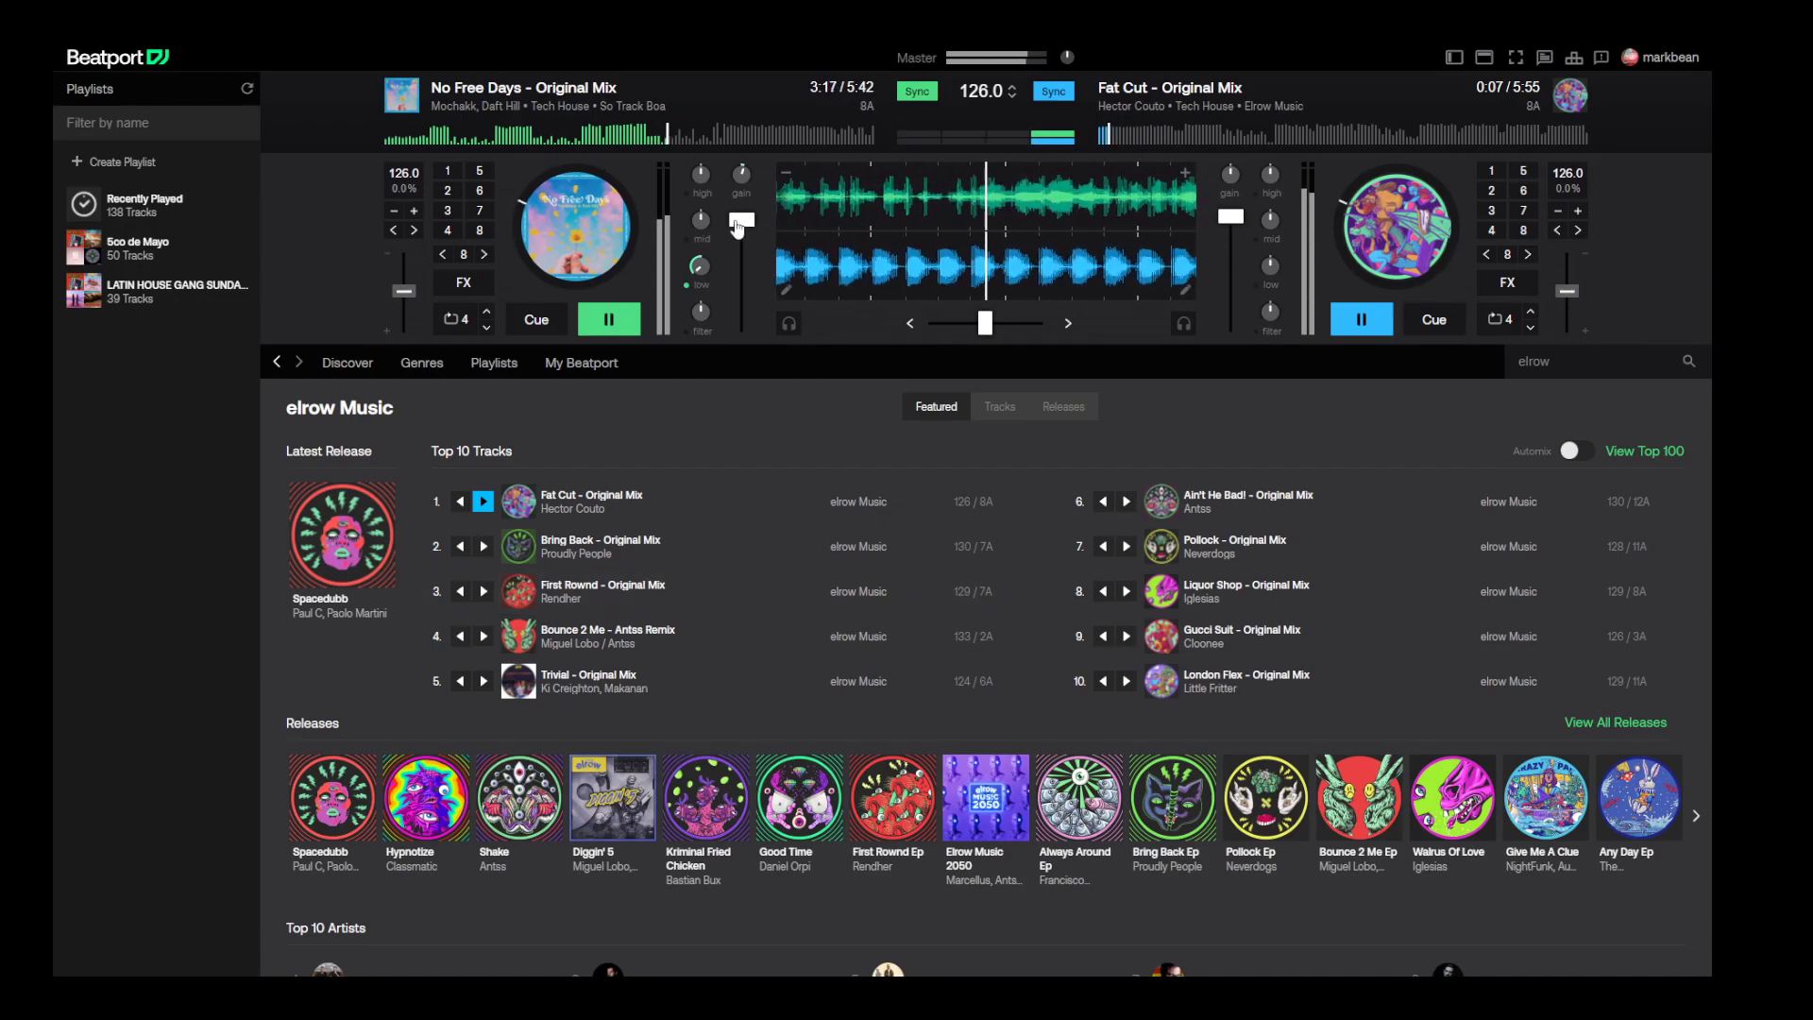
drag(741, 216, 749, 265)
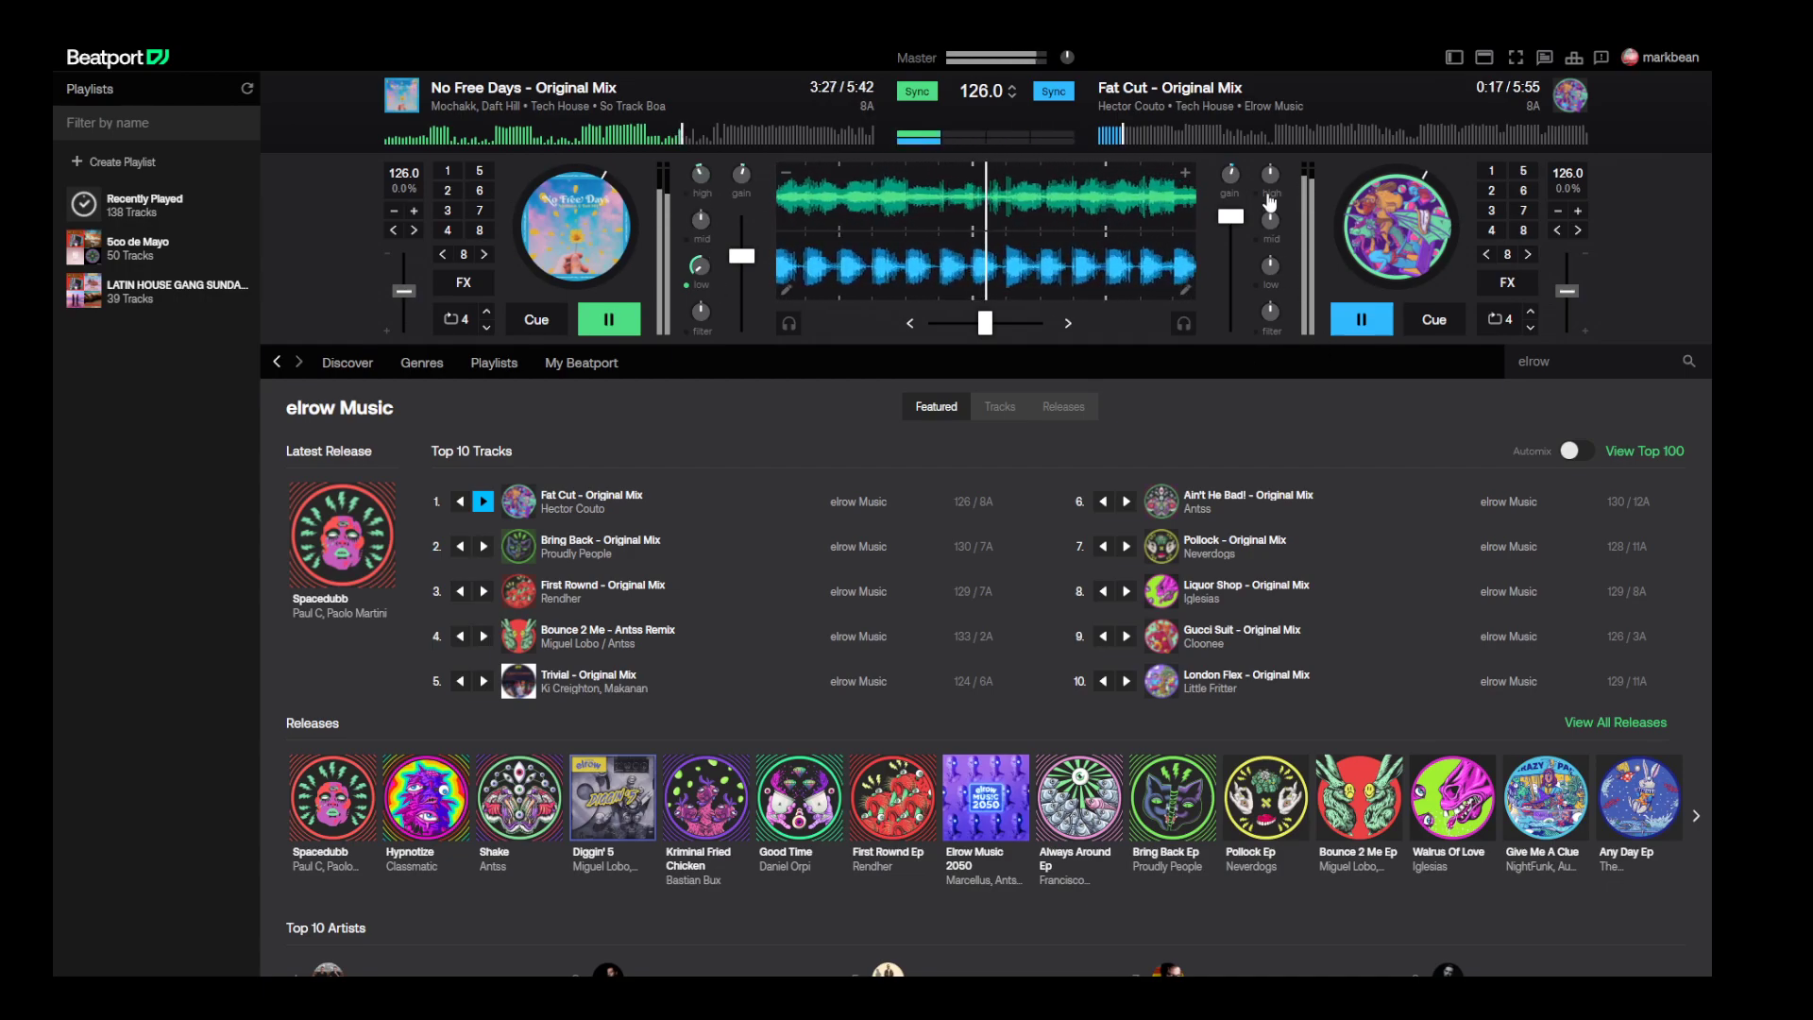
mouse_move(999, 332)
mouse_down()
mouse_move(1036, 325)
mouse_move(971, 326)
mouse_move(982, 337)
mouse_up()
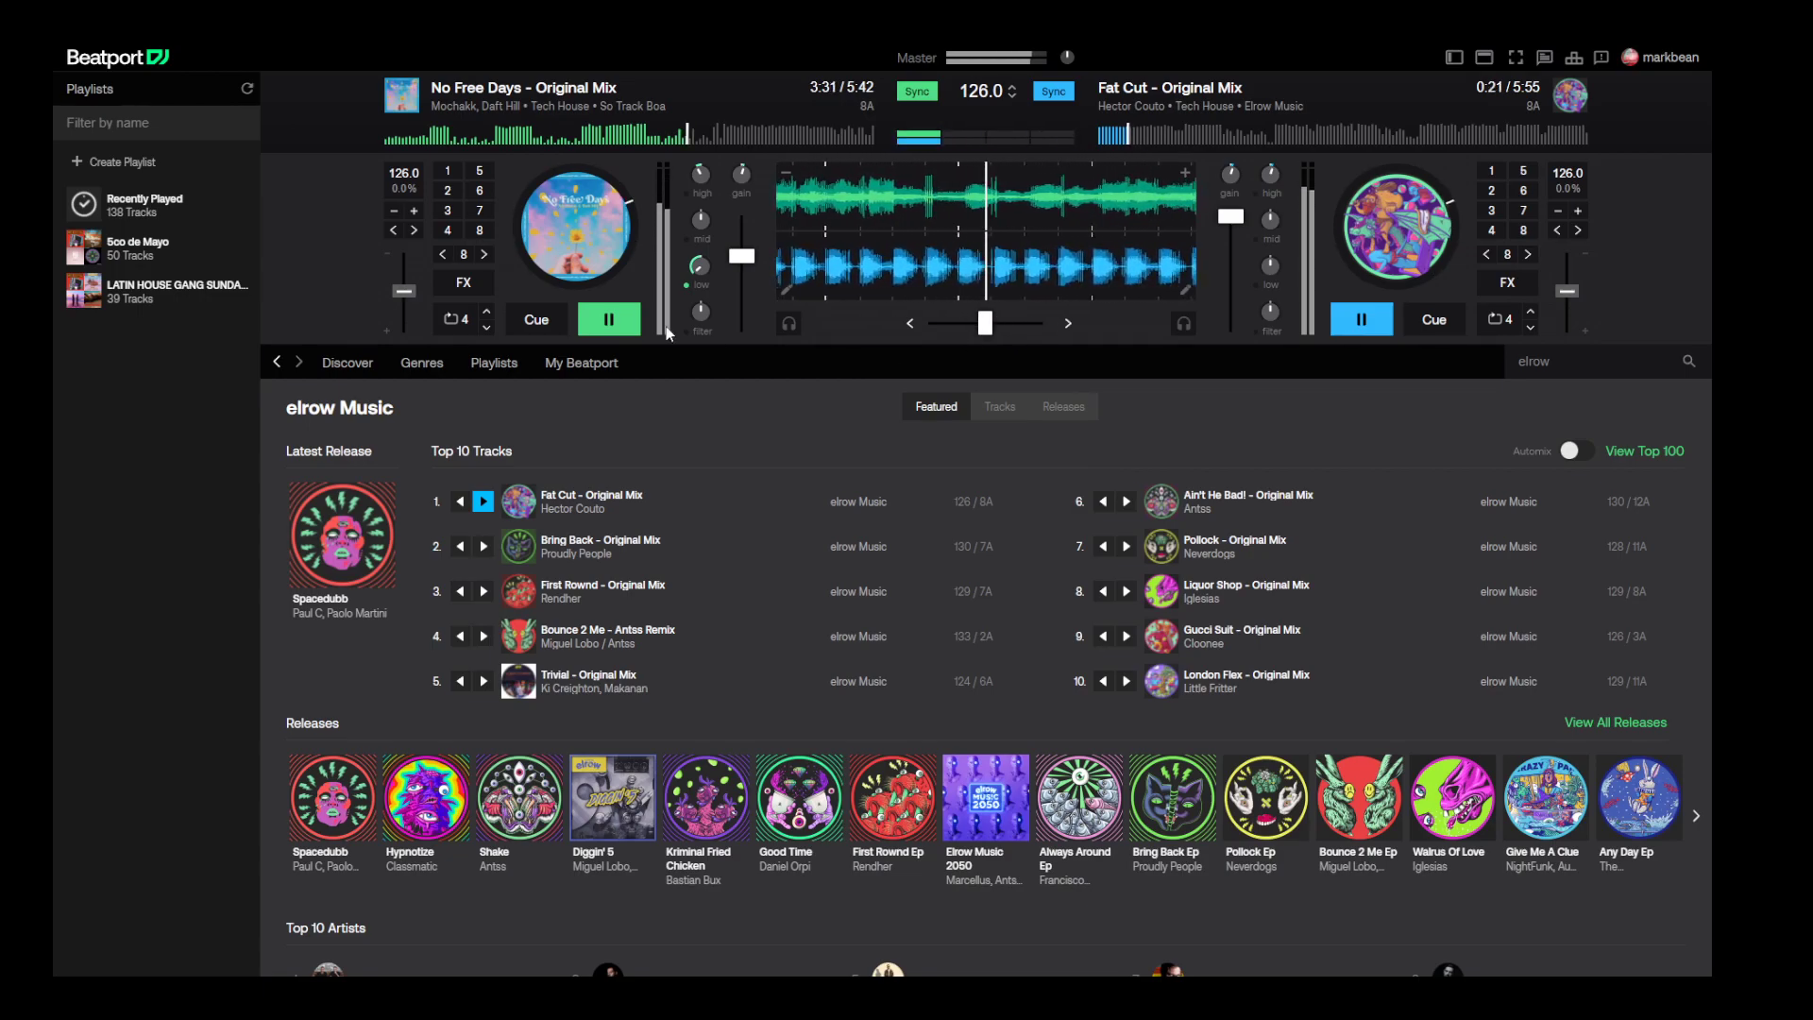
- Crossfade fully to Fat Cut, restoring No Free Days' volume and low EQ along the way, and stop No Free Days
drag(743, 256, 743, 292)
drag(985, 324, 1009, 324)
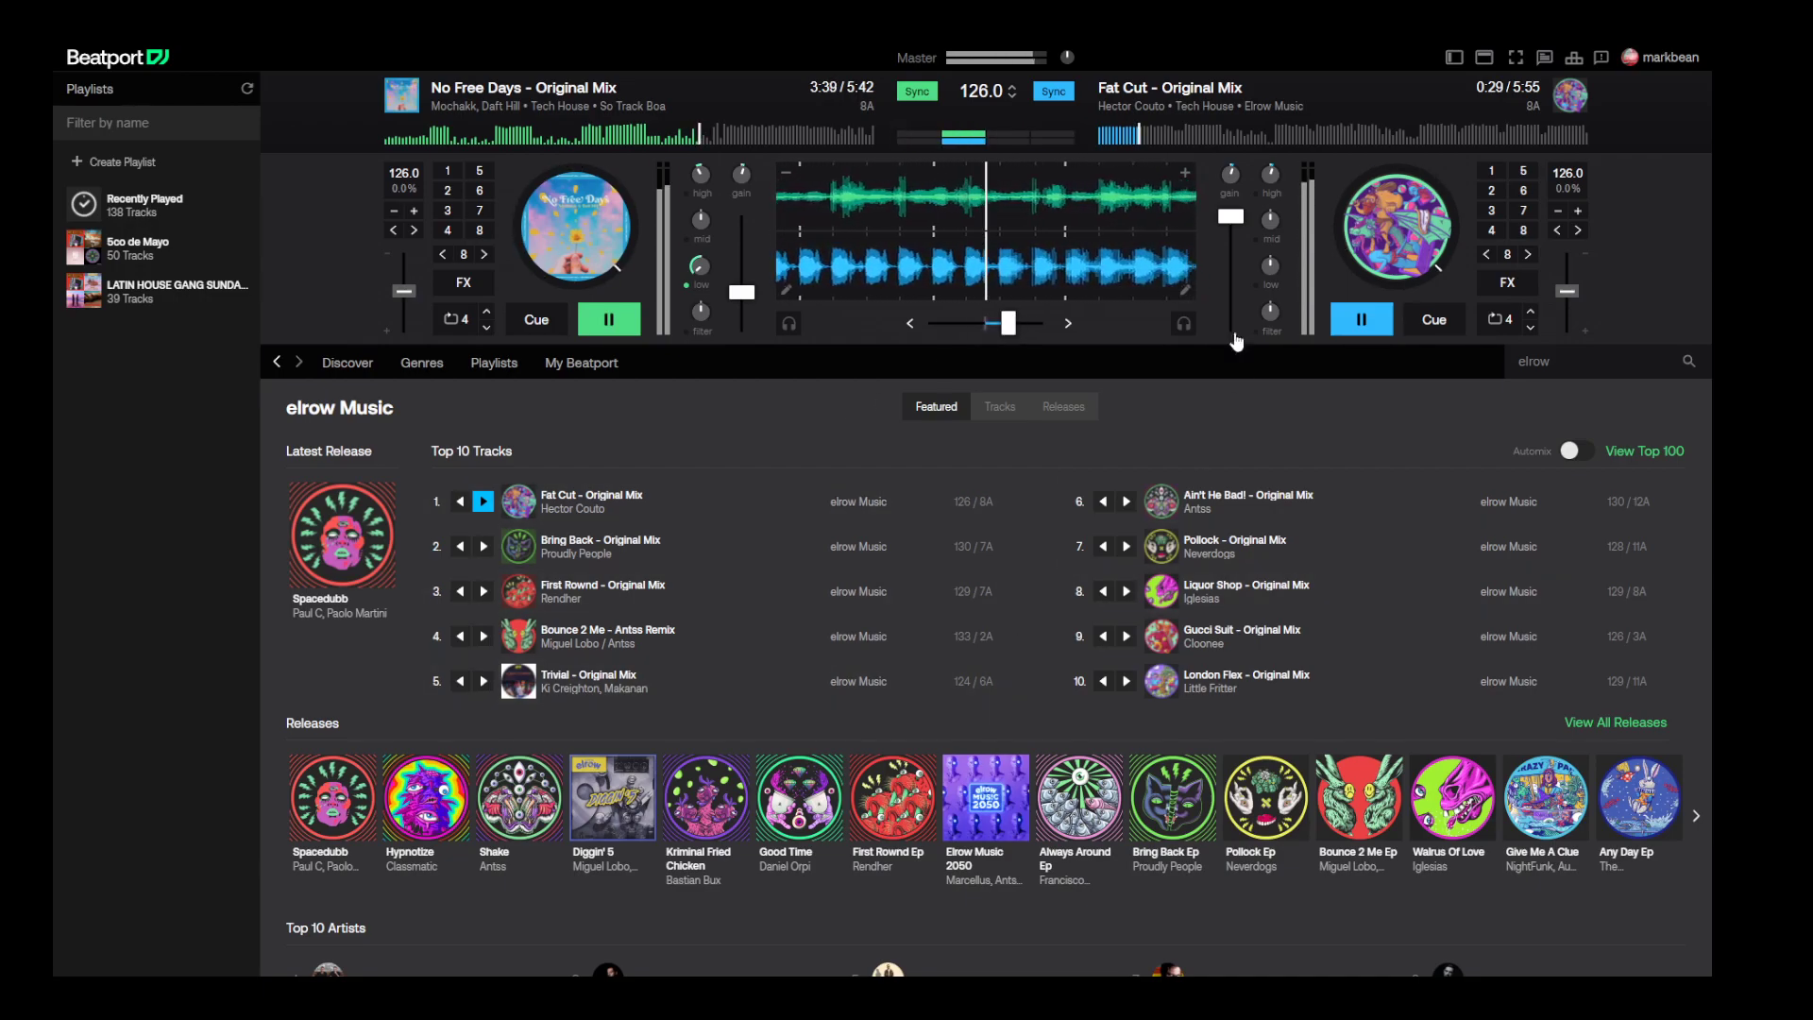
drag(742, 293, 741, 216)
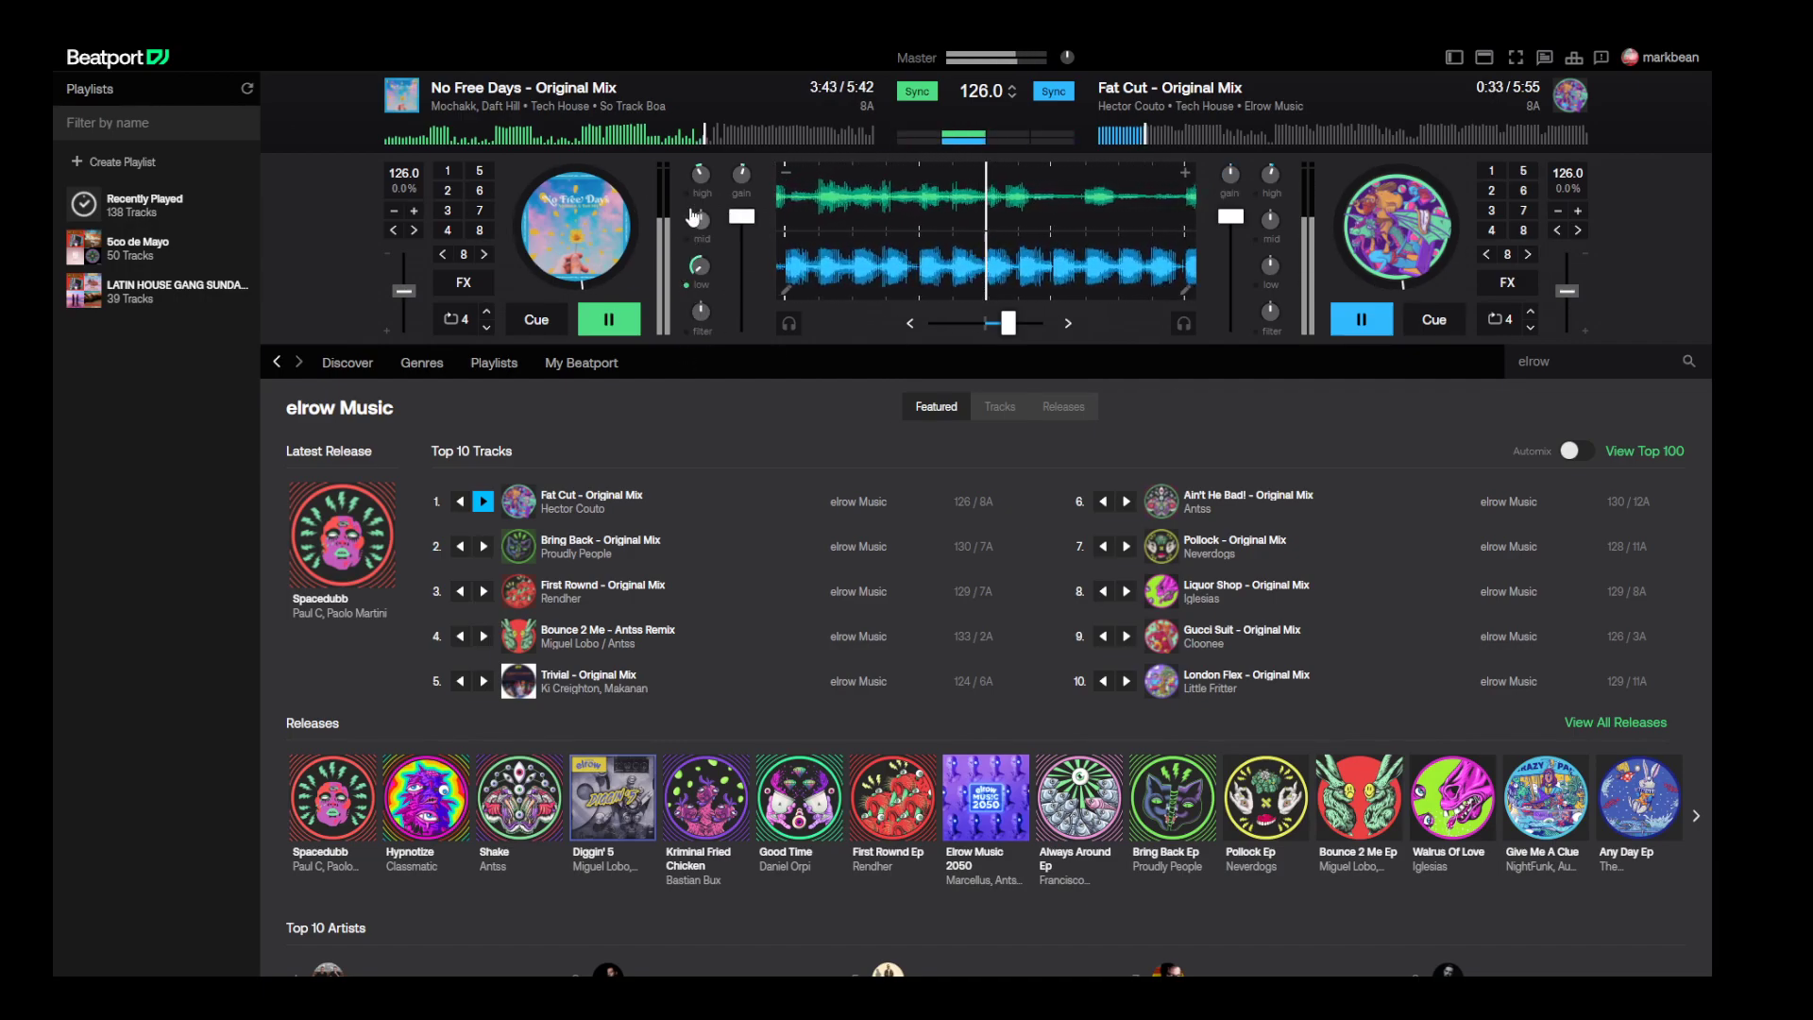
click(686, 285)
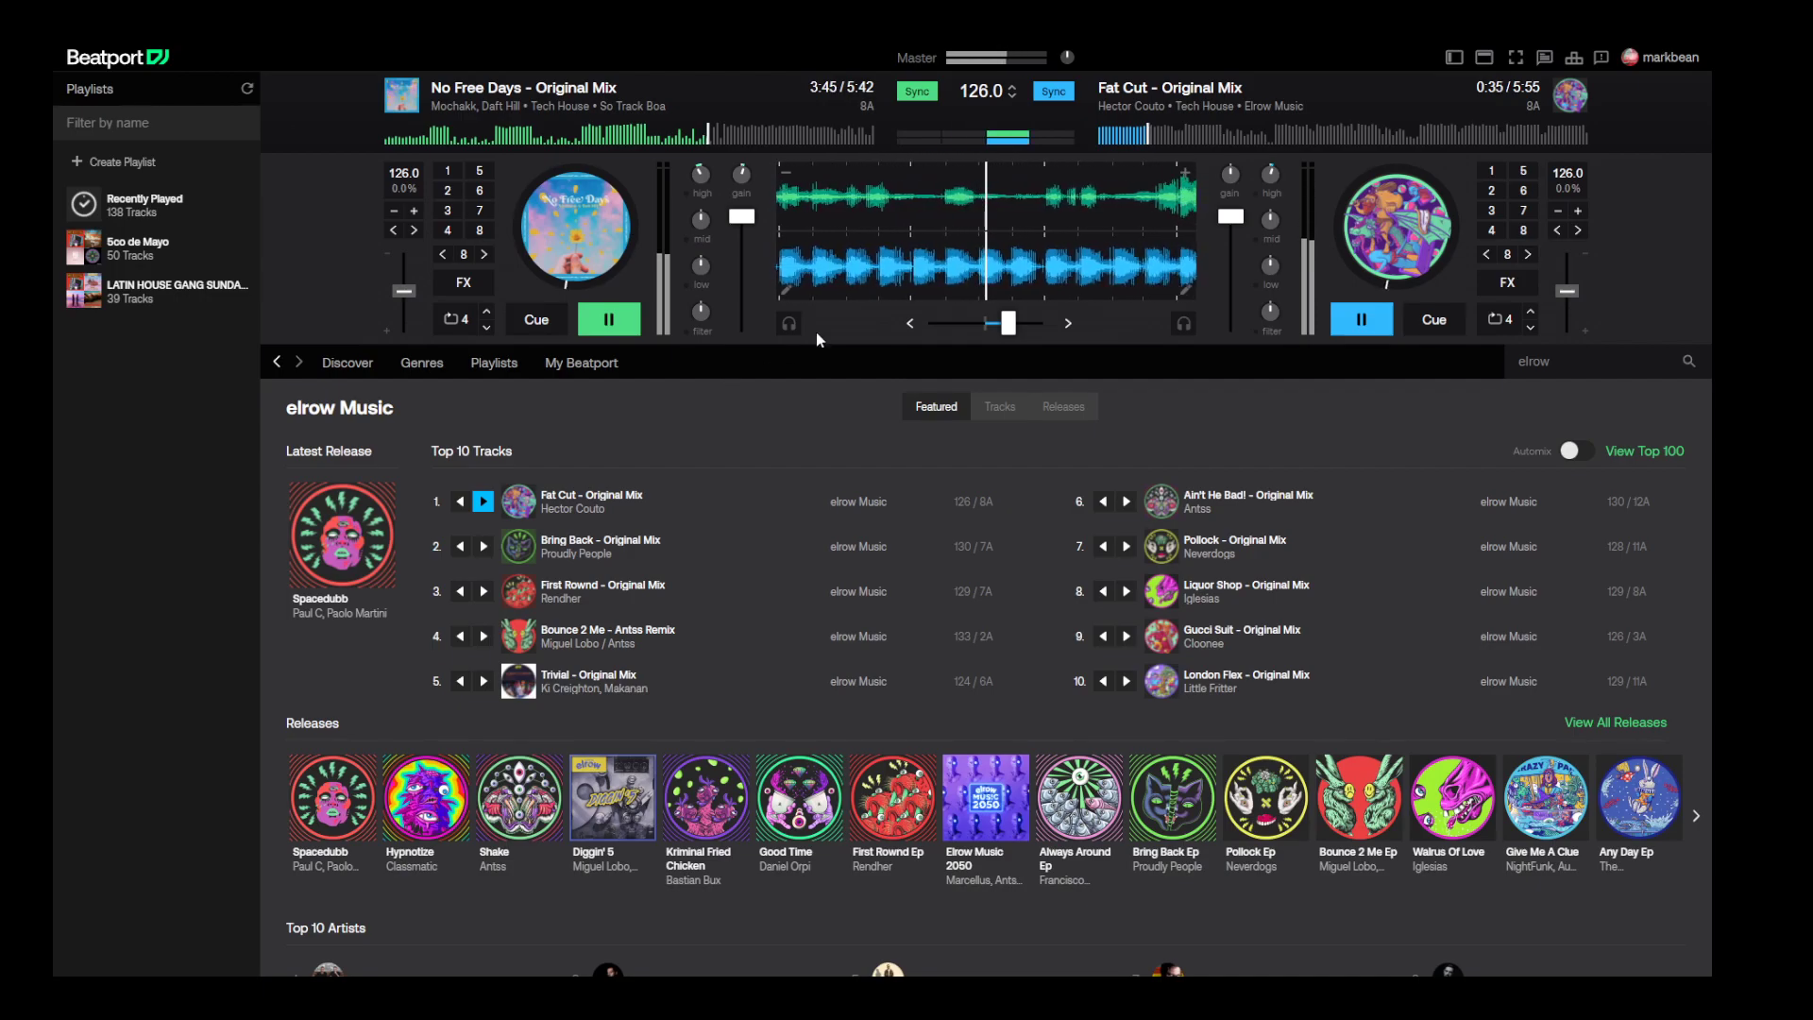
mouse_move(1008, 323)
mouse_down()
mouse_move(985, 323)
mouse_move(1037, 323)
mouse_up()
click(621, 322)
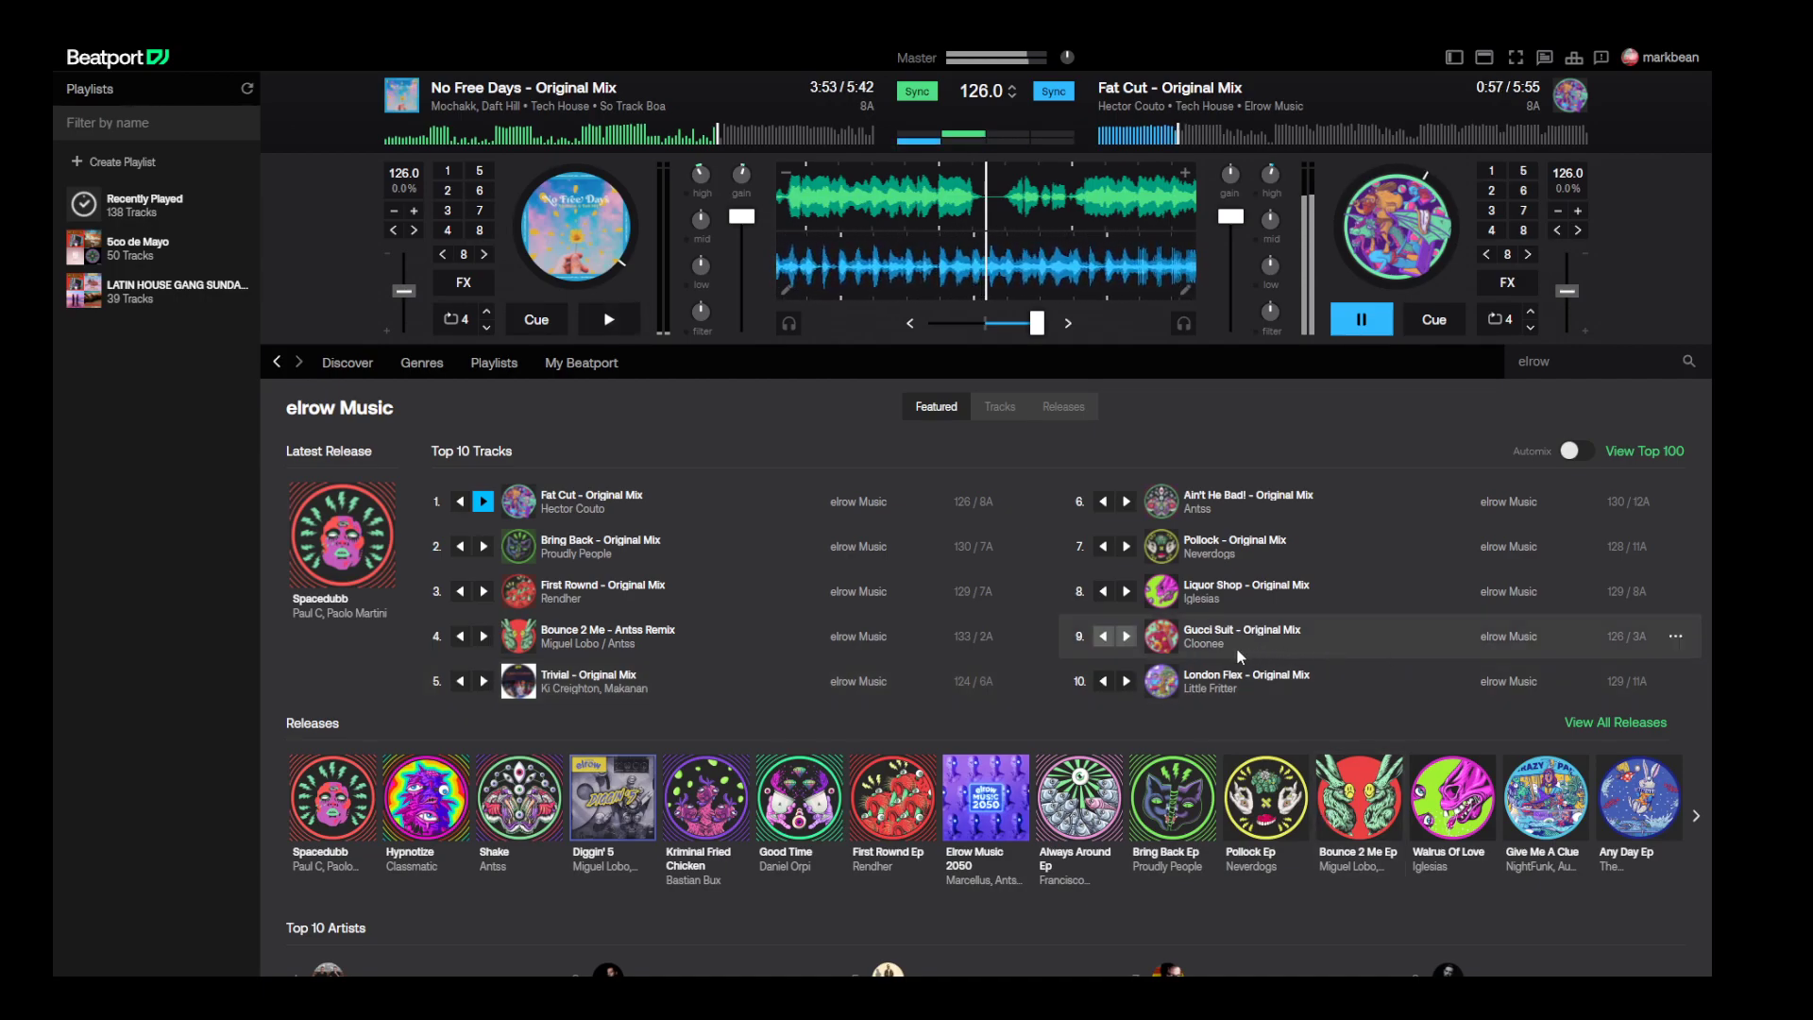
- Load "Gucci Suit - Original Mix" onto the left deck and start it from about 2:02
click(1104, 638)
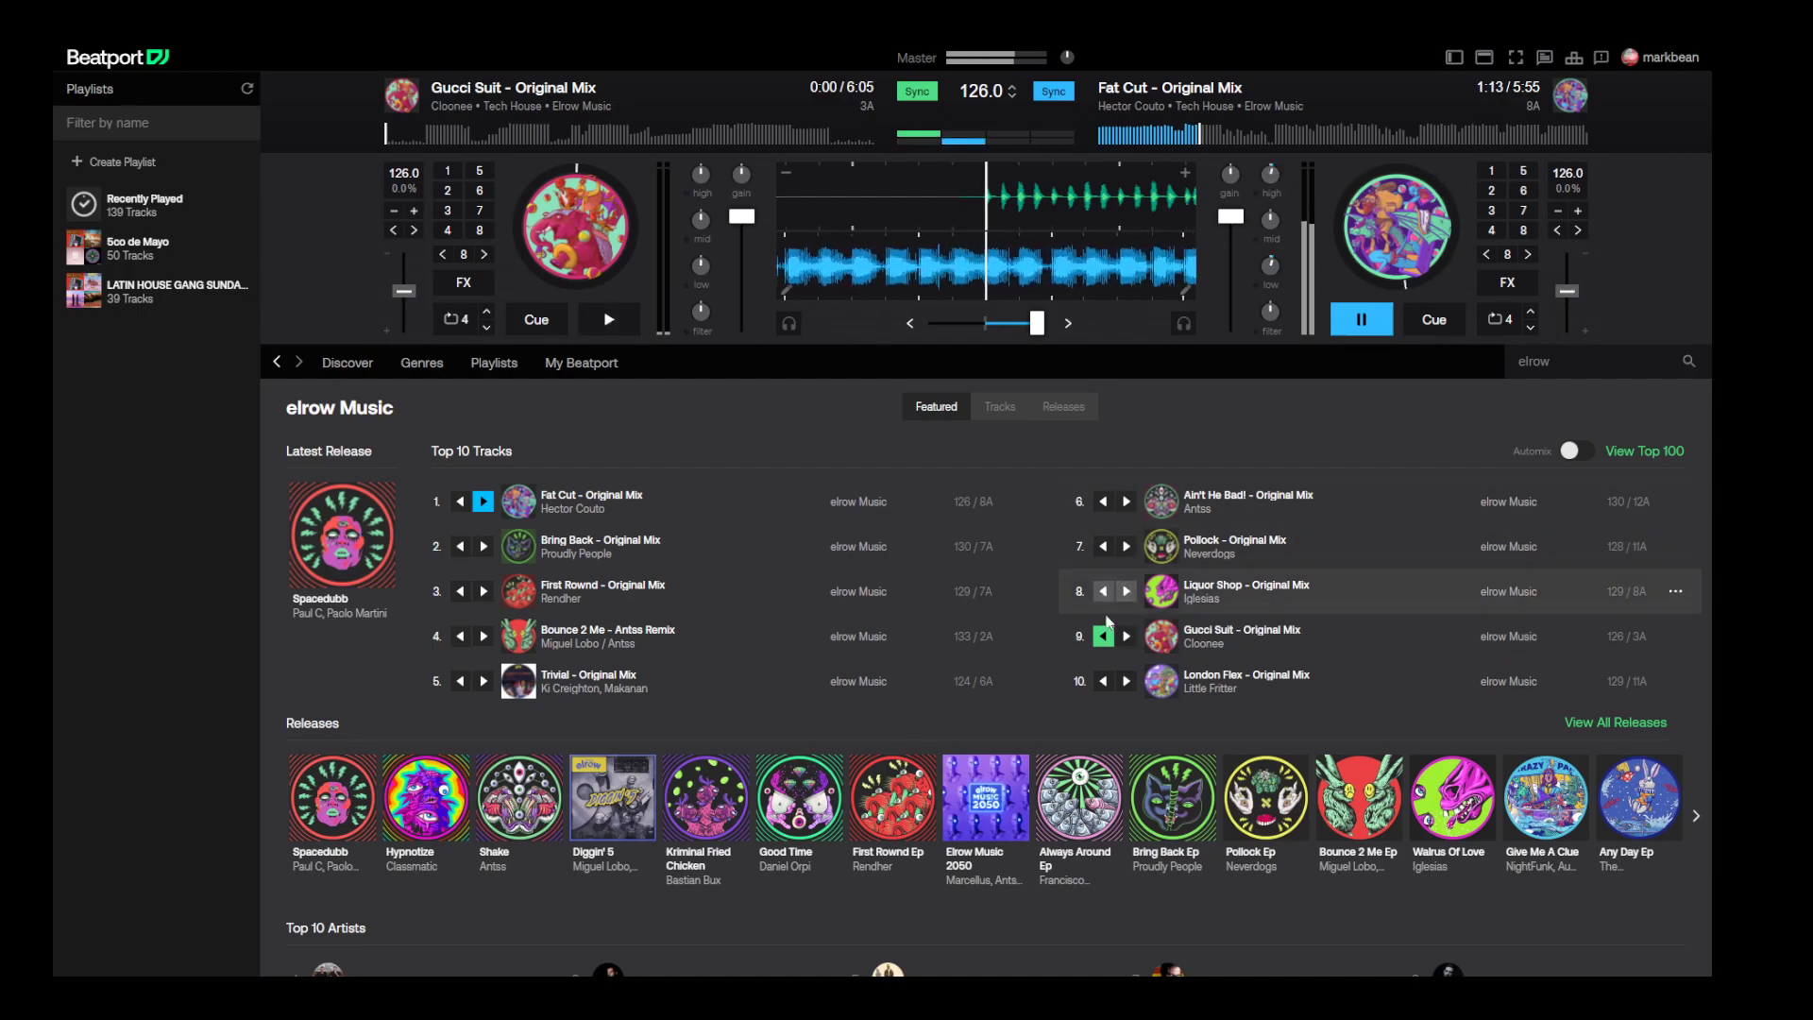
click(552, 142)
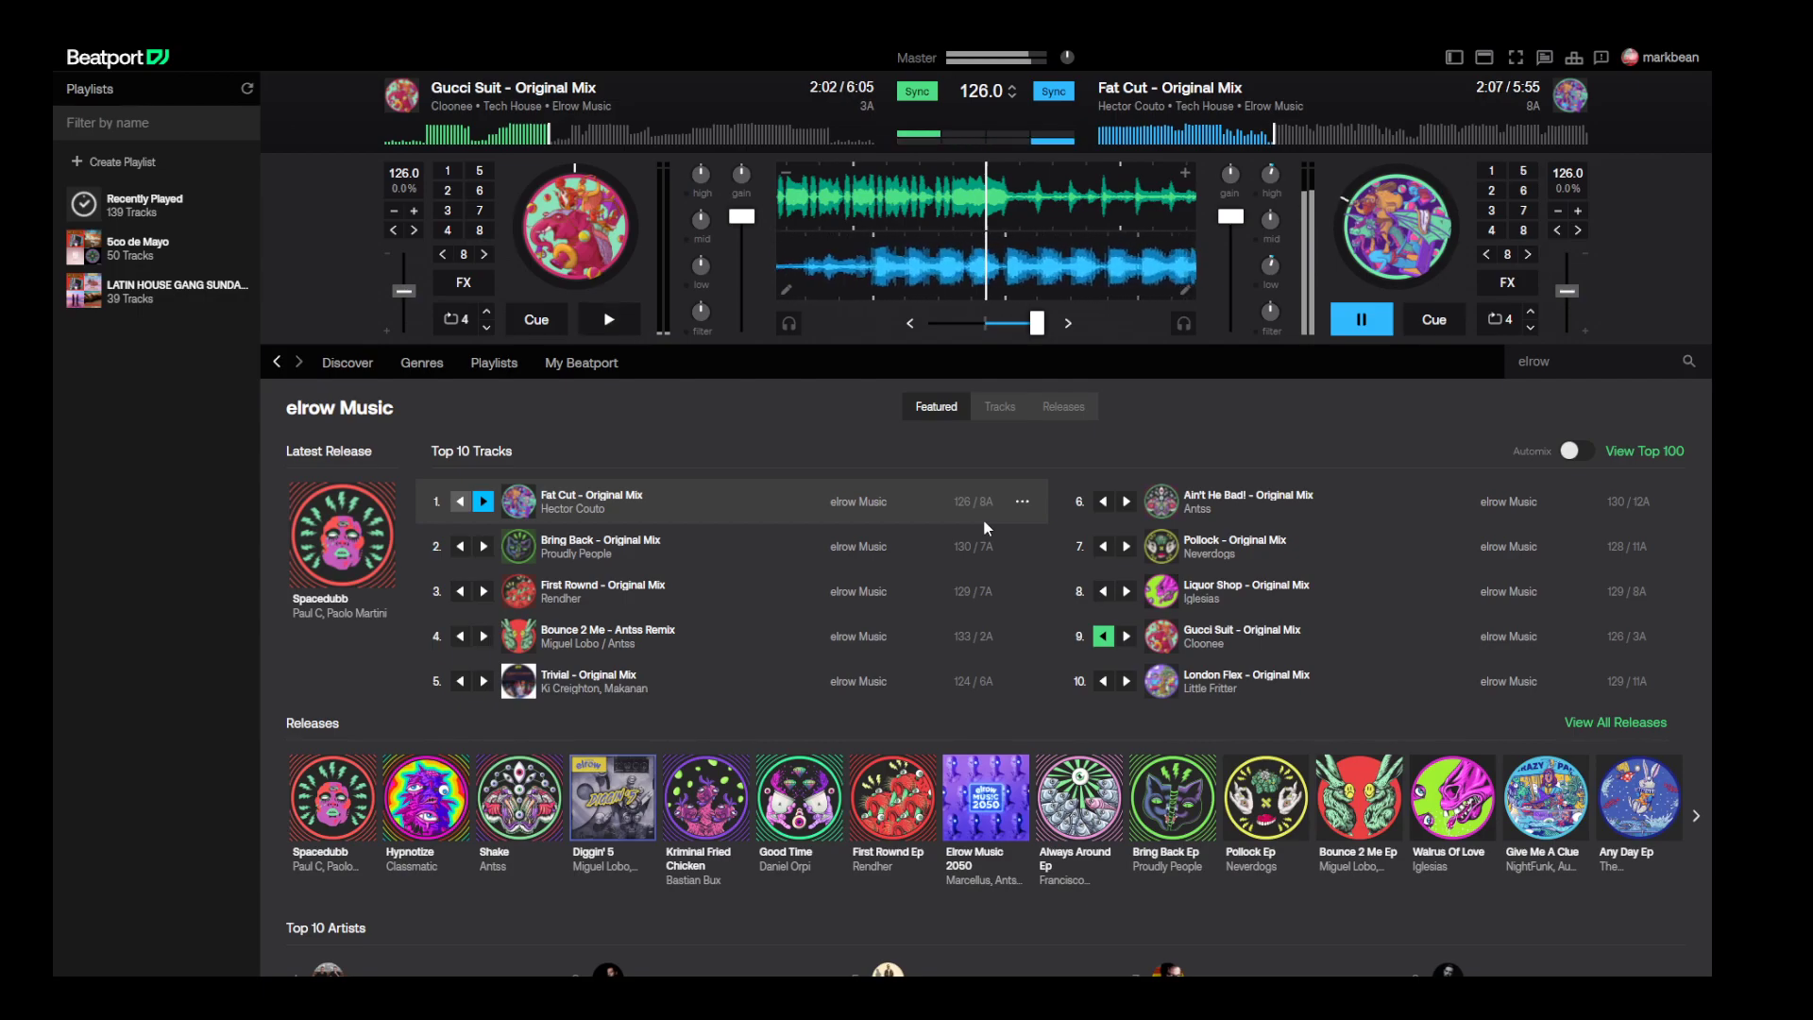
click(605, 321)
- Crossfade through the centre fully to Gucci Suit, reducing Fat Cut's low EQ and pulling its volume all the way down
drag(1037, 323, 985, 326)
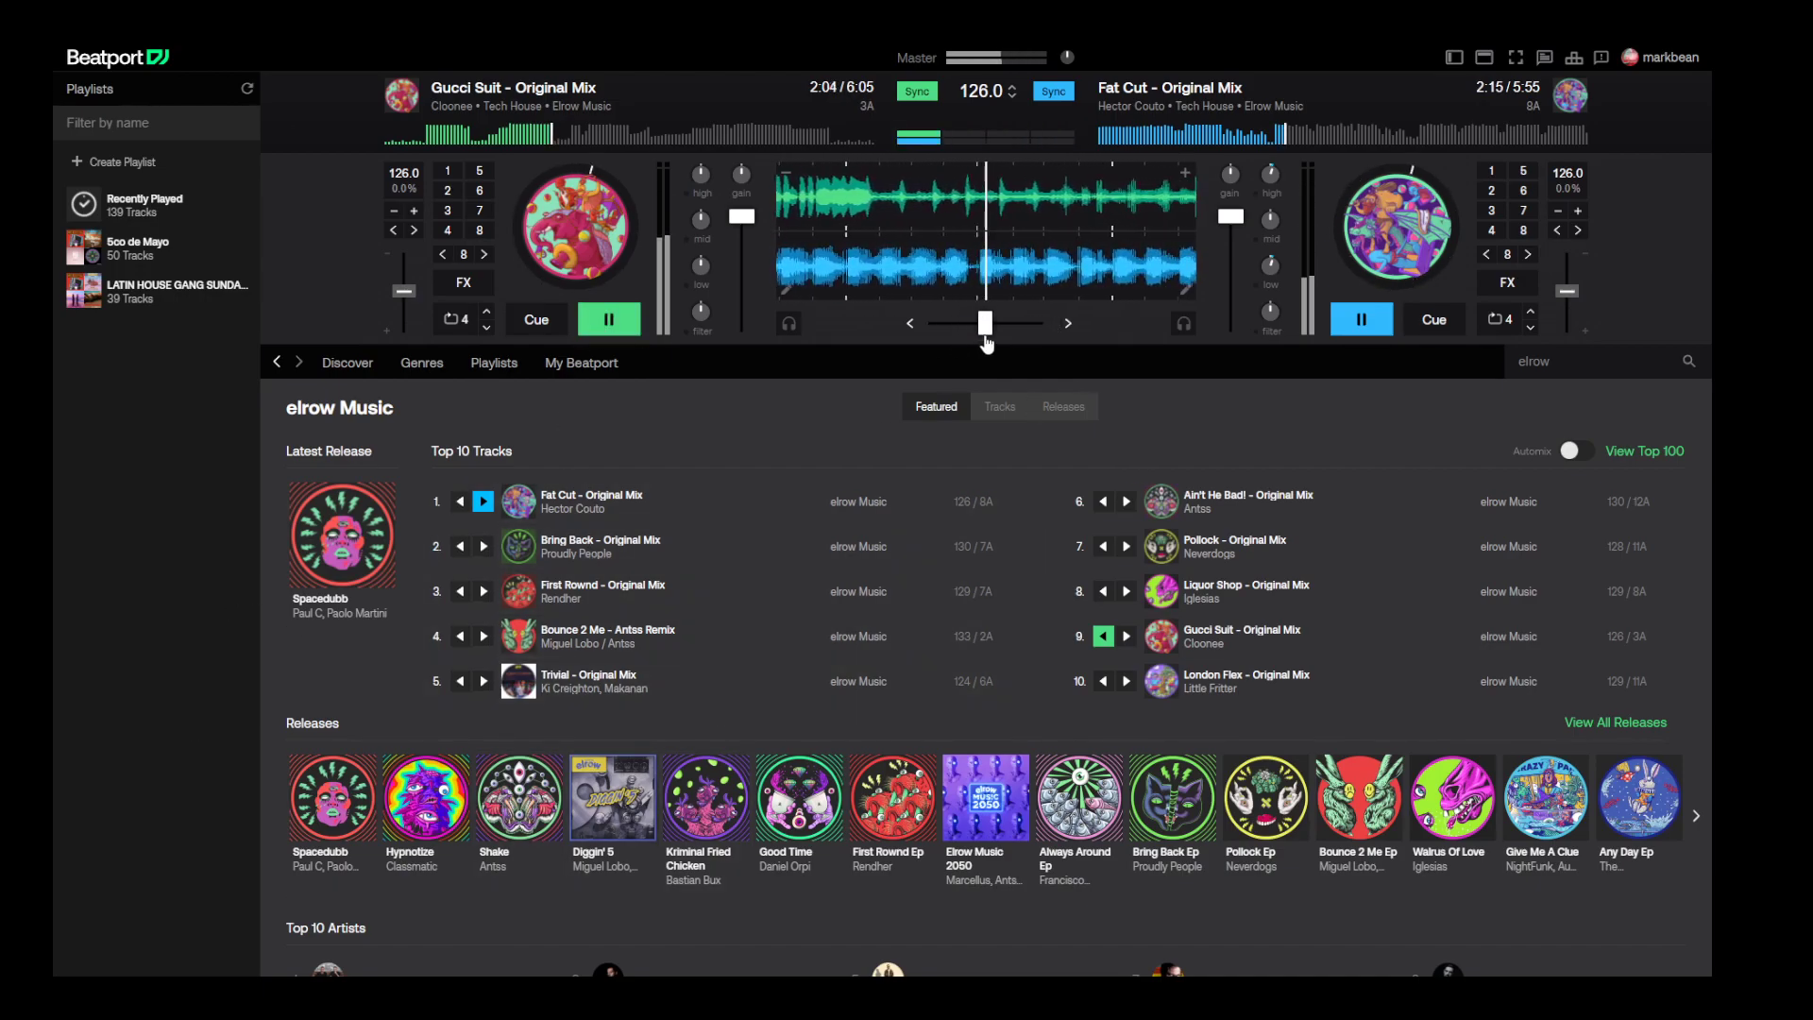
drag(1270, 266, 1268, 295)
drag(985, 323, 933, 324)
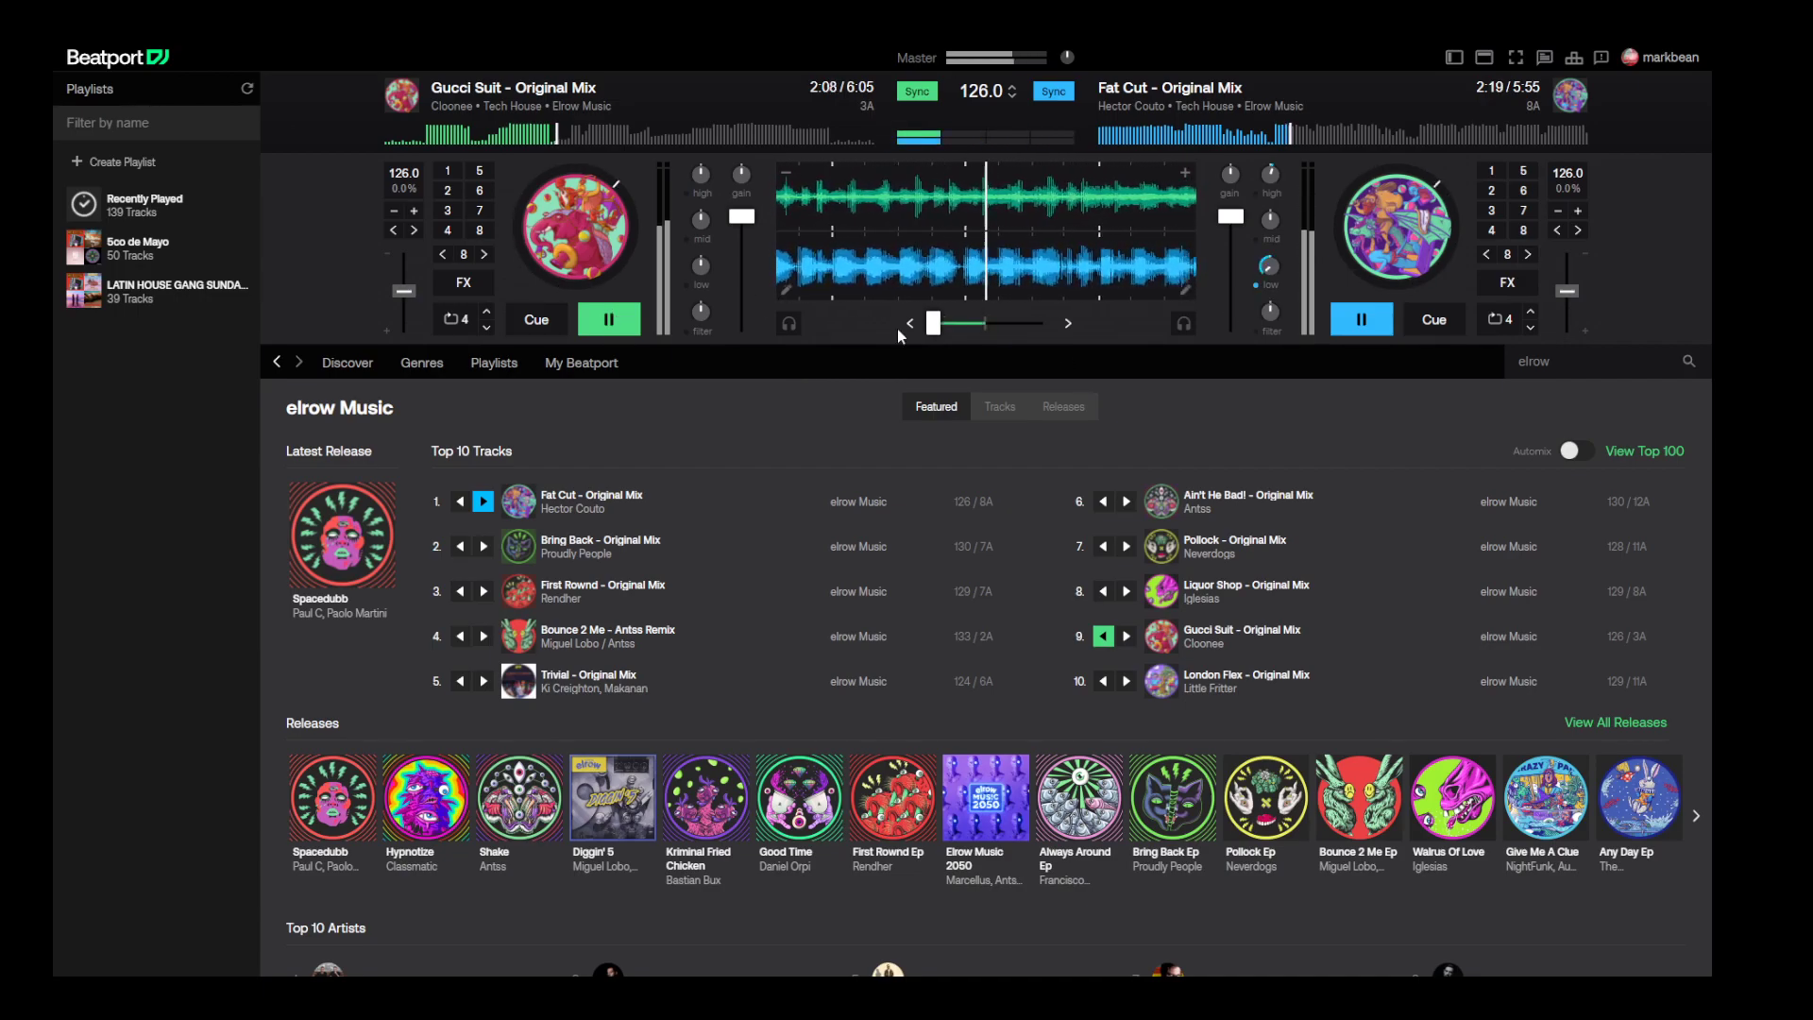
drag(1230, 216, 1230, 328)
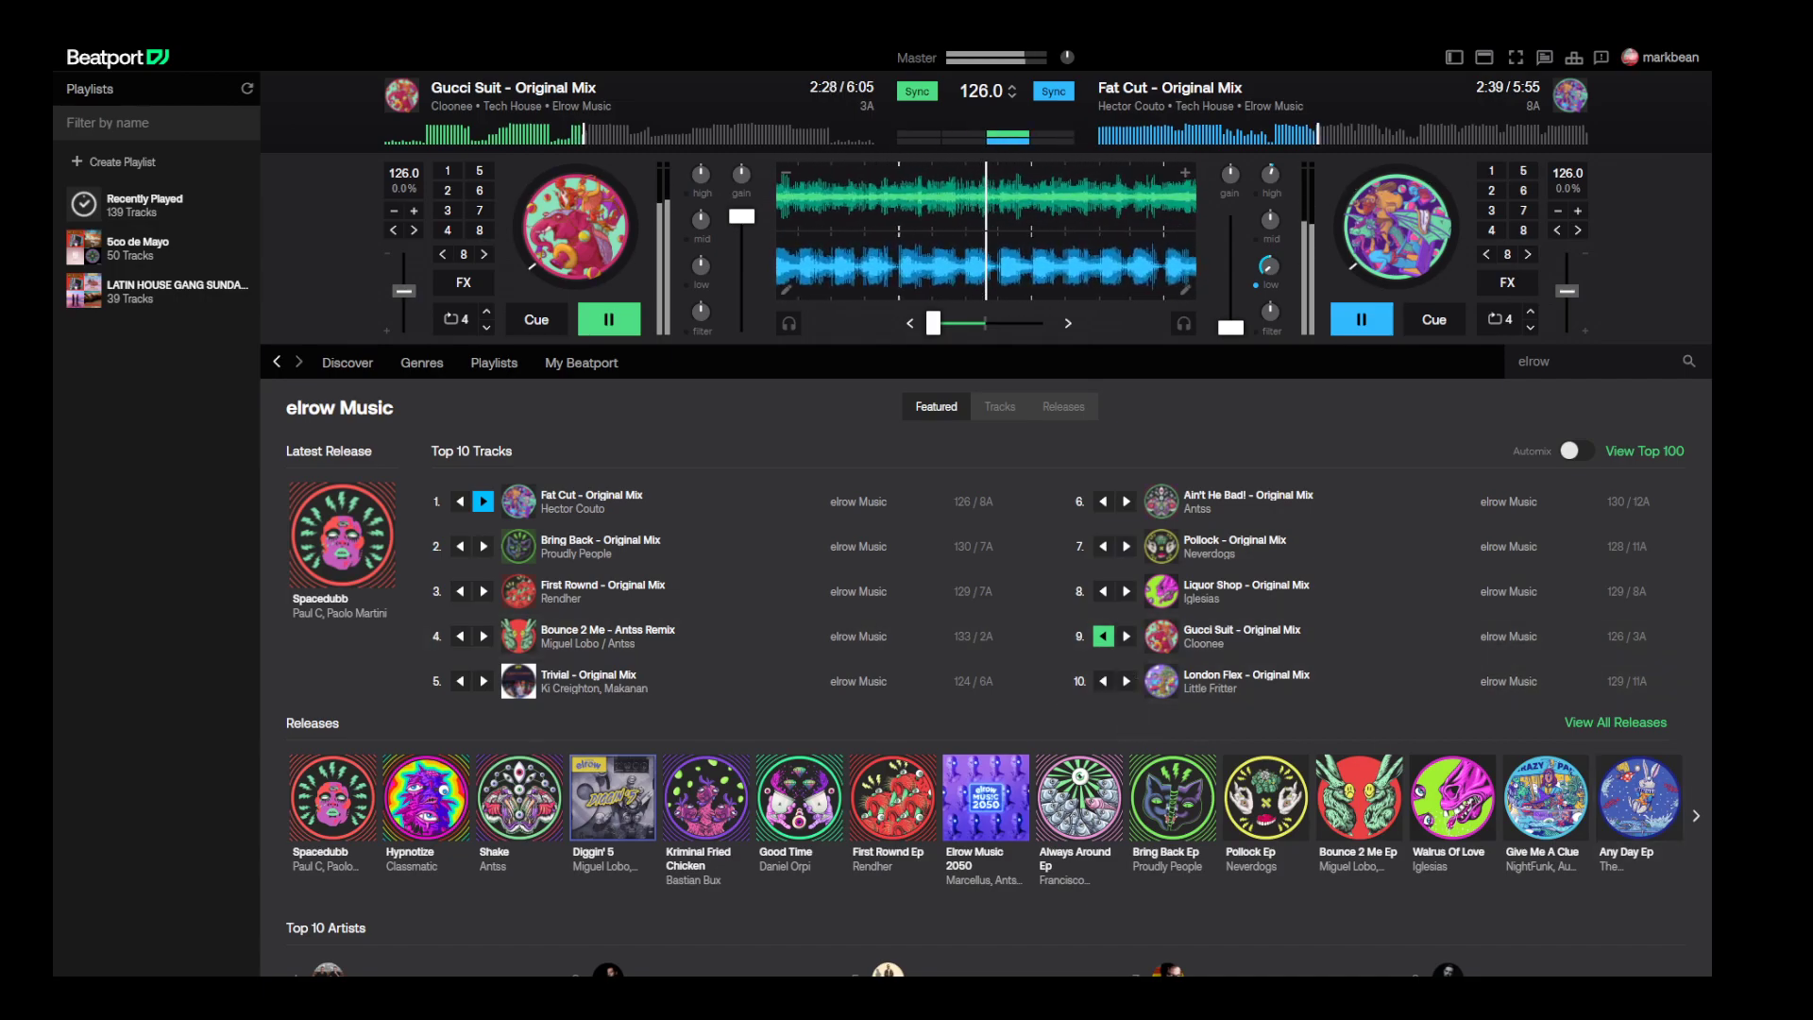
- Open elrow Music's Top 100 list, sort it by ascending BPM and browse down to the 126 BPM tracks
click(1625, 454)
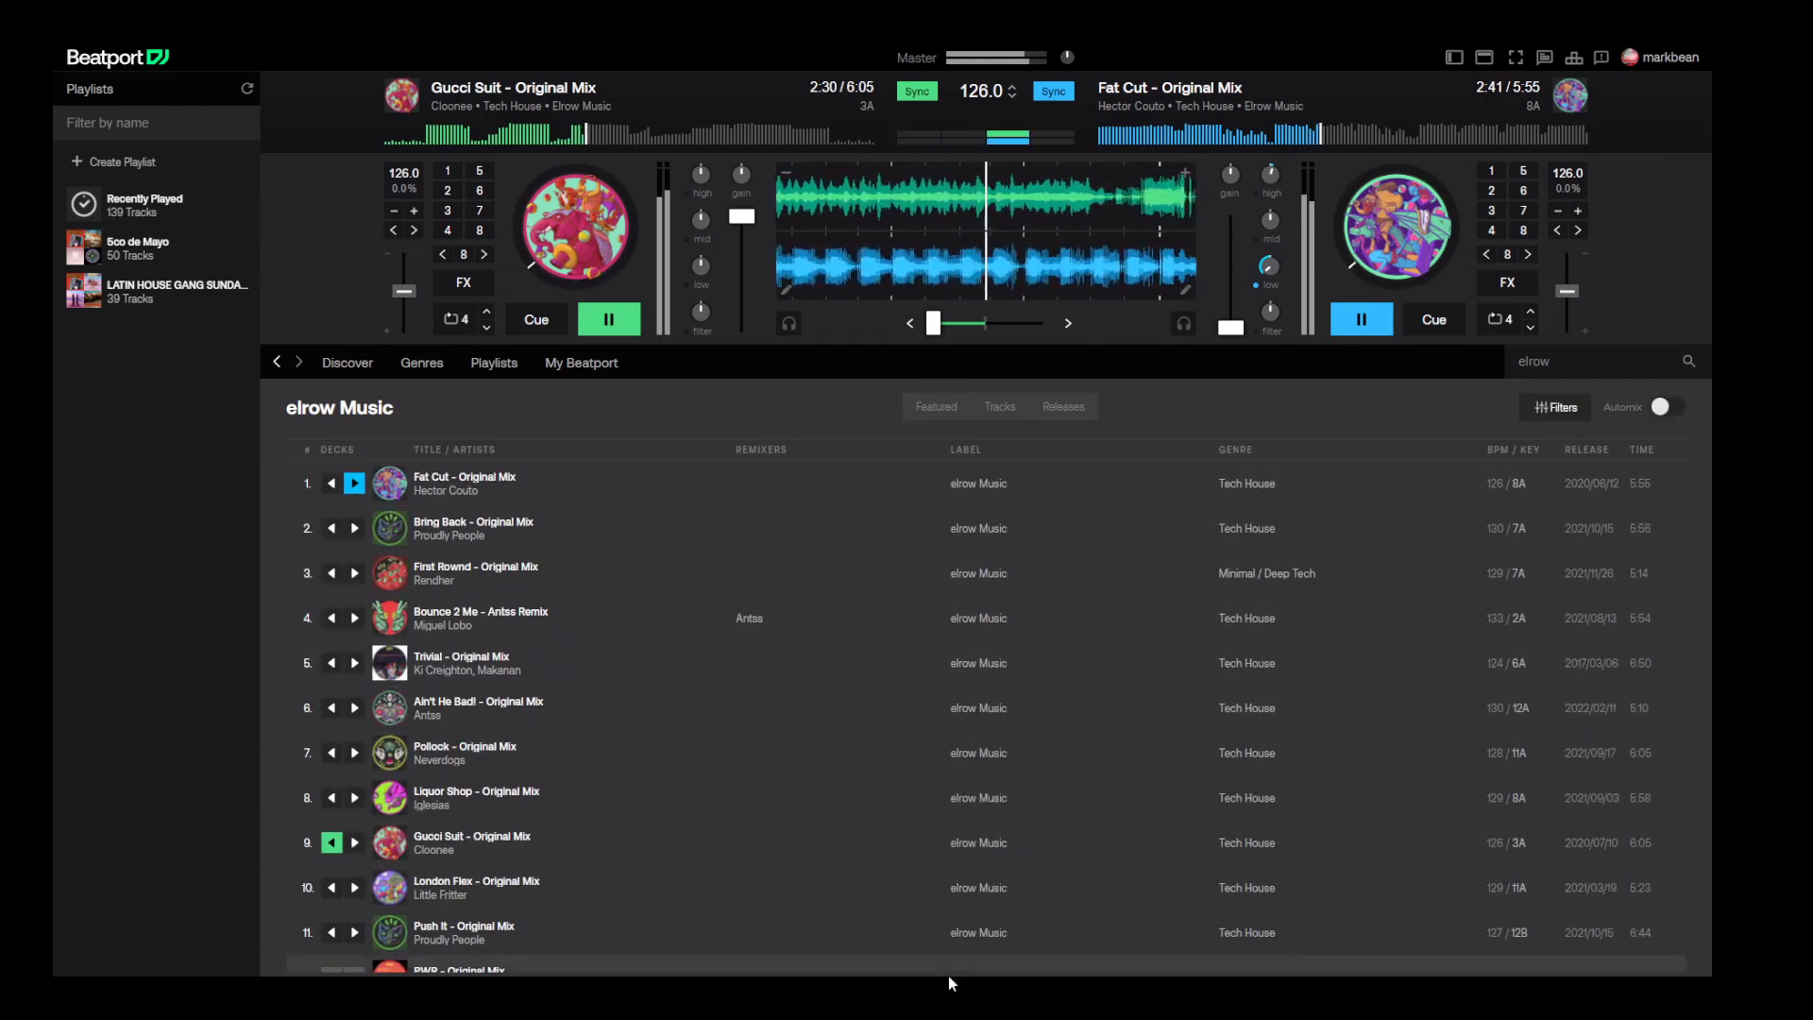
click(1499, 450)
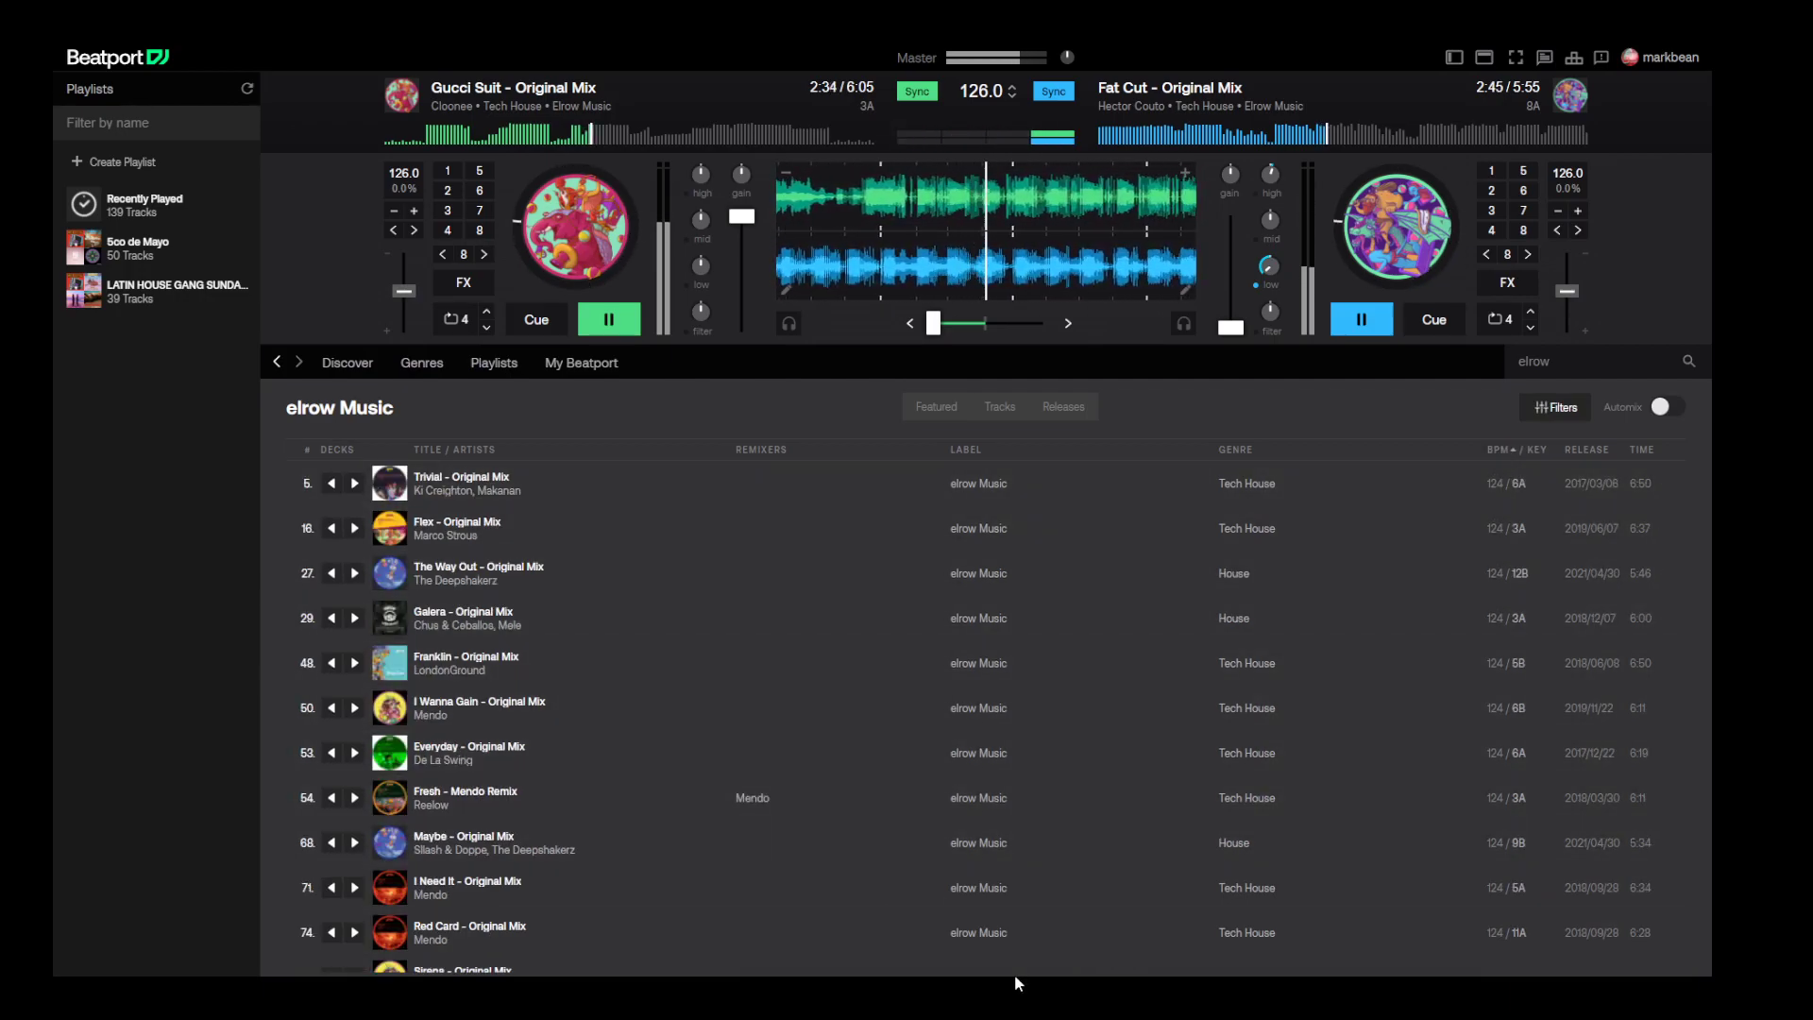
scroll(756, 732, down, 5)
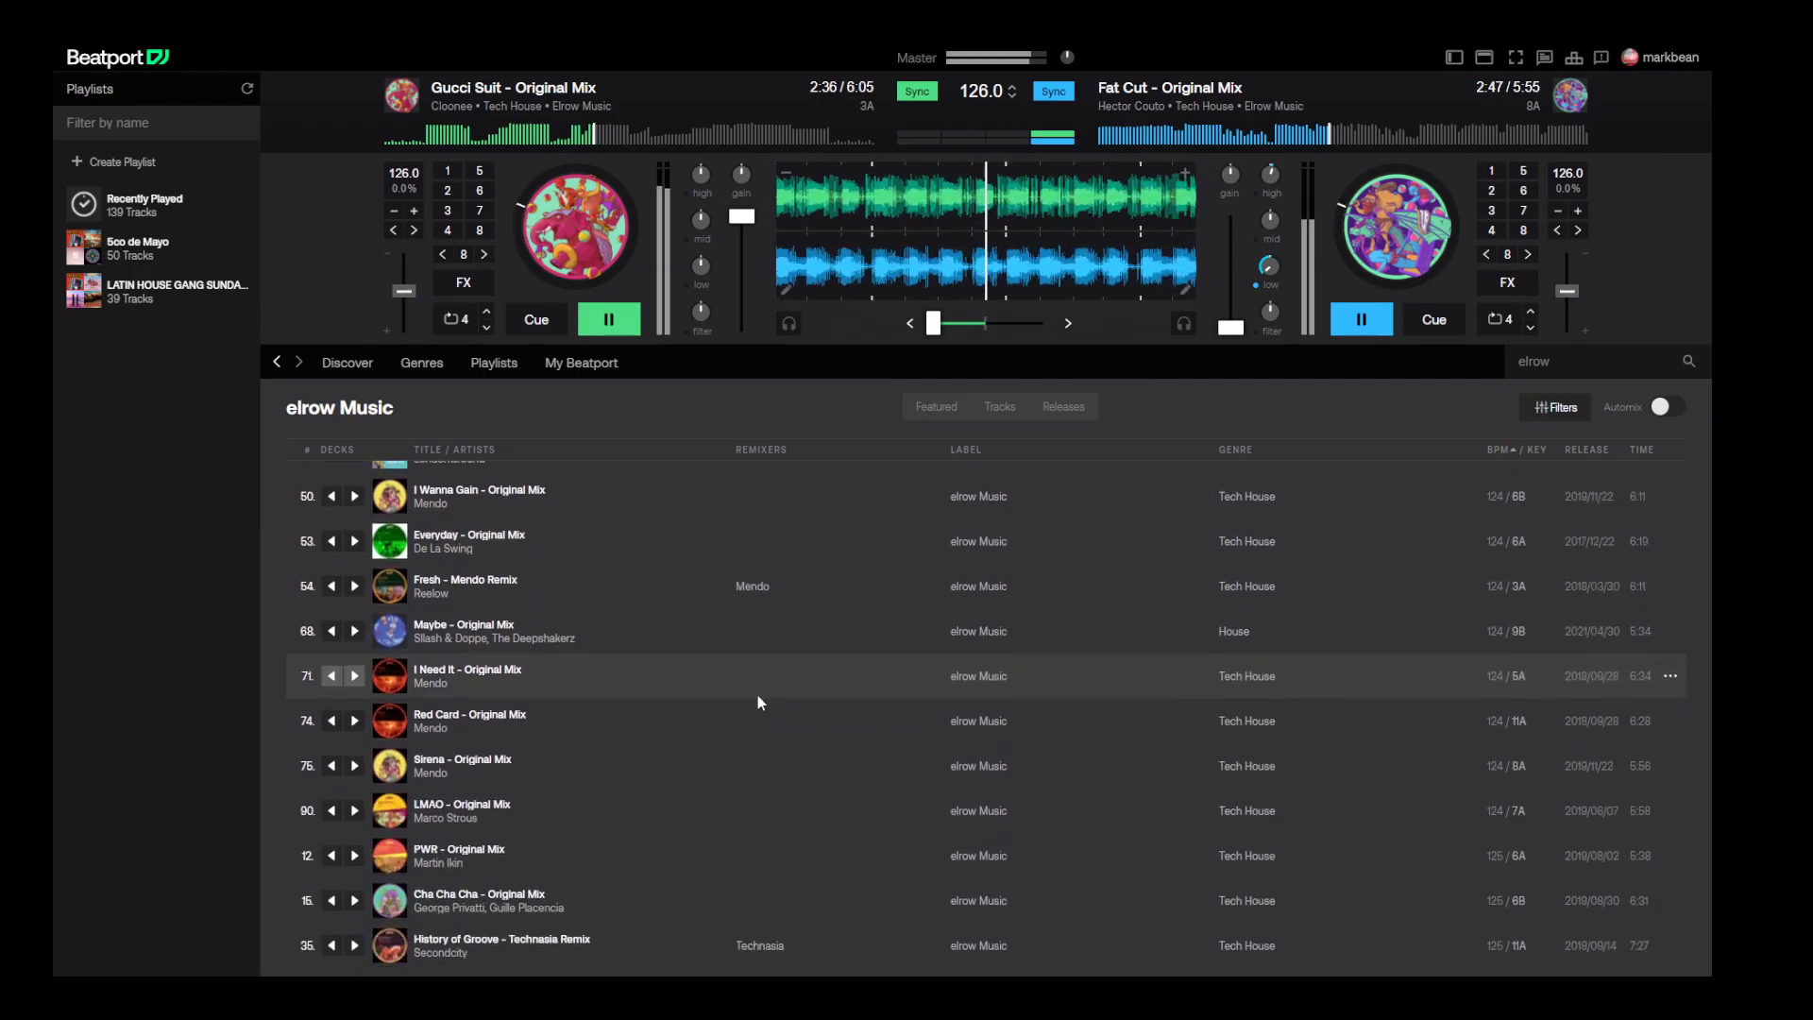
scroll(756, 669, down, 12)
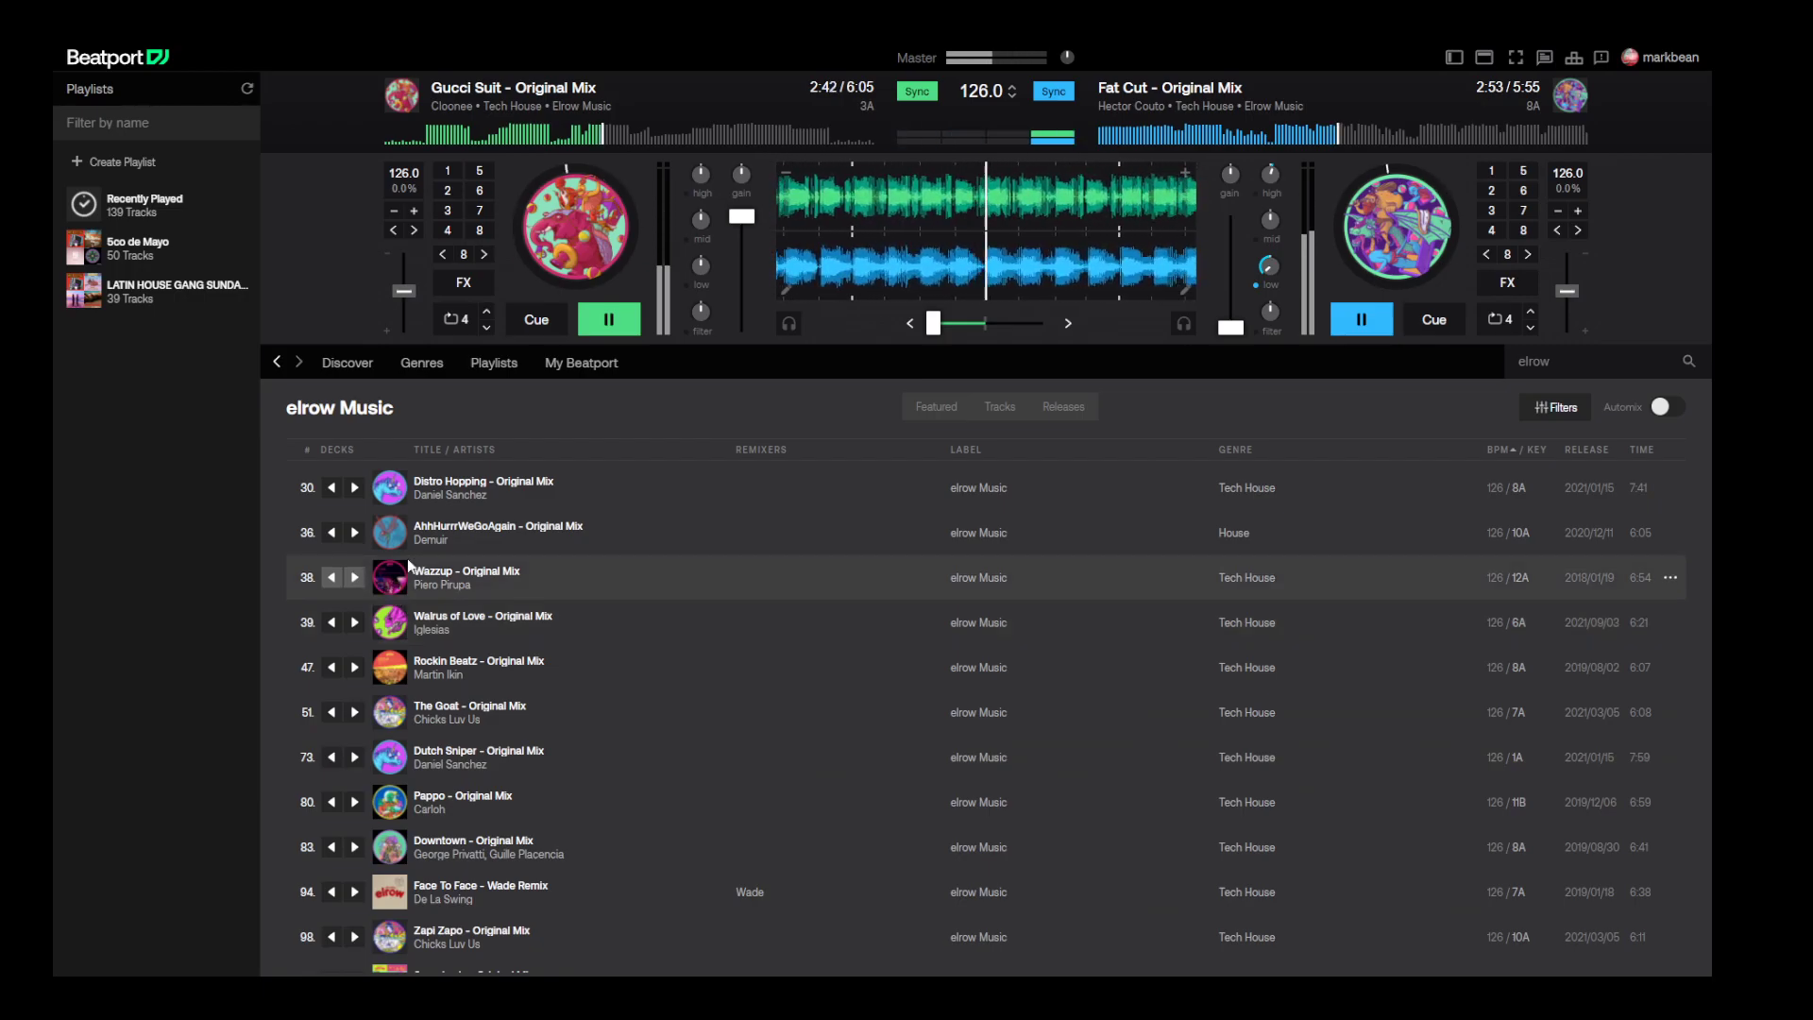
- Load "Distro Hopping - Original Mix" onto the right deck and set its playback position to about 2:54
click(356, 487)
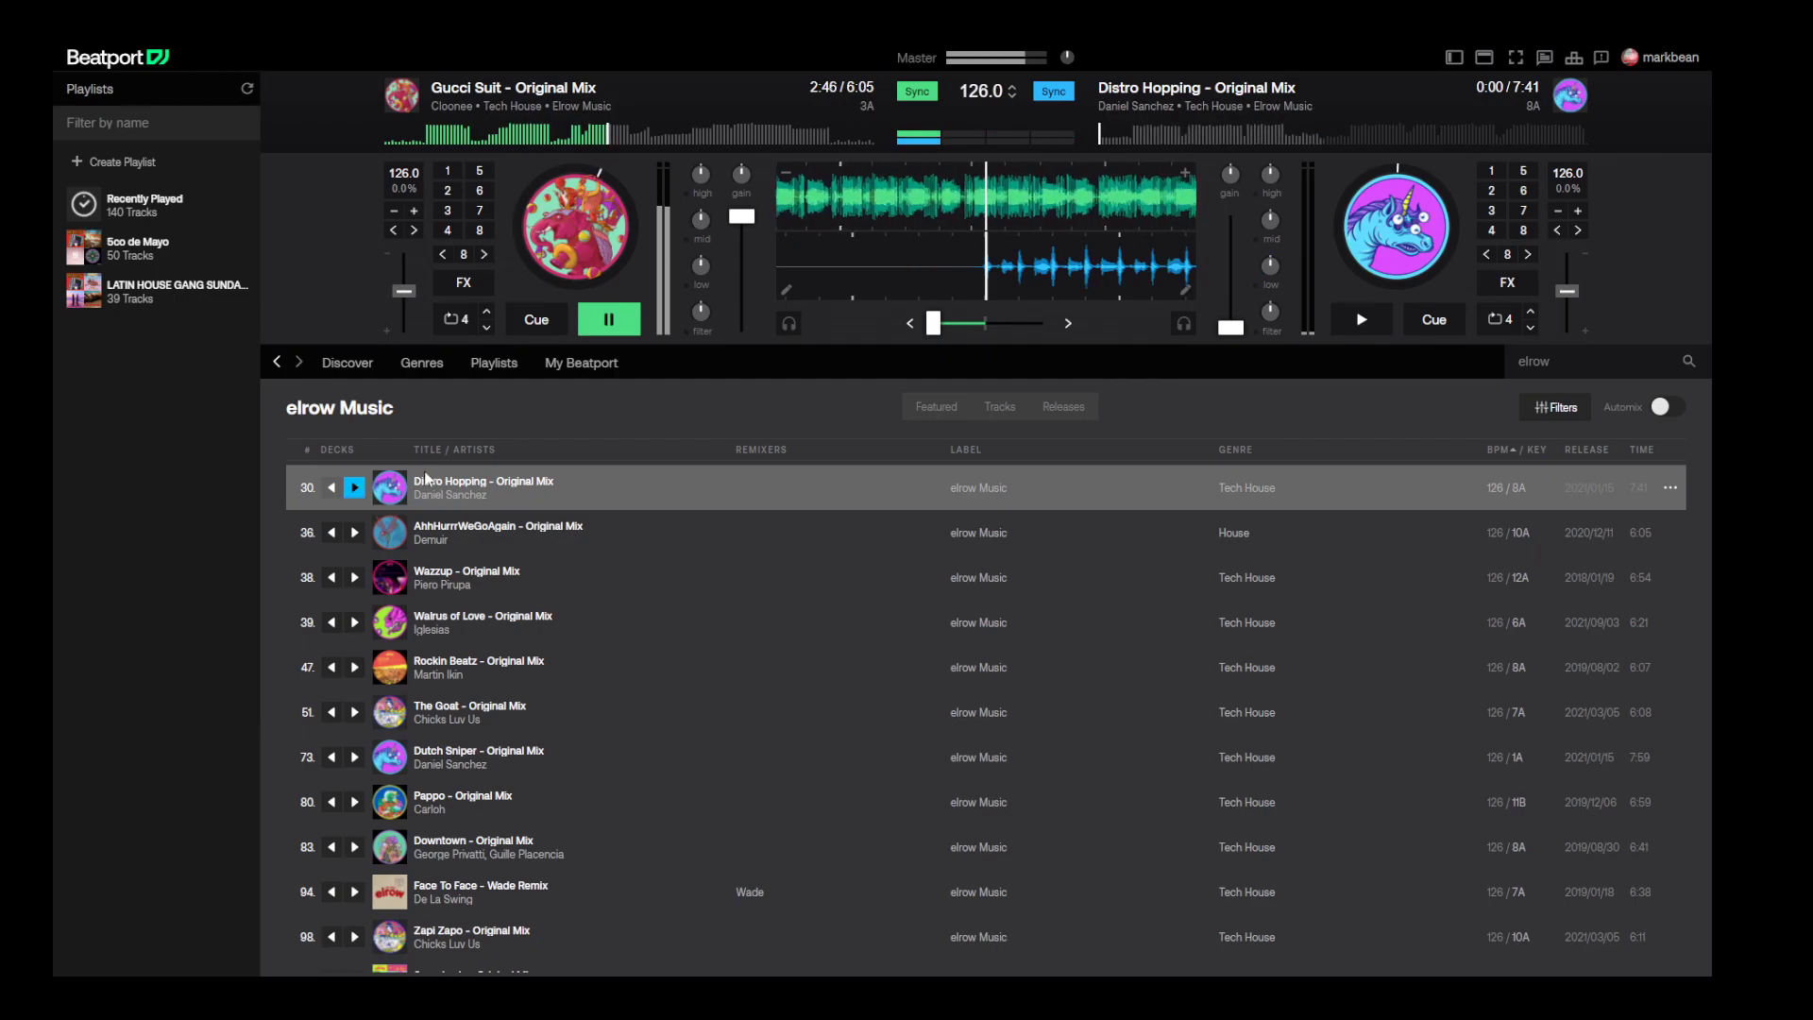
click(1042, 95)
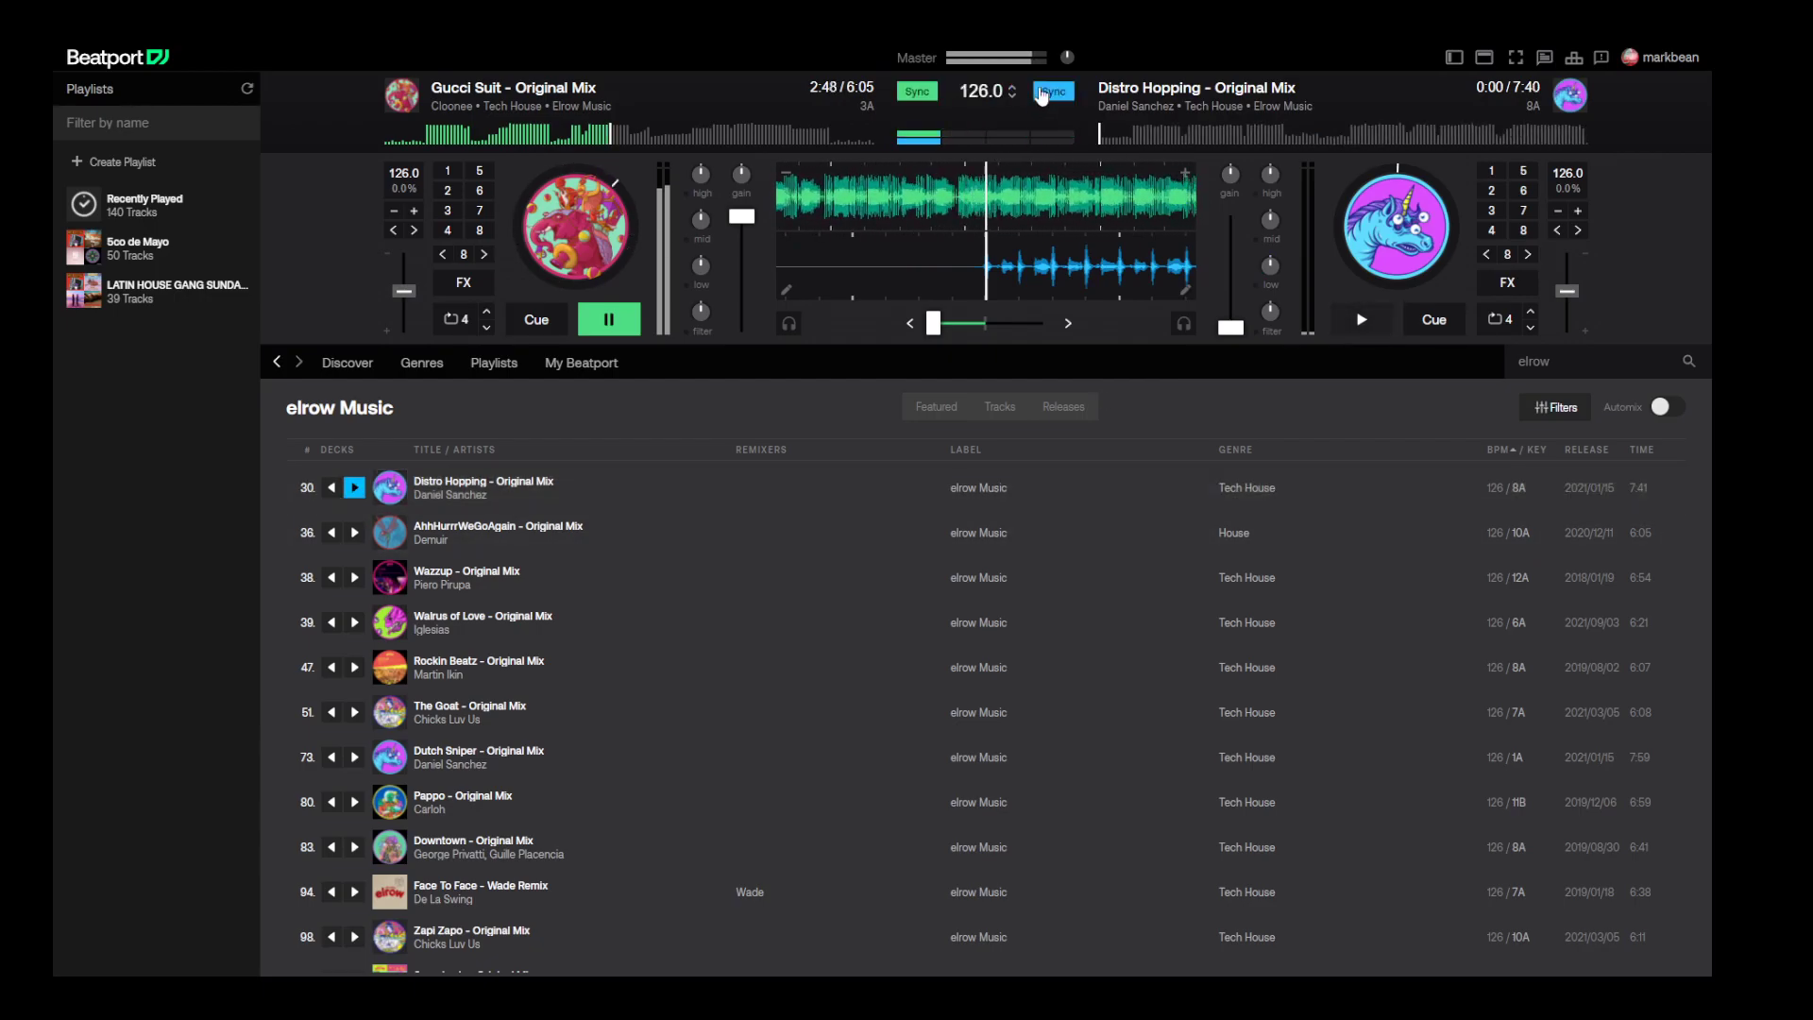
click(1283, 135)
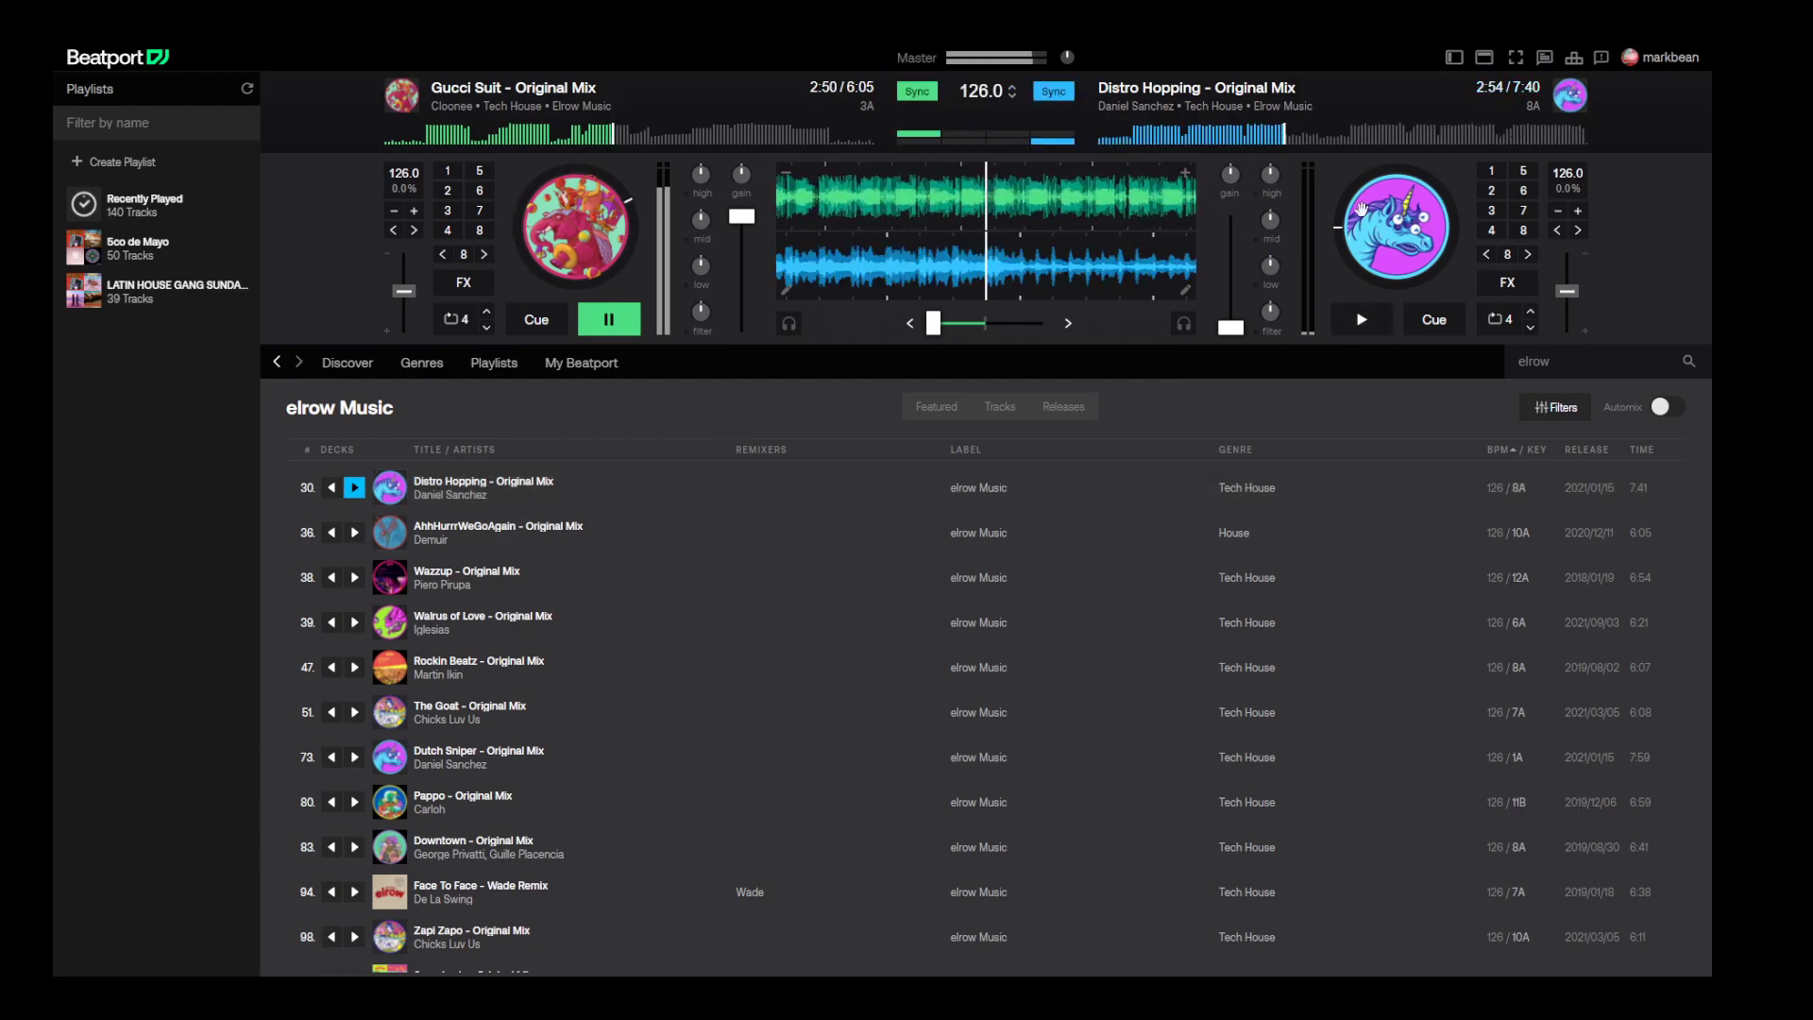
- Start Distro Hopping with raised volume at the crossfader's centre, boosting its low EQ and reducing Gucci Suit's low and high EQ
drag(1231, 328, 1230, 216)
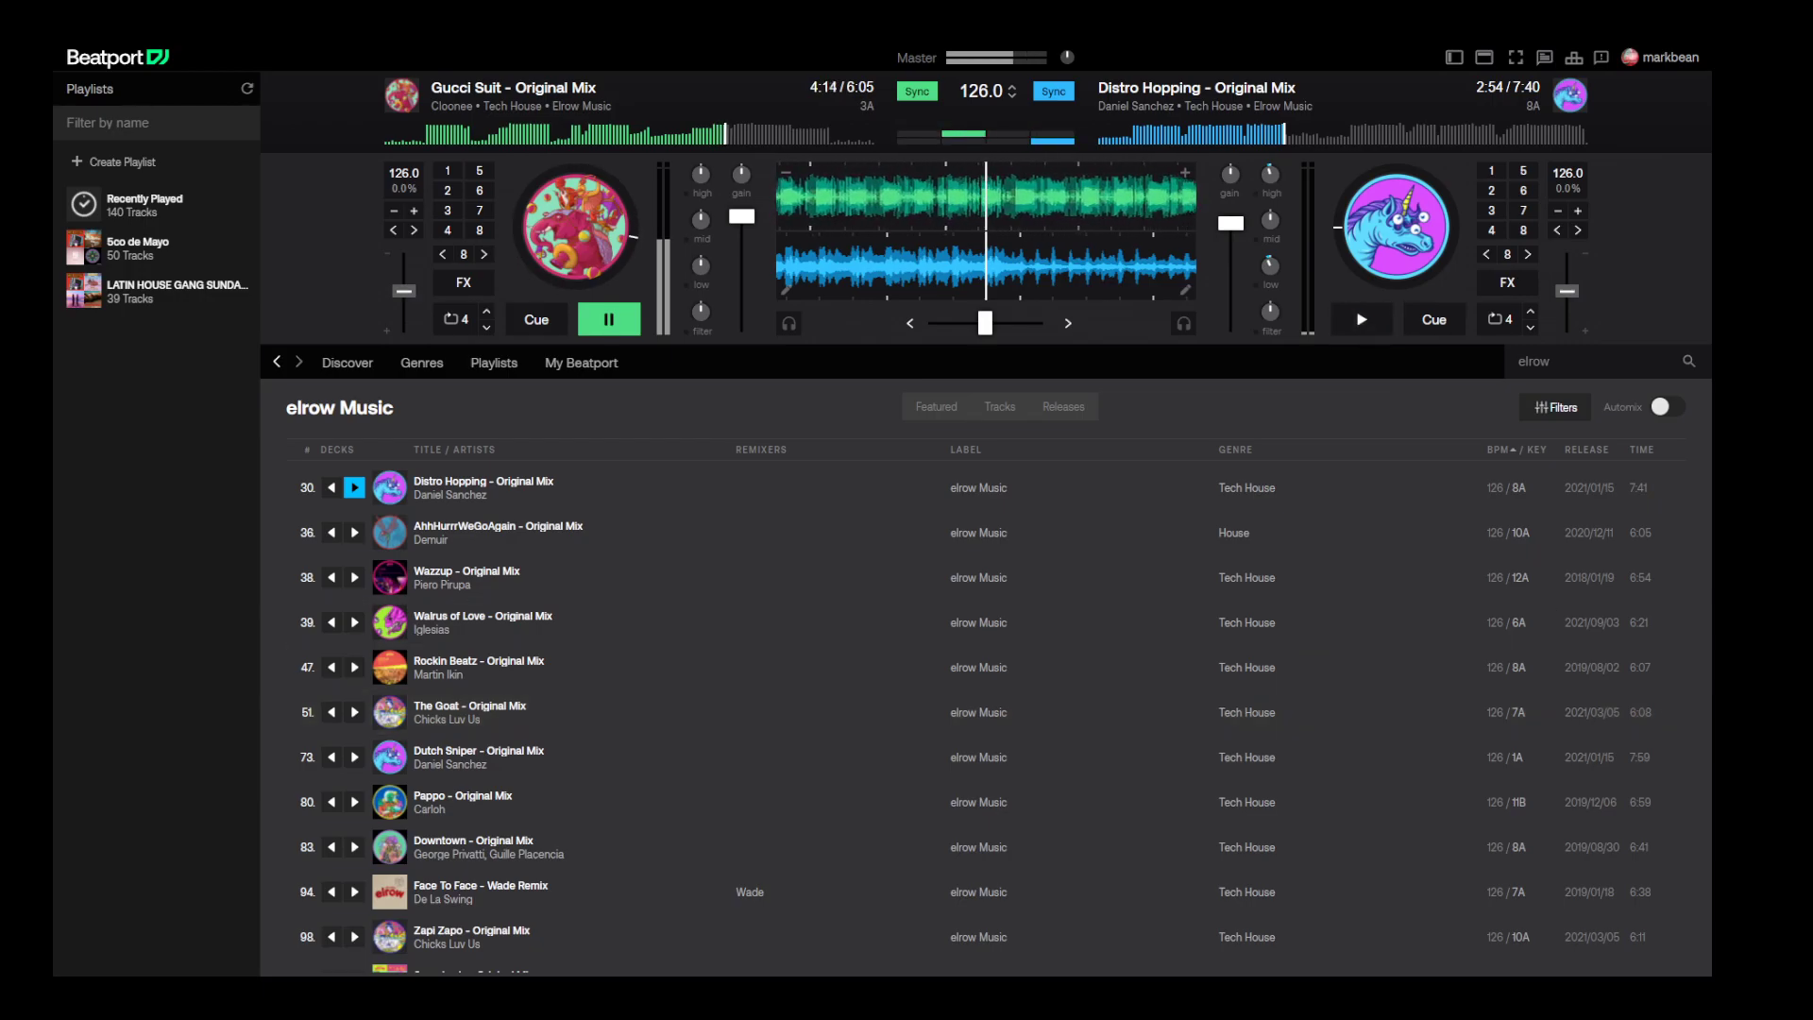
click(1358, 321)
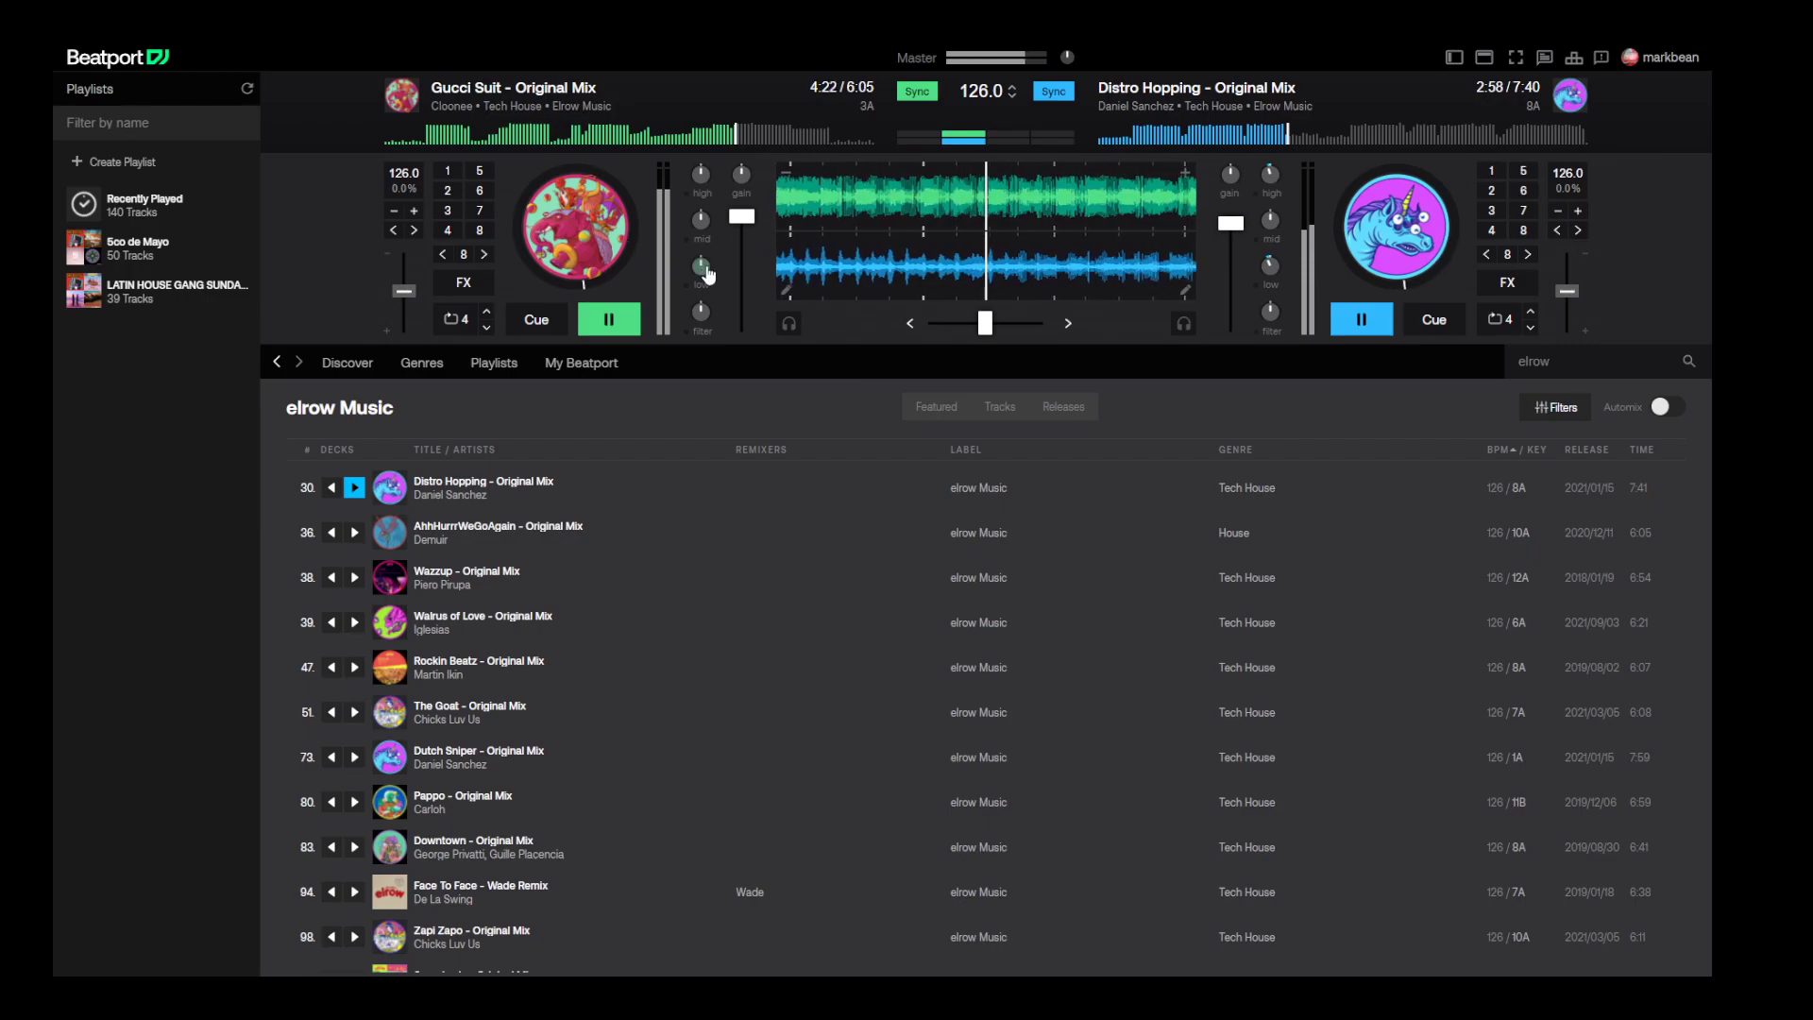
drag(1271, 265, 1250, 274)
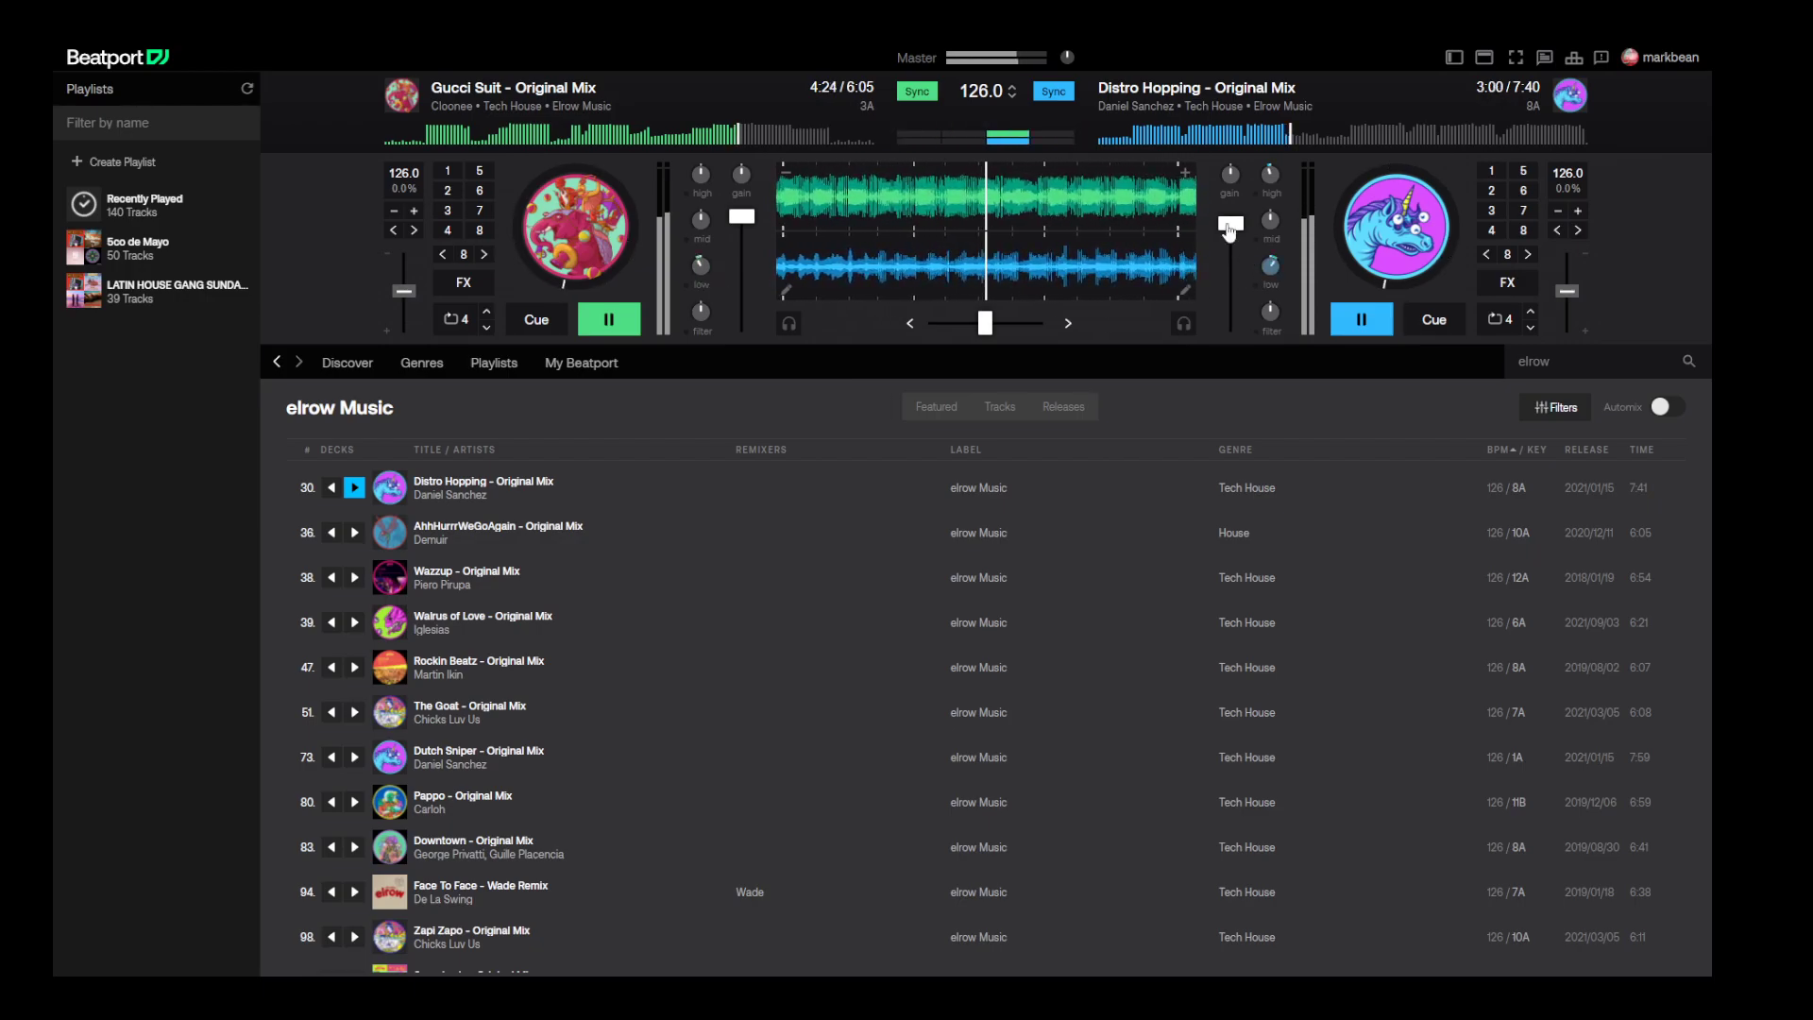
drag(701, 266, 671, 257)
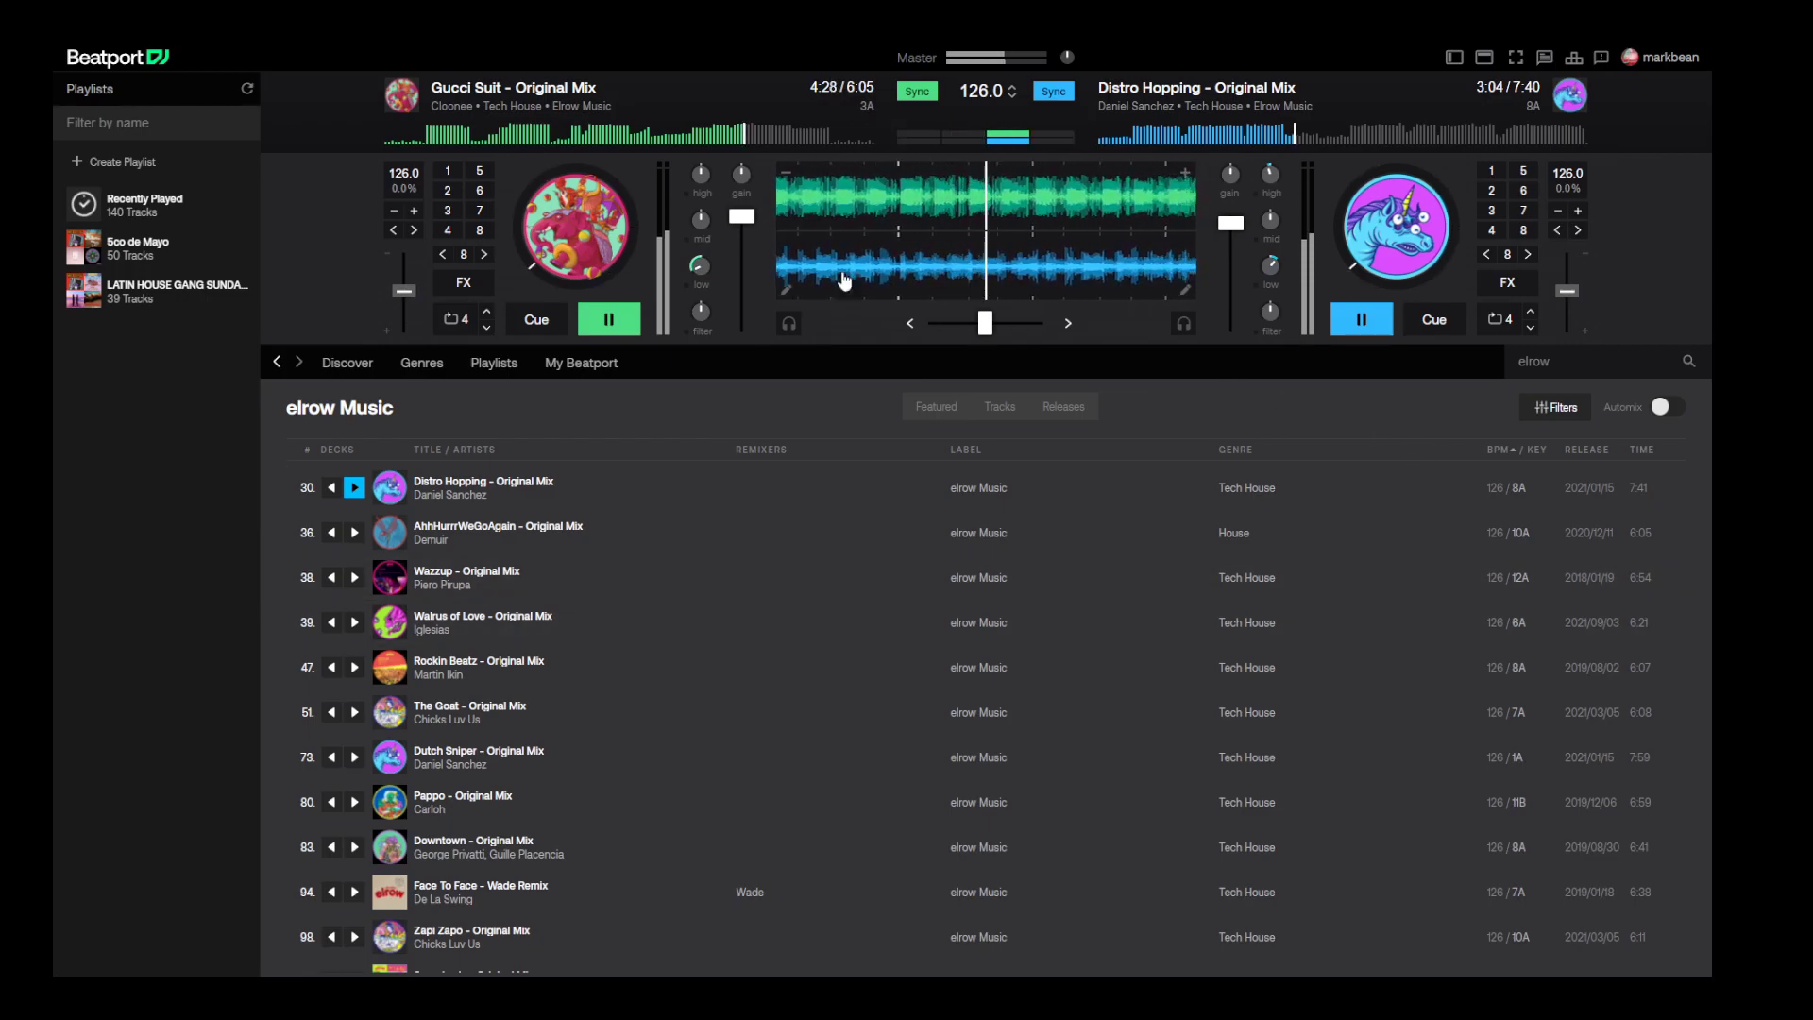
drag(708, 182, 700, 202)
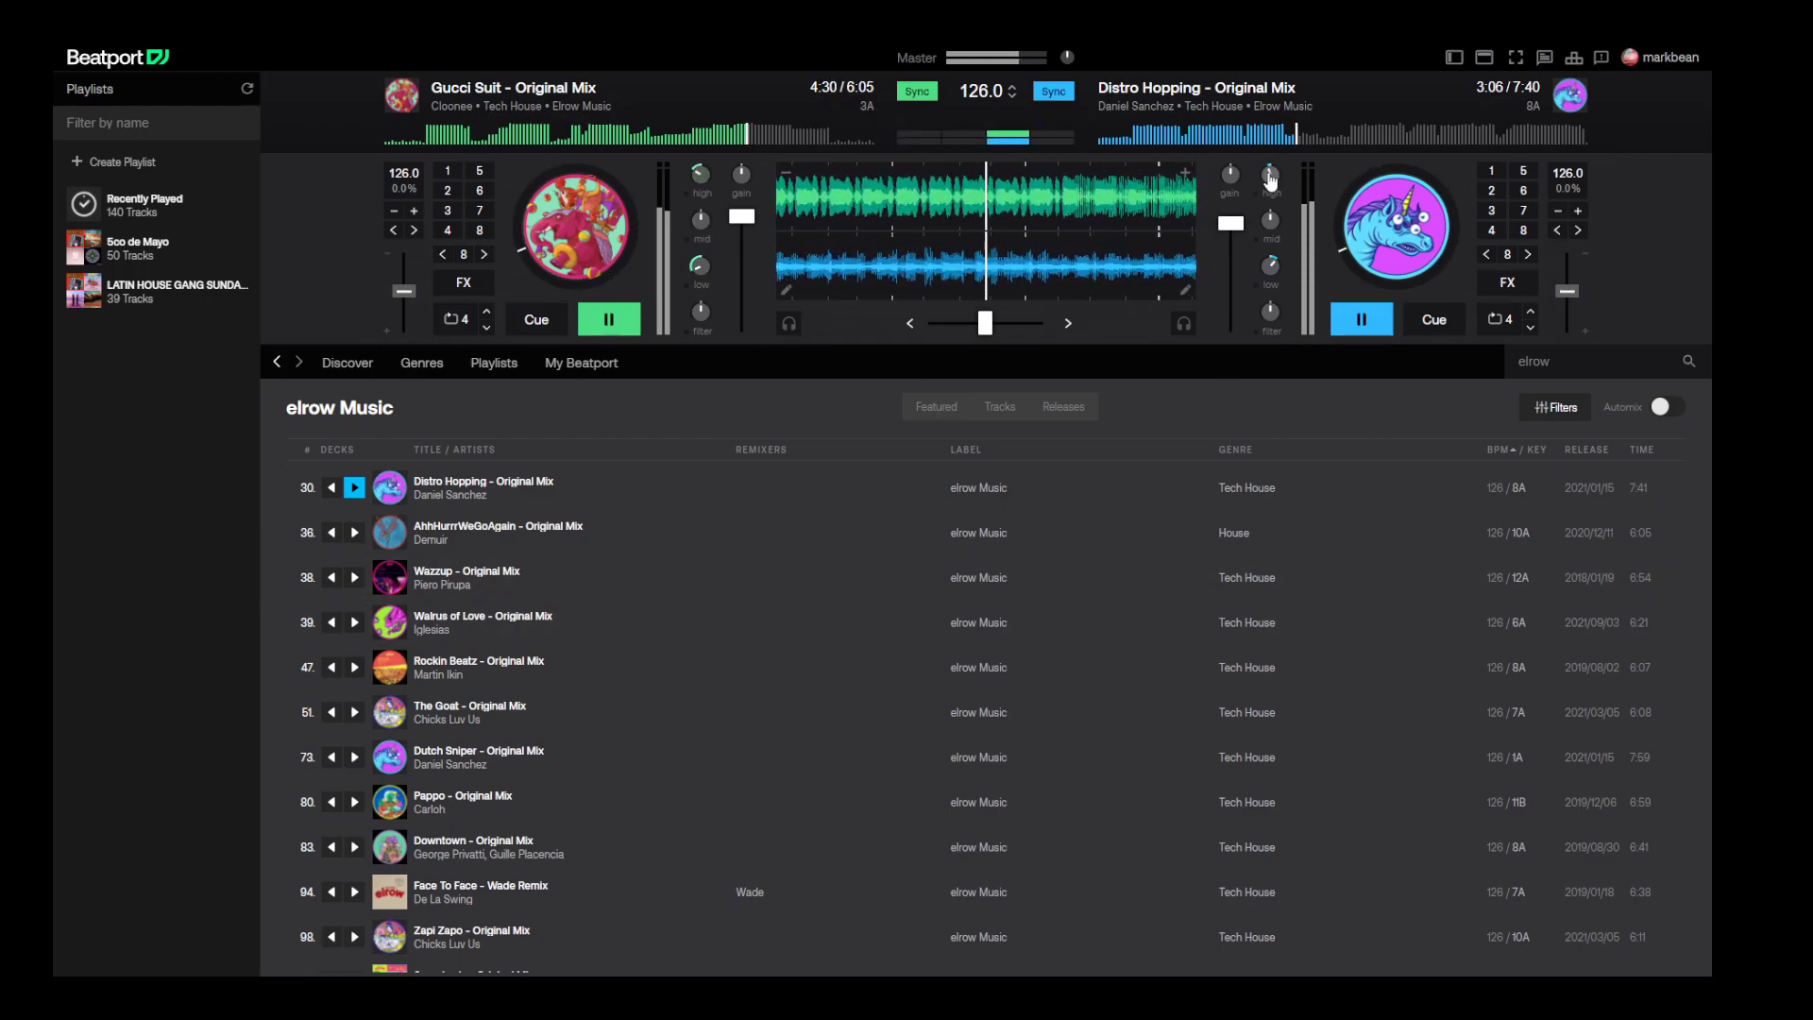
- Pull Gucci Suit's volume all the way down, crossfade fully to Distro Hopping and readjust Distro Hopping's volume and low EQ
mouse_move(985, 323)
mouse_down()
mouse_move(1039, 323)
mouse_move(981, 348)
mouse_move(986, 331)
mouse_up()
drag(742, 217, 773, 308)
drag(998, 328, 1039, 326)
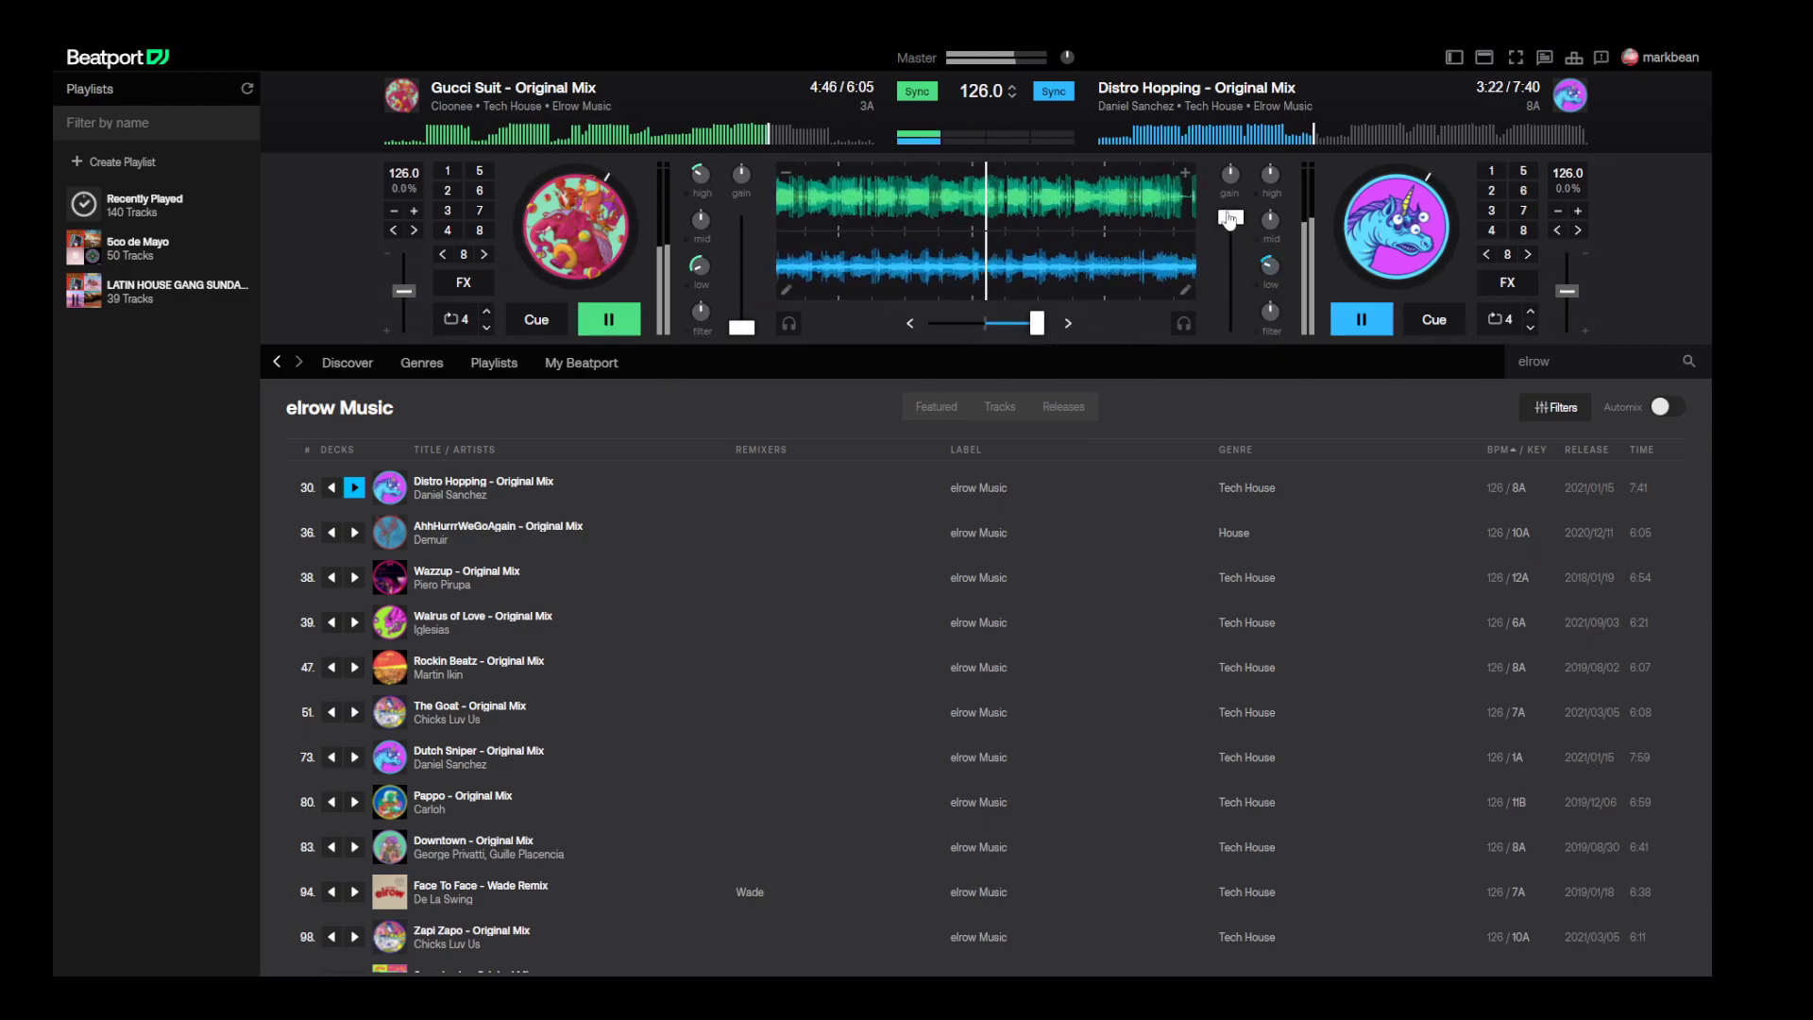
drag(1268, 303, 1269, 272)
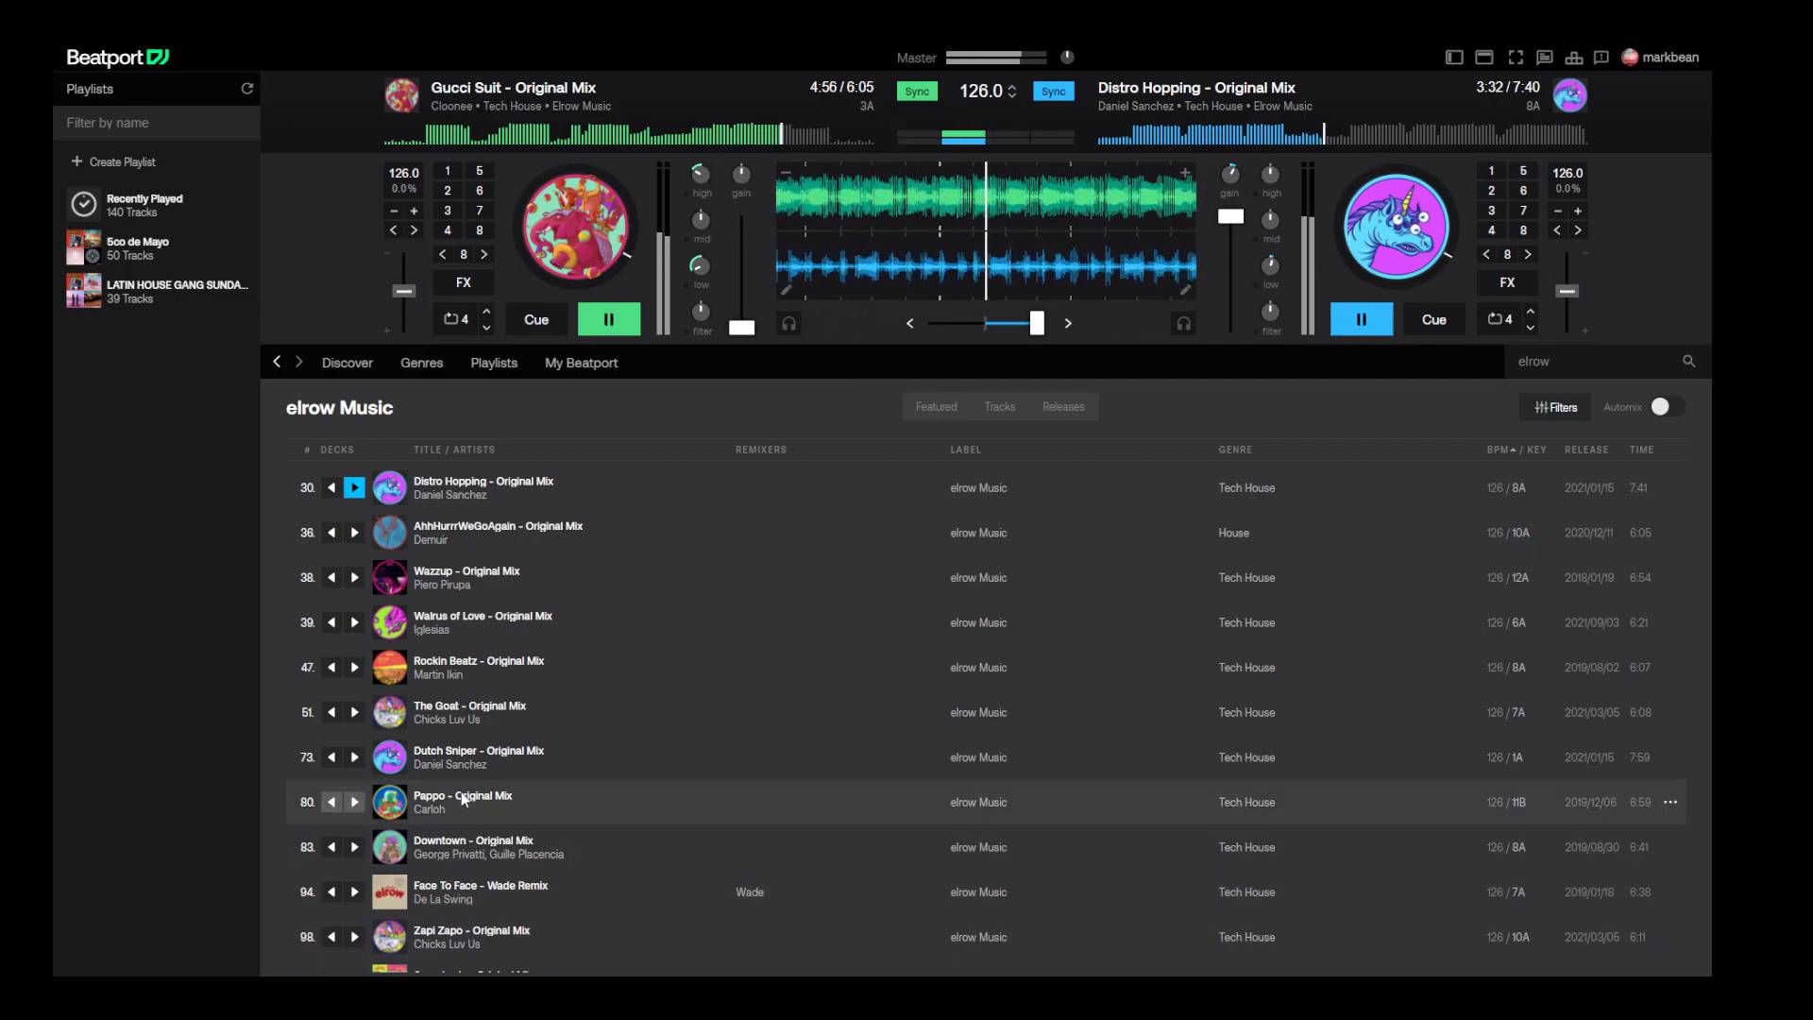
- Load "AhhHurrrWeGoAgain - Original Mix" onto the left deck and start it from about 1:28
click(332, 534)
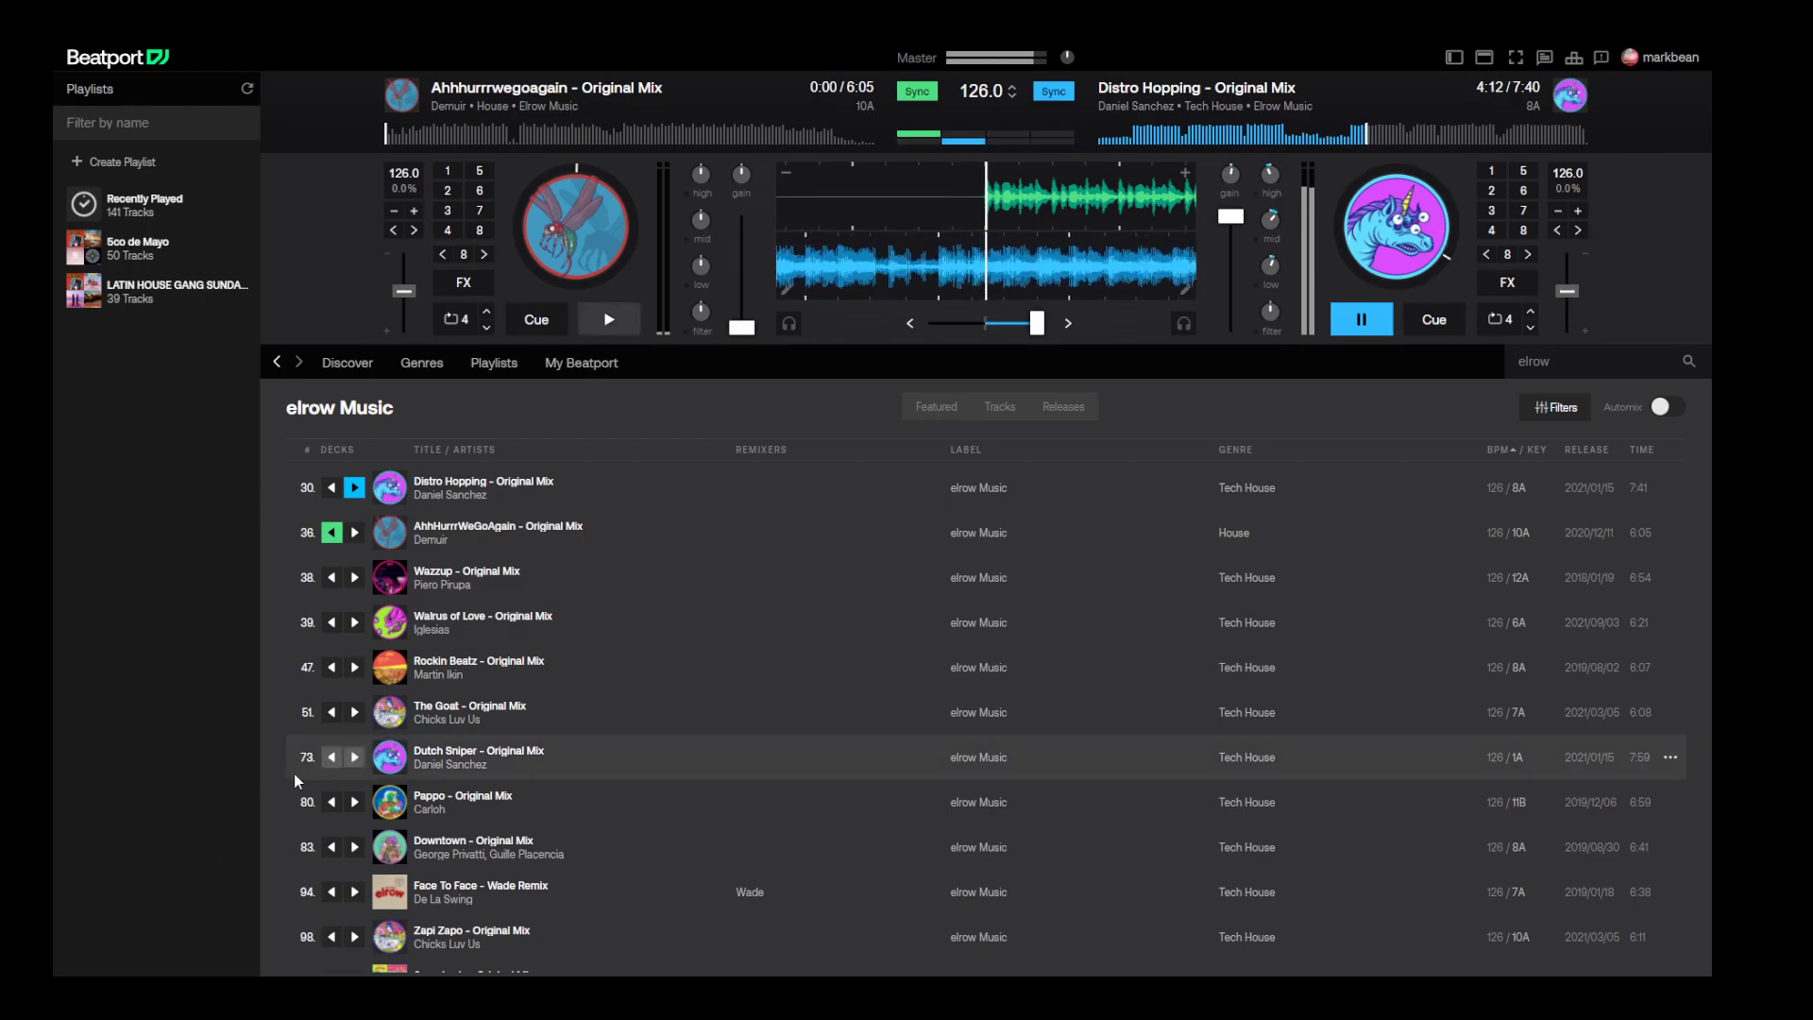
scroll(321, 798, down, 1)
scroll(324, 803, down, 1)
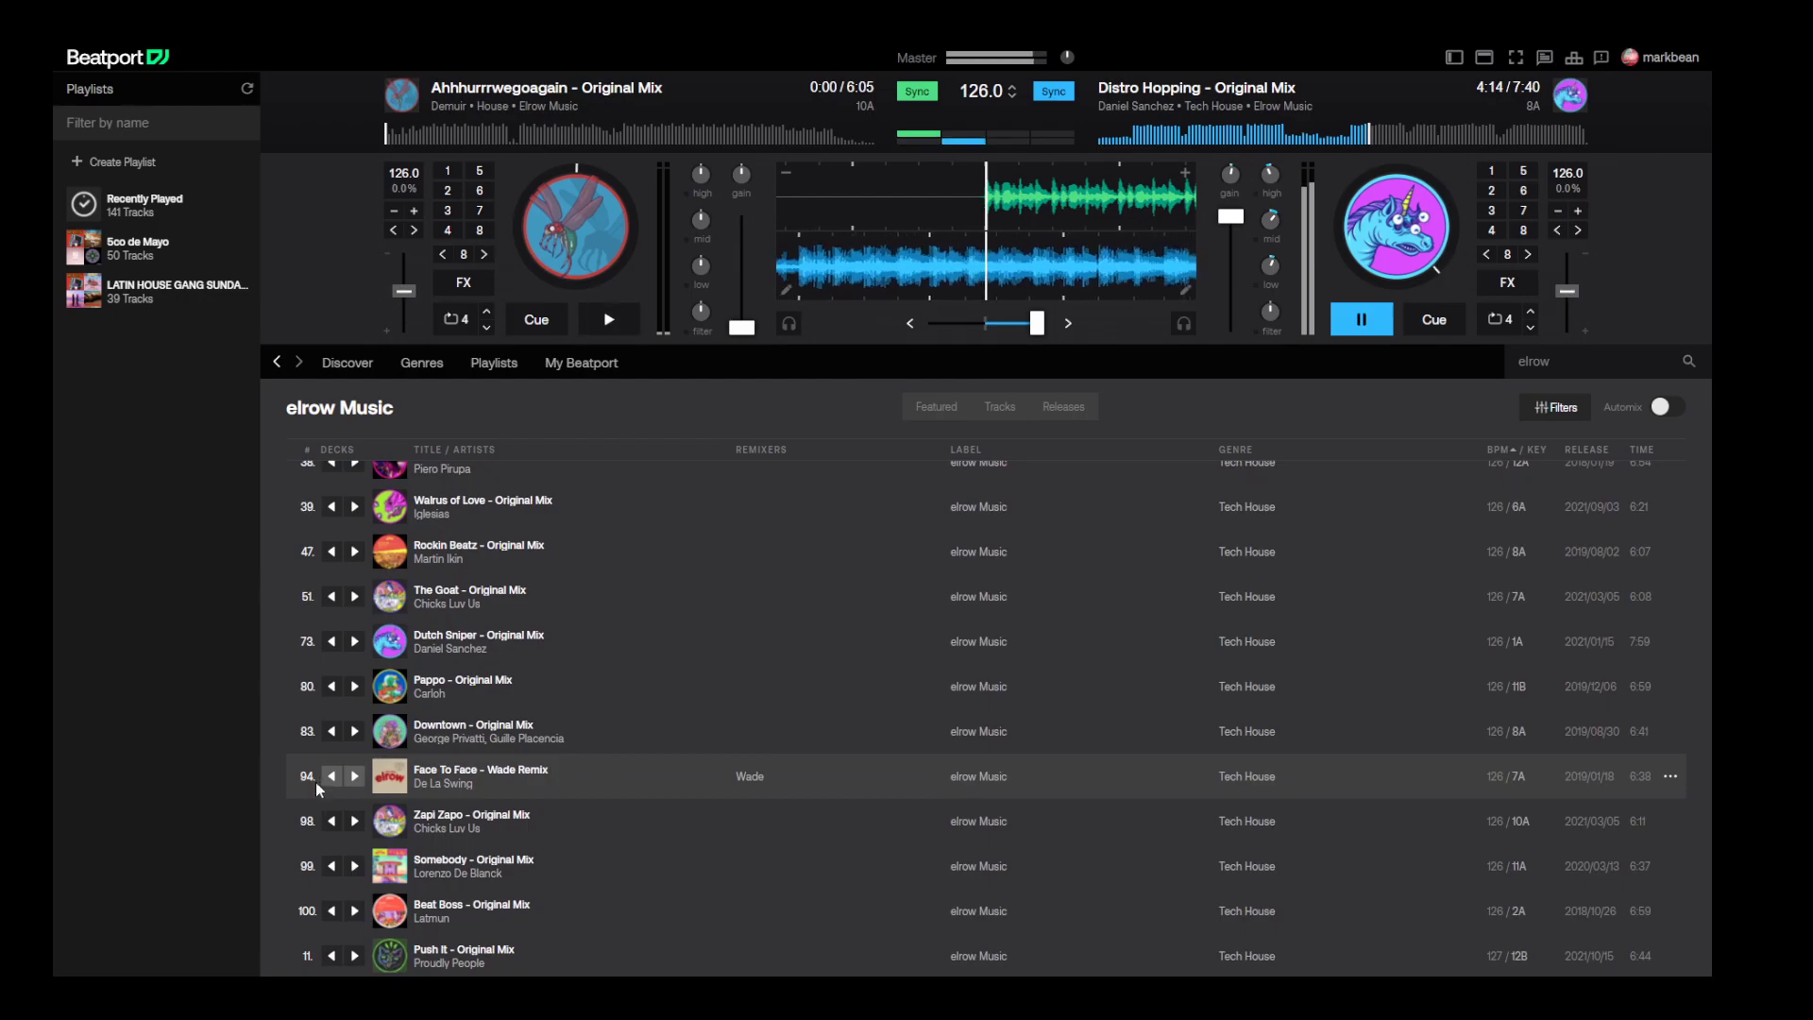
click(505, 137)
click(609, 319)
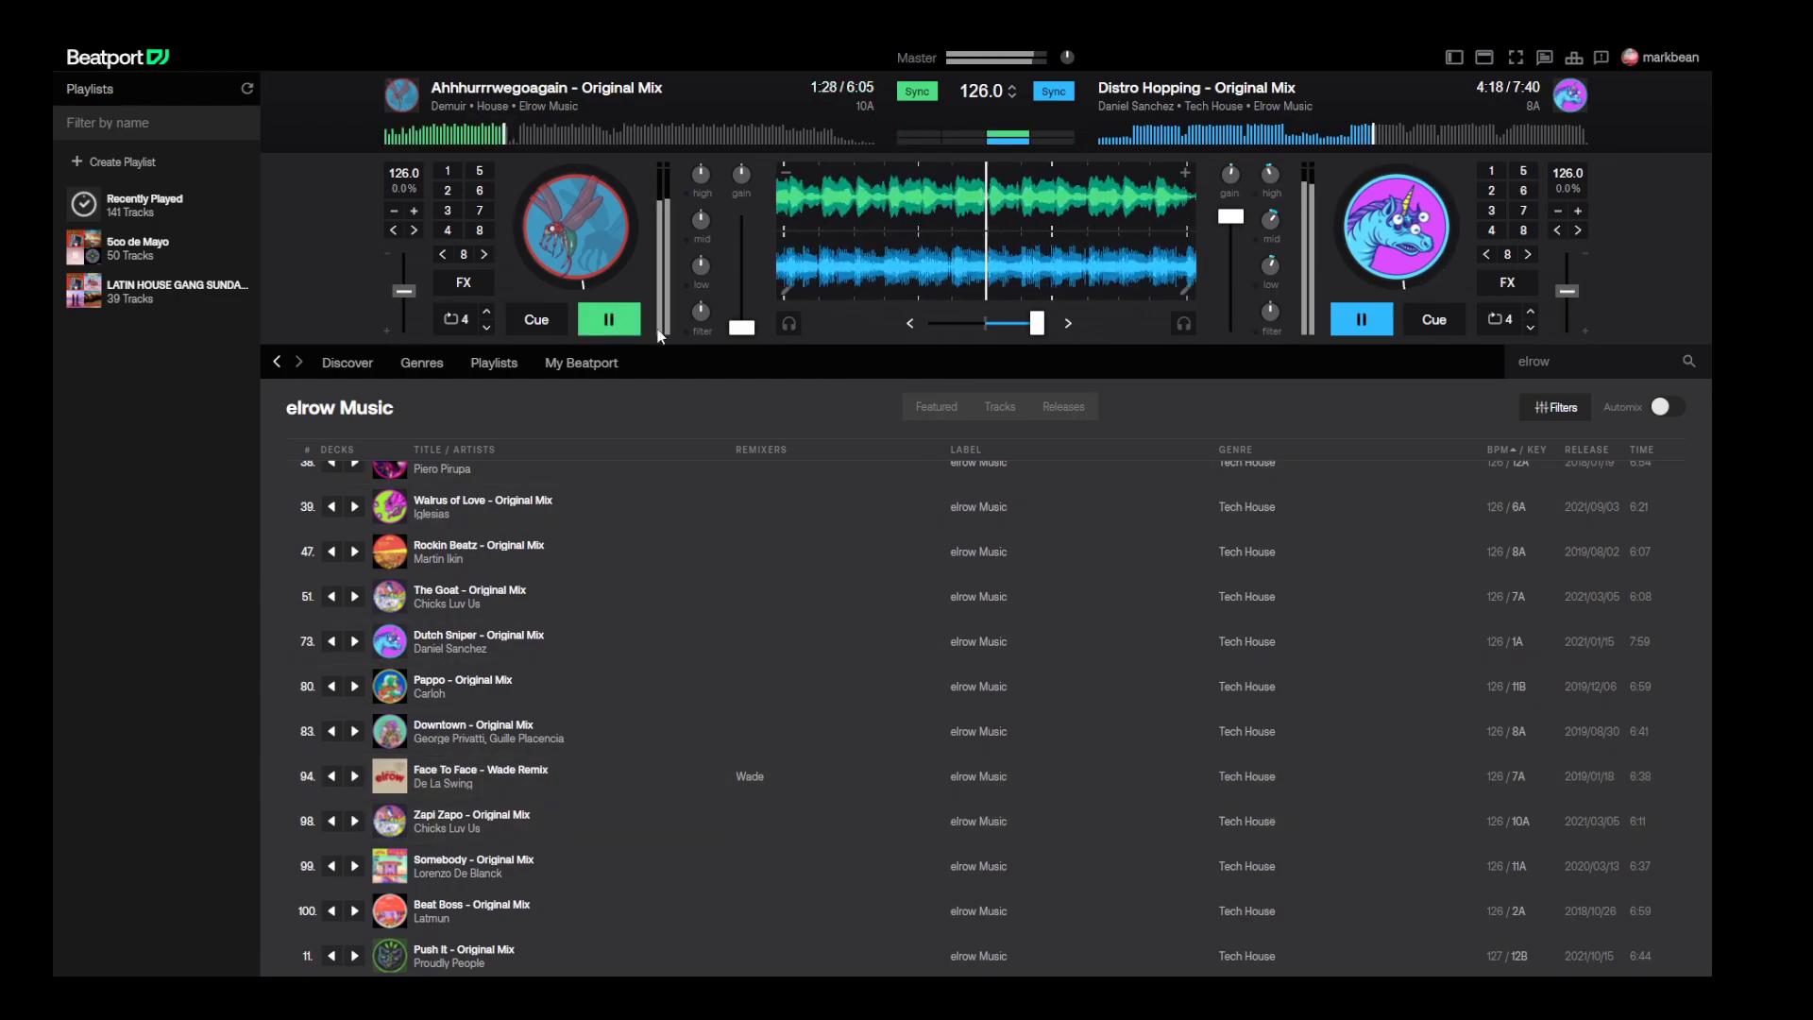
- Bring in AhhHurrrWeGoAgain at full volume with the crossfader just past centre towards it, and cut Distro Hopping's low EQ
drag(1037, 323, 985, 323)
drag(743, 328, 742, 216)
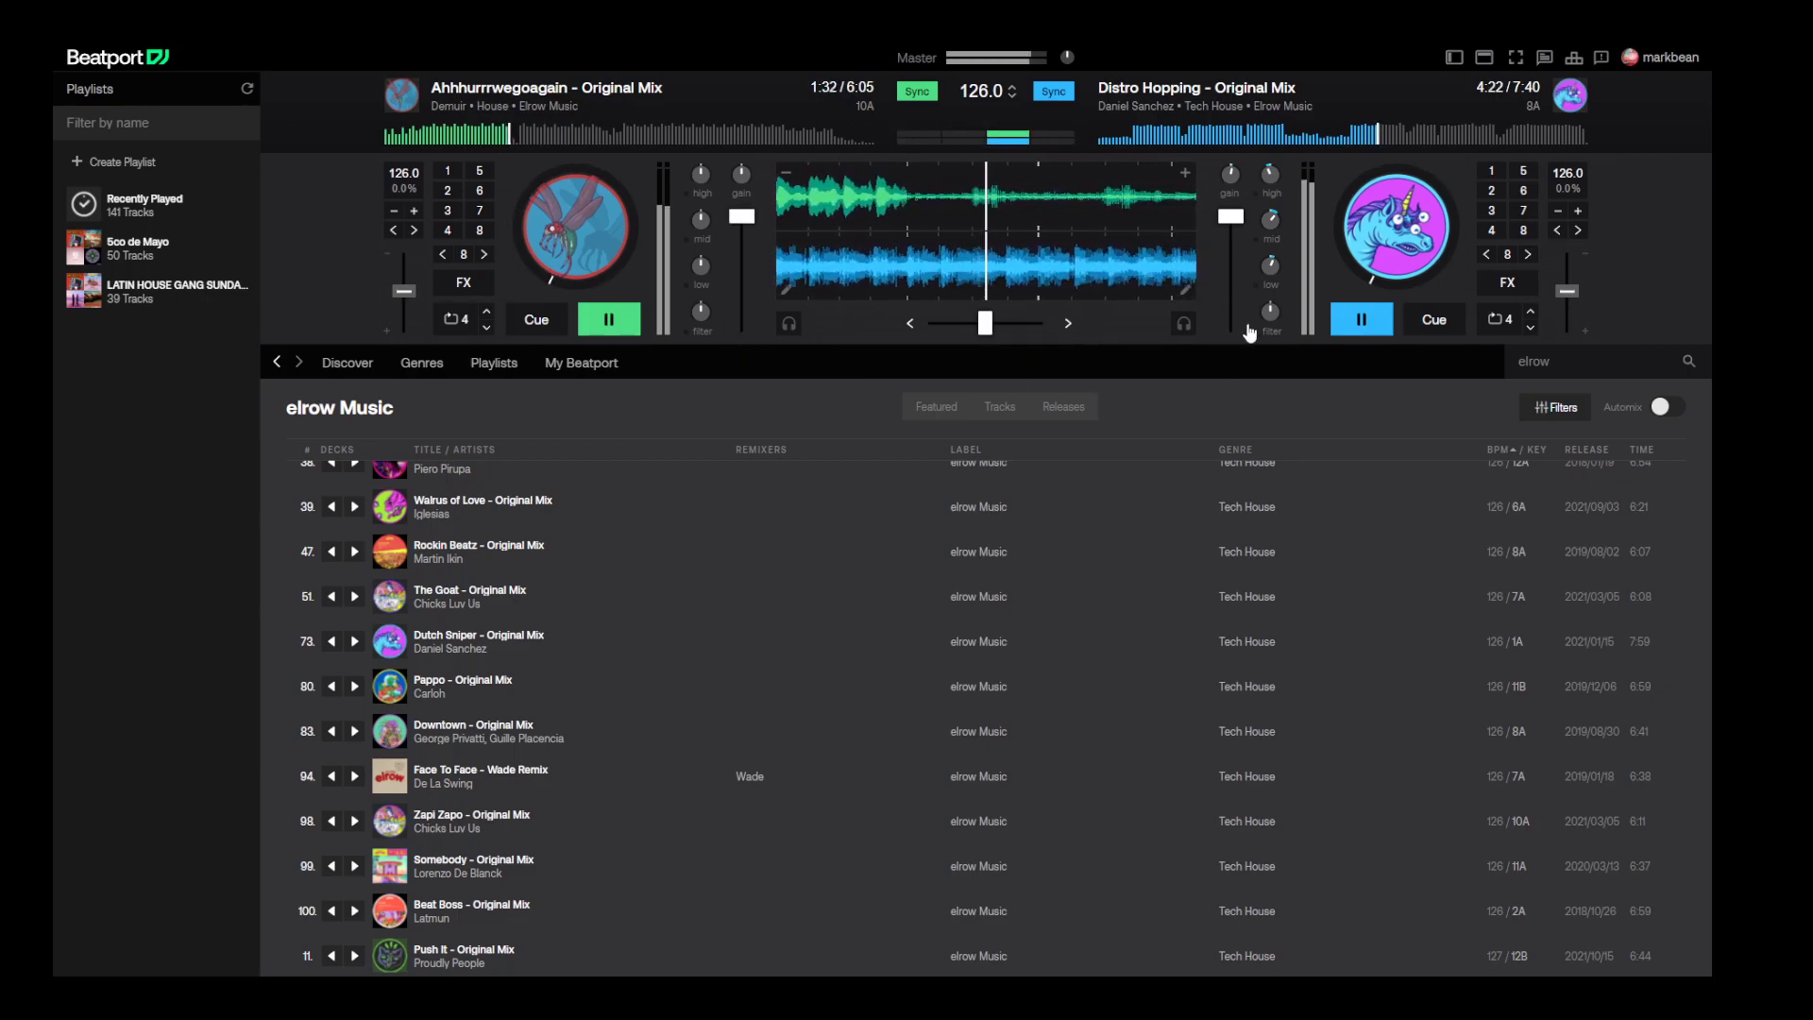
drag(1271, 267, 1277, 300)
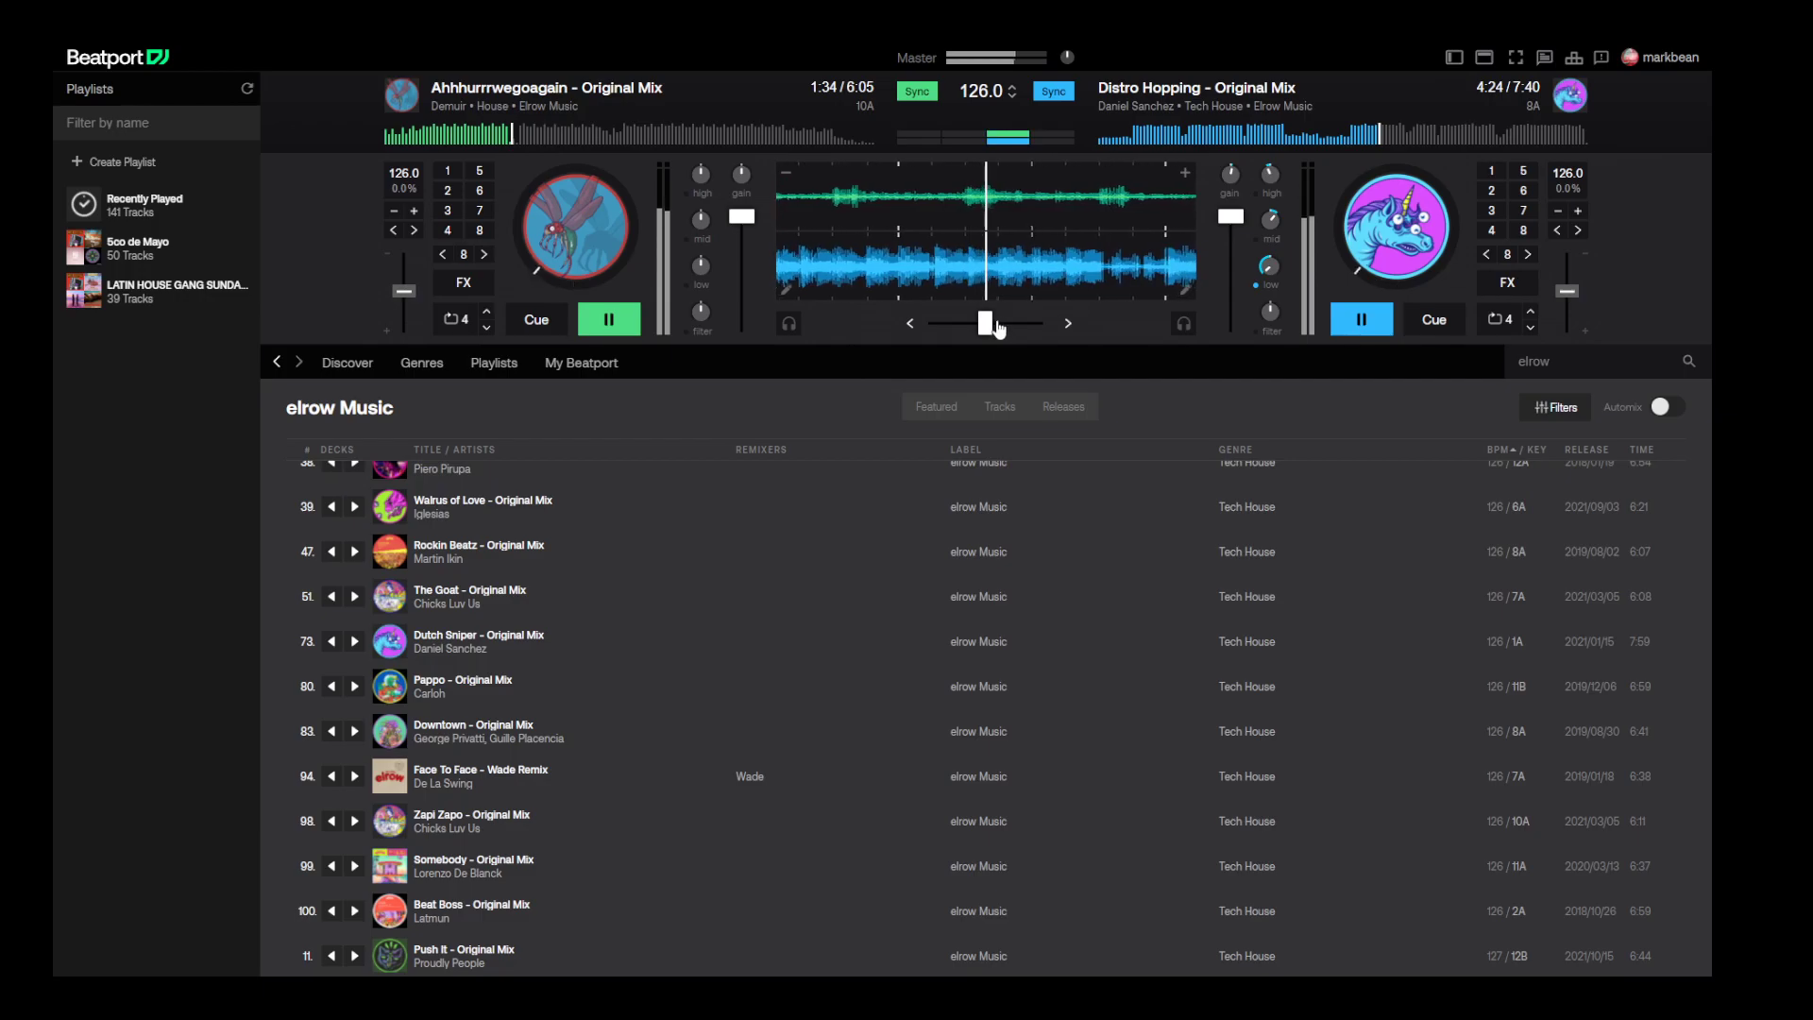
mouse_move(985, 324)
mouse_down()
mouse_move(933, 324)
mouse_move(985, 324)
mouse_up()
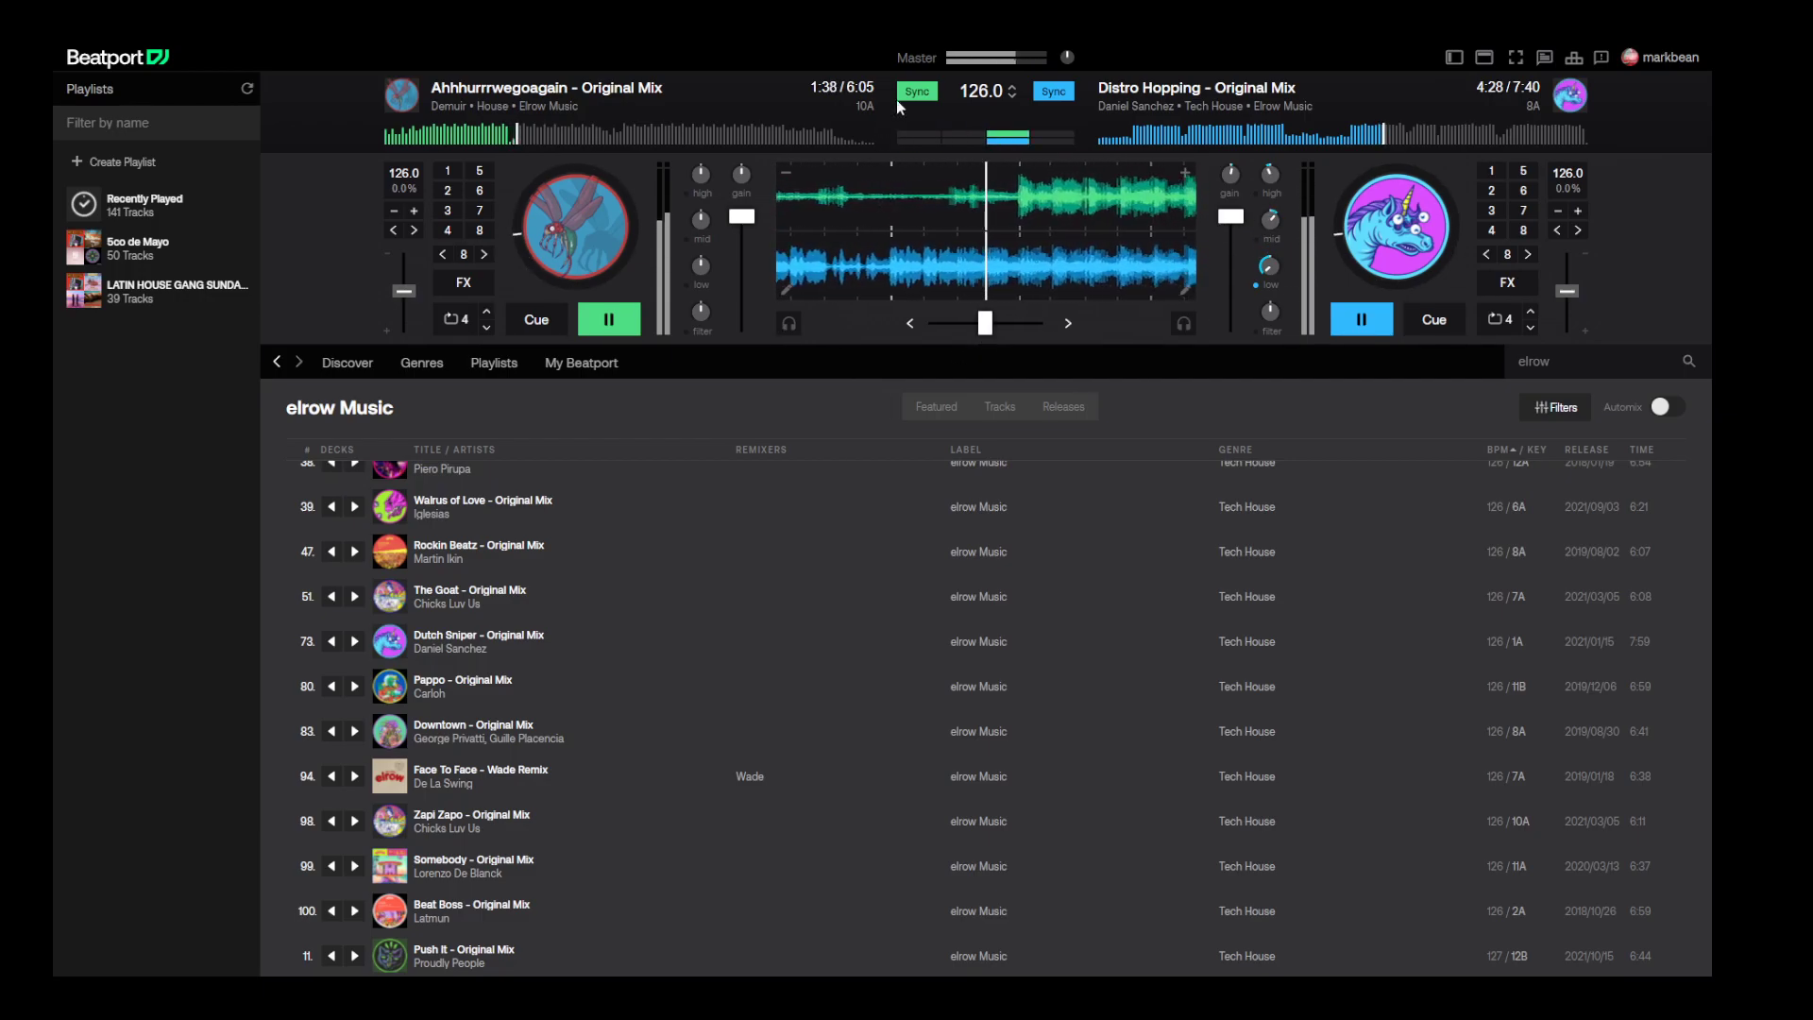
mouse_move(985, 324)
mouse_down()
mouse_move(944, 324)
mouse_move(975, 324)
mouse_up()
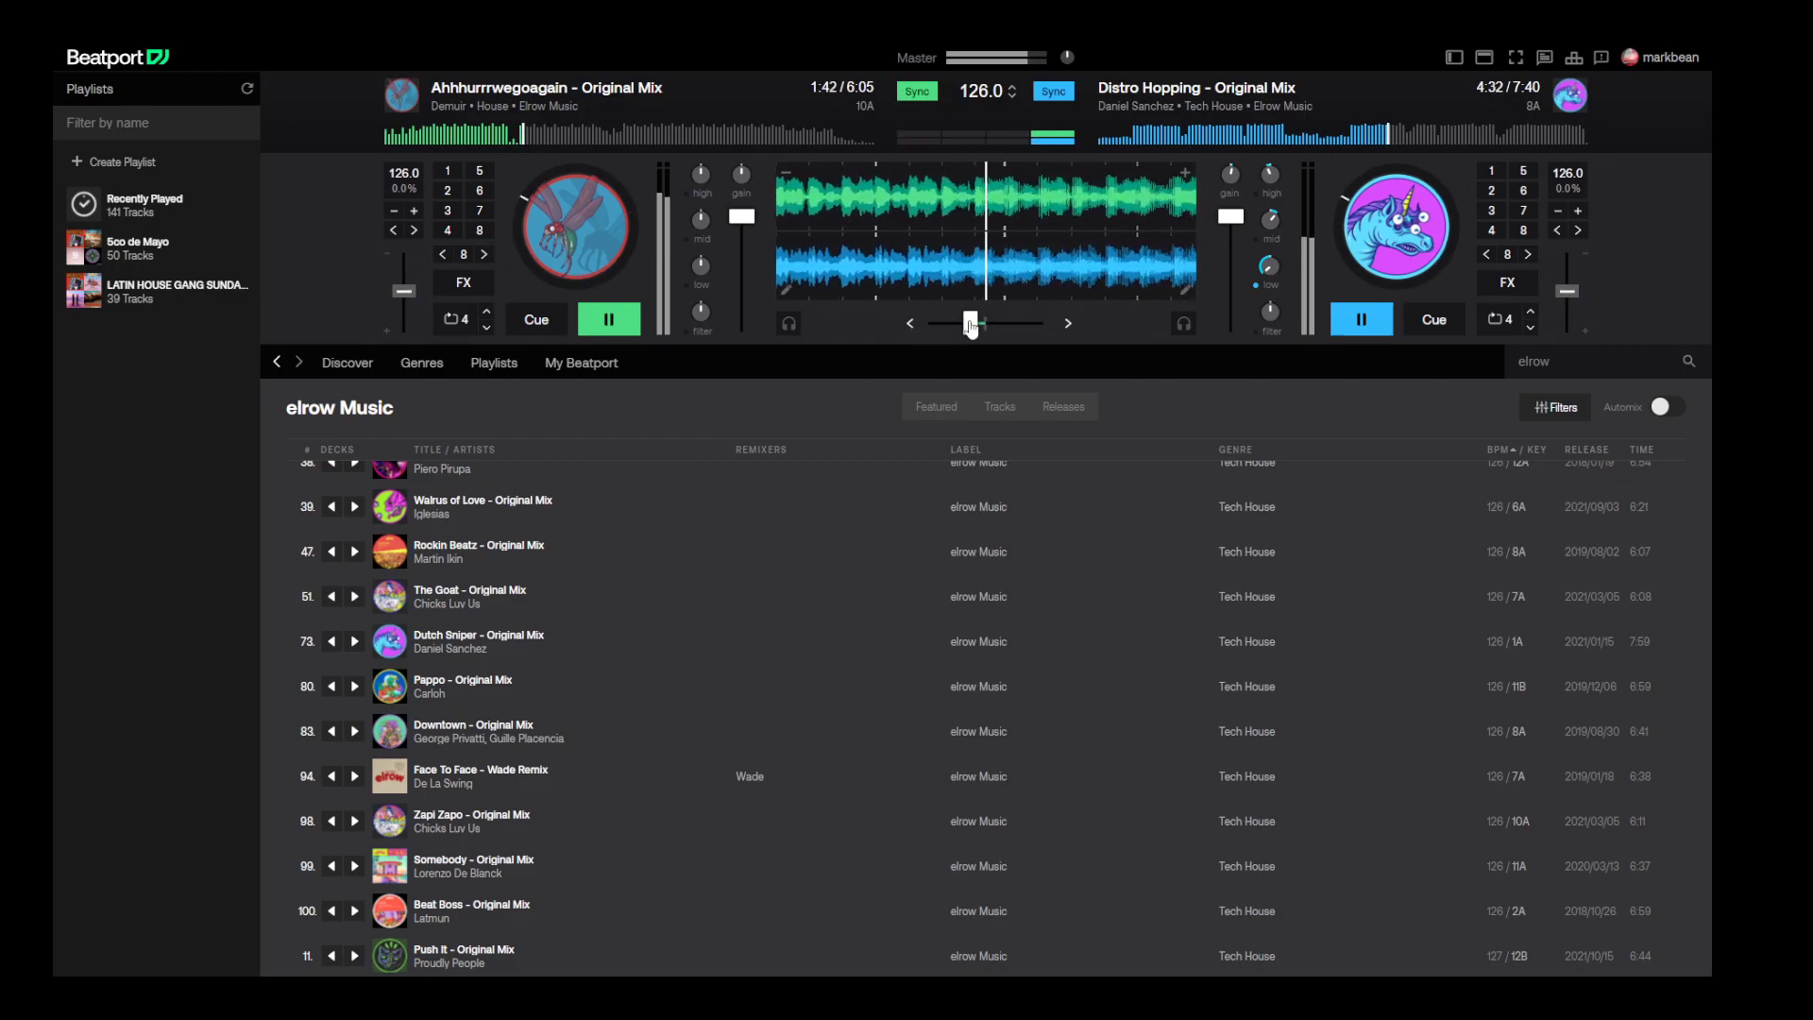
- Restore Distro Hopping's low EQ, lower its volume slightly, turn off deck sync and crossfade further towards AhhHurrrWeGoAgain
double_click(1270, 267)
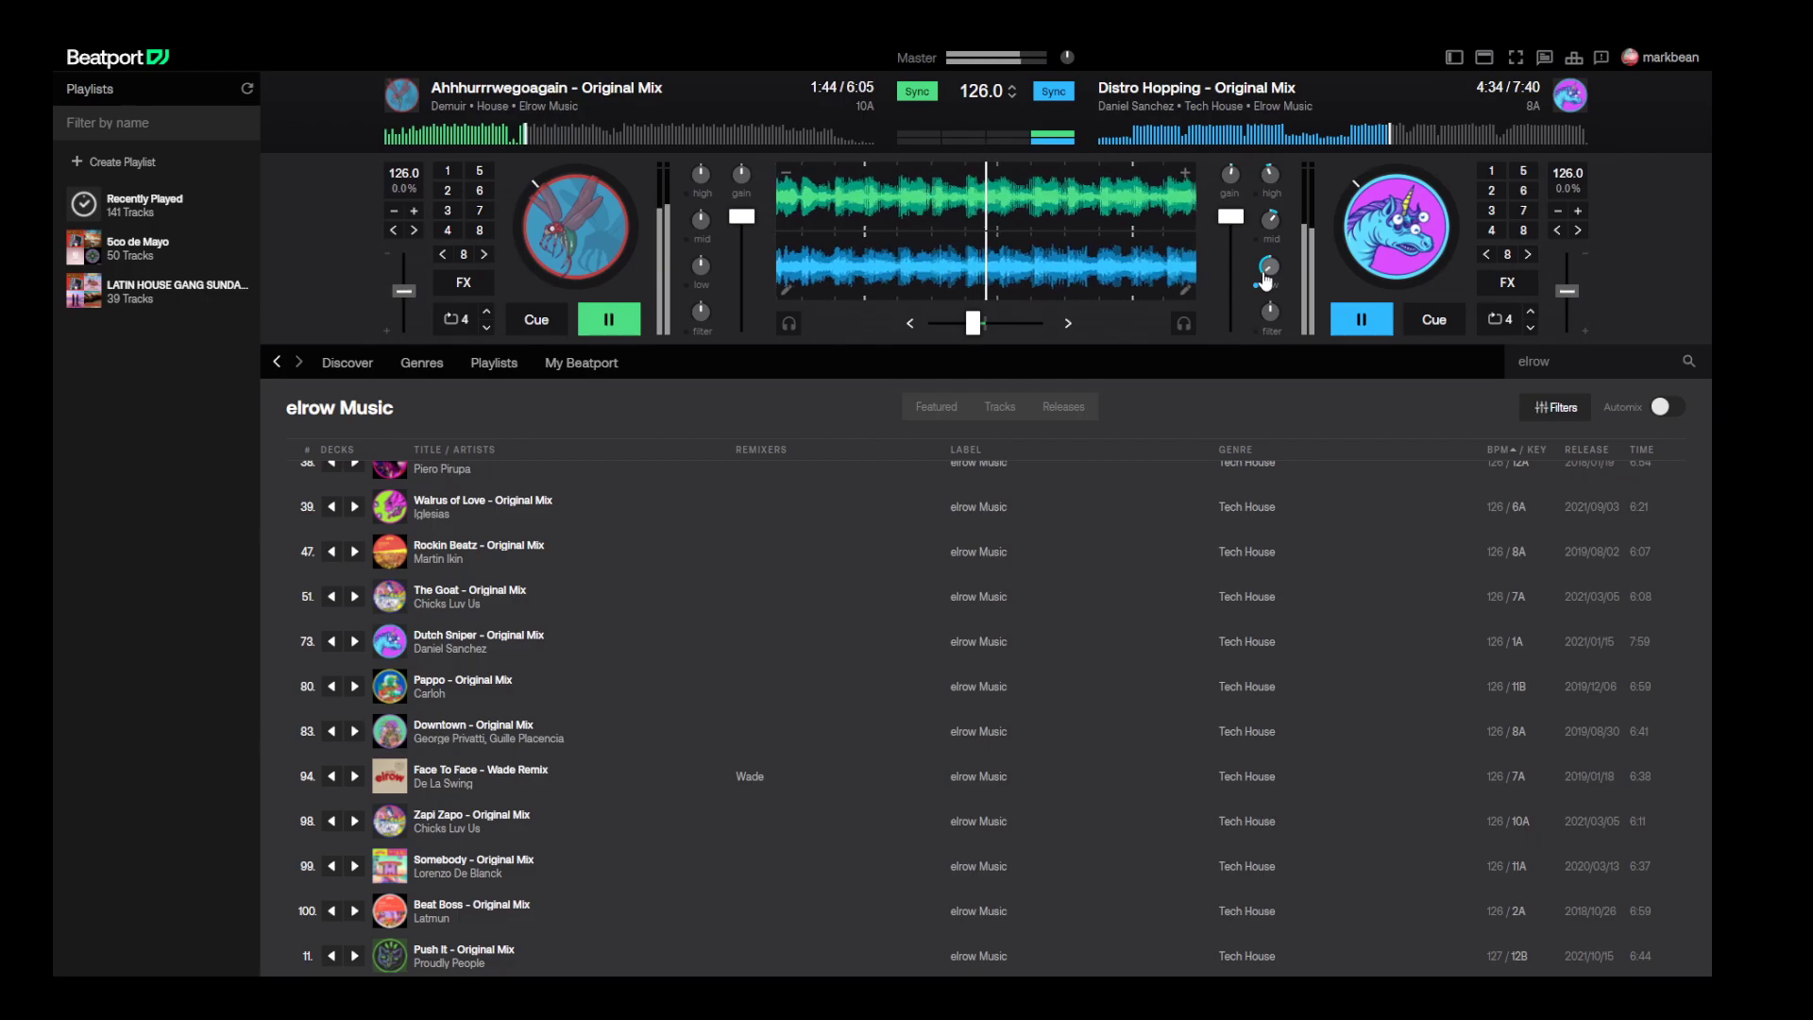
drag(1226, 225, 1226, 240)
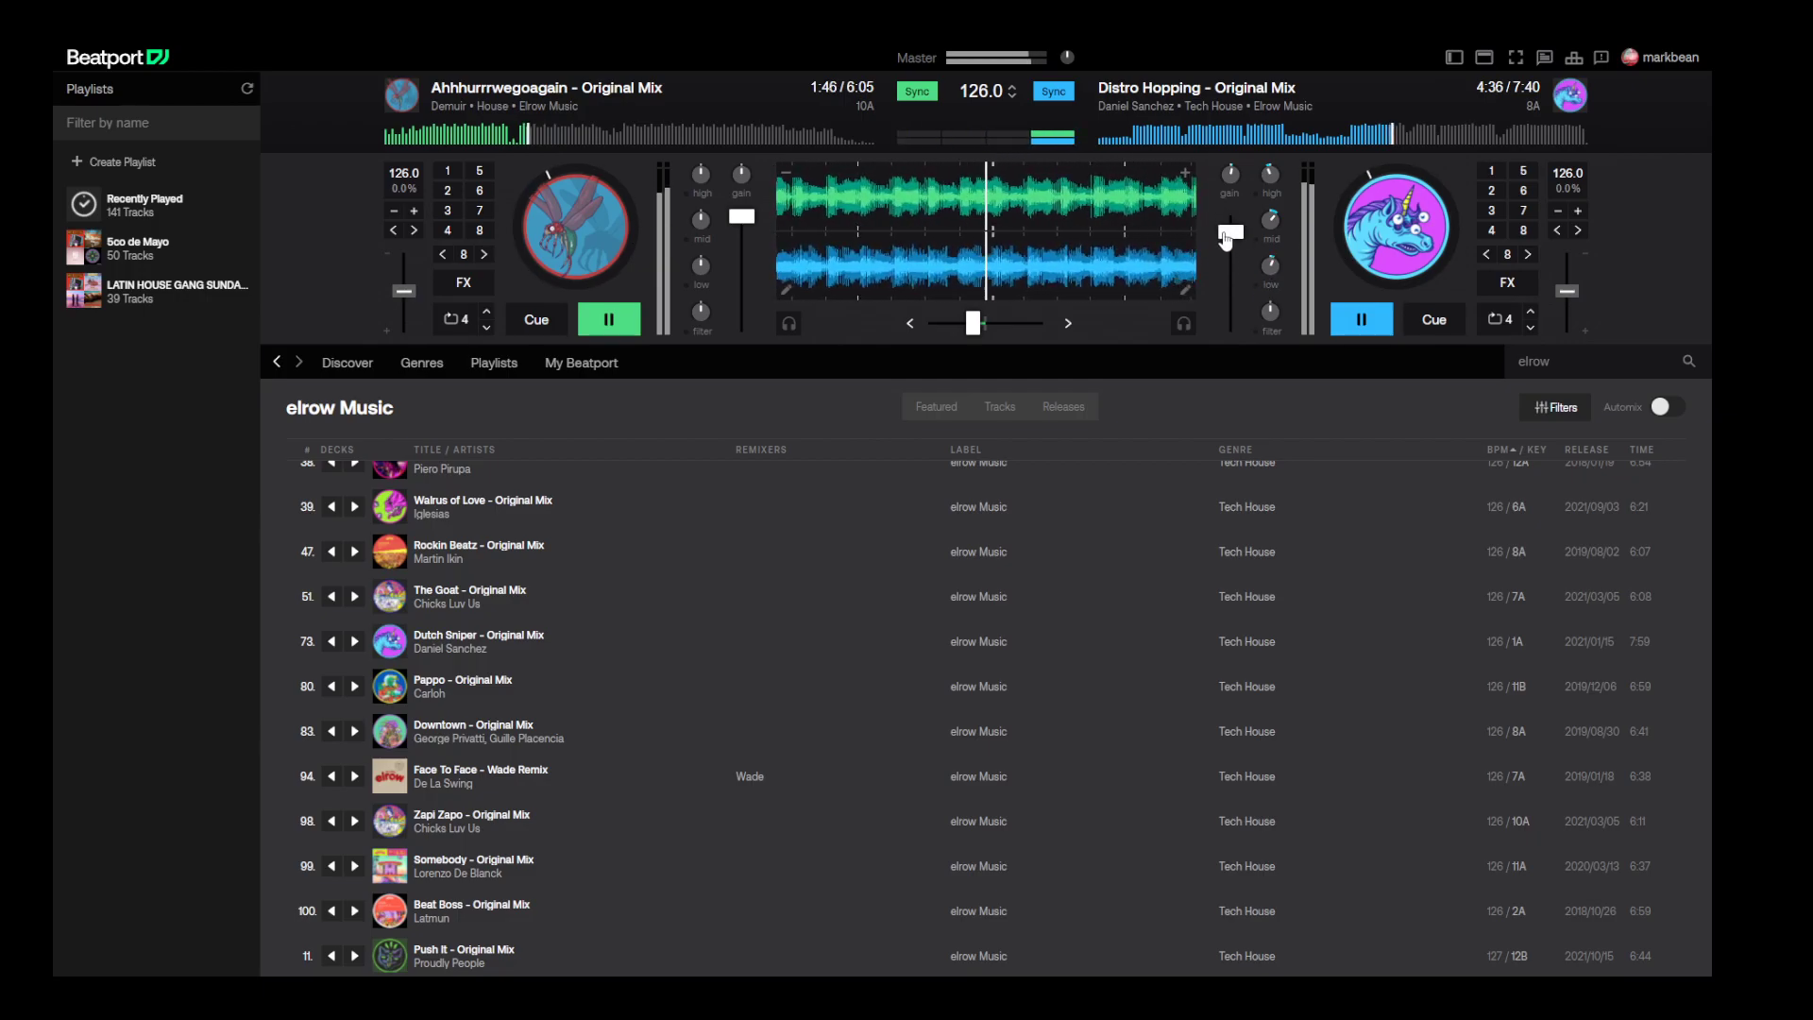
click(1053, 91)
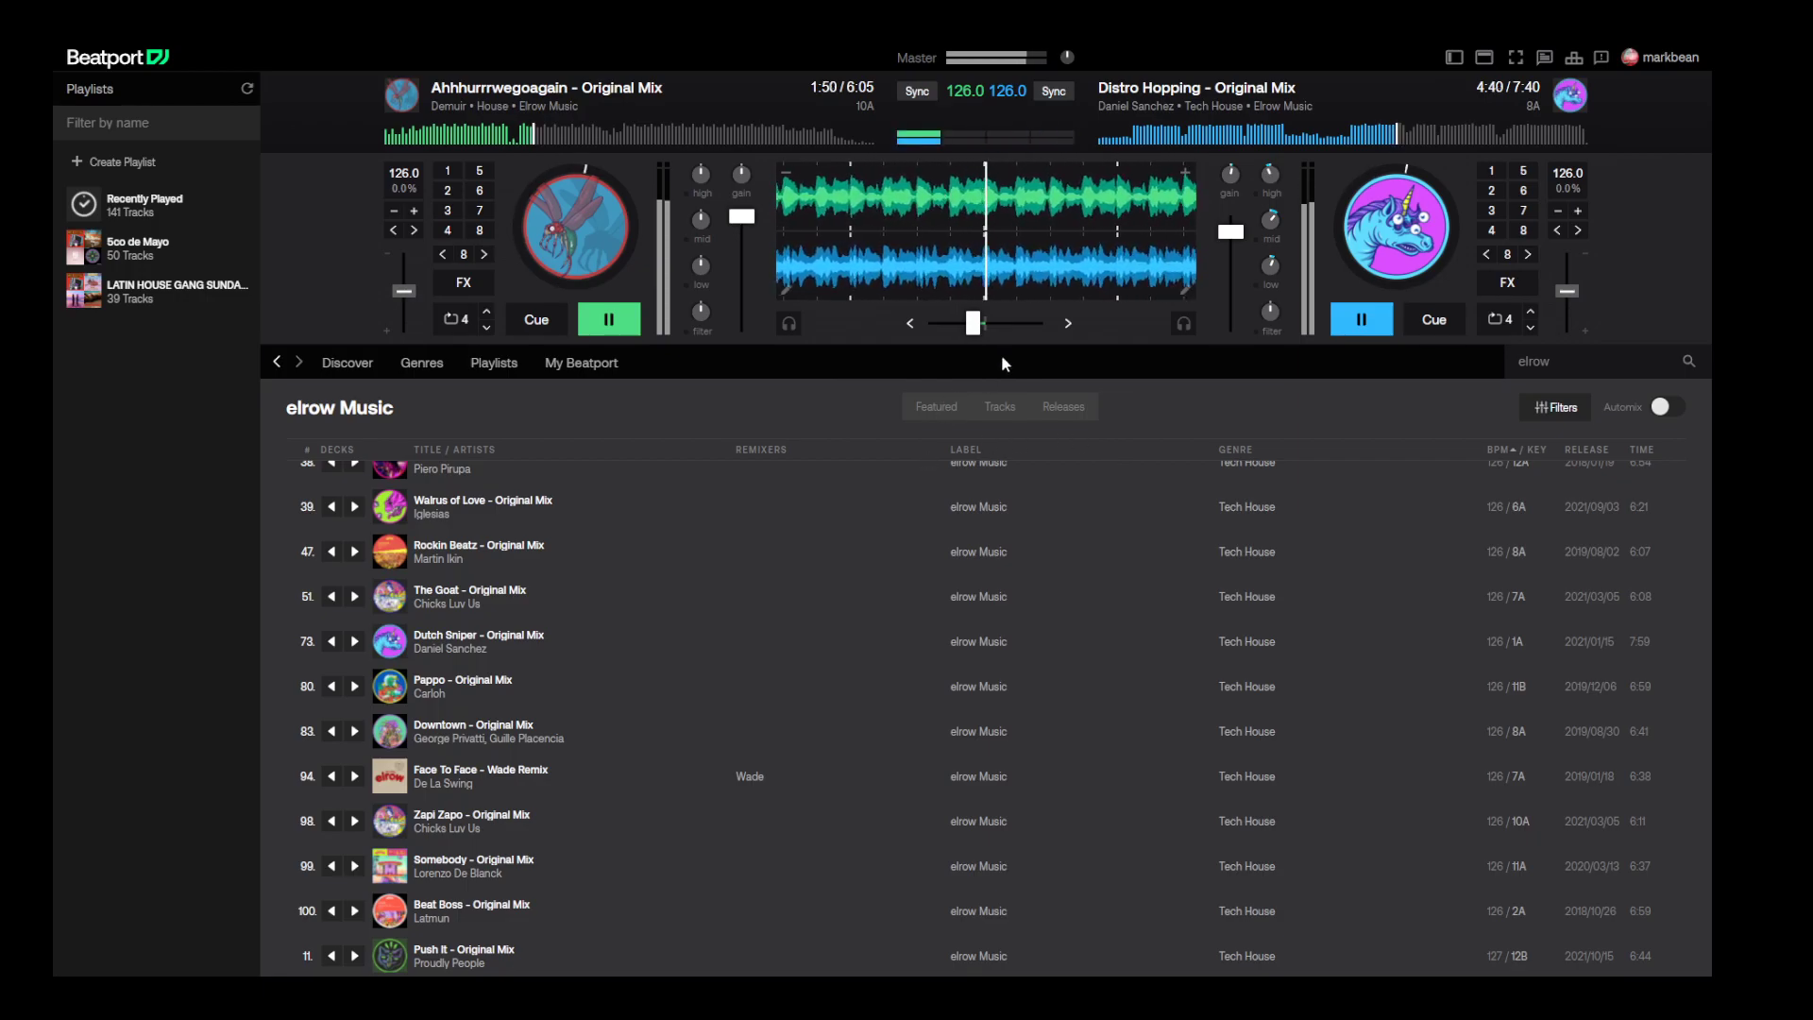
mouse_move(973, 323)
mouse_down()
mouse_move(950, 338)
mouse_move(1021, 345)
mouse_move(956, 342)
mouse_up()
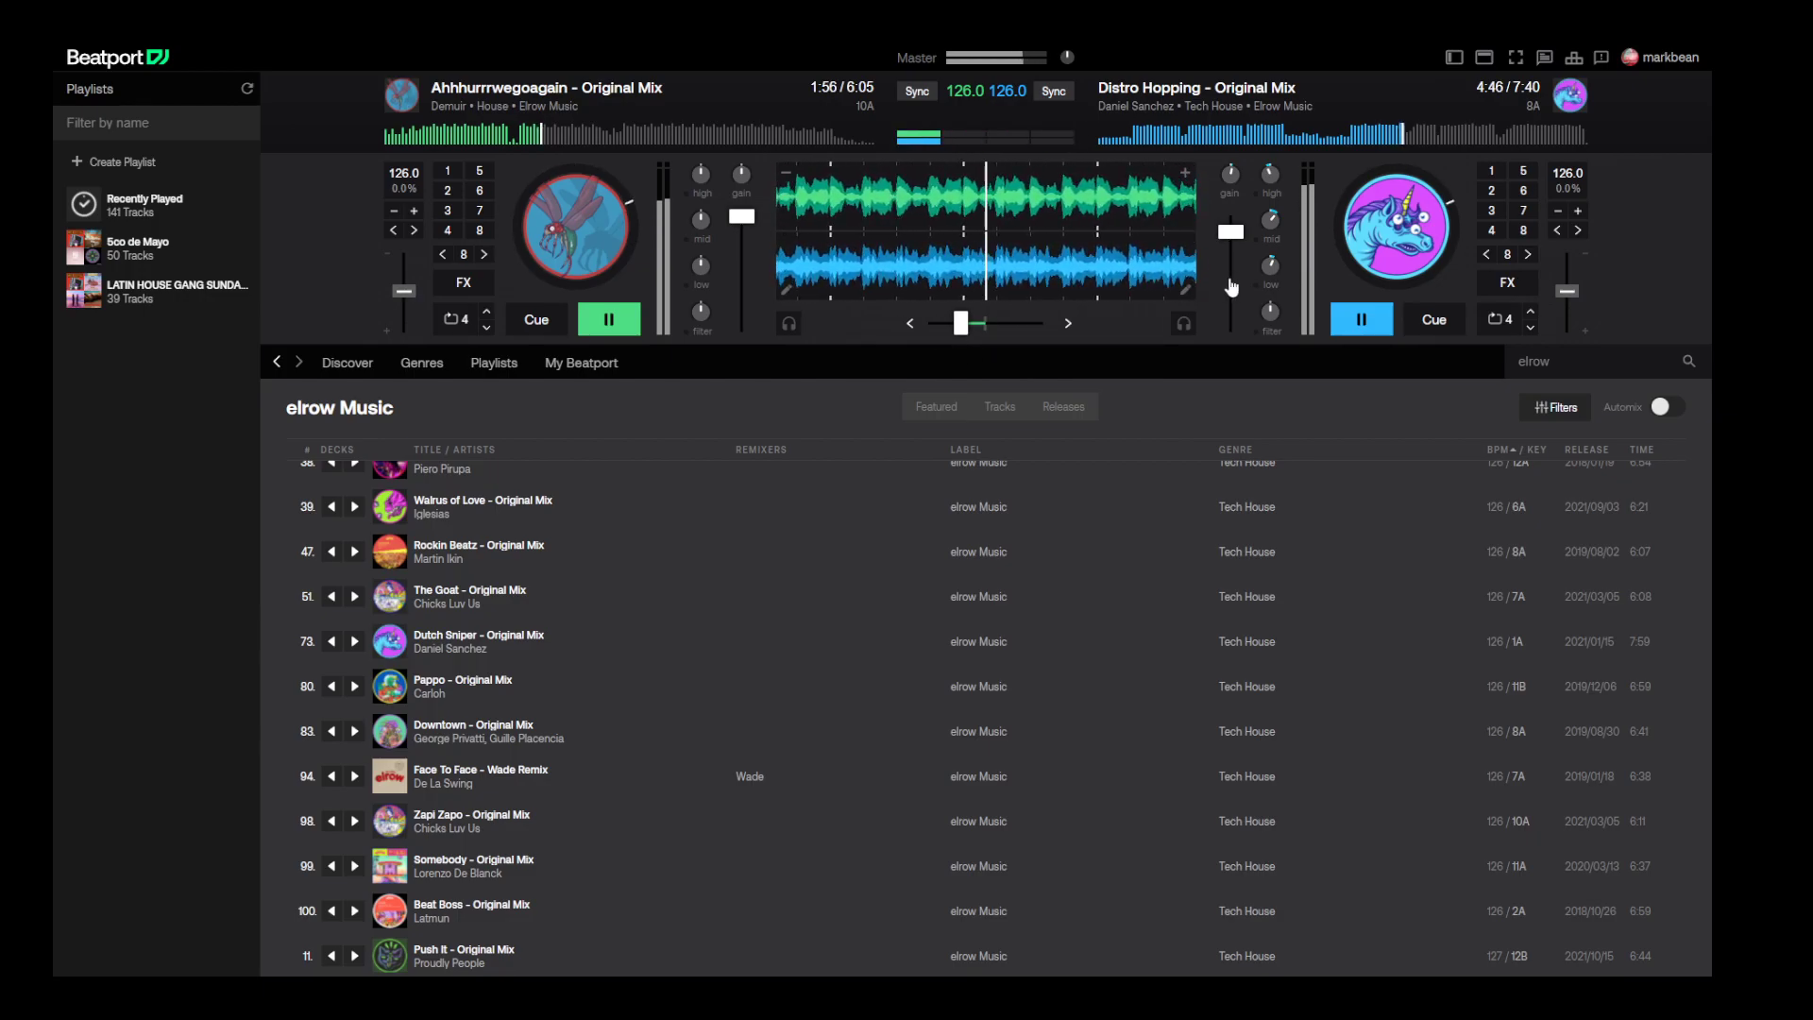
- Return the crossfader to centre, cut Distro Hopping's low EQ and crossfade fully to AhhHurrrWeGoAgain
drag(978, 326, 985, 324)
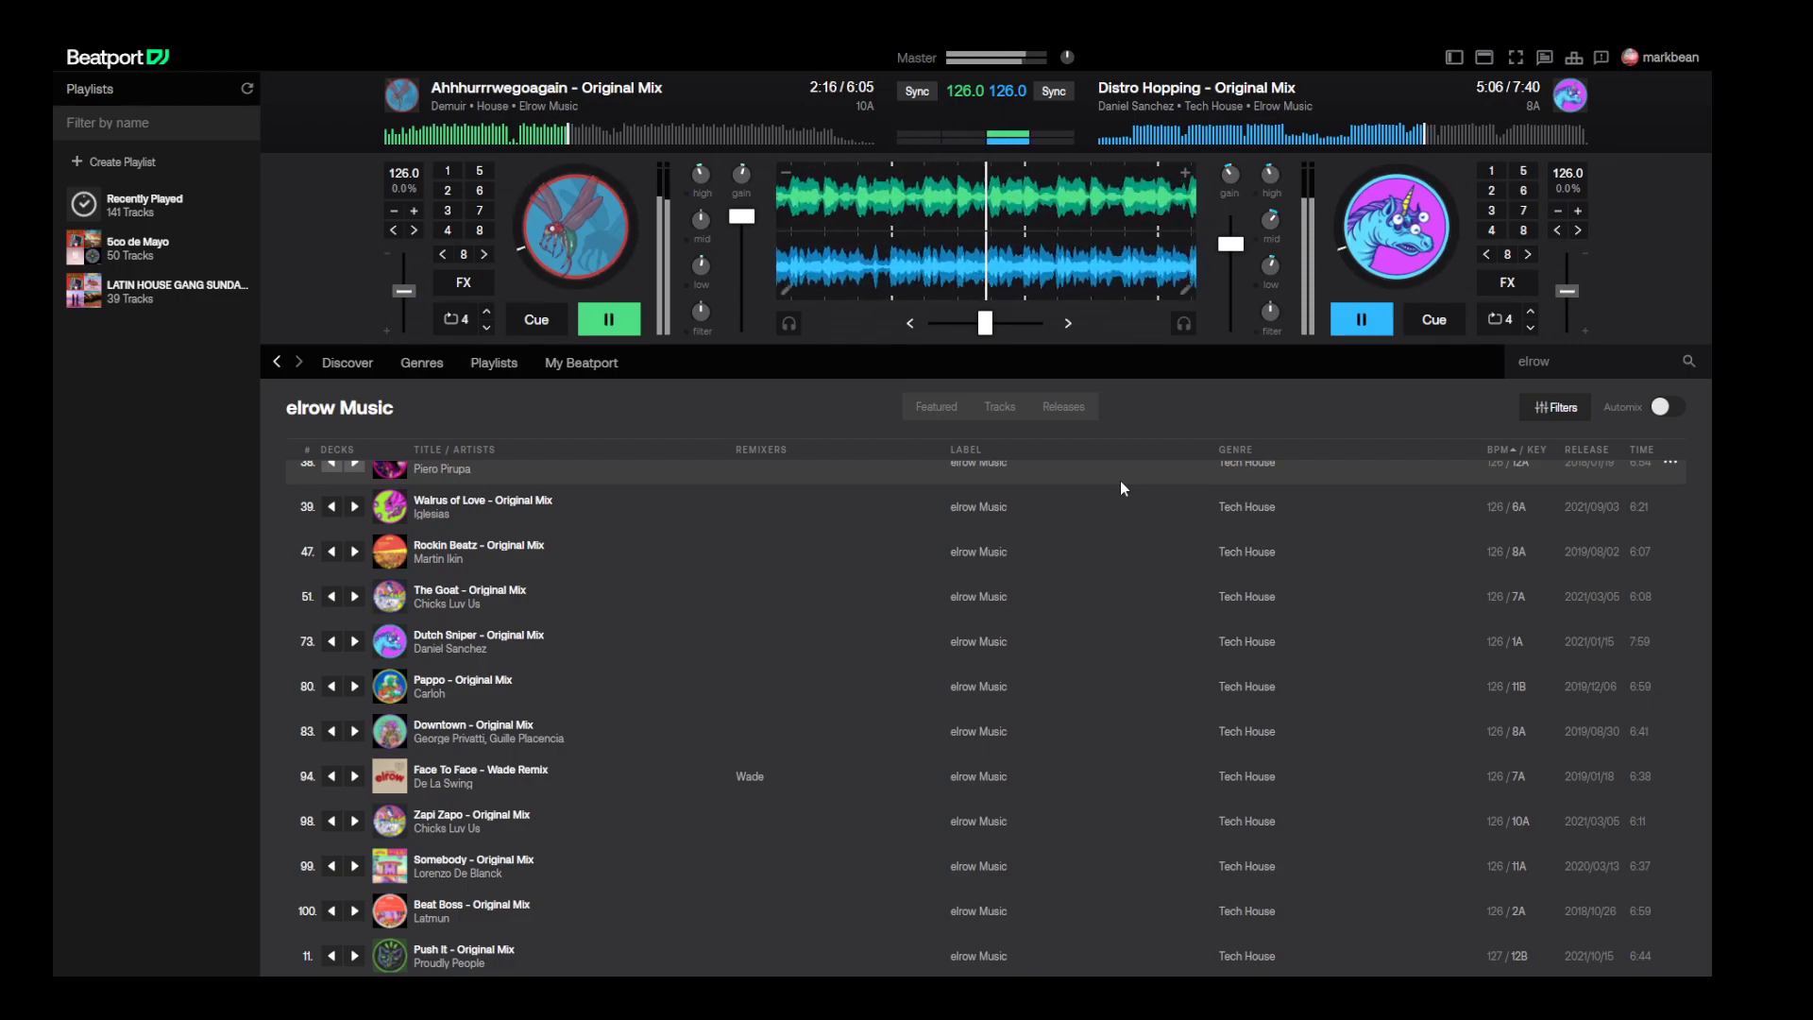
drag(1270, 267, 1269, 292)
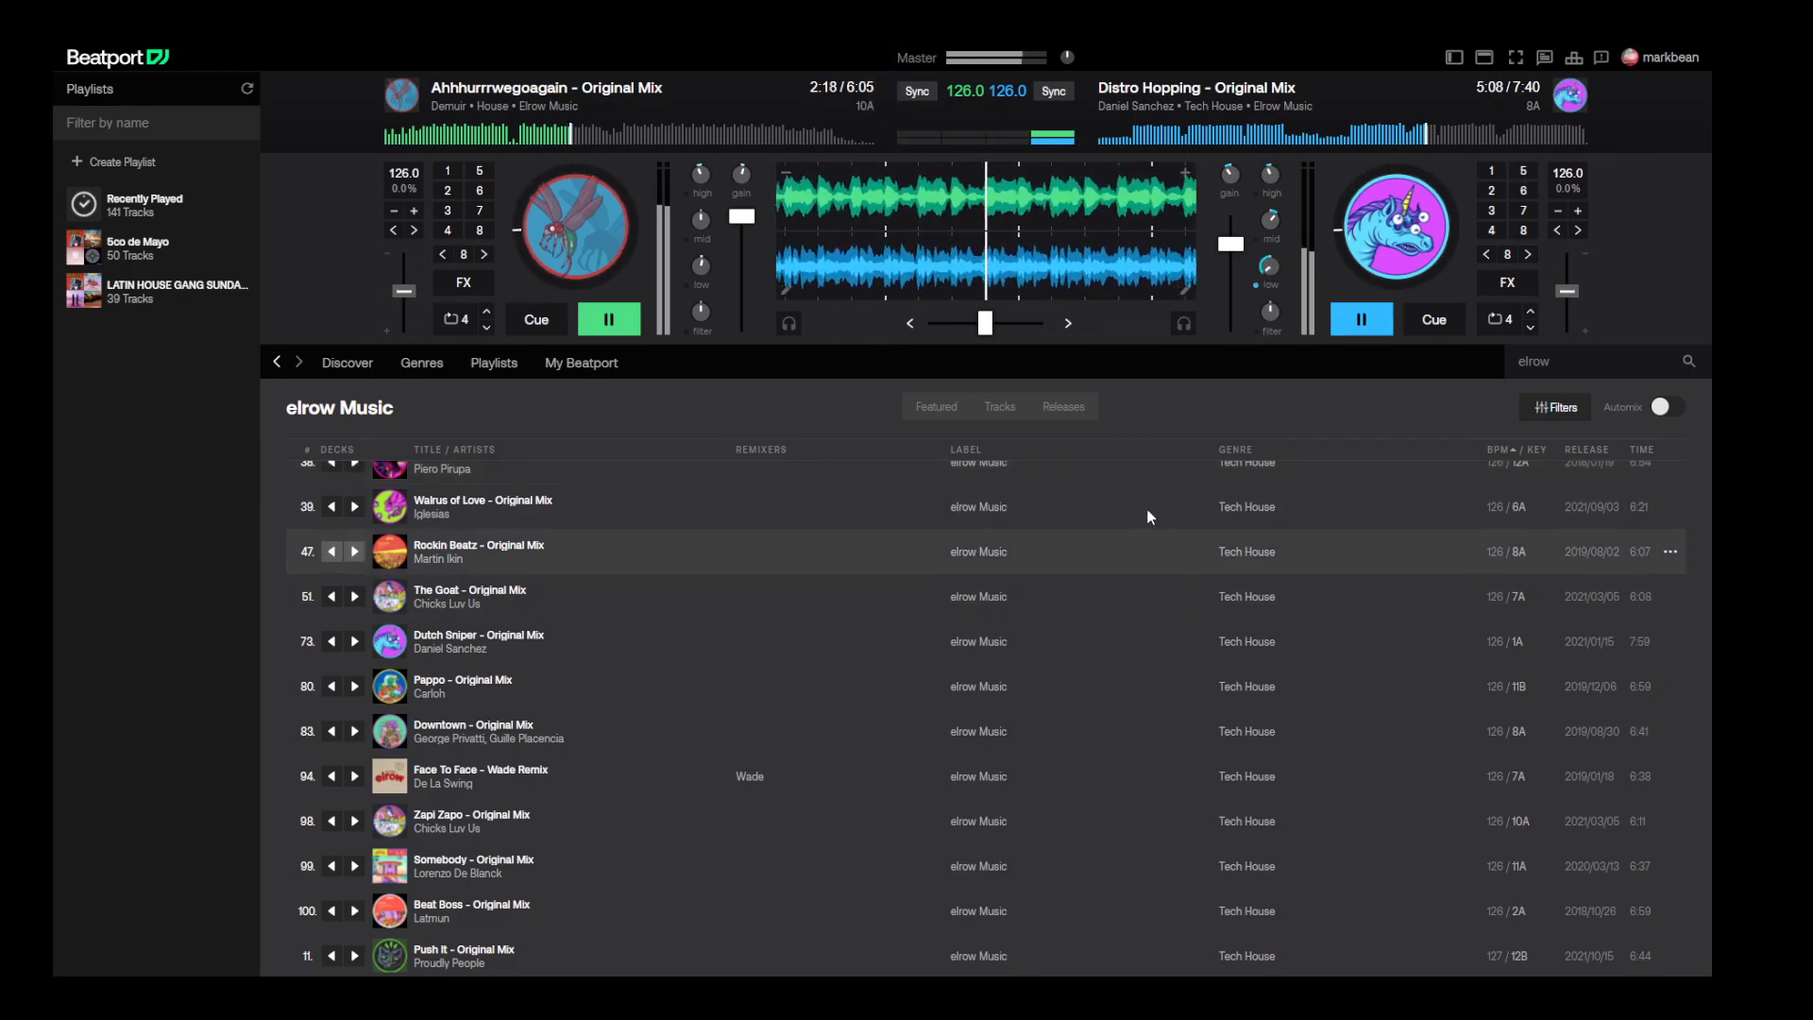
drag(986, 324, 933, 321)
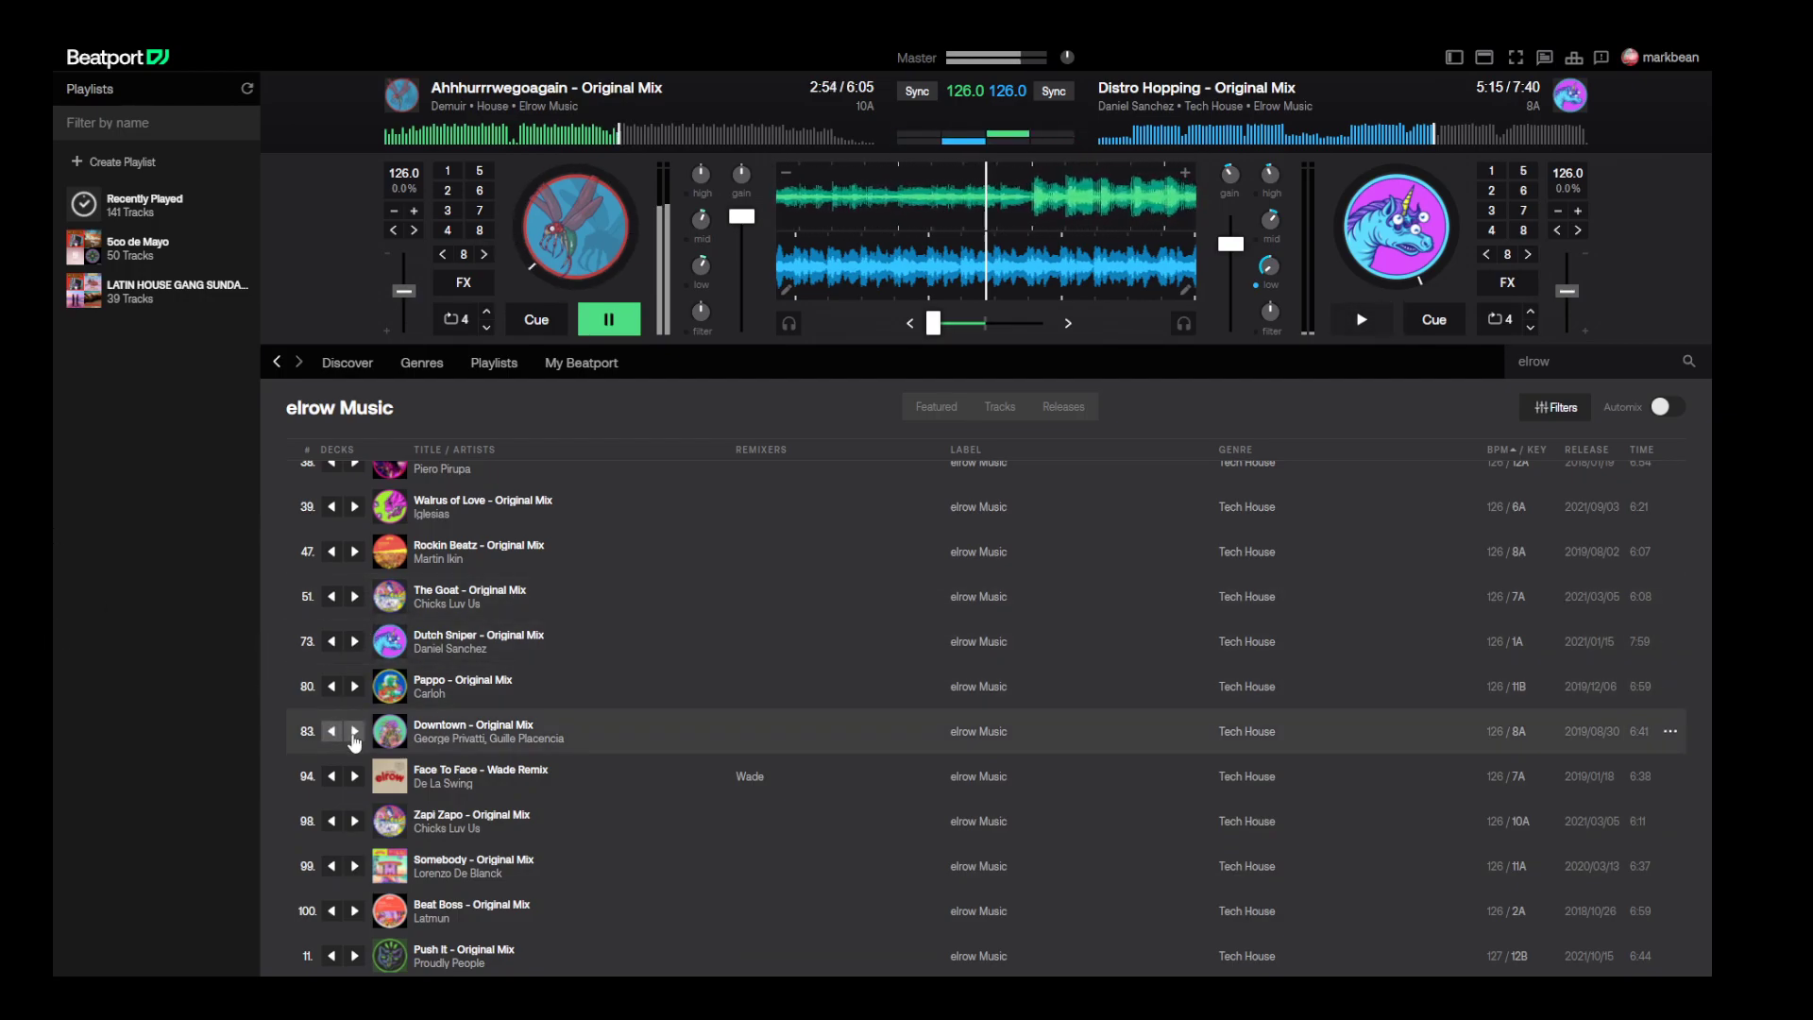
- Load "Downtown - Original Mix" onto the right deck and set its playback position to about 4:02
scroll(334, 735, down, 2)
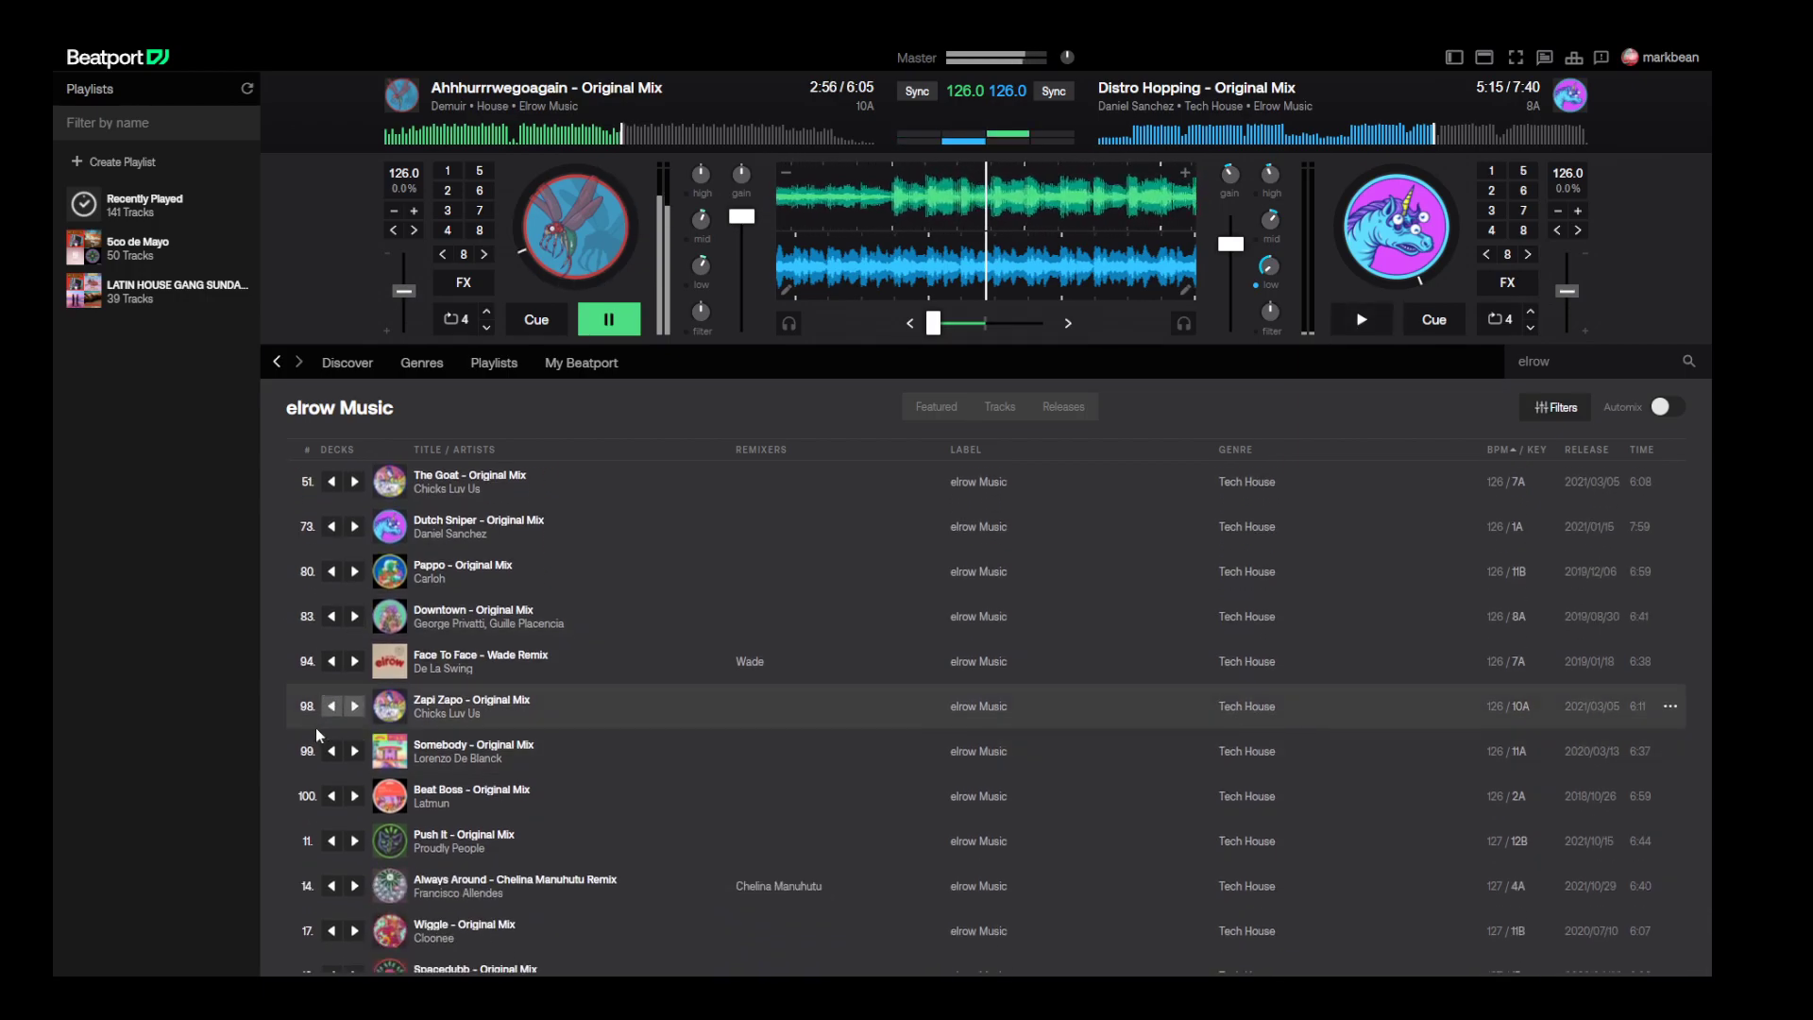
click(354, 616)
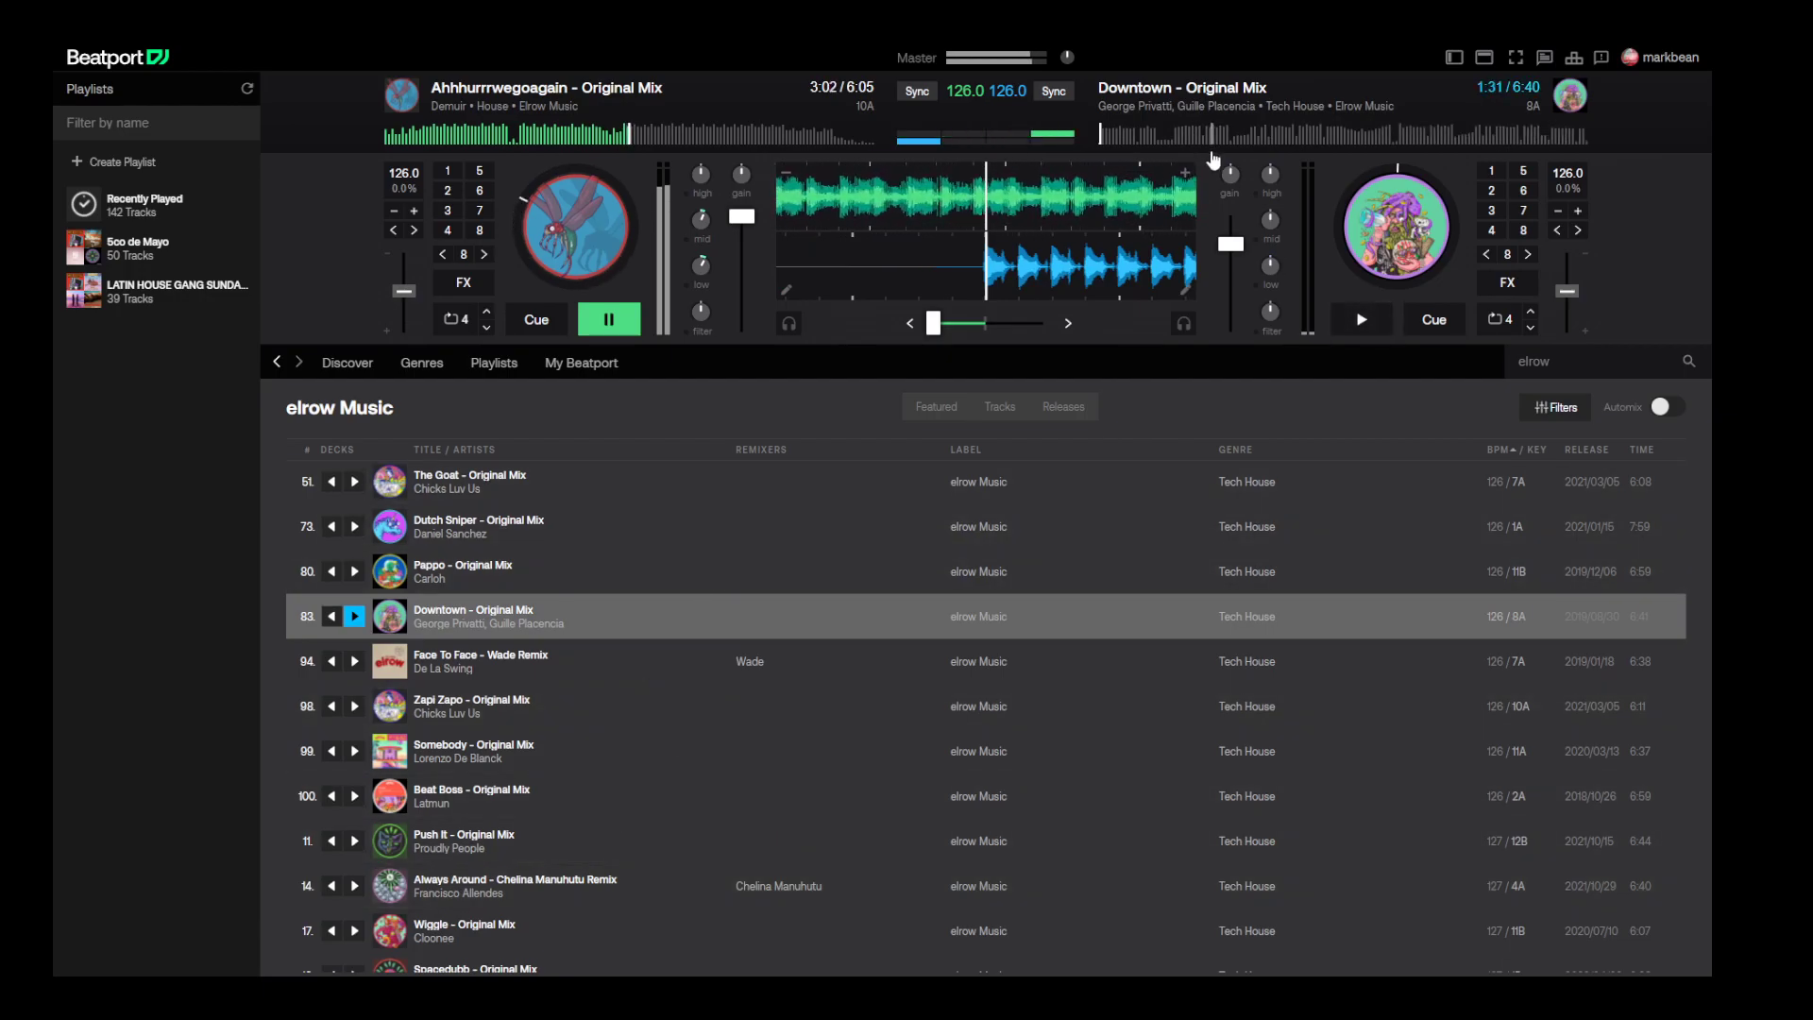
click(1395, 156)
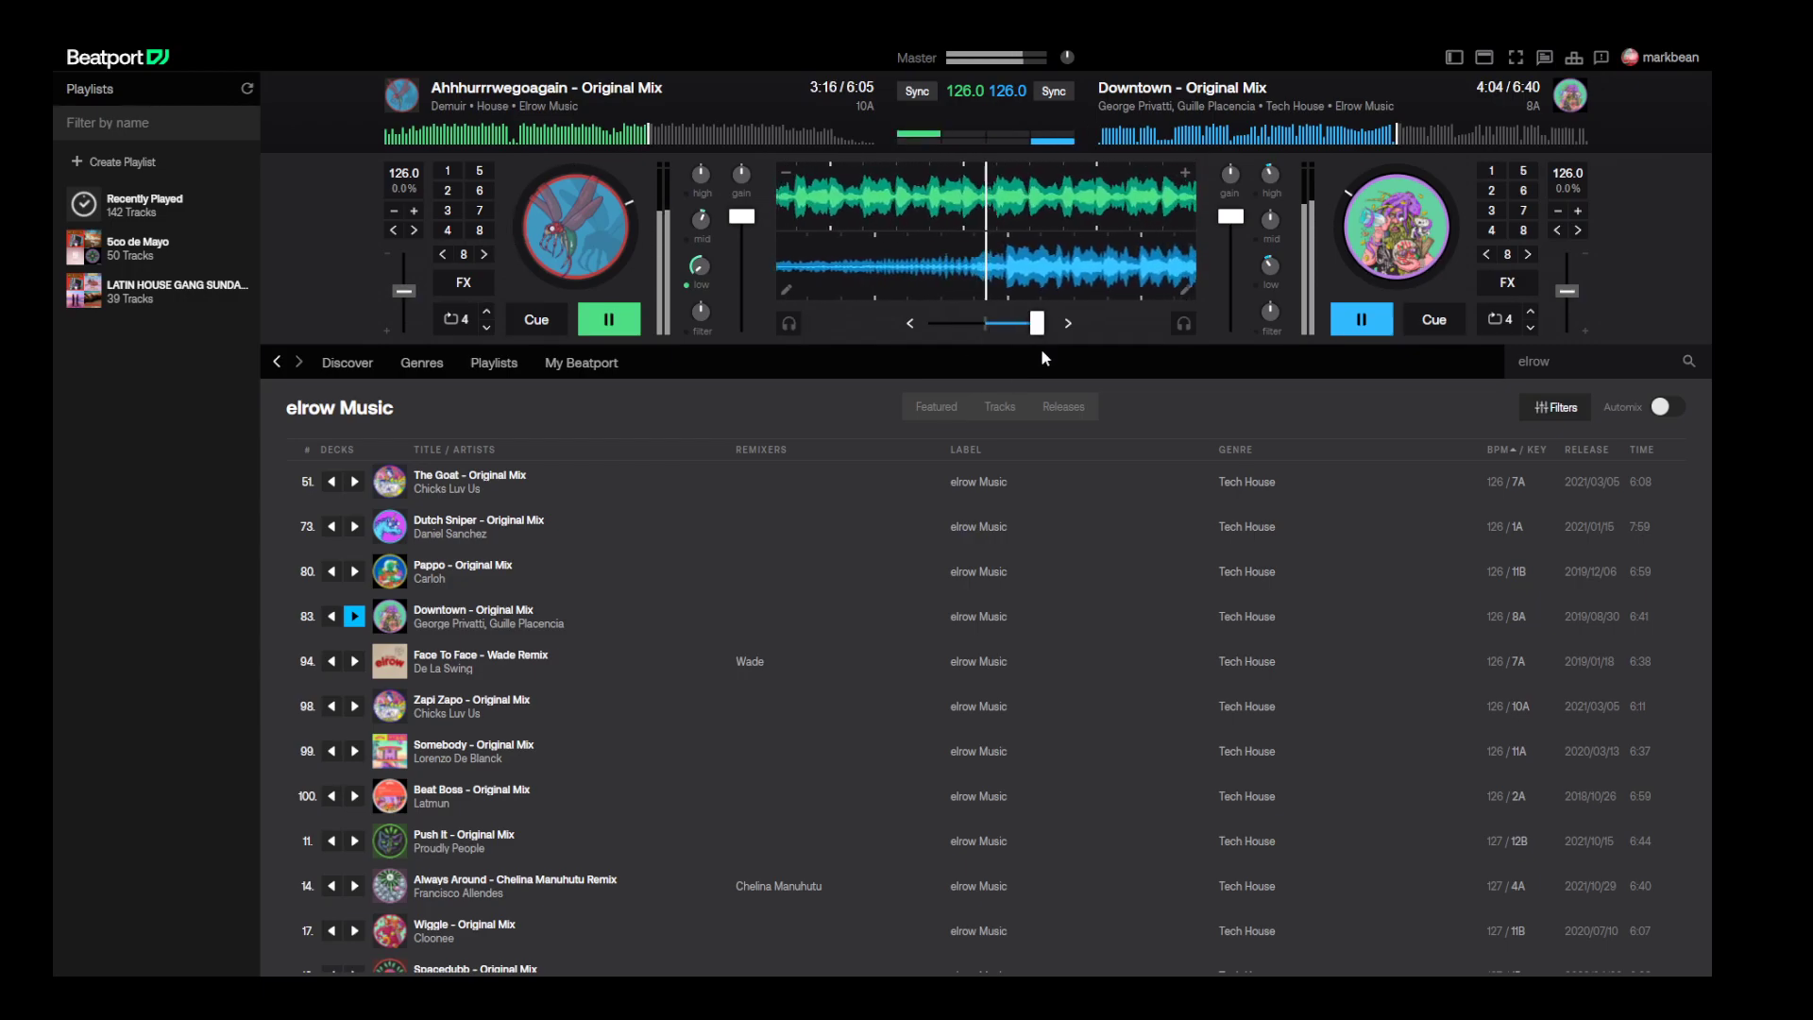
- Pause AhhHurrrWeGoAgain and return Downtown's mid and low EQ to neutral
click(585, 321)
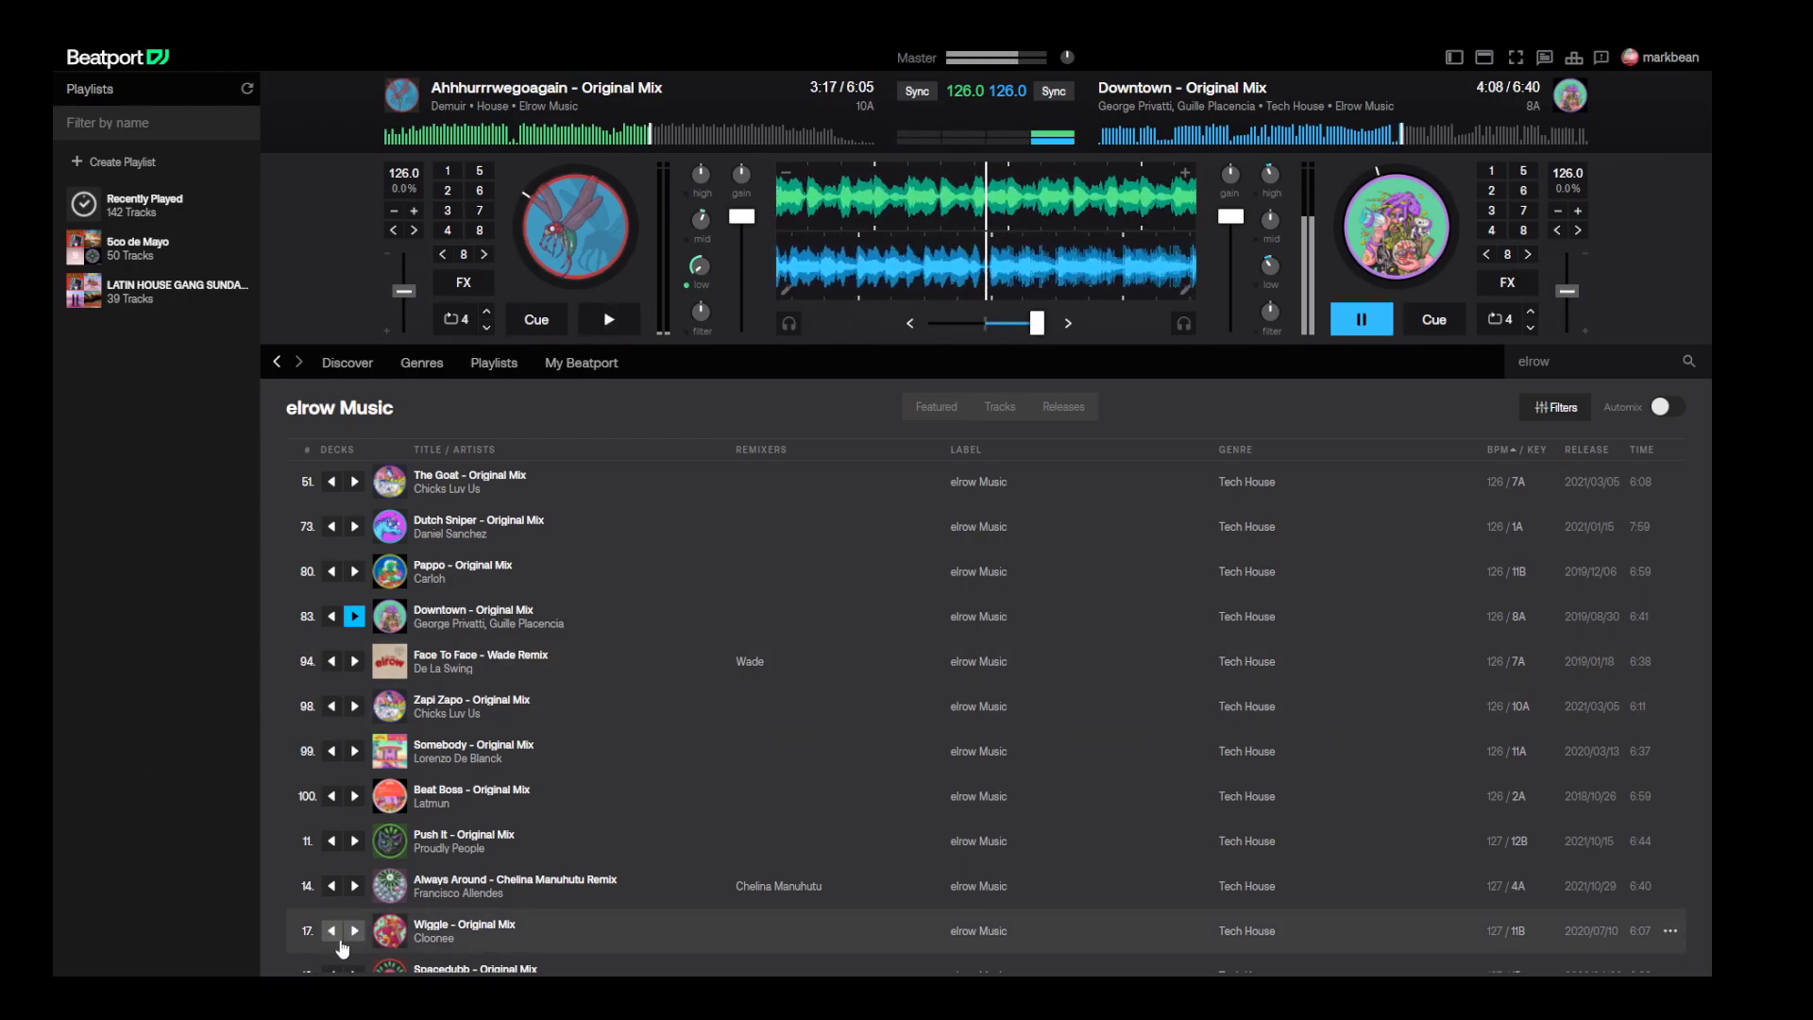
scroll(311, 784, down, 1)
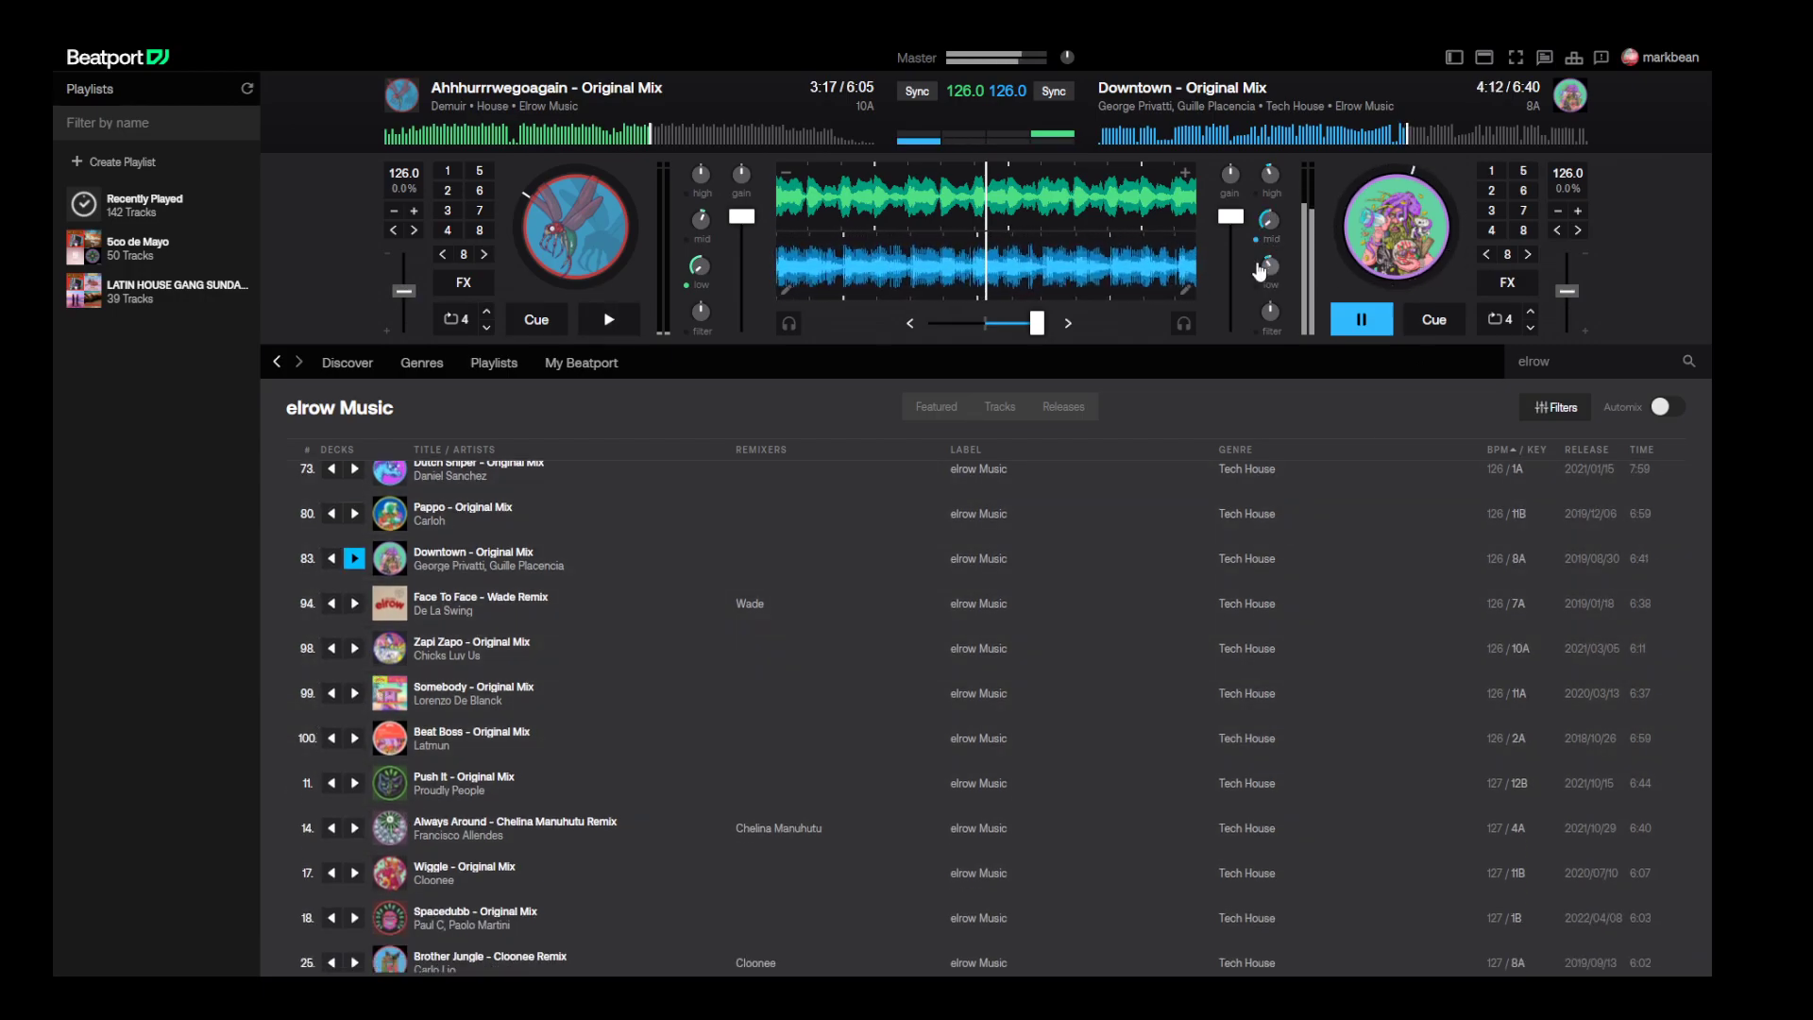
drag(1266, 249, 1269, 271)
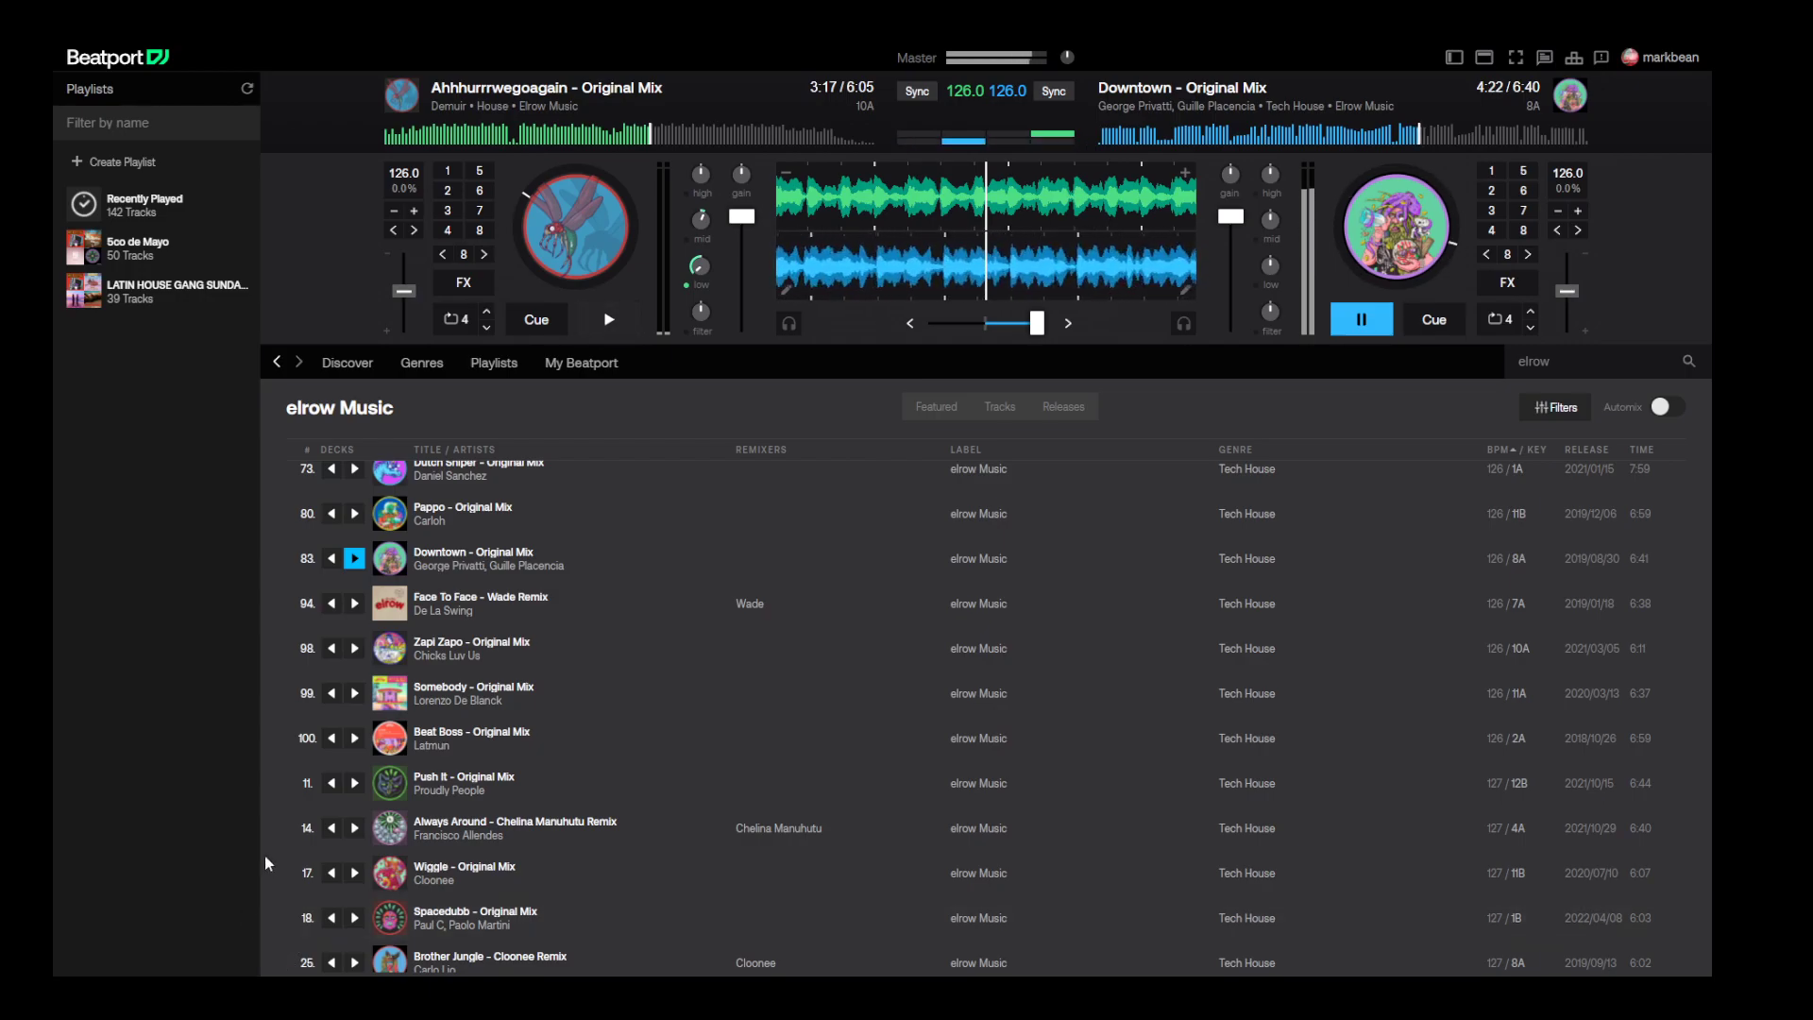
- Load "Somebody - Original Mix" onto the left deck and set its playback position to about 3:48
click(332, 693)
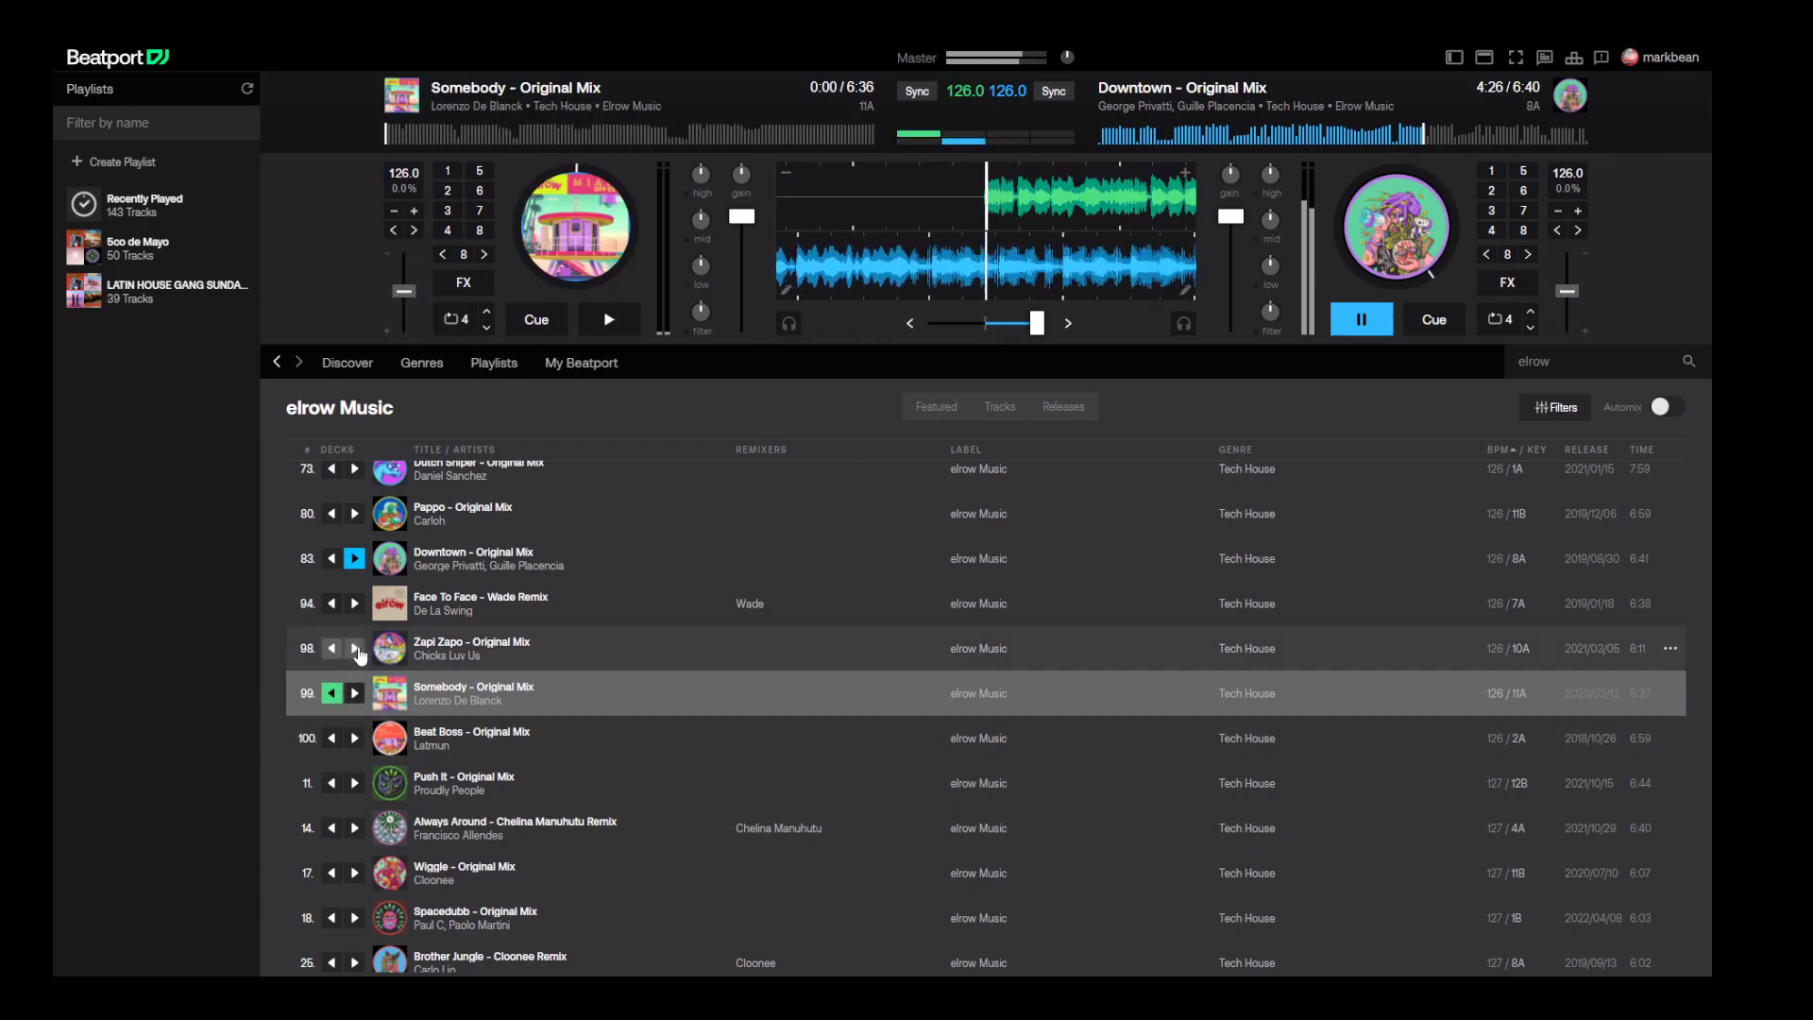
click(671, 137)
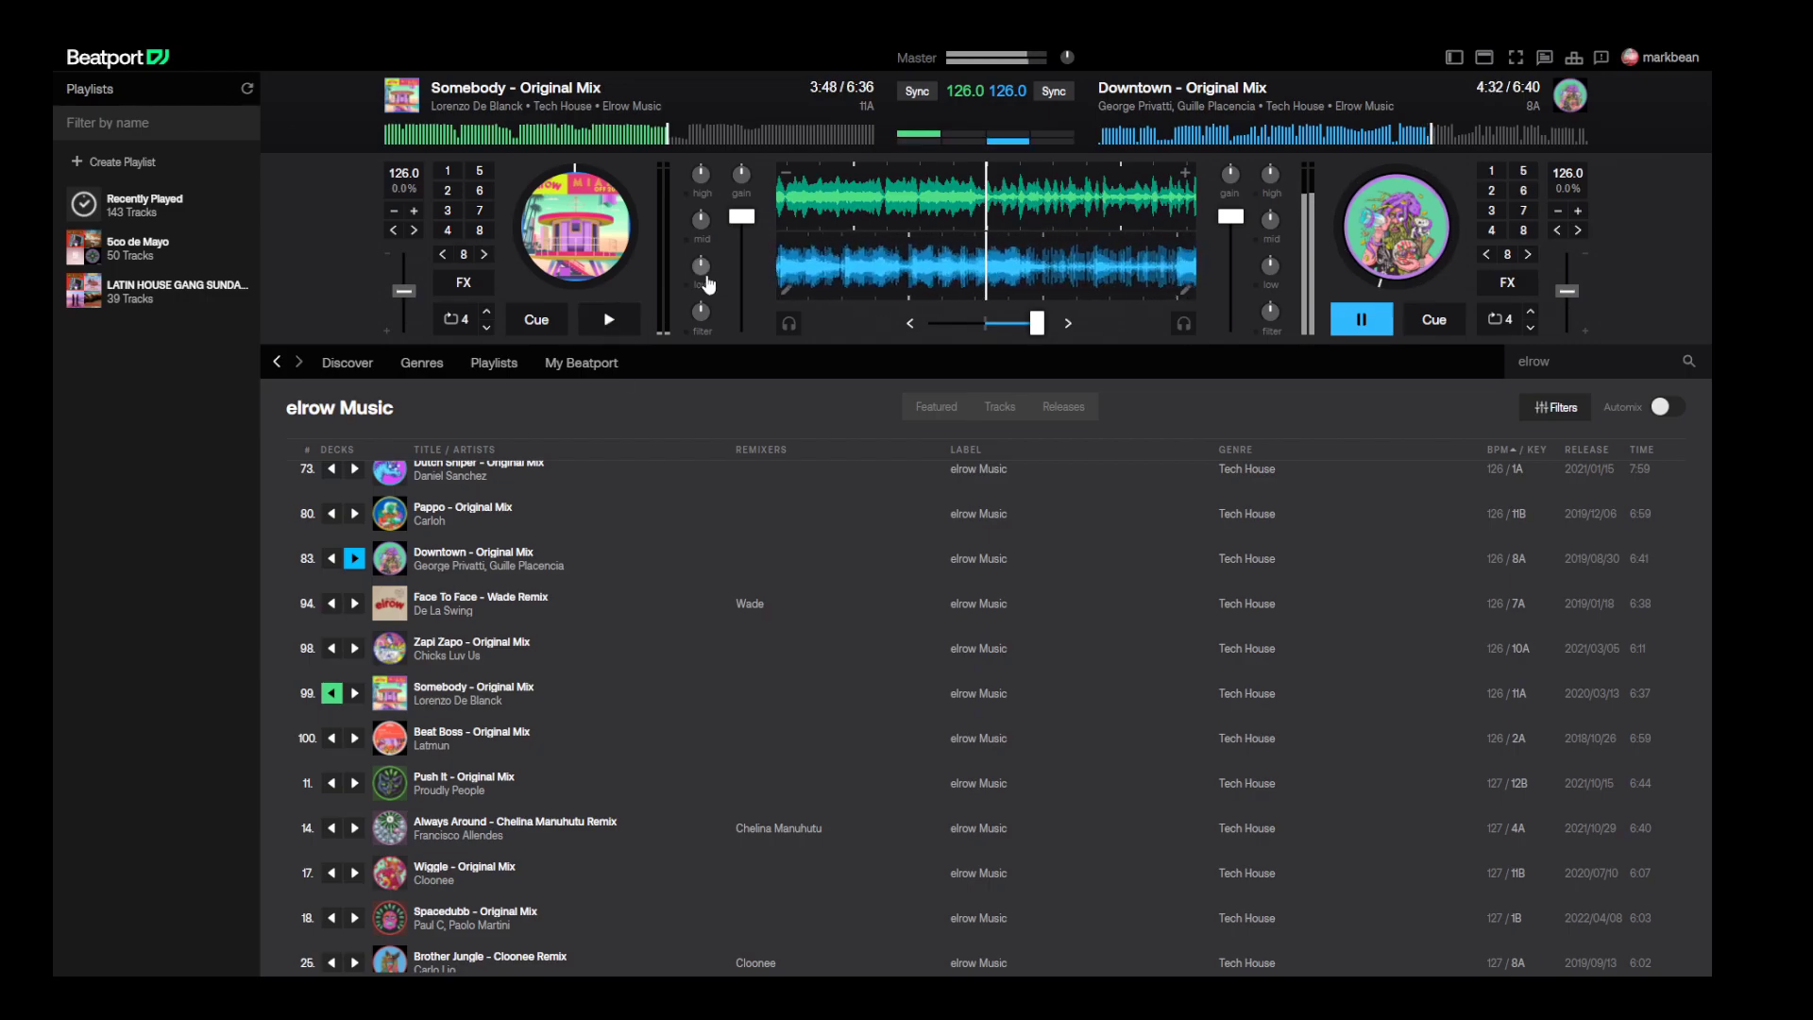
- Start Somebody, crossfade almost fully to it and pause Downtown
click(608, 319)
drag(1037, 323, 933, 355)
click(1361, 319)
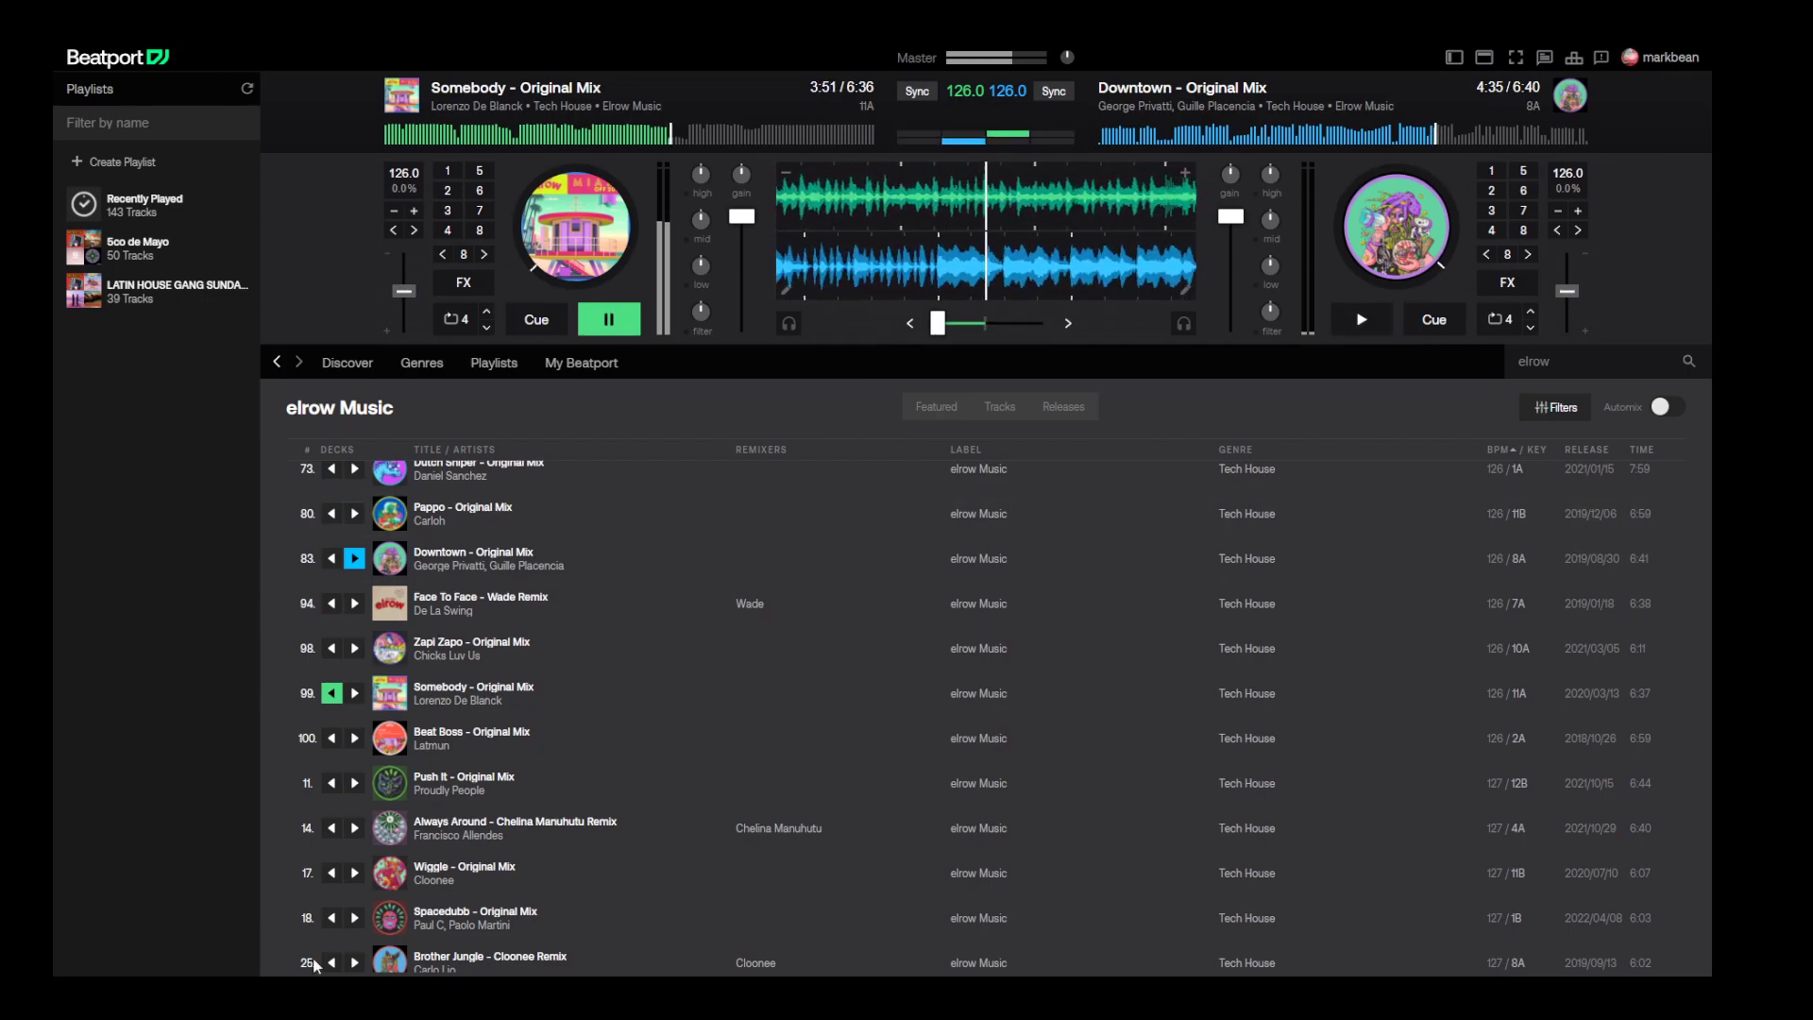
- Load "Beat Boss - Original Mix" onto the right deck, start it from about 3:44 and try crossfading slightly towards it
scroll(396, 690, down, 2)
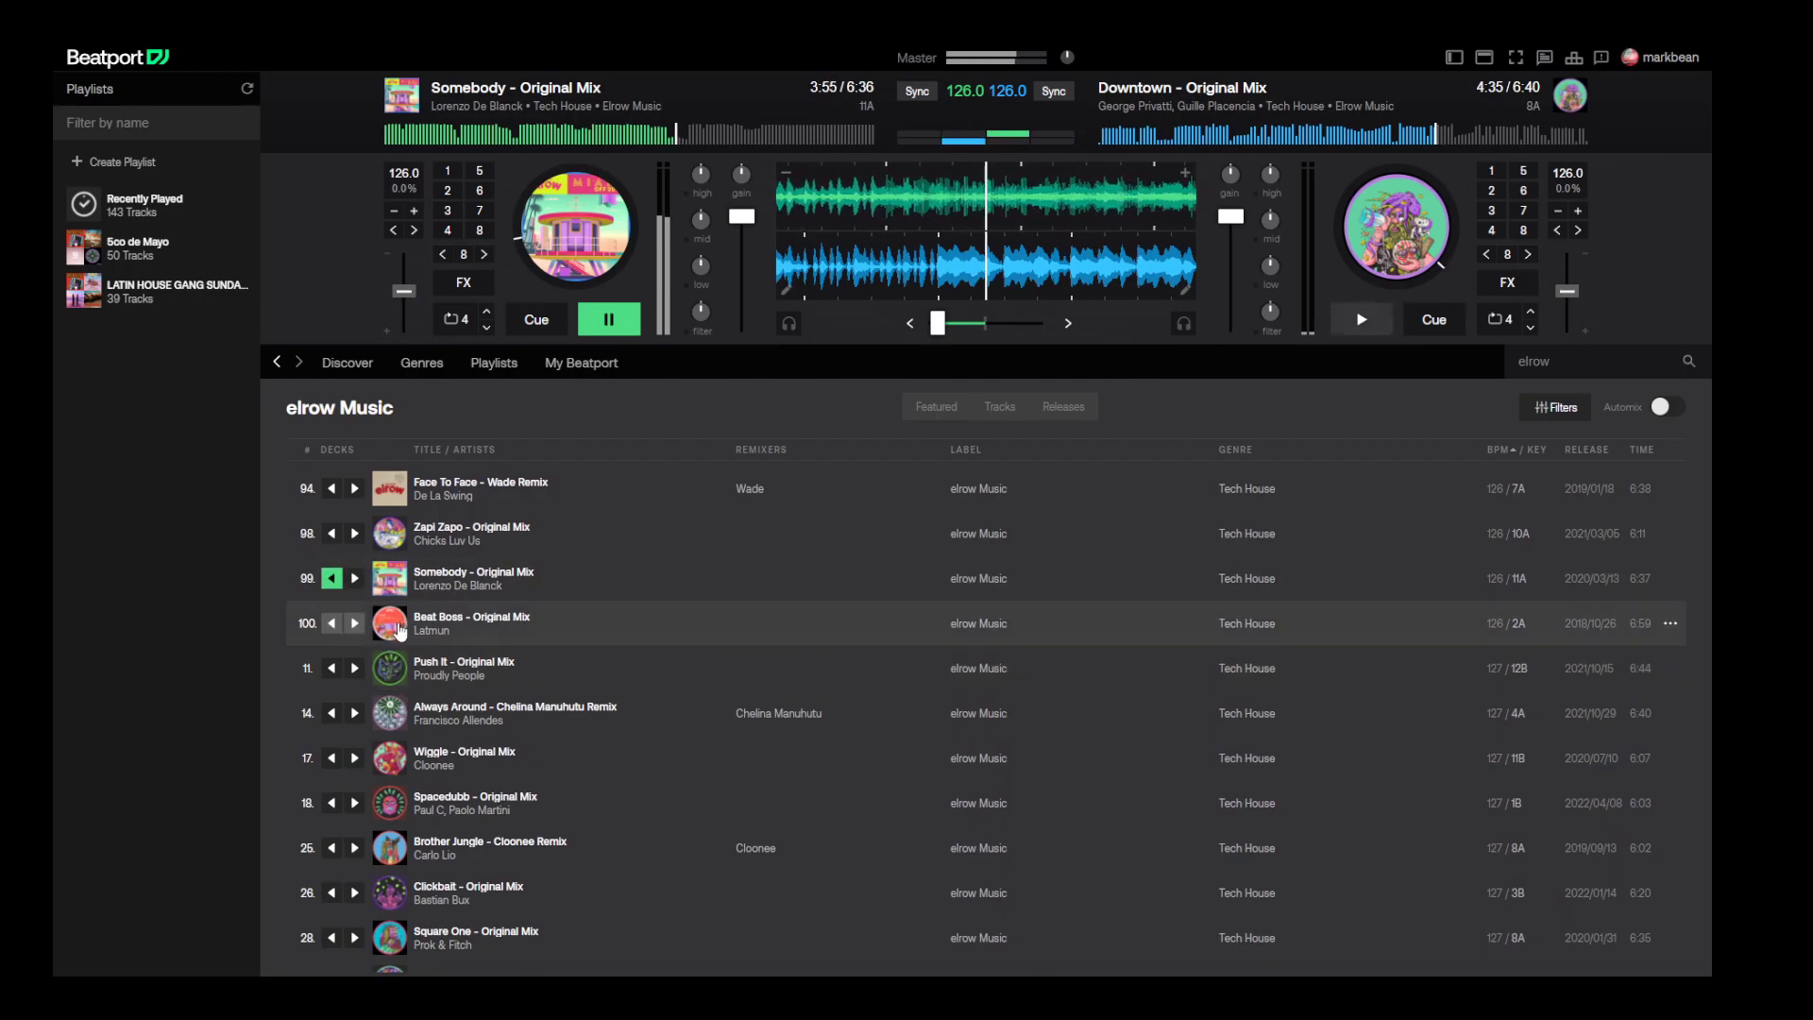
click(356, 623)
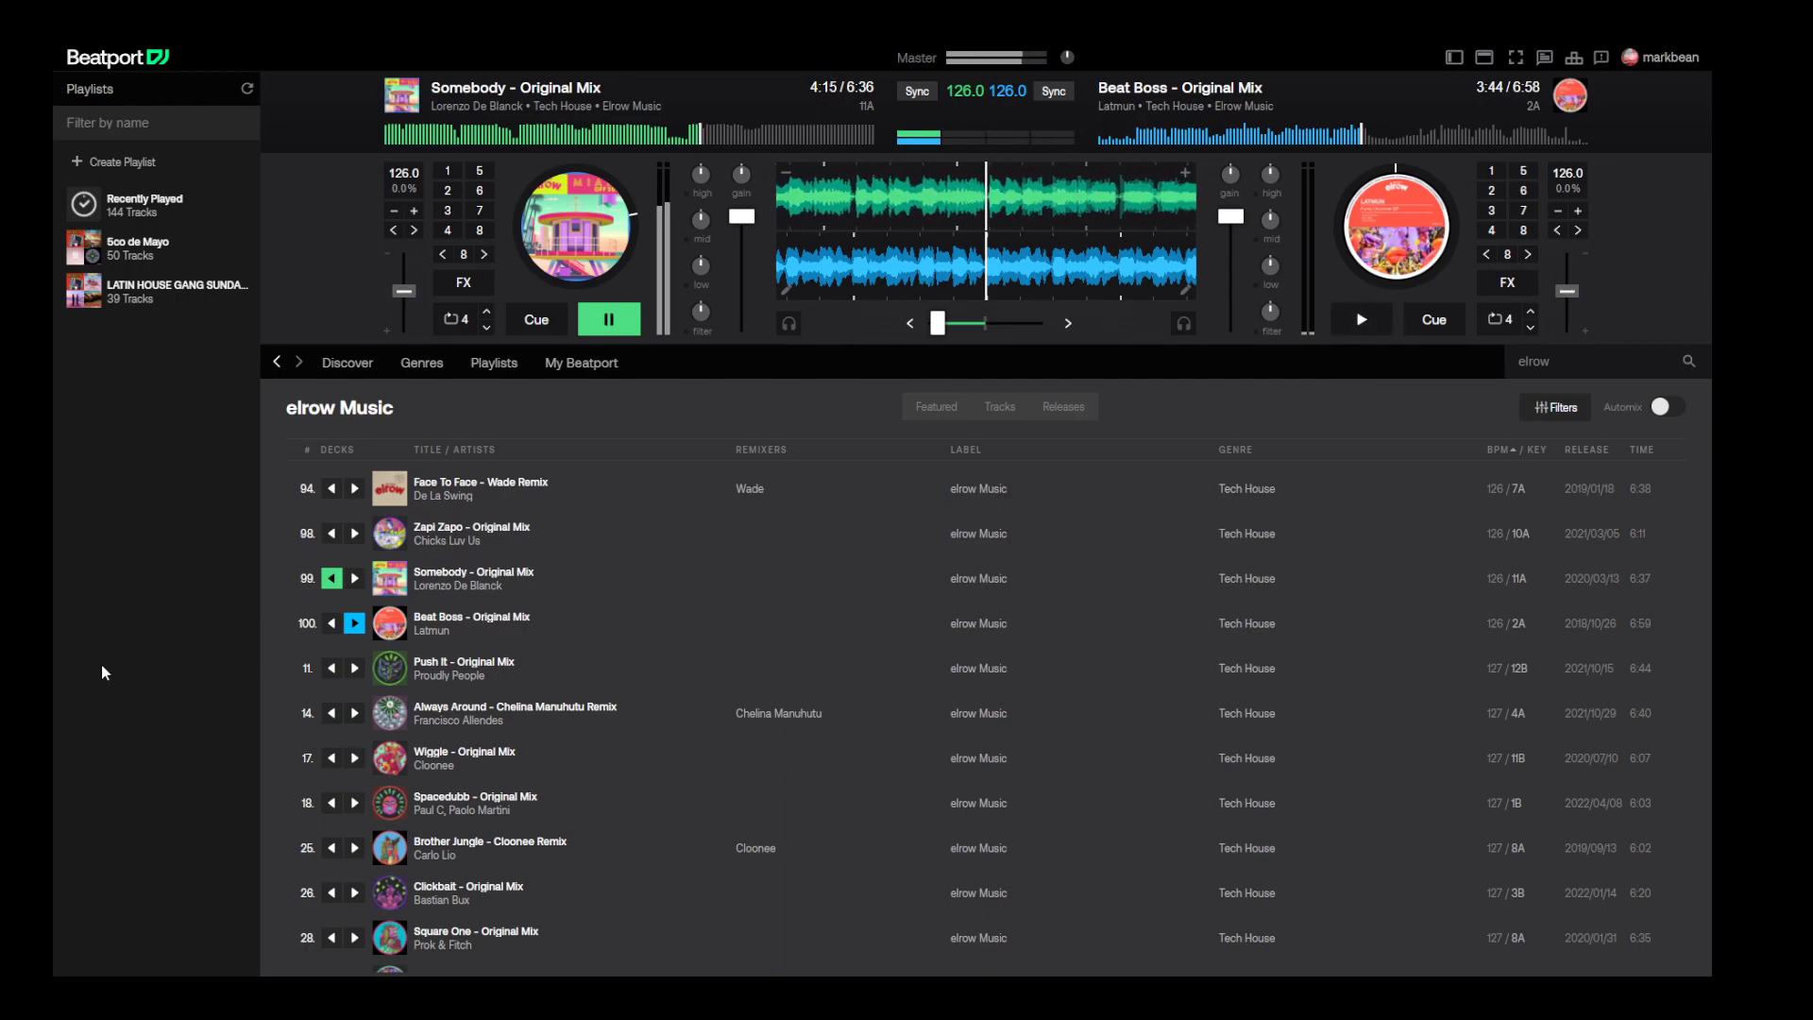
click(1367, 325)
mouse_move(940, 323)
mouse_down()
mouse_move(994, 345)
mouse_move(920, 349)
mouse_move(949, 344)
mouse_up()
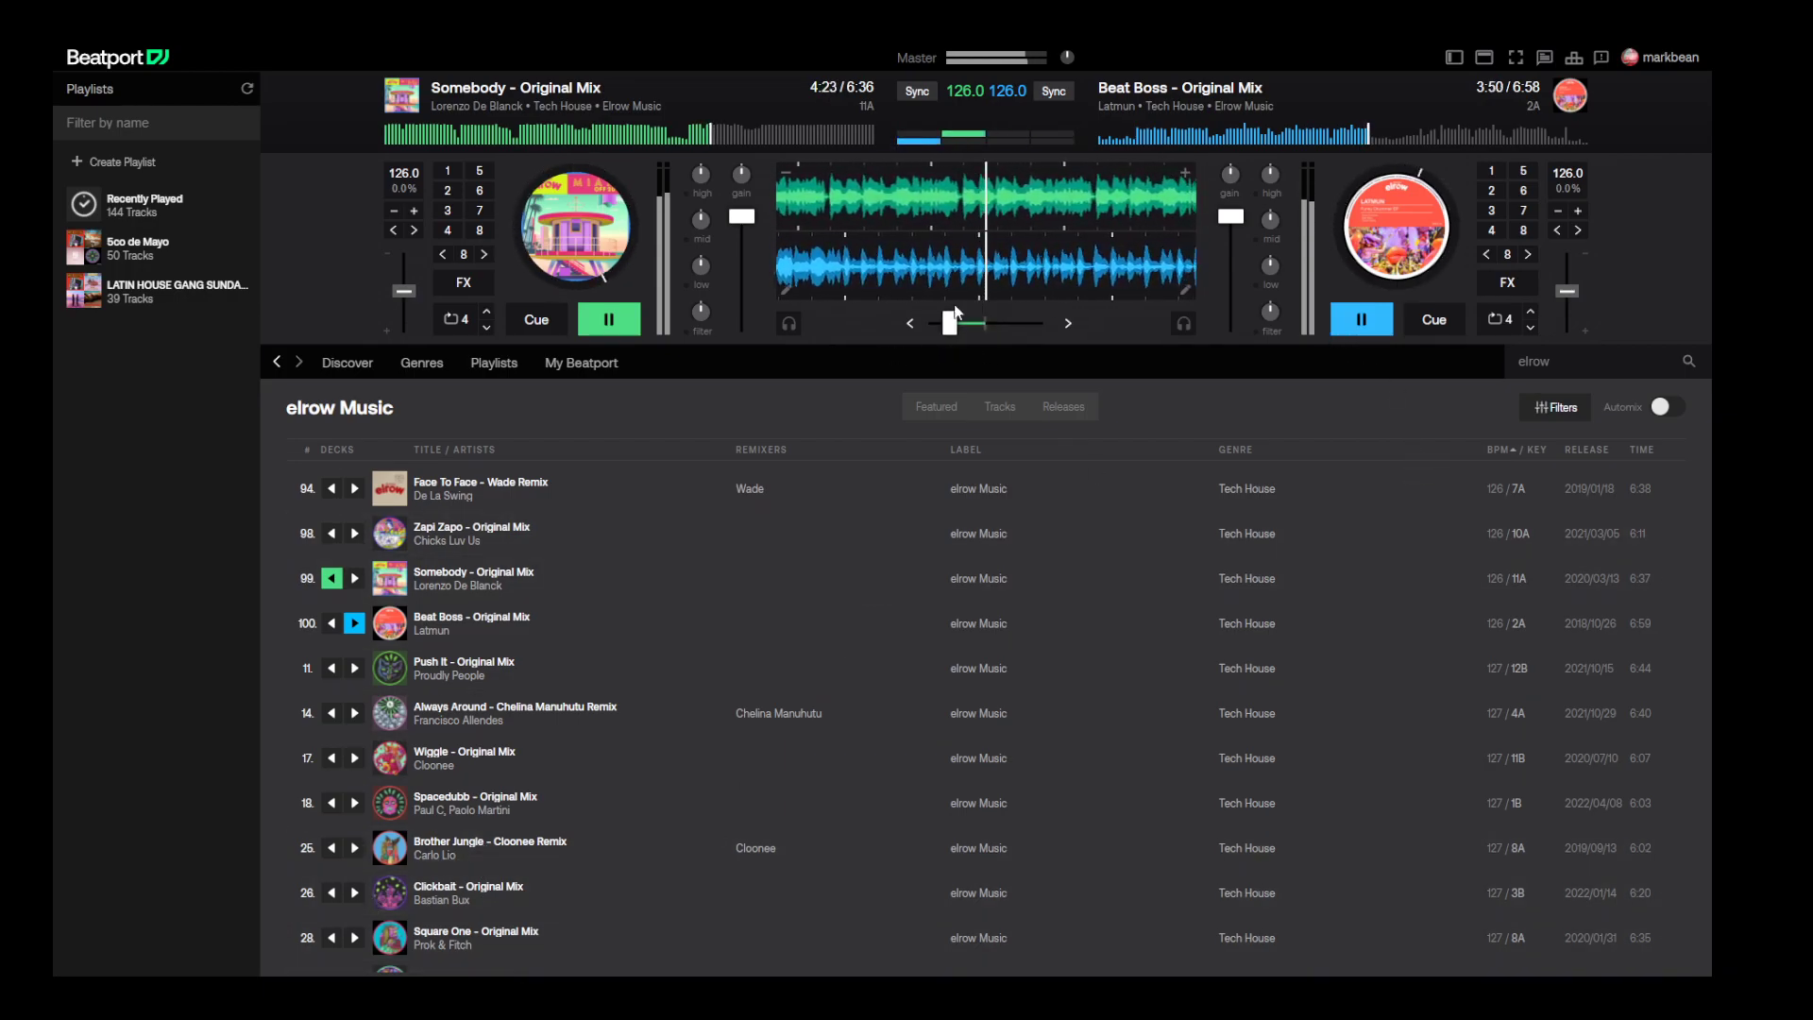
drag(949, 323, 933, 330)
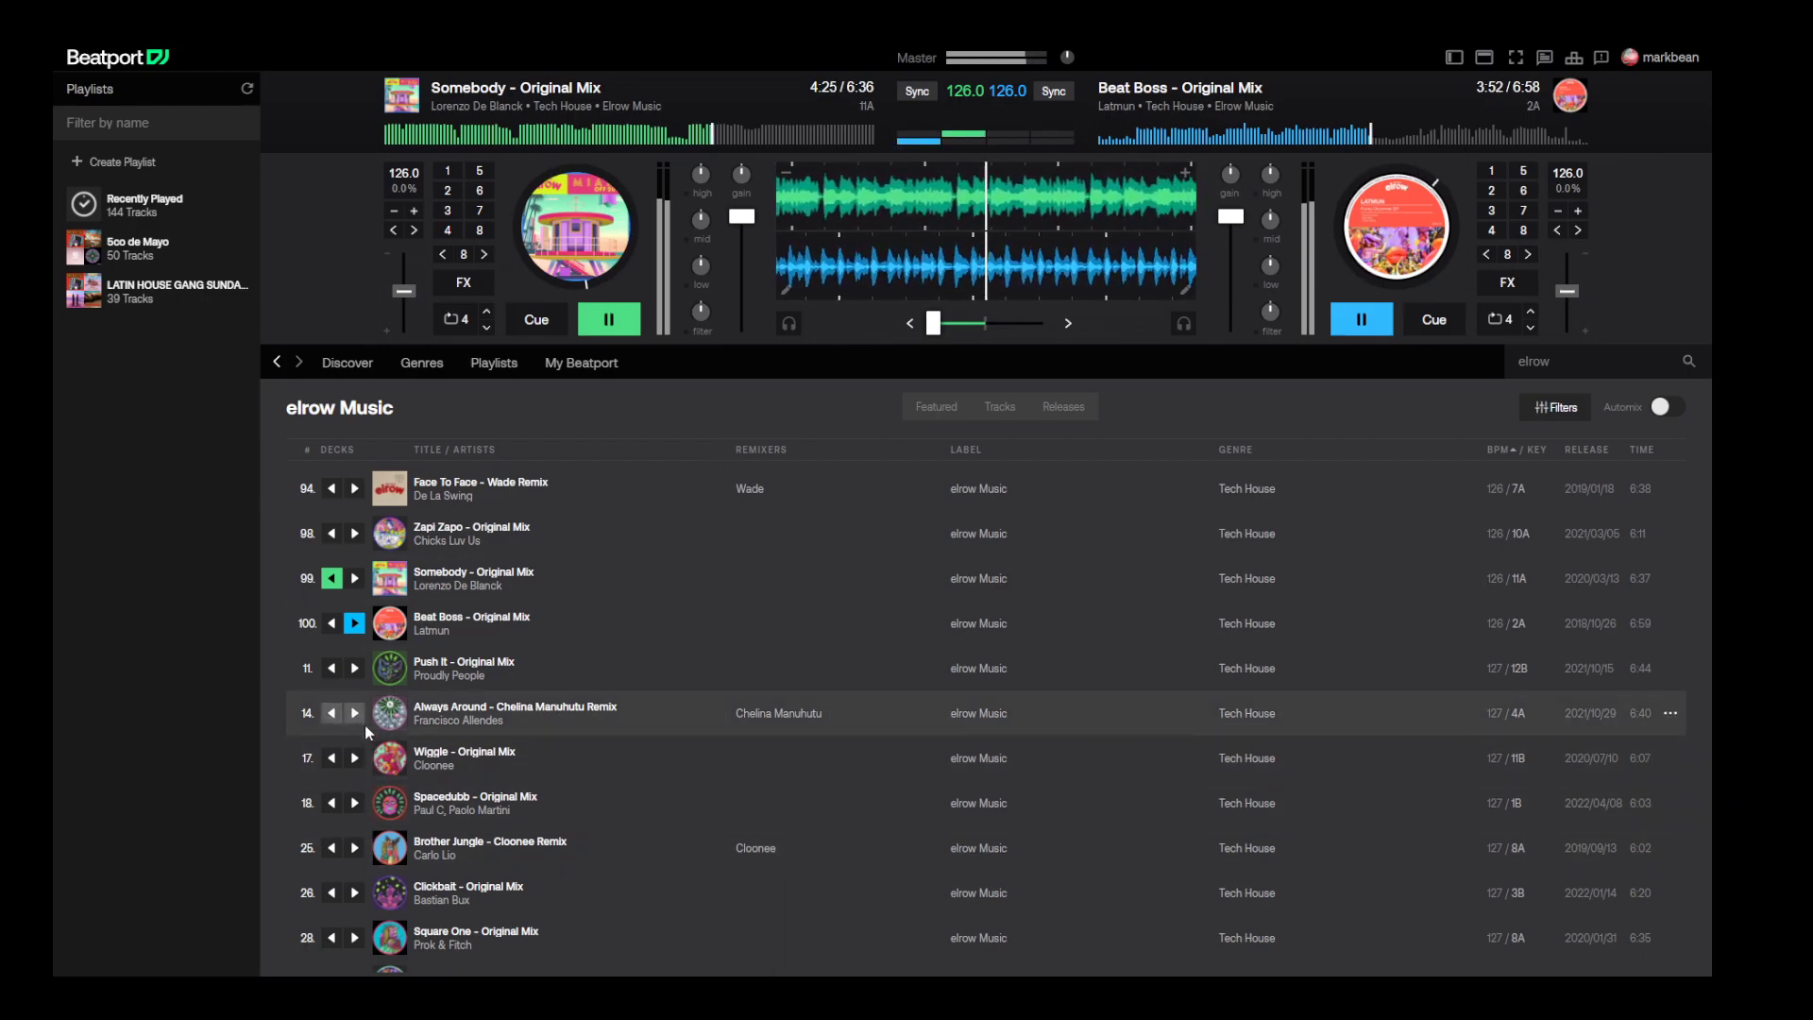
- Raise Somebody's tempo to 127.0 BPM to match "Push It - Original Mix"
click(359, 655)
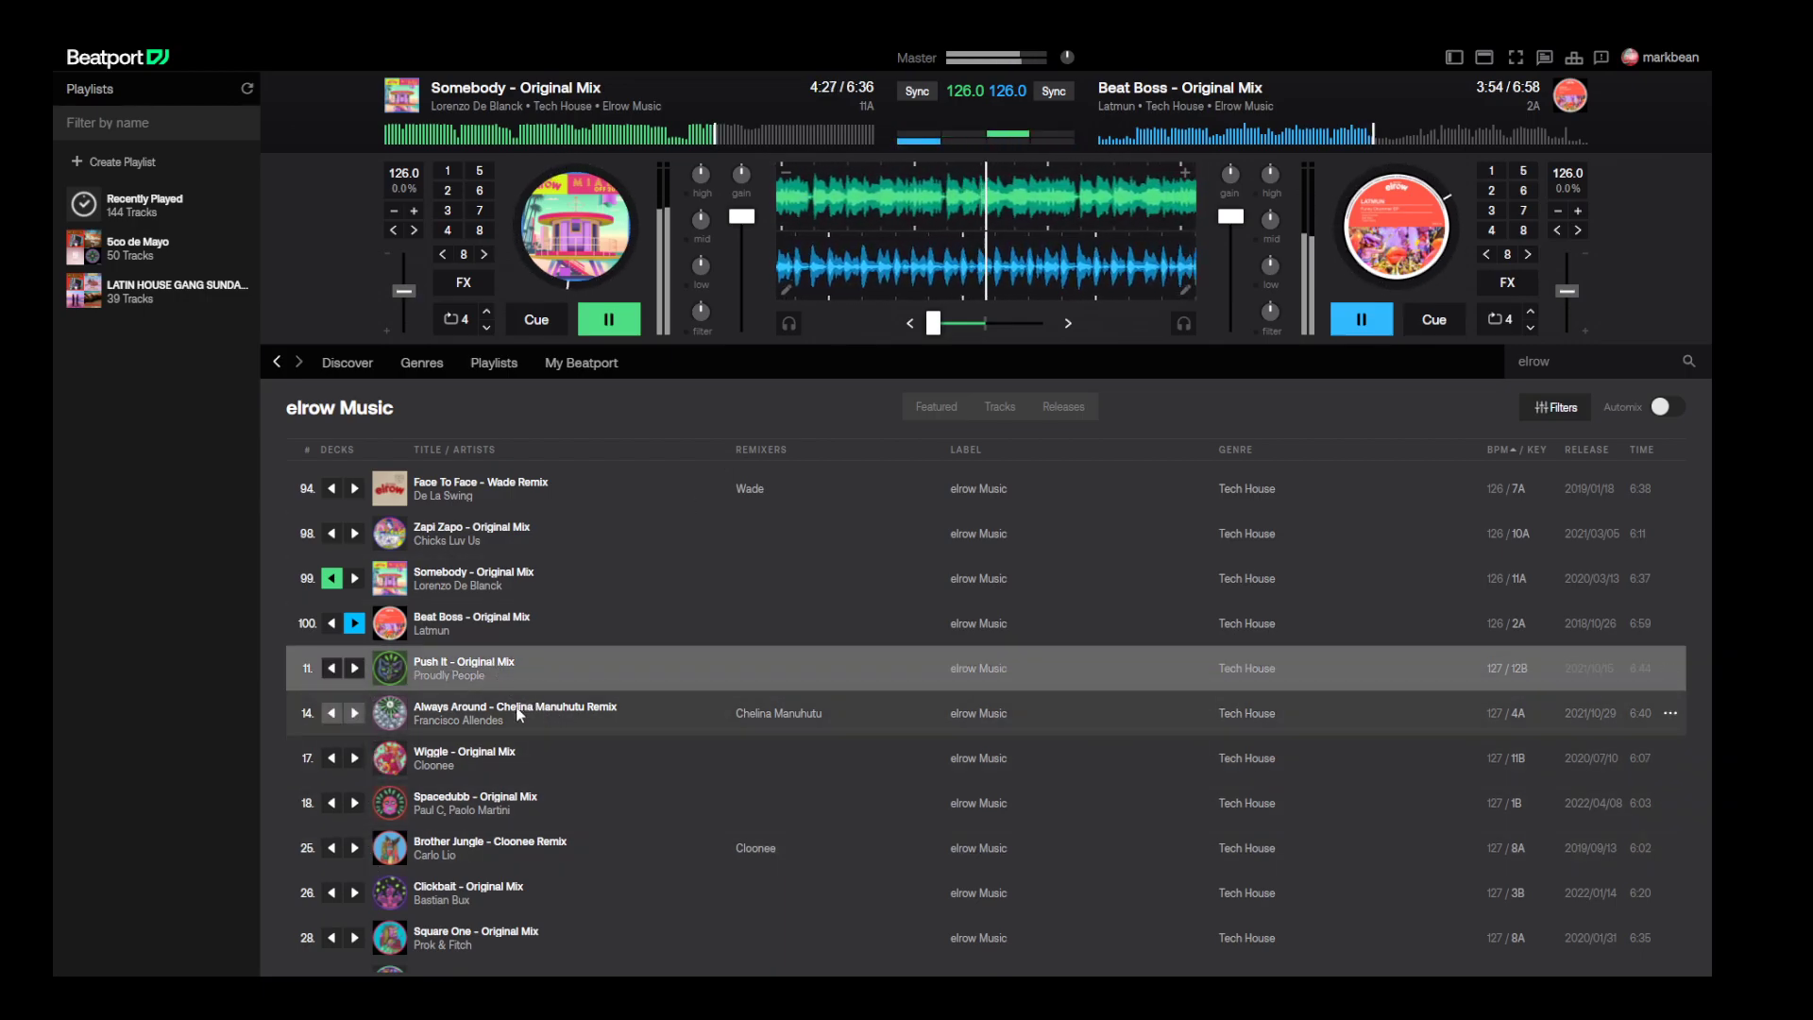
click(415, 211)
click(414, 210)
click(415, 210)
click(415, 211)
click(414, 210)
click(414, 210)
click(415, 211)
click(414, 210)
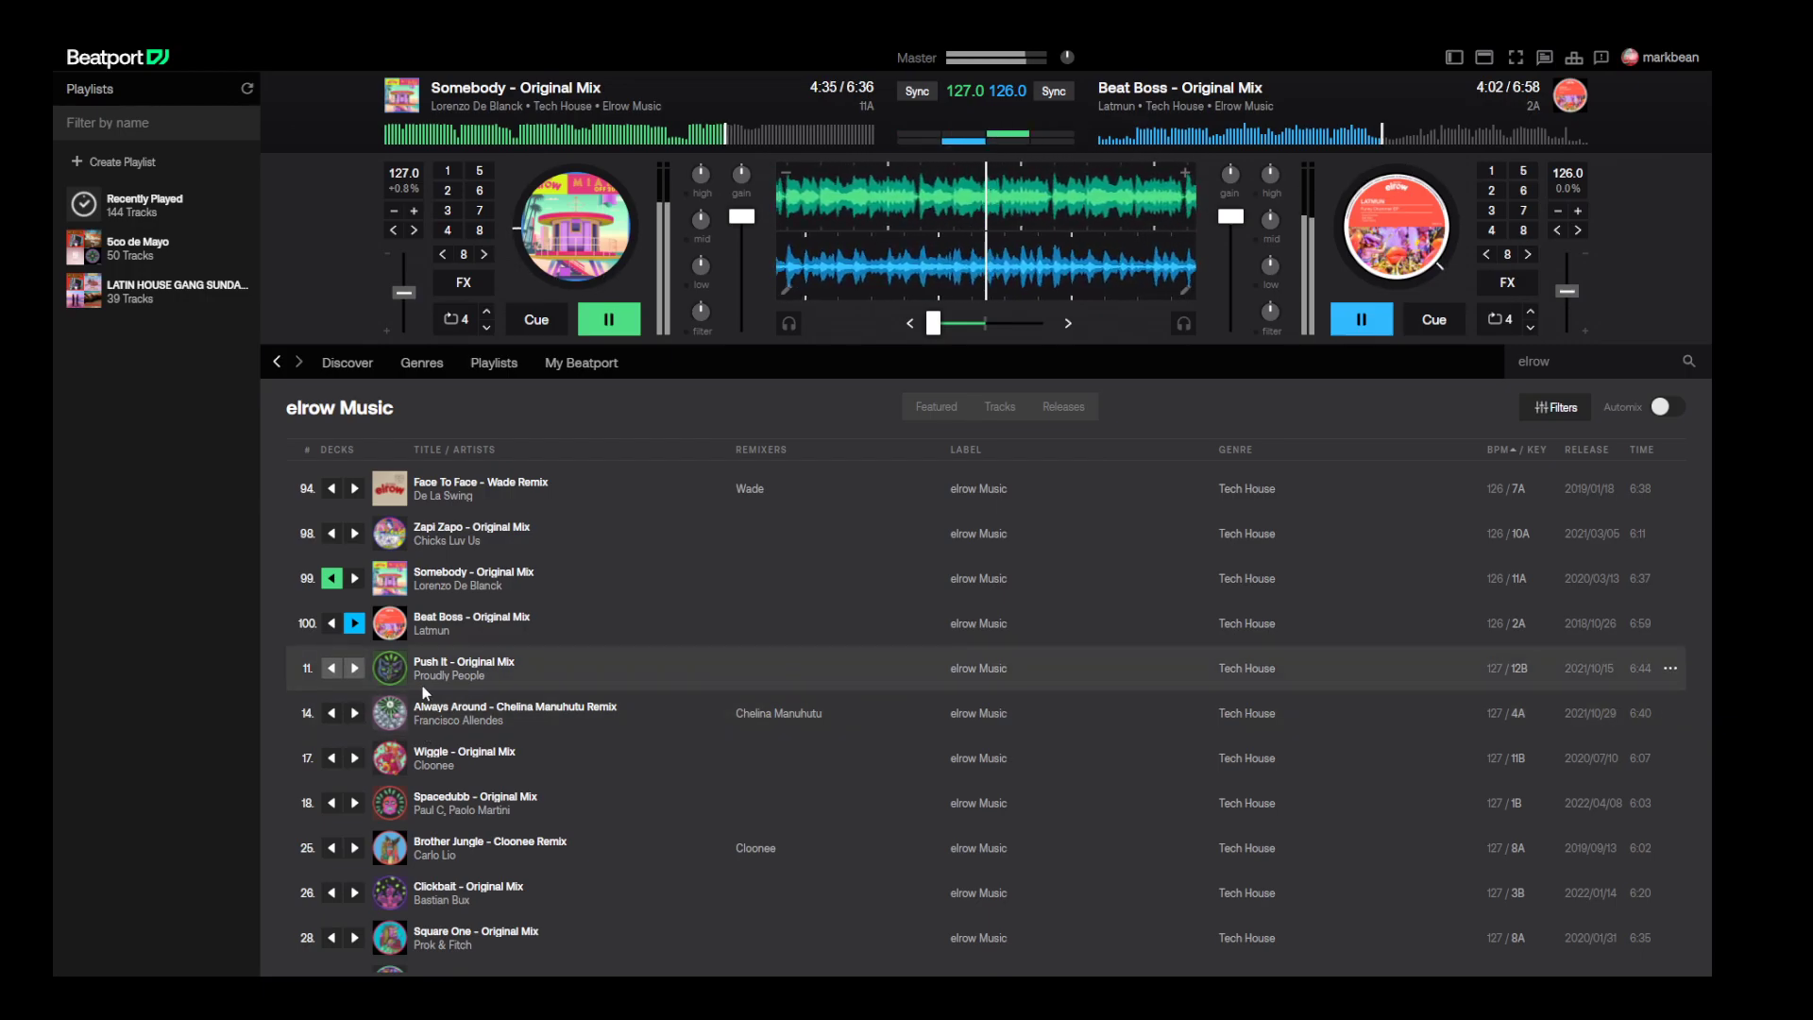
- Load "Push It - Original Mix" onto the right deck, start it from about 3:32 and crossfade fully to it
click(354, 668)
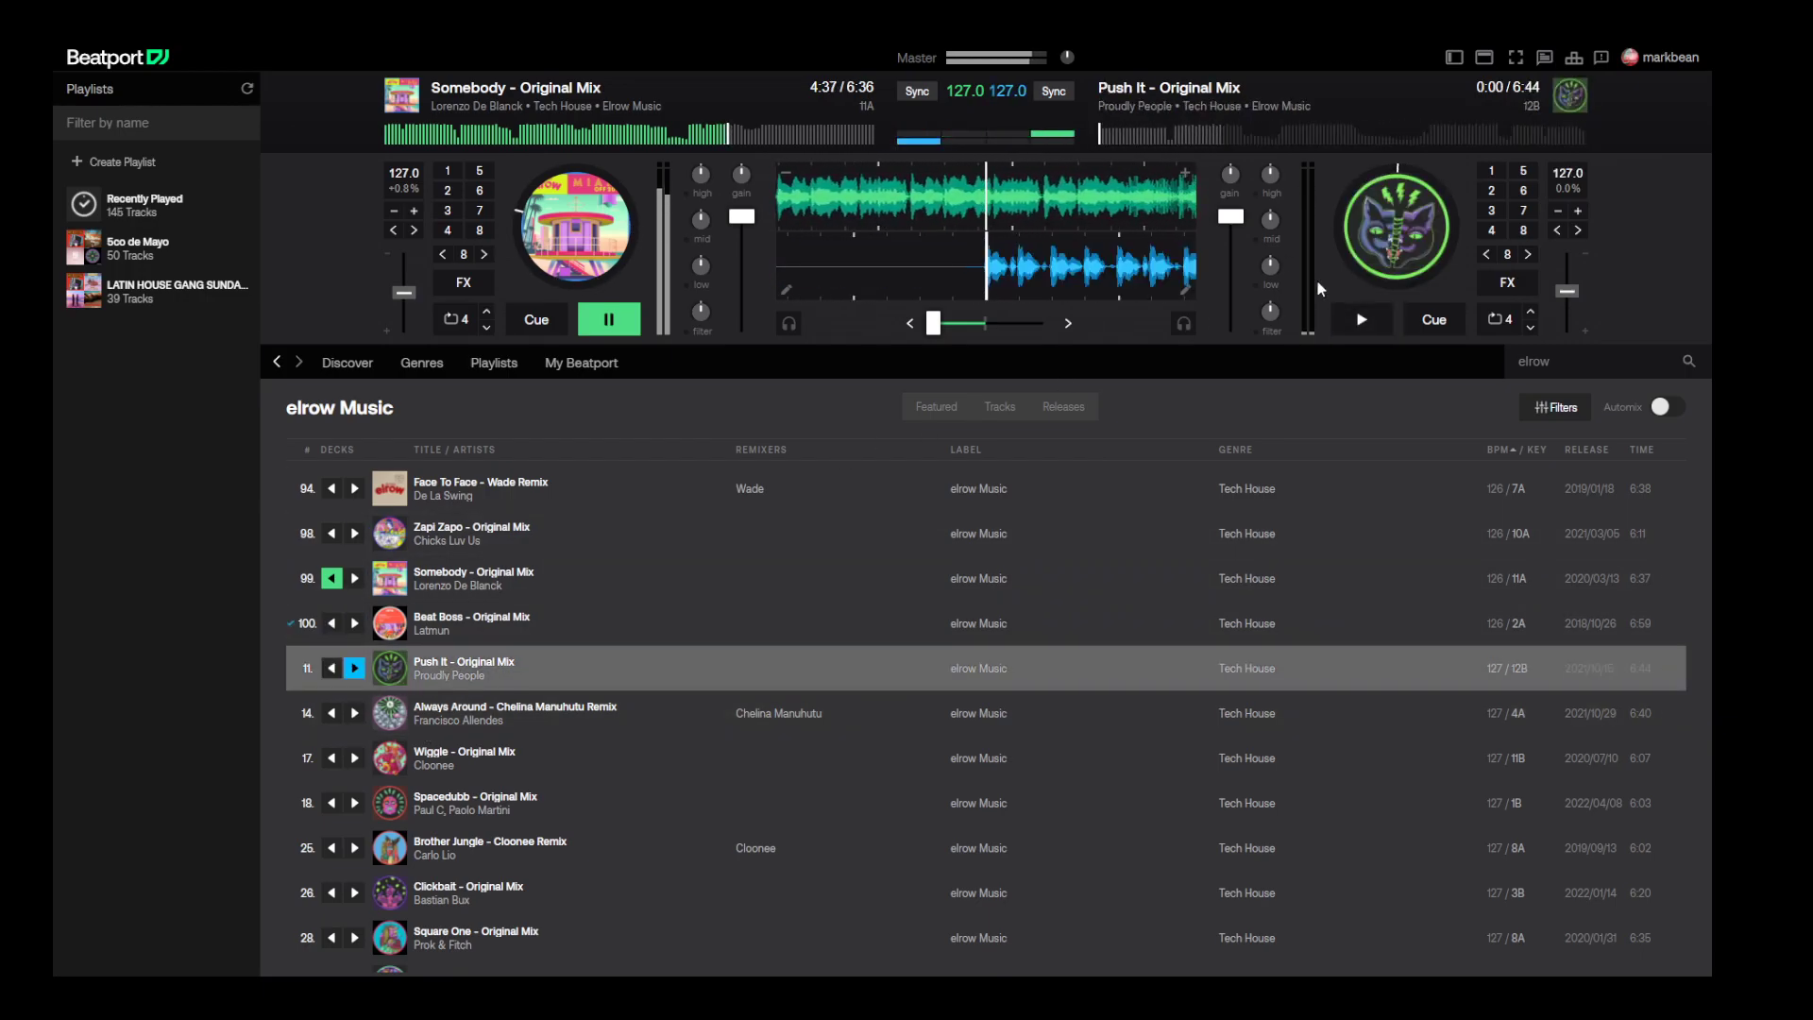
click(1357, 140)
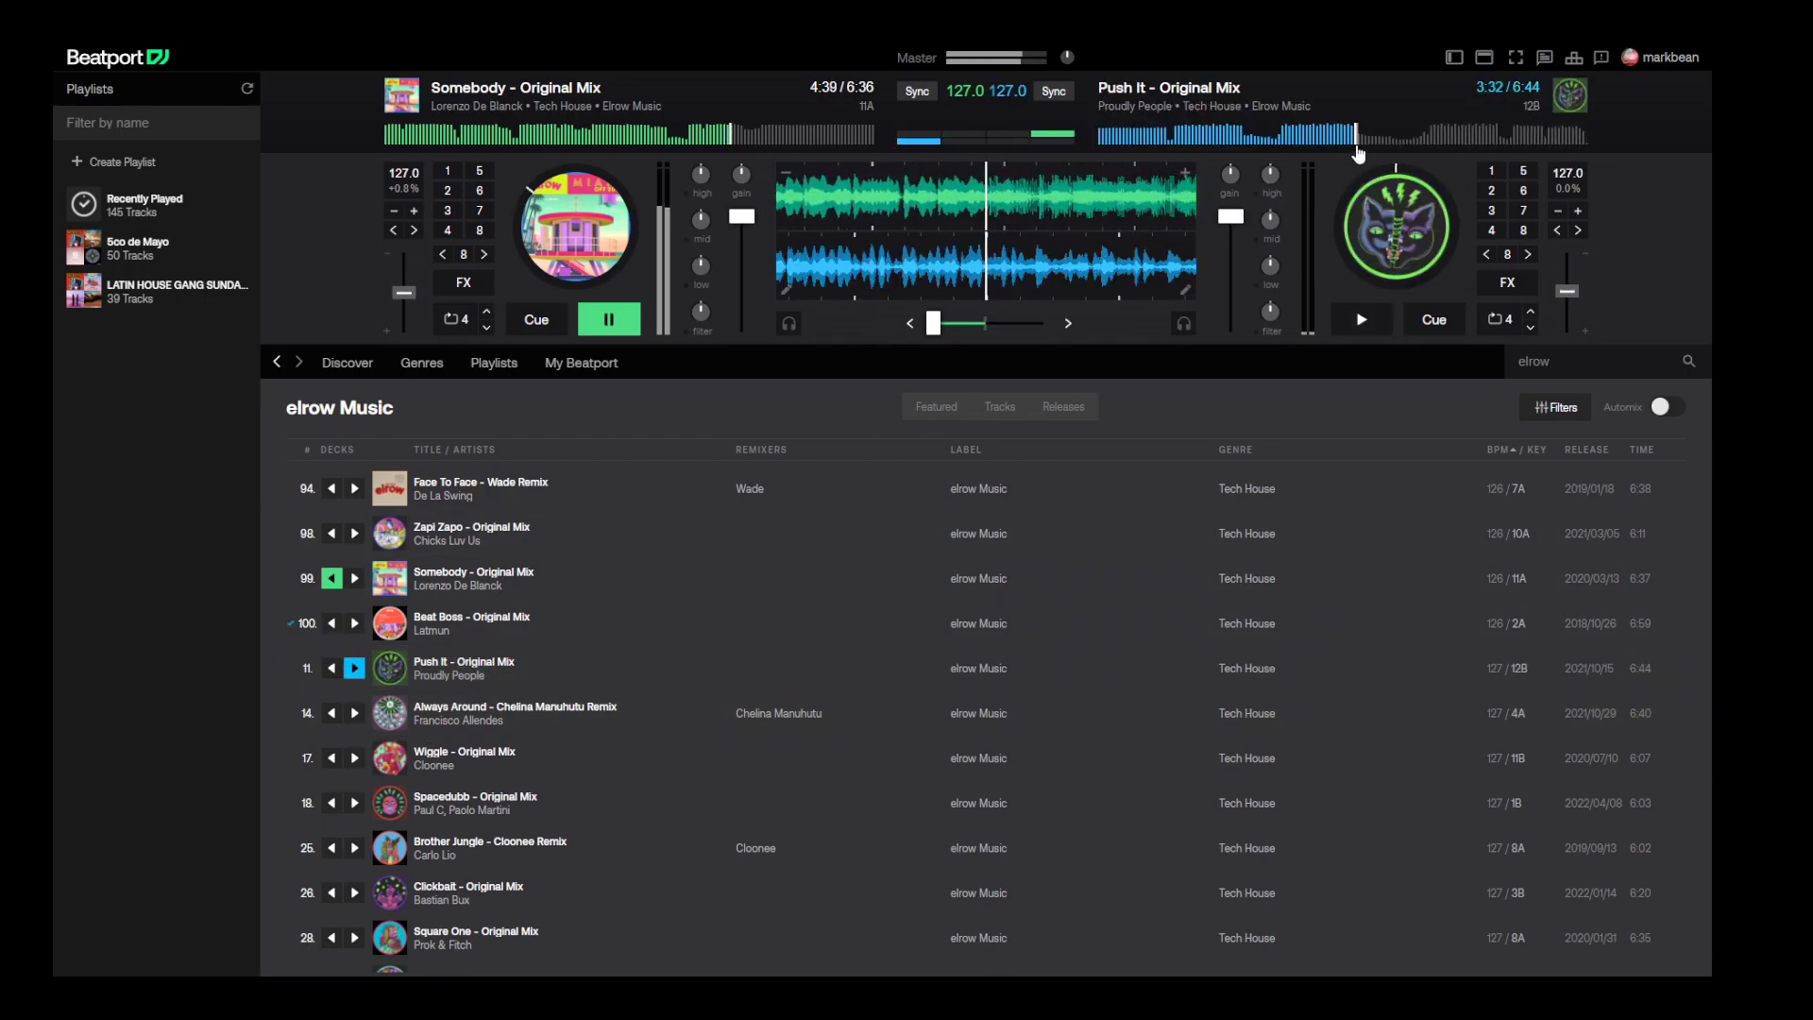
click(1360, 319)
drag(933, 323, 1064, 358)
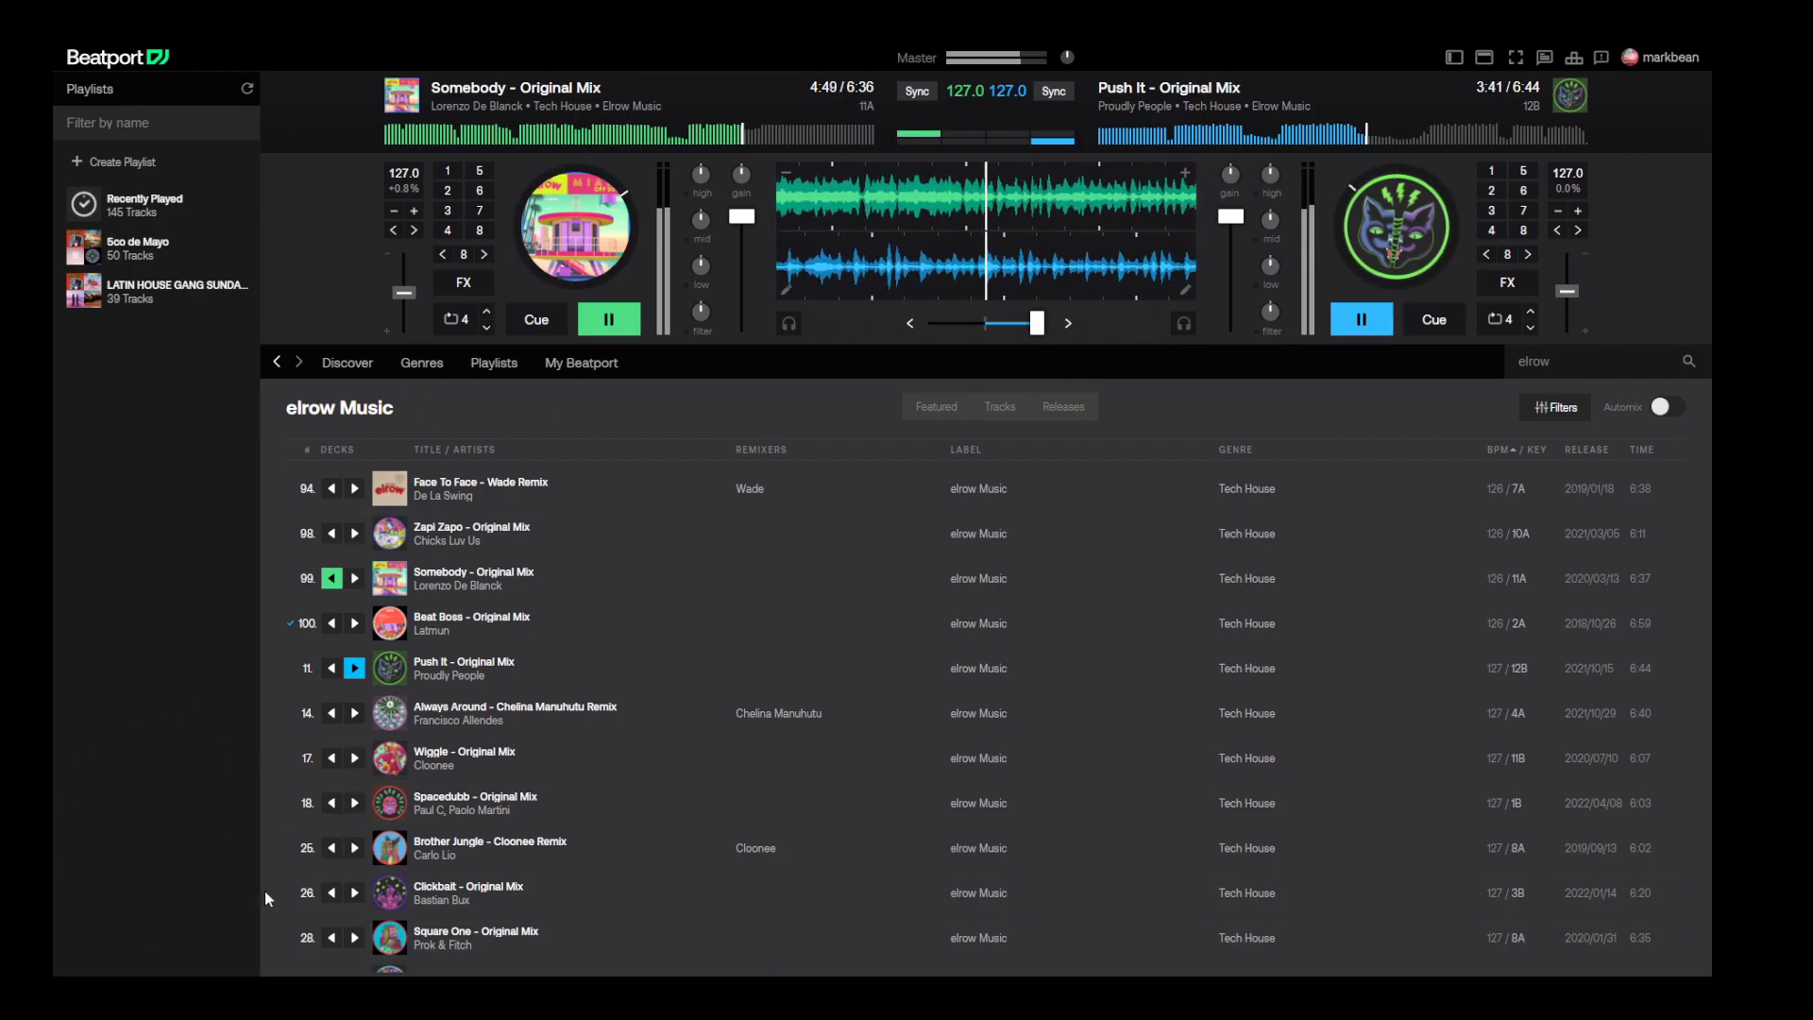
- Load "Wiggle - Original Mix" onto the left deck, start it from the beginning and bring the crossfader to centre
click(330, 758)
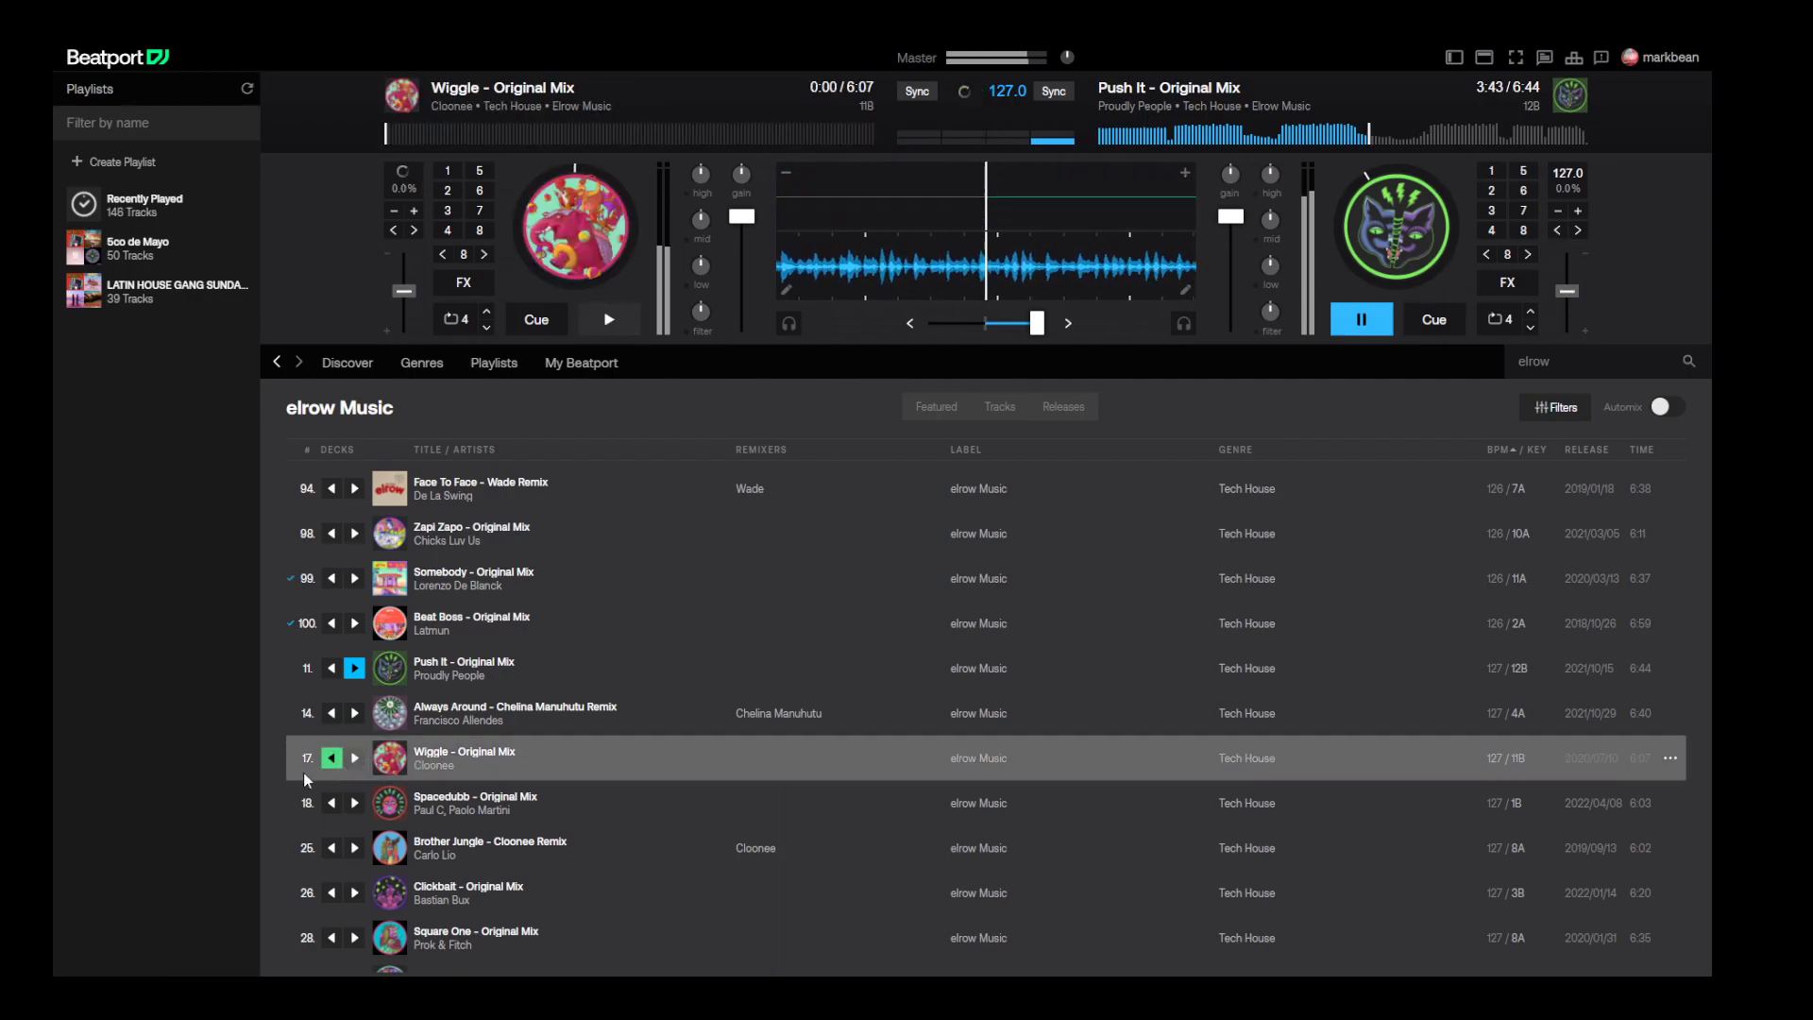
click(609, 319)
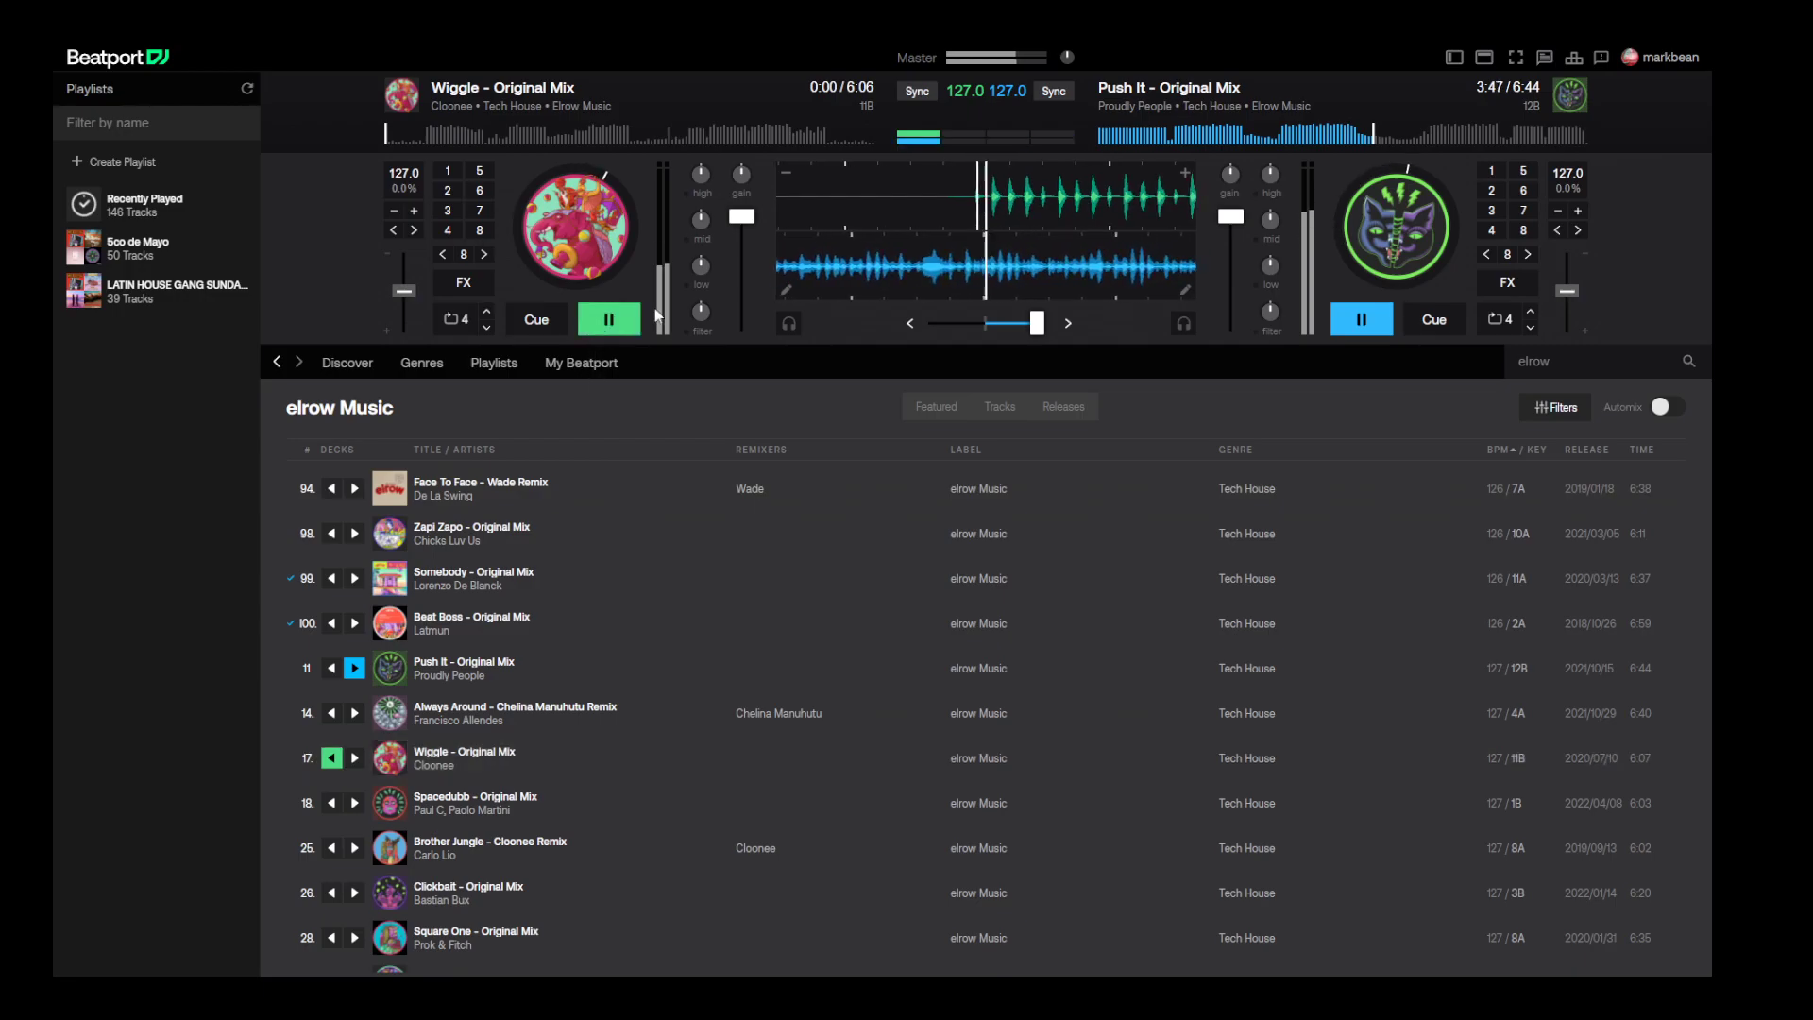
drag(1037, 323, 985, 326)
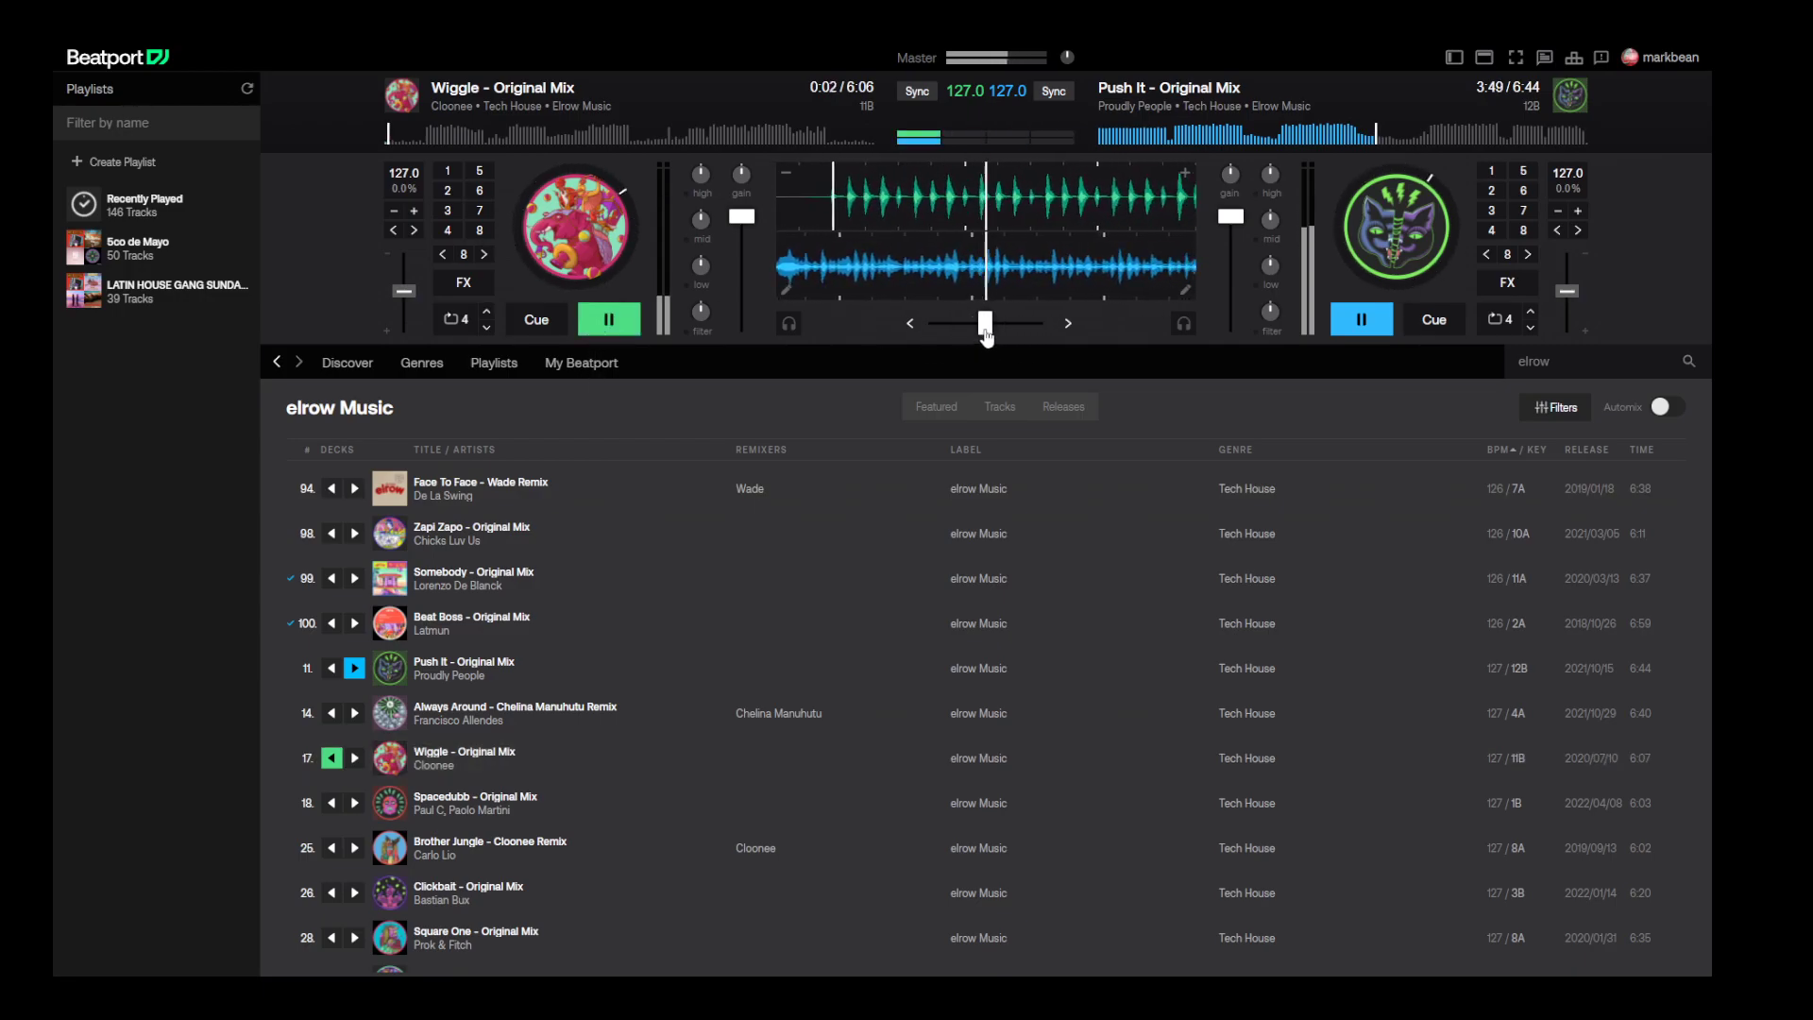
- Sync Wiggle with Push It, boost Wiggle's lows and try reducing Push It's lows and volume
click(914, 95)
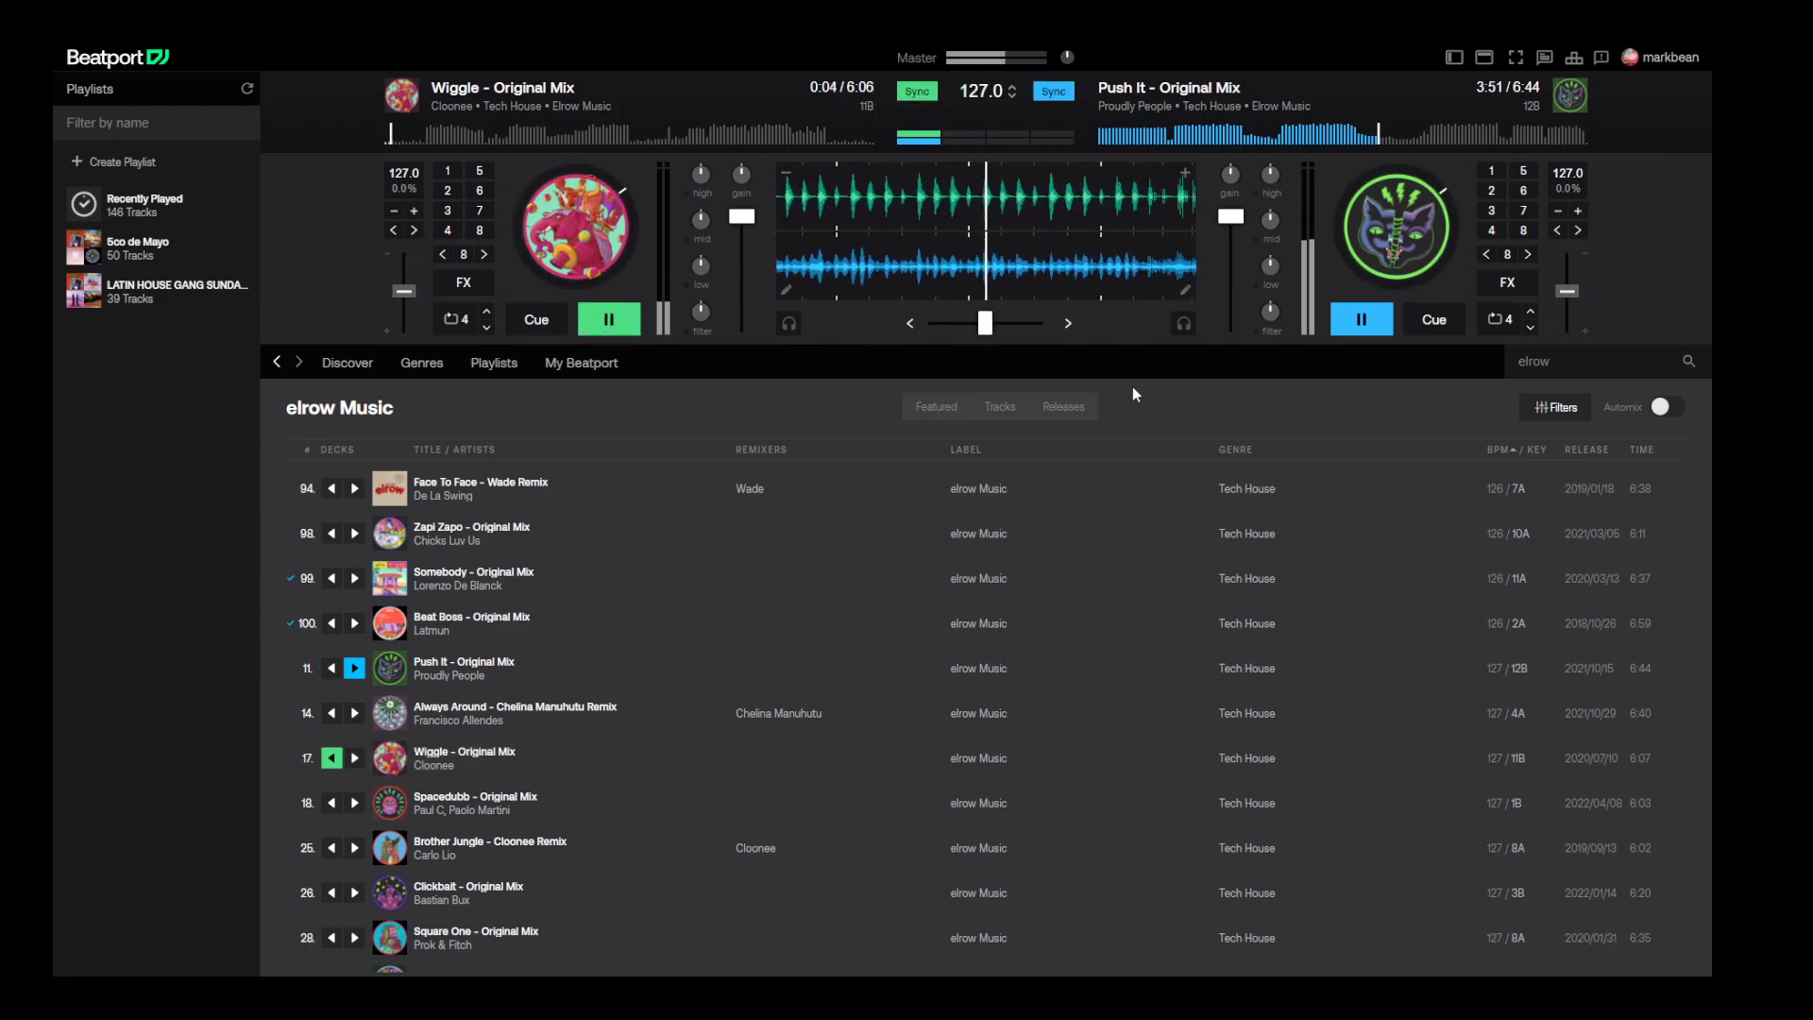
drag(1270, 266, 1270, 255)
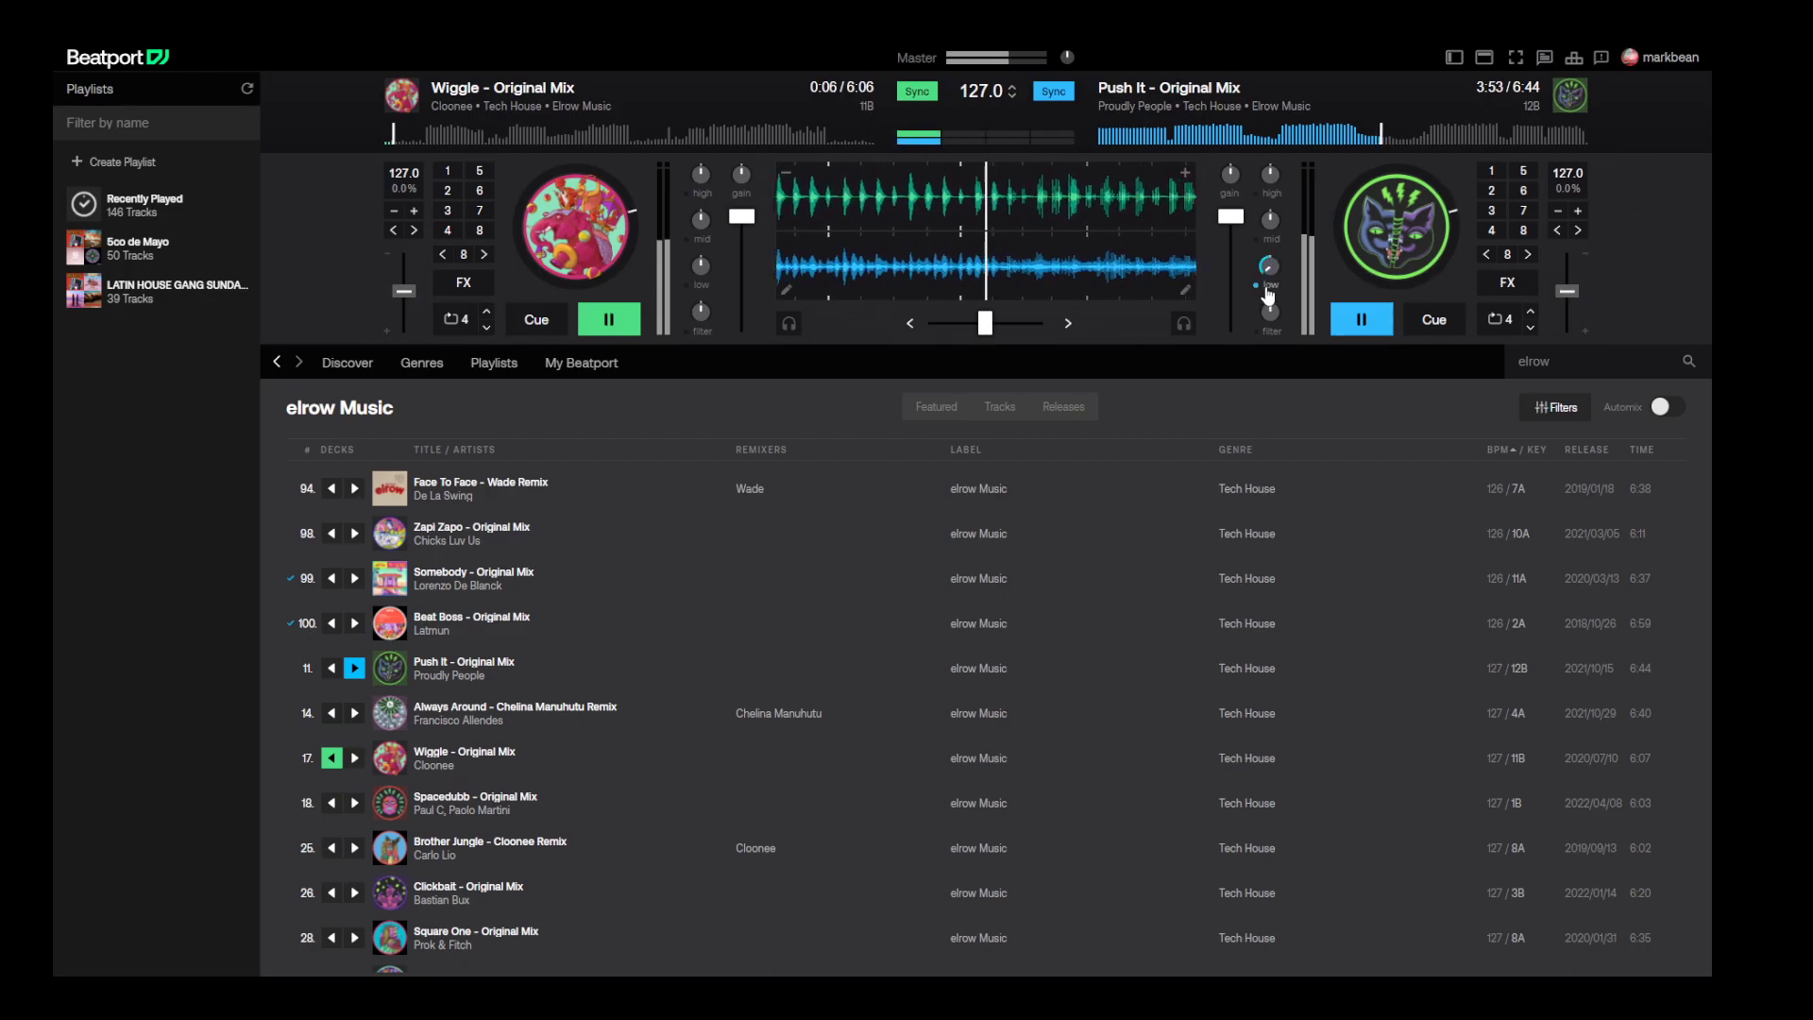
drag(700, 265, 760, 276)
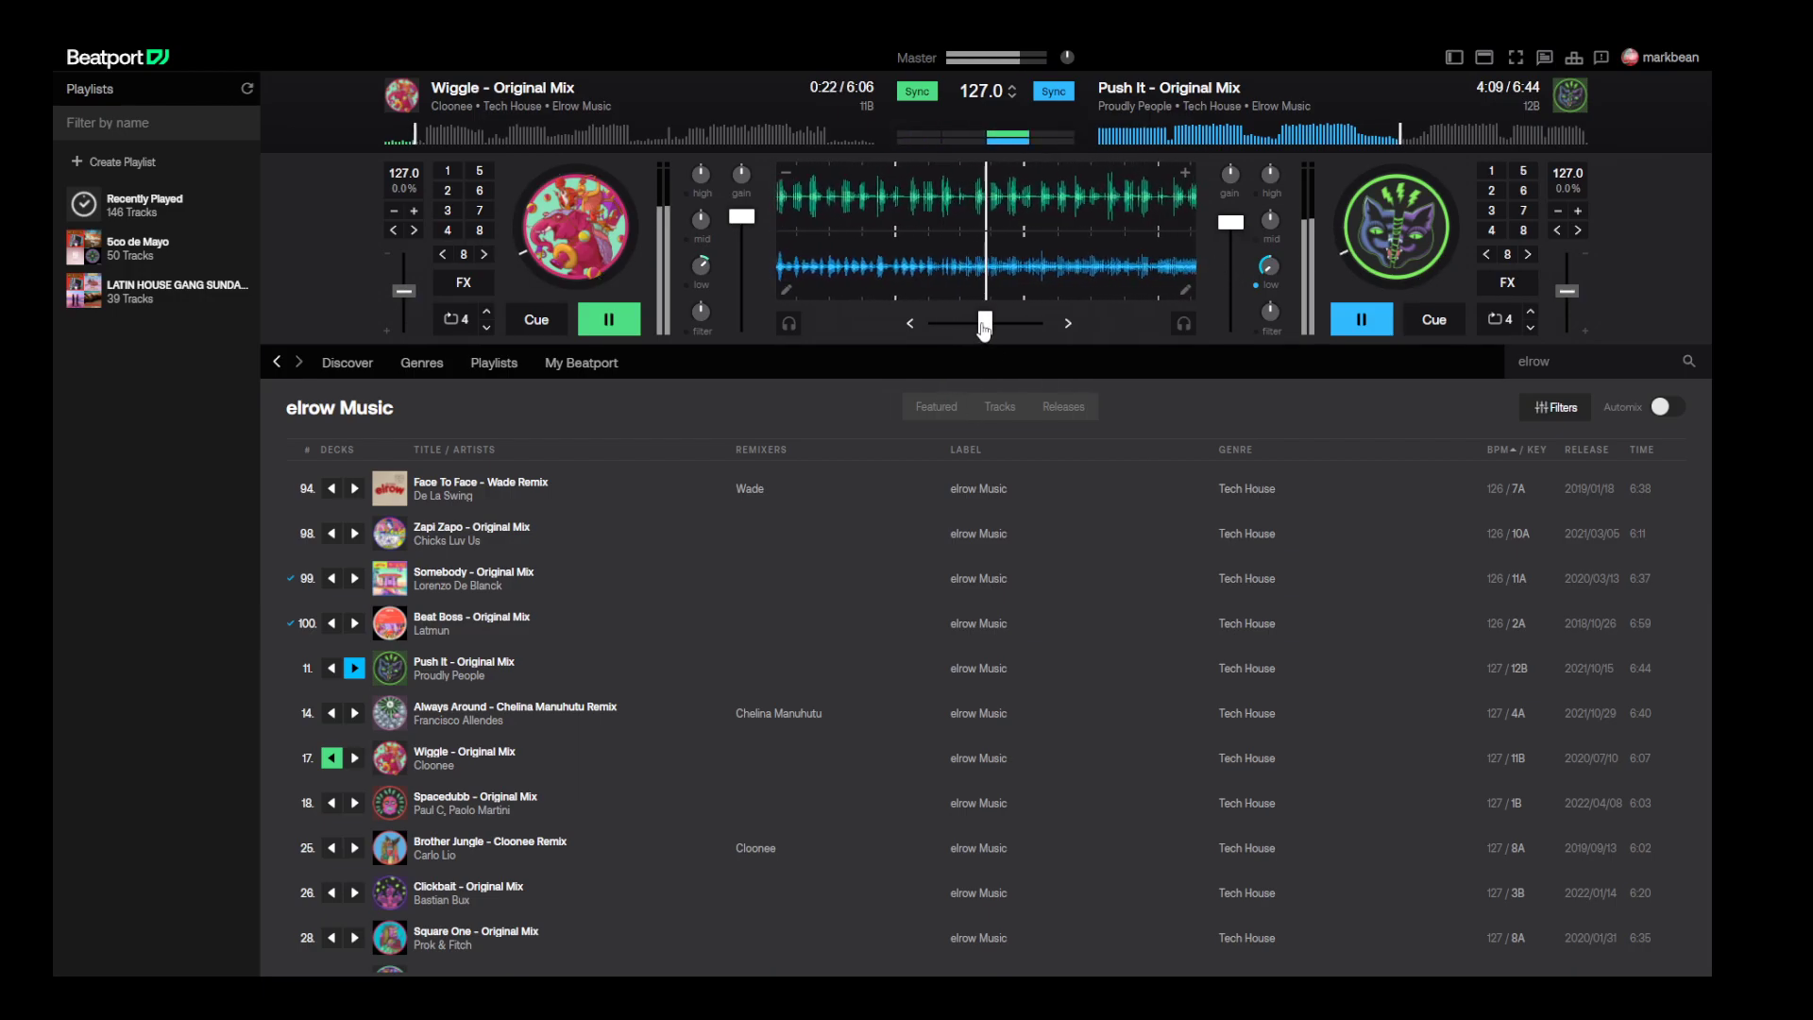
click(1257, 286)
drag(1227, 228, 1225, 238)
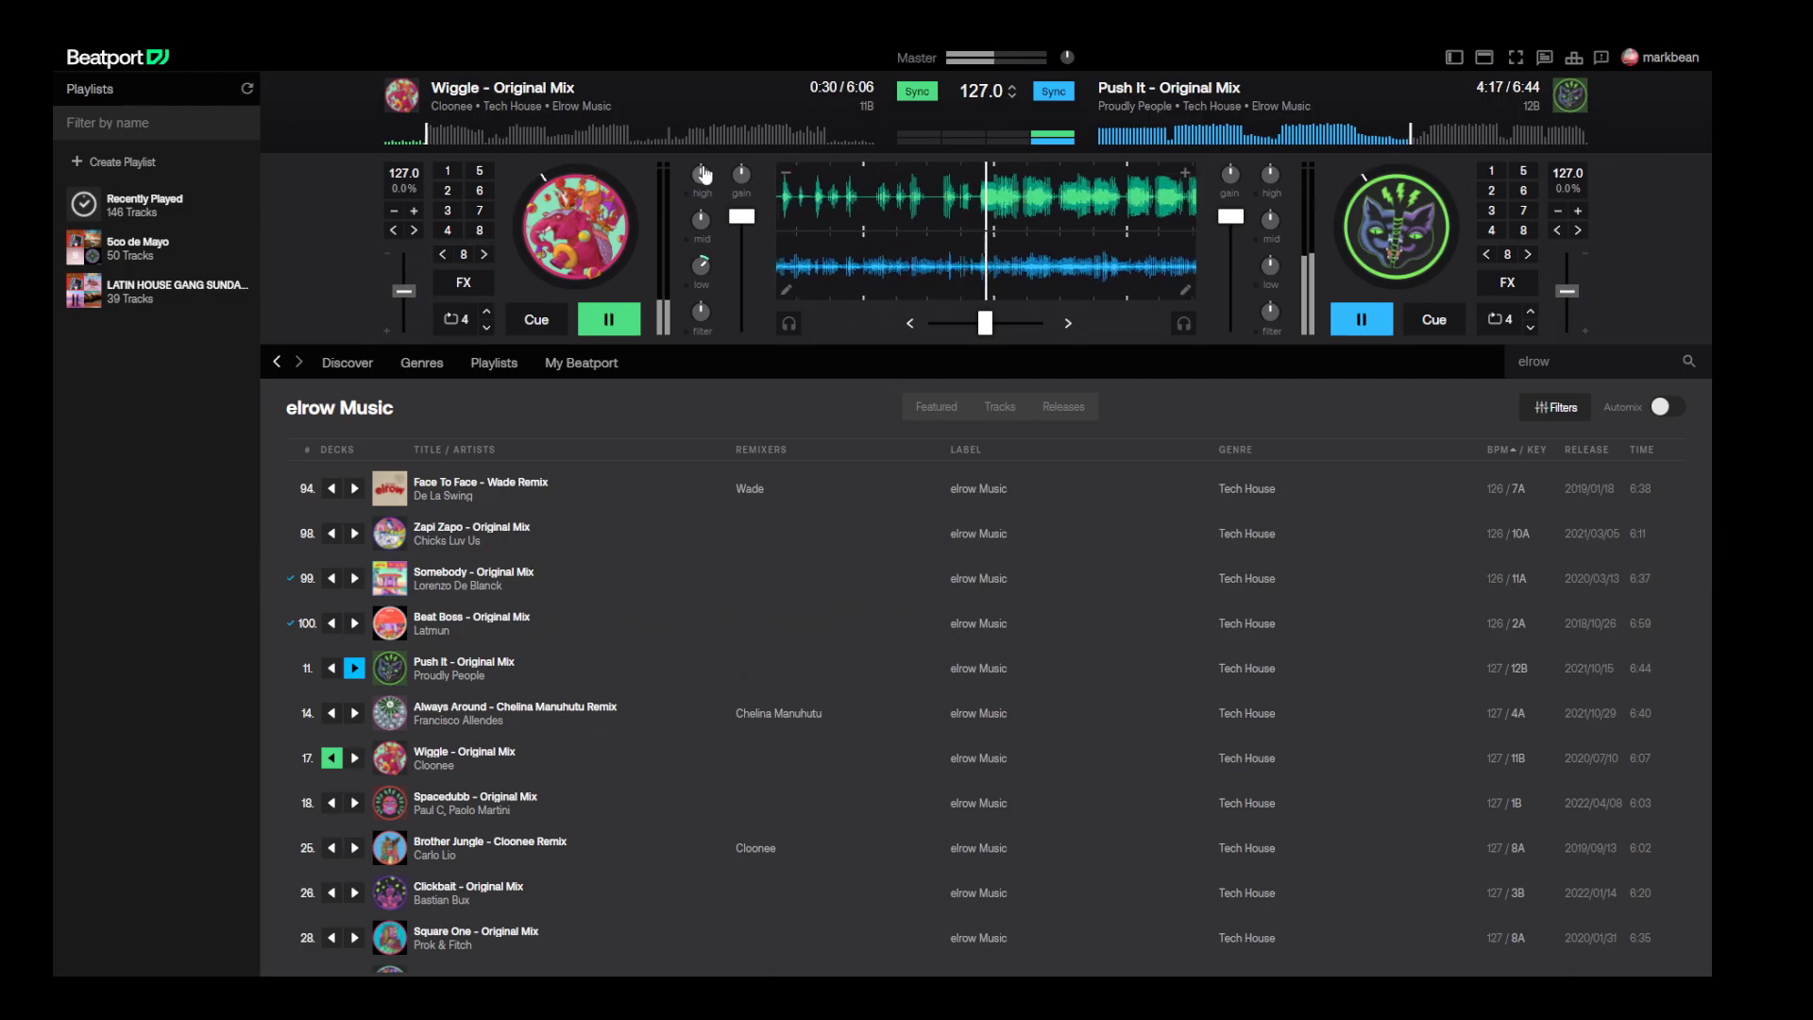
- Cut Push It's lows, turn sync off, crossfade fully to Wiggle and stop Push It
drag(985, 323, 933, 323)
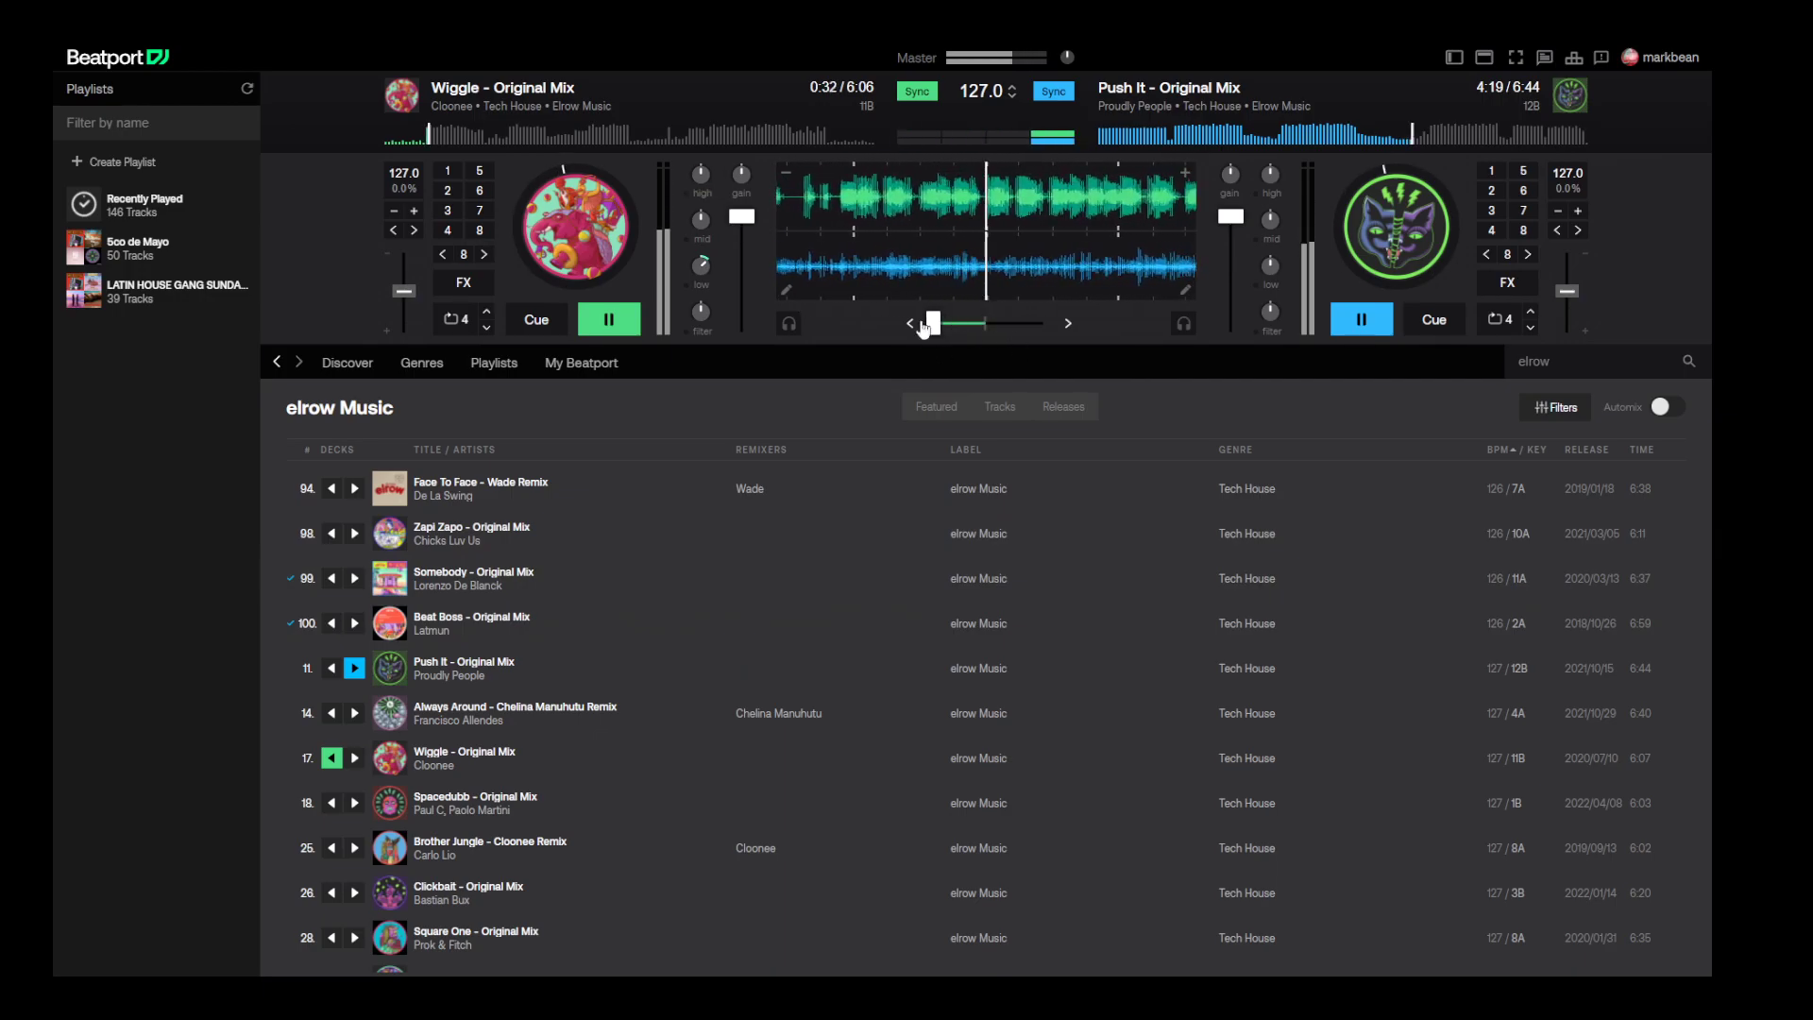
drag(931, 323, 1003, 324)
drag(1263, 283, 1263, 312)
click(1053, 91)
drag(1003, 299, 927, 298)
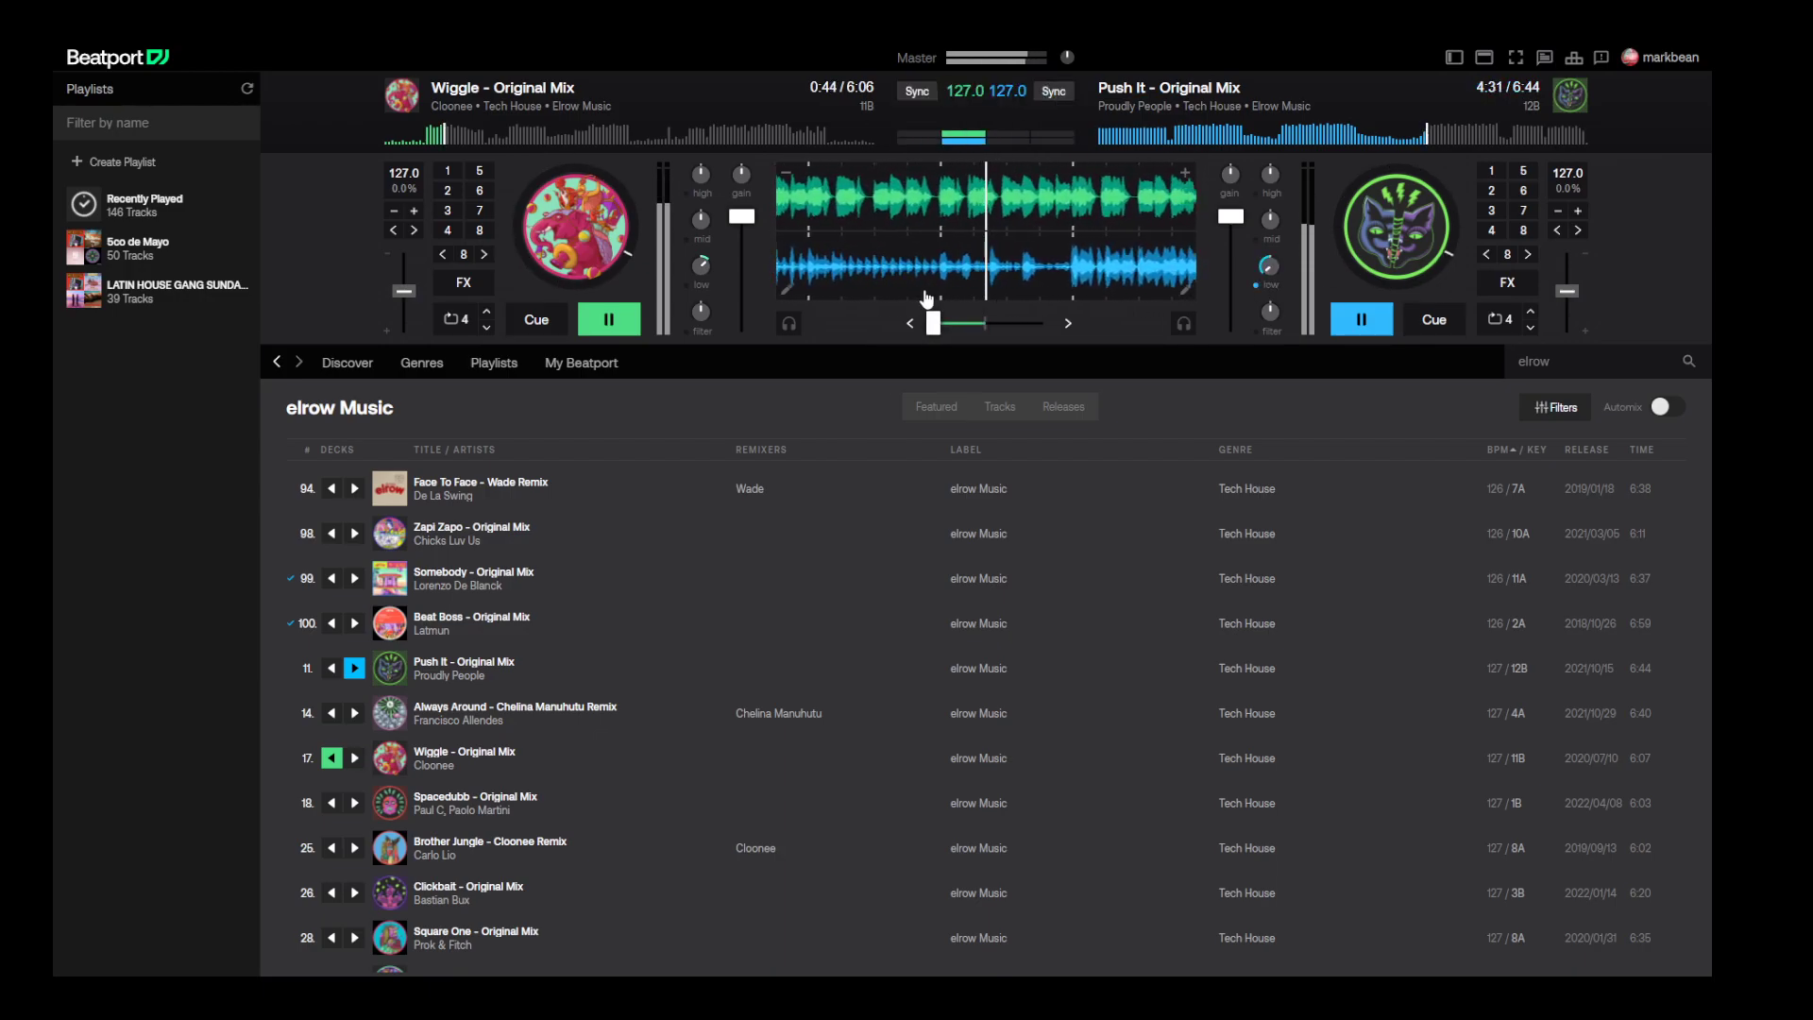
click(1363, 319)
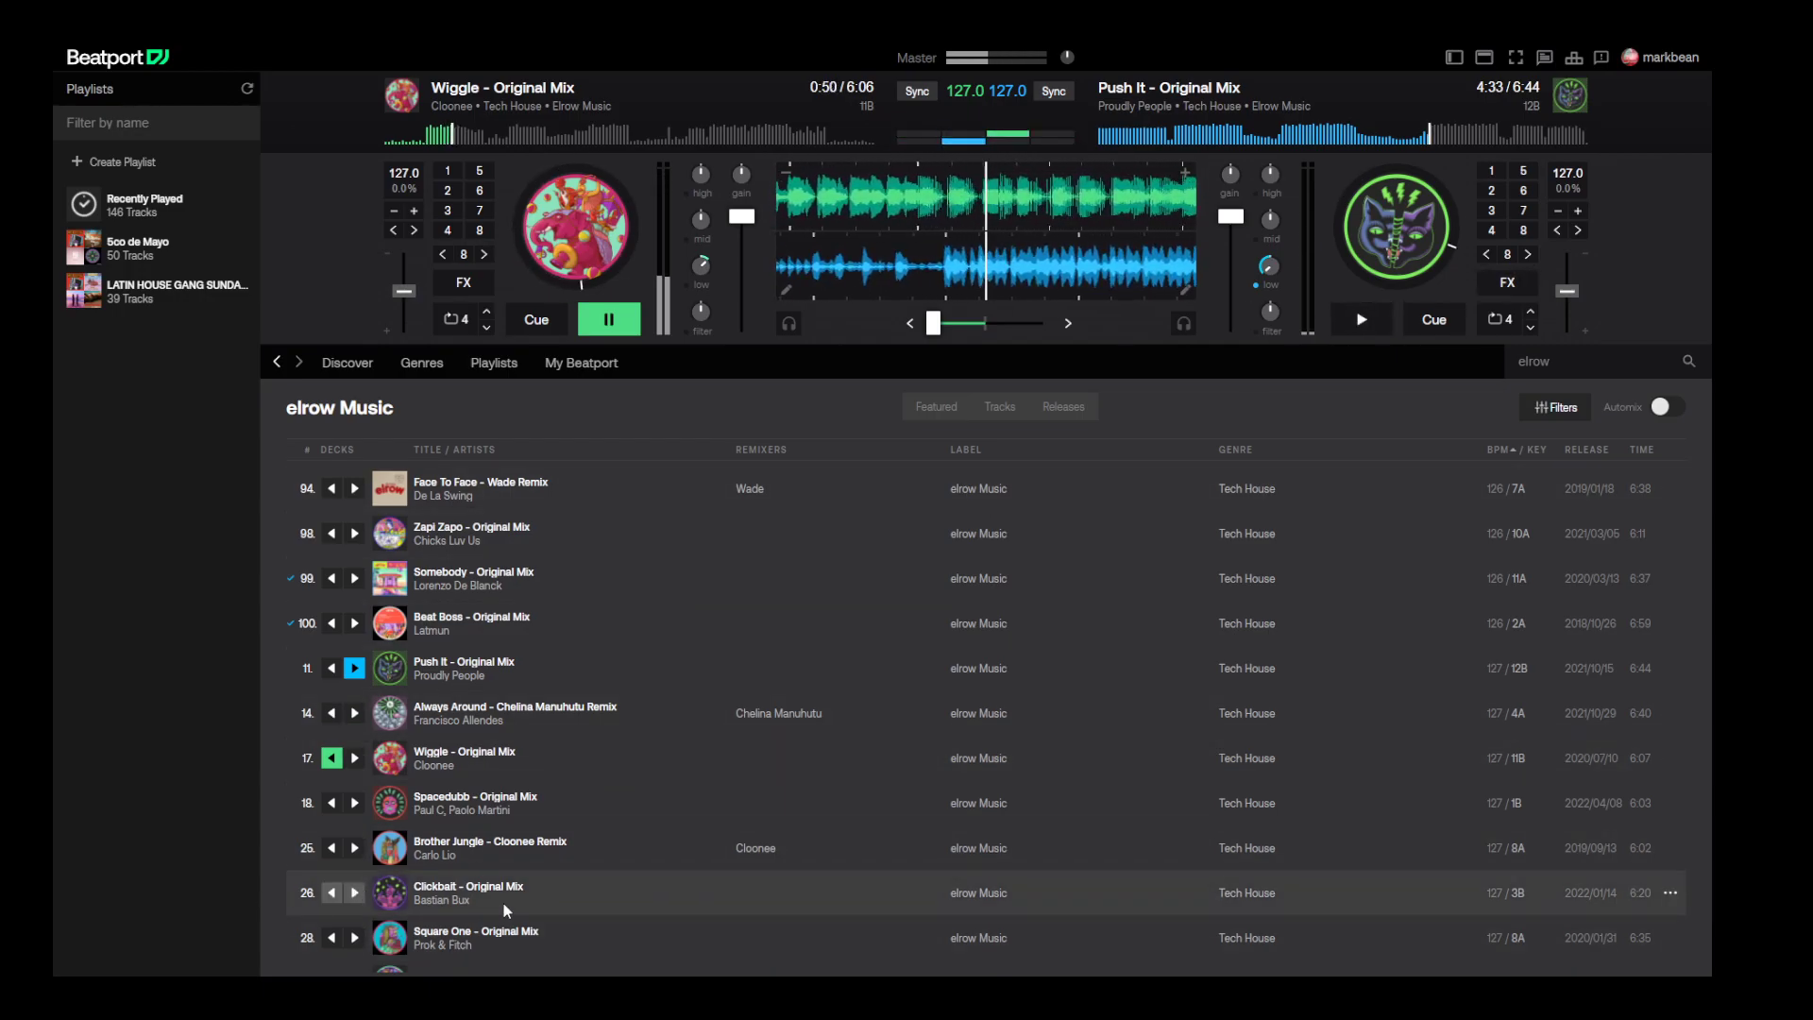
- Adjust Wiggle's EQ and load "Giamci - Original Mix" from the elrow Music list onto the right deck
scroll(655, 680, down, 2)
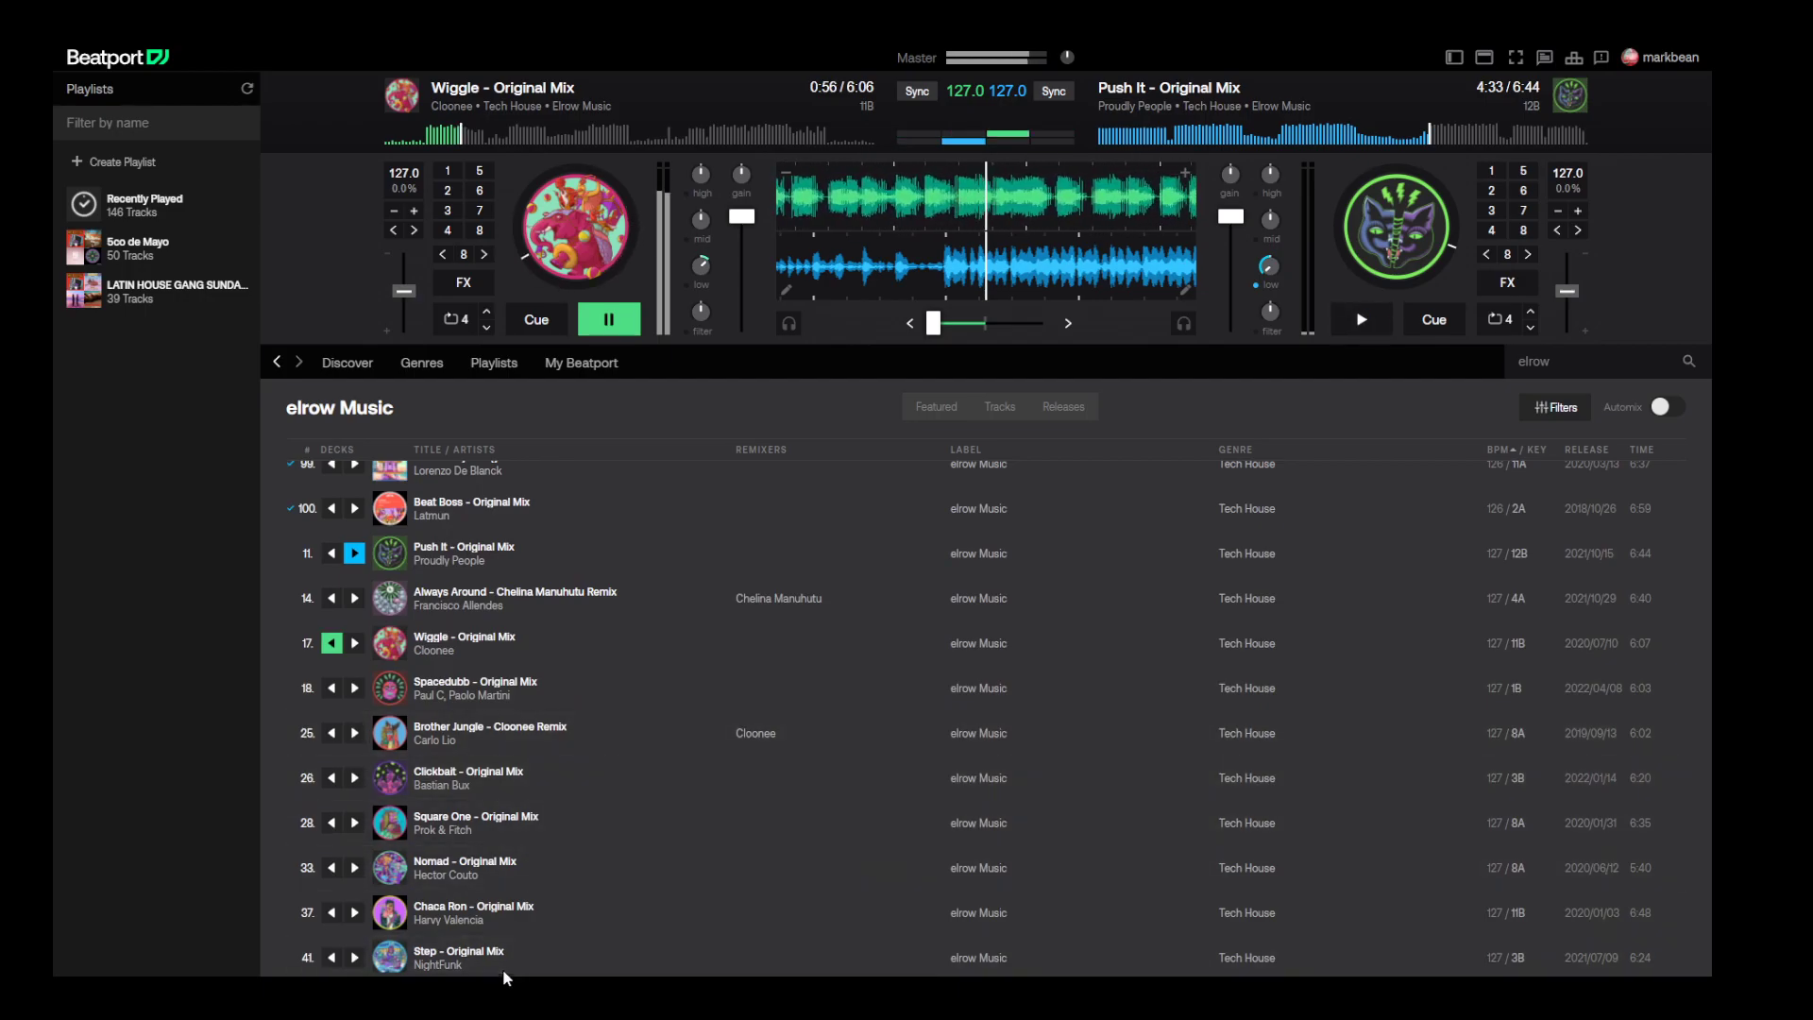
scroll(450, 938, down, 5)
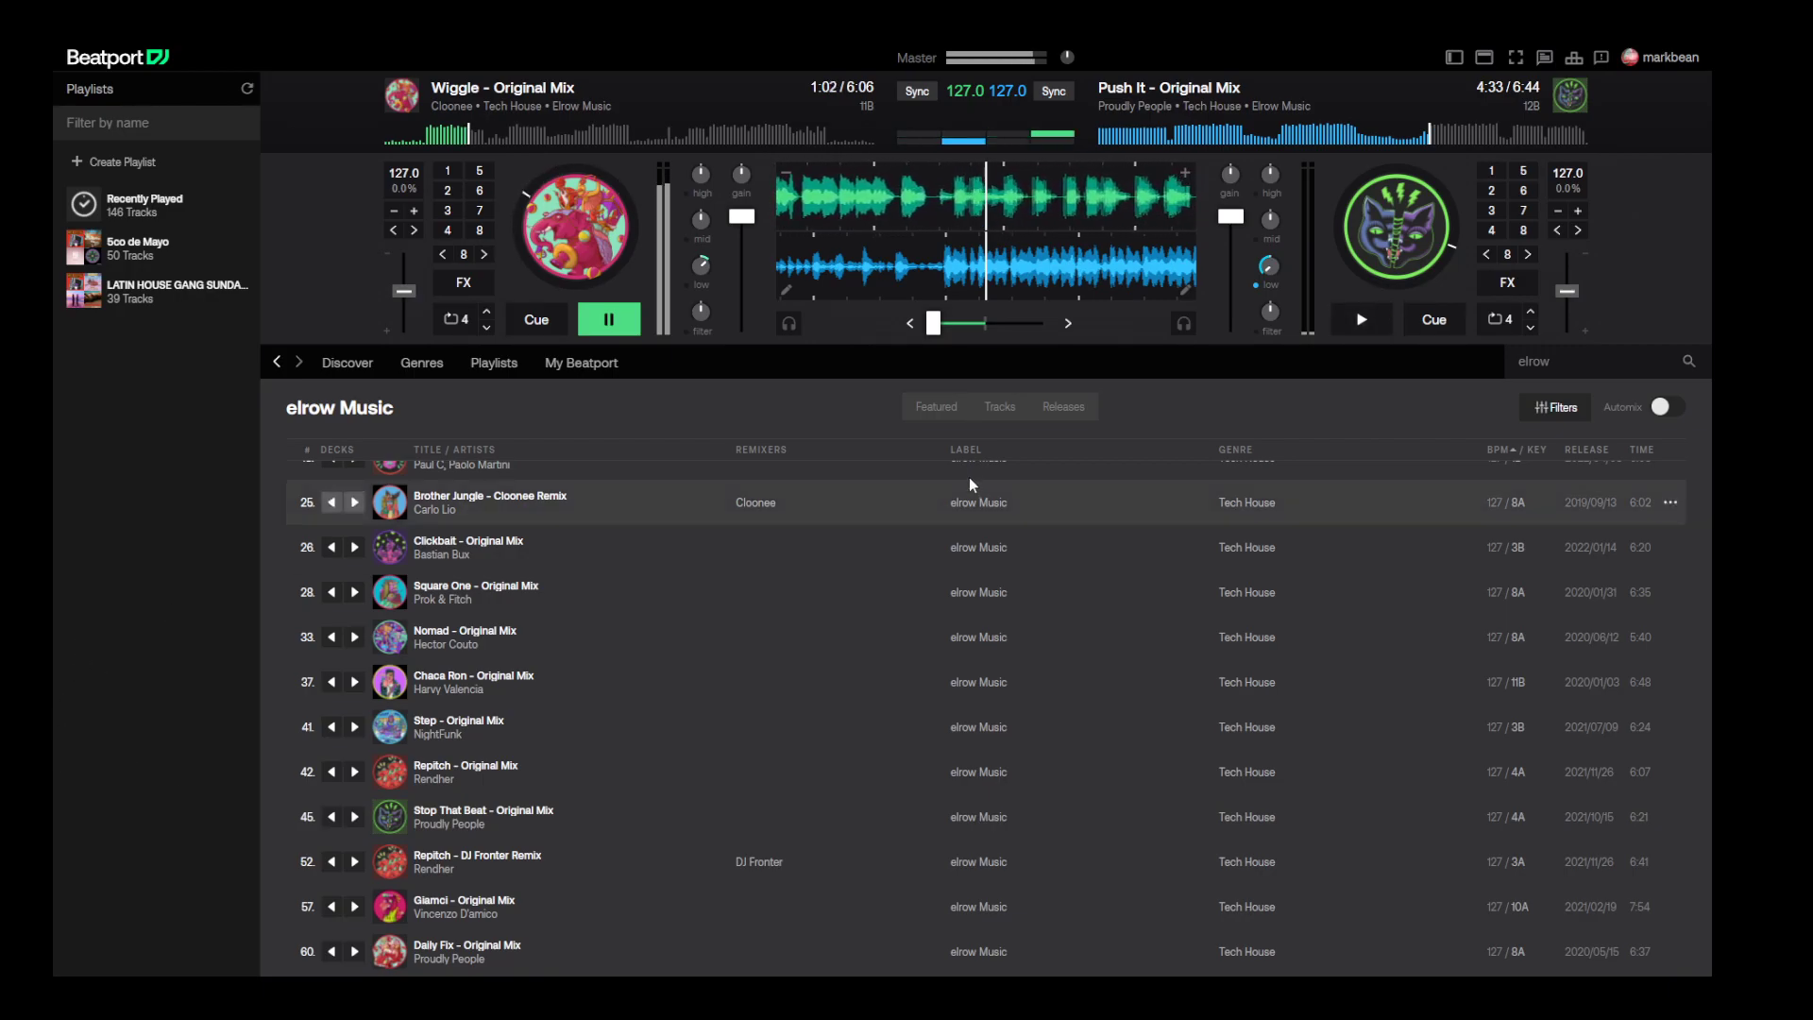
click(666, 135)
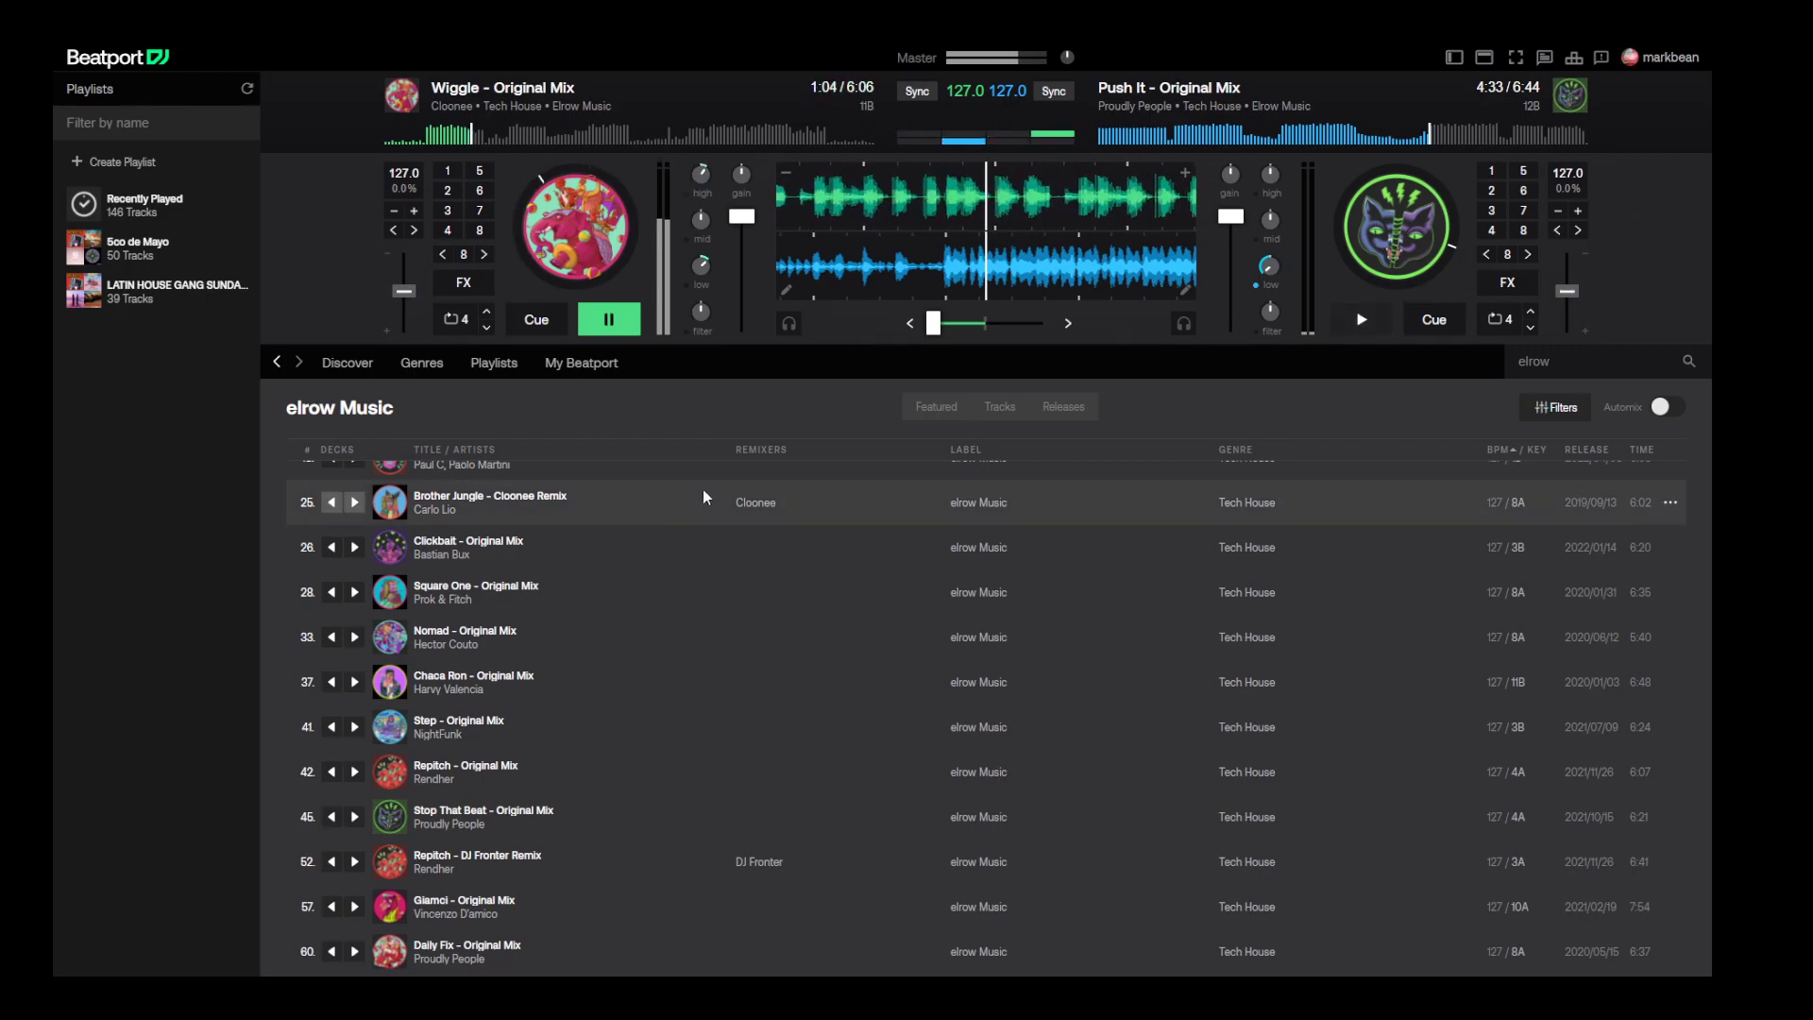
double_click(699, 277)
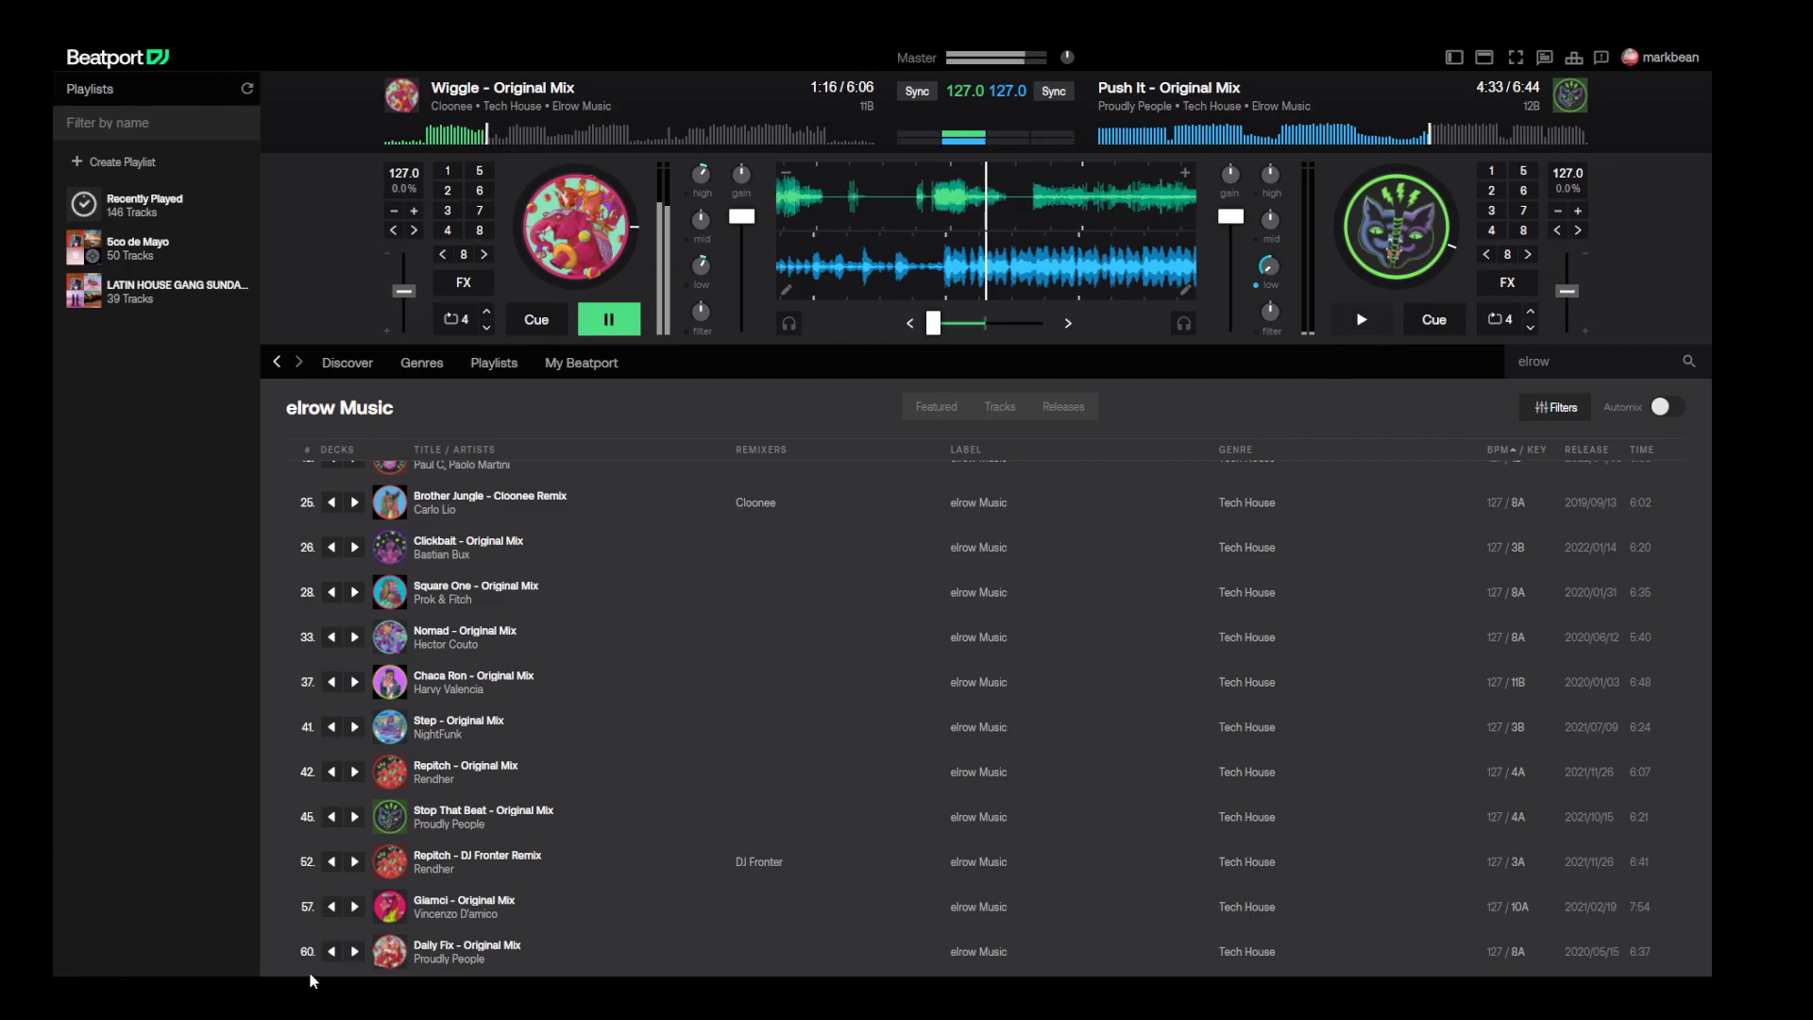
click(355, 952)
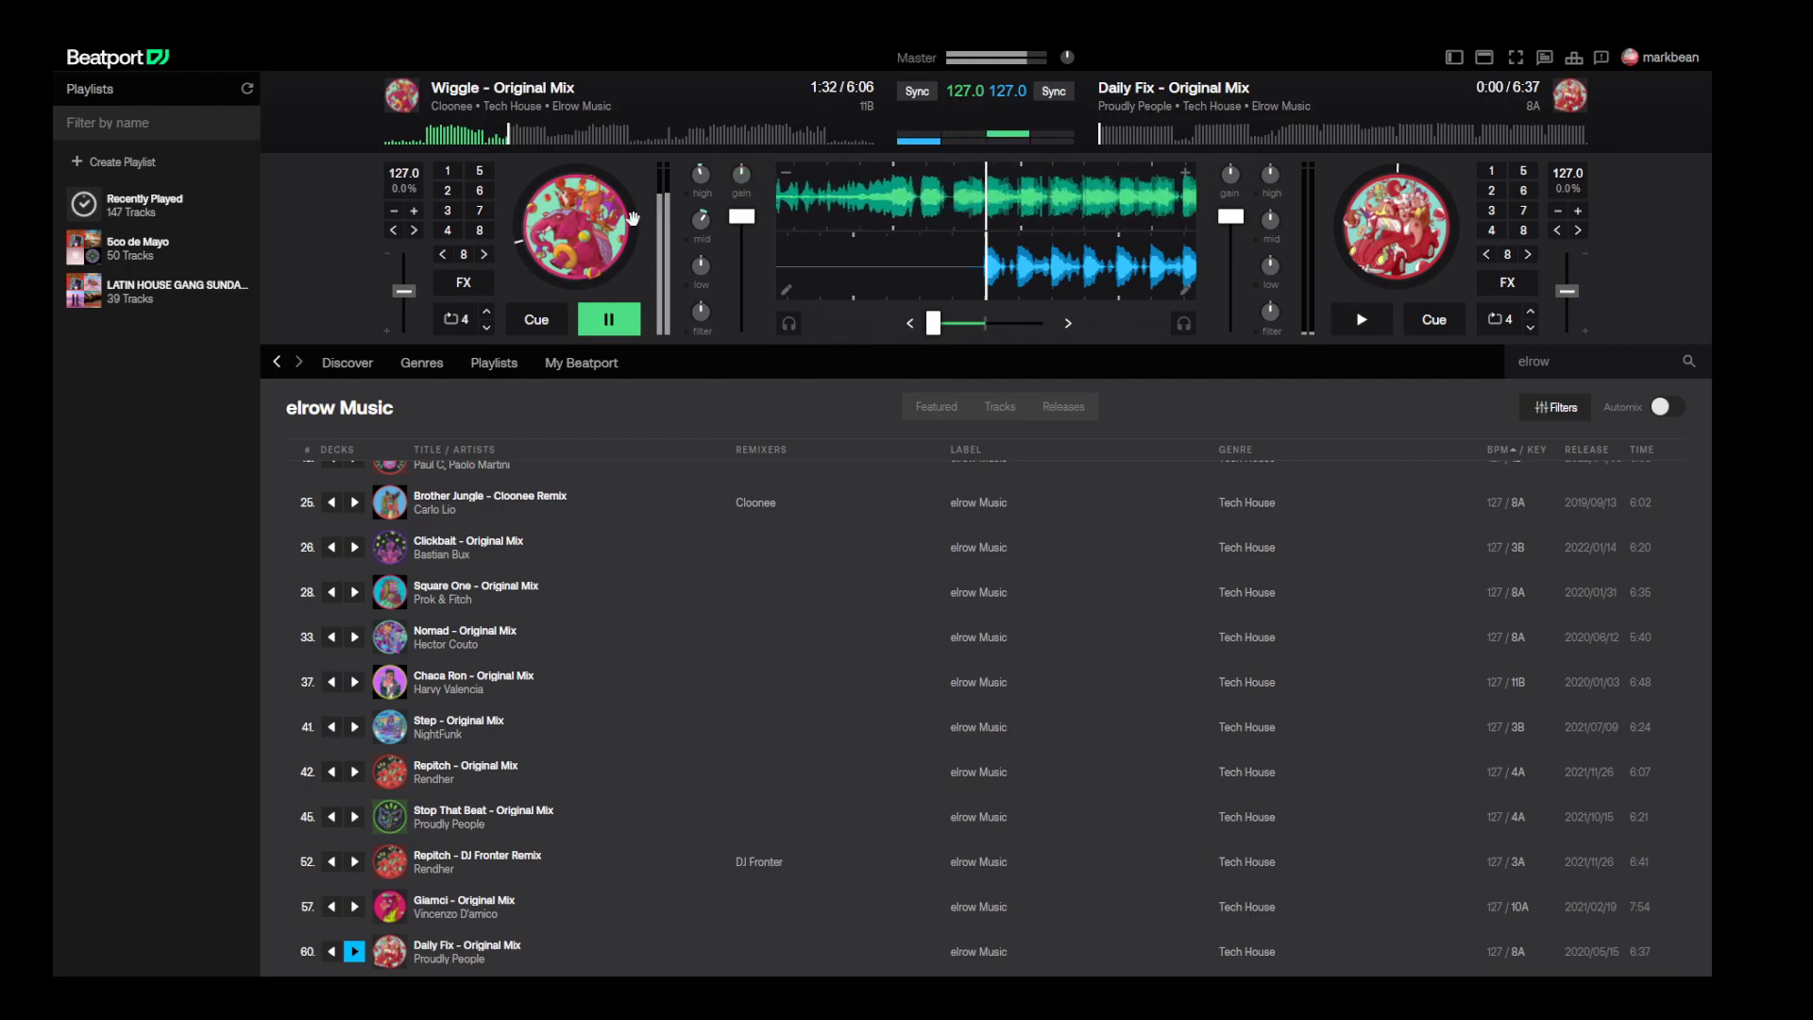
click(355, 908)
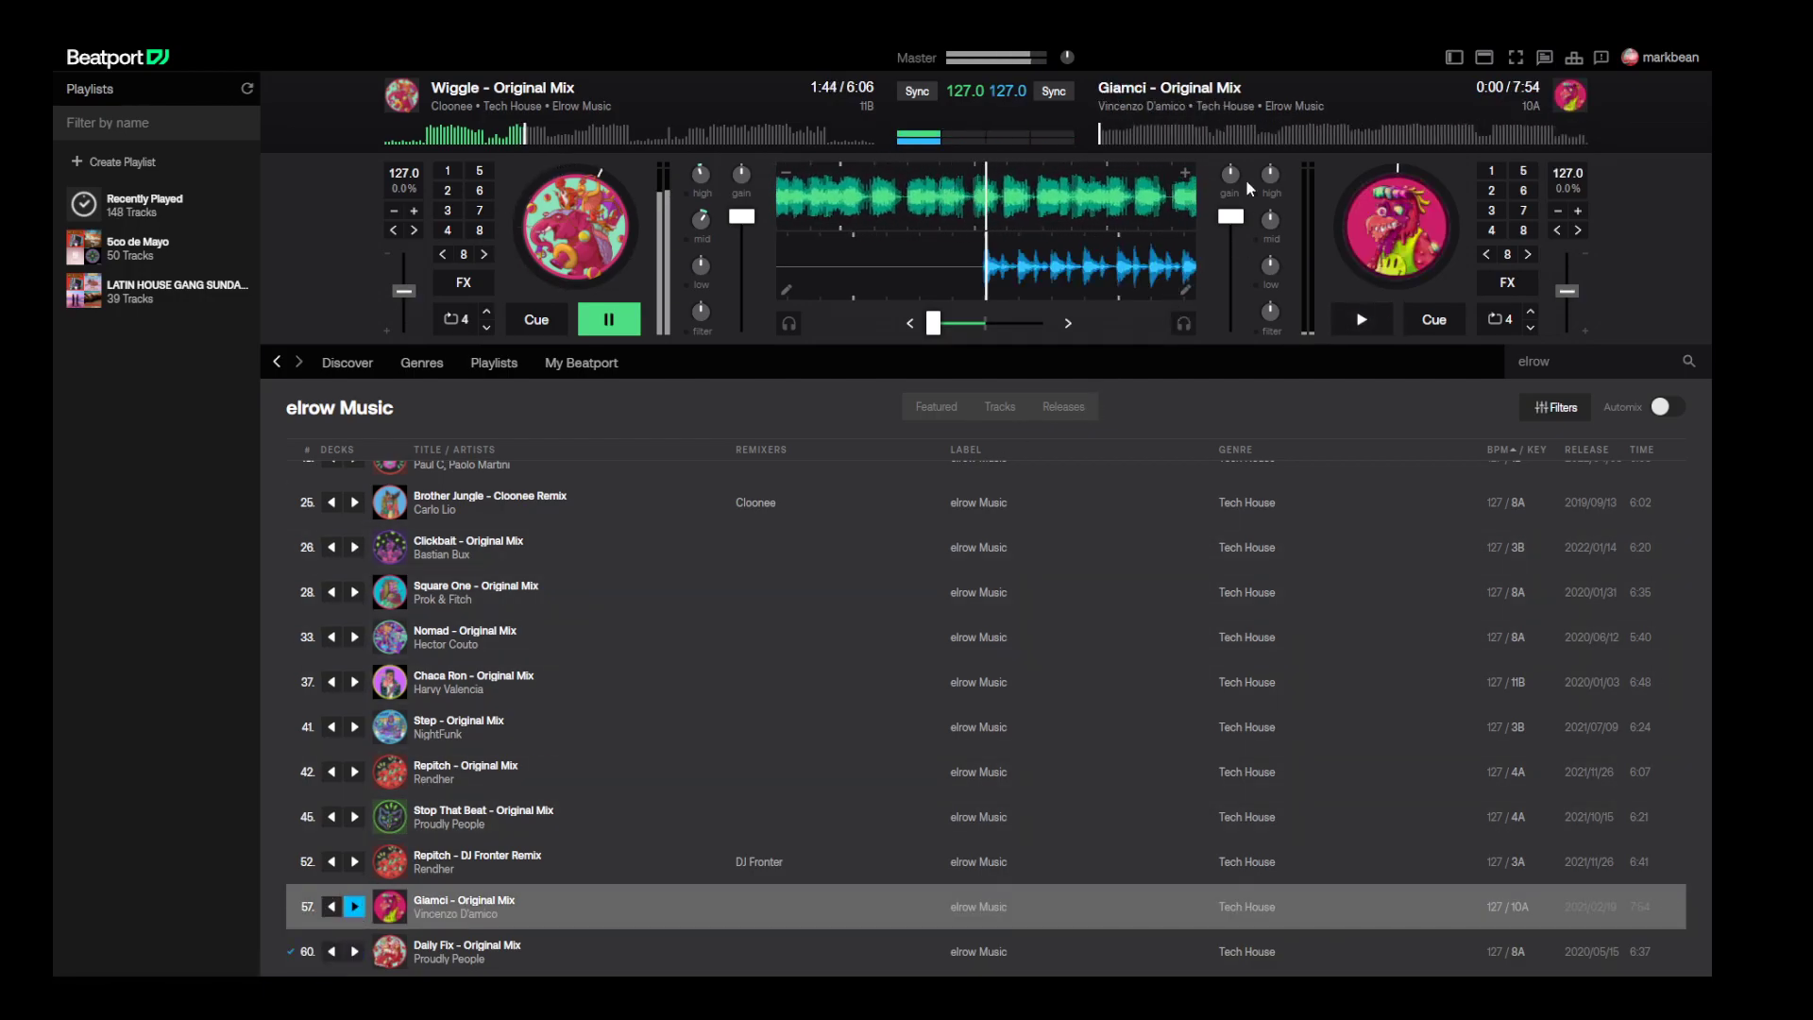
- Start Giamci in sync from about 2:30, crossfade fully to it and stop Wiggle
click(1361, 319)
drag(934, 323, 985, 323)
click(1053, 92)
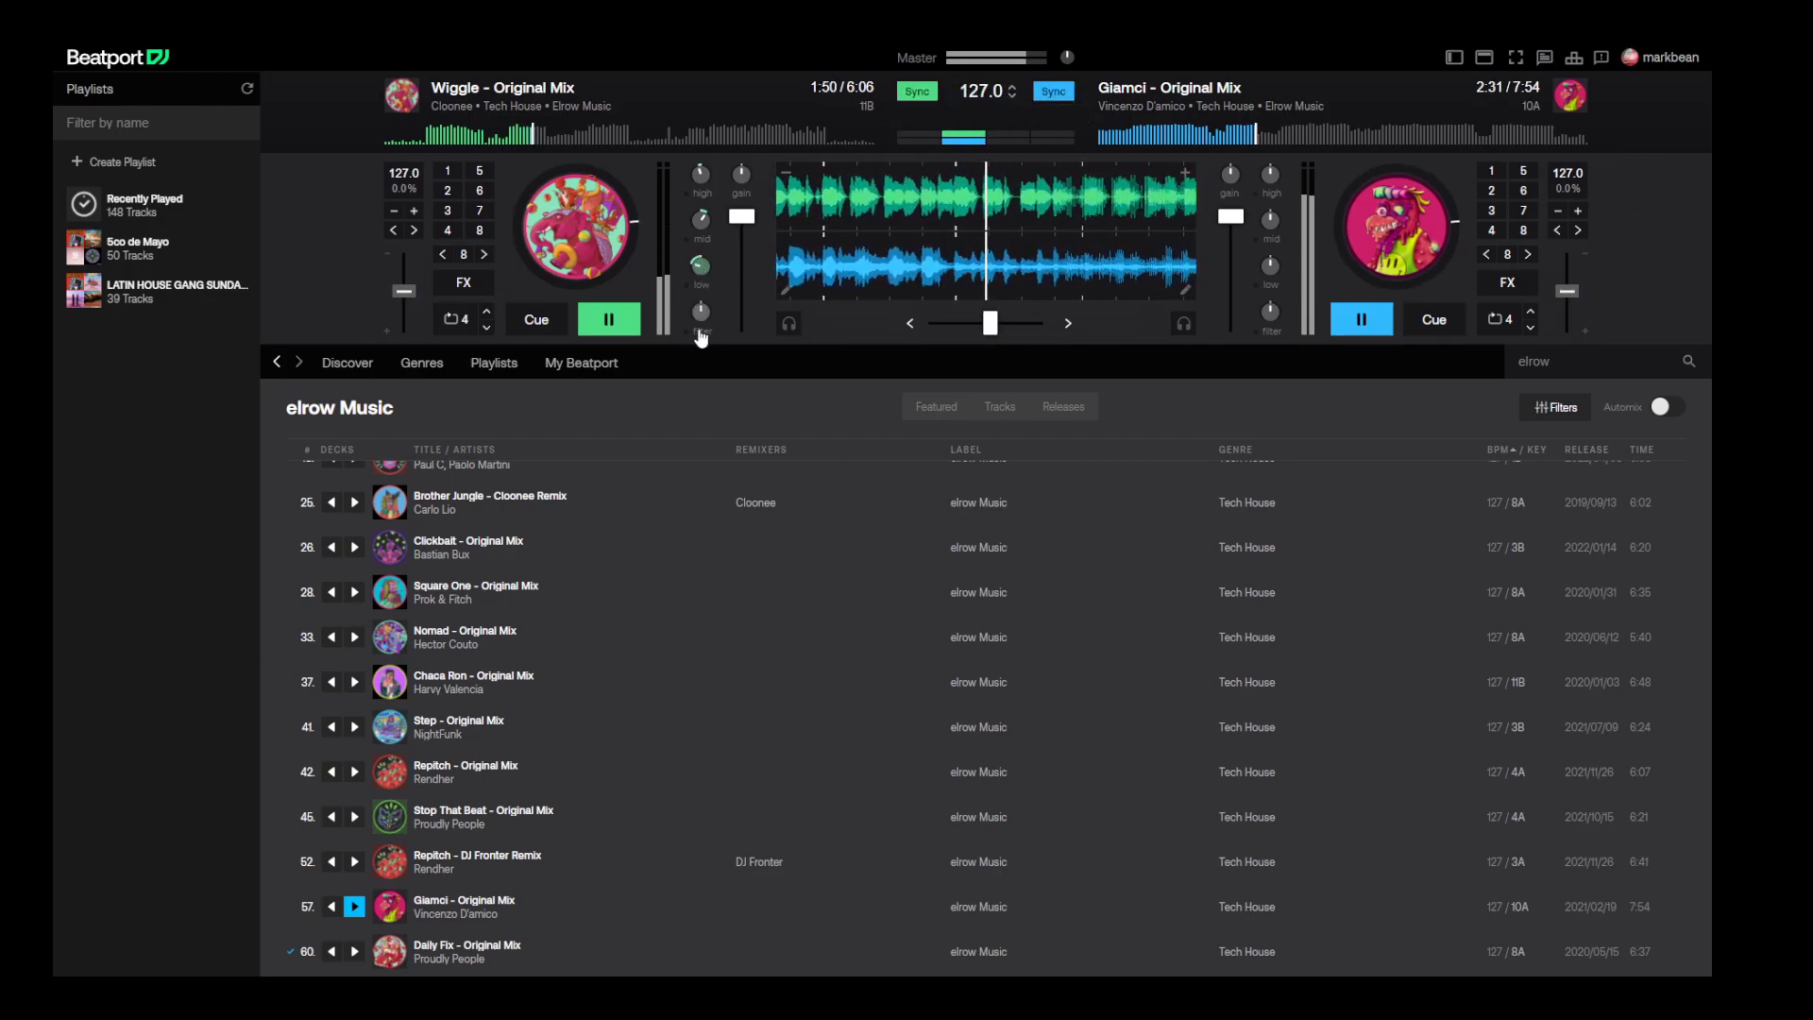
drag(990, 323, 1038, 323)
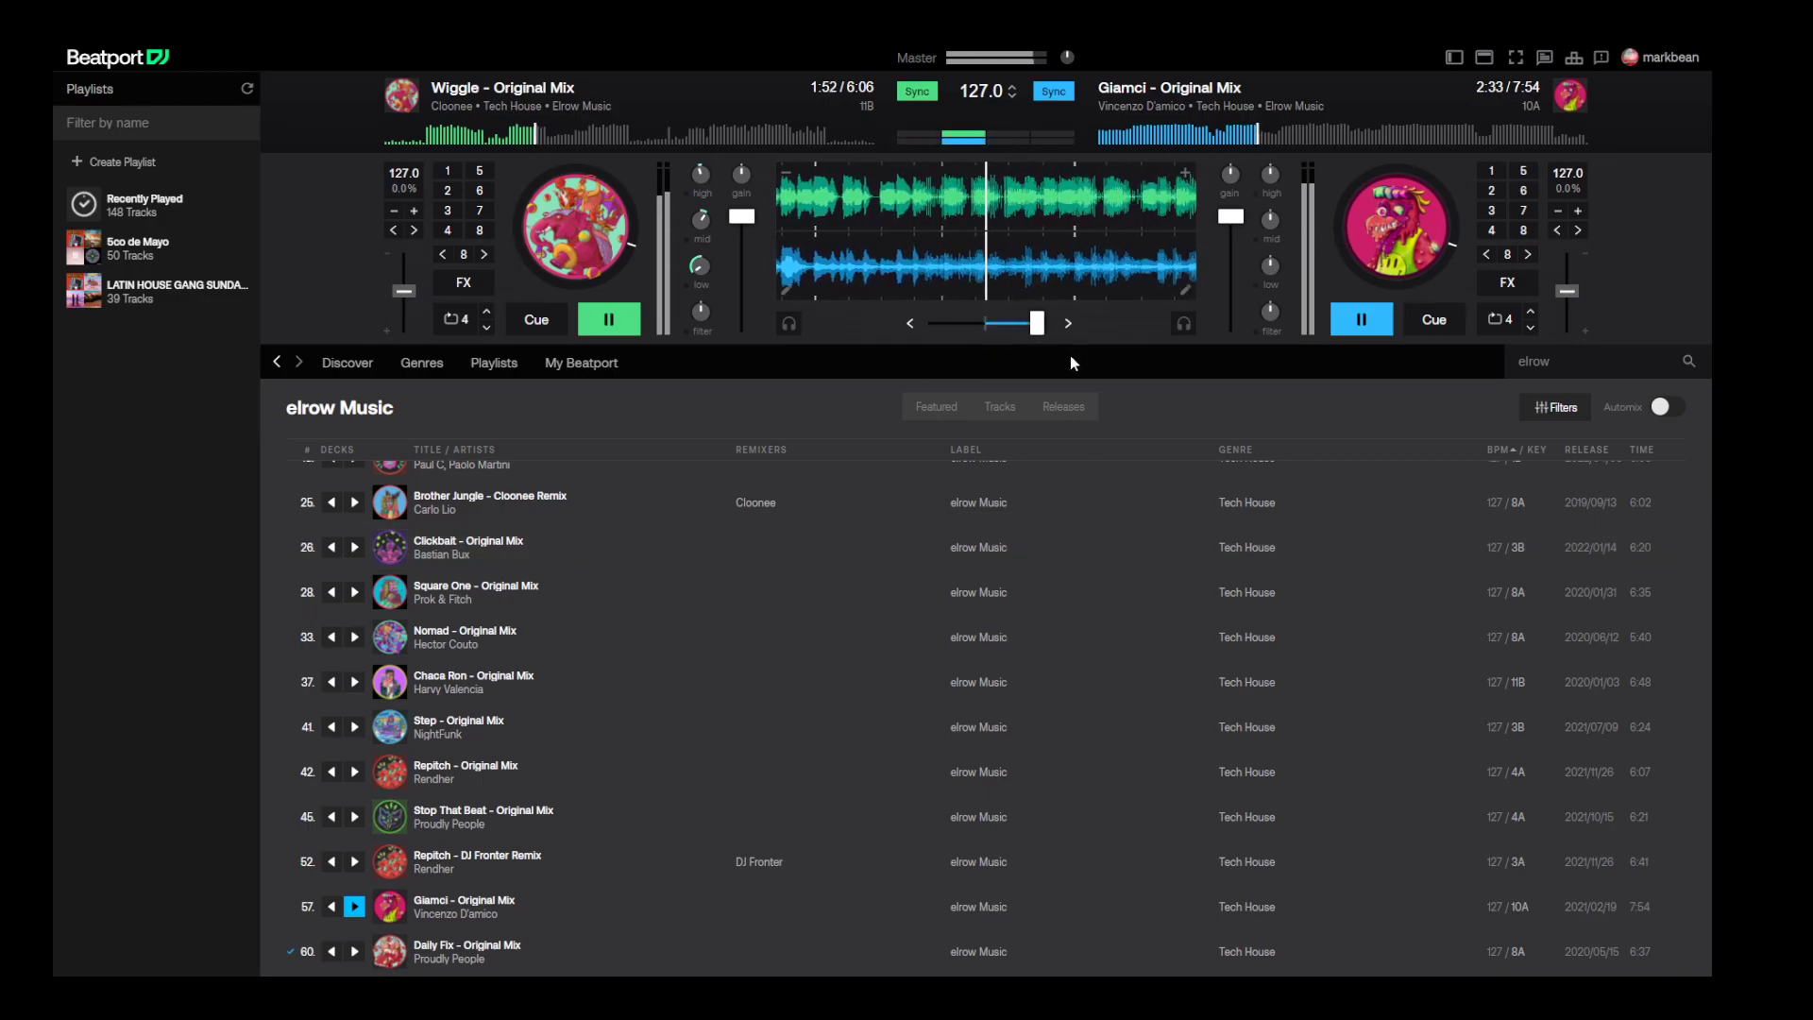
click(629, 321)
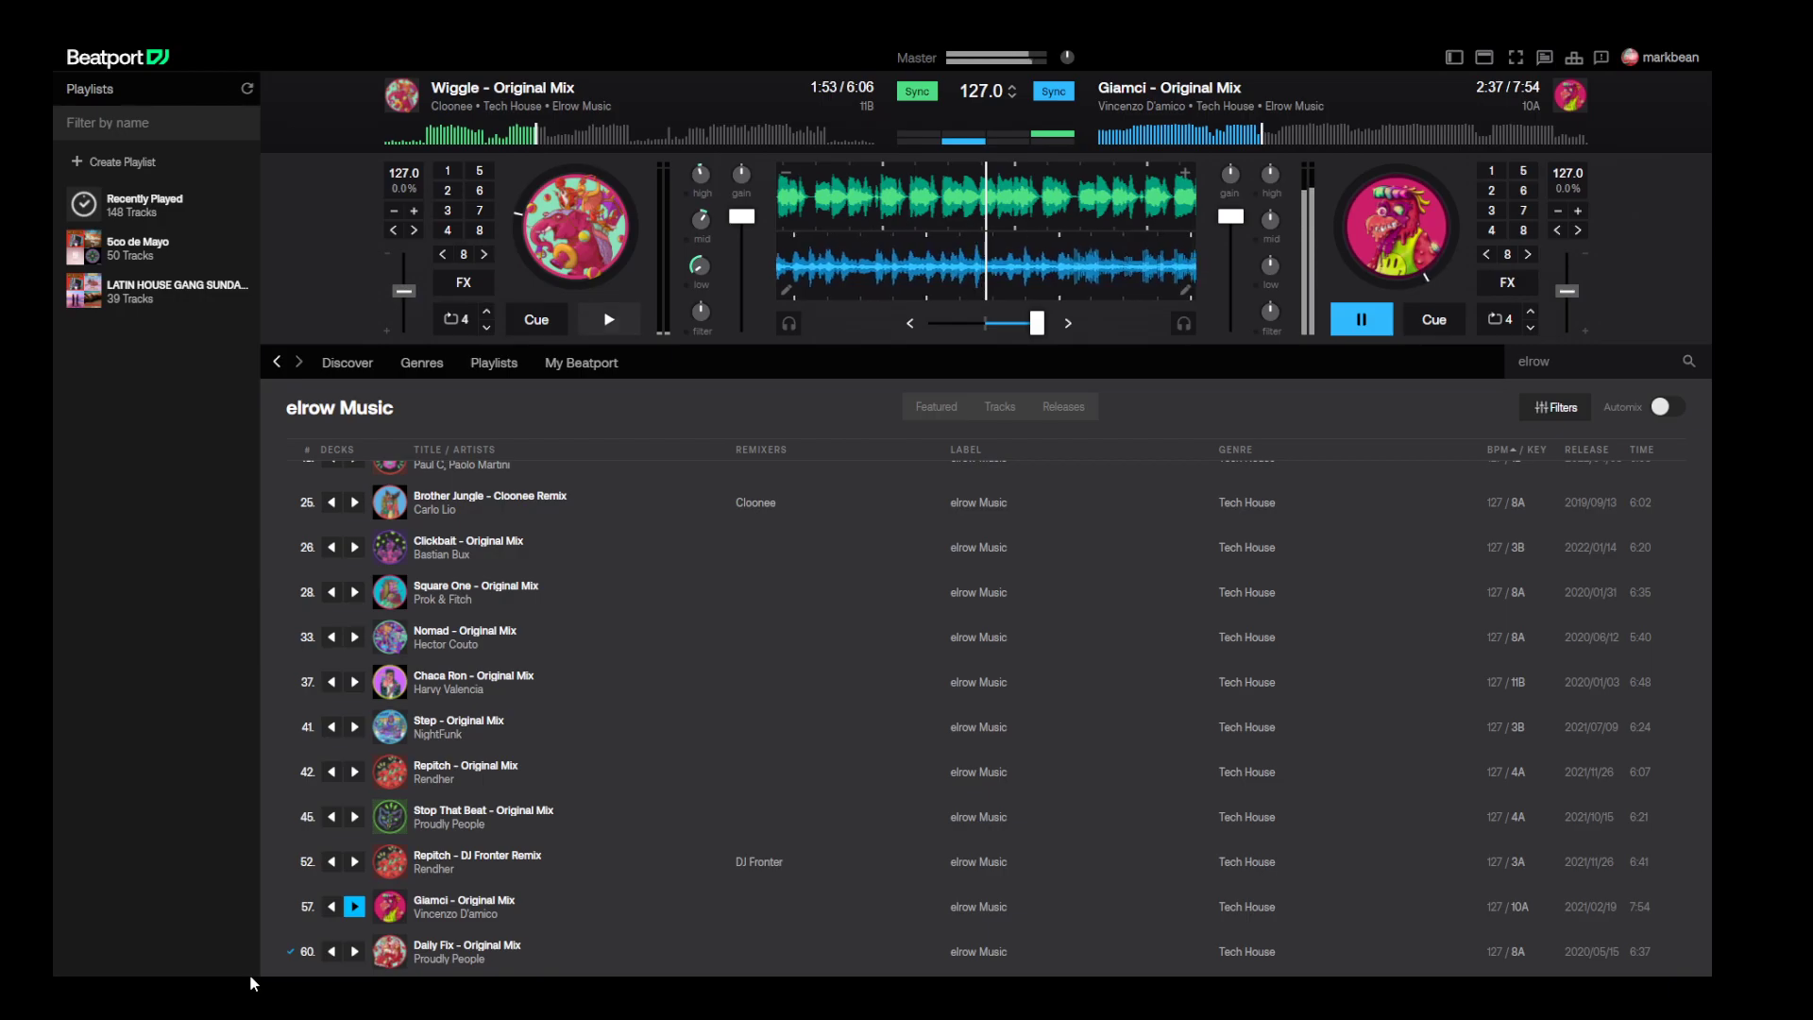
- Load "Repitch - DJ Fronter Remix" onto the left deck, position it at 2:57 and adjust Giamci's high, mid and low EQ
click(329, 860)
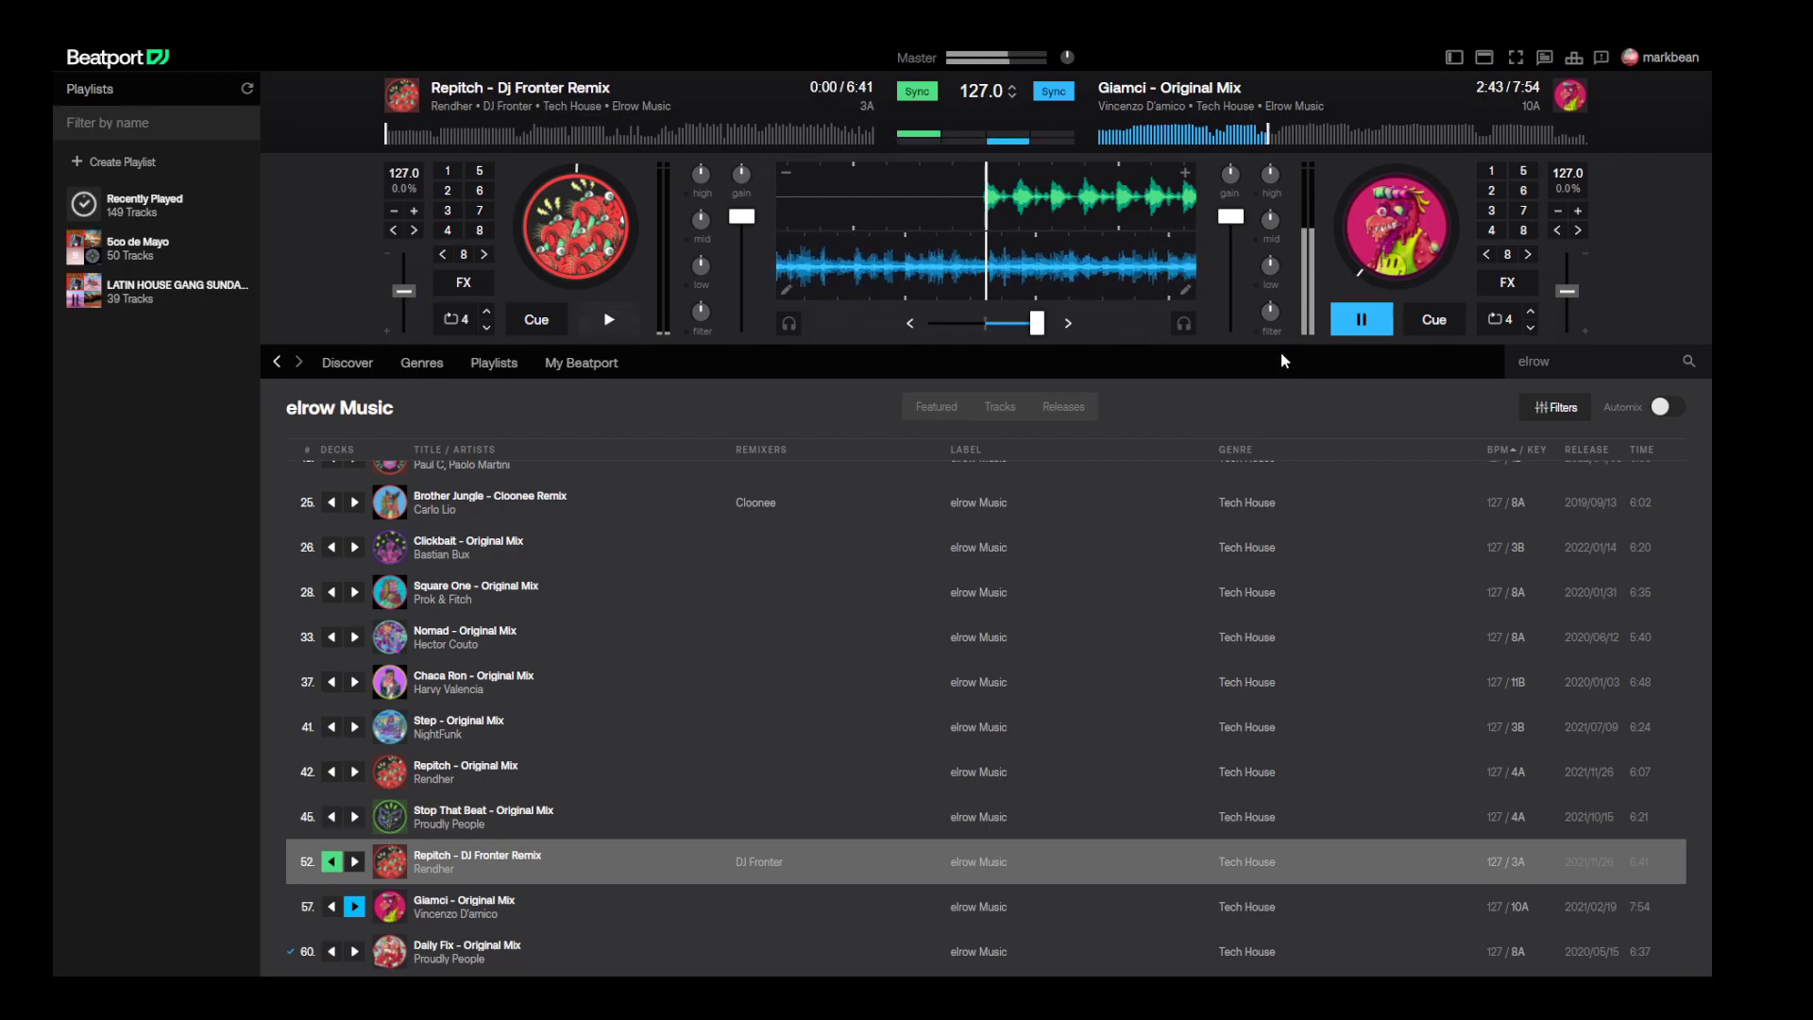
click(601, 133)
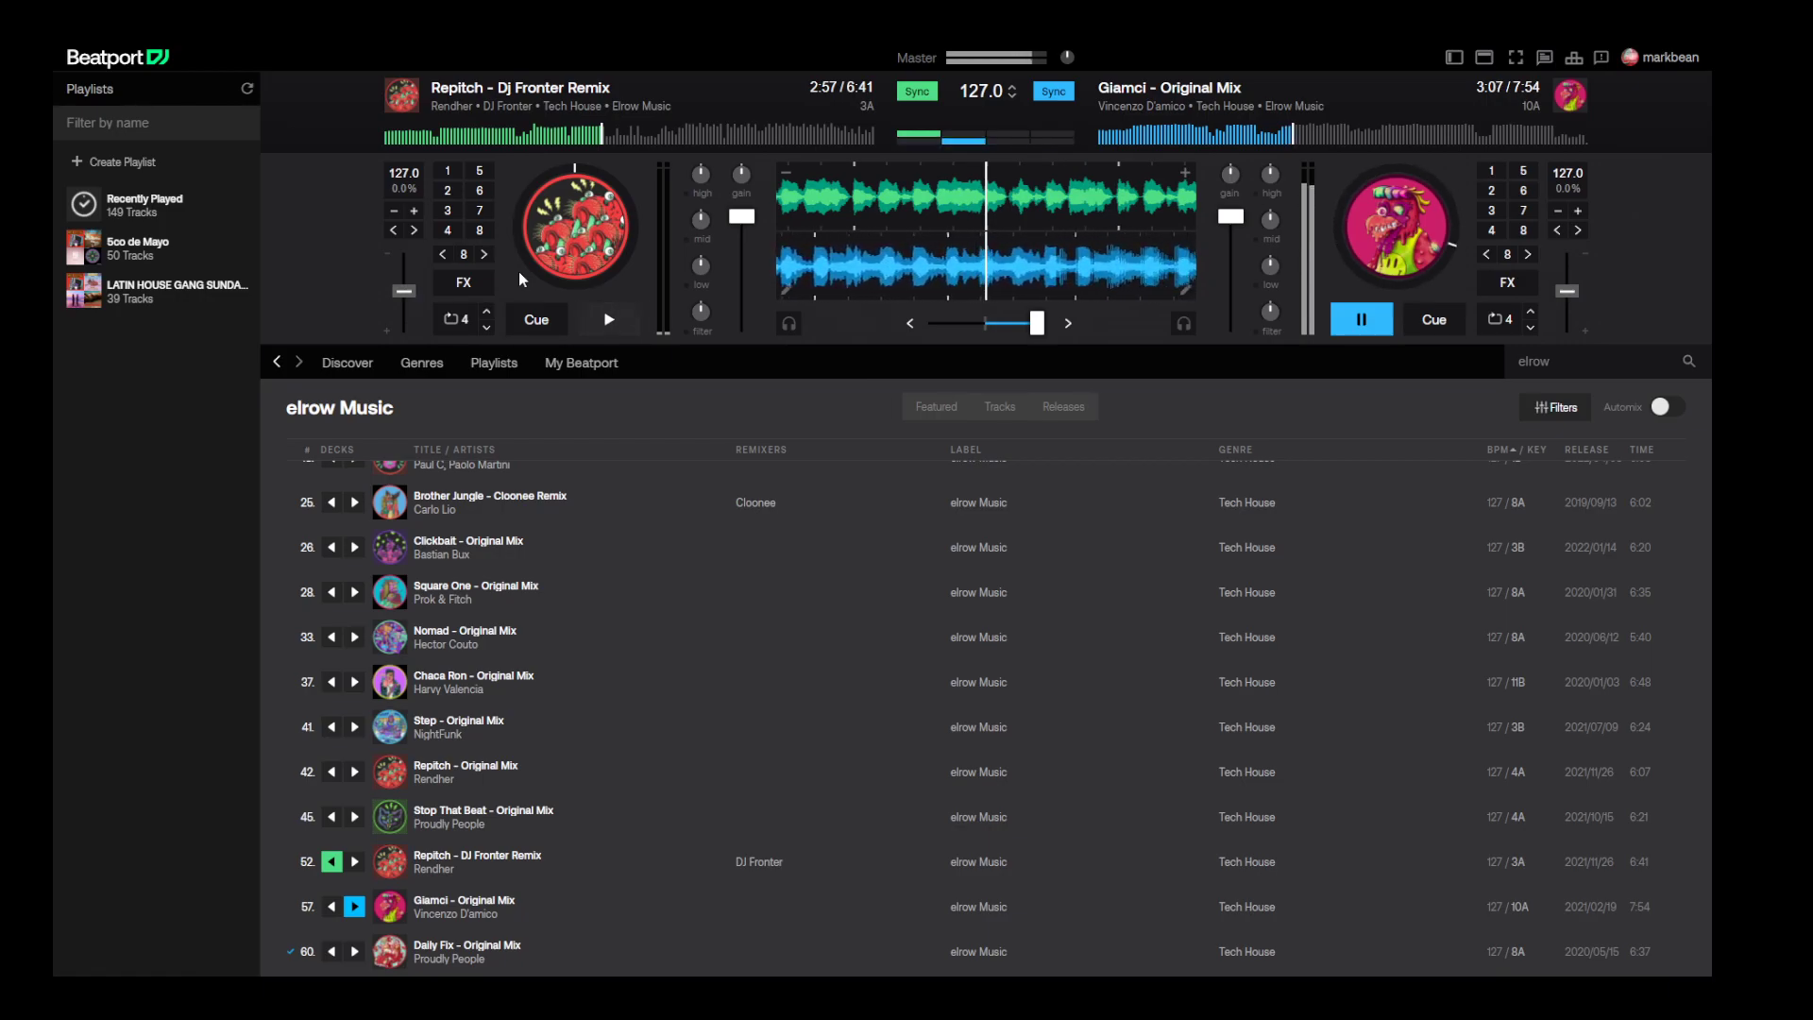
drag(1271, 171, 1262, 237)
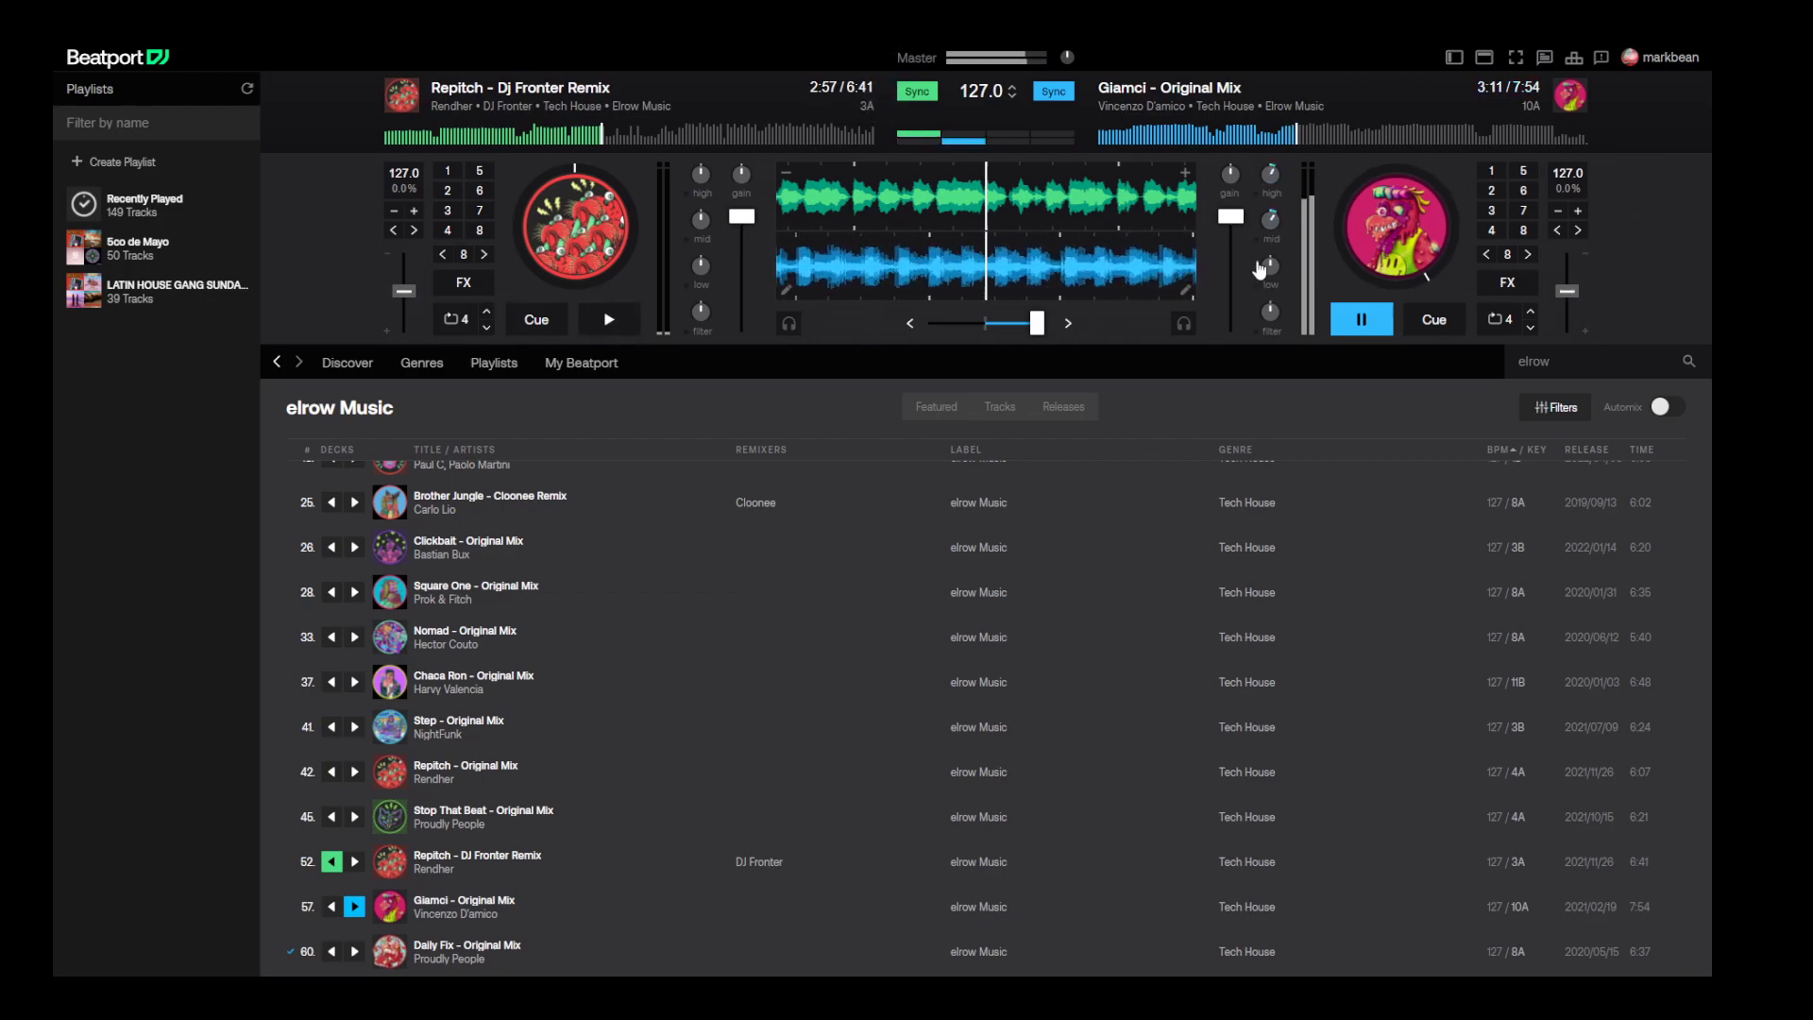
drag(1271, 265, 1267, 300)
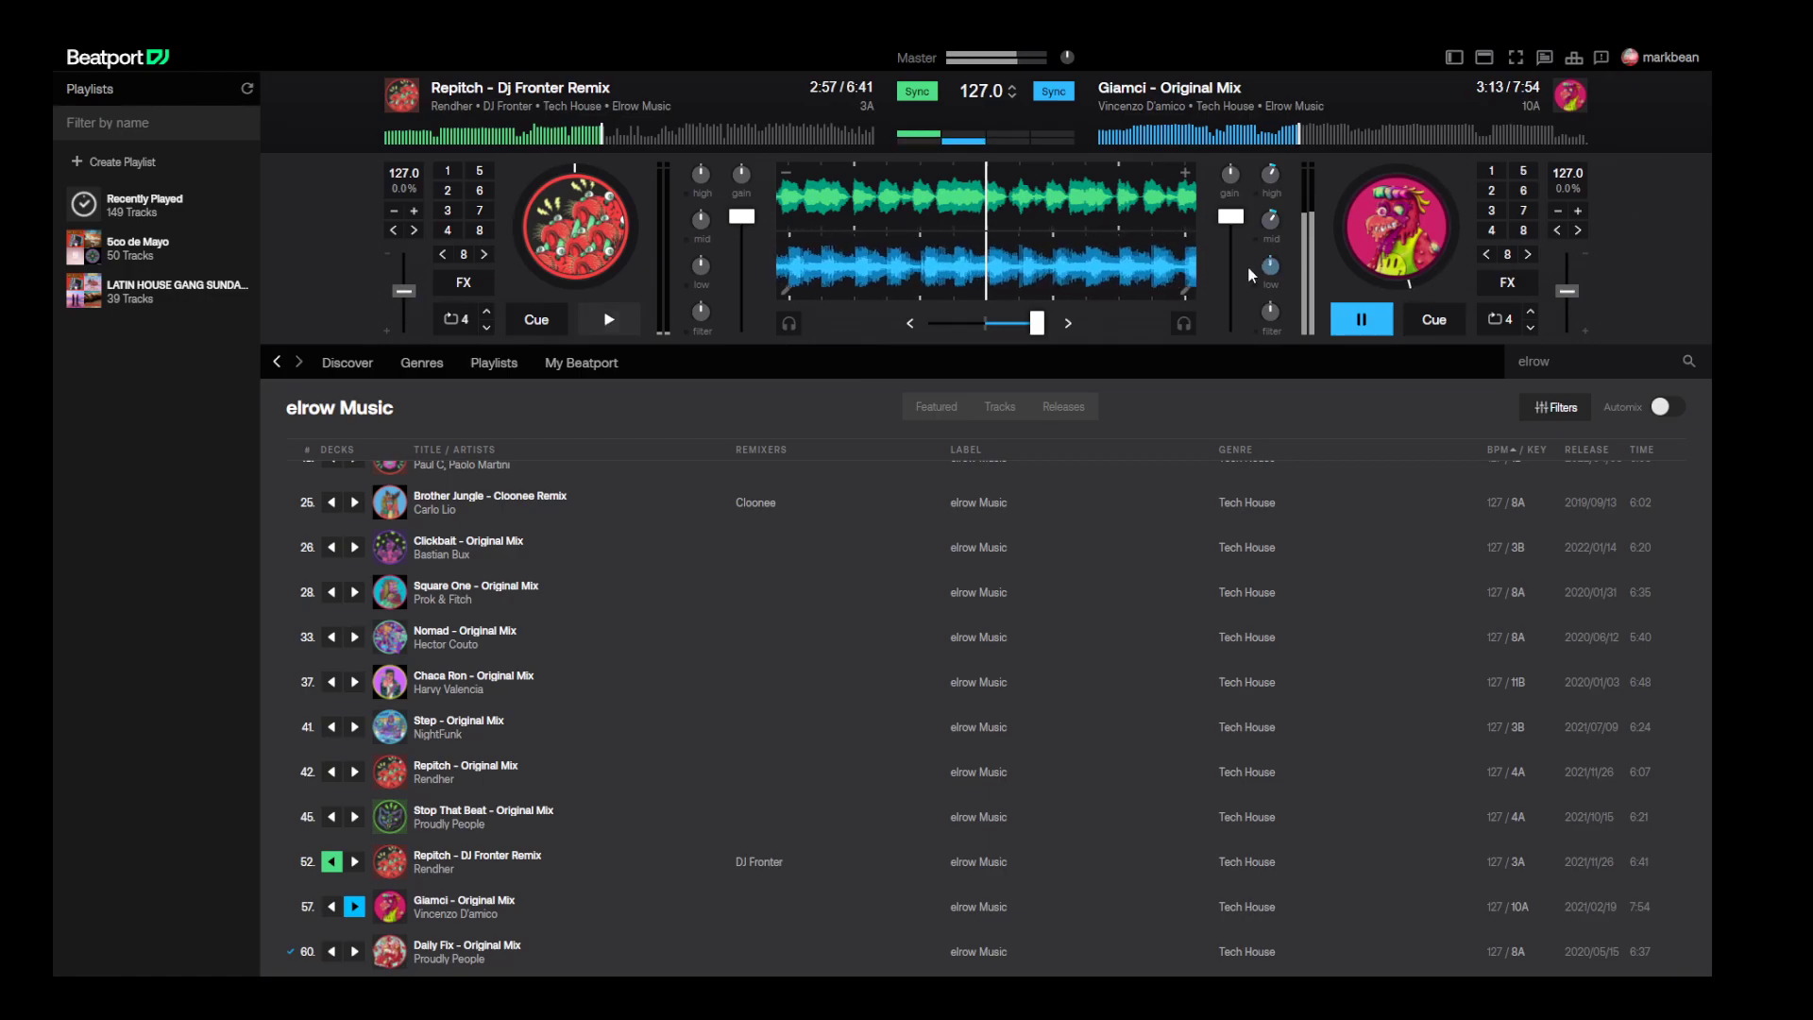
drag(1271, 173, 1268, 247)
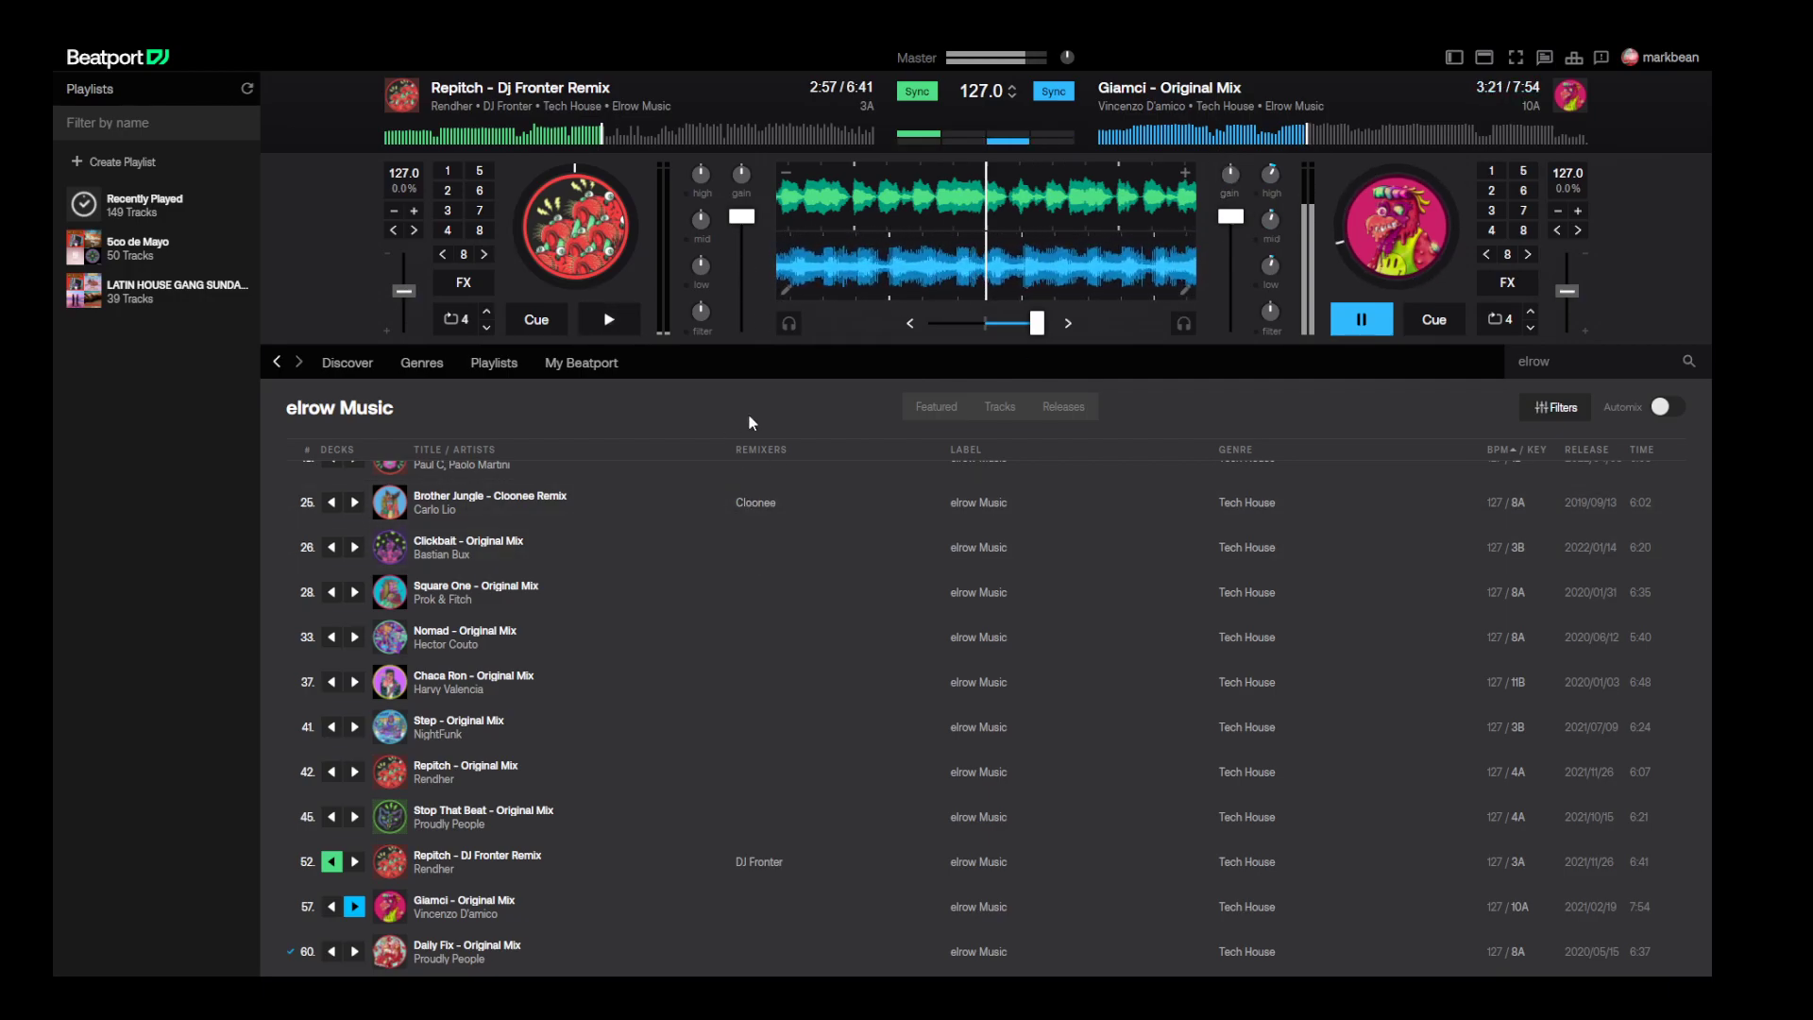
- Start Repitch from 2:57, bring the crossfader to centre and cut Giamci's lows
click(610, 316)
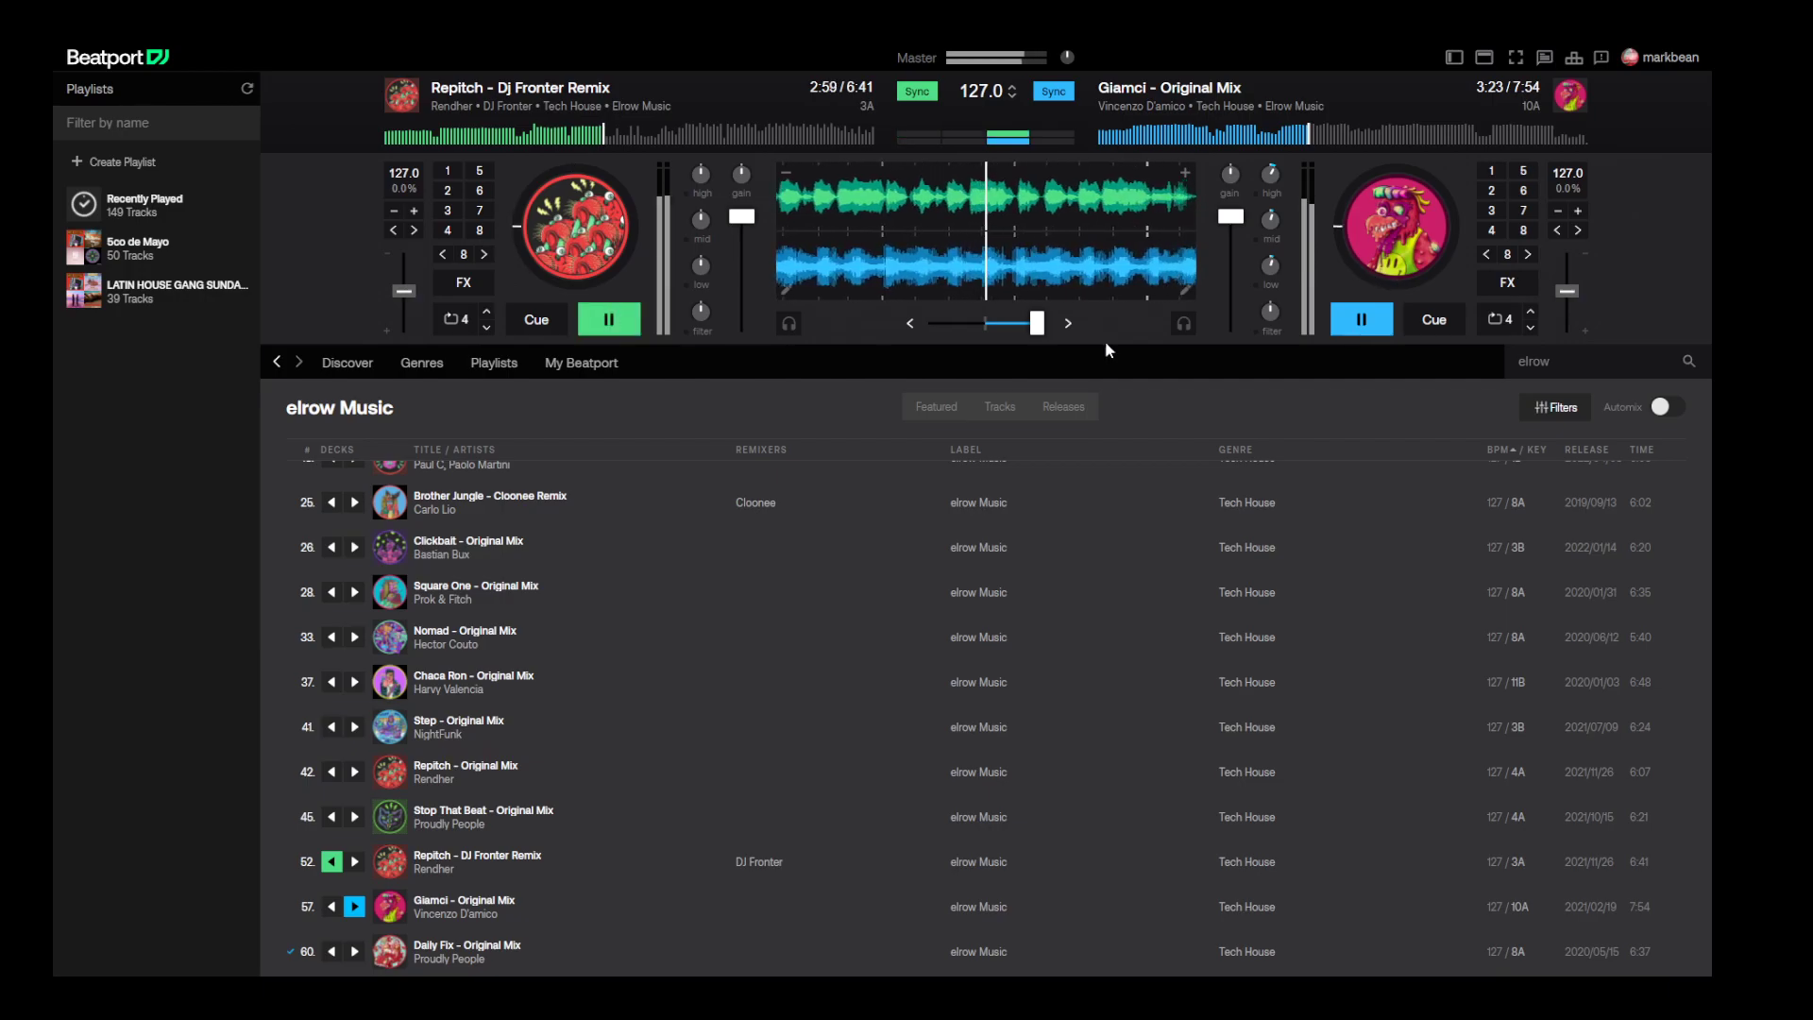
drag(1038, 342, 985, 324)
drag(1272, 267, 1271, 302)
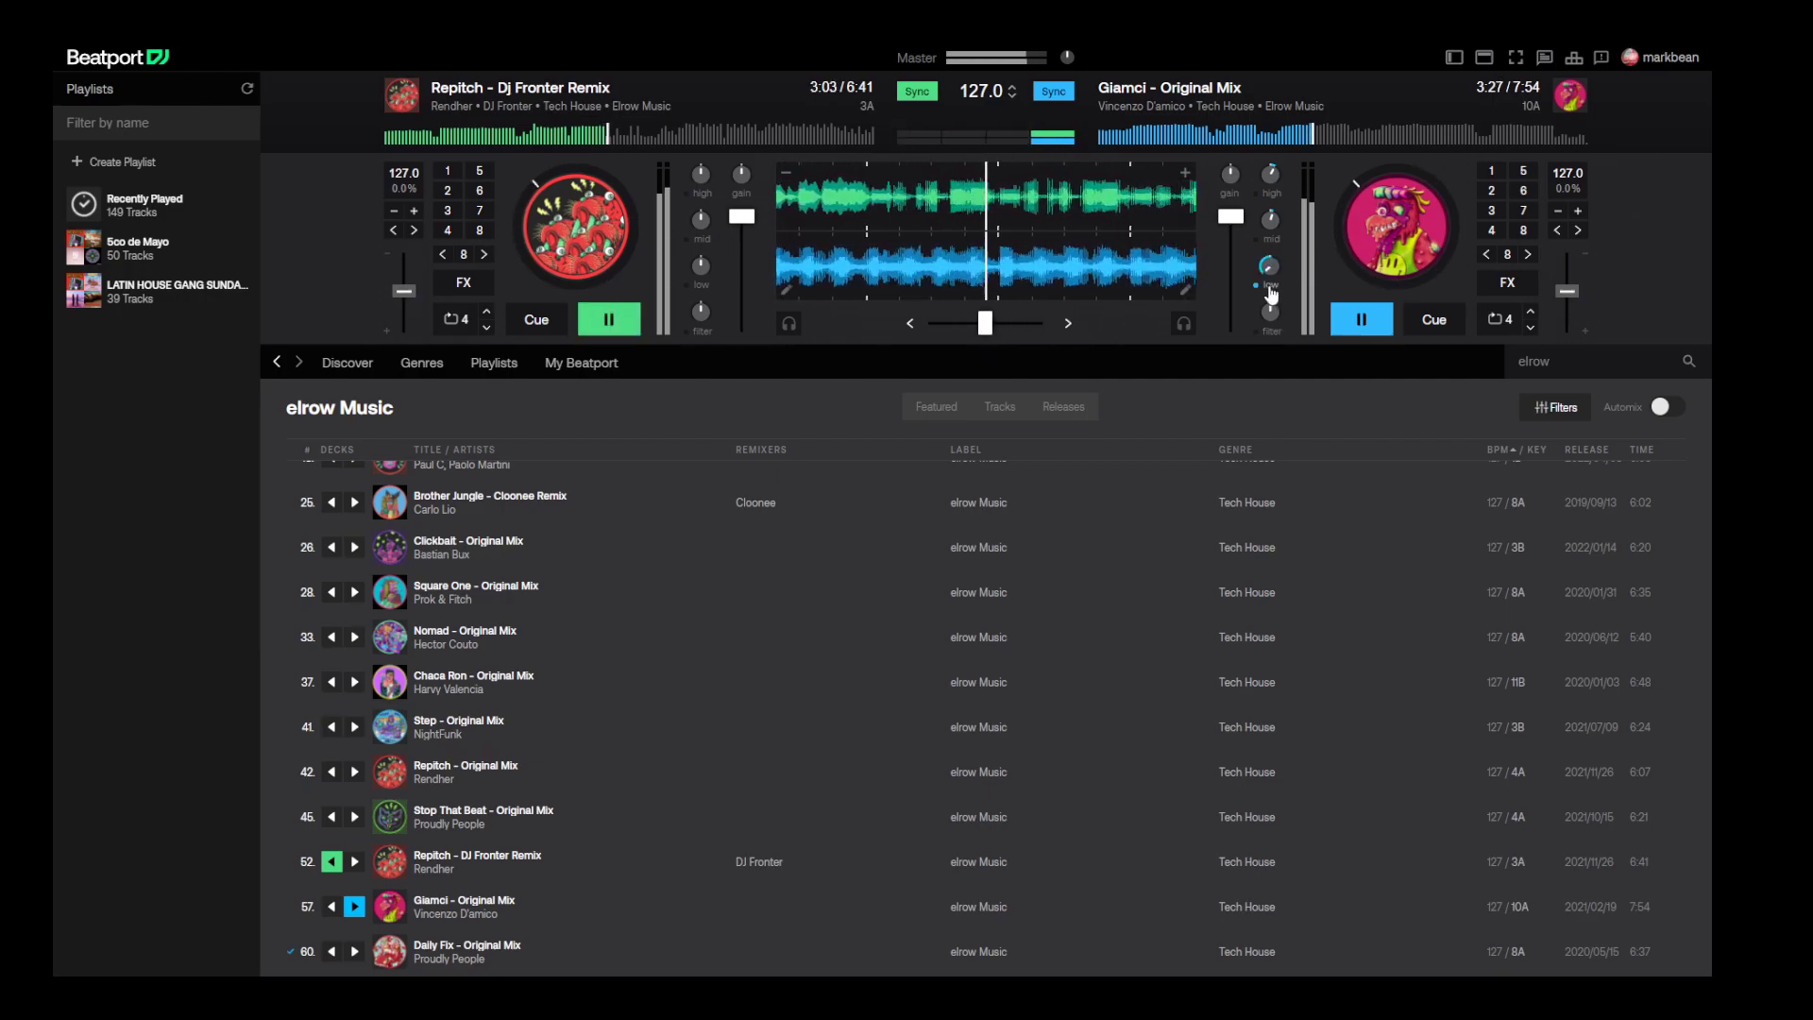
mouse_move(988, 327)
mouse_down()
mouse_move(930, 326)
mouse_move(985, 324)
mouse_up()
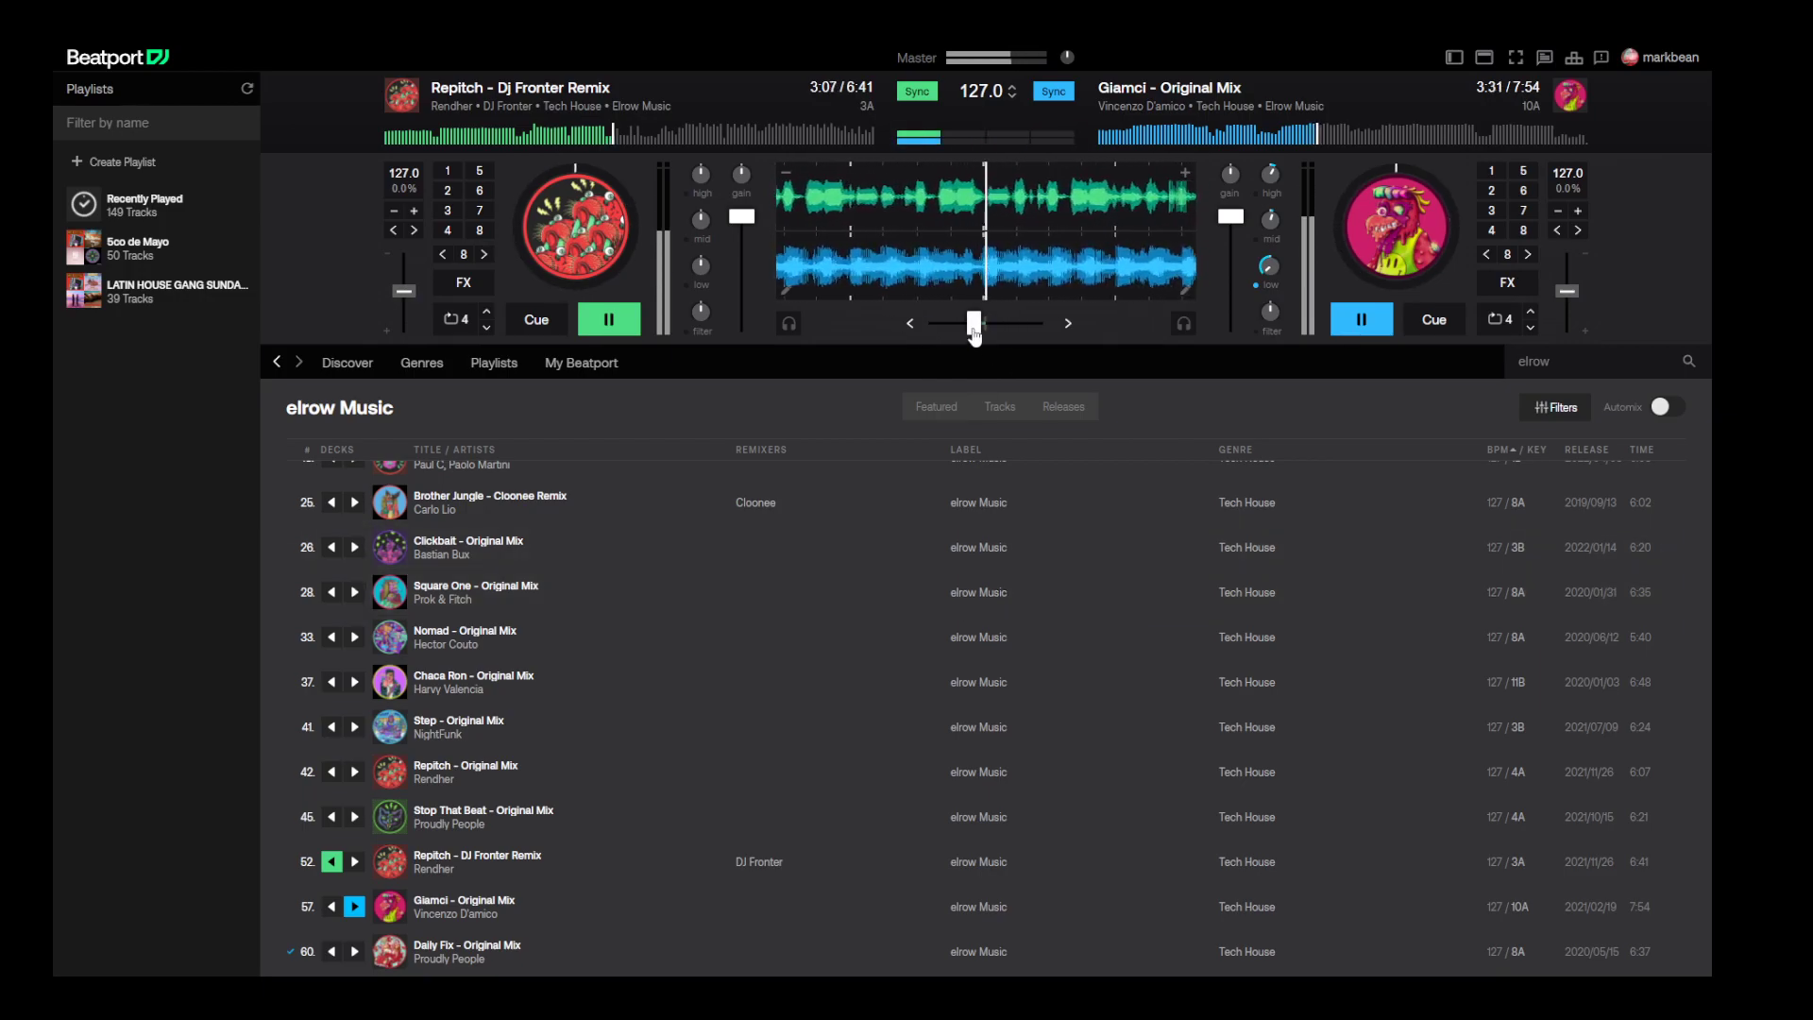
- Lower Giamci's volume slightly, cut its highs and nudge the crossfader a little towards Repitch
drag(1231, 216, 1231, 236)
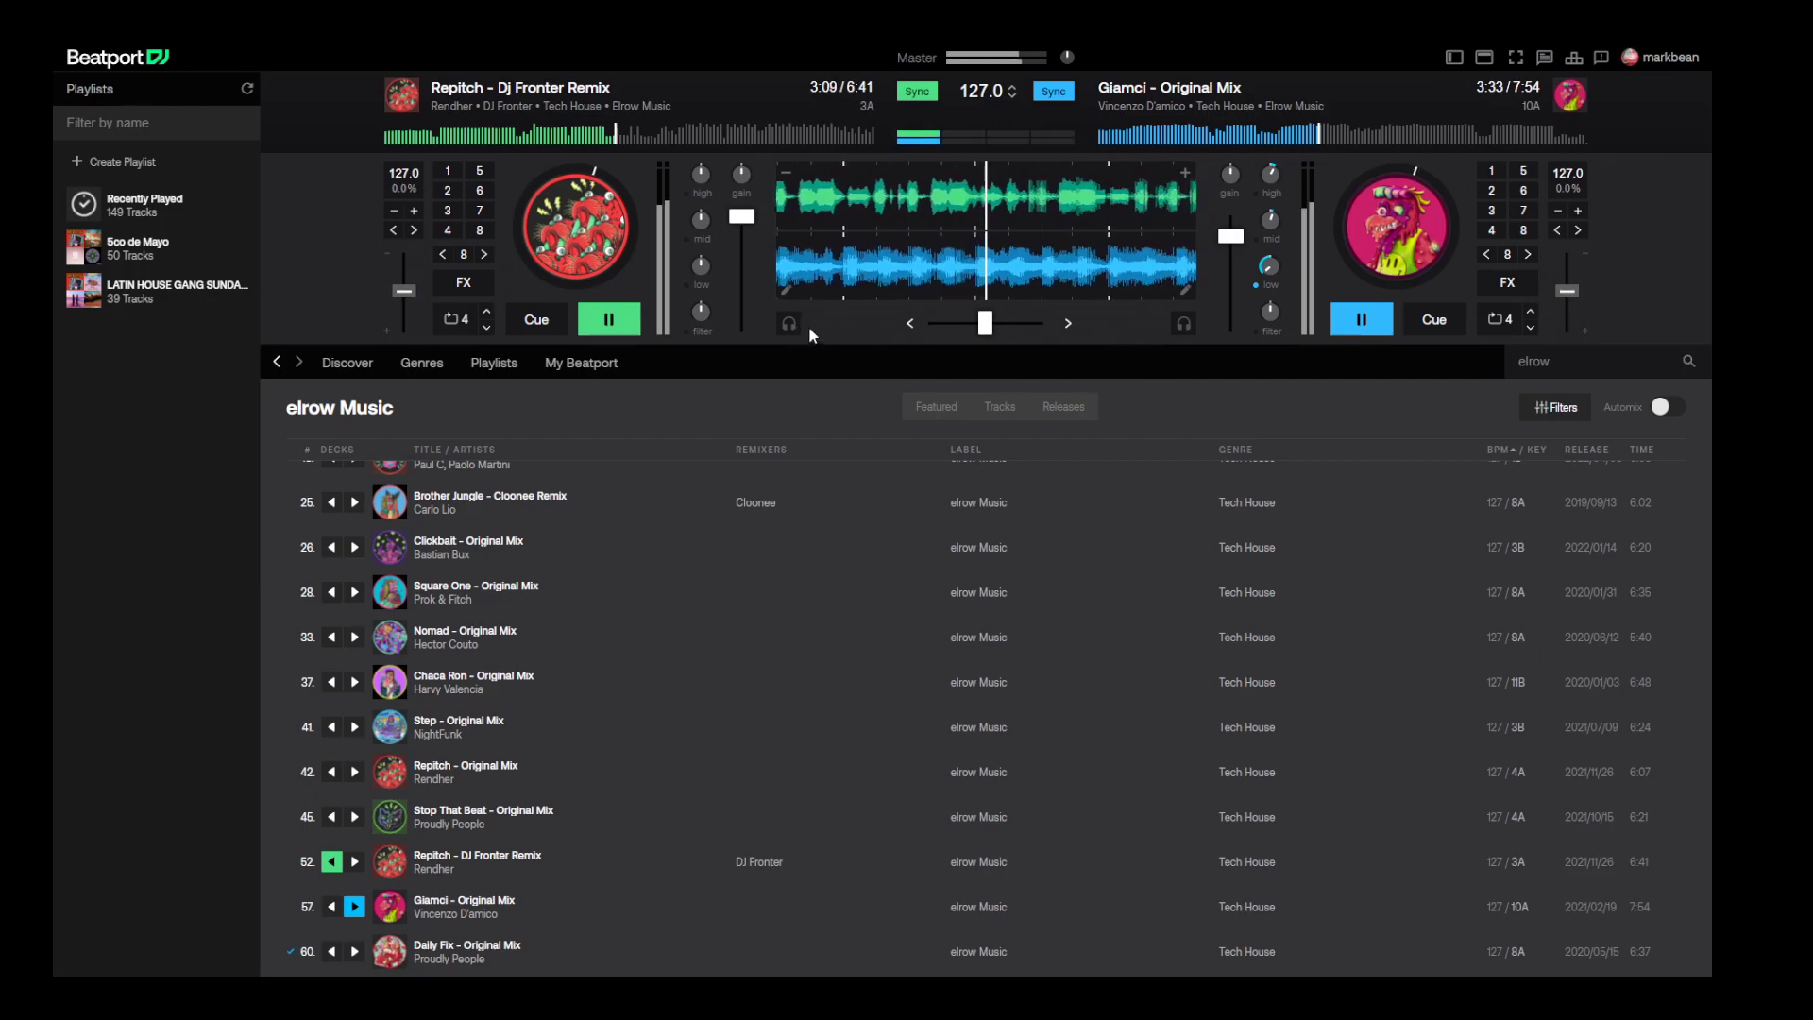
drag(1275, 193, 1275, 175)
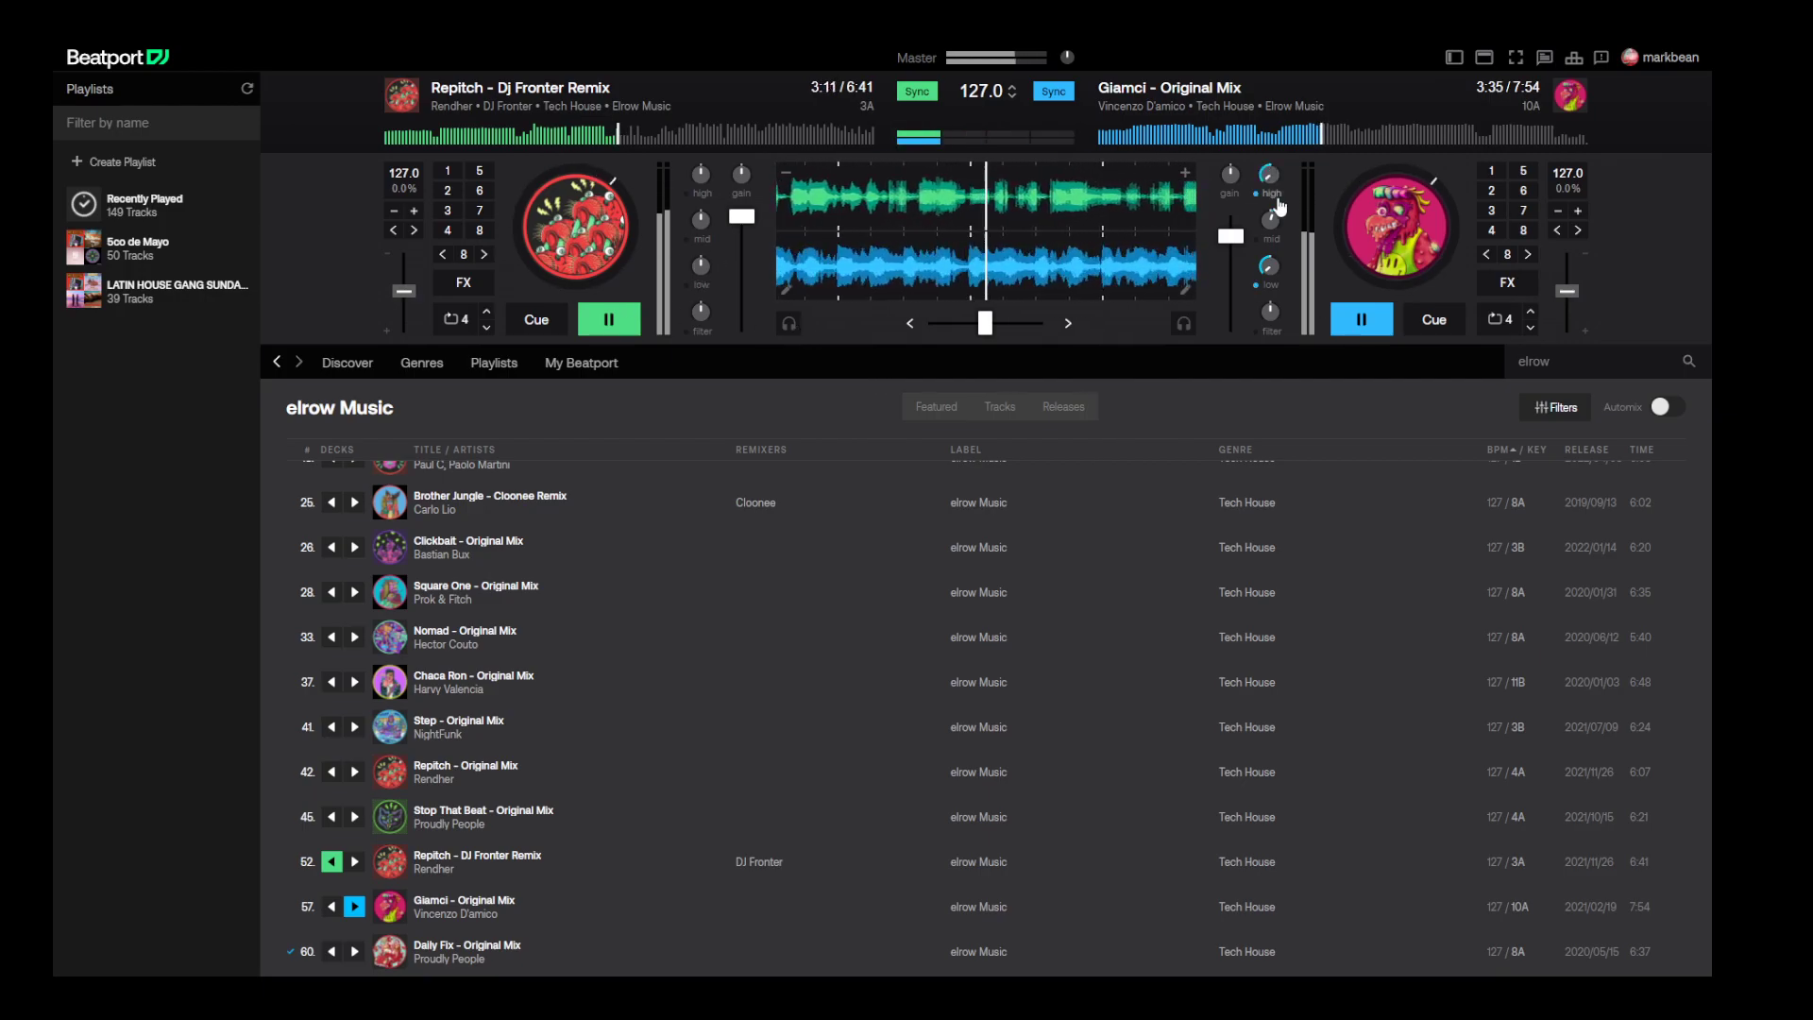
mouse_move(986, 323)
mouse_down()
mouse_move(931, 323)
mouse_move(981, 323)
mouse_up()
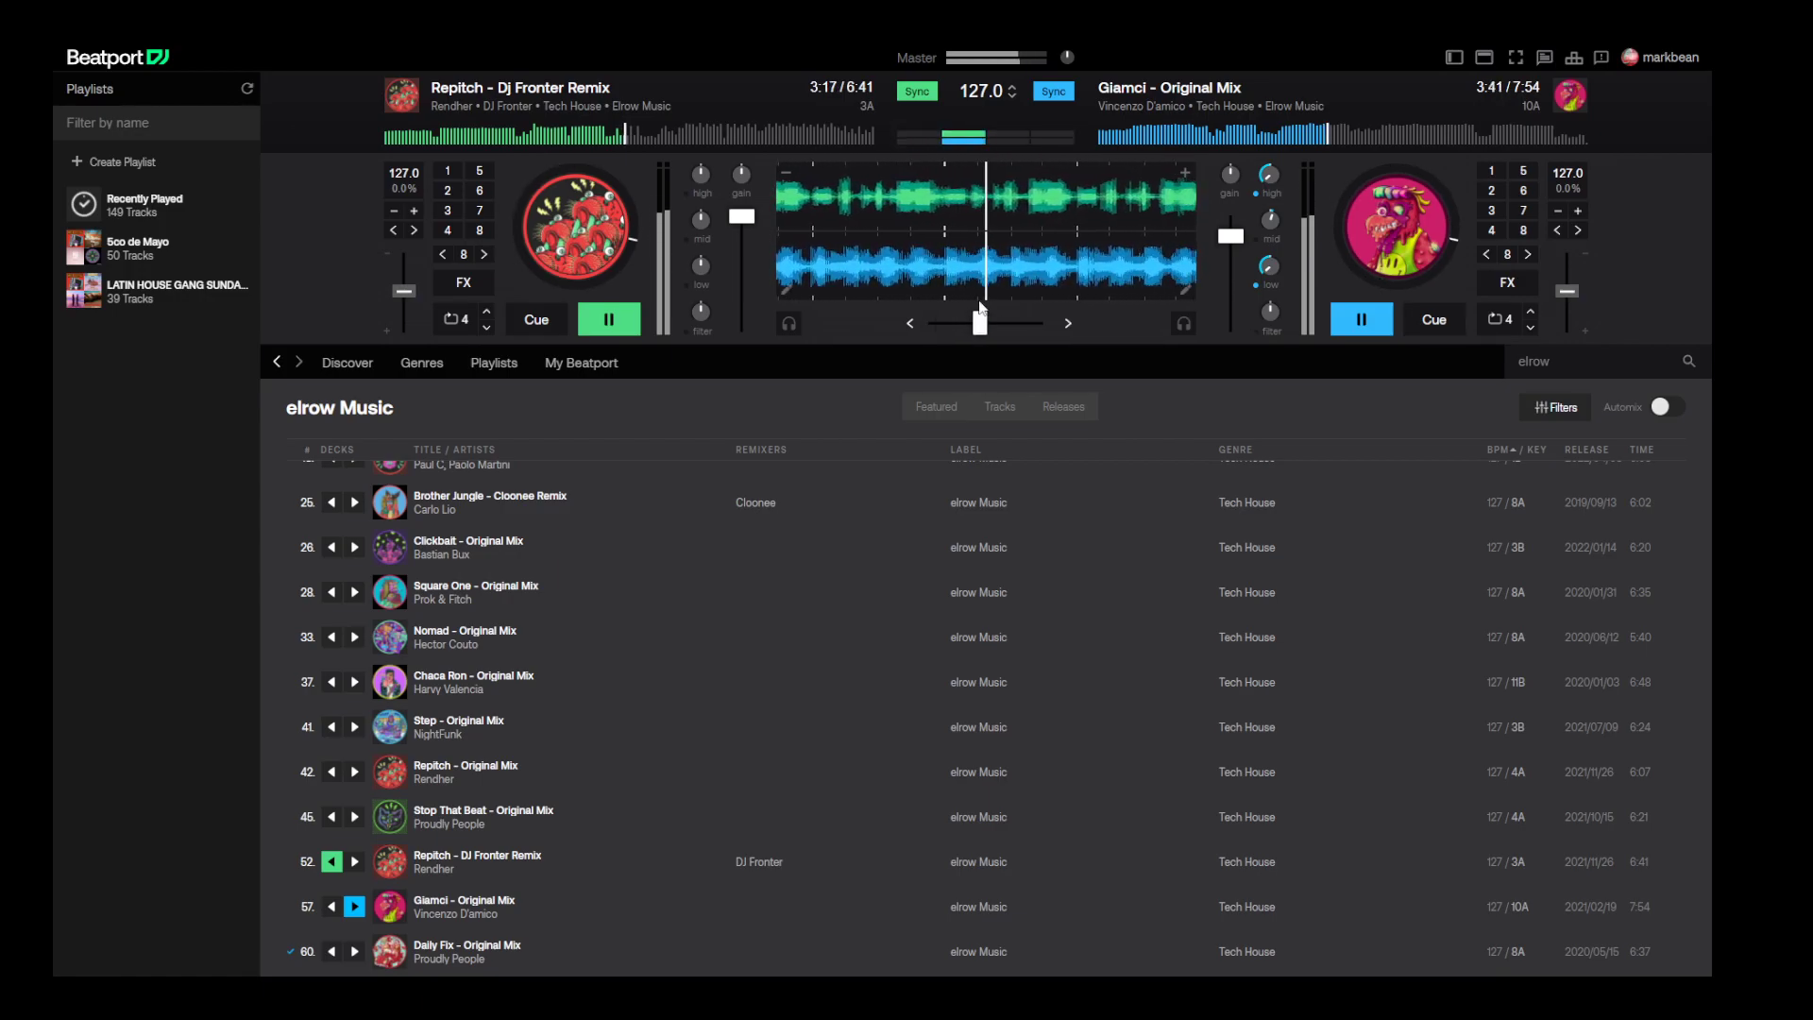
- Drop Giamci's volume much lower, crossfade fully to Repitch and stop Giamci
drag(1231, 236, 1231, 300)
drag(988, 322, 963, 327)
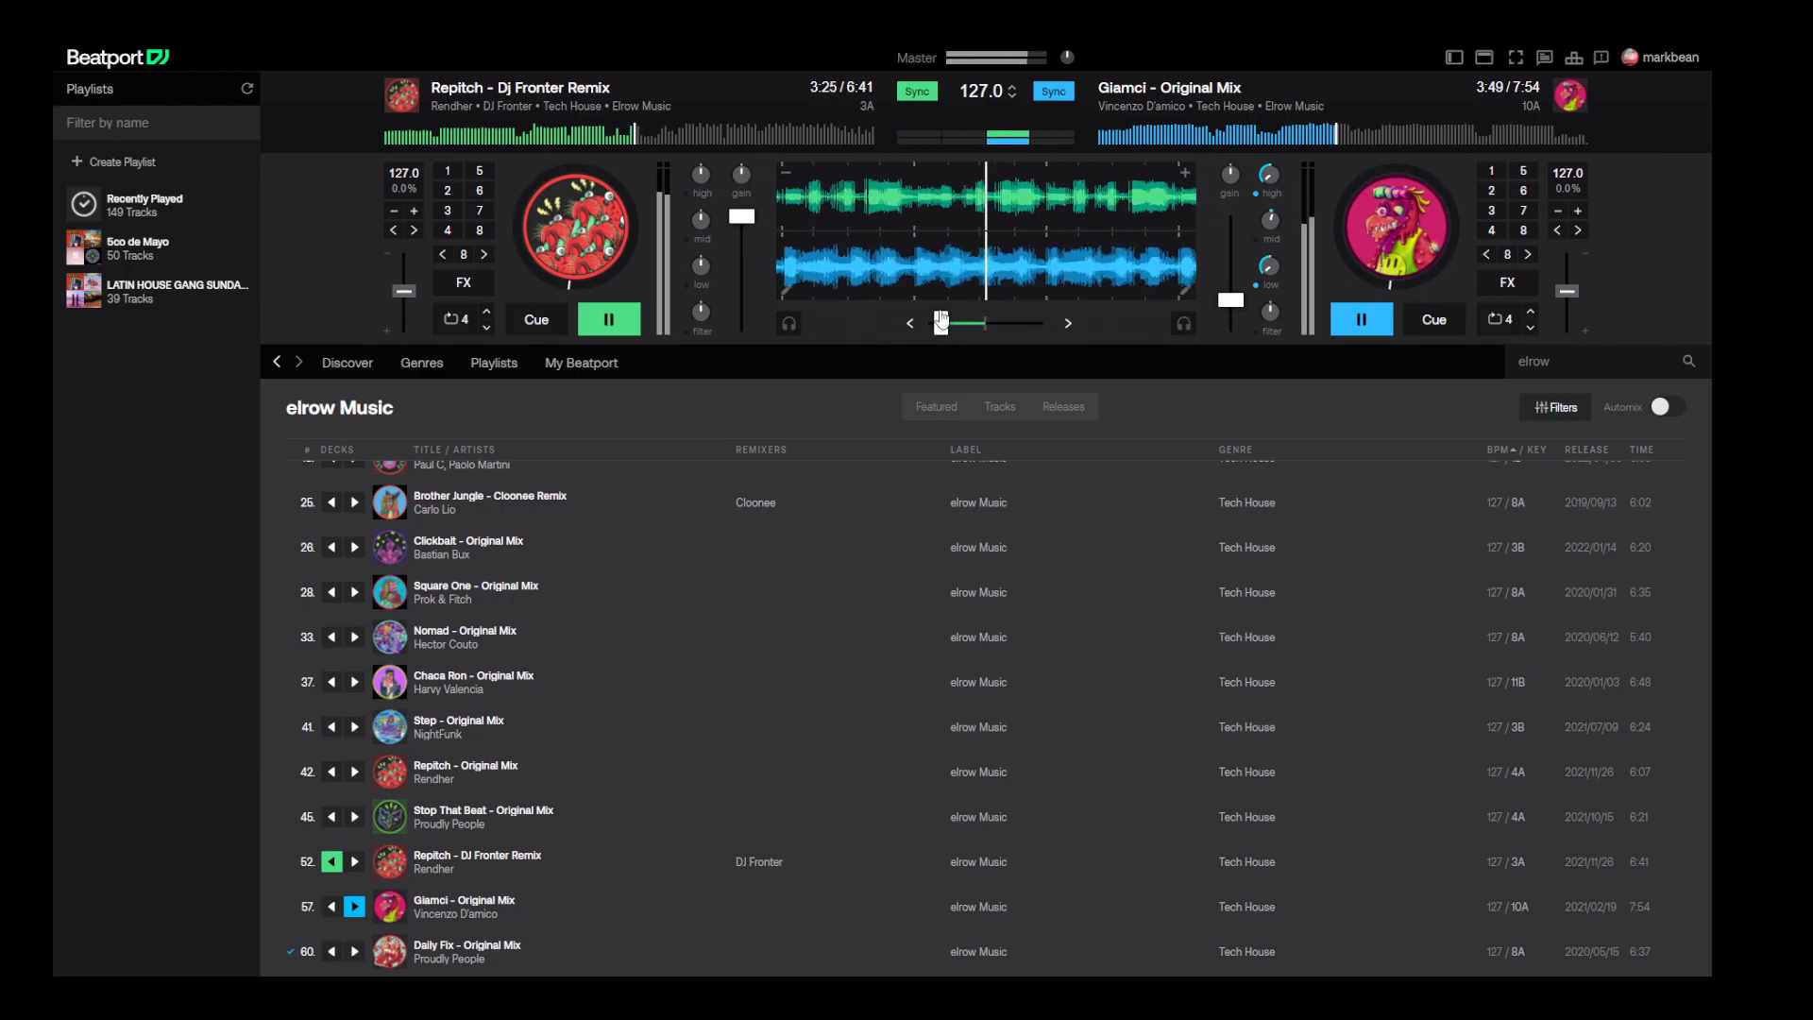
drag(960, 325, 933, 323)
click(1364, 318)
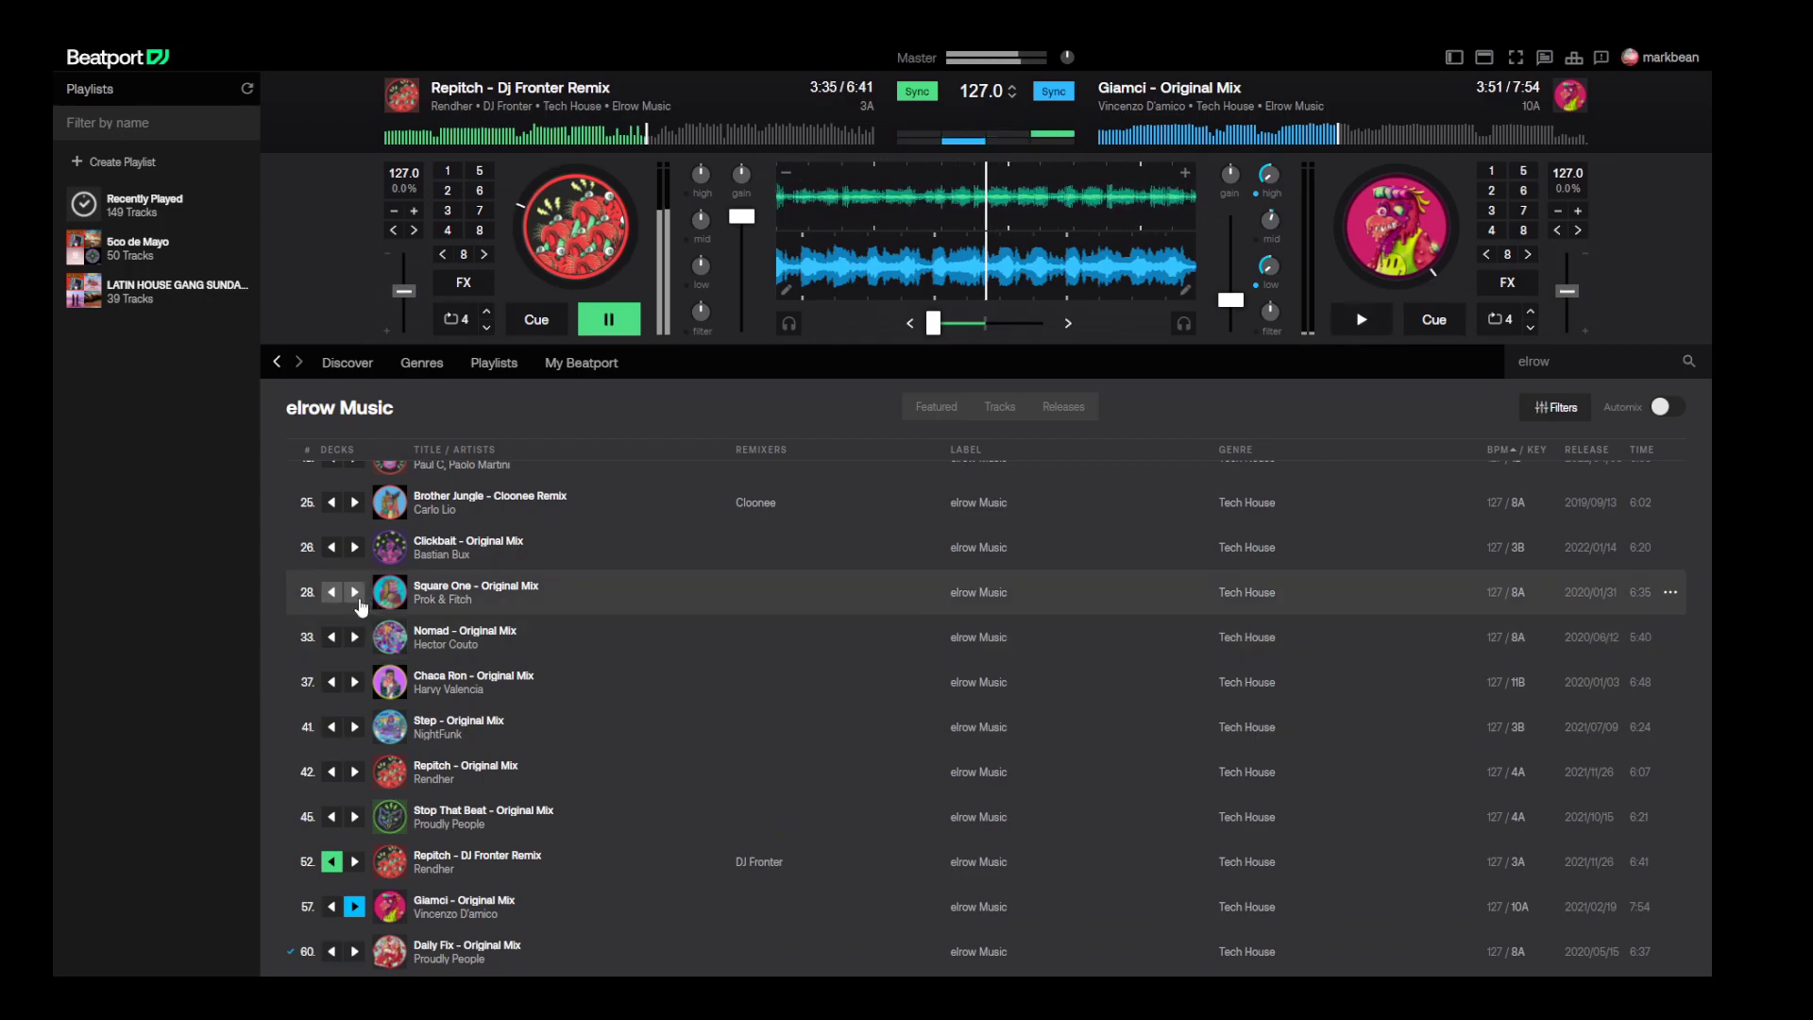
- Load "Square One - Original Mix" onto the right deck, position it at 2:27 and raise that deck's volume back up
click(357, 595)
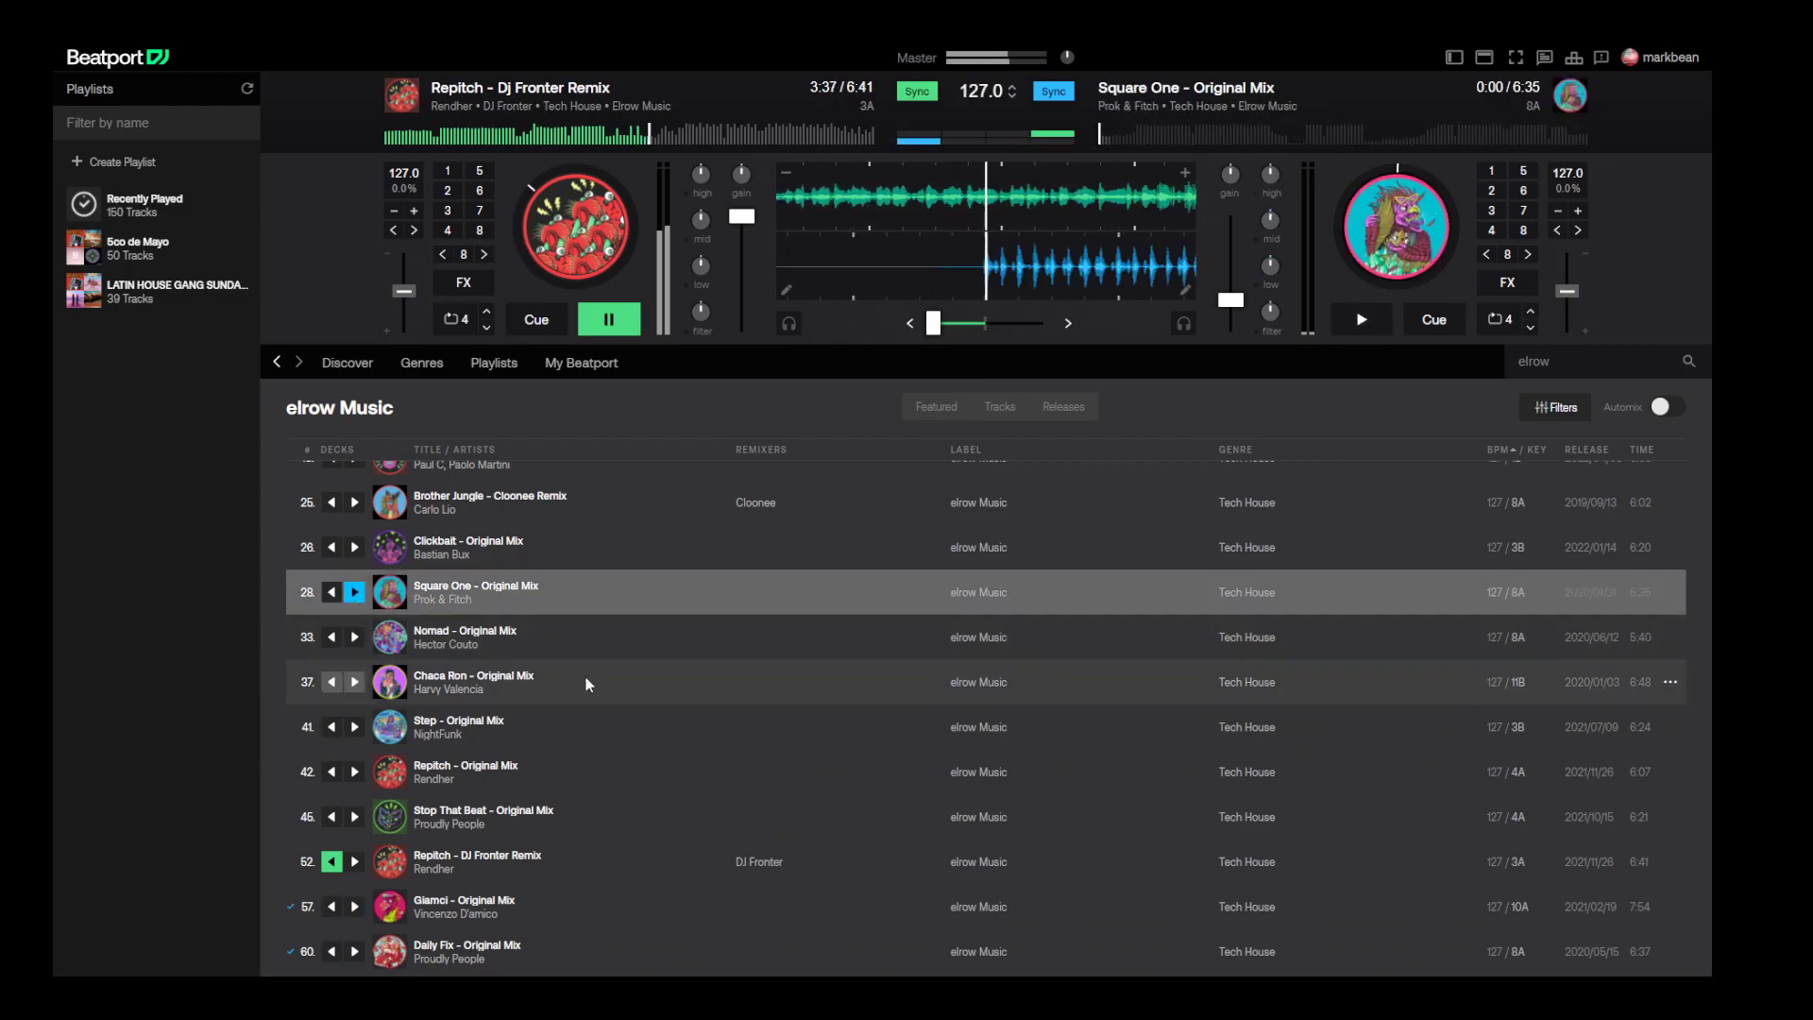
click(1284, 137)
click(1287, 141)
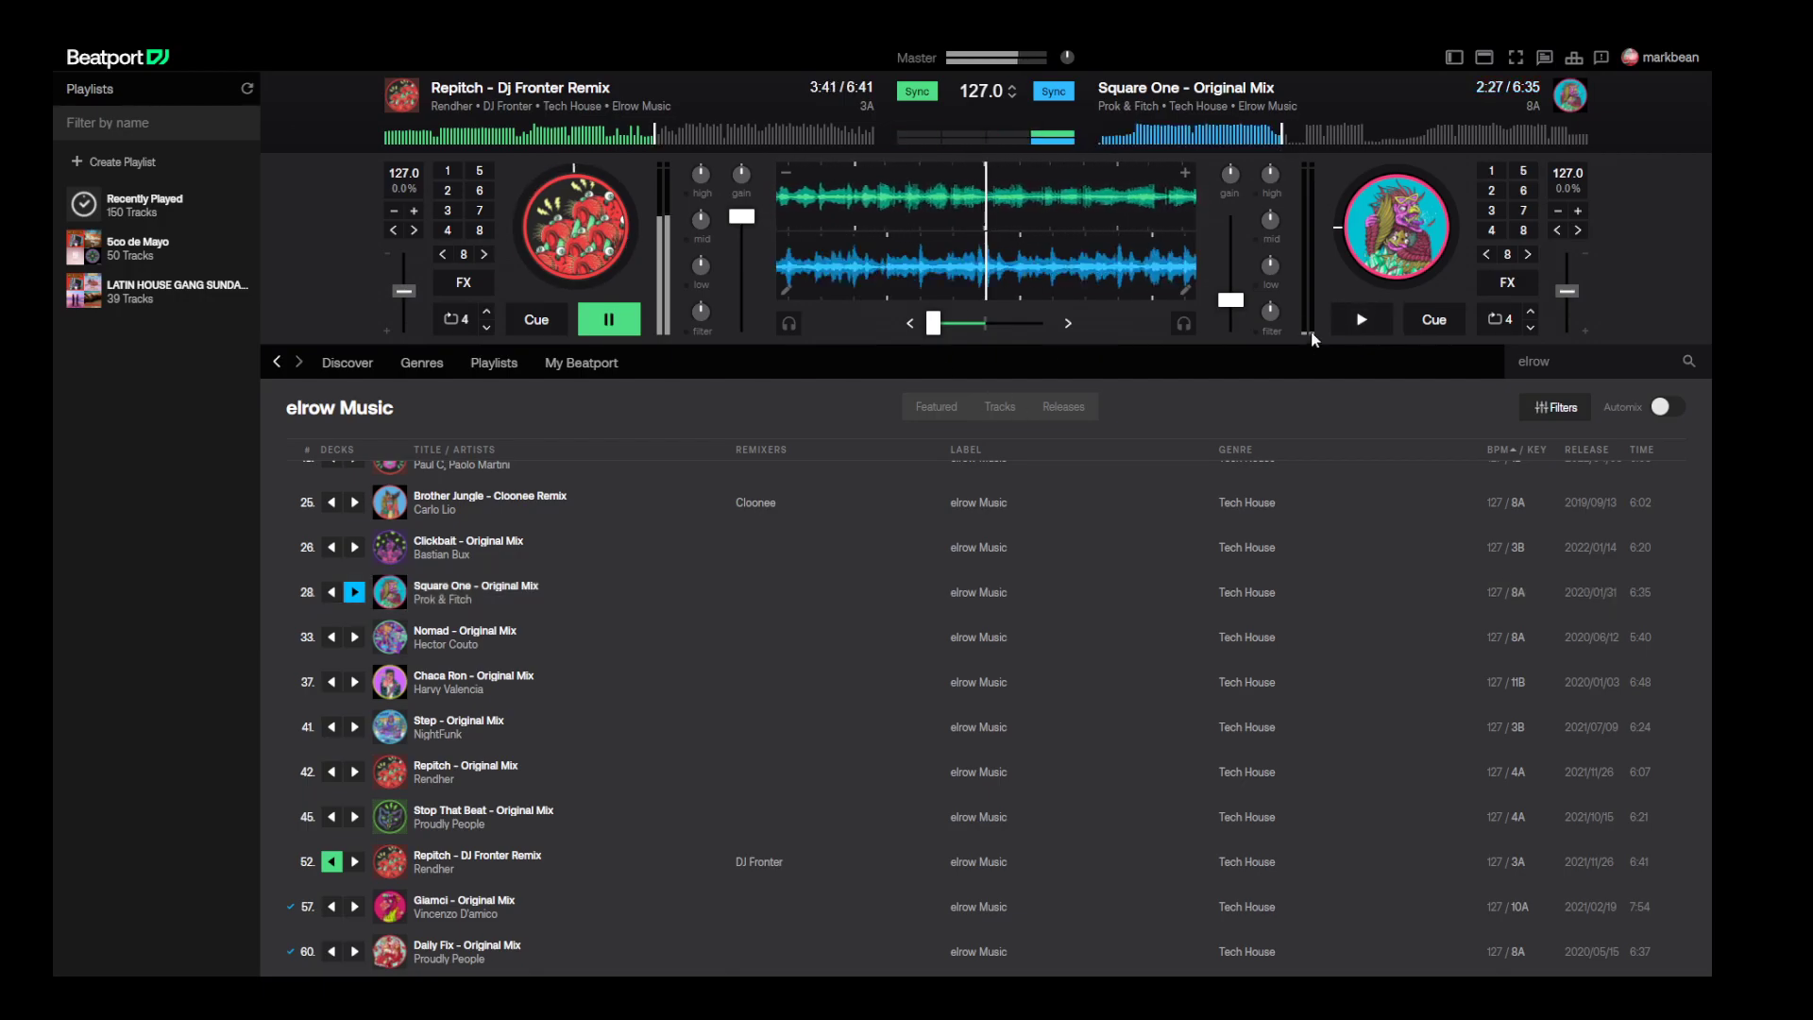
drag(1232, 298, 1231, 216)
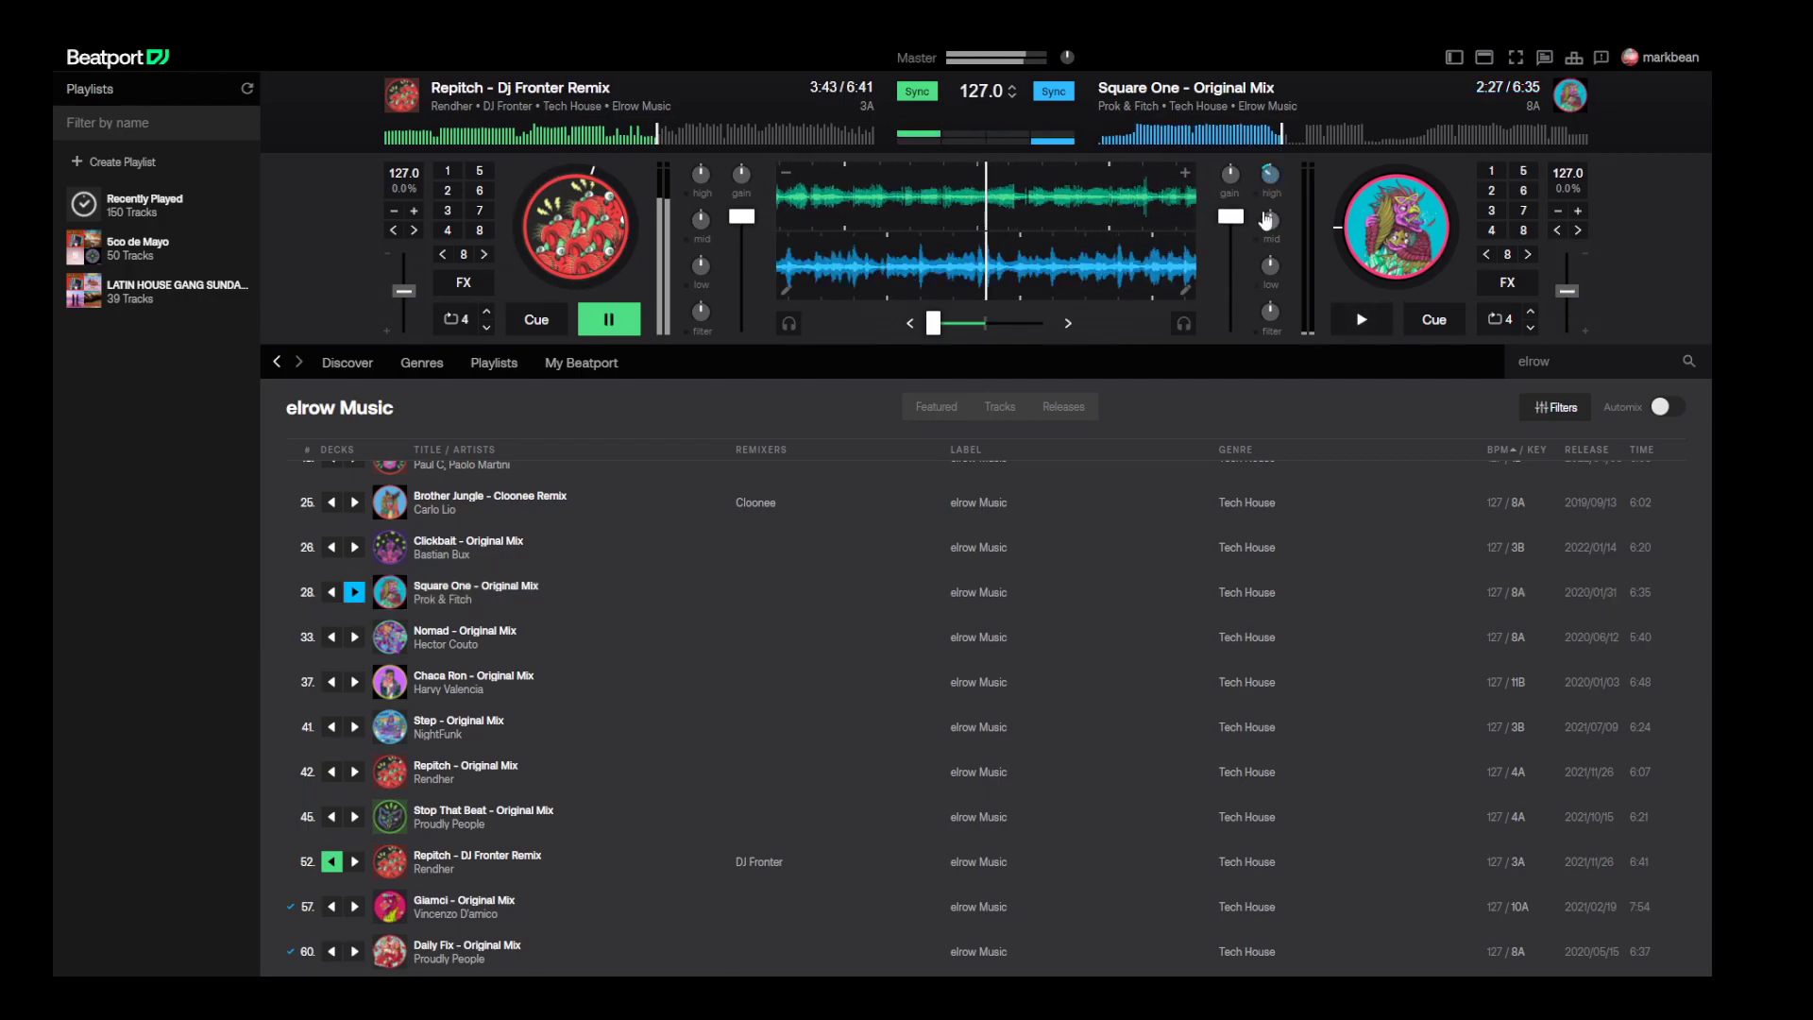
- Adjust the low EQ on both decks and fine-tune Repitch's gain
drag(1266, 284, 1262, 296)
drag(700, 266, 676, 255)
drag(743, 174, 728, 170)
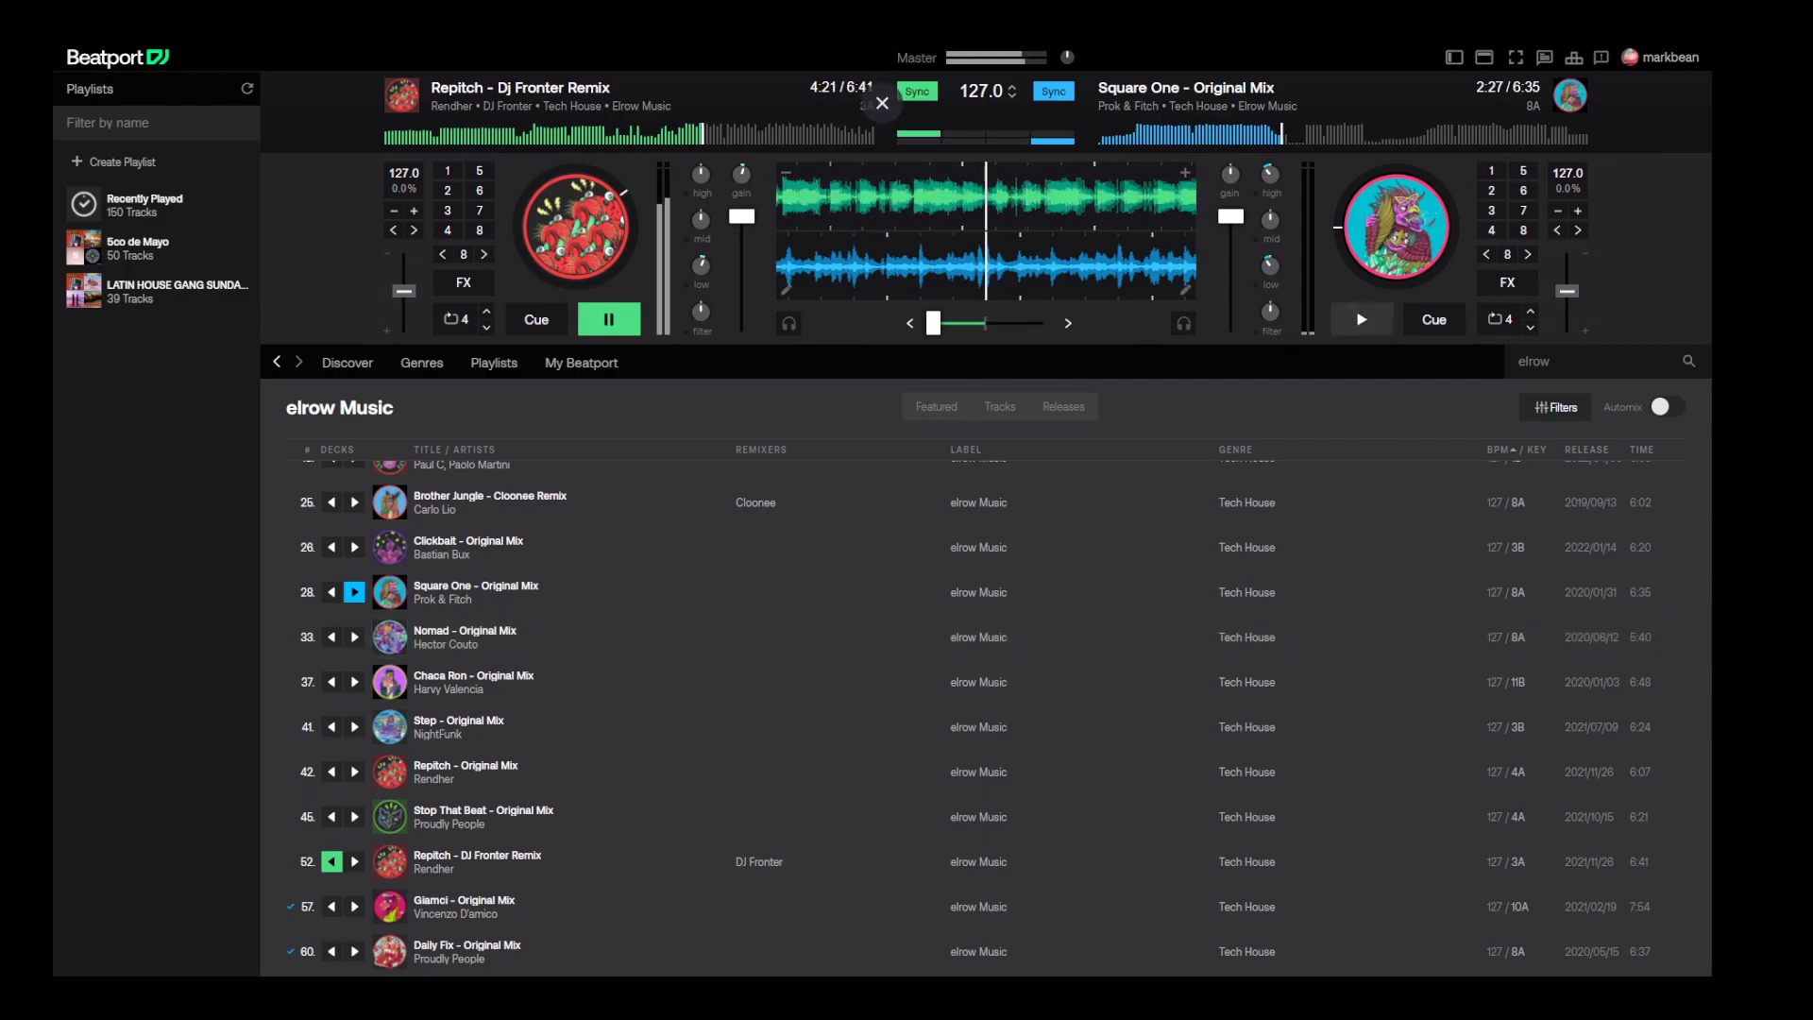
- Start Square One from 2:27 and move the crossfader just past centre towards it
click(1373, 329)
drag(933, 323, 985, 326)
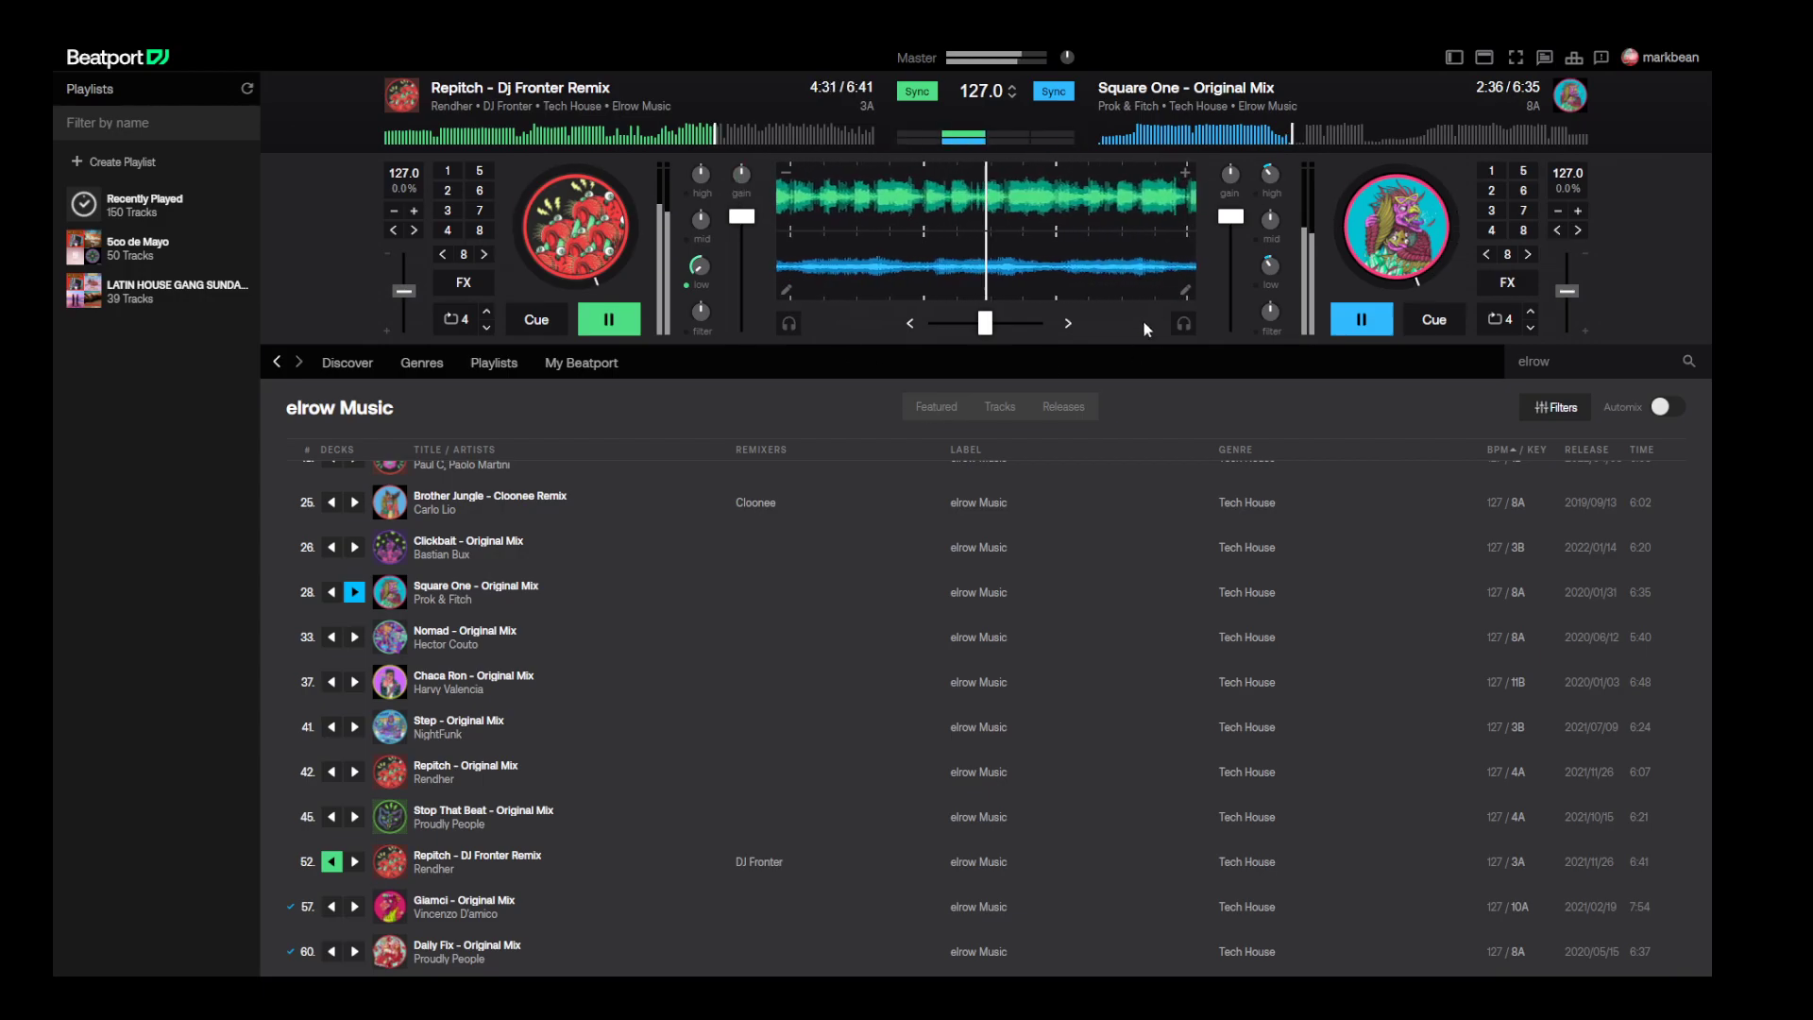
mouse_move(986, 323)
mouse_down()
mouse_move(1040, 323)
mouse_move(991, 323)
mouse_up()
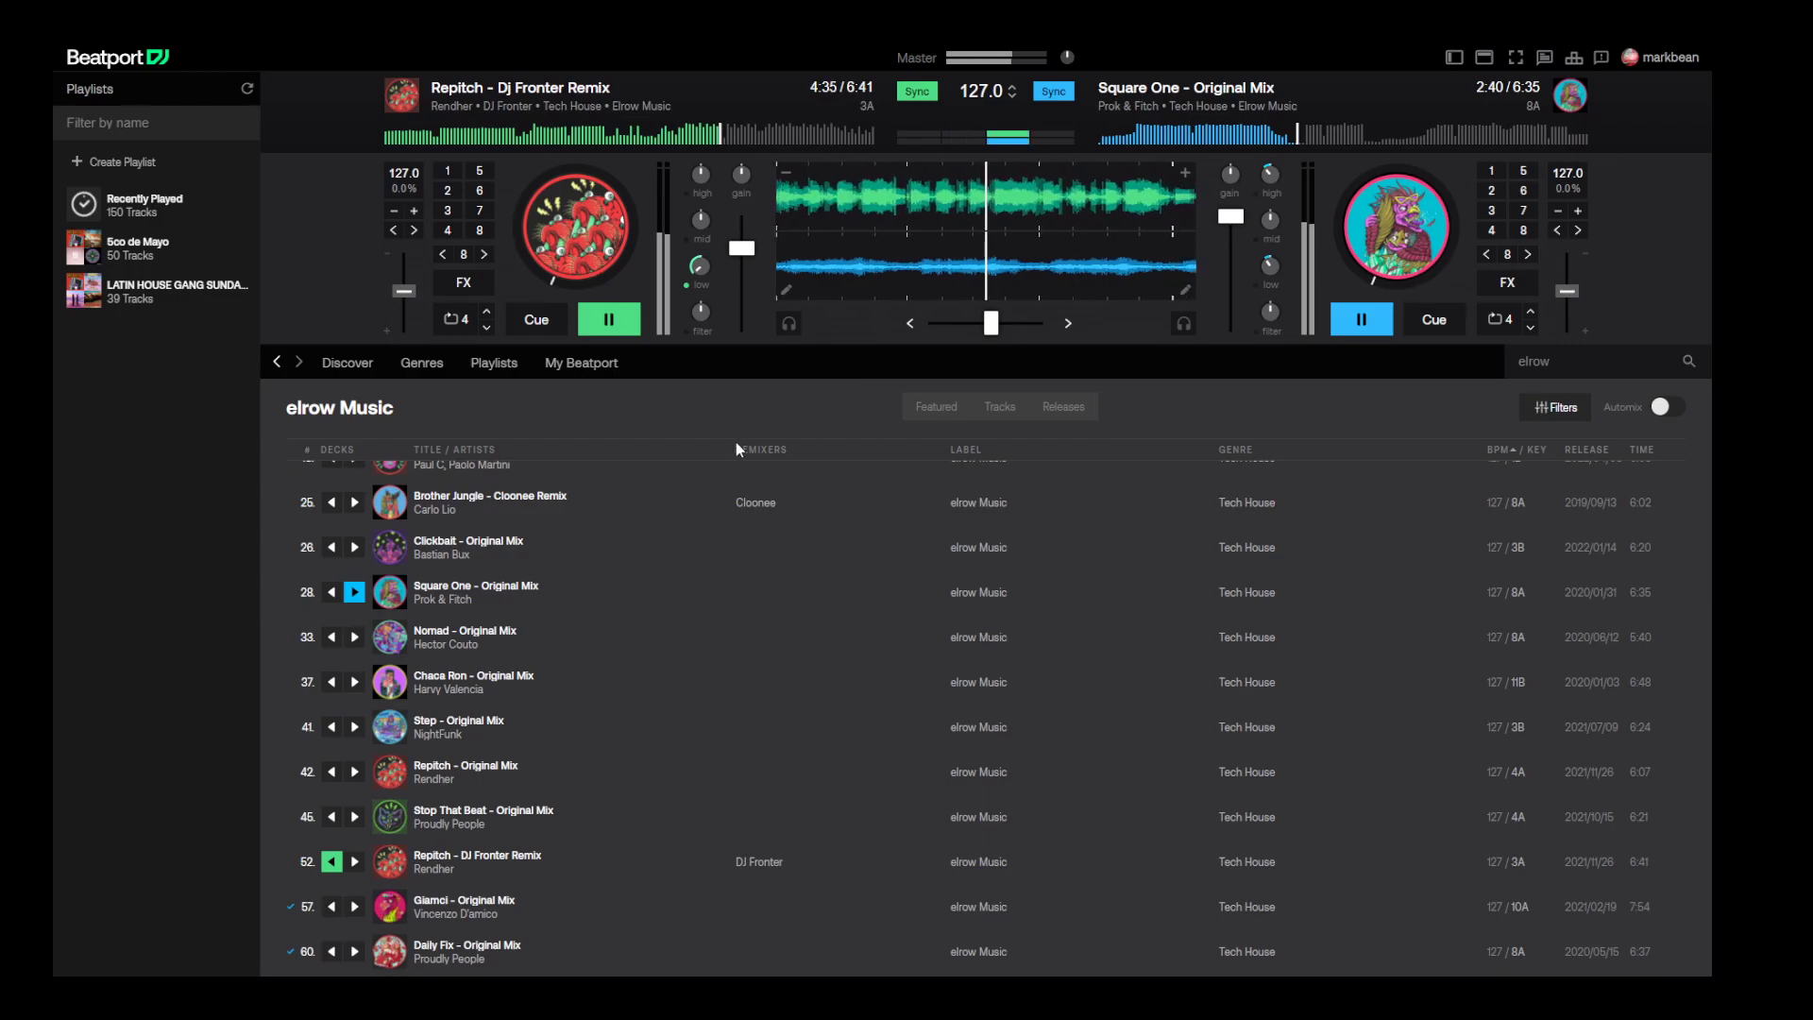
- Drop Repitch's volume to the minimum, crossfade fully to Square One and stop Repitch
double_click(702, 268)
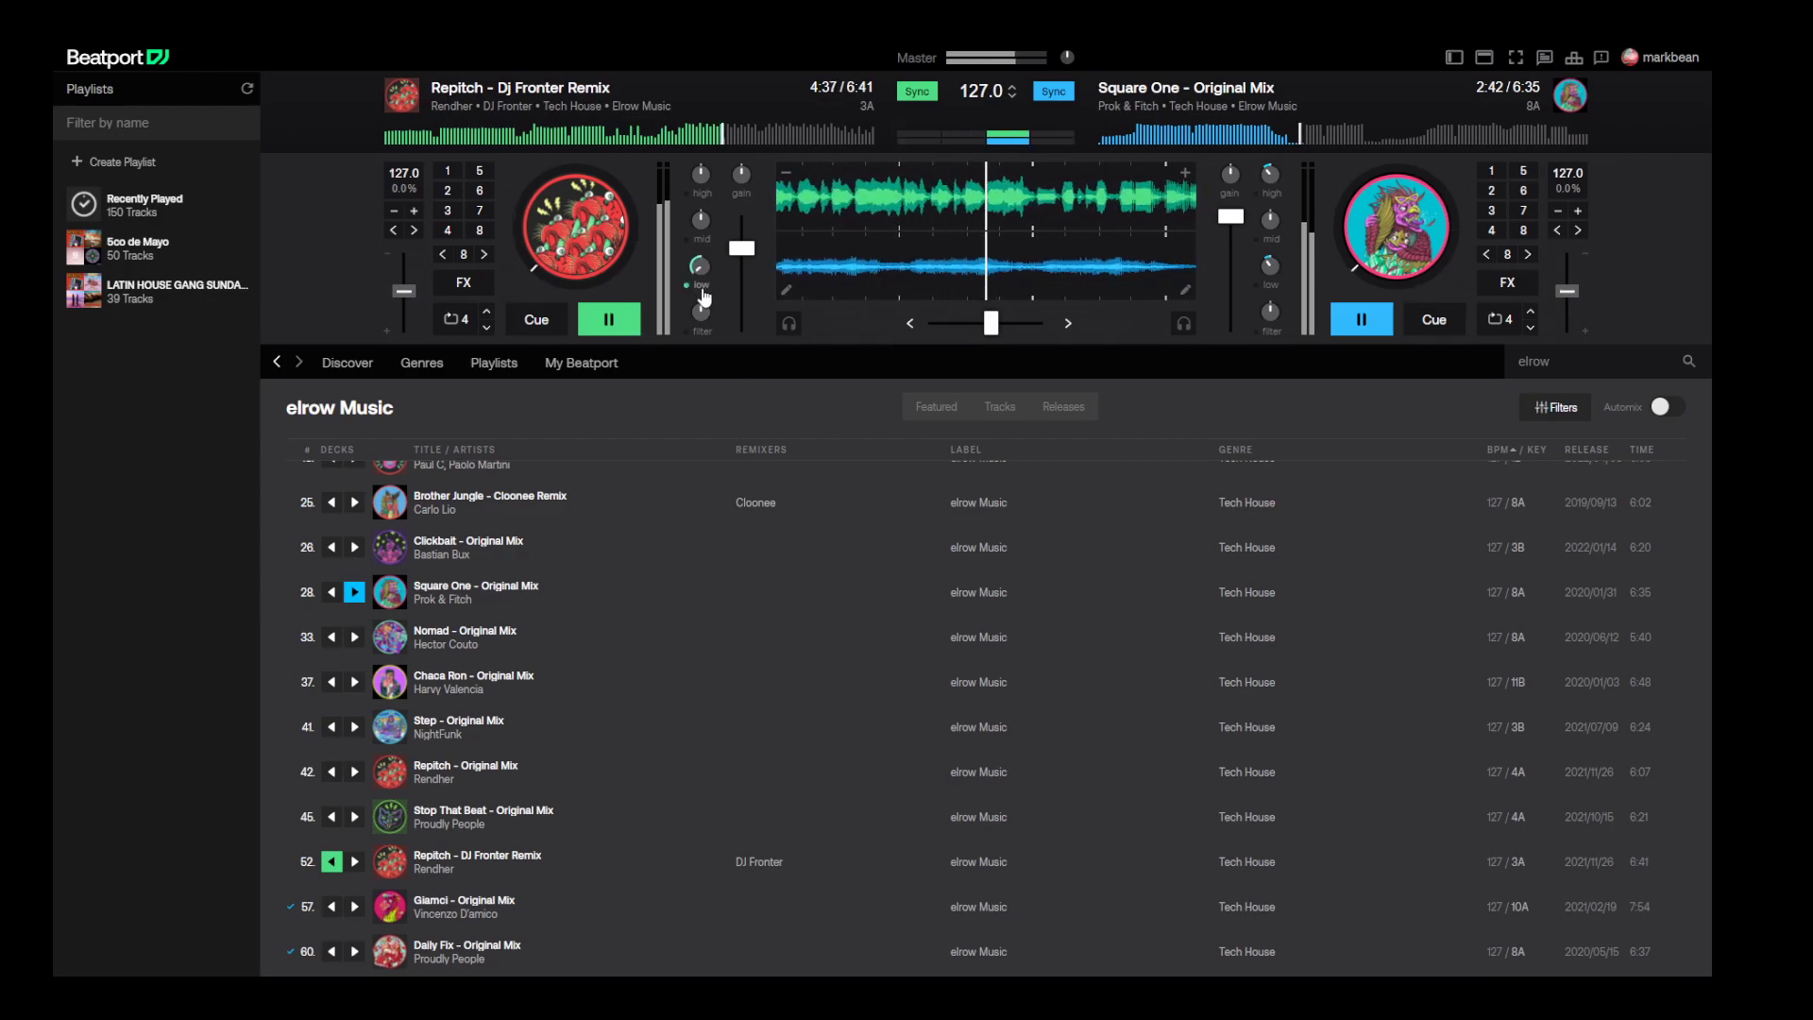
drag(742, 248, 742, 332)
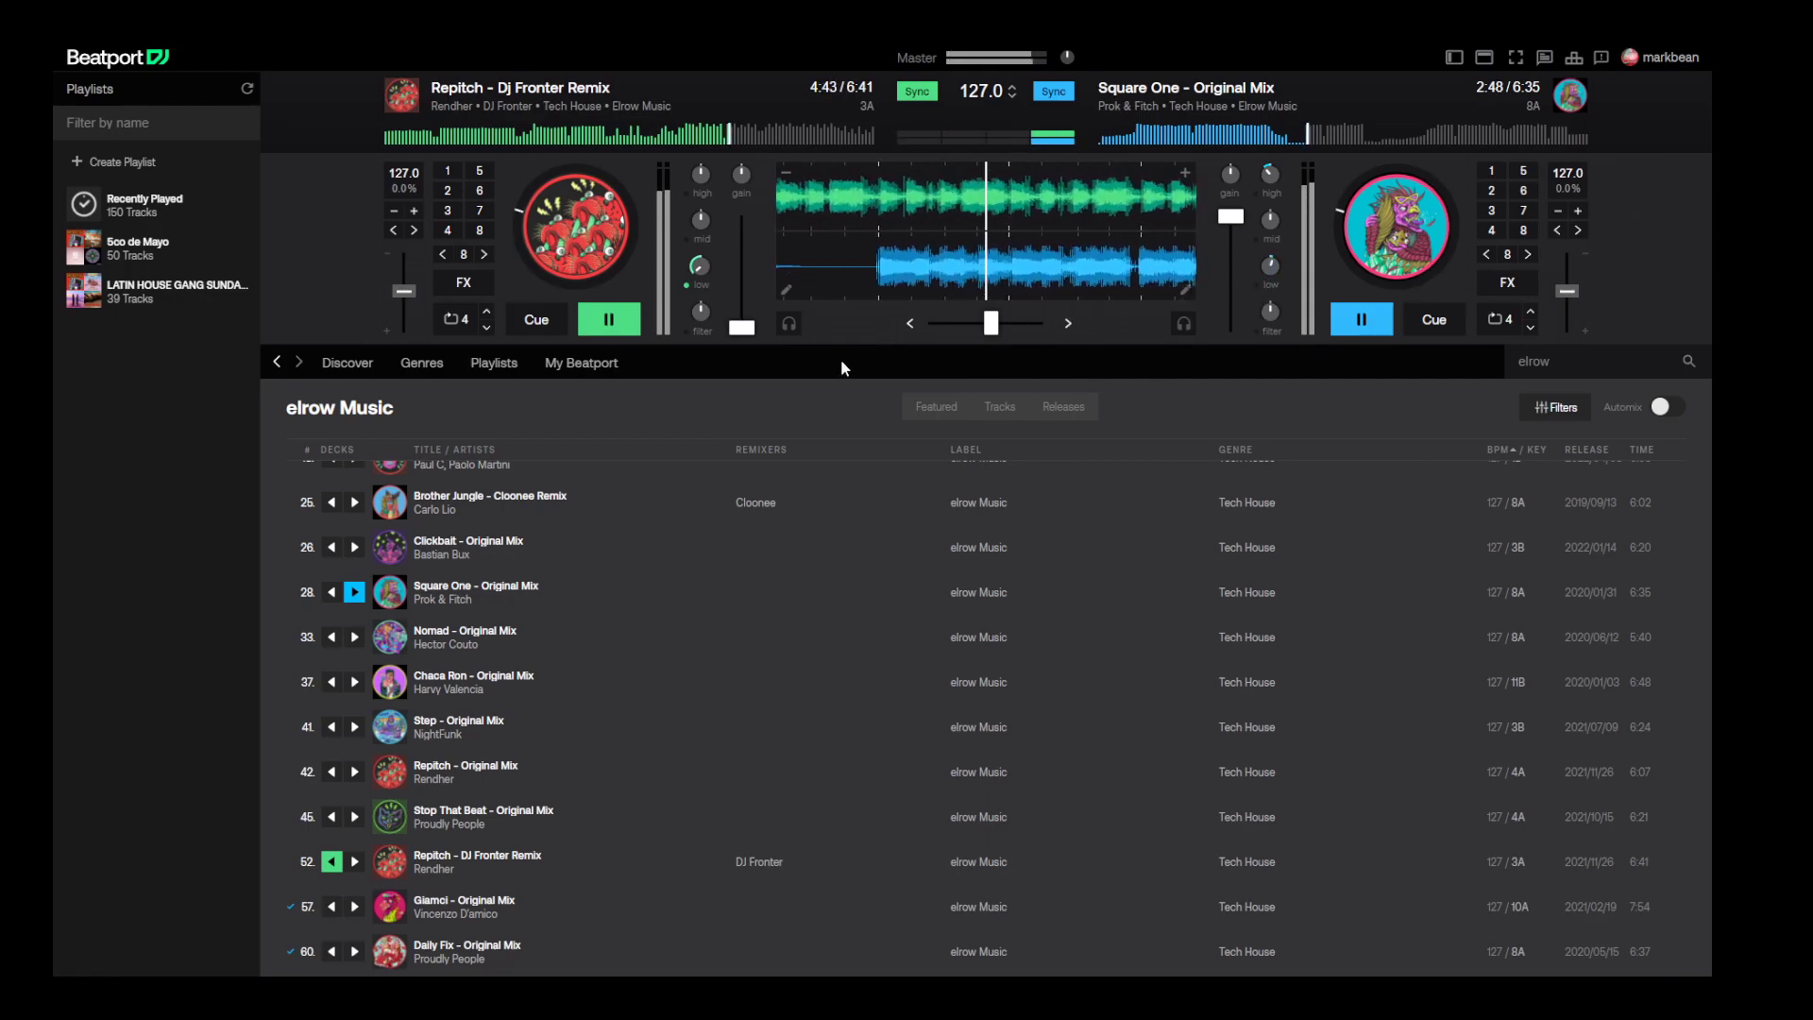
drag(991, 323, 1037, 323)
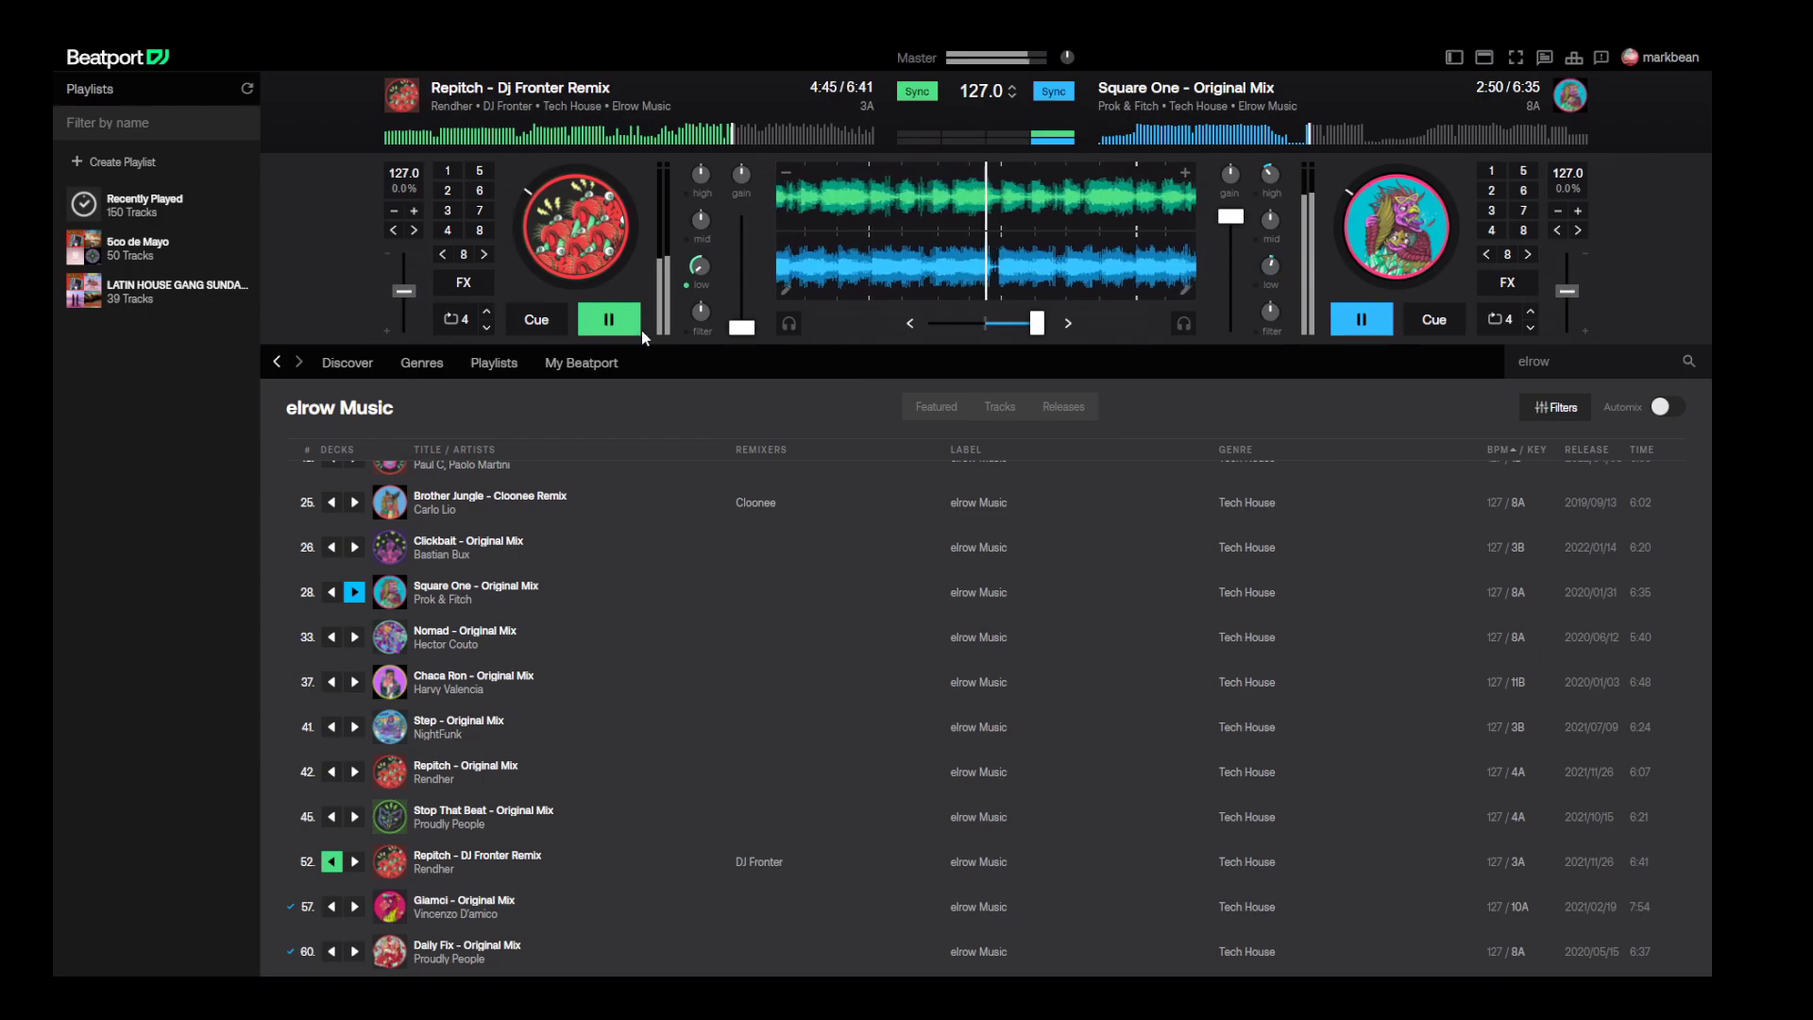
click(609, 319)
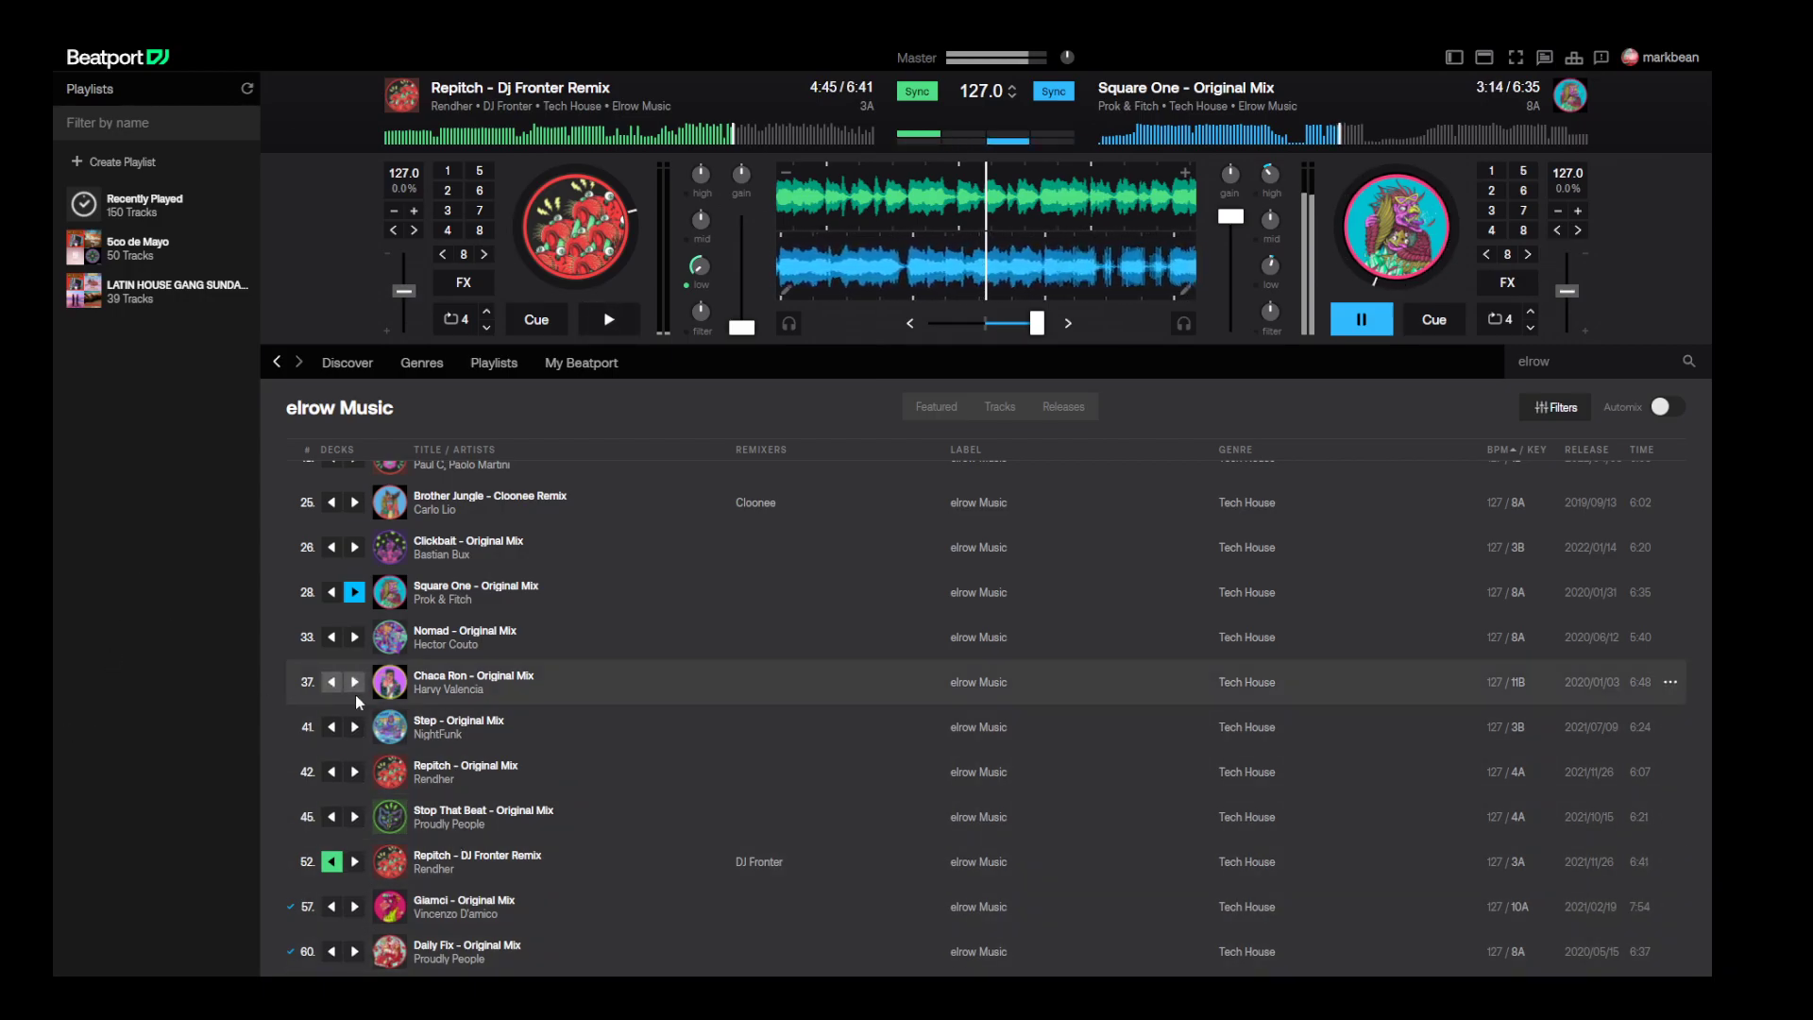
- Load "Spacedubb - Original Mix" onto the left deck, position it at 3:16 and raise that deck's volume
click(331, 504)
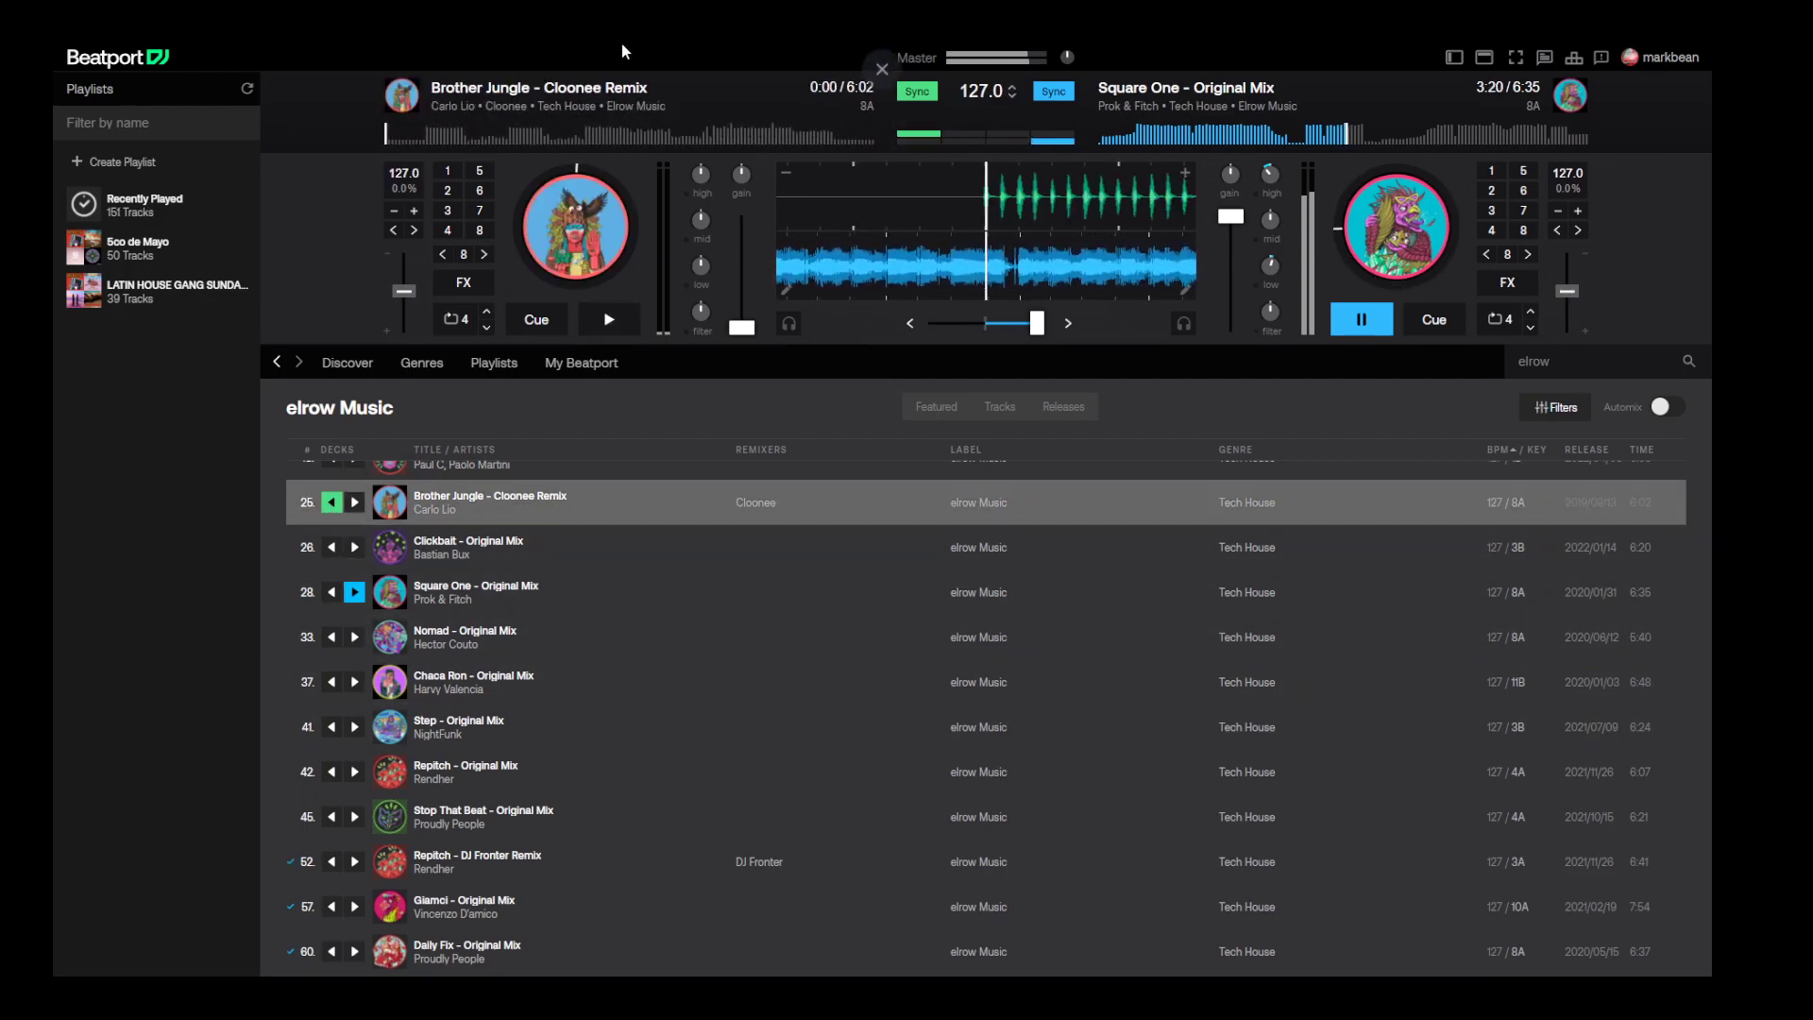
scroll(327, 615, up, 2)
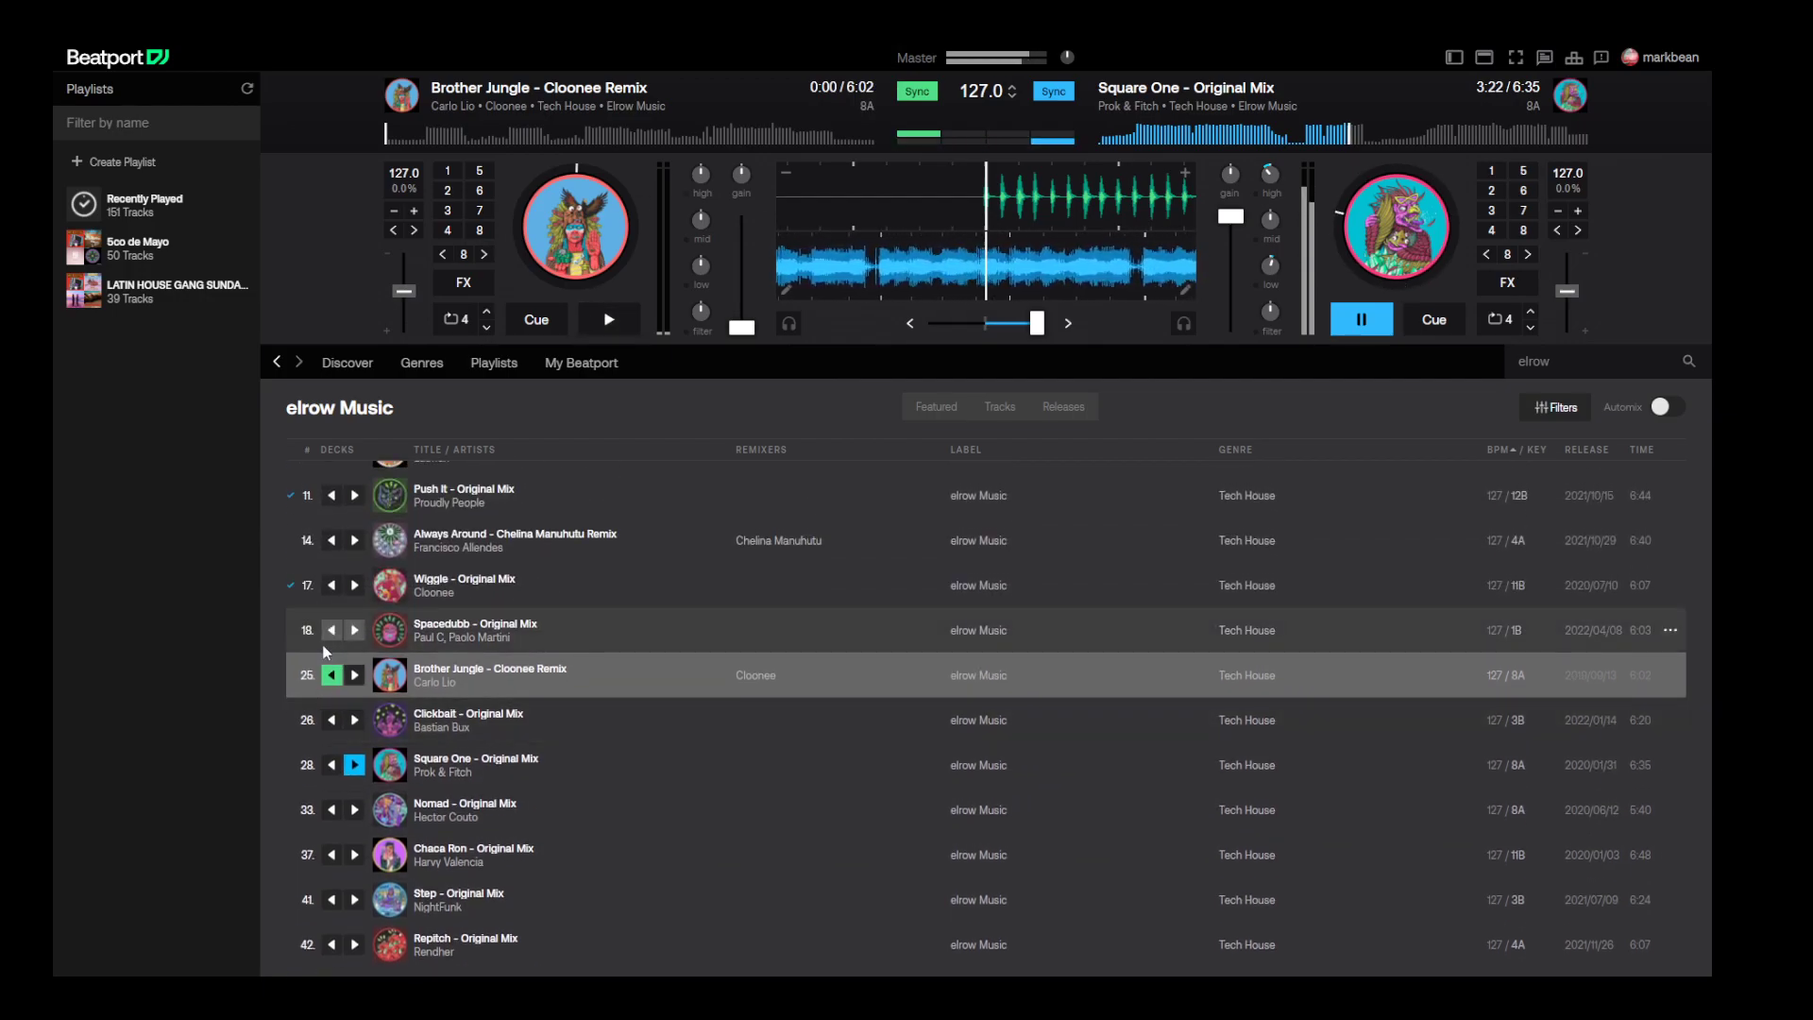
click(331, 630)
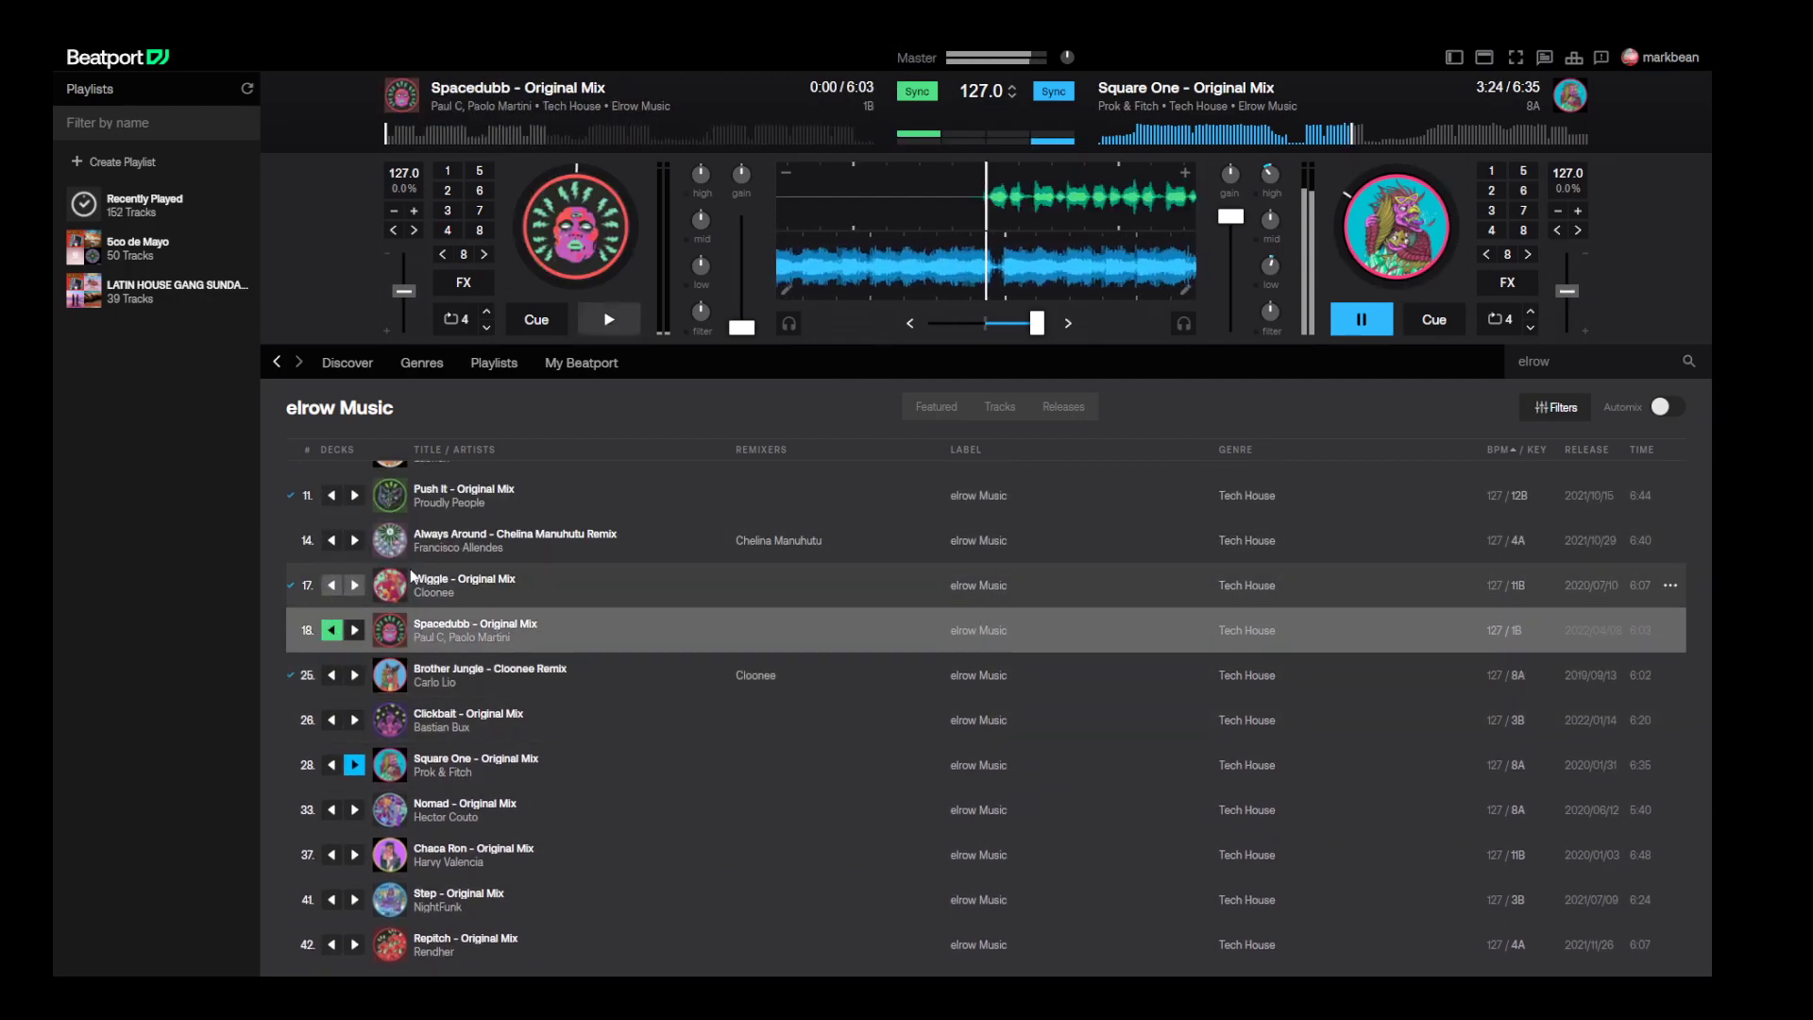
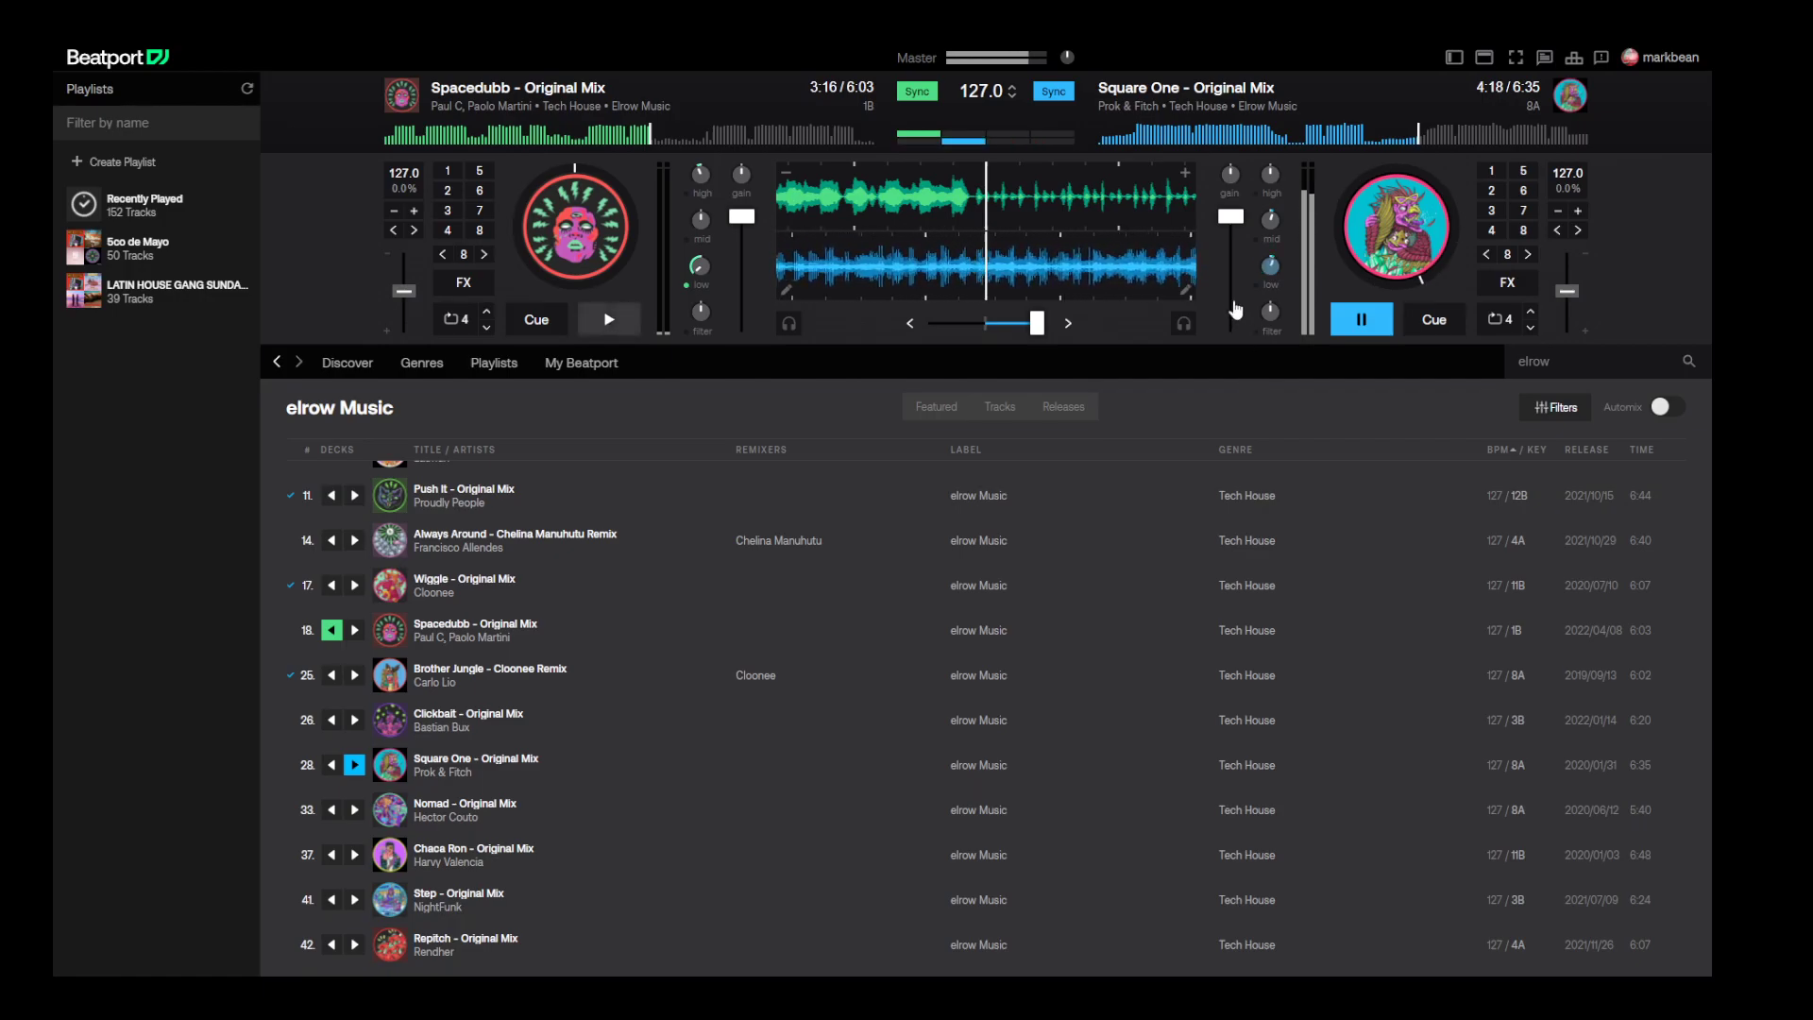
- Fine-tune Square One's gain, centre the crossfader and start Spacedubb from 3:16
drag(1225, 172, 1234, 196)
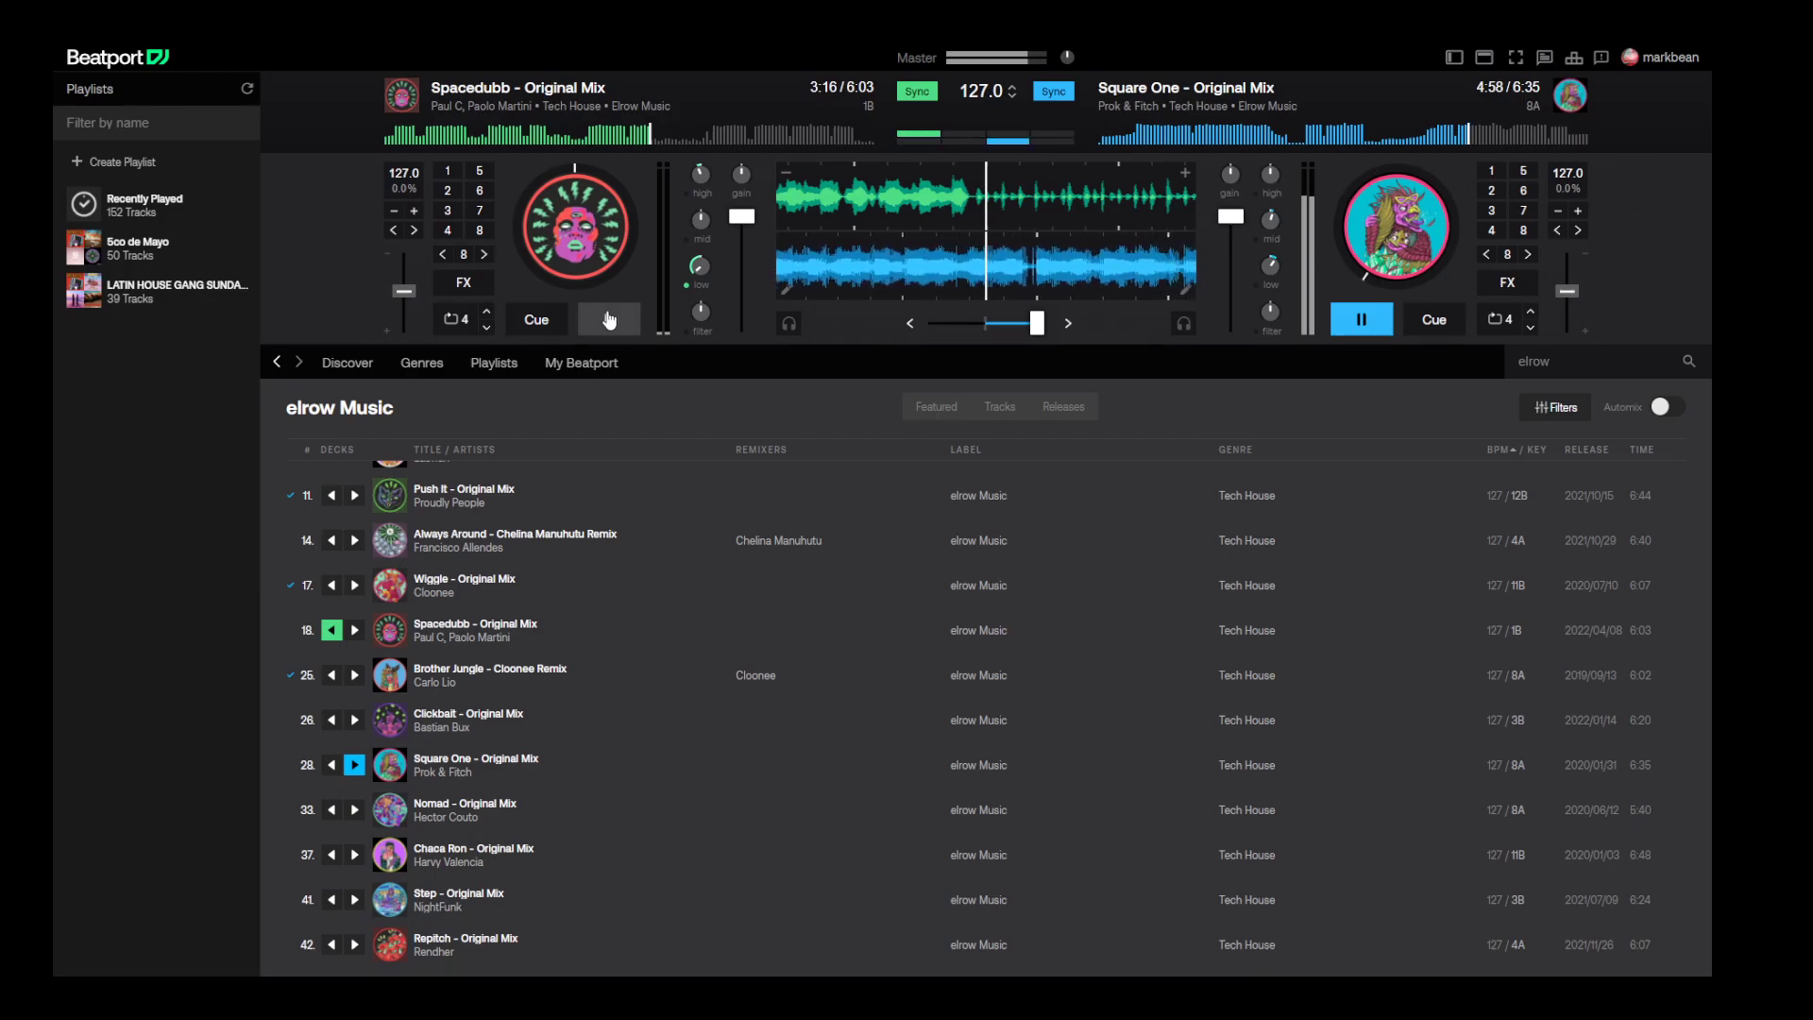
drag(1037, 323, 985, 323)
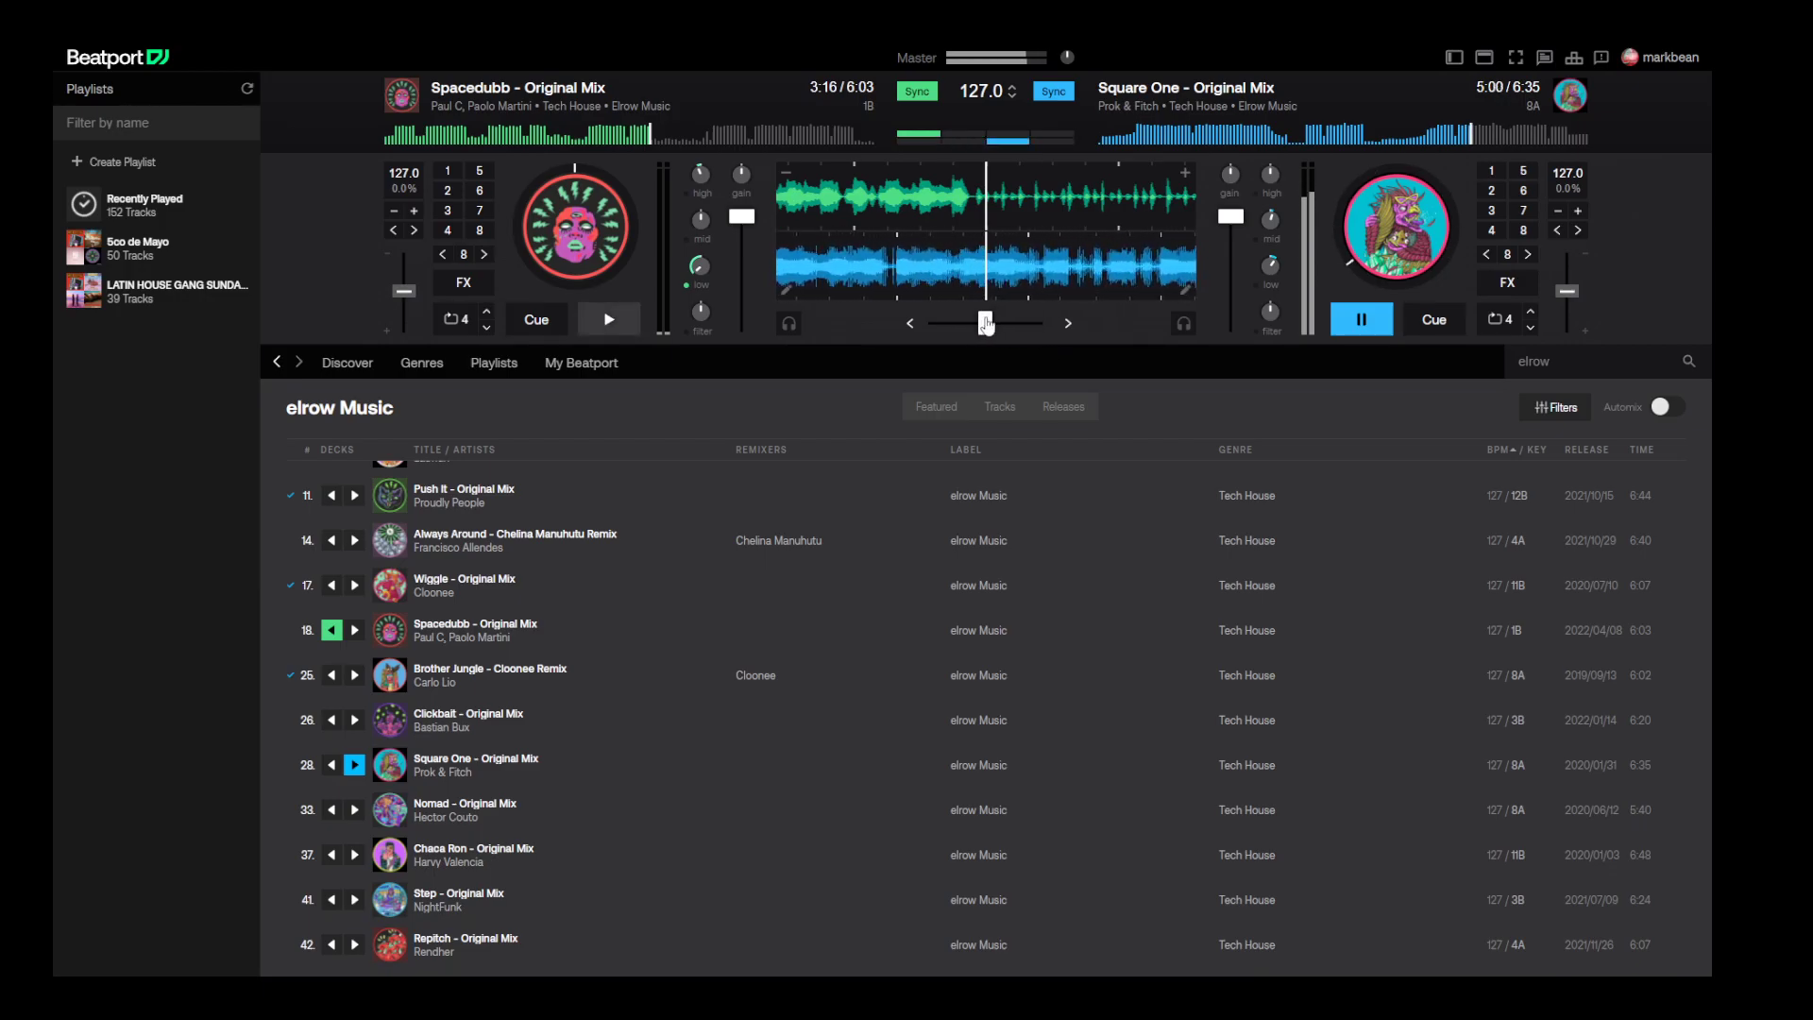
click(609, 321)
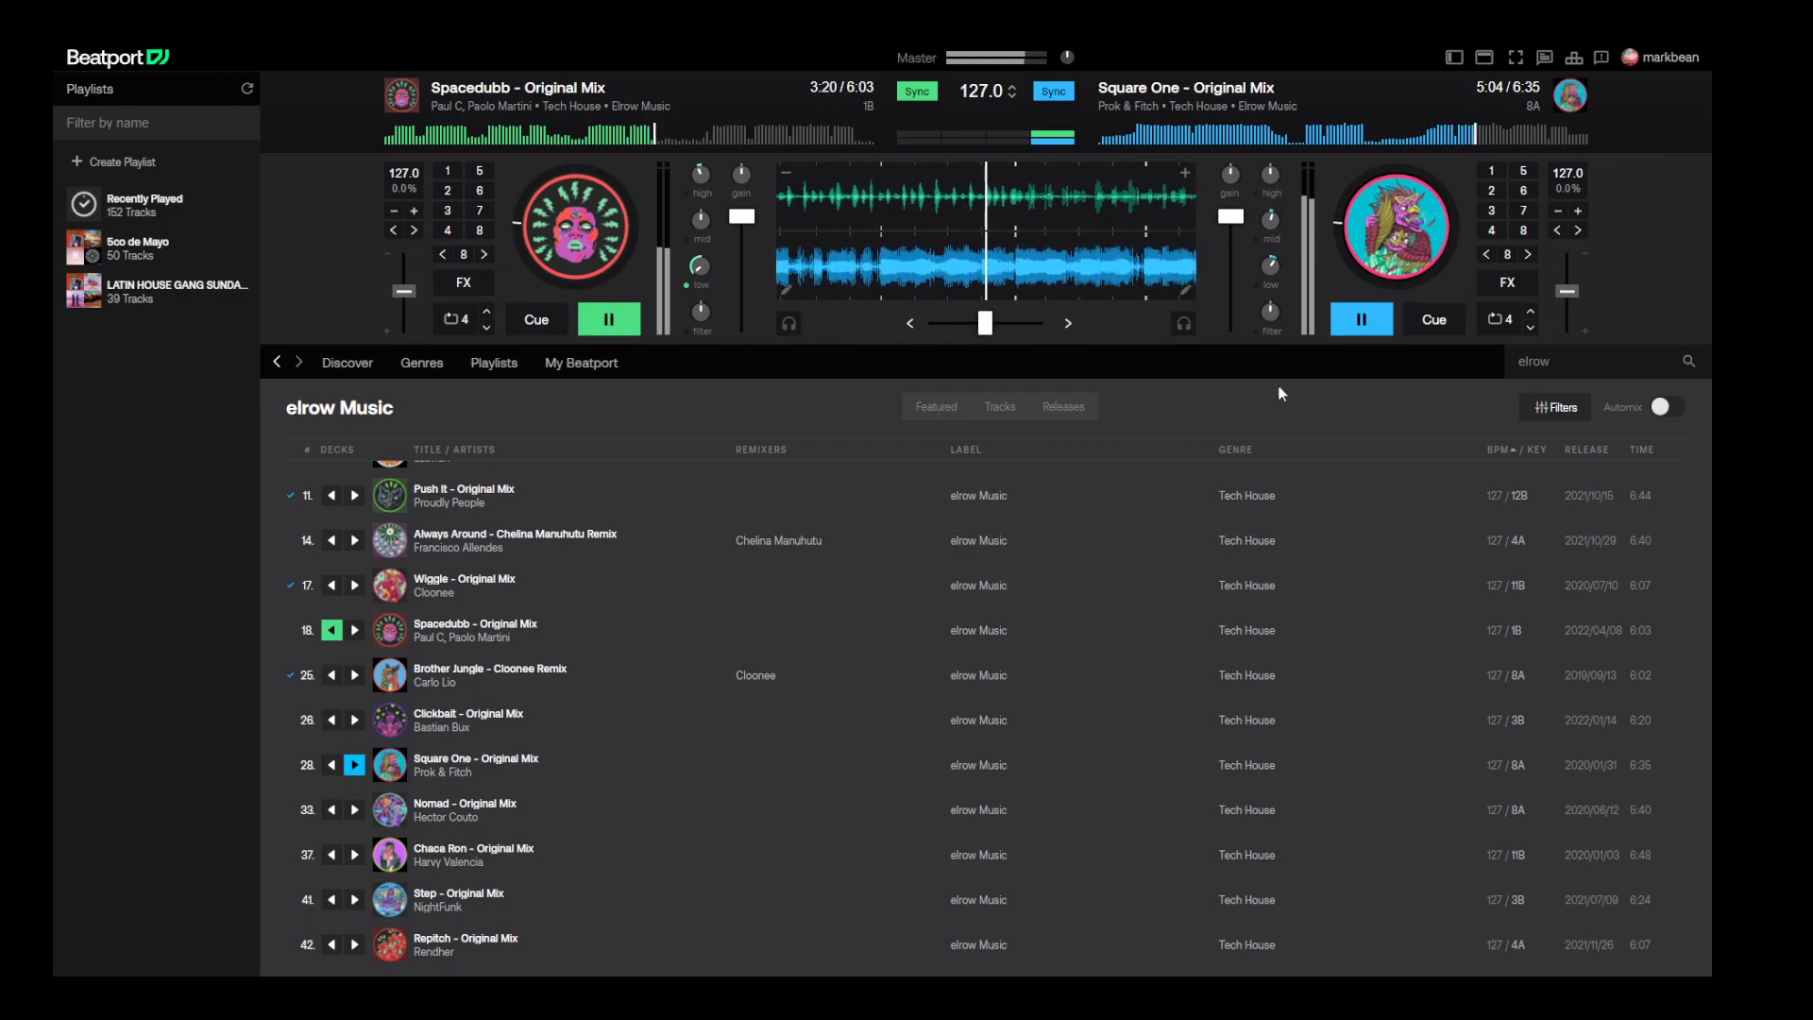
- Swap the low EQ from Square One to Spacedubb and reduce Square One's highs and volume
click(1275, 296)
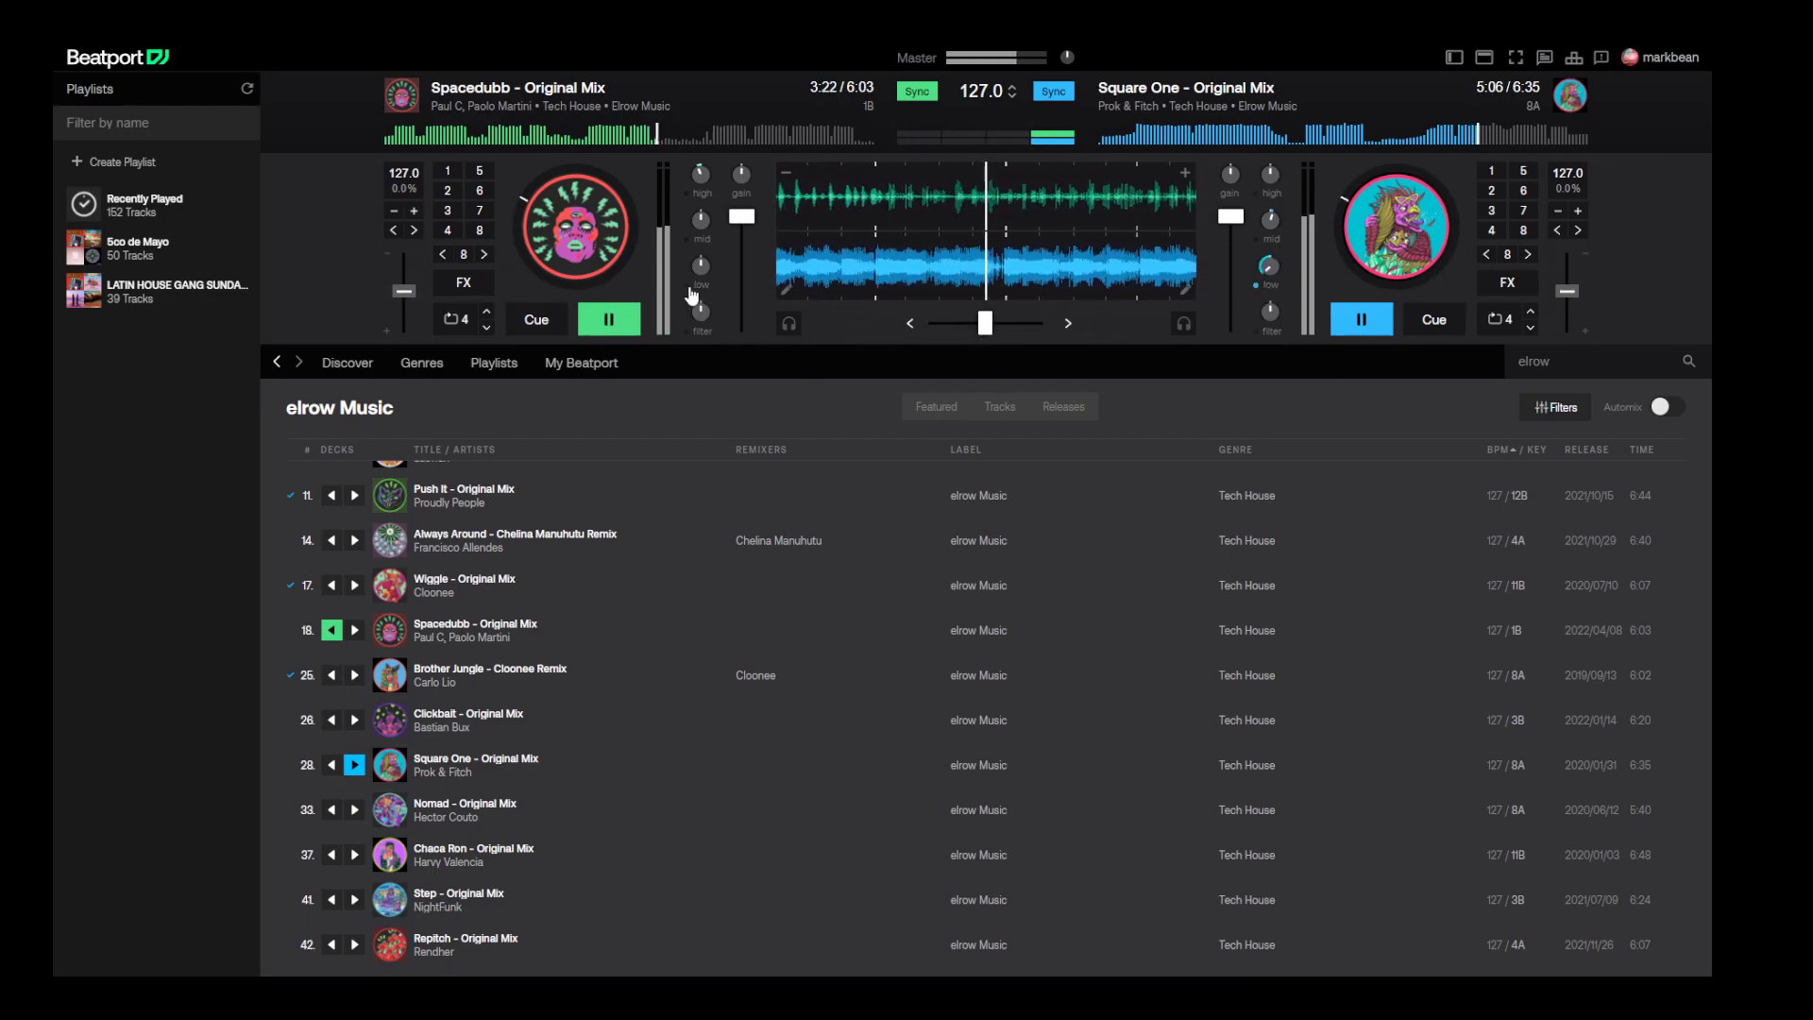
click(1275, 296)
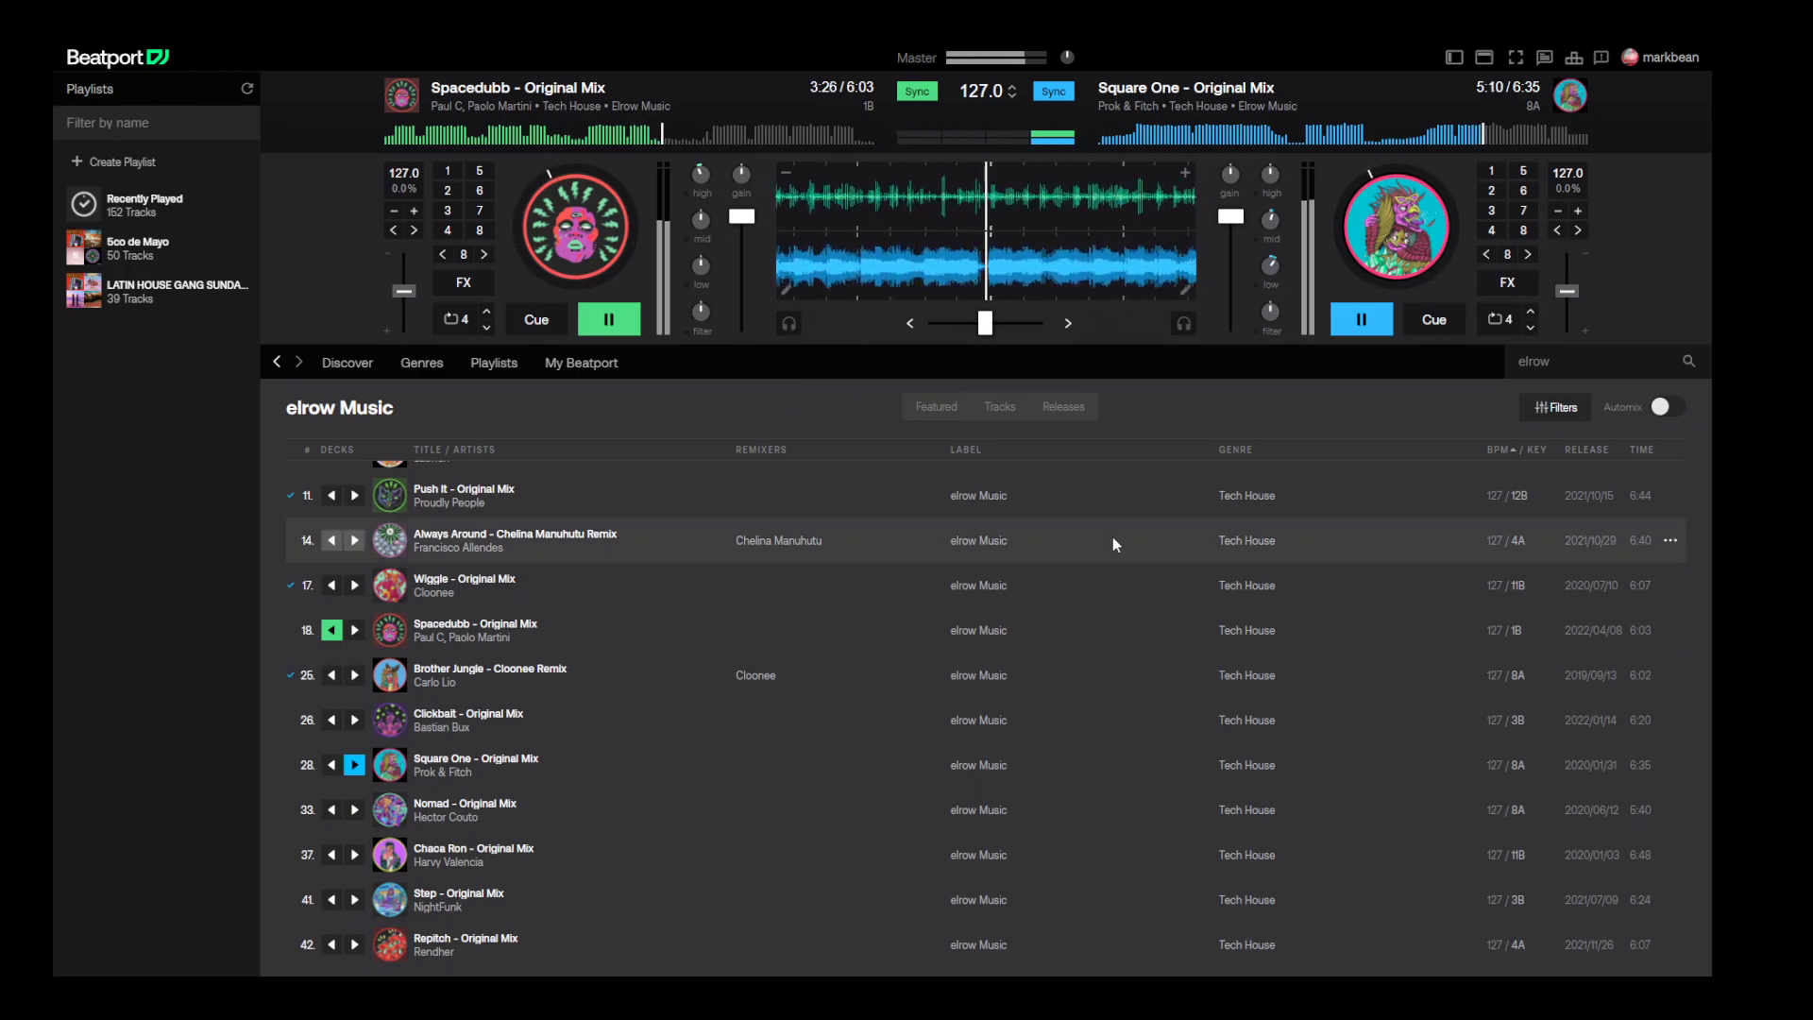
click(1050, 92)
click(1050, 92)
click(1272, 287)
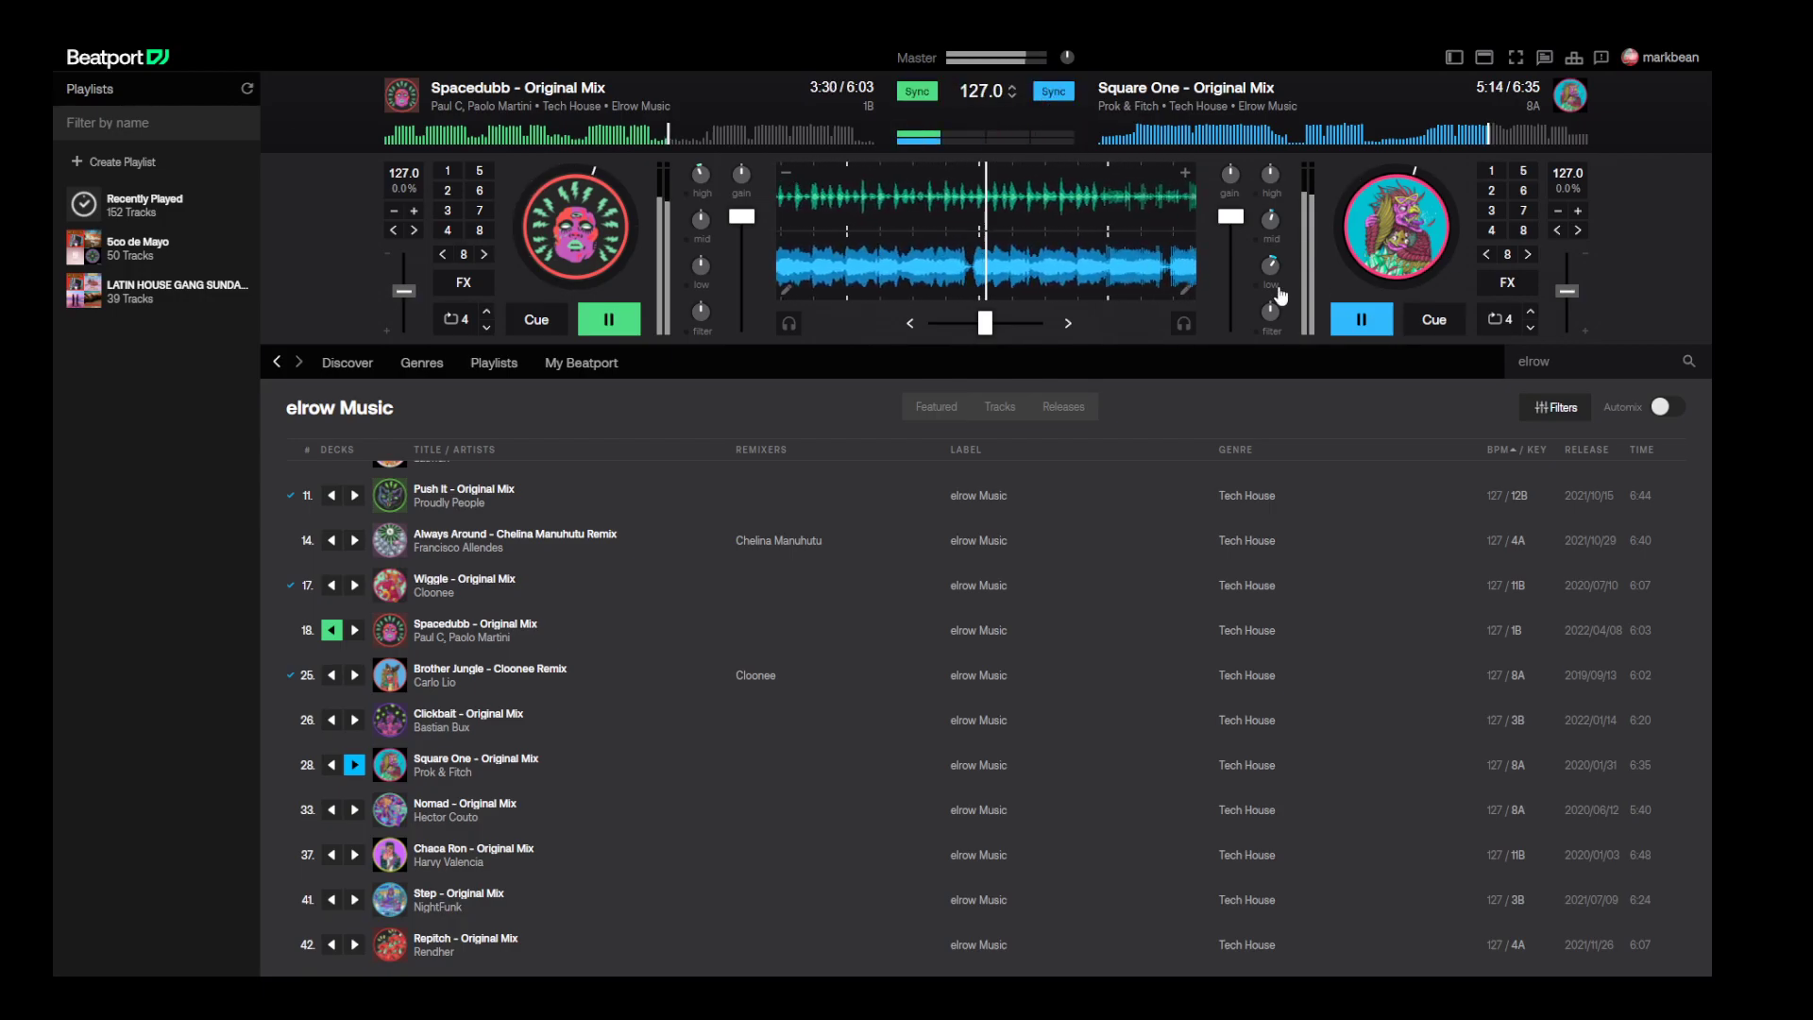
drag(1231, 217, 1211, 255)
click(1271, 174)
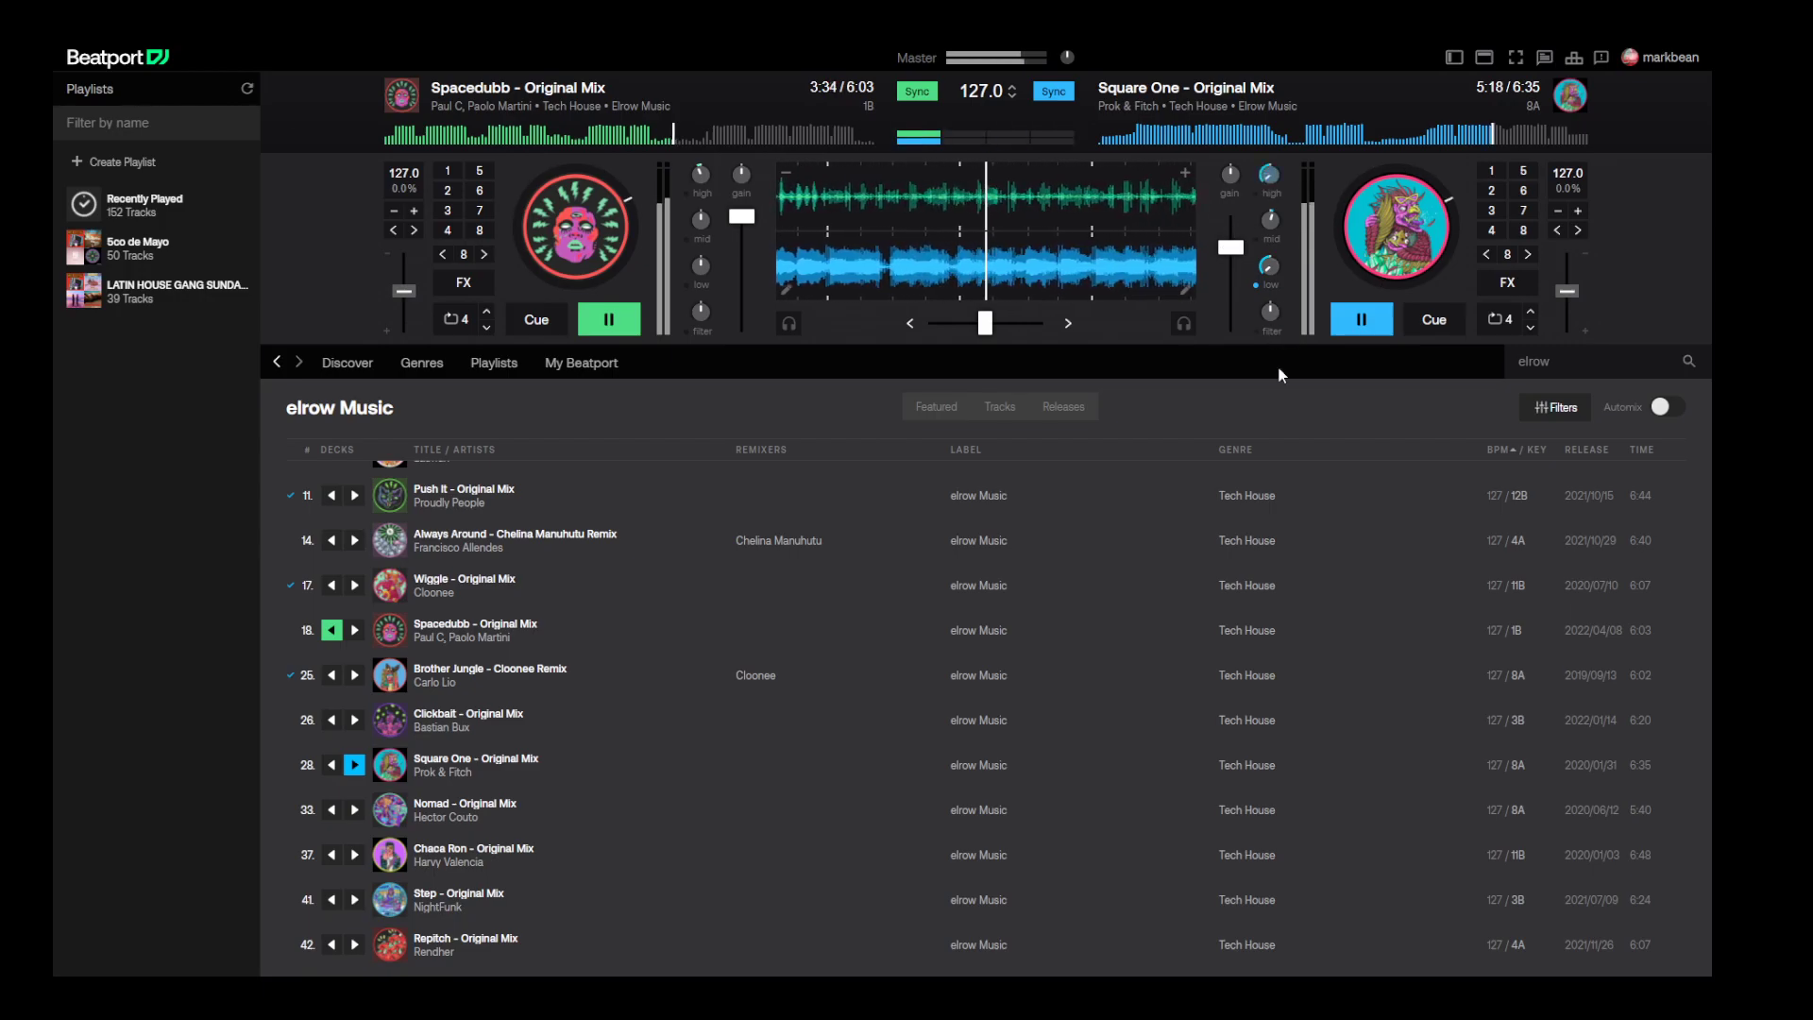
- Work the crossfader gradually over to Spacedubb, ending fully on that deck
mouse_move(985, 326)
mouse_down()
mouse_move(998, 338)
mouse_move(950, 326)
mouse_up()
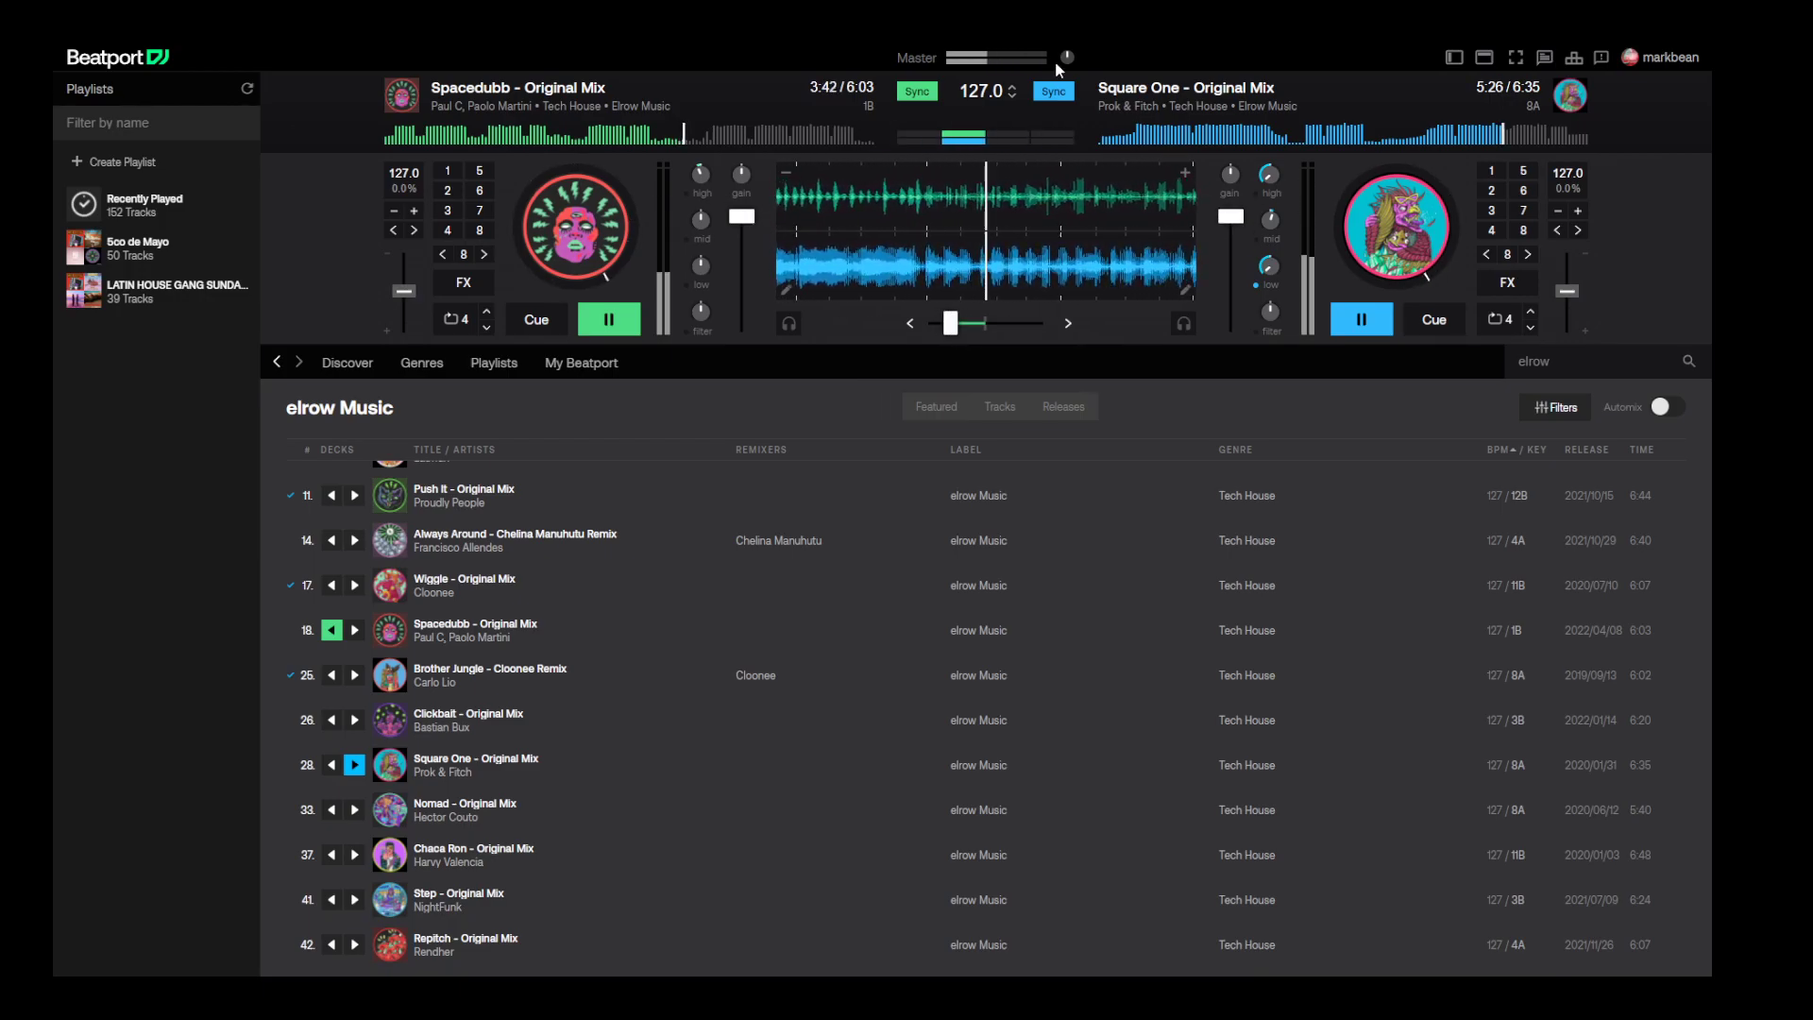
click(912, 324)
mouse_move(933, 324)
mouse_down()
mouse_move(982, 326)
mouse_move(928, 328)
mouse_move(959, 330)
mouse_up()
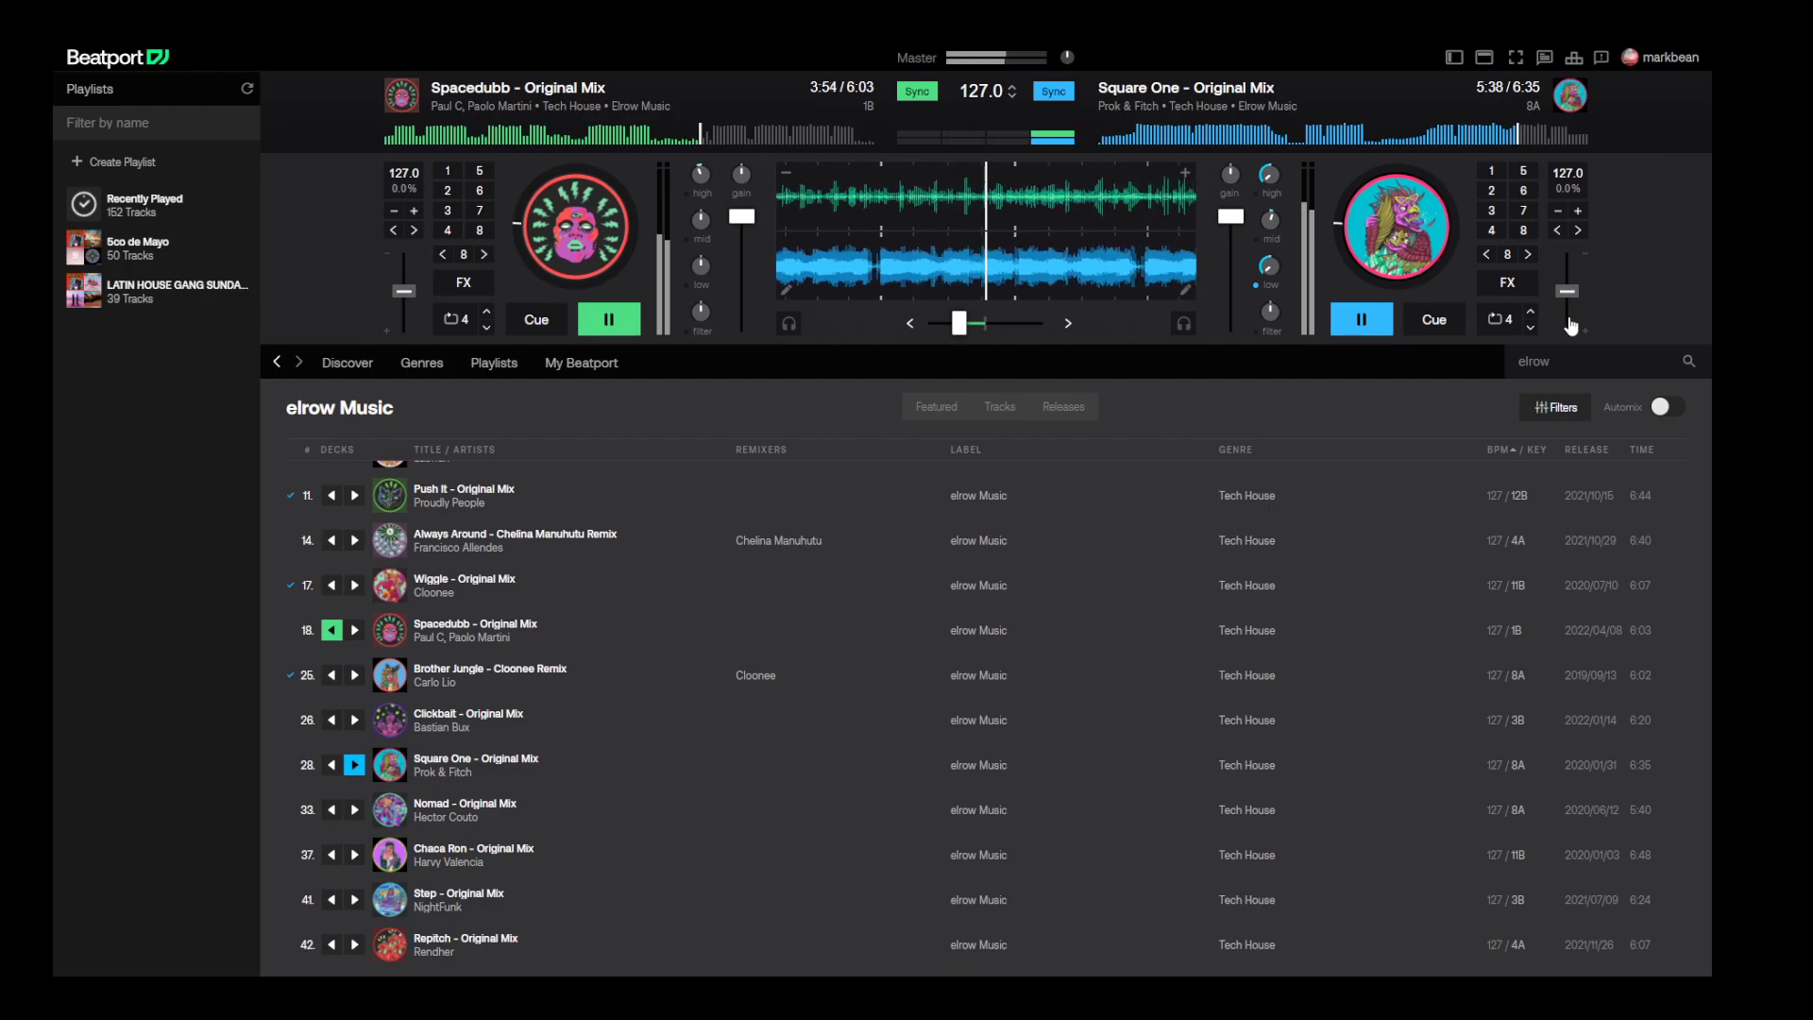
drag(959, 323, 934, 323)
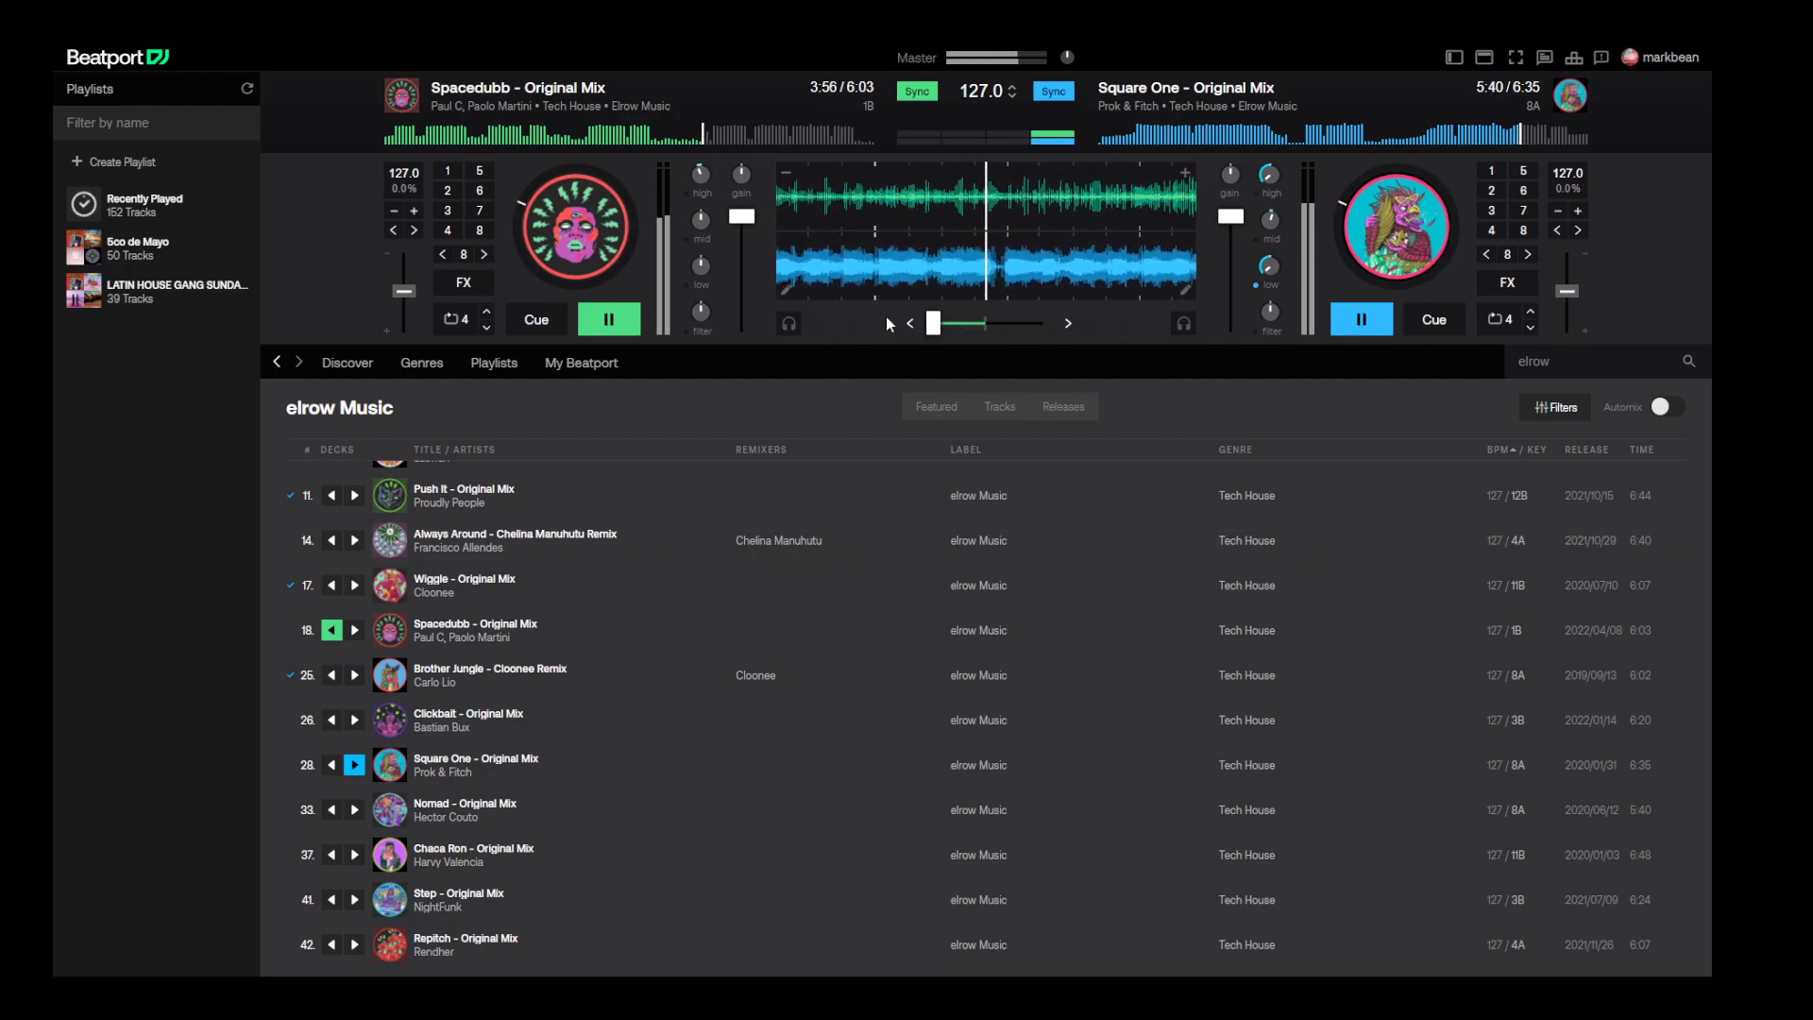
- Briefly cut and restore Spacedubb's low EQ, and stop Square One
drag(700, 265, 726, 367)
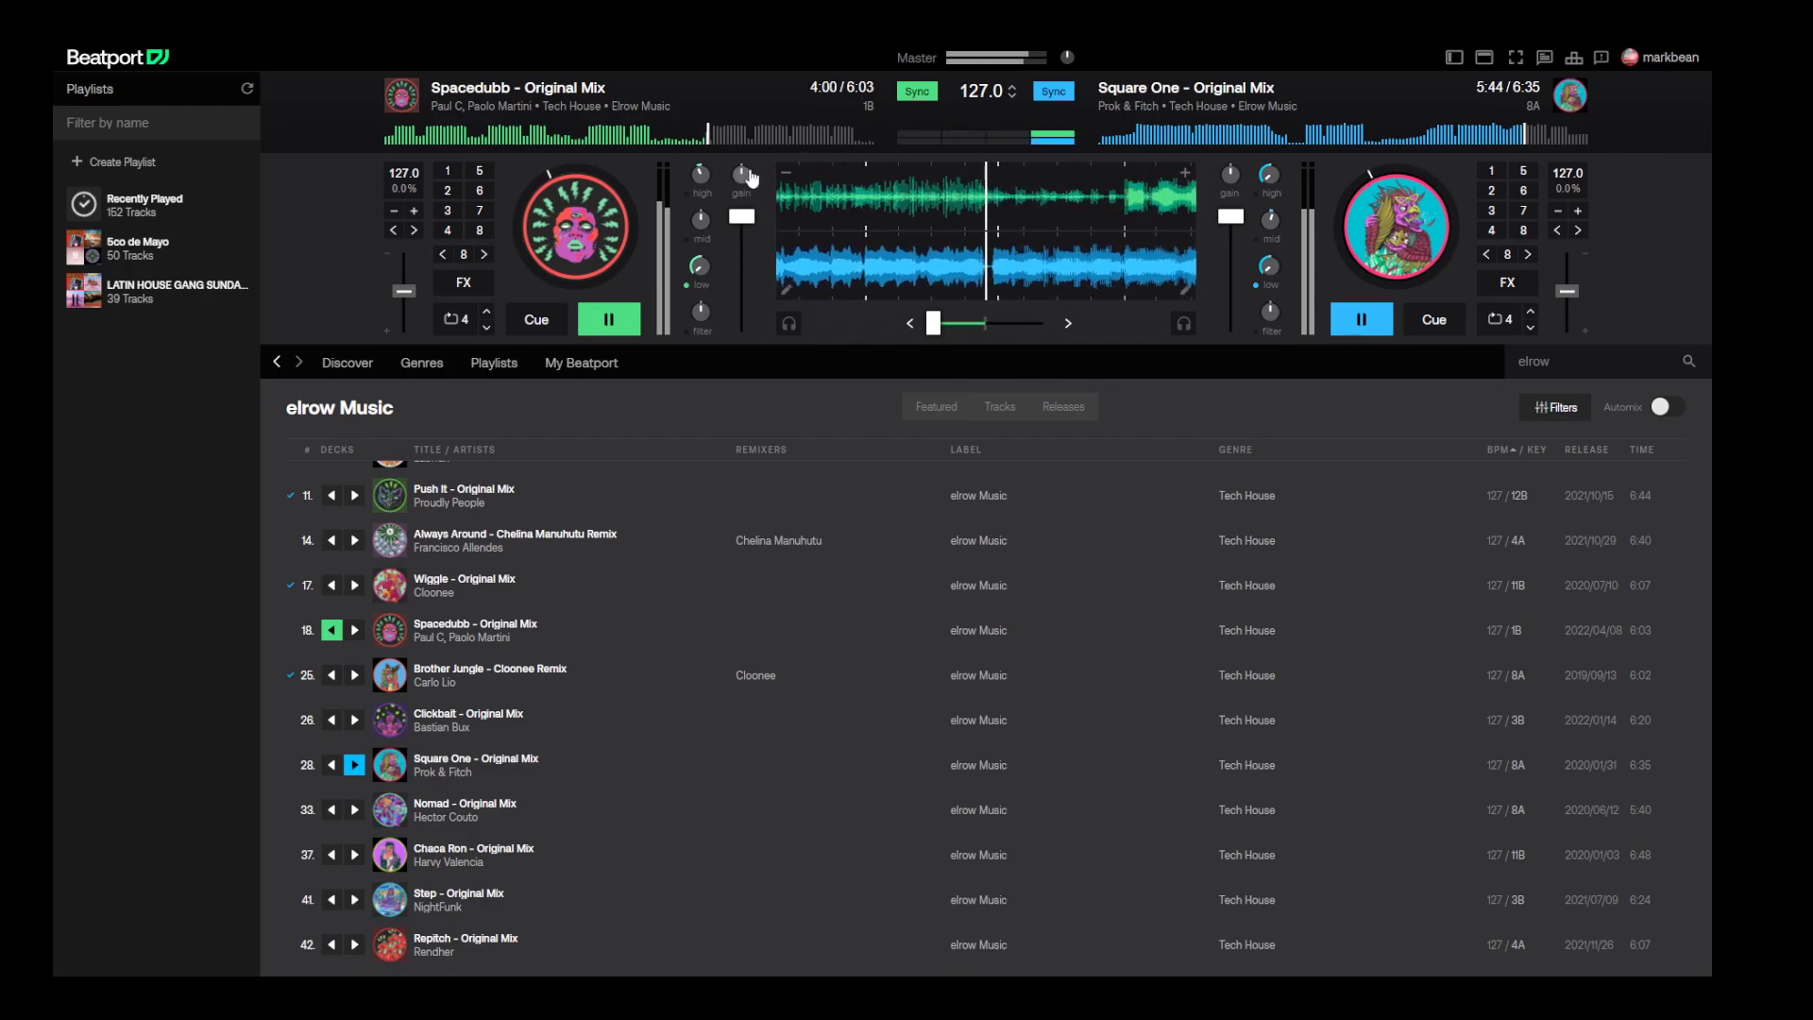
double_click(699, 266)
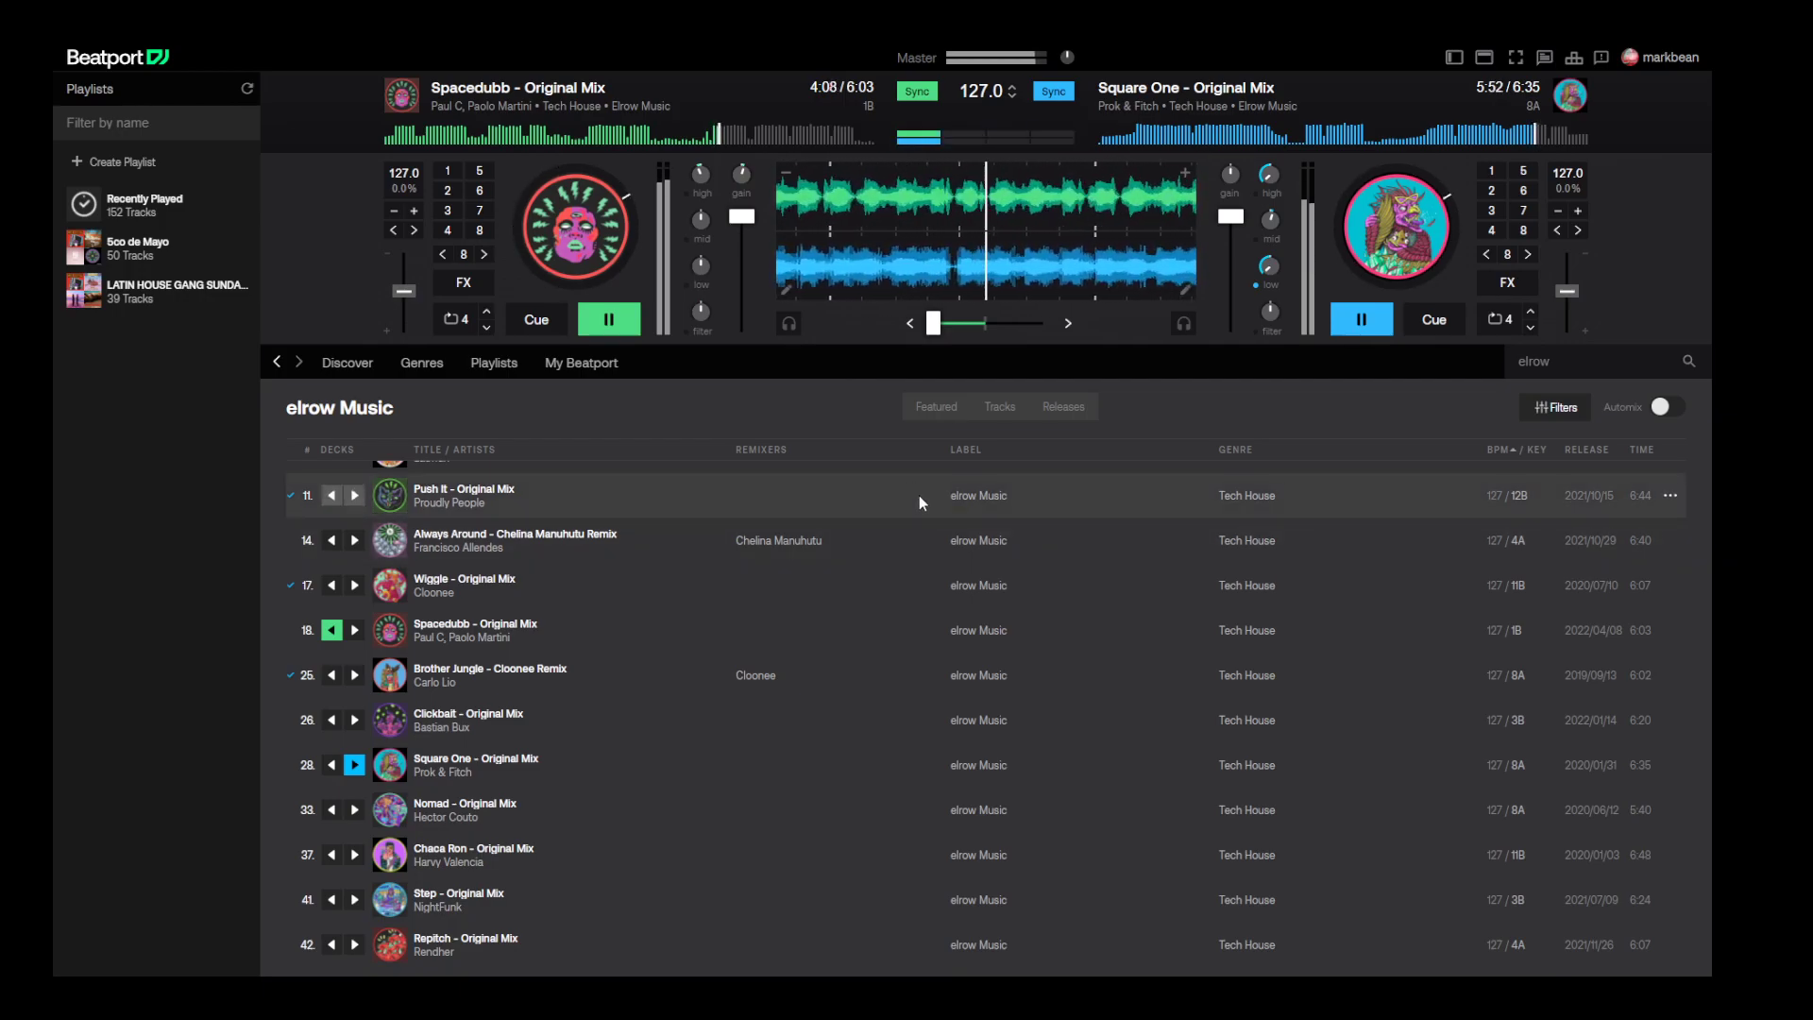
click(1363, 321)
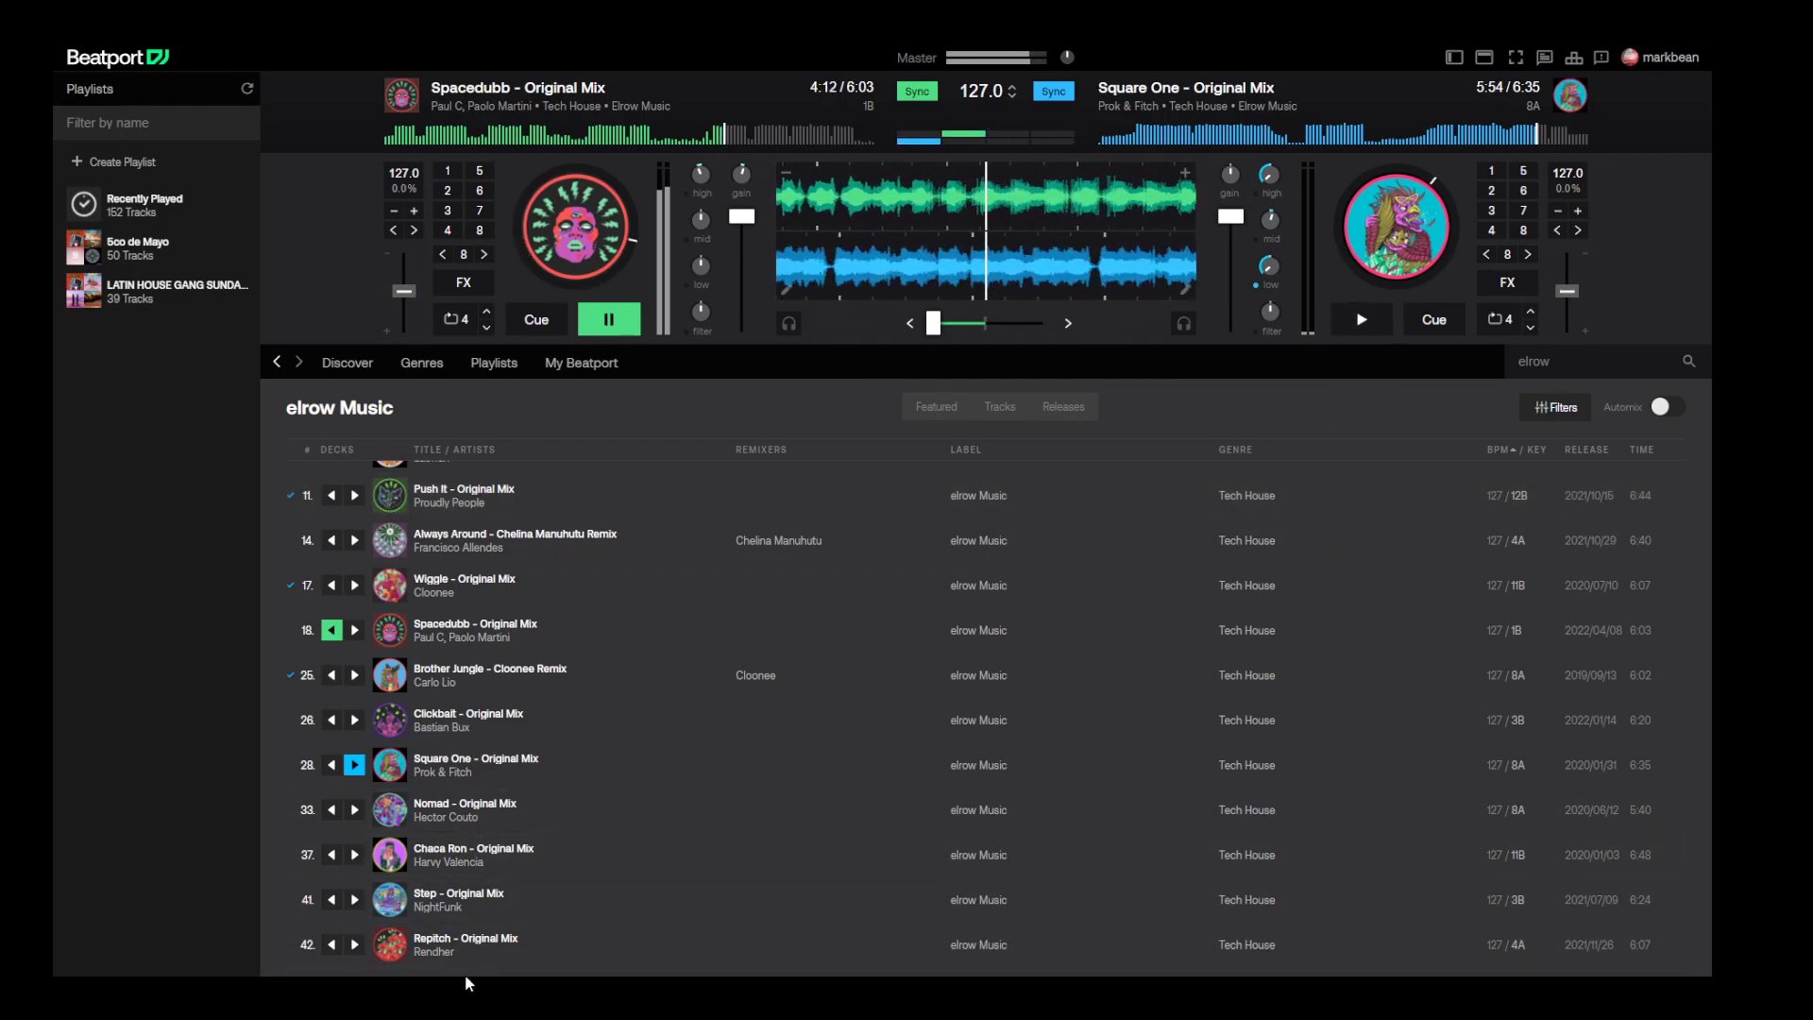
- Load "The Goat - Original Mix" from the elrow Music tracks onto the right deck and position it at 2:51
scroll(395, 829, up, 1)
scroll(406, 741, up, 2)
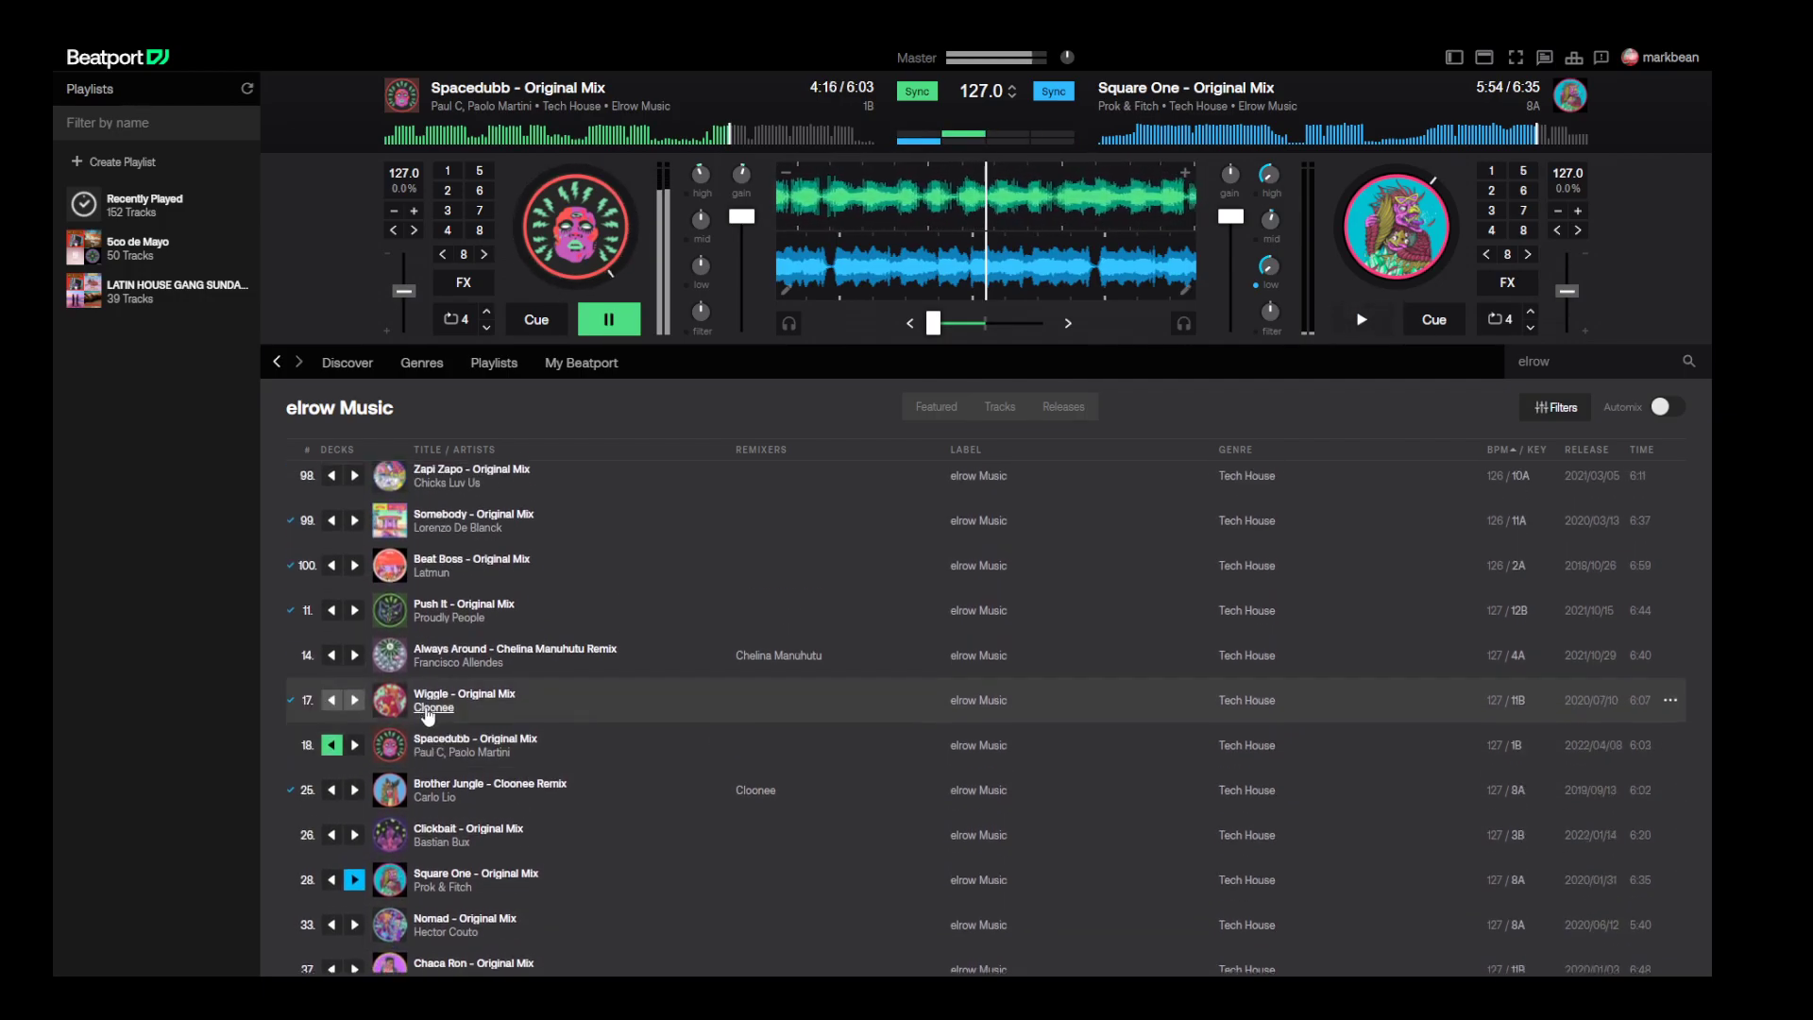
scroll(426, 731, up, 2)
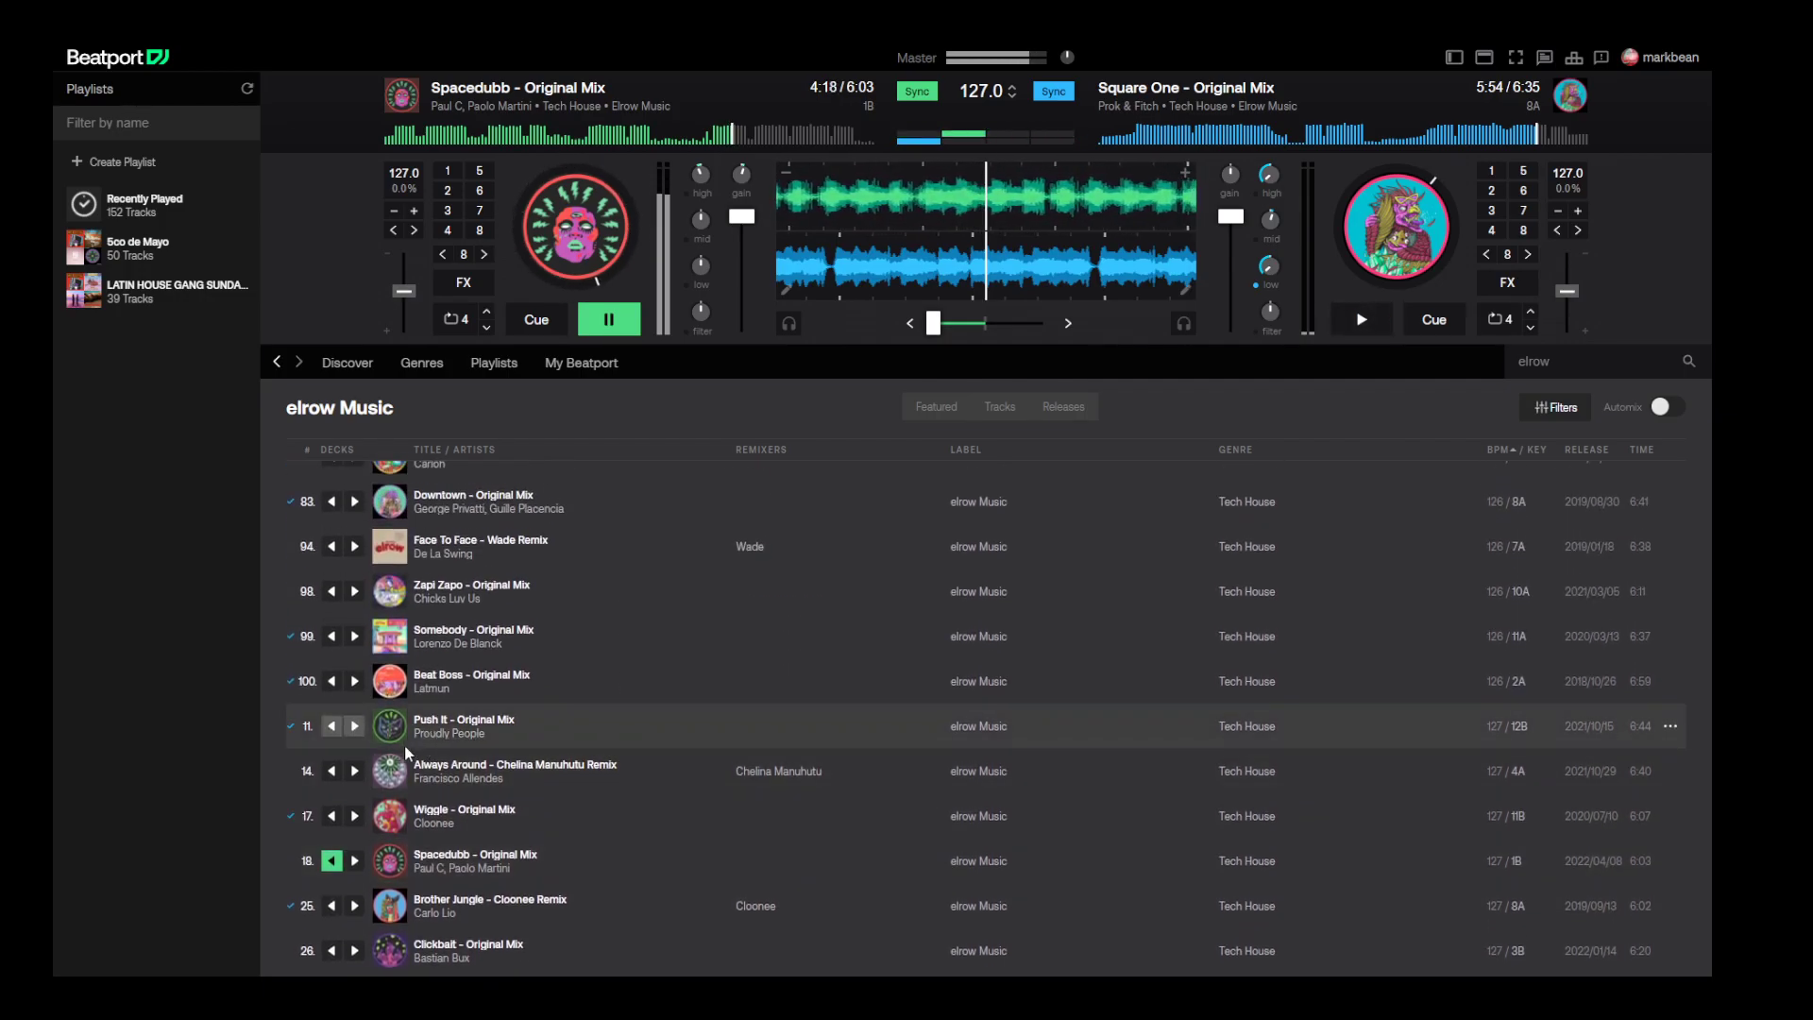
scroll(385, 831, up, 2)
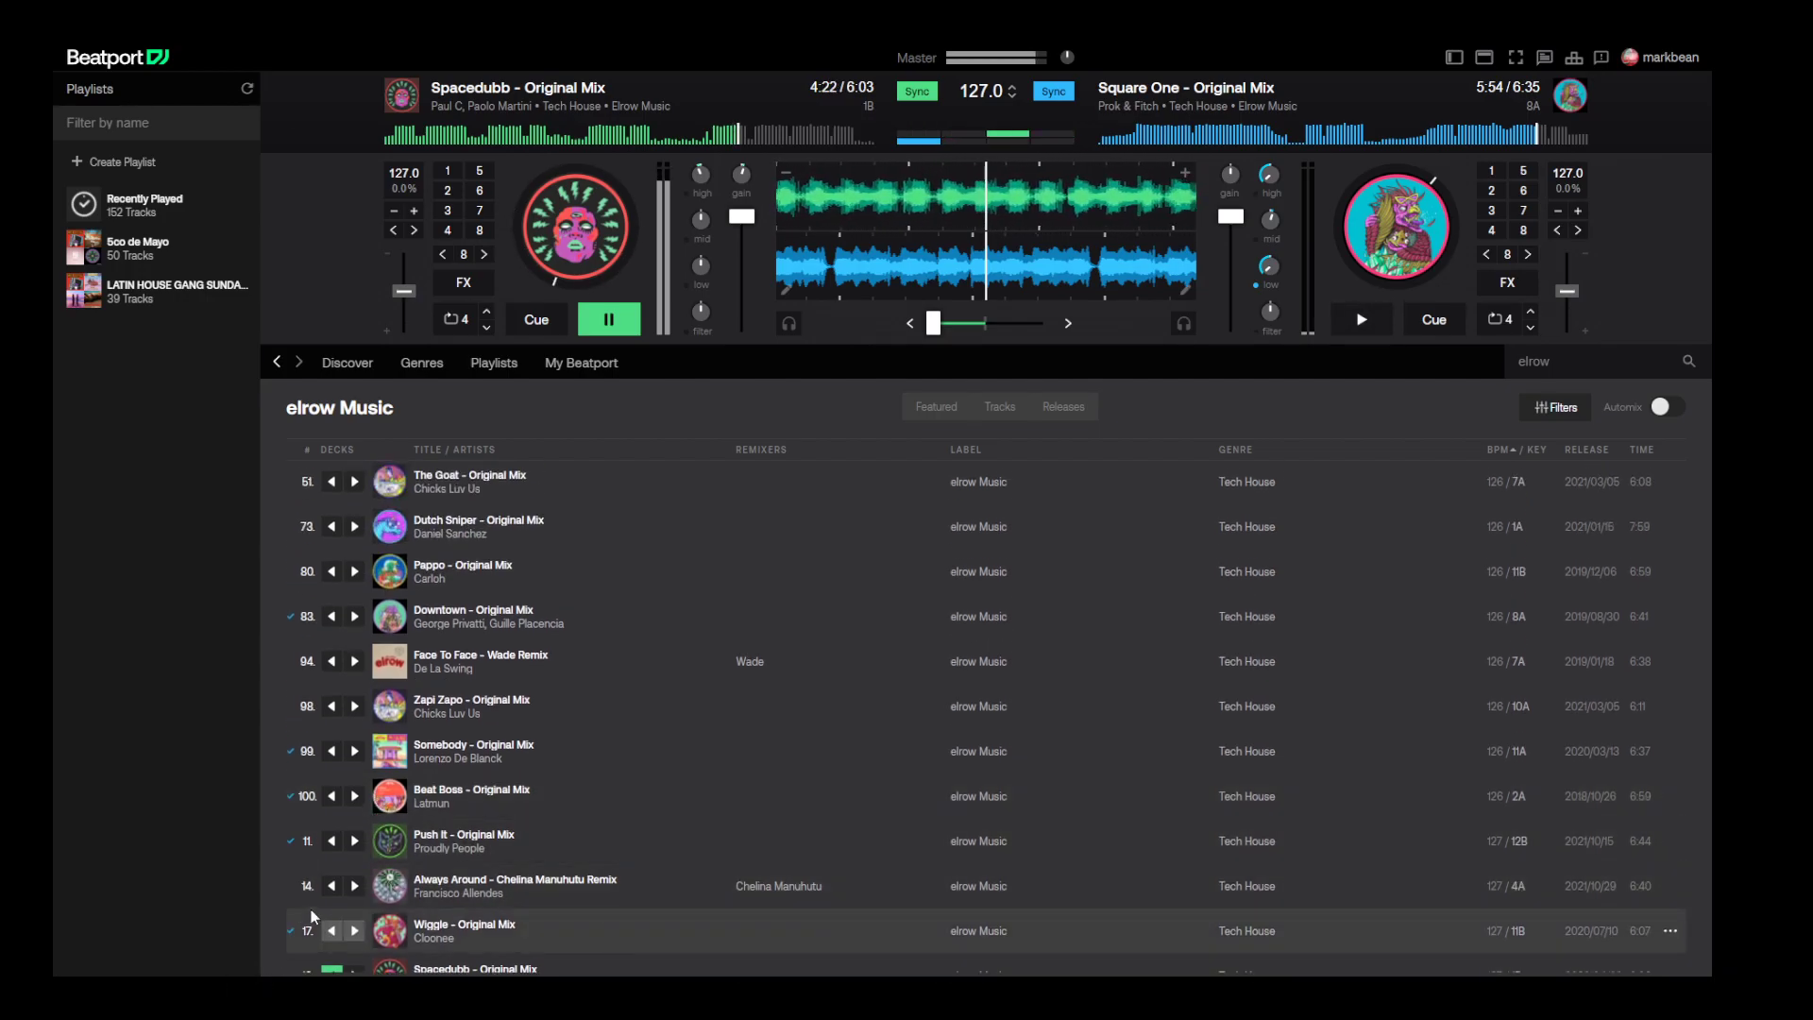
scroll(309, 907, up, 1)
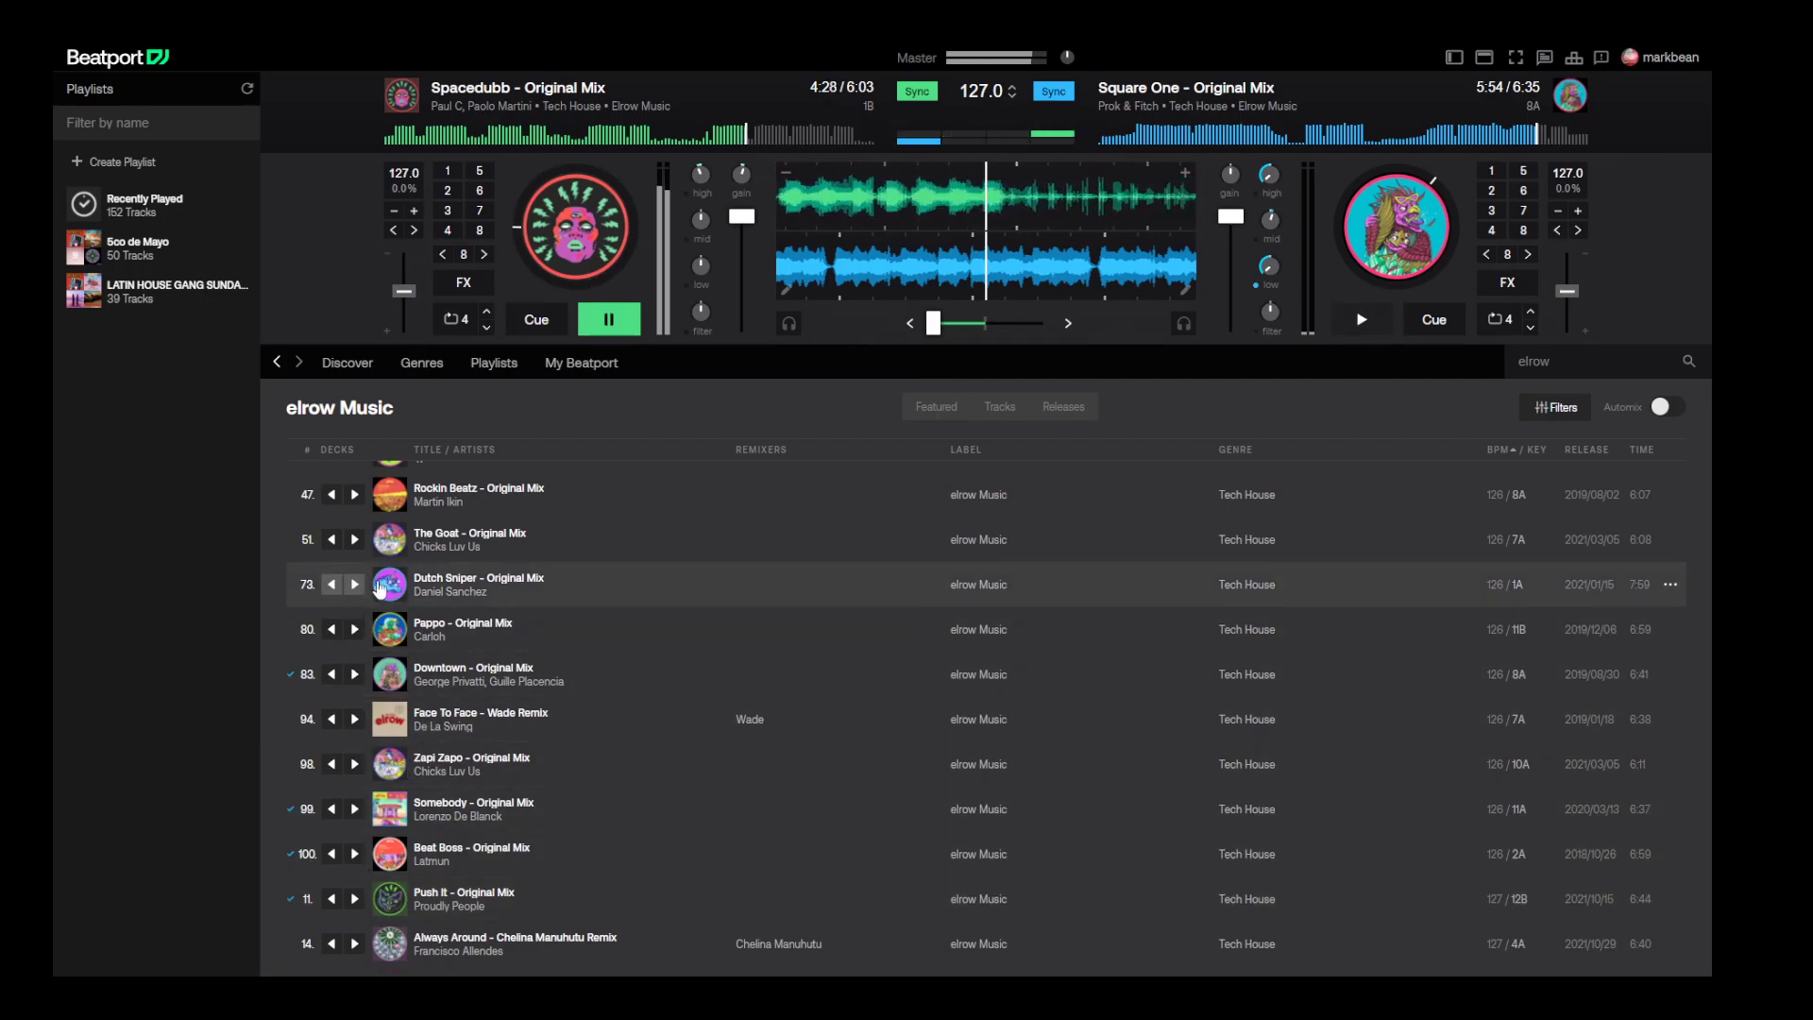
scroll(374, 586, up, 1)
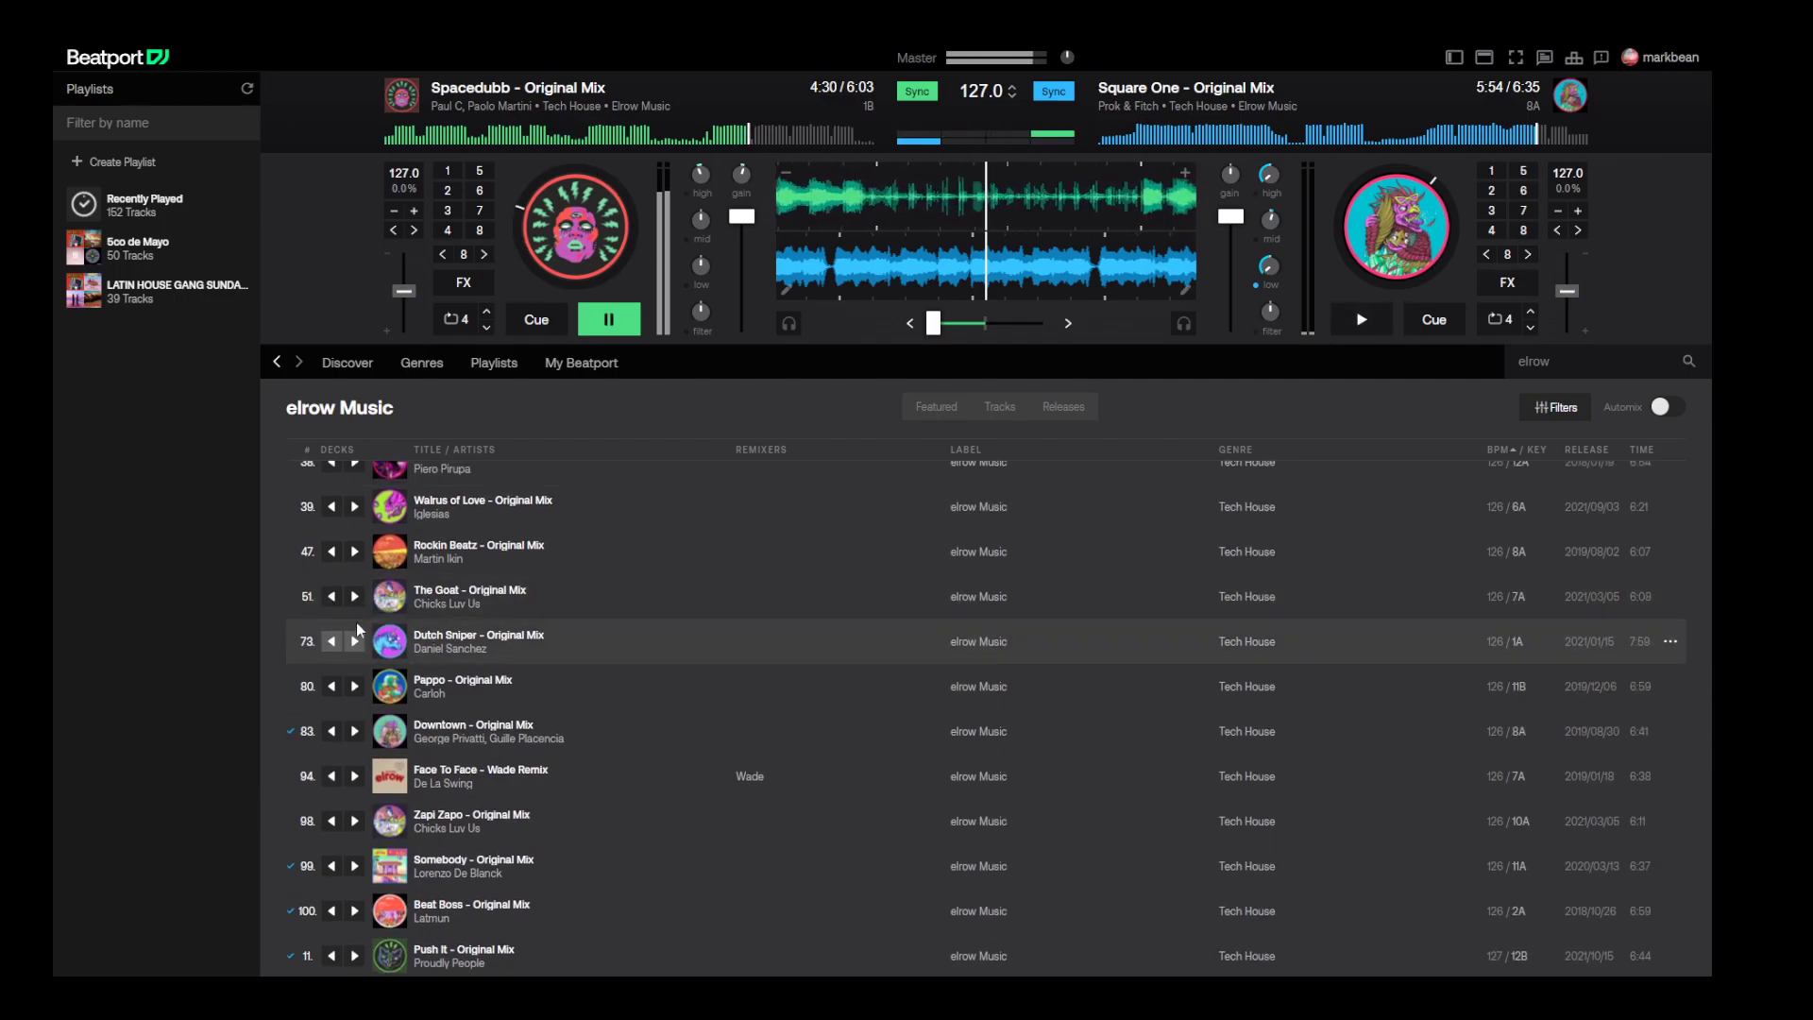
click(355, 596)
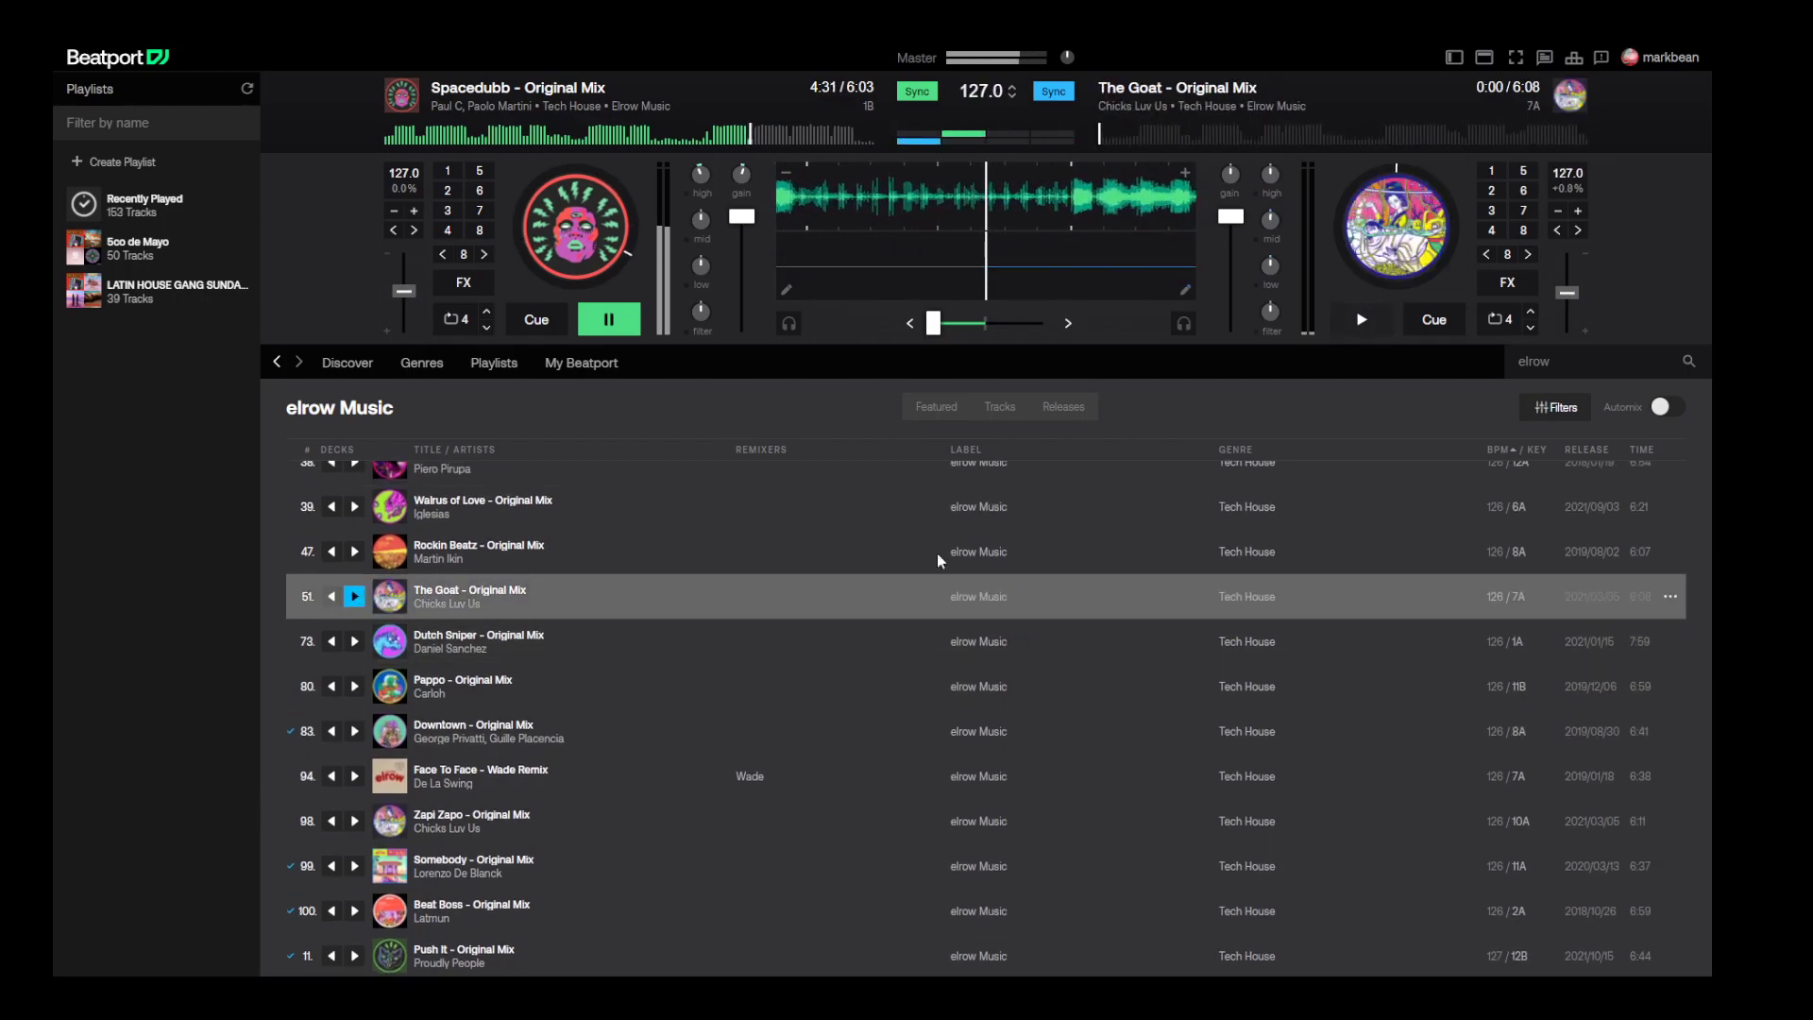
click(1331, 144)
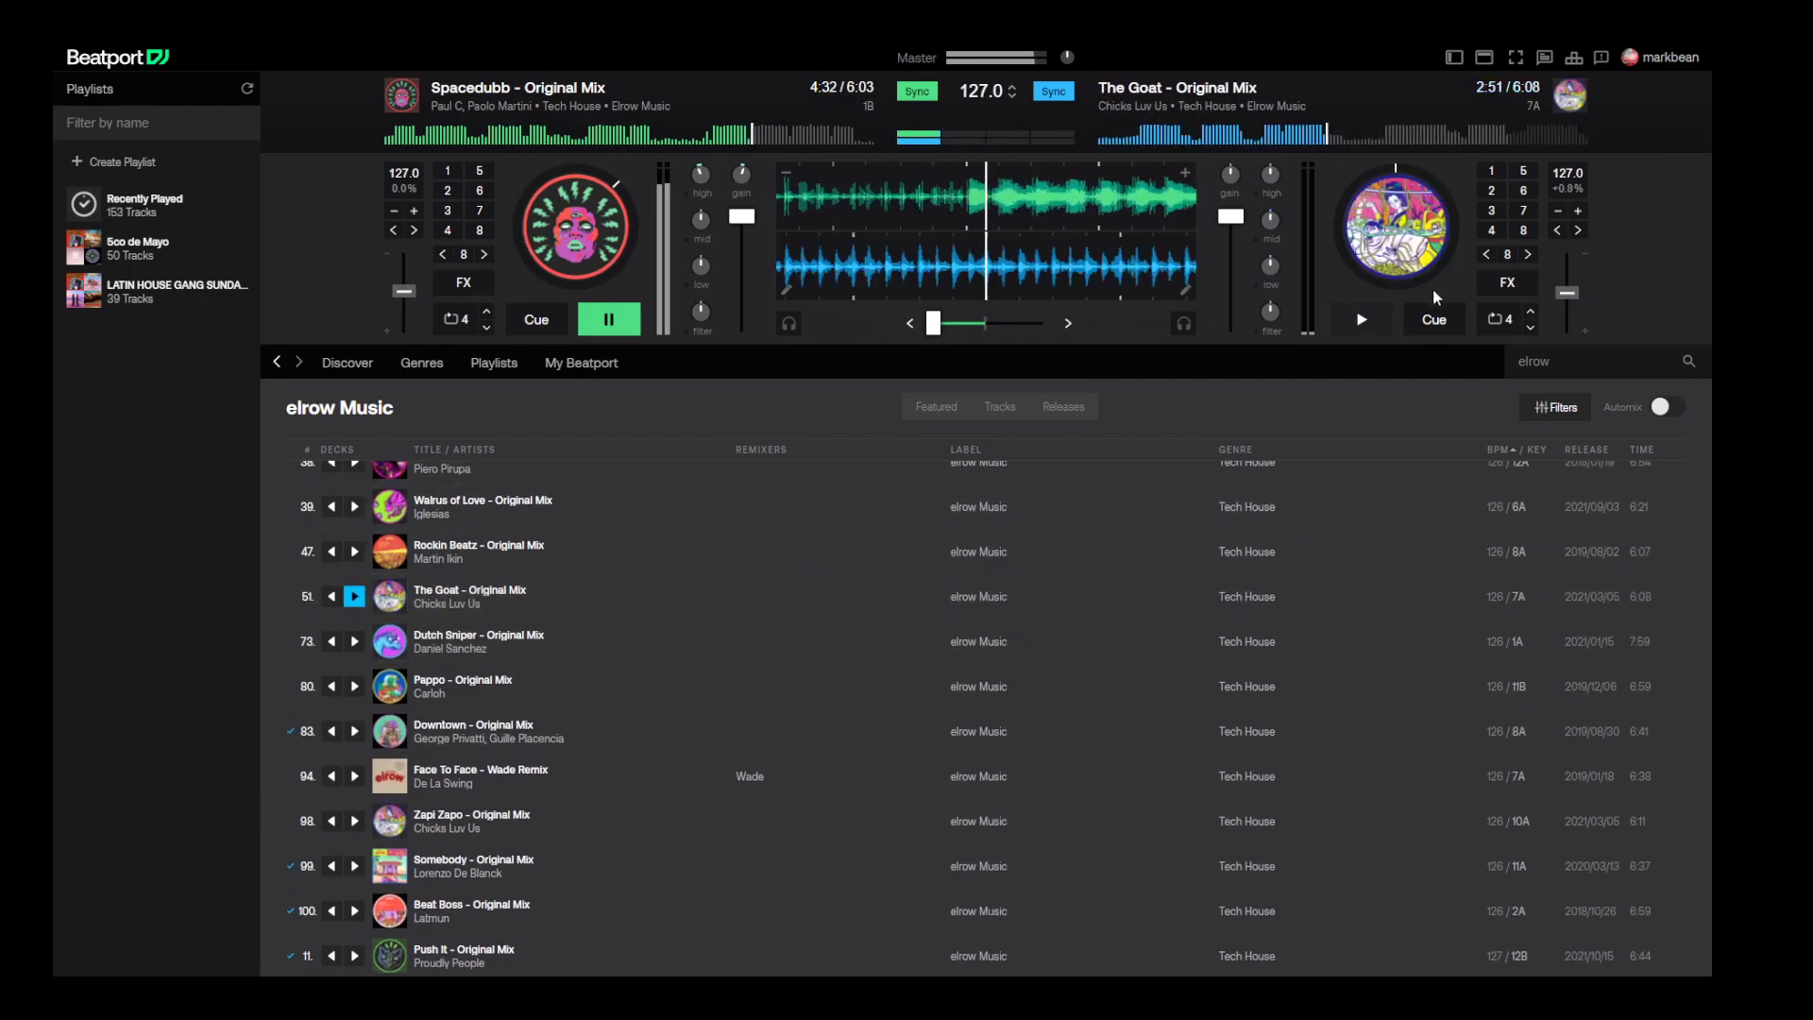
- Start The Goat from 2:51 with the crossfader centred and cut Spacedubb's low EQ
click(1361, 320)
drag(933, 323, 985, 323)
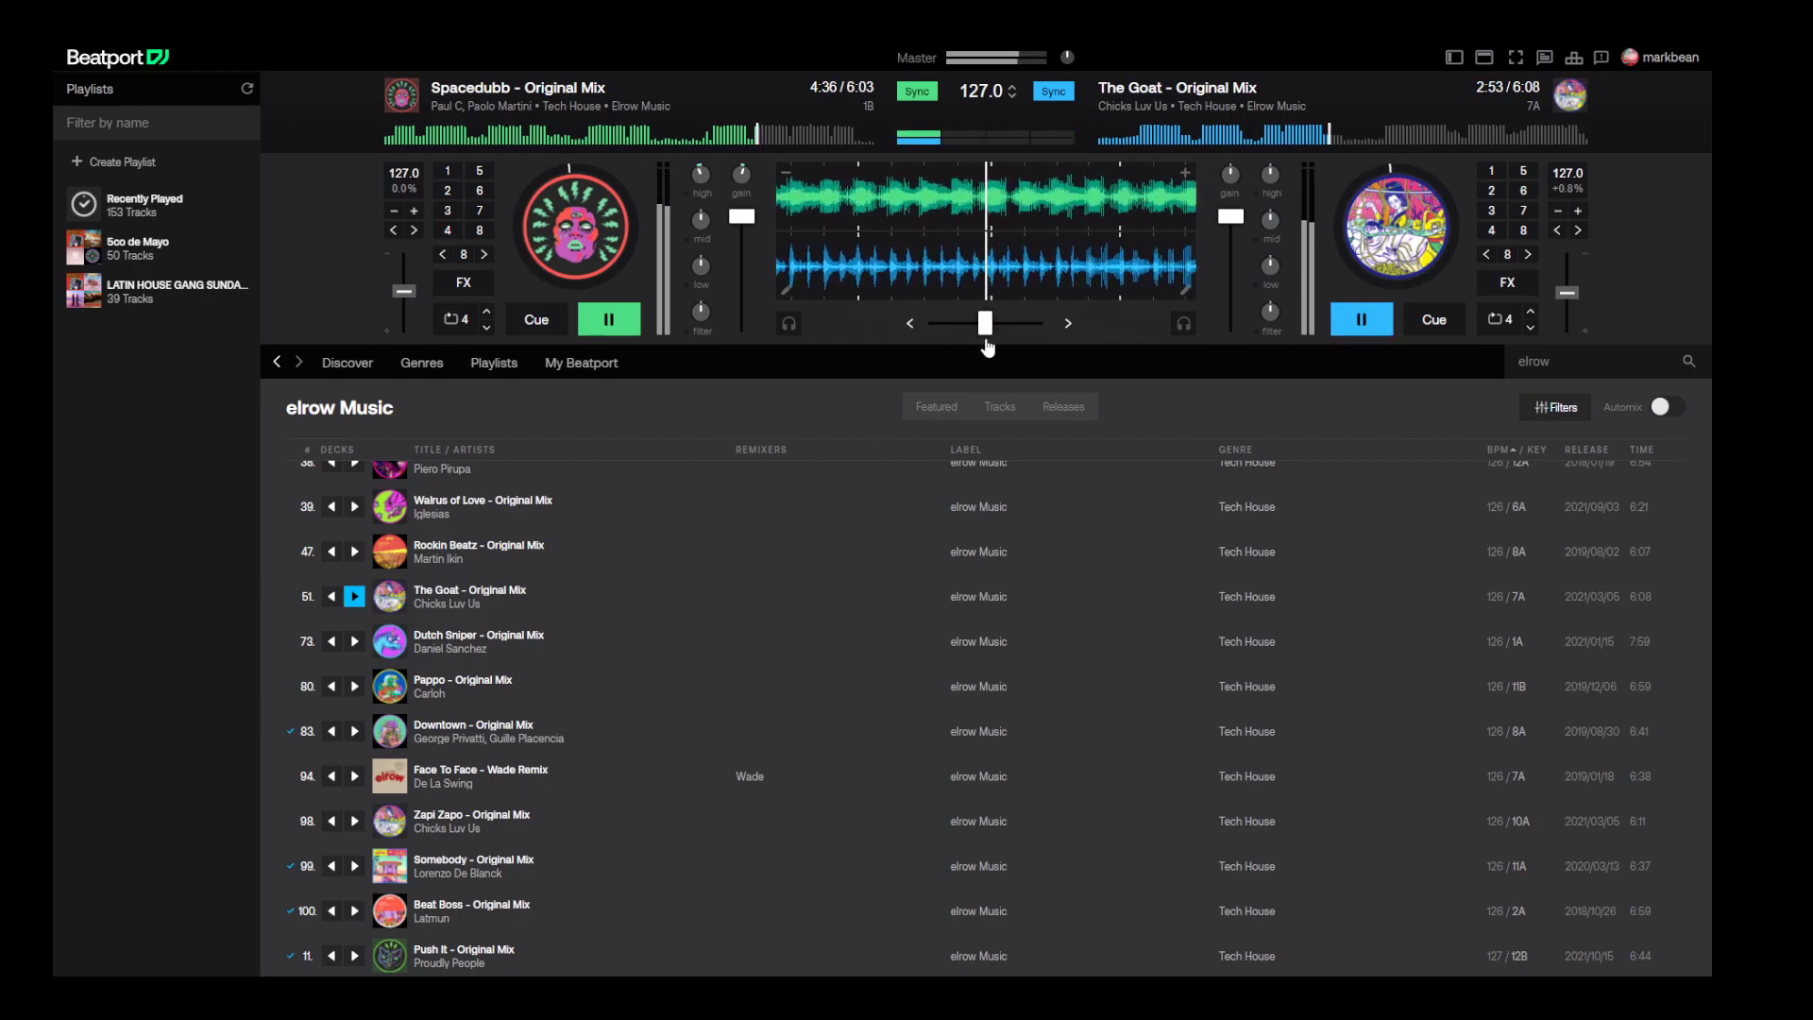
drag(704, 296, 704, 316)
- Move the crossfader just past centre towards The Goat, drop Spacedubb's volume to the minimum and stop it
mouse_move(985, 323)
mouse_down()
mouse_move(935, 323)
mouse_move(1024, 342)
mouse_move(1008, 344)
mouse_up()
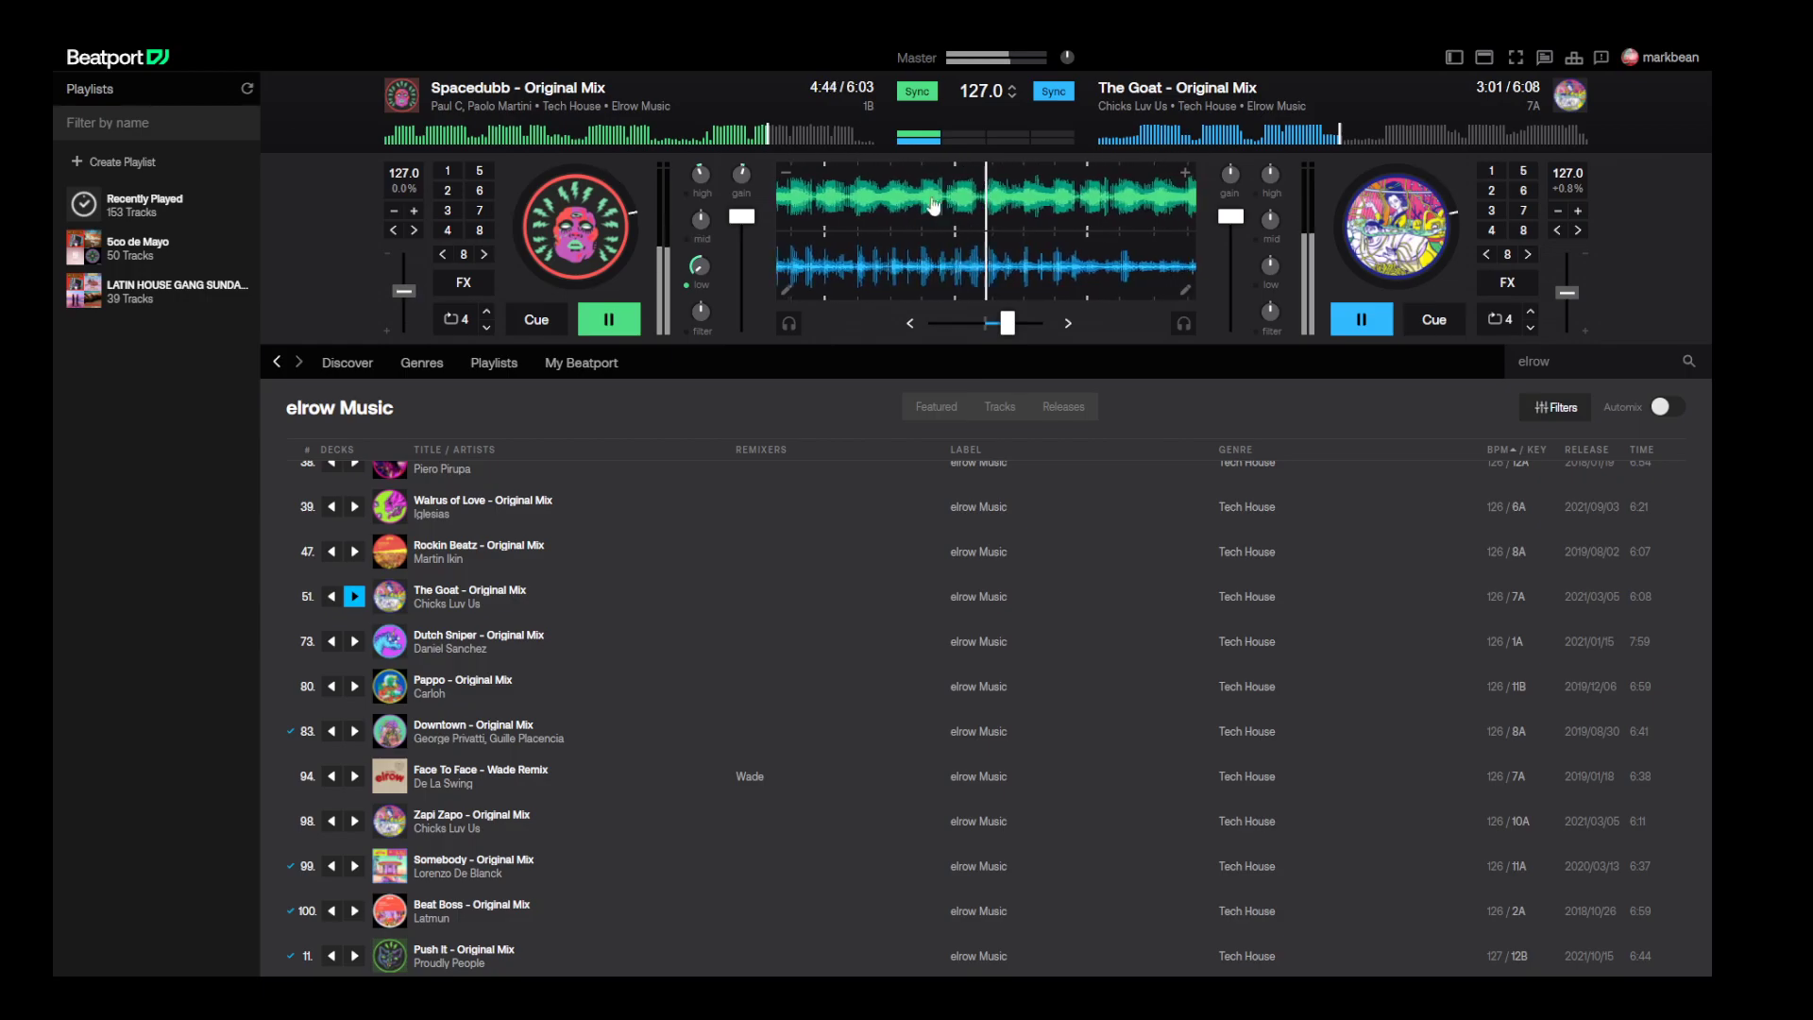
drag(743, 216, 743, 330)
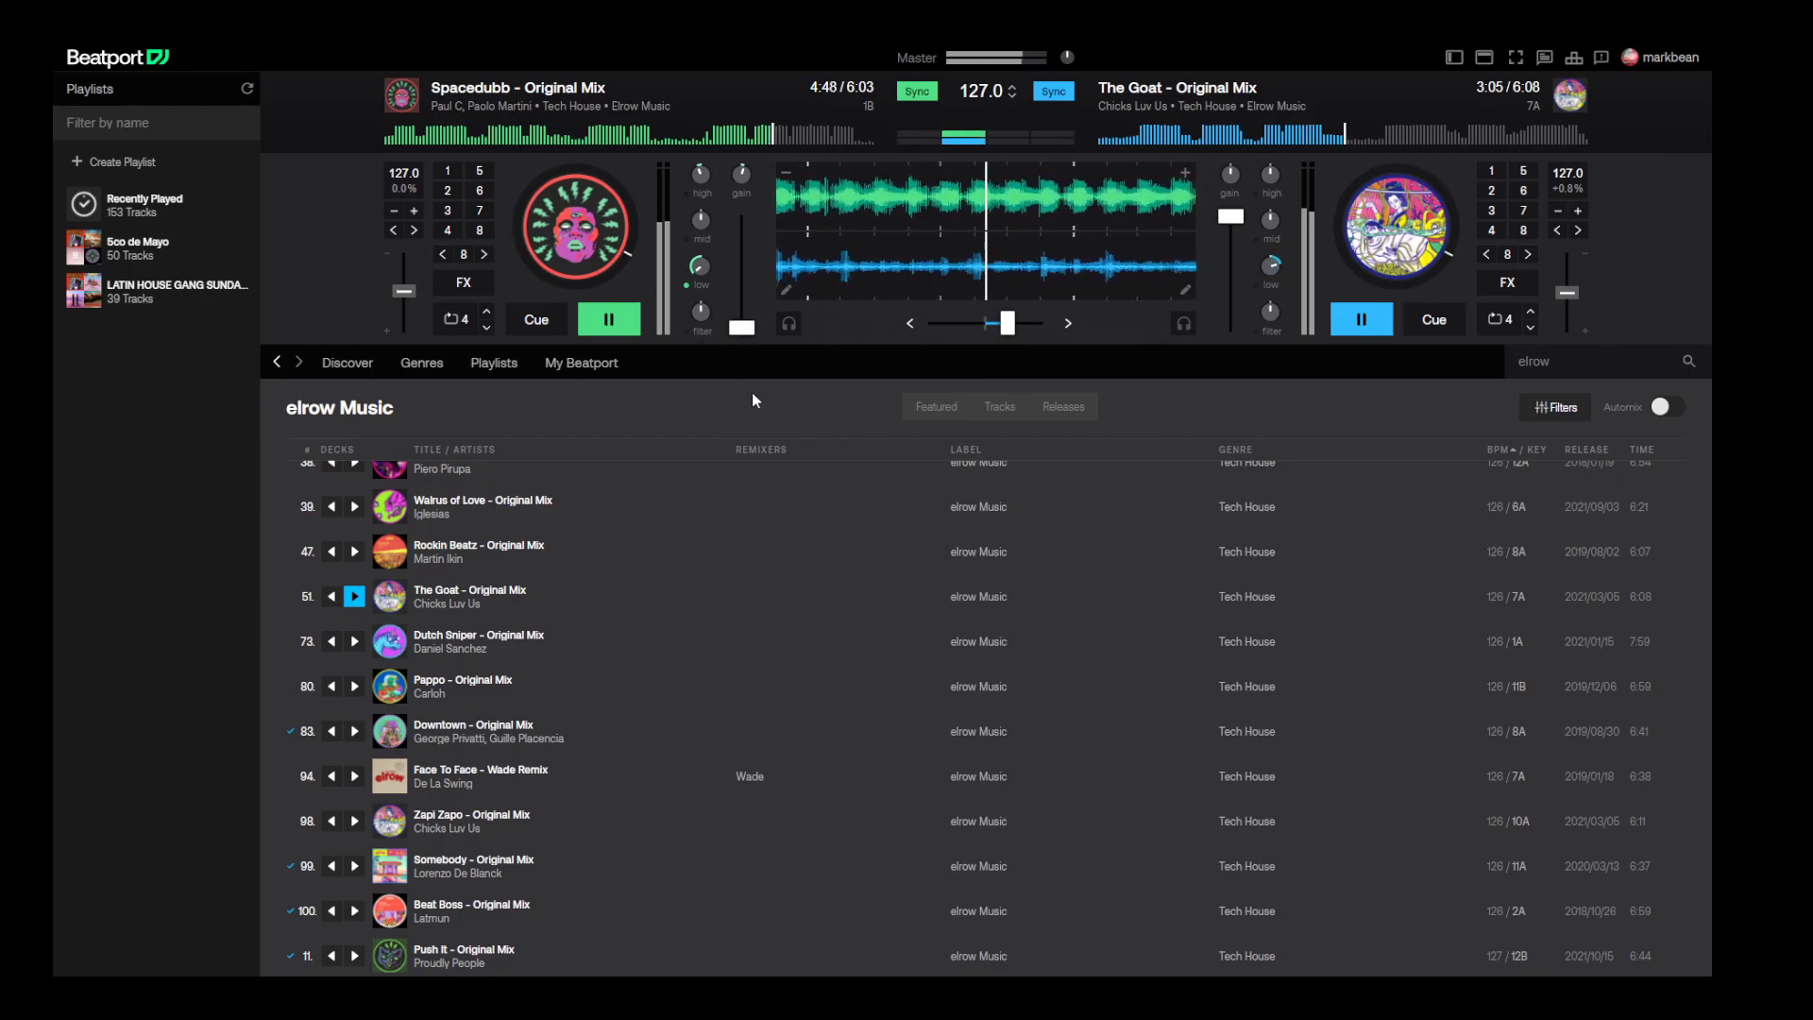
click(619, 321)
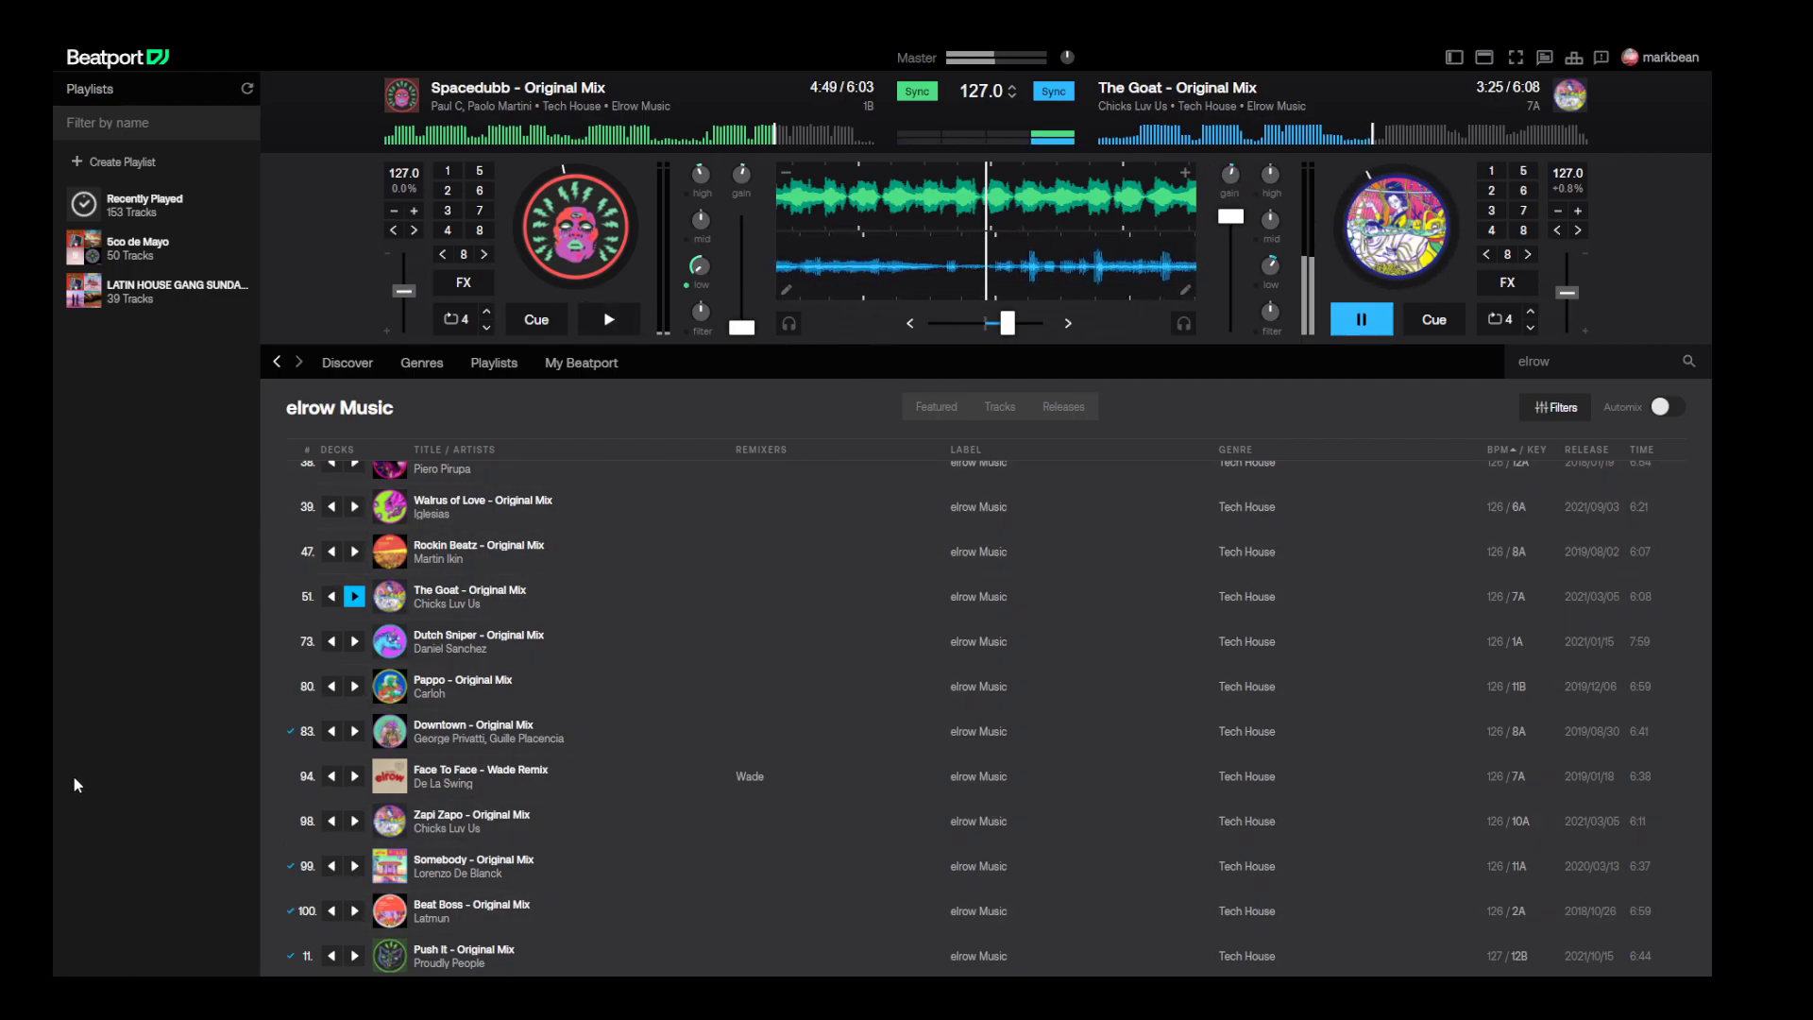
- Lower the master tempo to 126.0 BPM and load "Galera - Original Mix" onto the left deck
scroll(529, 671, up, 10)
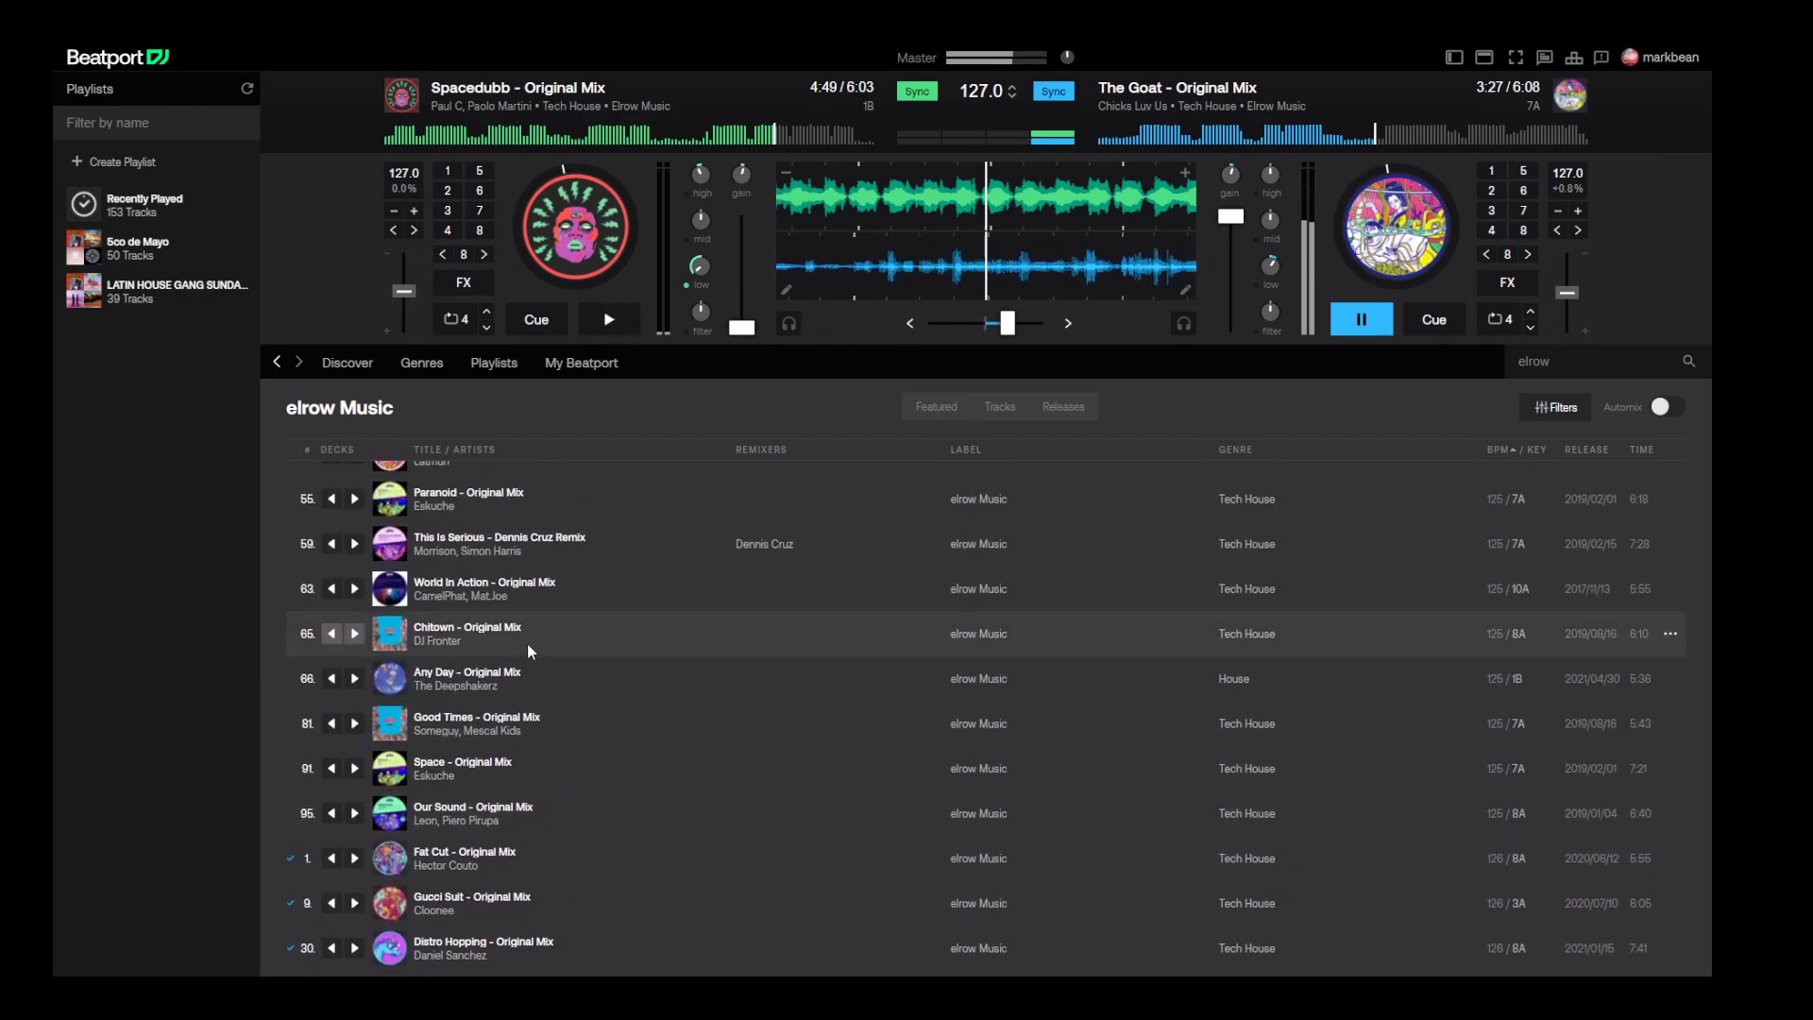
scroll(527, 654, up, 8)
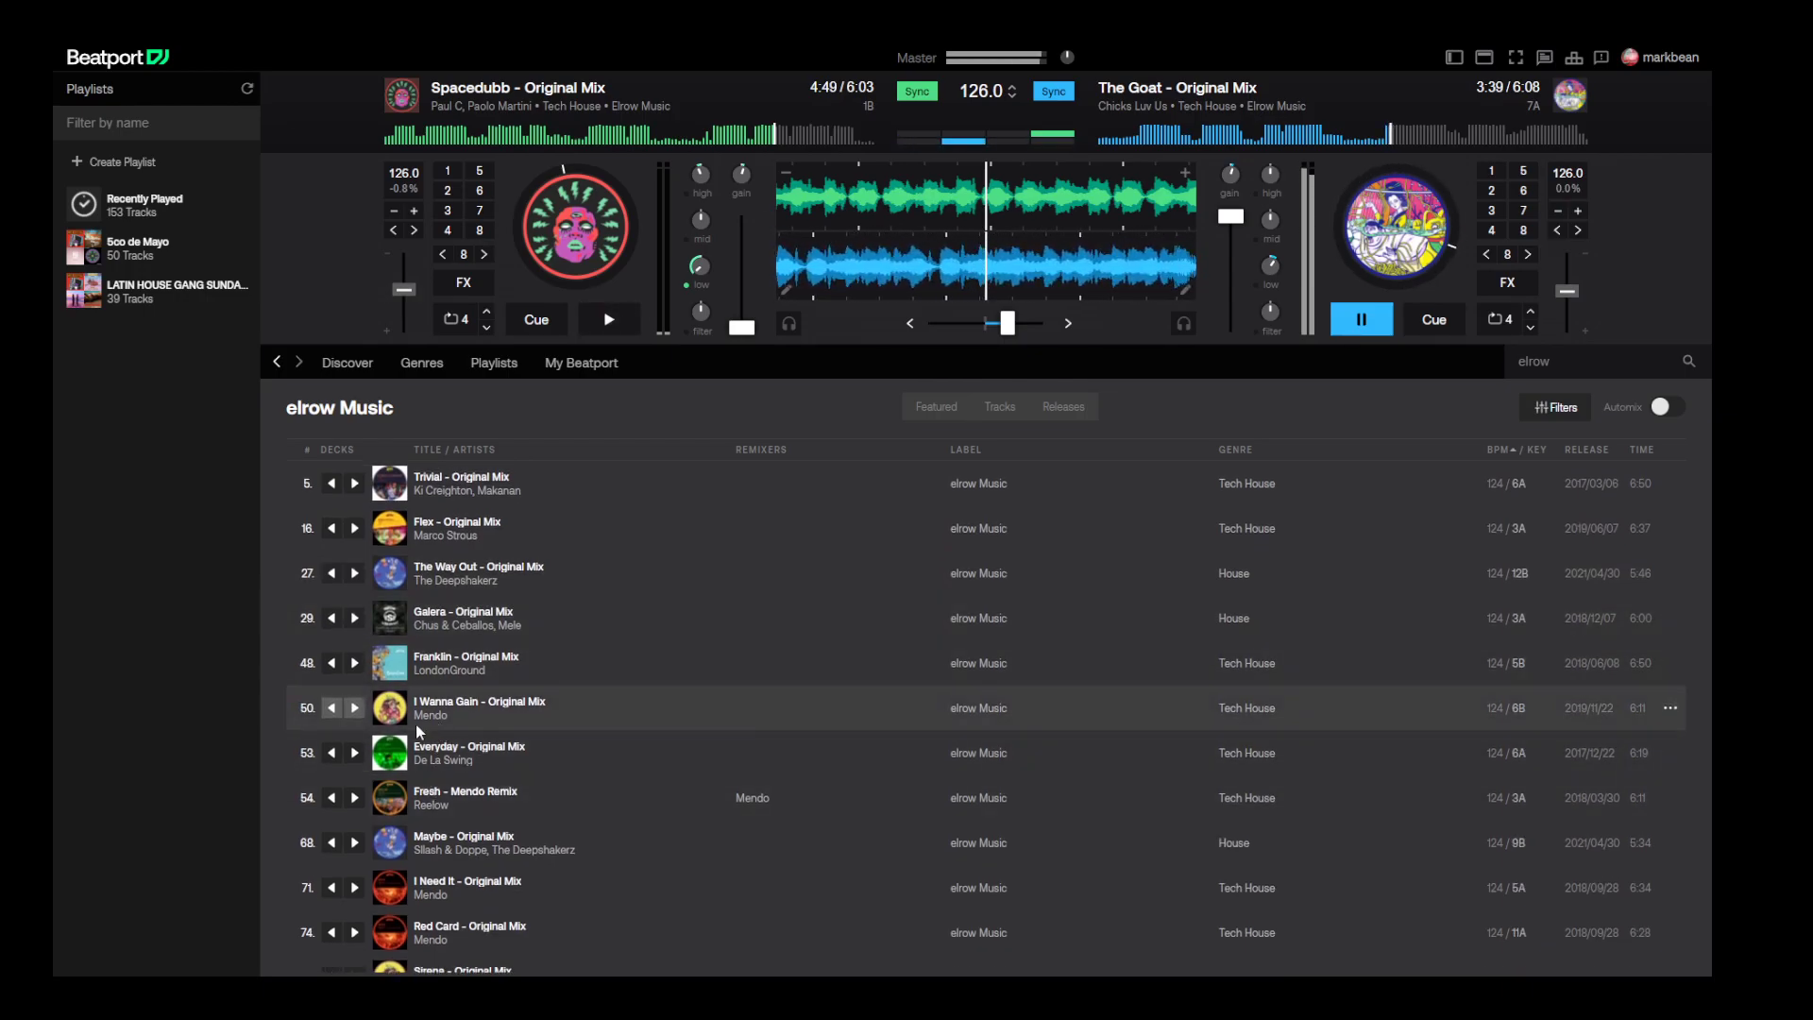
click(331, 618)
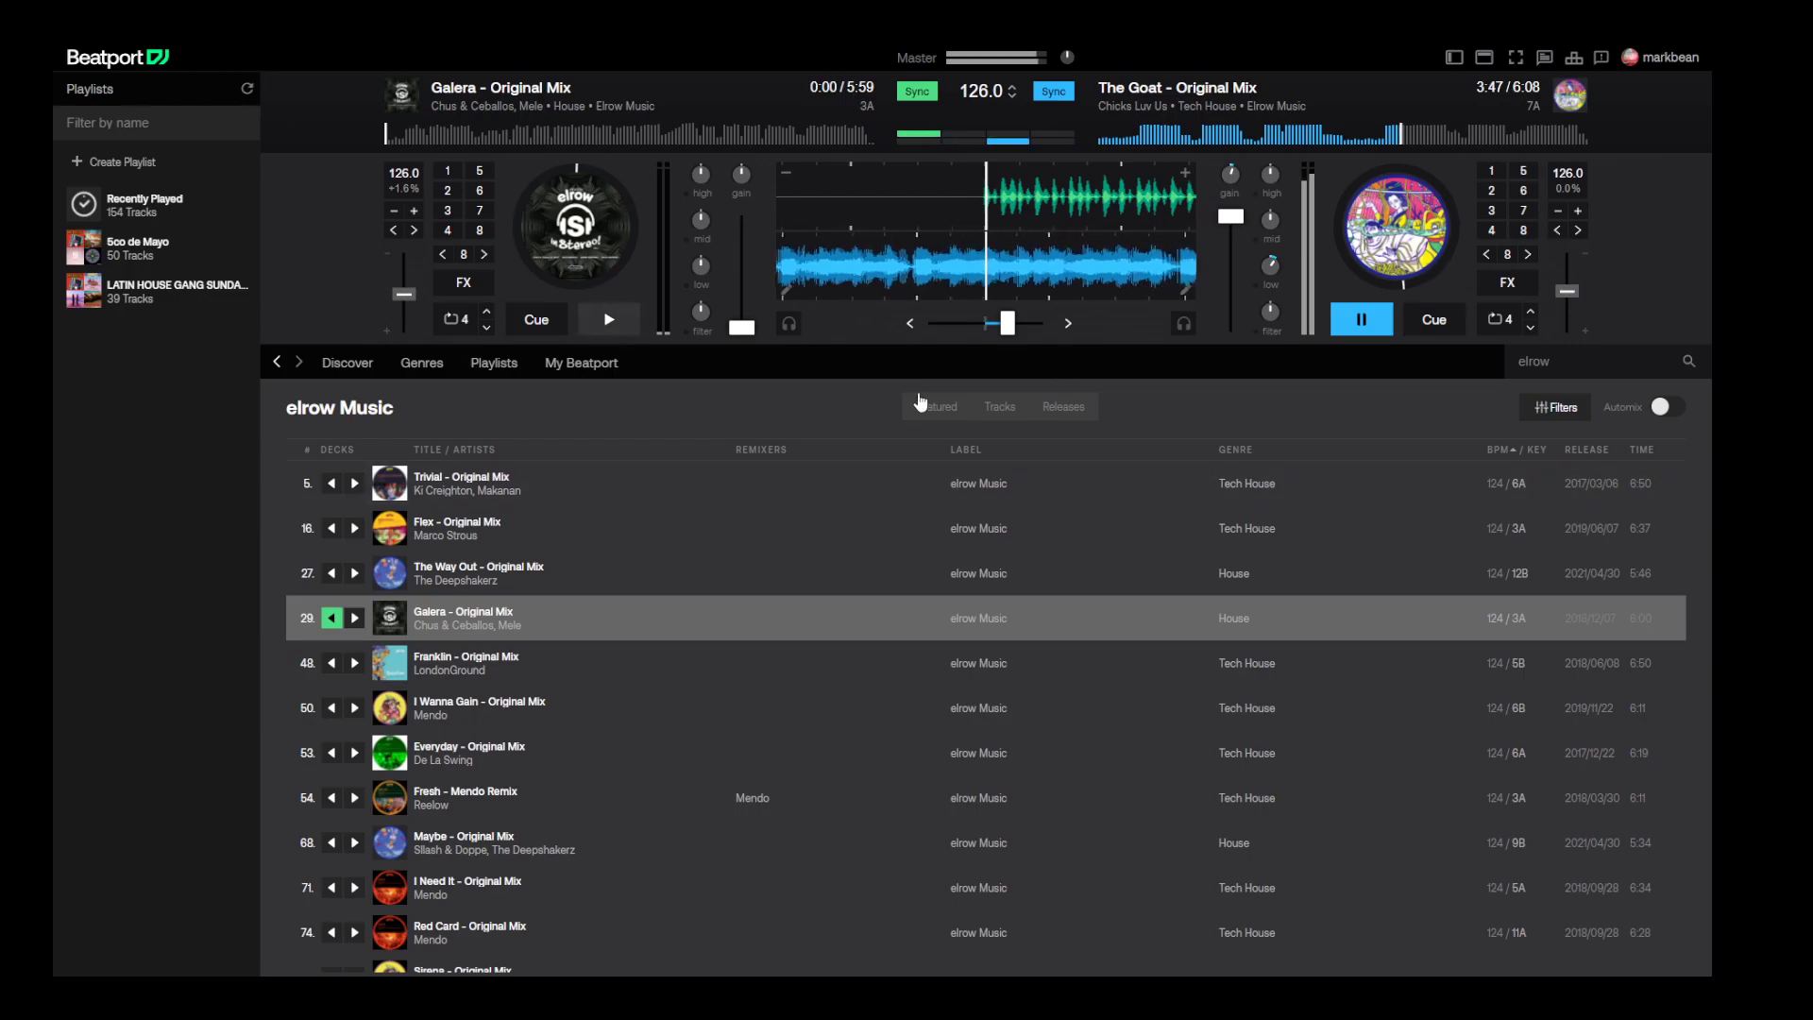
- Move the crossfader fully to The Goat, raise Galera's volume to the maximum and reduce Galera's low EQ
drag(1008, 324, 1037, 324)
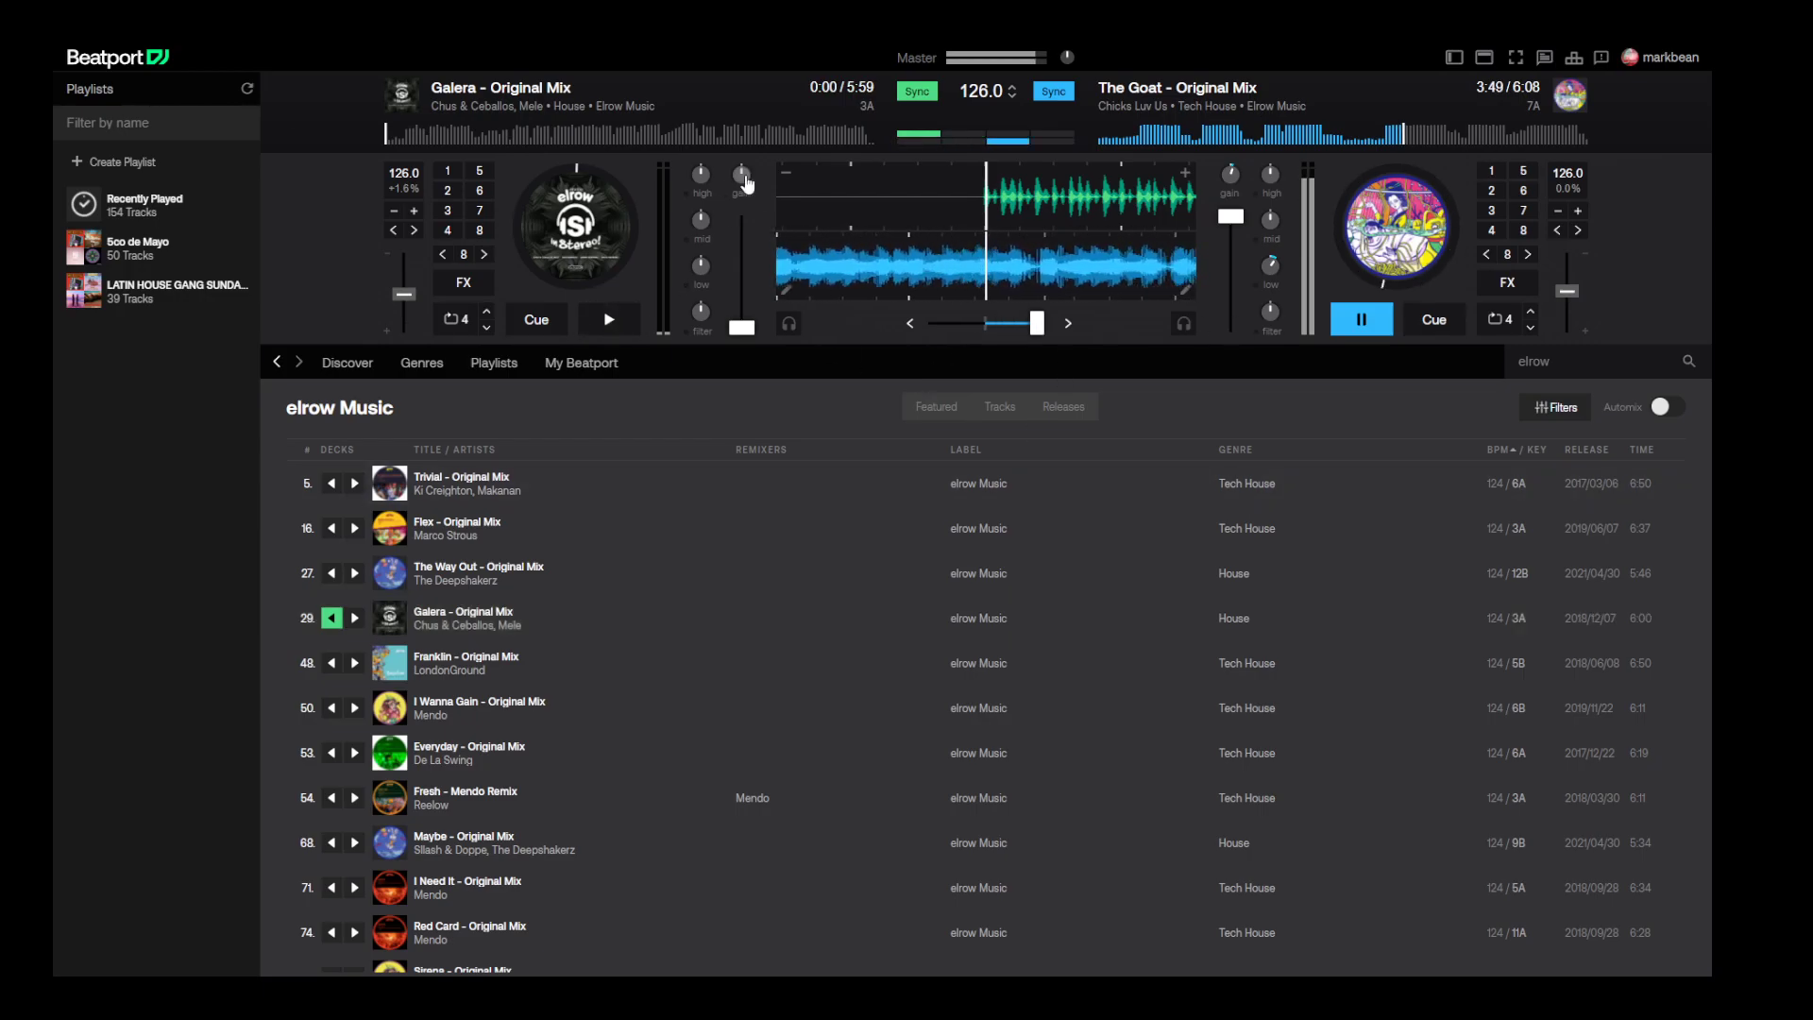
drag(743, 327, 697, 204)
drag(701, 266, 586, 278)
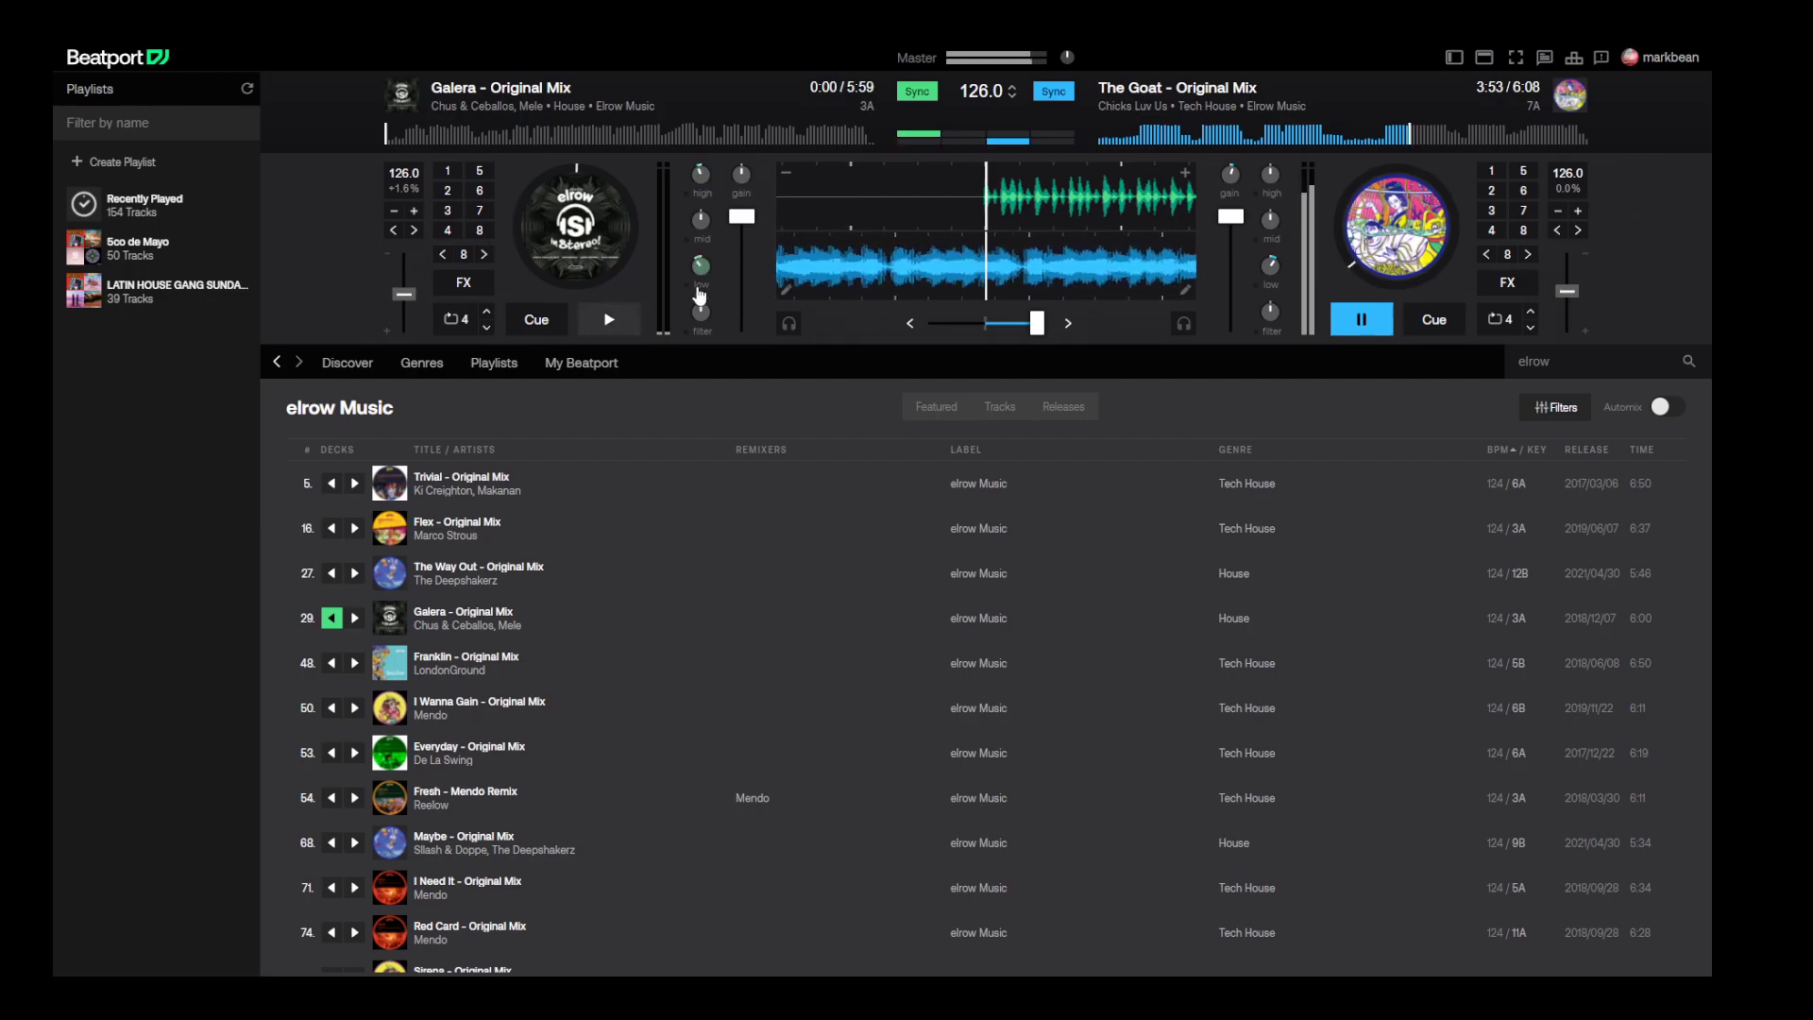
- Start Galera with the crossfader about centred and lower The Goat's volume slightly
key(space)
drag(1037, 323, 985, 323)
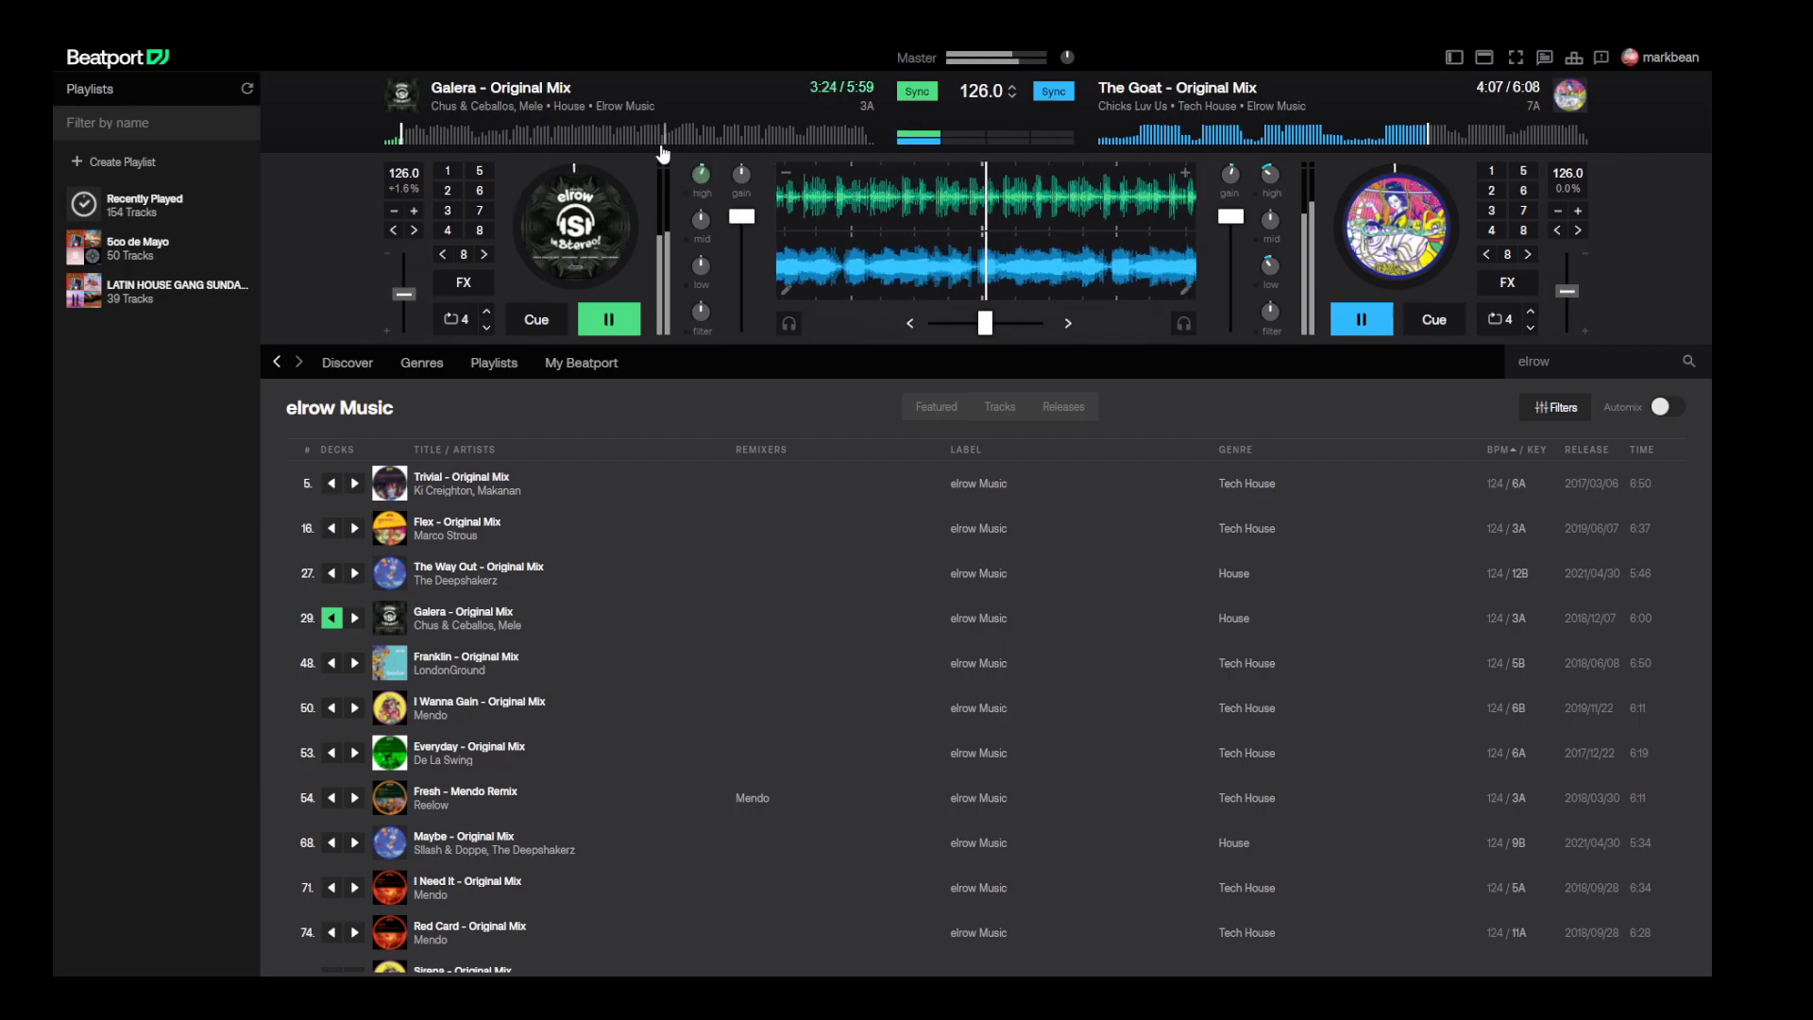
drag(1231, 216, 1231, 238)
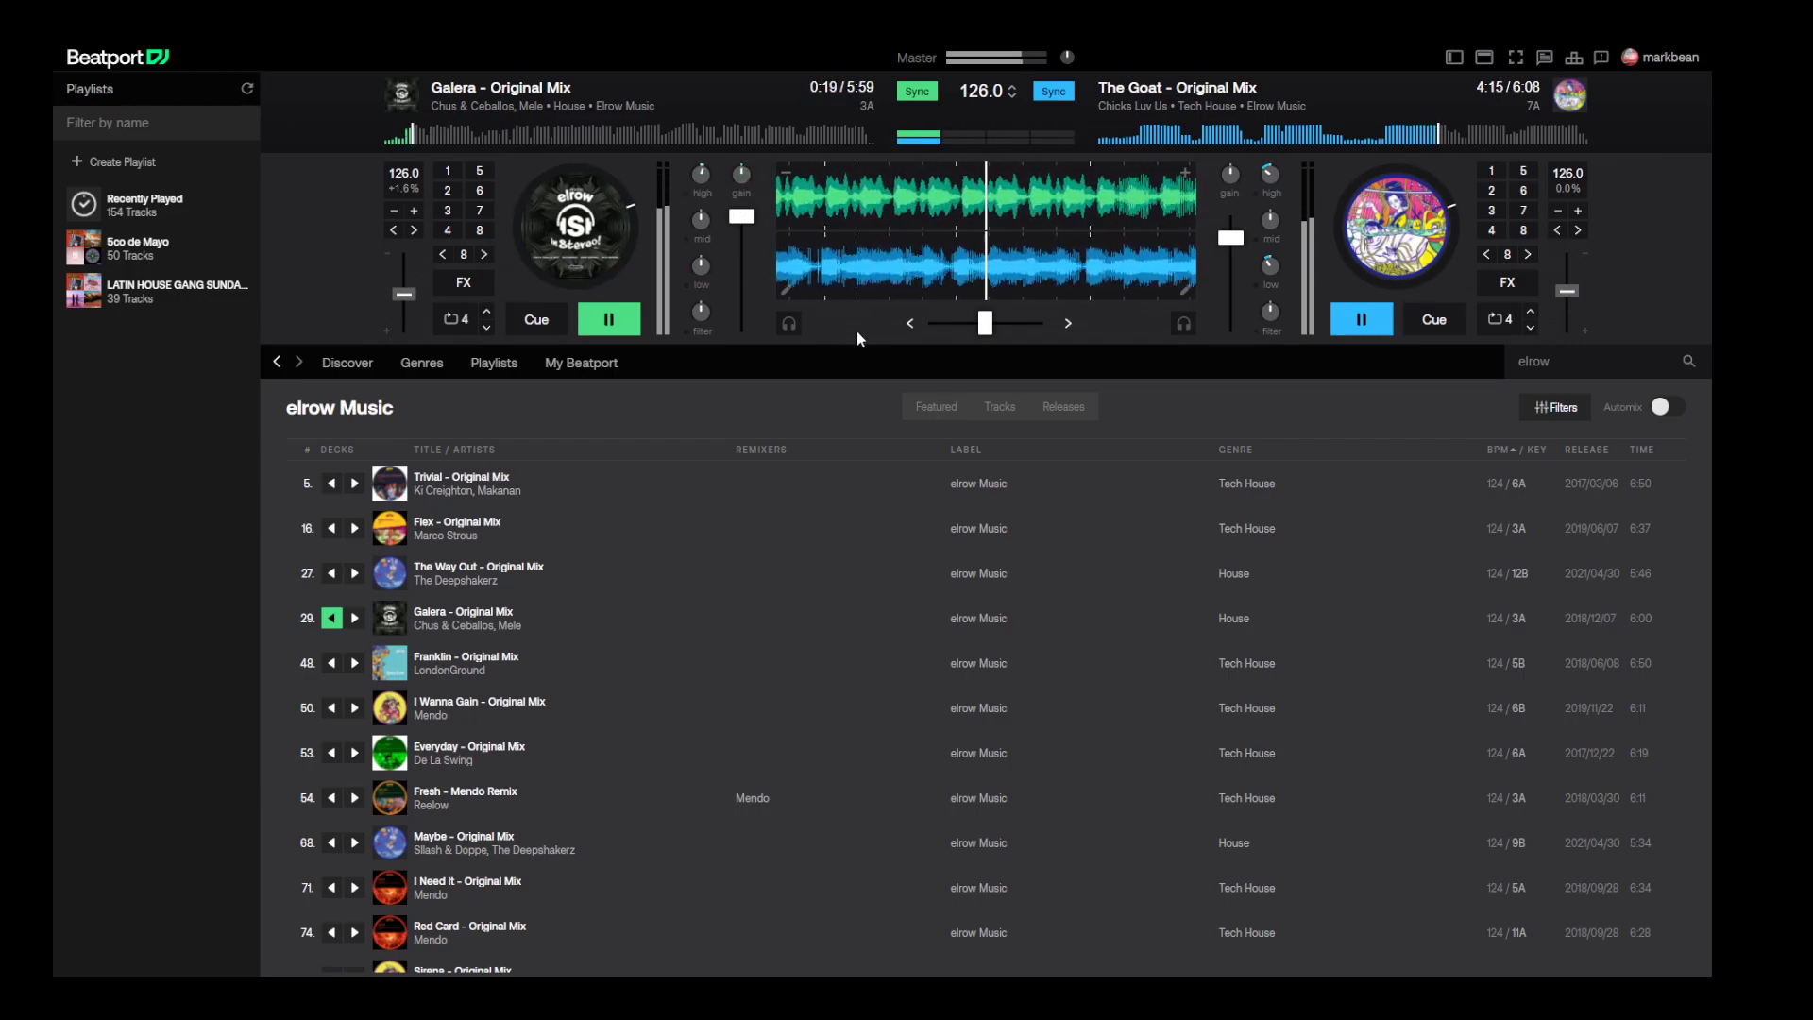
mouse_move(992, 324)
mouse_down()
mouse_move(953, 341)
mouse_move(996, 342)
mouse_up()
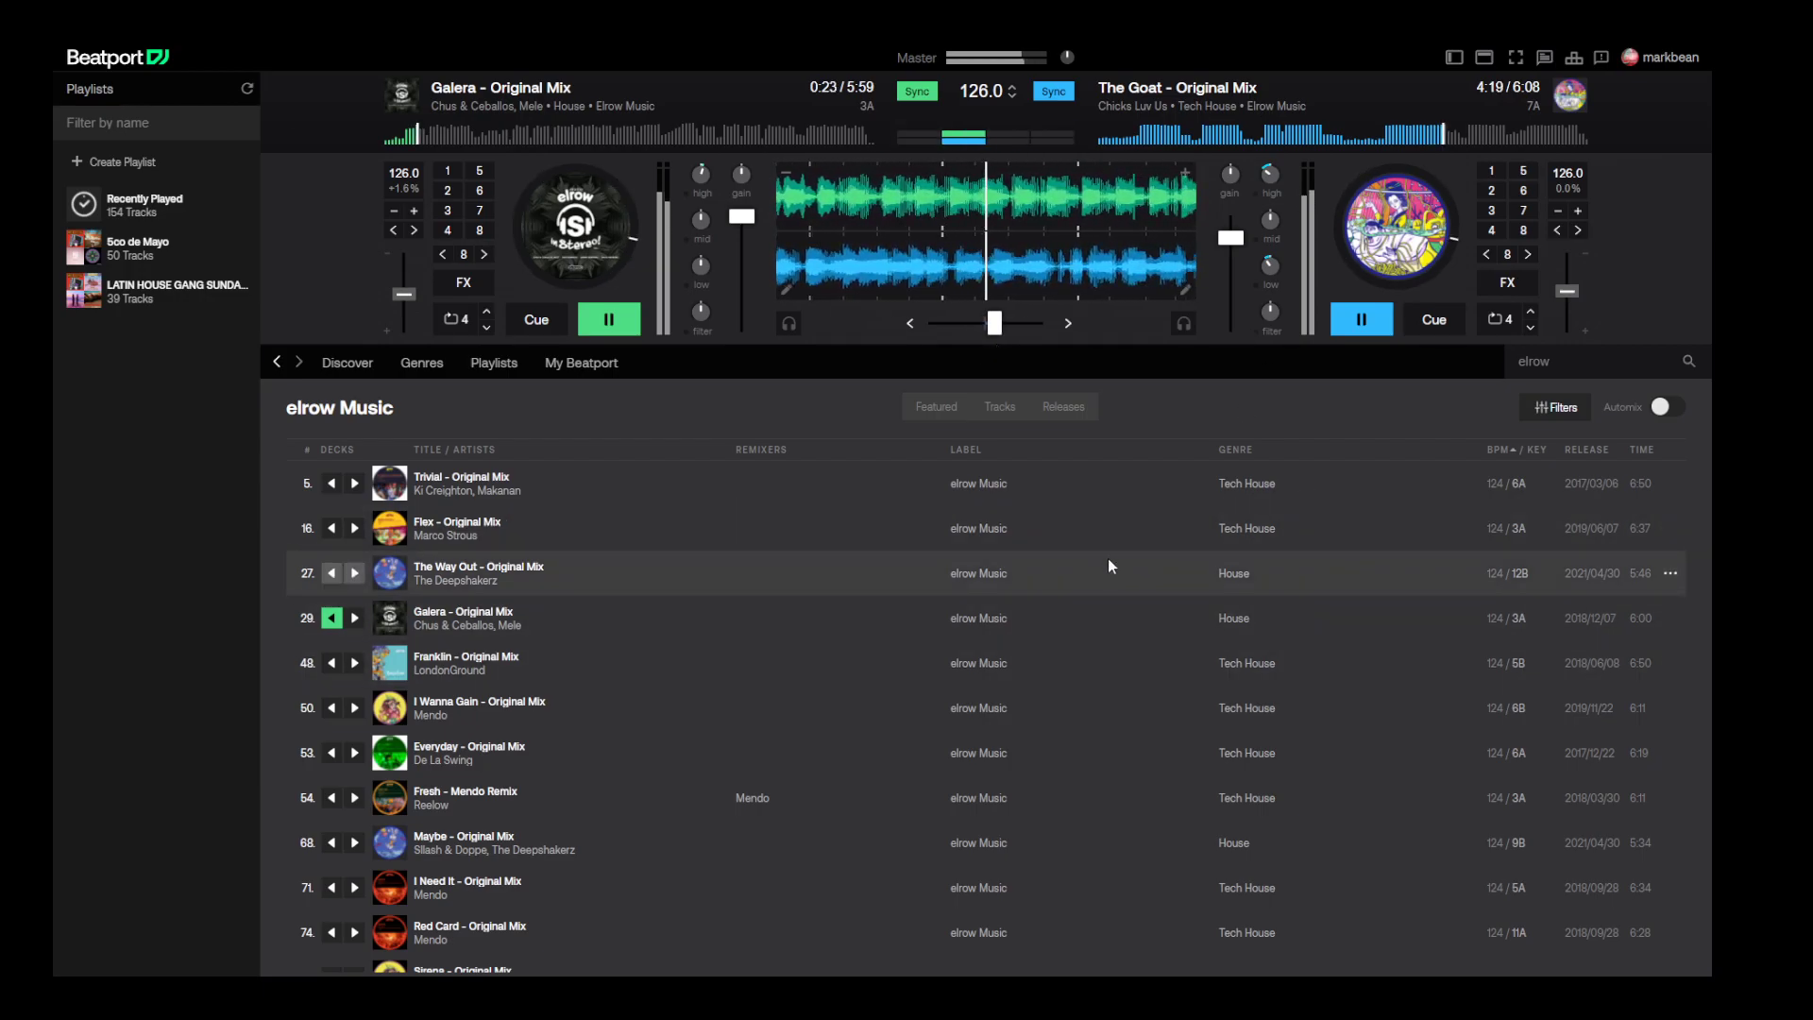
- Cut The Goat's low and high EQ while swinging the crossfader towards Galera and back to the centre
drag(1270, 267, 1256, 300)
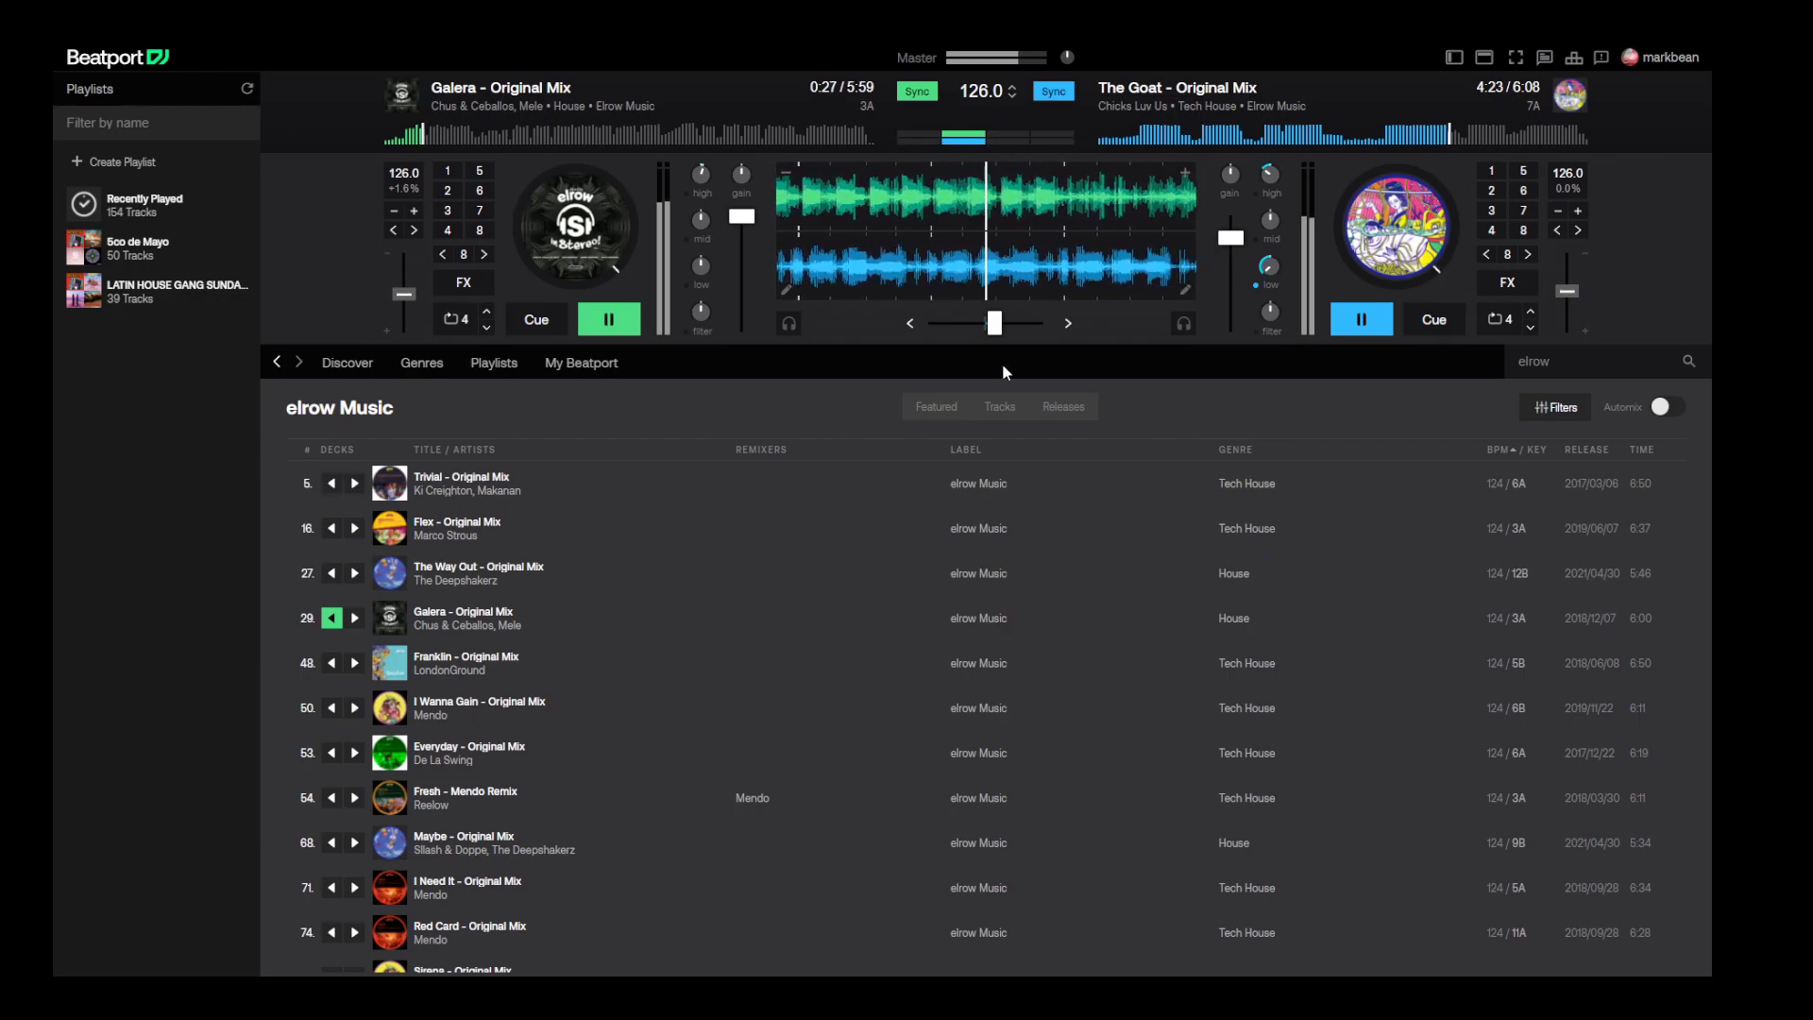
drag(995, 324, 934, 324)
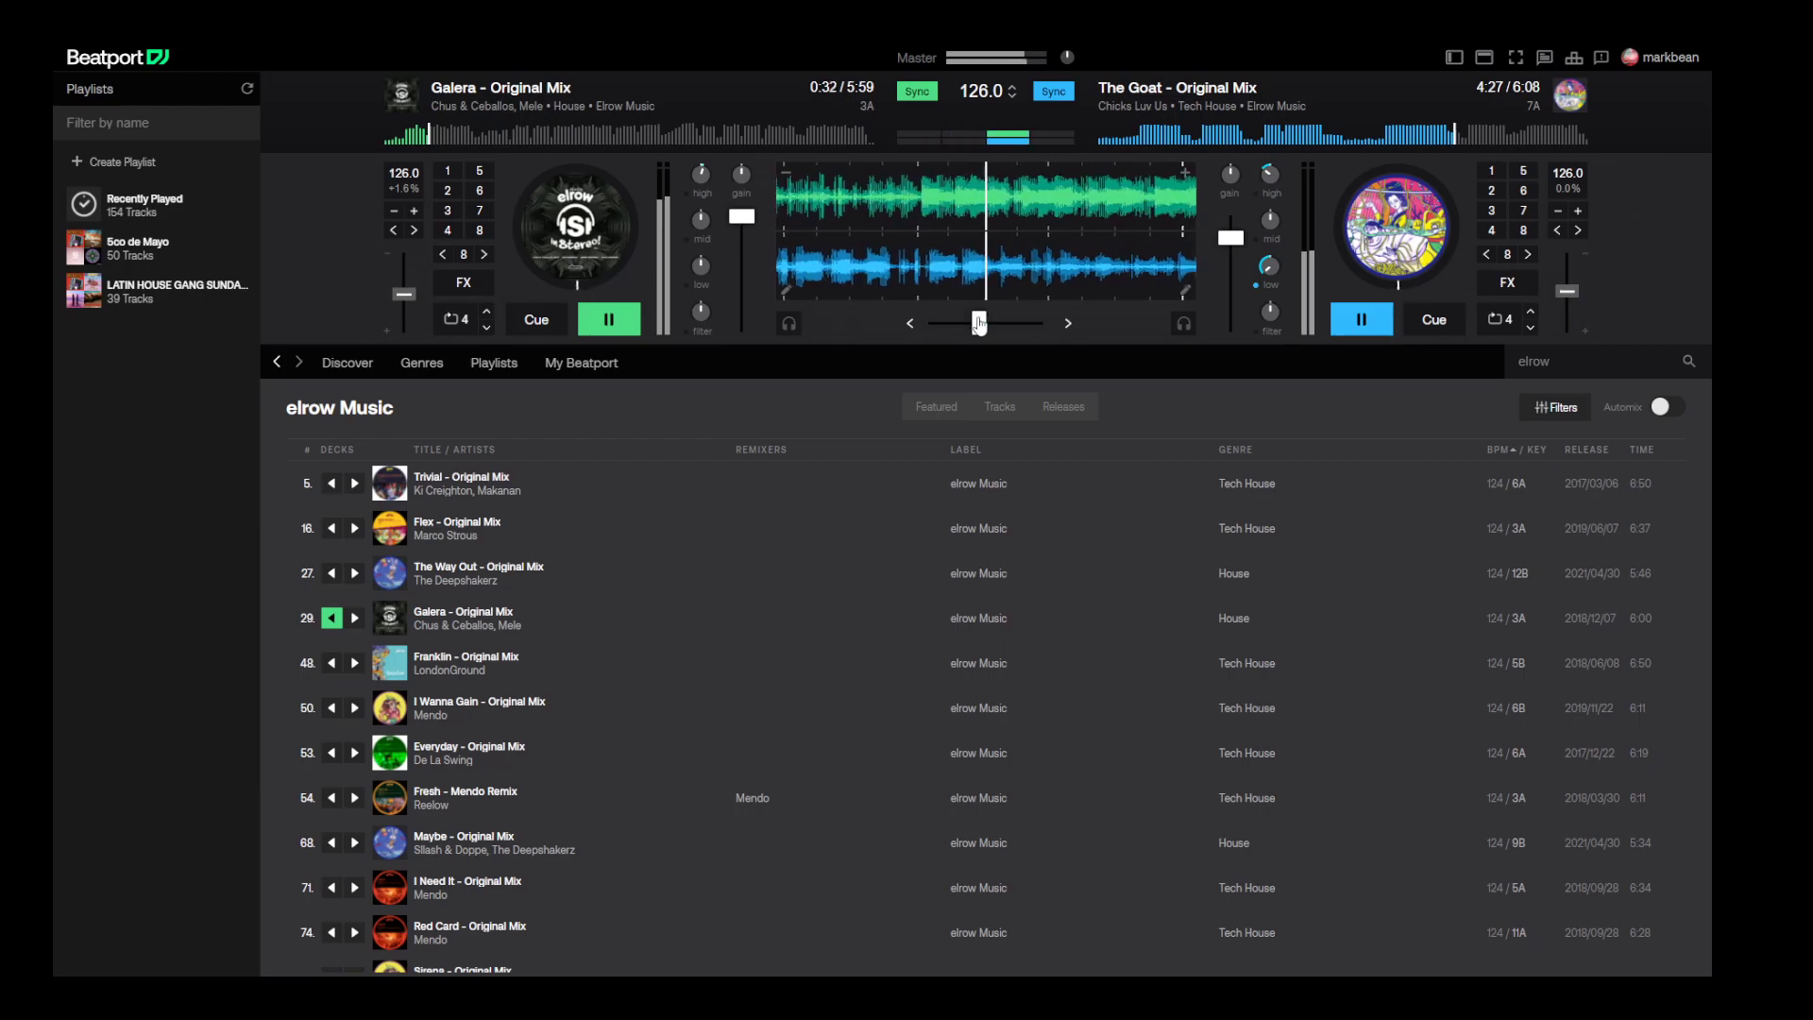
drag(933, 324, 987, 324)
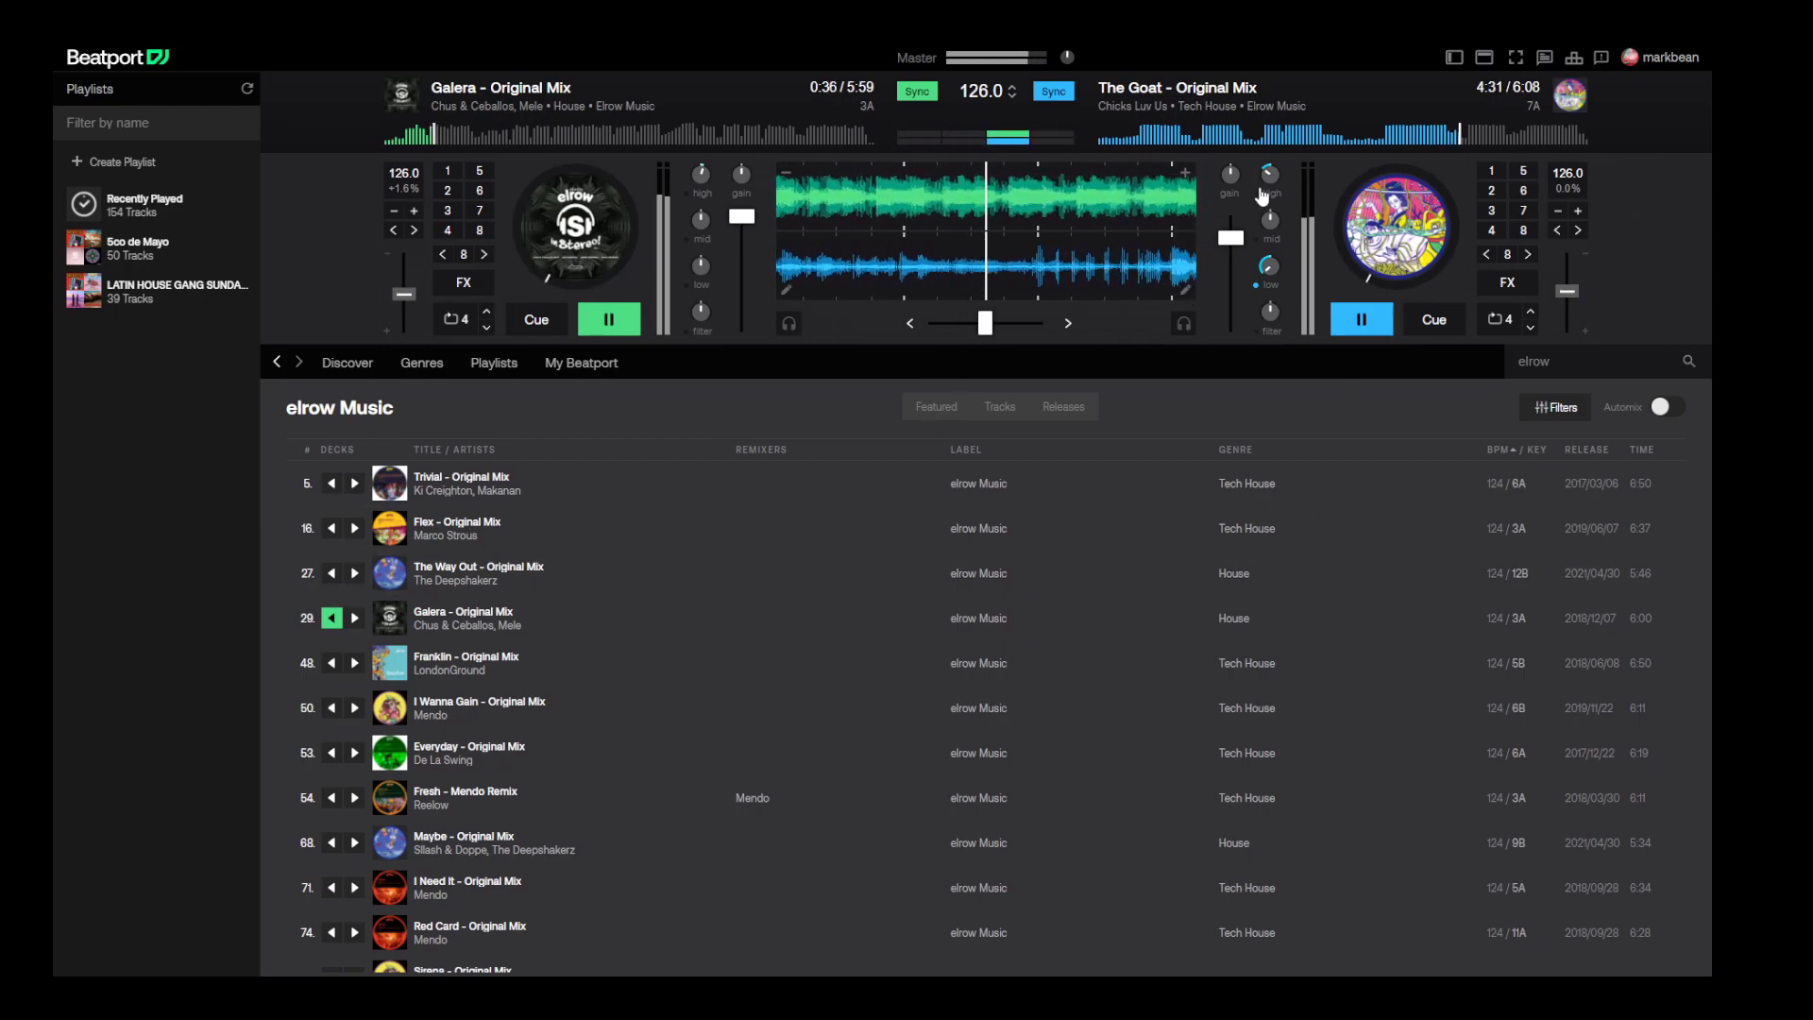
drag(1270, 174, 1231, 189)
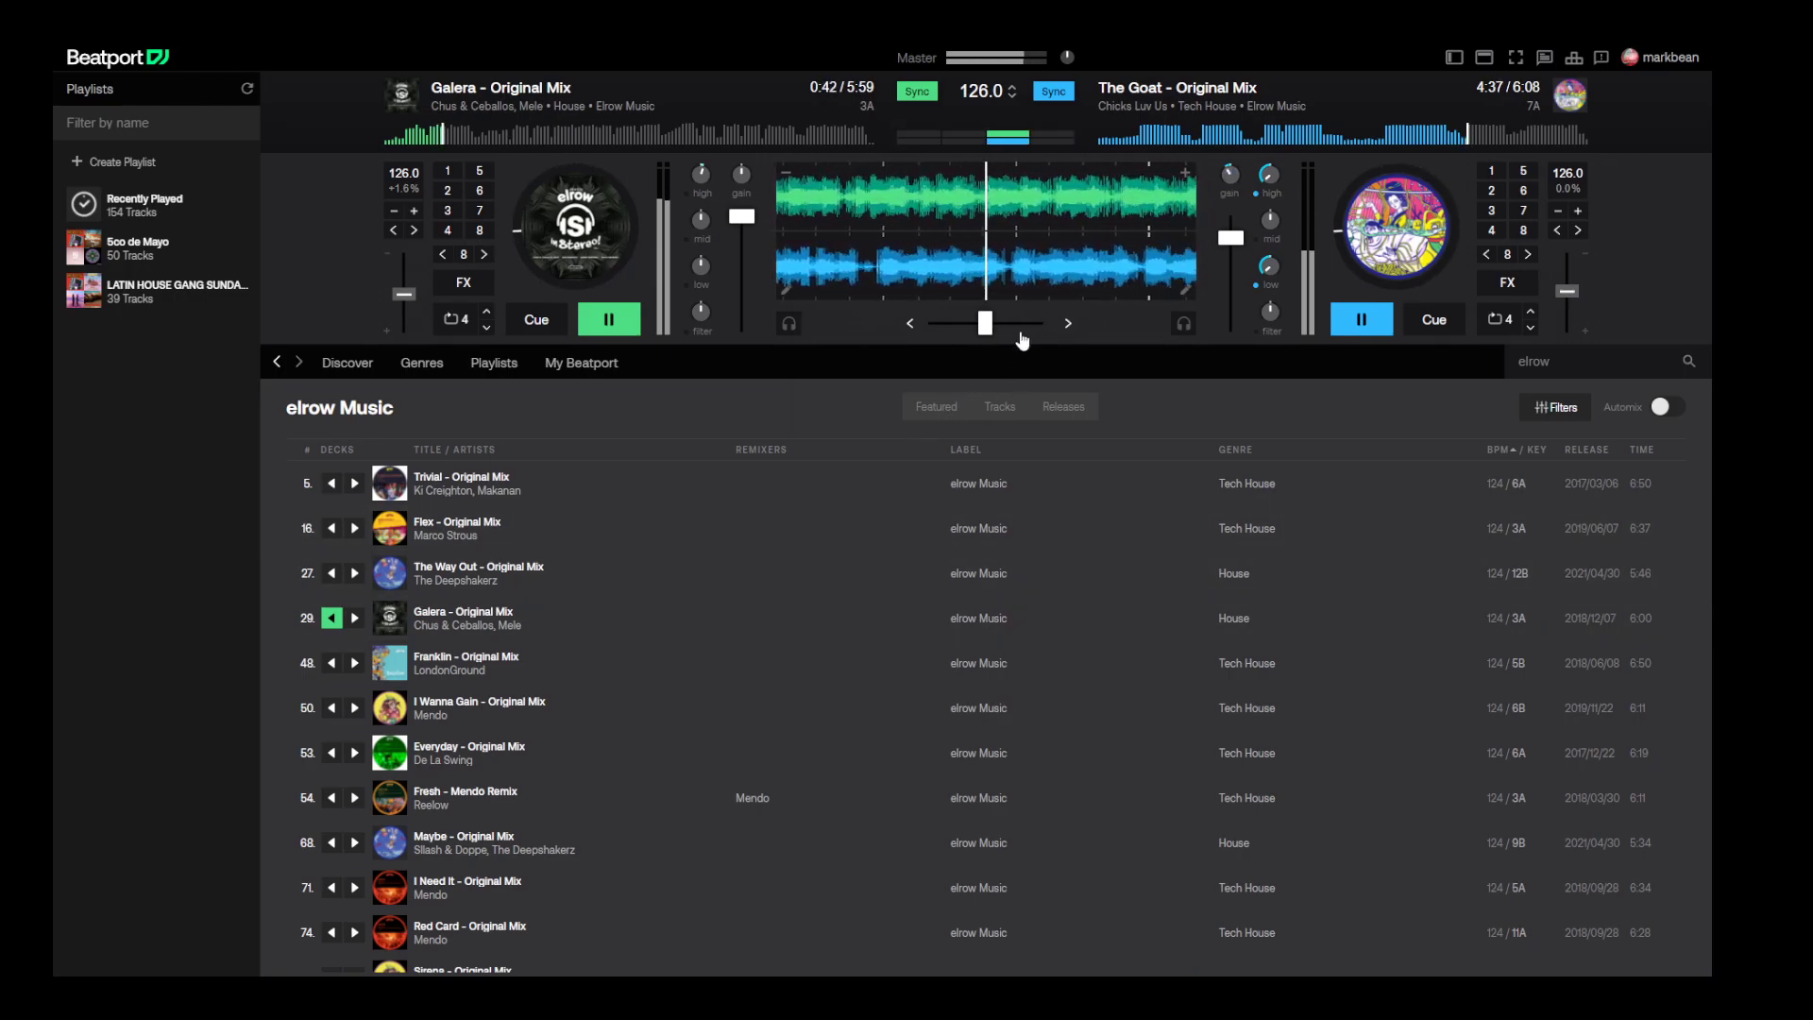
- Dip The Goat's volume and bring it back up to the maximum, keeping the crossfader centred
drag(1230, 237, 1233, 274)
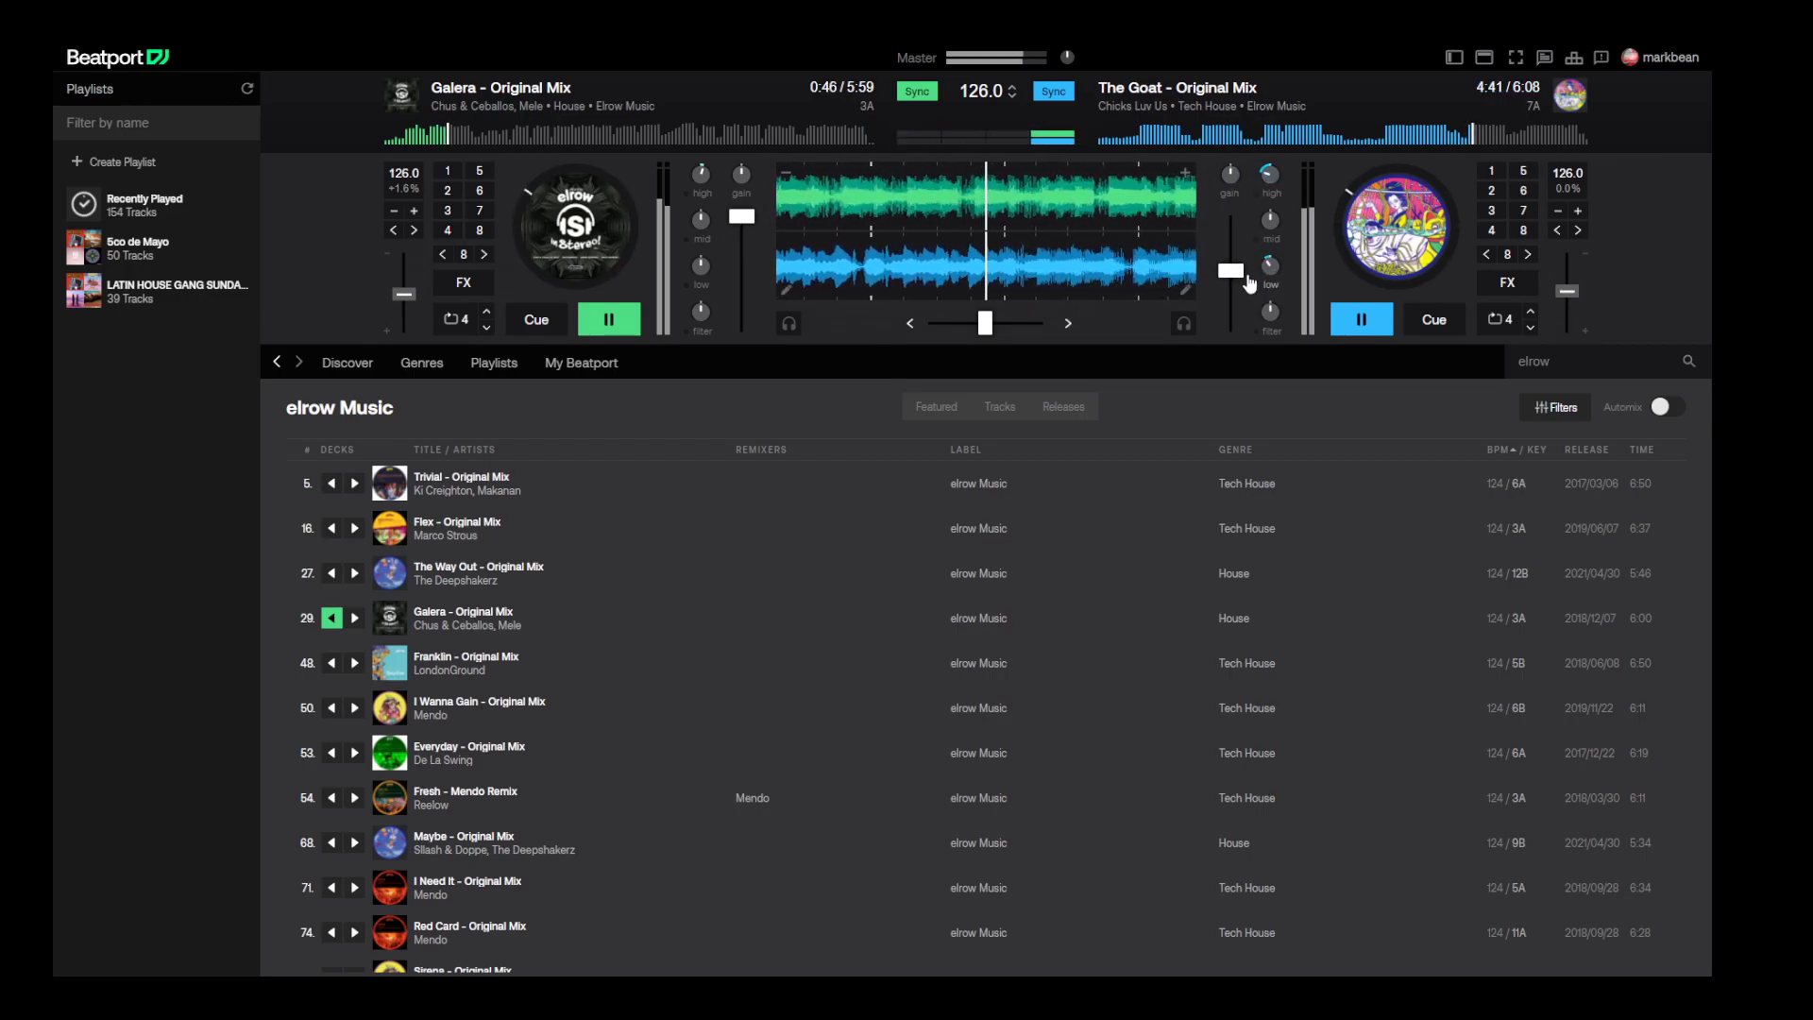
drag(1219, 271, 1219, 242)
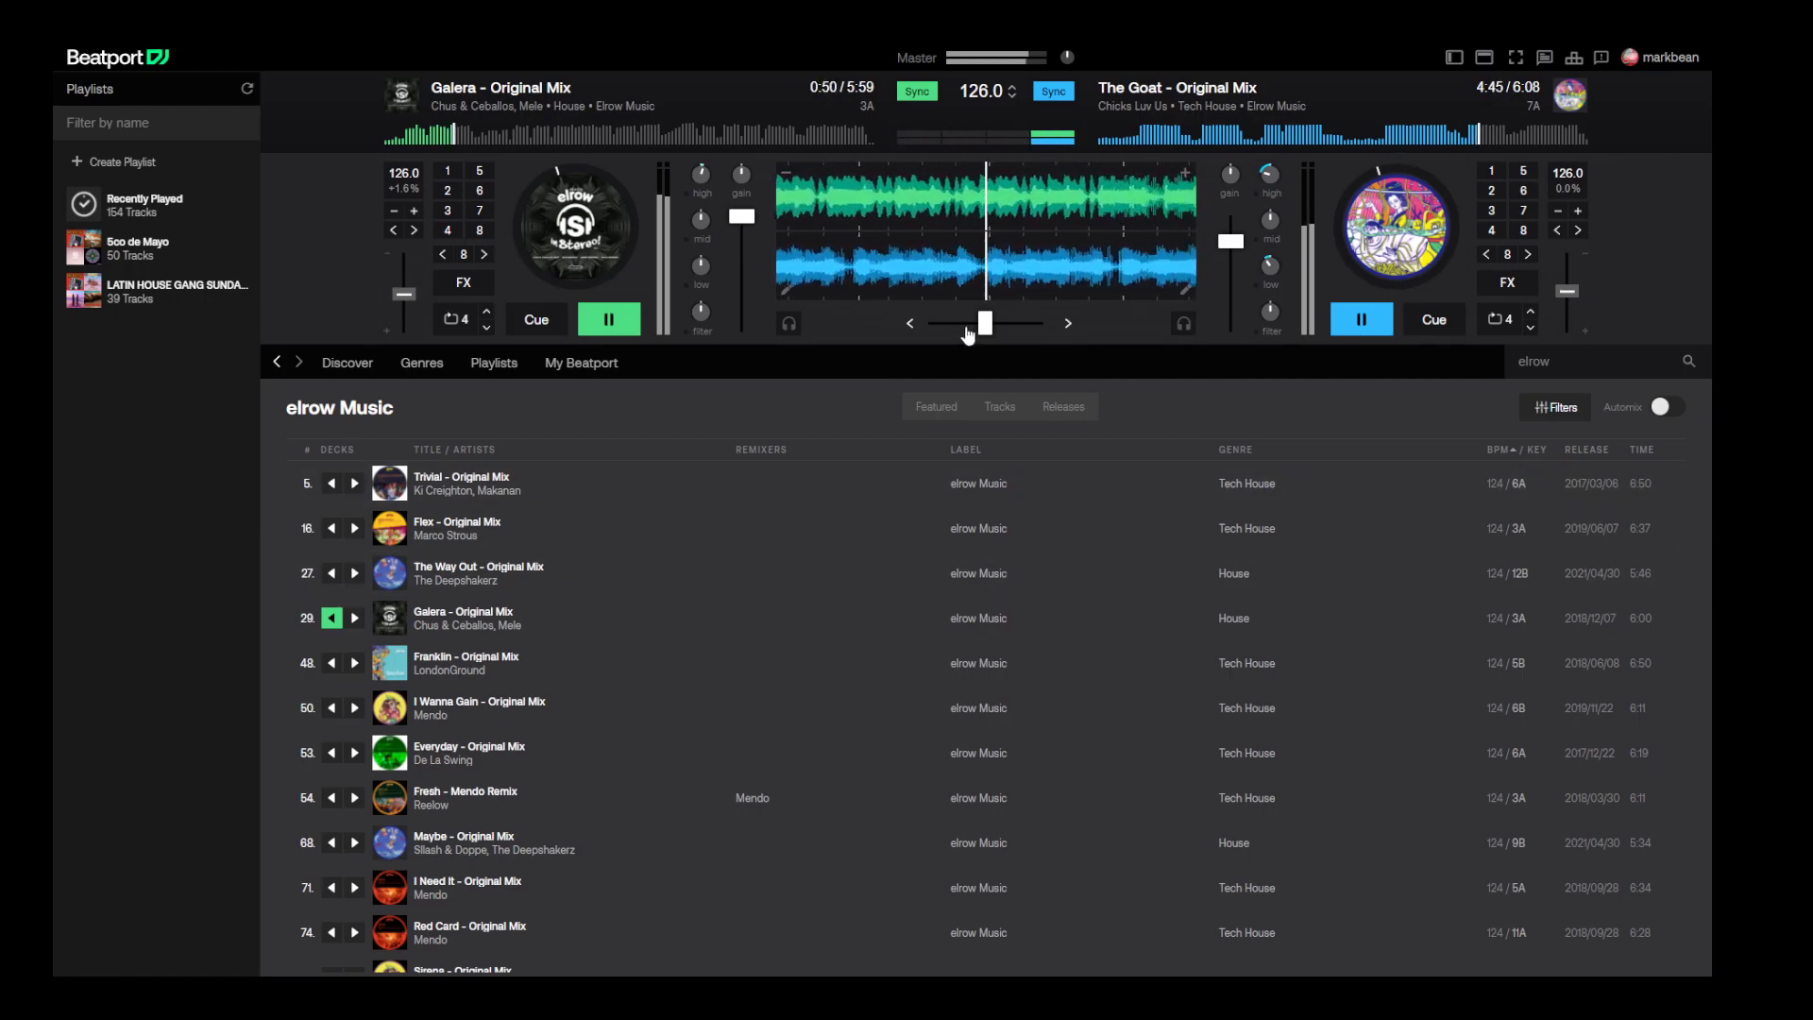
mouse_move(985, 323)
mouse_down()
mouse_move(1014, 360)
mouse_move(988, 355)
mouse_up()
drag(1231, 241, 1230, 217)
- Reduce The Goat's volume to about the middle, move the crossfader fully to Galera and stop The Goat
click(1185, 174)
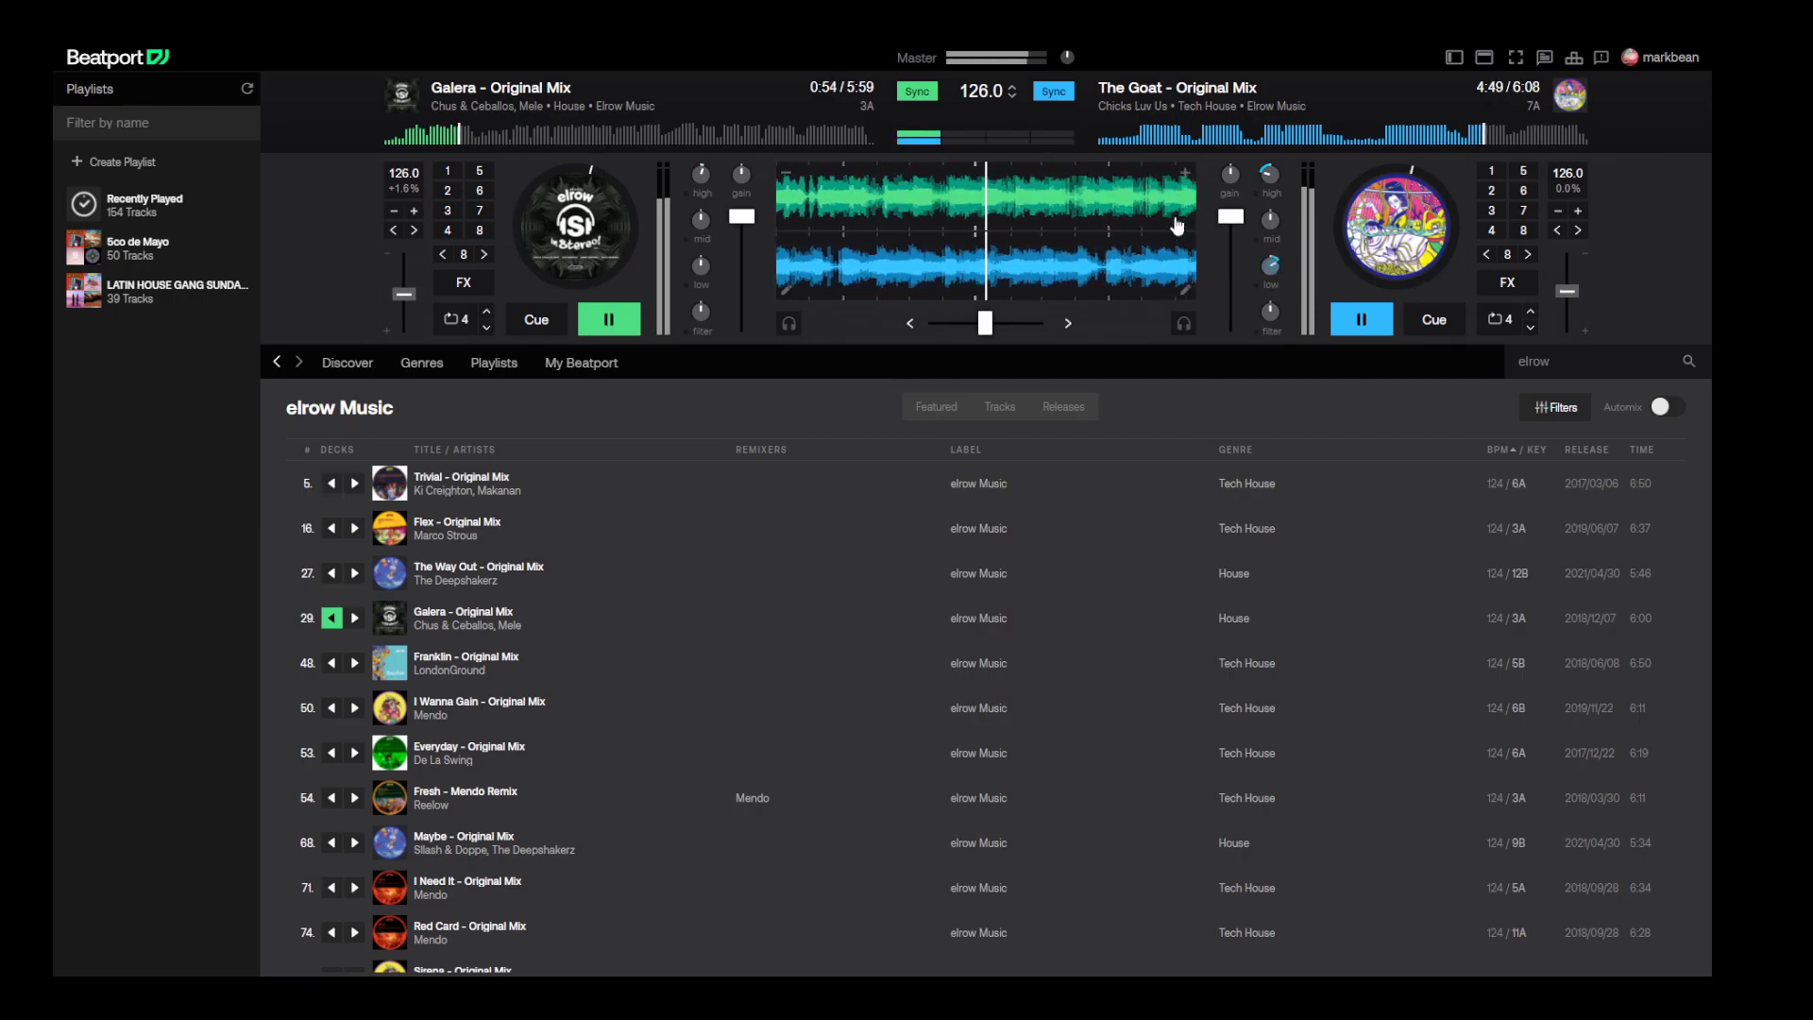
click(1133, 140)
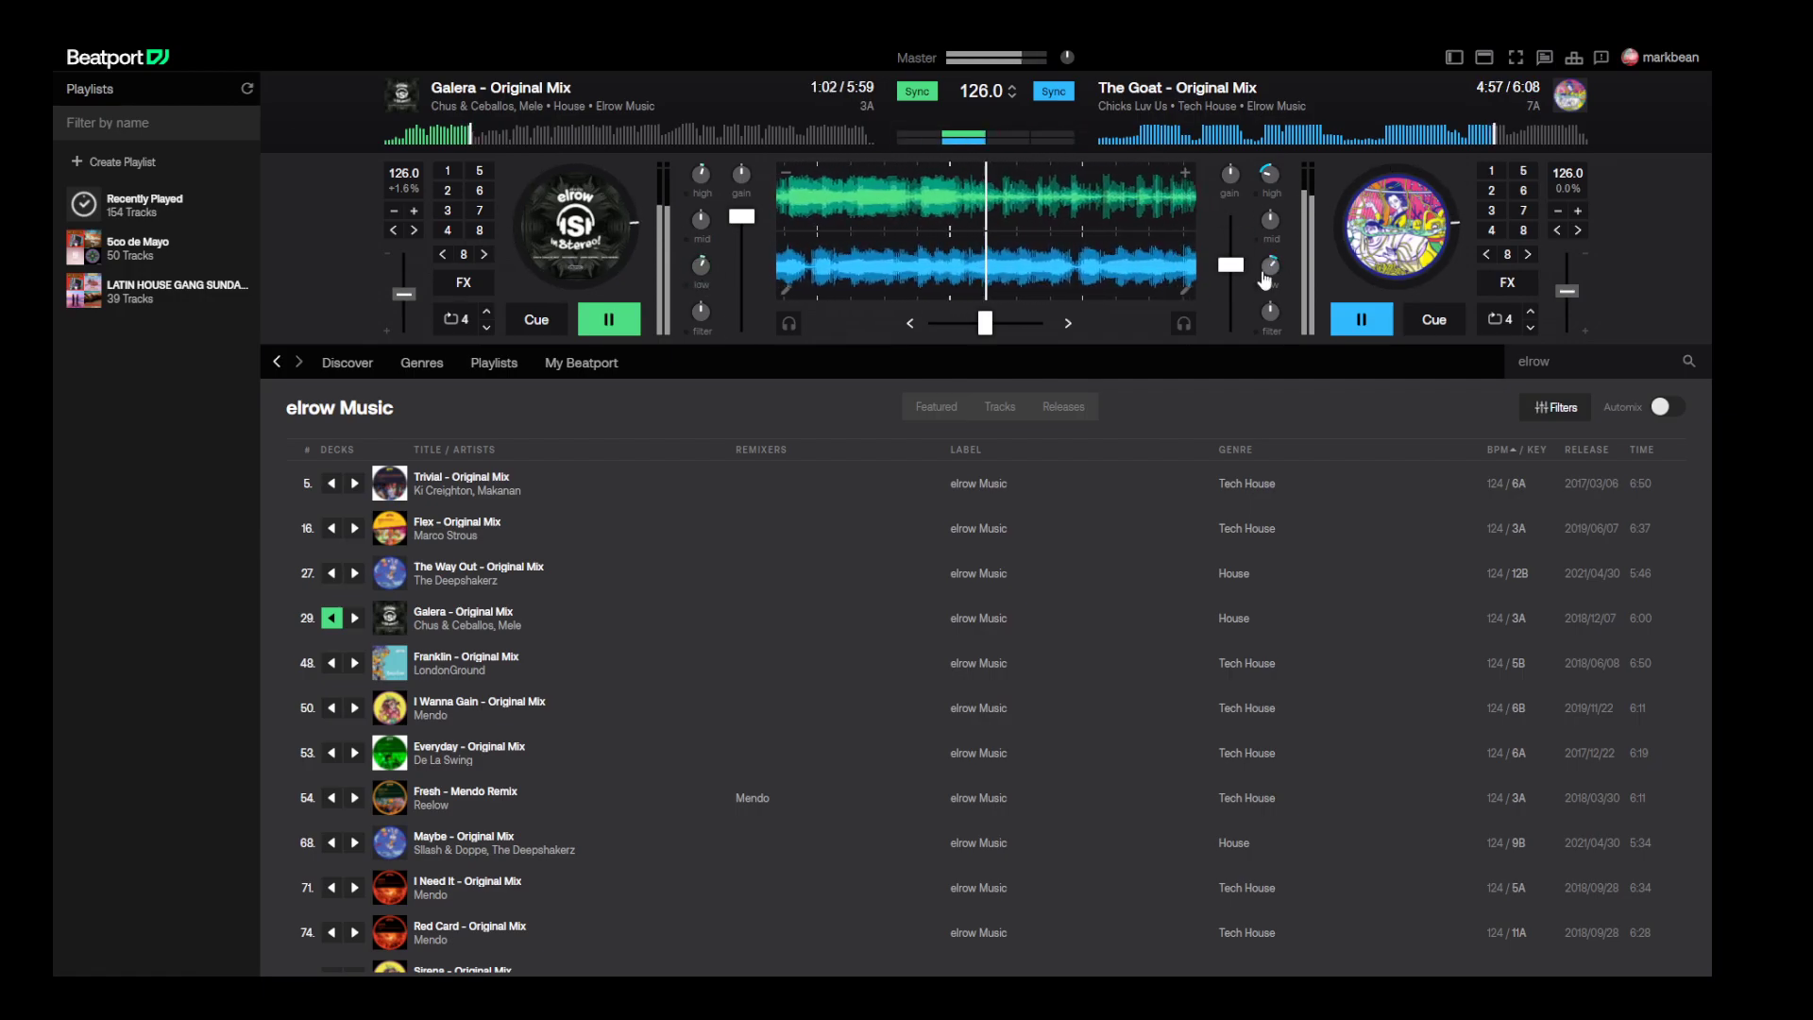
drag(985, 323, 930, 323)
click(1363, 320)
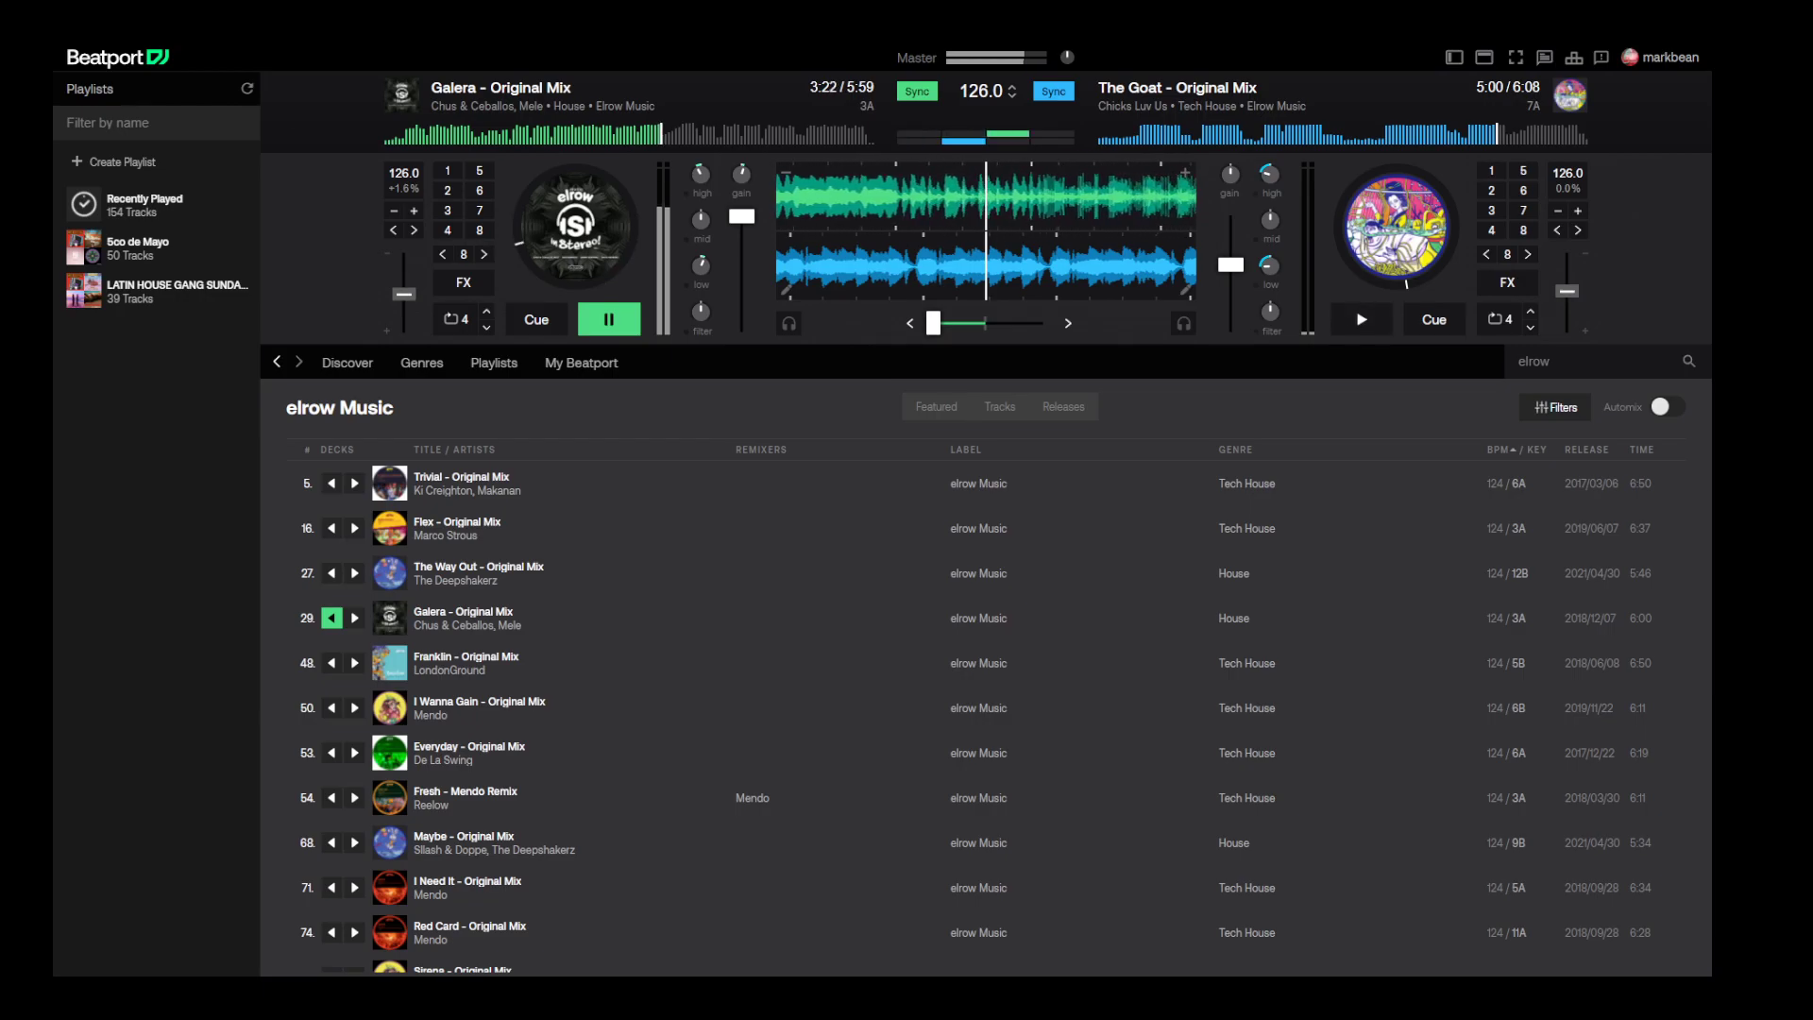
- Fine-tune Galera's low EQ and gain, and boost its mid EQ slightly
mouse_move(709, 271)
mouse_down()
mouse_move(700, 342)
mouse_move(715, 275)
mouse_up()
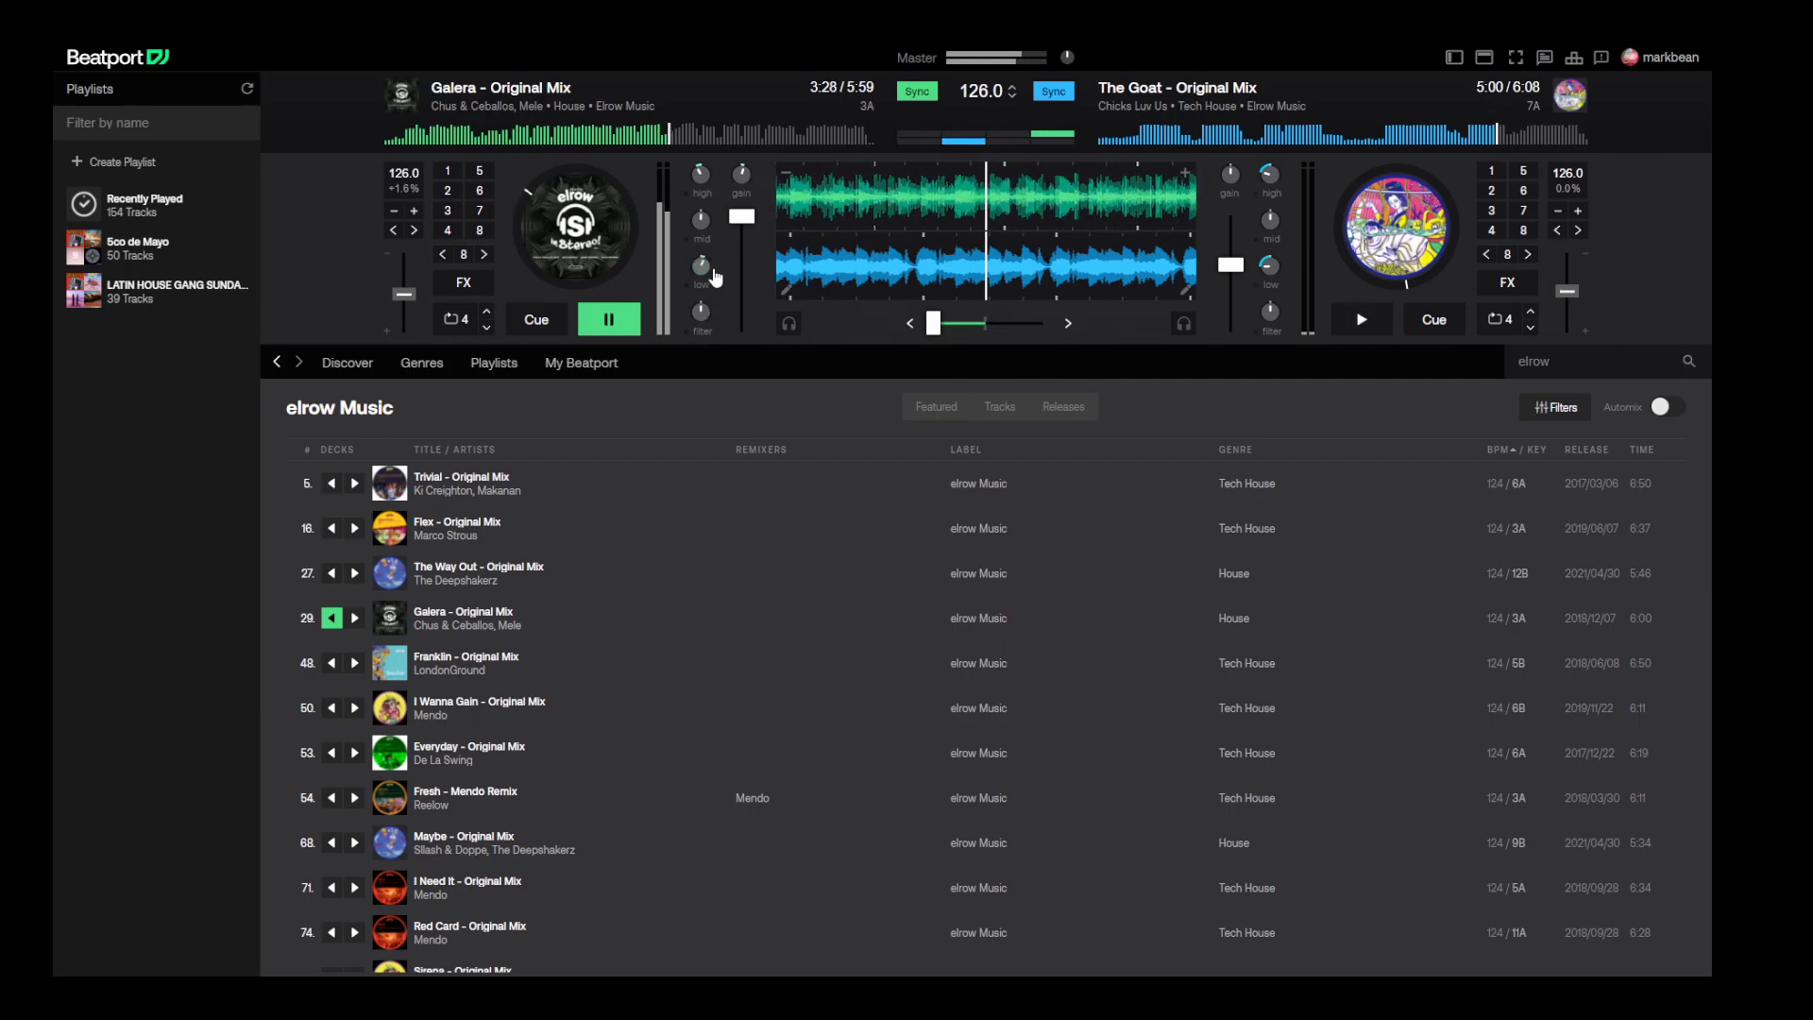
mouse_move(741, 175)
mouse_down()
mouse_move(741, 191)
mouse_move(718, 176)
mouse_up()
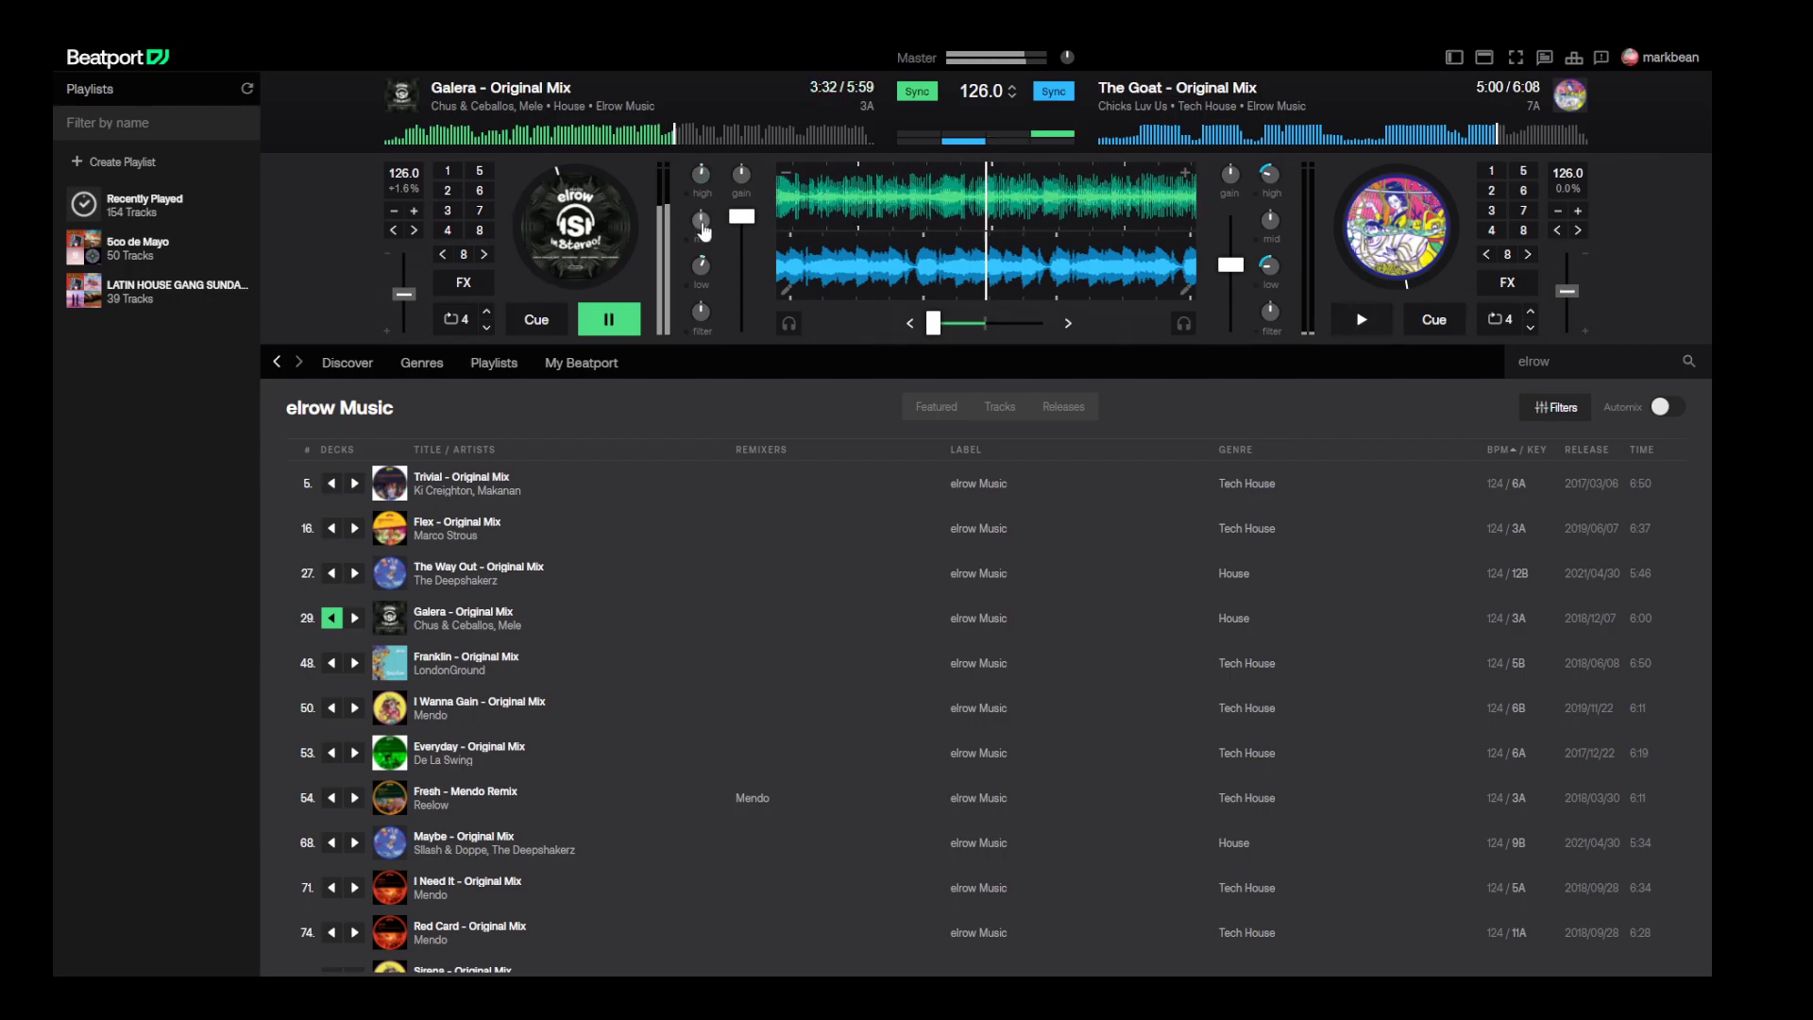
drag(694, 220, 697, 257)
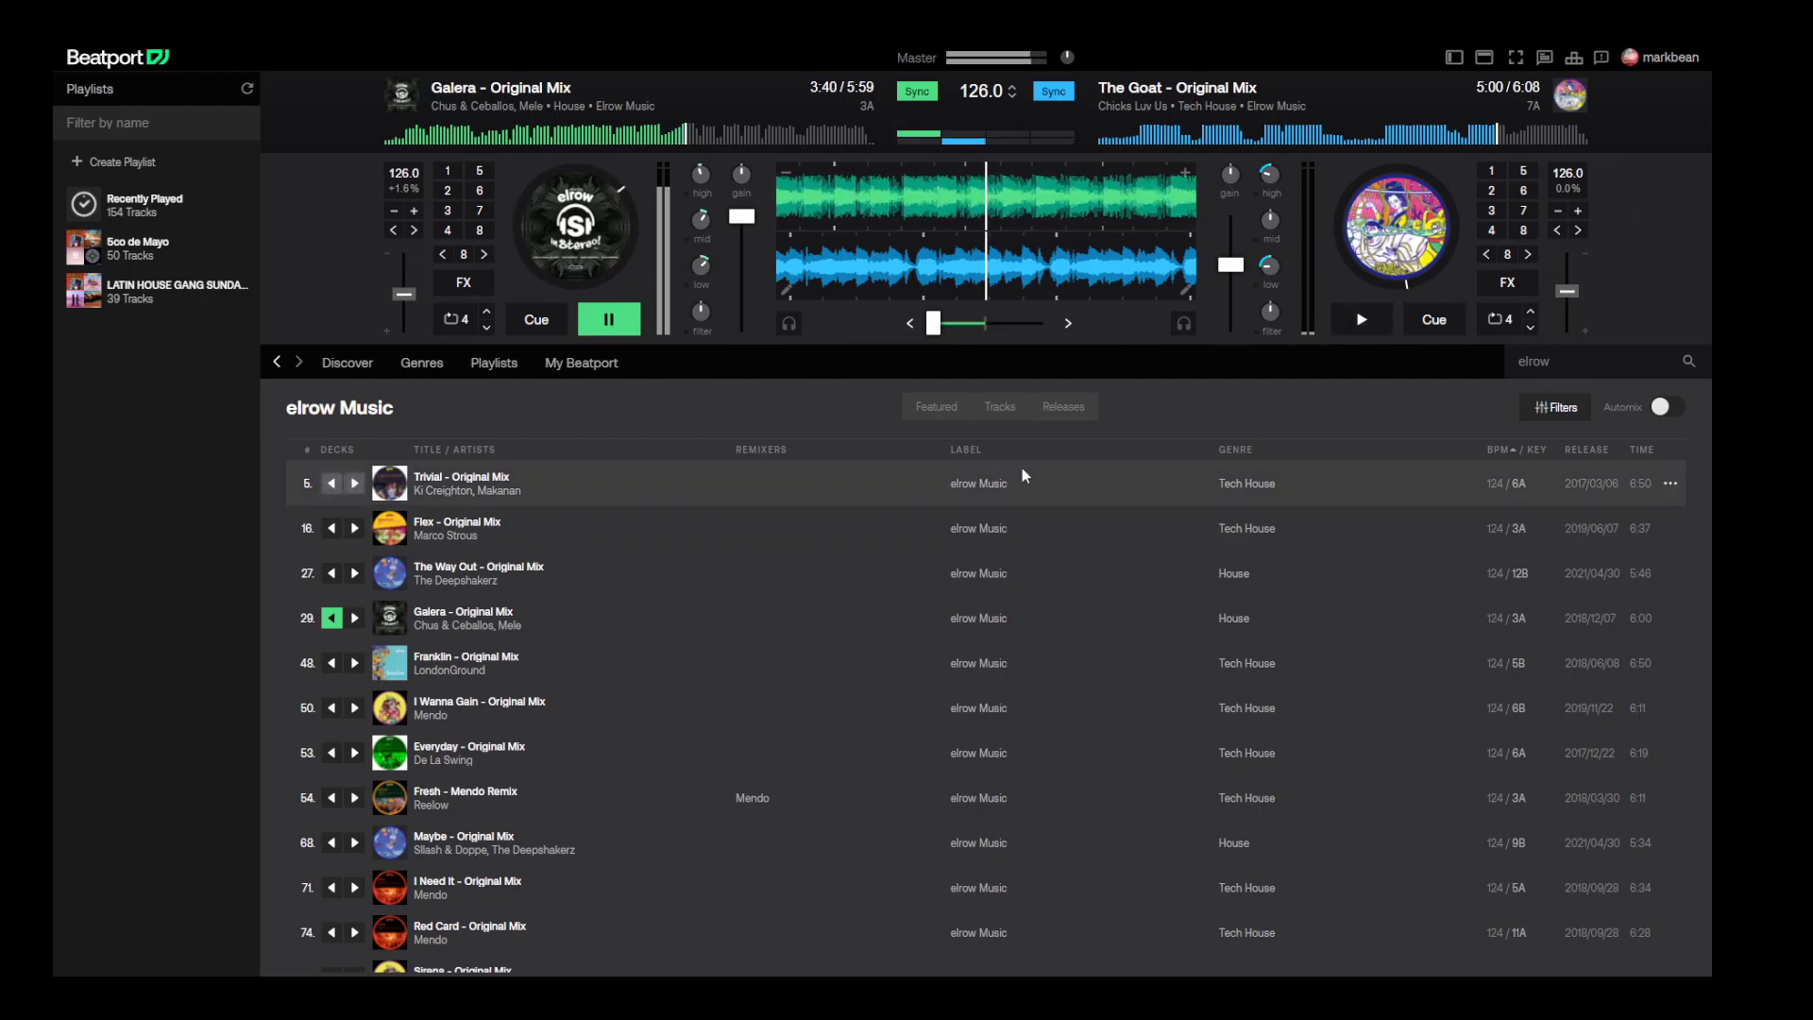
- Turn on the effects for Galera's deck, choose Looper and apply it in short bursts during playback
click(463, 283)
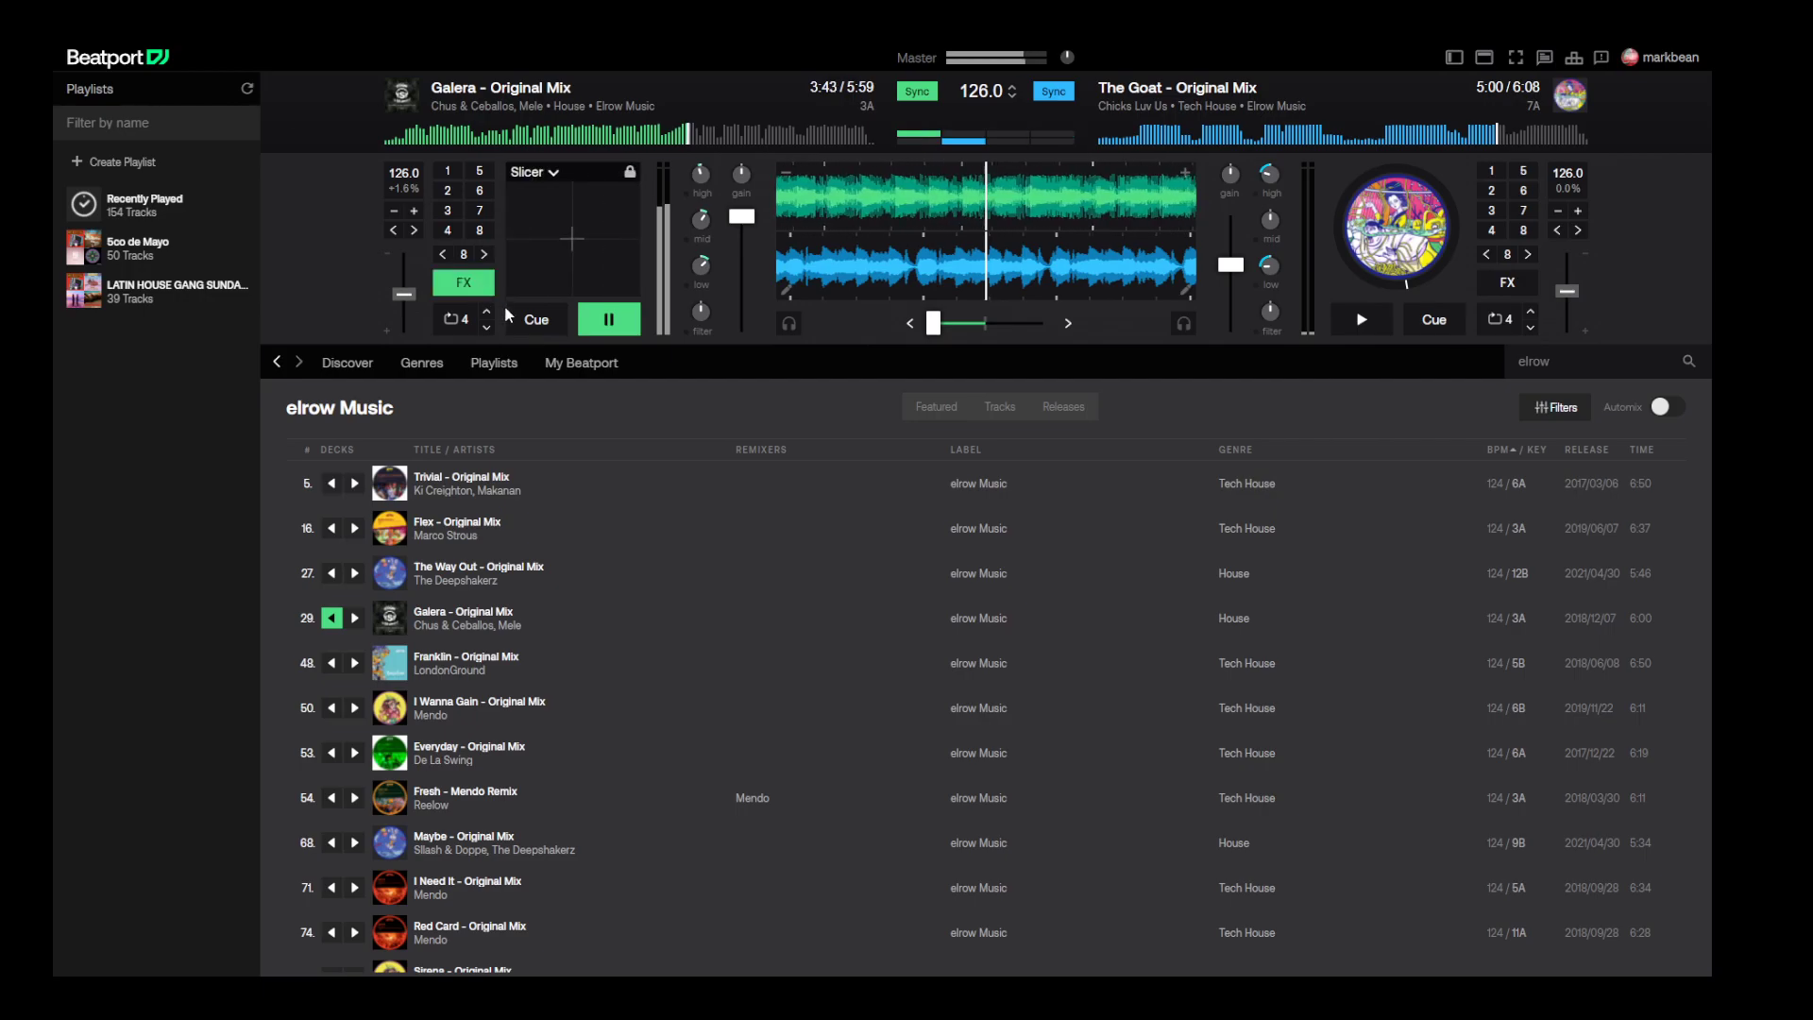
click(537, 172)
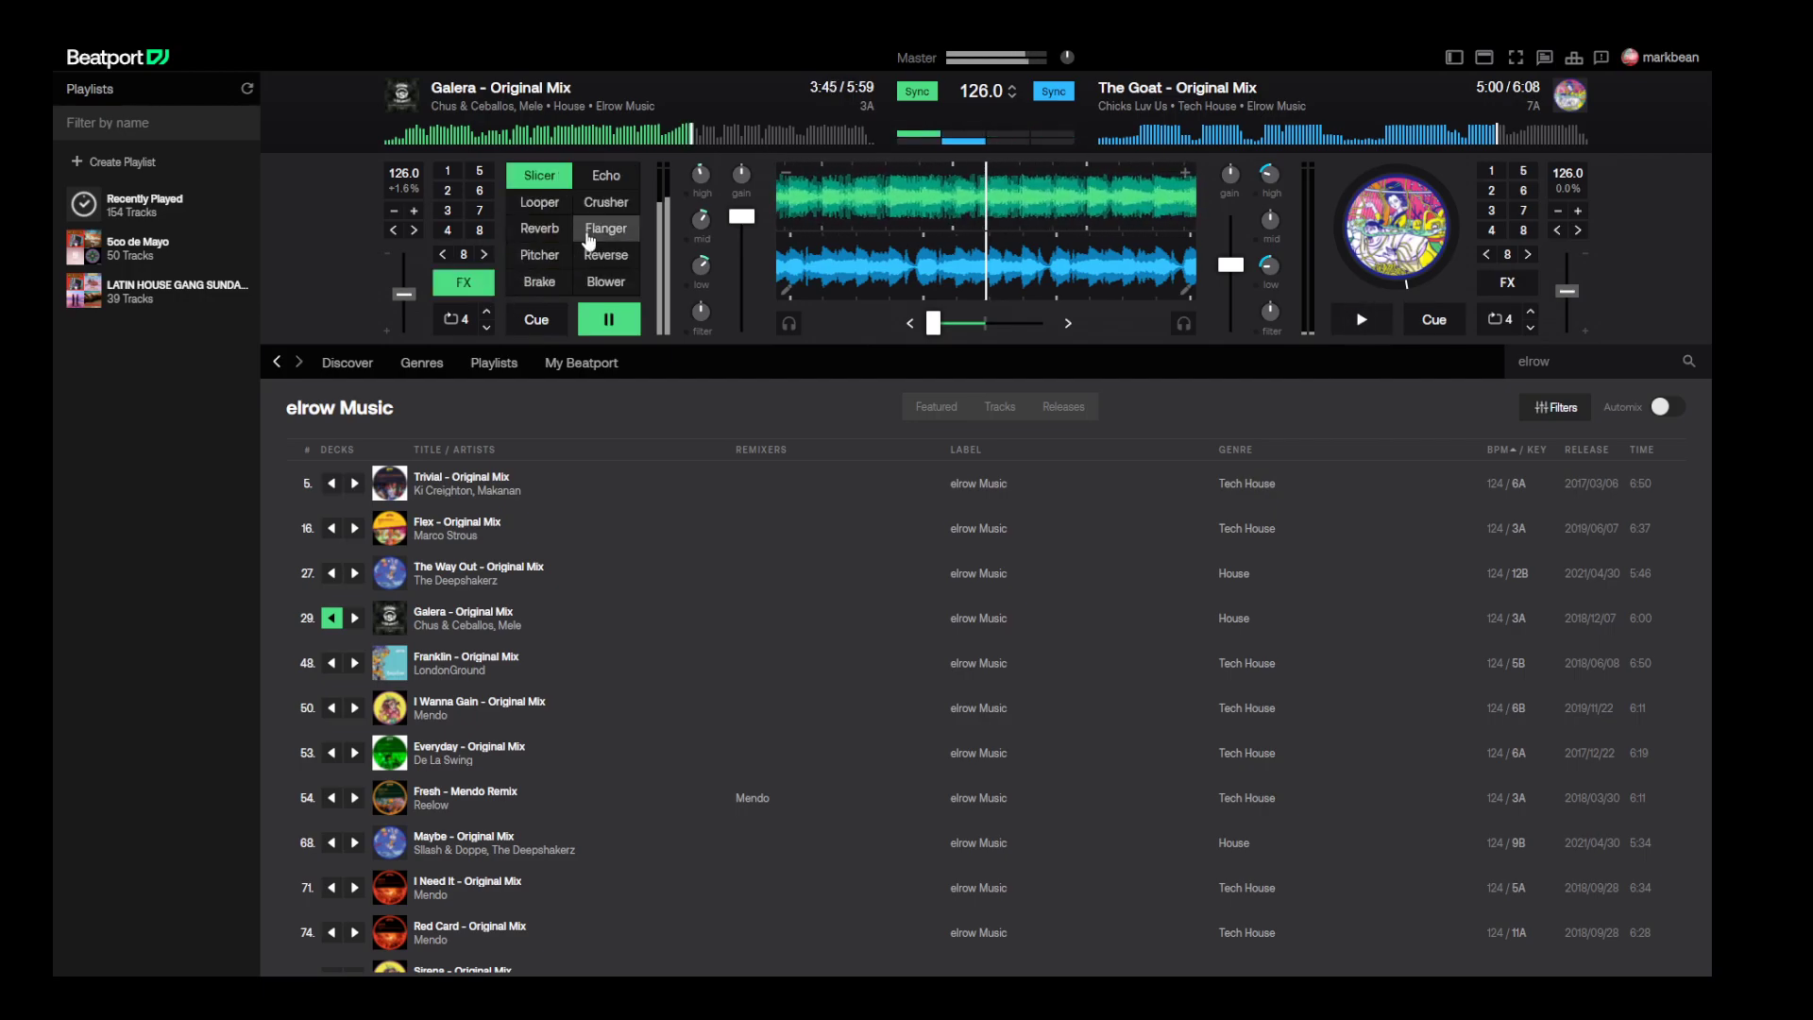
click(539, 202)
drag(586, 295, 586, 296)
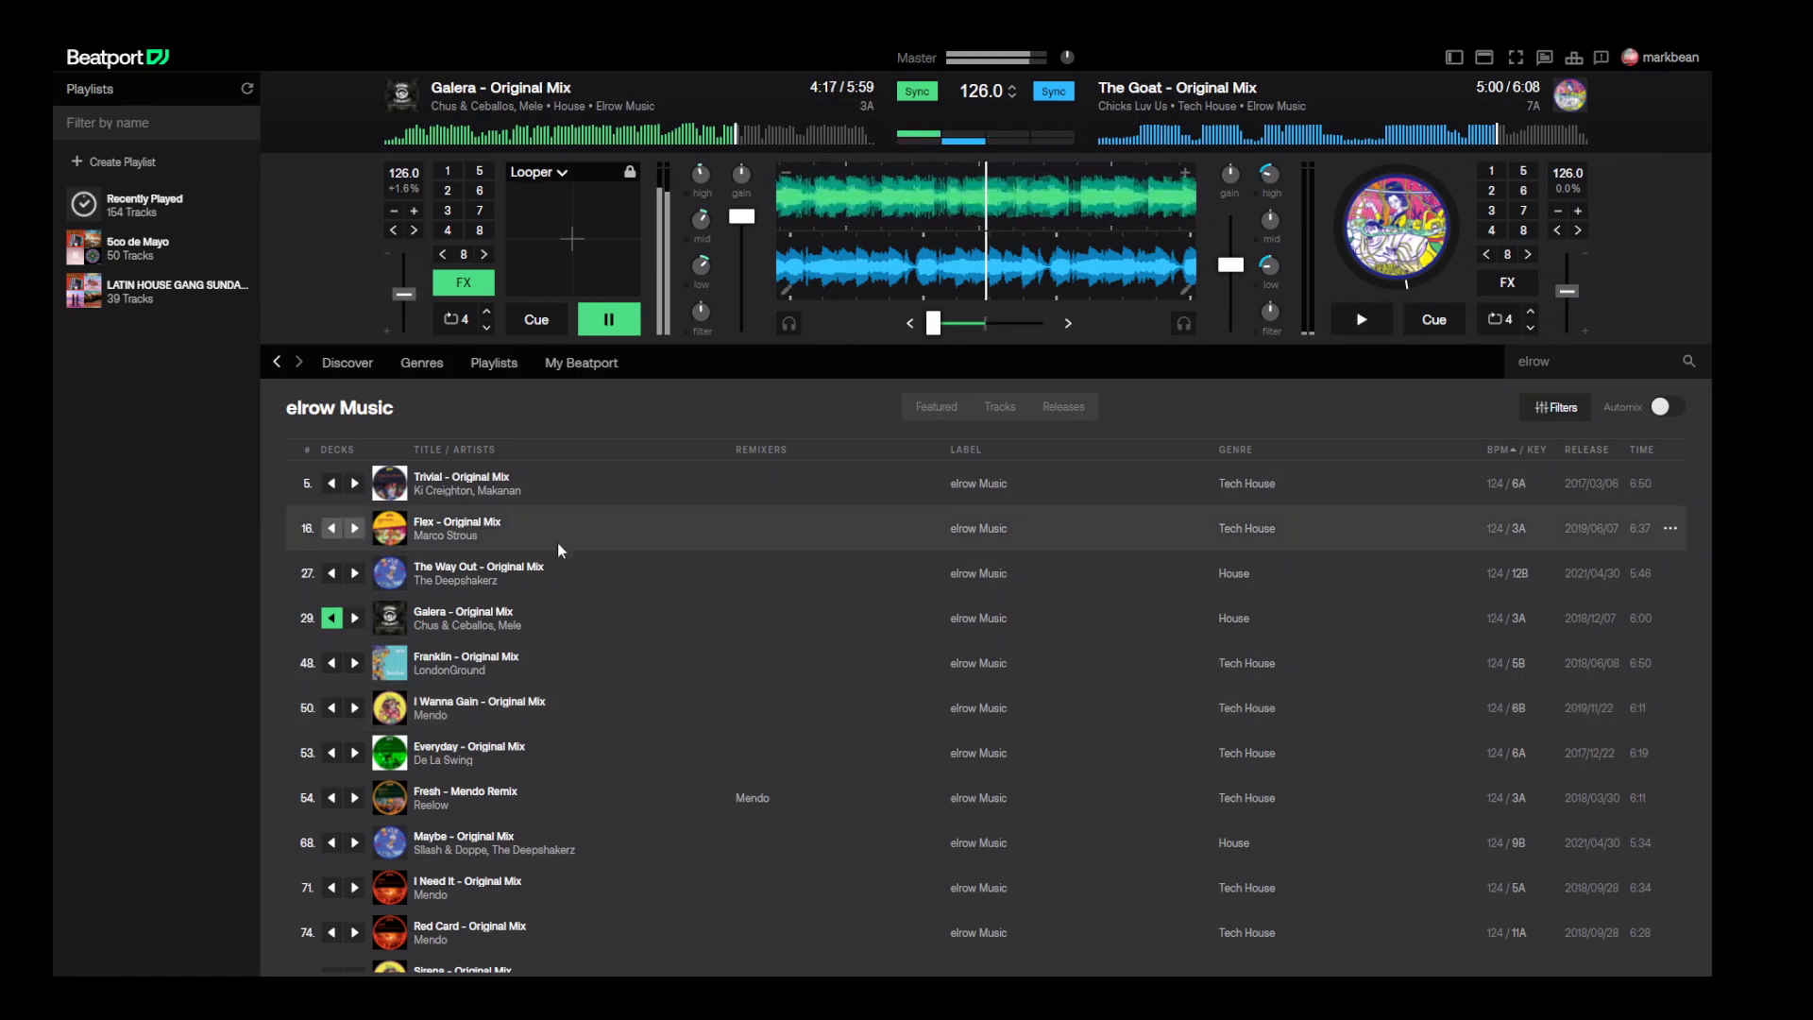
click(600, 200)
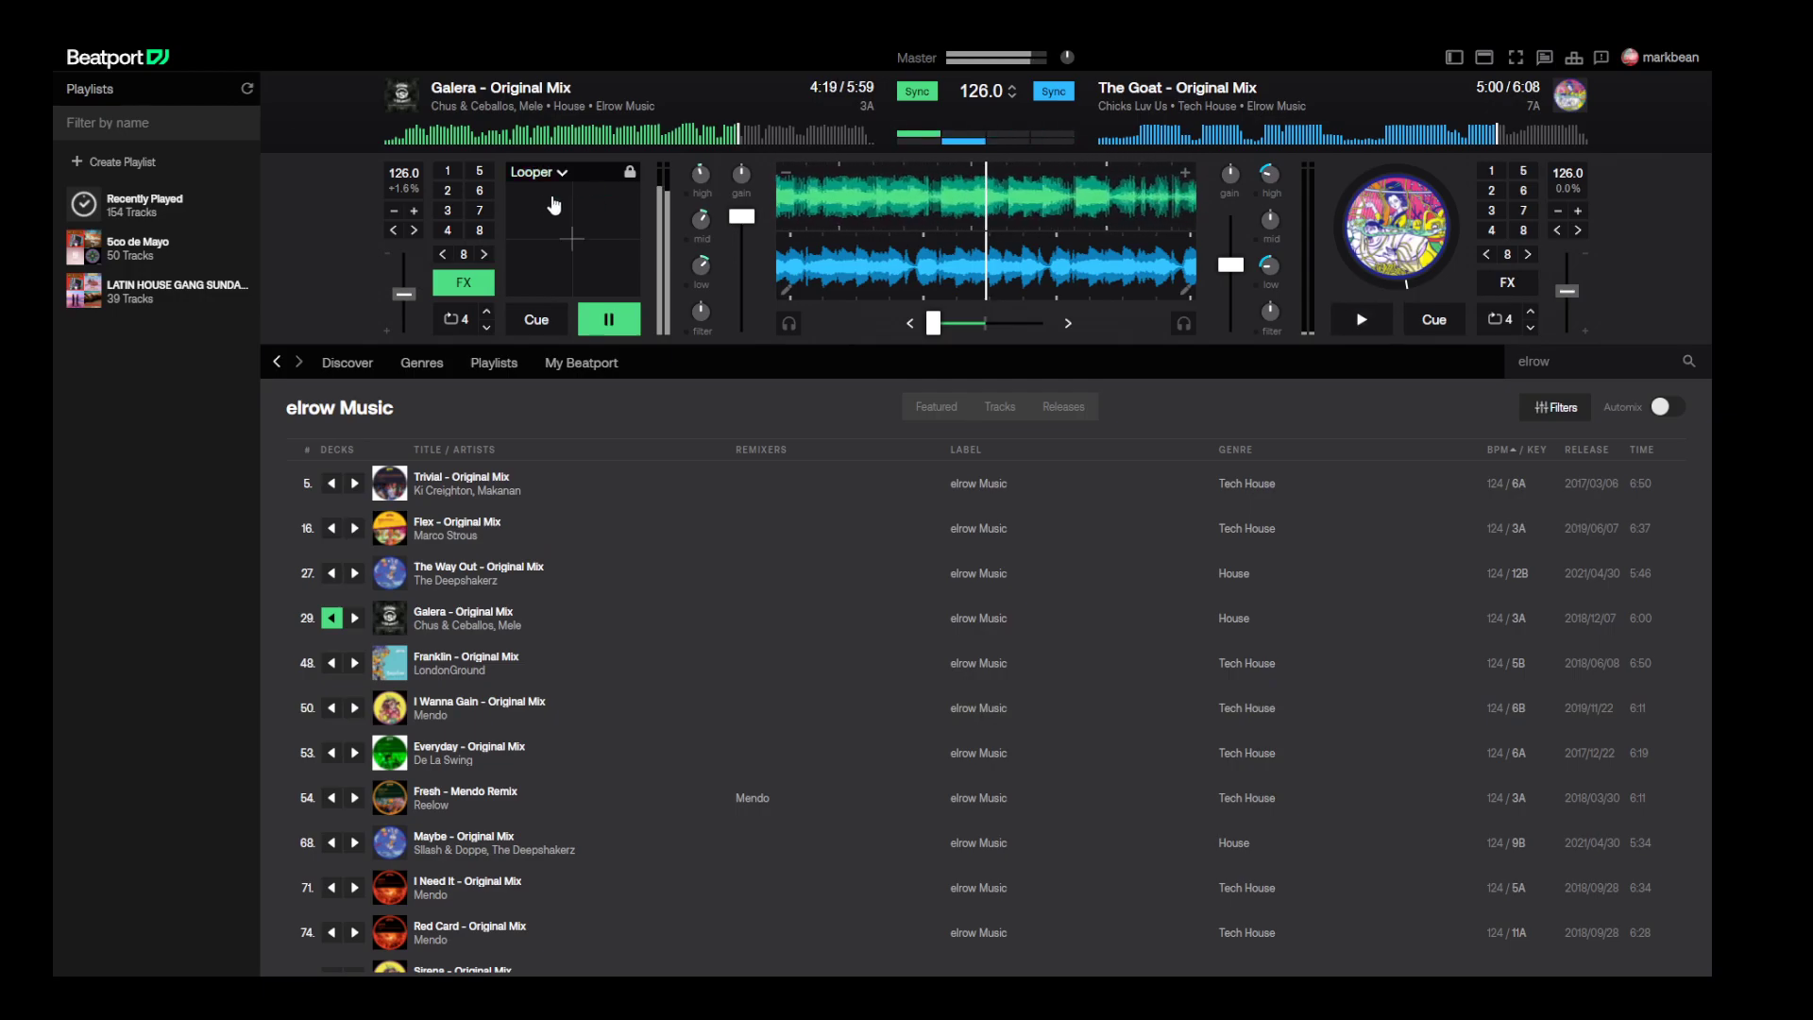
drag(521, 276, 602, 272)
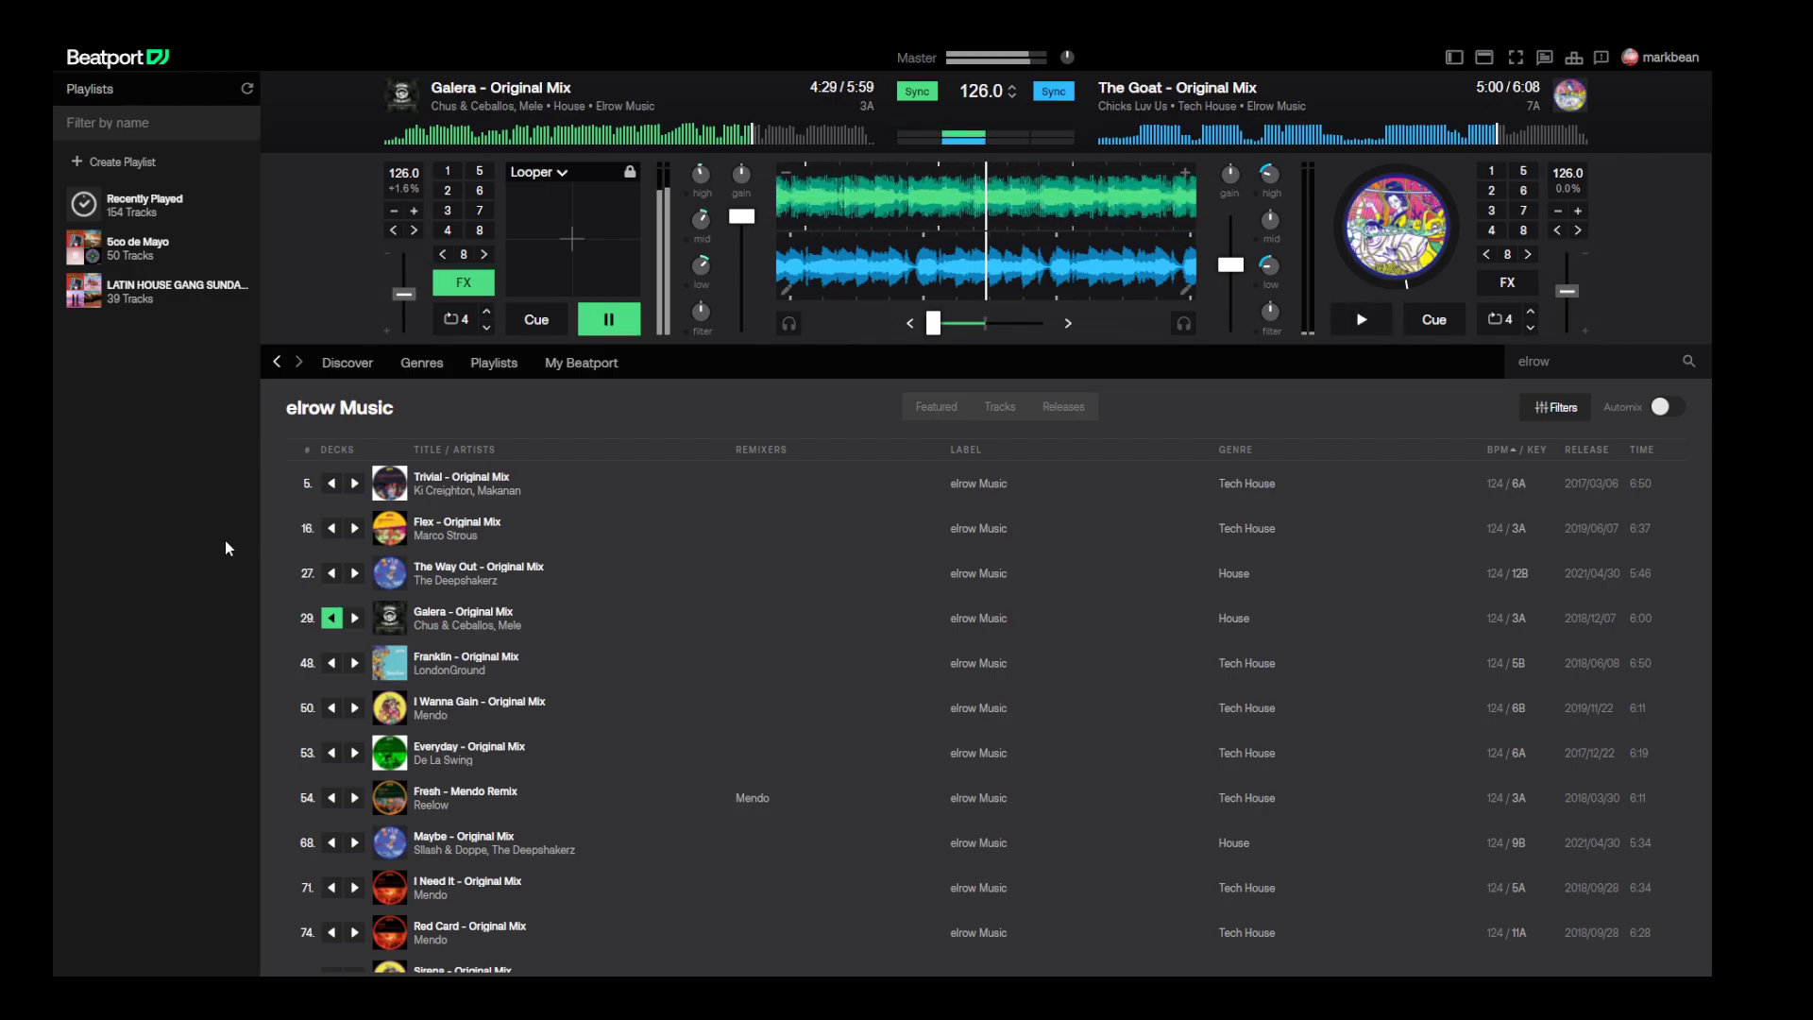
- Switch the effect on Galera's deck to Reverse and apply it briefly during playback
click(570, 171)
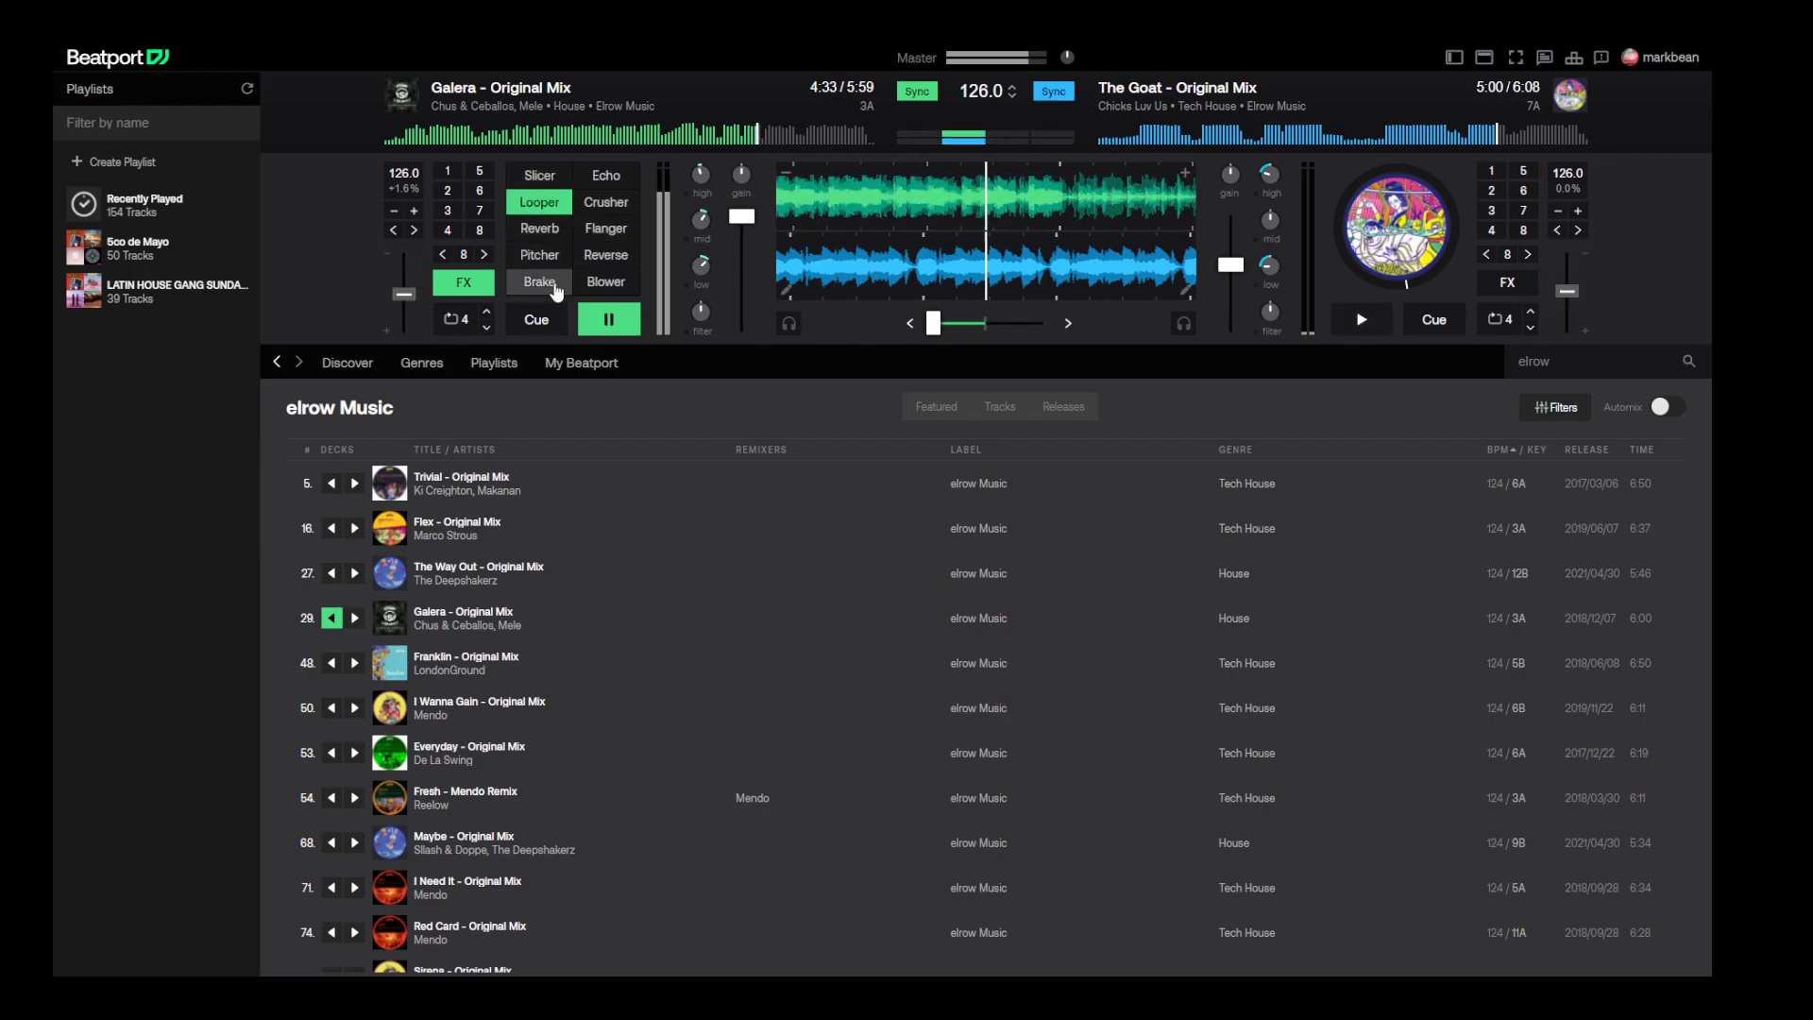
click(627, 256)
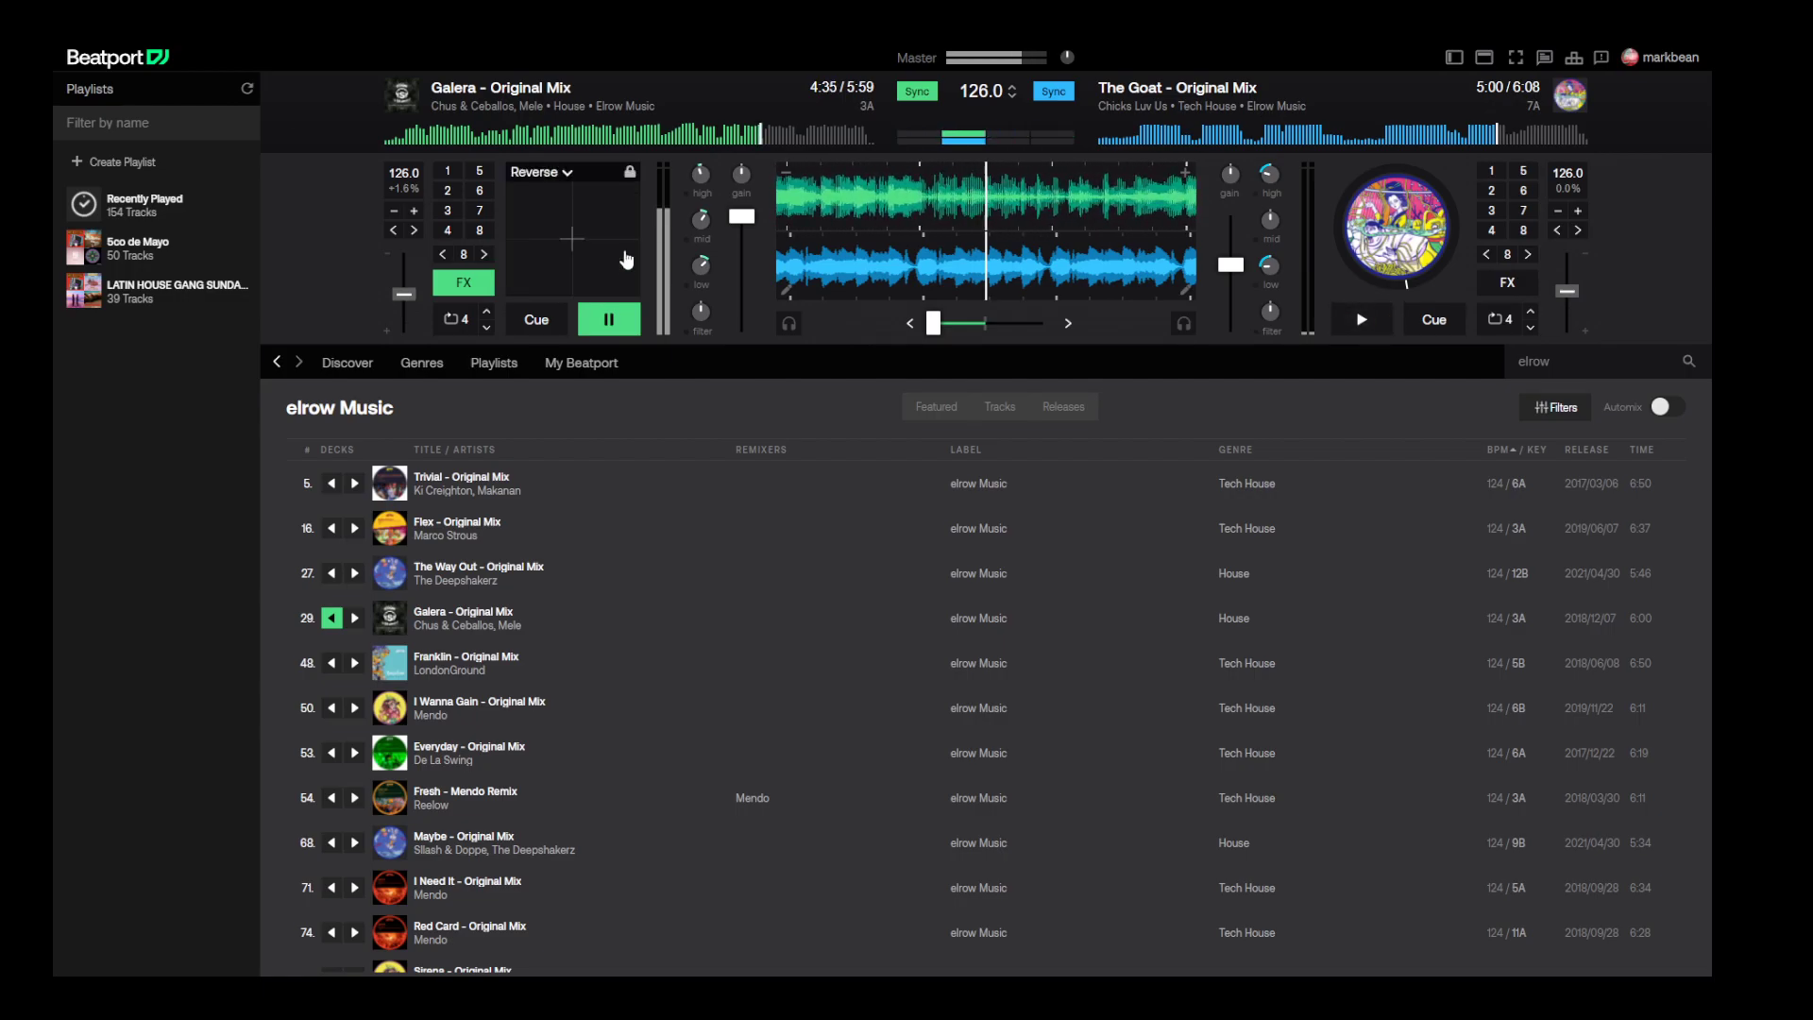
drag(540, 263, 597, 344)
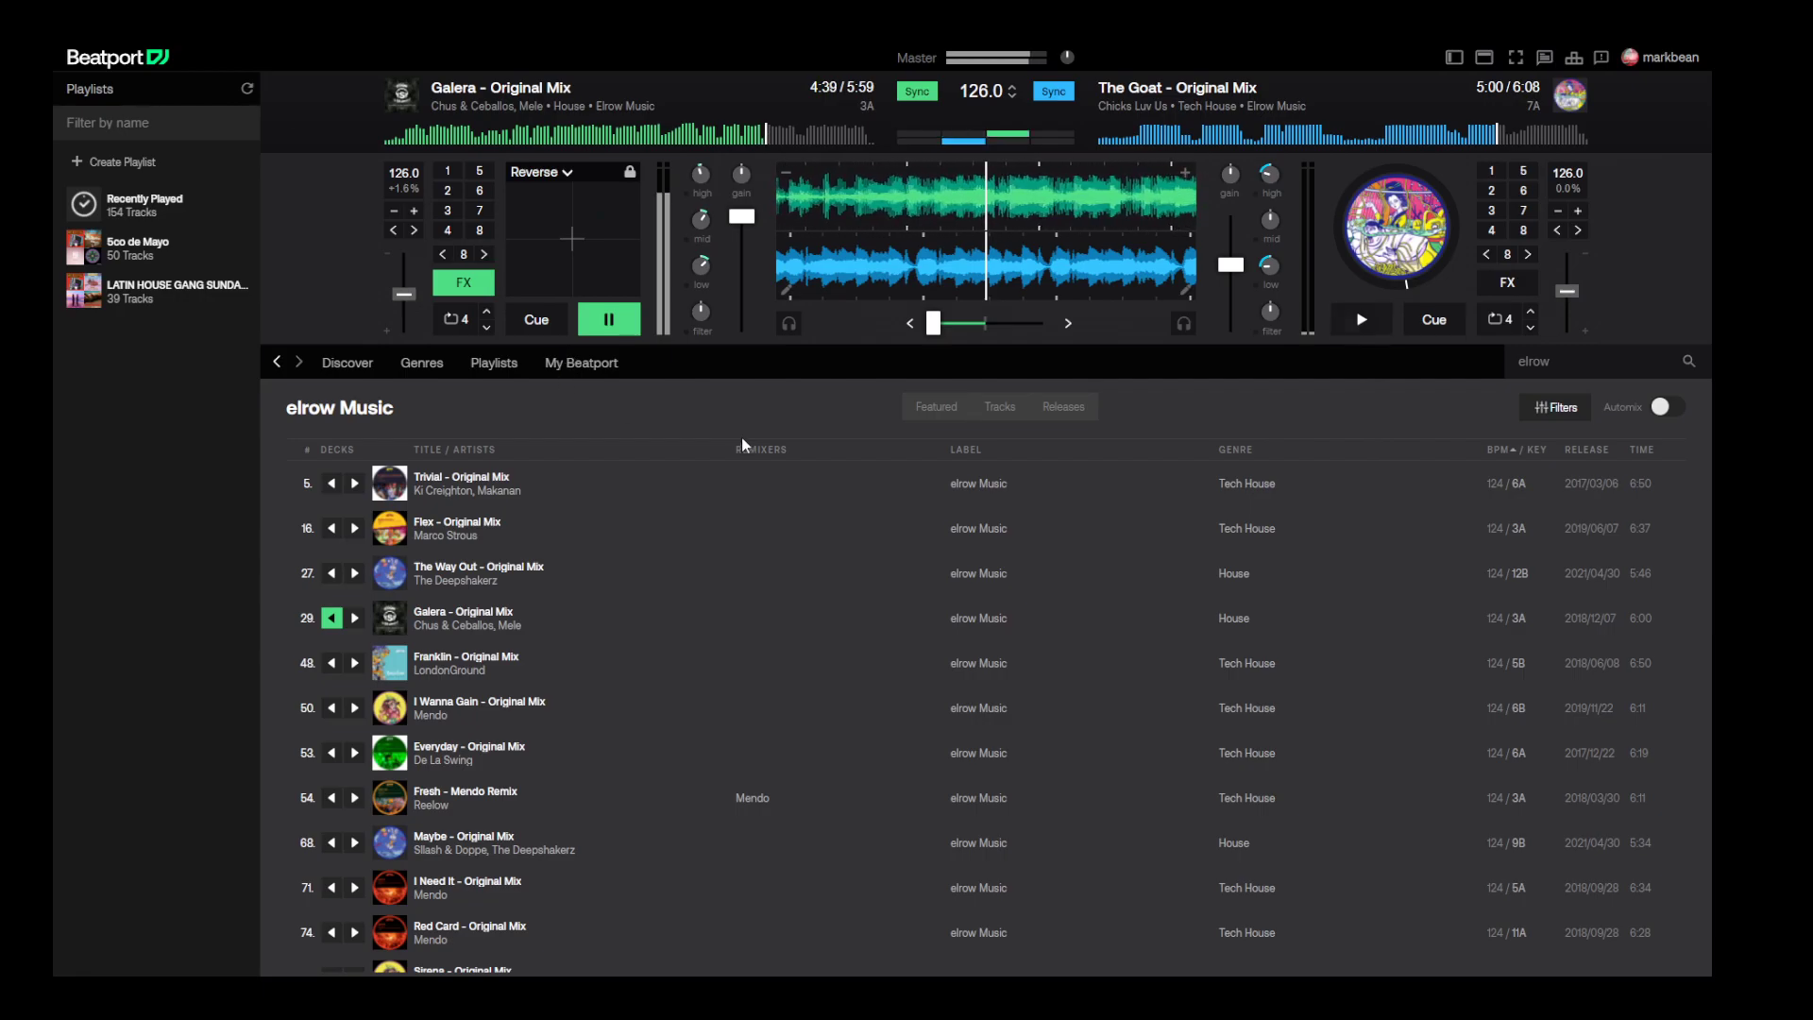